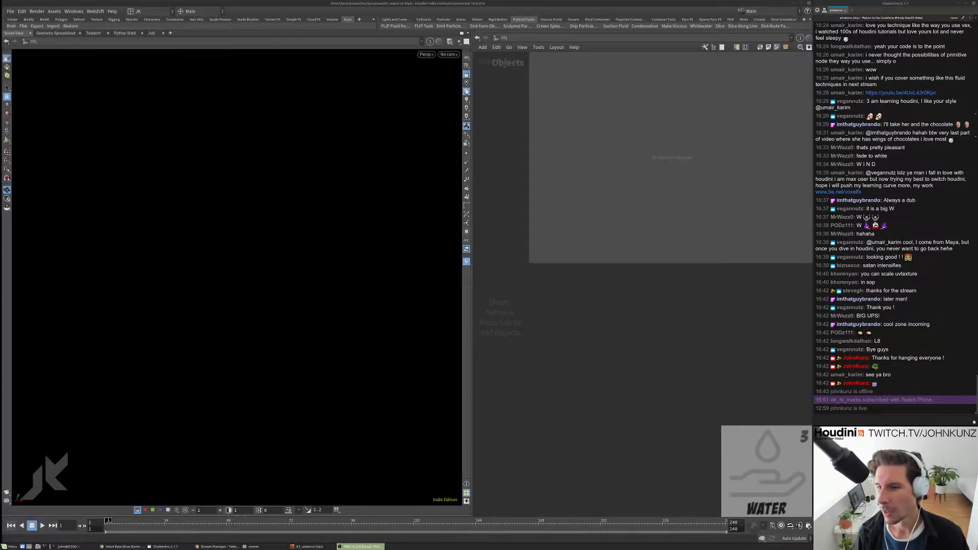
Step: Filter the object-level TAB node menu to sphere entries with 'sp'
{"action": "key", "text": "alt+Tab"}
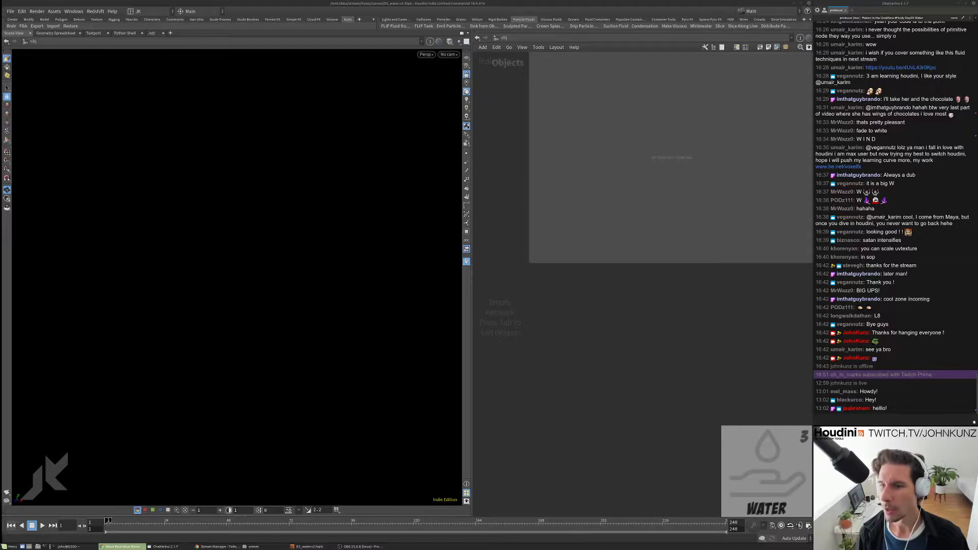
{"action": "key", "text": "alt+Tab"}
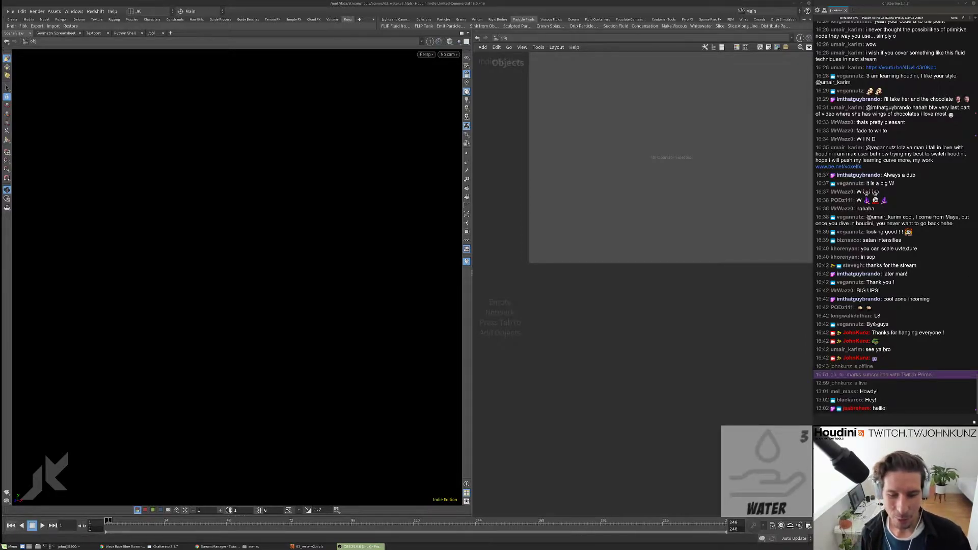
{"action": "left_click", "coordinate": [584, 308]}
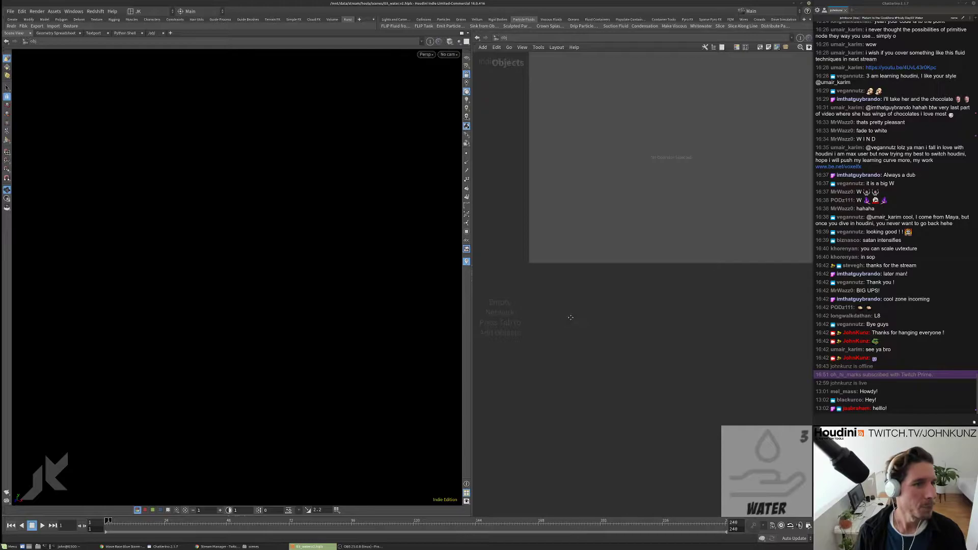
{"action": "key", "text": "Tab"}
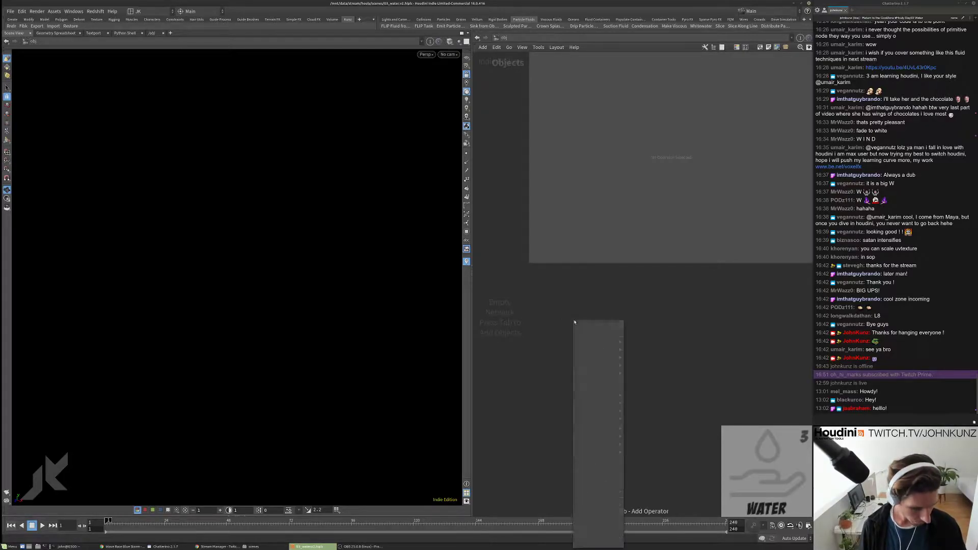
{"action": "type", "text": "sp"}
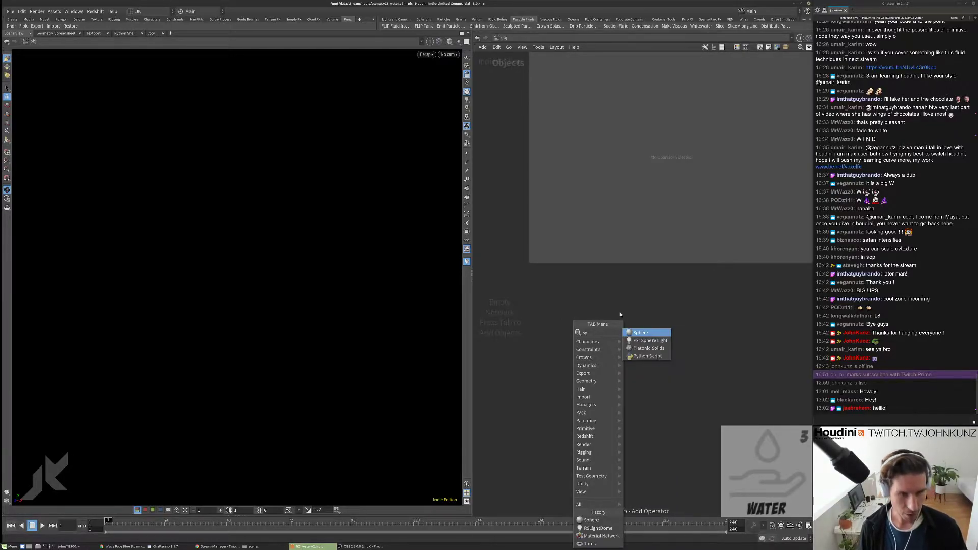
Step: Place a Sphere object, sphere1, then bring up the Twitch and calendar windows
{"action": "left_click", "coordinate": [640, 332]}
{"action": "left_click", "coordinate": [662, 322]}
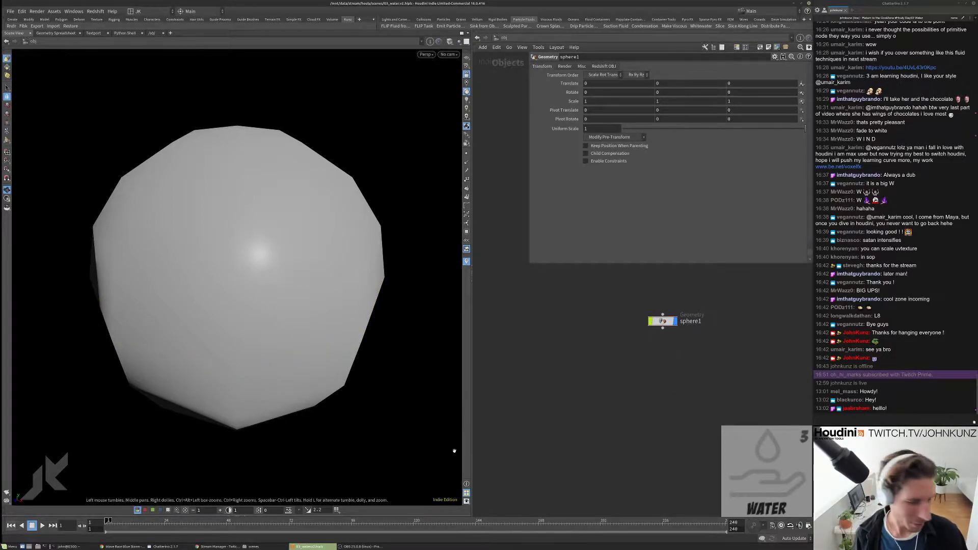
{"action": "left_click", "coordinate": [122, 546]}
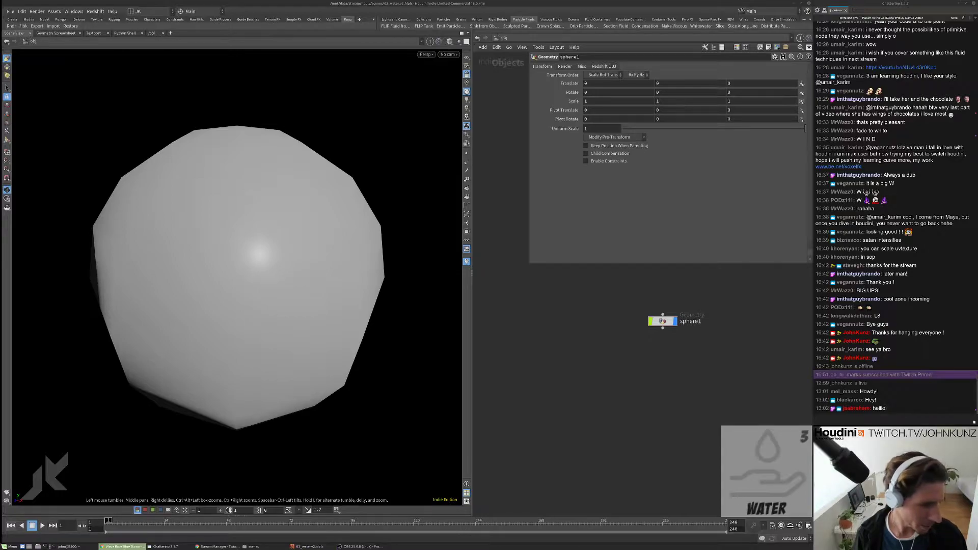
{"action": "left_click", "coordinate": [218, 546]}
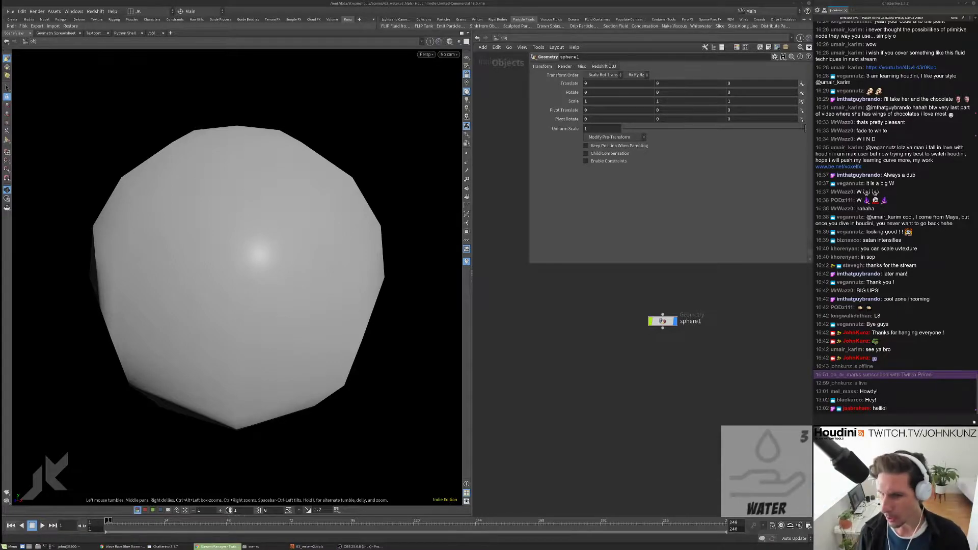
{"action": "left_click_drag", "start_coordinate": [432, 199], "coordinate": [381, 197]}
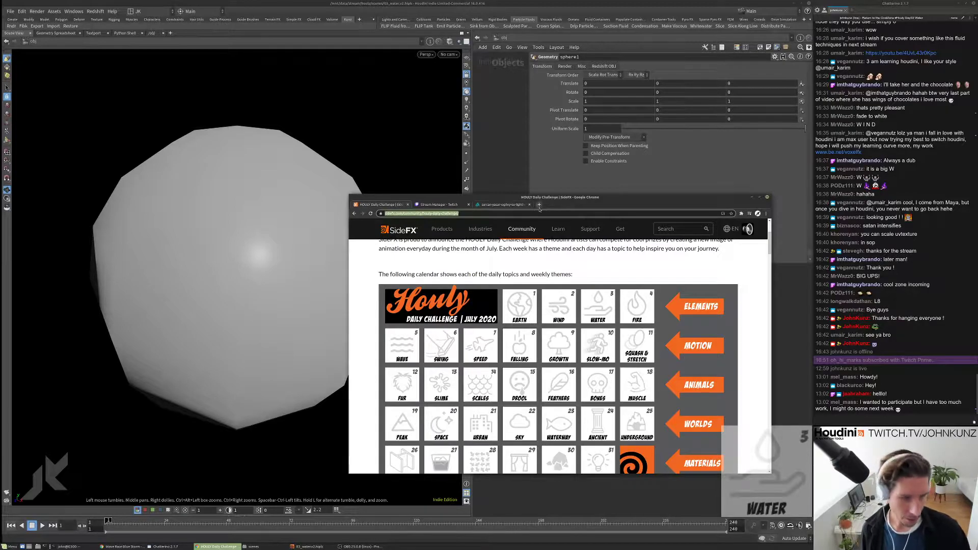
Step: Move the Chrome calendar window off-screen and close the Chrome image window
{"action": "left_click_drag", "start_coordinate": [533, 208], "coordinate": [977, 208]}
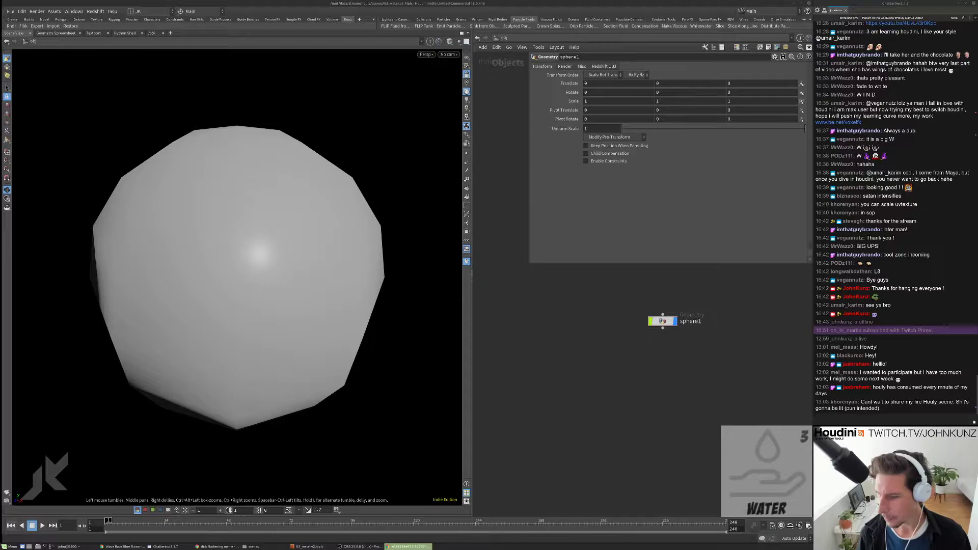
{"action": "left_click_drag", "start_coordinate": [977, 169], "coordinate": [585, 169]}
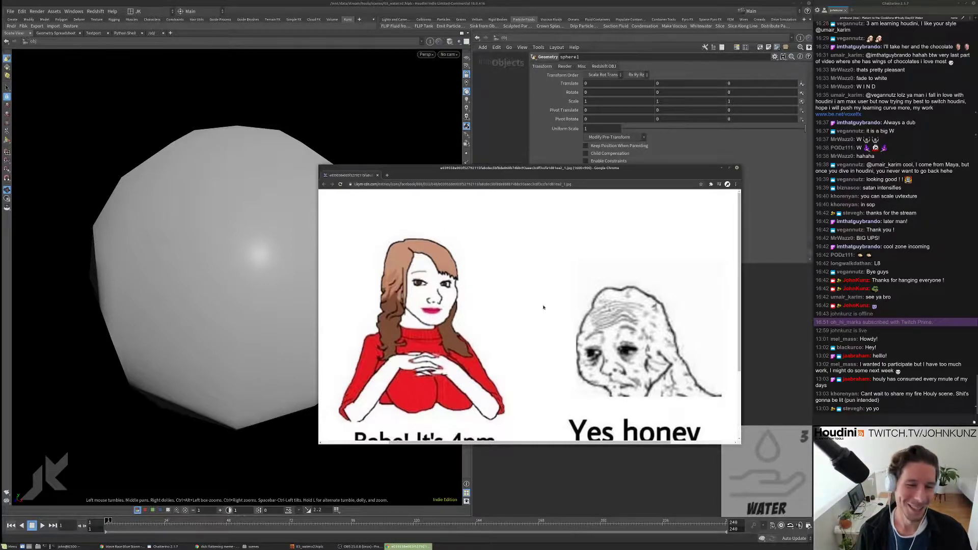
{"action": "left_click", "coordinate": [736, 167]}
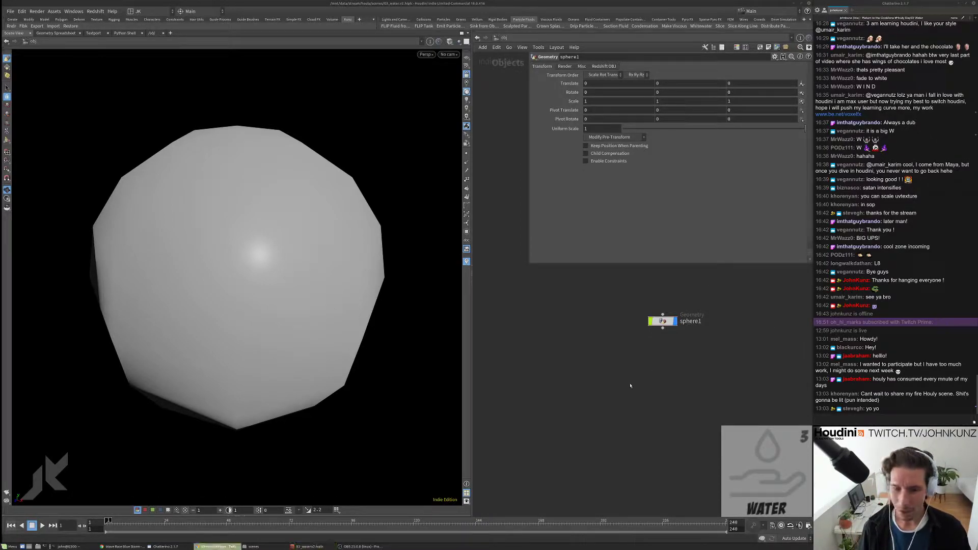
Step: Inside sphere1, add a DOP Network node, dopnet1, and make it the displayed node
{"action": "left_click_drag", "start_coordinate": [673, 324], "coordinate": [673, 337]}
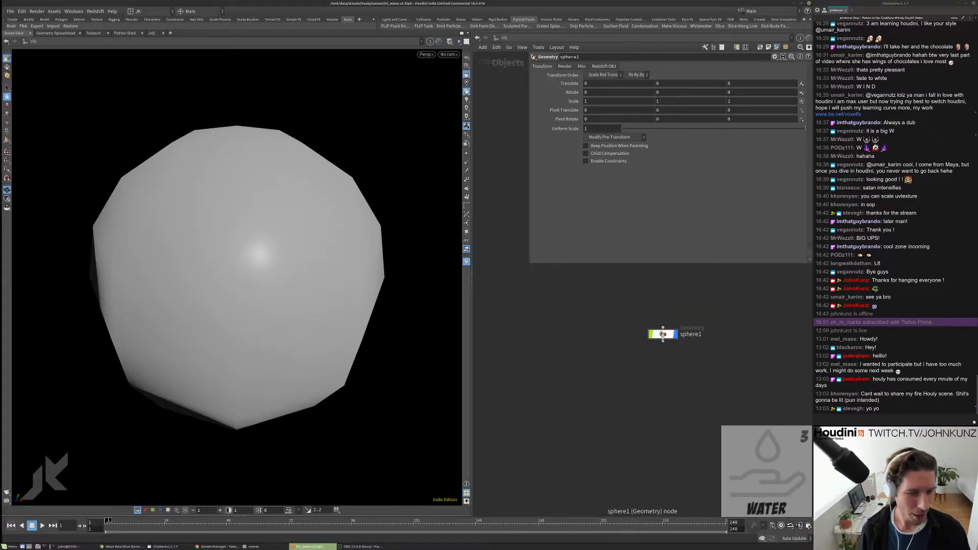
{"action": "key", "text": "i"}
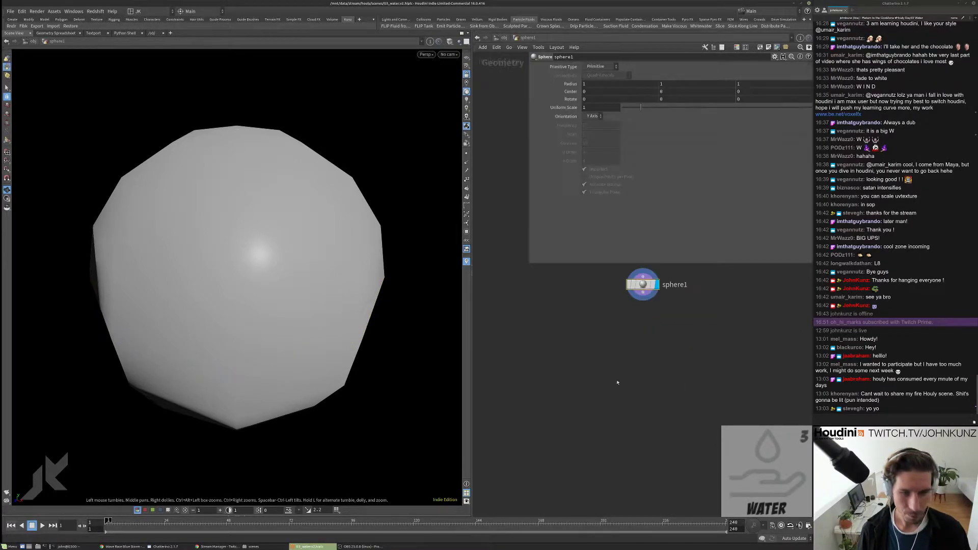
{"action": "key", "text": "h"}
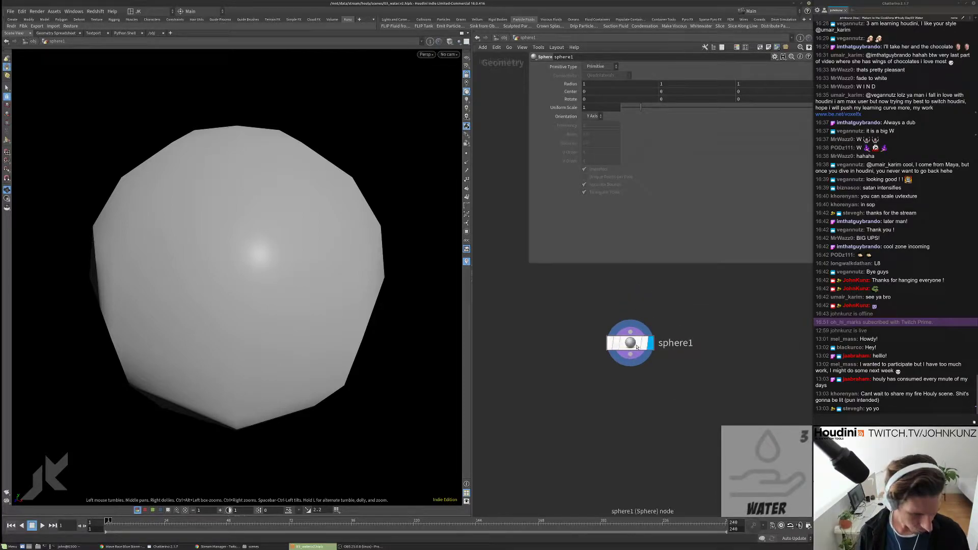
{"action": "key", "text": "Tab"}
{"action": "type", "text": "d"}
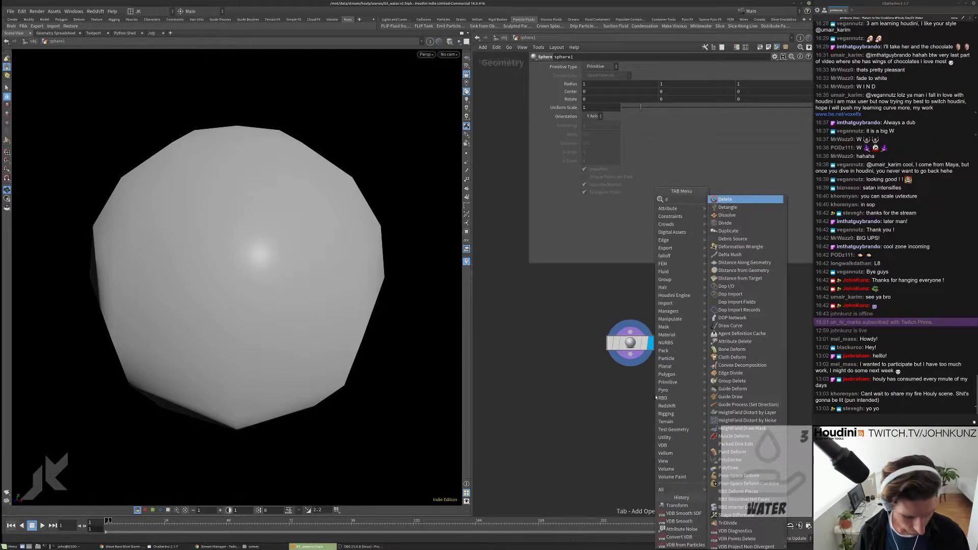
{"action": "type", "text": "op"}
{"action": "key", "text": "Down"}
{"action": "key", "text": "Down"}
{"action": "key", "text": "Down"}
{"action": "key", "text": "Down"}
{"action": "key", "text": "Return"}
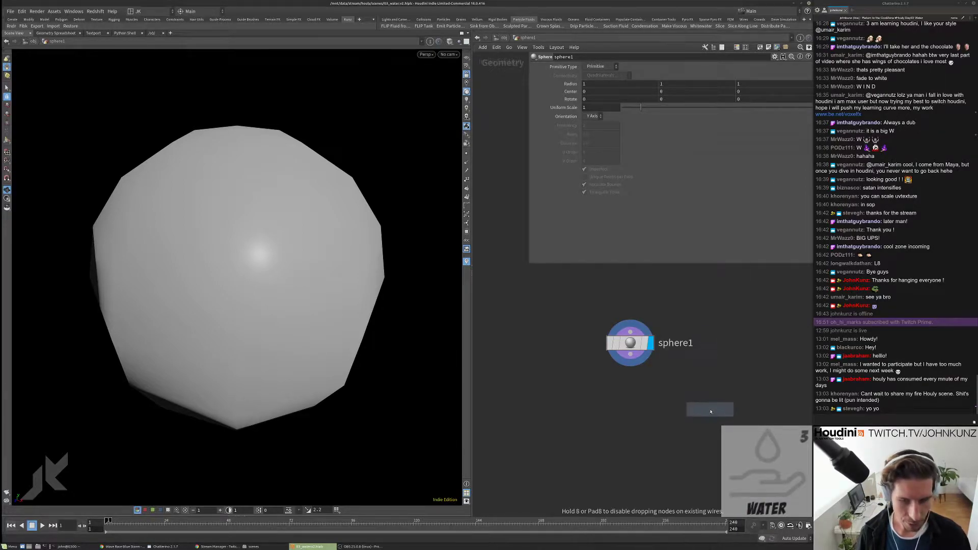
{"action": "left_click", "coordinate": [710, 411]}
{"action": "left_click", "coordinate": [732, 410]}
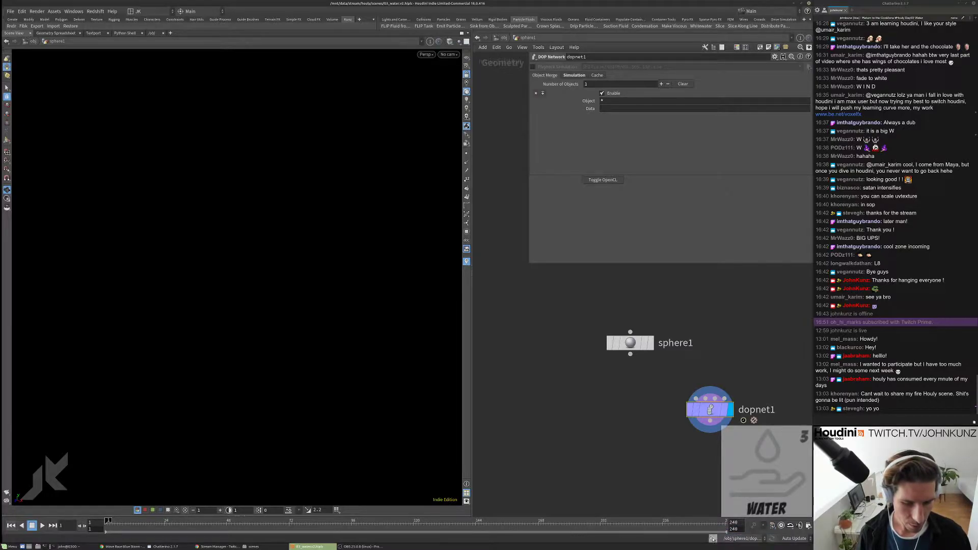
Step: Set the current simulation to /obj/sphere1/dopnet1
{"action": "left_click", "coordinate": [732, 540]}
{"action": "mouse_move", "coordinate": [732, 533]}
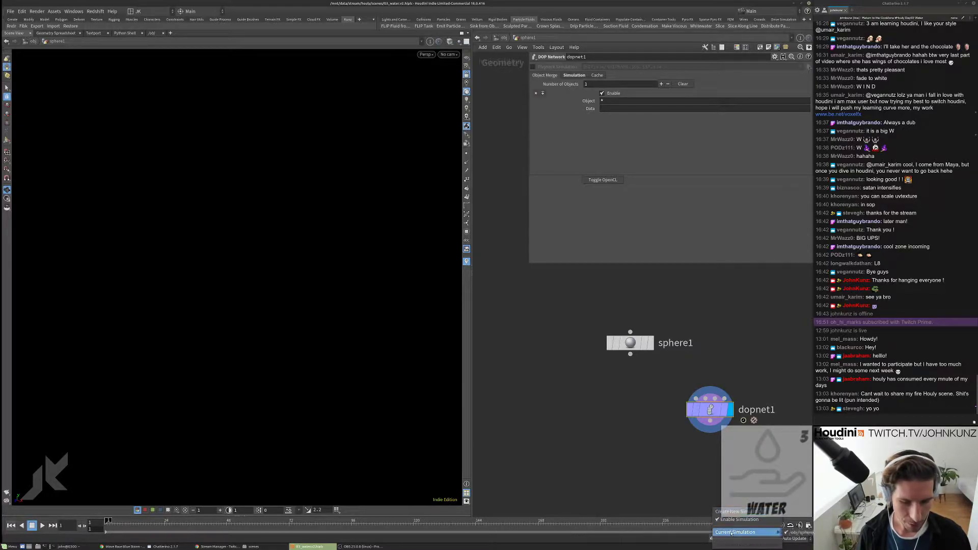
{"action": "left_click", "coordinate": [799, 532]}
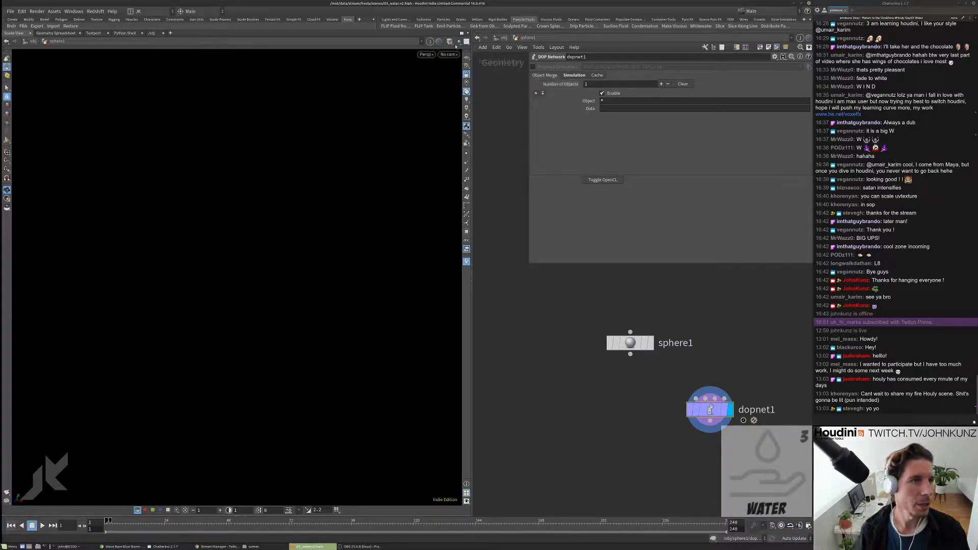
Step: Convert sphere1 into a FLIP fluid with the FLIP Fluid from Object shelf tool
{"action": "left_click", "coordinate": [393, 27]}
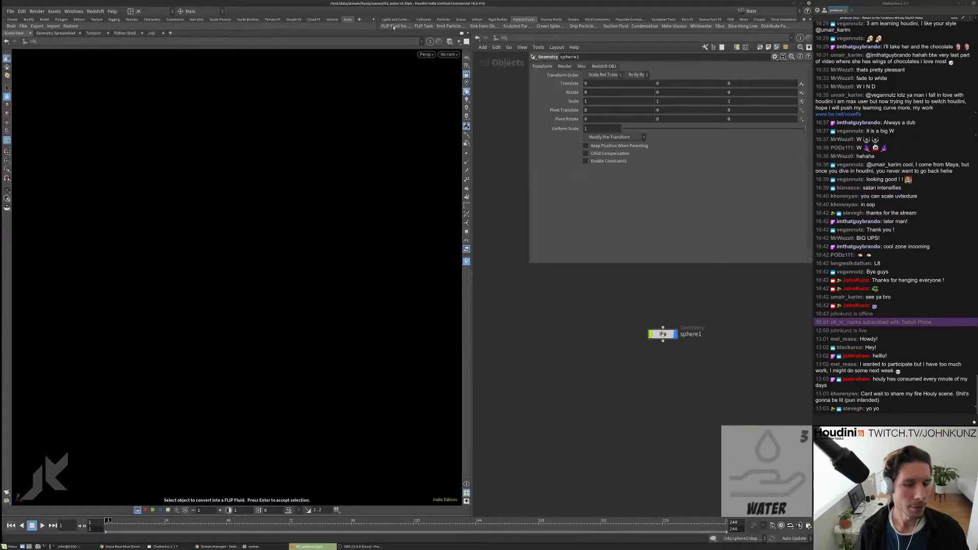
{"action": "left_click", "coordinate": [663, 334]}
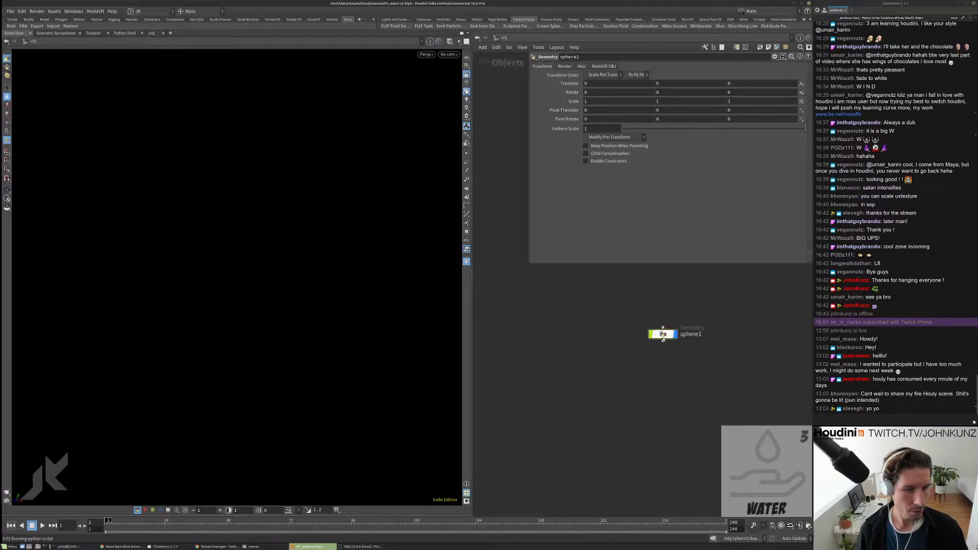
{"action": "key", "text": "Return"}
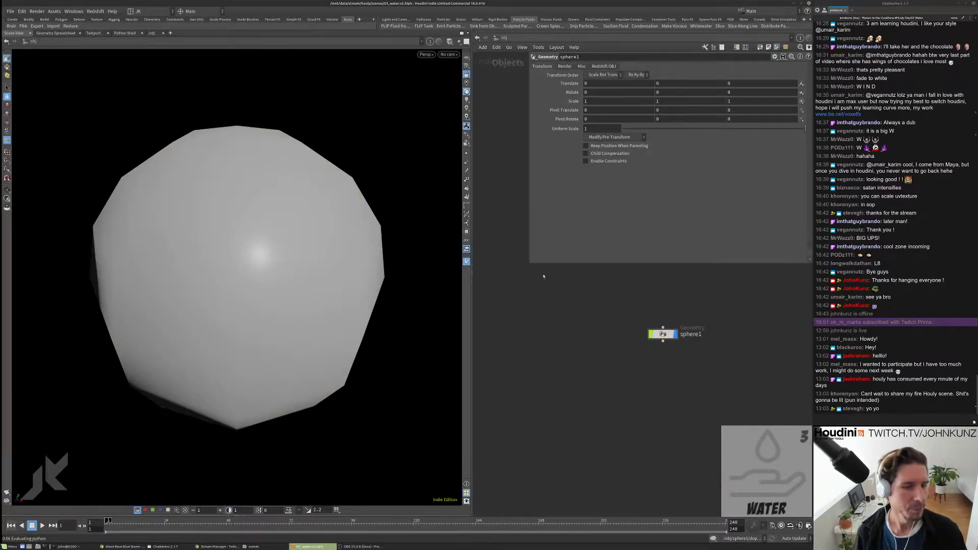
{"action": "left_click", "coordinate": [375, 274]}
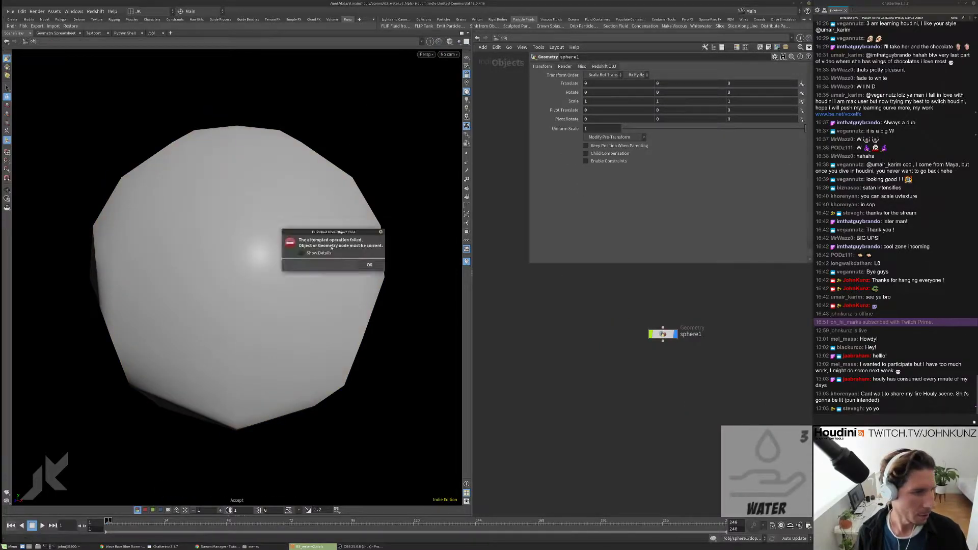
{"action": "left_click", "coordinate": [369, 266]}
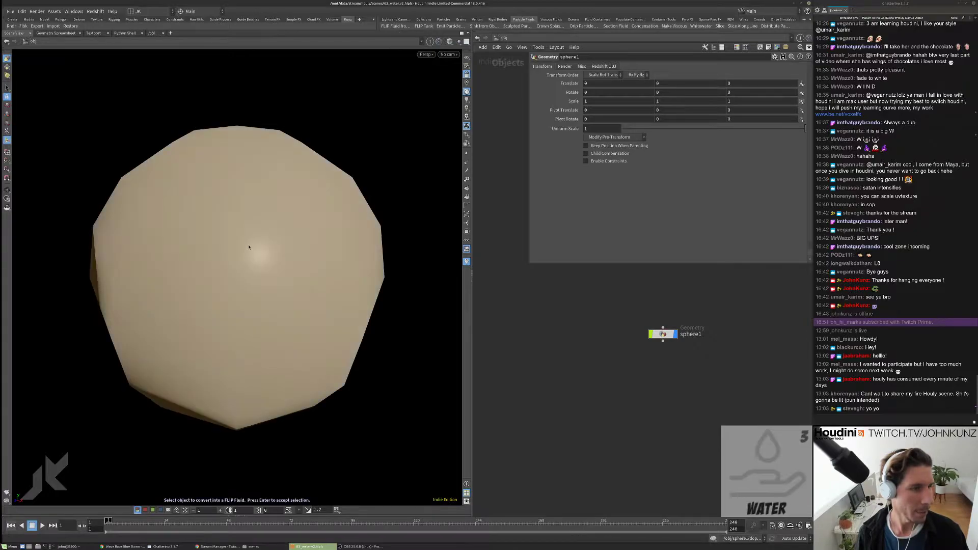
{"action": "left_click", "coordinate": [286, 239]}
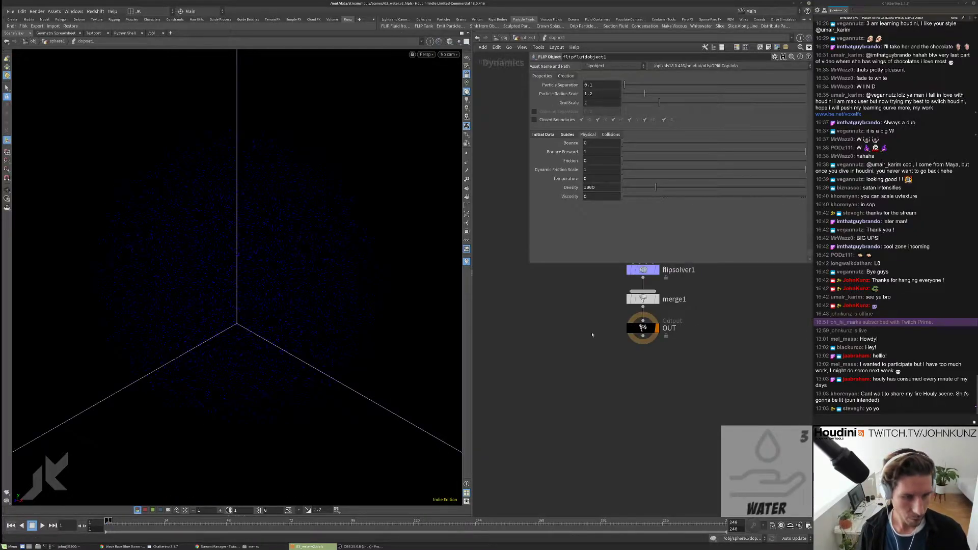
{"action": "middle_click_drag", "start_coordinate": [591, 335], "coordinate": [568, 405]}
Step: Return to sphere1's network, display dopnet1 and dive inside to the FLIP nodes
{"action": "left_click", "coordinate": [528, 37]}
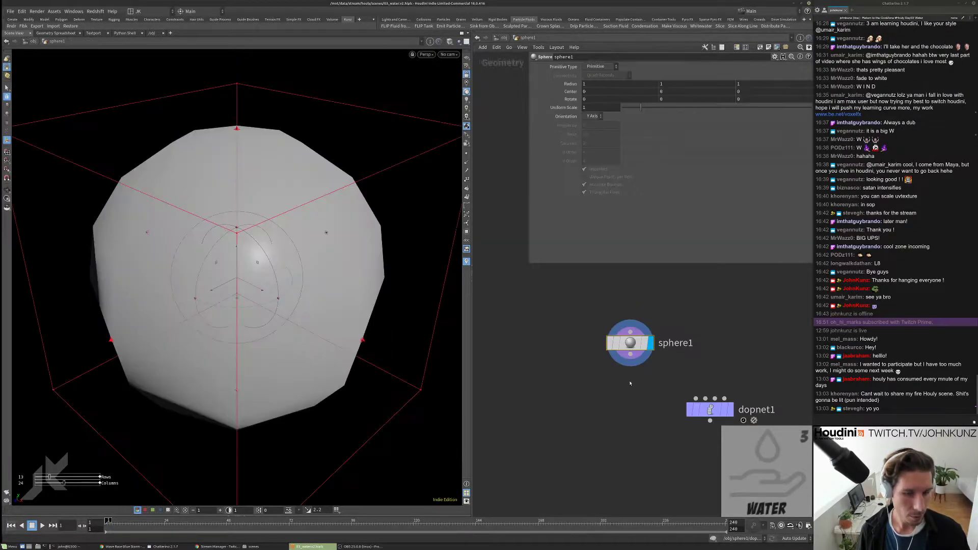
{"action": "left_click", "coordinate": [729, 412]}
{"action": "double_click", "coordinate": [713, 410]}
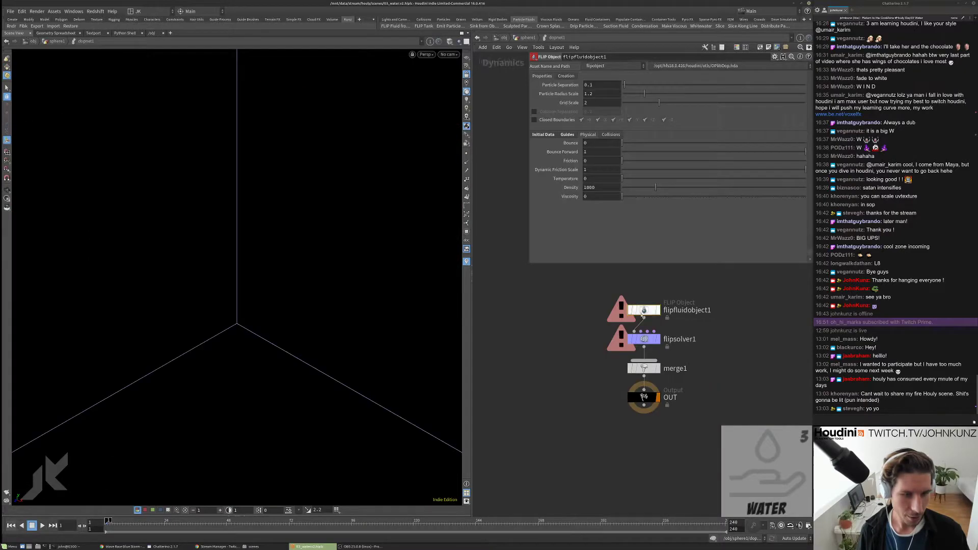
{"action": "scroll", "coordinate": [567, 363], "scroll_direction": "up", "scroll_amount": 2}
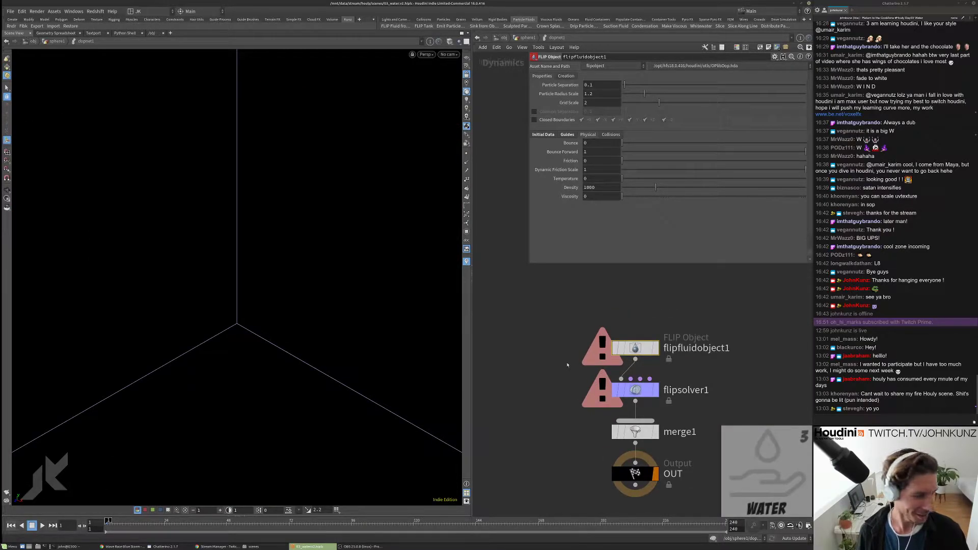
Step: Set flipfluidobject1's Initial Configuration to Grid and SOP Path to `opinputpath('..',0)`
{"action": "left_click", "coordinate": [543, 135]}
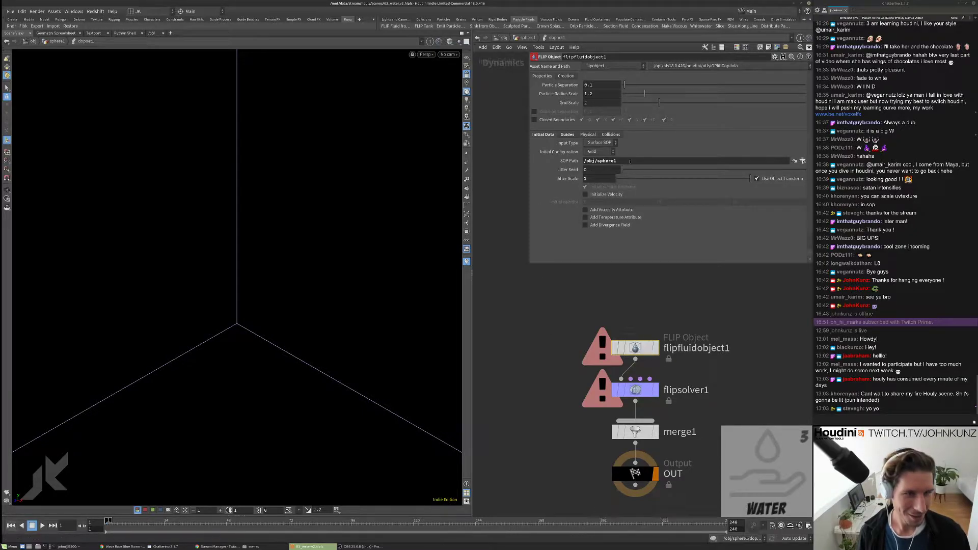
{"action": "left_click", "coordinate": [591, 143]}
{"action": "left_click", "coordinate": [592, 144]}
{"action": "left_click", "coordinate": [592, 152]}
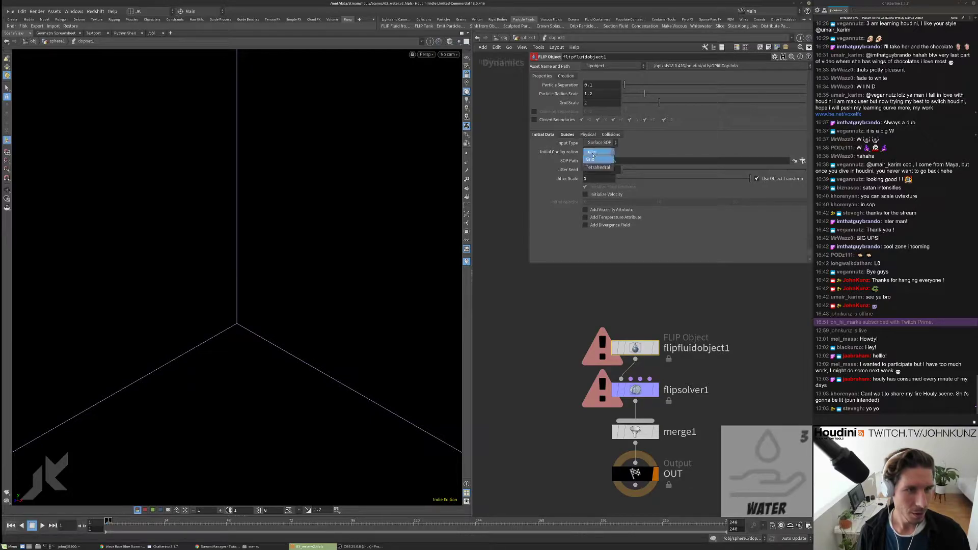
{"action": "left_click", "coordinate": [593, 159]}
{"action": "triple_click", "coordinate": [605, 161]}
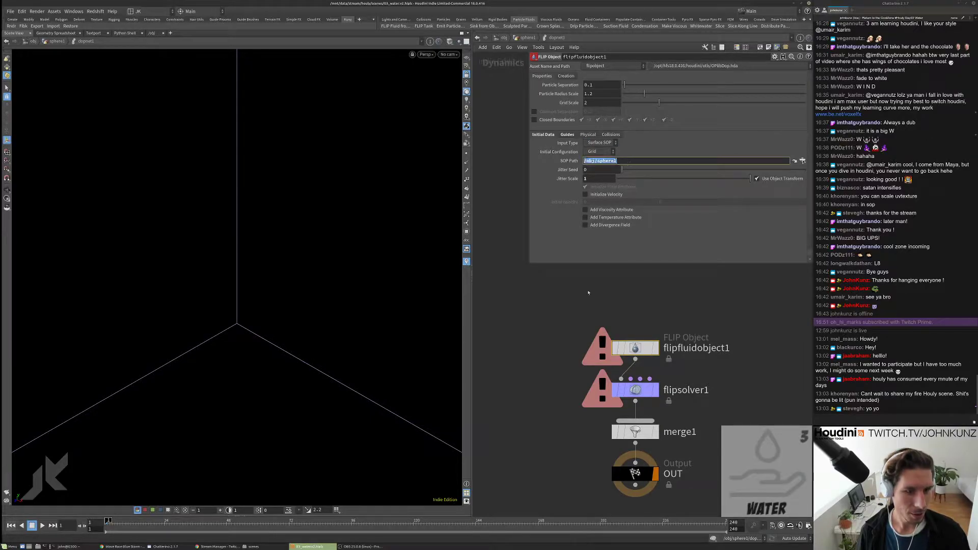
{"action": "type", "text": "/"}
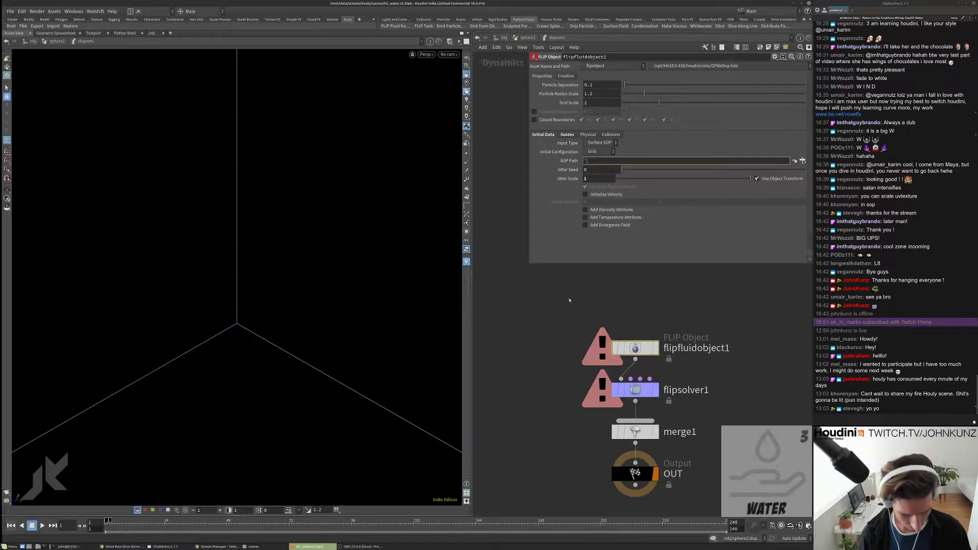
{"action": "type", "text": "opinputpa"}
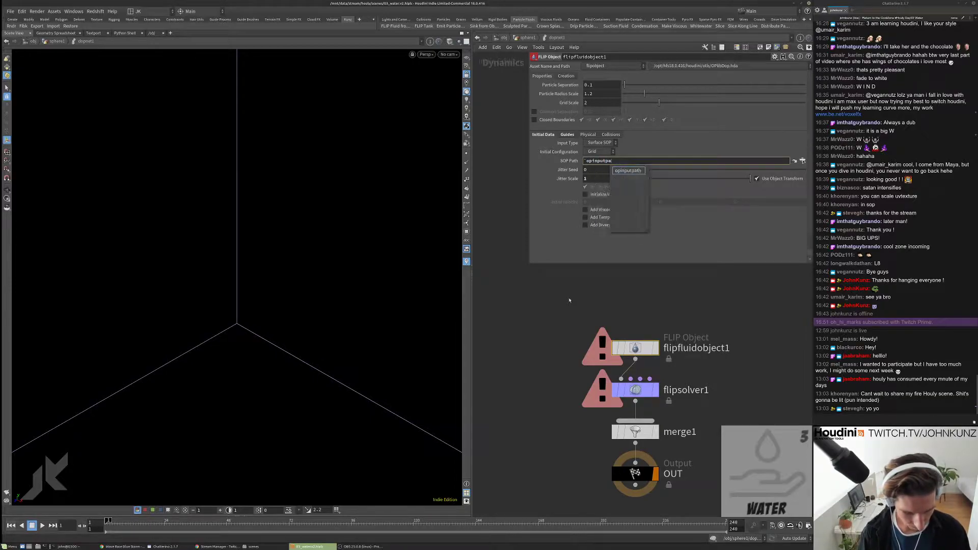
{"action": "type", "text": "th('..',"}
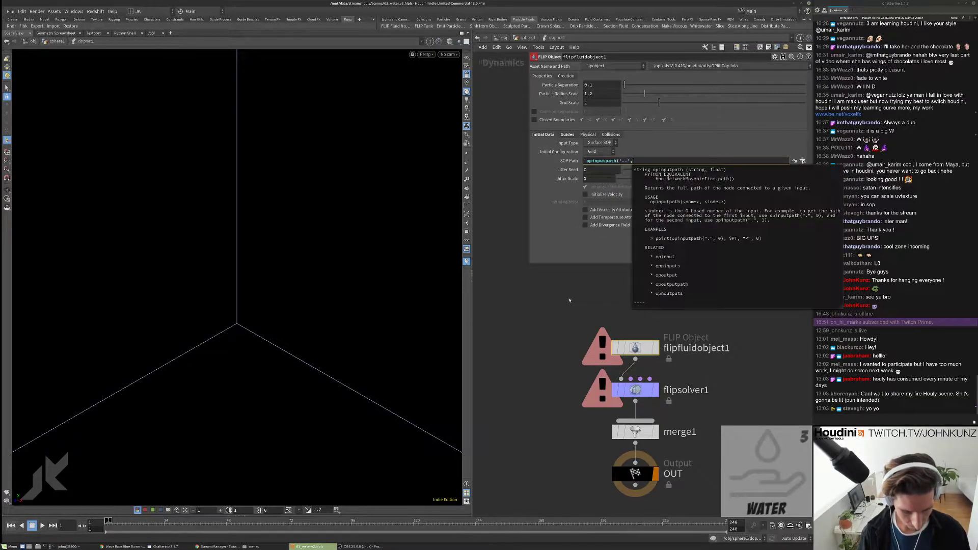
{"action": "type", "text": "0)`"}
{"action": "key", "text": "Return"}
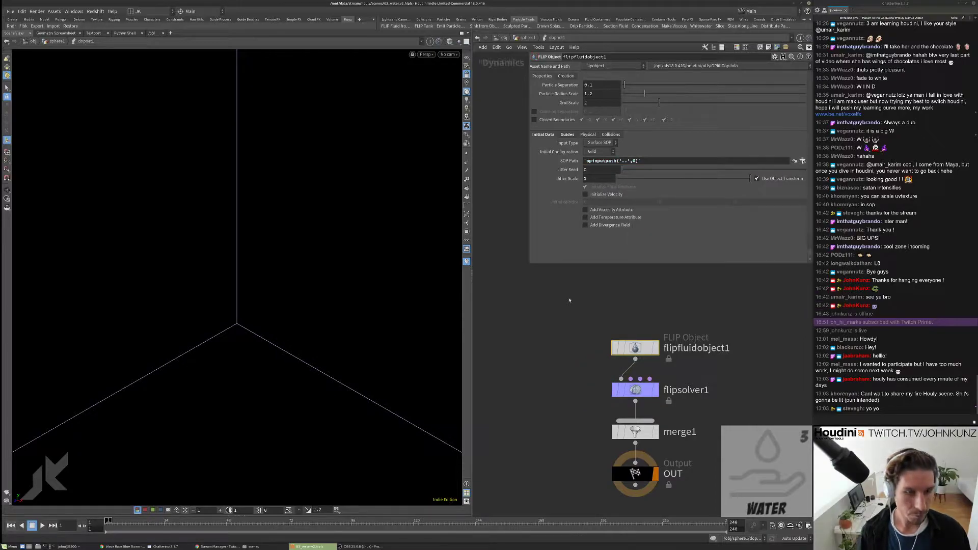
Step: Wire sphere1 into dopnet1's first input, play the sim, then align sphere1 above dopnet1
{"action": "key", "text": "u"}
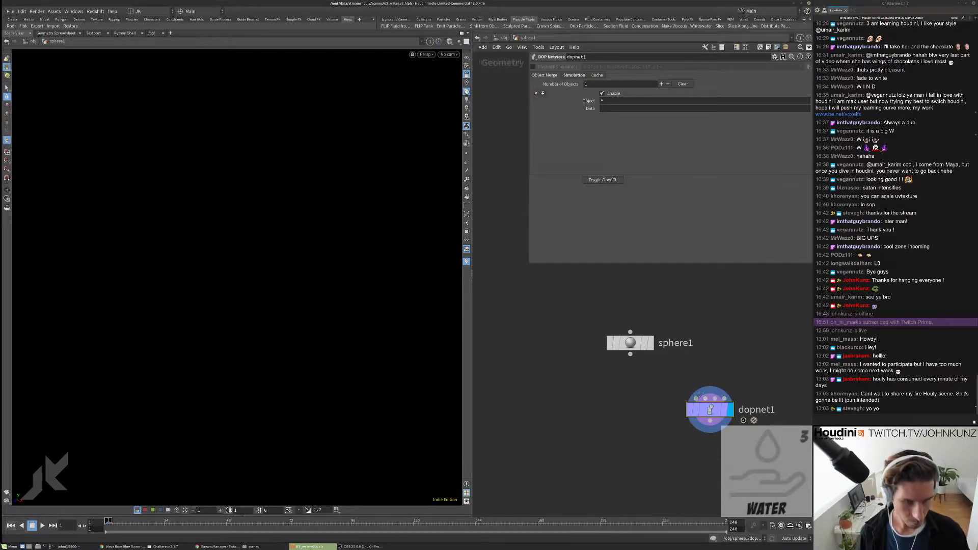
{"action": "left_click_drag", "start_coordinate": [630, 355], "coordinate": [706, 398]}
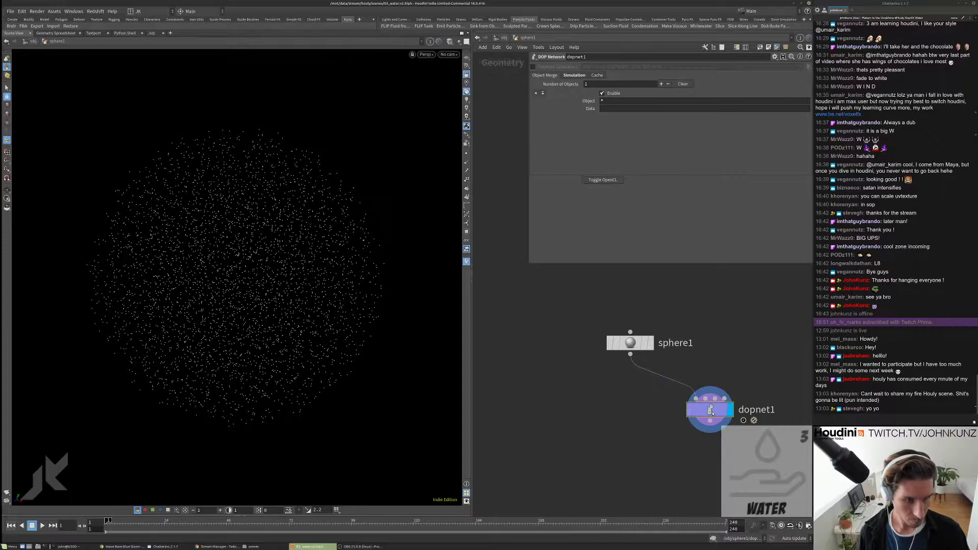
{"action": "key", "text": "i"}
{"action": "scroll", "coordinate": [214, 255], "scroll_direction": "down", "scroll_amount": 5}
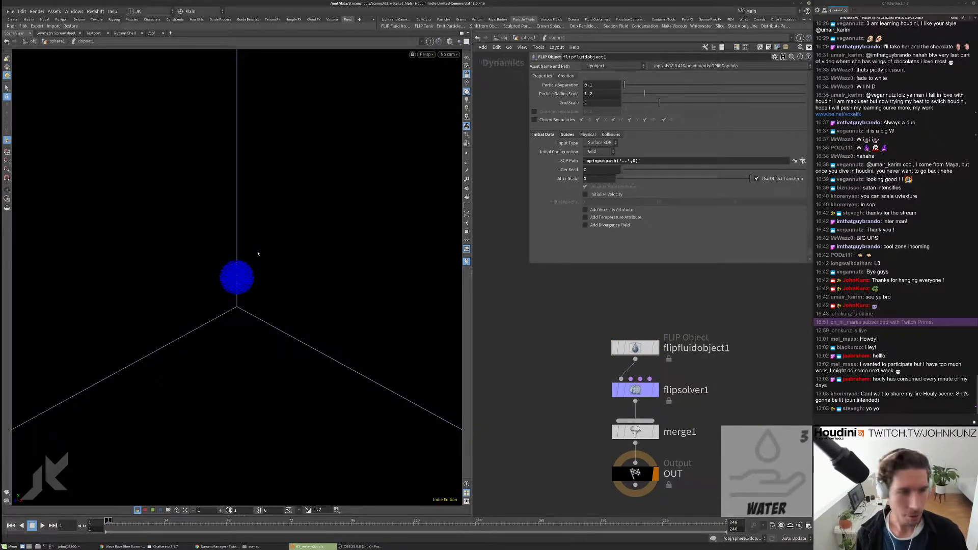
{"action": "key", "text": "Up"}
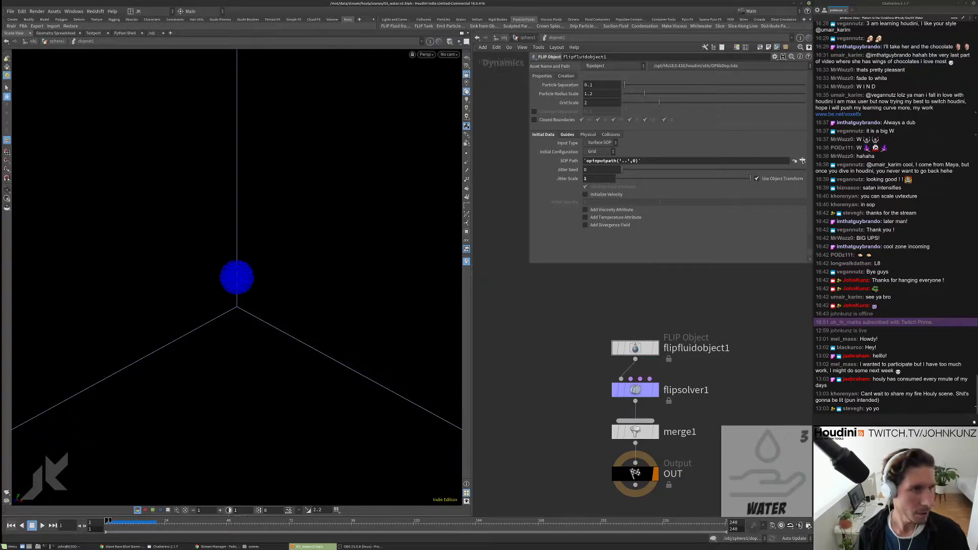
{"action": "left_click", "coordinate": [516, 38]}
{"action": "key", "text": "l"}
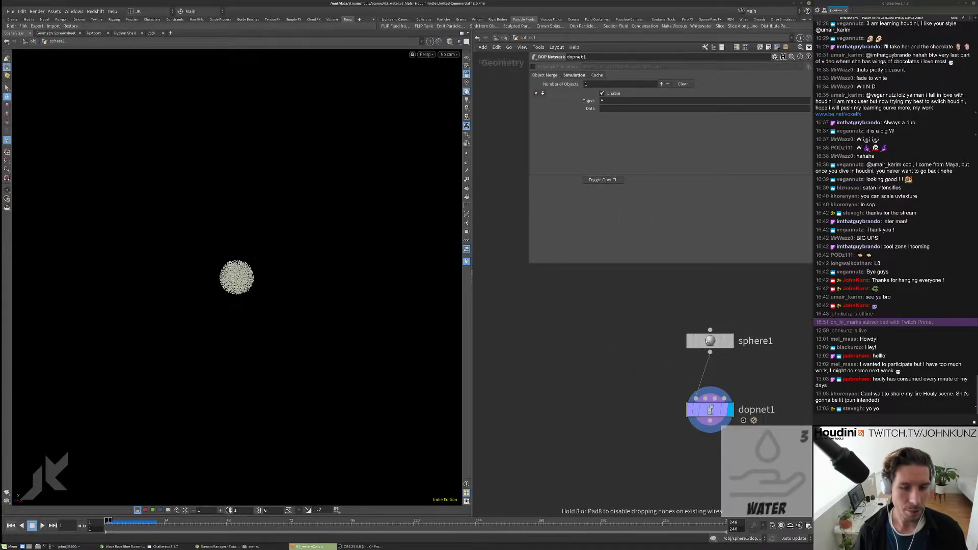
{"action": "middle_click_drag", "start_coordinate": [620, 376], "coordinate": [578, 371]}
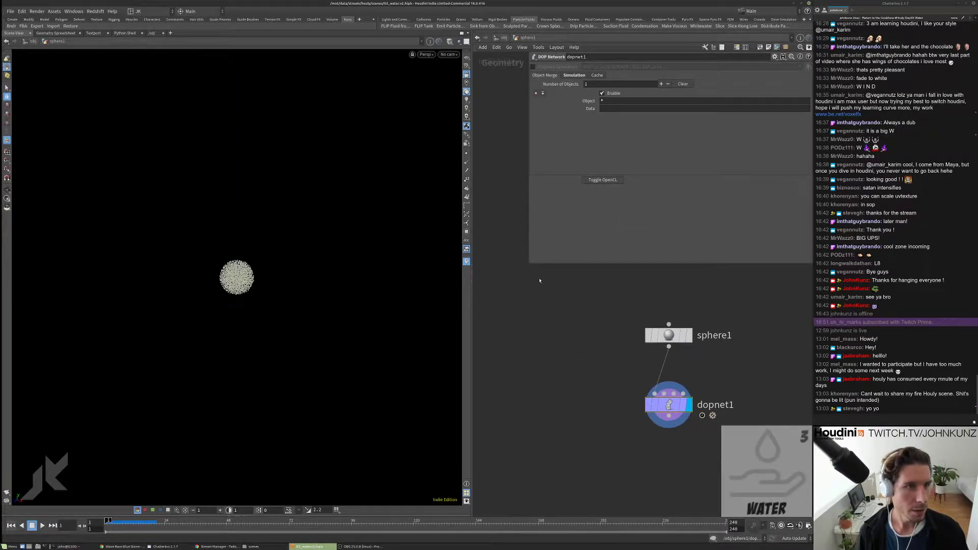
Step: Browse Edit > Preferences to the network editor settings and cancel without changes
{"action": "left_click", "coordinate": [24, 12]}
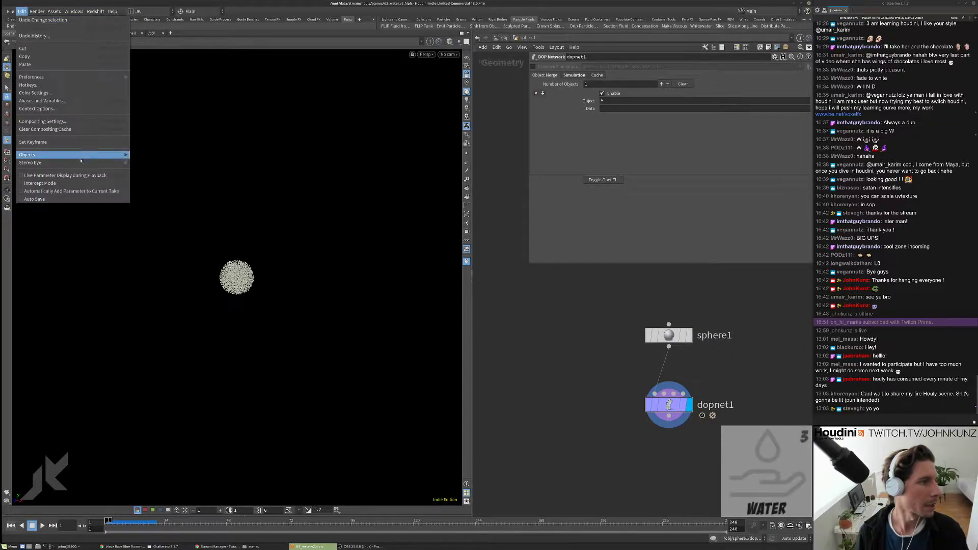
{"action": "mouse_move", "coordinate": [66, 78]}
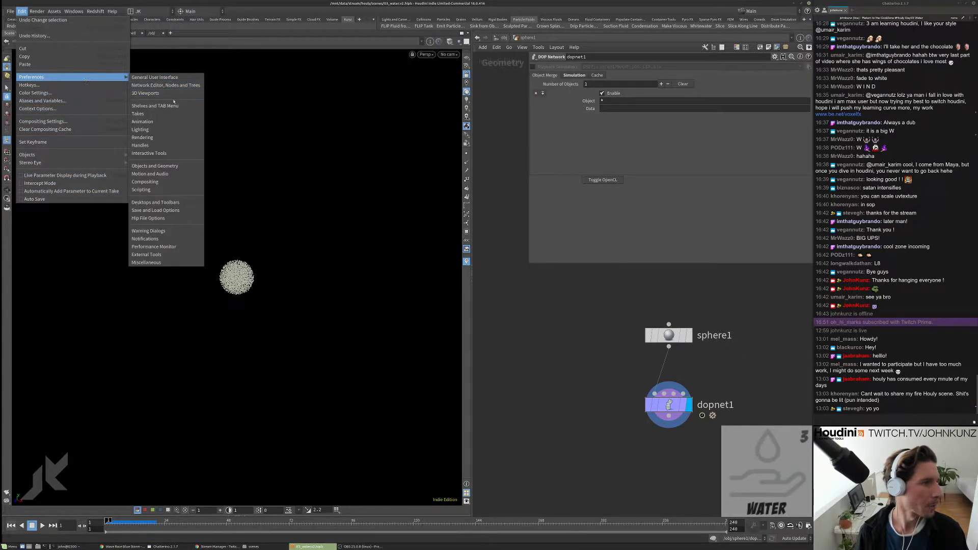
{"action": "left_click", "coordinate": [175, 106]}
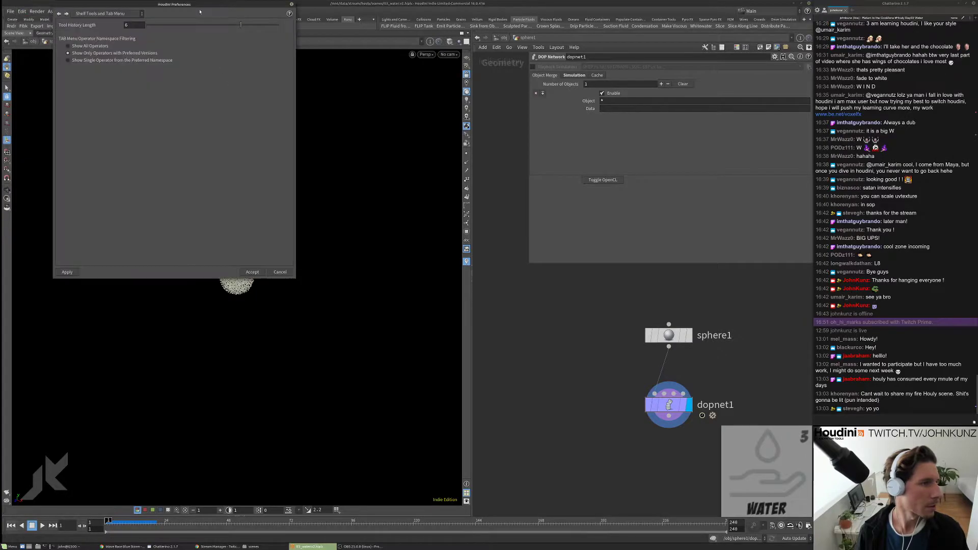
{"action": "left_click_drag", "start_coordinate": [189, 5], "coordinate": [691, 121]}
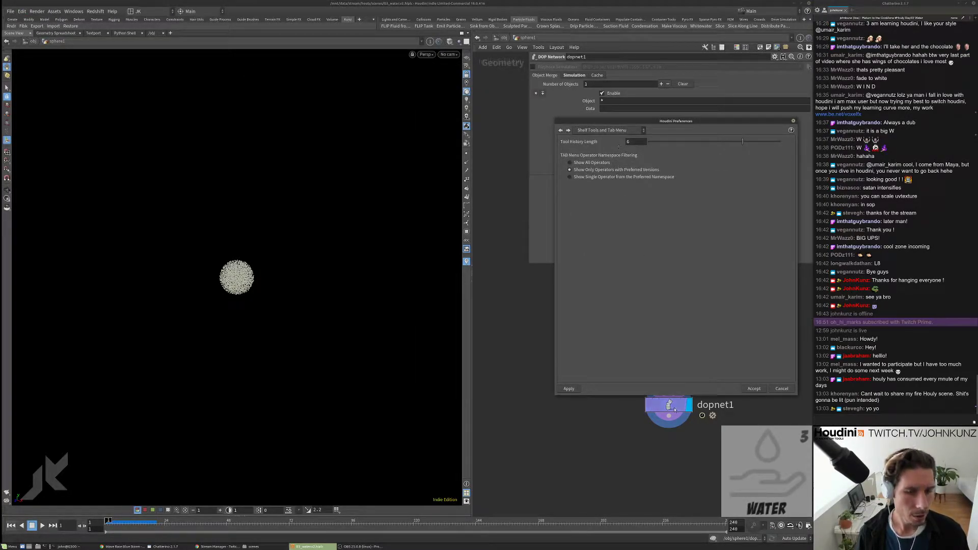
{"action": "left_click", "coordinate": [714, 538]}
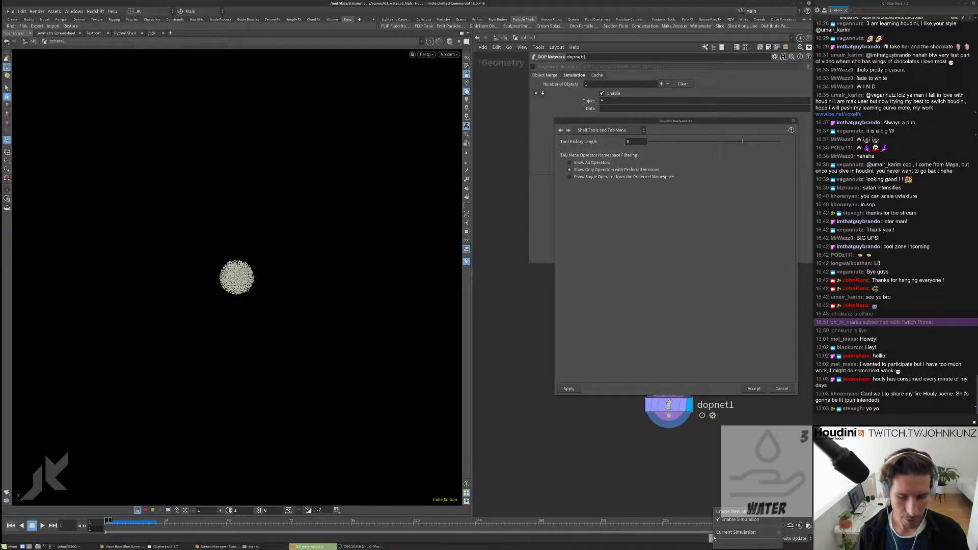
{"action": "mouse_move", "coordinate": [730, 533]}
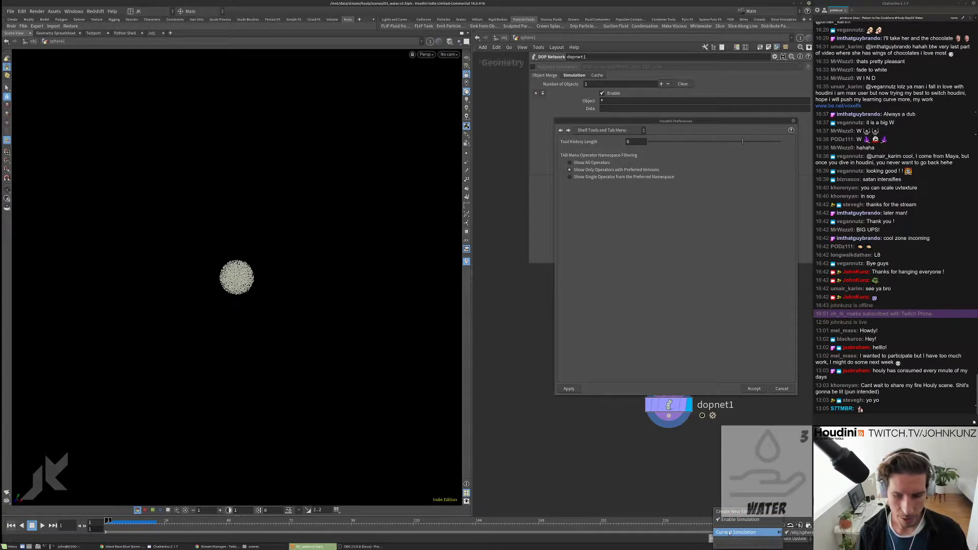
{"action": "key", "text": "Escape"}
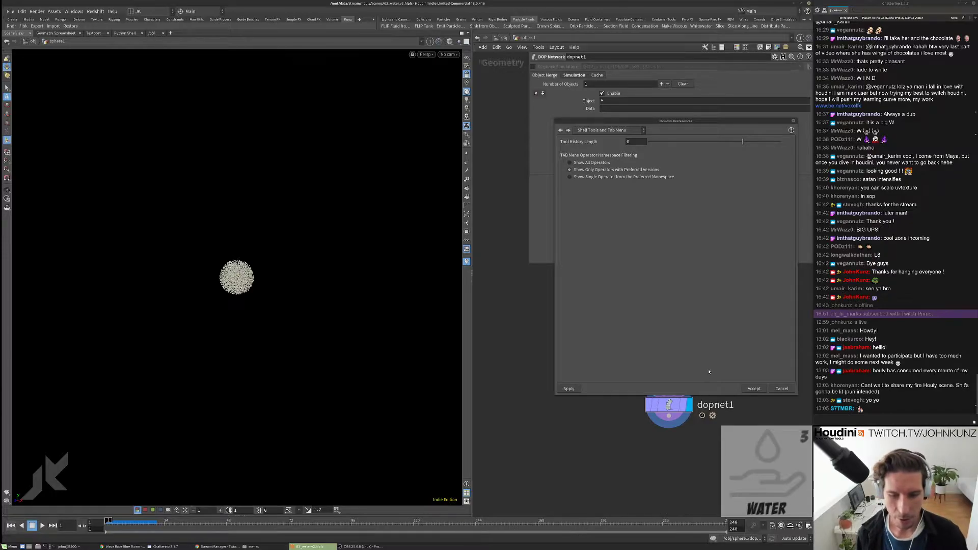
{"action": "left_click", "coordinate": [609, 131]}
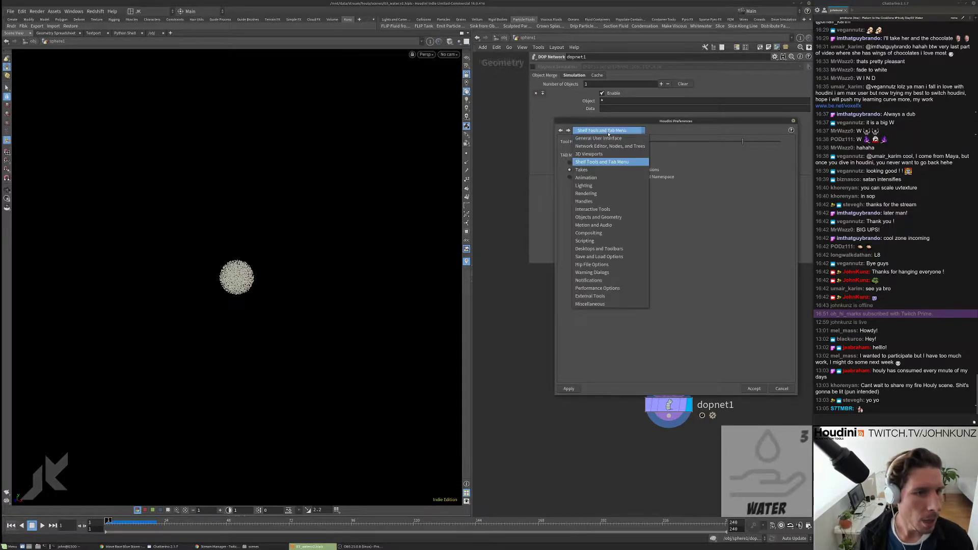
{"action": "left_click", "coordinate": [619, 162]}
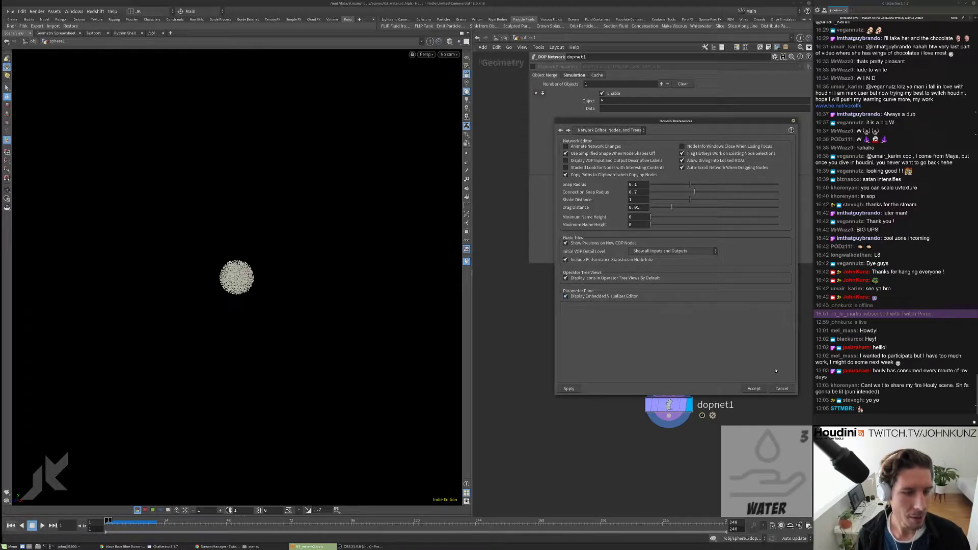
{"action": "left_click", "coordinate": [784, 389]}
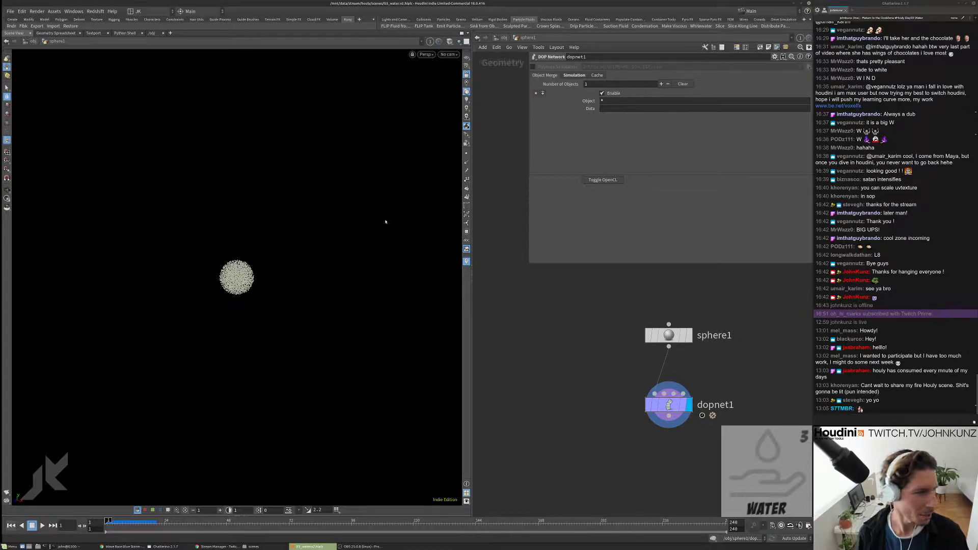
Step: Inside dopnet1, orbit the fluid sphere and move flipfluidobject1 up above flipsolver1
{"action": "double_click", "coordinate": [669, 405]}
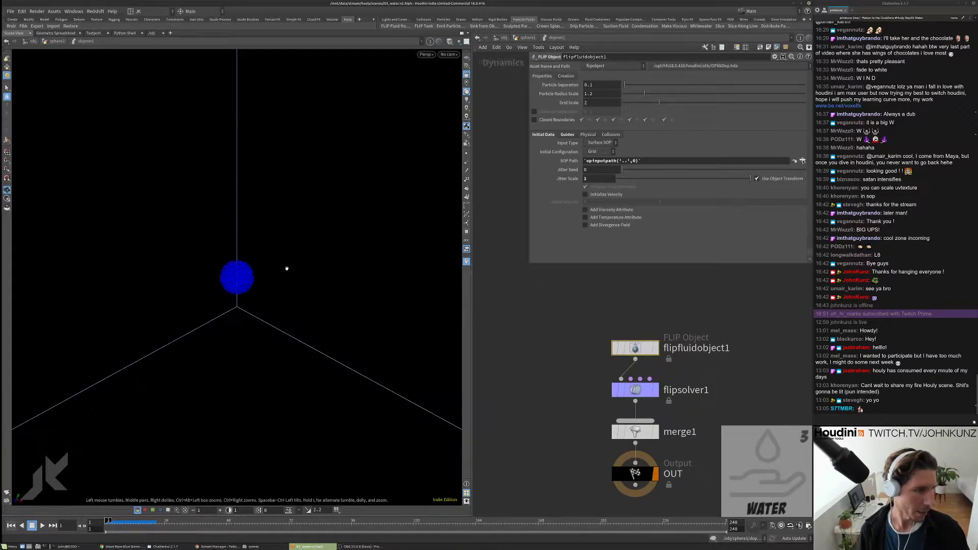
{"action": "left_click_drag", "start_coordinate": [287, 268], "coordinate": [360, 228]}
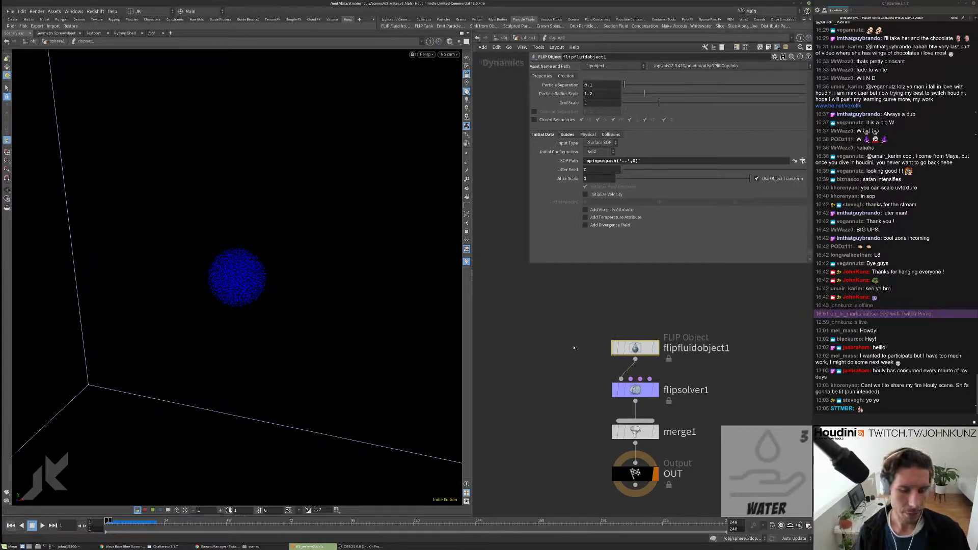
{"action": "left_click_drag", "start_coordinate": [277, 216], "coordinate": [196, 338]}
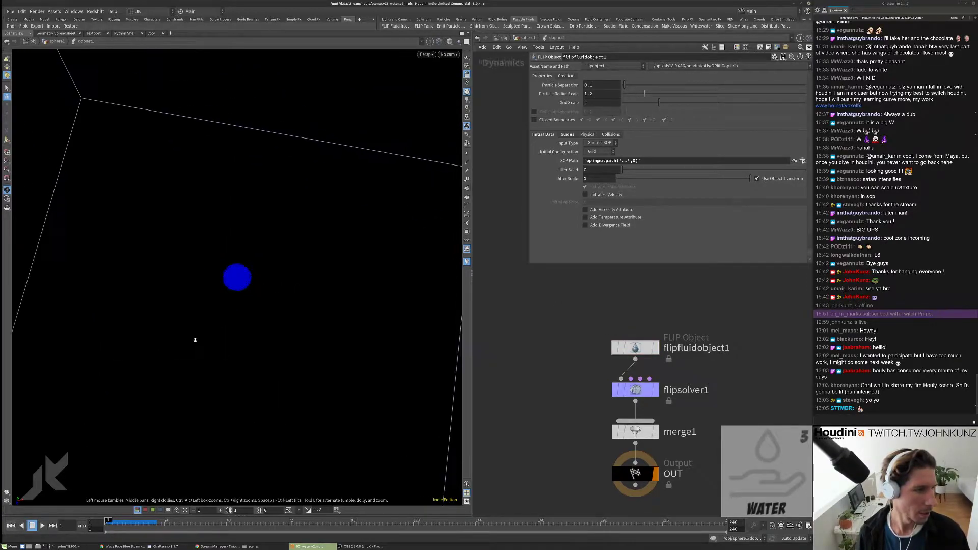
{"action": "left_click_drag", "start_coordinate": [635, 348], "coordinate": [635, 322]}
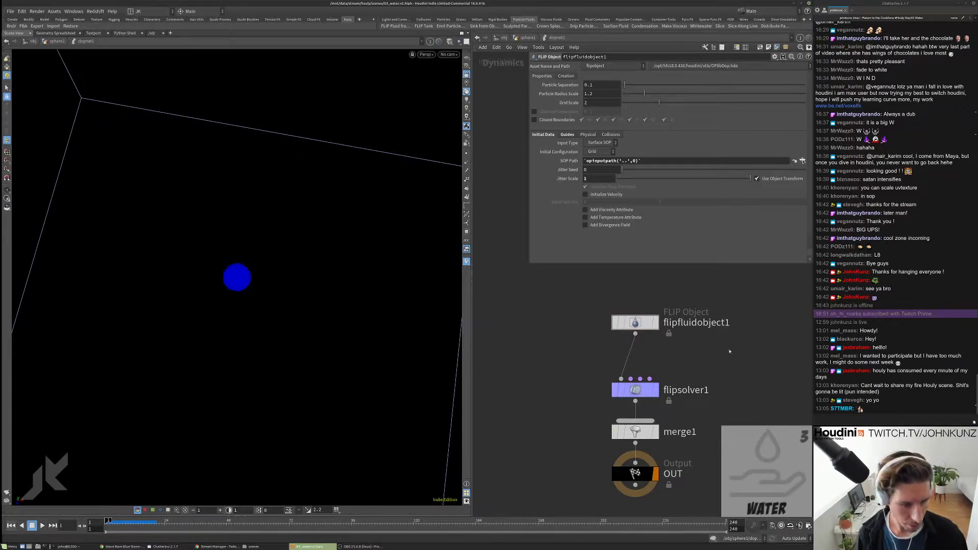
{"action": "key", "text": "Tab"}
Step: Add a POP Axis Force node, popaxisforce1, wired into flipsolver1's fourth input
{"action": "type", "text": "ax"}
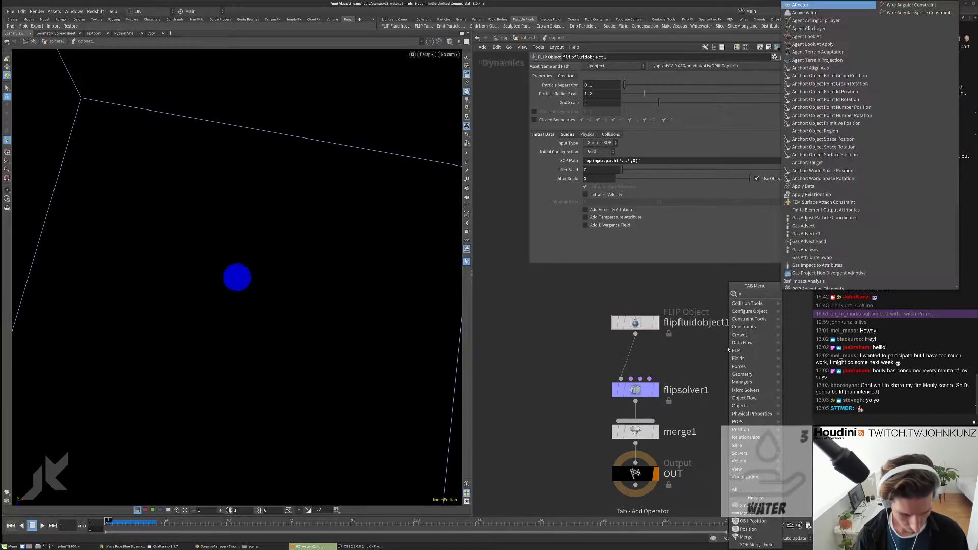
{"action": "key", "text": "Down"}
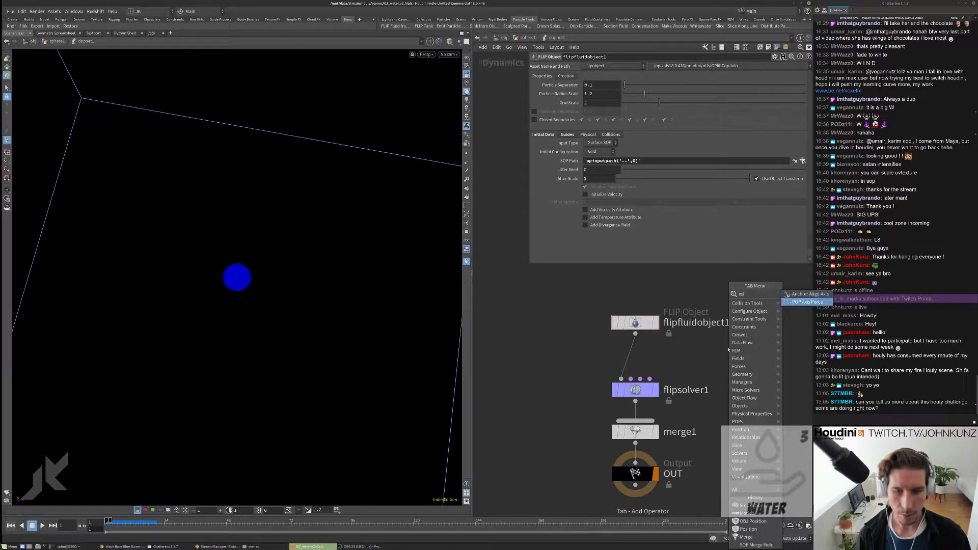
{"action": "key", "text": "Return"}
{"action": "left_click", "coordinate": [728, 347]}
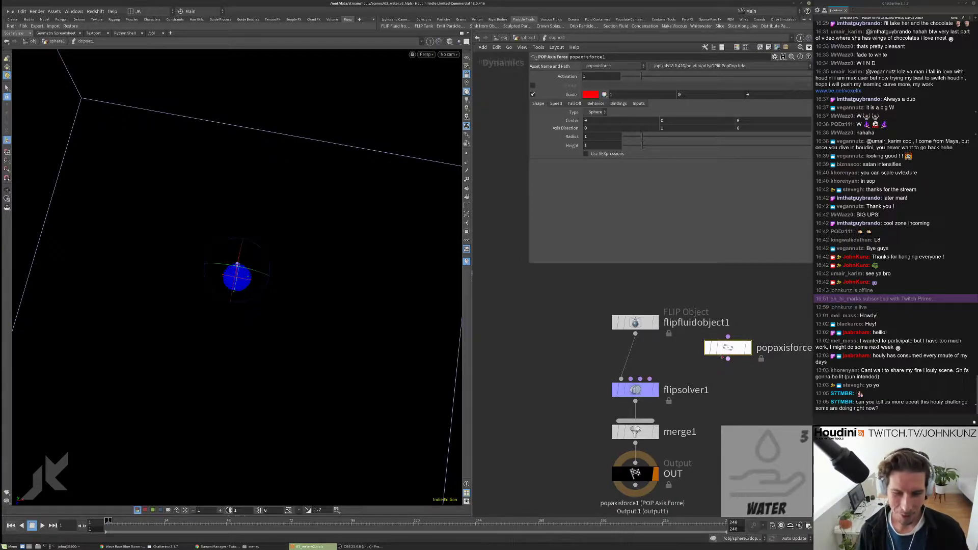
{"action": "left_click_drag", "start_coordinate": [722, 358], "coordinate": [649, 378]}
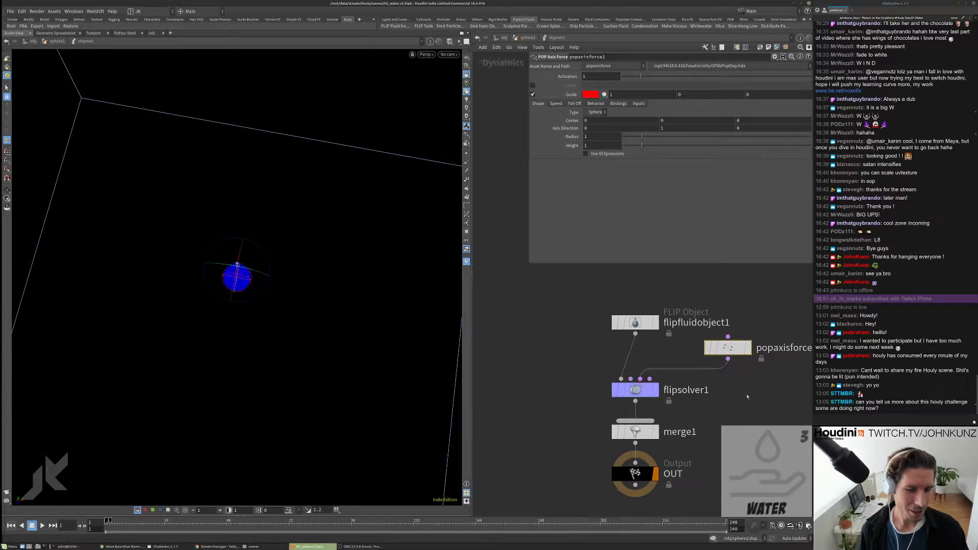
Step: Disconnect and reconnect the popaxisforce1 wire, then show its Speed settings (Orbit Speed 4.18)
{"action": "right_click", "coordinate": [704, 378]}
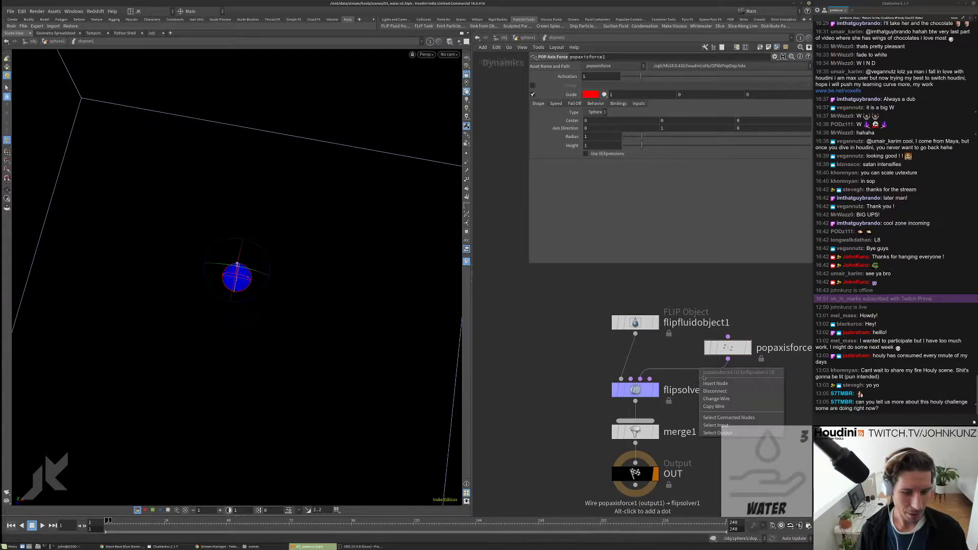
{"action": "left_click", "coordinate": [716, 398]}
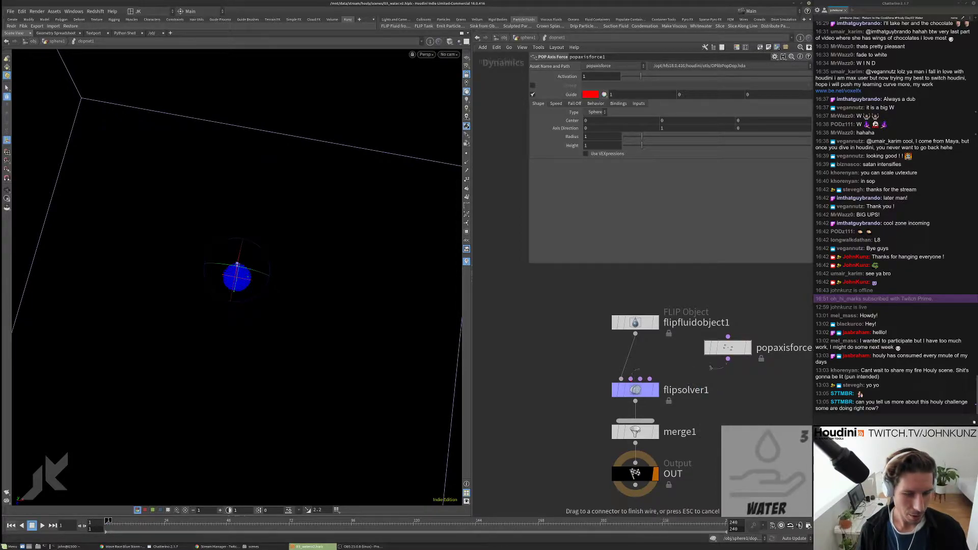
{"action": "key", "text": "Escape"}
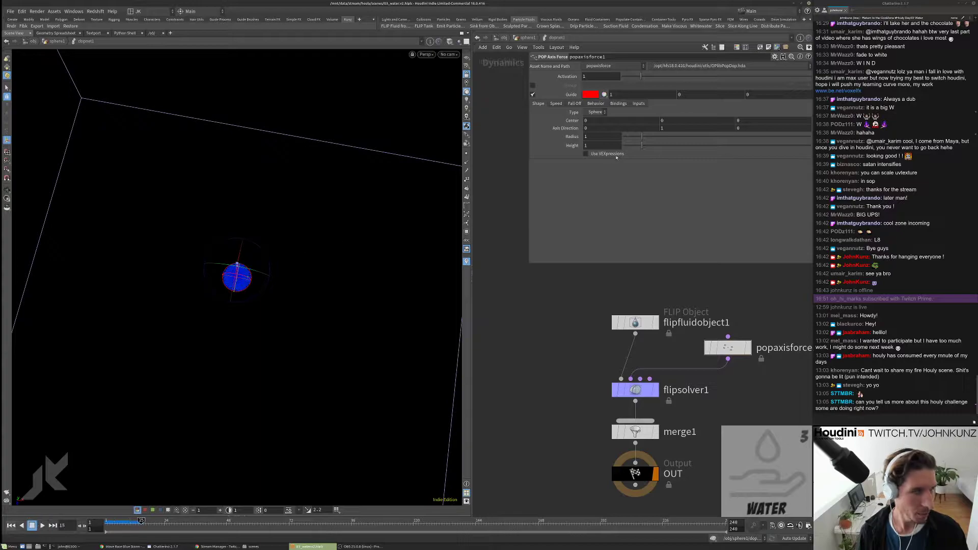
{"action": "left_click", "coordinate": [555, 103]}
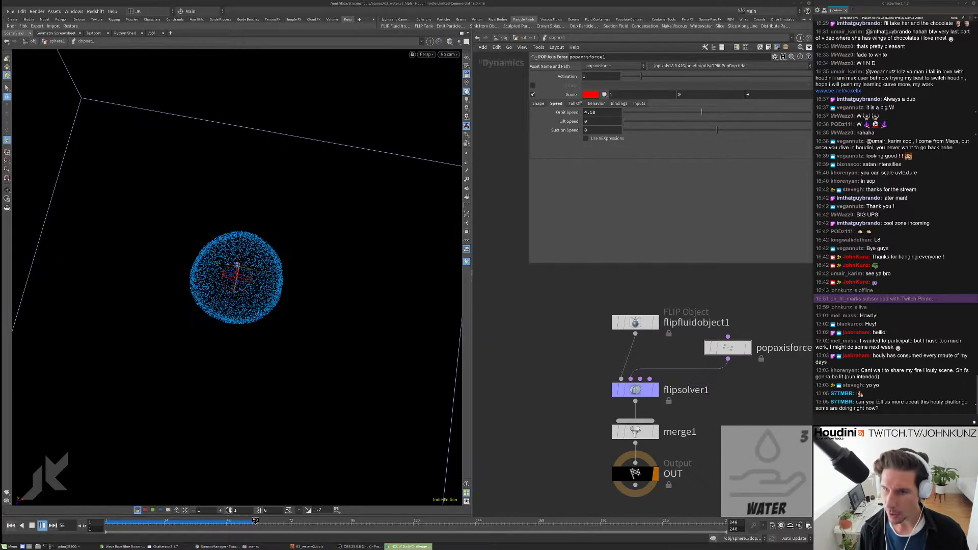
{"action": "left_click_drag", "start_coordinate": [968, 201], "coordinate": [440, 219]}
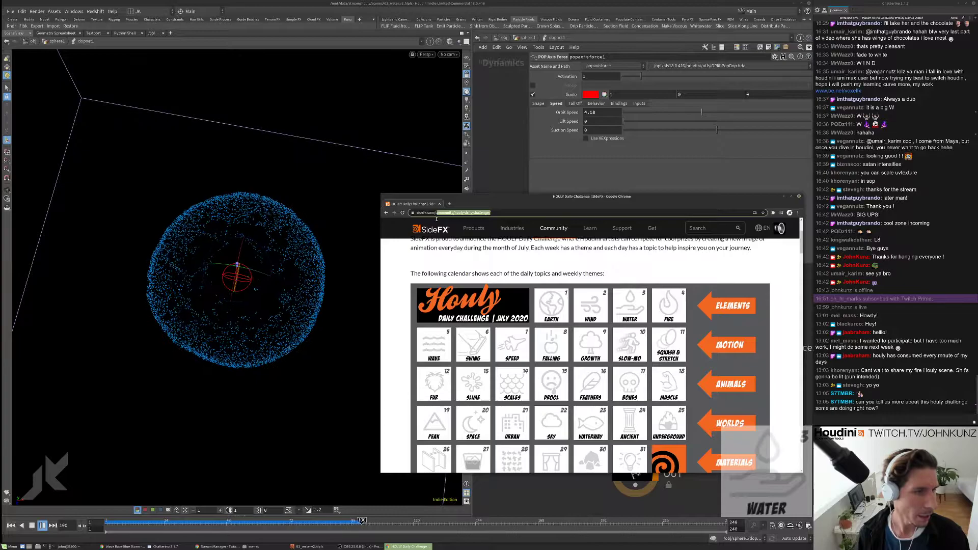
{"action": "key", "text": "BackSpace"}
{"action": "key", "text": "BackSpace"}
{"action": "key", "text": "BackSpace"}
{"action": "key", "text": "BackSpace"}
{"action": "key", "text": "Return"}
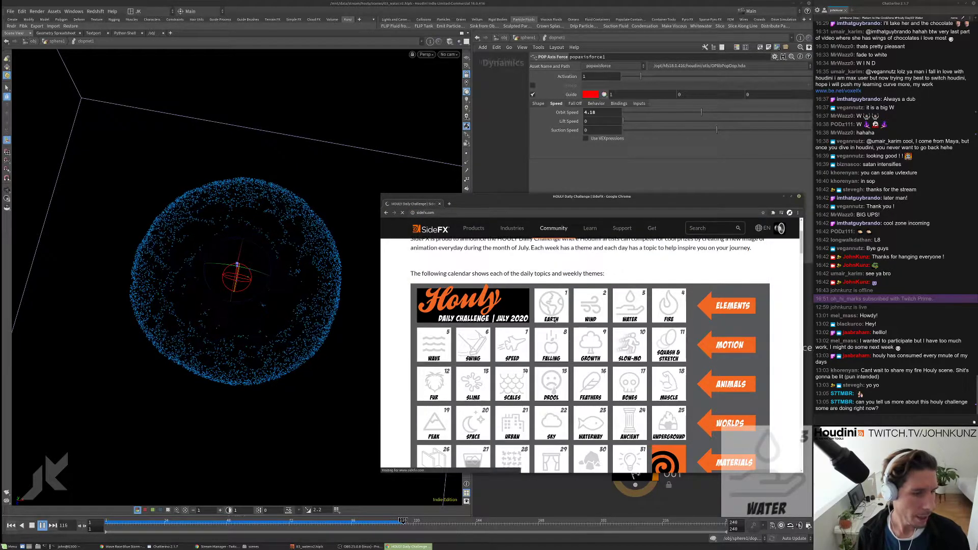
{"action": "scroll", "coordinate": [569, 340], "scroll_direction": "down", "scroll_amount": 4}
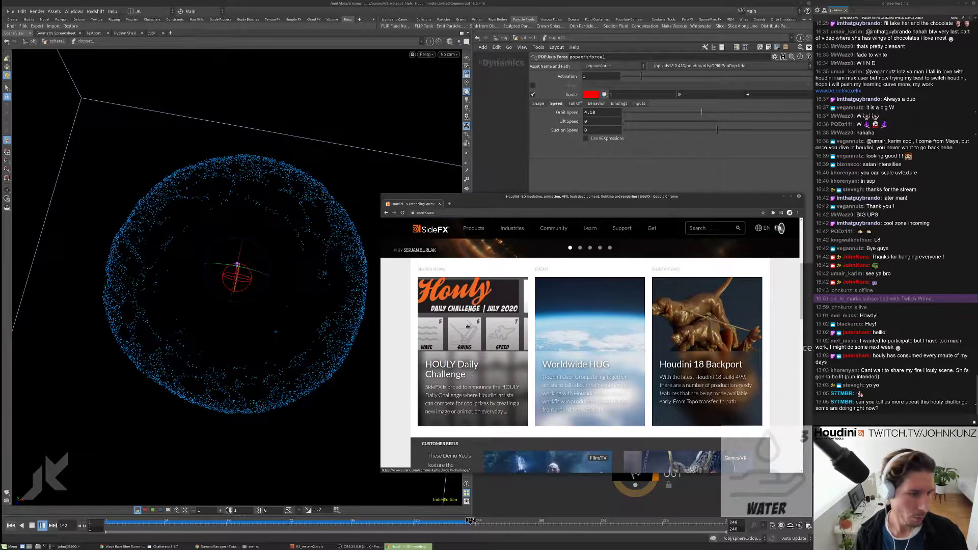
{"action": "left_click", "coordinate": [466, 330]}
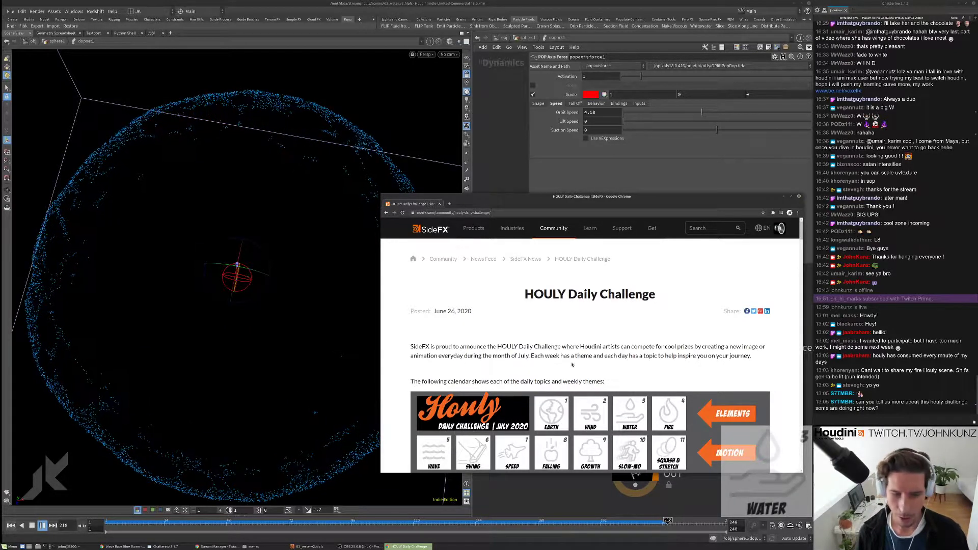
{"action": "scroll", "coordinate": [581, 382], "scroll_direction": "down", "scroll_amount": 3}
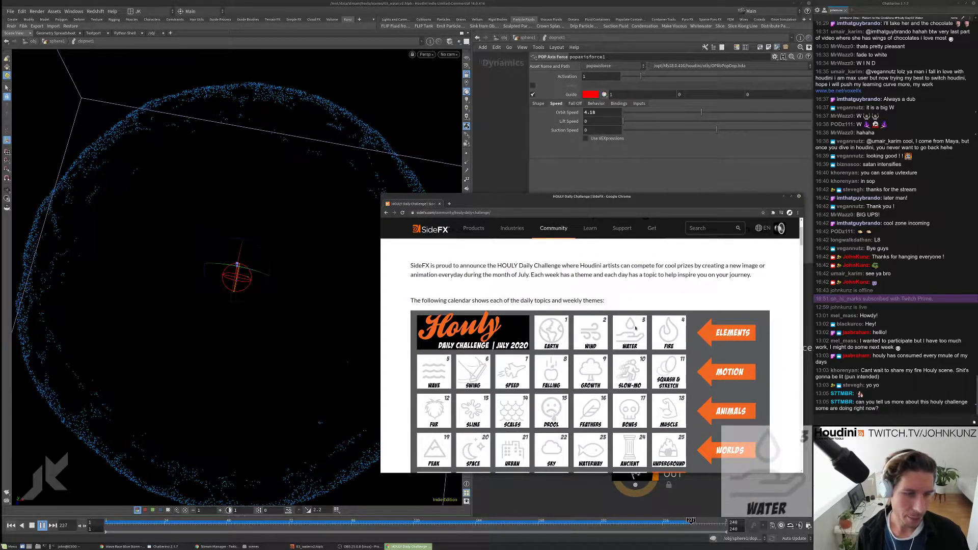
{"action": "scroll", "coordinate": [544, 335], "scroll_direction": "down", "scroll_amount": 1}
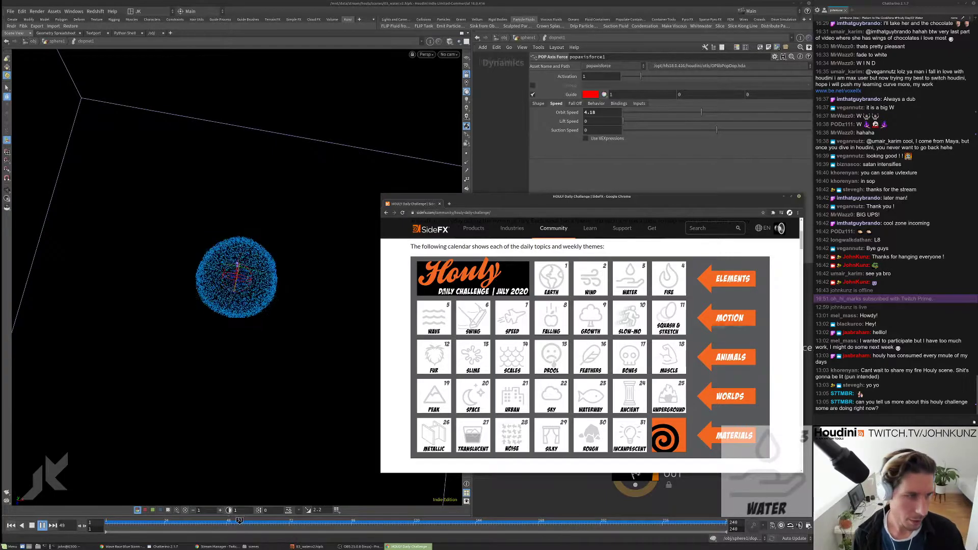
{"action": "scroll", "coordinate": [488, 290], "scroll_direction": "down", "scroll_amount": 1}
{"action": "scroll", "coordinate": [487, 290], "scroll_direction": "down", "scroll_amount": 5}
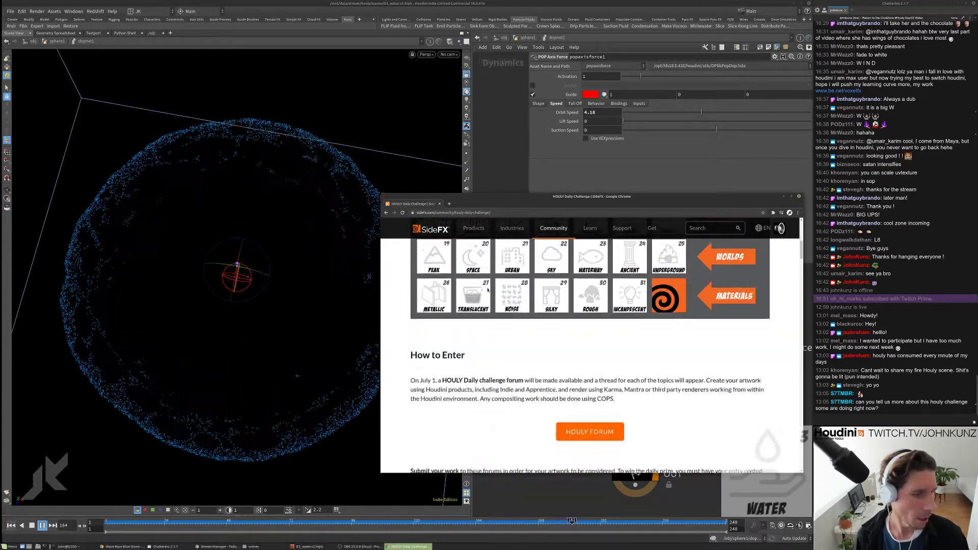
{"action": "scroll", "coordinate": [488, 290], "scroll_direction": "down", "scroll_amount": 2}
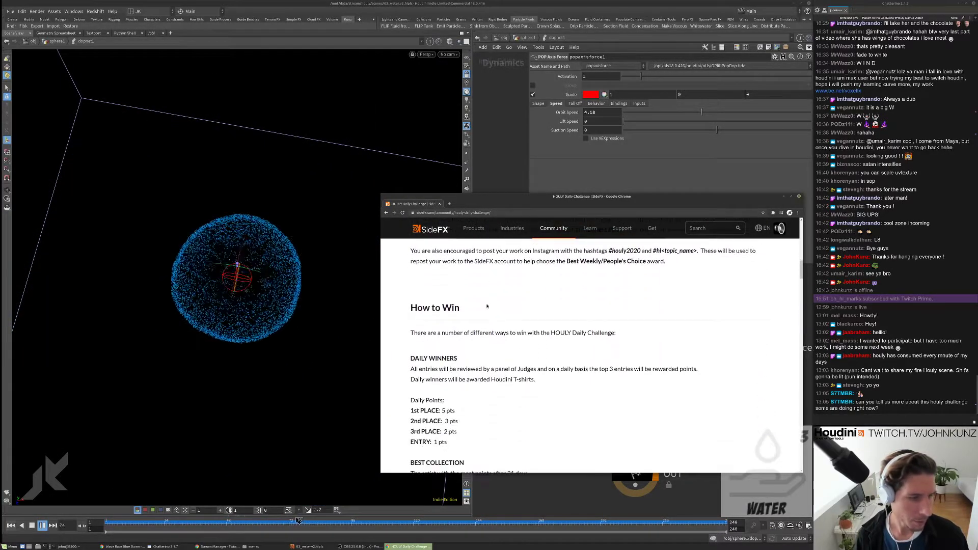
{"action": "scroll", "coordinate": [444, 361], "scroll_direction": "down", "scroll_amount": 2}
{"action": "scroll", "coordinate": [443, 361], "scroll_direction": "down", "scroll_amount": 6}
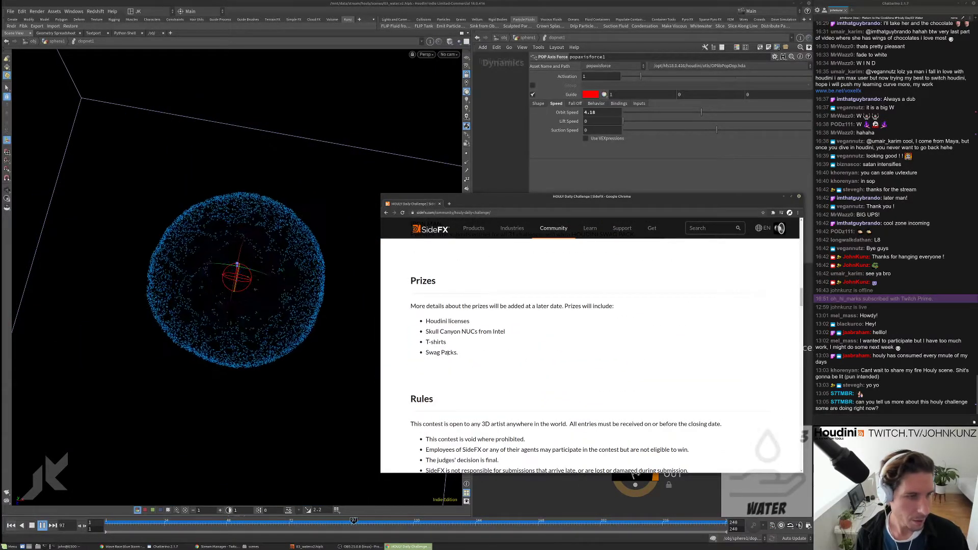
{"action": "scroll", "coordinate": [448, 352], "scroll_direction": "down", "scroll_amount": 4}
{"action": "scroll", "coordinate": [448, 354], "scroll_direction": "down", "scroll_amount": 2}
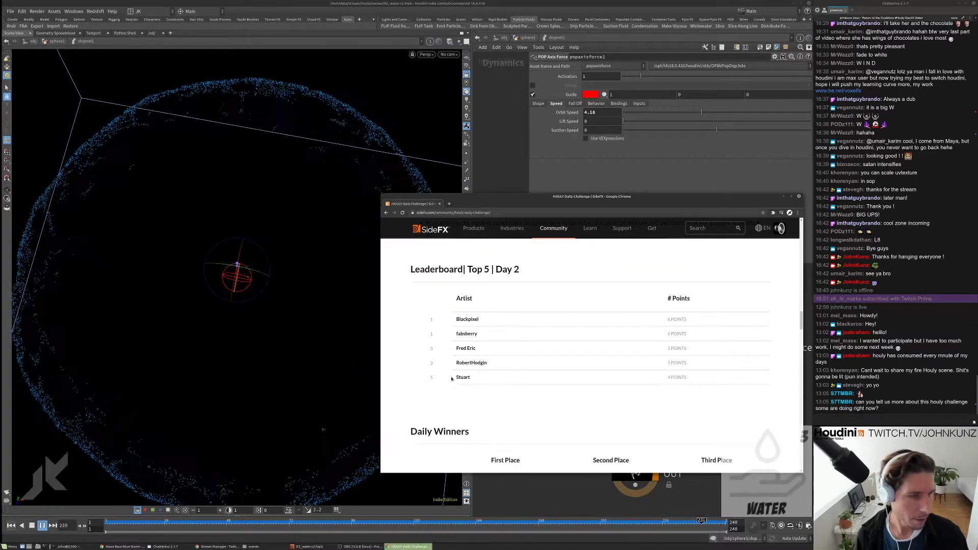
{"action": "scroll", "coordinate": [450, 383], "scroll_direction": "down", "scroll_amount": 4}
{"action": "scroll", "coordinate": [451, 387], "scroll_direction": "up", "scroll_amount": 4}
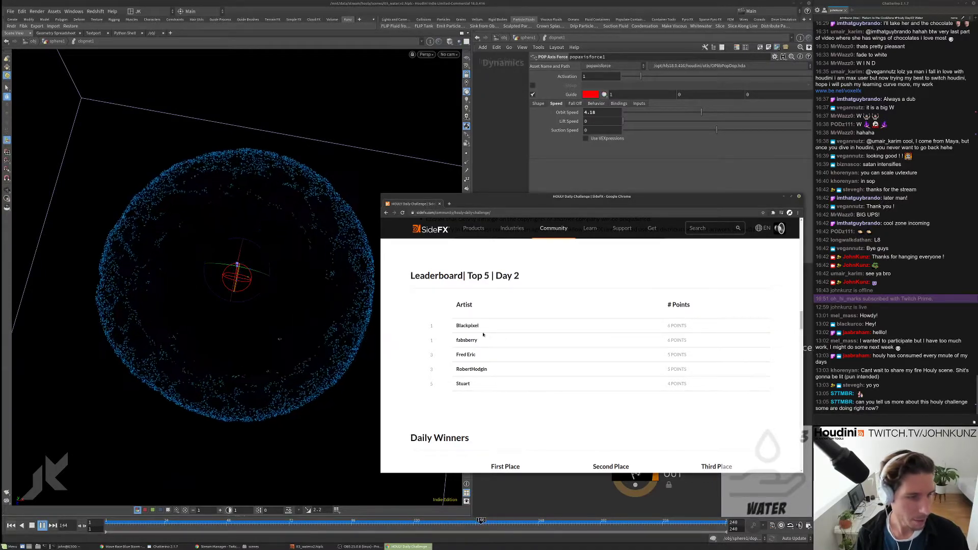
{"action": "scroll", "coordinate": [468, 354], "scroll_direction": "down", "scroll_amount": 1}
{"action": "scroll", "coordinate": [469, 354], "scroll_direction": "down", "scroll_amount": 6}
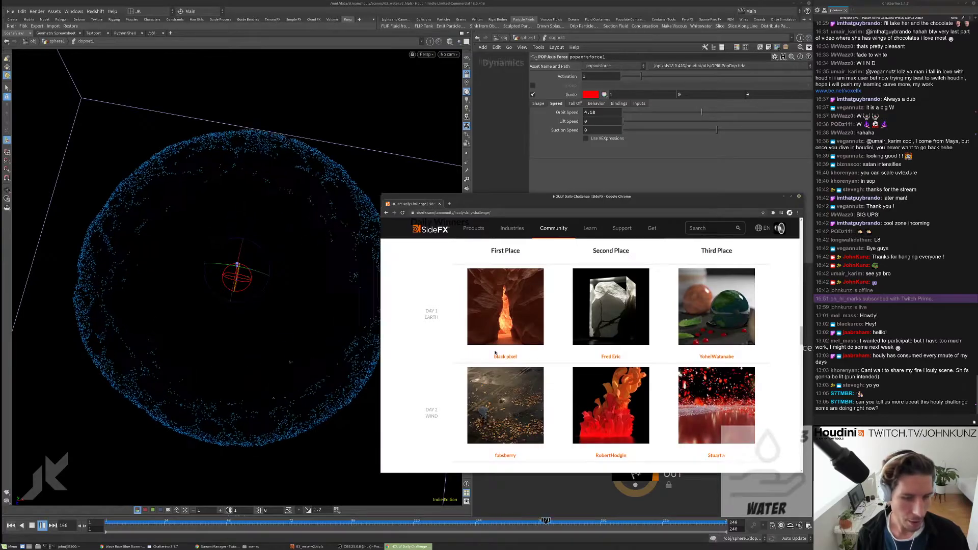
{"action": "scroll", "coordinate": [494, 353], "scroll_direction": "down", "scroll_amount": 10}
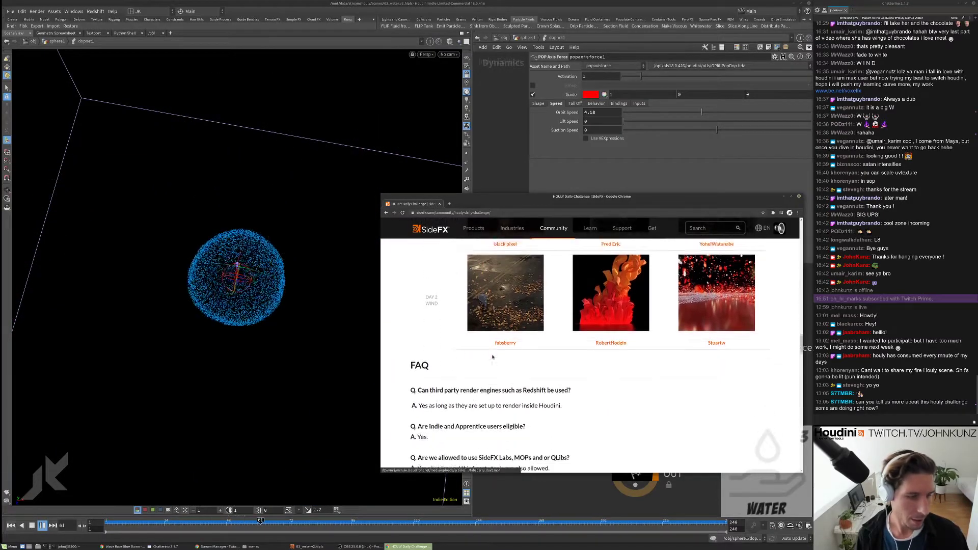
{"action": "scroll", "coordinate": [492, 358], "scroll_direction": "down", "scroll_amount": 1}
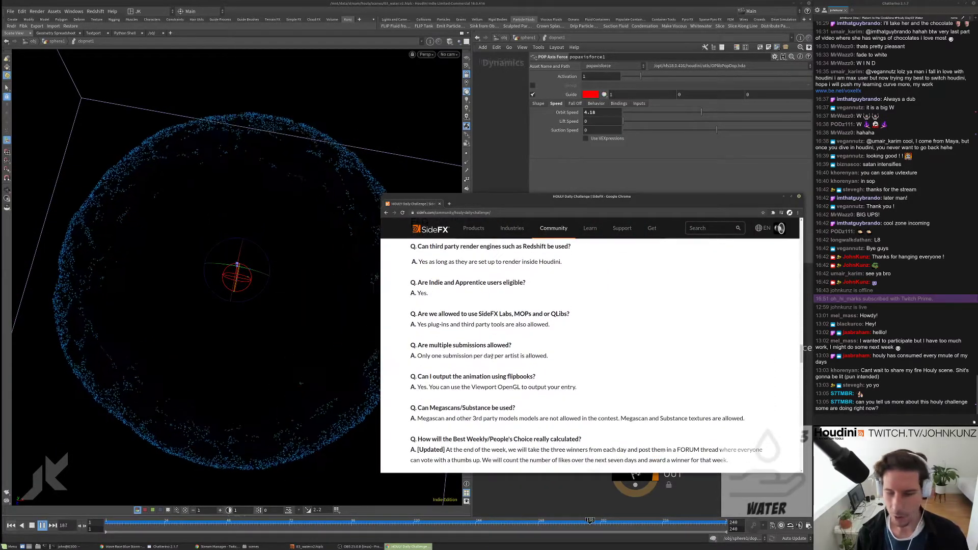
{"action": "scroll", "coordinate": [492, 356], "scroll_direction": "up", "scroll_amount": 4}
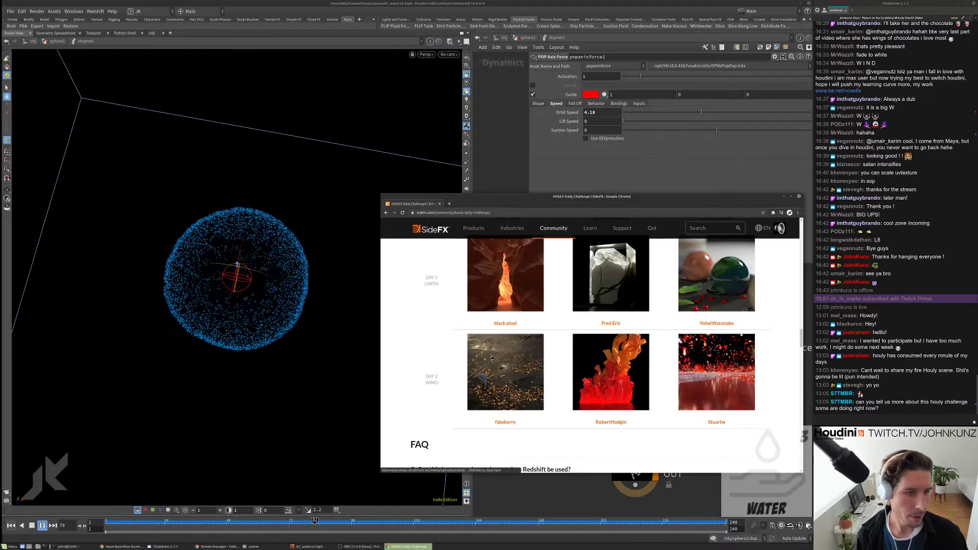
{"action": "scroll", "coordinate": [492, 358], "scroll_direction": "up", "scroll_amount": 4}
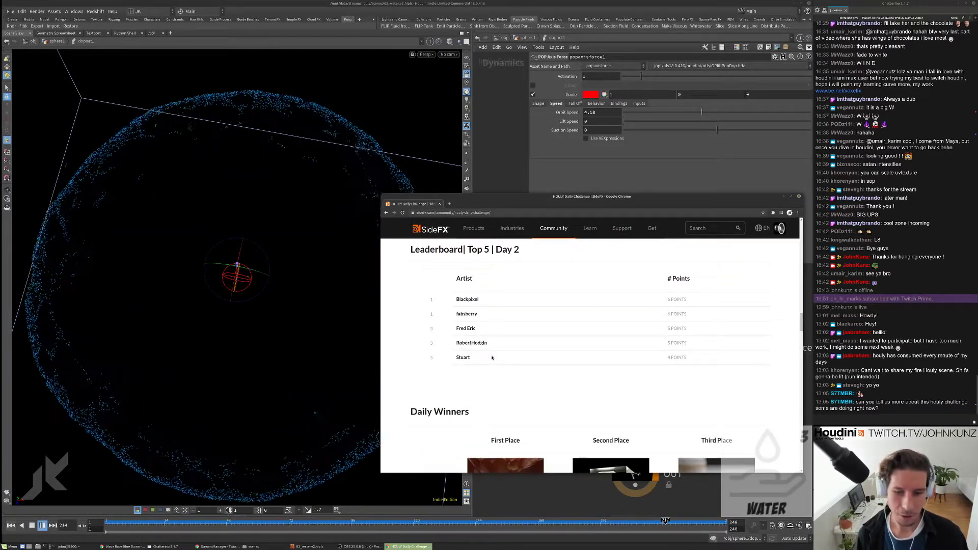
{"action": "scroll", "coordinate": [492, 358], "scroll_direction": "up", "scroll_amount": 4}
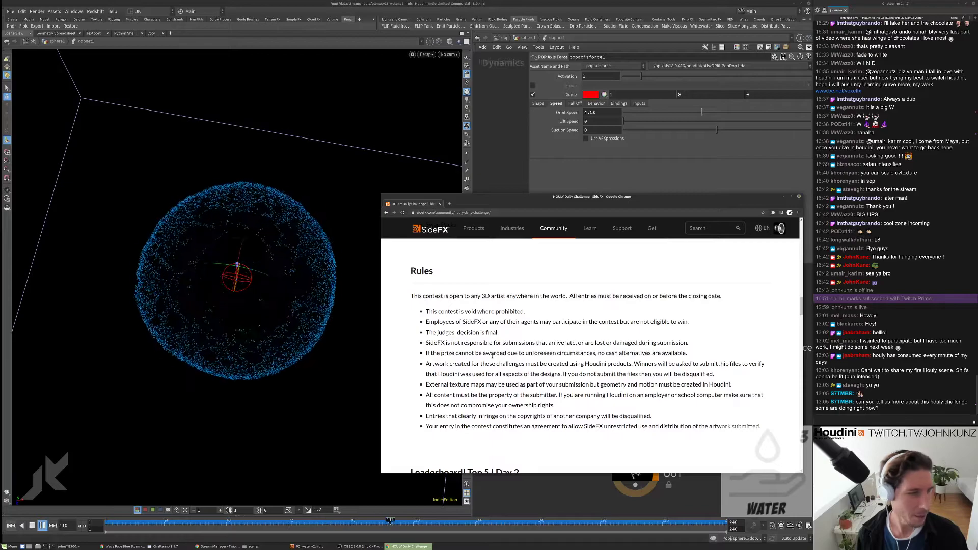
{"action": "key", "text": "alt+Tab"}
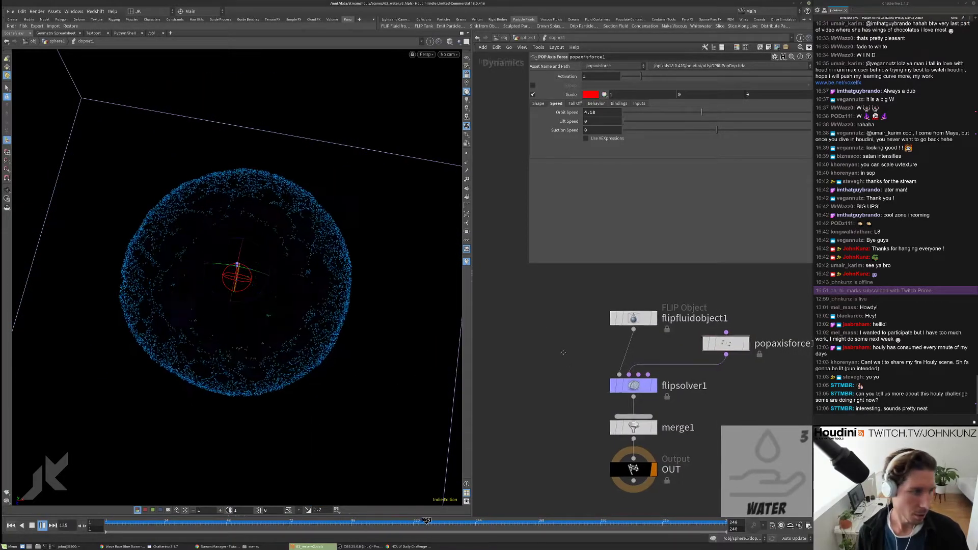
Step: Replay the axis-force simulation repeatedly, orbiting around the spreading particles and rewinding to frame 1
{"action": "key", "text": "ctrl+Up"}
{"action": "middle_click_drag", "start_coordinate": [568, 333], "coordinate": [563, 353]}
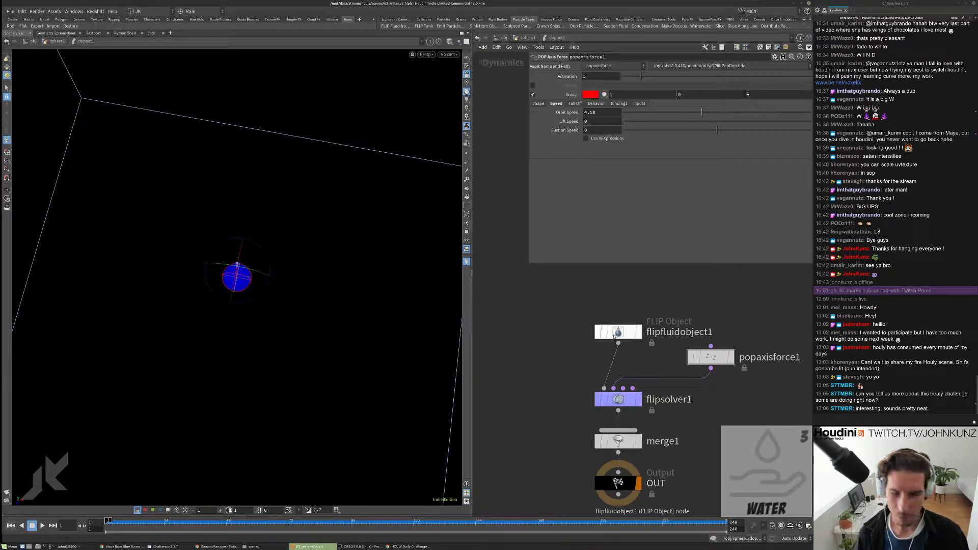
{"action": "left_click_drag", "start_coordinate": [614, 336], "coordinate": [611, 314]}
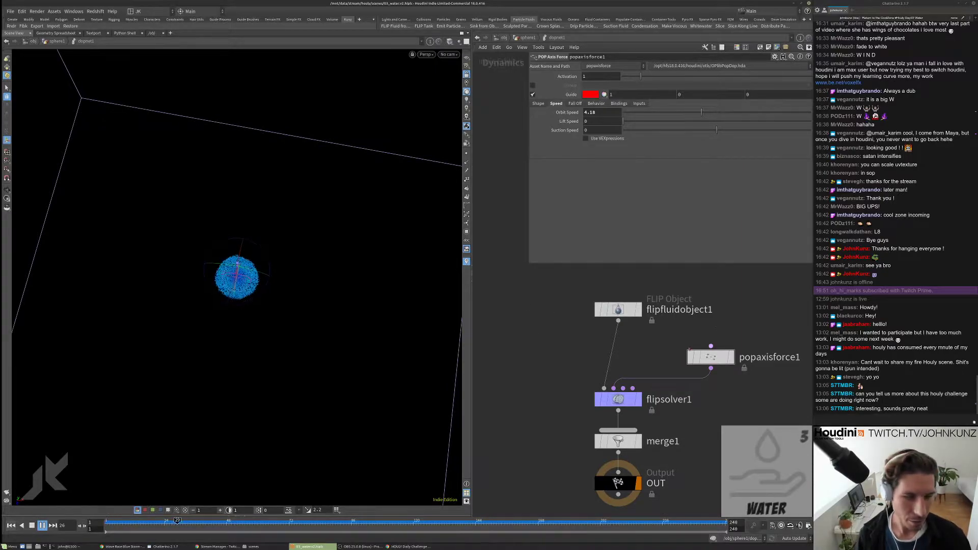
{"action": "key", "text": "ctrl+Up"}
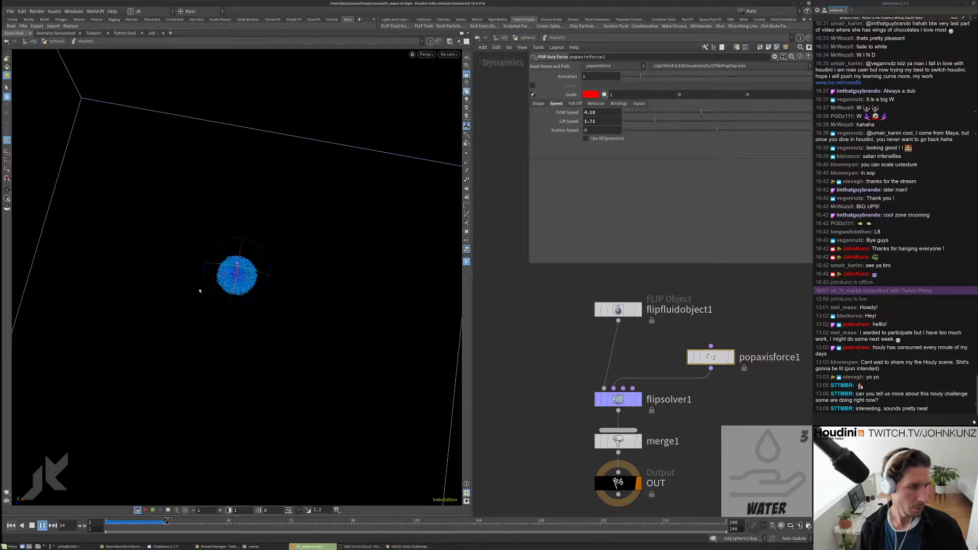
{"action": "left_click_drag", "start_coordinate": [222, 280], "coordinate": [246, 244]}
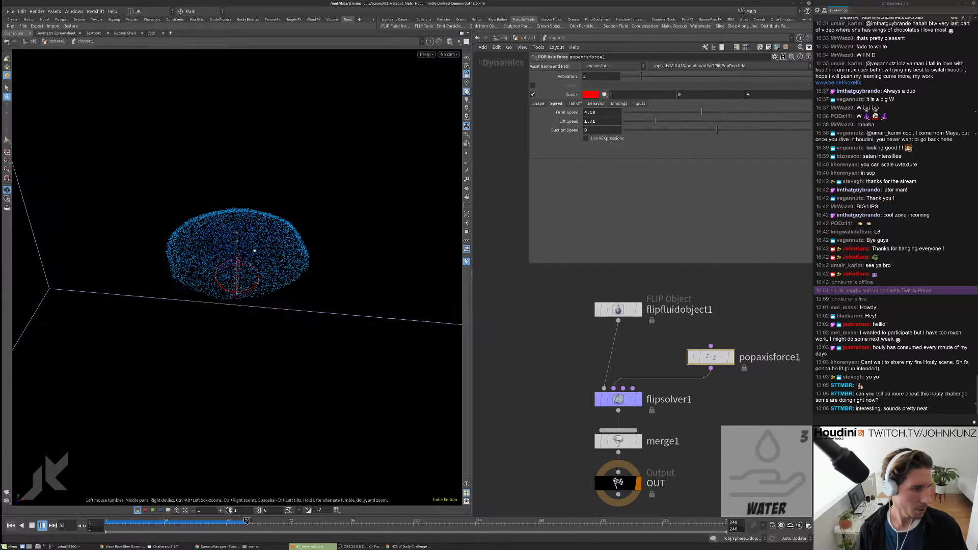
{"action": "key", "text": "Escape"}
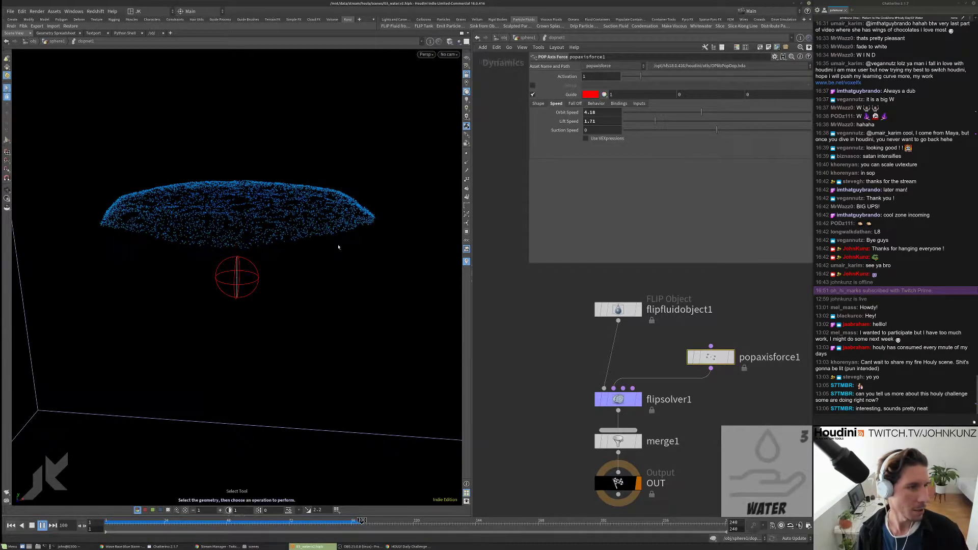
{"action": "left_click_drag", "start_coordinate": [338, 247], "coordinate": [259, 244]}
{"action": "key", "text": "ctrl+Left"}
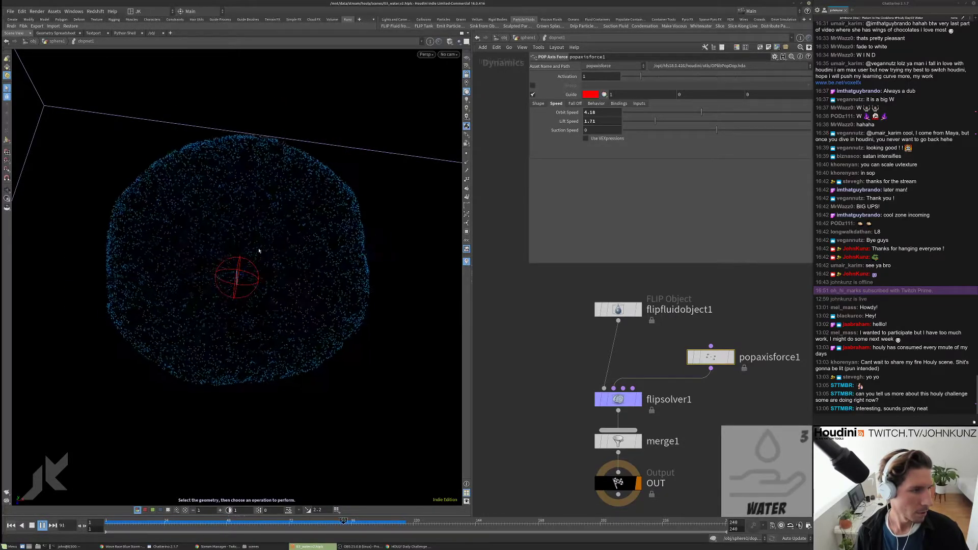
{"action": "key", "text": "ctrl+Left"}
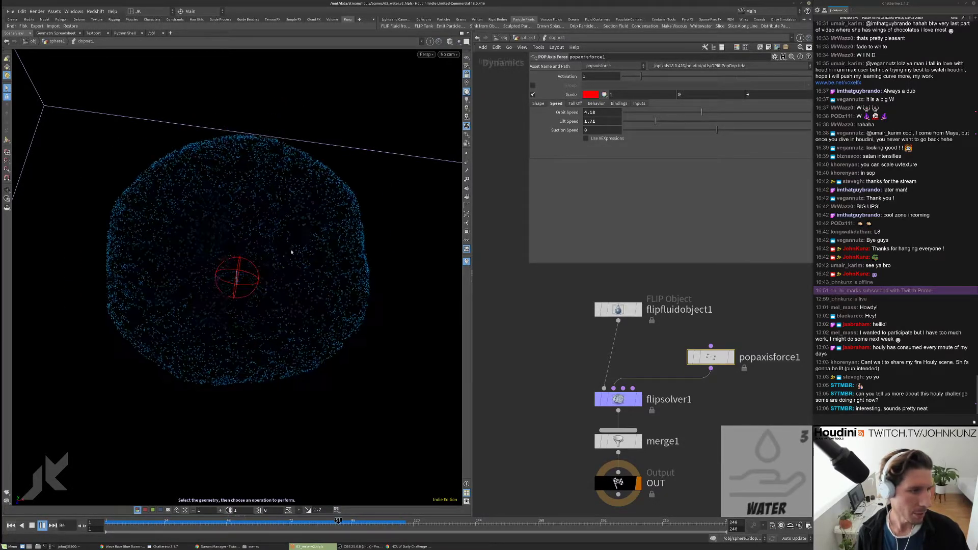
{"action": "key", "text": "ctrl+Left"}
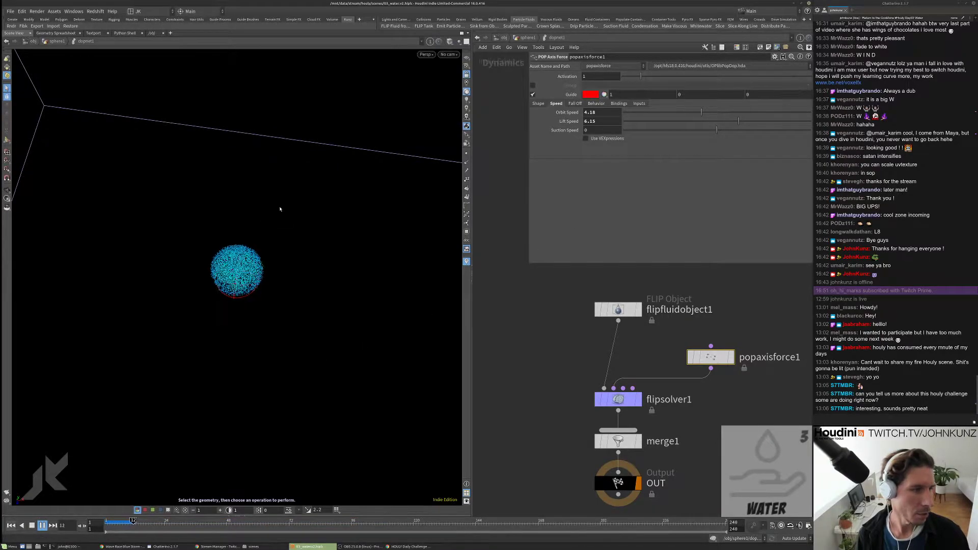
{"action": "left_click_drag", "start_coordinate": [256, 323], "coordinate": [237, 305], "text": "alt"}
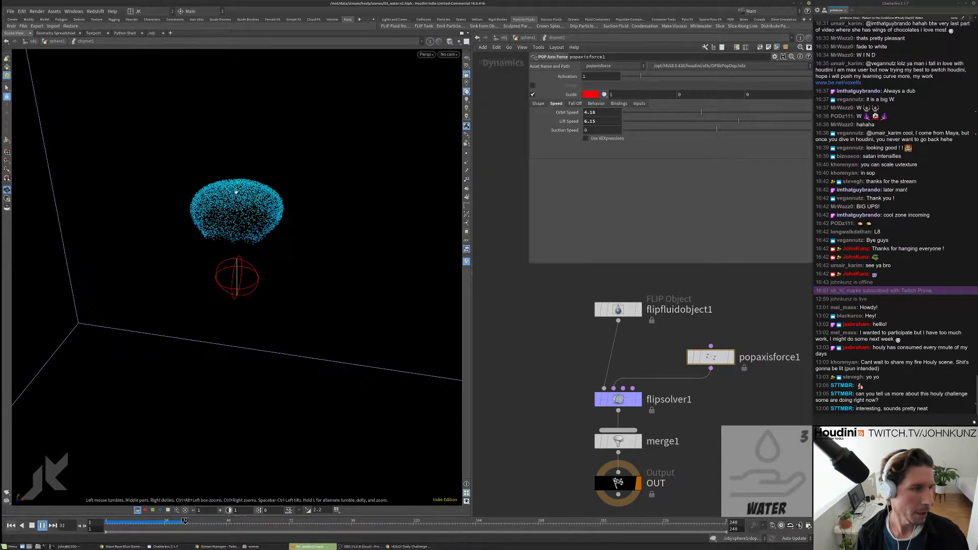
{"action": "left_click_drag", "start_coordinate": [242, 269], "coordinate": [220, 250], "text": "alt"}
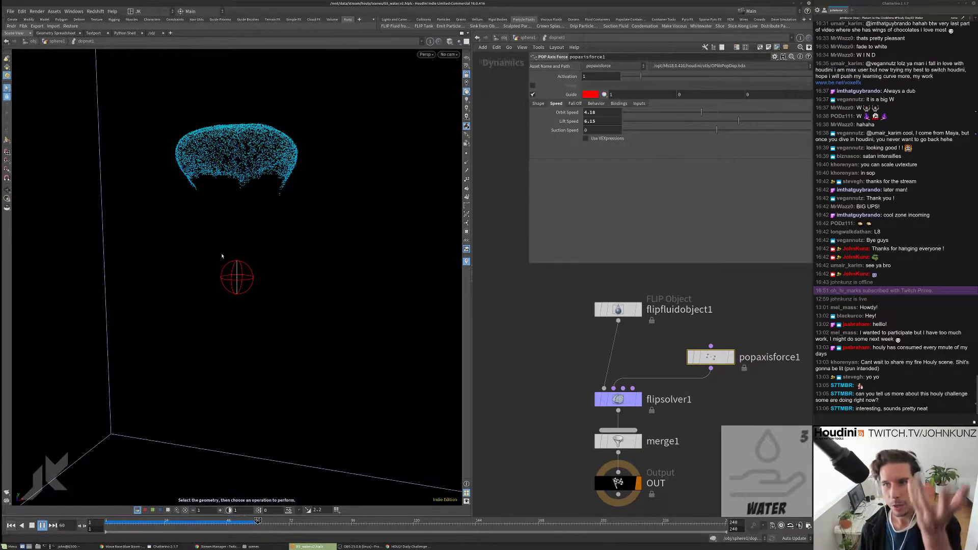
{"action": "key", "text": "ctrl+Up"}
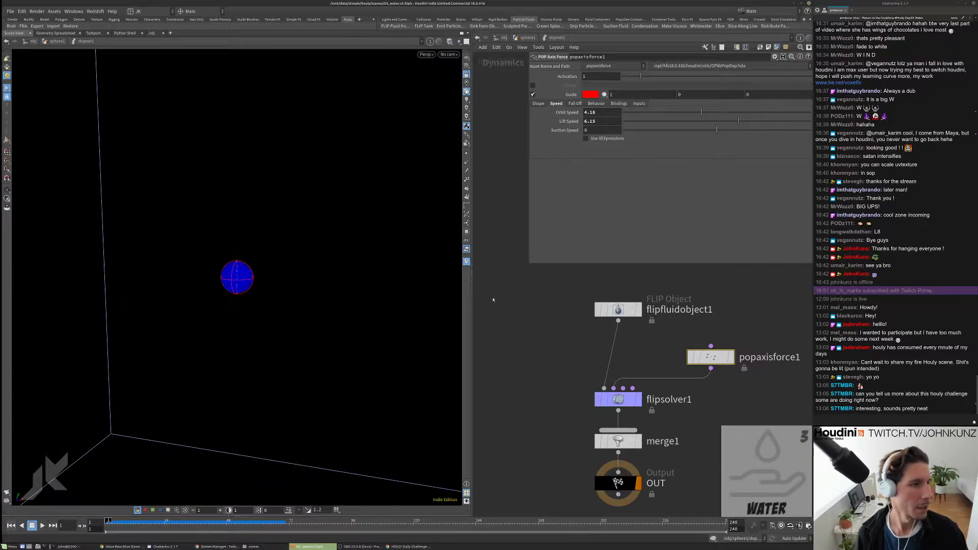
Step: Select flipfluidobject1, inspect the fluid up close, and rewind to frame 1
{"action": "left_click", "coordinate": [617, 309]}
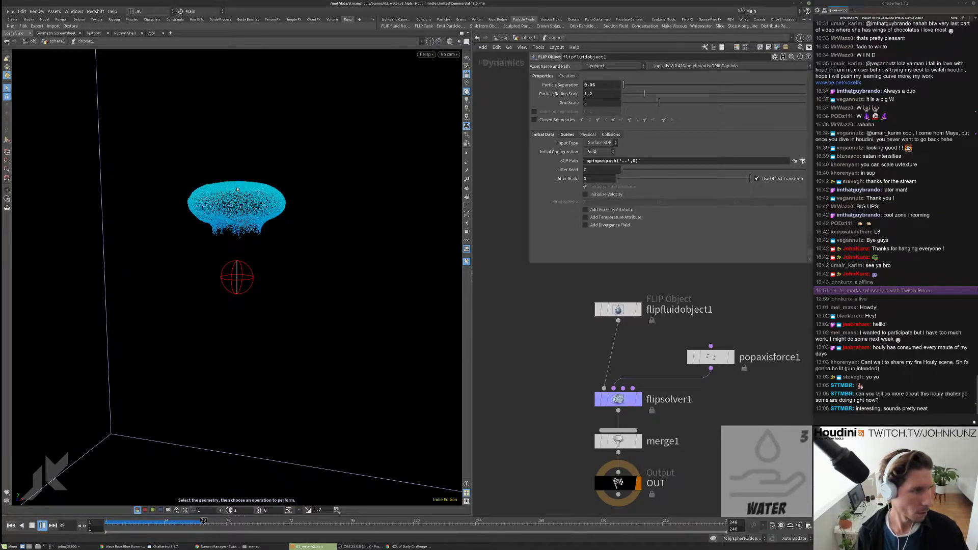
{"action": "key", "text": "Escape"}
{"action": "left_click_drag", "start_coordinate": [237, 190], "coordinate": [257, 242]}
{"action": "right_click_drag", "start_coordinate": [257, 241], "coordinate": [344, 183]}
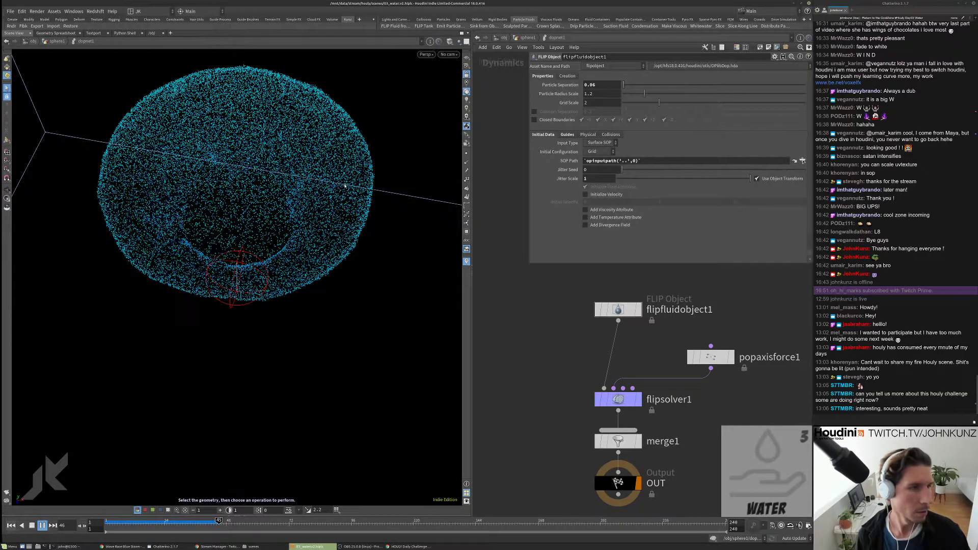
{"action": "key", "text": "Escape"}
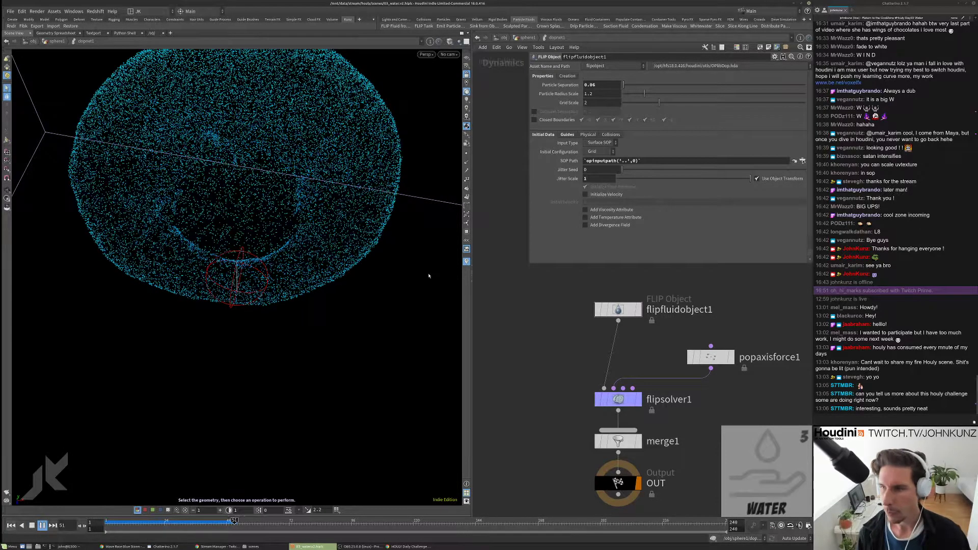
{"action": "key", "text": "Escape"}
{"action": "key", "text": "ctrl+Up"}
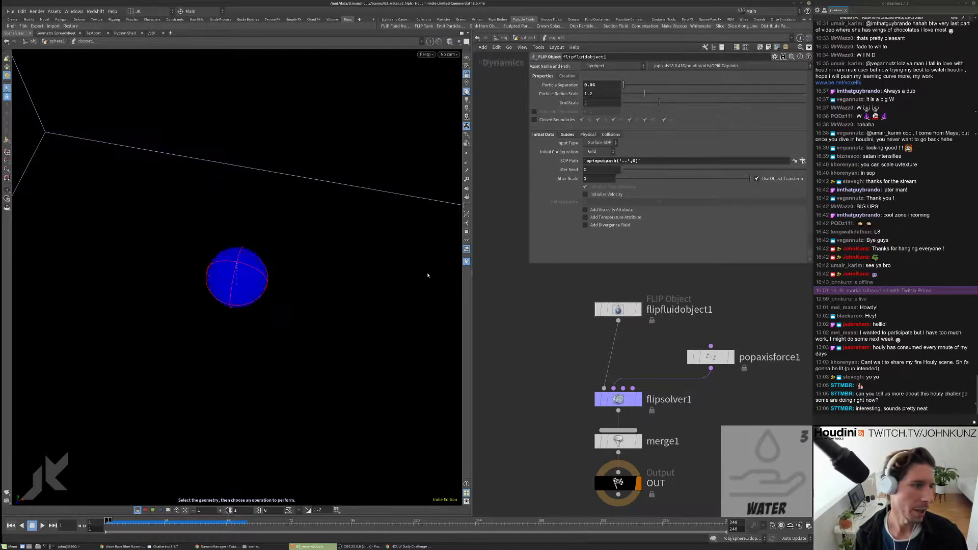
Step: In flipsolver1's Volume Motion settings, enable Surface Tension and set it to 125
{"action": "left_click", "coordinate": [629, 398]}
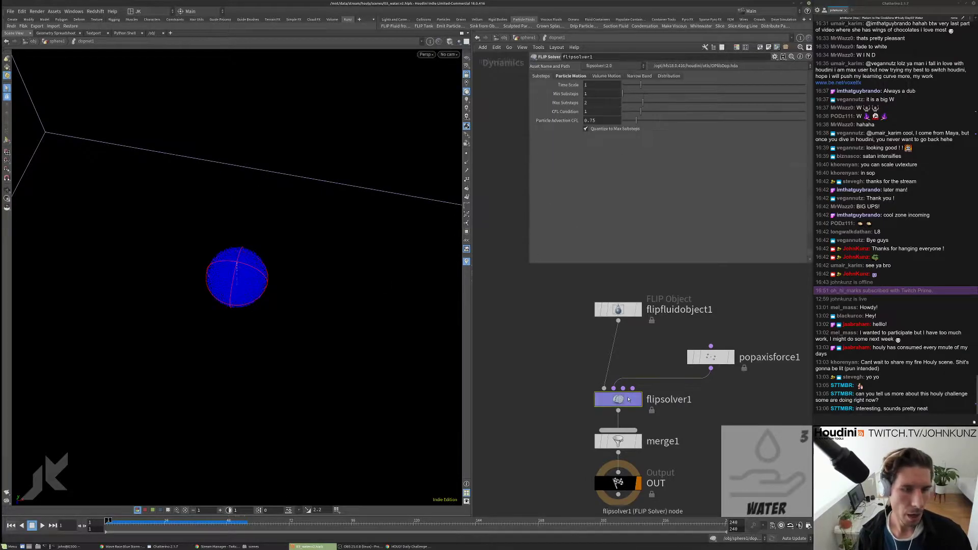
{"action": "left_click", "coordinate": [569, 78]}
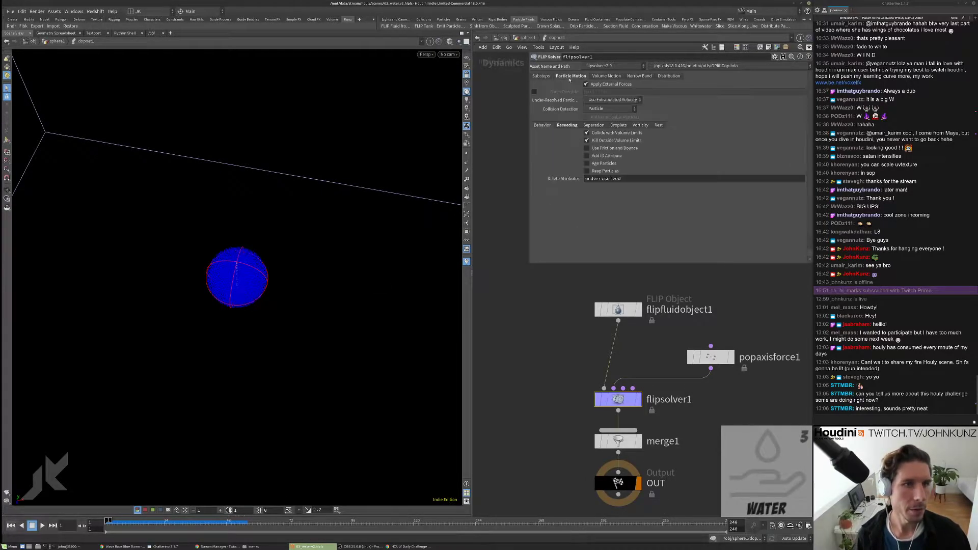
{"action": "left_click", "coordinate": [606, 76]}
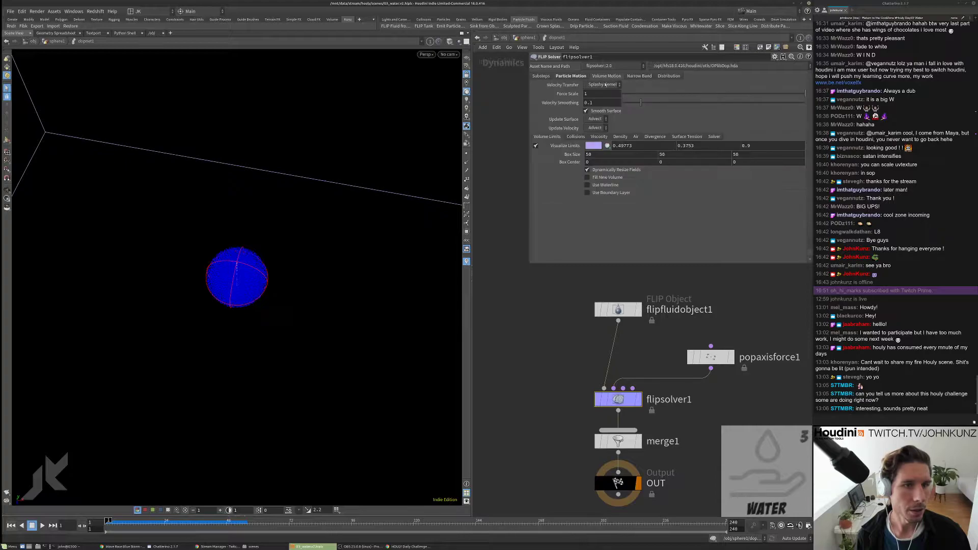
{"action": "left_click", "coordinate": [685, 137]}
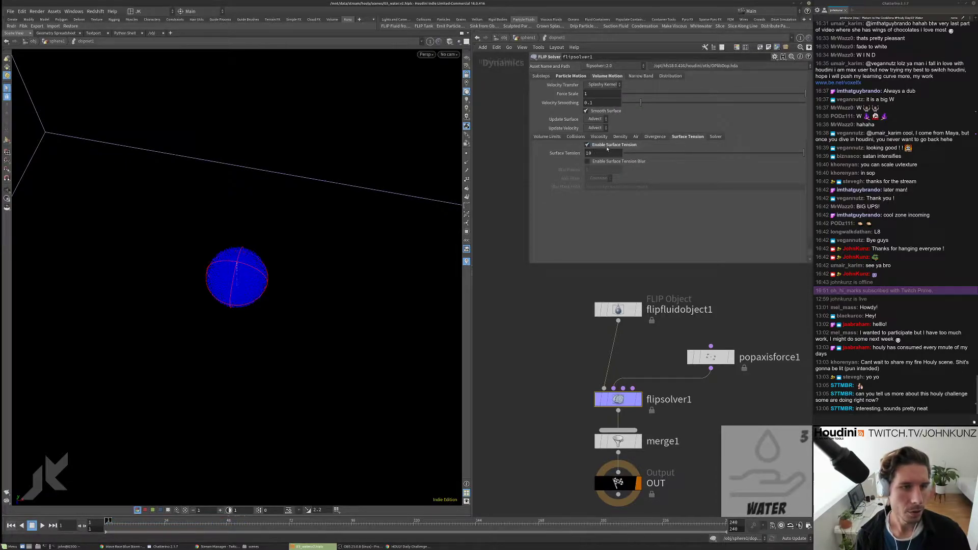
Step: Replay the simulation to judge the tighter fluid blob, then rewind to frame 1
{"action": "key", "text": "Up"}
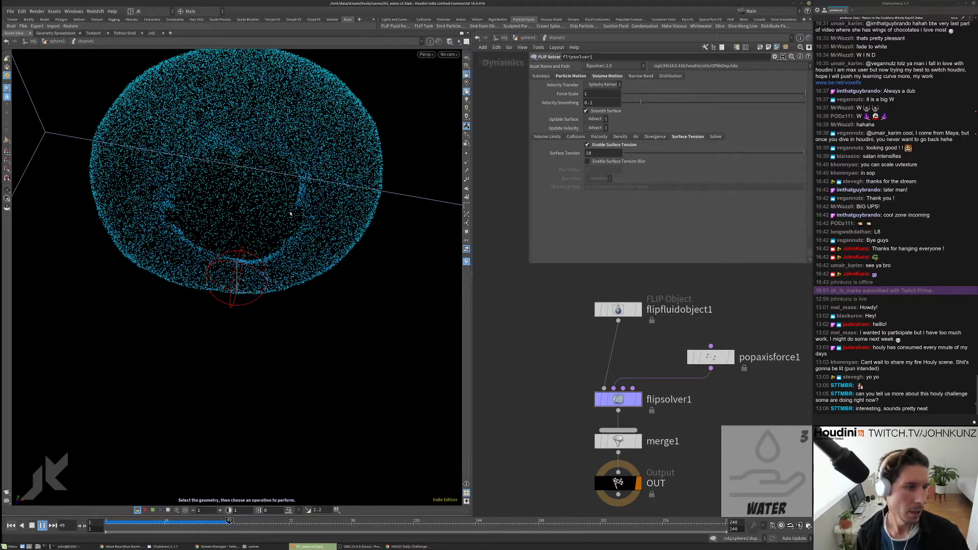
{"action": "key", "text": "ctrl+Up"}
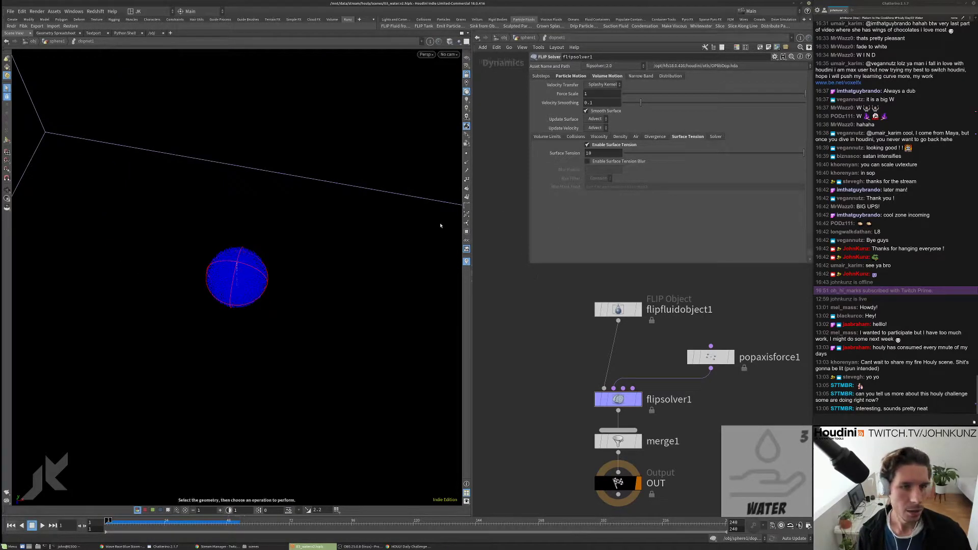
{"action": "left_click_drag", "start_coordinate": [303, 237], "coordinate": [283, 251]}
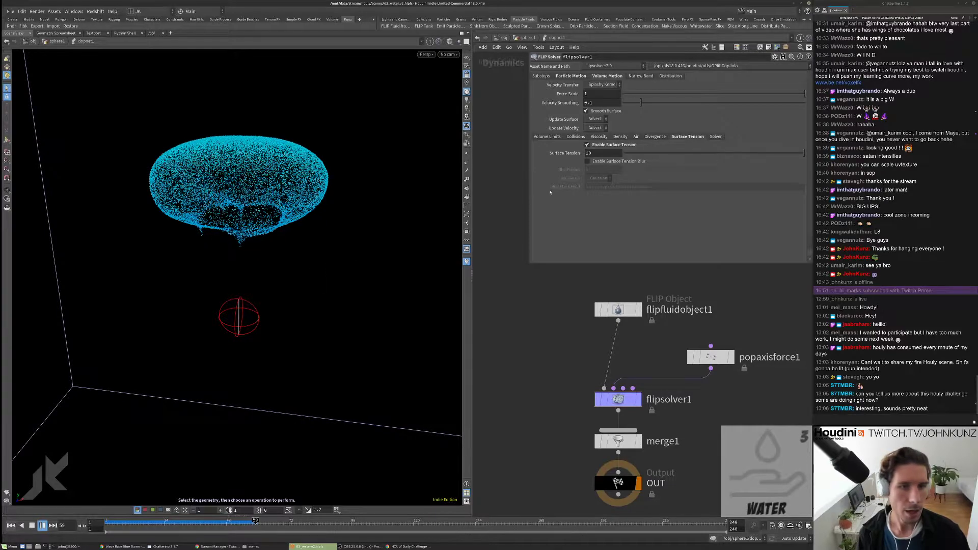
{"action": "key", "text": "ctrl+Up"}
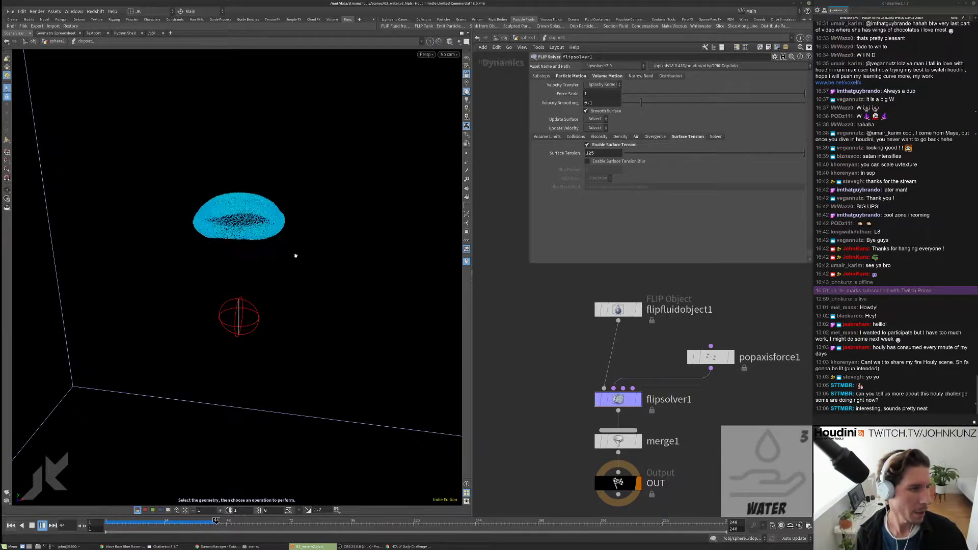
{"action": "left_click_drag", "start_coordinate": [295, 256], "coordinate": [251, 311]}
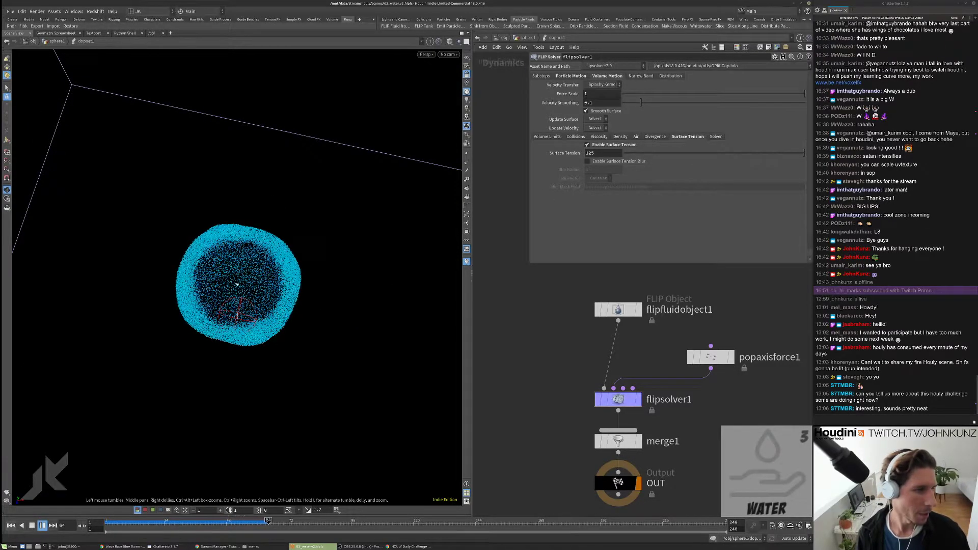
{"action": "left_click_drag", "start_coordinate": [237, 285], "coordinate": [283, 178]}
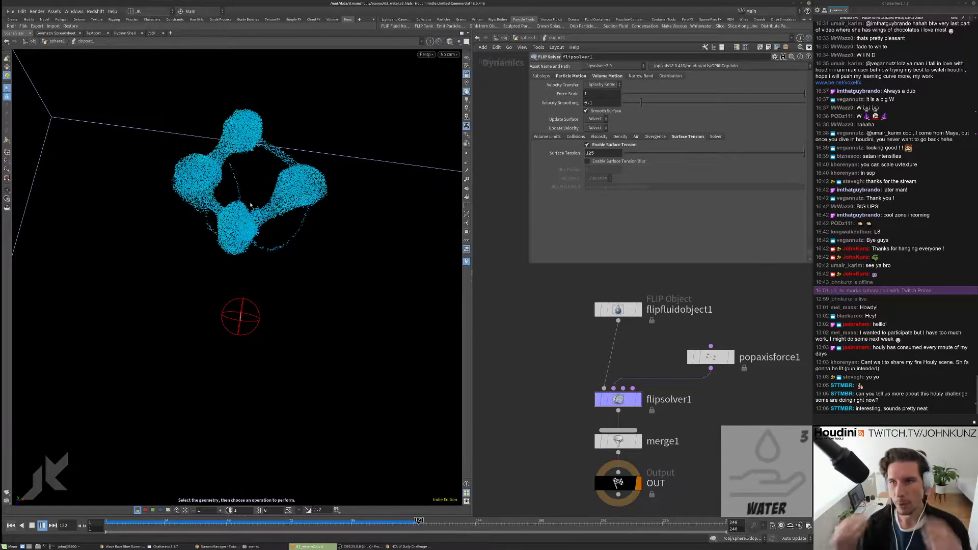
{"action": "key", "text": "space+g"}
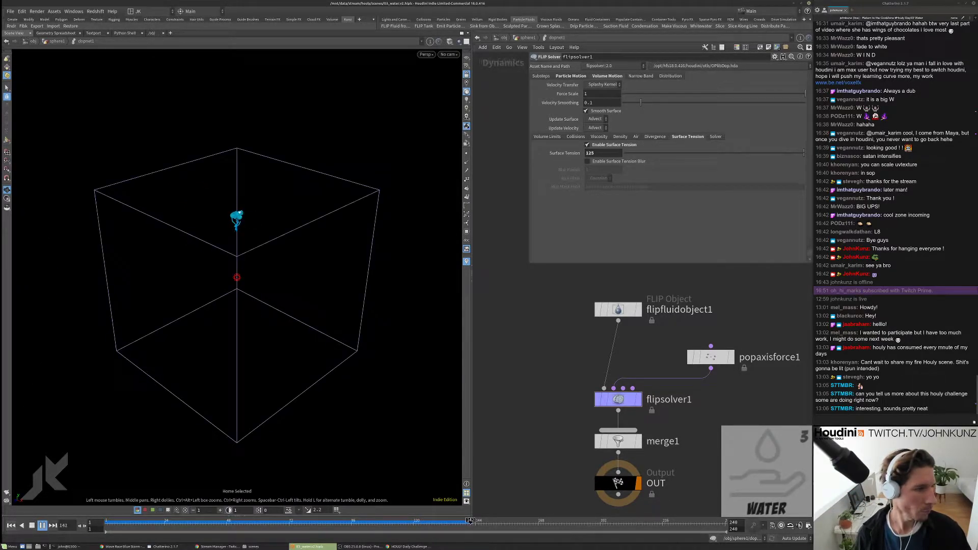
{"action": "left_click_drag", "start_coordinate": [246, 222], "coordinate": [232, 207]}
{"action": "key", "text": "ctrl+Up"}
{"action": "key", "text": "Up"}
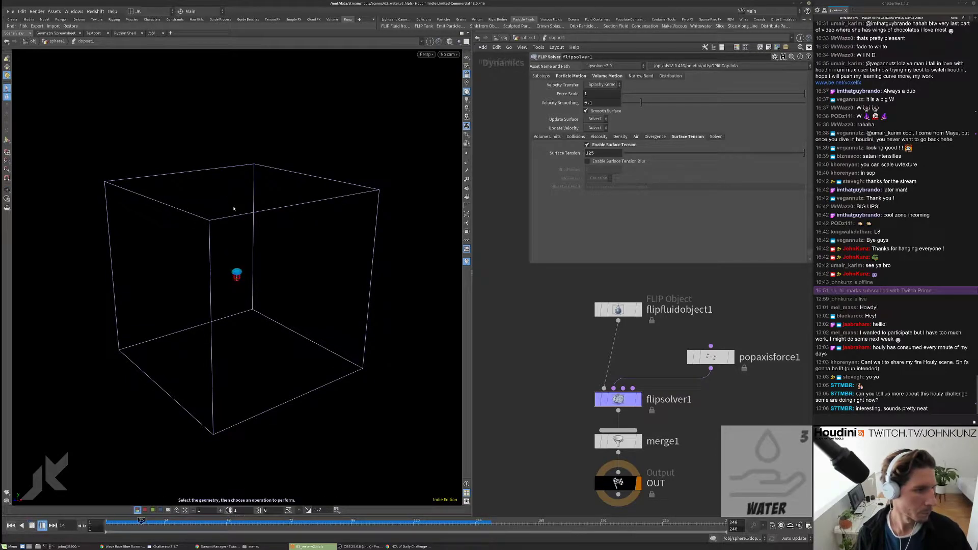
{"action": "right_click_drag", "start_coordinate": [241, 212], "coordinate": [323, 165]}
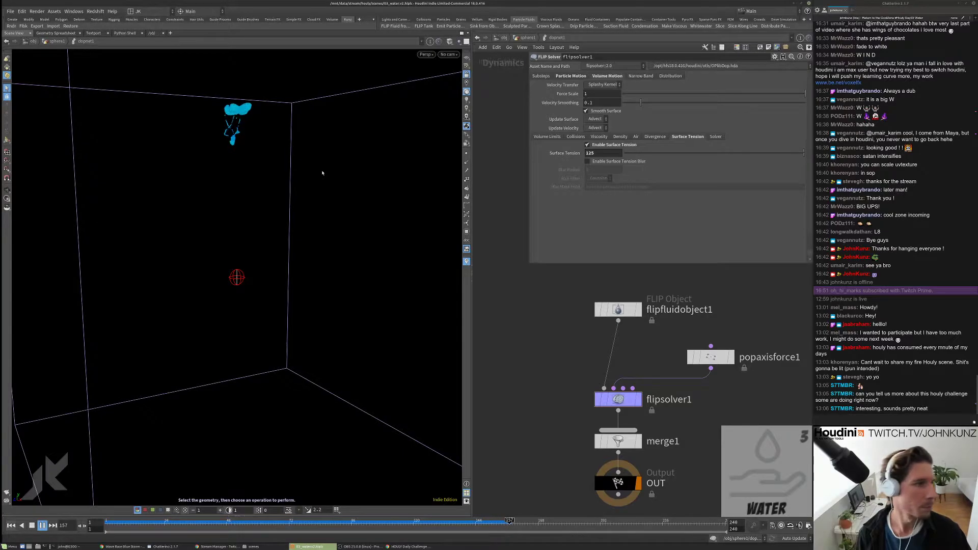
{"action": "key", "text": "ctrl+Up"}
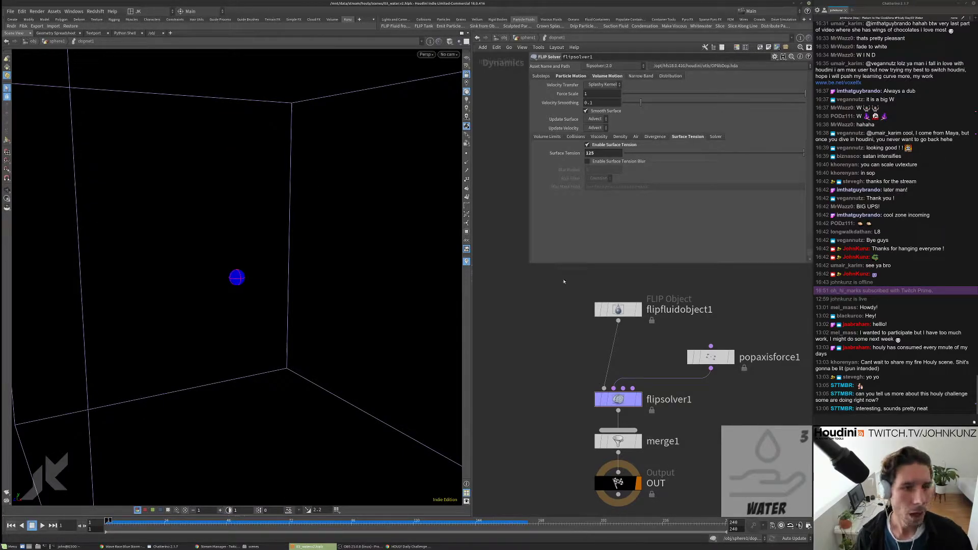
Step: Set the FLIP solver's Surface Tension to 85
{"action": "double_click", "coordinate": [605, 153]}
{"action": "type", "text": "85"}
{"action": "key", "text": "Return"}
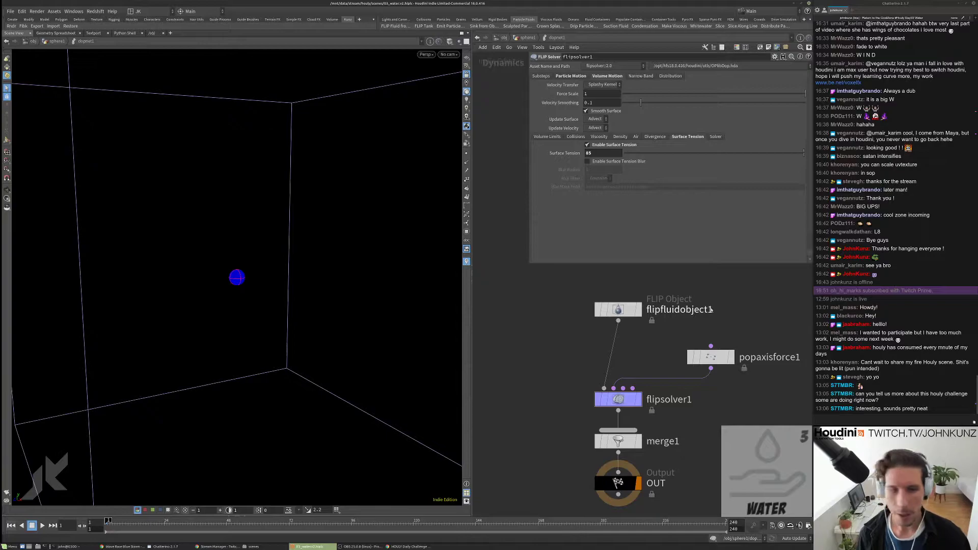
Step: Select flipfluidobject1 to show its parameters, with Particle Separation at 0.06
{"action": "middle_click_drag", "start_coordinate": [628, 260], "coordinate": [624, 296]}
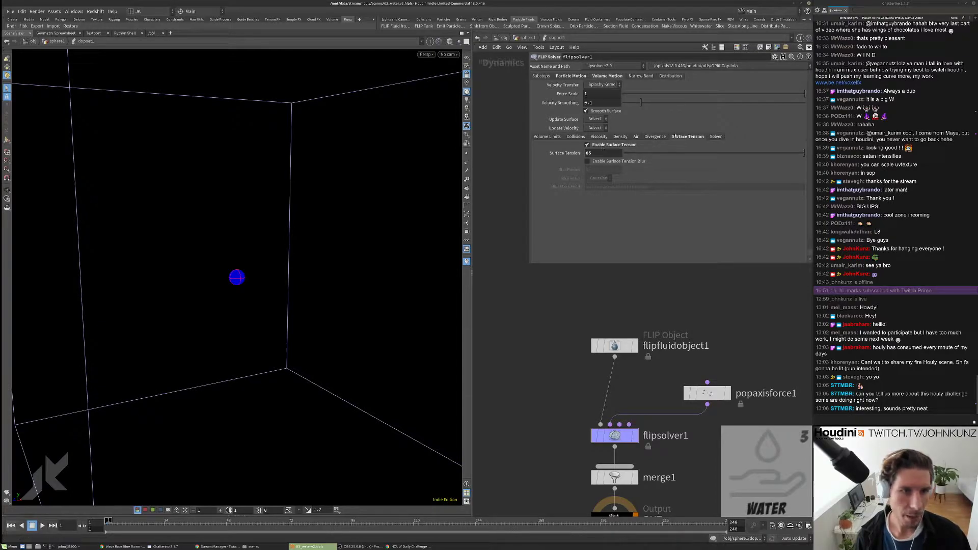
{"action": "middle_click_drag", "start_coordinate": [583, 303], "coordinate": [574, 284]}
{"action": "left_click_drag", "start_coordinate": [574, 284], "coordinate": [629, 335]}
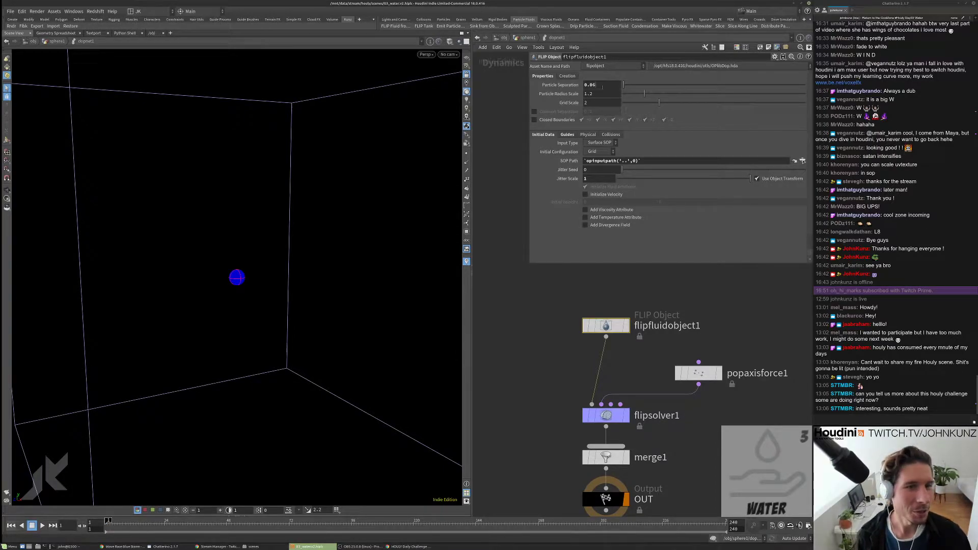
Step: Lower flipfluidobject1's Particle Separation to 0.04 and play the finer simulation, then stop it
{"action": "left_click", "coordinate": [593, 85]}
{"action": "key", "text": "Return"}
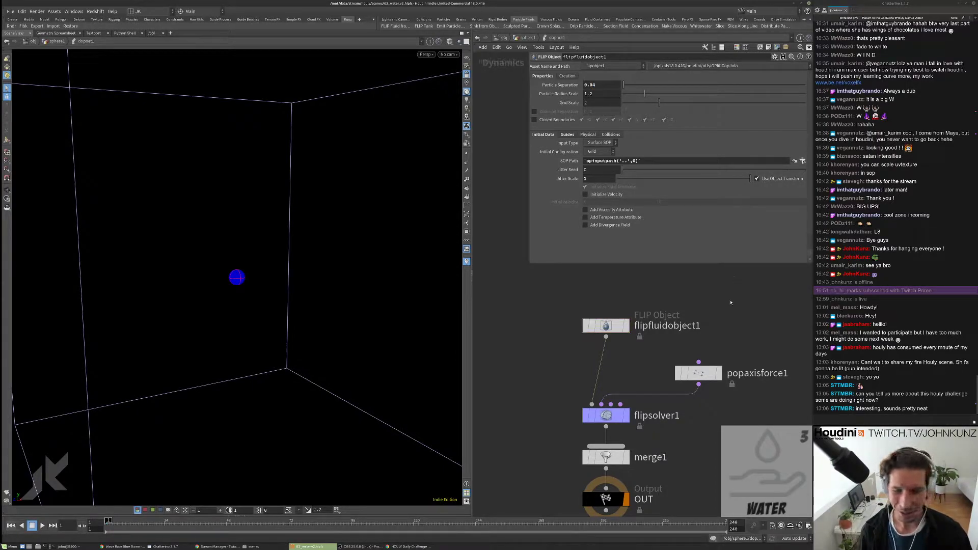
{"action": "key", "text": "Up"}
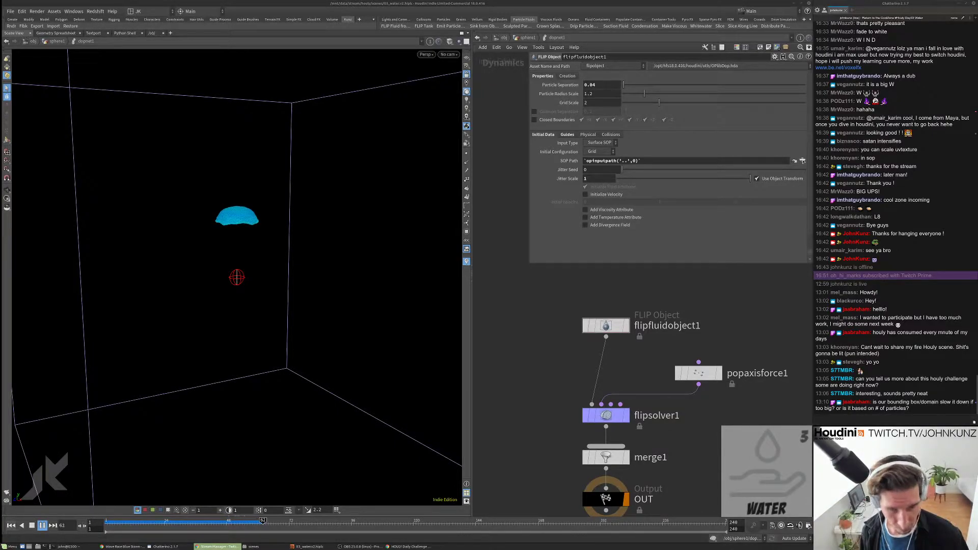
{"action": "left_click", "coordinate": [762, 448]}
{"action": "key", "text": "Escape"}
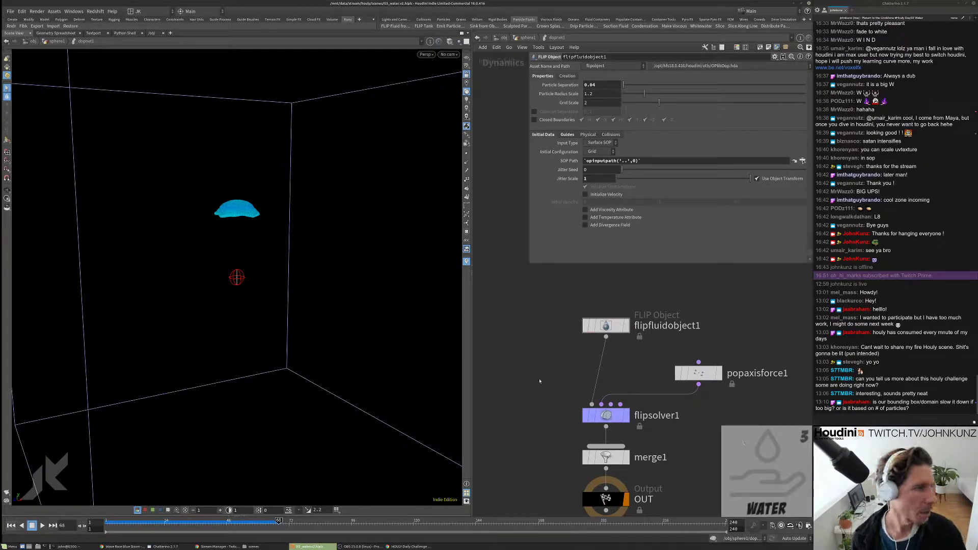
Step: Inspect the flattened fluid dome in the viewport, then display flipsolver1's cook and memory info
{"action": "key", "text": "Escape"}
{"action": "left_click_drag", "start_coordinate": [280, 214], "coordinate": [330, 199]}
{"action": "scroll", "coordinate": [330, 198], "scroll_direction": "up", "scroll_amount": 10}
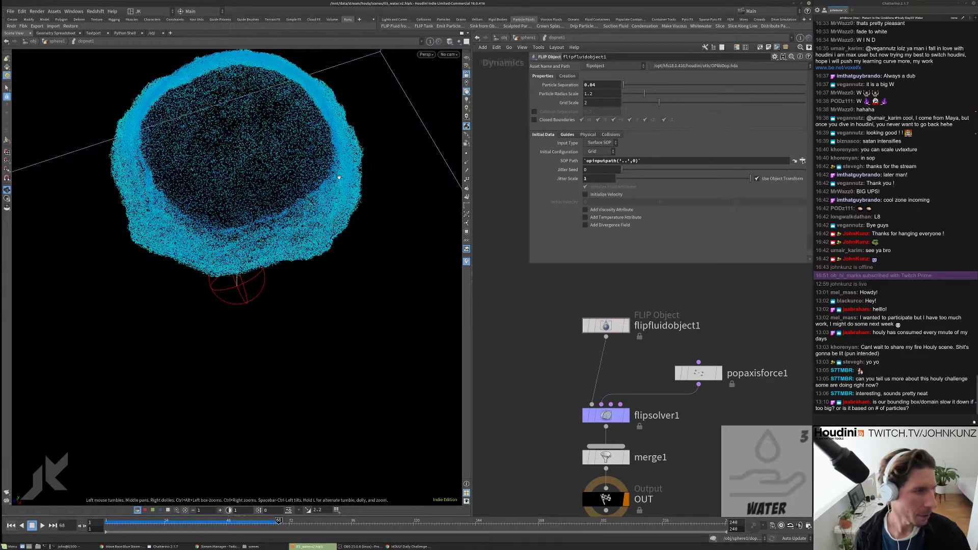
{"action": "scroll", "coordinate": [185, 295], "scroll_direction": "down", "scroll_amount": 10}
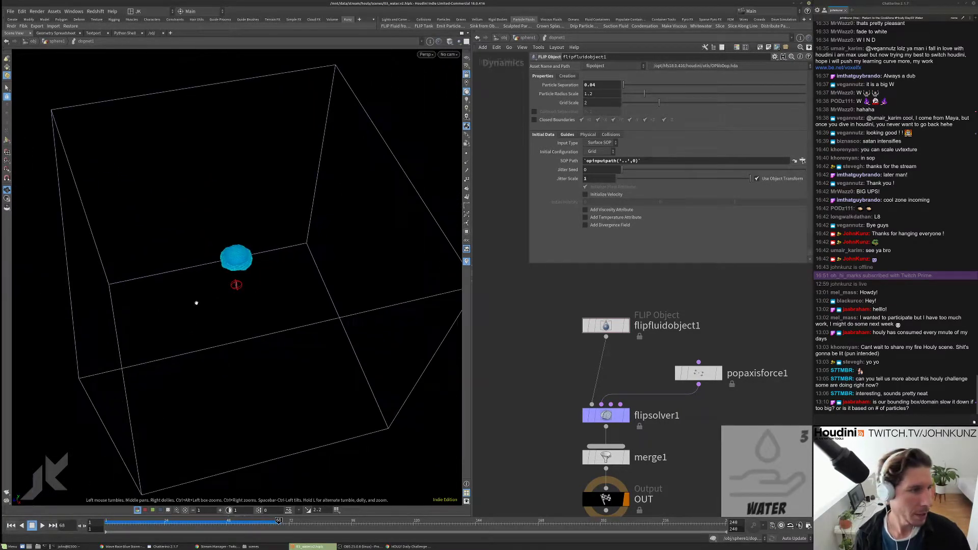
{"action": "left_click_drag", "start_coordinate": [196, 301], "coordinate": [365, 214]}
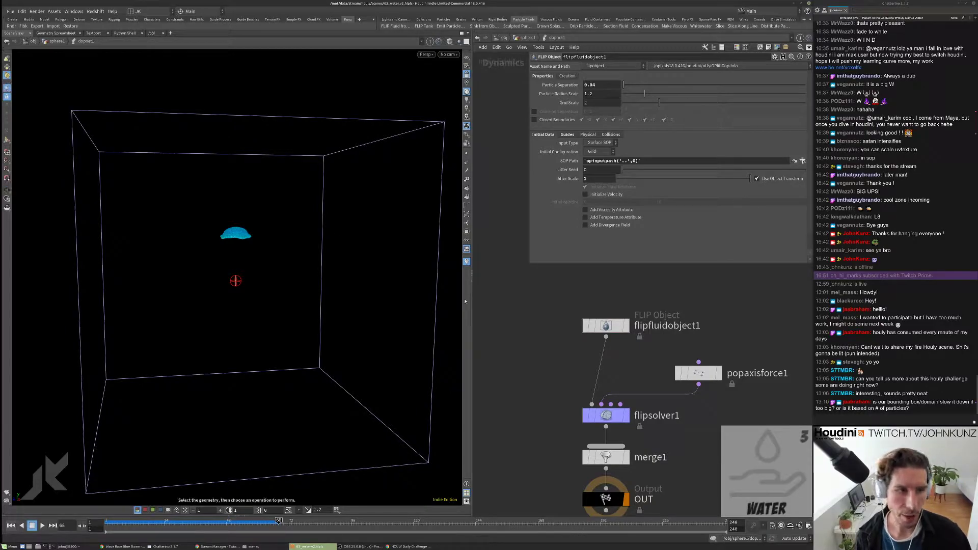
{"action": "middle_click_drag", "start_coordinate": [595, 292], "coordinate": [595, 283]}
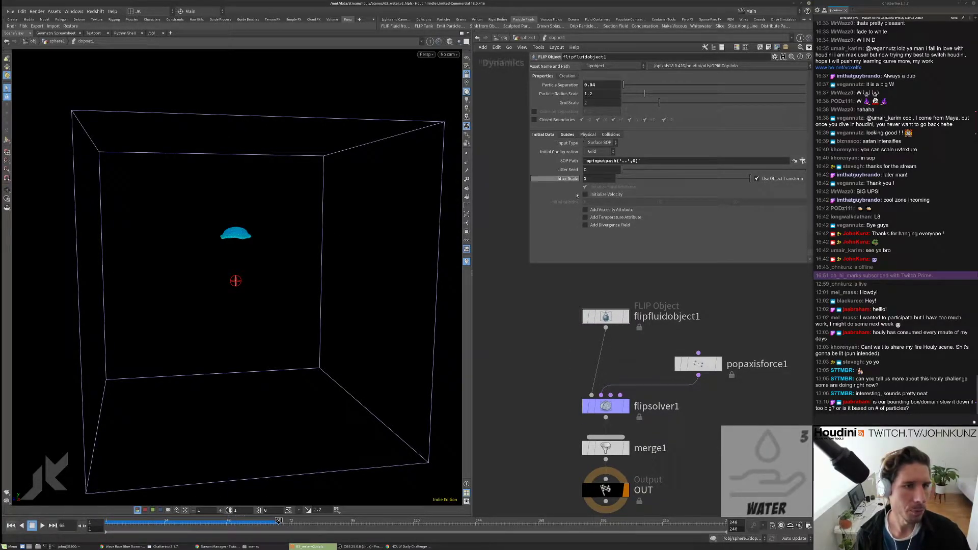
{"action": "middle_click", "coordinate": [606, 406]}
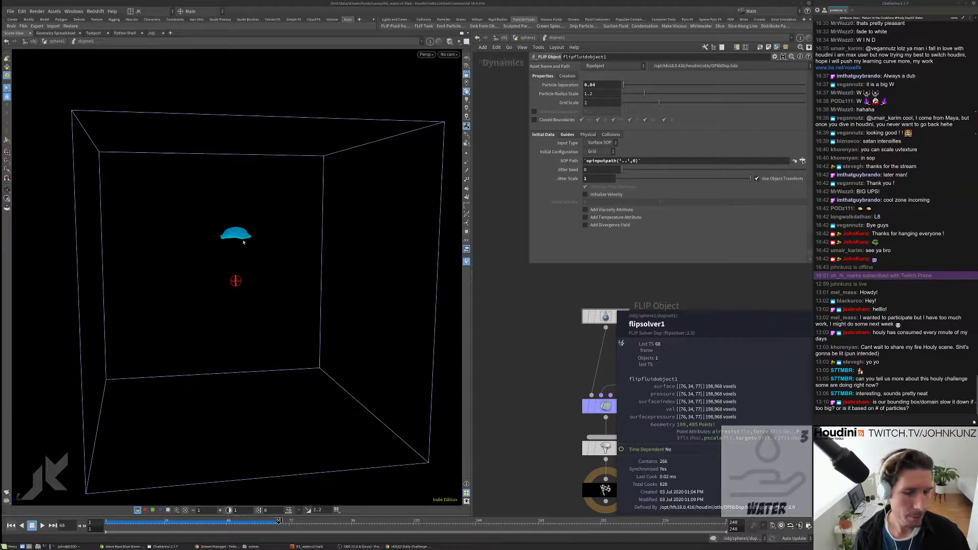
Step: Cook the 0.04-separation sim into a ragged sheet, then show flipfluidobject1's Guides settings
{"action": "left_click", "coordinate": [262, 244]}
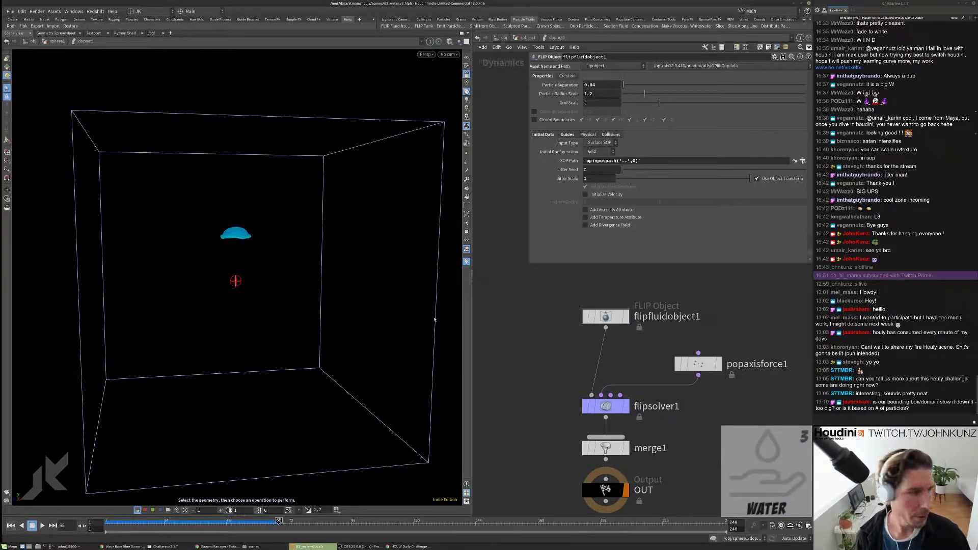
{"action": "key", "text": "Up"}
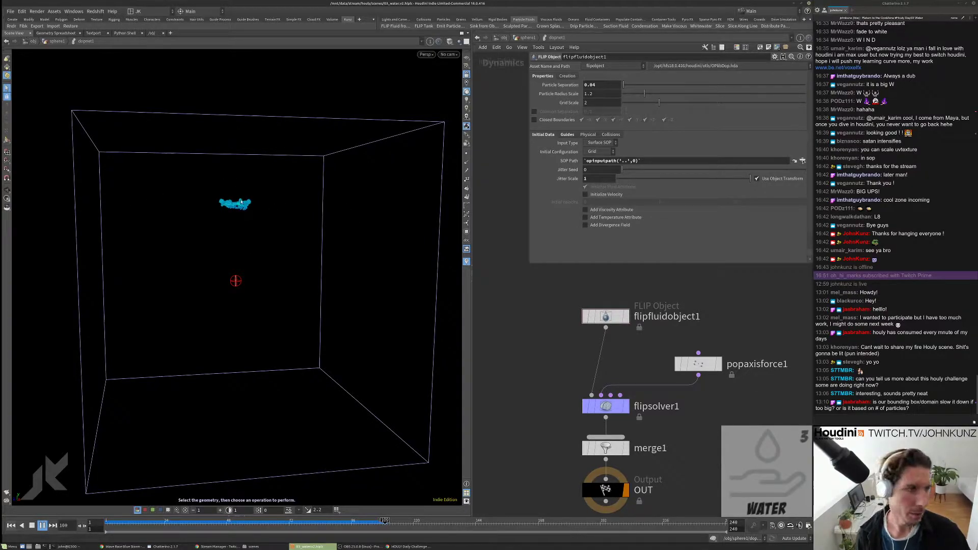
{"action": "mouse_move", "coordinate": [286, 222]}
{"action": "left_mouse_down"}
{"action": "mouse_move", "coordinate": [250, 238]}
{"action": "mouse_move", "coordinate": [241, 268]}
{"action": "mouse_move", "coordinate": [290, 229]}
{"action": "left_mouse_up"}
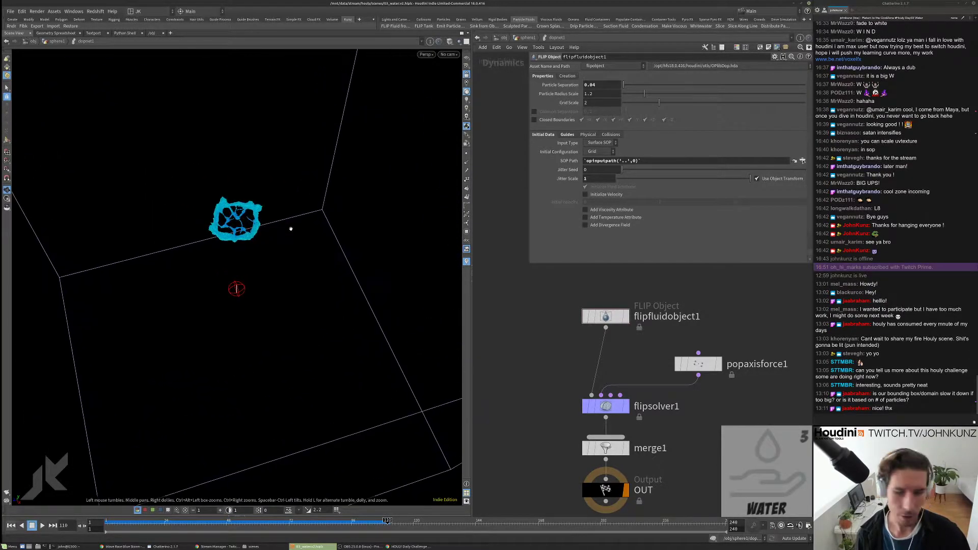
{"action": "right_click_drag", "start_coordinate": [282, 243], "coordinate": [312, 179]}
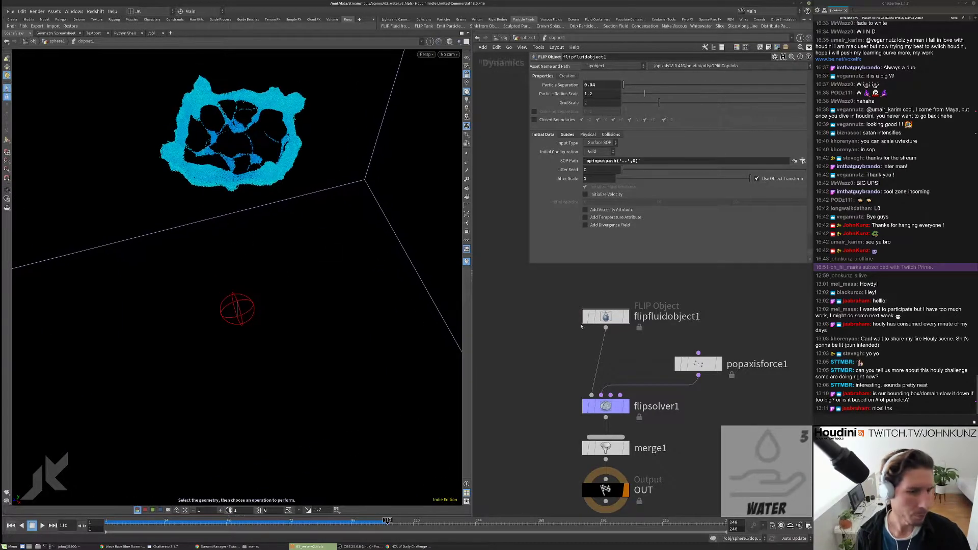
{"action": "left_click", "coordinate": [606, 317]}
{"action": "left_click", "coordinate": [567, 134]}
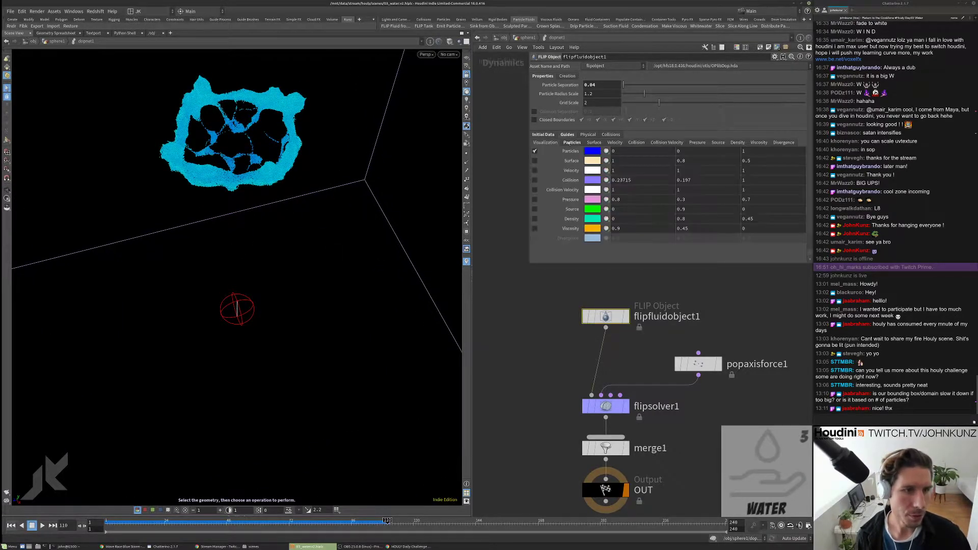
Step: Turn on flipfluidobject1's Surface guide and inspect the fluid surface from several angles
{"action": "left_click", "coordinate": [535, 161]}
{"action": "key", "text": "g"}
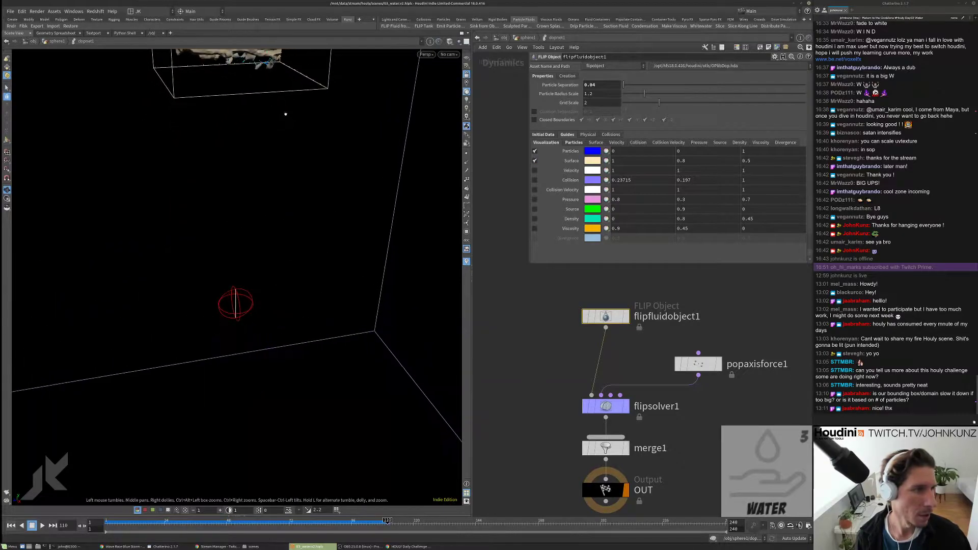
{"action": "right_click_drag", "start_coordinate": [264, 175], "coordinate": [290, 183]}
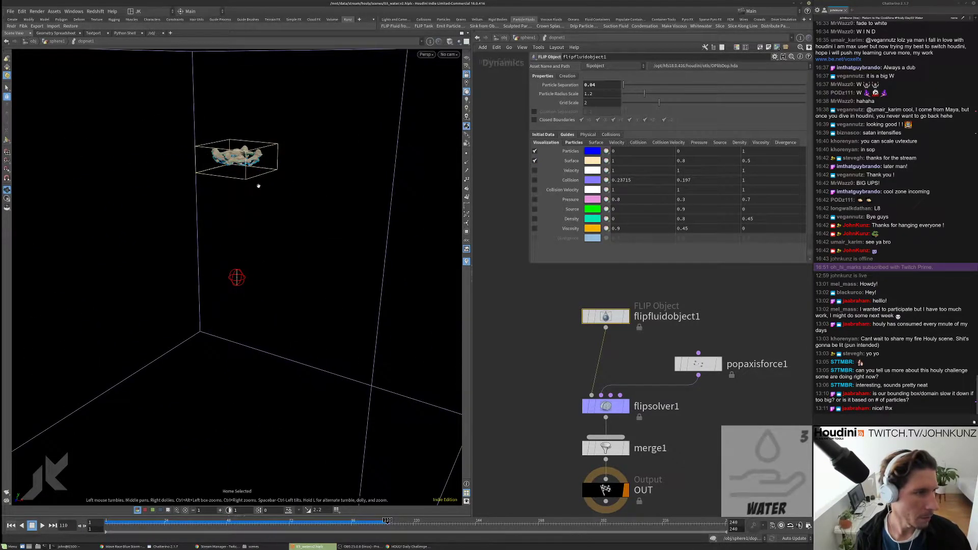
{"action": "left_click_drag", "start_coordinate": [258, 186], "coordinate": [275, 193]}
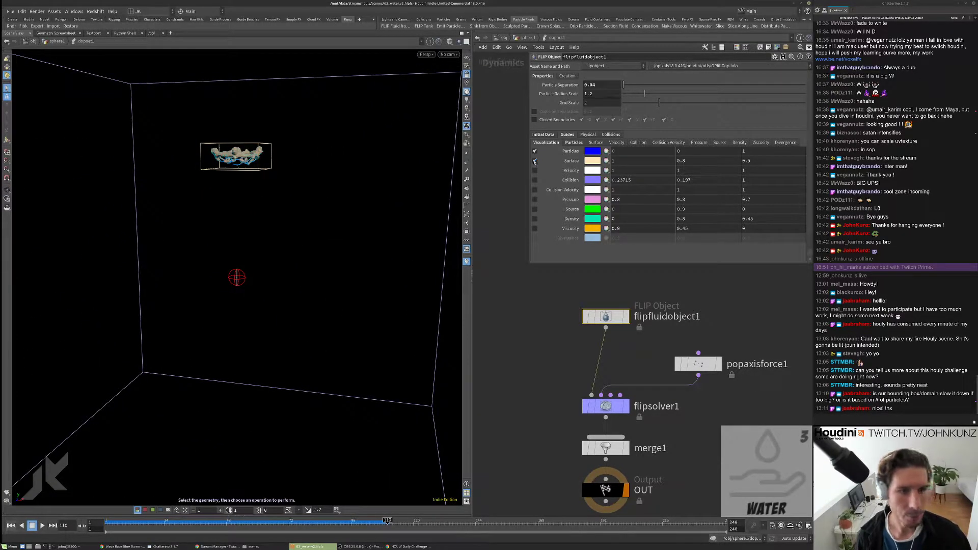
{"action": "left_click_drag", "start_coordinate": [232, 152], "coordinate": [264, 246]}
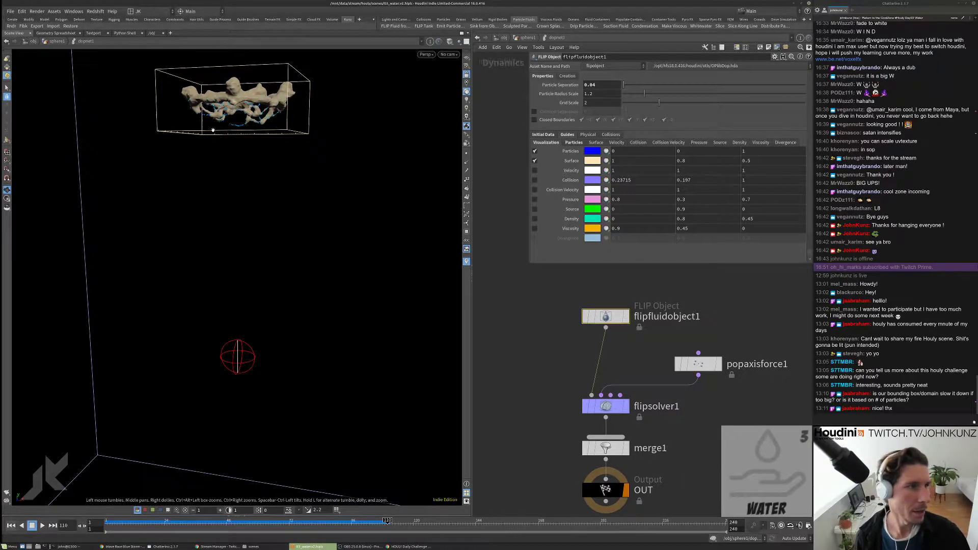
{"action": "left_click_drag", "start_coordinate": [213, 131], "coordinate": [231, 135]}
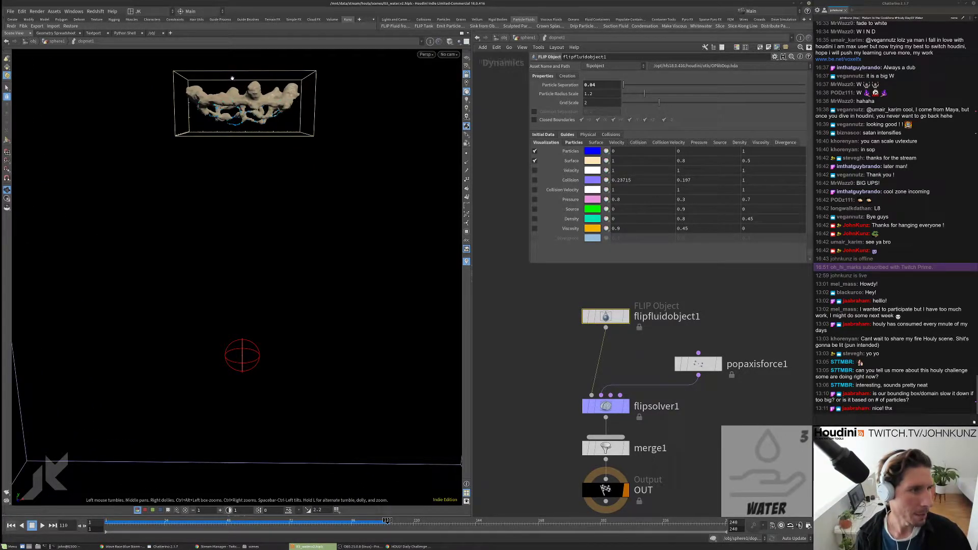
{"action": "scroll", "coordinate": [150, 132], "scroll_direction": "down", "scroll_amount": 10}
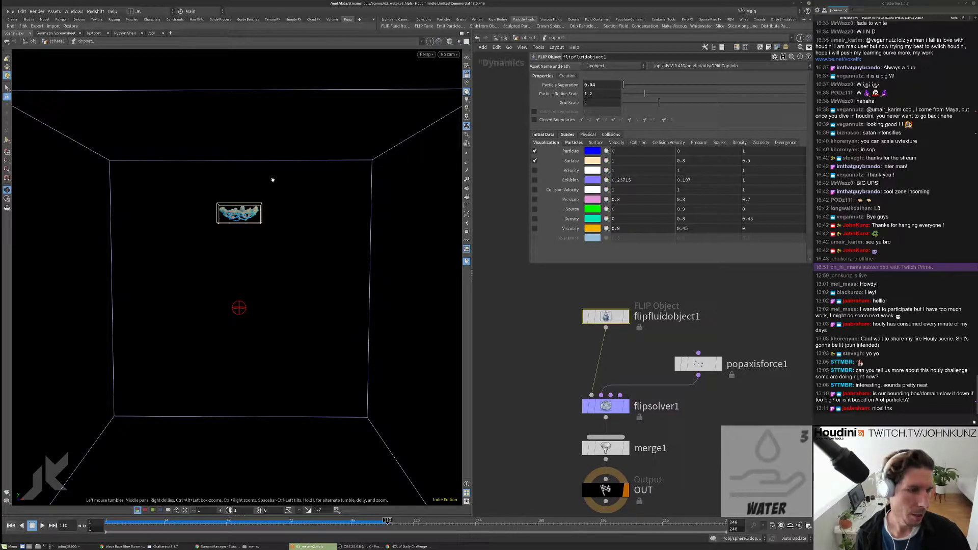
{"action": "key", "text": "s"}
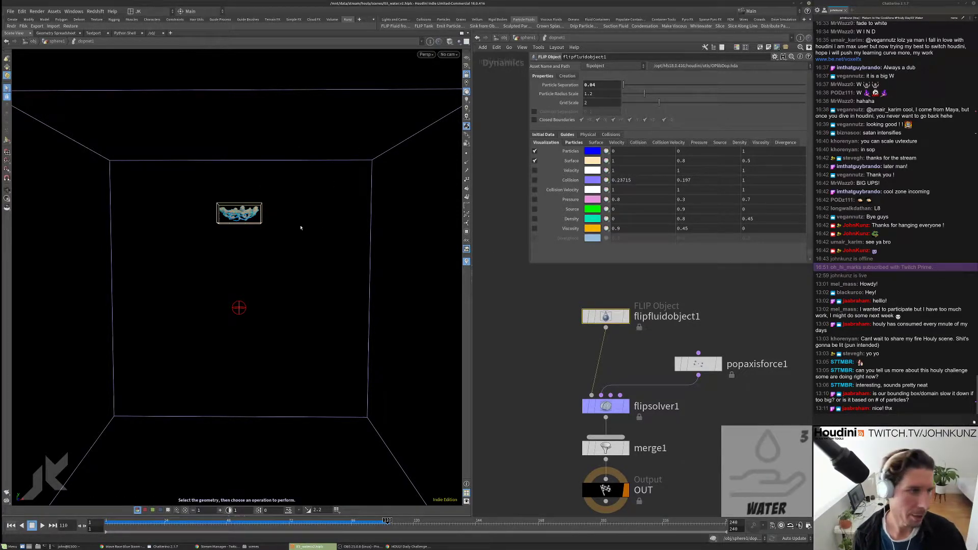
Step: Swap the Surface guide for Velocity colouring, inspect it, then turn velocity colouring off
{"action": "left_click", "coordinate": [571, 161]}
{"action": "left_click", "coordinate": [571, 171]}
{"action": "key", "text": "Escape"}
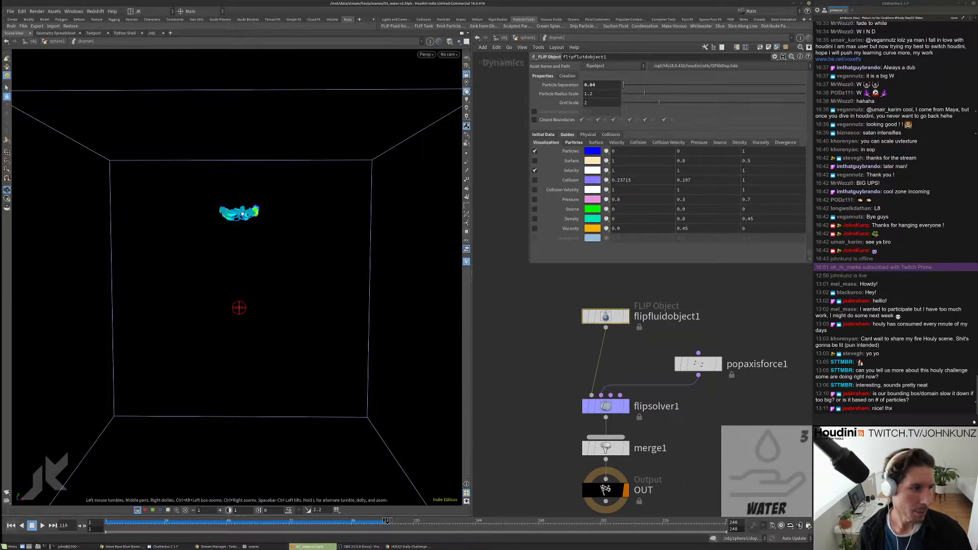
{"action": "scroll", "coordinate": [375, 163], "scroll_direction": "up", "scroll_amount": 5}
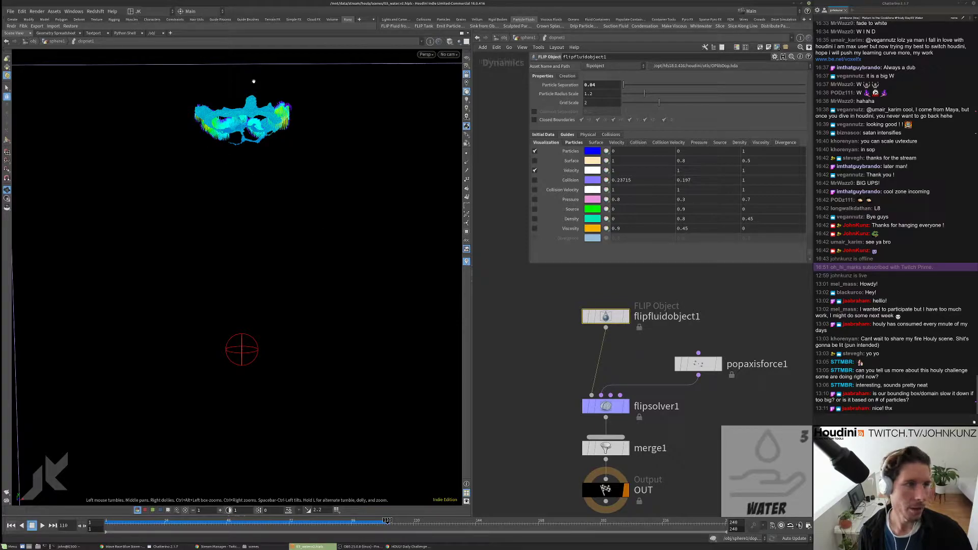
{"action": "scroll", "coordinate": [291, 121], "scroll_direction": "down", "scroll_amount": 5}
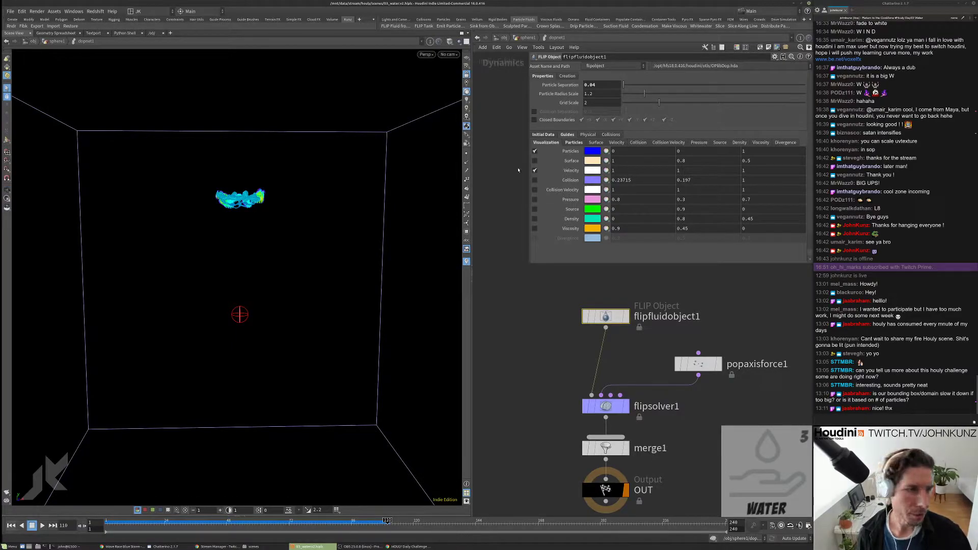
{"action": "left_click", "coordinate": [535, 171]}
Step: Replay the simulation from the first frame to watch the ring form
{"action": "key", "text": "Up"}
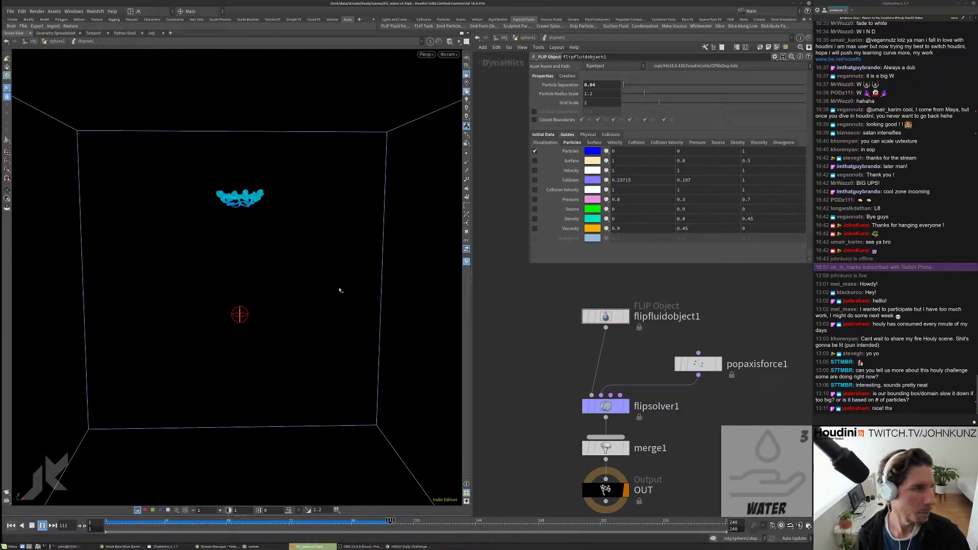
{"action": "key", "text": "Up"}
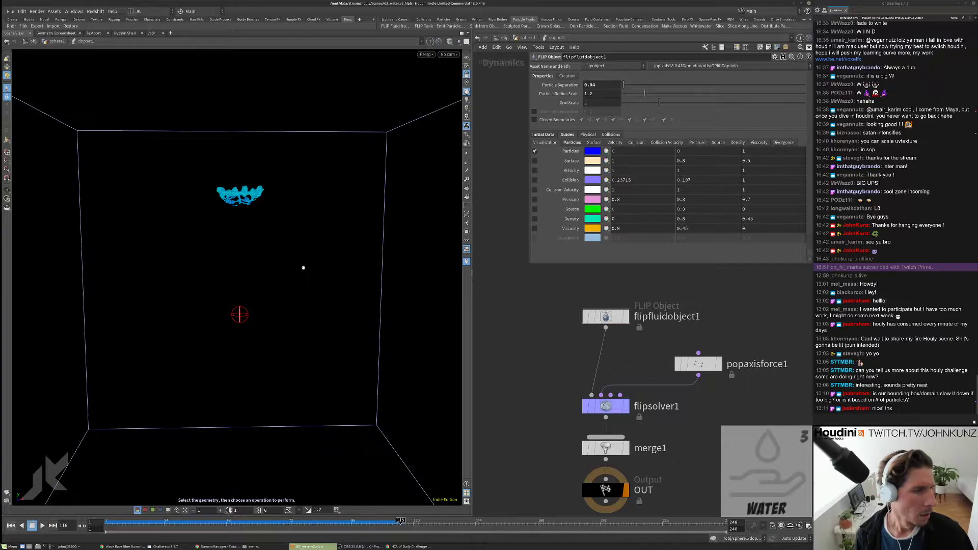
{"action": "left_click_drag", "start_coordinate": [301, 269], "coordinate": [255, 301], "text": "alt"}
{"action": "scroll", "coordinate": [378, 216], "scroll_direction": "up", "scroll_amount": 5}
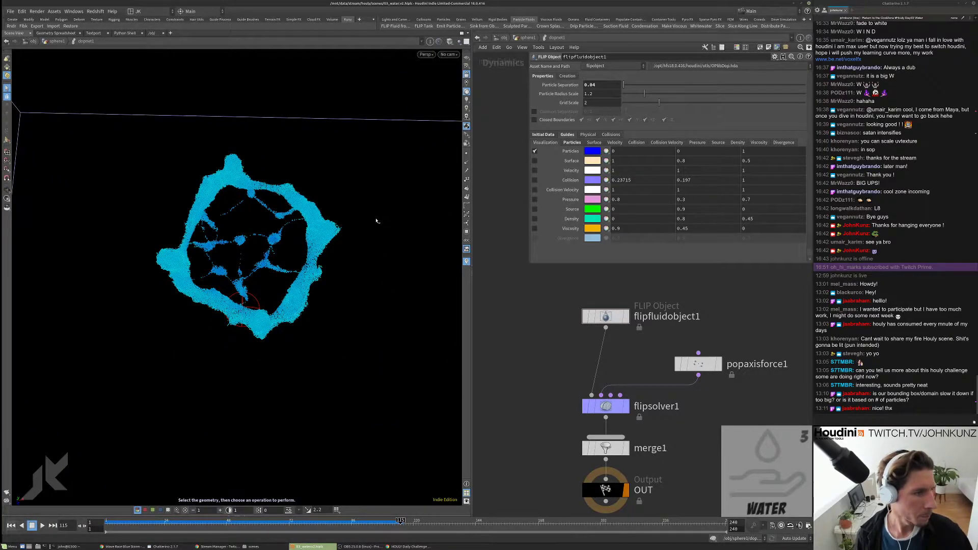
{"action": "key", "text": "ctrl+Up"}
{"action": "key", "text": "Up"}
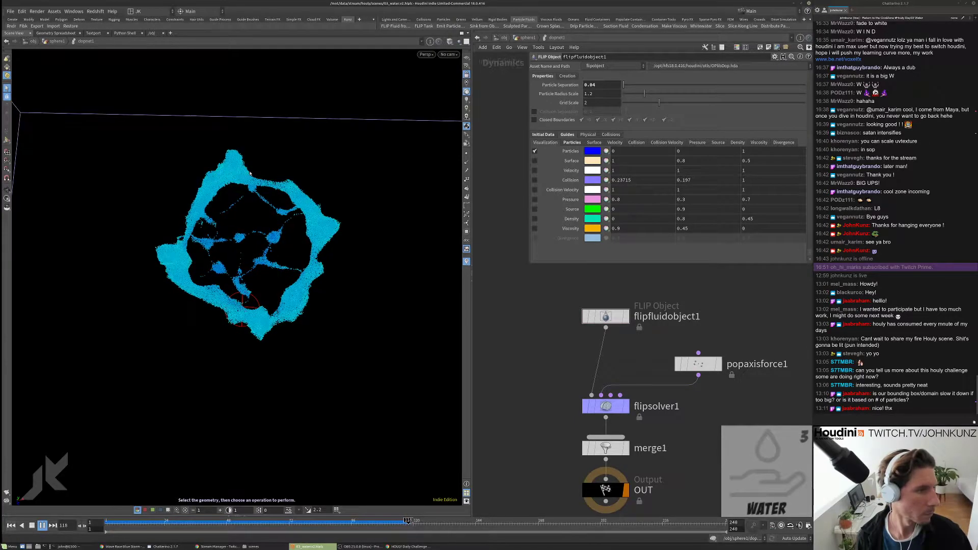
Step: Bring up flipsolver1's Surface Tension field, then rewind and replay the simulation from frame 1
{"action": "left_click", "coordinate": [605, 406]}
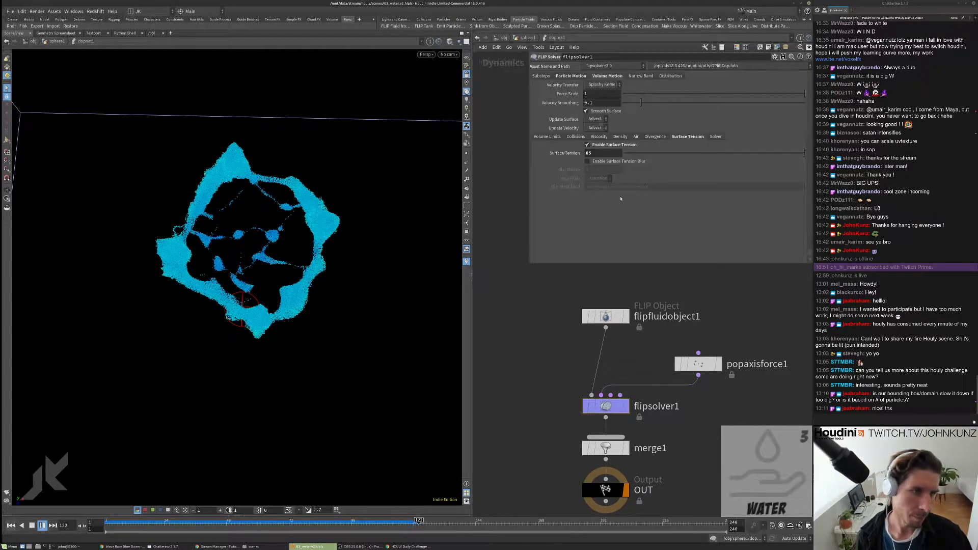
{"action": "left_click", "coordinate": [586, 153]}
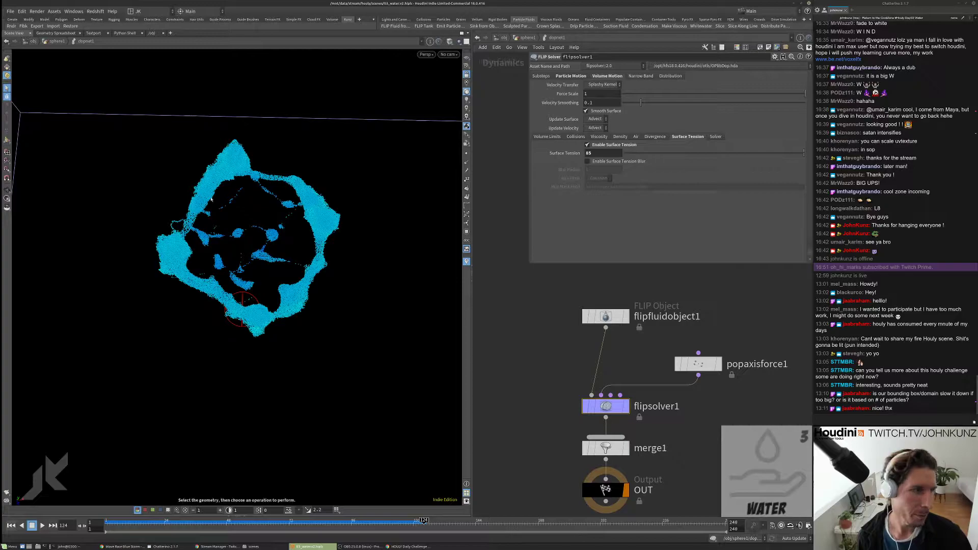
{"action": "key", "text": "ctrl+Up"}
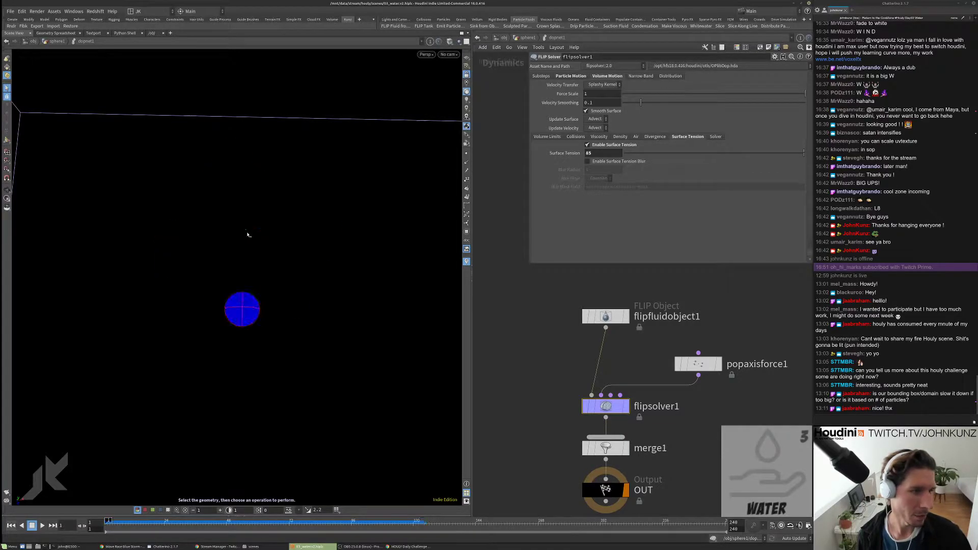
{"action": "key", "text": "Up"}
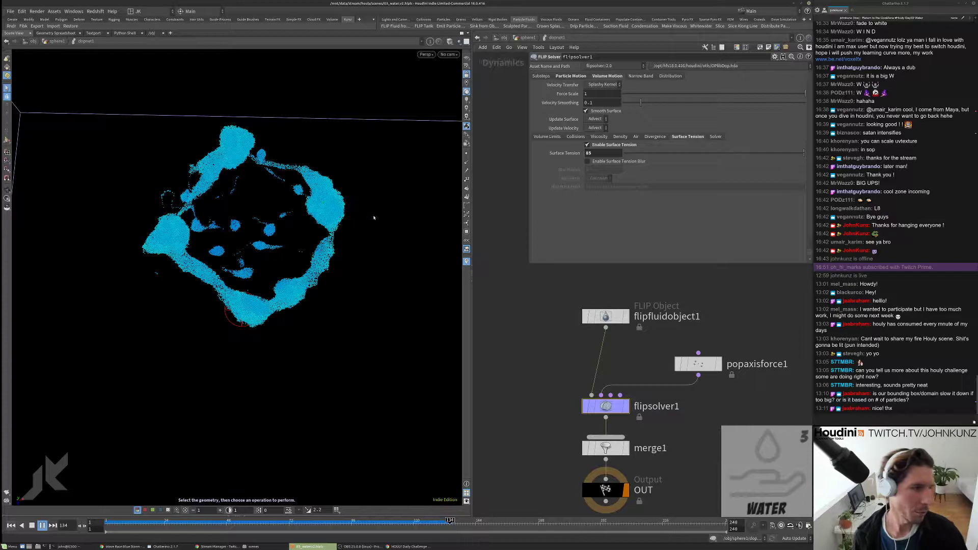
Step: Add a POP Drag node, popdrag1, wired above popaxisforce1
{"action": "key", "text": "ctrl+Up"}
{"action": "key", "text": "Tab"}
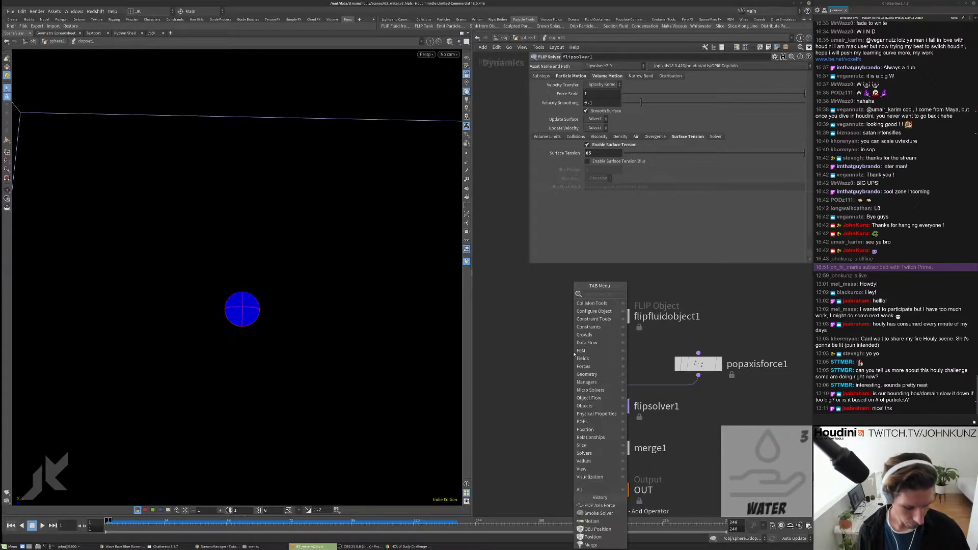
{"action": "mouse_move", "coordinate": [583, 422]}
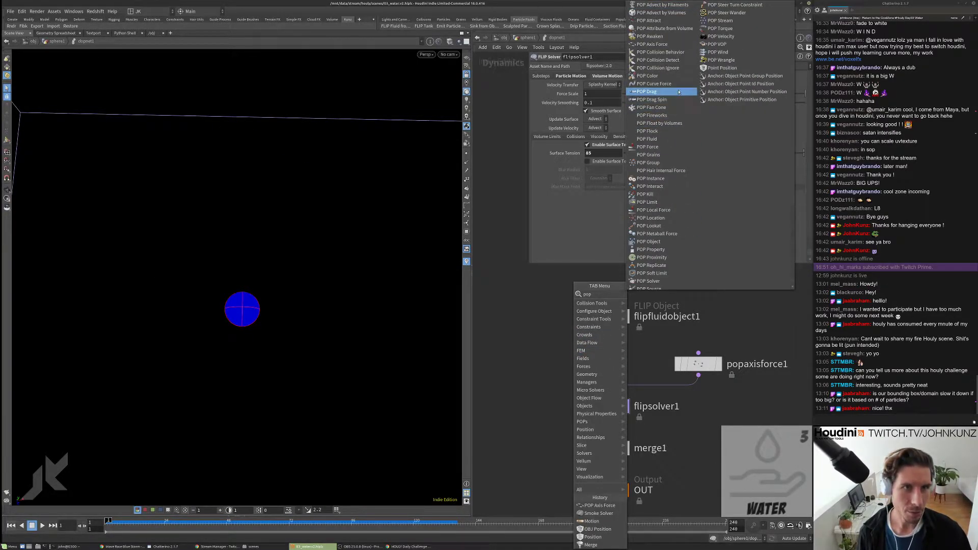
{"action": "left_click", "coordinate": [648, 91]}
{"action": "left_click", "coordinate": [708, 294]}
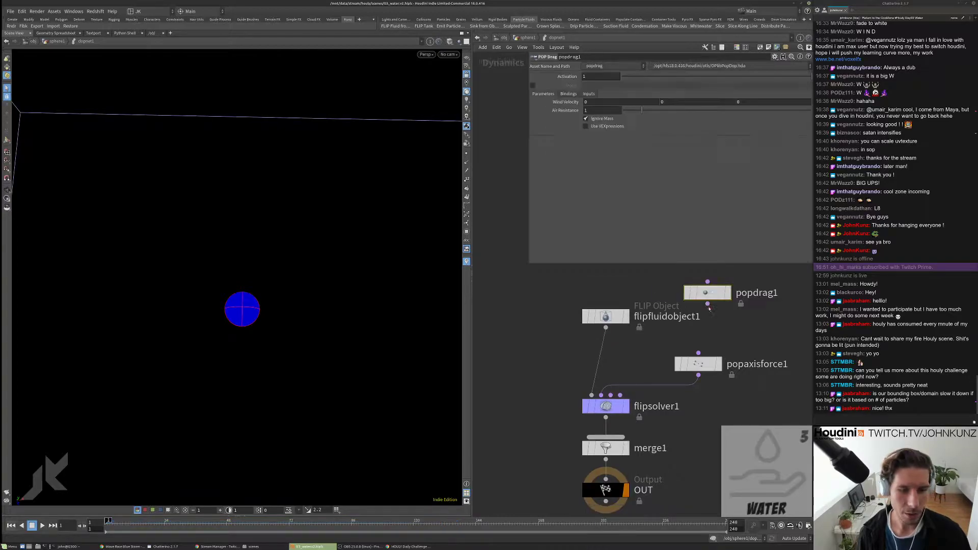
Step: Set popdrag1's Air Resistance to .1 and play the simulation
{"action": "double_click", "coordinate": [589, 110]}
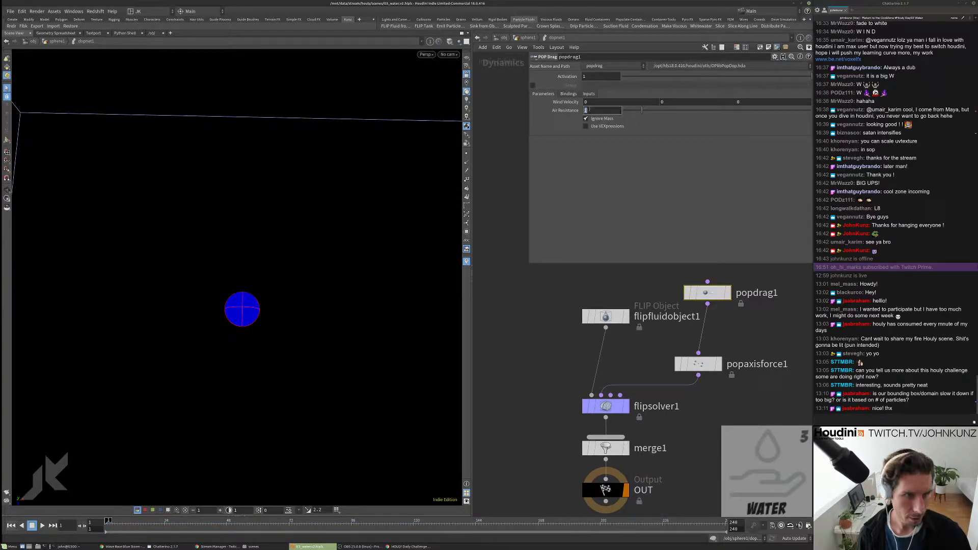
{"action": "type", "text": ".1"}
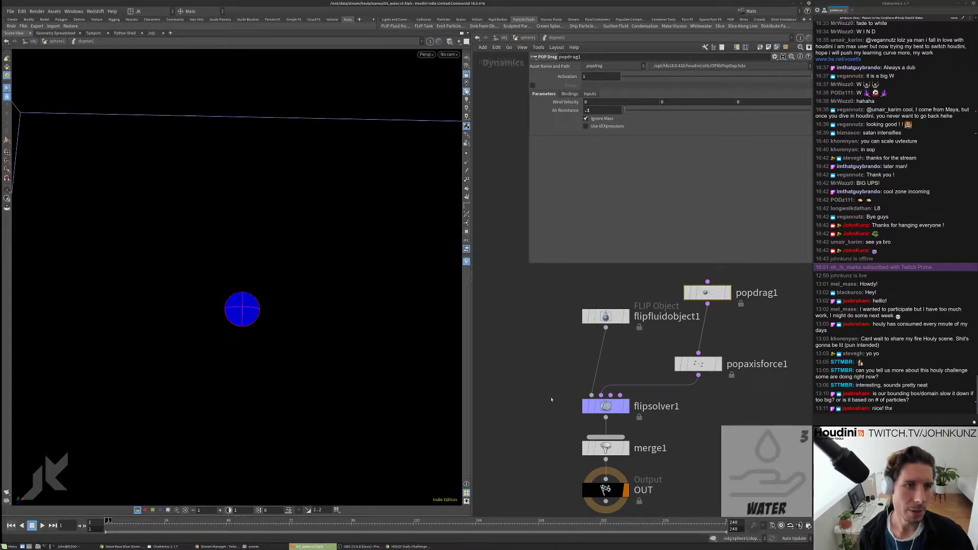
{"action": "key", "text": "Up"}
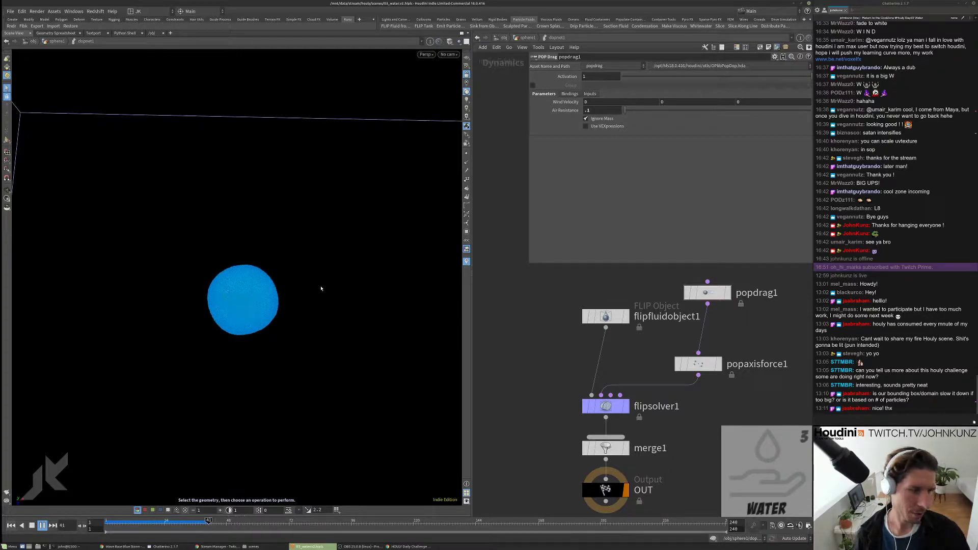
Step: Set popdrag1's Air Resistance to .001 and replay the simulation from frame 1
{"action": "key", "text": "ctrl+Up"}
{"action": "left_click", "coordinate": [612, 111]}
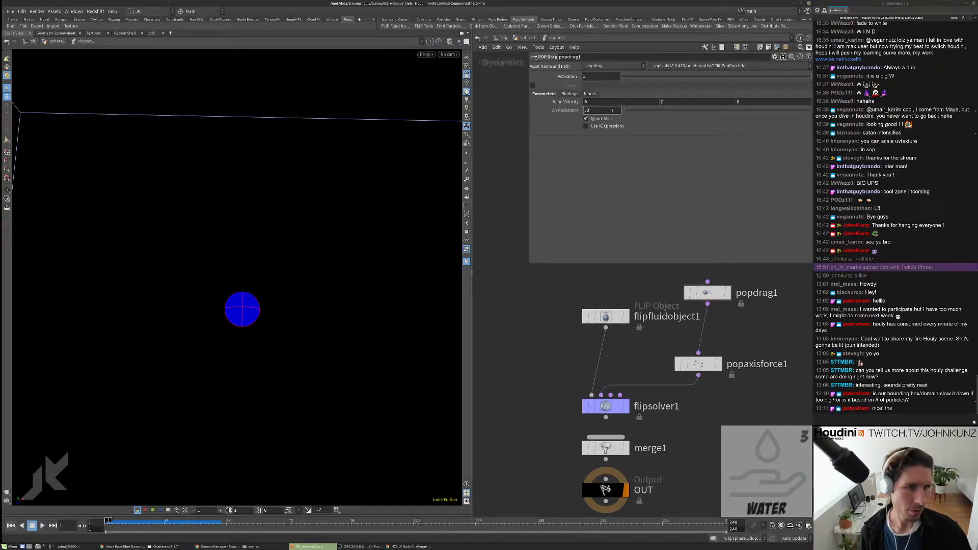
{"action": "key", "text": "Return"}
{"action": "key", "text": "Up"}
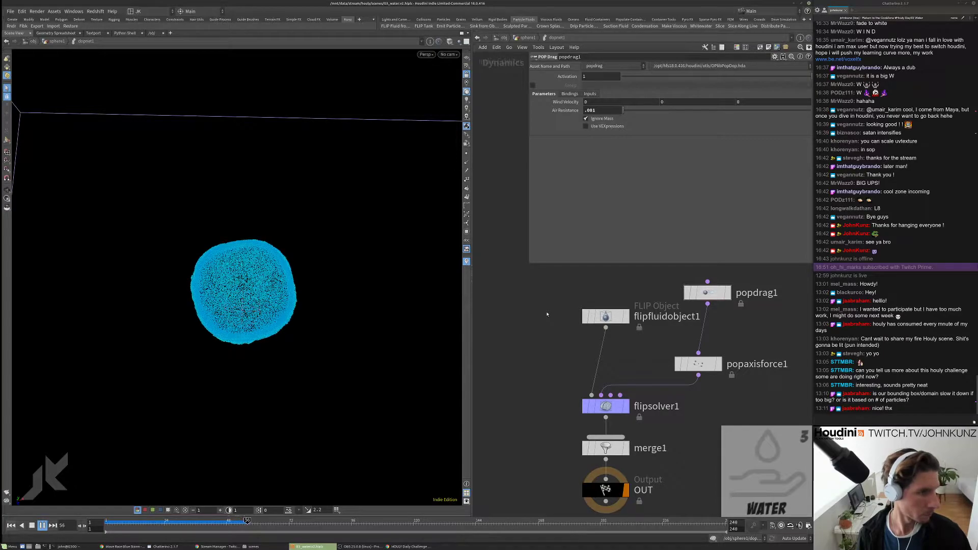
Step: Play the sim to frame 93, tumbling the view to watch the holed ring form
{"action": "left_click_drag", "start_coordinate": [257, 322], "coordinate": [262, 266], "text": "alt"}
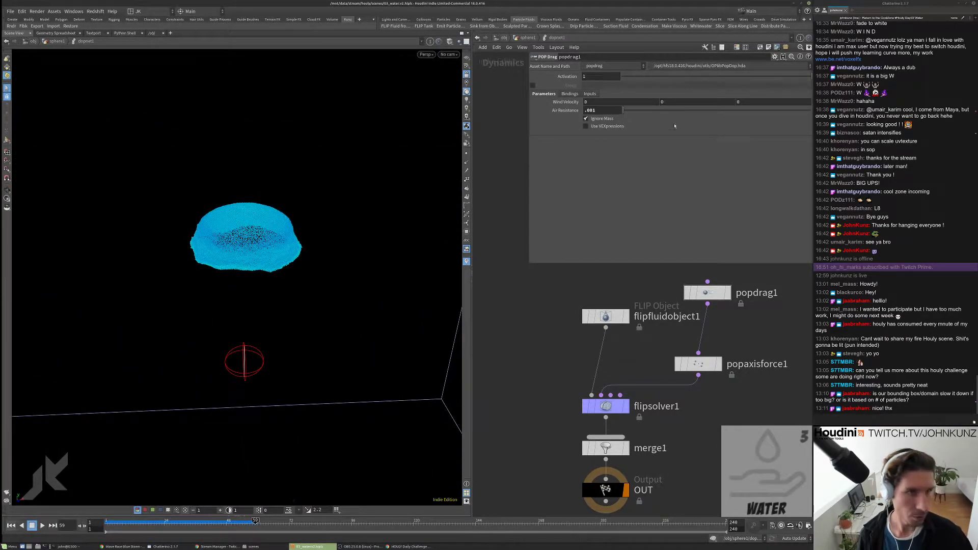
{"action": "key", "text": "Up"}
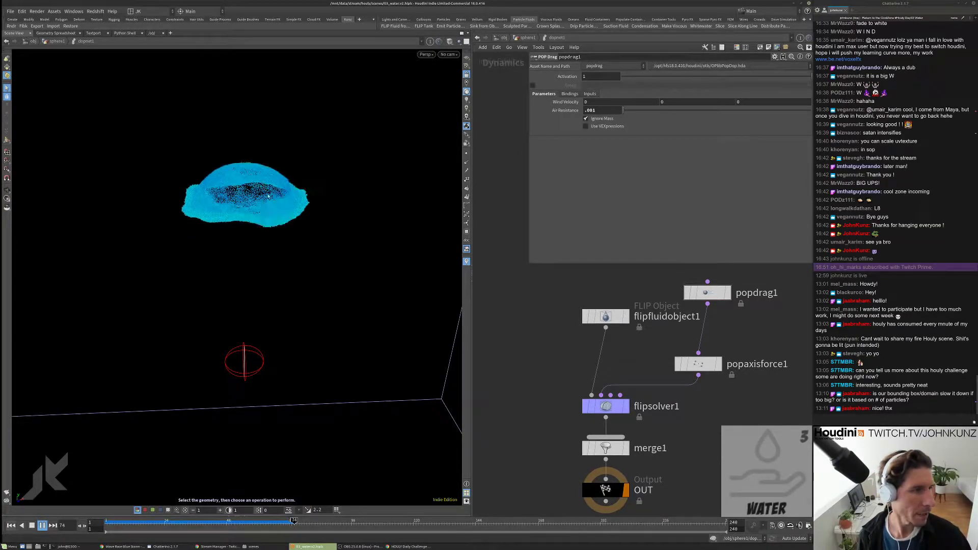
{"action": "key", "text": "Escape"}
{"action": "left_click_drag", "start_coordinate": [291, 227], "coordinate": [306, 257]}
{"action": "key", "text": "s"}
{"action": "key", "text": "Up"}
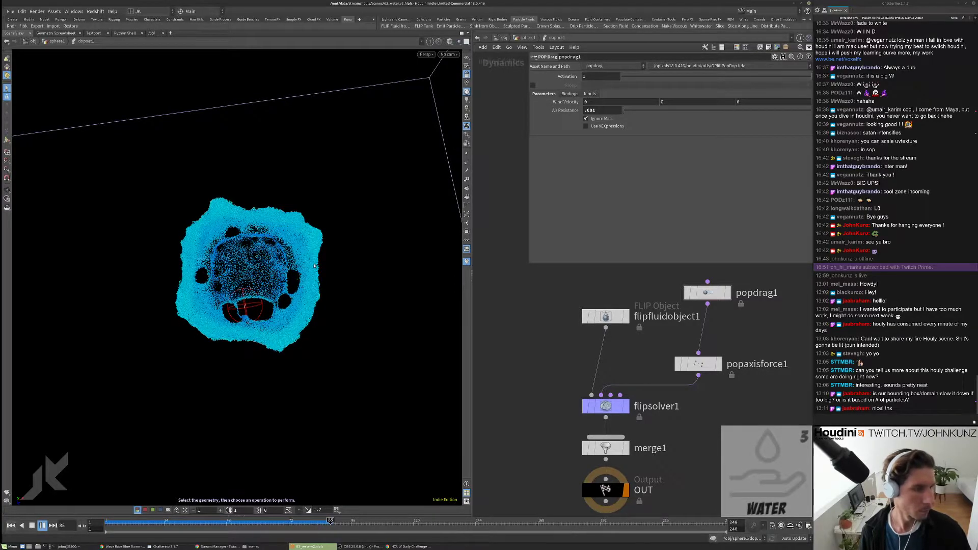
{"action": "key", "text": "Up"}
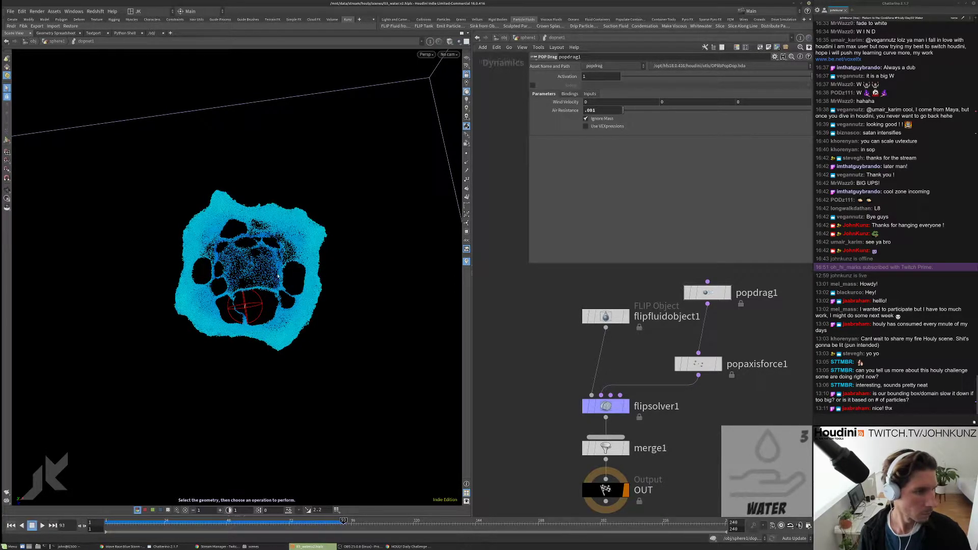
{"action": "key", "text": "Escape"}
{"action": "scroll", "coordinate": [318, 248], "scroll_direction": "up", "scroll_amount": 3}
{"action": "left_click_drag", "start_coordinate": [317, 248], "coordinate": [290, 229]}
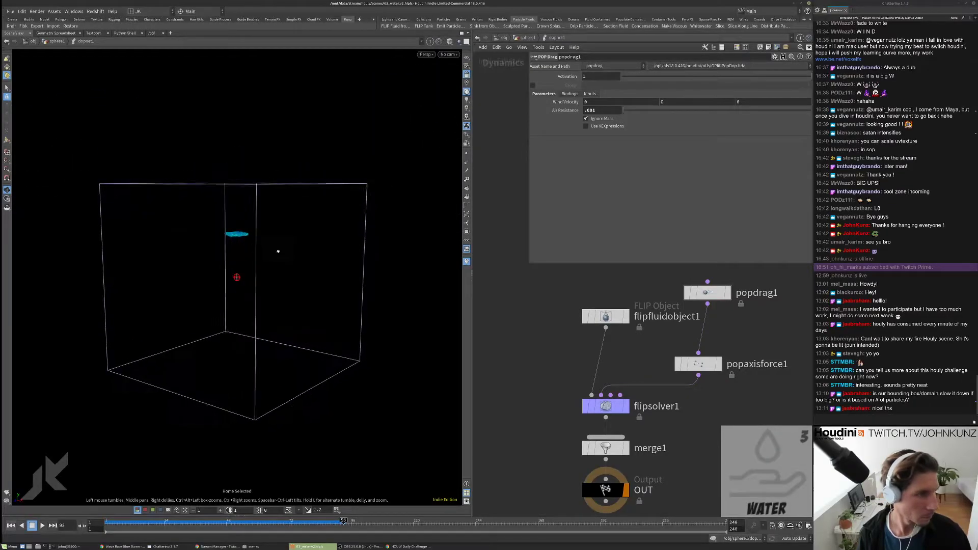
{"action": "key", "text": "g"}
{"action": "left_click_drag", "start_coordinate": [361, 185], "coordinate": [380, 259]}
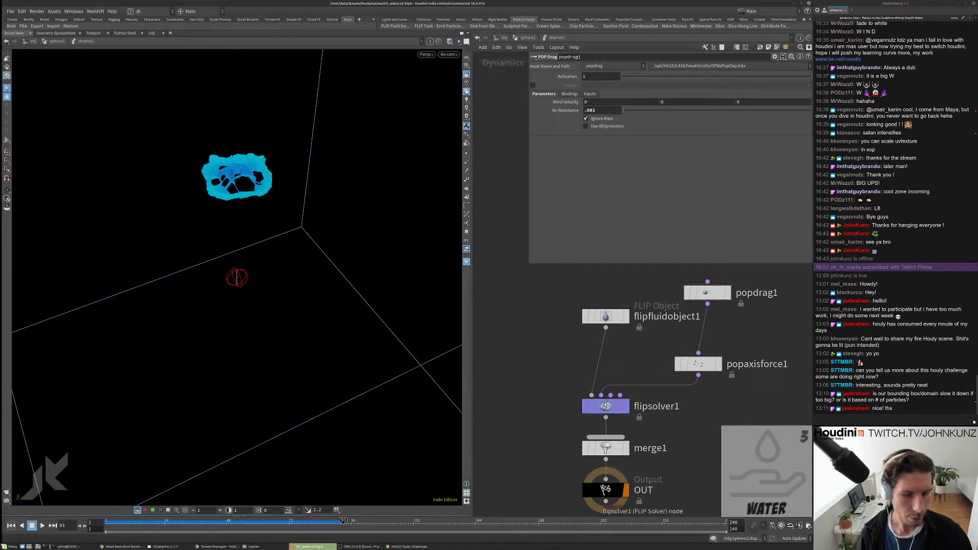
Step: Hide flipsolver1's container box, view the ring top-down, replay, and rewind to frame 1
{"action": "left_click", "coordinate": [591, 410]}
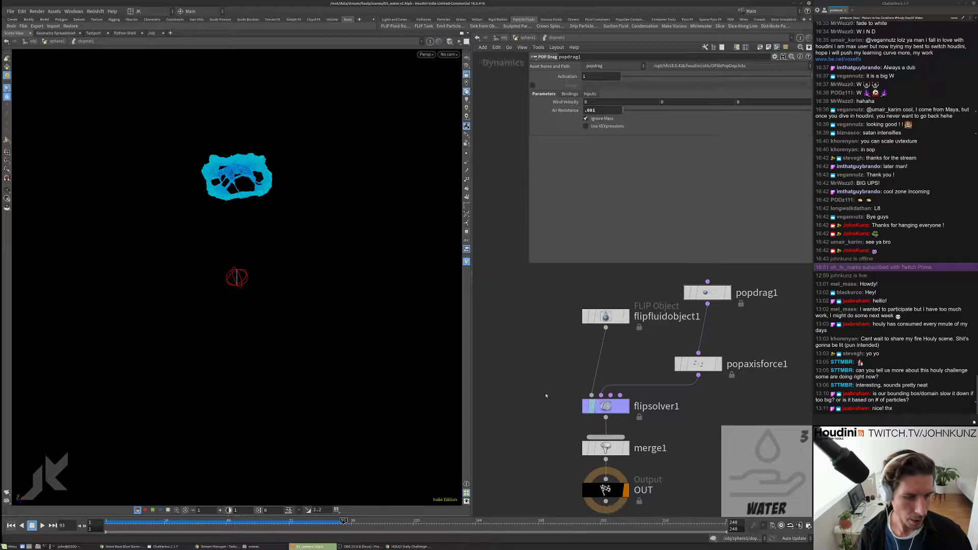
{"action": "left_click_drag", "start_coordinate": [275, 212], "coordinate": [249, 246]}
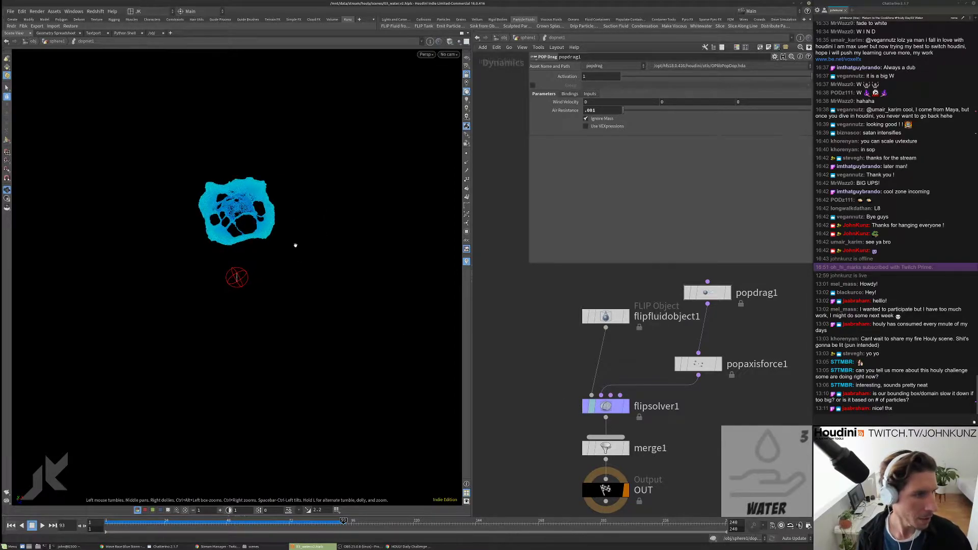
{"action": "left_click_drag", "start_coordinate": [404, 306], "coordinate": [302, 288]}
{"action": "key", "text": "g"}
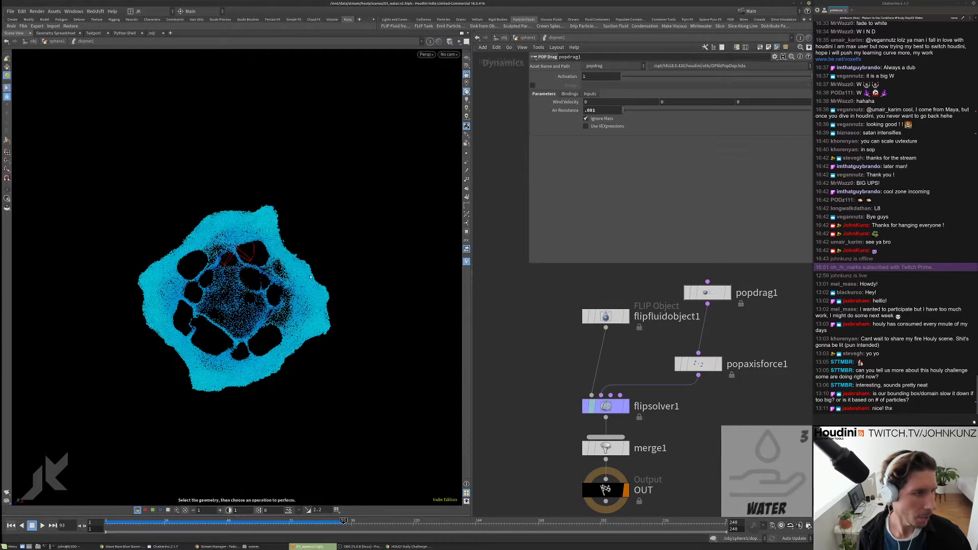
{"action": "key", "text": "ctrl+Left"}
{"action": "key", "text": "Up"}
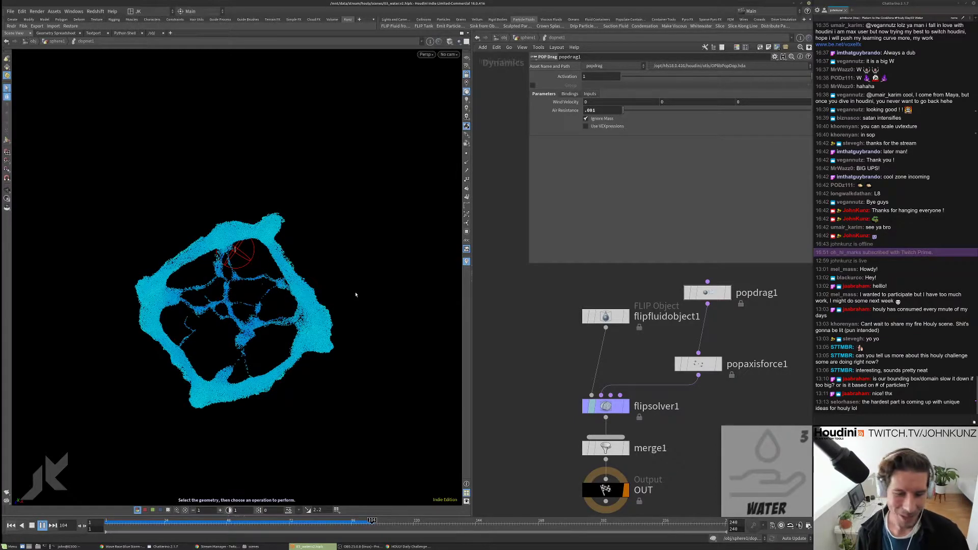
{"action": "key", "text": "ctrl+Up"}
{"action": "middle_click_drag", "start_coordinate": [620, 341], "coordinate": [623, 368]}
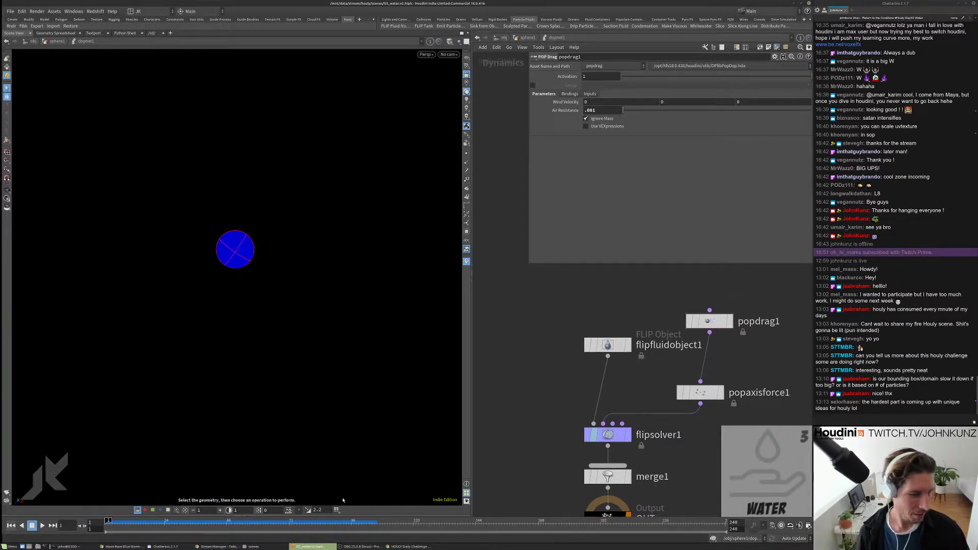
Step: Switch to Chrome and scroll up to the HOULY Daily Challenge July 2020 calendar
{"action": "left_click", "coordinate": [410, 547]}
{"action": "scroll", "coordinate": [481, 341], "scroll_direction": "up", "scroll_amount": 3}
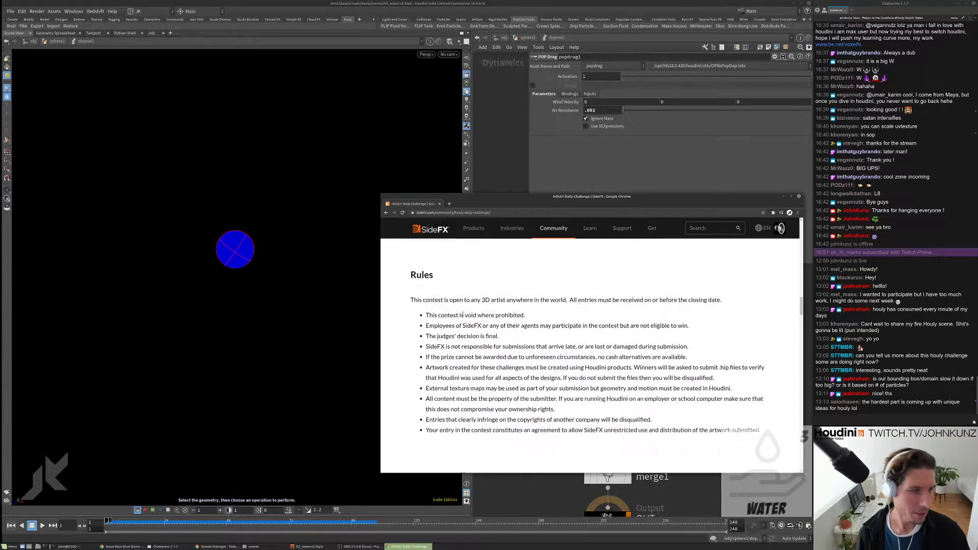
{"action": "scroll", "coordinate": [481, 340], "scroll_direction": "up", "scroll_amount": 10}
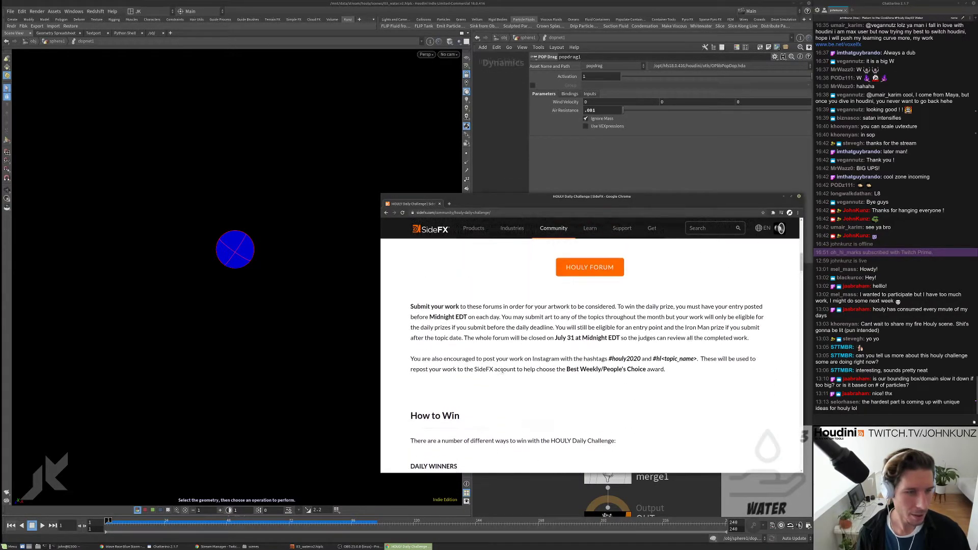
{"action": "scroll", "coordinate": [502, 329], "scroll_direction": "up", "scroll_amount": 3}
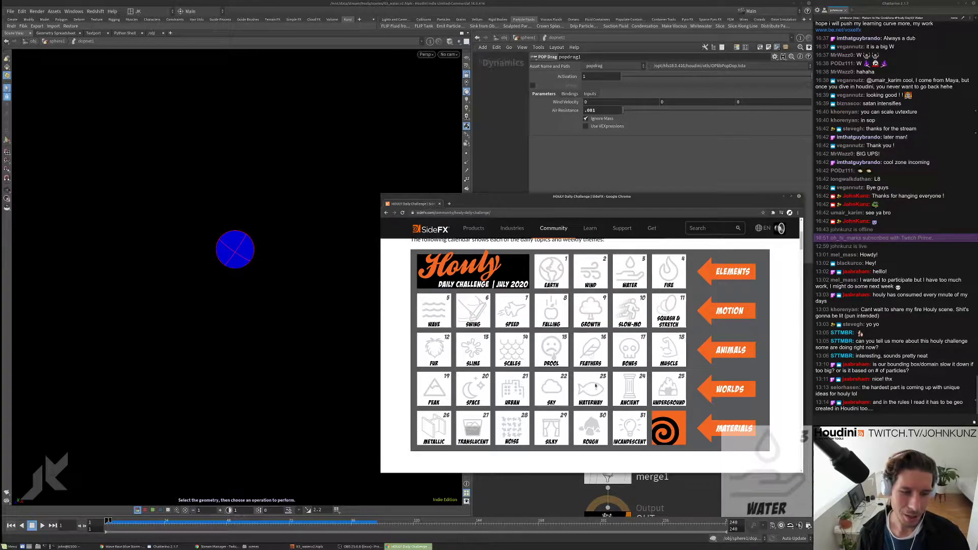
Step: Back in Houdini, fit the network and move flipfluidobject1 up beside popdrag1
{"action": "left_click", "coordinate": [672, 483]}
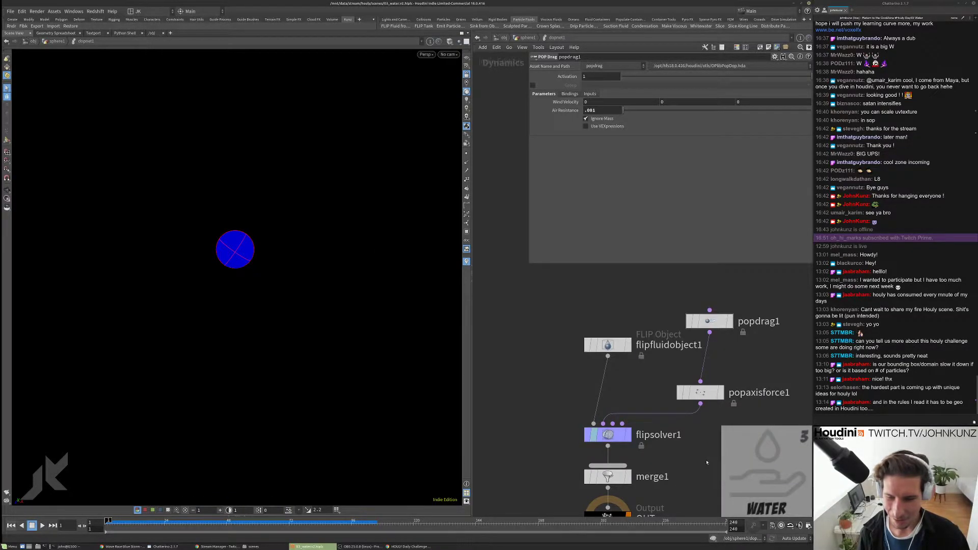
{"action": "middle_click_drag", "start_coordinate": [707, 462], "coordinate": [699, 462]}
{"action": "key", "text": "h"}
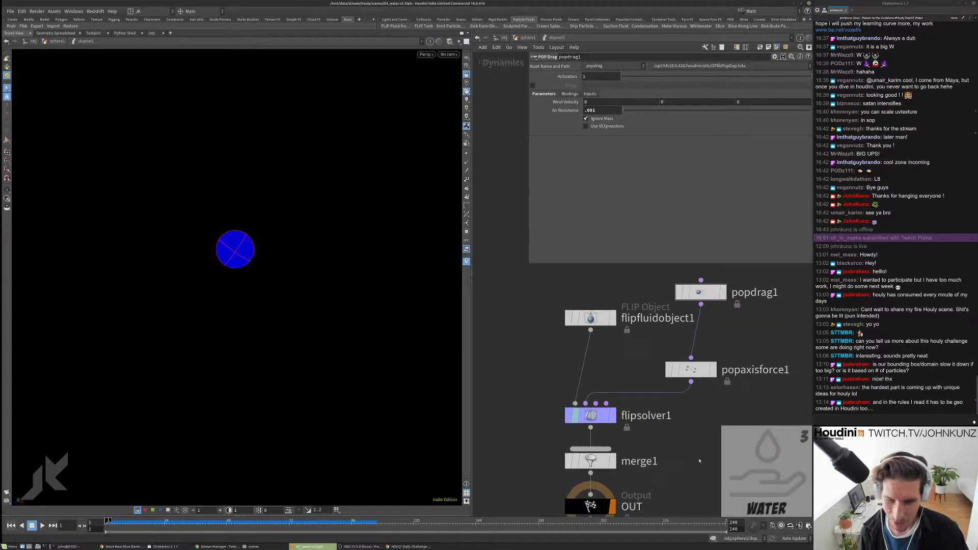
{"action": "key", "text": "Up"}
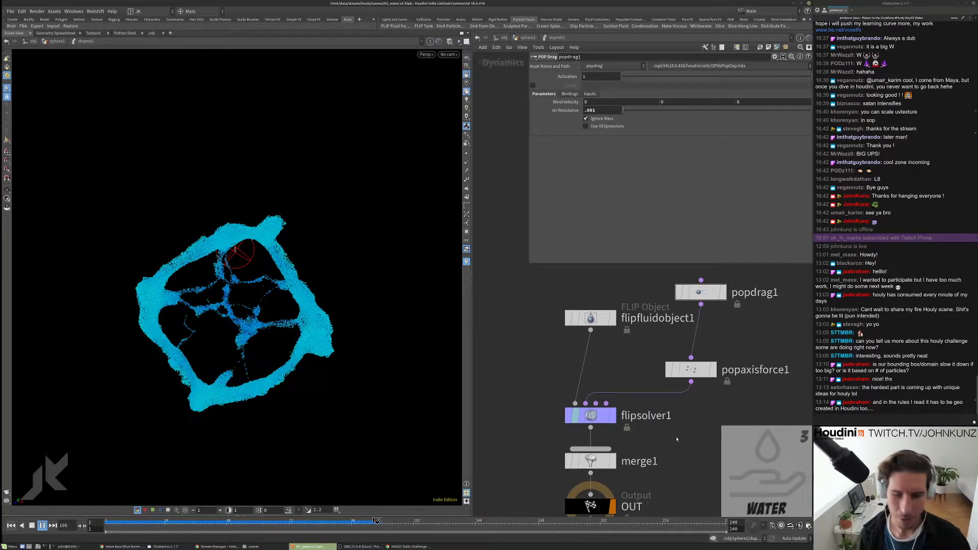
{"action": "key", "text": "ctrl+Up"}
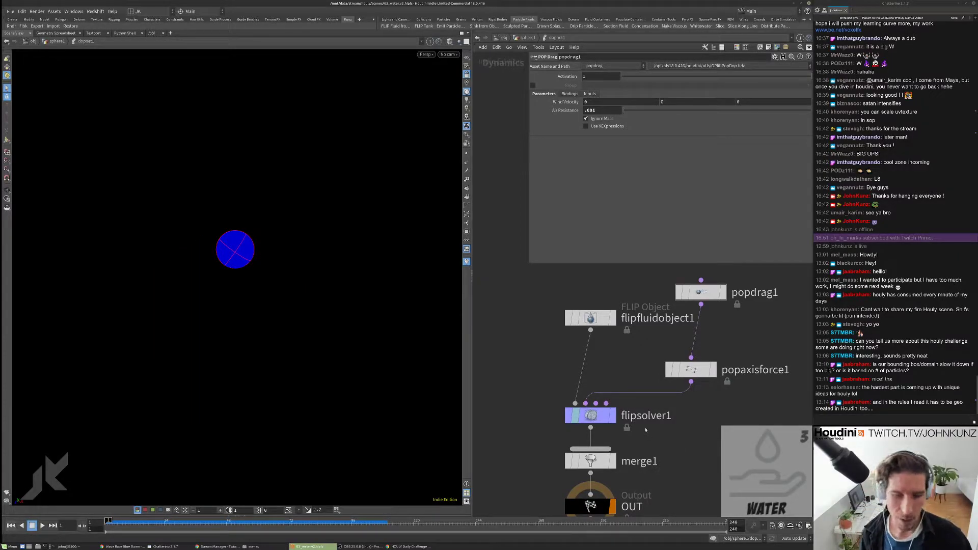
{"action": "scroll", "coordinate": [623, 370], "scroll_direction": "down", "scroll_amount": 2}
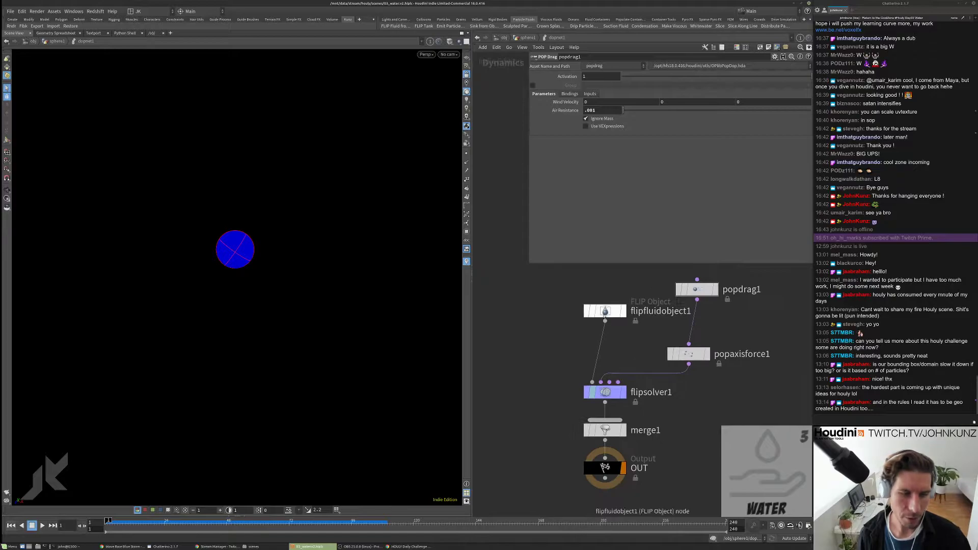
{"action": "left_click_drag", "start_coordinate": [594, 315], "coordinate": [574, 296]}
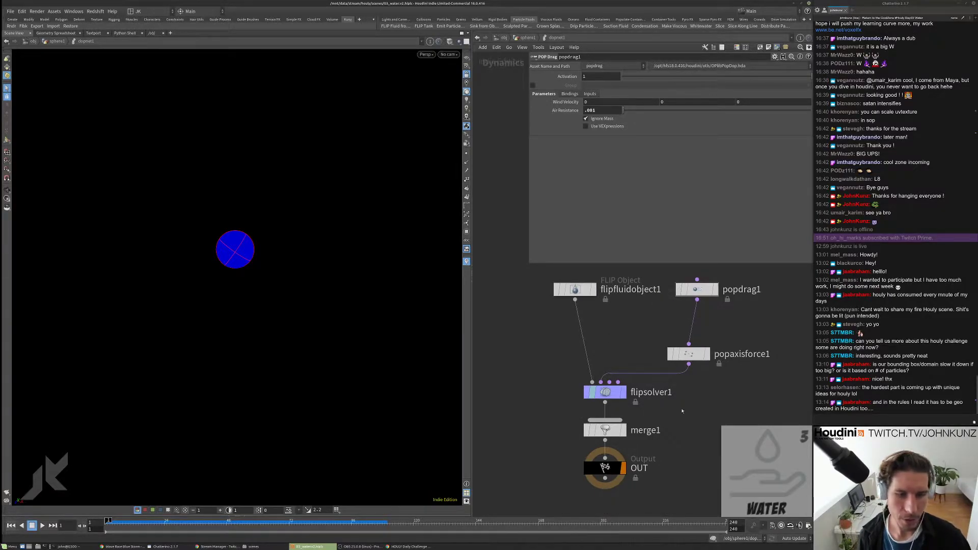
Step: Replay the ring-forming sim, rewind to frame 1, and move popaxisforce1 beneath popdrag1
{"action": "key", "text": "Up"}
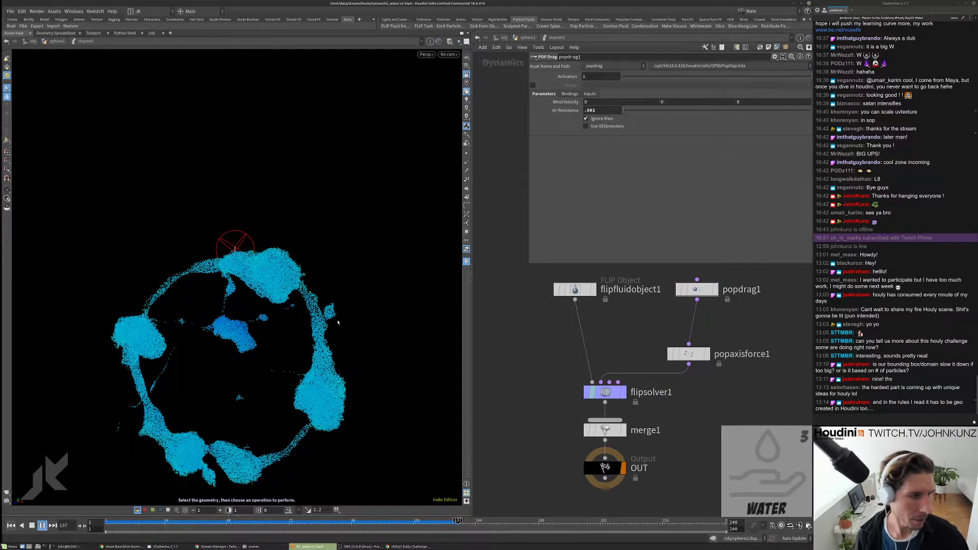
{"action": "key", "text": "Escape"}
{"action": "left_click_drag", "start_coordinate": [338, 322], "coordinate": [311, 326]}
{"action": "key", "text": "s"}
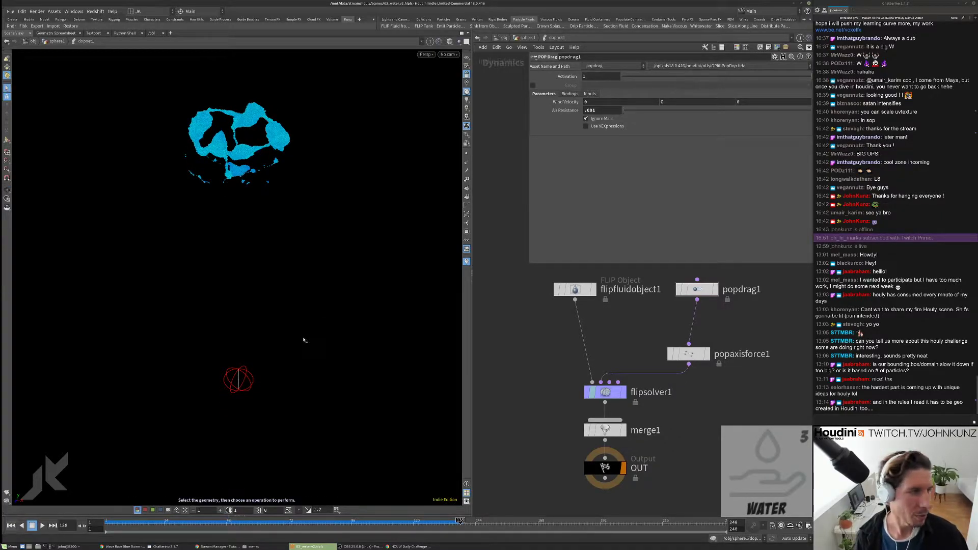
{"action": "key", "text": "ctrl+Up"}
{"action": "key", "text": "Up"}
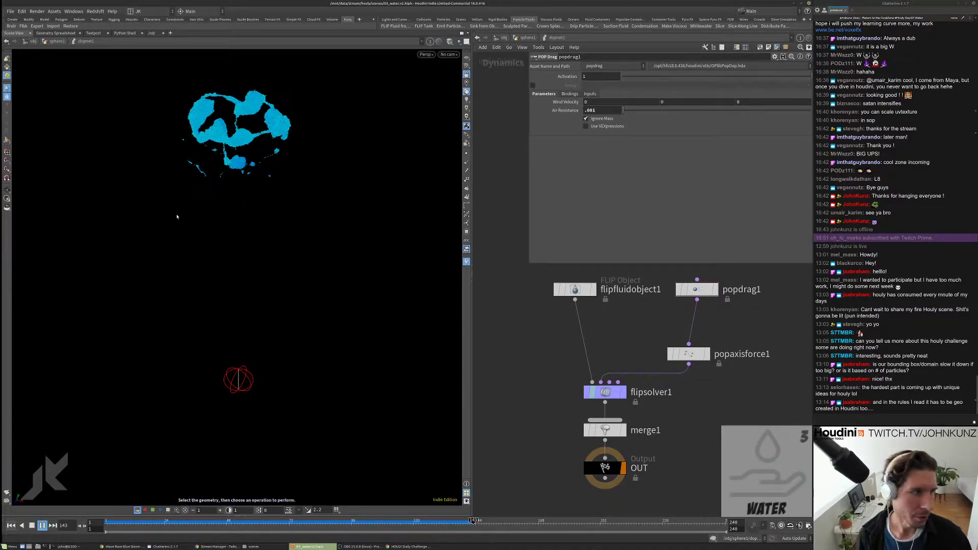
{"action": "key", "text": "ctrl+Up"}
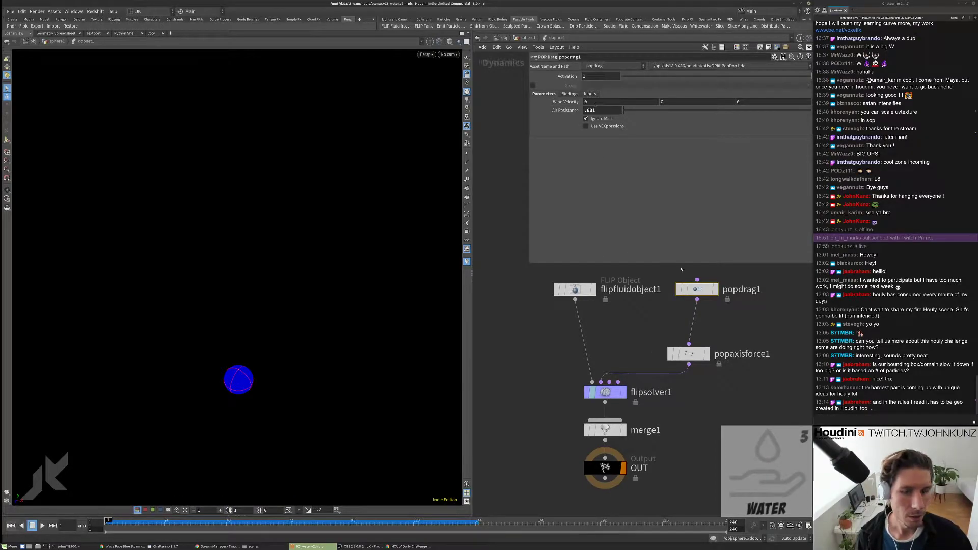
{"action": "left_click_drag", "start_coordinate": [688, 354], "coordinate": [696, 336]}
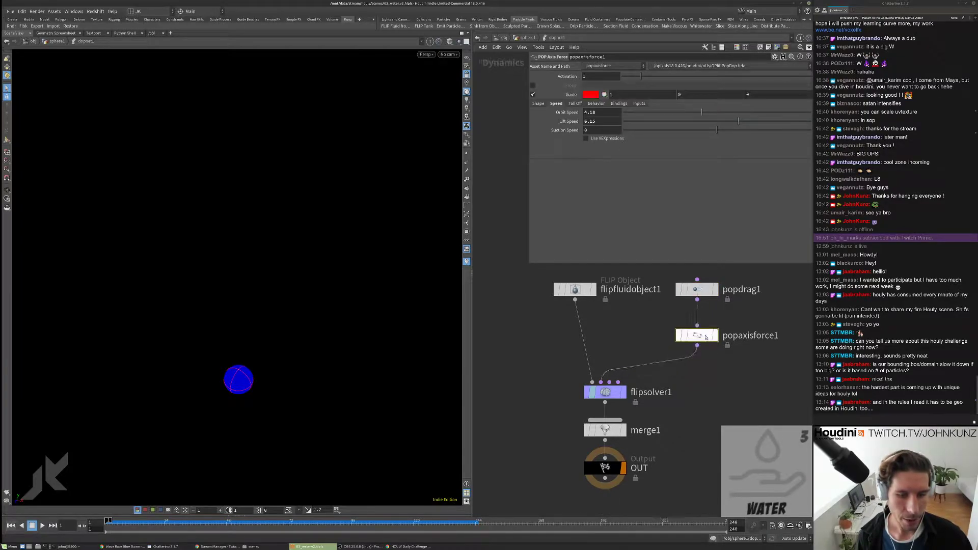
Step: Set popaxisforce1's Lift Speed to 0 and play the simulation
{"action": "left_click", "coordinate": [611, 121]}
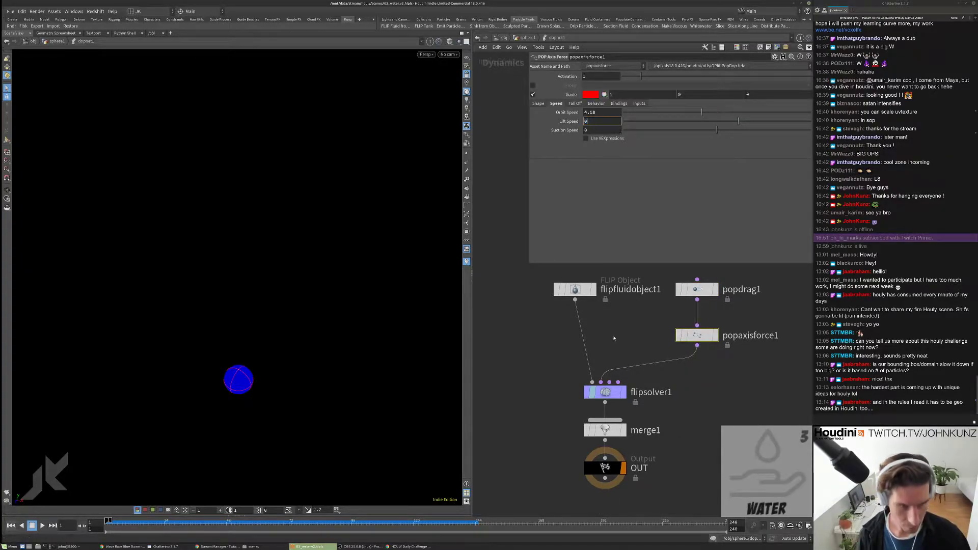
{"action": "key", "text": "Return"}
{"action": "key", "text": "Up"}
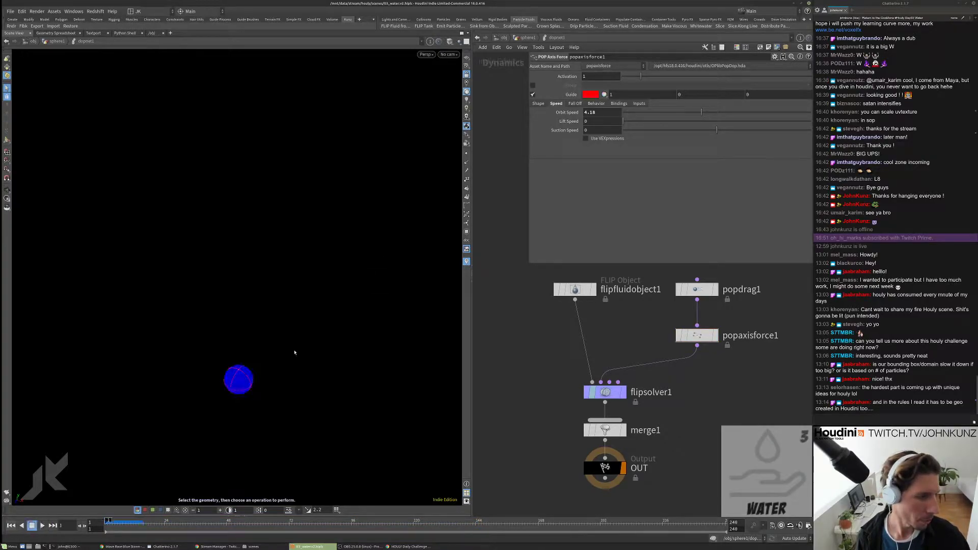
Step: Rewind, drag Suction Speed to -3.64, and replay the simulation
{"action": "key", "text": "ctrl+Up"}
{"action": "left_click_drag", "start_coordinate": [700, 133], "coordinate": [683, 132]}
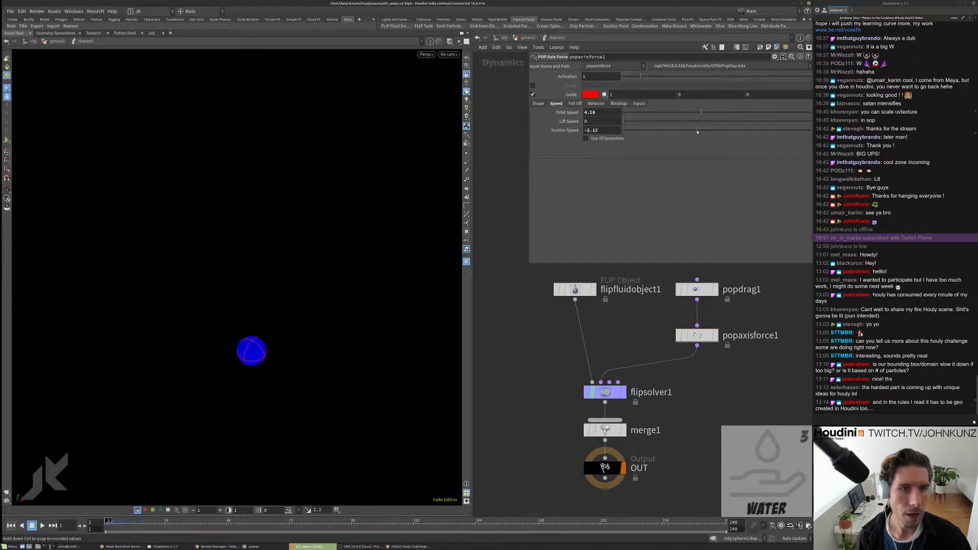
{"action": "key", "text": "Up"}
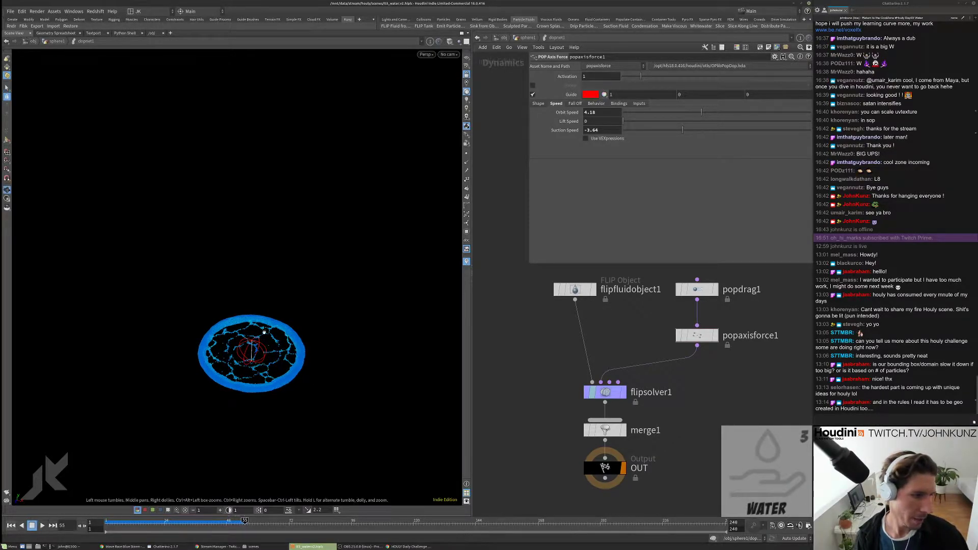
Step: Tumble to a top-down view of the fluid ring, frame it, and replay
{"action": "left_click_drag", "start_coordinate": [228, 368], "coordinate": [255, 364]}
{"action": "key", "text": "g"}
{"action": "key", "text": "Escape"}
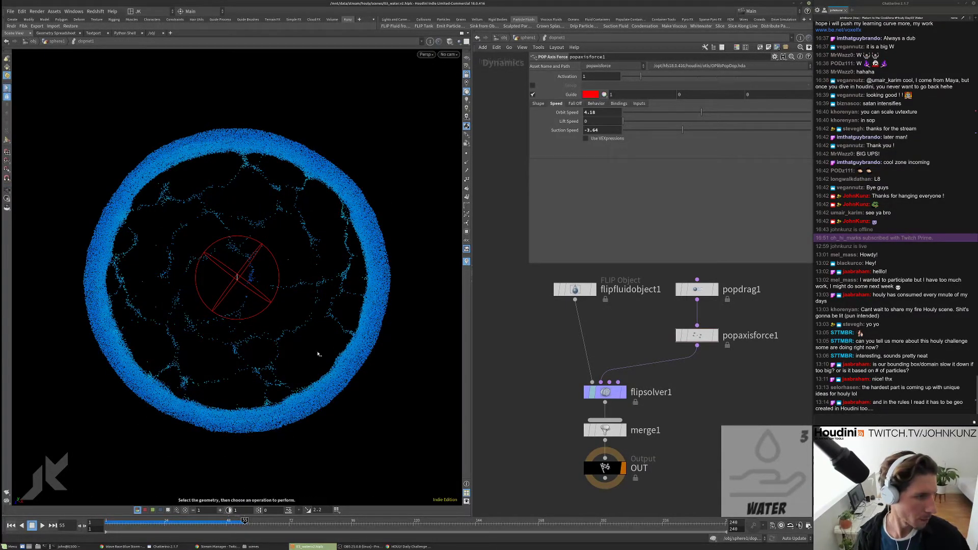
{"action": "key", "text": "Up"}
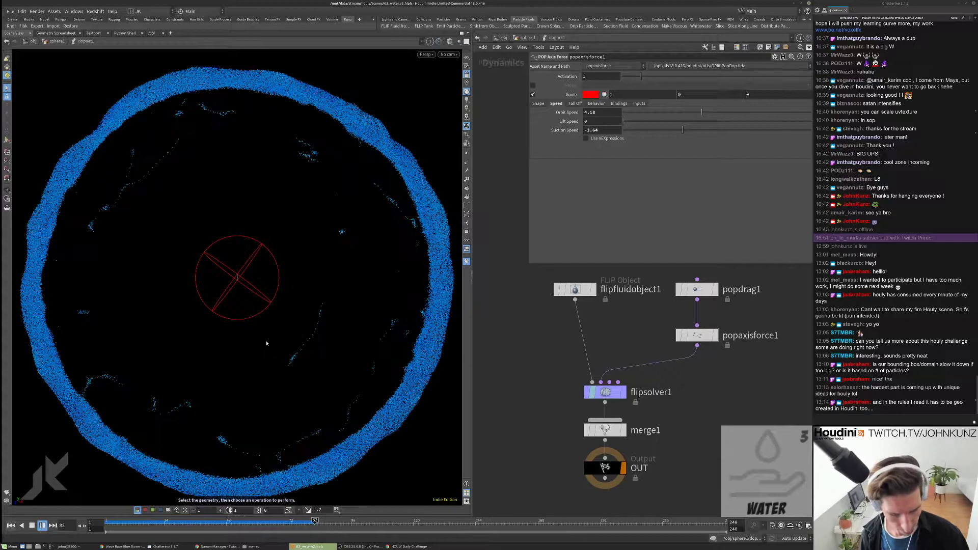
Step: Zoom out to see the whole ring, replay it twice, and rewind to frame 1
{"action": "key", "text": "Escape"}
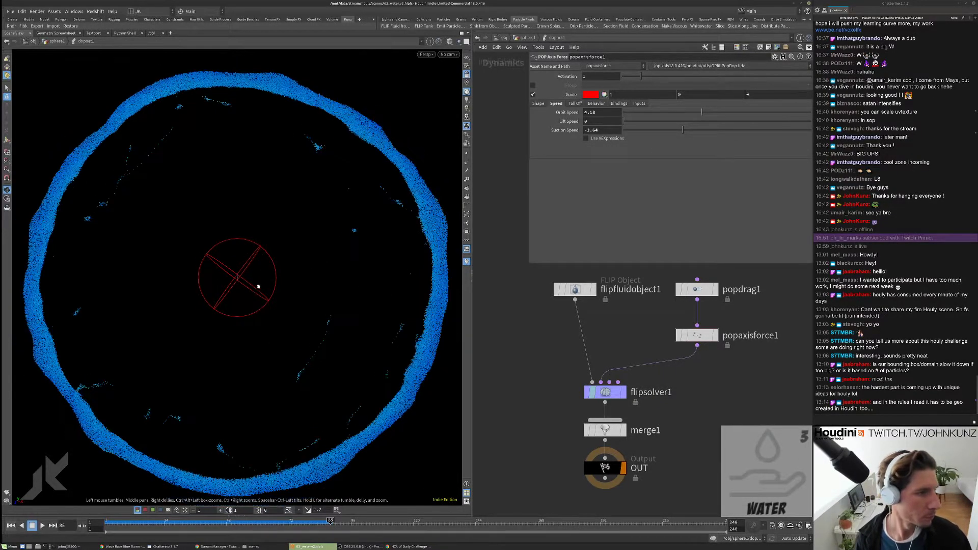
{"action": "left_click_drag", "start_coordinate": [255, 284], "coordinate": [263, 306]}
{"action": "scroll", "coordinate": [265, 285], "scroll_direction": "down", "scroll_amount": 3}
{"action": "key", "text": "ctrl+Up"}
{"action": "key", "text": "Up"}
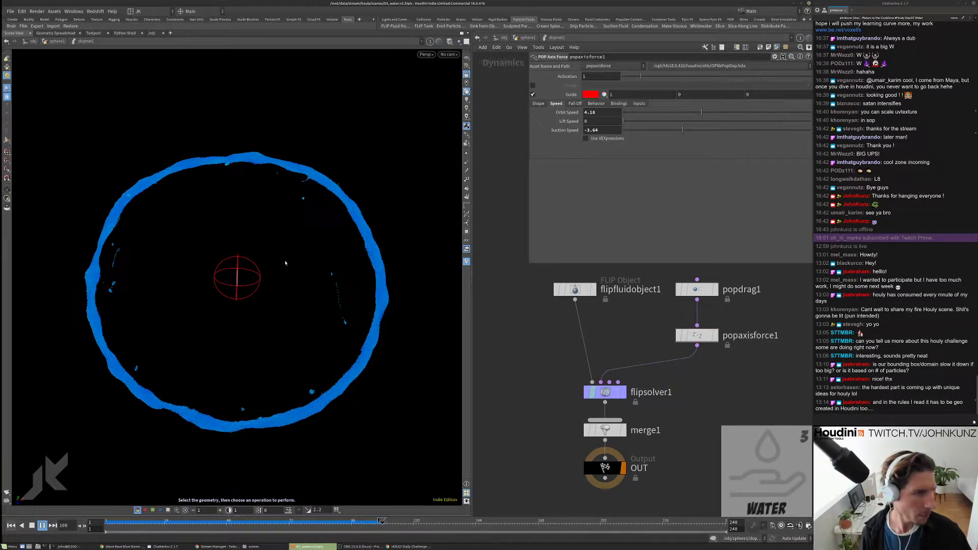
{"action": "key", "text": "ctrl+Up"}
{"action": "key", "text": "Up"}
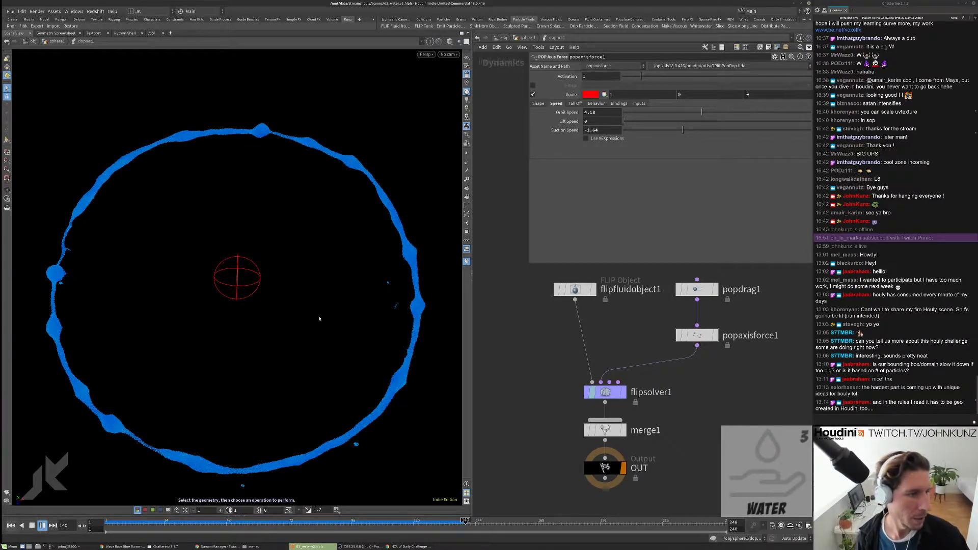
{"action": "key", "text": "ctrl+Up"}
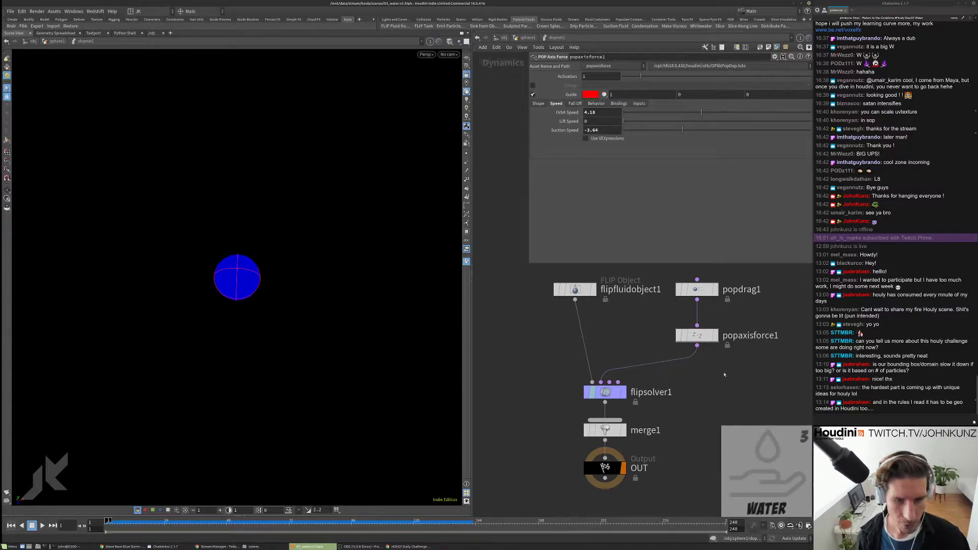
Step: Add popattract1 from a 'pop' search and wire it between popaxisforce1 and flipsolver1
{"action": "middle_click_drag", "start_coordinate": [723, 375], "coordinate": [714, 388]}
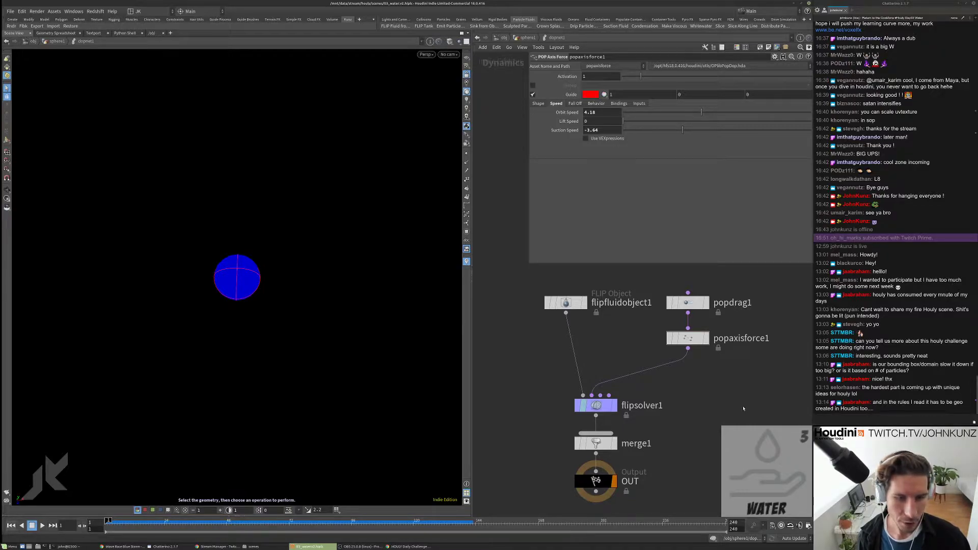
{"action": "key", "text": "Tab"}
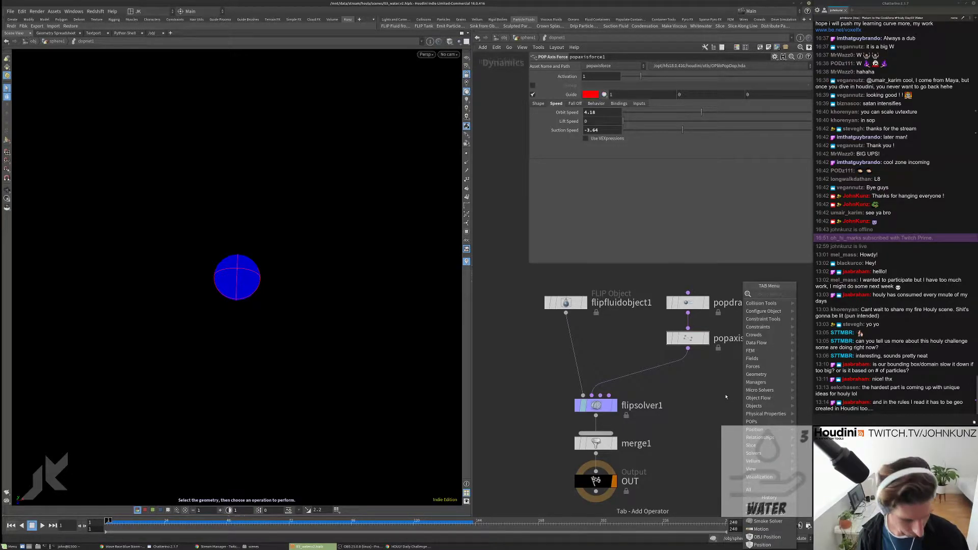
{"action": "type", "text": "pop"}
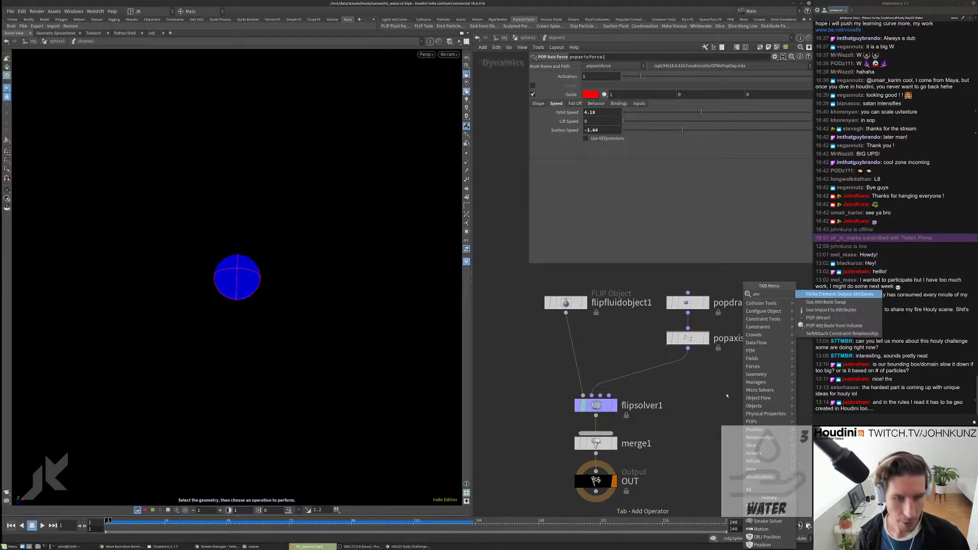
{"action": "key", "text": "Up"}
{"action": "key", "text": "Up"}
{"action": "key", "text": "Up"}
{"action": "key", "text": "Return"}
{"action": "left_click", "coordinate": [722, 390]}
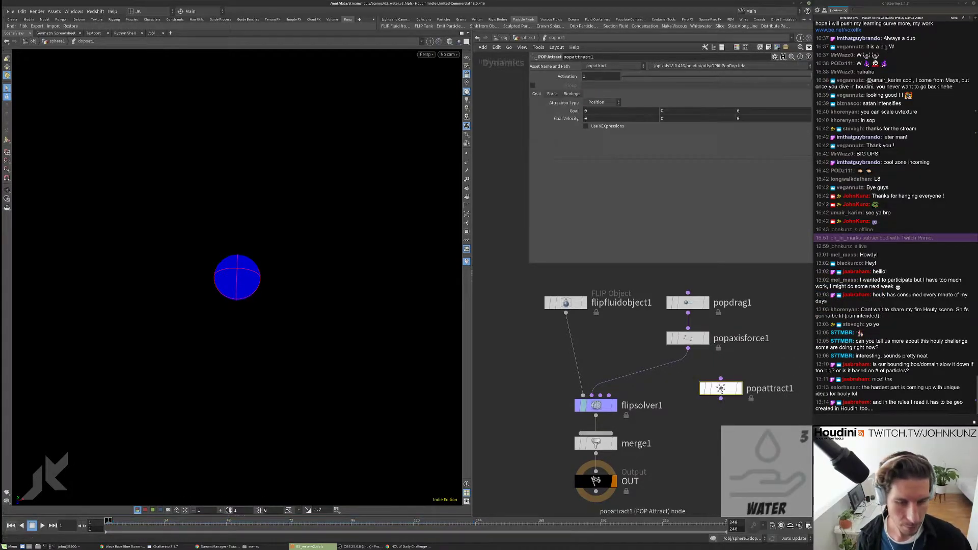
{"action": "left_click_drag", "start_coordinate": [722, 388], "coordinate": [685, 370]}
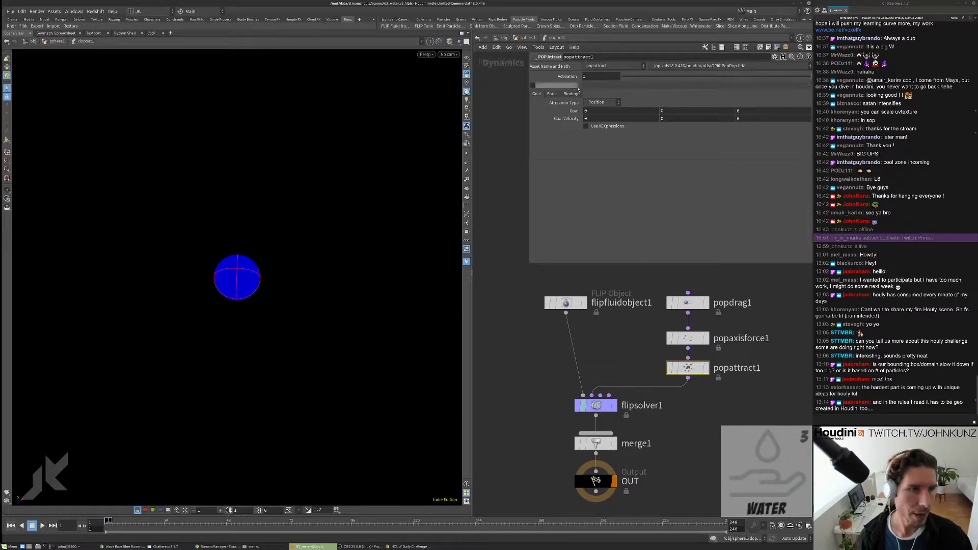
{"action": "left_click", "coordinate": [593, 127]}
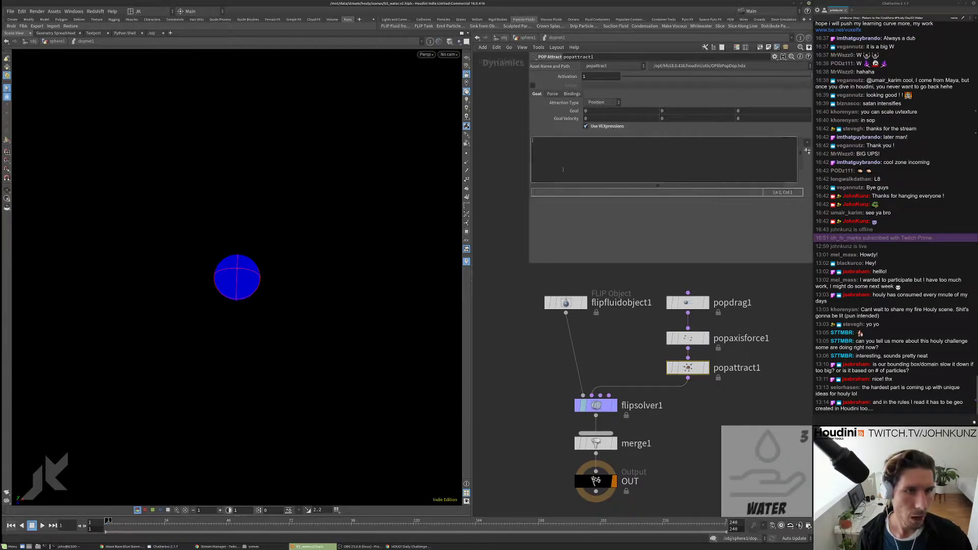
{"action": "left_click", "coordinate": [553, 95]}
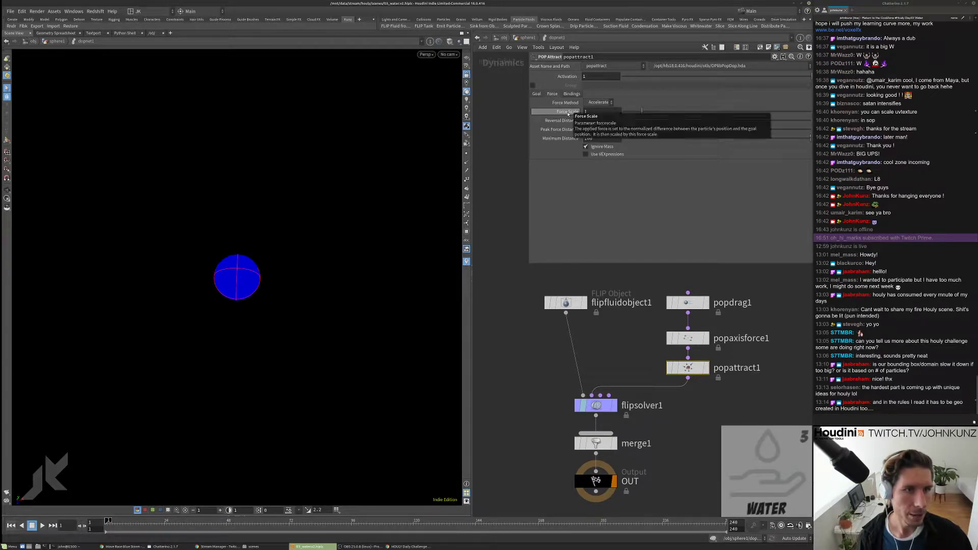
Step: Raise popattract1's Force Scale to 10, play and orbit the ballooning fluid, then rewind to frame 1
{"action": "left_click_drag", "start_coordinate": [813, 117], "coordinate": [813, 111]}
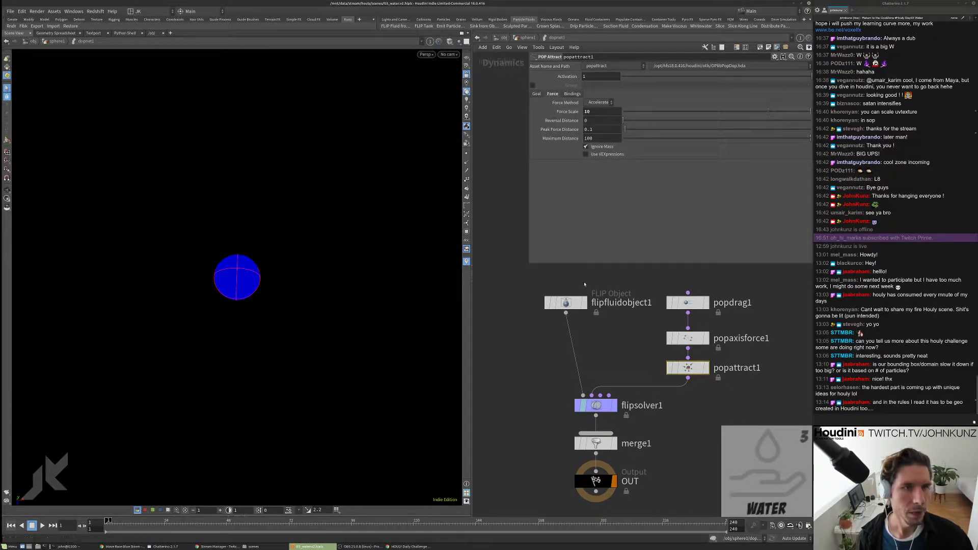
{"action": "key", "text": "Up"}
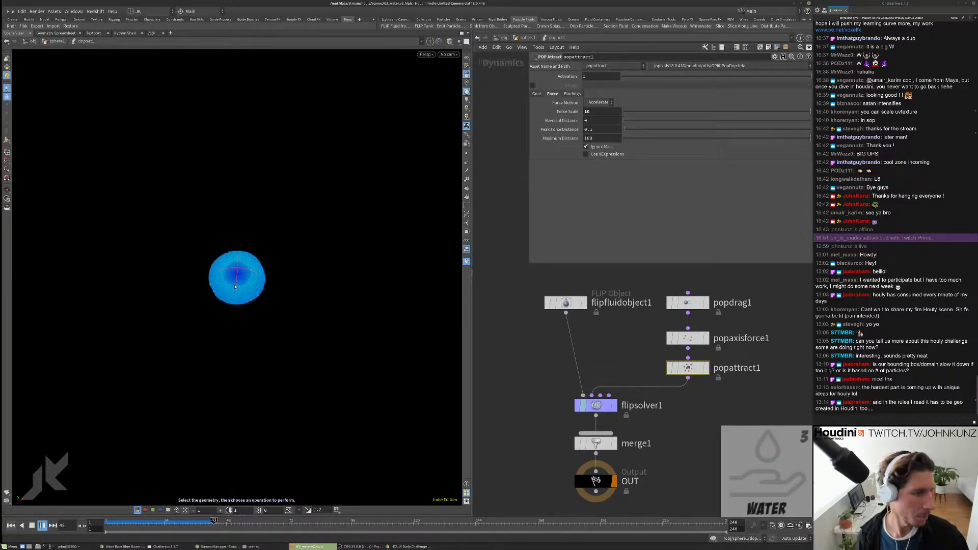
{"action": "key", "text": "Escape"}
{"action": "left_click_drag", "start_coordinate": [235, 287], "coordinate": [246, 267]}
{"action": "key", "text": "s"}
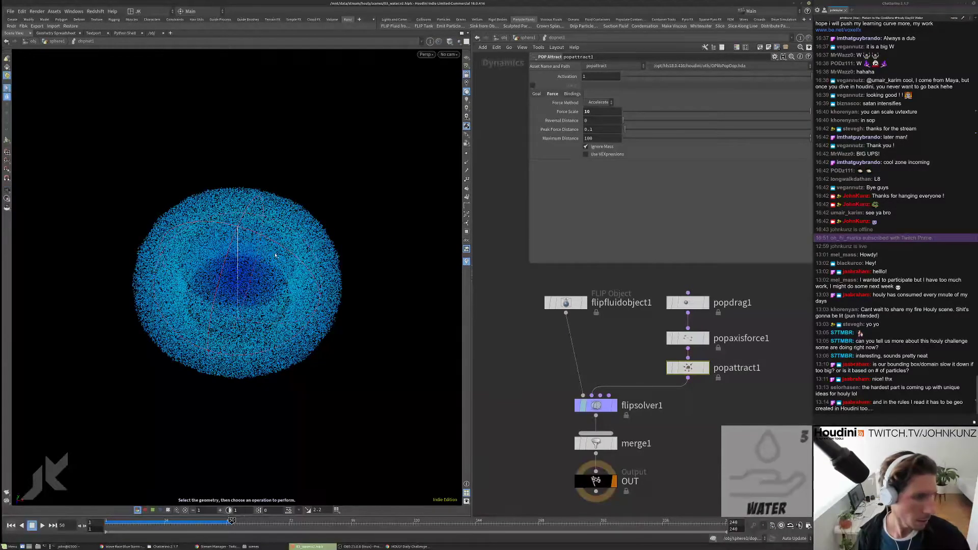
{"action": "key", "text": "ctrl+Left"}
{"action": "key", "text": "Up"}
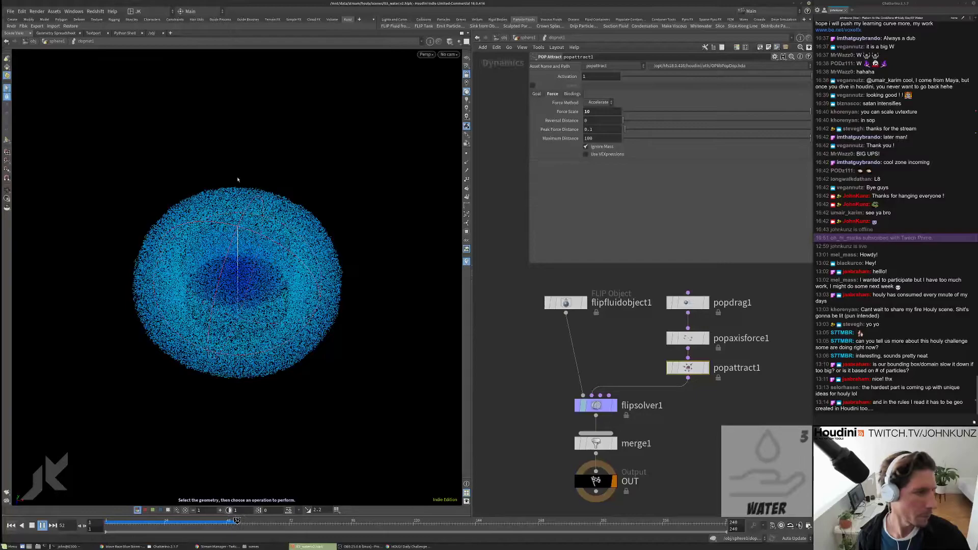
{"action": "key", "text": "Escape"}
{"action": "key", "text": "ctrl+Left"}
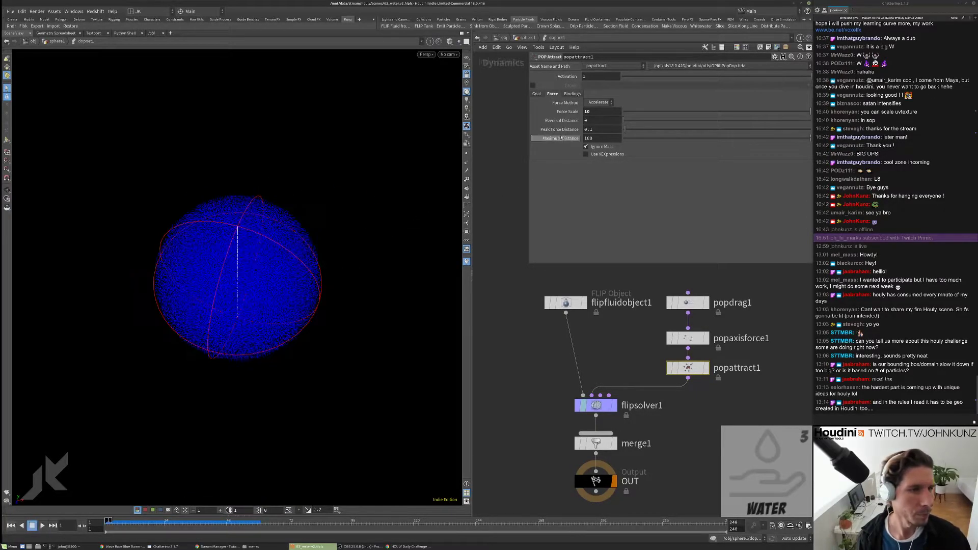
Step: Set Force Scale to 1, enter the VEXpression 'forcescale *= length(@P);', and play
{"action": "left_click", "coordinate": [603, 155]}
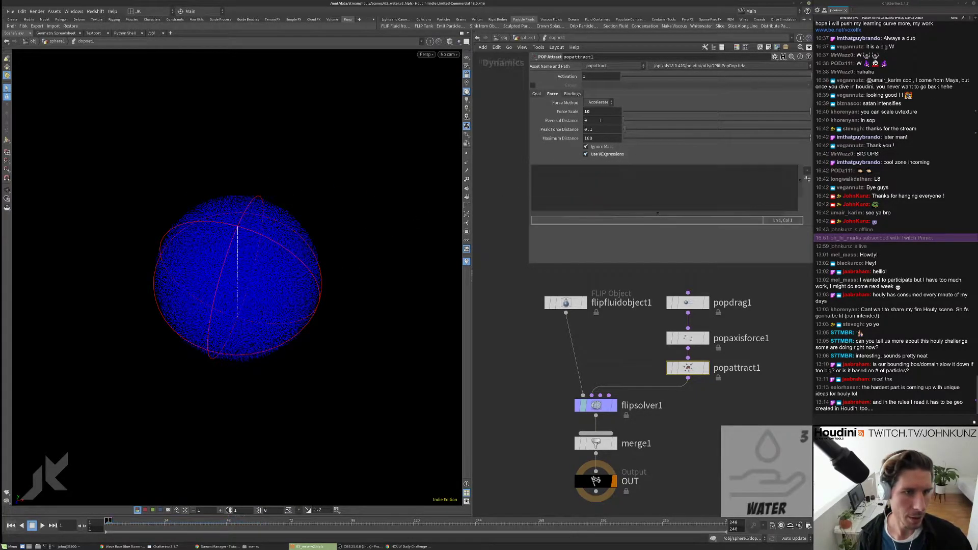
{"action": "key", "text": "BackSpace"}
{"action": "key", "text": "Return"}
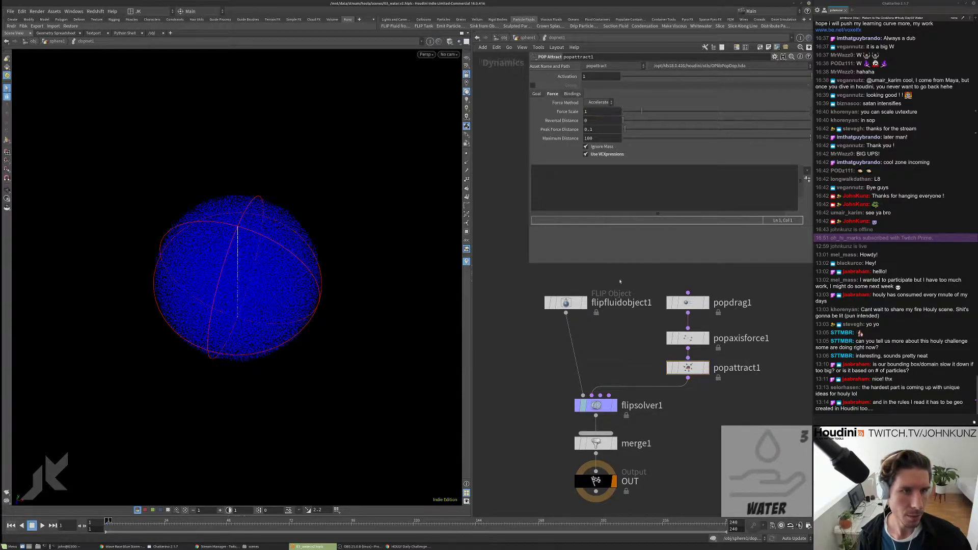
{"action": "left_click", "coordinate": [592, 199]}
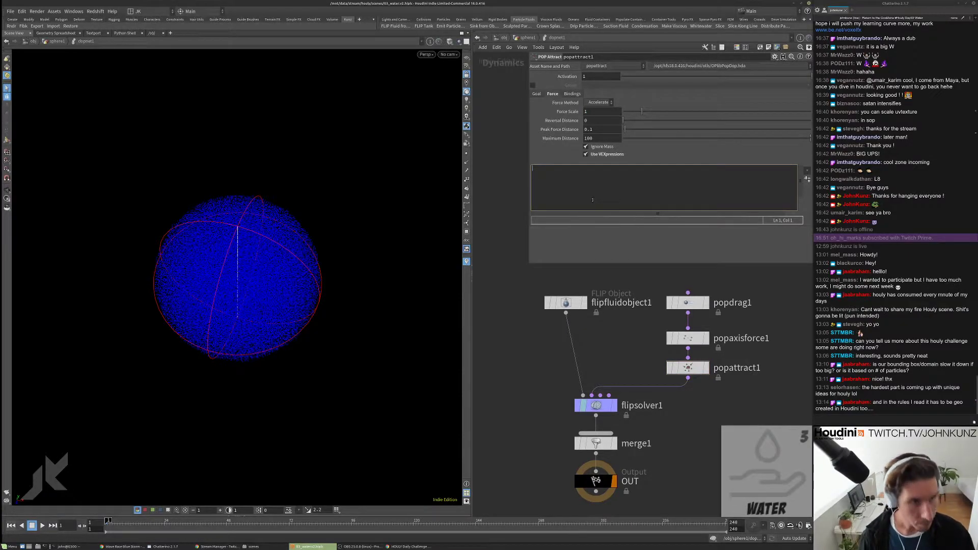
{"action": "type", "text": "forcescale *"}
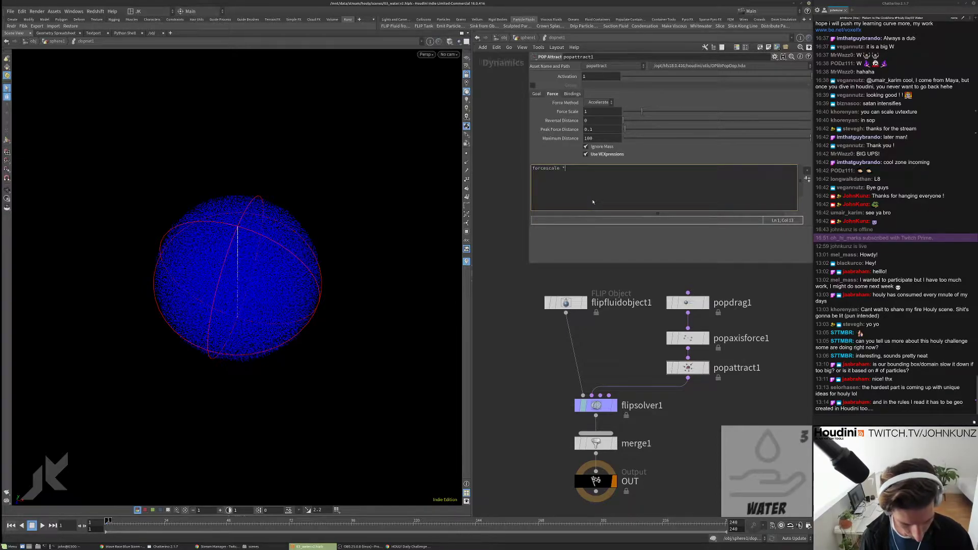
{"action": "type", "text": "= length("}
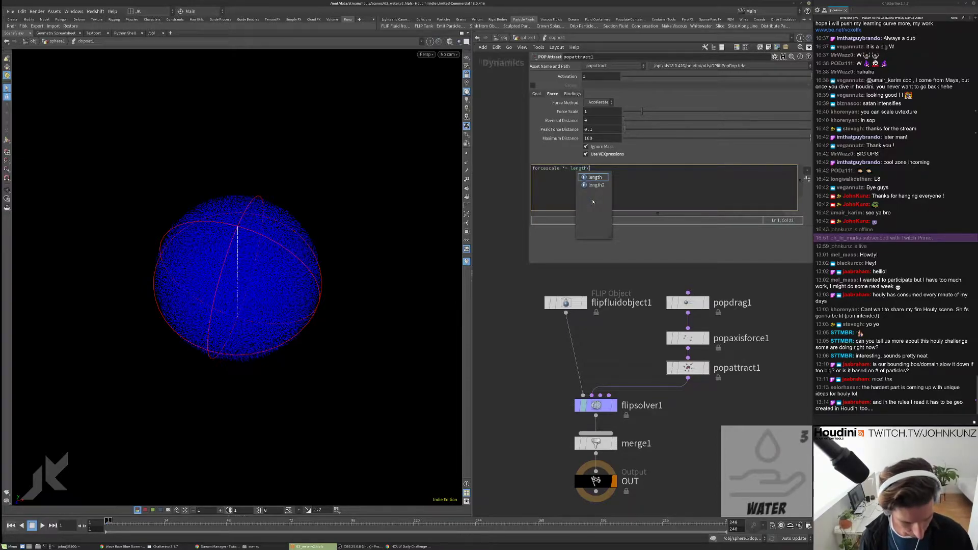
{"action": "type", "text": "P);"}
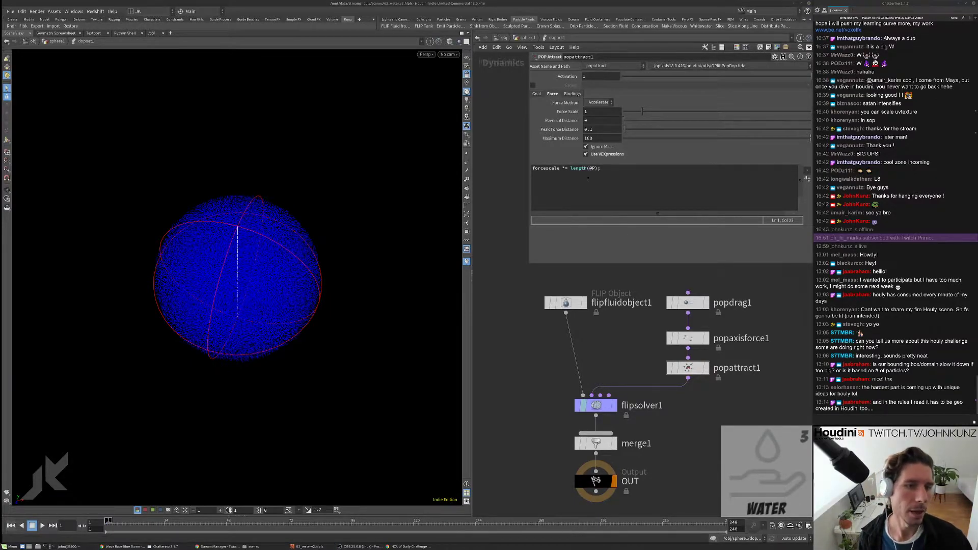
{"action": "left_click", "coordinate": [634, 345]}
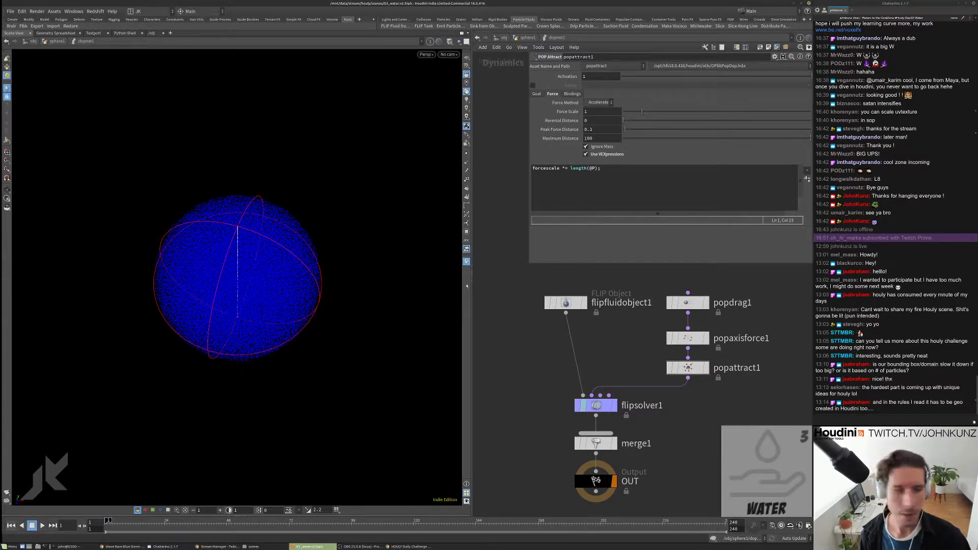
{"action": "scroll", "coordinate": [160, 277], "scroll_direction": "down", "scroll_amount": 8}
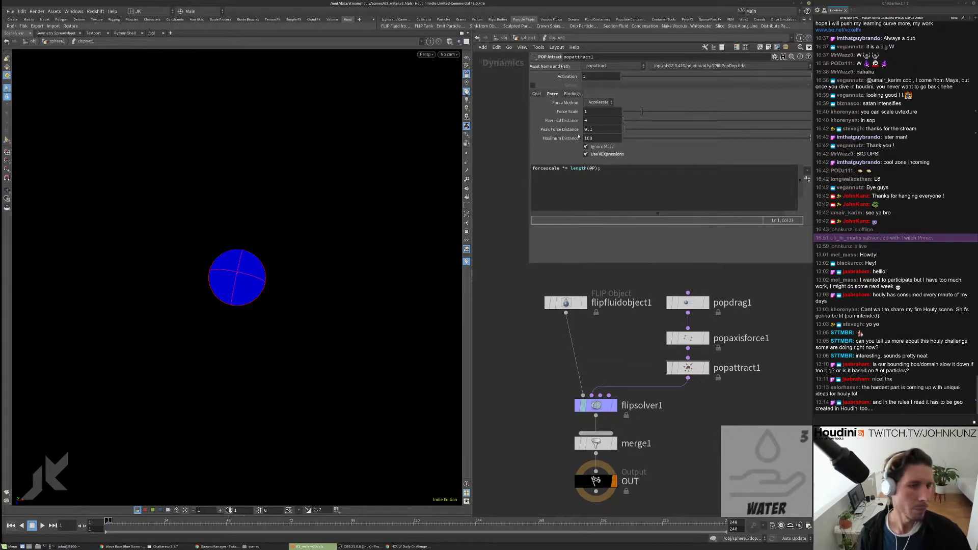
{"action": "key", "text": "Up"}
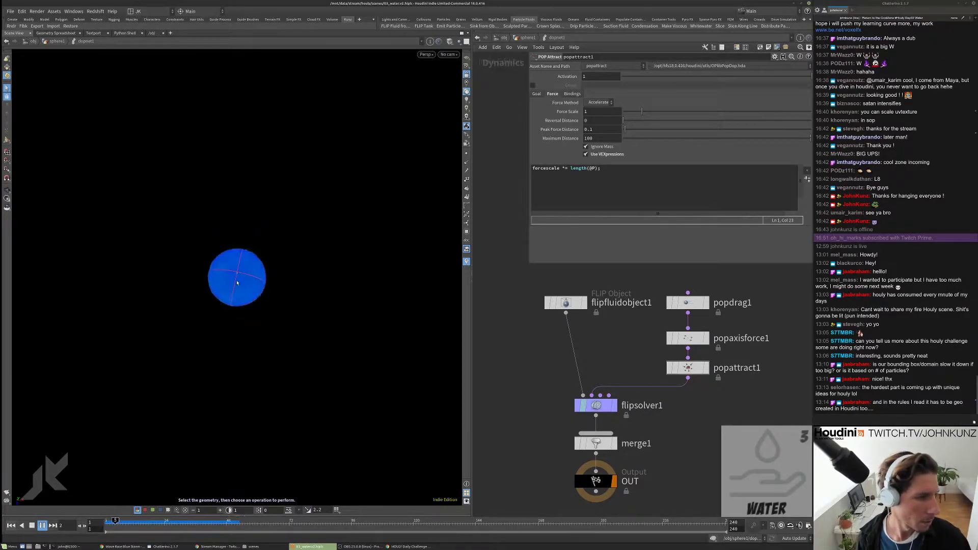
Step: Drop popattract1's Force Scale to 0.18, preview the thick ring, rewind, and select flipsolver1
{"action": "key", "text": "ctrl+Left"}
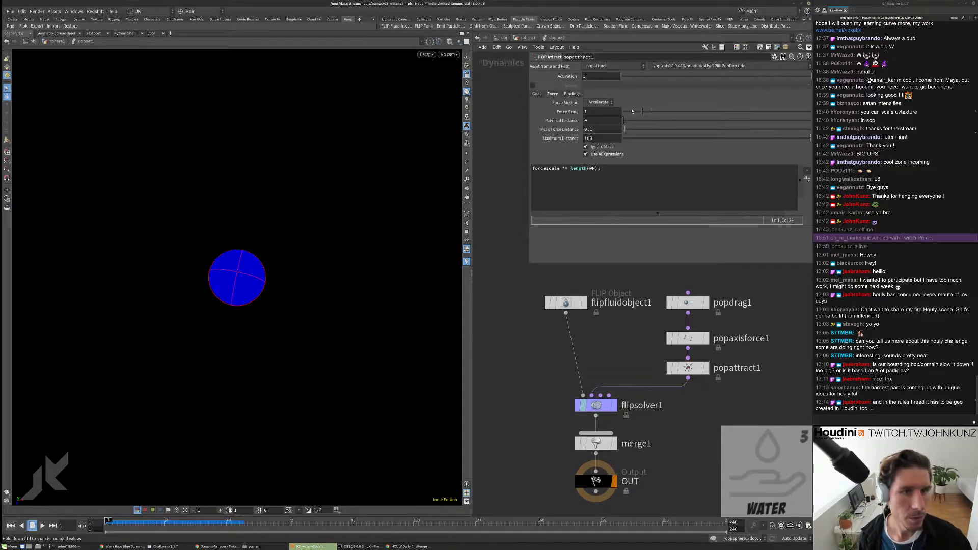
{"action": "left_click_drag", "start_coordinate": [651, 111], "coordinate": [630, 113]}
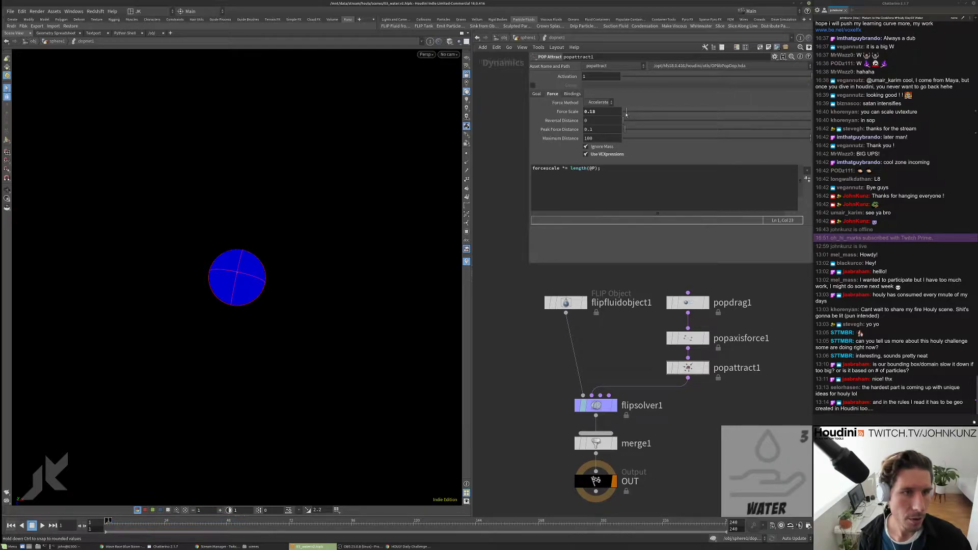
{"action": "key", "text": "Up"}
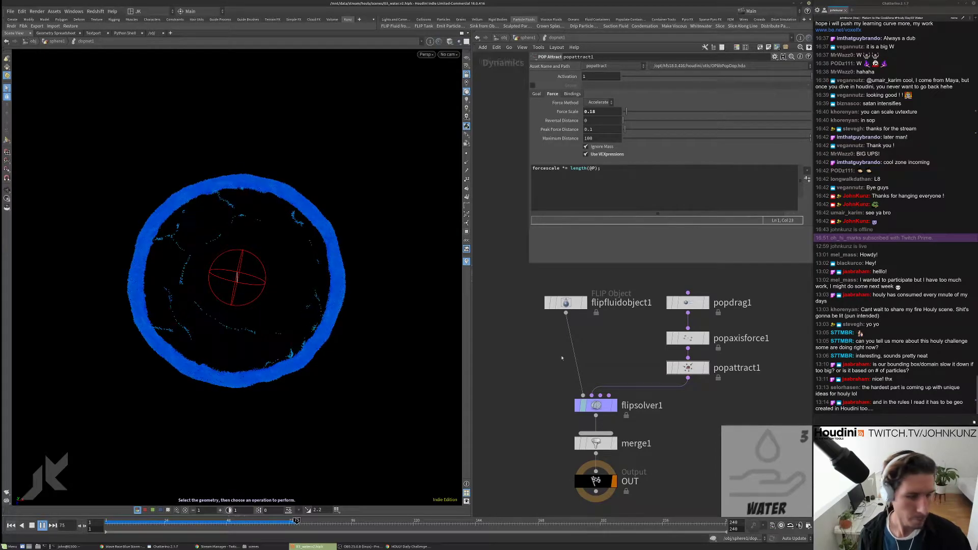
{"action": "key", "text": "ctrl+Up"}
{"action": "left_click", "coordinate": [596, 405]}
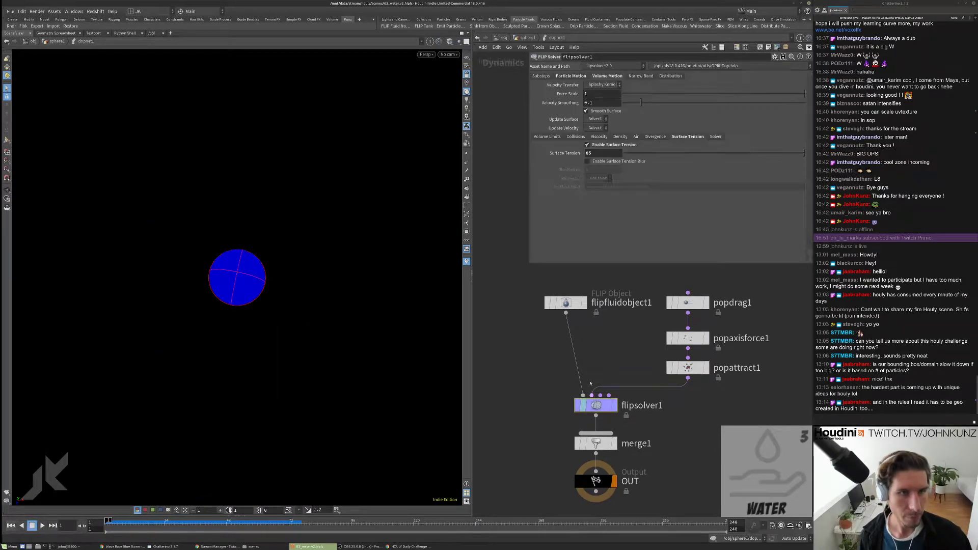
Step: Set flipsolver1's Velocity Transfer to Swirly Kernel and preview the simulation
{"action": "left_click", "coordinate": [602, 88]}
{"action": "left_click", "coordinate": [600, 93]}
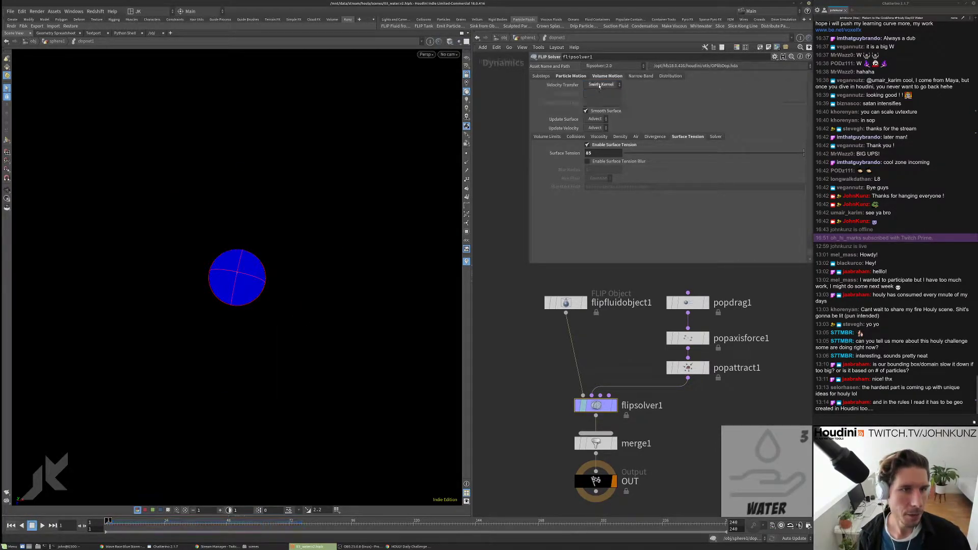
{"action": "key", "text": "Up"}
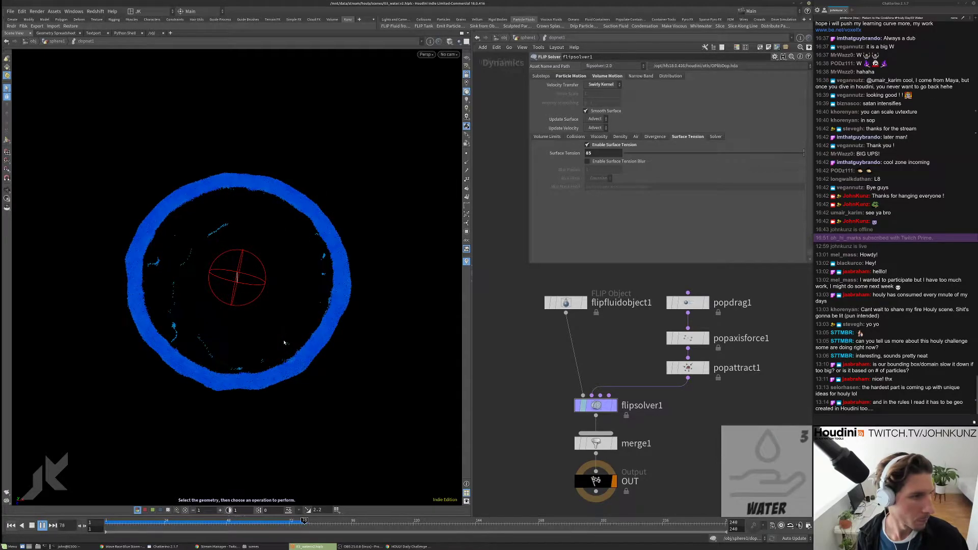
{"action": "key", "text": "ctrl+Up"}
Step: Turn on Use OpenCL in the Solver settings and replay the simulation
{"action": "left_click", "coordinate": [715, 137]}
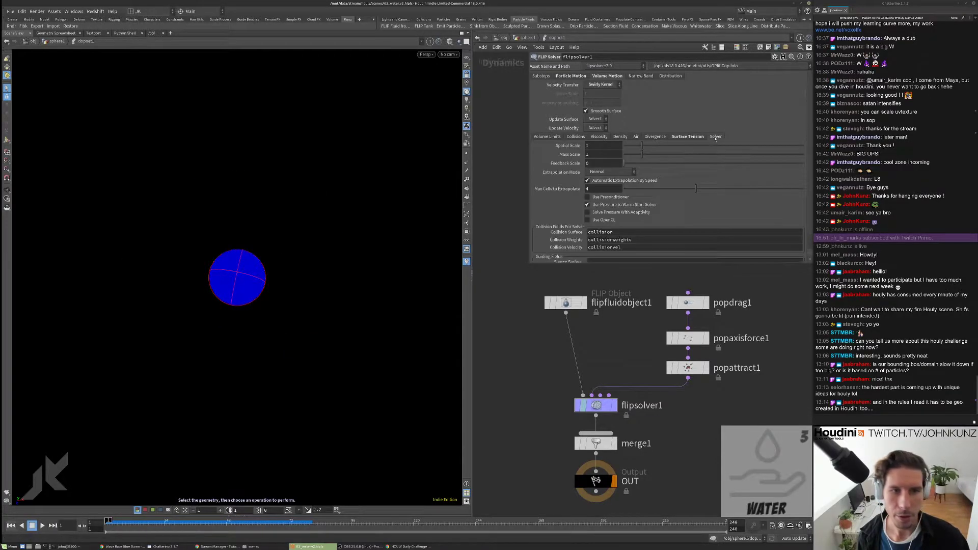
{"action": "left_click", "coordinate": [599, 221]}
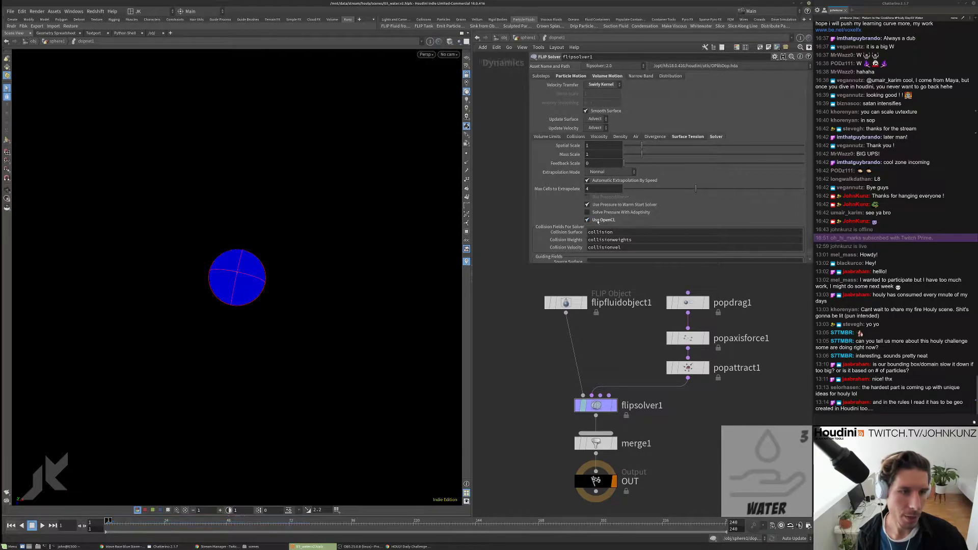
{"action": "key", "text": "Up"}
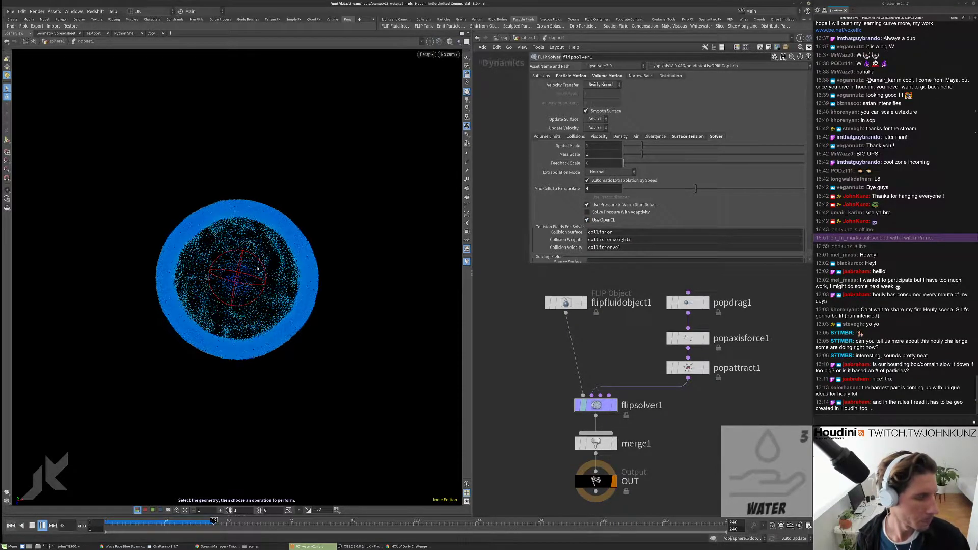
{"action": "key", "text": "ctrl+Up"}
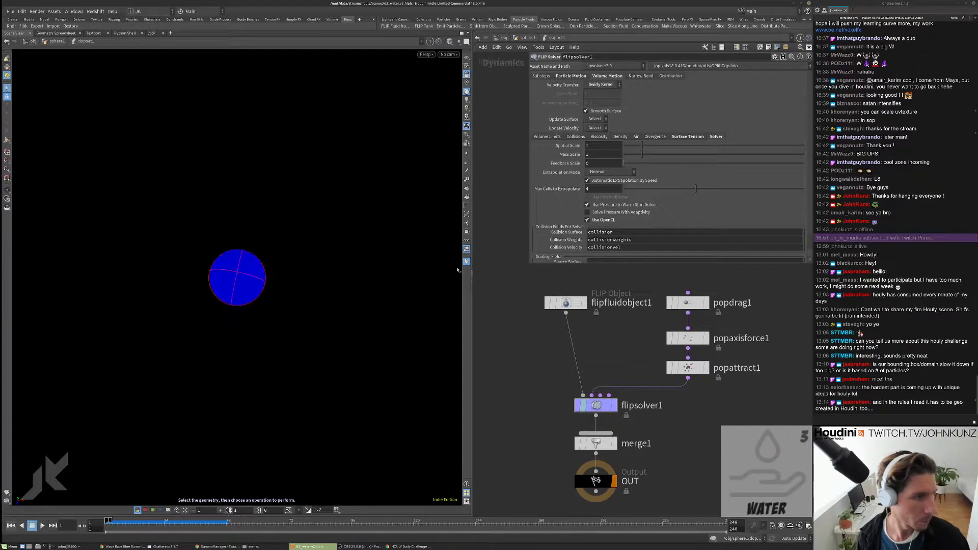
{"action": "left_click", "coordinate": [565, 297]}
Step: Change popattract1's VEXpression to 'forcescale *= pow(length(@P),2);'
{"action": "middle_click_drag", "start_coordinate": [688, 377], "coordinate": [657, 369]}
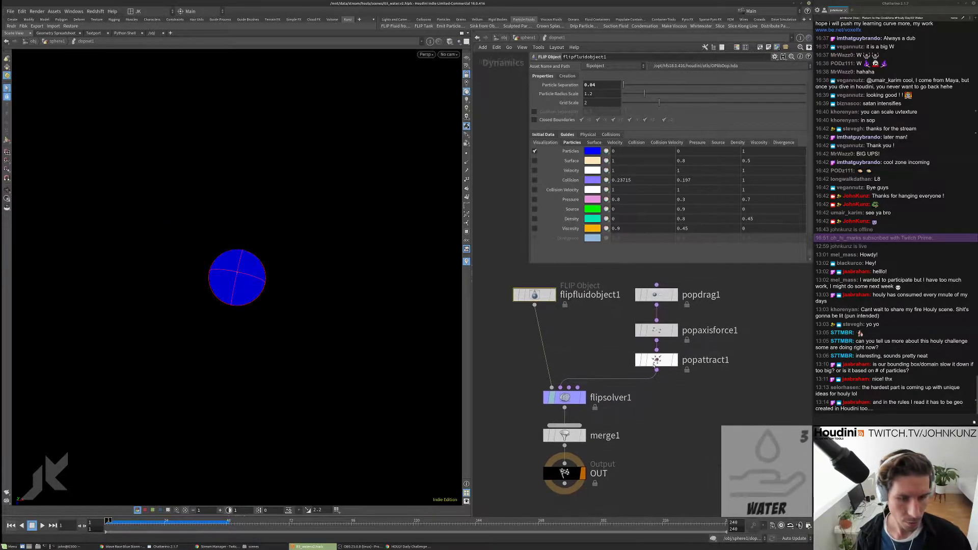
{"action": "left_click", "coordinate": [657, 360]}
{"action": "left_click", "coordinate": [724, 379]}
{"action": "left_click", "coordinate": [661, 359]}
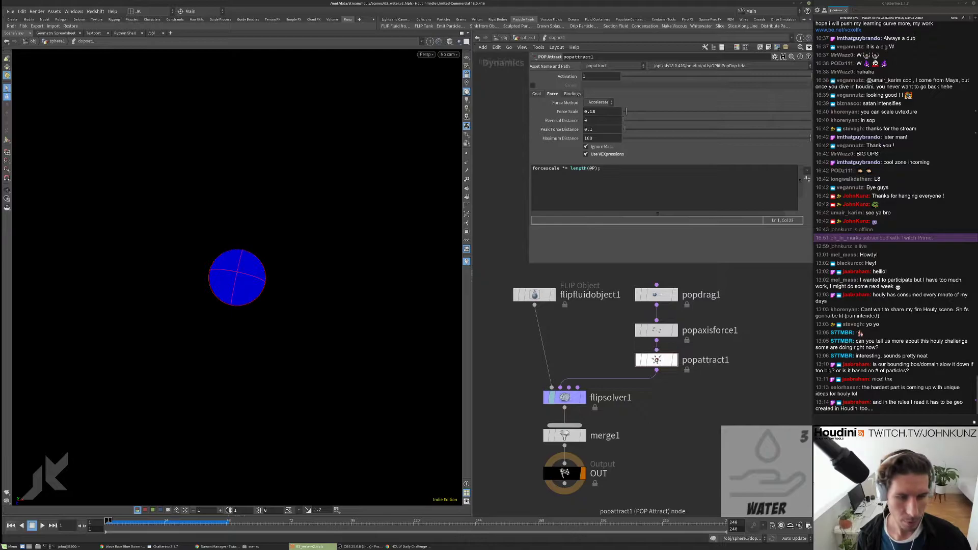
{"action": "left_click", "coordinate": [574, 168]}
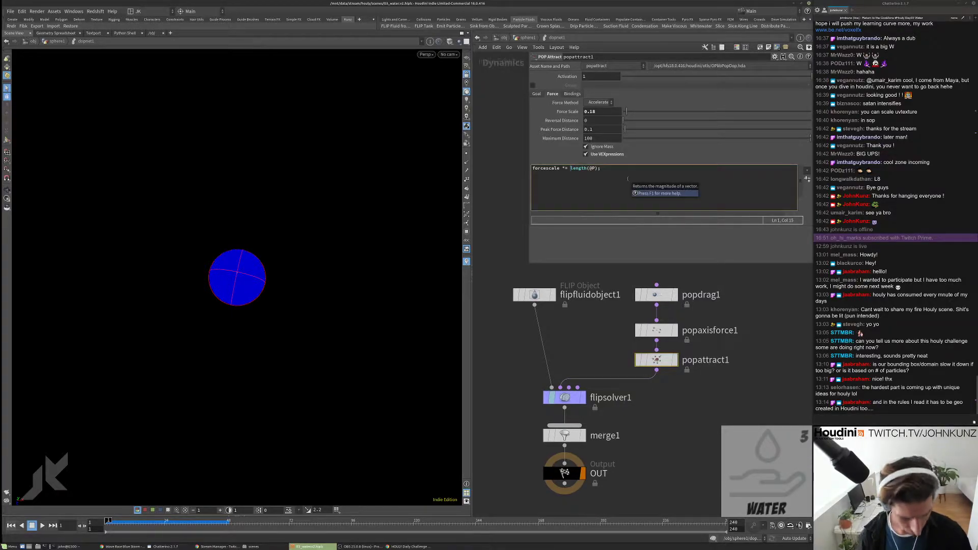
{"action": "type", "text": "pow("}
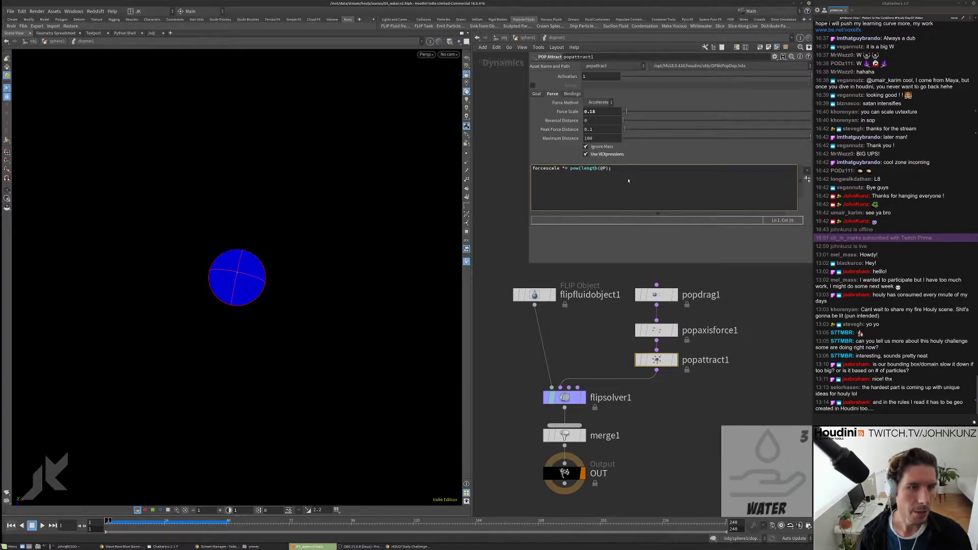
{"action": "key", "text": "BackSpace"}
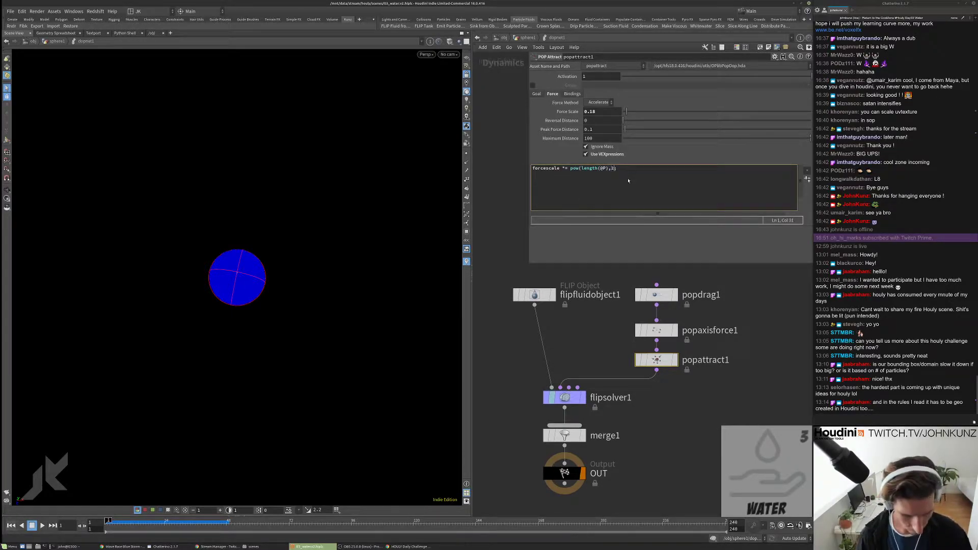
{"action": "left_click", "coordinate": [718, 441]}
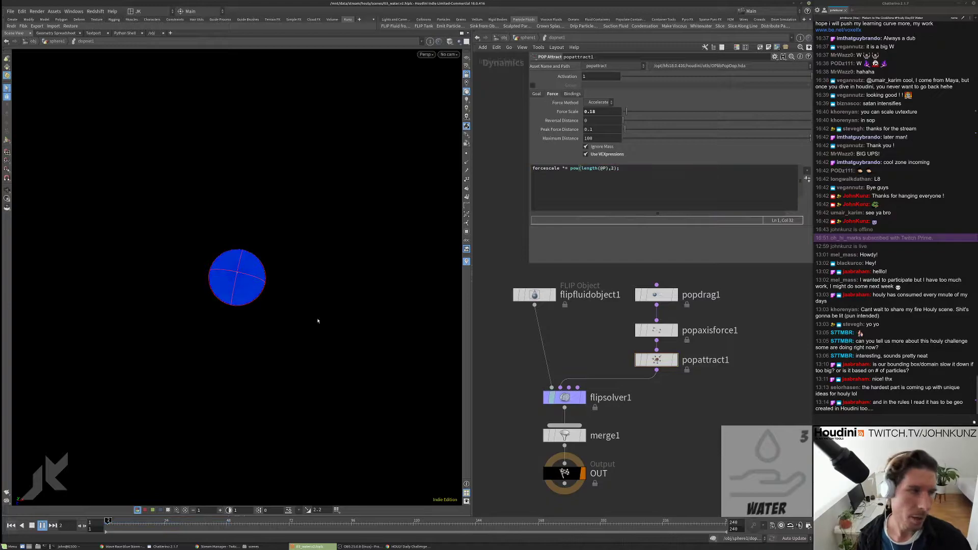
Step: Play the squared-distance attraction simulation, replay it, and rewind to frame 1
{"action": "key", "text": "Up"}
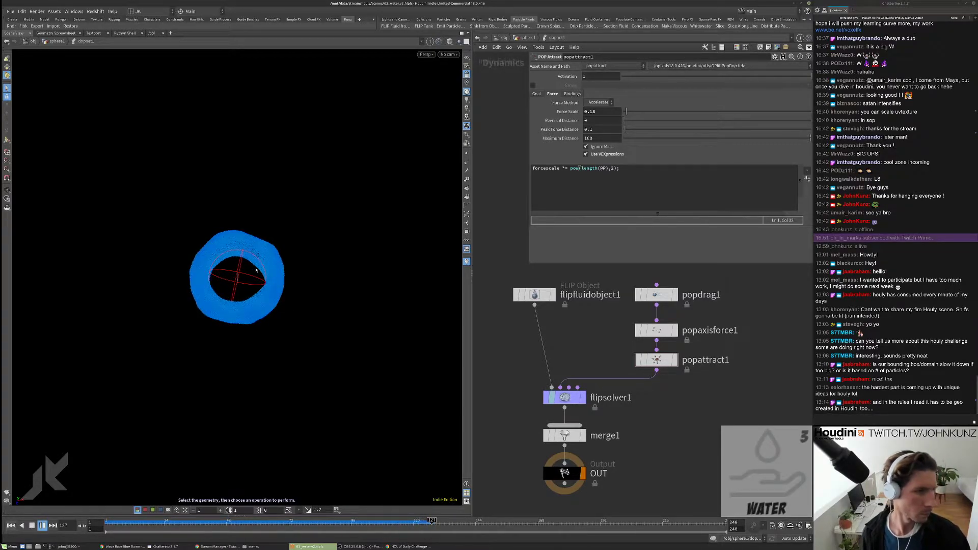
{"action": "key", "text": "Escape"}
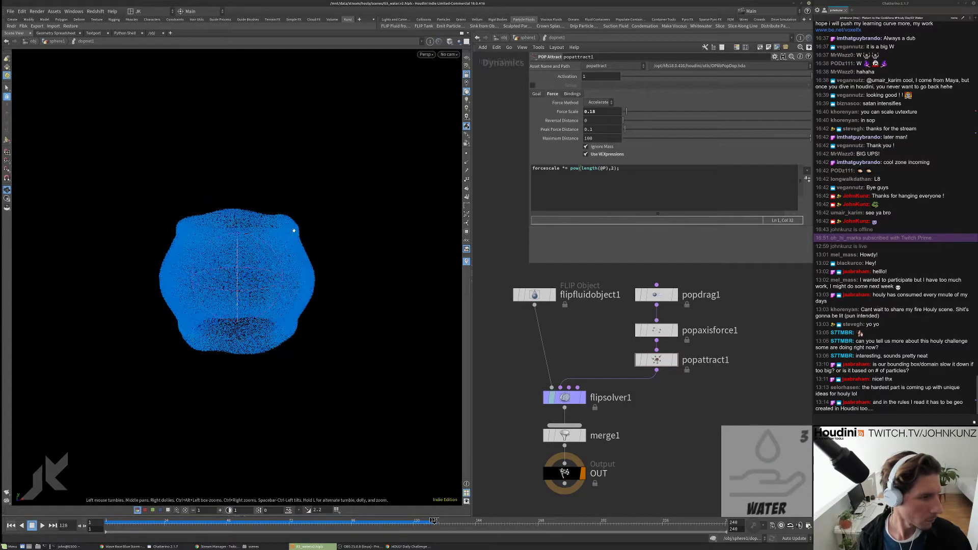
{"action": "key", "text": "s"}
{"action": "key", "text": "ctrl+Up"}
{"action": "key", "text": "Up"}
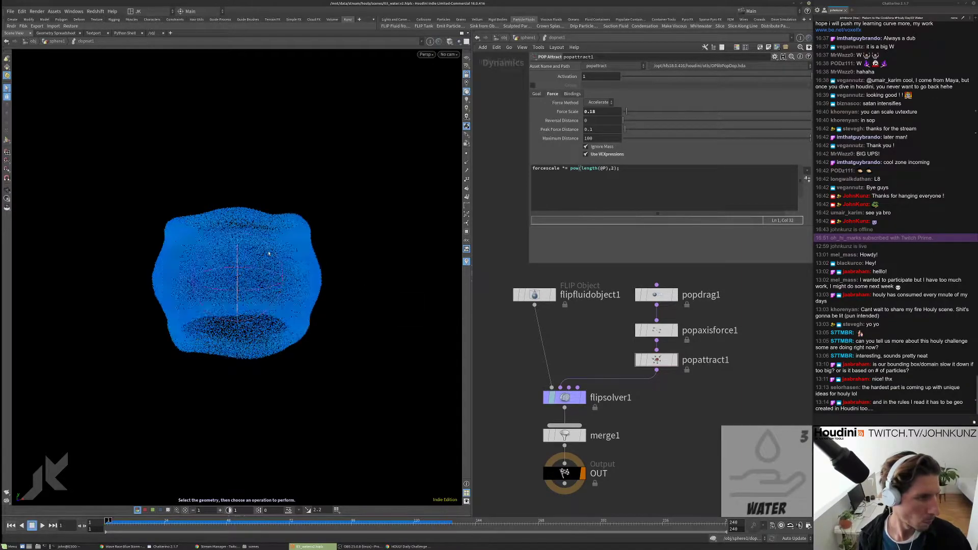
{"action": "key", "text": "ctrl+Up"}
{"action": "key", "text": "Escape"}
{"action": "scroll", "coordinate": [295, 276], "scroll_direction": "down", "scroll_amount": 3}
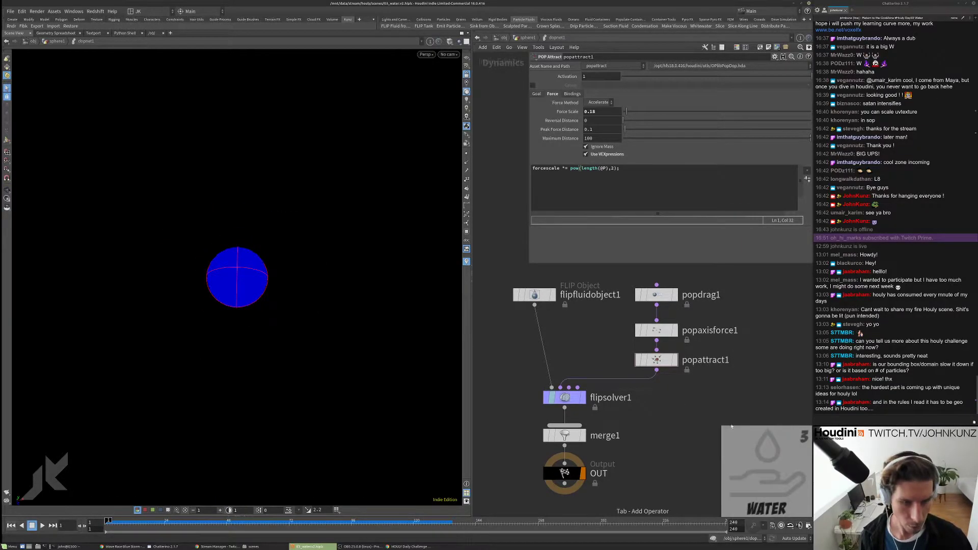
Step: Add a POP Force node and insert it into the wire feeding flipsolver1
{"action": "key", "text": "Tab"}
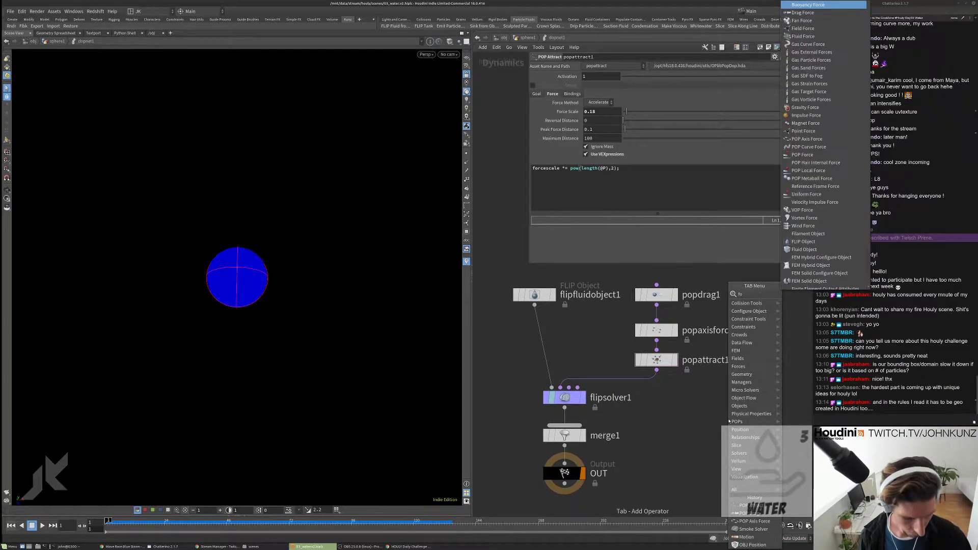
{"action": "mouse_move", "coordinate": [766, 367]}
{"action": "type", "text": "forc"}
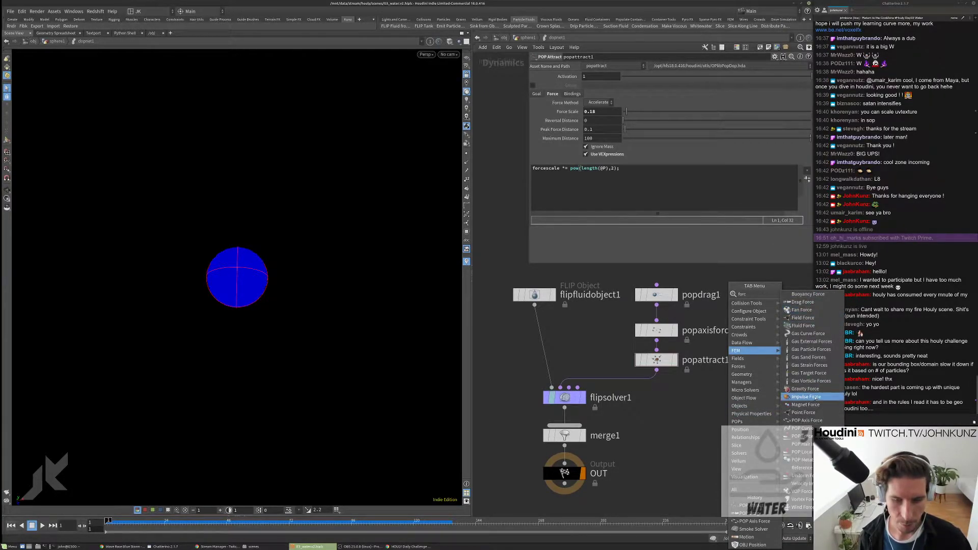
{"action": "left_click", "coordinate": [799, 436]}
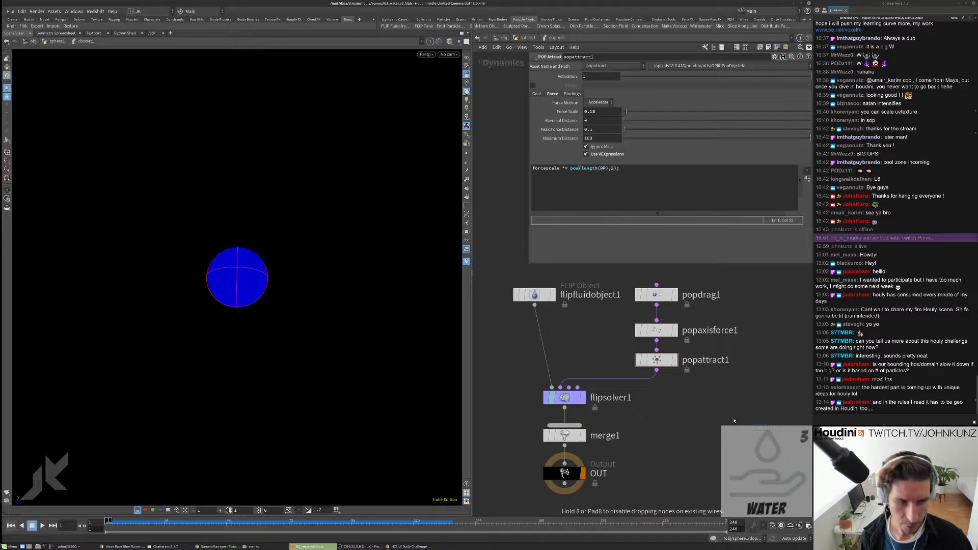
{"action": "left_click", "coordinate": [733, 419]}
{"action": "left_click_drag", "start_coordinate": [734, 418], "coordinate": [656, 396]}
Step: Set popforce1's noise Amplitude to 0.75, preview, and rewind
{"action": "left_click", "coordinate": [593, 136]}
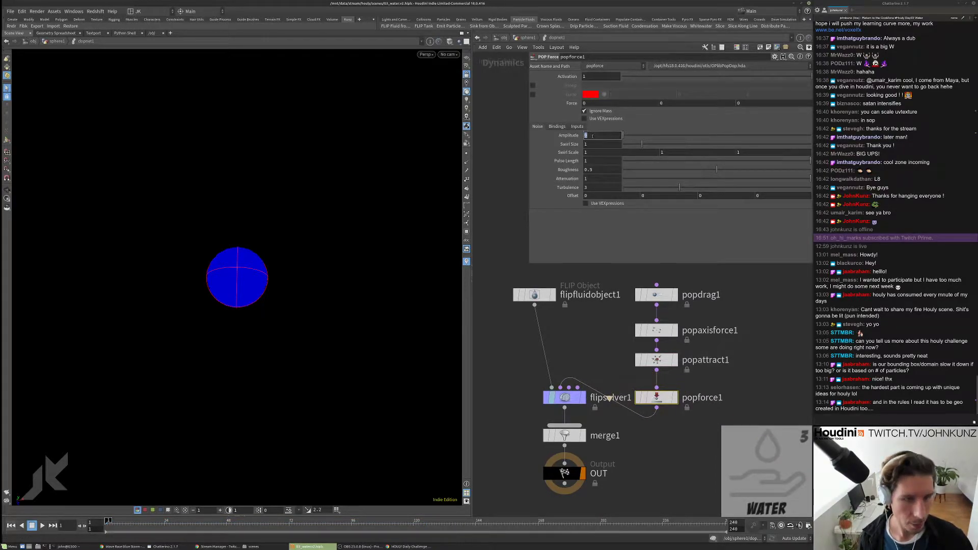
{"action": "type", "text": ".75"}
{"action": "key", "text": "Return"}
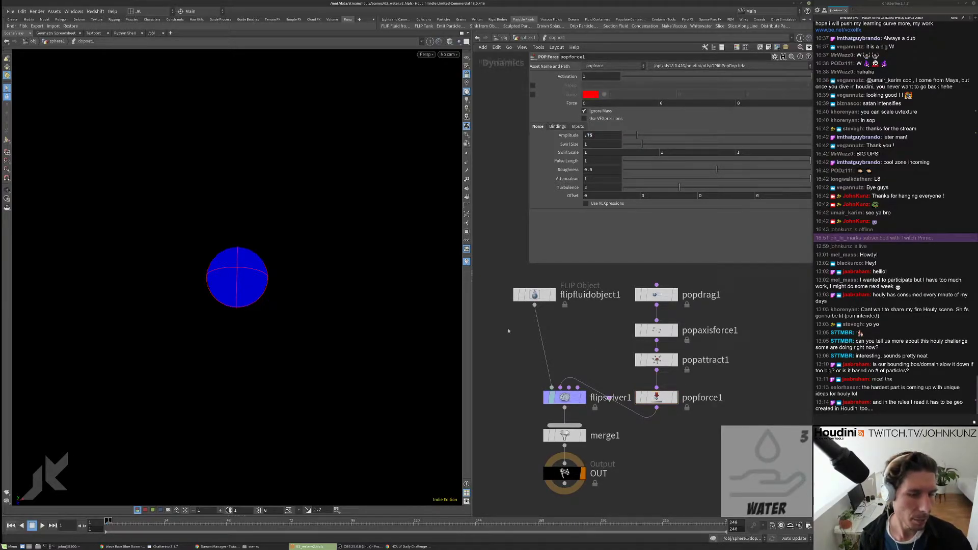
{"action": "key", "text": "Up"}
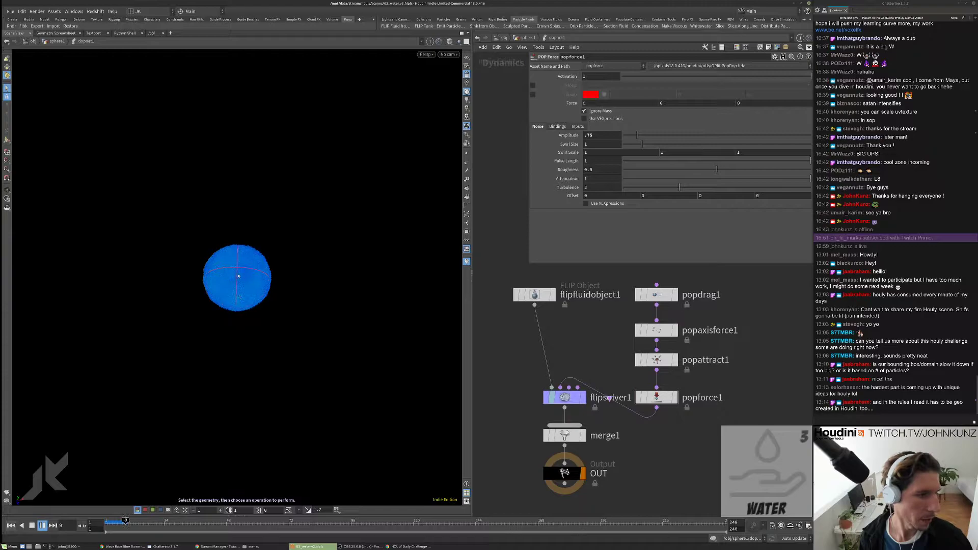
{"action": "key", "text": "ctrl+Up"}
Step: Bypass popaxisforce1, popattract1 and popdrag1 to test the noise alone, then rewind
{"action": "left_click_drag", "start_coordinate": [698, 326], "coordinate": [628, 283]}
{"action": "key", "text": "b"}
{"action": "key", "text": "Up"}
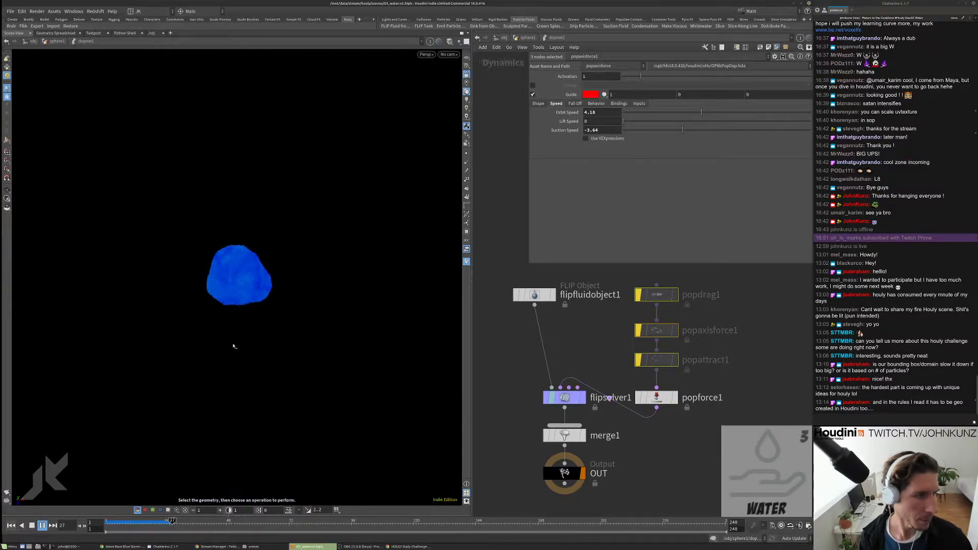
{"action": "key", "text": "Escape"}
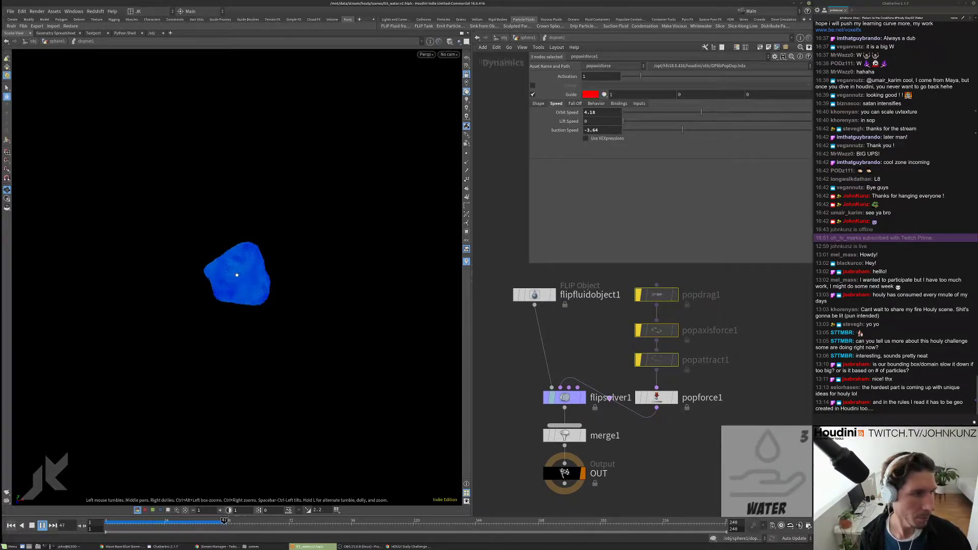
{"action": "key", "text": "s"}
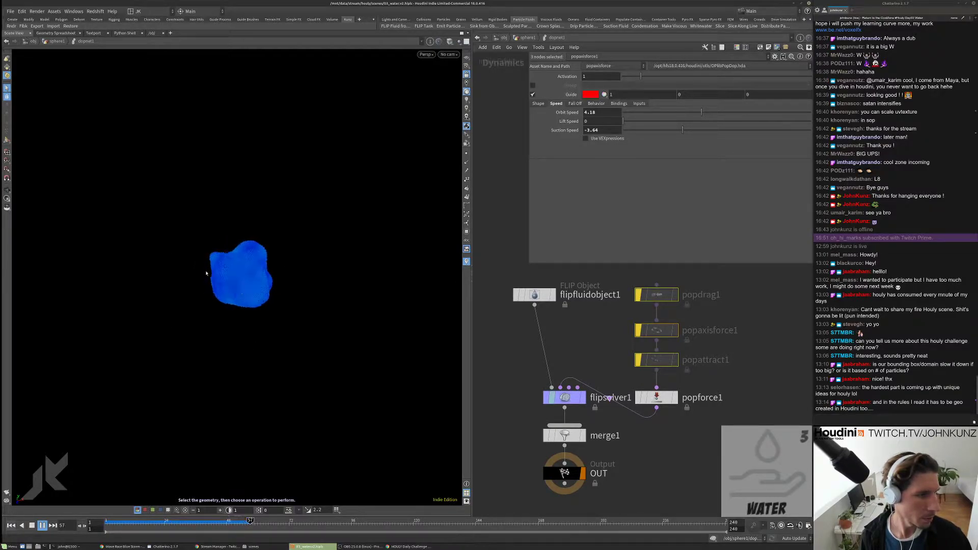
{"action": "key", "text": "ctrl+Up"}
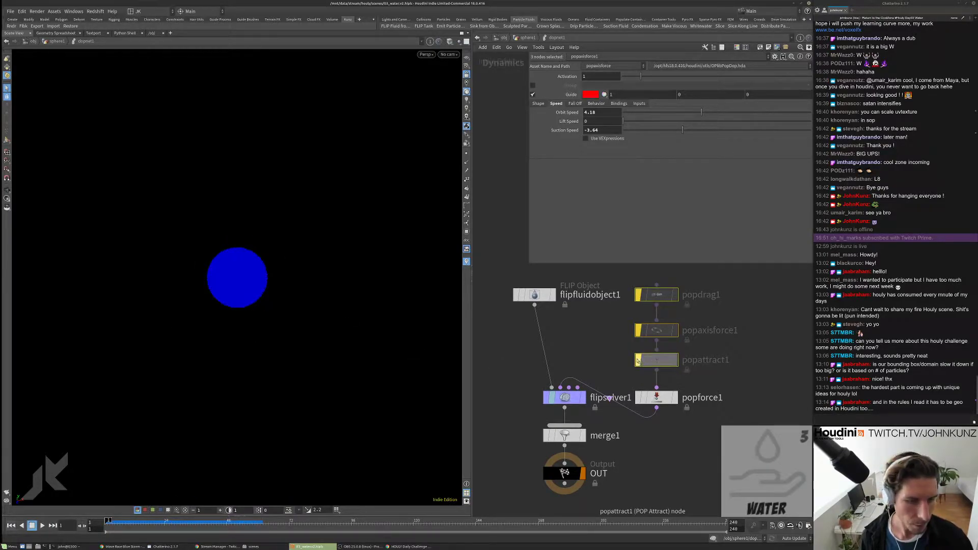
Step: Re-enable popaxisforce1 and popattract1, bypass popdrag1, and play the simulation
{"action": "key", "text": "b"}
{"action": "left_click", "coordinate": [636, 313]}
{"action": "left_click", "coordinate": [638, 294]}
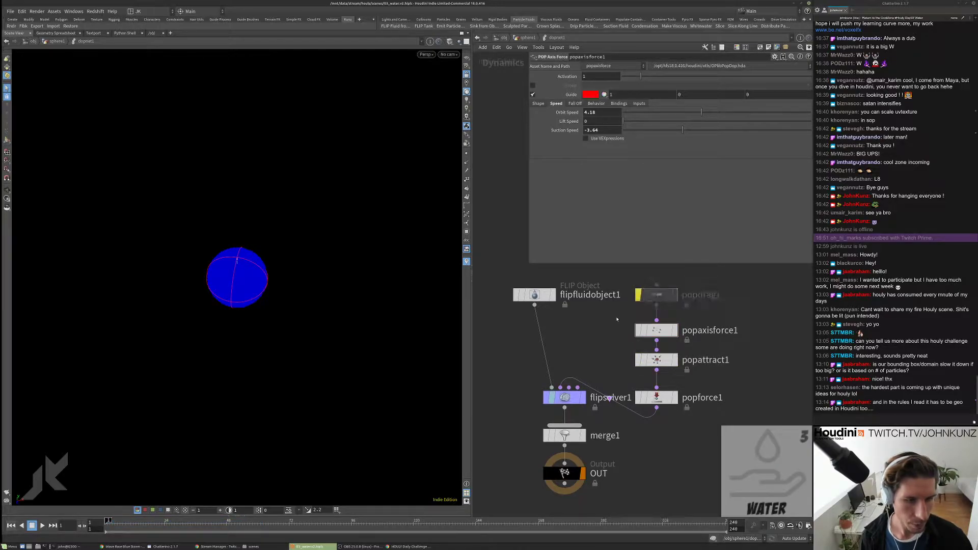
{"action": "key", "text": "Up"}
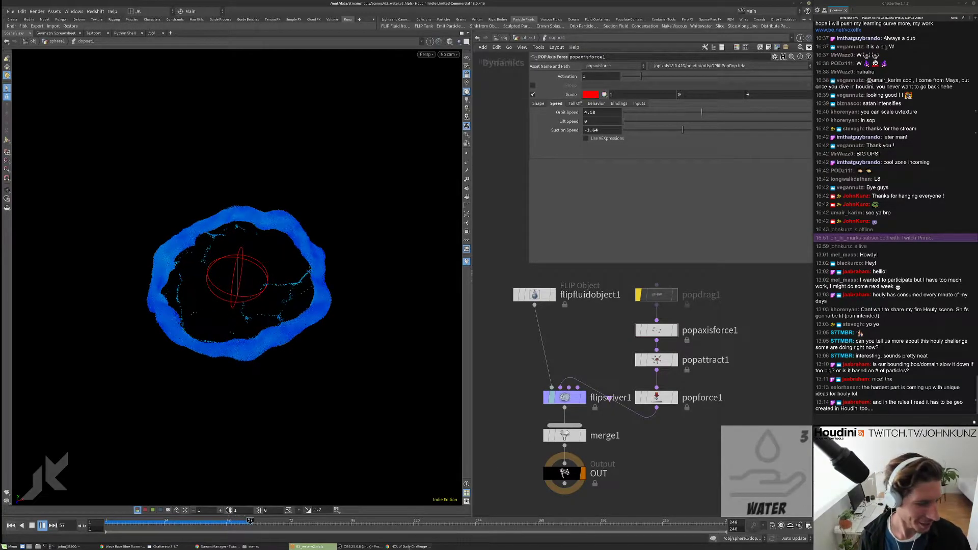
Step: Glance at the challenge calendar in Chrome, then replay in Houdini and rewind to frame 1
{"action": "left_click", "coordinate": [409, 546]}
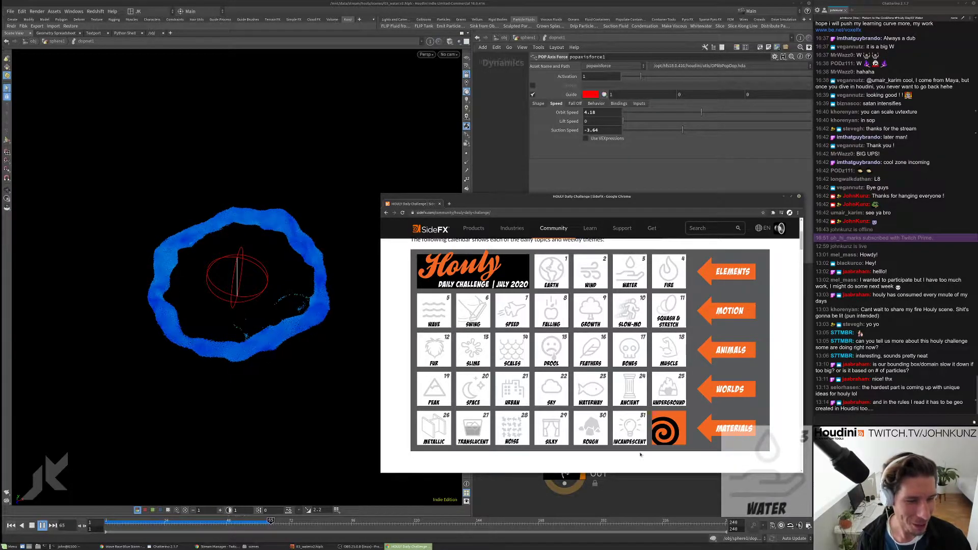
{"action": "key", "text": "alt+Tab"}
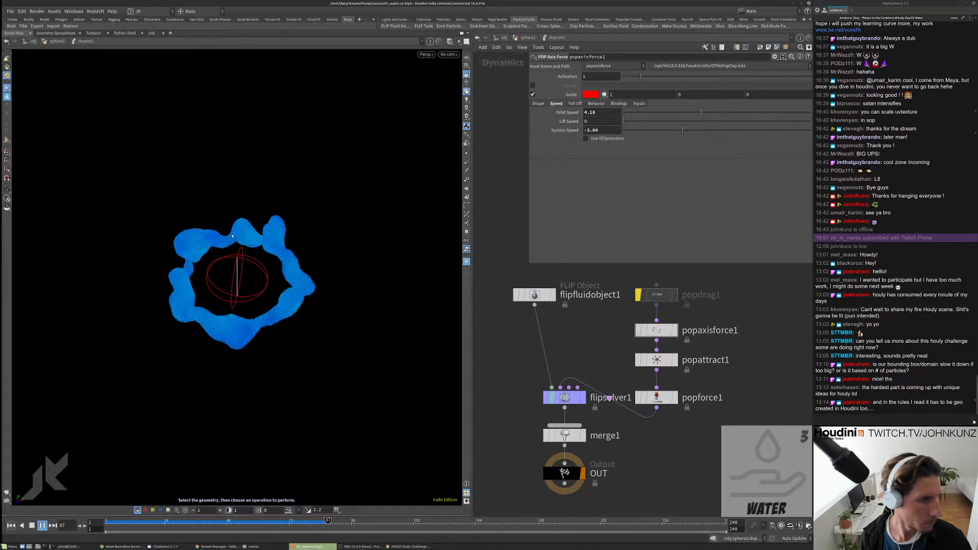
{"action": "key", "text": "ctrl+Up"}
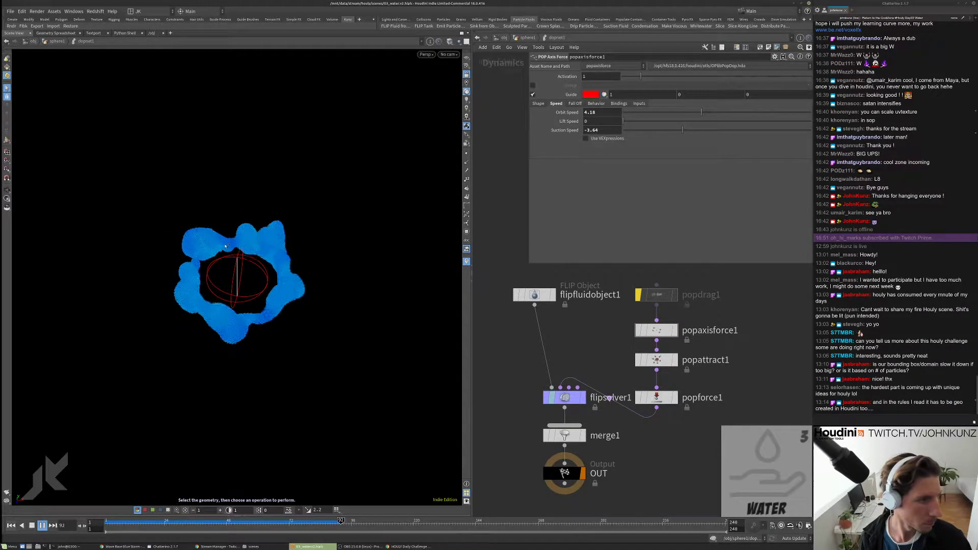
{"action": "key", "text": "ctrl+Up"}
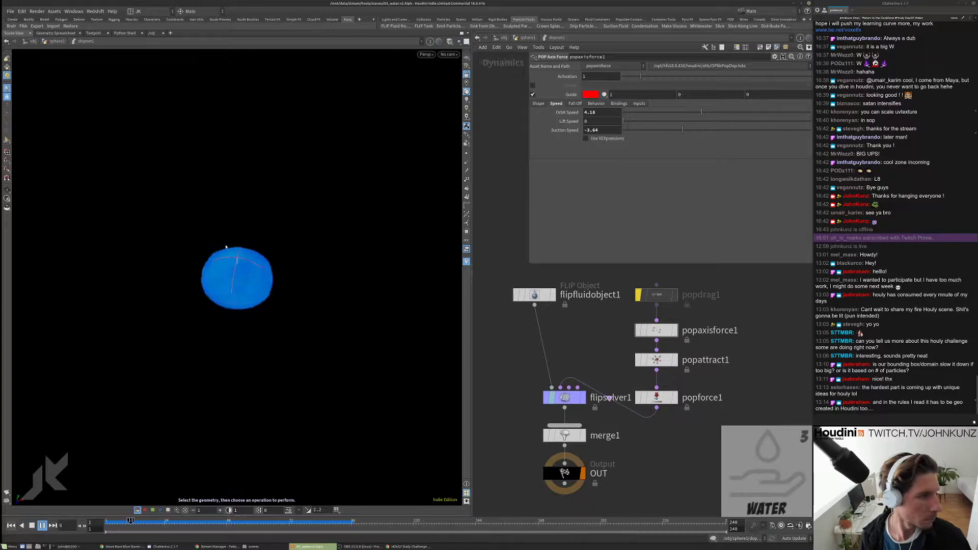
{"action": "key", "text": "ctrl+Up"}
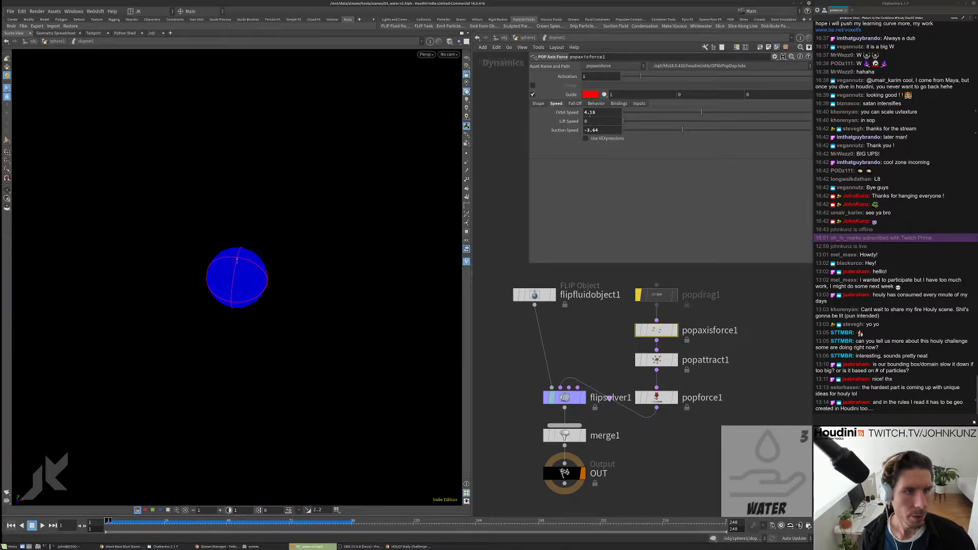
Step: Give popaxisforce1 Suction Speed -6 and Orbit Speed 8, then play the simulation
{"action": "middle_click_drag", "start_coordinate": [589, 114], "coordinate": [592, 245]}
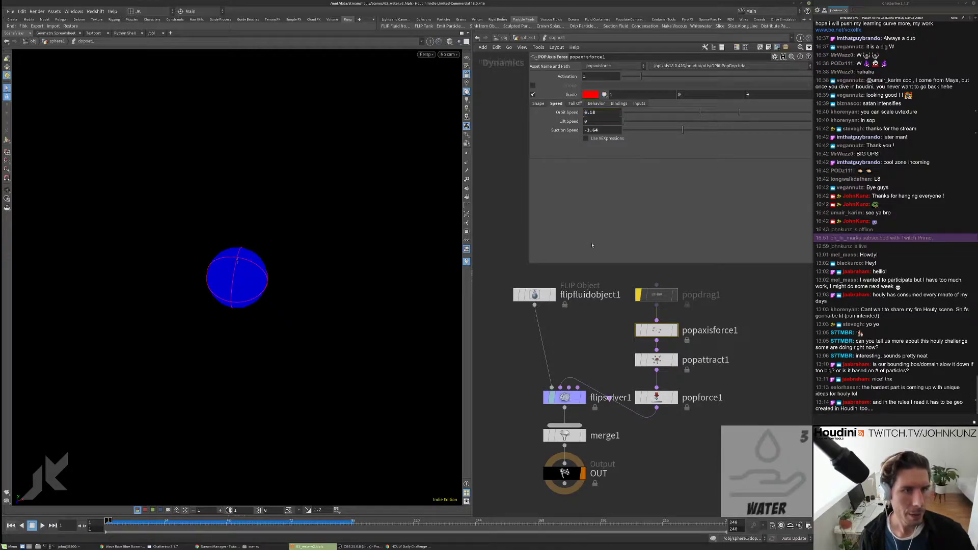
{"action": "type", "text": "6"}
{"action": "key", "text": "Return"}
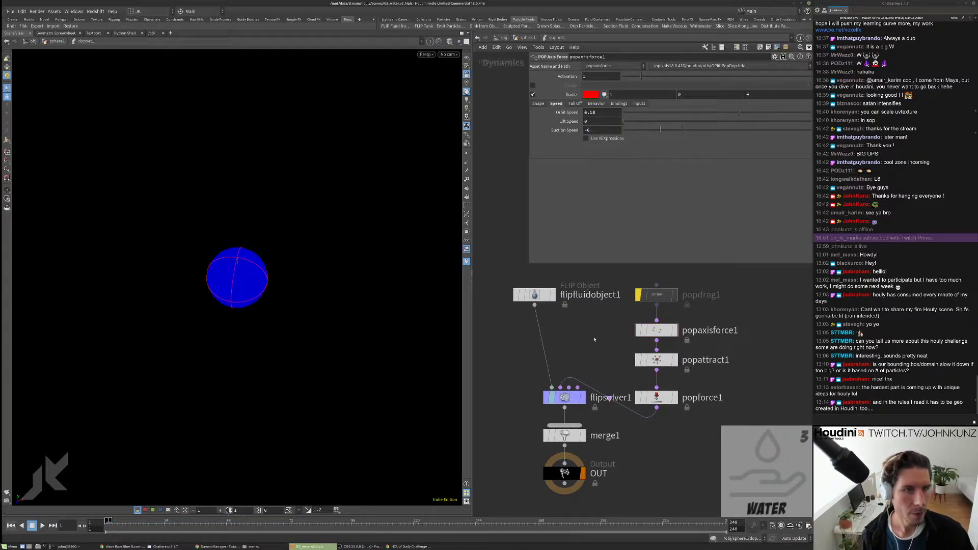
{"action": "double_click", "coordinate": [591, 112]}
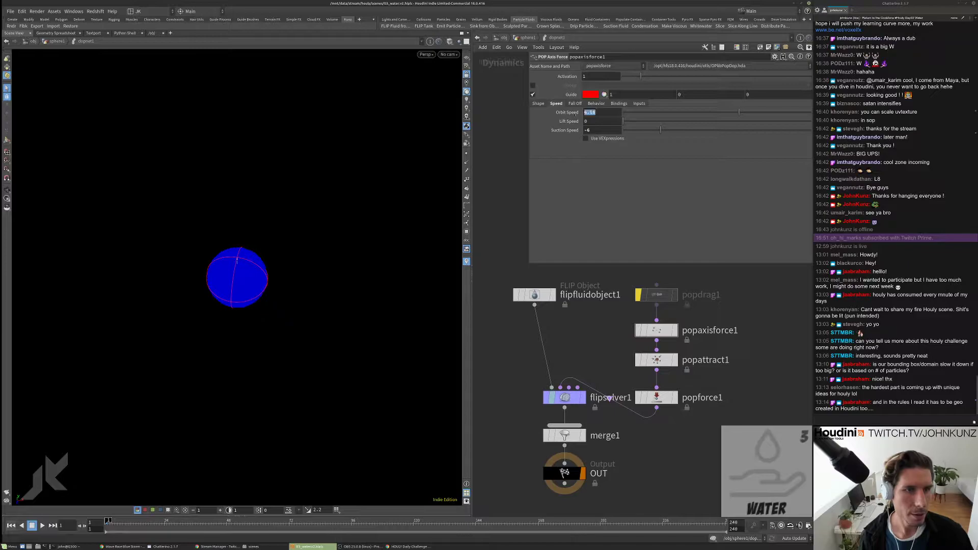
{"action": "type", "text": "8"}
{"action": "key", "text": "Up"}
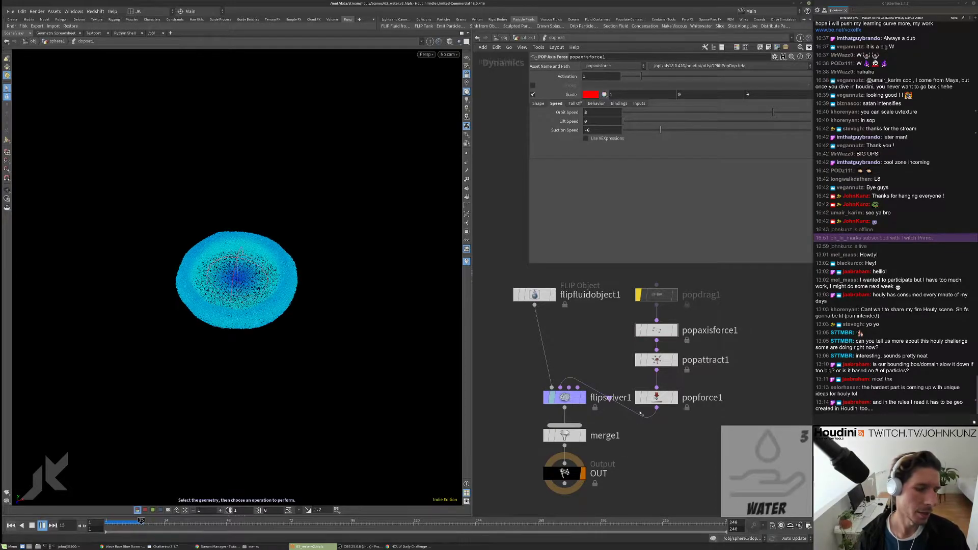
Step: Check popattract1 as the wide ring forms, then rewind to frame 1 and reselect popaxisforce1
{"action": "left_click", "coordinate": [656, 359]}
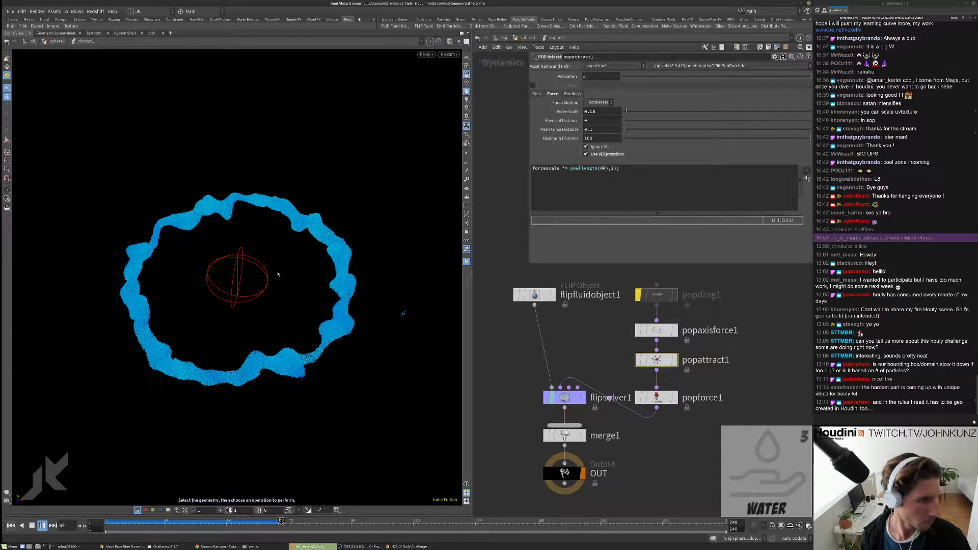
{"action": "key", "text": "ctrl+Up"}
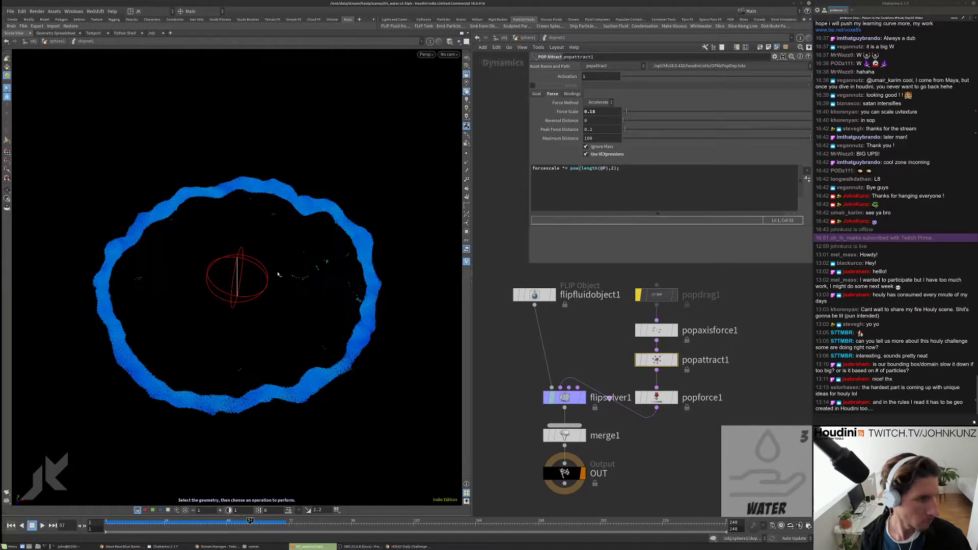
{"action": "key", "text": "Escape"}
{"action": "key", "text": "ctrl+Up"}
{"action": "left_click", "coordinate": [664, 334]}
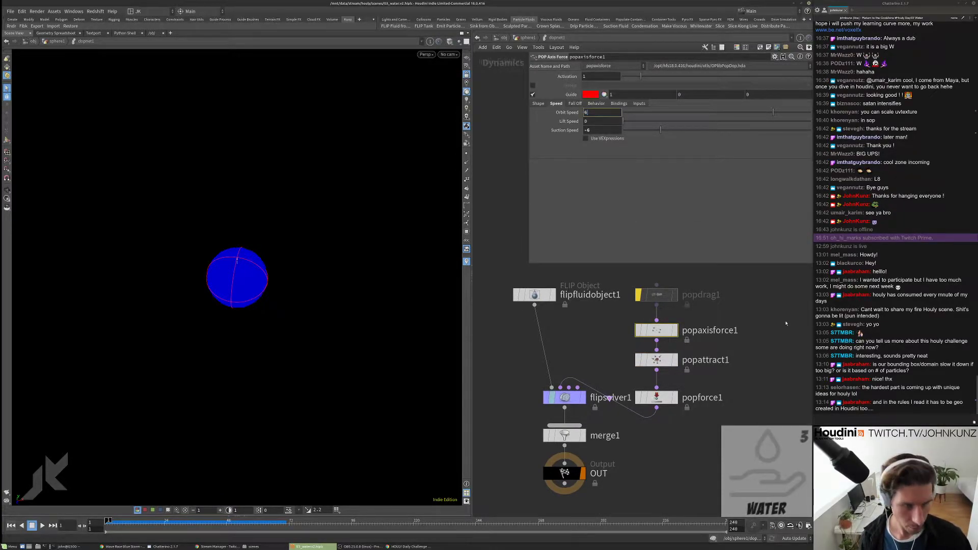
Step: Set popaxisforce1's Orbit Speed to 6.5 and Suction Speed to -5
{"action": "type", "text": ".5"}
{"action": "key", "text": "Return"}
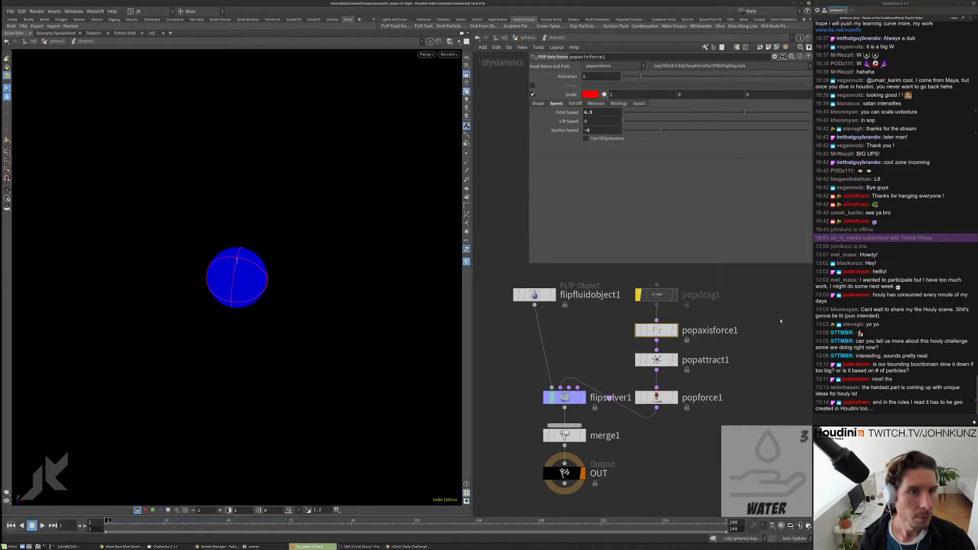
{"action": "left_click", "coordinate": [591, 130]}
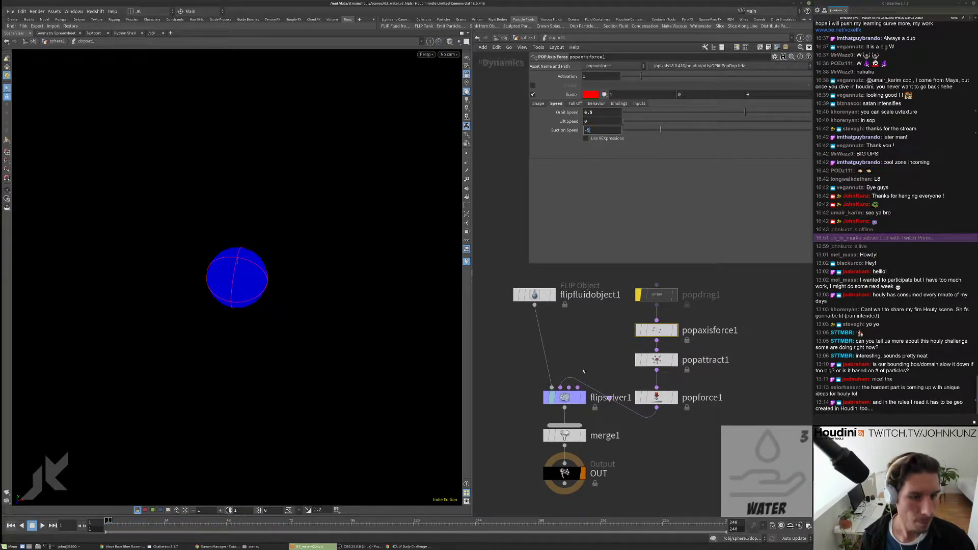
{"action": "type", "text": "-5"}
{"action": "key", "text": "Return"}
Step: Lower popforce1's noise Amplitude to 0.25
{"action": "left_click", "coordinate": [656, 397]}
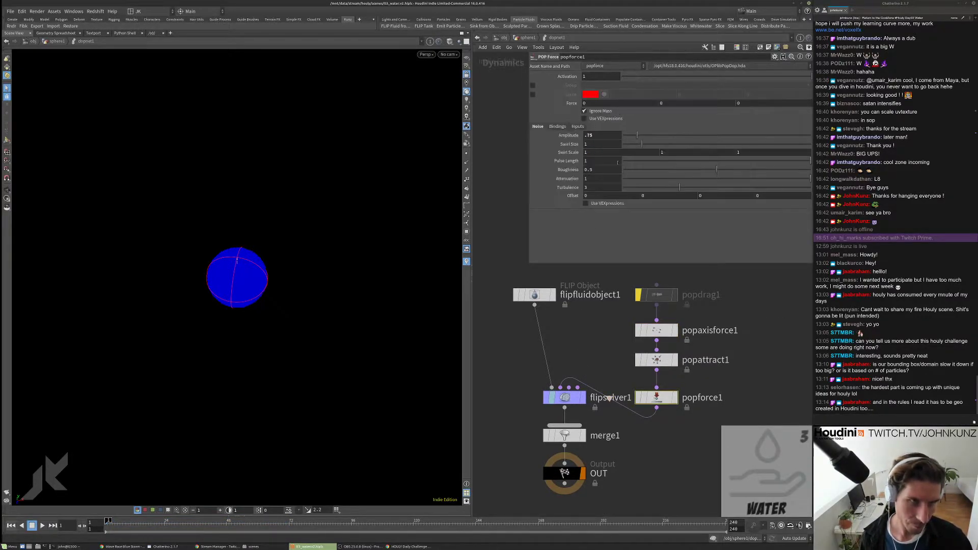
{"action": "left_click", "coordinate": [600, 136]}
{"action": "type", "text": ".25"}
{"action": "key", "text": "Return"}
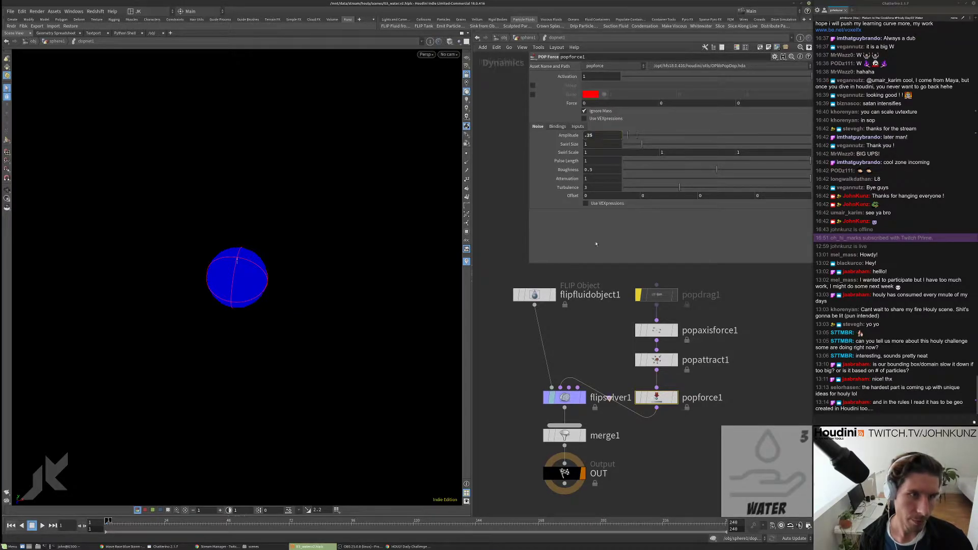
Step: Set popattract1's Force Scale to 0.2 and replay the simulation
{"action": "left_click", "coordinate": [657, 361]}
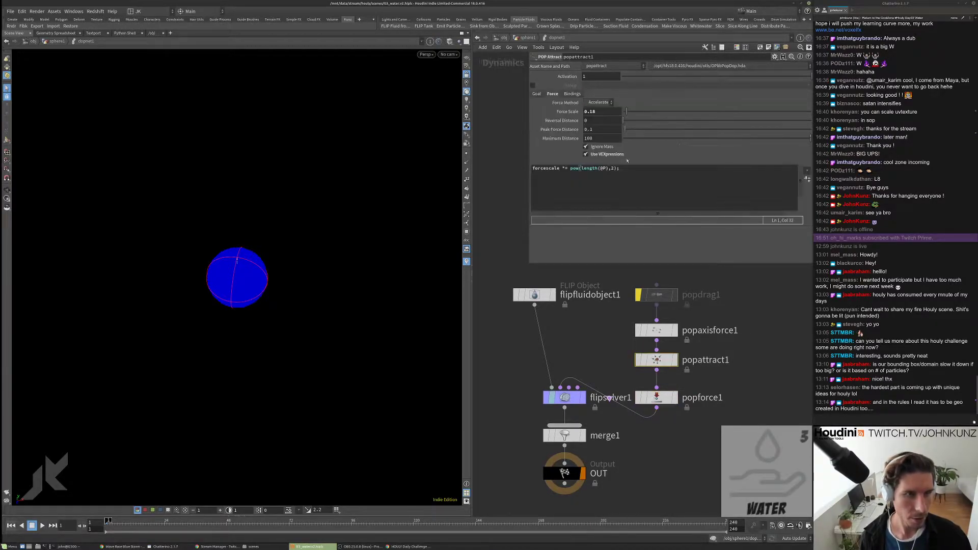
{"action": "left_click", "coordinate": [602, 111]}
{"action": "key", "text": "BackSpace"}
{"action": "key", "text": "BackSpace"}
{"action": "type", "text": "2"}
{"action": "key", "text": "Return"}
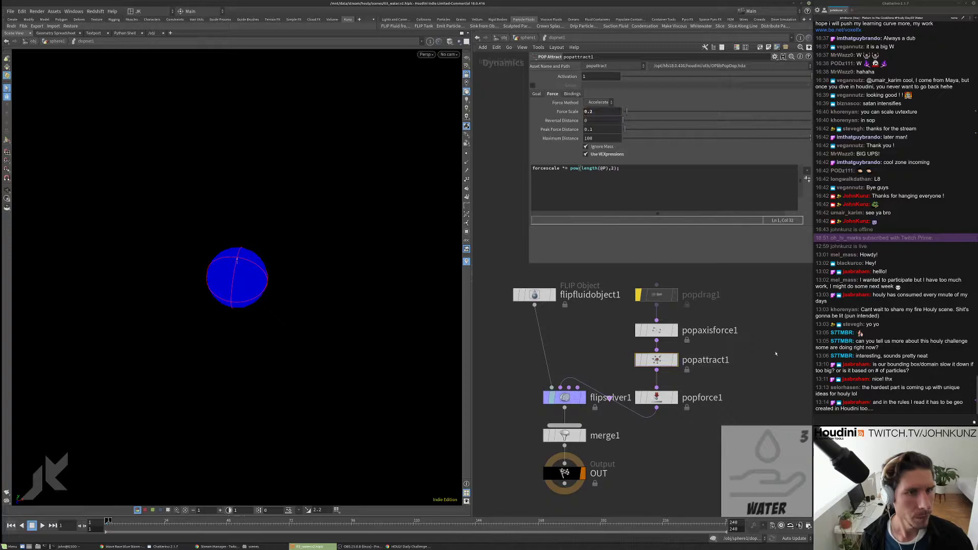
{"action": "key", "text": "Up"}
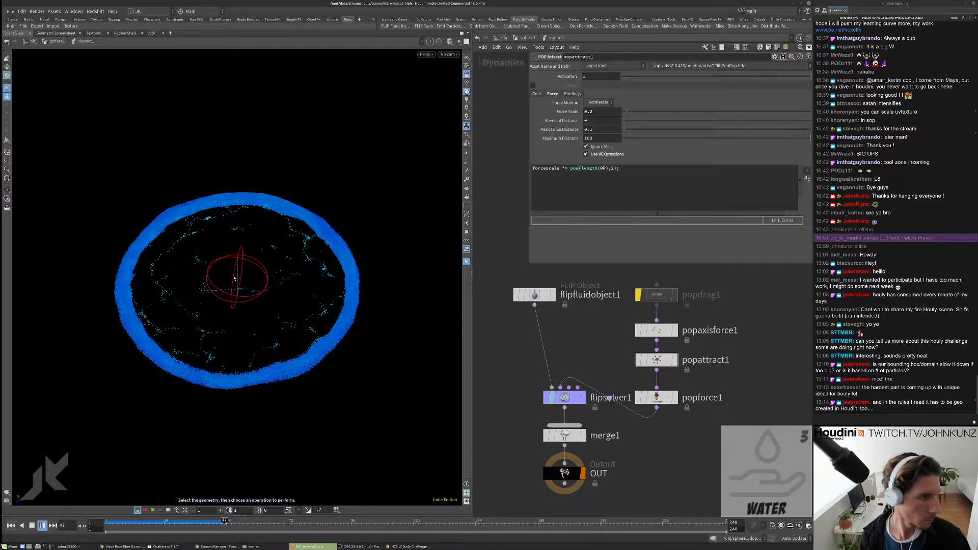
Step: Rewind, set flipfluidobject1's Particle Separation to 0.025, and flipbook the simulation
{"action": "key", "text": "ctrl+Up"}
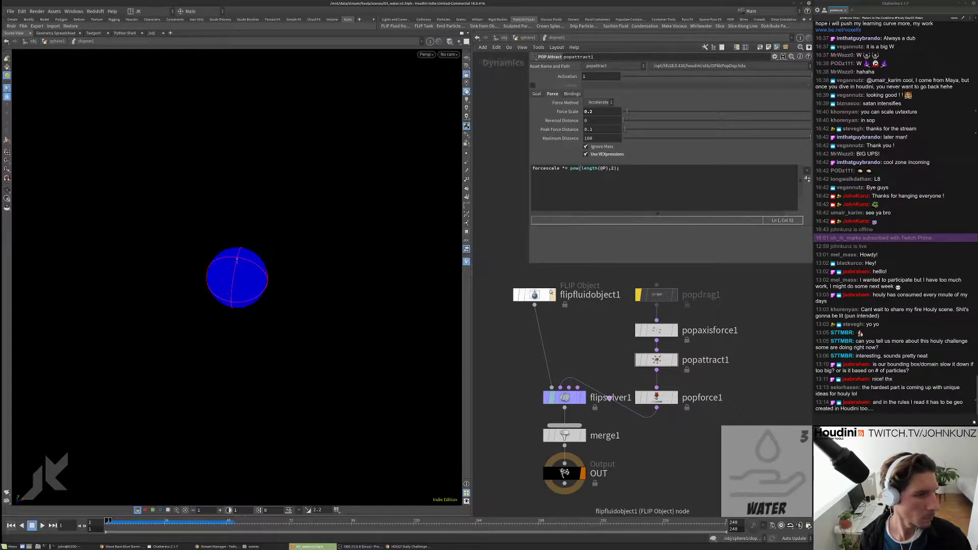
{"action": "left_click", "coordinate": [547, 293]}
{"action": "left_click", "coordinate": [594, 85]}
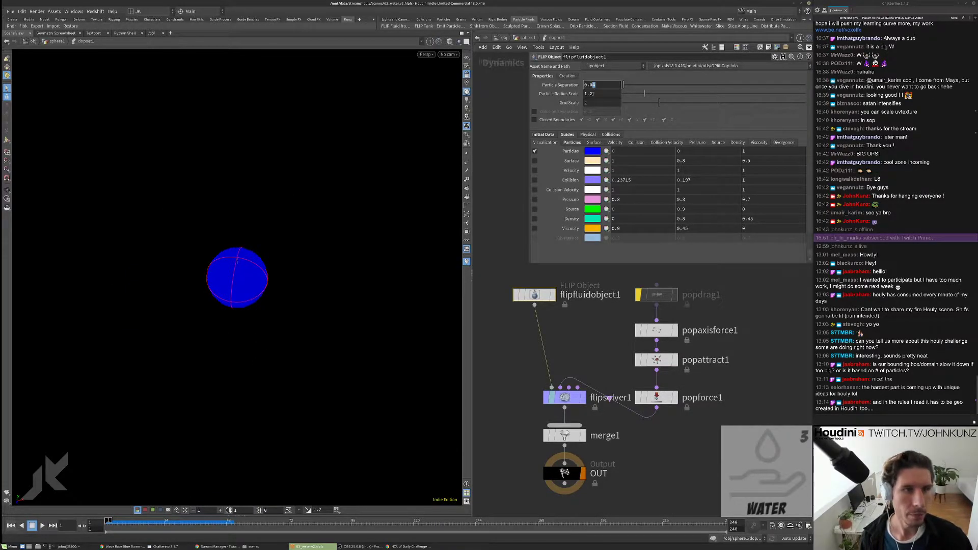
{"action": "key", "text": "BackSpace"}
{"action": "type", "text": "25"}
{"action": "key", "text": "Return"}
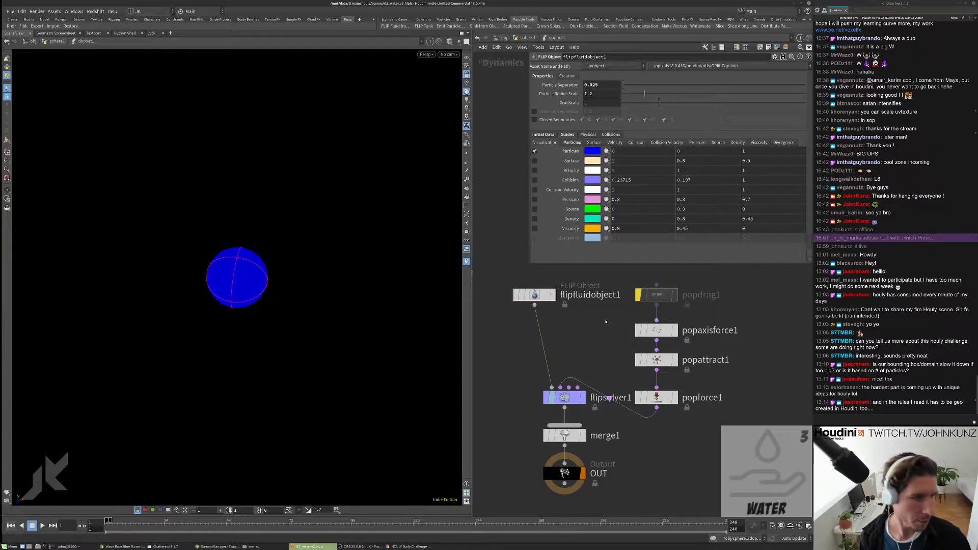
{"action": "left_click", "coordinate": [23, 26]}
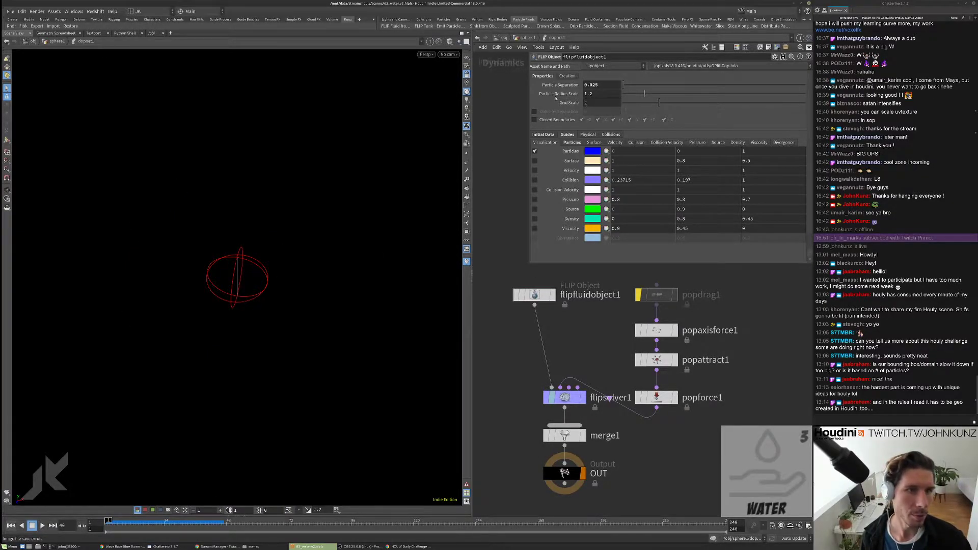
Step: Change Particle Radius Scale to 1.4, then settle on 1.55
{"action": "double_click", "coordinate": [591, 94]}
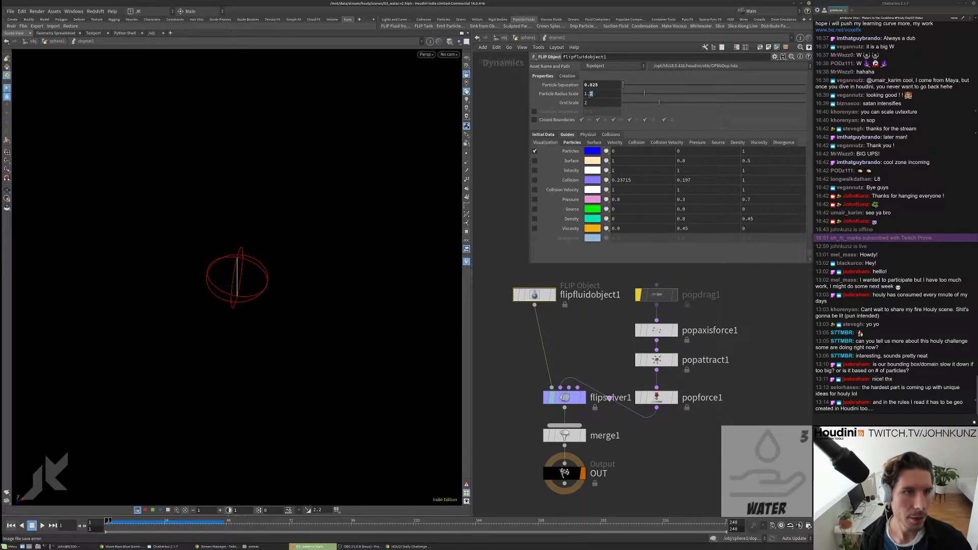
{"action": "type", "text": "1.4"}
{"action": "key", "text": "Return"}
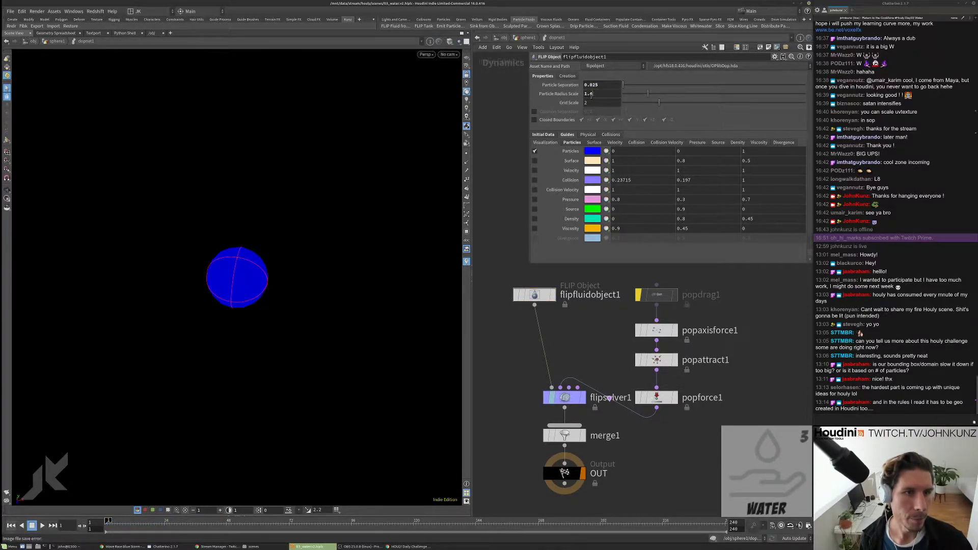
{"action": "double_click", "coordinate": [591, 93]}
{"action": "type", "text": "1.55"}
{"action": "key", "text": "Return"}
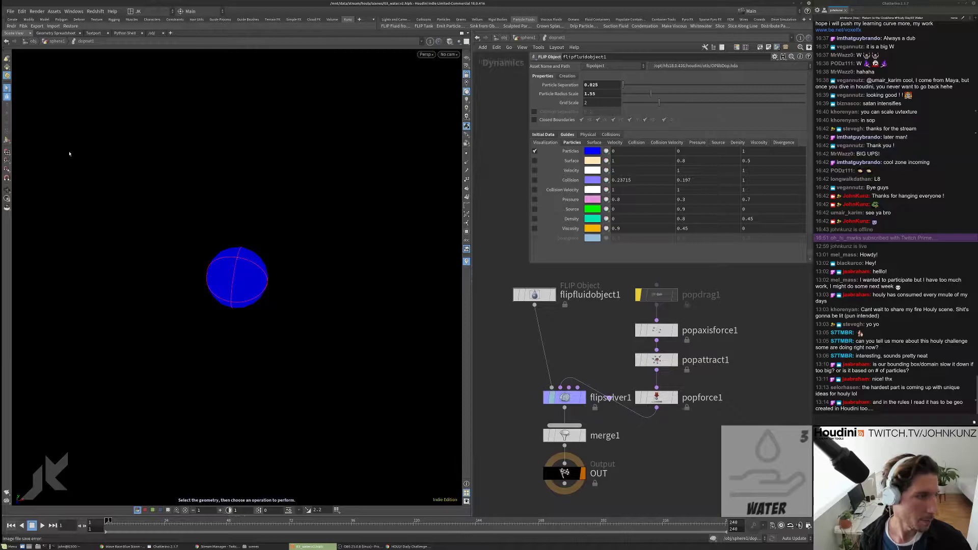
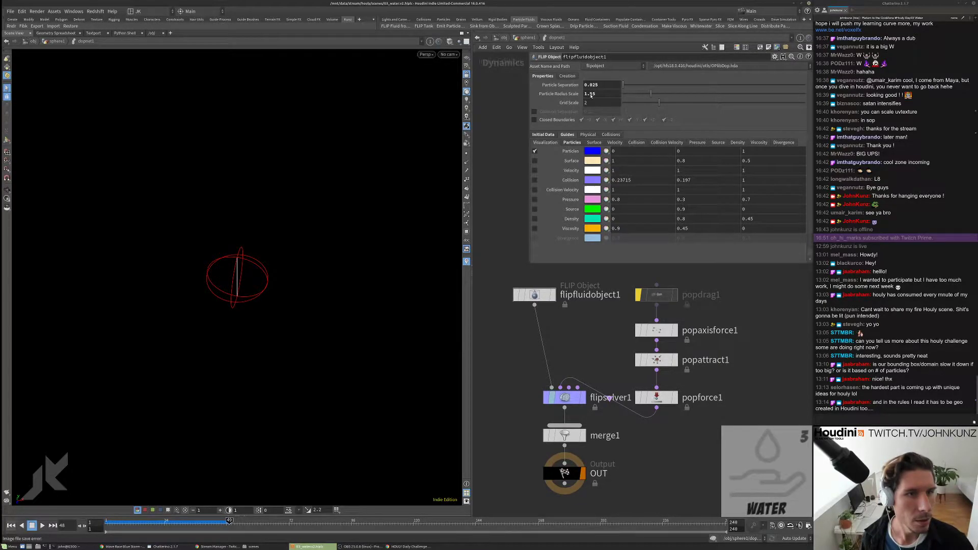
Step: Stop playback and set flipfluidobject1's particle radius scale to 1.8
{"action": "key", "text": "Escape"}
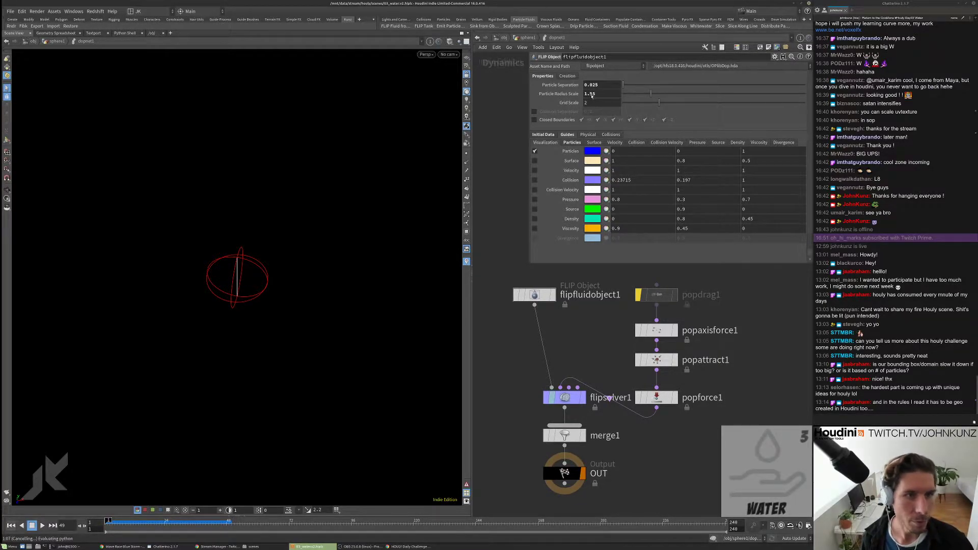
{"action": "left_click", "coordinate": [592, 94]}
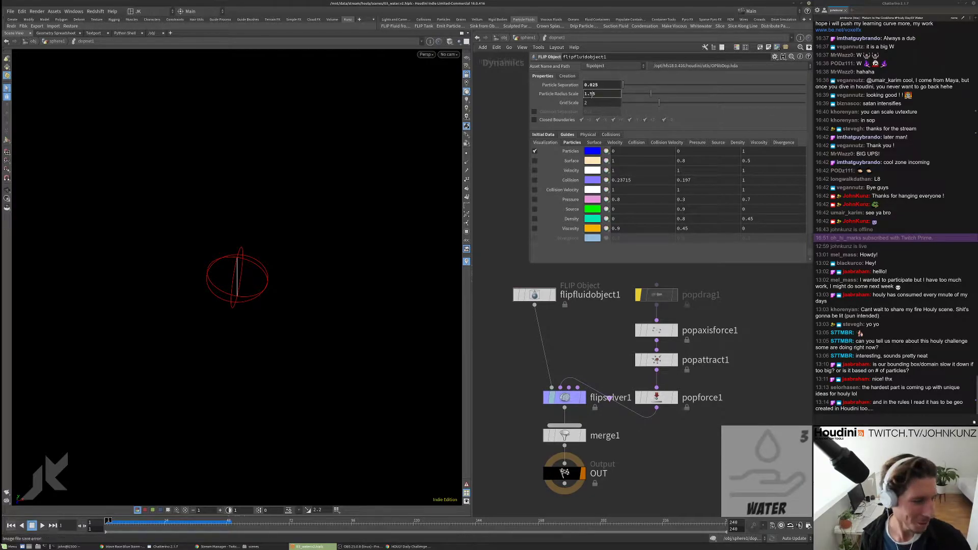
{"action": "type", "text": "1.8"}
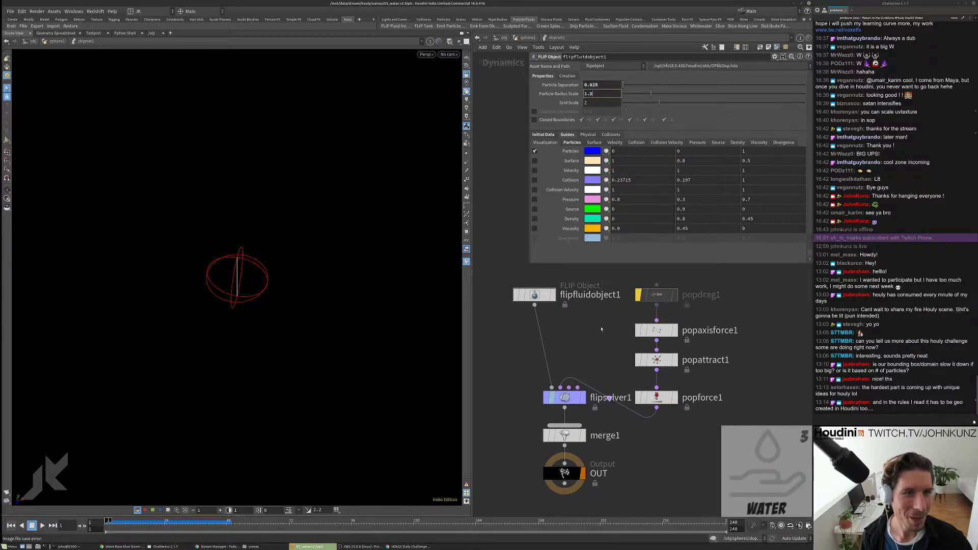
{"action": "key", "text": "Return"}
Step: Set popaxisforce1's orbit speed to 4.5 and start a flipbook of the simulation
{"action": "left_click", "coordinate": [656, 330]}
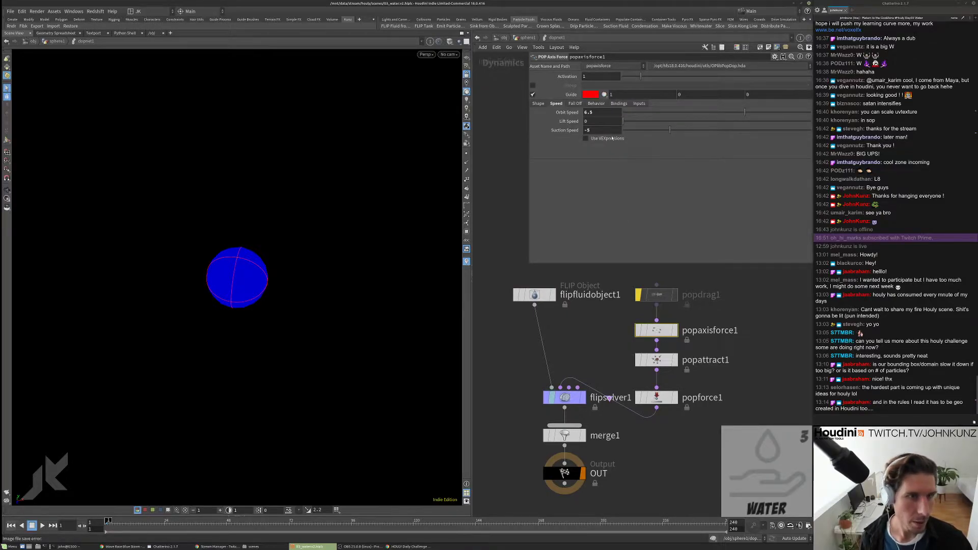
{"action": "double_click", "coordinate": [587, 112]}
{"action": "type", "text": "4.5"}
{"action": "key", "text": "Return"}
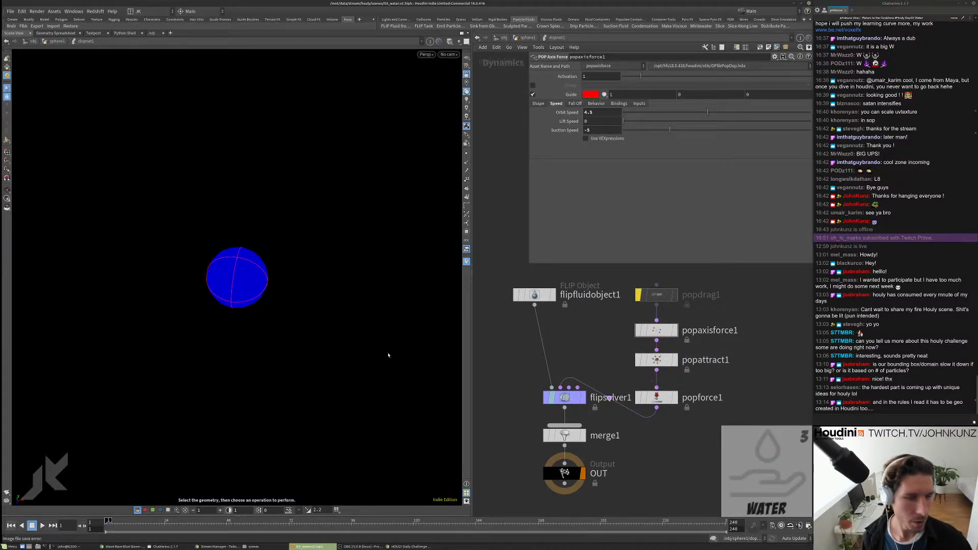
{"action": "left_click", "coordinate": [23, 26]}
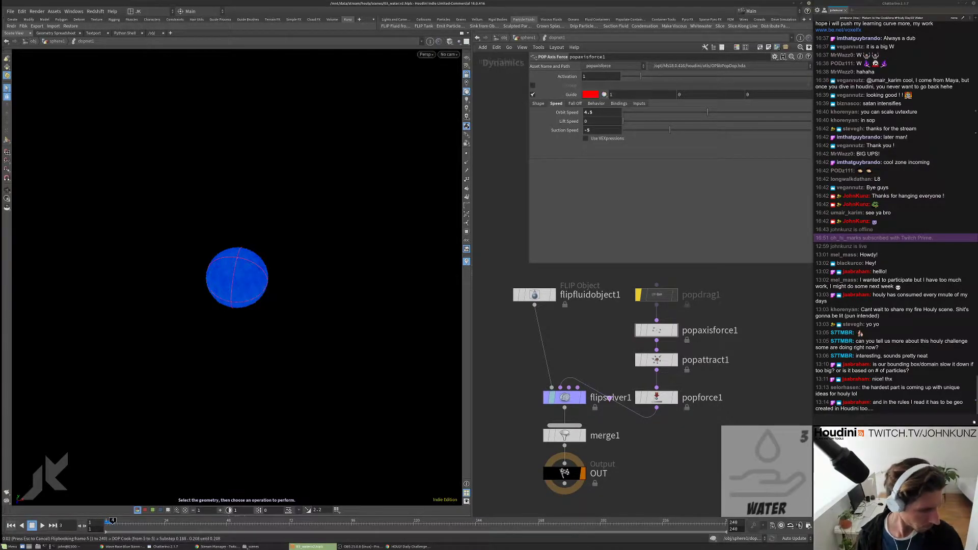
Step: Browse from houly into flip > 03_water.v2 and play the earlier water render MP4
{"action": "left_click", "coordinate": [269, 548]}
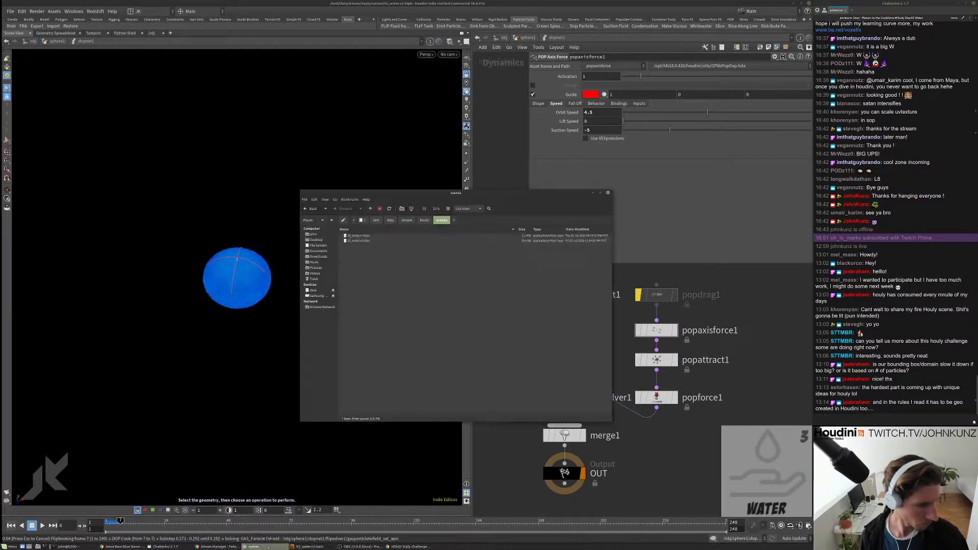
{"action": "left_click_drag", "start_coordinate": [411, 232], "coordinate": [582, 232], "text": "alt"}
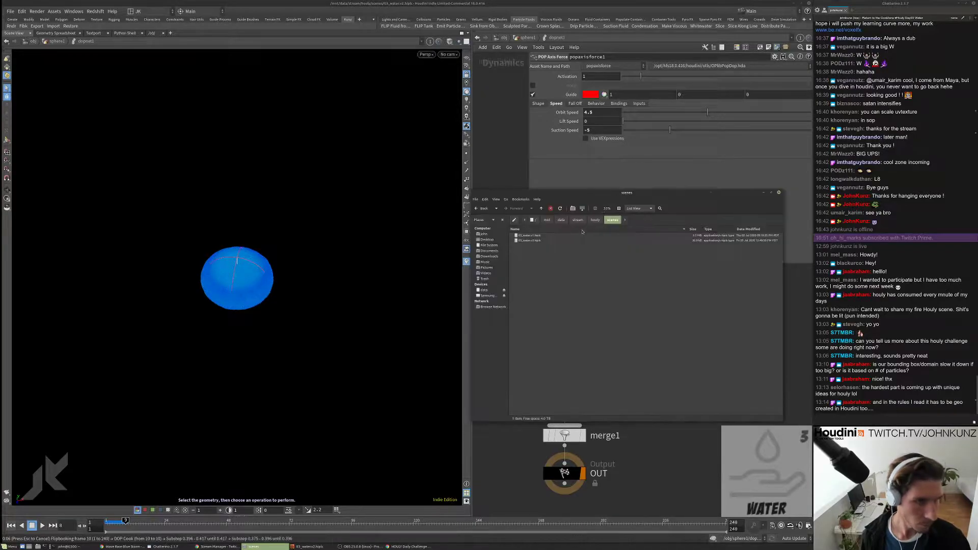
{"action": "left_click", "coordinate": [595, 220]}
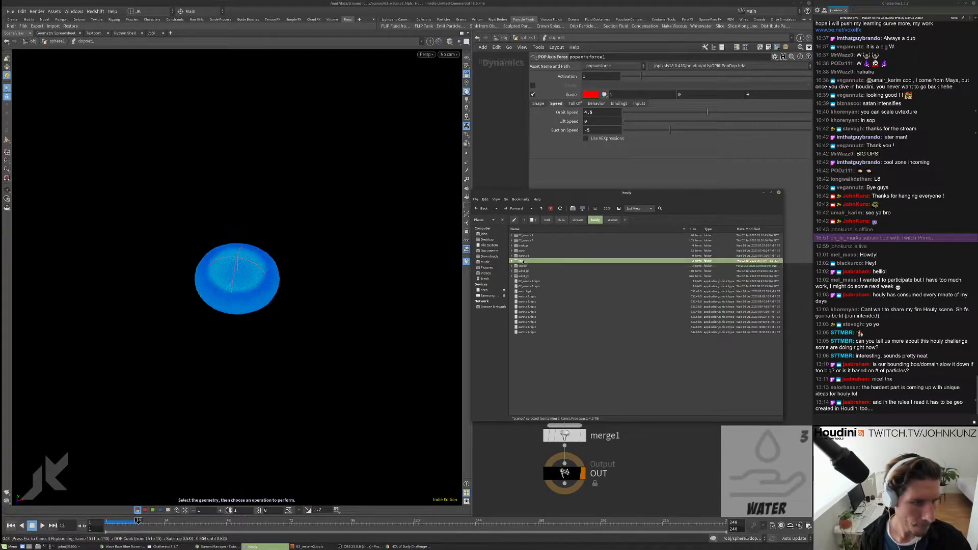
{"action": "double_click", "coordinate": [521, 261]}
{"action": "double_click", "coordinate": [525, 238]}
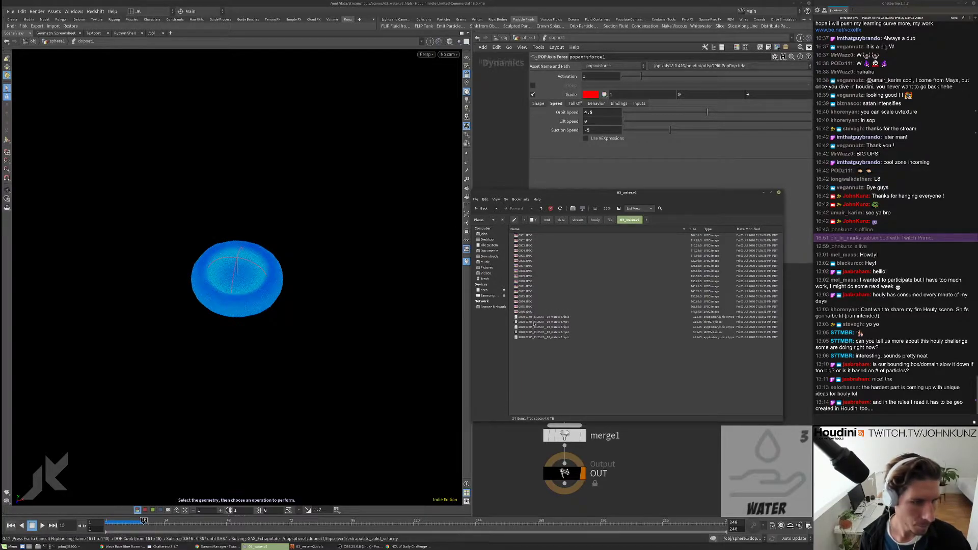
{"action": "left_click", "coordinate": [531, 322]}
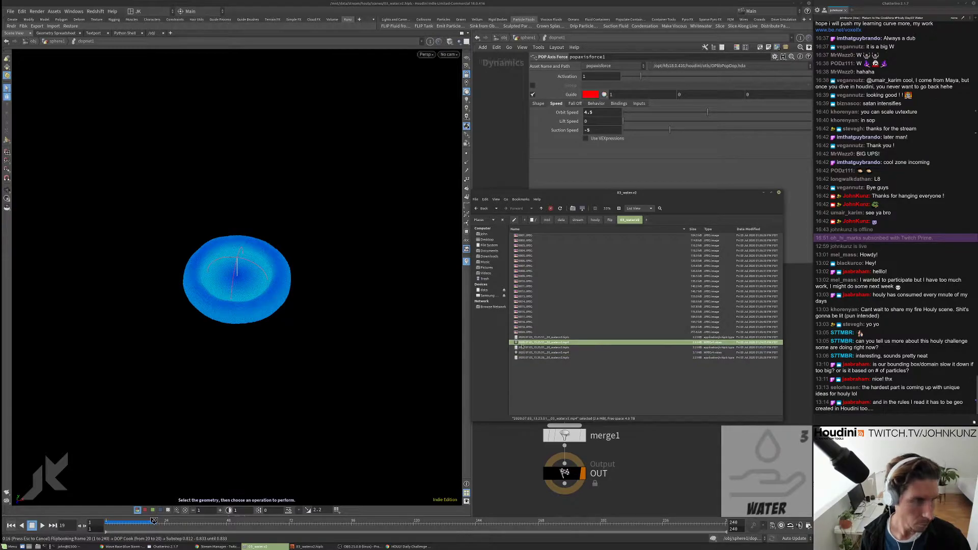
{"action": "double_click", "coordinate": [523, 347]}
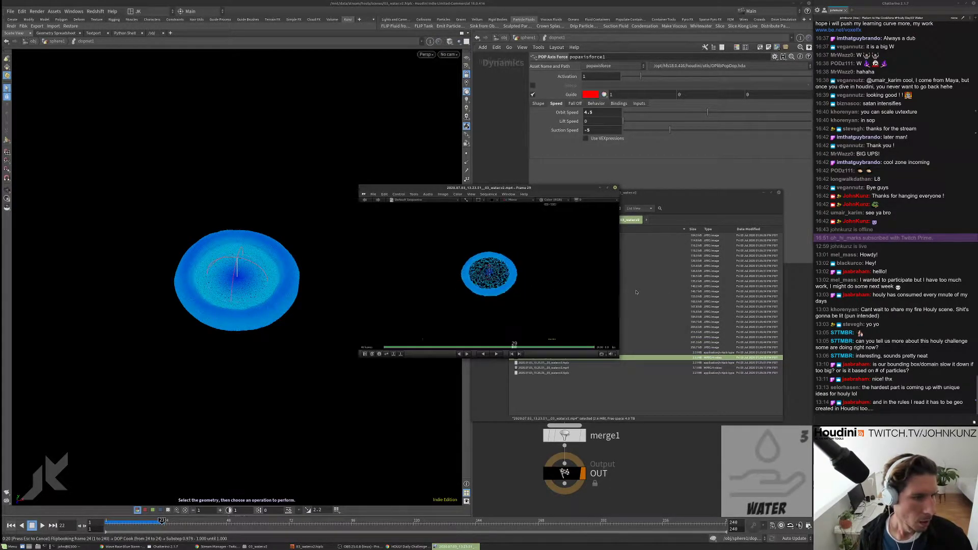
Step: Enlarge the video player, then return to Houdini and cancel the flipbook at frame 55
{"action": "left_click_drag", "start_coordinate": [617, 358], "coordinate": [658, 443]}
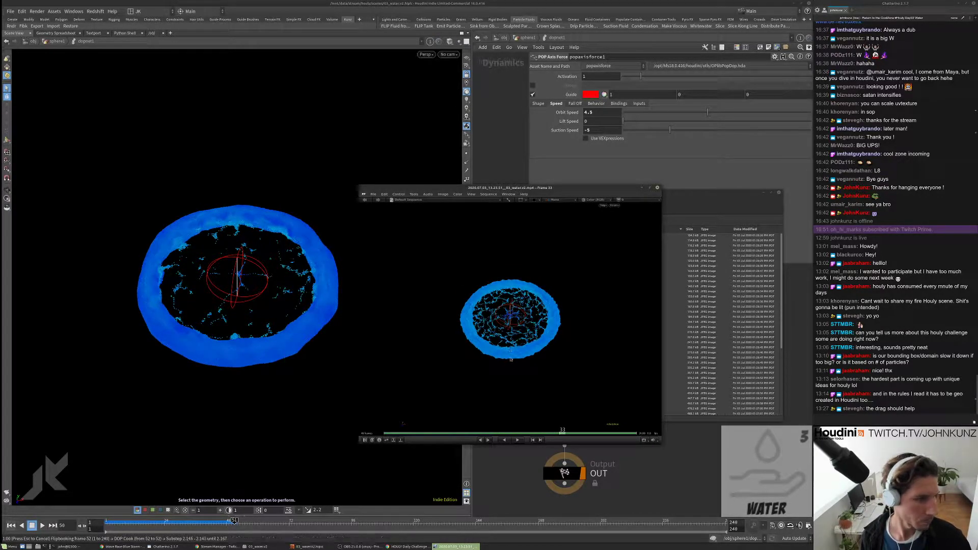
{"action": "left_click", "coordinate": [694, 438]}
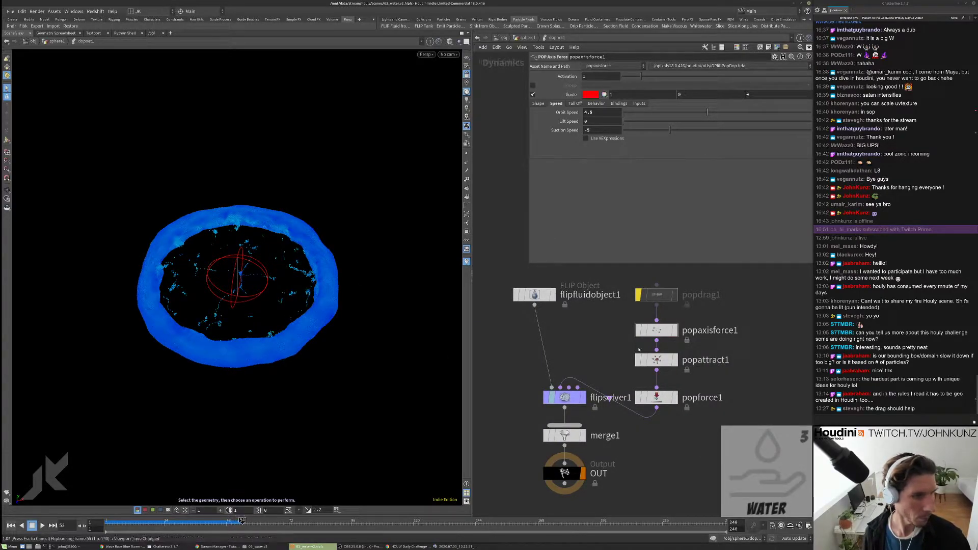
{"action": "key", "text": "Escape"}
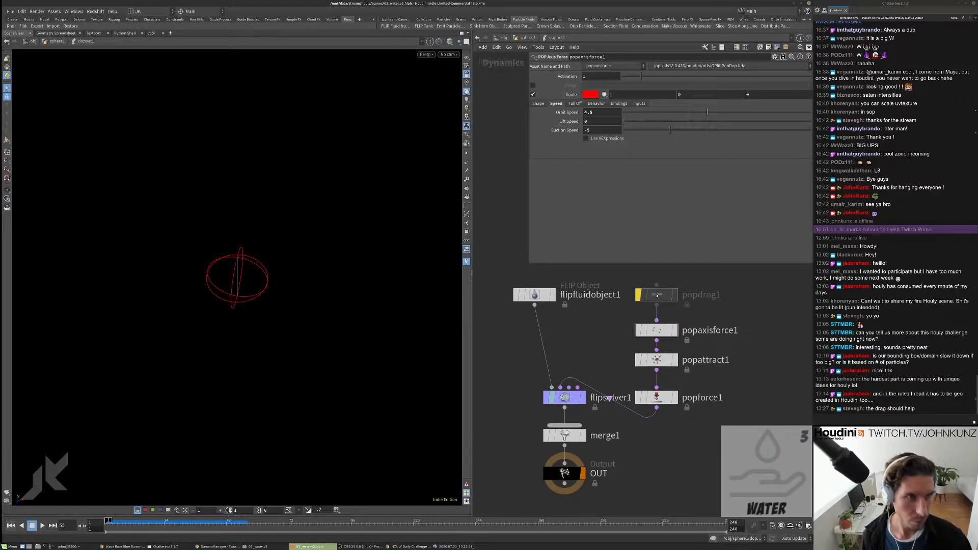
Step: Re-enable popdrag1 and set flipfluidobject1's particle radius scale to 1.6
{"action": "left_click", "coordinate": [648, 299]}
{"action": "middle_click_drag", "start_coordinate": [647, 305], "coordinate": [652, 284]}
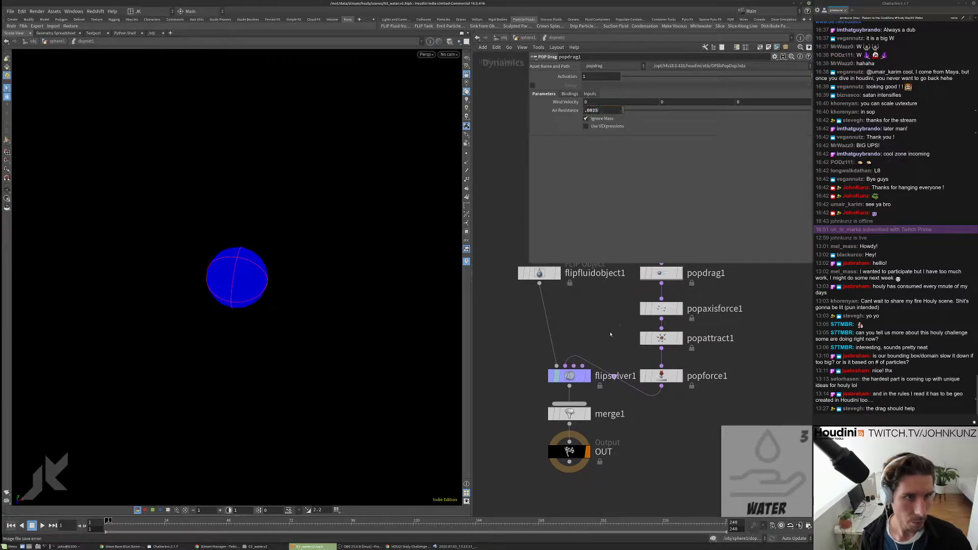
{"action": "left_click", "coordinate": [568, 377]}
{"action": "left_click", "coordinate": [540, 274]}
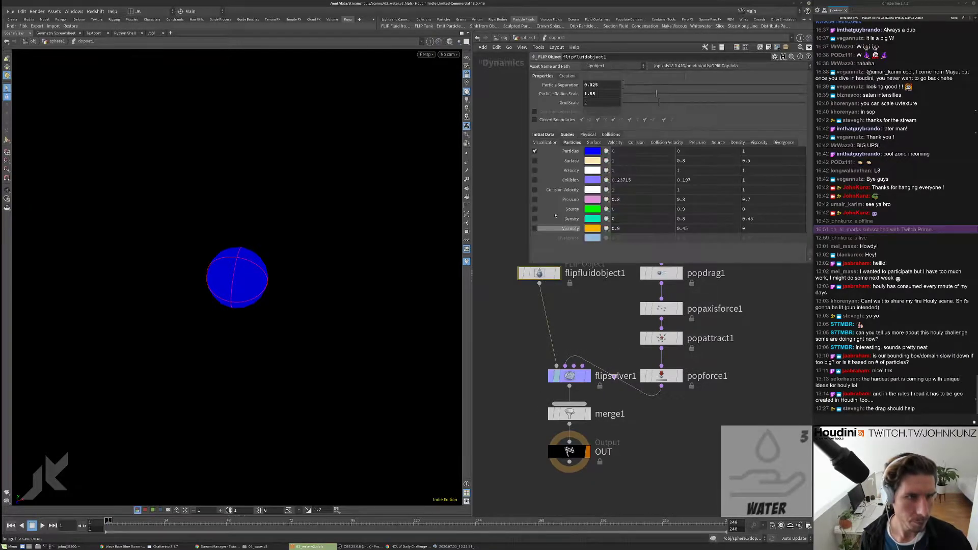
{"action": "double_click", "coordinate": [594, 96]}
{"action": "type", "text": "1.6"}
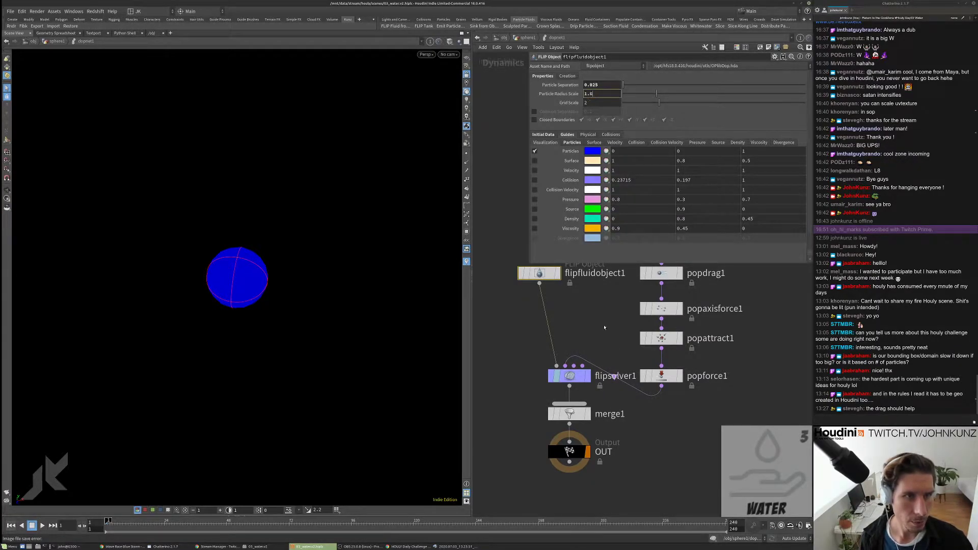
{"action": "key", "text": "Return"}
Step: Set flipsolver1's surface tension to 100
{"action": "left_click", "coordinate": [570, 376]}
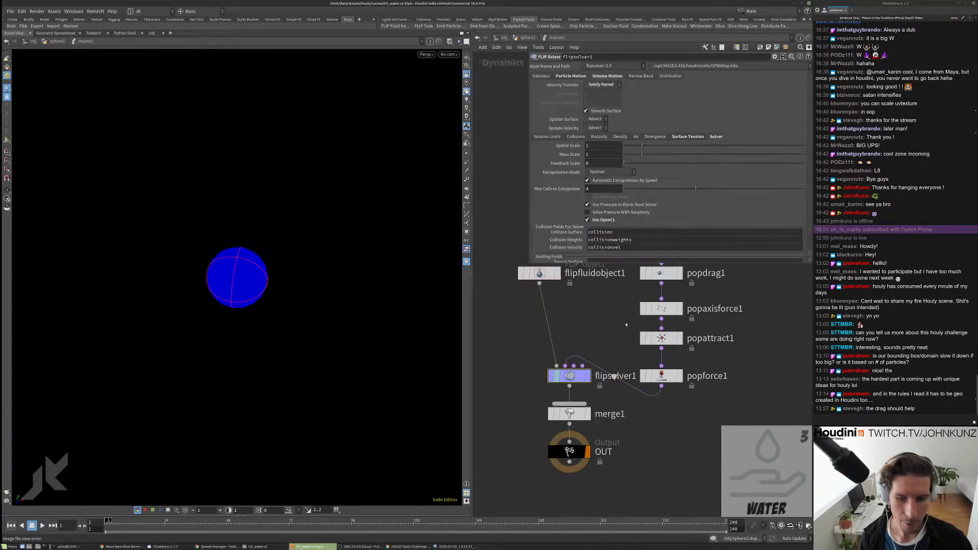
{"action": "left_click", "coordinate": [685, 137]}
{"action": "double_click", "coordinate": [602, 154]}
{"action": "type", "text": "1"}
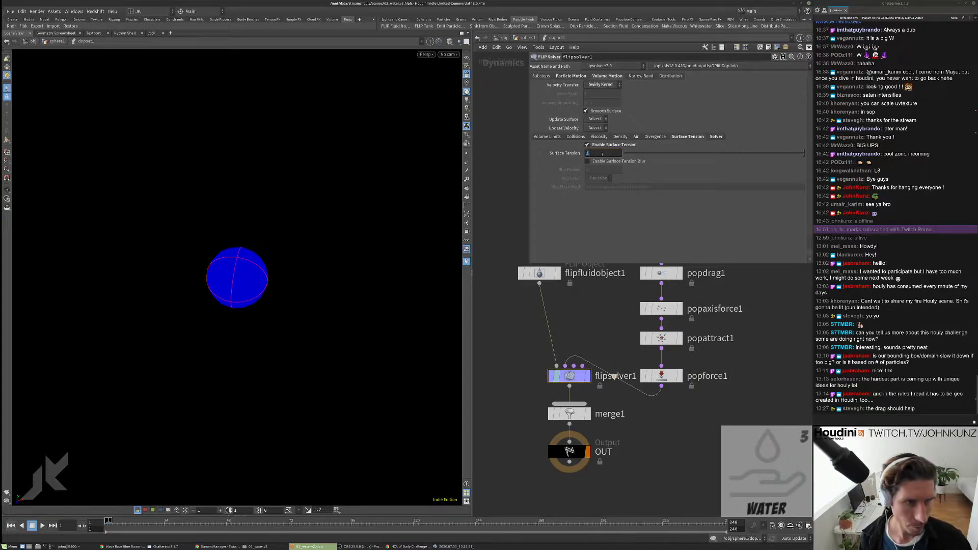
{"action": "type", "text": "00"}
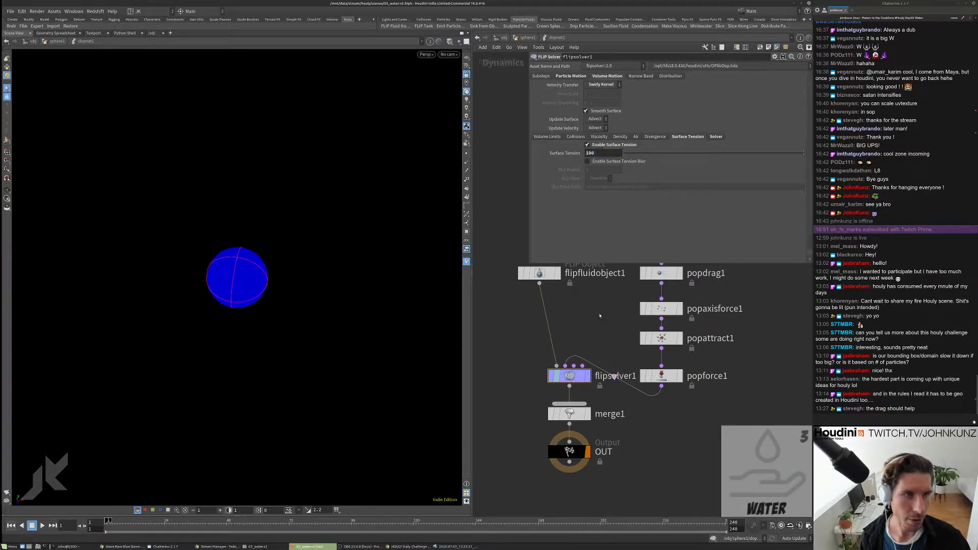
{"action": "middle_click_drag", "start_coordinate": [590, 302], "coordinate": [575, 335]}
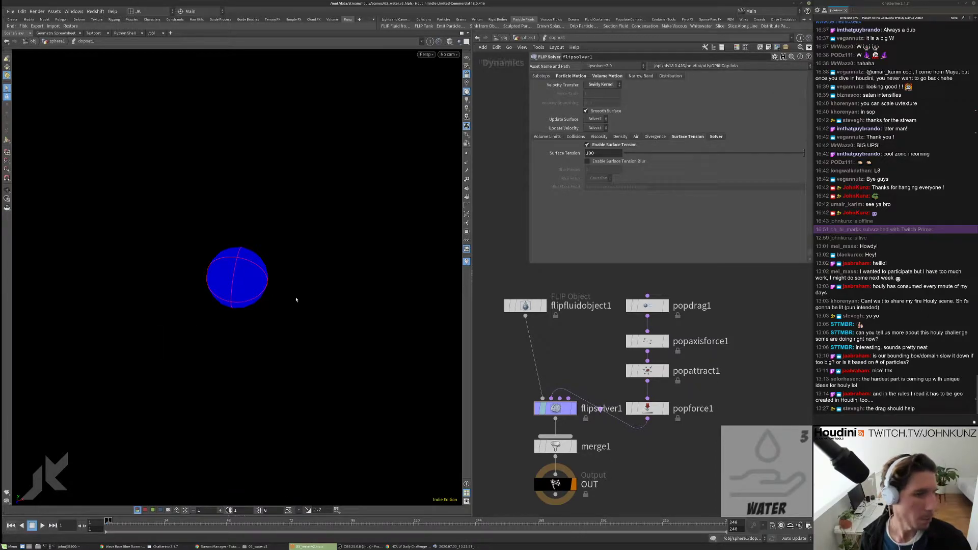
{"action": "key", "text": "Up"}
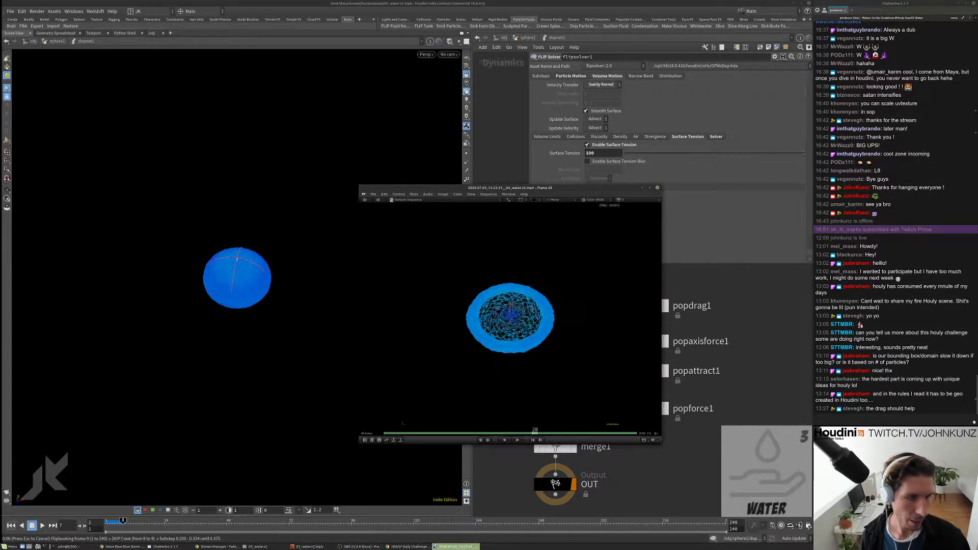
{"action": "key", "text": "Left"}
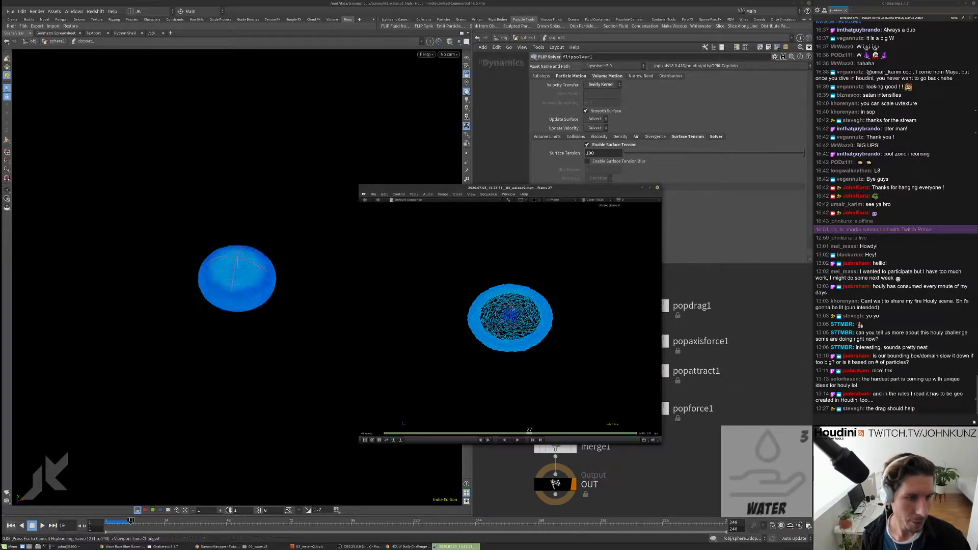
{"action": "key", "text": "Right"}
{"action": "key", "text": "Right"}
{"action": "key", "text": "Right"}
{"action": "key", "text": "Right"}
{"action": "key", "text": "Right"}
{"action": "key", "text": "Right"}
{"action": "key", "text": "Right"}
{"action": "key", "text": "Right"}
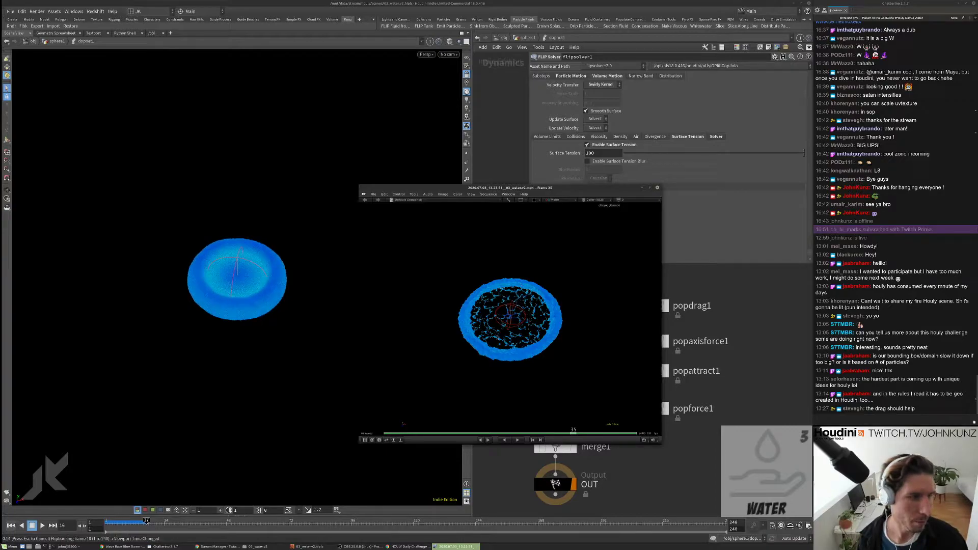
{"action": "key", "text": "Right"}
{"action": "key", "text": "Right"}
{"action": "key", "text": "Right"}
{"action": "key", "text": "Right"}
{"action": "key", "text": "Right"}
{"action": "key", "text": "Right"}
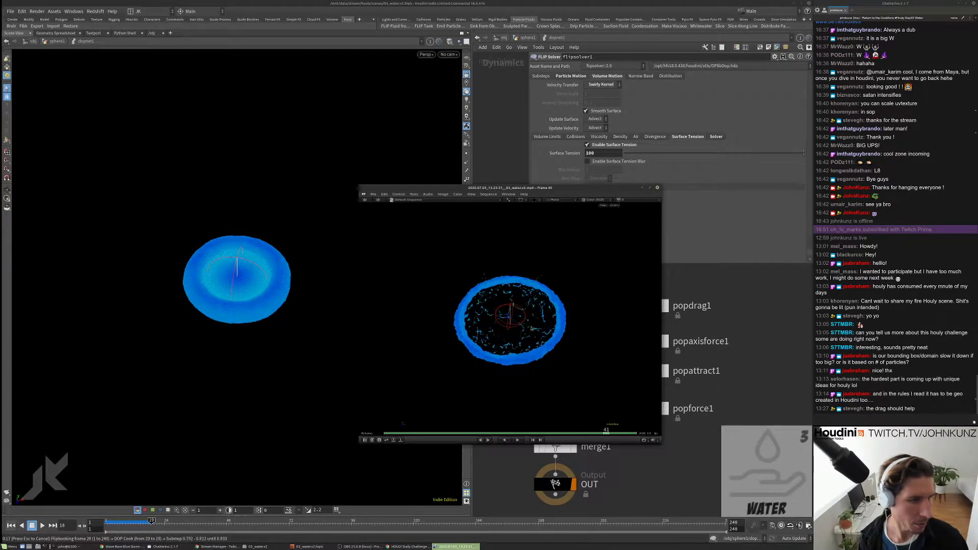
{"action": "left_click_drag", "start_coordinate": [531, 328], "coordinate": [452, 334]}
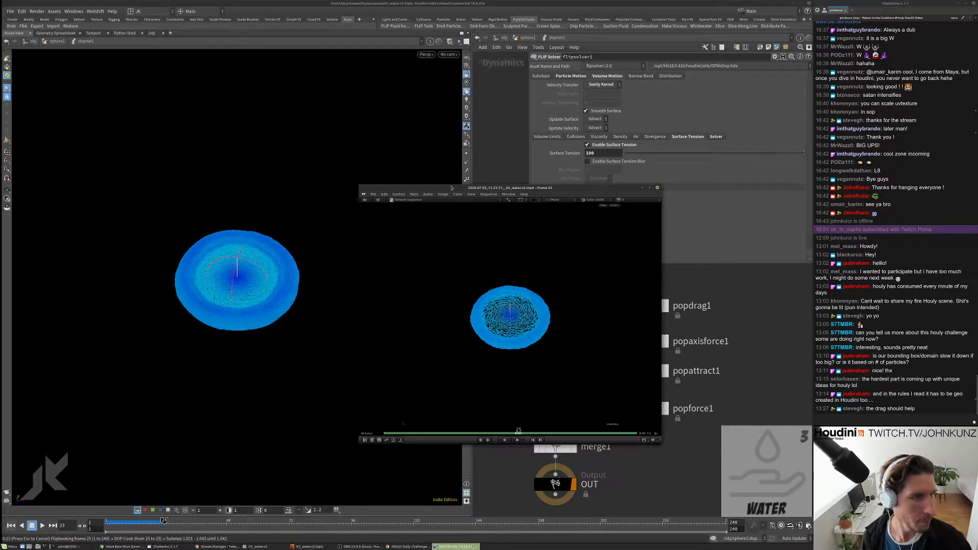
{"action": "left_click_drag", "start_coordinate": [451, 188], "coordinate": [561, 277]}
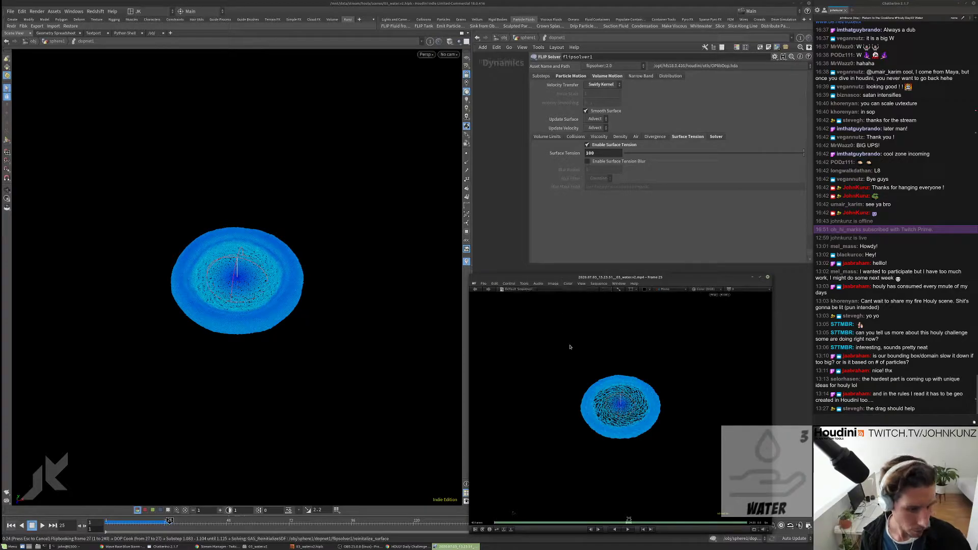
{"action": "key", "text": "alt+F4"}
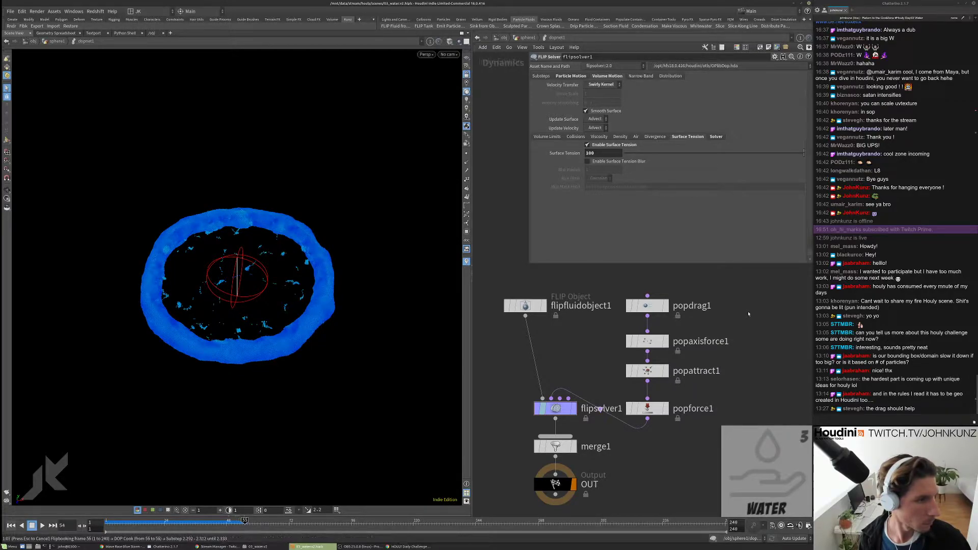
{"action": "key", "text": "Escape"}
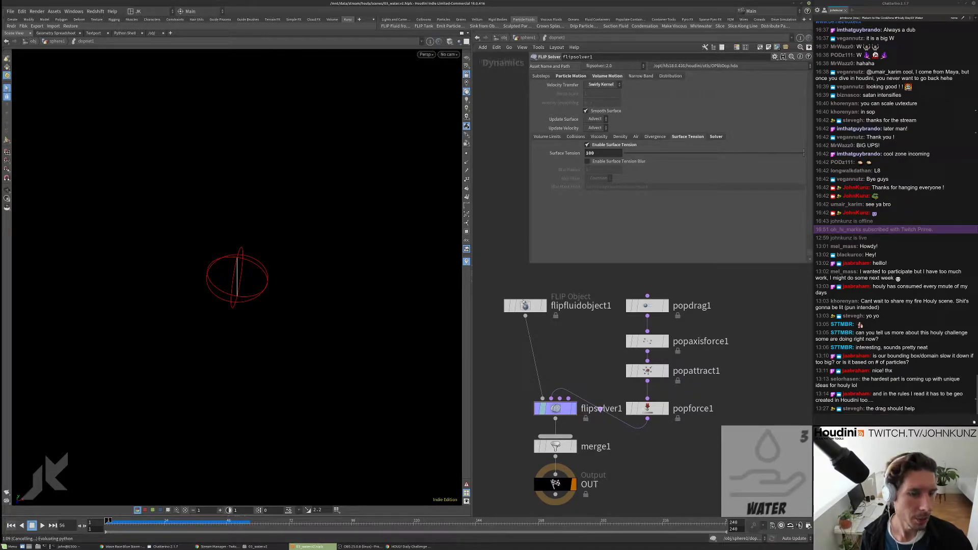
Step: Change flipfluidobject1's particle separation to 0.03, then refine it to 0.0325
{"action": "left_click", "coordinate": [524, 303]}
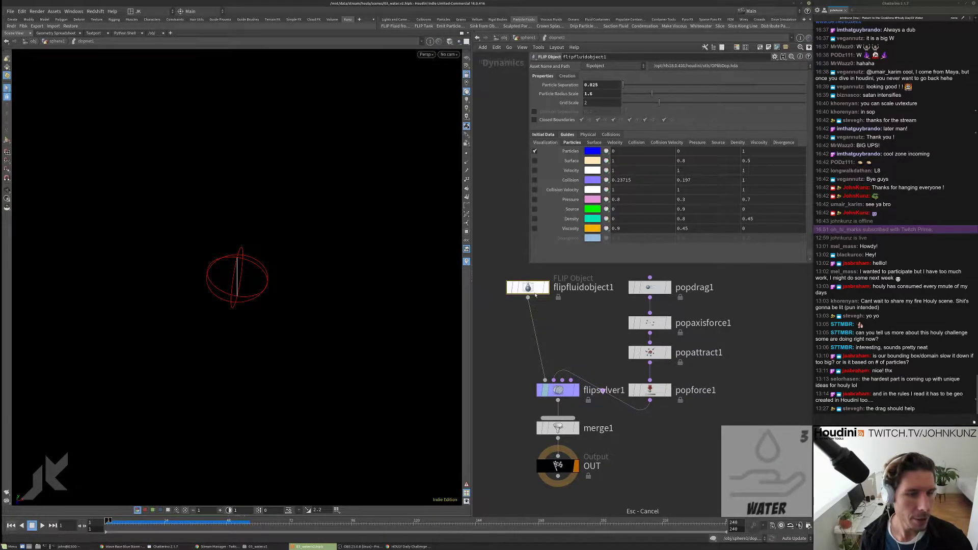
{"action": "key", "text": "BackSpace"}
{"action": "type", "text": "3"}
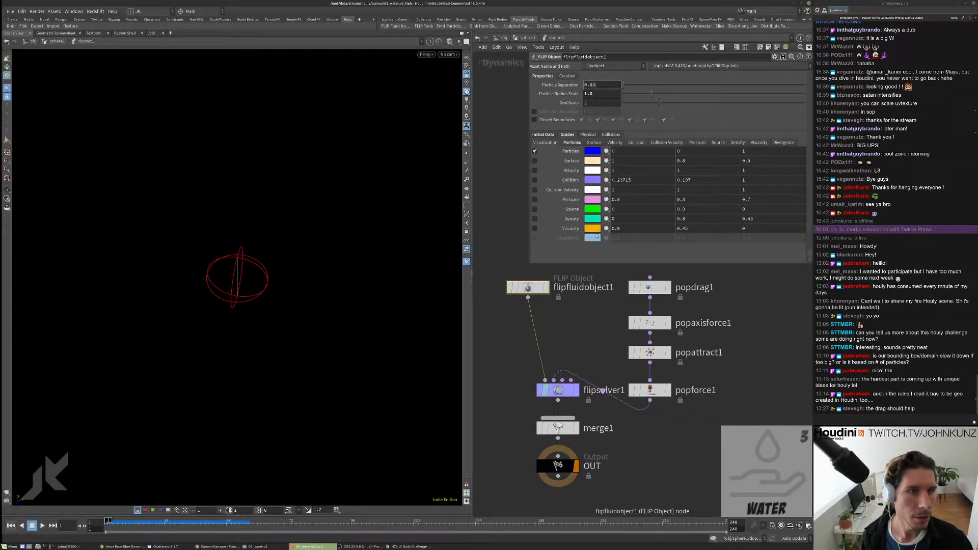
{"action": "key", "text": "Return"}
{"action": "left_click", "coordinate": [604, 85]}
{"action": "type", "text": "25"}
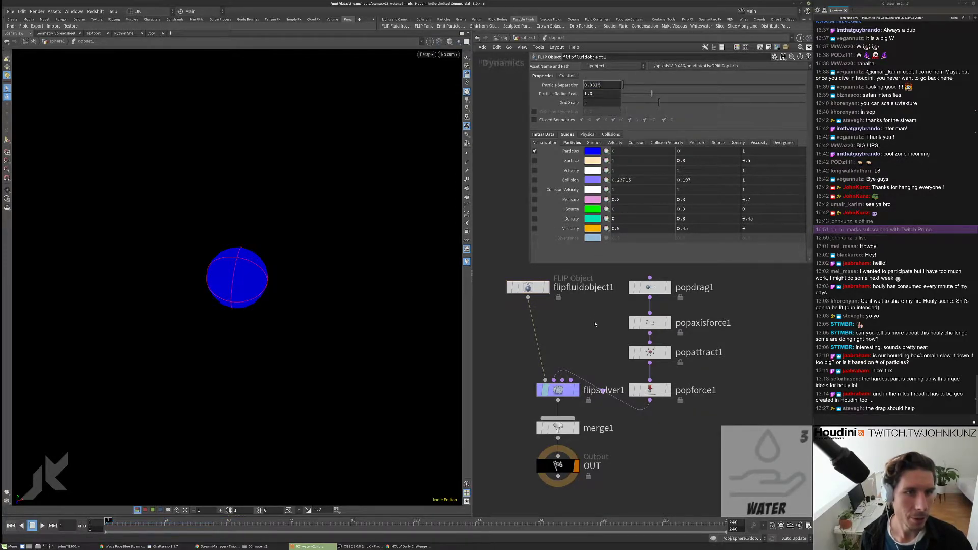
{"action": "key", "text": "Return"}
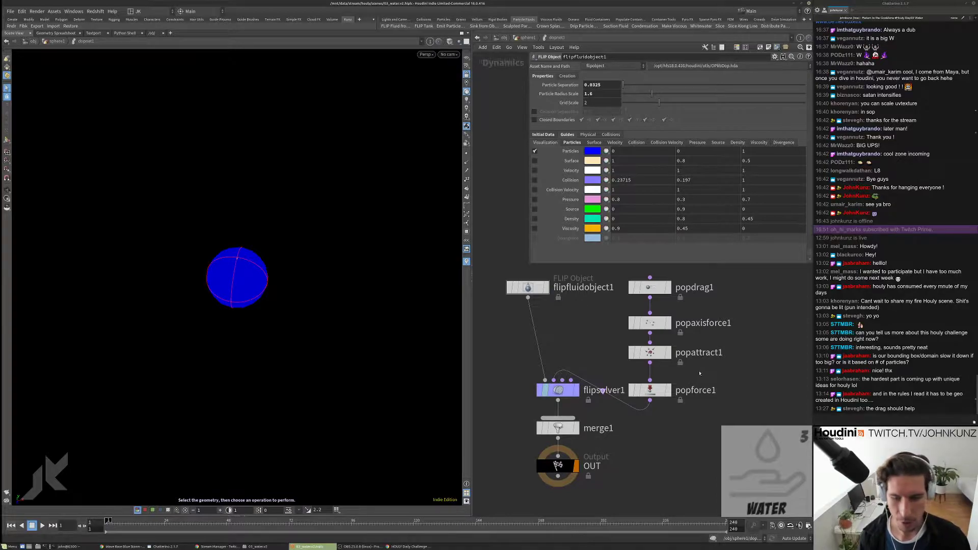
Step: At the geometry level, add a sphere2 node beside sphere1 and scale it up to 4
{"action": "key", "text": "u"}
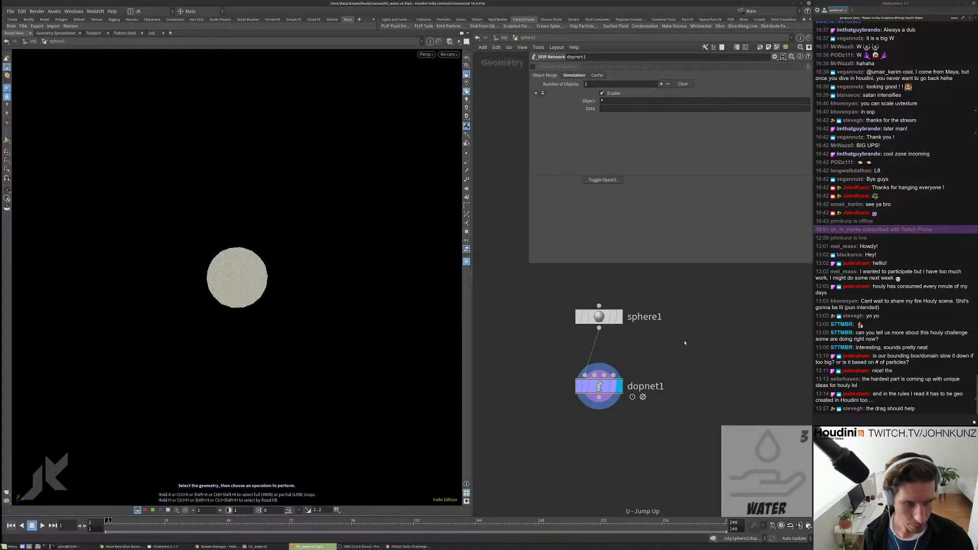
{"action": "key", "text": "Tab"}
{"action": "mouse_move", "coordinate": [739, 272]}
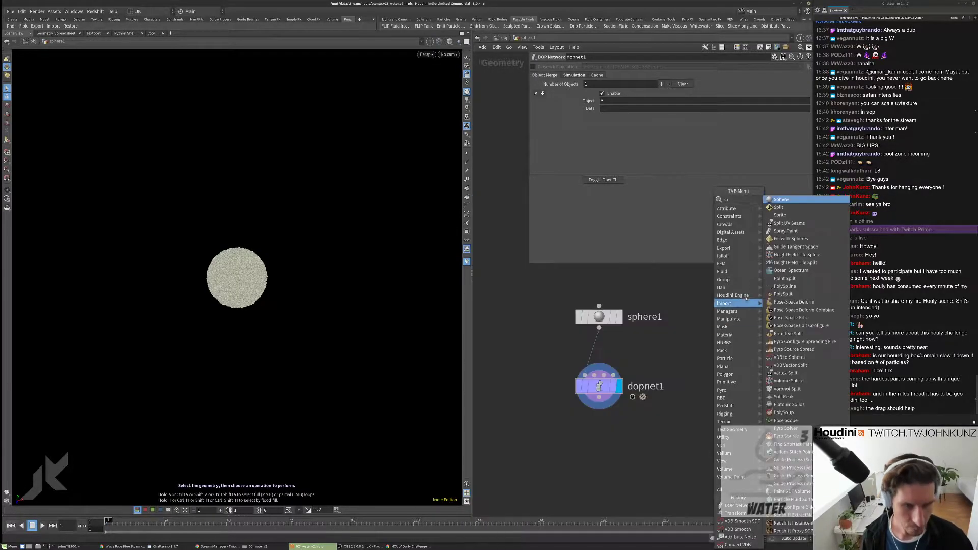
{"action": "left_click", "coordinate": [794, 199]}
{"action": "left_click", "coordinate": [750, 316]}
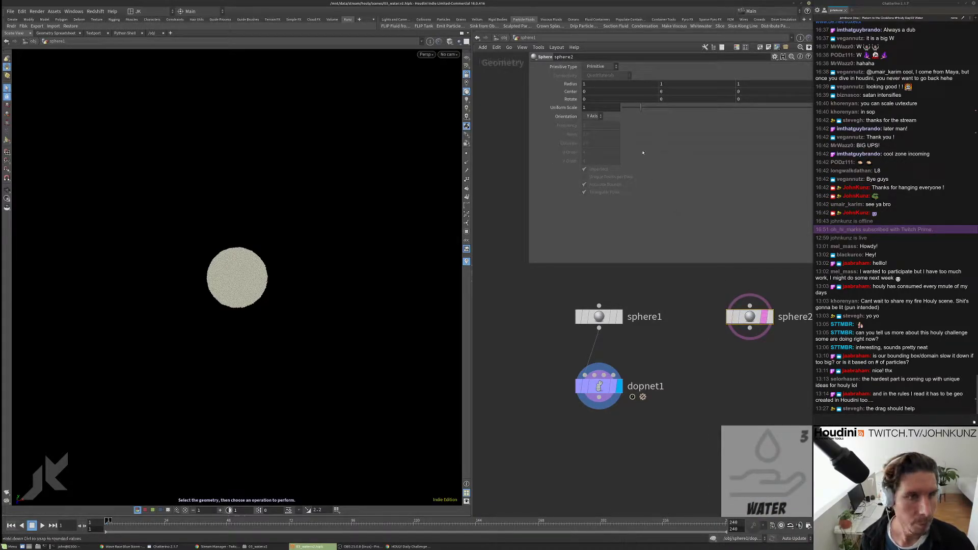
{"action": "left_click_drag", "start_coordinate": [641, 107], "coordinate": [698, 108]}
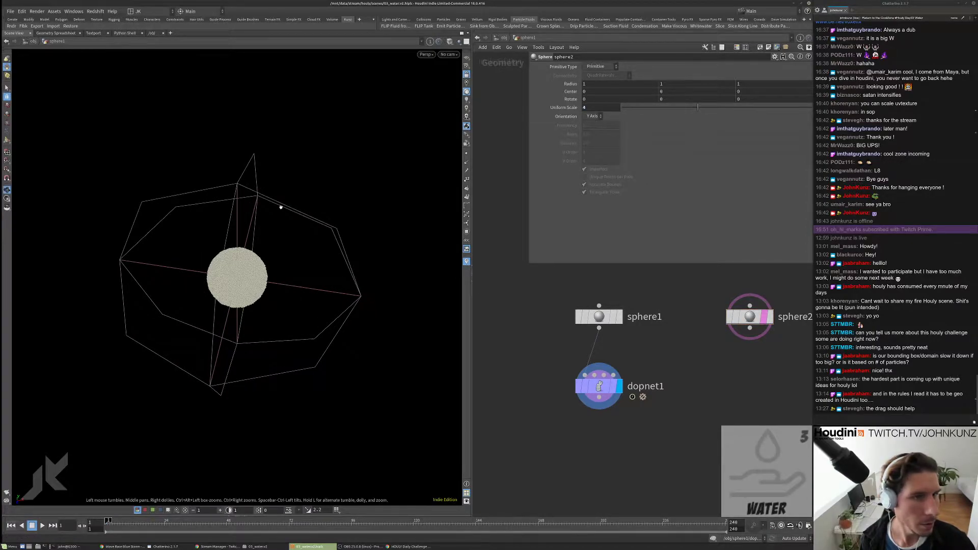
Step: Inspect the big sphere and move dopnet1 below both spheres
{"action": "left_click_drag", "start_coordinate": [277, 208], "coordinate": [280, 230]}
{"action": "key", "text": "s"}
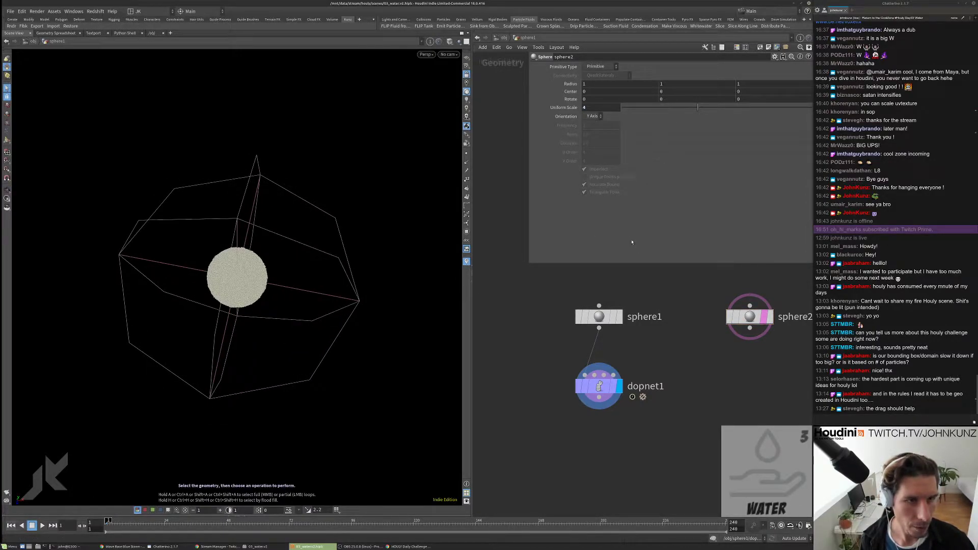
{"action": "middle_click_drag", "start_coordinate": [682, 336], "coordinate": [666, 329]}
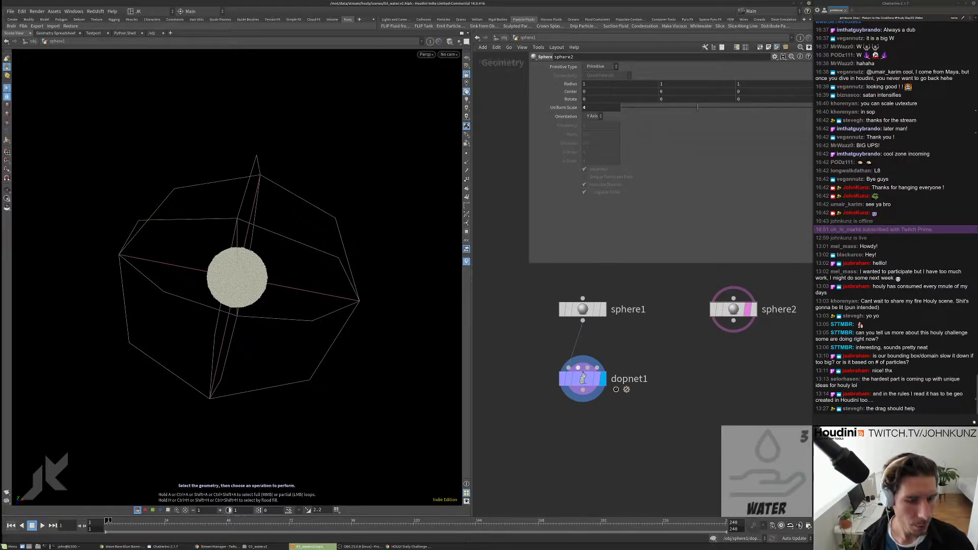
{"action": "left_click_drag", "start_coordinate": [576, 383], "coordinate": [651, 407]}
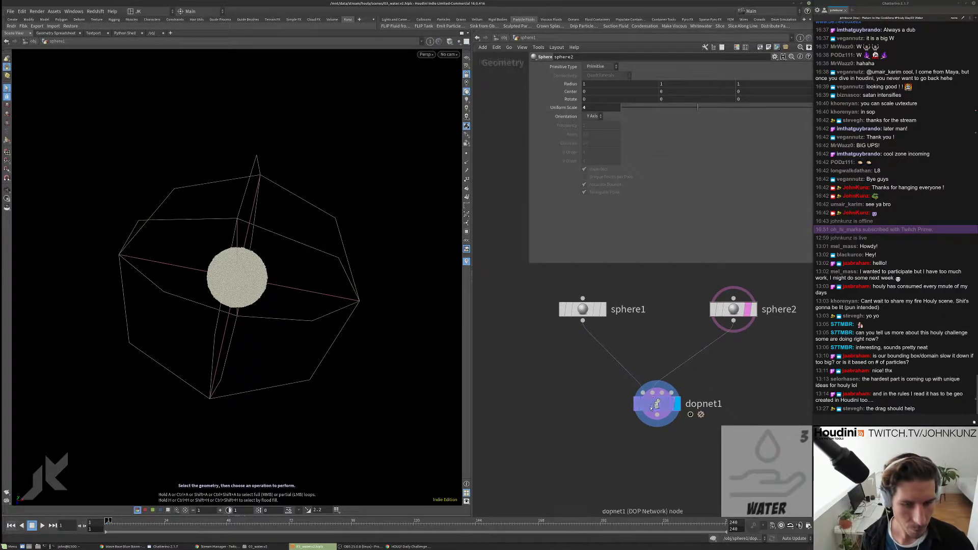
Step: Inside dopnet1, move the merge1 and OUT nodes further down
{"action": "double_click", "coordinate": [655, 405]}
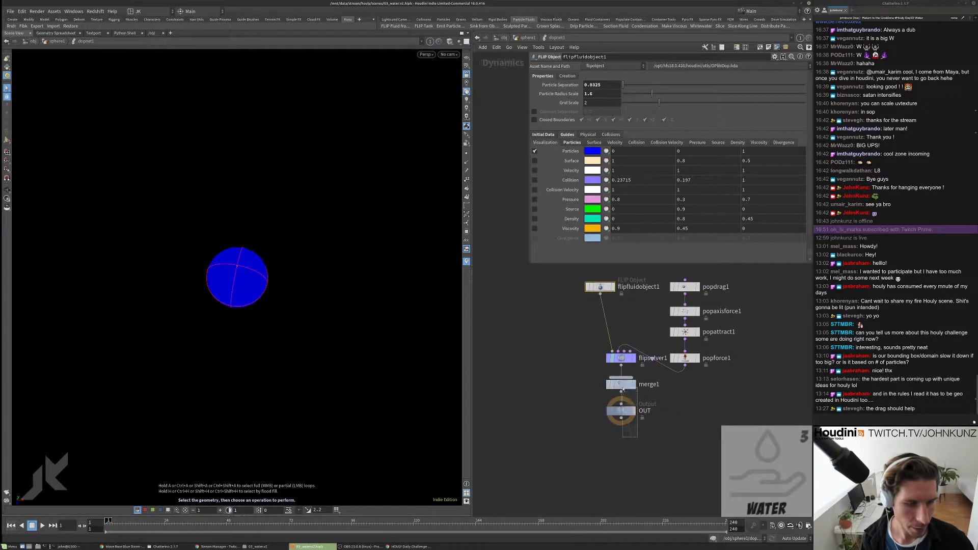
{"action": "left_click", "coordinate": [621, 410]}
{"action": "left_click", "coordinate": [623, 388], "text": "shift"}
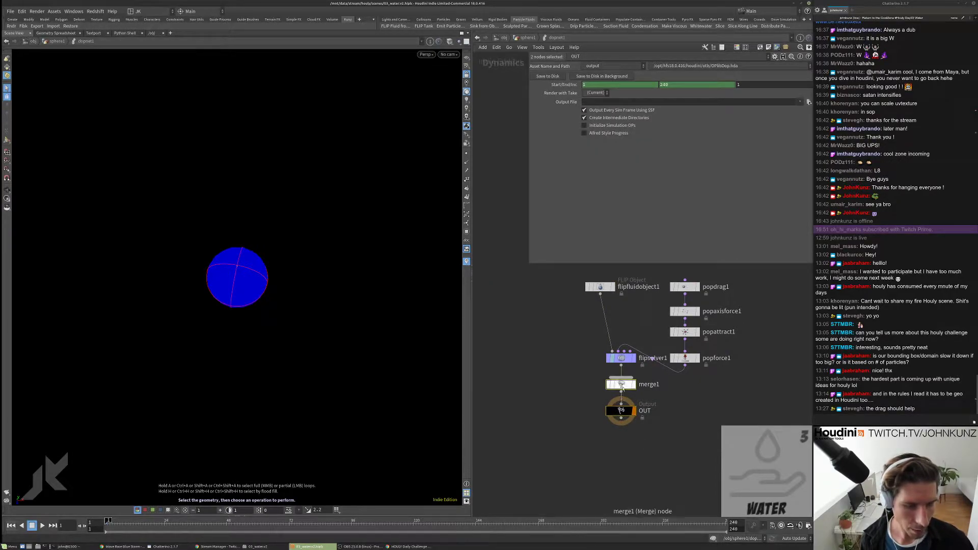
{"action": "left_click_drag", "start_coordinate": [622, 388], "coordinate": [642, 440]}
Step: Add staticobject1, wire it into merge1, and order it before flipsolver1
{"action": "key", "text": "Tab"}
{"action": "mouse_move", "coordinate": [568, 422]}
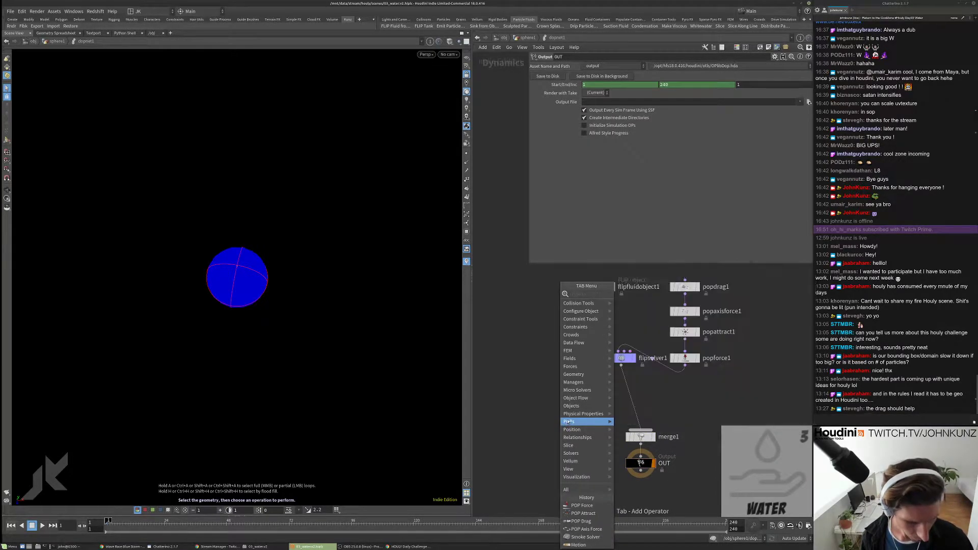
{"action": "left_click", "coordinate": [637, 288]}
{"action": "left_click", "coordinate": [558, 404]}
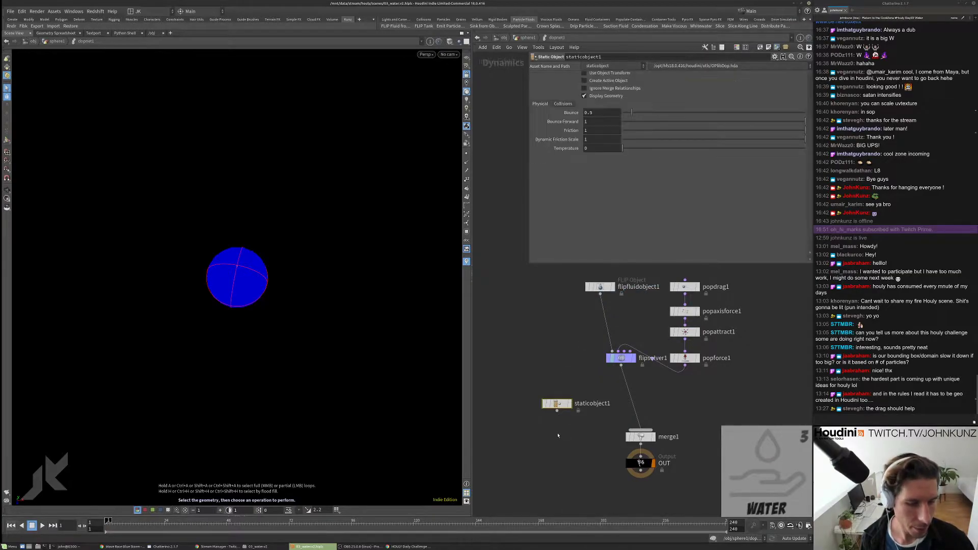
{"action": "left_click_drag", "start_coordinate": [557, 410], "coordinate": [640, 430]}
{"action": "left_click", "coordinate": [641, 436]}
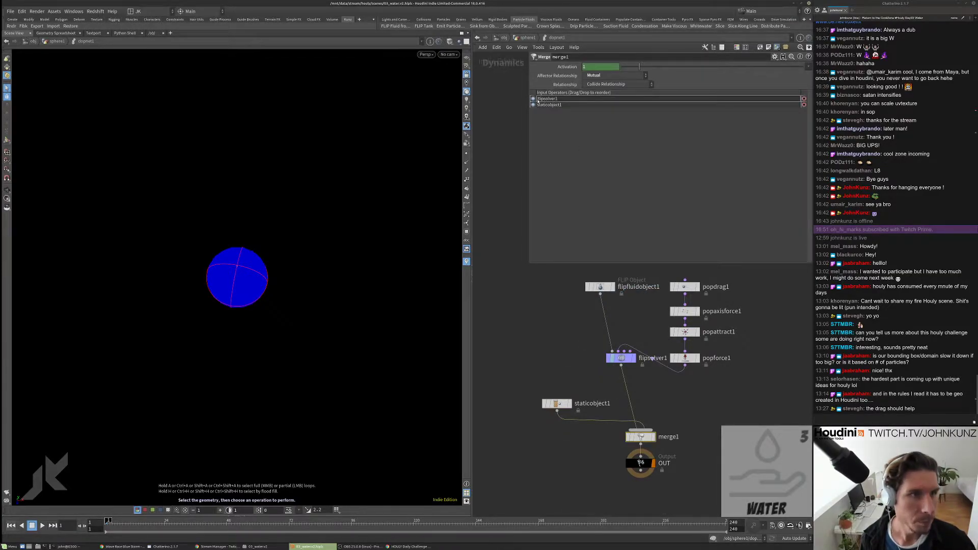
{"action": "left_click_drag", "start_coordinate": [533, 105], "coordinate": [533, 98]}
Step: Check flipfluidobject1's source geometry path, then select staticobject1
{"action": "left_click", "coordinate": [600, 287]}
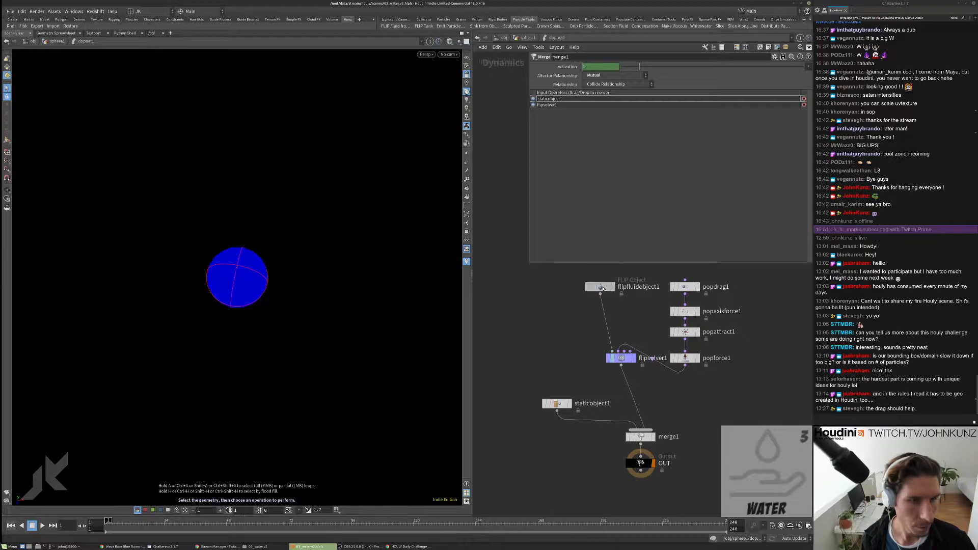
{"action": "left_click", "coordinate": [548, 142]}
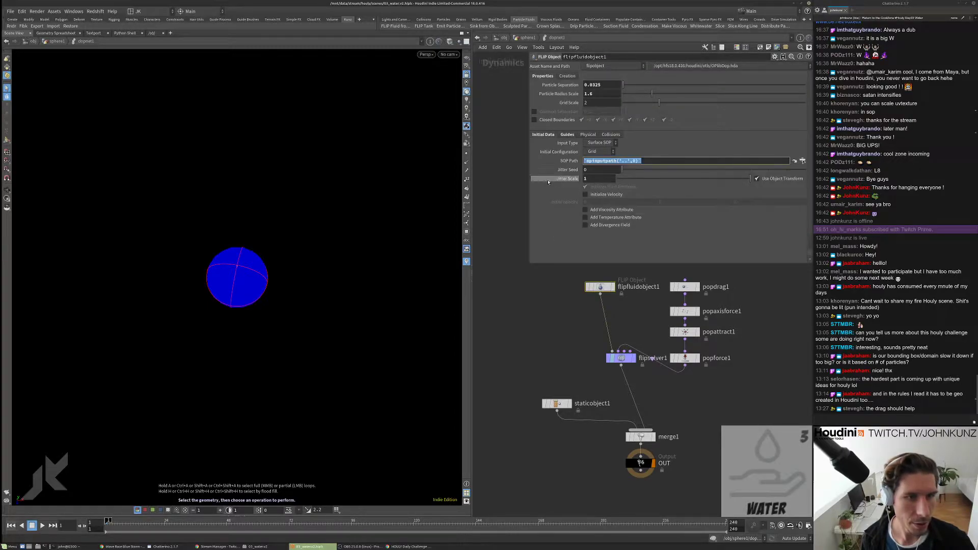
{"action": "left_click", "coordinate": [557, 403]}
{"action": "scroll", "coordinate": [594, 110], "scroll_direction": "up", "scroll_amount": 3}
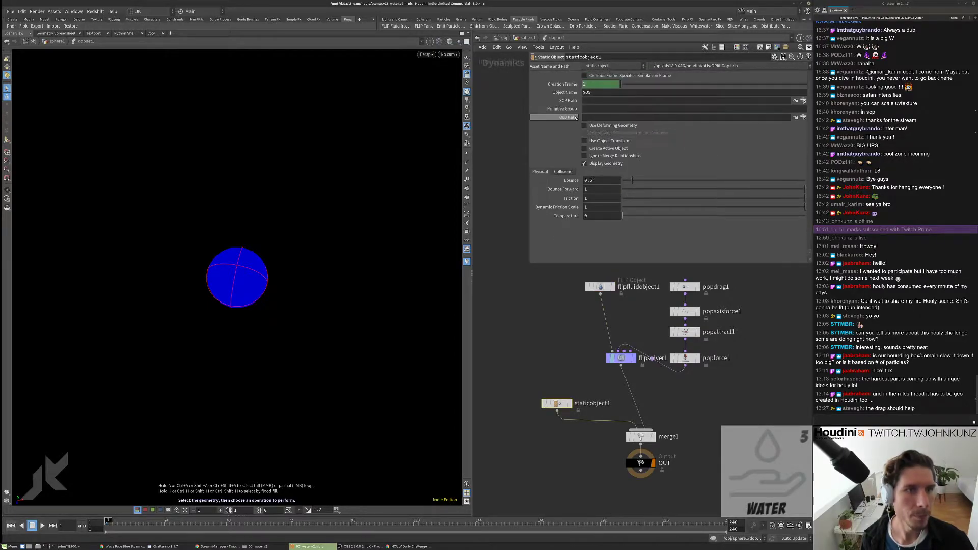
Step: Point staticobject1's SOP path at opinputpath('..',1) and hide its geometry
{"action": "left_click", "coordinate": [640, 100]}
{"action": "double_click", "coordinate": [632, 100]}
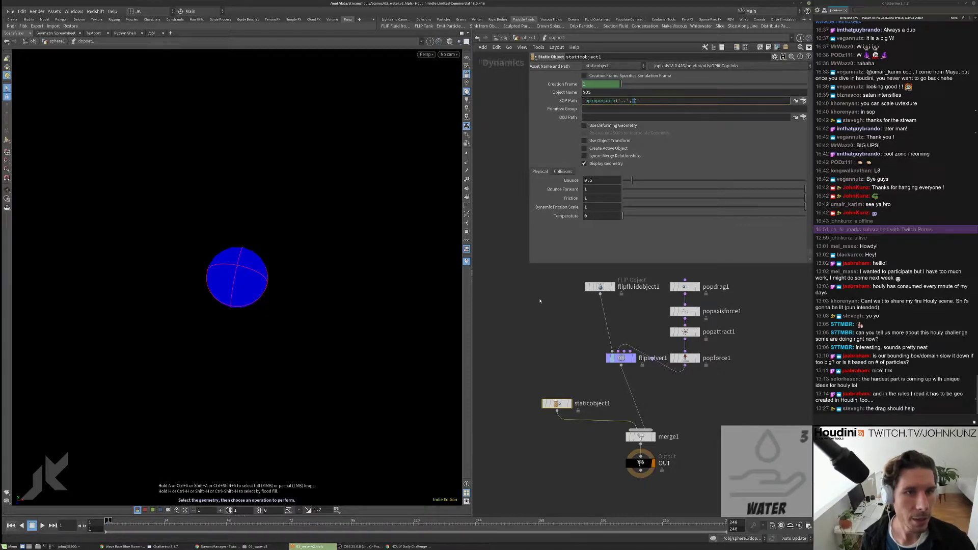
{"action": "type", "text": "1"}
{"action": "key", "text": "Return"}
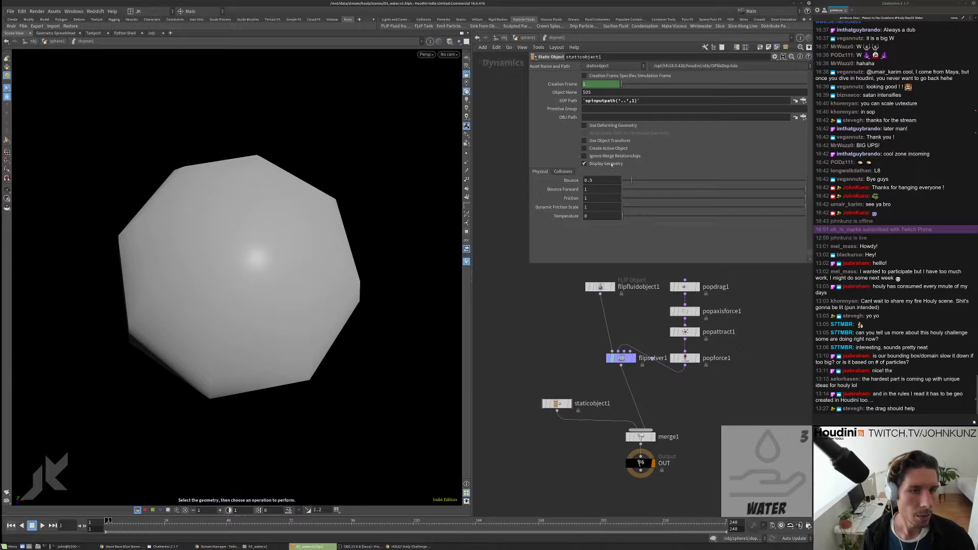
{"action": "left_click", "coordinate": [612, 164]}
Step: Set staticobject1's collision volume mode to Implicit Sphere with Invert Sign enabled
{"action": "left_click", "coordinate": [563, 171]}
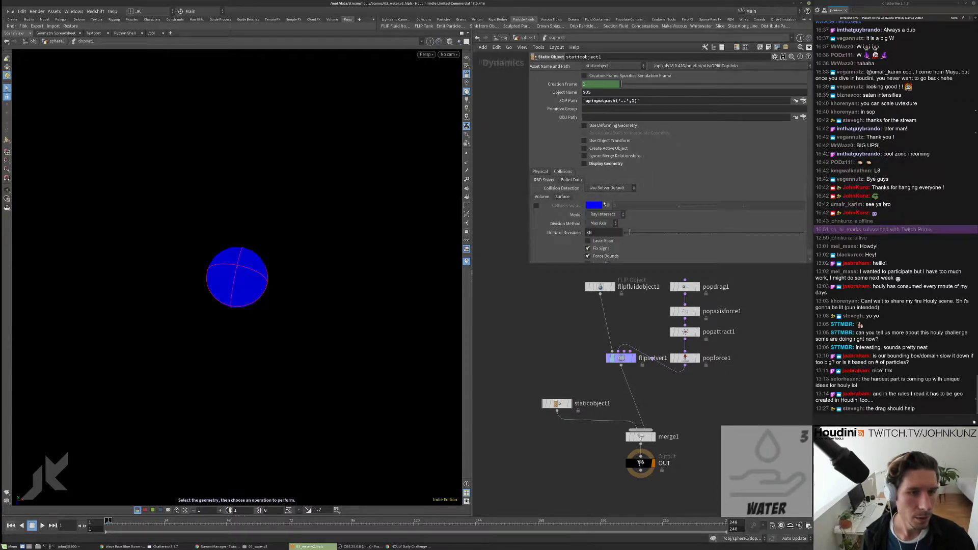
{"action": "scroll", "coordinate": [604, 204], "scroll_direction": "down", "scroll_amount": 2}
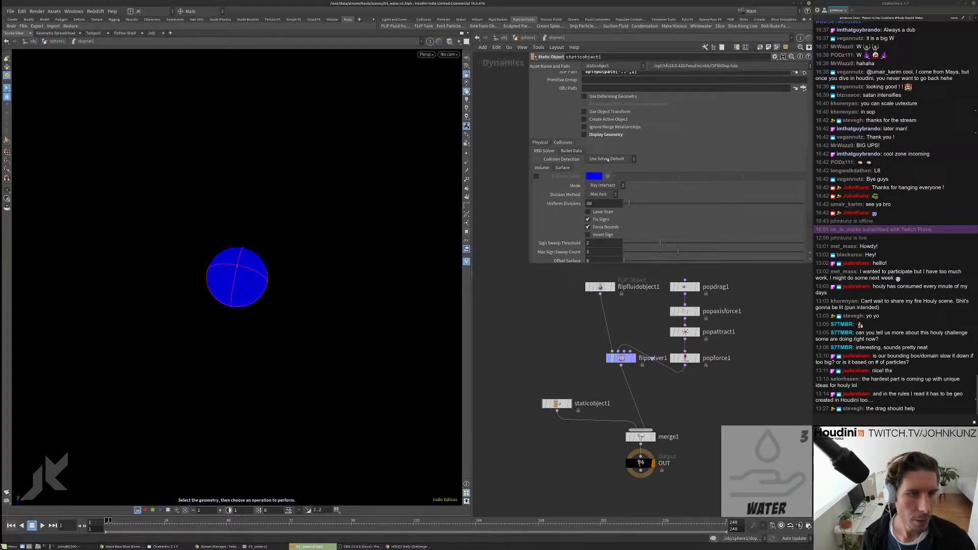
{"action": "left_click", "coordinate": [605, 185]}
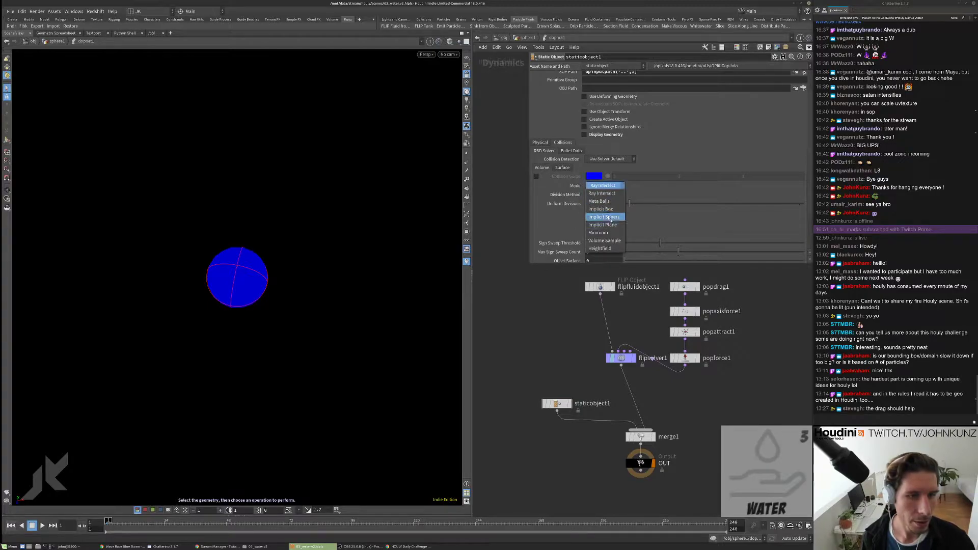
{"action": "left_click", "coordinate": [605, 222]}
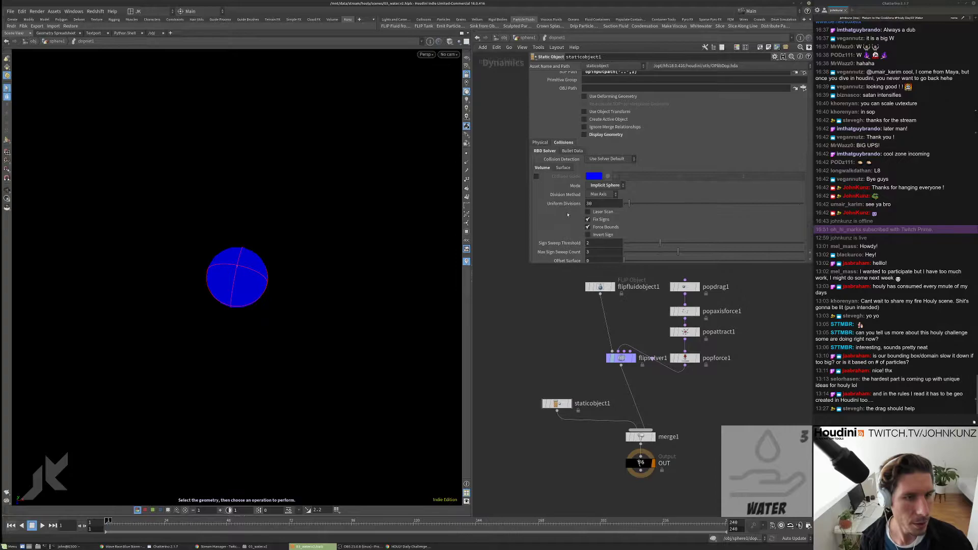
{"action": "scroll", "coordinate": [568, 214], "scroll_direction": "up", "scroll_amount": 2}
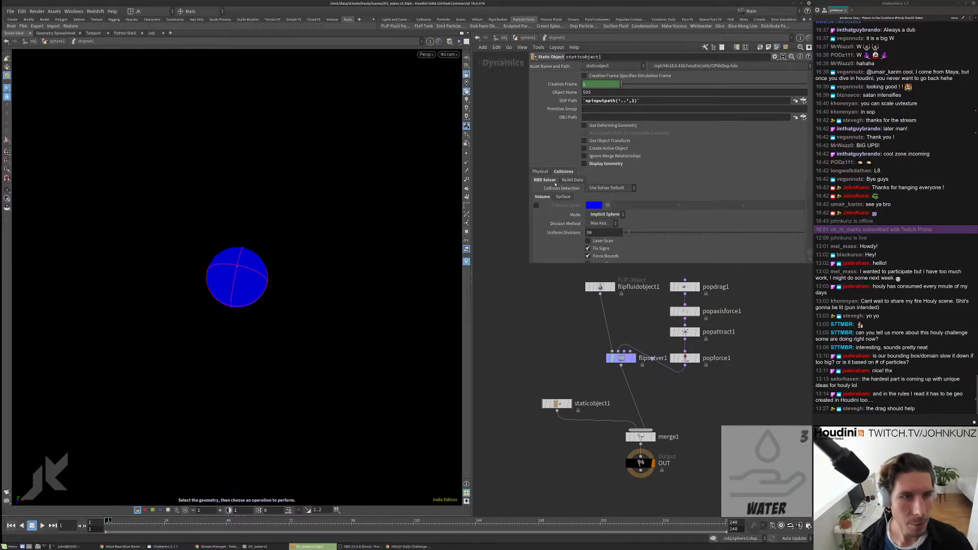
{"action": "scroll", "coordinate": [555, 184], "scroll_direction": "down", "scroll_amount": 3}
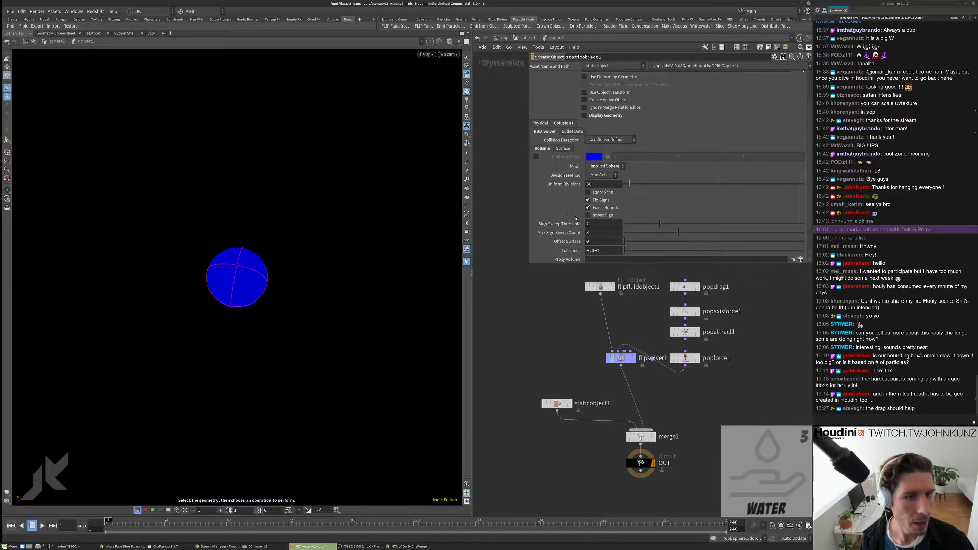
{"action": "left_click", "coordinate": [595, 216]}
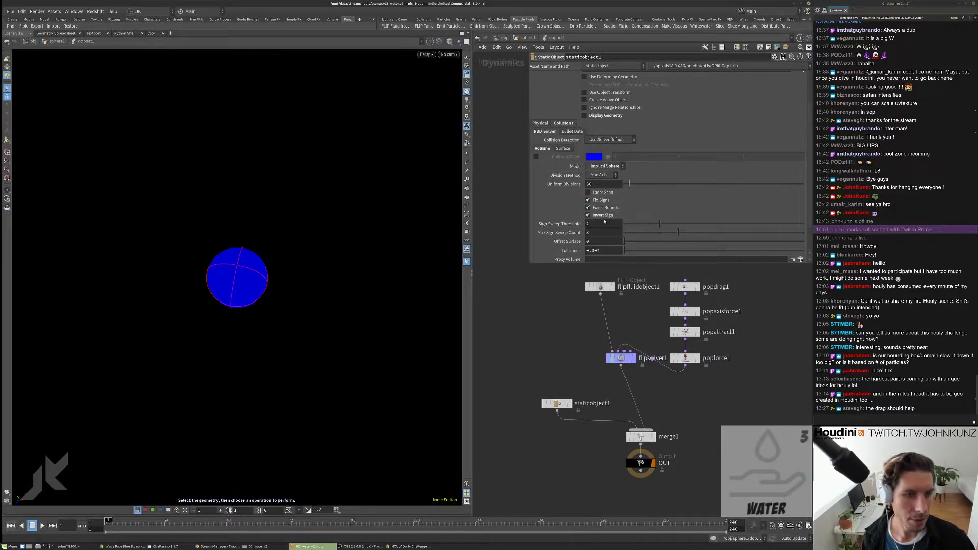
{"action": "left_click", "coordinate": [587, 116]}
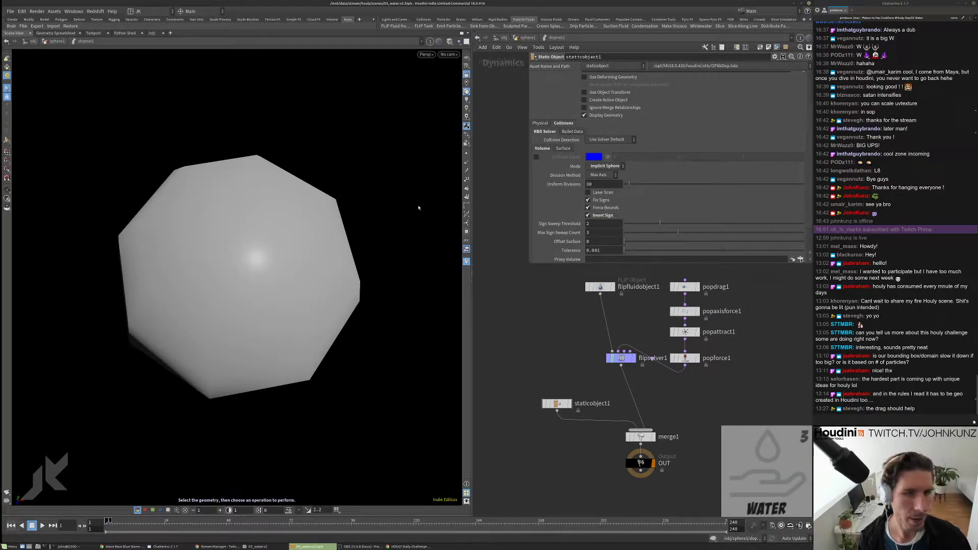
{"action": "left_click", "coordinate": [605, 116]}
{"action": "middle_click_drag", "start_coordinate": [562, 343], "coordinate": [551, 326]}
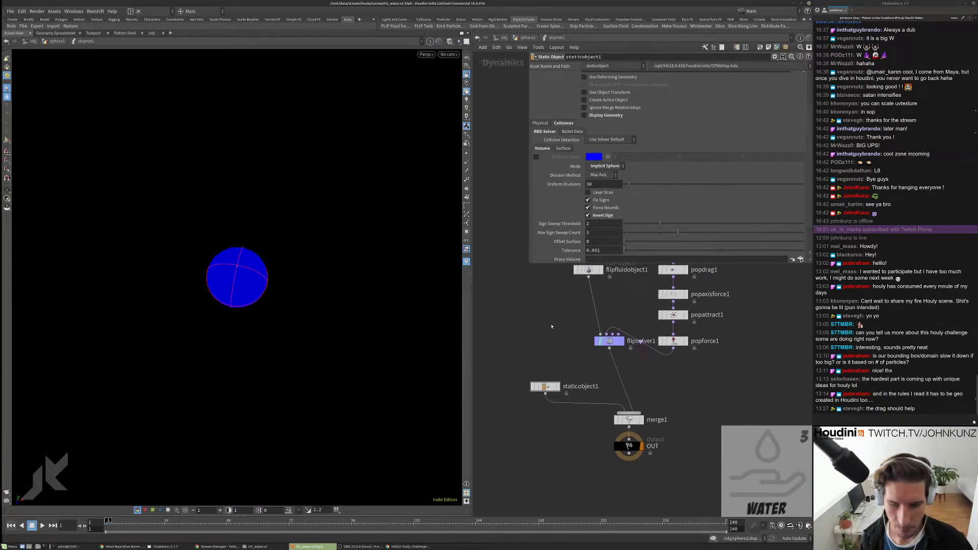
Step: Play the simulation, then lower popattract1's force scale from 0.2 to 0.1
{"action": "key", "text": "Up"}
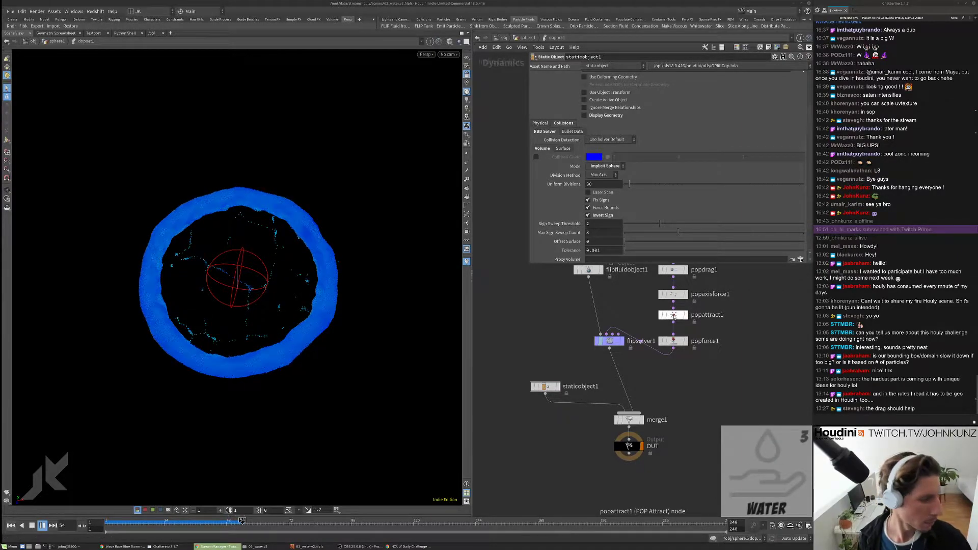
{"action": "left_click", "coordinate": [674, 315]}
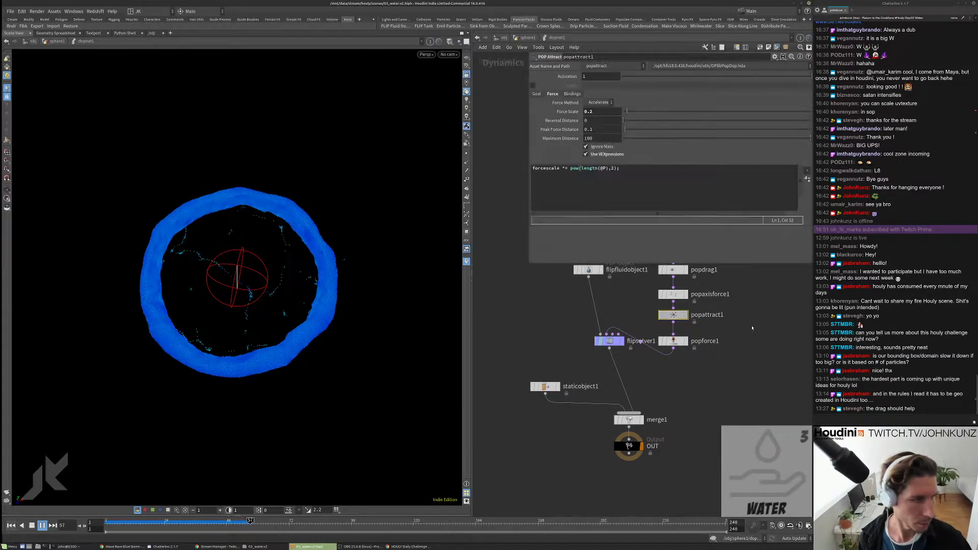
{"action": "key", "text": "ctrl+Up"}
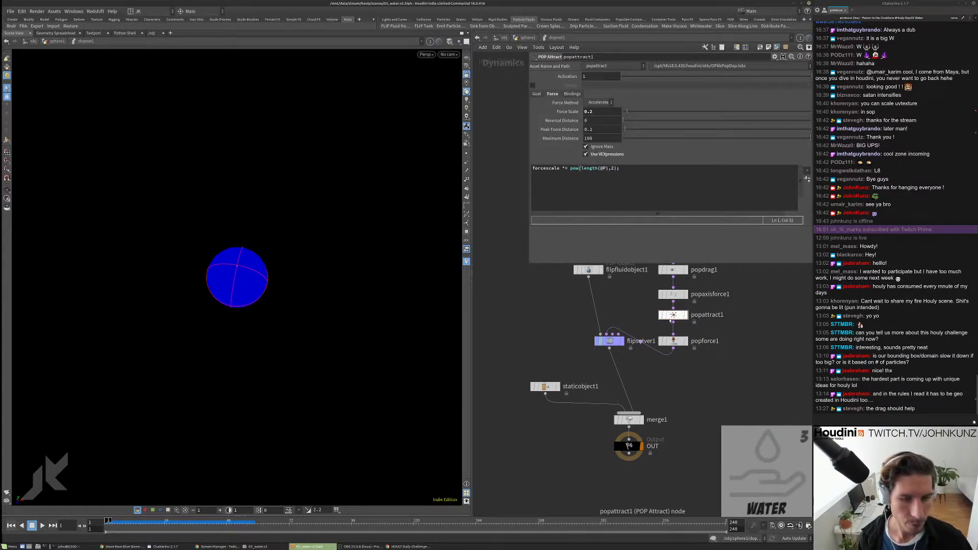
{"action": "key", "text": "BackSpace"}
{"action": "type", "text": "1"}
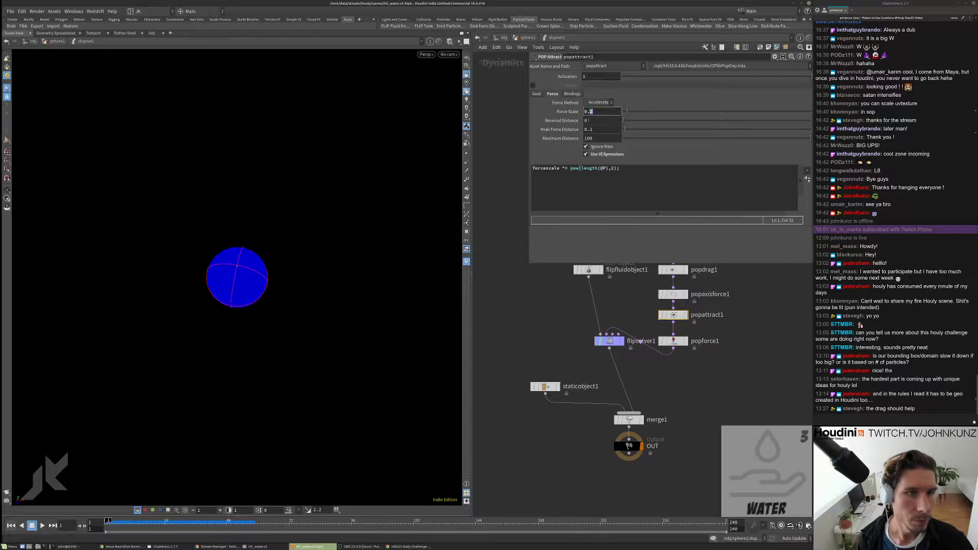
{"action": "key", "text": "Return"}
{"action": "scroll", "coordinate": [547, 326], "scroll_direction": "down", "scroll_amount": 3}
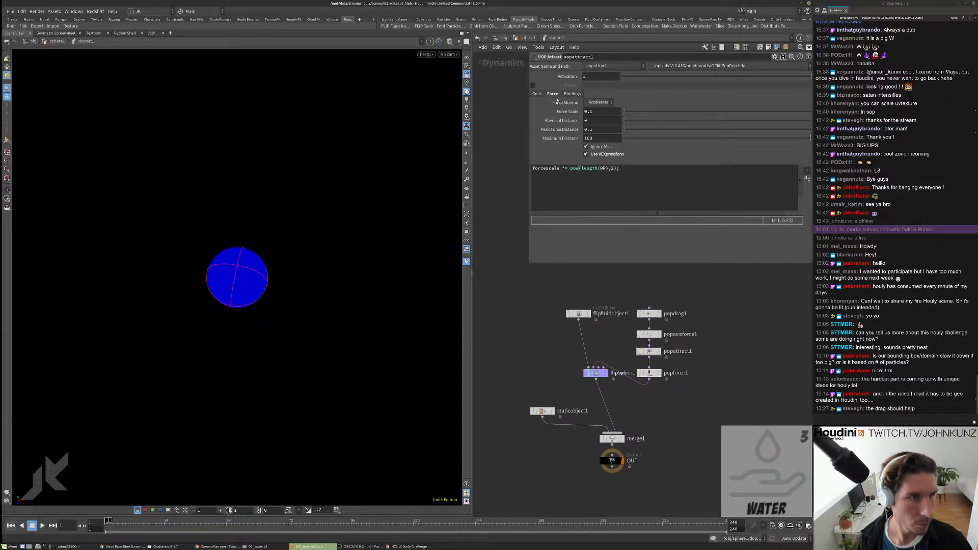
Step: Reduce sphere2's uniform scale, then play the simulation inside dopnet1 to form the ring
{"action": "key", "text": "u"}
{"action": "left_click", "coordinate": [727, 312]}
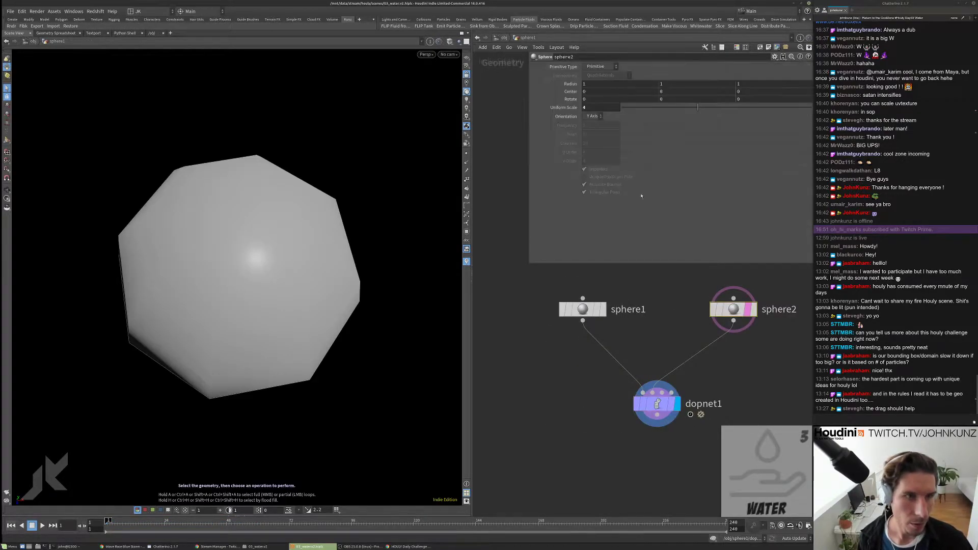
{"action": "left_click", "coordinate": [600, 108]}
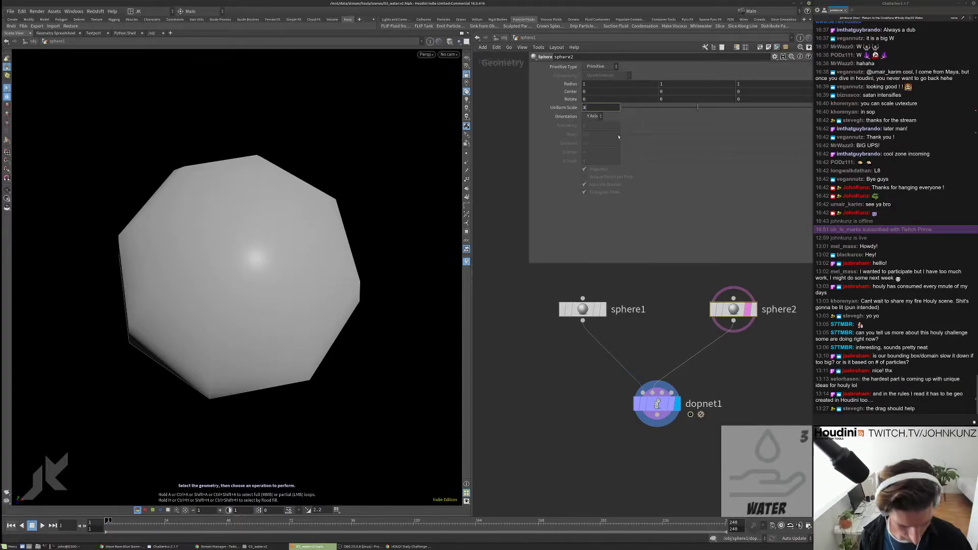
{"action": "key", "text": "Return"}
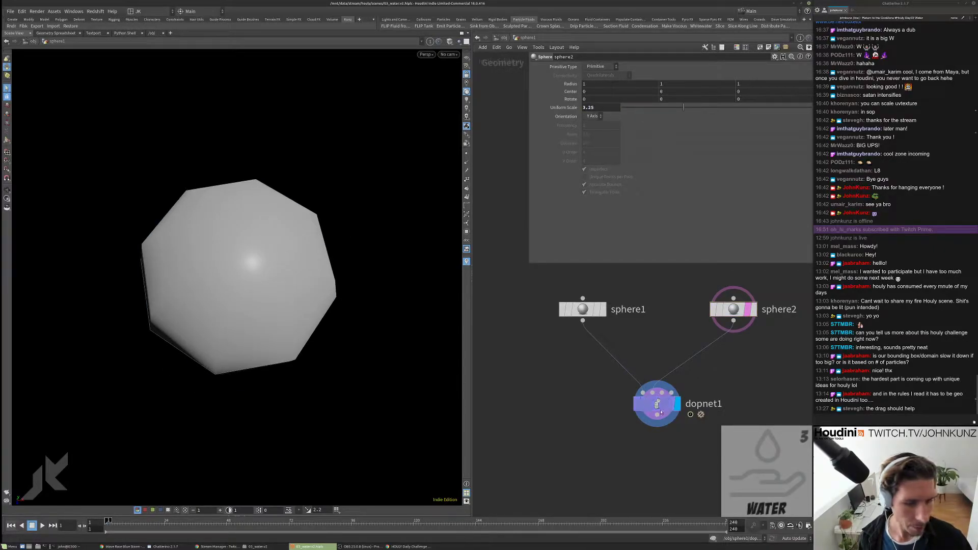
{"action": "double_click", "coordinate": [645, 413]}
{"action": "key", "text": "Up"}
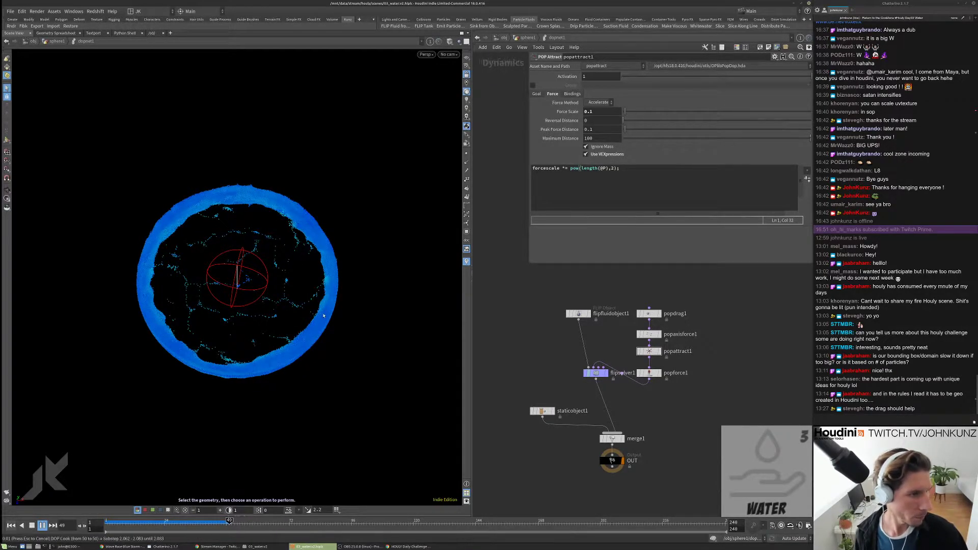
Step: Pause, orbit to a side view of the water ring, and replay the simulation
{"action": "key", "text": "Escape"}
{"action": "left_click_drag", "start_coordinate": [313, 291], "coordinate": [249, 230]}
{"action": "key", "text": "s"}
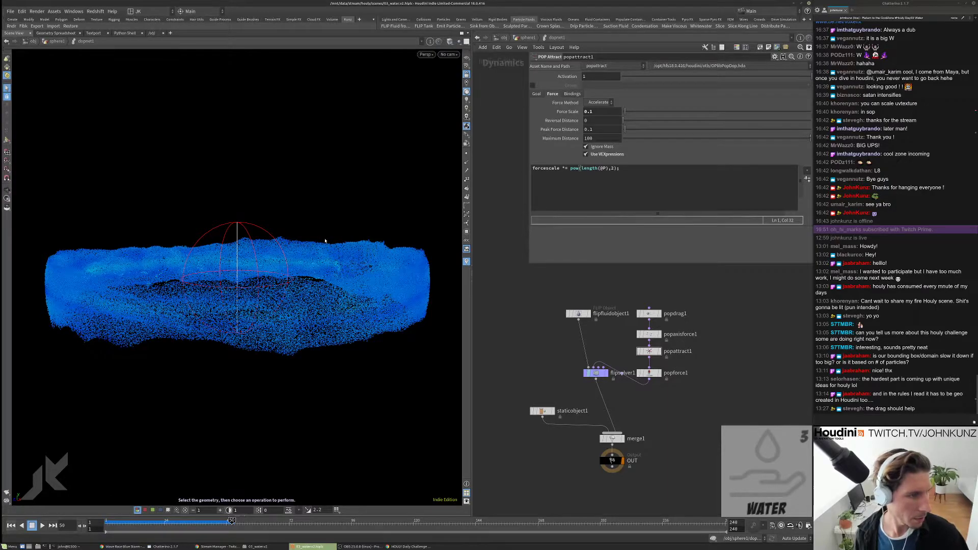
{"action": "key", "text": "Up"}
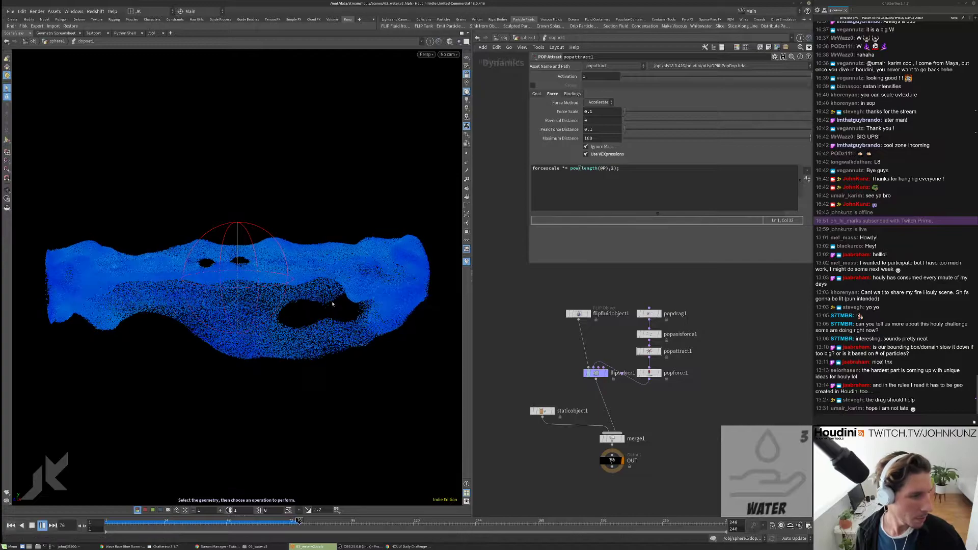
Step: Orbit to look down onto the ring, then replay and rewind to frame 1
{"action": "key", "text": "Escape"}
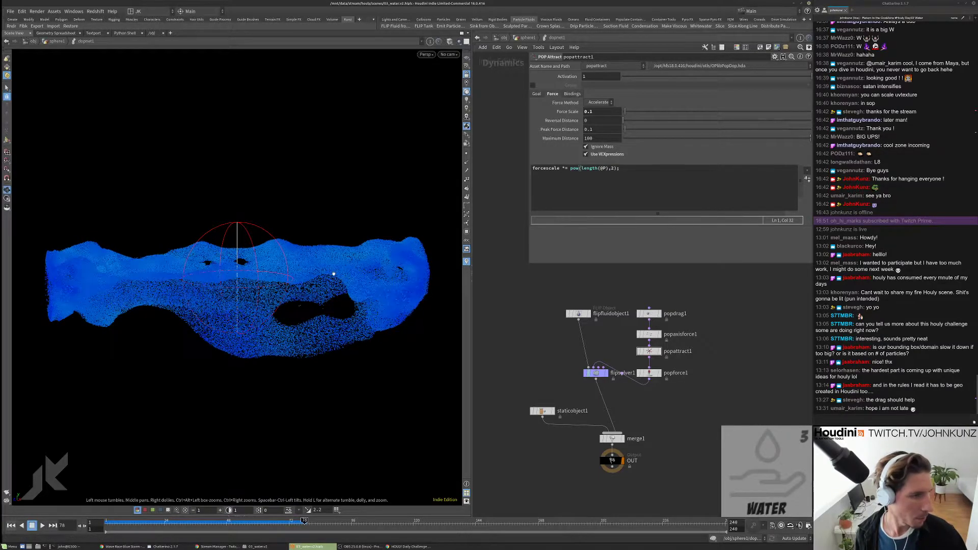
{"action": "left_click_drag", "start_coordinate": [335, 275], "coordinate": [311, 332]}
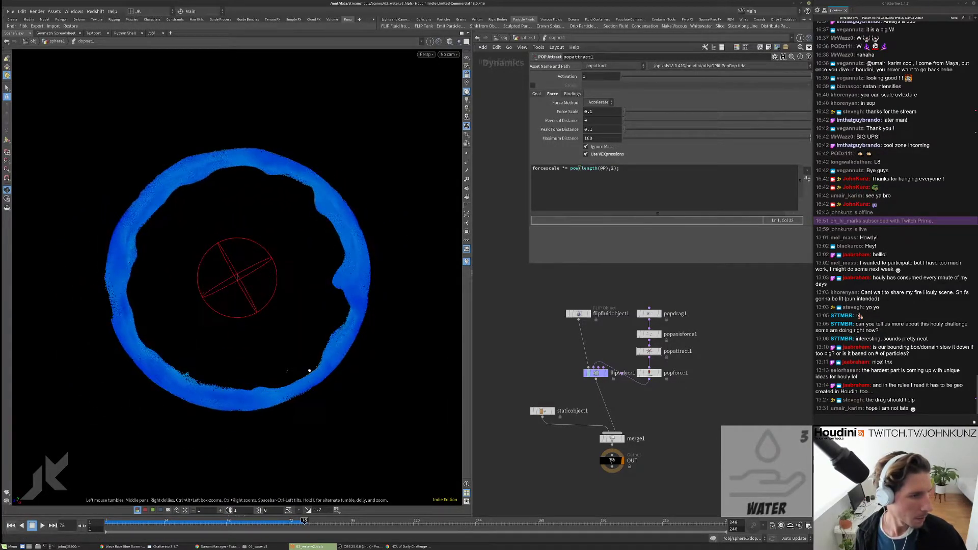
{"action": "key", "text": "s"}
{"action": "key", "text": "ctrl+Up"}
{"action": "key", "text": "Up"}
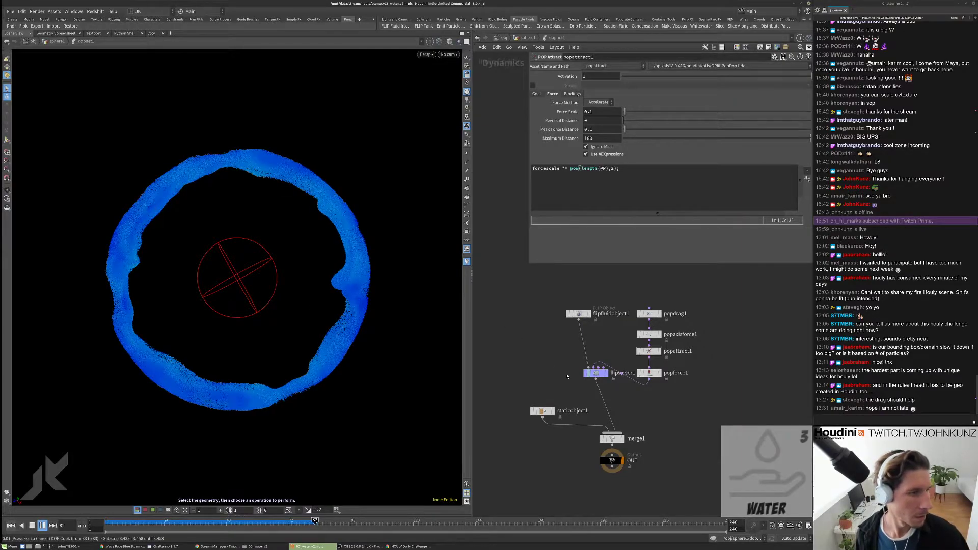
{"action": "key", "text": "ctrl+Up"}
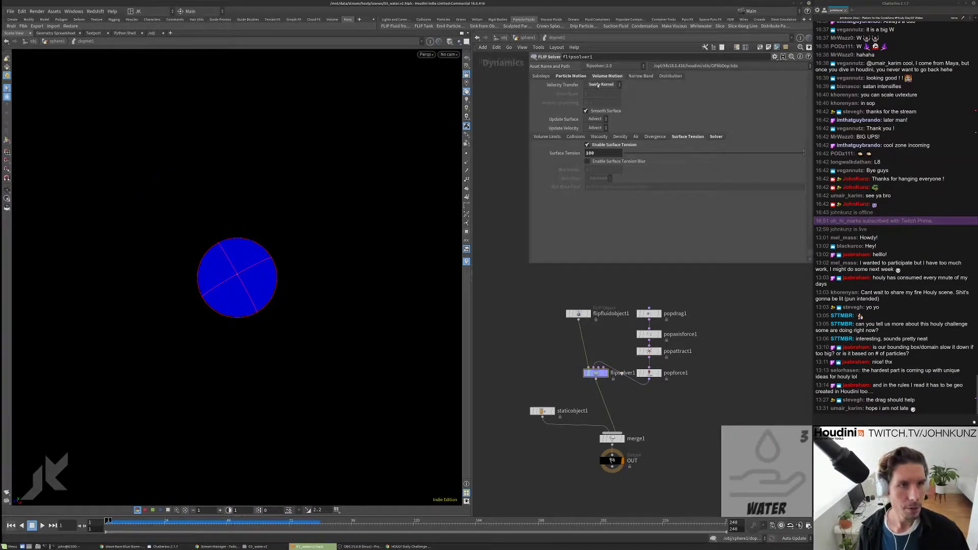
Step: Set flipsolver1's Velocity Transfer to Splashy Kernel and play the simulation
{"action": "left_click", "coordinate": [599, 85]}
{"action": "left_click", "coordinate": [601, 96]}
{"action": "key", "text": "Up"}
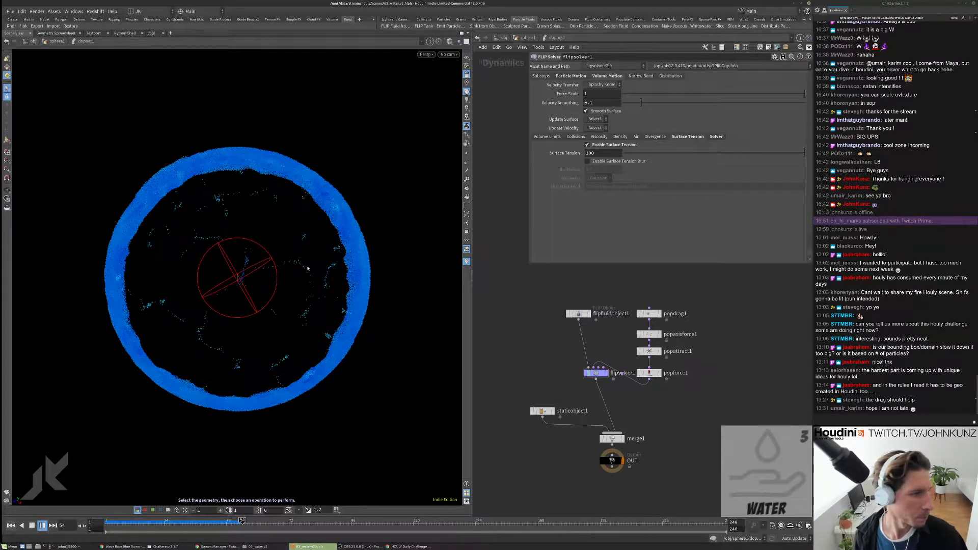
Step: Tilt the view to inspect the ring, rewind to frame 1, and show popdrag1's settings
{"action": "left_click_drag", "start_coordinate": [321, 248], "coordinate": [307, 220]}
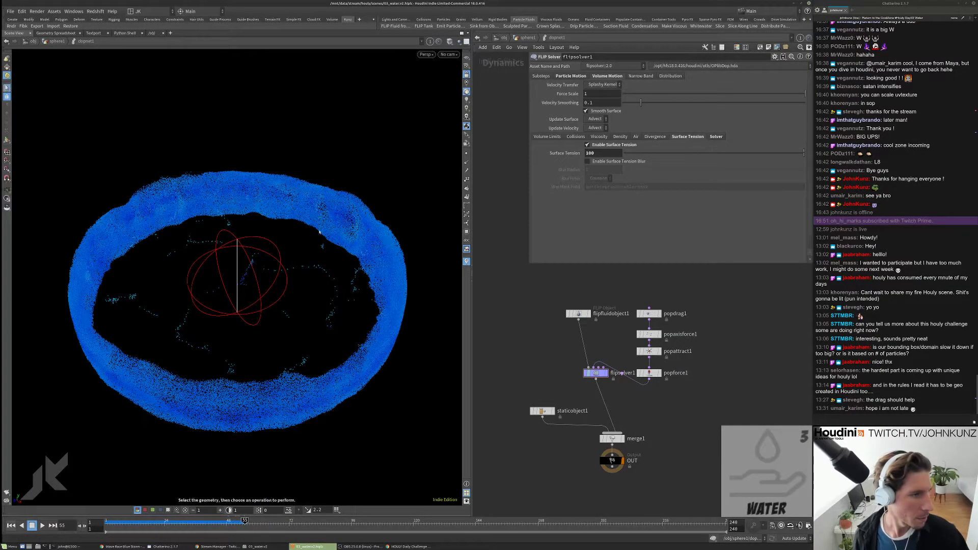
{"action": "key", "text": "ctrl+Up"}
{"action": "left_click", "coordinate": [650, 314]}
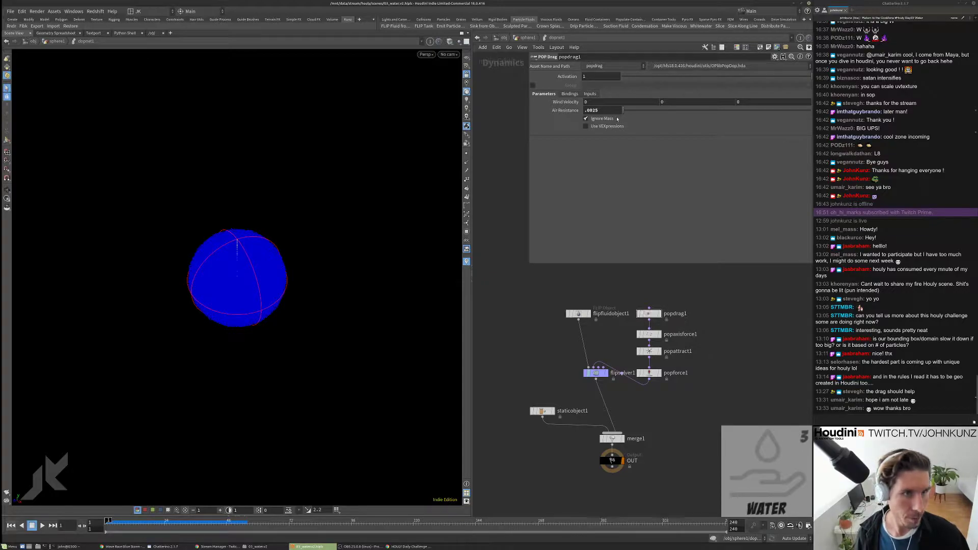
Step: Set popaxisforce1's Orbit Speed to 8.5 and play the simulation
{"action": "left_click", "coordinate": [648, 334]}
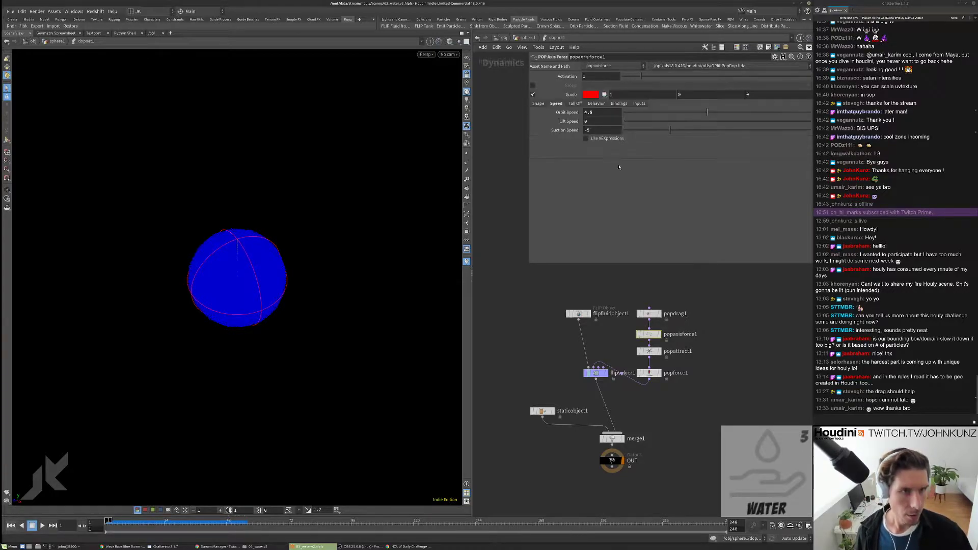
{"action": "left_click", "coordinate": [586, 112]}
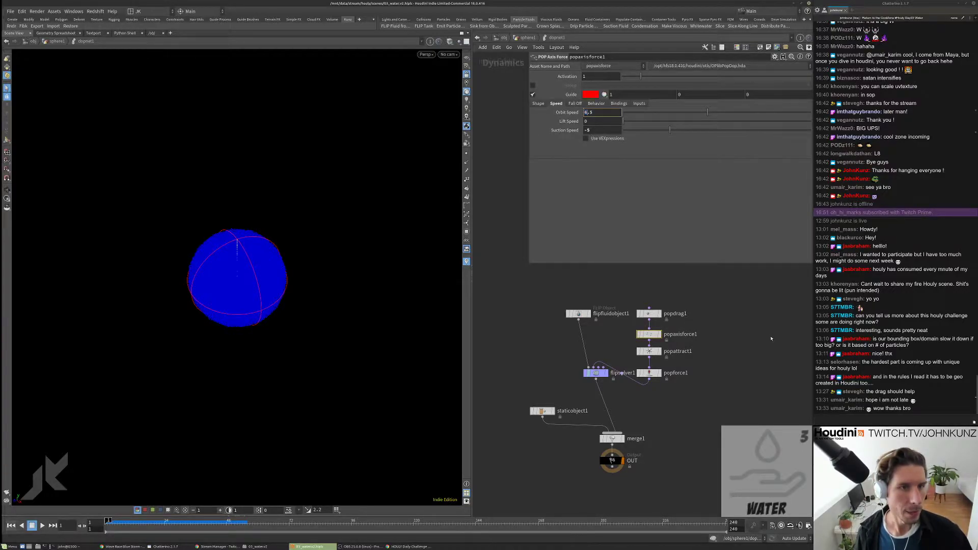
{"action": "type", "text": "8.5"}
{"action": "key", "text": "Return"}
{"action": "key", "text": "Up"}
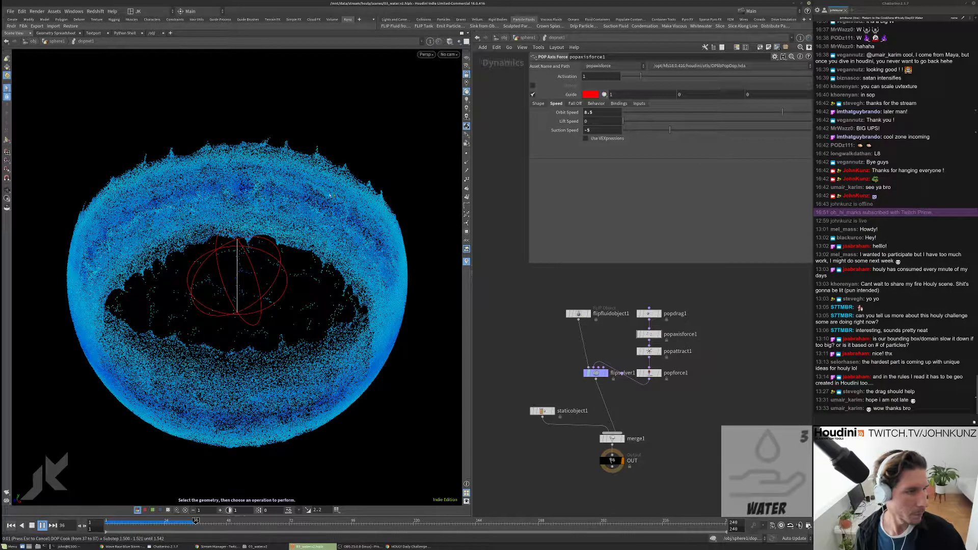
Step: Zoom in to inspect the faster ring, replay, and move the camera closer
{"action": "key", "text": "Escape"}
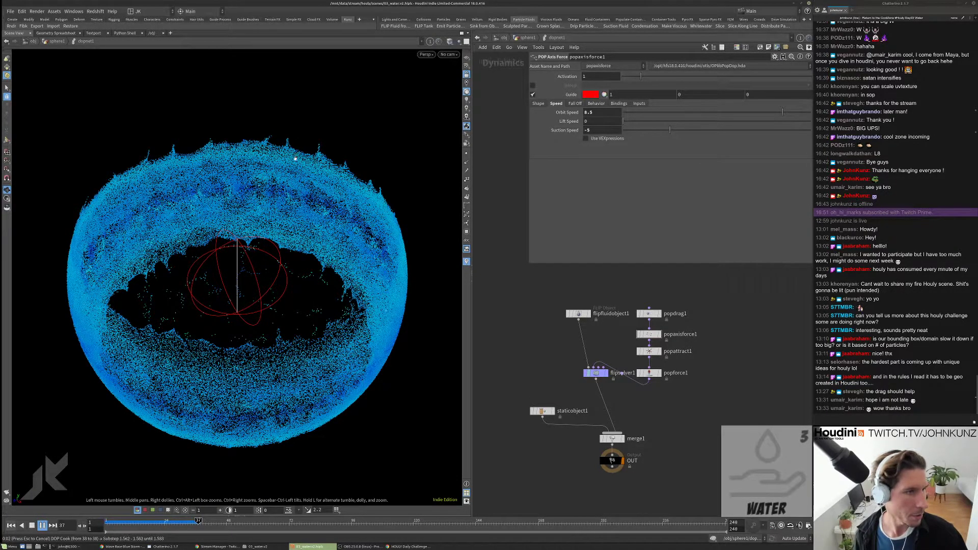
{"action": "scroll", "coordinate": [228, 208], "scroll_direction": "down", "scroll_amount": 3}
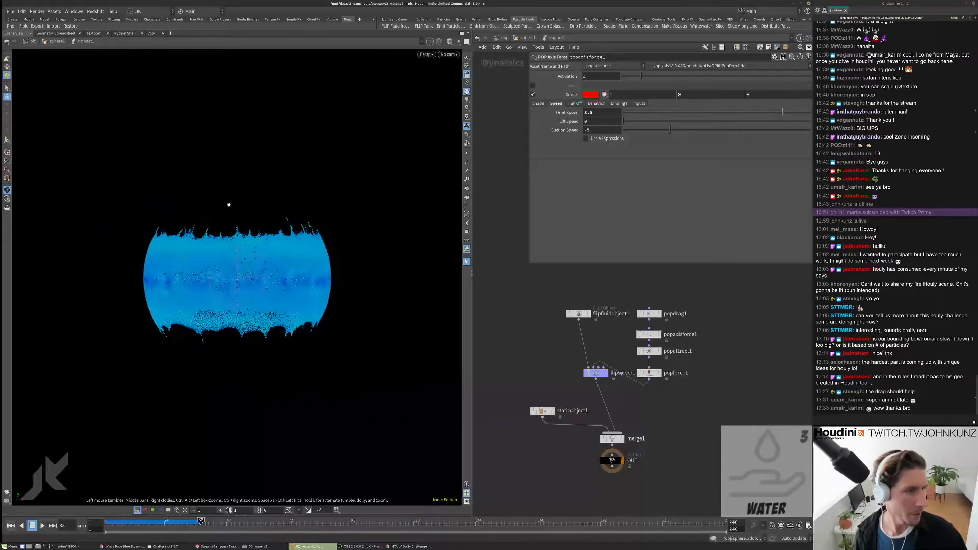
{"action": "key", "text": "s"}
{"action": "key", "text": "Up"}
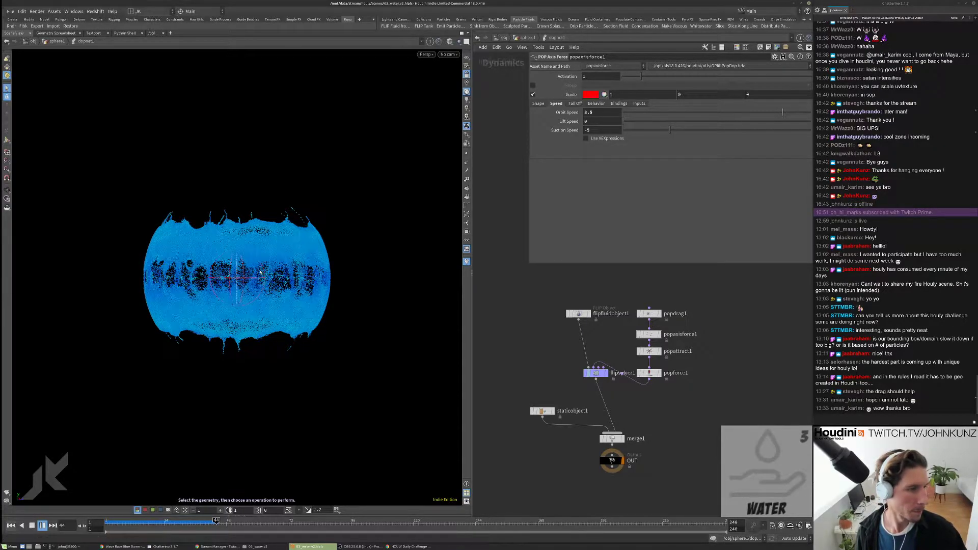
{"action": "key", "text": "Escape"}
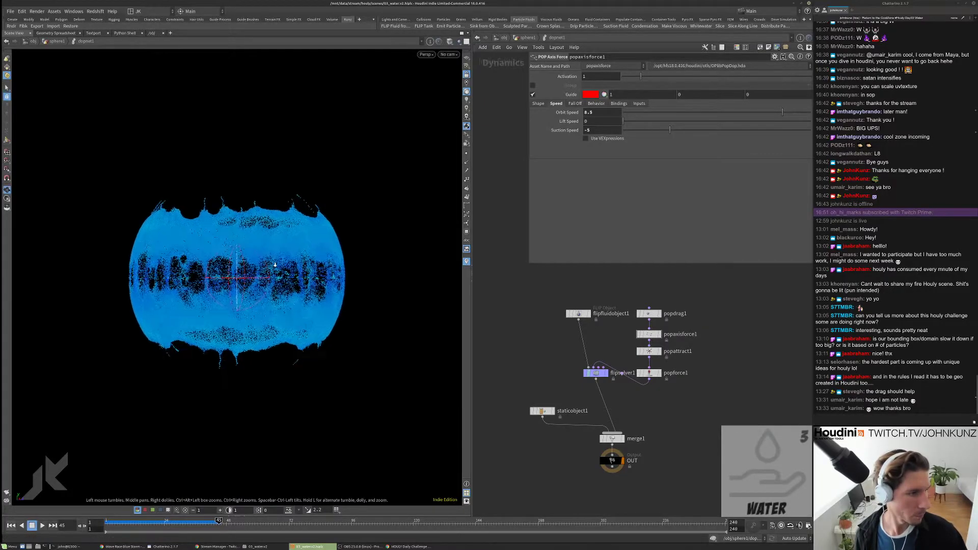
{"action": "right_click_drag", "start_coordinate": [239, 283], "coordinate": [338, 293]}
{"action": "key", "text": "s"}
Step: Replay from frame 1, orbit to view the ring from above, and replay again
{"action": "key", "text": "ctrl+Up"}
{"action": "key", "text": "Up"}
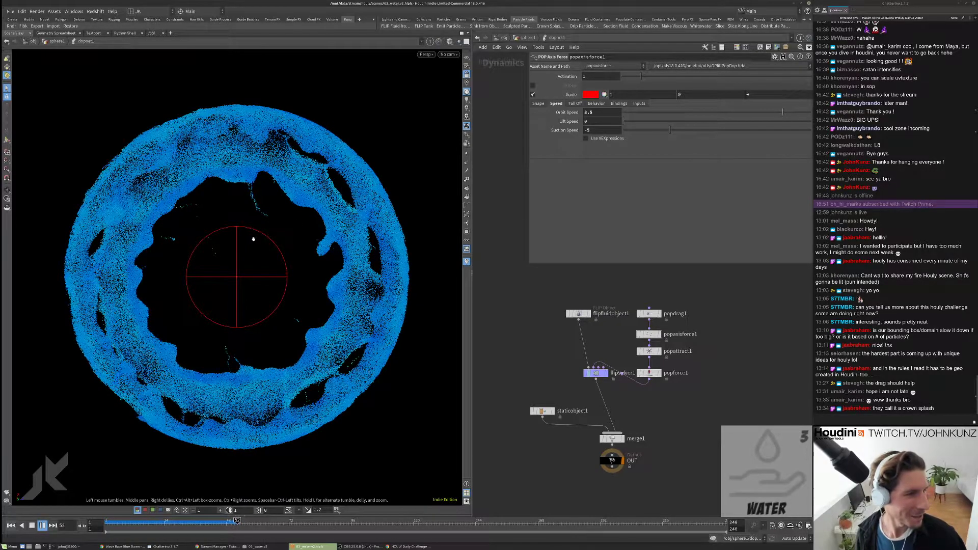
{"action": "left_click_drag", "start_coordinate": [304, 199], "coordinate": [334, 201]}
{"action": "key", "text": "s"}
{"action": "key", "text": "ctrl+Up"}
{"action": "key", "text": "Up"}
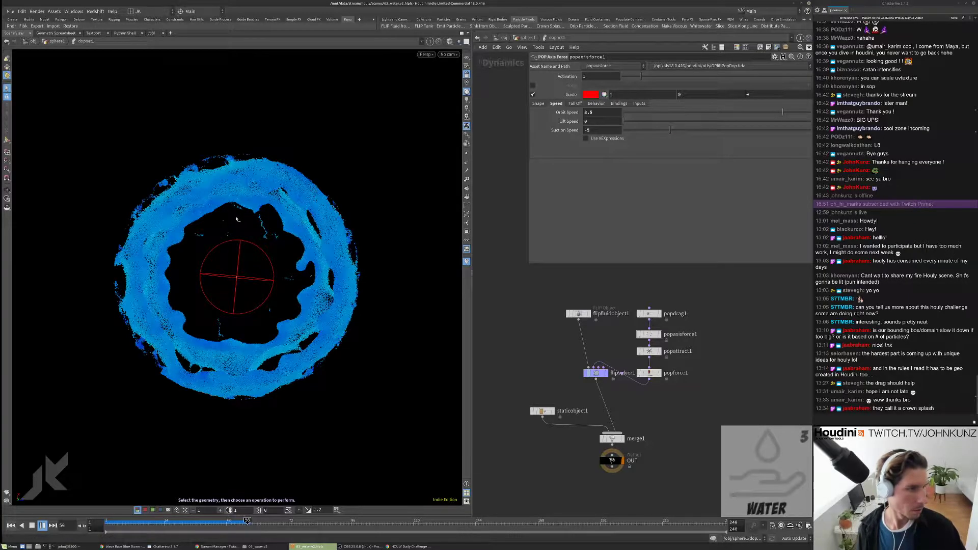
Step: Rewind and replay the faster-spinning ring simulation twice from frame 1
{"action": "key", "text": "ctrl+Up"}
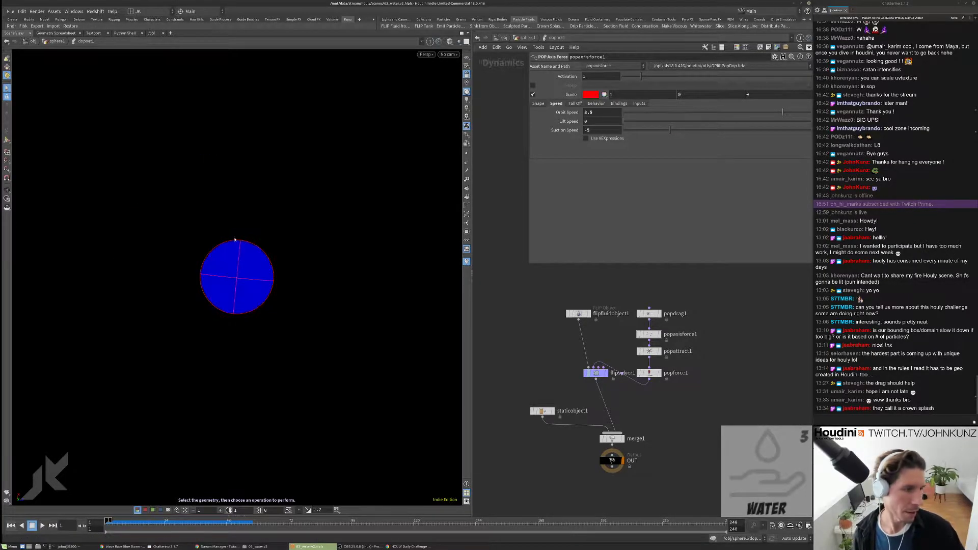
{"action": "key", "text": "Up"}
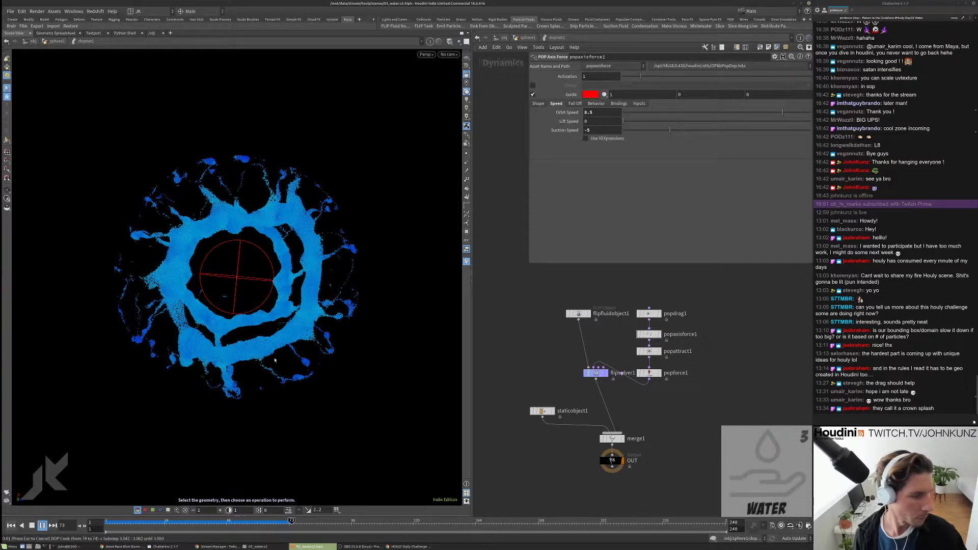
{"action": "key", "text": "ctrl+Up"}
{"action": "key", "text": "Up"}
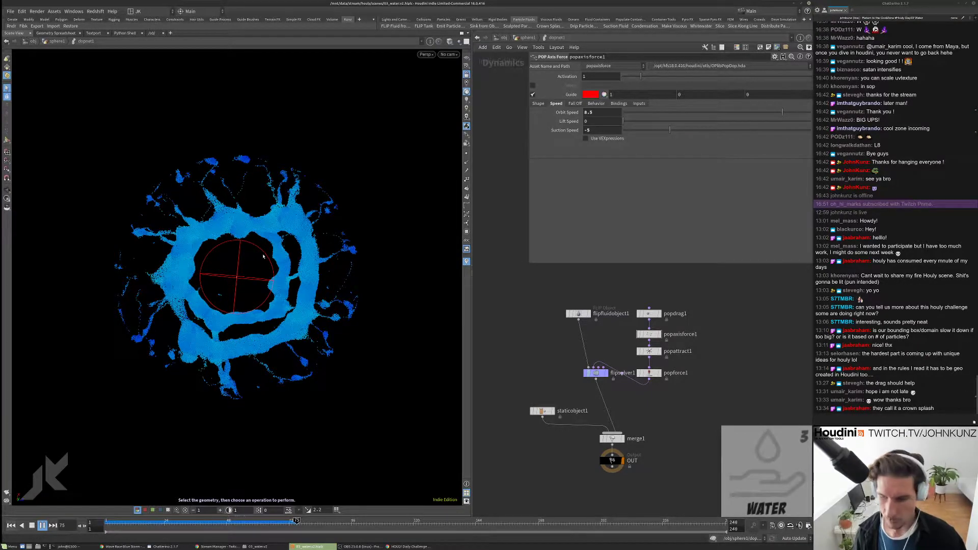
Step: Orbit to a side view of the ring, rewind to frame 1, and show popattract1's settings
{"action": "key", "text": "Escape"}
{"action": "left_click_drag", "start_coordinate": [264, 253], "coordinate": [201, 169]}
{"action": "key", "text": "s"}
{"action": "key", "text": "ctrl+Up"}
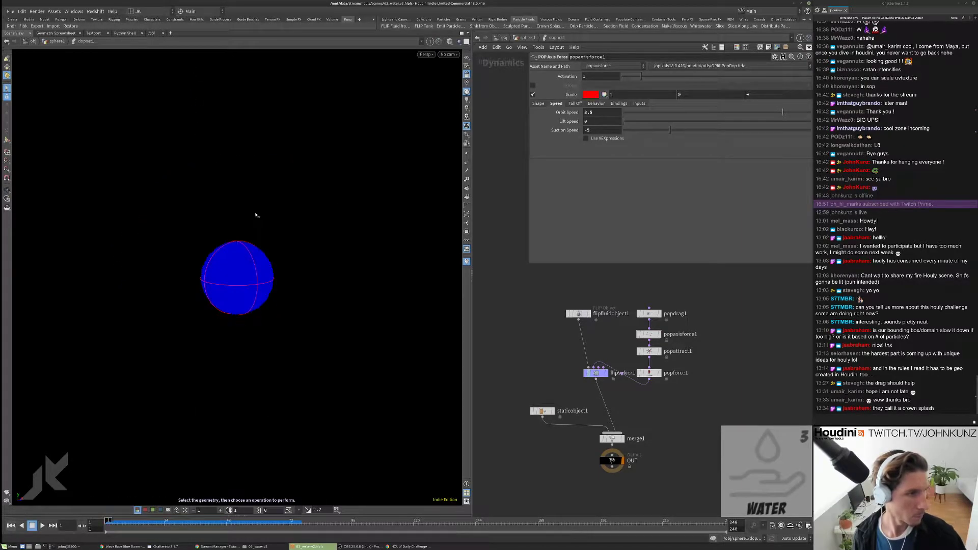
{"action": "scroll", "coordinate": [646, 345], "scroll_direction": "up", "scroll_amount": 4}
{"action": "key", "text": "Down"}
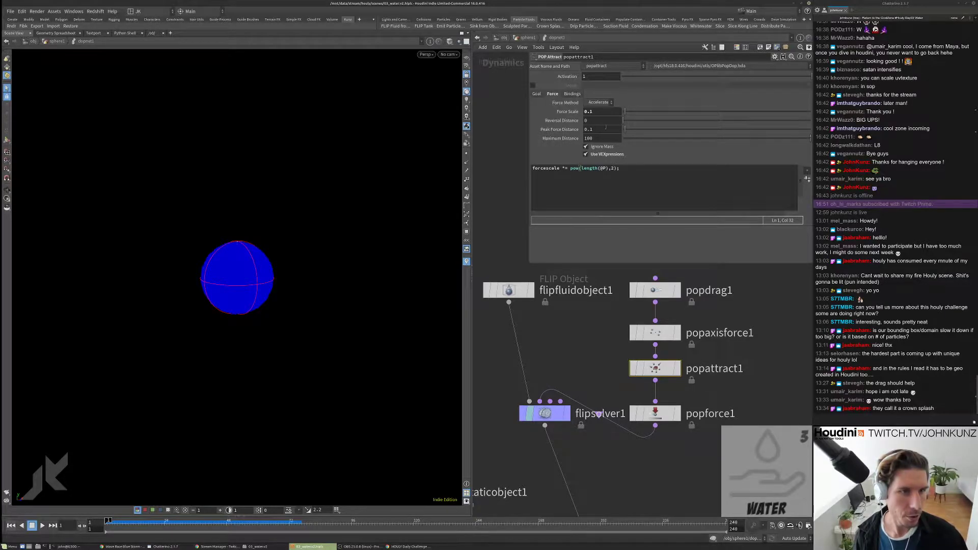
{"action": "left_click", "coordinate": [605, 111]}
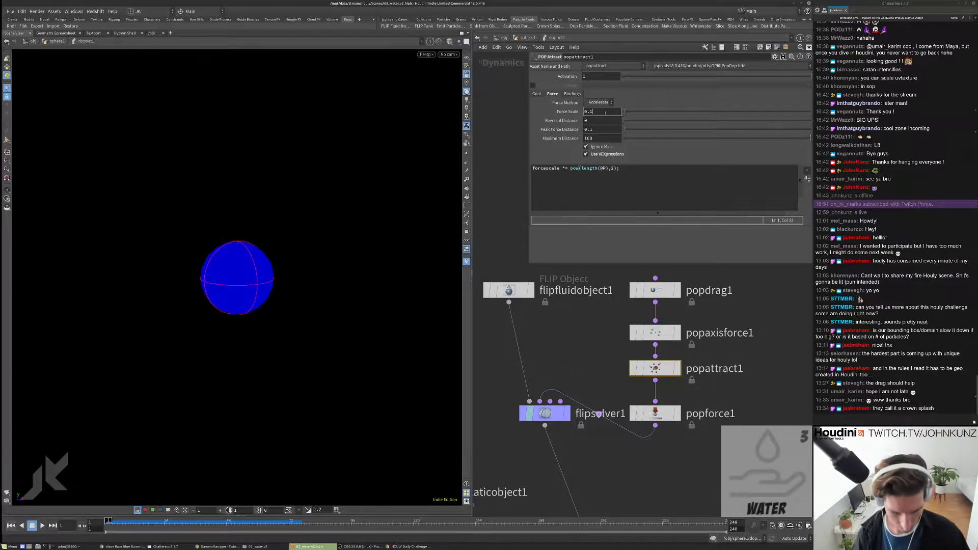
{"action": "type", "text": "06"}
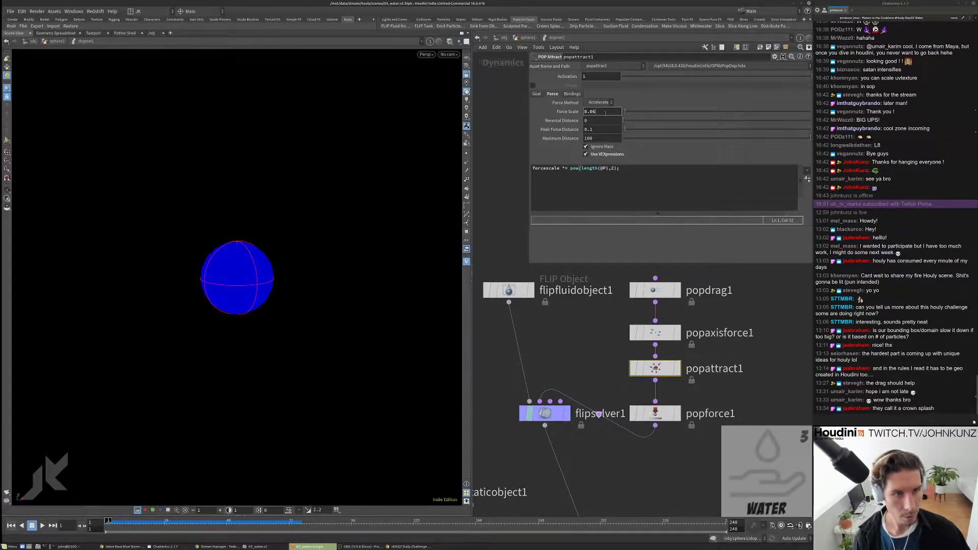
{"action": "key", "text": "Return"}
{"action": "type", "text": "+ @T"}
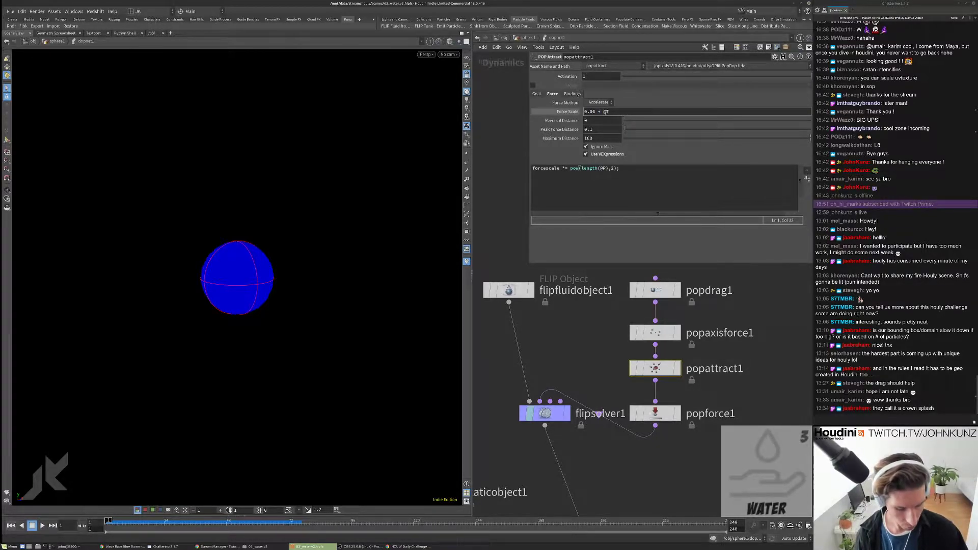
{"action": "type", "text": "ime"}
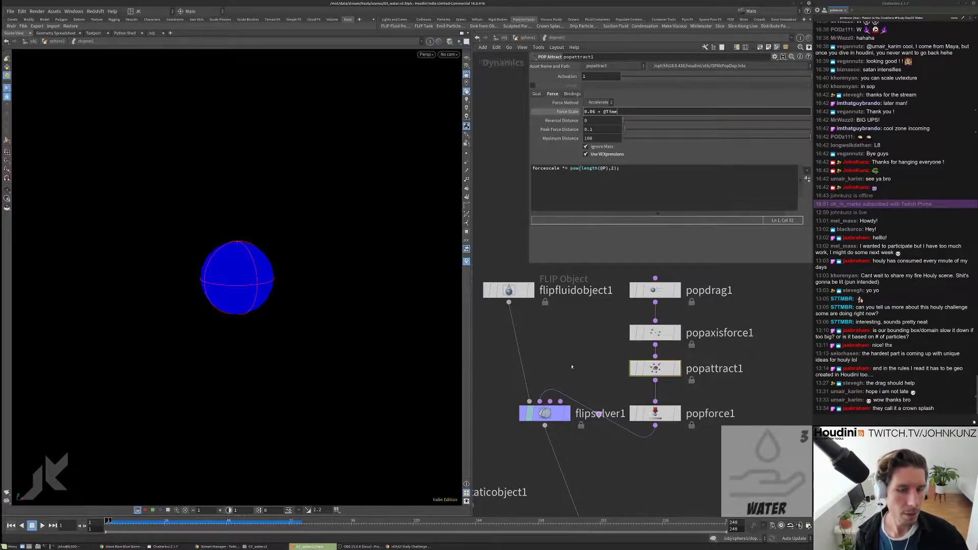
{"action": "key", "text": "Return"}
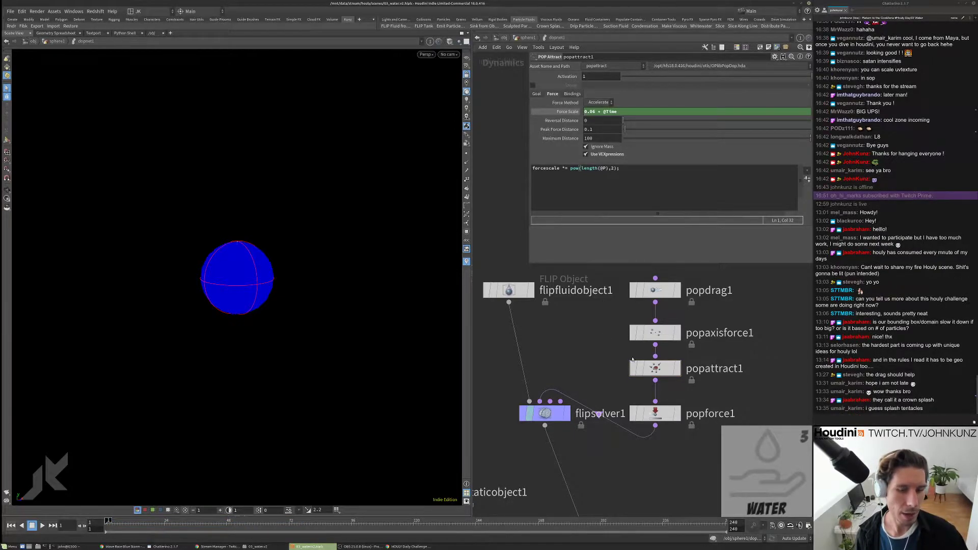
Step: Play the simulation, orbit to a top-down view of the ring, replay, and reset to frame 1
{"action": "key", "text": "Up"}
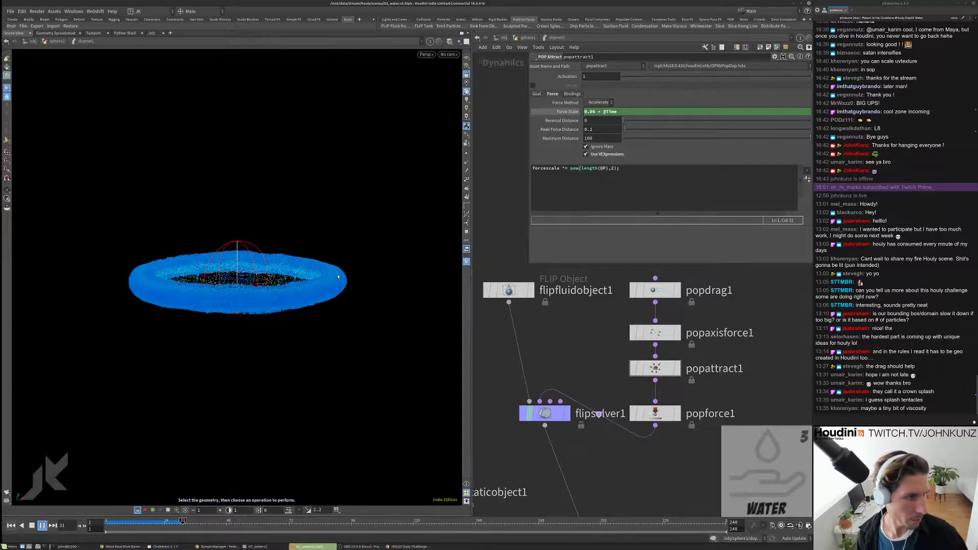
{"action": "key", "text": "Escape"}
{"action": "left_click_drag", "start_coordinate": [337, 277], "coordinate": [355, 309]}
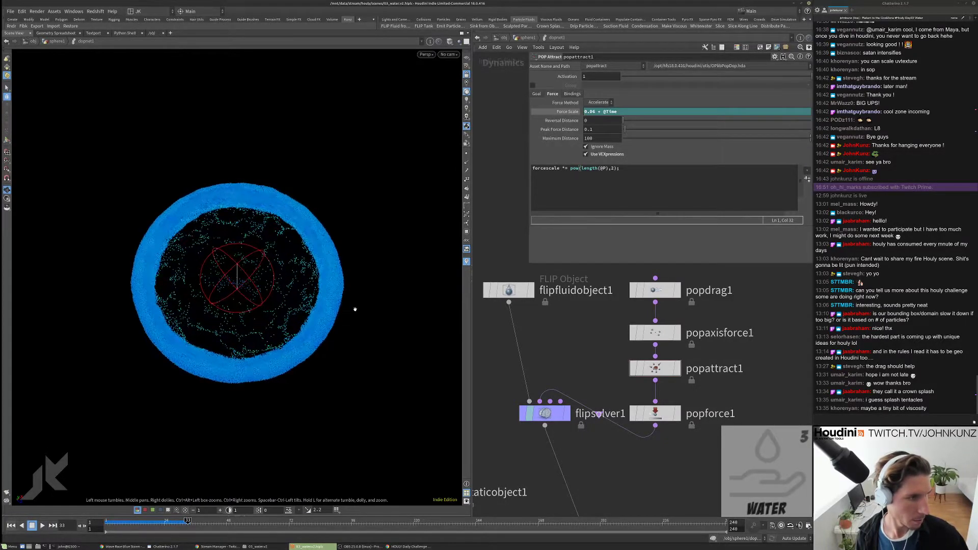
{"action": "key", "text": "s"}
{"action": "key", "text": "ctrl+Up"}
{"action": "key", "text": "Up"}
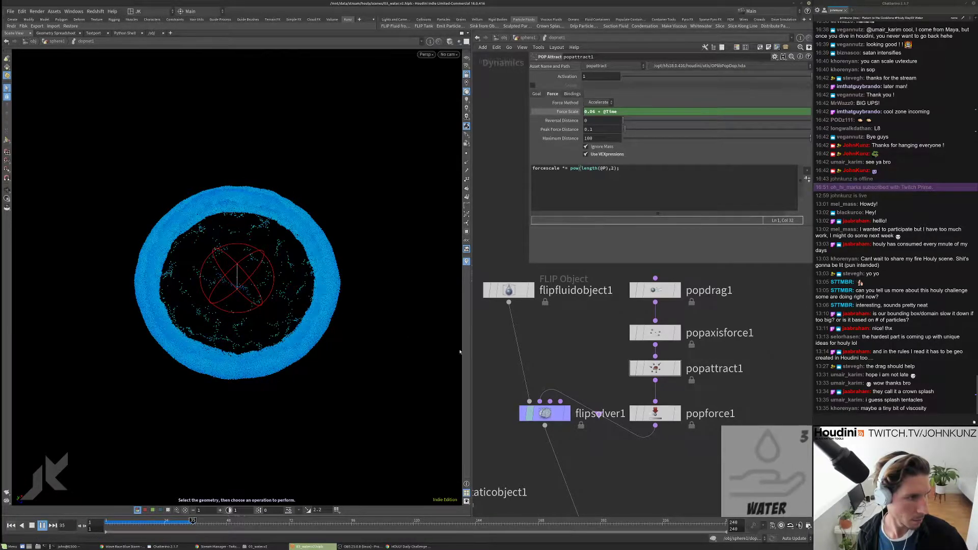
{"action": "key", "text": "Up"}
{"action": "key", "text": "ctrl+Up"}
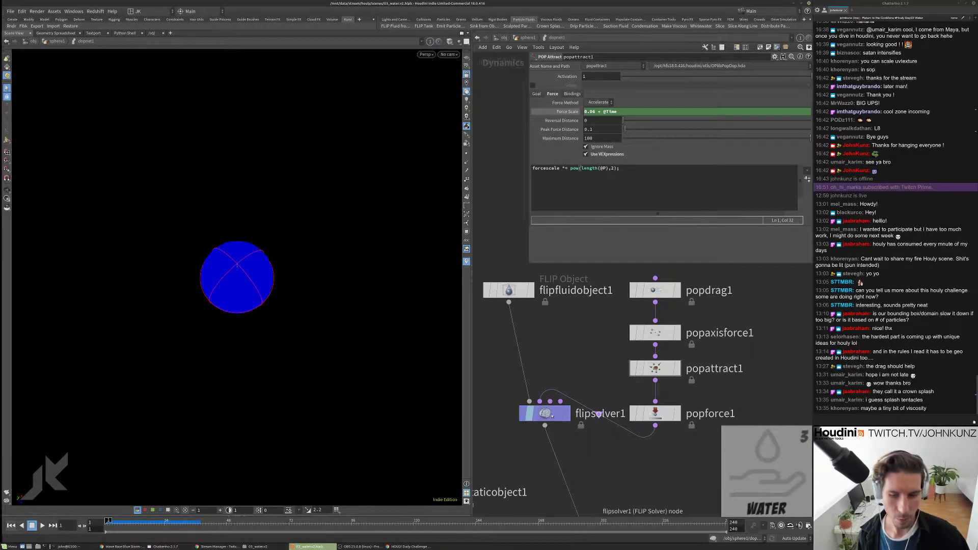
Step: Check Enable Viscosity on flipsolver1's Viscosity tab
{"action": "left_click", "coordinate": [550, 414]}
{"action": "left_click", "coordinate": [600, 137]}
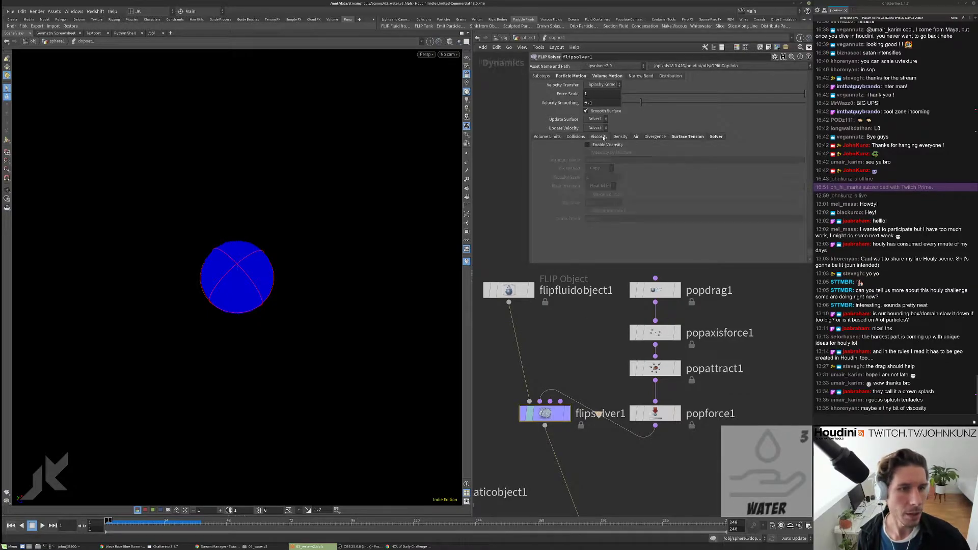
{"action": "left_click", "coordinate": [587, 145]}
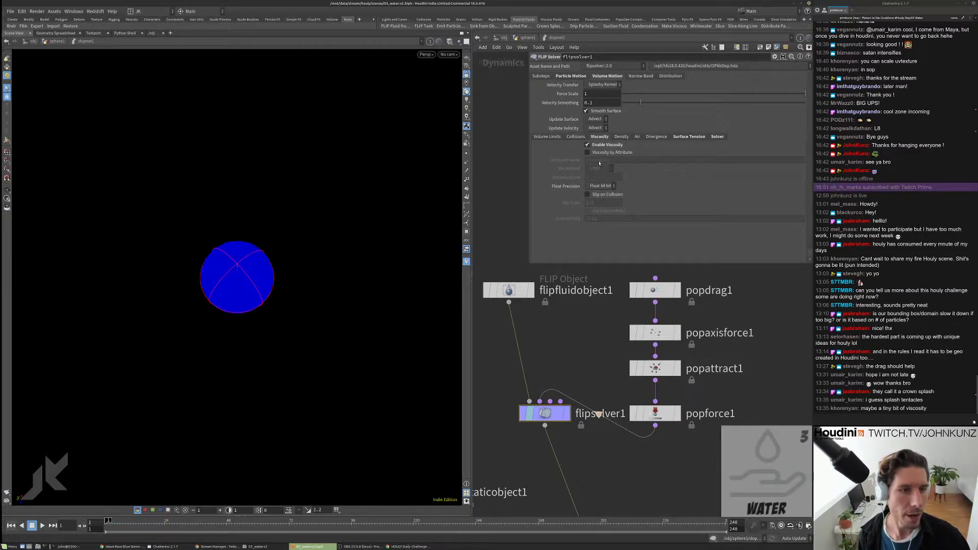
Step: Set flipfluidobject1's Physical Viscosity to 0.5 and play the simulation
{"action": "left_click", "coordinate": [508, 290]}
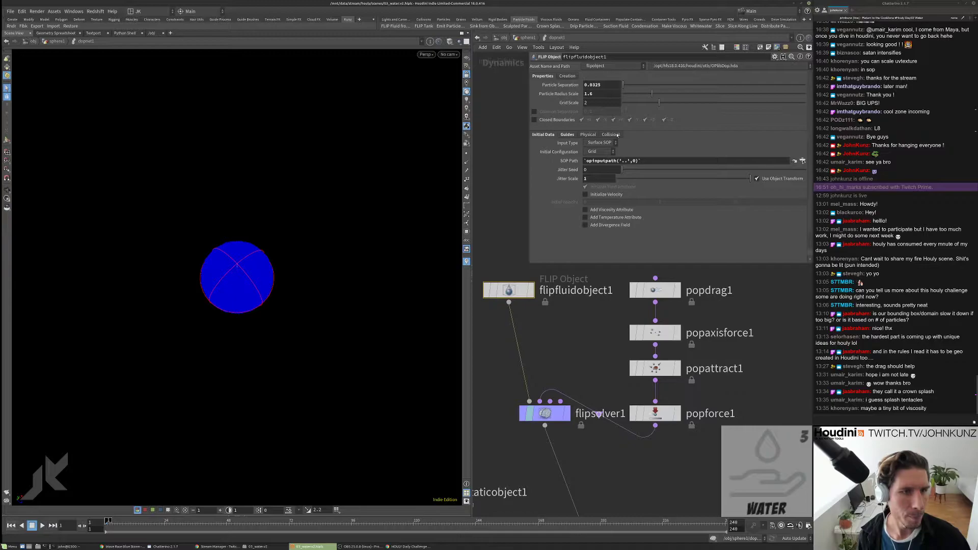
{"action": "left_click", "coordinate": [589, 135]}
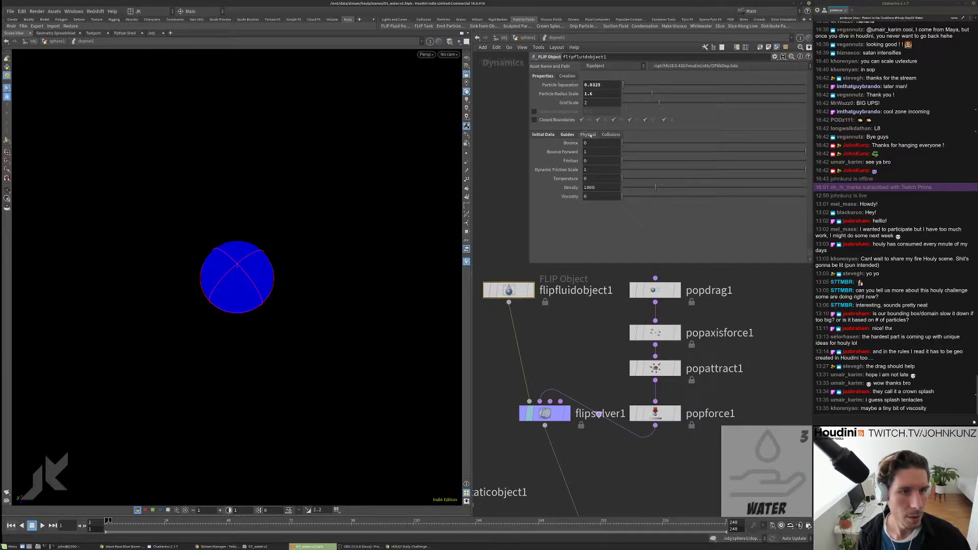
{"action": "left_click", "coordinate": [592, 196]}
{"action": "type", "text": ".0"}
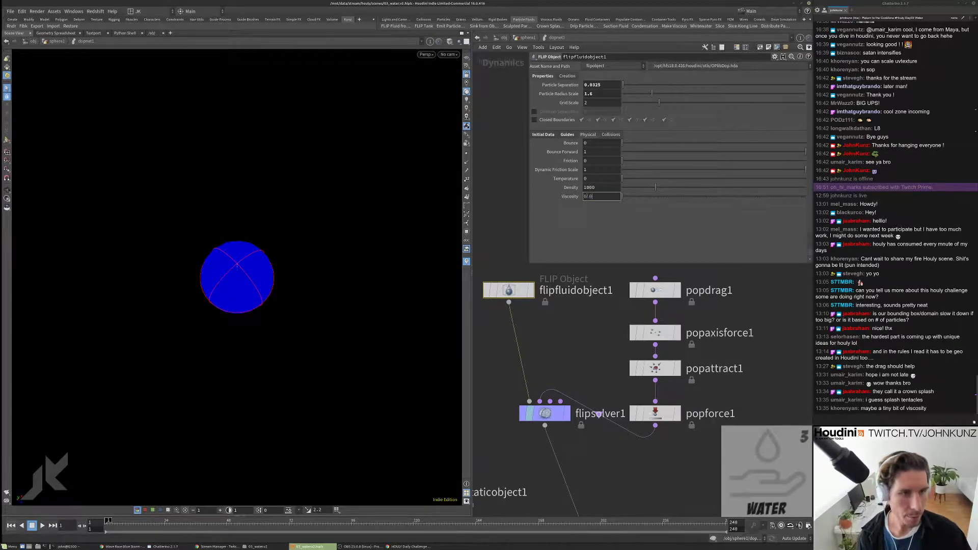
{"action": "type", "text": "5"}
{"action": "key", "text": "Return"}
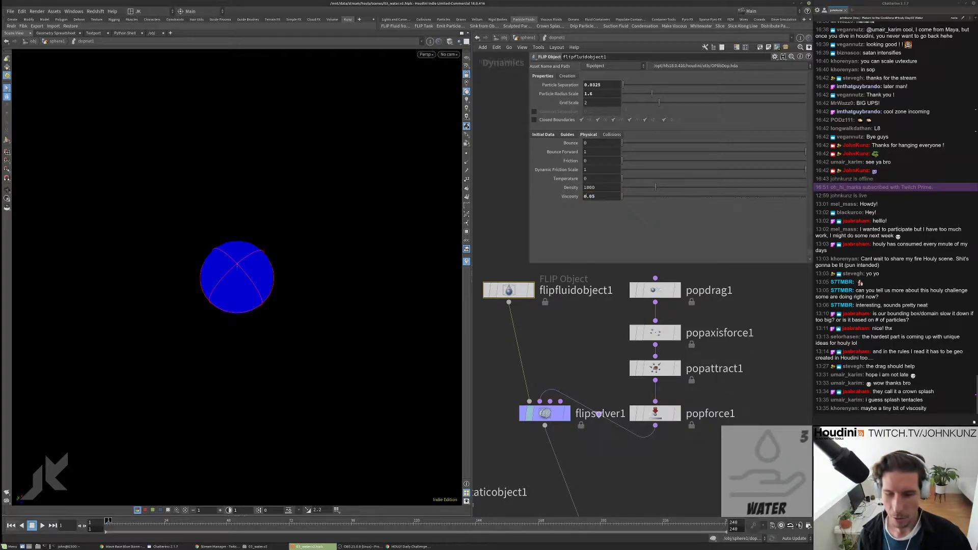
{"action": "left_click", "coordinate": [591, 197]}
{"action": "key", "text": "BackSpace"}
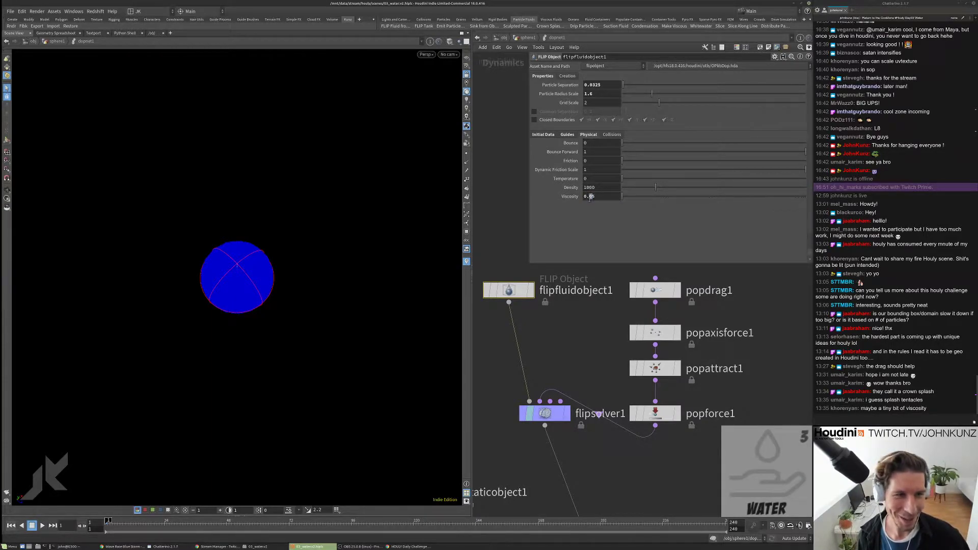
{"action": "key", "text": "Return"}
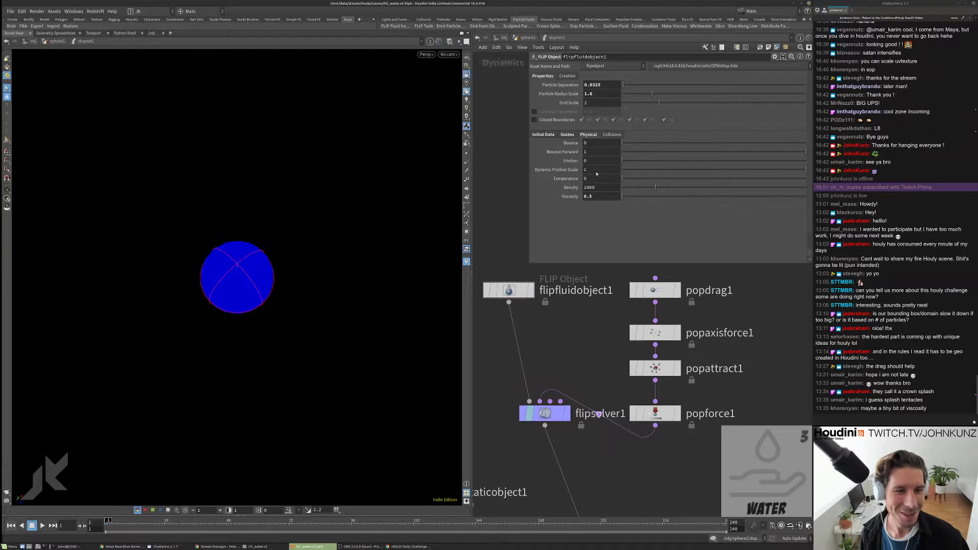
{"action": "key", "text": "Up"}
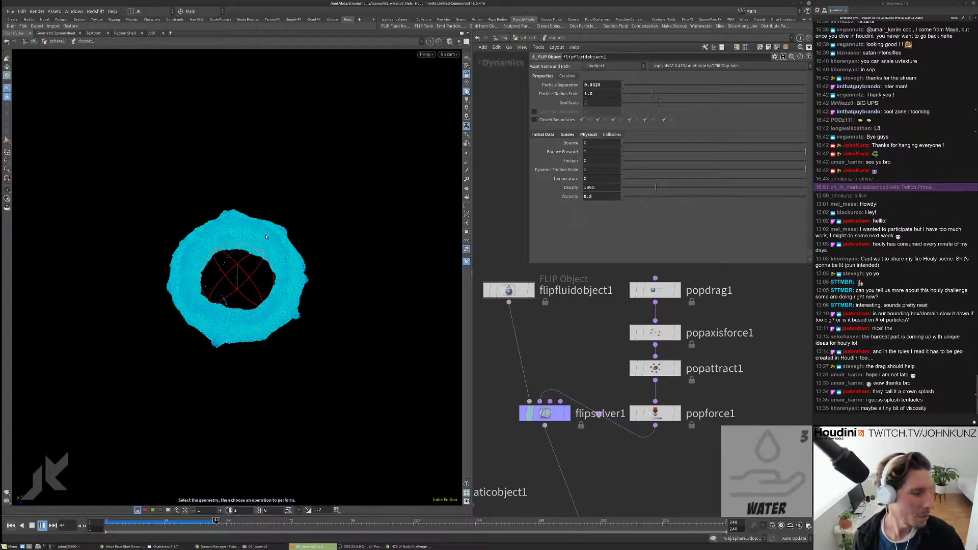
Step: Orbit to inspect the thicker viscous ring, replay from frame 1, and reset
{"action": "key", "text": "Escape"}
{"action": "left_click_drag", "start_coordinate": [252, 261], "coordinate": [350, 269]}
{"action": "key", "text": "s"}
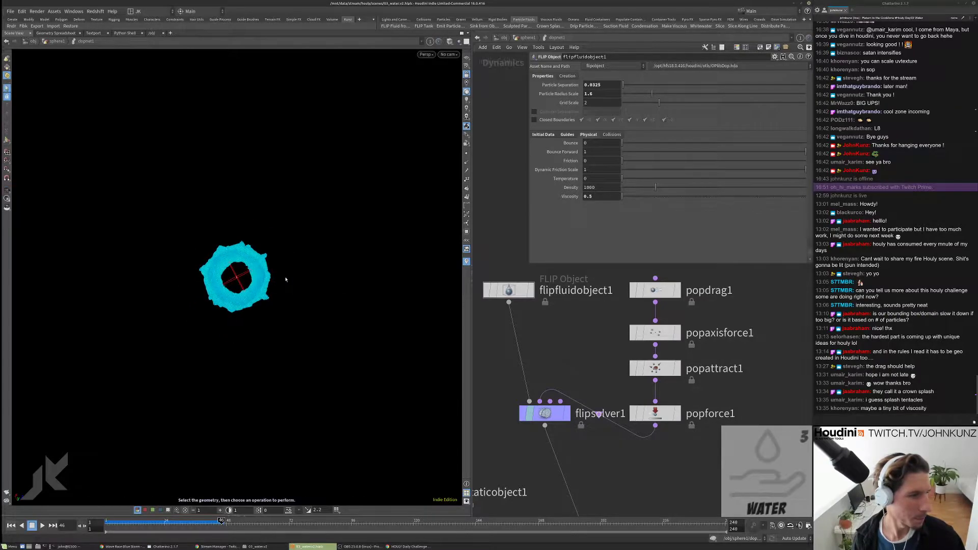
{"action": "key", "text": "ctrl+Up"}
{"action": "key", "text": "Up"}
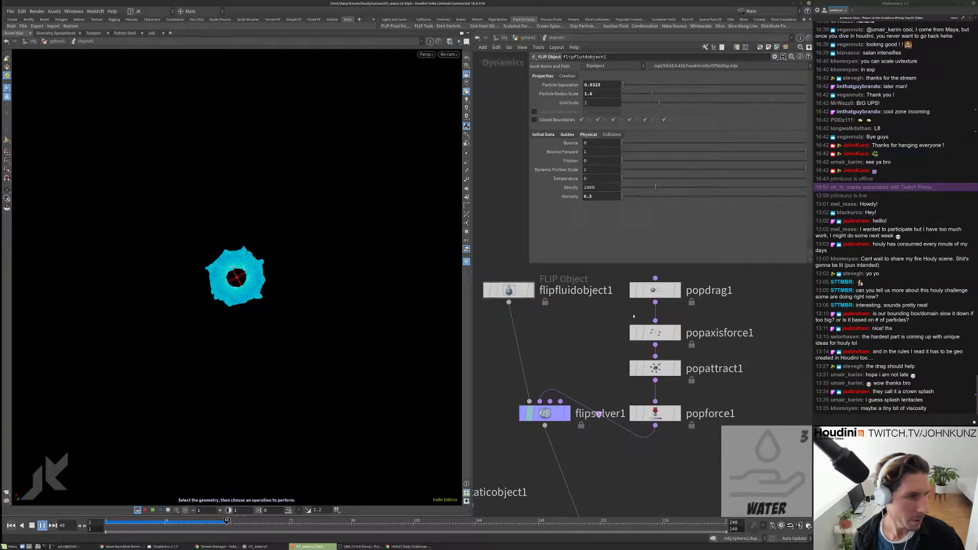
{"action": "key", "text": "ctrl+Up"}
{"action": "left_click", "coordinate": [655, 368]}
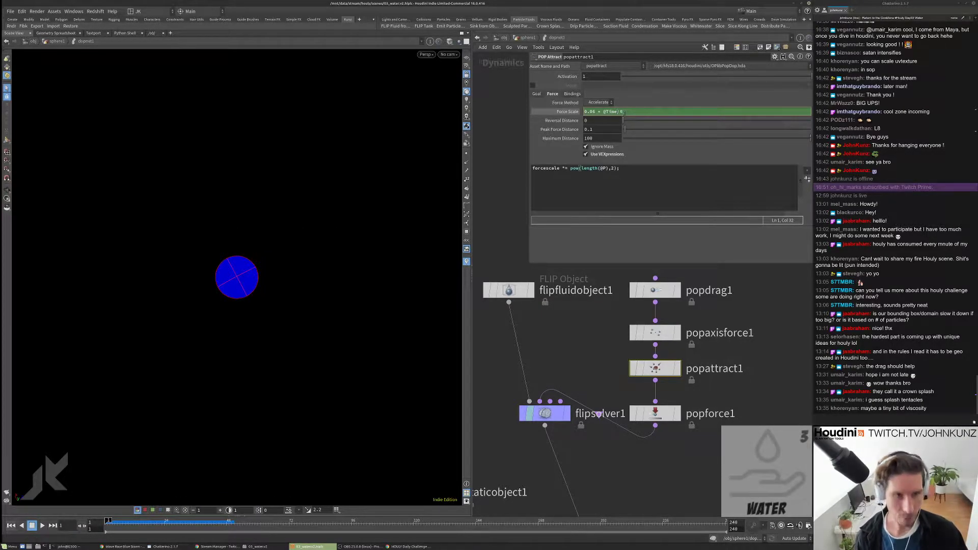
{"action": "key", "text": "Return"}
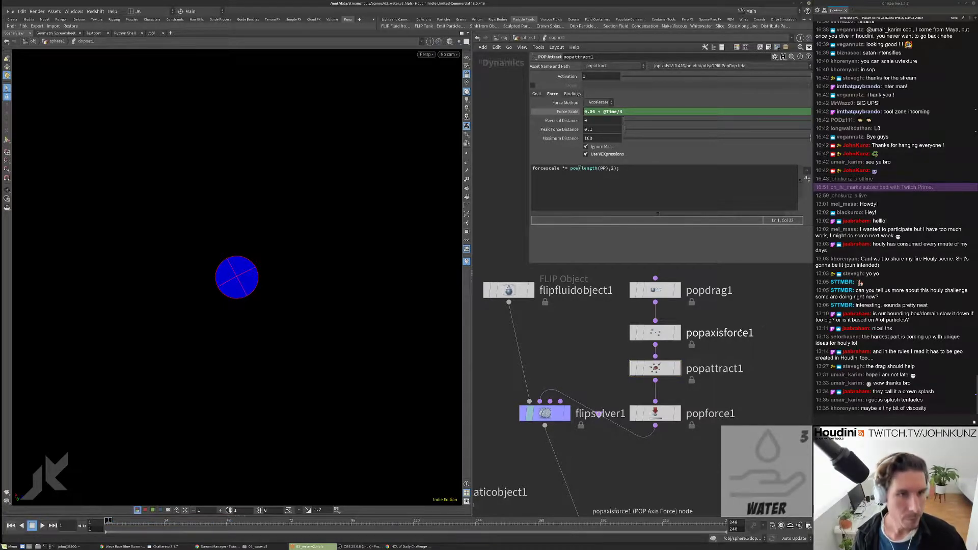
{"action": "key", "text": "Up"}
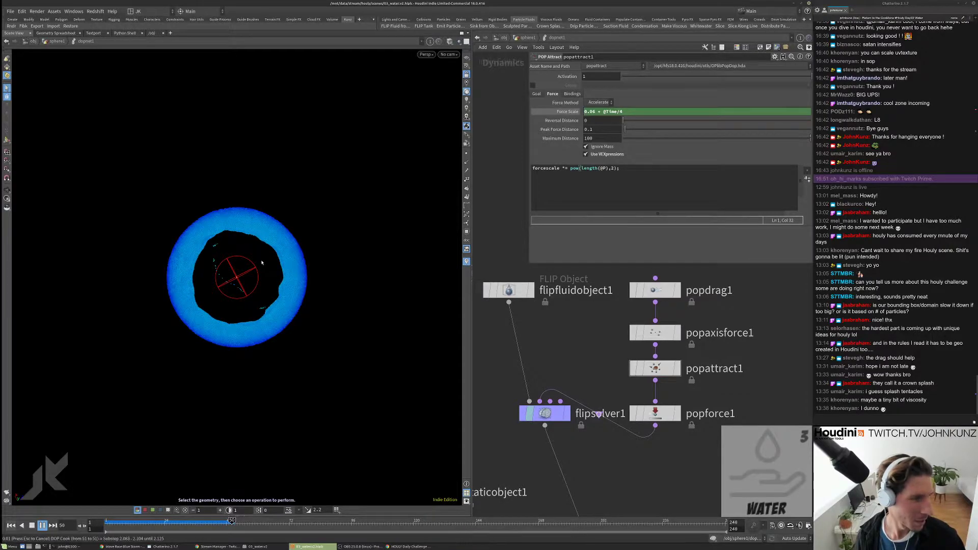
Step: Orbit to a tilted side view of the wider ring, replay, and reset to frame 1
{"action": "key", "text": "Escape"}
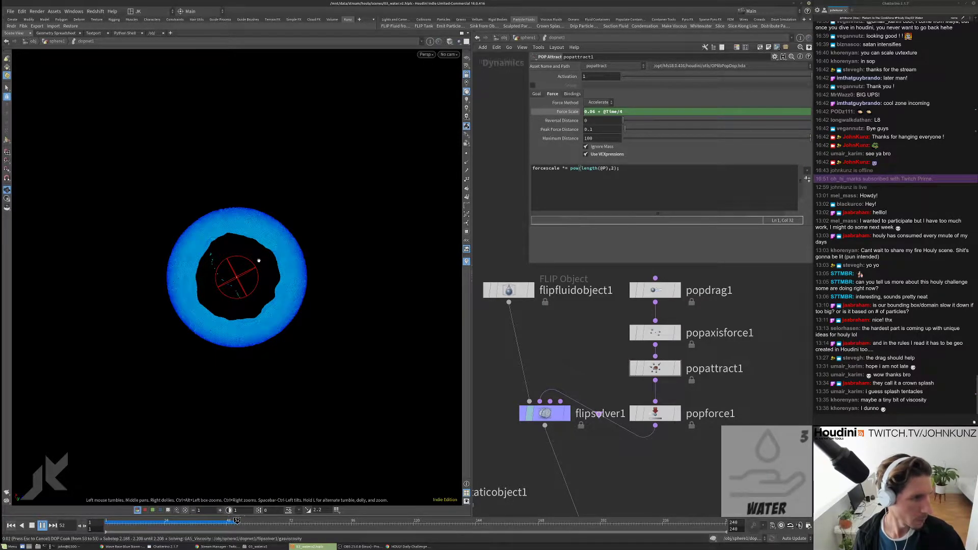
{"action": "left_click_drag", "start_coordinate": [257, 258], "coordinate": [321, 247]}
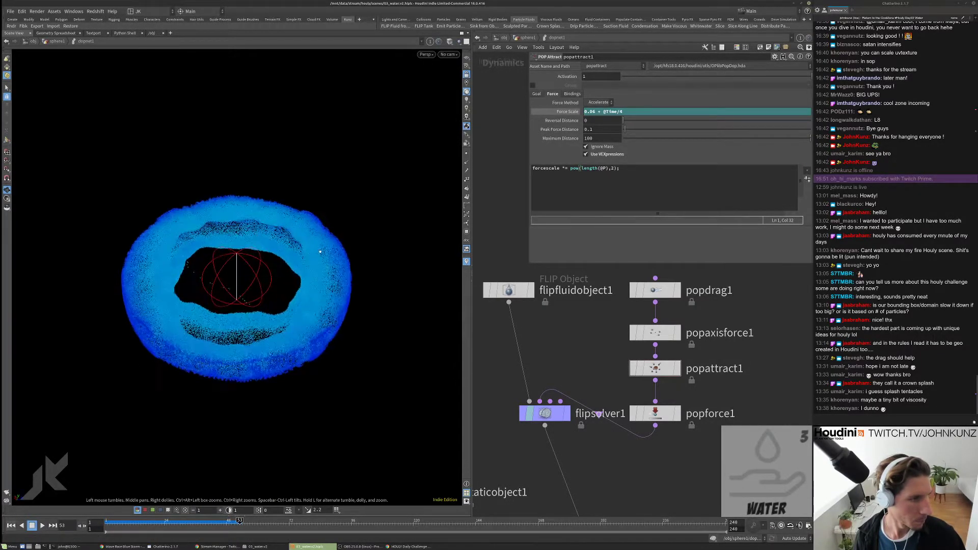
{"action": "key", "text": "ctrl+Up"}
{"action": "key", "text": "Up"}
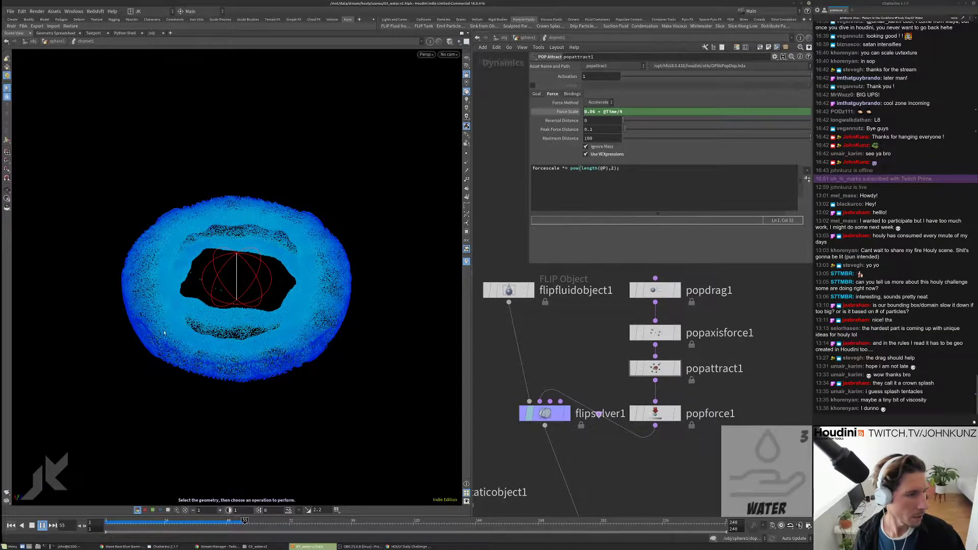
{"action": "key", "text": "ctrl+Up"}
Step: Set flipfluidobject1's Viscosity to 0.05 and play the simulation
{"action": "left_click", "coordinate": [508, 290]}
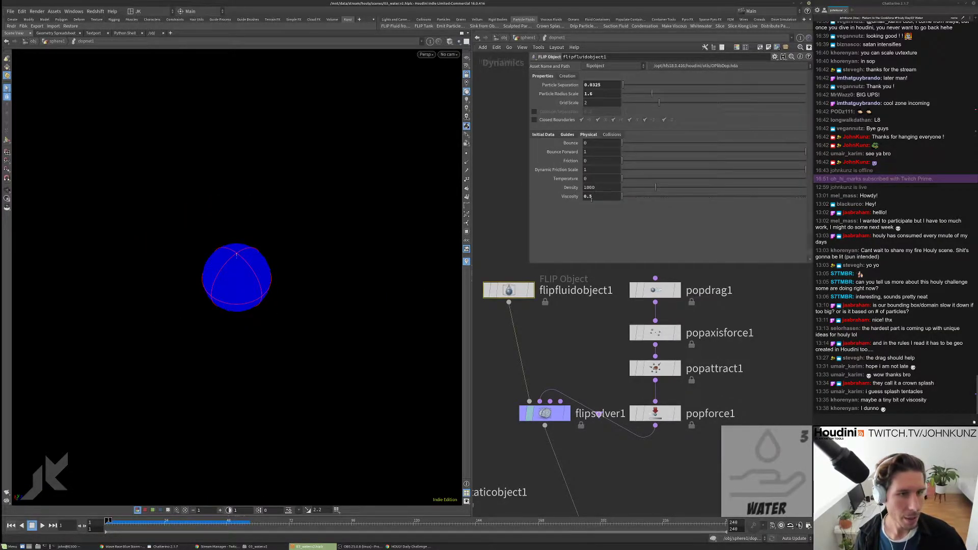
{"action": "left_click", "coordinate": [591, 197]}
{"action": "key", "text": "BackSpace"}
{"action": "type", "text": "05"}
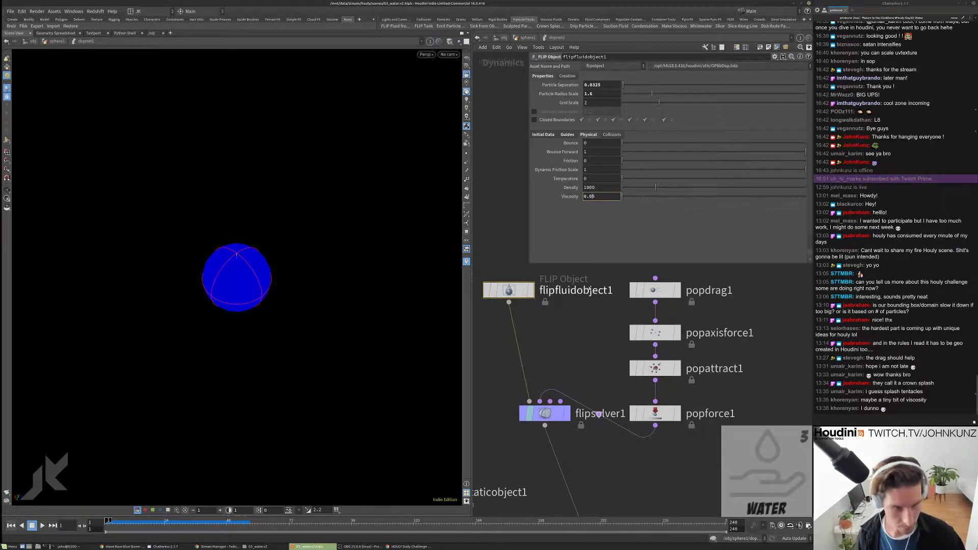
{"action": "key", "text": "Return"}
{"action": "key", "text": "Up"}
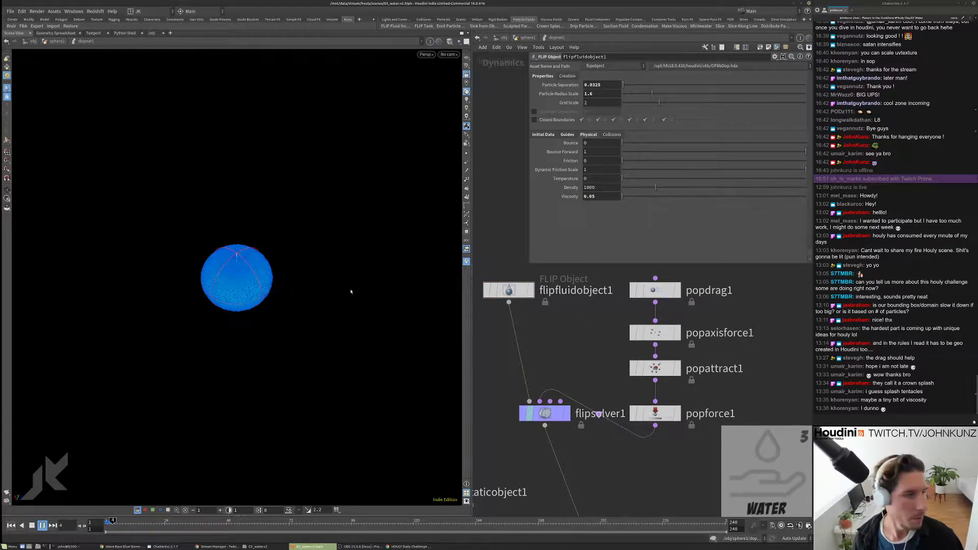
Step: Check flipsolver1 and flipfluidobject1 parameters, then reset to frame 1
{"action": "left_click", "coordinate": [546, 413]}
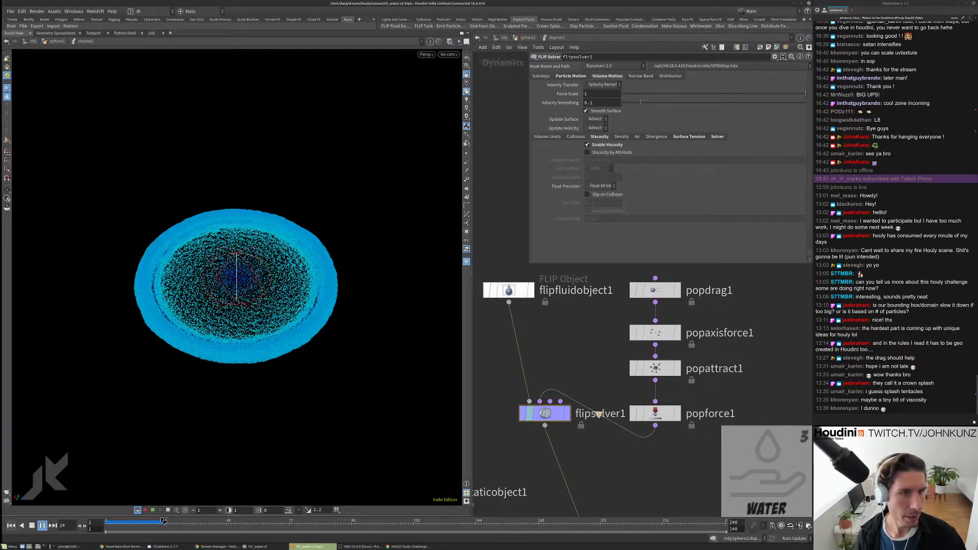
{"action": "left_click", "coordinate": [508, 289]}
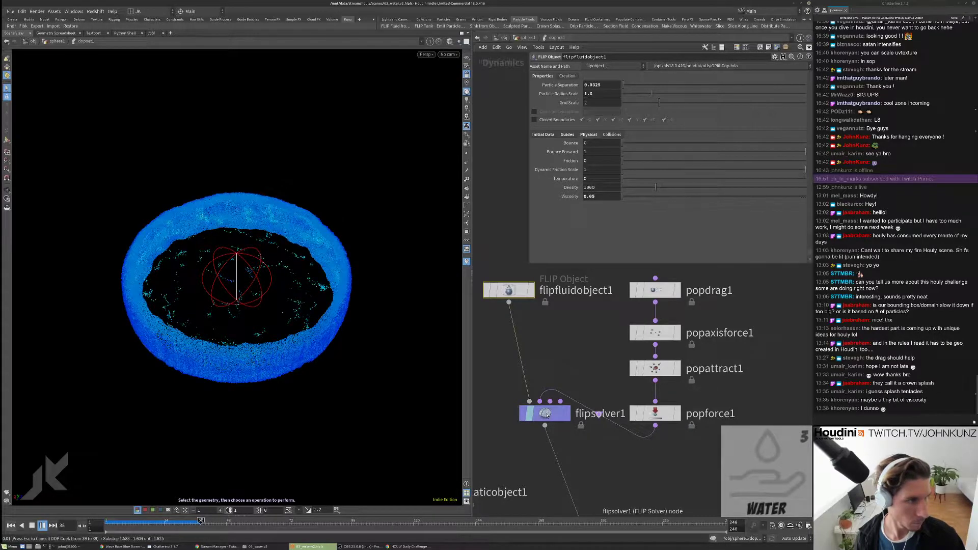
{"action": "key", "text": "ctrl+Up"}
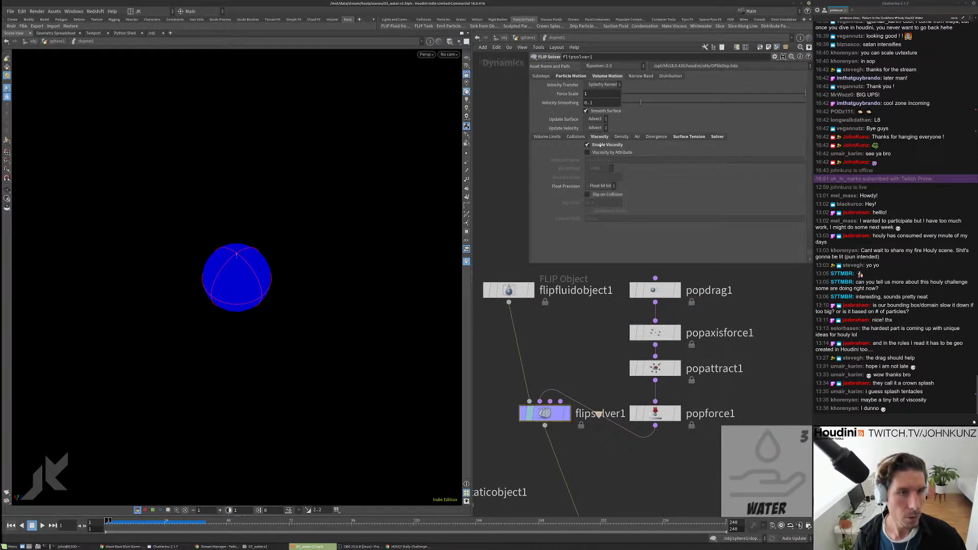
Step: Uncheck Enable Viscosity on flipsolver1, play, orbit to a side view, and replay from frame 1
{"action": "left_click", "coordinate": [599, 145]}
{"action": "key", "text": "Up"}
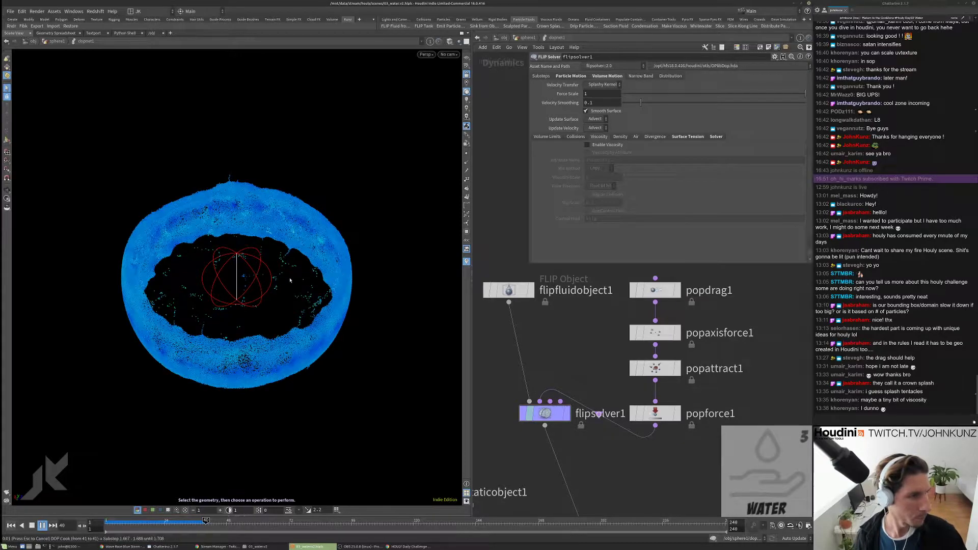
{"action": "left_click_drag", "start_coordinate": [300, 251], "coordinate": [332, 246], "text": "alt"}
{"action": "key", "text": "ctrl+Up"}
{"action": "key", "text": "Up"}
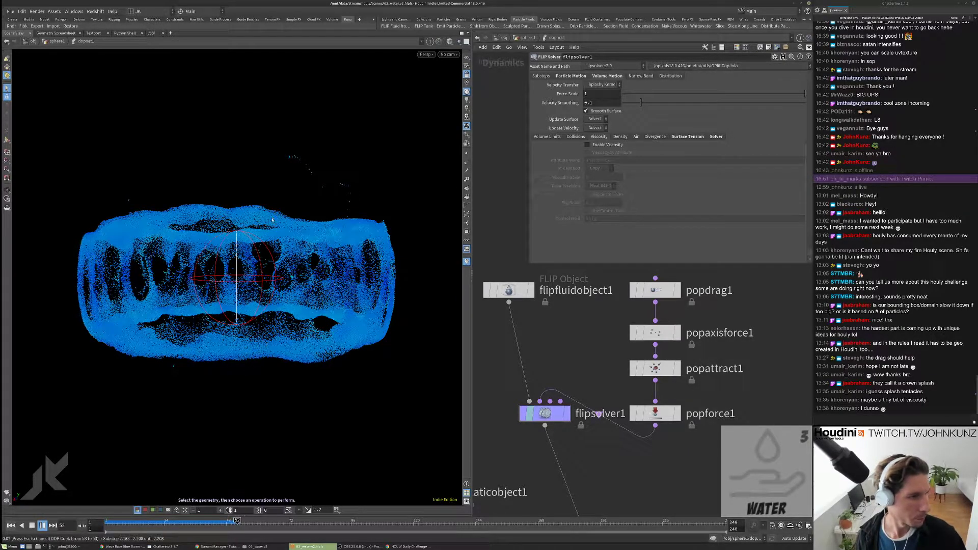
{"action": "left_click_drag", "start_coordinate": [282, 233], "coordinate": [306, 236], "text": "alt"}
{"action": "key", "text": "ctrl+Up"}
{"action": "key", "text": "Up"}
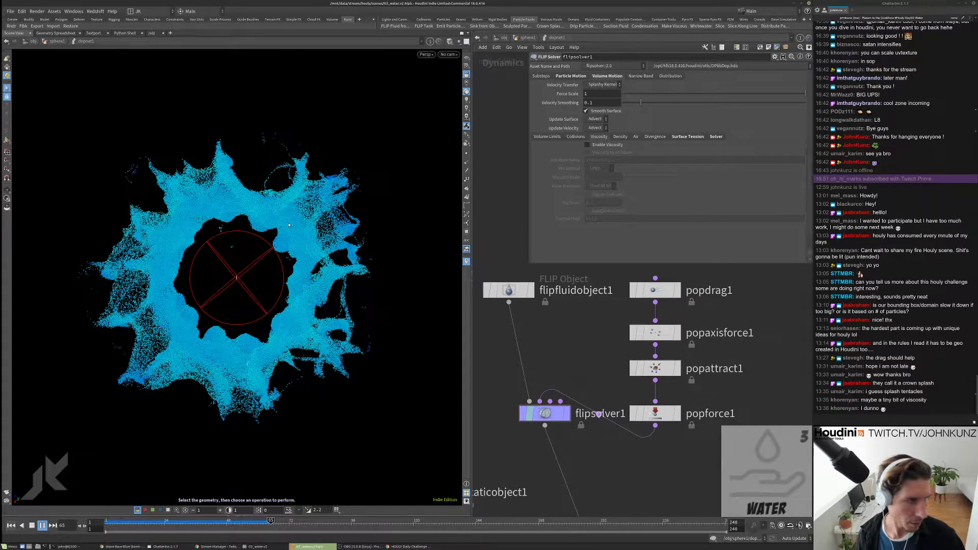
{"action": "key", "text": "Up"}
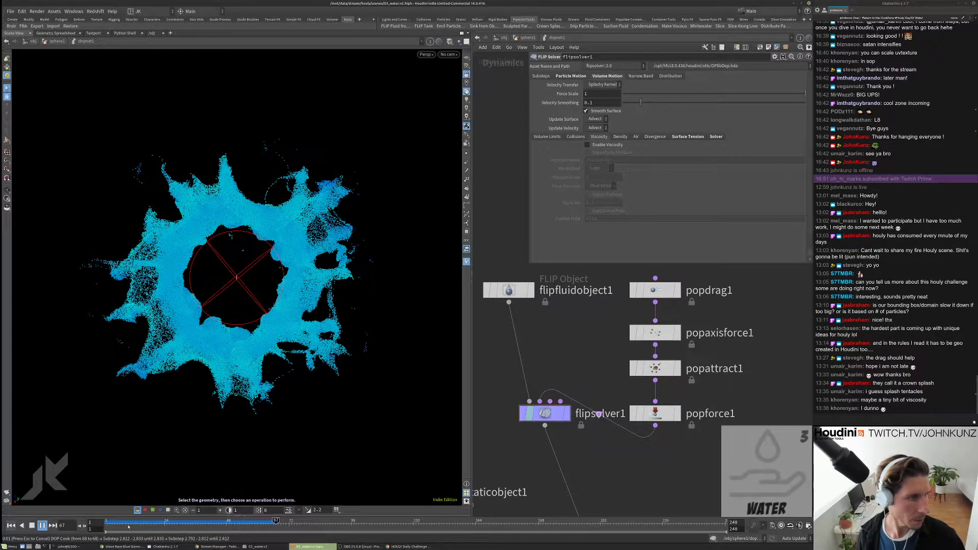
{"action": "left_click_drag", "start_coordinate": [128, 527], "coordinate": [193, 520]}
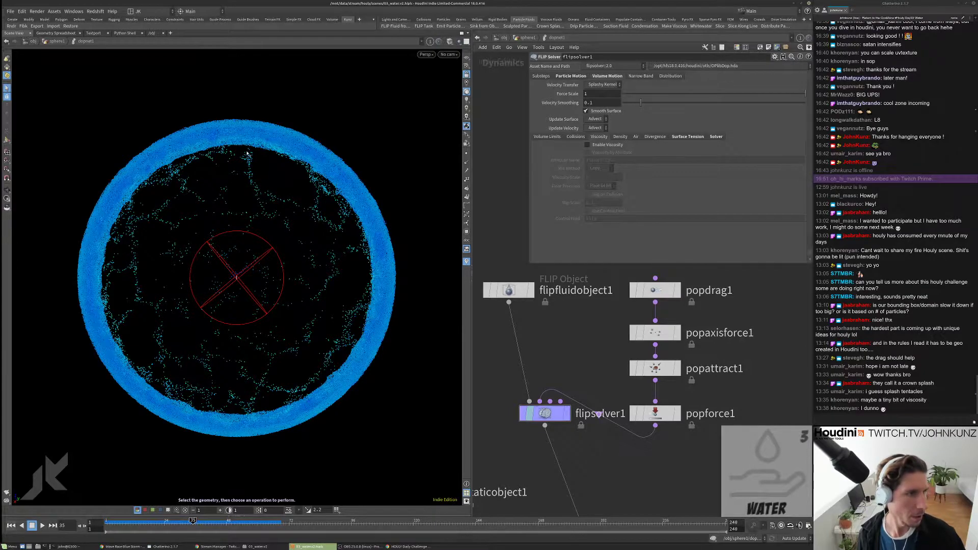
{"action": "key", "text": "Up"}
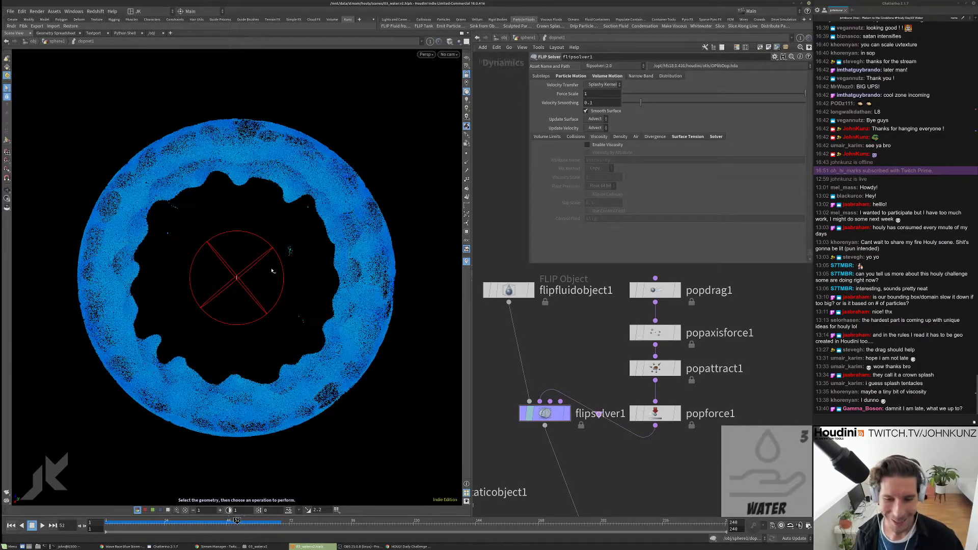
{"action": "key", "text": "ctrl+Up"}
{"action": "key", "text": "Up"}
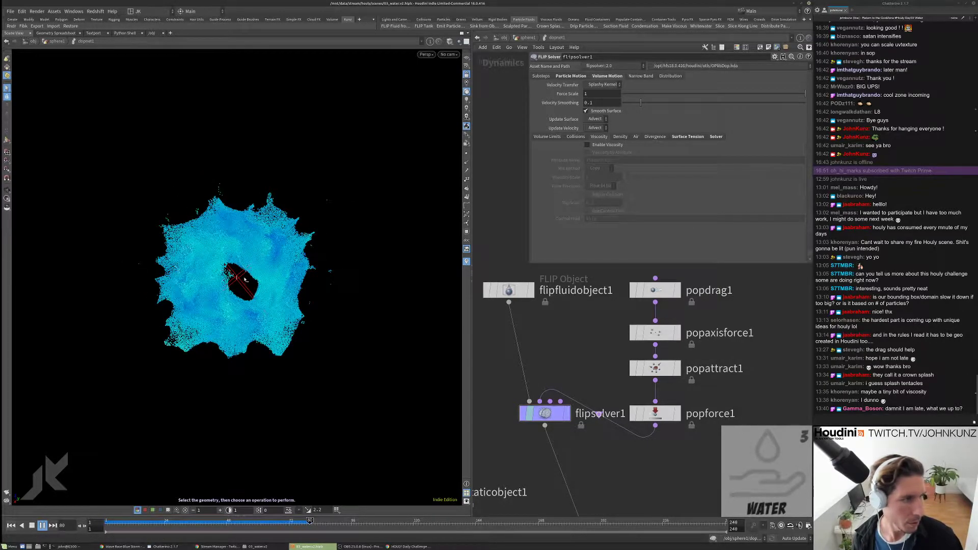
{"action": "key", "text": "ctrl+Up"}
{"action": "middle_click_drag", "start_coordinate": [600, 329], "coordinate": [683, 245]}
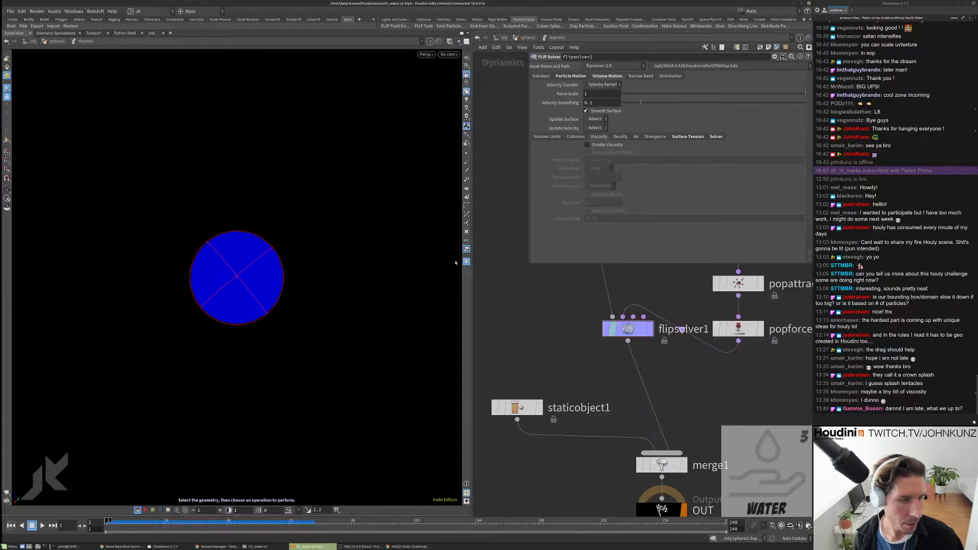
Step: At object level, set dopnet1's Object field to flip* and play the spreading water ring
{"action": "left_click", "coordinate": [517, 39]}
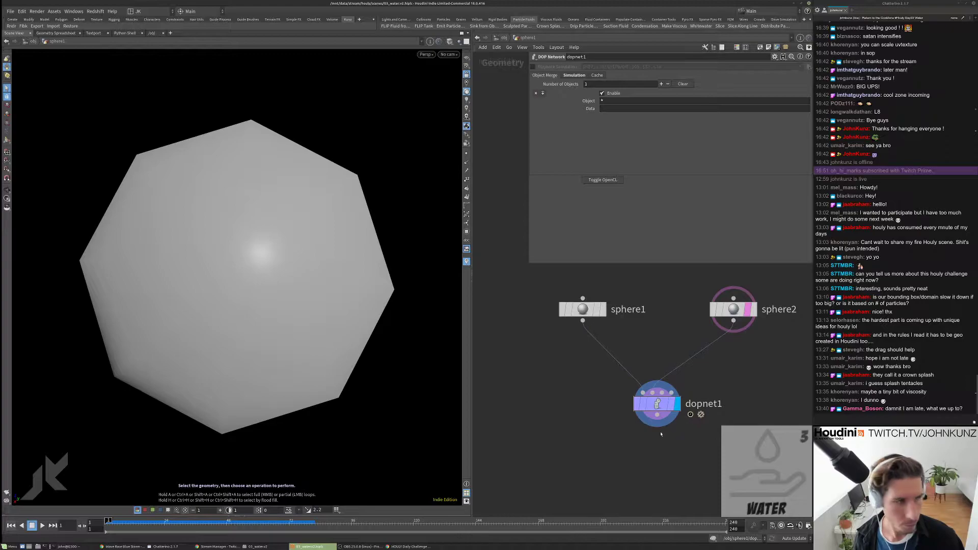
{"action": "left_click", "coordinate": [607, 100]}
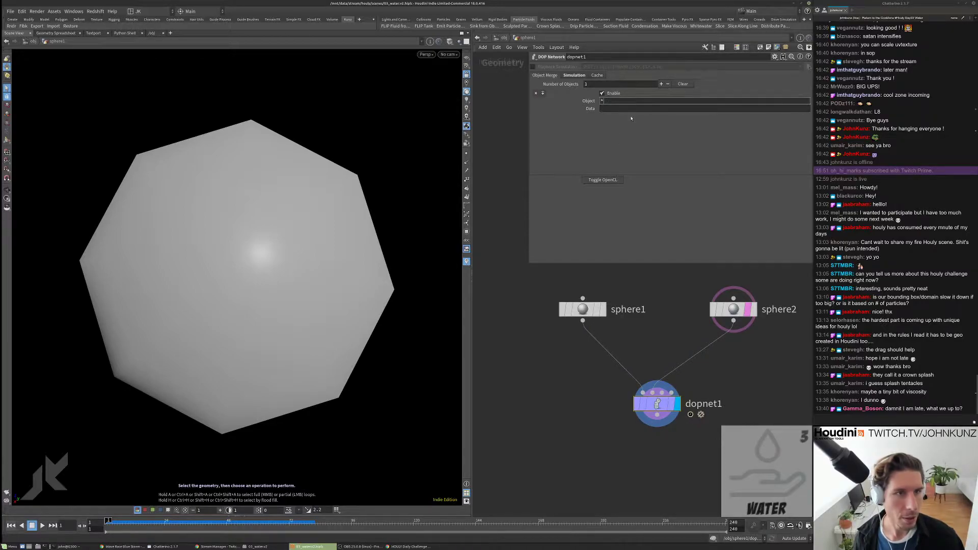
{"action": "type", "text": "flip"}
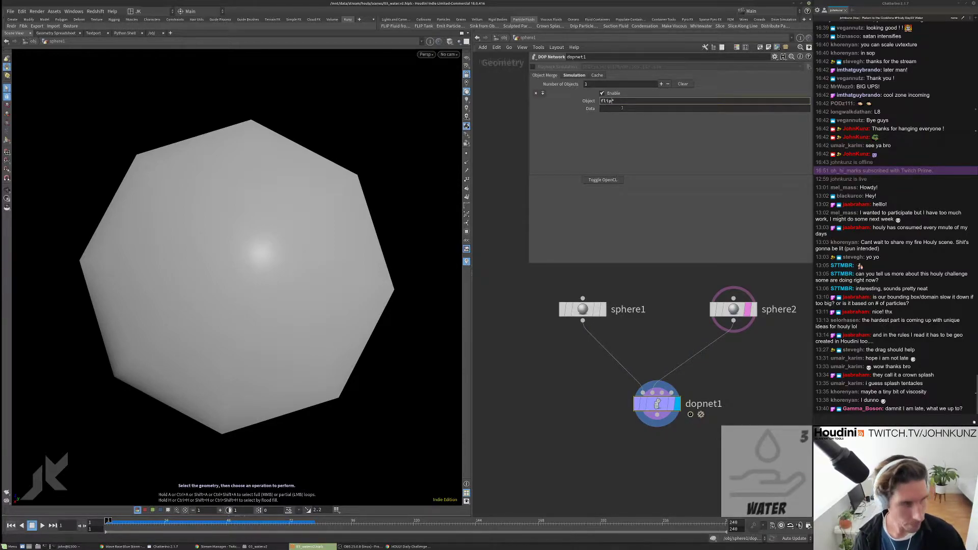
{"action": "key", "text": "Return"}
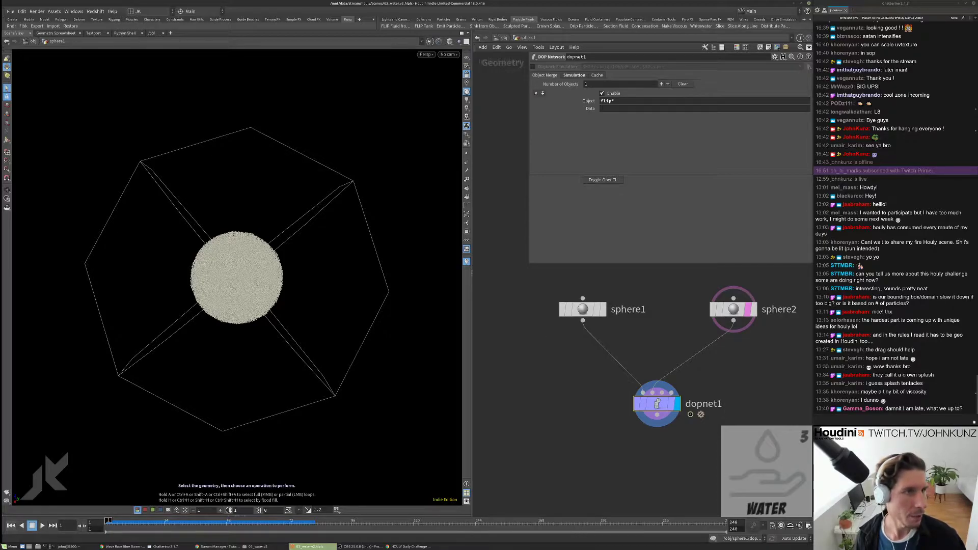
{"action": "key", "text": "Up"}
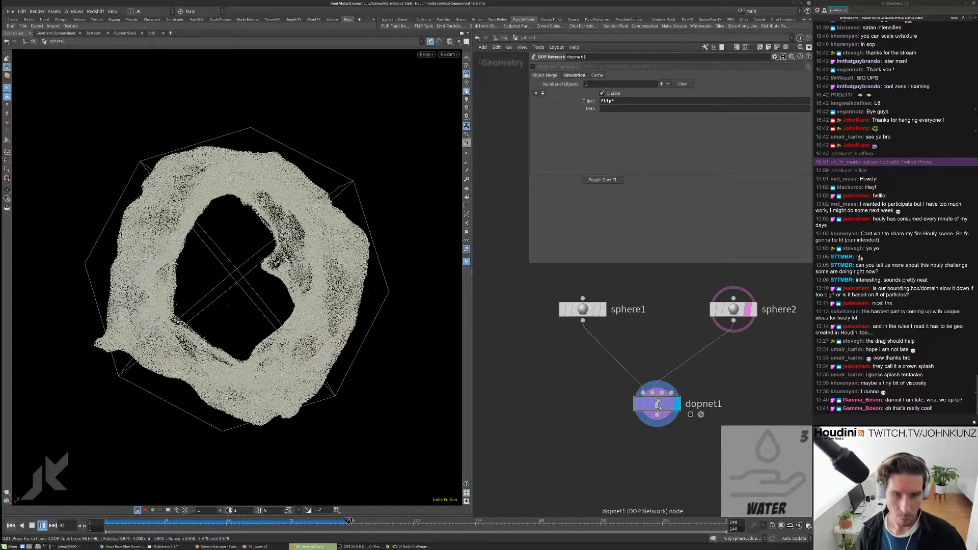
Step: Inside dopnet1, replay the simulation from frame one and show popattract1's parameters
{"action": "double_click", "coordinate": [658, 405]}
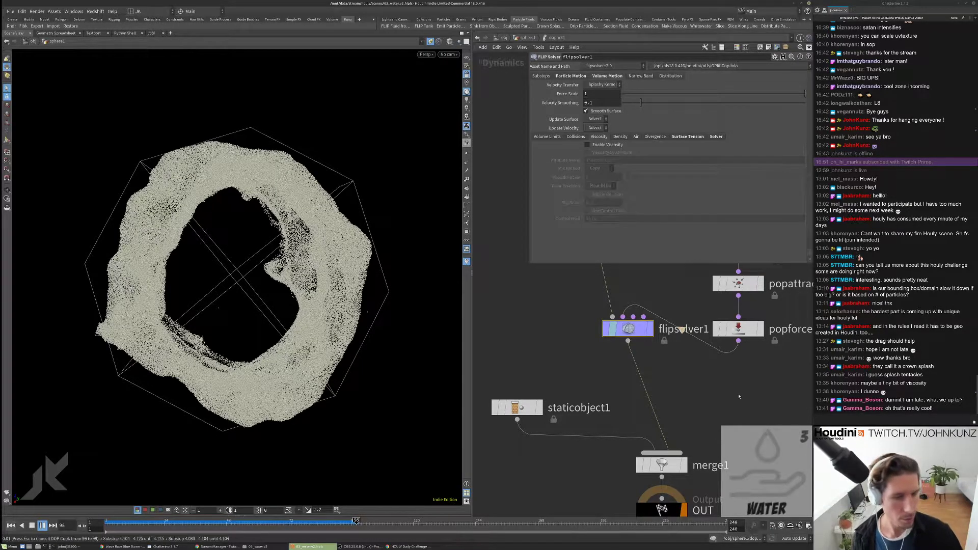
{"action": "middle_click_drag", "start_coordinate": [721, 434], "coordinate": [704, 472]}
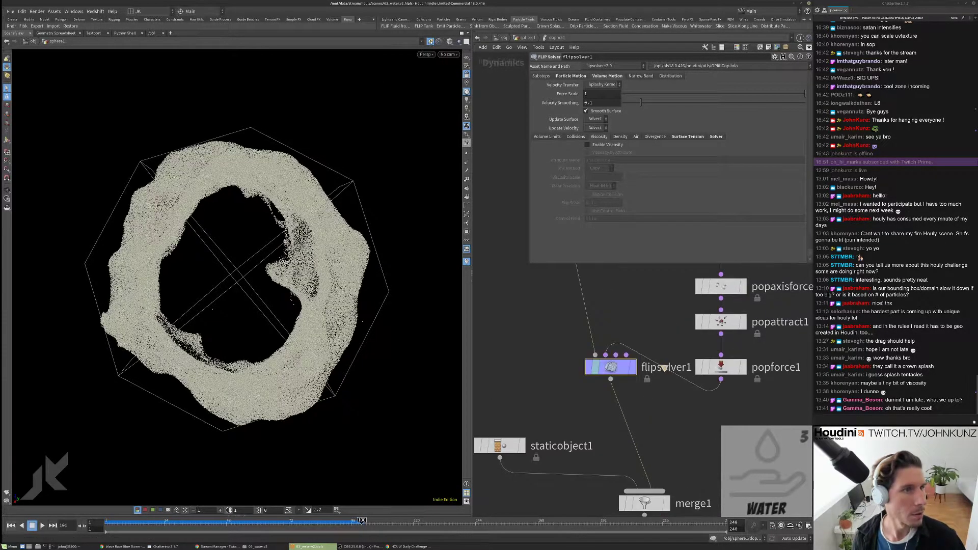
{"action": "key", "text": "Return"}
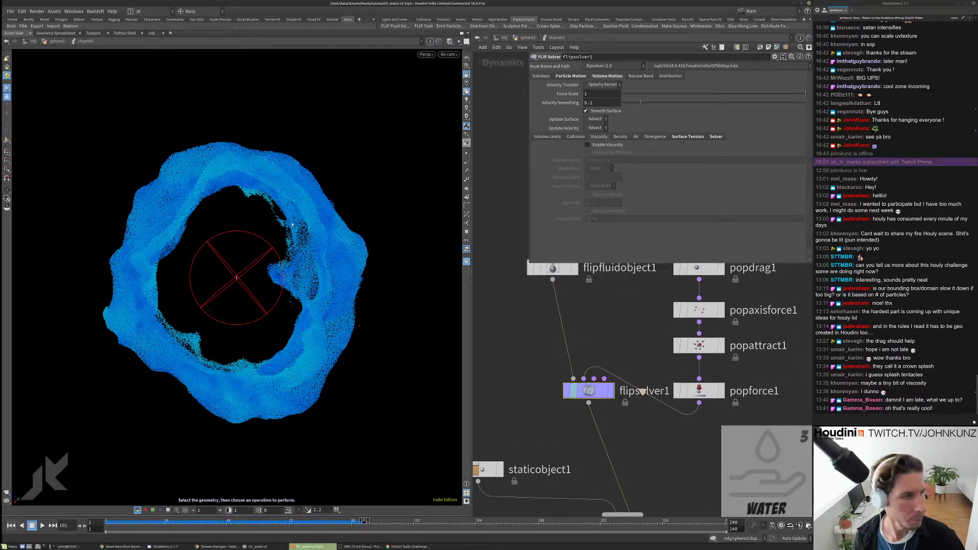
{"action": "key", "text": "ctrl+Left"}
{"action": "key", "text": "Up"}
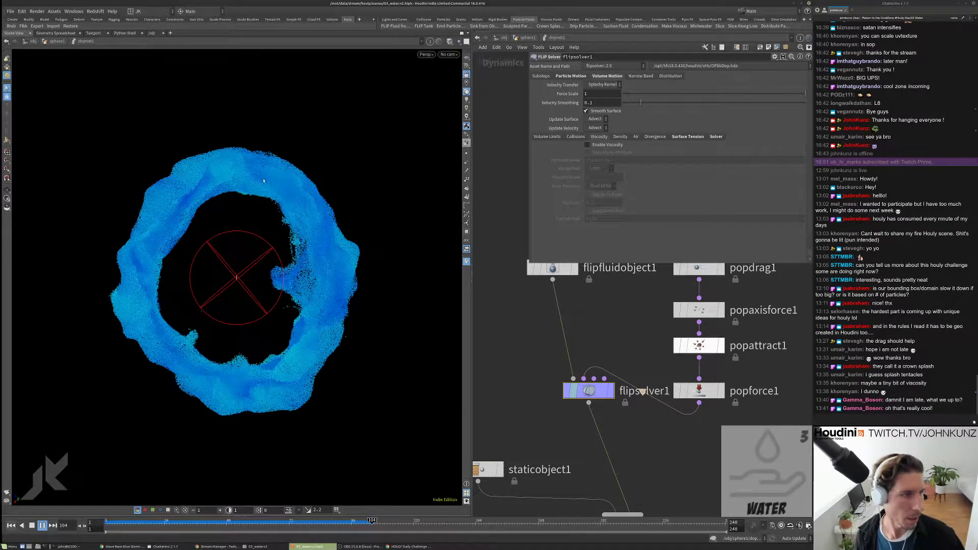
{"action": "left_click", "coordinate": [243, 275]}
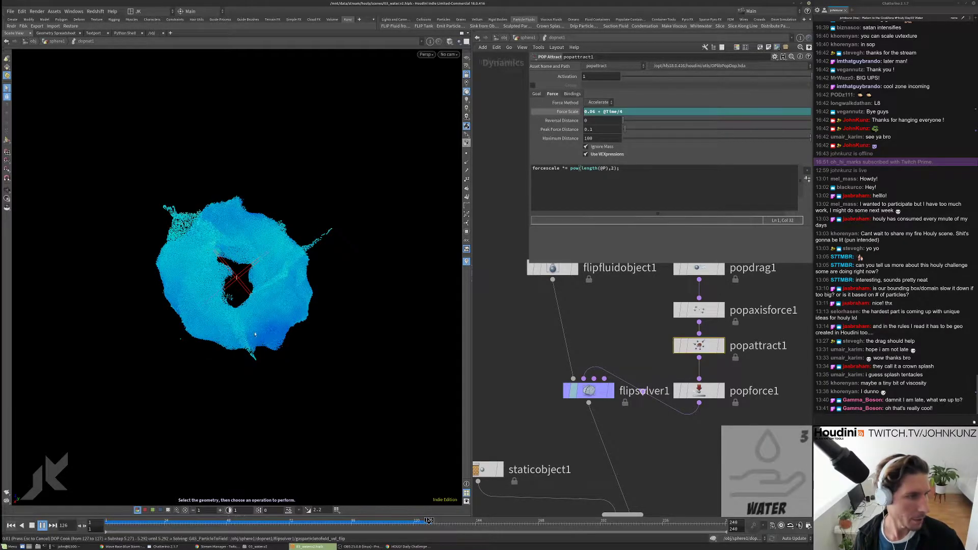
Step: Replay the attract-driven water simulation and orbit to view the fluid from the side
{"action": "key", "text": "Up"}
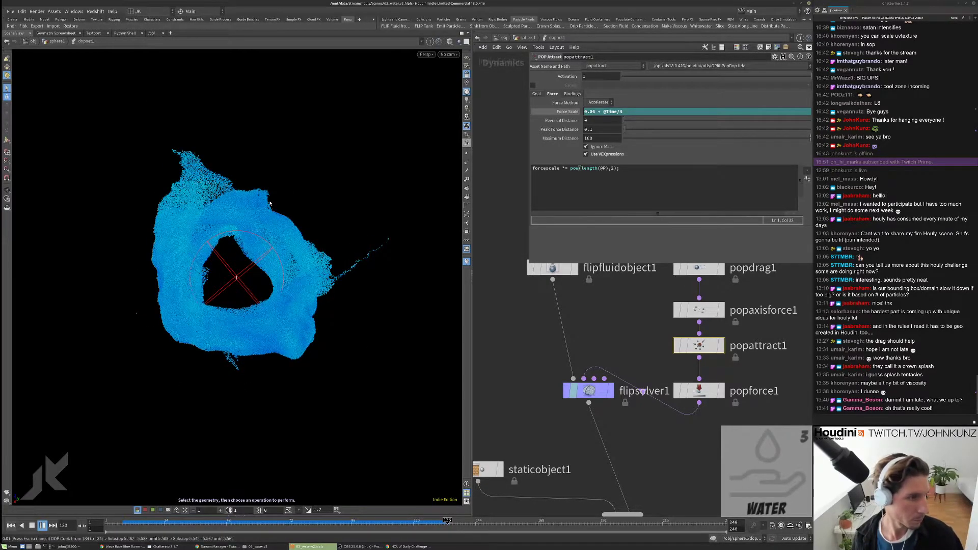
{"action": "key", "text": "Escape"}
{"action": "left_click_drag", "start_coordinate": [242, 245], "coordinate": [384, 265]}
{"action": "key", "text": "s"}
{"action": "key", "text": "ctrl+Up"}
{"action": "key", "text": "Up"}
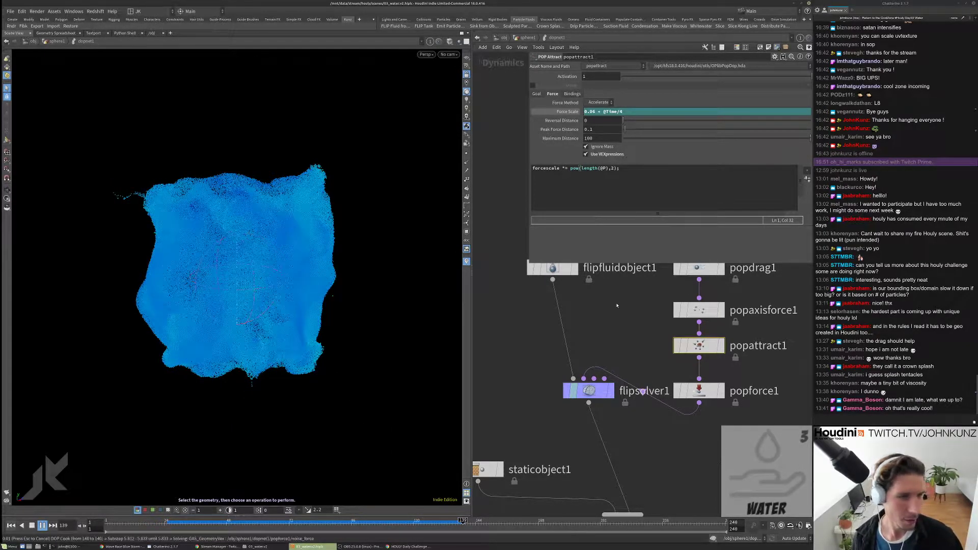
{"action": "key", "text": "Escape"}
Step: Rewind to frame 1, show popaxisforce1's parameters and fit the network view
{"action": "key", "text": "ctrl+Up"}
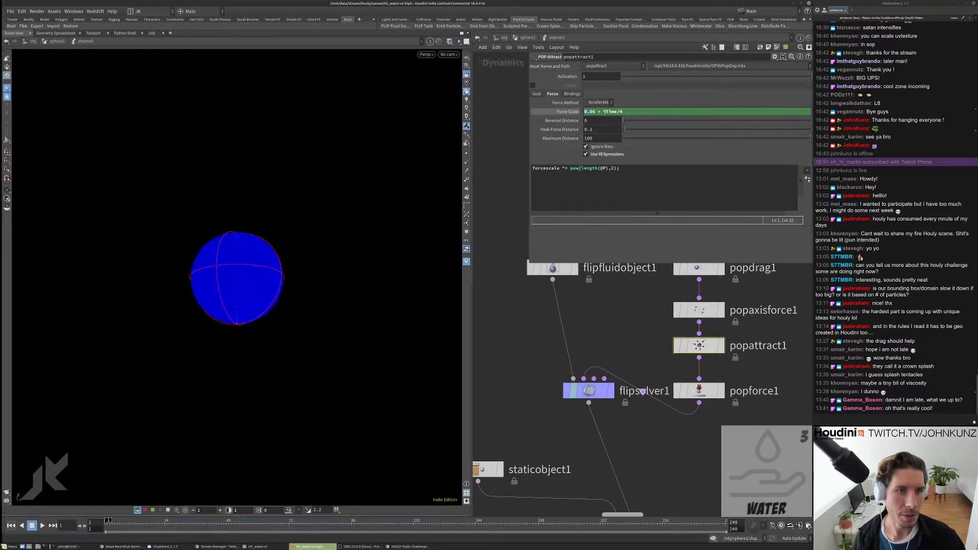
{"action": "key", "text": "s"}
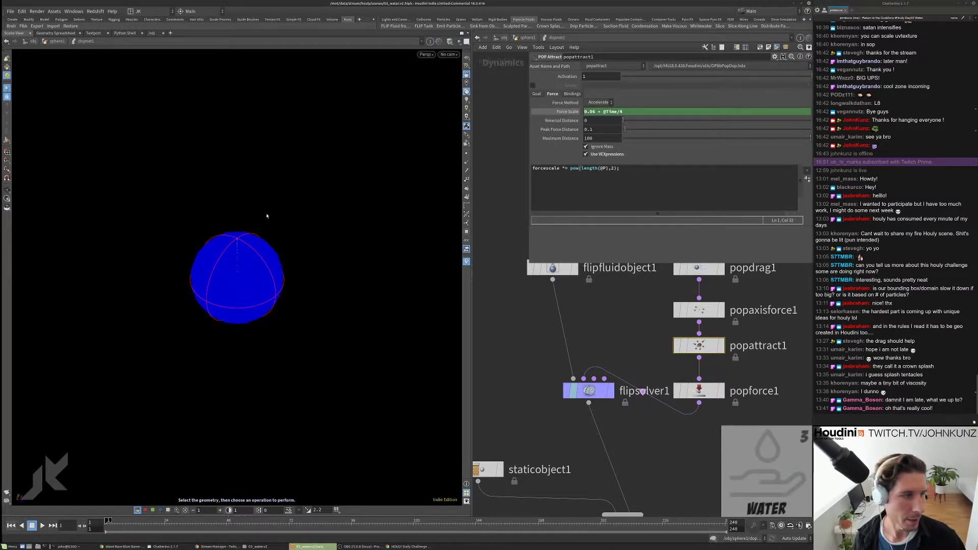
{"action": "left_click_drag", "start_coordinate": [266, 214], "coordinate": [283, 264]}
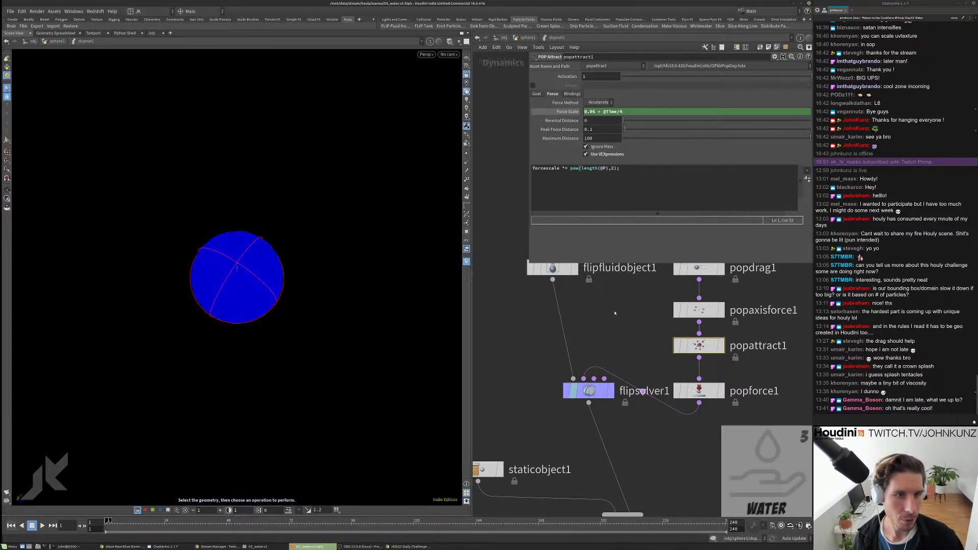
{"action": "middle_click_drag", "start_coordinate": [614, 313], "coordinate": [600, 342]}
{"action": "left_click", "coordinate": [685, 339]}
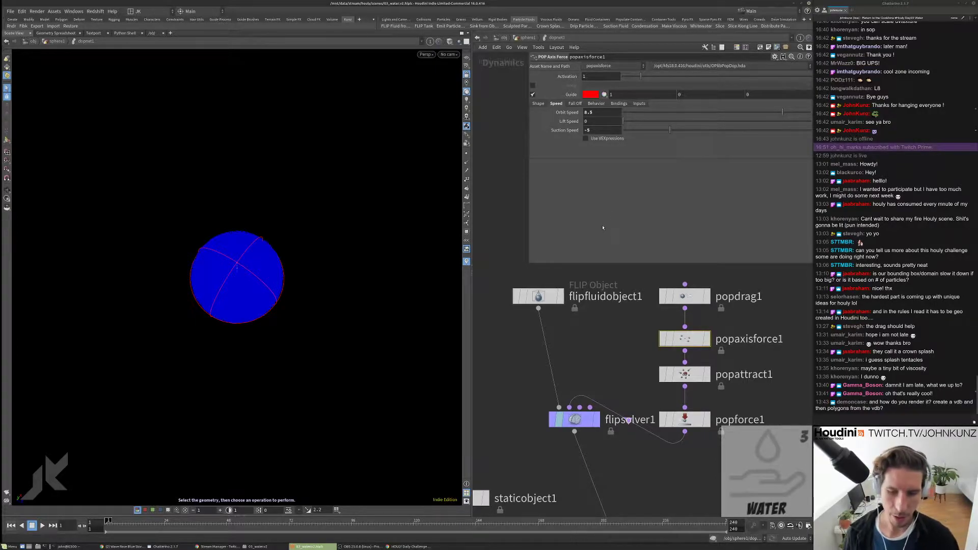
{"action": "key", "text": "h"}
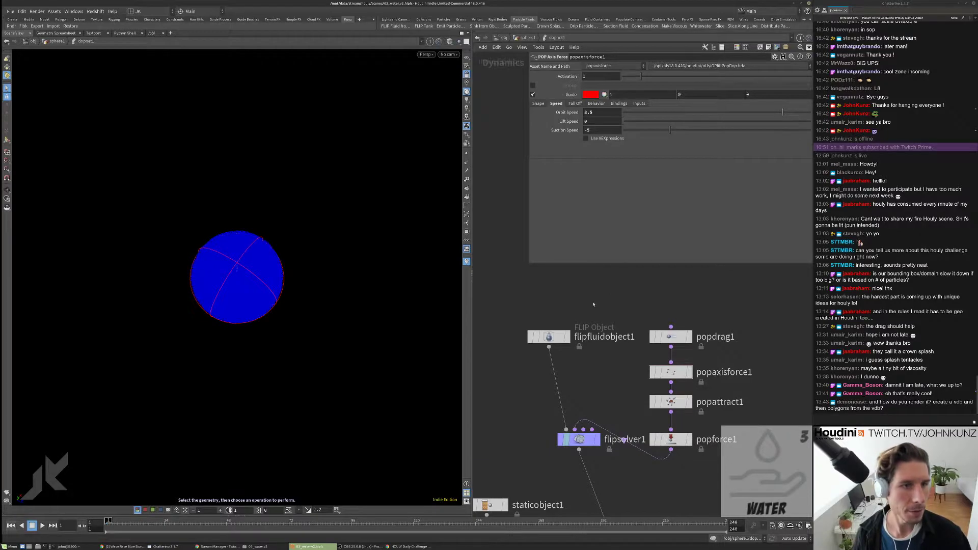
Step: Set popaxisforce1's Activation to the expression $FF<47
{"action": "left_click", "coordinate": [599, 76]}
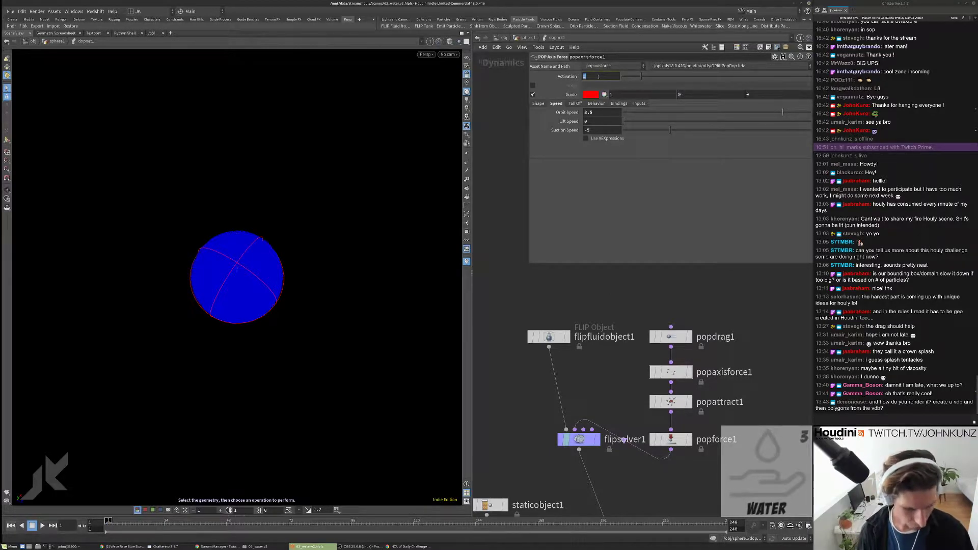
{"action": "type", "text": "$FF<47"}
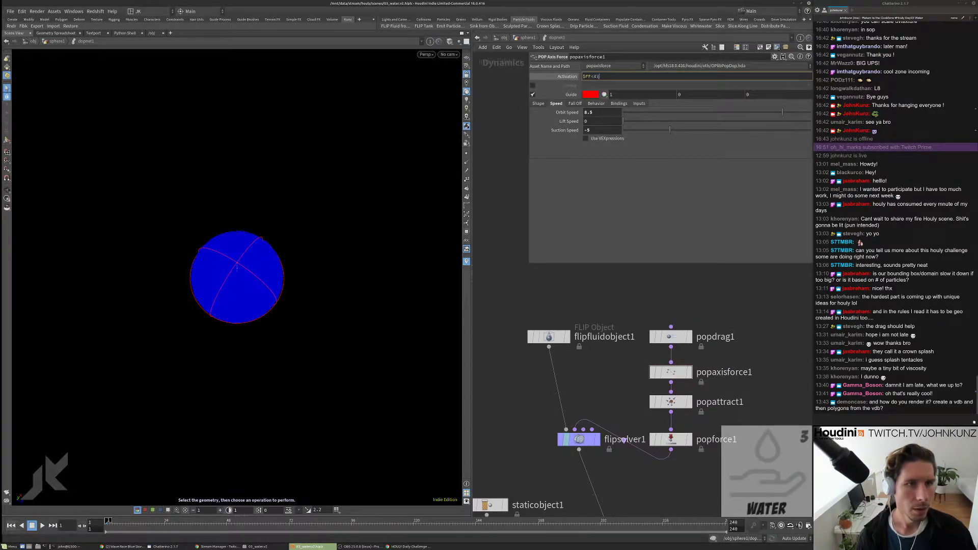
{"action": "key", "text": "Return"}
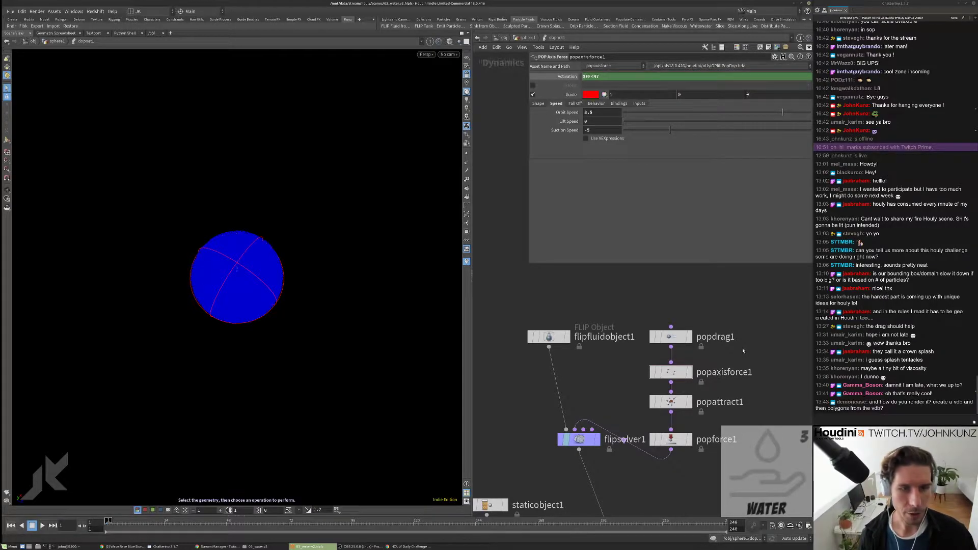
Step: Record a flipbook of the simulation with the frame-limited axis force
{"action": "middle_click_drag", "start_coordinate": [775, 317], "coordinate": [755, 295]}
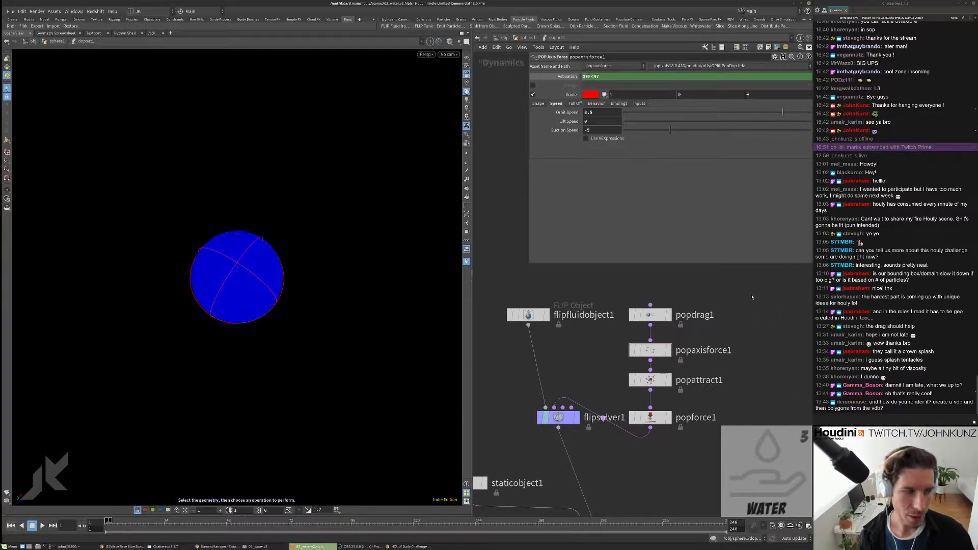
{"action": "left_click", "coordinate": [26, 27]}
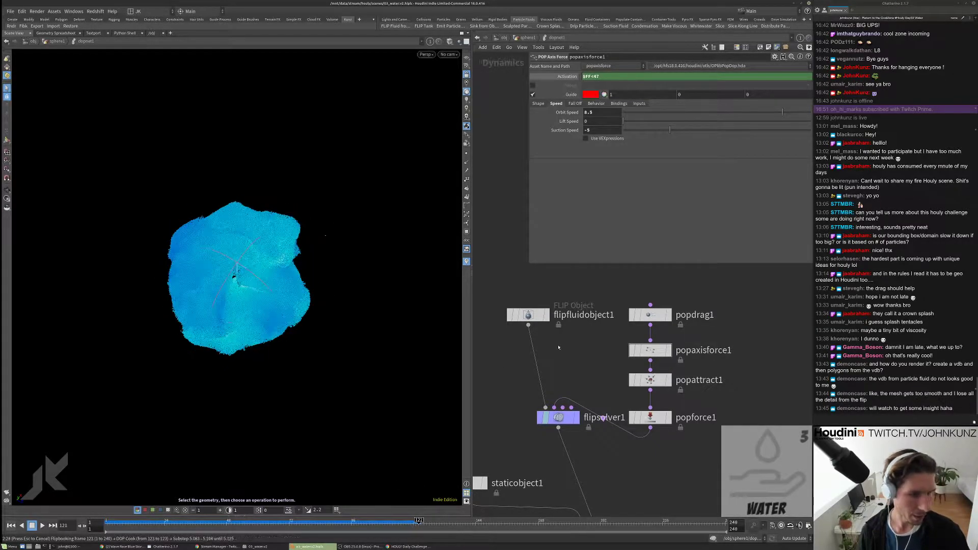
Step: Watch the newest mp4 water render in 03_water.v2, then close it and return to Houdini
{"action": "key", "text": "alt+Tab"}
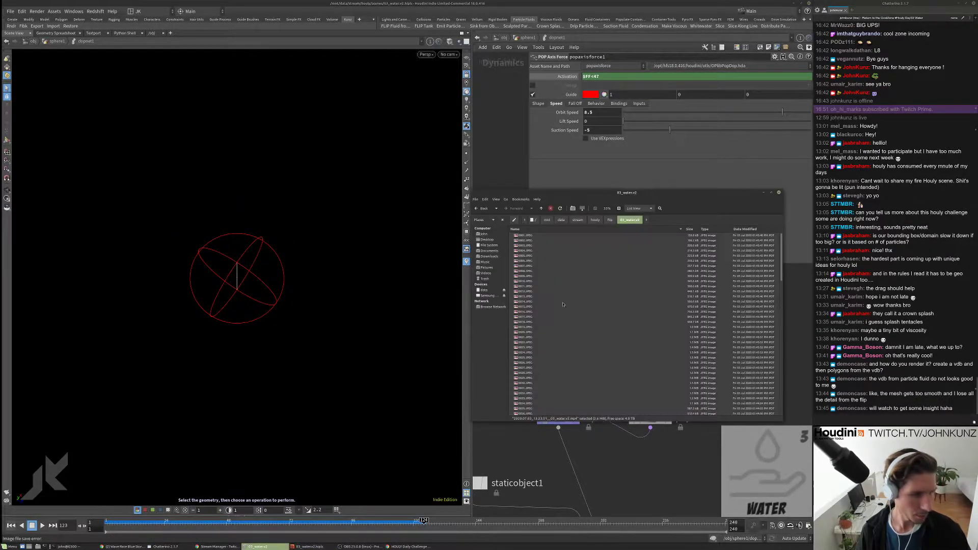
{"action": "scroll", "coordinate": [579, 309], "scroll_direction": "down", "scroll_amount": 20}
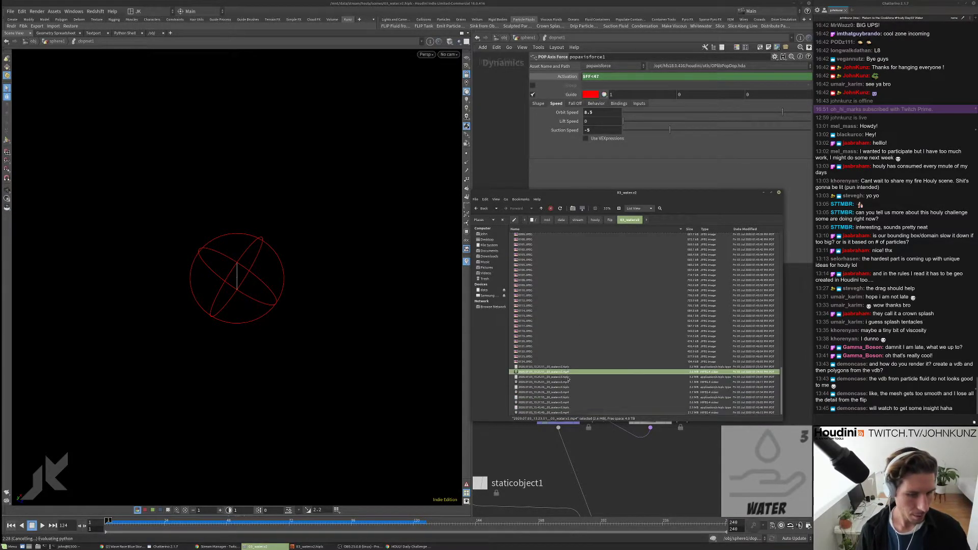
{"action": "left_click", "coordinate": [553, 282]}
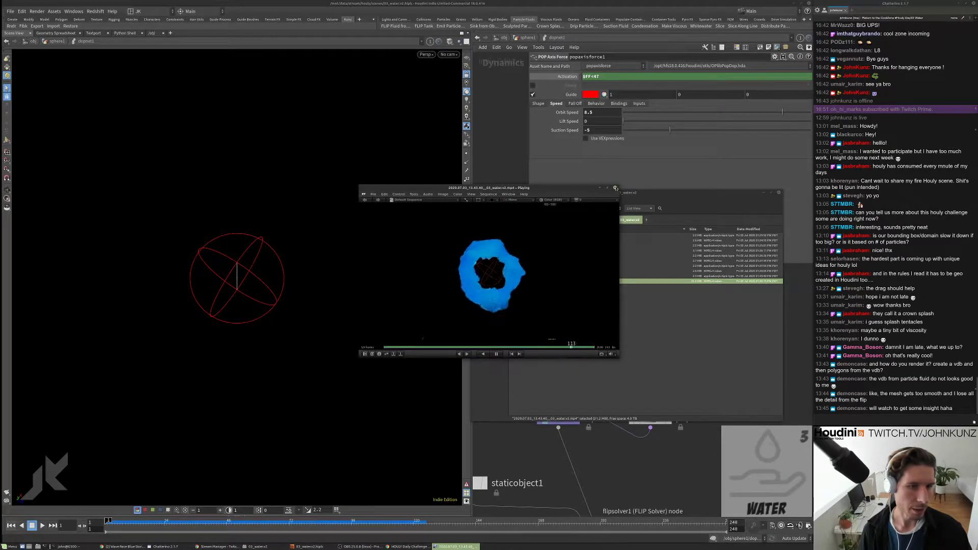
{"action": "key", "text": "Escape"}
{"action": "left_click", "coordinate": [511, 174]}
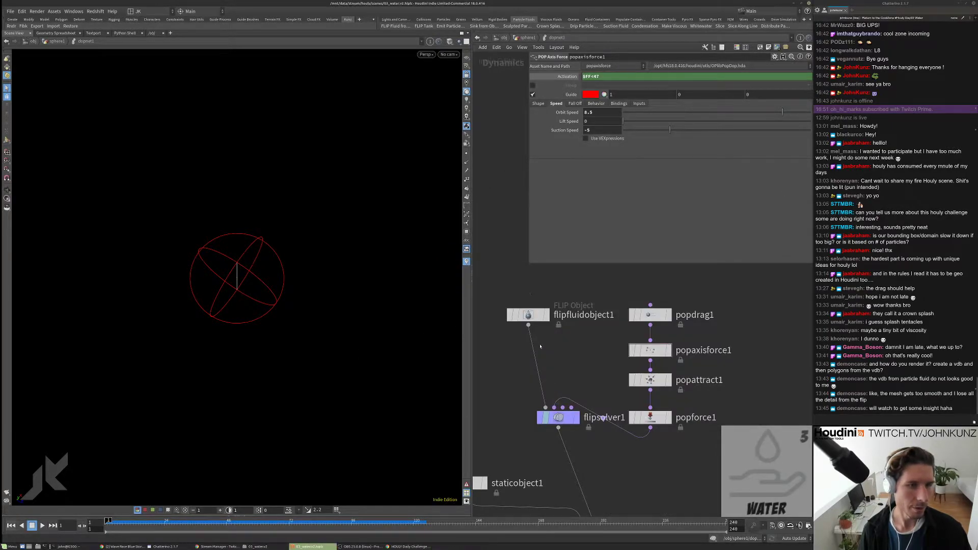
{"action": "left_click", "coordinate": [670, 315]}
{"action": "left_click", "coordinate": [650, 380]}
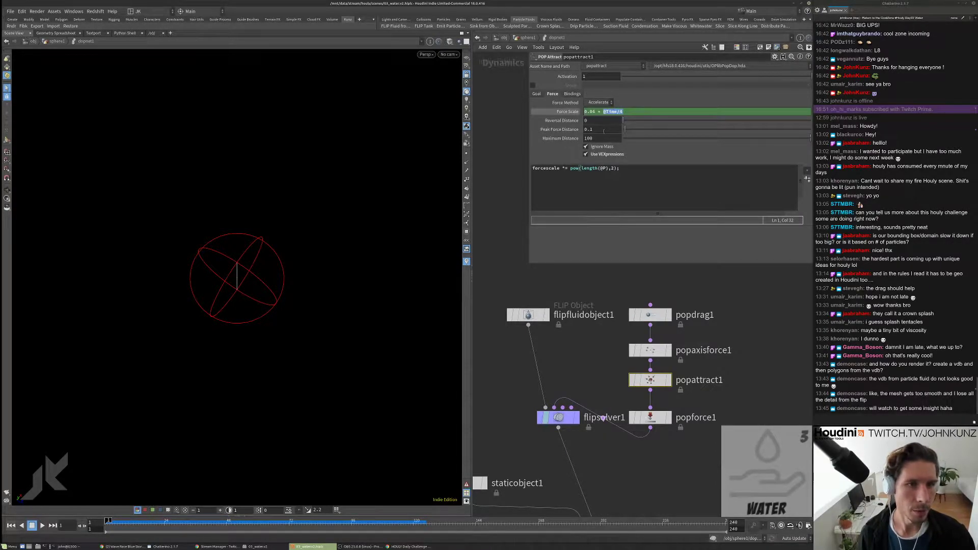
{"action": "double_click", "coordinate": [611, 111]}
{"action": "key", "text": "ctrl+c"}
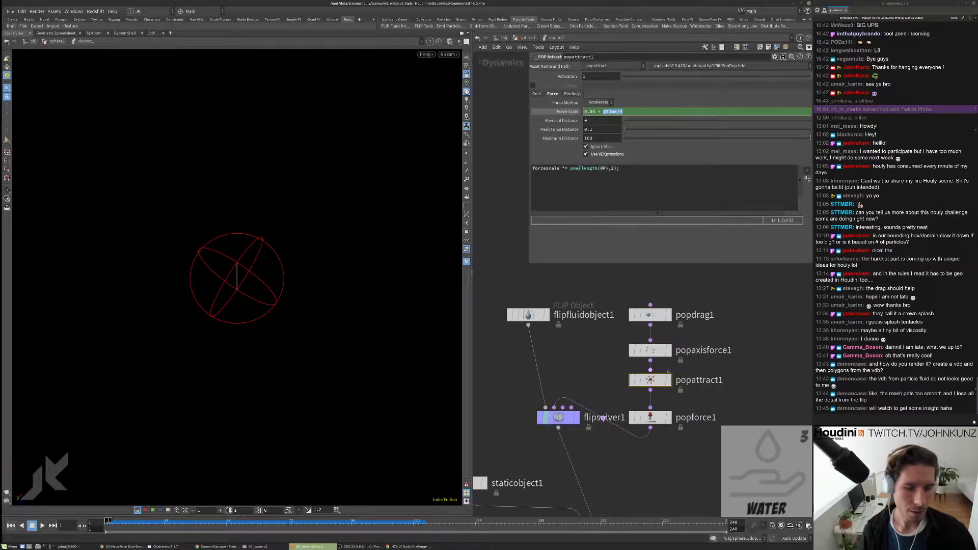
{"action": "left_click", "coordinate": [650, 314]}
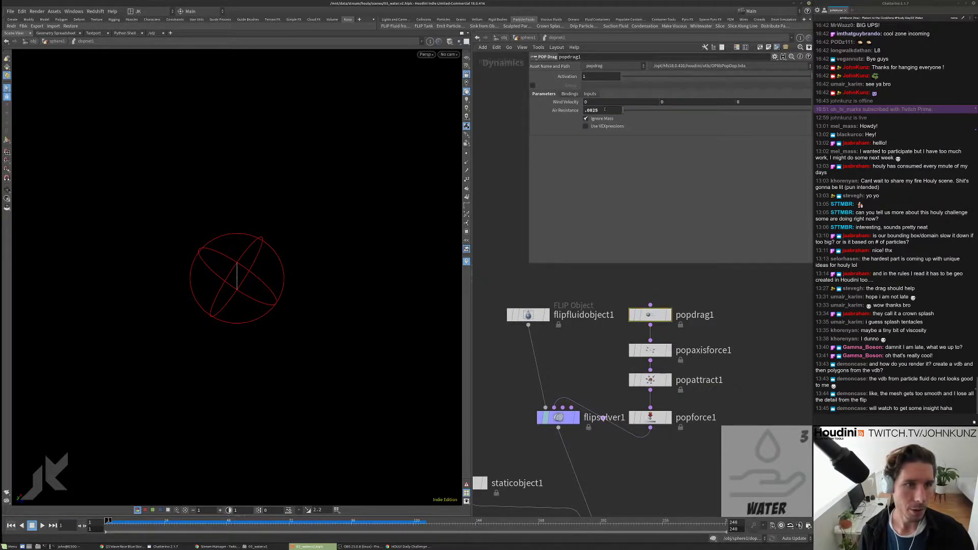
{"action": "left_click", "coordinate": [604, 110]}
{"action": "type", "text": "+"}
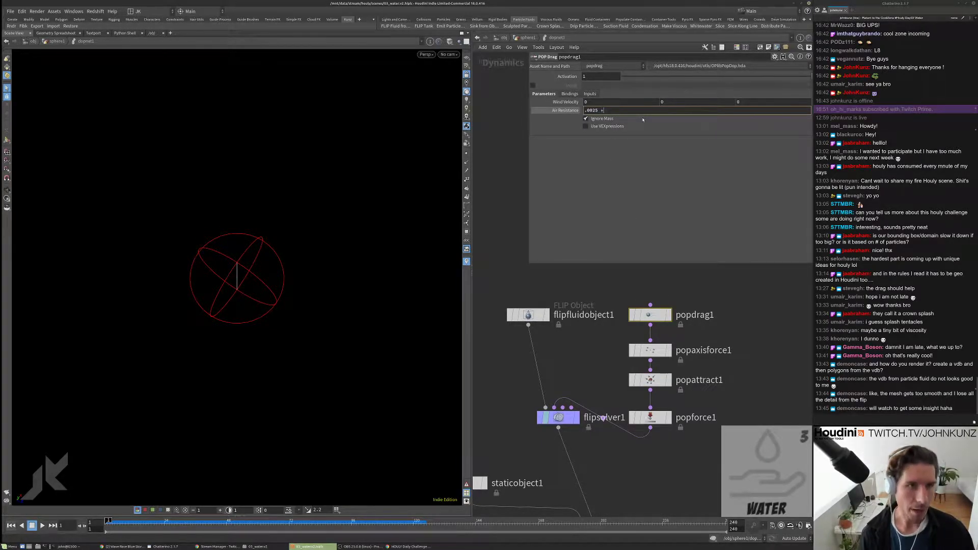
{"action": "key", "text": "ctrl+v"}
{"action": "key", "text": "Return"}
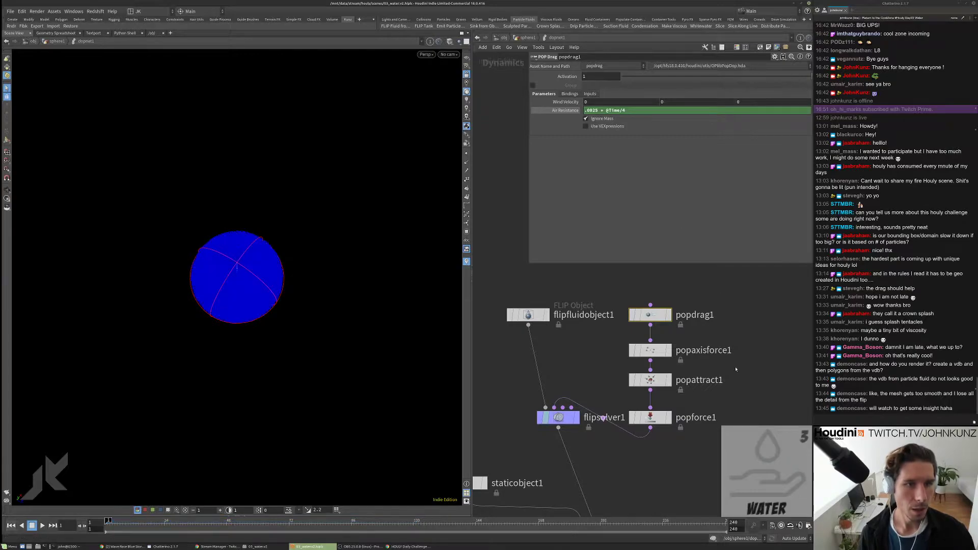
{"action": "key", "text": "Up"}
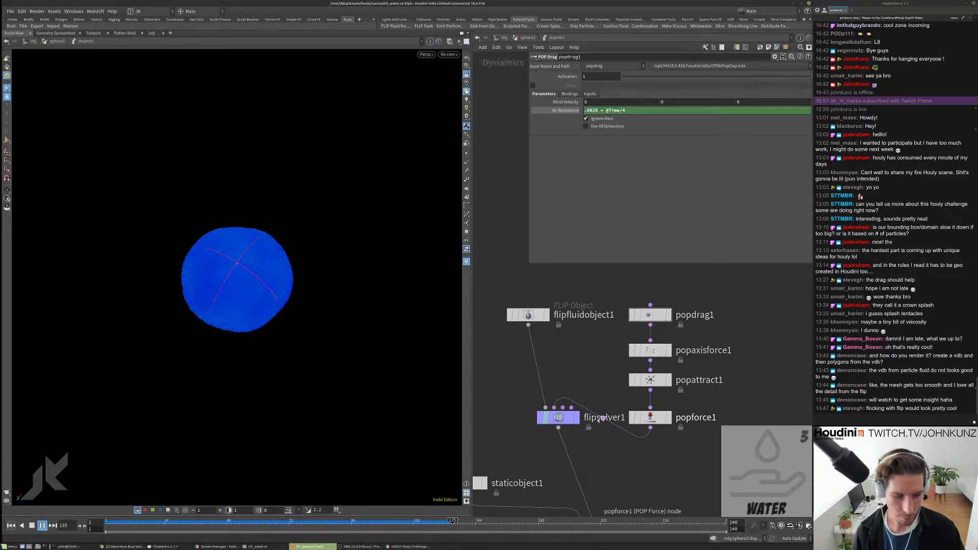
{"action": "key", "text": "ctrl+Up"}
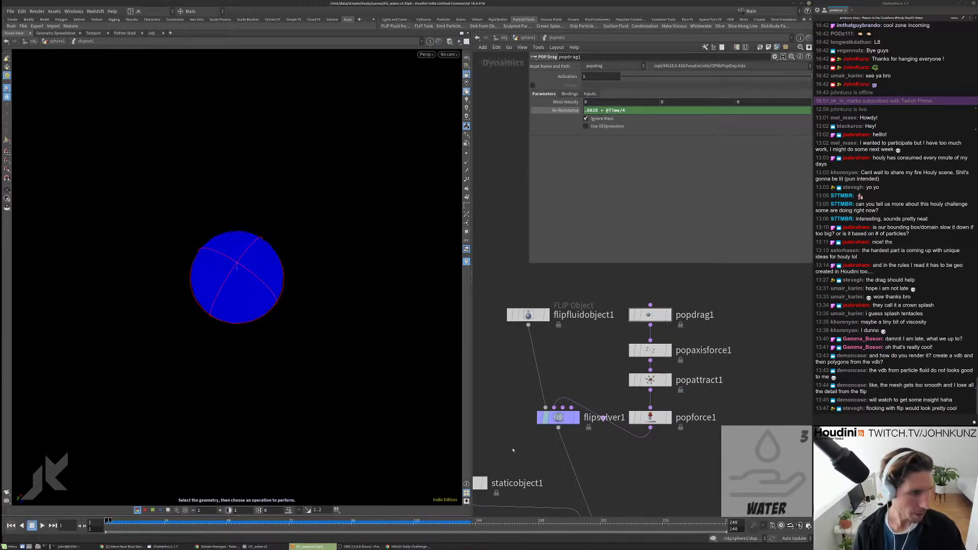
{"action": "key", "text": "Up"}
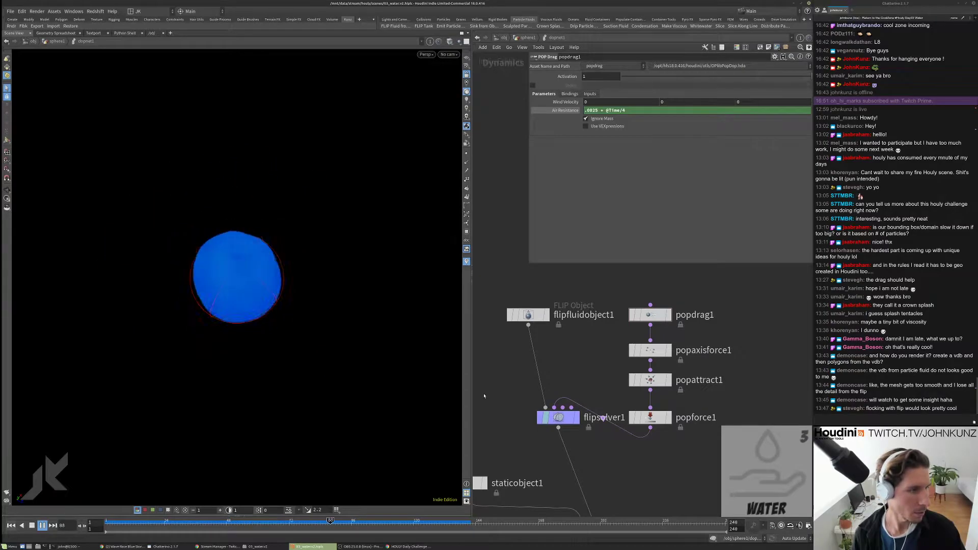
{"action": "key", "text": "ctrl+Up"}
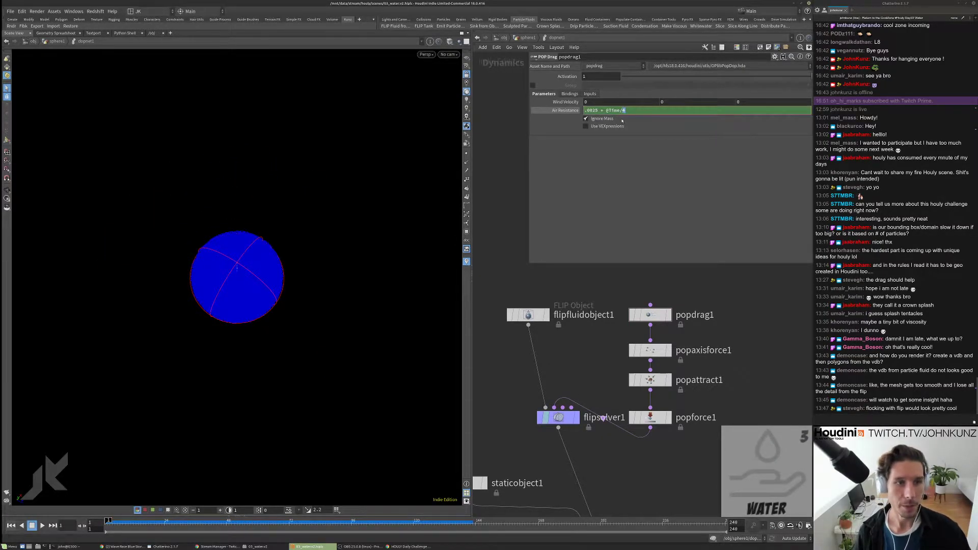
{"action": "type", "text": "8"}
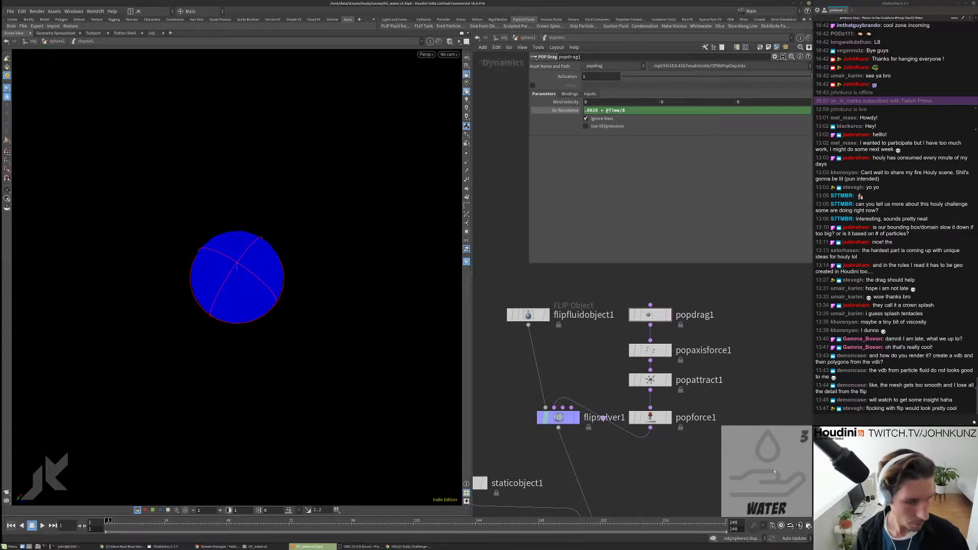
{"action": "middle_click_drag", "start_coordinate": [743, 453], "coordinate": [742, 432]}
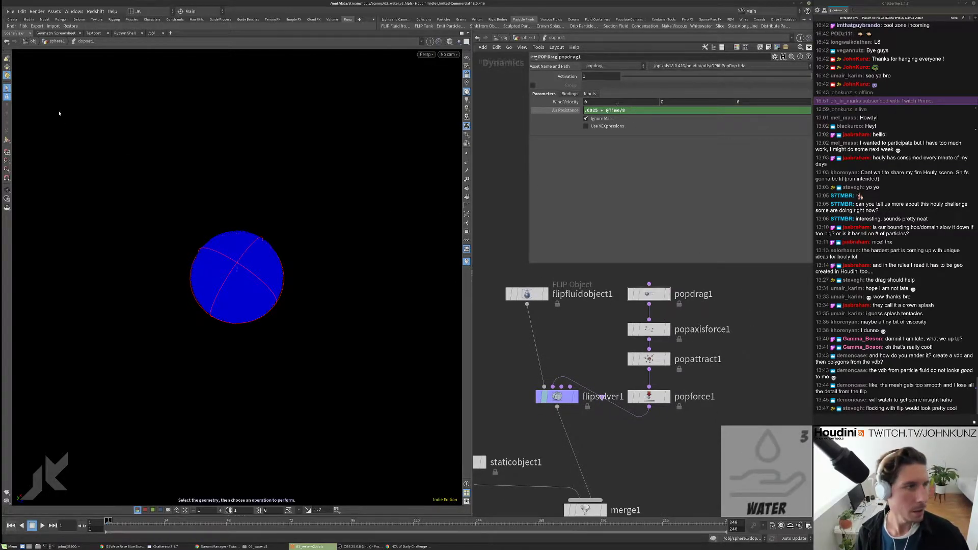
{"action": "left_click", "coordinate": [23, 26]}
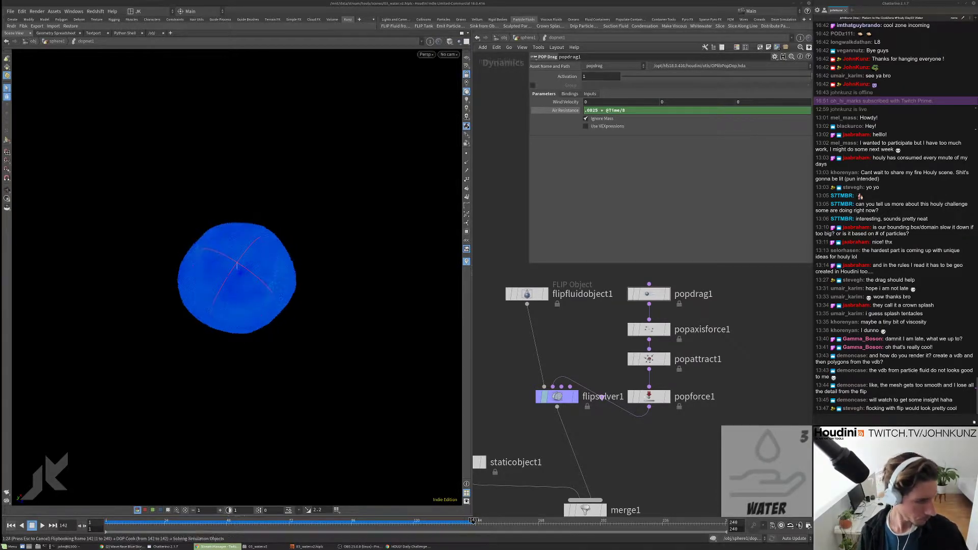
{"action": "left_click", "coordinate": [76, 546]}
{"action": "left_click", "coordinate": [311, 546]}
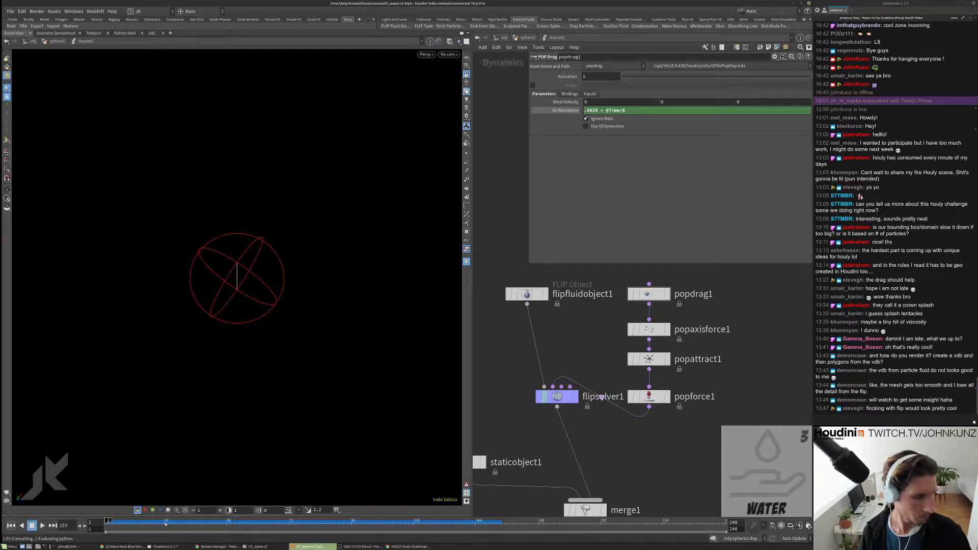
{"action": "left_click_drag", "start_coordinate": [165, 524], "coordinate": [338, 530]}
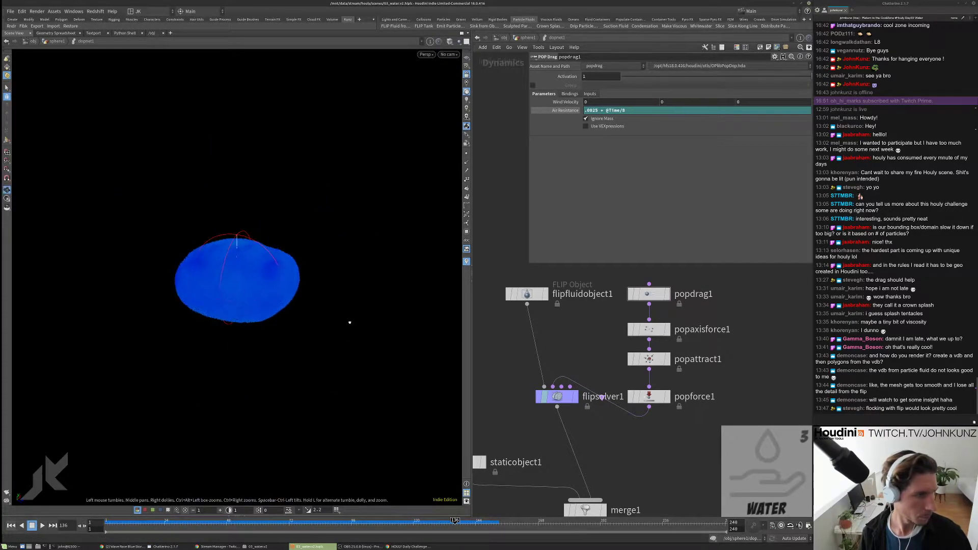
{"action": "key", "text": "s"}
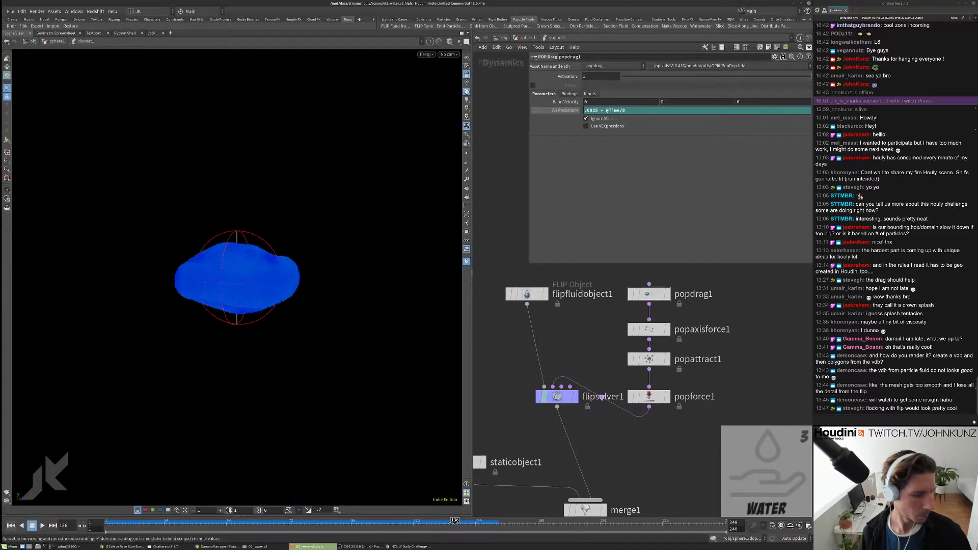
{"action": "left_click", "coordinate": [445, 522]}
{"action": "left_click_drag", "start_coordinate": [444, 522], "coordinate": [226, 523]}
{"action": "key", "text": "Up"}
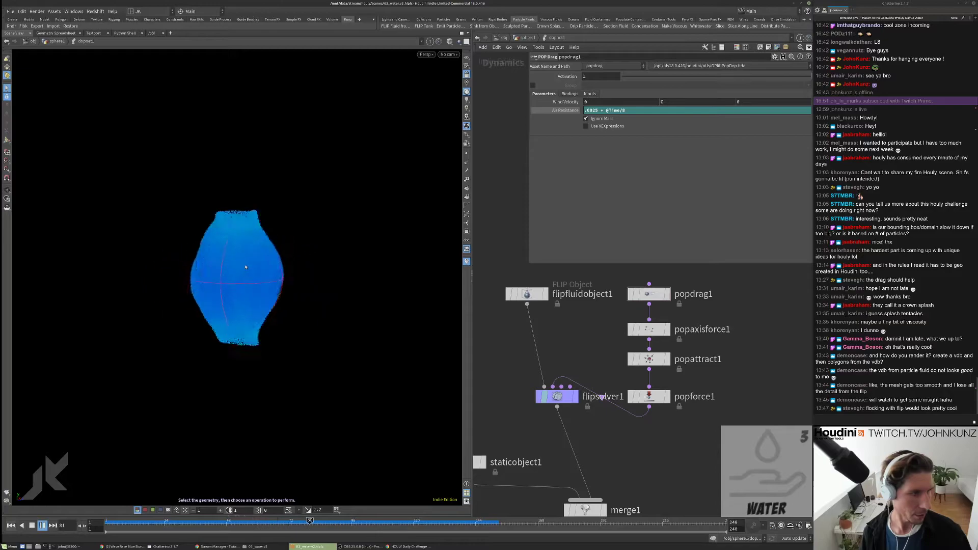
{"action": "key", "text": "Up"}
{"action": "key", "text": "Escape"}
{"action": "left_click_drag", "start_coordinate": [268, 230], "coordinate": [295, 289]}
{"action": "key", "text": "s"}
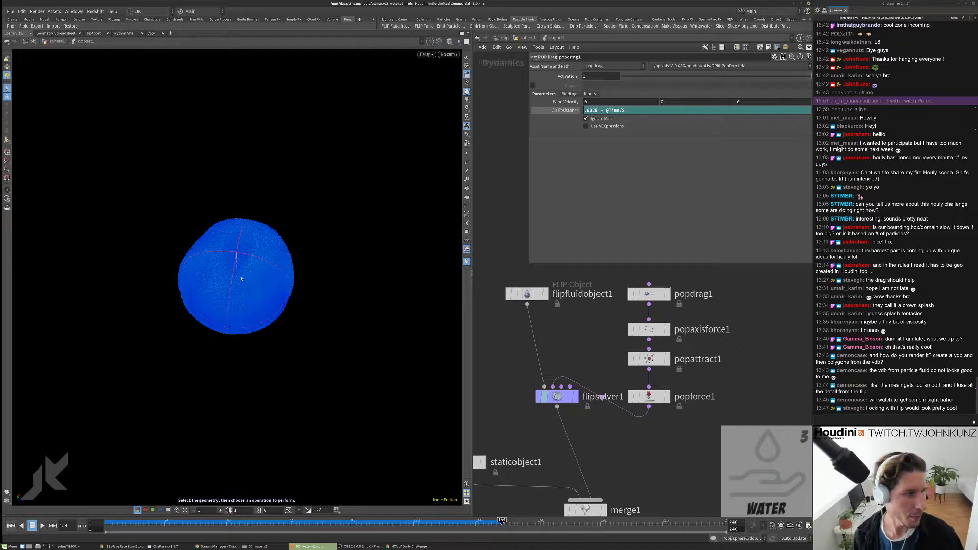
{"action": "left_click_drag", "start_coordinate": [502, 522], "coordinate": [464, 525]}
{"action": "key", "text": "s"}
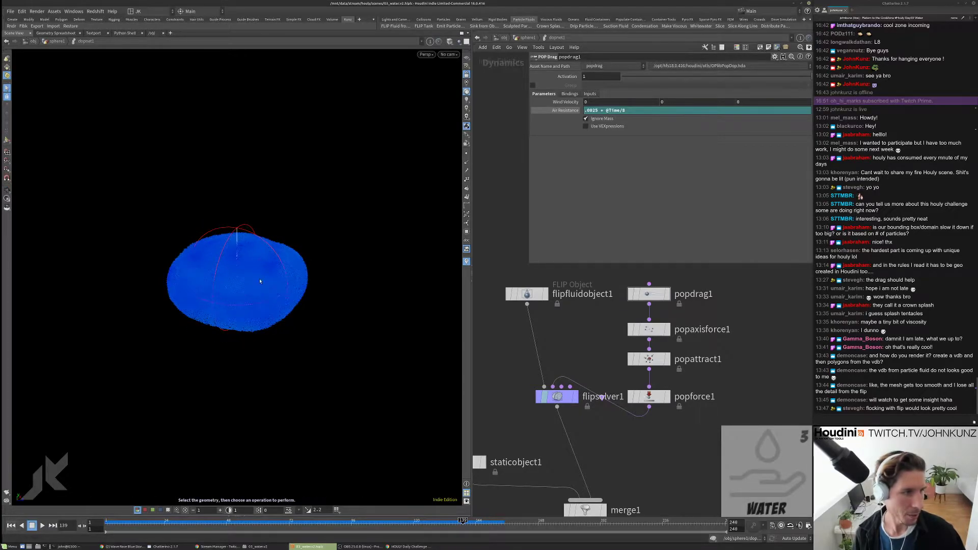
{"action": "key", "text": "ctrl+Up"}
{"action": "key", "text": "Up"}
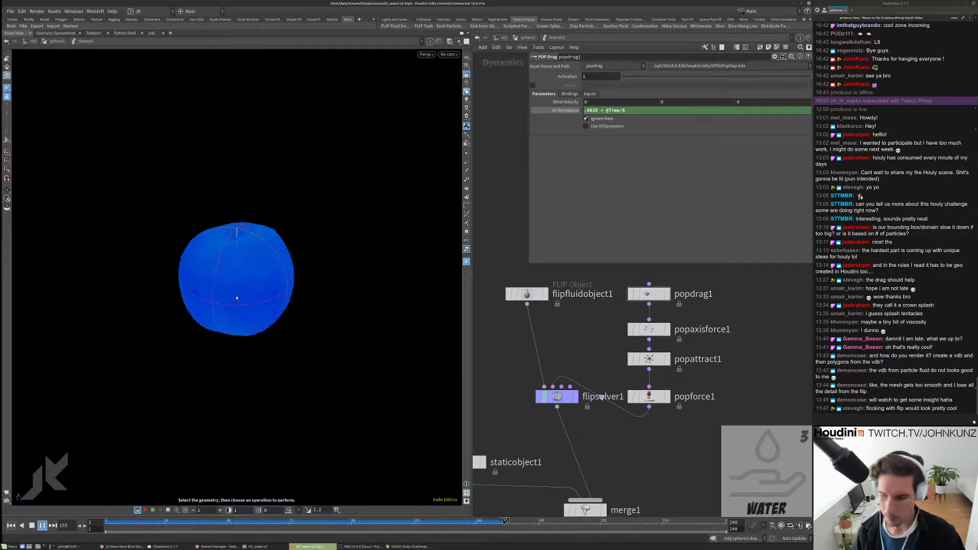
{"action": "key", "text": "Up"}
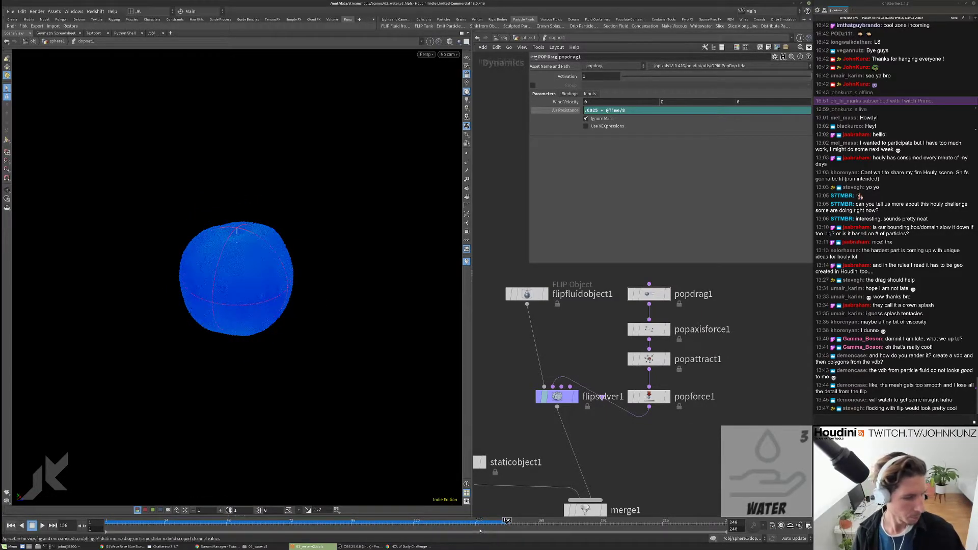
{"action": "left_click", "coordinate": [315, 521]}
{"action": "left_click_drag", "start_coordinate": [314, 522], "coordinate": [108, 521]}
{"action": "key", "text": "Up"}
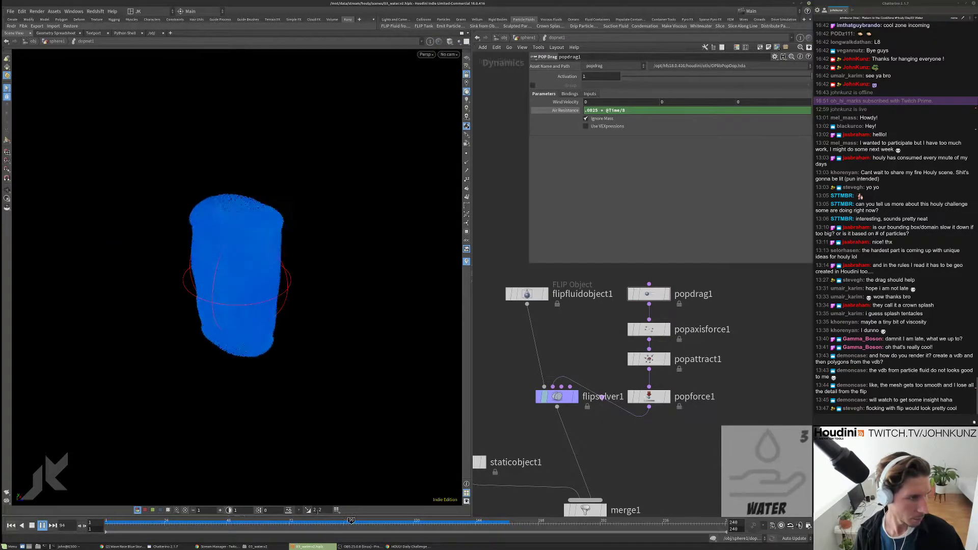
{"action": "key", "text": "Up"}
{"action": "key", "text": "ctrl+Up"}
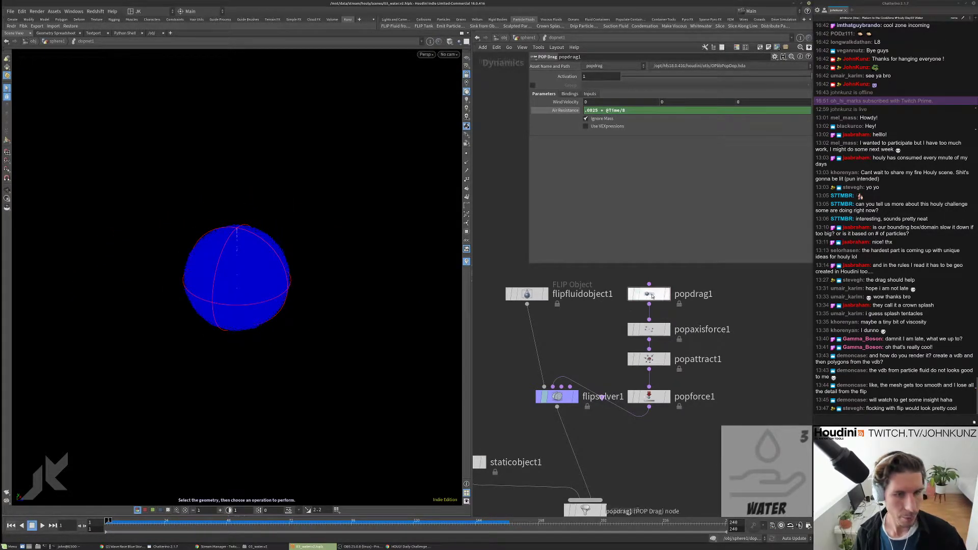
{"action": "double_click", "coordinate": [624, 111]}
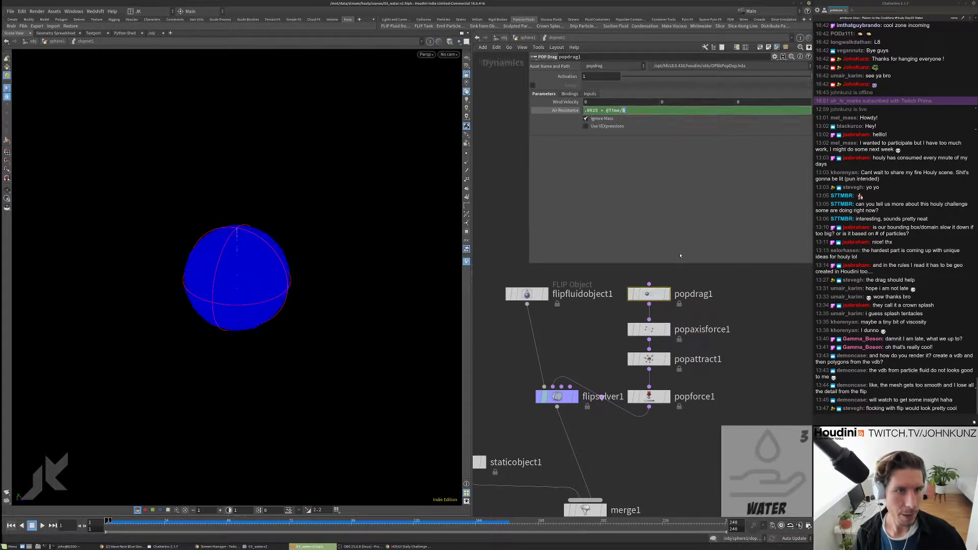
{"action": "key", "text": "Return"}
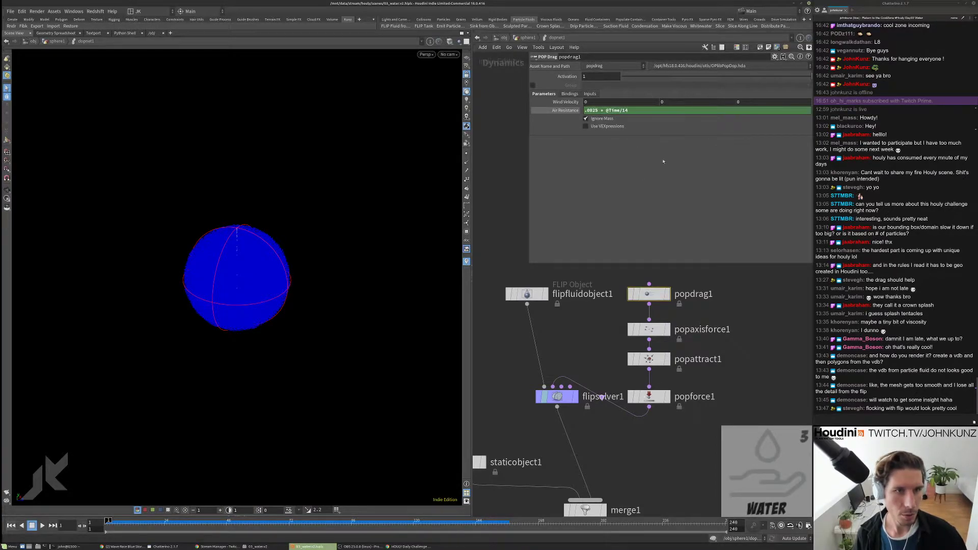
{"action": "left_click", "coordinate": [527, 294]}
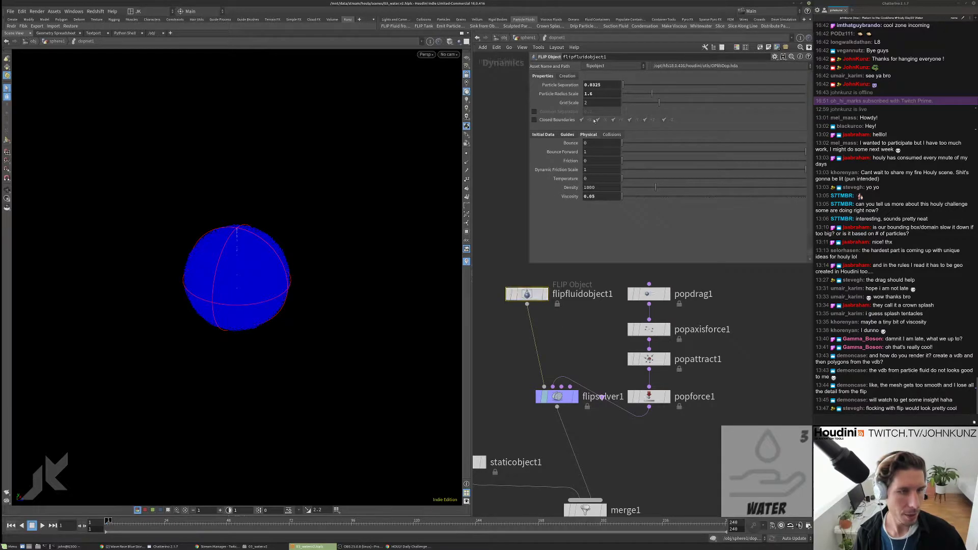
{"action": "left_click_drag", "start_coordinate": [601, 85], "coordinate": [592, 85]}
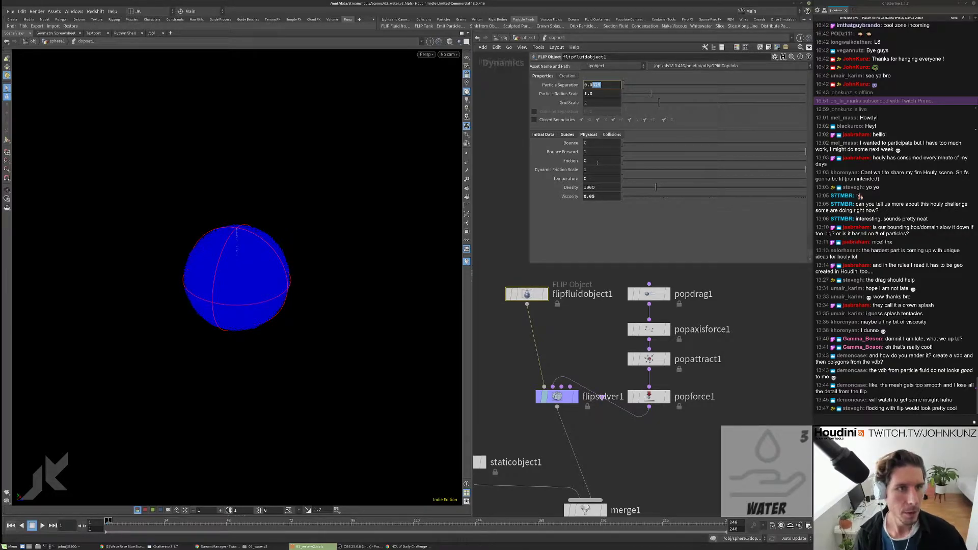
{"action": "type", "text": "286"}
{"action": "key", "text": "Return"}
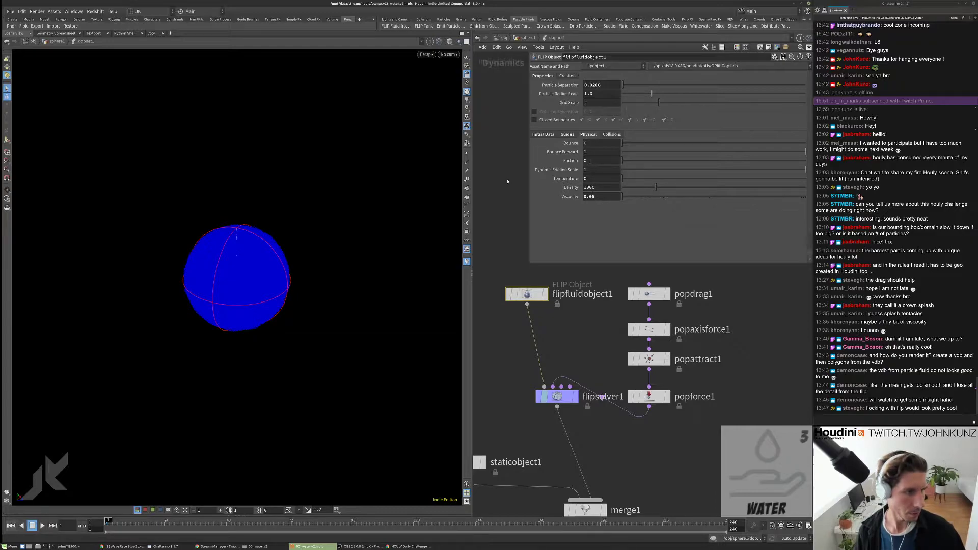
{"action": "left_click", "coordinate": [599, 85]}
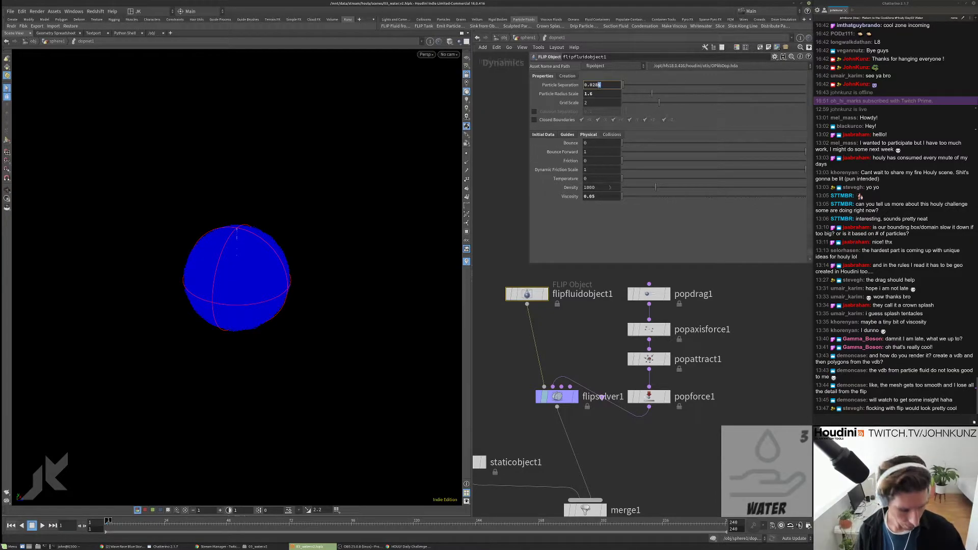
Step: Orbit around the fluid sphere and start a new flipbook with the updated settings
{"action": "left_click_drag", "start_coordinate": [338, 247], "coordinate": [313, 251]}
{"action": "right_click_drag", "start_coordinate": [312, 251], "coordinate": [286, 277]}
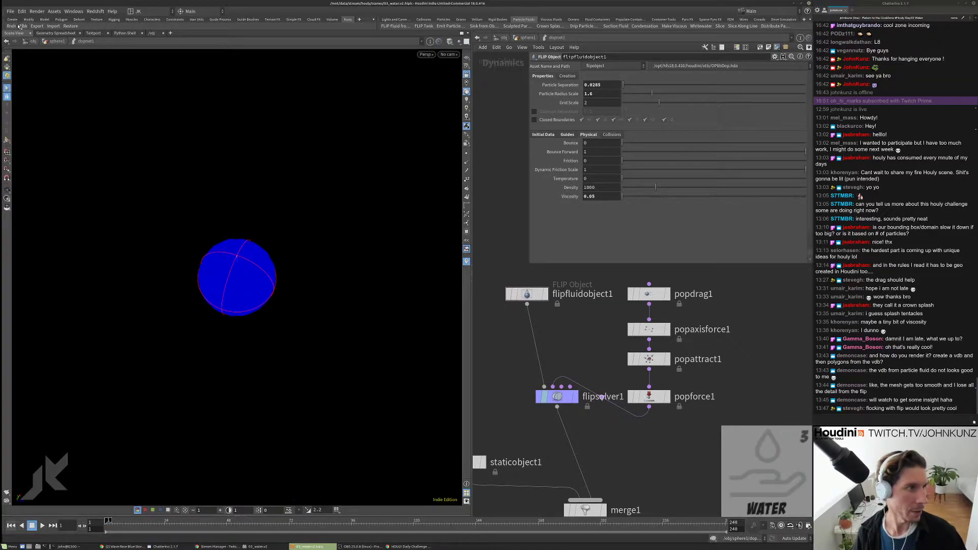
{"action": "key", "text": "Up"}
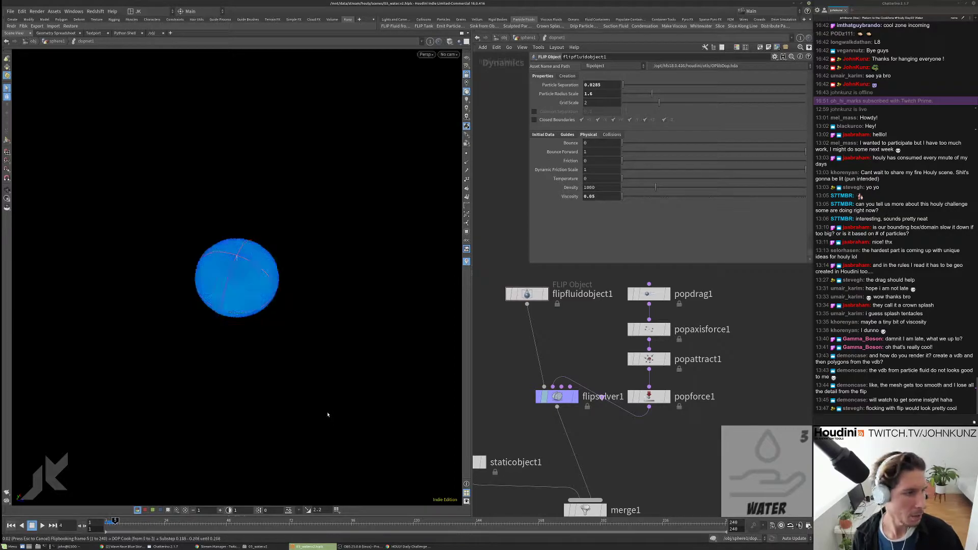
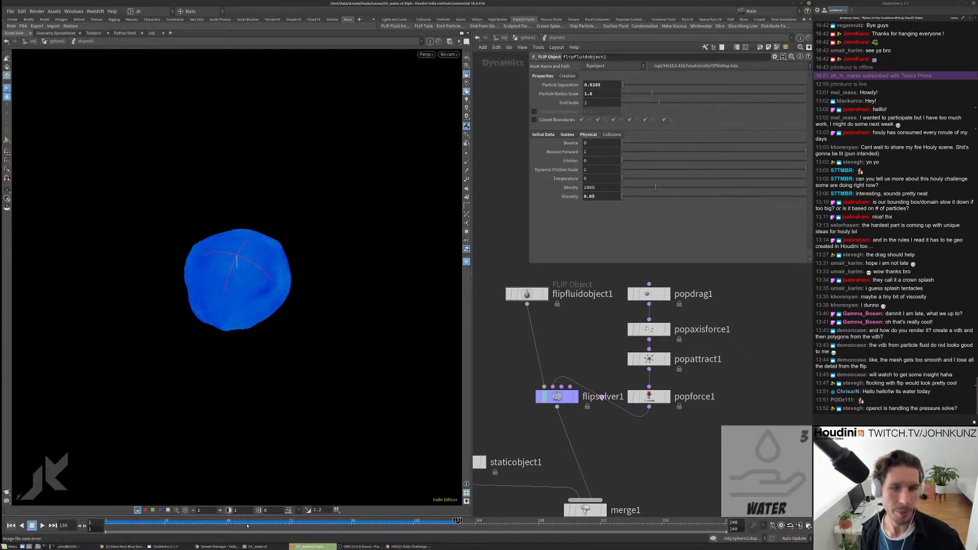
Step: Stop the cook and scrub and play the FLIP splash up to frame 115
{"action": "key", "text": "Escape"}
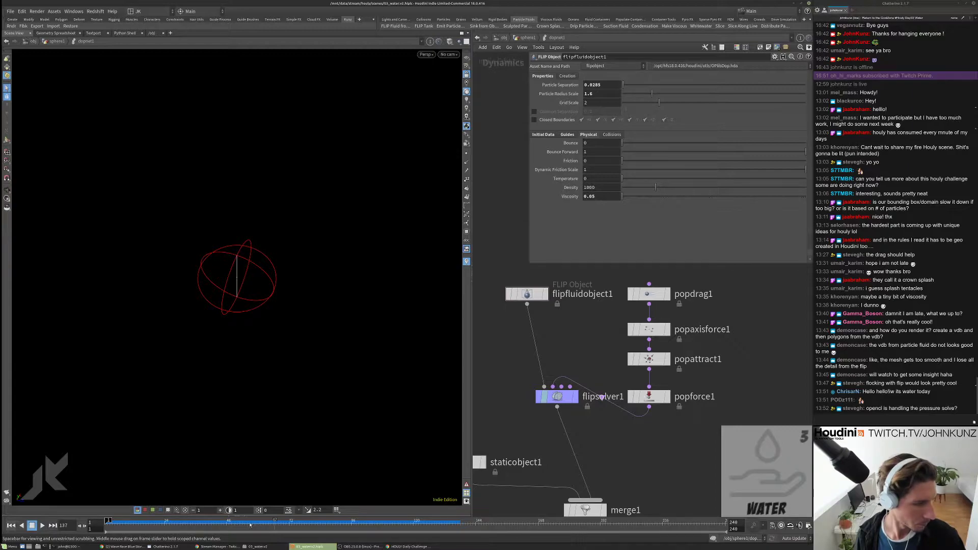
{"action": "mouse_move", "coordinate": [250, 525]}
{"action": "left_mouse_down"}
{"action": "mouse_move", "coordinate": [189, 522]}
{"action": "mouse_move", "coordinate": [263, 520]}
{"action": "left_mouse_up"}
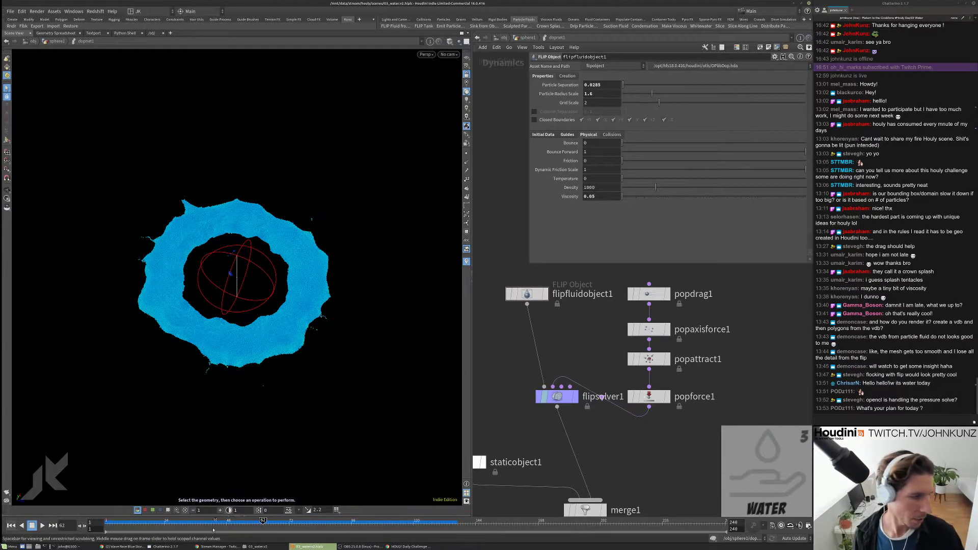
{"action": "left_click_drag", "start_coordinate": [127, 521], "coordinate": [204, 522]}
{"action": "key", "text": "Up"}
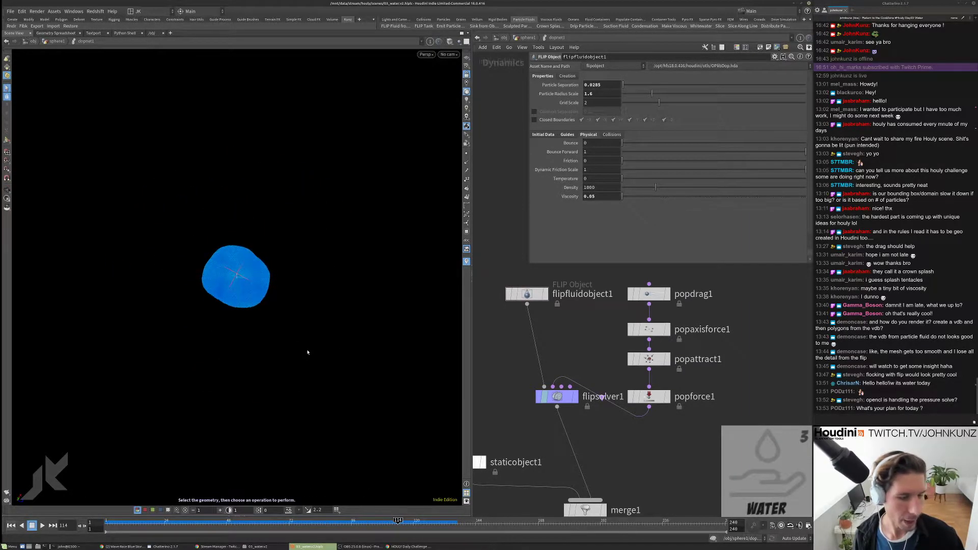
{"action": "key", "text": "Up"}
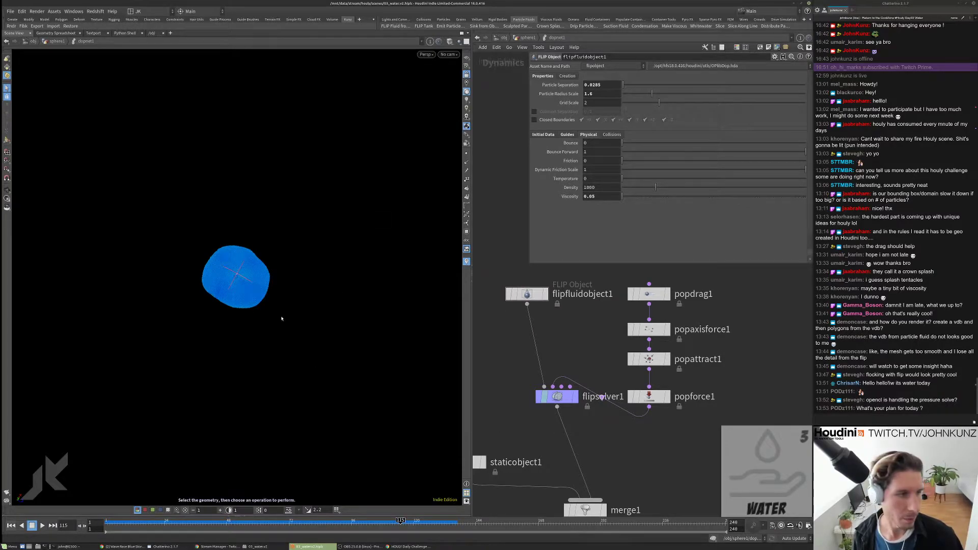
{"action": "key", "text": "ctrl+Up"}
{"action": "key", "text": "Up"}
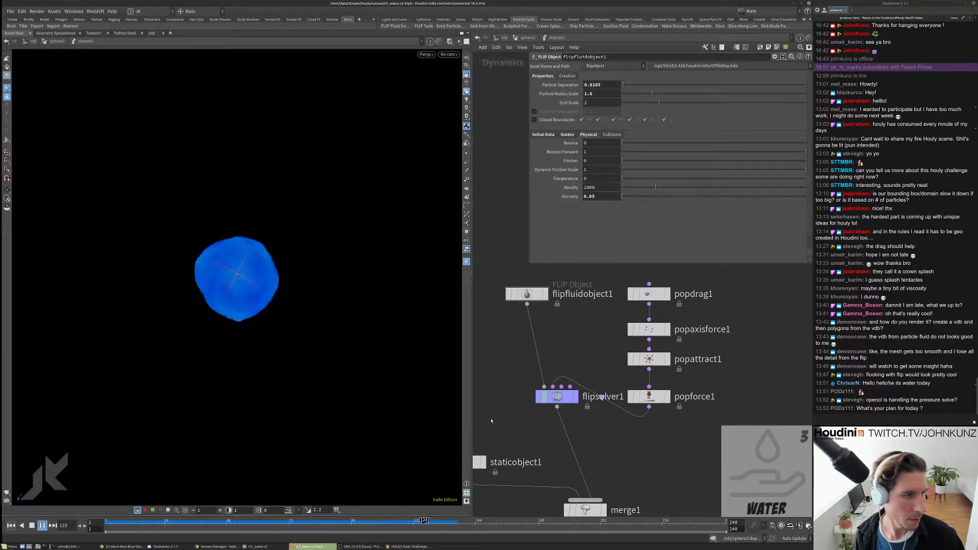
Step: Replay the splash from frames 40 and 25, return to frame 1, and show popdrag1's settings
{"action": "left_click", "coordinate": [445, 520]}
{"action": "left_click_drag", "start_coordinate": [444, 520], "coordinate": [201, 532]}
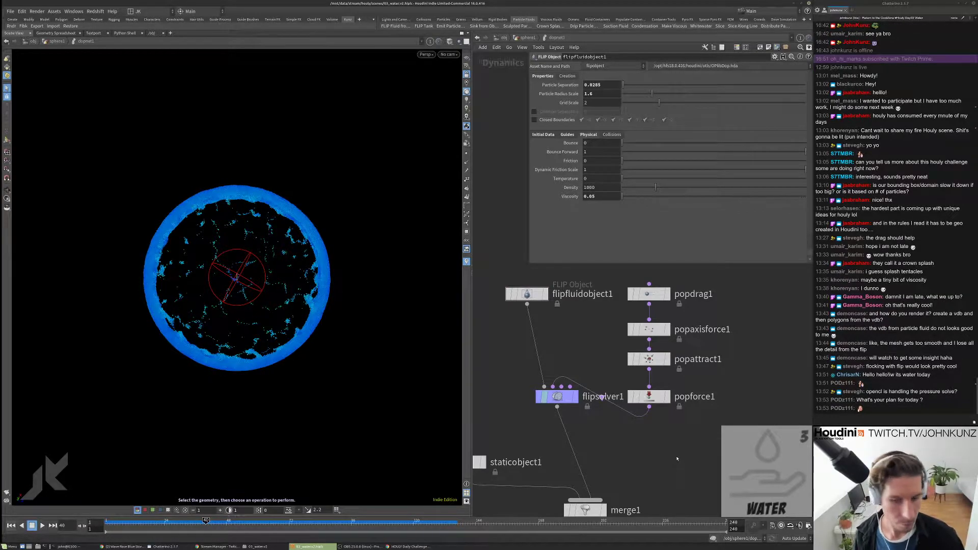
{"action": "scroll", "coordinate": [703, 415], "scroll_direction": "down", "scroll_amount": 3}
{"action": "key", "text": "Up"}
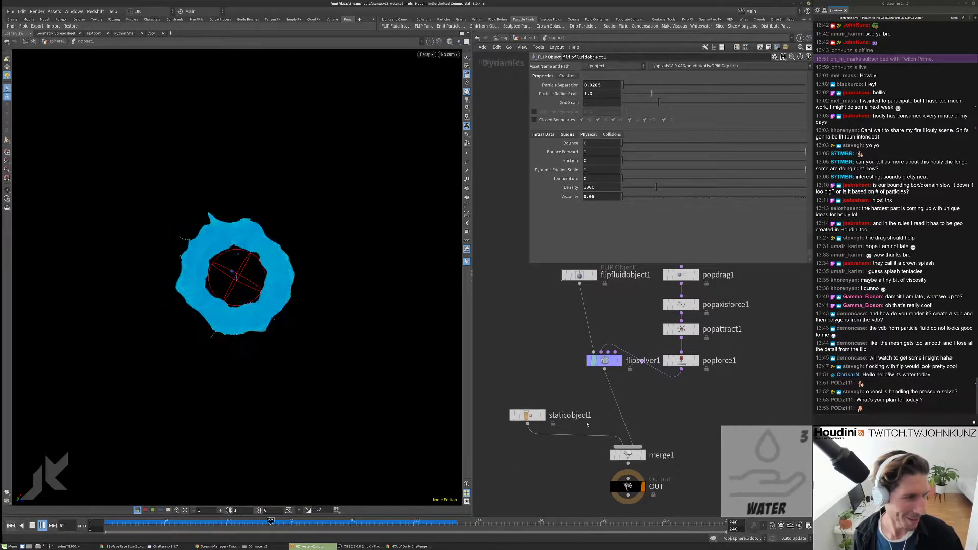
{"action": "key", "text": "Up"}
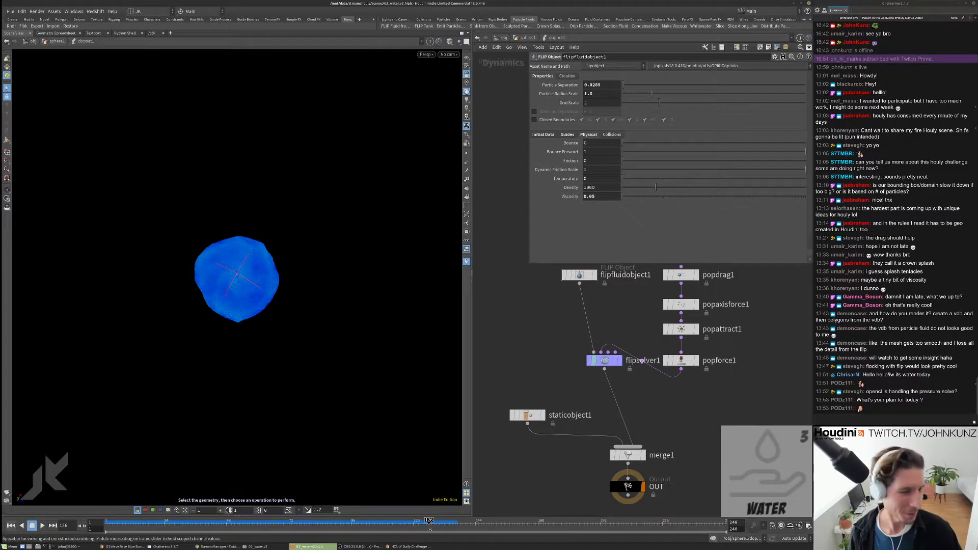
{"action": "left_click_drag", "start_coordinate": [438, 525], "coordinate": [167, 521]}
{"action": "key", "text": "Up"}
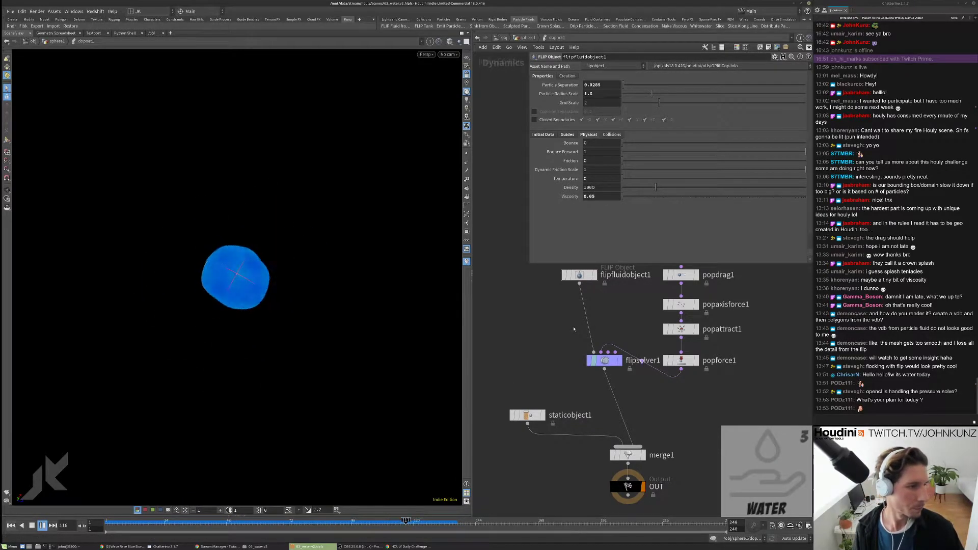
{"action": "key", "text": "Up"}
{"action": "key", "text": "ctrl+Up"}
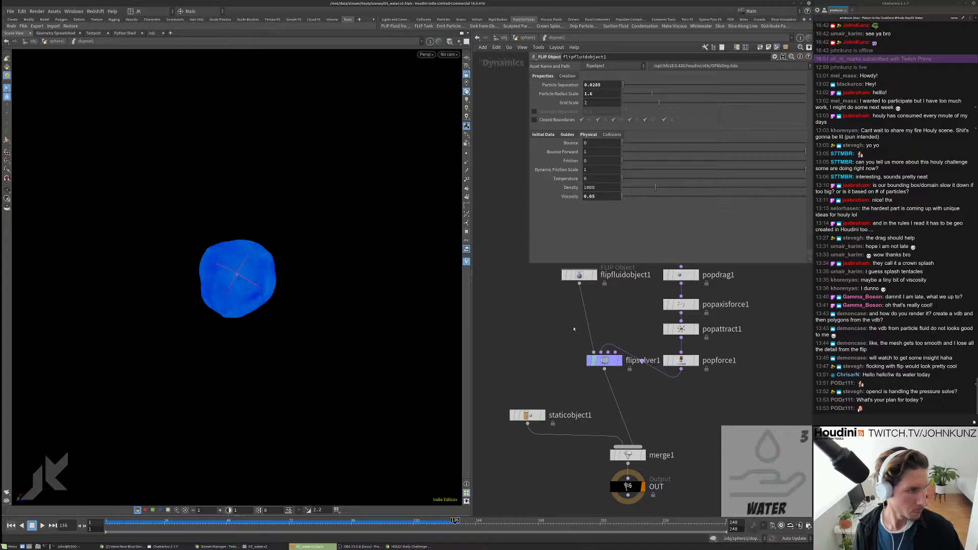
{"action": "left_click", "coordinate": [681, 275]}
{"action": "scroll", "coordinate": [637, 357], "scroll_direction": "up", "scroll_amount": 2}
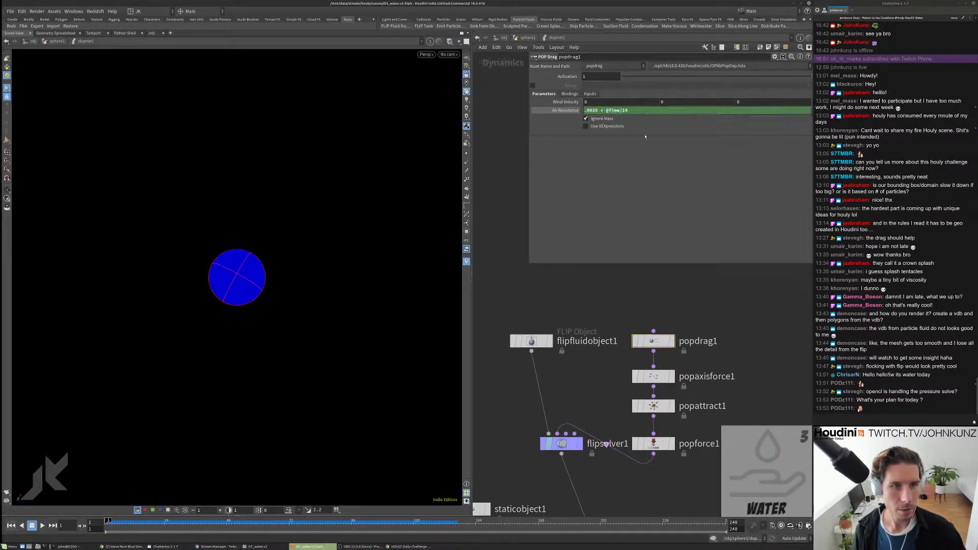
Step: Set flipfluidobject1's Particle Separation to 0.045
{"action": "middle_click_drag", "start_coordinate": [551, 361], "coordinate": [569, 343]}
{"action": "left_click", "coordinate": [549, 322]}
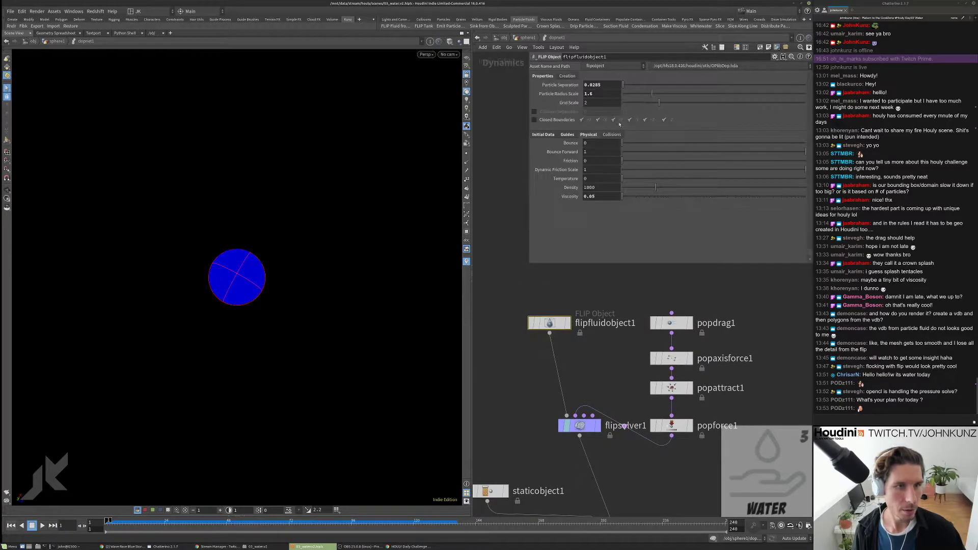
{"action": "key", "text": "BackSpace"}
{"action": "key", "text": "BackSpace"}
{"action": "key", "text": "BackSpace"}
{"action": "type", "text": "45"}
{"action": "key", "text": "Return"}
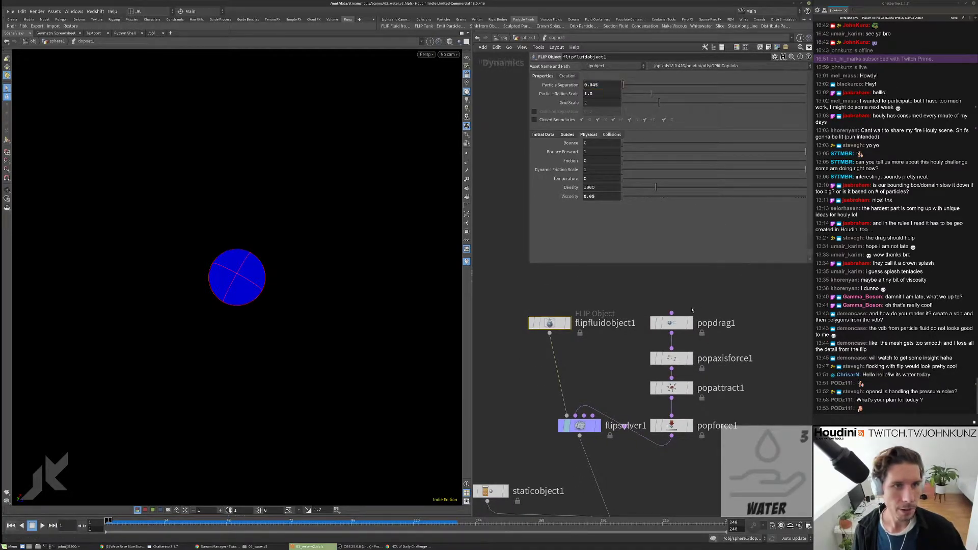
Step: Delete the time expression channel from popdrag1's Air Resistance
{"action": "left_click", "coordinate": [678, 323]}
{"action": "key", "text": "BackSpace"}
{"action": "key", "text": "BackSpace"}
{"action": "key", "text": "BackSpace"}
{"action": "key", "text": "BackSpace"}
{"action": "key", "text": "BackSpace"}
{"action": "key", "text": "BackSpace"}
{"action": "key", "text": "BackSpace"}
{"action": "key", "text": "BackSpace"}
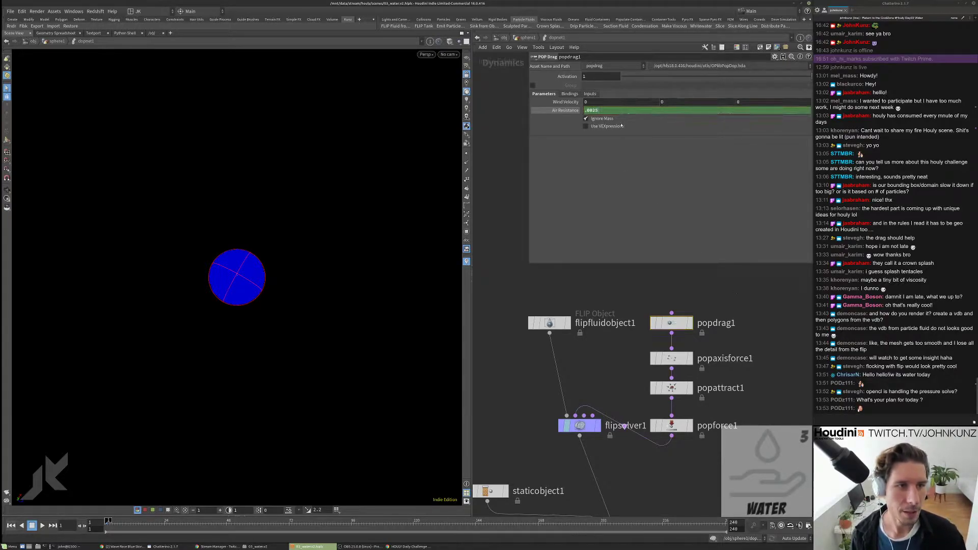
{"action": "right_click", "coordinate": [610, 111]}
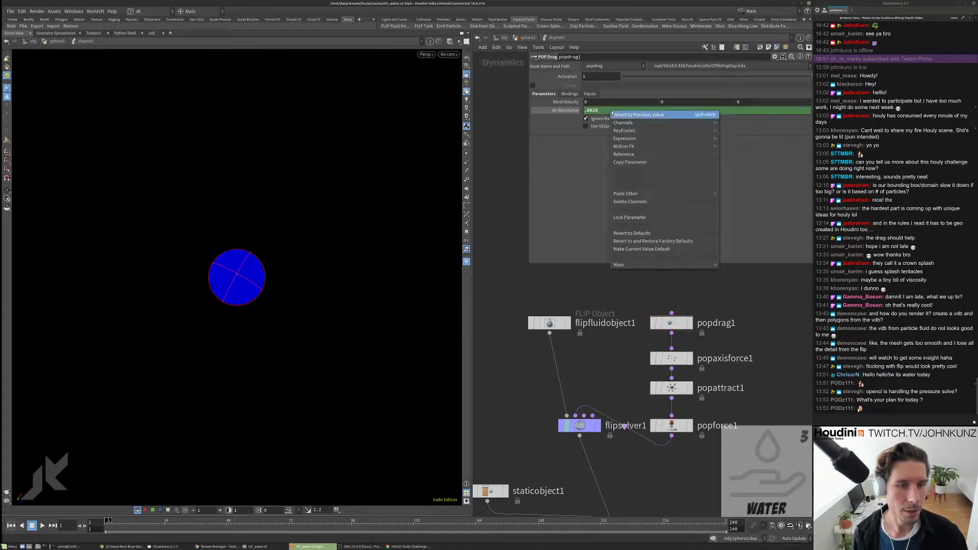
{"action": "left_click", "coordinate": [619, 202]}
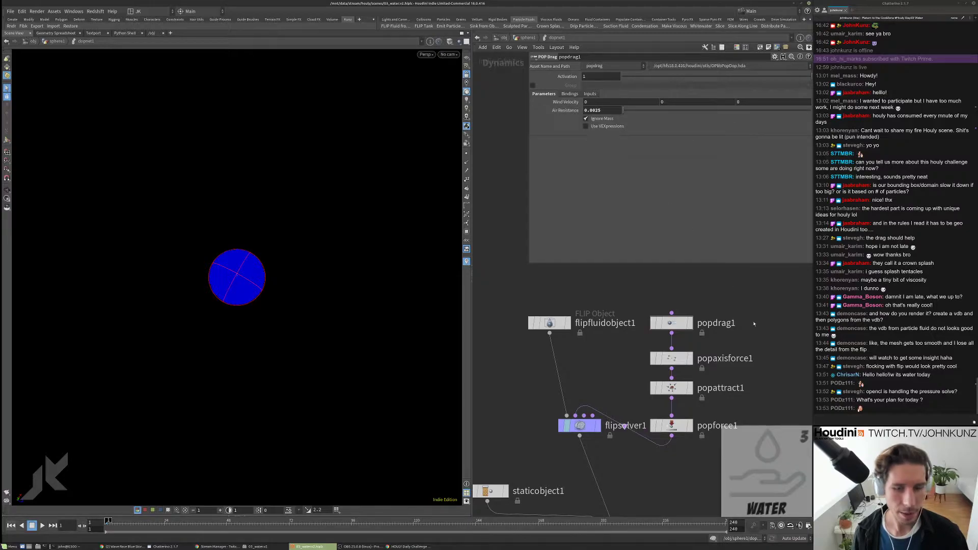
Step: Replay the sim from frame 1 and key Air Resistance at frame 49
{"action": "key", "text": "Up"}
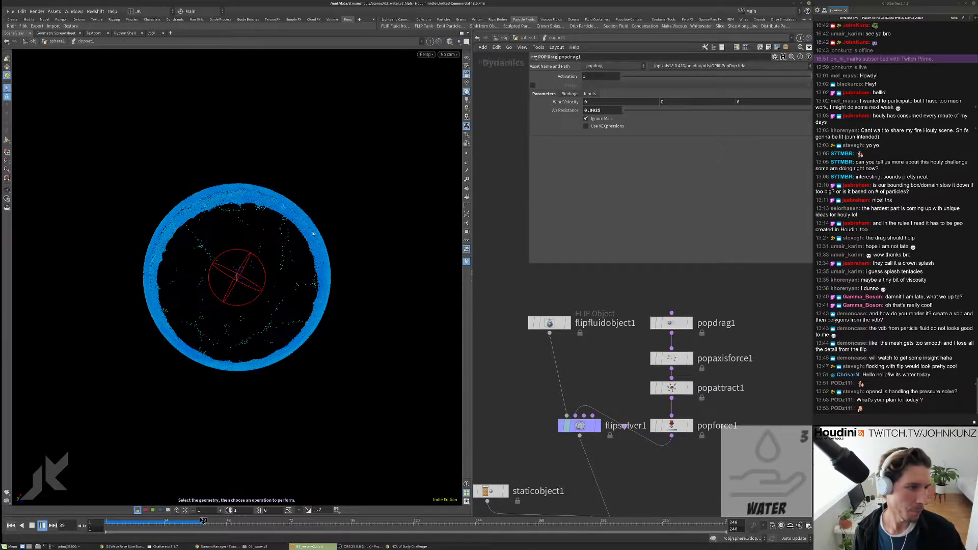
{"action": "key", "text": "Escape"}
{"action": "left_click_drag", "start_coordinate": [302, 256], "coordinate": [304, 208]}
{"action": "key", "text": "s"}
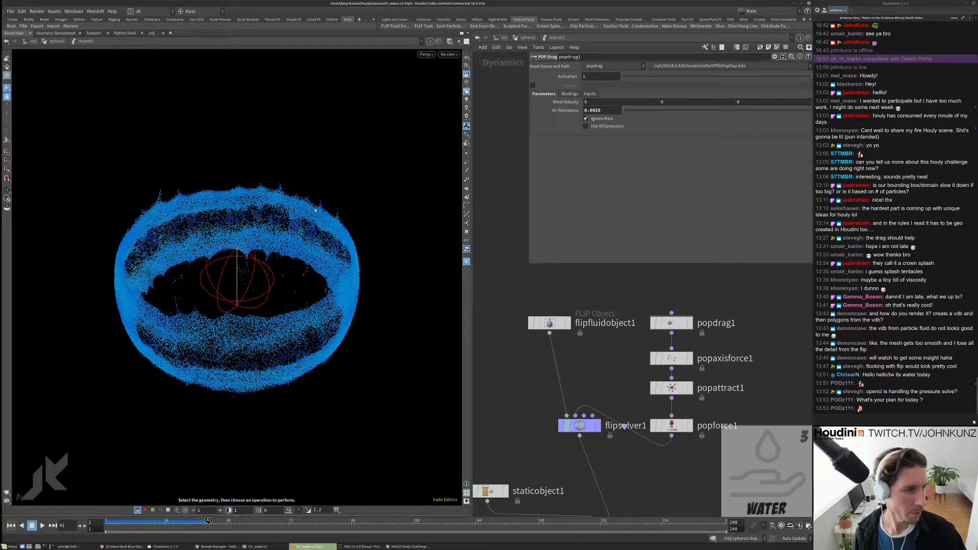
{"action": "key", "text": "Up"}
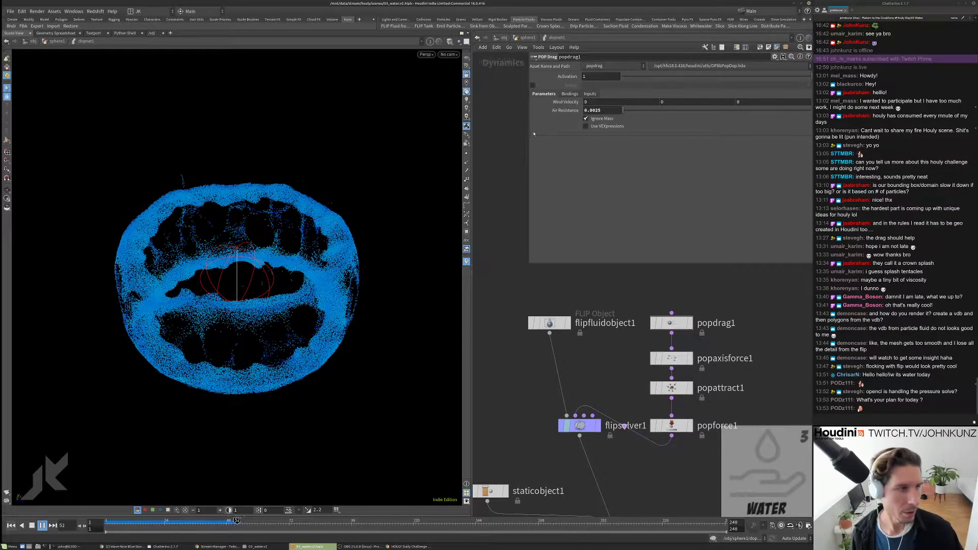
{"action": "key", "text": "Up"}
{"action": "key", "text": "ctrl+Up"}
{"action": "key", "text": "Up"}
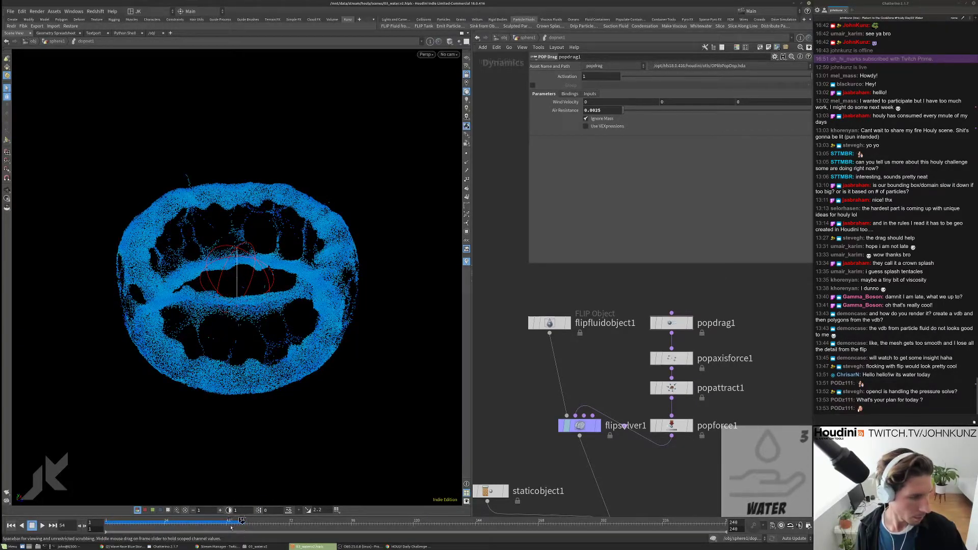
{"action": "key", "text": "ctrl+Up"}
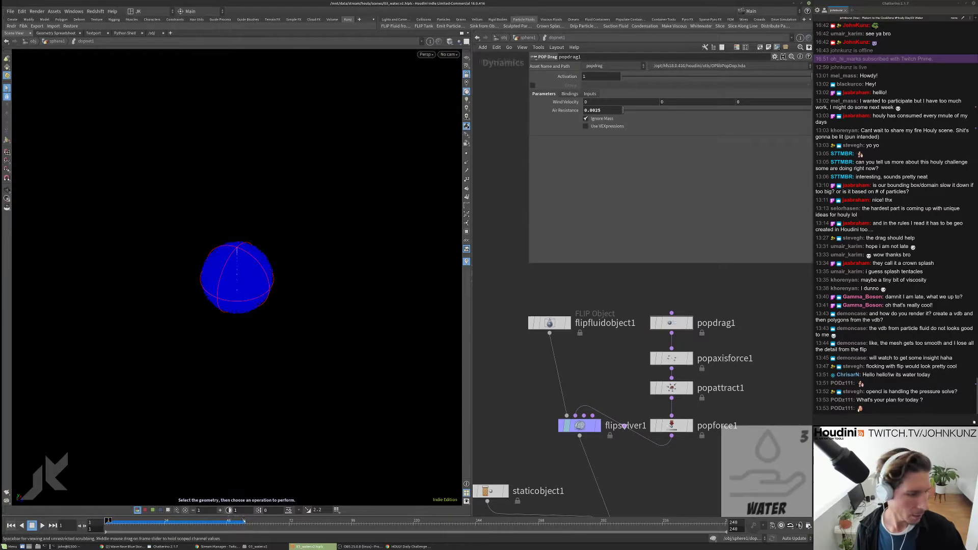
{"action": "key", "text": "Up"}
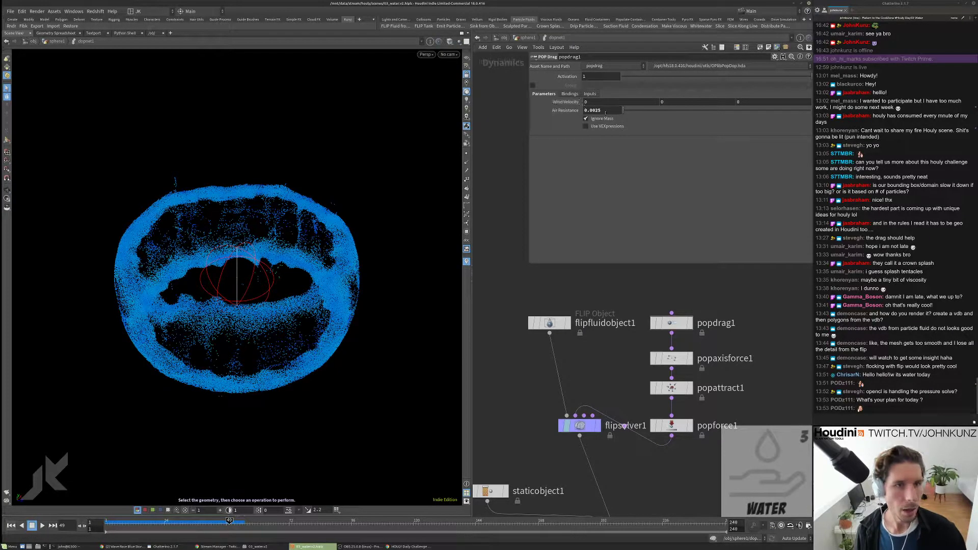
{"action": "key", "text": "k"}
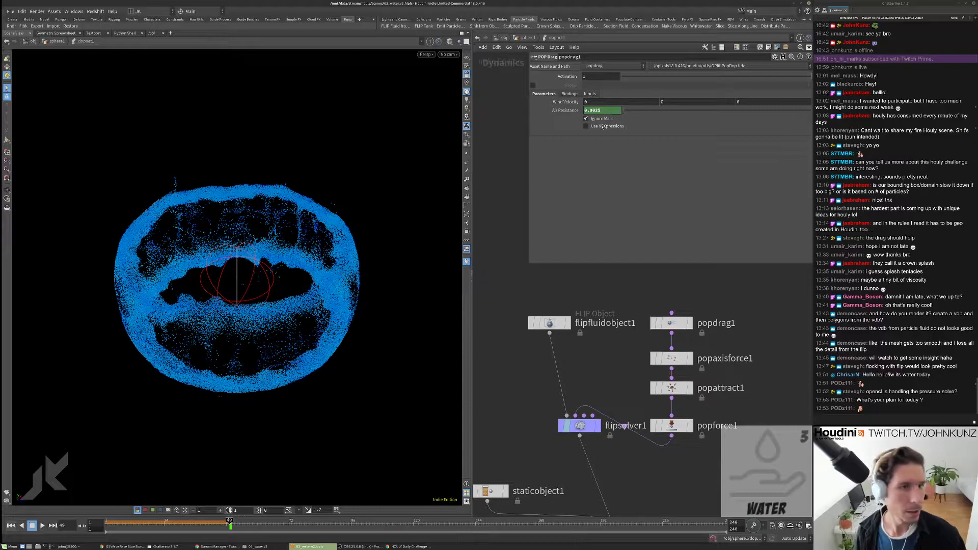
Step: Scrub to frame 97 and try an Air Resistance value of 0.05 on popdrag1
{"action": "left_click_drag", "start_coordinate": [320, 522], "coordinate": [351, 524]}
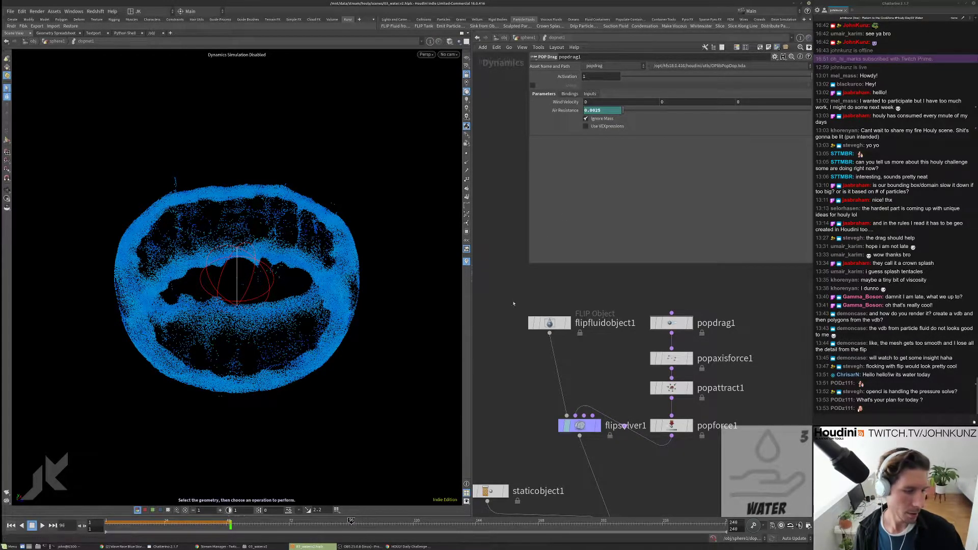
{"action": "left_click", "coordinate": [593, 111]}
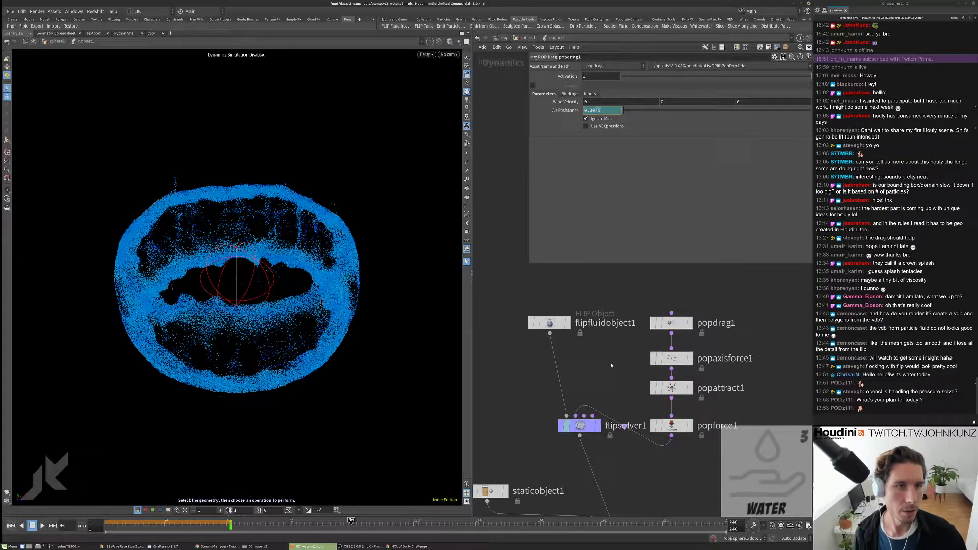
{"action": "left_click", "coordinate": [597, 110]}
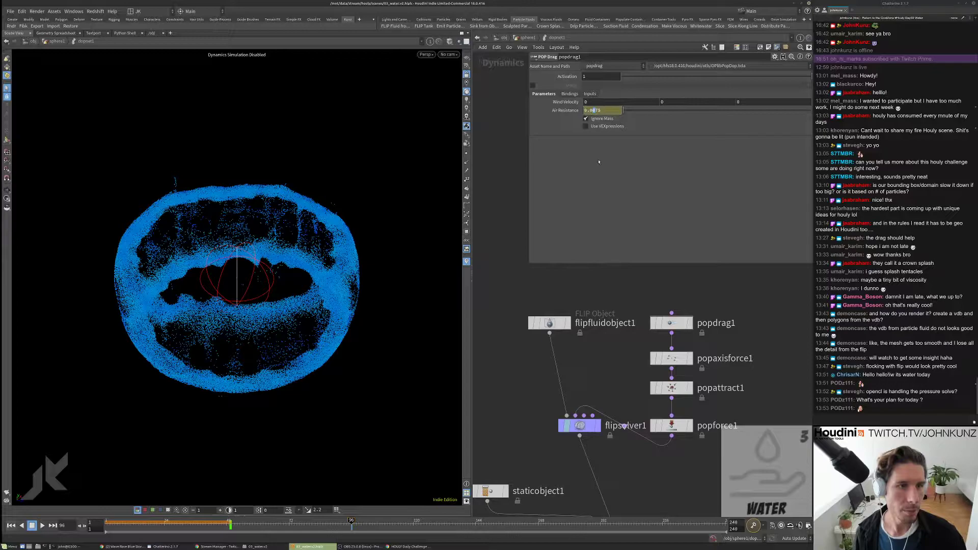
{"action": "type", "text": "2"}
{"action": "type", "text": "0.05"}
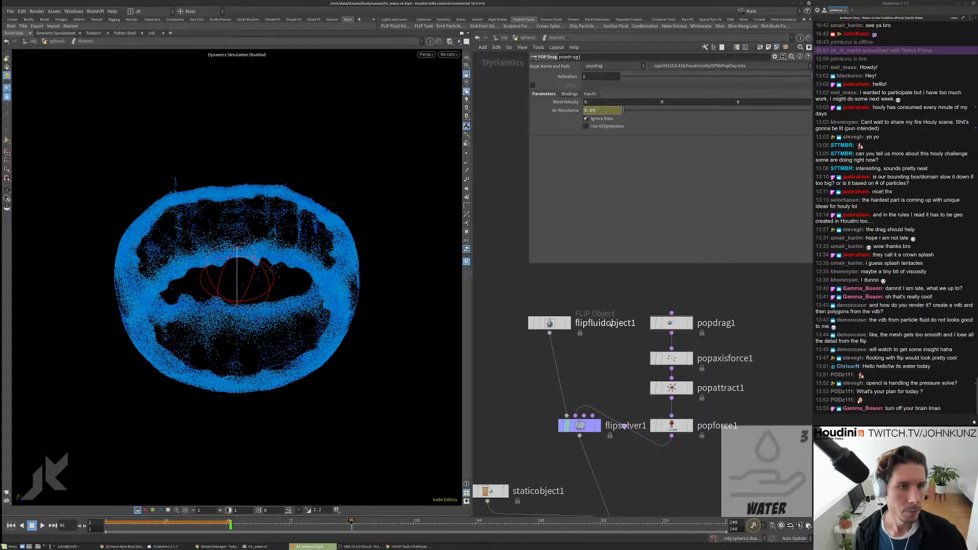
{"action": "key", "text": "Return"}
Step: Restore Air Resistance to 0.0025 and bring up popattract1's force settings
{"action": "double_click", "coordinate": [739, 358]}
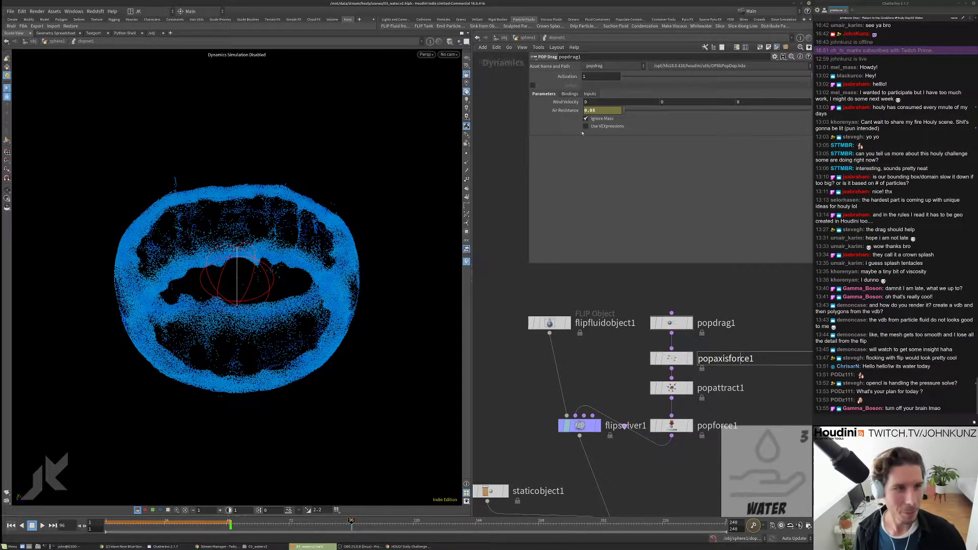
{"action": "left_click", "coordinate": [619, 222]}
{"action": "middle_click_drag", "start_coordinate": [619, 287], "coordinate": [620, 278]}
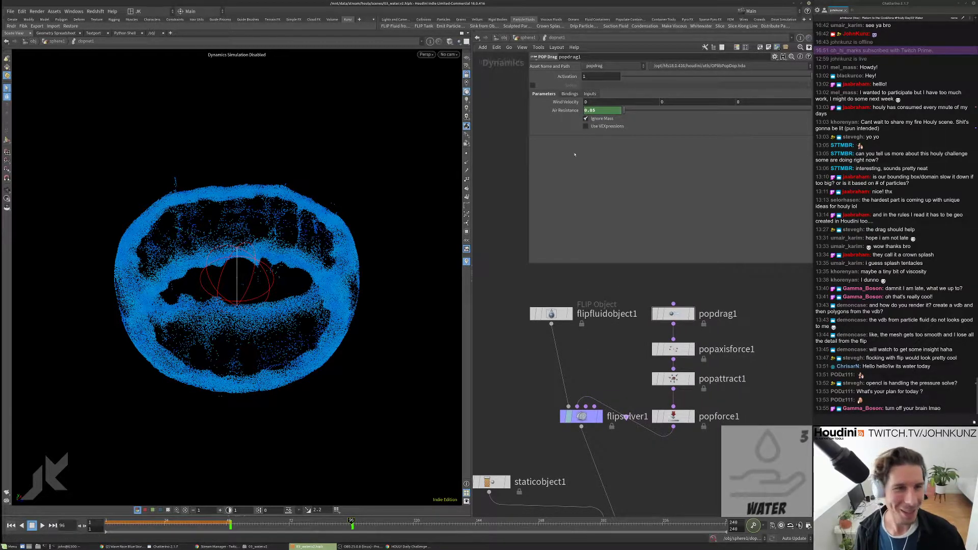
{"action": "type", "text": "0.0025"}
{"action": "key", "text": "Return"}
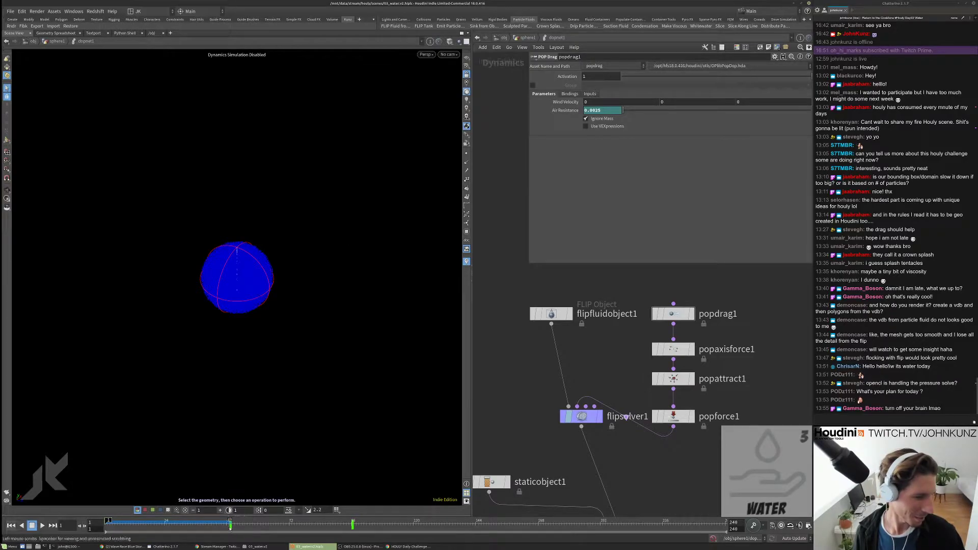
{"action": "left_click", "coordinate": [673, 379]}
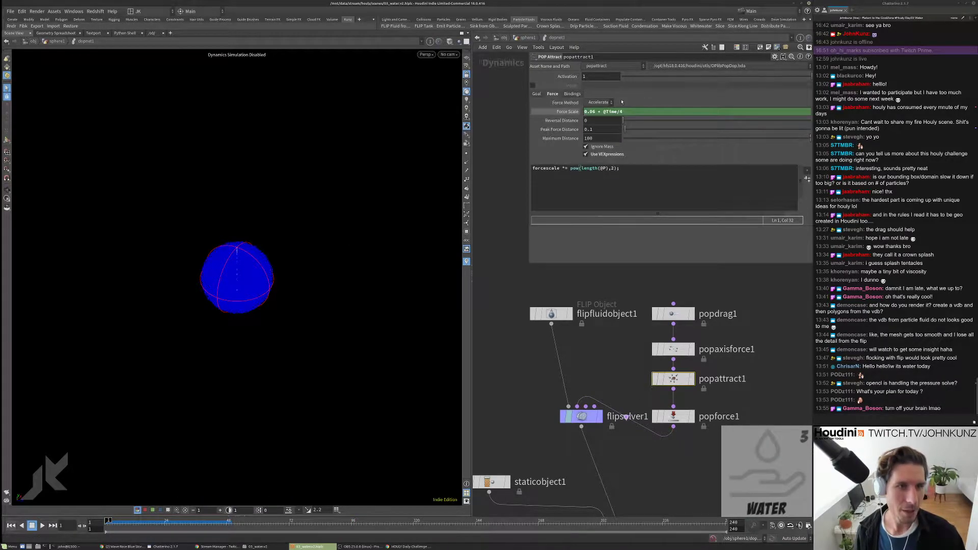
{"action": "left_click_drag", "start_coordinate": [623, 112], "coordinate": [604, 125]}
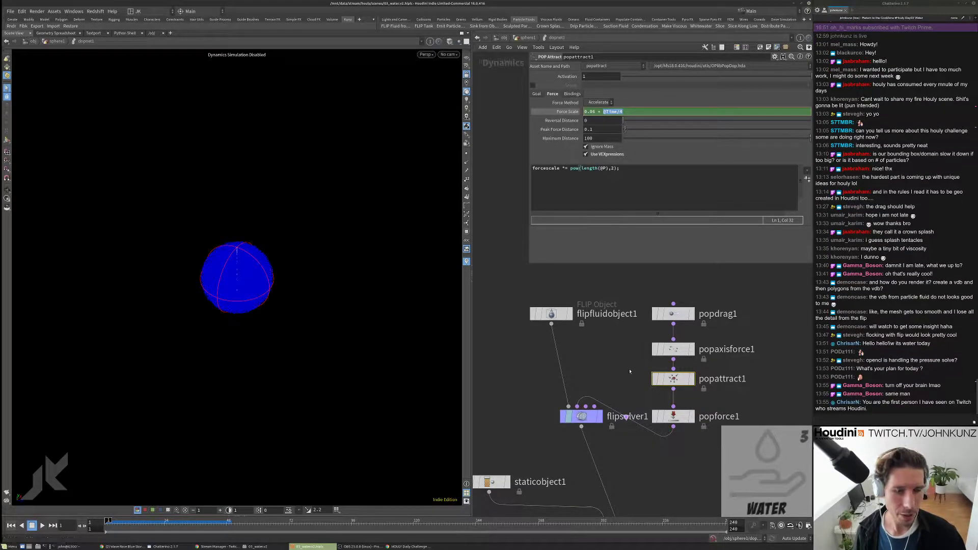
{"action": "middle_click_drag", "start_coordinate": [632, 371], "coordinate": [630, 349]}
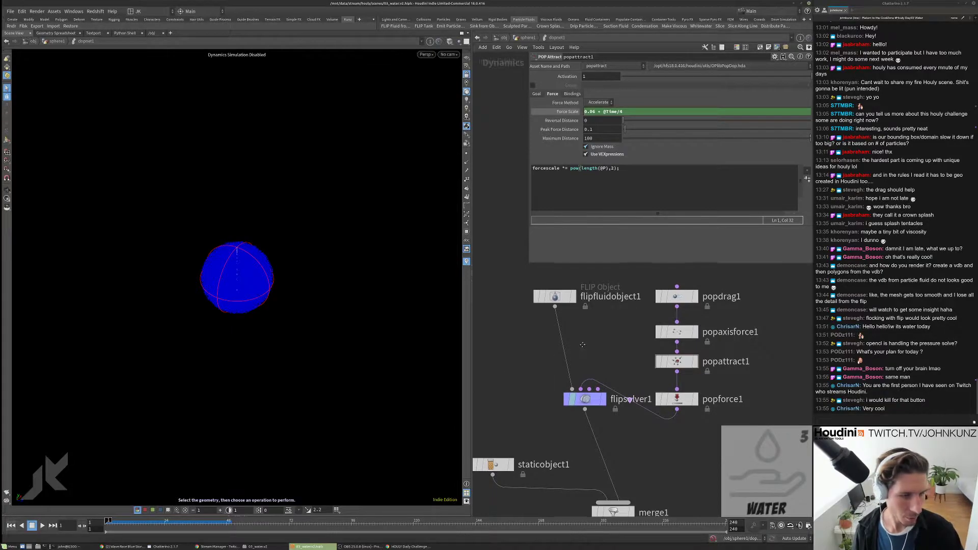
{"action": "middle_click_drag", "start_coordinate": [572, 342], "coordinate": [572, 326]}
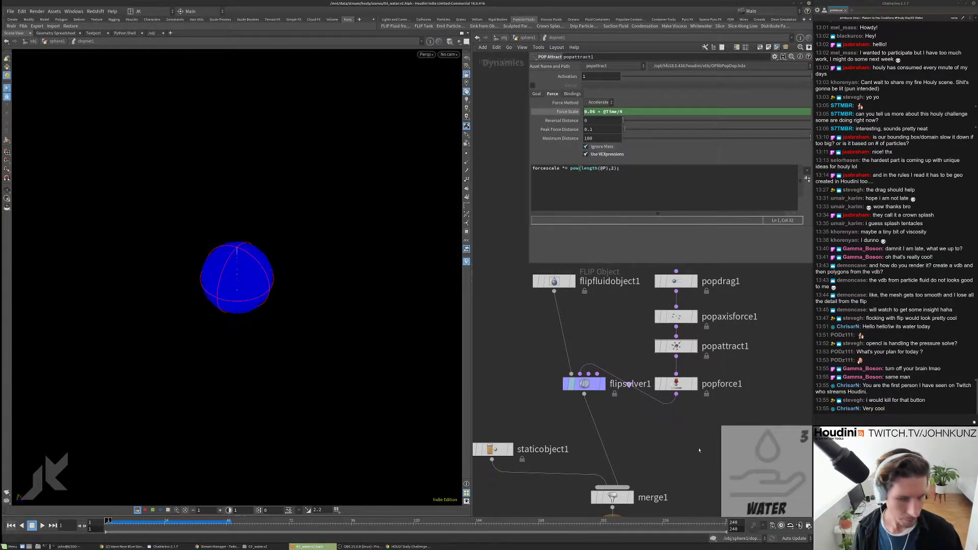
{"action": "middle_click_drag", "start_coordinate": [590, 374], "coordinate": [589, 399]}
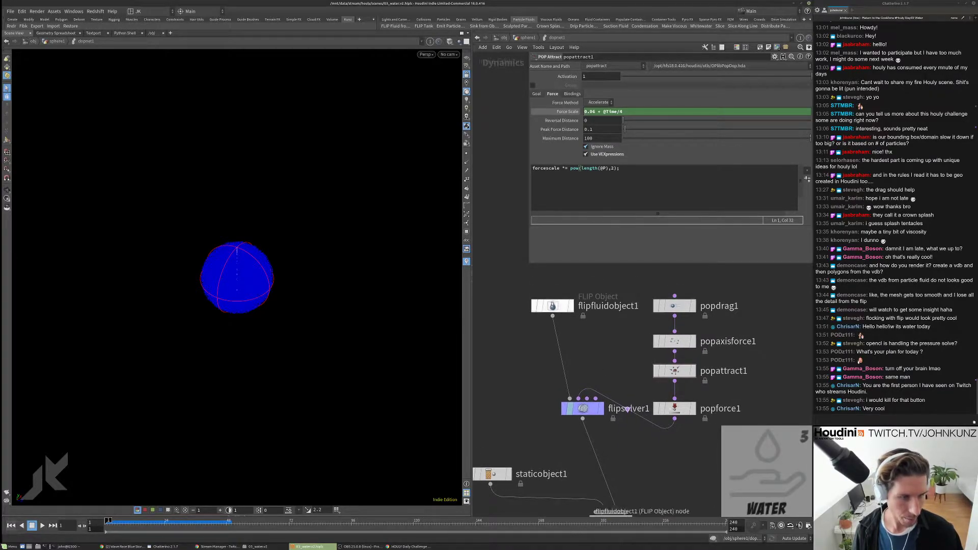
{"action": "left_click_drag", "start_coordinate": [552, 306], "coordinate": [583, 278]}
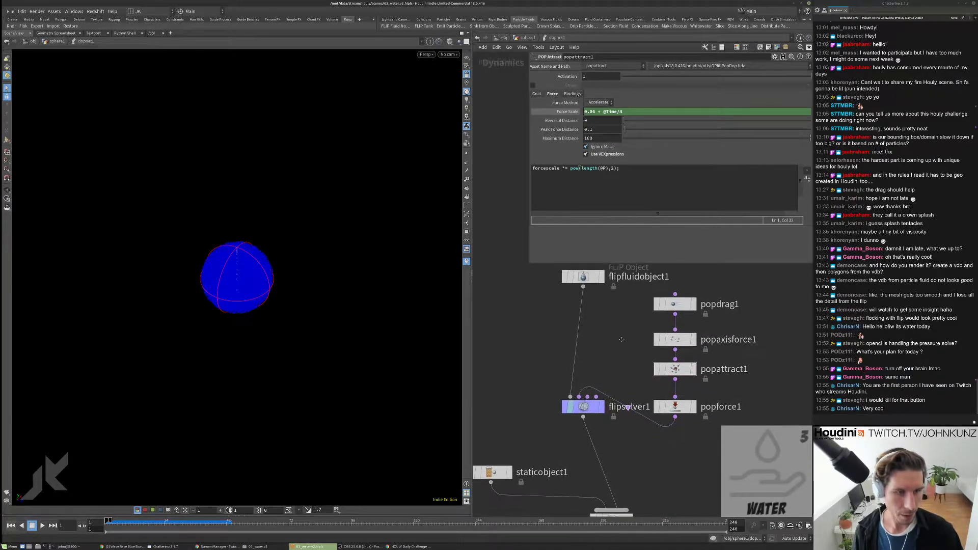
{"action": "middle_click_drag", "start_coordinate": [617, 385], "coordinate": [618, 363]}
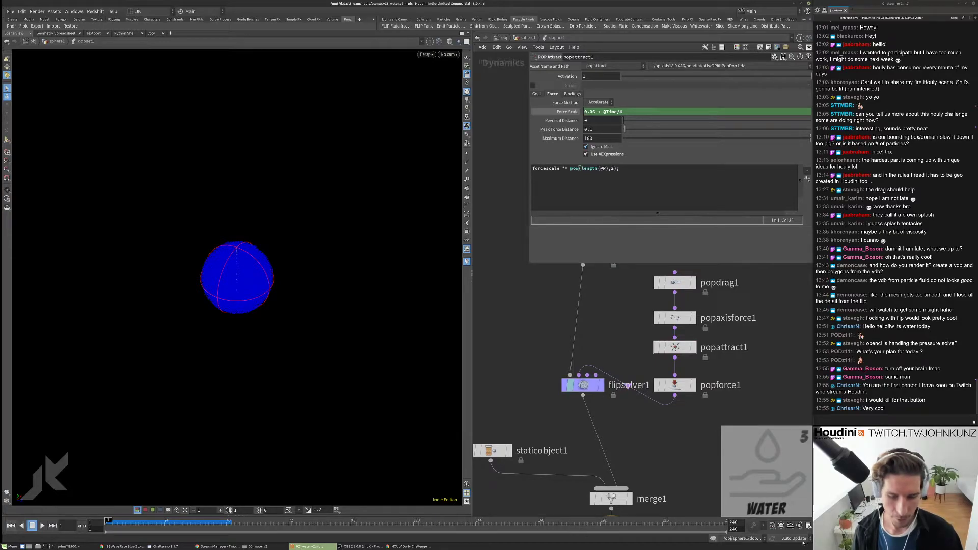
{"action": "middle_click_drag", "start_coordinate": [693, 485], "coordinate": [696, 445]}
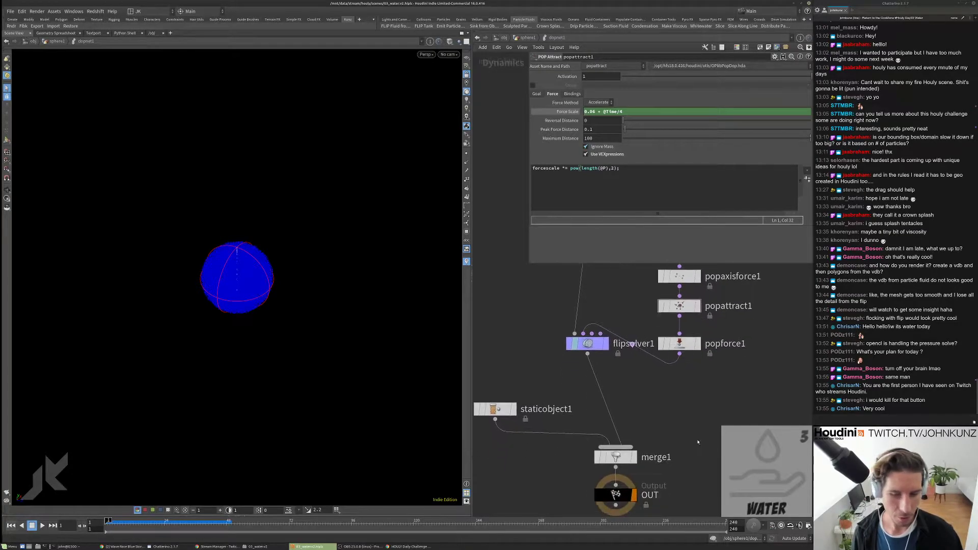
{"action": "scroll", "coordinate": [688, 447], "scroll_direction": "down", "scroll_amount": 2}
Step: Move staticobject1, merge1 and OUT together down and to the left
{"action": "left_click_drag", "start_coordinate": [666, 480], "coordinate": [509, 377]}
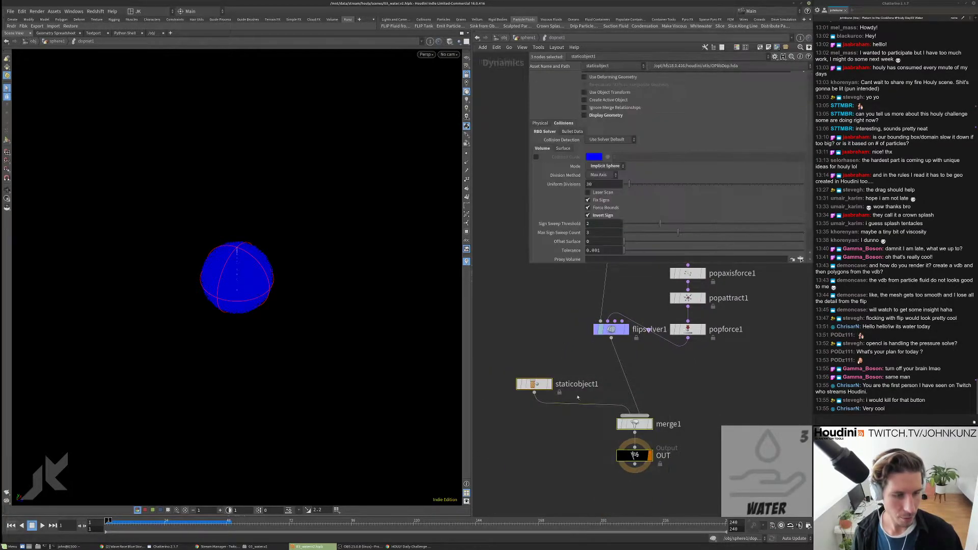
{"action": "left_click_drag", "start_coordinate": [640, 425], "coordinate": [616, 437]}
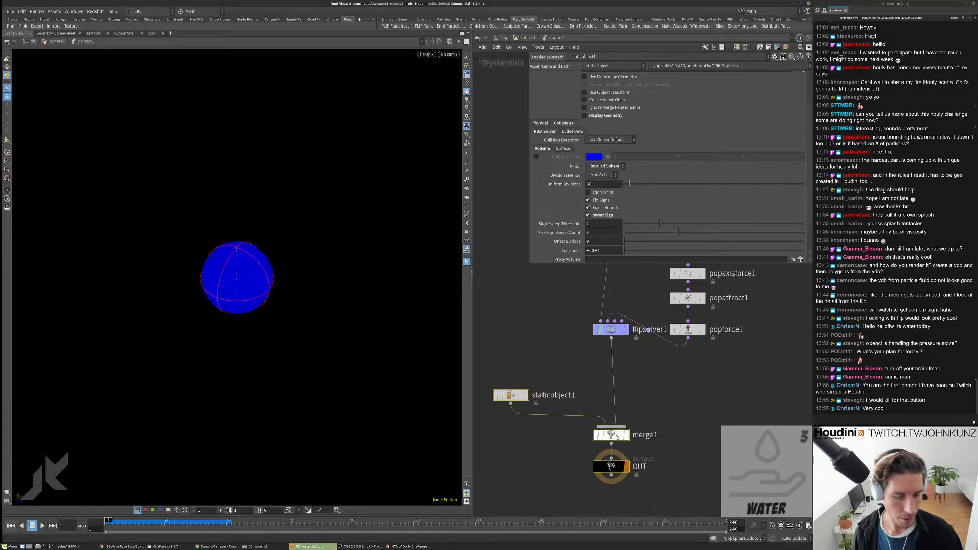
{"action": "left_click", "coordinate": [657, 395]}
{"action": "middle_click_drag", "start_coordinate": [656, 395], "coordinate": [654, 424]}
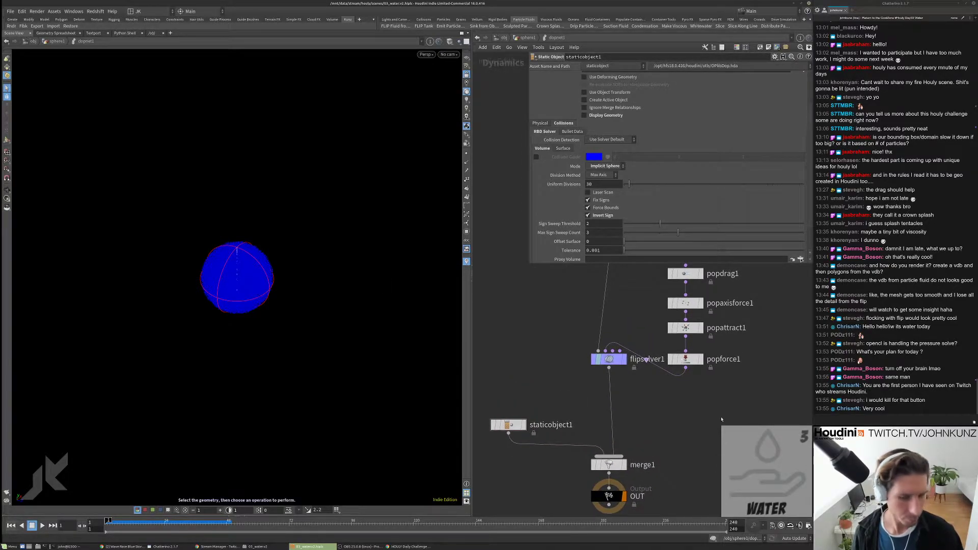
Step: Play the FLIP simulation past frame 130, then replay it from an early frame
{"action": "key", "text": "Up"}
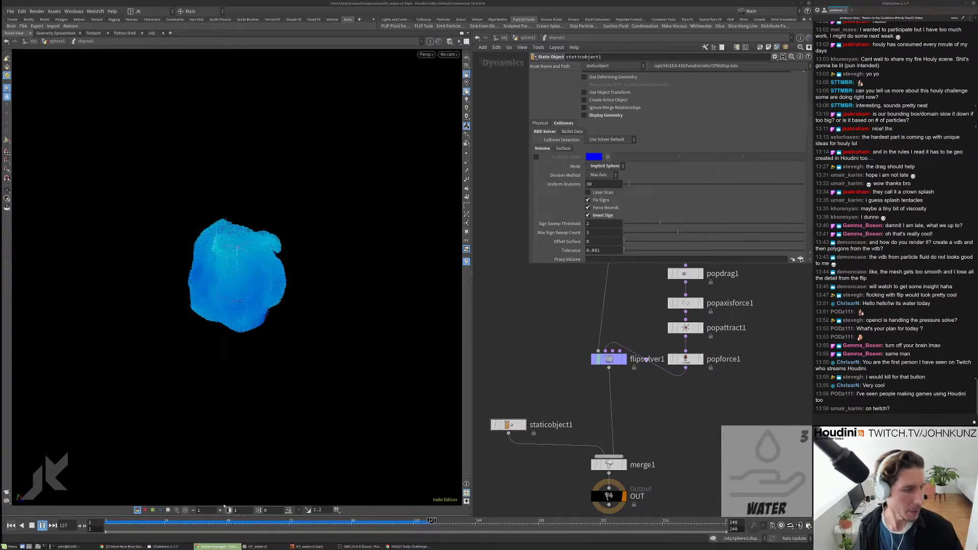
{"action": "left_click", "coordinate": [179, 522]}
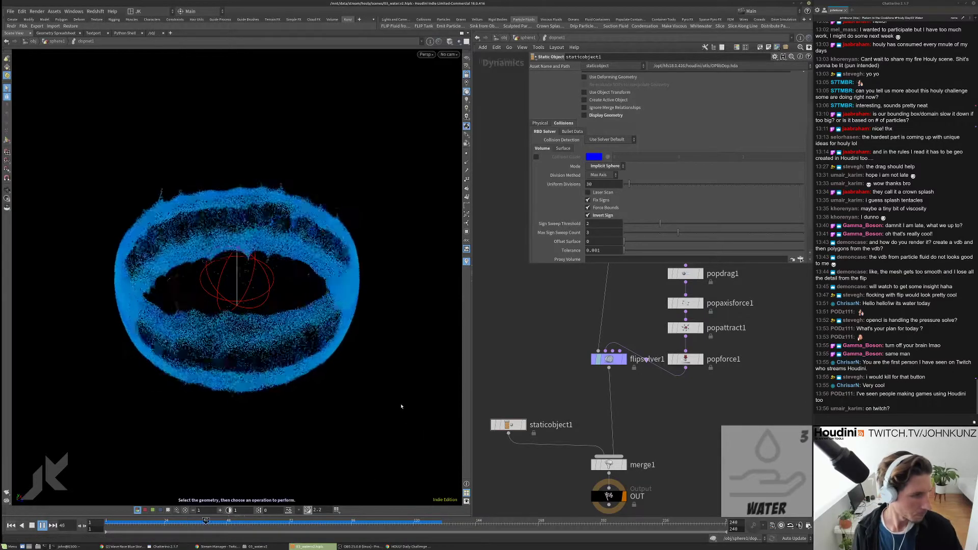
{"action": "key", "text": "s"}
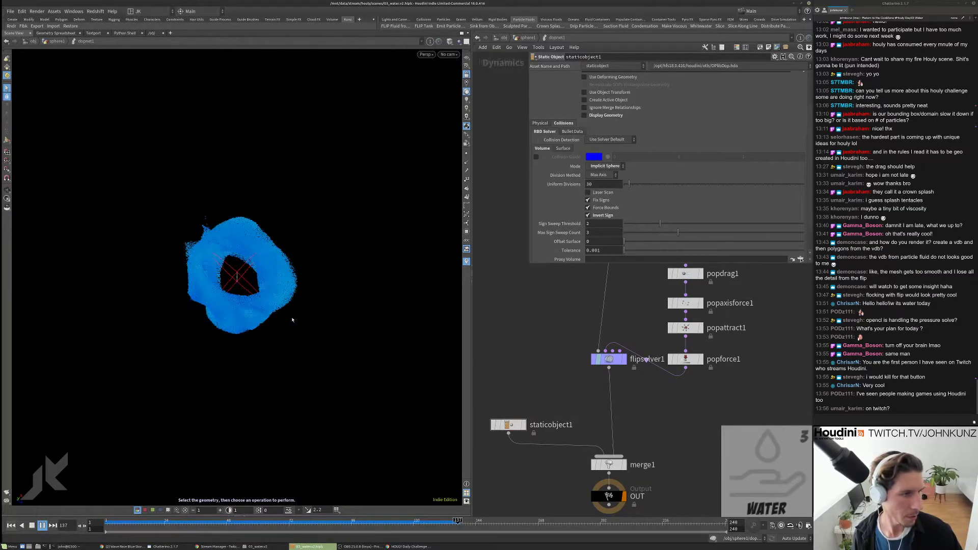
Step: Return to frame 1 and drag popdrag1's later Air Resistance key up to about 0.09
{"action": "left_click", "coordinate": [144, 520]}
{"action": "left_click_drag", "start_coordinate": [144, 521], "coordinate": [109, 521]}
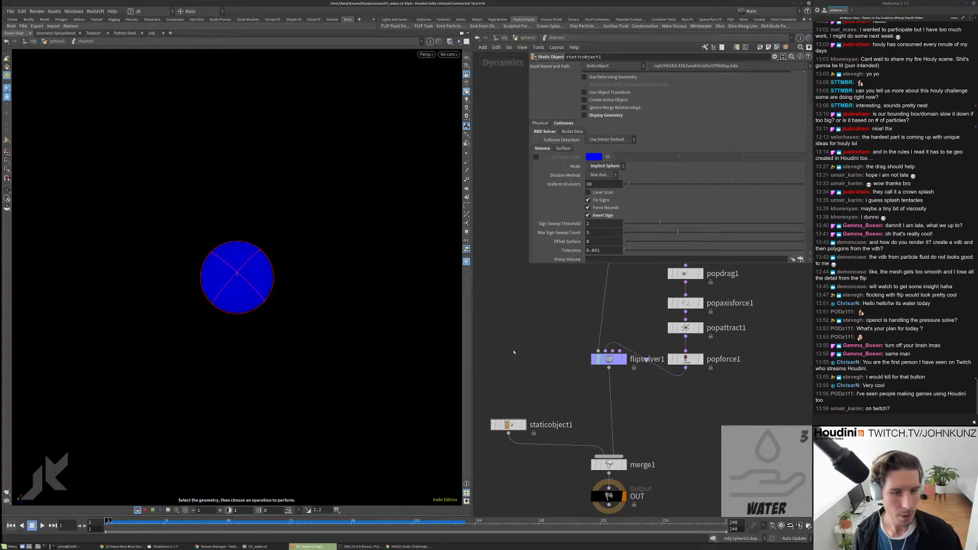
{"action": "middle_click_drag", "start_coordinate": [515, 350], "coordinate": [492, 421]}
{"action": "left_click", "coordinate": [650, 346]}
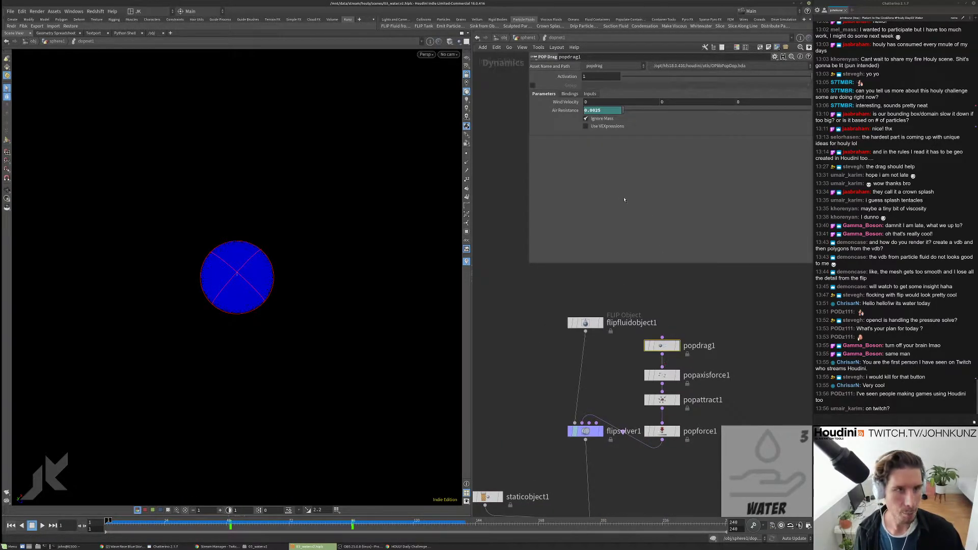
{"action": "left_click", "coordinate": [610, 111], "text": "shift"}
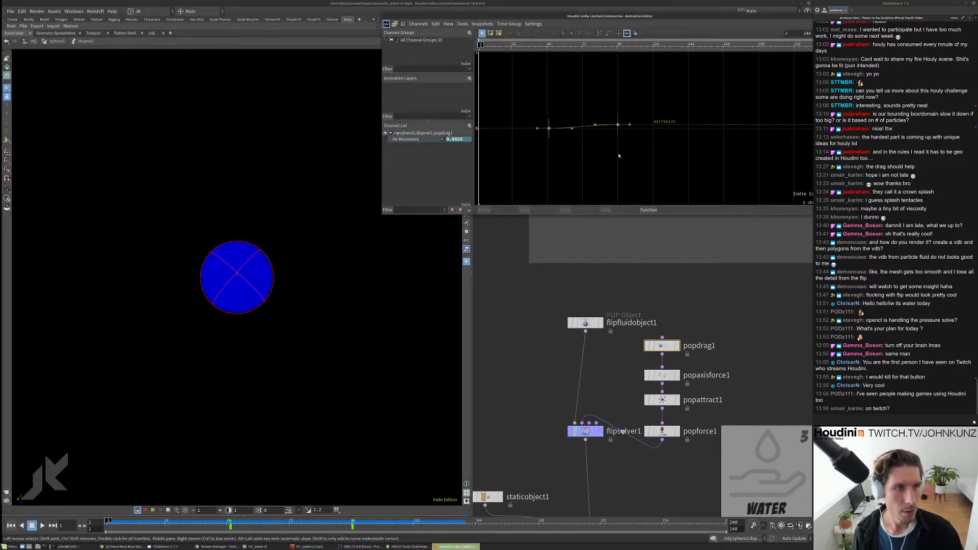
{"action": "key", "text": "h"}
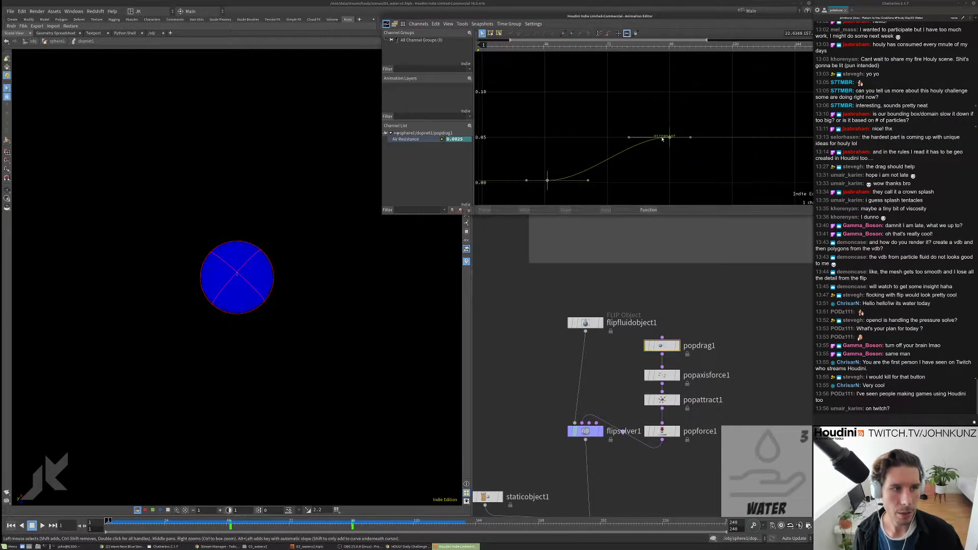
{"action": "left_click_drag", "start_coordinate": [662, 138], "coordinate": [669, 91]}
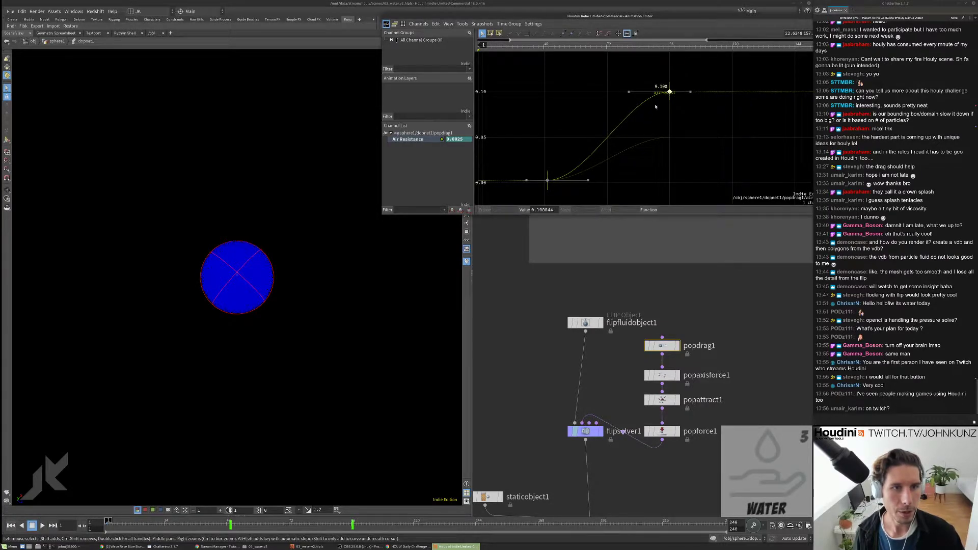
{"action": "left_click_drag", "start_coordinate": [789, 17], "coordinate": [719, 50]}
Step: Close the curve editor, start the sim, and post a channel link in the stream chat
{"action": "left_click", "coordinate": [765, 50]}
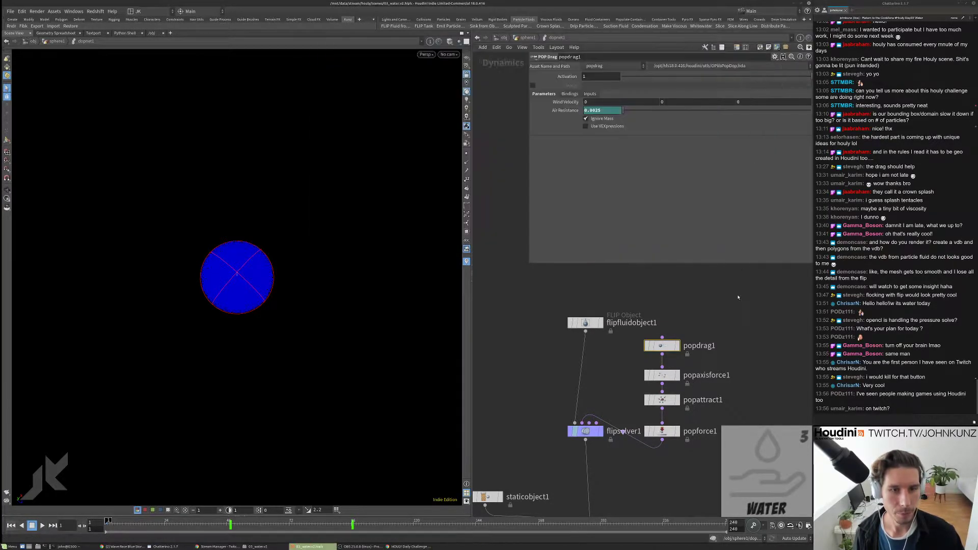
{"action": "key", "text": "Up"}
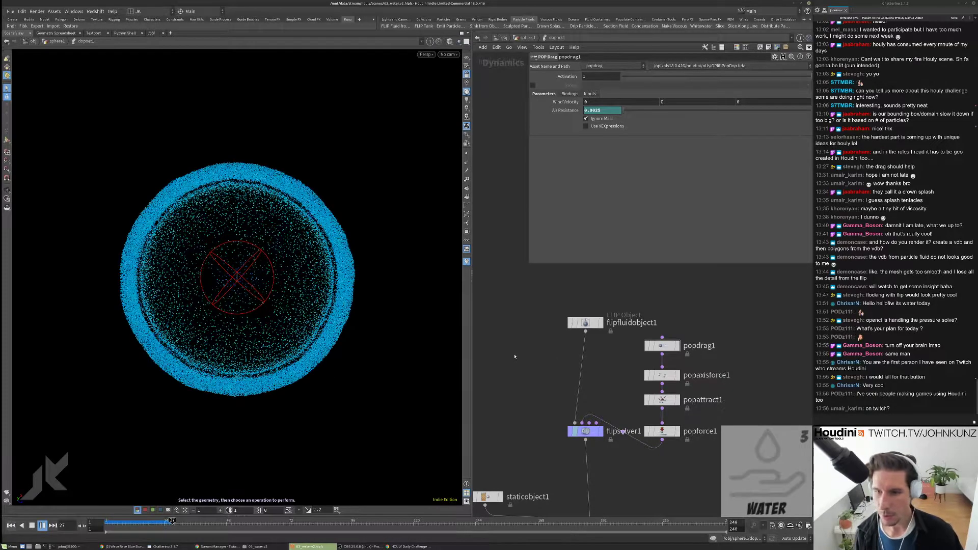
{"action": "key", "text": "alt+Tab"}
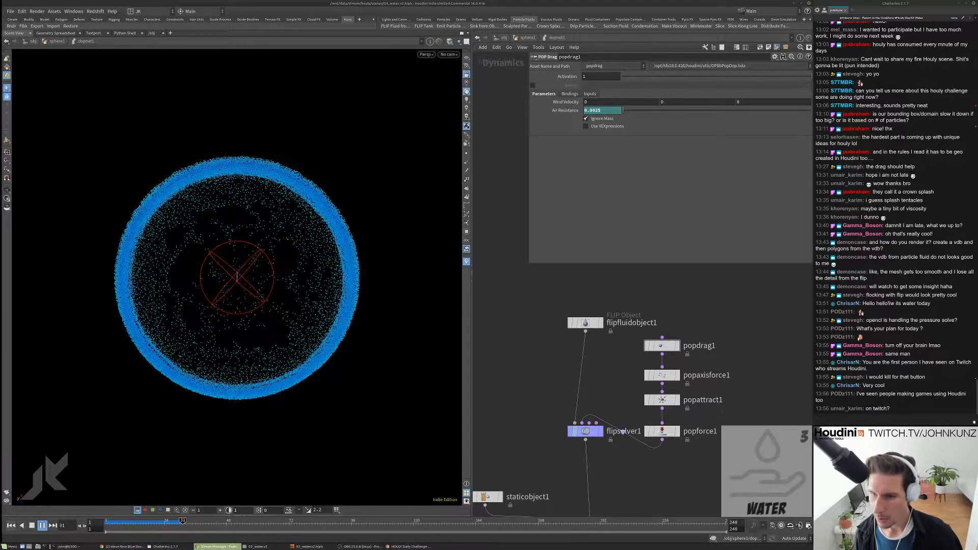
{"action": "key", "text": "ctrl+t"}
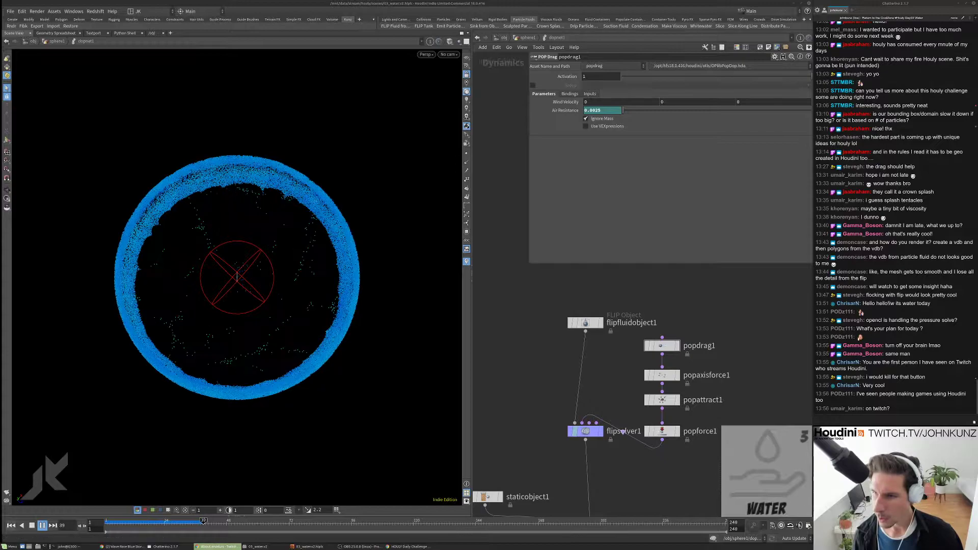
{"action": "key", "text": "alt+Tab"}
{"action": "type", "text": "https://www.twitch.tv/arvidurs/about"}
{"action": "key", "text": "Return"}
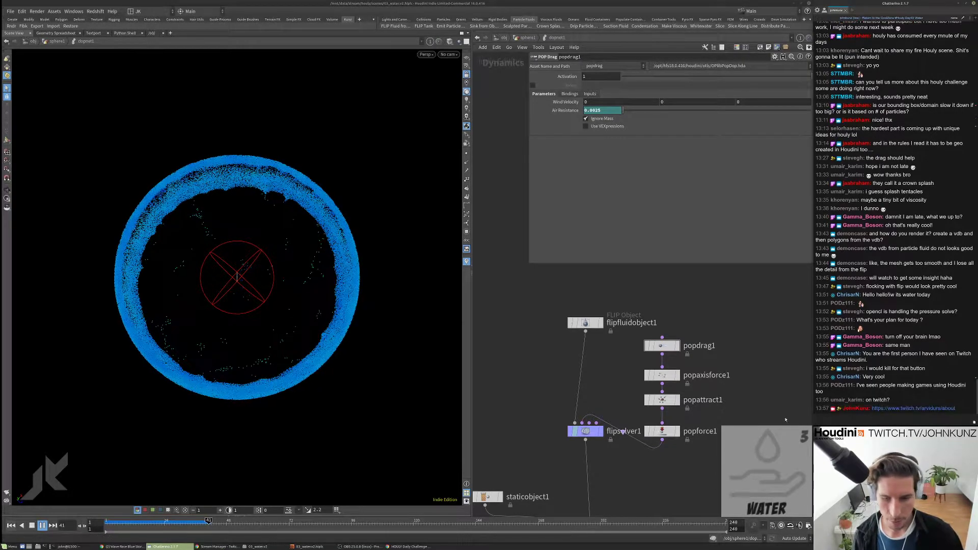
{"action": "key", "text": "alt+Tab"}
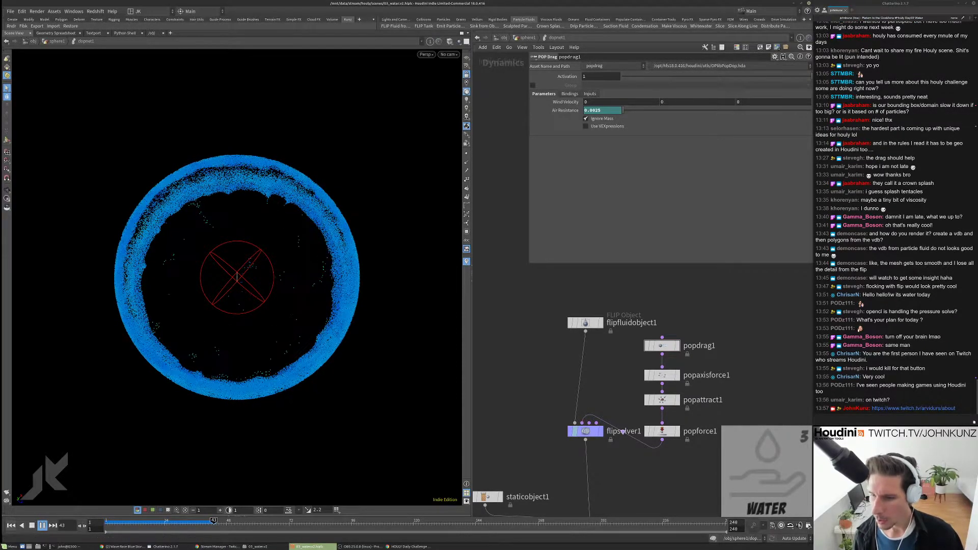
Step: Post another channel link in chat and return to Houdini with the sim at frame 150
{"action": "key", "text": "alt+Tab"}
{"action": "key", "text": "ctrl+t"}
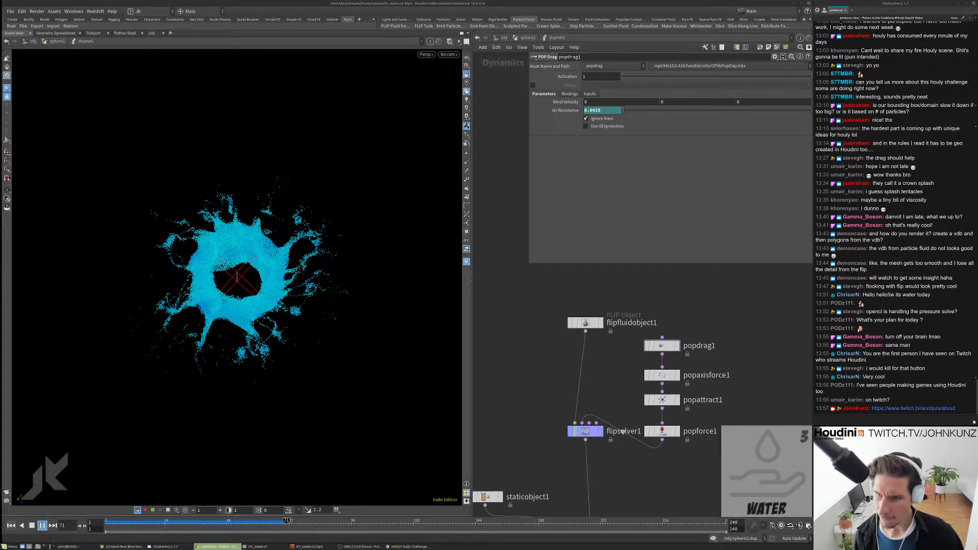
{"action": "type", "text": "https://www.twitch.tv/xra_"}
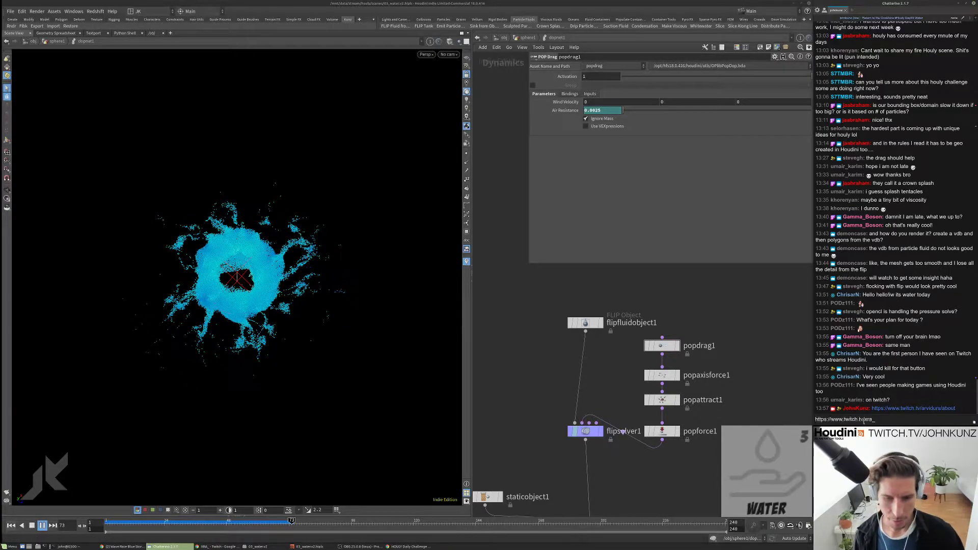
{"action": "key", "text": "Return"}
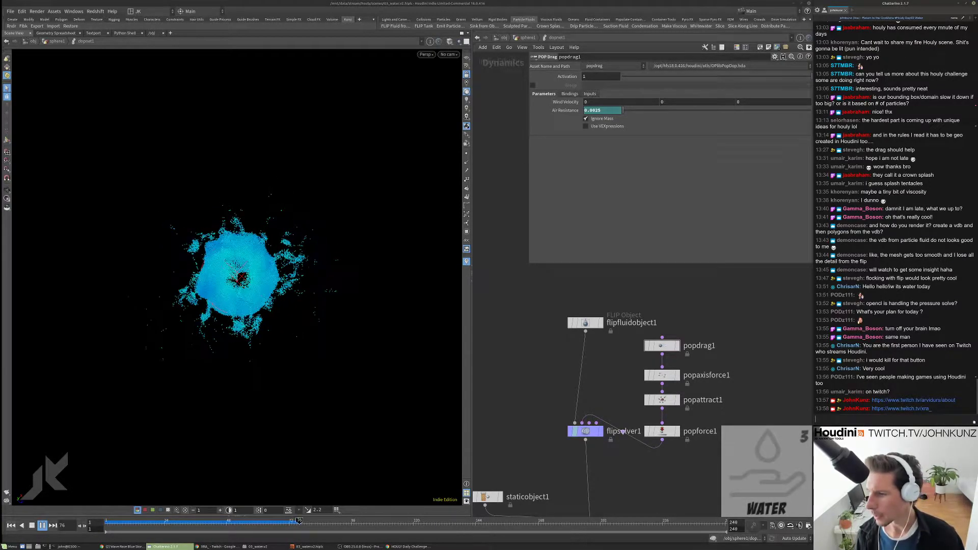
{"action": "key", "text": "alt+Tab"}
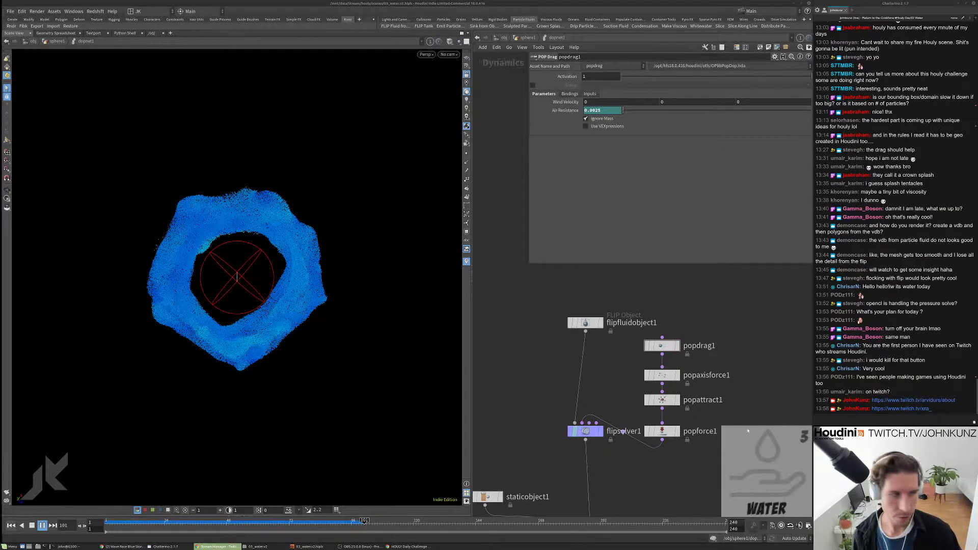
{"action": "left_click", "coordinate": [485, 472]}
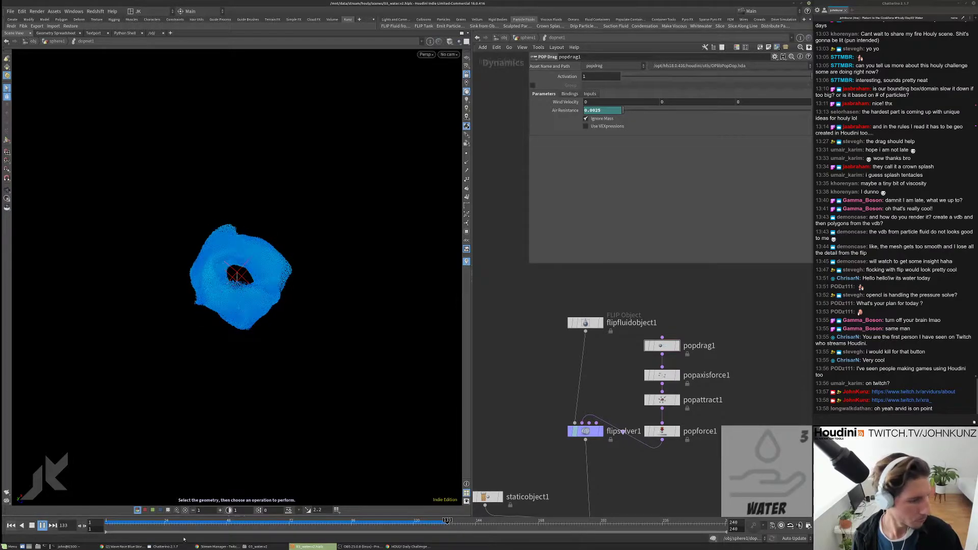
{"action": "key", "text": "Escape"}
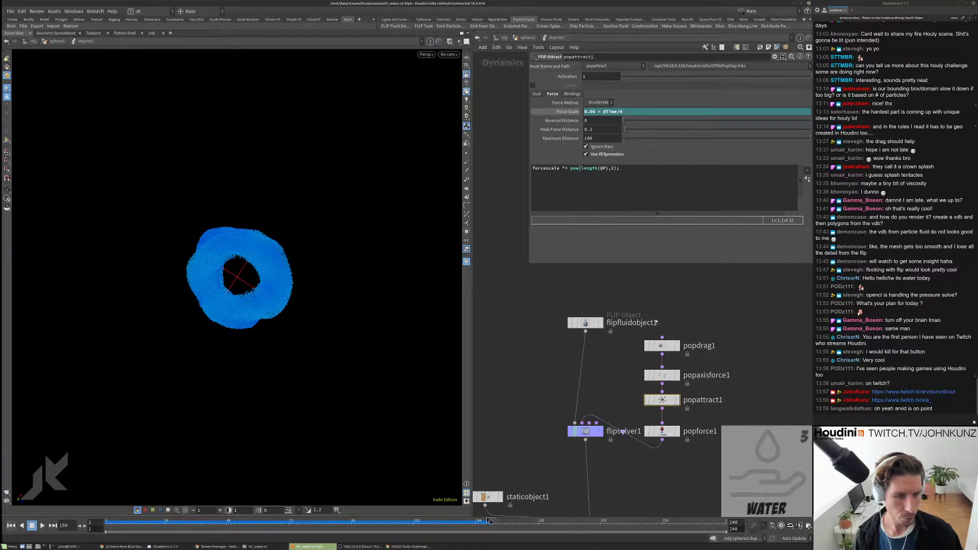
Step: Inspect popaxisforce1's activation curve, then return playback to frame 1
{"action": "scroll", "coordinate": [663, 369], "scroll_direction": "up", "scroll_amount": 2}
{"action": "left_click", "coordinate": [662, 375]}
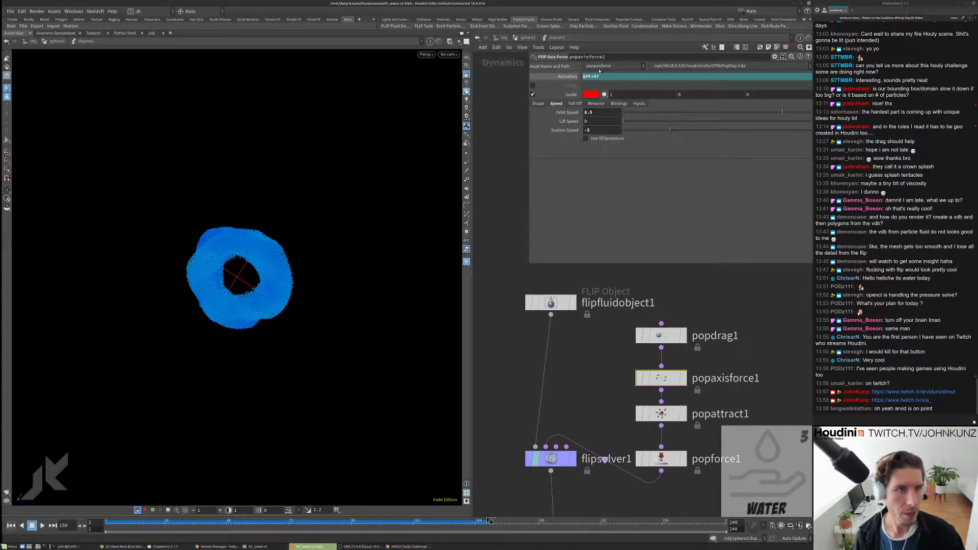
{"action": "left_click", "coordinate": [566, 76]}
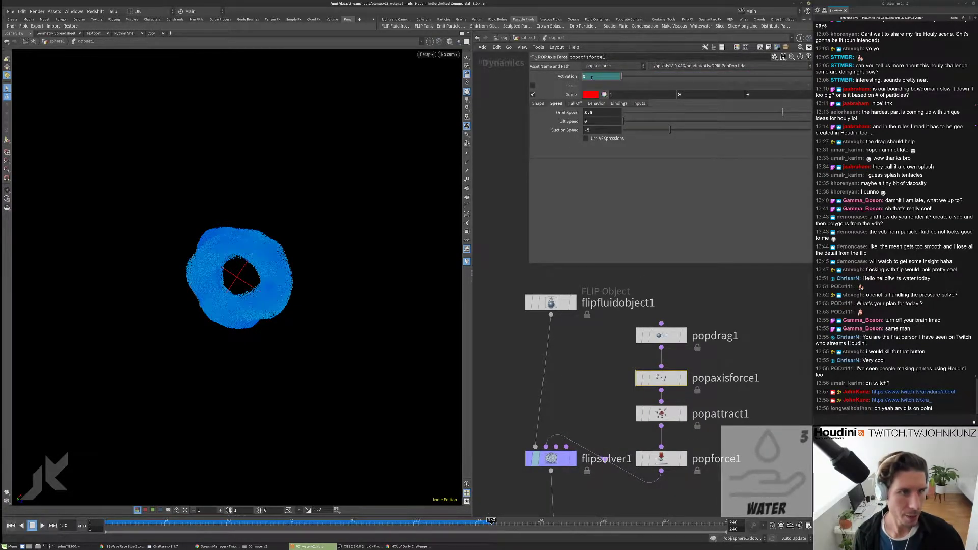
{"action": "left_click", "coordinate": [592, 76], "text": "shift"}
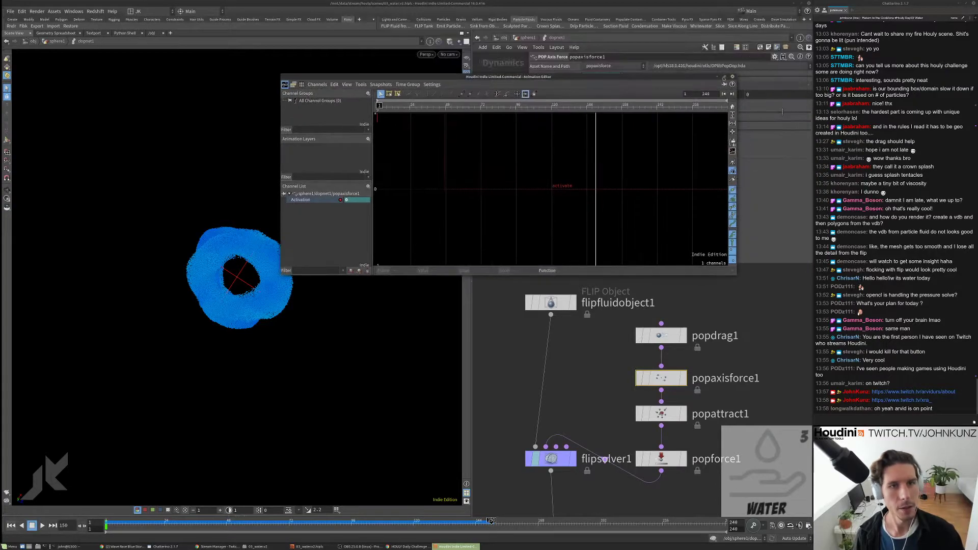
{"action": "left_click", "coordinate": [732, 77]}
{"action": "key", "text": "ctrl+Up"}
Step: Raise popdrag1's later Air Resistance key to about 0.264 and select flipfluidobject1
{"action": "left_click", "coordinate": [660, 335]}
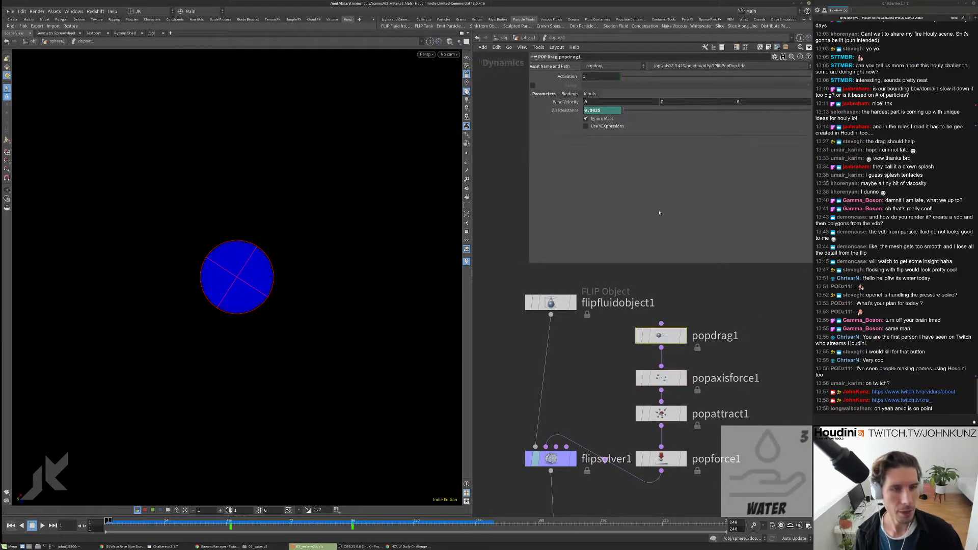
{"action": "left_click", "coordinate": [607, 110], "text": "shift"}
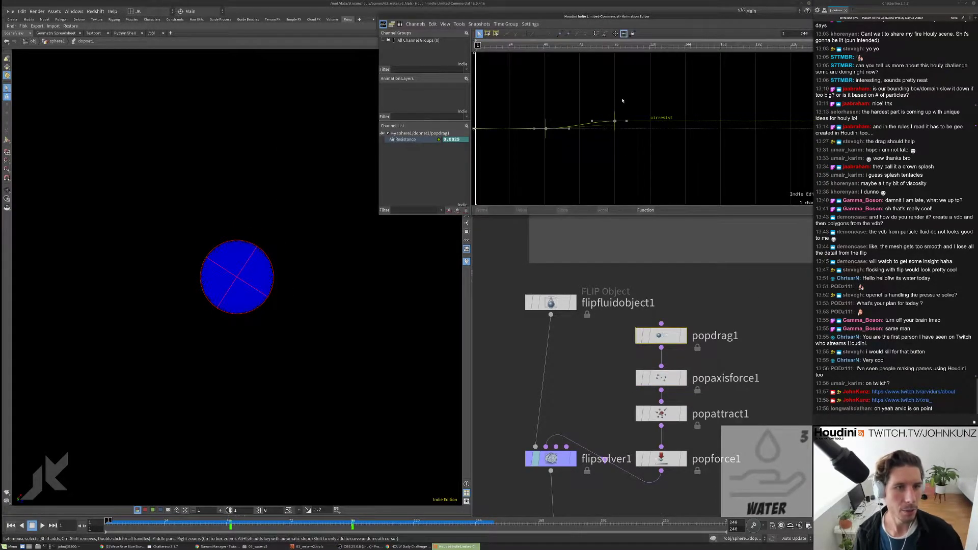
{"action": "key", "text": "h"}
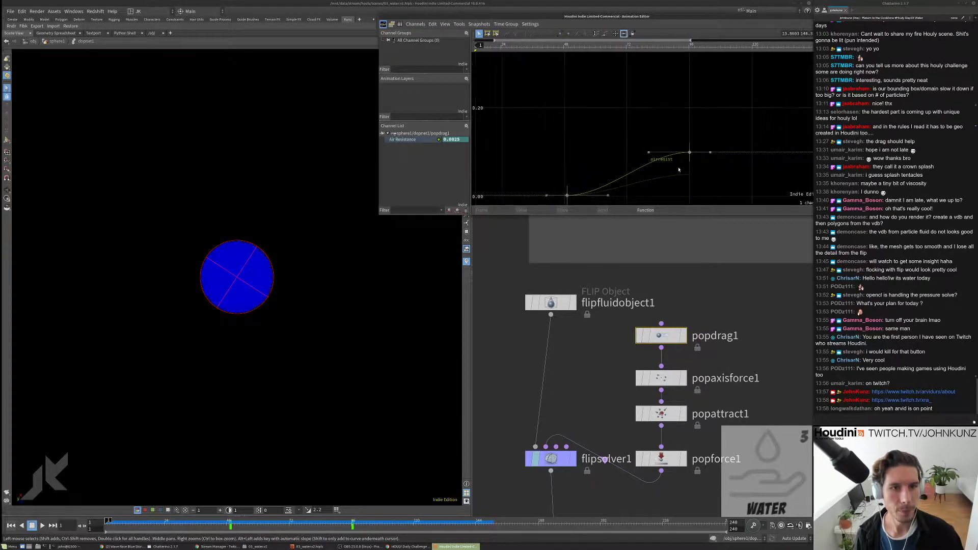
{"action": "left_click_drag", "start_coordinate": [687, 153], "coordinate": [688, 62]}
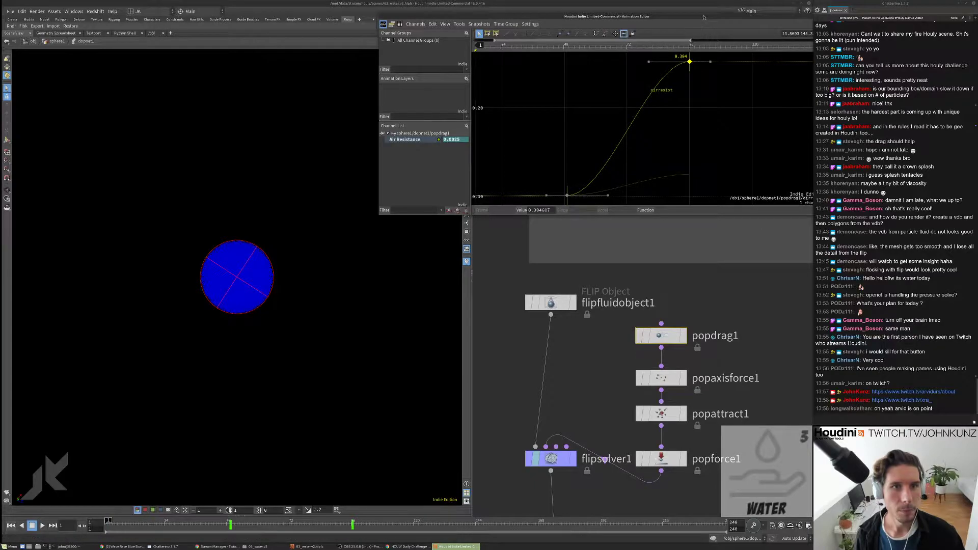
{"action": "left_click_drag", "start_coordinate": [704, 18], "coordinate": [657, 96]}
{"action": "left_click", "coordinate": [711, 96]}
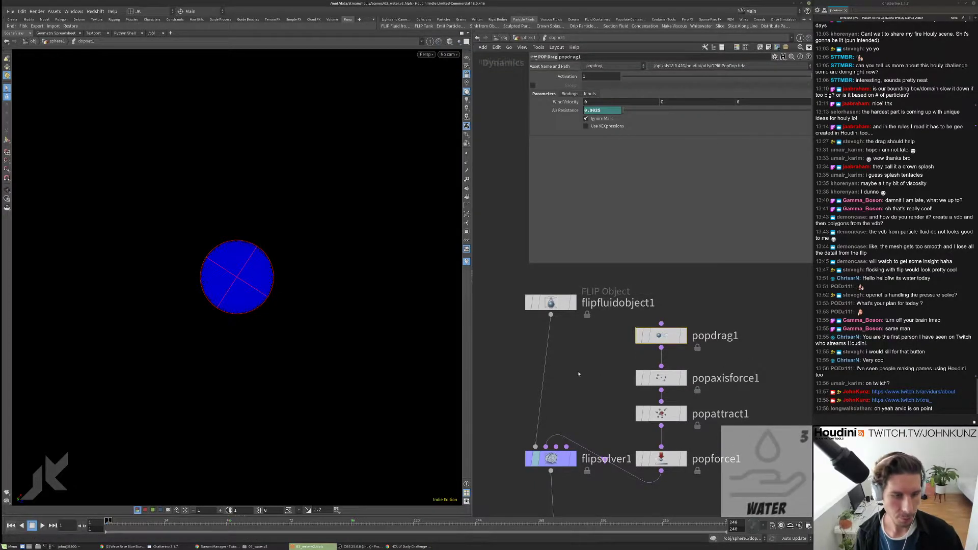
{"action": "left_click", "coordinate": [549, 282]}
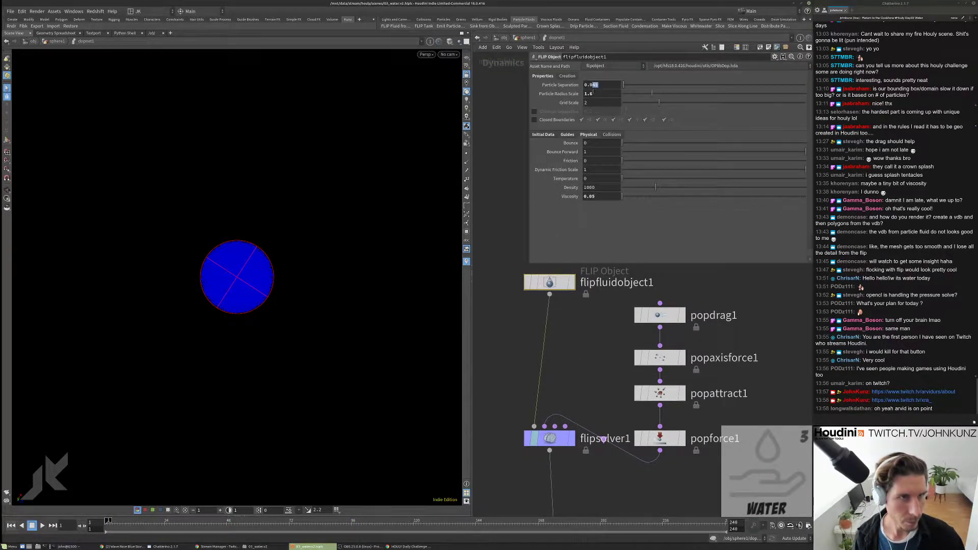
Step: Lower Particle Separation to 0.03 and start a flipbook of the finer simulation
{"action": "type", "text": "3"}
{"action": "key", "text": "Return"}
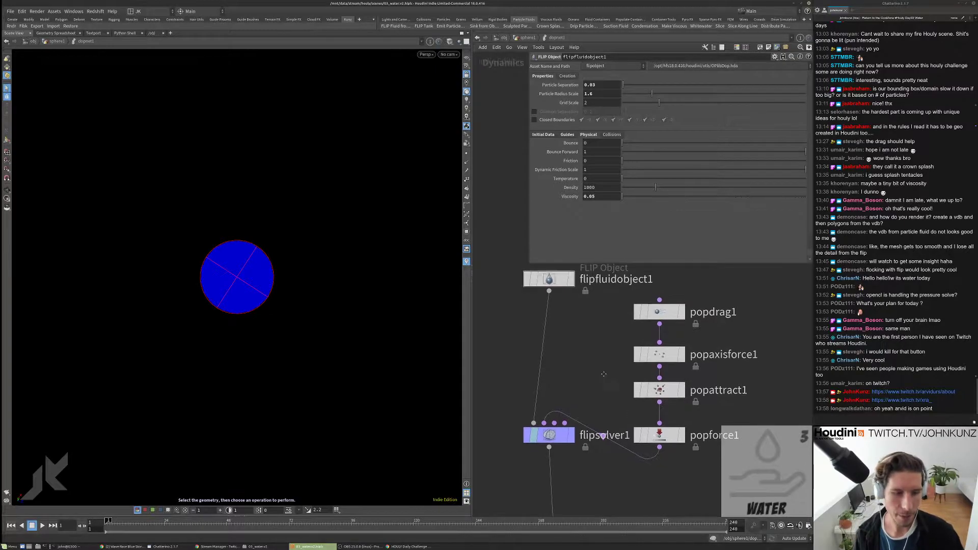
{"action": "scroll", "coordinate": [601, 335], "scroll_direction": "down", "scroll_amount": 2}
{"action": "left_click", "coordinate": [8, 492]}
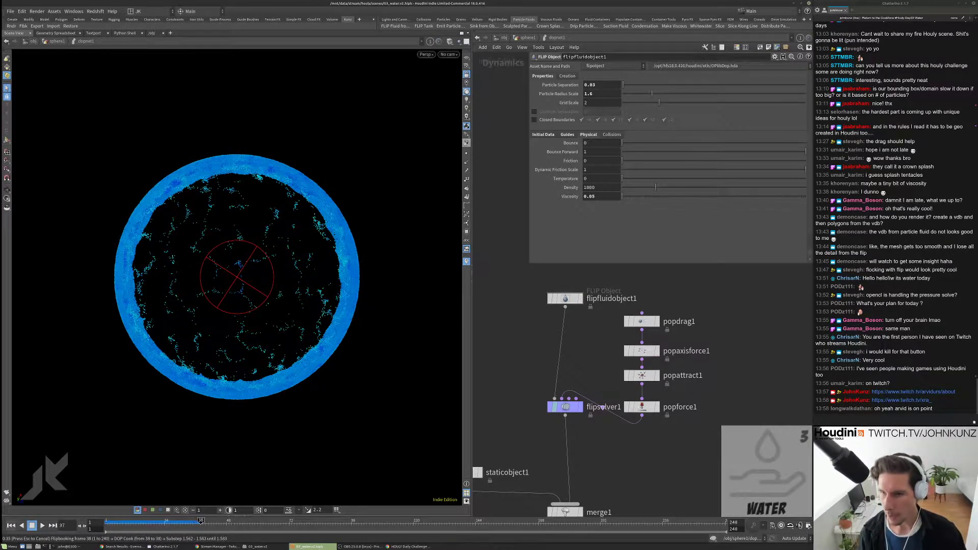
{"action": "key", "text": "alt+Tab"}
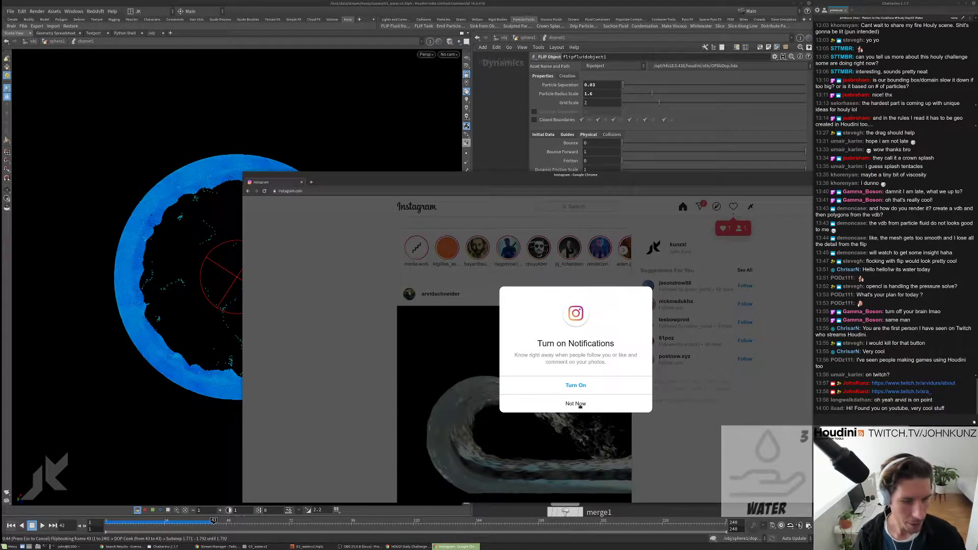
Step: Dismiss Instagram's notifications prompt and scroll through the feed
{"action": "left_click", "coordinate": [577, 404]}
{"action": "scroll", "coordinate": [534, 377], "scroll_direction": "down", "scroll_amount": 3}
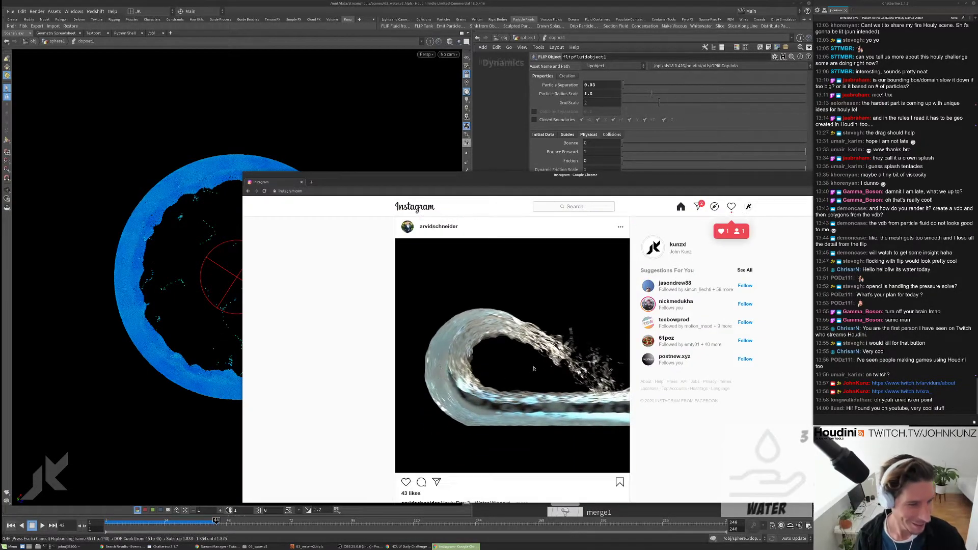
{"action": "scroll", "coordinate": [534, 377], "scroll_direction": "up", "scroll_amount": 1}
{"action": "scroll", "coordinate": [372, 408], "scroll_direction": "down", "scroll_amount": 1}
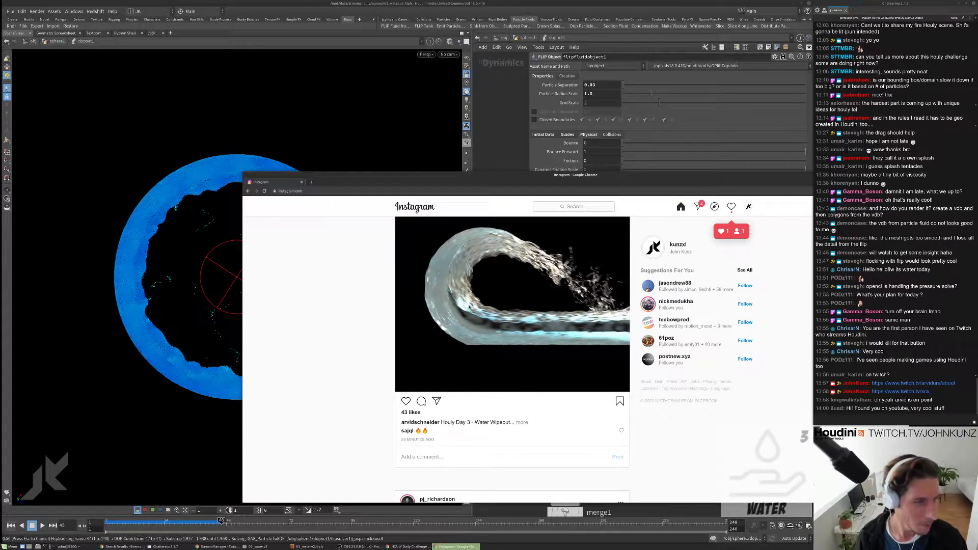
{"action": "scroll", "coordinate": [470, 307], "scroll_direction": "down", "scroll_amount": 1}
{"action": "scroll", "coordinate": [775, 224], "scroll_direction": "up", "scroll_amount": 1}
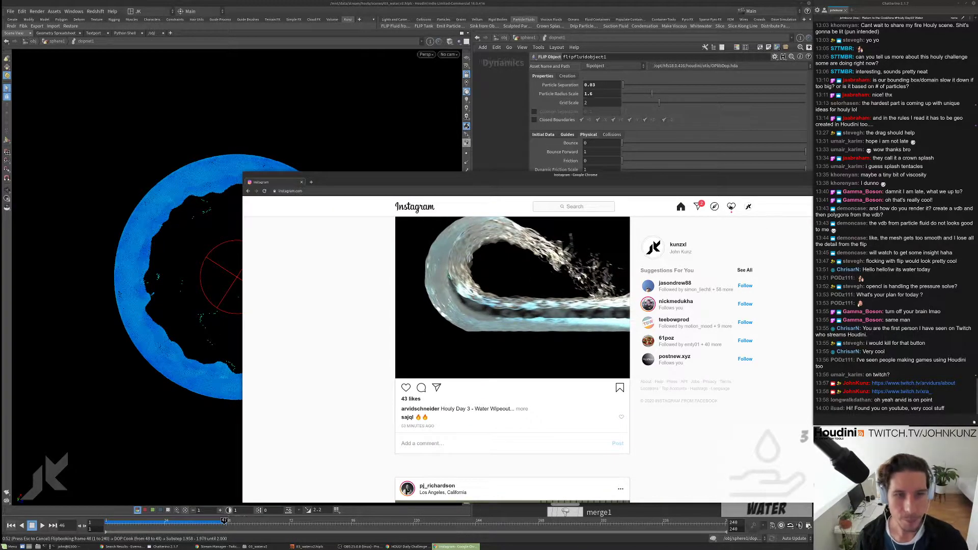
Step: View the profile page, then close the Chrome window to return to Houdini
{"action": "left_click", "coordinate": [750, 207]}
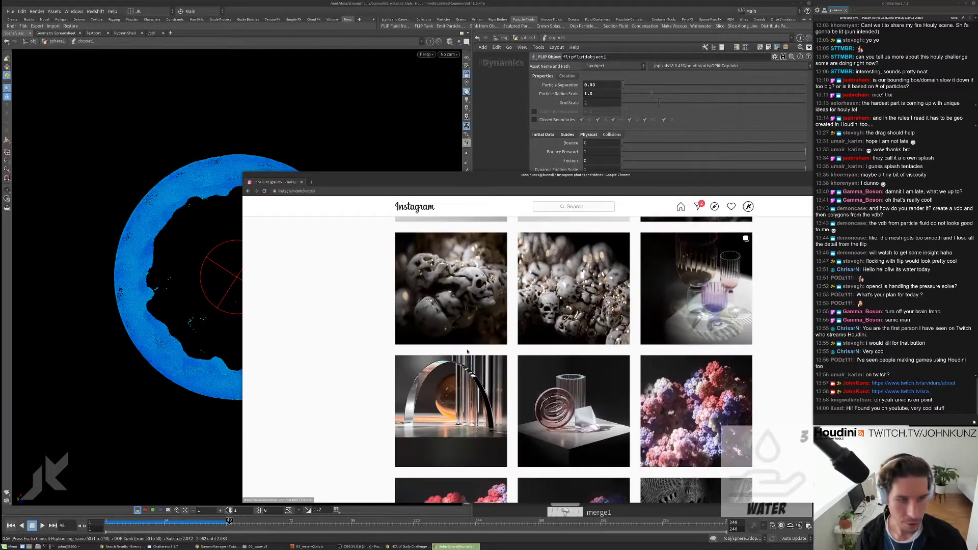
{"action": "scroll", "coordinate": [467, 351], "scroll_direction": "up", "scroll_amount": 4}
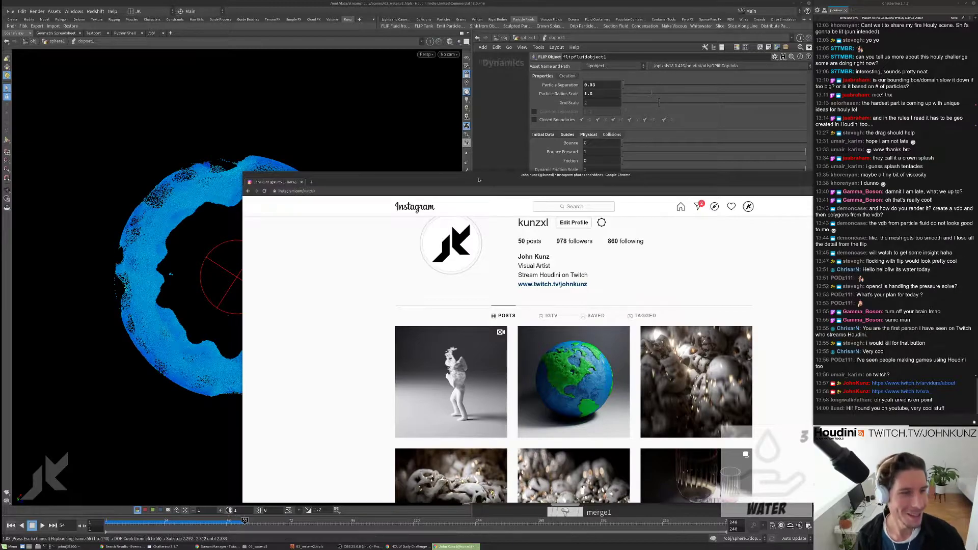
{"action": "double_click", "coordinate": [737, 183]}
{"action": "left_click", "coordinate": [804, 187]}
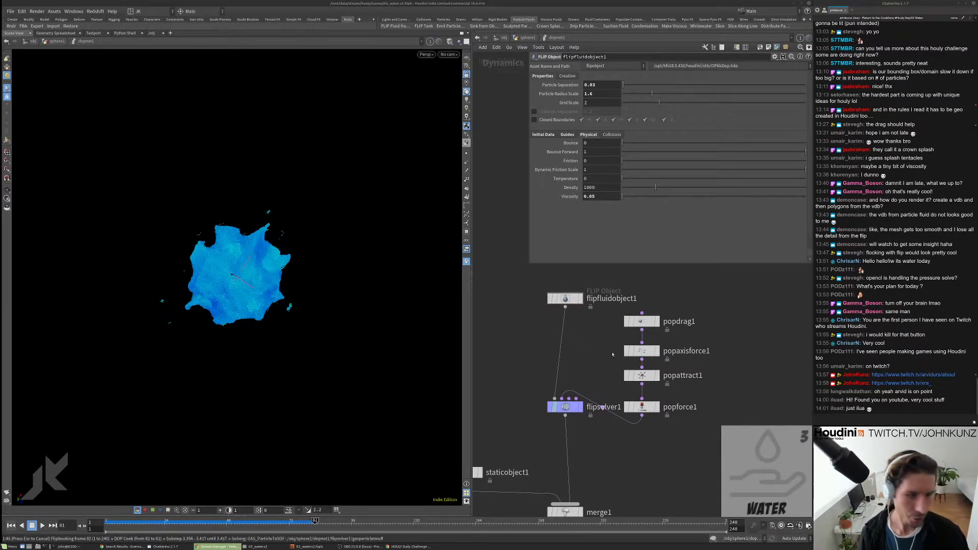
Step: Bring the 03_water.v2 folder of saved flipbook videos to the front while the flipbook renders
{"action": "left_click", "coordinate": [258, 546]}
Step: Select the newest flipbook mp4 in the folder and play it in the video player
{"action": "key", "text": "Down"}
{"action": "key", "text": "Down"}
{"action": "key", "text": "Down"}
{"action": "key", "text": "Down"}
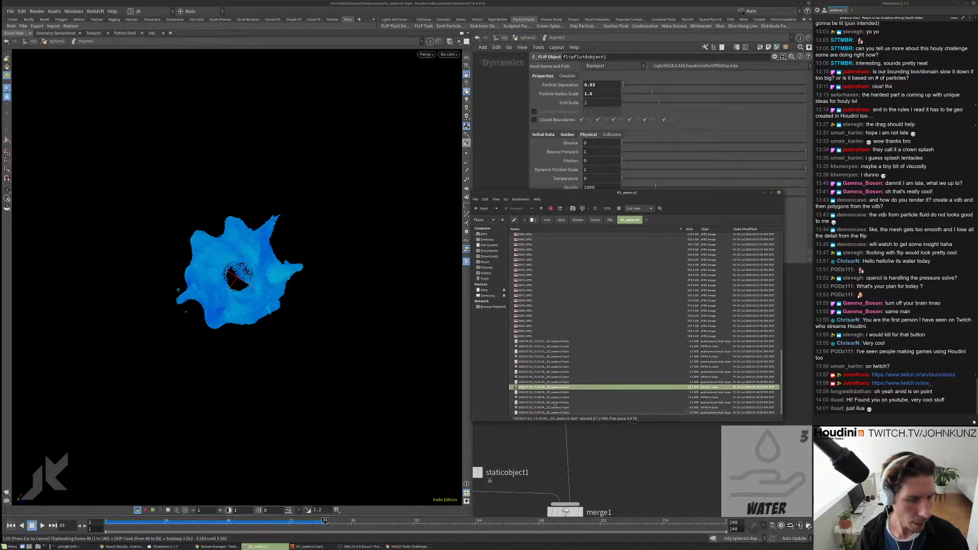
{"action": "key", "text": "Return"}
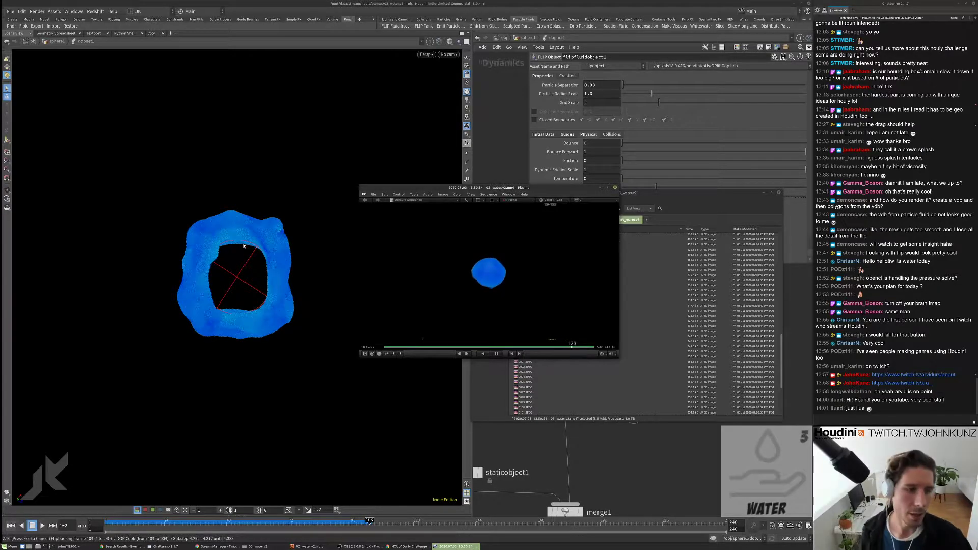
Step: Close the video player, return to Houdini and cancel the running flipbook near frame 195
{"action": "left_click", "coordinate": [615, 188]}
{"action": "left_click", "coordinate": [271, 237]}
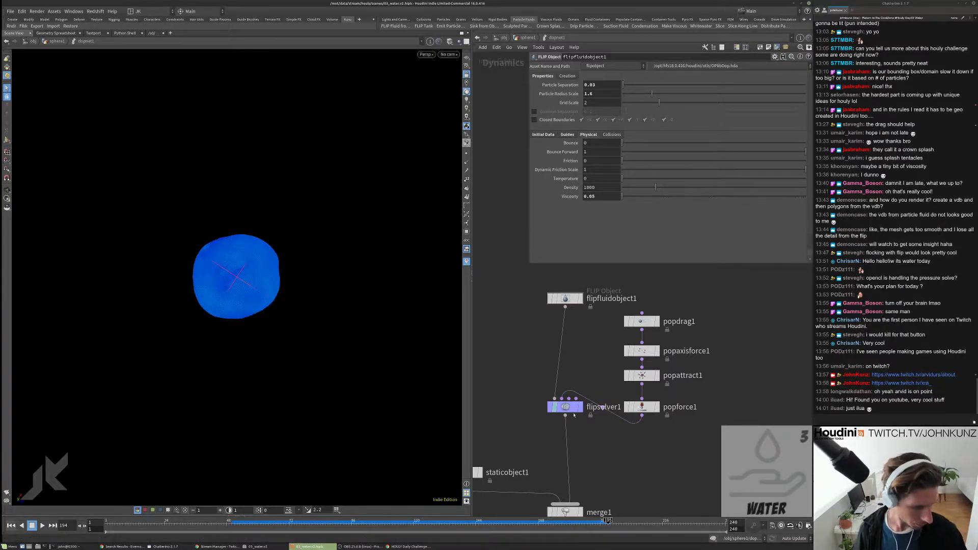
{"action": "key", "text": "Escape"}
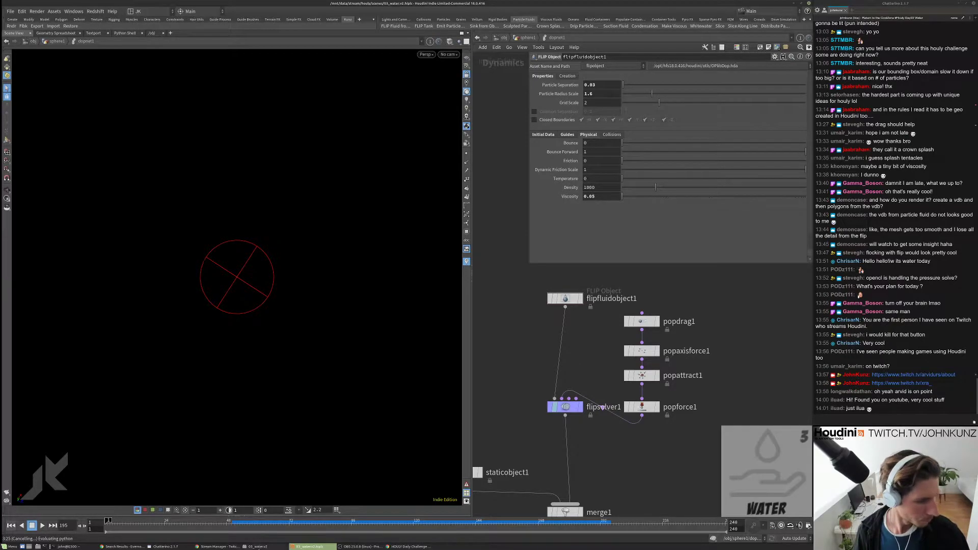
Step: Reopen the flipbook video folder, scroll to the newest files and enlarge its window
{"action": "left_click", "coordinate": [257, 547]}
{"action": "scroll", "coordinate": [613, 386], "scroll_direction": "down", "scroll_amount": 5}
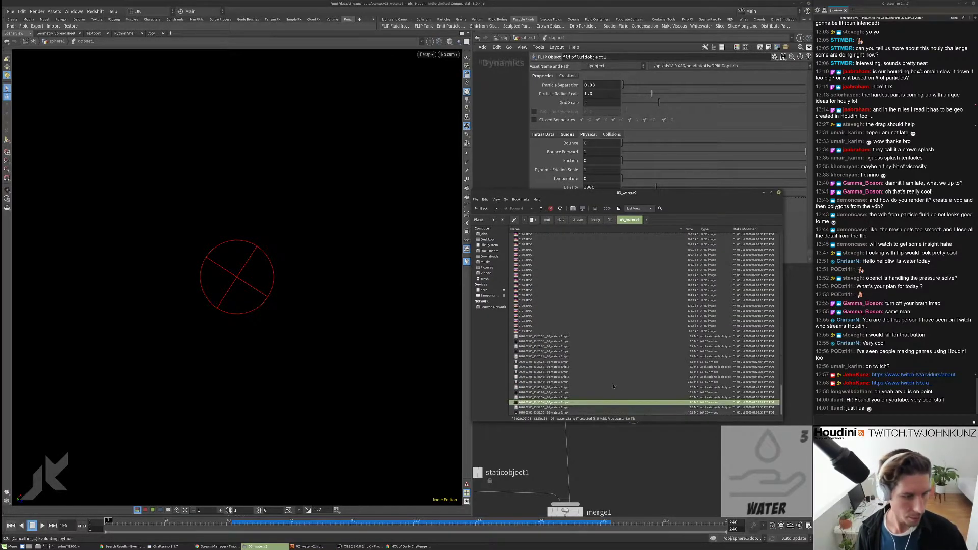
{"action": "left_click_drag", "start_coordinate": [782, 422], "coordinate": [791, 455]}
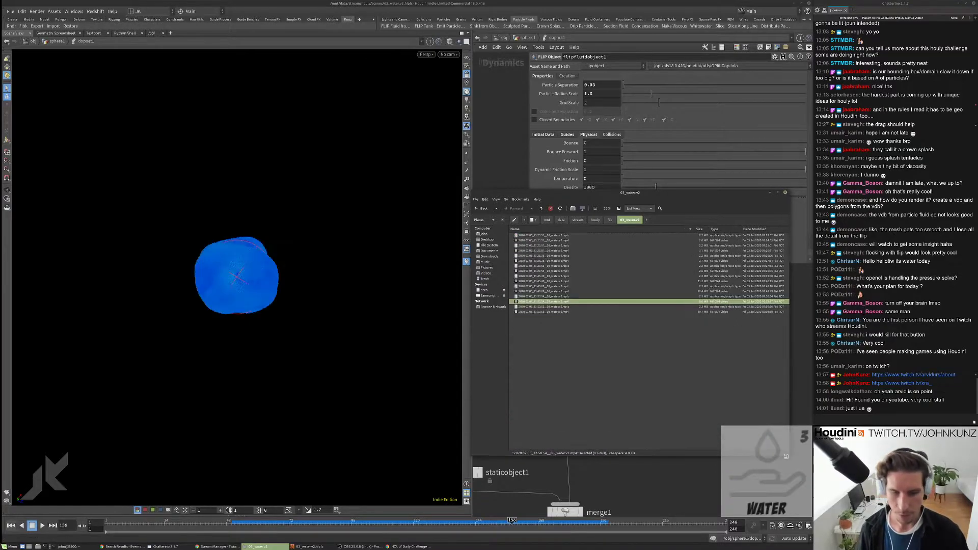
Step: Play the newest flipbook of the smoother blue fluid in an enlarged player, then close it
{"action": "double_click", "coordinate": [555, 312]}
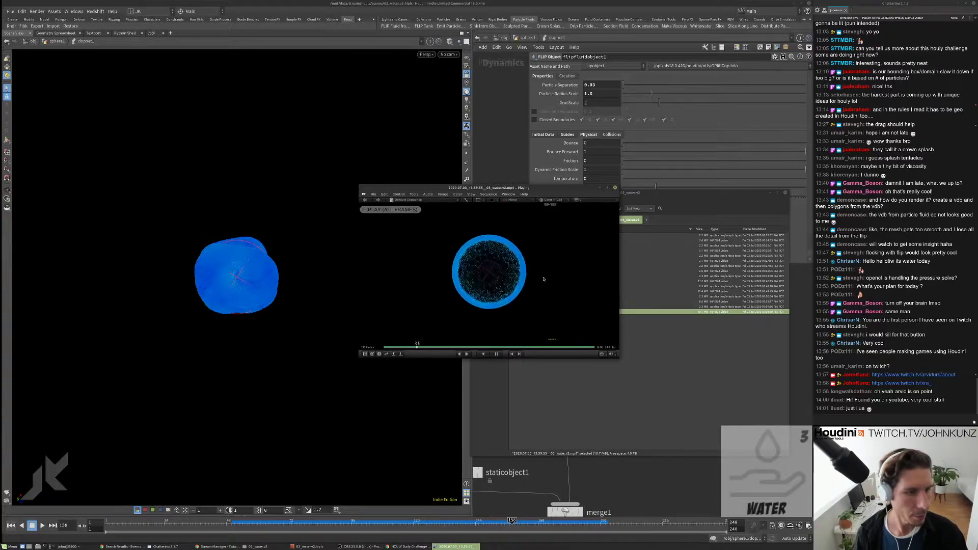
{"action": "left_click_drag", "start_coordinate": [618, 357], "coordinate": [692, 490]}
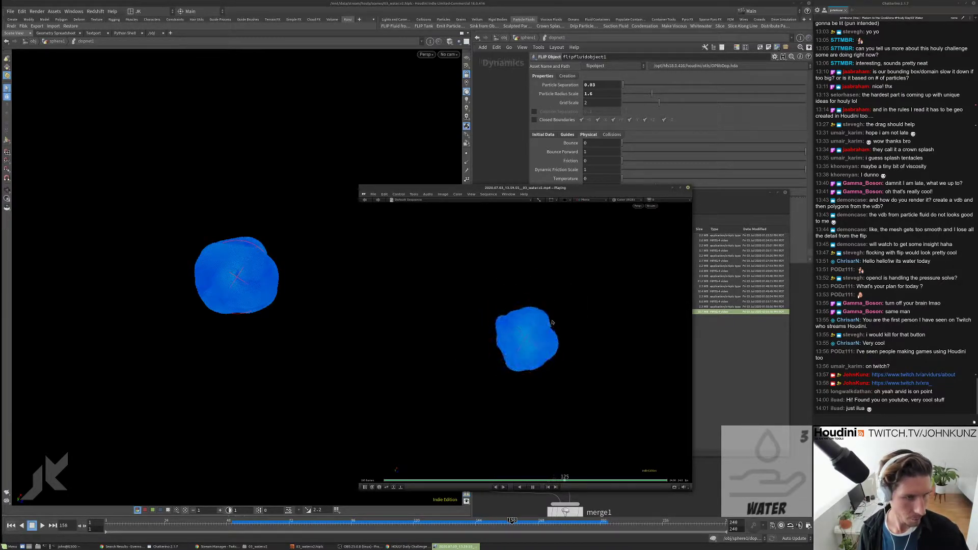
{"action": "left_click", "coordinate": [689, 188]}
Step: Close the file browser and raise the popforce1 noise amplitude to 0.35
{"action": "left_click", "coordinate": [785, 192]}
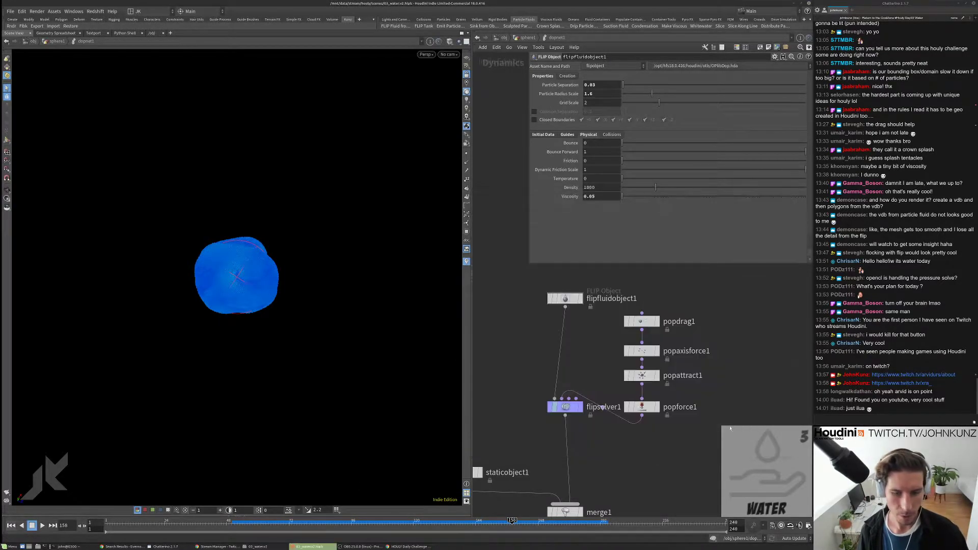
{"action": "middle_click_drag", "start_coordinate": [636, 387], "coordinate": [609, 414]}
{"action": "left_click", "coordinate": [636, 381]}
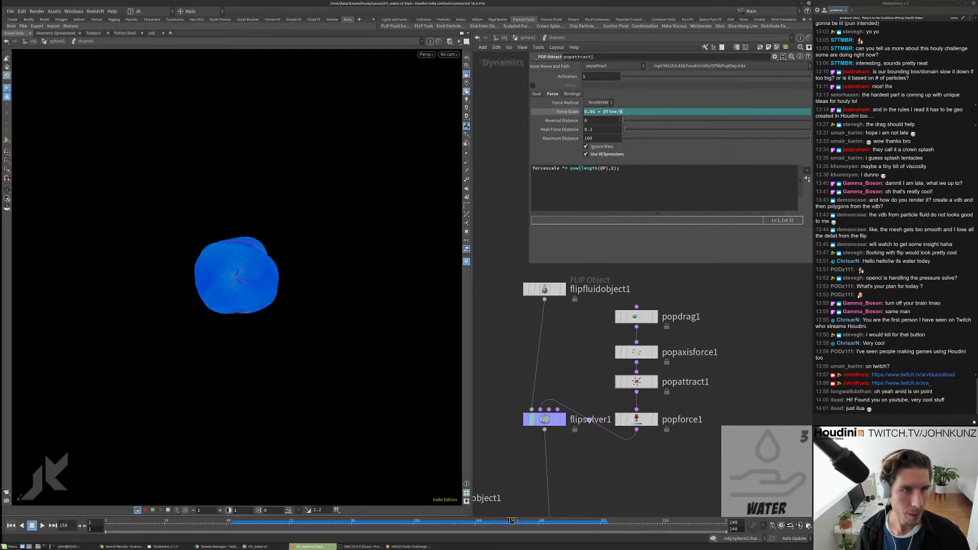
{"action": "type", "text": "3"}
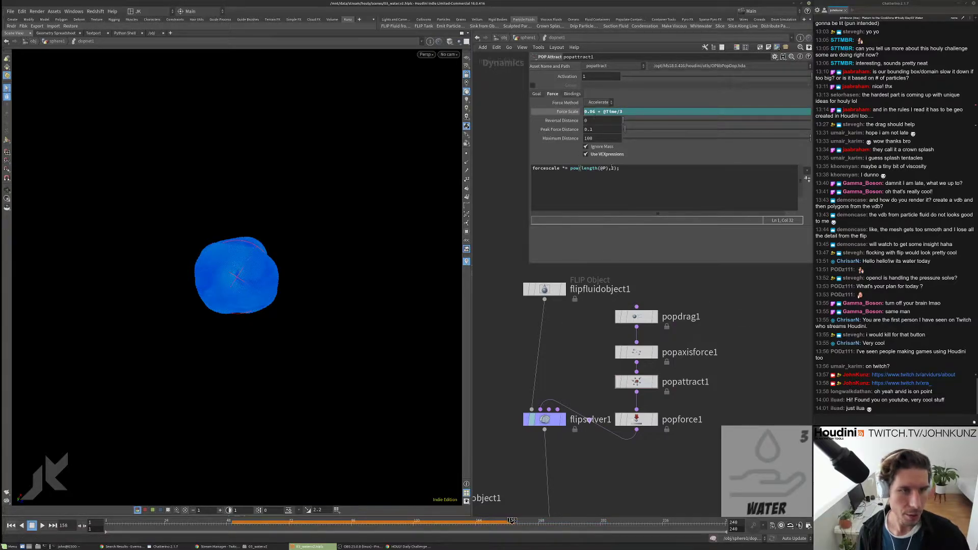
{"action": "middle_click_drag", "start_coordinate": [634, 423], "coordinate": [650, 398]}
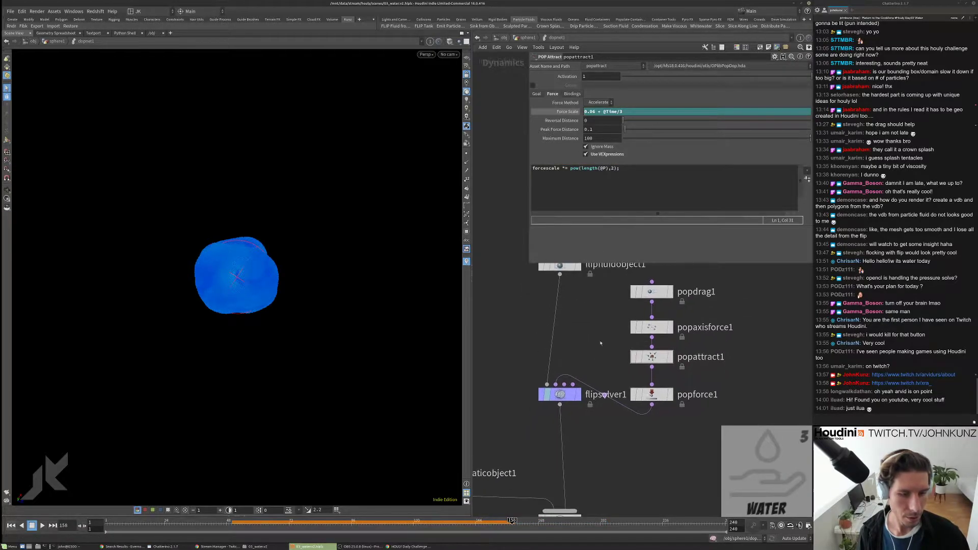
{"action": "left_click", "coordinate": [650, 398]}
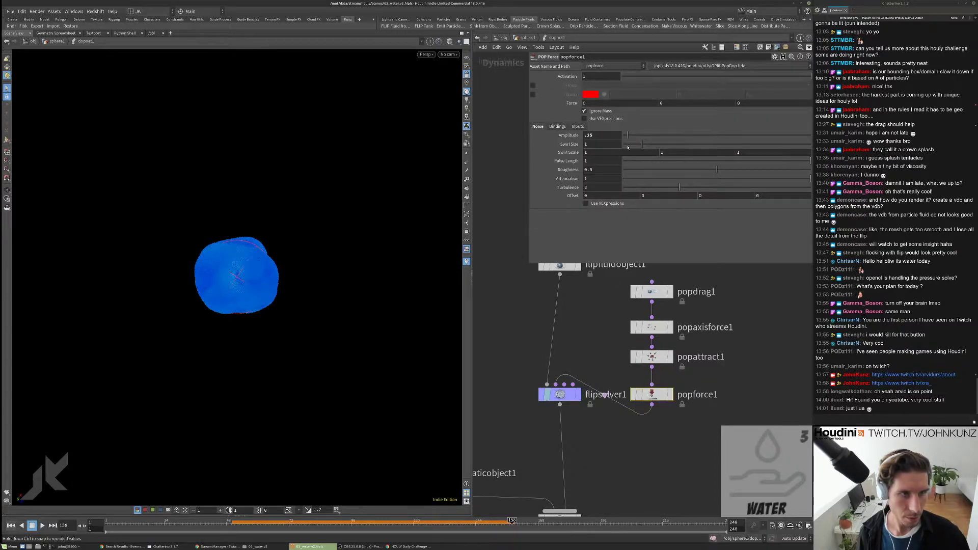
{"action": "left_click", "coordinate": [588, 135]}
{"action": "type", "text": ".35"}
Step: Set flipfluidobject1's particle separation to 0.0375
{"action": "middle_click_drag", "start_coordinate": [611, 326], "coordinate": [611, 356]}
{"action": "left_click", "coordinate": [559, 294]}
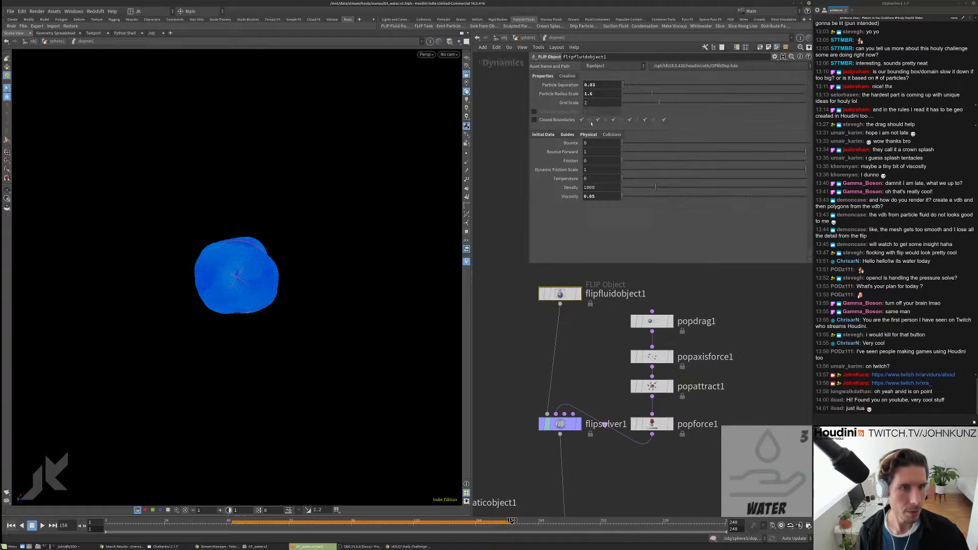
{"action": "left_click", "coordinate": [597, 85]}
{"action": "type", "text": "75"}
{"action": "key", "text": "Return"}
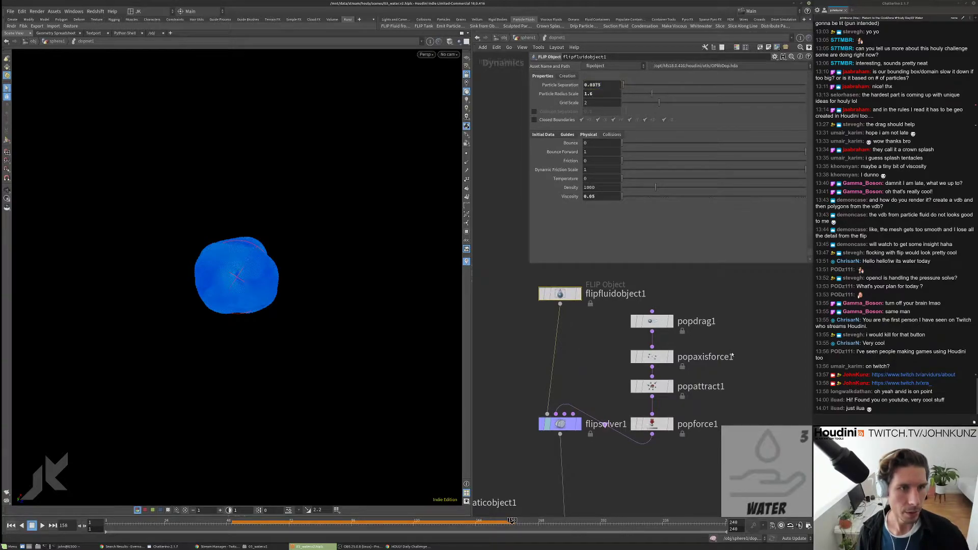
Step: Set the particle radius scale to 1.5 and reset the simulation to frame 1
{"action": "middle_click_drag", "start_coordinate": [757, 340], "coordinate": [758, 314]}
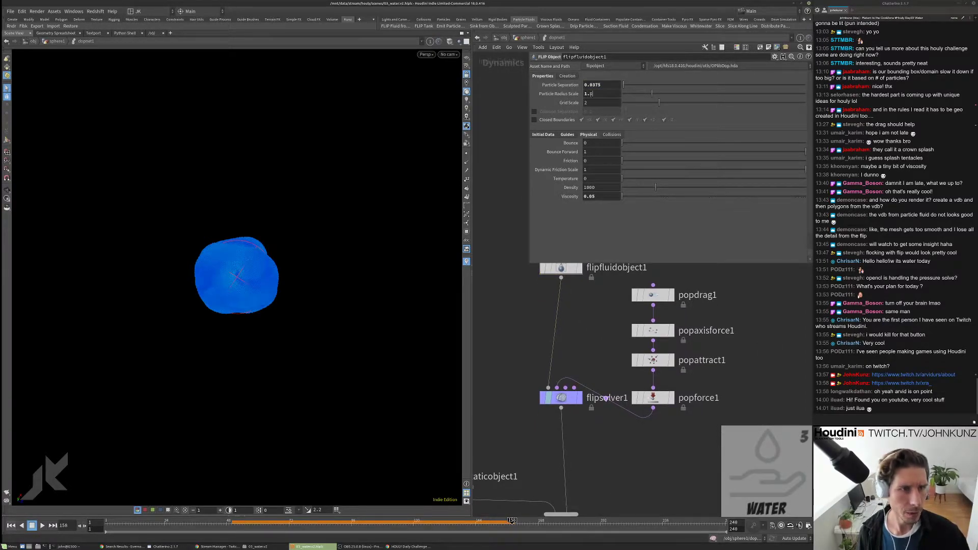
{"action": "left_click", "coordinate": [590, 94]}
{"action": "type", "text": "1.5"}
{"action": "key", "text": "Return"}
{"action": "middle_click_drag", "start_coordinate": [599, 348], "coordinate": [600, 334]}
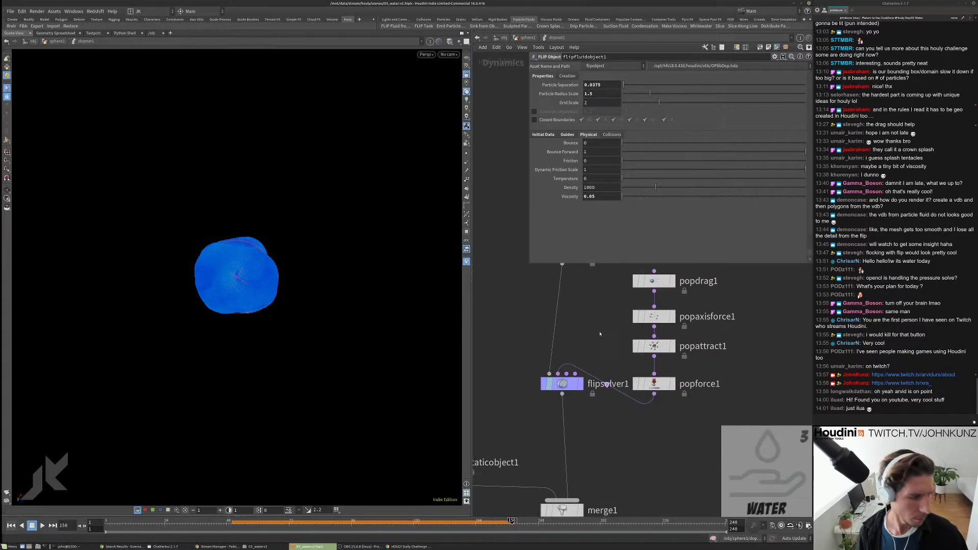
{"action": "key", "text": "ctrl+Up"}
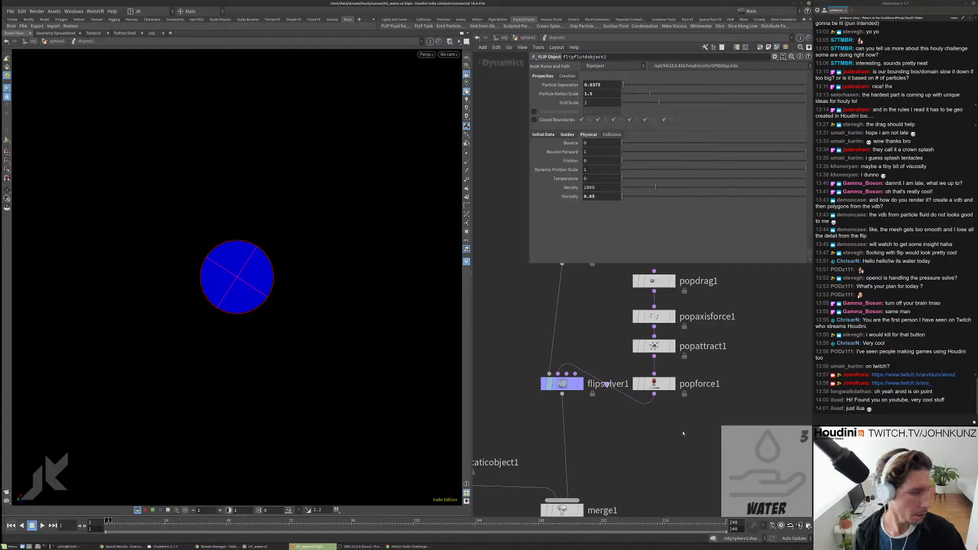
Step: Play the FLIP sim and inspect the burst particle ring obliquely and from above
{"action": "key", "text": "Up"}
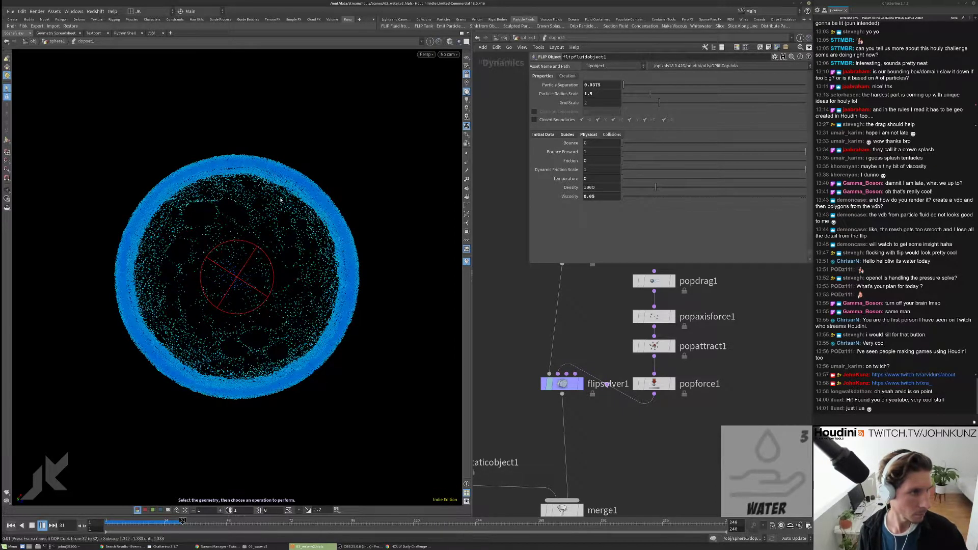
{"action": "left_click_drag", "start_coordinate": [283, 252], "coordinate": [295, 213], "text": "alt"}
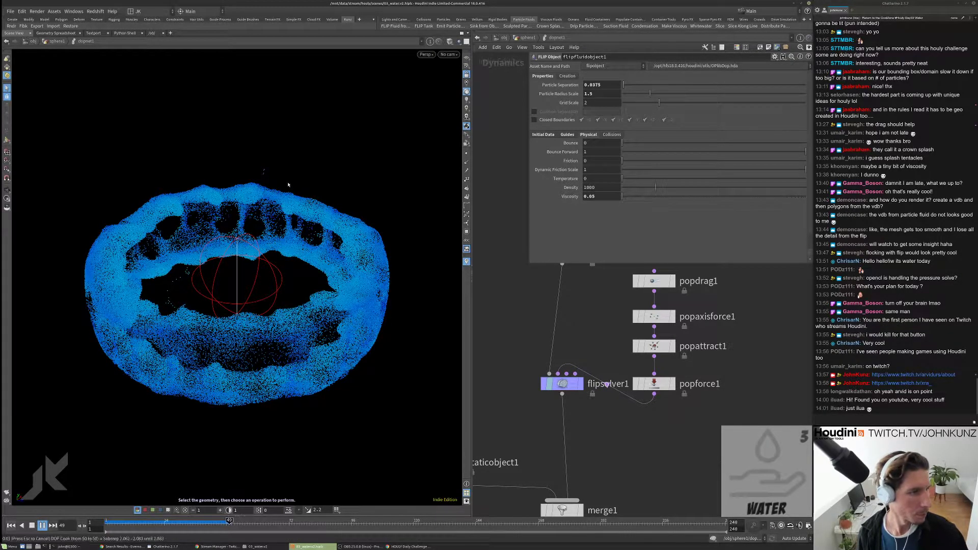
{"action": "key", "text": "Escape"}
{"action": "left_click_drag", "start_coordinate": [285, 186], "coordinate": [220, 276]}
{"action": "key", "text": "s"}
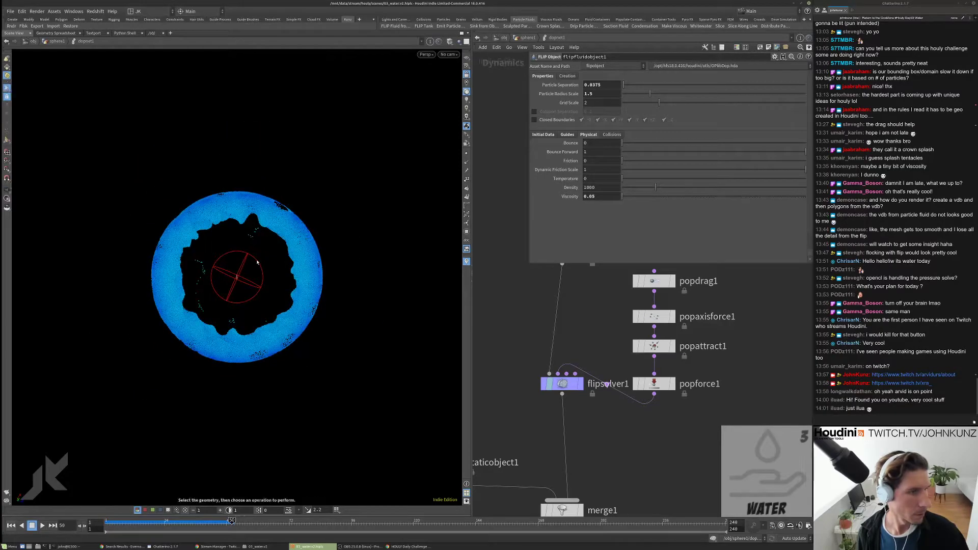
Step: Reset to frame 1 and replay the simulation from the start
{"action": "key", "text": "ctrl+Left"}
{"action": "key", "text": "Up"}
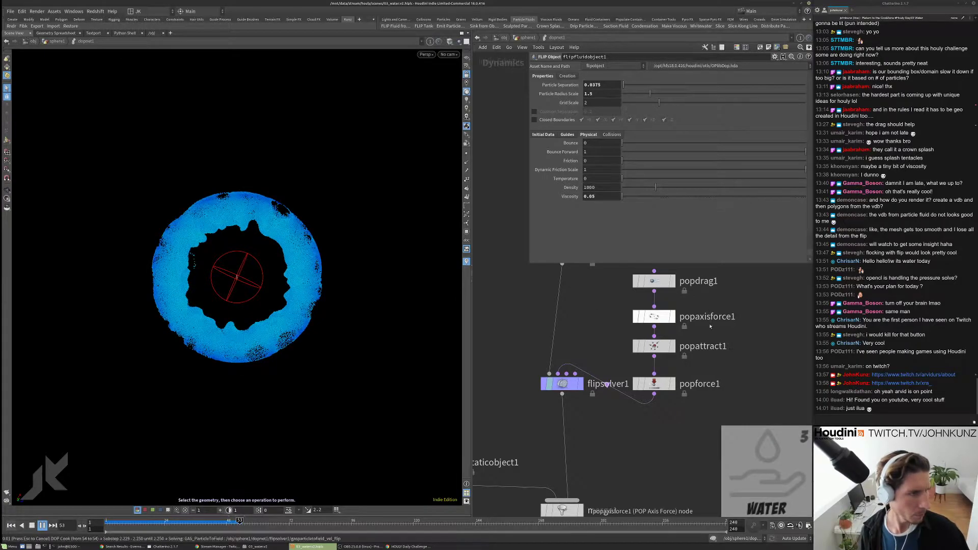
{"action": "key", "text": "ctrl+Up"}
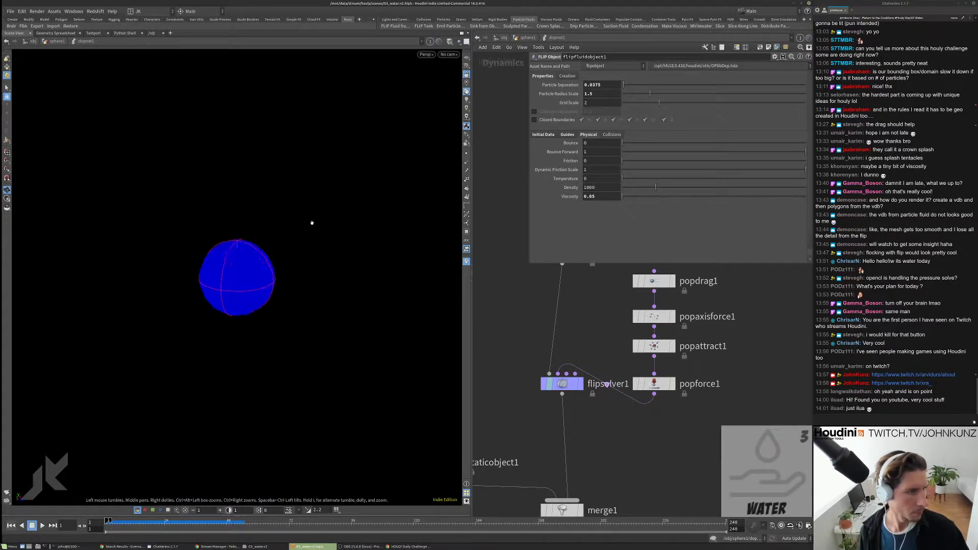
{"action": "key", "text": "s"}
{"action": "key", "text": "Up"}
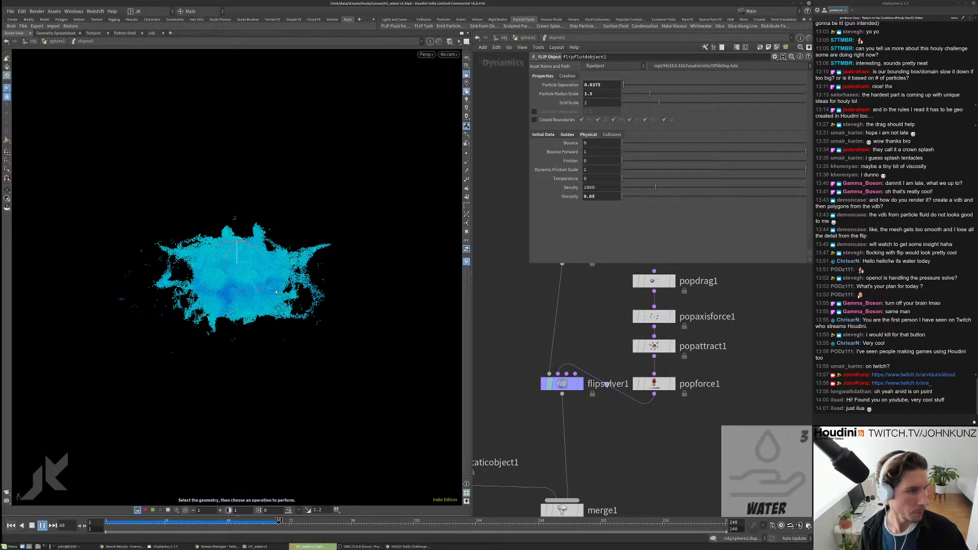
Step: Move popdrag1's air resistance keyframe earlier to frame 76 and close the curve editor
{"action": "middle_click_drag", "start_coordinate": [603, 304], "coordinate": [577, 352]}
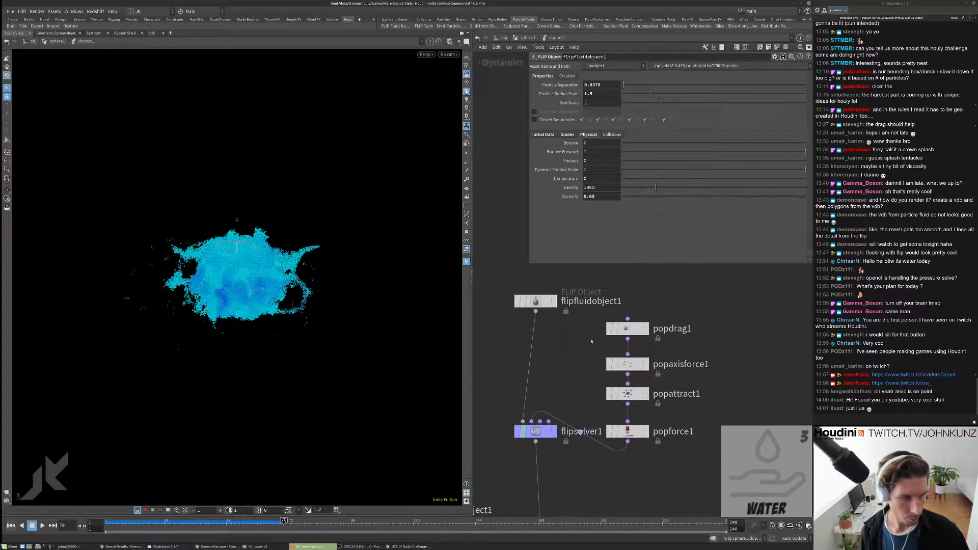
{"action": "left_click", "coordinate": [628, 329]}
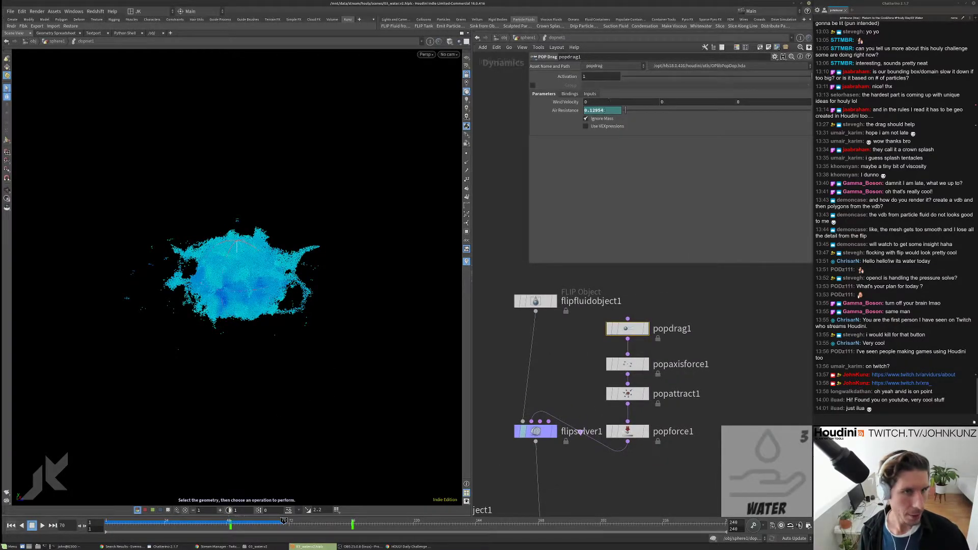
{"action": "left_click", "coordinate": [605, 110], "text": "shift"}
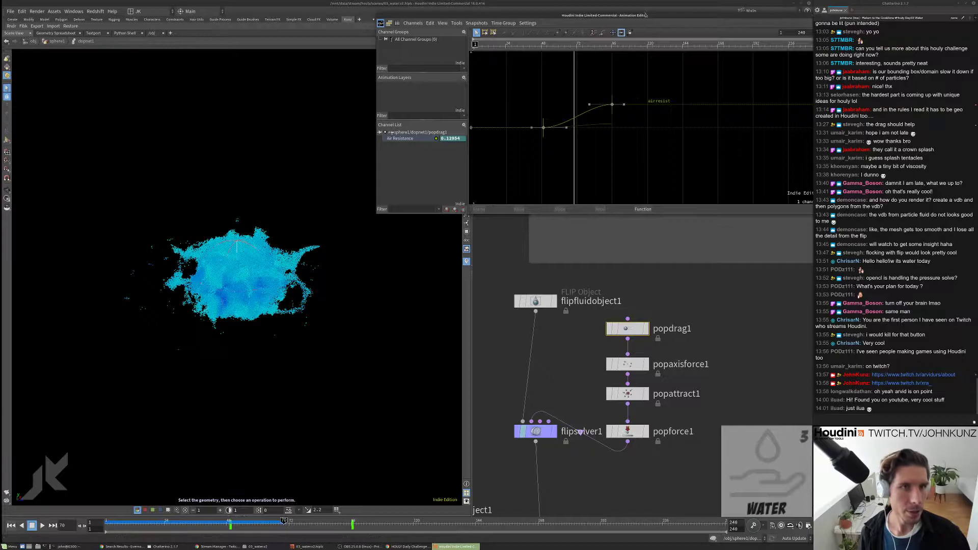
{"action": "mouse_move", "coordinate": [611, 104]}
{"action": "left_click_drag", "start_coordinate": [611, 104], "coordinate": [582, 107]}
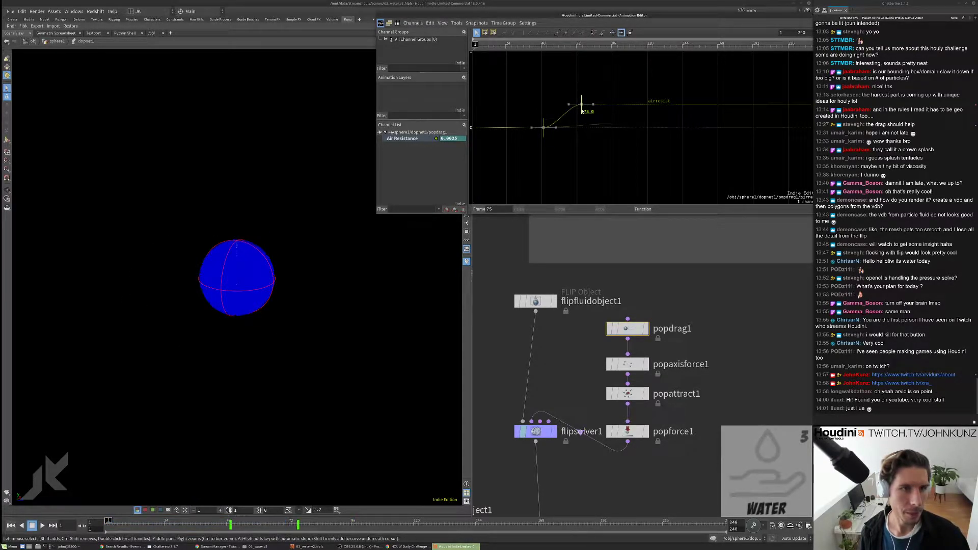
{"action": "left_click_drag", "start_coordinate": [659, 11], "coordinate": [599, 50]}
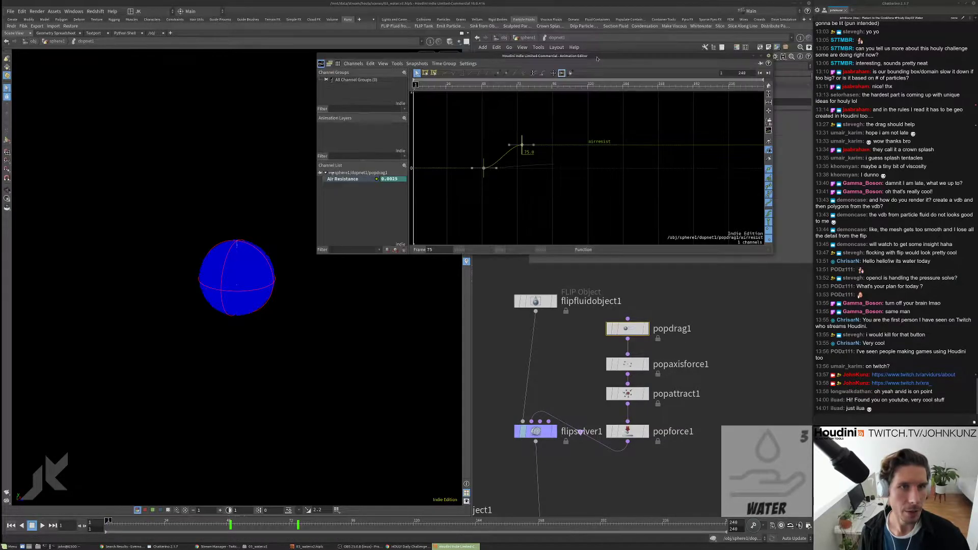
{"action": "left_click", "coordinate": [769, 56]}
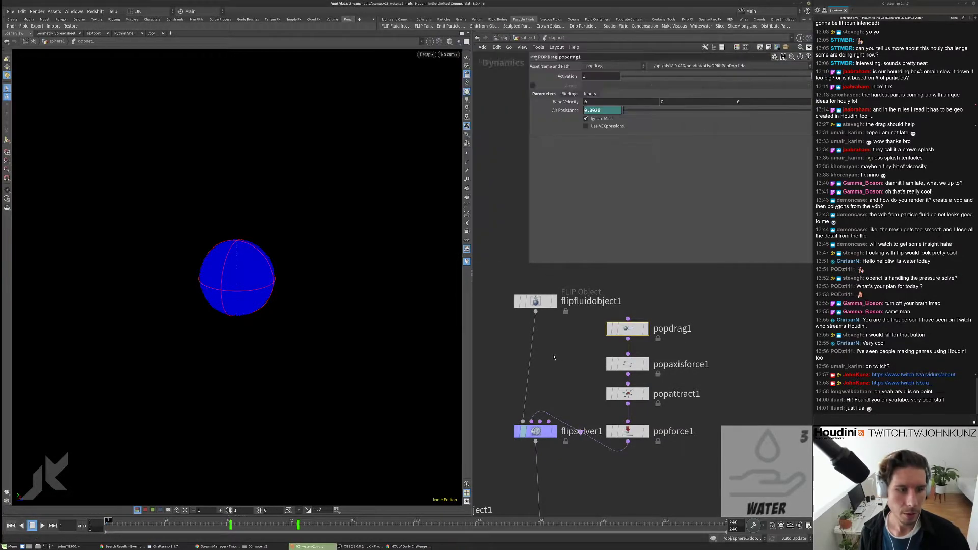
{"action": "scroll", "coordinate": [581, 356], "scroll_direction": "up", "scroll_amount": 2}
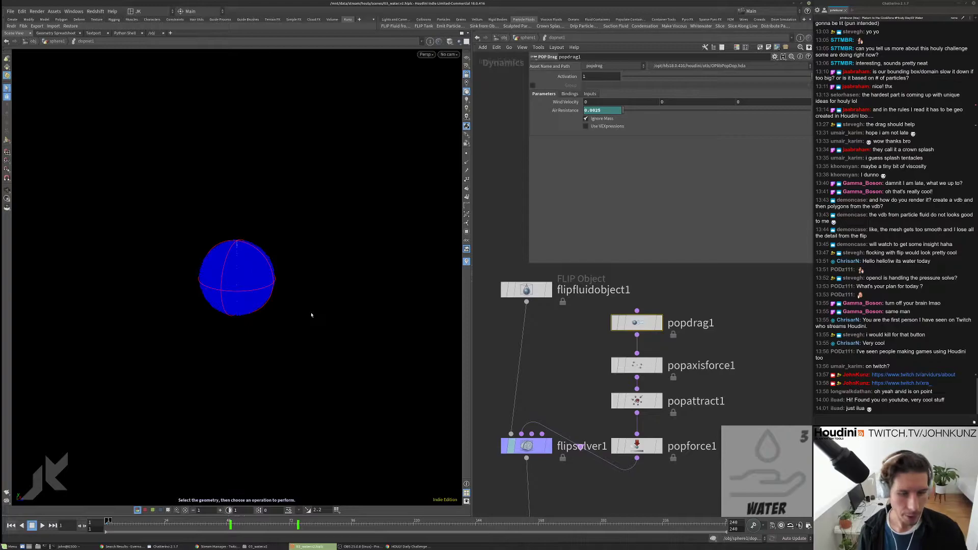
{"action": "middle_click_drag", "start_coordinate": [618, 391], "coordinate": [620, 384]}
{"action": "left_click", "coordinate": [627, 395]}
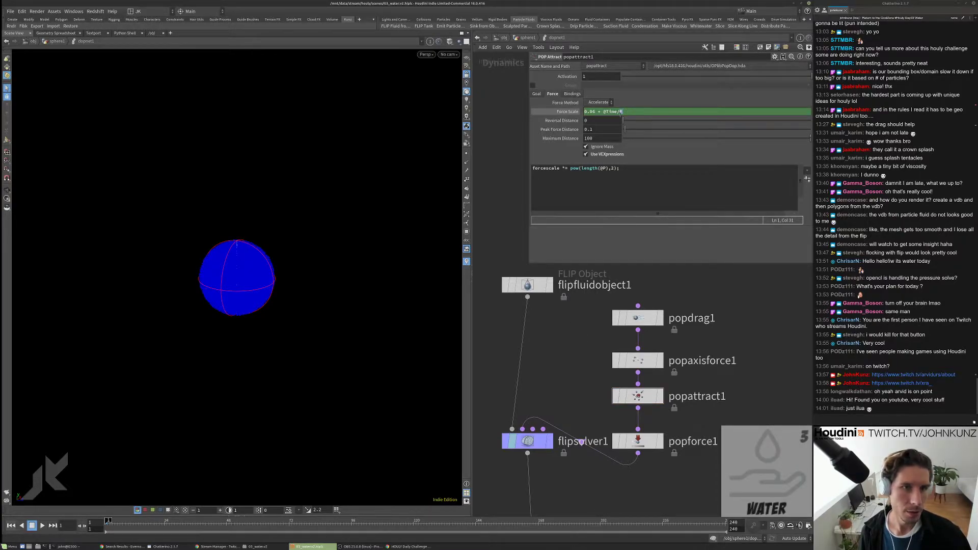
{"action": "double_click", "coordinate": [621, 112]}
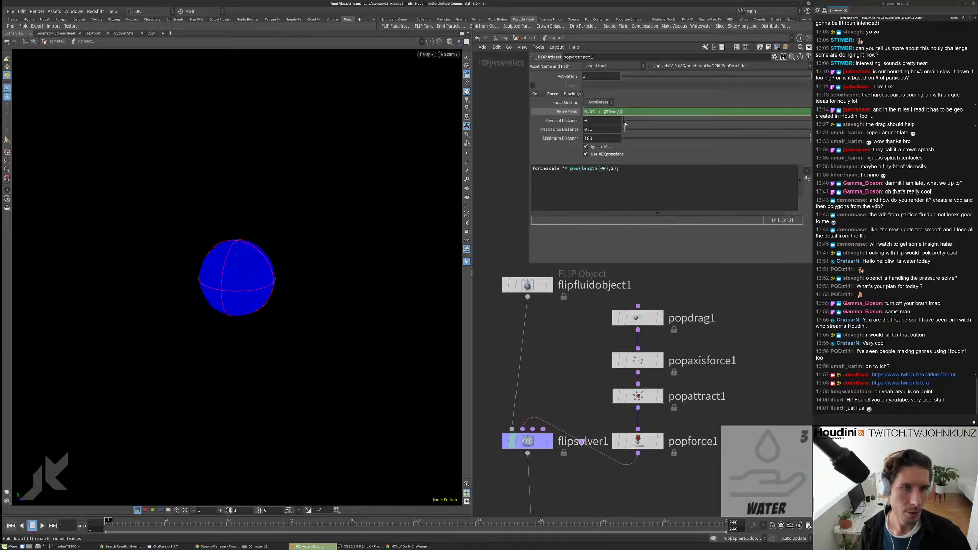
{"action": "type", "text": "4"}
{"action": "left_click", "coordinate": [612, 169]}
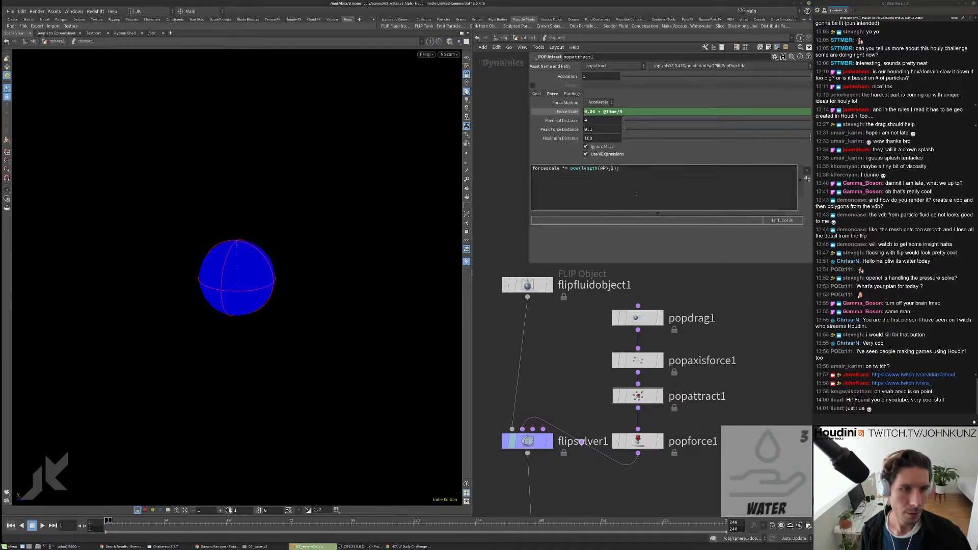
{"action": "type", "text": "1.5"}
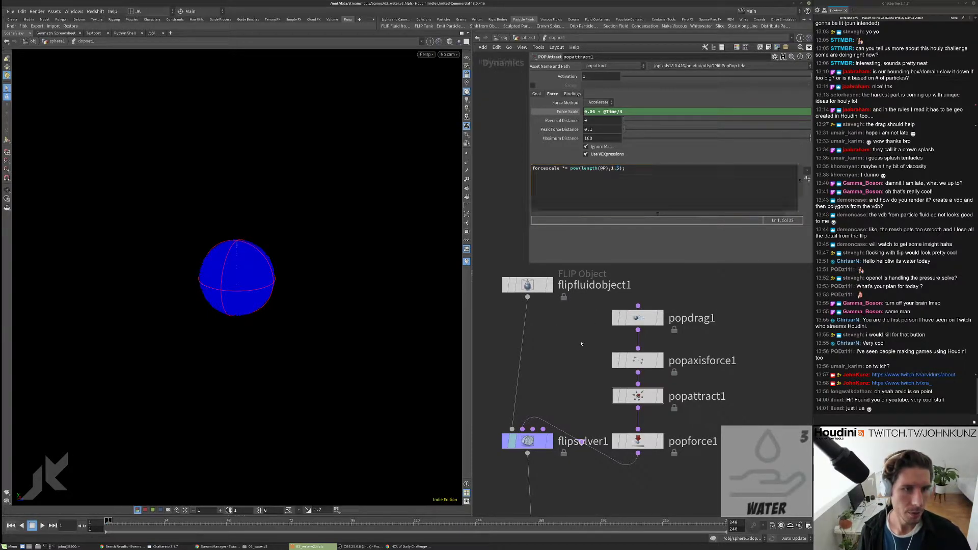
{"action": "key", "text": "Up"}
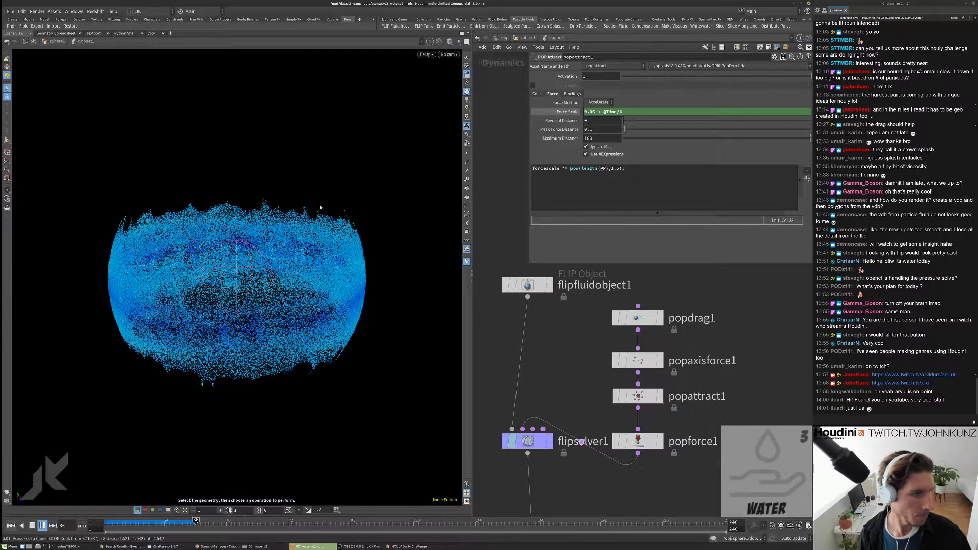
Step: View the ring from above and replay the updated splash from frame 1 to about frame 115
{"action": "left_click_drag", "start_coordinate": [313, 197], "coordinate": [325, 281], "text": "alt"}
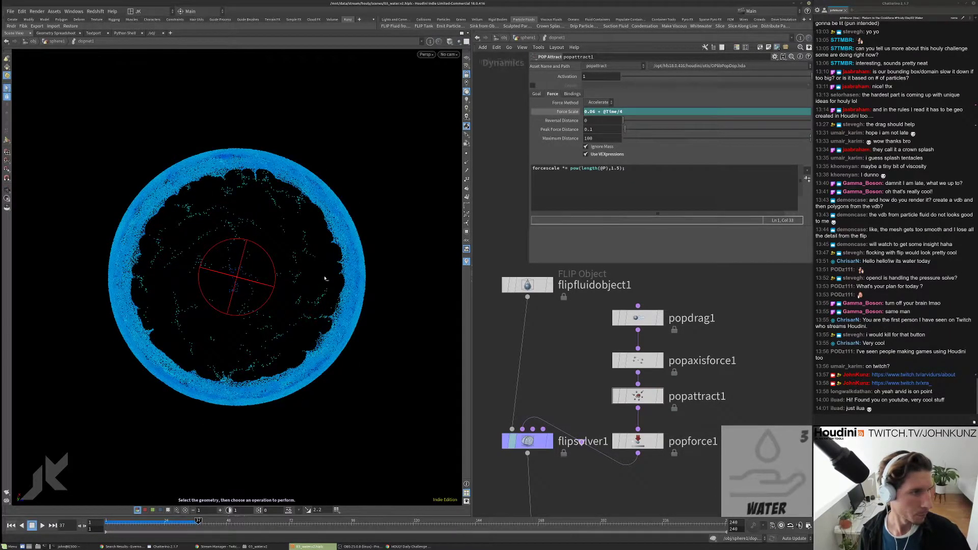
{"action": "key", "text": "Up"}
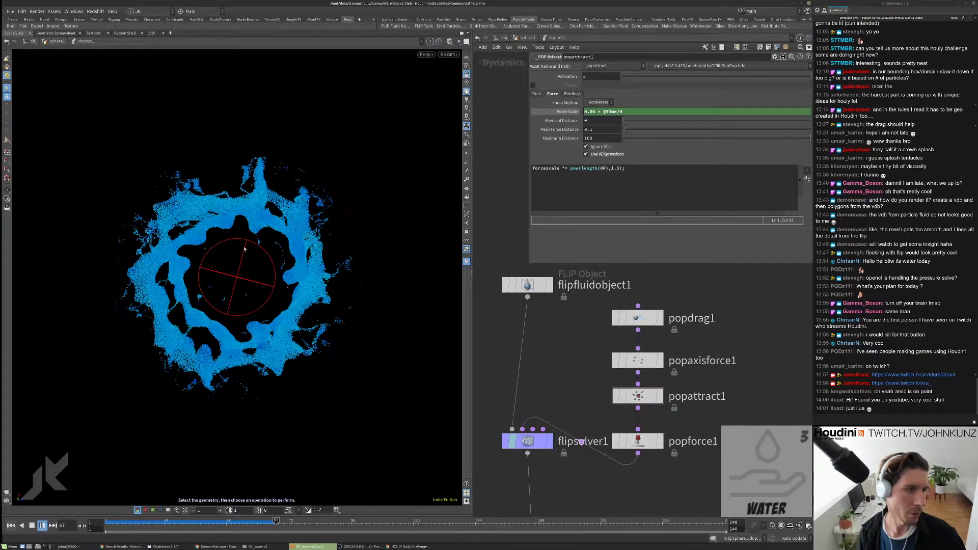
{"action": "key", "text": "ctrl+Left"}
{"action": "key", "text": "Up"}
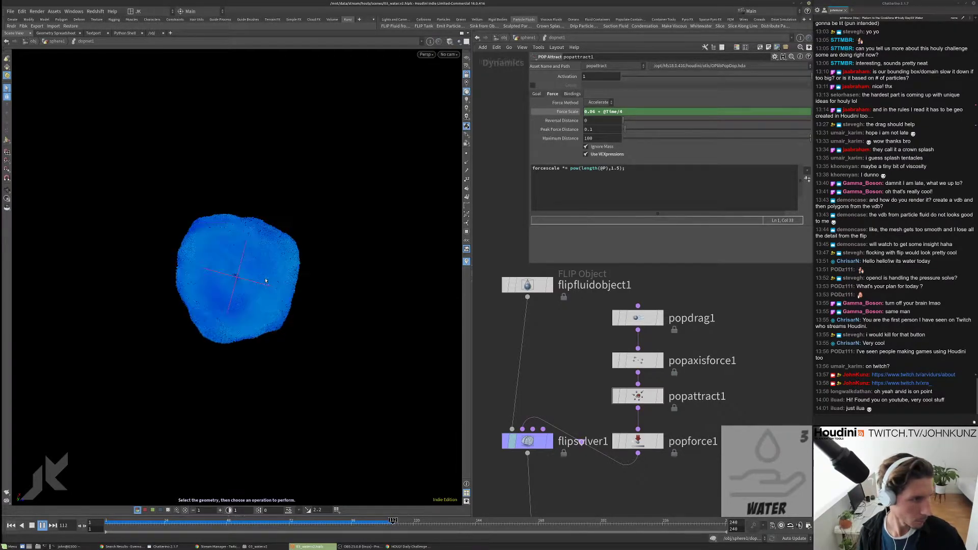
{"action": "key", "text": "Escape"}
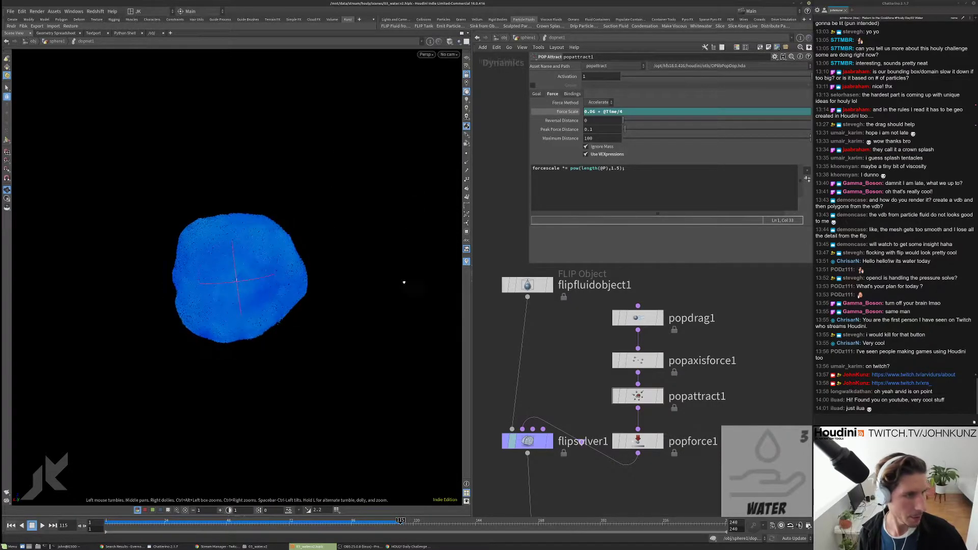
{"action": "key", "text": "s"}
{"action": "key", "text": "ctrl+Up"}
{"action": "key", "text": "Up"}
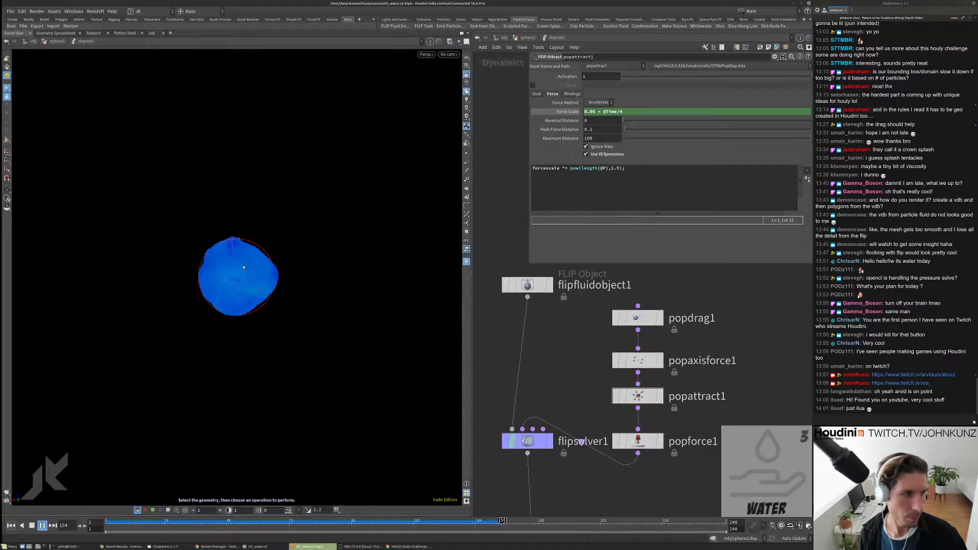
{"action": "key", "text": "Up"}
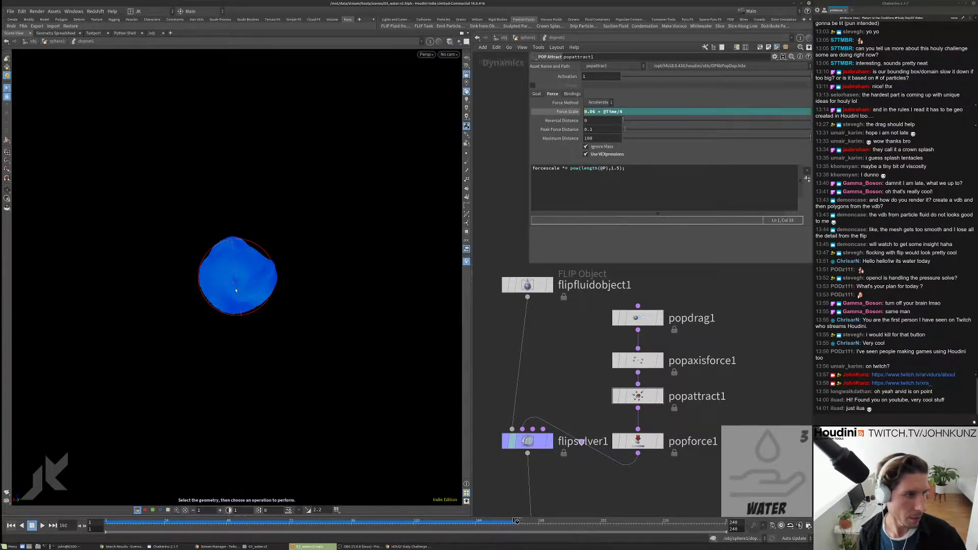
{"action": "key", "text": "Left"}
{"action": "key", "text": "Escape"}
{"action": "left_click_drag", "start_coordinate": [261, 243], "coordinate": [260, 240]}
{"action": "key", "text": "s"}
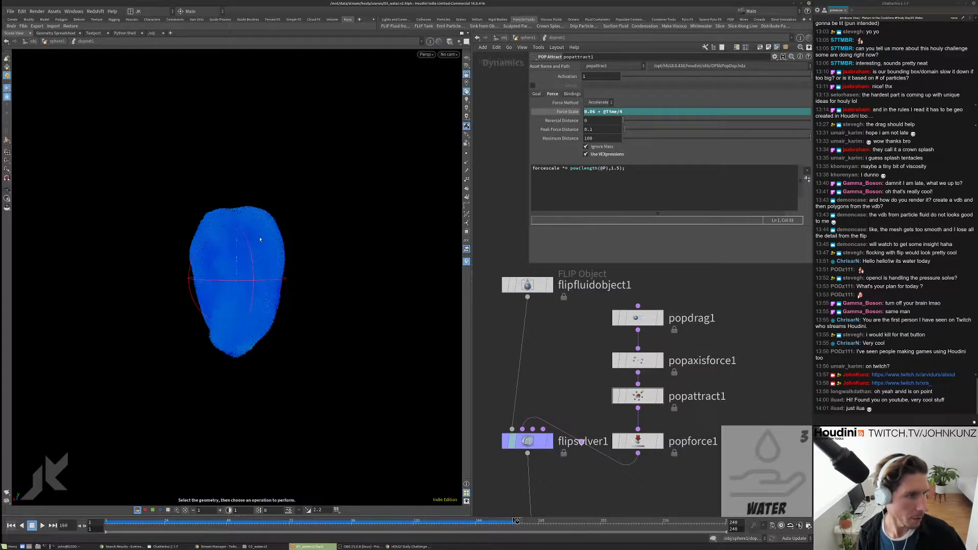
{"action": "key", "text": "ctrl+Up"}
{"action": "key", "text": "Up"}
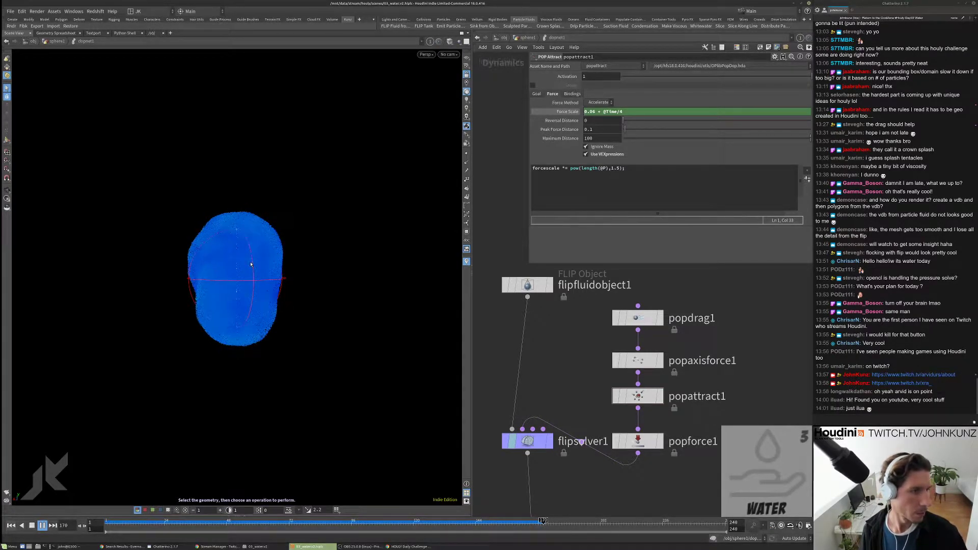
{"action": "key", "text": "ctrl+Up"}
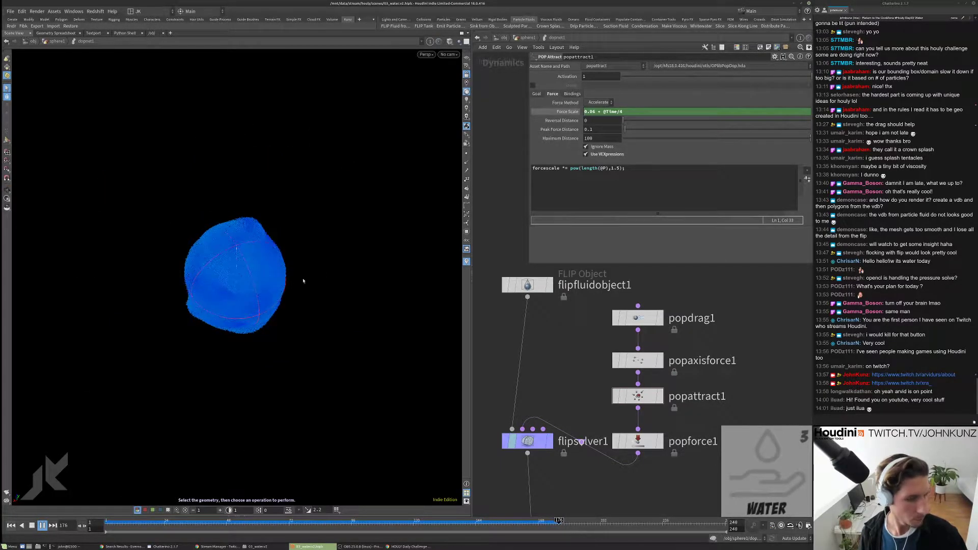
{"action": "key", "text": "Escape"}
Step: Open popdrag1's Air Resistance channel in the Animation Editor and frame its keys
{"action": "key", "text": "ctrl+Up"}
{"action": "left_click", "coordinate": [637, 317]}
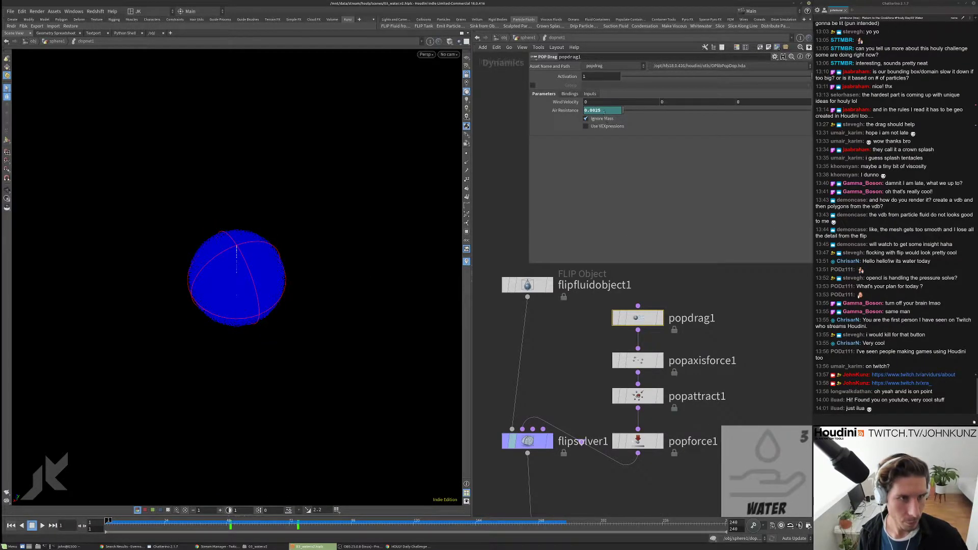
{"action": "left_click", "coordinate": [604, 111], "text": "shift"}
{"action": "middle_click_drag", "start_coordinate": [627, 113], "coordinate": [594, 148]}
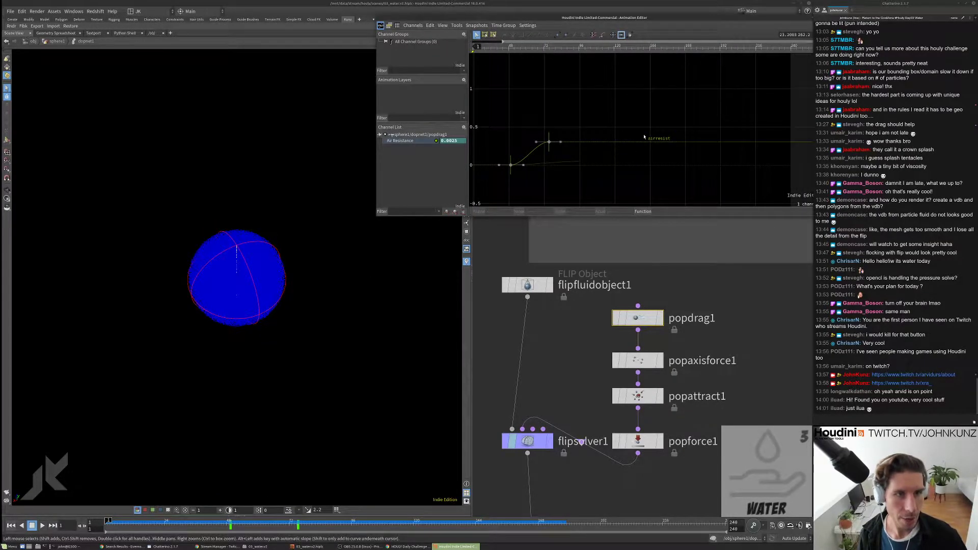
{"action": "right_click_drag", "start_coordinate": [644, 137], "coordinate": [608, 128]}
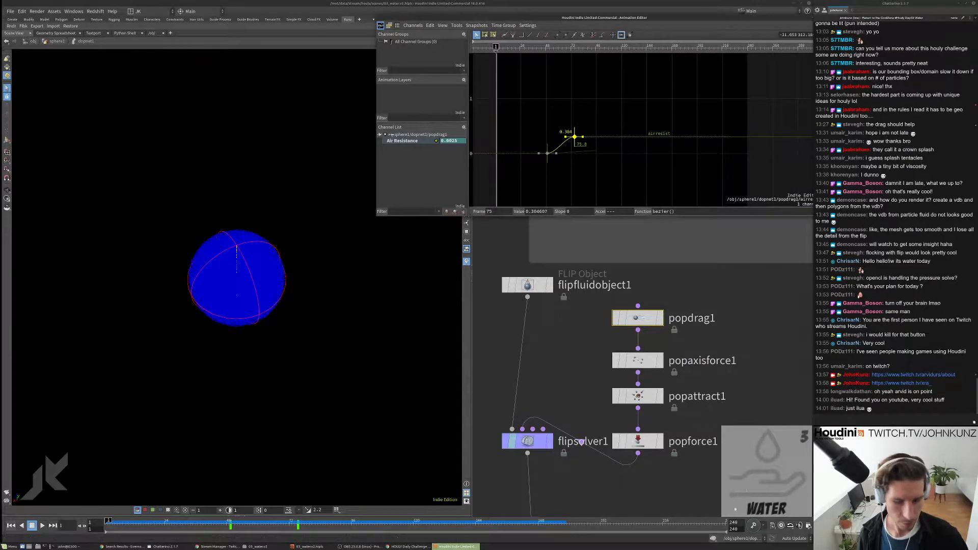
{"action": "left_click", "coordinate": [712, 538]}
{"action": "left_click", "coordinate": [476, 546]}
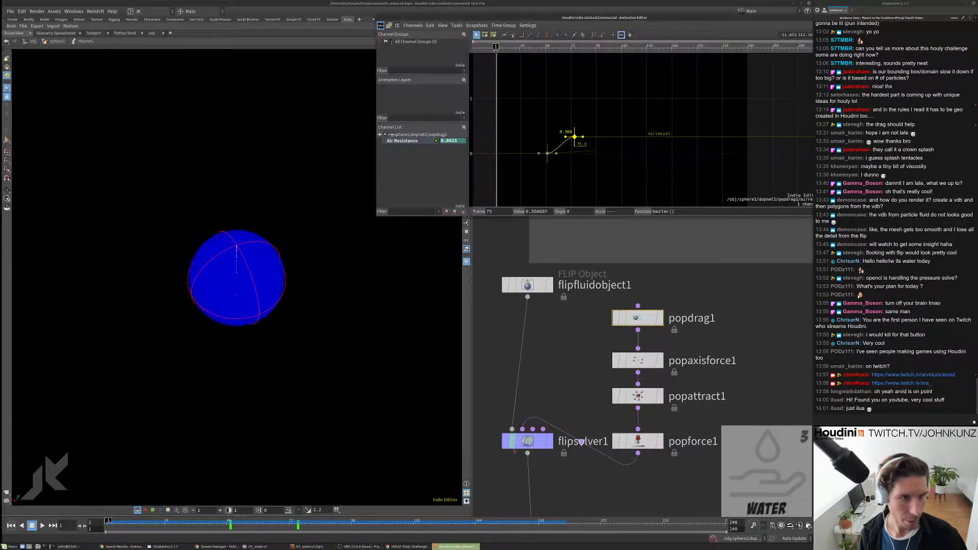
Step: Key Air Resistance at frame 120 and raise it from about 0.304 to 0.542
{"action": "left_click", "coordinate": [622, 50]}
{"action": "left_click", "coordinate": [622, 137], "text": "alt"}
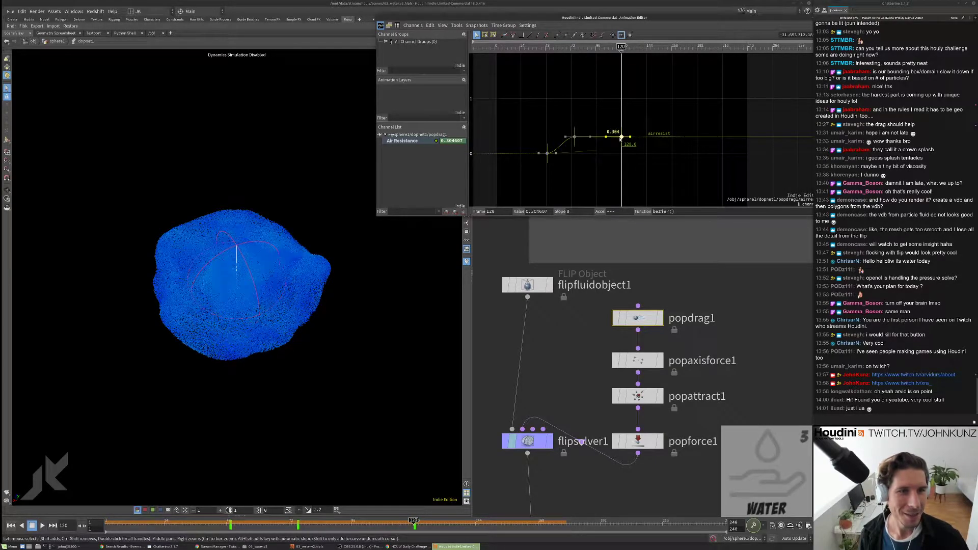
{"action": "left_click_drag", "start_coordinate": [621, 139], "coordinate": [621, 123]}
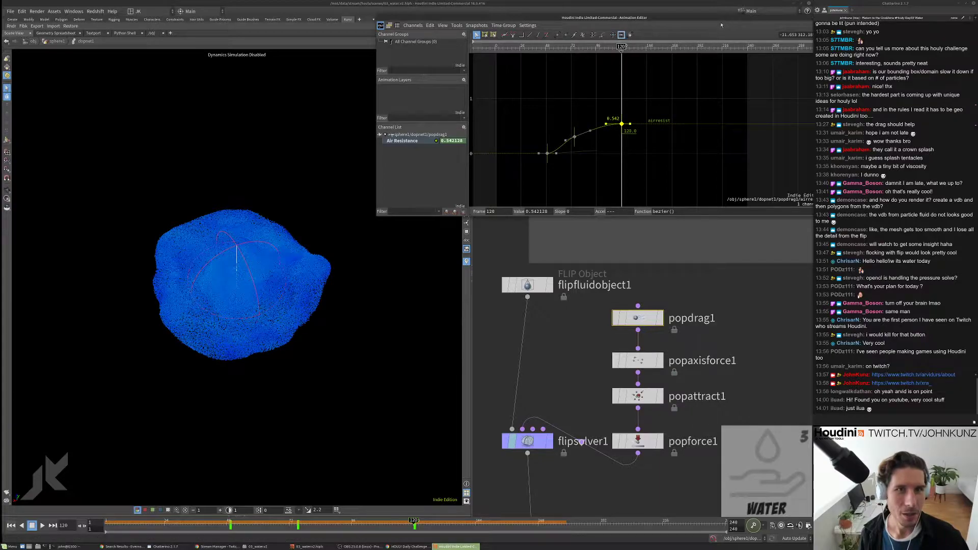
{"action": "left_click", "coordinate": [592, 134]}
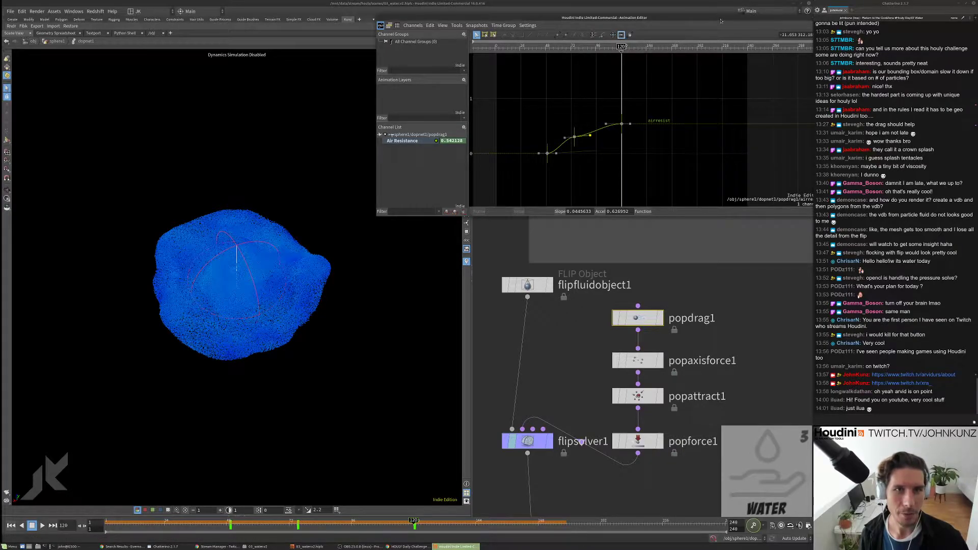
{"action": "left_click_drag", "start_coordinate": [720, 20], "coordinate": [669, 42]}
Step: Set flipfluidobject1's Particle Separation to 0.0275, then return up to the sphere1 level
{"action": "left_click", "coordinate": [767, 47]}
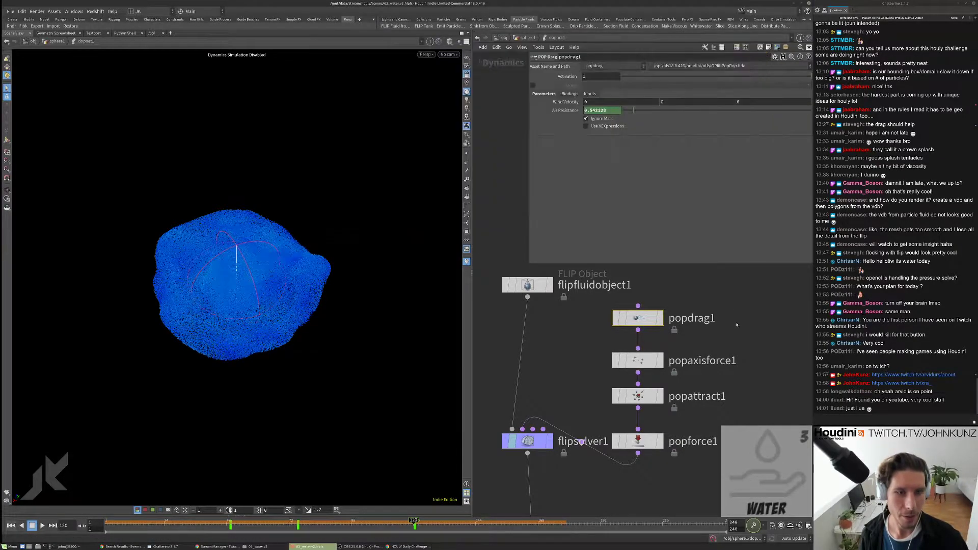
{"action": "scroll", "coordinate": [571, 316], "scroll_direction": "down", "scroll_amount": 3}
{"action": "key", "text": "ctrl+Up"}
{"action": "left_click", "coordinate": [540, 266]}
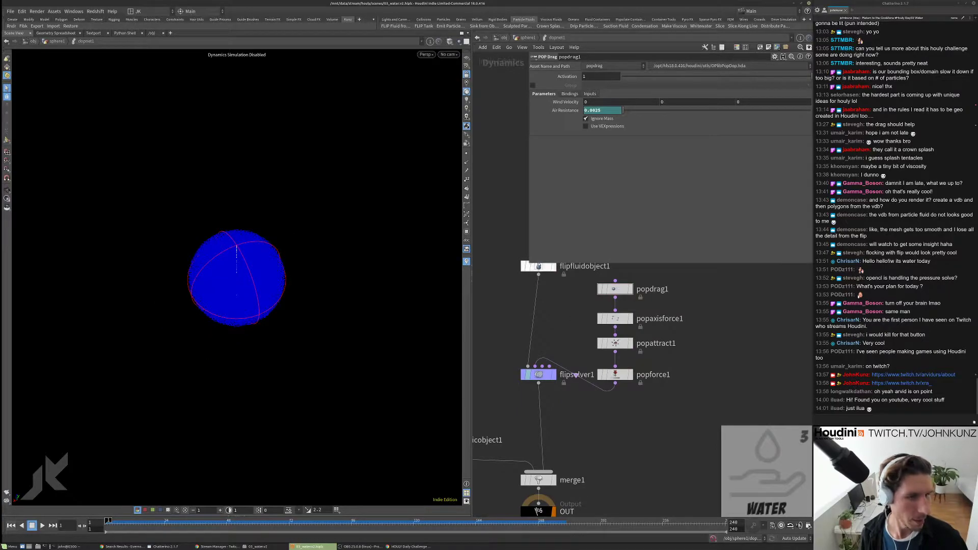
{"action": "left_click_drag", "start_coordinate": [598, 91], "coordinate": [594, 93]}
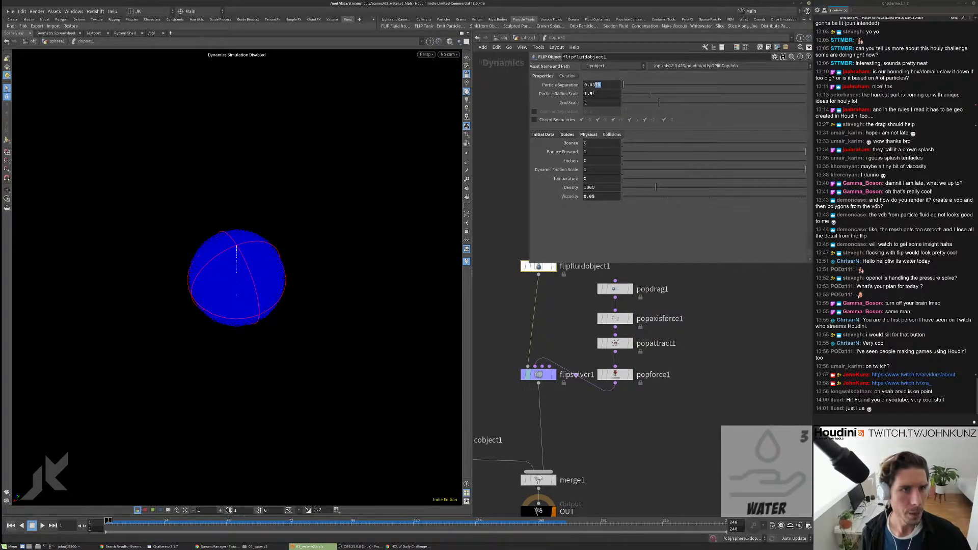
{"action": "type", "text": "275"}
{"action": "key", "text": "Return"}
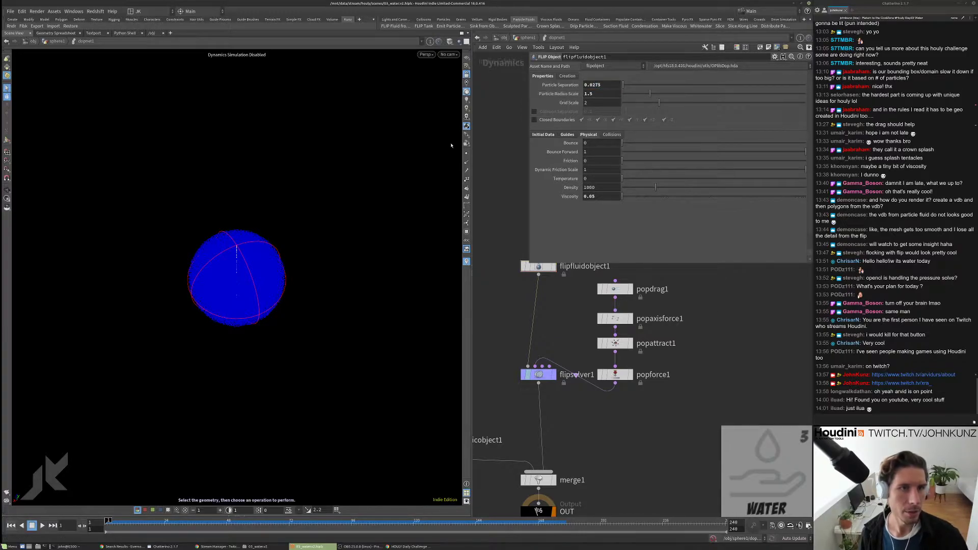
{"action": "scroll", "coordinate": [564, 326], "scroll_direction": "down", "scroll_amount": 2}
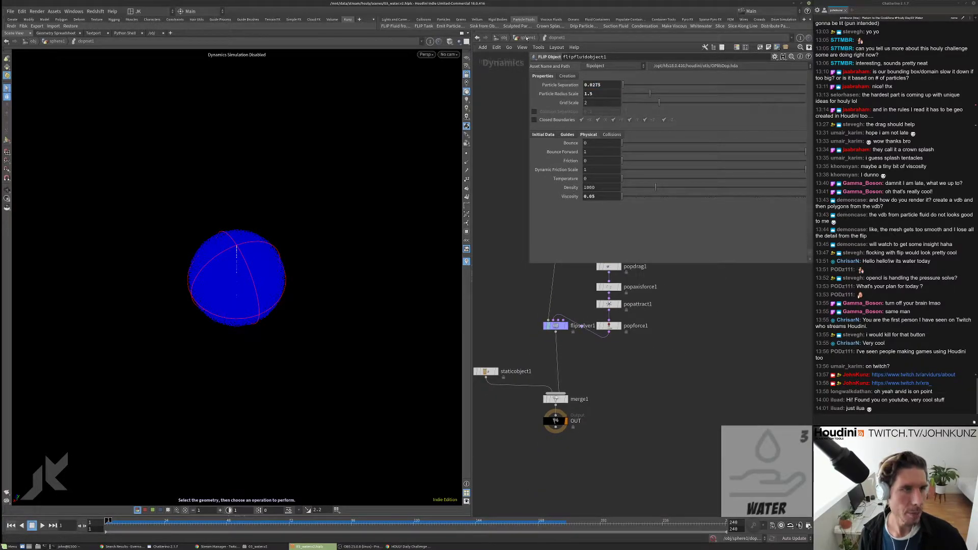
{"action": "left_click", "coordinate": [527, 38]}
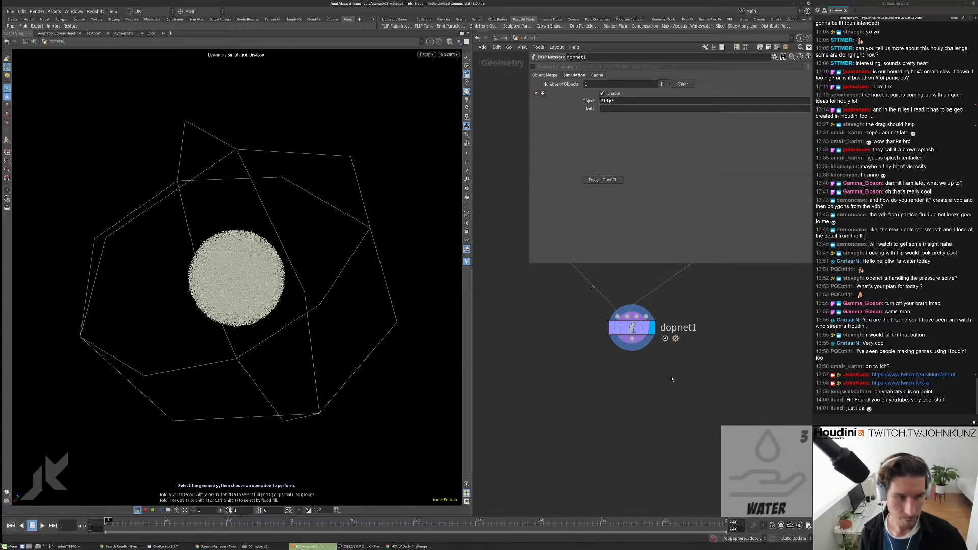
Step: Save the scene and add a File Cache node, filecache1, below dopnet1
{"action": "left_click", "coordinate": [10, 11]}
{"action": "left_click", "coordinate": [23, 67]}
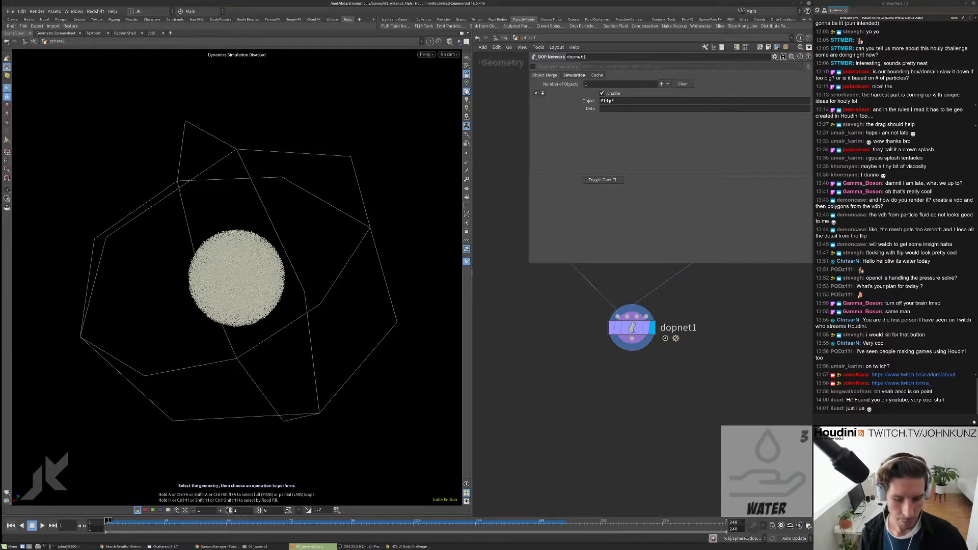
{"action": "key", "text": "Tab"}
{"action": "type", "text": "cach"}
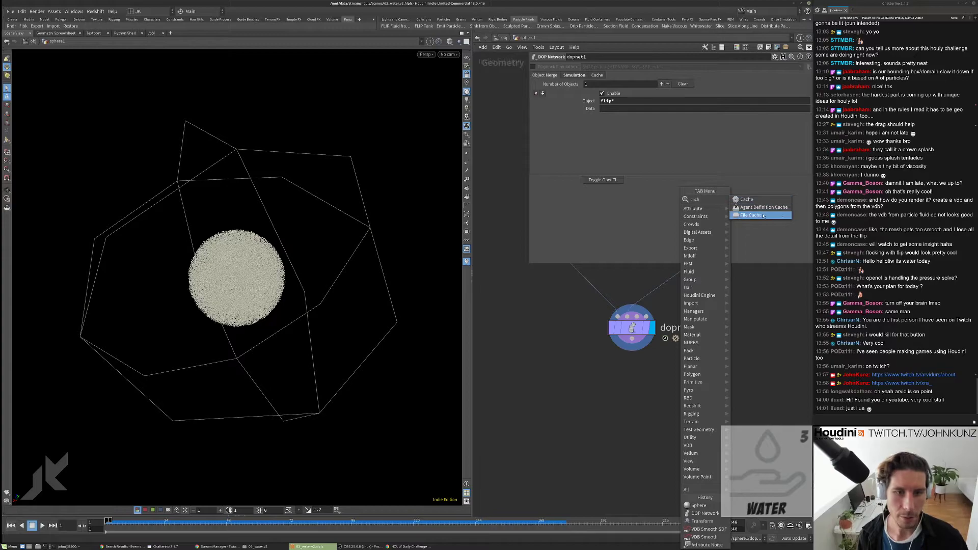
{"action": "left_click", "coordinate": [763, 216]}
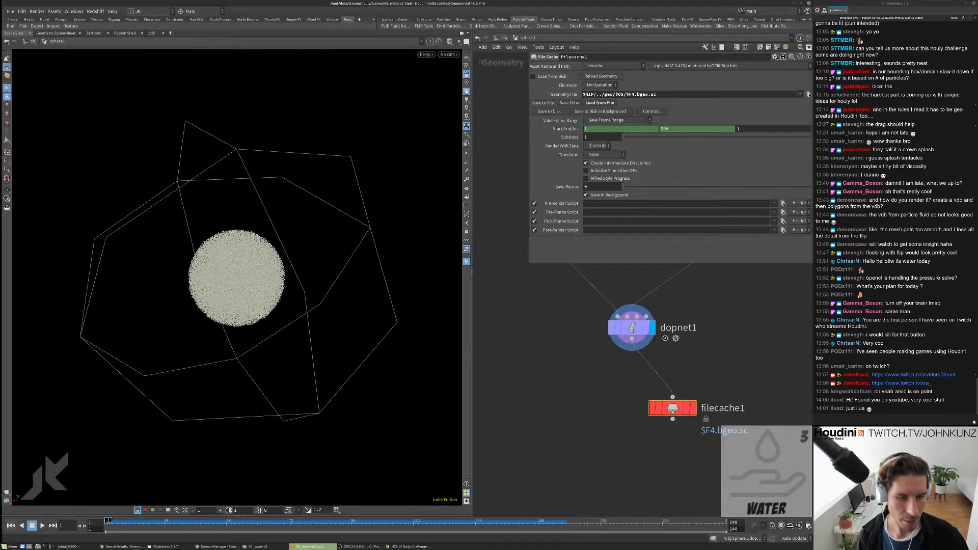
{"action": "left_click", "coordinate": [632, 404]}
{"action": "key", "text": "Tab"}
{"action": "type", "text": "re"}
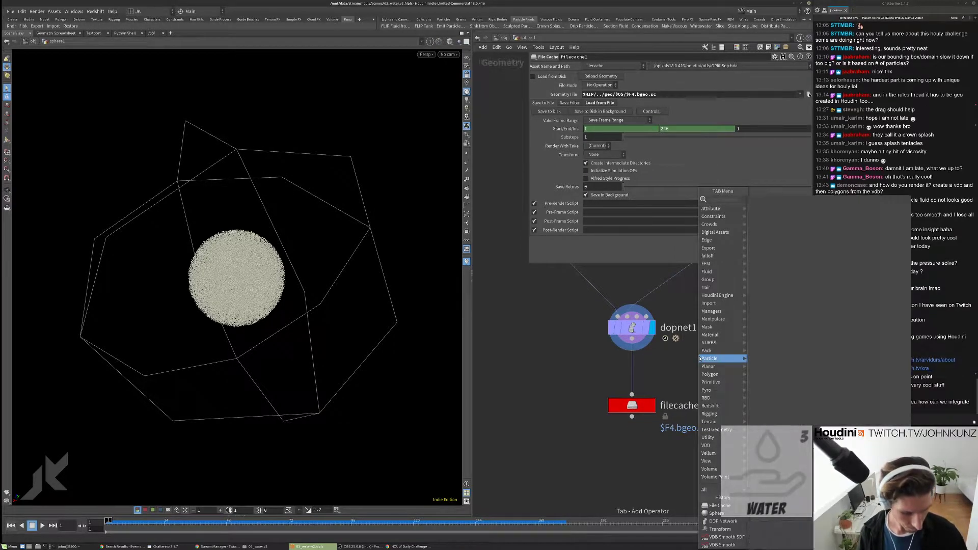
{"action": "key", "text": "Escape"}
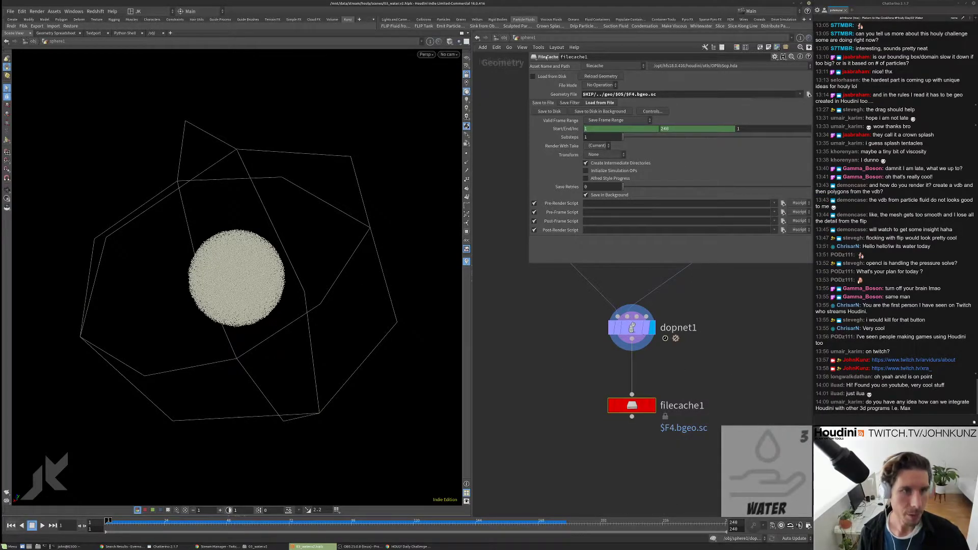
{"action": "left_click", "coordinate": [570, 104]}
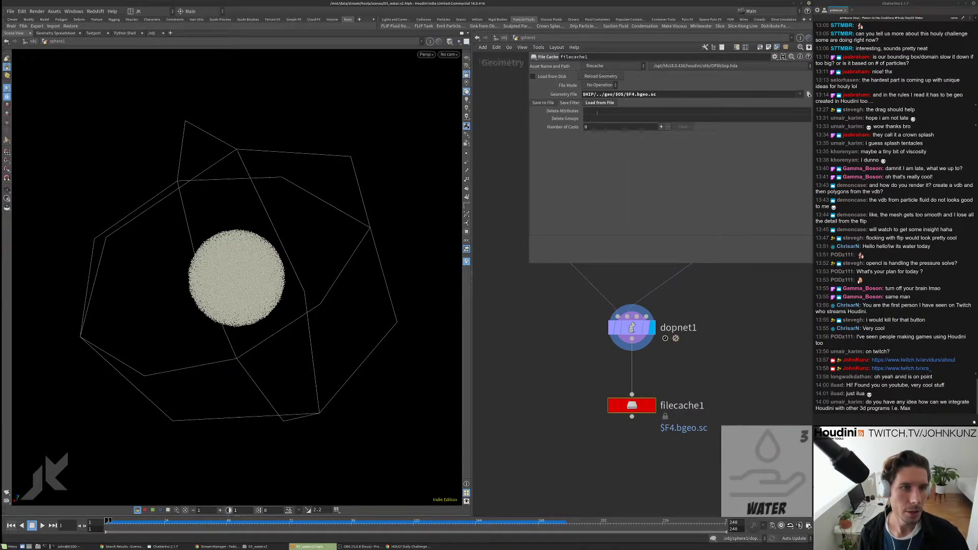
{"action": "middle_click", "coordinate": [641, 332]}
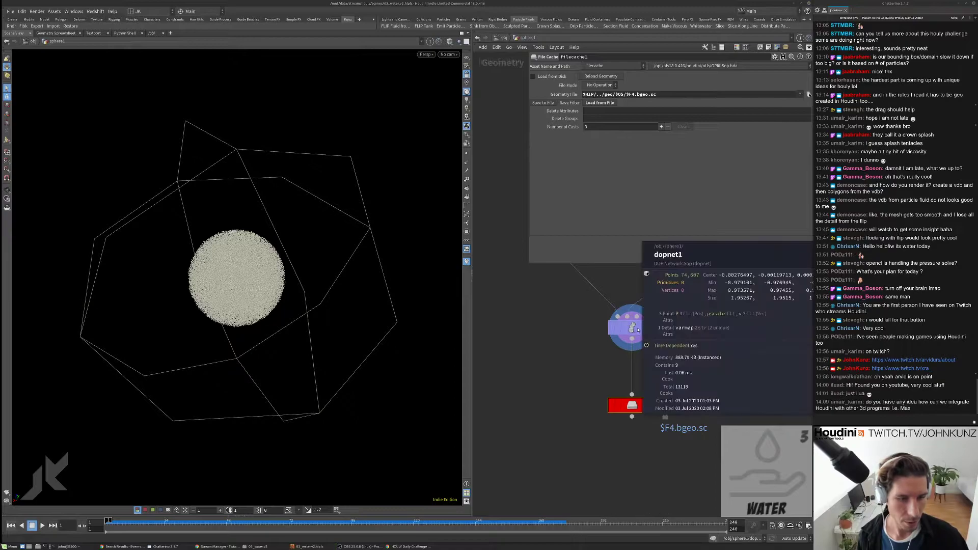
Step: Insert a Null, null1, between dopnet1 and filecache1 and line it up
{"action": "key", "text": "Tab"}
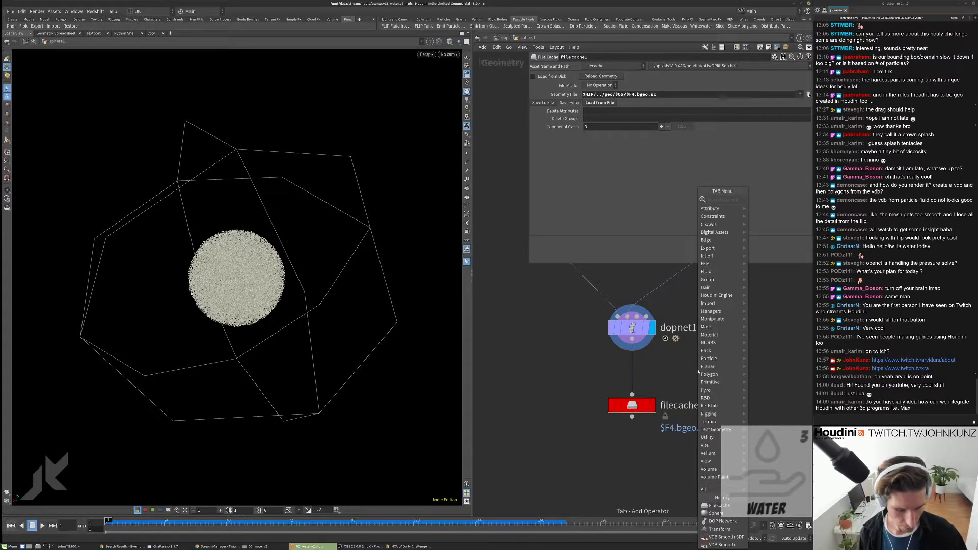
{"action": "type", "text": "null"}
{"action": "key", "text": "Return"}
{"action": "left_click", "coordinate": [661, 373]}
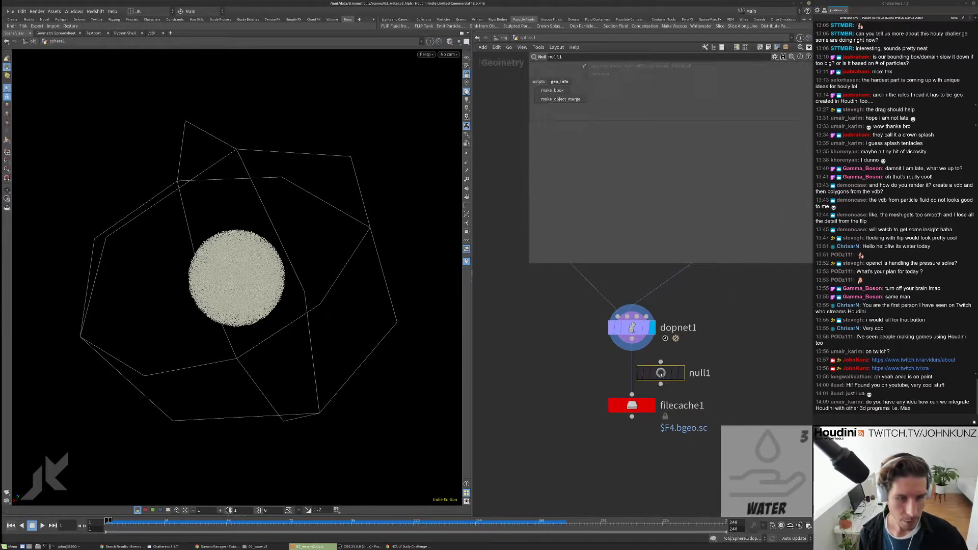
{"action": "middle_click", "coordinate": [675, 373]}
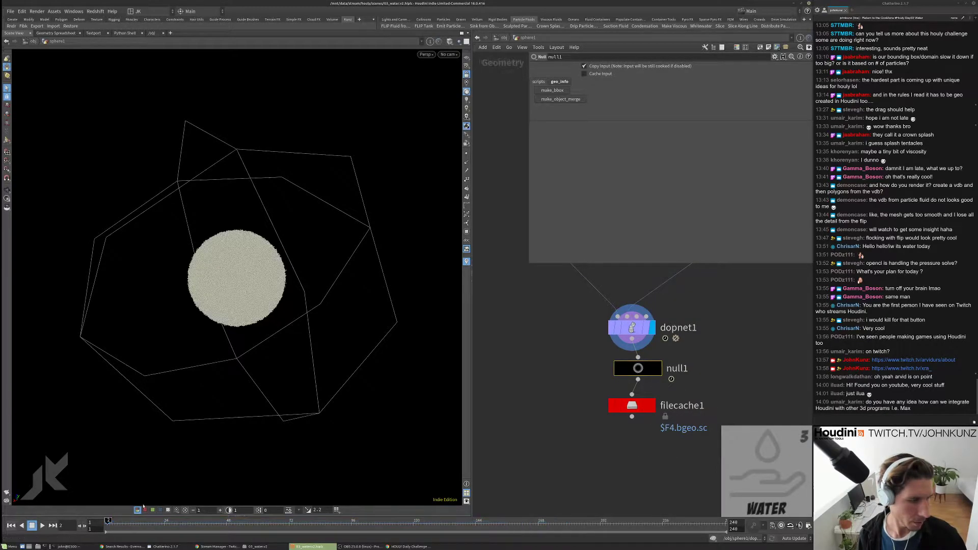
{"action": "middle_click", "coordinate": [660, 370]}
{"action": "middle_click_drag", "start_coordinate": [720, 381], "coordinate": [648, 373]}
{"action": "middle_click", "coordinate": [673, 366]}
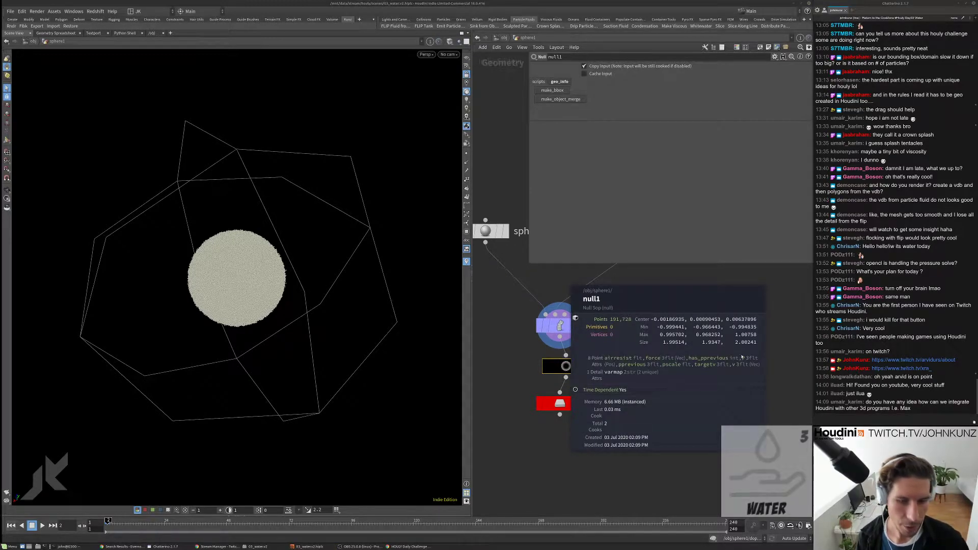
{"action": "left_click", "coordinate": [688, 370]}
{"action": "left_click_drag", "start_coordinate": [596, 358], "coordinate": [591, 355]}
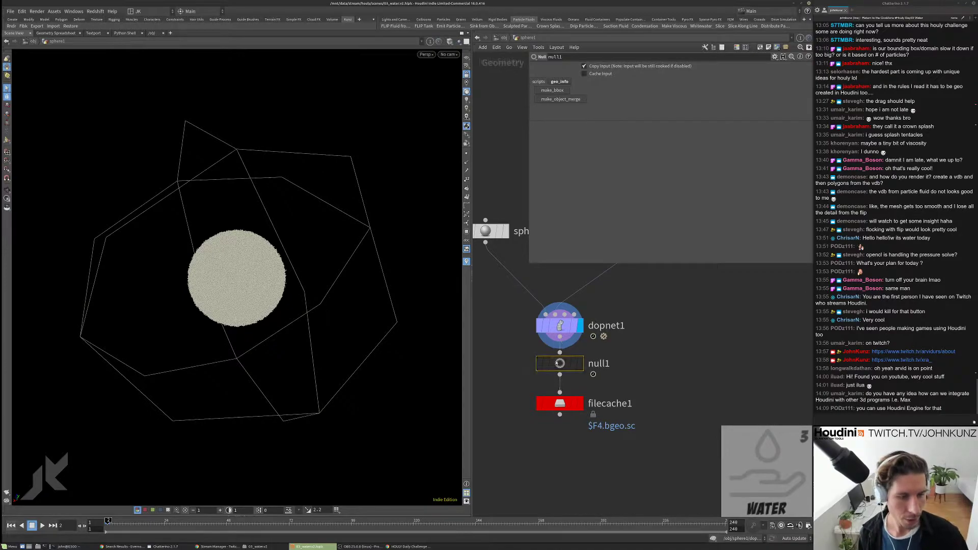
{"action": "left_click", "coordinate": [559, 404]}
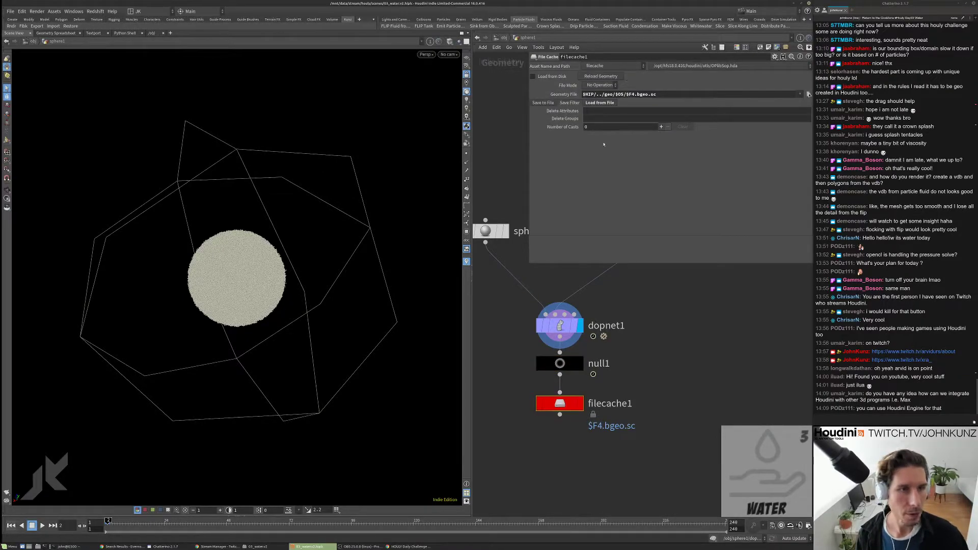
Step: Review filecache1's save filter options and move it further below null1
{"action": "left_click", "coordinate": [543, 103]}
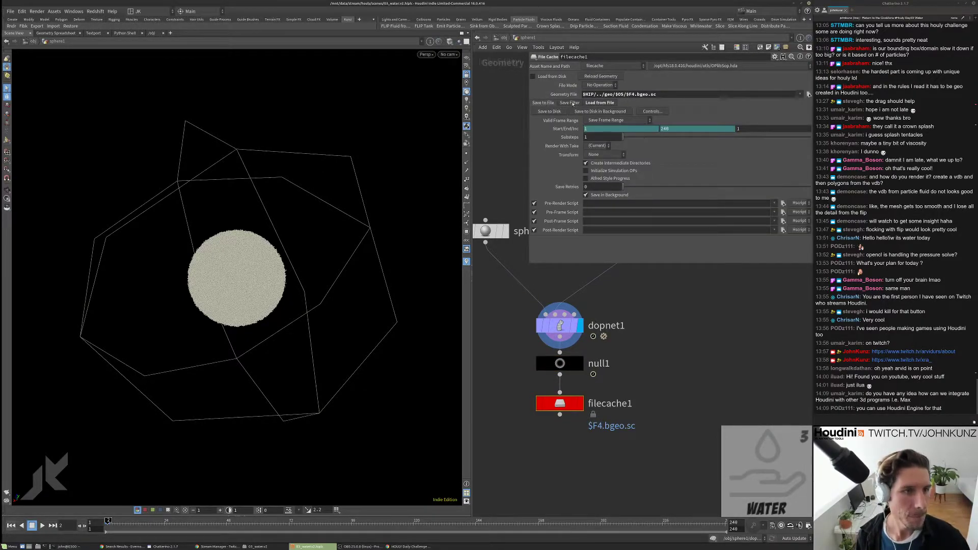
{"action": "left_click", "coordinate": [572, 103]}
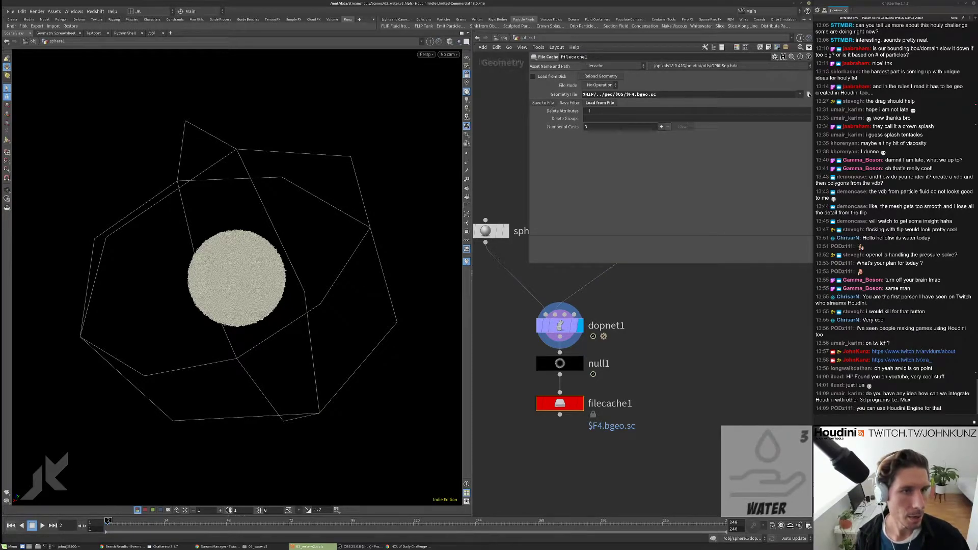
{"action": "left_click", "coordinate": [599, 111]}
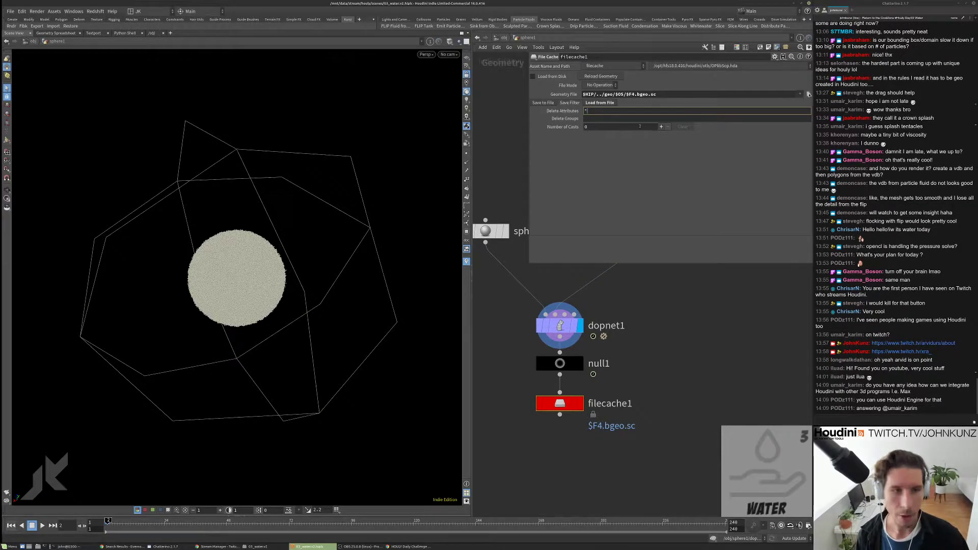
{"action": "left_click_drag", "start_coordinate": [560, 403], "coordinate": [560, 422]}
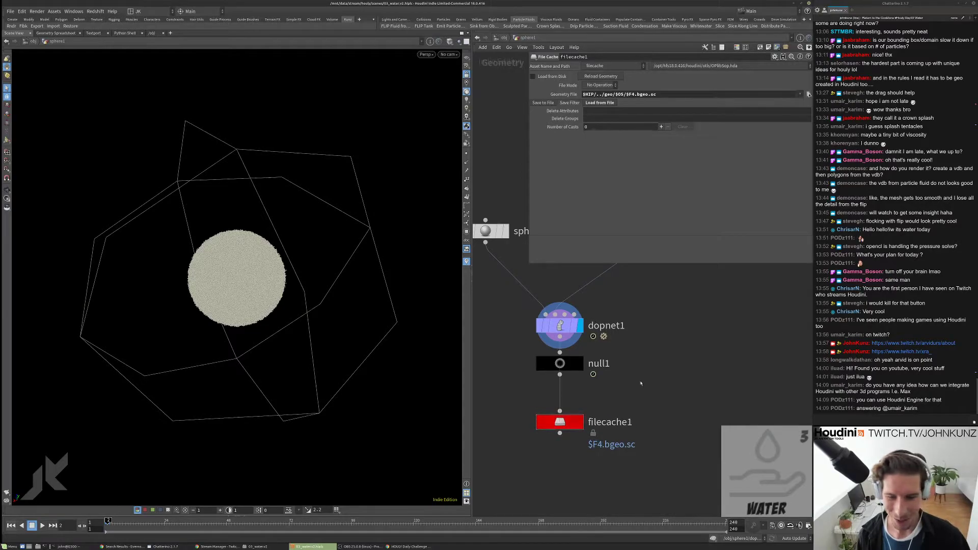
{"action": "scroll", "coordinate": [558, 371], "scroll_direction": "up", "scroll_amount": 1}
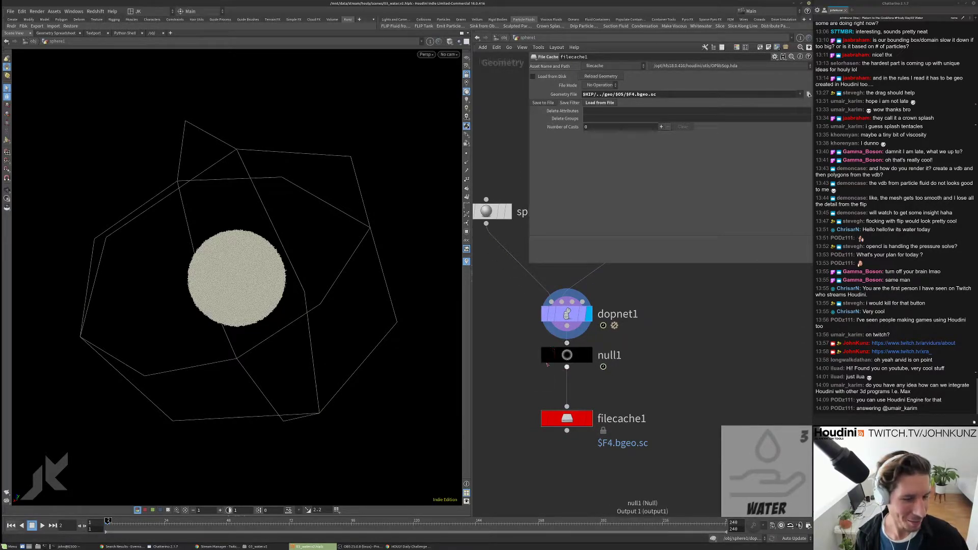
Step: Insert an Attribute Rename node after null1 keeping only 'P id', then enter dopnet1
{"action": "key", "text": "Tab"}
{"action": "type", "text": "particle fluid"}
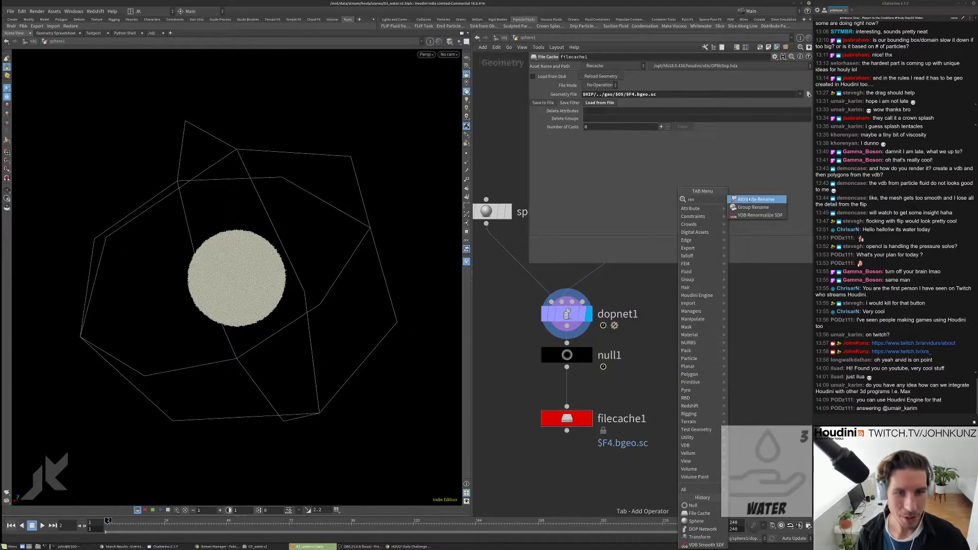
{"action": "key", "text": "Return"}
{"action": "left_click", "coordinate": [566, 383]}
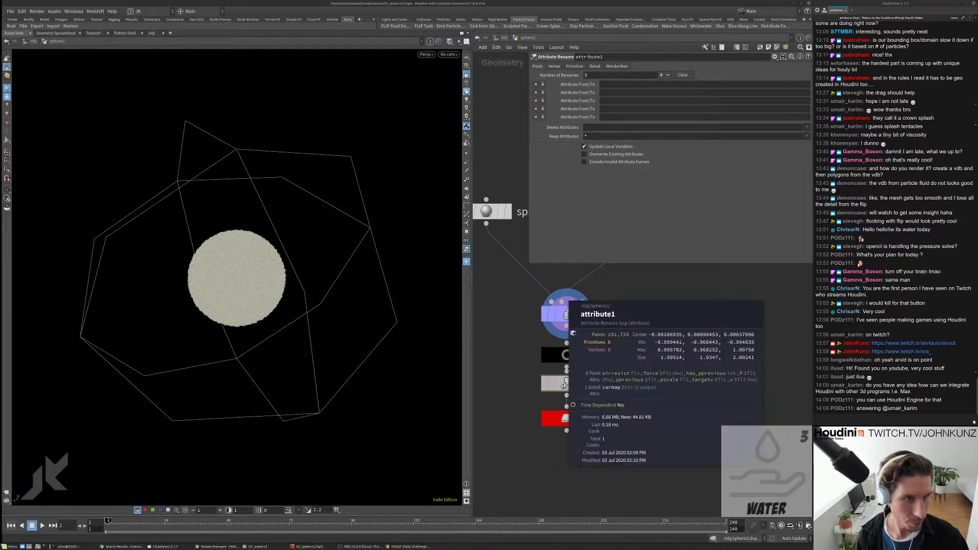
{"action": "middle_click", "coordinate": [566, 385]}
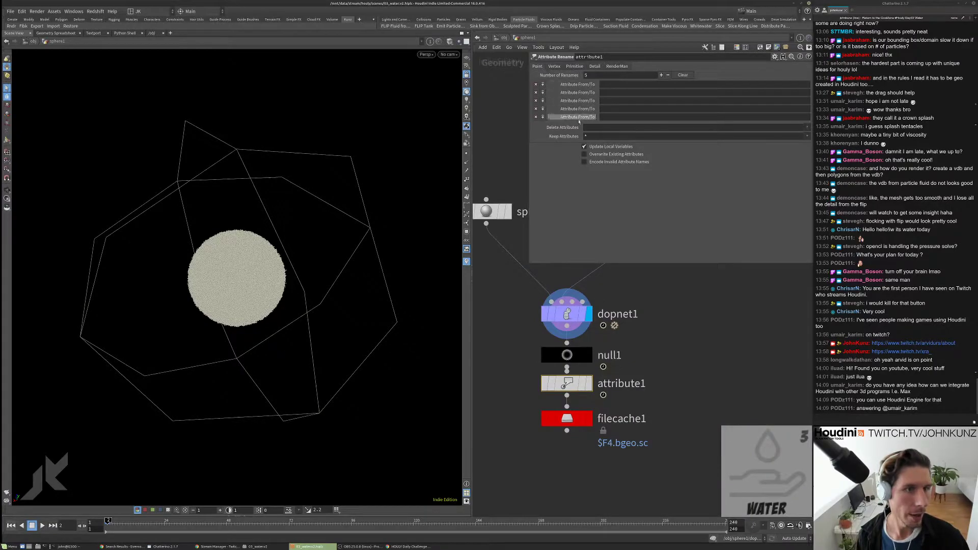
{"action": "left_click", "coordinate": [595, 136]}
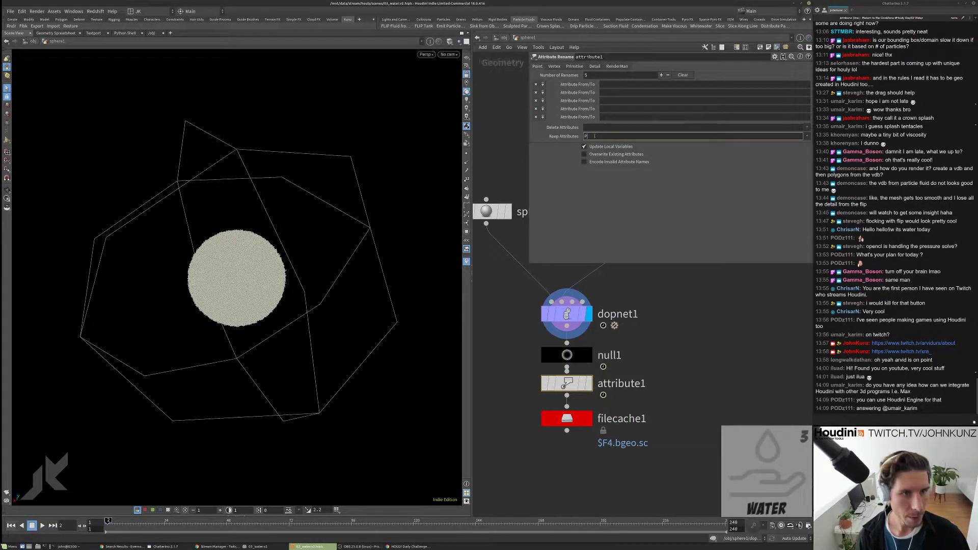
{"action": "type", "text": "P "}
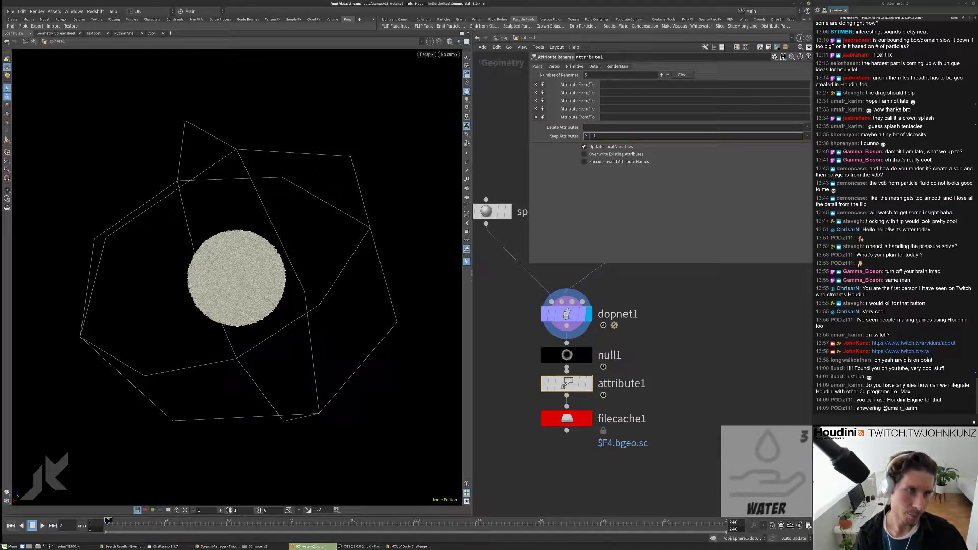
{"action": "type", "text": "id"}
{"action": "key", "text": "Return"}
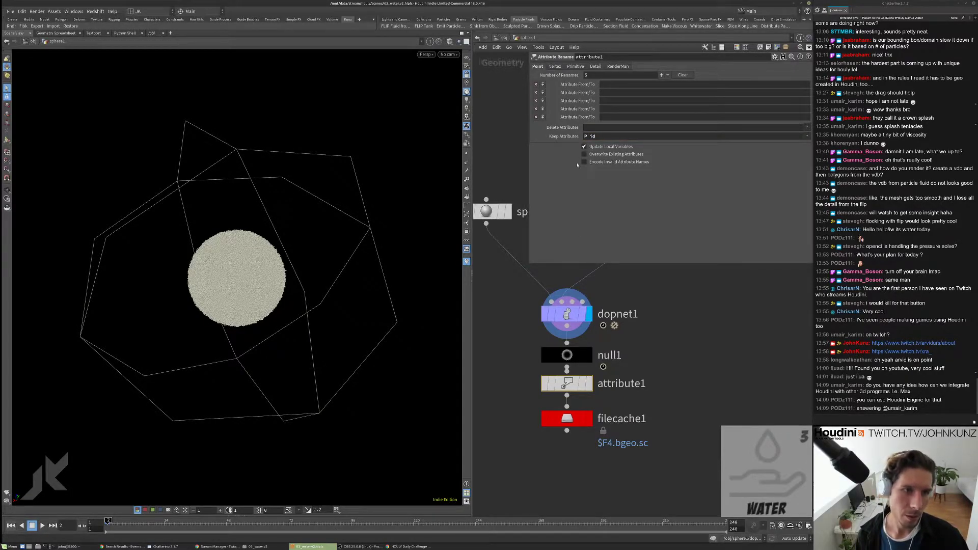
{"action": "double_click", "coordinate": [569, 314]}
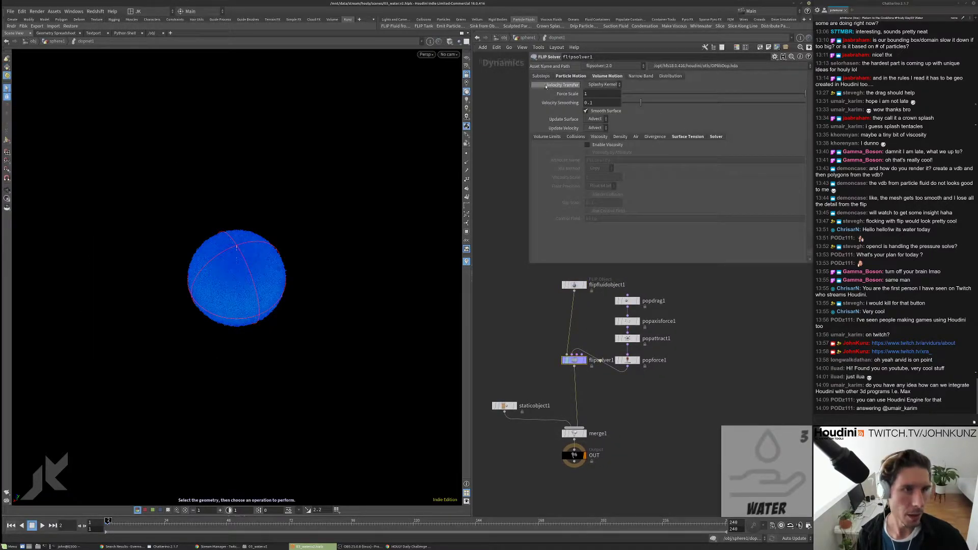
Step: Check flipsolver1's Particle Motion reseeding and behavior settings, then go back up to sphere1
{"action": "left_click", "coordinate": [570, 77]}
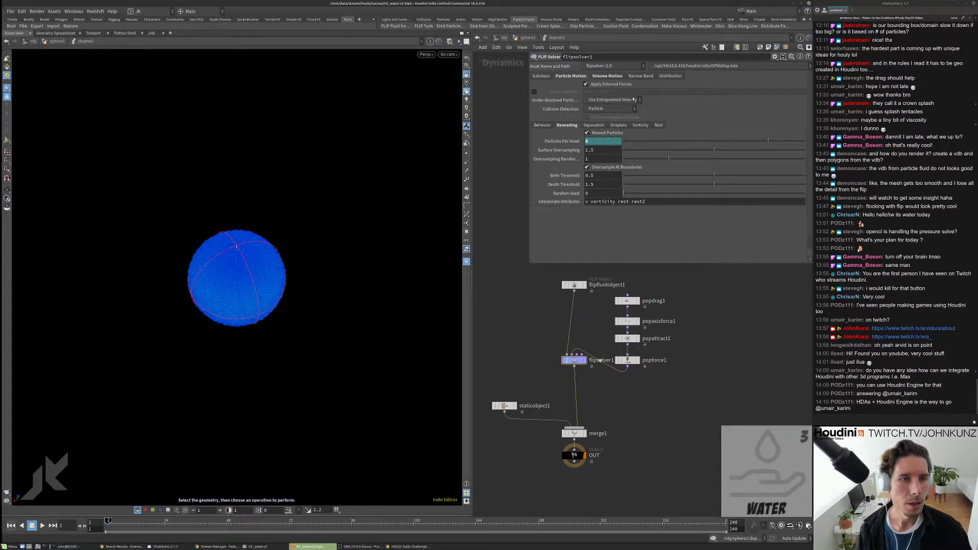
{"action": "left_click", "coordinate": [542, 125]}
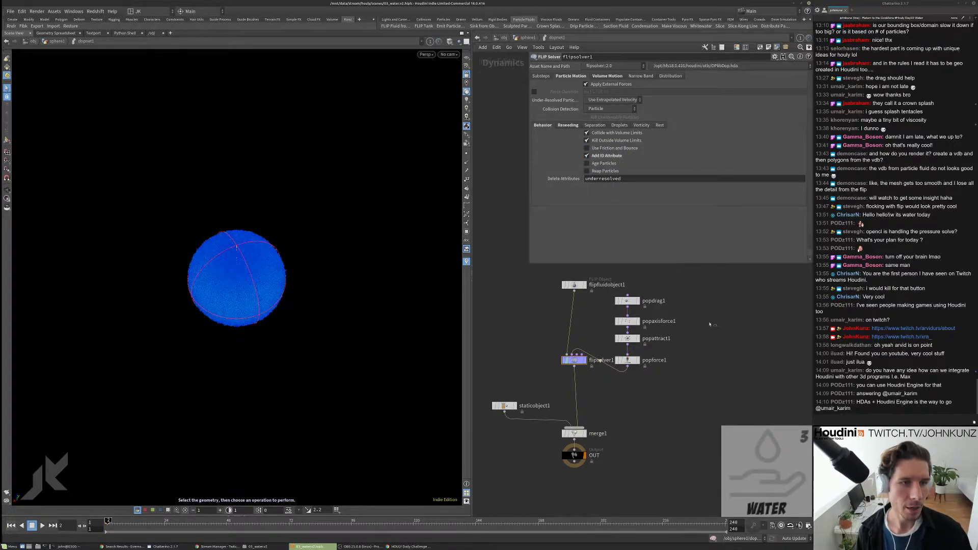
{"action": "left_click", "coordinate": [527, 37]}
Step: Add pscale to attribute1's kept attributes (P id pscale) and lay the nodes out in a column
{"action": "left_click", "coordinate": [566, 383]}
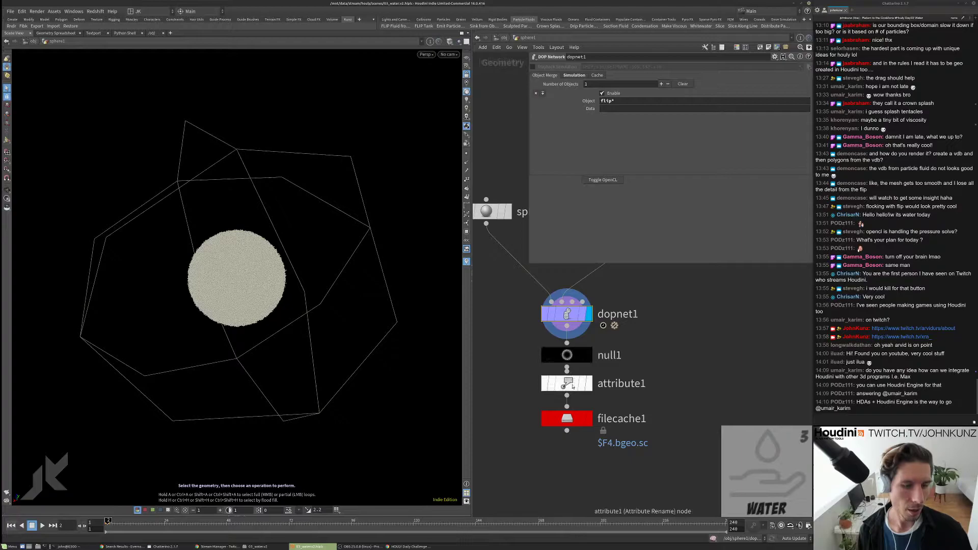
{"action": "type", "text": "p"}
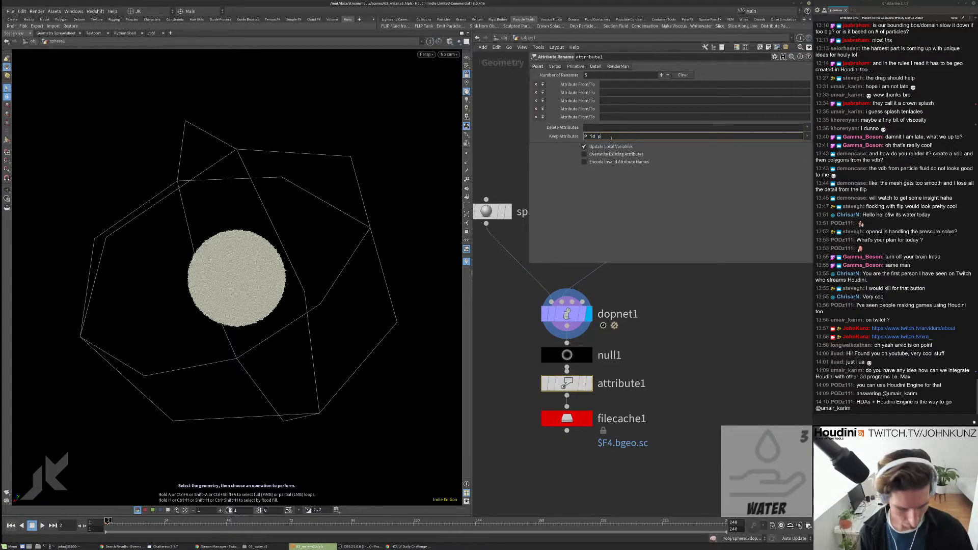
{"action": "type", "text": "scale"}
{"action": "key", "text": "Return"}
{"action": "middle_click_drag", "start_coordinate": [581, 335], "coordinate": [582, 298]}
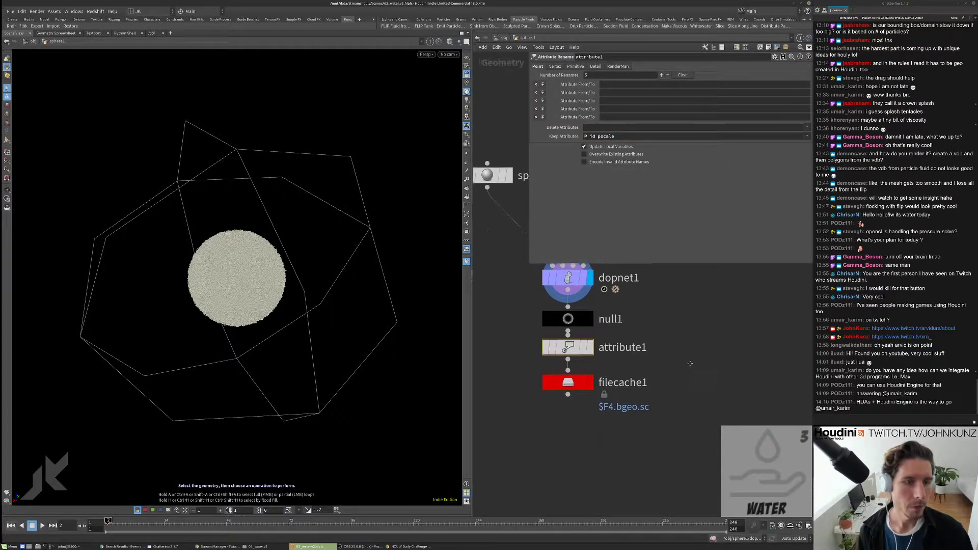
{"action": "left_click_drag", "start_coordinate": [568, 382], "coordinate": [562, 428]}
{"action": "key", "text": "l"}
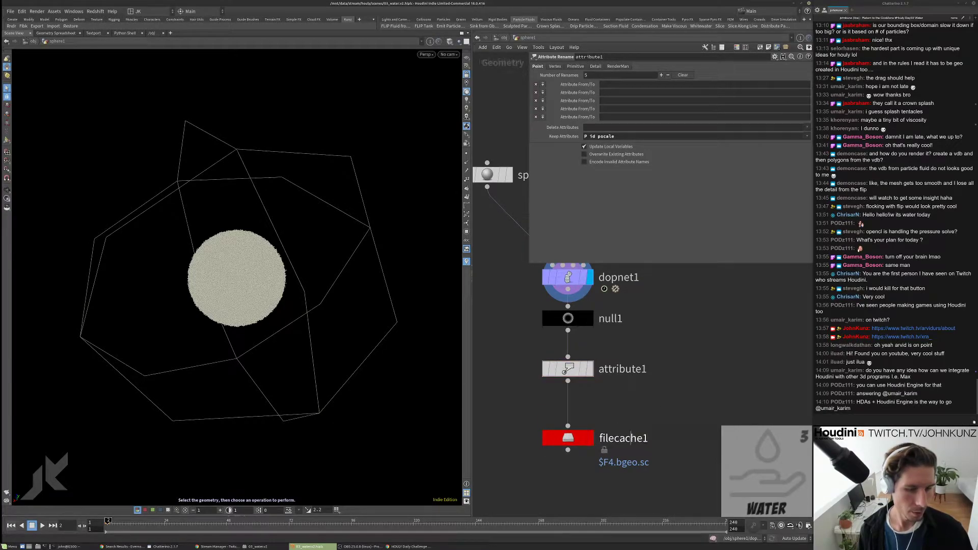
Step: Rename the file cache node to flip_particles.v1 and save the scene as 03_water.v2.hiplc
{"action": "double_click", "coordinate": [629, 438]}
{"action": "type", "text": "flip_pa"}
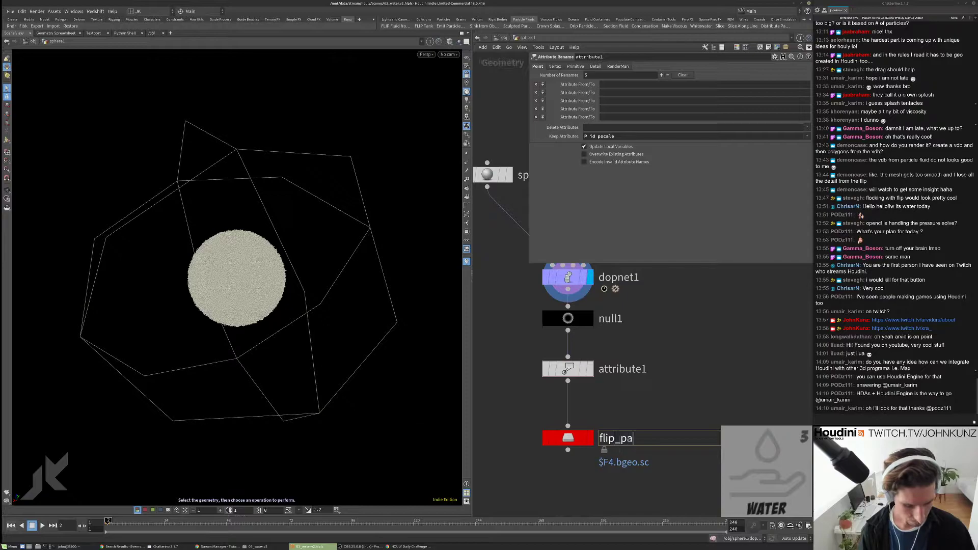
{"action": "type", "text": "rticles."}
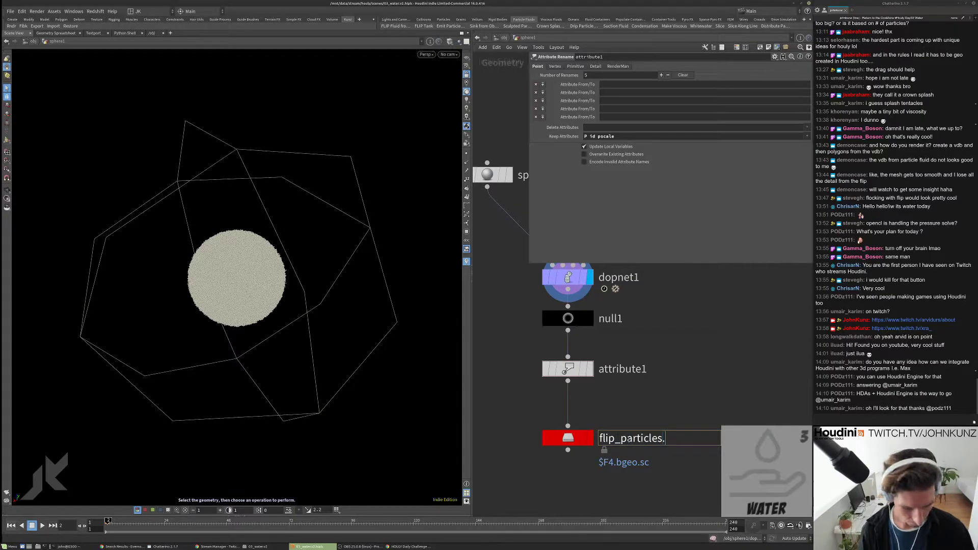
{"action": "type", "text": "v1"}
{"action": "key", "text": "Return"}
{"action": "key", "text": "ctrl+s"}
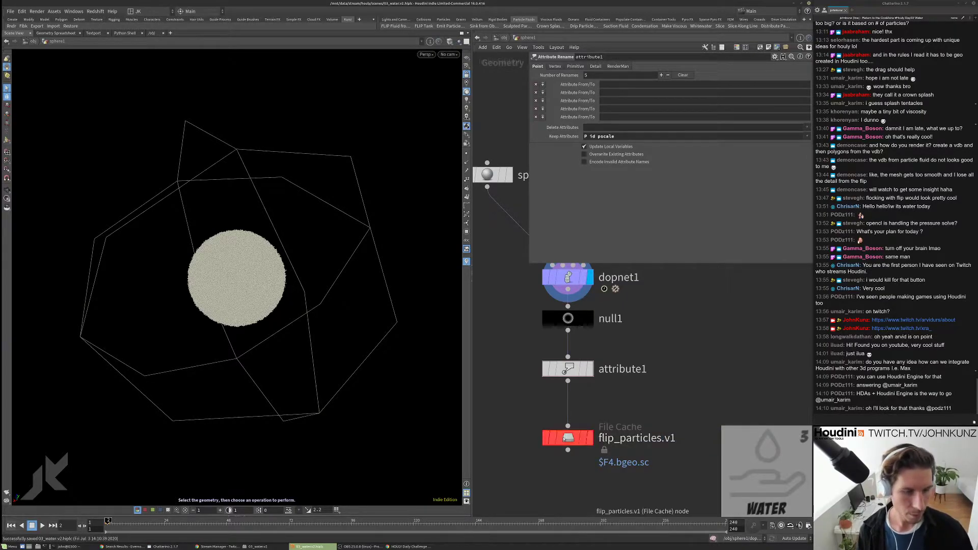
{"action": "left_click", "coordinate": [568, 438]}
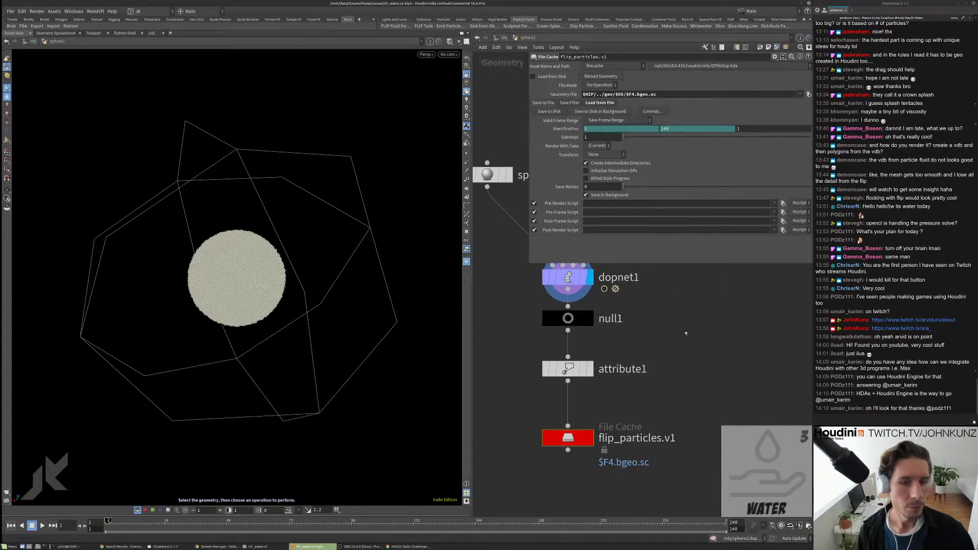
{"action": "middle_click_drag", "start_coordinate": [691, 364], "coordinate": [692, 348]}
{"action": "key", "text": "ctrl+s"}
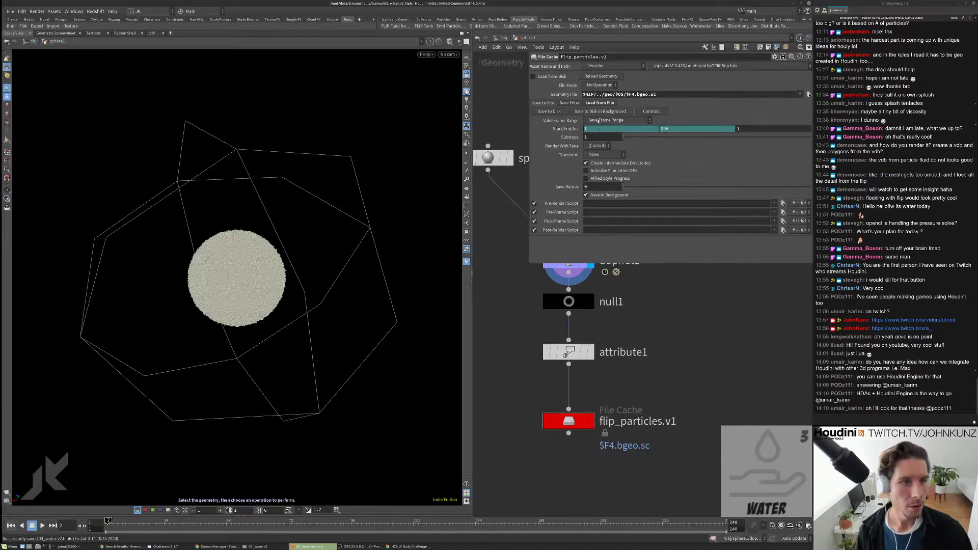
Step: Cache flip_particles.v1 to disk in the background over 240 frames, with the terminal brought forward
{"action": "left_click", "coordinate": [596, 112]}
{"action": "left_click", "coordinate": [647, 126]}
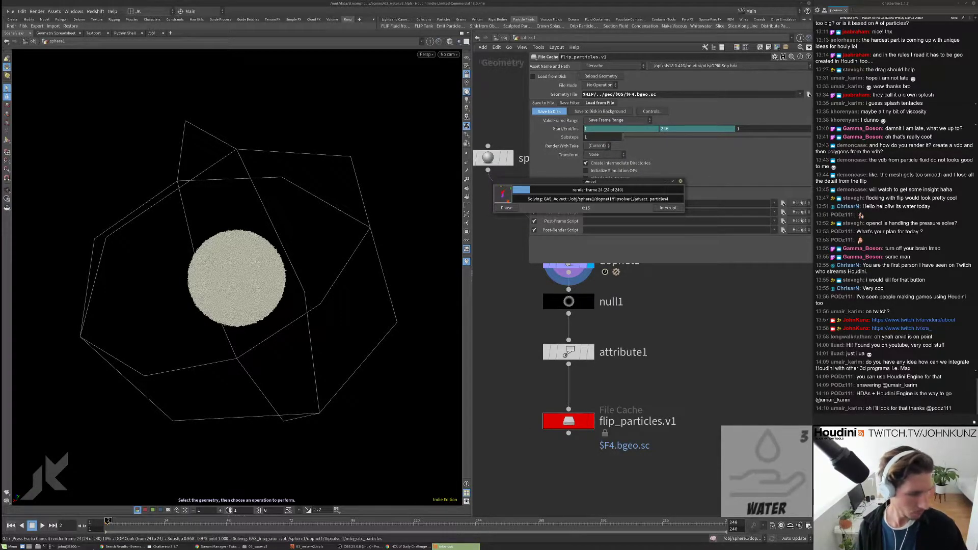
{"action": "key", "text": "alt+Tab"}
{"action": "key", "text": "Return"}
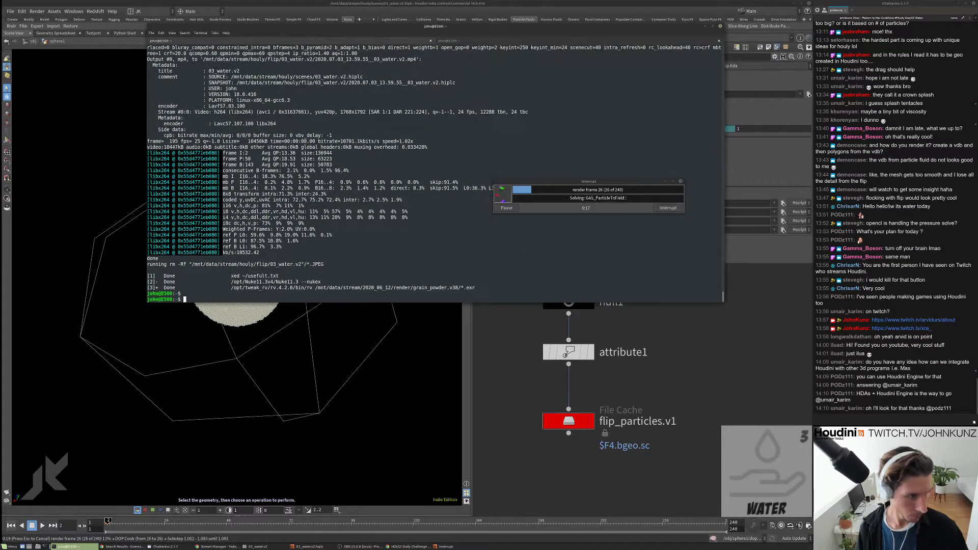
{"action": "key", "text": "Up"}
{"action": "key", "text": "Up"}
{"action": "key", "text": "Up"}
{"action": "key", "text": "Up"}
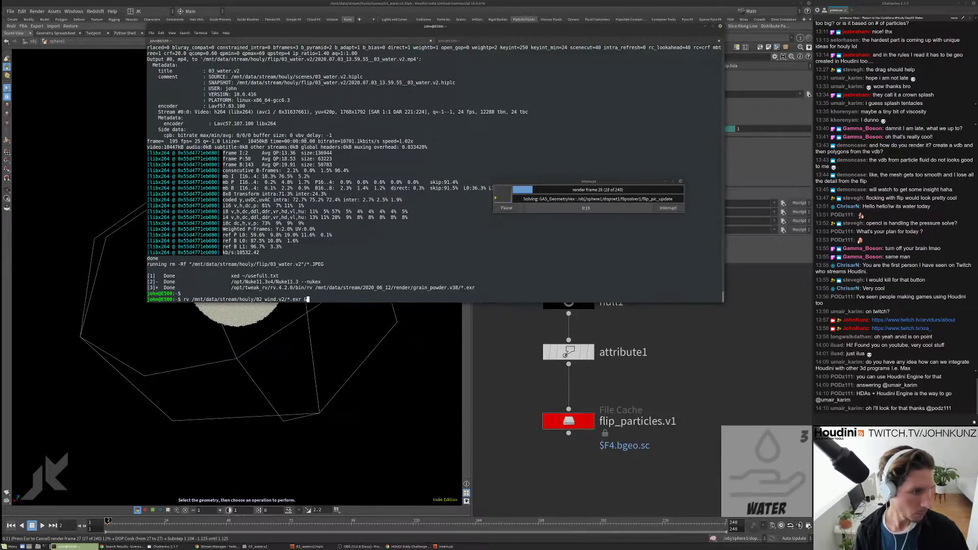
Step: Launch a second Houdini session with the houdinifx command and move the progress window aside
{"action": "key", "text": "Up"}
{"action": "key", "text": "Up"}
{"action": "key", "text": "Up"}
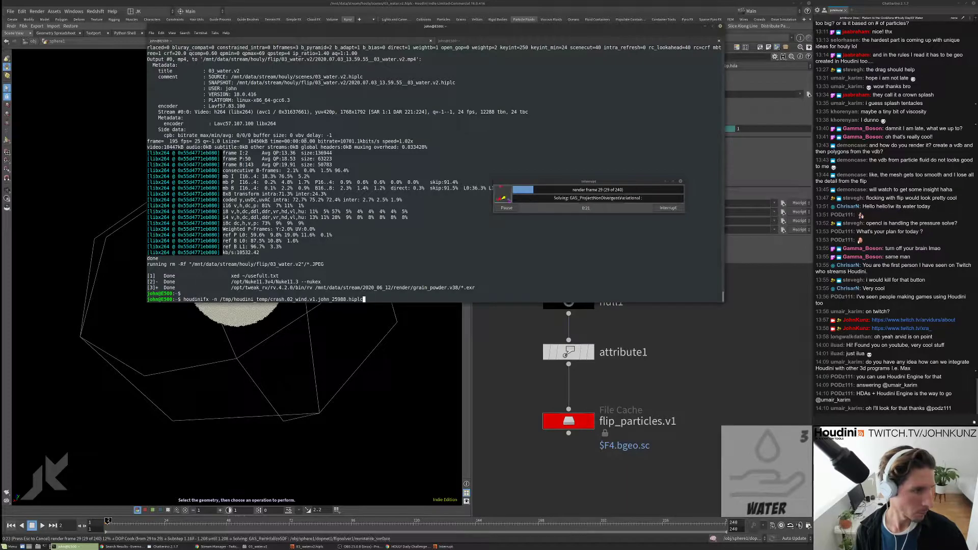
{"action": "key", "text": "ctrl+c"}
{"action": "type", "text": "houdinifx"}
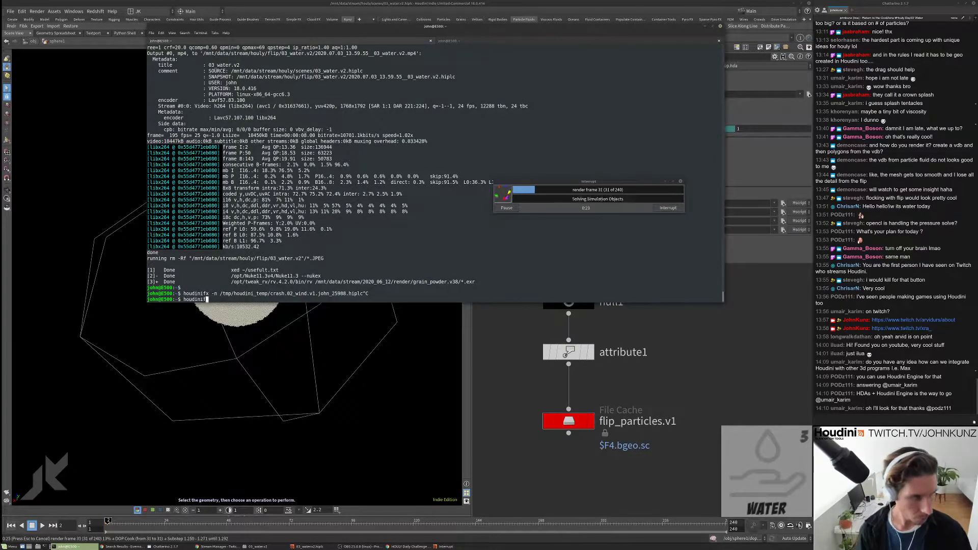
{"action": "key", "text": "Return"}
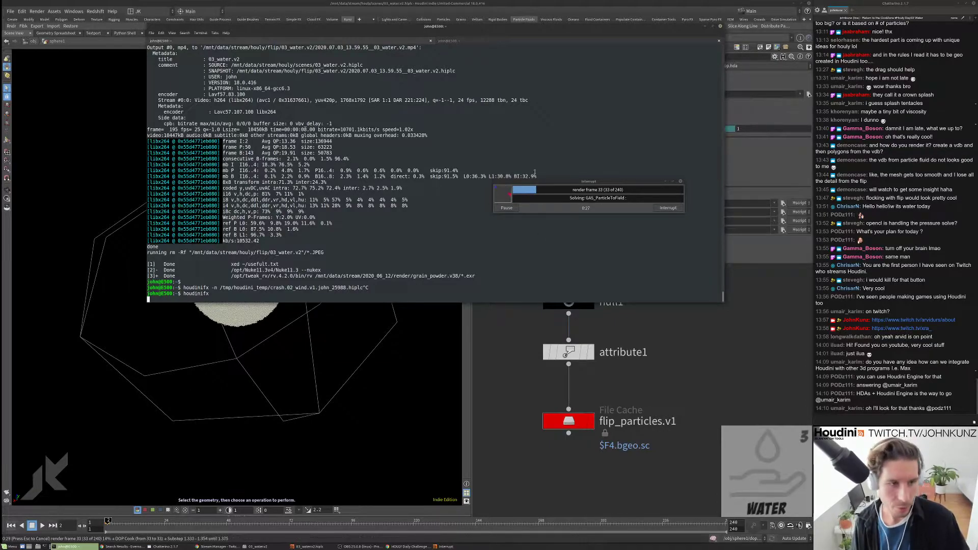
{"action": "left_click_drag", "start_coordinate": [596, 180], "coordinate": [626, 149]}
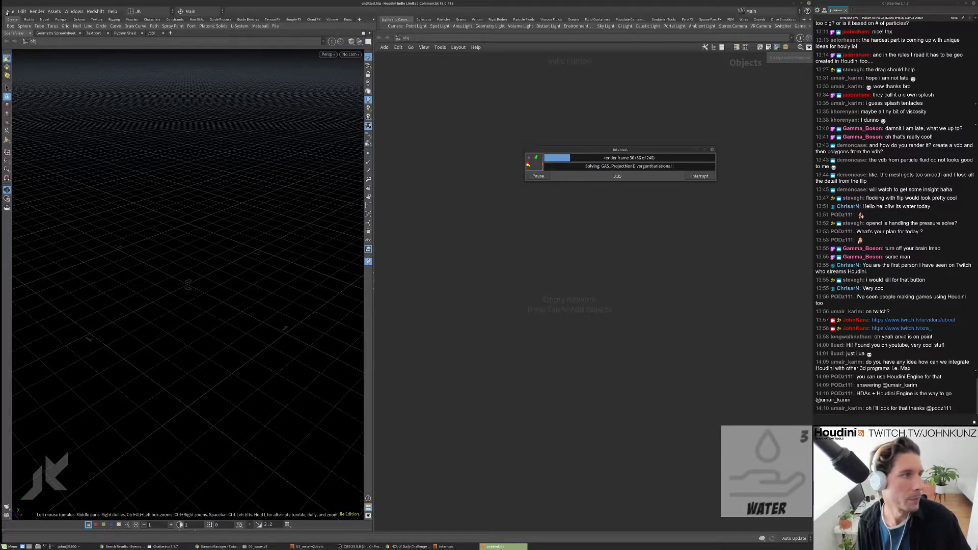
Step: Reopen 03_water.v2.hiplc, display the file cache with Load from Disk on, and scrub the splash
{"action": "left_click", "coordinate": [10, 11]}
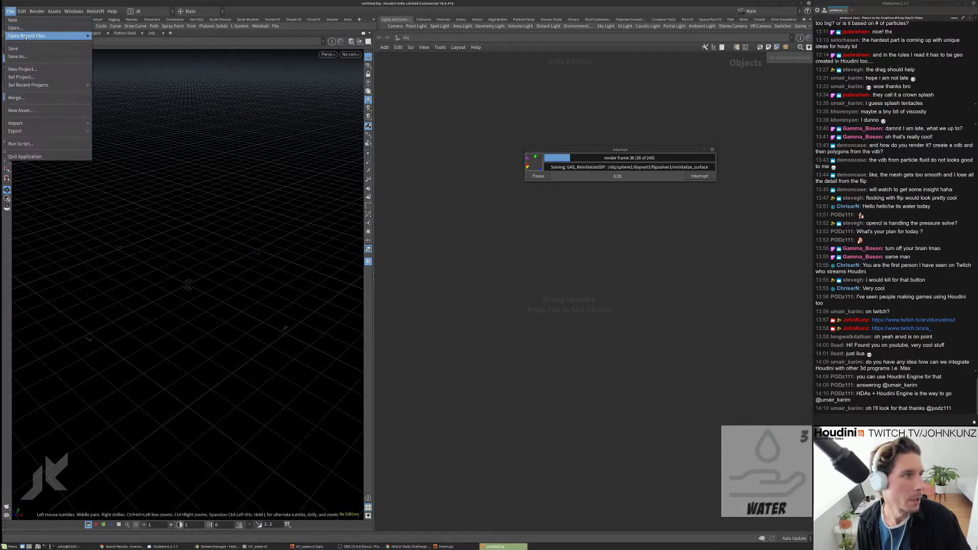
{"action": "key", "text": "Escape"}
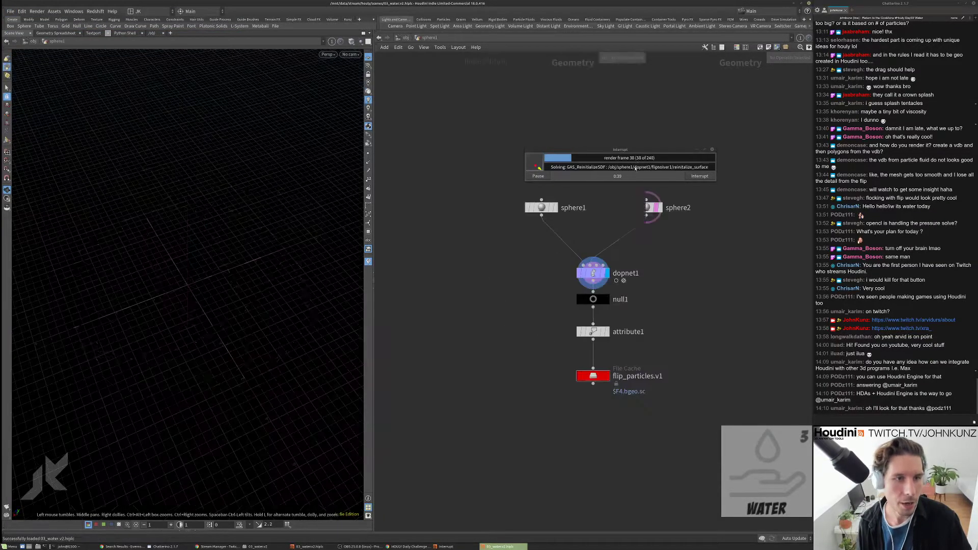
{"action": "scroll", "coordinate": [621, 405], "scroll_direction": "up", "scroll_amount": 3}
{"action": "left_click", "coordinate": [606, 375]}
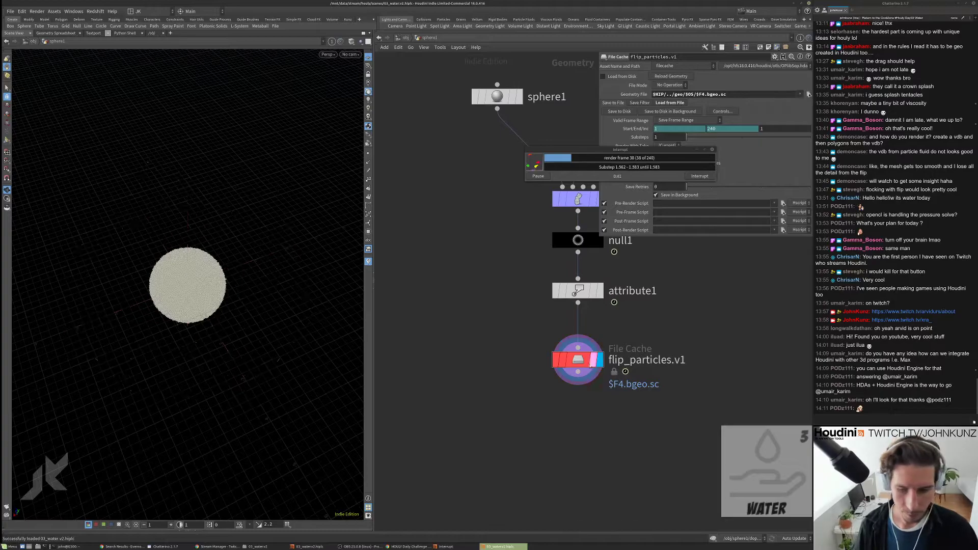
{"action": "middle_click_drag", "start_coordinate": [650, 442], "coordinate": [637, 430]}
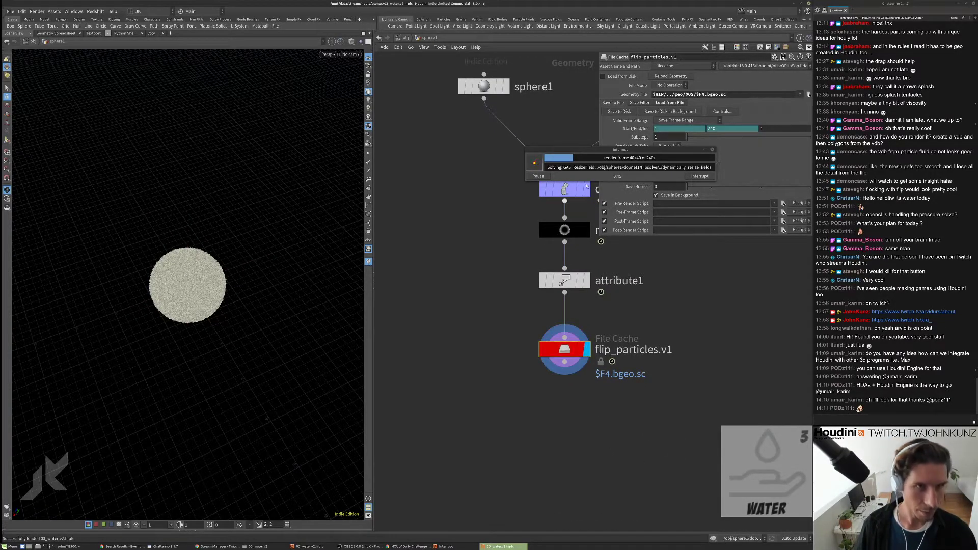
{"action": "left_click", "coordinate": [609, 77]}
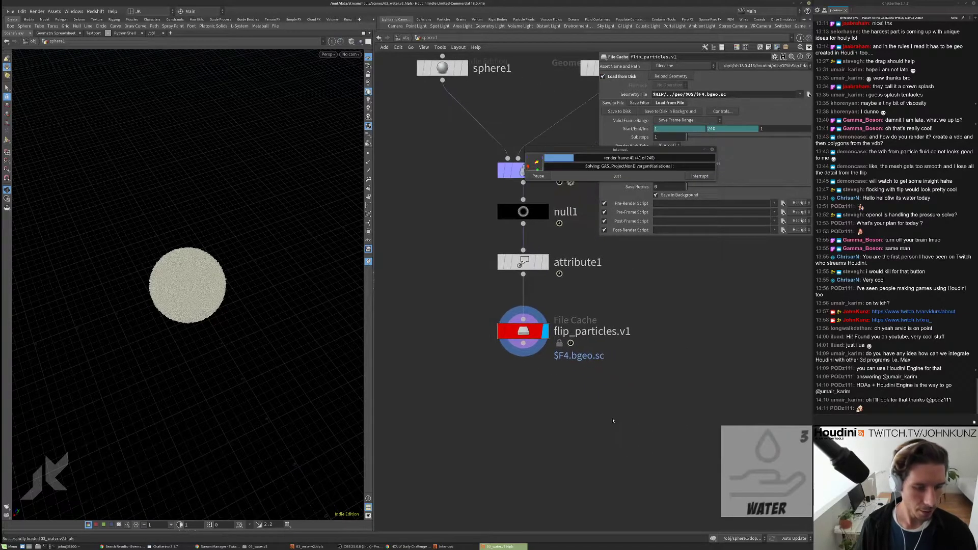
{"action": "left_click", "coordinate": [424, 533]}
{"action": "left_click_drag", "start_coordinate": [153, 521], "coordinate": [193, 522]}
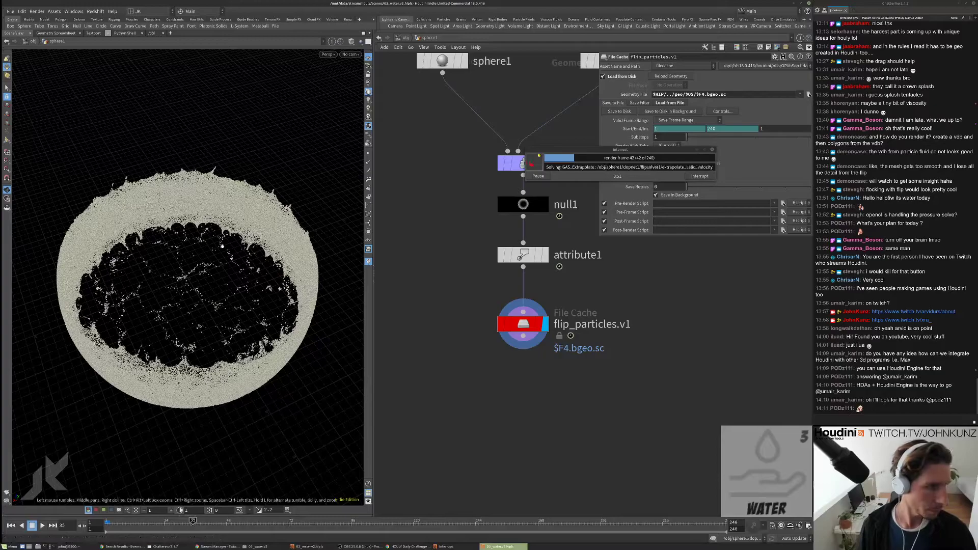
Step: Replay the cached splash several times and settle on frame 57, where the ring tears into strands
{"action": "left_click_drag", "start_coordinate": [255, 305], "coordinate": [213, 301]}
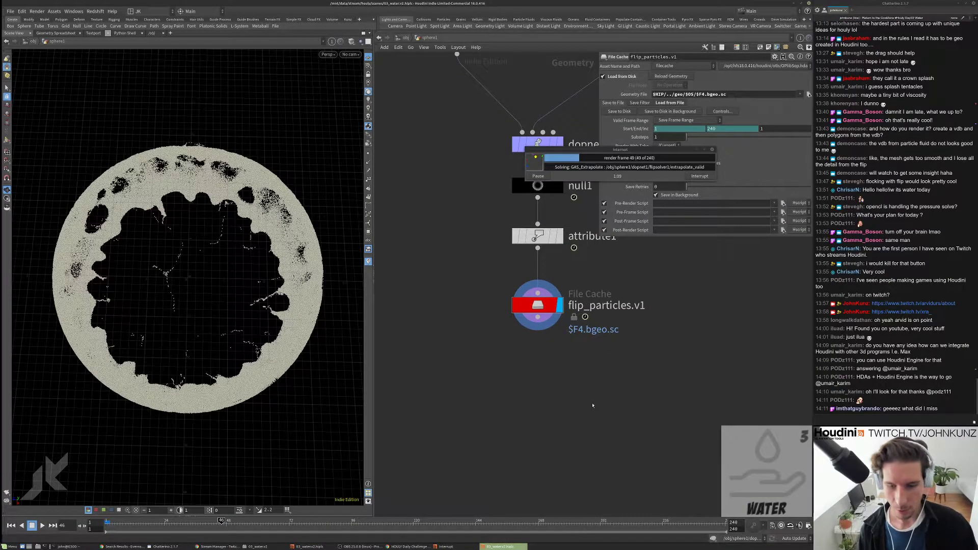
{"action": "left_click_drag", "start_coordinate": [331, 288], "coordinate": [275, 305]}
{"action": "scroll", "coordinate": [555, 391], "scroll_direction": "down", "scroll_amount": 2}
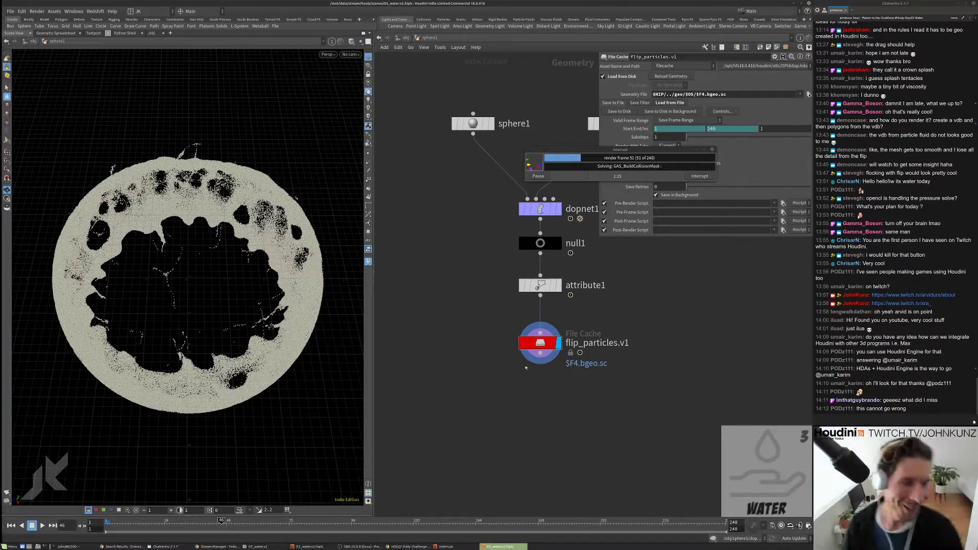
{"action": "scroll", "coordinate": [219, 257], "scroll_direction": "up", "scroll_amount": 3}
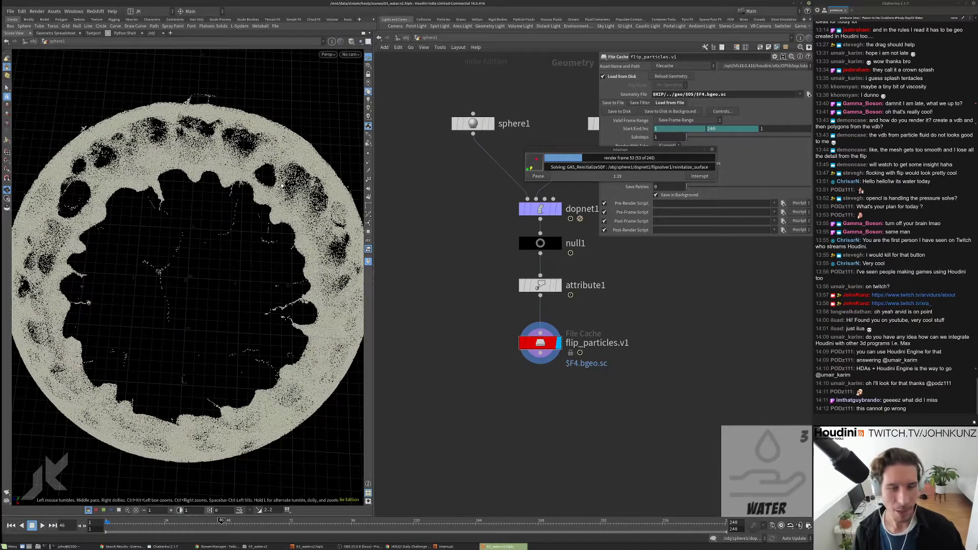
{"action": "key", "text": "ctrl+Left"}
{"action": "key", "text": "Up"}
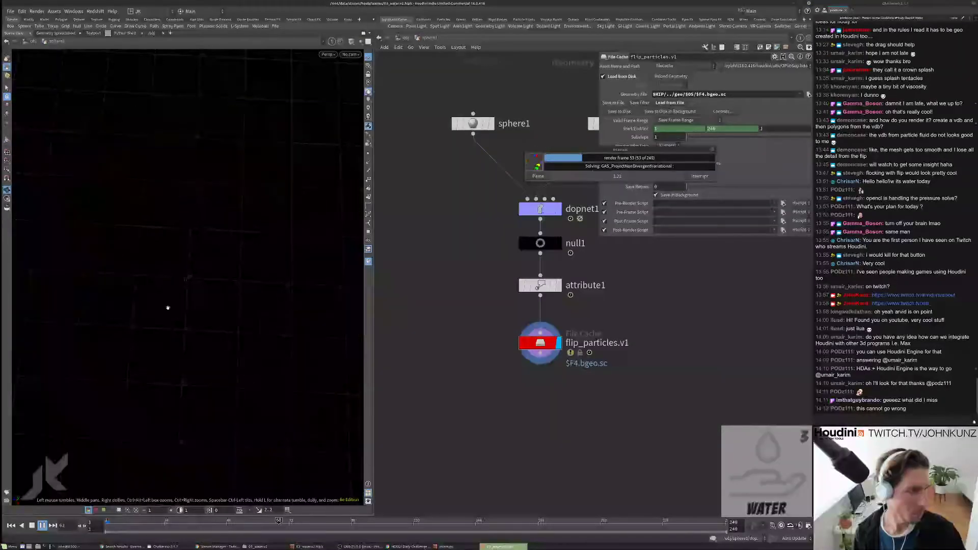
{"action": "key", "text": "ctrl+Left"}
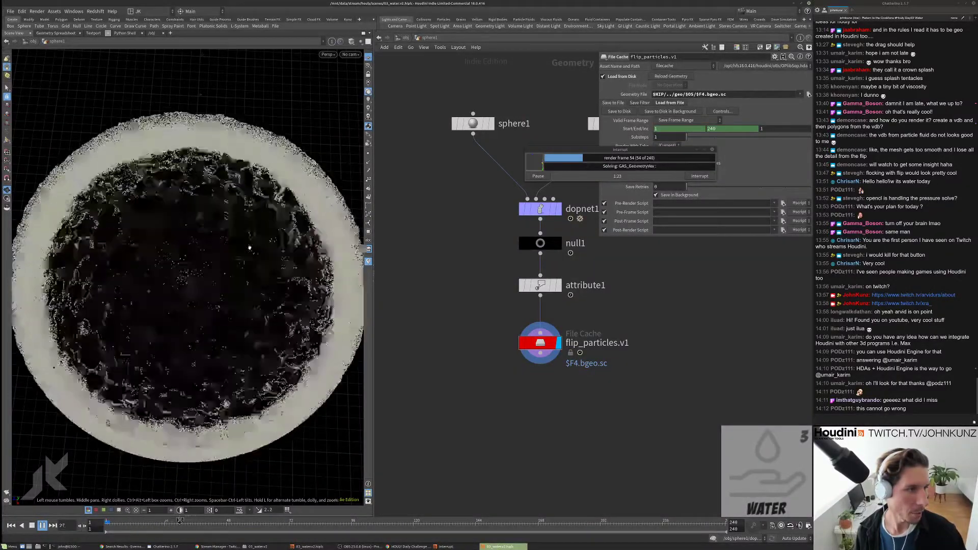
{"action": "key", "text": "Up"}
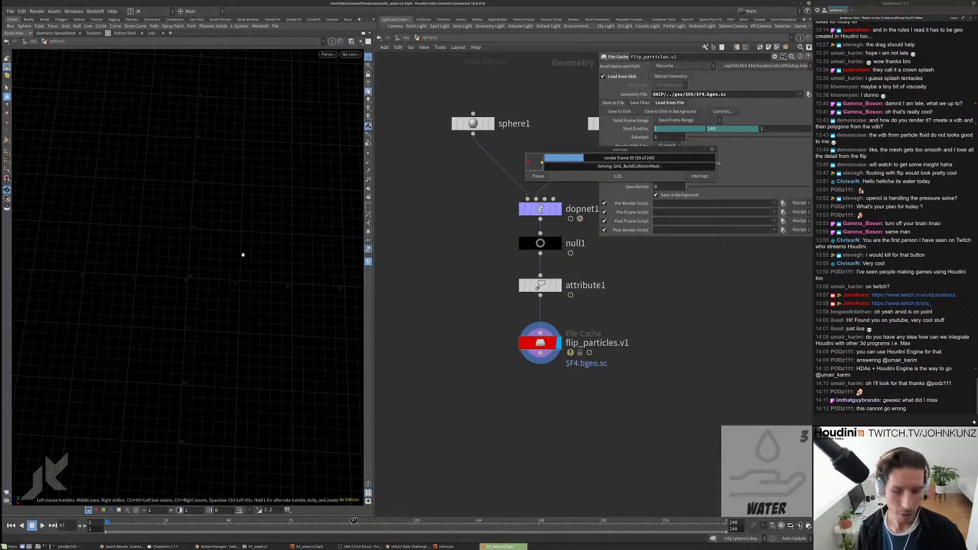
{"action": "key", "text": "ctrl+Left"}
{"action": "key", "text": "Up"}
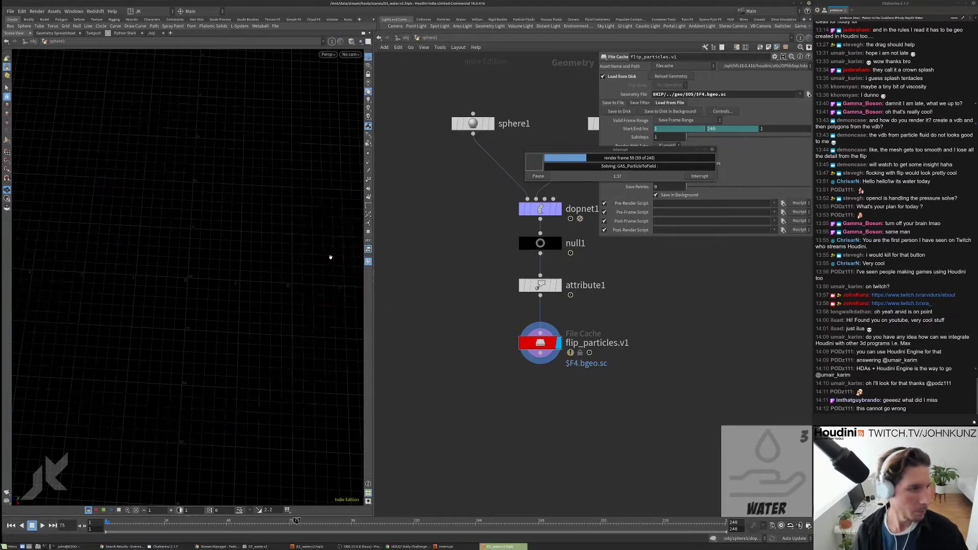
{"action": "left_click", "coordinate": [265, 521]}
{"action": "left_click", "coordinate": [250, 520]}
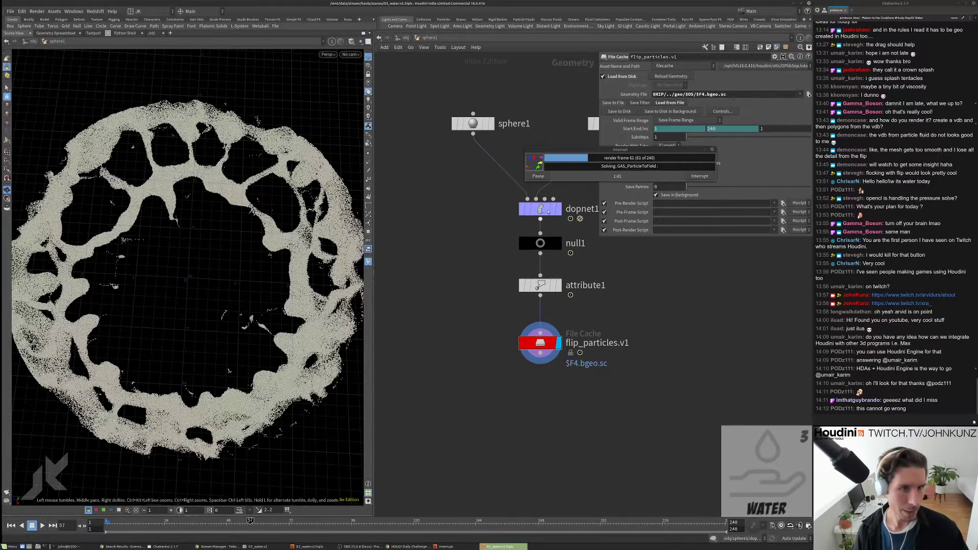
Step: Add a displayed VDB from Particles node under the File Cache and lower its Minimum Radius in Voxels
{"action": "middle_click_drag", "start_coordinate": [464, 369], "coordinate": [477, 341]}
{"action": "key", "text": "Tab"}
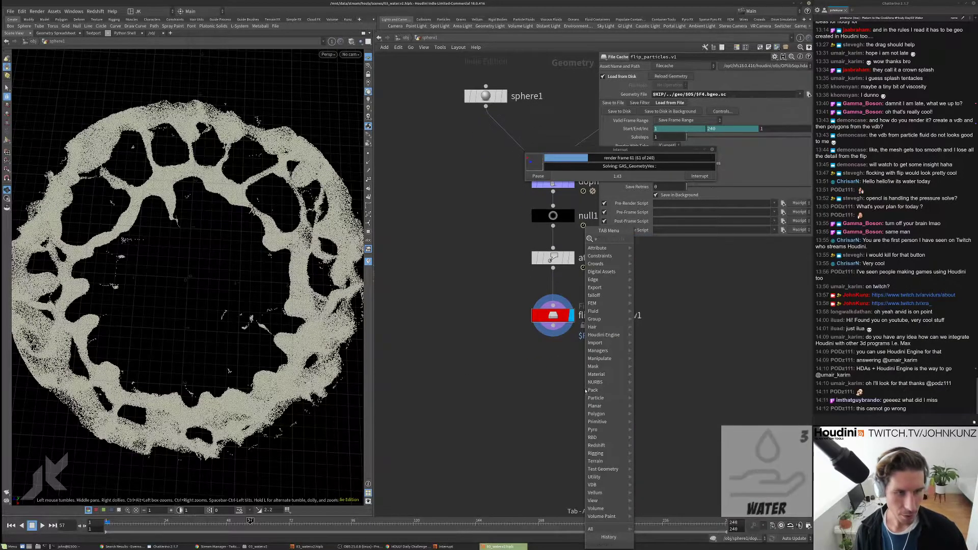
{"action": "type", "text": "vdb"}
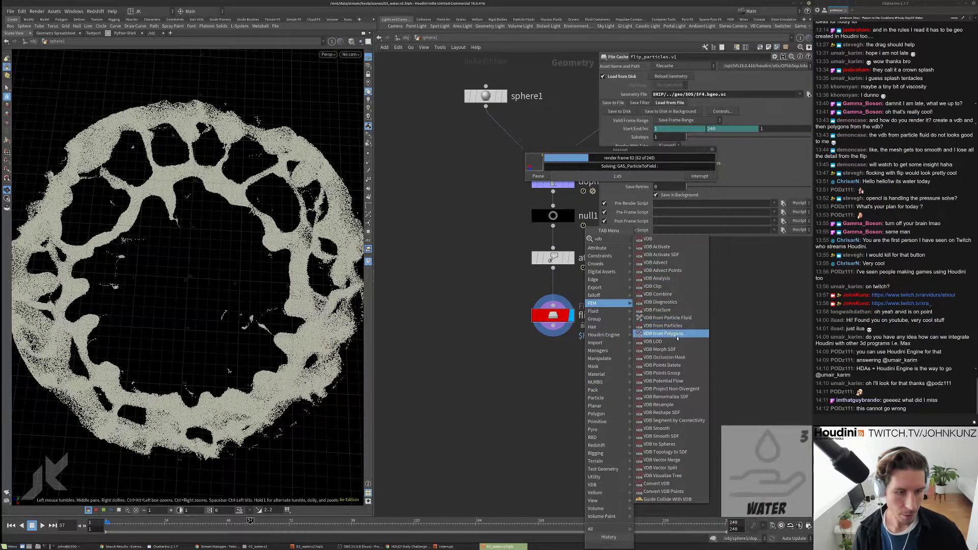
{"action": "left_click", "coordinate": [678, 328]}
{"action": "left_click", "coordinate": [630, 376]}
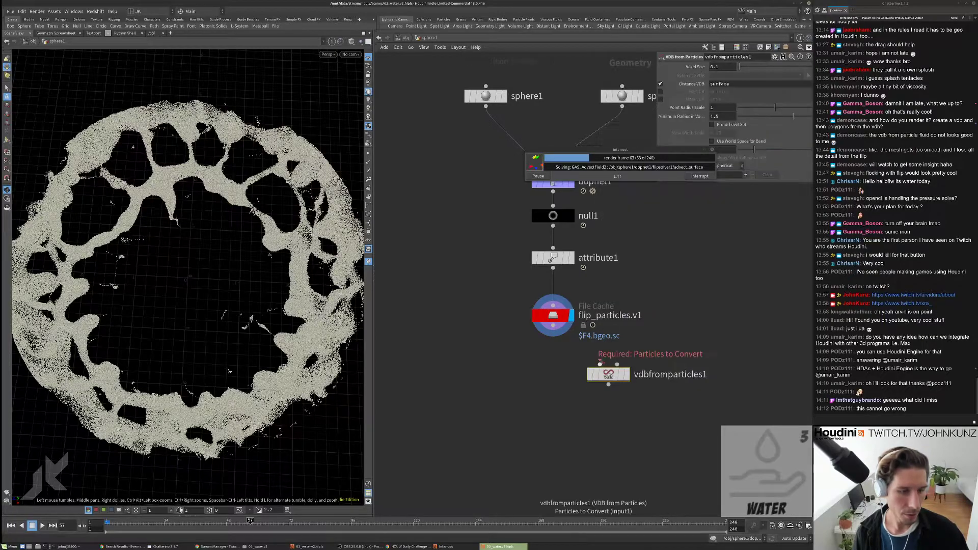
{"action": "left_click", "coordinate": [628, 375]}
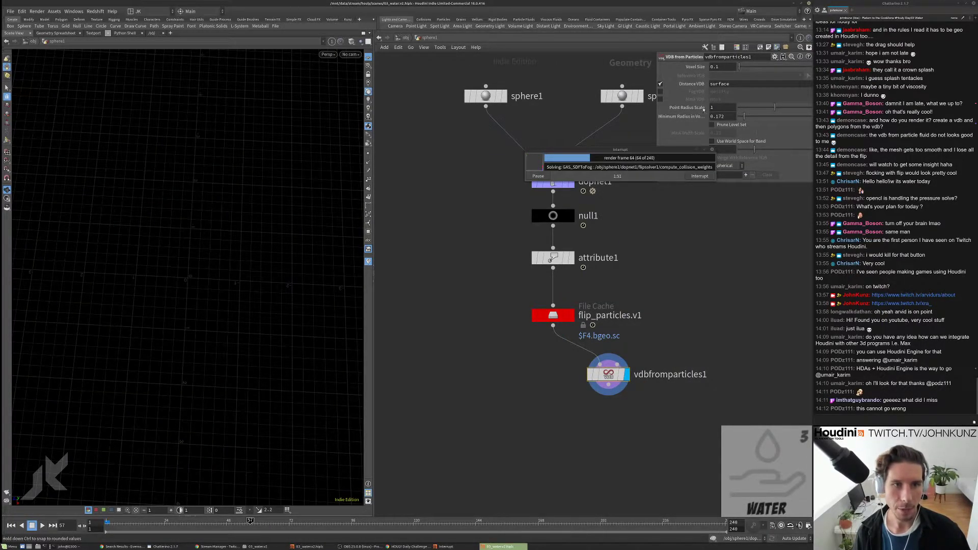
{"action": "left_click_drag", "start_coordinate": [739, 118], "coordinate": [671, 149]}
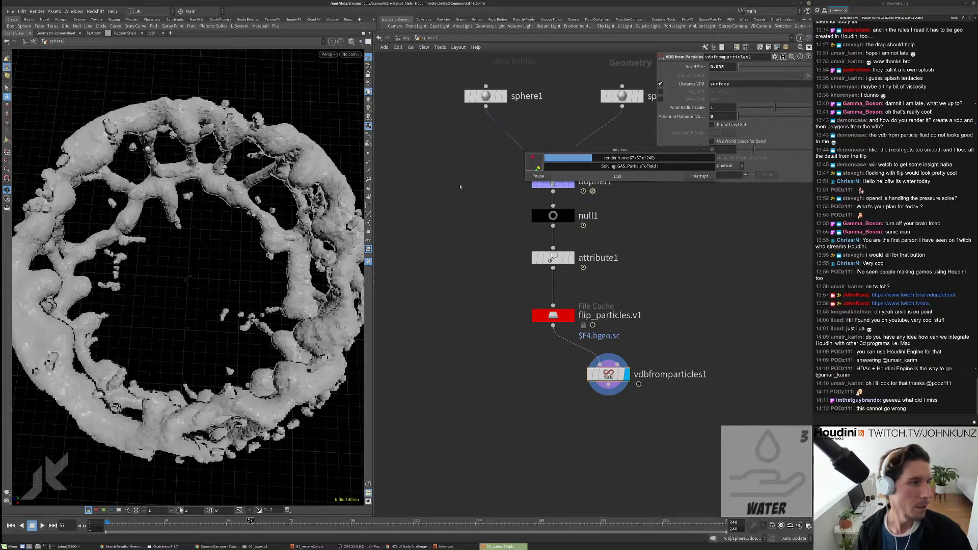
Step: Inspect the blobby VDB ring, check the stream manager, and make room for the next node
{"action": "left_click_drag", "start_coordinate": [224, 244], "coordinate": [232, 314]}
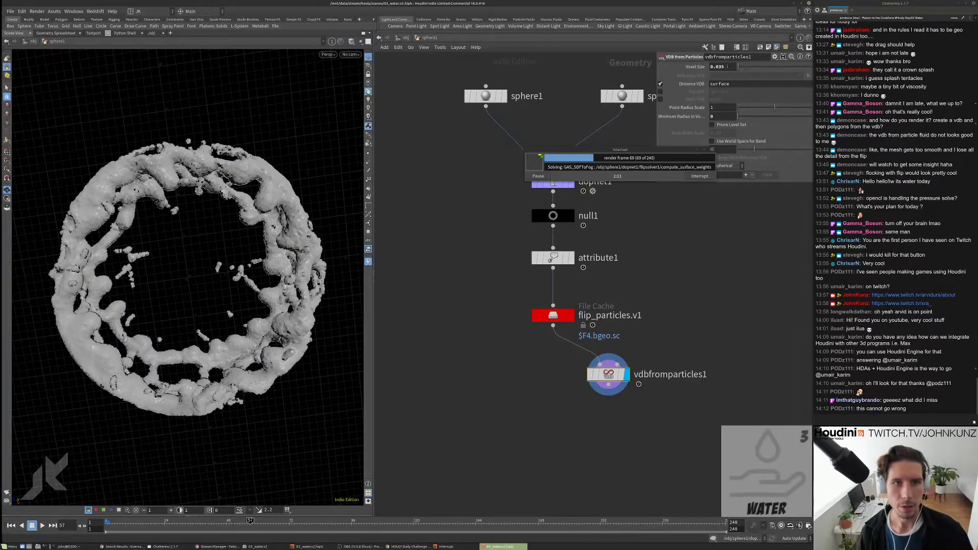
{"action": "scroll", "coordinate": [708, 390], "scroll_direction": "down", "scroll_amount": 2}
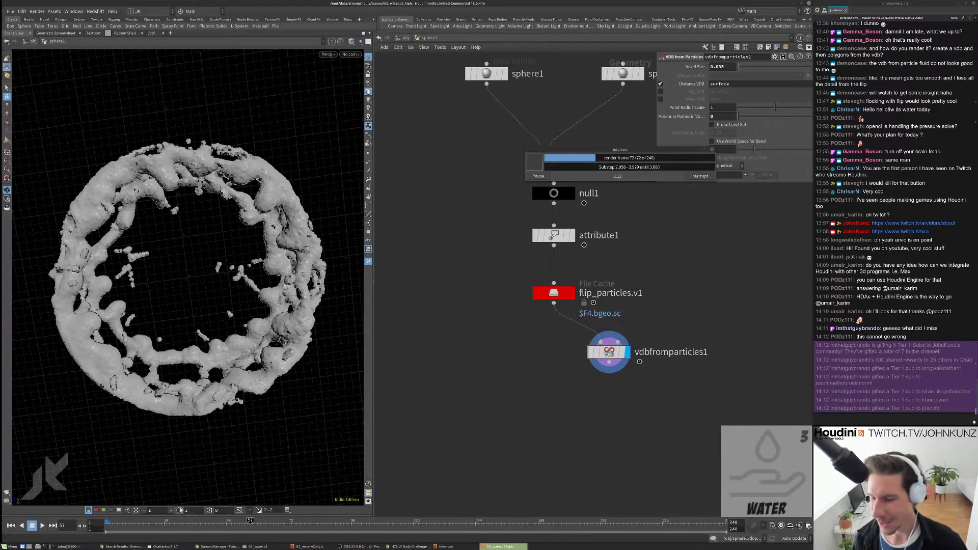
{"action": "key", "text": "alt+Tab"}
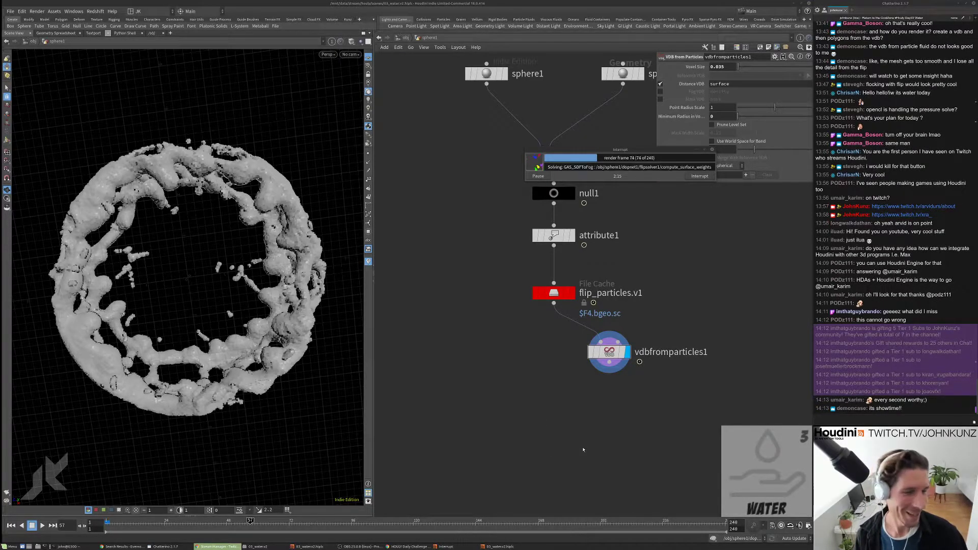
{"action": "key", "text": "alt+Tab"}
{"action": "middle_click_drag", "start_coordinate": [594, 444], "coordinate": [594, 450]}
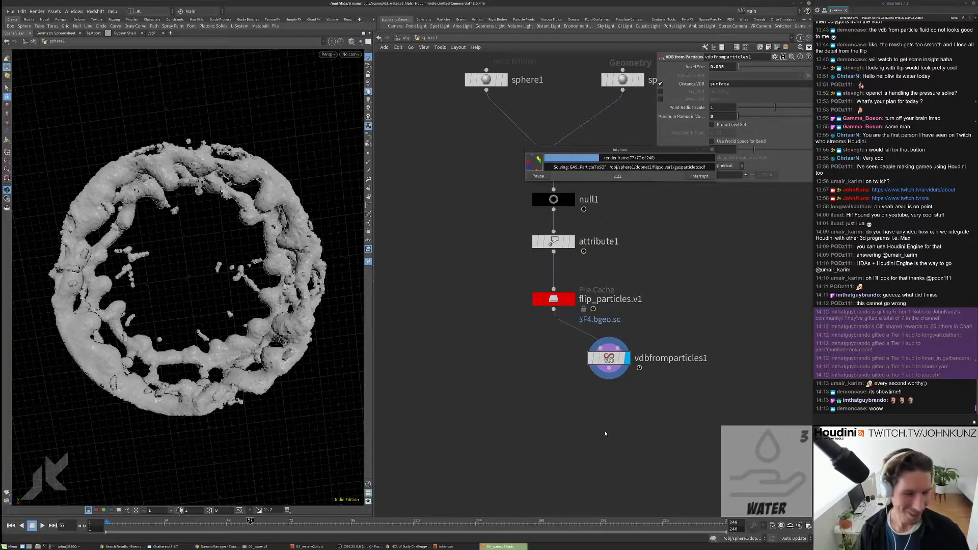
{"action": "key", "text": "Tab"}
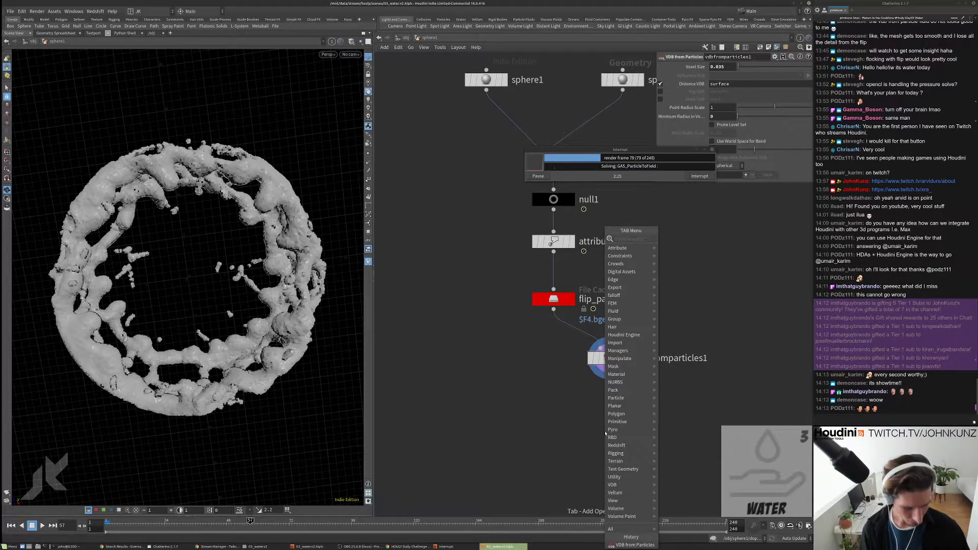
Step: Add a displayed Convert VDB node below VDB from Particles, outputting Polygon Soup
{"action": "type", "text": "conver"}
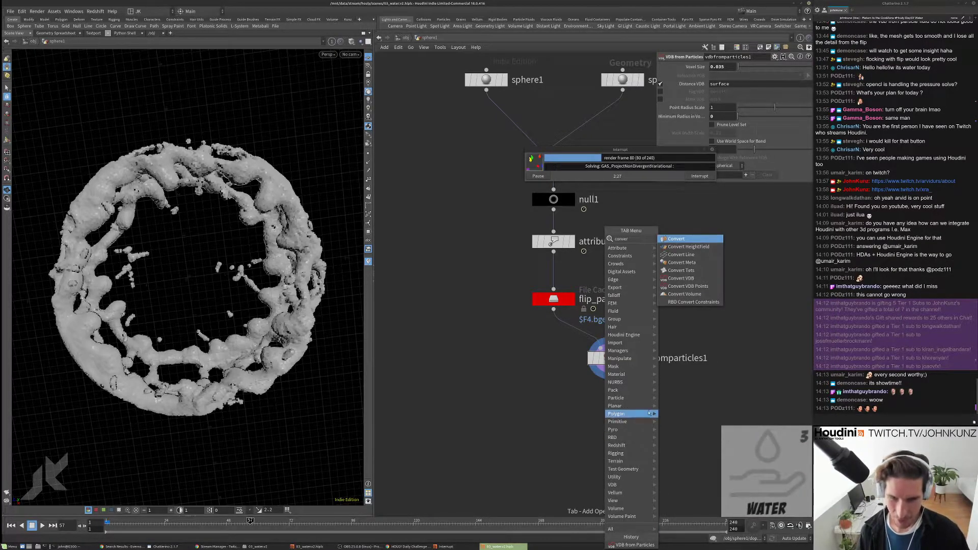
{"action": "left_click", "coordinate": [681, 278]}
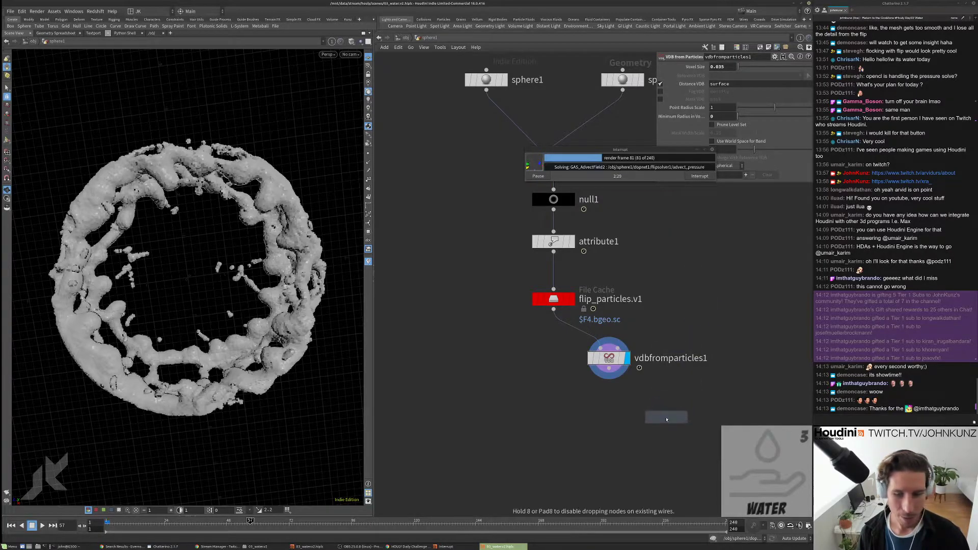
{"action": "left_click", "coordinate": [666, 421]}
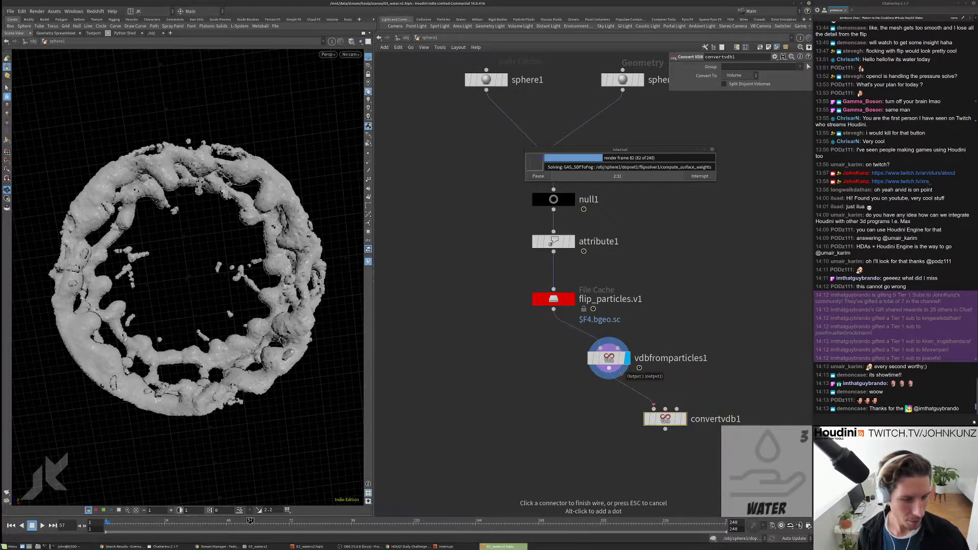
{"action": "key", "text": "r"}
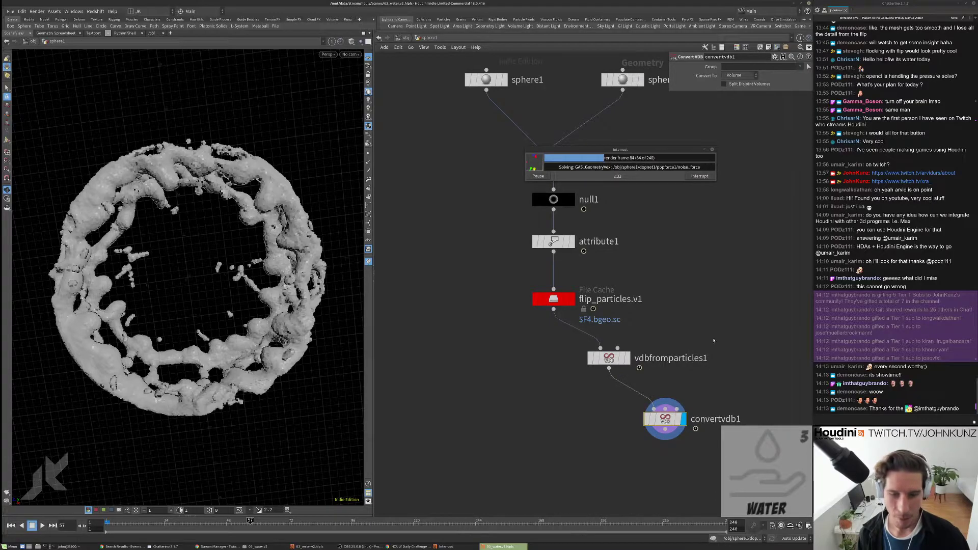
{"action": "left_click", "coordinate": [739, 75]}
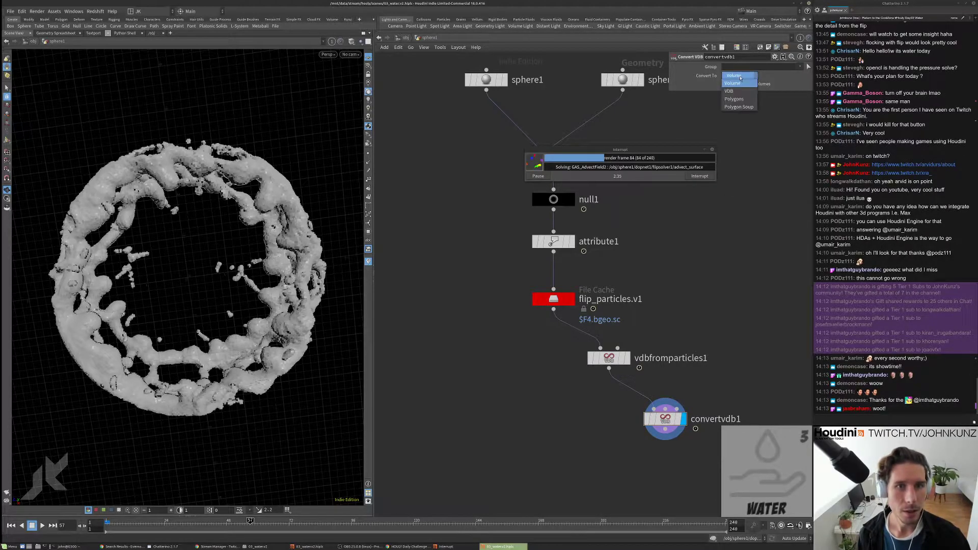
{"action": "left_click", "coordinate": [744, 107]}
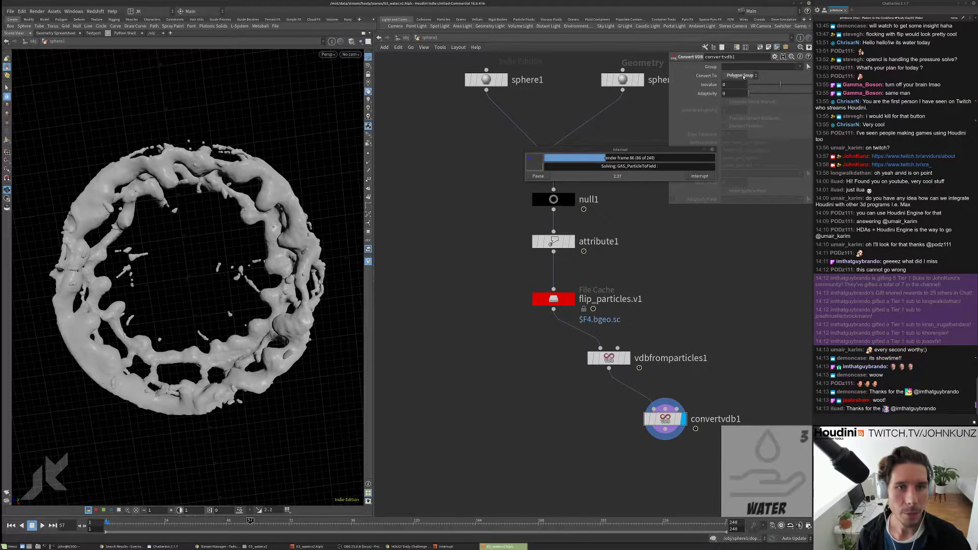
Step: Align convertvdb1 beneath vdbfromparticles1 and reframe the network around the VDB nodes
{"action": "middle_click_drag", "start_coordinate": [749, 319], "coordinate": [753, 298]}
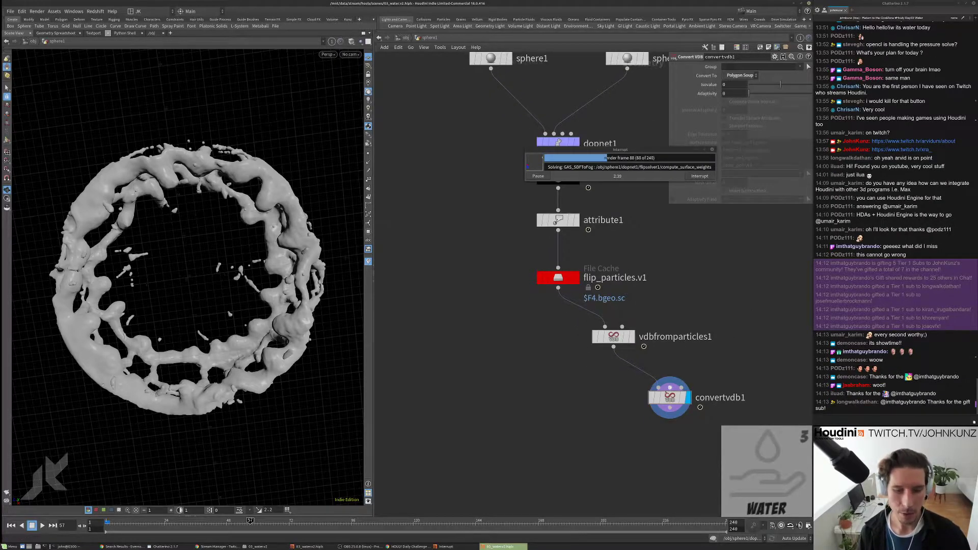
{"action": "key", "text": "l"}
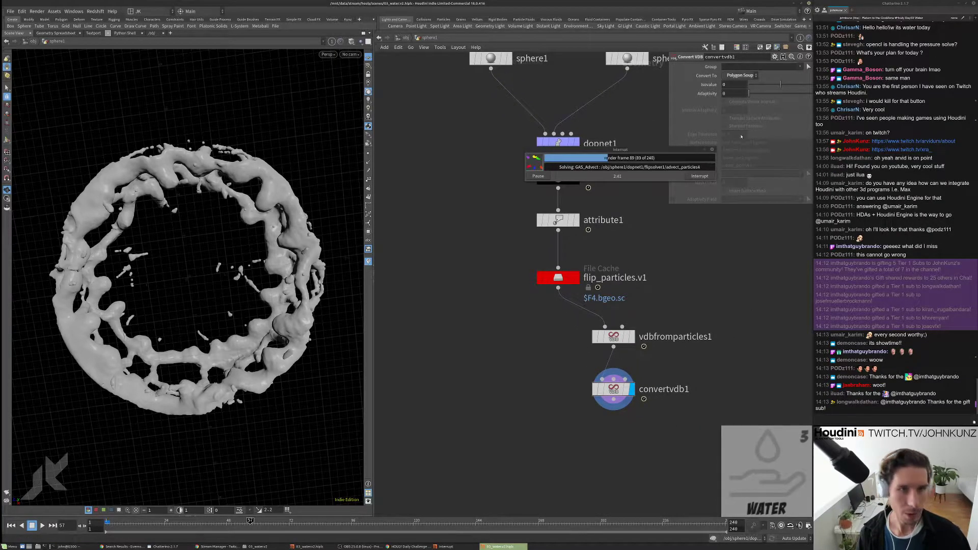
{"action": "middle_click_drag", "start_coordinate": [747, 411], "coordinate": [747, 378]}
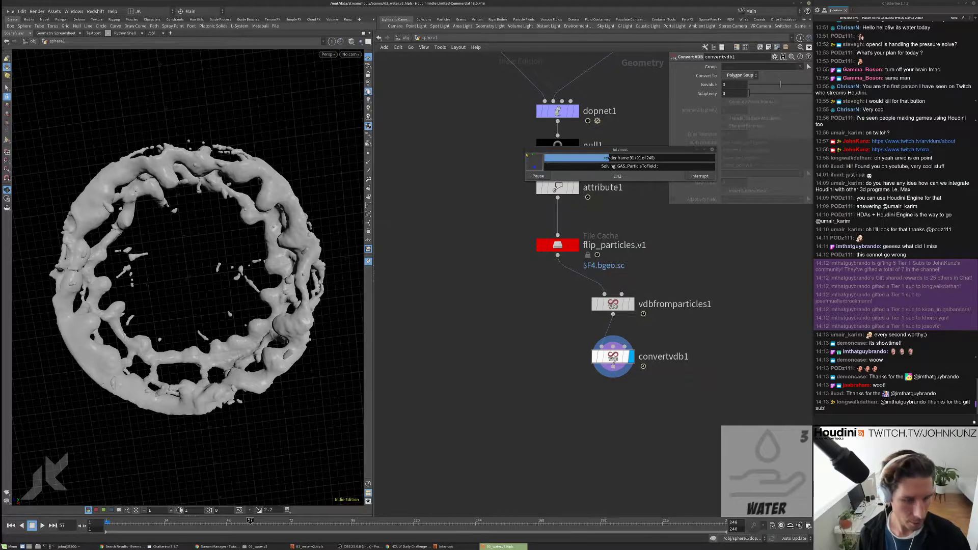
{"action": "key", "text": "l"}
{"action": "scroll", "coordinate": [508, 344], "scroll_direction": "up", "scroll_amount": 2}
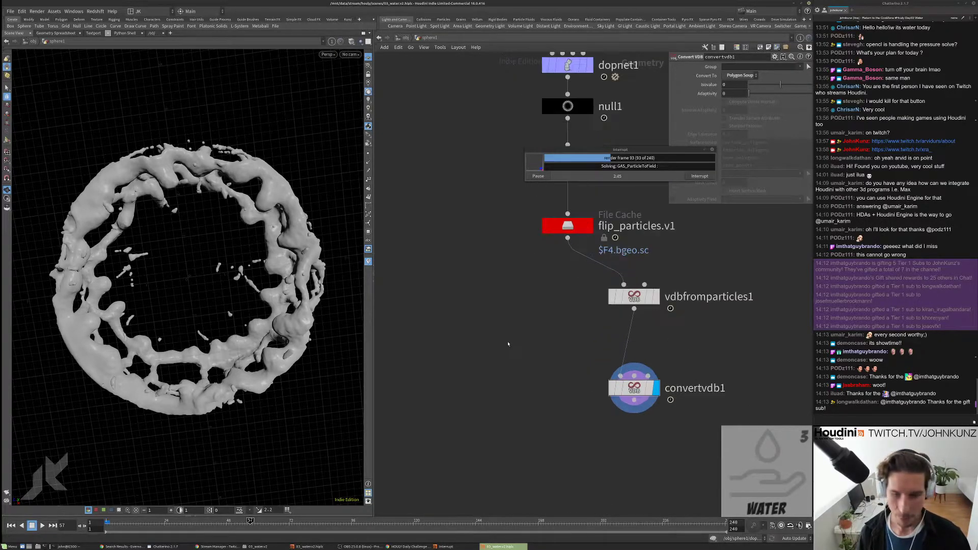
{"action": "middle_click_drag", "start_coordinate": [525, 355], "coordinate": [530, 339]}
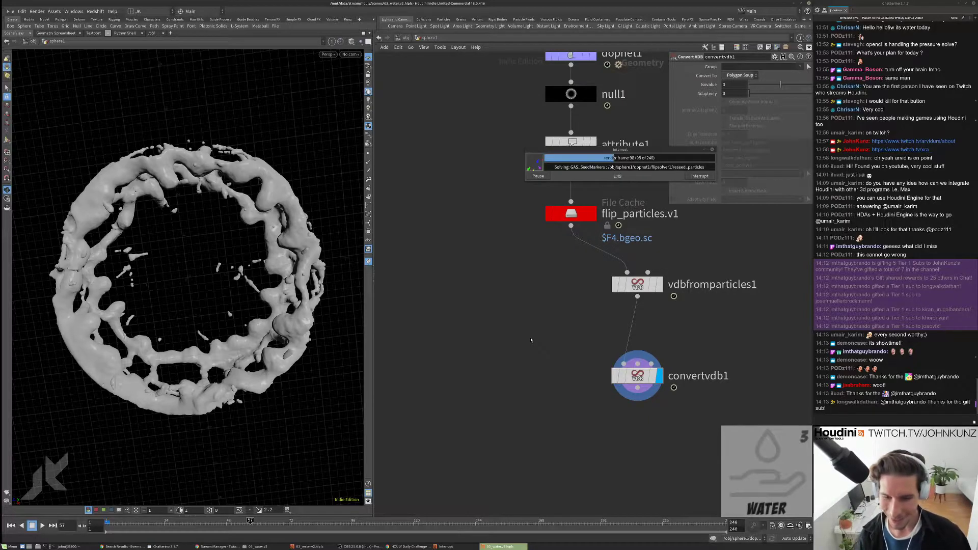
Step: Insert a VDB Smooth SDF node on the wire after vdbfromparticles1, using Laplacian Flow
{"action": "key", "text": "Tab"}
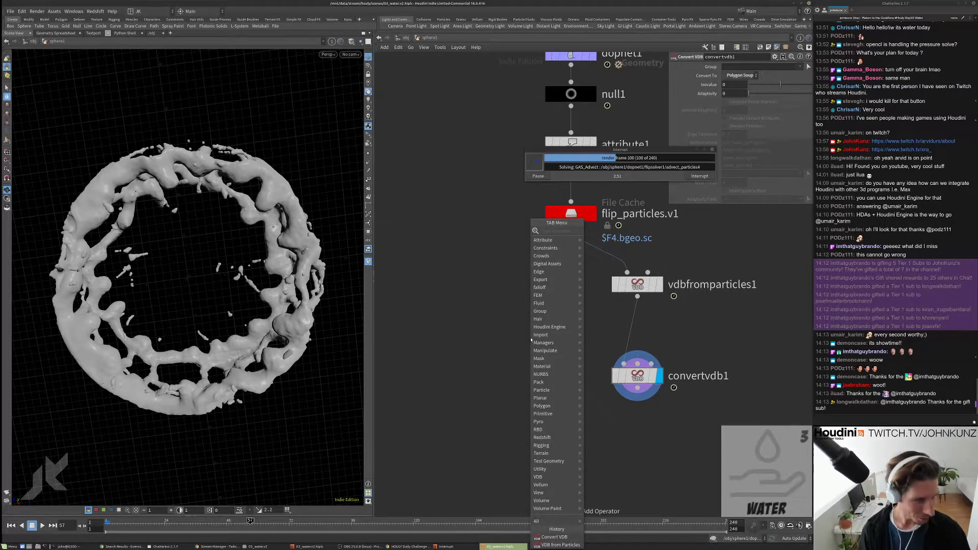
{"action": "key", "text": "Escape"}
{"action": "key", "text": "Tab"}
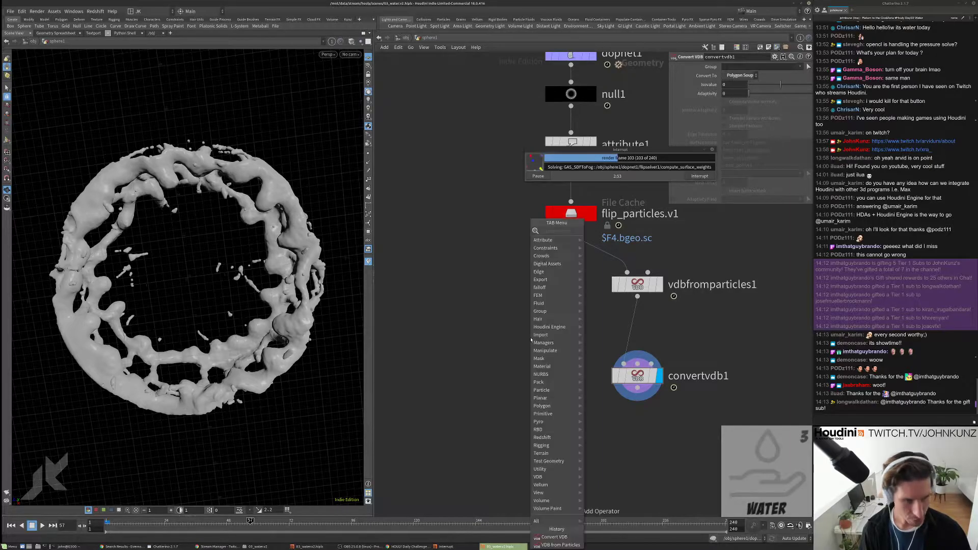
{"action": "type", "text": "smo"}
{"action": "key", "text": "Down"}
{"action": "key", "text": "Down"}
{"action": "key", "text": "Down"}
{"action": "key", "text": "Down"}
{"action": "key", "text": "Down"}
{"action": "key", "text": "Return"}
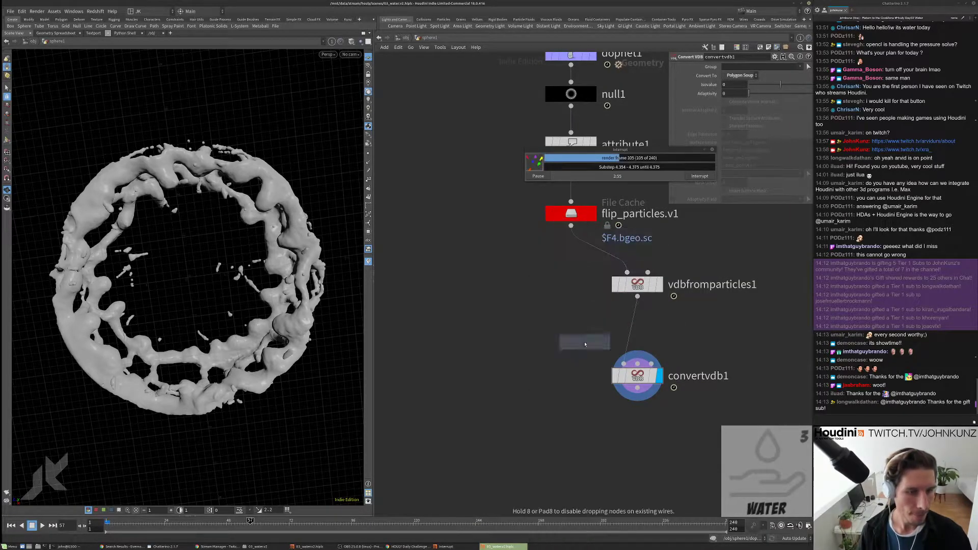
{"action": "left_click", "coordinate": [642, 335]}
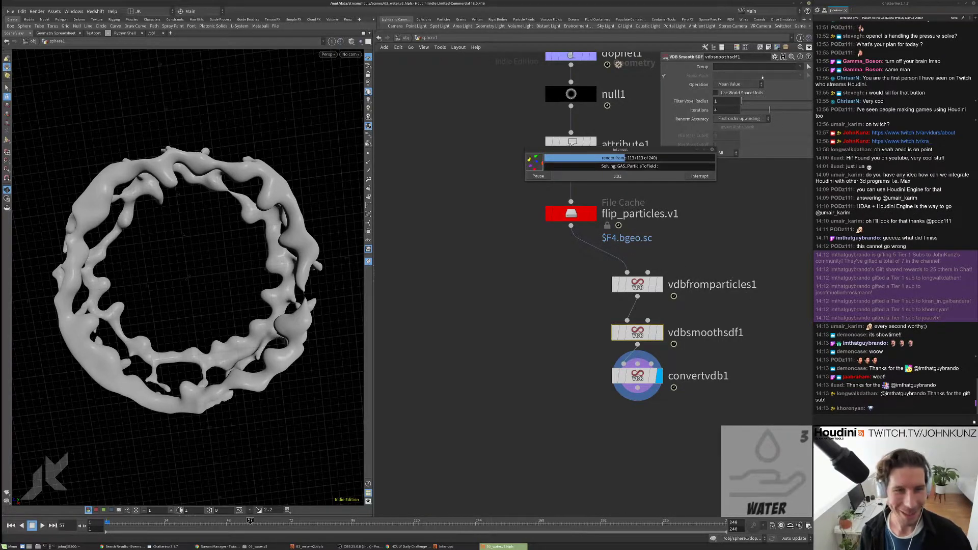
{"action": "left_click", "coordinate": [744, 85]}
{"action": "left_click", "coordinate": [739, 121]}
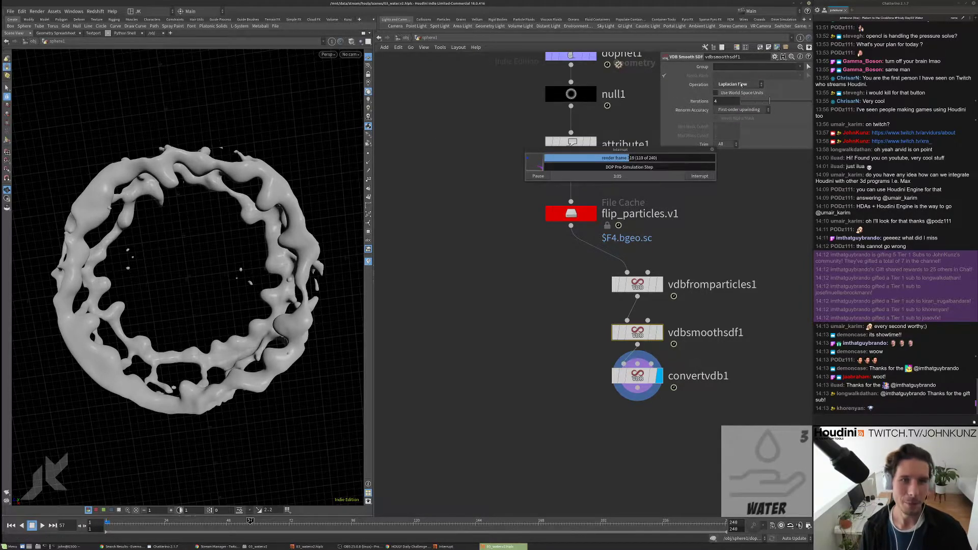
Step: Try Gaussian smoothing with fewer iterations, viewing the ring from a side-on angle
{"action": "left_click", "coordinate": [741, 84]}
{"action": "left_click", "coordinate": [733, 87]}
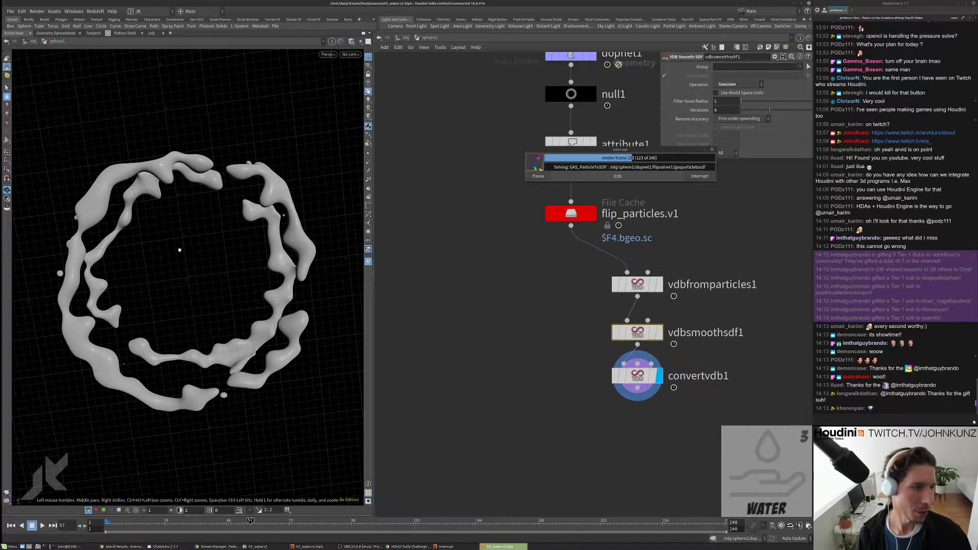
{"action": "left_click_drag", "start_coordinate": [179, 249], "coordinate": [199, 174]}
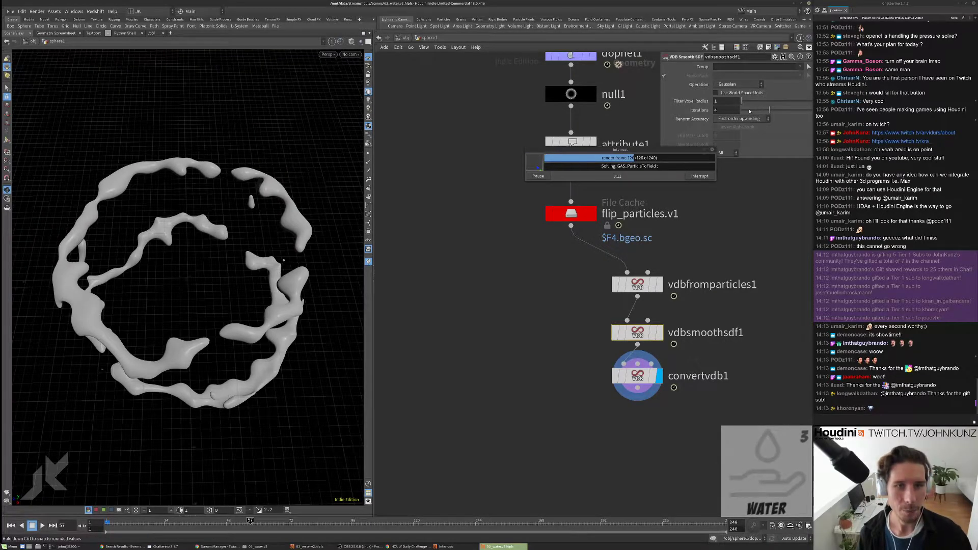
{"action": "left_click_drag", "start_coordinate": [749, 111], "coordinate": [745, 111]}
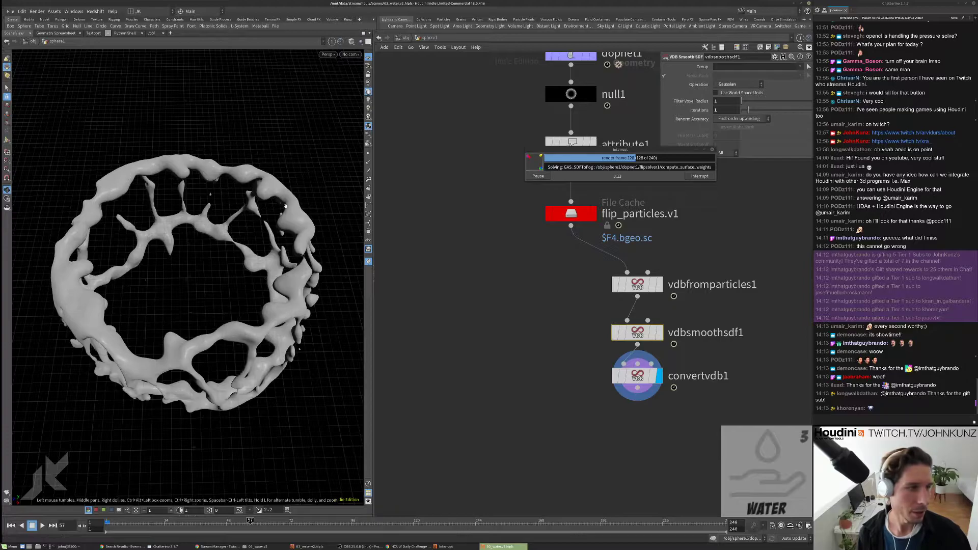
{"action": "mouse_move", "coordinate": [216, 147]}
{"action": "left_mouse_down"}
{"action": "mouse_move", "coordinate": [212, 101]}
{"action": "mouse_move", "coordinate": [216, 129]}
{"action": "left_mouse_up"}
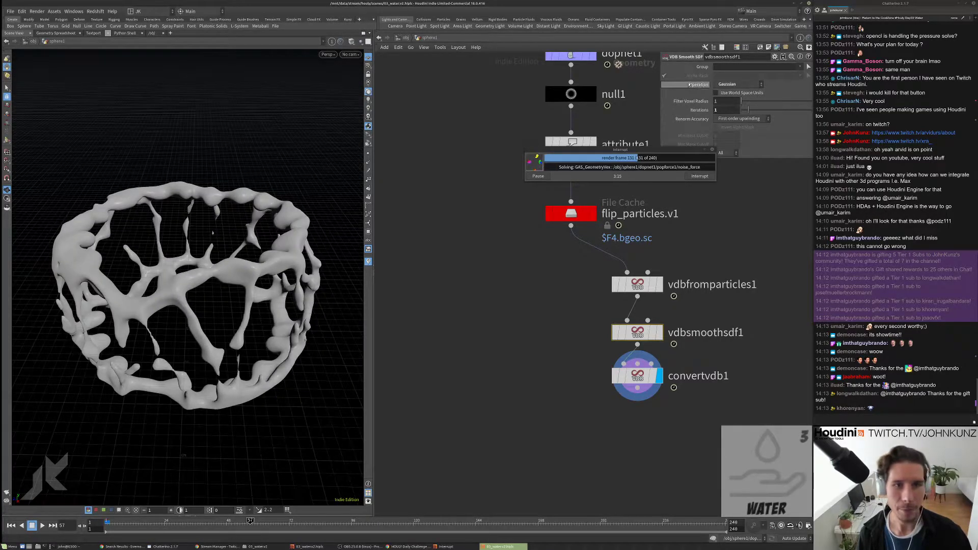
Step: Compare Mean Curvature Flow against Laplacian Flow and keep Mean Curvature Flow
{"action": "left_click", "coordinate": [735, 85]}
{"action": "left_click", "coordinate": [738, 115]}
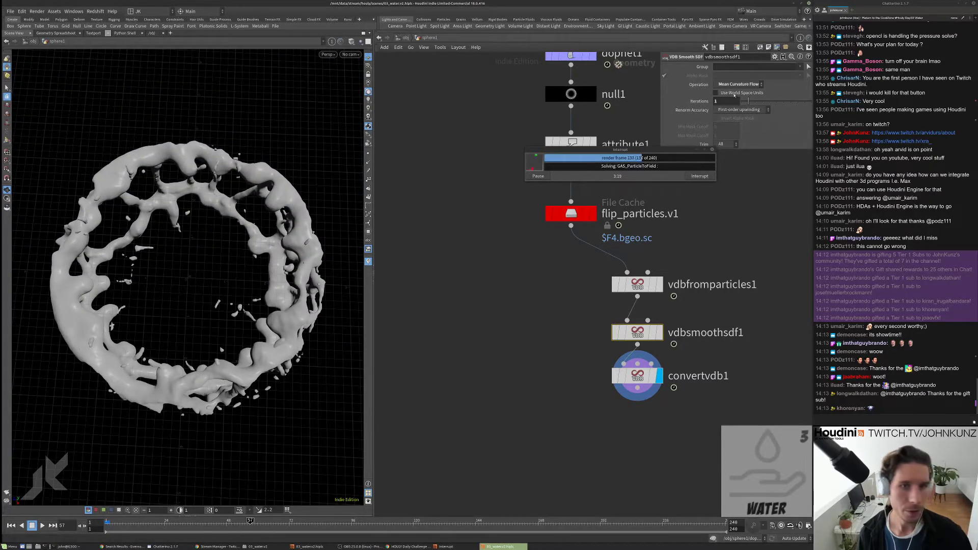
{"action": "left_click", "coordinate": [739, 84]}
{"action": "left_click", "coordinate": [738, 125]}
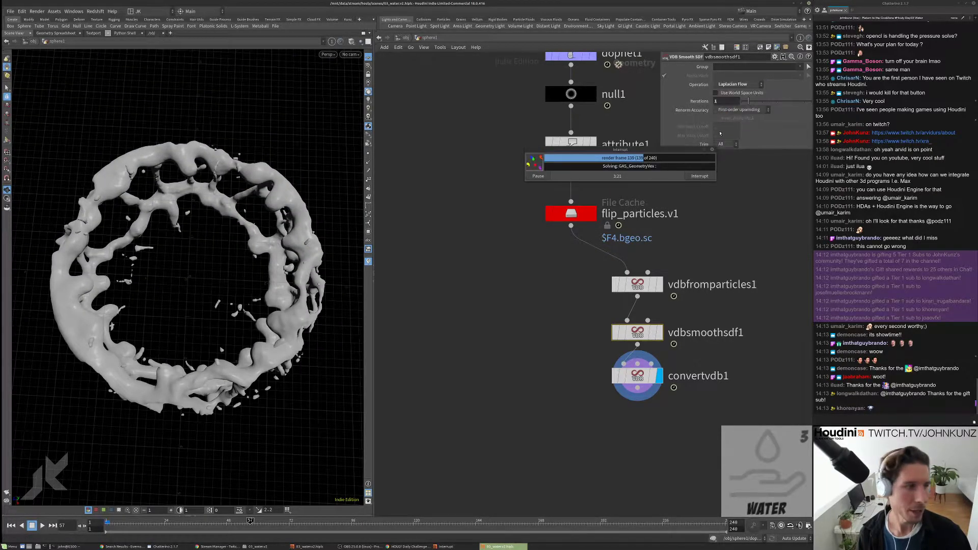
{"action": "left_click", "coordinate": [740, 84]}
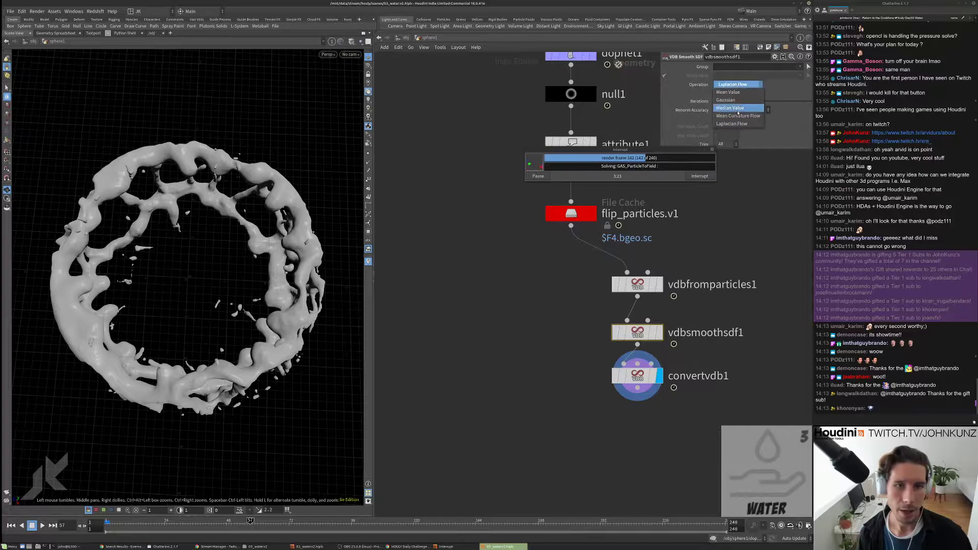
{"action": "left_click", "coordinate": [738, 116]}
Step: View the ring from oblique and top-down angles, then move the three VDB nodes down and right
{"action": "left_click_drag", "start_coordinate": [243, 166], "coordinate": [263, 176]}
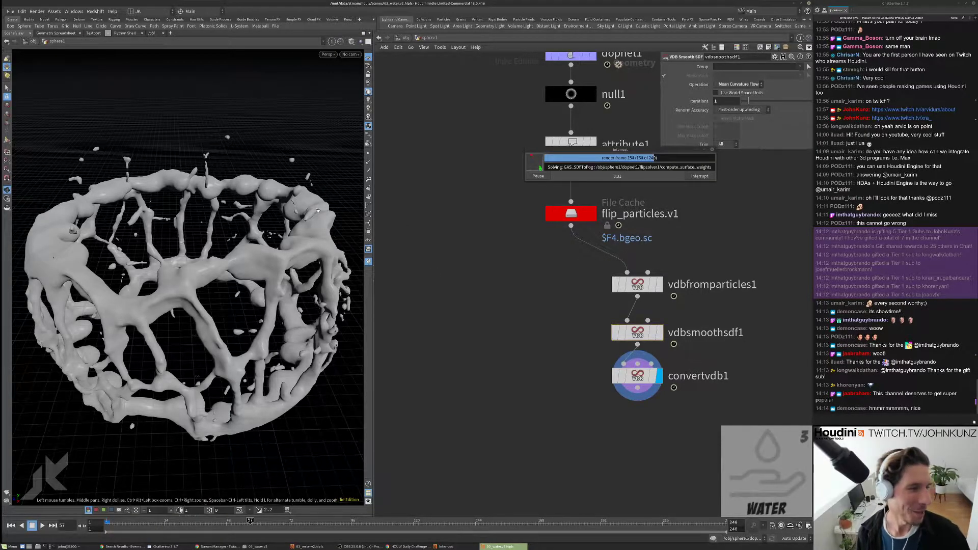
{"action": "left_click_drag", "start_coordinate": [318, 210], "coordinate": [200, 231]}
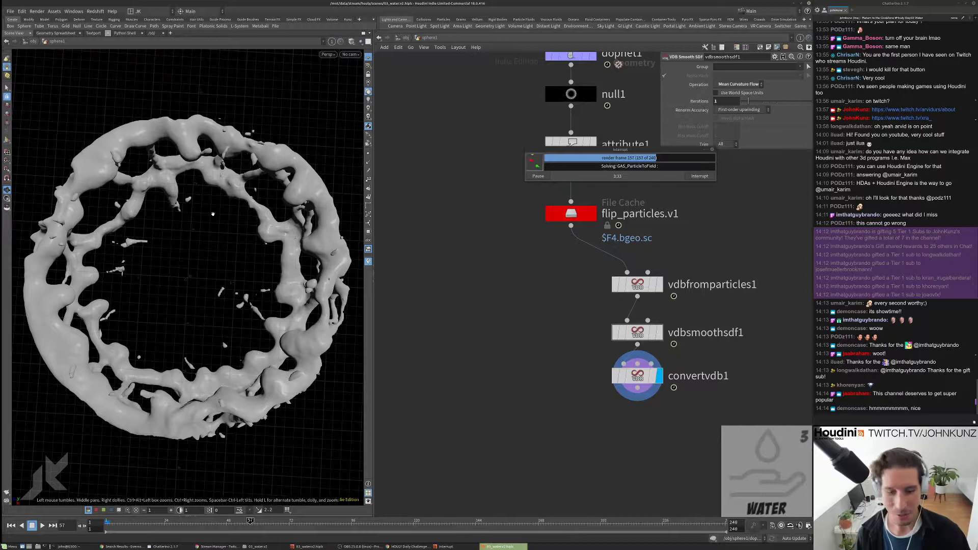
{"action": "scroll", "coordinate": [214, 214], "scroll_direction": "down", "scroll_amount": 5}
{"action": "scroll", "coordinate": [214, 214], "scroll_direction": "up", "scroll_amount": 5}
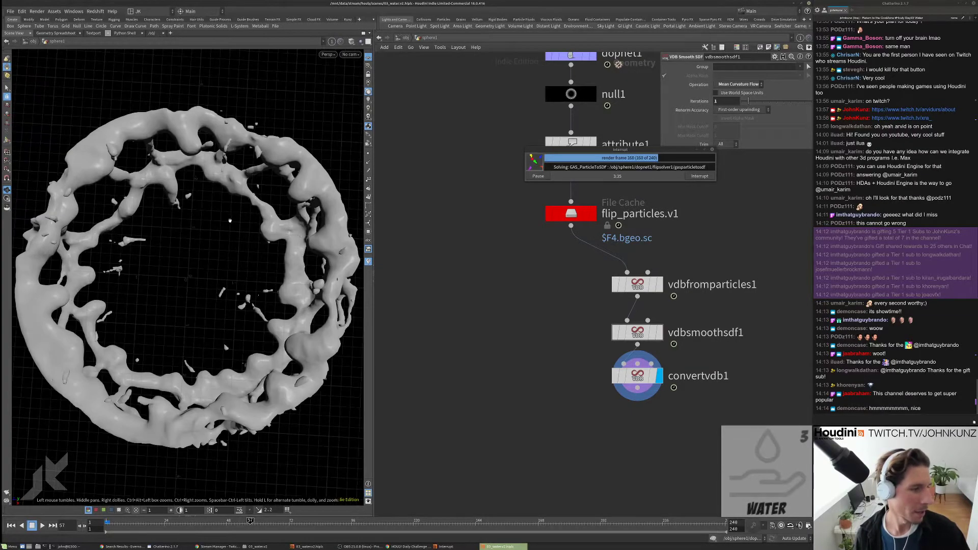
{"action": "middle_click_drag", "start_coordinate": [576, 338], "coordinate": [565, 306]}
{"action": "left_click_drag", "start_coordinate": [703, 408], "coordinate": [602, 250]}
{"action": "left_click_drag", "start_coordinate": [632, 326], "coordinate": [662, 355]}
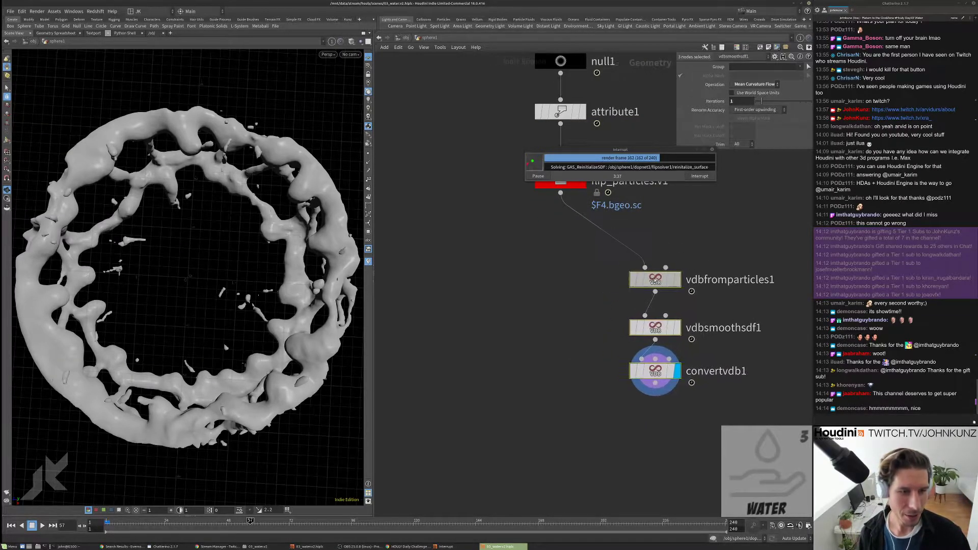
{"action": "left_click", "coordinate": [575, 317]}
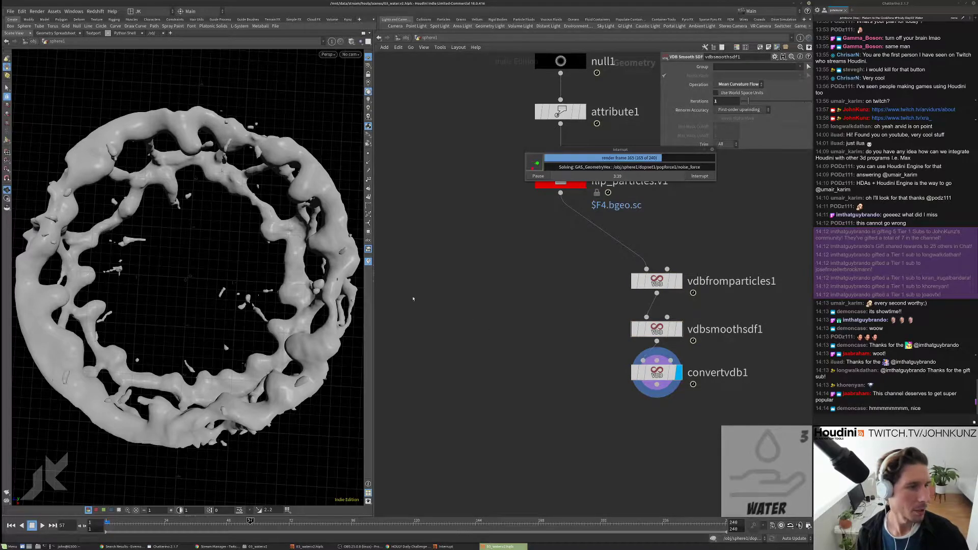
Step: Orbit and zoom around the fluid ring to inspect the meshed surface
{"action": "left_click_drag", "start_coordinate": [237, 284], "coordinate": [230, 252]}
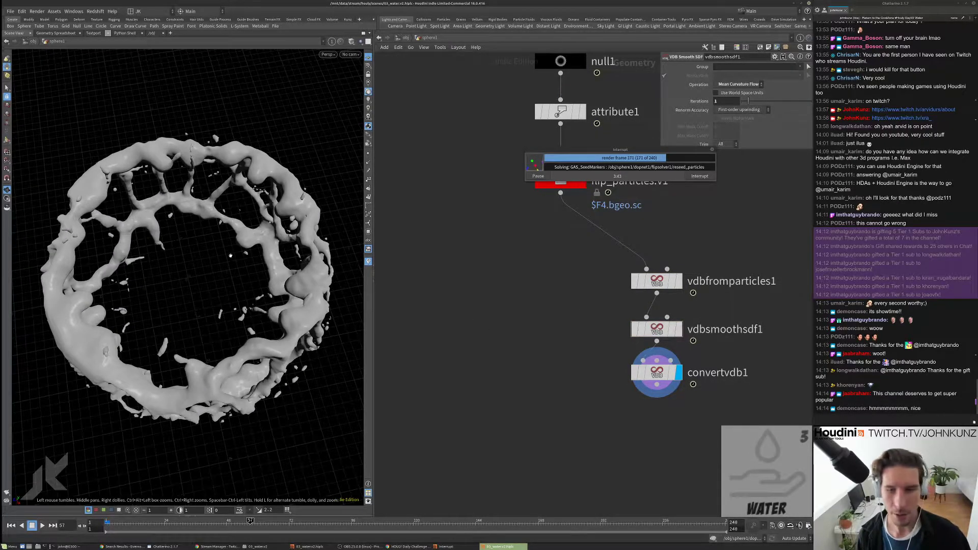
{"action": "left_click_drag", "start_coordinate": [232, 265], "coordinate": [222, 284]}
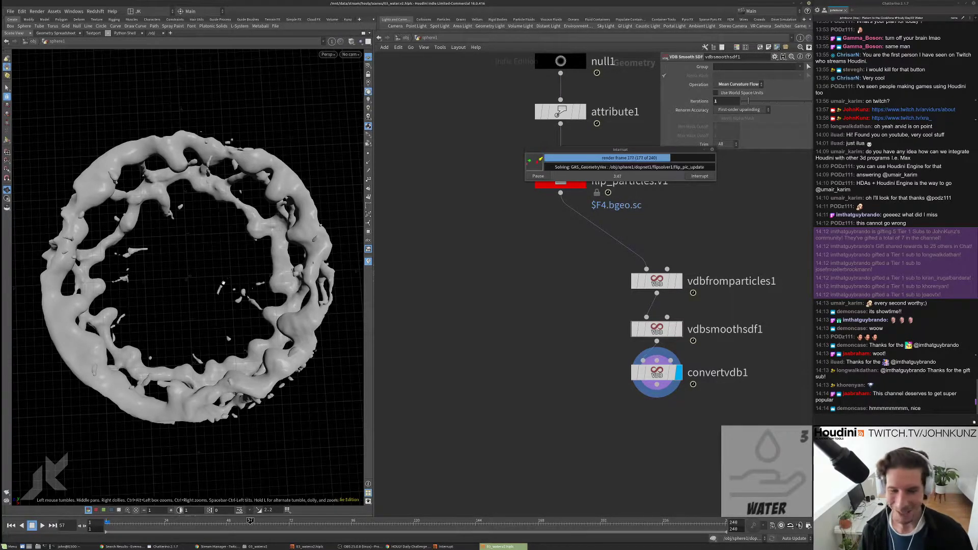
{"action": "scroll", "coordinate": [220, 276], "scroll_direction": "up", "scroll_amount": 5}
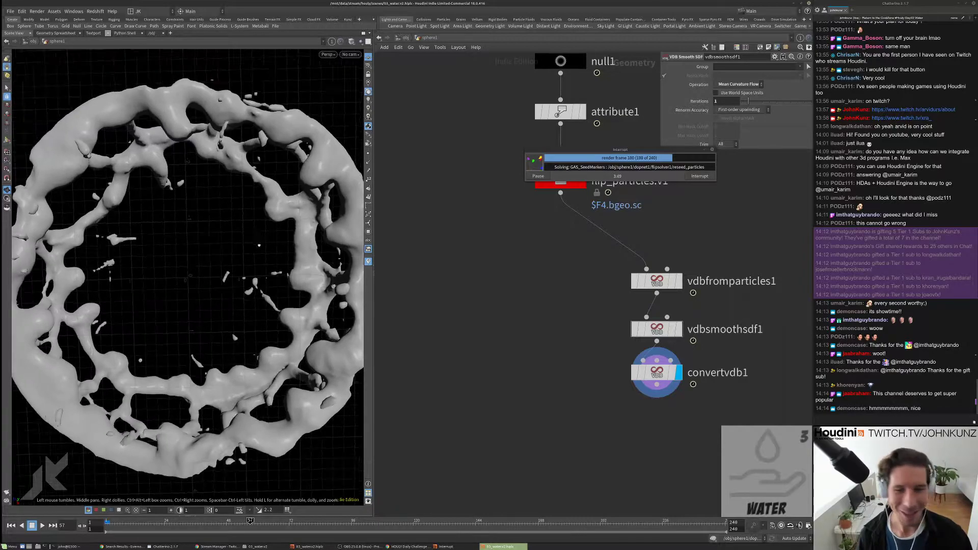
{"action": "scroll", "coordinate": [259, 246], "scroll_direction": "down", "scroll_amount": 1}
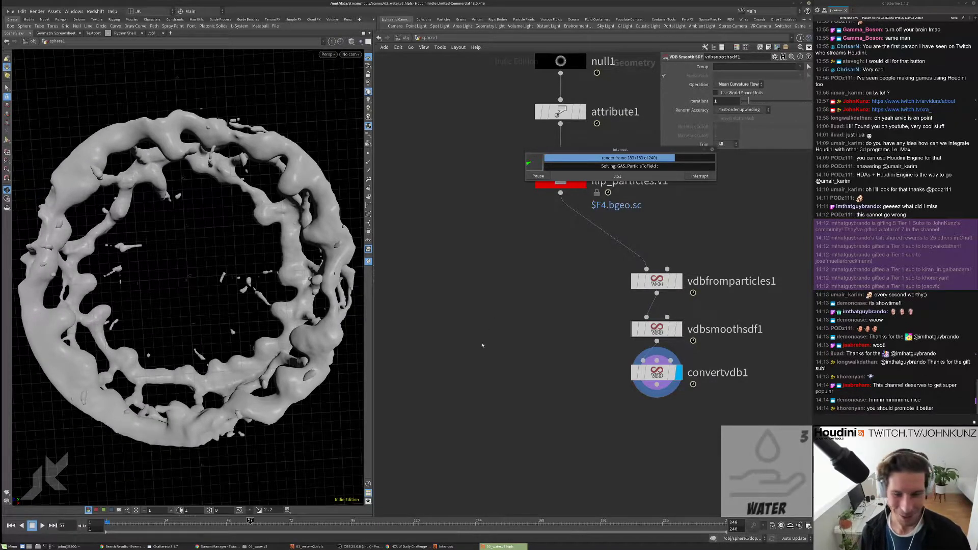
{"action": "scroll", "coordinate": [482, 345], "scroll_direction": "down", "scroll_amount": 2}
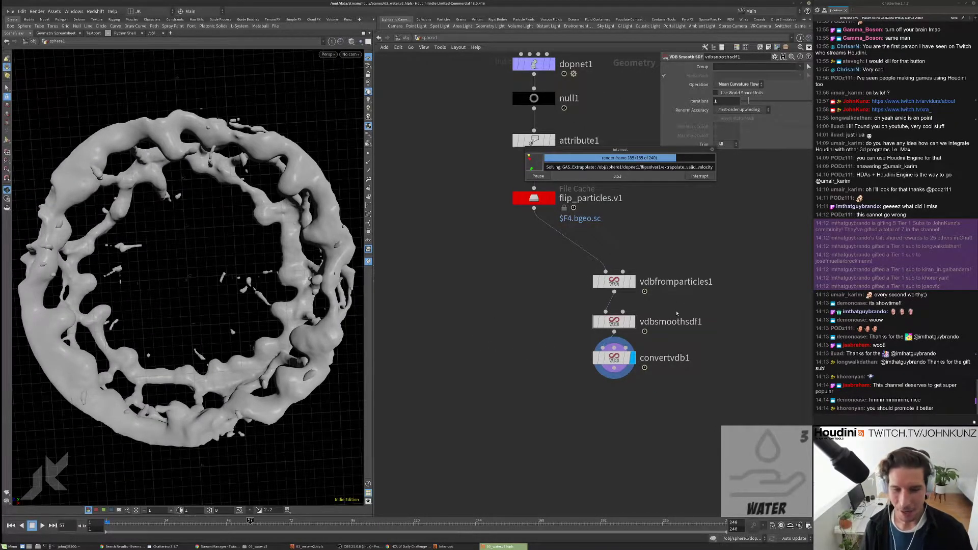
{"action": "scroll", "coordinate": [677, 313], "scroll_direction": "up", "scroll_amount": 1}
Step: Select vdbsmoothsdf1, tilt the liquid ring view, and pan the network to the flip_particles.v1 cache path
{"action": "left_click_drag", "start_coordinate": [650, 407], "coordinate": [577, 246]}
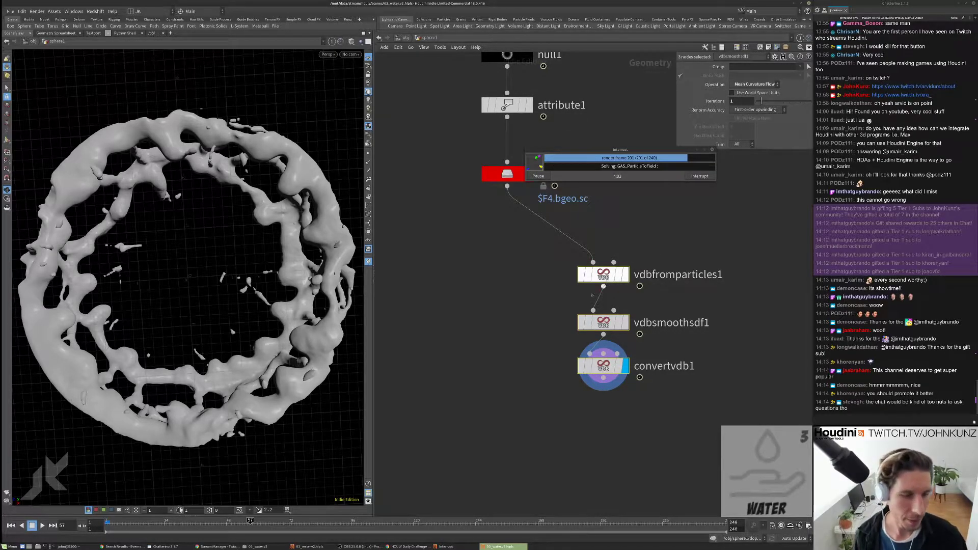
{"action": "left_click", "coordinate": [592, 294]}
{"action": "middle_click_drag", "start_coordinate": [607, 286], "coordinate": [610, 247]}
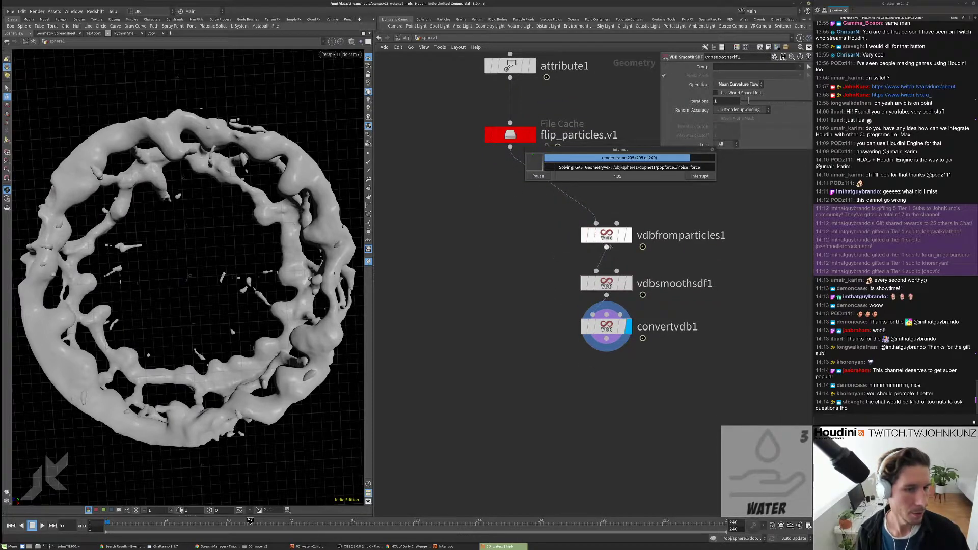
{"action": "left_click", "coordinate": [604, 286]}
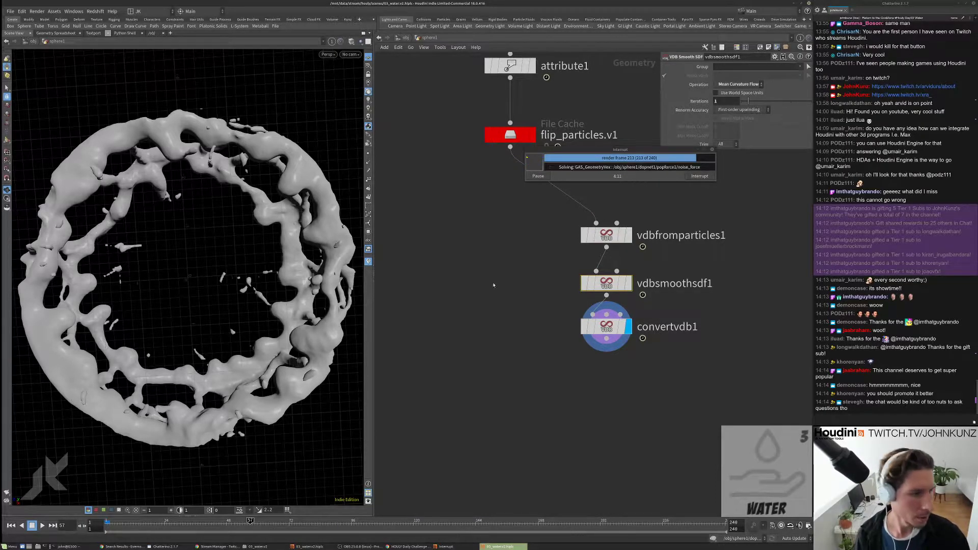
{"action": "left_click_drag", "start_coordinate": [194, 264], "coordinate": [270, 291]}
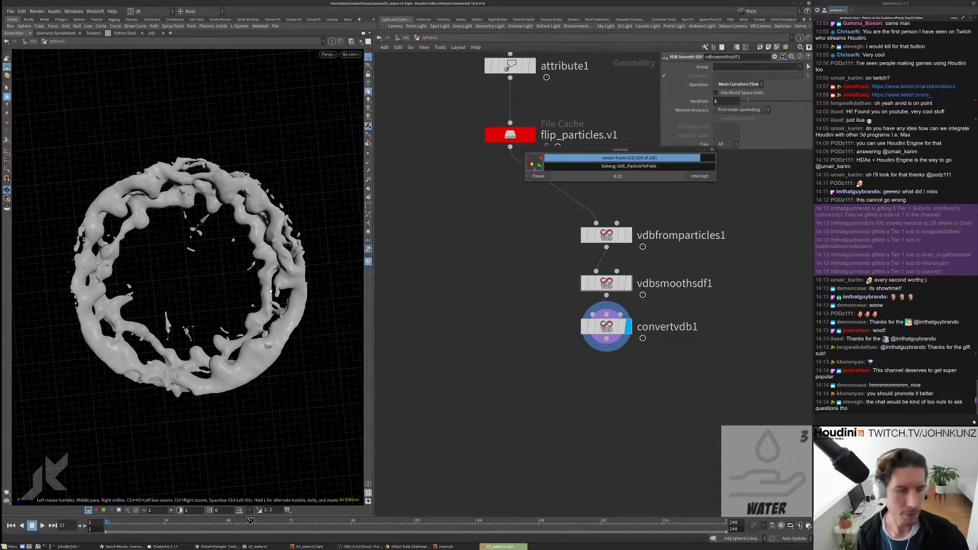
{"action": "scroll", "coordinate": [270, 290], "scroll_direction": "up", "scroll_amount": 4}
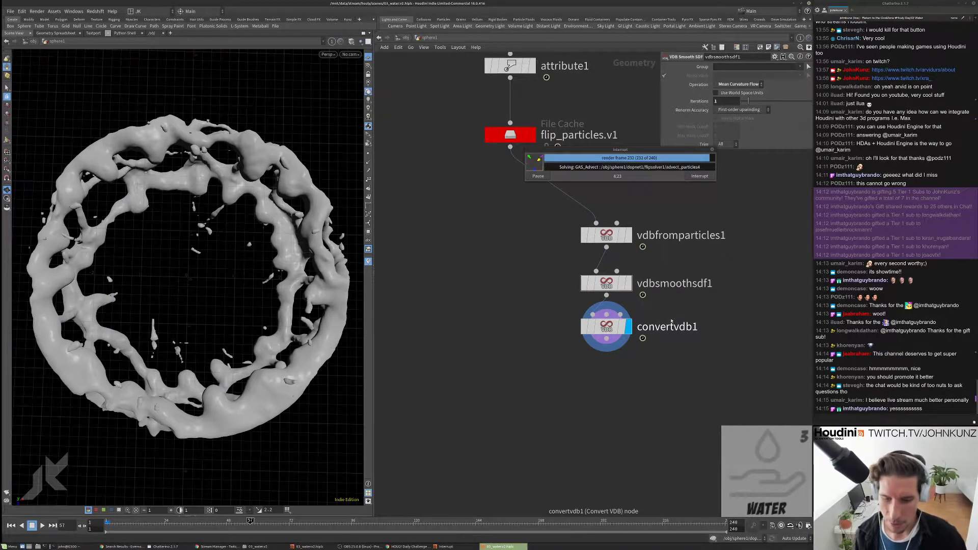
{"action": "middle_click_drag", "start_coordinate": [672, 322], "coordinate": [670, 349]}
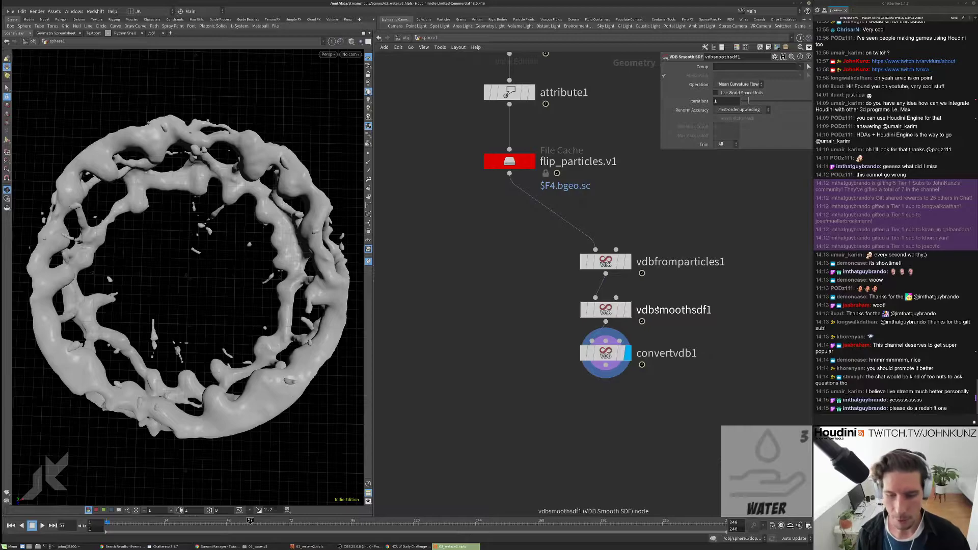
{"action": "left_click", "coordinate": [532, 161]}
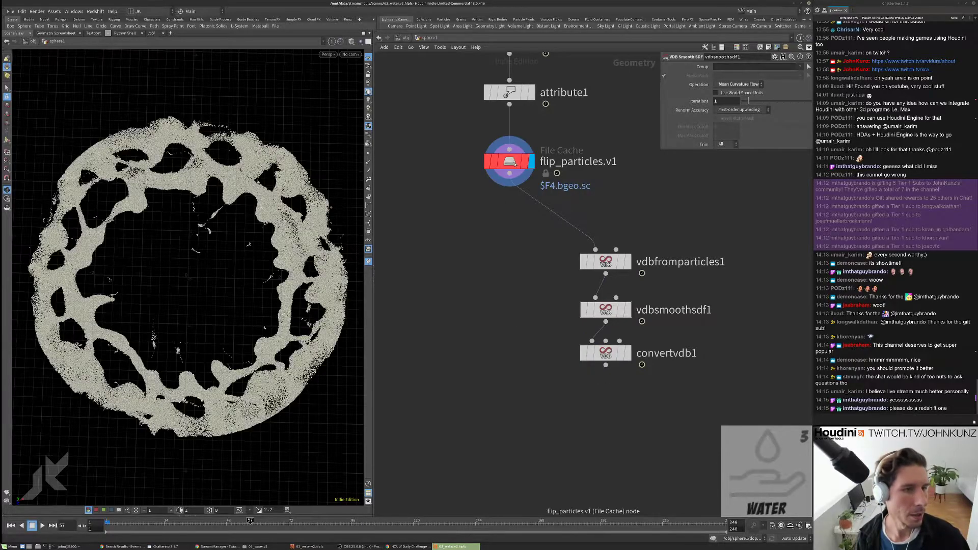
{"action": "left_click", "coordinate": [509, 161]}
{"action": "key", "text": "Up"}
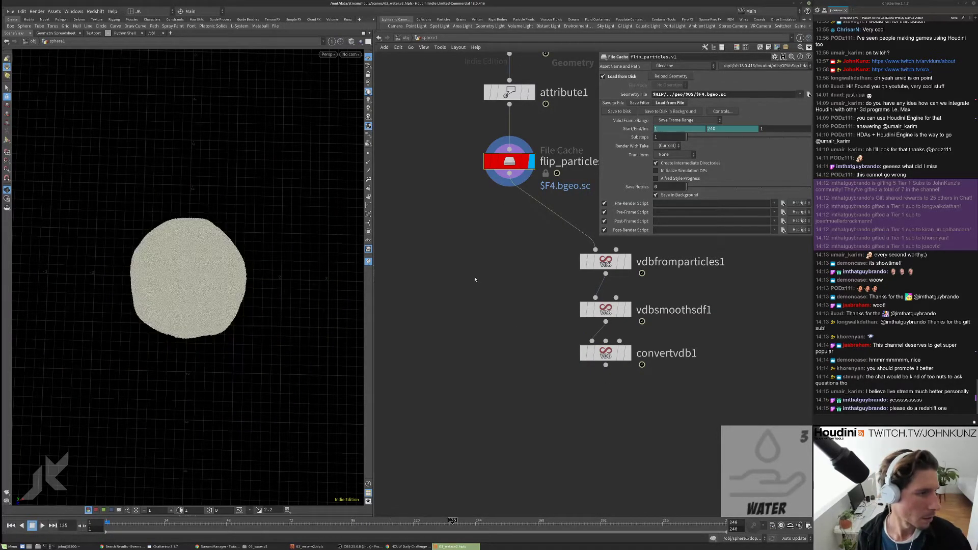
{"action": "key", "text": "Up"}
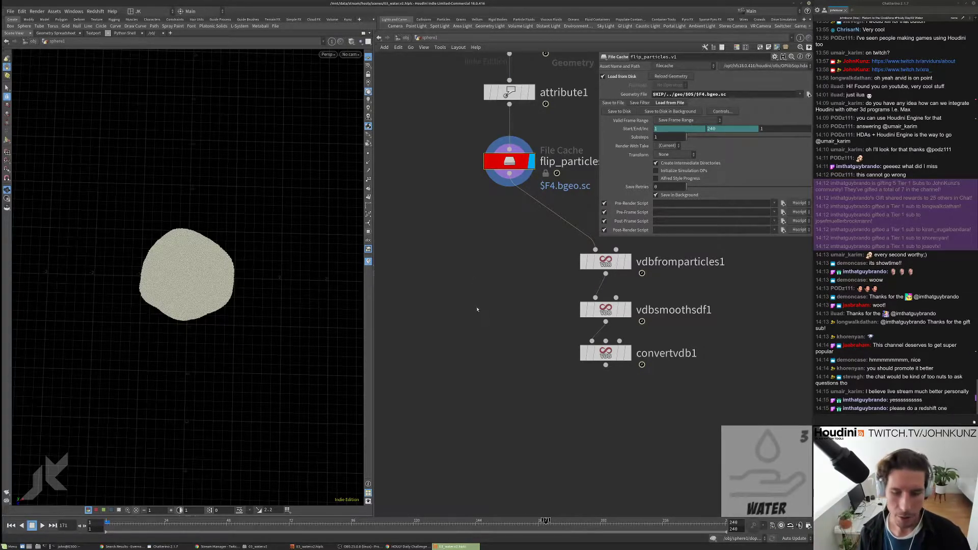
{"action": "key", "text": "Up"}
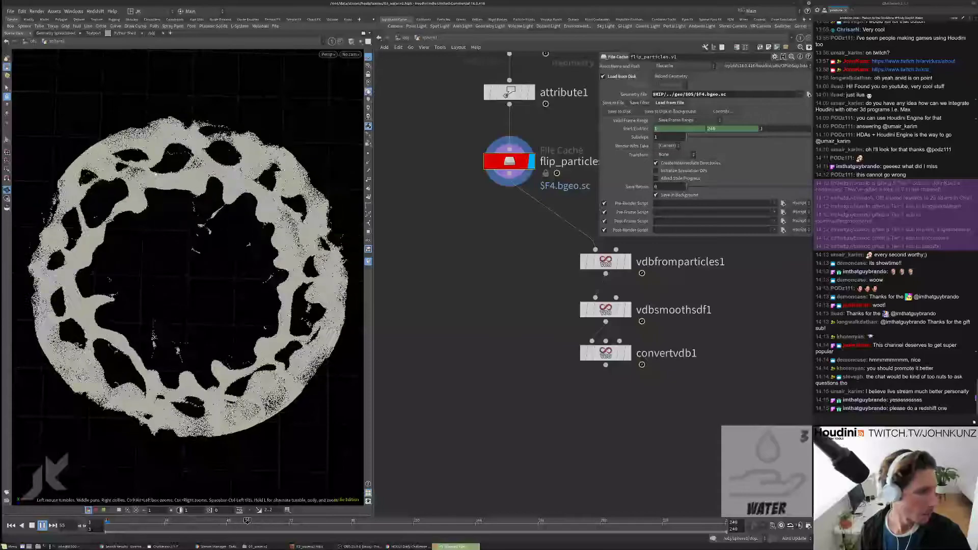
{"action": "left_click_drag", "start_coordinate": [223, 235], "coordinate": [223, 180]}
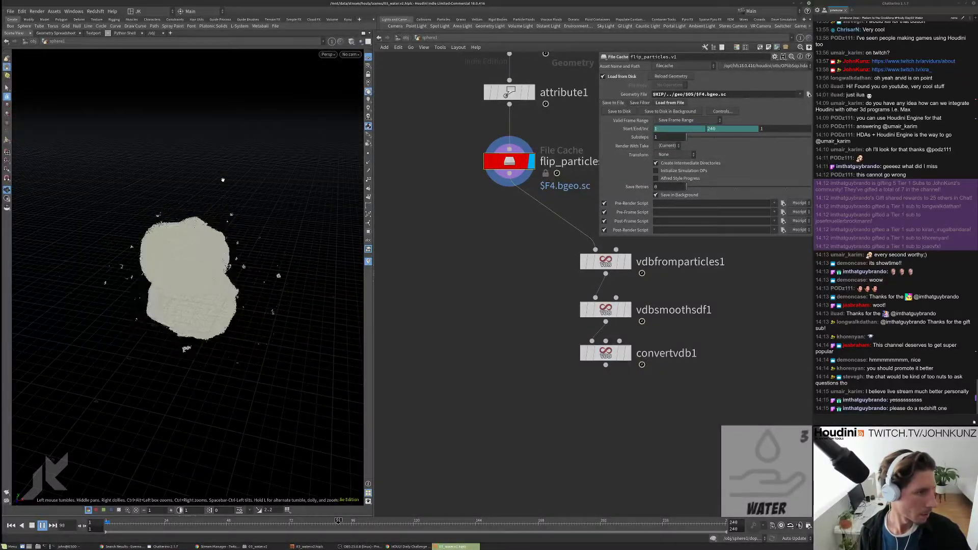
{"action": "key", "text": "Up"}
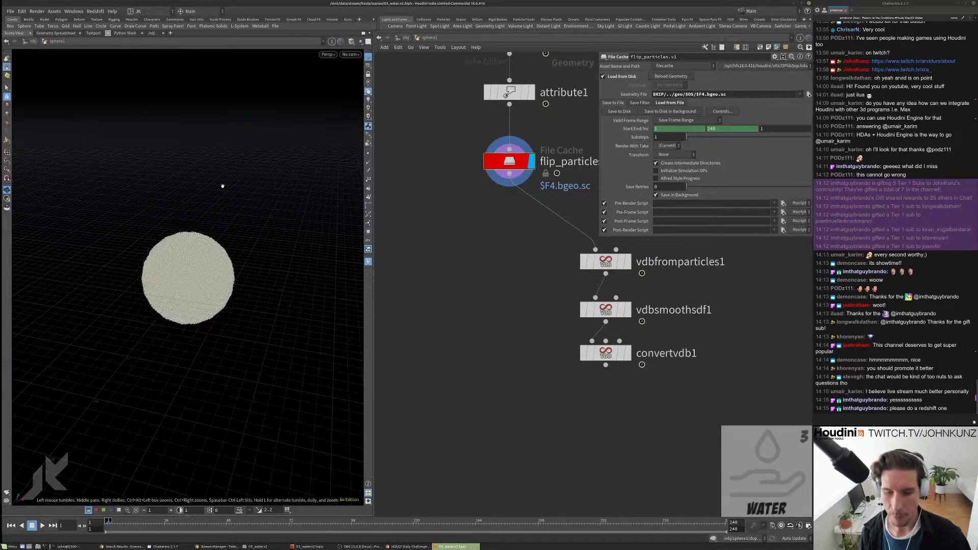
{"action": "key", "text": "Up"}
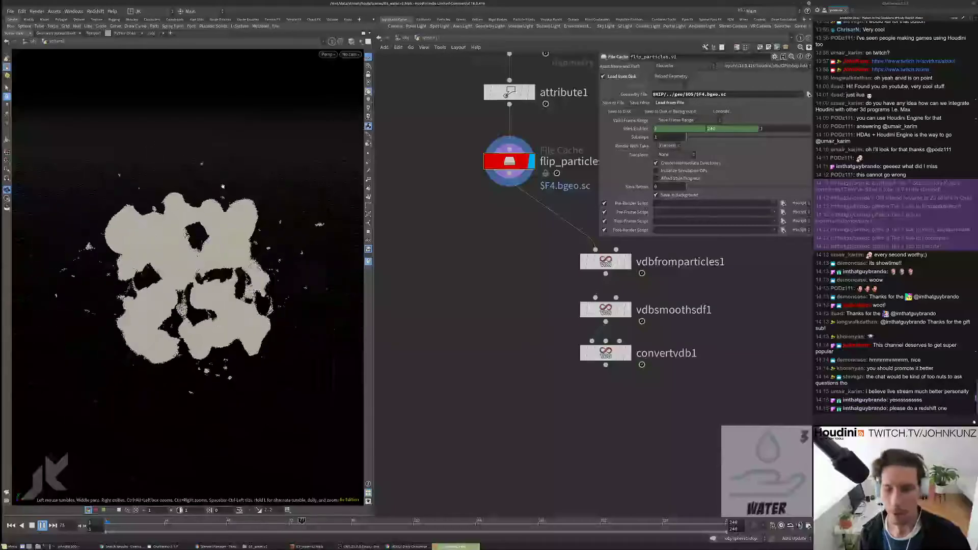
{"action": "key", "text": "ctrl+Up"}
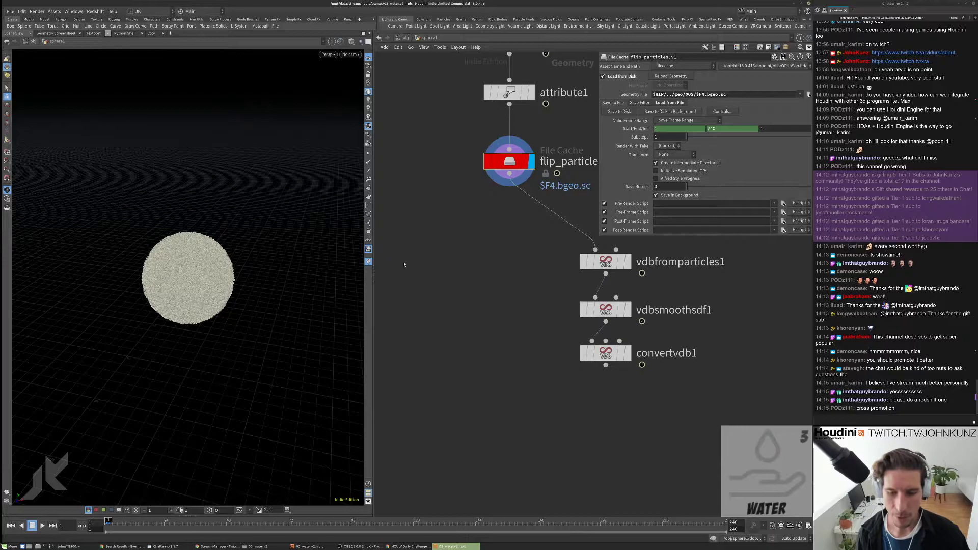
{"action": "key", "text": "Up"}
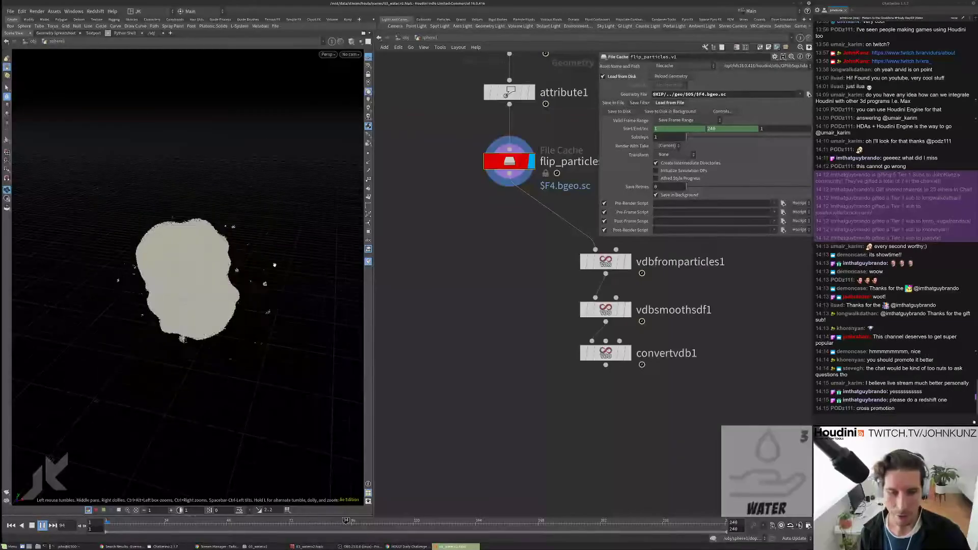
{"action": "key", "text": "Up"}
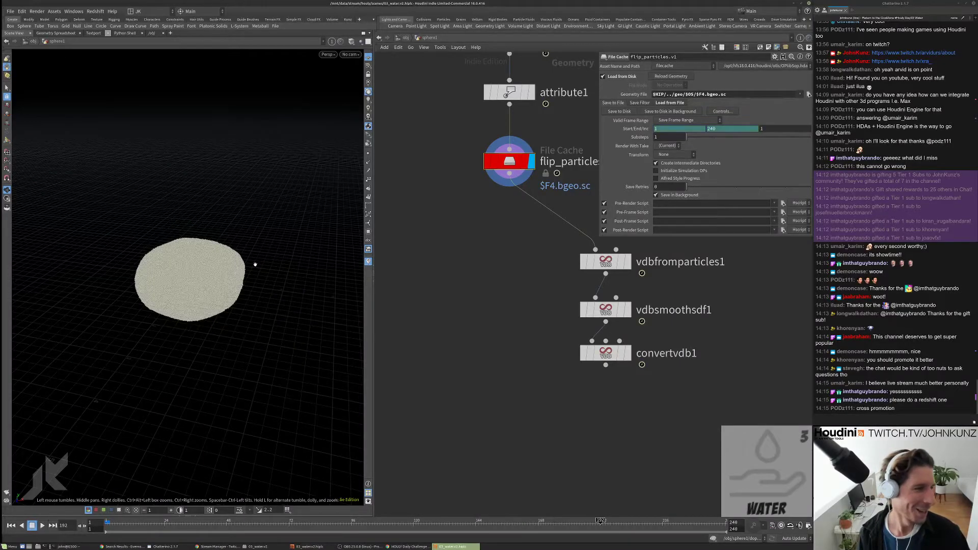
{"action": "key", "text": "Up"}
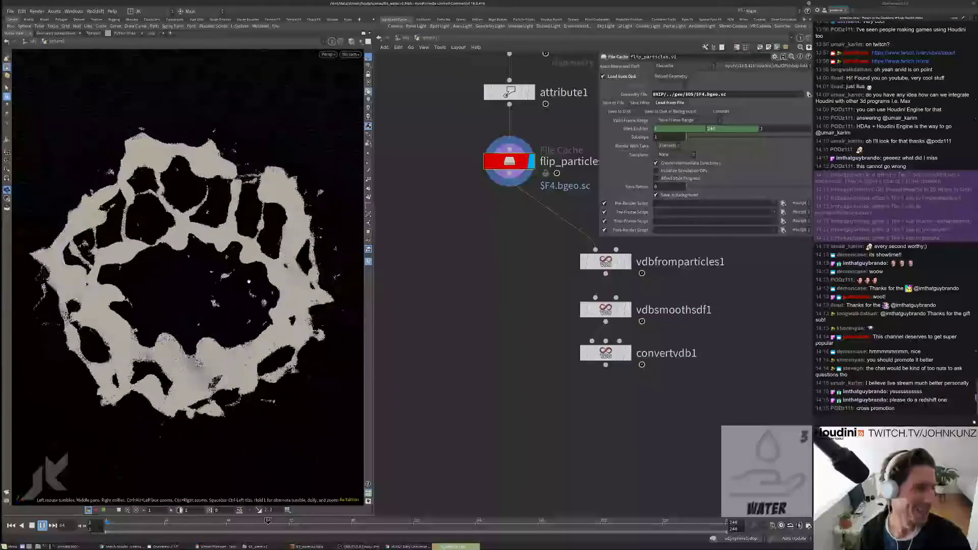
{"action": "key", "text": "Up"}
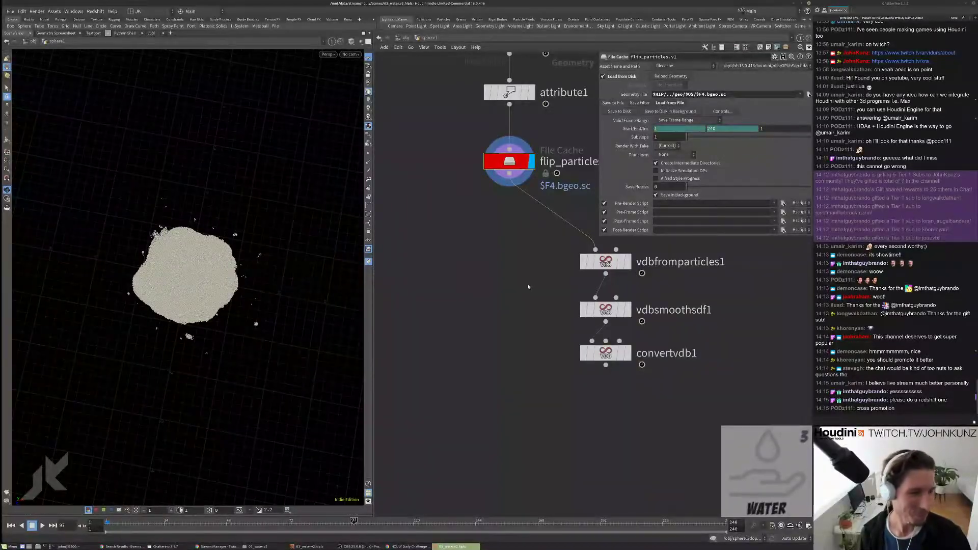
Step: Display convertvdb1's smoothed donut mesh, move the three VDB nodes lower, and select vdbsmoothsdf1
{"action": "left_click", "coordinate": [627, 352]}
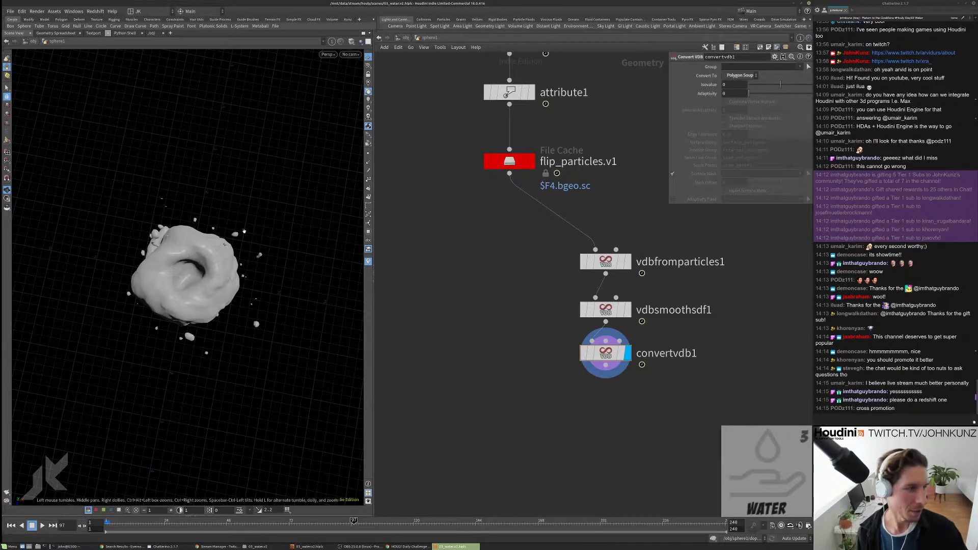
{"action": "left_click_drag", "start_coordinate": [256, 248], "coordinate": [223, 258]}
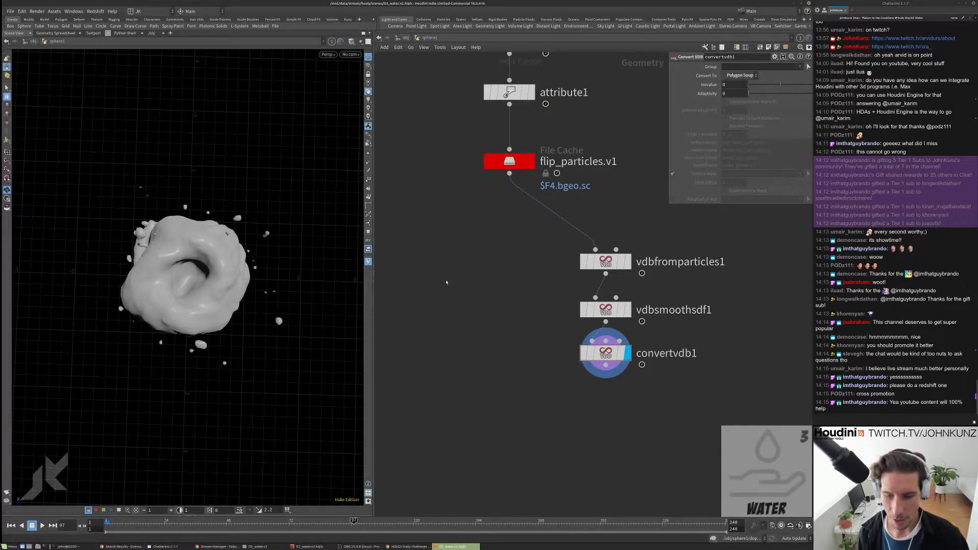
{"action": "middle_click_drag", "start_coordinate": [499, 295], "coordinate": [477, 269]}
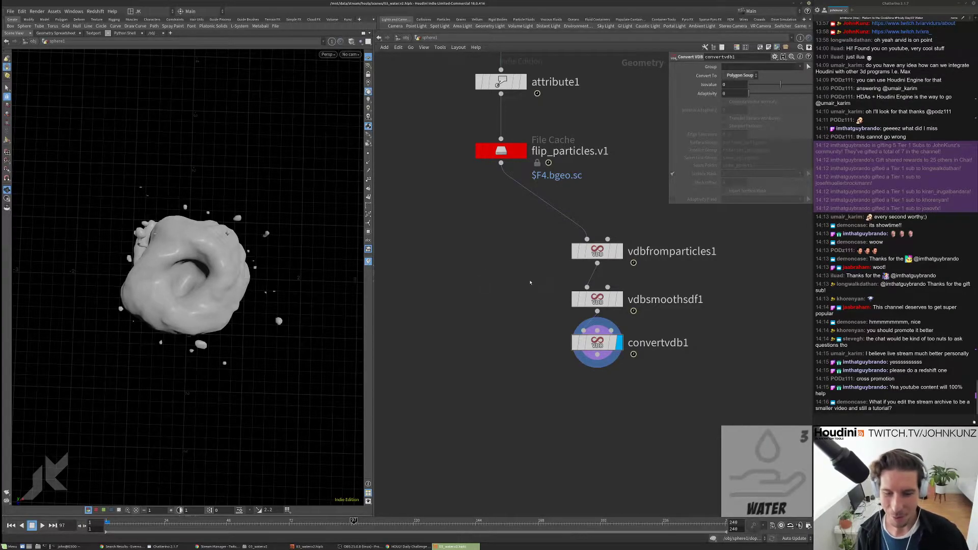
{"action": "mouse_move", "coordinate": [530, 282]}
{"action": "middle_mouse_down"}
{"action": "mouse_move", "coordinate": [524, 290]}
{"action": "mouse_move", "coordinate": [513, 280]}
{"action": "middle_mouse_up"}
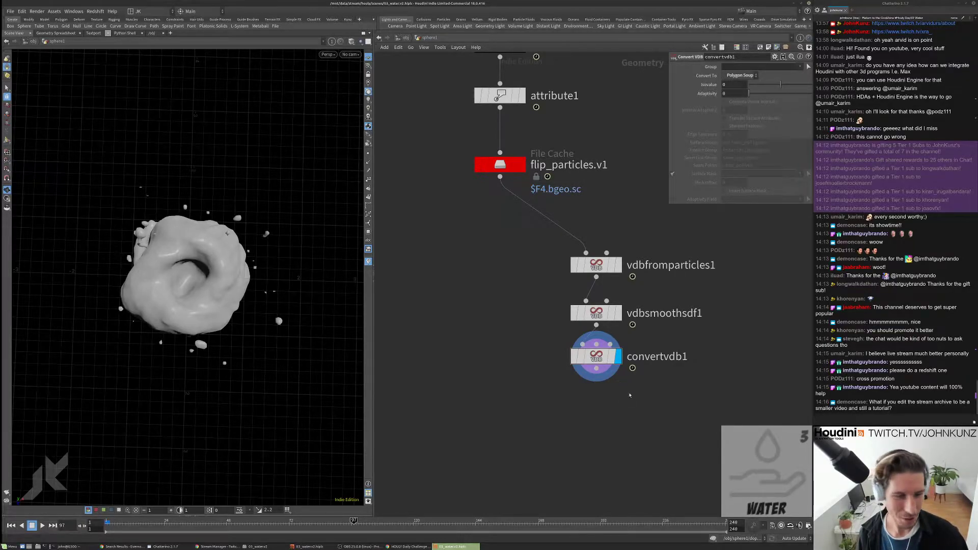
{"action": "left_click_drag", "start_coordinate": [629, 395], "coordinate": [593, 280]}
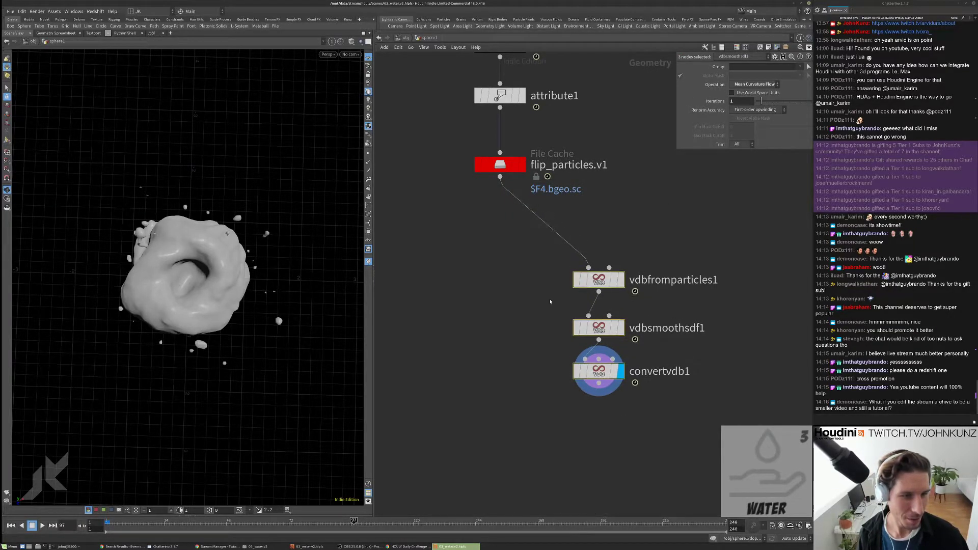
{"action": "left_click", "coordinate": [550, 302]}
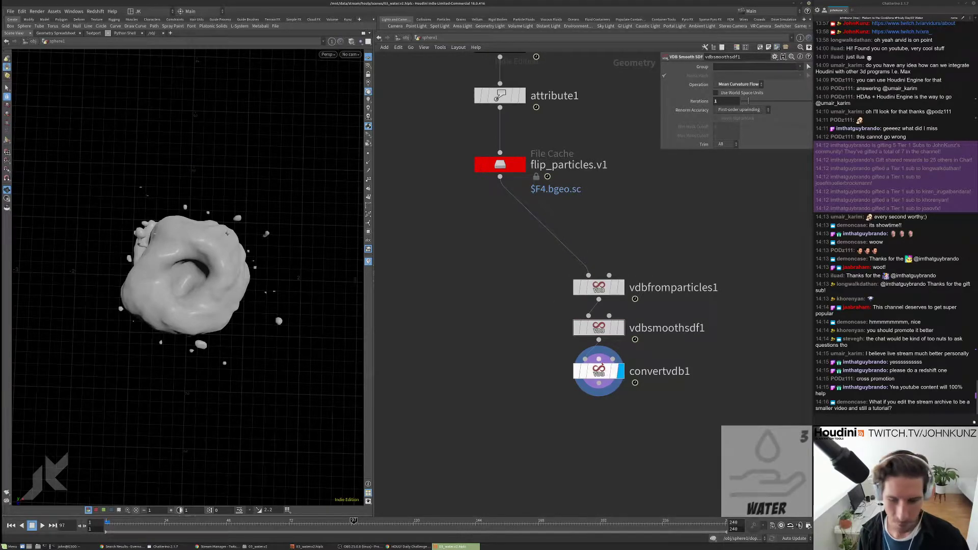
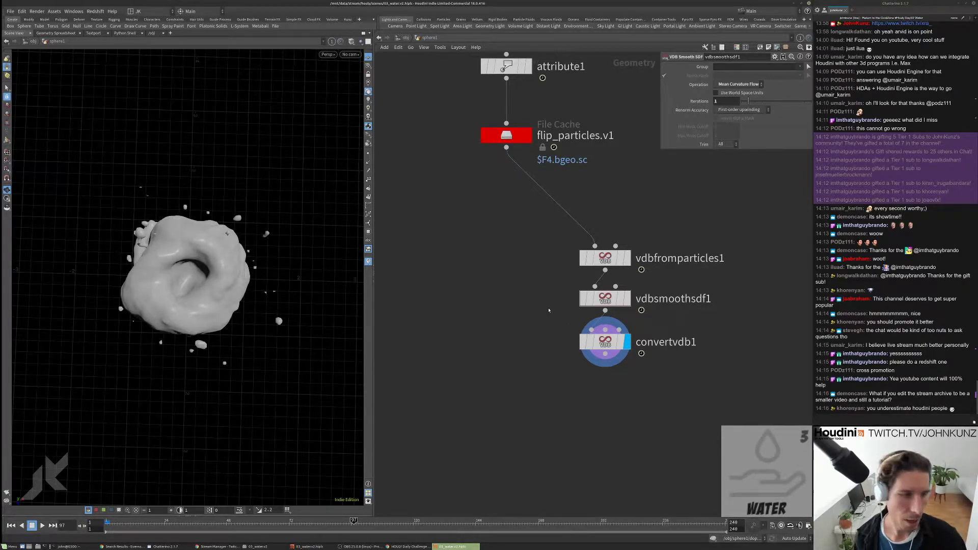
Step: Pan the network editor to bring attribute1 and the VDB meshing chain into view
{"action": "middle_click_drag", "start_coordinate": [540, 334], "coordinate": [555, 311]}
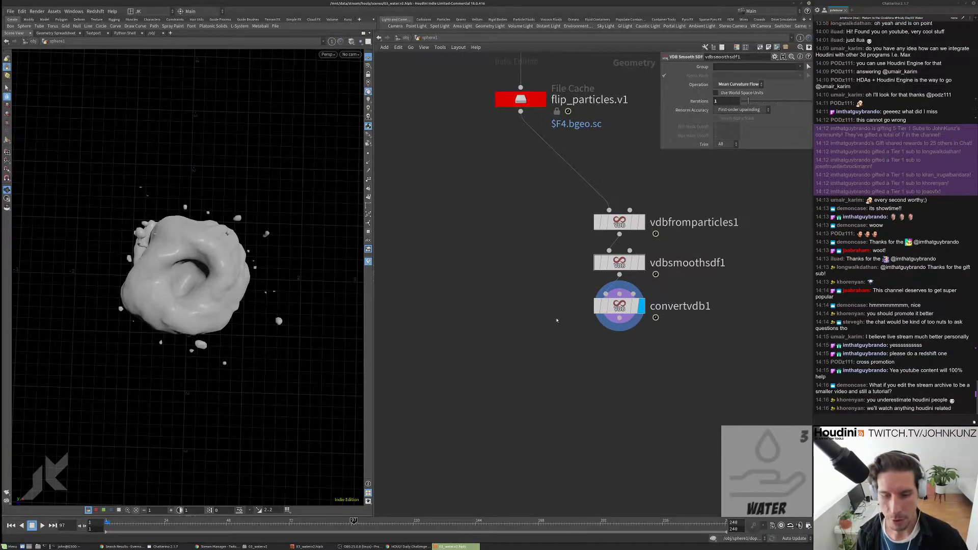
{"action": "middle_click_drag", "start_coordinate": [541, 360], "coordinate": [539, 377]}
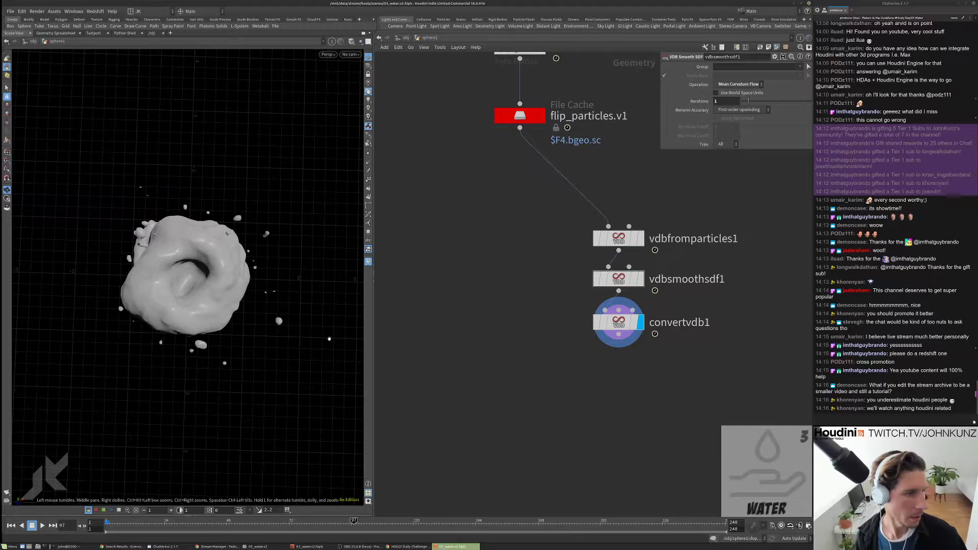
{"action": "left_click_drag", "start_coordinate": [296, 305], "coordinate": [188, 321]}
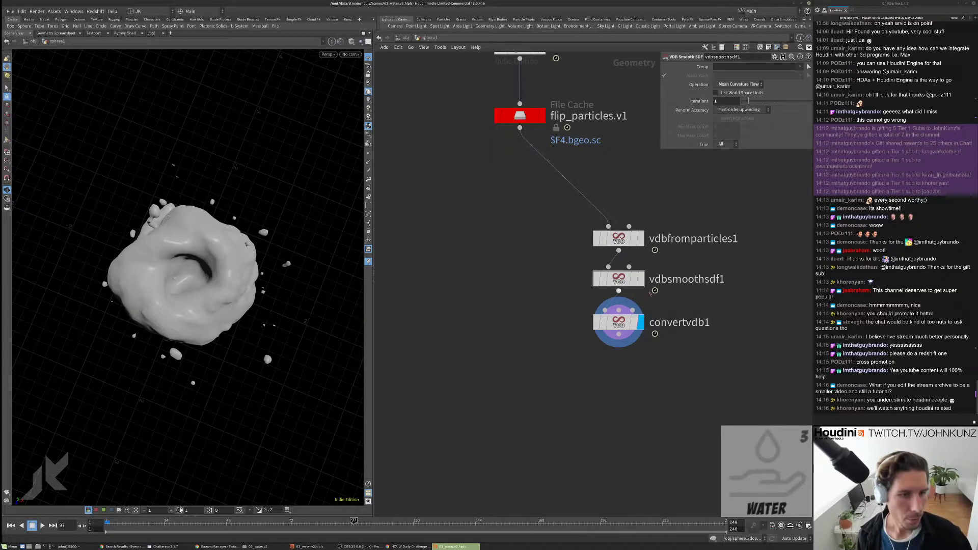
{"action": "middle_click_drag", "start_coordinate": [696, 281], "coordinate": [631, 314]}
Step: Add a Particle Fluid Surface node and turn on Smooth in its Filtering settings
{"action": "key", "text": "Tab"}
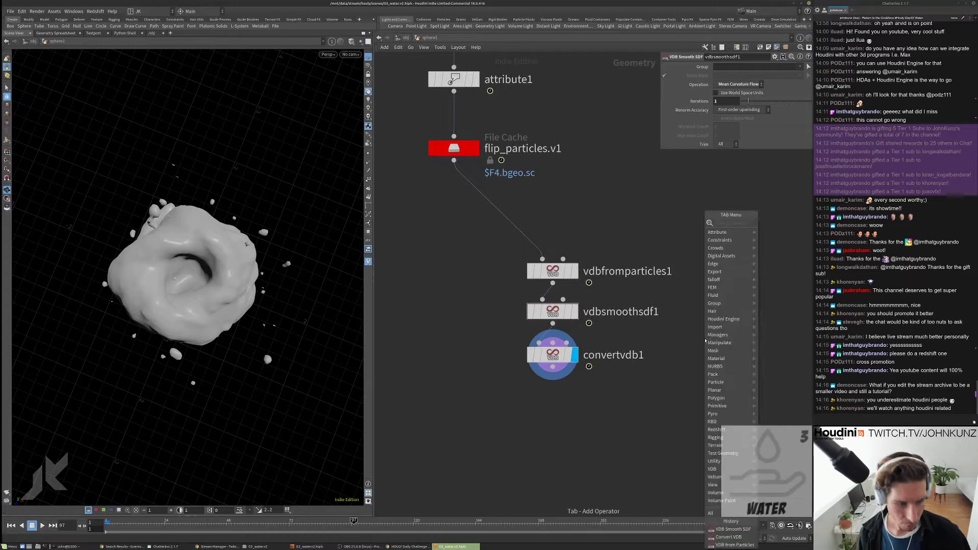
{"action": "type", "text": "part"}
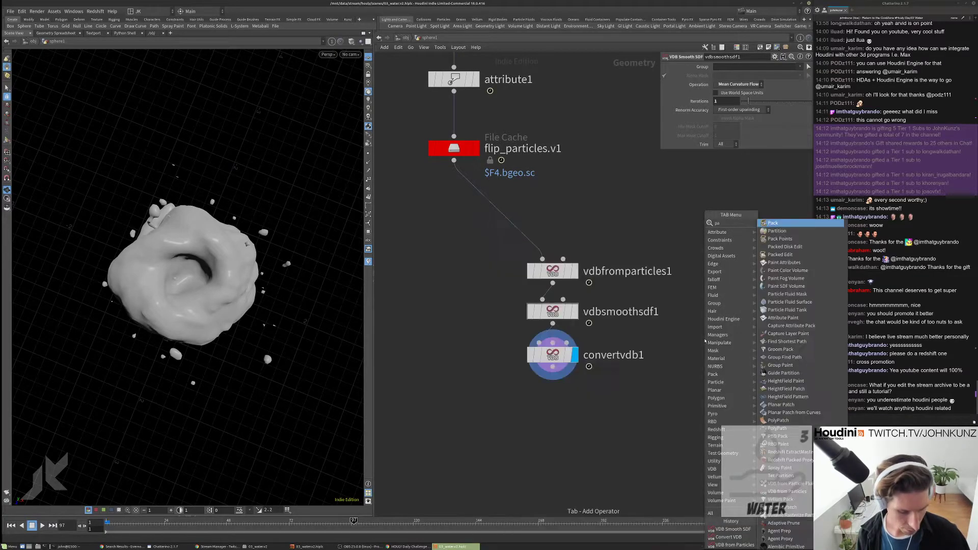
{"action": "left_click", "coordinate": [790, 238]}
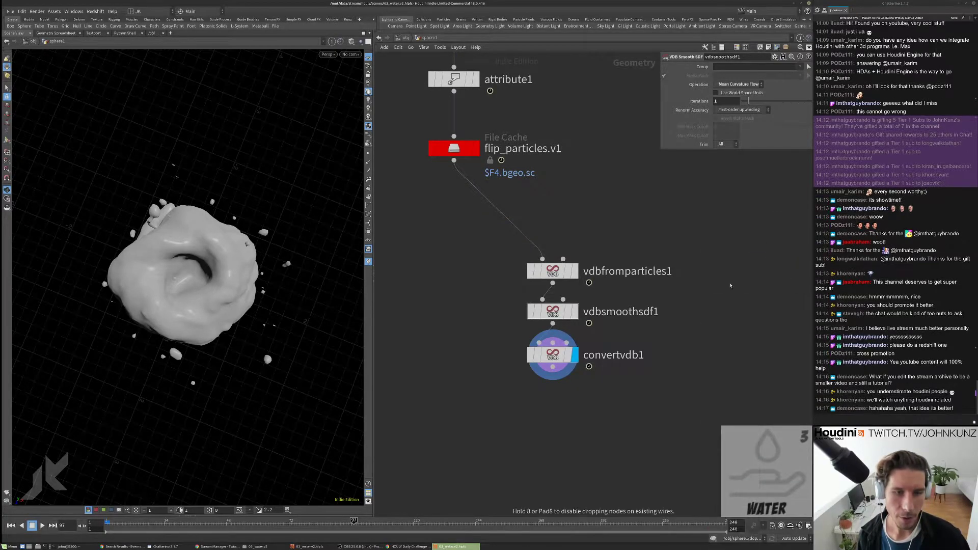
{"action": "left_click", "coordinate": [701, 353]}
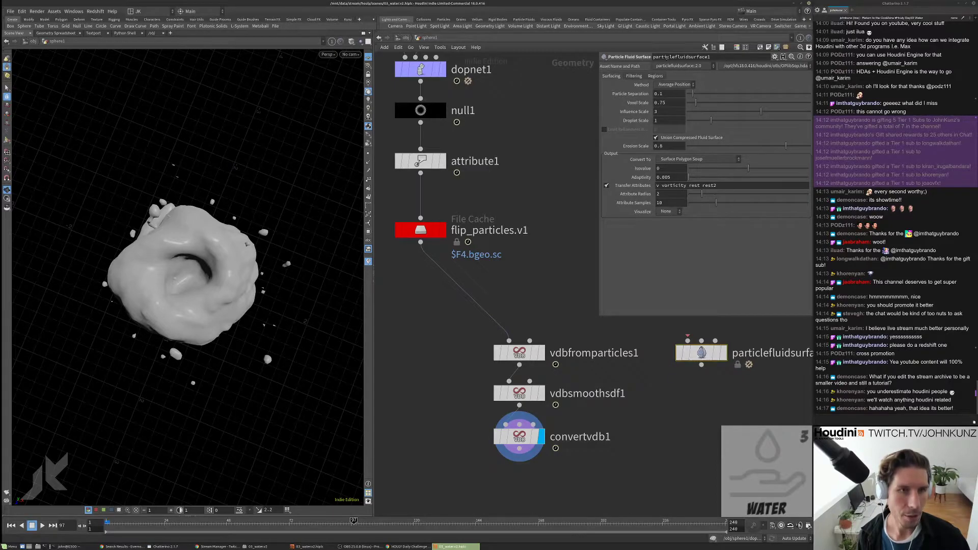
{"action": "left_click", "coordinate": [633, 76]}
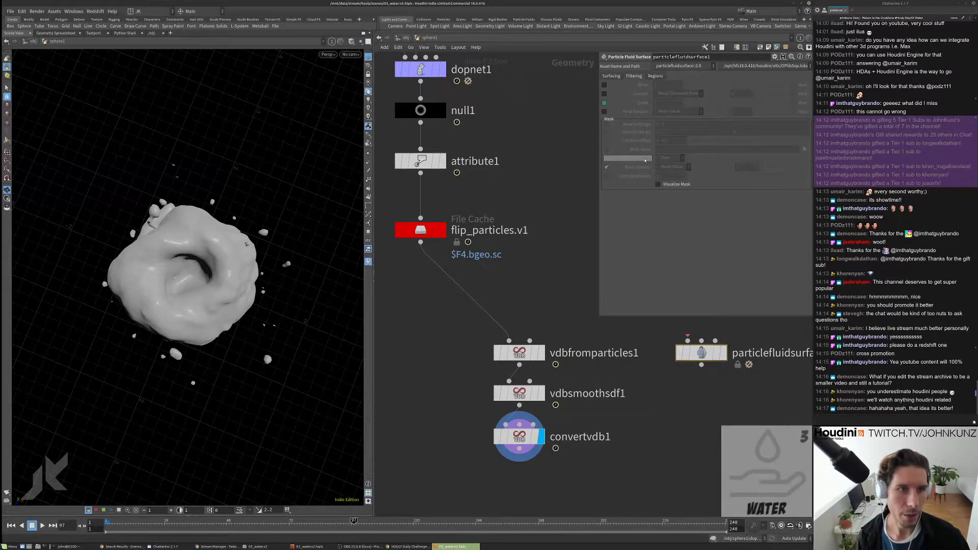
{"action": "left_click", "coordinate": [604, 94]}
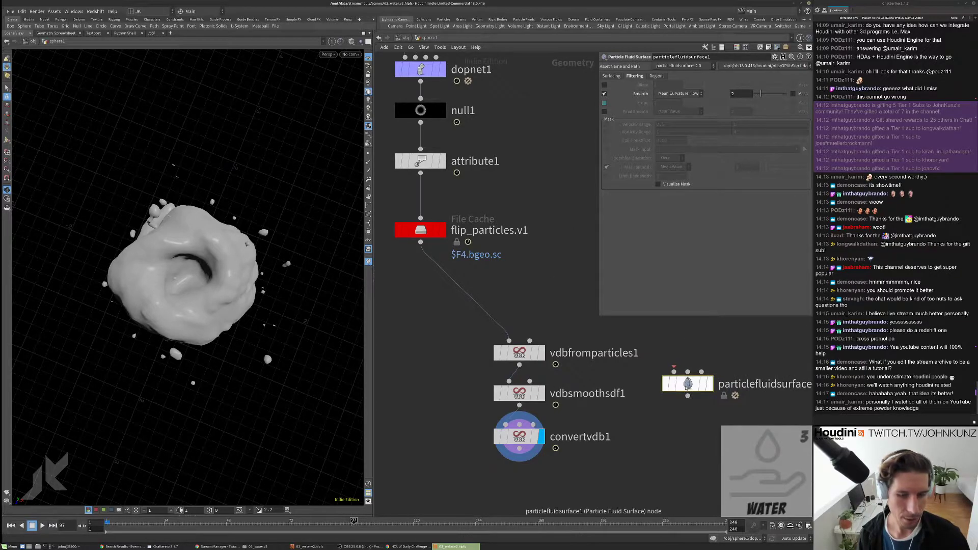
Step: Look inside particlefluidsurface1, then toggle vdbsmoothsdf1's bypass to compare the mesh
{"action": "double_click", "coordinate": [702, 352]}
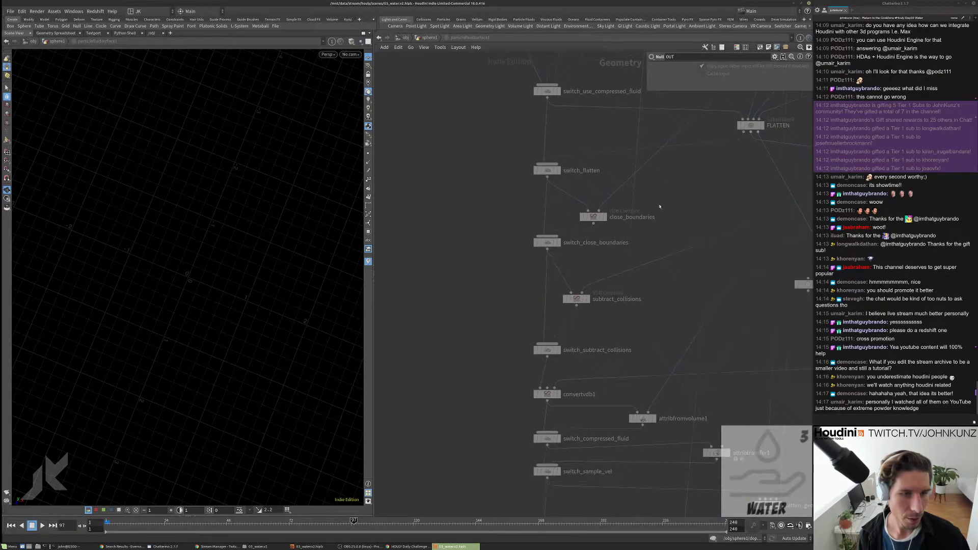
{"action": "key", "text": "u"}
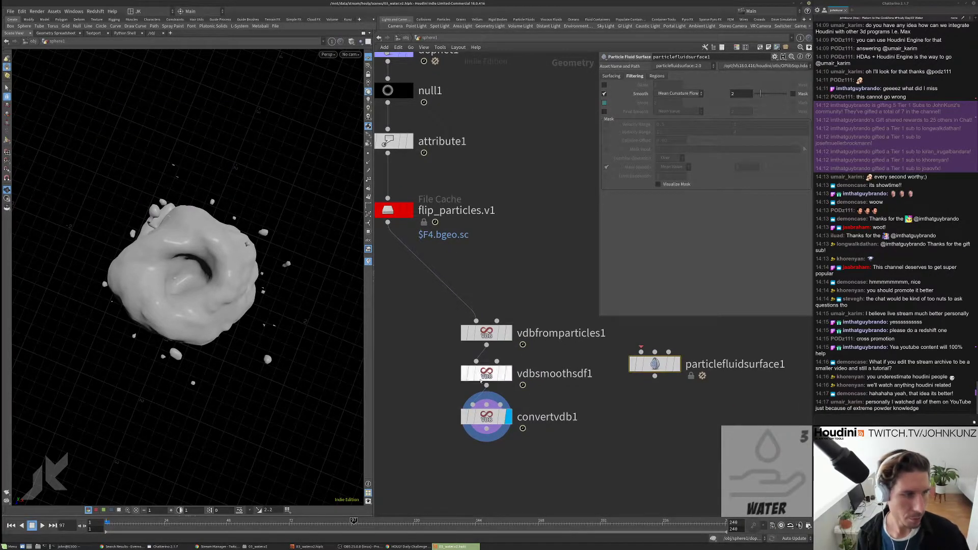
{"action": "left_click", "coordinate": [465, 374]}
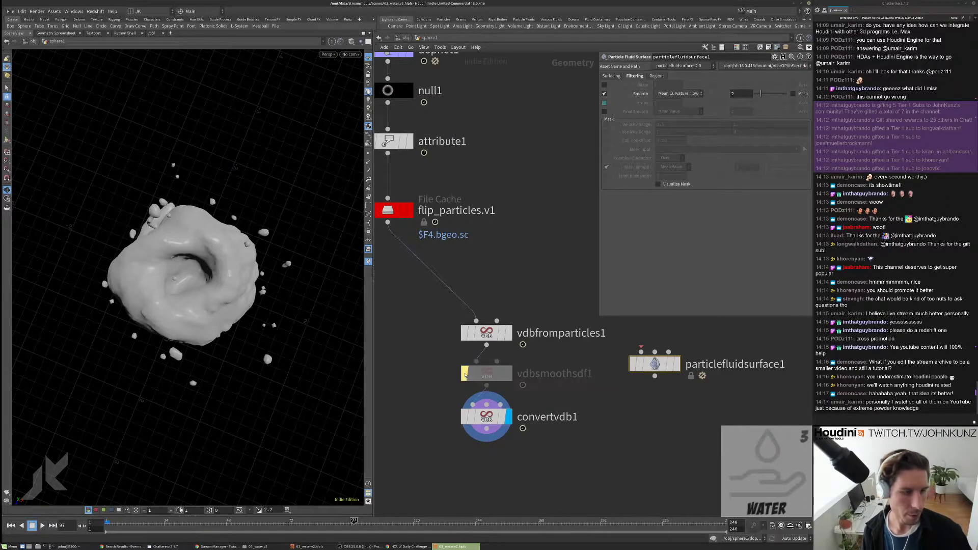
{"action": "left_click", "coordinate": [465, 374]}
{"action": "left_click", "coordinate": [465, 375]}
{"action": "left_click", "coordinate": [465, 375]}
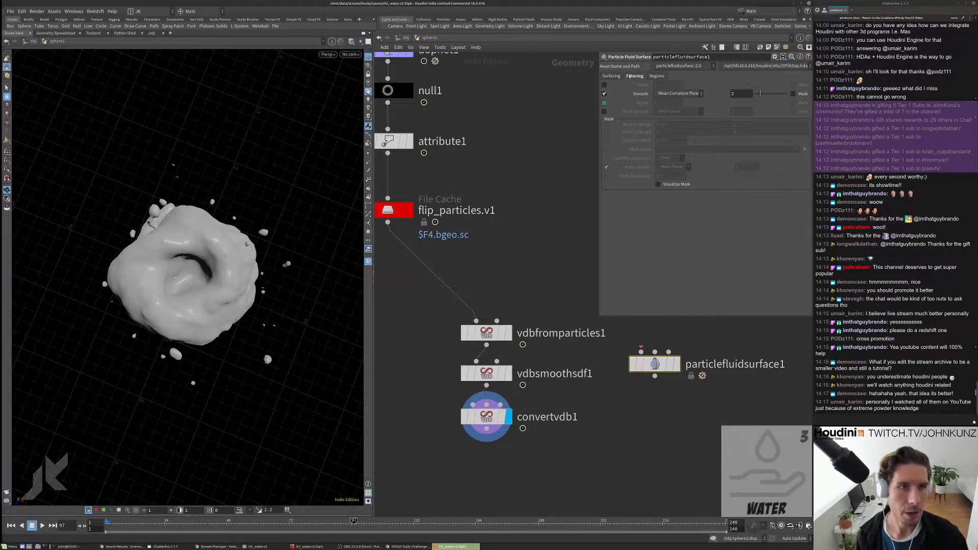
{"action": "left_click", "coordinate": [611, 76]}
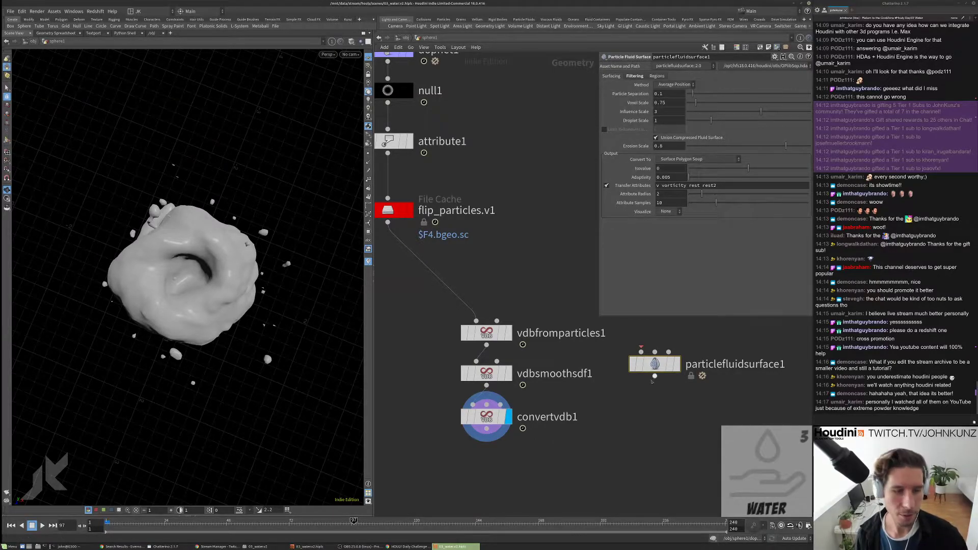
Step: Rearrange the network: particlefluidsurface1 up-right, vdbsmoothsdf1 and convertvdb1 lower
{"action": "left_click_drag", "start_coordinate": [654, 364], "coordinate": [741, 339]}
{"action": "scroll", "coordinate": [713, 357], "scroll_direction": "down", "scroll_amount": 3}
{"action": "middle_click_drag", "start_coordinate": [598, 398], "coordinate": [644, 355]}
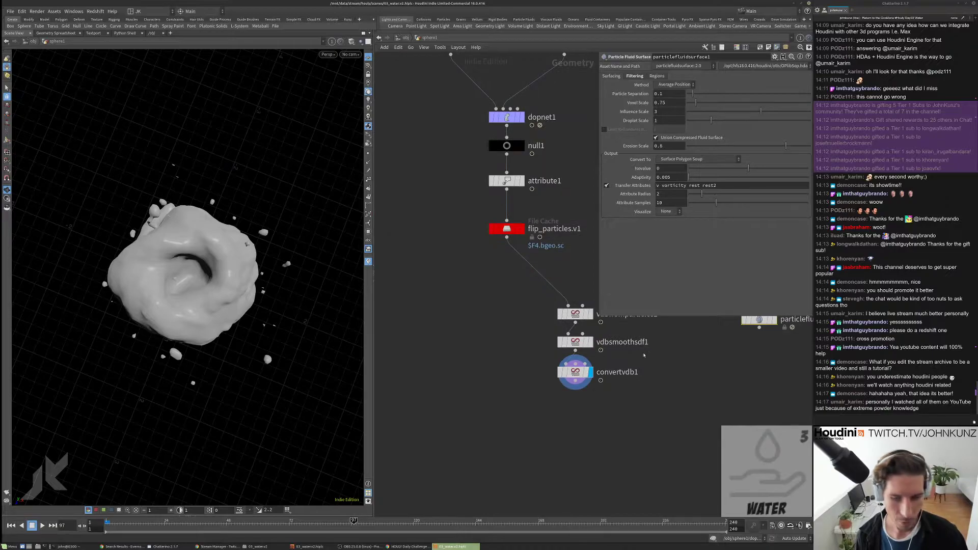
{"action": "left_click_drag", "start_coordinate": [572, 419], "coordinate": [574, 358]}
{"action": "left_click", "coordinate": [530, 343]}
{"action": "scroll", "coordinate": [562, 320], "scroll_direction": "up", "scroll_amount": 3}
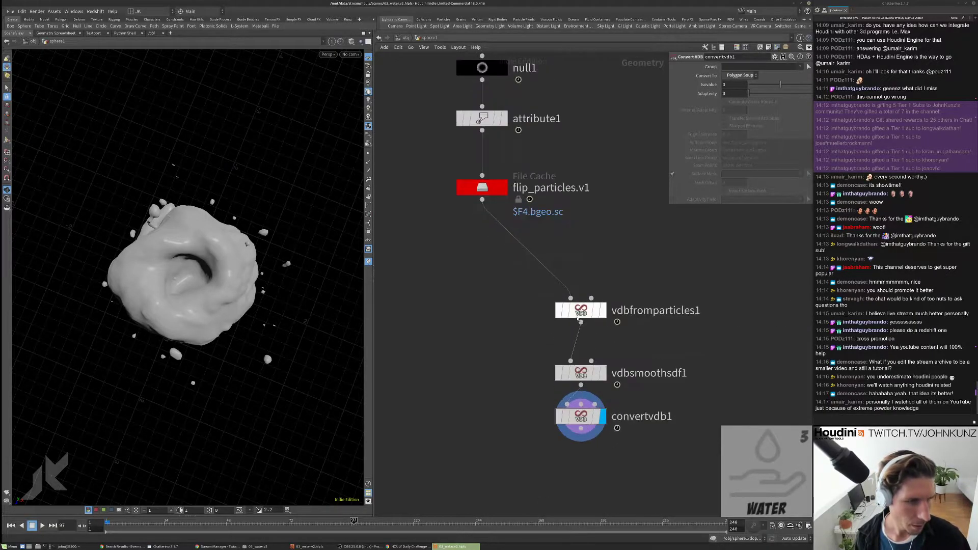
Step: Display the convertvdb1 mesh and bring up vdbfromparticles1's settings
{"action": "left_click", "coordinate": [504, 188]}
{"action": "left_click", "coordinate": [500, 188]}
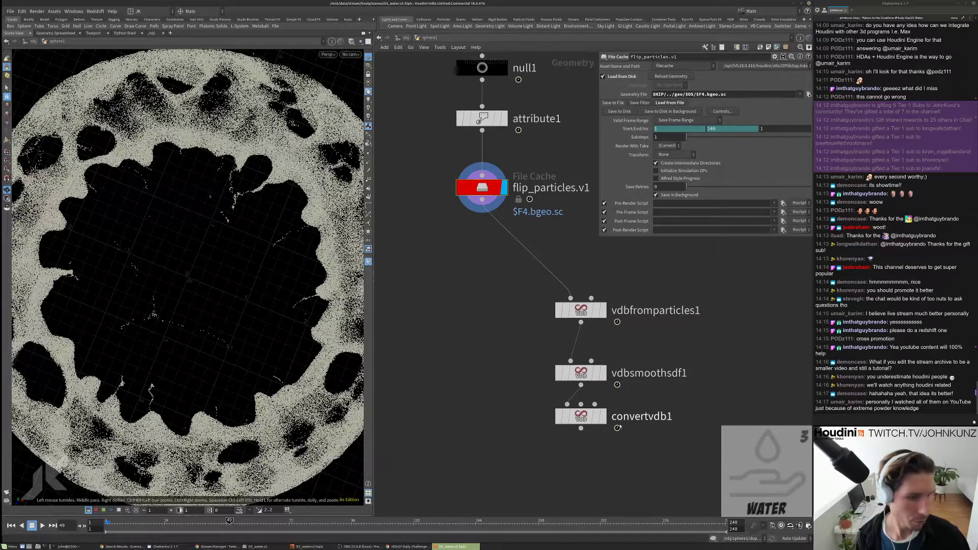
{"action": "left_click", "coordinate": [605, 417]}
{"action": "left_click", "coordinate": [595, 421]}
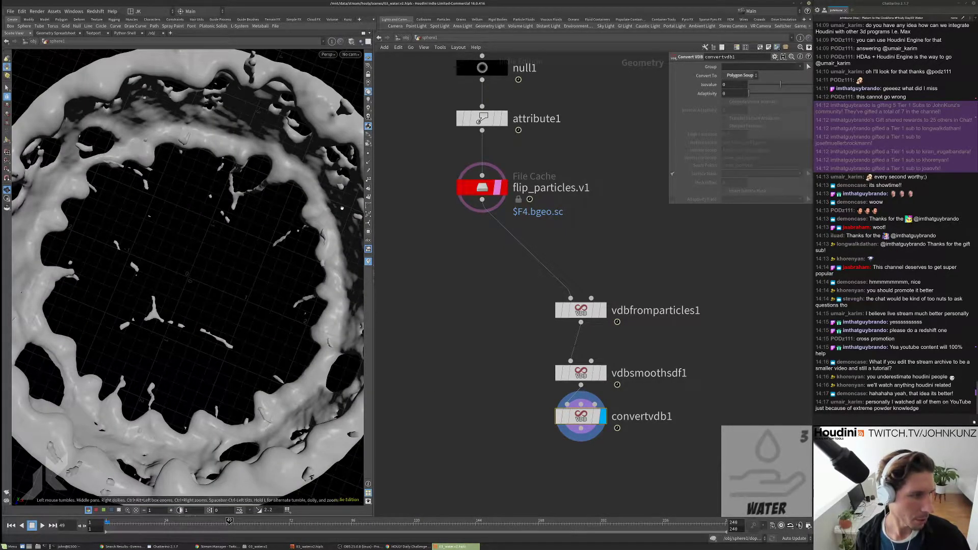
{"action": "scroll", "coordinate": [274, 239], "scroll_direction": "down", "scroll_amount": 5}
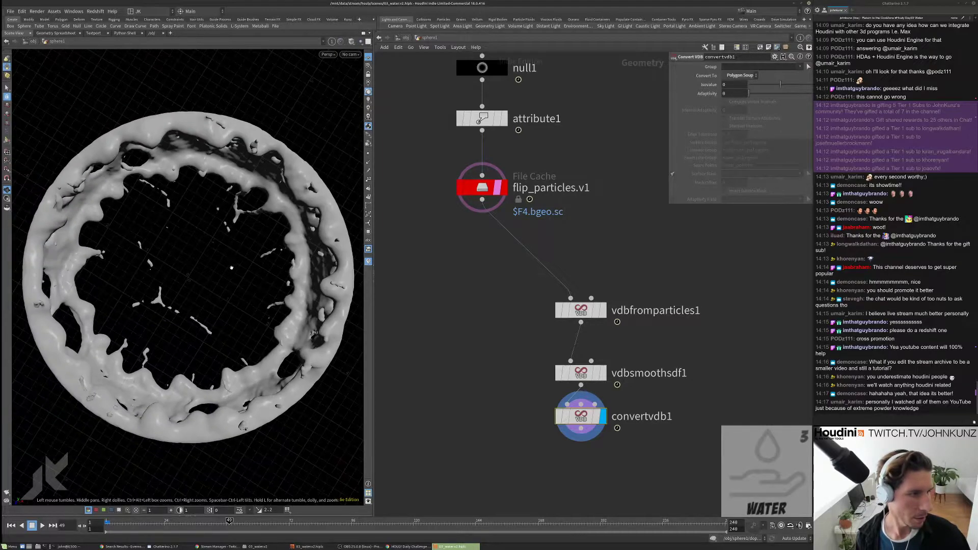
{"action": "left_click", "coordinate": [581, 314]}
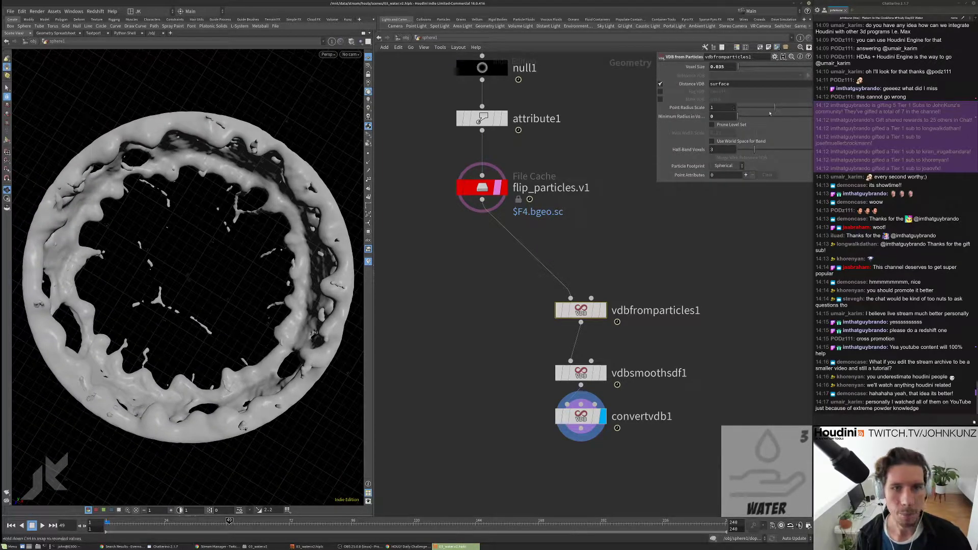
Step: Lower Point Radius Scale to 0.735 and inspect the thinner water bowl from the side
{"action": "left_click_drag", "start_coordinate": [769, 112], "coordinate": [769, 114]}
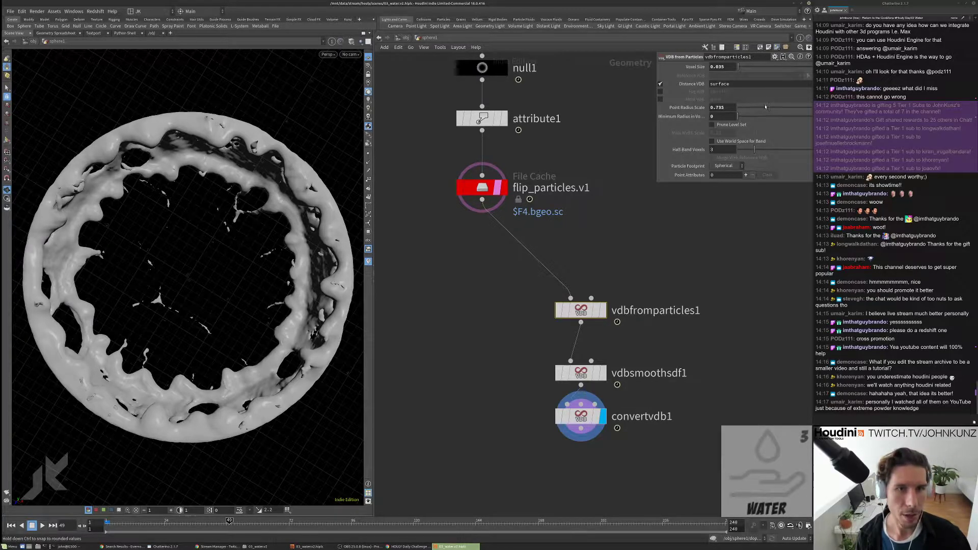
{"action": "scroll", "coordinate": [198, 367], "scroll_direction": "up", "scroll_amount": 5}
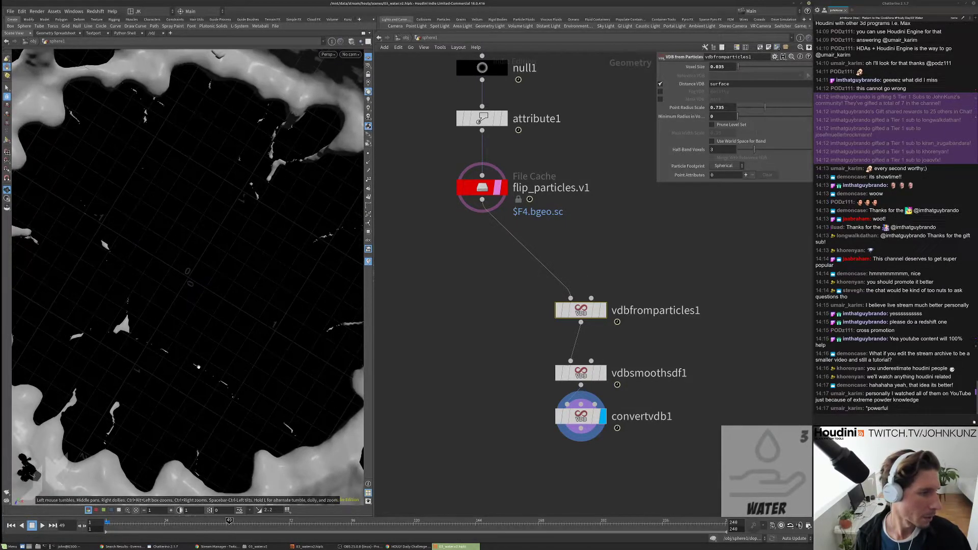
{"action": "scroll", "coordinate": [199, 367], "scroll_direction": "up", "scroll_amount": 3}
{"action": "left_click", "coordinate": [499, 188]}
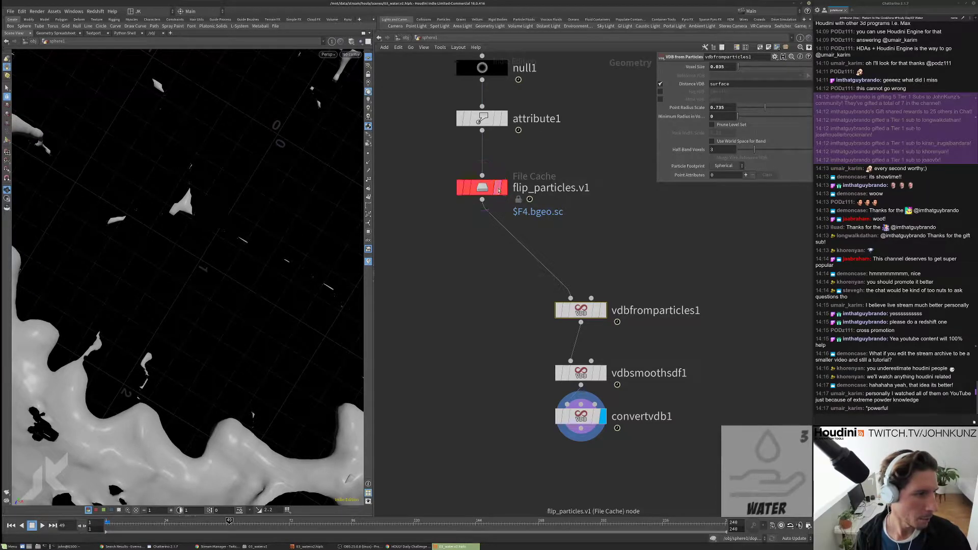
{"action": "left_click", "coordinate": [499, 188]}
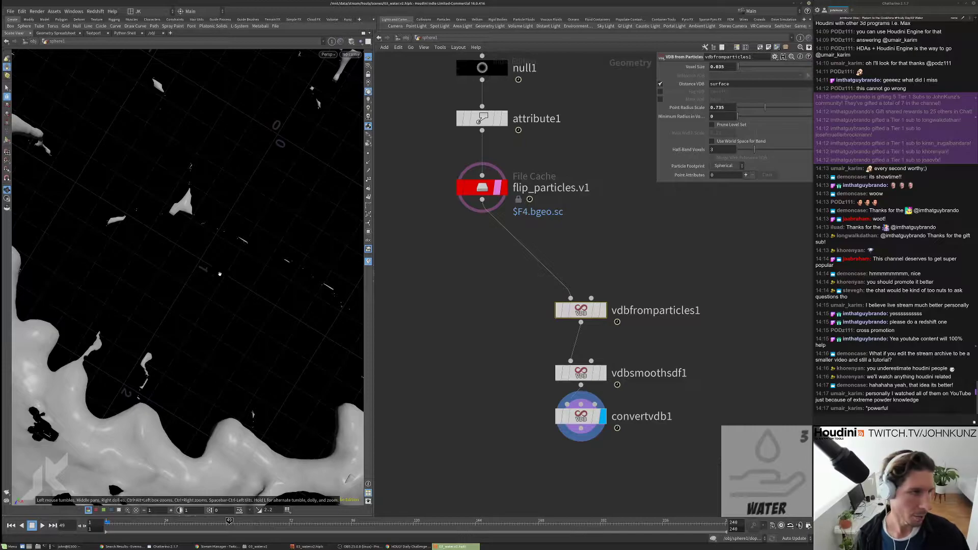
{"action": "scroll", "coordinate": [242, 265], "scroll_direction": "down", "scroll_amount": 6}
{"action": "scroll", "coordinate": [209, 283], "scroll_direction": "down", "scroll_amount": 3}
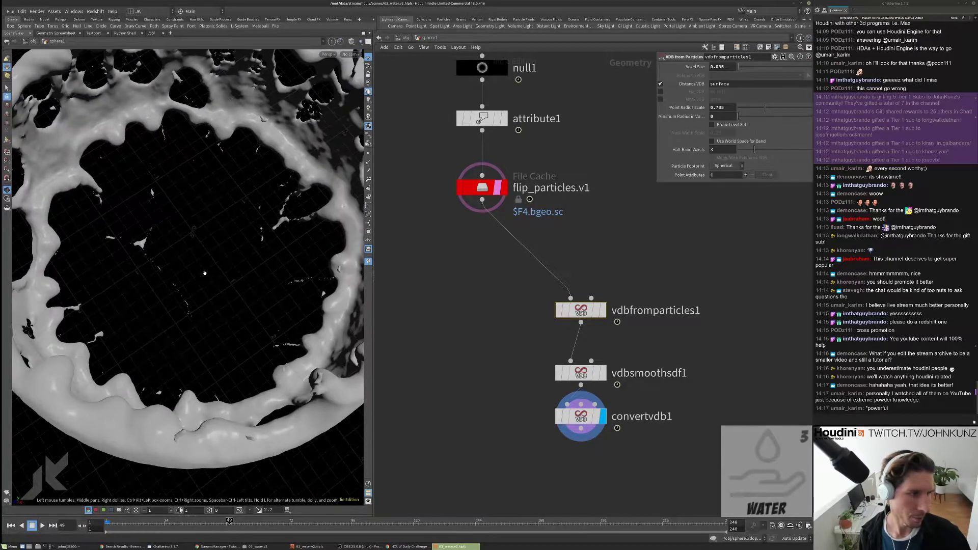
{"action": "scroll", "coordinate": [209, 282], "scroll_direction": "down", "scroll_amount": 3}
{"action": "mouse_move", "coordinate": [219, 306]}
{"action": "left_mouse_down"}
{"action": "mouse_move", "coordinate": [245, 190]}
{"action": "mouse_move", "coordinate": [200, 307]}
{"action": "left_mouse_up"}
{"action": "scroll", "coordinate": [244, 190], "scroll_direction": "up", "scroll_amount": 3}
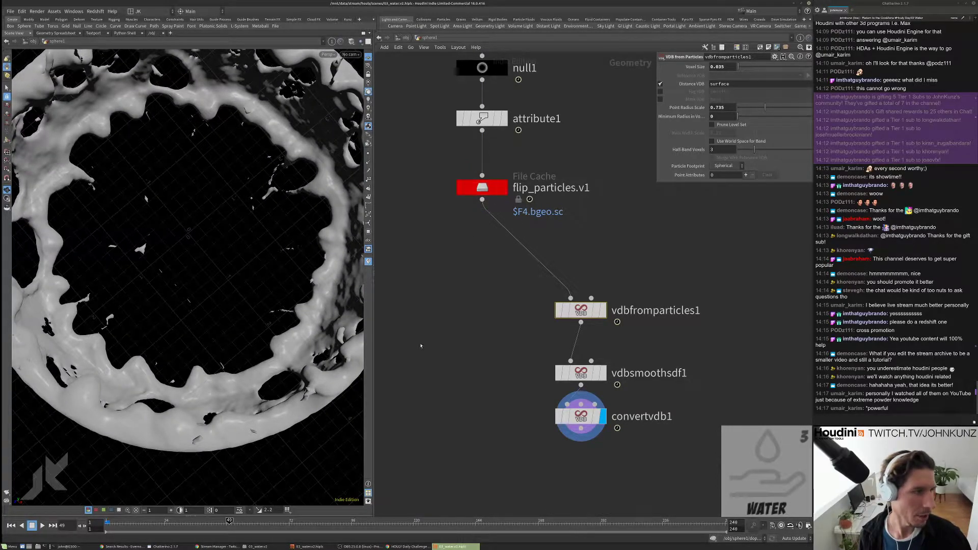
{"action": "left_click_drag", "start_coordinate": [245, 387], "coordinate": [261, 280]}
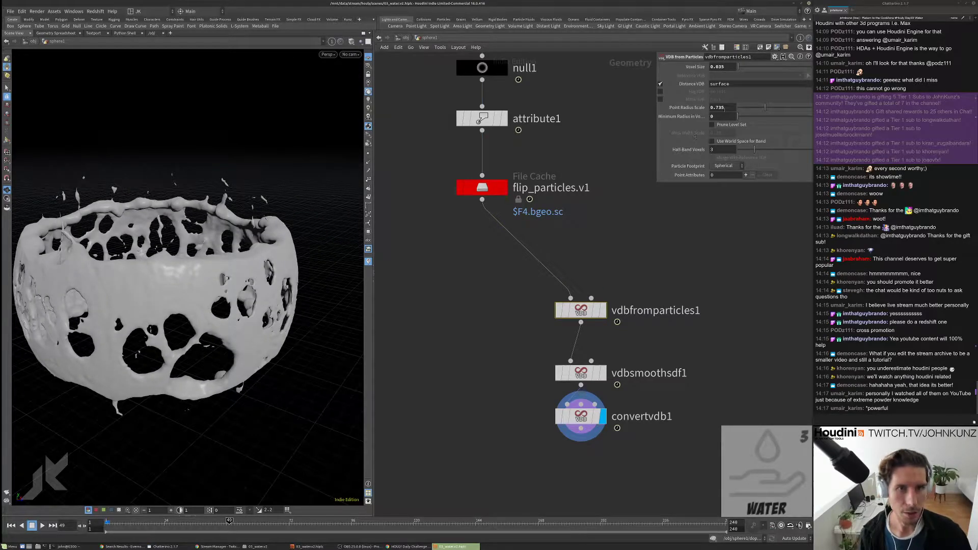
Step: Try Point Radius Scale values of 0.725 and then 0.7
{"action": "double_click", "coordinate": [720, 113]}
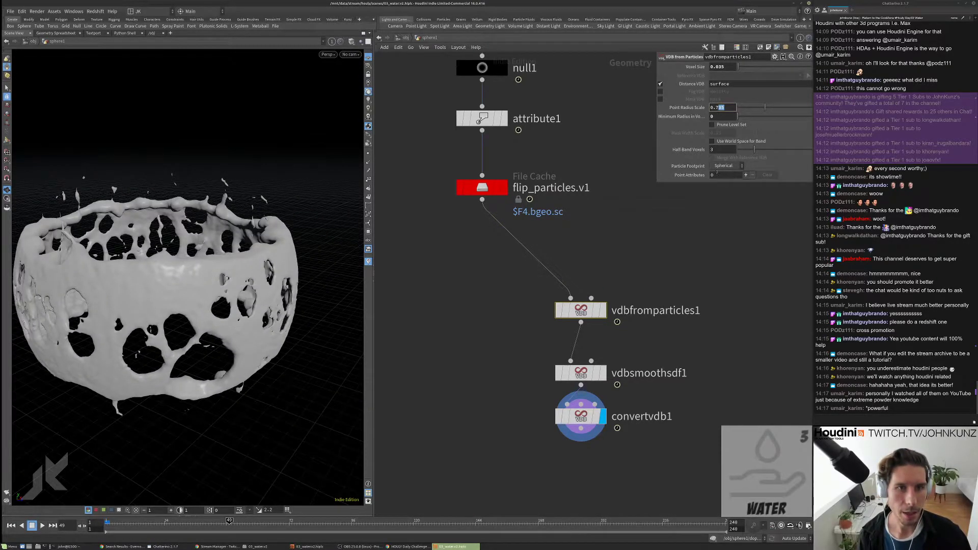
{"action": "type", "text": "25"}
{"action": "key", "text": "Return"}
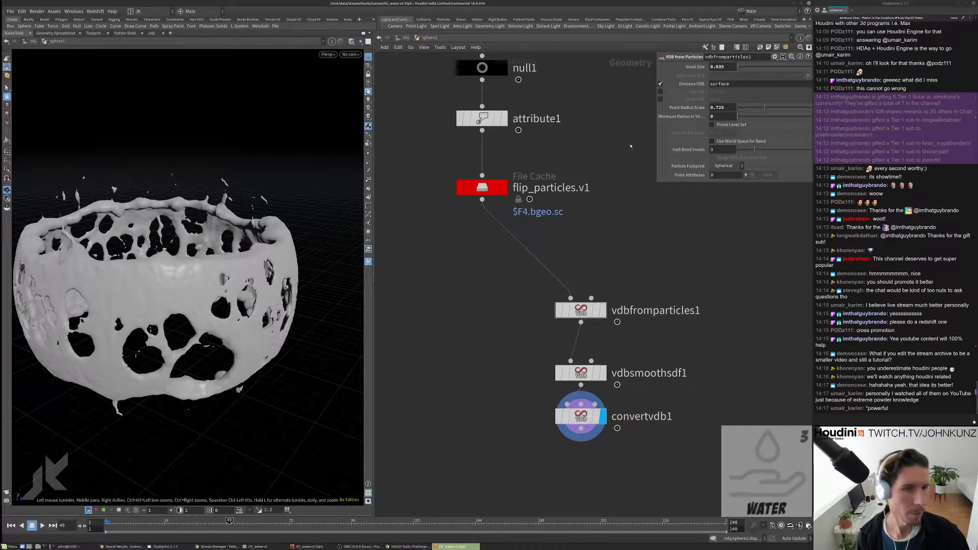
{"action": "double_click", "coordinate": [719, 113]}
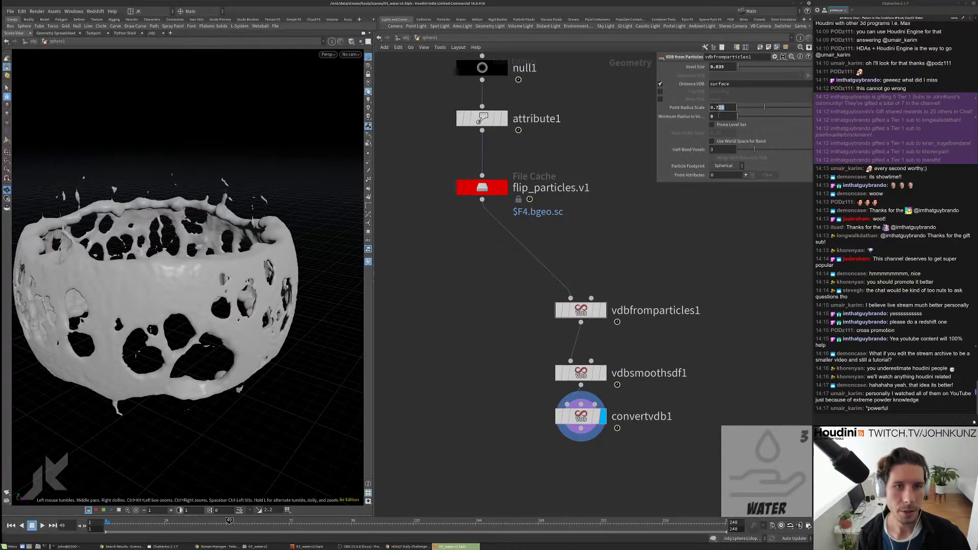
{"action": "key", "text": "Return"}
{"action": "left_click_drag", "start_coordinate": [224, 251], "coordinate": [235, 165]}
{"action": "scroll", "coordinate": [239, 240], "scroll_direction": "up", "scroll_amount": 8}
Step: Set the Voxel Size to 0.02 and inspect the finer mesh rim
{"action": "type", "text": "2"}
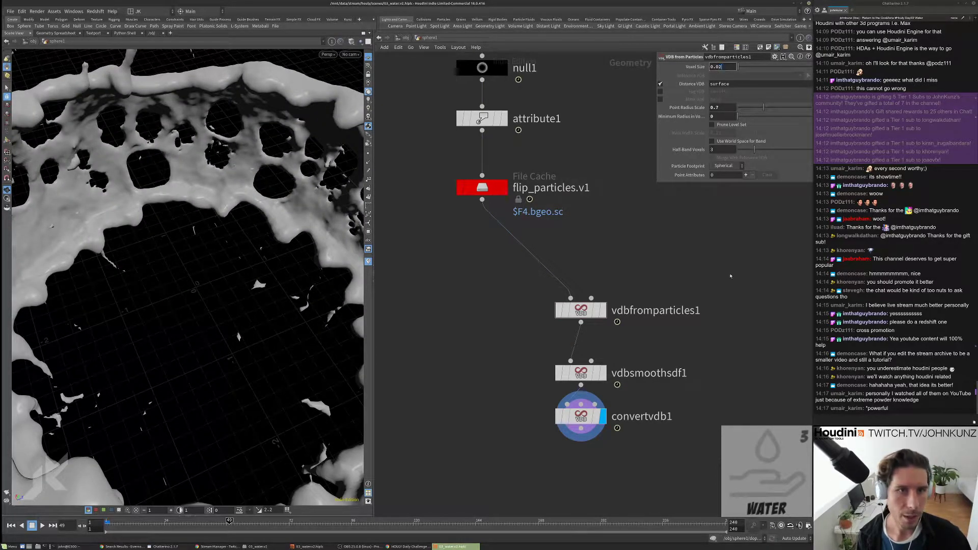
{"action": "key", "text": "Return"}
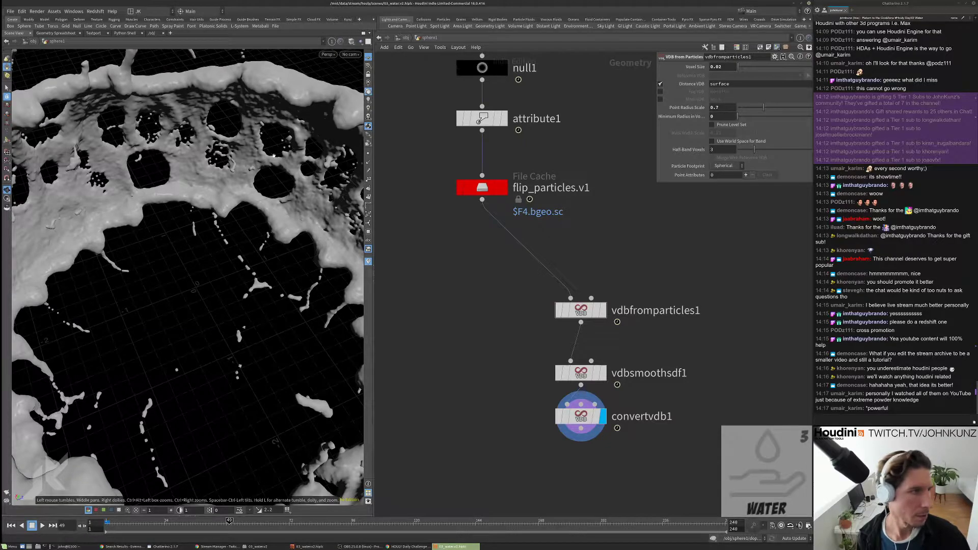
{"action": "scroll", "coordinate": [236, 247], "scroll_direction": "down", "scroll_amount": 5}
{"action": "left_click_drag", "start_coordinate": [236, 247], "coordinate": [241, 204]}
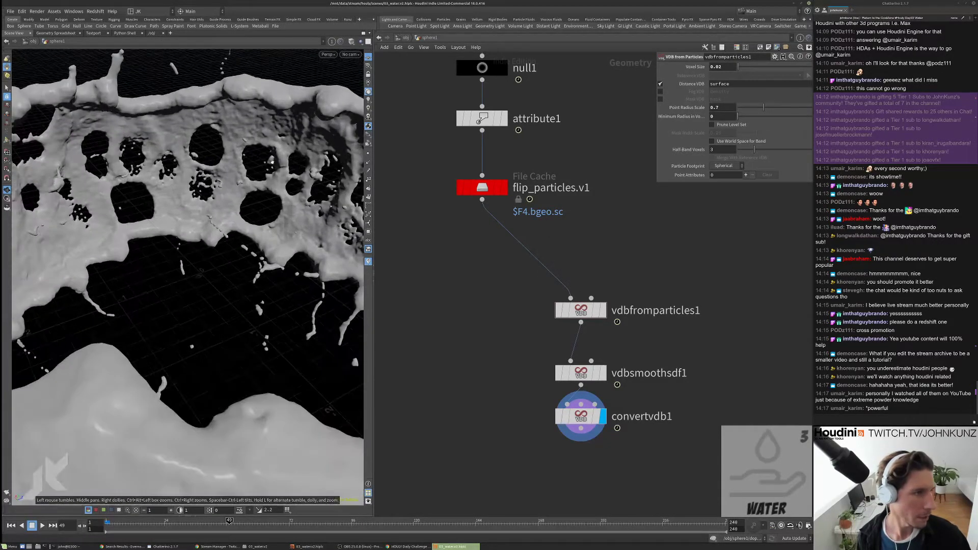
{"action": "double_click", "coordinate": [718, 67]}
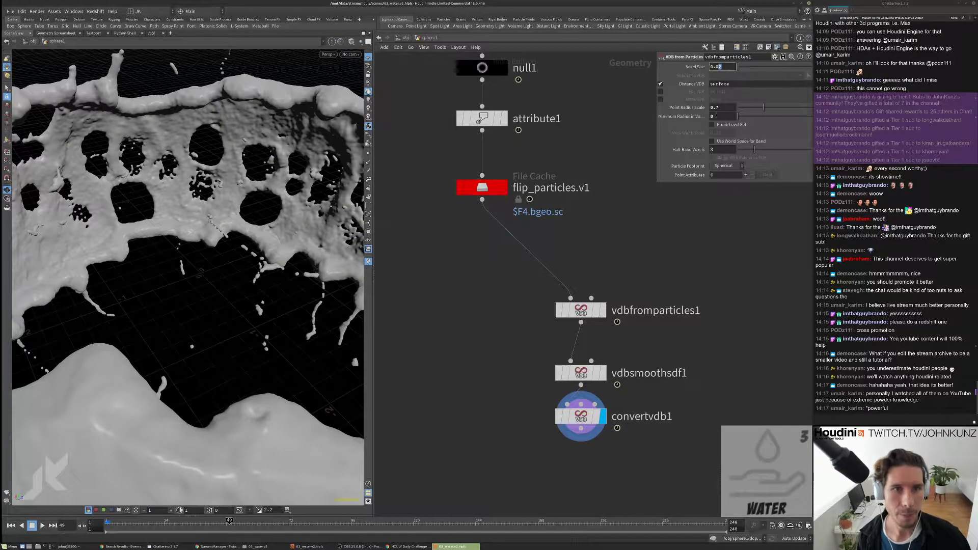
{"action": "left_click", "coordinate": [720, 108]}
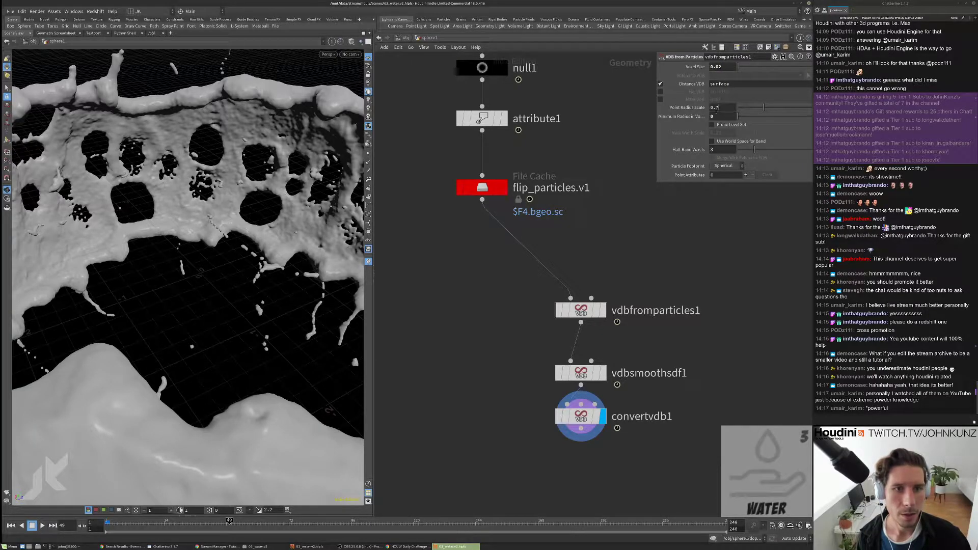
Step: Set Point Radius Scale to 0.77 and frame the whole water bowl
{"action": "double_click", "coordinate": [717, 107]}
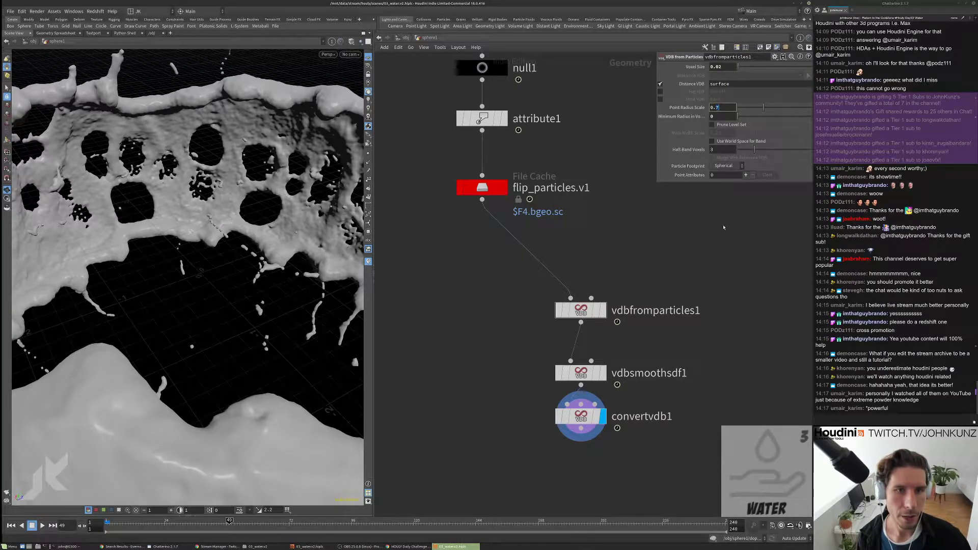
{"action": "type", "text": "77"}
{"action": "key", "text": "Return"}
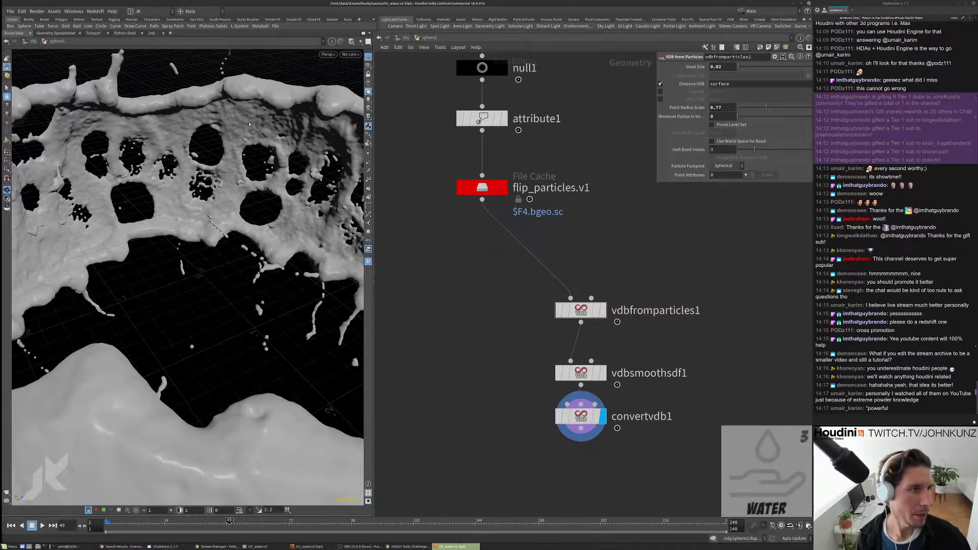
{"action": "left_click_drag", "start_coordinate": [221, 136], "coordinate": [194, 254]}
{"action": "key", "text": "h"}
{"action": "scroll", "coordinate": [193, 255], "scroll_direction": "up", "scroll_amount": 5}
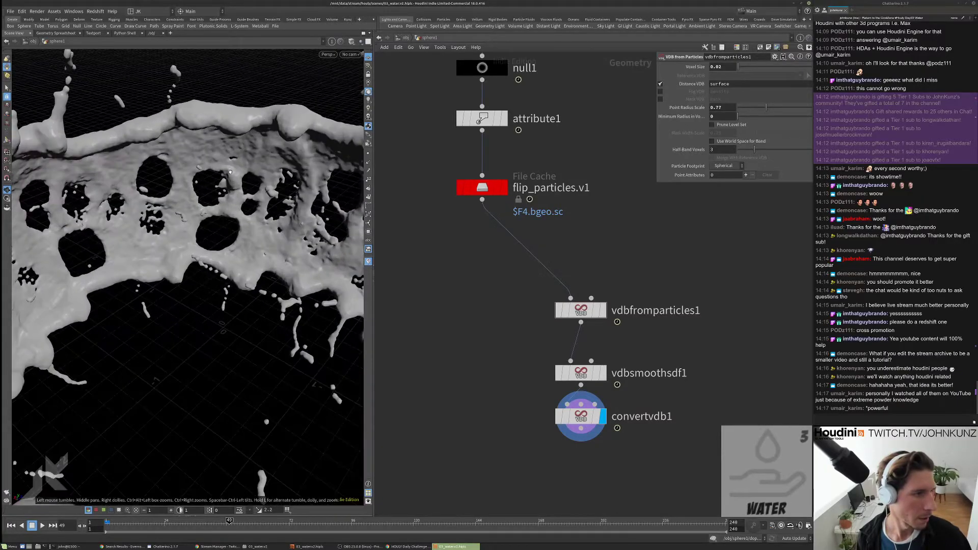
{"action": "left_click", "coordinate": [580, 377]}
Step: Insert a VDB Reshape SDF node onto the wire above vdbsmoothsdf1
{"action": "key", "text": "Tab"}
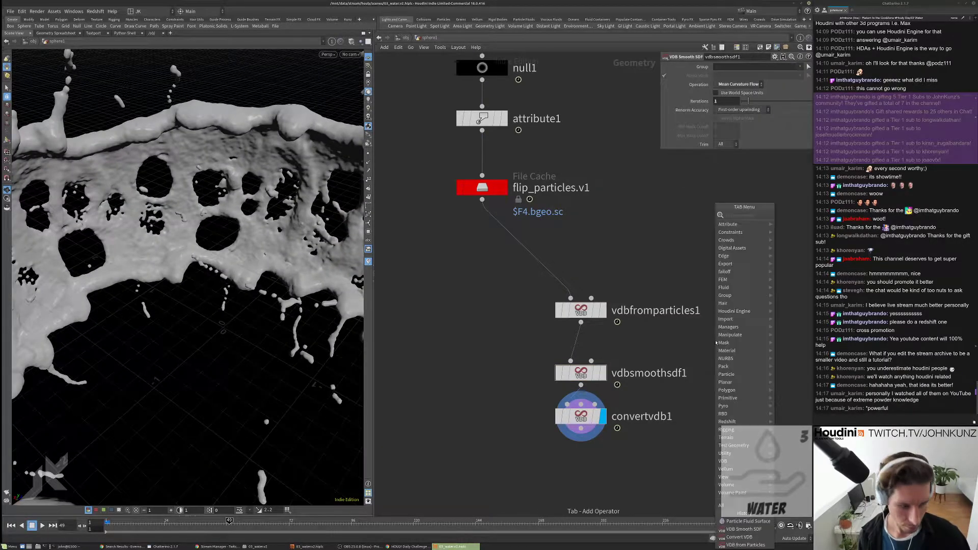
{"action": "type", "text": "d"}
{"action": "key", "text": "BackSpace"}
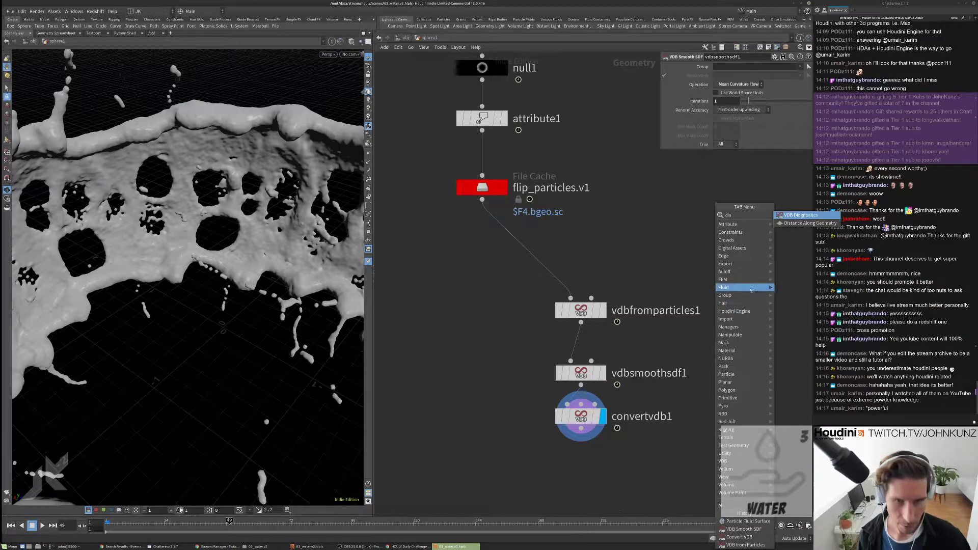
{"action": "type", "text": "res"}
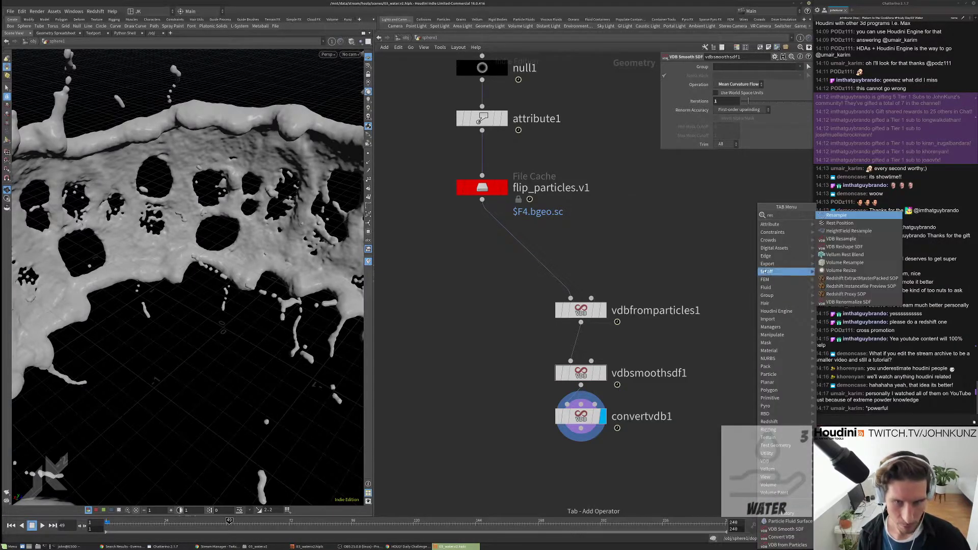
{"action": "left_click", "coordinate": [843, 247]}
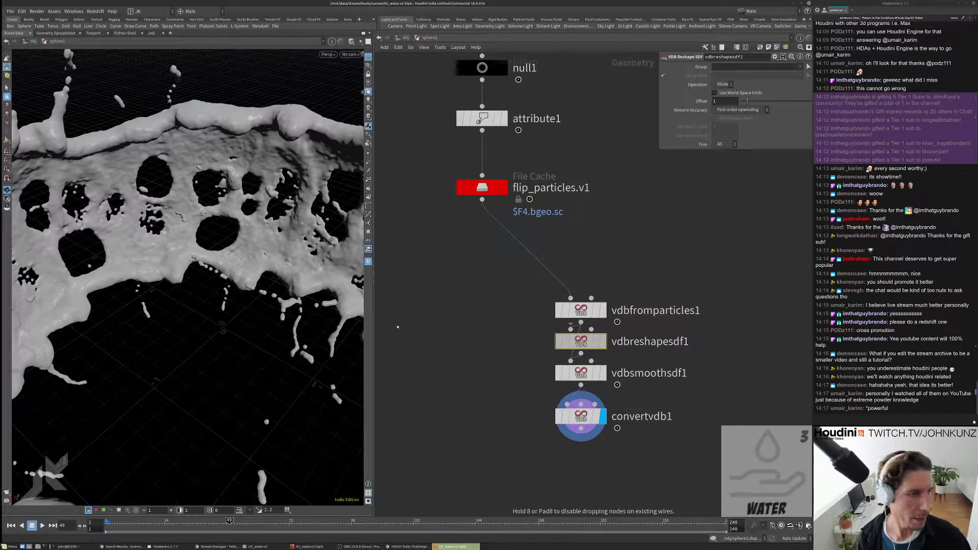
Step: Duplicate vdbsmoothsdf1 as vdbsmoothsdf2 below vdbreshapesdf1, moving convertvdb1 down
{"action": "left_click_drag", "start_coordinate": [257, 220], "coordinate": [351, 306]}
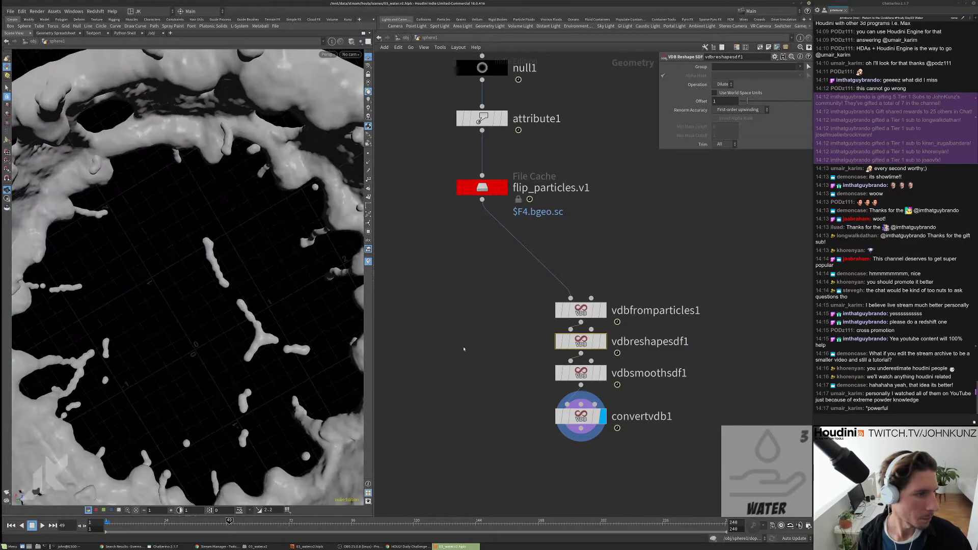
{"action": "middle_click_drag", "start_coordinate": [465, 343], "coordinate": [500, 294]}
{"action": "left_click_drag", "start_coordinate": [589, 355], "coordinate": [589, 400]}
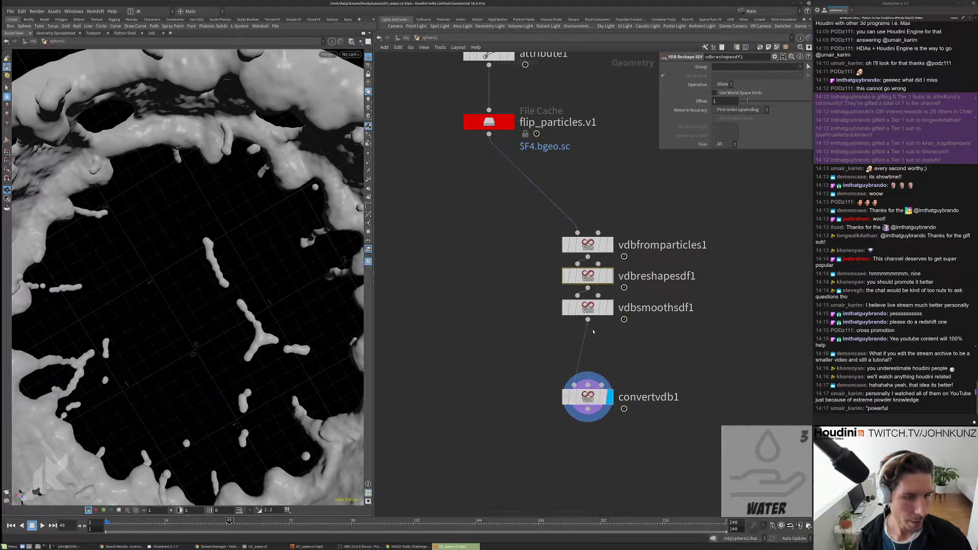
{"action": "mouse_move", "coordinate": [589, 310]}
{"action": "left_mouse_down"}
{"action": "mouse_move", "coordinate": [591, 352]}
{"action": "mouse_move", "coordinate": [588, 316]}
{"action": "left_mouse_up"}
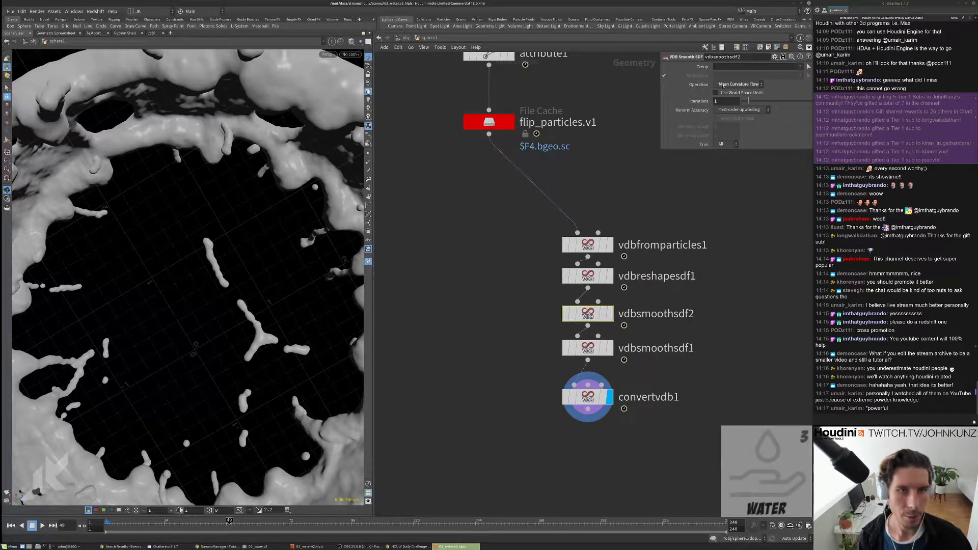
Step: Set vdbsmoothsdf2 to Median Value with 2 iterations
{"action": "left_click", "coordinate": [724, 85]}
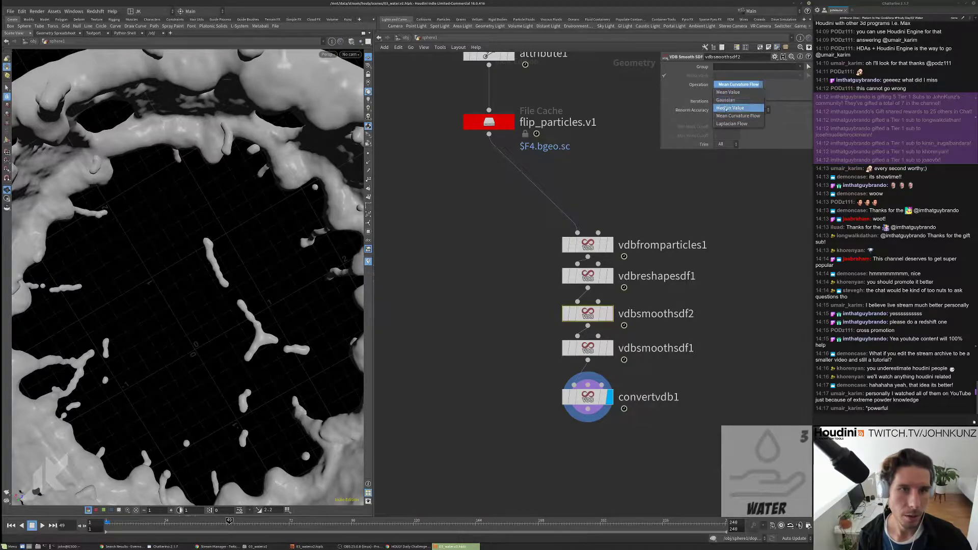
{"action": "left_click", "coordinate": [730, 108]}
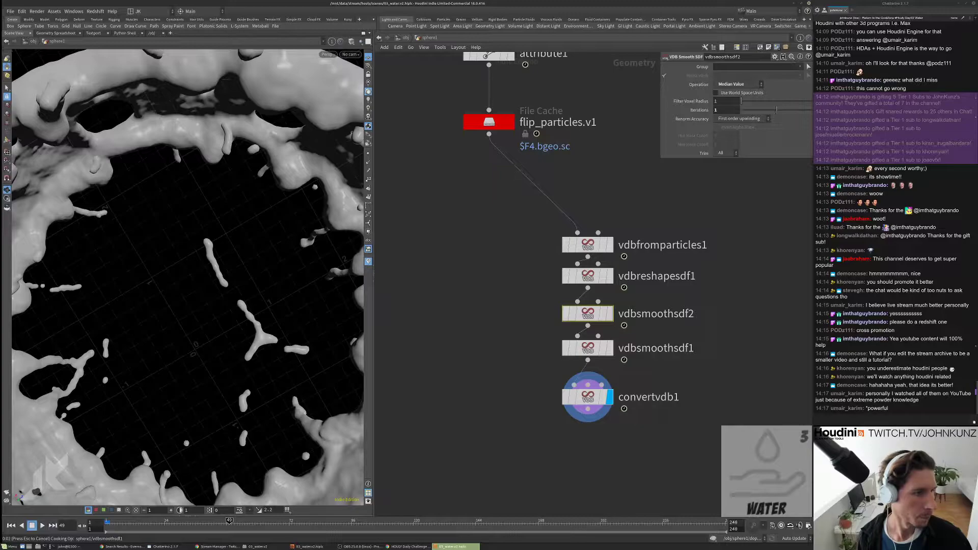
{"action": "type", "text": "5"}
{"action": "key", "text": "Return"}
{"action": "left_click_drag", "start_coordinate": [200, 253], "coordinate": [219, 239]}
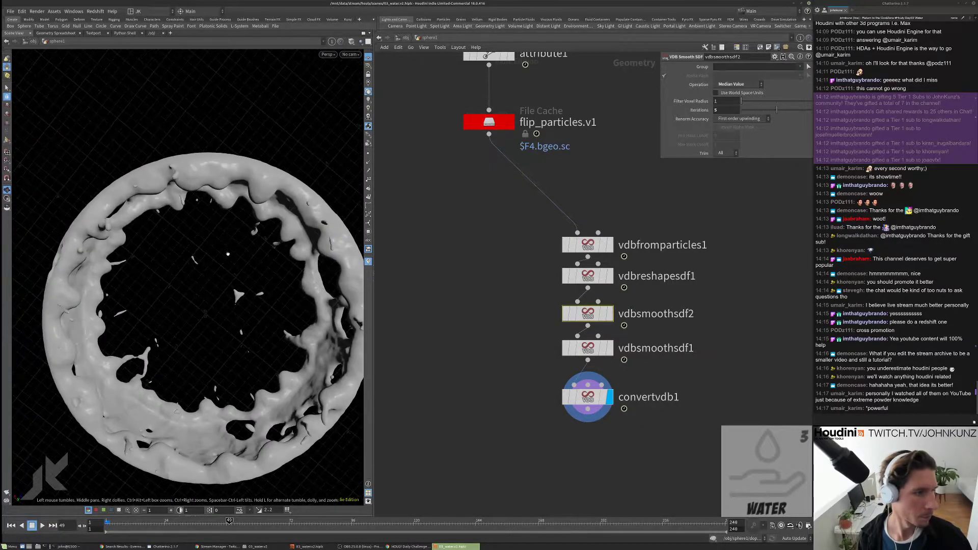
{"action": "left_click_drag", "start_coordinate": [776, 110], "coordinate": [755, 110]}
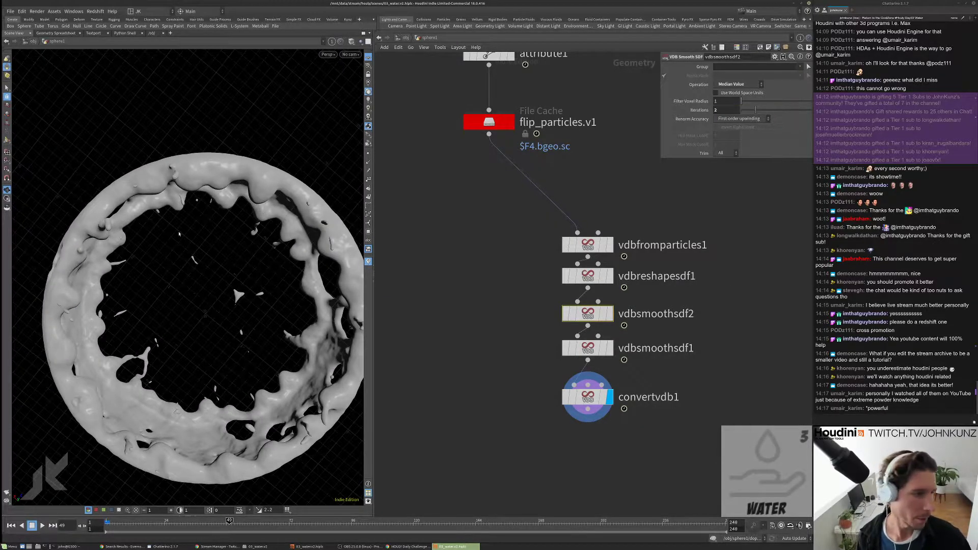
{"action": "left_click_drag", "start_coordinate": [179, 234], "coordinate": [236, 228]}
{"action": "scroll", "coordinate": [240, 227], "scroll_direction": "up", "scroll_amount": 5}
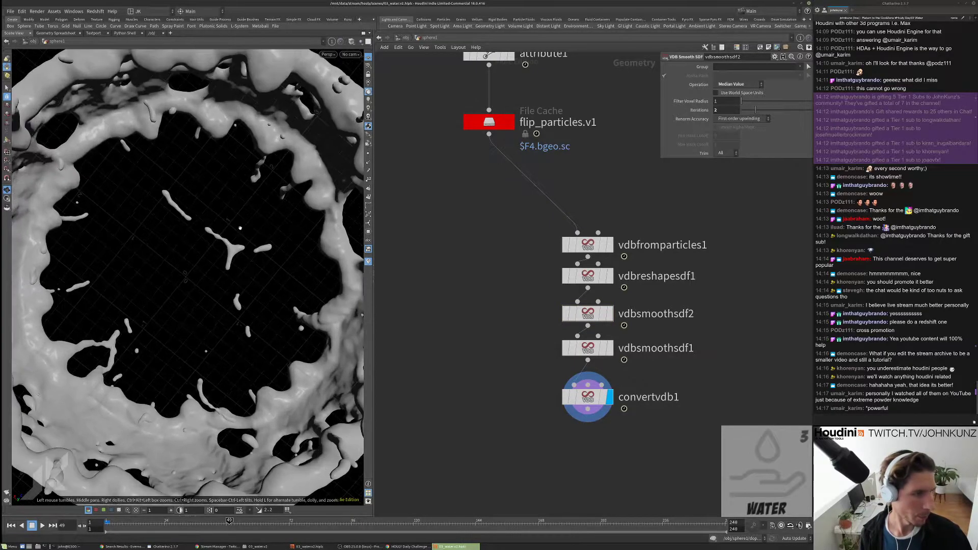
{"action": "scroll", "coordinate": [249, 195], "scroll_direction": "up", "scroll_amount": 3}
{"action": "scroll", "coordinate": [259, 208], "scroll_direction": "up", "scroll_amount": 4}
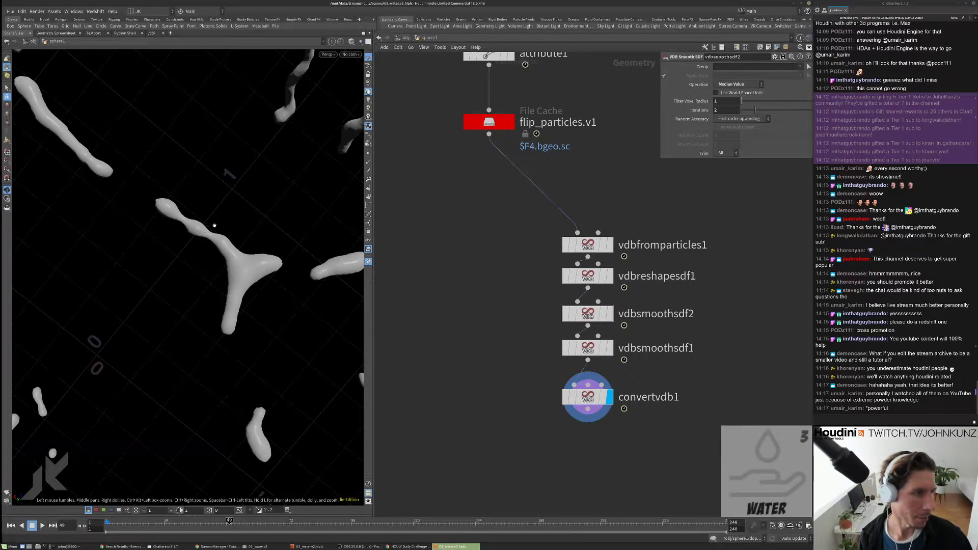
Step: Compare the raw particles, reshaped VDB, median-smoothed VDB and final mesh, ending on particles
{"action": "left_click", "coordinate": [511, 121]}
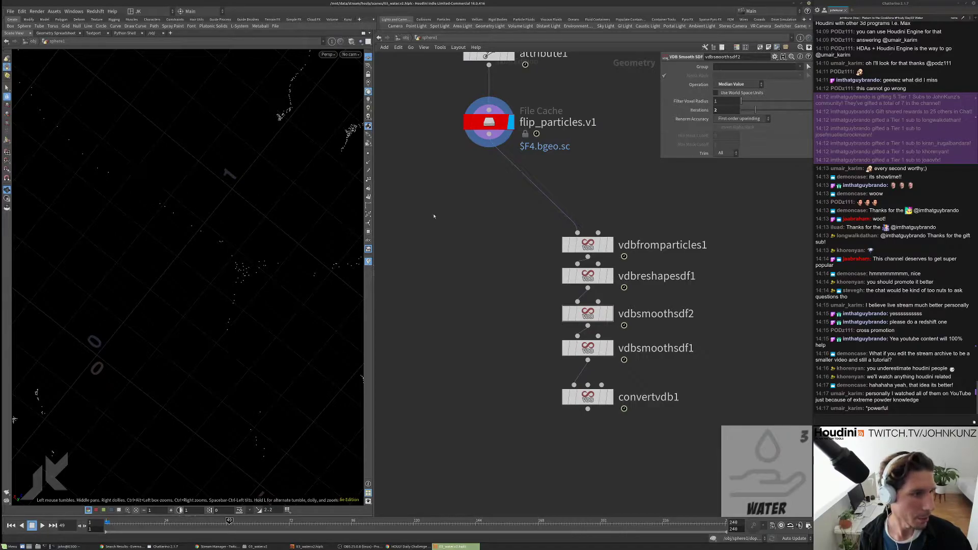
{"action": "left_click", "coordinate": [609, 400]}
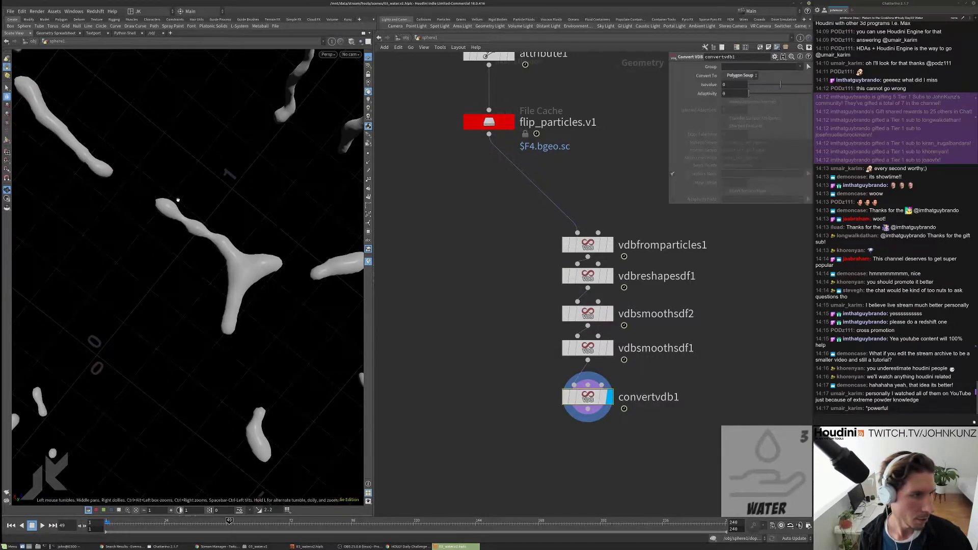
{"action": "scroll", "coordinate": [286, 172], "scroll_direction": "up", "scroll_amount": 4}
{"action": "scroll", "coordinate": [197, 176], "scroll_direction": "up", "scroll_amount": 3}
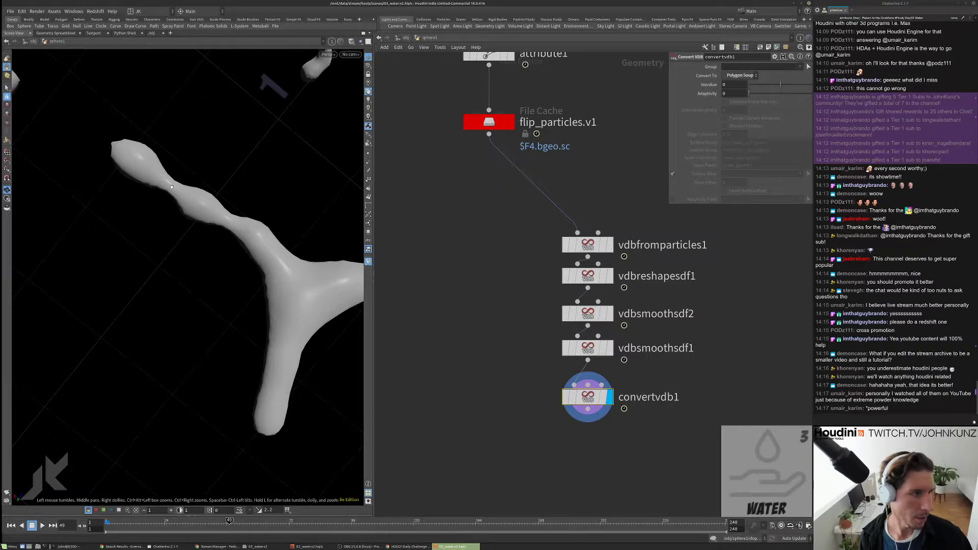
{"action": "left_click", "coordinate": [610, 276]}
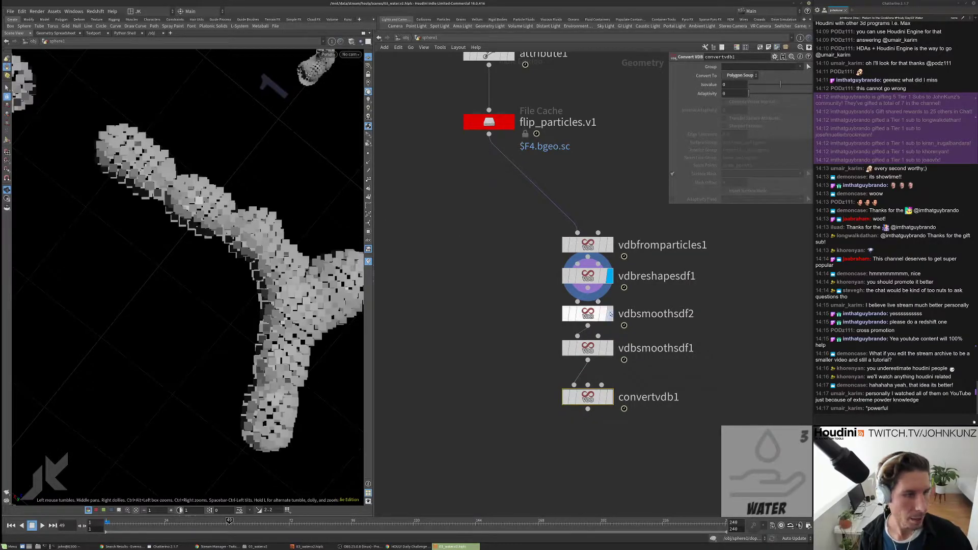
{"action": "left_click", "coordinate": [609, 313]}
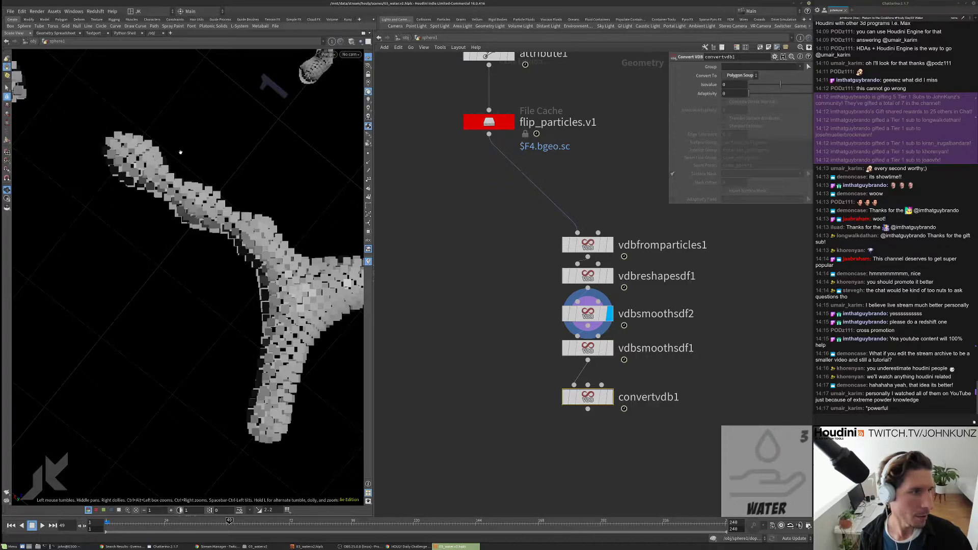
{"action": "left_click", "coordinate": [610, 397]}
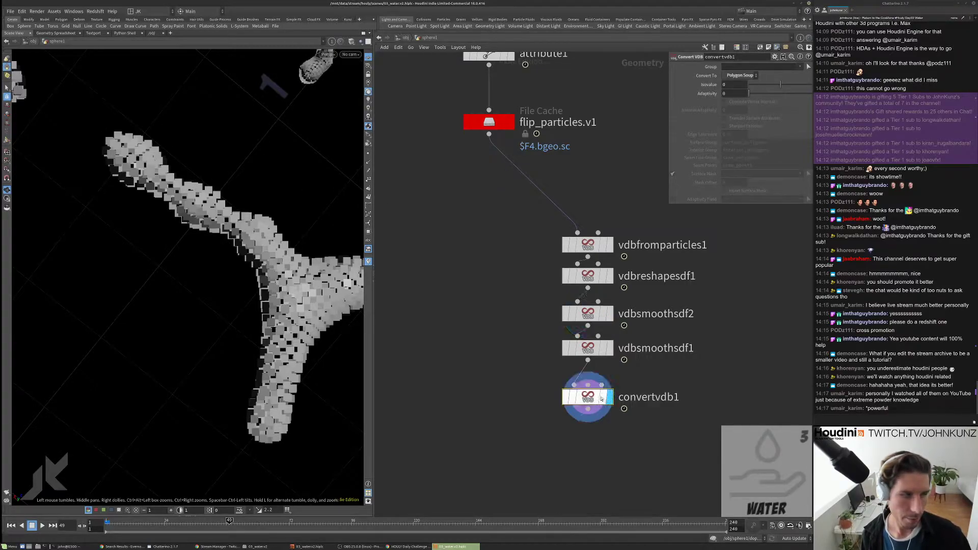
{"action": "scroll", "coordinate": [218, 121], "scroll_direction": "down", "scroll_amount": 10}
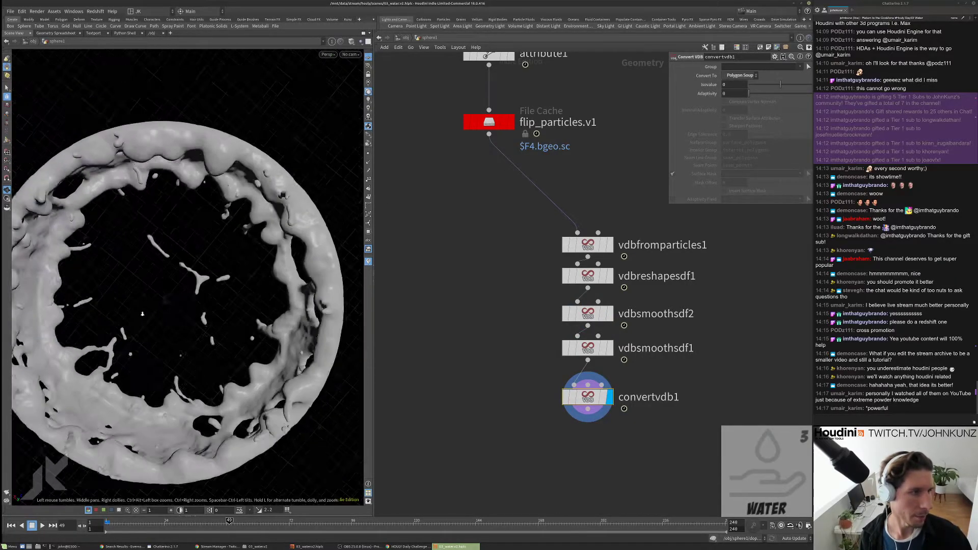
{"action": "left_click_drag", "start_coordinate": [218, 121], "coordinate": [176, 268]}
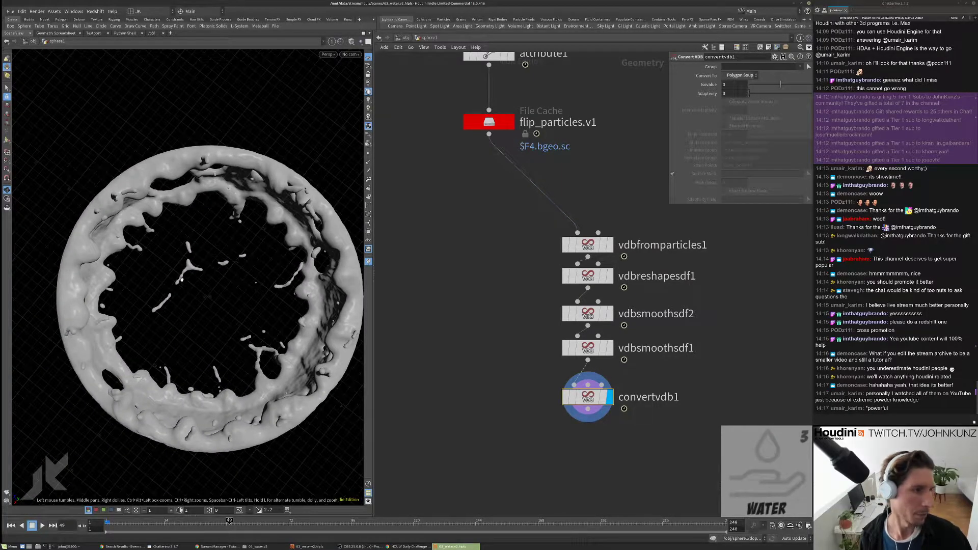
{"action": "left_click", "coordinate": [510, 122]}
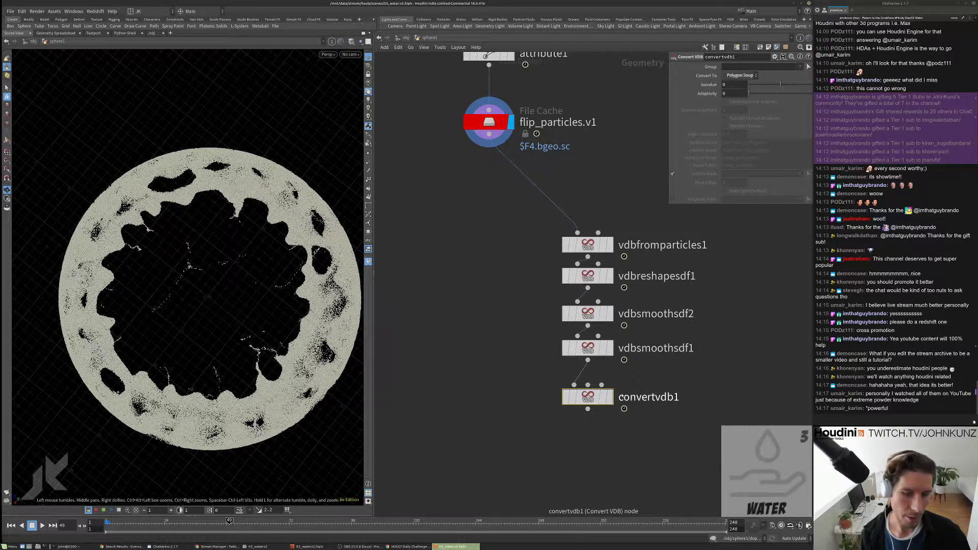
{"action": "left_click", "coordinate": [612, 399]}
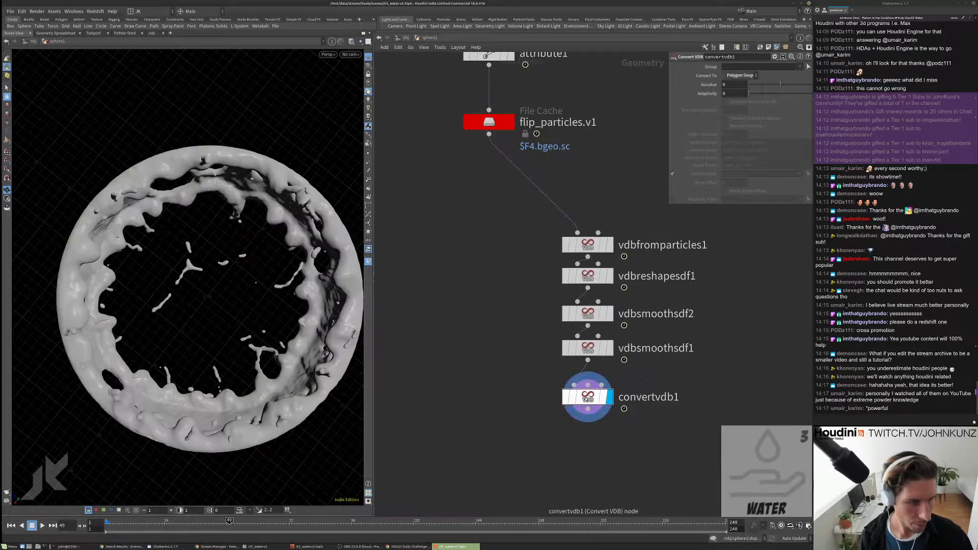
{"action": "left_click_drag", "start_coordinate": [589, 397], "coordinate": [588, 417]}
{"action": "left_click", "coordinate": [584, 351]}
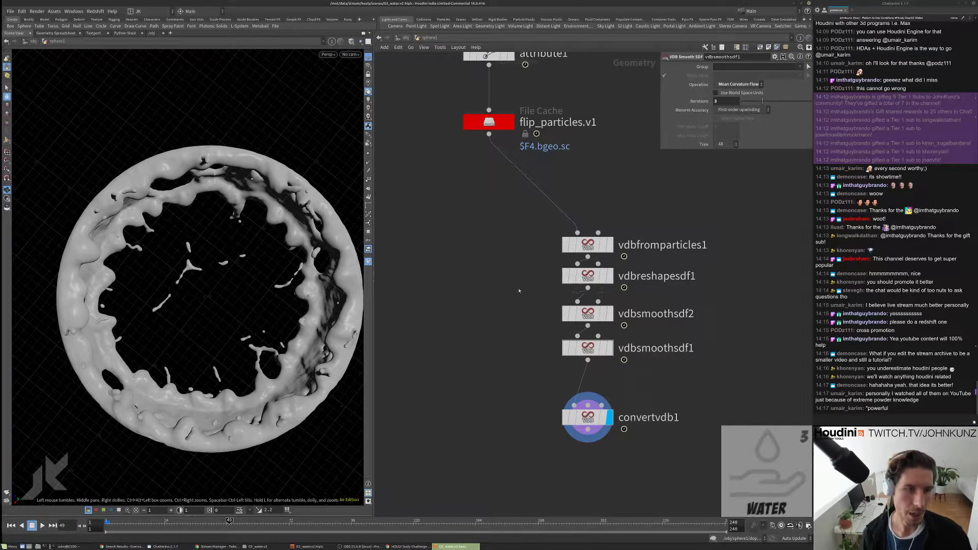
{"action": "scroll", "coordinate": [216, 304], "scroll_direction": "up", "scroll_amount": 10}
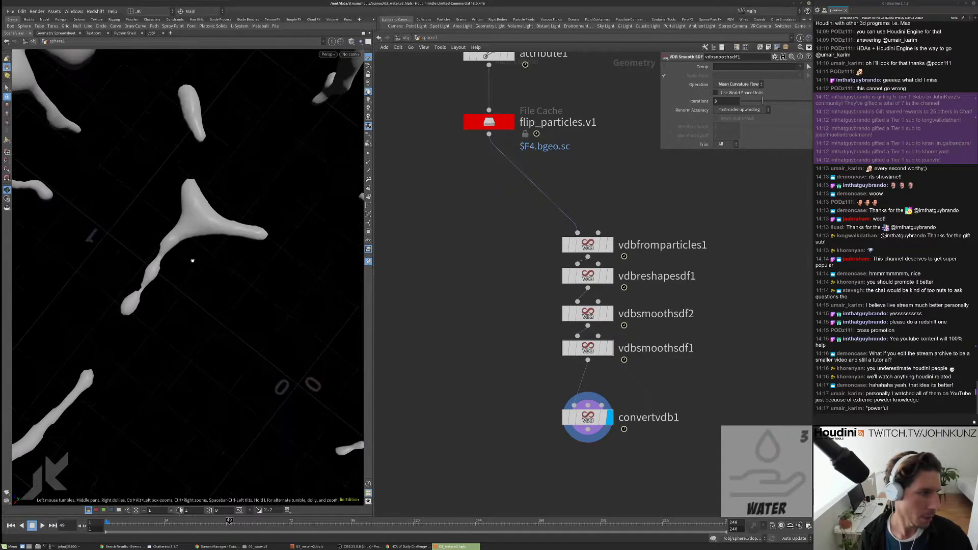
{"action": "scroll", "coordinate": [191, 291], "scroll_direction": "down", "scroll_amount": 10}
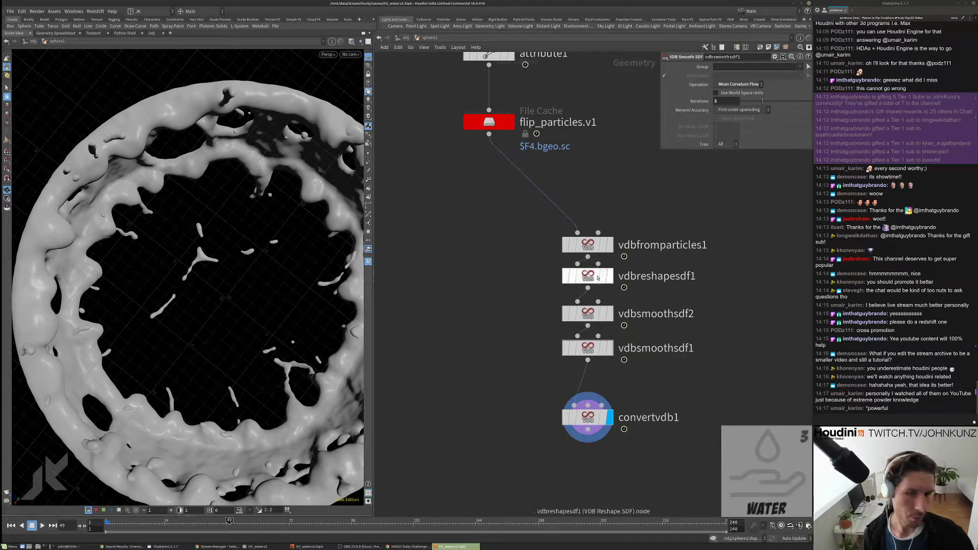
{"action": "left_click", "coordinate": [599, 270]}
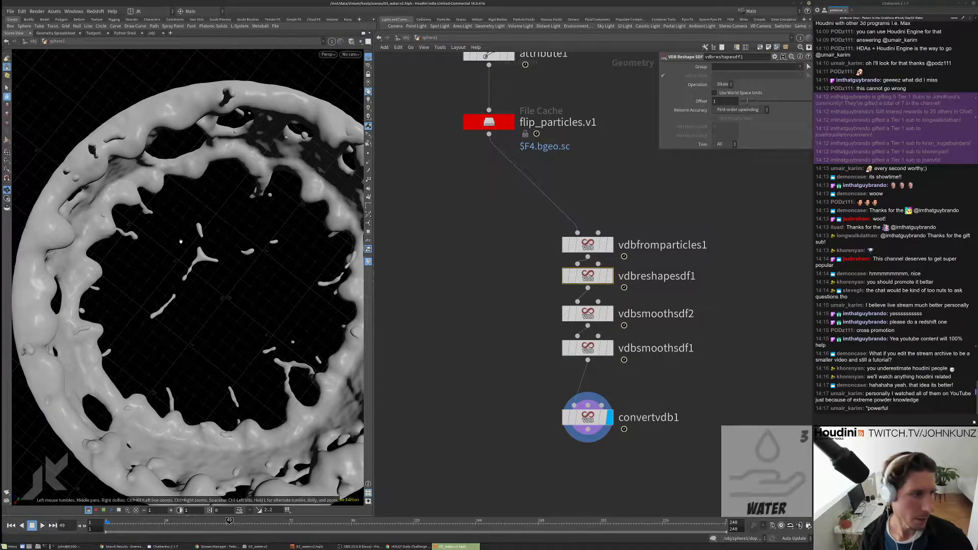
{"action": "left_click", "coordinate": [574, 316]}
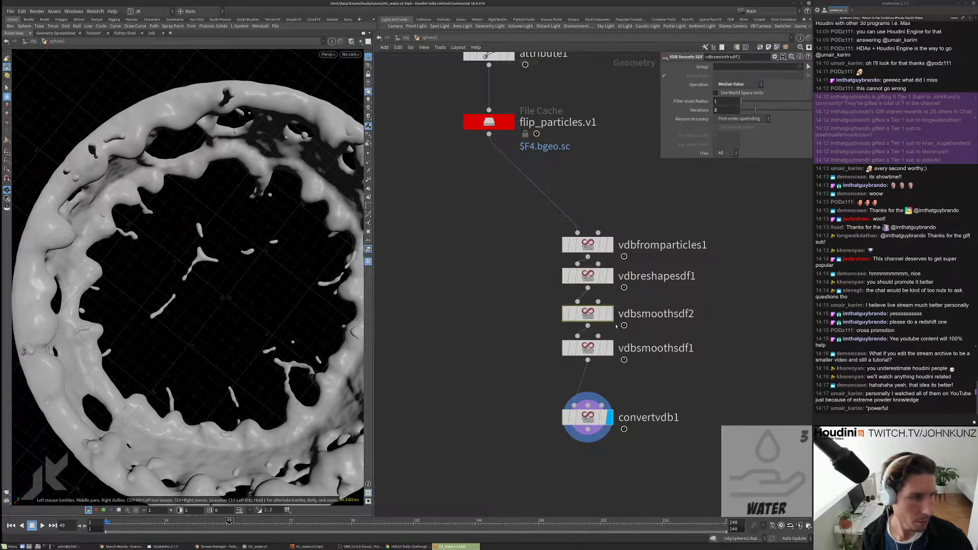
{"action": "left_click", "coordinate": [565, 315]}
{"action": "left_click", "coordinate": [565, 315]}
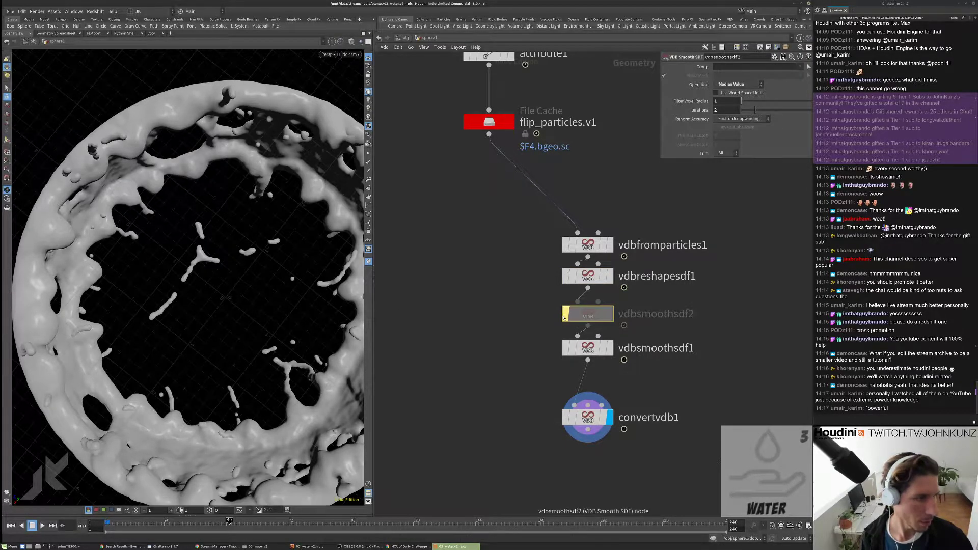
{"action": "key", "text": "ctrl+z"}
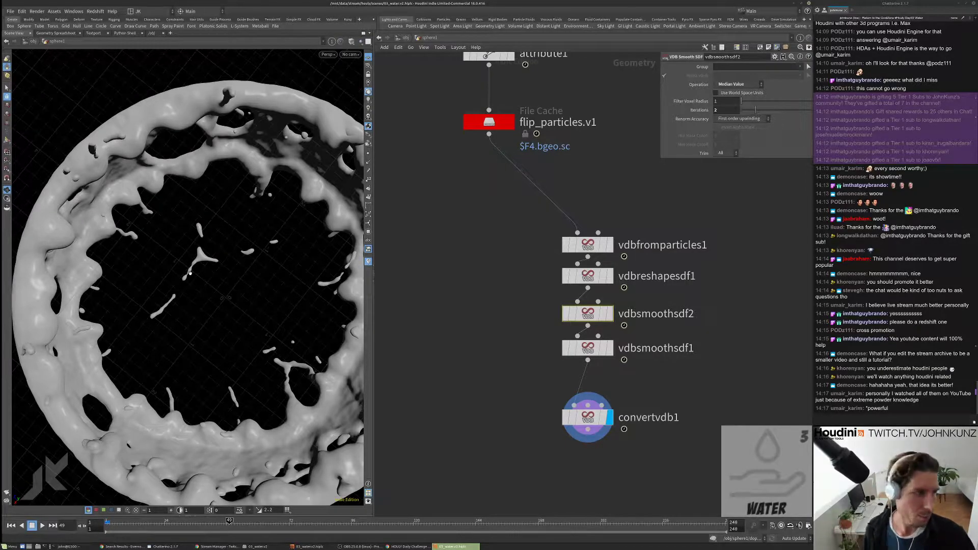
{"action": "left_click_drag", "start_coordinate": [206, 288], "coordinate": [256, 286]}
{"action": "scroll", "coordinate": [207, 286], "scroll_direction": "down", "scroll_amount": 3}
{"action": "scroll", "coordinate": [270, 264], "scroll_direction": "up", "scroll_amount": 2}
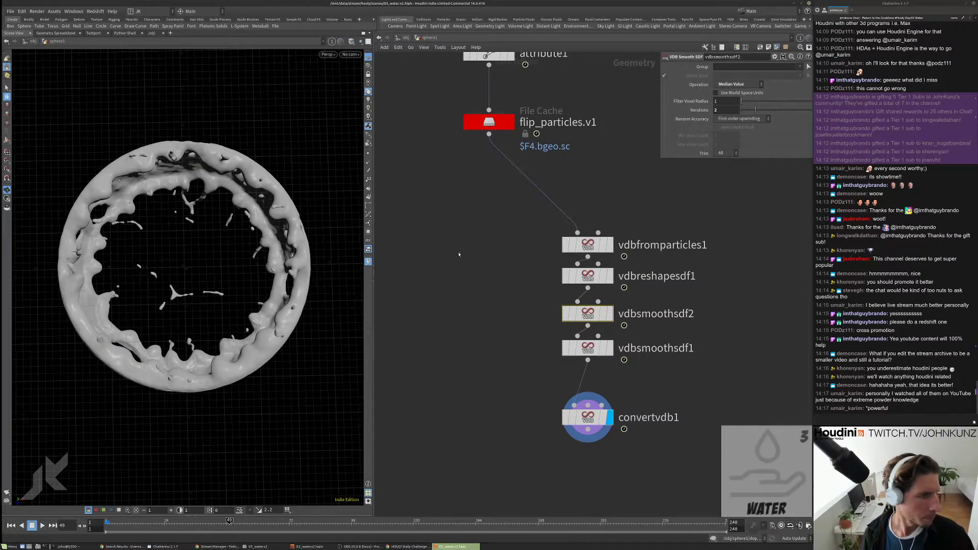
{"action": "scroll", "coordinate": [463, 254], "scroll_direction": "down", "scroll_amount": 4}
{"action": "left_click_drag", "start_coordinate": [747, 395], "coordinate": [558, 266]}
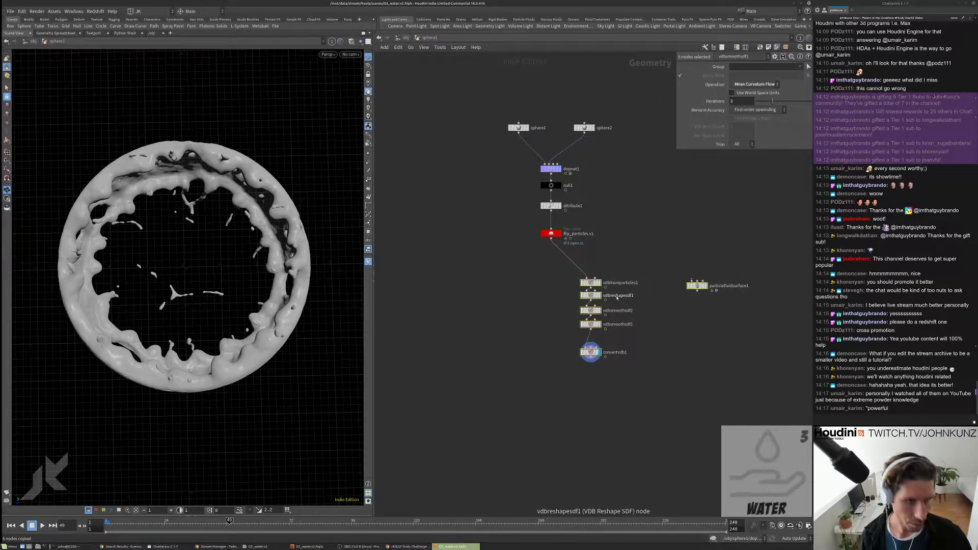
Step: Copy the five VDB meshing nodes and quit this Houdini session
{"action": "left_click", "coordinate": [617, 297], "text": "ctrl"}
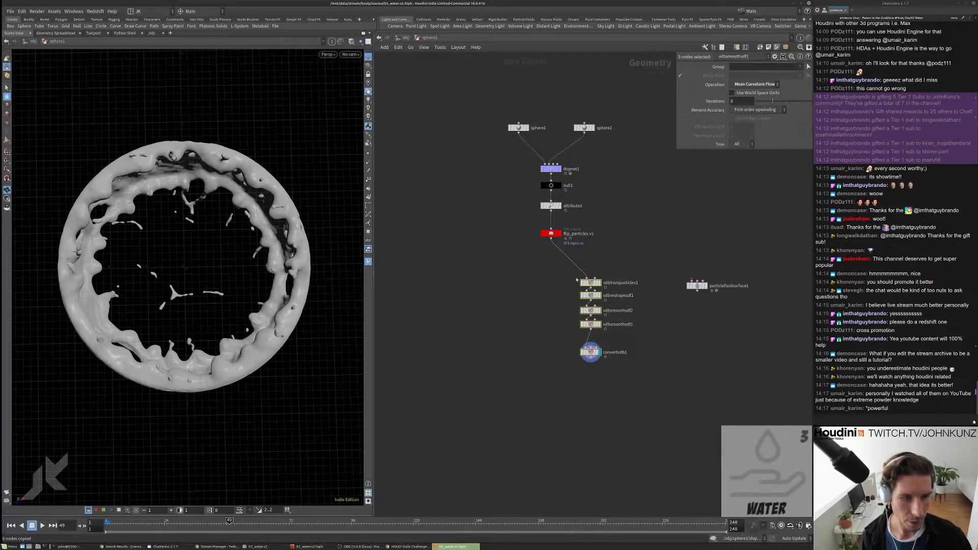
{"action": "key", "text": "ctrl+c"}
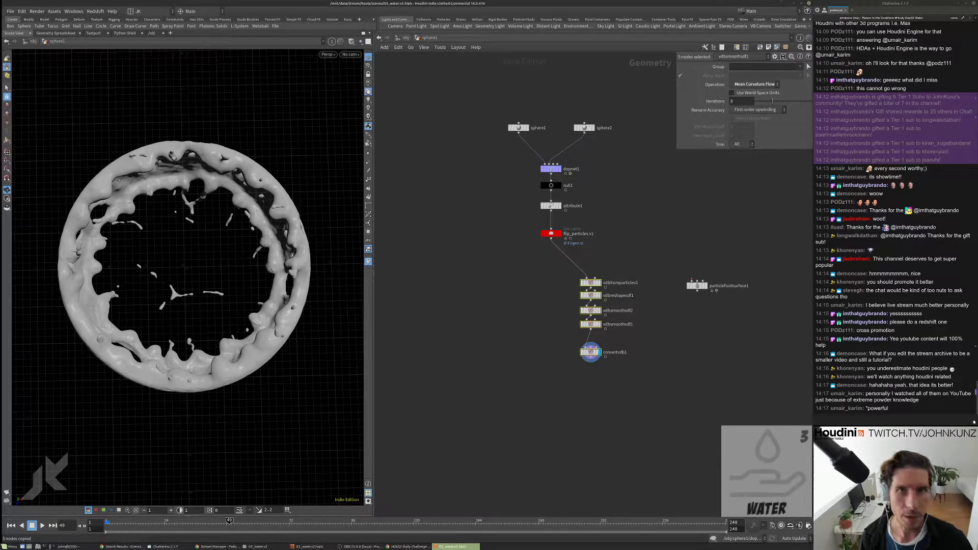
{"action": "left_click", "coordinate": [808, 3]}
{"action": "left_click", "coordinate": [820, 31]}
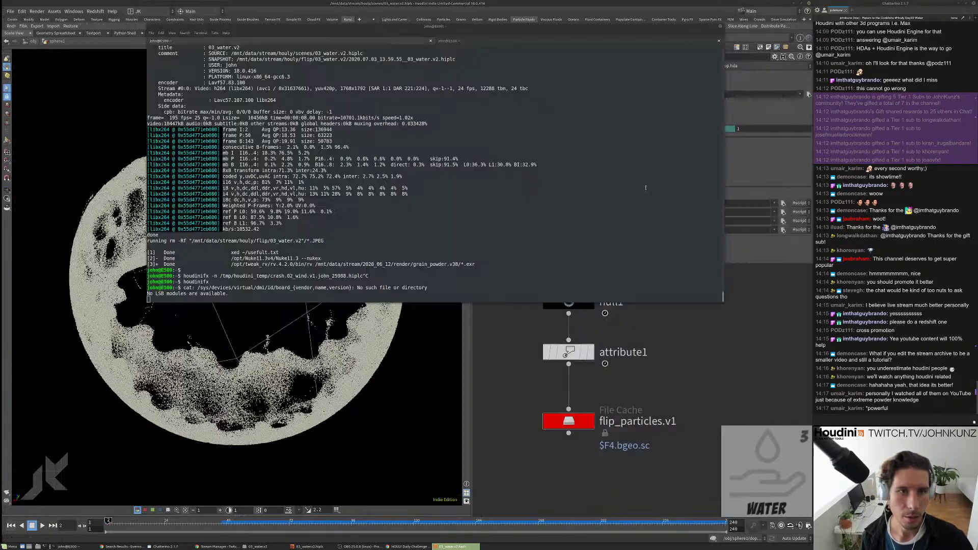
Step: Paste the VDB nodes into the other water scene and move sphere2 to the right
{"action": "left_click", "coordinate": [707, 339]}
{"action": "key", "text": "ctrl+v"}
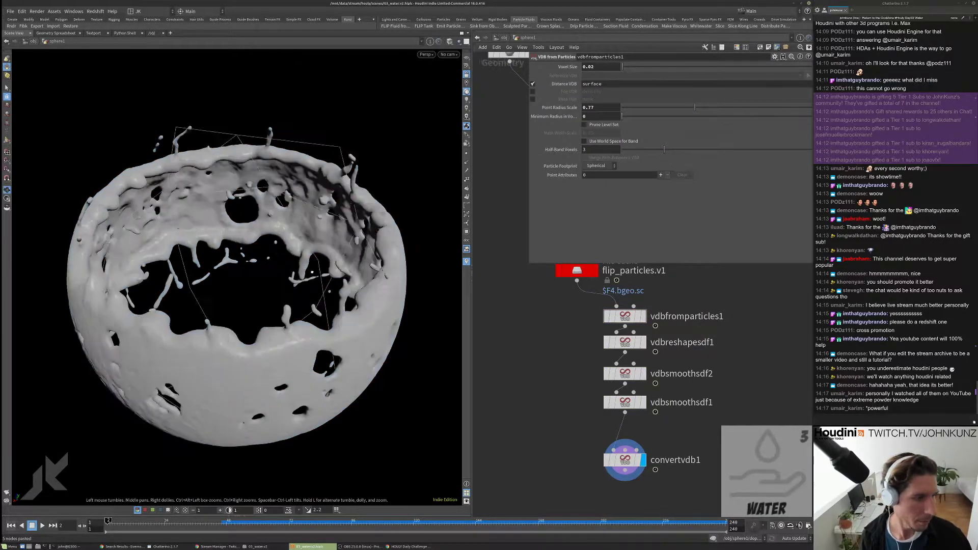
{"action": "left_click_drag", "start_coordinate": [270, 285], "coordinate": [242, 314]}
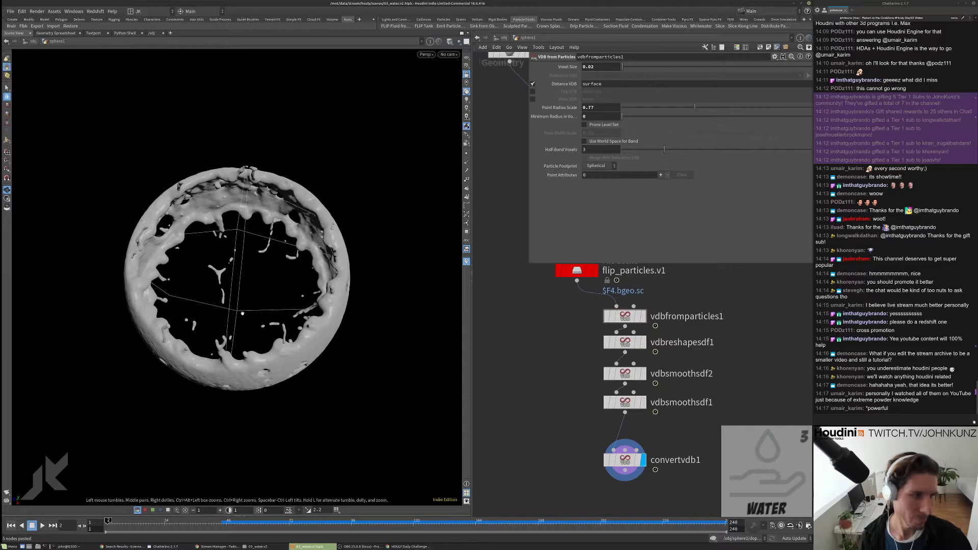
{"action": "scroll", "coordinate": [654, 382], "scroll_direction": "down", "scroll_amount": 5}
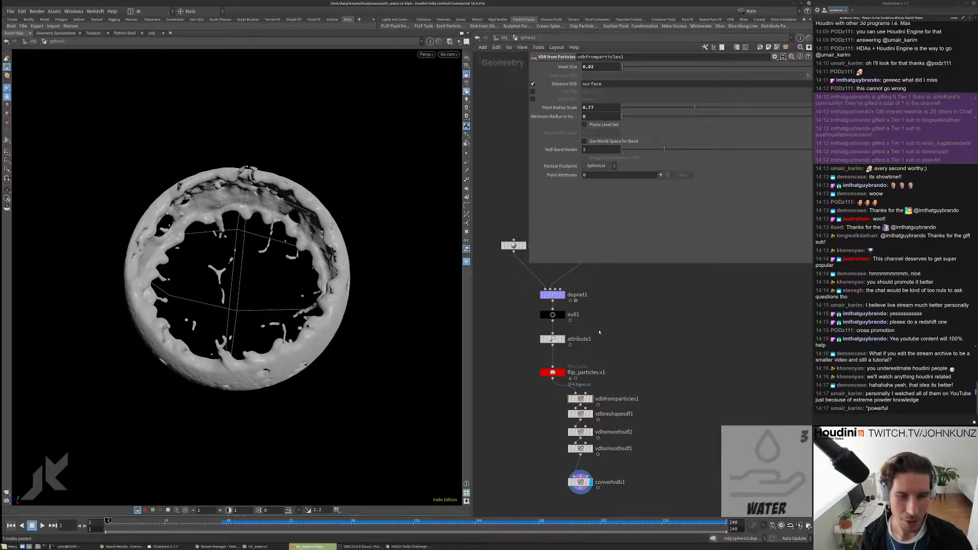
{"action": "scroll", "coordinate": [641, 335], "scroll_direction": "down", "scroll_amount": 2}
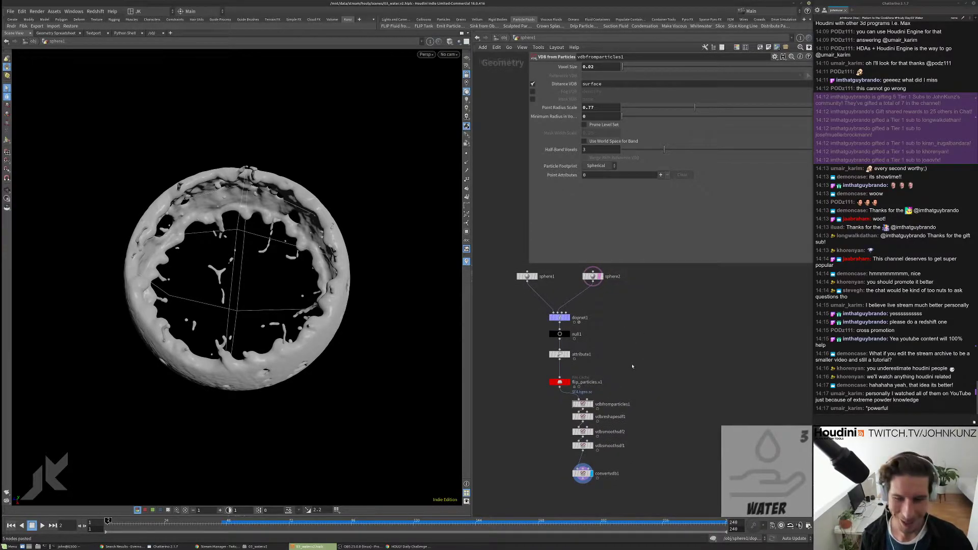
{"action": "middle_click_drag", "start_coordinate": [632, 367], "coordinate": [630, 356]}
{"action": "left_click_drag", "start_coordinate": [591, 266], "coordinate": [665, 266]}
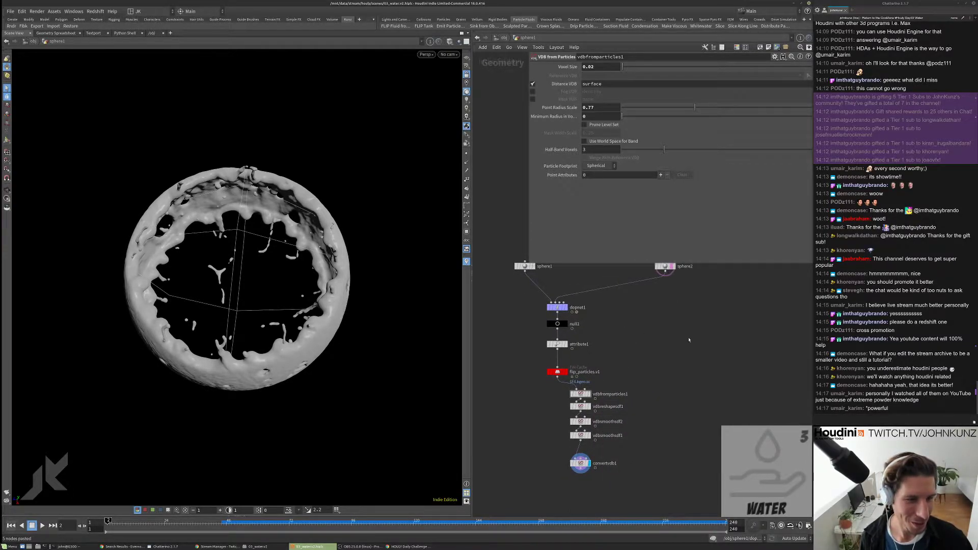
{"action": "middle_click_drag", "start_coordinate": [688, 340], "coordinate": [668, 367]}
Step: Wire a VDB from Polygons node under sphere2 and display its voxelized sphere
{"action": "key", "text": "Tab"}
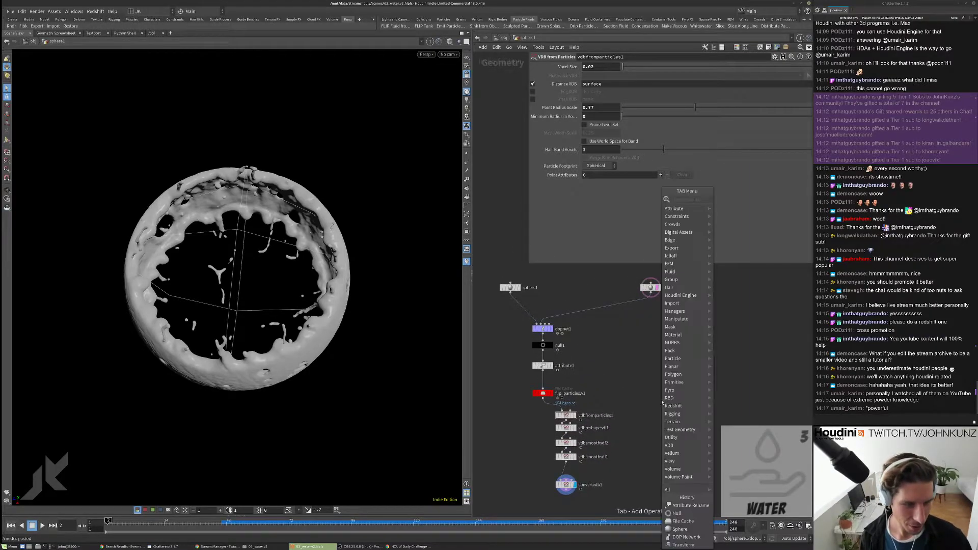
{"action": "key", "text": "Escape"}
{"action": "scroll", "coordinate": [657, 352], "scroll_direction": "up", "scroll_amount": 5}
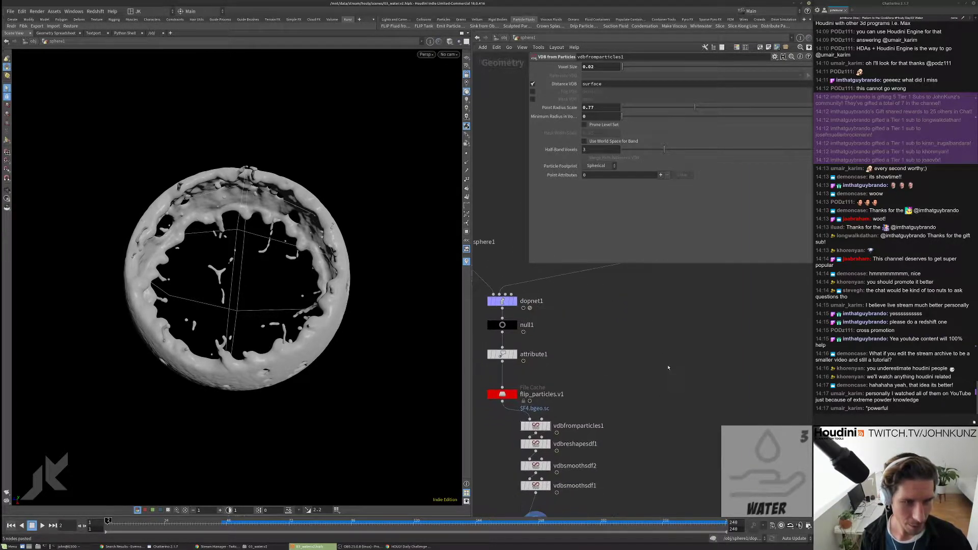
{"action": "key", "text": "Tab"}
{"action": "type", "text": "vdb"}
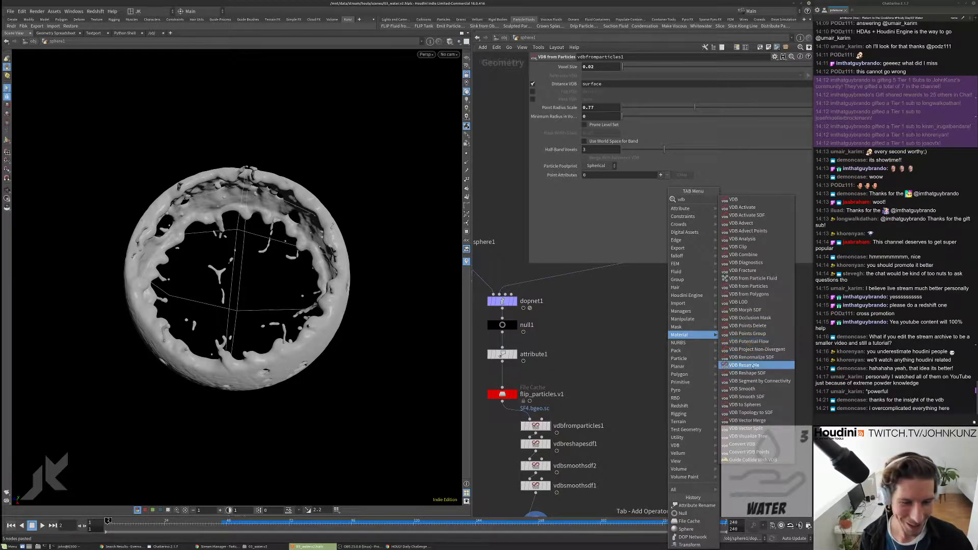
{"action": "left_click", "coordinate": [749, 294]}
{"action": "left_click", "coordinate": [735, 316]}
{"action": "scroll", "coordinate": [735, 326], "scroll_direction": "up", "scroll_amount": 3}
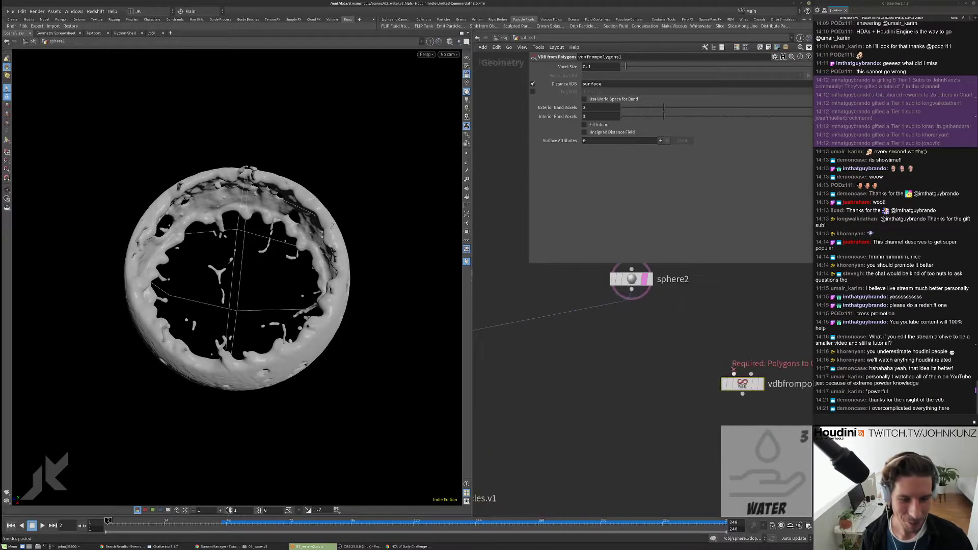
{"action": "left_click", "coordinate": [761, 383]}
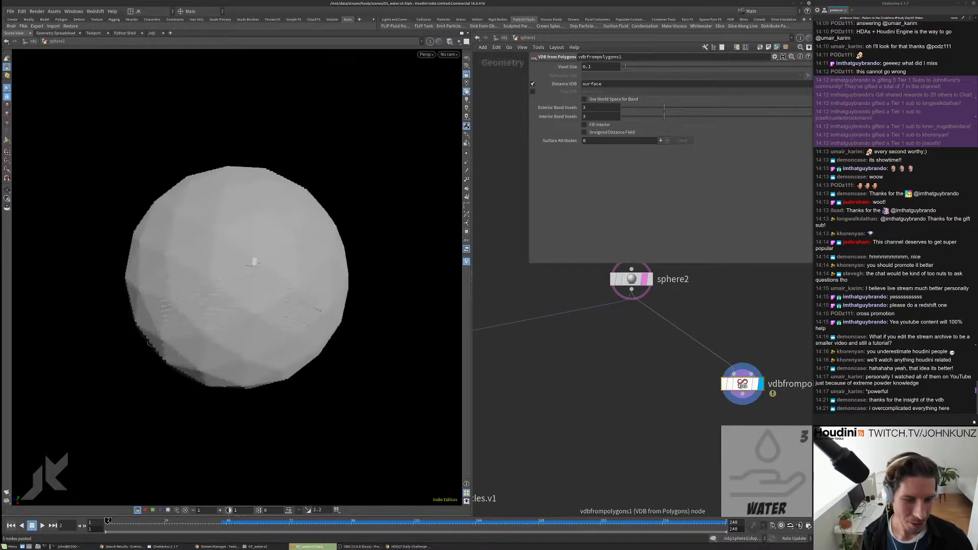
Step: Insert a Convert node between sphere2 and vdbfrompolygons1 with U and V detail 4
{"action": "middle_click_drag", "start_coordinate": [745, 322], "coordinate": [705, 337]}
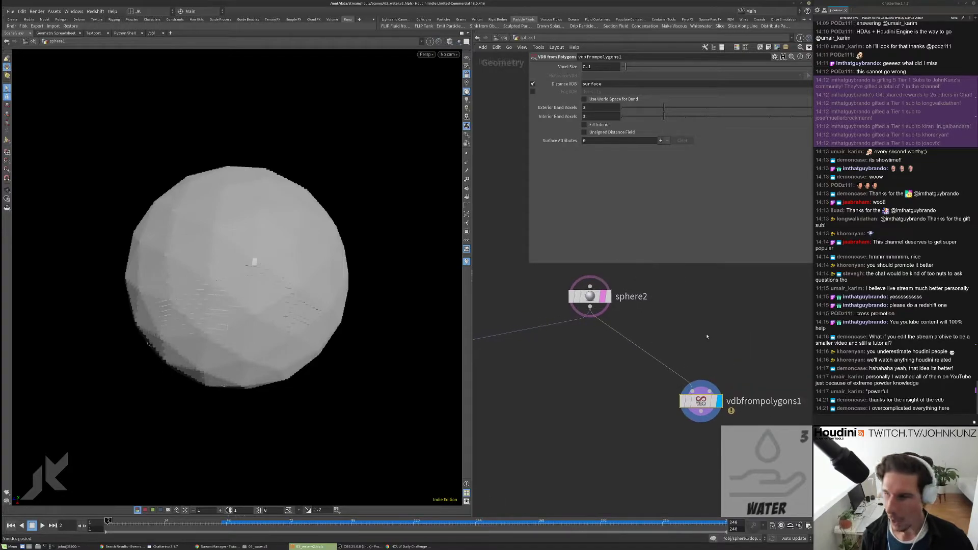
{"action": "key", "text": "Tab"}
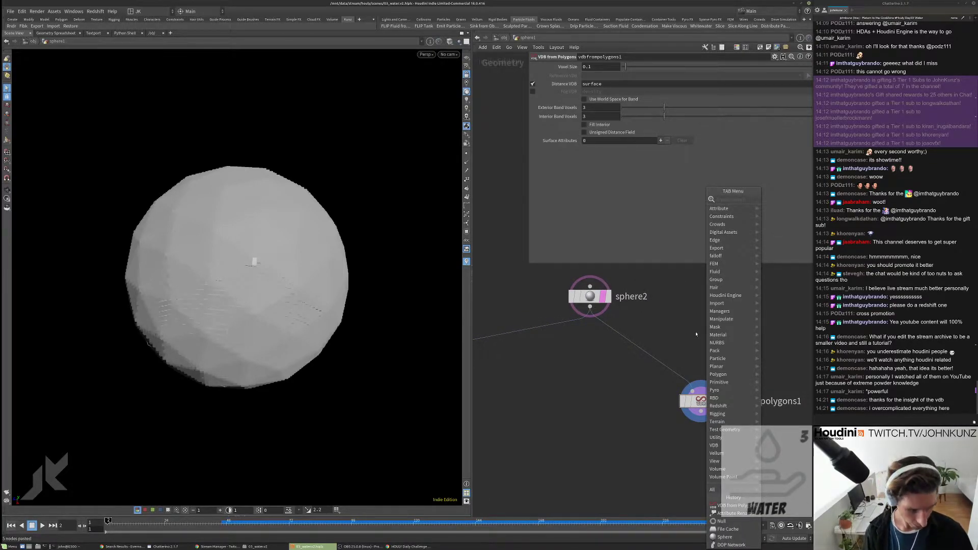
{"action": "type", "text": "con"}
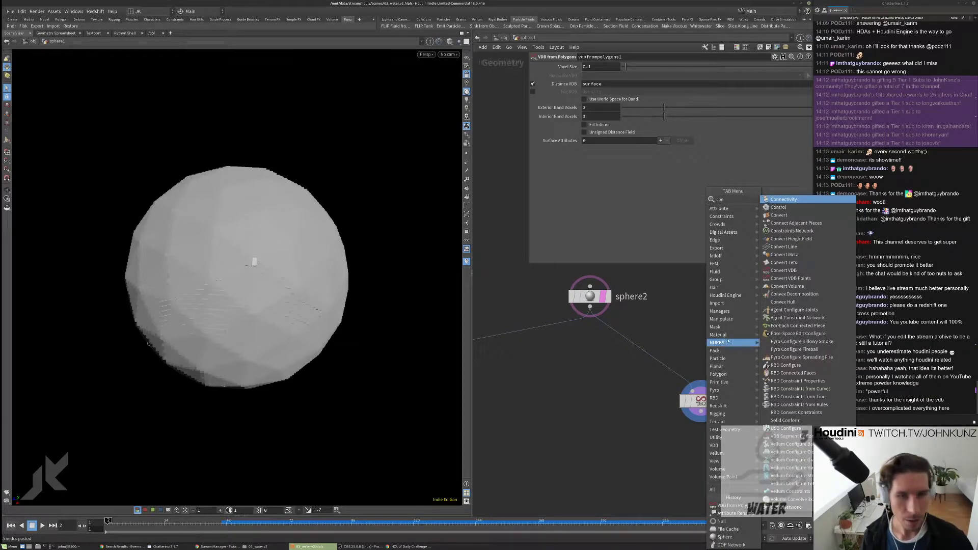
{"action": "left_click", "coordinate": [779, 215]}
{"action": "left_click", "coordinate": [708, 324]}
{"action": "left_click_drag", "start_coordinate": [707, 324], "coordinate": [701, 360]}
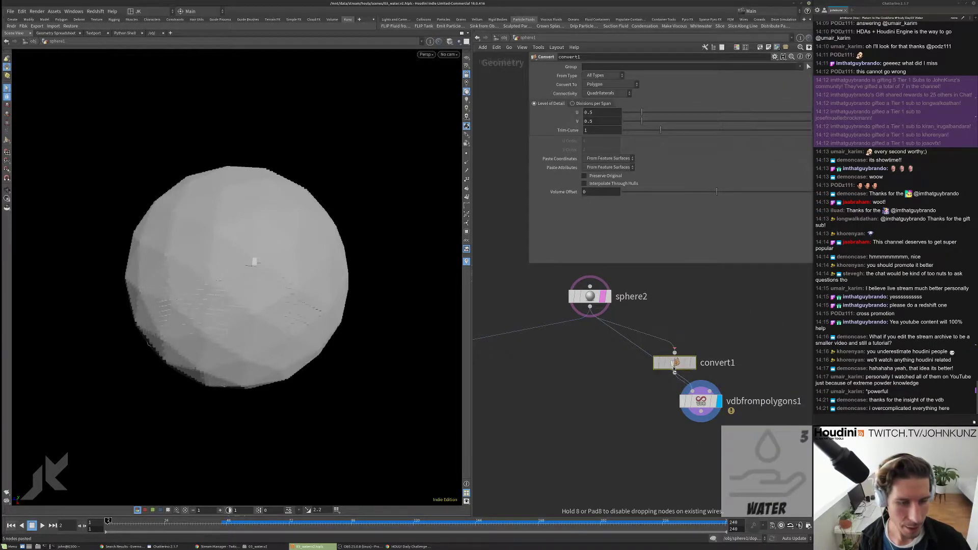
{"action": "double_click", "coordinate": [600, 112]}
{"action": "type", "text": "4"}
{"action": "key", "text": "Tab"}
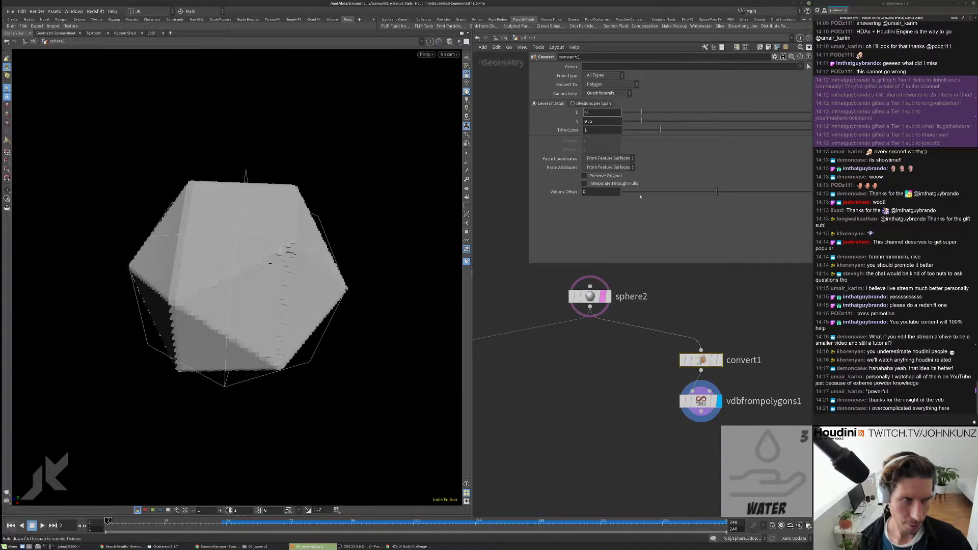
{"action": "type", "text": "4"}
{"action": "key", "text": "Return"}
Step: Bypass convert1, check vdbfrompolygons1's conversion warning, then re-enable convert1
{"action": "scroll", "coordinate": [594, 393], "scroll_direction": "down", "scroll_amount": 2}
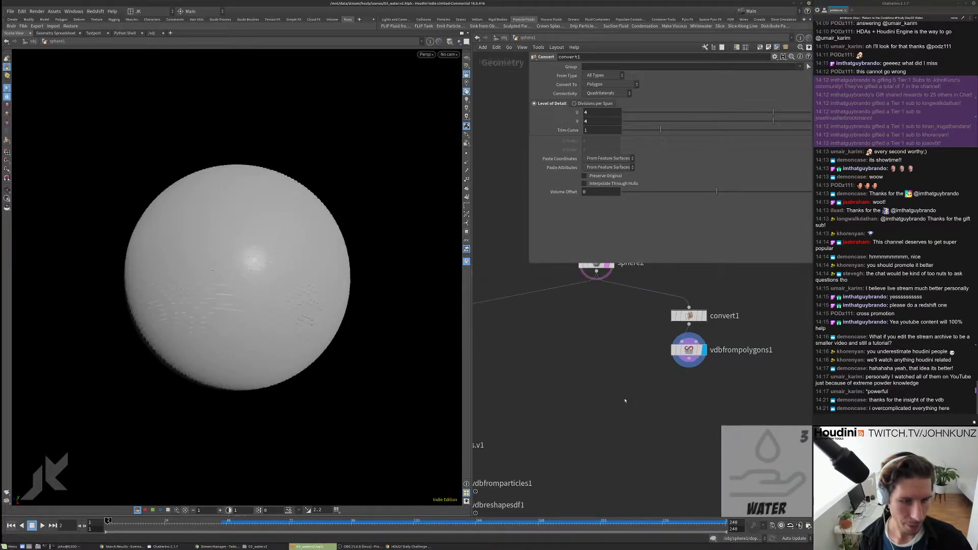
{"action": "scroll", "coordinate": [602, 305], "scroll_direction": "up", "scroll_amount": 1}
{"action": "middle_click", "coordinate": [607, 295]}
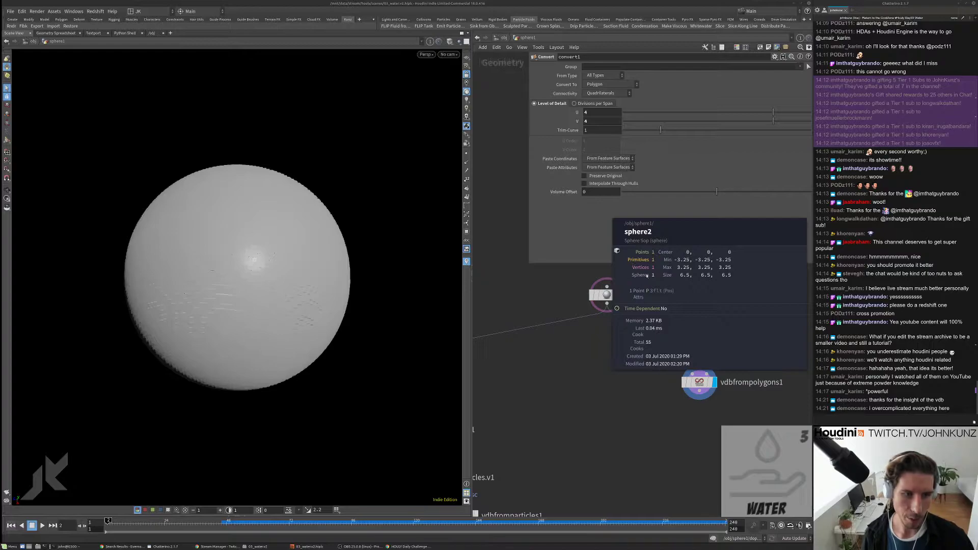
{"action": "scroll", "coordinate": [638, 300], "scroll_direction": "up", "scroll_amount": 1}
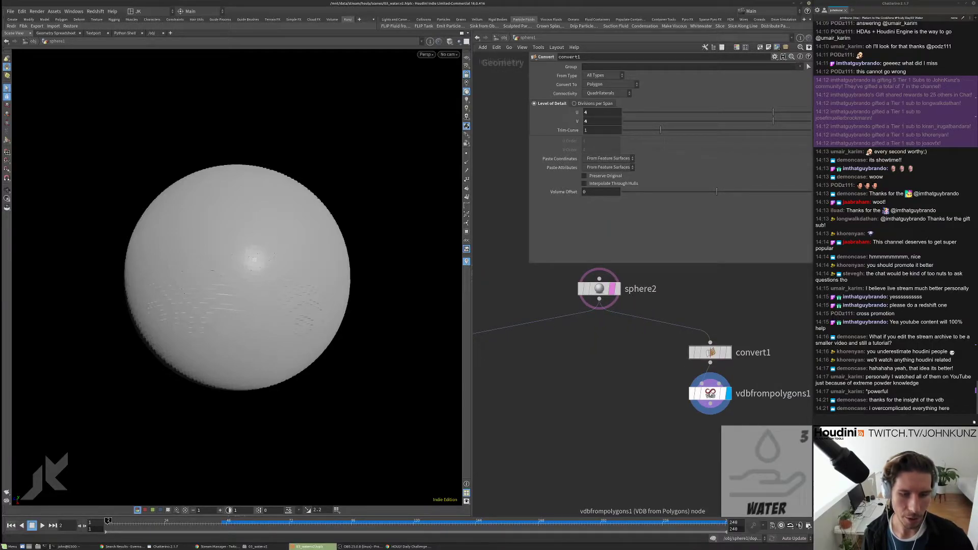
{"action": "left_click", "coordinate": [692, 353]}
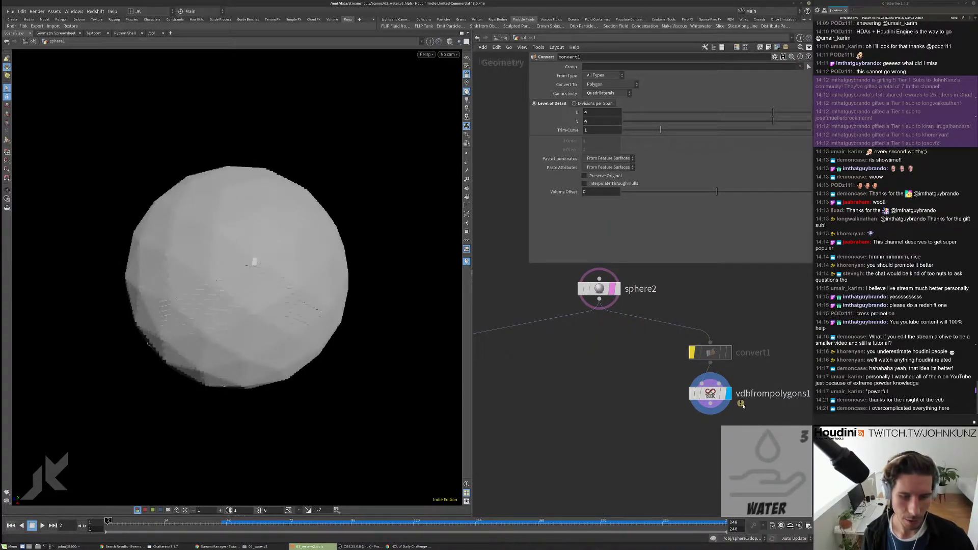
{"action": "middle_click", "coordinate": [741, 402]}
{"action": "middle_click_drag", "start_coordinate": [655, 395], "coordinate": [533, 377]}
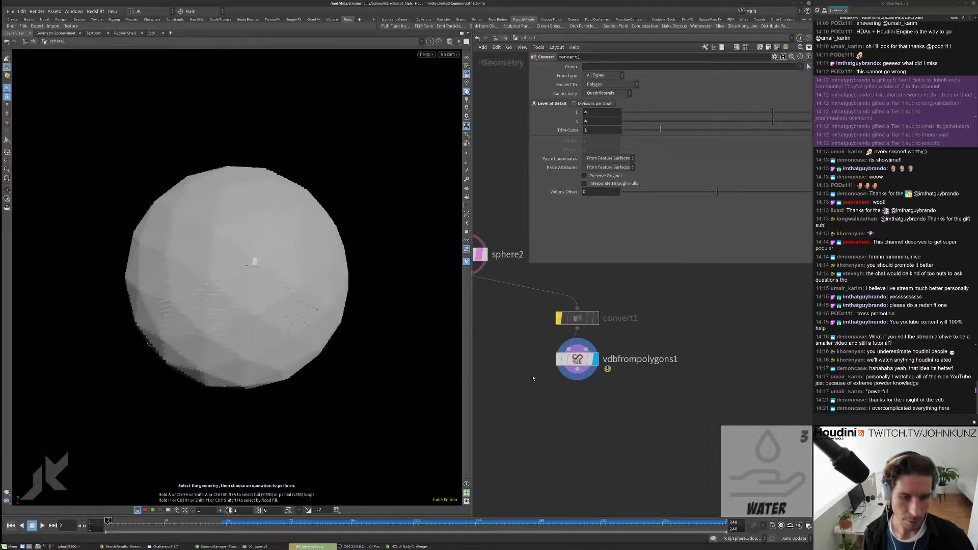
{"action": "middle_click", "coordinate": [577, 359]}
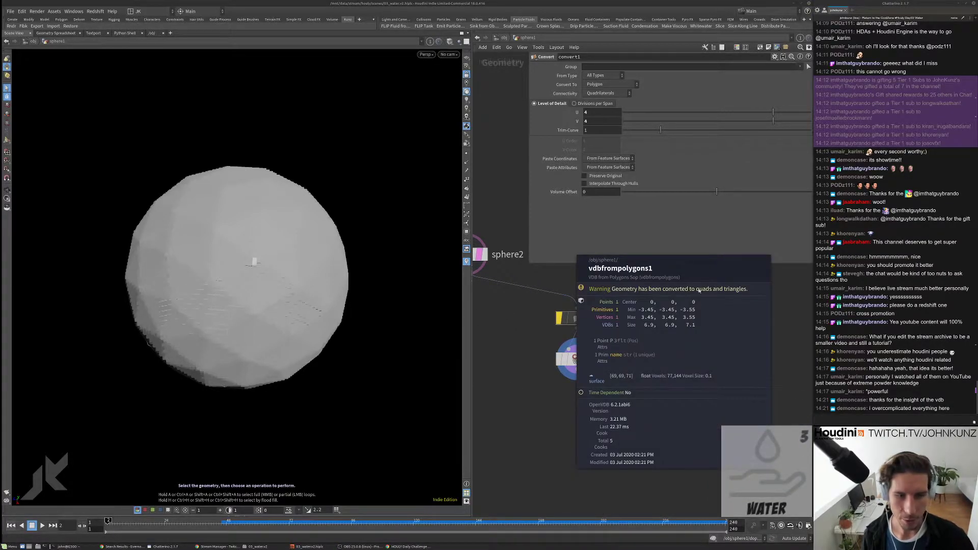
{"action": "scroll", "coordinate": [582, 353], "scroll_direction": "up", "scroll_amount": 2}
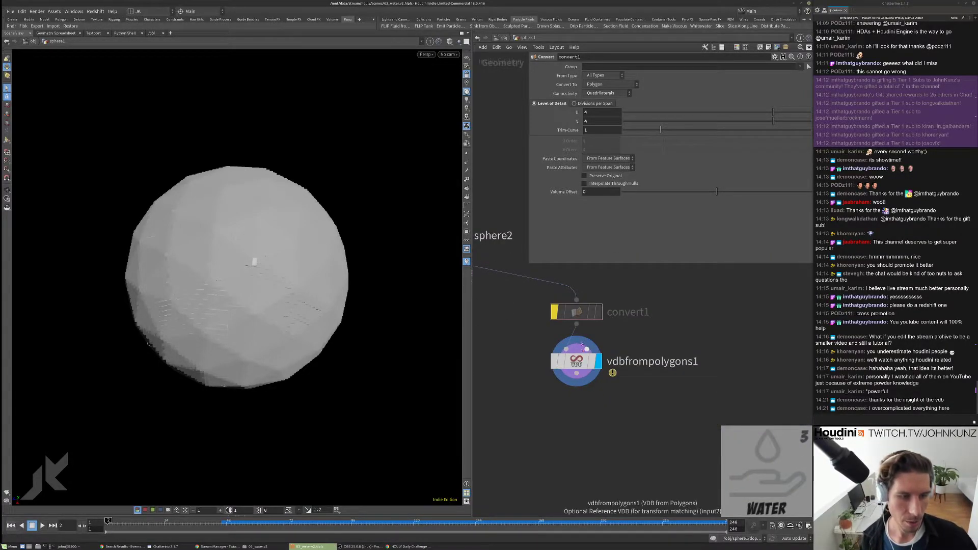
{"action": "key", "text": "b"}
{"action": "left_click", "coordinate": [586, 317]}
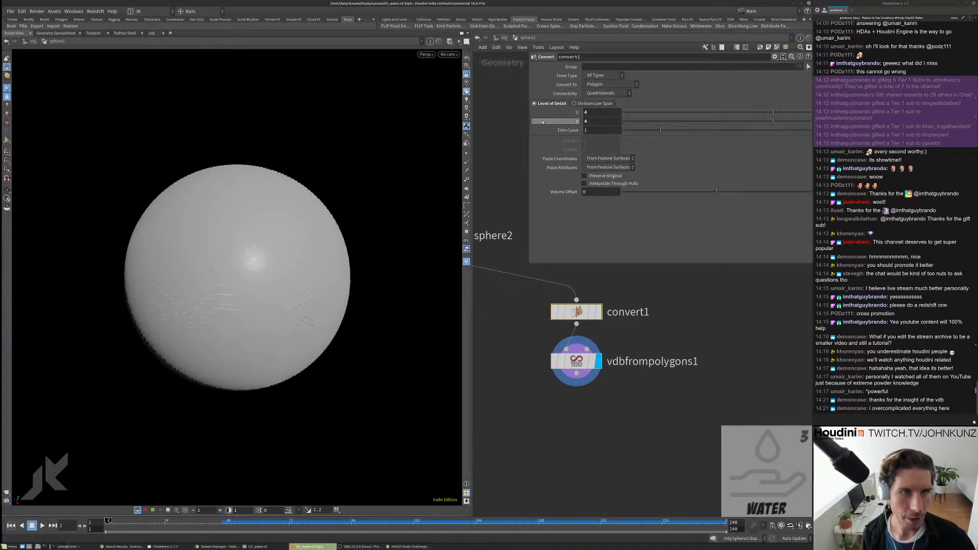
{"action": "scroll", "coordinate": [660, 278], "scroll_direction": "down", "scroll_amount": 4}
Step: Move convert1 and vdbfrompolygons1 beside the fluid VDB chain
{"action": "left_click_drag", "start_coordinate": [594, 276], "coordinate": [672, 357]}
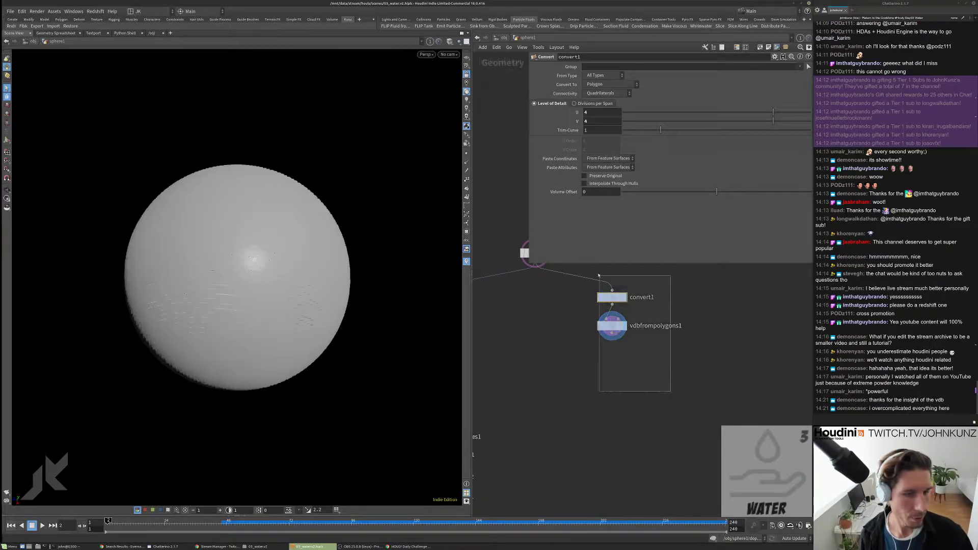
{"action": "scroll", "coordinate": [602, 279], "scroll_direction": "down", "scroll_amount": 3}
{"action": "left_click_drag", "start_coordinate": [607, 301], "coordinate": [572, 371]}
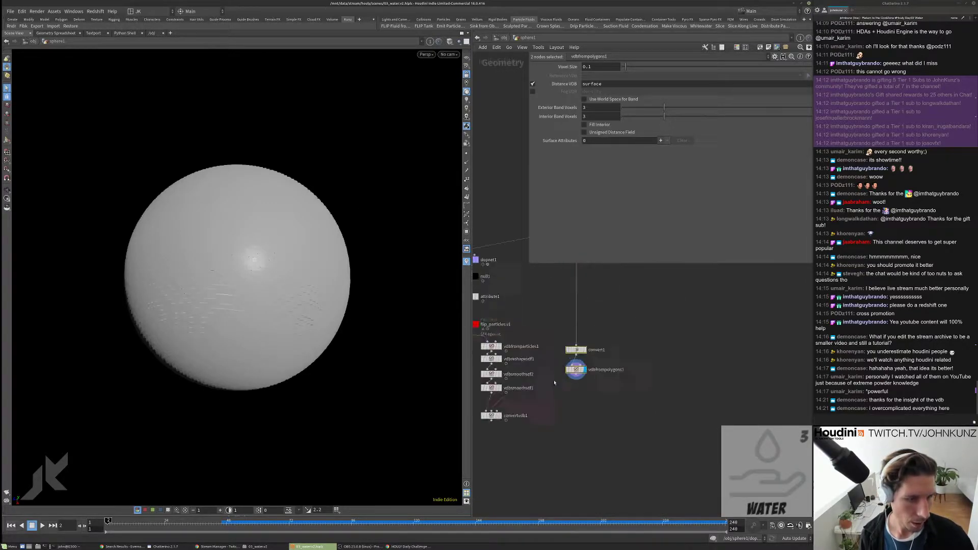
{"action": "left_click", "coordinate": [585, 356]}
{"action": "scroll", "coordinate": [663, 377], "scroll_direction": "up", "scroll_amount": 3}
Step: Add a VDB Combine above convertvdb1, wire in the fluid and sphere volumes, and display convertvdb1
{"action": "key", "text": "Tab"}
{"action": "type", "text": "combin"}
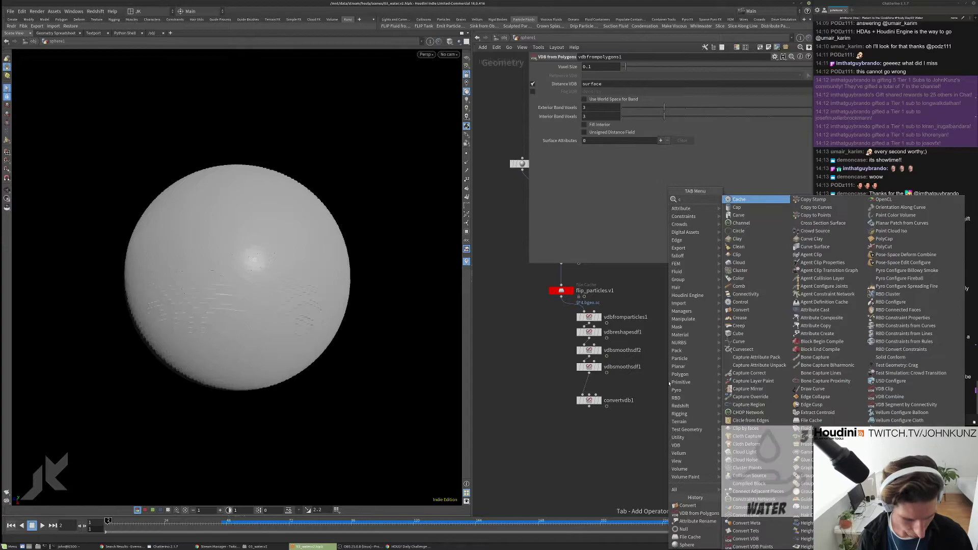
{"action": "key", "text": "Down"}
{"action": "key", "text": "Down"}
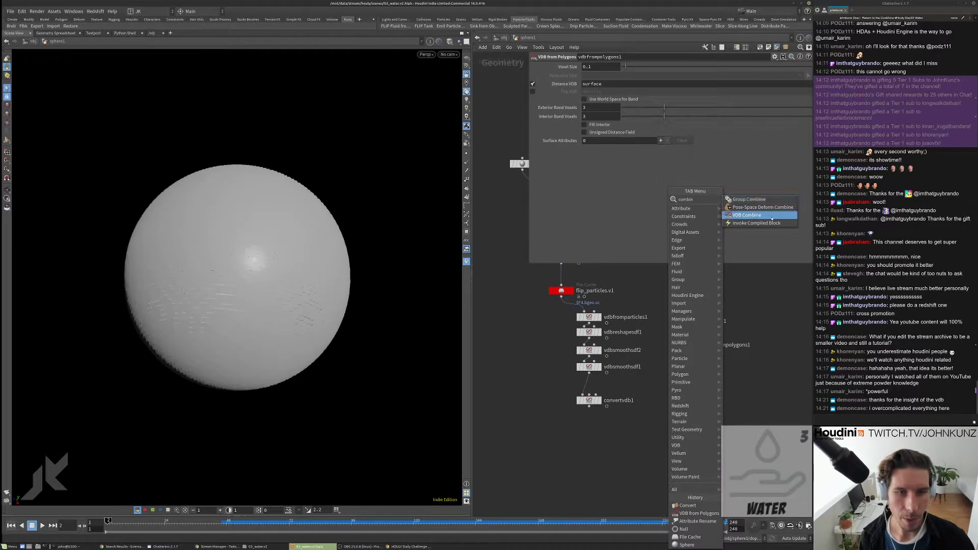
{"action": "key", "text": "Return"}
{"action": "left_click", "coordinate": [589, 387]}
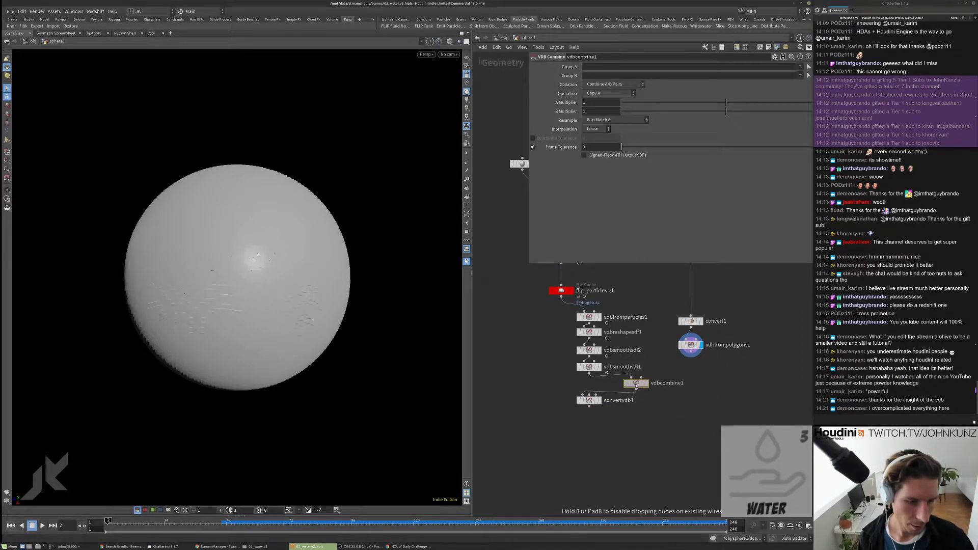
{"action": "left_click_drag", "start_coordinate": [589, 385], "coordinate": [636, 383]}
{"action": "scroll", "coordinate": [632, 400], "scroll_direction": "up", "scroll_amount": 2}
{"action": "left_click", "coordinate": [585, 401]}
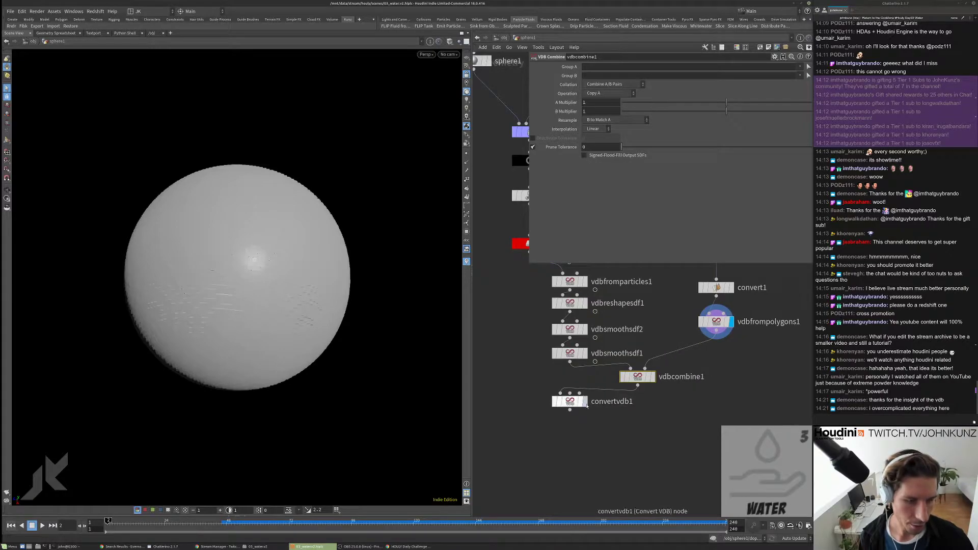
Step: Keep Combine A/B Pairs collation and set the vdbcombine1 operation to SDF Intersection
{"action": "left_click", "coordinate": [639, 377]}
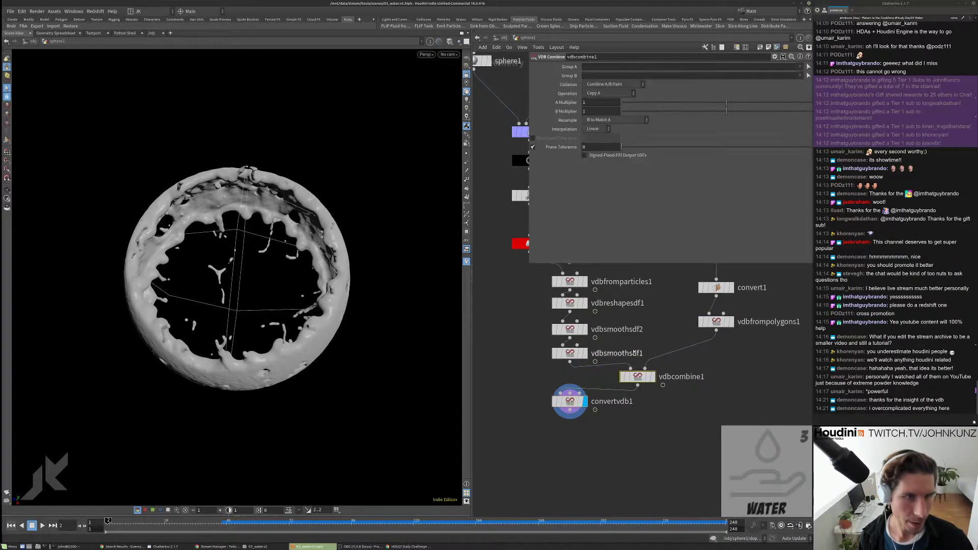
{"action": "left_click", "coordinate": [606, 84]}
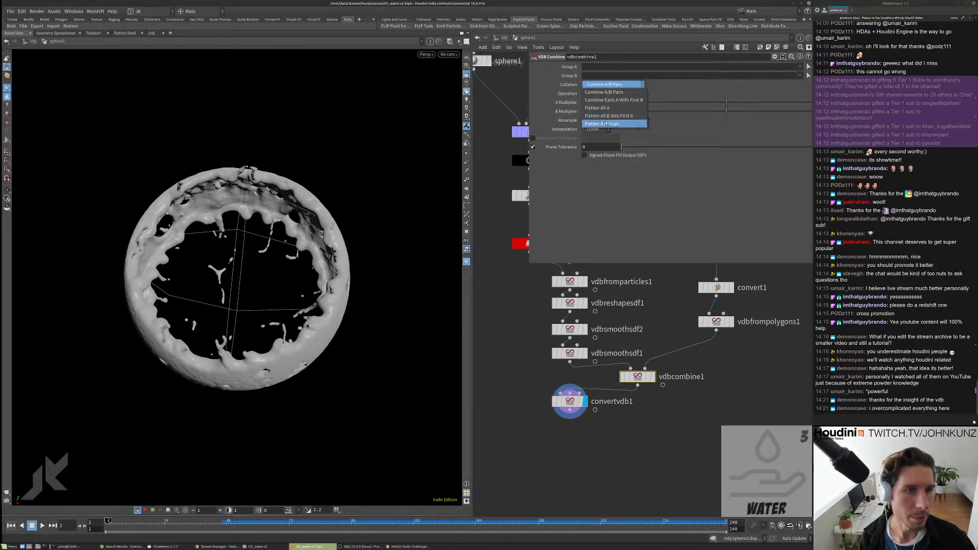
{"action": "key", "text": "Escape"}
{"action": "left_click_drag", "start_coordinate": [335, 335], "coordinate": [285, 367]}
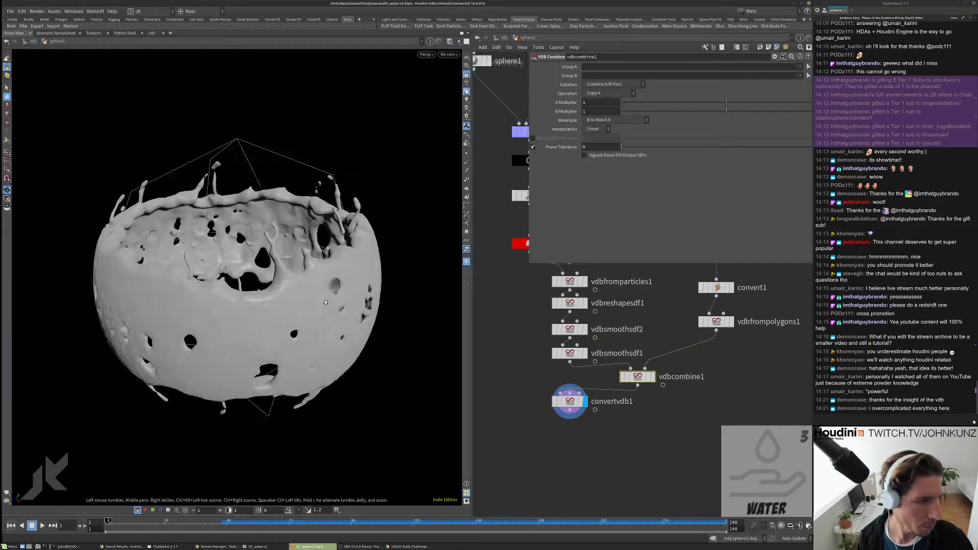
{"action": "scroll", "coordinate": [222, 411], "scroll_direction": "up", "scroll_amount": 4}
{"action": "key", "text": "s"}
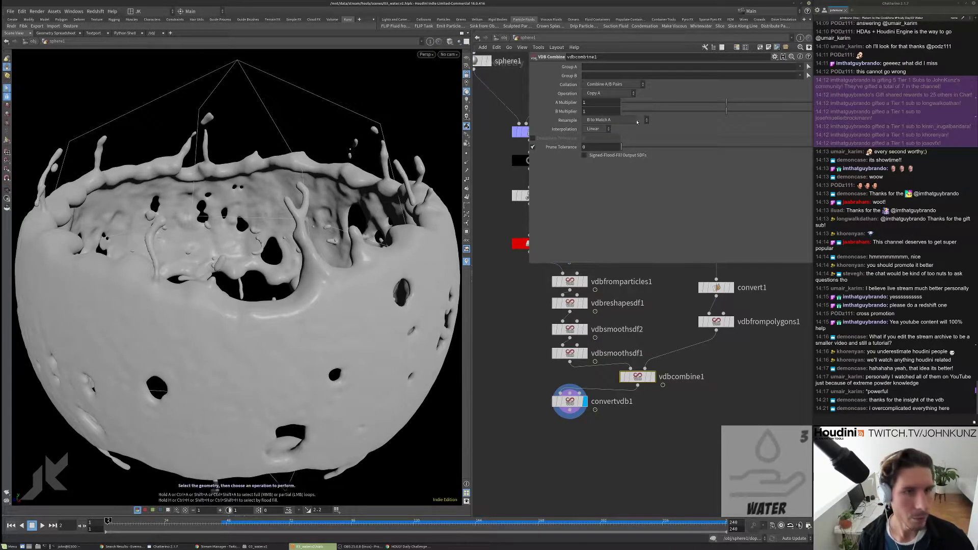
{"action": "left_click", "coordinate": [626, 96]}
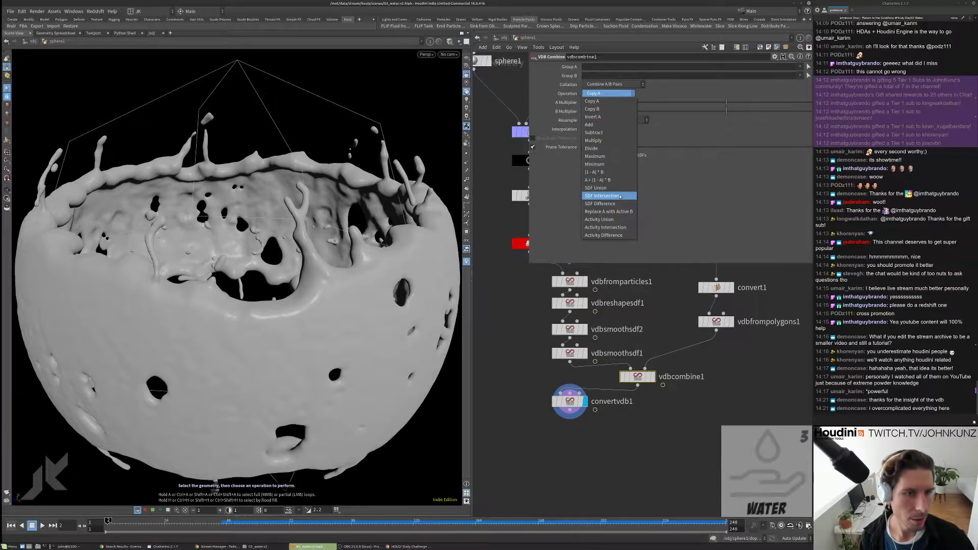
{"action": "left_click", "coordinate": [603, 196]}
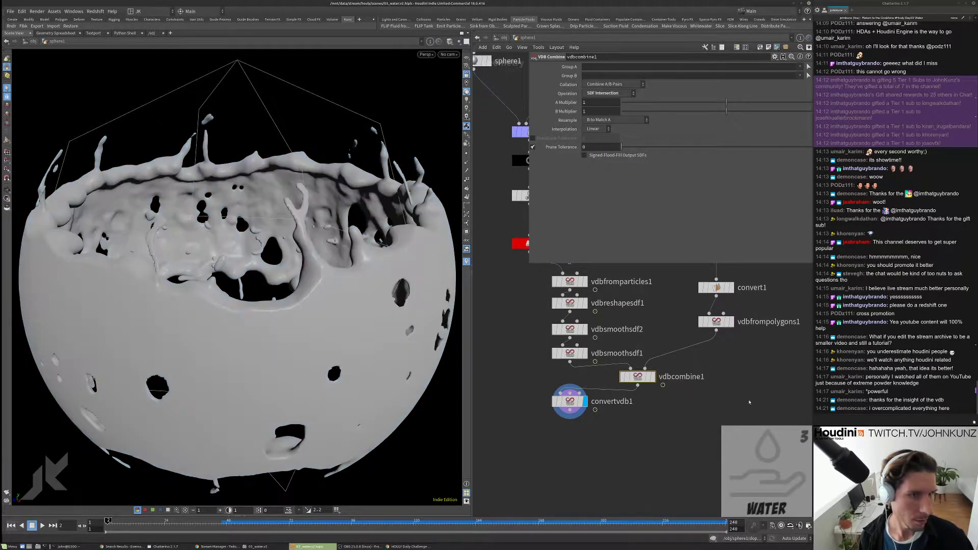
Step: Connect vdbfrompolygons1 into vdbcombine1 and inspect the clipped water surface
{"action": "left_click_drag", "start_coordinate": [326, 383], "coordinate": [332, 310]}
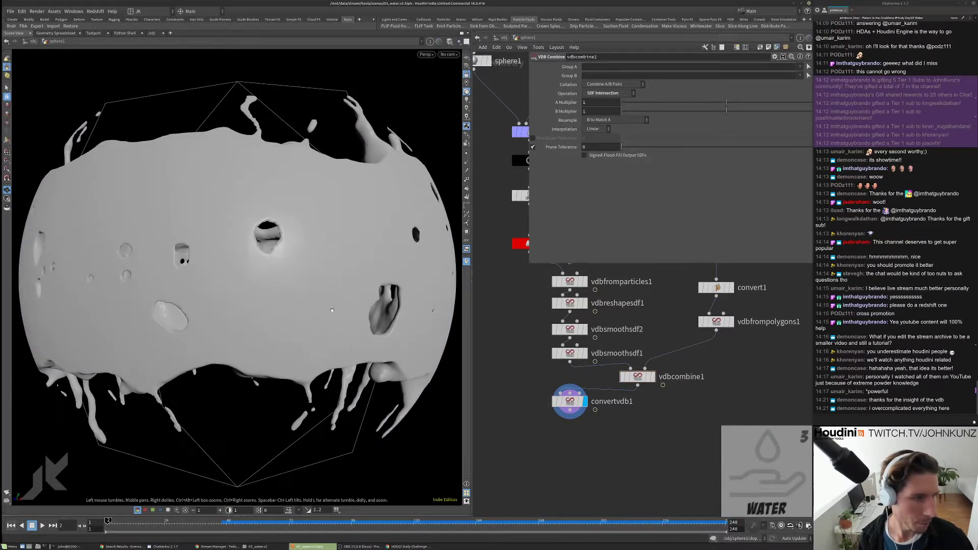
{"action": "left_click", "coordinate": [716, 322]}
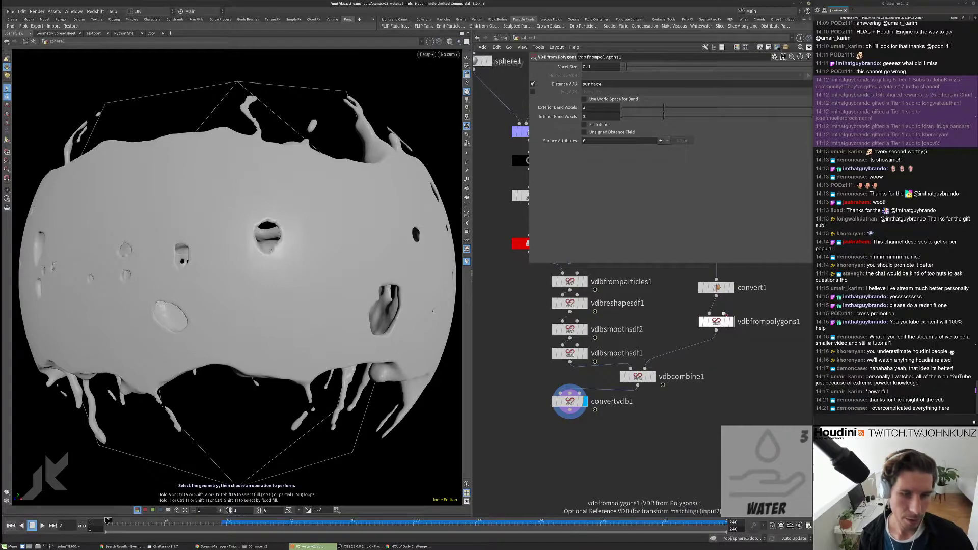
{"action": "left_click_drag", "start_coordinate": [724, 316], "coordinate": [581, 365]}
{"action": "left_click_drag", "start_coordinate": [255, 285], "coordinate": [285, 285]}
{"action": "scroll", "coordinate": [283, 332], "scroll_direction": "up", "scroll_amount": 5}
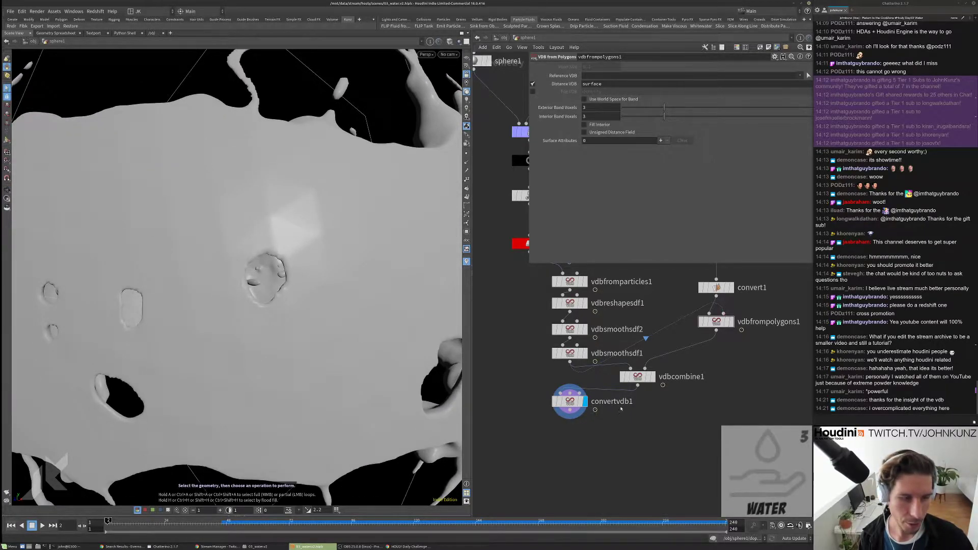
Step: Rearrange convertvdb1, vdbcombine1 and vdbfrompolygons1 in the network and select convert1
{"action": "middle_click_drag", "start_coordinate": [569, 358], "coordinate": [577, 340]}
{"action": "left_click_drag", "start_coordinate": [572, 385], "coordinate": [578, 455]}
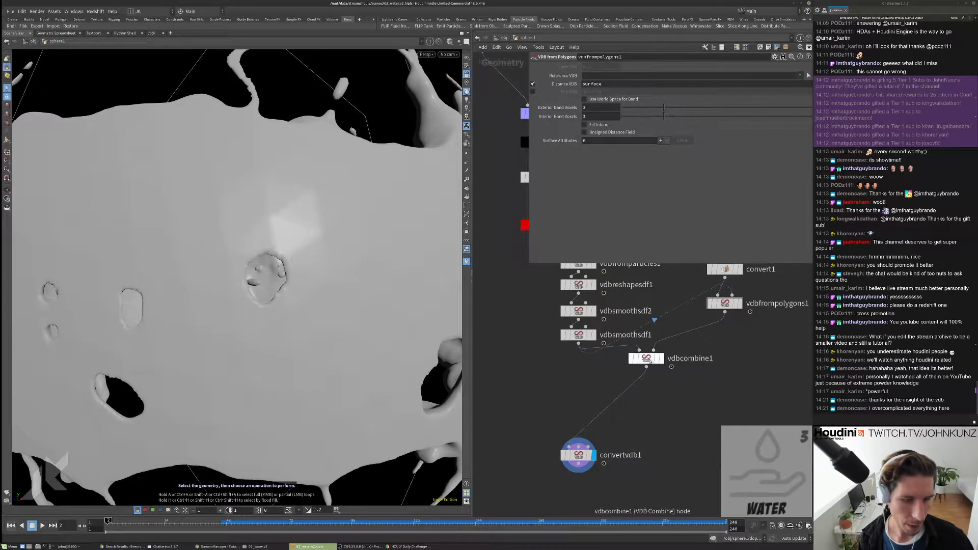
{"action": "left_click_drag", "start_coordinate": [648, 361], "coordinate": [579, 410]}
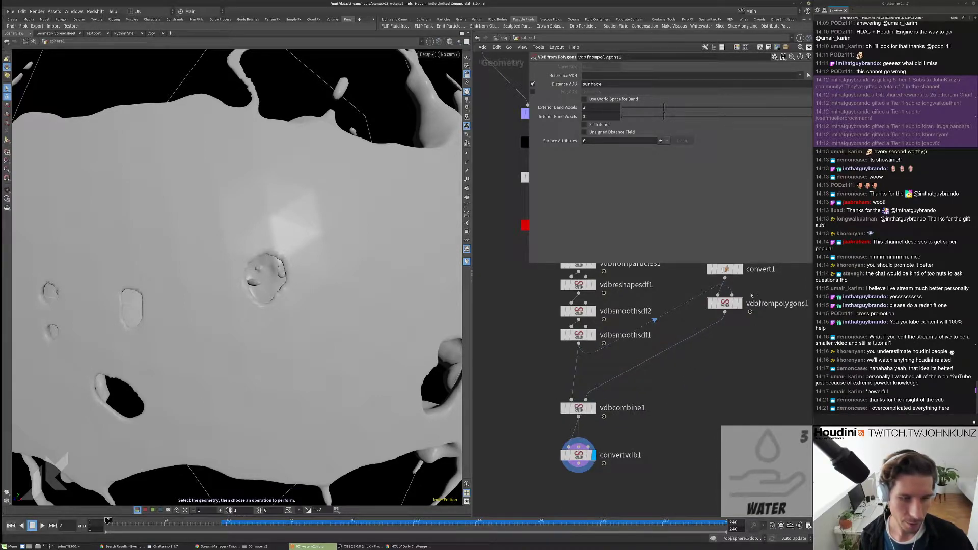
{"action": "middle_click_drag", "start_coordinate": [662, 341], "coordinate": [653, 371]}
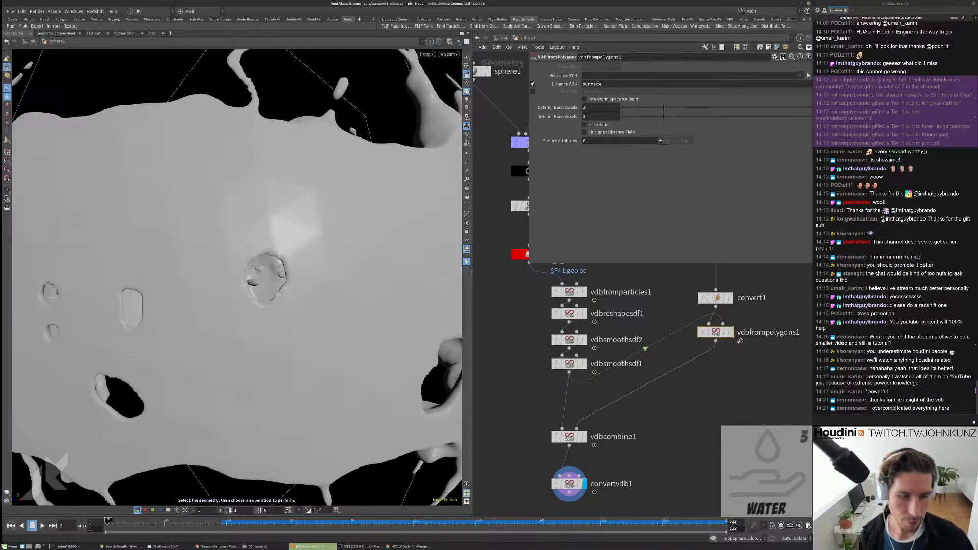
{"action": "left_click_drag", "start_coordinate": [719, 334], "coordinate": [718, 394]}
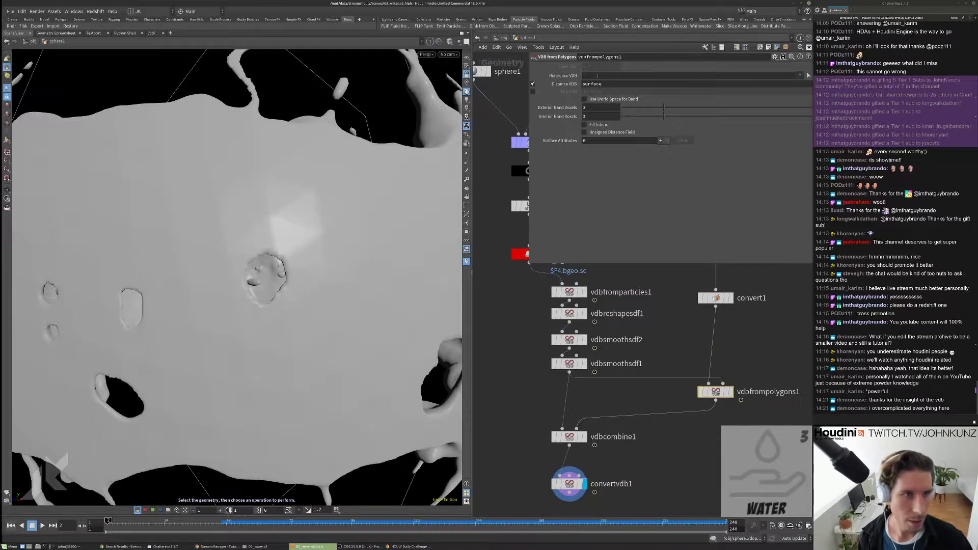
{"action": "middle_click_drag", "start_coordinate": [788, 353], "coordinate": [768, 382]}
{"action": "left_click", "coordinate": [696, 327]}
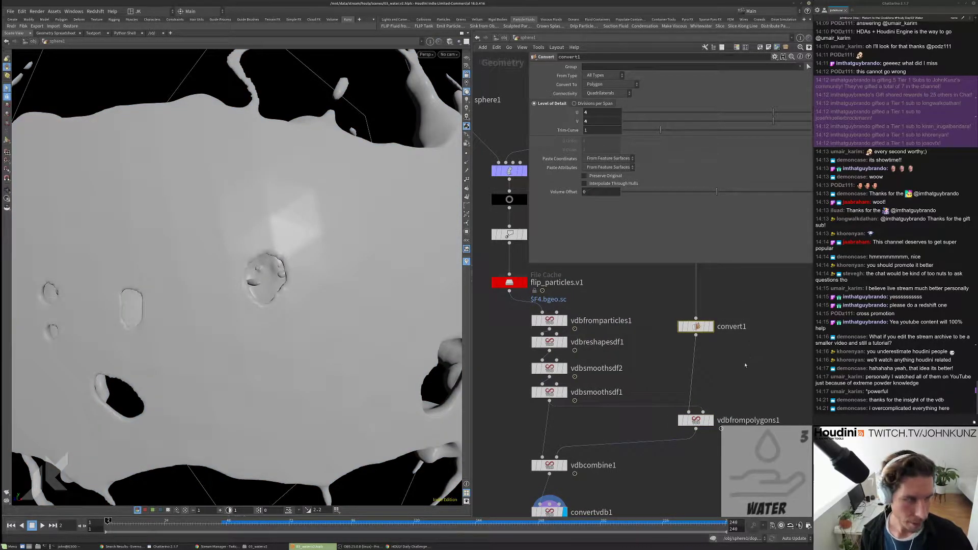
Step: Insert a Subdivide node with depth 2 between convert1 and vdbfrompolygons1
{"action": "key", "text": "Tab"}
{"action": "type", "text": "sub"}
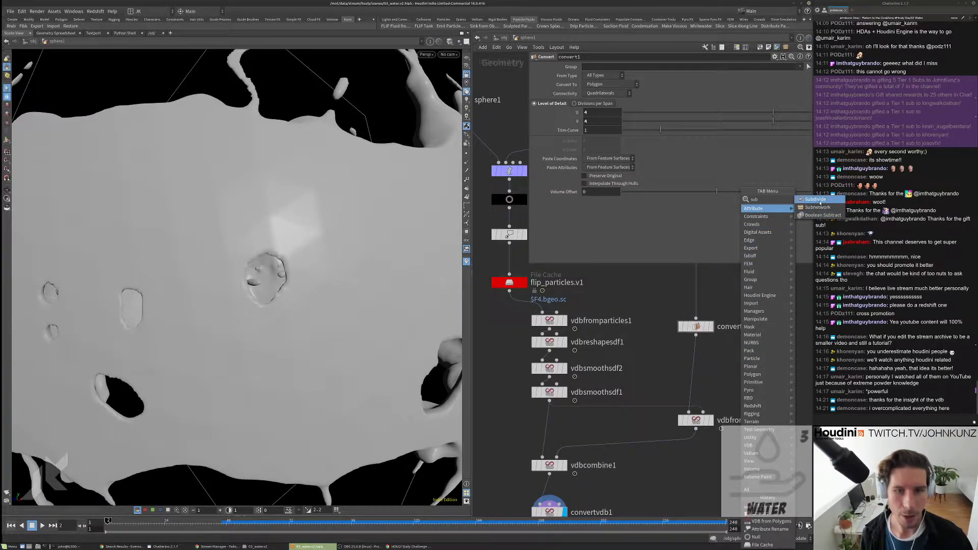
{"action": "key", "text": "Return"}
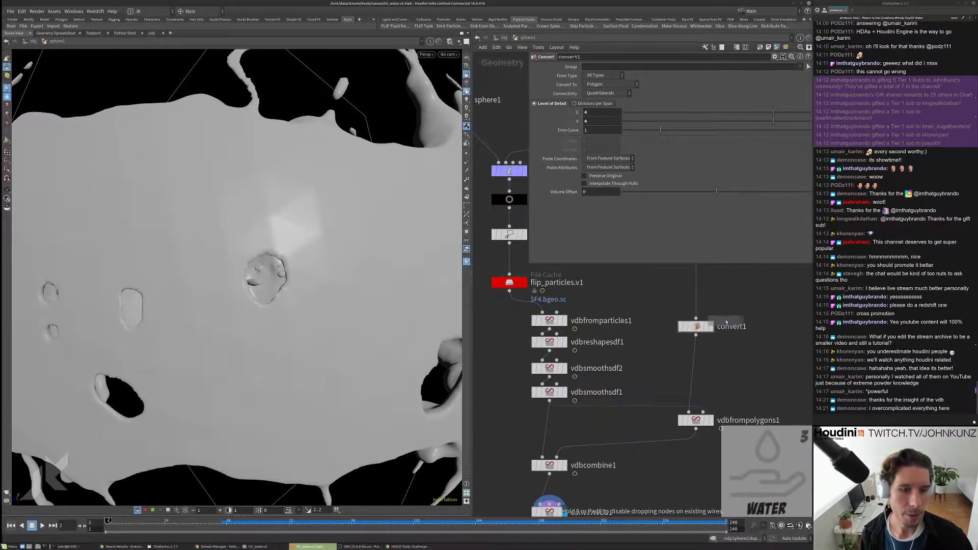
{"action": "left_click", "coordinate": [718, 361]}
{"action": "left_click_drag", "start_coordinate": [719, 362], "coordinate": [694, 360]}
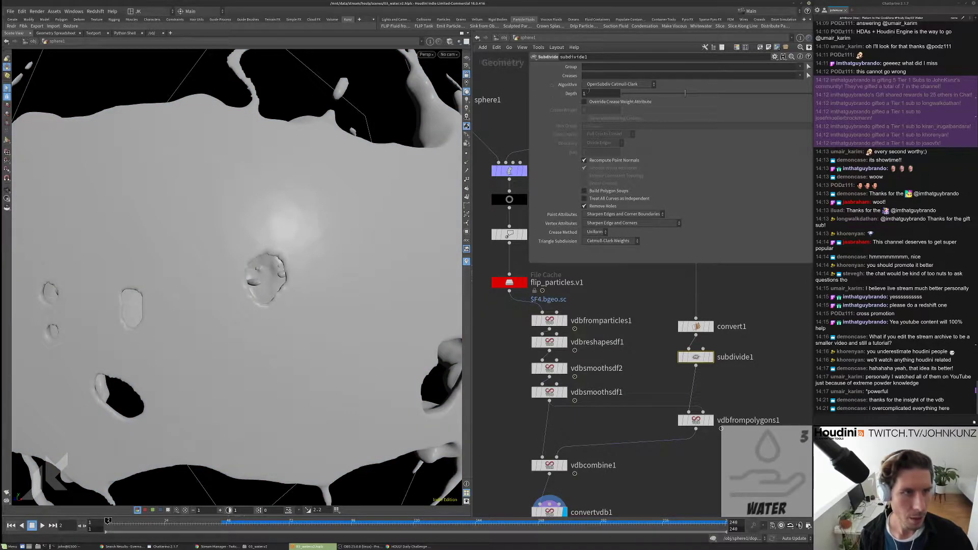
{"action": "left_click", "coordinate": [590, 93]}
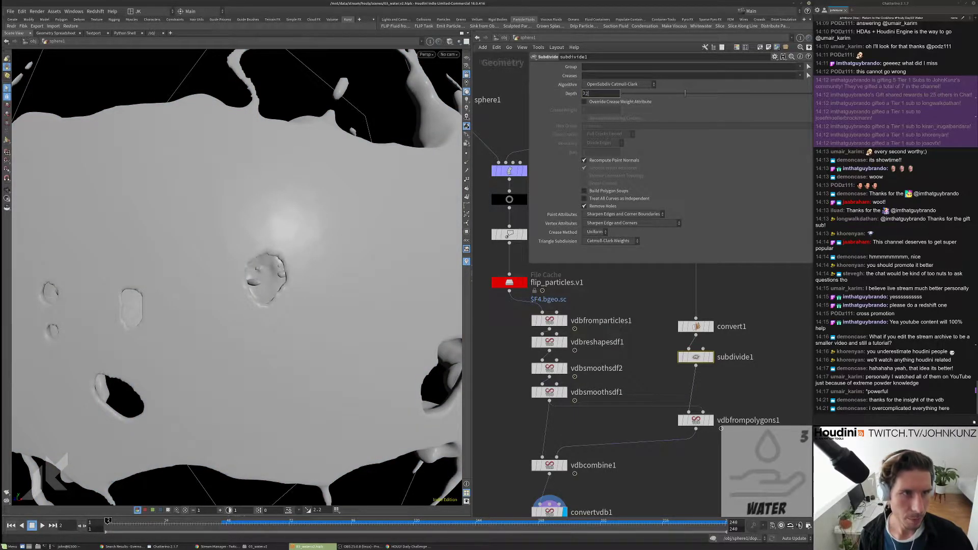
{"action": "type", "text": "2"}
{"action": "key", "text": "Return"}
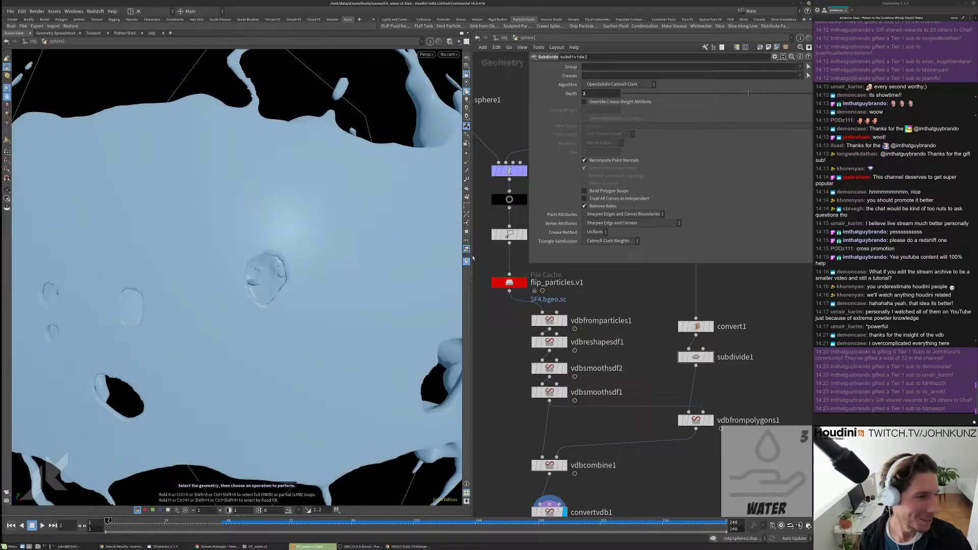
Step: Show wireframe over the shaded water and inspect the splash ring from several angles
{"action": "middle_click_drag", "start_coordinate": [495, 184], "coordinate": [519, 166]}
{"action": "scroll", "coordinate": [358, 217], "scroll_direction": "down", "scroll_amount": 10}
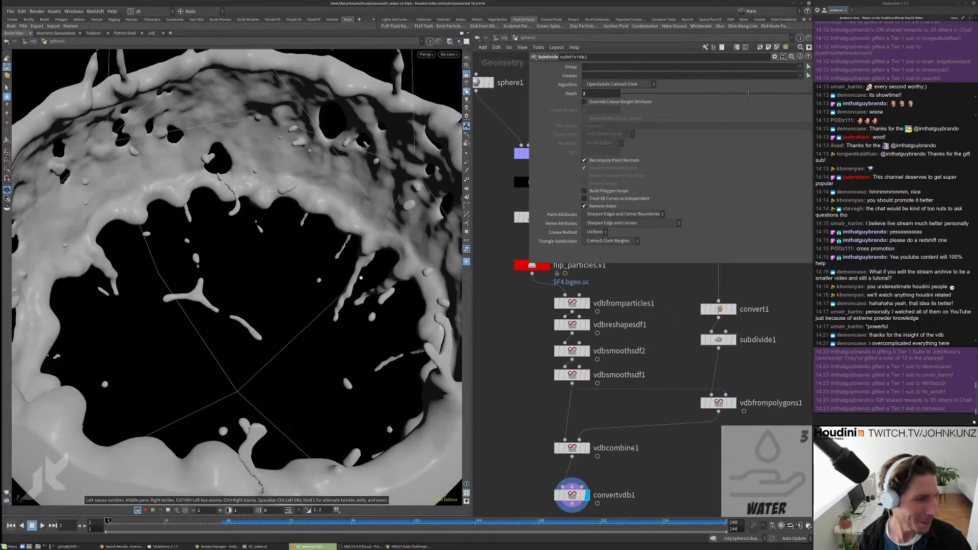
{"action": "left_click_drag", "start_coordinate": [278, 262], "coordinate": [286, 225]}
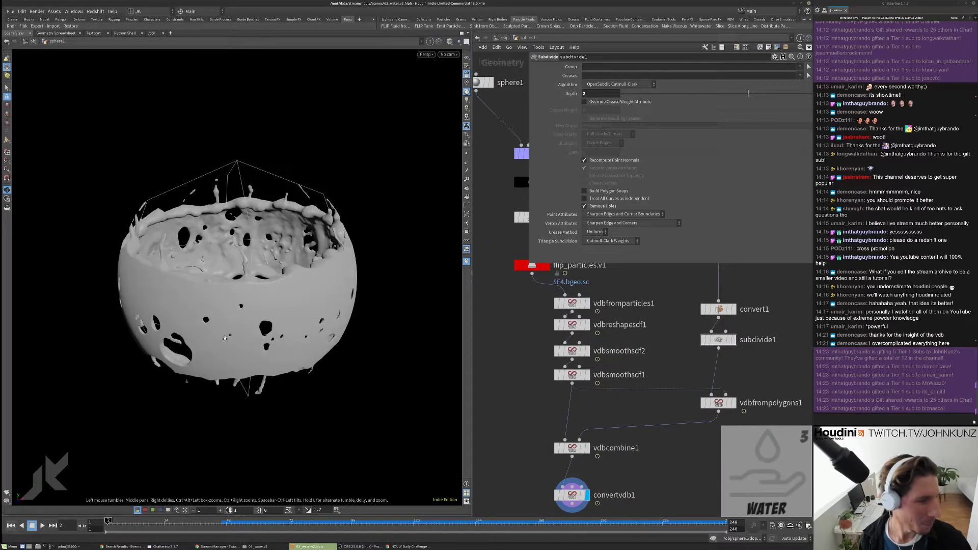
{"action": "scroll", "coordinate": [288, 210], "scroll_direction": "up", "scroll_amount": 10}
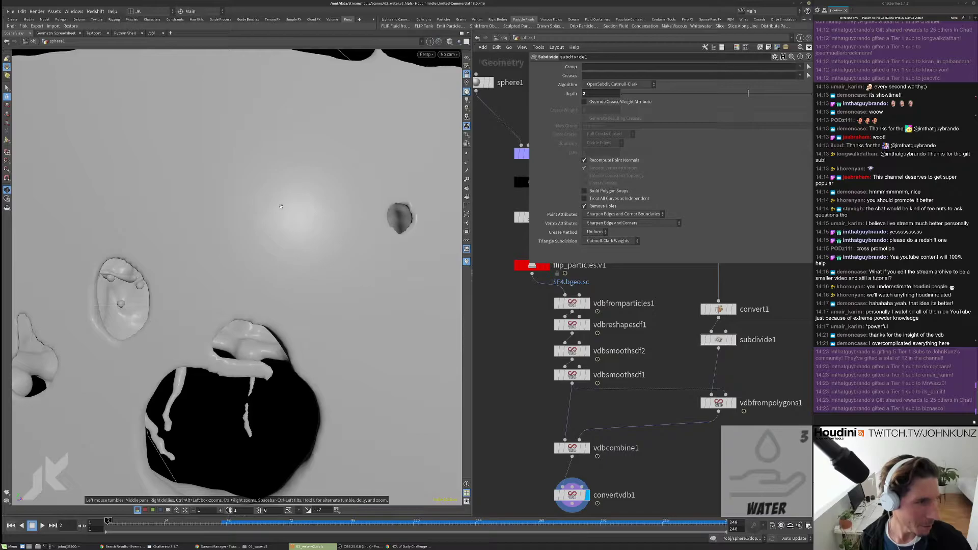
{"action": "key", "text": "s"}
{"action": "left_click", "coordinate": [466, 125]}
{"action": "left_click", "coordinate": [467, 122]}
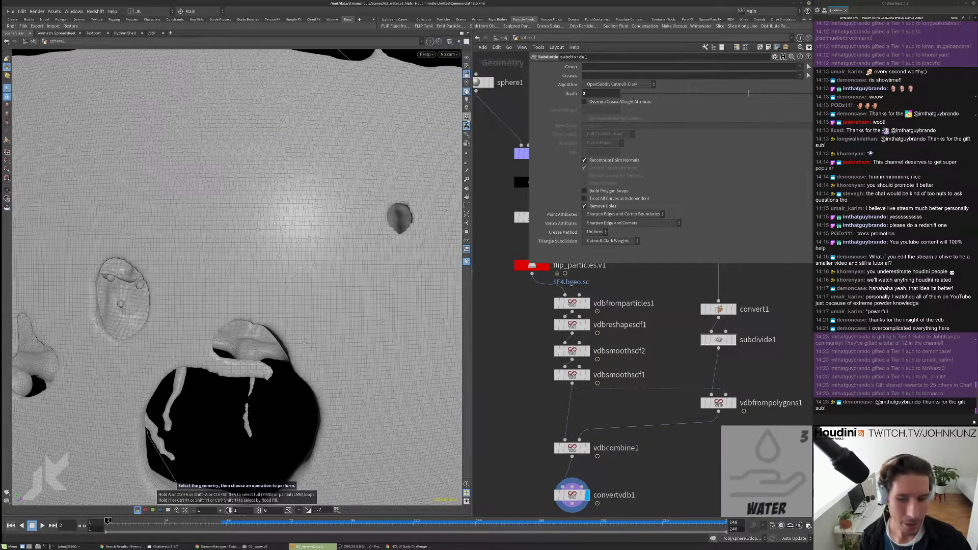
{"action": "key", "text": "Escape"}
{"action": "mouse_move", "coordinate": [265, 265]}
{"action": "left_mouse_down"}
{"action": "mouse_move", "coordinate": [298, 300]}
{"action": "mouse_move", "coordinate": [299, 370]}
{"action": "mouse_move", "coordinate": [308, 378]}
{"action": "mouse_move", "coordinate": [332, 345]}
{"action": "left_mouse_up"}
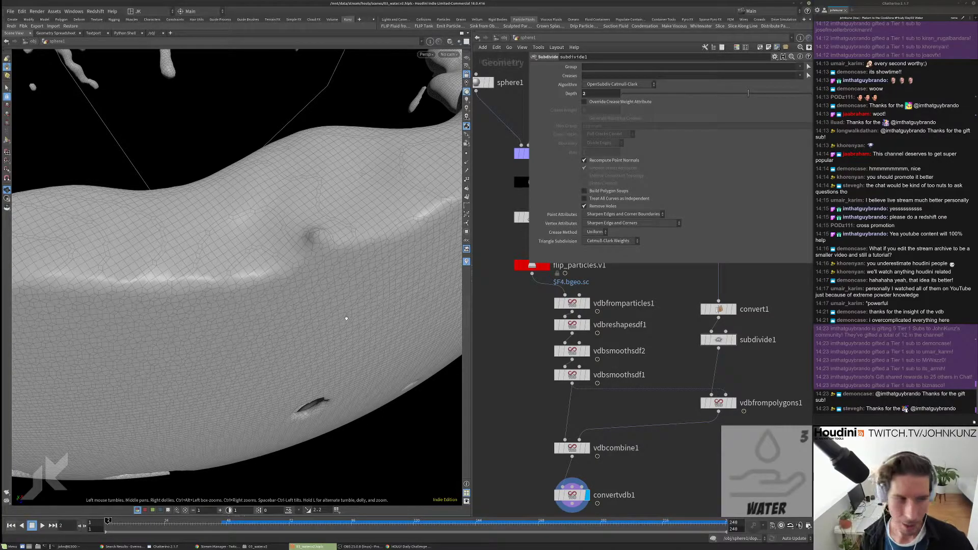
{"action": "scroll", "coordinate": [346, 318], "scroll_direction": "down", "scroll_amount": 5}
{"action": "left_click_drag", "start_coordinate": [346, 319], "coordinate": [303, 167]}
{"action": "left_click_drag", "start_coordinate": [317, 214], "coordinate": [459, 160]}
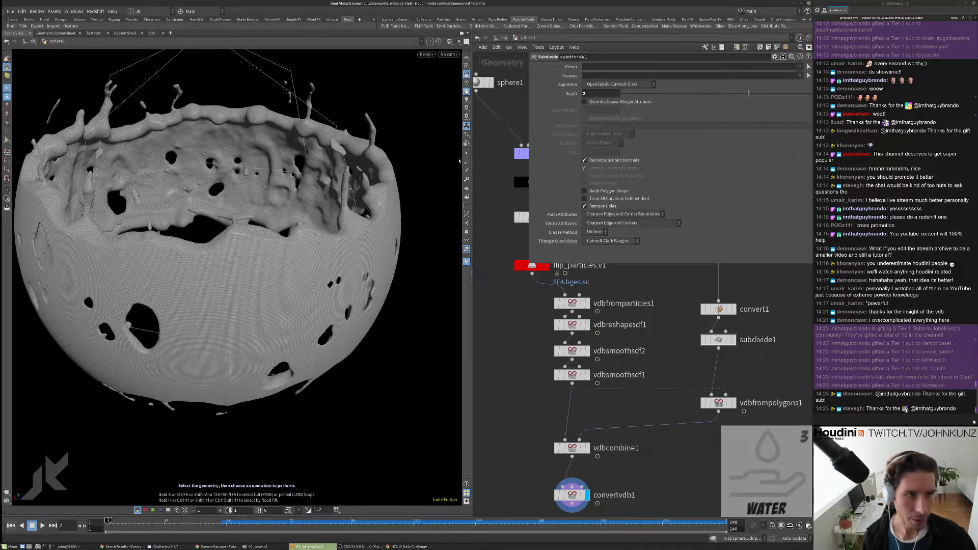
Step: Bypass and re-enable vdbcombine1 to compare the ring with and without clipping
{"action": "middle_click_drag", "start_coordinate": [652, 375], "coordinate": [656, 344]}
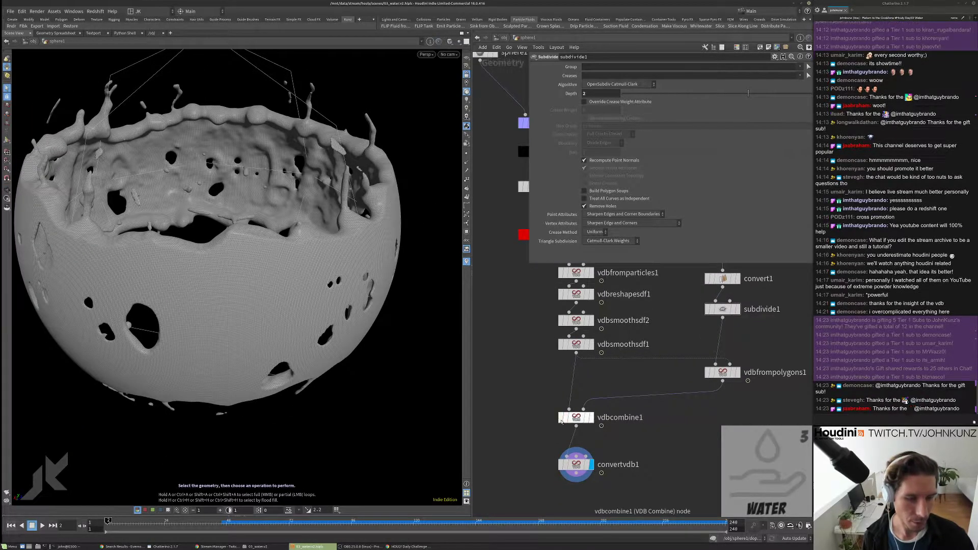
{"action": "left_click", "coordinate": [561, 418]}
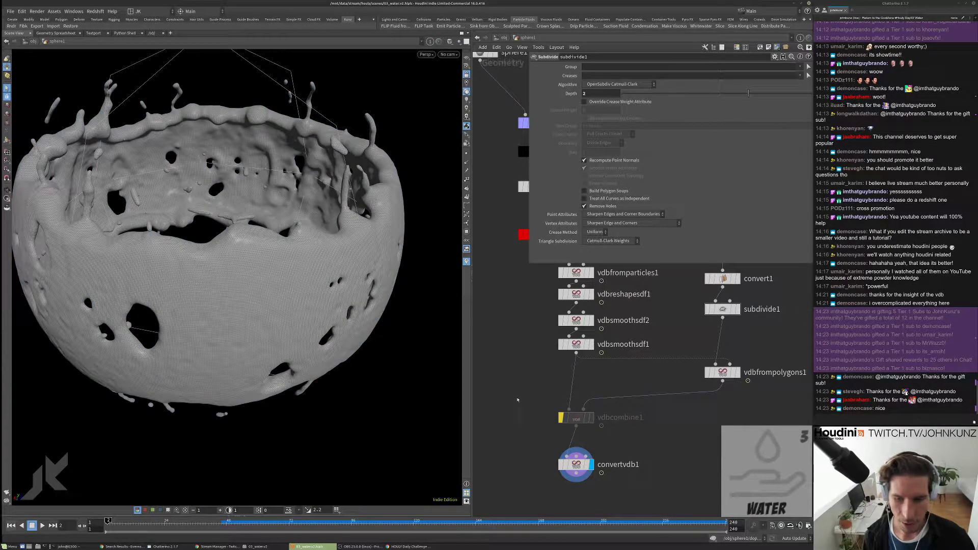
{"action": "key", "text": "b"}
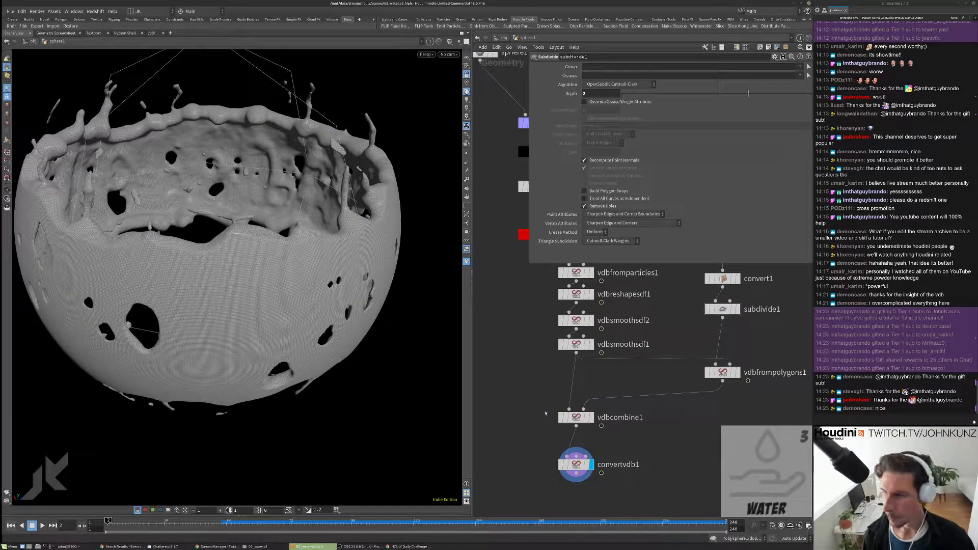
{"action": "scroll", "coordinate": [645, 395], "scroll_direction": "down", "scroll_amount": 2}
{"action": "mouse_move", "coordinate": [326, 193]}
{"action": "left_mouse_down"}
{"action": "mouse_move", "coordinate": [333, 299]}
{"action": "mouse_move", "coordinate": [336, 275]}
{"action": "mouse_move", "coordinate": [381, 273]}
{"action": "mouse_move", "coordinate": [372, 275]}
{"action": "left_mouse_up"}
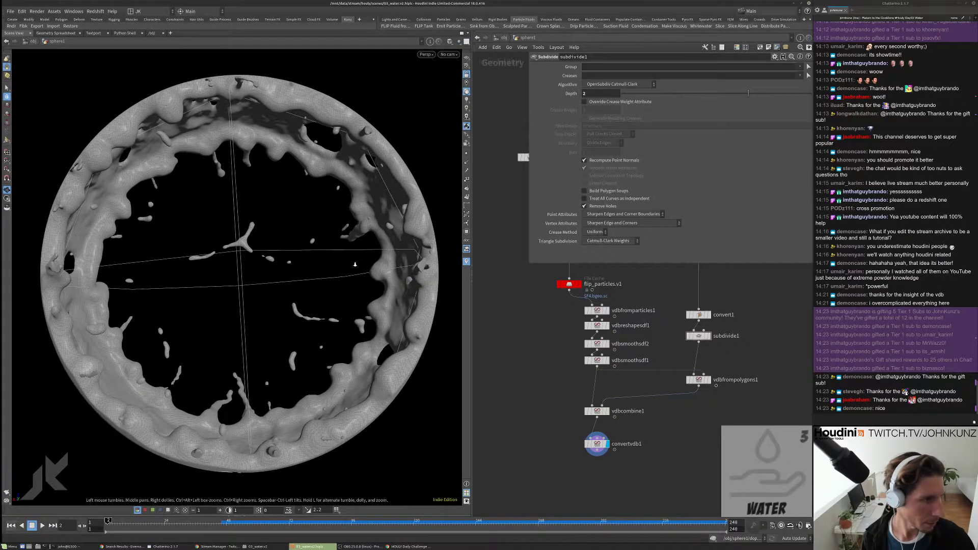
{"action": "scroll", "coordinate": [372, 275], "scroll_direction": "down", "scroll_amount": 2}
Step: Switch to Smooth Shaded, go to frame 24, and select the flip_particles.v1 cache
{"action": "left_click", "coordinate": [450, 42]}
{"action": "left_click", "coordinate": [464, 113]}
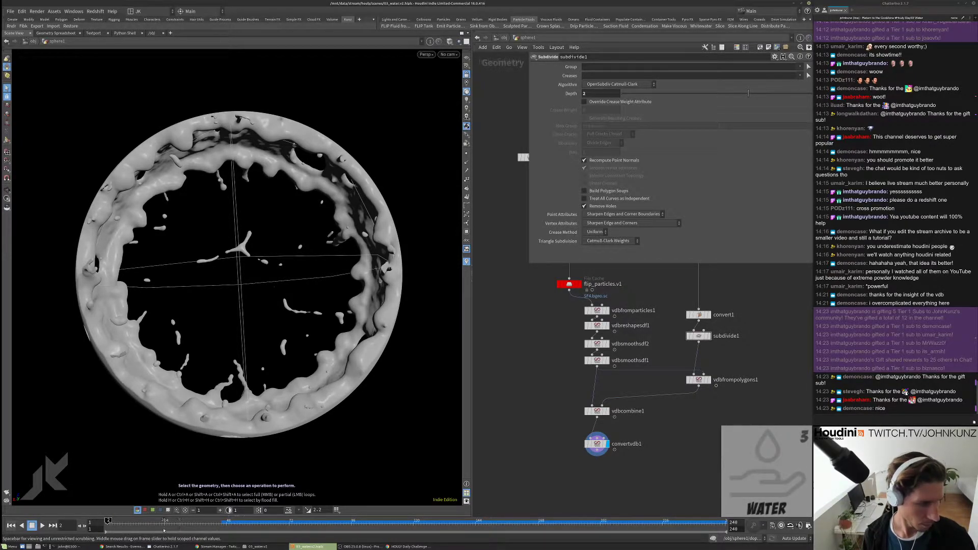
{"action": "left_click", "coordinate": [164, 530]}
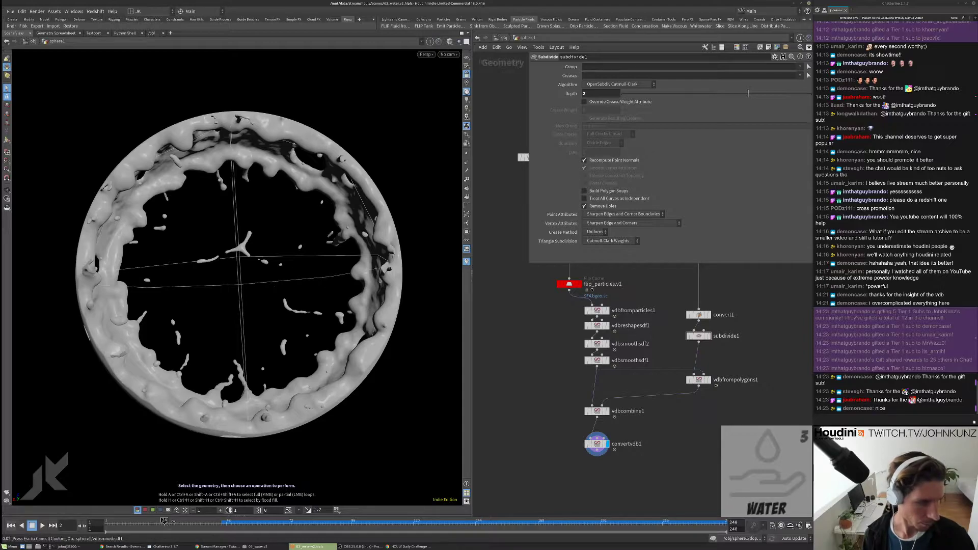
{"action": "left_click", "coordinate": [569, 284]}
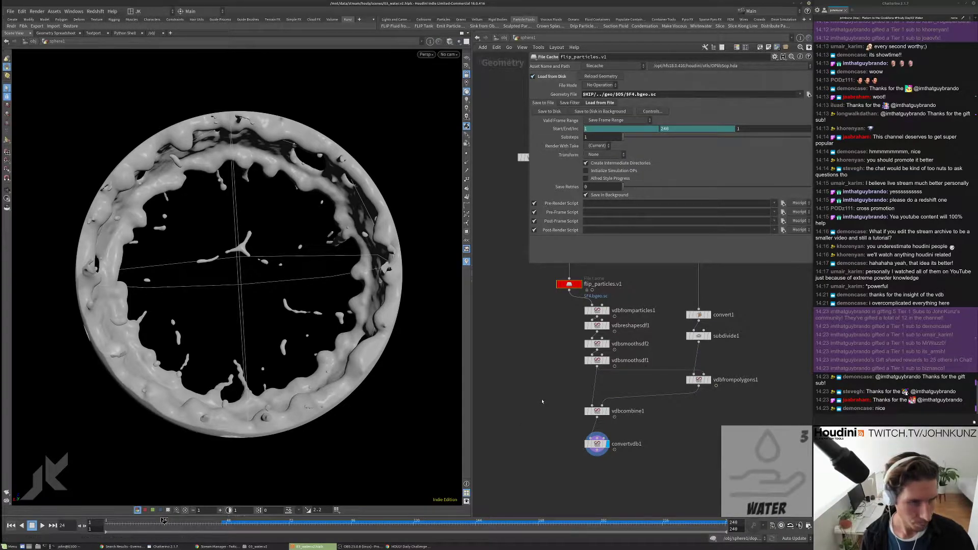
Step: Step to frames 37 and 57, viewing the sphere-clipped water from the top and side
{"action": "scroll", "coordinate": [517, 408], "scroll_direction": "down", "scroll_amount": 3}
{"action": "left_click_drag", "start_coordinate": [326, 408], "coordinate": [297, 472]}
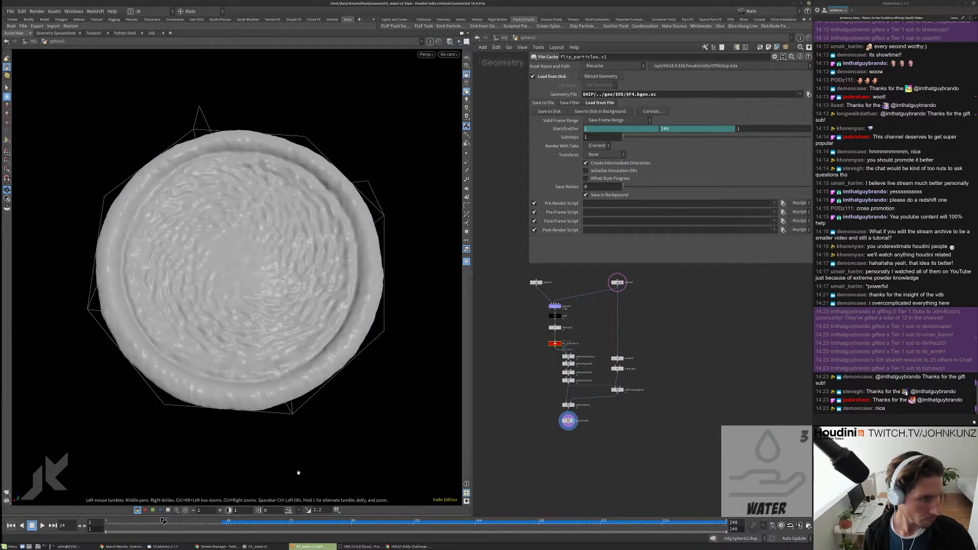
{"action": "left_click", "coordinate": [199, 529]}
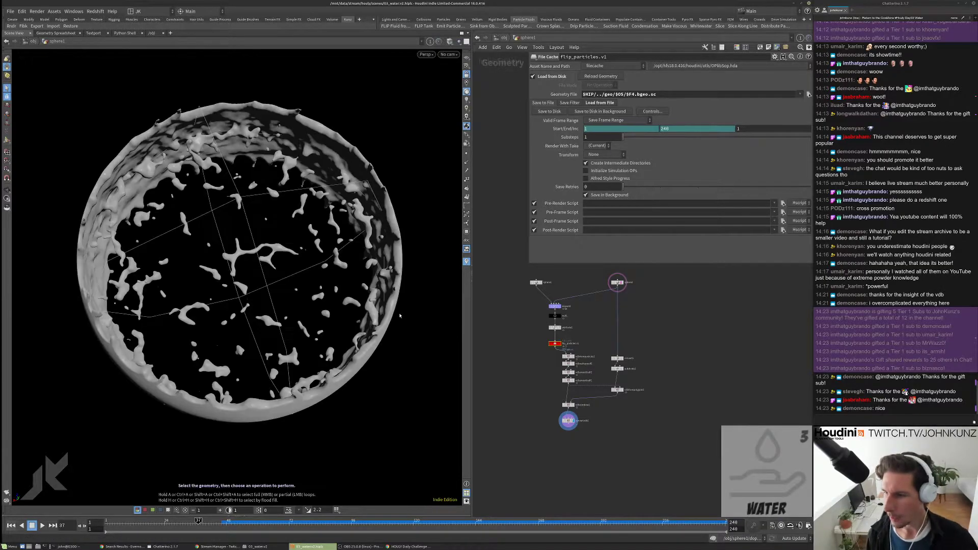
{"action": "left_click", "coordinate": [250, 530]}
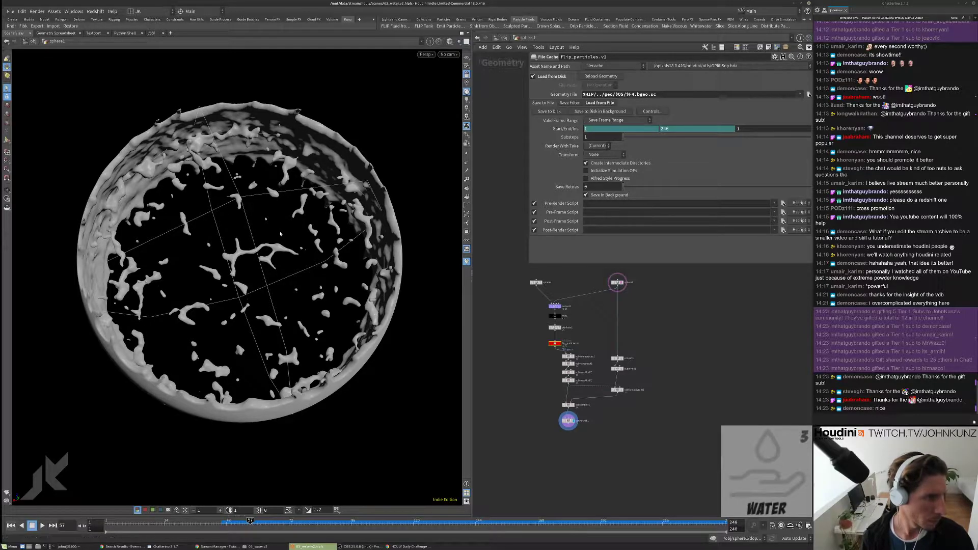
{"action": "left_click_drag", "start_coordinate": [280, 234], "coordinate": [282, 181]}
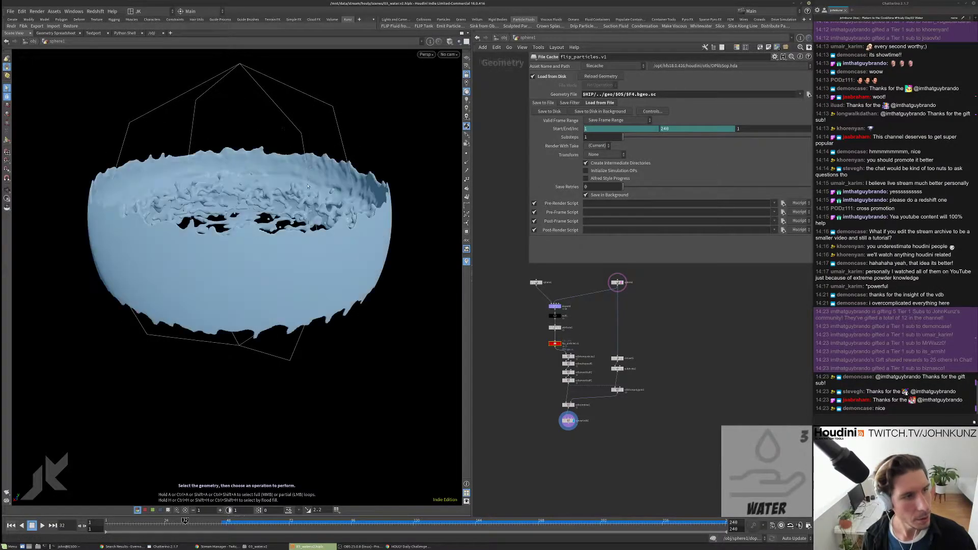
{"action": "left_click_drag", "start_coordinate": [284, 128], "coordinate": [283, 228]}
Step: Set the vdbfromparticles1 voxel size to 0.015
{"action": "scroll", "coordinate": [570, 334], "scroll_direction": "up", "scroll_amount": 6}
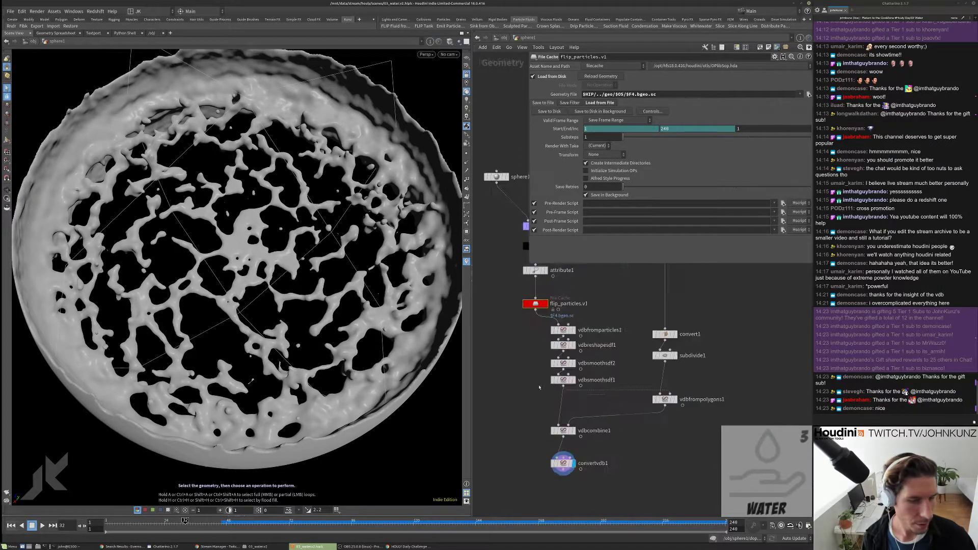
{"action": "left_click", "coordinate": [563, 311]}
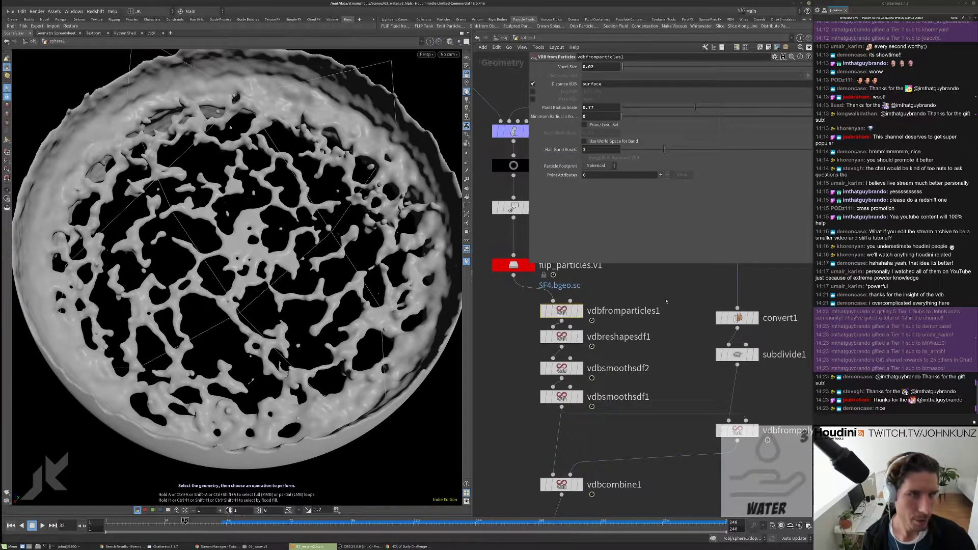
{"action": "type", "text": "15"}
{"action": "key", "text": "Return"}
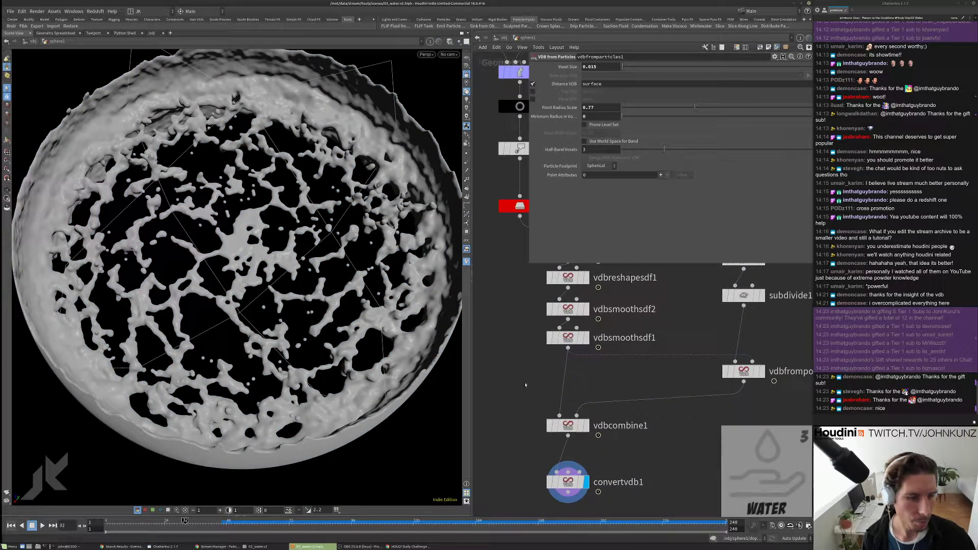
Step: Set vdbsmoothsdf1 to 6 iterations and check the smoother bowl mesh
{"action": "left_click", "coordinate": [567, 338]}
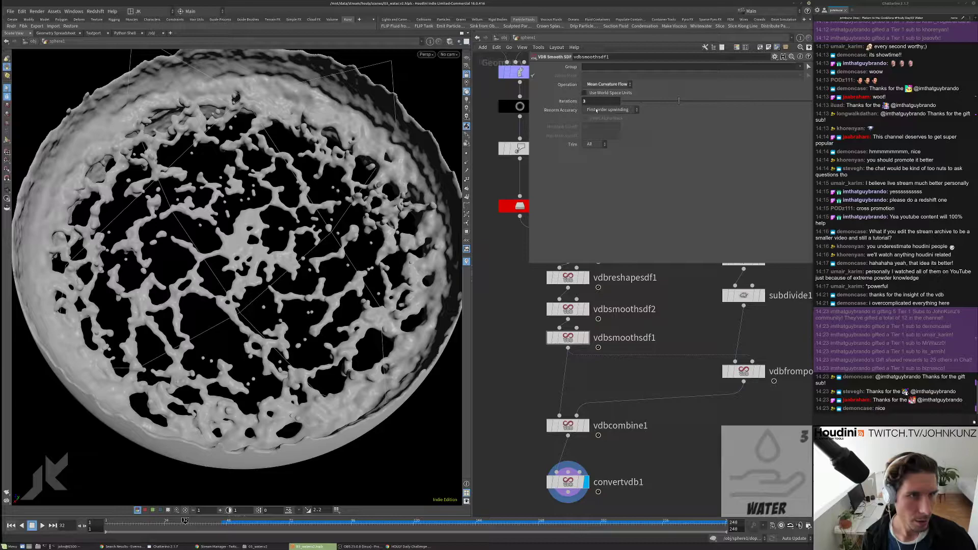
{"action": "left_click", "coordinate": [596, 102]}
{"action": "type", "text": "6"}
{"action": "key", "text": "Return"}
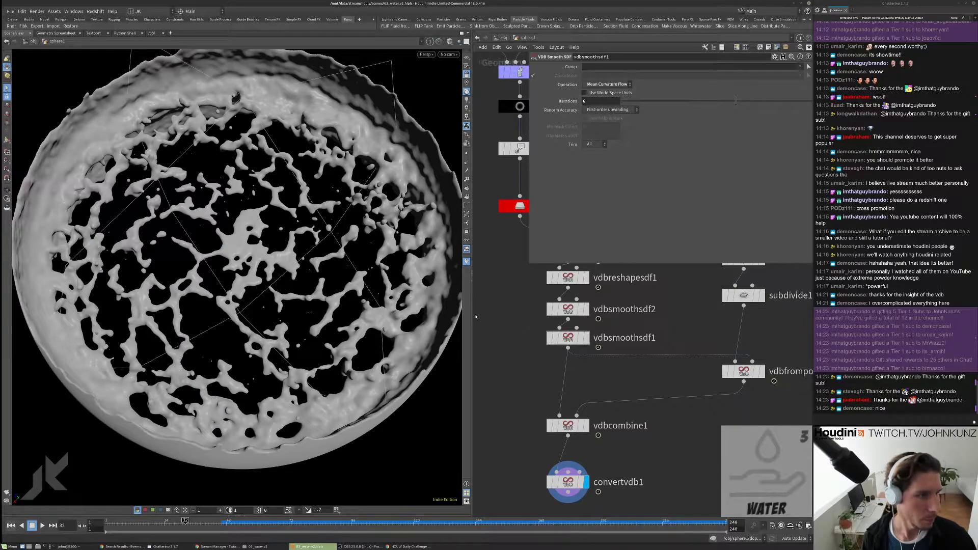
{"action": "mouse_move", "coordinate": [313, 267]}
{"action": "left_mouse_down"}
{"action": "mouse_move", "coordinate": [327, 216]}
{"action": "mouse_move", "coordinate": [331, 268]}
{"action": "left_mouse_up"}
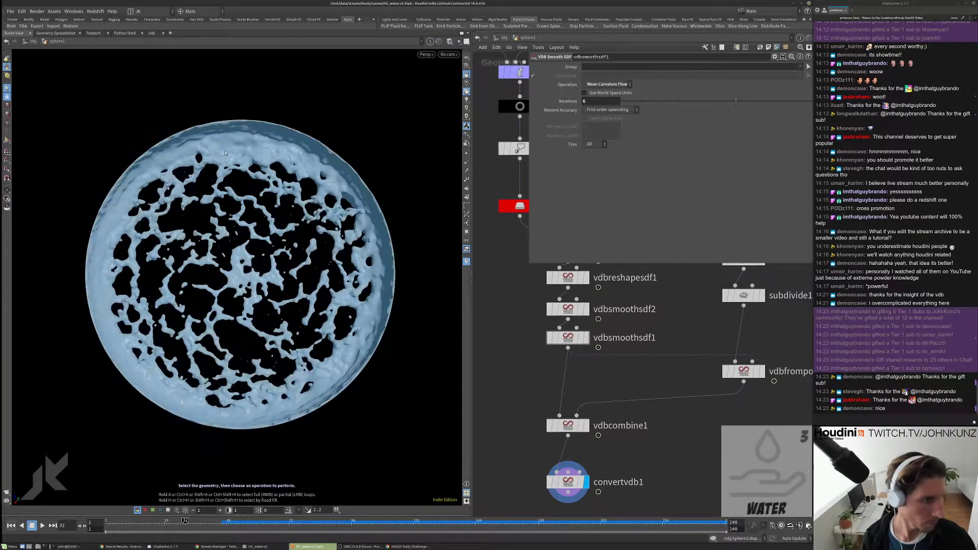
{"action": "left_click_drag", "start_coordinate": [174, 98], "coordinate": [258, 245]}
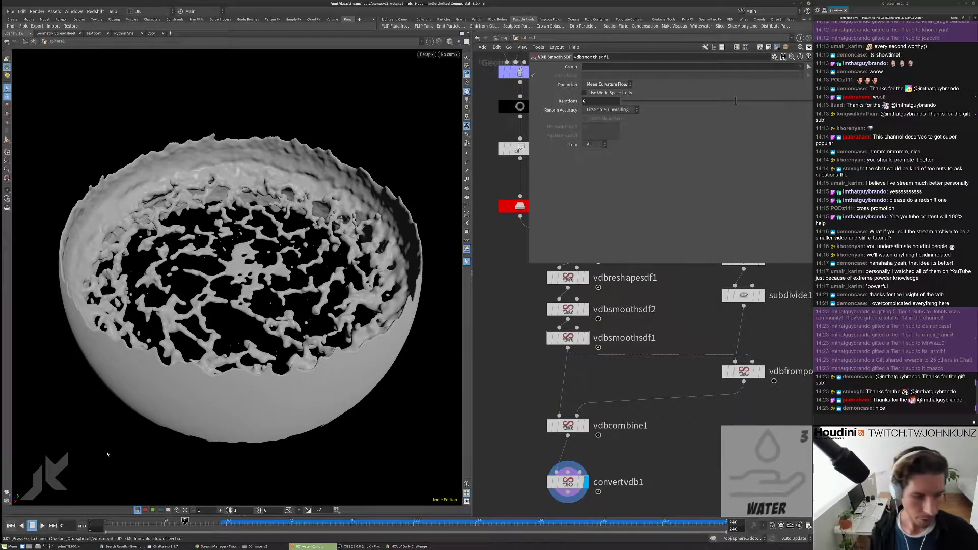
{"action": "left_click", "coordinate": [71, 546]}
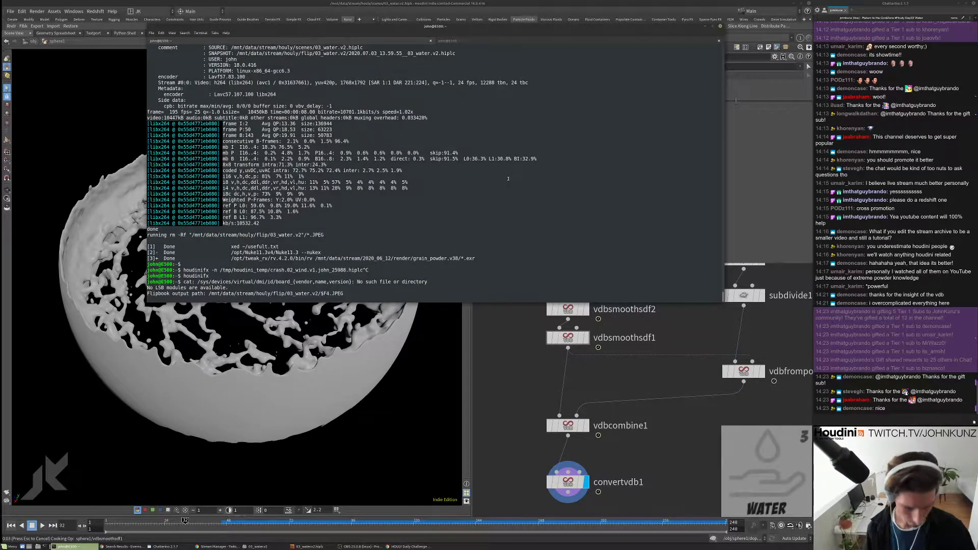
Step: Launch a new Houdini FX session by running houdinifx in the terminal
{"action": "key", "text": "Return"}
{"action": "key", "text": "Return"}
{"action": "type", "text": "houdinifx"}
{"action": "key", "text": "Return"}
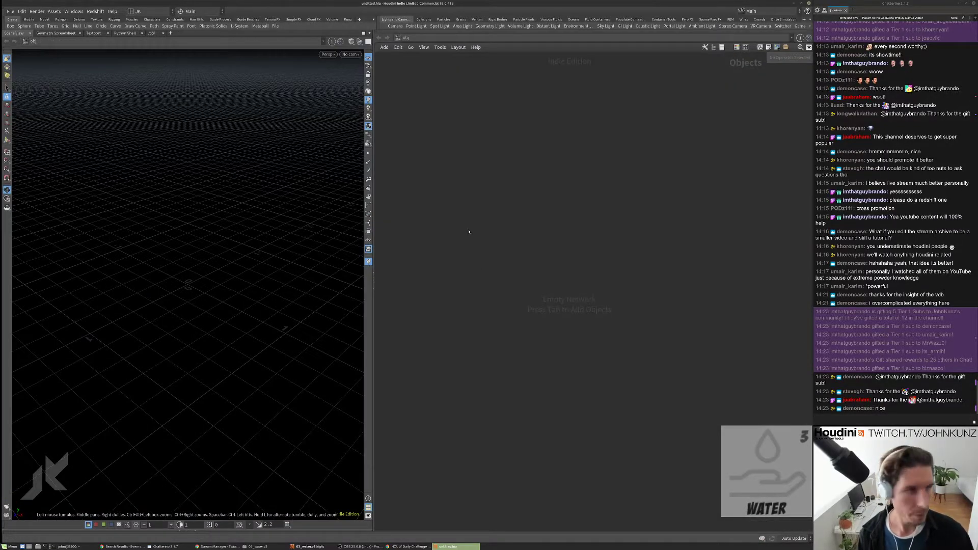
Step: Load 02_wind.v2.hiplc from the recent files list
{"action": "left_click", "coordinate": [10, 11]}
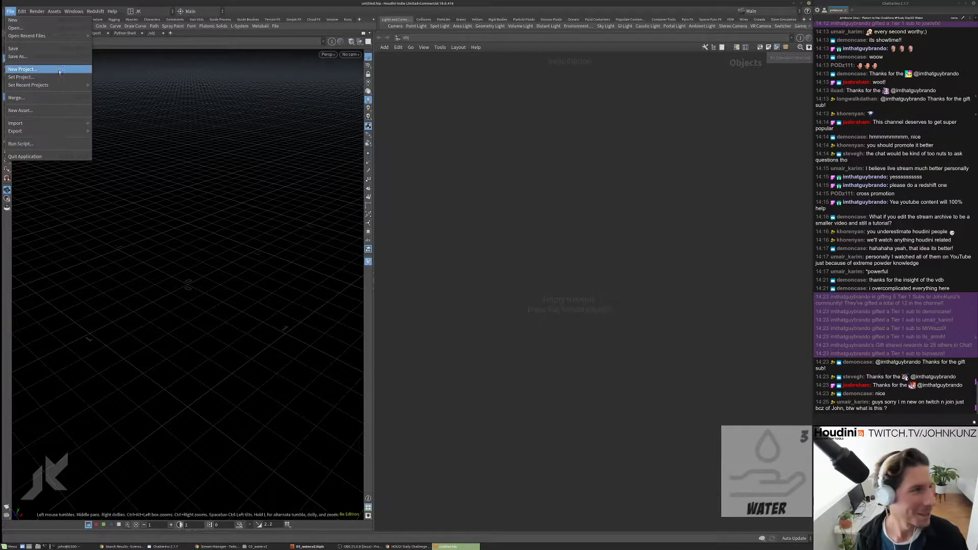
{"action": "mouse_move", "coordinate": [47, 35]}
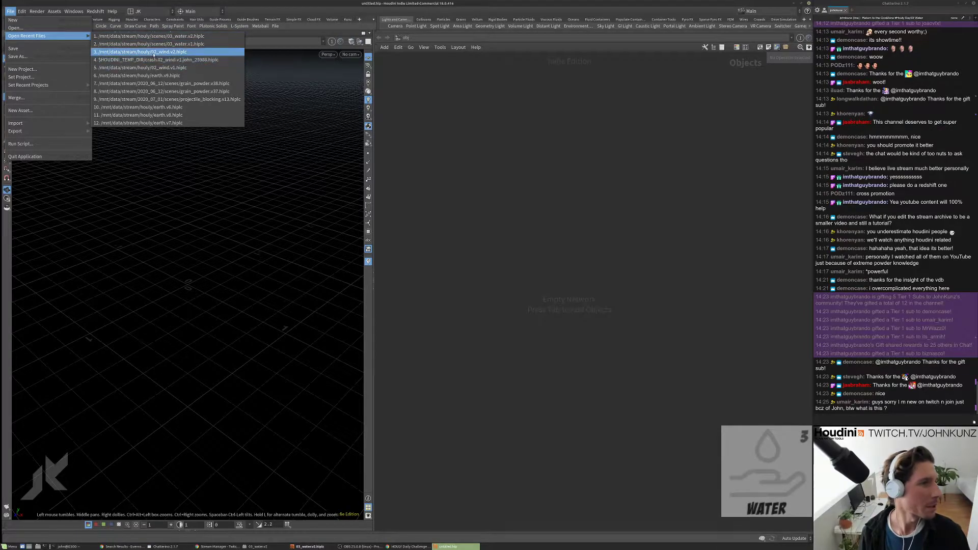
{"action": "left_click", "coordinate": [342, 105]}
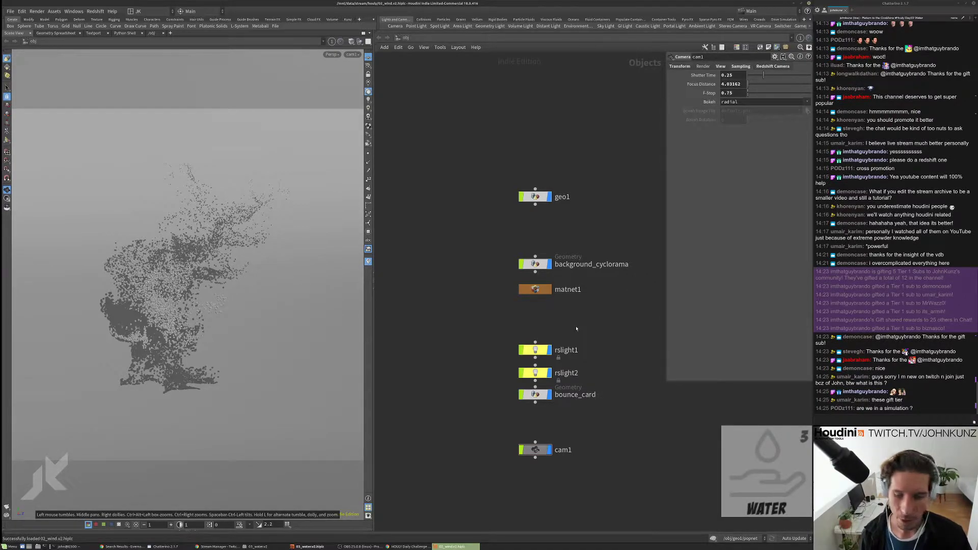
Step: Box-select background_cyclorama through cam1 in /obj and copy the six nodes
{"action": "scroll", "coordinate": [551, 327], "scroll_direction": "up", "scroll_amount": 3}
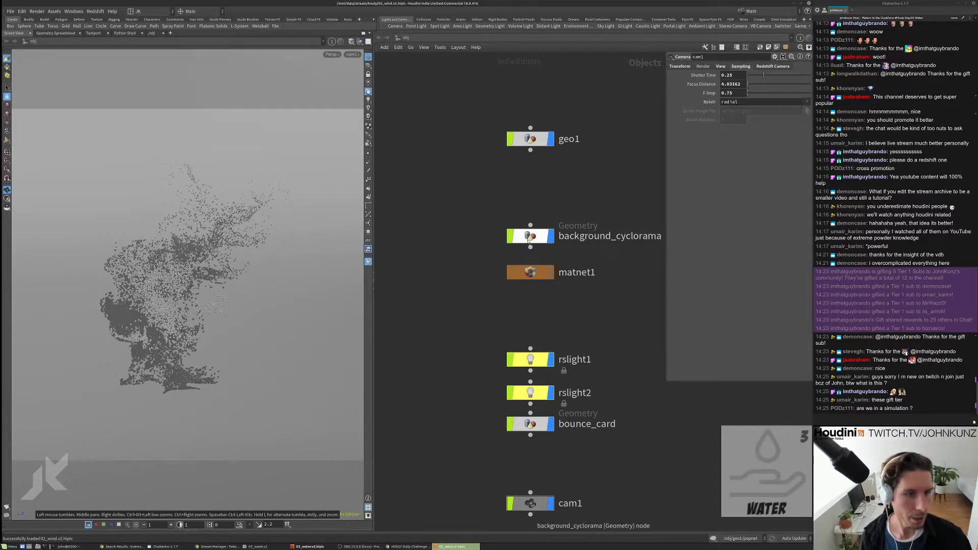
{"action": "middle_click_drag", "start_coordinate": [567, 198], "coordinate": [567, 226]}
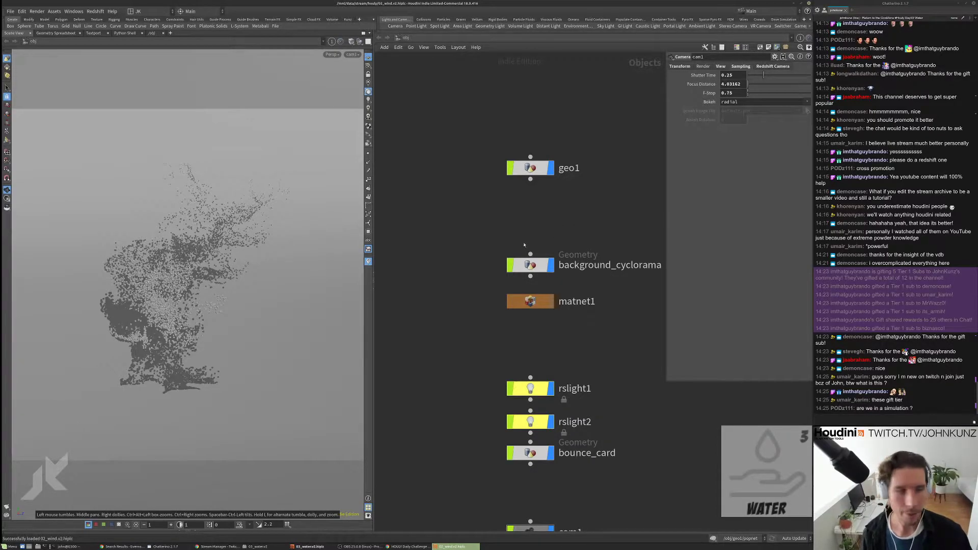
{"action": "scroll", "coordinate": [524, 245], "scroll_direction": "down", "scroll_amount": 5}
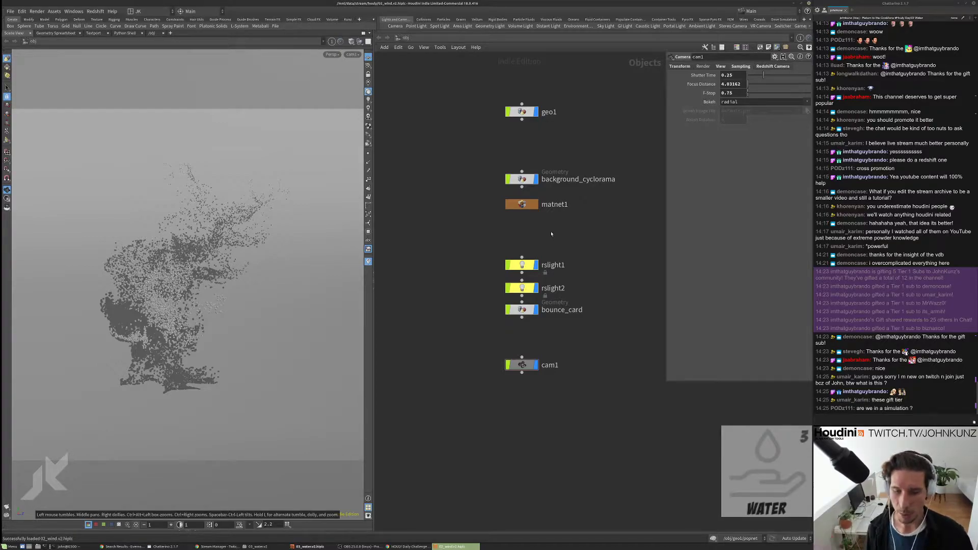
{"action": "middle_click_drag", "start_coordinate": [547, 236], "coordinate": [543, 242]}
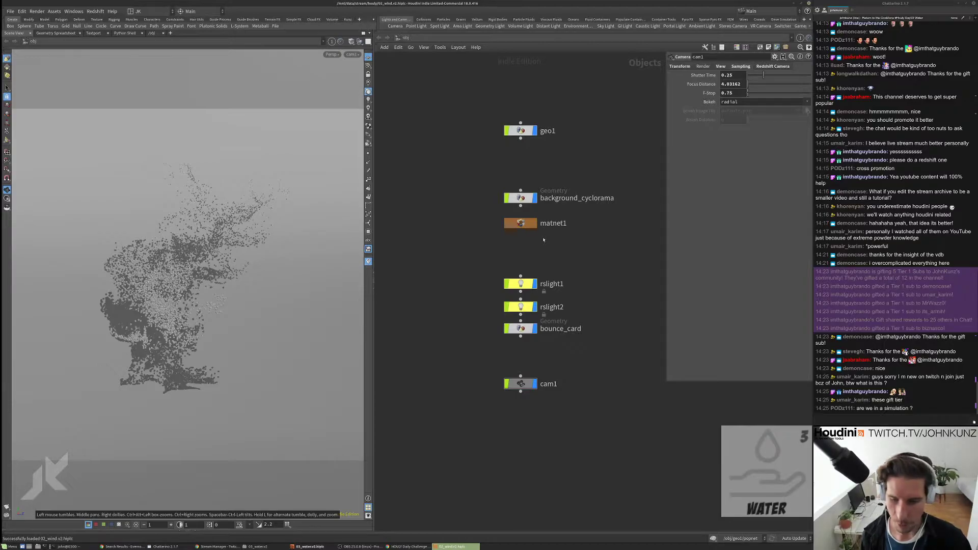
{"action": "scroll", "coordinate": [527, 201], "scroll_direction": "up", "scroll_amount": 2}
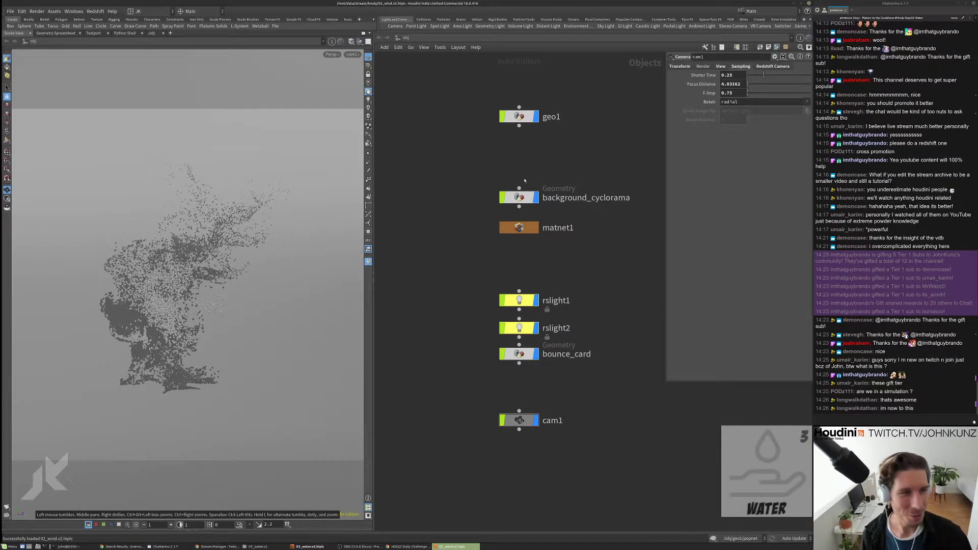
{"action": "middle_click_drag", "start_coordinate": [524, 180], "coordinate": [535, 201]}
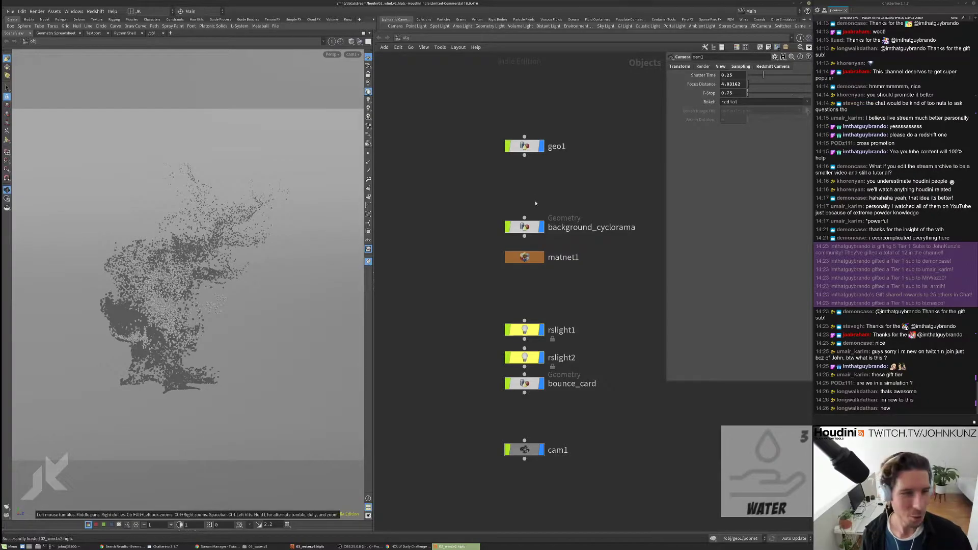
{"action": "scroll", "coordinate": [535, 203], "scroll_direction": "up", "scroll_amount": 2}
{"action": "scroll", "coordinate": [532, 189], "scroll_direction": "down", "scroll_amount": 1}
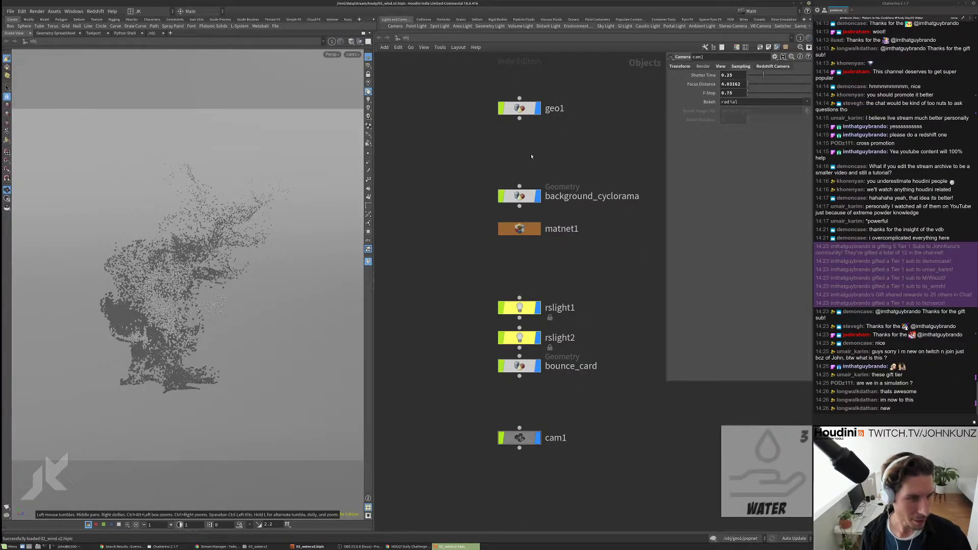
{"action": "left_click_drag", "start_coordinate": [532, 152], "coordinate": [540, 470]}
{"action": "key", "text": "ctrl+c"}
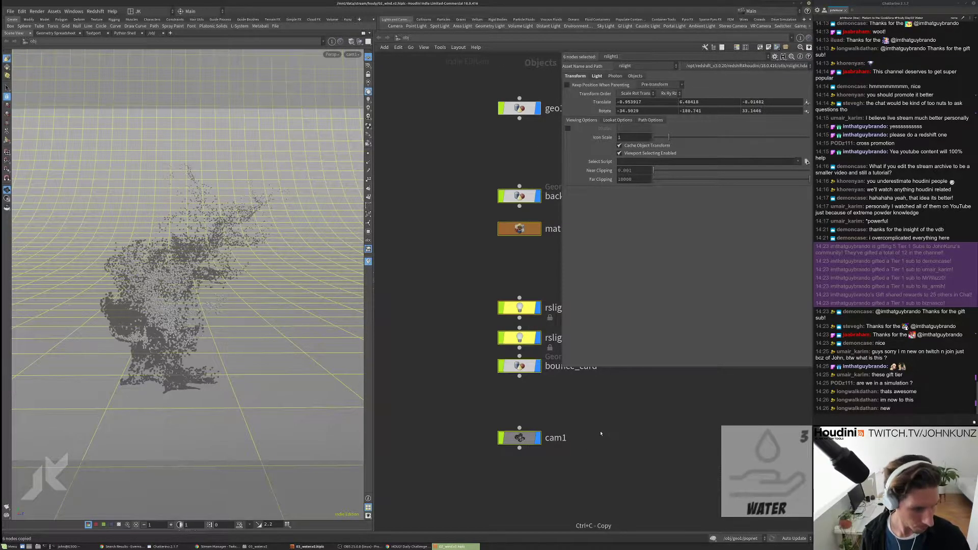
Step: Reselect the six cyclorama, light and camera nodes in the wind scene and copy them
{"action": "key", "text": "f"}
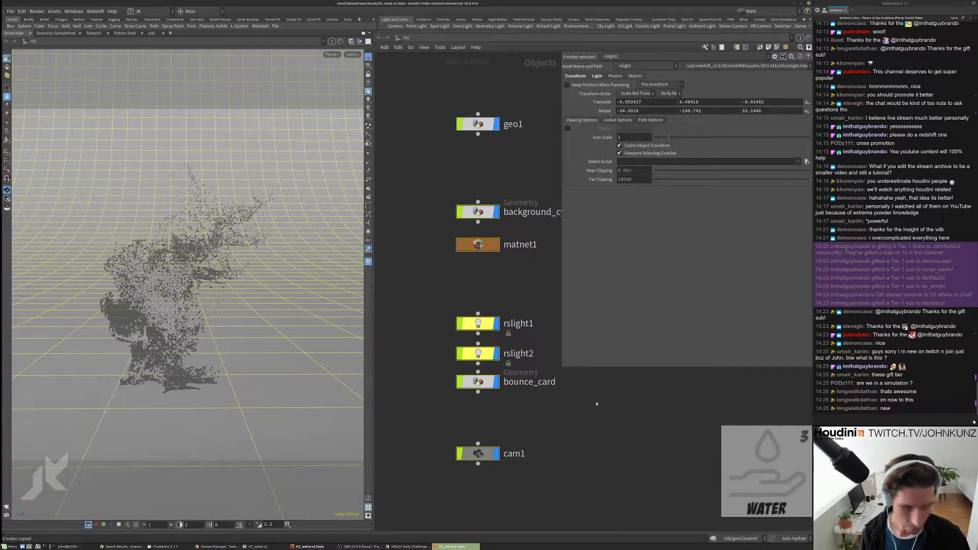
{"action": "key", "text": "ctrl+c"}
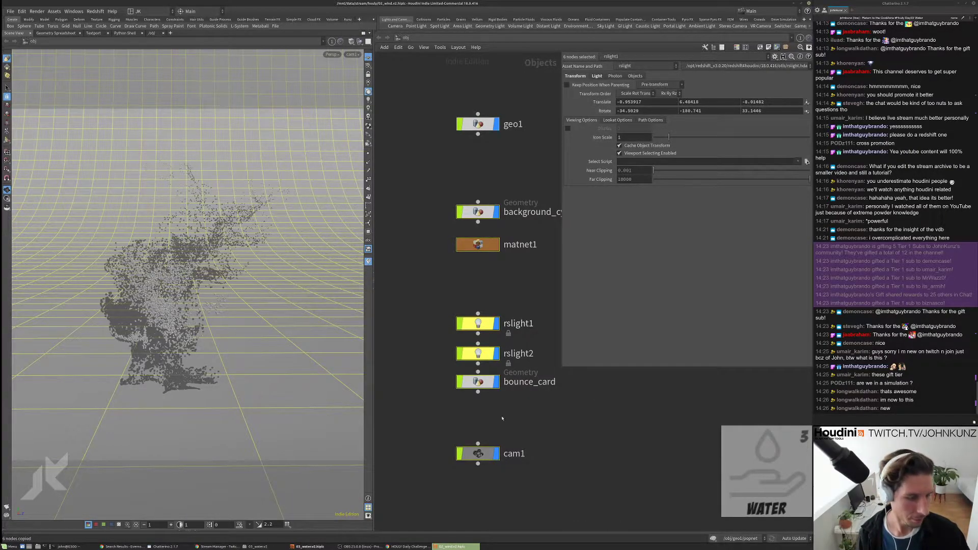
{"action": "key", "text": "alt+Tab"}
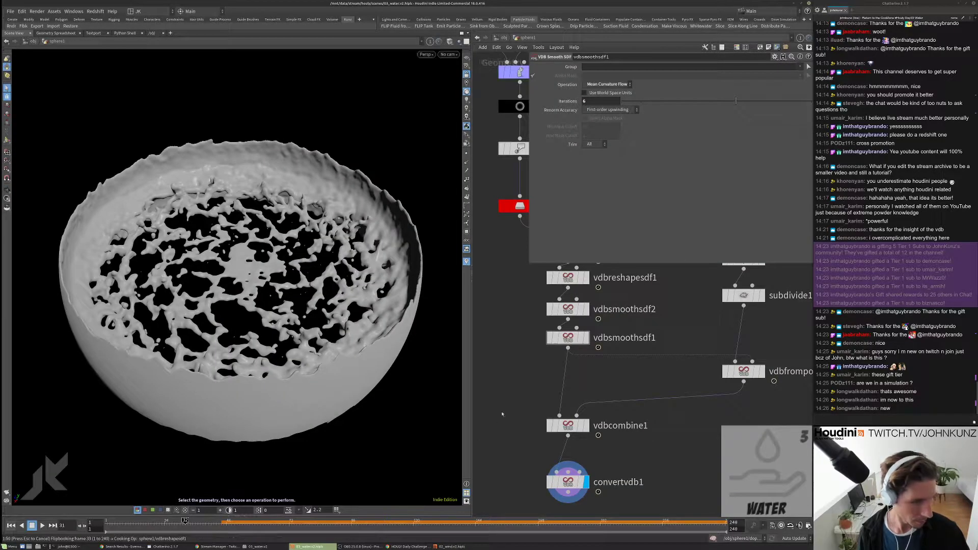
{"action": "key", "text": "alt+Tab"}
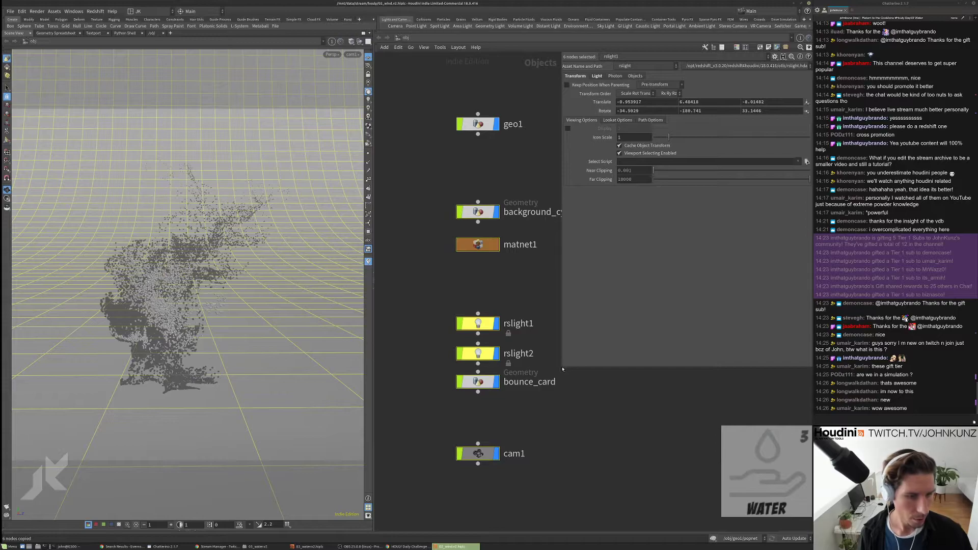
{"action": "left_click_drag", "start_coordinate": [562, 367], "coordinate": [601, 357]}
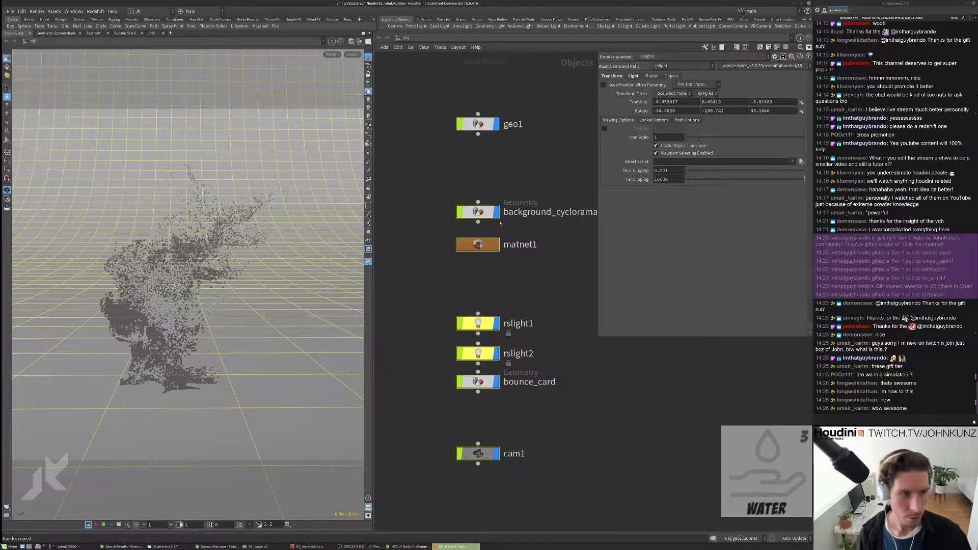
{"action": "left_click_drag", "start_coordinate": [488, 176], "coordinate": [472, 493]}
{"action": "scroll", "coordinate": [481, 432], "scroll_direction": "down", "scroll_amount": 2}
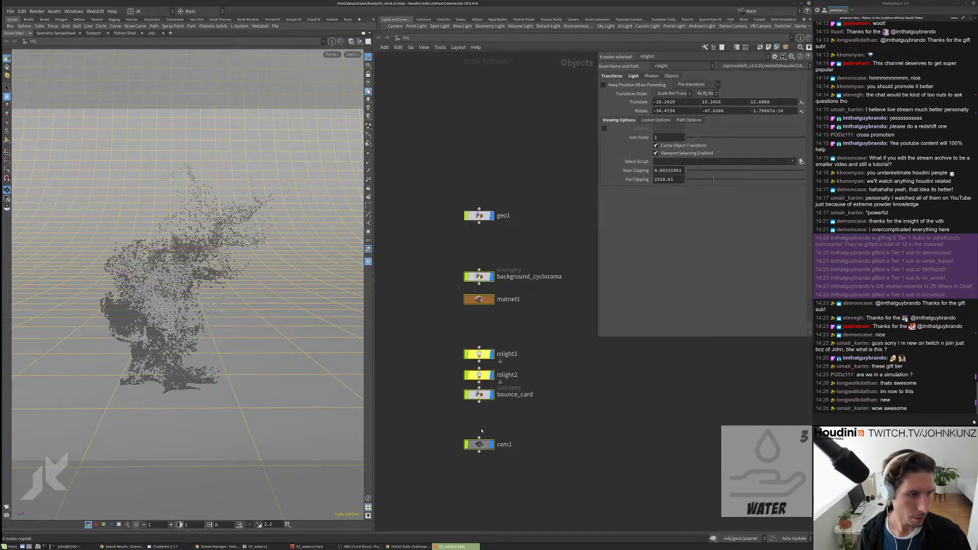
{"action": "left_click", "coordinate": [479, 215]}
{"action": "left_click_drag", "start_coordinate": [488, 202], "coordinate": [464, 499]}
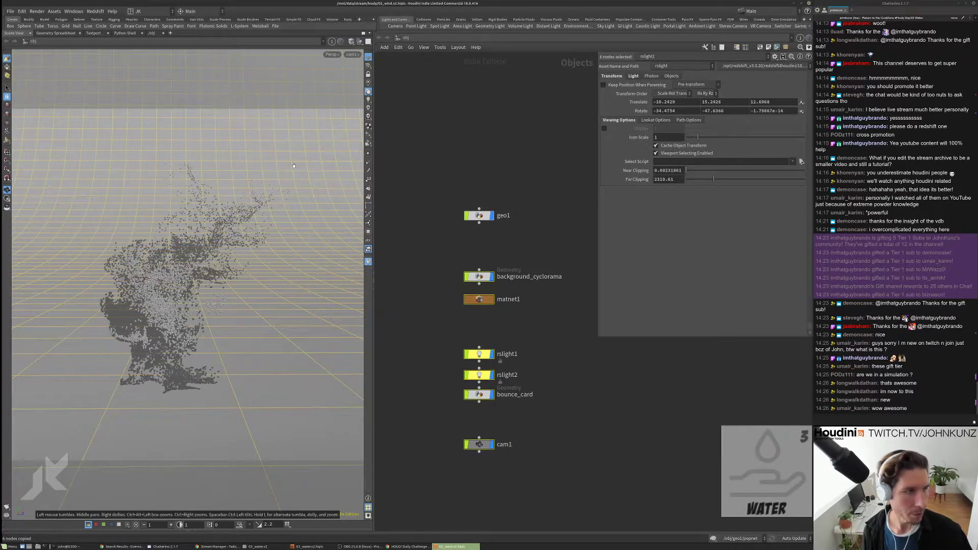
{"action": "left_click_drag", "start_coordinate": [532, 247], "coordinate": [430, 488]}
{"action": "key", "text": "ctrl+c"}
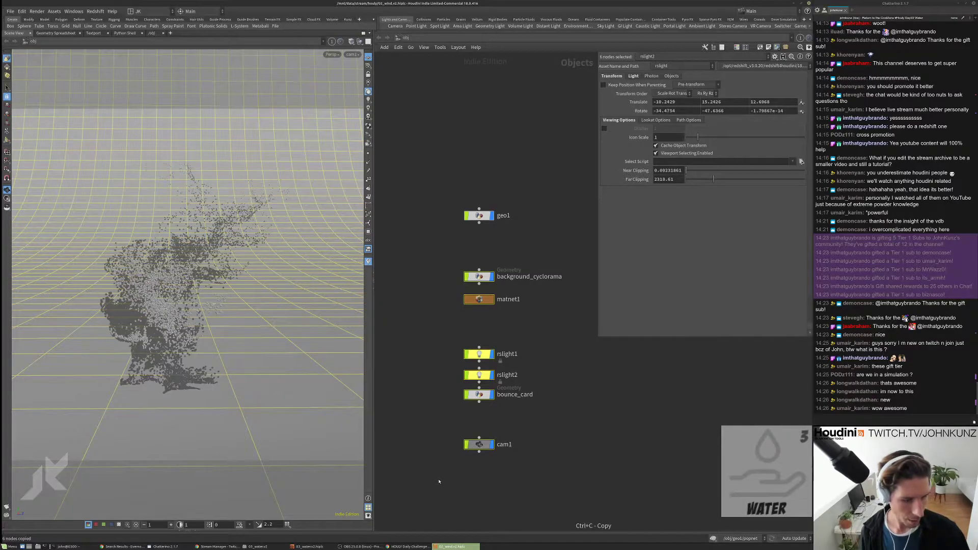
Step: Return to the water scene, stop the flipbook, and go up to /obj
{"action": "left_click", "coordinate": [310, 546]}
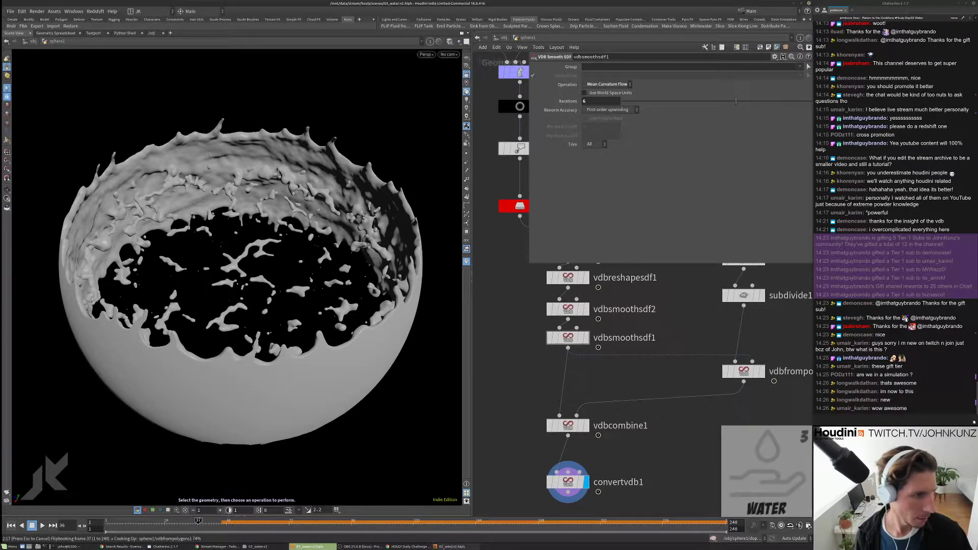
{"action": "key", "text": "Escape"}
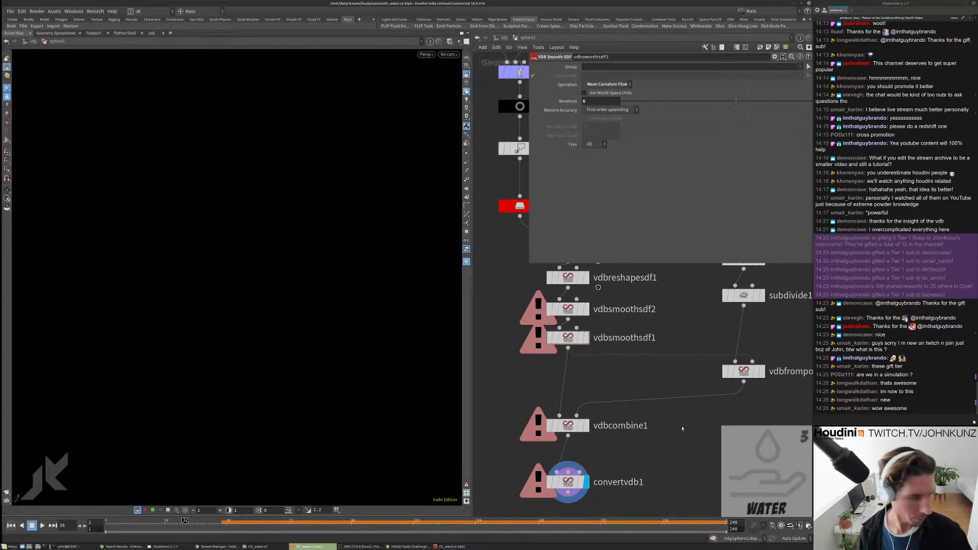
{"action": "scroll", "coordinate": [635, 301], "scroll_direction": "down", "scroll_amount": 2}
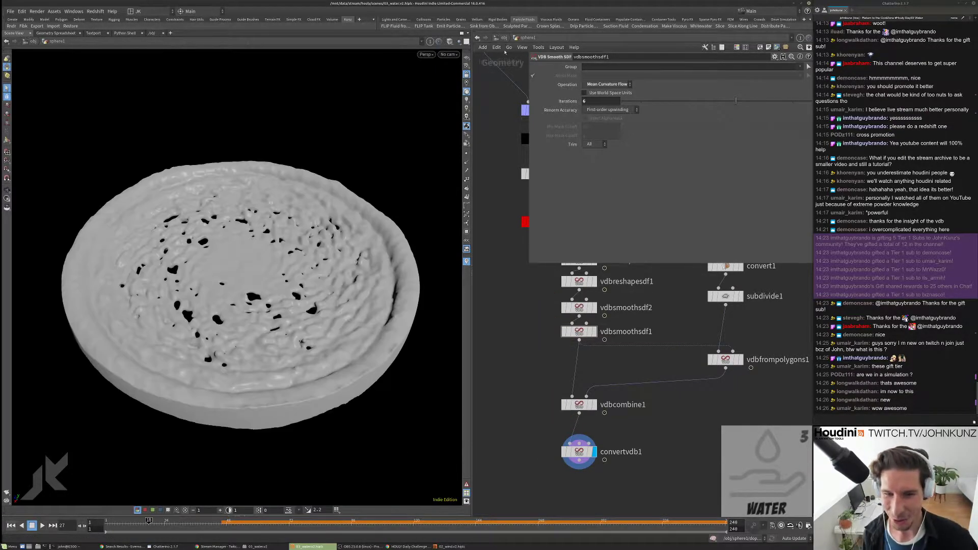
{"action": "left_click", "coordinate": [503, 37]}
{"action": "left_click", "coordinate": [504, 38]}
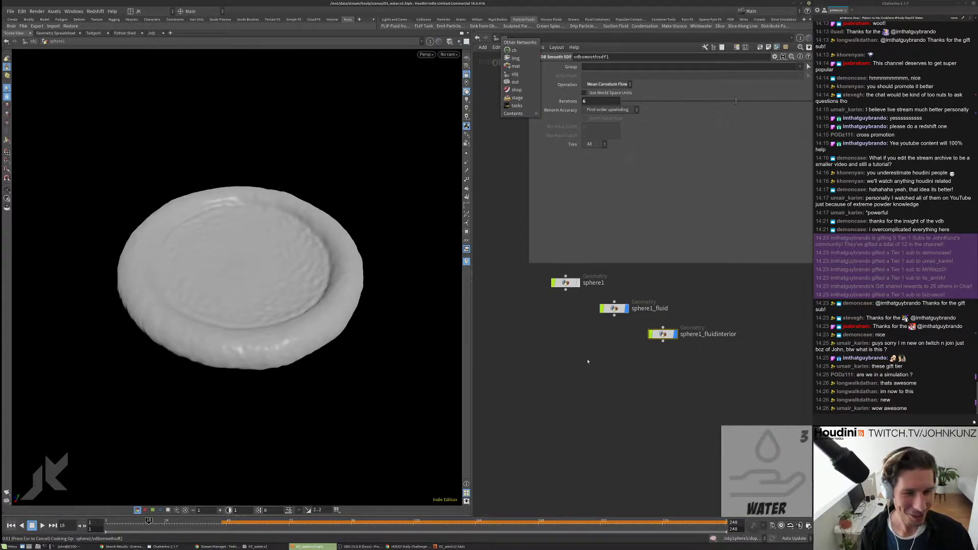
Step: Delete the sphere1_fluid and sphere1_fluidinterior nodes from the water scene
{"action": "left_click", "coordinate": [556, 346]}
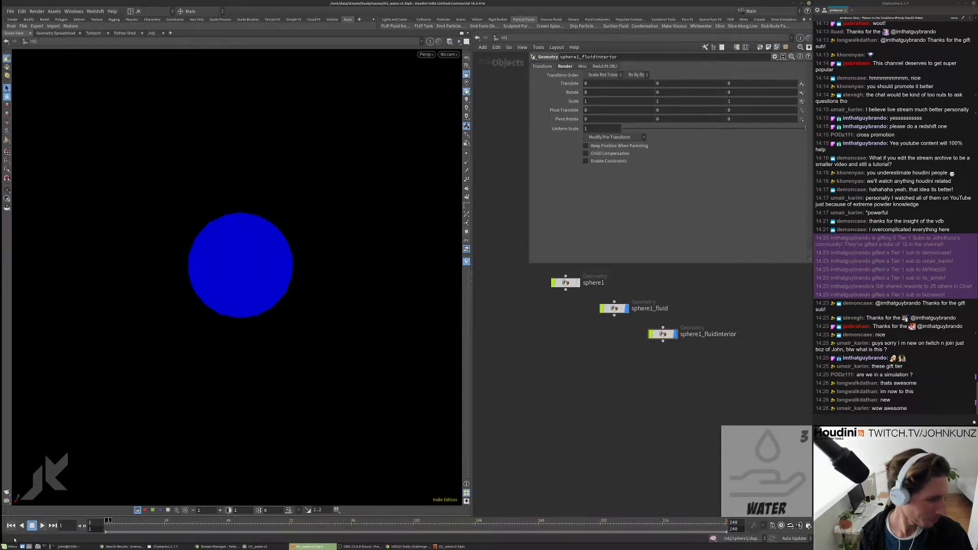
{"action": "key", "text": "h"}
{"action": "left_click_drag", "start_coordinate": [608, 322], "coordinate": [754, 450]}
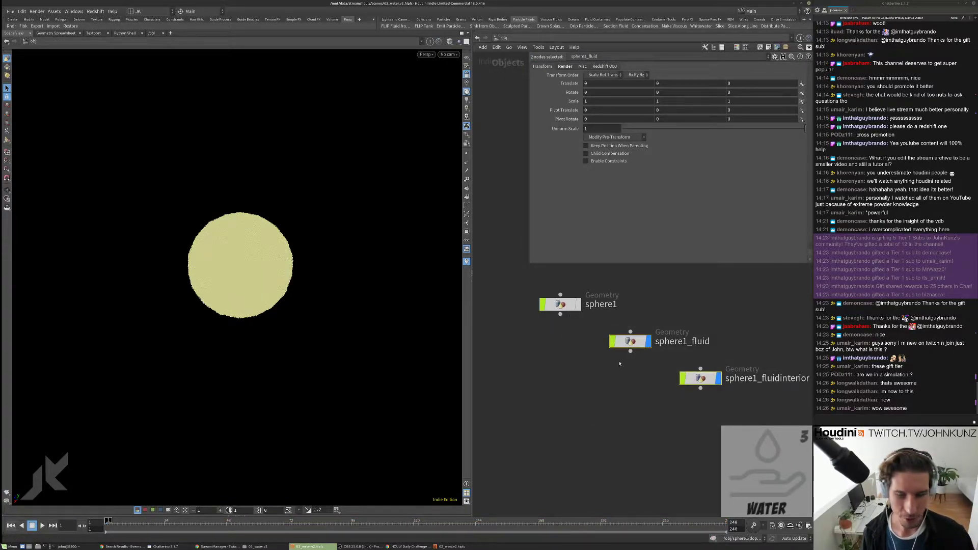
{"action": "key", "text": "Delete"}
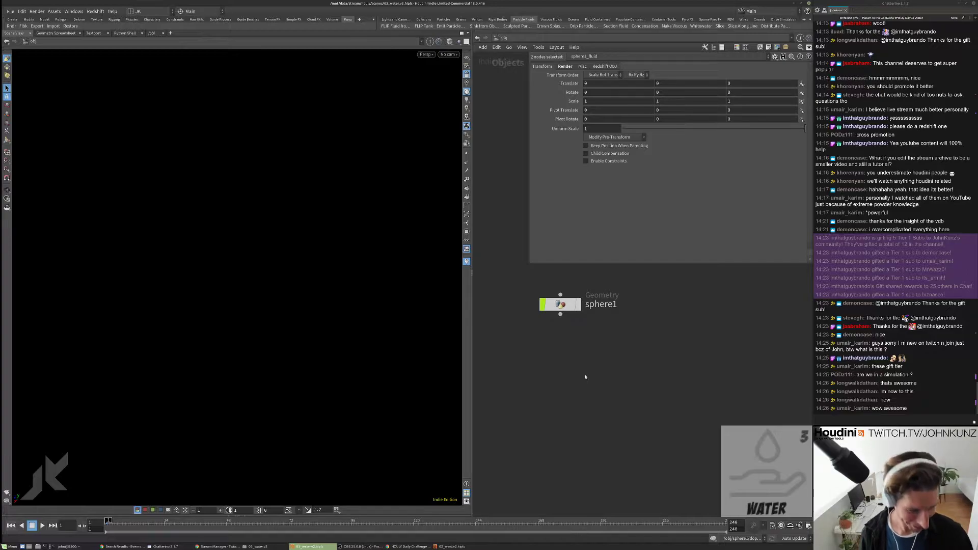
{"action": "key", "text": "ctrl+z"}
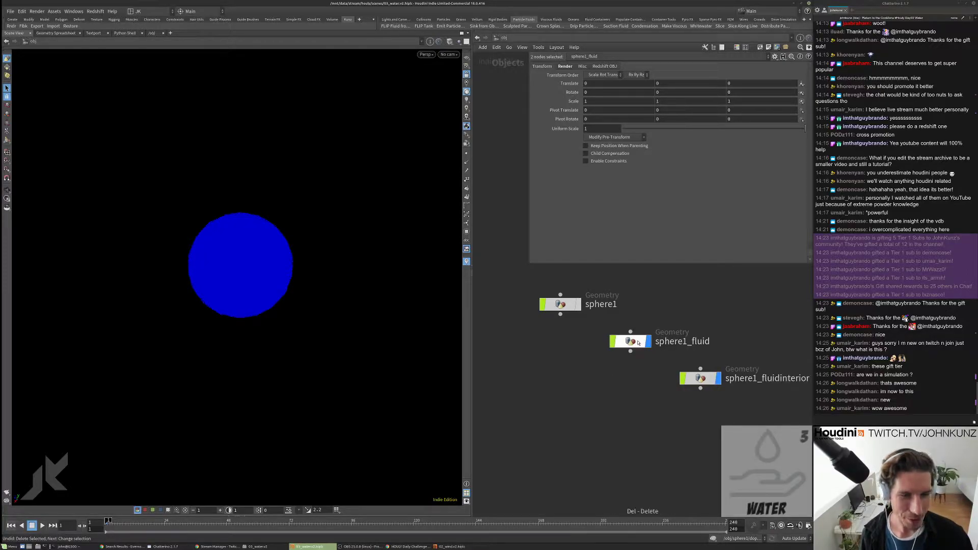
{"action": "left_click_drag", "start_coordinate": [729, 406], "coordinate": [600, 298]}
{"action": "key", "text": "Delete"}
Step: Display sphere1, paste the copied cyclorama, lights and cam1, and view through cam1
{"action": "left_click", "coordinate": [561, 305]}
{"action": "key", "text": "r"}
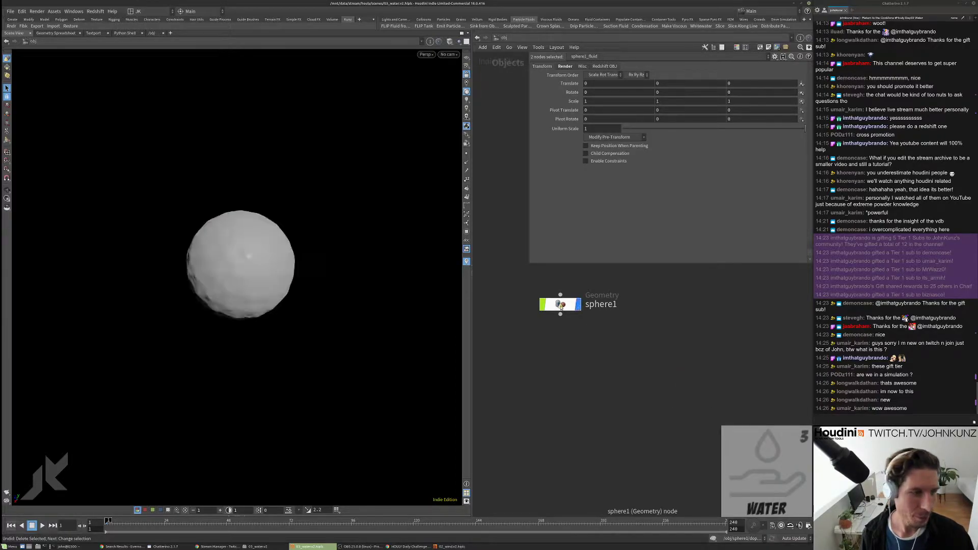
{"action": "double_click", "coordinate": [560, 305]}
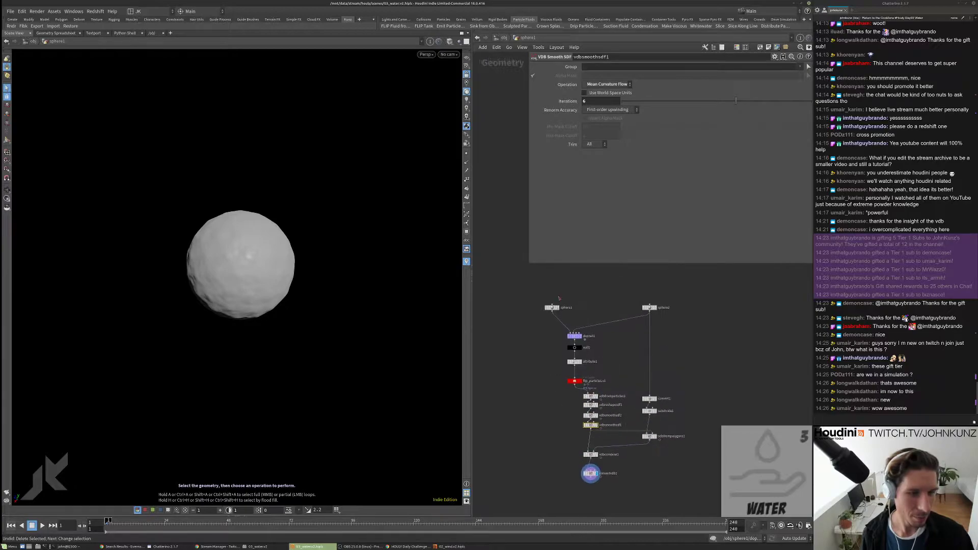
{"action": "left_click", "coordinate": [503, 39]}
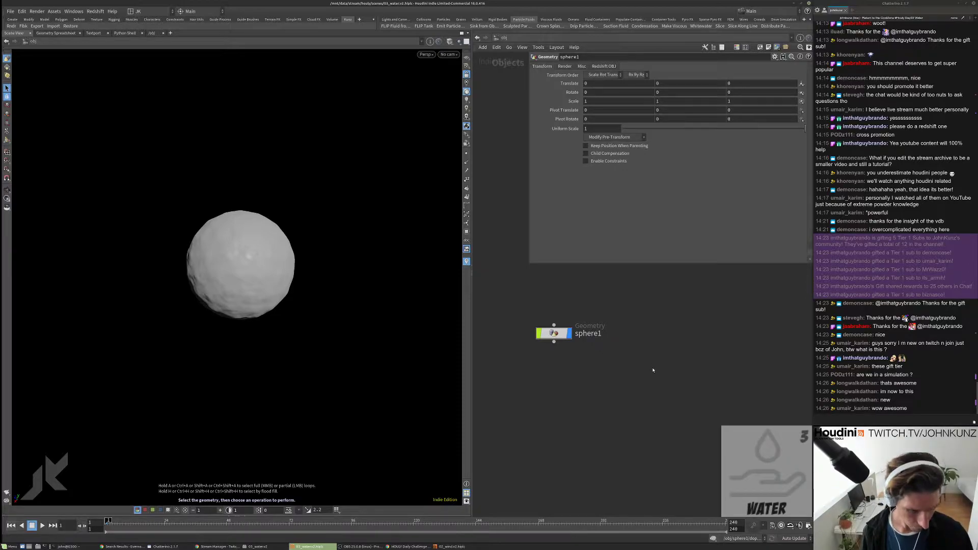
{"action": "key", "text": "ctrl+v"}
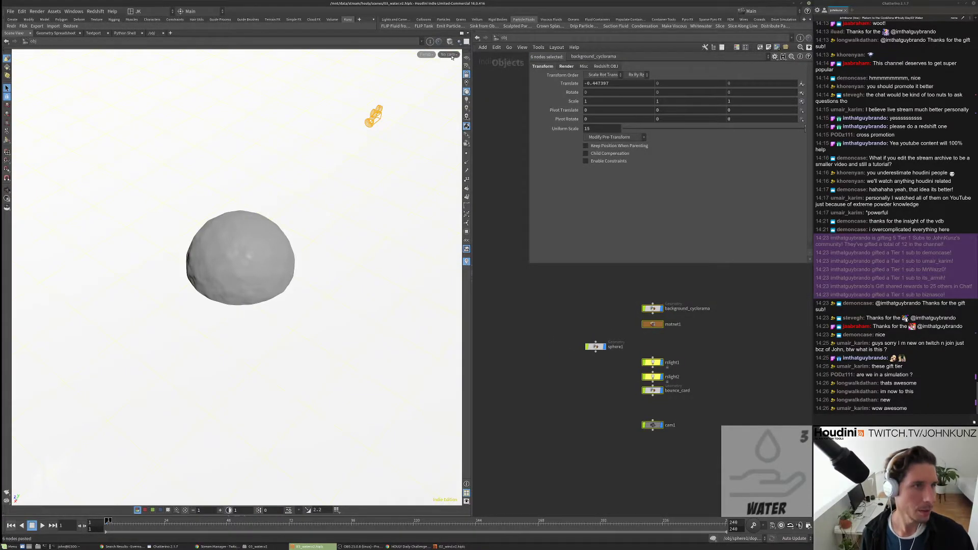
{"action": "left_click", "coordinate": [449, 55]}
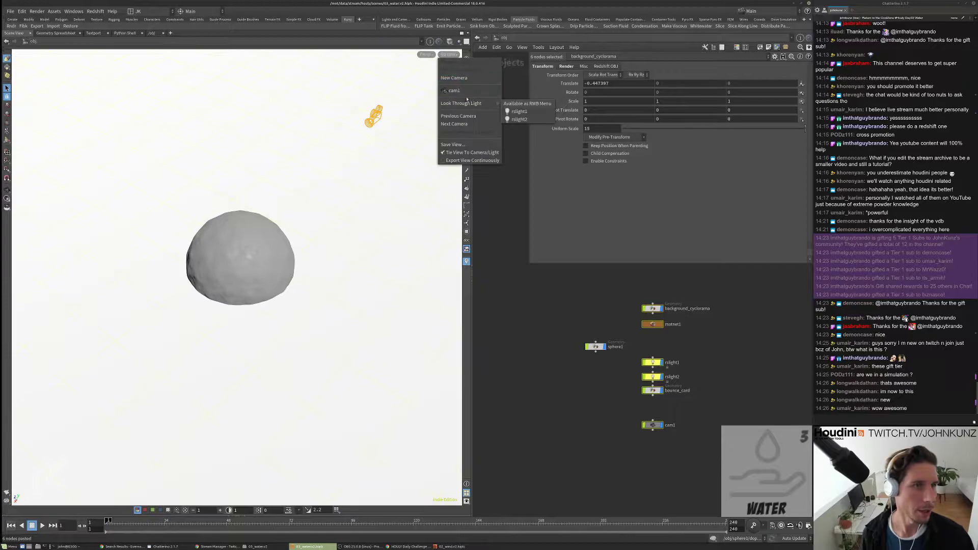
{"action": "left_click", "coordinate": [454, 133]}
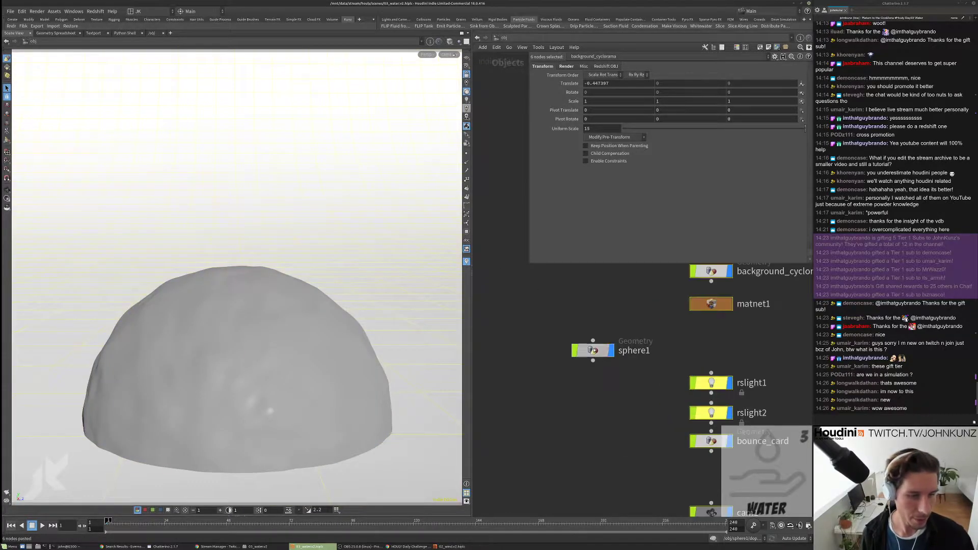
{"action": "double_click", "coordinate": [596, 346]}
{"action": "key", "text": "Tab"}
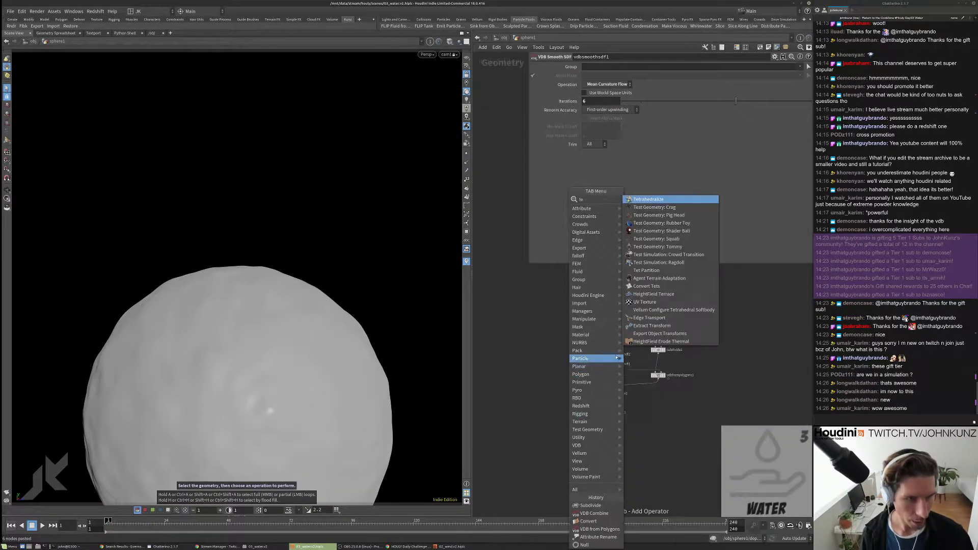
Step: Replace a mistaken transition node with a Transform node xform1 wired below convertvdb1
{"action": "key", "text": "Escape"}
{"action": "key", "text": "Tab"}
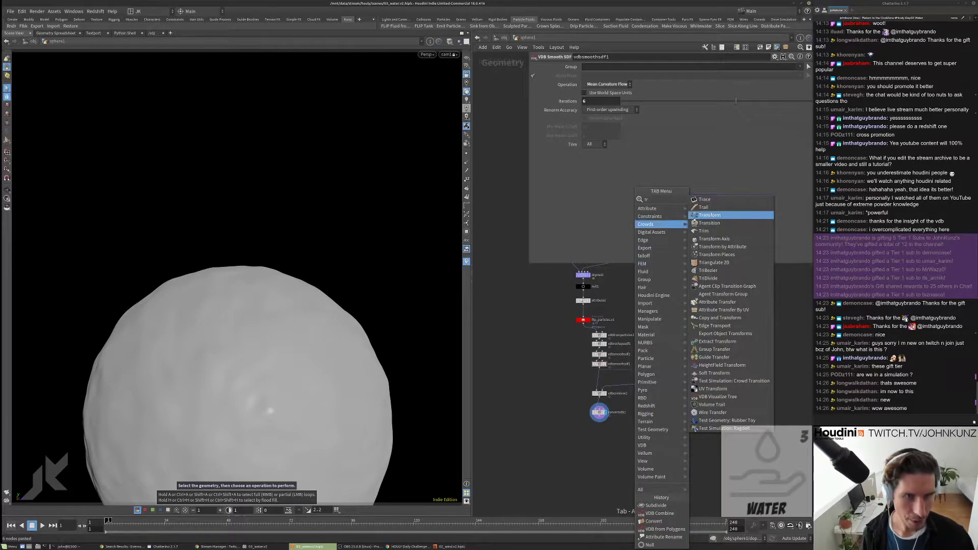
{"action": "left_click", "coordinate": [713, 239]}
{"action": "left_click", "coordinate": [572, 444]}
{"action": "scroll", "coordinate": [573, 443], "scroll_direction": "up", "scroll_amount": 3}
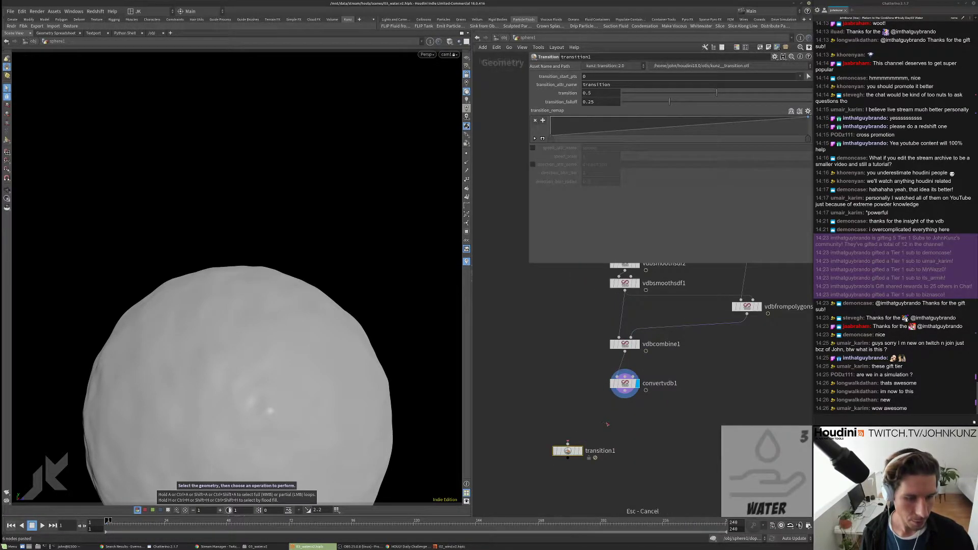
{"action": "key", "text": "Delete"}
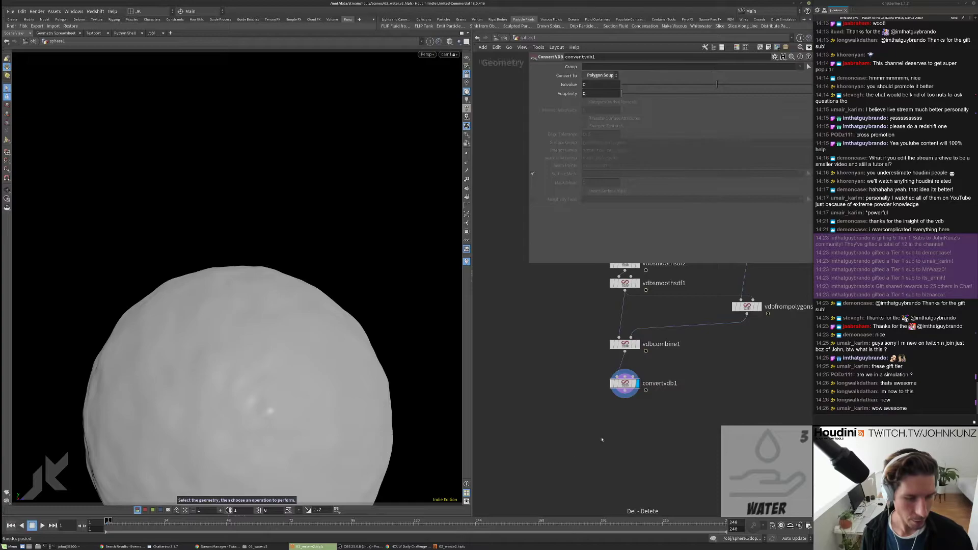
{"action": "key", "text": "Tab"}
{"action": "mouse_move", "coordinate": [616, 319]}
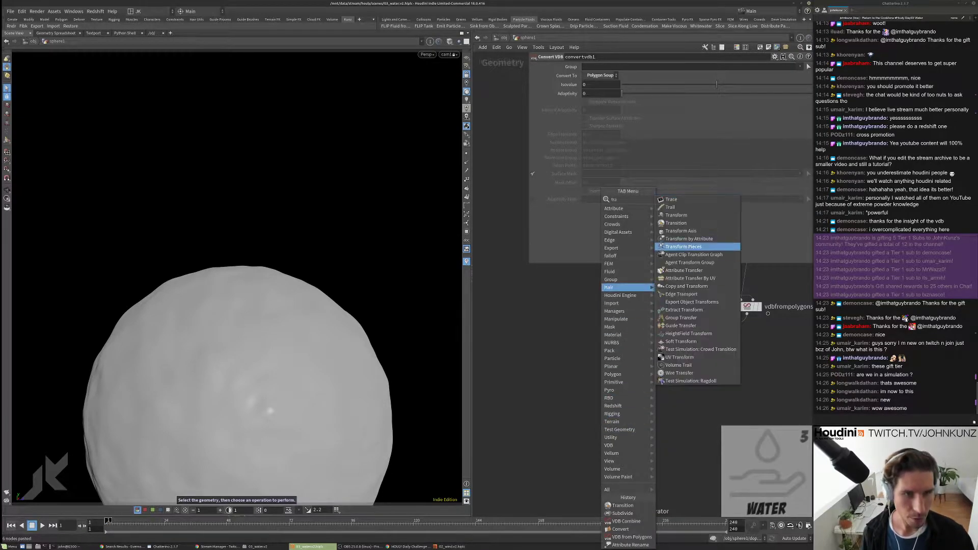
{"action": "left_click", "coordinate": [677, 214]}
{"action": "left_click", "coordinate": [624, 423]}
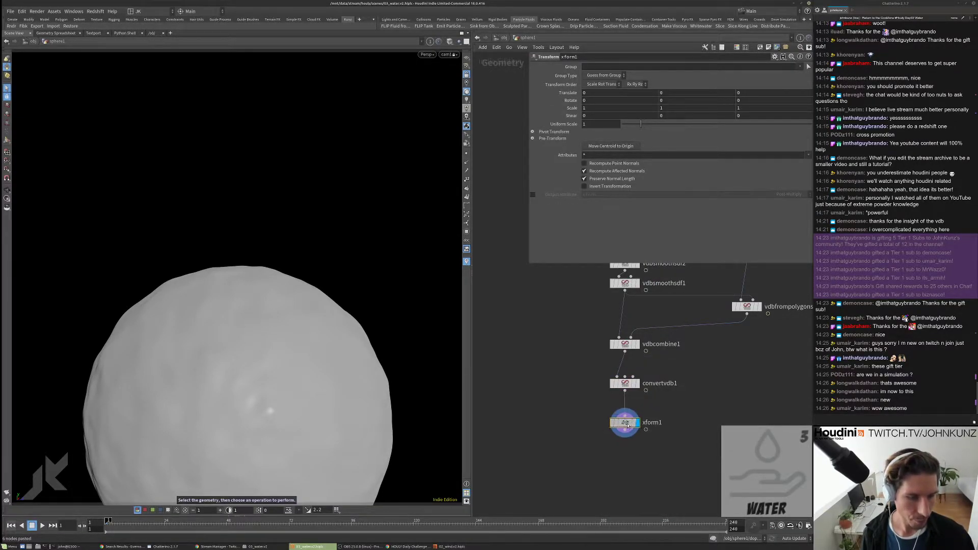
Step: Raise the sphere, rotate it 70° in Z, scale it to 0.58, and move it to X 2.4
{"action": "left_click", "coordinate": [6, 140]}
{"action": "left_click_drag", "start_coordinate": [236, 391], "coordinate": [236, 185]}
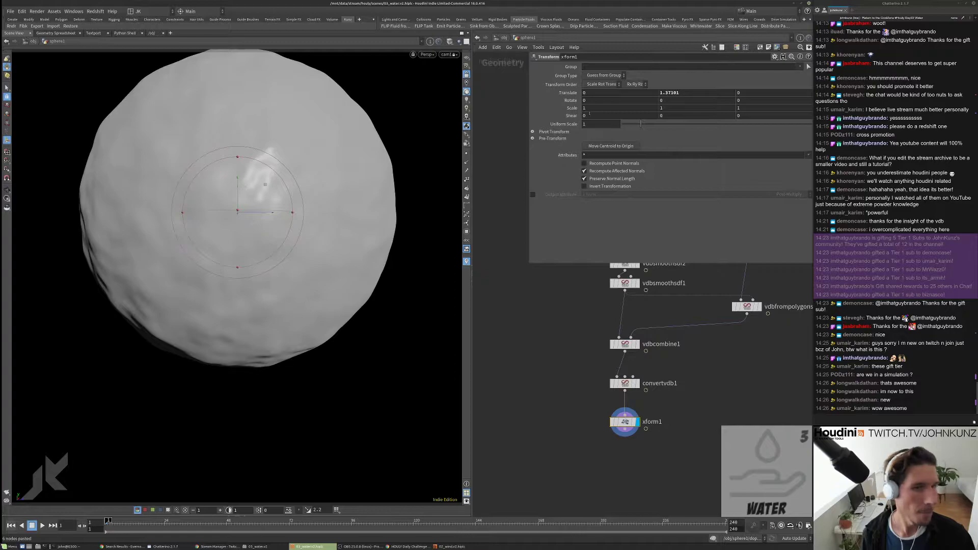
{"action": "middle_click_drag", "start_coordinate": [600, 108], "coordinate": [752, 102]}
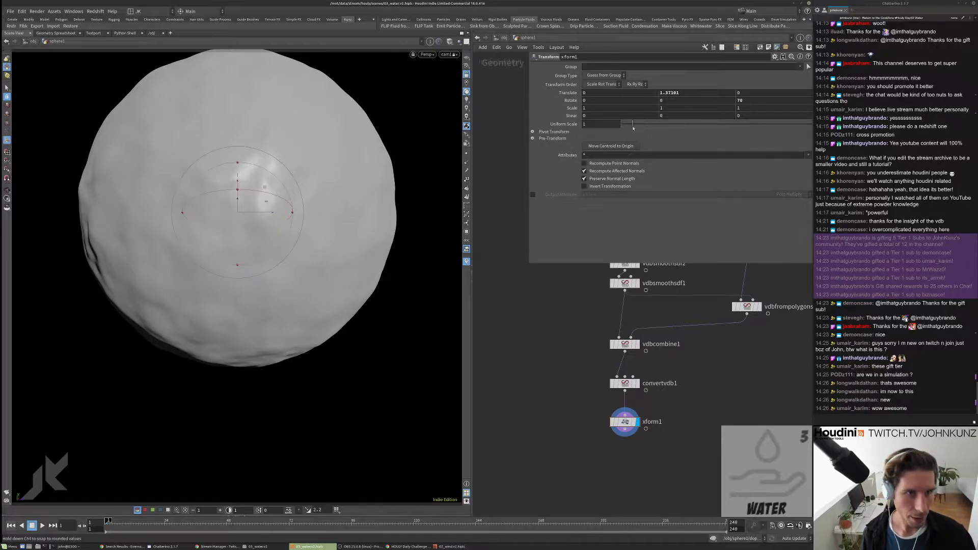
{"action": "middle_click_drag", "start_coordinate": [408, 374], "coordinate": [376, 375]}
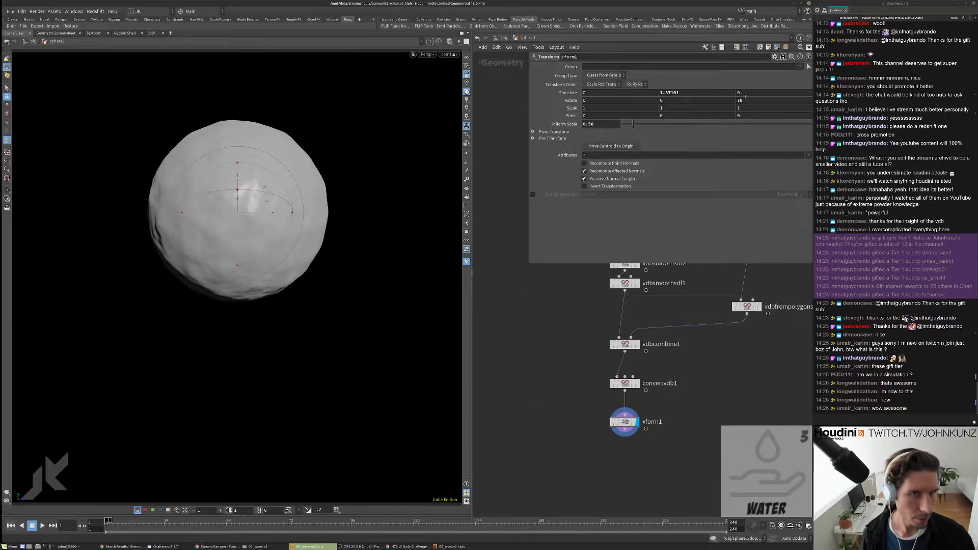
{"action": "middle_click_drag", "start_coordinate": [745, 95], "coordinate": [745, 95]}
{"action": "middle_click_drag", "start_coordinate": [614, 93], "coordinate": [588, 106]}
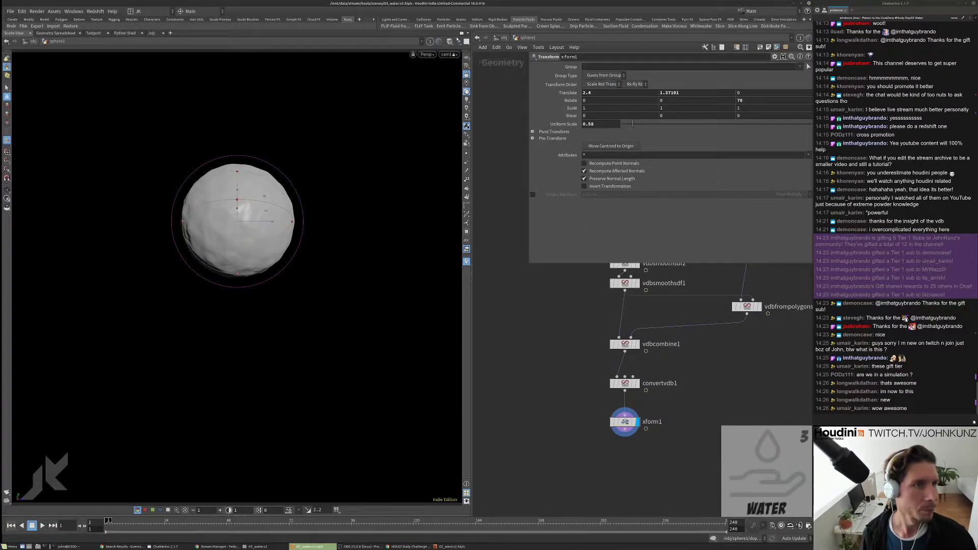
Step: Switch the viewport background to a light gradient and zoom out around the scene
{"action": "left_click", "coordinate": [461, 59]}
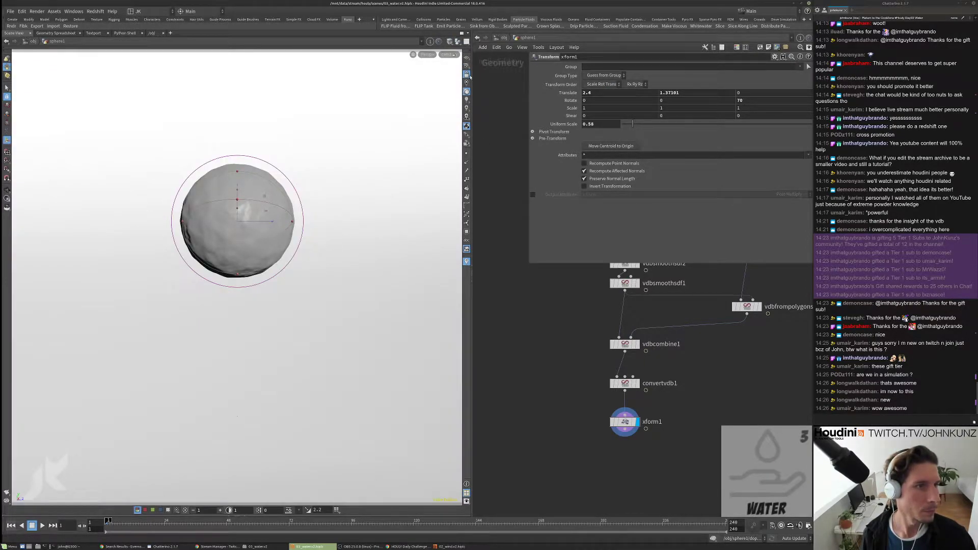
{"action": "left_click", "coordinate": [467, 92]}
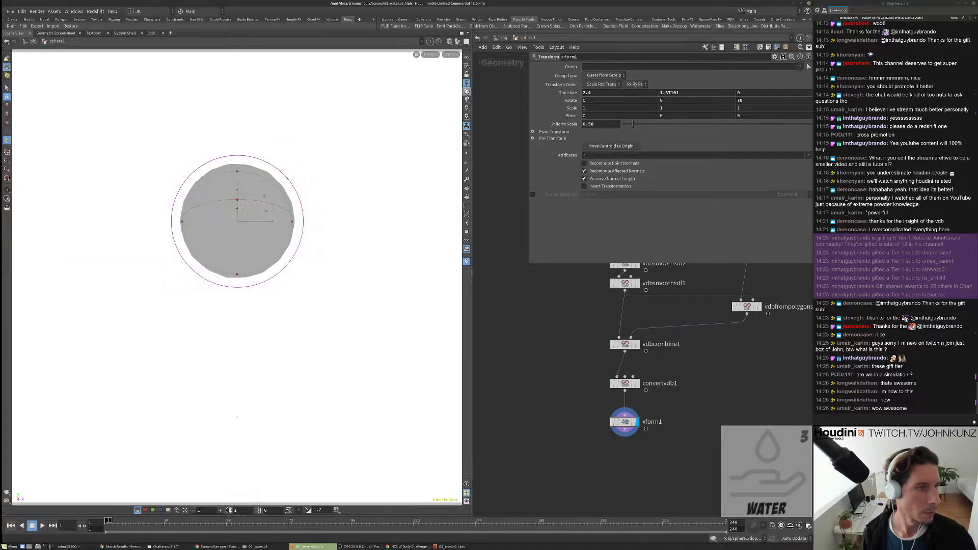
{"action": "left_click", "coordinate": [466, 91]}
{"action": "scroll", "coordinate": [357, 190], "scroll_direction": "down", "scroll_amount": 3}
{"action": "left_click_drag", "start_coordinate": [356, 190], "coordinate": [297, 282]}
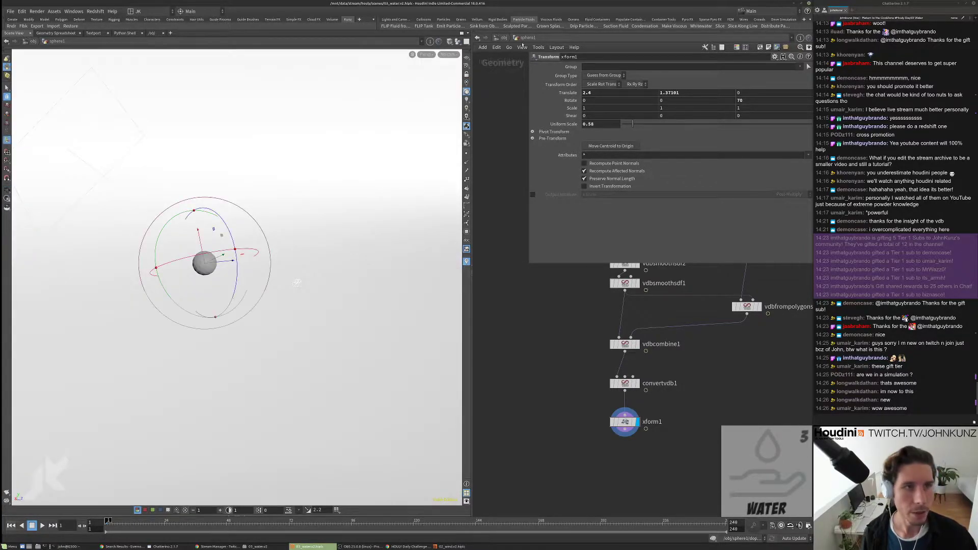
Step: At object level, set background_cyclorama's uniform scale to 5, then to 2
{"action": "left_click", "coordinate": [511, 38]}
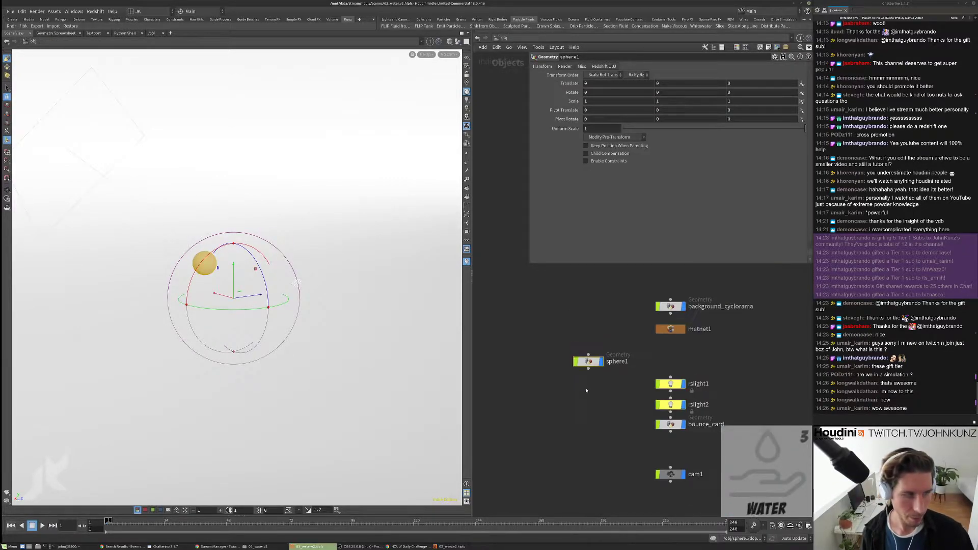
{"action": "scroll", "coordinate": [660, 412], "scroll_direction": "up", "scroll_amount": 3}
{"action": "scroll", "coordinate": [645, 326], "scroll_direction": "down", "scroll_amount": 1}
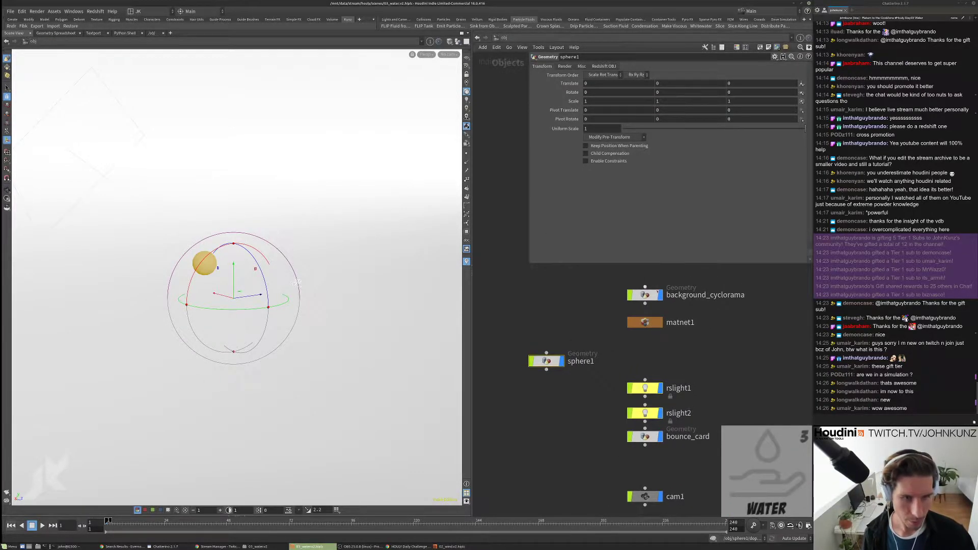
{"action": "left_click", "coordinate": [645, 294]}
{"action": "double_click", "coordinate": [608, 129]}
{"action": "type", "text": "5"}
{"action": "key", "text": "Return"}
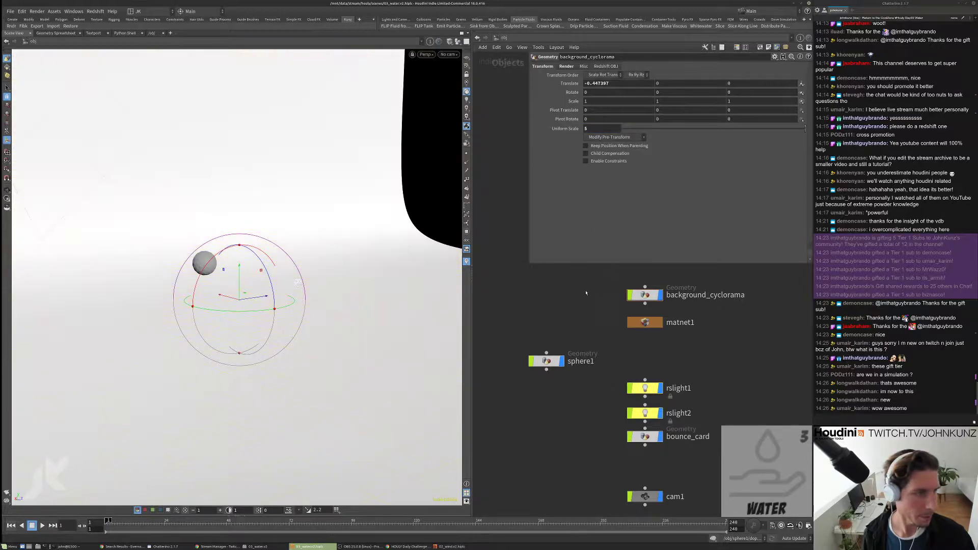
{"action": "double_click", "coordinate": [607, 129]}
{"action": "type", "text": "2"}
{"action": "key", "text": "Return"}
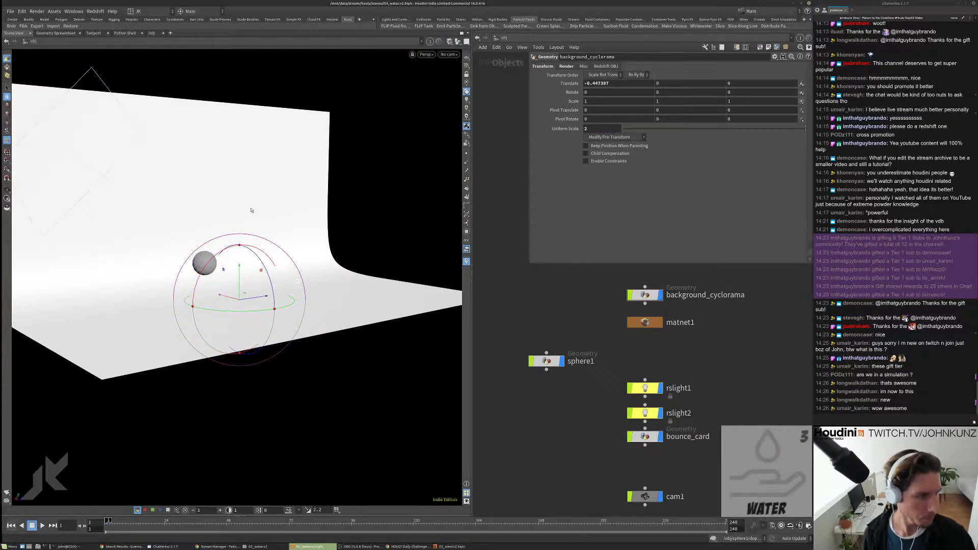
Step: Look through cam1 and open the 03_water render folder in the file manager
{"action": "left_click", "coordinate": [448, 54]}
{"action": "left_click", "coordinate": [450, 111]}
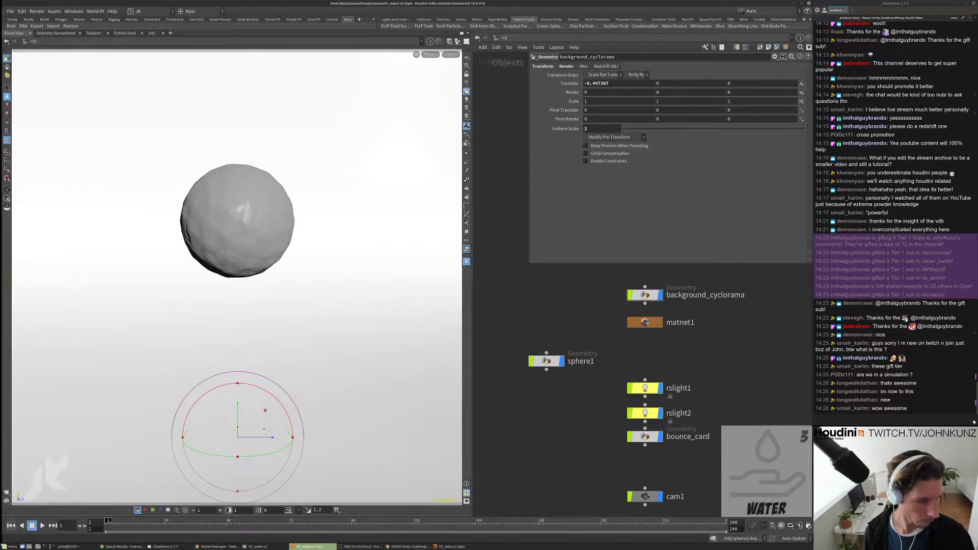
{"action": "left_click", "coordinate": [258, 547]}
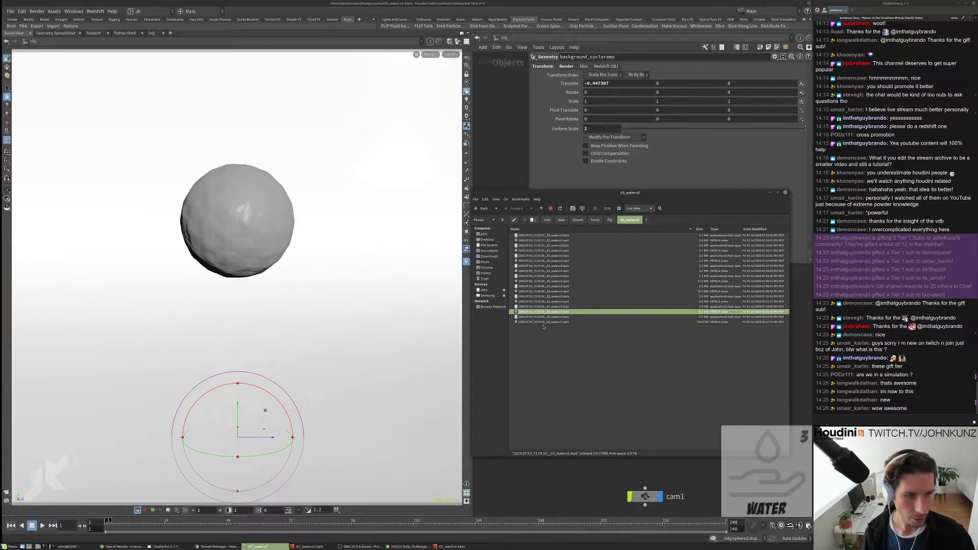
Step: Play the latest 14.24.50 water render mp4, stop it, and close the player
{"action": "left_click", "coordinate": [545, 323]}
{"action": "double_click", "coordinate": [547, 323]}
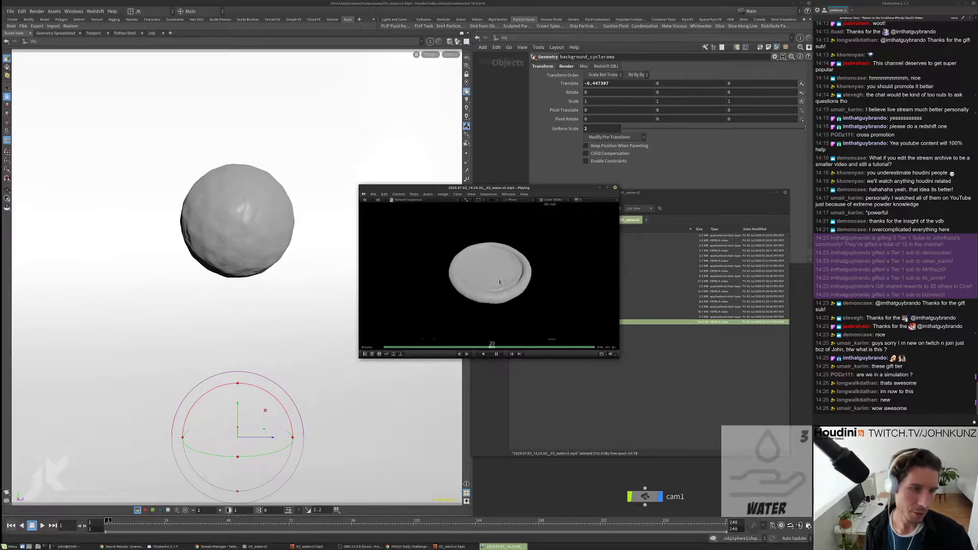
{"action": "key", "text": "space"}
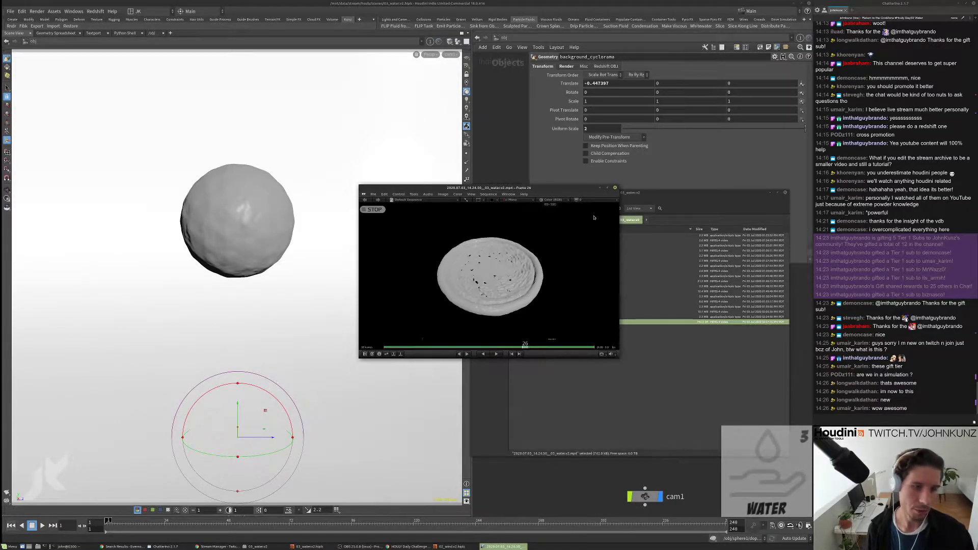
{"action": "left_click", "coordinate": [615, 188]}
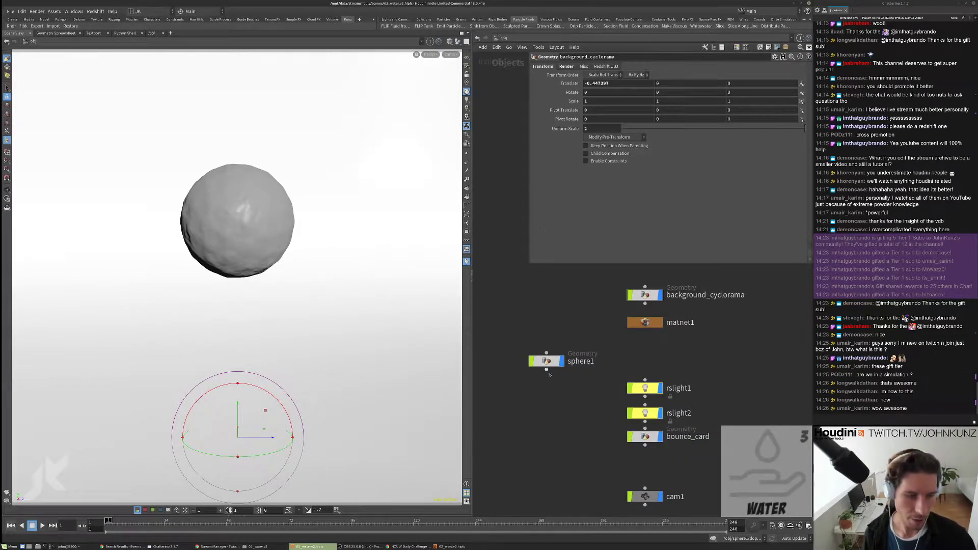
Step: Inside sphere1, feed flip_particles into xform1 and play the FLIP simulation
{"action": "left_click", "coordinate": [546, 361]}
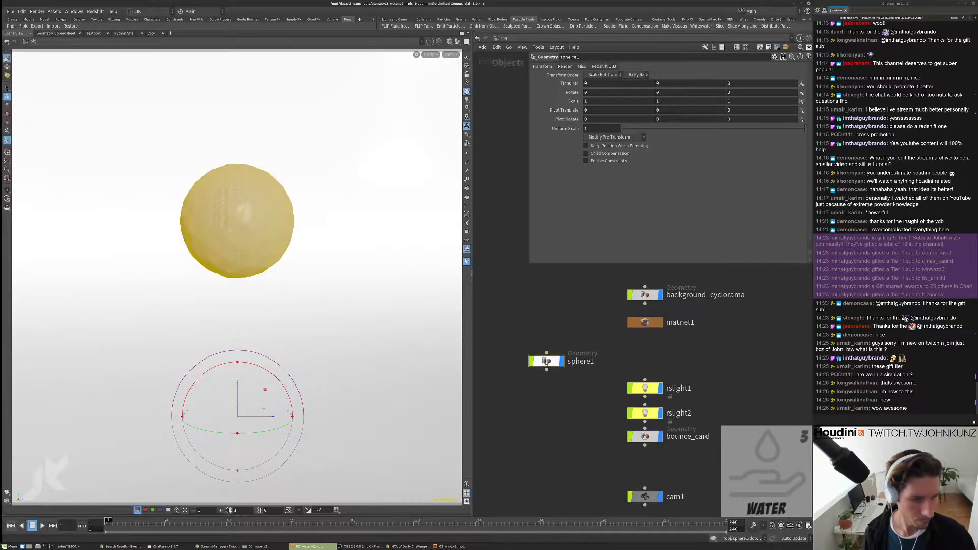
{"action": "double_click", "coordinate": [546, 361]}
{"action": "left_click_drag", "start_coordinate": [596, 484], "coordinate": [567, 328]}
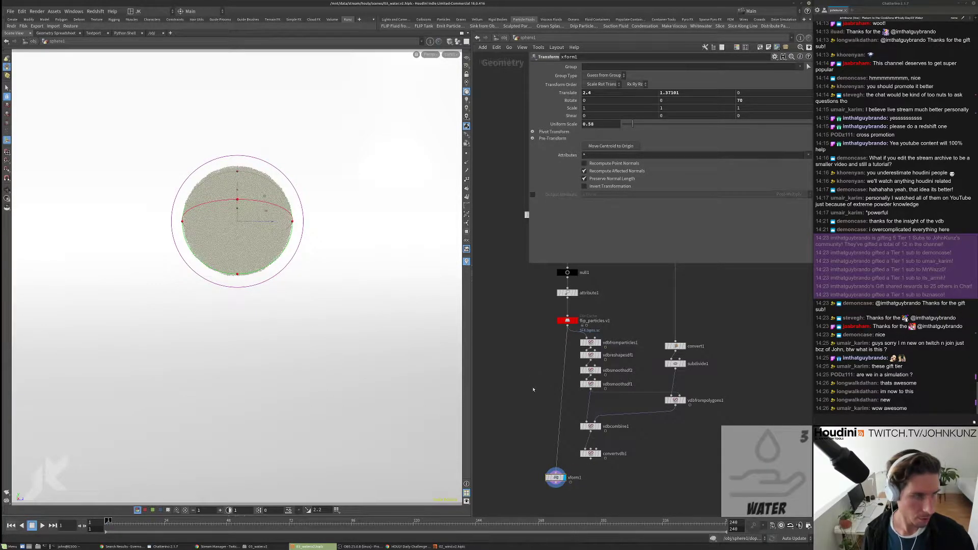
{"action": "middle_click_drag", "start_coordinate": [529, 436], "coordinate": [529, 391]}
{"action": "key", "text": "Up"}
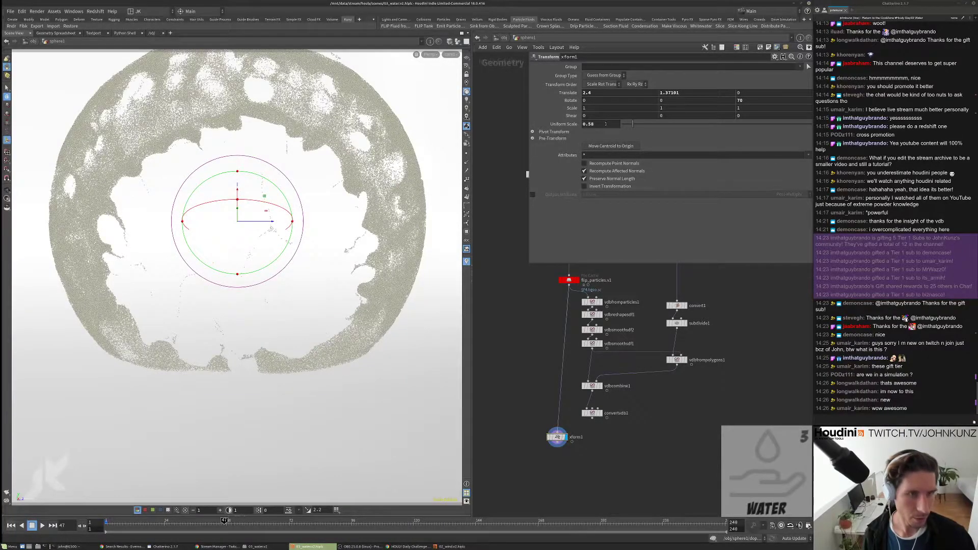
Step: Set xform1's Rotate Z to 90 and uniform scale to 0.4
{"action": "left_click", "coordinate": [769, 101]}
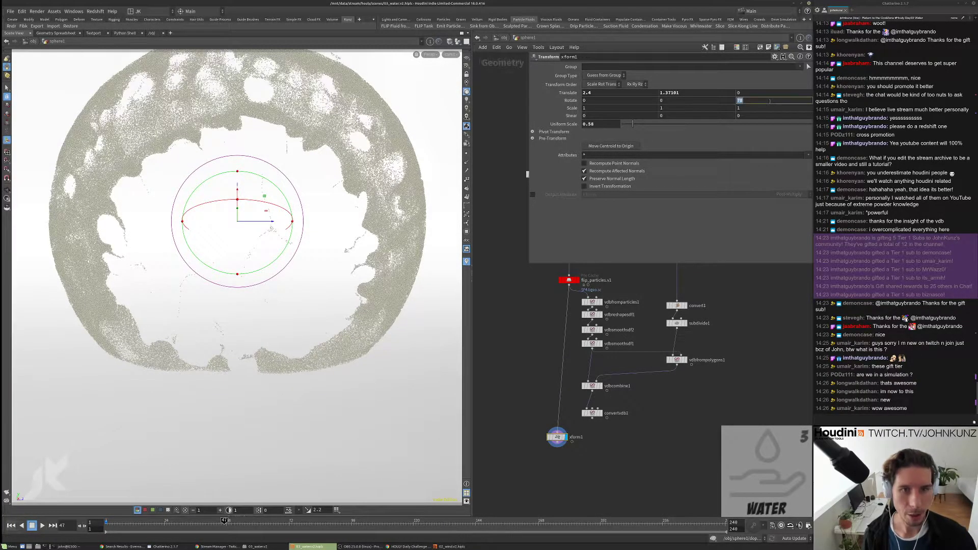
{"action": "type", "text": "90"}
{"action": "key", "text": "Return"}
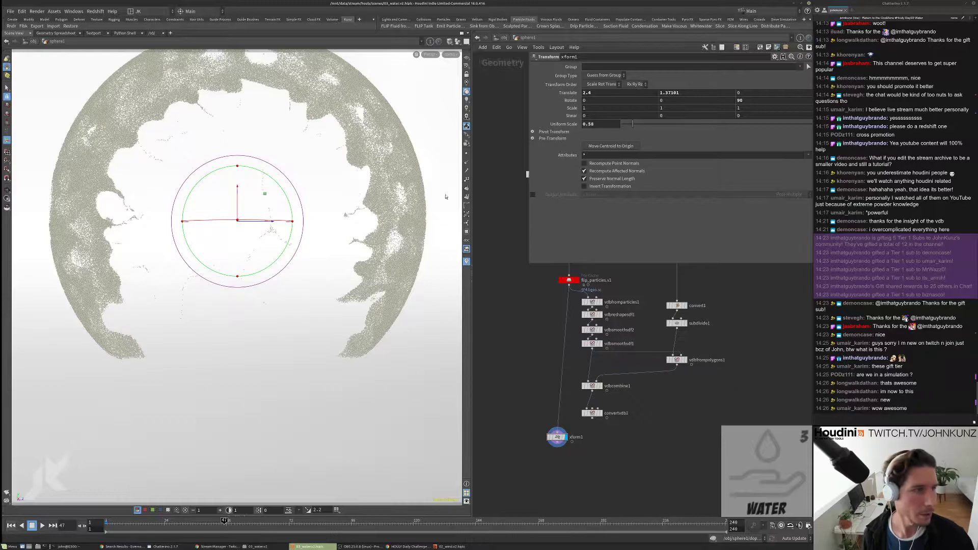
{"action": "type", "text": "0.4"}
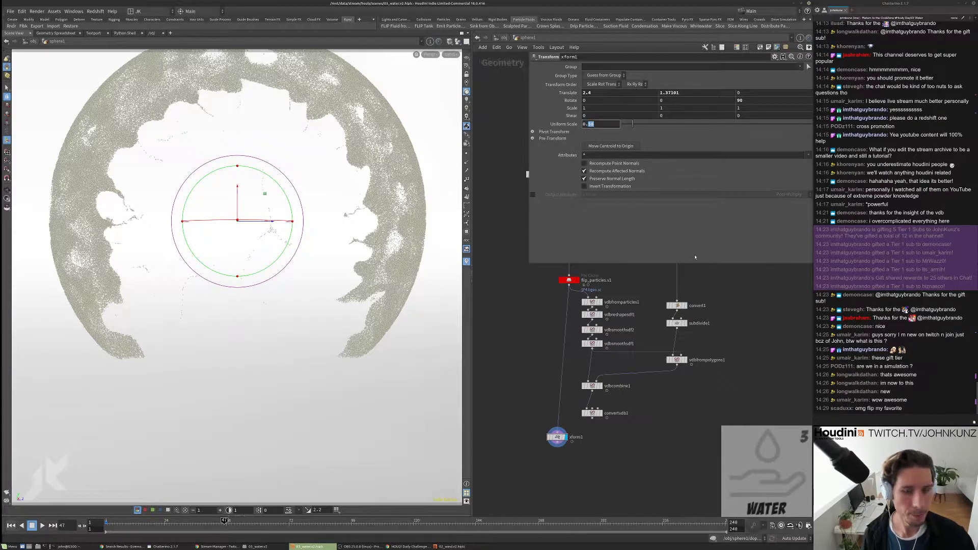
{"action": "key", "text": "Return"}
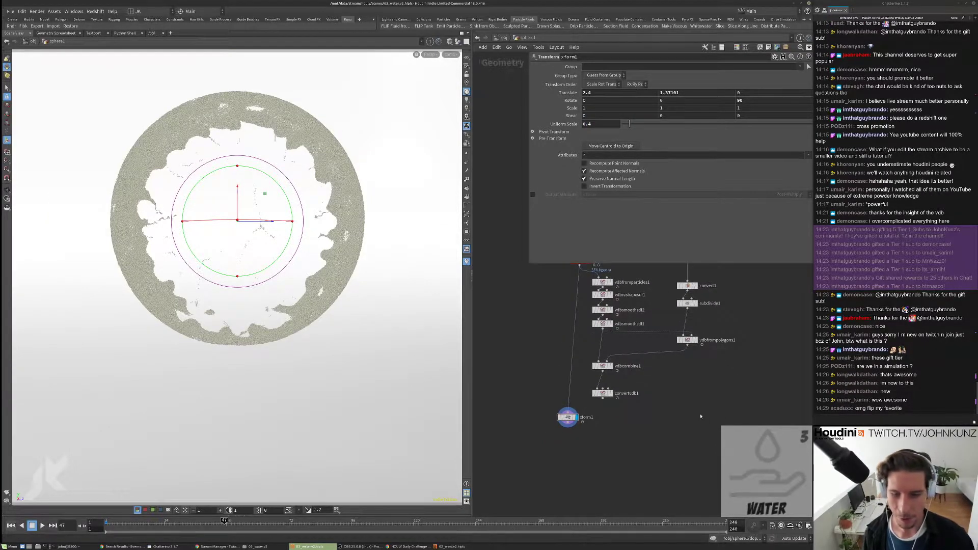
Step: Move the particles to X 1.12222, reduce scale to 0.3, and lower them to Y 1.03666
{"action": "scroll", "coordinate": [488, 431], "scroll_direction": "up", "scroll_amount": 3}
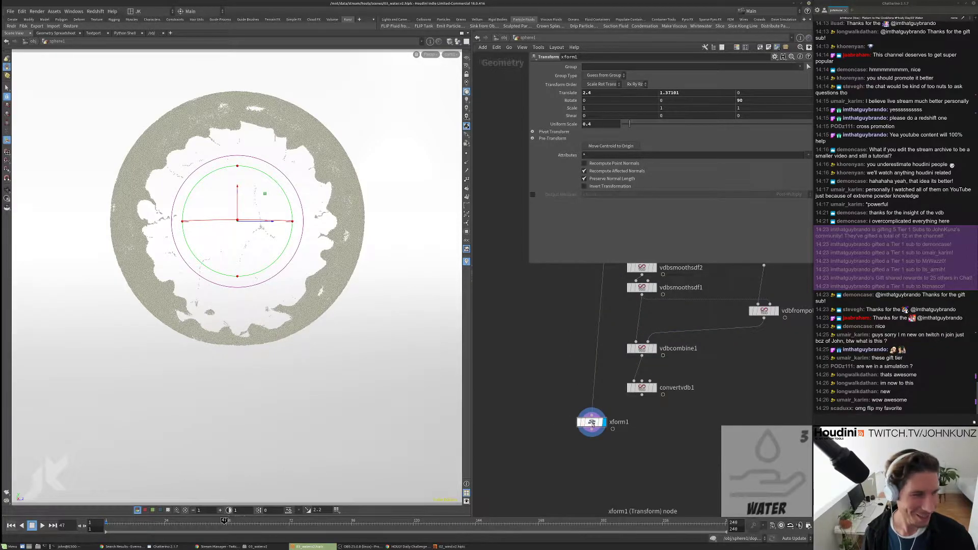
{"action": "key", "text": "g"}
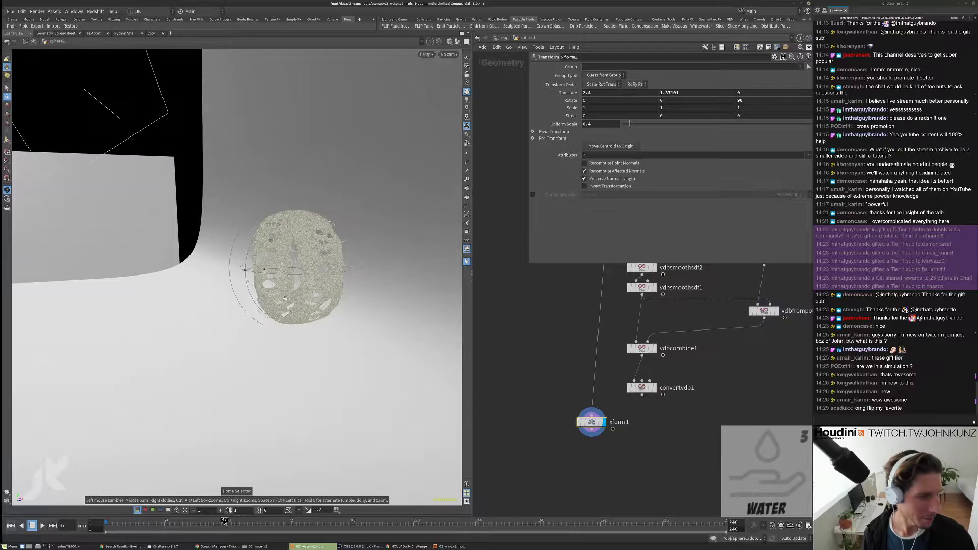
{"action": "left_click_drag", "start_coordinate": [276, 270], "coordinate": [223, 274]}
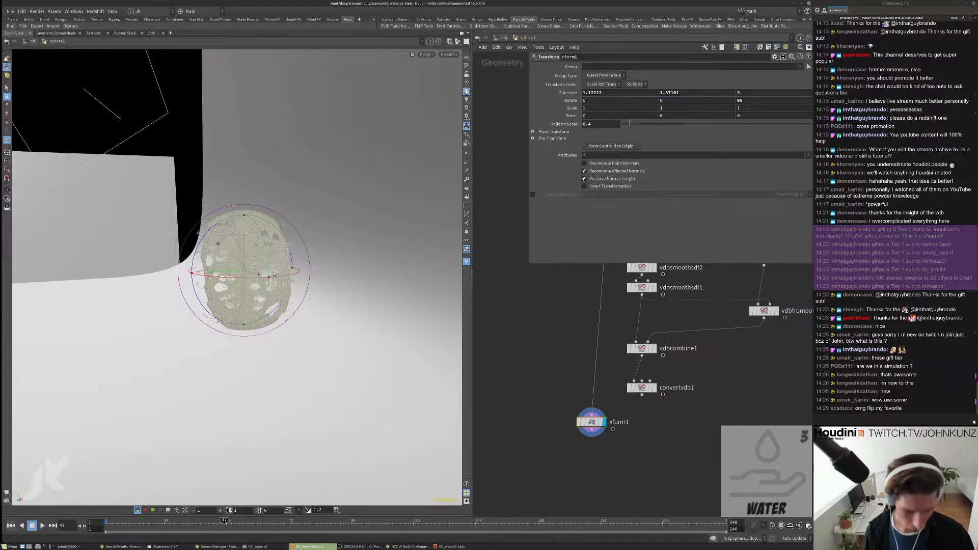
{"action": "key", "text": "space+2"}
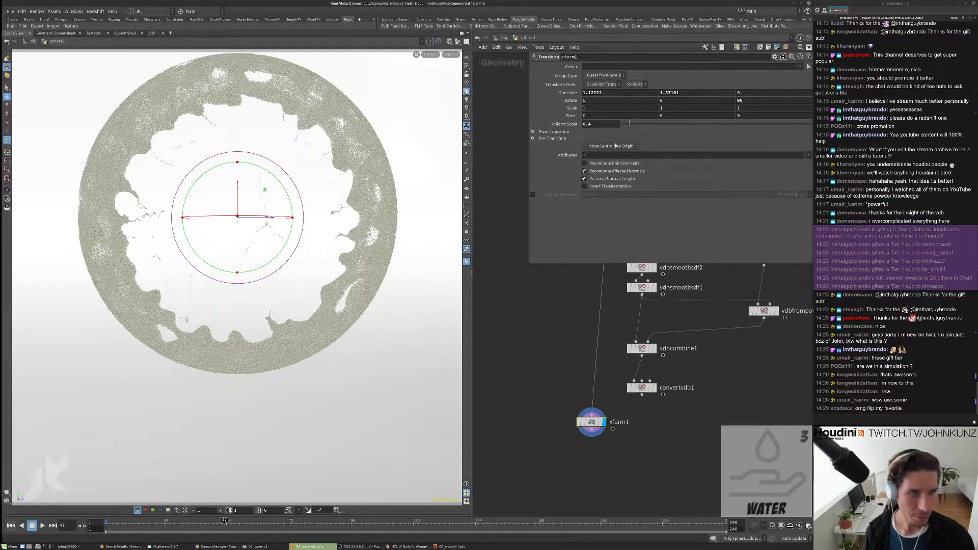
{"action": "type", "text": "0.3"}
{"action": "key", "text": "Return"}
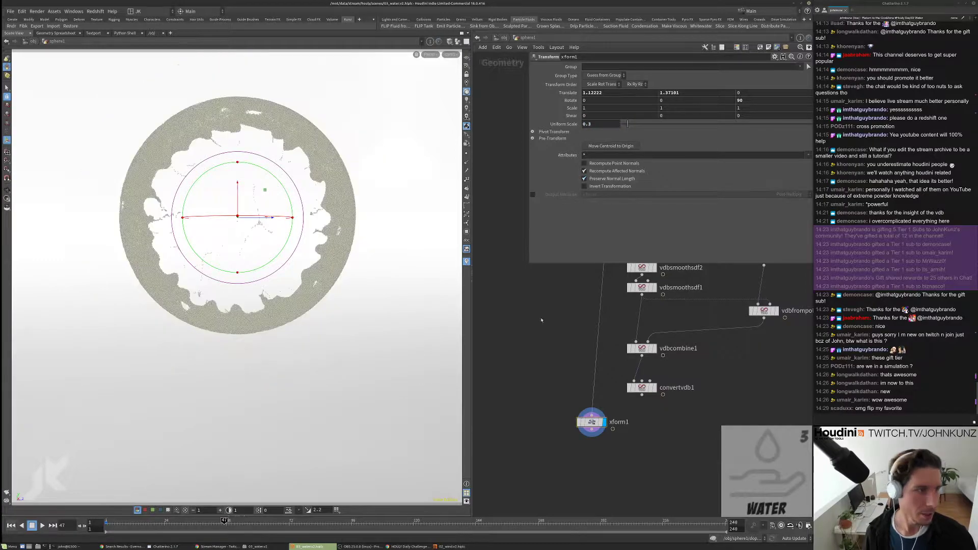
{"action": "left_click_drag", "start_coordinate": [236, 197], "coordinate": [229, 230]}
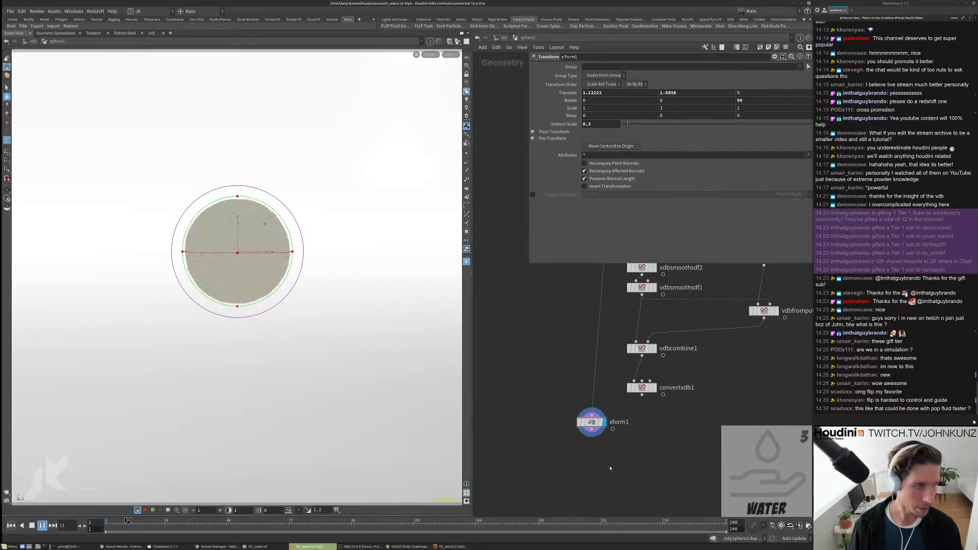
Step: Rewind to frame 1, wire convertvdb1's output into xform1, and jump to about frame 34
{"action": "key", "text": "ctrl+Left"}
{"action": "scroll", "coordinate": [565, 398], "scroll_direction": "down", "scroll_amount": 2}
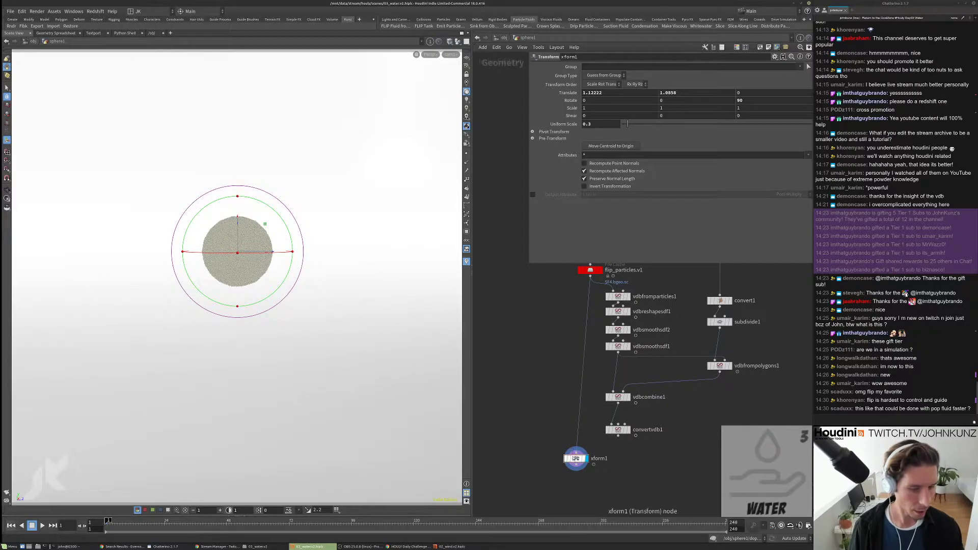
{"action": "left_click_drag", "start_coordinate": [576, 458], "coordinate": [590, 470]}
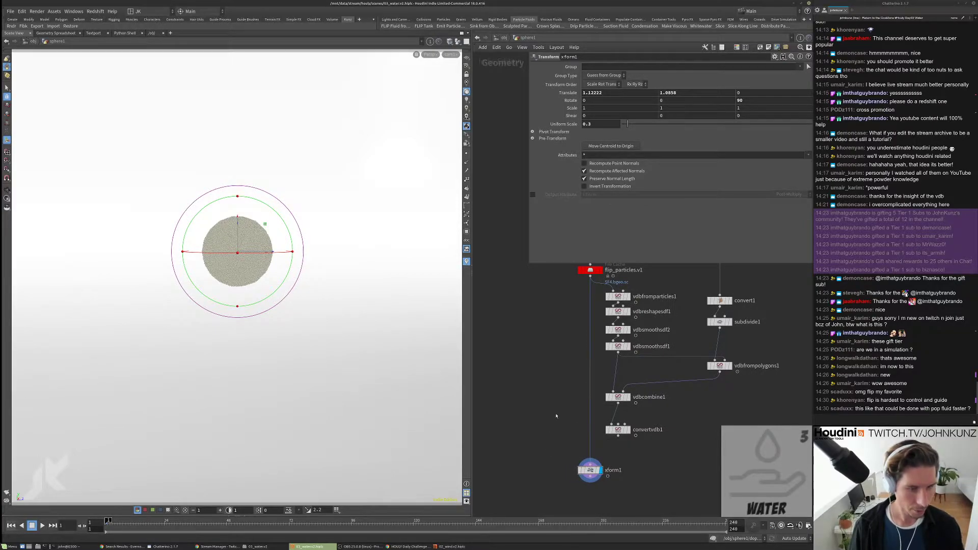
{"action": "scroll", "coordinate": [556, 416], "scroll_direction": "down", "scroll_amount": 2}
{"action": "scroll", "coordinate": [581, 438], "scroll_direction": "up", "scroll_amount": 2}
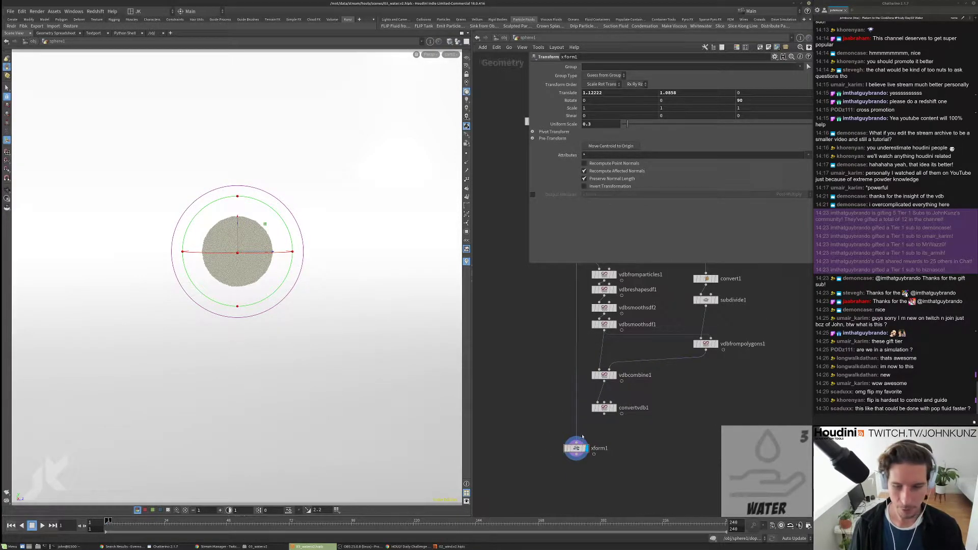
{"action": "left_click_drag", "start_coordinate": [583, 437], "coordinate": [605, 414]}
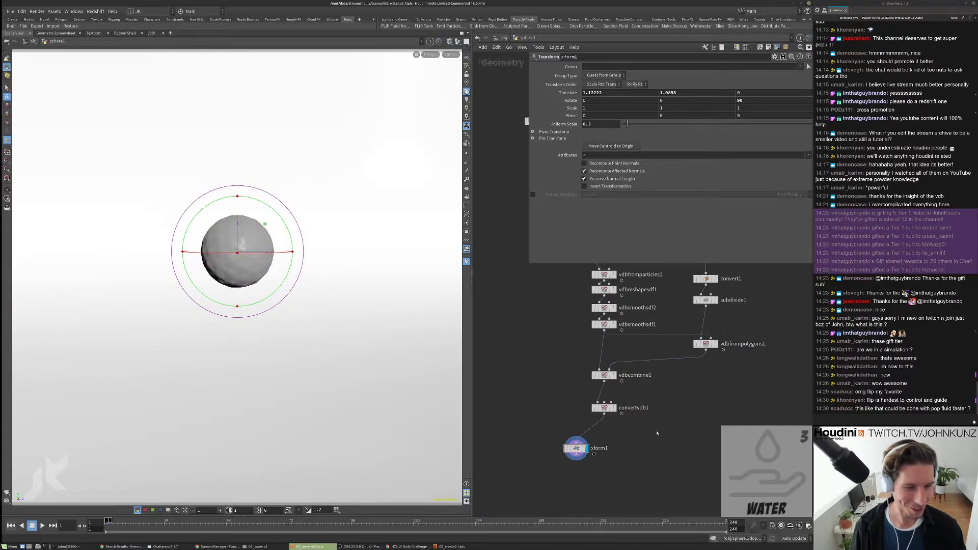
{"action": "left_click", "coordinate": [191, 524]}
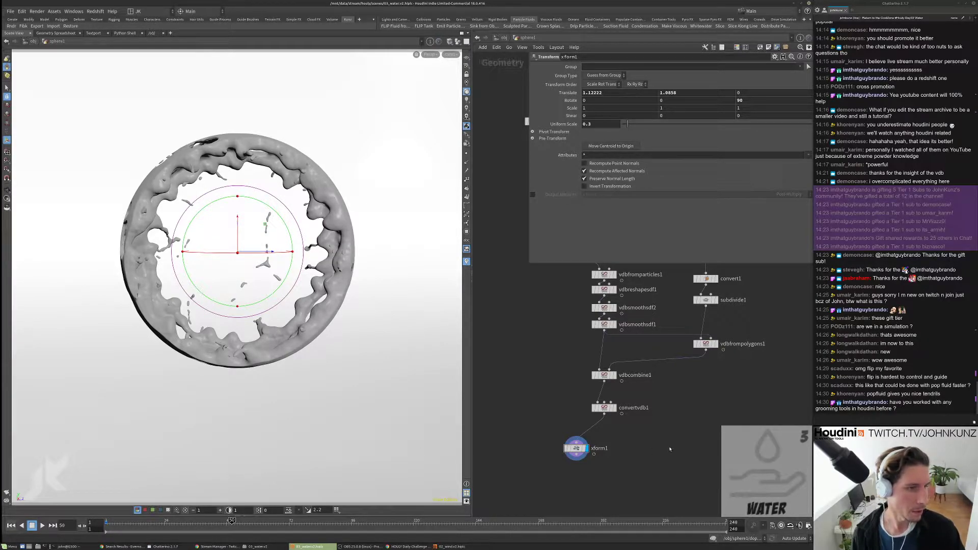
Step: Set vdbfromparticles1's Point Radius Scale to 0.825
{"action": "scroll", "coordinate": [670, 449], "scroll_direction": "up", "scroll_amount": 3}
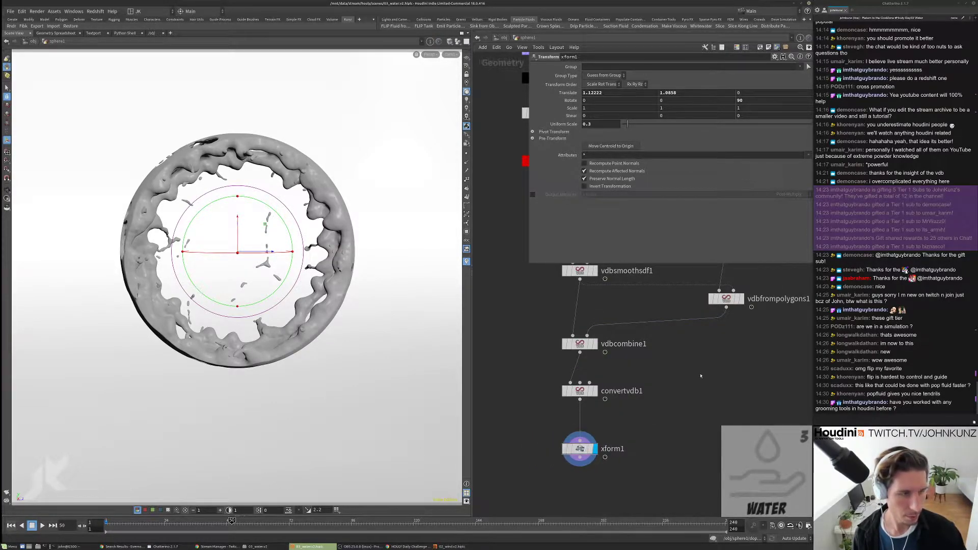
{"action": "middle_click_drag", "start_coordinate": [700, 376], "coordinate": [706, 497]}
{"action": "left_click", "coordinate": [585, 322]}
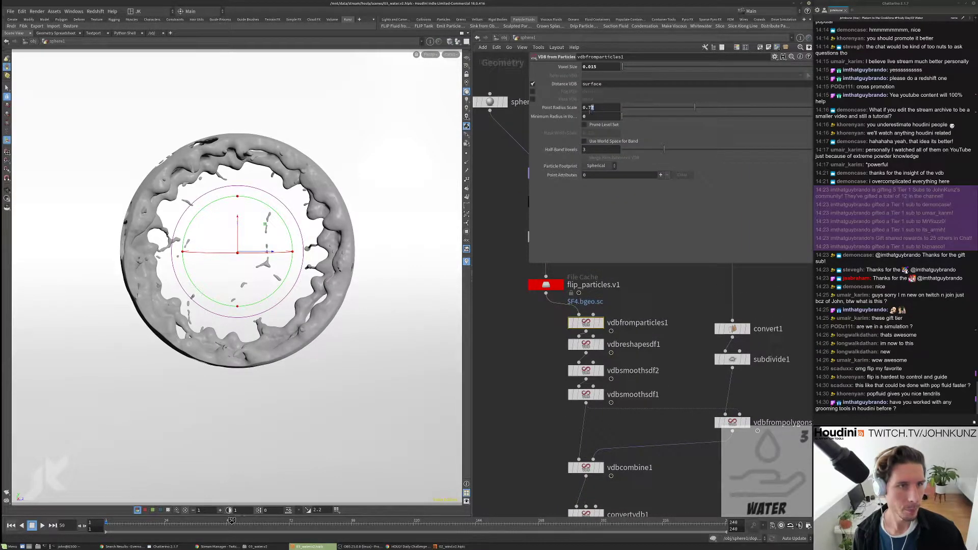
{"action": "double_click", "coordinate": [590, 108]}
{"action": "type", "text": "825"}
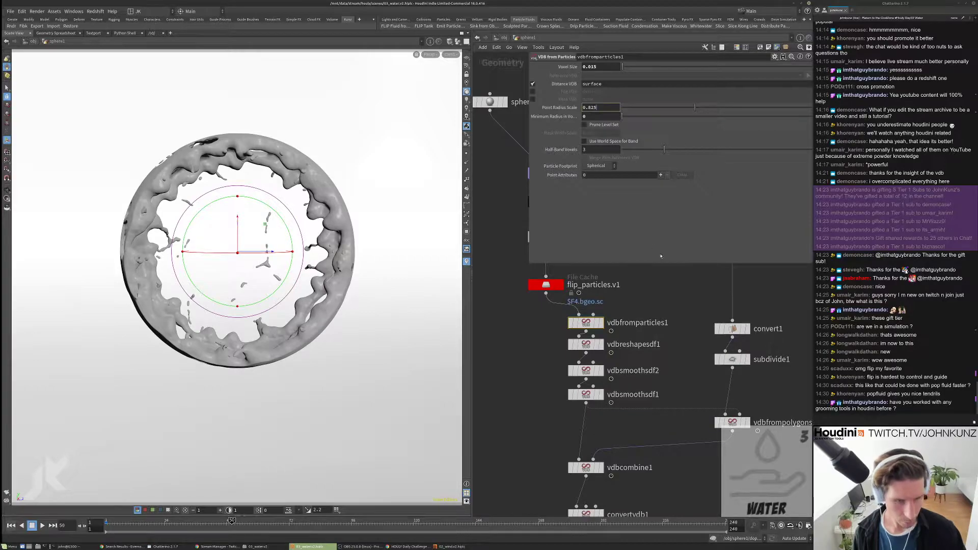
{"action": "key", "text": "Return"}
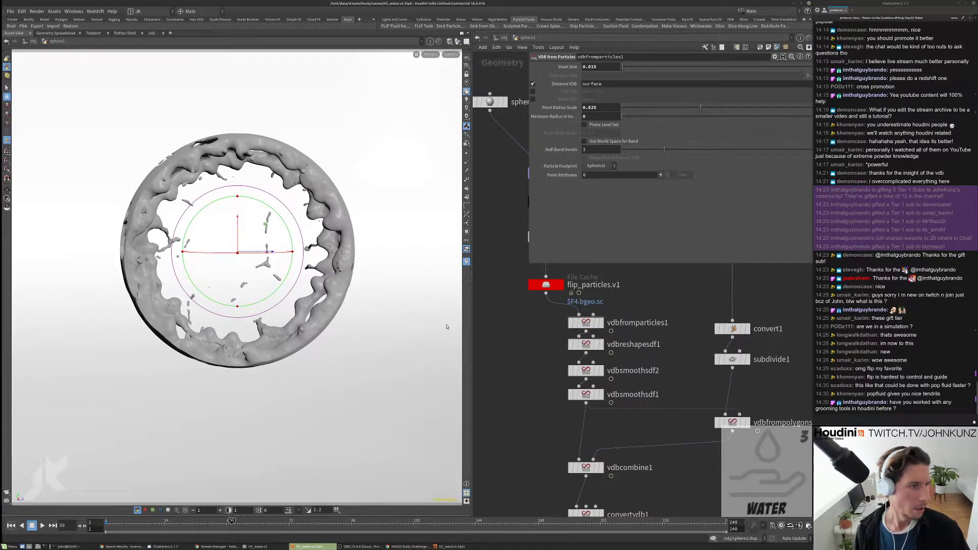
Step: Hide the transform handles and reselect xform1 to show its parameters
{"action": "left_click", "coordinate": [7, 90]}
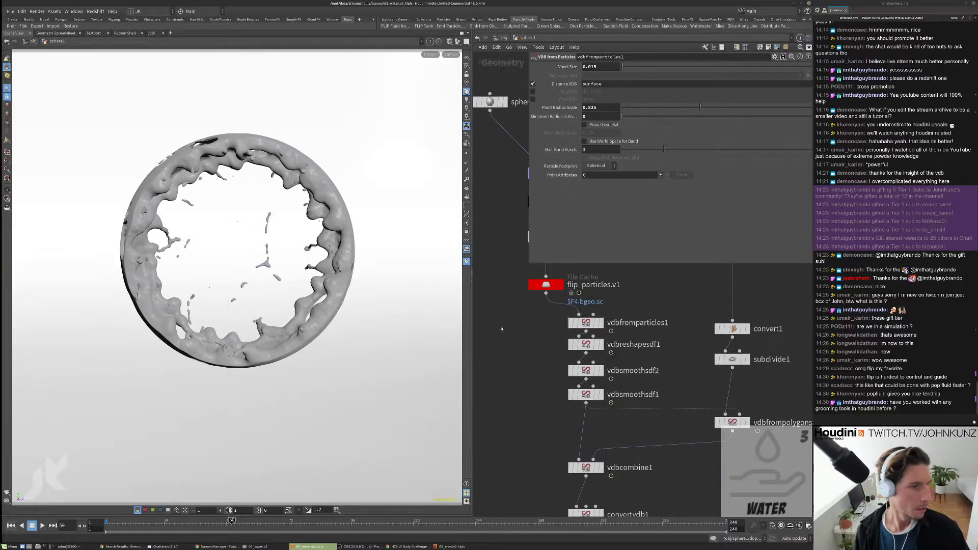
{"action": "middle_click_drag", "start_coordinate": [509, 393], "coordinate": [535, 341]}
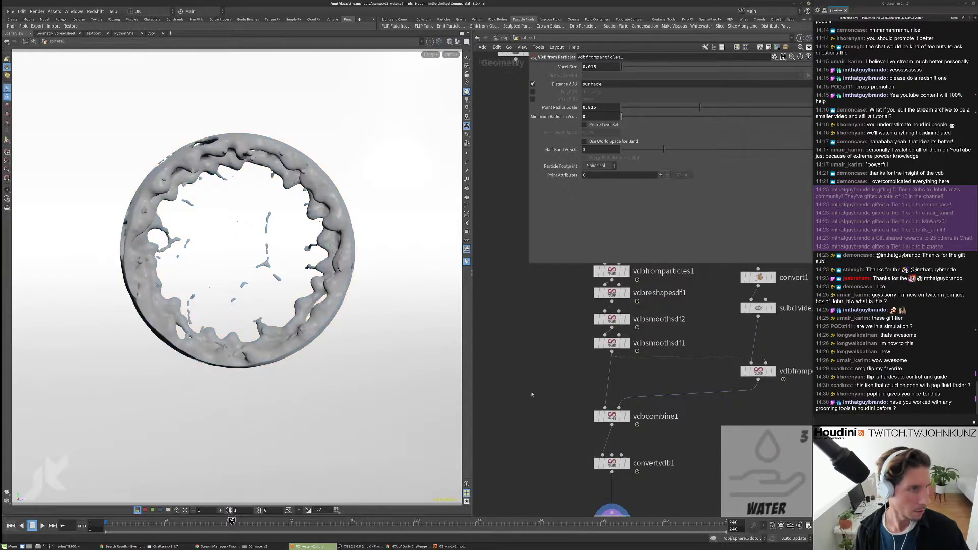
{"action": "middle_click_drag", "start_coordinate": [607, 386], "coordinate": [615, 302]}
{"action": "left_click", "coordinate": [620, 438]}
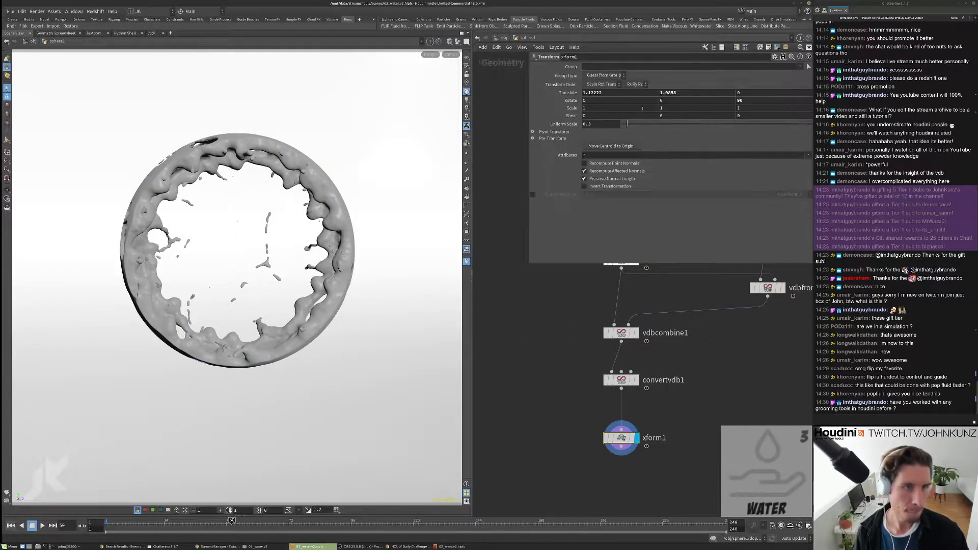
Step: Ladder-drag xform1's Rotate Z to 50, reposition xform1 beside flip_particles.v1, and play the fluid
{"action": "middle_click_drag", "start_coordinate": [740, 101], "coordinate": [723, 66]}
{"action": "scroll", "coordinate": [576, 398], "scroll_direction": "down", "scroll_amount": 4}
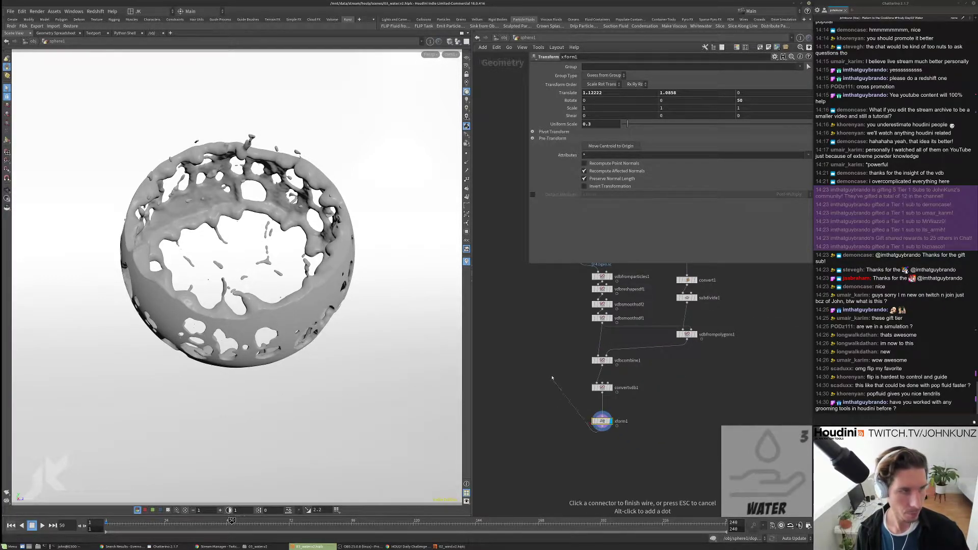
{"action": "middle_click_drag", "start_coordinate": [594, 421], "coordinate": [594, 443]}
{"action": "left_click_drag", "start_coordinate": [593, 442], "coordinate": [560, 440]}
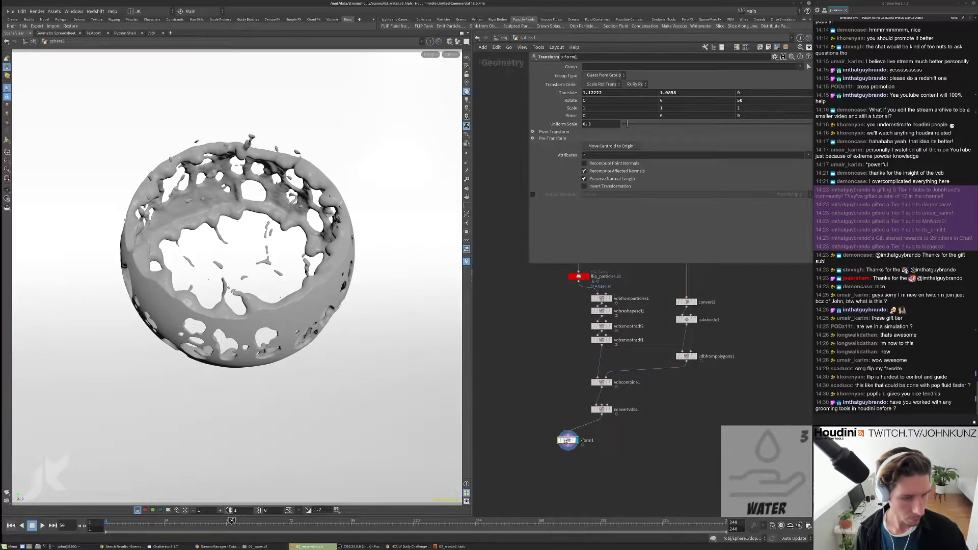
{"action": "key", "text": "Up"}
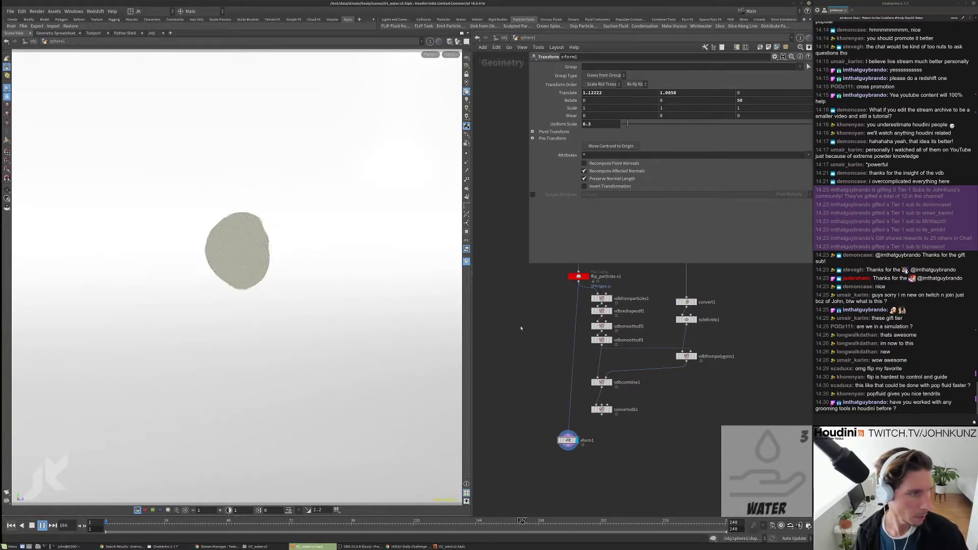
Step: Set xform1's Rotate Z to 90 and replay the simulation from frame 1
{"action": "key", "text": "ctrl+Up"}
{"action": "key", "text": "BackSpace"}
{"action": "key", "text": "BackSpace"}
{"action": "type", "text": "90"}
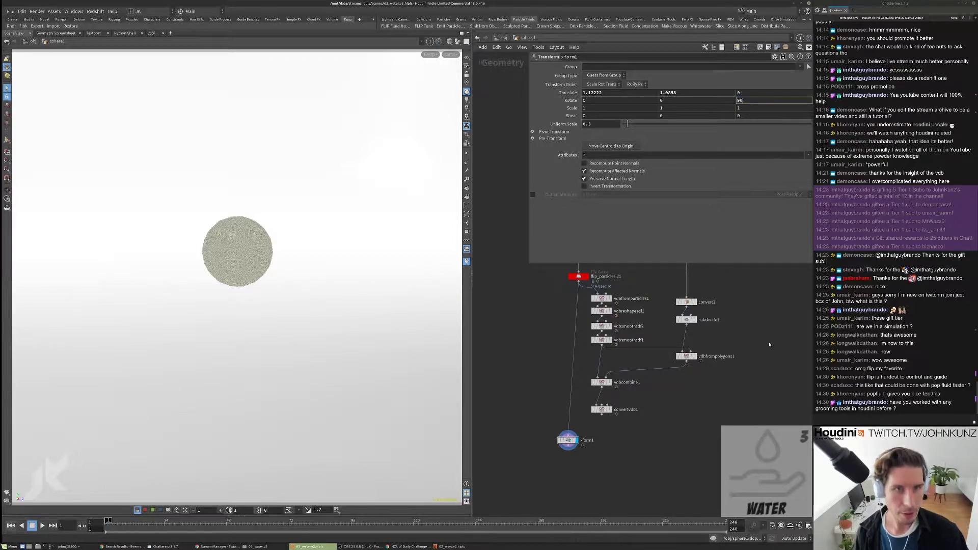
{"action": "key", "text": "Return"}
{"action": "key", "text": "Up"}
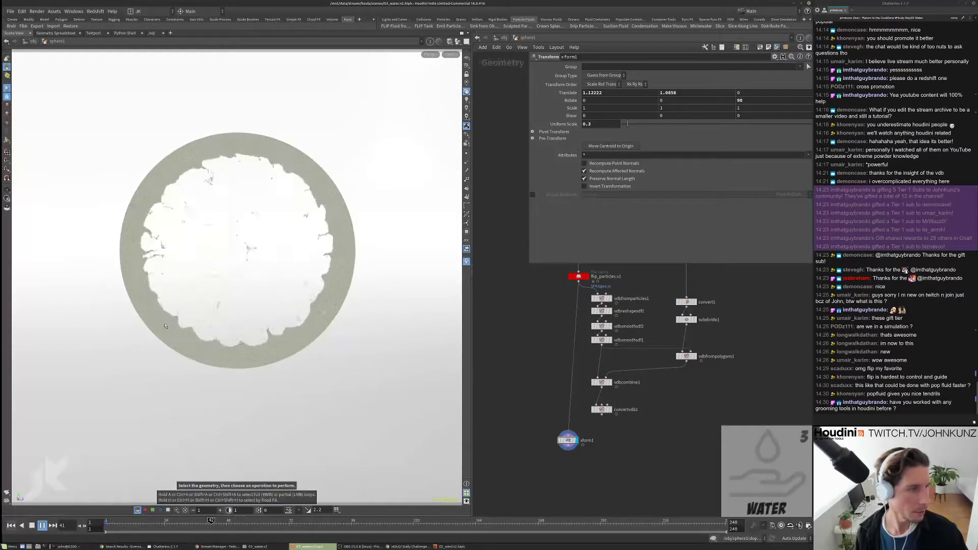
{"action": "key", "text": "ctrl+Up"}
{"action": "key", "text": "Up"}
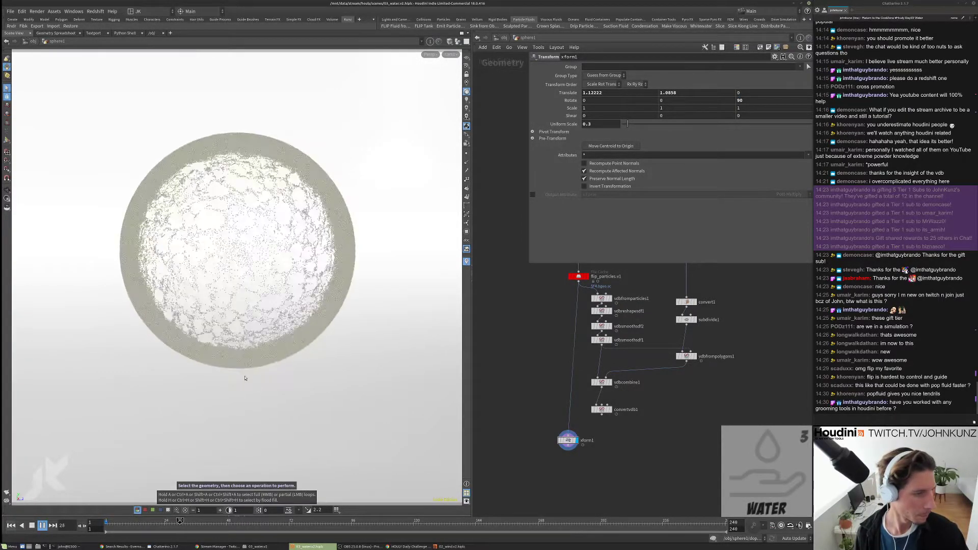
Step: Orbit to view the fluid column from the side, restore the top-down view, and rewind to frame 1
{"action": "key", "text": "space"}
{"action": "left_click_drag", "start_coordinate": [259, 378], "coordinate": [180, 354]}
{"action": "key", "text": "s"}
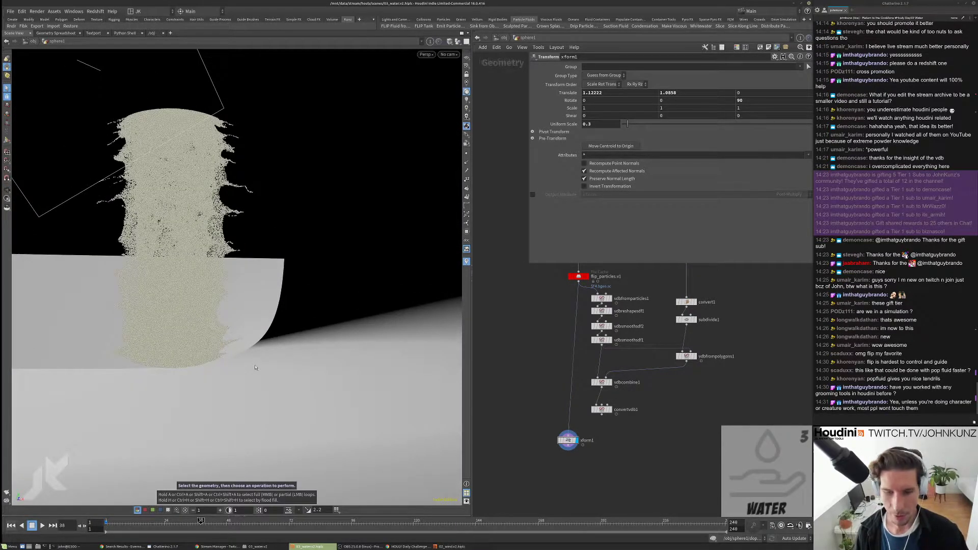
{"action": "key", "text": "Up"}
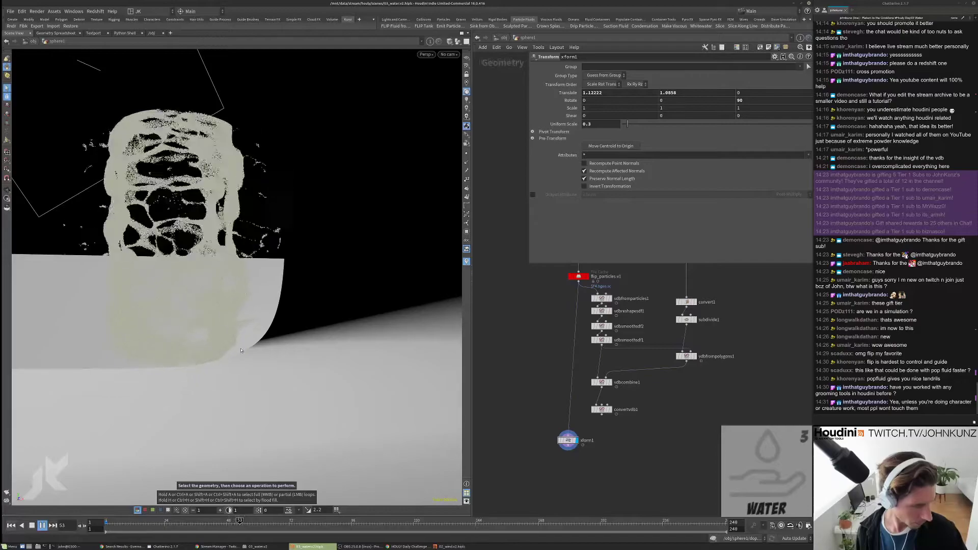
{"action": "key", "text": "ctrl+z"}
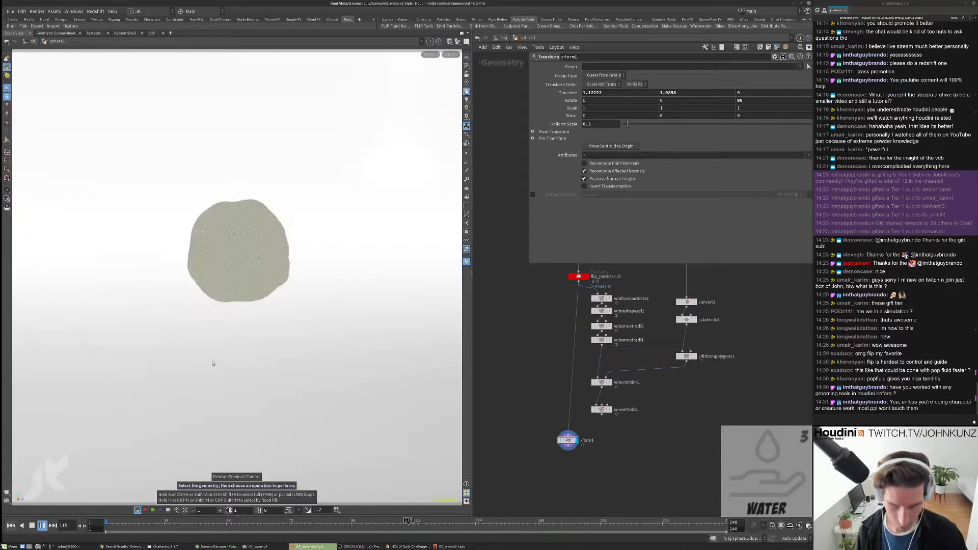
{"action": "key", "text": "ctrl+Up"}
Step: Wire convertvdb1's output into xform1 and jump to frame 55
{"action": "scroll", "coordinate": [630, 443], "scroll_direction": "up", "scroll_amount": 3}
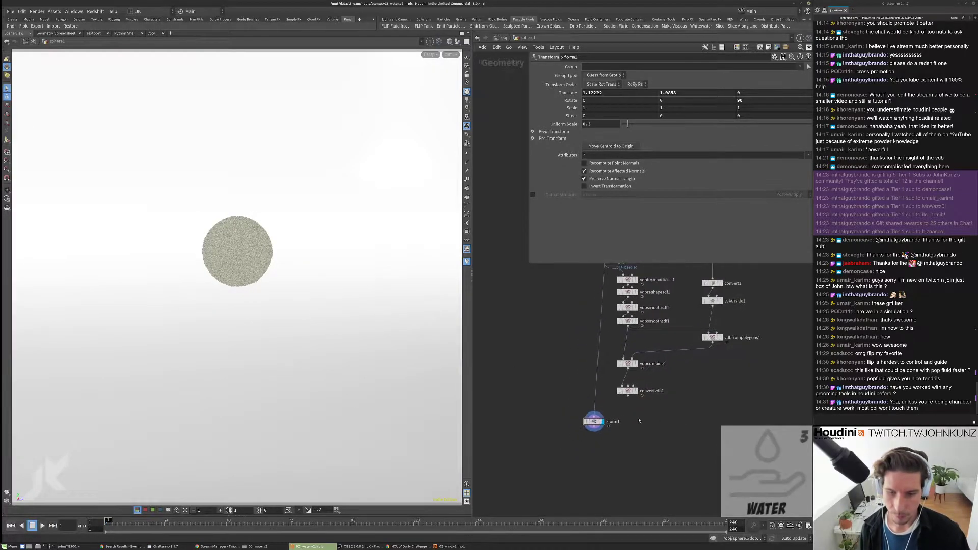
{"action": "left_click", "coordinate": [568, 432]}
{"action": "left_click", "coordinate": [638, 392]}
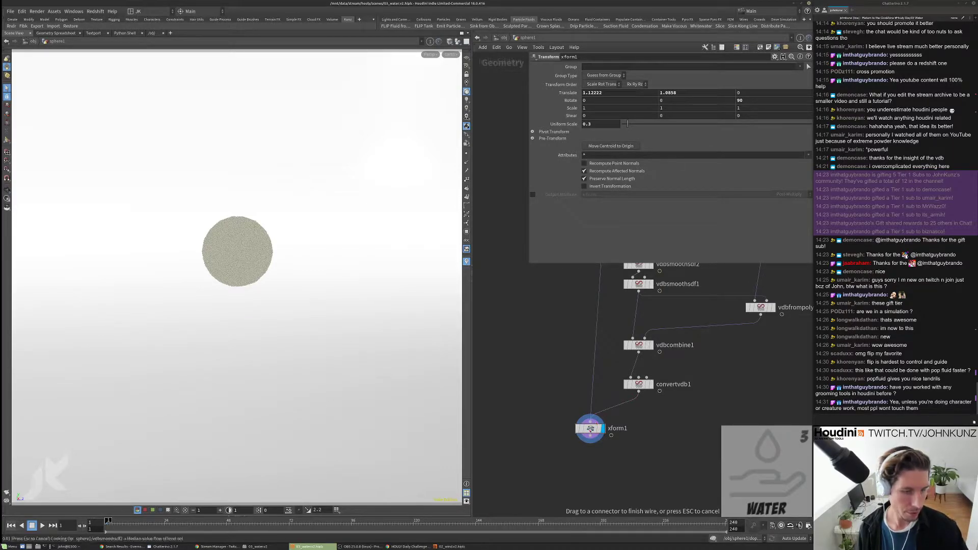
{"action": "left_click_drag", "start_coordinate": [590, 428], "coordinate": [602, 430]}
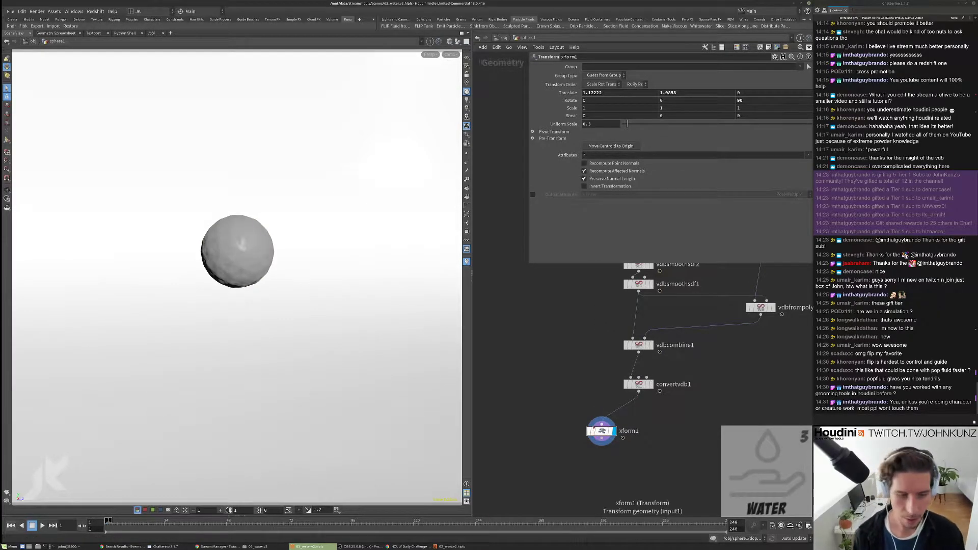
{"action": "left_click", "coordinate": [245, 521]}
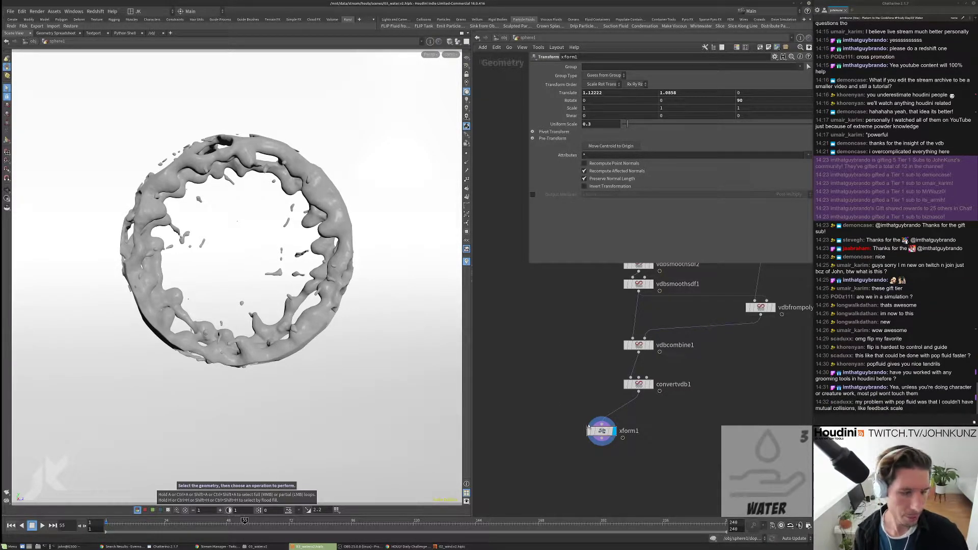
Step: Place xform1 neatly beneath convertvdb1, off its wire, and reframe the network view
{"action": "left_click_drag", "start_coordinate": [588, 426], "coordinate": [625, 440]}
{"action": "scroll", "coordinate": [621, 422], "scroll_direction": "down", "scroll_amount": 2}
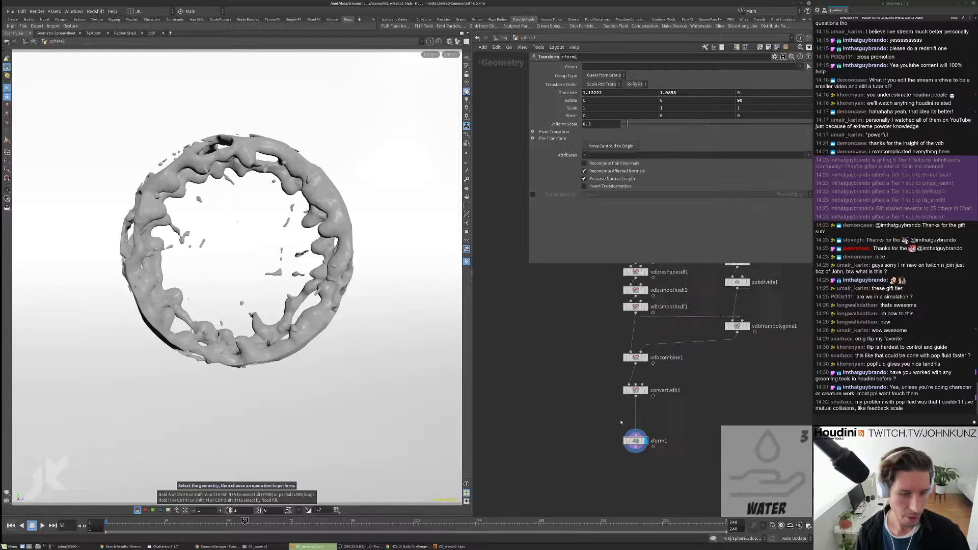
{"action": "middle_click_drag", "start_coordinate": [621, 421], "coordinate": [616, 439]}
{"action": "left_click_drag", "start_coordinate": [629, 454], "coordinate": [604, 456]}
{"action": "middle_click_drag", "start_coordinate": [603, 415], "coordinate": [605, 442]}
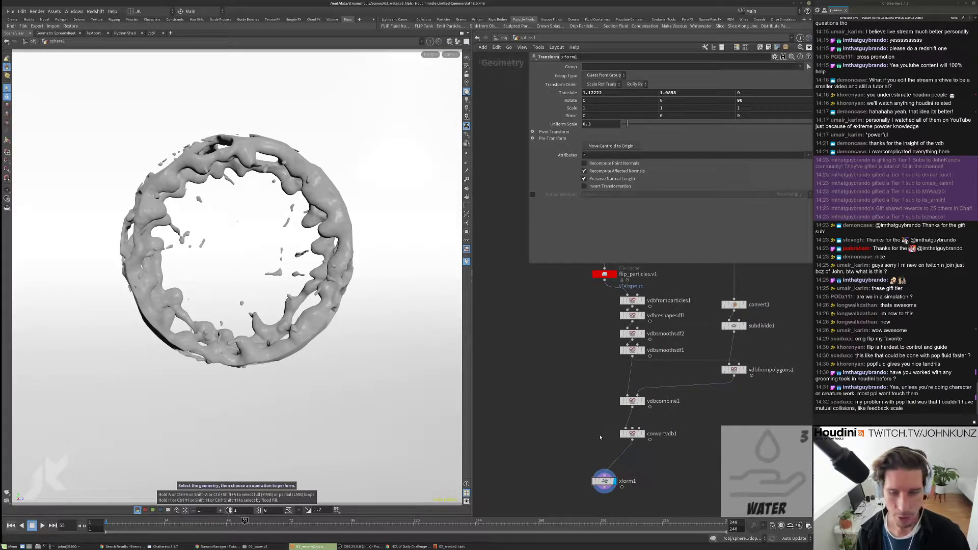
{"action": "mouse_move", "coordinate": [595, 430]}
{"action": "middle_mouse_down"}
{"action": "mouse_move", "coordinate": [597, 448]}
{"action": "mouse_move", "coordinate": [599, 438]}
{"action": "middle_mouse_up"}
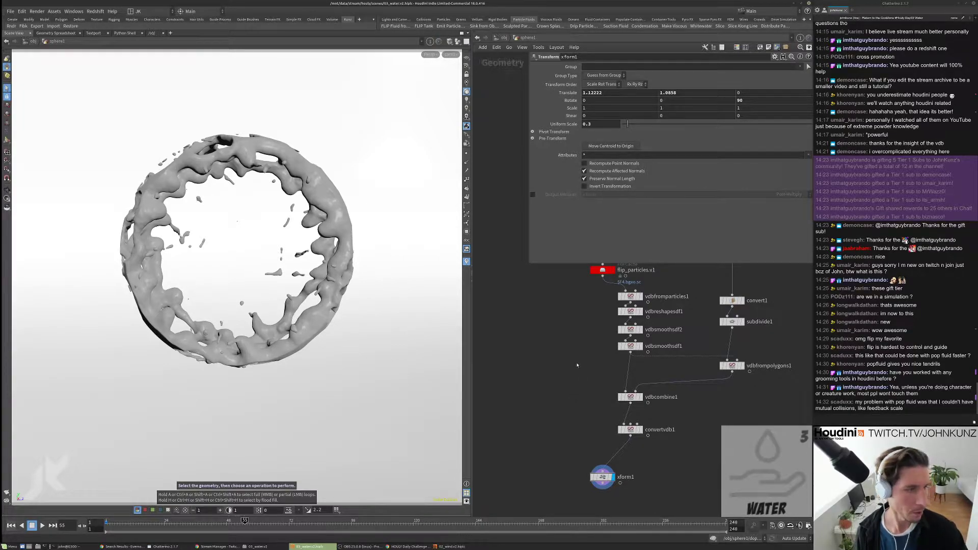
{"action": "middle_click_drag", "start_coordinate": [549, 350], "coordinate": [545, 327]}
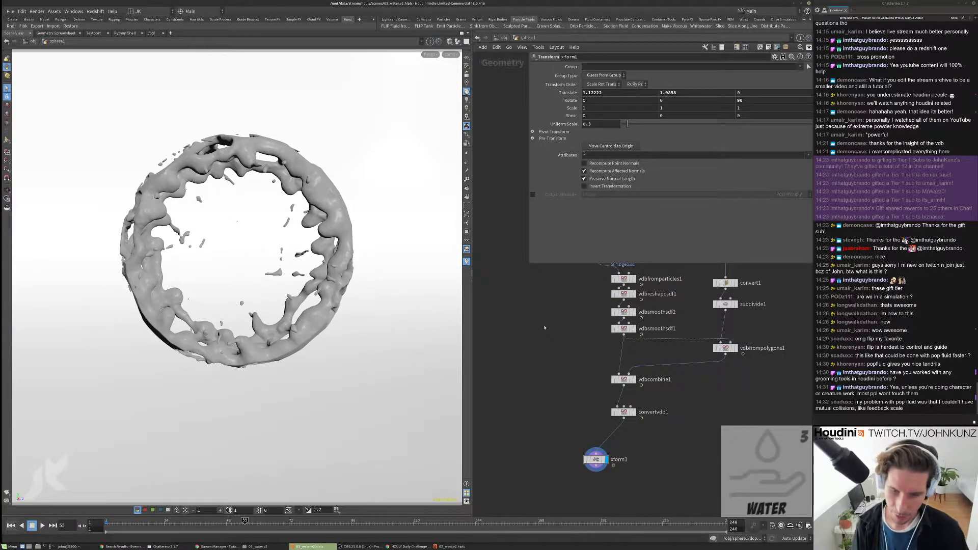
{"action": "scroll", "coordinate": [543, 329], "scroll_direction": "down", "scroll_amount": 2}
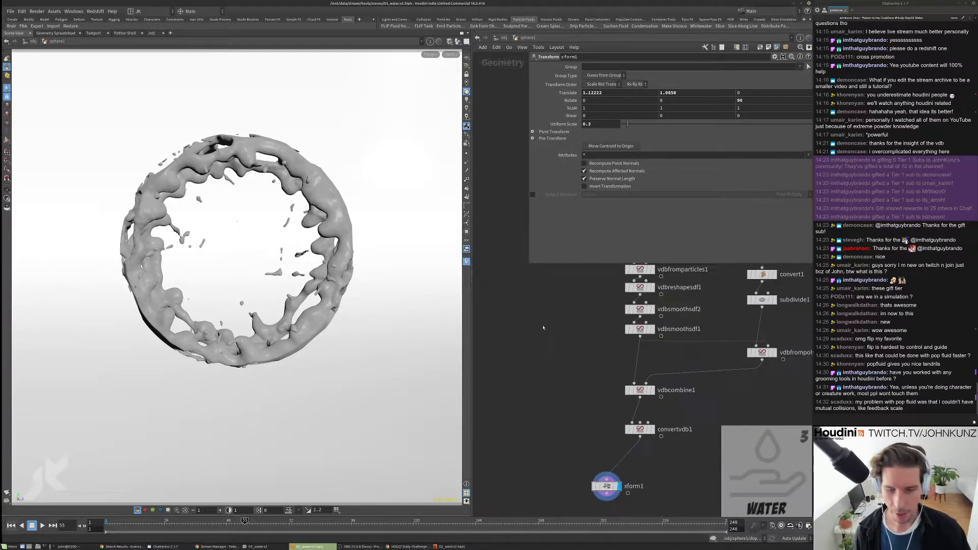
{"action": "scroll", "coordinate": [544, 331], "scroll_direction": "up", "scroll_amount": 2}
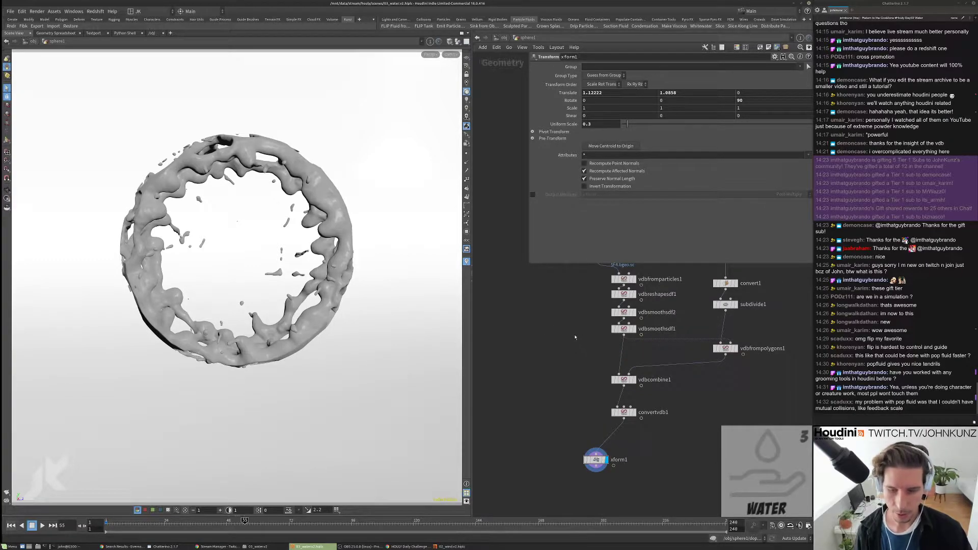
{"action": "scroll", "coordinate": [578, 347], "scroll_direction": "down", "scroll_amount": 2}
{"action": "scroll", "coordinate": [589, 357], "scroll_direction": "up", "scroll_amount": 2}
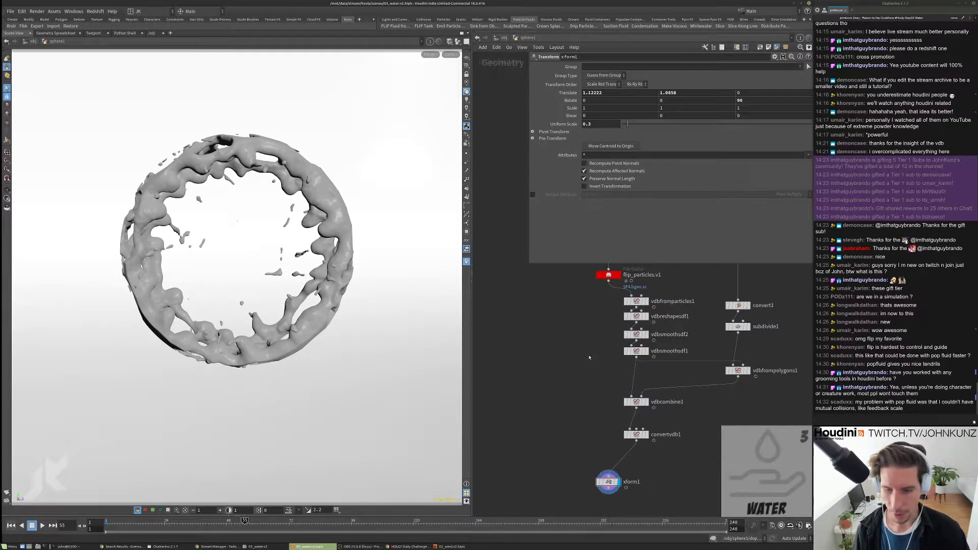
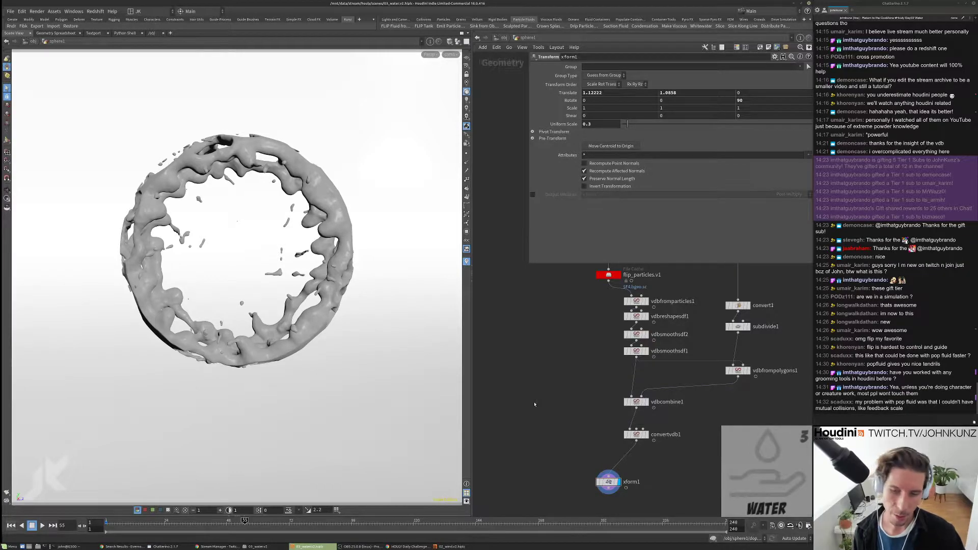
Step: Go up from the sphere1 network to /obj and drag sphere1 above background_cyclorama
{"action": "scroll", "coordinate": [547, 406], "scroll_direction": "down", "scroll_amount": 1}
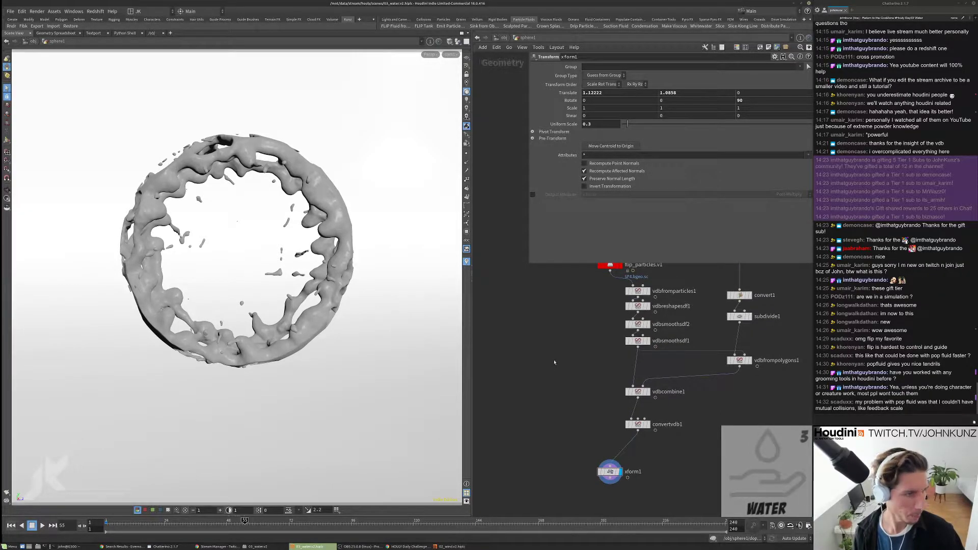
{"action": "scroll", "coordinate": [560, 367], "scroll_direction": "down", "scroll_amount": 2}
{"action": "middle_click_drag", "start_coordinate": [579, 295], "coordinate": [582, 325]}
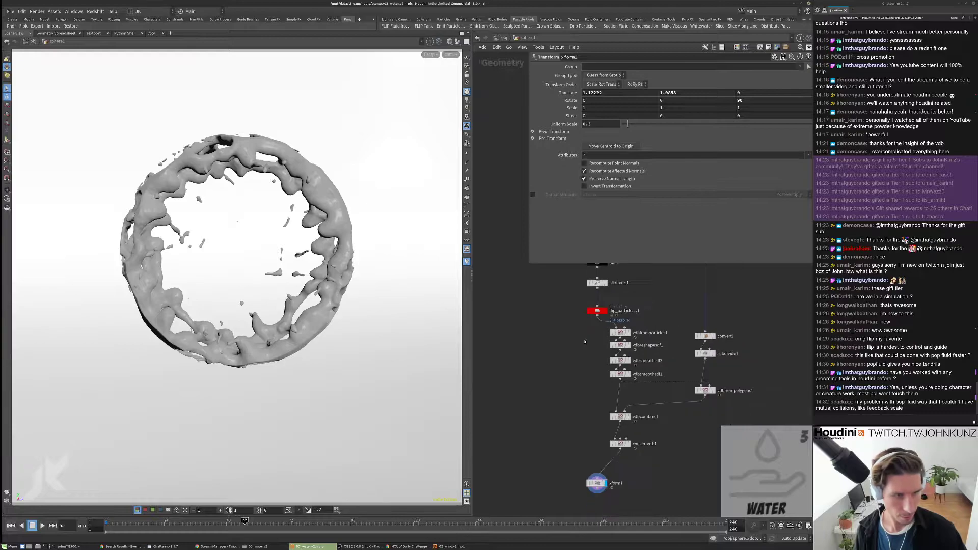
{"action": "middle_click_drag", "start_coordinate": [519, 254], "coordinate": [518, 239]}
{"action": "key", "text": "u"}
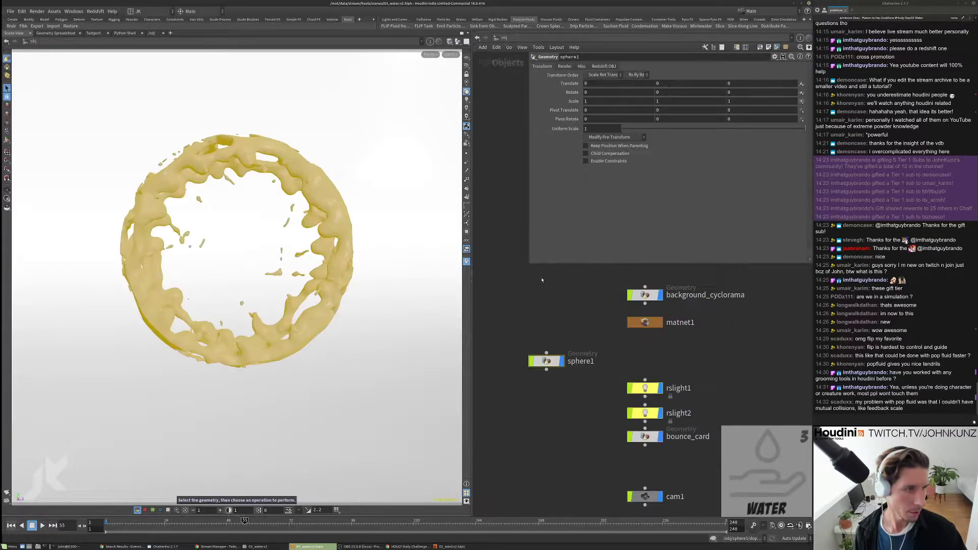
{"action": "left_click_drag", "start_coordinate": [546, 362], "coordinate": [645, 358]}
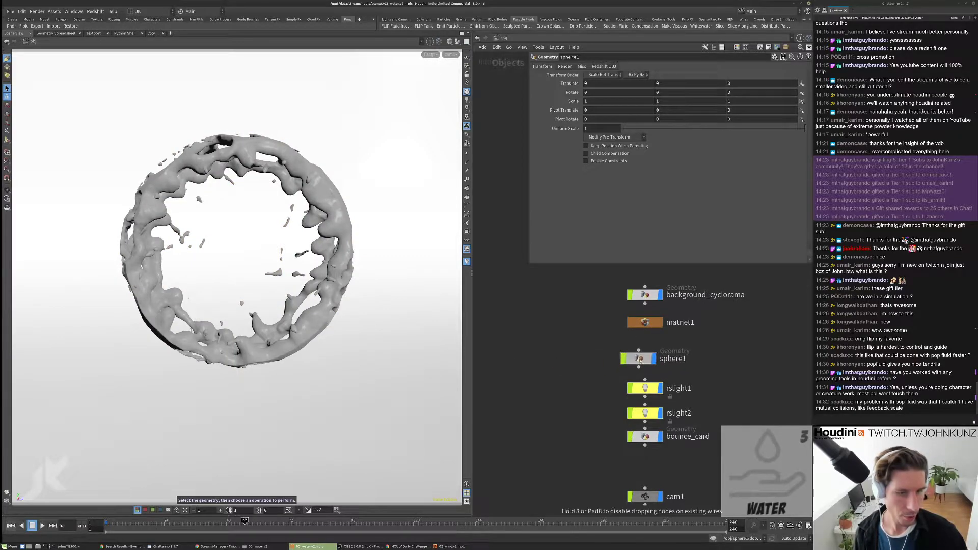
{"action": "middle_click_drag", "start_coordinate": [645, 358], "coordinate": [607, 413]}
{"action": "left_click_drag", "start_coordinate": [603, 414], "coordinate": [618, 287]}
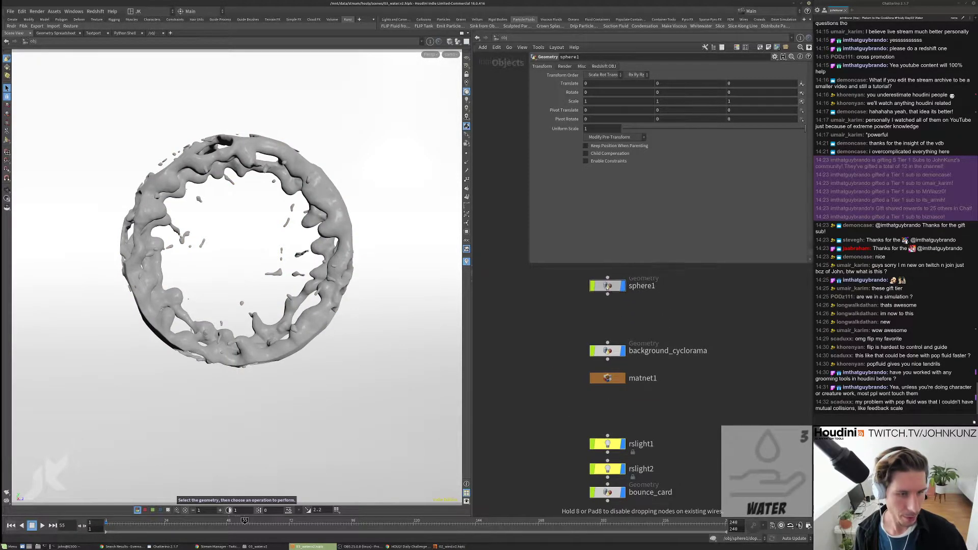
Step: Inside matnet1, add an RS Material Builder node
{"action": "double_click", "coordinate": [607, 378]}
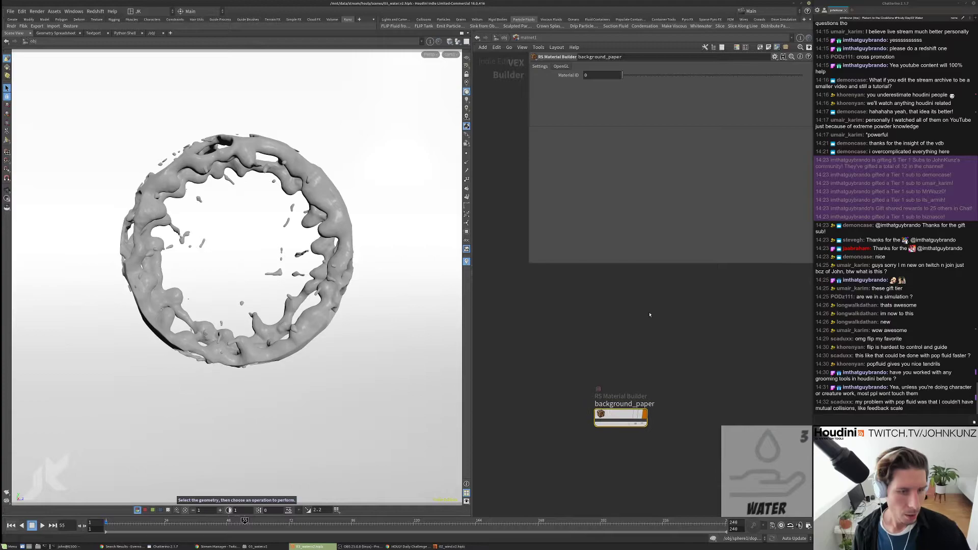
{"action": "key", "text": "Tab"}
{"action": "type", "text": "mat"}
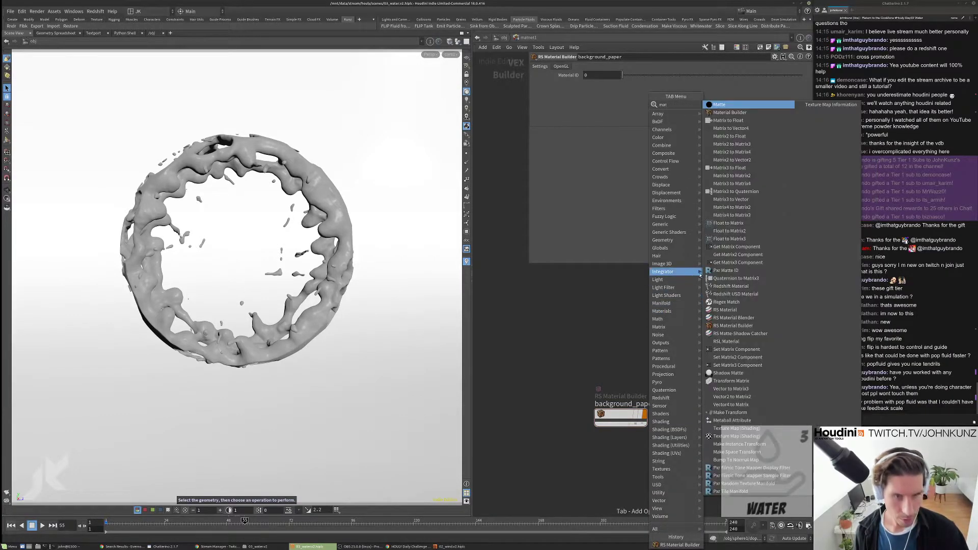
{"action": "key", "text": "Return"}
{"action": "left_click", "coordinate": [621, 345]}
Step: Inside redshift_vopnet1, set Material1's preset to Water
{"action": "double_click", "coordinate": [621, 345]}
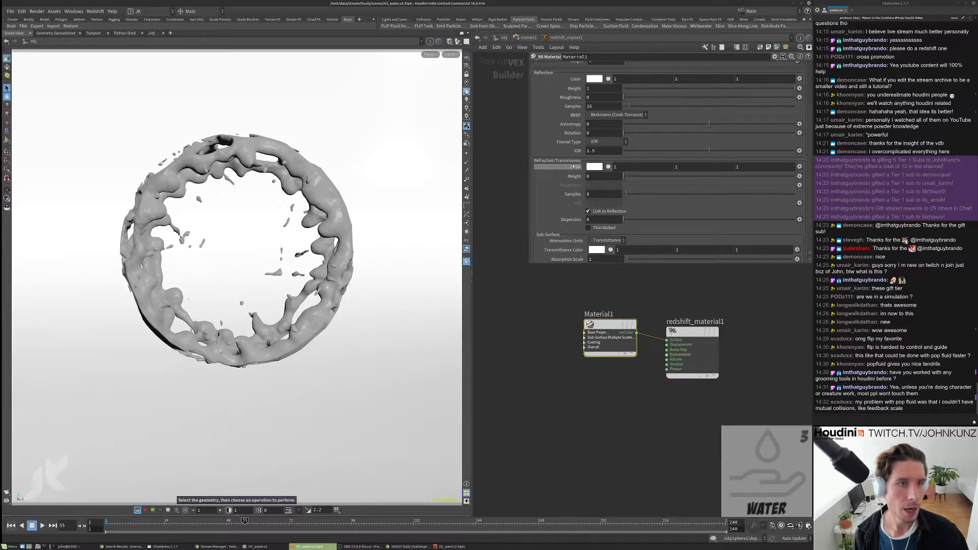
{"action": "scroll", "coordinate": [626, 122], "scroll_direction": "up", "scroll_amount": 4}
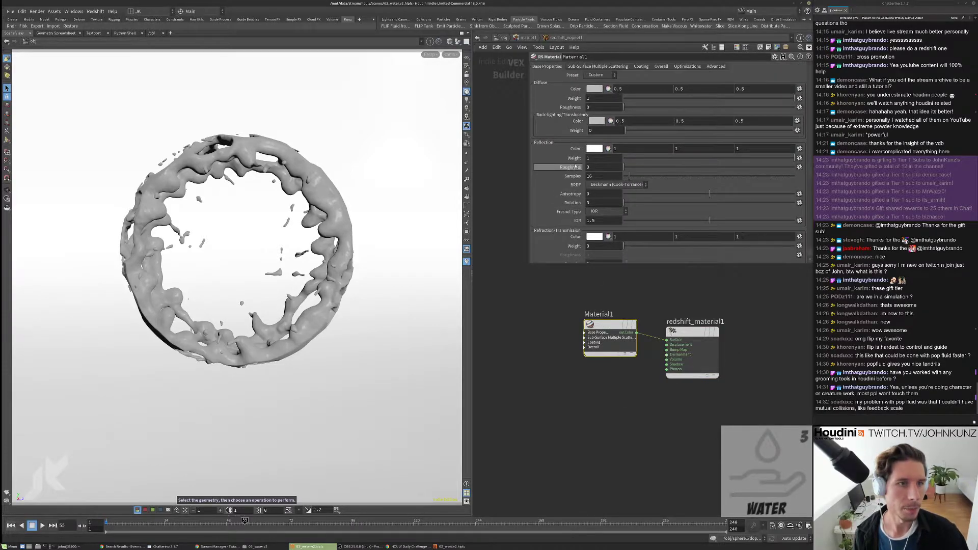
{"action": "left_click", "coordinate": [594, 74]}
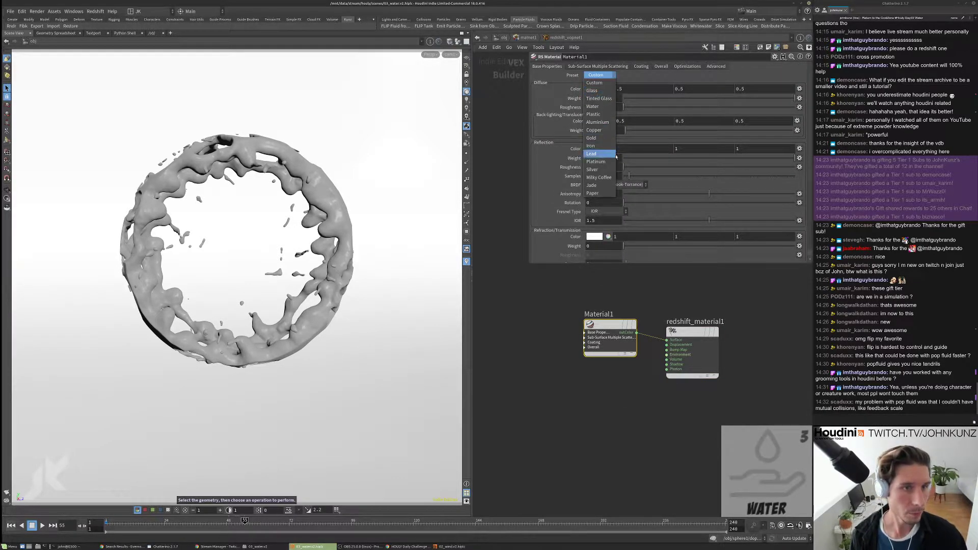
{"action": "left_click", "coordinate": [602, 106]}
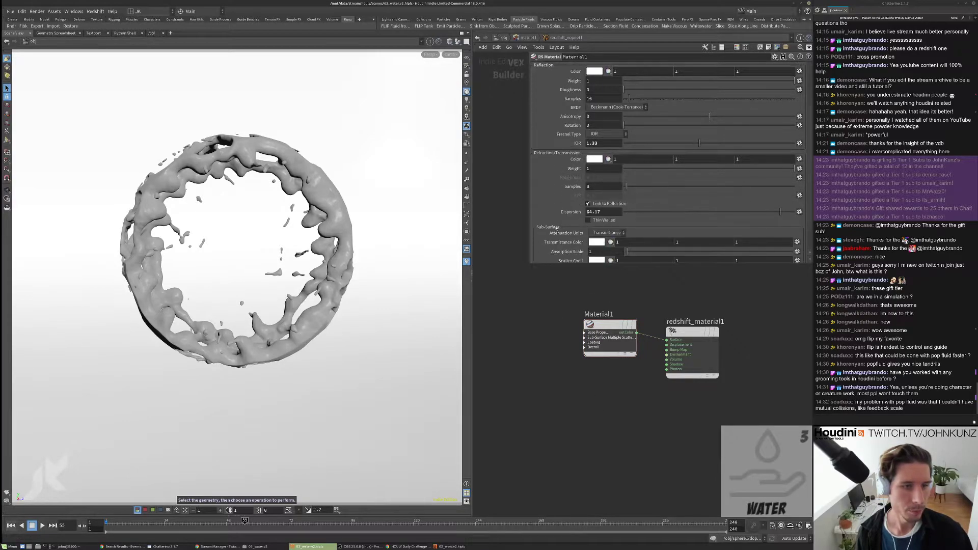
{"action": "scroll", "coordinate": [608, 257], "scroll_direction": "down", "scroll_amount": 4}
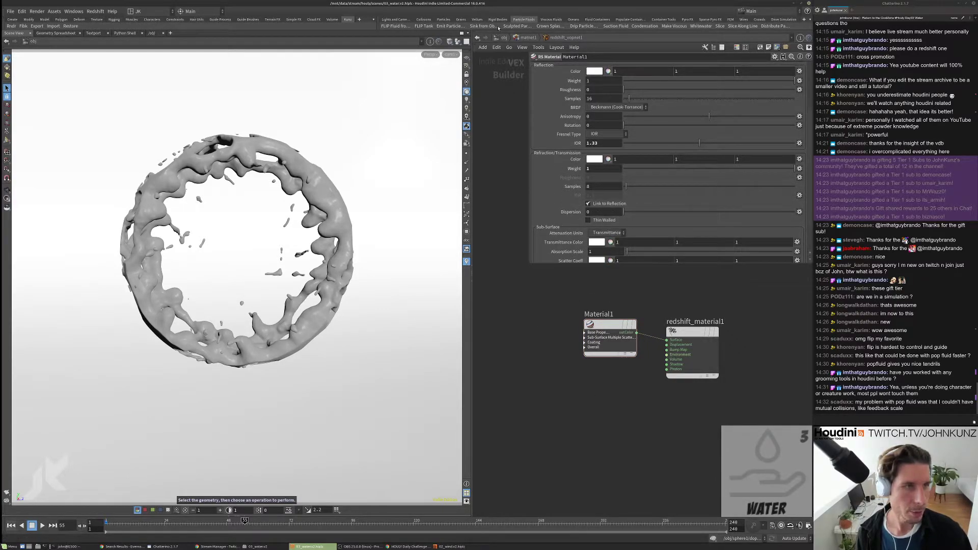
Step: Assign ../matnet1/redshift_vopnet1 as sphere1's material and open the Redshift RenderView
{"action": "key", "text": "u"}
{"action": "key", "text": "u"}
{"action": "left_click", "coordinate": [613, 289]}
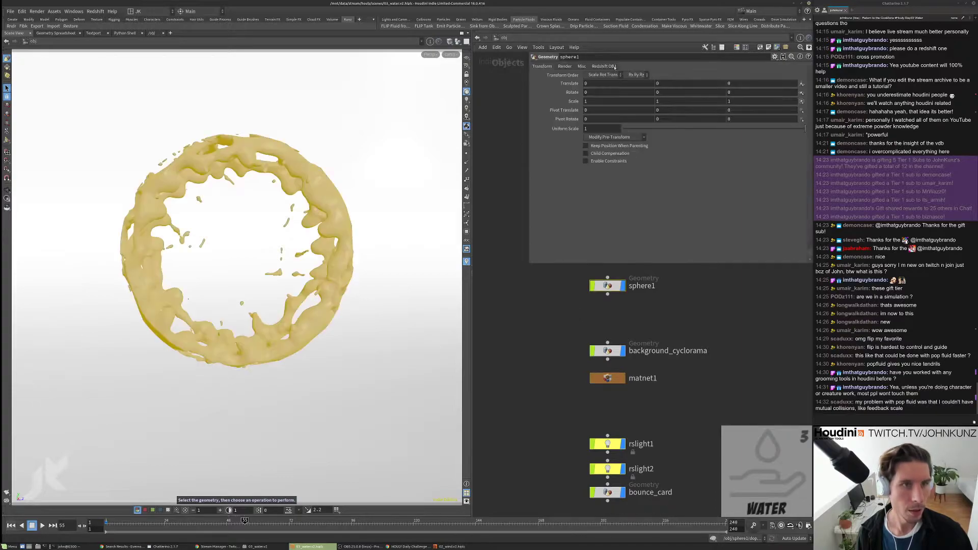
{"action": "left_click", "coordinate": [604, 66]}
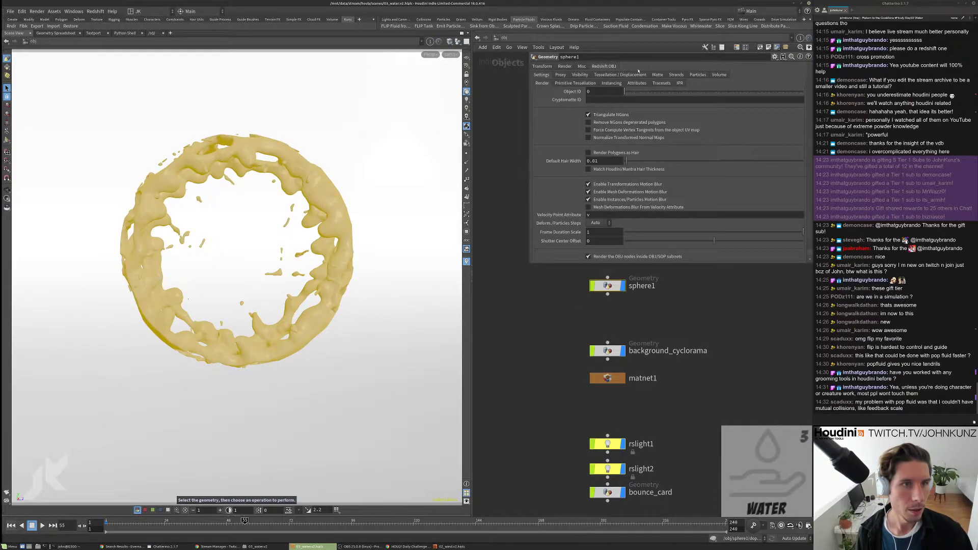
{"action": "left_click", "coordinate": [565, 66]}
{"action": "left_click", "coordinate": [801, 152]}
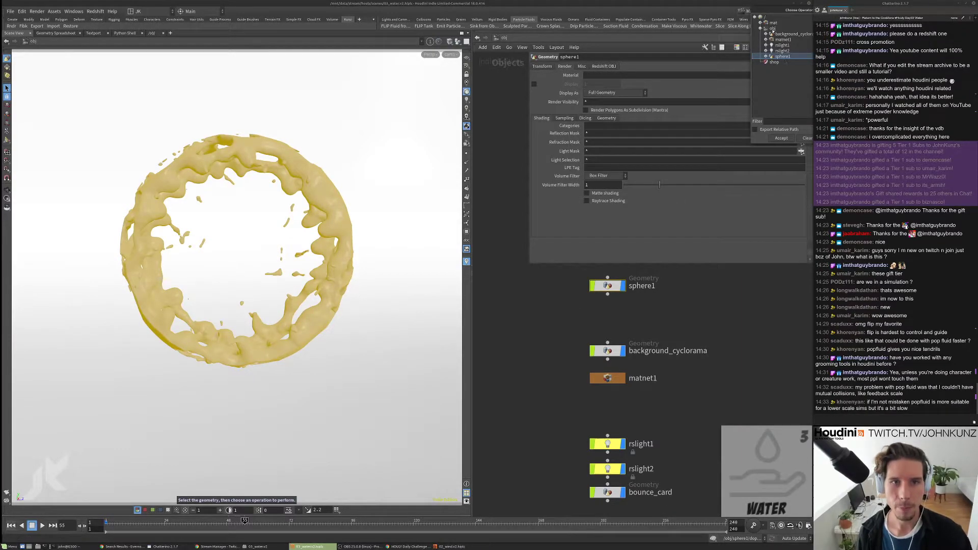
{"action": "left_click", "coordinate": [766, 39]}
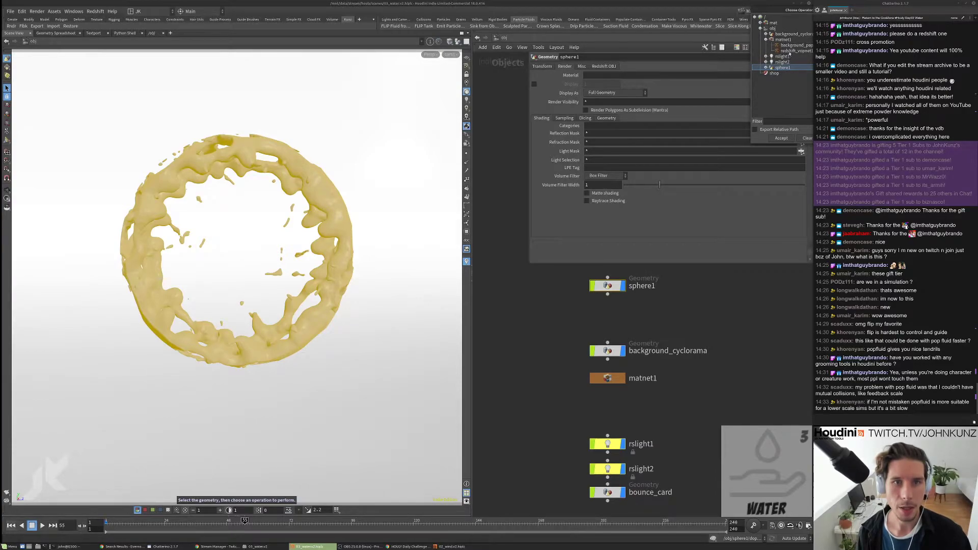
{"action": "left_click", "coordinate": [788, 51]}
{"action": "left_click", "coordinate": [781, 139]}
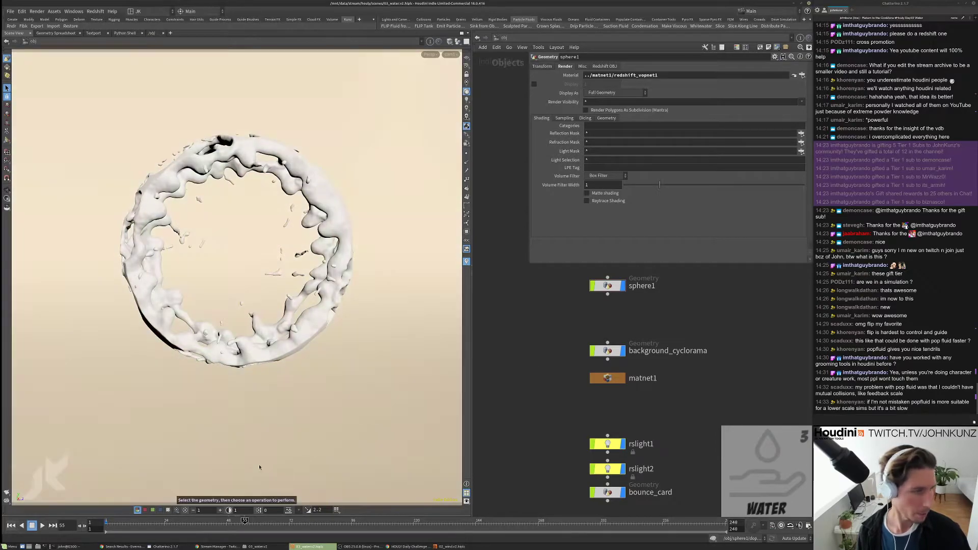
{"action": "key", "text": "ctrl+b"}
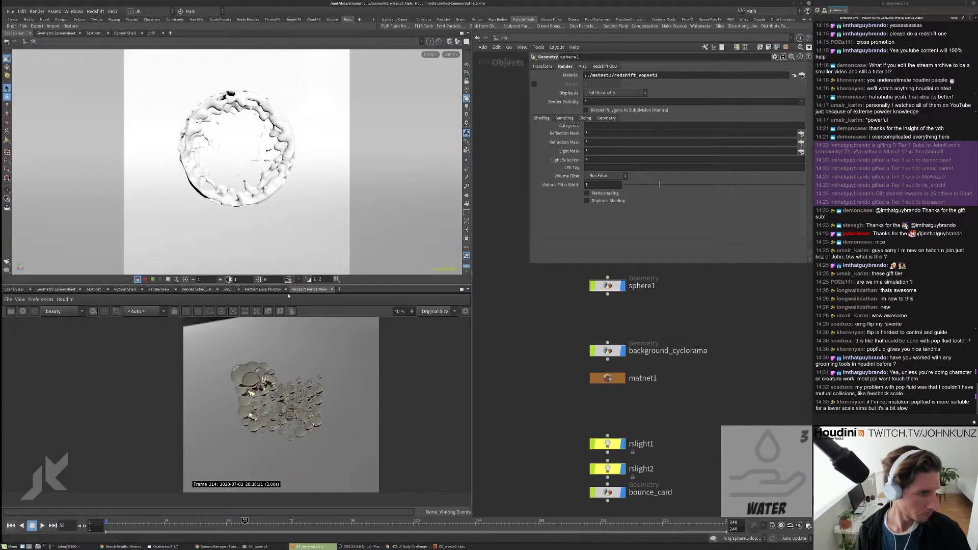
Step: Start a Redshift render of the scene and zoom into the water ring
{"action": "left_click", "coordinate": [22, 312]}
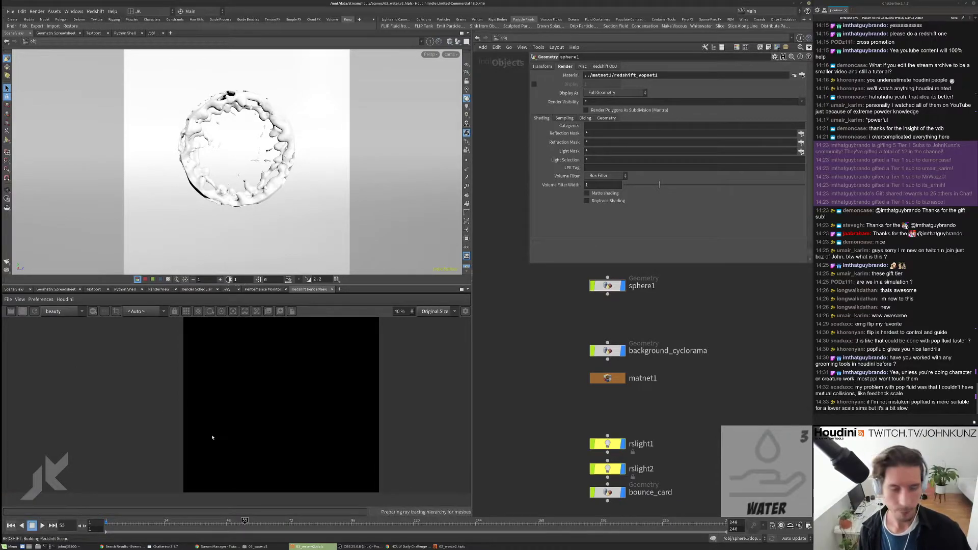
{"action": "scroll", "coordinate": [260, 391], "scroll_direction": "up", "scroll_amount": 2}
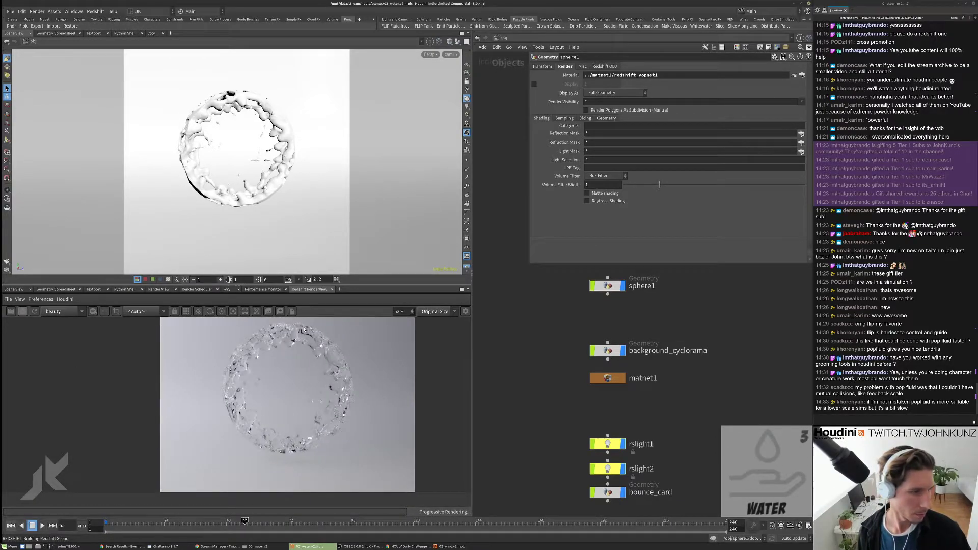
{"action": "scroll", "coordinate": [320, 332], "scroll_direction": "up", "scroll_amount": 2}
{"action": "scroll", "coordinate": [319, 332], "scroll_direction": "up", "scroll_amount": 3}
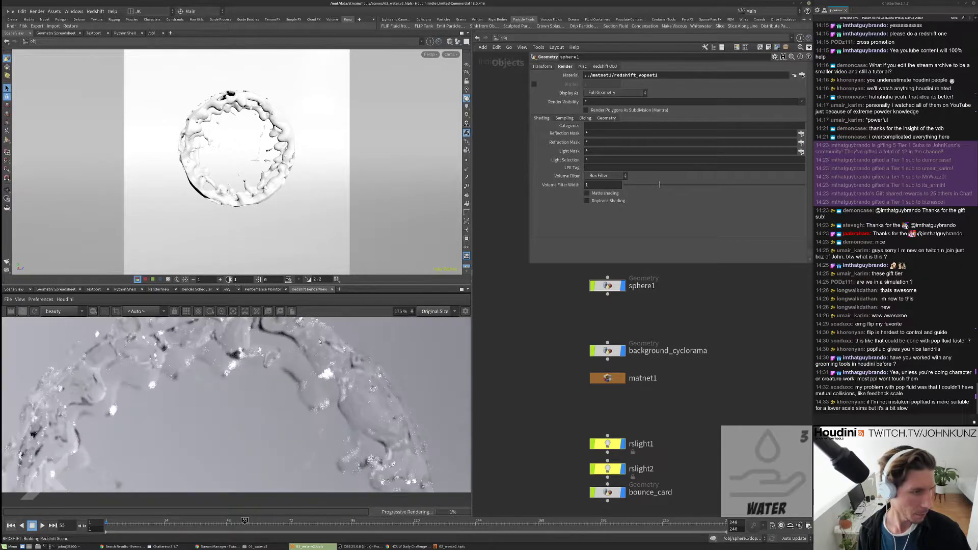
{"action": "scroll", "coordinate": [297, 374], "scroll_direction": "down", "scroll_amount": 3}
{"action": "scroll", "coordinate": [298, 374], "scroll_direction": "down", "scroll_amount": 1}
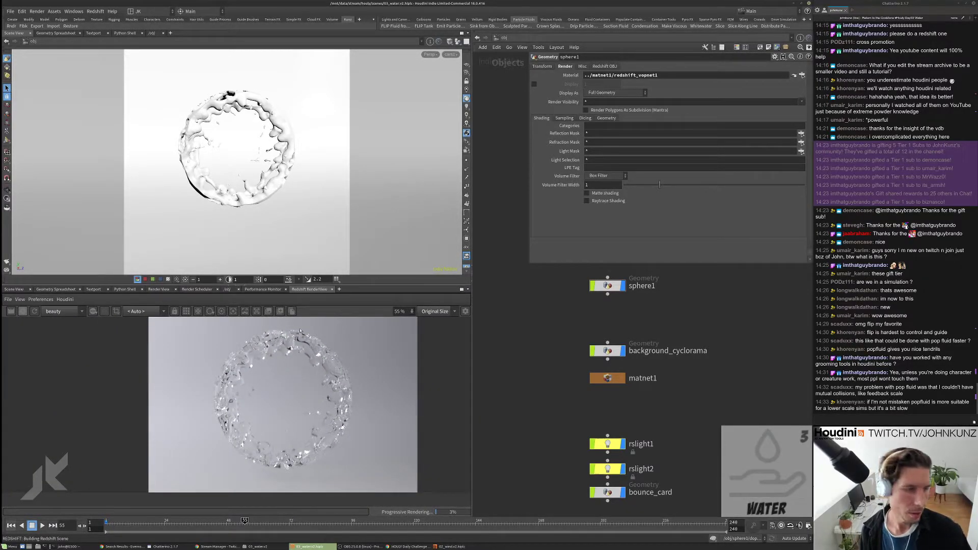
{"action": "scroll", "coordinate": [276, 361], "scroll_direction": "up", "scroll_amount": 4}
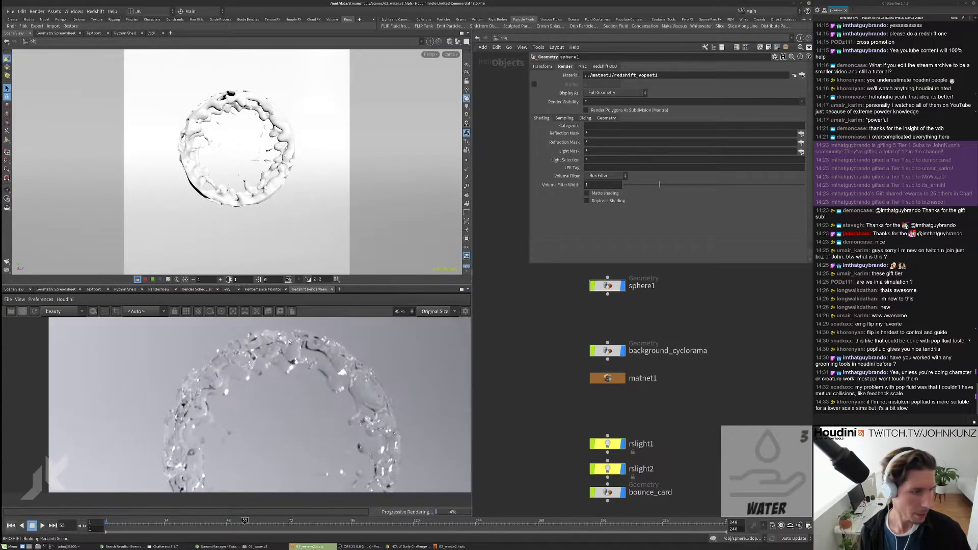
{"action": "scroll", "coordinate": [275, 361], "scroll_direction": "up", "scroll_amount": 4}
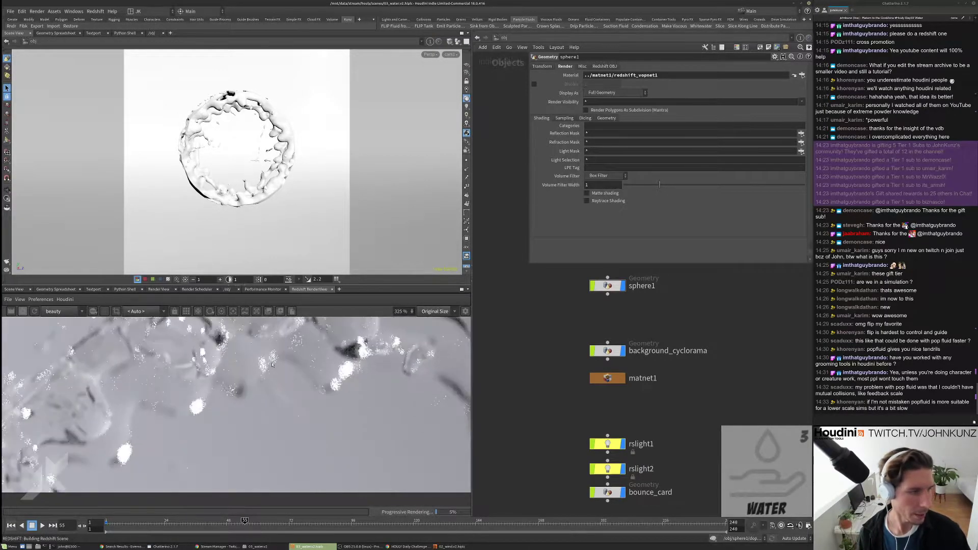
Step: Zoom in and out on the render to inspect the refractive water surface
{"action": "left_click", "coordinate": [234, 312]}
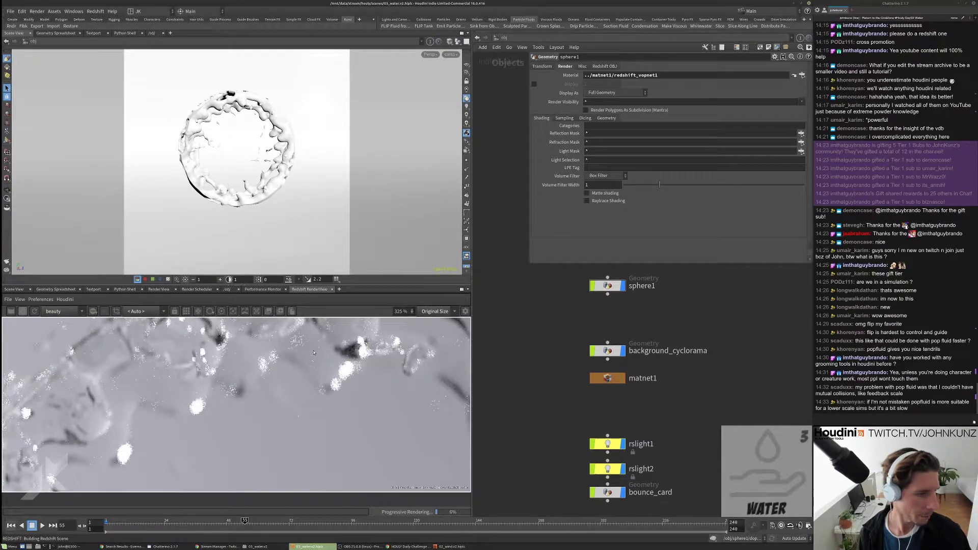
{"action": "scroll", "coordinate": [313, 353], "scroll_direction": "down", "scroll_amount": 6}
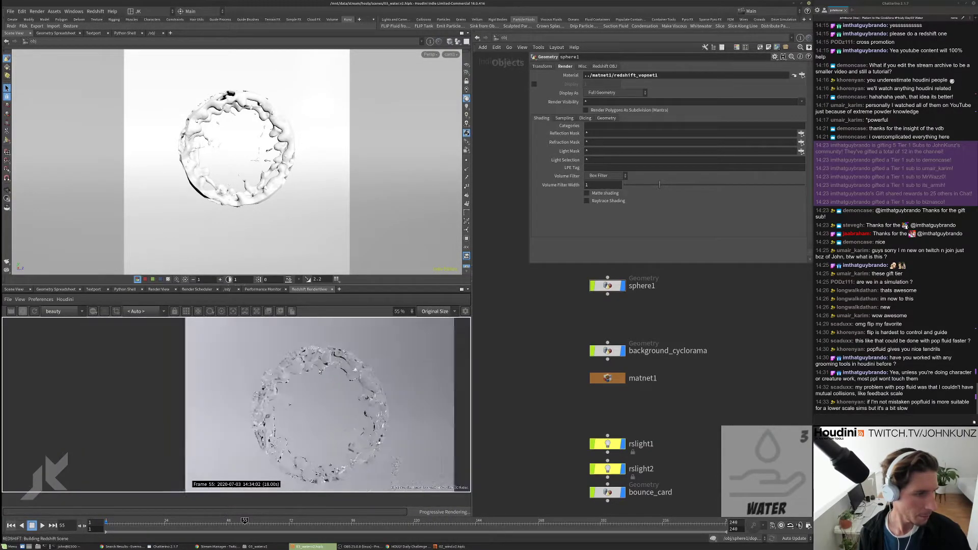
{"action": "scroll", "coordinate": [319, 372], "scroll_direction": "up", "scroll_amount": 6}
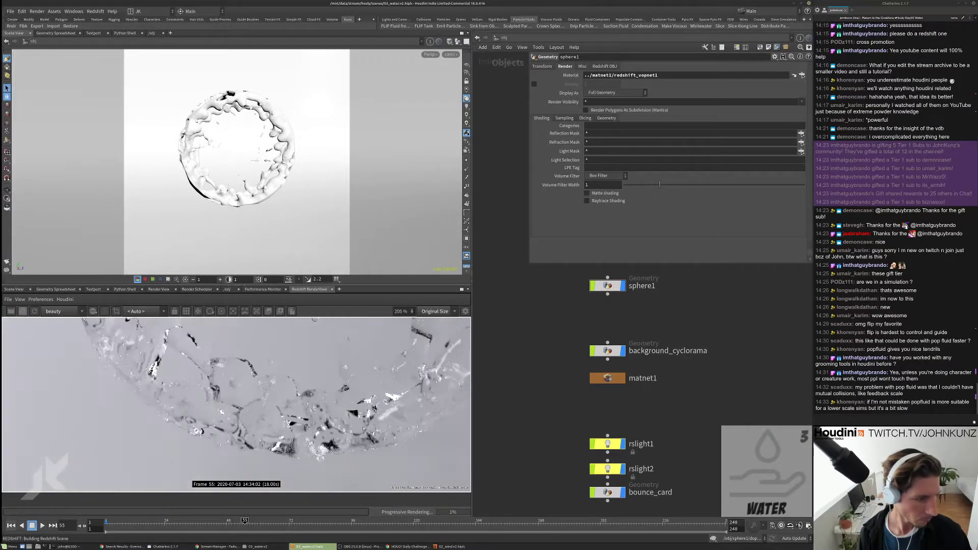
{"action": "scroll", "coordinate": [316, 427], "scroll_direction": "down", "scroll_amount": 7}
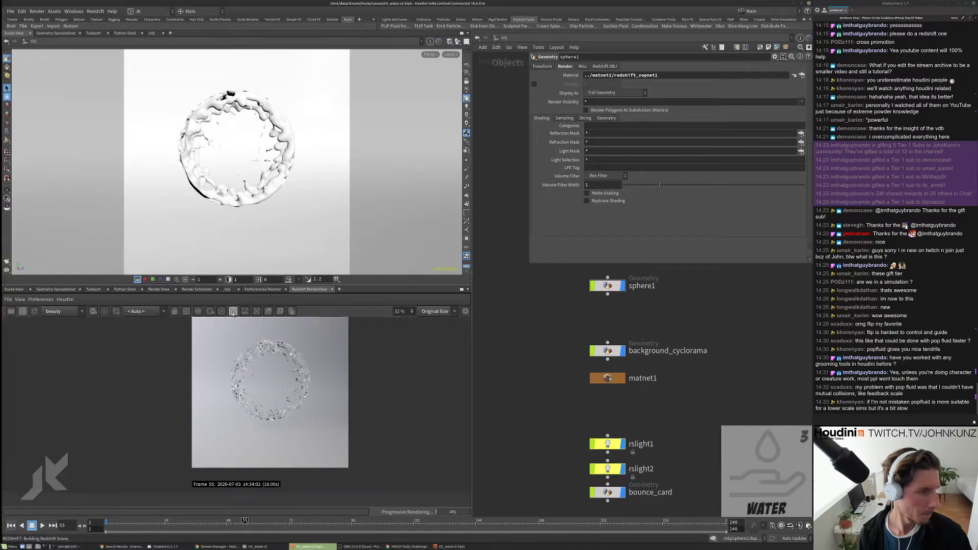
{"action": "scroll", "coordinate": [274, 345], "scroll_direction": "up", "scroll_amount": 3}
{"action": "scroll", "coordinate": [274, 345], "scroll_direction": "up", "scroll_amount": 11}
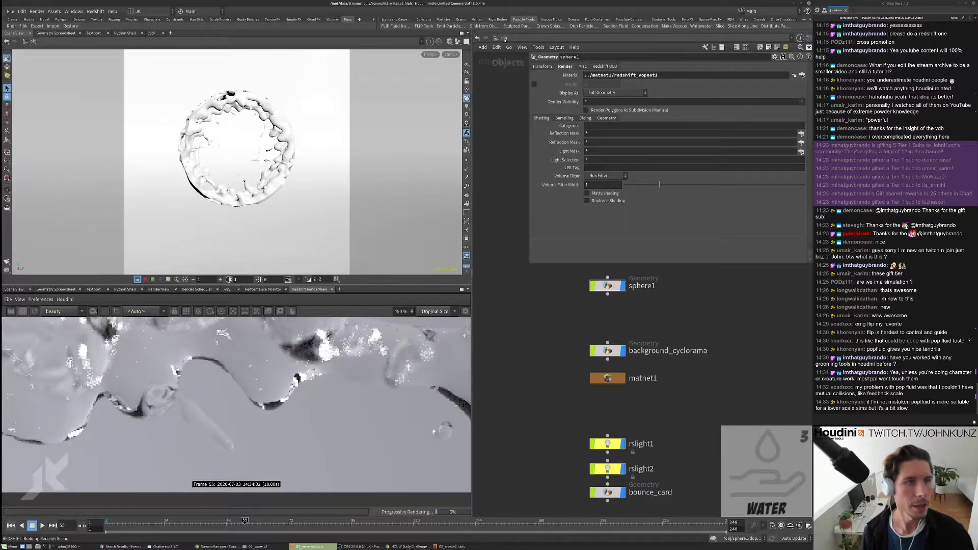
{"action": "scroll", "coordinate": [588, 342], "scroll_direction": "down", "scroll_amount": 3}
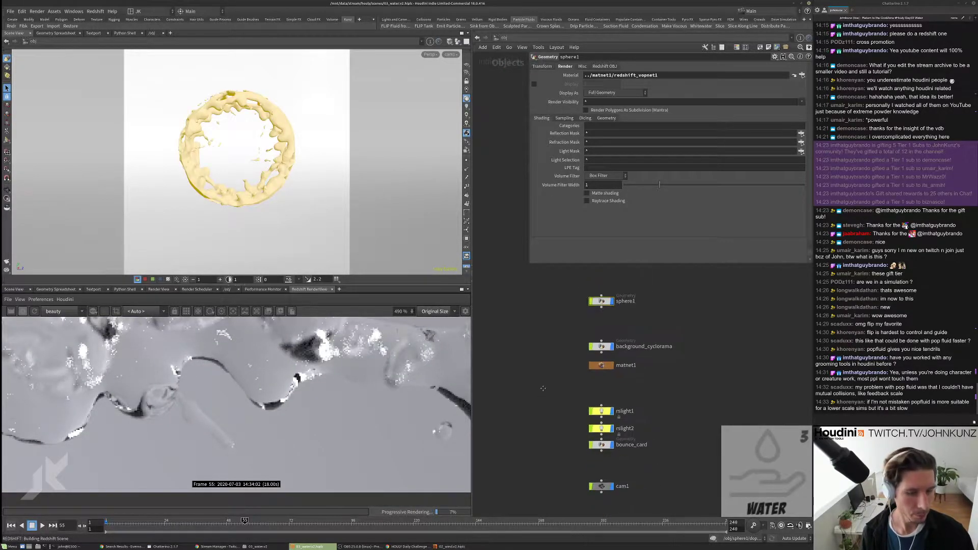
Step: Inspect the bounce_card and rslight2 settings and give the render view more height
{"action": "left_click", "coordinate": [598, 406]}
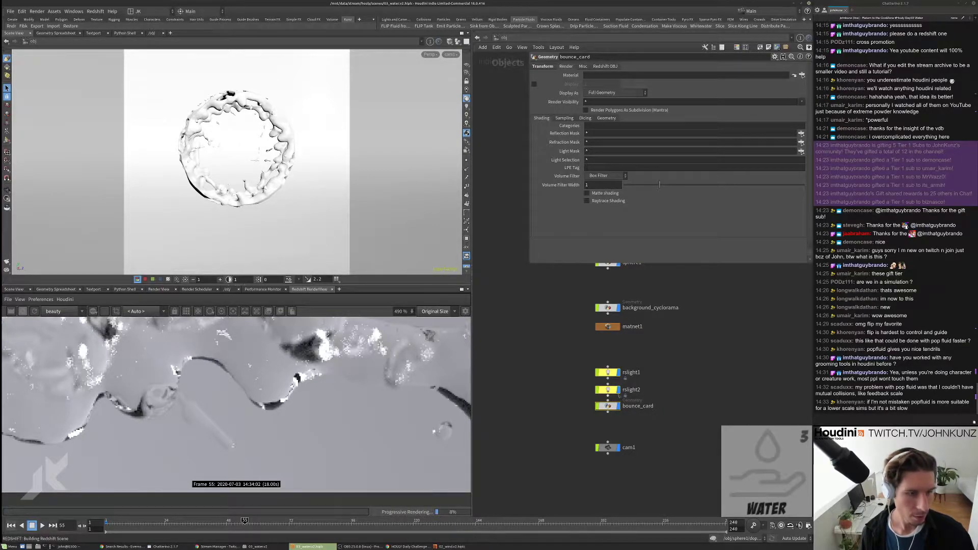
{"action": "left_click", "coordinate": [607, 389]}
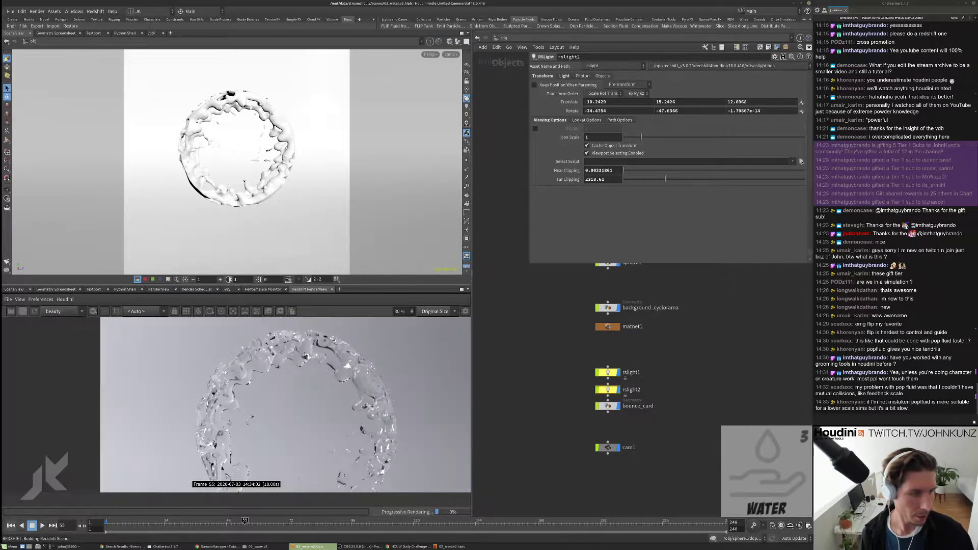
{"action": "scroll", "coordinate": [379, 357], "scroll_direction": "down", "scroll_amount": 2}
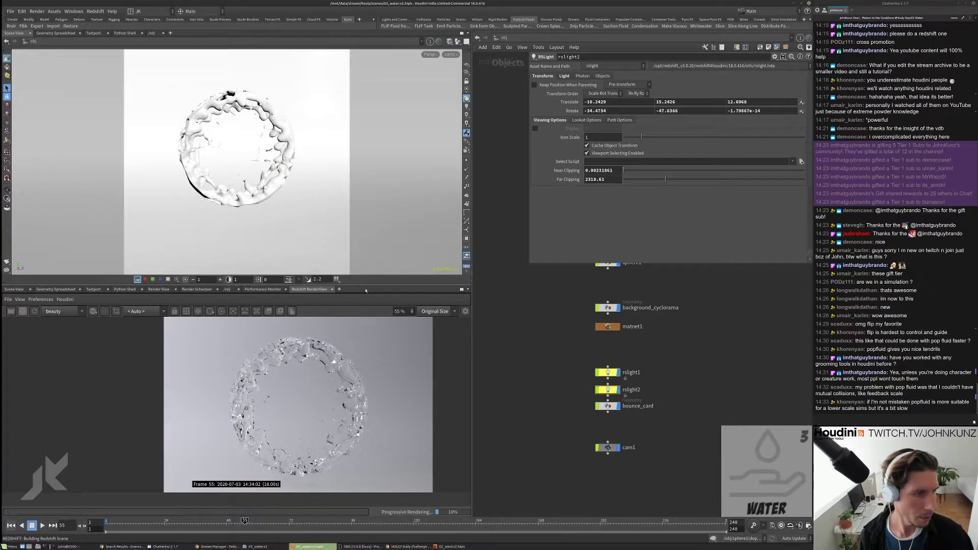
{"action": "left_click_drag", "start_coordinate": [366, 290], "coordinate": [376, 186]}
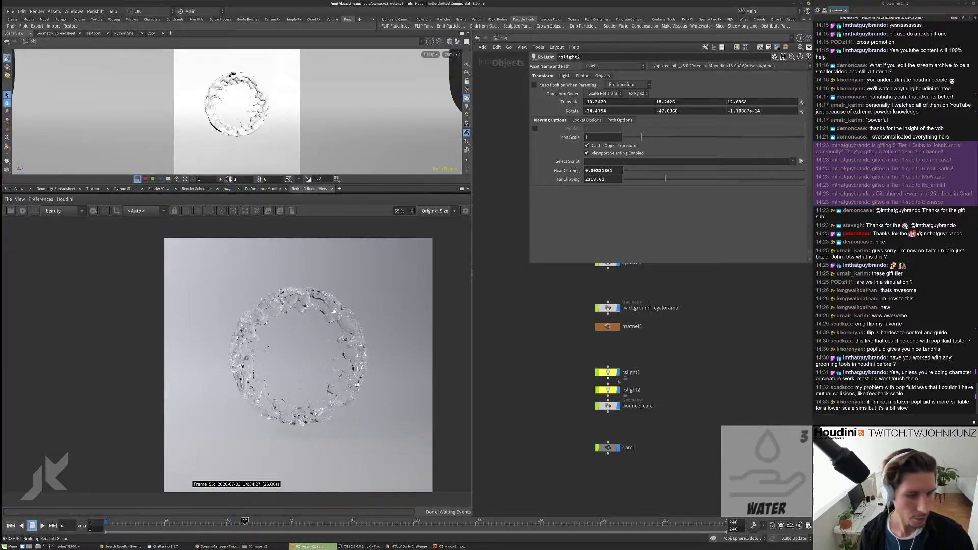
{"action": "scroll", "coordinate": [619, 382], "scroll_direction": "up", "scroll_amount": 1}
Step: Look inside bounce_card at its grid, then return to object level near sphere1
{"action": "left_click", "coordinate": [635, 406]}
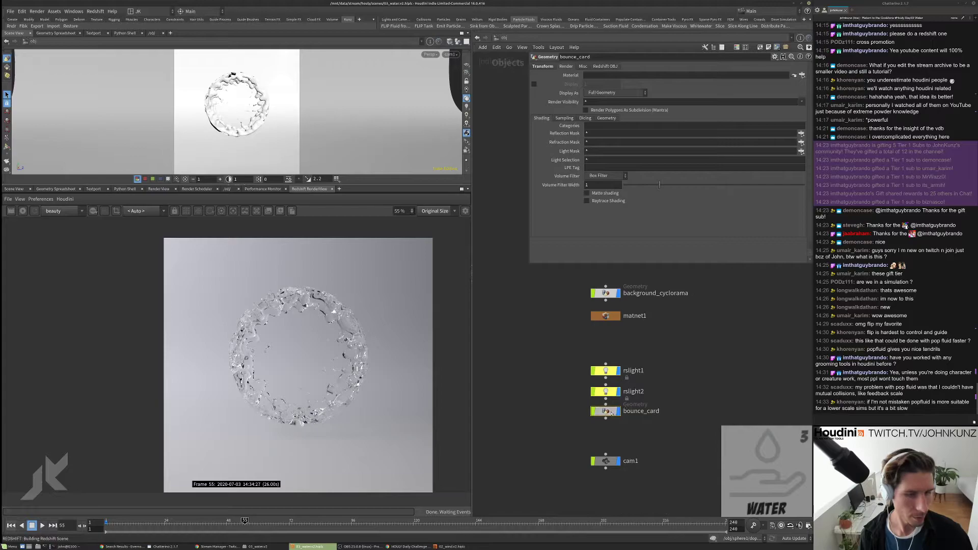
{"action": "double_click", "coordinate": [629, 405]}
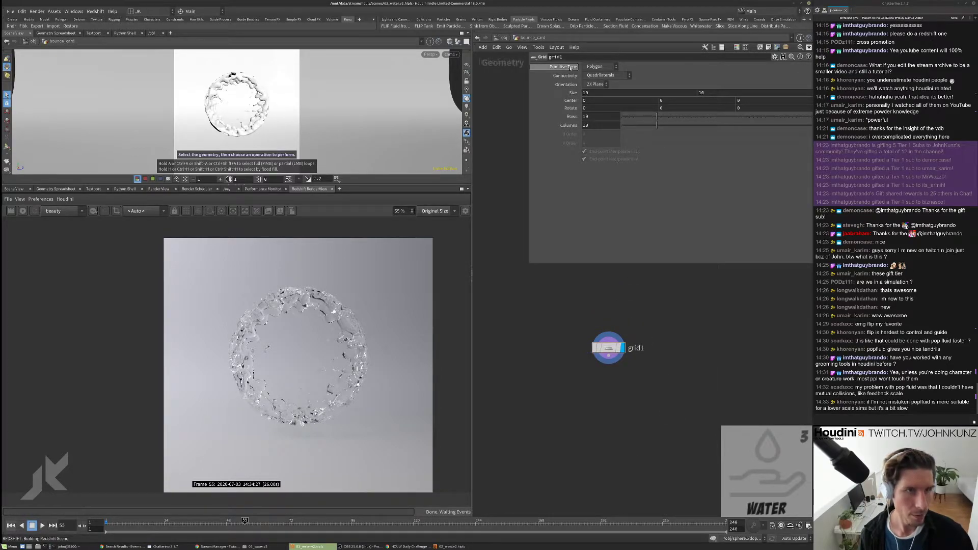
{"action": "key", "text": "u"}
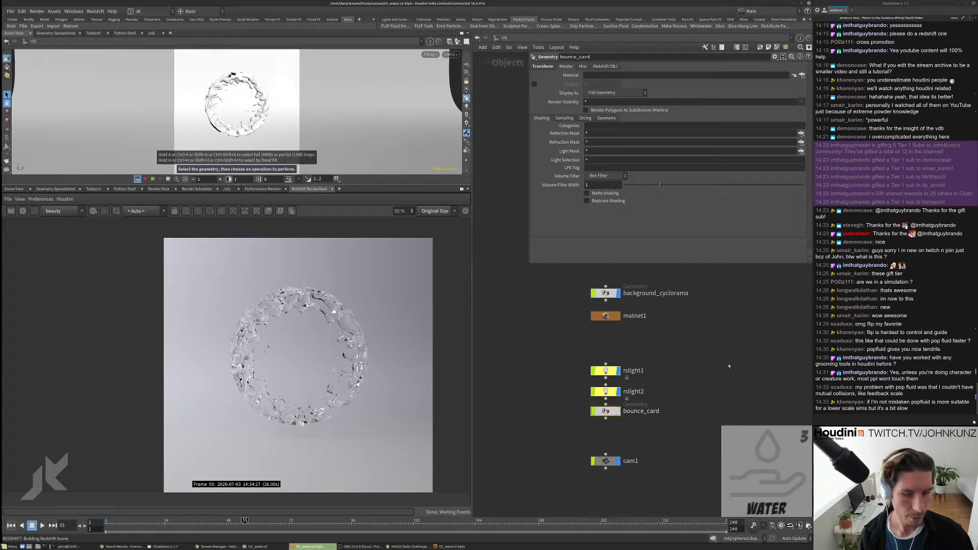
{"action": "middle_click_drag", "start_coordinate": [635, 269], "coordinate": [630, 338]}
{"action": "left_click", "coordinate": [601, 308]}
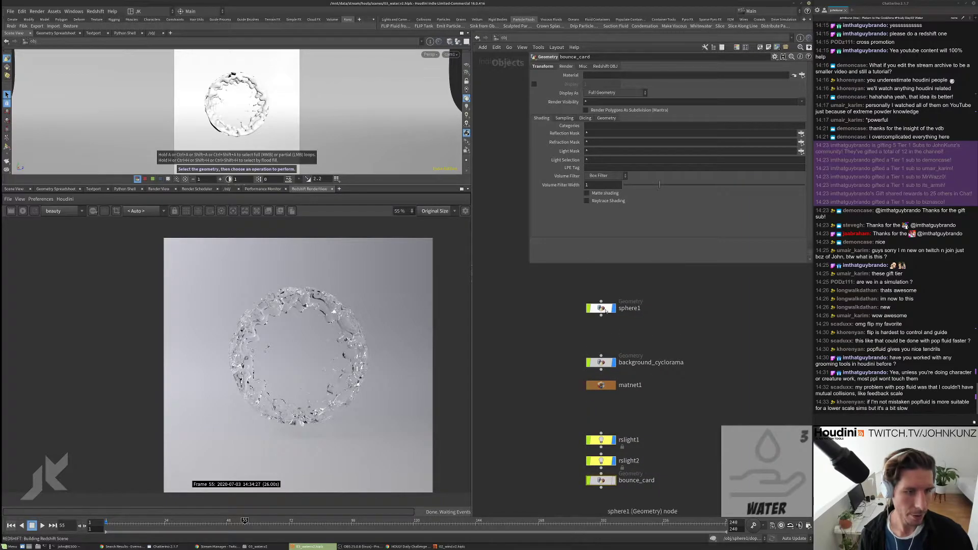
Step: Try background_cyclorama X scales of 1.3 and 0.9, then undo back to 1
{"action": "left_click", "coordinate": [601, 362]}
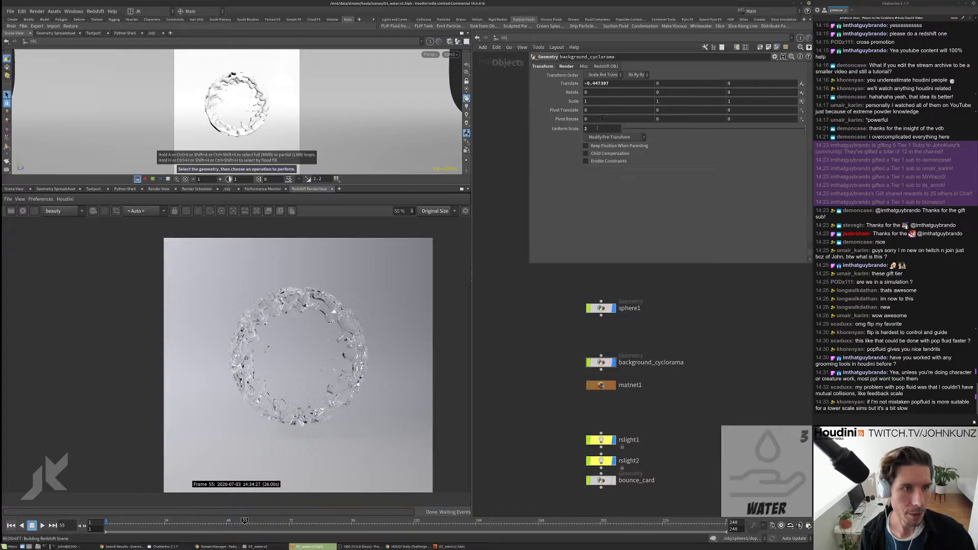
{"action": "double_click", "coordinate": [600, 102]}
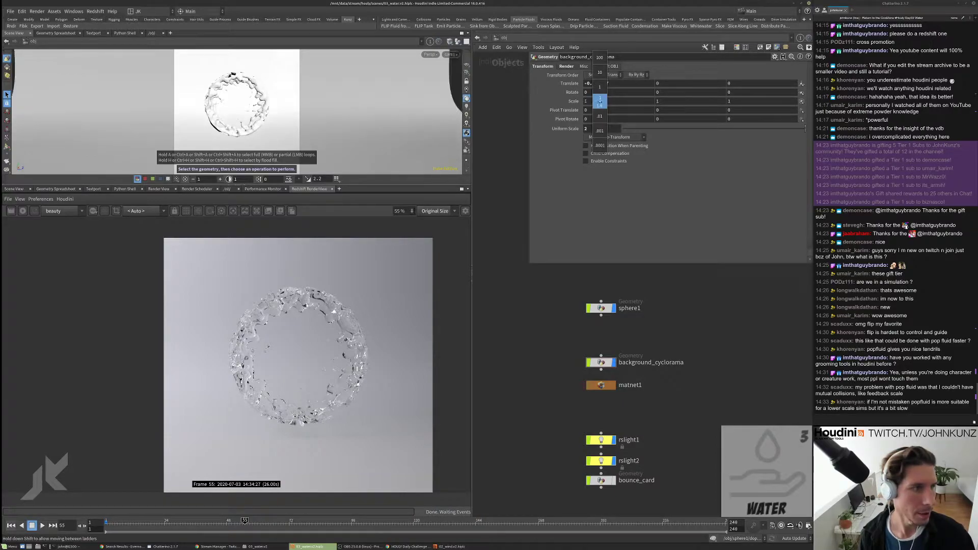
{"action": "type", "text": "1.3"}
{"action": "key", "text": "Return"}
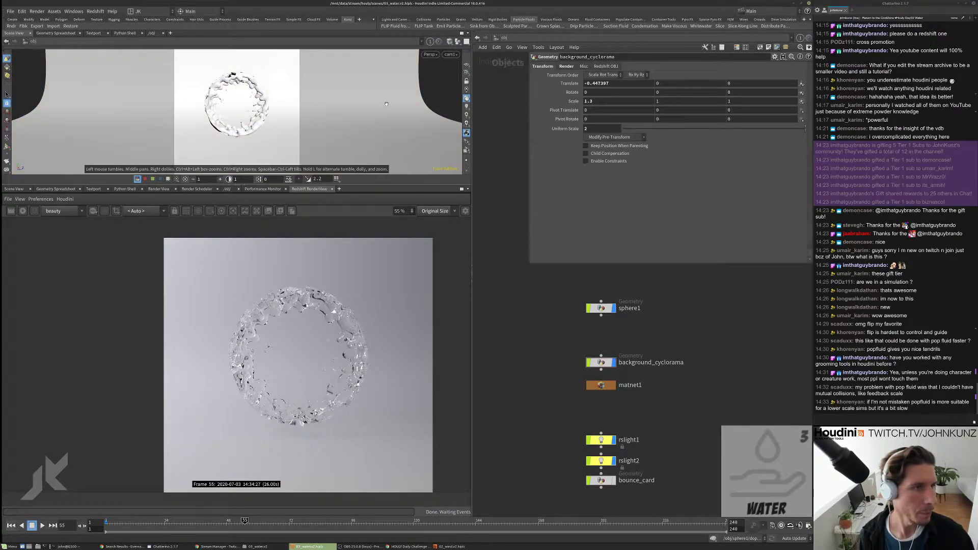
{"action": "left_click_drag", "start_coordinate": [416, 119], "coordinate": [351, 108]}
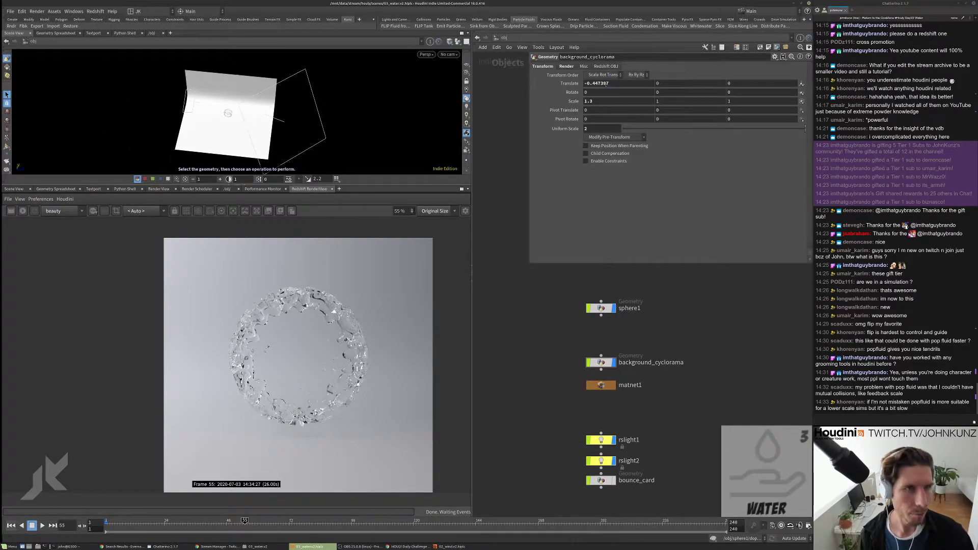
{"action": "middle_click_drag", "start_coordinate": [602, 101], "coordinate": [632, 104]}
{"action": "key", "text": "ctrl+z"}
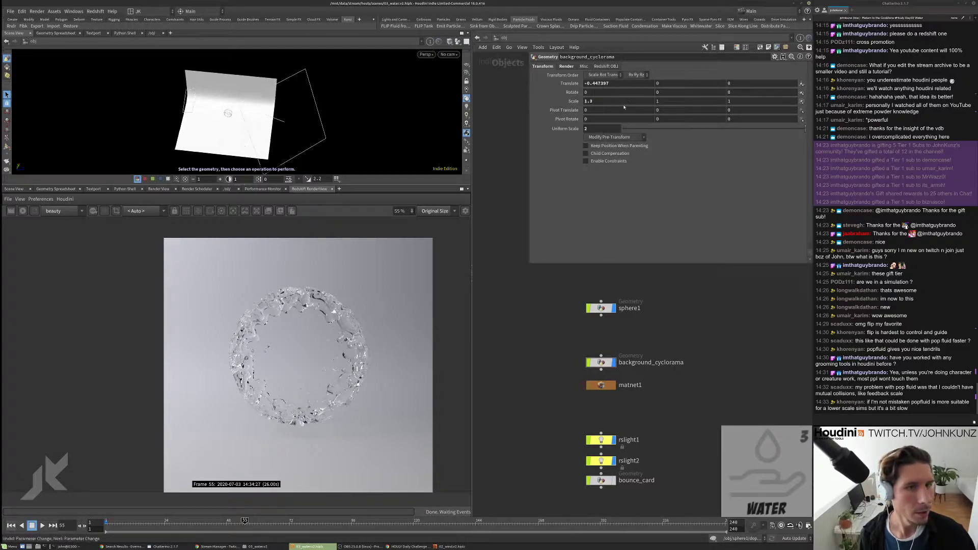
{"action": "key", "text": "ctrl+z"}
Step: Set background_cyclorama's Z scale to 0.3 and look through cam1 again
{"action": "middle_click_drag", "start_coordinate": [732, 101], "coordinate": [706, 97]}
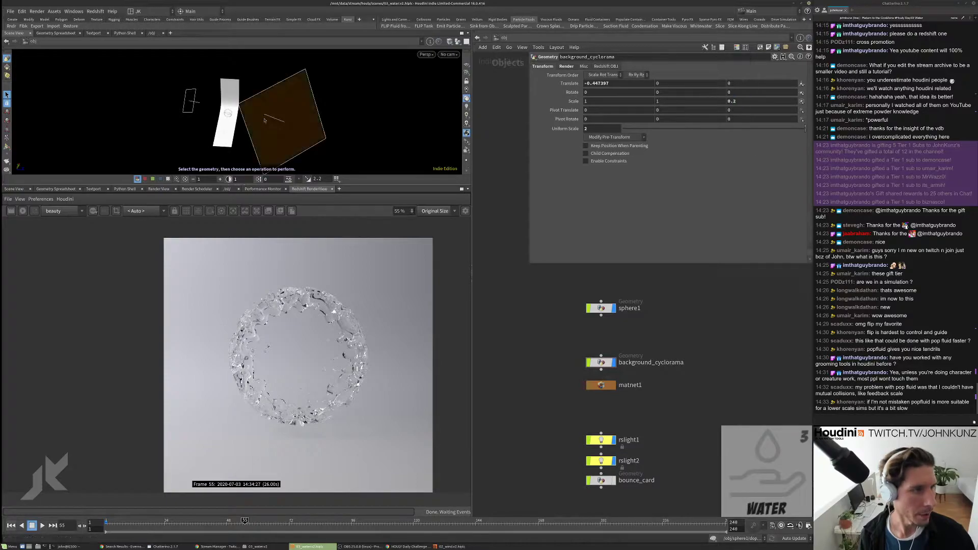
{"action": "key", "text": "c"}
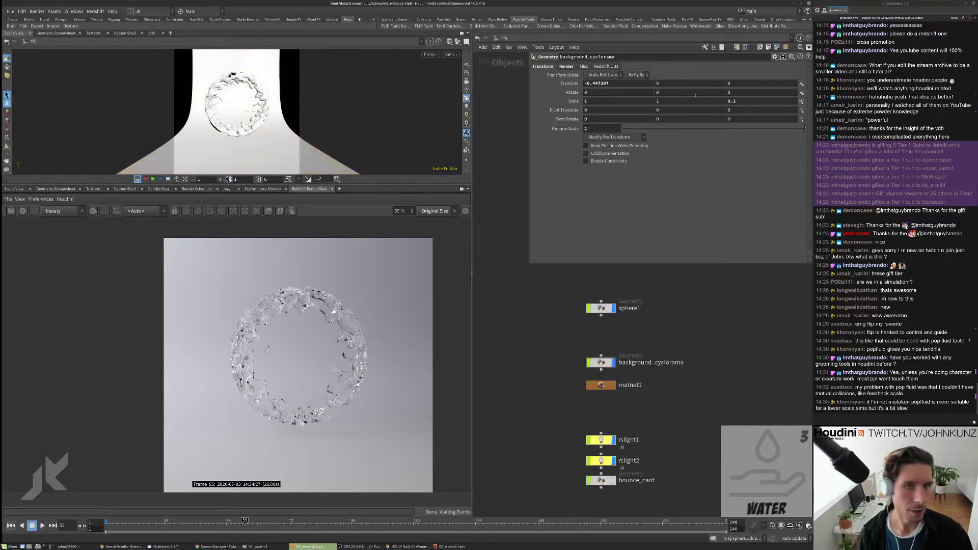
{"action": "double_click", "coordinate": [734, 101]}
{"action": "type", "text": "0.3"}
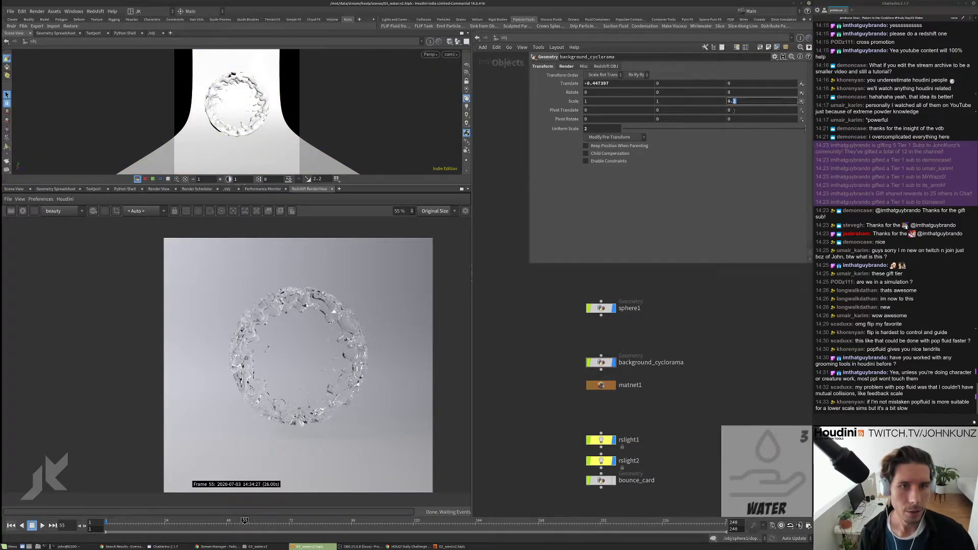
{"action": "key", "text": "Return"}
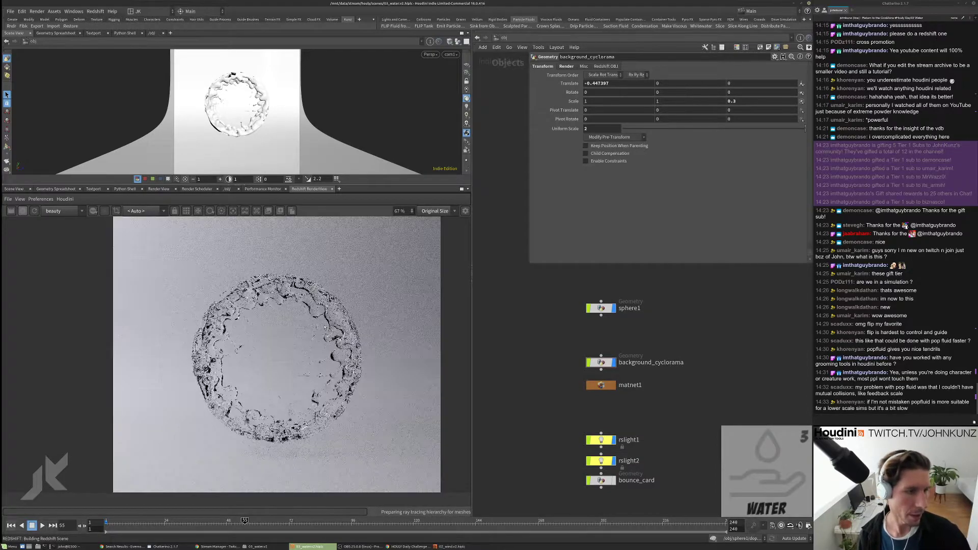
{"action": "scroll", "coordinate": [339, 356], "scroll_direction": "up", "scroll_amount": 3}
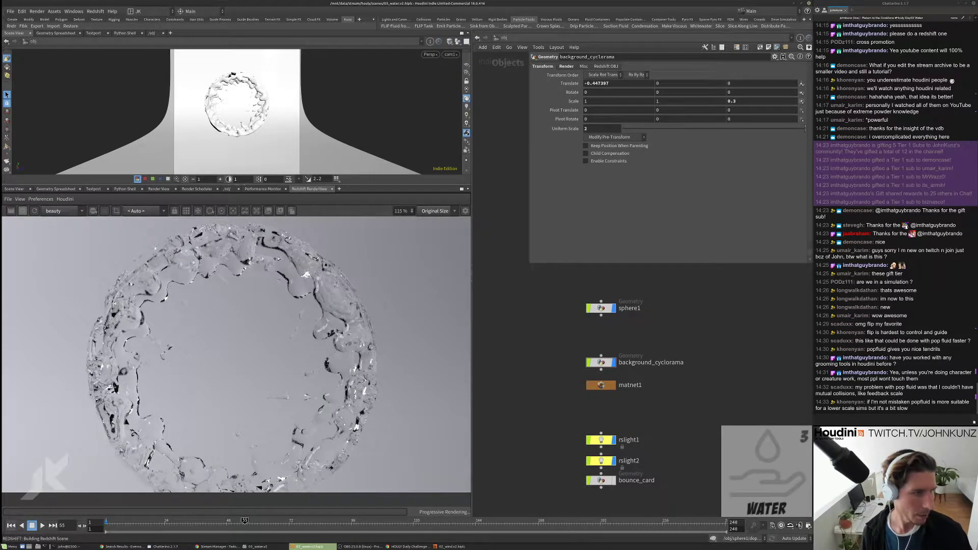
{"action": "scroll", "coordinate": [128, 322], "scroll_direction": "down", "scroll_amount": 2}
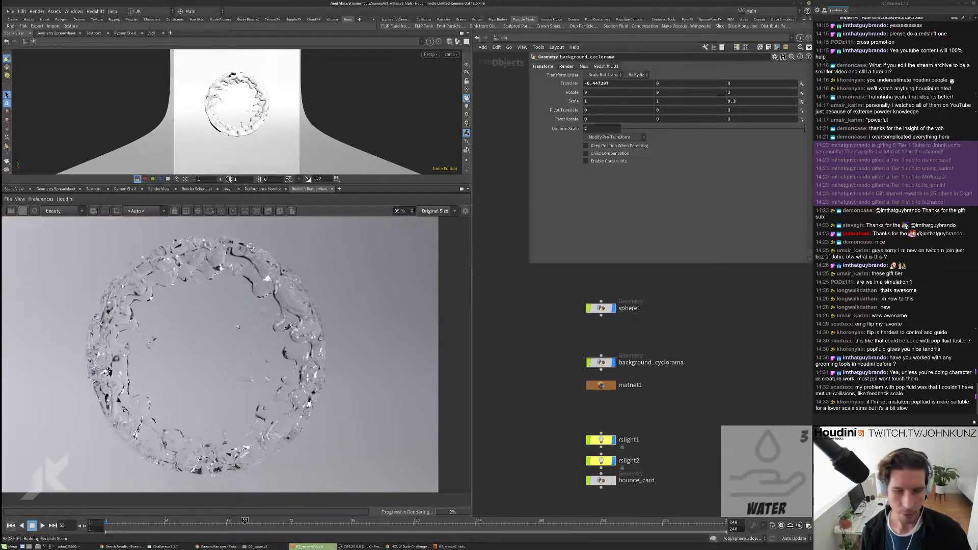
{"action": "scroll", "coordinate": [236, 312], "scroll_direction": "up", "scroll_amount": 5}
{"action": "scroll", "coordinate": [235, 312], "scroll_direction": "down", "scroll_amount": 6}
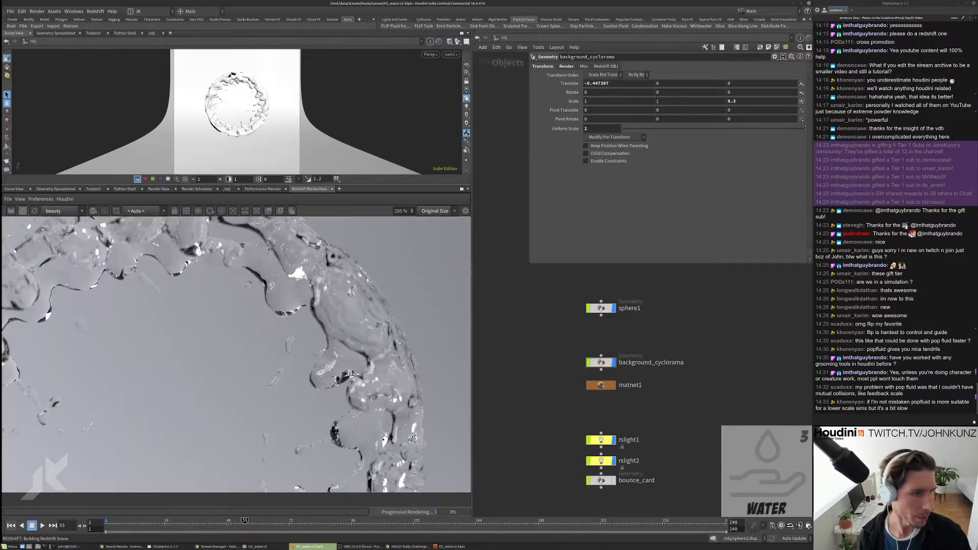
{"action": "scroll", "coordinate": [344, 299], "scroll_direction": "up", "scroll_amount": 5}
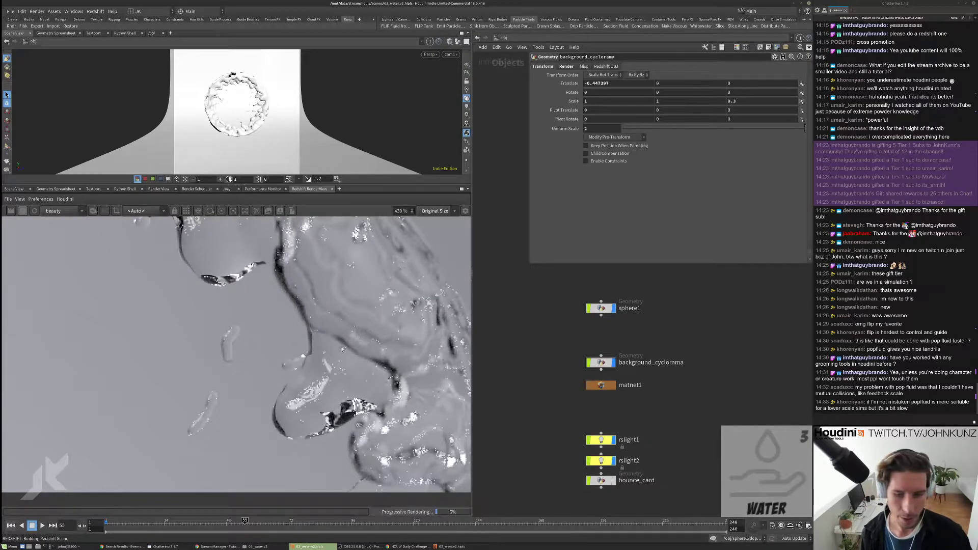
{"action": "scroll", "coordinate": [342, 350], "scroll_direction": "down", "scroll_amount": 7}
{"action": "scroll", "coordinate": [214, 346], "scroll_direction": "down", "scroll_amount": 3}
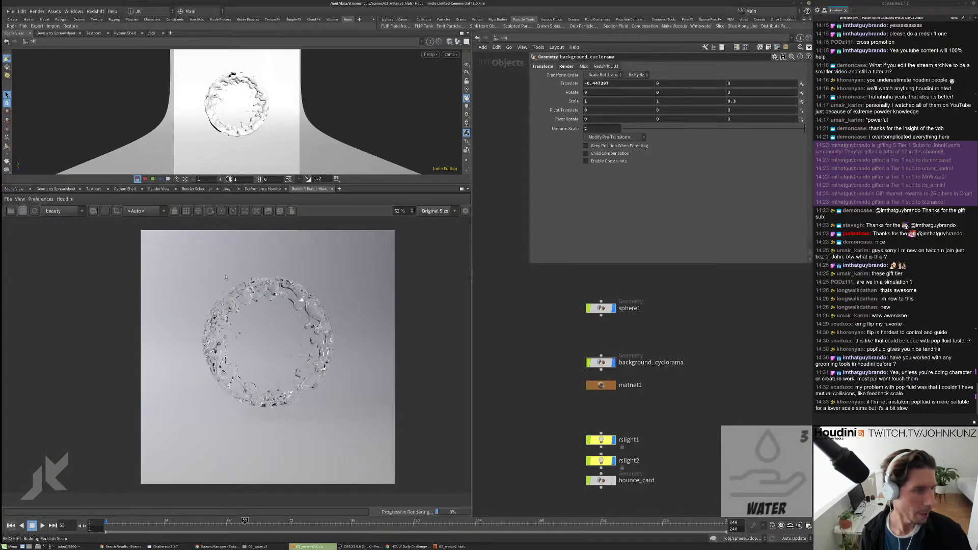
Step: Pan and zoom around the node network while the render resolves
{"action": "middle_click_drag", "start_coordinate": [640, 332], "coordinate": [664, 317]}
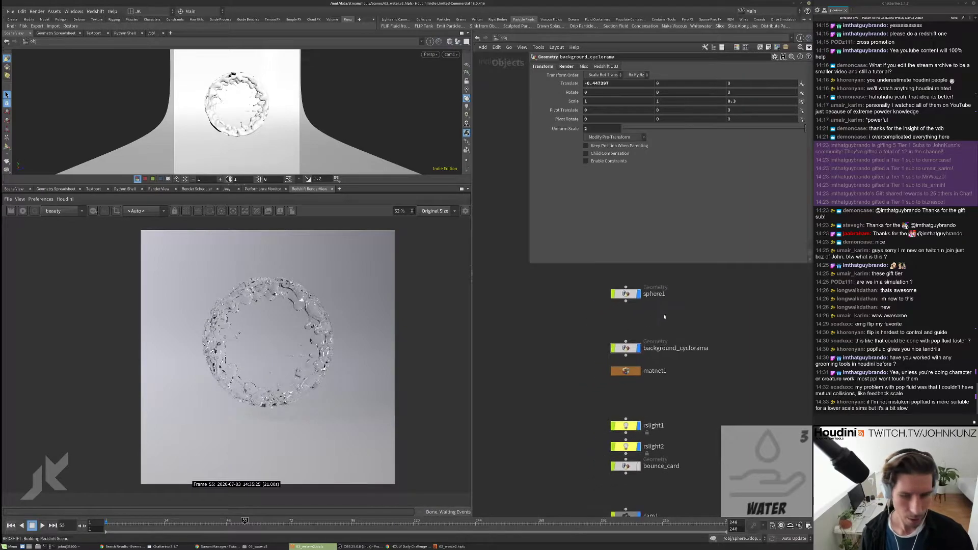
{"action": "scroll", "coordinate": [710, 342], "scroll_direction": "up", "scroll_amount": 2}
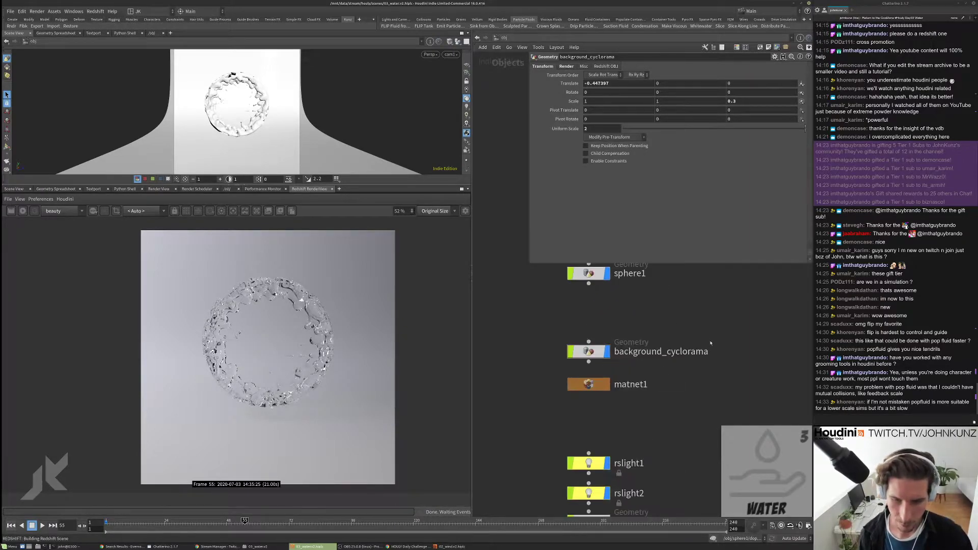
{"action": "scroll", "coordinate": [711, 342], "scroll_direction": "down", "scroll_amount": 1}
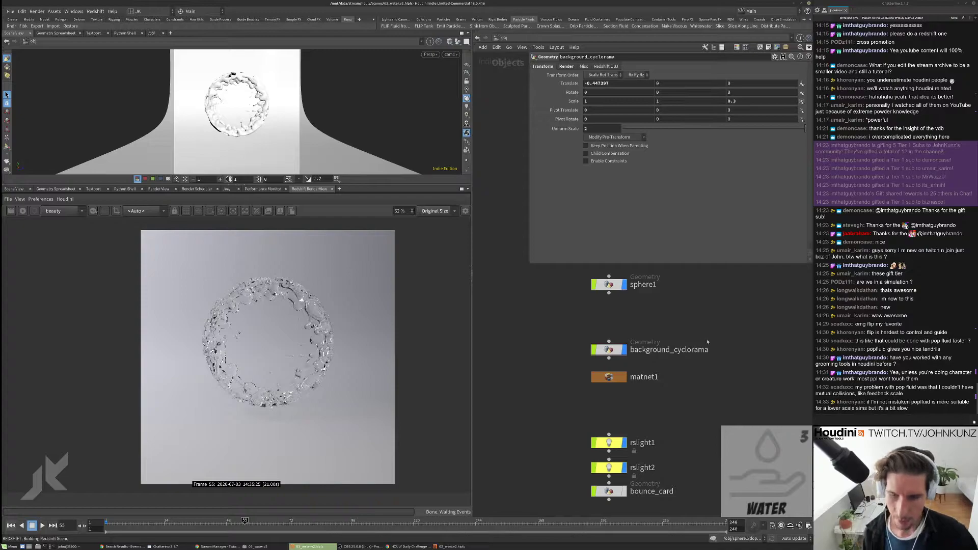
{"action": "scroll", "coordinate": [698, 341], "scroll_direction": "down", "scroll_amount": 1}
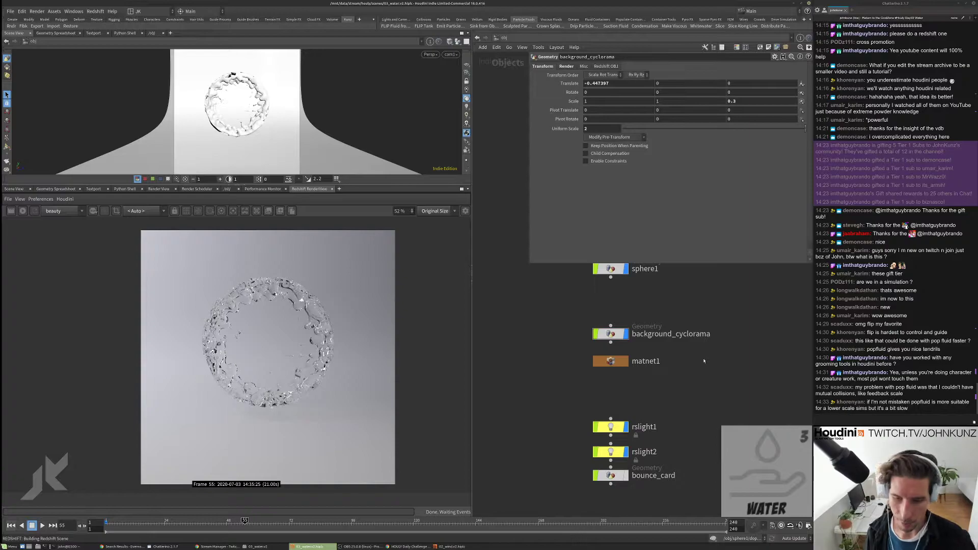
{"action": "middle_click_drag", "start_coordinate": [694, 386], "coordinate": [688, 369]}
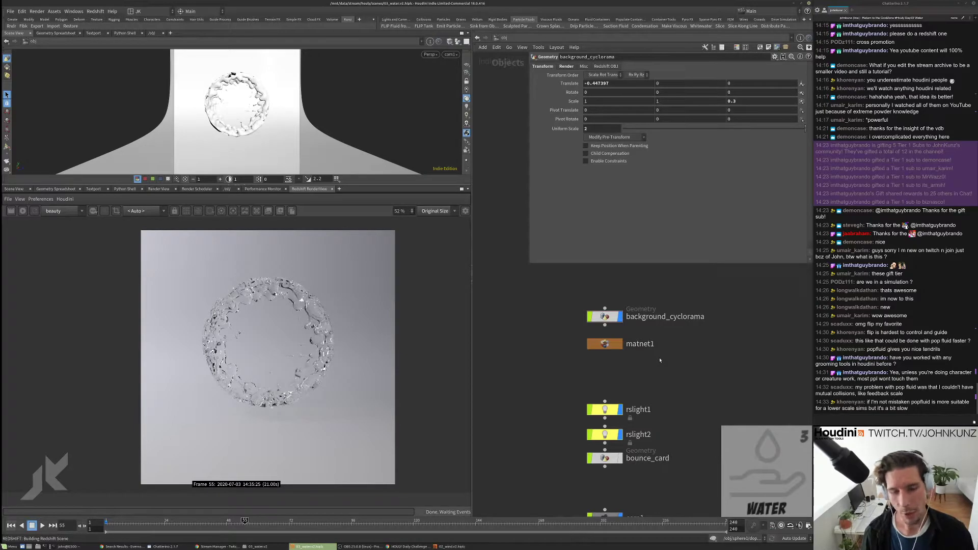
{"action": "scroll", "coordinate": [659, 360], "scroll_direction": "up", "scroll_amount": 2}
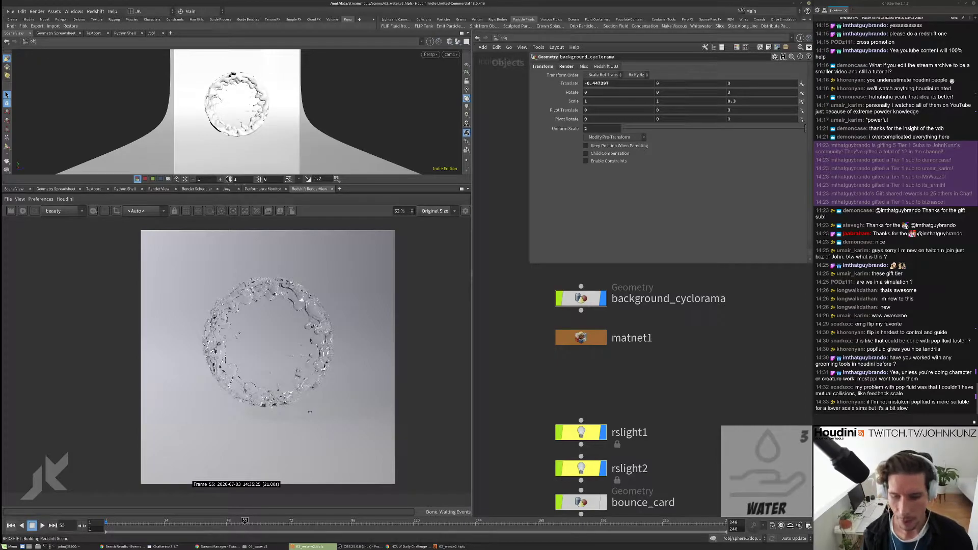
{"action": "scroll", "coordinate": [607, 379], "scroll_direction": "down", "scroll_amount": 3}
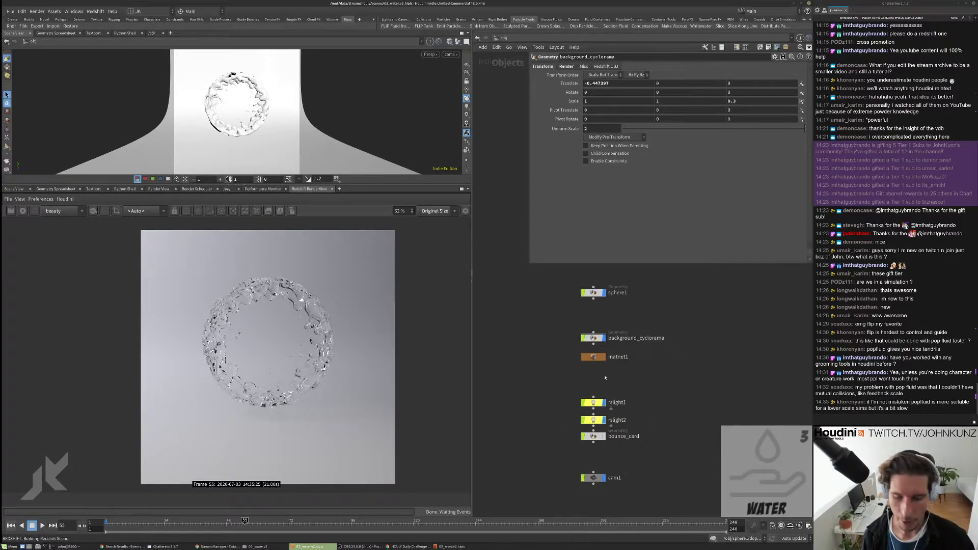
{"action": "middle_click_drag", "start_coordinate": [605, 377], "coordinate": [604, 391]}
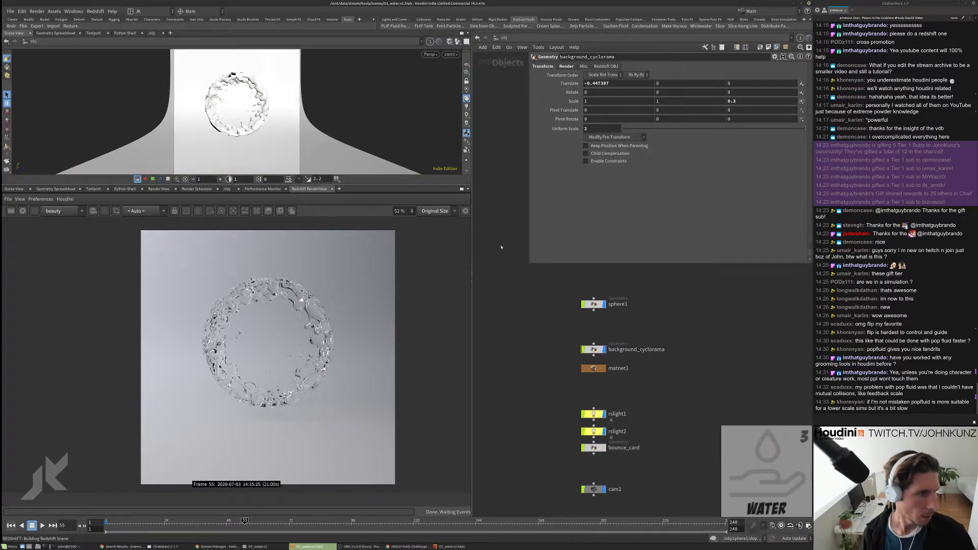
Step: Frame the geometry and orbit to a free angle showing the cyclorama and water ring
{"action": "key", "text": "g"}
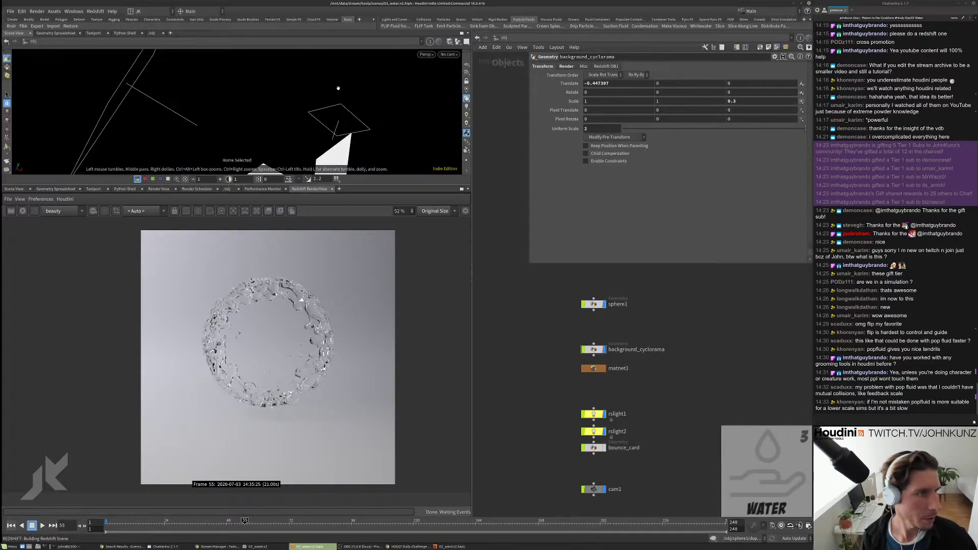
{"action": "left_click_drag", "start_coordinate": [335, 93], "coordinate": [285, 116]}
{"action": "scroll", "coordinate": [543, 336], "scroll_direction": "up", "scroll_amount": 2}
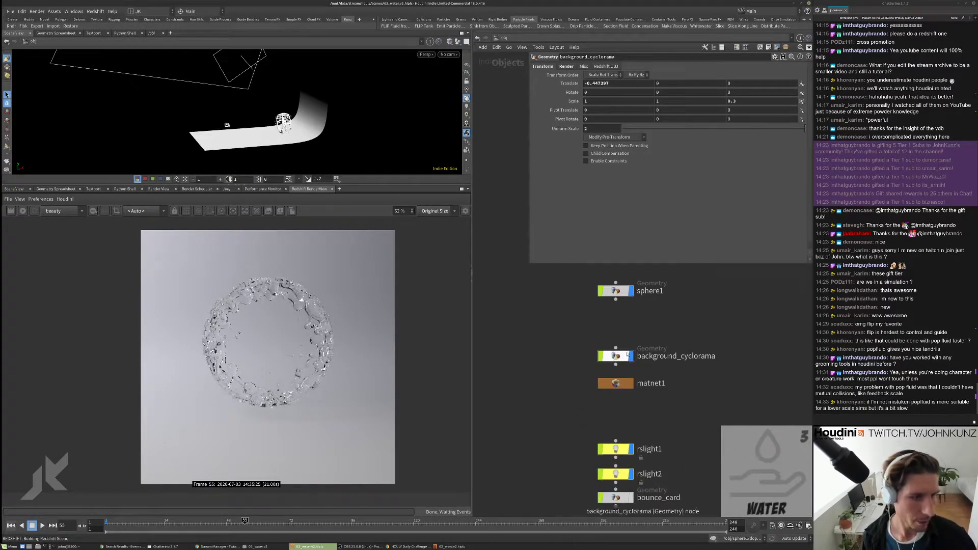
Step: Inside background_cyclorama, add a Volume node
{"action": "double_click", "coordinate": [616, 356]}
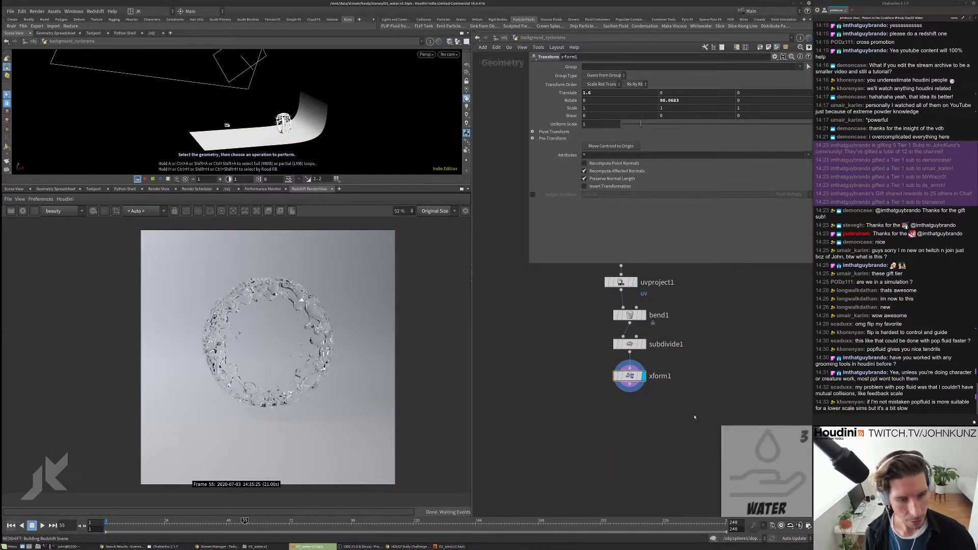
{"action": "key", "text": "Tab"}
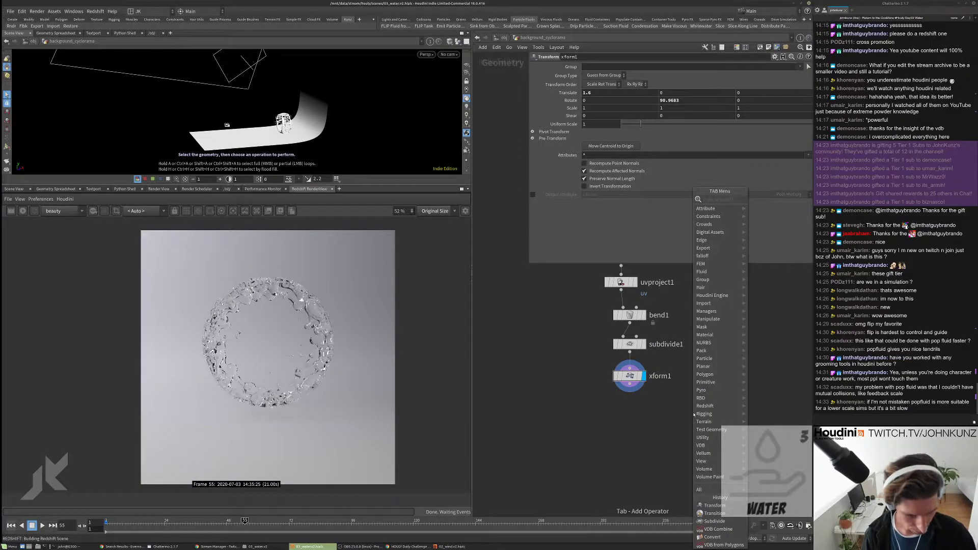
{"action": "type", "text": "volu"}
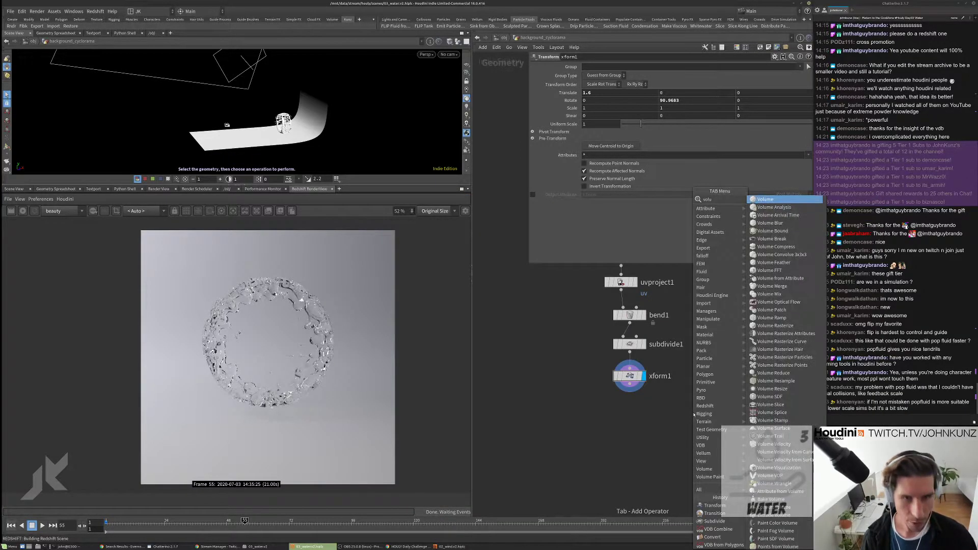
{"action": "key", "text": "Return"}
{"action": "left_click", "coordinate": [709, 391]}
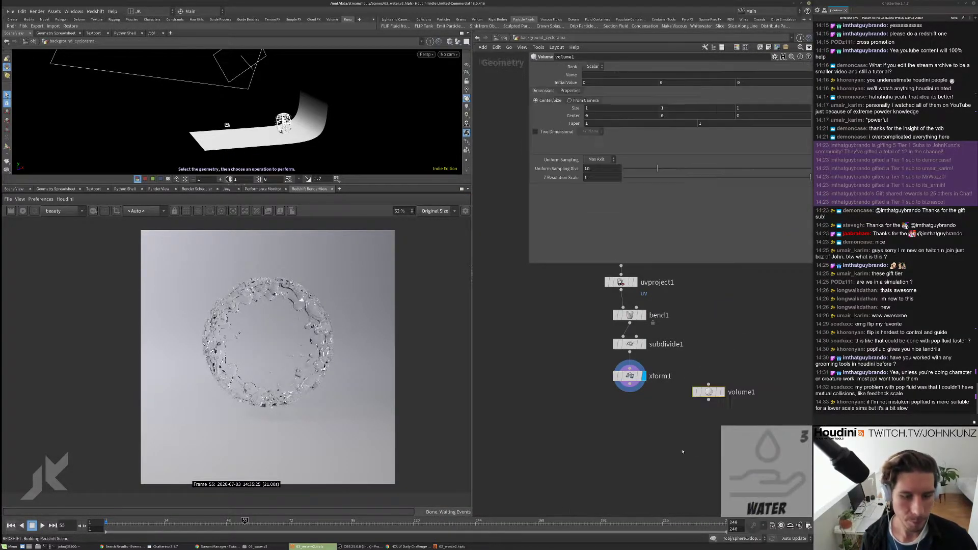
Step: Fit the volume to cam1's view and set its display flag
{"action": "left_click", "coordinate": [578, 100]}
{"action": "left_click", "coordinate": [806, 109]}
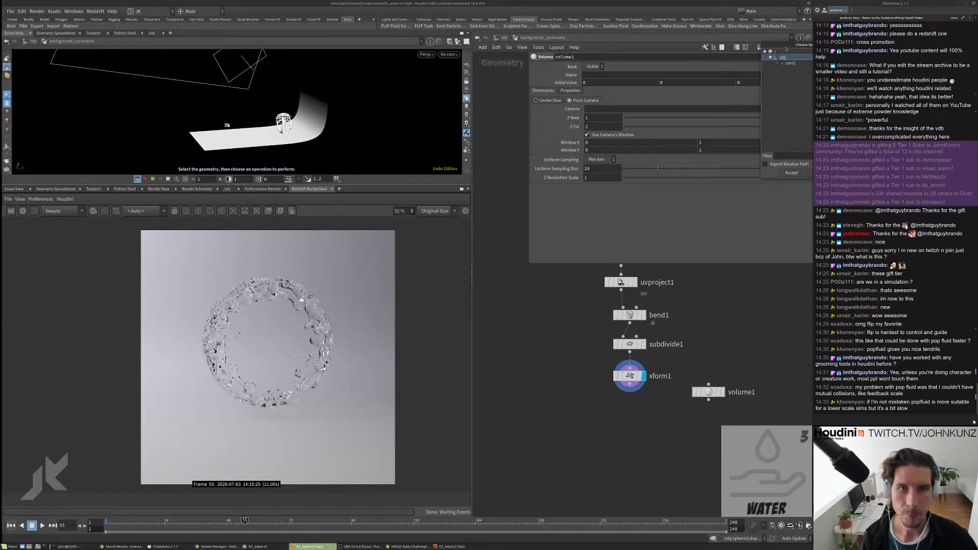
{"action": "left_click_drag", "start_coordinate": [786, 48], "coordinate": [670, 48]}
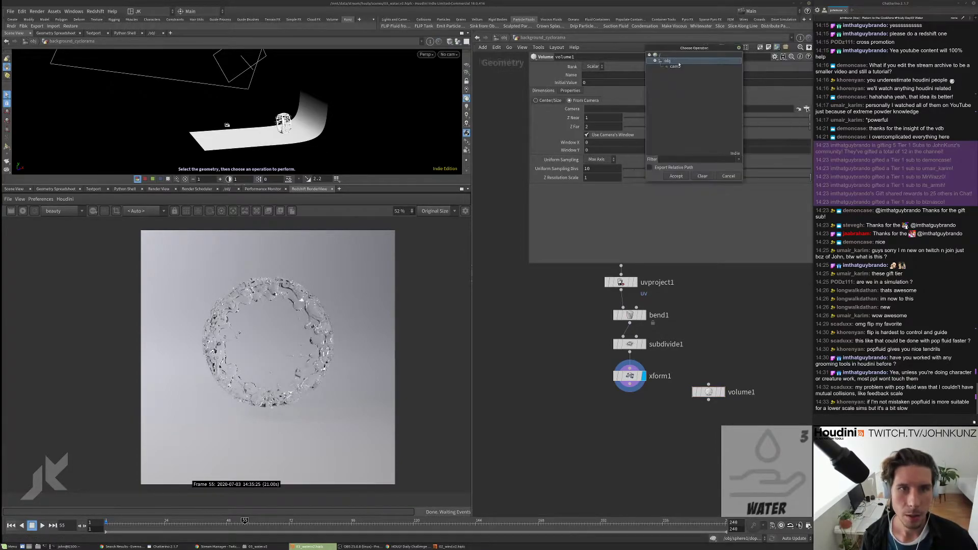
{"action": "left_click", "coordinate": [675, 176]}
{"action": "left_click", "coordinate": [723, 392]}
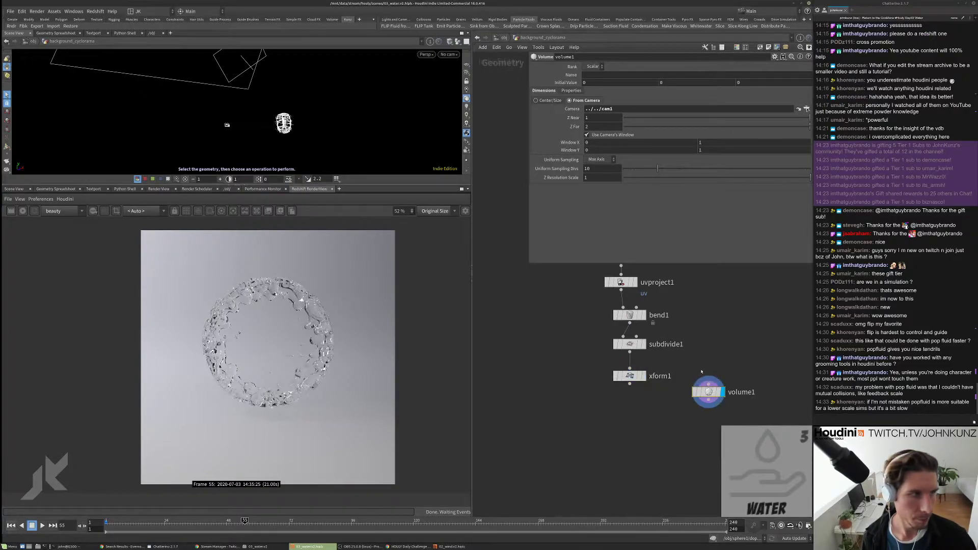
Step: Give the volume an initial value of 1 and a Z Far of 25
{"action": "left_click", "coordinate": [598, 82]}
{"action": "type", "text": "1"}
{"action": "key", "text": "Return"}
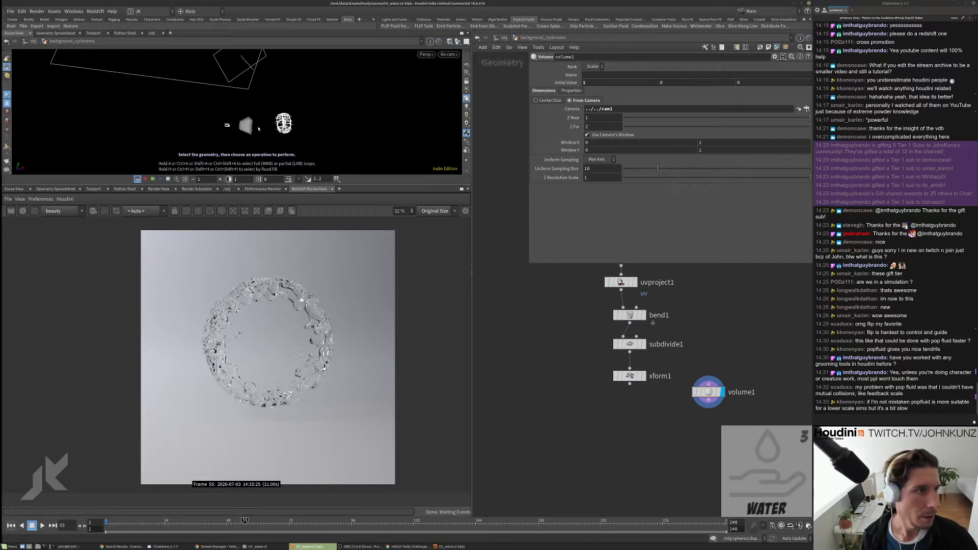
{"action": "left_click_drag", "start_coordinate": [330, 70], "coordinate": [291, 90]}
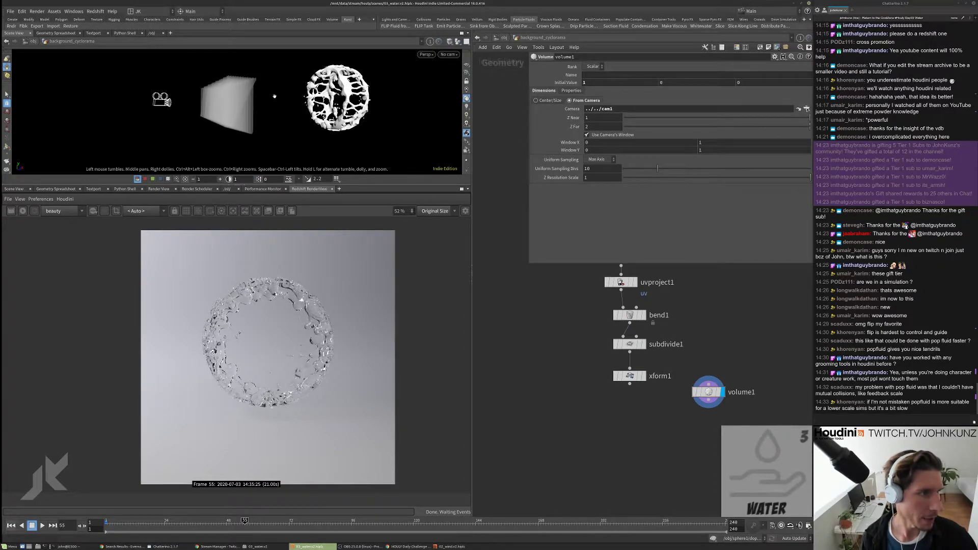
{"action": "middle_click_drag", "start_coordinate": [598, 124], "coordinate": [637, 111]}
{"action": "left_click", "coordinate": [601, 126]}
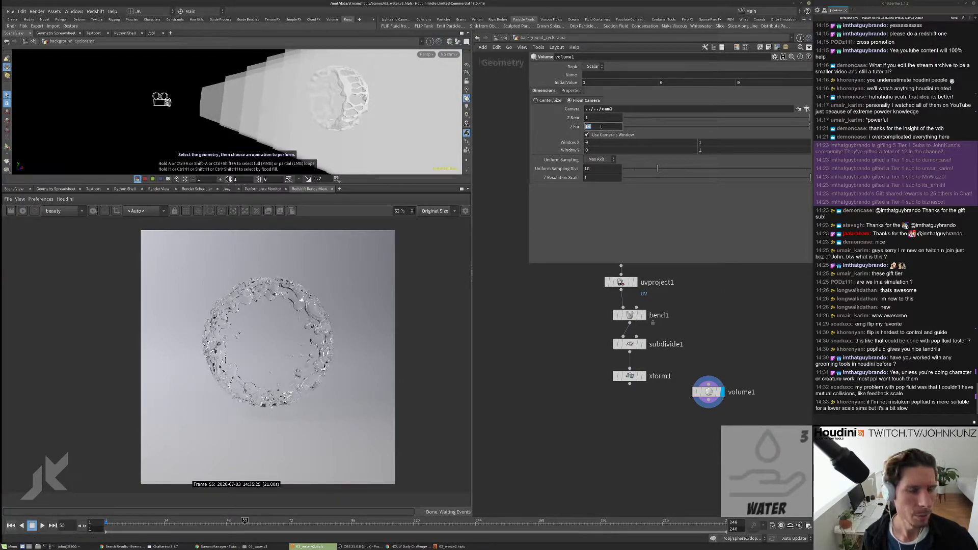
{"action": "type", "text": "25"}
{"action": "key", "text": "Return"}
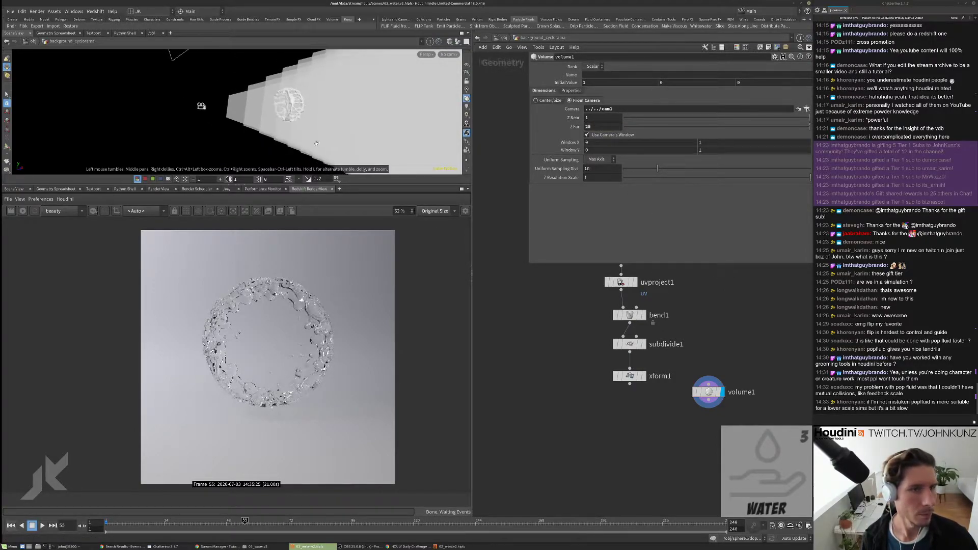
{"action": "key", "text": "Tab"}
Step: Add a Group Create node below xform1 and display its output
{"action": "type", "text": "group"}
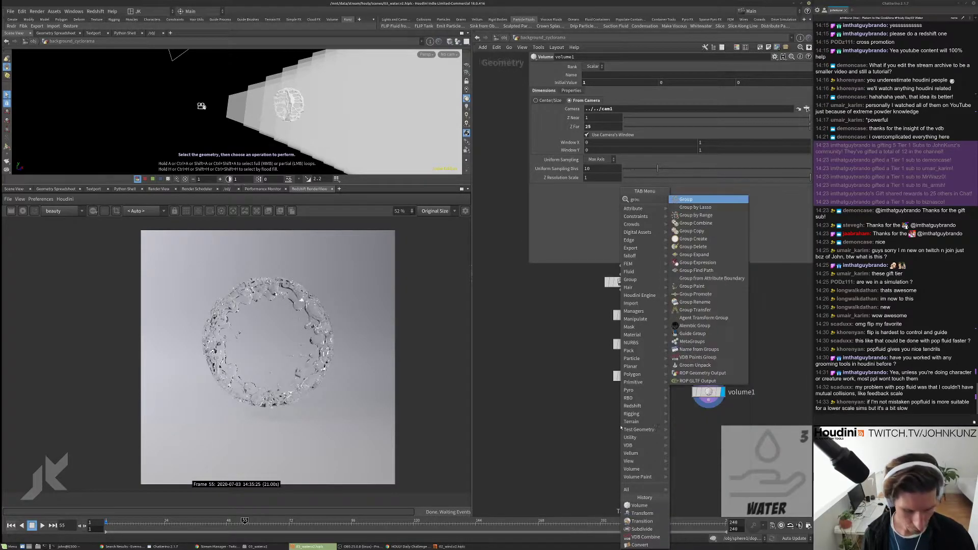
{"action": "left_click", "coordinate": [686, 199]}
{"action": "left_click", "coordinate": [643, 411]}
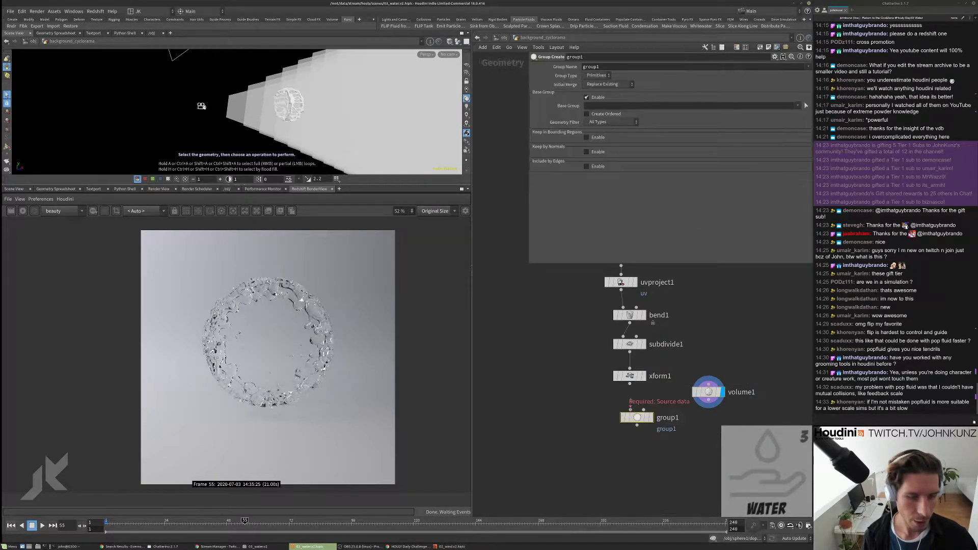
{"action": "left_click", "coordinate": [651, 417]}
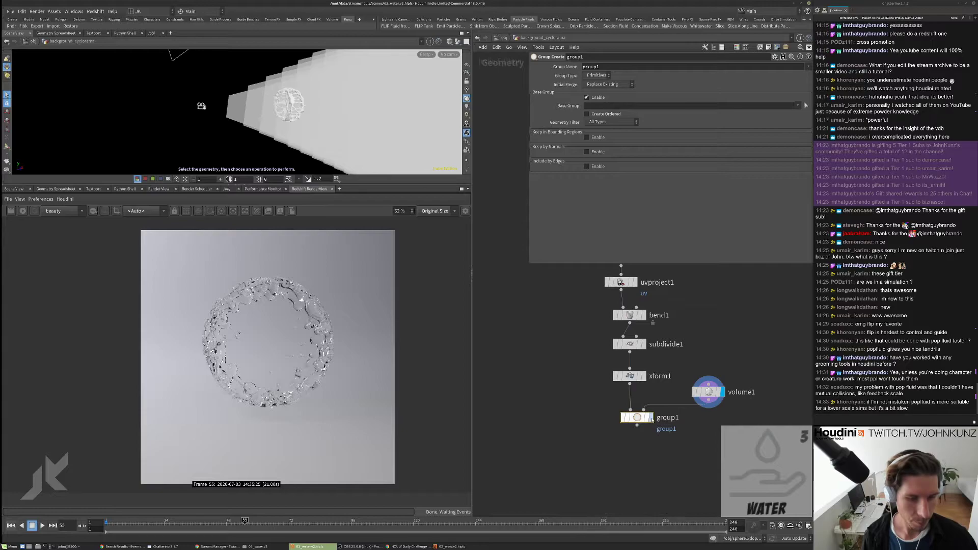
{"action": "left_click_drag", "start_coordinate": [635, 419], "coordinate": [641, 430]}
Step: Make group1 group points bounded by the volume, non-inverted, with iso surface 0.05
{"action": "left_click", "coordinate": [594, 98]}
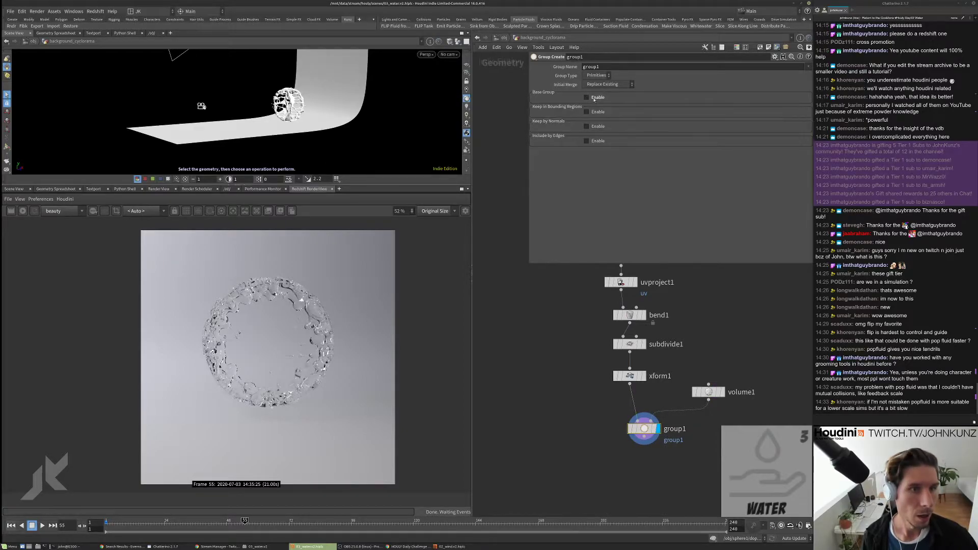
{"action": "left_click", "coordinate": [606, 120]}
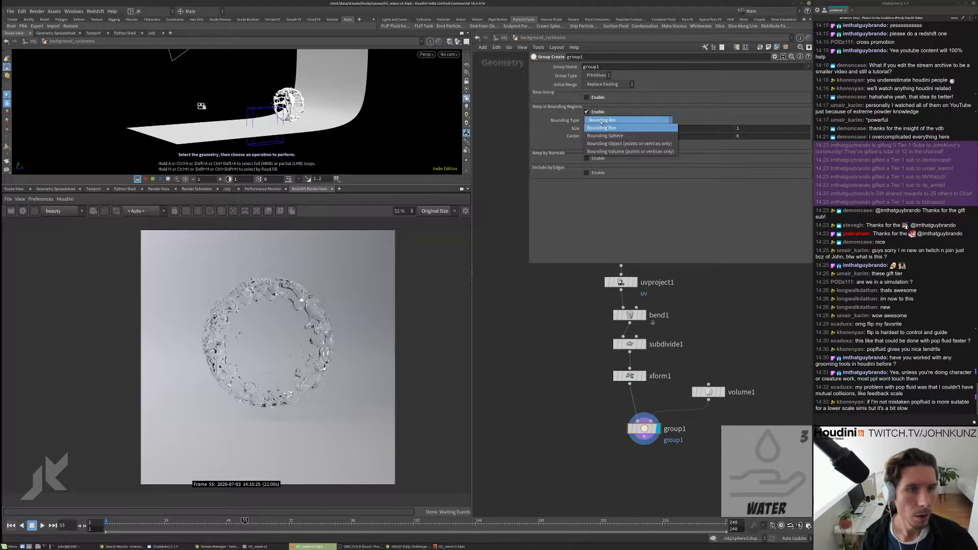
{"action": "left_click", "coordinate": [608, 151]}
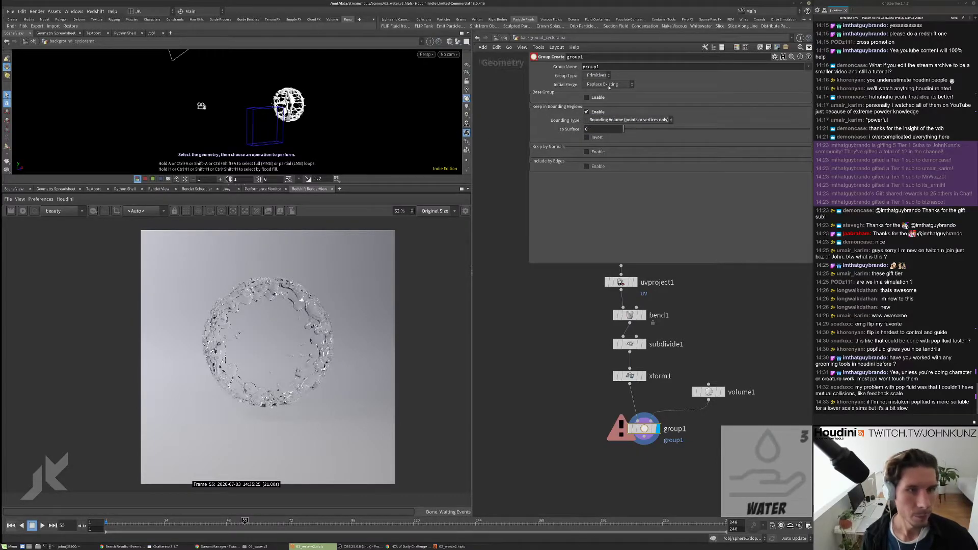
{"action": "left_click", "coordinate": [597, 75]}
{"action": "left_click", "coordinate": [599, 84]}
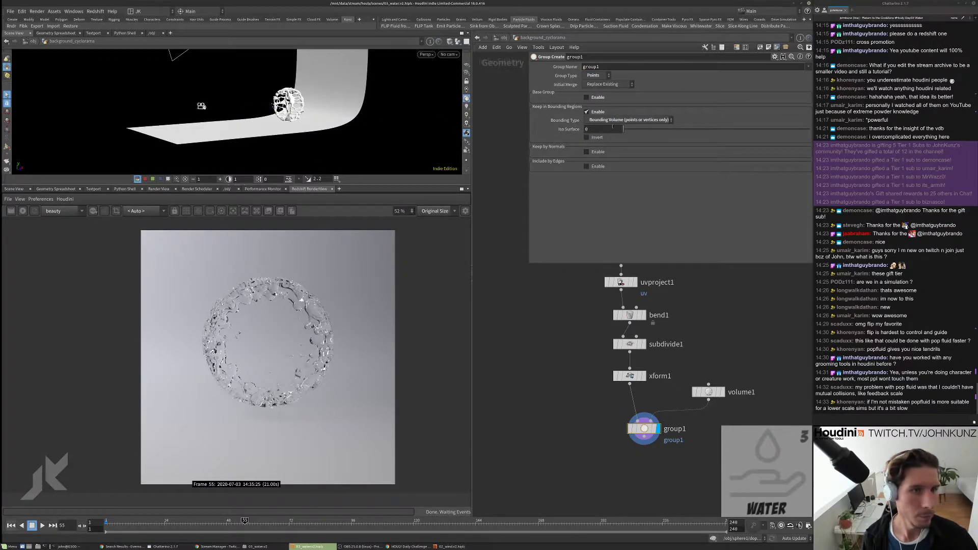
{"action": "left_click_drag", "start_coordinate": [623, 129], "coordinate": [629, 129]}
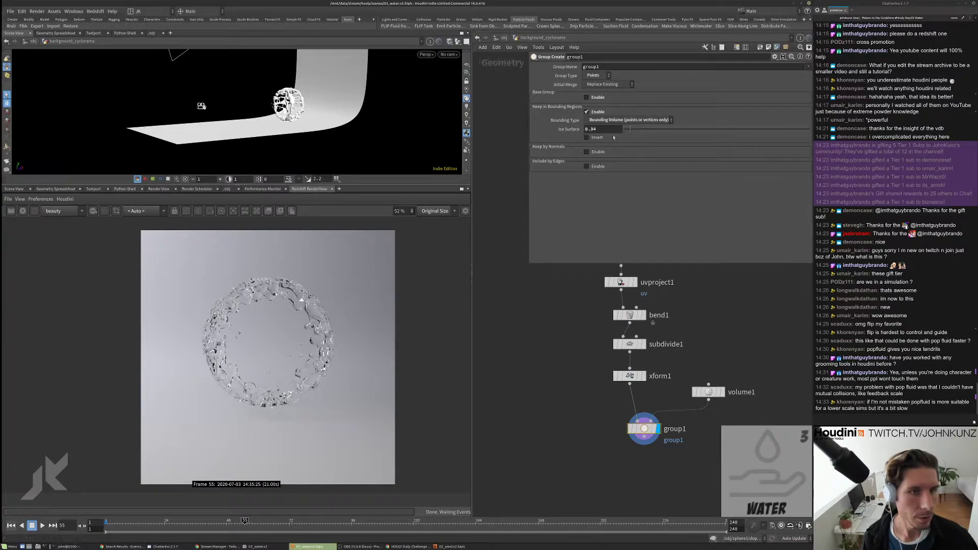
{"action": "left_click", "coordinate": [594, 138]}
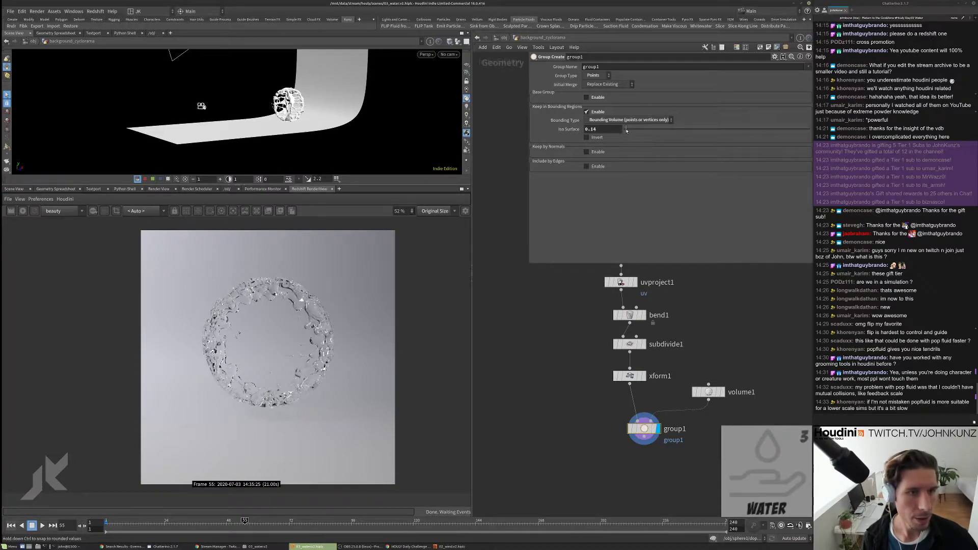
{"action": "scroll", "coordinate": [702, 392], "scroll_direction": "up", "scroll_amount": 2}
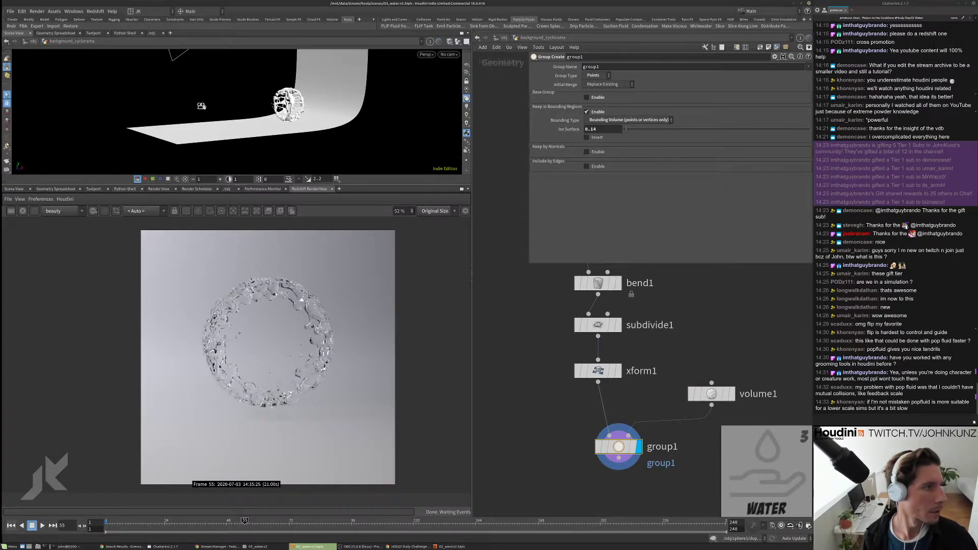
{"action": "left_click", "coordinate": [7, 146]}
{"action": "left_click_drag", "start_coordinate": [16, 147], "coordinate": [2, 148]}
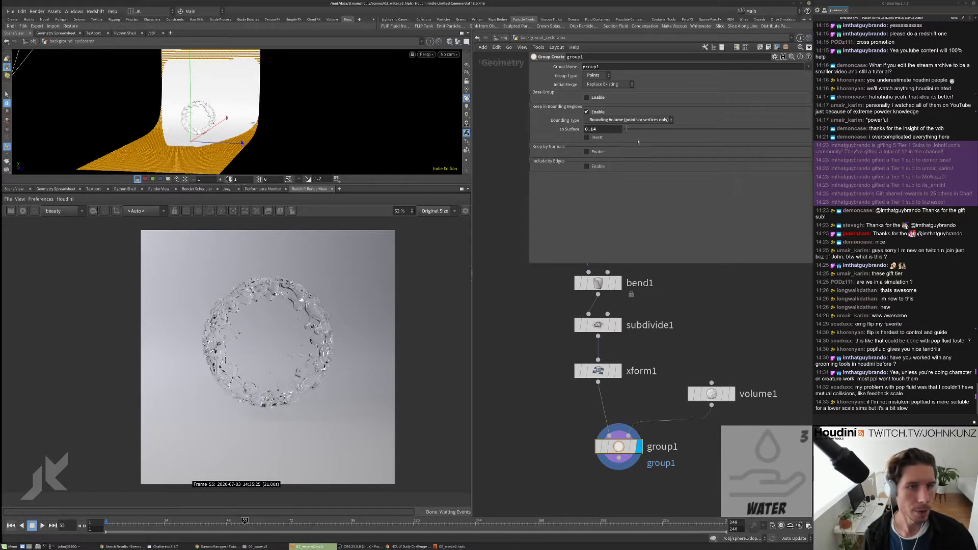
{"action": "mouse_move", "coordinate": [627, 130]}
{"action": "left_mouse_down"}
{"action": "mouse_move", "coordinate": [642, 131]}
{"action": "mouse_move", "coordinate": [625, 135]}
{"action": "left_mouse_up"}
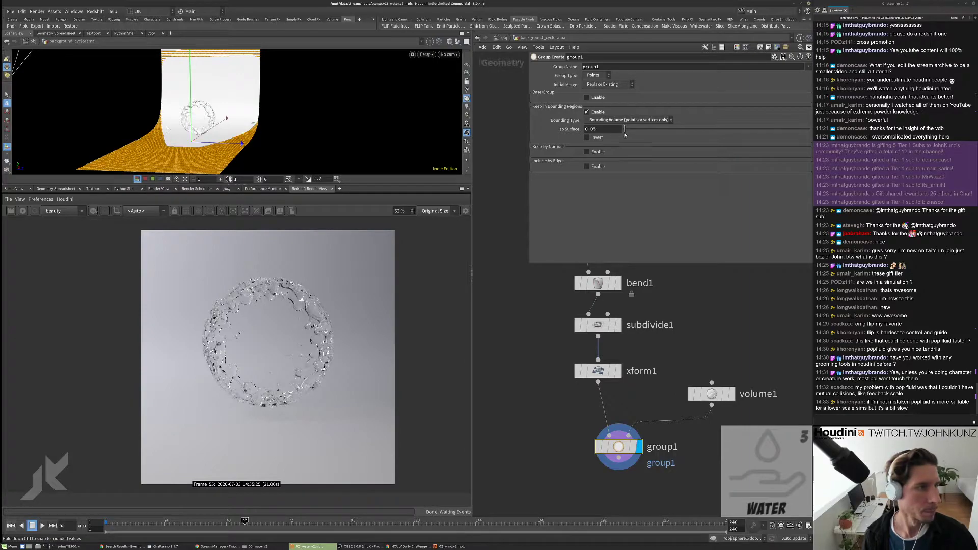
Step: Raise volume1's divisions to 50, narrow Window X, and undo a trial Window Y change
{"action": "left_click", "coordinate": [708, 393]}
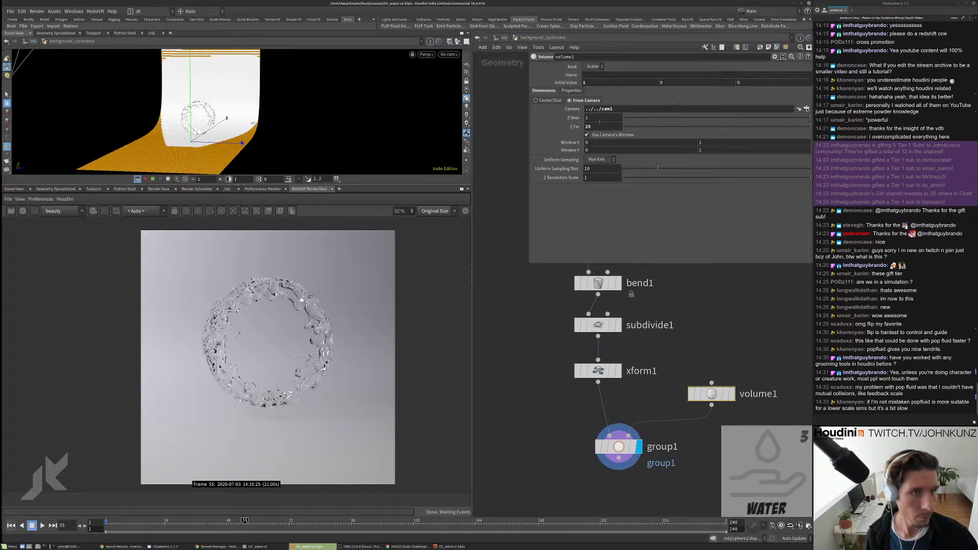
{"action": "left_click_drag", "start_coordinate": [657, 168], "coordinate": [810, 169]}
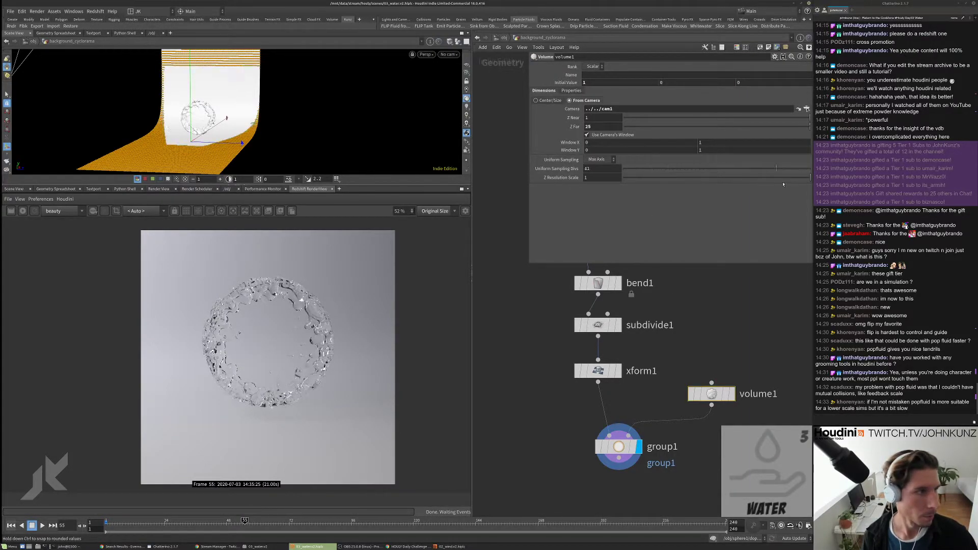
{"action": "left_click_drag", "start_coordinate": [204, 87], "coordinate": [460, 95]}
{"action": "key", "text": "Return"}
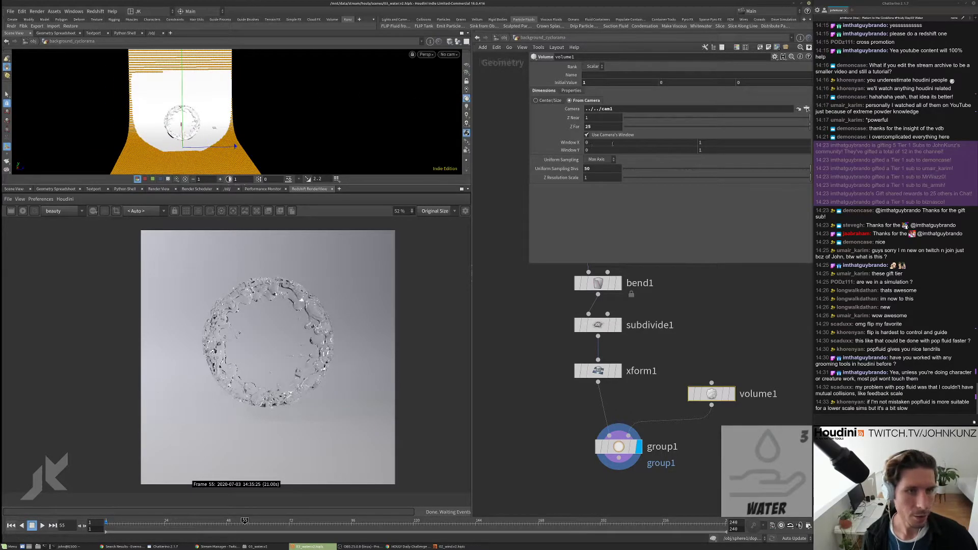
{"action": "middle_click_drag", "start_coordinate": [613, 143], "coordinate": [716, 144]}
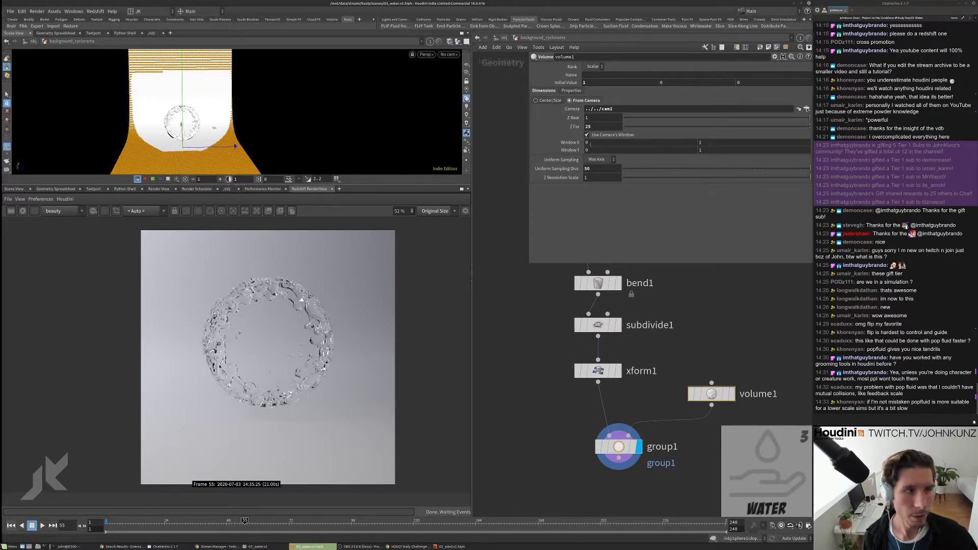
{"action": "middle_click_drag", "start_coordinate": [606, 151], "coordinate": [599, 150]}
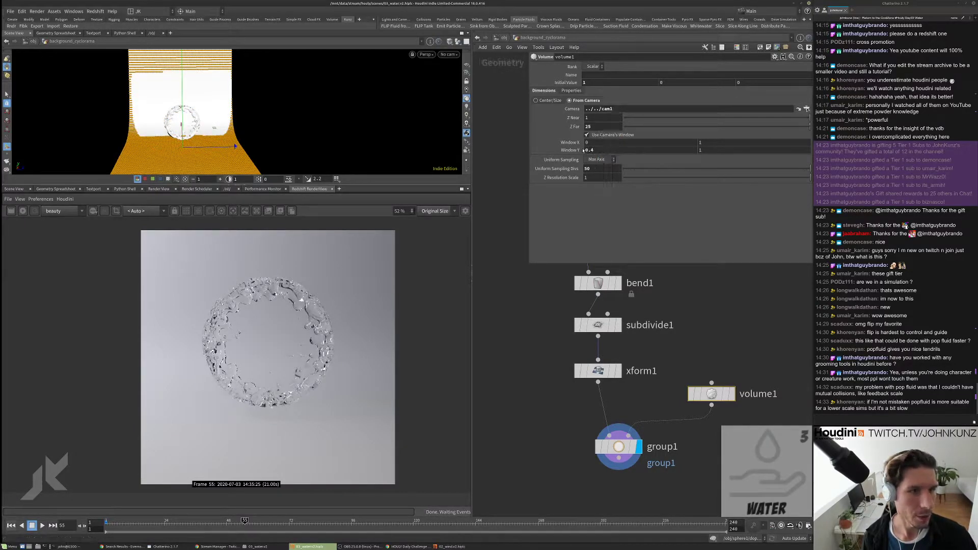
{"action": "key", "text": "ctrl+z"}
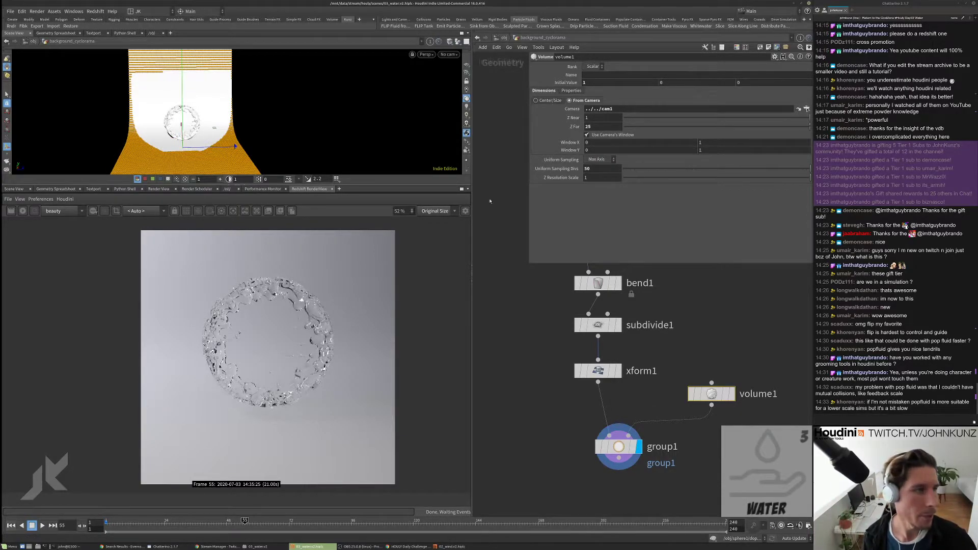
{"action": "middle_click_drag", "start_coordinate": [617, 529], "coordinate": [613, 481]}
Step: Add a Blast node after group1 that deletes group1, and display it
{"action": "key", "text": "Tab"}
{"action": "type", "text": "b"}
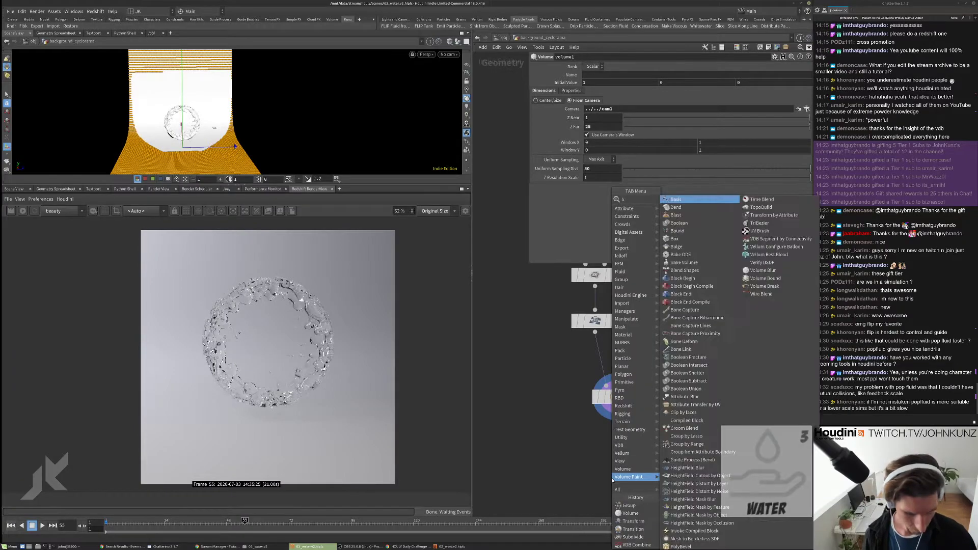
{"action": "type", "text": "l"}
{"action": "key", "text": "Return"}
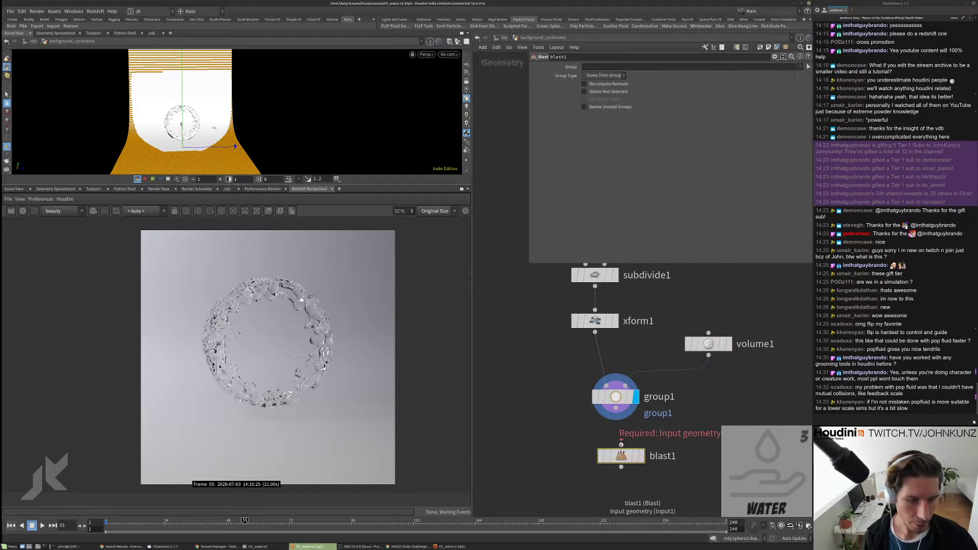
{"action": "left_click_drag", "start_coordinate": [616, 409], "coordinate": [620, 446]}
{"action": "left_click", "coordinate": [642, 456]}
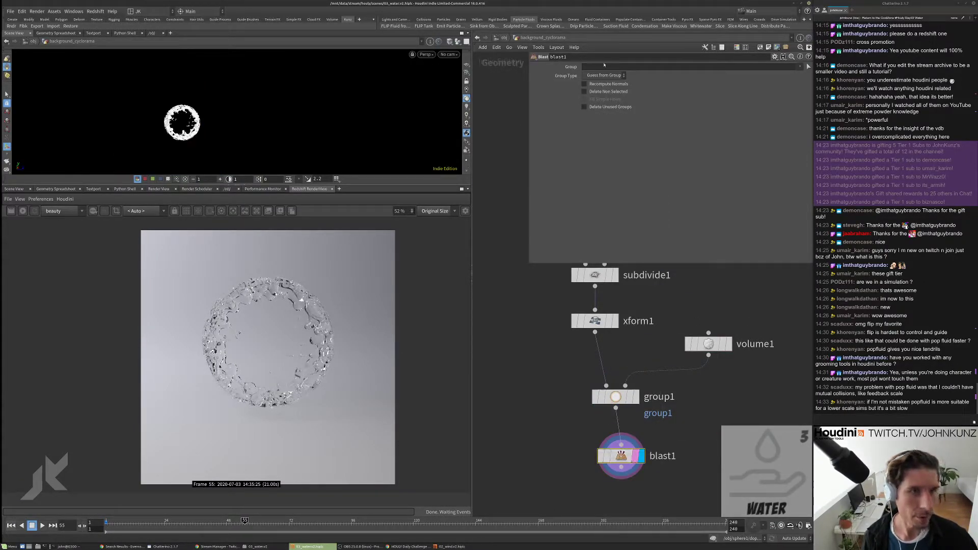
{"action": "left_click", "coordinate": [801, 68]}
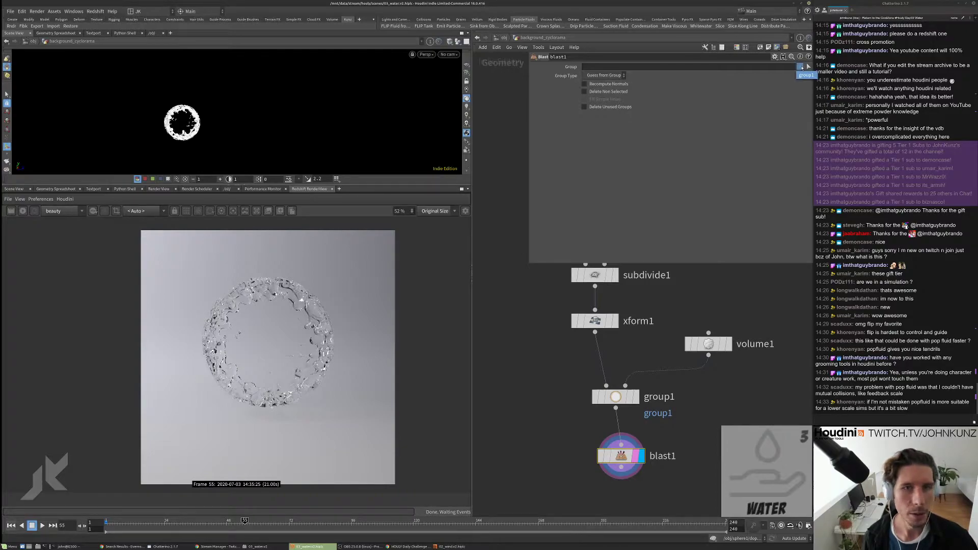
{"action": "left_click", "coordinate": [804, 79]}
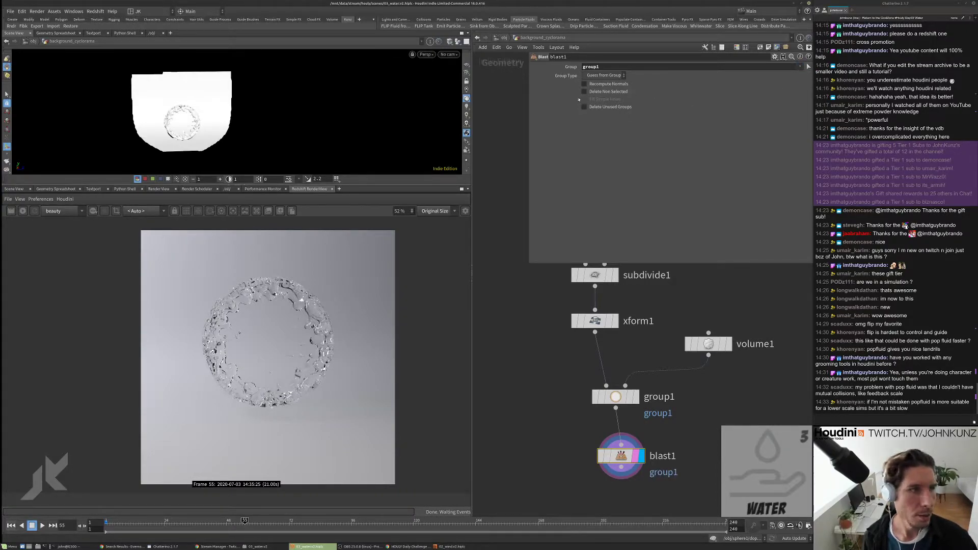
Step: Look through cam1 in the viewport and select volume1
{"action": "left_click", "coordinate": [449, 54]}
{"action": "left_click", "coordinate": [469, 90]}
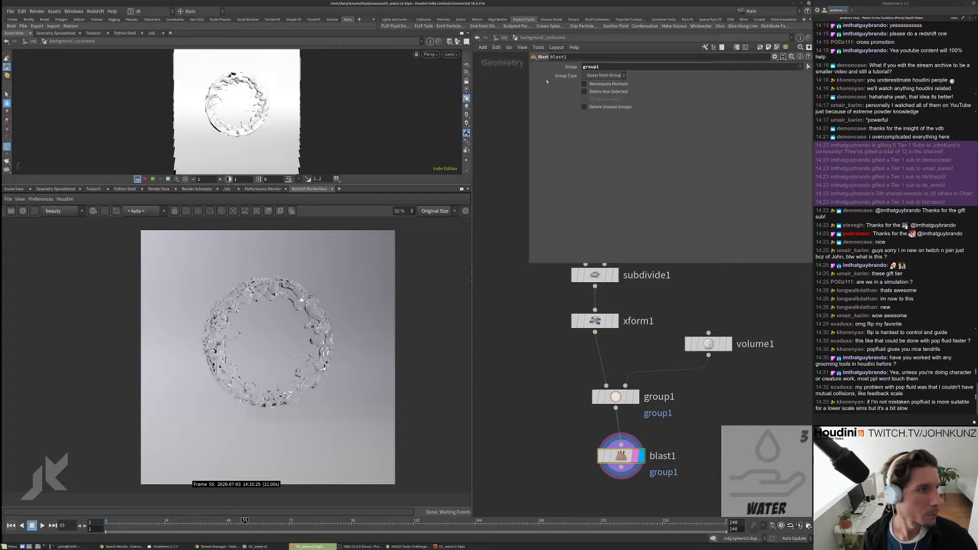
{"action": "left_click", "coordinate": [708, 344]}
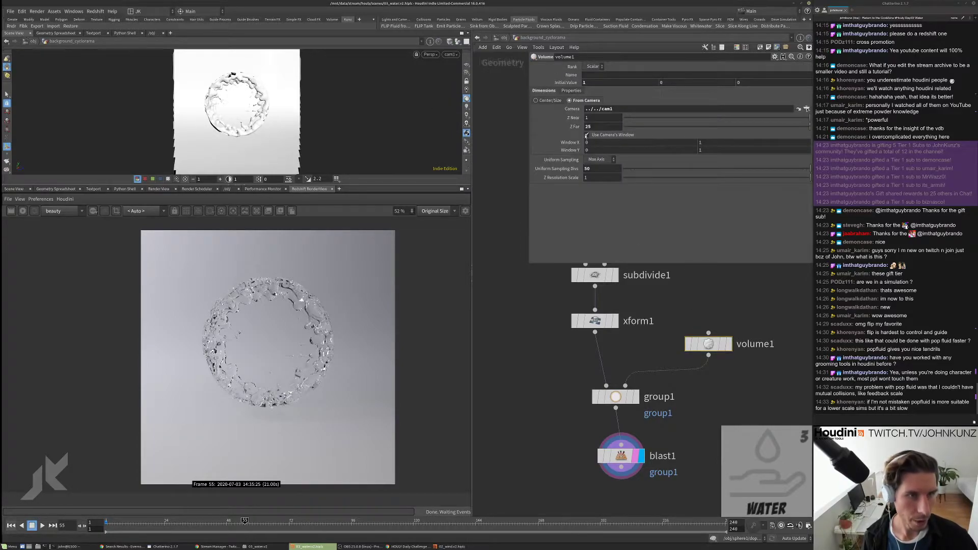
Step: Set volume1's Window X to -0.1–1.2 and Window Y to -0.2–1.2
{"action": "middle_click_drag", "start_coordinate": [587, 142], "coordinate": [725, 144]}
{"action": "mouse_move", "coordinate": [618, 150]}
{"action": "middle_mouse_down"}
{"action": "mouse_move", "coordinate": [609, 149]}
{"action": "mouse_move", "coordinate": [618, 148]}
{"action": "middle_mouse_up"}
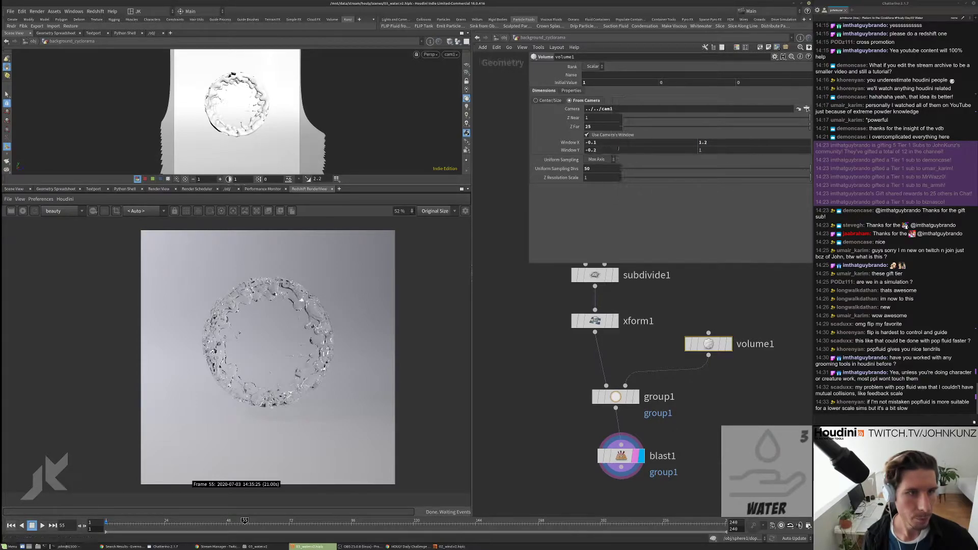
{"action": "middle_click_drag", "start_coordinate": [710, 151], "coordinate": [730, 226]}
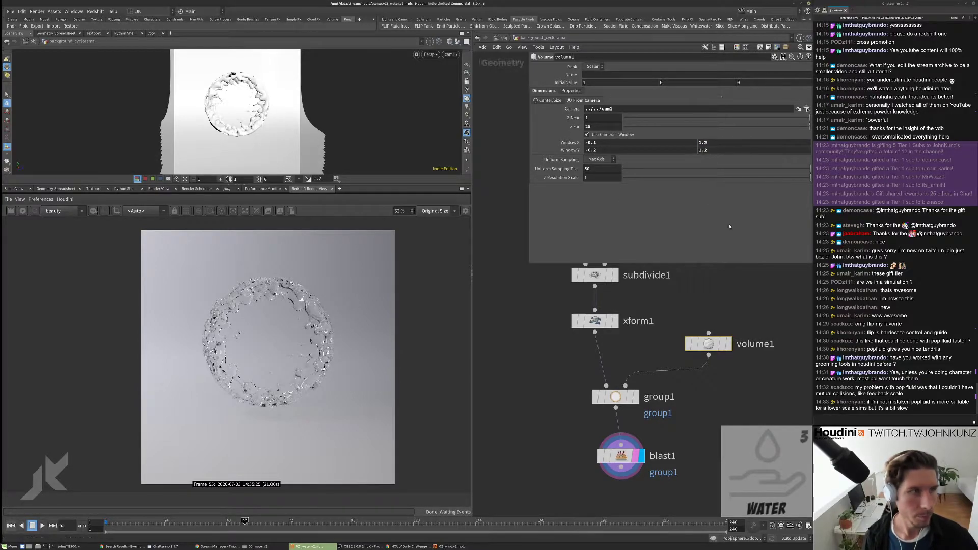
Step: Re-render frame 55 in Redshift and zoom in to check the trimmed cyclorama
{"action": "left_click", "coordinate": [21, 212]}
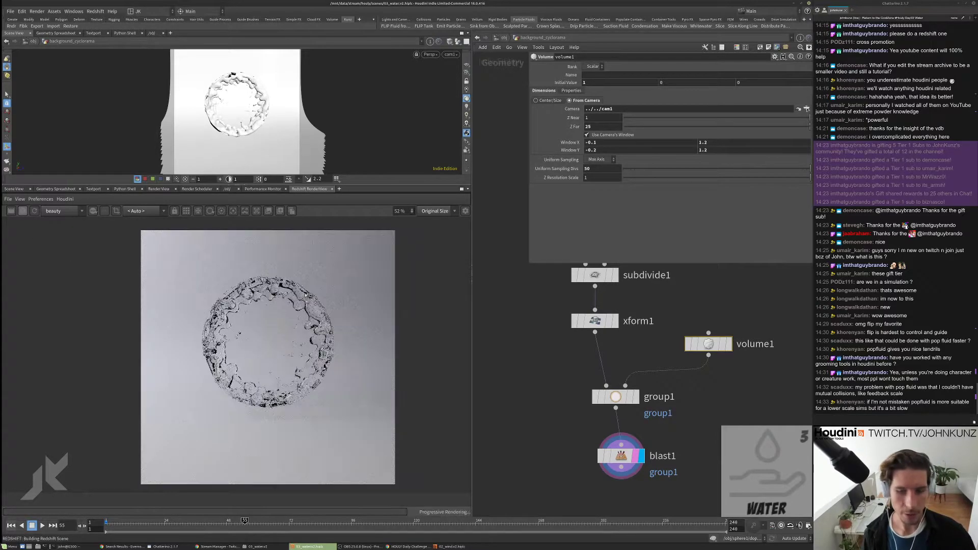
{"action": "scroll", "coordinate": [308, 281], "scroll_direction": "up", "scroll_amount": 2}
{"action": "scroll", "coordinate": [308, 281], "scroll_direction": "up", "scroll_amount": 3}
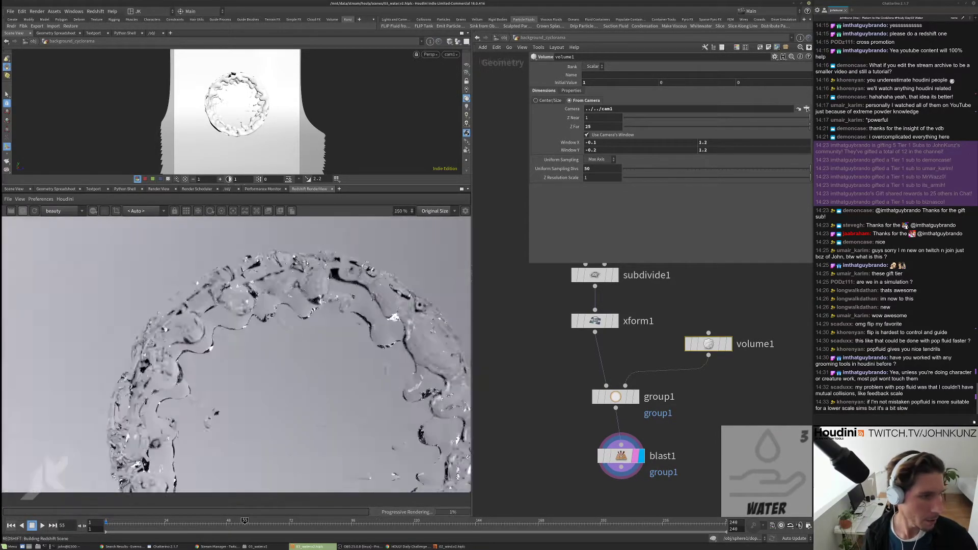
{"action": "scroll", "coordinate": [305, 280], "scroll_direction": "down", "scroll_amount": 3}
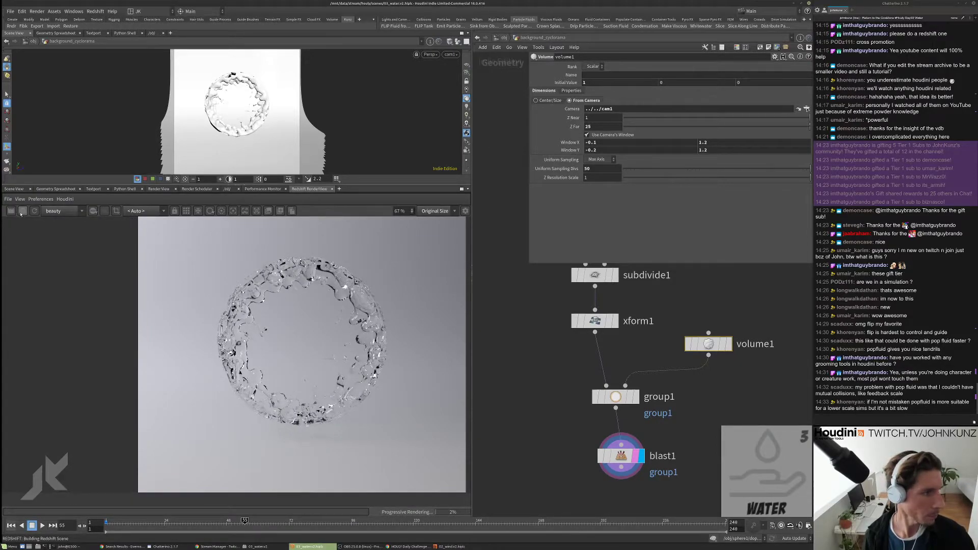
{"action": "left_click", "coordinate": [22, 211]}
{"action": "scroll", "coordinate": [258, 407], "scroll_direction": "up", "scroll_amount": 5}
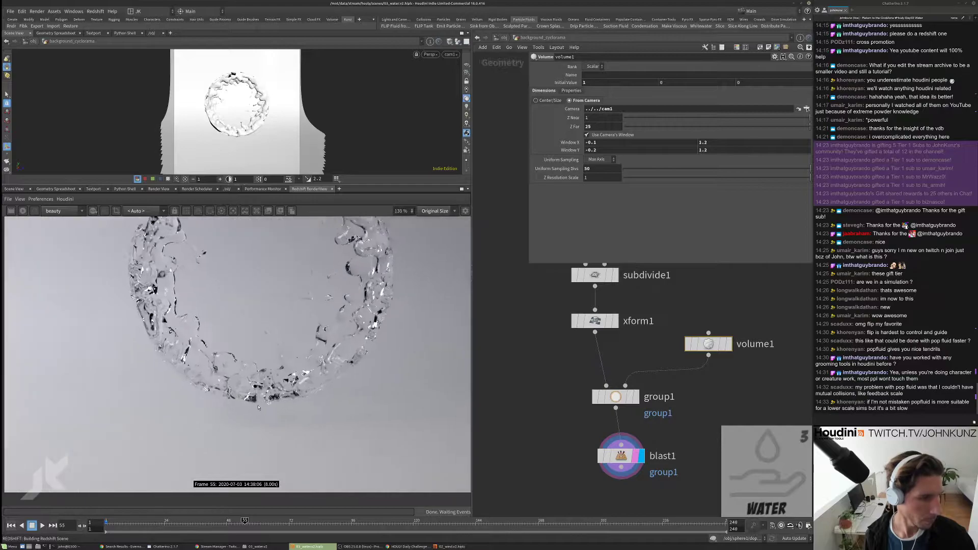
{"action": "scroll", "coordinate": [262, 406], "scroll_direction": "down", "scroll_amount": 3}
Step: At object level, select rslight1, frame and orbit around it, and restart the Redshift render
{"action": "key", "text": "u"}
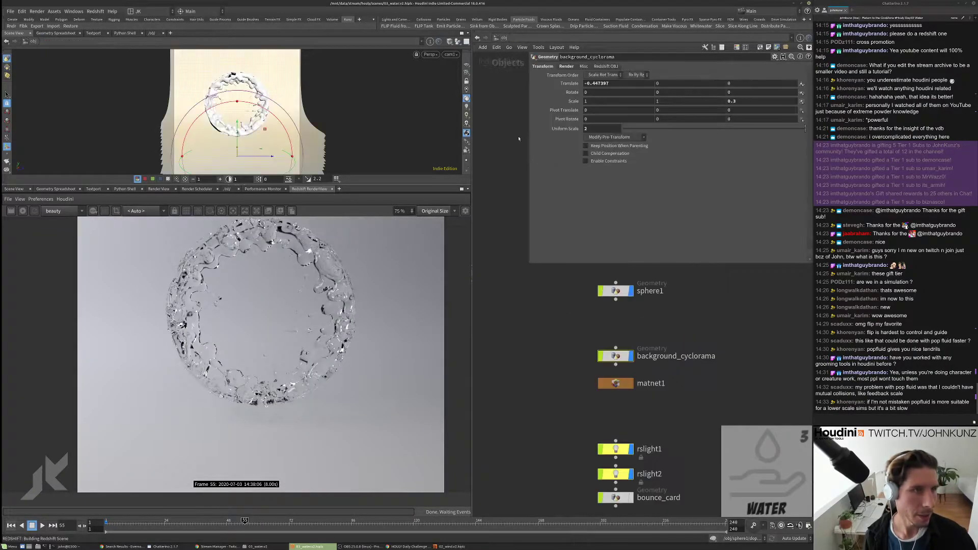
{"action": "scroll", "coordinate": [575, 397], "scroll_direction": "down", "scroll_amount": 2}
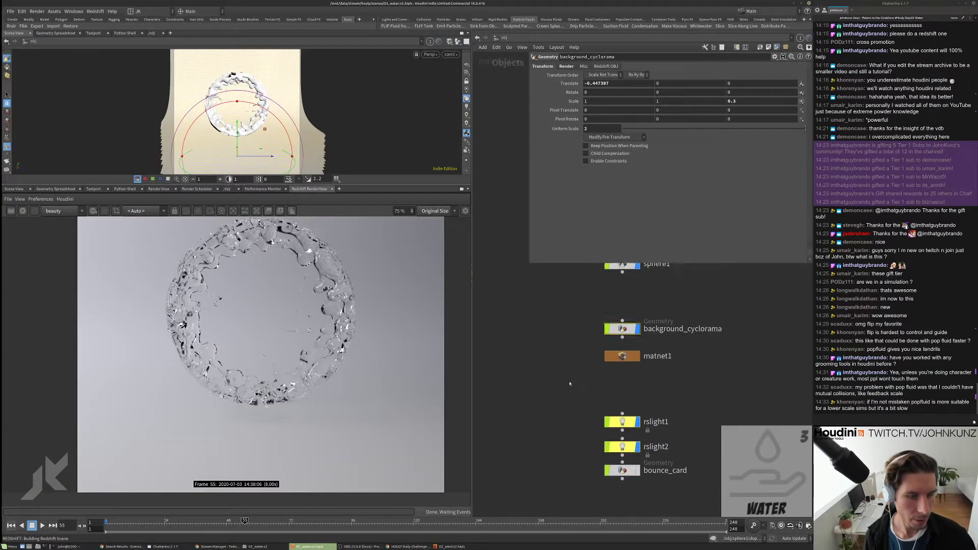
{"action": "left_click", "coordinate": [613, 414]}
{"action": "key", "text": "Escape"}
{"action": "key", "text": "g"}
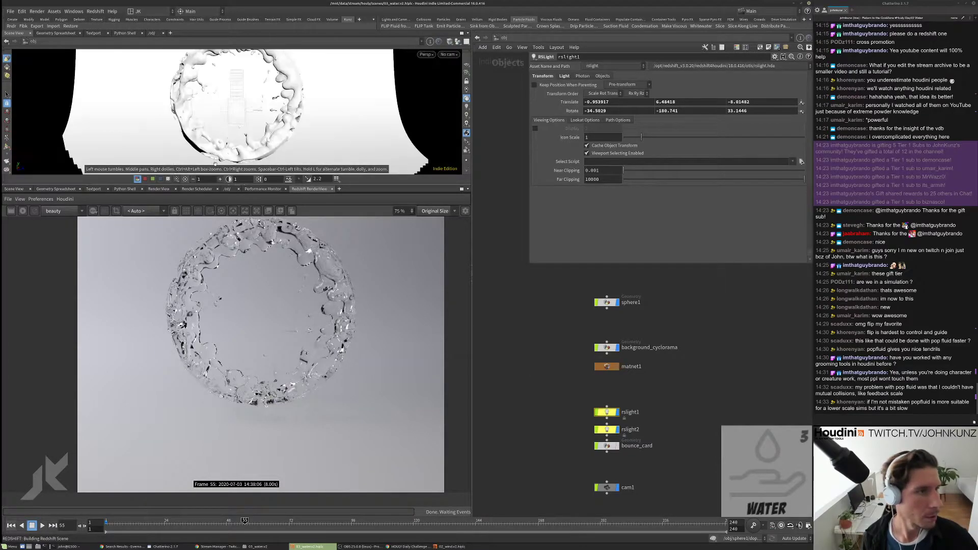
{"action": "left_click_drag", "start_coordinate": [314, 119], "coordinate": [373, 278]}
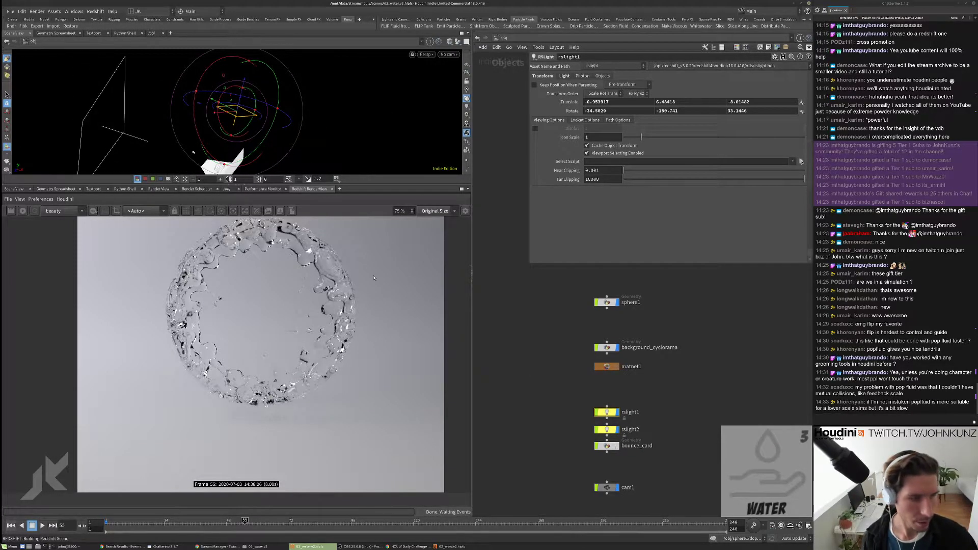
{"action": "left_click", "coordinate": [22, 210]}
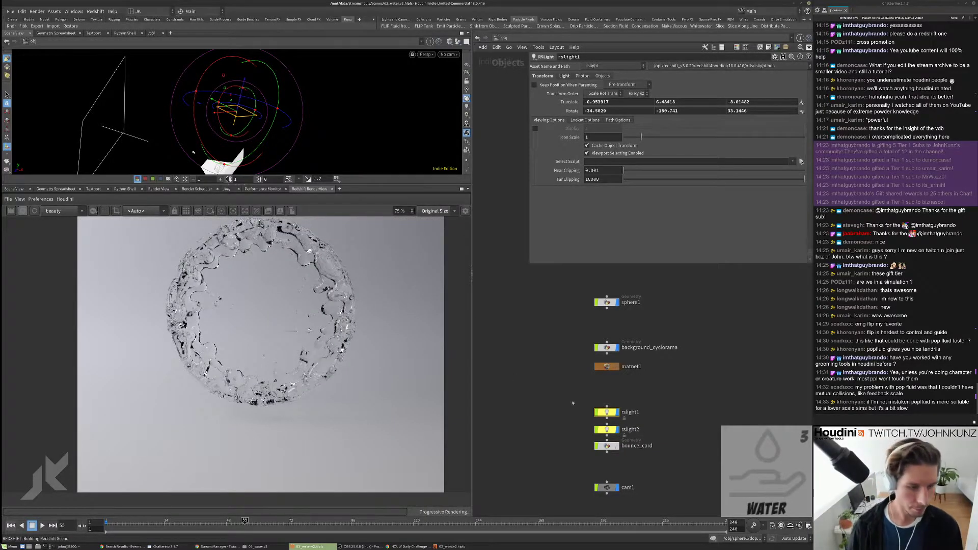
Step: Untick On in rslight1's Light tab, comparing against rslight2's light settings
{"action": "left_click", "coordinate": [607, 430]}
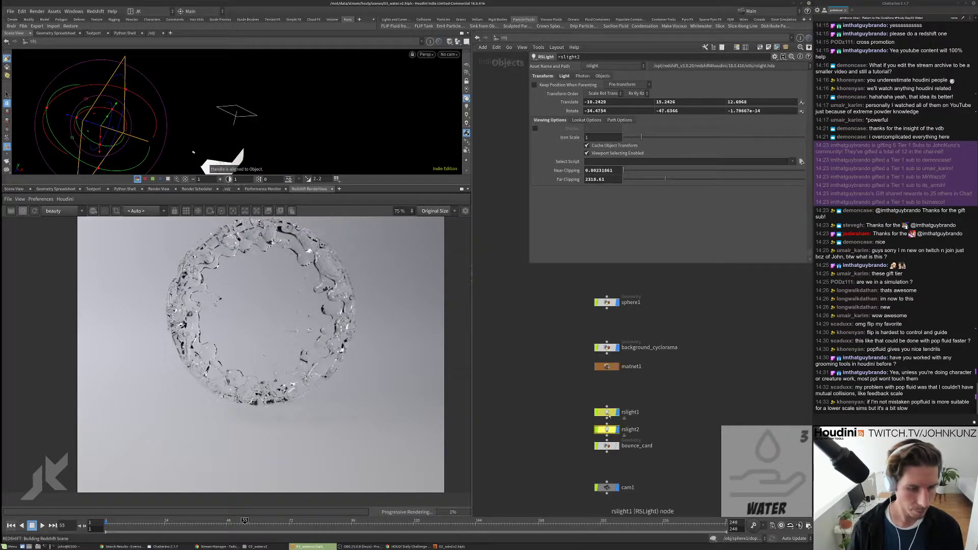
{"action": "left_click", "coordinate": [606, 412]}
{"action": "left_click", "coordinate": [564, 76]}
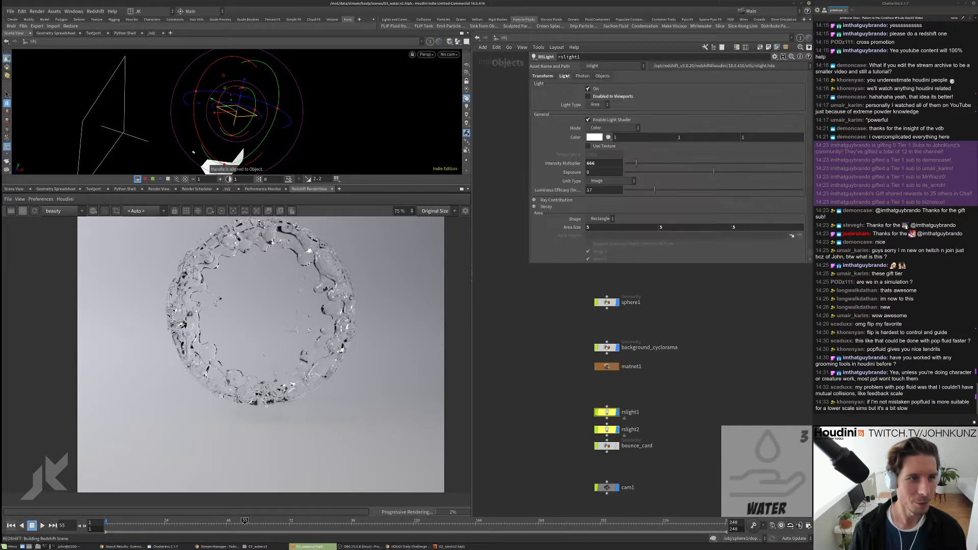
{"action": "left_click", "coordinate": [589, 89]}
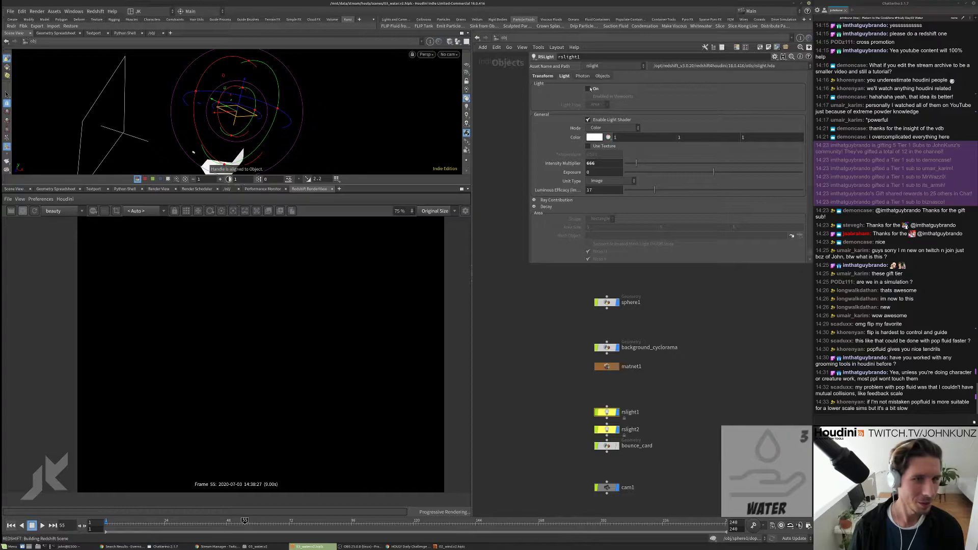
{"action": "left_click", "coordinate": [588, 89]}
{"action": "left_click", "coordinate": [606, 429]}
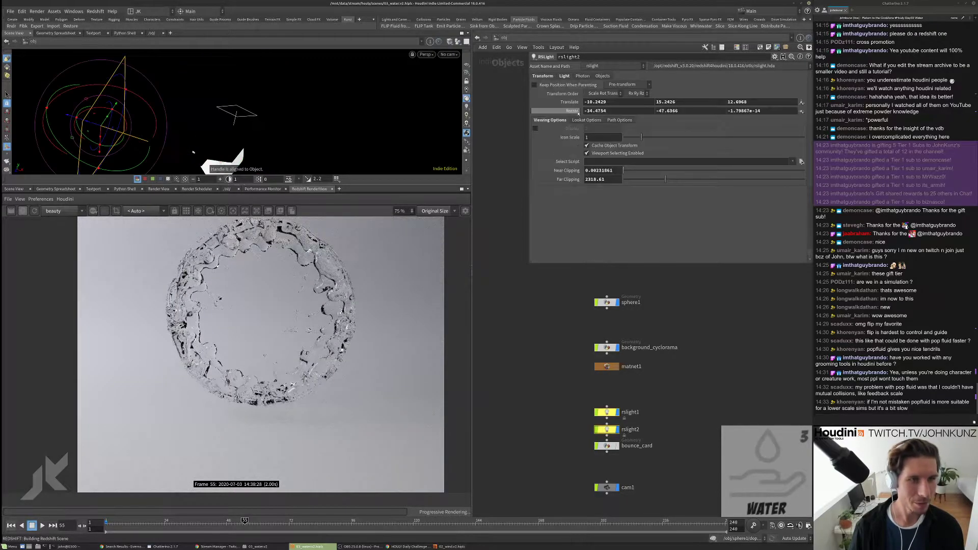
{"action": "left_click", "coordinate": [565, 76]}
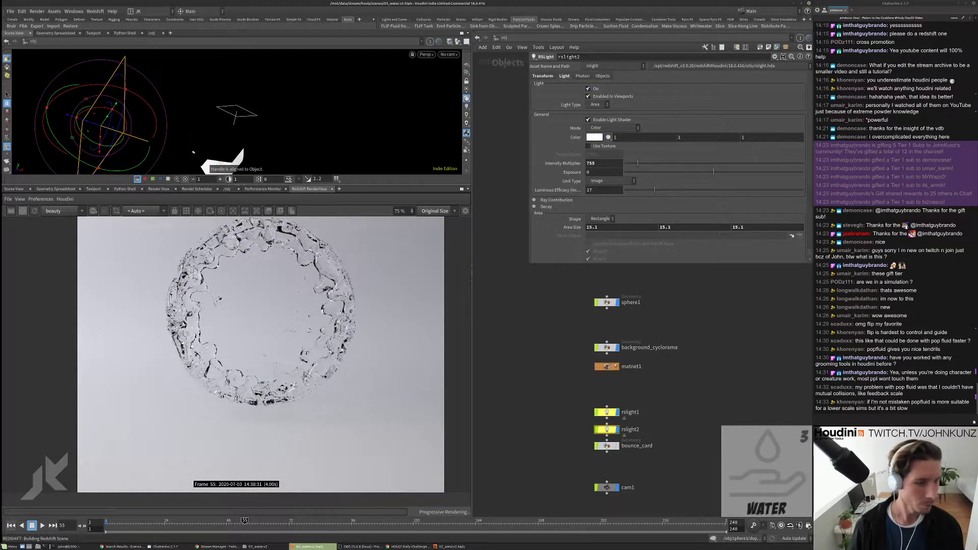
{"action": "left_click", "coordinate": [606, 412]}
{"action": "left_click", "coordinate": [589, 89]}
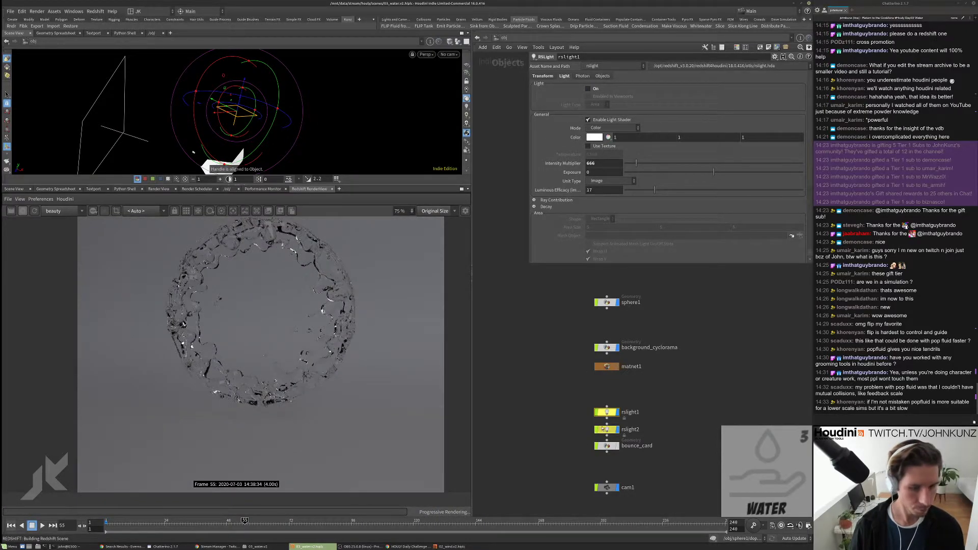
{"action": "left_click", "coordinate": [607, 430]}
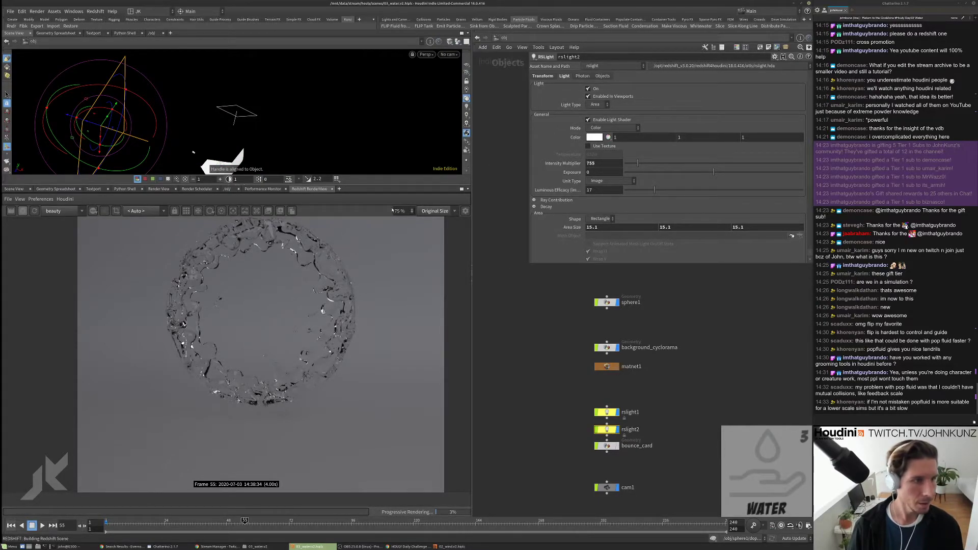
Step: Look through rslight2 in the viewport, keep rendering from cam1, and orbit to re-aim the light
{"action": "left_click", "coordinate": [450, 54]}
{"action": "mouse_move", "coordinate": [479, 103]}
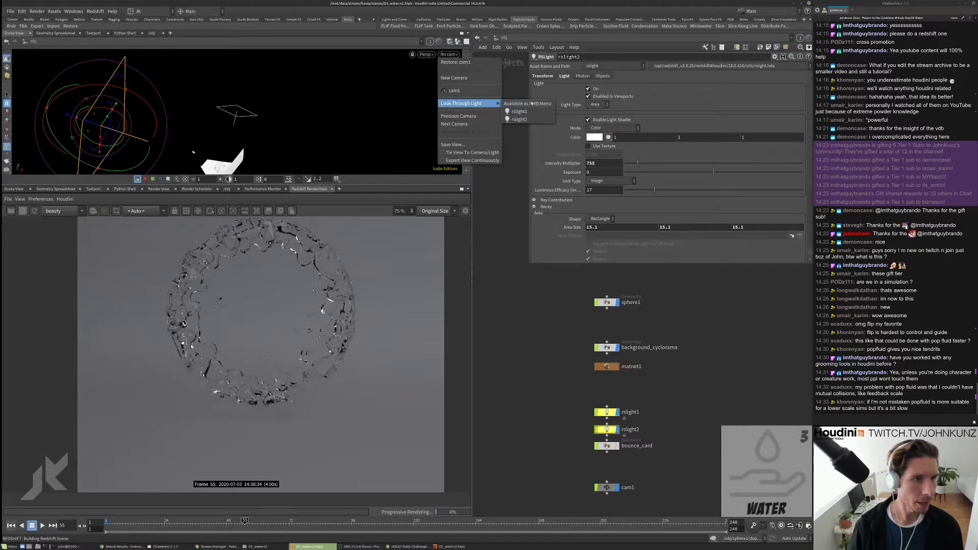
{"action": "left_click", "coordinate": [519, 119]}
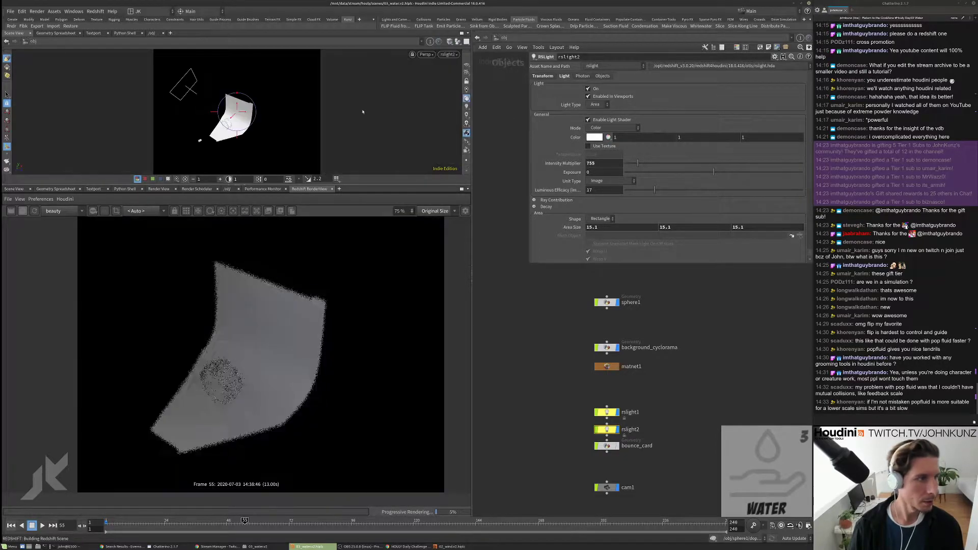
{"action": "left_click", "coordinate": [136, 211]}
{"action": "left_click", "coordinate": [145, 227]}
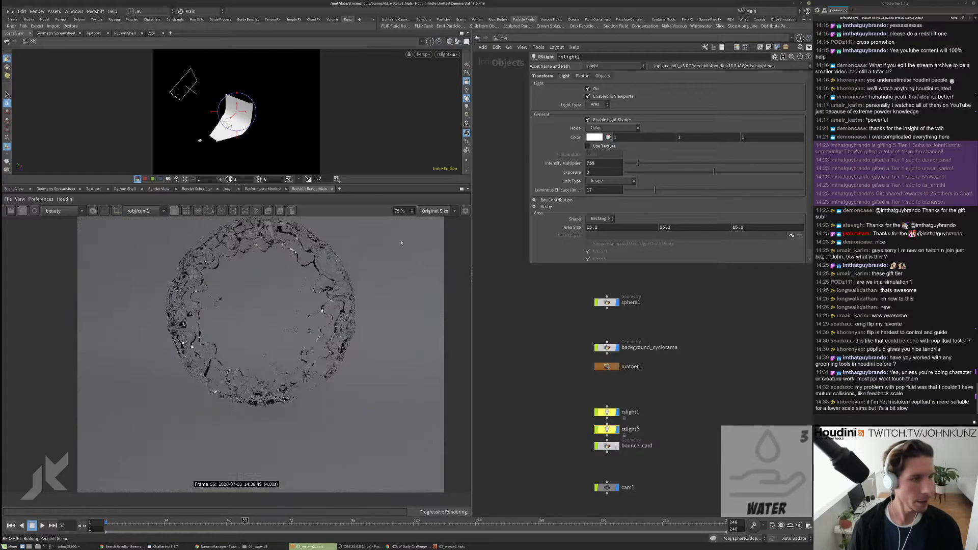
{"action": "left_click_drag", "start_coordinate": [229, 102], "coordinate": [277, 114]}
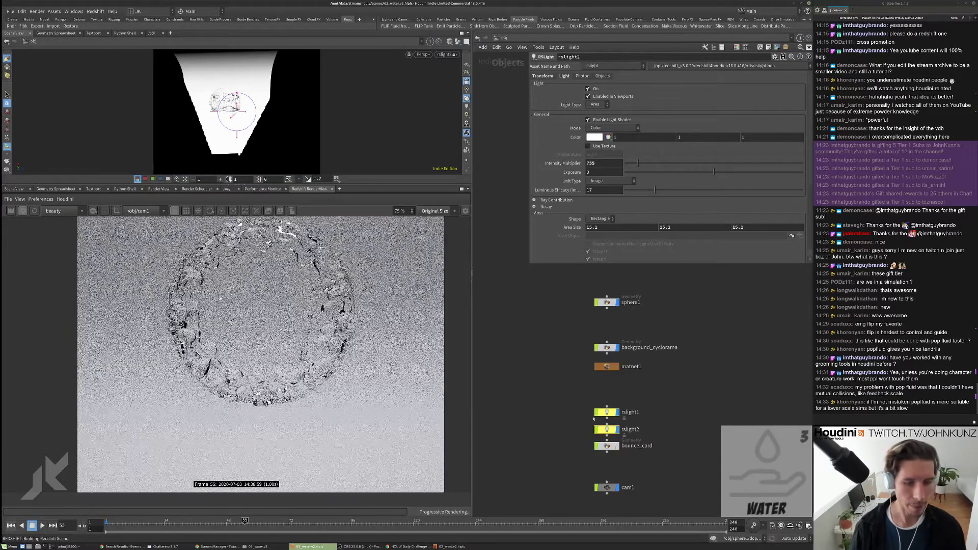
Step: Set rslight2's area size to 4 and intensity multiplier to 125, then pull the light back
{"action": "left_click", "coordinate": [601, 227]}
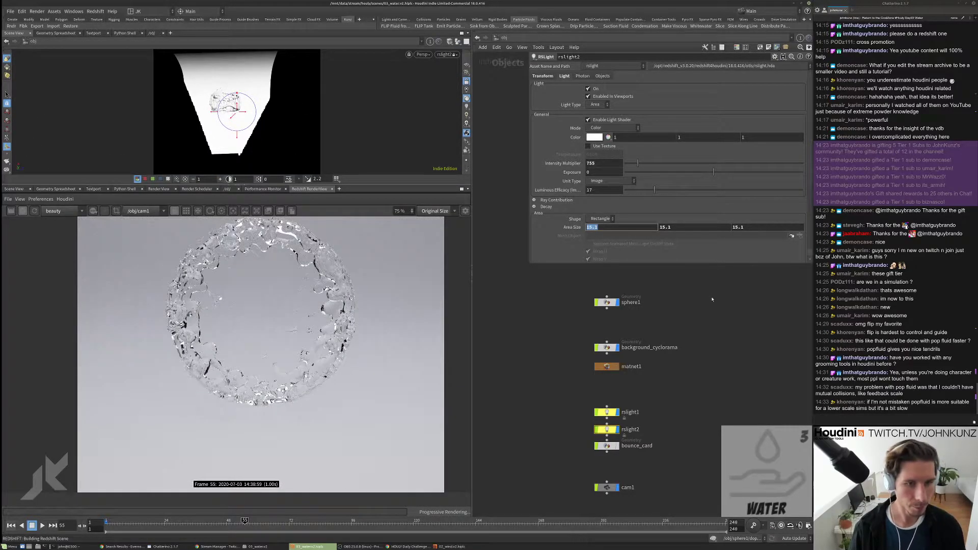
{"action": "type", "text": "4"}
{"action": "key", "text": "Return"}
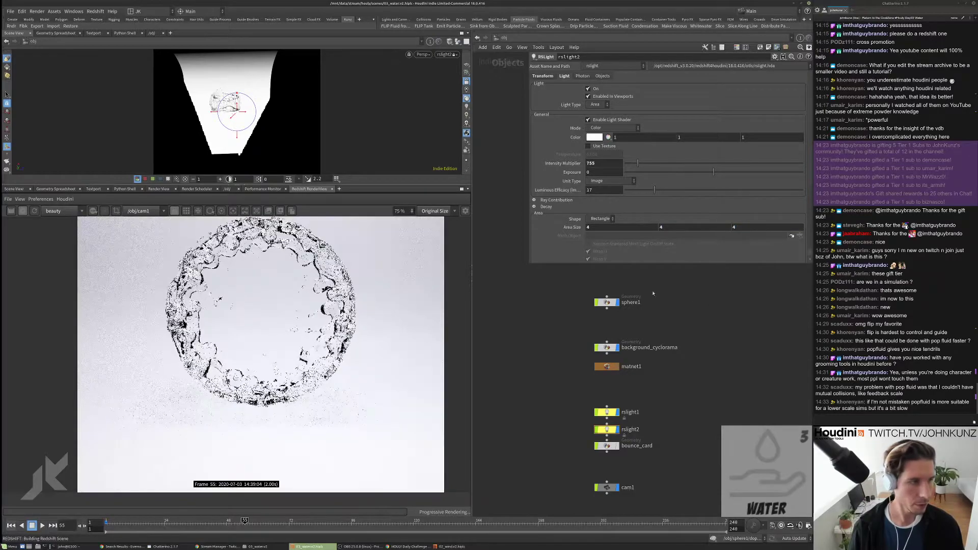
{"action": "scroll", "coordinate": [574, 216], "scroll_direction": "down", "scroll_amount": 3}
{"action": "scroll", "coordinate": [605, 228], "scroll_direction": "up", "scroll_amount": 2}
{"action": "left_click", "coordinate": [604, 144]}
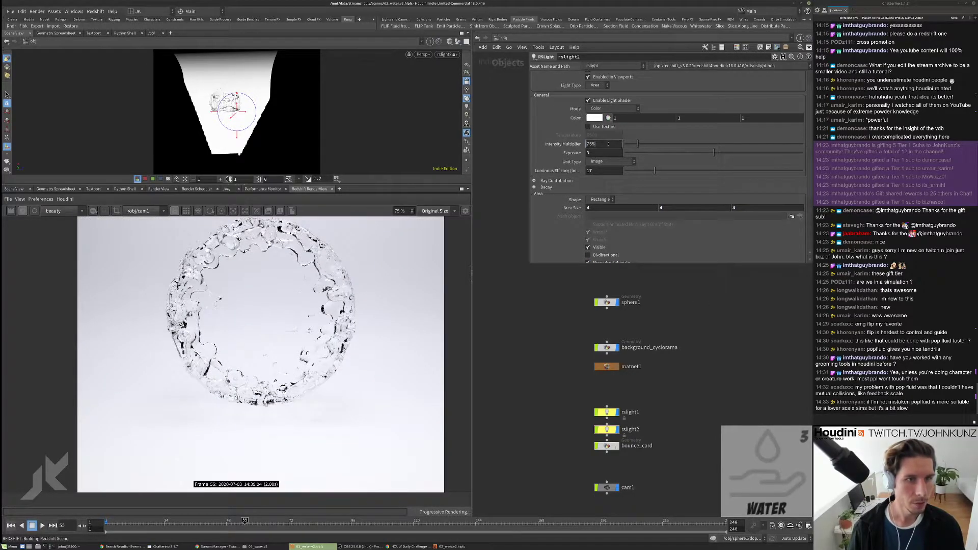
{"action": "type", "text": "125"}
{"action": "key", "text": "Return"}
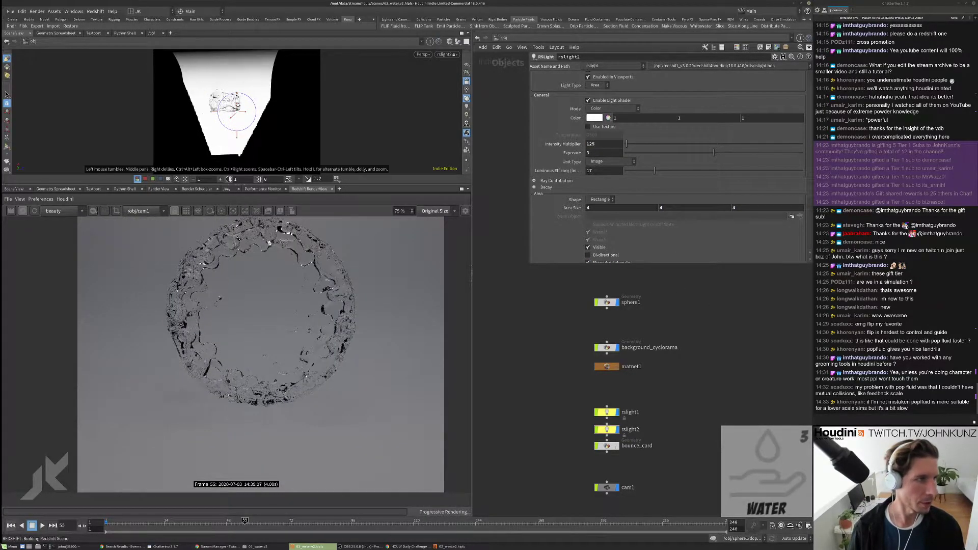
{"action": "scroll", "coordinate": [317, 111], "scroll_direction": "up", "scroll_amount": 5}
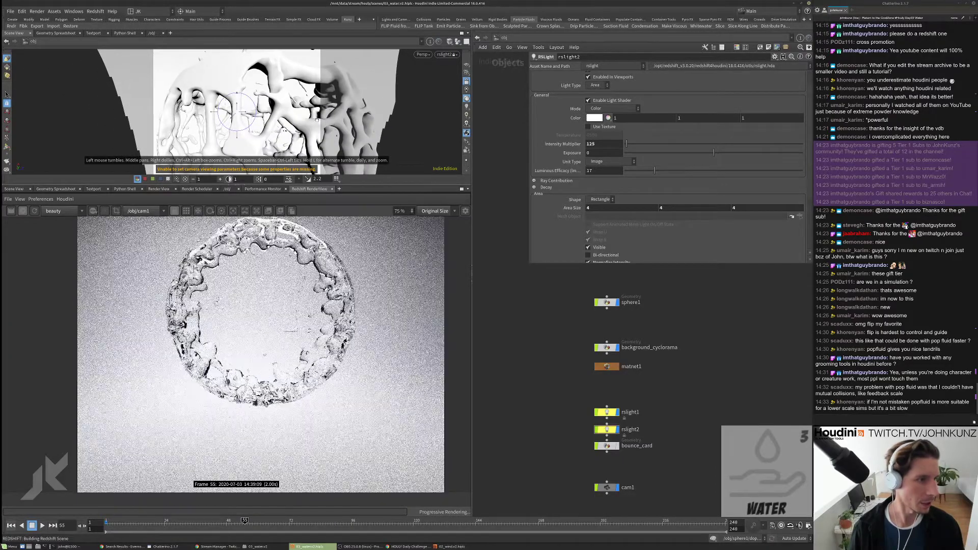
{"action": "mouse_move", "coordinate": [265, 117]}
{"action": "left_mouse_down"}
{"action": "mouse_move", "coordinate": [297, 116]}
{"action": "mouse_move", "coordinate": [286, 92]}
{"action": "mouse_move", "coordinate": [281, 101]}
{"action": "mouse_move", "coordinate": [288, 81]}
{"action": "mouse_move", "coordinate": [278, 122]}
{"action": "mouse_move", "coordinate": [265, 95]}
{"action": "left_mouse_up"}
Step: Set rslight2's area height and width both to 1
{"action": "scroll", "coordinate": [253, 220], "scroll_direction": "down", "scroll_amount": 3}
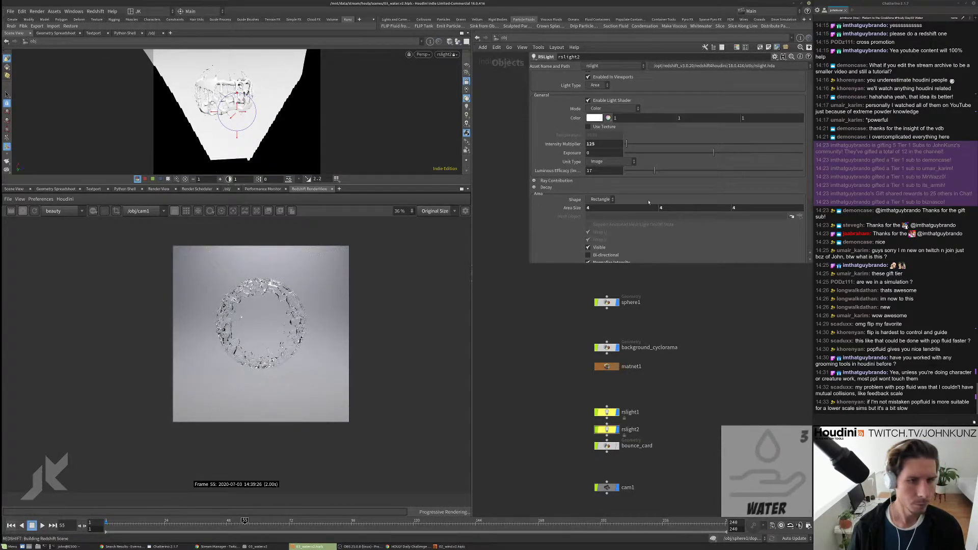
{"action": "mouse_move", "coordinate": [674, 207]}
{"action": "middle_mouse_down"}
{"action": "mouse_move", "coordinate": [662, 208]}
{"action": "mouse_move", "coordinate": [682, 224]}
{"action": "middle_mouse_up"}
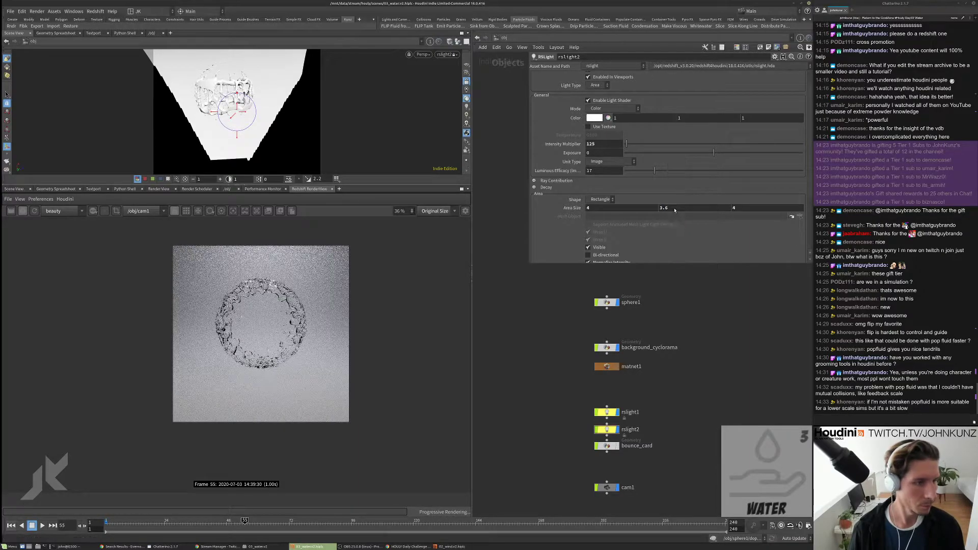
{"action": "type", "text": "1"}
{"action": "key", "text": "Return"}
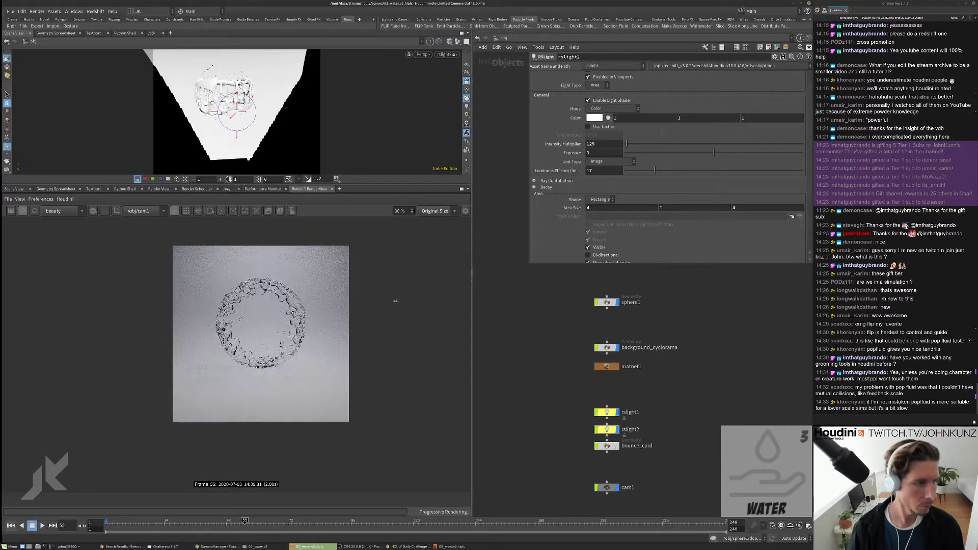
{"action": "scroll", "coordinate": [279, 354], "scroll_direction": "up", "scroll_amount": 3}
{"action": "scroll", "coordinate": [280, 354], "scroll_direction": "up", "scroll_amount": 1}
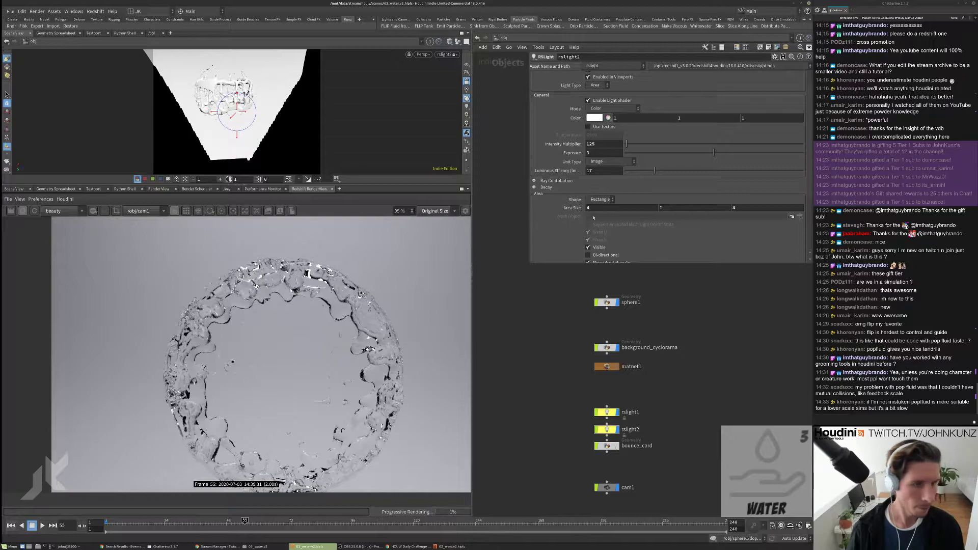
{"action": "left_click", "coordinate": [611, 208]}
{"action": "type", "text": "1"}
{"action": "key", "text": "Return"}
Step: Widen rslight2's area size to 3
{"action": "scroll", "coordinate": [284, 288], "scroll_direction": "down", "scroll_amount": 2}
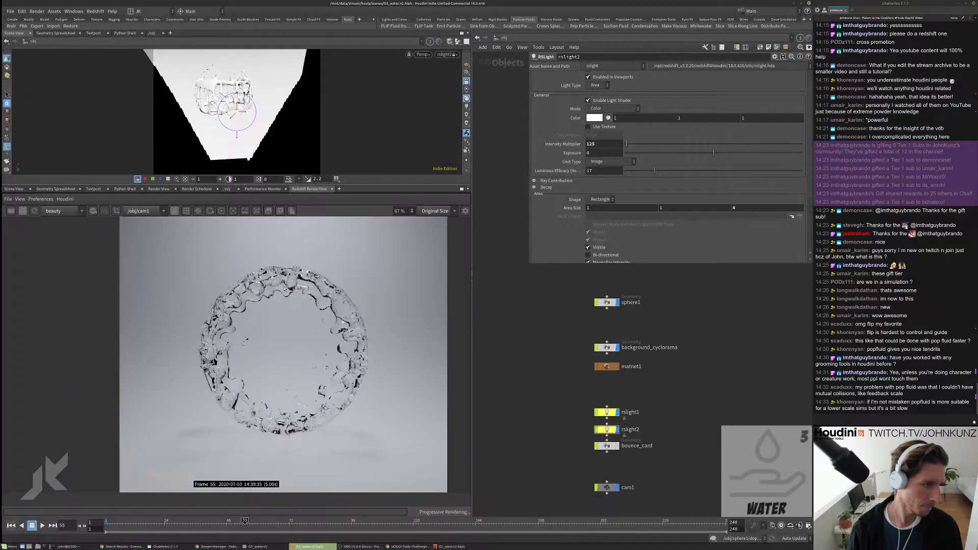
{"action": "scroll", "coordinate": [274, 338], "scroll_direction": "up", "scroll_amount": 6}
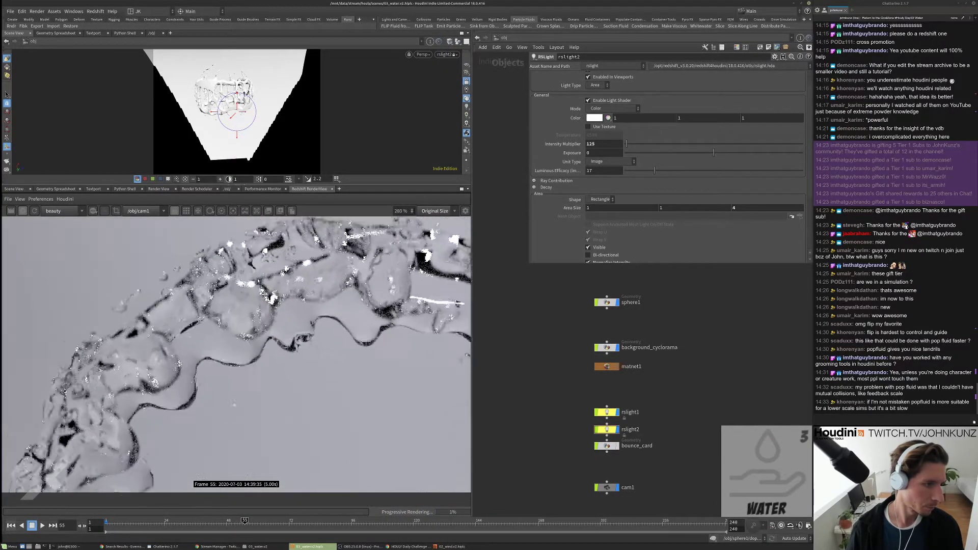
{"action": "scroll", "coordinate": [274, 338], "scroll_direction": "down", "scroll_amount": 5}
{"action": "scroll", "coordinate": [308, 354], "scroll_direction": "down", "scroll_amount": 1}
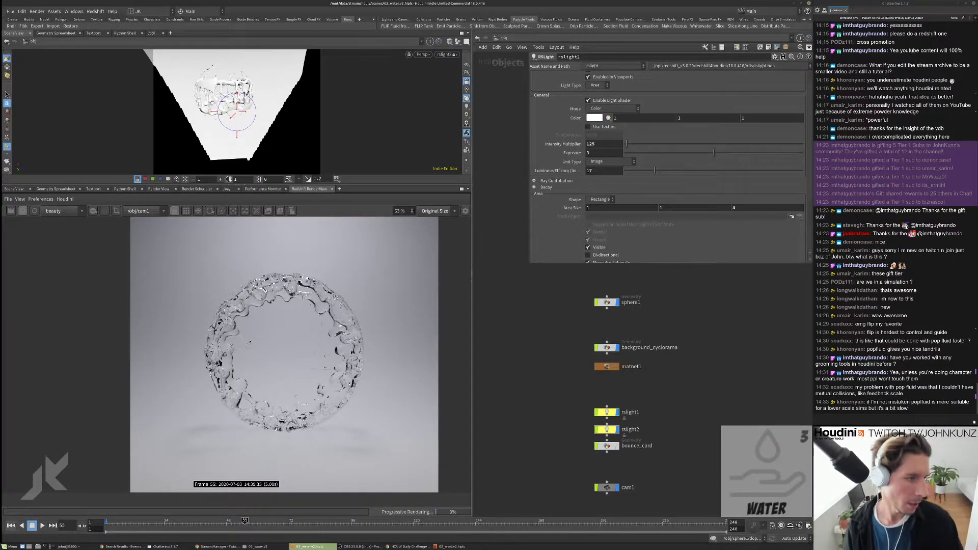
{"action": "left_click", "coordinate": [641, 208]}
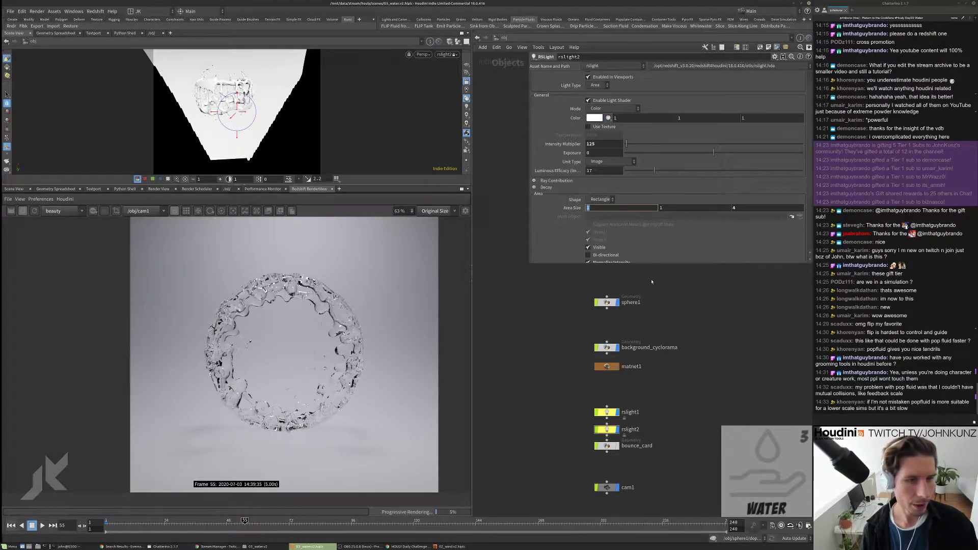
{"action": "type", "text": "3"}
{"action": "key", "text": "Return"}
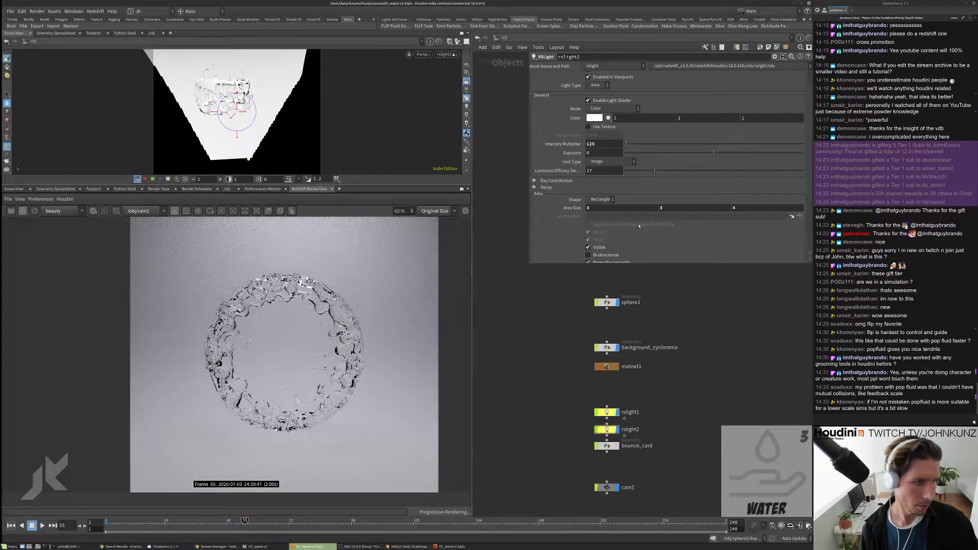
{"action": "left_click", "coordinate": [628, 208]}
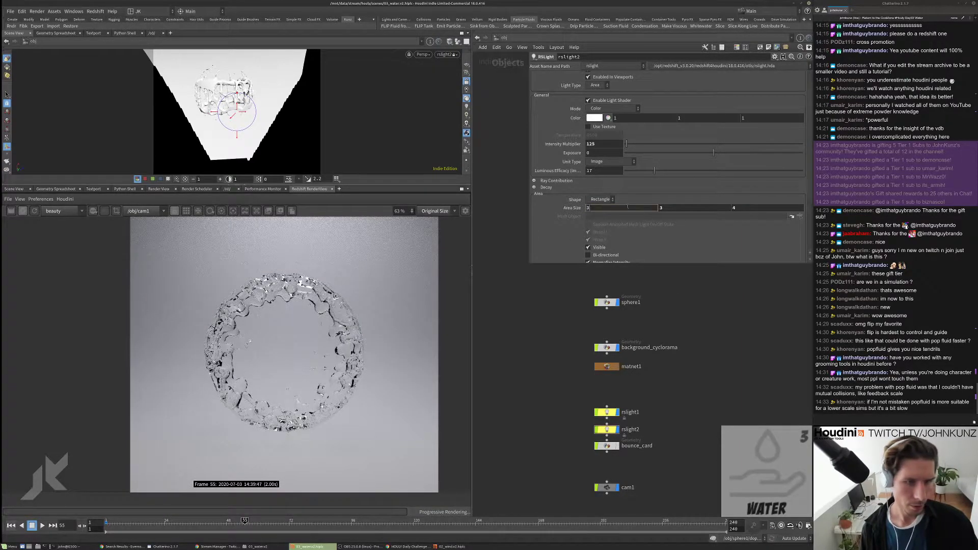
{"action": "left_click", "coordinate": [601, 199]}
{"action": "left_click", "coordinate": [602, 209]}
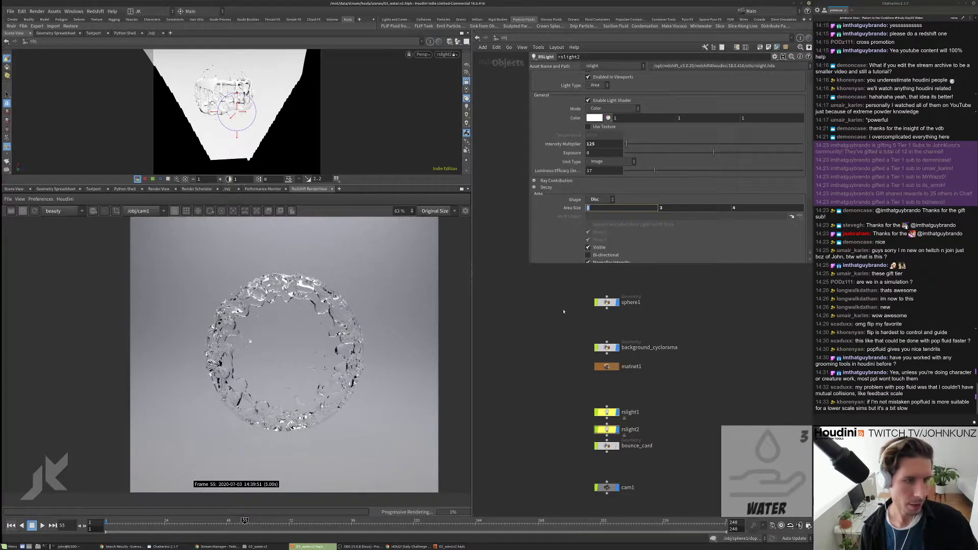
{"action": "scroll", "coordinate": [301, 285], "scroll_direction": "up", "scroll_amount": 5}
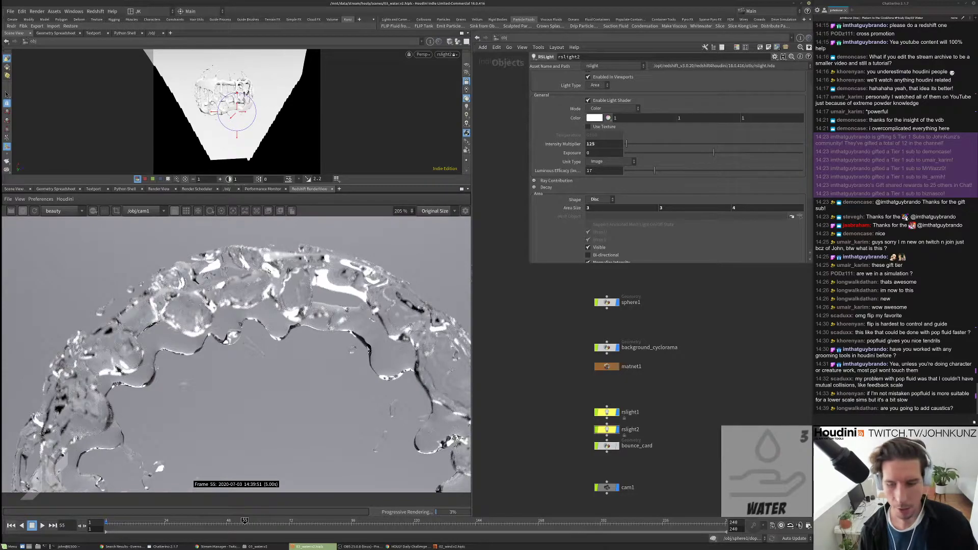
{"action": "scroll", "coordinate": [269, 271], "scroll_direction": "down", "scroll_amount": 5}
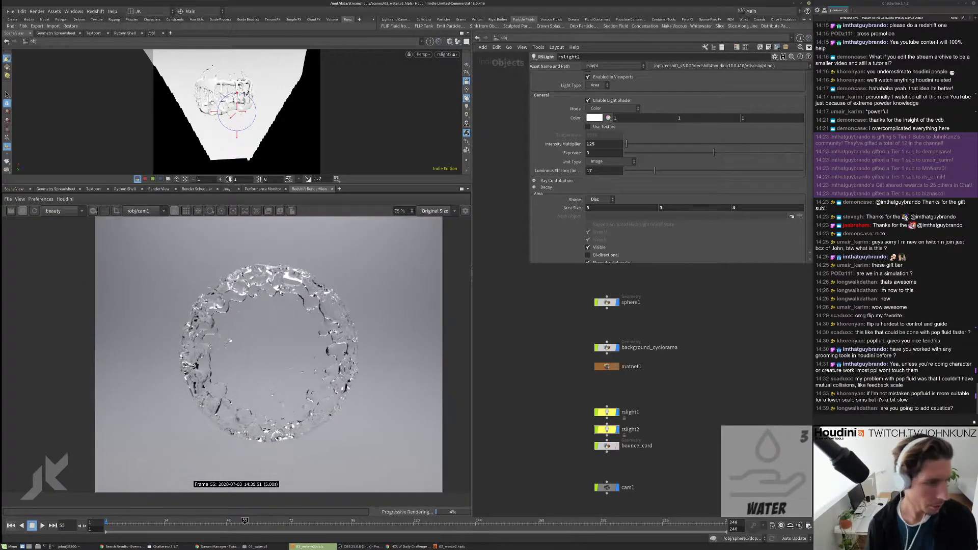
{"action": "scroll", "coordinate": [281, 293], "scroll_direction": "up", "scroll_amount": 3}
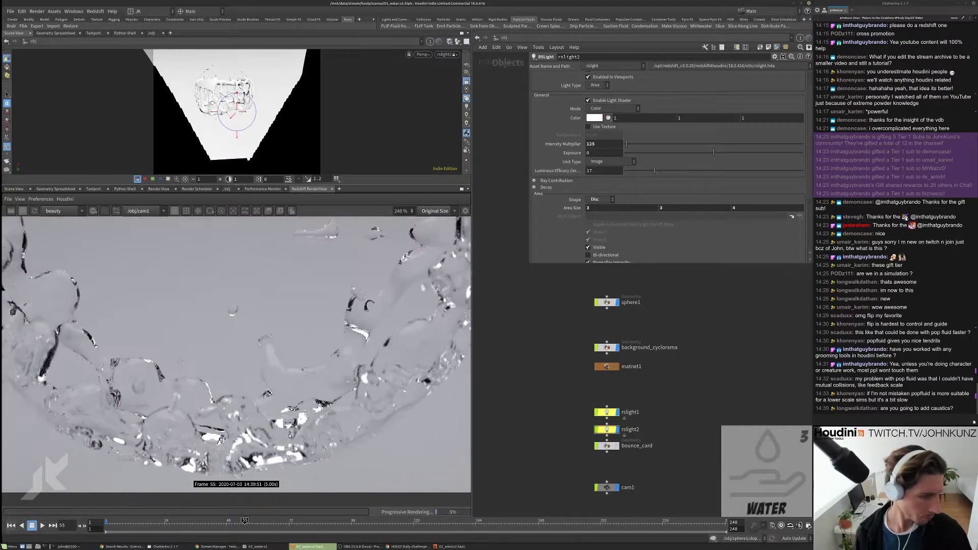
{"action": "scroll", "coordinate": [289, 434], "scroll_direction": "down", "scroll_amount": 2}
{"action": "scroll", "coordinate": [289, 435], "scroll_direction": "down", "scroll_amount": 1}
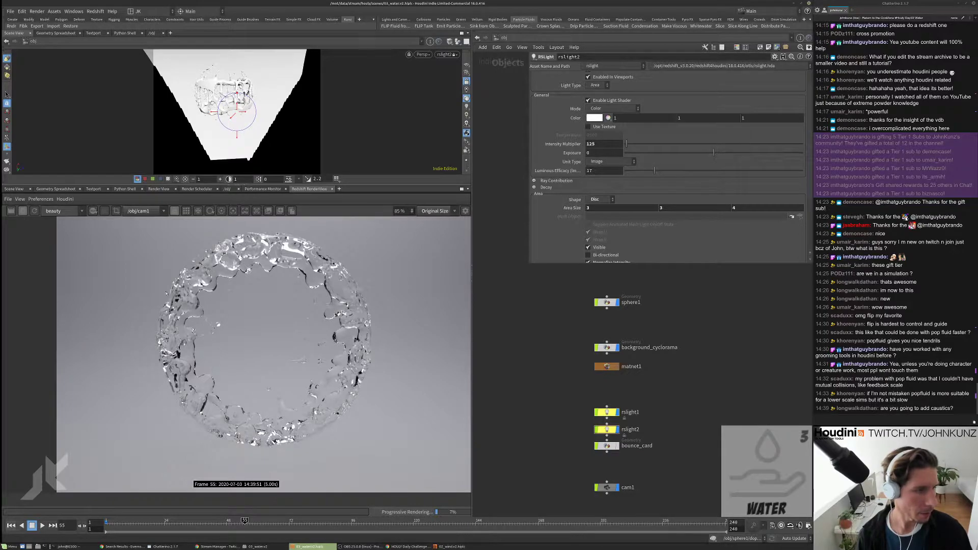
{"action": "scroll", "coordinate": [303, 346], "scroll_direction": "down", "scroll_amount": 2}
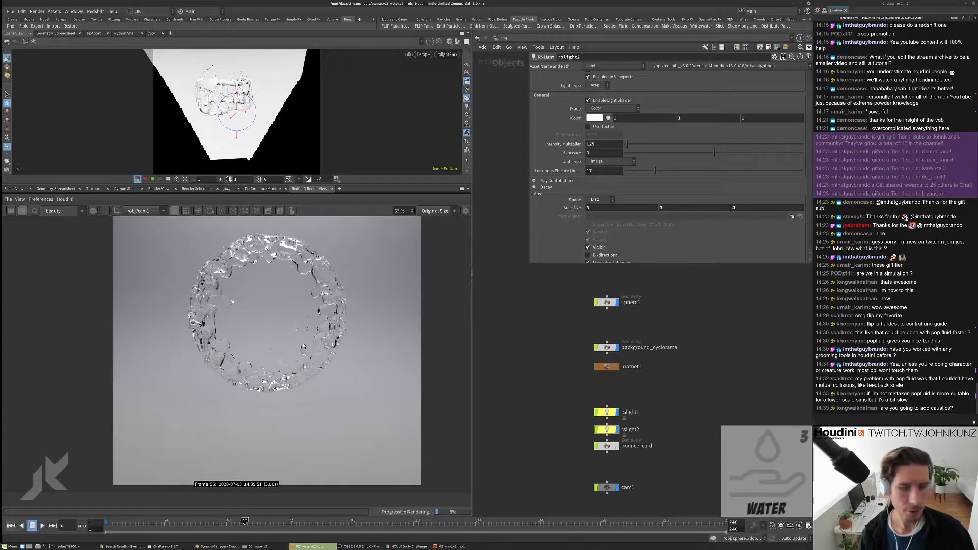
{"action": "scroll", "coordinate": [310, 335], "scroll_direction": "up", "scroll_amount": 1}
{"action": "scroll", "coordinate": [303, 352], "scroll_direction": "down", "scroll_amount": 2}
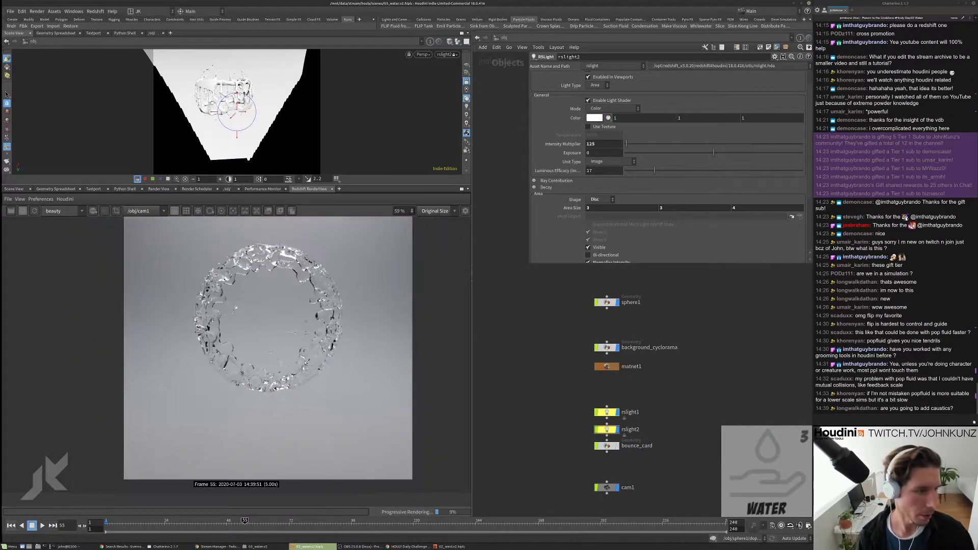
{"action": "scroll", "coordinate": [306, 342], "scroll_direction": "up", "scroll_amount": 1}
{"action": "scroll", "coordinate": [269, 297], "scroll_direction": "up", "scroll_amount": 4}
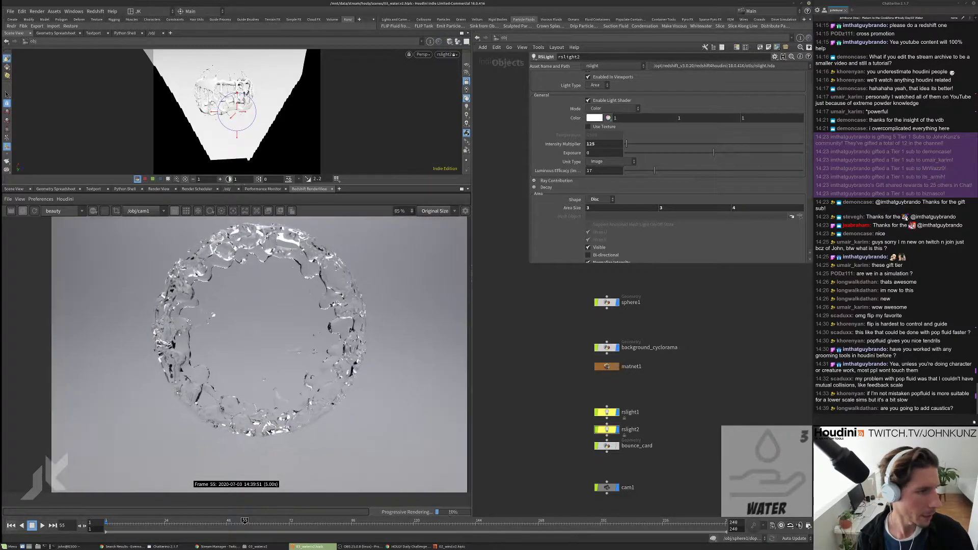
{"action": "scroll", "coordinate": [269, 297], "scroll_direction": "down", "scroll_amount": 2}
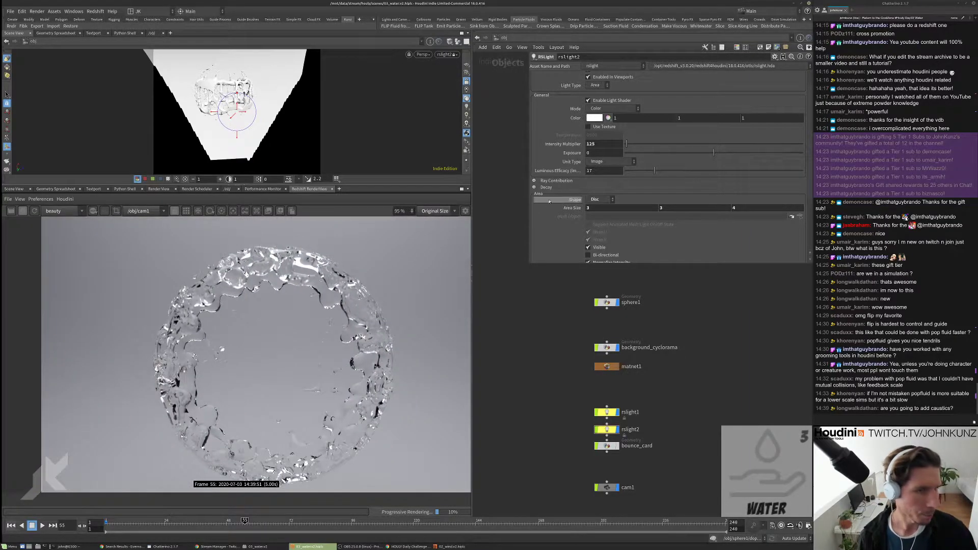
{"action": "left_click", "coordinate": [588, 208]}
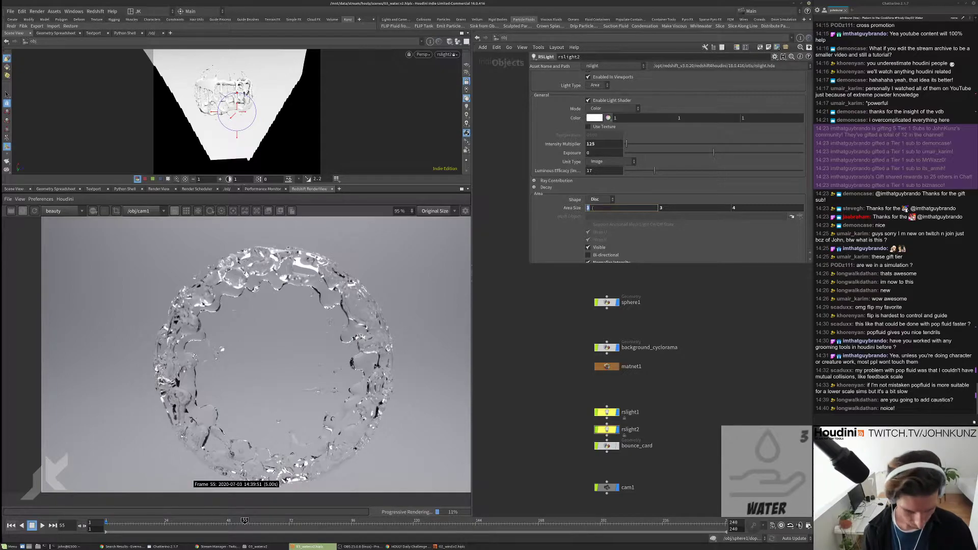
{"action": "type", "text": ".4"}
{"action": "key", "text": "Return"}
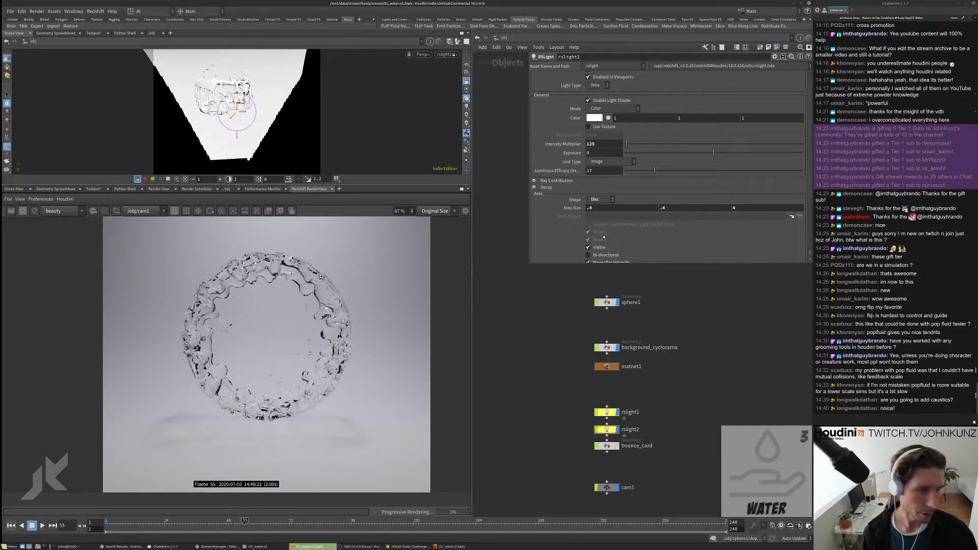
{"action": "scroll", "coordinate": [545, 363], "scroll_direction": "down", "scroll_amount": 2}
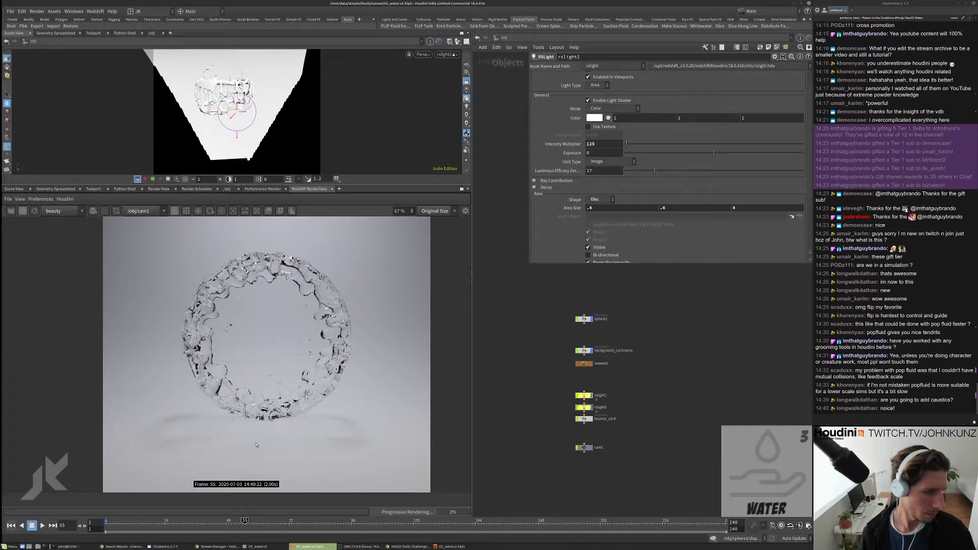
{"action": "scroll", "coordinate": [256, 445], "scroll_direction": "up", "scroll_amount": 1}
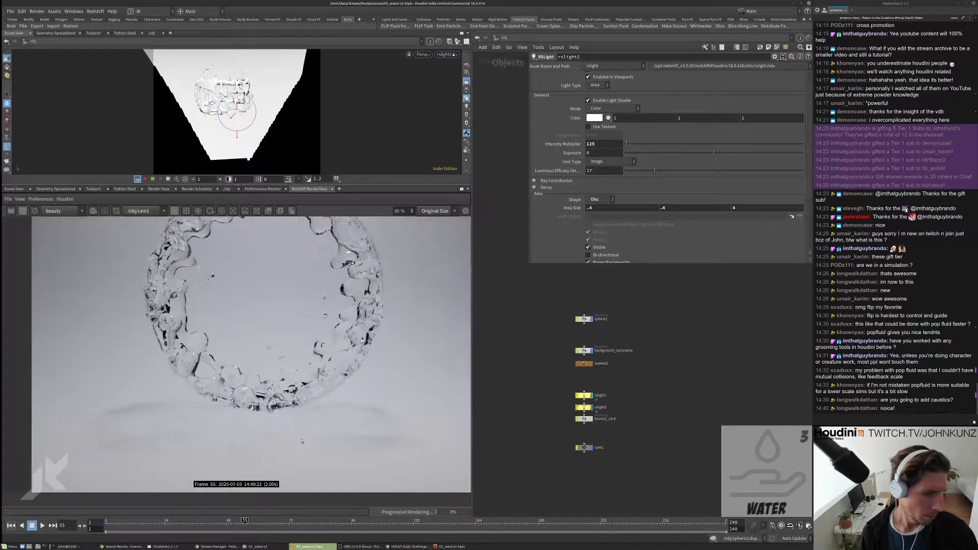
{"action": "scroll", "coordinate": [300, 442], "scroll_direction": "up", "scroll_amount": 5}
{"action": "scroll", "coordinate": [201, 419], "scroll_direction": "down", "scroll_amount": 6}
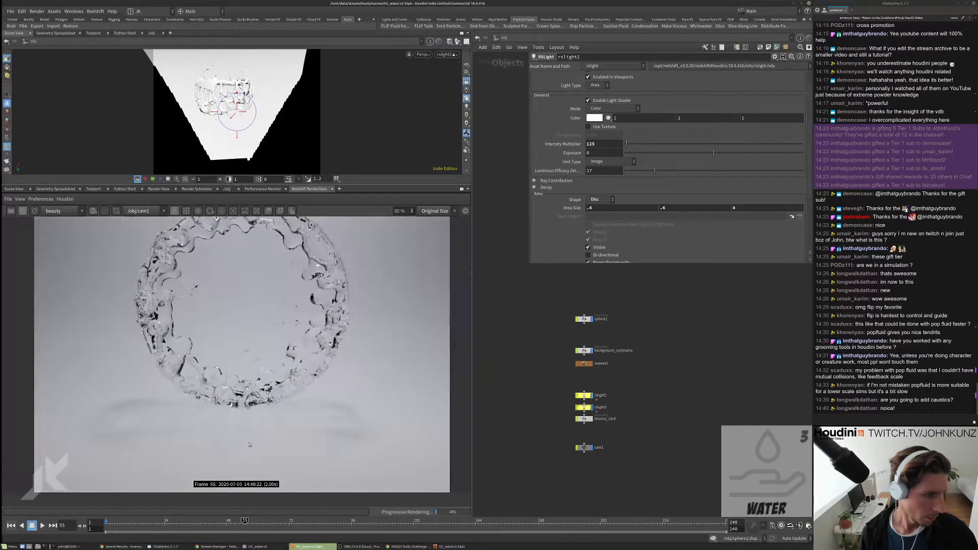
{"action": "scroll", "coordinate": [255, 428], "scroll_direction": "down", "scroll_amount": 1}
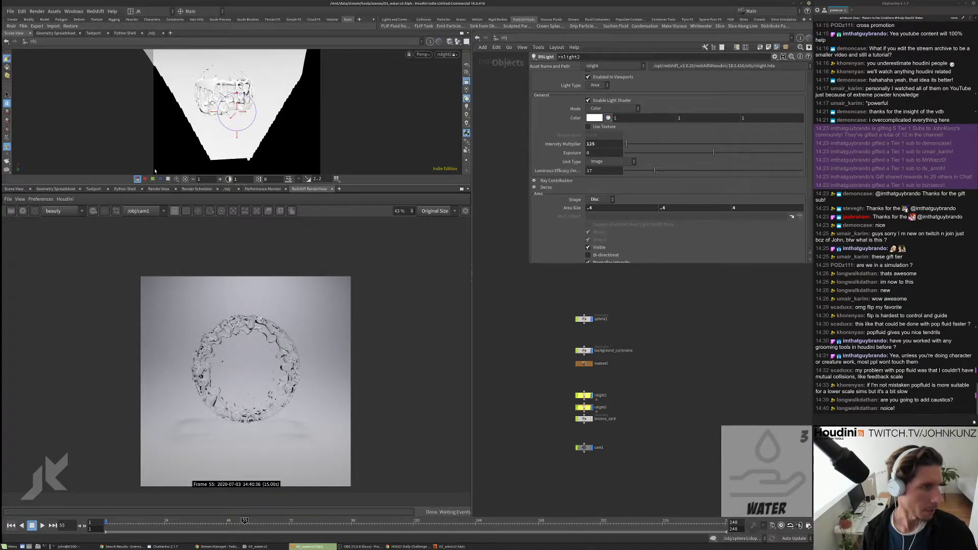
Step: Switch the viewport to cam1, orbit to inspect the scene, then return to the cam1 view
{"action": "left_click", "coordinate": [444, 54]}
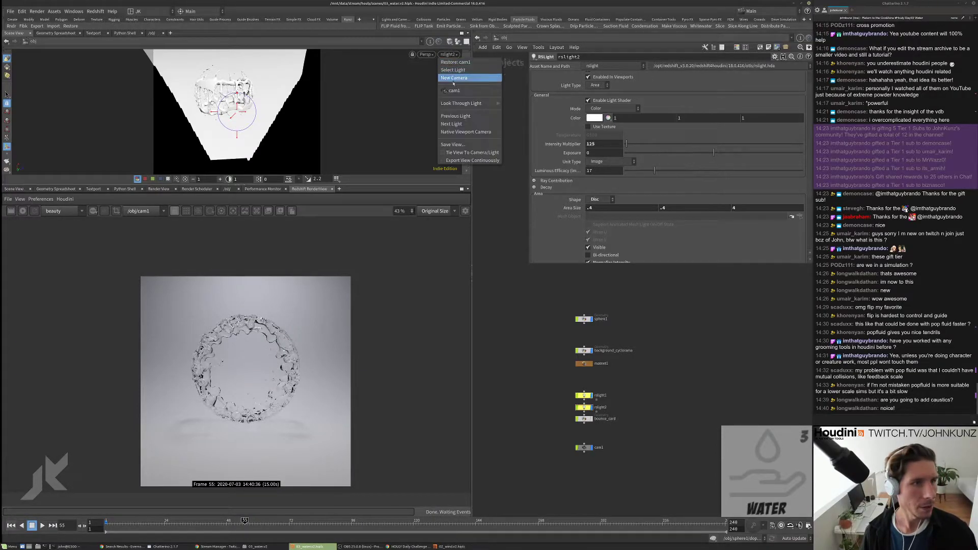
{"action": "left_click", "coordinate": [465, 136]}
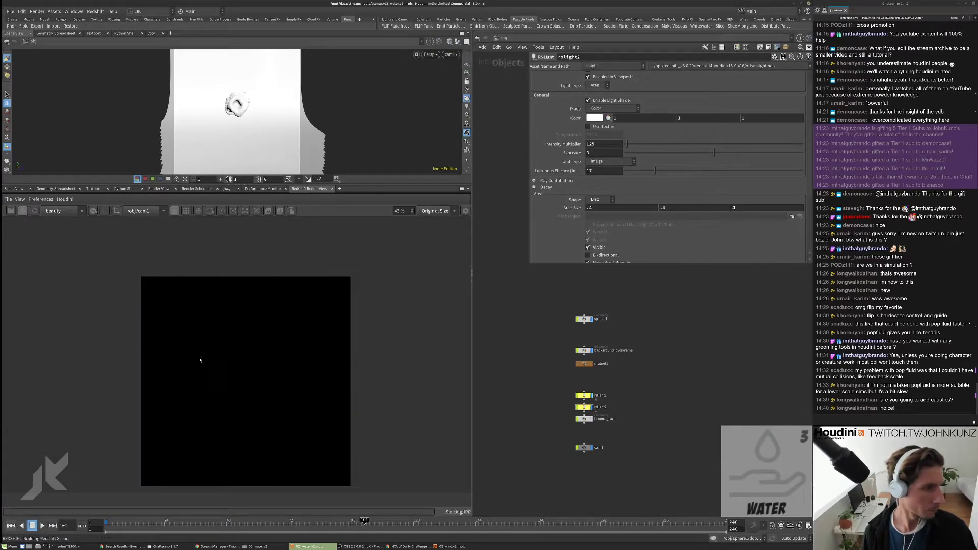
{"action": "scroll", "coordinate": [204, 307], "scroll_direction": "up", "scroll_amount": 5}
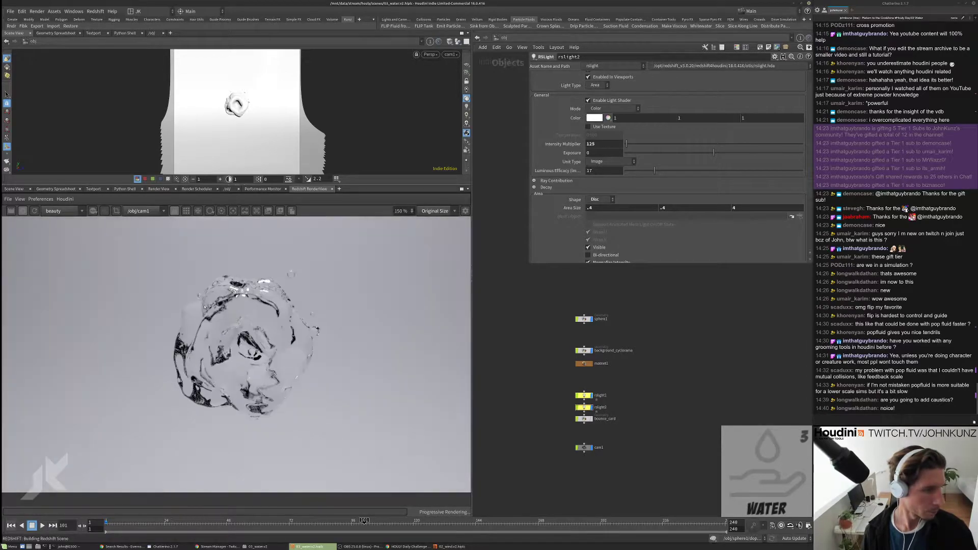
{"action": "scroll", "coordinate": [253, 362], "scroll_direction": "down", "scroll_amount": 5}
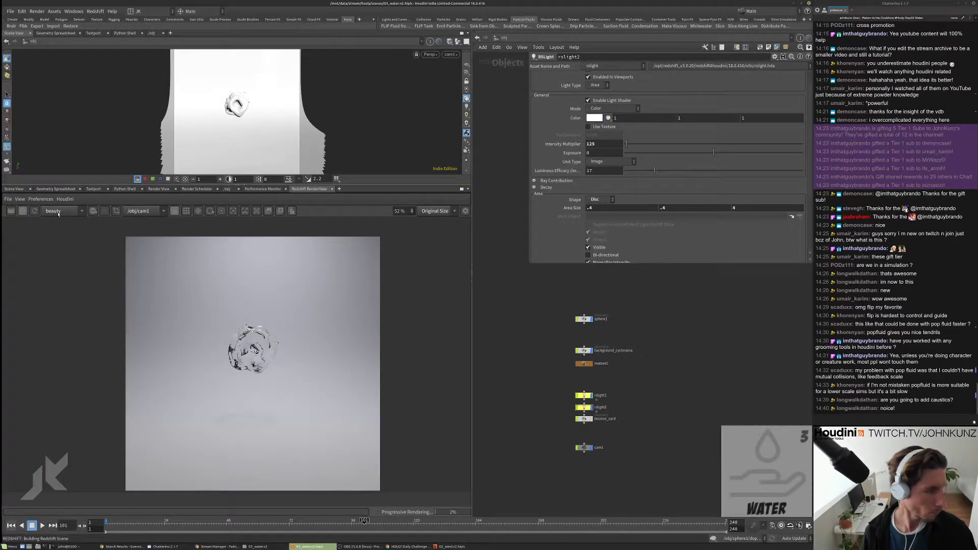
{"action": "scroll", "coordinate": [255, 356], "scroll_direction": "up", "scroll_amount": 3}
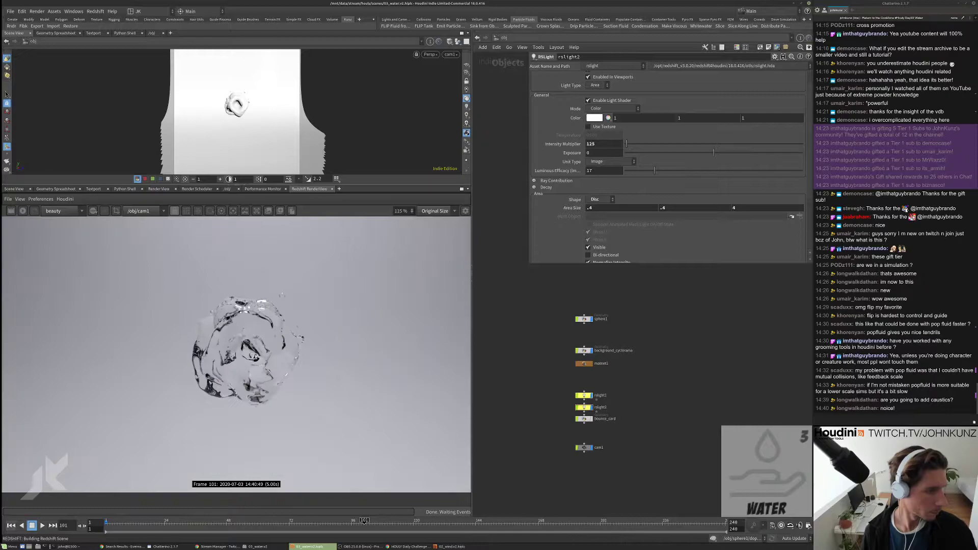
{"action": "scroll", "coordinate": [255, 357], "scroll_direction": "down", "scroll_amount": 1}
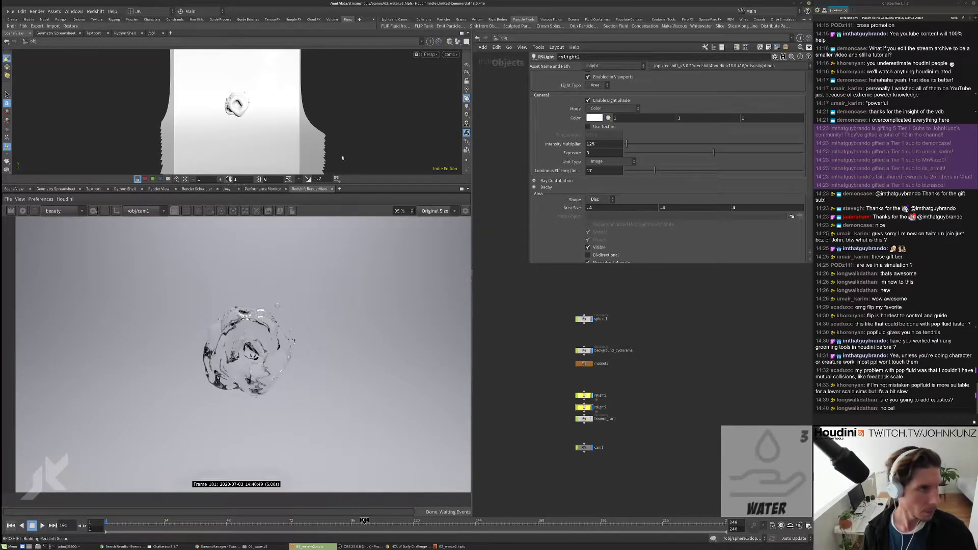
{"action": "left_click_drag", "start_coordinate": [295, 100], "coordinate": [340, 170]}
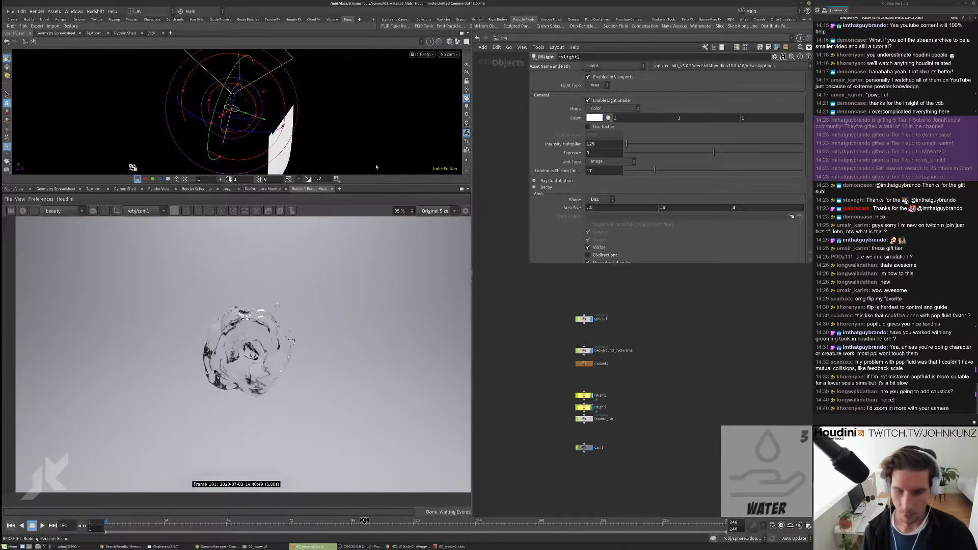
{"action": "key", "text": "bracketleft"}
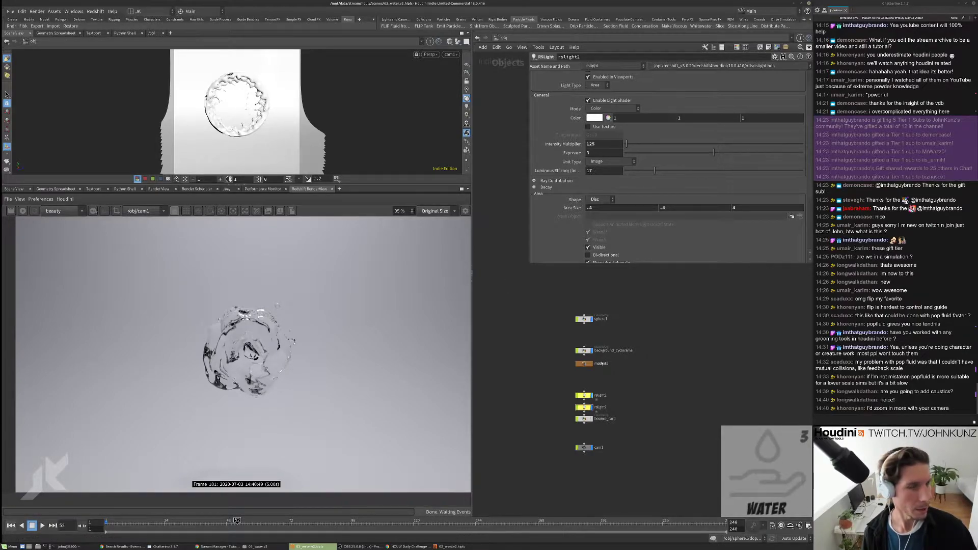
Step: Set cam1's focal length to 75 and raise its Translate Y slightly
{"action": "scroll", "coordinate": [603, 363], "scroll_direction": "up", "scroll_amount": 3}
{"action": "left_click", "coordinate": [587, 500]}
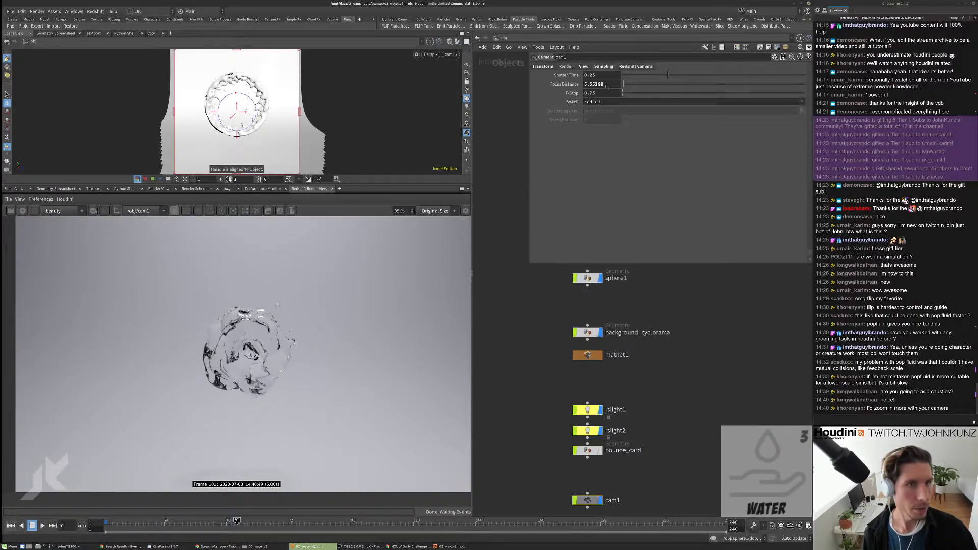
{"action": "left_click", "coordinate": [582, 66]}
{"action": "type", "text": "75"}
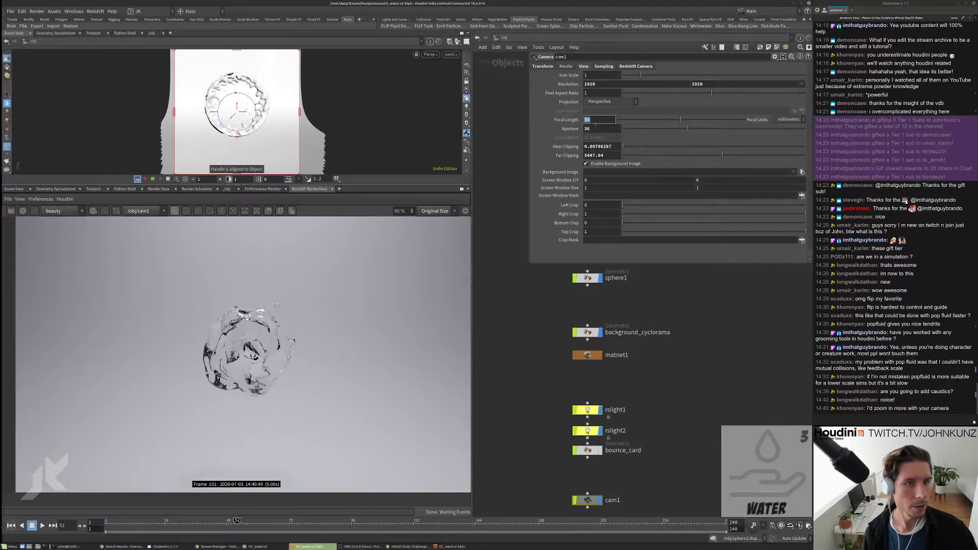
{"action": "key", "text": "Return"}
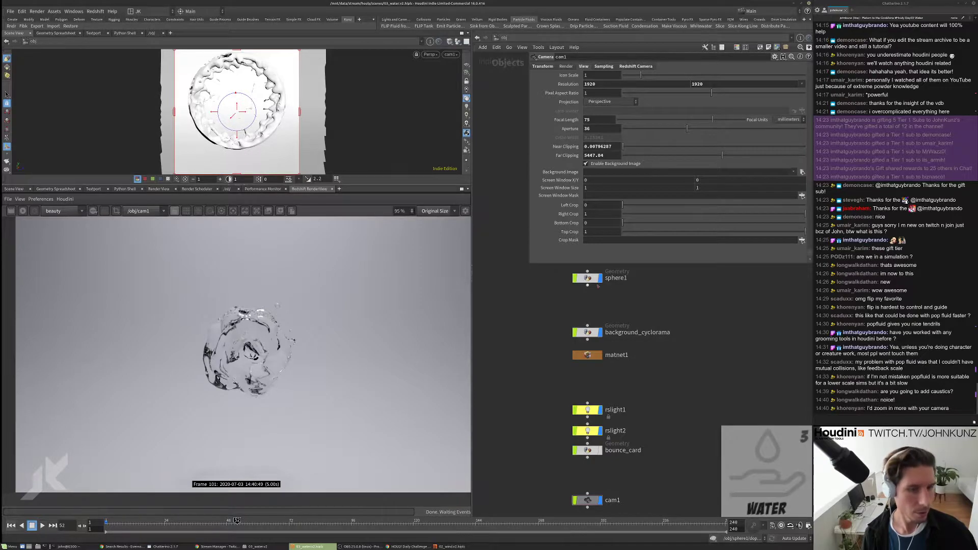
{"action": "left_click", "coordinate": [542, 66]}
{"action": "middle_click_drag", "start_coordinate": [671, 79], "coordinate": [682, 84]}
Step: Re-render cam1 in Redshift, check the result, and enter the matnet1 network
{"action": "middle_click_drag", "start_coordinate": [726, 364], "coordinate": [732, 341]}
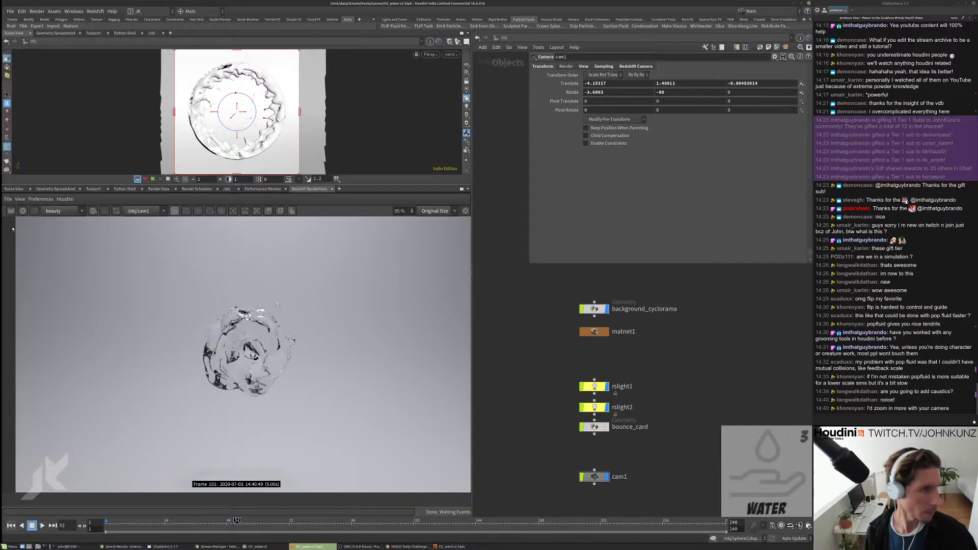
{"action": "left_click", "coordinate": [22, 213]}
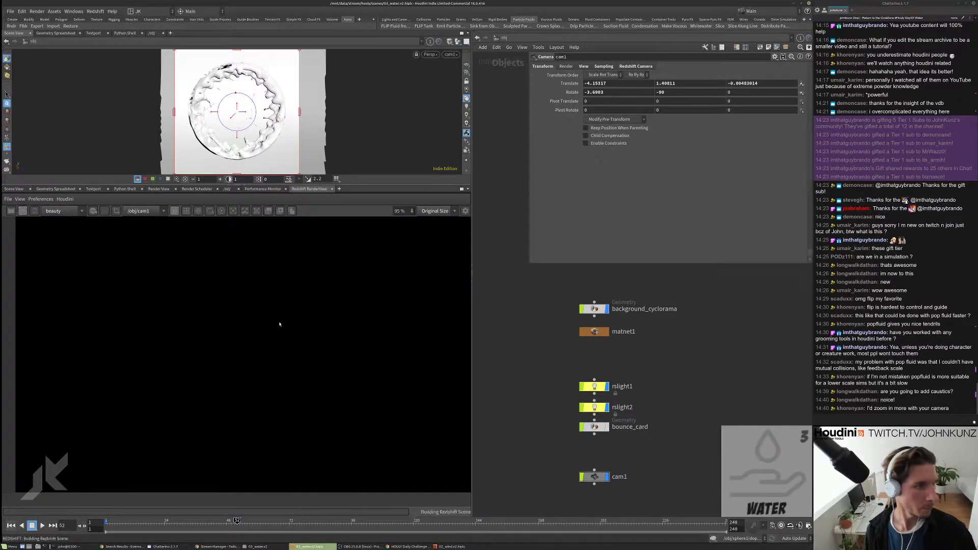
{"action": "scroll", "coordinate": [324, 285], "scroll_direction": "down", "scroll_amount": 3}
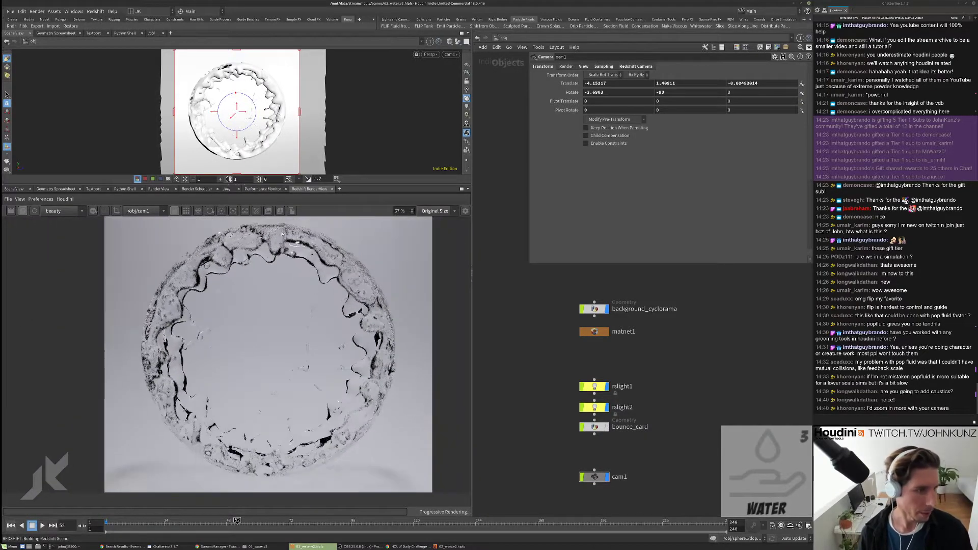
{"action": "scroll", "coordinate": [267, 417], "scroll_direction": "down", "scroll_amount": 2}
{"action": "scroll", "coordinate": [239, 393], "scroll_direction": "down", "scroll_amount": 2}
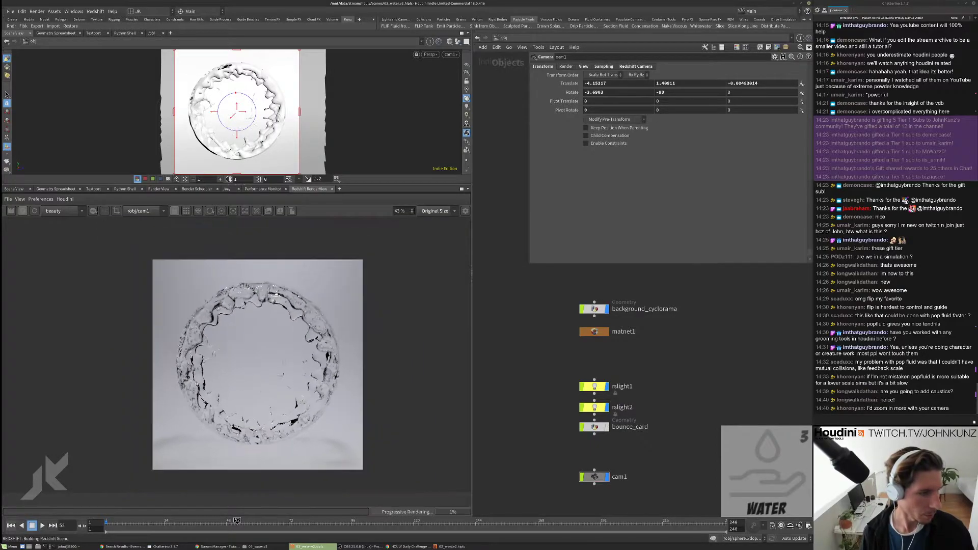
{"action": "scroll", "coordinate": [329, 336], "scroll_direction": "up", "scroll_amount": 3}
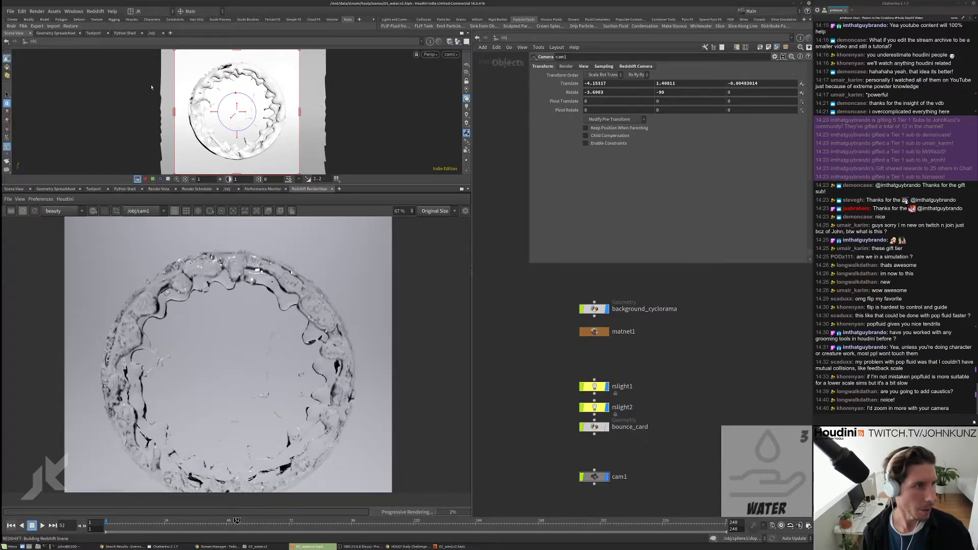
{"action": "scroll", "coordinate": [149, 329], "scroll_direction": "up", "scroll_amount": 6}
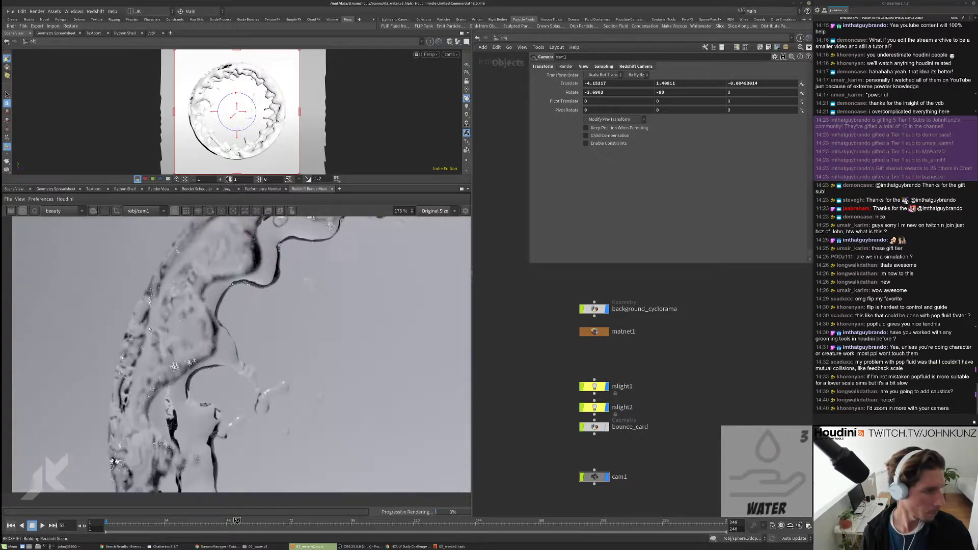
{"action": "scroll", "coordinate": [169, 317], "scroll_direction": "down", "scroll_amount": 8}
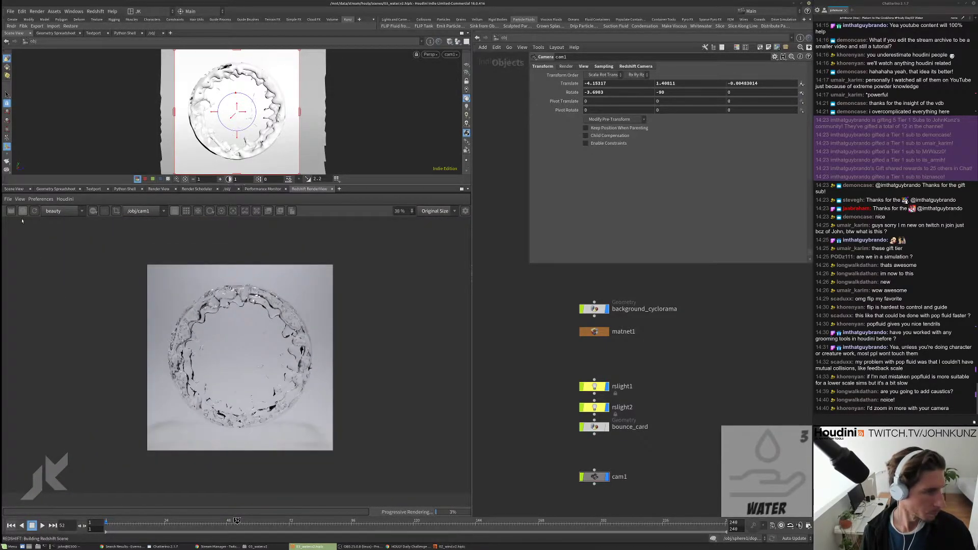
{"action": "scroll", "coordinate": [220, 413], "scroll_direction": "up", "scroll_amount": 2}
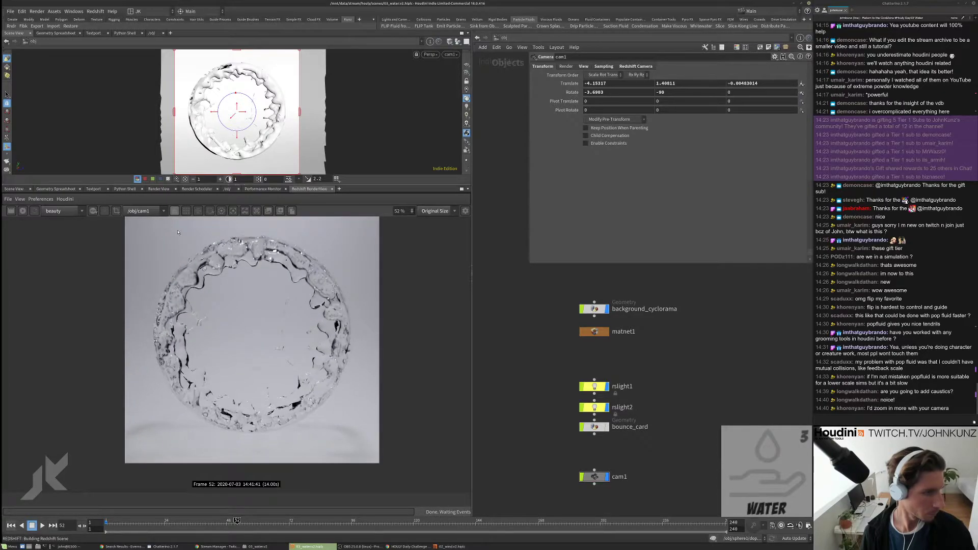
{"action": "double_click", "coordinate": [594, 331]}
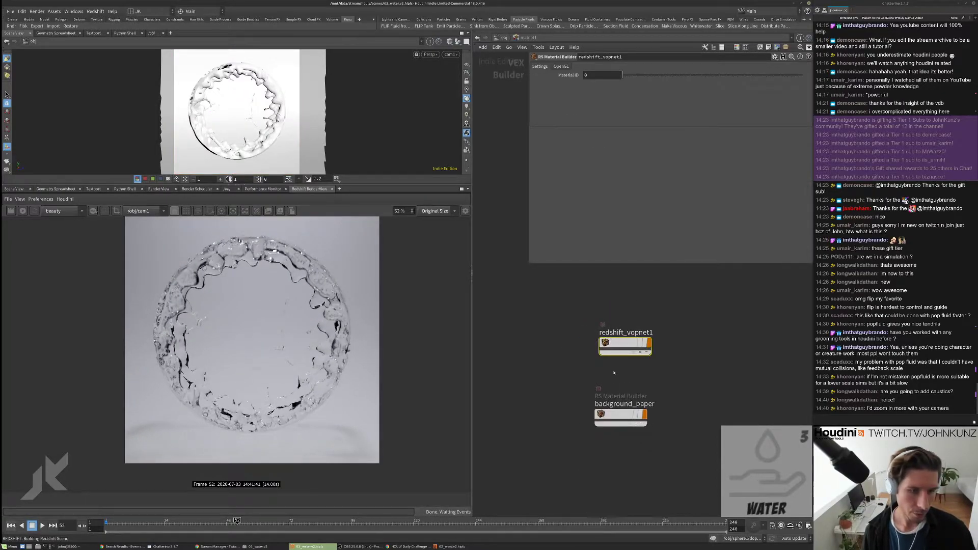
Step: In redshift_vopnet1, try red then pale blue Transmittance Color tints on Material1 while re-rendering
{"action": "double_click", "coordinate": [621, 344]}
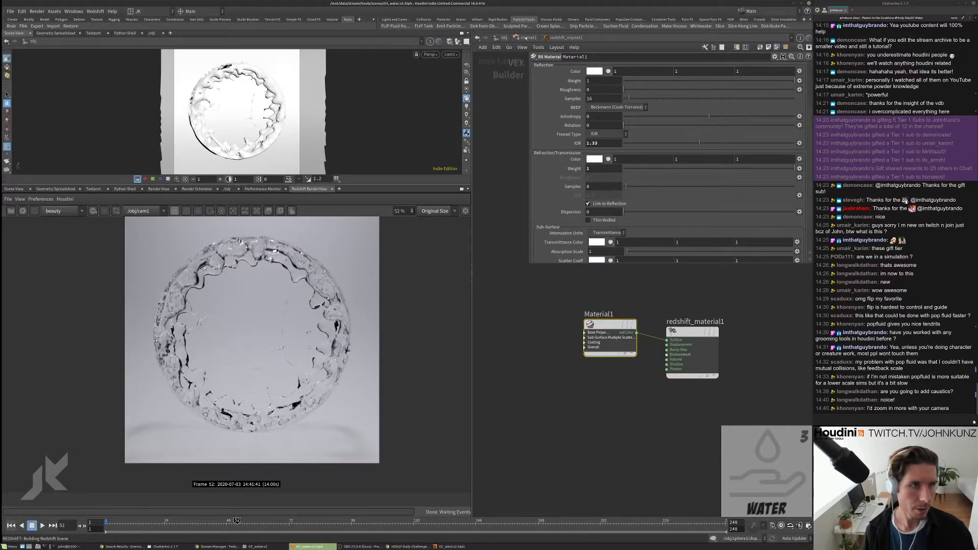
{"action": "left_click", "coordinate": [22, 211]}
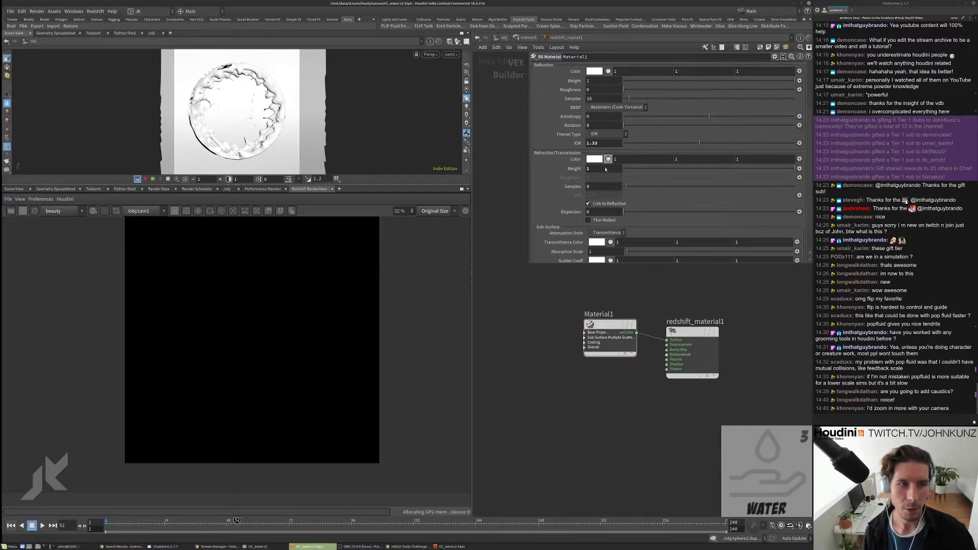
{"action": "scroll", "coordinate": [675, 214], "scroll_direction": "down", "scroll_amount": 2}
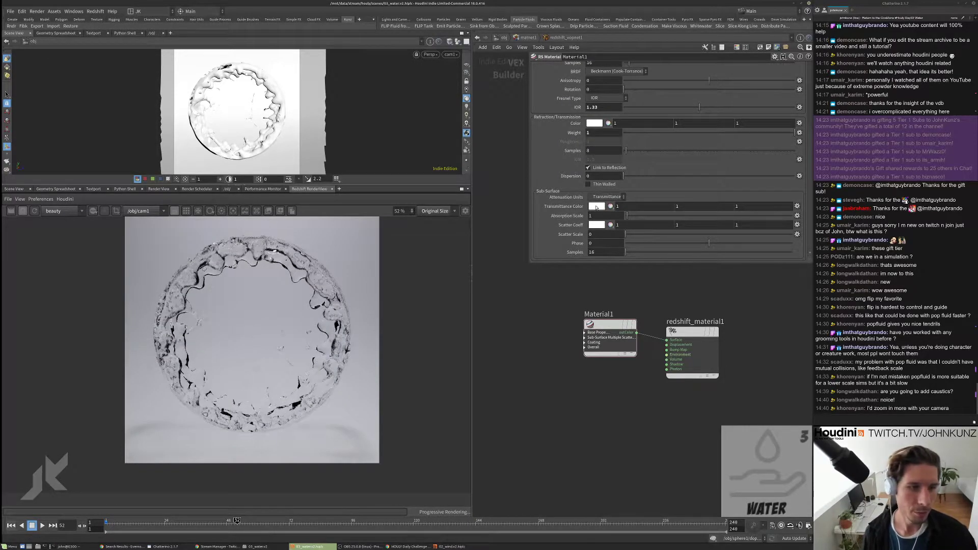
{"action": "left_click", "coordinate": [596, 207]}
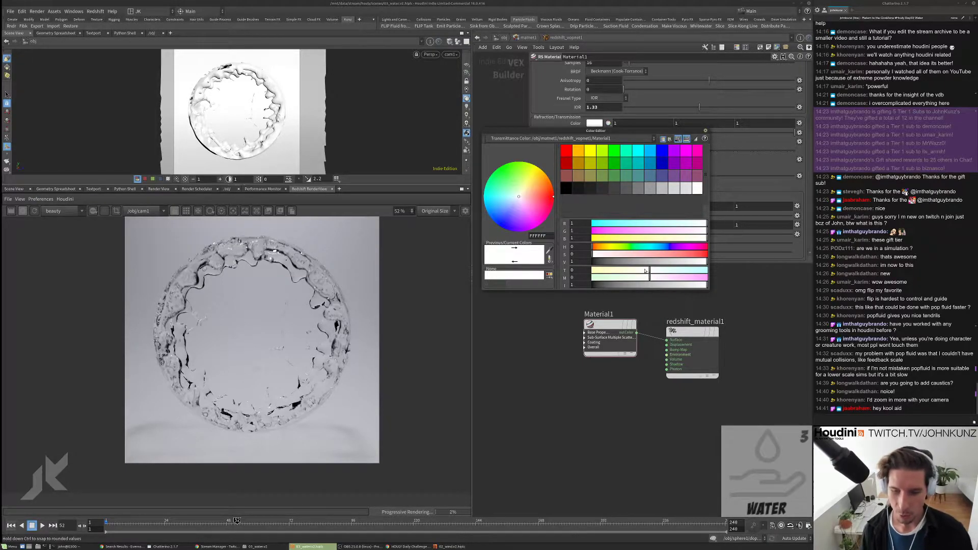
{"action": "left_click_drag", "start_coordinate": [640, 257], "coordinate": [681, 256]}
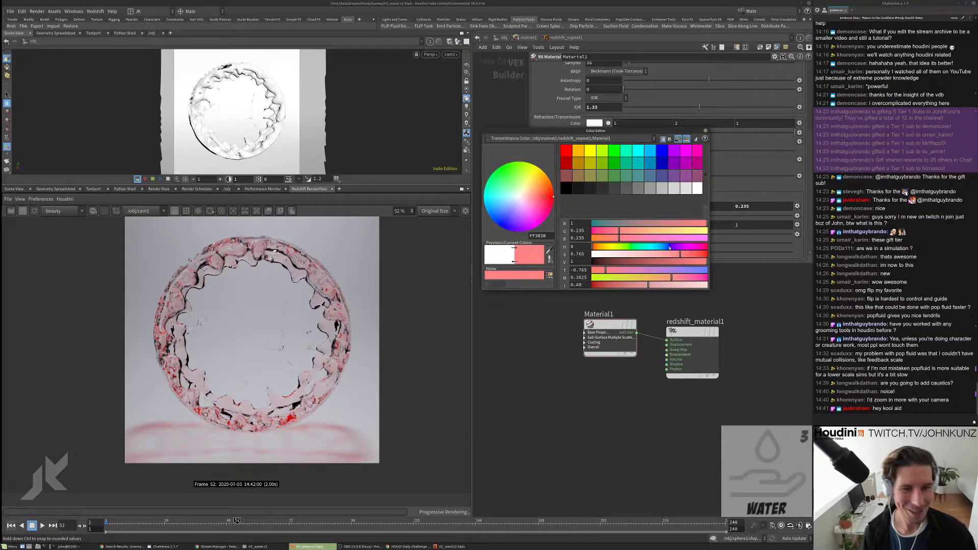
{"action": "left_click", "coordinate": [663, 247]}
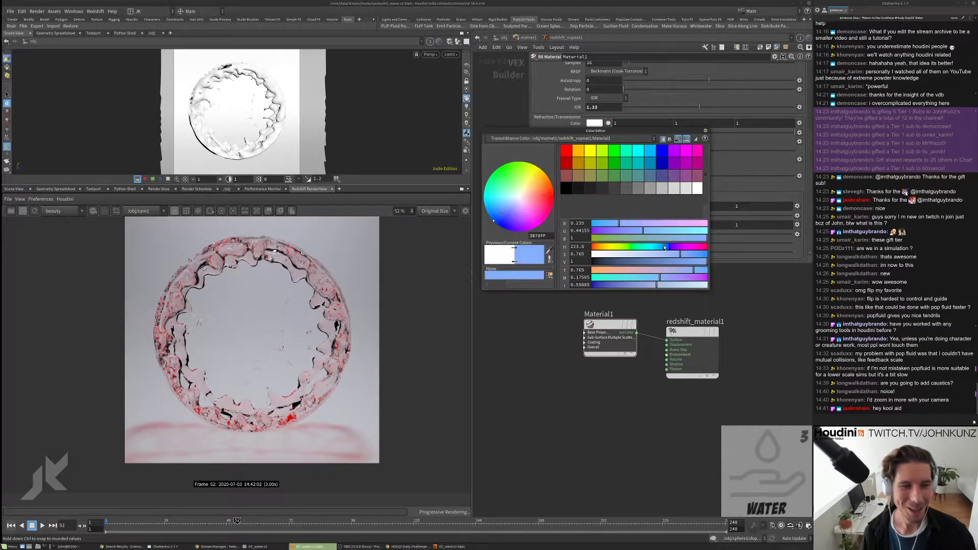
{"action": "left_click", "coordinate": [619, 257]}
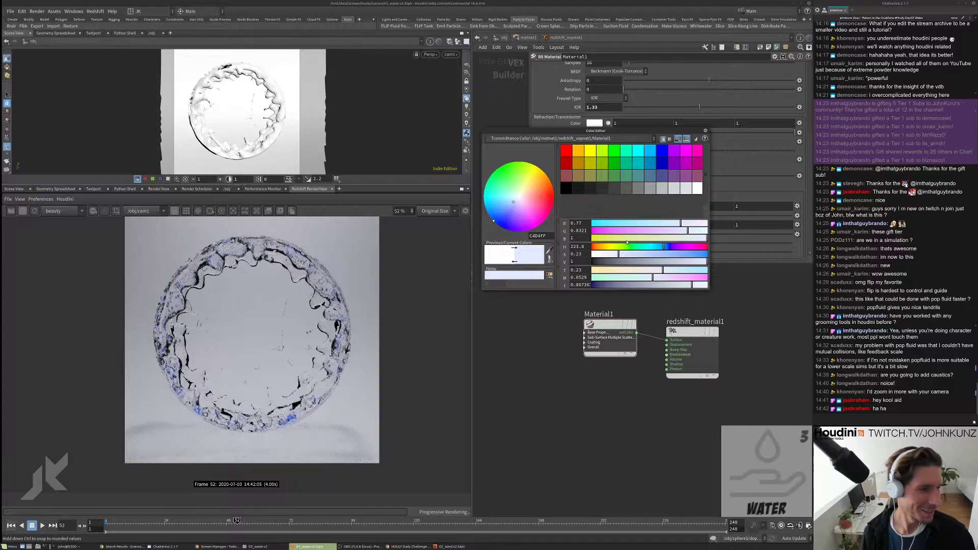
{"action": "left_click", "coordinate": [705, 130]}
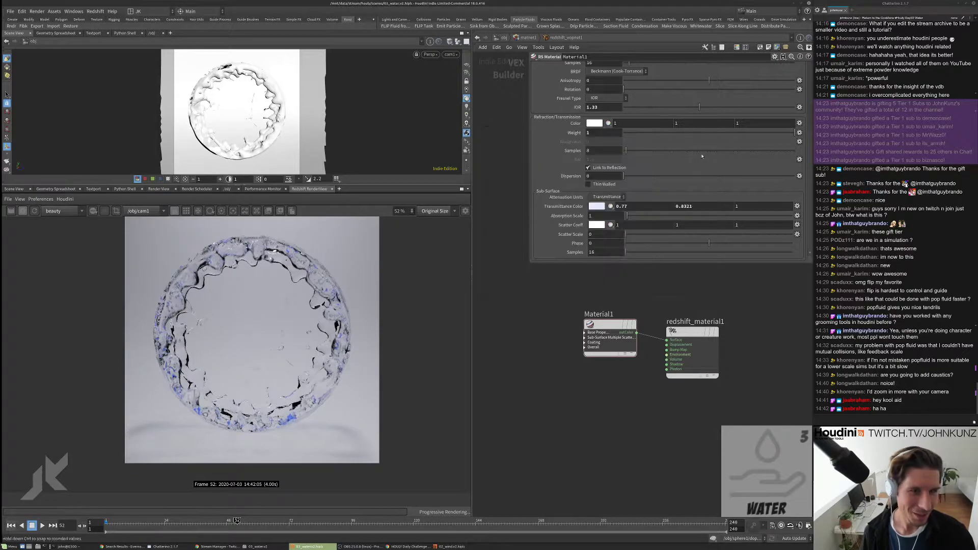
{"action": "left_click", "coordinate": [622, 198]}
Step: Switch attenuation units to Extinction and tint the Extinction Coeff from black through blue to red-orange
{"action": "left_click", "coordinate": [604, 207]}
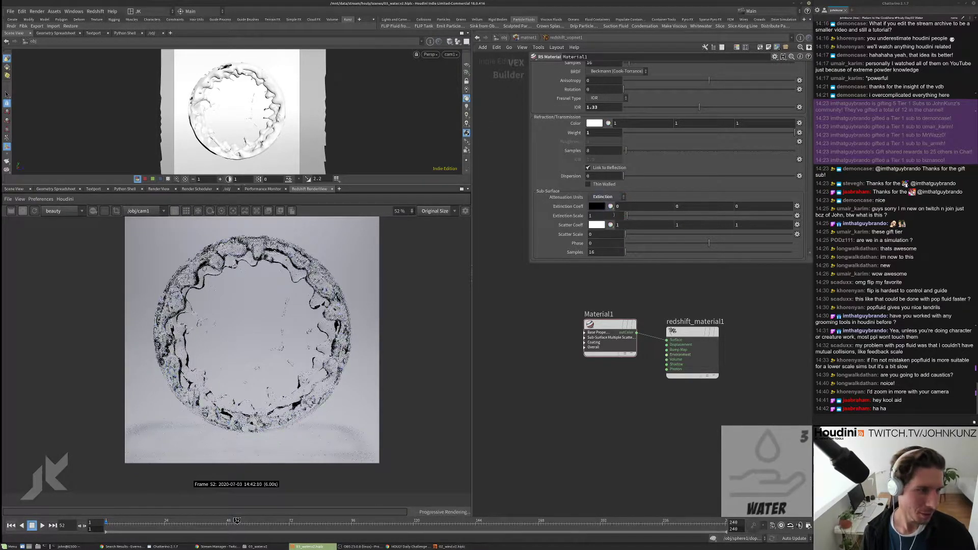
{"action": "left_click", "coordinate": [603, 208]}
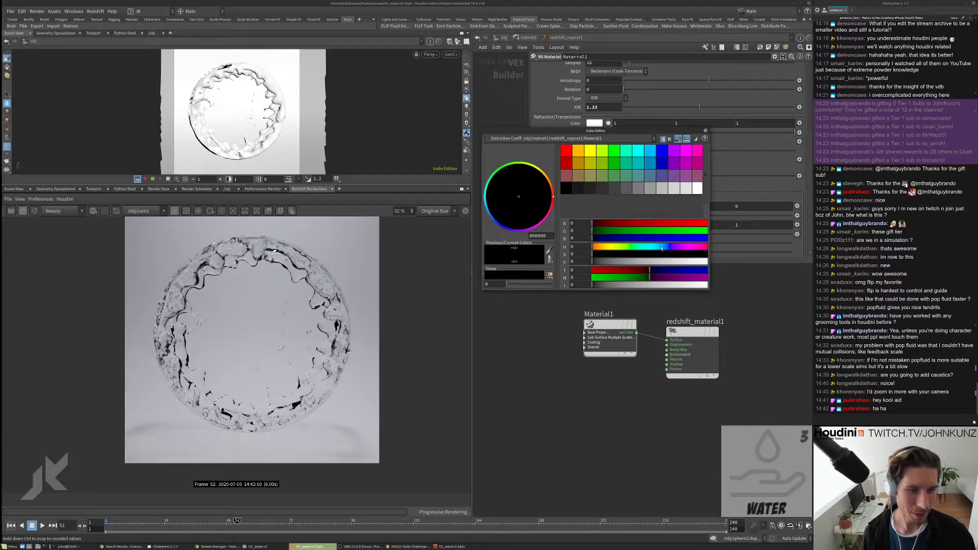
{"action": "left_click", "coordinate": [661, 253]}
{"action": "left_click", "coordinate": [660, 261]}
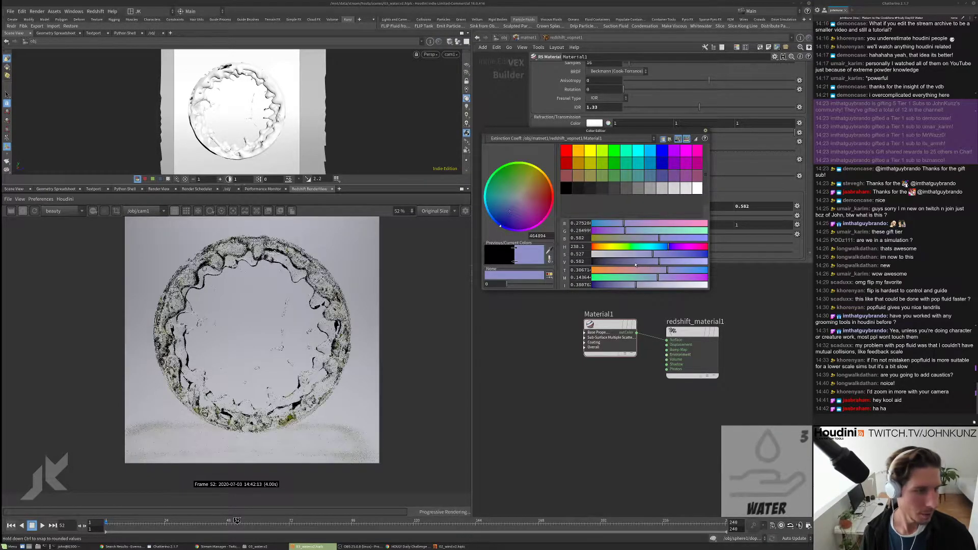
{"action": "left_click", "coordinate": [706, 254]}
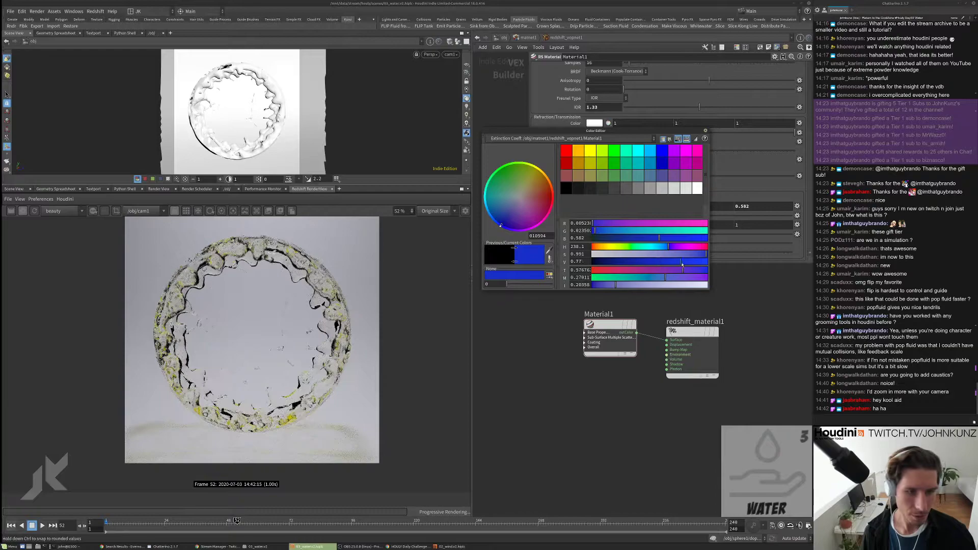
{"action": "left_click", "coordinate": [683, 261]}
{"action": "left_click", "coordinate": [594, 247]}
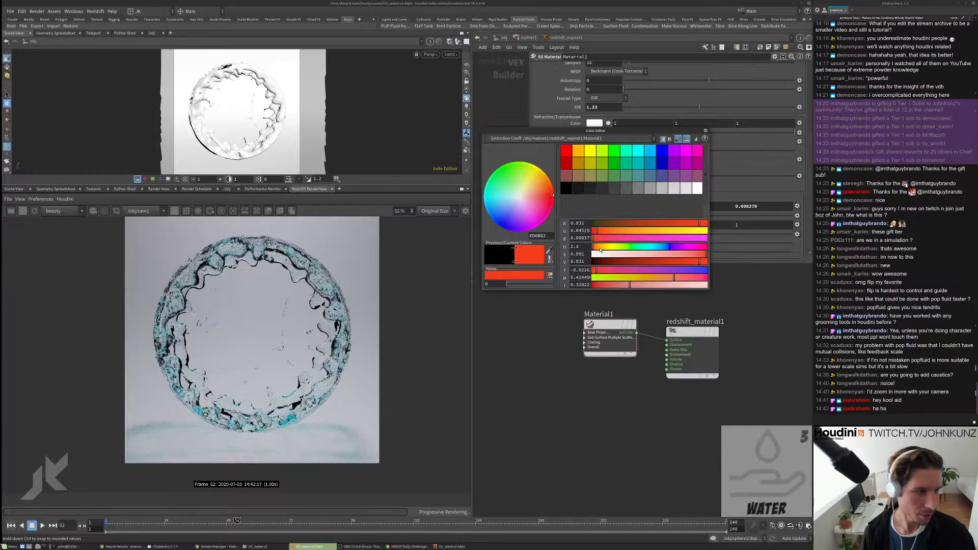
{"action": "left_click", "coordinate": [600, 247]}
{"action": "left_click", "coordinate": [593, 247]}
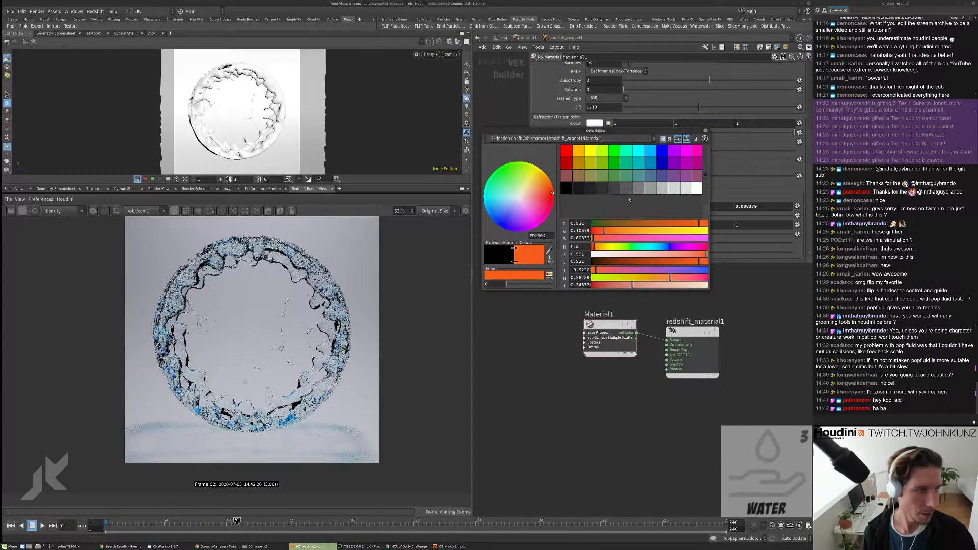
{"action": "left_click", "coordinate": [705, 130]}
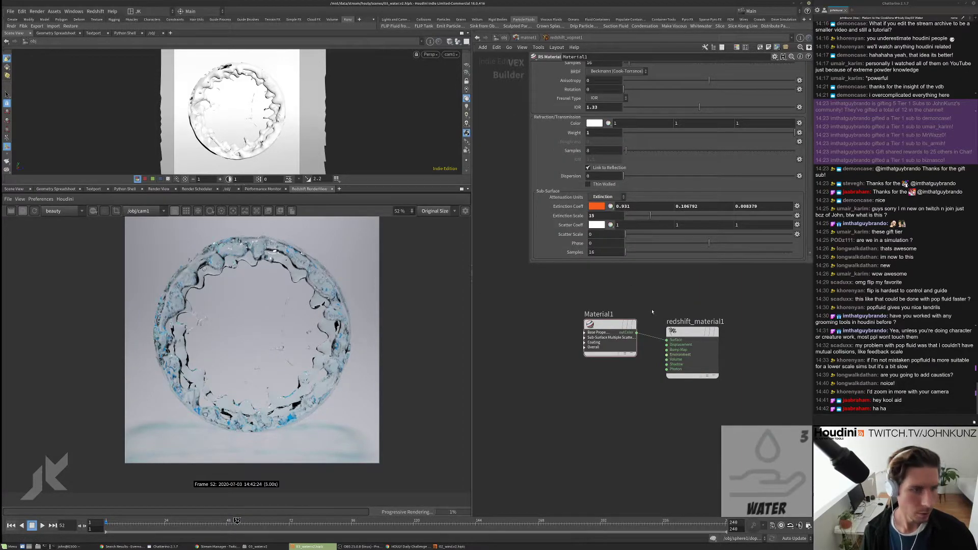
Step: Refine the Extinction Coeff to a lighter orange (0.931, 0.4045, 0.0031)
{"action": "left_click", "coordinate": [596, 206]}
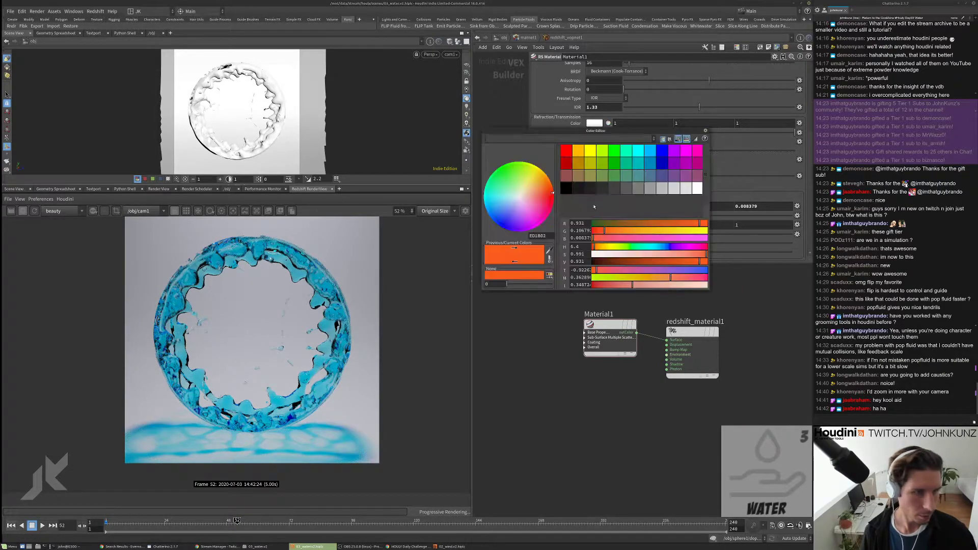
{"action": "left_click", "coordinate": [598, 248]}
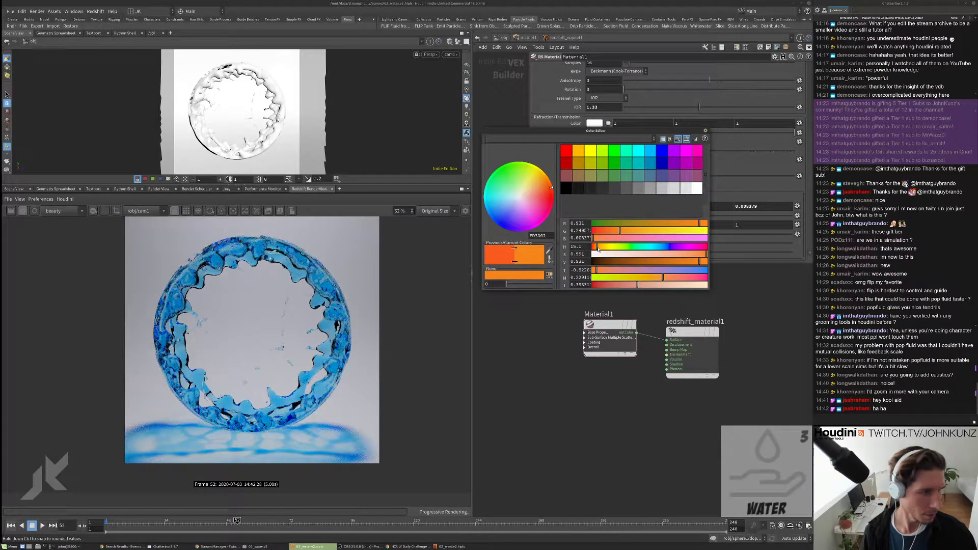
{"action": "left_click", "coordinate": [599, 248]}
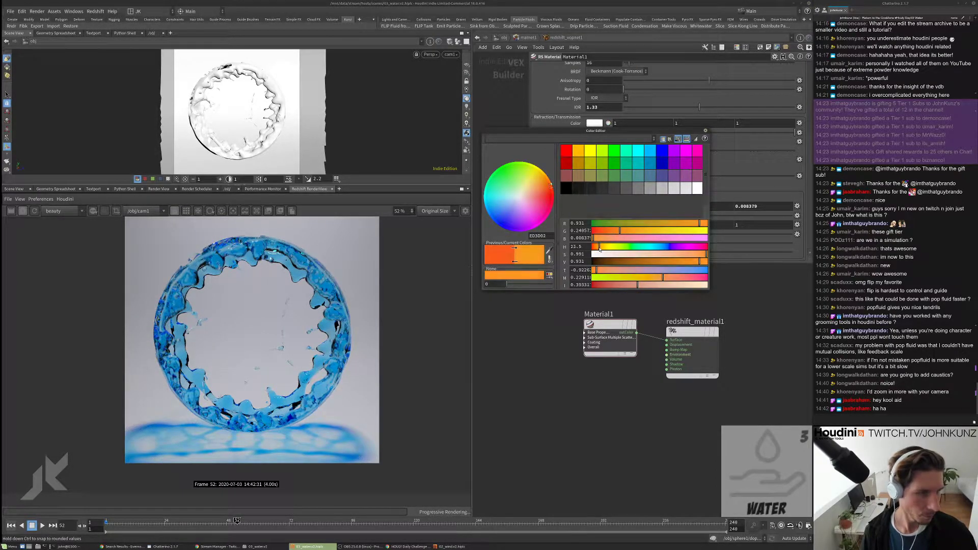
{"action": "left_click", "coordinate": [676, 255]}
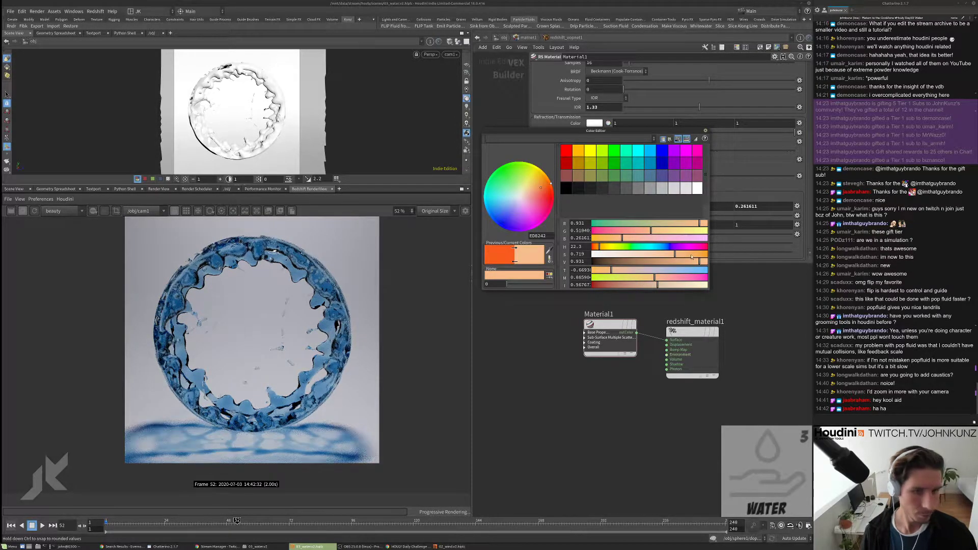
{"action": "left_click", "coordinate": [691, 255]}
{"action": "left_click", "coordinate": [696, 255]}
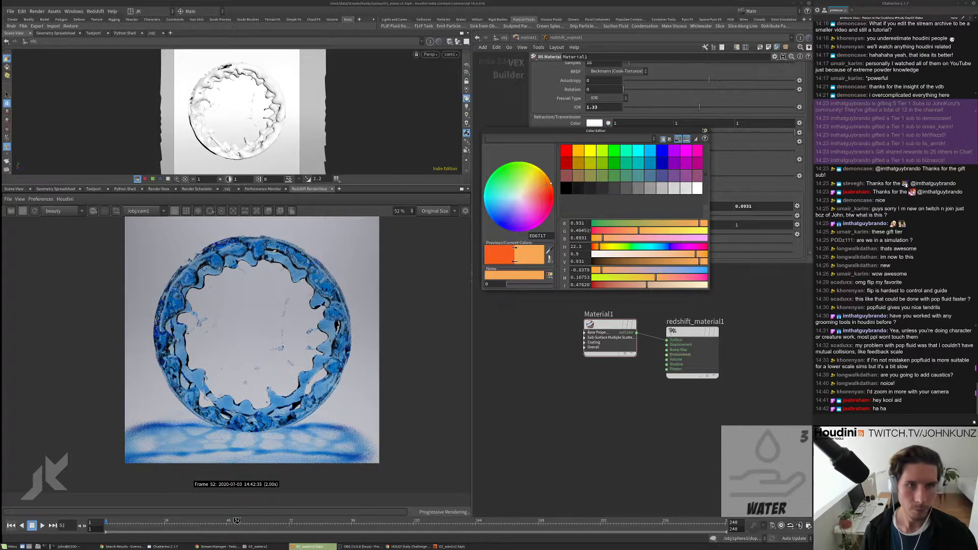
{"action": "left_click", "coordinate": [705, 130]}
Step: Lower Extinction Scale step by step through 4, 2, 1 and finally 0
{"action": "double_click", "coordinate": [605, 215]}
{"action": "type", "text": "4"}
{"action": "key", "text": "Return"}
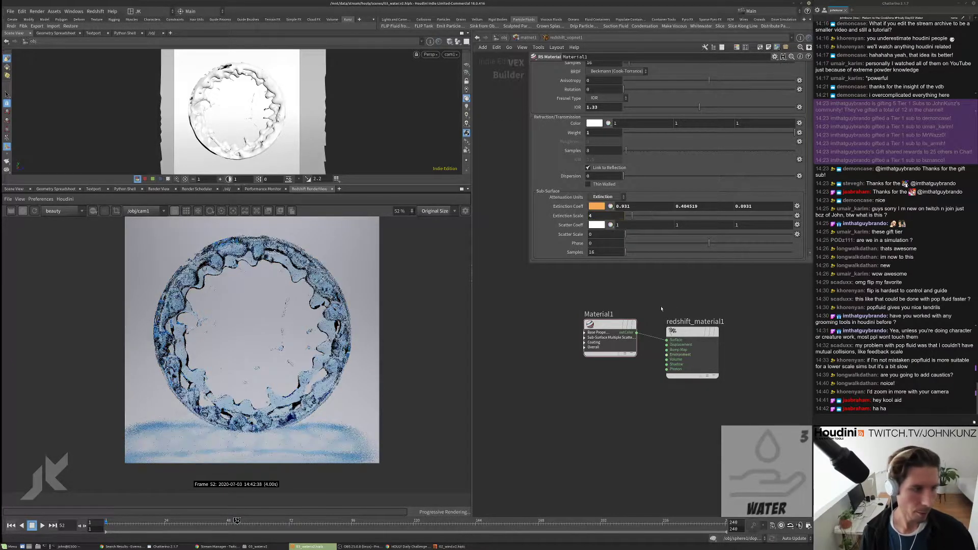
{"action": "double_click", "coordinate": [605, 215]}
{"action": "type", "text": "2"}
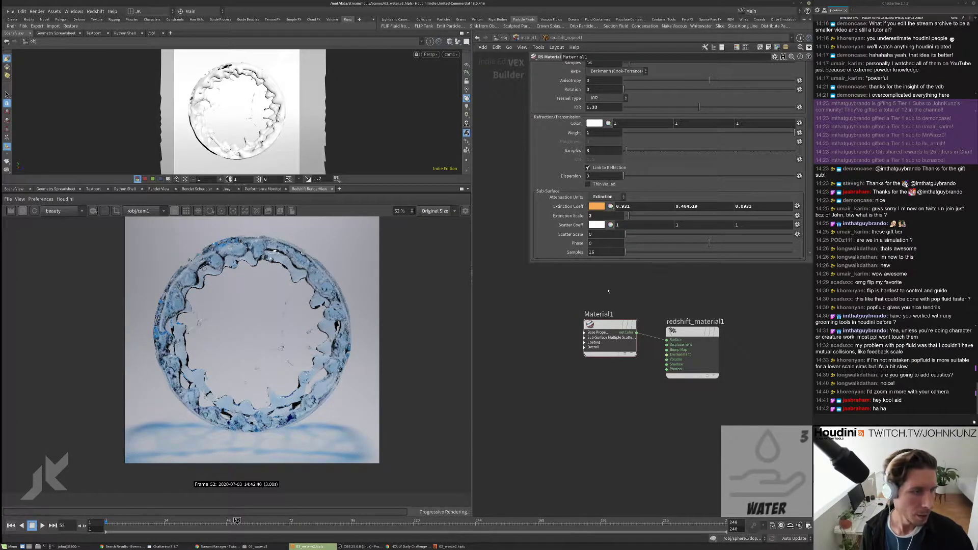
{"action": "key", "text": "Return"}
{"action": "scroll", "coordinate": [336, 299], "scroll_direction": "up", "scroll_amount": 5}
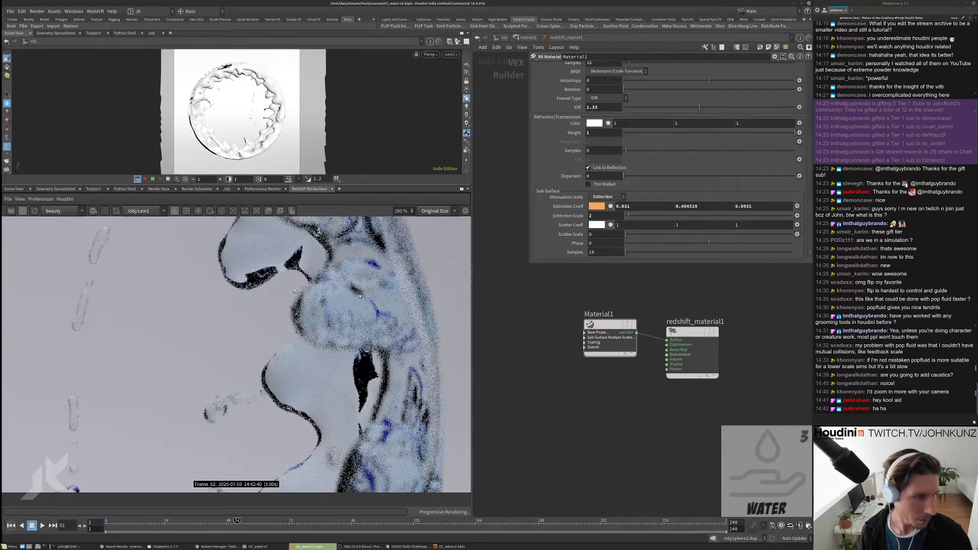
{"action": "scroll", "coordinate": [331, 337], "scroll_direction": "down", "scroll_amount": 3}
{"action": "scroll", "coordinate": [332, 337], "scroll_direction": "down", "scroll_amount": 4}
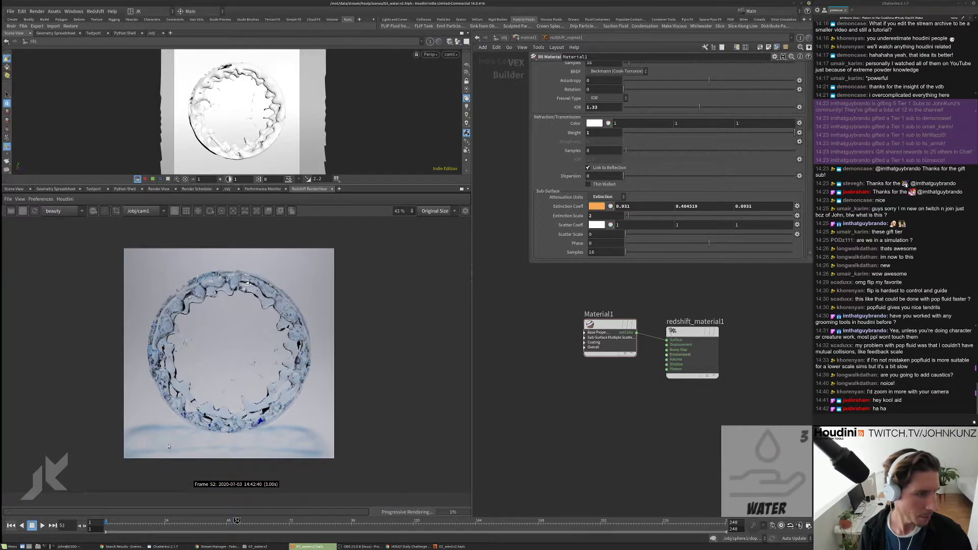
{"action": "double_click", "coordinate": [619, 216]}
{"action": "type", "text": "1"}
{"action": "key", "text": "Return"}
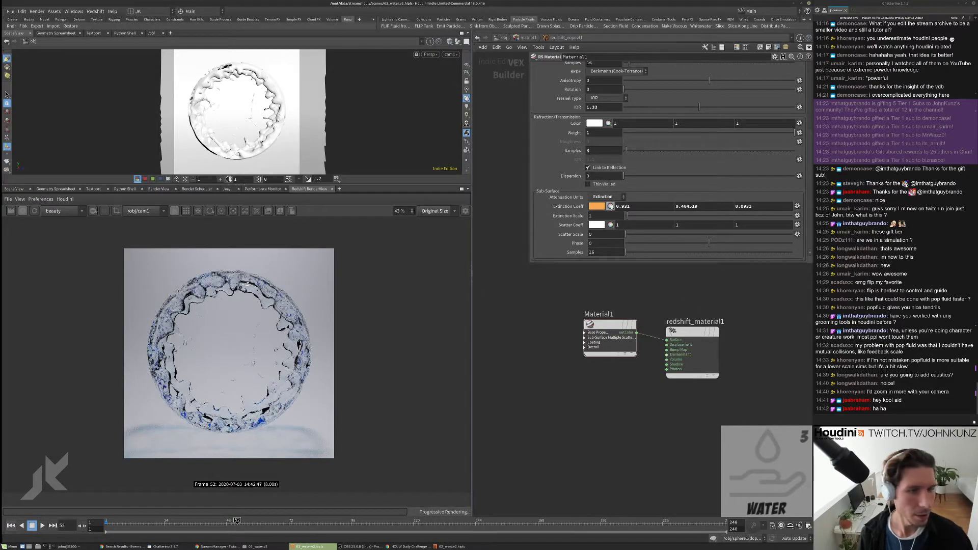
{"action": "double_click", "coordinate": [606, 216]}
{"action": "type", "text": "0"}
{"action": "key", "text": "Return"}
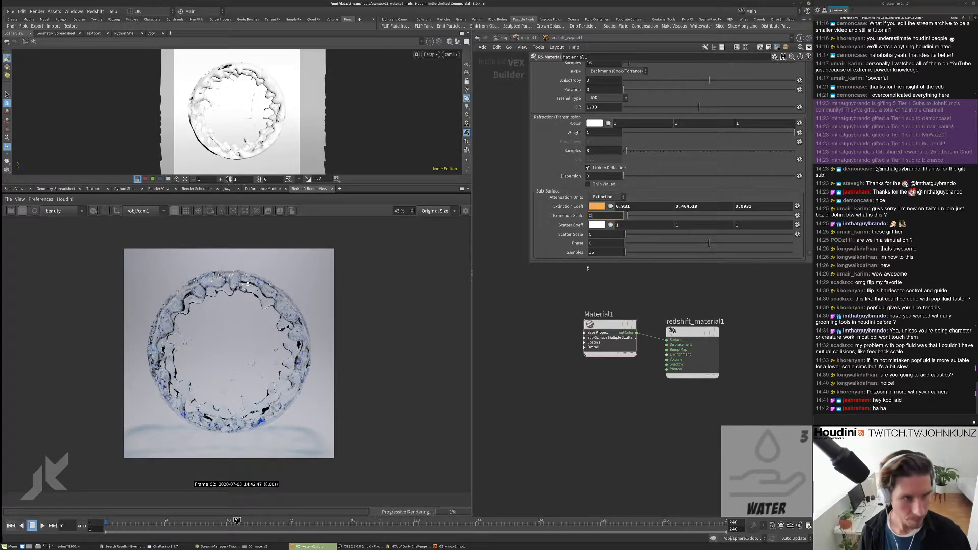
Step: Try refraction IOR values 1.43 and 1.5, settling on 1.386
{"action": "scroll", "coordinate": [596, 199], "scroll_direction": "up", "scroll_amount": 4}
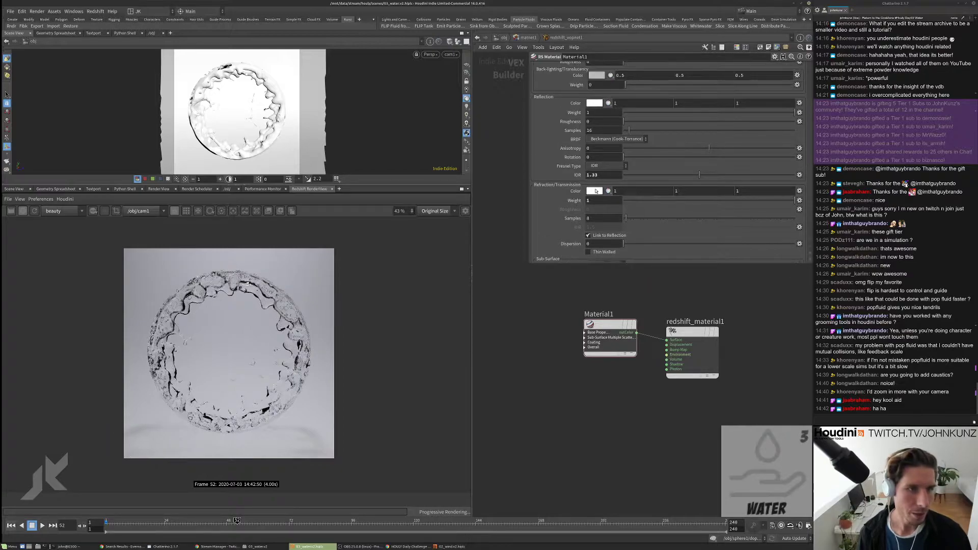
{"action": "type", "text": "1.43"}
{"action": "key", "text": "Return"}
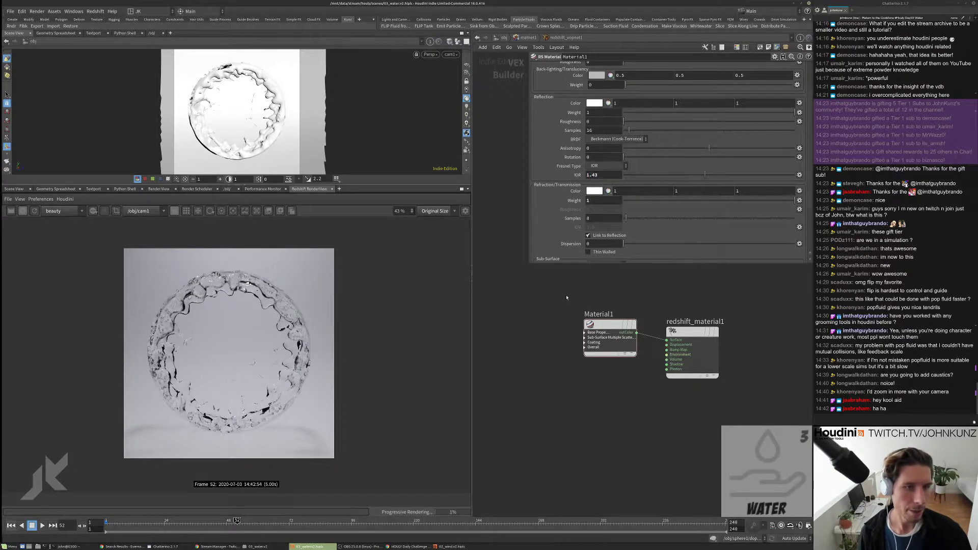
{"action": "scroll", "coordinate": [291, 384], "scroll_direction": "up", "scroll_amount": 6}
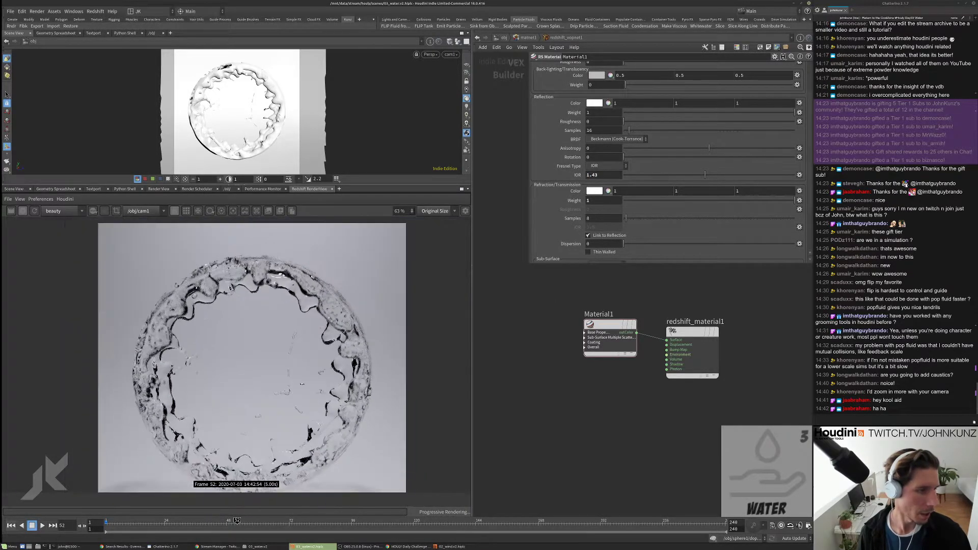
{"action": "scroll", "coordinate": [291, 383], "scroll_direction": "down", "scroll_amount": 6}
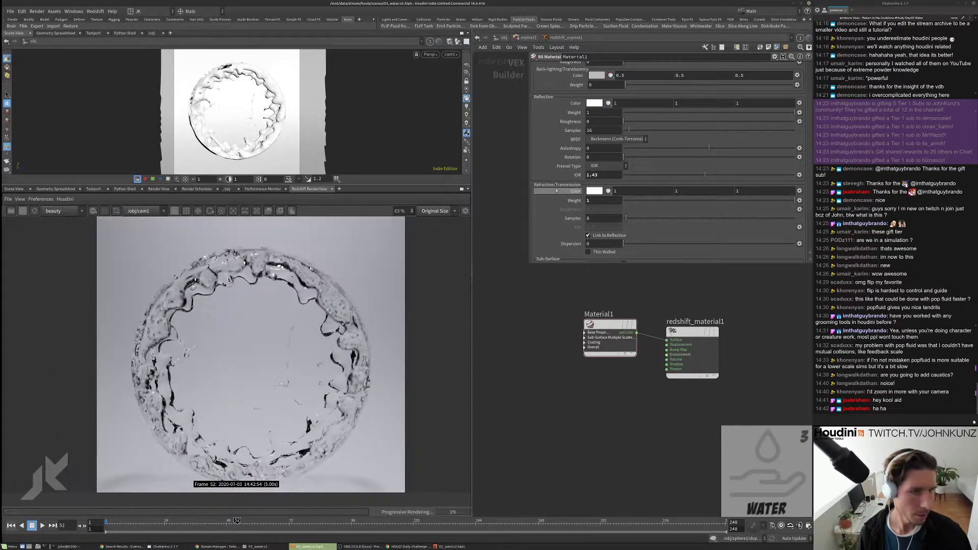
{"action": "left_click_drag", "start_coordinate": [598, 174], "coordinate": [591, 175]}
{"action": "type", "text": "5"}
{"action": "key", "text": "Return"}
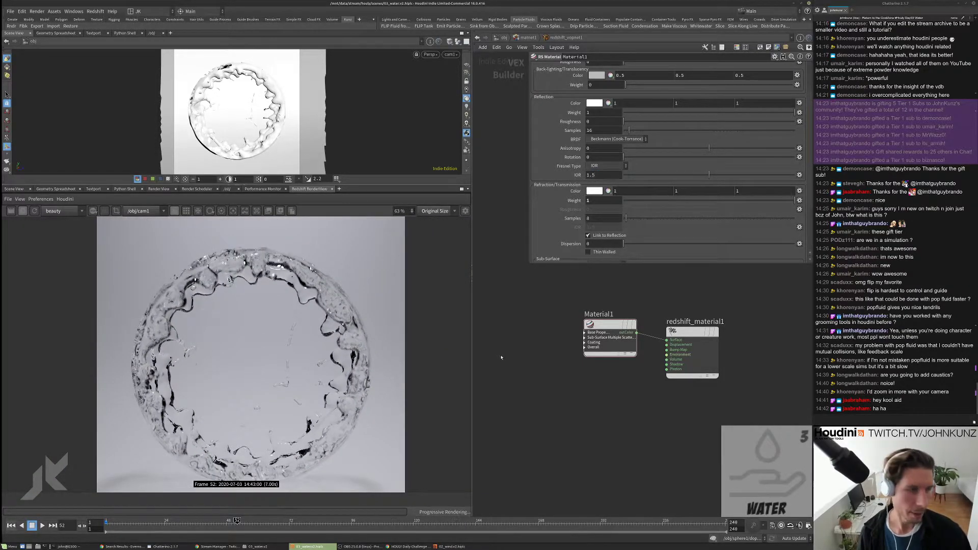
{"action": "scroll", "coordinate": [239, 331], "scroll_direction": "up", "scroll_amount": 5}
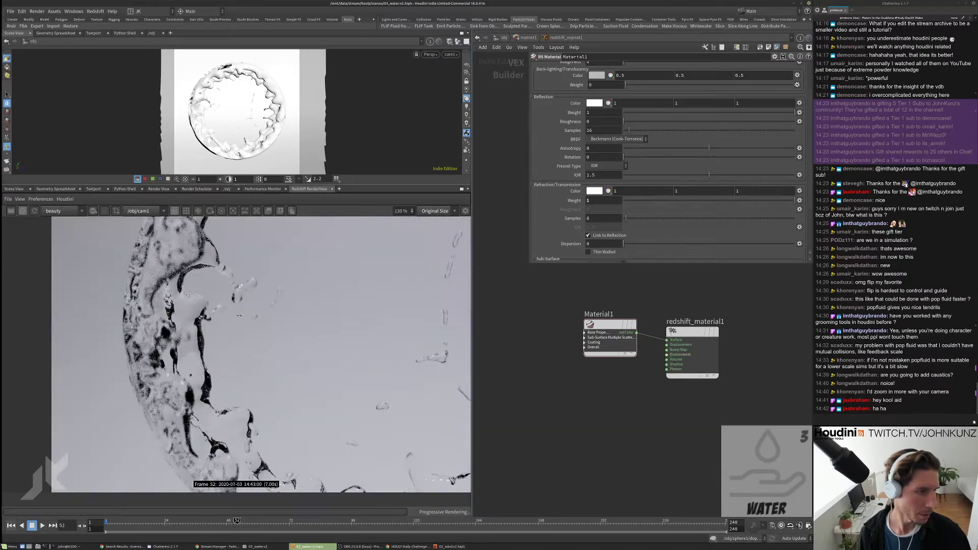
{"action": "scroll", "coordinate": [239, 331], "scroll_direction": "down", "scroll_amount": 4}
{"action": "left_click_drag", "start_coordinate": [597, 175], "coordinate": [593, 175]}
{"action": "type", "text": "3"}
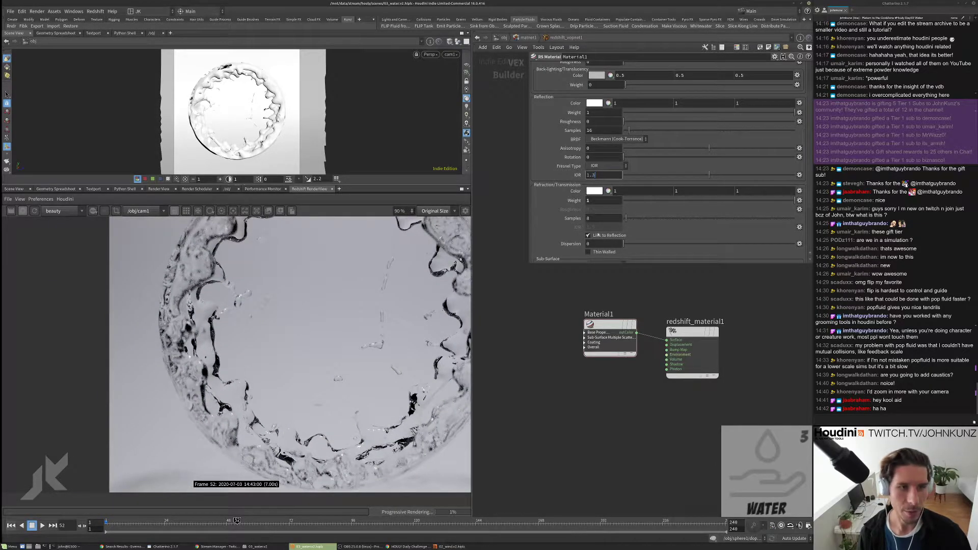
{"action": "type", "text": "86"}
{"action": "key", "text": "Return"}
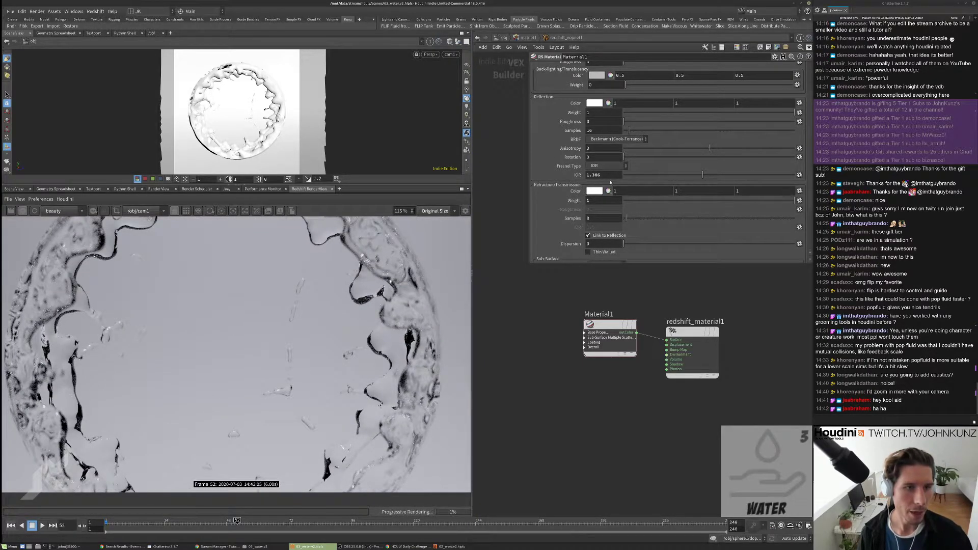
Step: Set reflection roughness to 0.075, then 0.0175, and inspect the re-rendered ring
{"action": "left_click", "coordinate": [605, 121]}
{"action": "type", "text": ".075"}
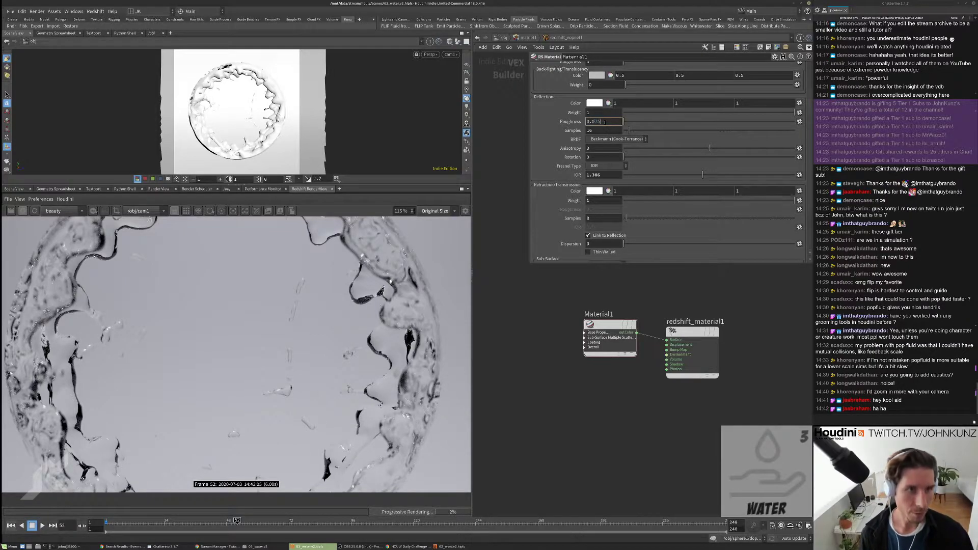
{"action": "key", "text": "Return"}
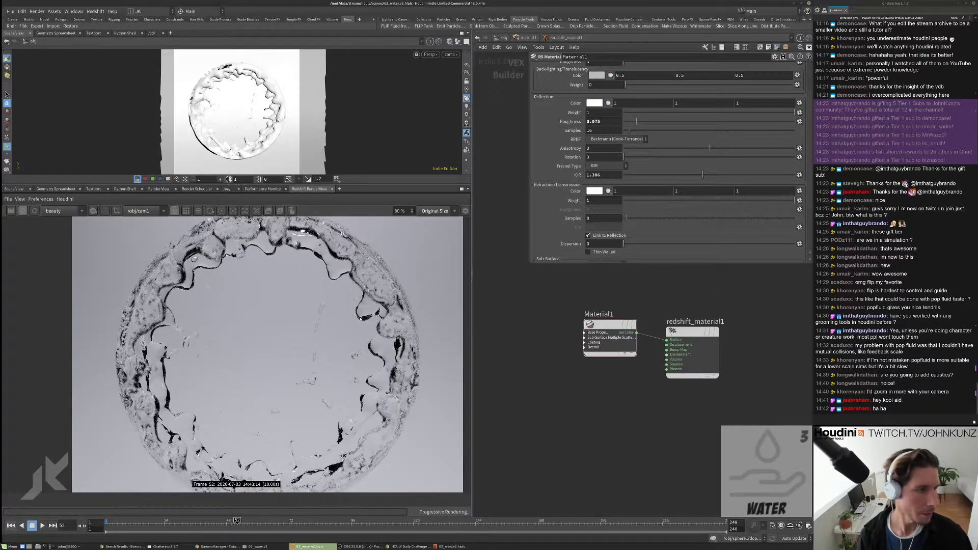
{"action": "scroll", "coordinate": [237, 354], "scroll_direction": "up", "scroll_amount": 10}
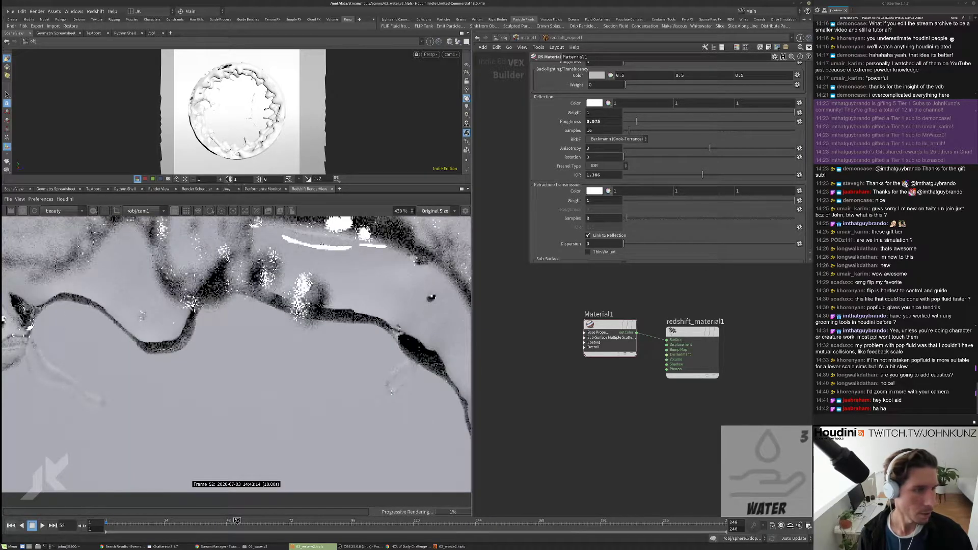
{"action": "scroll", "coordinate": [237, 354], "scroll_direction": "down", "scroll_amount": 10}
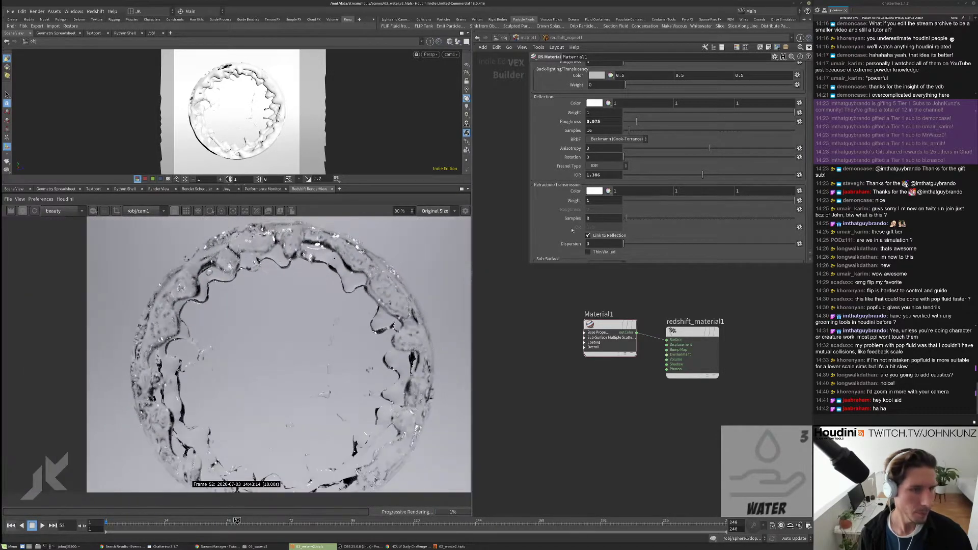
{"action": "left_click", "coordinate": [597, 122]}
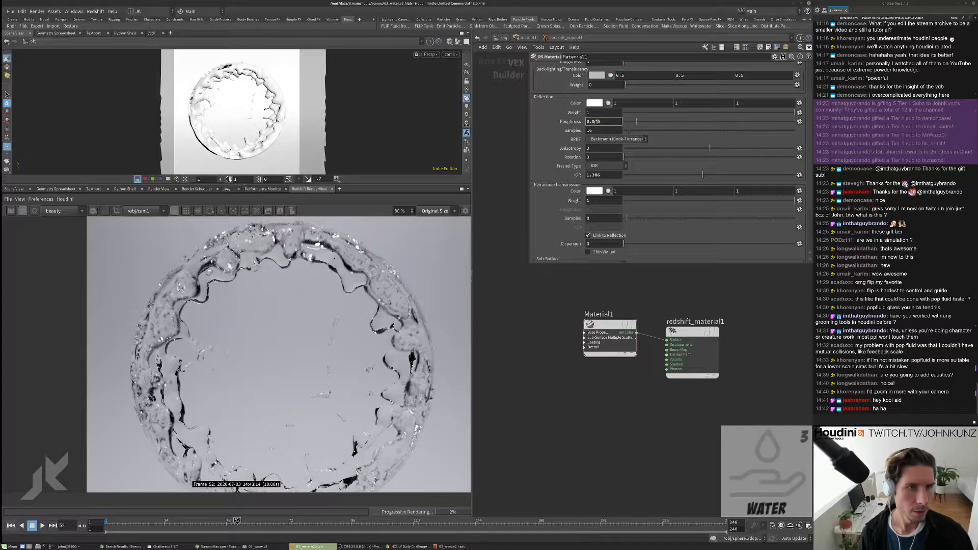
{"action": "key", "text": "Return"}
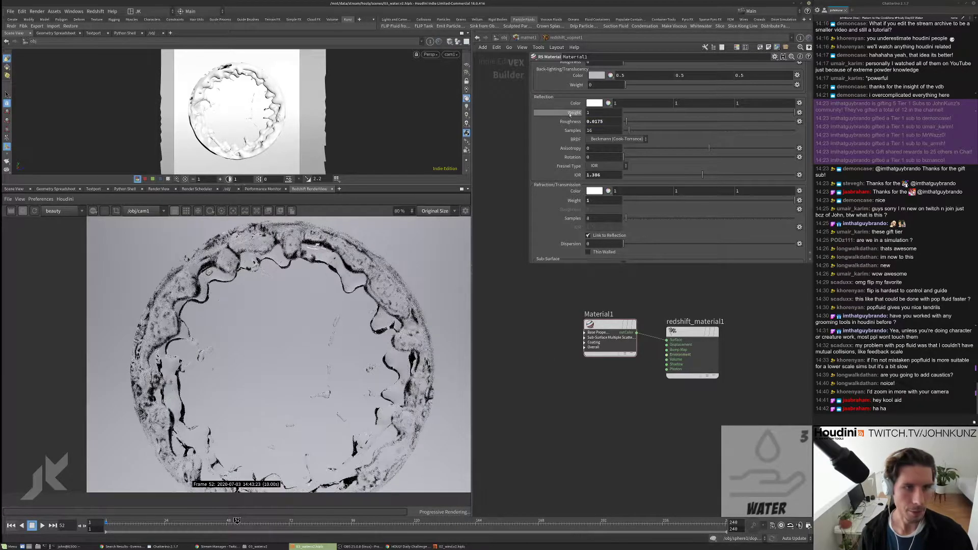
{"action": "scroll", "coordinate": [307, 241], "scroll_direction": "up", "scroll_amount": 5}
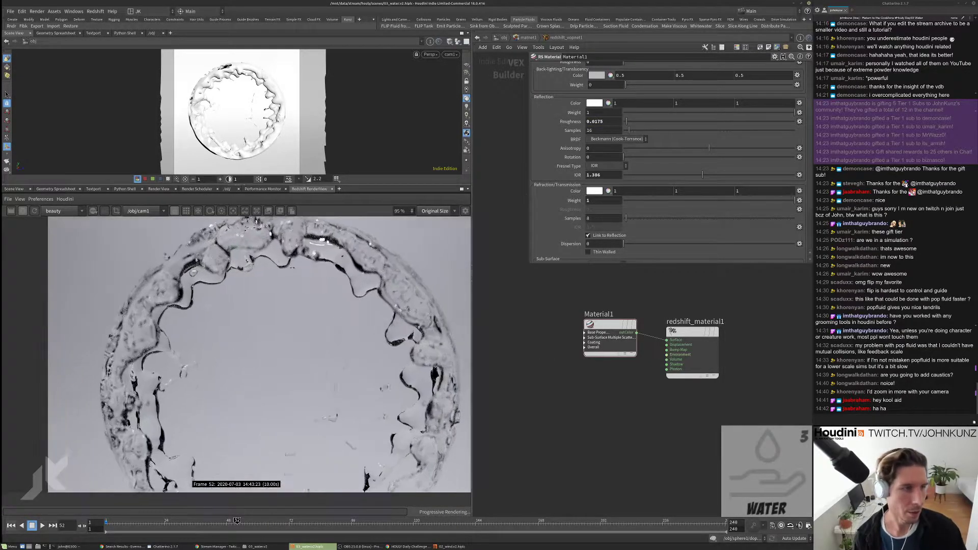
{"action": "scroll", "coordinate": [113, 254], "scroll_direction": "down", "scroll_amount": 8}
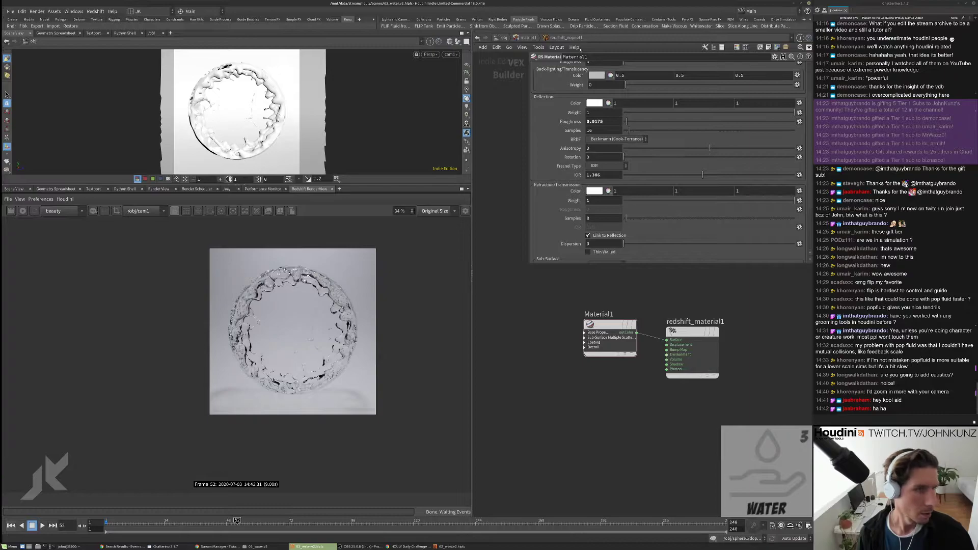
Step: Return to /obj, peek inside background_cyclorama, then come back out
{"action": "left_click", "coordinate": [504, 38]}
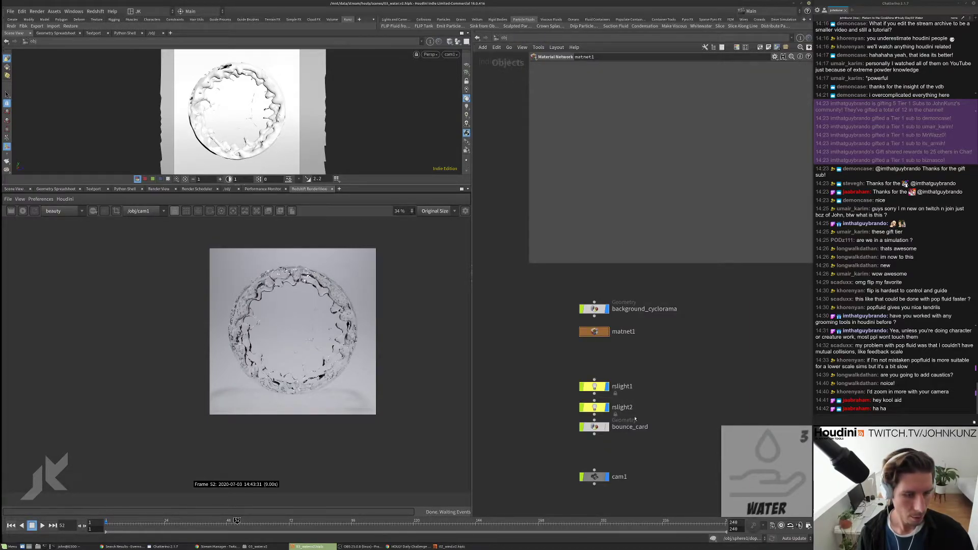
{"action": "scroll", "coordinate": [588, 365], "scroll_direction": "up", "scroll_amount": 2}
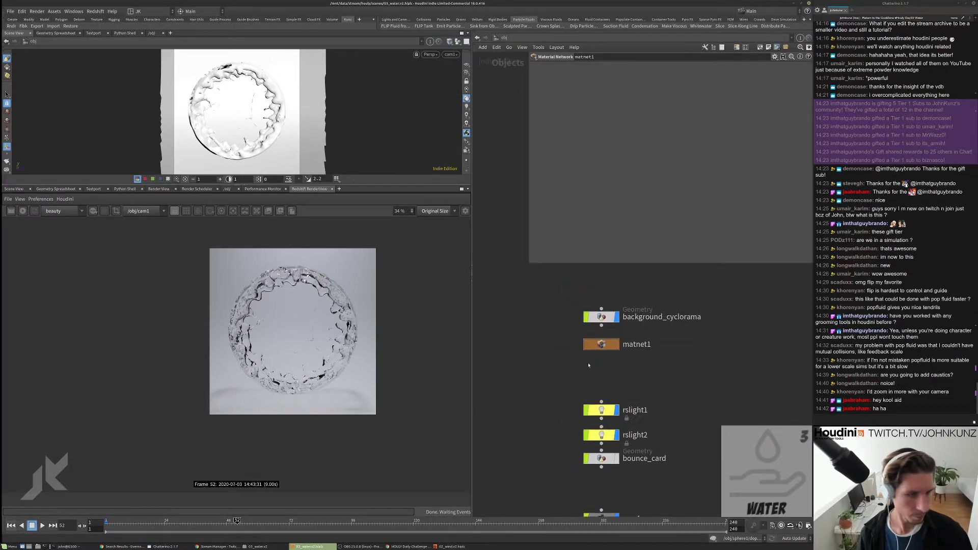
{"action": "left_click_drag", "start_coordinate": [588, 366], "coordinate": [583, 359]}
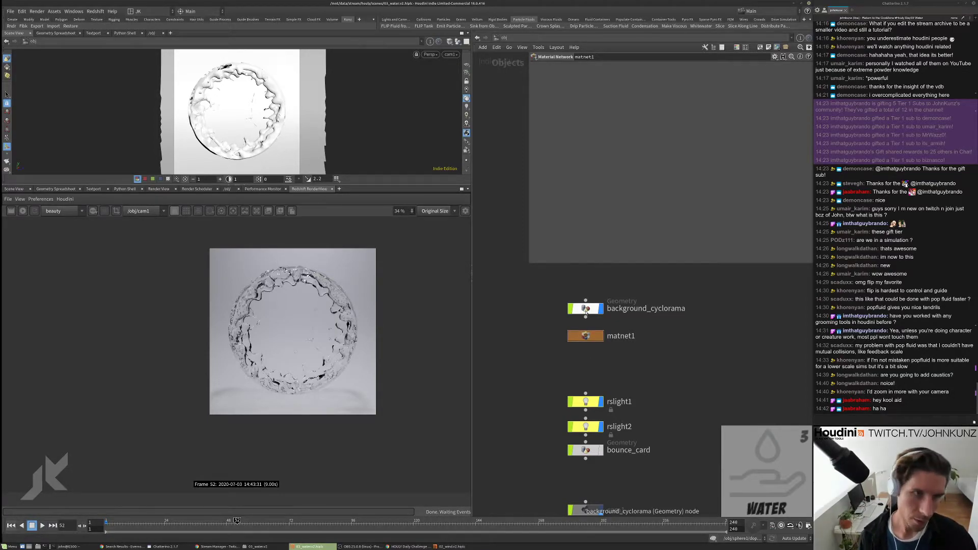
{"action": "double_click", "coordinate": [586, 309]}
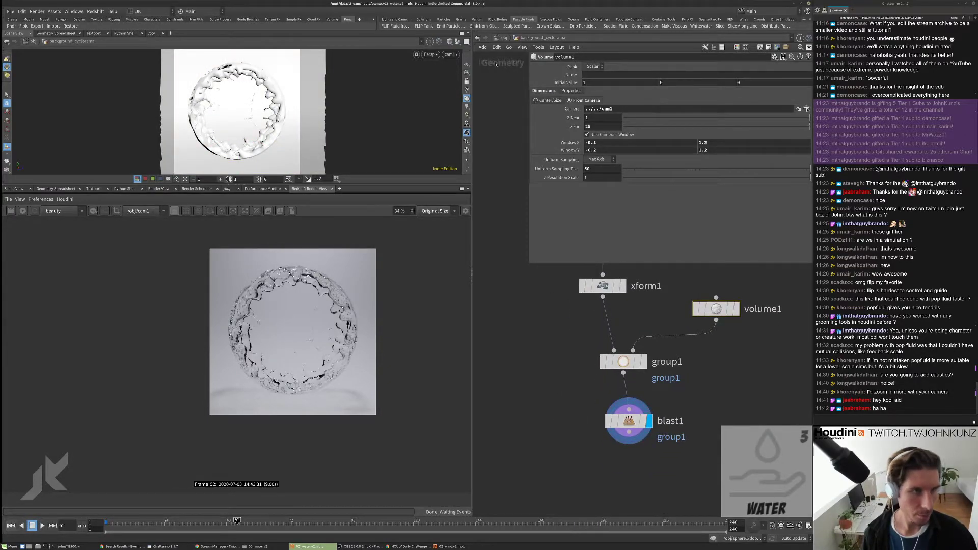
{"action": "key", "text": "u"}
Step: Enter the sphere1 geometry network and bring up the add-node search
{"action": "double_click", "coordinate": [602, 345]}
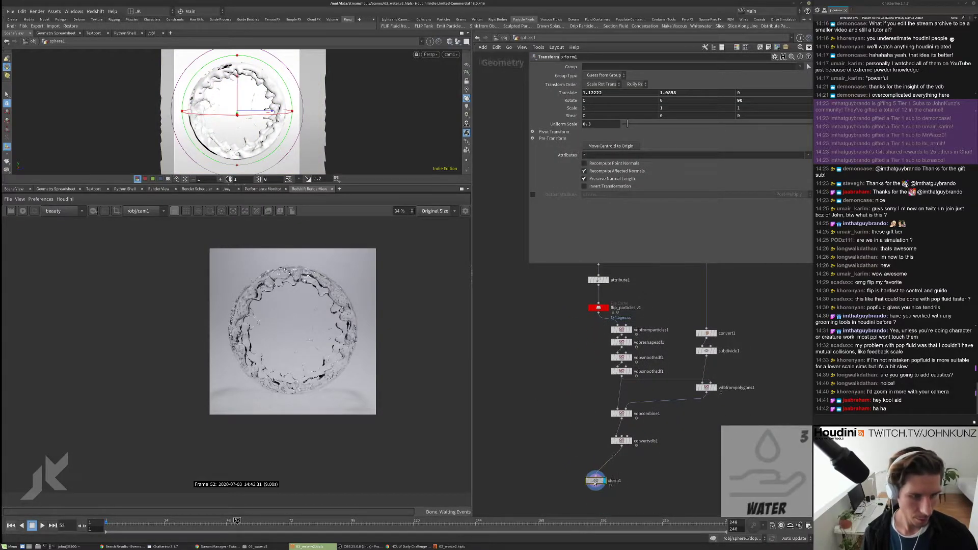
{"action": "middle_click_drag", "start_coordinate": [576, 421], "coordinate": [573, 405]}
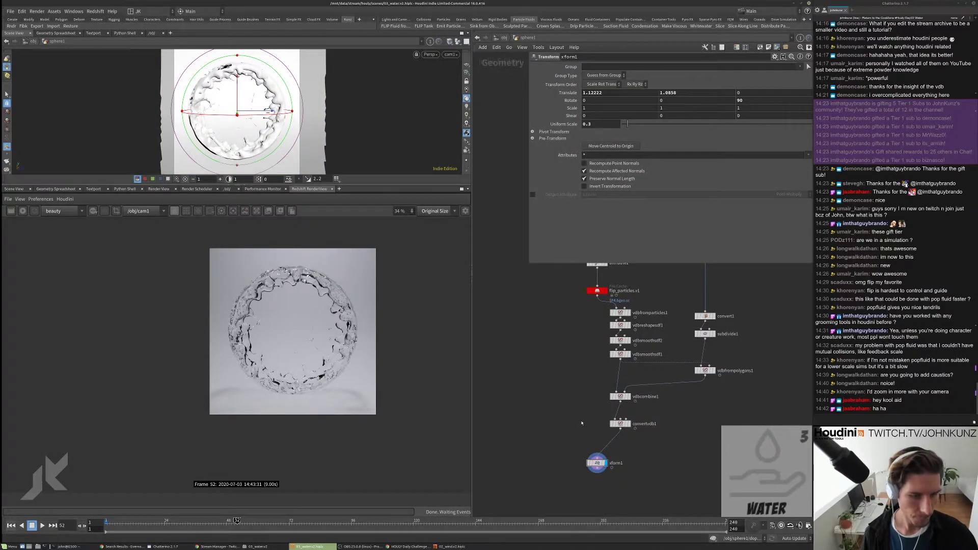
{"action": "middle_click_drag", "start_coordinate": [579, 370], "coordinate": [582, 381]}
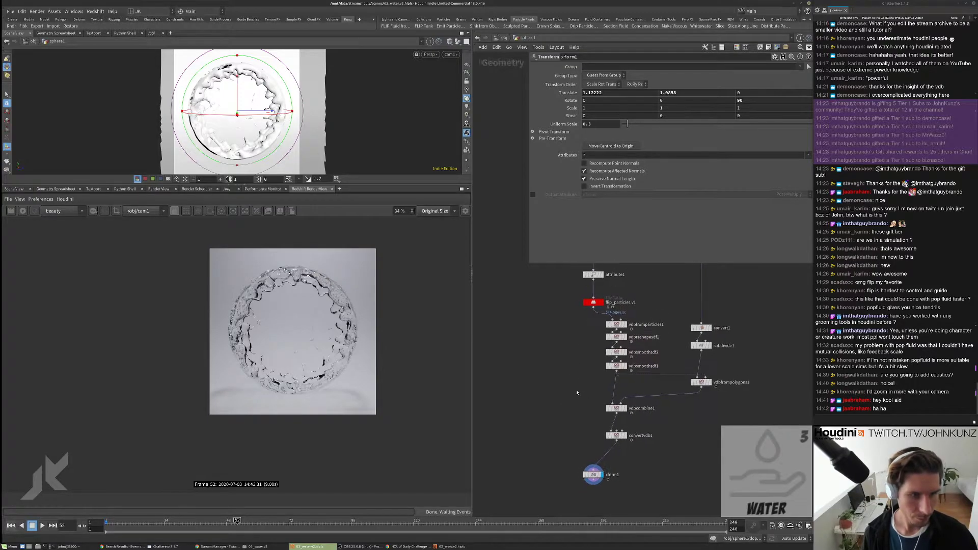
{"action": "key", "text": "Tab"}
Step: Add a Trail node (trail1) and place it to the left of the chain
{"action": "type", "text": "tra"}
{"action": "key", "text": "Down"}
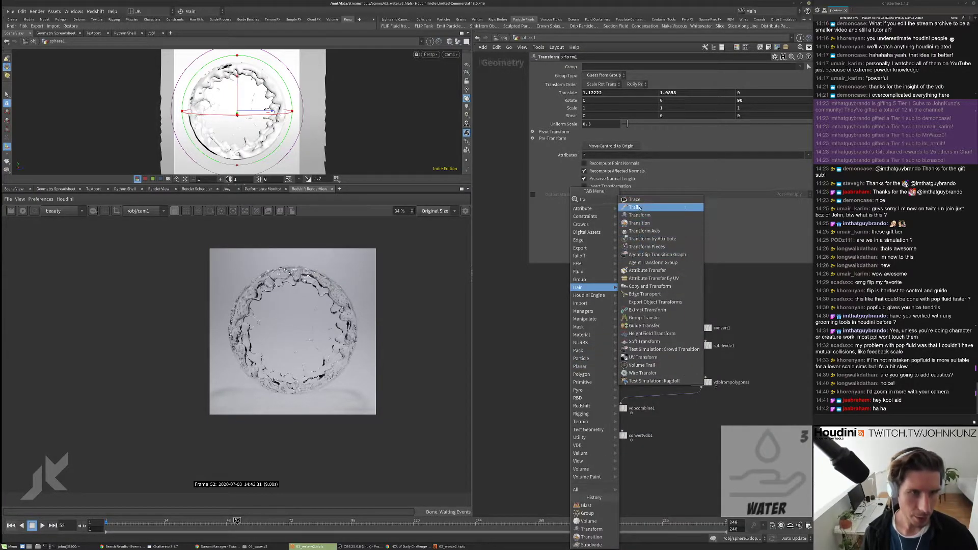
{"action": "key", "text": "Return"}
{"action": "left_click", "coordinate": [571, 352]}
{"action": "left_click", "coordinate": [570, 356]}
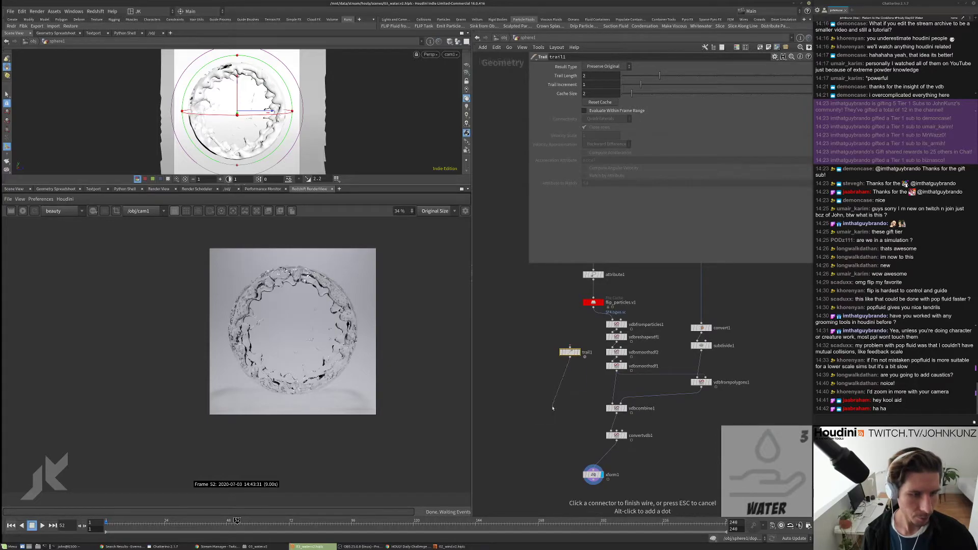
{"action": "key", "text": "Escape"}
{"action": "left_click_drag", "start_coordinate": [570, 352], "coordinate": [534, 443]}
Step: Create xform2 as a reference copy of xform1 and put trail1 under it
{"action": "right_click", "coordinate": [594, 477]}
{"action": "mouse_move", "coordinate": [637, 451]}
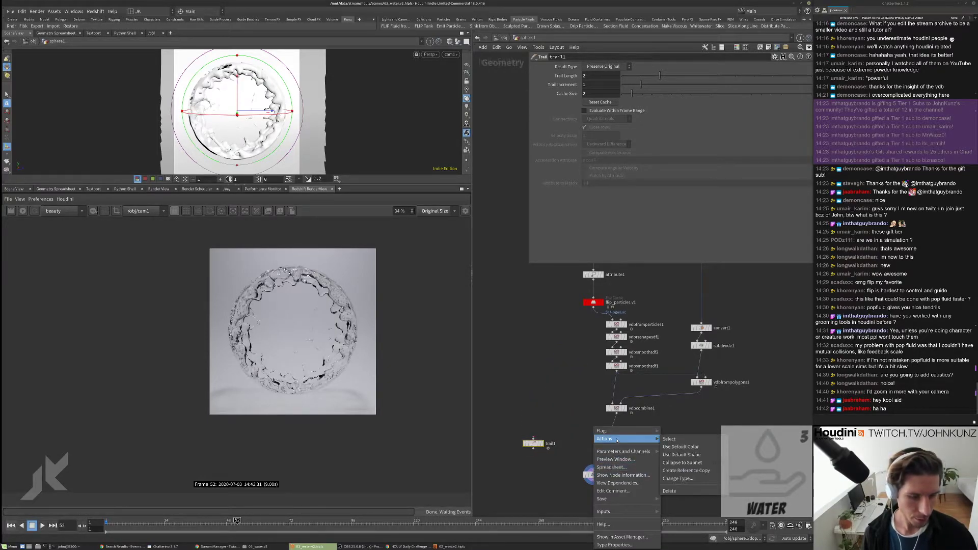
{"action": "left_click", "coordinate": [682, 474]}
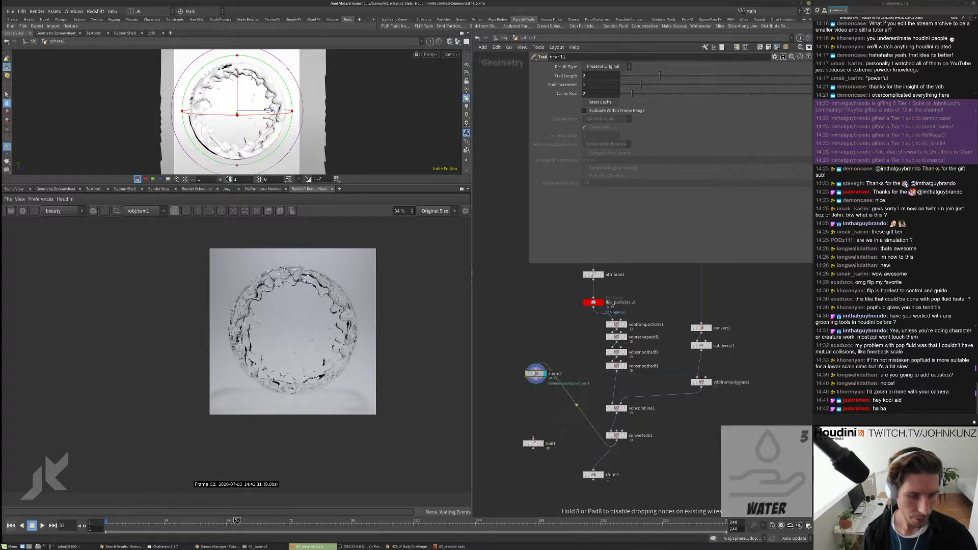
{"action": "left_click", "coordinate": [539, 362]}
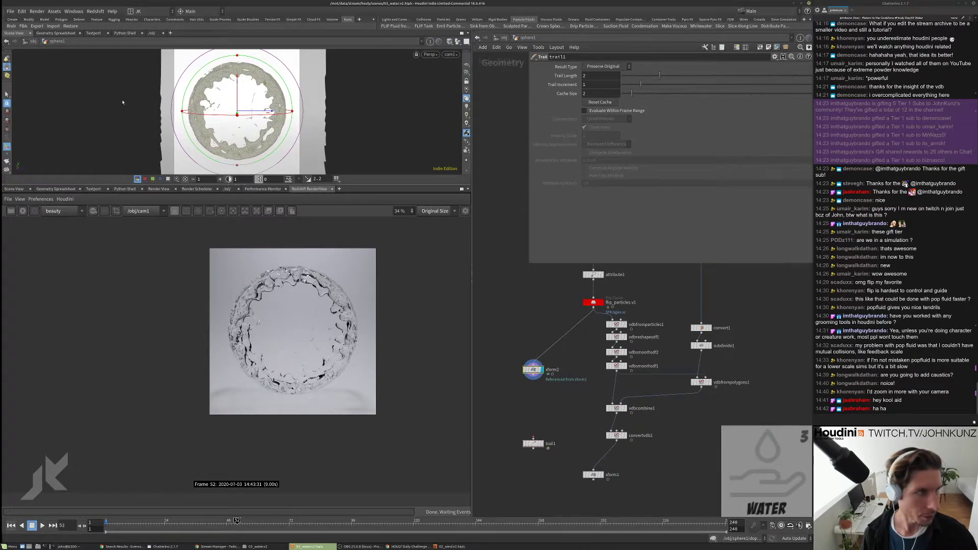
{"action": "scroll", "coordinate": [539, 362], "scroll_direction": "up", "scroll_amount": 3}
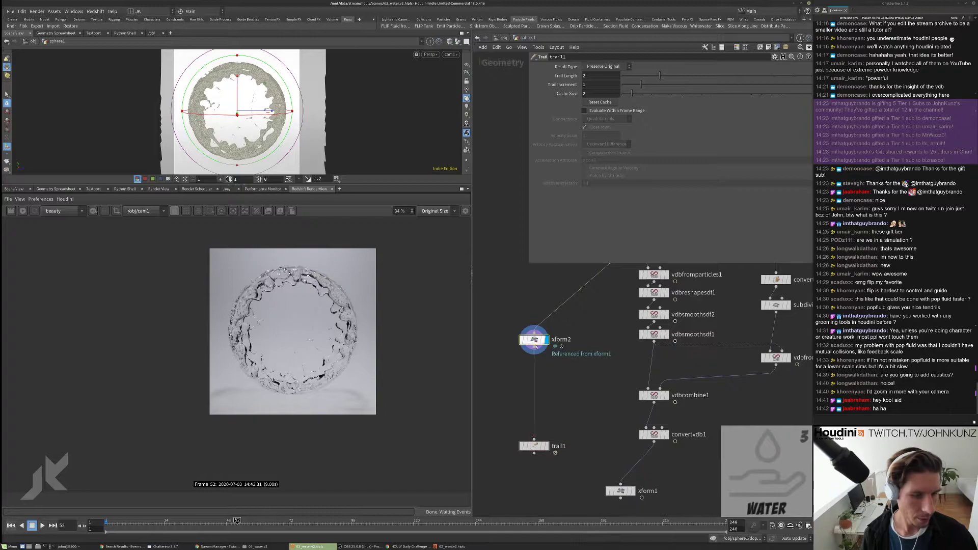
{"action": "left_click", "coordinate": [534, 446]}
{"action": "left_click_drag", "start_coordinate": [534, 446], "coordinate": [534, 369]}
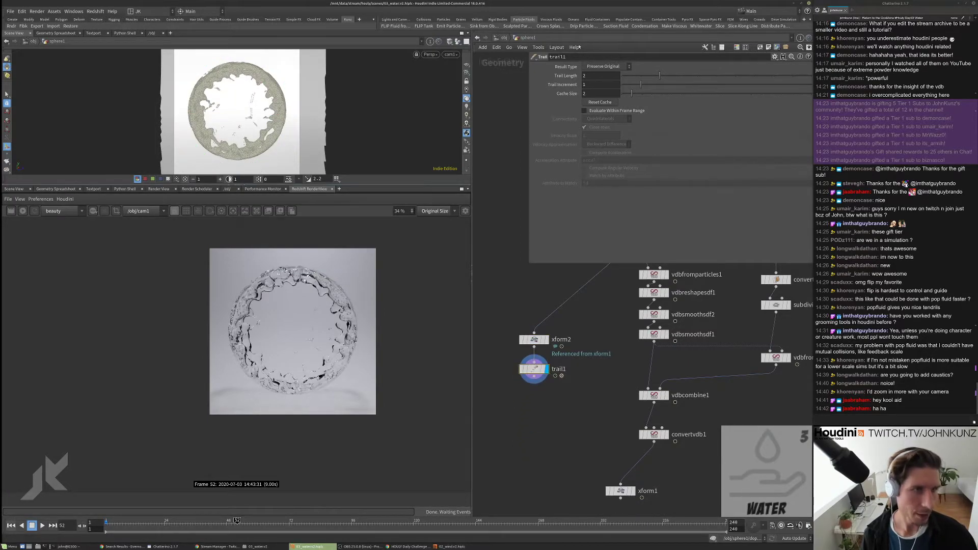
Step: Set trail1 to Compute Velocity, matching points by the id attribute
{"action": "left_click", "coordinate": [606, 67]}
{"action": "left_click", "coordinate": [601, 95]}
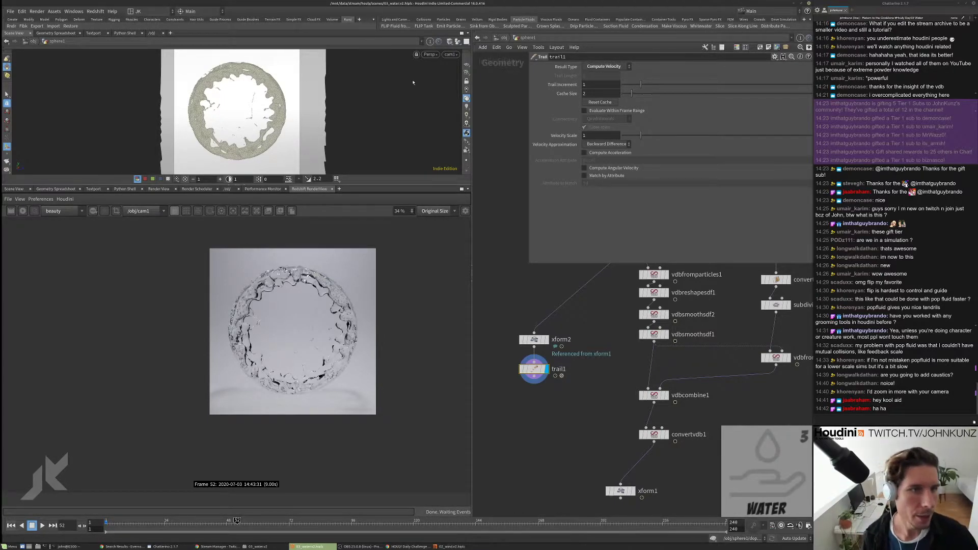
{"action": "left_click", "coordinate": [585, 176]}
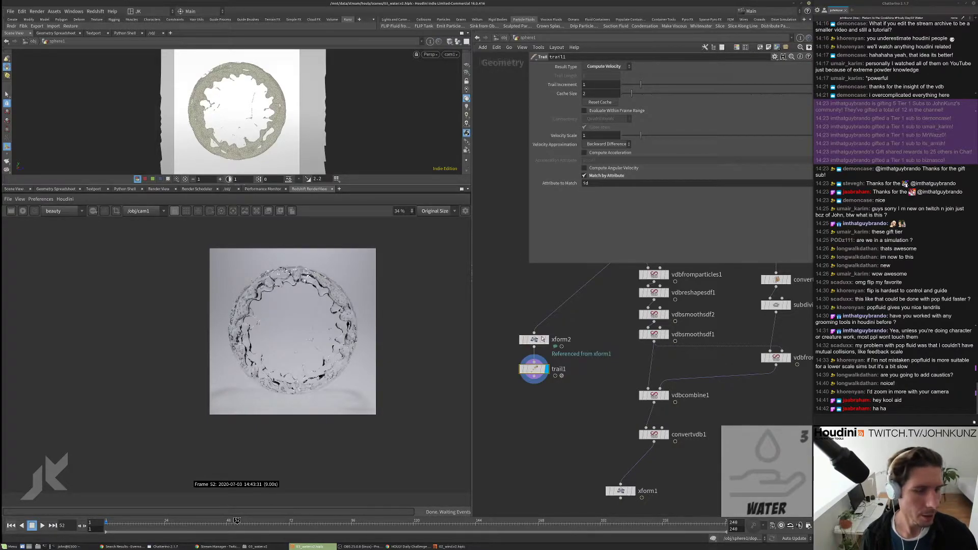
{"action": "middle_click", "coordinate": [530, 340]}
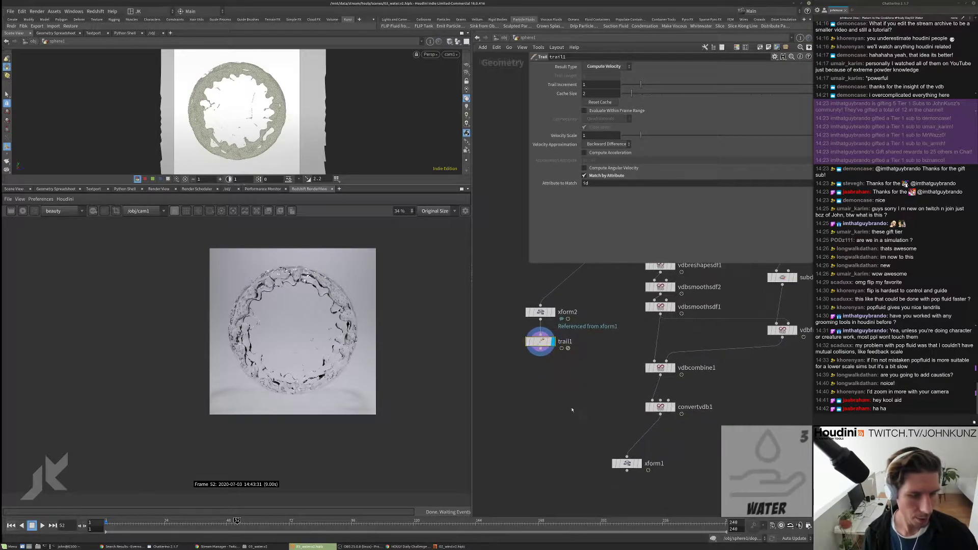
Step: Add attribtransfer1 after xform1, transferring only point attribute 'v' from trail1
{"action": "key", "text": "Tab"}
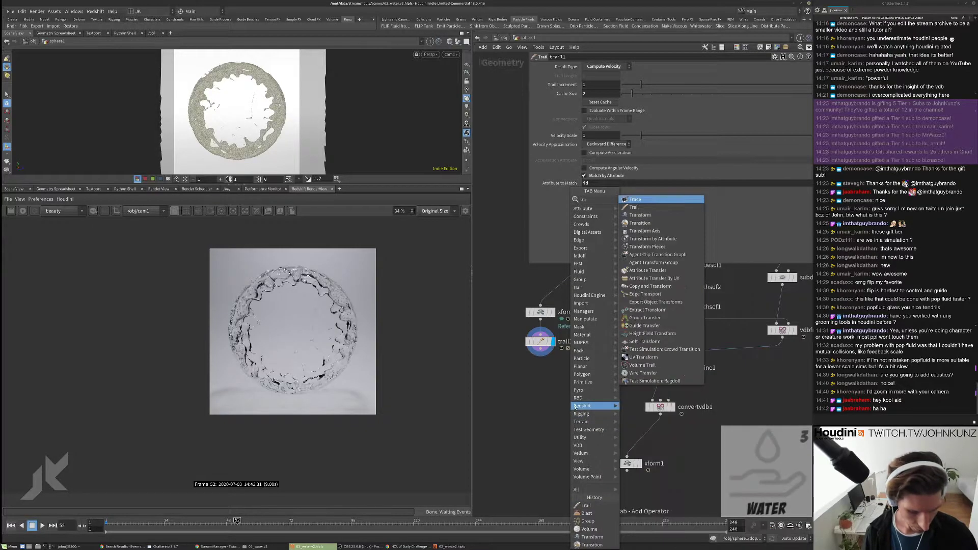
{"action": "left_click", "coordinate": [645, 259]}
{"action": "left_click", "coordinate": [552, 466]}
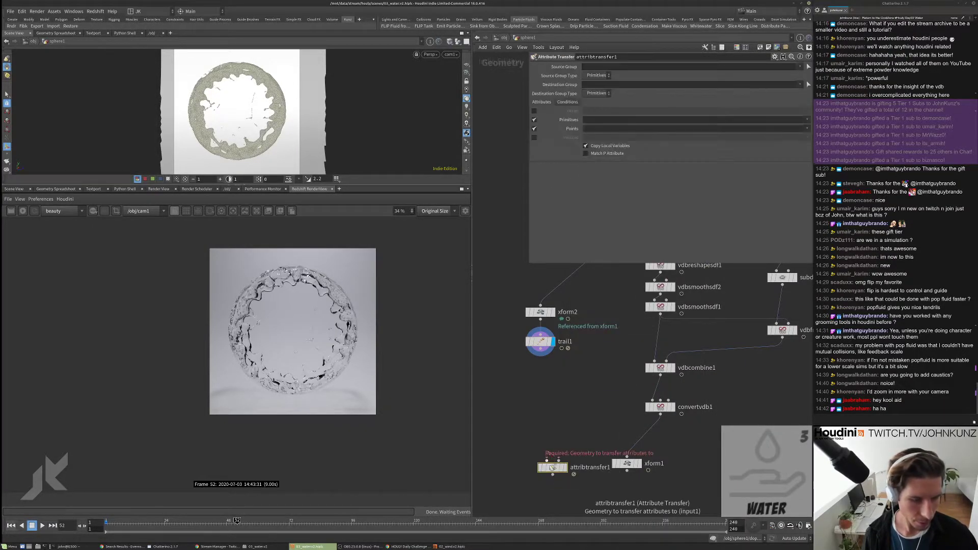
{"action": "left_click", "coordinate": [566, 468]}
{"action": "type", "text": "v"}
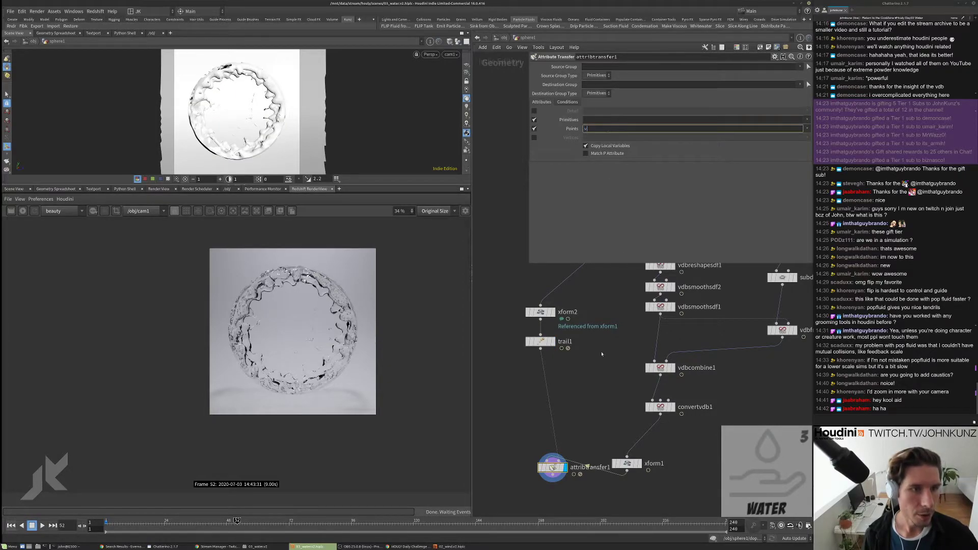
{"action": "left_click", "coordinate": [534, 120]}
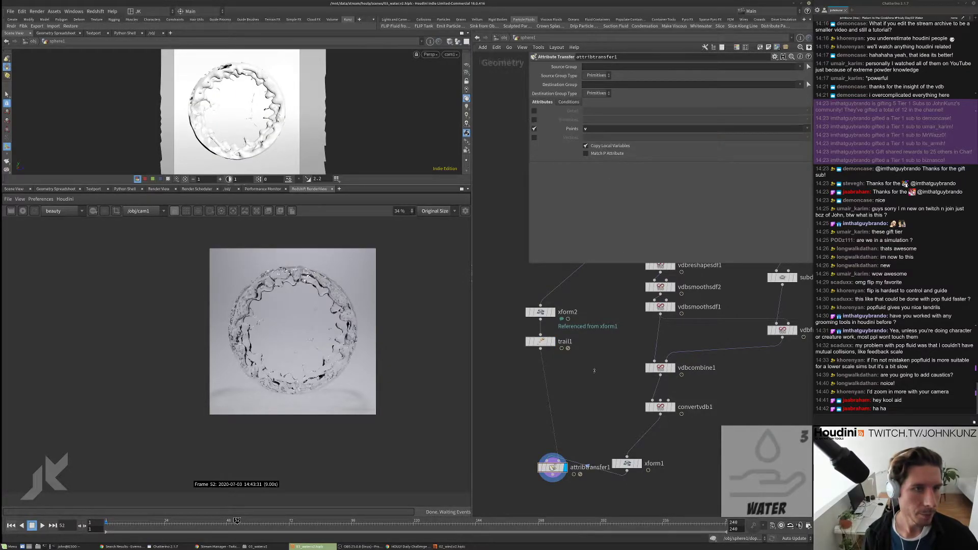
Step: Check attribtransfer1's info and shading on the water mesh, then return to /obj
{"action": "middle_click_drag", "start_coordinate": [583, 408], "coordinate": [578, 334]}
{"action": "middle_click", "coordinate": [590, 410]}
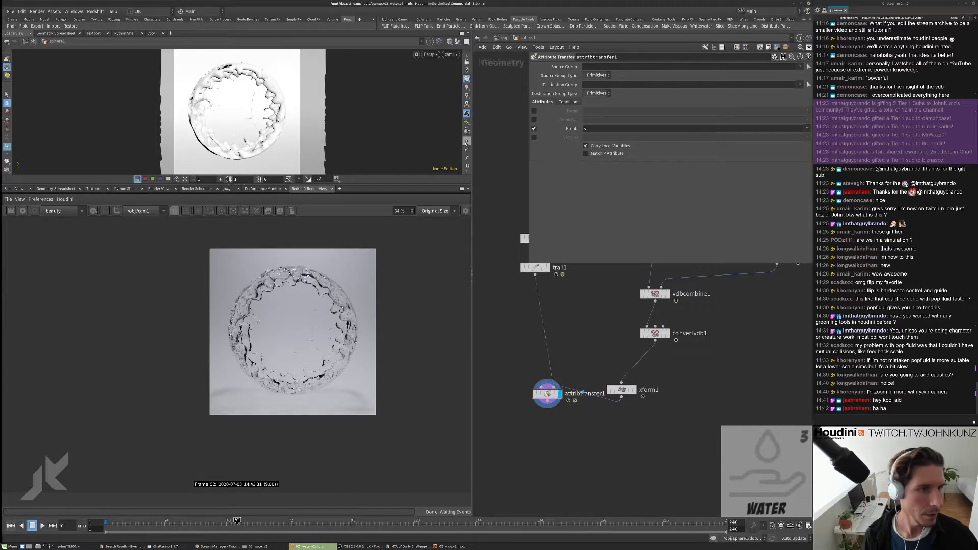
{"action": "left_click", "coordinate": [467, 158]}
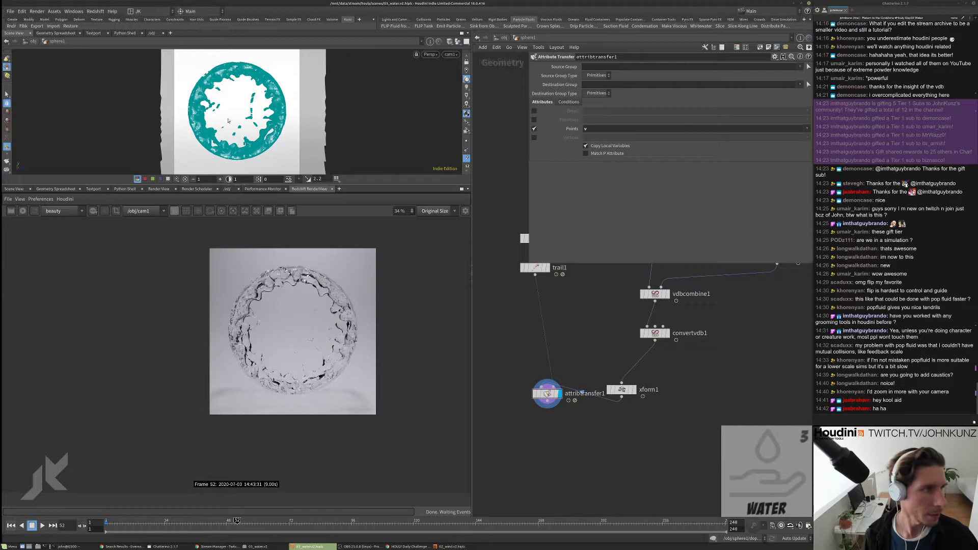
{"action": "left_click", "coordinate": [467, 158]}
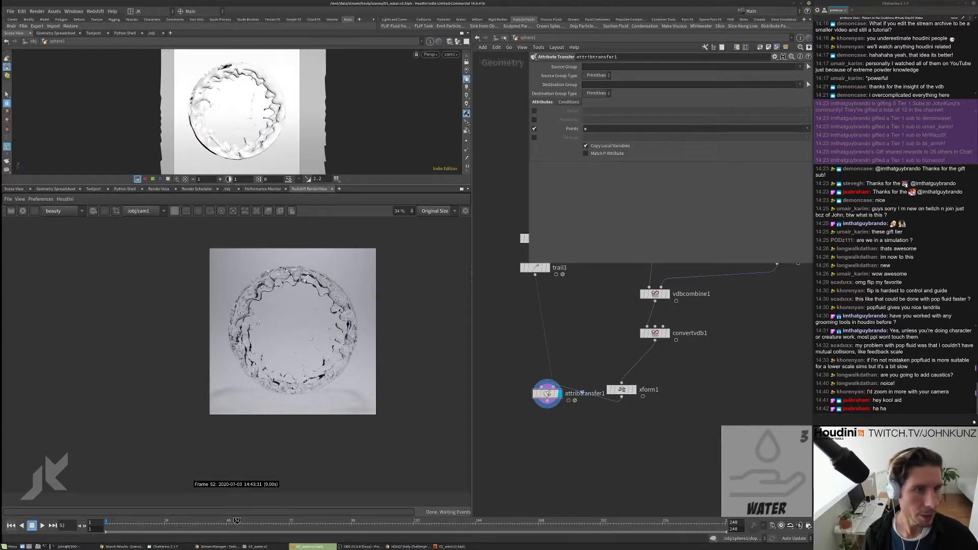
{"action": "left_click", "coordinate": [504, 37]}
Step: Enable velocity-based deformation blur in sphere1's Redshift object settings
{"action": "left_click", "coordinate": [605, 66]}
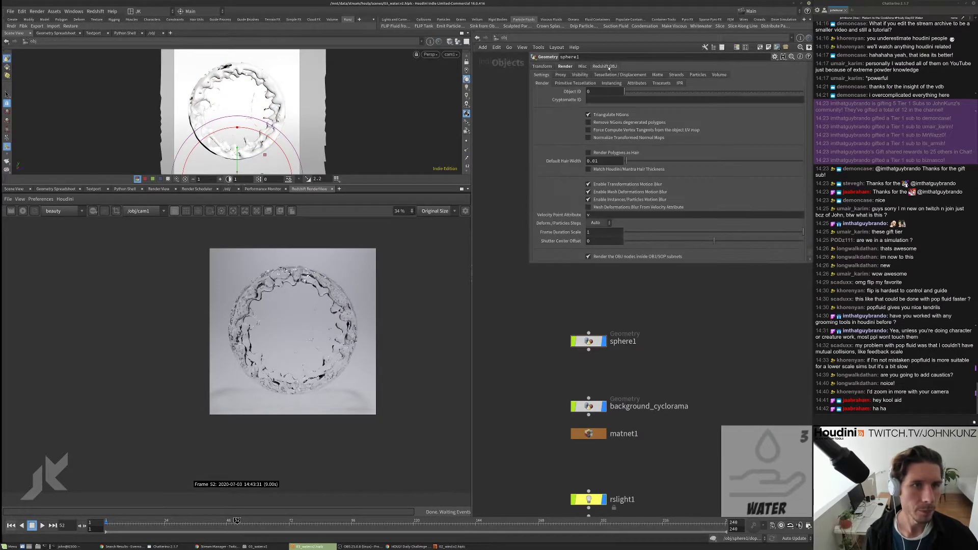
{"action": "scroll", "coordinate": [567, 178], "scroll_direction": "down", "scroll_amount": 1}
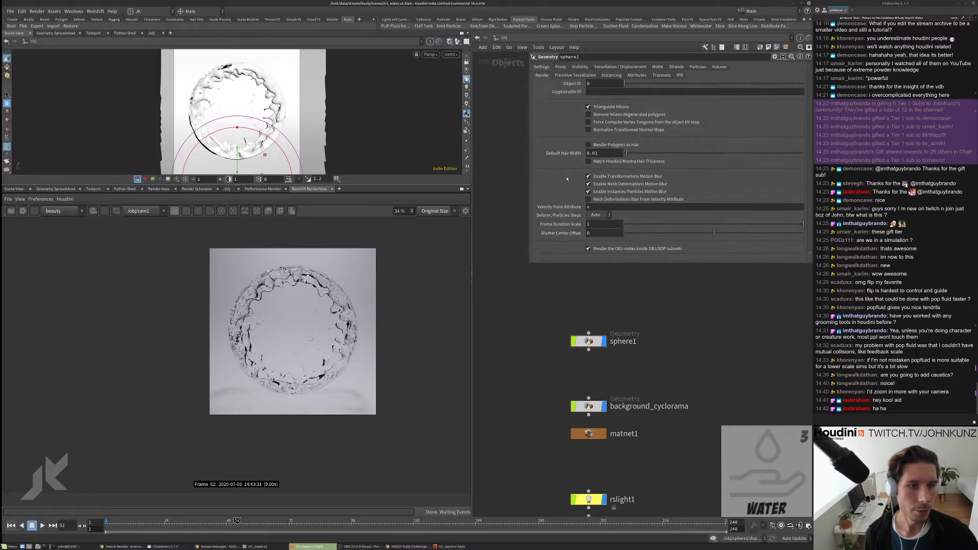
{"action": "left_click", "coordinate": [620, 201]}
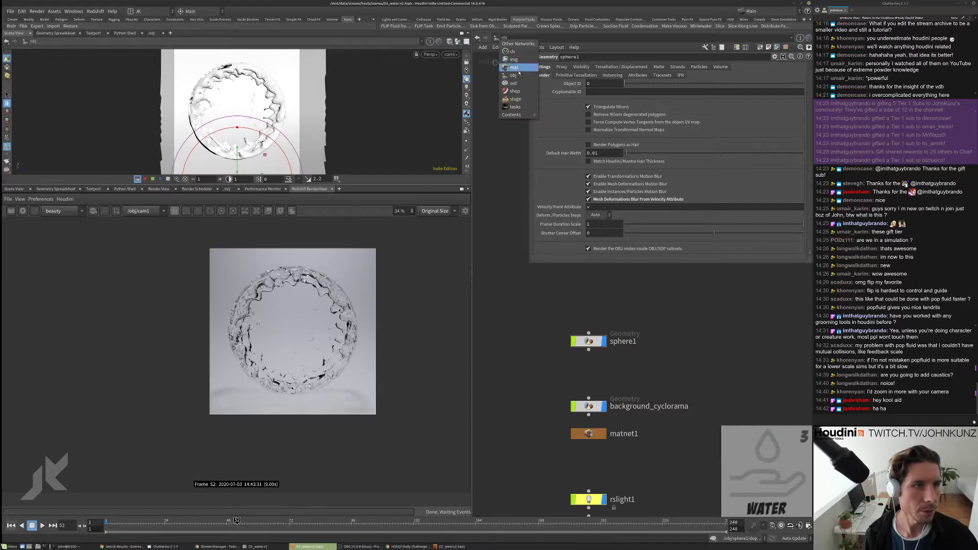
Step: In Redshift_ROP1 Motion Blur, enable Mesh Deformations Blur, keeping Instances/Particles Blur off
{"action": "key", "text": "1"}
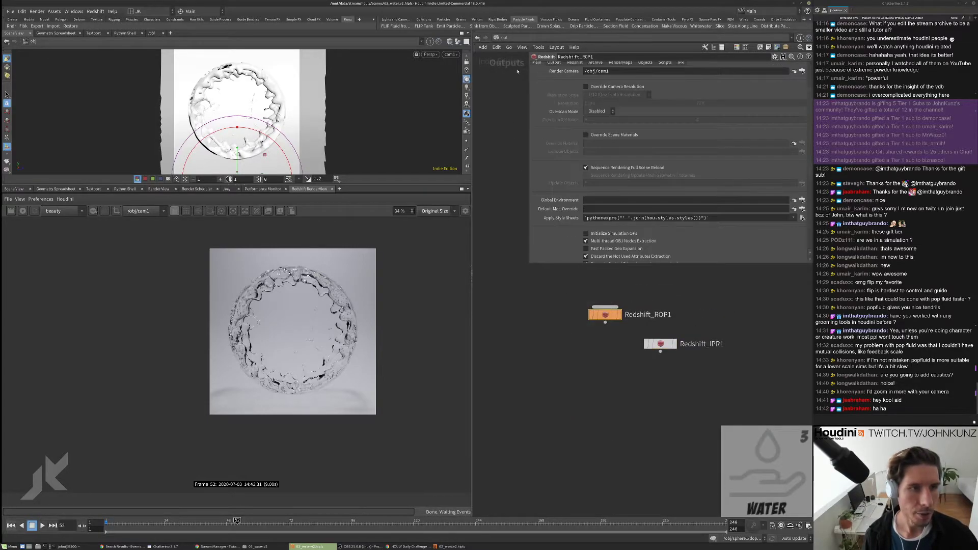
{"action": "left_click", "coordinate": [575, 115]}
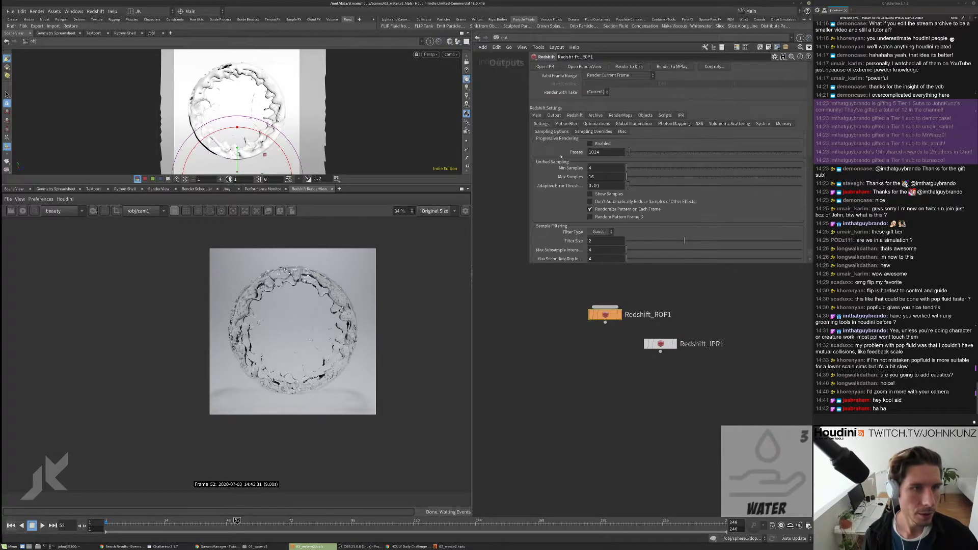
{"action": "left_click", "coordinate": [565, 124]}
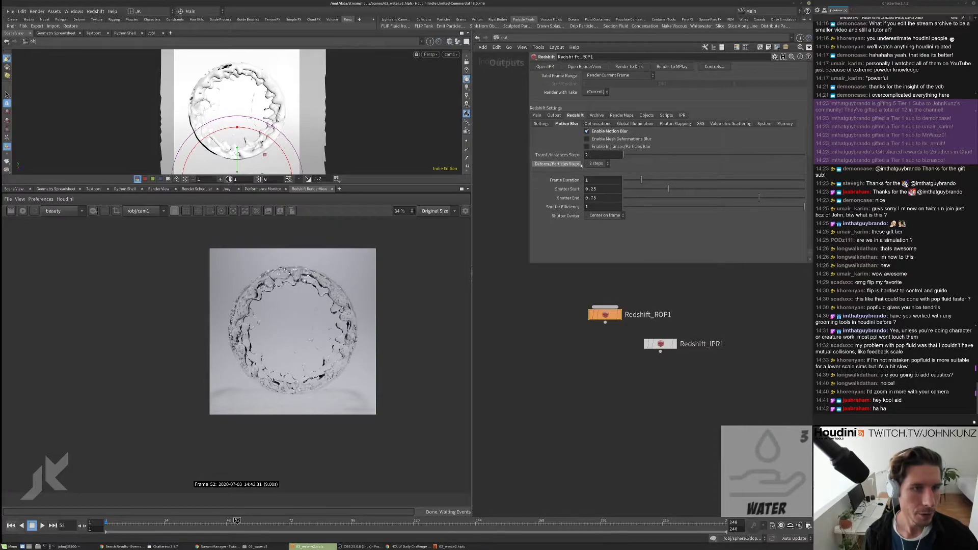
{"action": "left_click", "coordinate": [632, 139]}
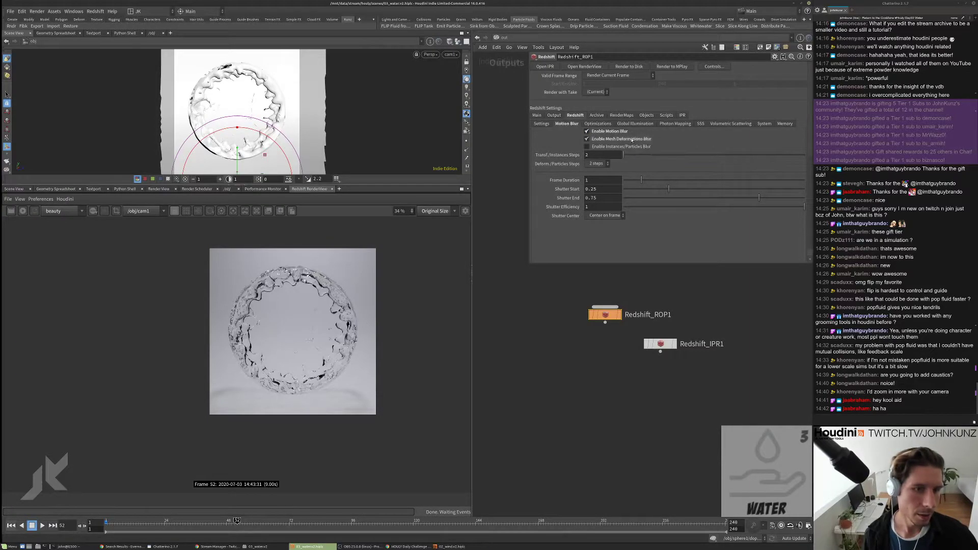
{"action": "left_click", "coordinate": [620, 147]}
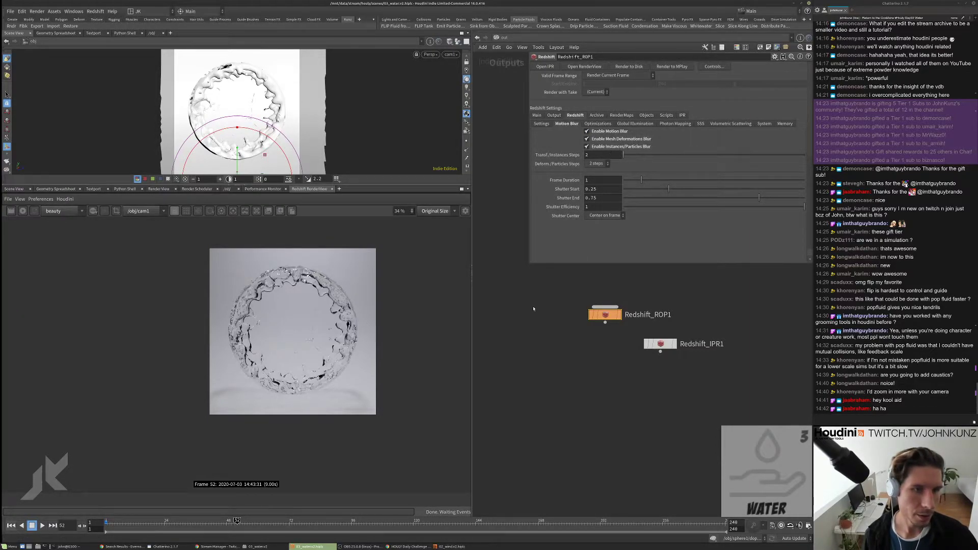
{"action": "left_click", "coordinate": [620, 147]}
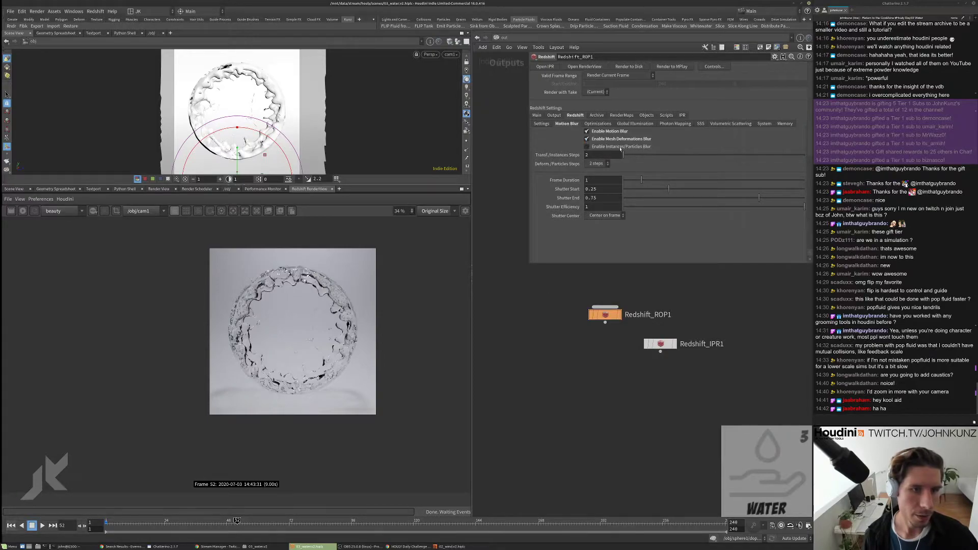
{"action": "scroll", "coordinate": [243, 271], "scroll_direction": "up", "scroll_amount": 5}
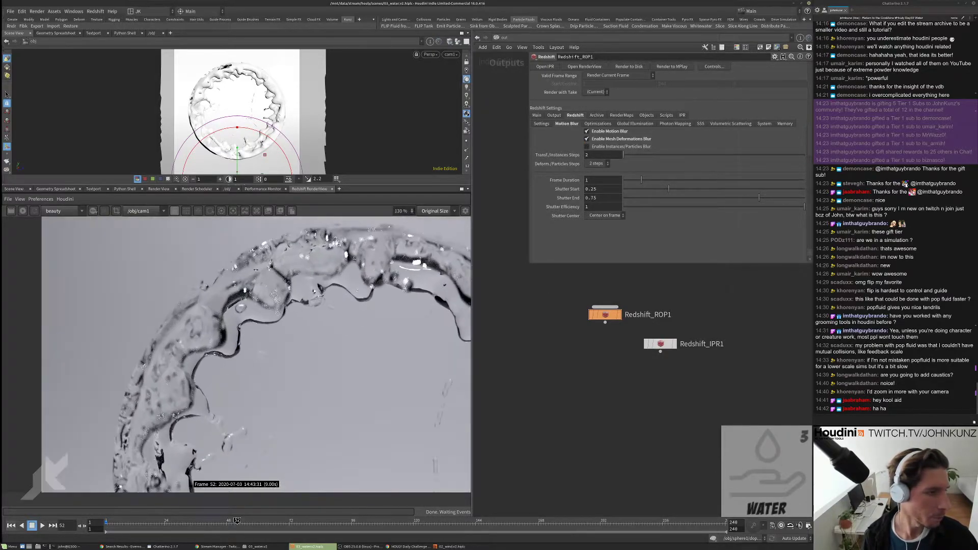
Step: Start a fresh Redshift render of the water ring with motion blur
{"action": "left_click", "coordinate": [22, 210]}
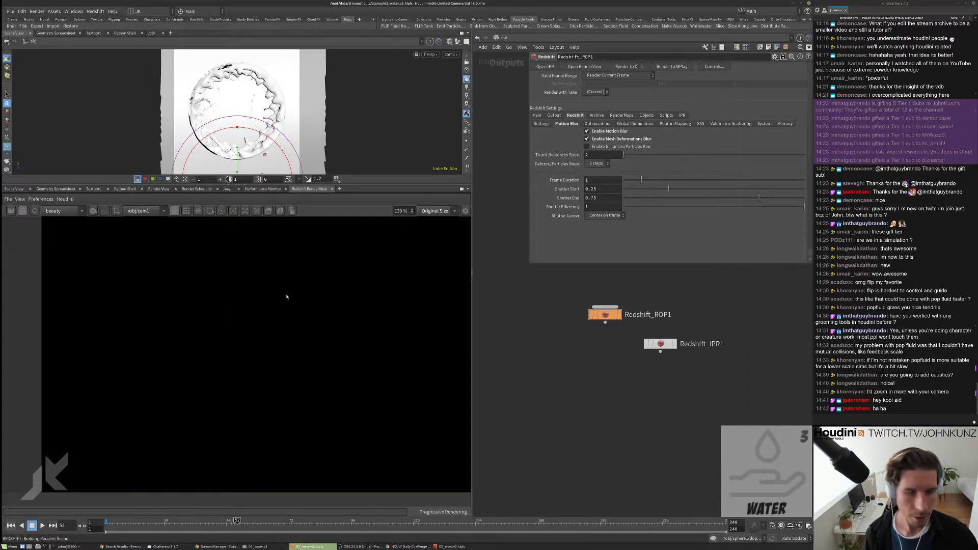
{"action": "scroll", "coordinate": [276, 295], "scroll_direction": "down", "scroll_amount": 4}
{"action": "scroll", "coordinate": [362, 273], "scroll_direction": "up", "scroll_amount": 6}
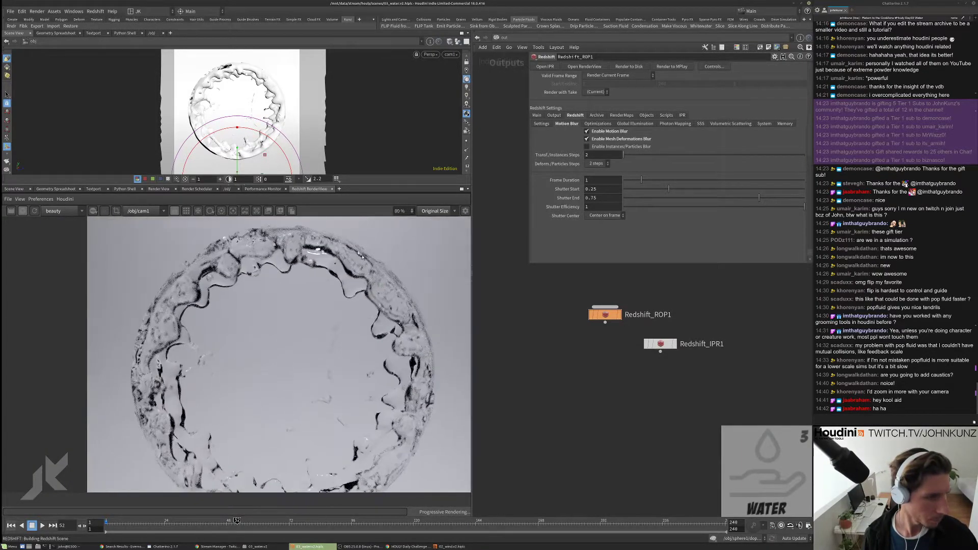
{"action": "scroll", "coordinate": [362, 273], "scroll_direction": "down", "scroll_amount": 7}
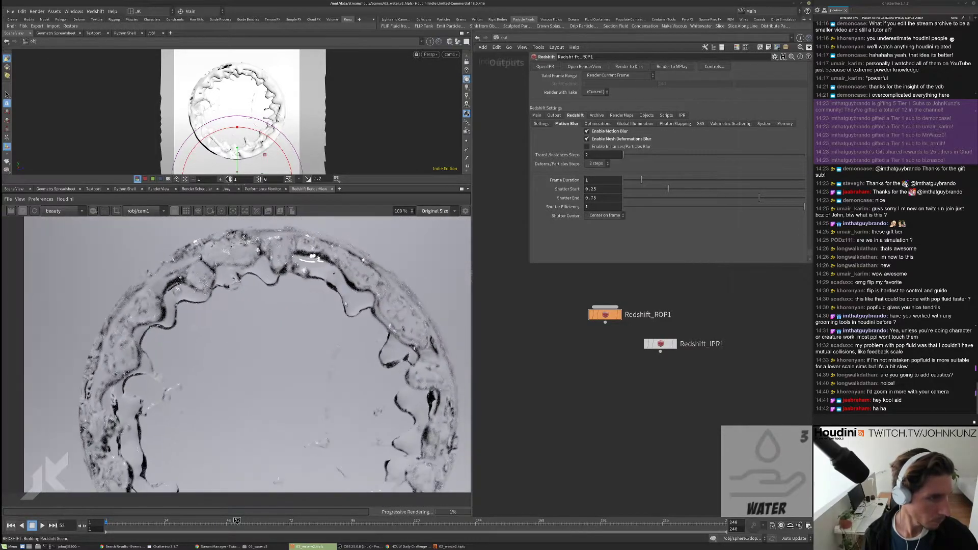
{"action": "scroll", "coordinate": [170, 292], "scroll_direction": "up", "scroll_amount": 5}
{"action": "scroll", "coordinate": [259, 302], "scroll_direction": "down", "scroll_amount": 8}
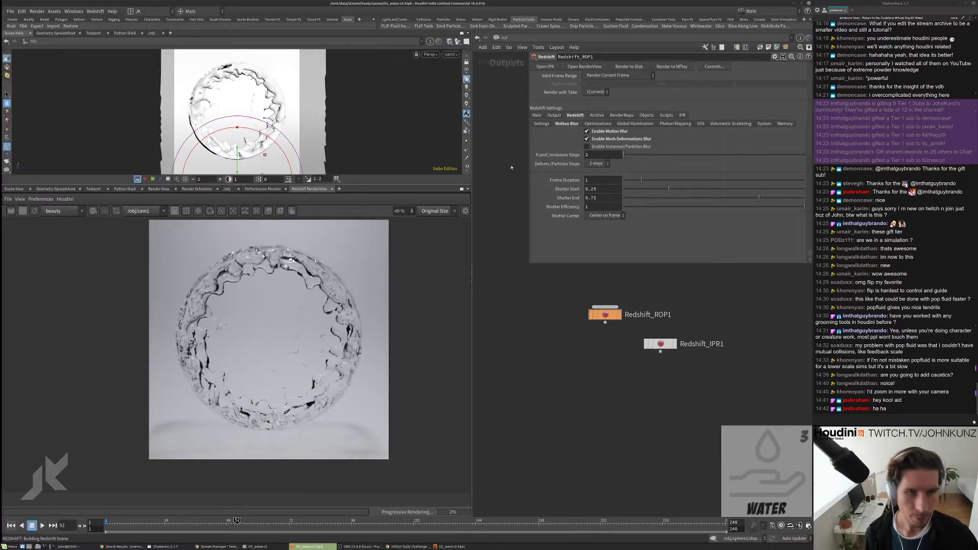
Step: Navigate the network editor back to /obj and pan toward the lights and camera
{"action": "left_click", "coordinate": [504, 37]}
{"action": "left_click", "coordinate": [515, 78]}
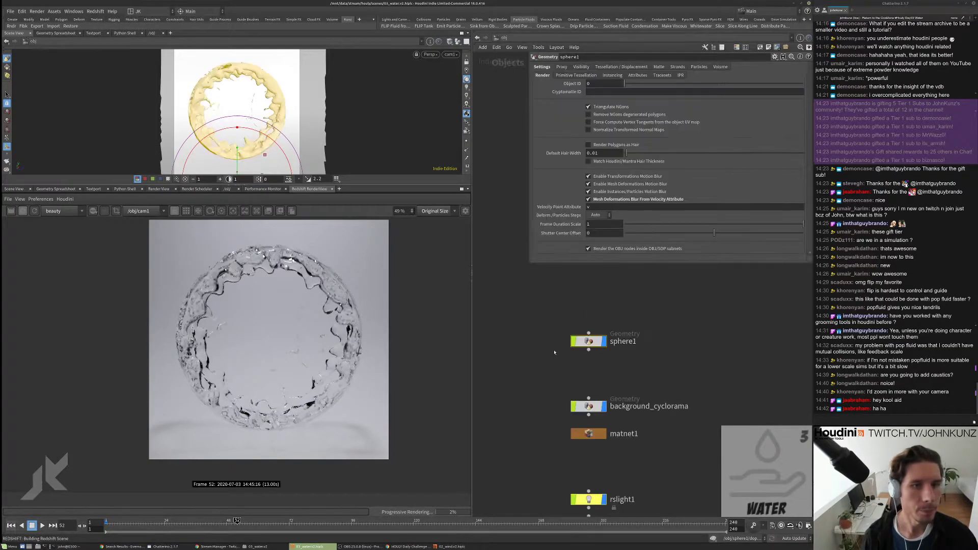
{"action": "middle_click_drag", "start_coordinate": [545, 372], "coordinate": [556, 342]}
Step: Check cam1's Redshift Sampling shutter time, leaving it at 0.25
{"action": "middle_click_drag", "start_coordinate": [566, 405], "coordinate": [583, 305]}
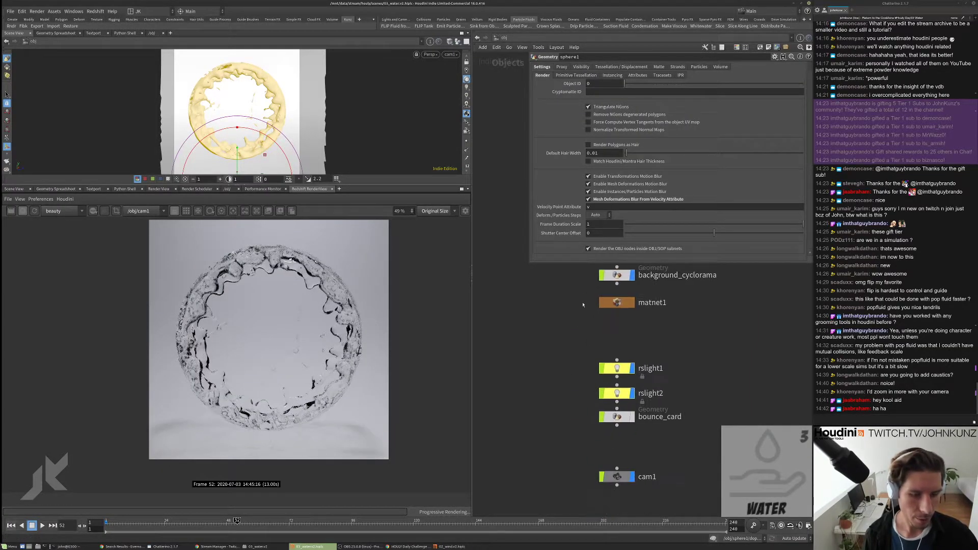
{"action": "left_click", "coordinate": [617, 476]}
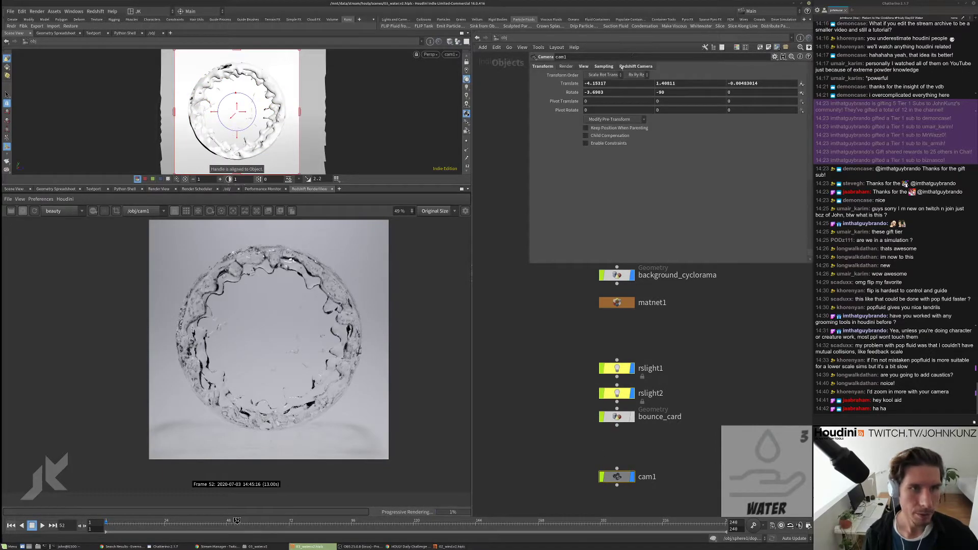
{"action": "left_click", "coordinate": [621, 68]}
{"action": "left_click", "coordinate": [603, 67]}
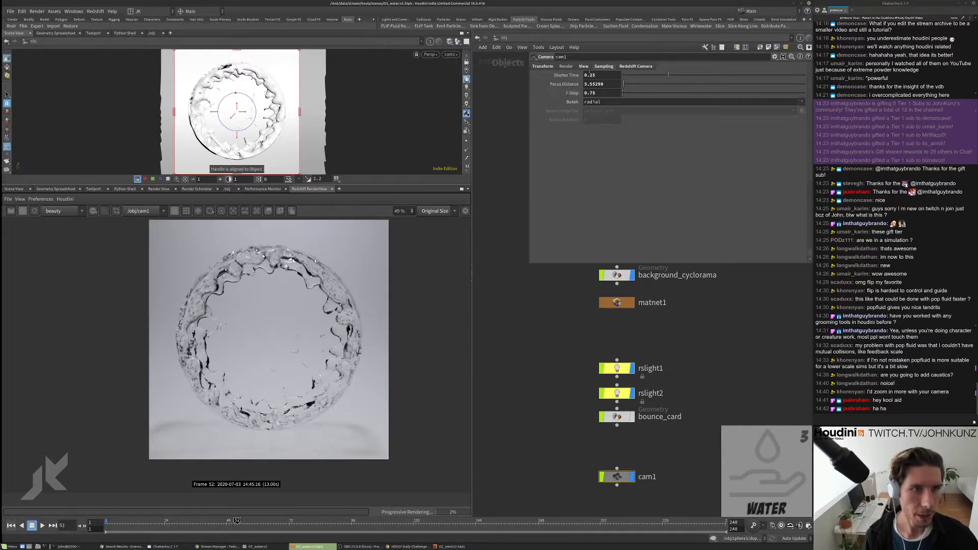
{"action": "left_click_drag", "start_coordinate": [599, 75], "coordinate": [571, 80]}
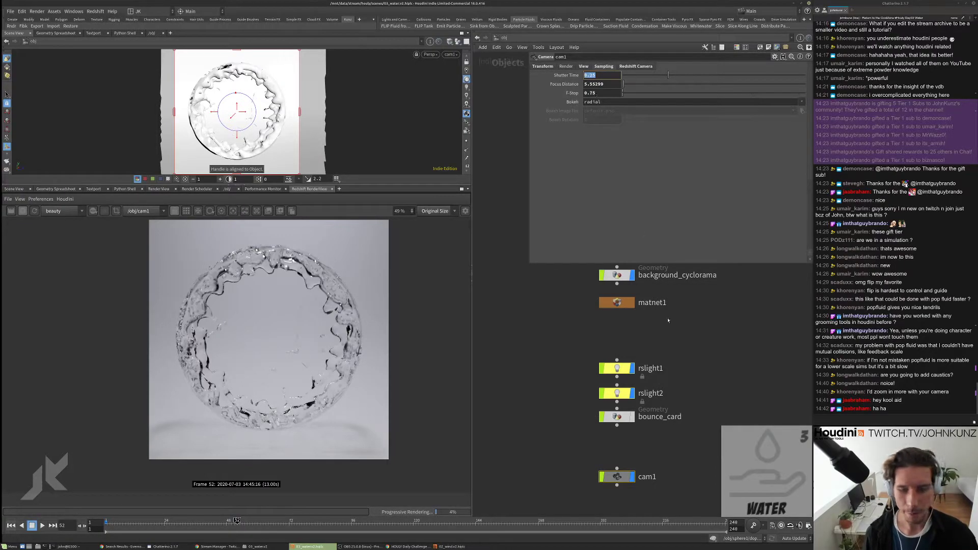
{"action": "left_click", "coordinate": [616, 344]}
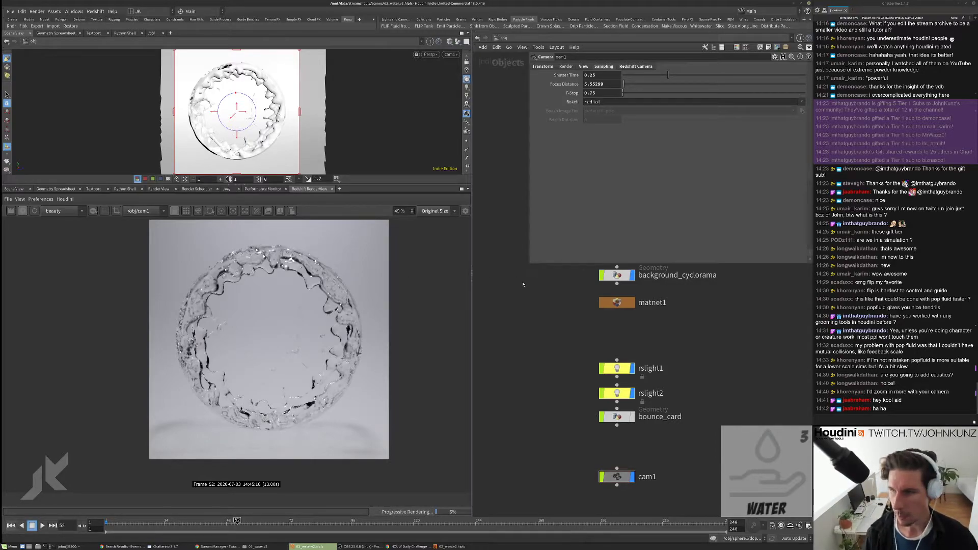
{"action": "middle_click_drag", "start_coordinate": [582, 333], "coordinate": [544, 363]}
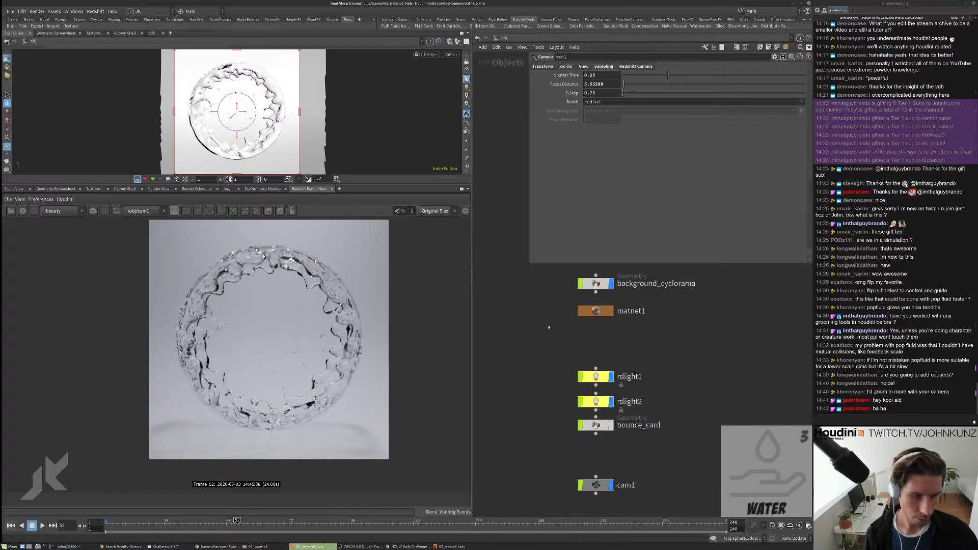
Step: Show rslight1's settings (intensity multiplier 666, luminous efficacy 17) and nudge its node up
{"action": "middle_click_drag", "start_coordinate": [573, 278], "coordinate": [548, 328]}
{"action": "middle_click_drag", "start_coordinate": [596, 308], "coordinate": [607, 355]}
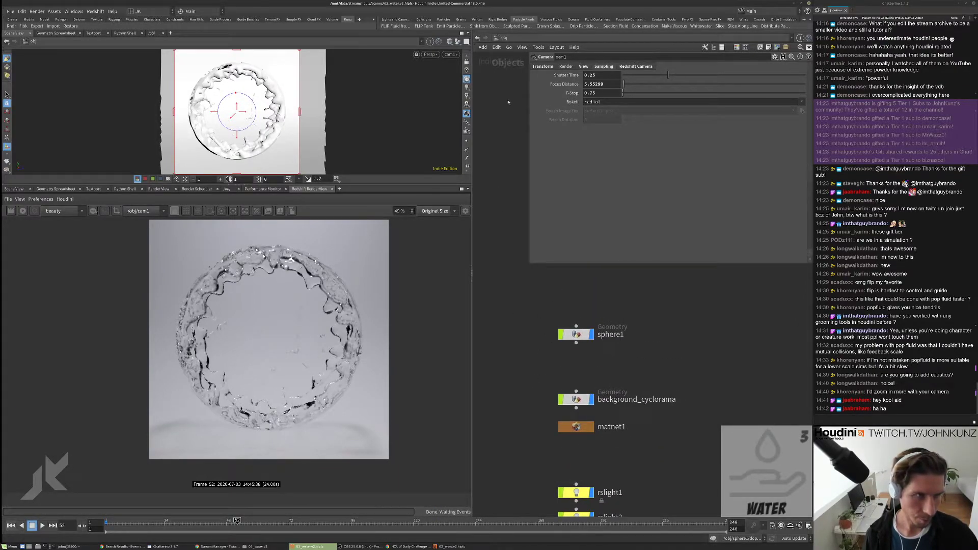
{"action": "left_click", "coordinate": [503, 38]}
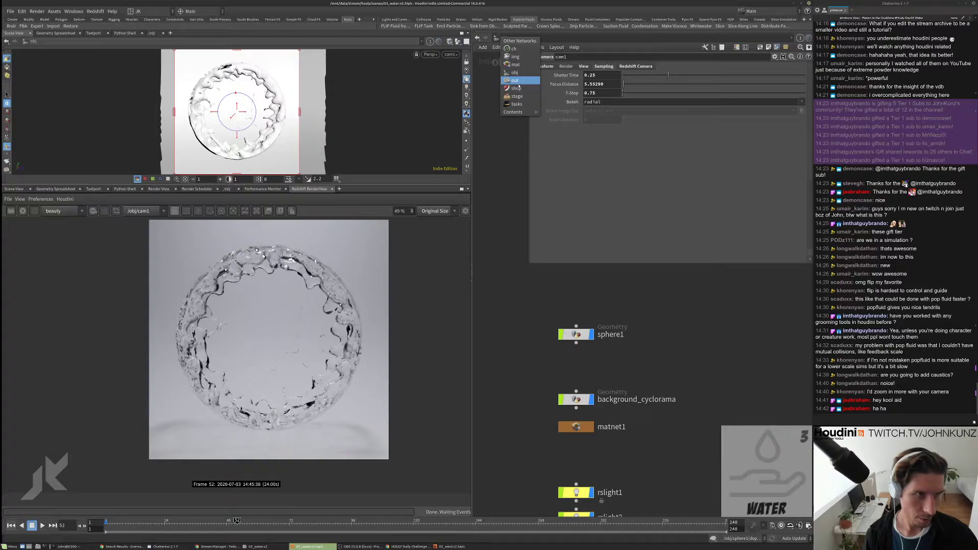
{"action": "left_click", "coordinate": [514, 72]}
{"action": "scroll", "coordinate": [519, 299], "scroll_direction": "down", "scroll_amount": 3}
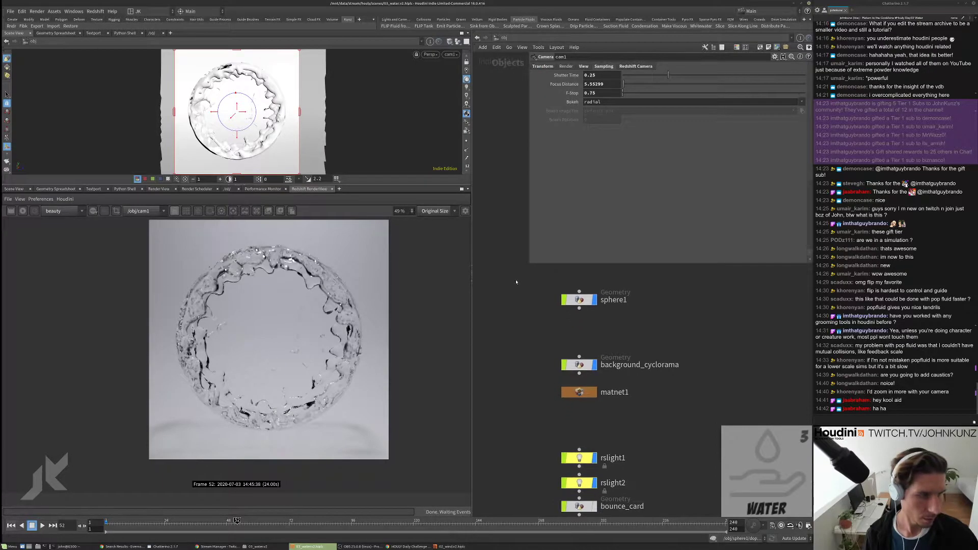
{"action": "scroll", "coordinate": [563, 377], "scroll_direction": "up", "scroll_amount": 2}
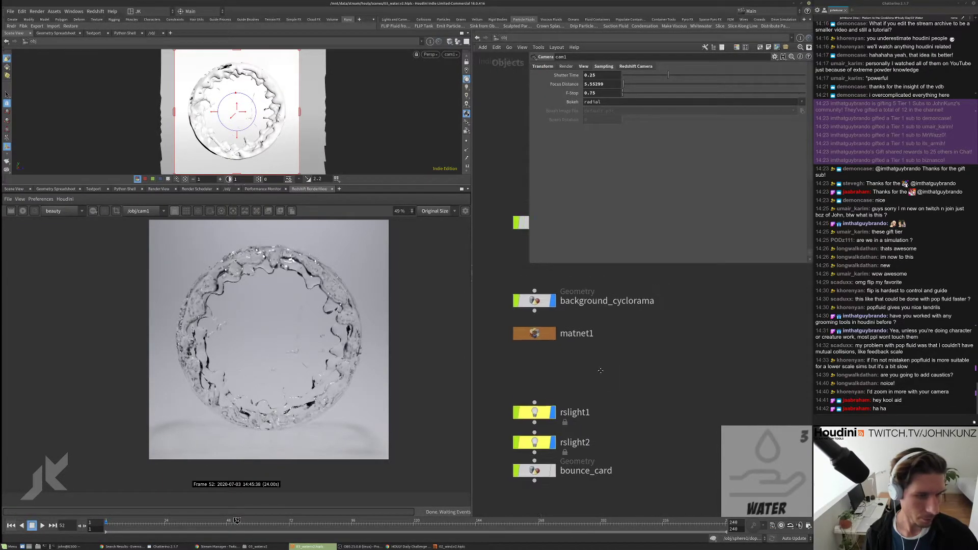
{"action": "scroll", "coordinate": [636, 375], "scroll_direction": "down", "scroll_amount": 2}
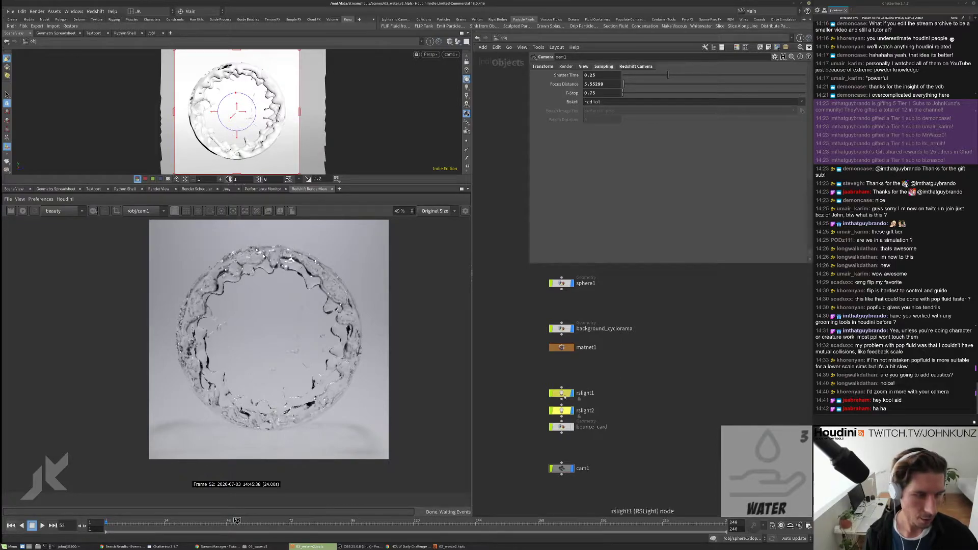
{"action": "left_click", "coordinate": [561, 393]}
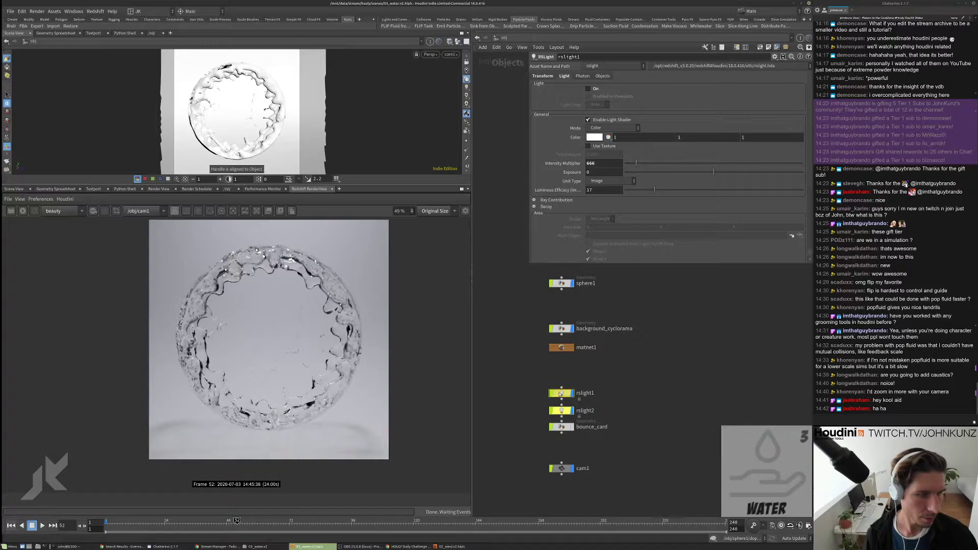
{"action": "left_click_drag", "start_coordinate": [560, 394], "coordinate": [561, 389]}
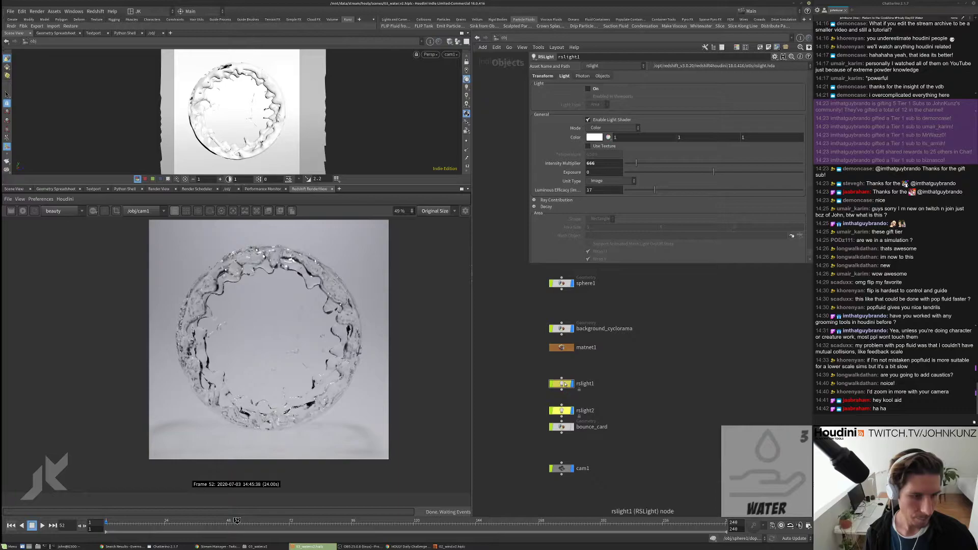
Step: Delete rslight1 and set rslight2's caustic Number of Photons to 10000000
{"action": "key", "text": "Delete"}
{"action": "left_click", "coordinate": [561, 411]}
{"action": "left_click", "coordinate": [583, 76]}
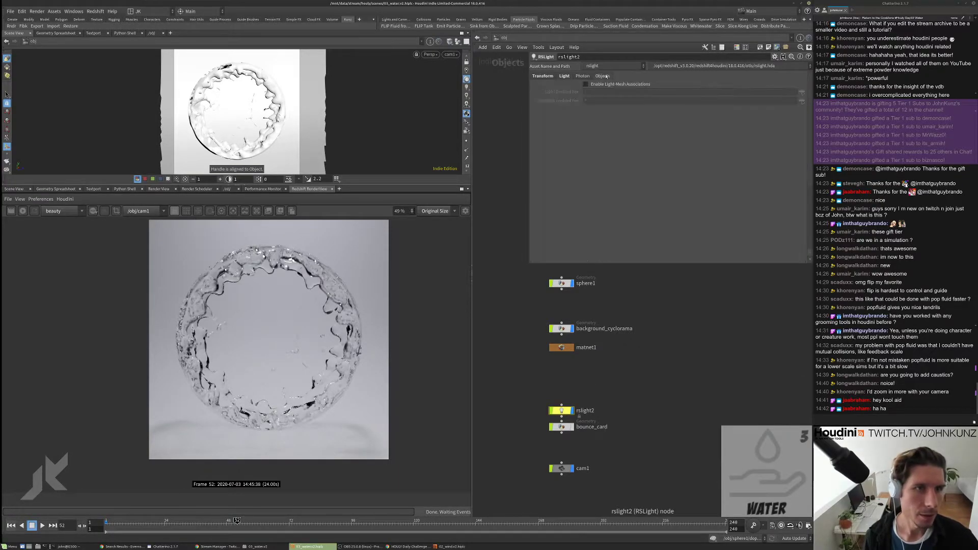
{"action": "left_click", "coordinate": [586, 77]}
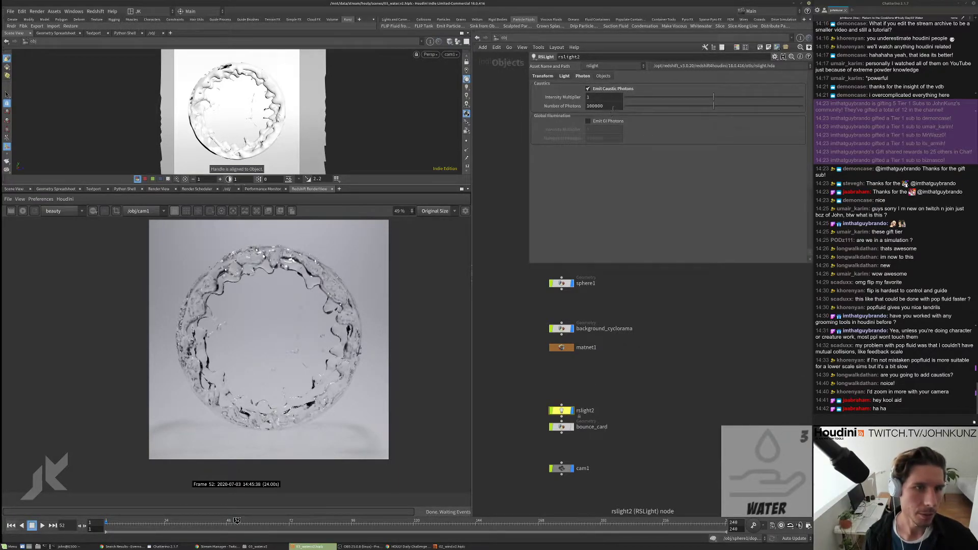
{"action": "left_click", "coordinate": [613, 106]}
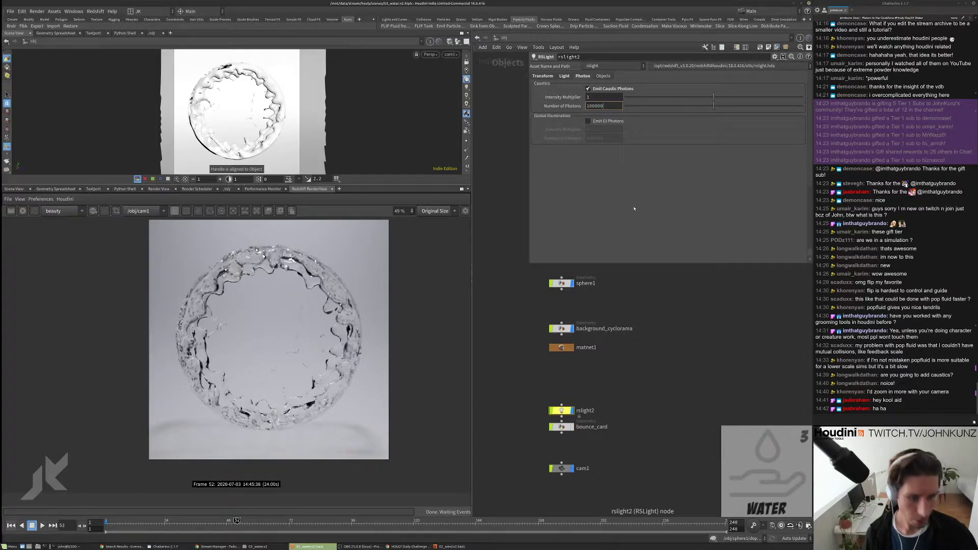
{"action": "type", "text": "0"}
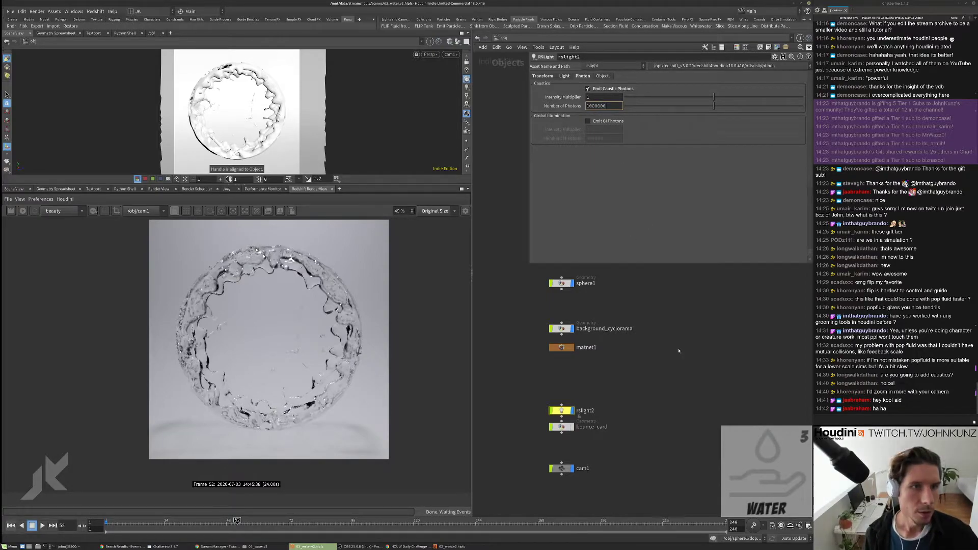
{"action": "type", "text": "0"}
{"action": "key", "text": "Return"}
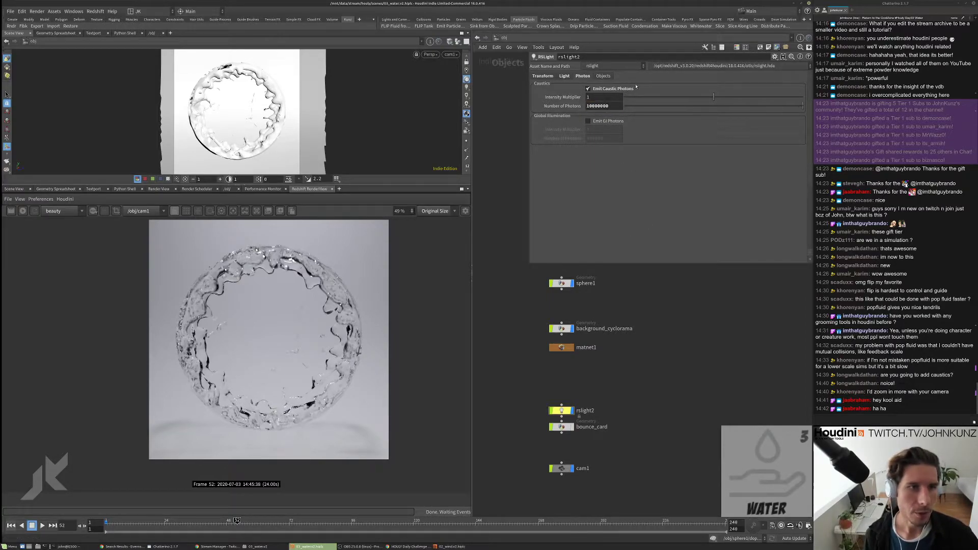
{"action": "double_click", "coordinate": [614, 105]}
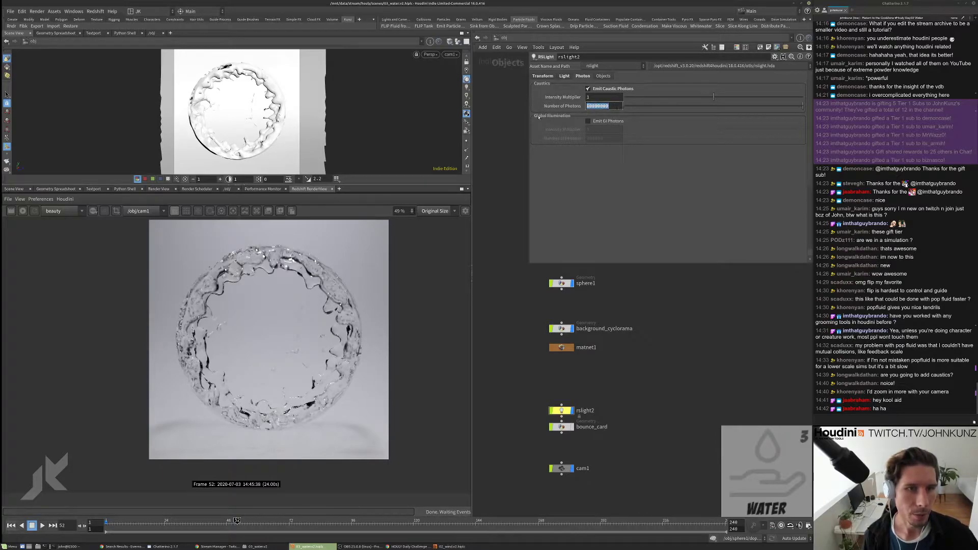
{"action": "left_click", "coordinate": [663, 244]}
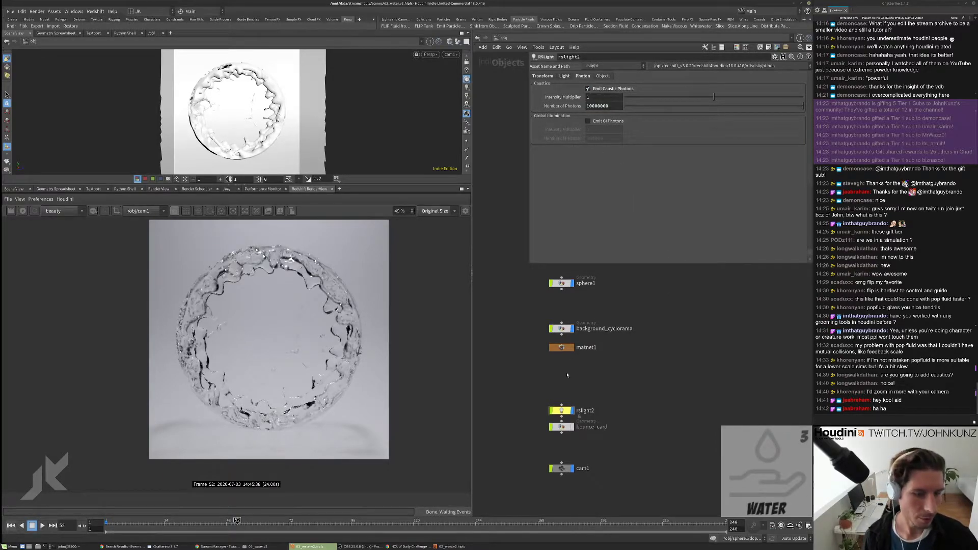
Step: Select sphere1 to show the water object's parameters
{"action": "scroll", "coordinate": [577, 395], "scroll_direction": "down", "scroll_amount": 1}
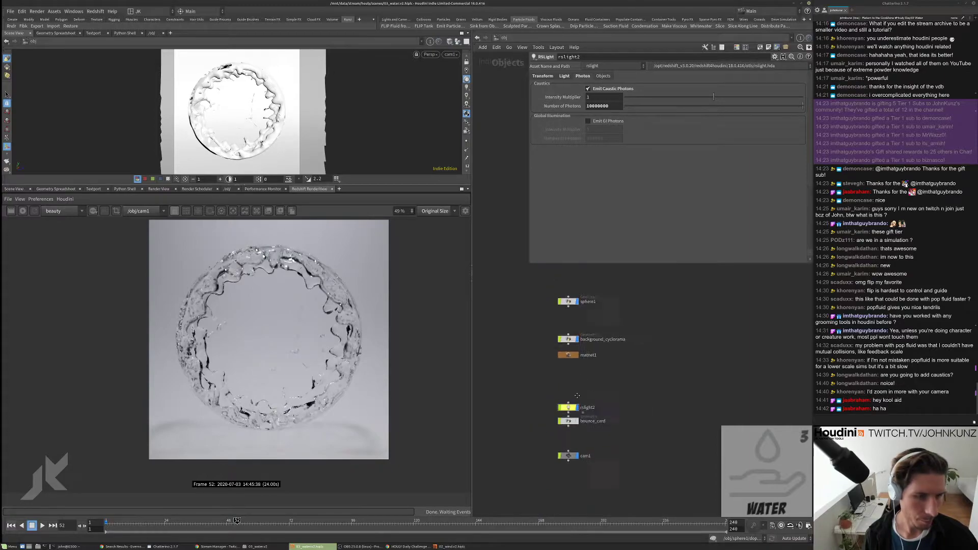
{"action": "scroll", "coordinate": [577, 331], "scroll_direction": "up", "scroll_amount": 2}
{"action": "left_click", "coordinate": [562, 280]}
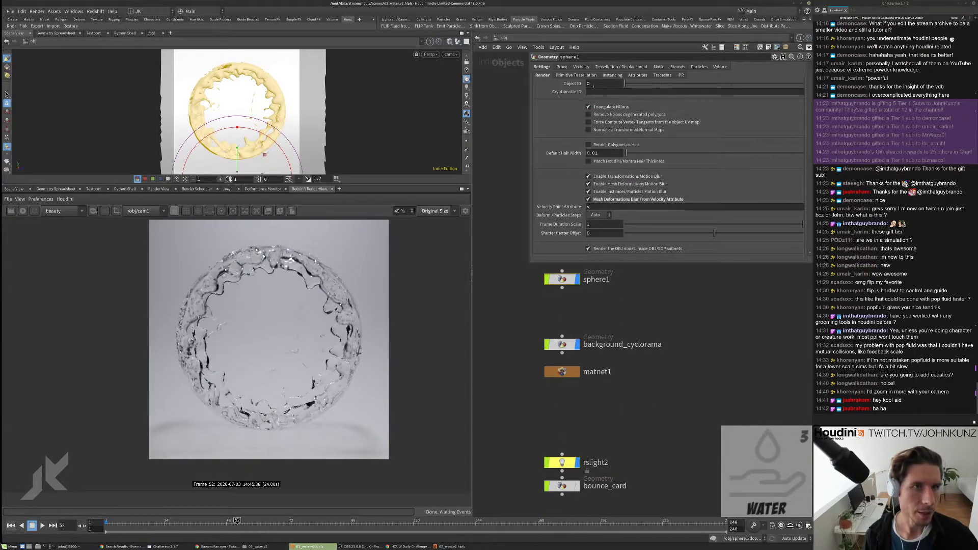
Step: Tick Casts Caustics Photons in sphere1's Redshift visibility, then switch to the /out network
{"action": "left_click", "coordinate": [562, 344]}
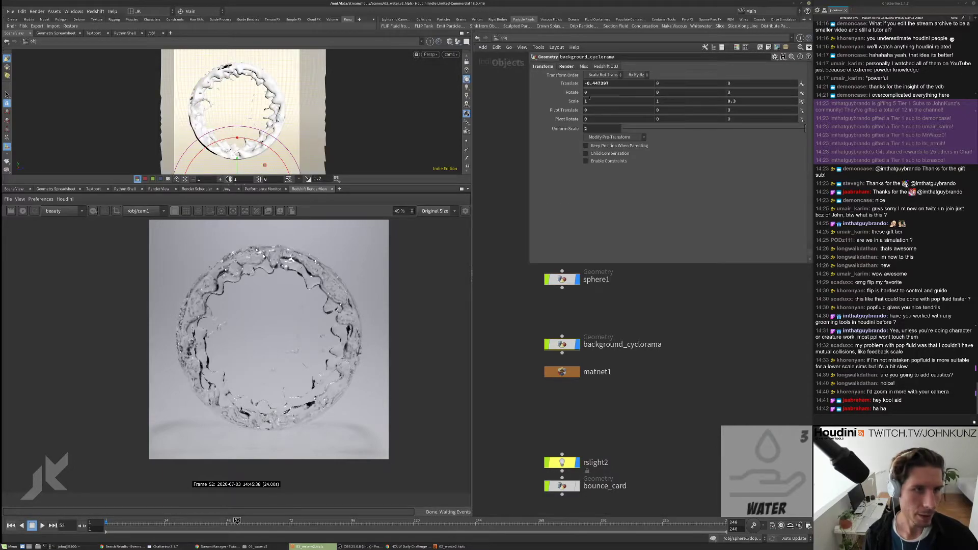
{"action": "left_click", "coordinate": [611, 66]}
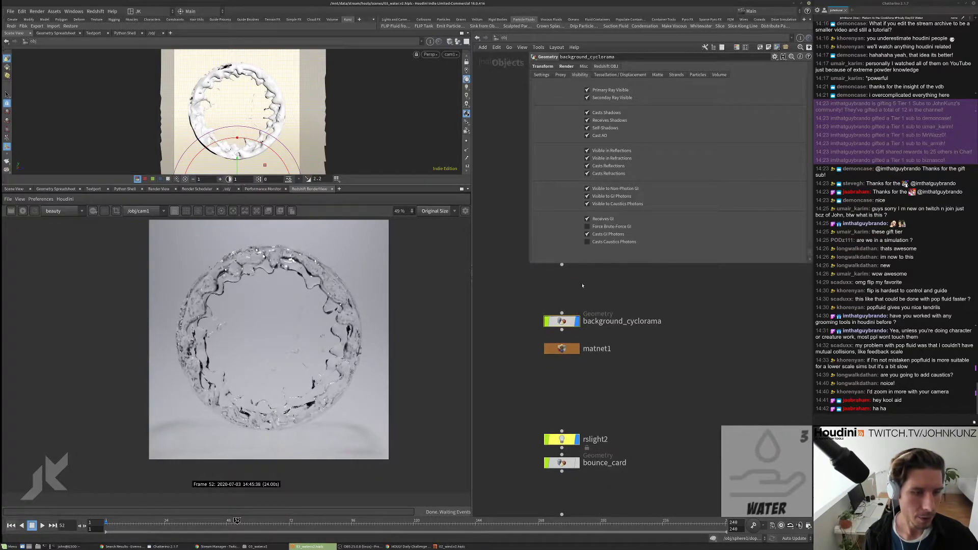
{"action": "left_click", "coordinate": [560, 285]}
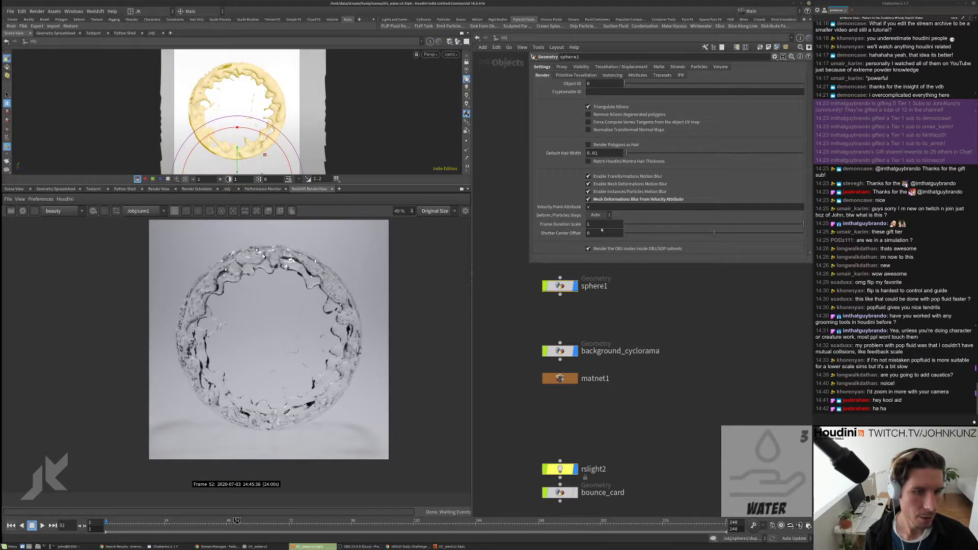
{"action": "left_click", "coordinate": [580, 67]}
{"action": "left_click", "coordinate": [608, 235]}
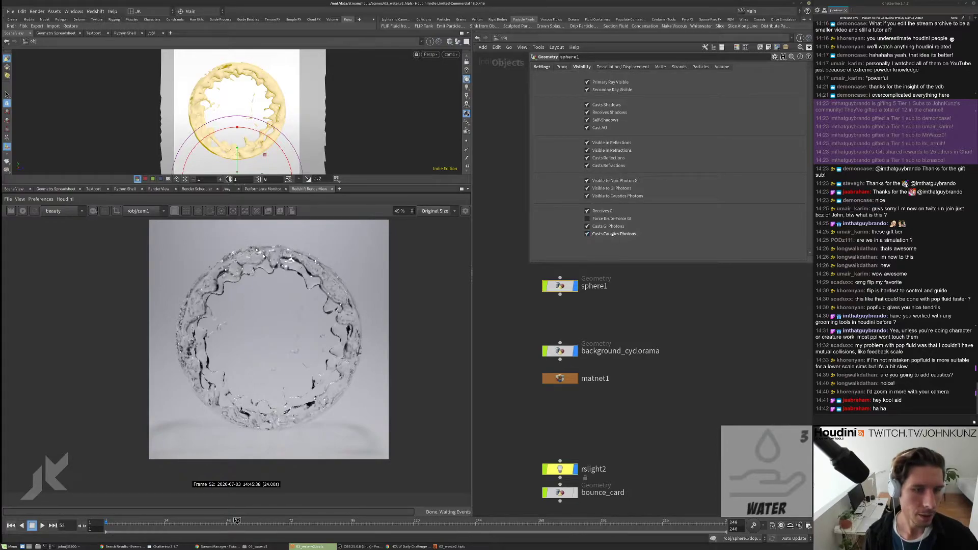
{"action": "left_click", "coordinate": [504, 37]}
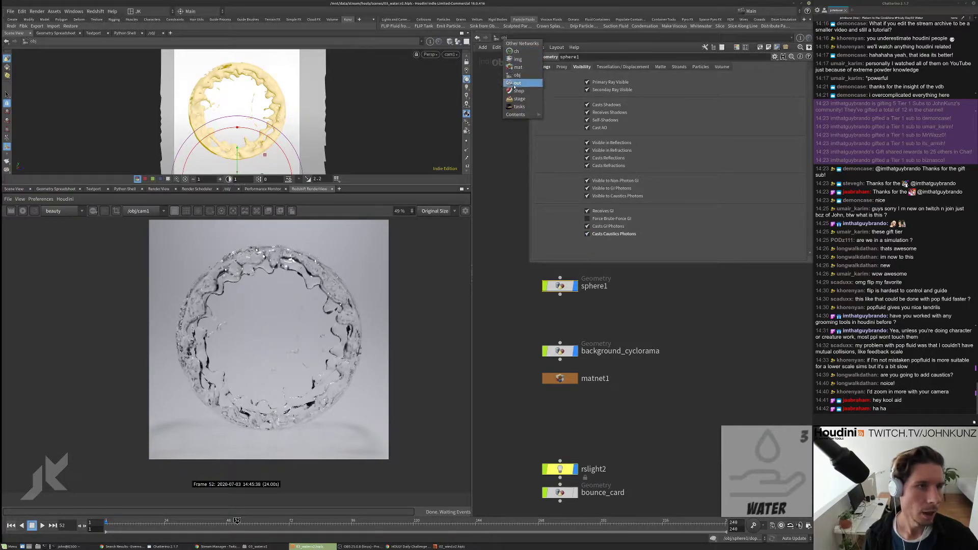
{"action": "left_click", "coordinate": [515, 80]}
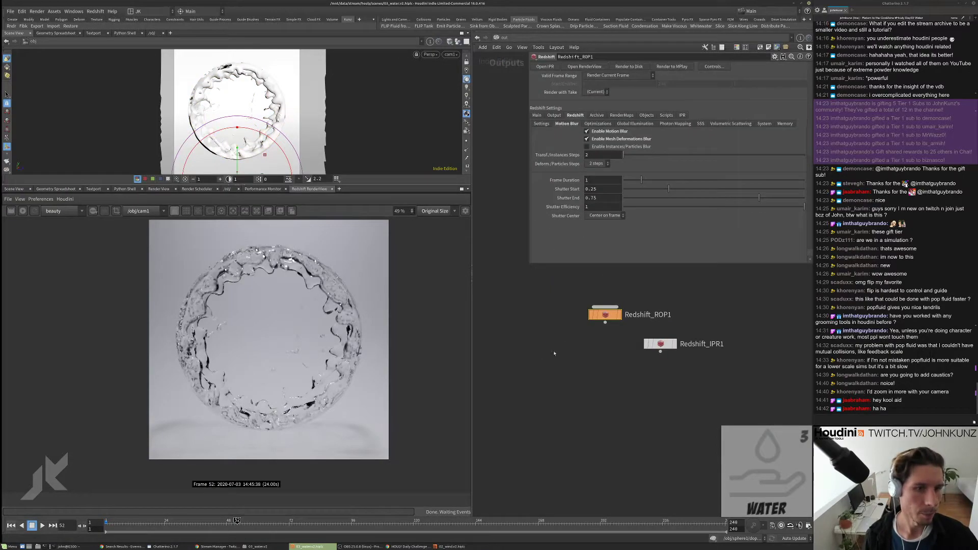
Step: In Photon Mapping, set Max Num Caustics Photons to 10000000 and search radius to 0.01
{"action": "left_click", "coordinate": [650, 124]}
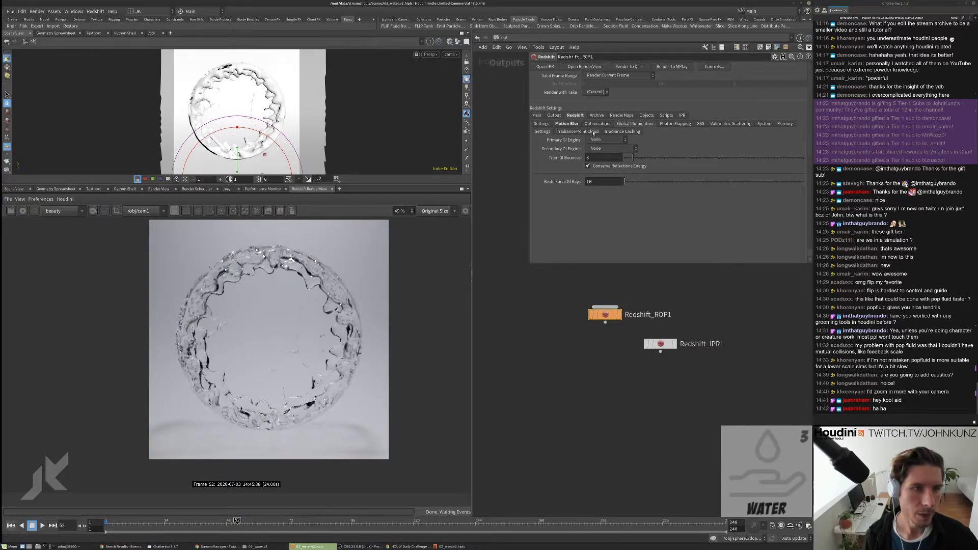
{"action": "left_click", "coordinate": [593, 132]}
{"action": "left_click", "coordinate": [676, 124]}
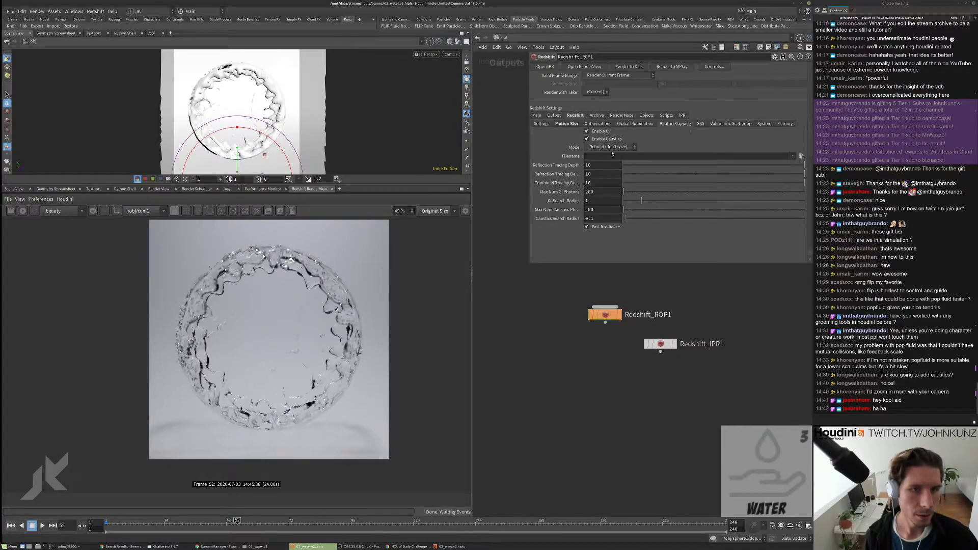
{"action": "double_click", "coordinate": [603, 209]}
{"action": "type", "text": "10000000"}
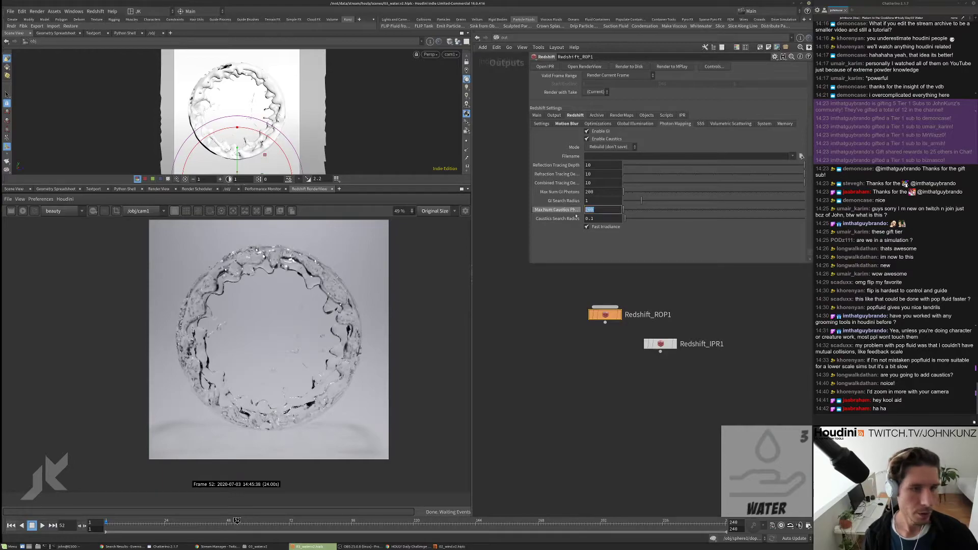
{"action": "key", "text": "Return"}
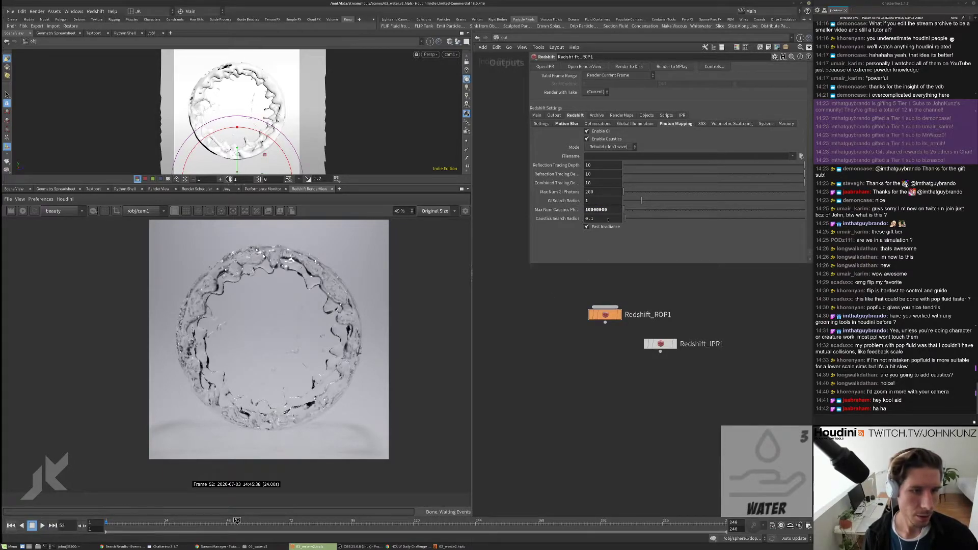
{"action": "left_click", "coordinate": [612, 218]}
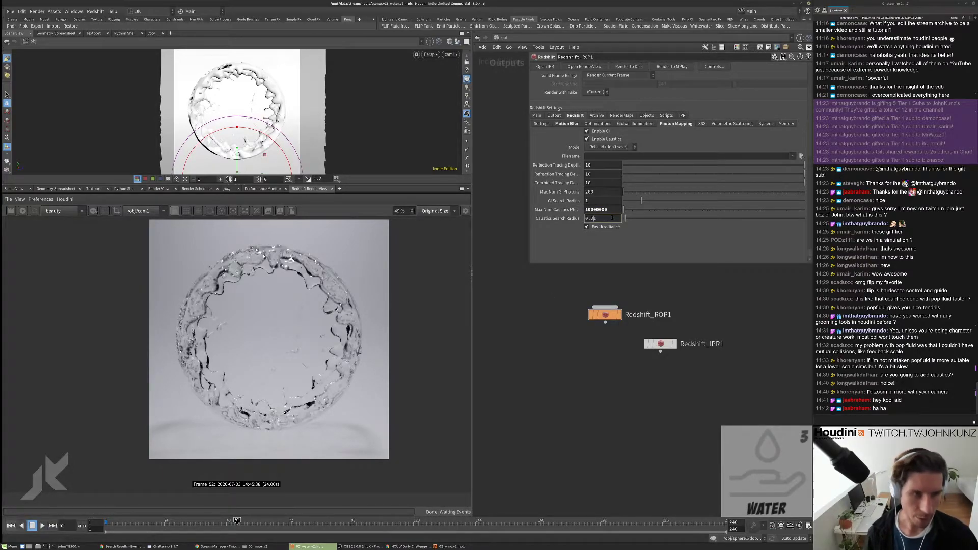
{"action": "type", "text": "1"}
{"action": "key", "text": "Return"}
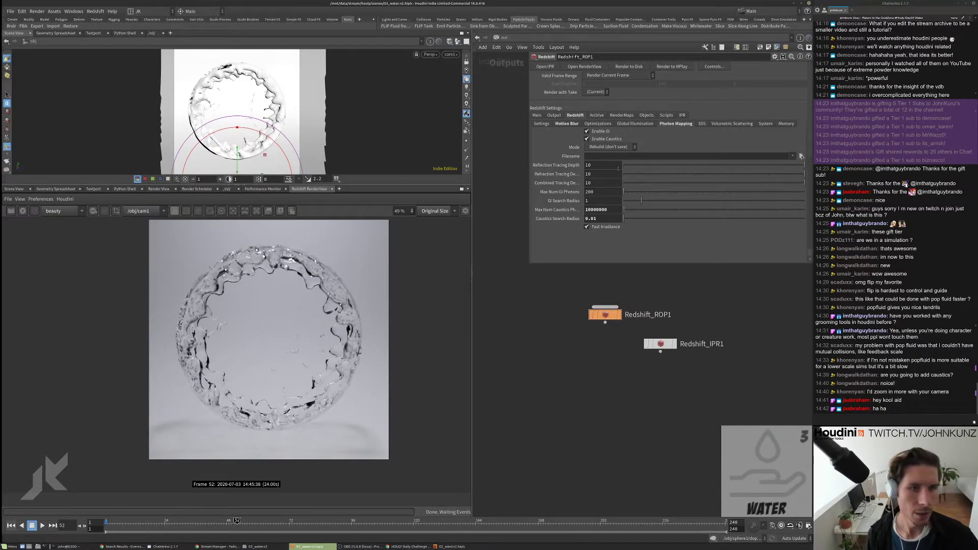
Step: Review the Optimizations and GI settings, then restart the Redshift render of frame 52
{"action": "left_click", "coordinate": [598, 124]}
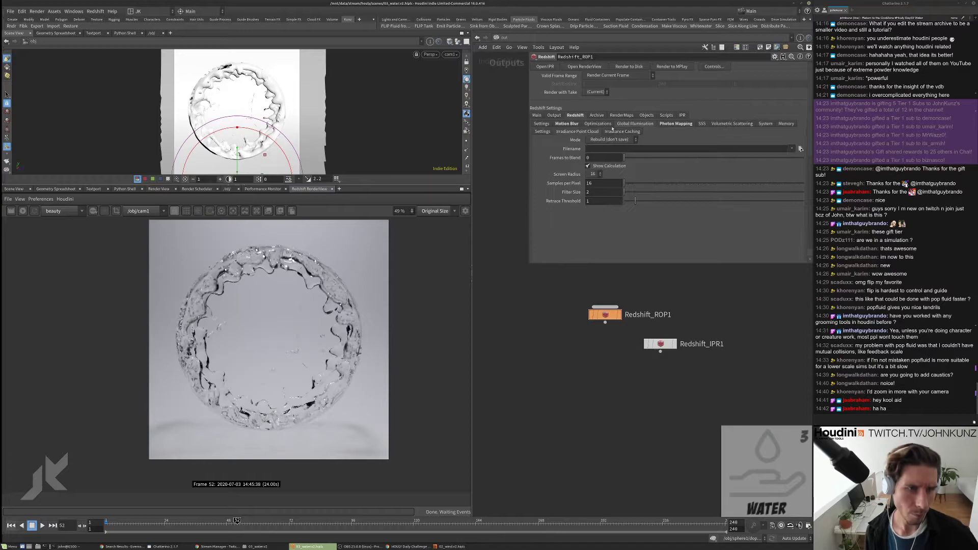
{"action": "left_click", "coordinate": [624, 124]}
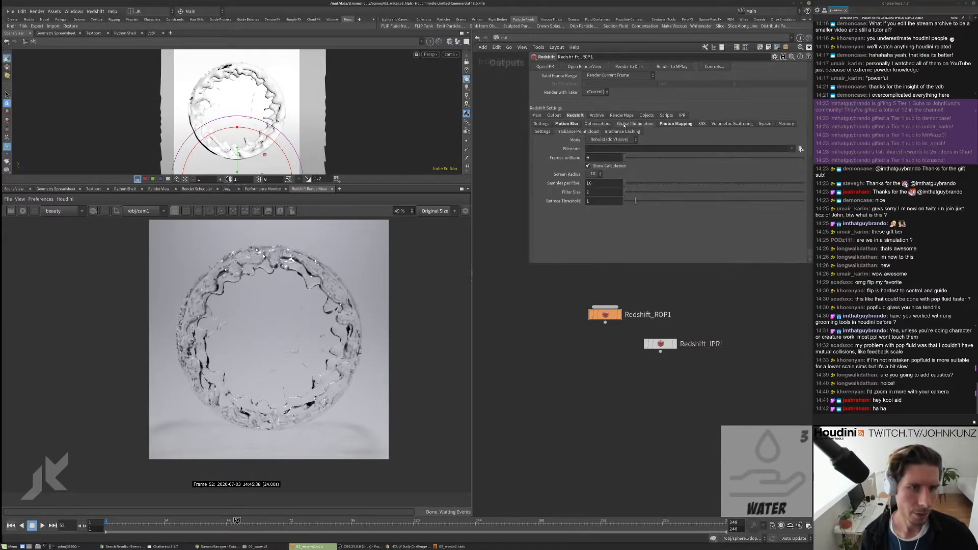
{"action": "left_click", "coordinate": [543, 131]}
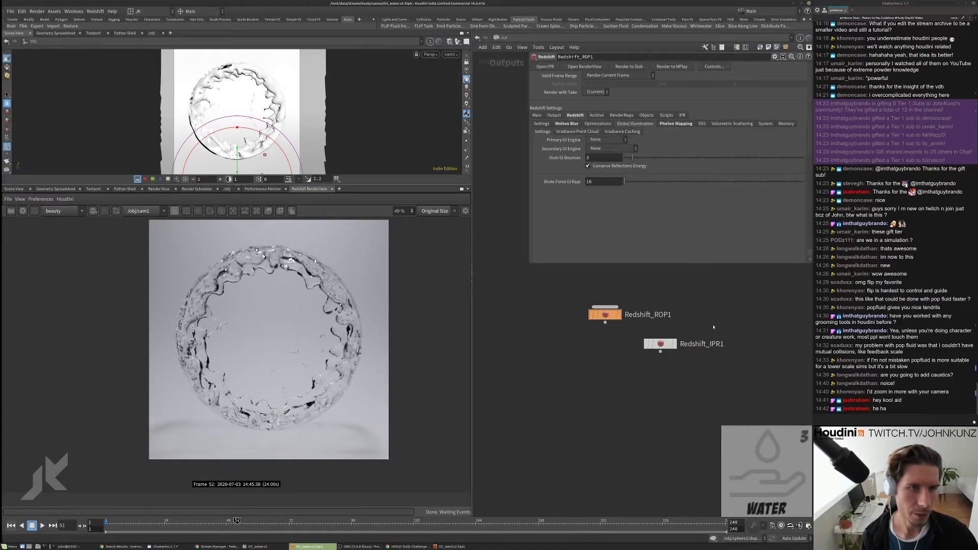
{"action": "middle_click_drag", "start_coordinate": [716, 268], "coordinate": [708, 291]}
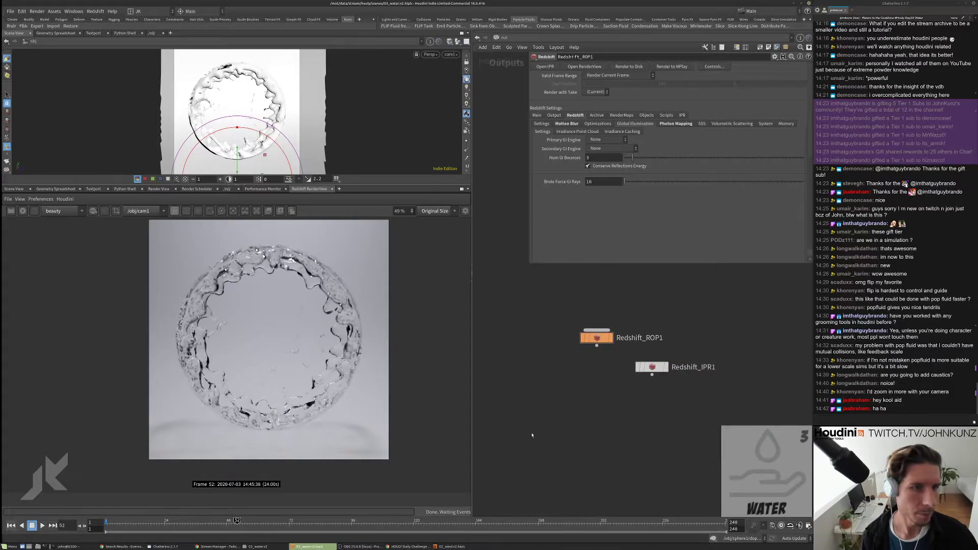
{"action": "left_click", "coordinate": [11, 211]}
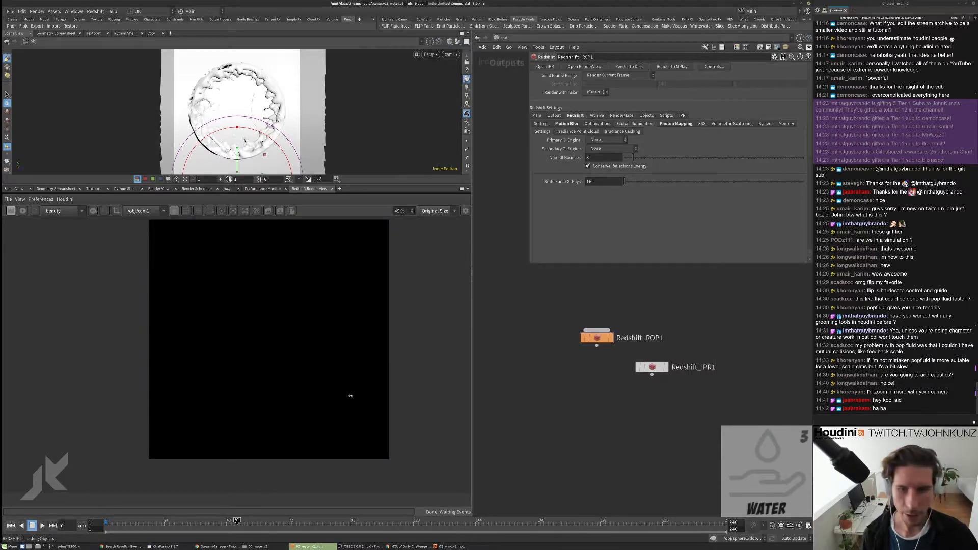
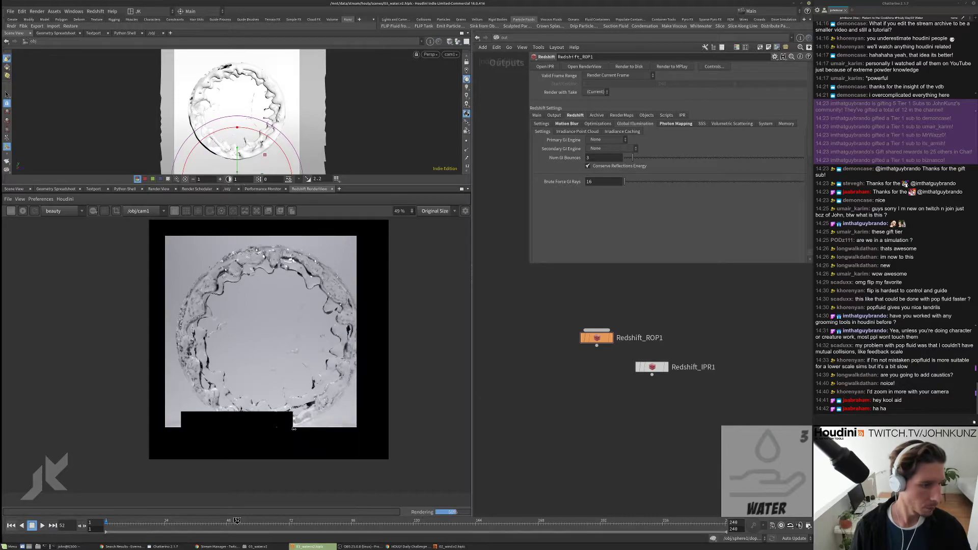
Step: Zoom around the finished frame 52 water splash render in the Redshift RenderView
{"action": "scroll", "coordinate": [285, 434], "scroll_direction": "up", "scroll_amount": 4}
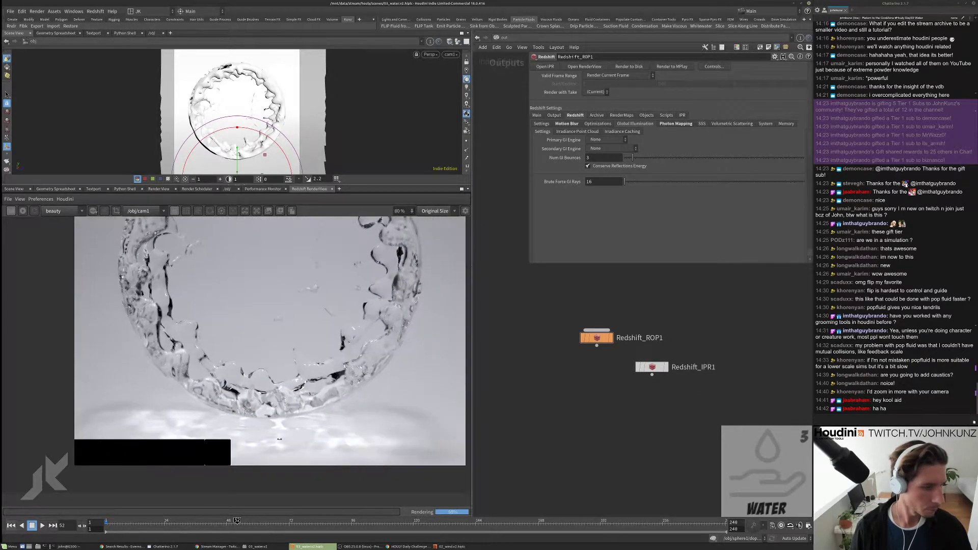
{"action": "scroll", "coordinate": [279, 438], "scroll_direction": "up", "scroll_amount": 2}
{"action": "scroll", "coordinate": [279, 439], "scroll_direction": "down", "scroll_amount": 1}
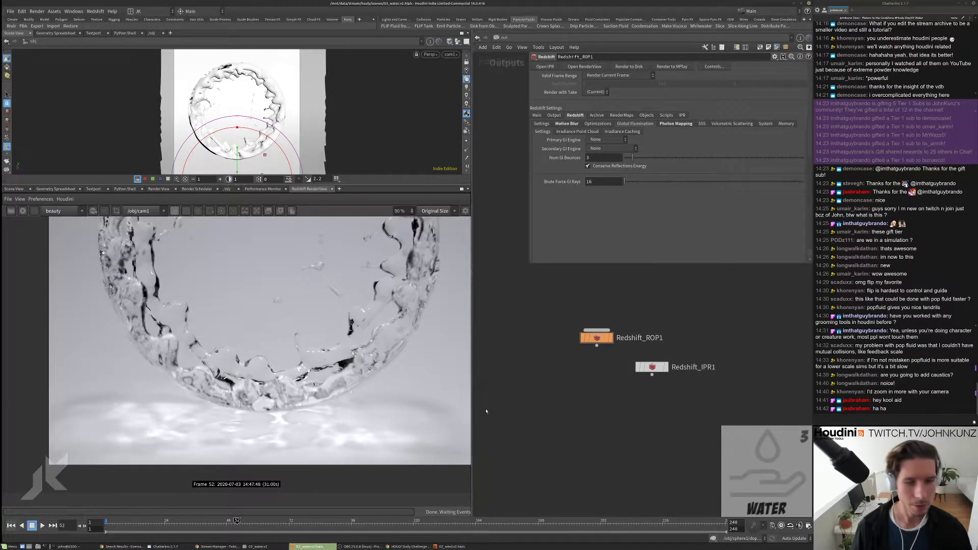
Step: Set the Caustics Search Radius to 0.0025 in the Photon Mapping settings
{"action": "left_click", "coordinate": [676, 123]}
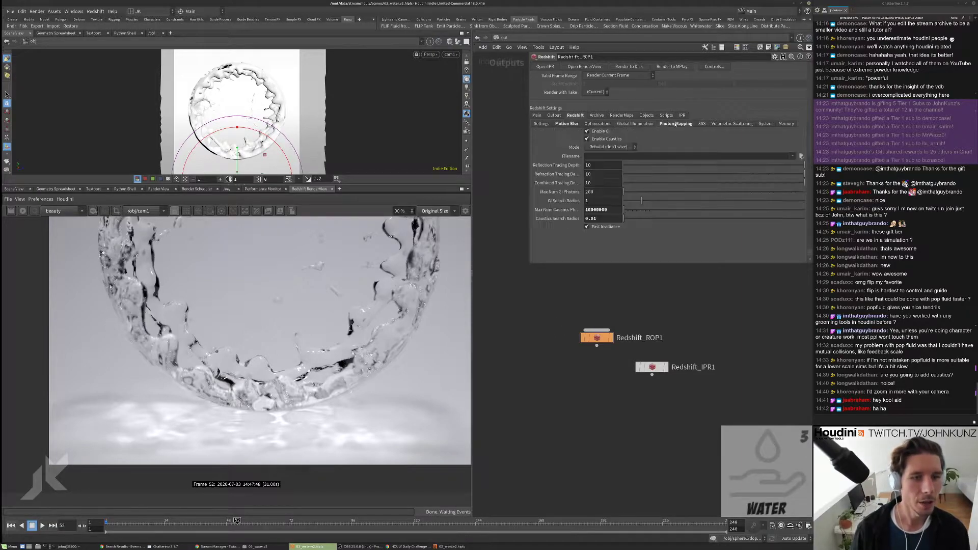
{"action": "key", "text": "Return"}
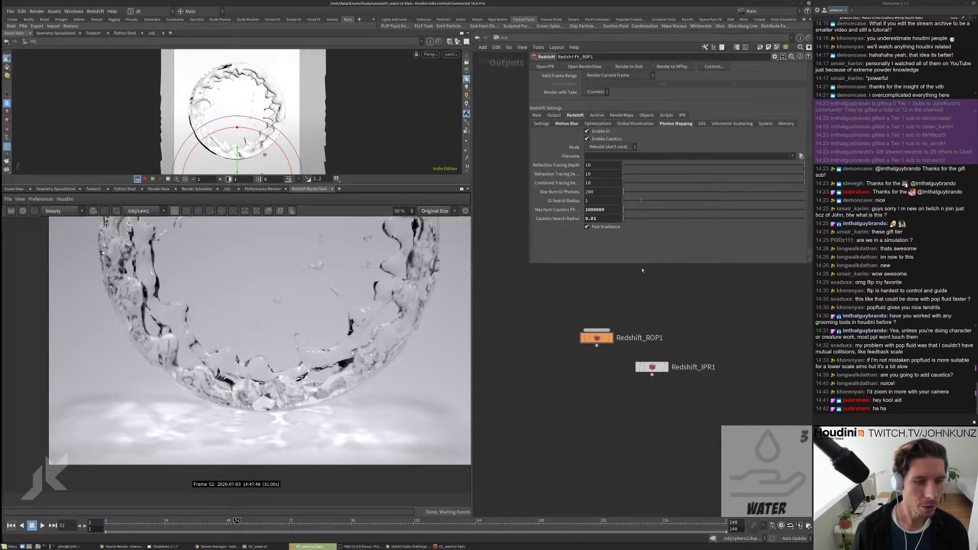
{"action": "left_click", "coordinate": [606, 218]}
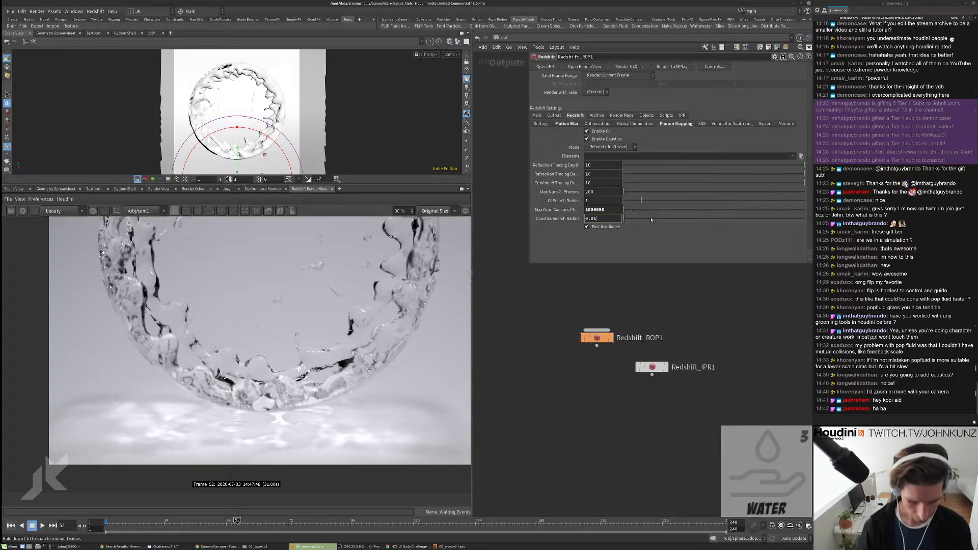
{"action": "type", "text": "25"}
{"action": "key", "text": "Return"}
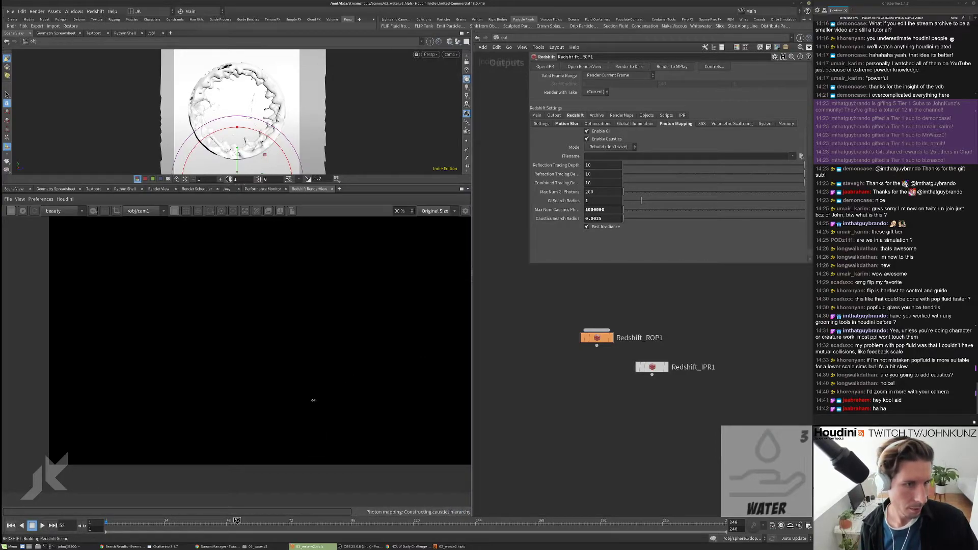
Step: Zoom in and out of the re-rendered frame to inspect the sharper floor caustics
{"action": "scroll", "coordinate": [318, 412], "scroll_direction": "down", "scroll_amount": 5}
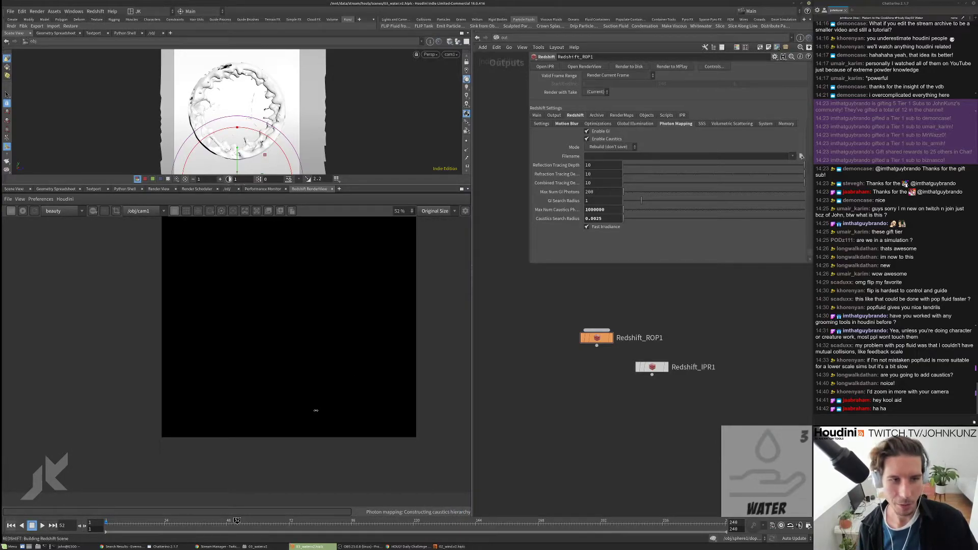
{"action": "scroll", "coordinate": [315, 410], "scroll_direction": "down", "scroll_amount": 2}
{"action": "scroll", "coordinate": [316, 410], "scroll_direction": "up", "scroll_amount": 1}
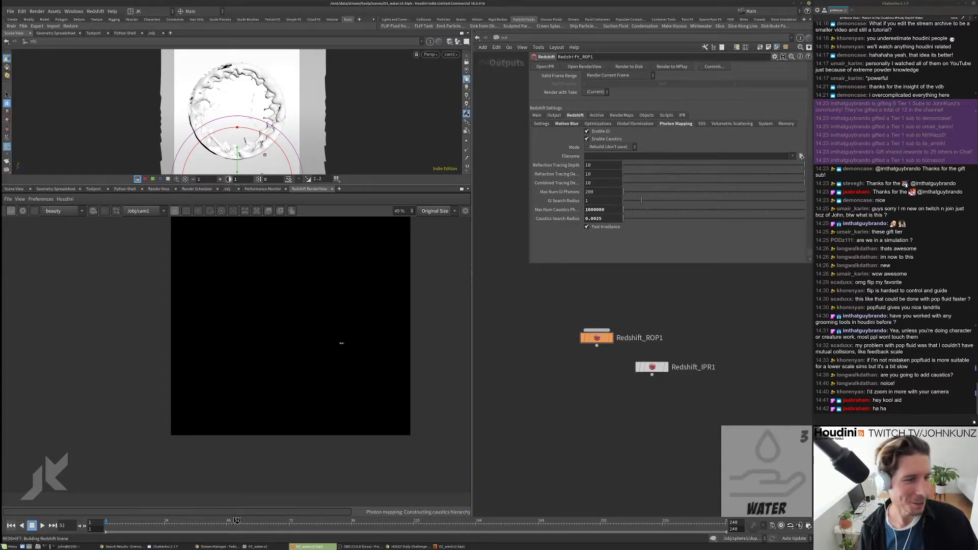
{"action": "scroll", "coordinate": [341, 343], "scroll_direction": "up", "scroll_amount": 2}
{"action": "scroll", "coordinate": [260, 449], "scroll_direction": "down", "scroll_amount": 4}
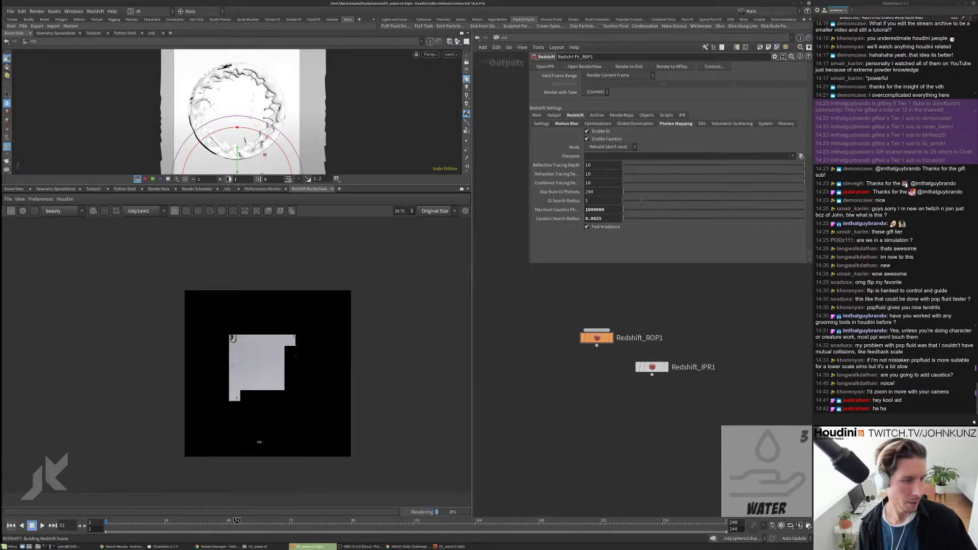
{"action": "scroll", "coordinate": [259, 408], "scroll_direction": "up", "scroll_amount": 2}
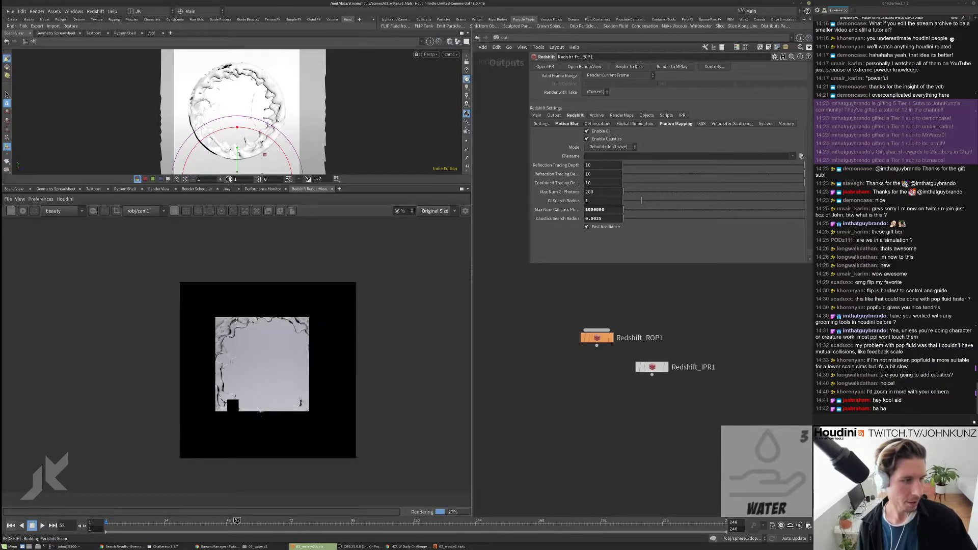
{"action": "scroll", "coordinate": [259, 410], "scroll_direction": "up", "scroll_amount": 4}
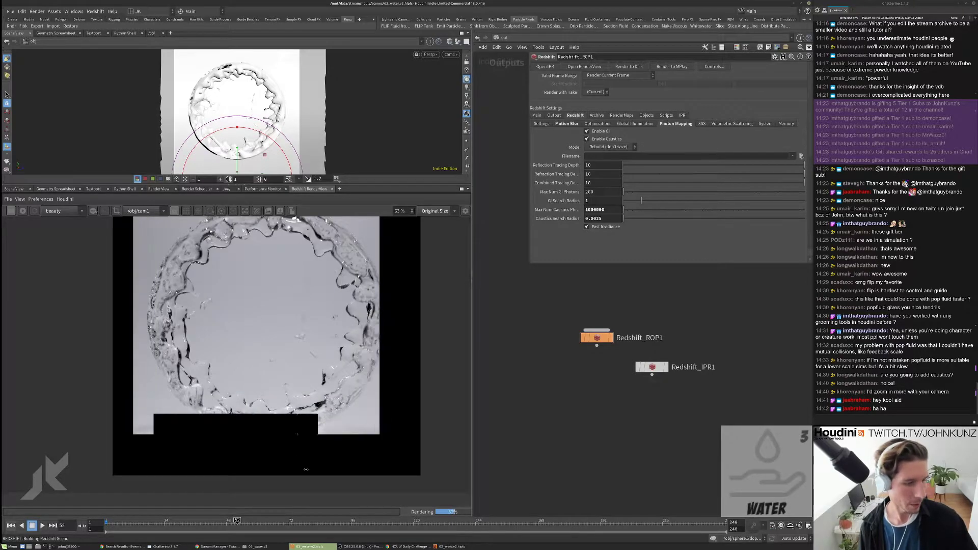
{"action": "scroll", "coordinate": [275, 451], "scroll_direction": "up", "scroll_amount": 2}
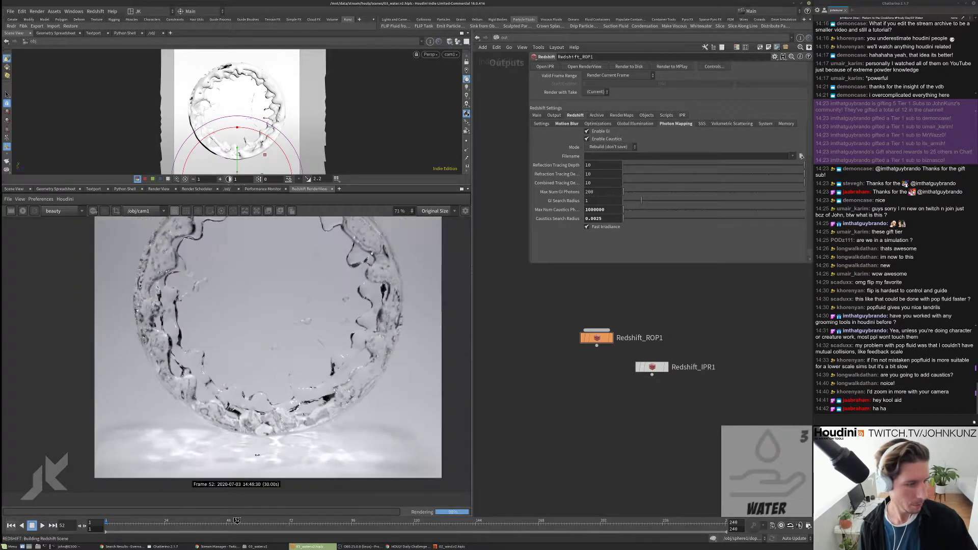
{"action": "scroll", "coordinate": [270, 446], "scroll_direction": "up", "scroll_amount": 2}
{"action": "scroll", "coordinate": [289, 437], "scroll_direction": "up", "scroll_amount": 2}
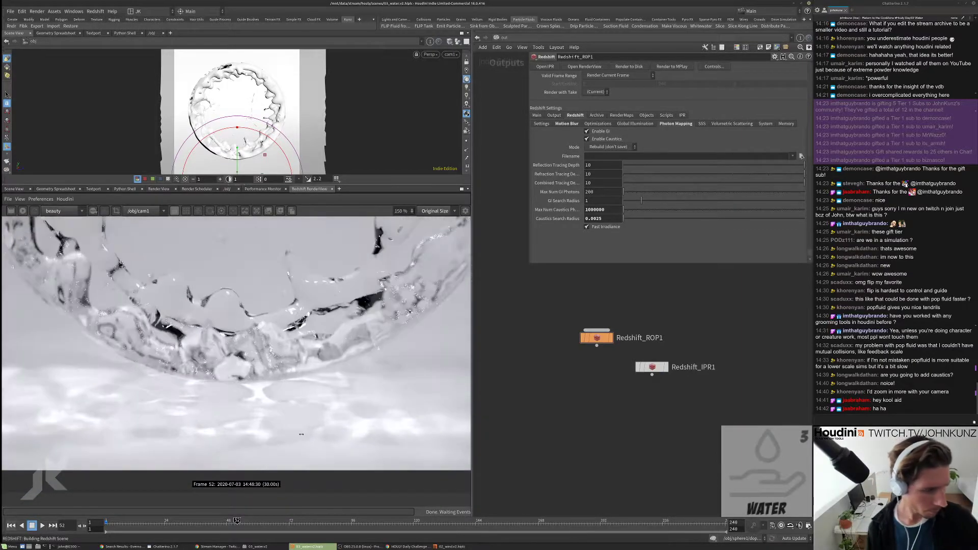
{"action": "scroll", "coordinate": [237, 361], "scroll_direction": "up", "scroll_amount": 4}
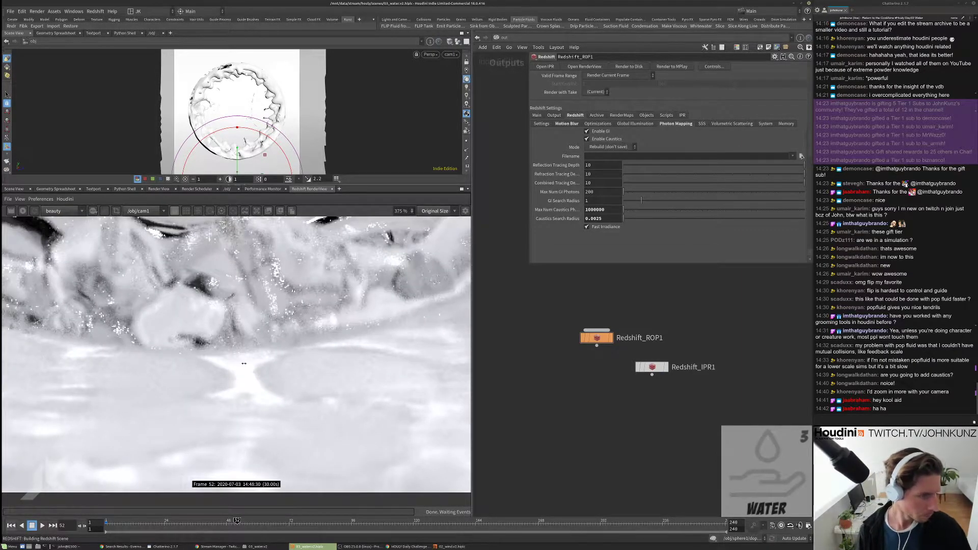
{"action": "scroll", "coordinate": [244, 363], "scroll_direction": "down", "scroll_amount": 6}
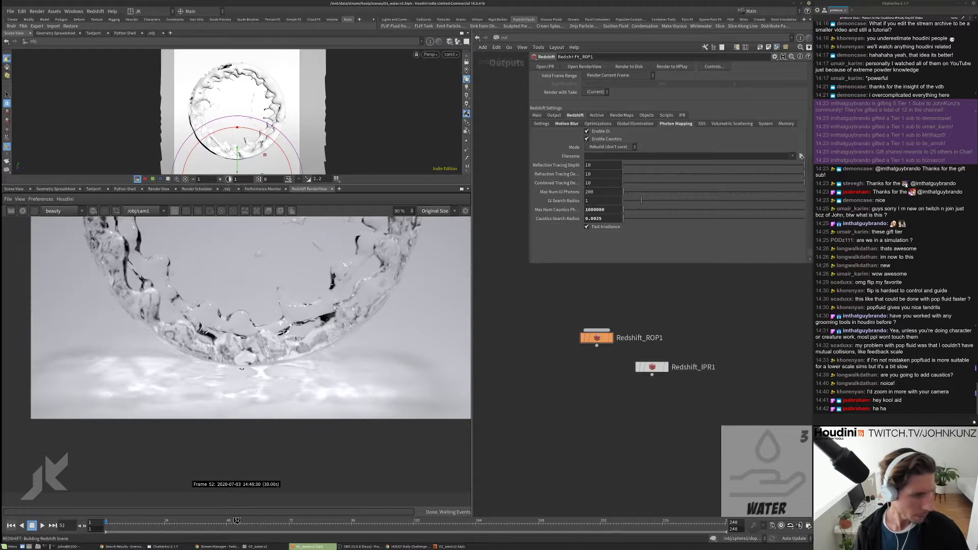
{"action": "scroll", "coordinate": [245, 419], "scroll_direction": "down", "scroll_amount": 1}
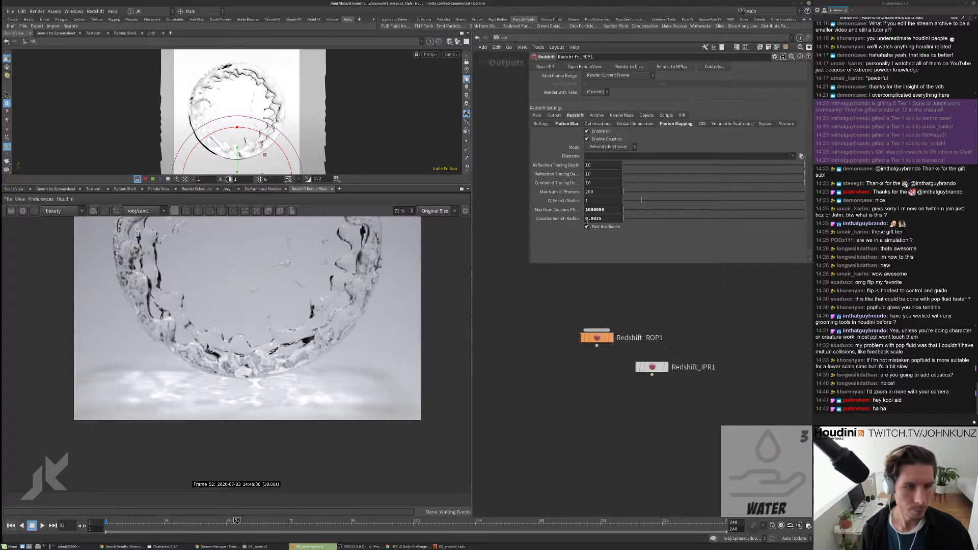
Step: Set Caustics Search Radius to 0.001 and Max Num Caustics Photons to 10000000
{"action": "double_click", "coordinate": [595, 218]}
{"action": "type", "text": "0.001"}
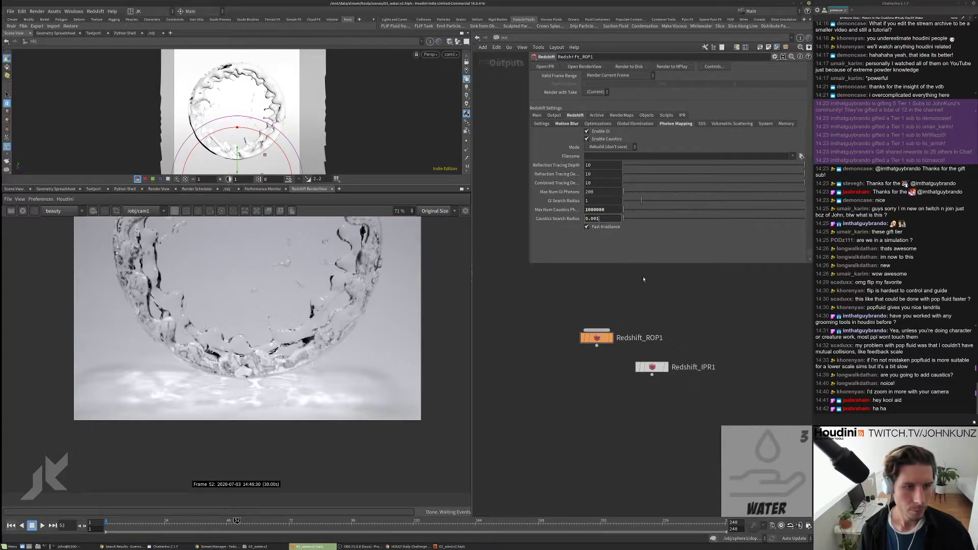
{"action": "key", "text": "Return"}
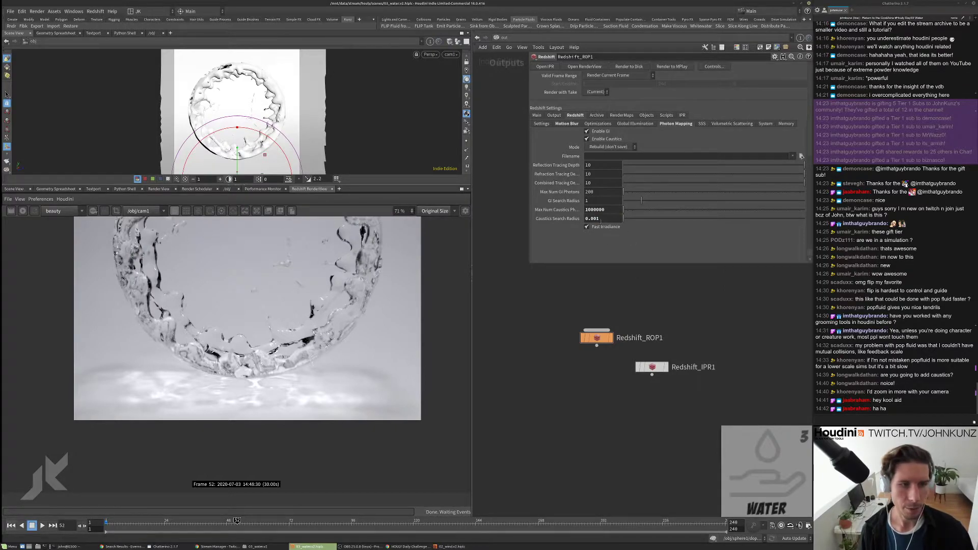
{"action": "double_click", "coordinate": [601, 210]}
{"action": "type", "text": "10000000"}
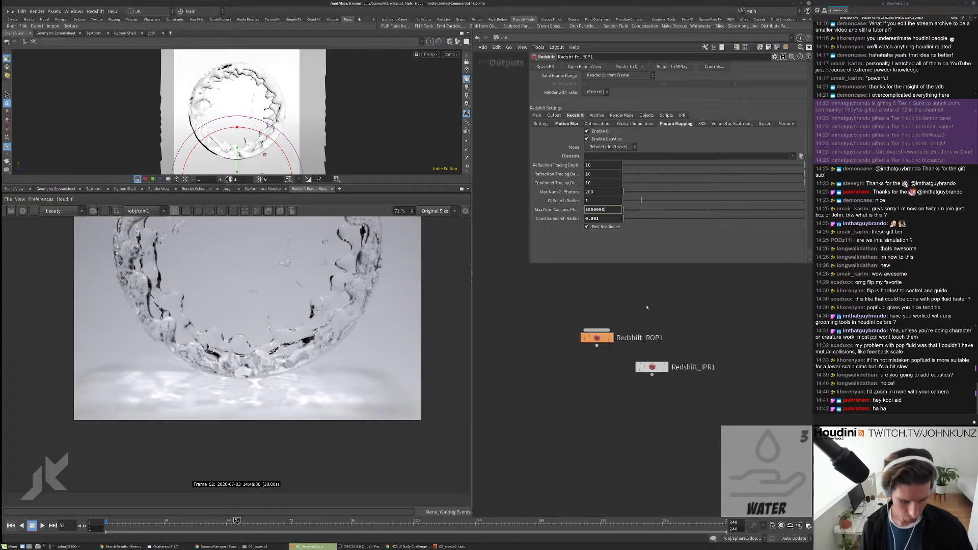
{"action": "key", "text": "Return"}
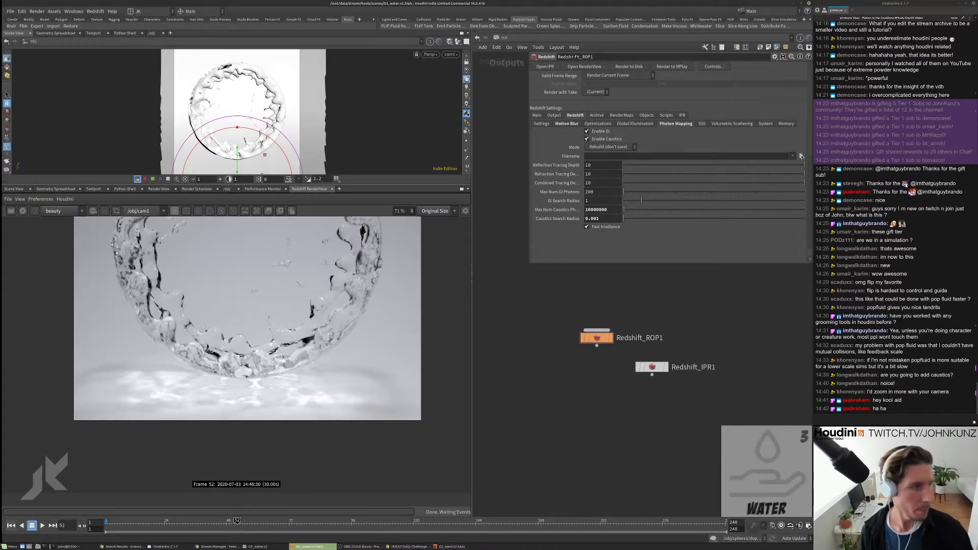
Step: Re-render the water sphere and zoom into the finer caustics
{"action": "left_click", "coordinate": [10, 211]}
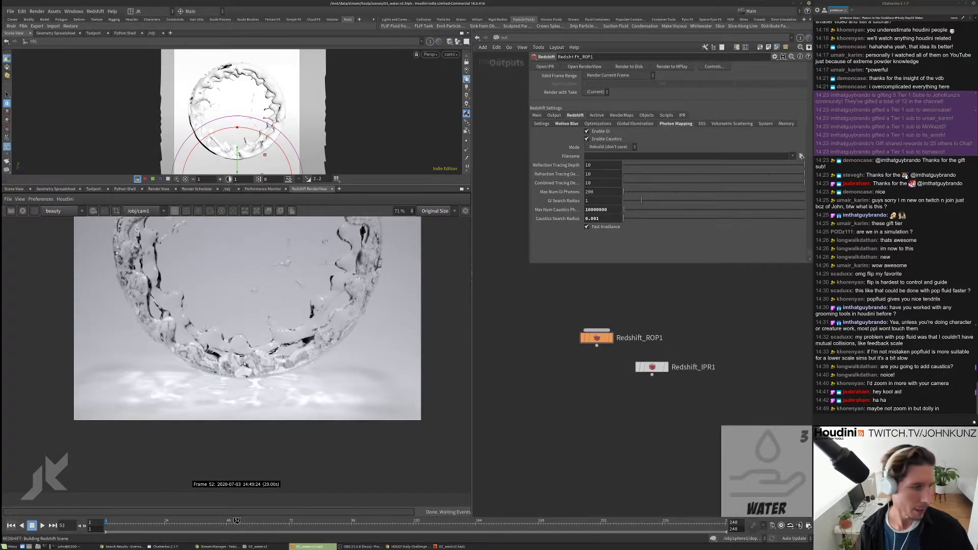
{"action": "scroll", "coordinate": [244, 364], "scroll_direction": "down", "scroll_amount": 3}
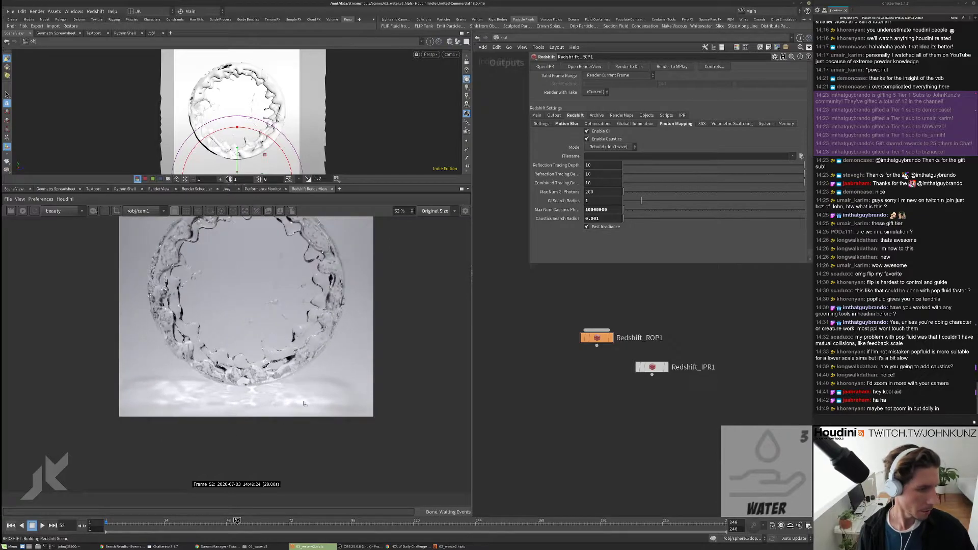
{"action": "scroll", "coordinate": [303, 404], "scroll_direction": "down", "scroll_amount": 2}
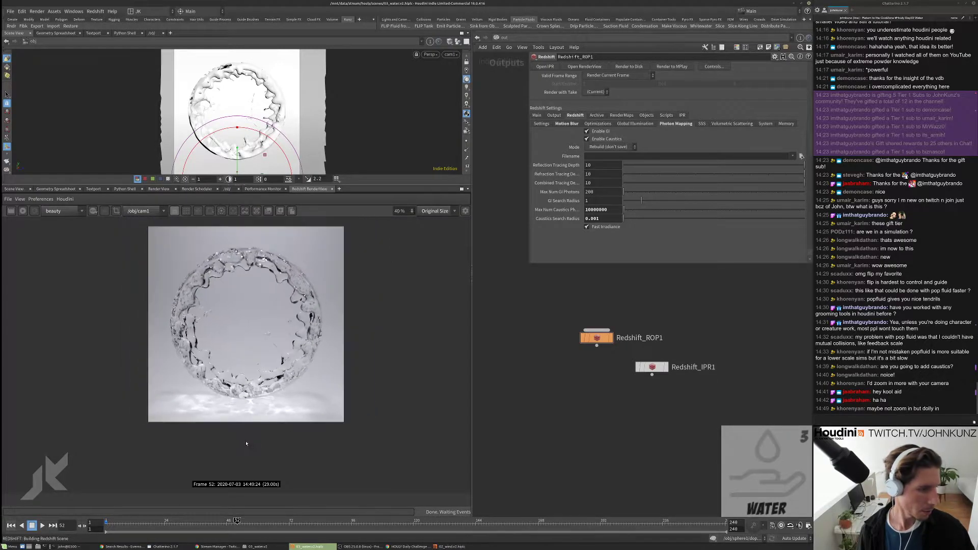
Step: Restart the render and set cam1's focal length to 50 mm
{"action": "left_click", "coordinate": [23, 211]}
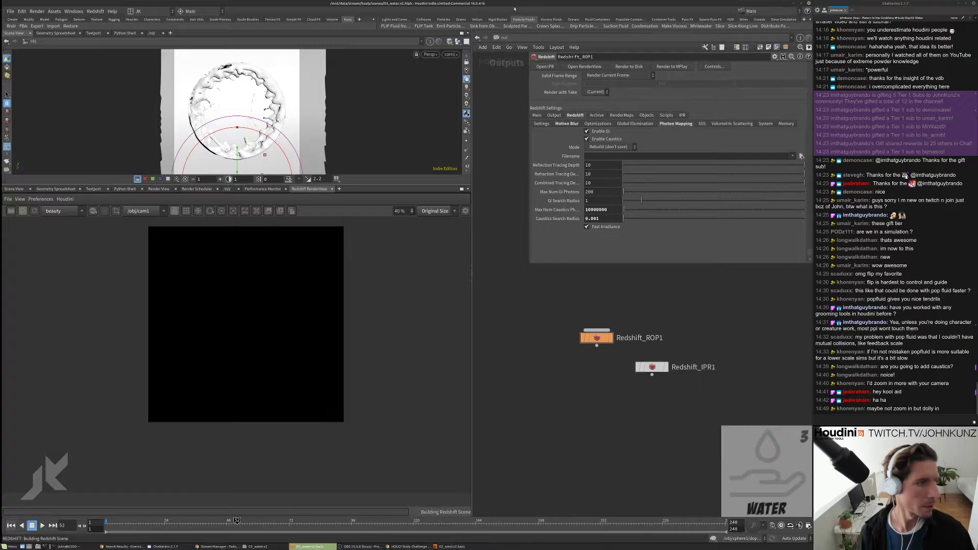
{"action": "left_click", "coordinate": [477, 37]}
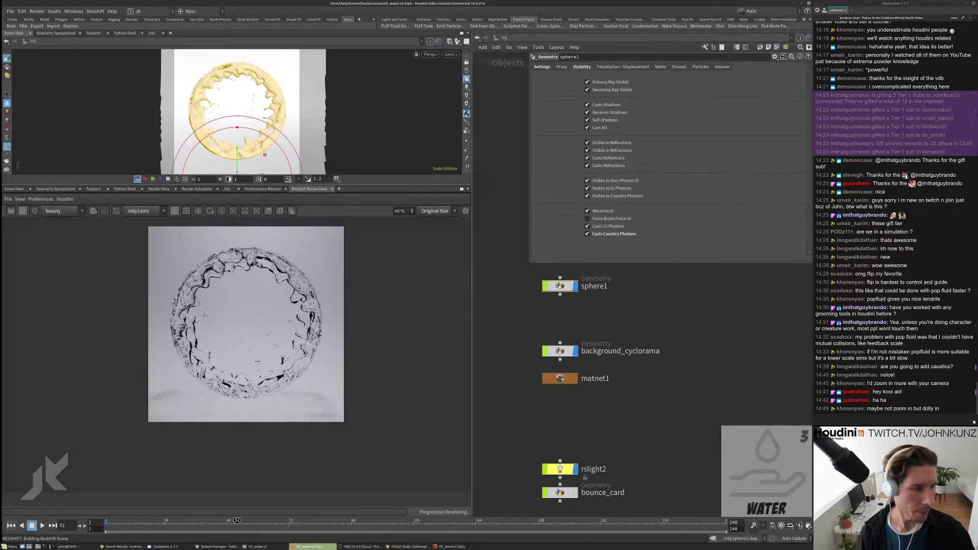
{"action": "scroll", "coordinate": [680, 403], "scroll_direction": "down", "scroll_amount": 2}
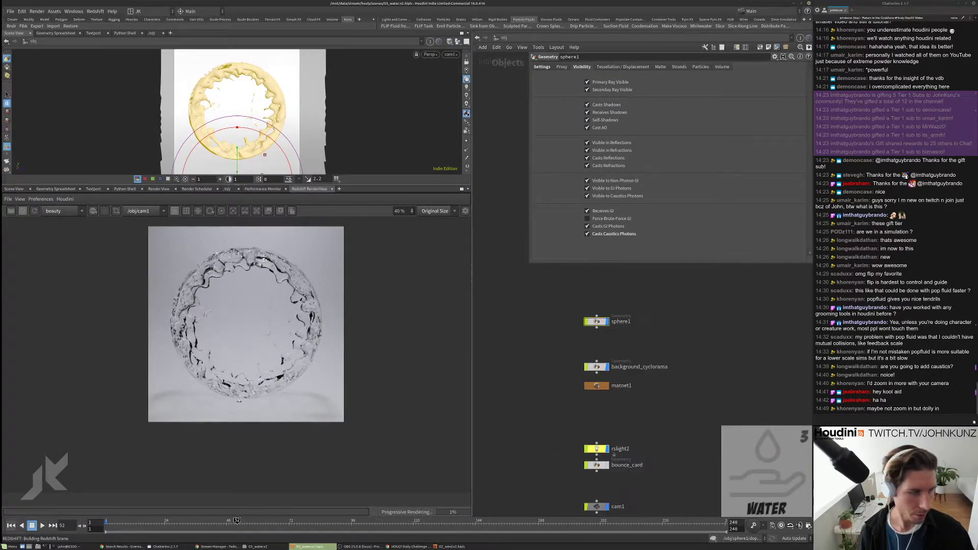
{"action": "middle_click_drag", "start_coordinate": [612, 461], "coordinate": [652, 421]}
{"action": "left_click", "coordinate": [639, 465]}
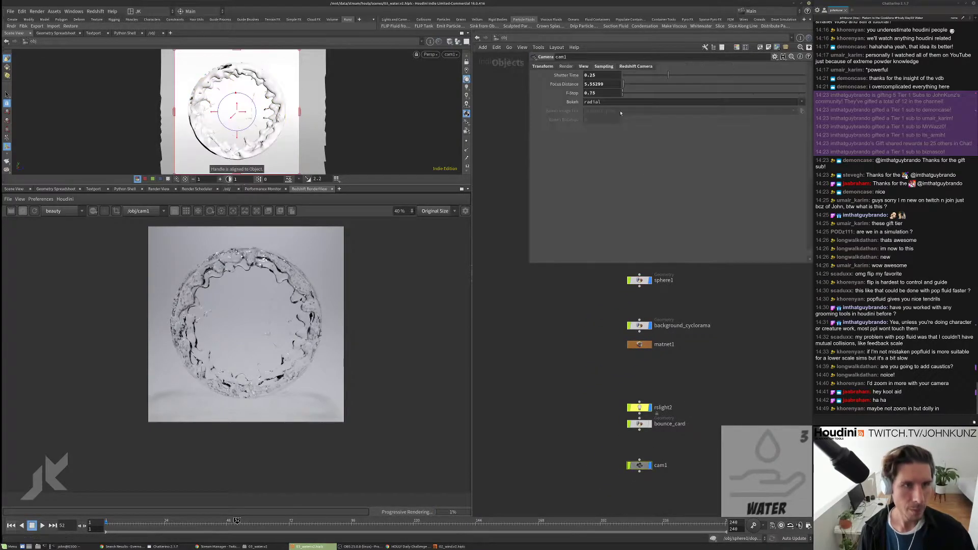
{"action": "left_click", "coordinate": [586, 66]}
{"action": "double_click", "coordinate": [599, 120]}
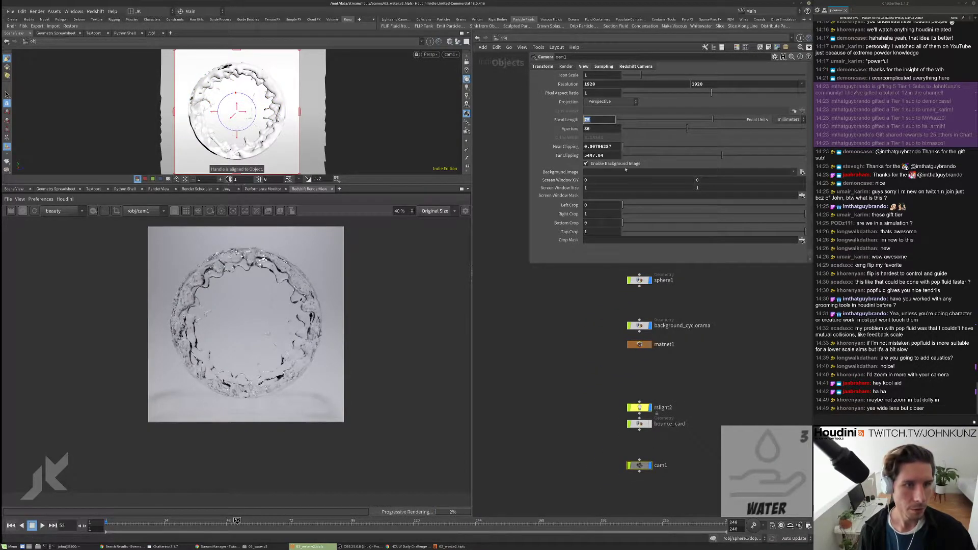
{"action": "type", "text": "5"}
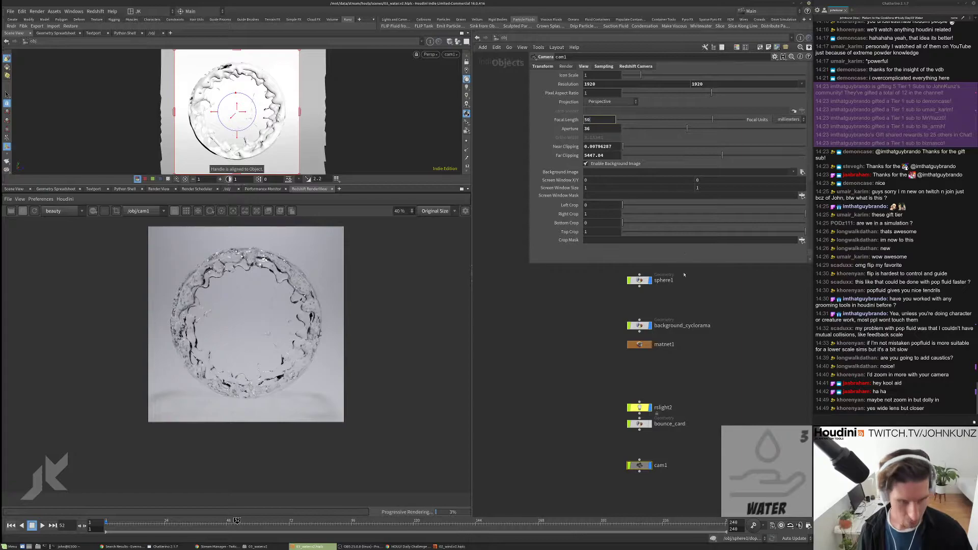
{"action": "type", "text": "0"}
{"action": "key", "text": "Return"}
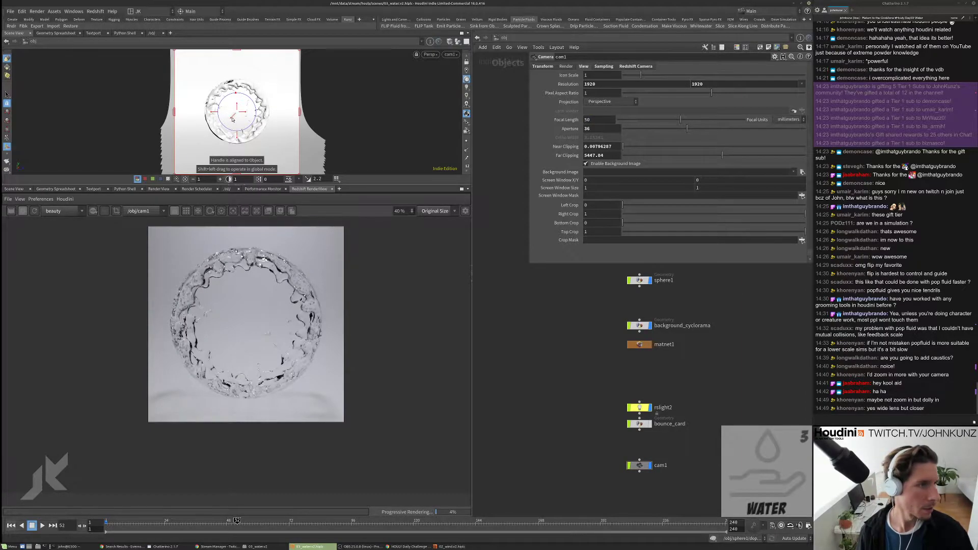
Step: Dolly cam1 closer to the water sphere and inspect the updated render
{"action": "mouse_move", "coordinate": [232, 119]}
{"action": "left_mouse_down"}
{"action": "mouse_move", "coordinate": [282, 93]}
{"action": "mouse_move", "coordinate": [237, 118]}
{"action": "left_mouse_up"}
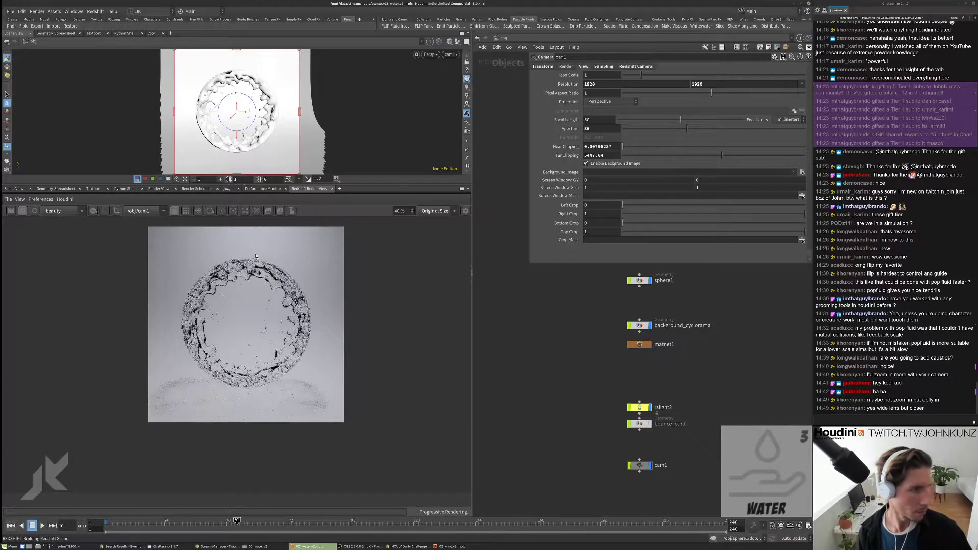
{"action": "scroll", "coordinate": [256, 257], "scroll_direction": "up", "scroll_amount": 4}
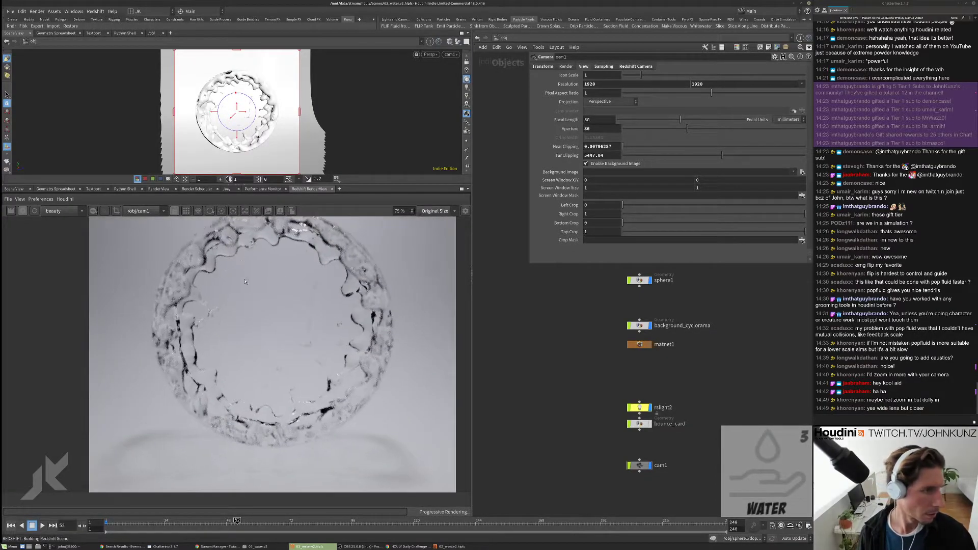
{"action": "scroll", "coordinate": [245, 281], "scroll_direction": "down", "scroll_amount": 3}
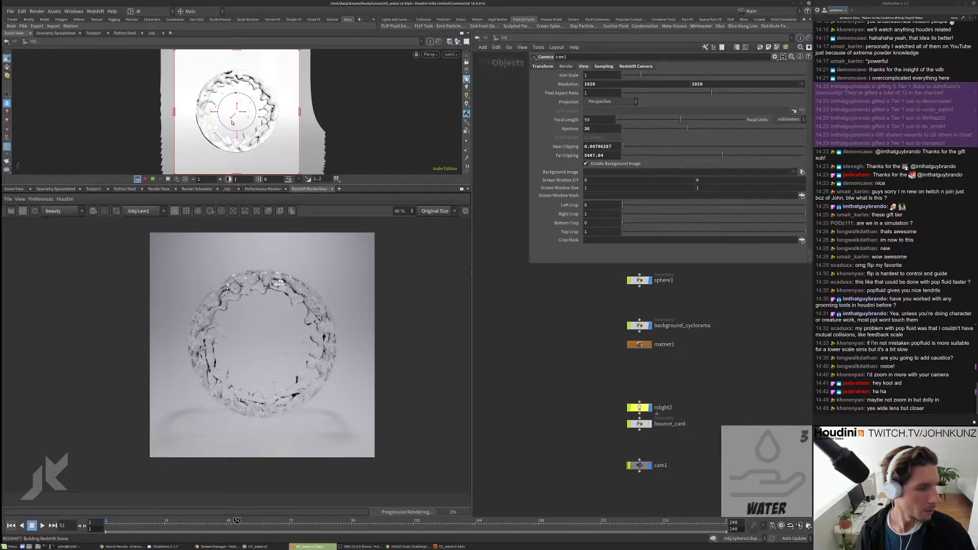
Step: Look through rslight2 and bring up its transform parameters, undoing a Translate X edit
{"action": "left_click", "coordinate": [456, 55]}
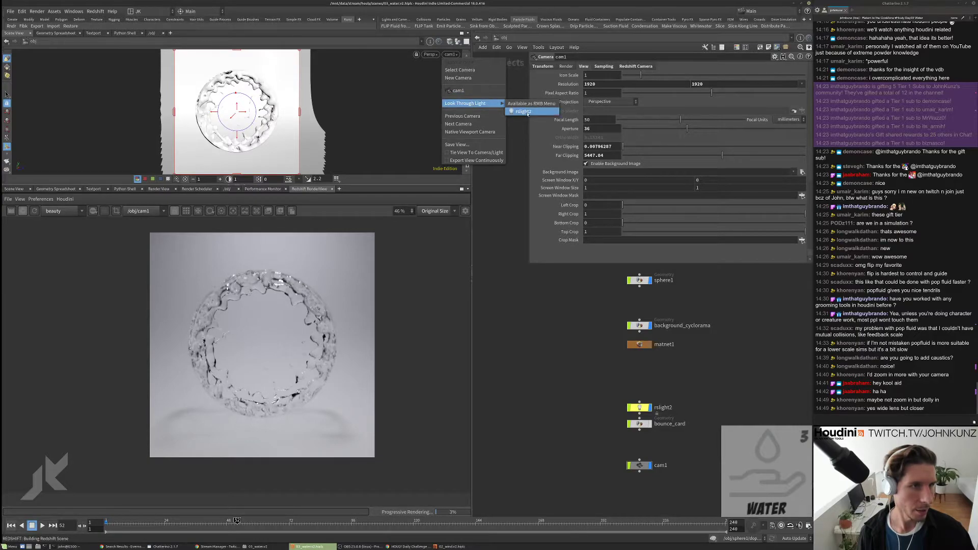
{"action": "left_click", "coordinate": [526, 105]}
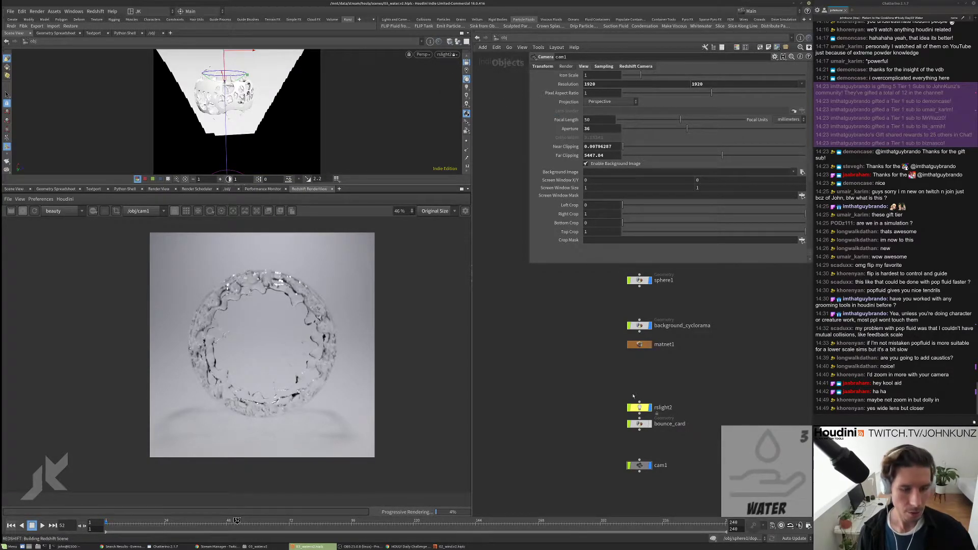
{"action": "left_click", "coordinate": [638, 408]}
{"action": "left_click", "coordinate": [543, 76]}
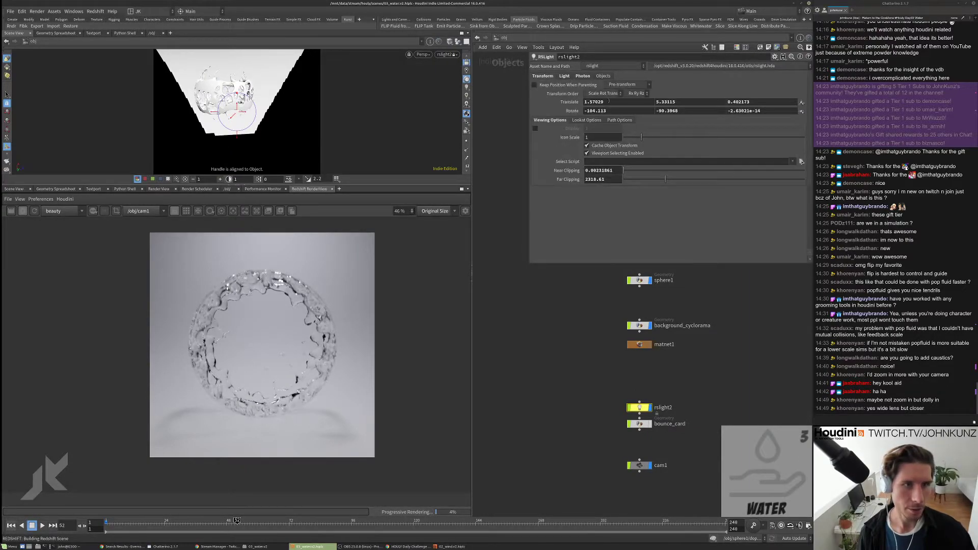
{"action": "double_click", "coordinate": [608, 101]}
{"action": "type", "text": "0"}
{"action": "key", "text": "Return"}
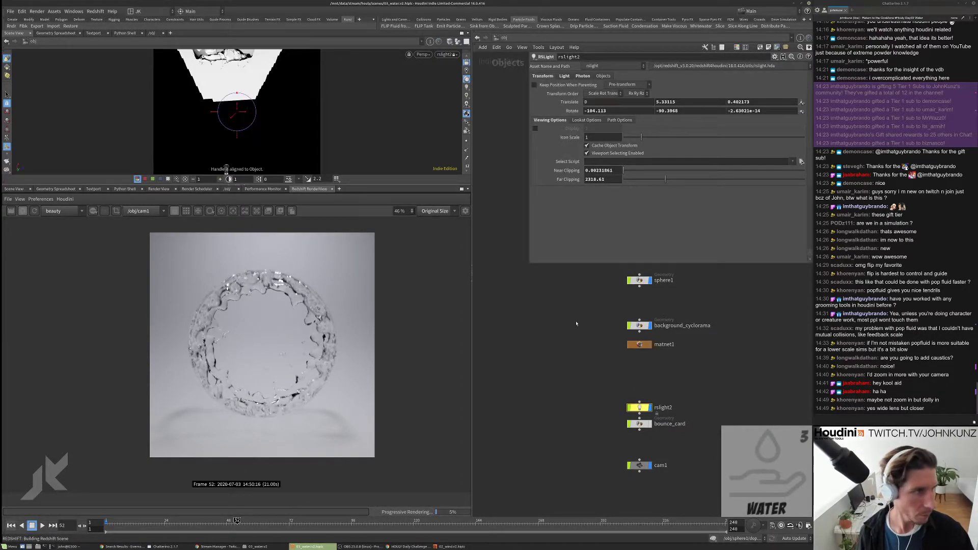
{"action": "key", "text": "ctrl+z"}
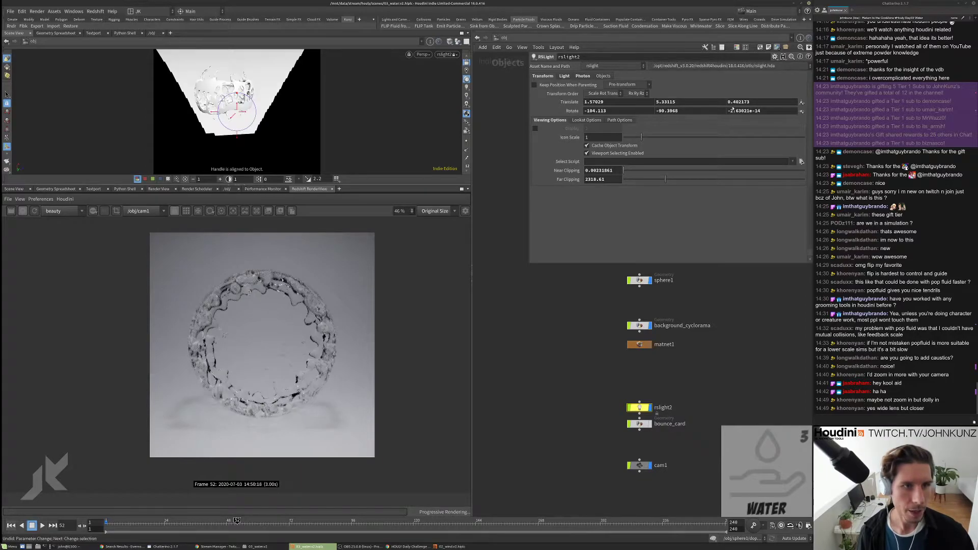
Step: Set rslight2's Translate Z to 0 and Rotate Y to -90
{"action": "double_click", "coordinate": [739, 101]}
{"action": "type", "text": "0"}
{"action": "key", "text": "Return"}
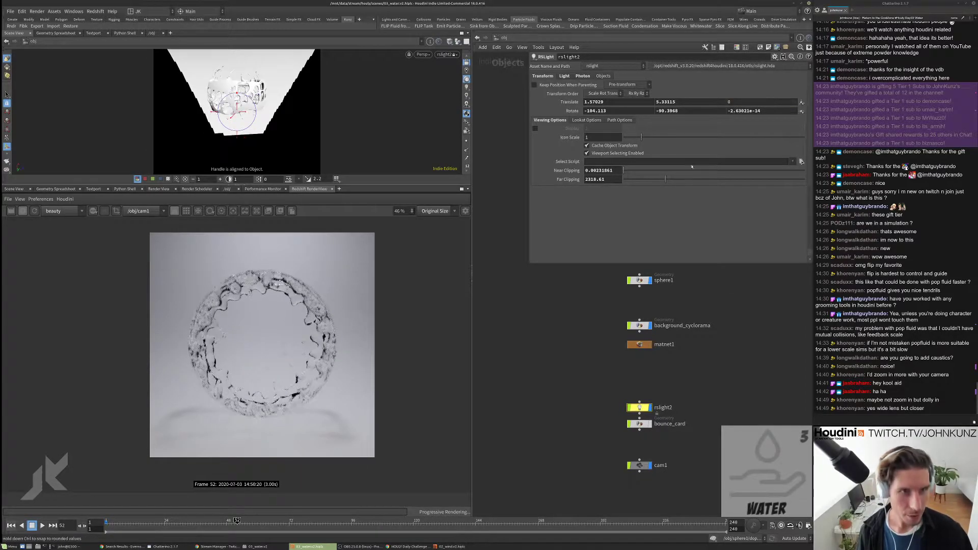
{"action": "double_click", "coordinate": [680, 111]}
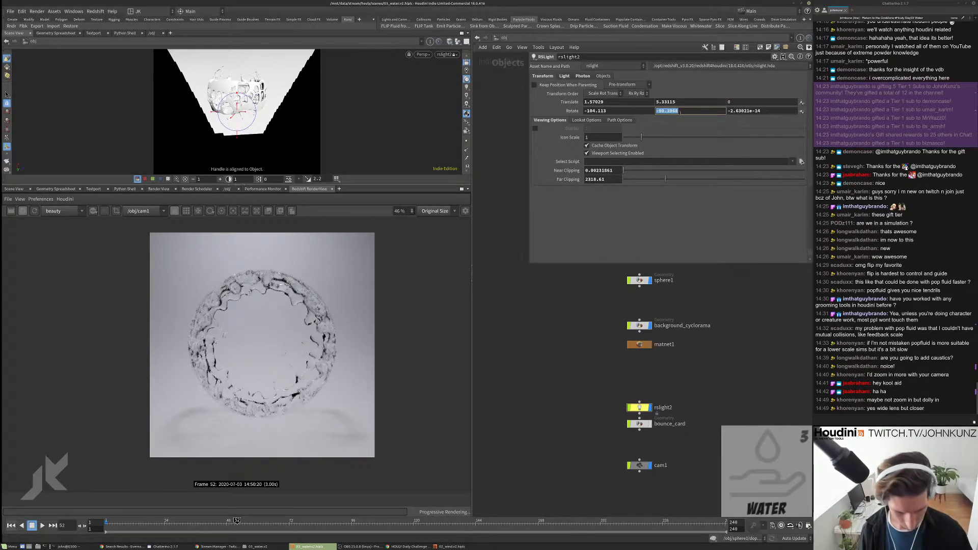
{"action": "type", "text": "-90"}
{"action": "key", "text": "Return"}
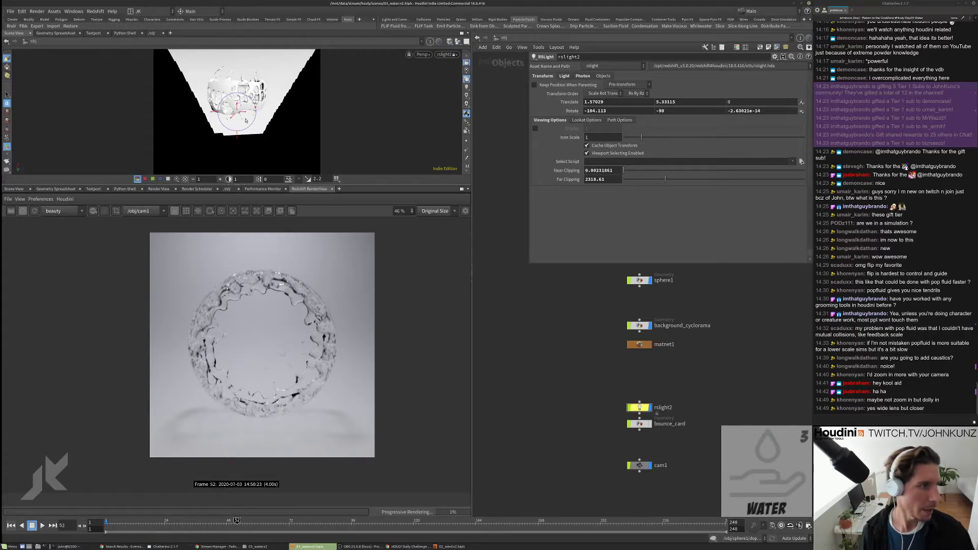
Step: Shift rslight2 along X to reposition it, discarding a trial rotation
{"action": "middle_click_drag", "start_coordinate": [606, 101], "coordinate": [691, 102]}
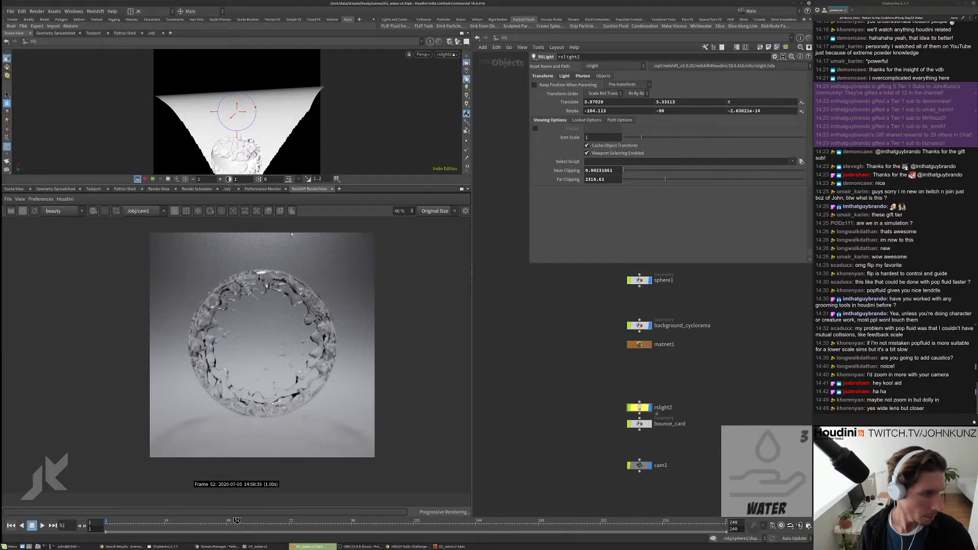
{"action": "scroll", "coordinate": [284, 370], "scroll_direction": "down", "scroll_amount": 1}
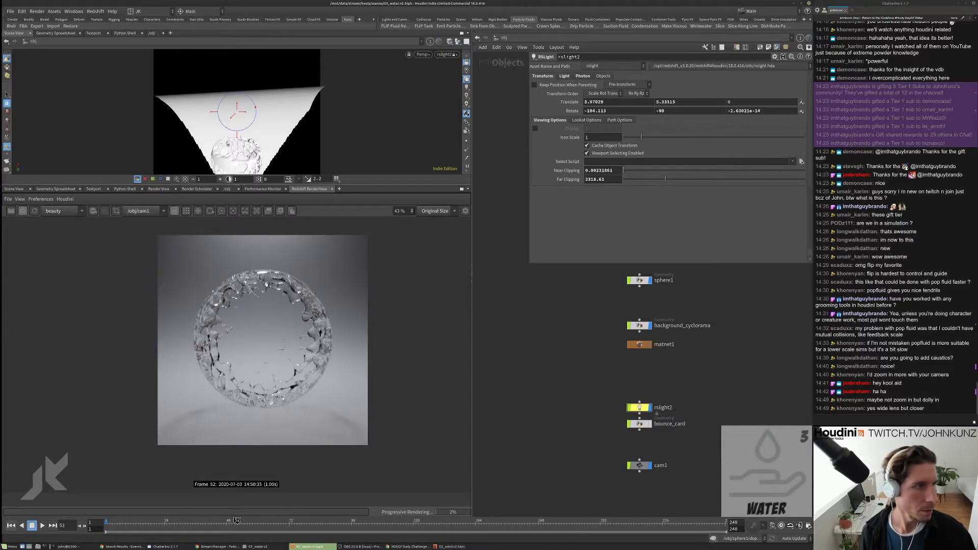
{"action": "left_click_drag", "start_coordinate": [228, 145], "coordinate": [236, 167]}
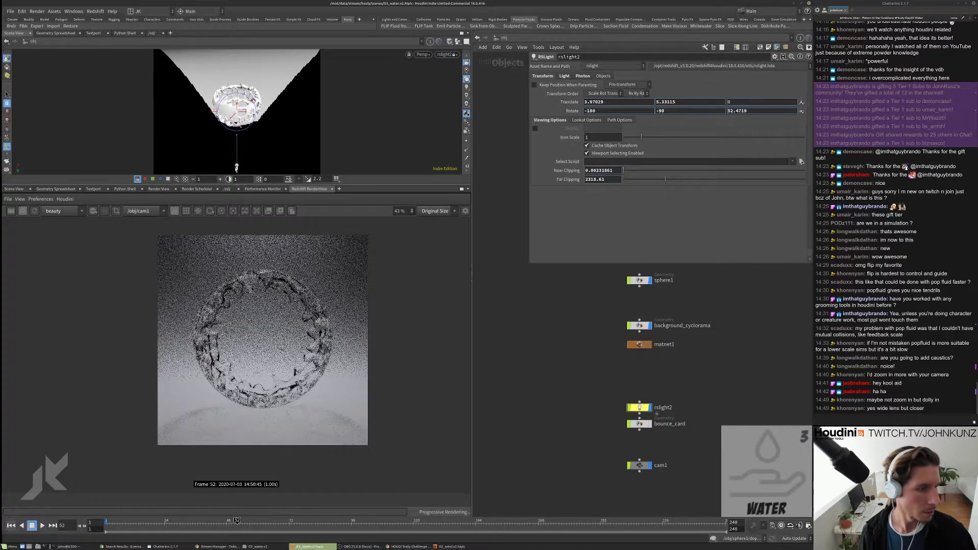
{"action": "key", "text": "ctrl+z"}
{"action": "key", "text": "ctrl+z"}
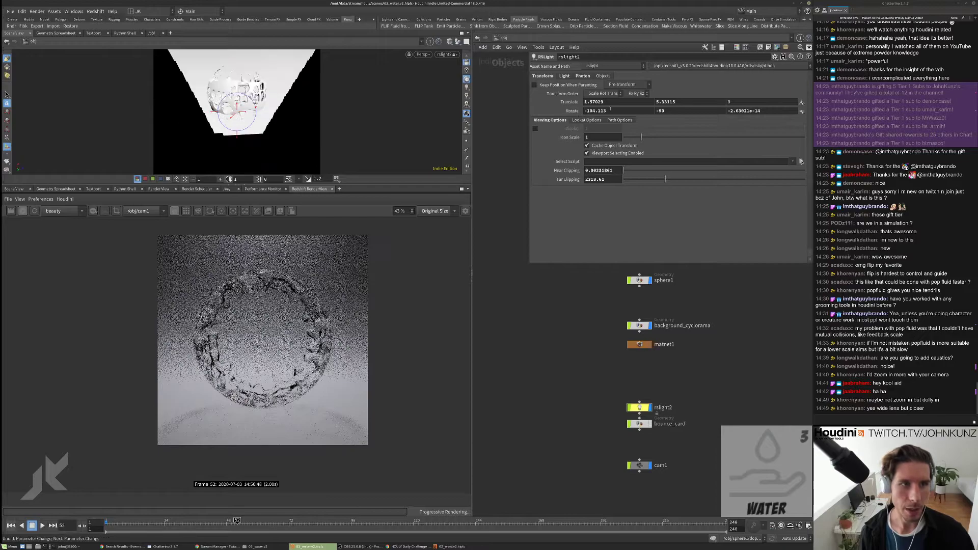
{"action": "middle_click_drag", "start_coordinate": [611, 104], "coordinate": [581, 102]}
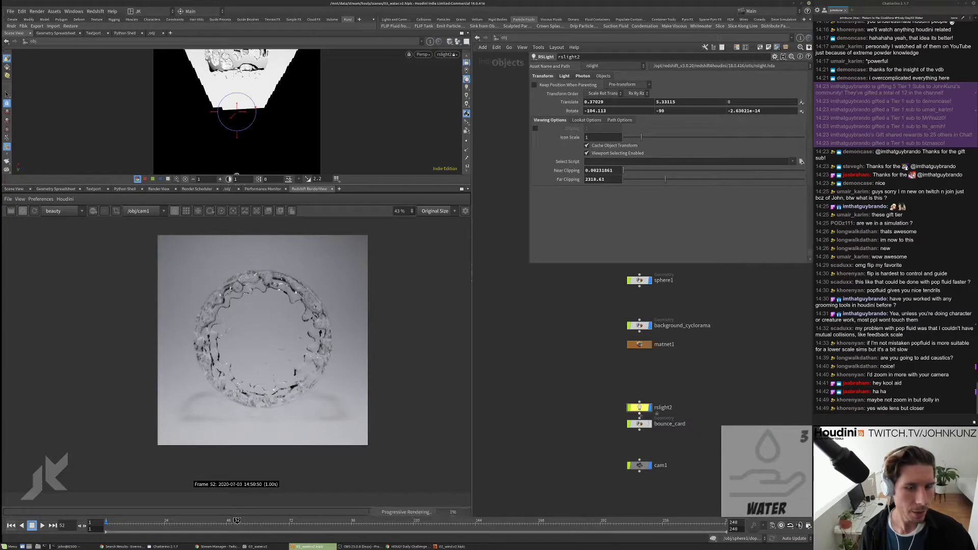
{"action": "middle_click_drag", "start_coordinate": [711, 379], "coordinate": [706, 394]}
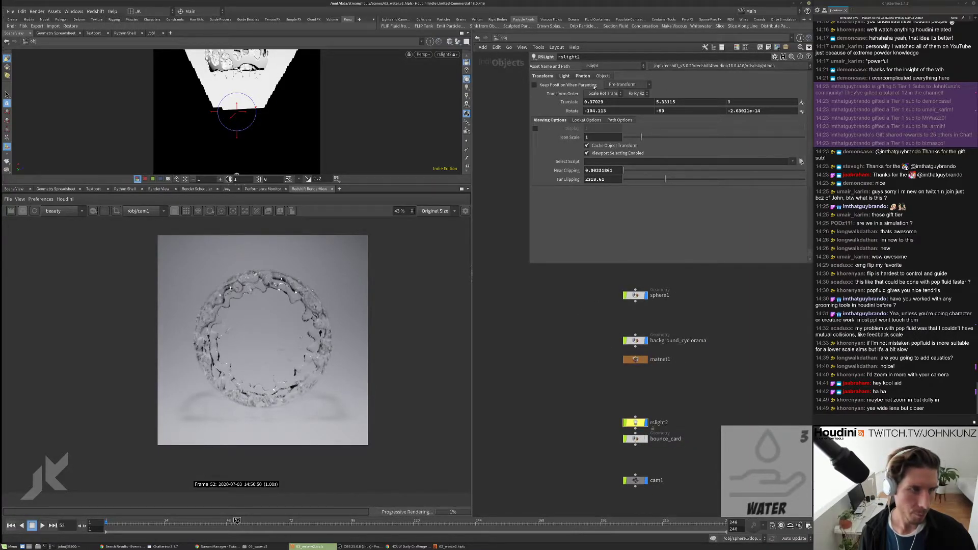
Step: Widen rslight2's spread to 0.907 on the Light tab
{"action": "left_click", "coordinate": [564, 76]}
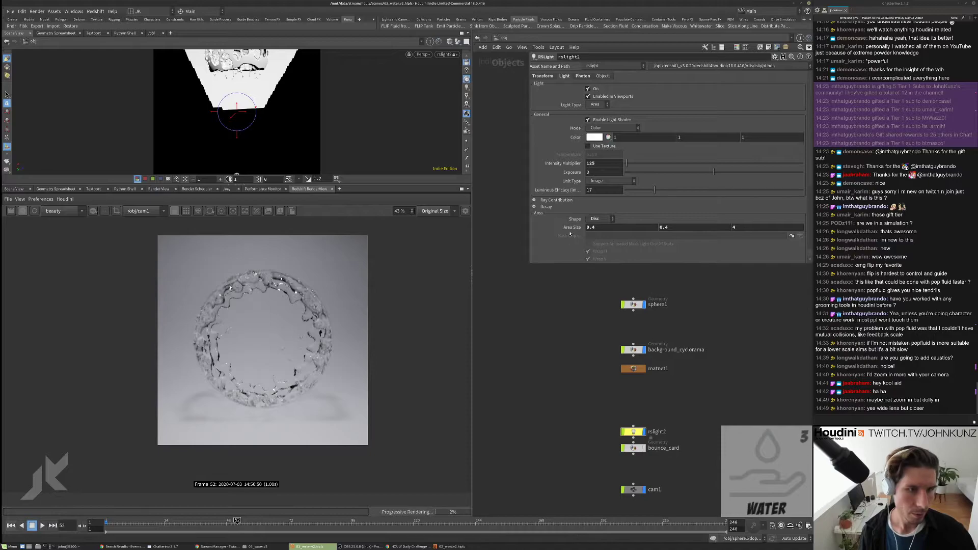
{"action": "scroll", "coordinate": [567, 236], "scroll_direction": "down", "scroll_amount": 3}
{"action": "scroll", "coordinate": [567, 236], "scroll_direction": "down", "scroll_amount": 1}
{"action": "left_click", "coordinate": [702, 194]}
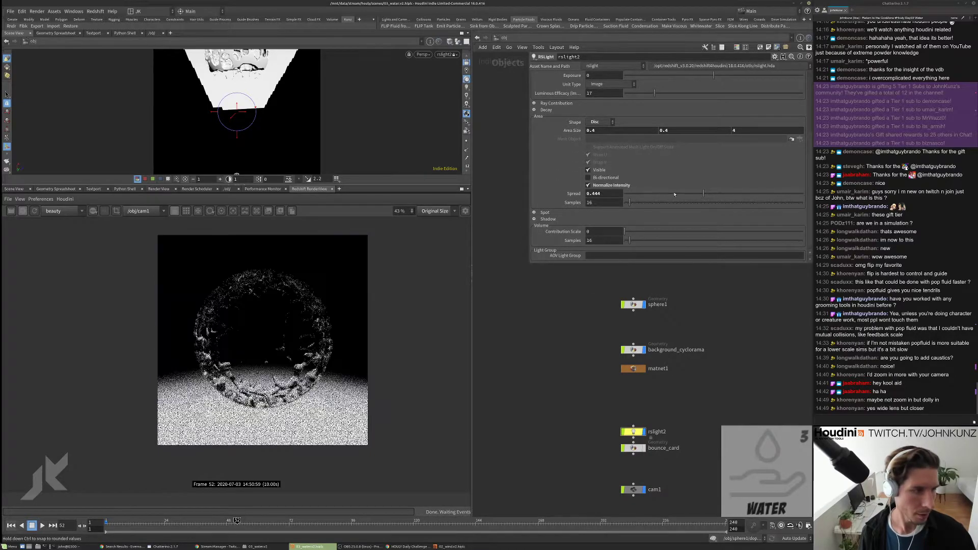
{"action": "left_click_drag", "start_coordinate": [703, 194], "coordinate": [748, 194]}
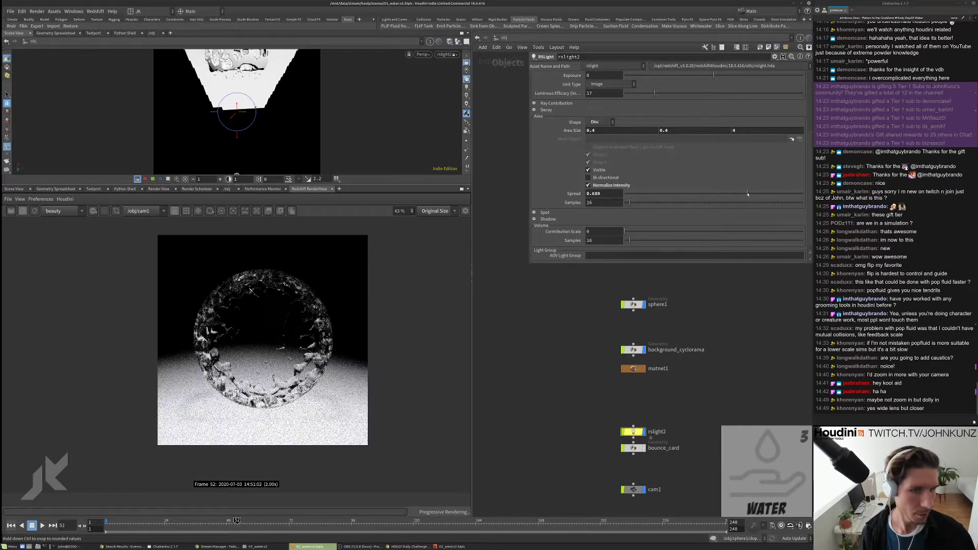
{"action": "left_click", "coordinate": [768, 193]}
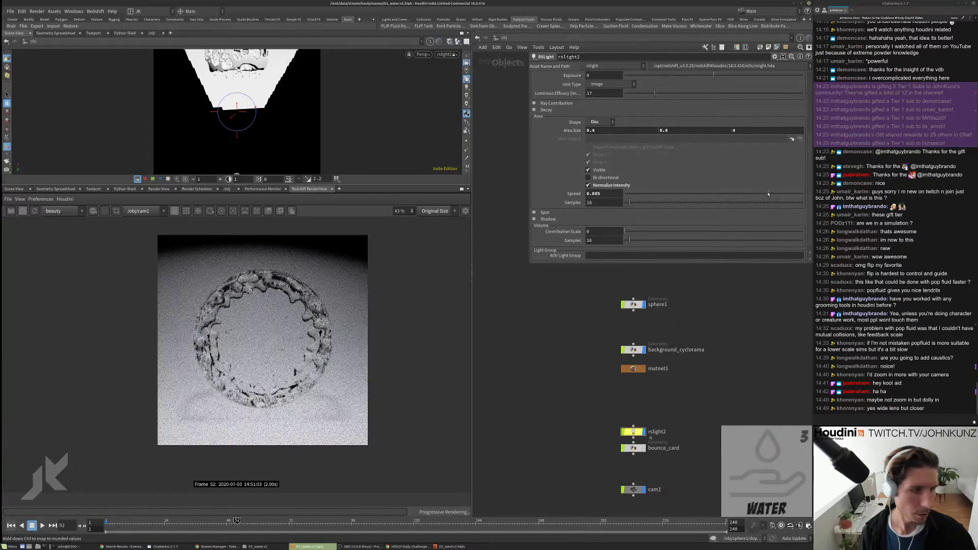
{"action": "left_click", "coordinate": [785, 195]}
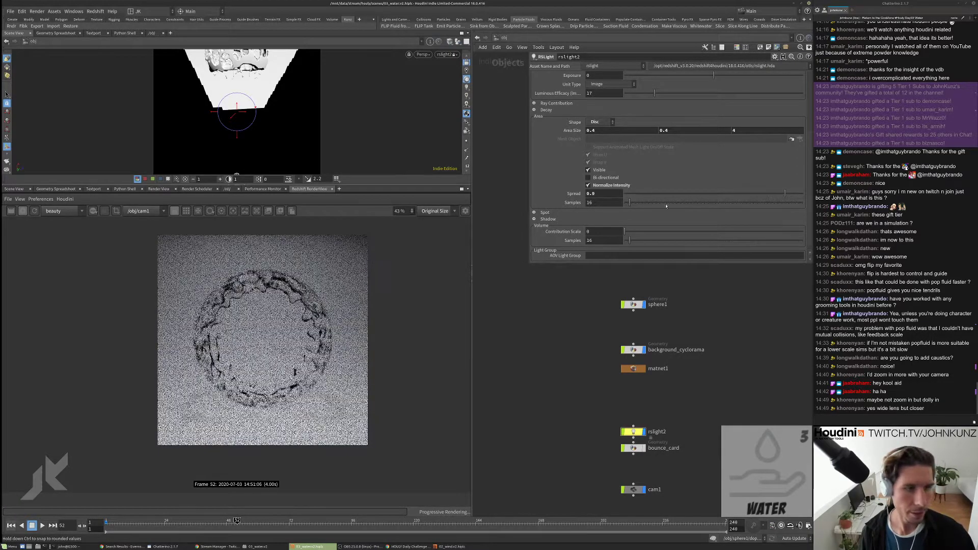
{"action": "left_click", "coordinate": [786, 194]}
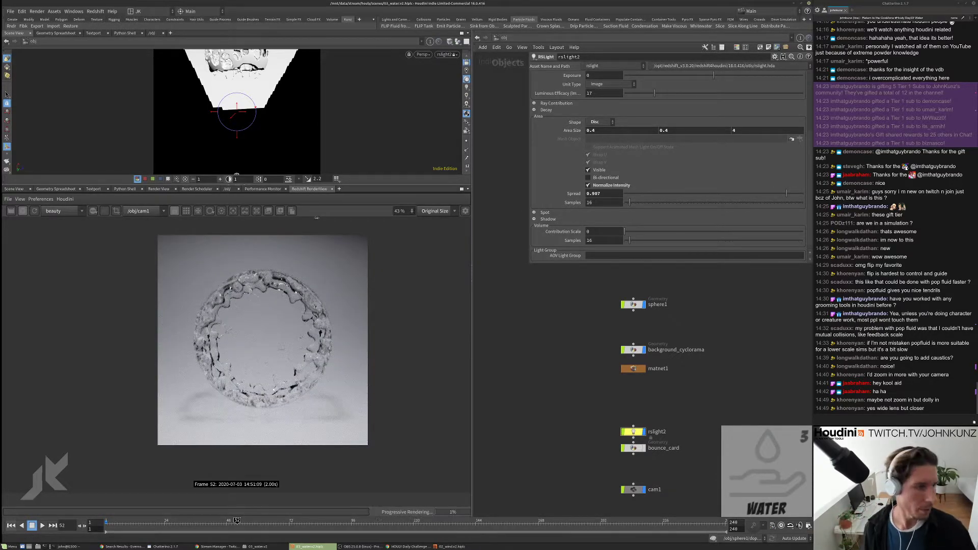
{"action": "scroll", "coordinate": [459, 226], "scroll_direction": "down", "scroll_amount": 2}
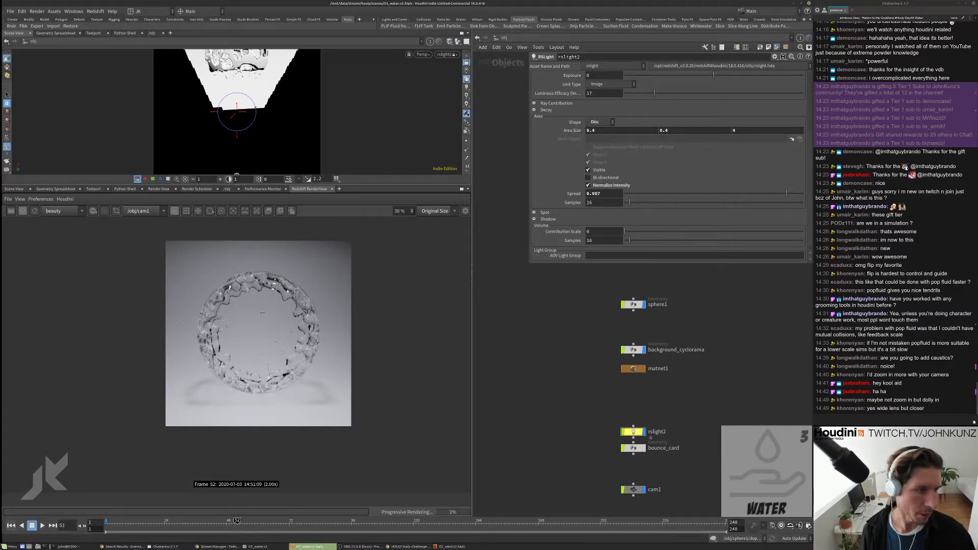
Step: Darken the background_paper RSRamp1 ramp point to about 0.18 grey, then return to /obj
{"action": "double_click", "coordinate": [631, 360]}
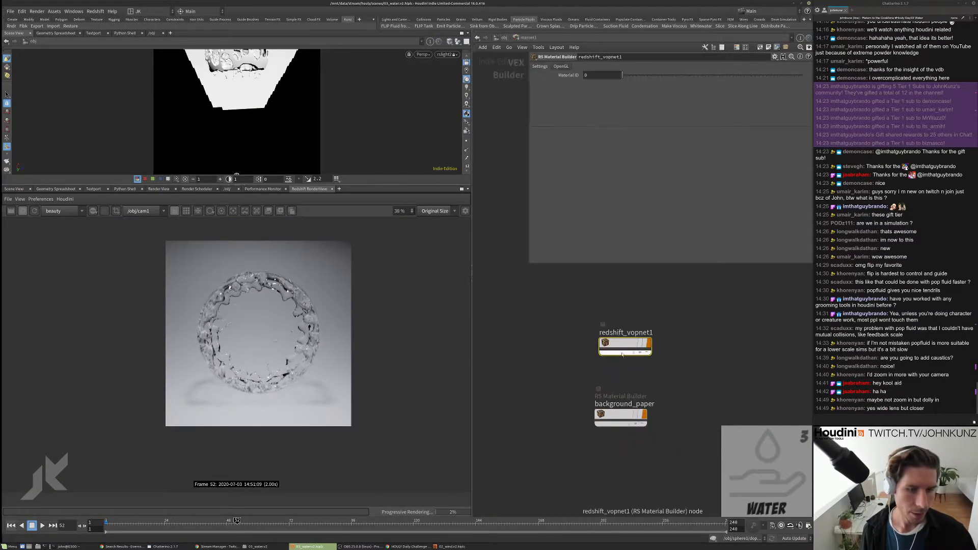
{"action": "double_click", "coordinate": [615, 416]}
{"action": "left_click", "coordinate": [606, 331]}
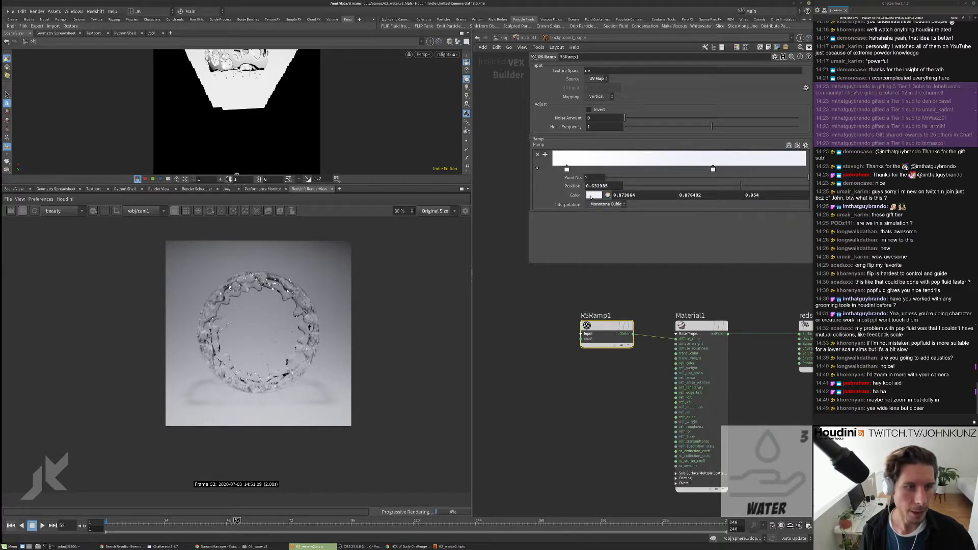
{"action": "left_click", "coordinate": [594, 195]}
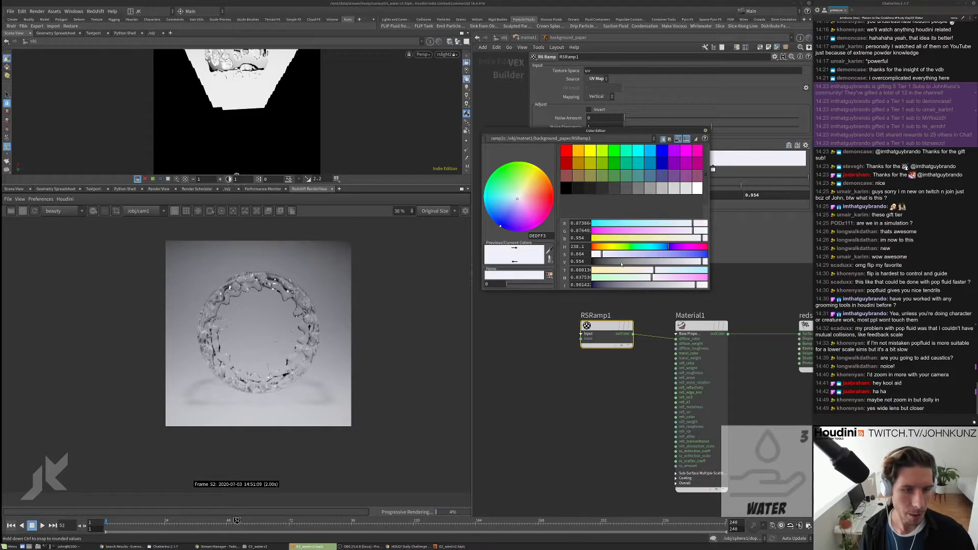
{"action": "left_click_drag", "start_coordinate": [621, 261], "coordinate": [614, 261]}
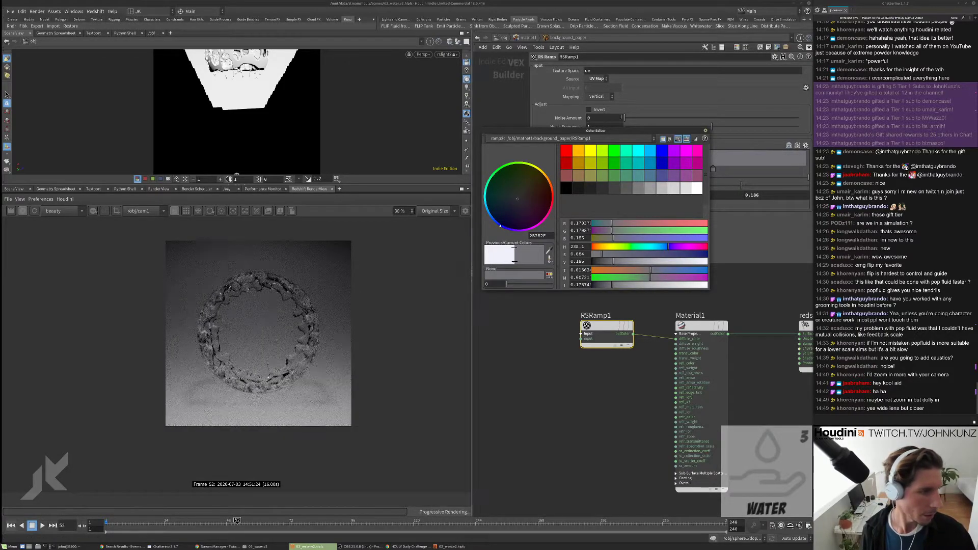
{"action": "left_click", "coordinate": [705, 131]}
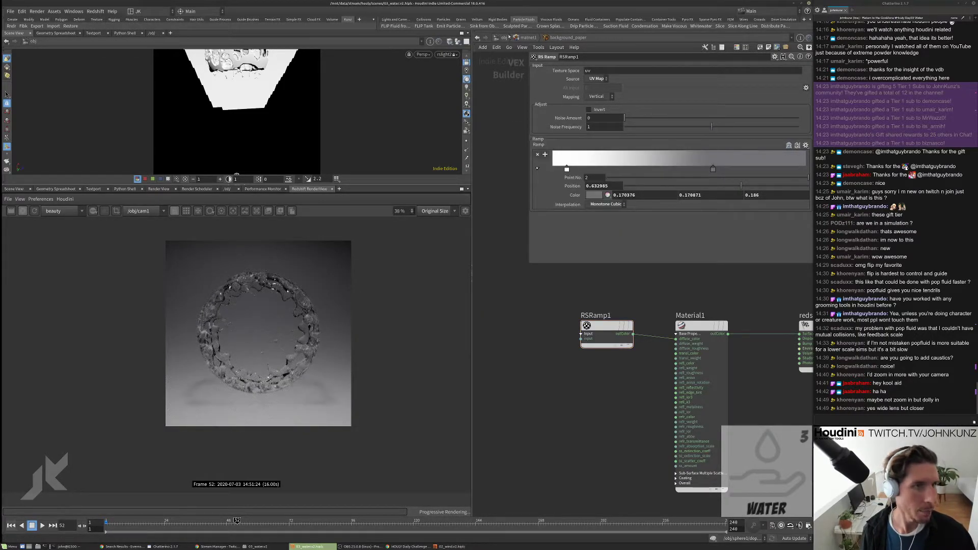
{"action": "left_click", "coordinate": [504, 37]}
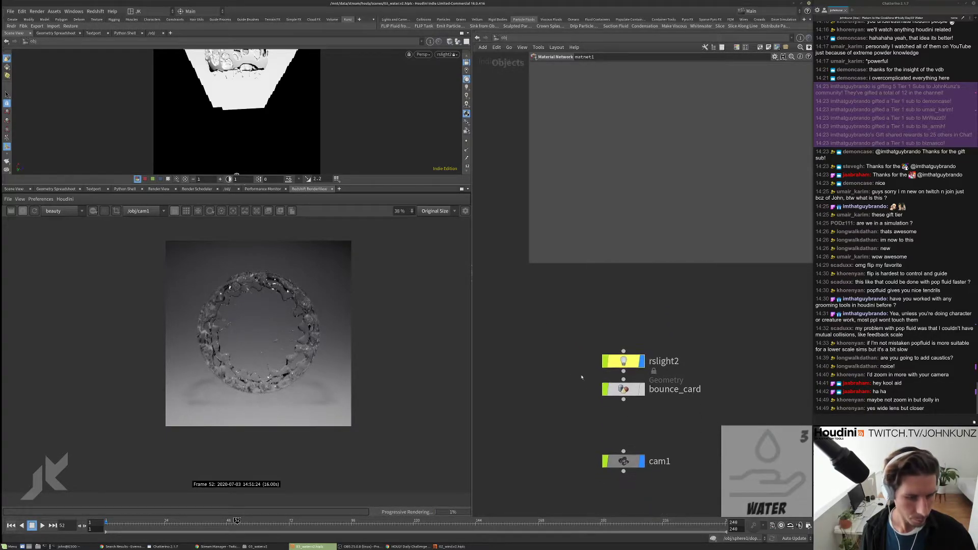
Step: Set rslight2's spread to 0.932
{"action": "left_click", "coordinate": [592, 390]}
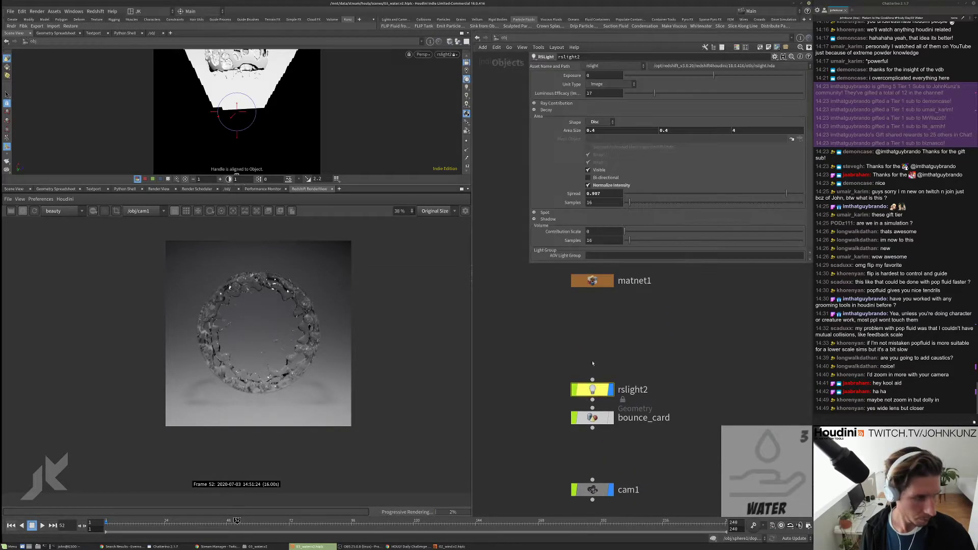
{"action": "mouse_move", "coordinate": [786, 193]}
{"action": "left_mouse_down"}
{"action": "mouse_move", "coordinate": [798, 194]}
{"action": "mouse_move", "coordinate": [775, 195]}
{"action": "mouse_move", "coordinate": [784, 194]}
{"action": "left_mouse_up"}
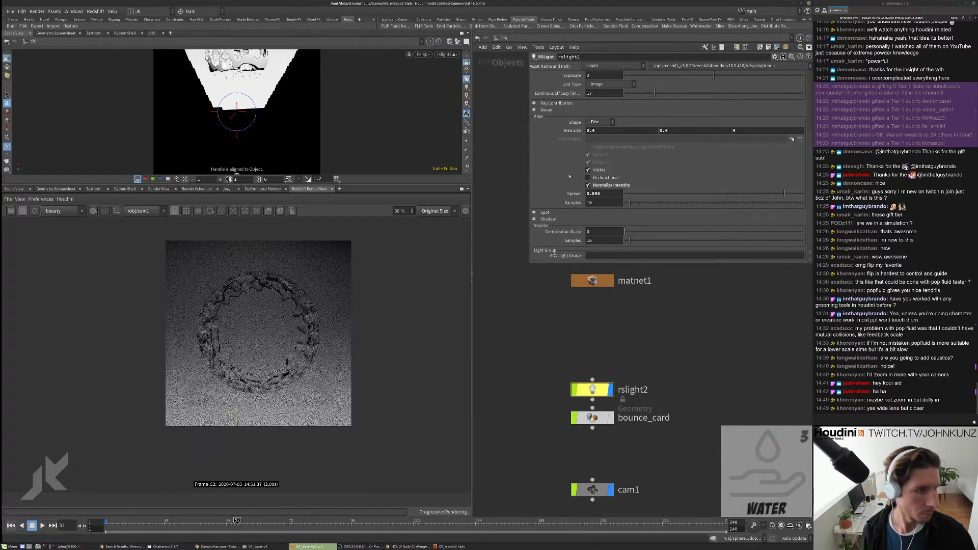
{"action": "scroll", "coordinate": [572, 160], "scroll_direction": "up", "scroll_amount": 4}
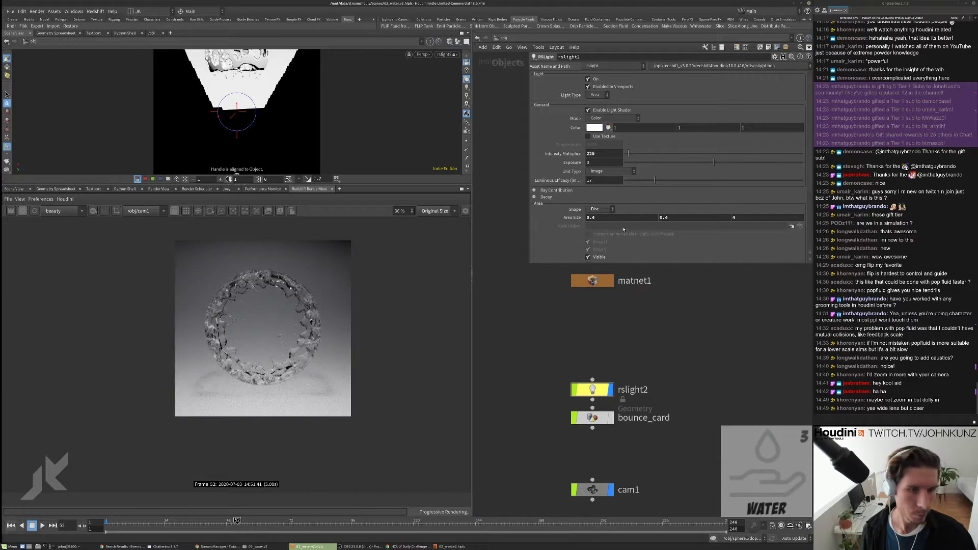
{"action": "scroll", "coordinate": [623, 230], "scroll_direction": "down", "scroll_amount": 3}
{"action": "left_click", "coordinate": [791, 233]}
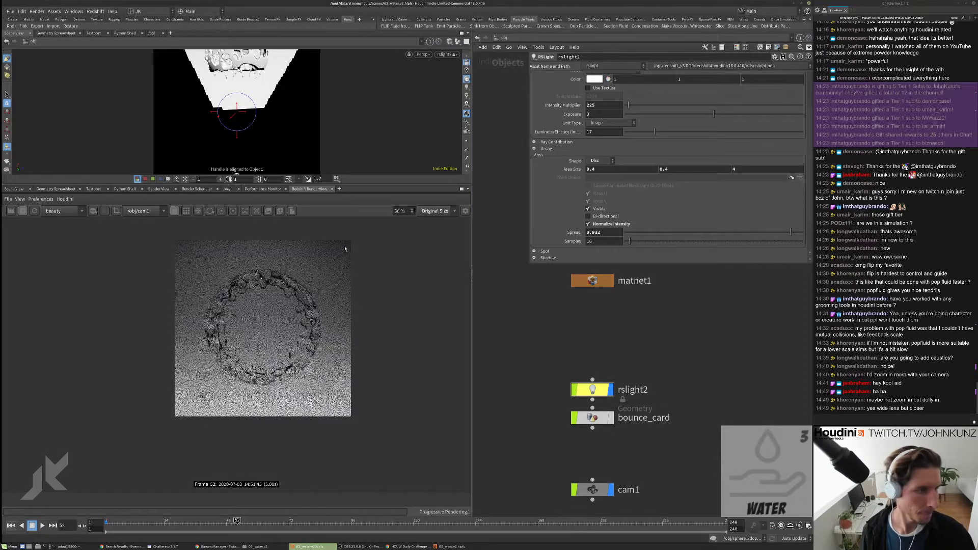
Step: Raise rslight2's intensity multiplier to 425
{"action": "scroll", "coordinate": [242, 289], "scroll_direction": "up", "scroll_amount": 2}
{"action": "scroll", "coordinate": [241, 289], "scroll_direction": "up", "scroll_amount": 1}
{"action": "left_click", "coordinate": [603, 104]}
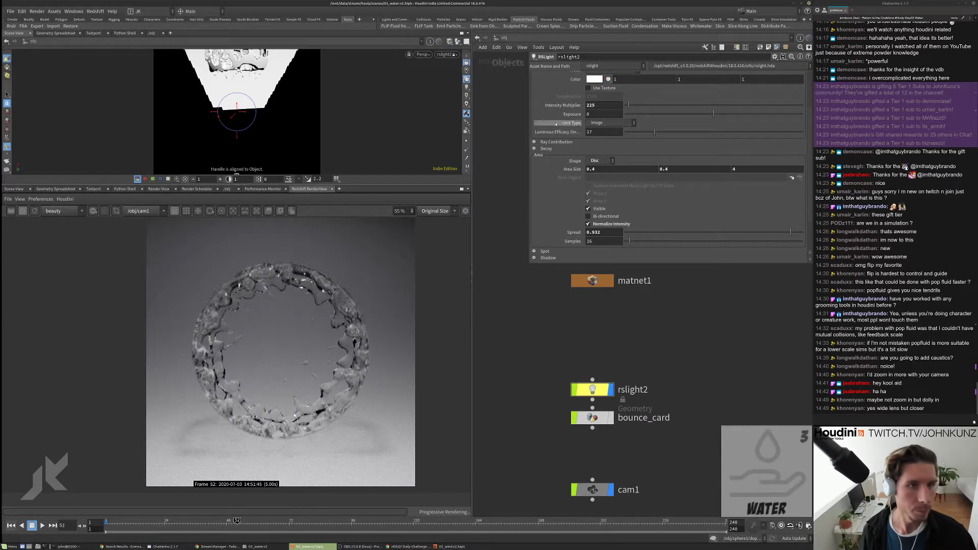
{"action": "type", "text": "425"}
{"action": "key", "text": "Return"}
{"action": "scroll", "coordinate": [278, 319], "scroll_direction": "down", "scroll_amount": 3}
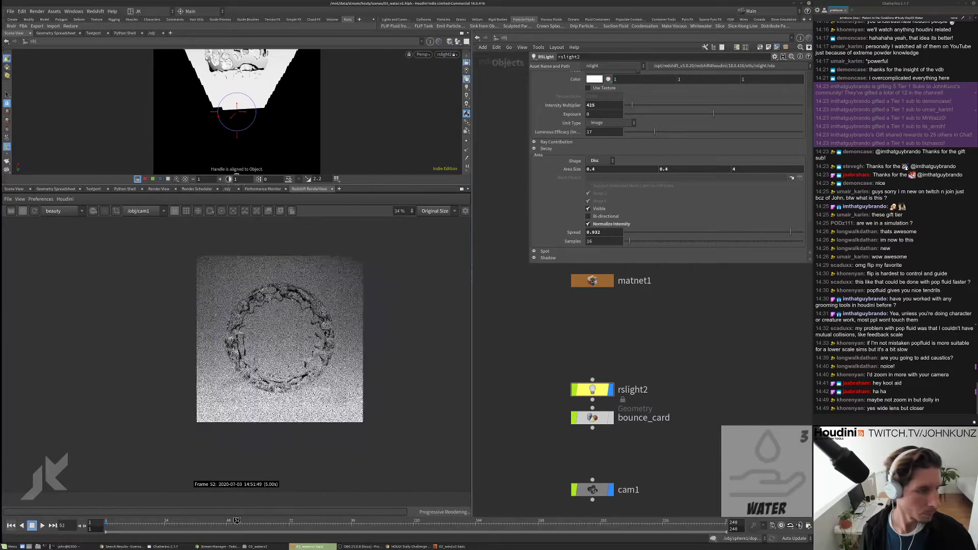
{"action": "scroll", "coordinate": [278, 319], "scroll_direction": "up", "scroll_amount": 1}
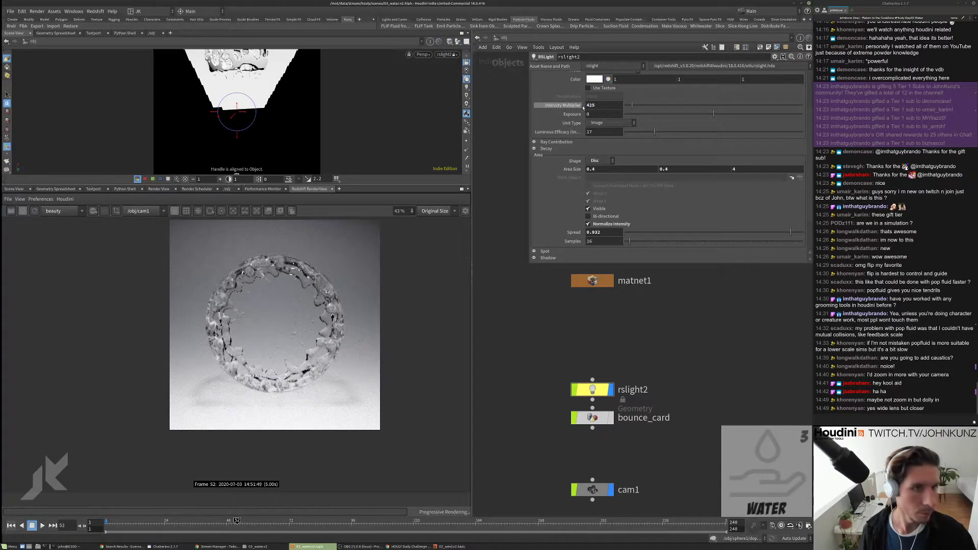
Step: Set Material1's shadow opacity to 0.15 in redshift_vopnet1, then go back up to /obj
{"action": "double_click", "coordinate": [603, 284]}
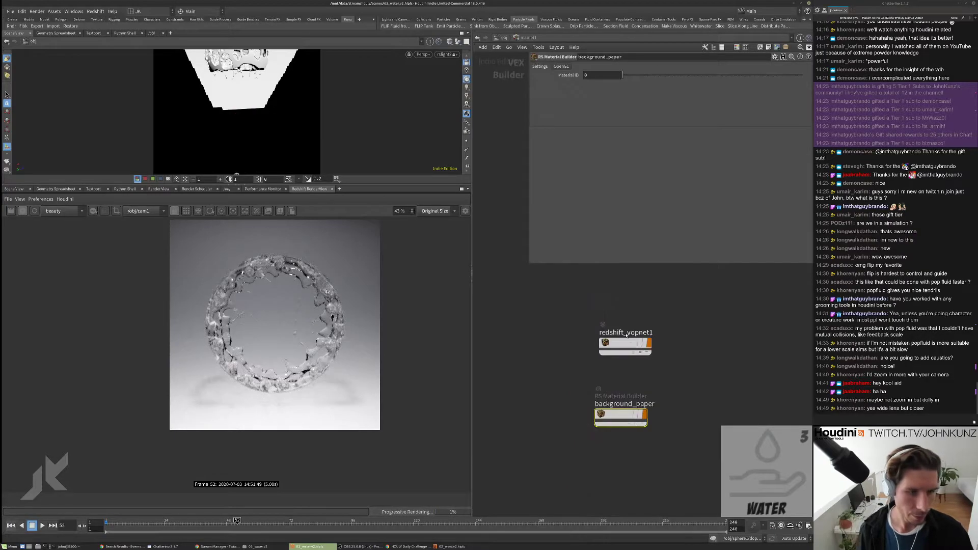
{"action": "double_click", "coordinate": [613, 340]}
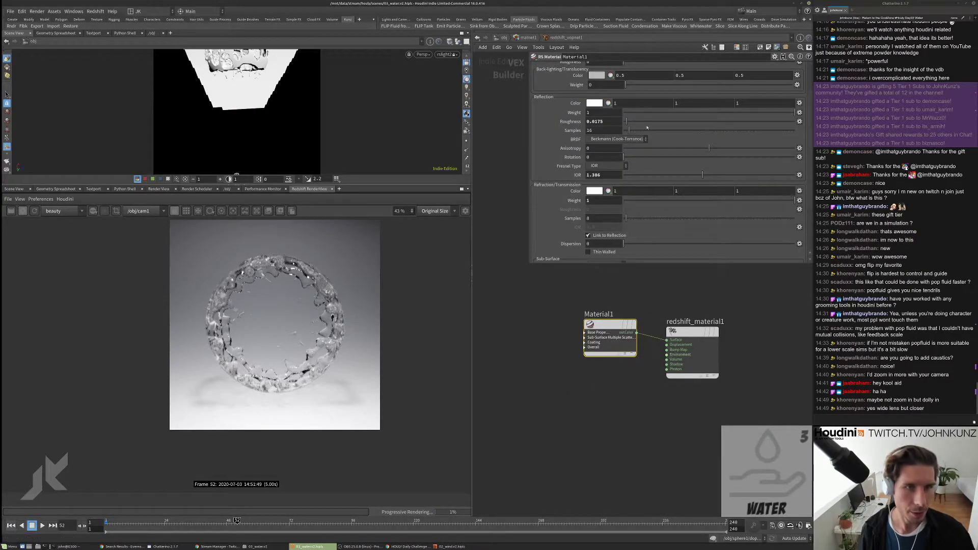
{"action": "scroll", "coordinate": [662, 112], "scroll_direction": "up", "scroll_amount": 3}
{"action": "left_click", "coordinate": [717, 66]}
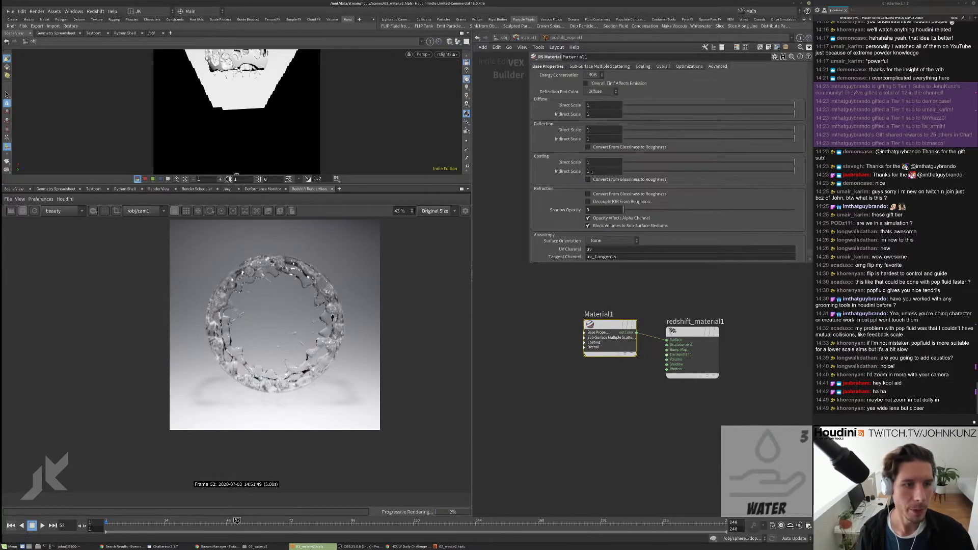
{"action": "scroll", "coordinate": [662, 153], "scroll_direction": "down", "scroll_amount": 3}
{"action": "left_click", "coordinate": [660, 172]}
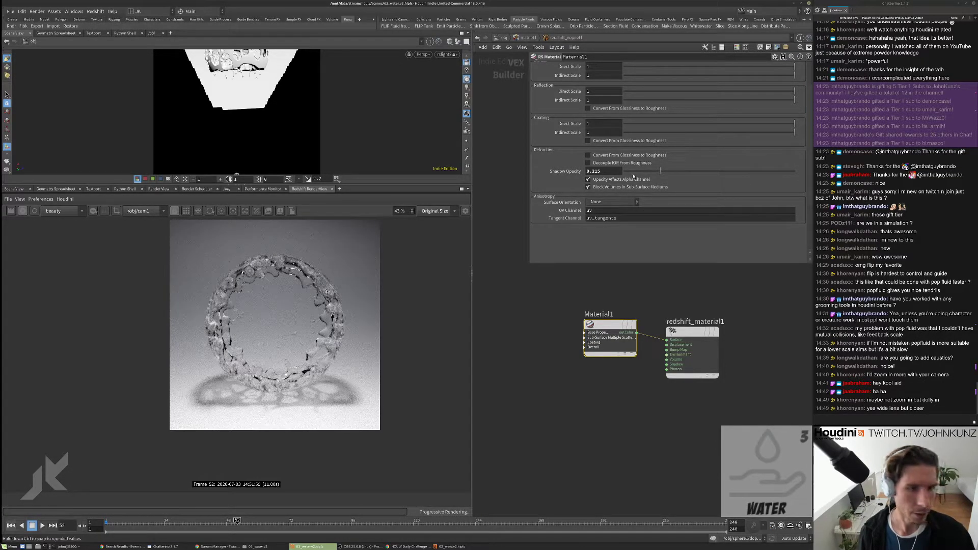
{"action": "double_click", "coordinate": [595, 171]}
{"action": "type", "text": "15"}
{"action": "key", "text": "Return"}
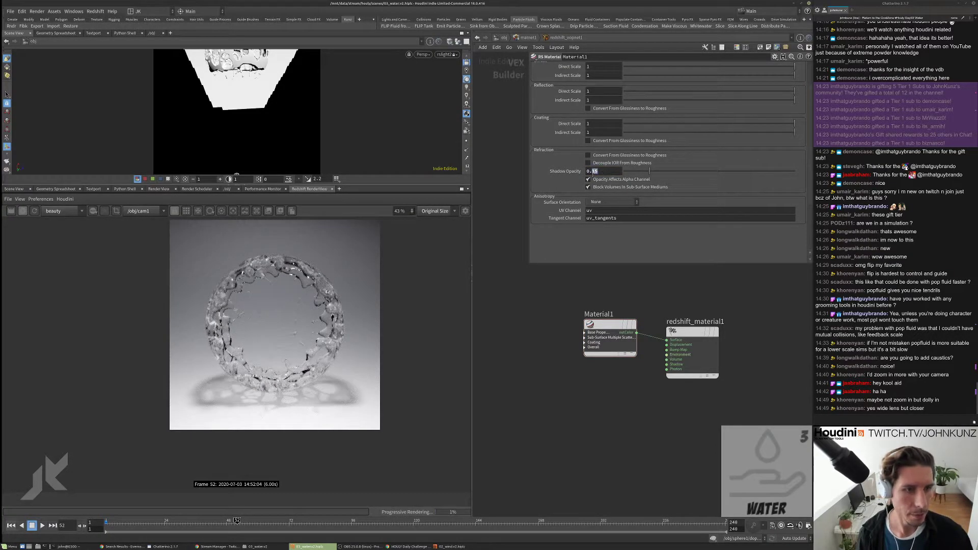
{"action": "scroll", "coordinate": [244, 409], "scroll_direction": "up", "scroll_amount": 3}
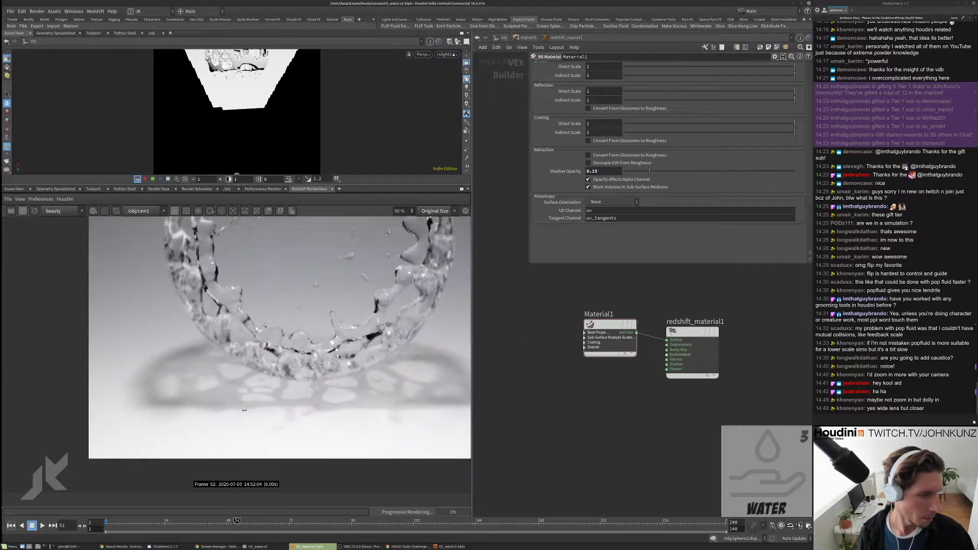
{"action": "scroll", "coordinate": [322, 405], "scroll_direction": "down", "scroll_amount": 1}
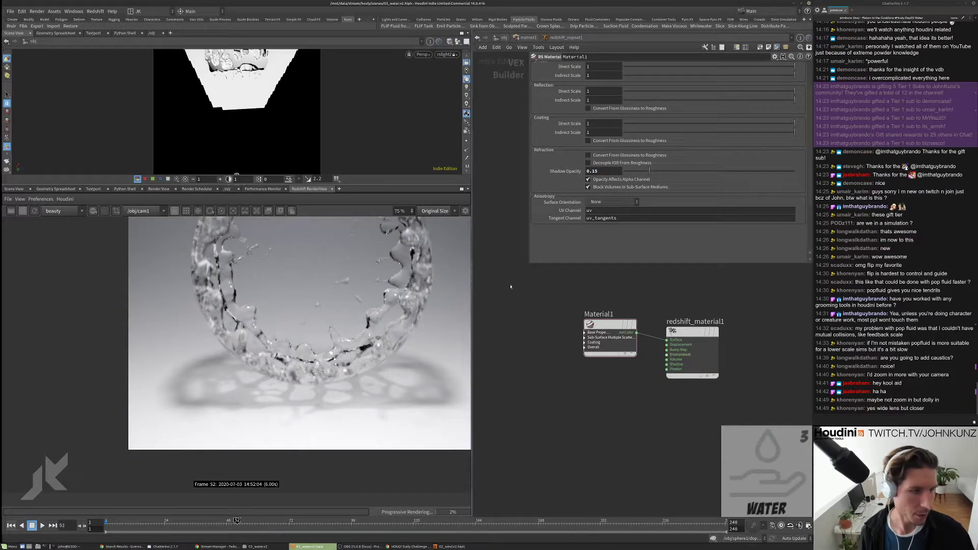
{"action": "key", "text": "u"}
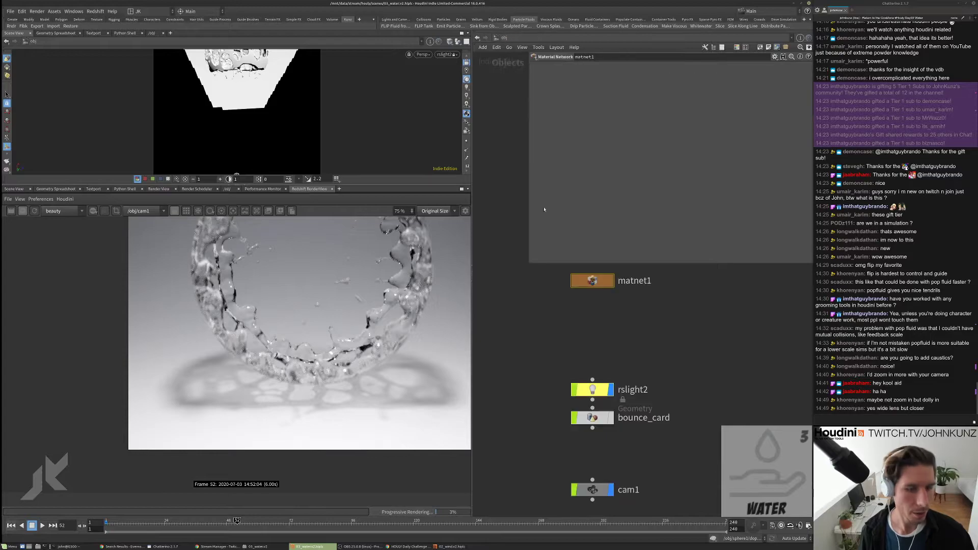
Step: Frame all nodes and select Material1 inside matnet1 > background_paper
{"action": "key", "text": "h"}
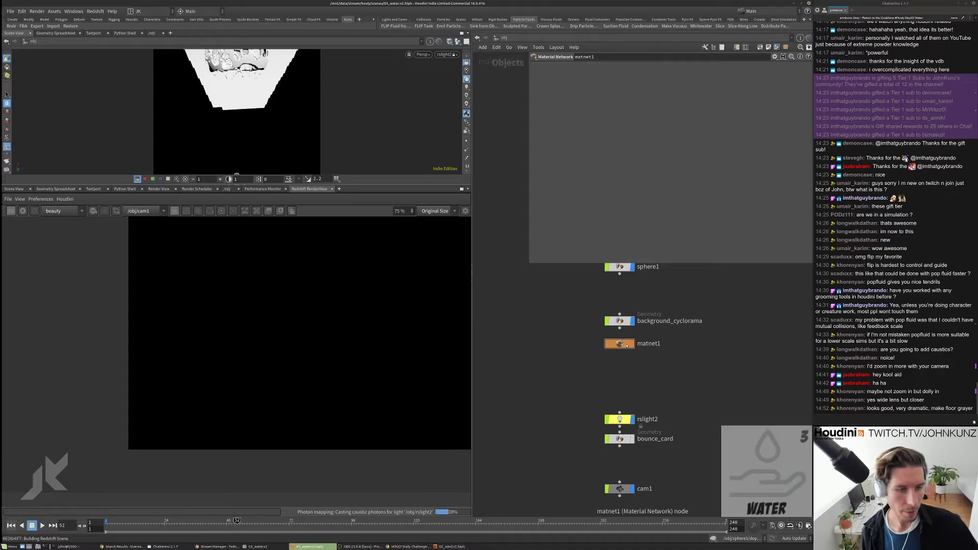
{"action": "double_click", "coordinate": [620, 344]}
{"action": "double_click", "coordinate": [614, 413]}
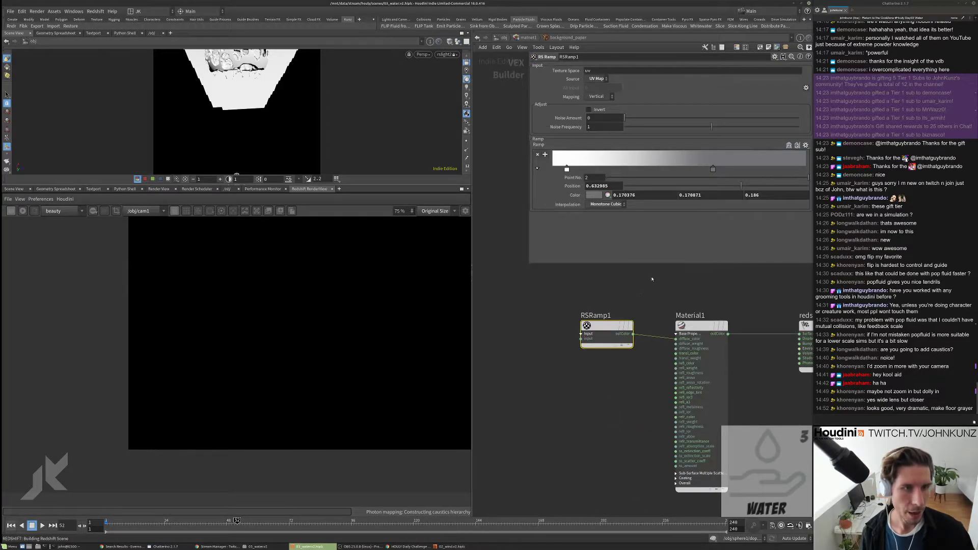
{"action": "middle_click_drag", "start_coordinate": [606, 422], "coordinate": [584, 472]}
{"action": "left_click", "coordinate": [680, 380]}
{"action": "scroll", "coordinate": [547, 184], "scroll_direction": "up", "scroll_amount": 2}
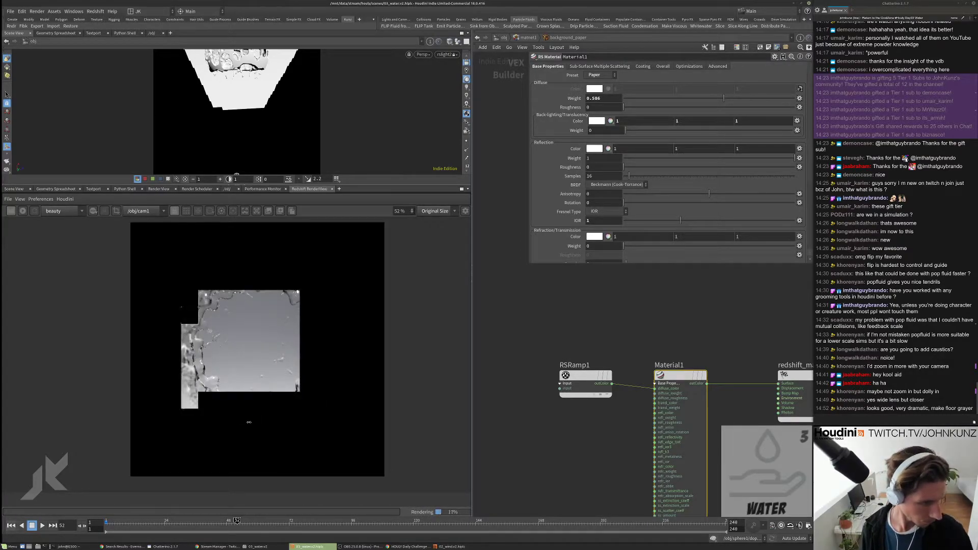
Step: Pan and zoom the render view to review the ring's base against the pale backdrop
{"action": "scroll", "coordinate": [248, 422], "scroll_direction": "up", "scroll_amount": 3}
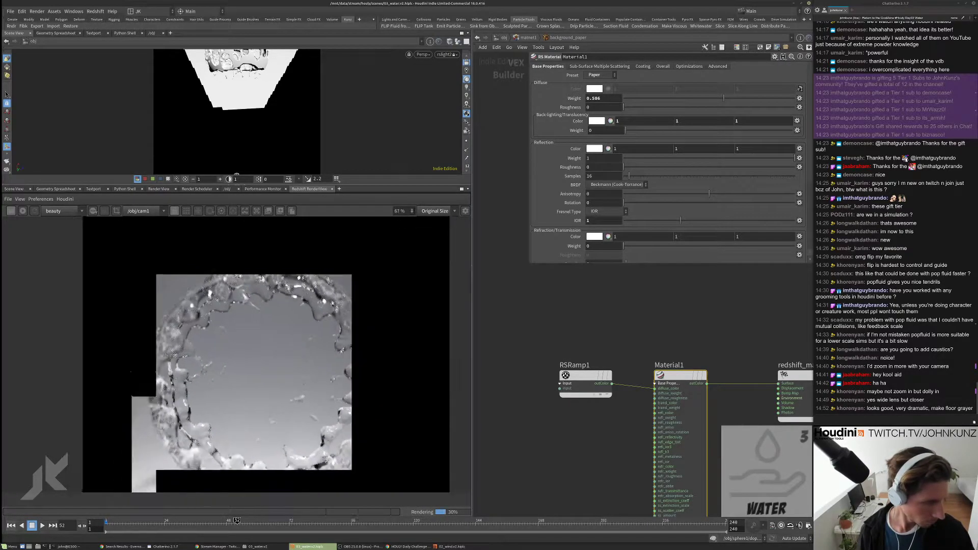
{"action": "scroll", "coordinate": [244, 448], "scroll_direction": "up", "scroll_amount": 1}
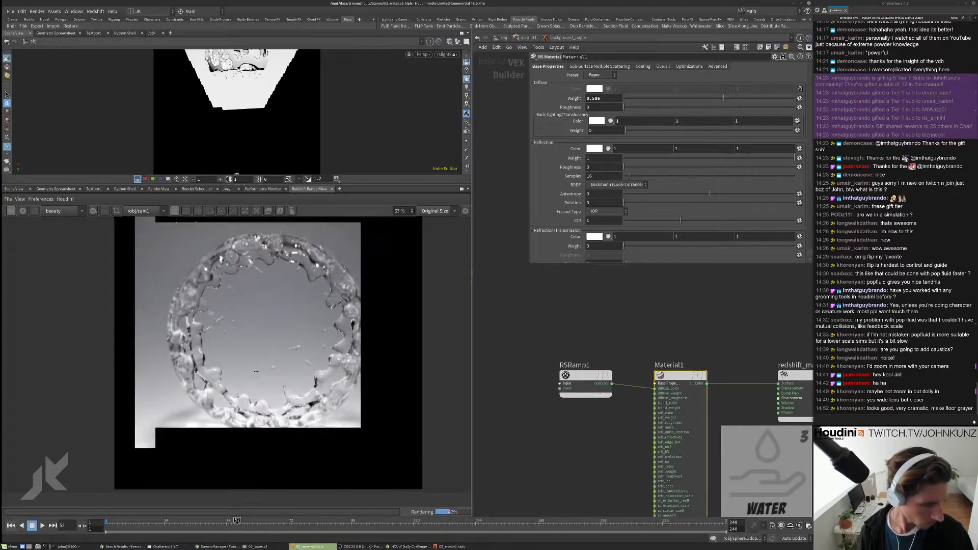
{"action": "scroll", "coordinate": [261, 458], "scroll_direction": "up", "scroll_amount": 1}
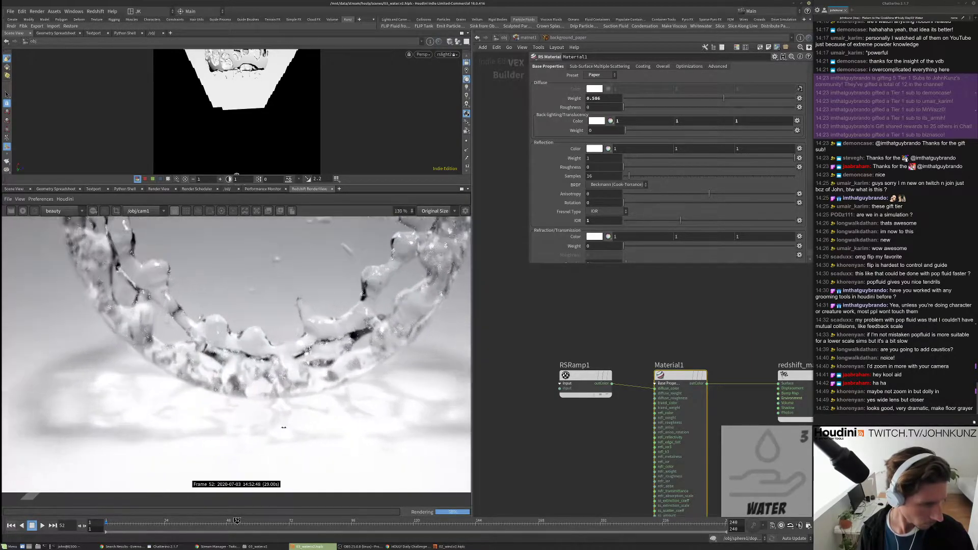
{"action": "middle_click_drag", "start_coordinate": [261, 458], "coordinate": [269, 391]}
{"action": "scroll", "coordinate": [269, 391], "scroll_direction": "down", "scroll_amount": 6}
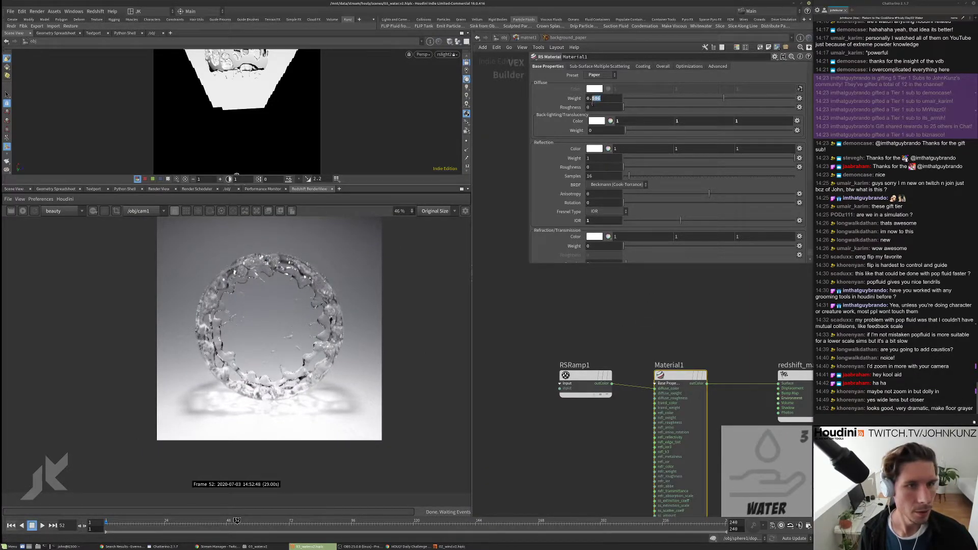
Step: Set the background paper's diffuse weight to 0.4 and restart the Redshift render
{"action": "left_click", "coordinate": [586, 376]}
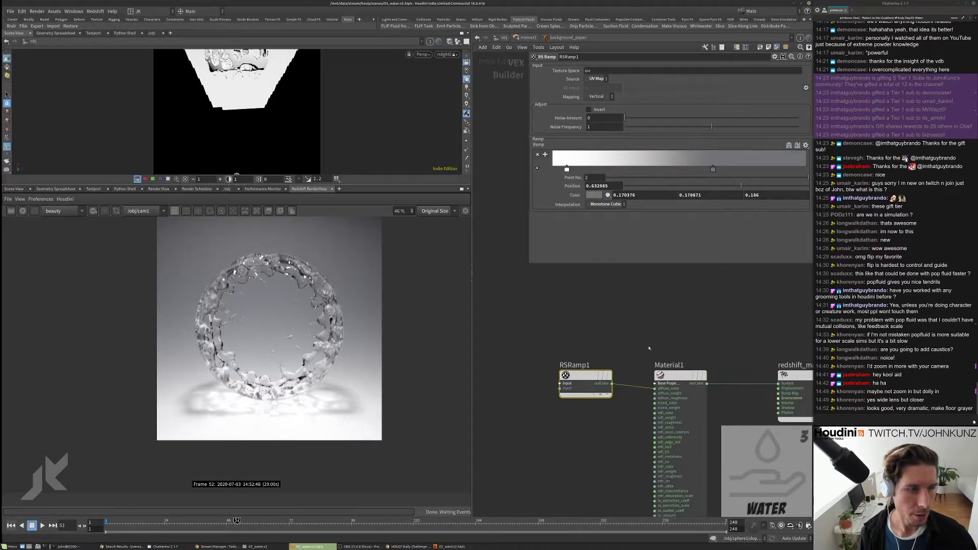
{"action": "left_click", "coordinate": [680, 376]}
{"action": "double_click", "coordinate": [602, 98]}
{"action": "type", "text": "0.4"}
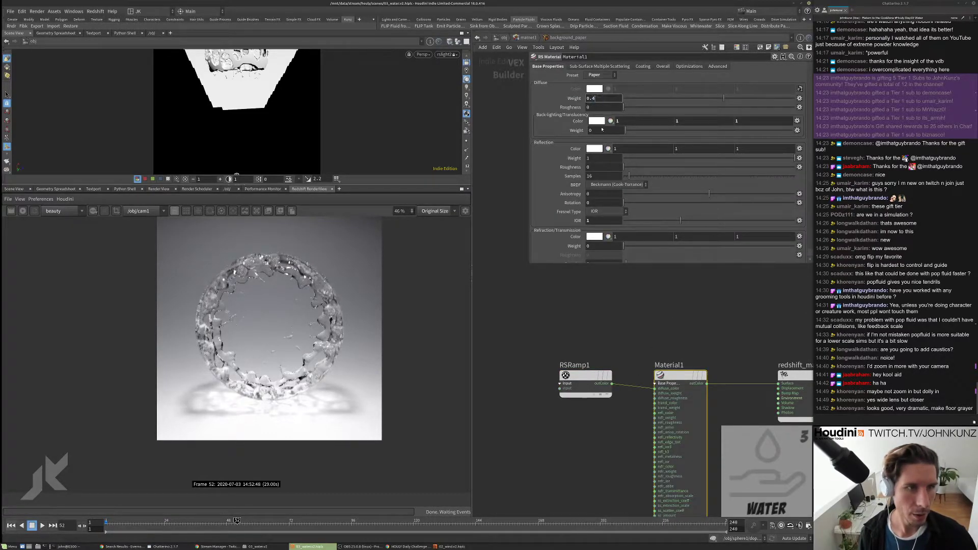
{"action": "key", "text": "Return"}
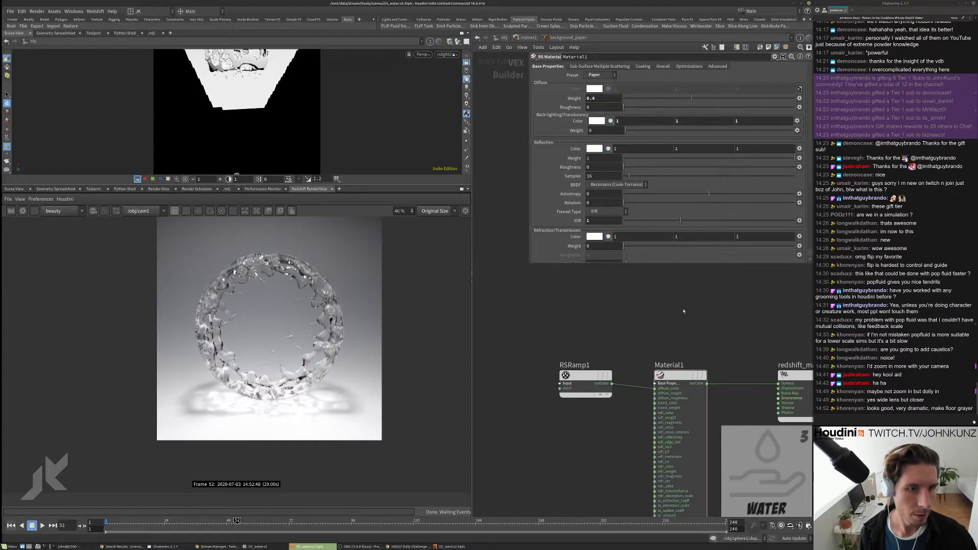
{"action": "left_click", "coordinate": [22, 212]}
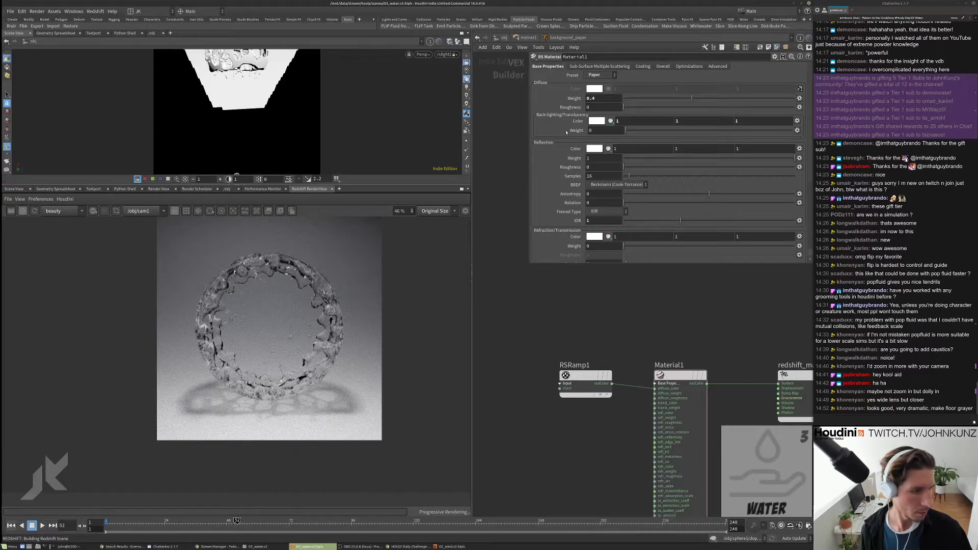
Step: Refine the paper's diffuse weight to 0.35 and show the RSRamp1 settings
{"action": "left_click", "coordinate": [599, 97]}
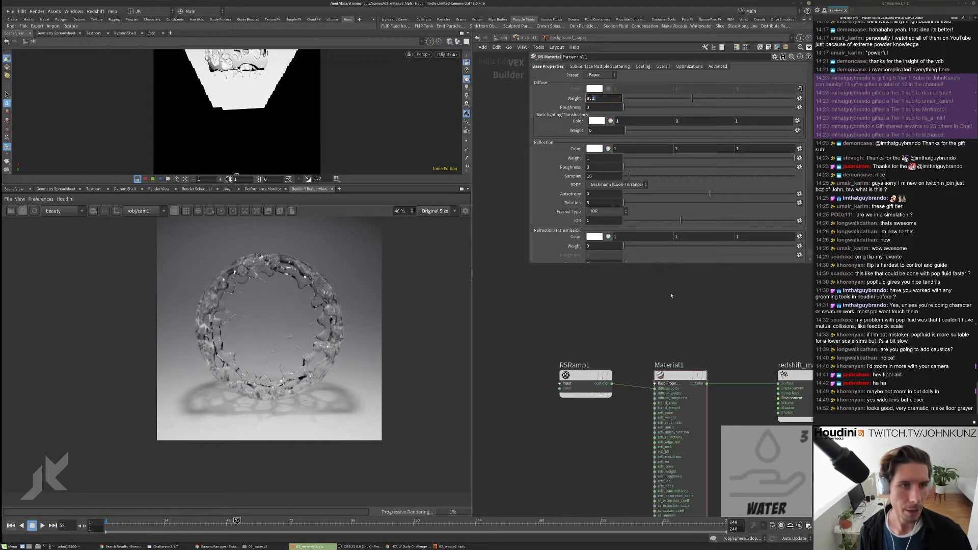
{"action": "key", "text": "Return"}
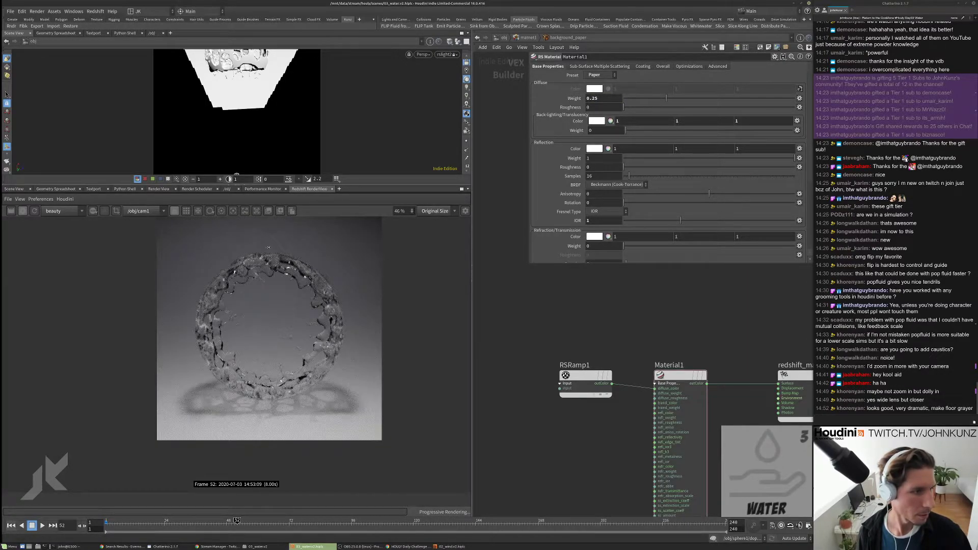
{"action": "scroll", "coordinate": [269, 248], "scroll_direction": "up", "scroll_amount": 1}
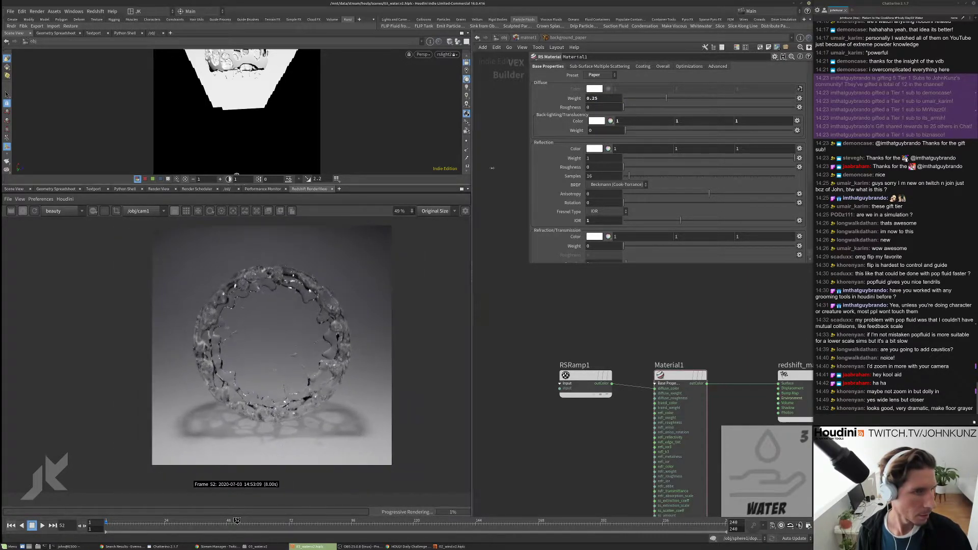
{"action": "left_click", "coordinate": [606, 98]}
{"action": "type", "text": "0.4"}
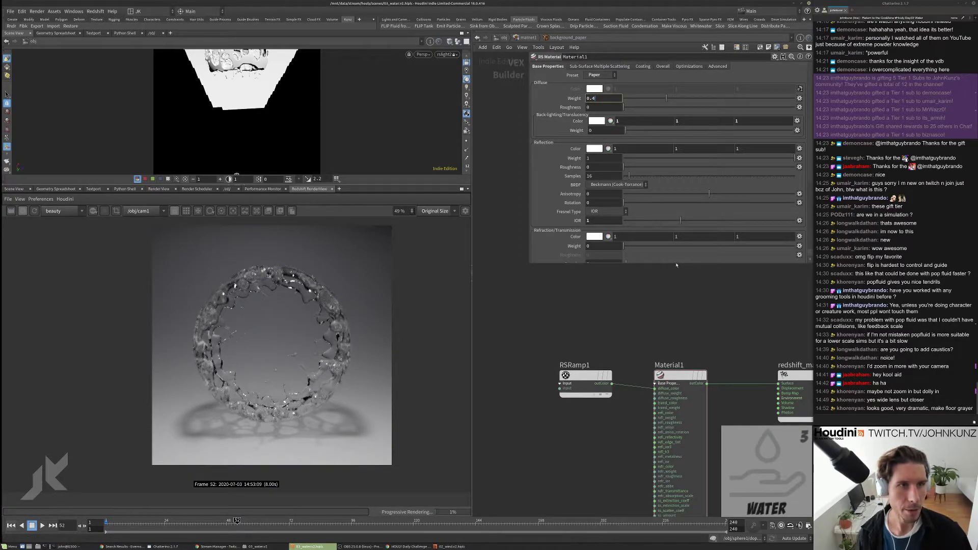
{"action": "type", "text": "5"}
{"action": "key", "text": "Return"}
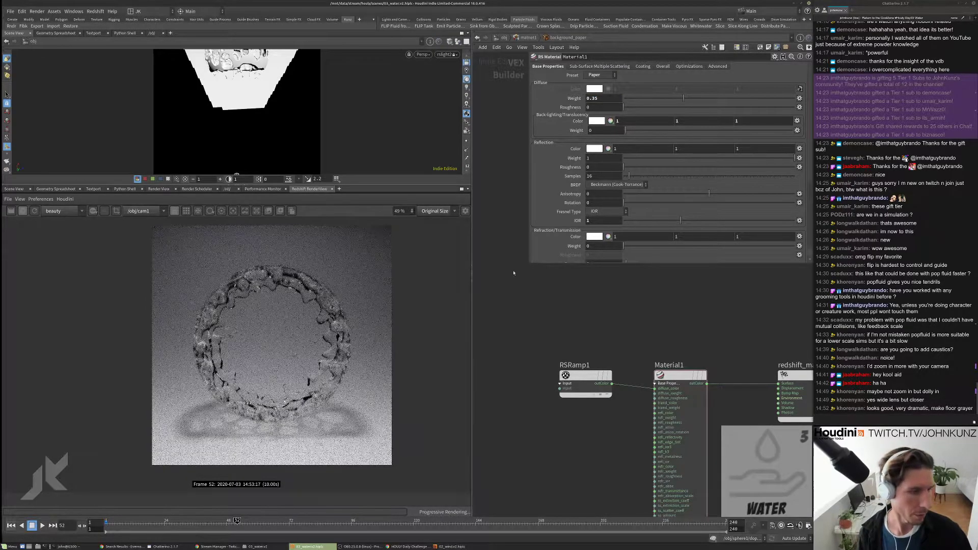
{"action": "left_click", "coordinate": [585, 380]}
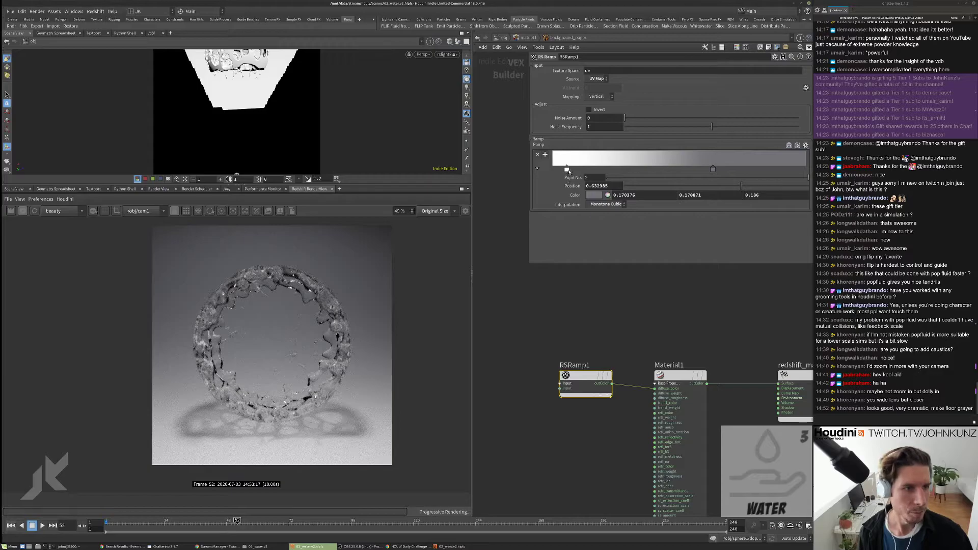
Step: Reposition the RSRamp1 keys: a dark grey key near 0.39 and the white key near 0.51
{"action": "mouse_move", "coordinate": [637, 172]}
{"action": "left_mouse_down"}
{"action": "mouse_move", "coordinate": [680, 171]}
{"action": "mouse_move", "coordinate": [626, 172]}
{"action": "mouse_move", "coordinate": [639, 170]}
{"action": "left_mouse_up"}
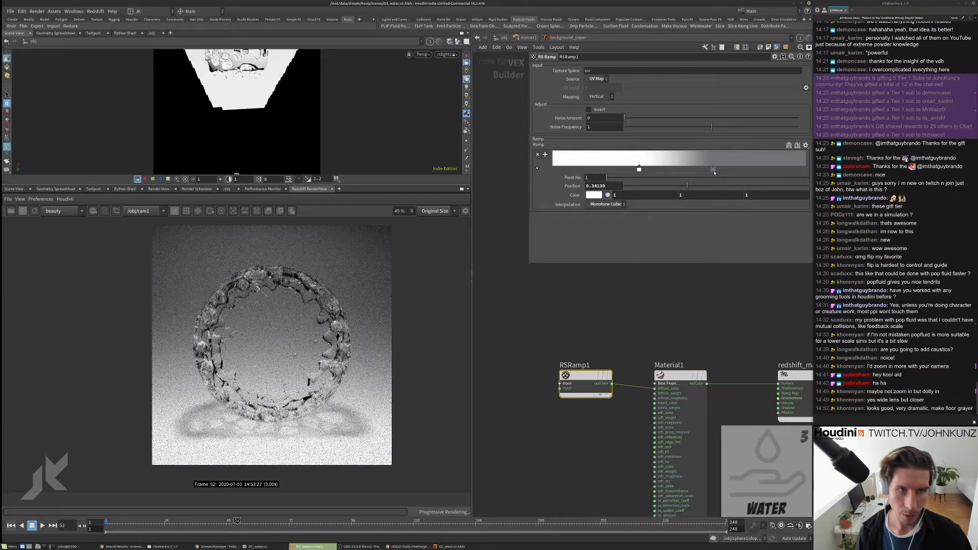
{"action": "left_click", "coordinate": [594, 195]}
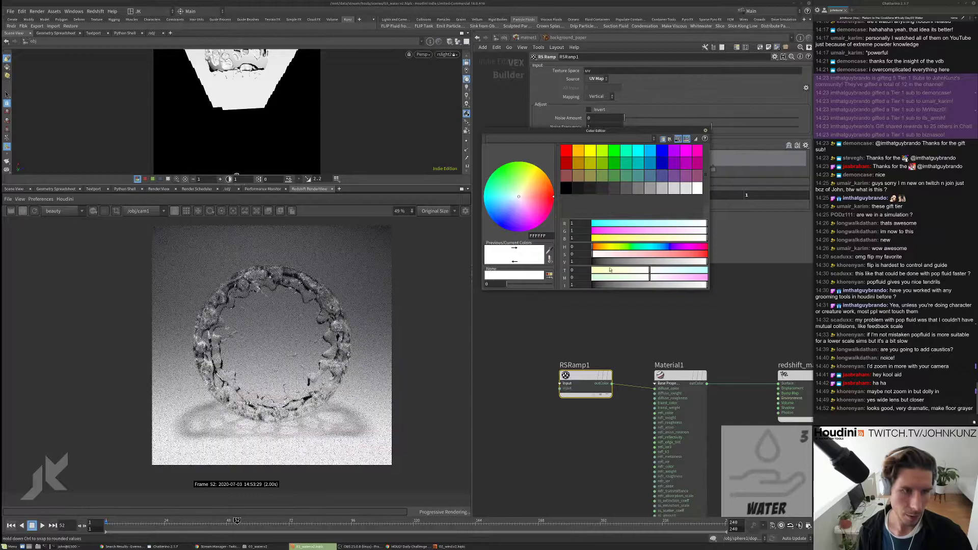
{"action": "left_click", "coordinate": [590, 188]}
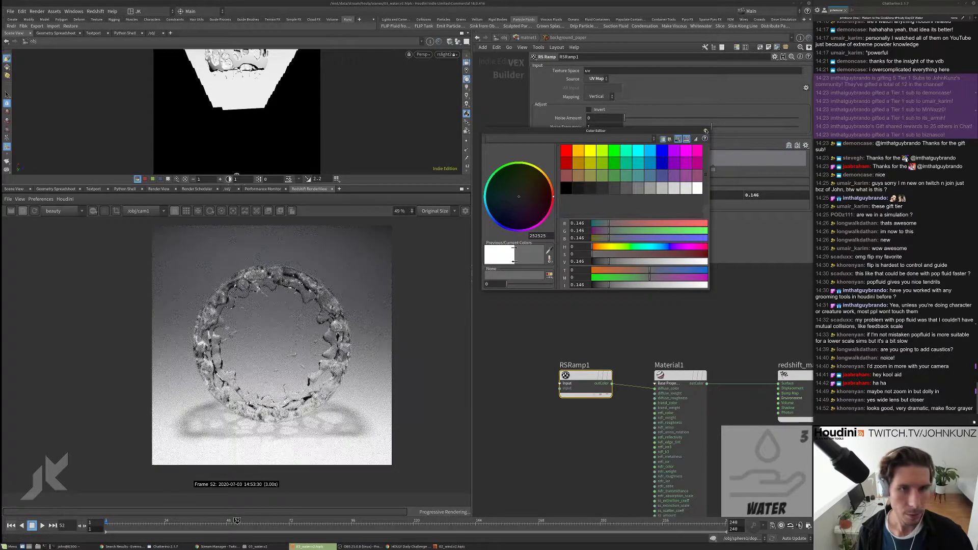
{"action": "left_click", "coordinate": [598, 168]}
{"action": "left_click", "coordinate": [630, 169]}
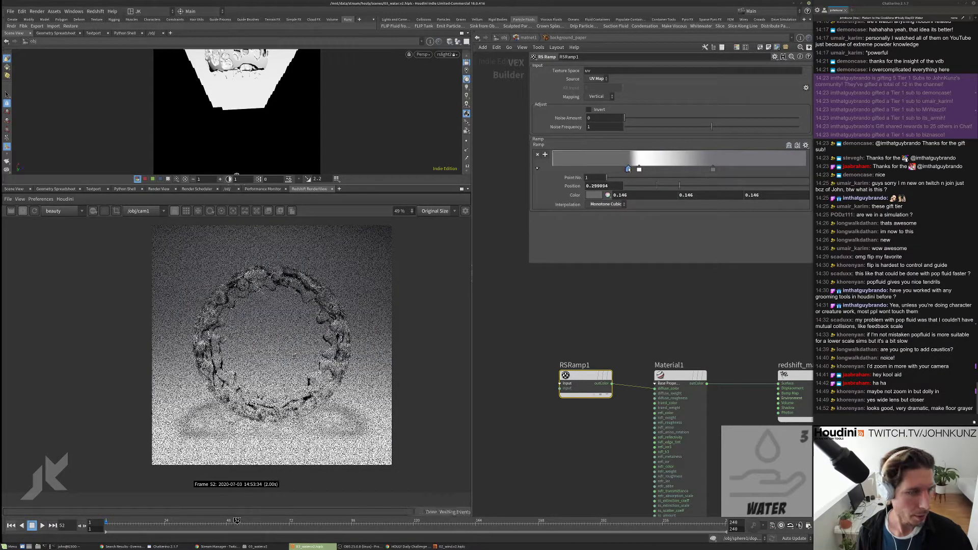
{"action": "left_click_drag", "start_coordinate": [639, 169], "coordinate": [694, 171]}
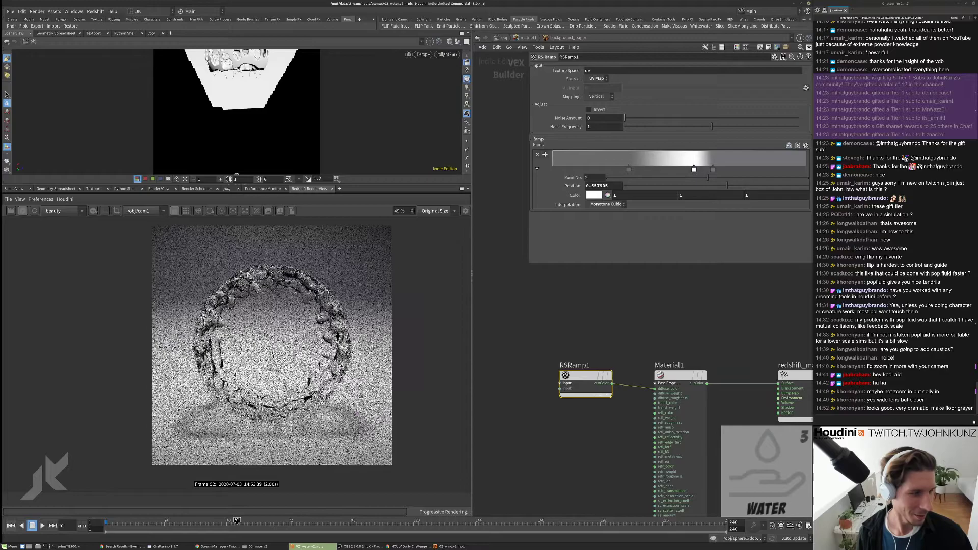
{"action": "mouse_move", "coordinate": [628, 170]}
{"action": "left_mouse_down"}
{"action": "mouse_move", "coordinate": [651, 170]}
{"action": "mouse_move", "coordinate": [630, 169]}
{"action": "left_mouse_up"}
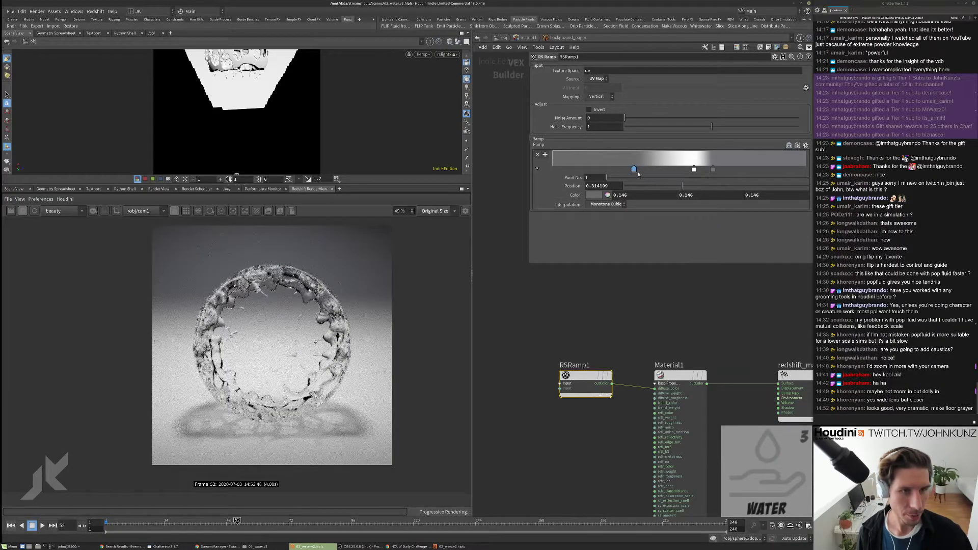
Step: Darken the dark key to 0.077 grey and move the third key to about 0.68
{"action": "left_click", "coordinate": [593, 194]}
{"action": "left_click_drag", "start_coordinate": [601, 262], "coordinate": [594, 261]}
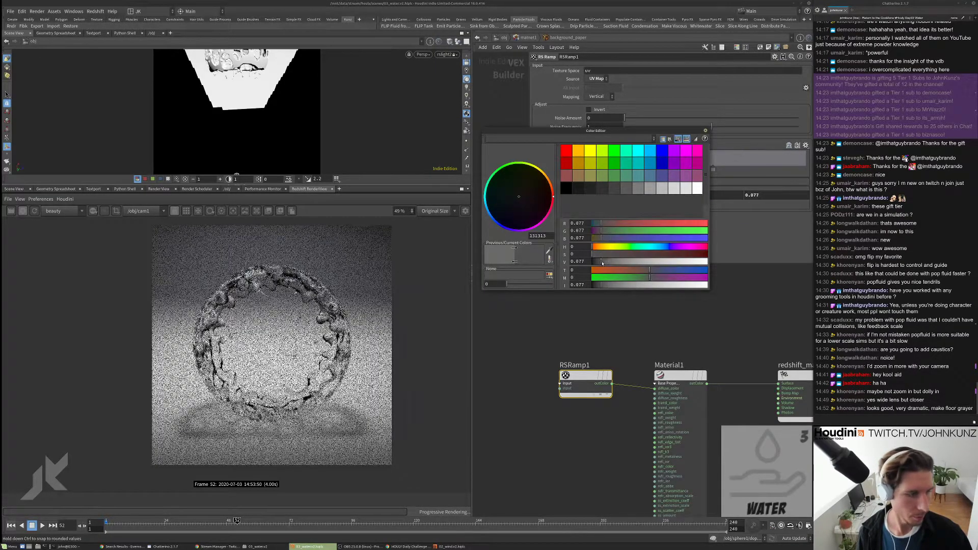
{"action": "left_click", "coordinate": [706, 130]}
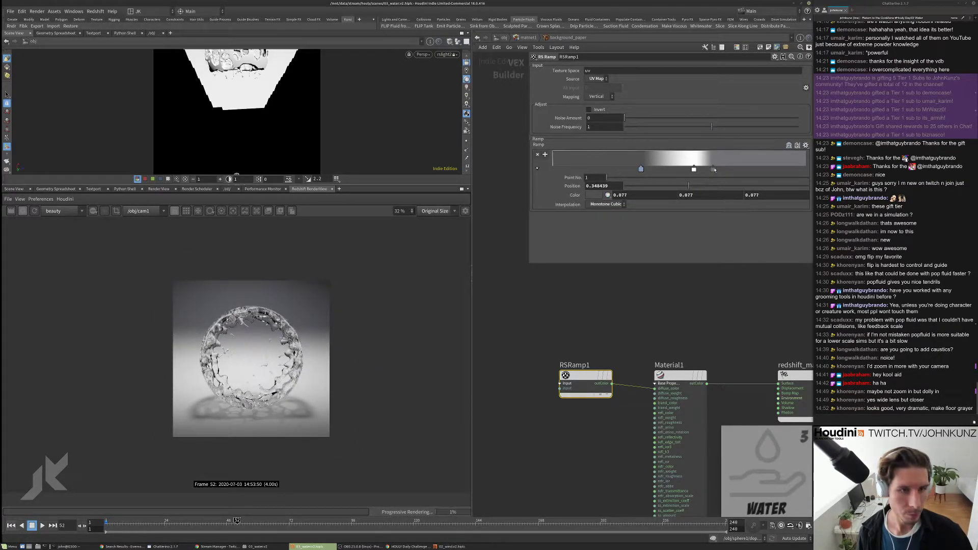
{"action": "left_click_drag", "start_coordinate": [714, 170], "coordinate": [680, 170]}
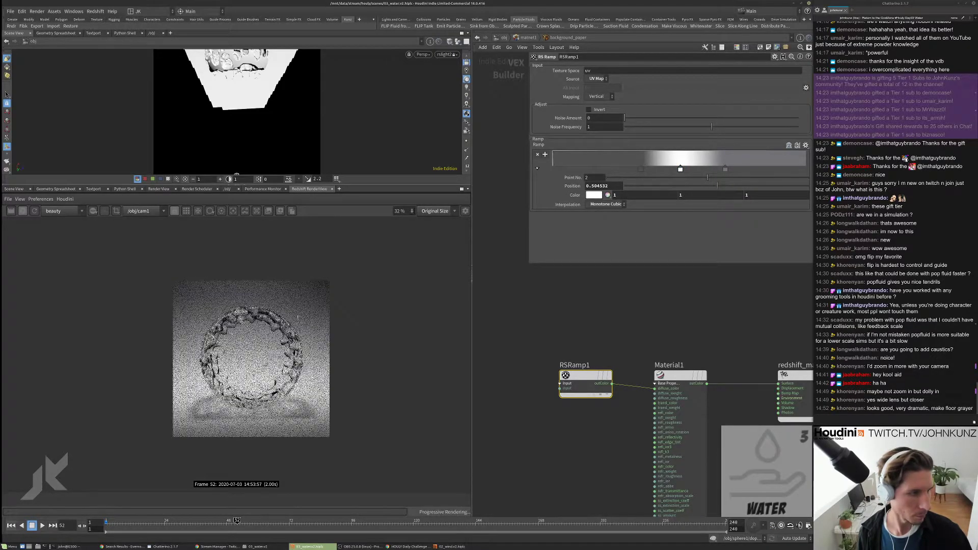
{"action": "scroll", "coordinate": [195, 365], "scroll_direction": "up", "scroll_amount": 2}
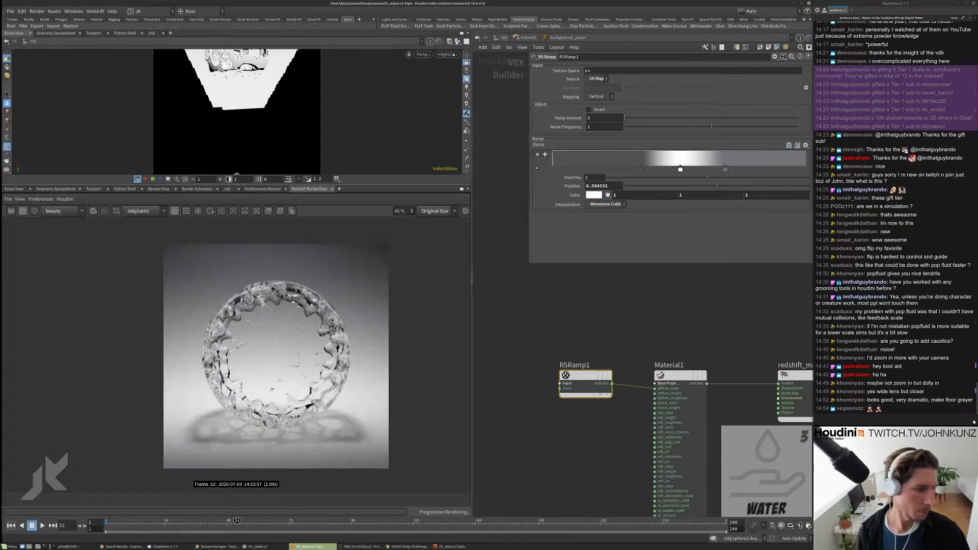
{"action": "scroll", "coordinate": [302, 361], "scroll_direction": "up", "scroll_amount": 1}
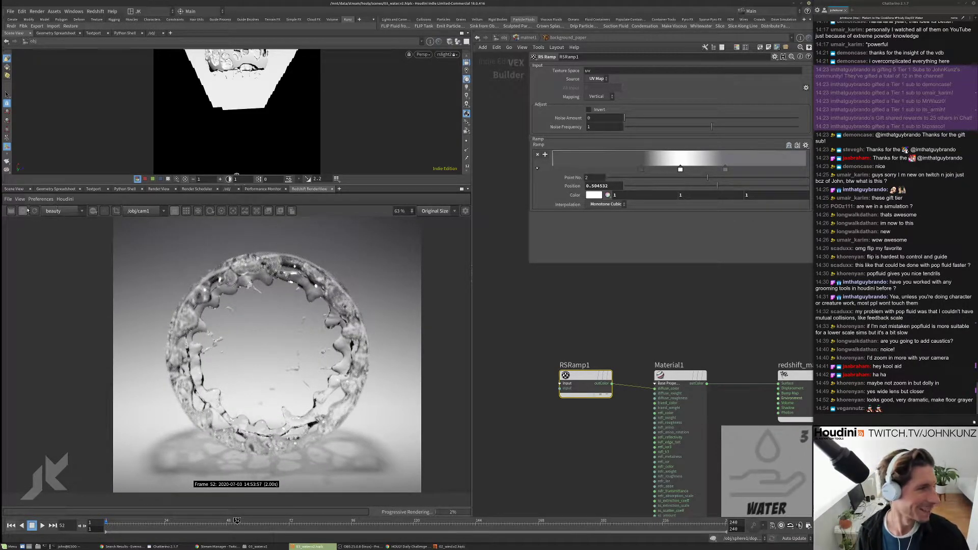
Step: Re-render frame 52 with a full scene reload, giving the softly graded grey backdrop
{"action": "left_click", "coordinate": [10, 210]}
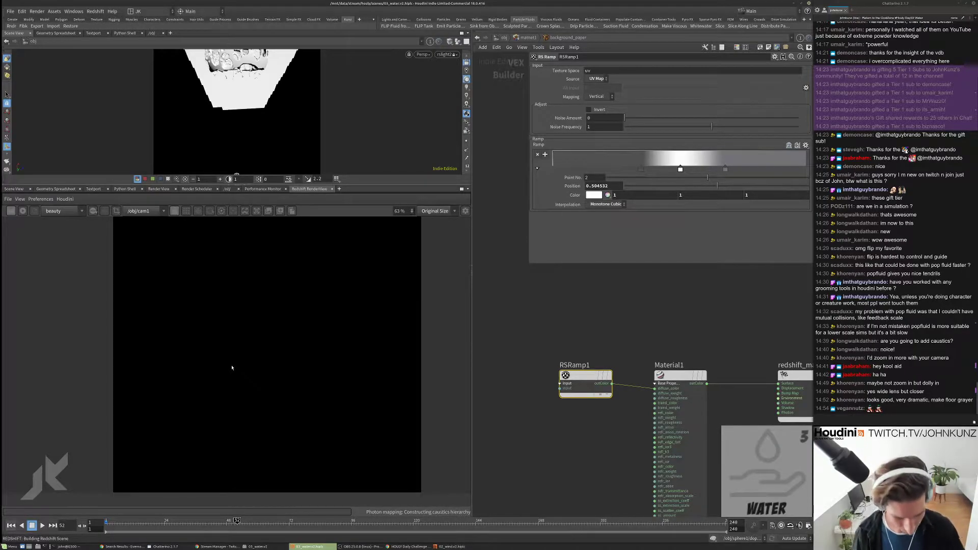
{"action": "scroll", "coordinate": [235, 373], "scroll_direction": "down", "scroll_amount": 4}
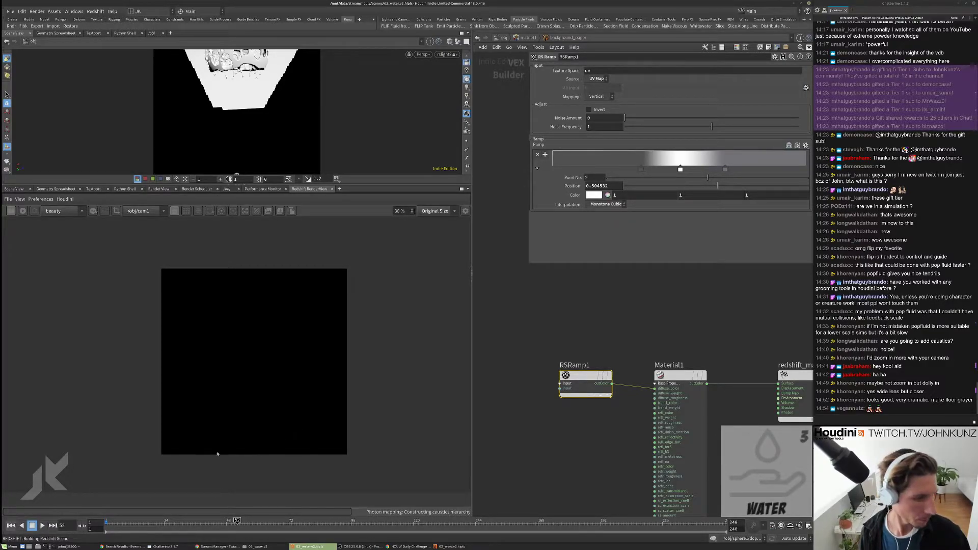
{"action": "scroll", "coordinate": [216, 436], "scroll_direction": "up", "scroll_amount": 2}
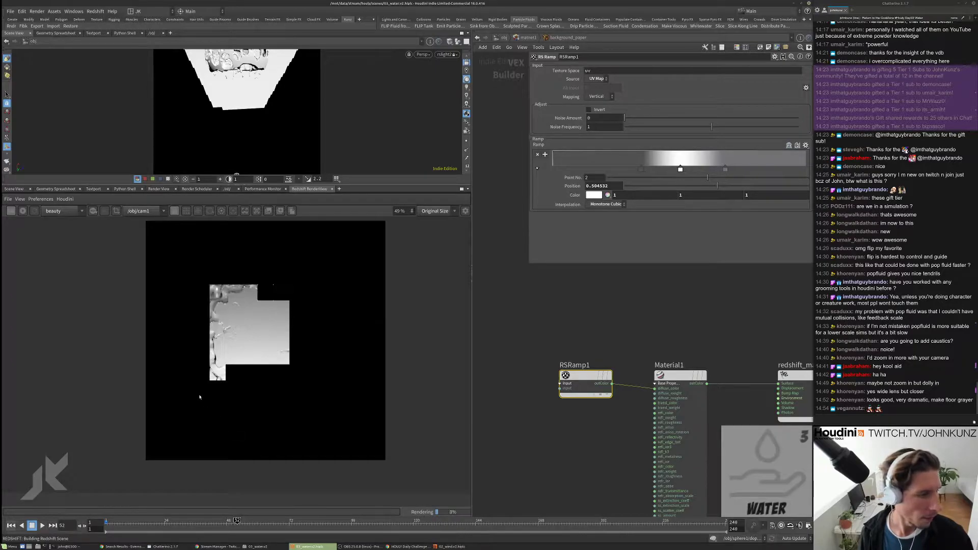
{"action": "scroll", "coordinate": [221, 447], "scroll_direction": "up", "scroll_amount": 2}
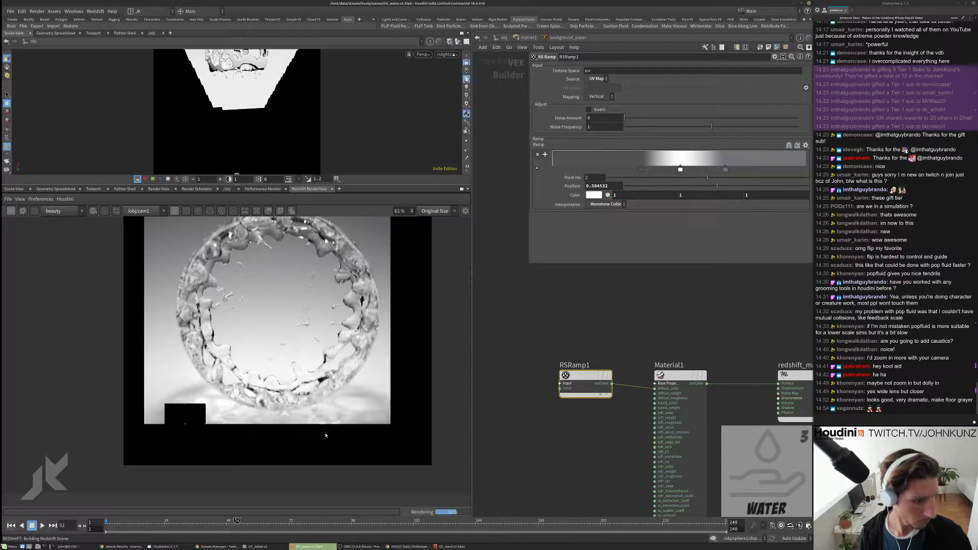
{"action": "scroll", "coordinate": [316, 433], "scroll_direction": "up", "scroll_amount": 3}
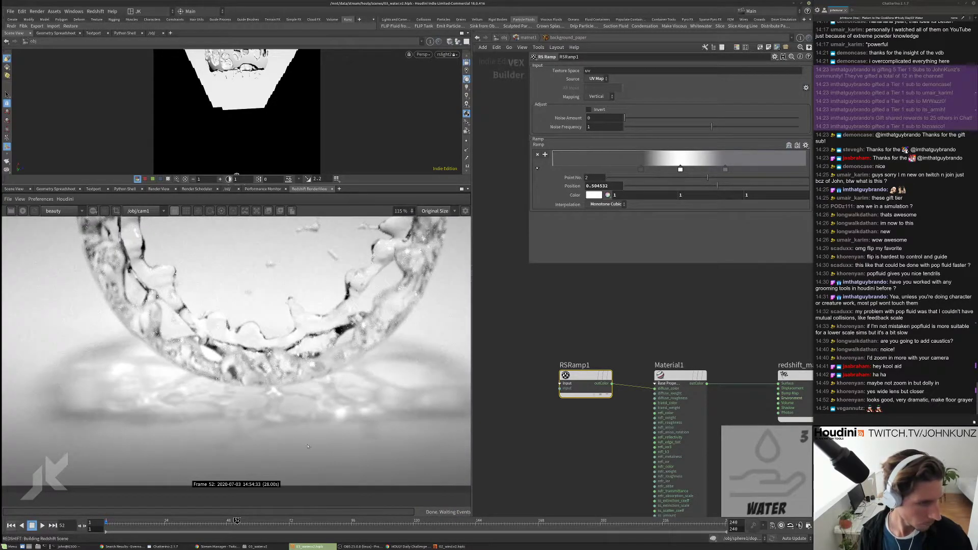
{"action": "scroll", "coordinate": [144, 385], "scroll_direction": "down", "scroll_amount": 5}
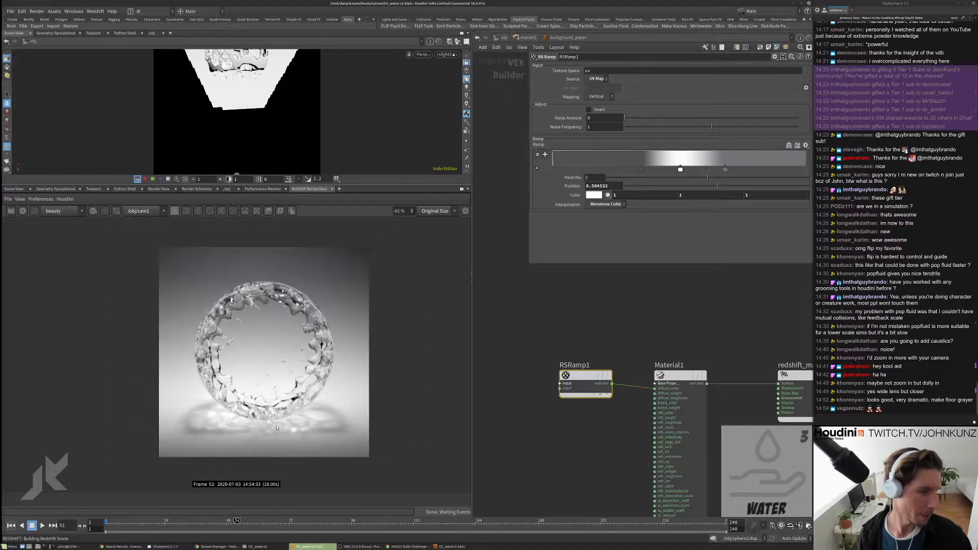
{"action": "scroll", "coordinate": [243, 426], "scroll_direction": "down", "scroll_amount": 1}
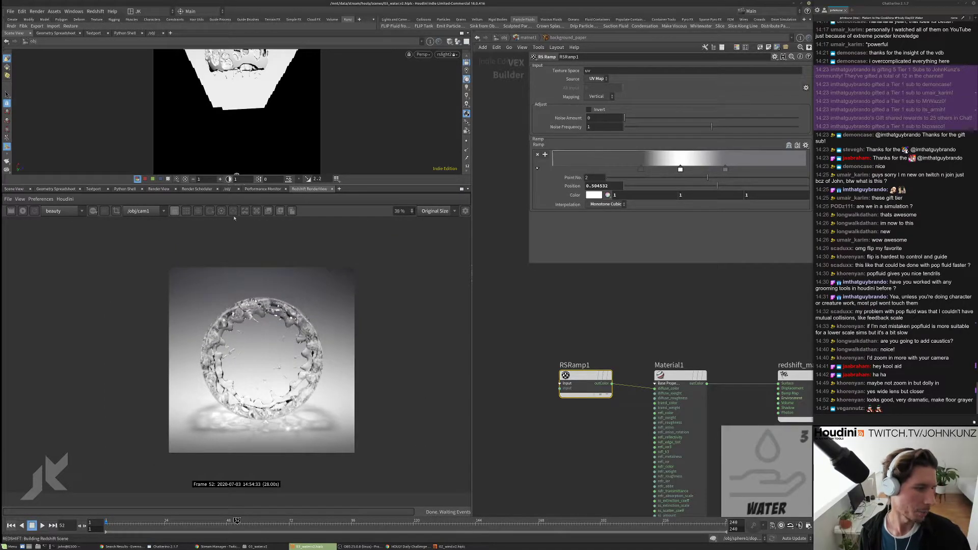
{"action": "middle_click_drag", "start_coordinate": [628, 302], "coordinate": [552, 298]}
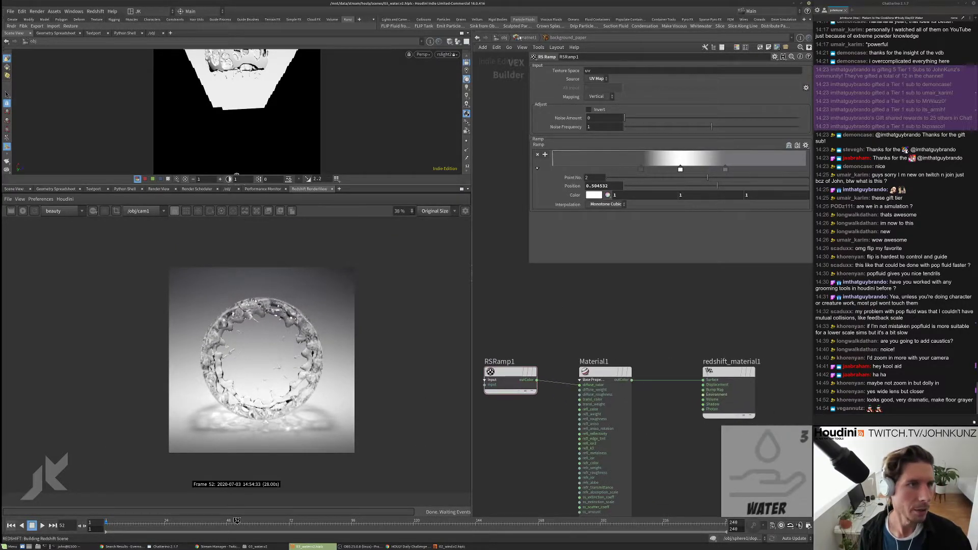
Step: Go up from background_paper through matnet1 to the /obj network with the cyclorama, lights and camera
{"action": "left_click", "coordinate": [525, 37]}
{"action": "key", "text": "u"}
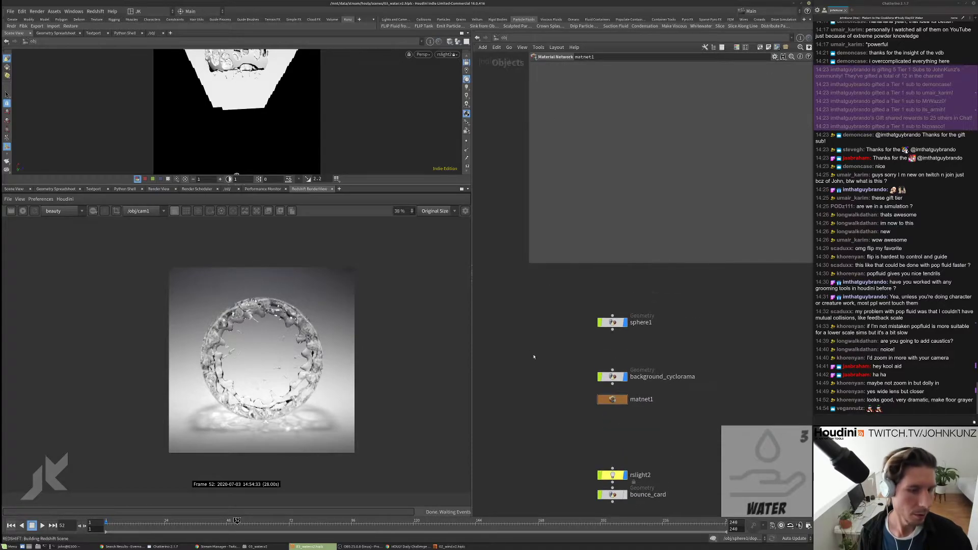
{"action": "scroll", "coordinate": [632, 316], "scroll_direction": "up", "scroll_amount": 4}
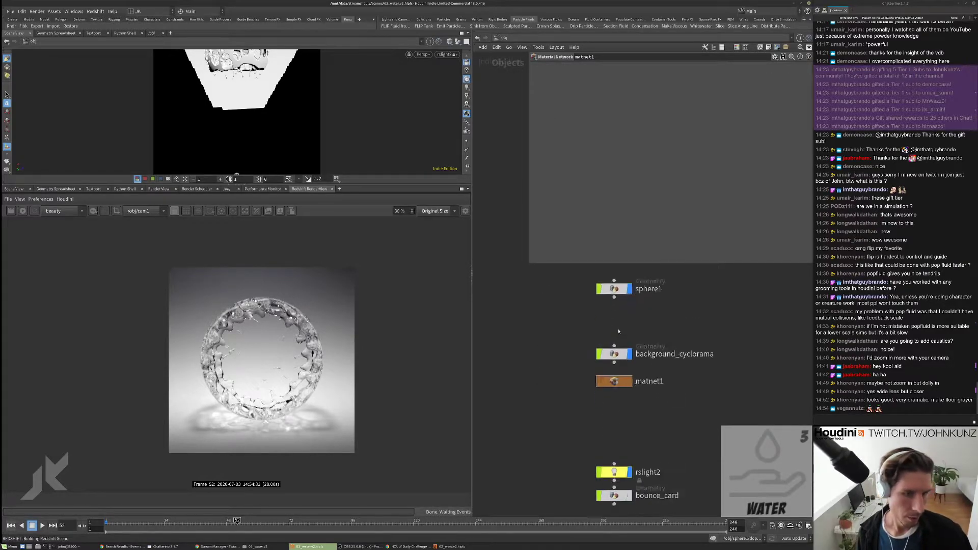
{"action": "scroll", "coordinate": [367, 338], "scroll_direction": "up", "scroll_amount": 4}
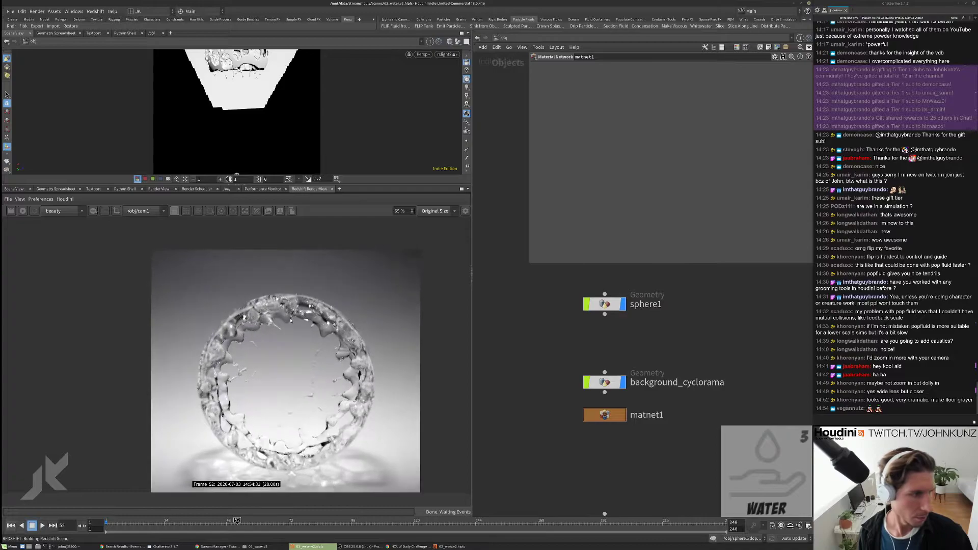
{"action": "scroll", "coordinate": [332, 353], "scroll_direction": "down", "scroll_amount": 1}
{"action": "scroll", "coordinate": [329, 355], "scroll_direction": "down", "scroll_amount": 4}
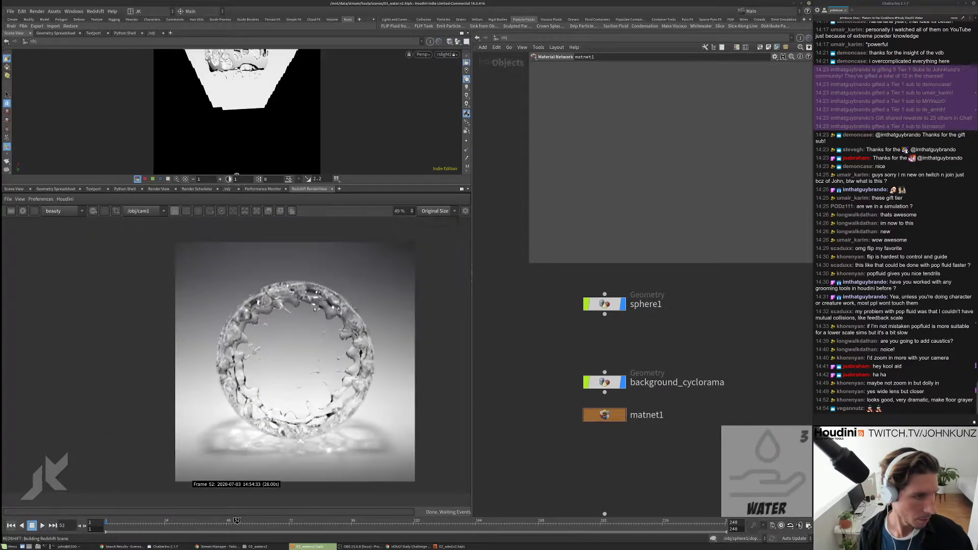
{"action": "scroll", "coordinate": [737, 326], "scroll_direction": "down", "scroll_amount": 3}
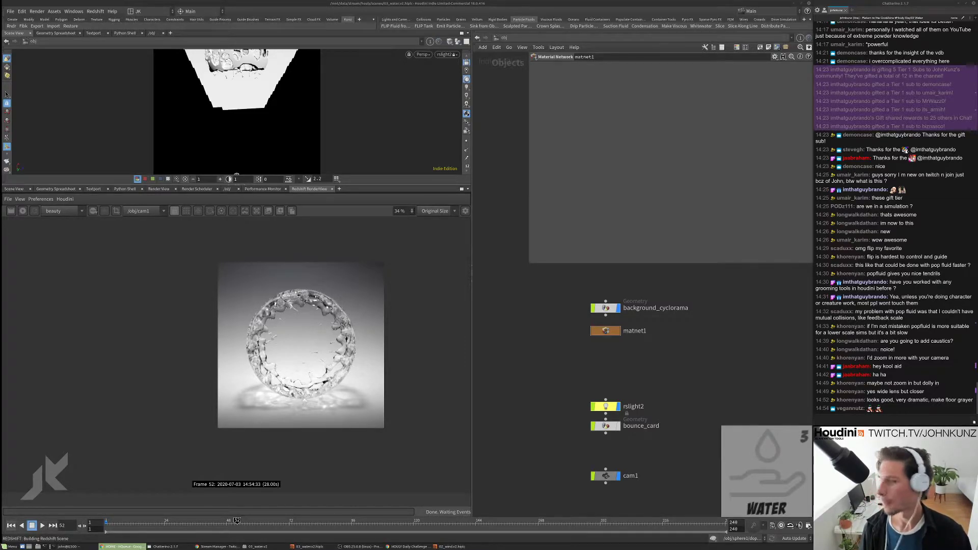
Step: In /out, set Redshift_ROP1's Valid Frame Range to Render Frame Range (1–240)
{"action": "left_click", "coordinate": [501, 38]}
{"action": "left_click", "coordinate": [512, 81]}
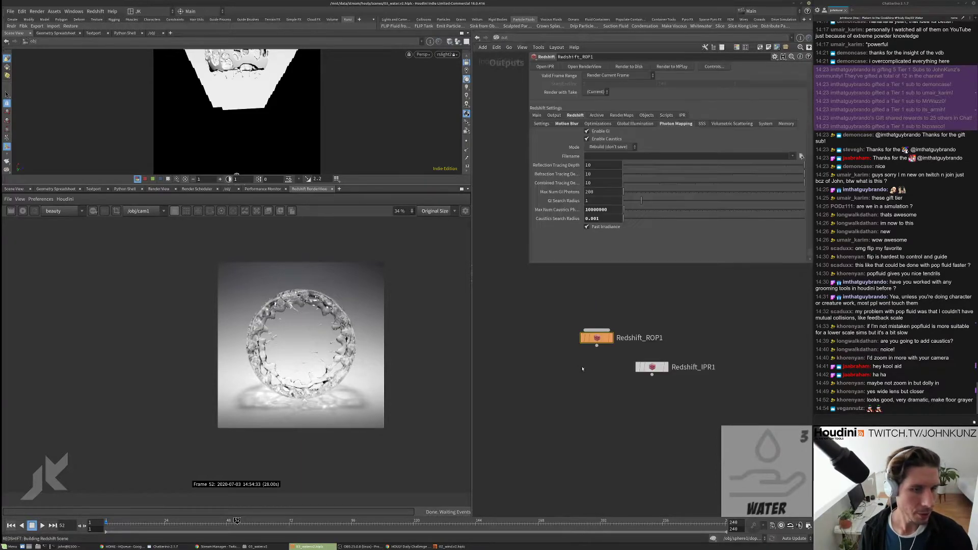
{"action": "left_click", "coordinate": [542, 124]}
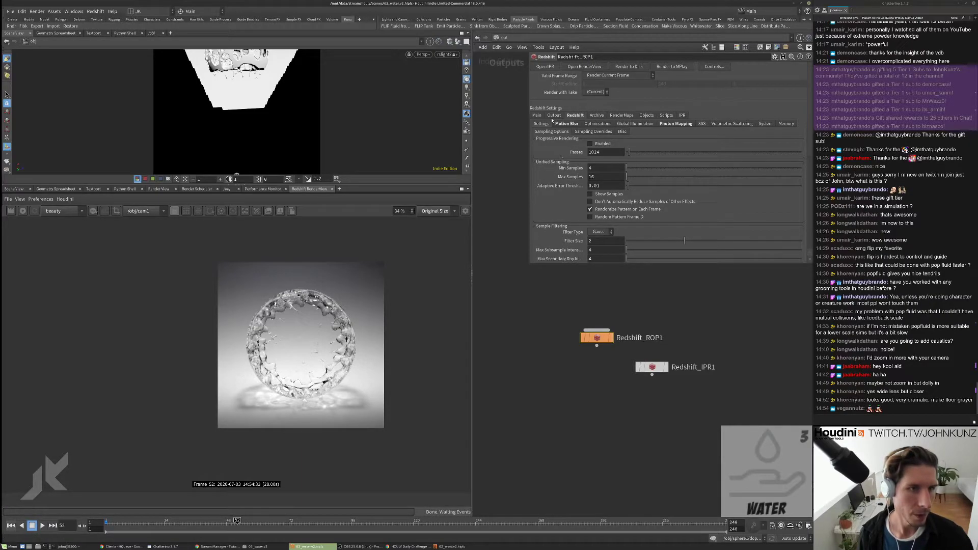
{"action": "left_click", "coordinate": [536, 115]}
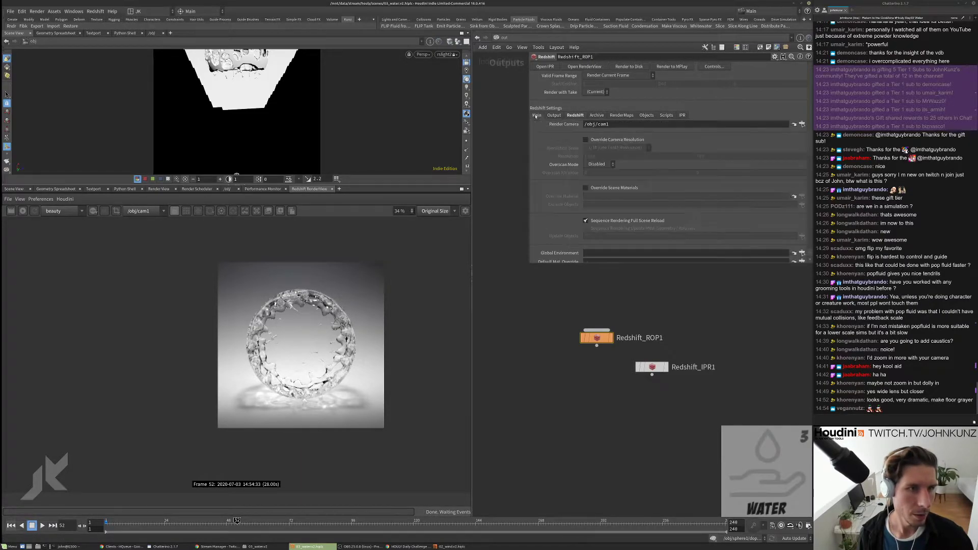
{"action": "left_click", "coordinate": [575, 115]}
{"action": "left_click", "coordinate": [628, 74]}
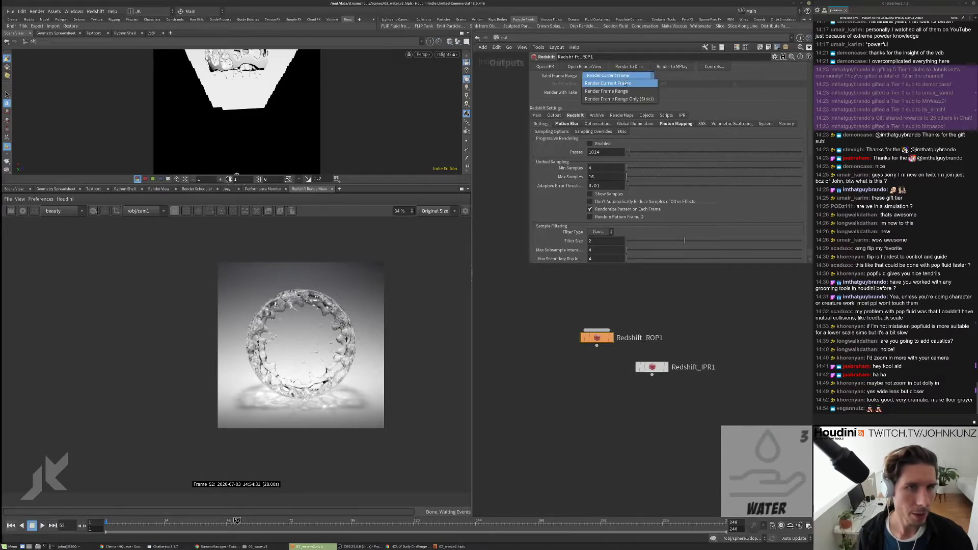
{"action": "left_click", "coordinate": [616, 84]}
Step: Review Redshift_ROP1's GI settings, then go back to /obj and pick matnet1
{"action": "left_click", "coordinate": [627, 124]}
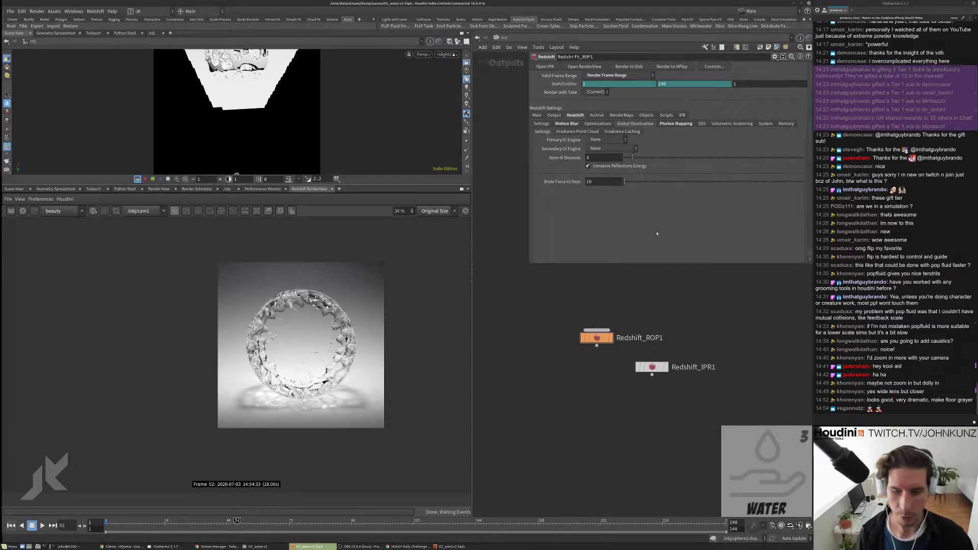
{"action": "left_click", "coordinate": [543, 124]}
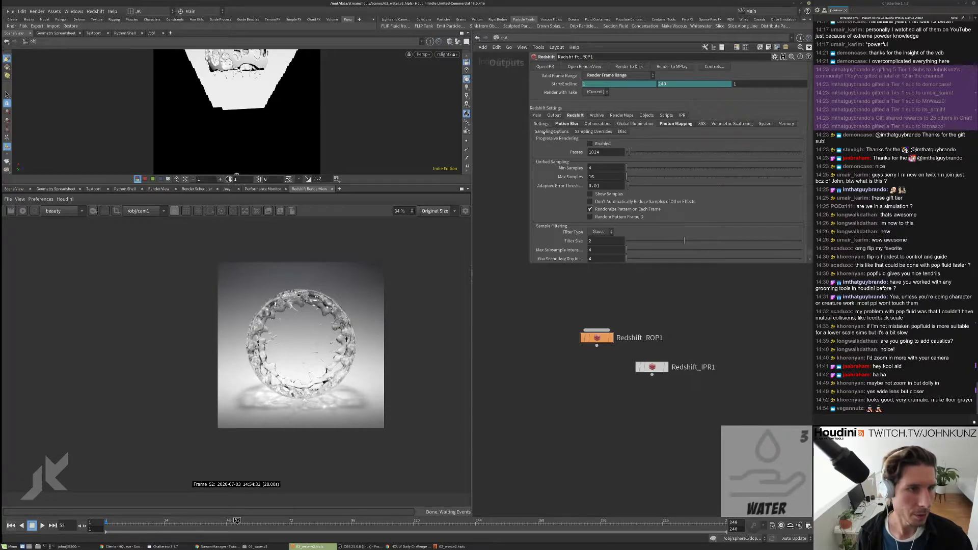
{"action": "left_click", "coordinate": [635, 123]}
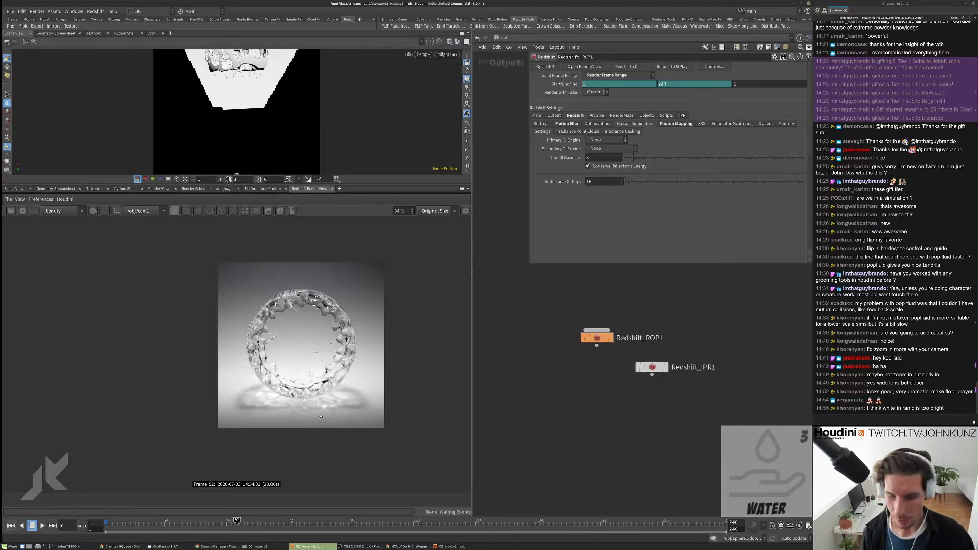
{"action": "scroll", "coordinate": [295, 387], "scroll_direction": "up", "scroll_amount": 8}
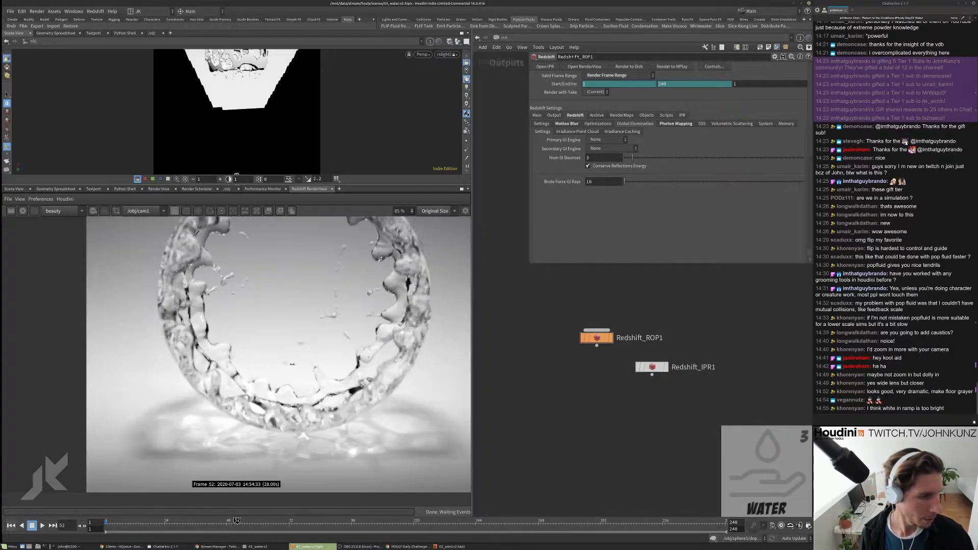
{"action": "scroll", "coordinate": [296, 386], "scroll_direction": "down", "scroll_amount": 4}
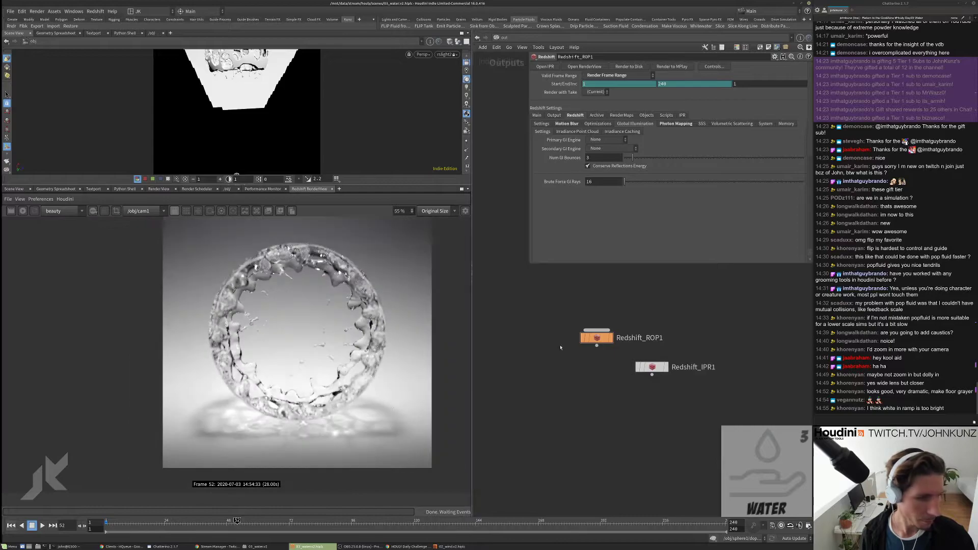
{"action": "left_click", "coordinate": [503, 37]}
{"action": "left_click", "coordinate": [514, 74]}
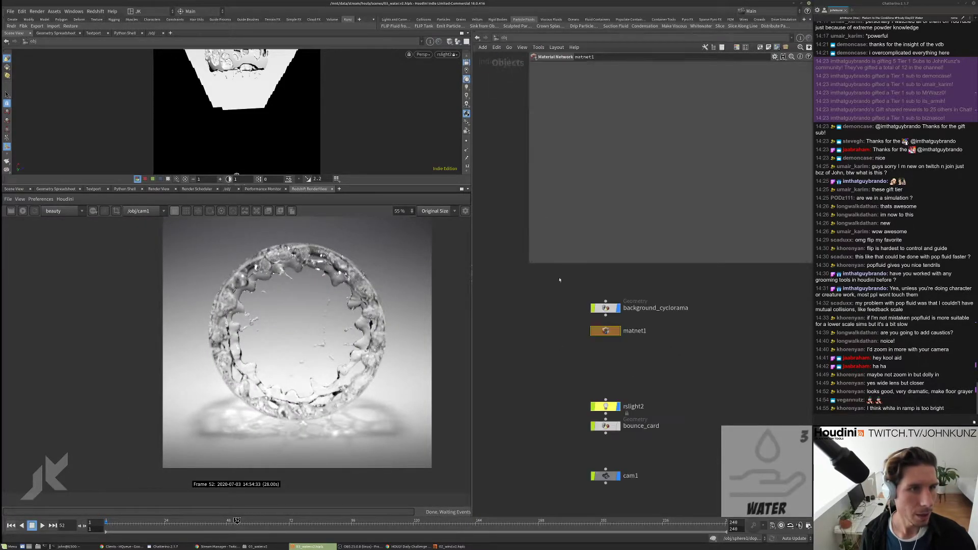
Step: Set the background_paper Material1 diffuse weight to 0.275 and start a fresh render
{"action": "double_click", "coordinate": [604, 332]}
{"action": "double_click", "coordinate": [605, 410]}
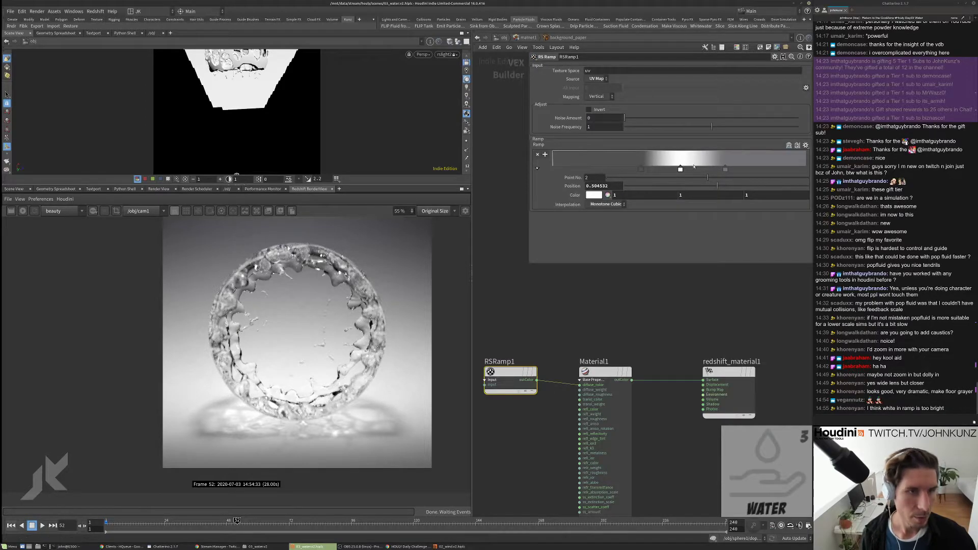
{"action": "left_click", "coordinate": [603, 372]}
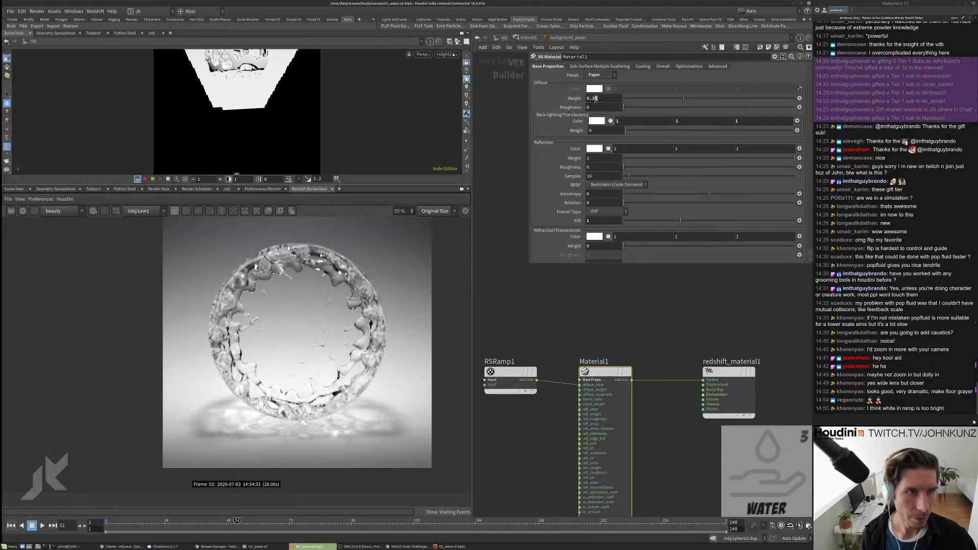
{"action": "double_click", "coordinate": [596, 98]}
{"action": "type", "text": "0.275"}
{"action": "key", "text": "Return"}
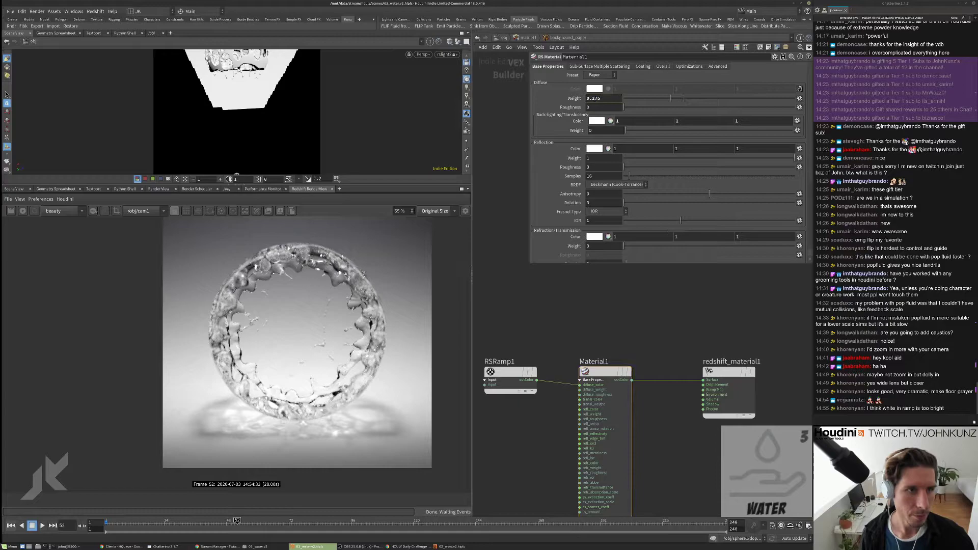
{"action": "left_click", "coordinate": [15, 211]}
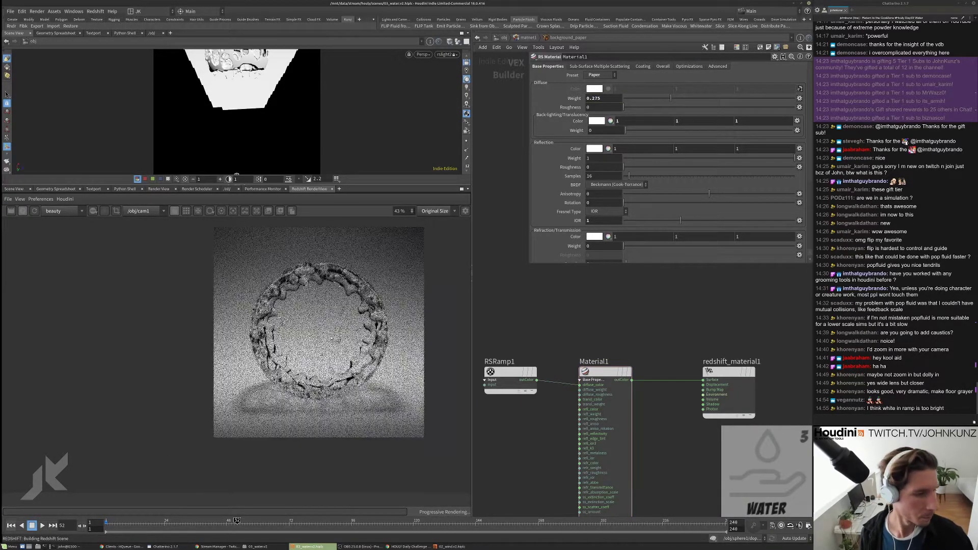
Step: Lower the diffuse weight further to 0.225 and return to the /obj network
{"action": "scroll", "coordinate": [324, 309], "scroll_direction": "up", "scroll_amount": 5}
{"action": "scroll", "coordinate": [319, 378], "scroll_direction": "up", "scroll_amount": 2}
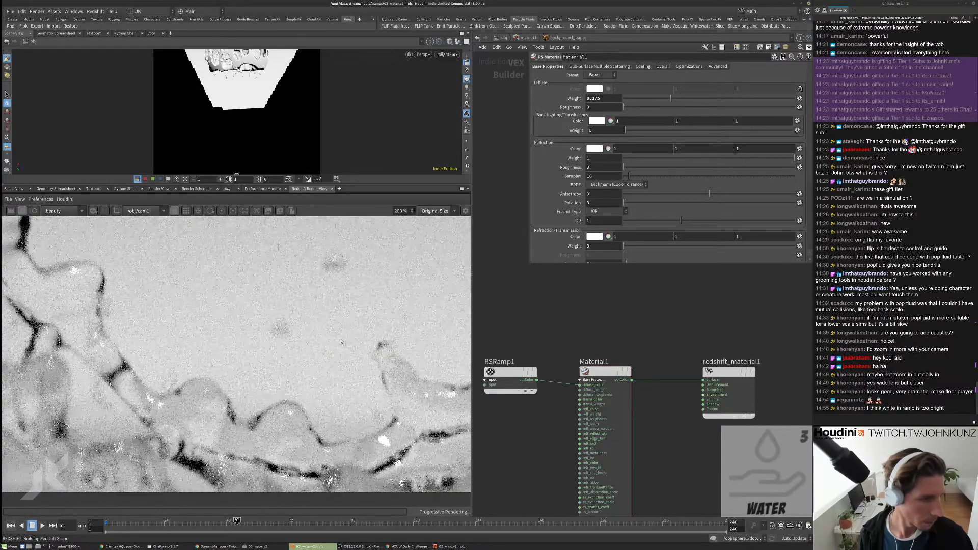
{"action": "type", "text": "225"}
{"action": "key", "text": "Return"}
{"action": "scroll", "coordinate": [315, 351], "scroll_direction": "down", "scroll_amount": 5}
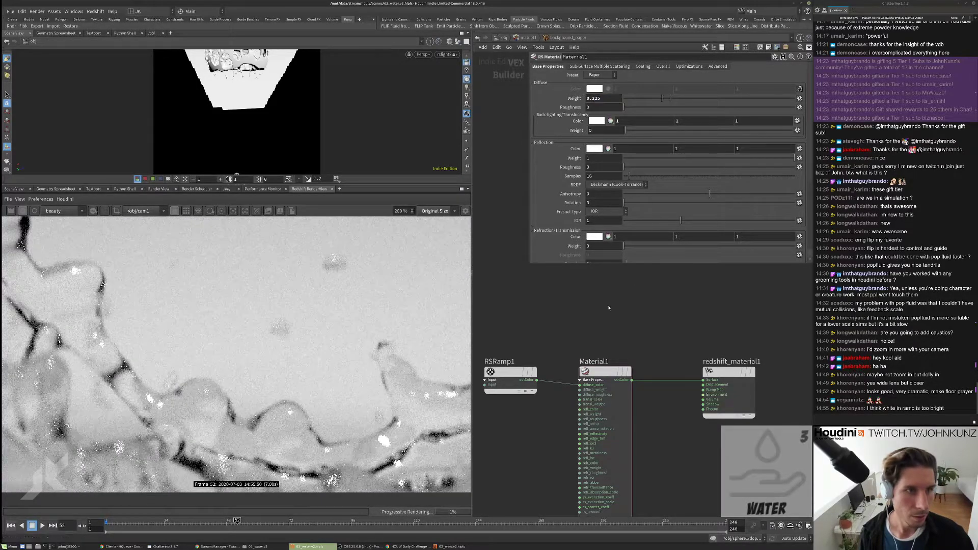
{"action": "scroll", "coordinate": [315, 351], "scroll_direction": "down", "scroll_amount": 4}
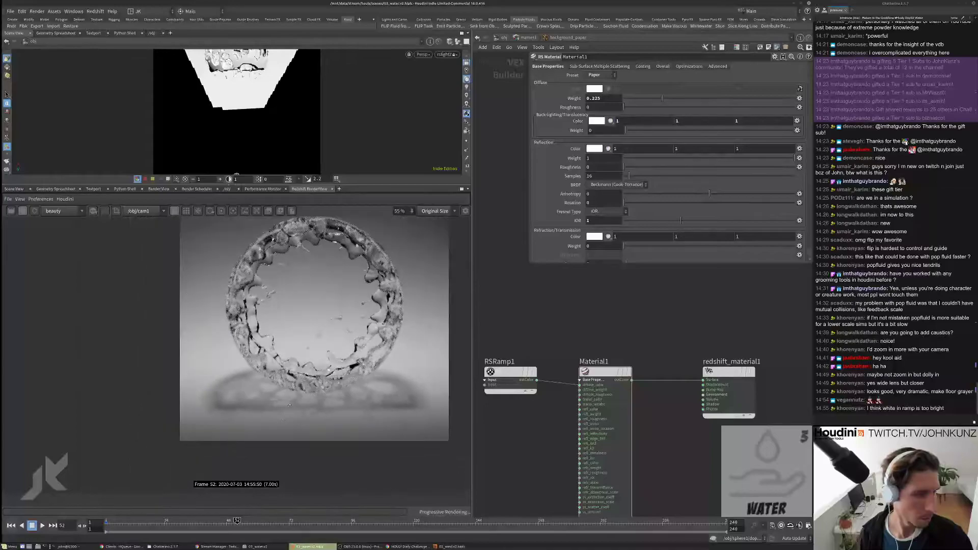
{"action": "scroll", "coordinate": [315, 351], "scroll_direction": "down", "scroll_amount": 1}
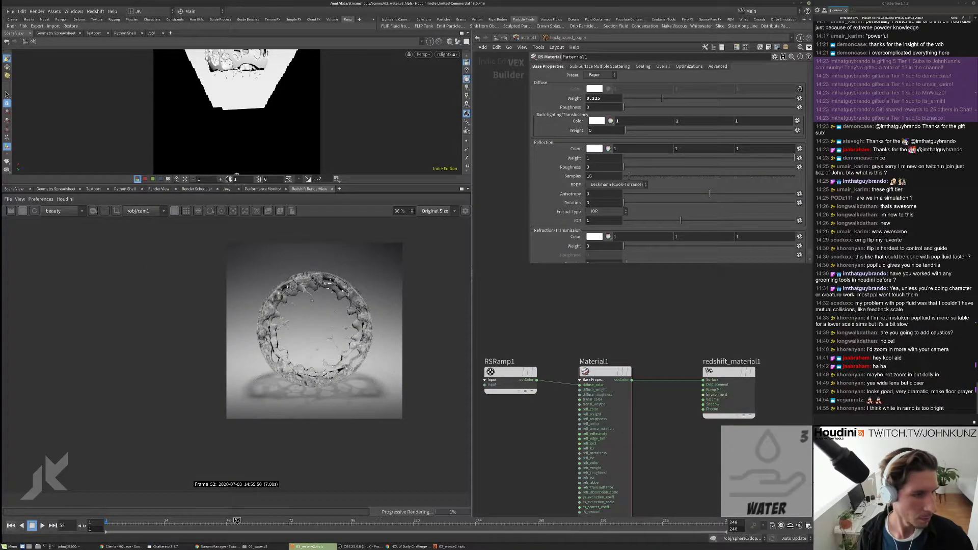
{"action": "left_click", "coordinate": [504, 38]}
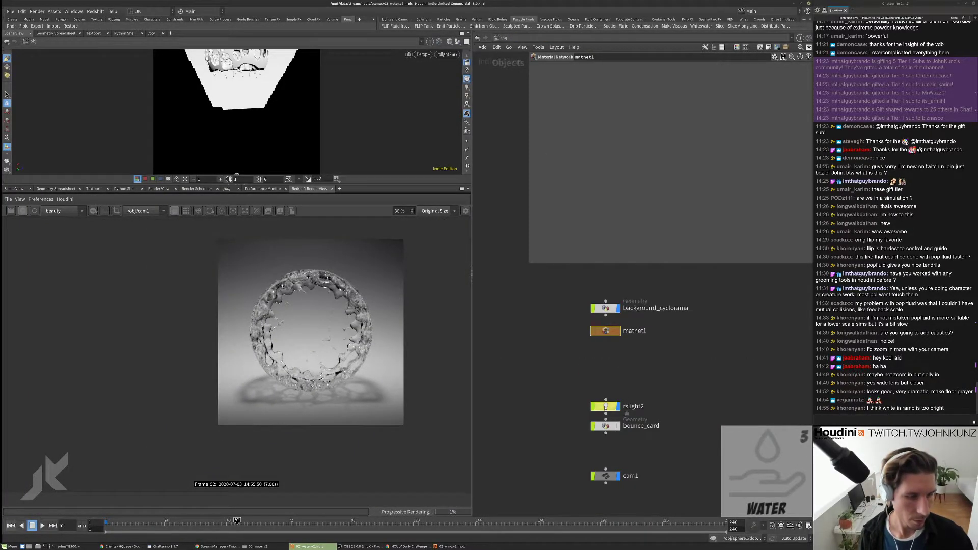
Step: Try rslight2 area sizes of 5 and then 1
{"action": "left_click", "coordinate": [606, 169]}
{"action": "type", "text": "5"}
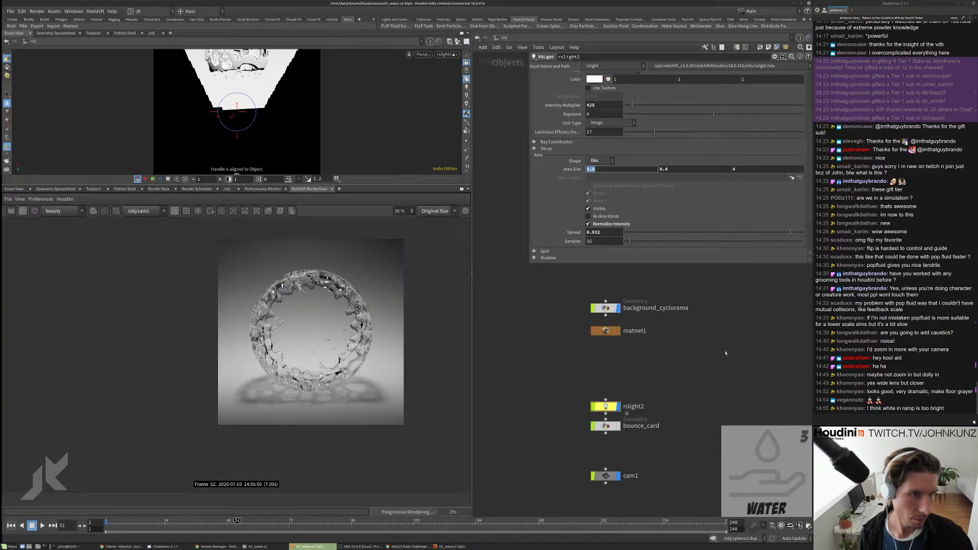
{"action": "key", "text": "Return"}
{"action": "scroll", "coordinate": [312, 281], "scroll_direction": "up", "scroll_amount": 2}
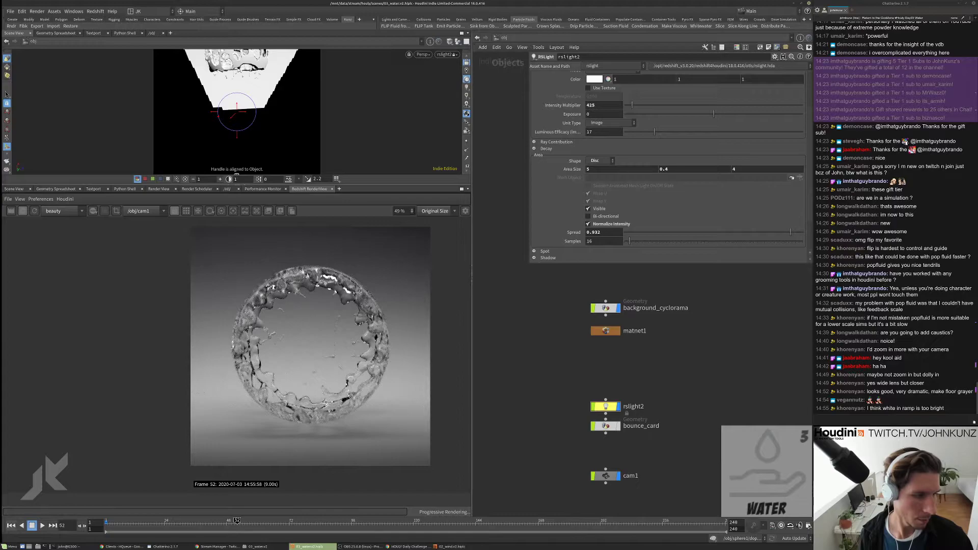
{"action": "left_click", "coordinate": [611, 169]}
{"action": "type", "text": "1"}
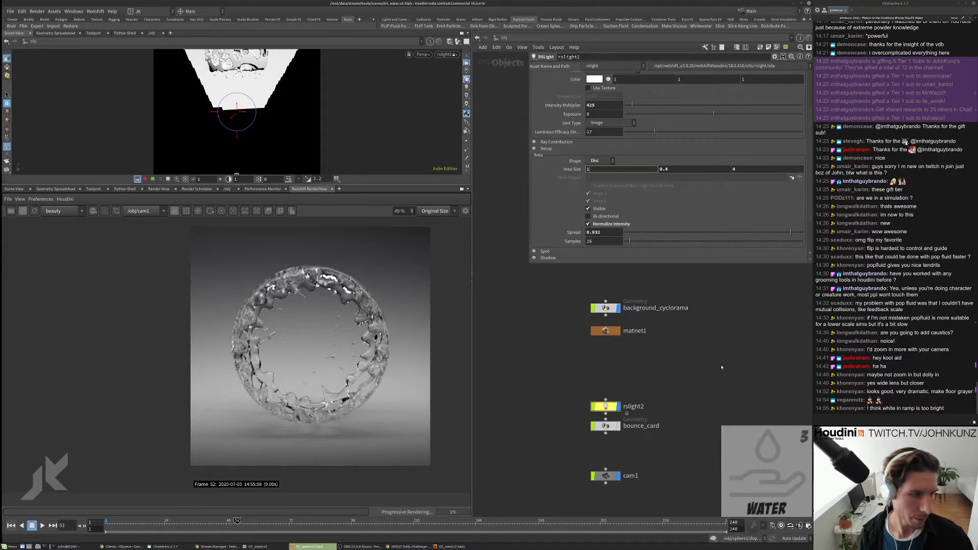
{"action": "key", "text": "Return"}
Step: Settle on an rslight2 area size of 2, check the render, and go to /out
{"action": "left_click", "coordinate": [640, 170]}
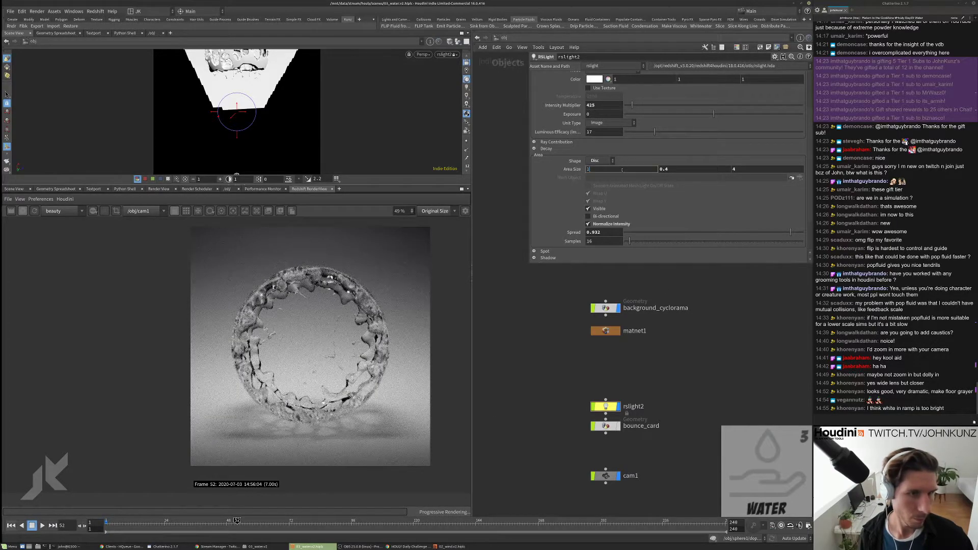
{"action": "type", "text": "2"}
{"action": "key", "text": "Return"}
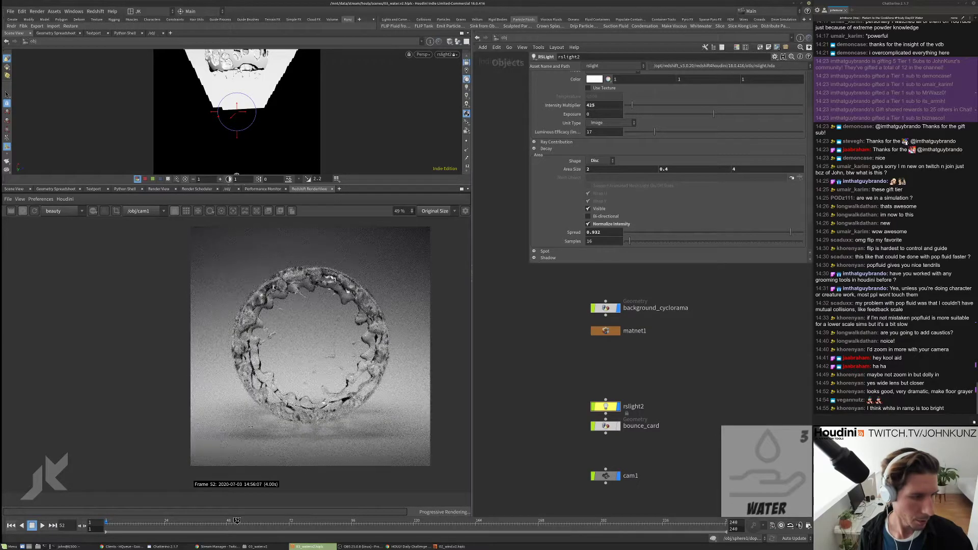
{"action": "scroll", "coordinate": [159, 421], "scroll_direction": "up", "scroll_amount": 3}
{"action": "scroll", "coordinate": [159, 421], "scroll_direction": "down", "scroll_amount": 1}
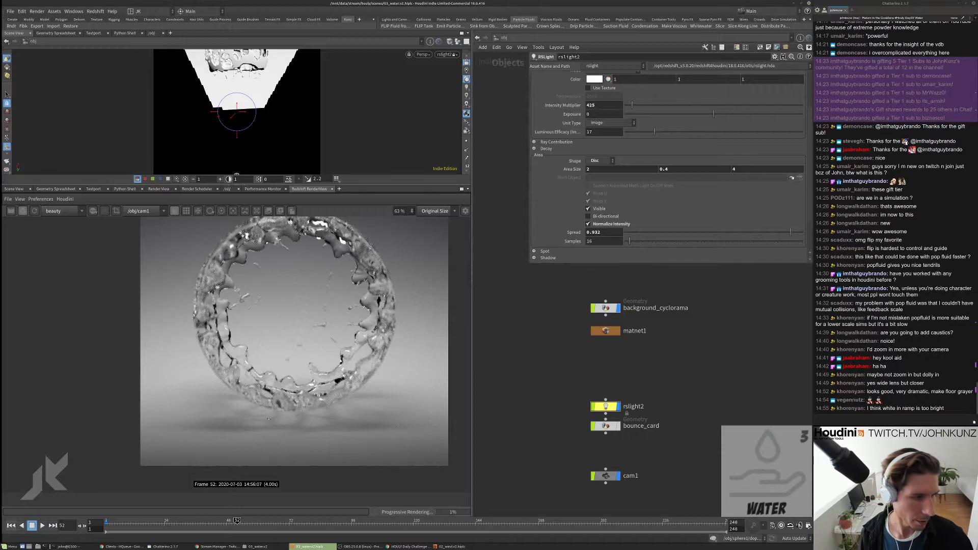
{"action": "scroll", "coordinate": [363, 412], "scroll_direction": "up", "scroll_amount": 2}
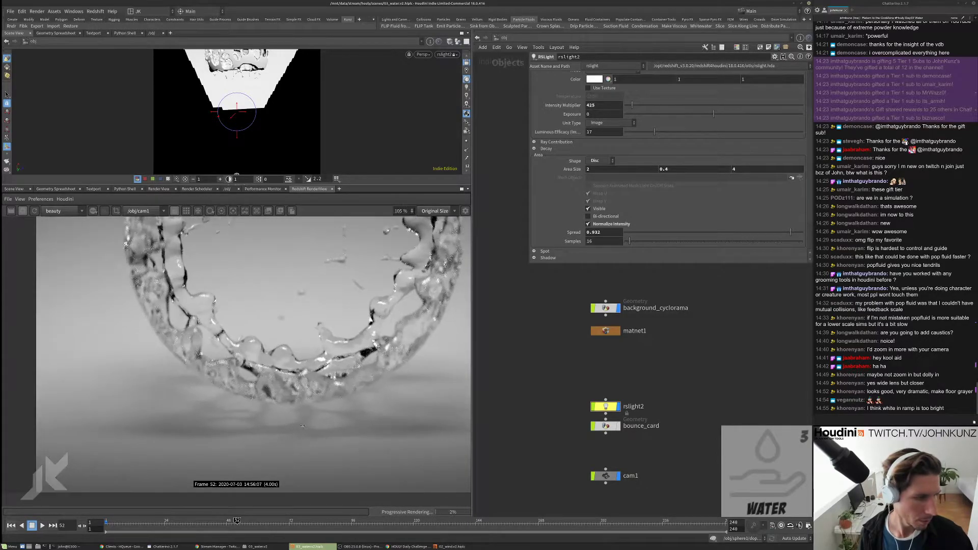
{"action": "scroll", "coordinate": [363, 413], "scroll_direction": "down", "scroll_amount": 4}
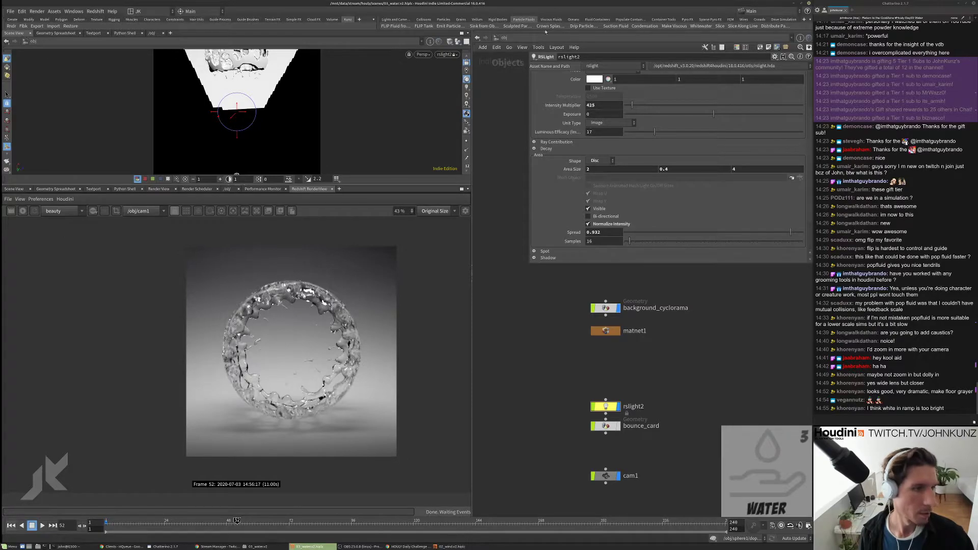
{"action": "left_click", "coordinate": [501, 37]}
Step: Save the scene under a new version as 03_water.v3.hiplc
{"action": "left_click", "coordinate": [514, 88]}
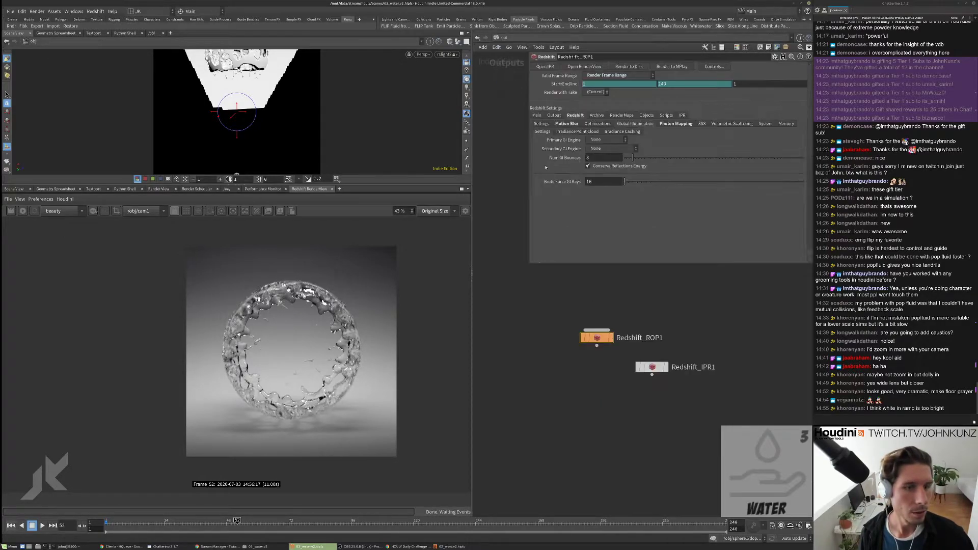
{"action": "left_click", "coordinate": [10, 11]}
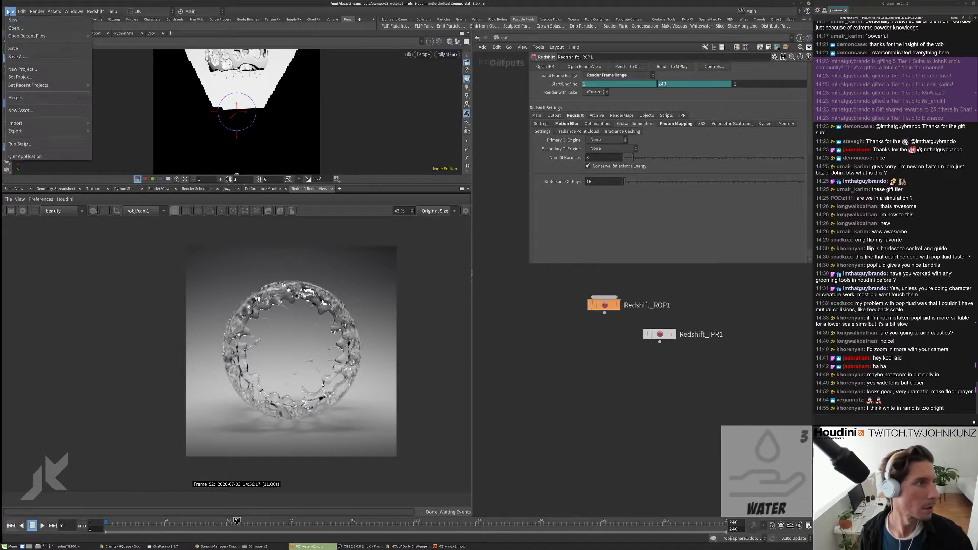
{"action": "left_click", "coordinate": [23, 50]}
{"action": "left_click", "coordinate": [608, 259]}
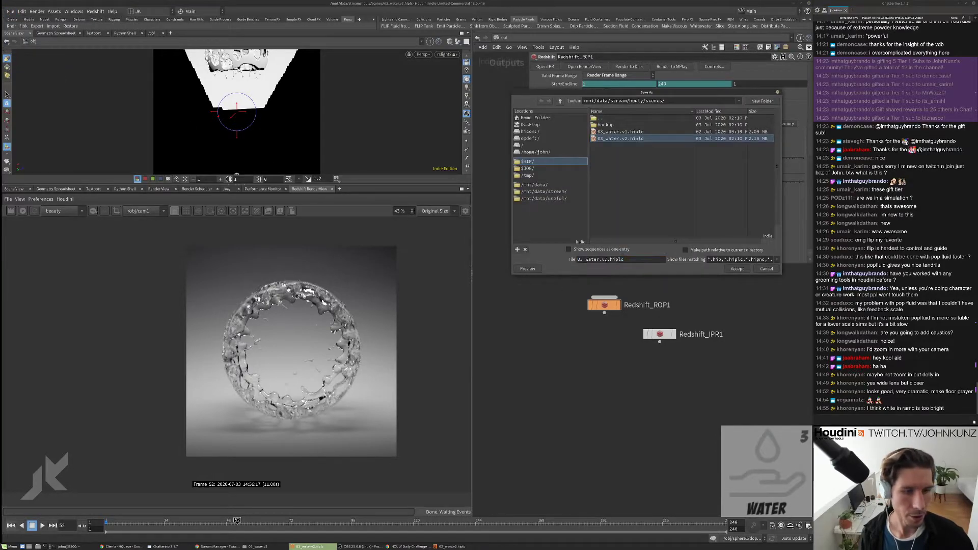
{"action": "key", "text": "BackSpace"}
{"action": "type", "text": "3"}
{"action": "left_click", "coordinate": [737, 268]}
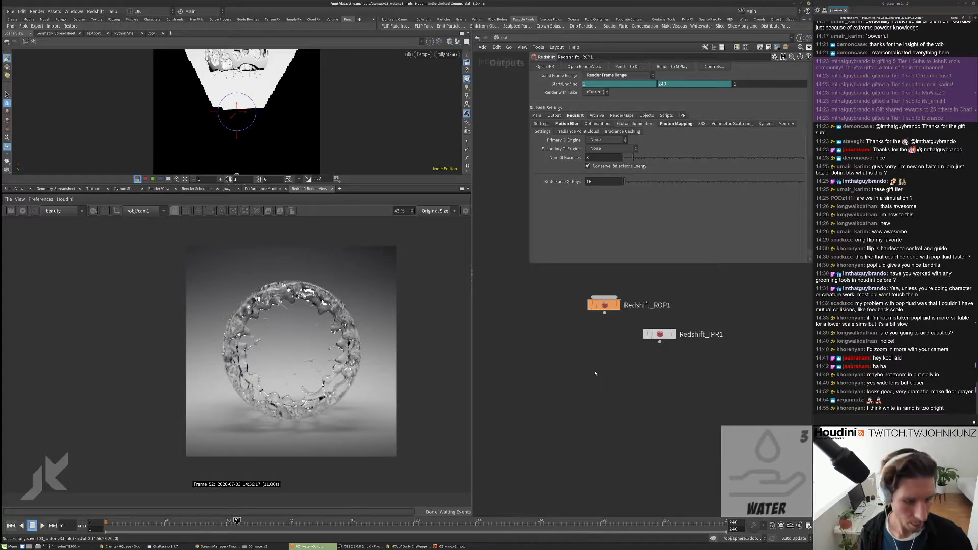
Step: Switch off Render to MPlay on Redshift_ROP1 and bring up the add-node list
{"action": "key", "text": "Tab"}
{"action": "left_click", "coordinate": [537, 116]}
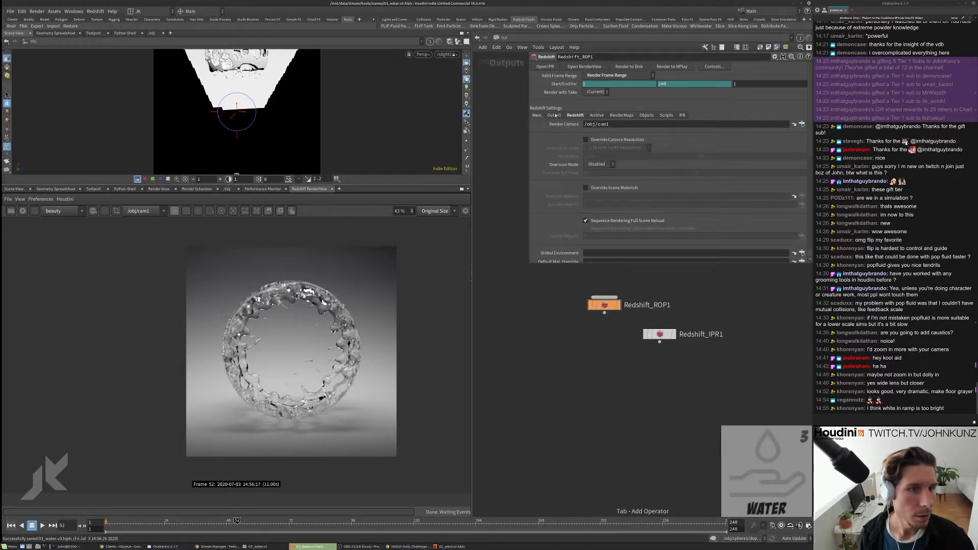
{"action": "left_click", "coordinate": [575, 115]}
{"action": "left_click", "coordinate": [555, 115]}
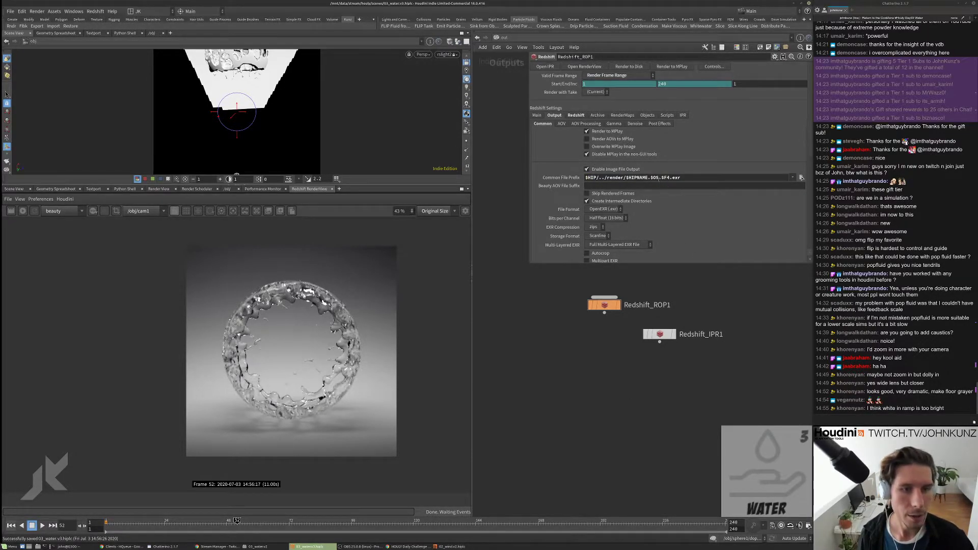
{"action": "left_click", "coordinate": [608, 132]}
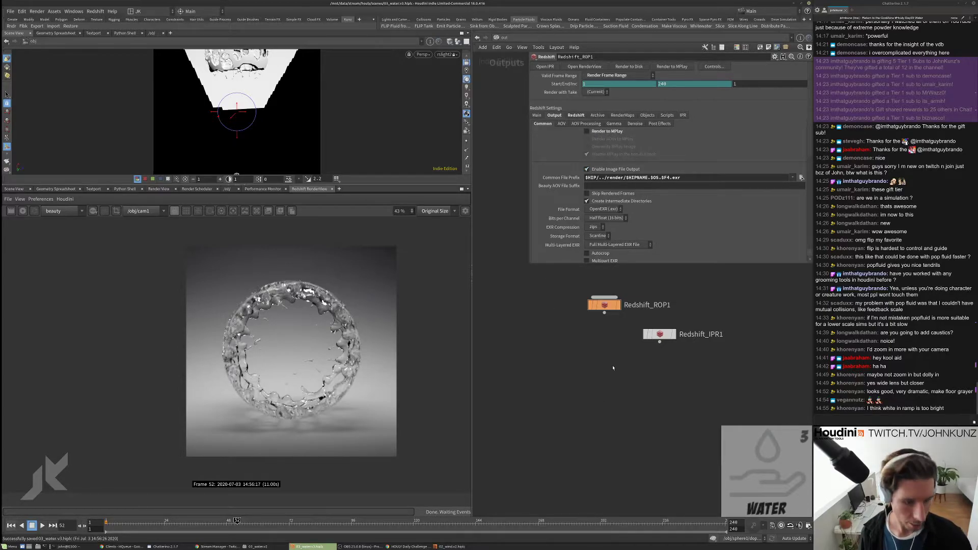
{"action": "key", "text": "Tab"}
Step: Add an HQueue Render node wired below Redshift_ROP1 and save the scene
{"action": "type", "text": "hq"}
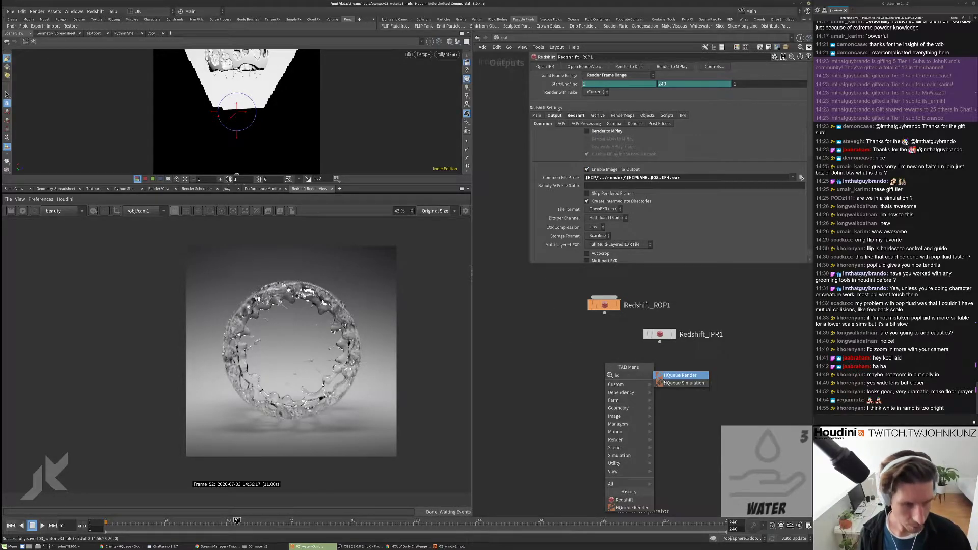
{"action": "key", "text": "Return"}
{"action": "left_click", "coordinate": [605, 371]}
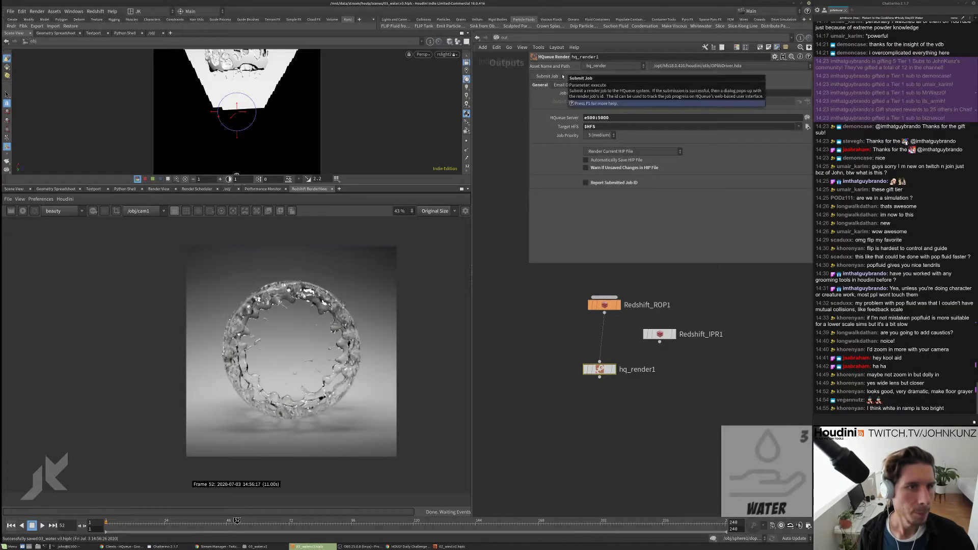
{"action": "key", "text": "ctrl+s"}
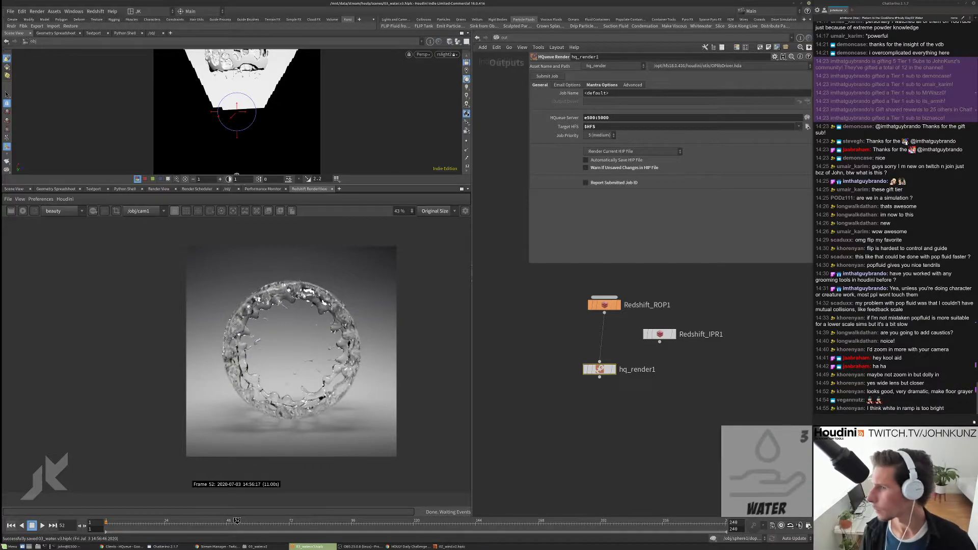
{"action": "key", "text": "alt+Tab"}
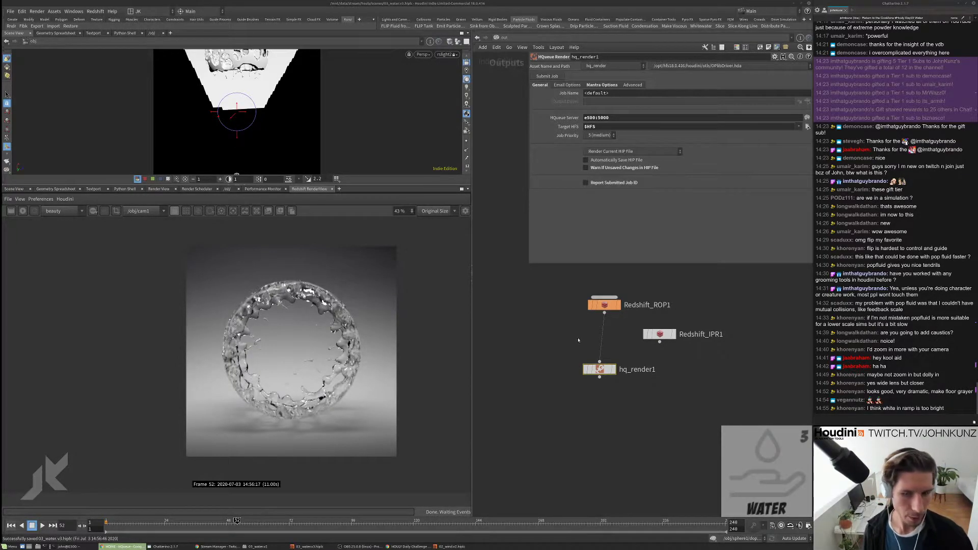
{"action": "key", "text": "h"}
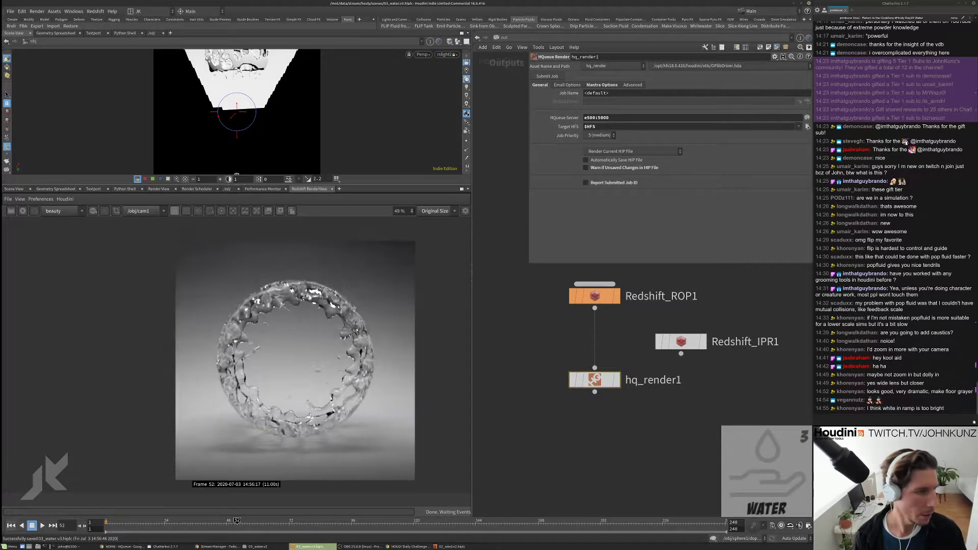
Step: Zoom in on the splash ring render, then show Redshift_ROP1's Redshift sampling settings
{"action": "scroll", "coordinate": [264, 333], "scroll_direction": "up", "scroll_amount": 5}
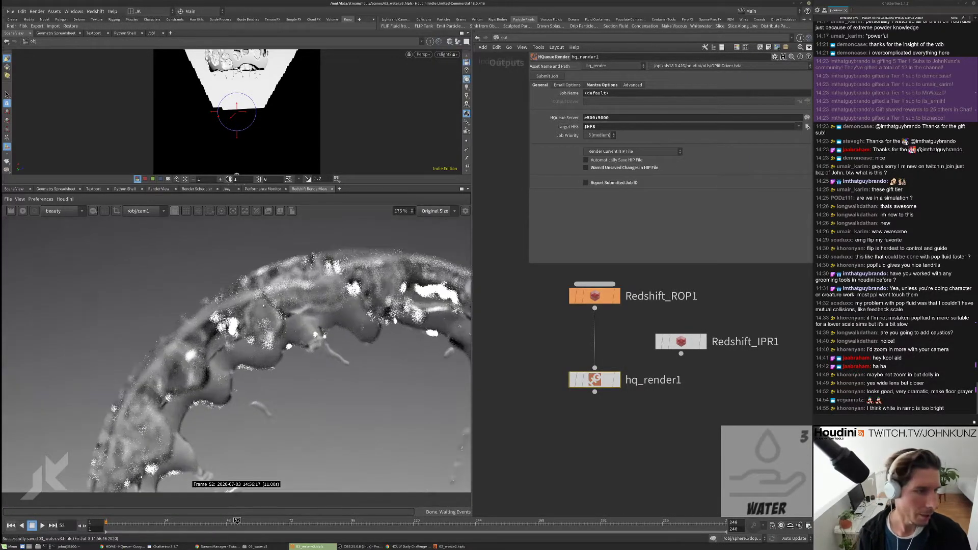
{"action": "scroll", "coordinate": [367, 356], "scroll_direction": "down", "scroll_amount": 1}
{"action": "scroll", "coordinate": [340, 274], "scroll_direction": "down", "scroll_amount": 2}
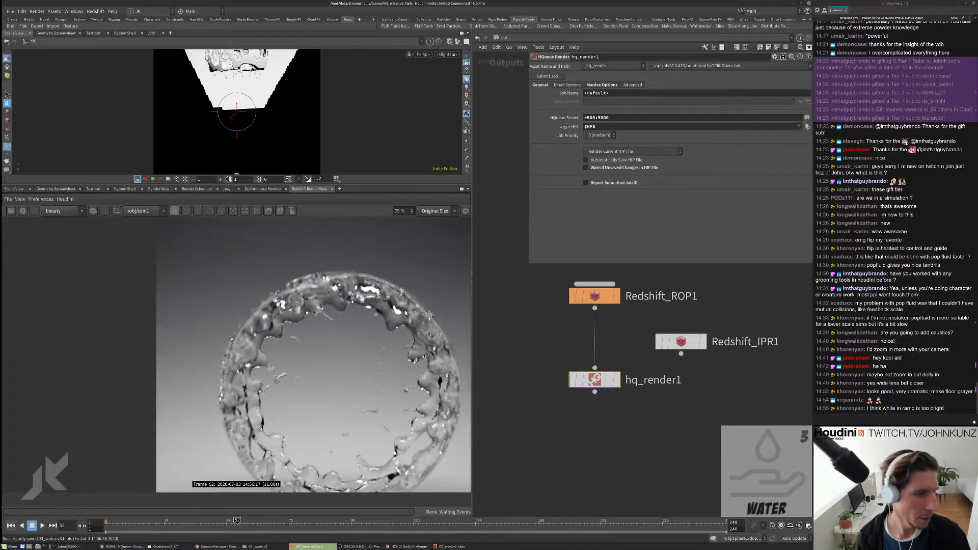
{"action": "scroll", "coordinate": [353, 310], "scroll_direction": "up", "scroll_amount": 1}
{"action": "left_click", "coordinate": [595, 296]}
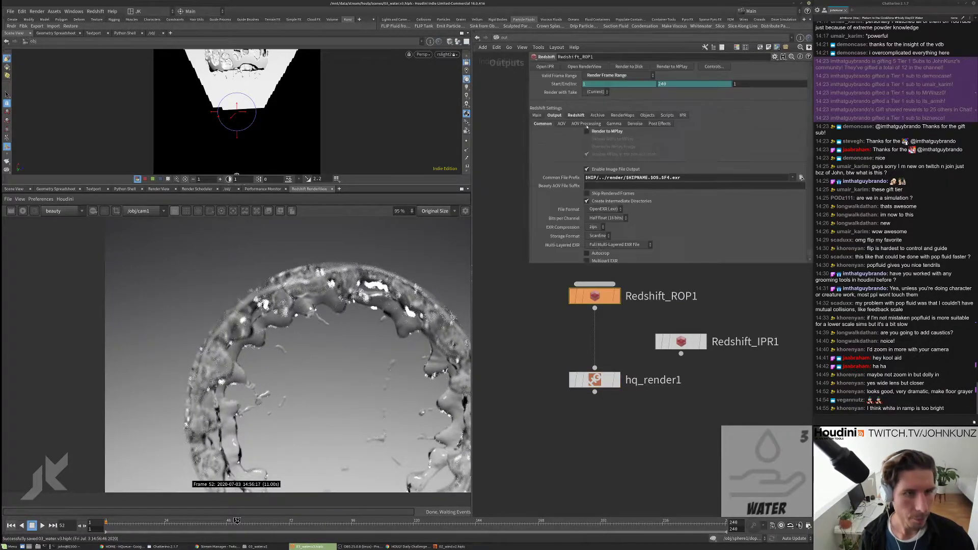
{"action": "left_click", "coordinate": [573, 116]}
{"action": "left_click", "coordinate": [542, 123]}
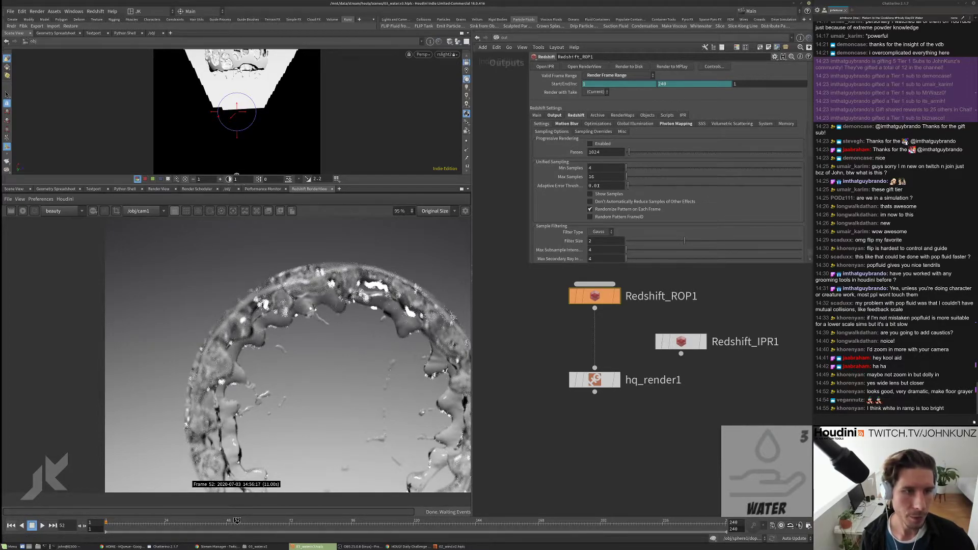
Step: Switch from Houdini over to the terminal window
{"action": "scroll", "coordinate": [291, 316], "scroll_direction": "up", "scroll_amount": 10}
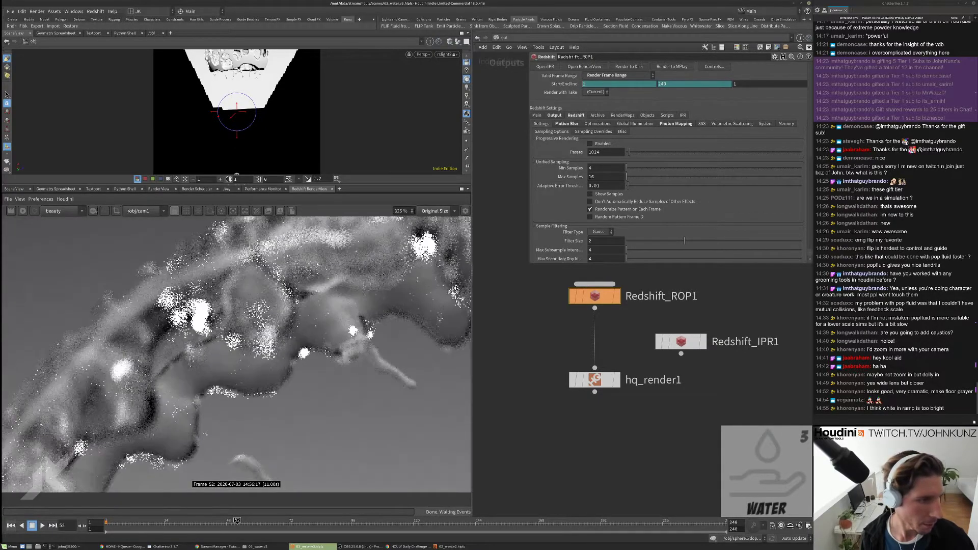
{"action": "scroll", "coordinate": [237, 354], "scroll_direction": "down", "scroll_amount": 10}
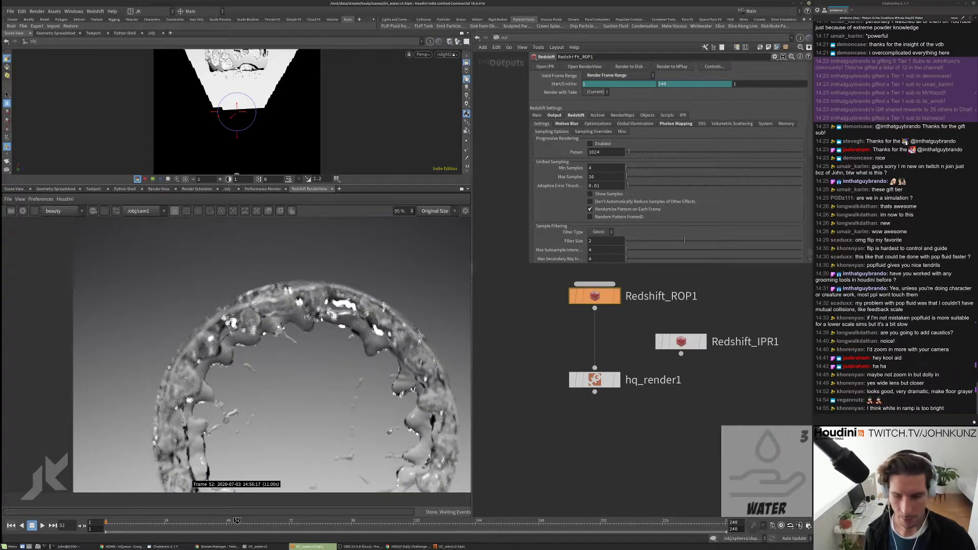
{"action": "key", "text": "alt+Tab"}
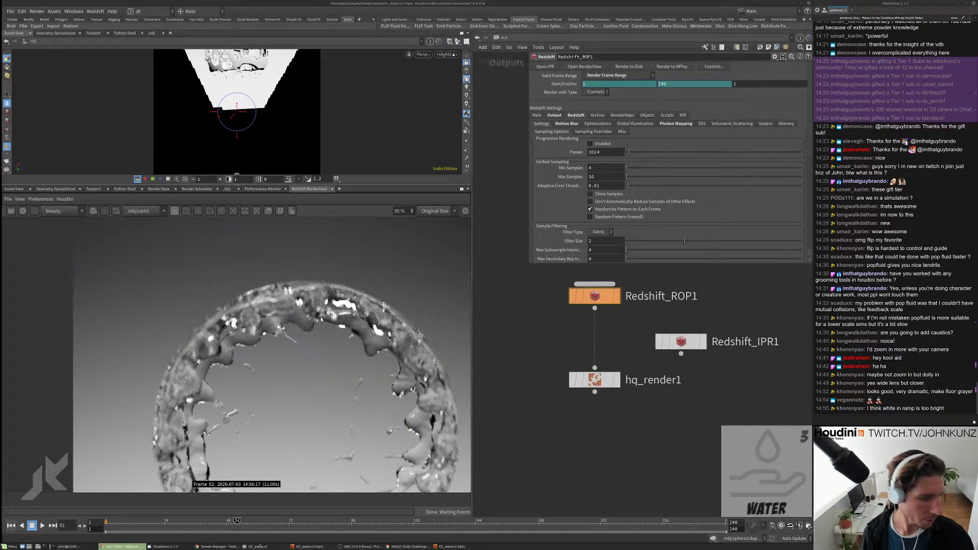
{"action": "key", "text": "alt+Tab"}
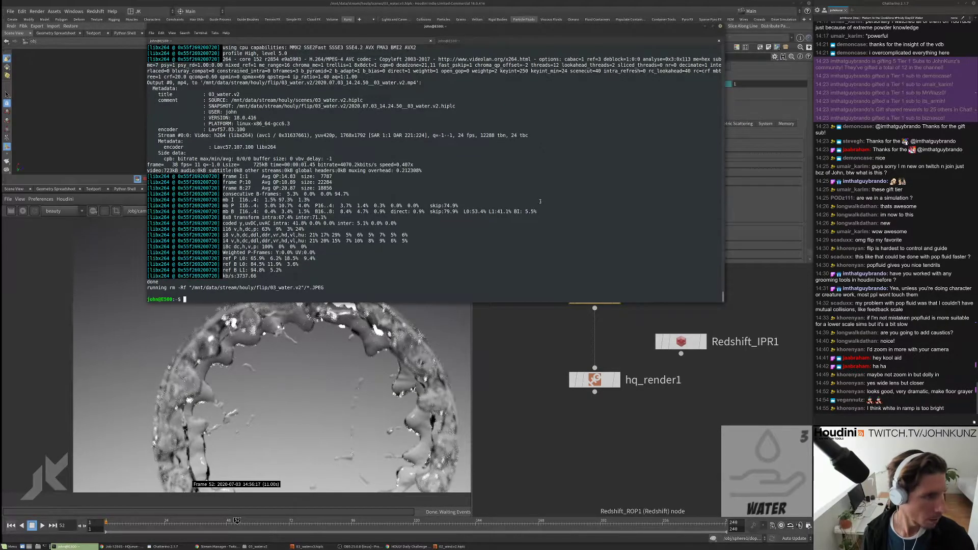
Step: Begin an rv command pointing at /mnt/data/stream/houly/render/03_water.v3.Redshift_ROP1
{"action": "key", "text": "Return"}
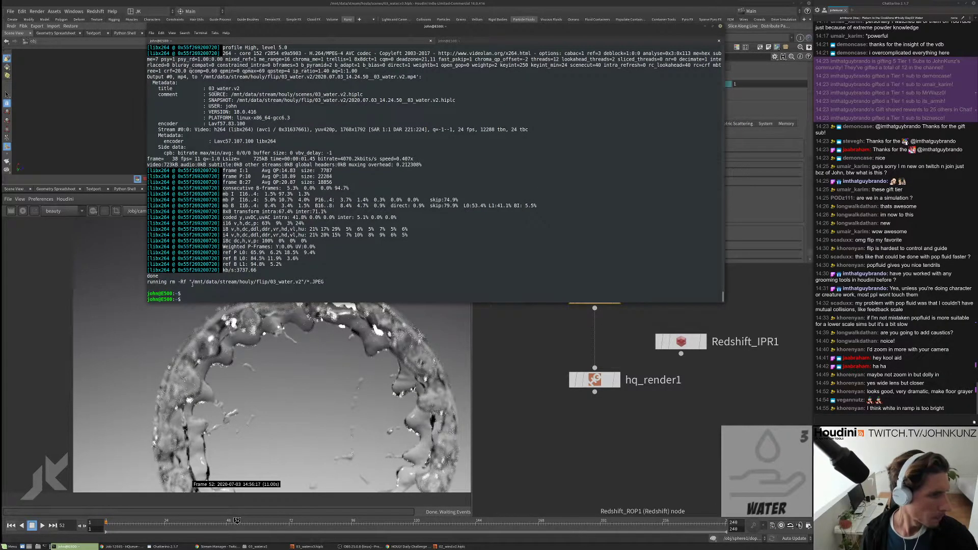
{"action": "type", "text": "rv"}
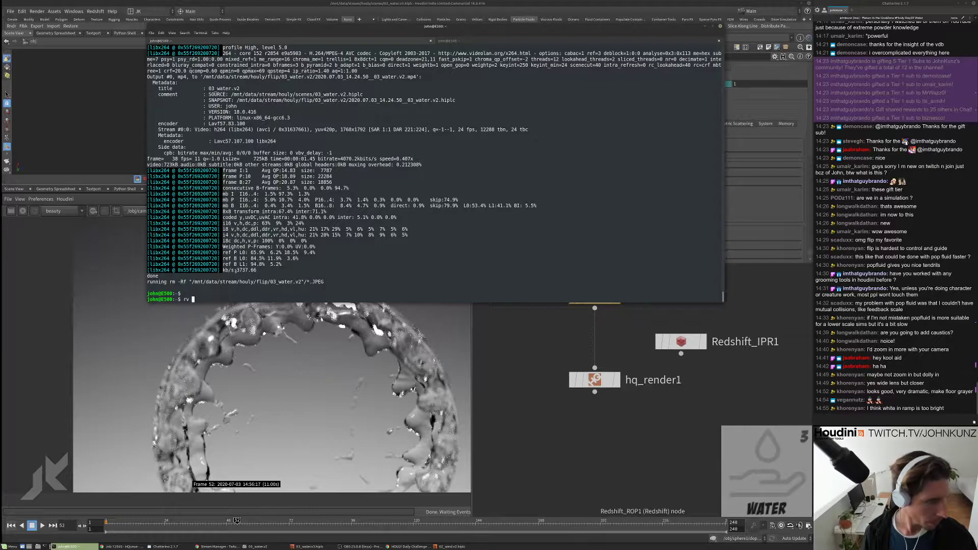
{"action": "left_click_drag", "start_coordinate": [191, 282], "coordinate": [272, 282]}
{"action": "middle_click", "coordinate": [317, 256]}
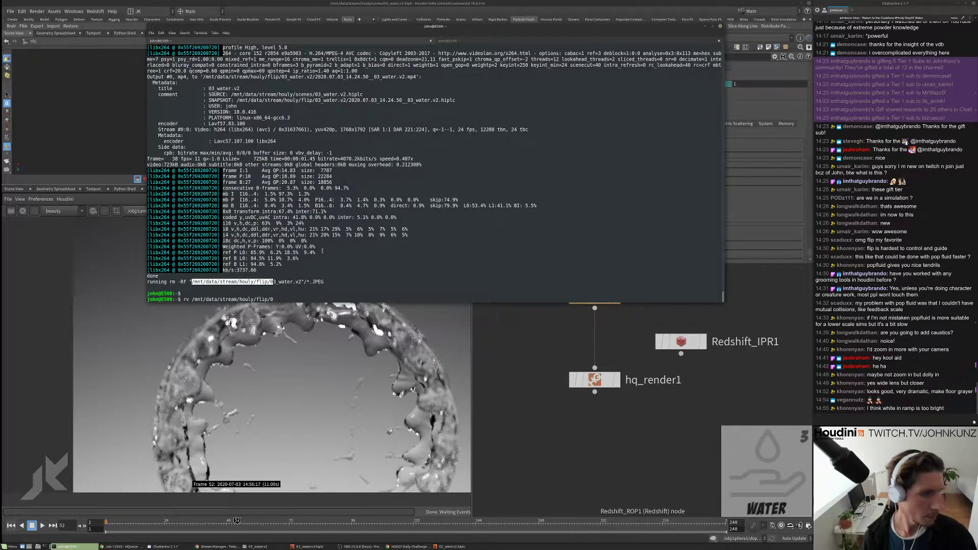
{"action": "key", "text": "BackSpace"}
{"action": "key", "text": "BackSpace"}
{"action": "key", "text": "BackSpace"}
{"action": "key", "text": "BackSpace"}
{"action": "key", "text": "BackSpace"}
{"action": "key", "text": "BackSpace"}
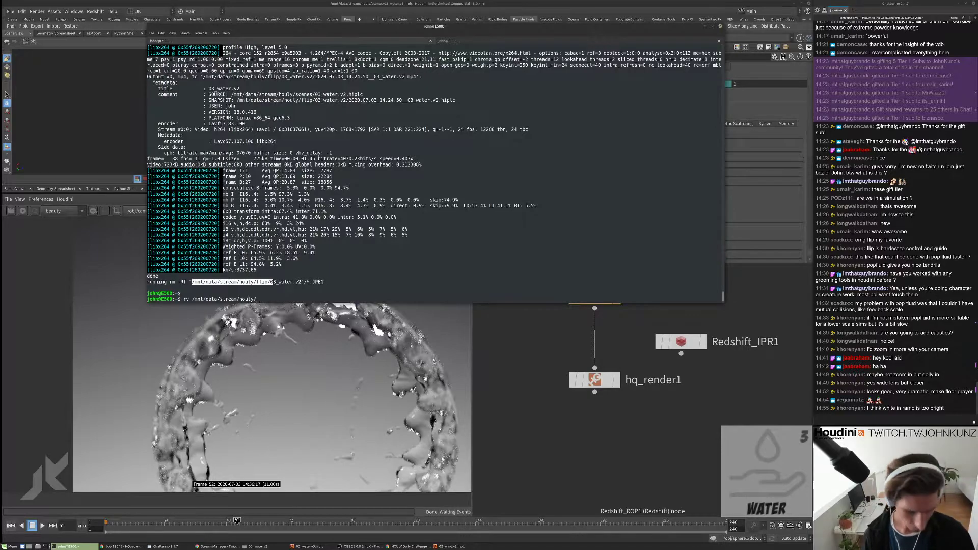
{"action": "type", "text": "wind"}
{"action": "key", "text": "BackSpace"}
{"action": "key", "text": "BackSpace"}
{"action": "key", "text": "BackSpace"}
{"action": "key", "text": "BackSpace"}
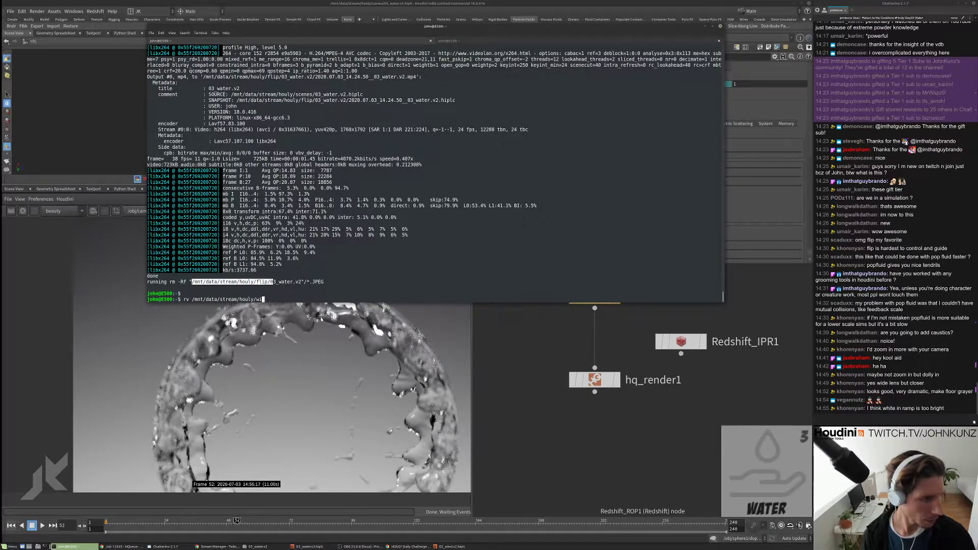
{"action": "type", "text": "render/"}
{"action": "key", "text": "Tab"}
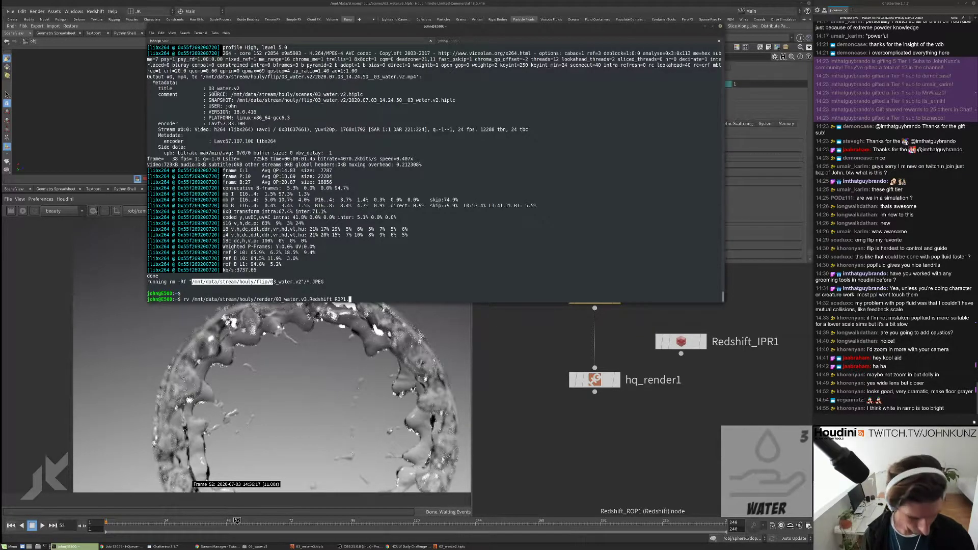
Step: Finish it with '*.exr &', open the EXR sequence in RV, and return to Houdini
{"action": "type", "text": "*"}
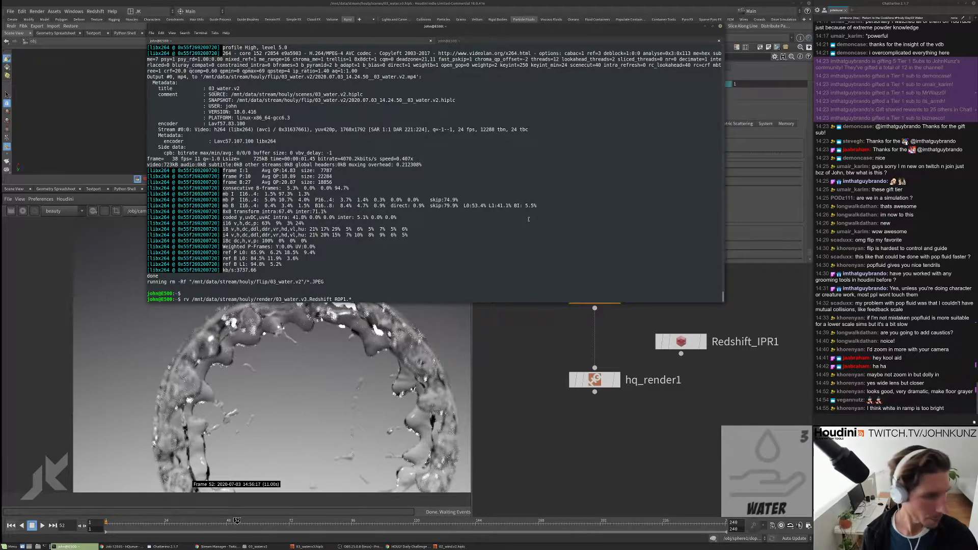
{"action": "type", "text": ".exr &"}
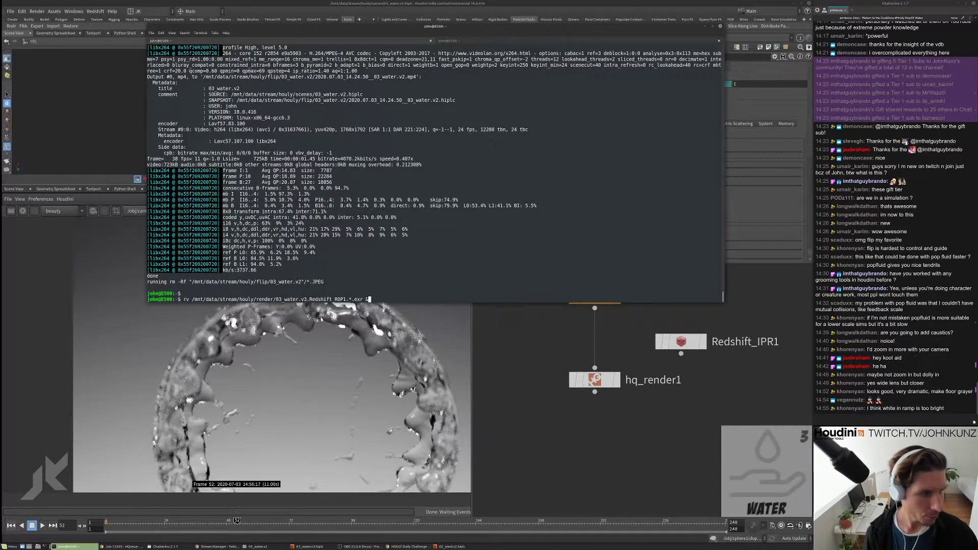
{"action": "key", "text": "Return"}
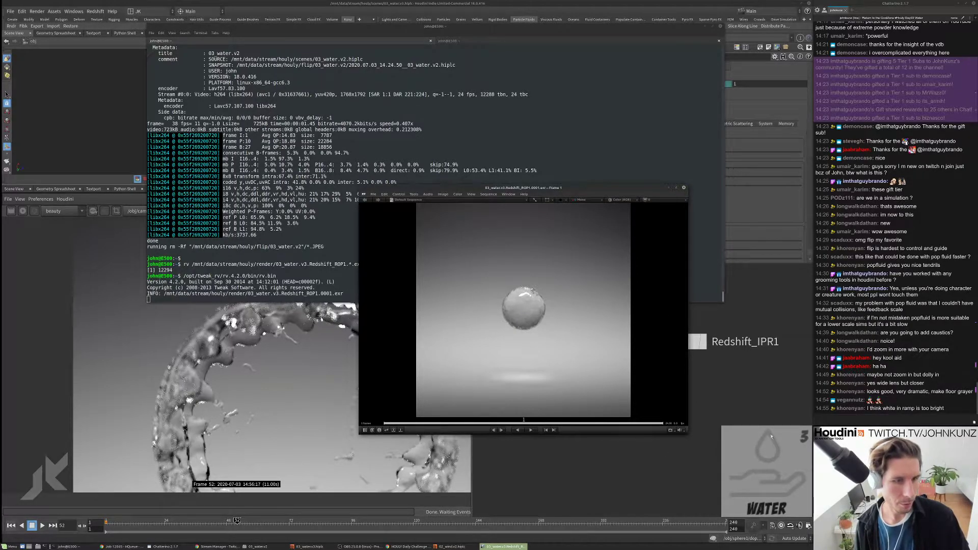
{"action": "right_click_drag", "start_coordinate": [587, 185], "coordinate": [677, 289]}
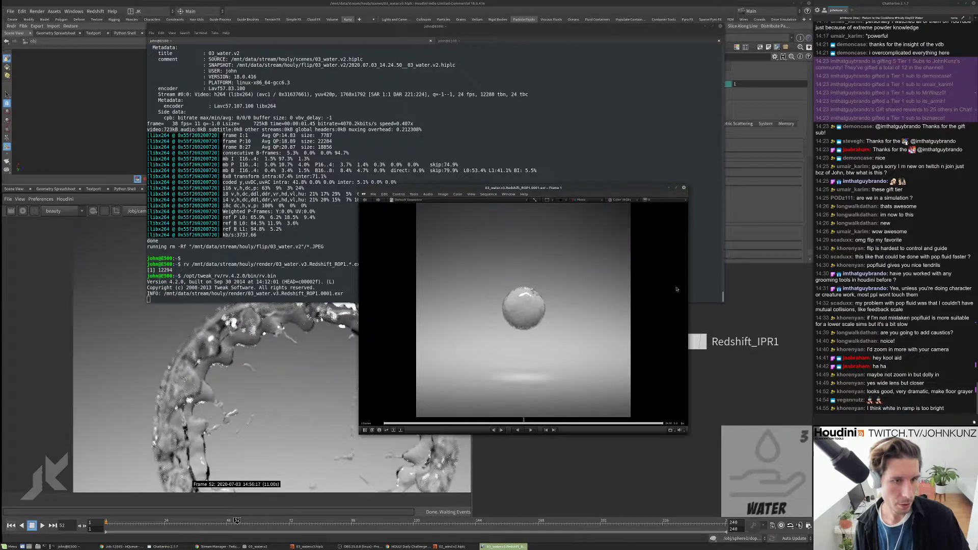
{"action": "left_click", "coordinate": [502, 37]}
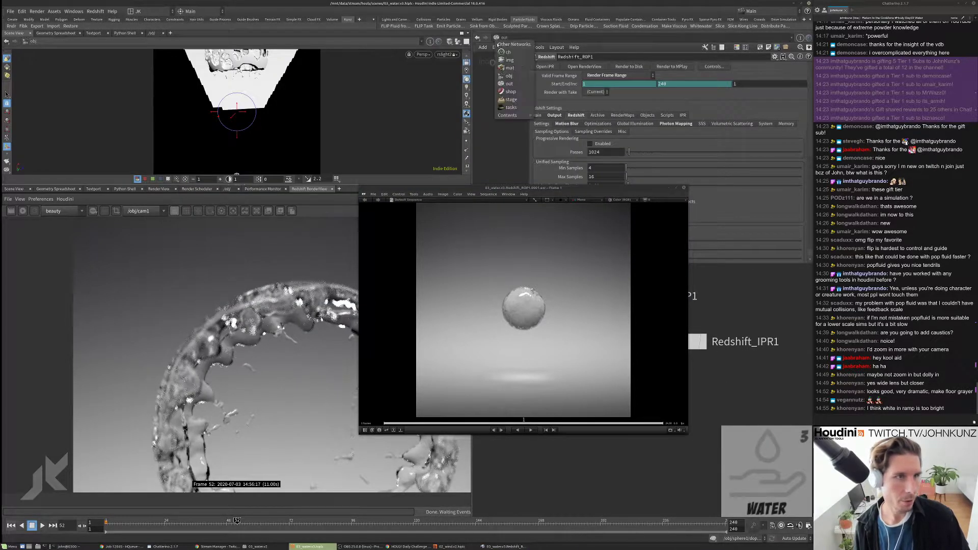
Step: Go inside the sphere1 network and select the xform2 transform node
{"action": "left_click", "coordinate": [508, 75]}
{"action": "left_click_drag", "start_coordinate": [509, 187], "coordinate": [581, 95]}
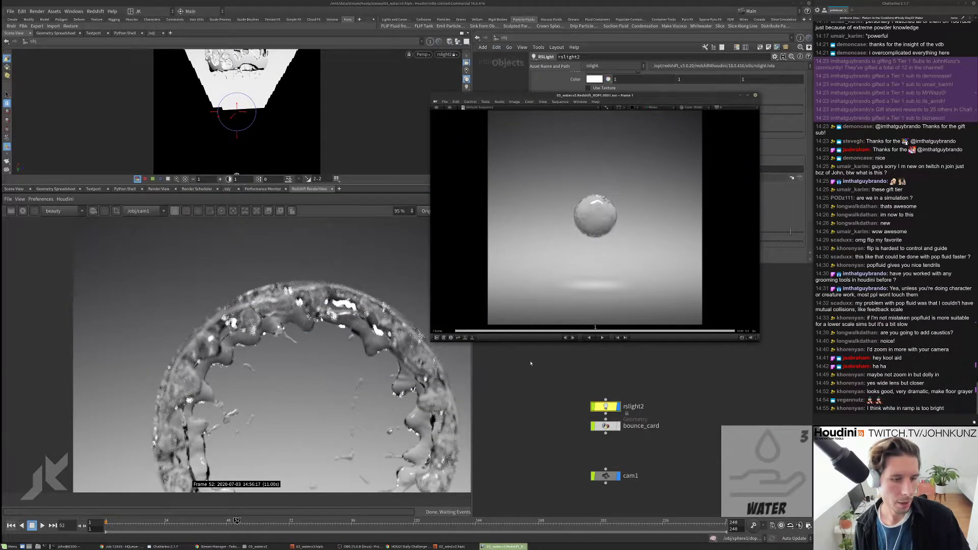
{"action": "scroll", "coordinate": [535, 387], "scroll_direction": "down", "scroll_amount": 3}
{"action": "double_click", "coordinate": [545, 417]}
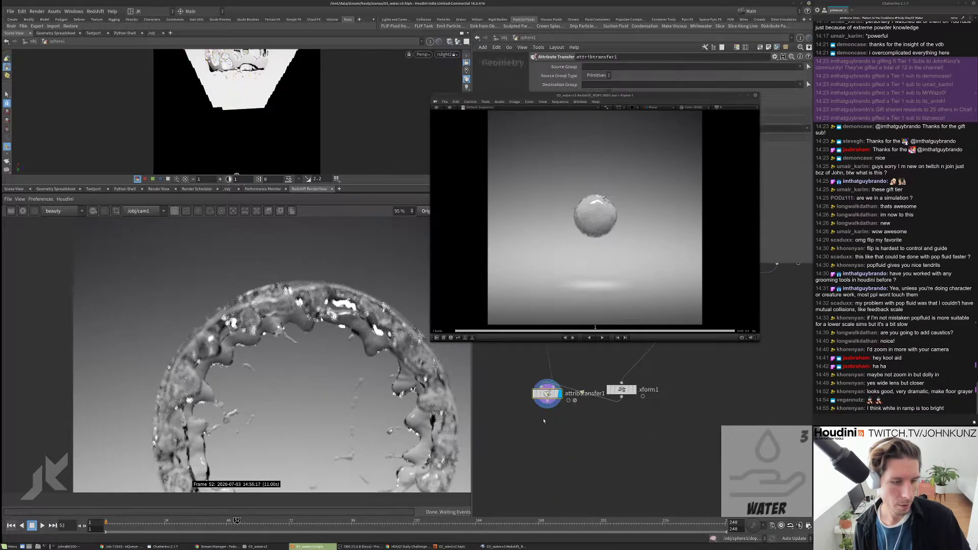
{"action": "scroll", "coordinate": [543, 421], "scroll_direction": "down", "scroll_amount": 3}
{"action": "middle_click_drag", "start_coordinate": [555, 369], "coordinate": [554, 398]}
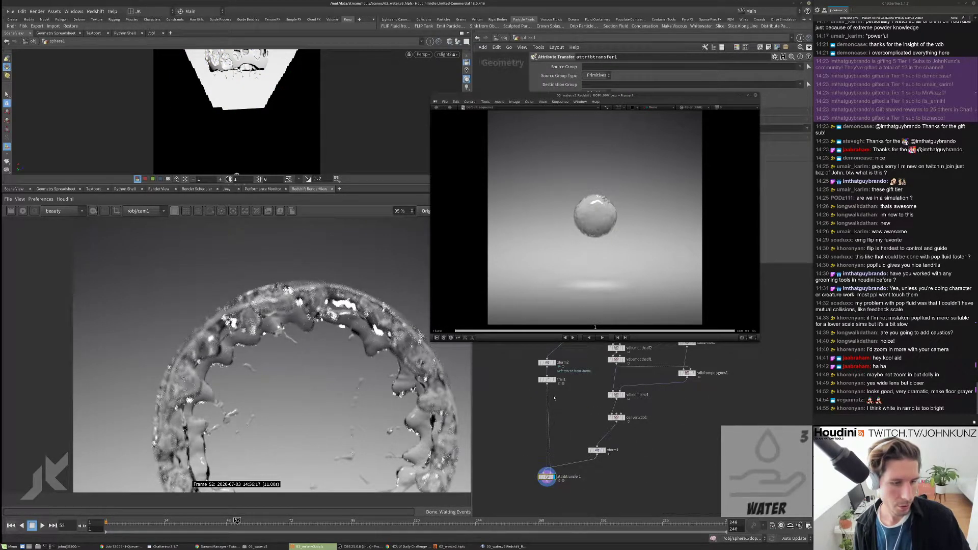
{"action": "scroll", "coordinate": [552, 362], "scroll_direction": "up", "scroll_amount": 2}
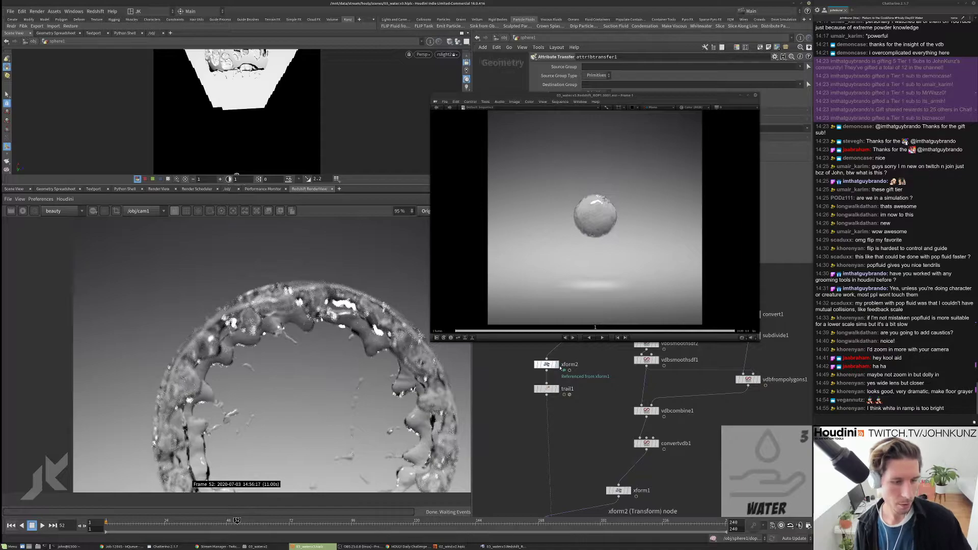
{"action": "left_click", "coordinate": [559, 366]}
{"action": "scroll", "coordinate": [549, 386], "scroll_direction": "down", "scroll_amount": 3}
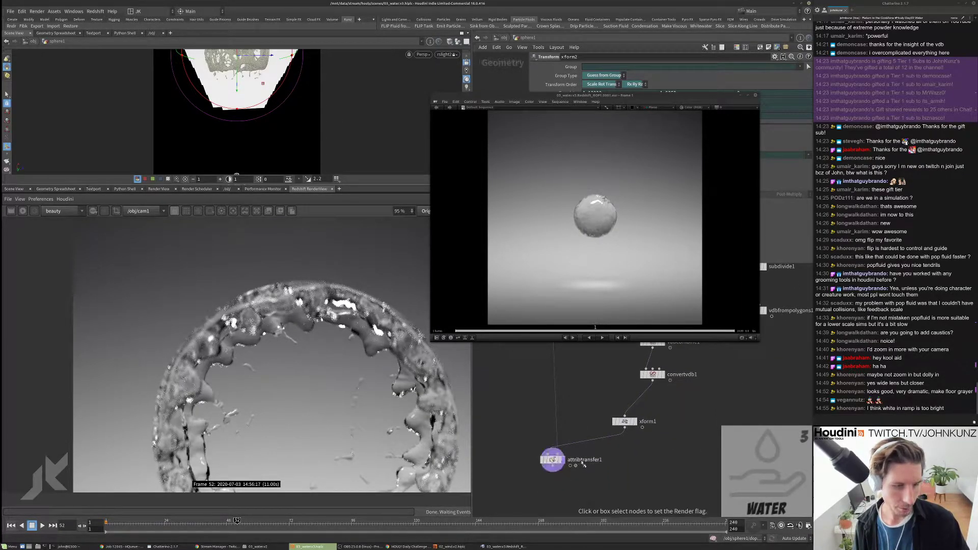
{"action": "scroll", "coordinate": [563, 472], "scroll_direction": "down", "scroll_amount": 4}
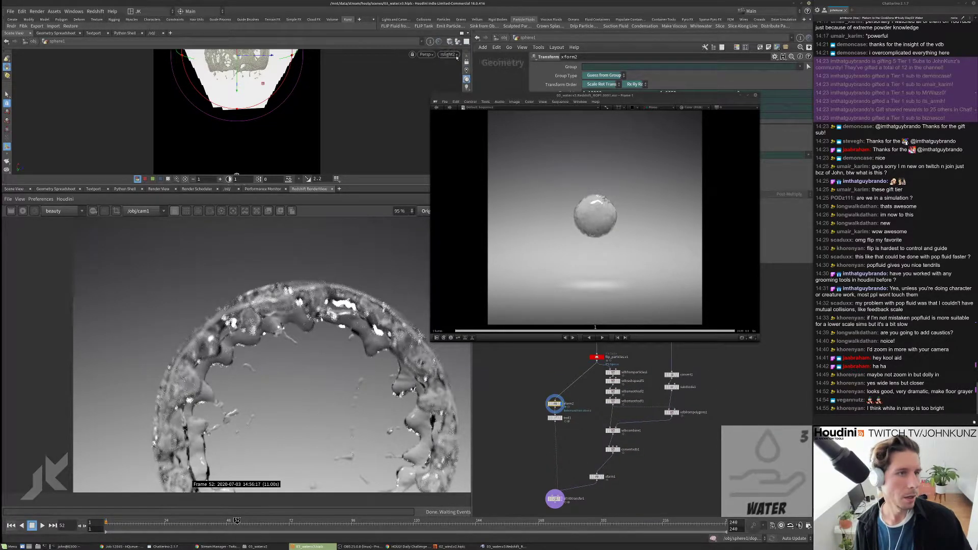
Step: Look through cam1 with the Select tool active and play the animation
{"action": "left_click", "coordinate": [447, 54]}
{"action": "left_click", "coordinate": [457, 95]}
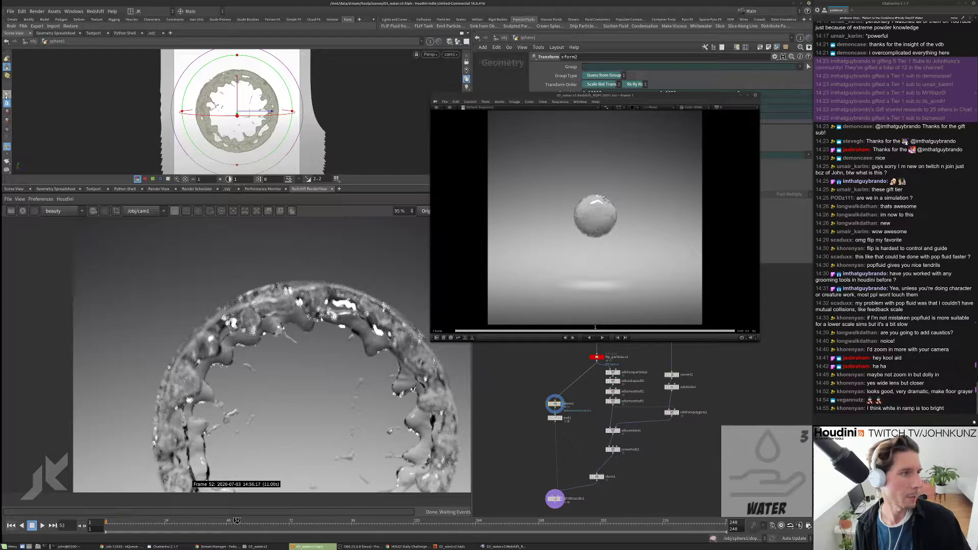
{"action": "left_click", "coordinate": [6, 95]}
{"action": "middle_click_drag", "start_coordinate": [740, 421], "coordinate": [740, 391]}
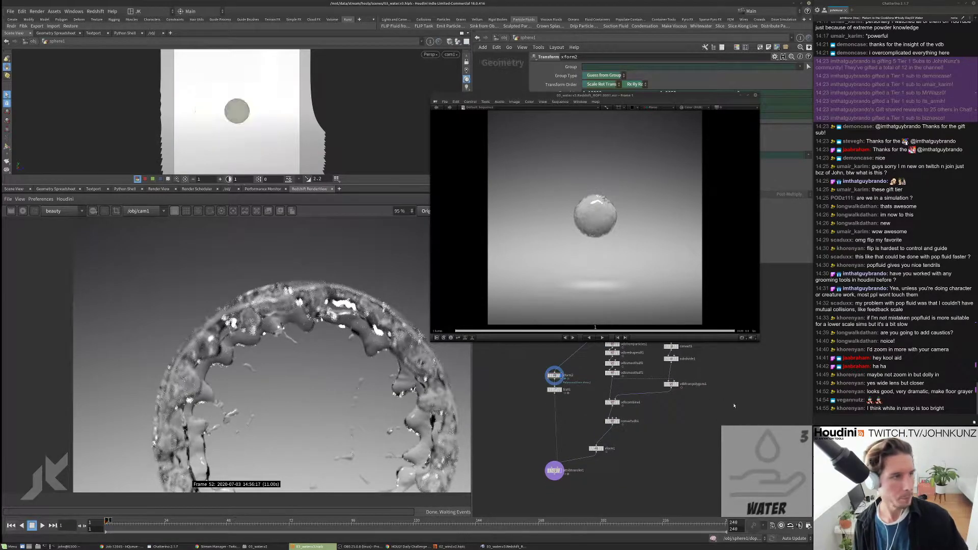
{"action": "key", "text": "Up"}
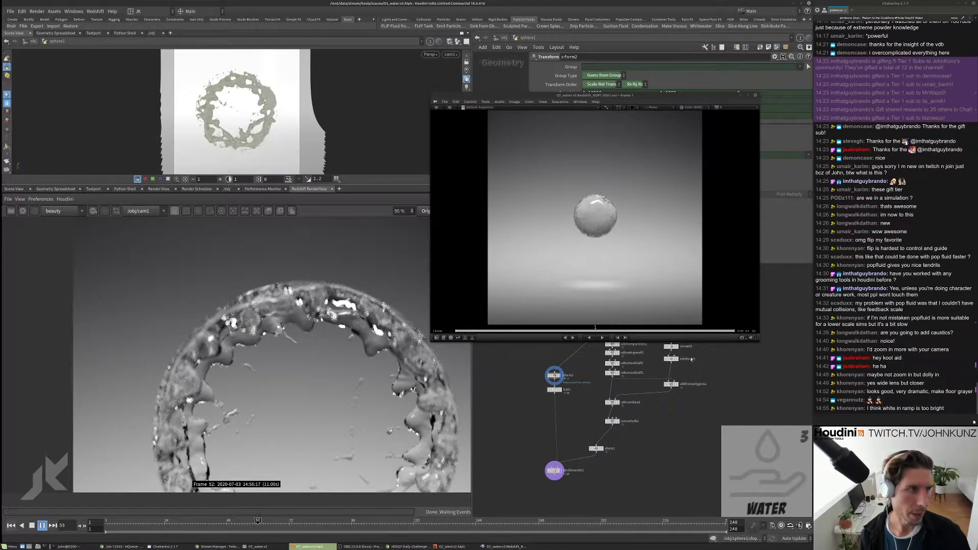
{"action": "left_click_drag", "start_coordinate": [594, 118], "coordinate": [267, 267], "text": "alt"}
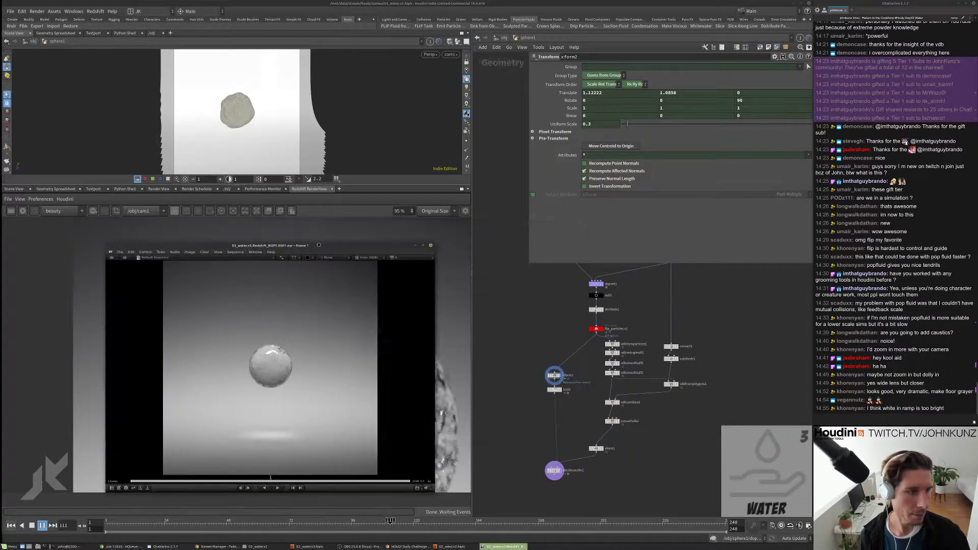
Step: Stop playback at frame 1 and display the cached flip_particles.v1 node
{"action": "middle_click_drag", "start_coordinate": [530, 323], "coordinate": [523, 374]}
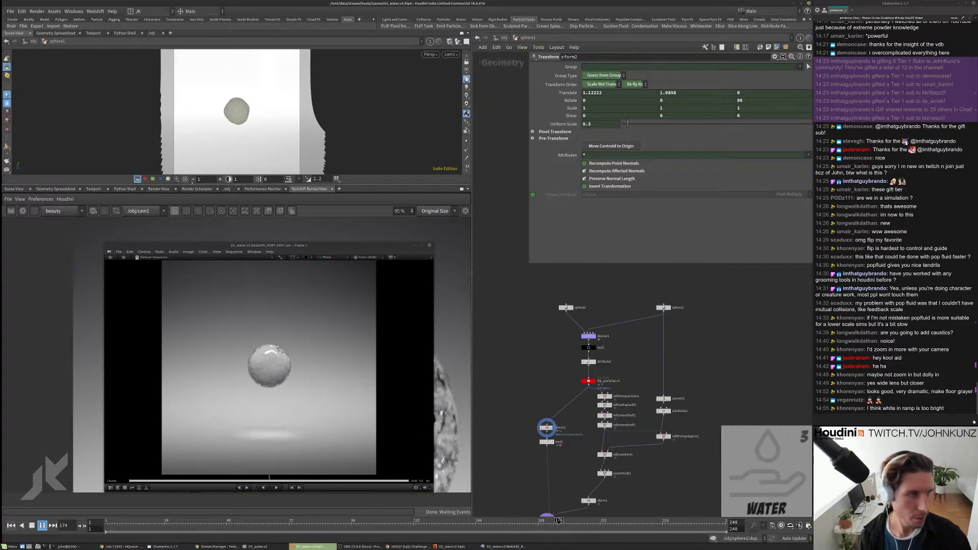
{"action": "key", "text": "ctrl+Up"}
{"action": "scroll", "coordinate": [612, 374], "scroll_direction": "up", "scroll_amount": 6}
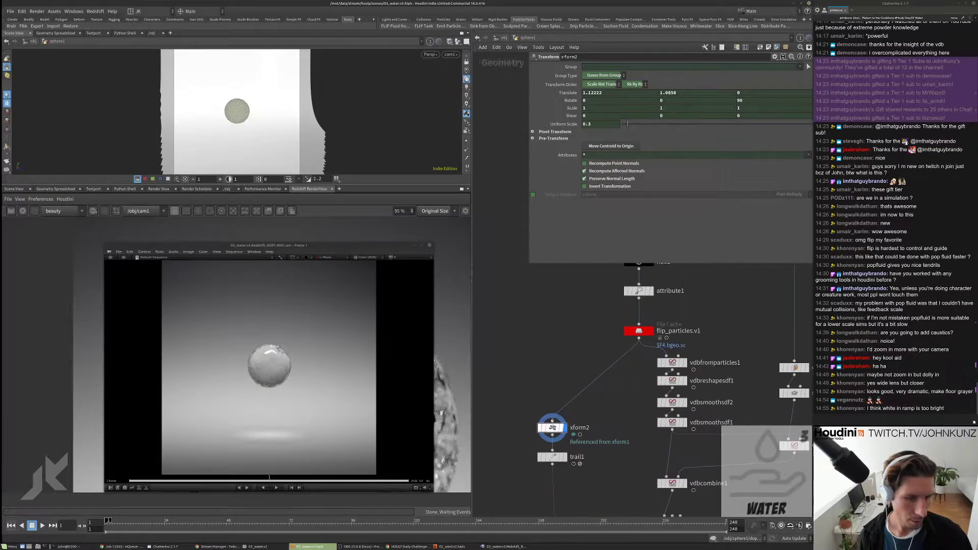
{"action": "left_click_drag", "start_coordinate": [622, 369], "coordinate": [623, 346]}
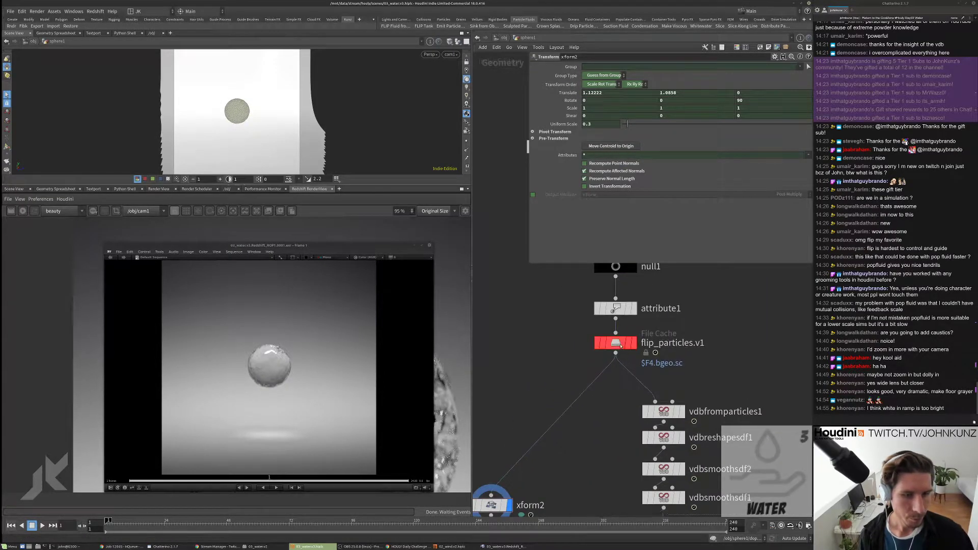
{"action": "left_click", "coordinate": [633, 343]}
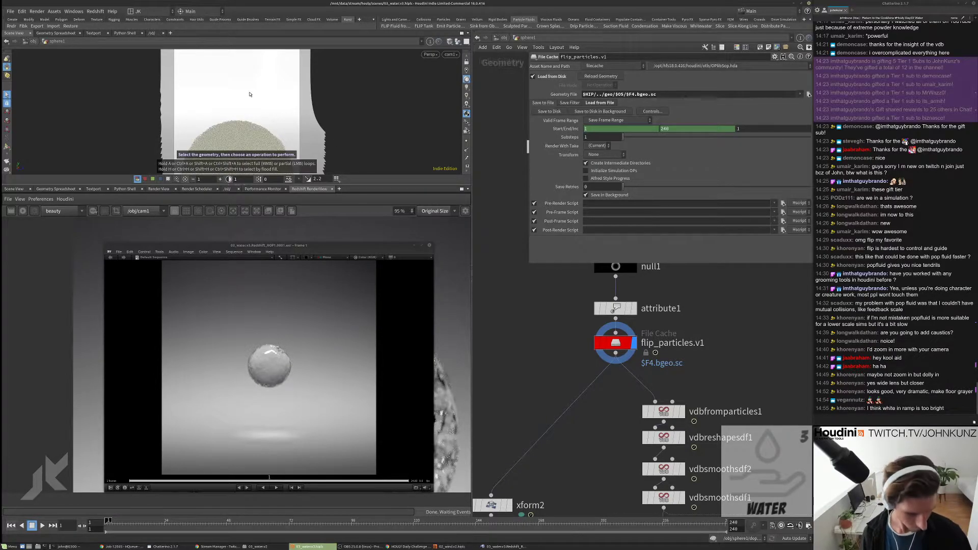
Step: Hide other objects and frame the particle sphere up close
{"action": "left_click_drag", "start_coordinate": [249, 94], "coordinate": [275, 102]}
{"action": "left_click", "coordinate": [458, 41]}
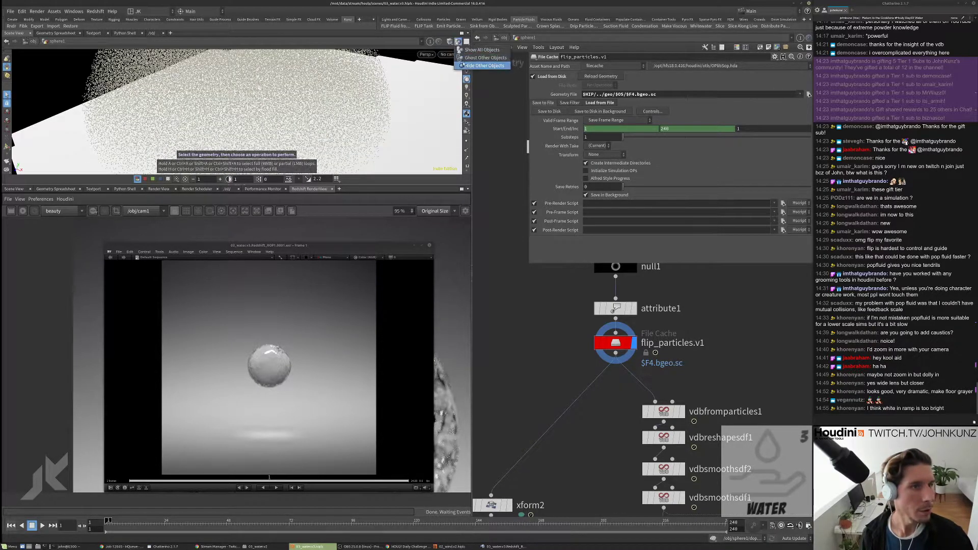
{"action": "left_click", "coordinate": [463, 66]}
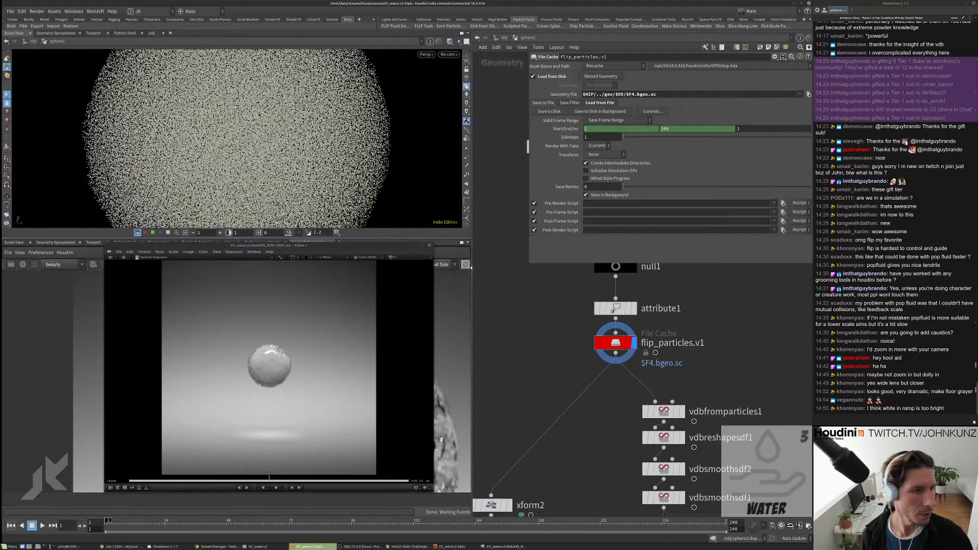
{"action": "key", "text": "g"}
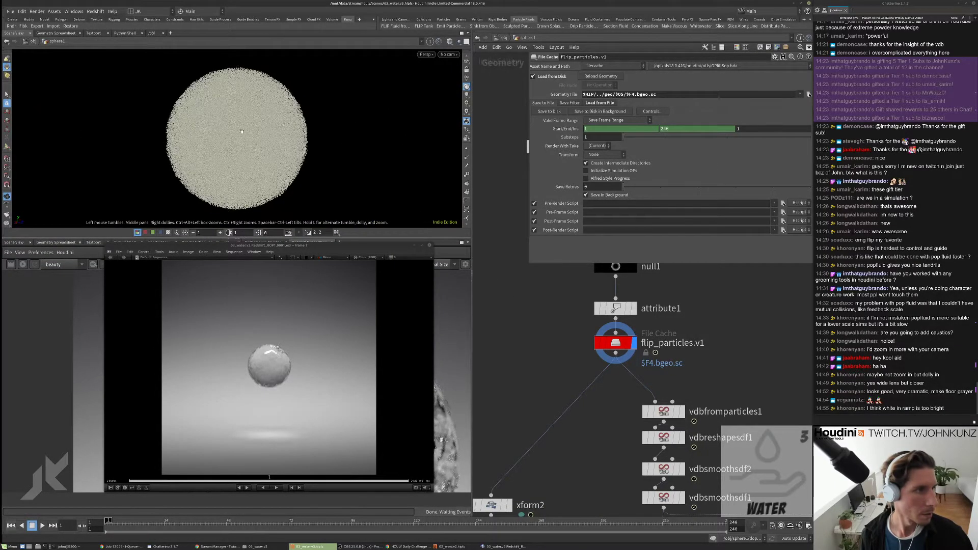
{"action": "scroll", "coordinate": [281, 155], "scroll_direction": "up", "scroll_amount": 2}
{"action": "key", "text": "s"}
{"action": "middle_click_drag", "start_coordinate": [528, 369], "coordinate": [589, 335]}
Step: Pan the network to bring the VDB smoothing nodes into view
{"action": "key", "text": "Tab"}
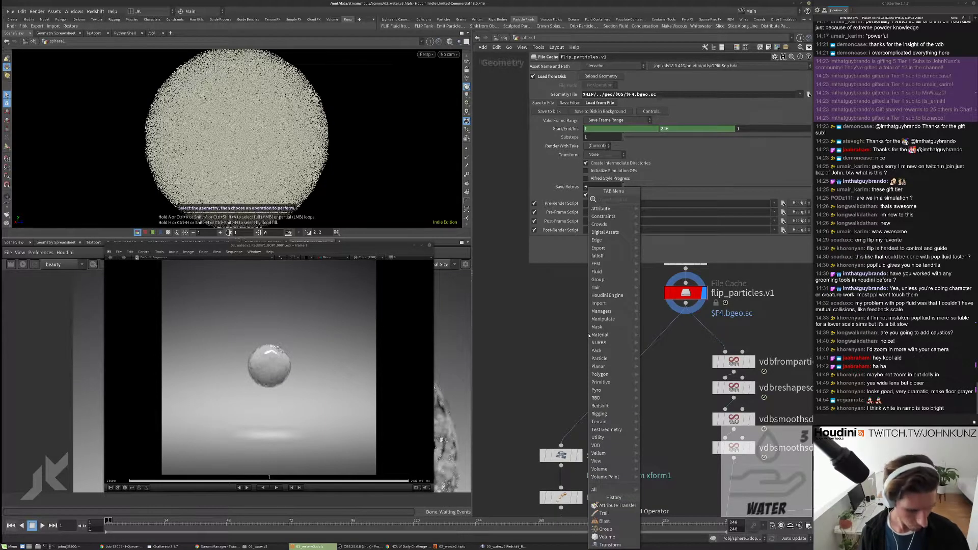
{"action": "key", "text": "Escape"}
{"action": "middle_click_drag", "start_coordinate": [552, 337], "coordinate": [486, 217]}
{"action": "scroll", "coordinate": [641, 328], "scroll_direction": "up", "scroll_amount": 3}
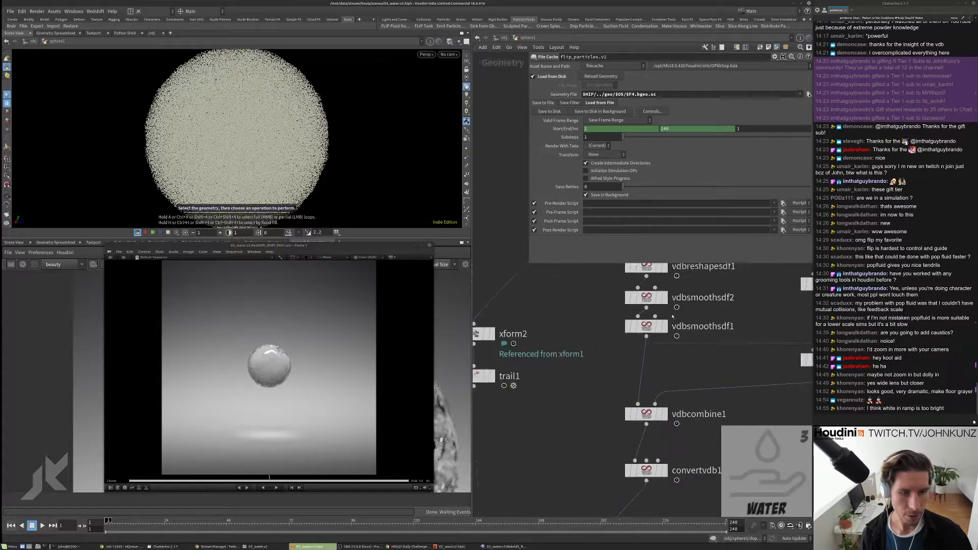
Step: Display the smoothed mesh from vdbsmoothsdf1 and show the node's handles
{"action": "left_click", "coordinate": [626, 341]}
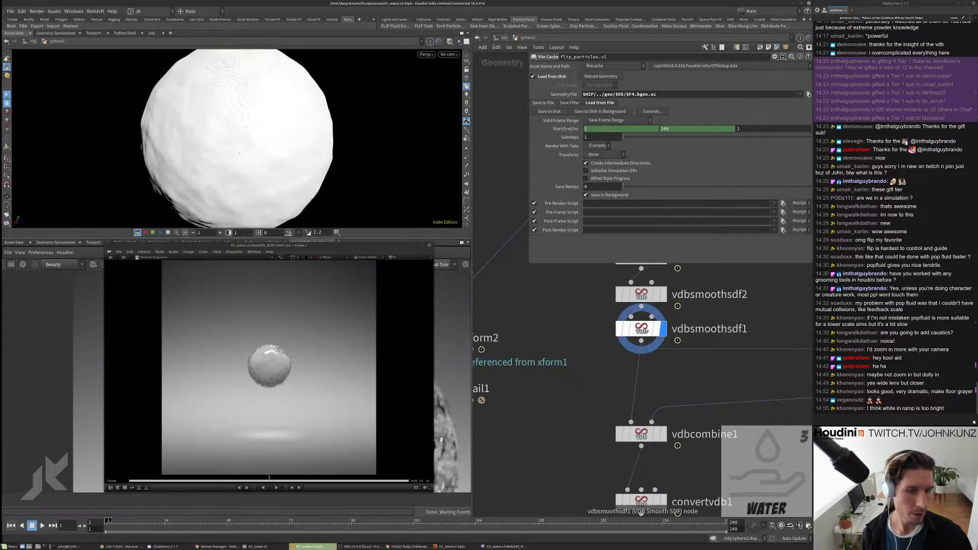
{"action": "scroll", "coordinate": [626, 341], "scroll_direction": "down", "scroll_amount": 3}
{"action": "scroll", "coordinate": [586, 347], "scroll_direction": "up", "scroll_amount": 2}
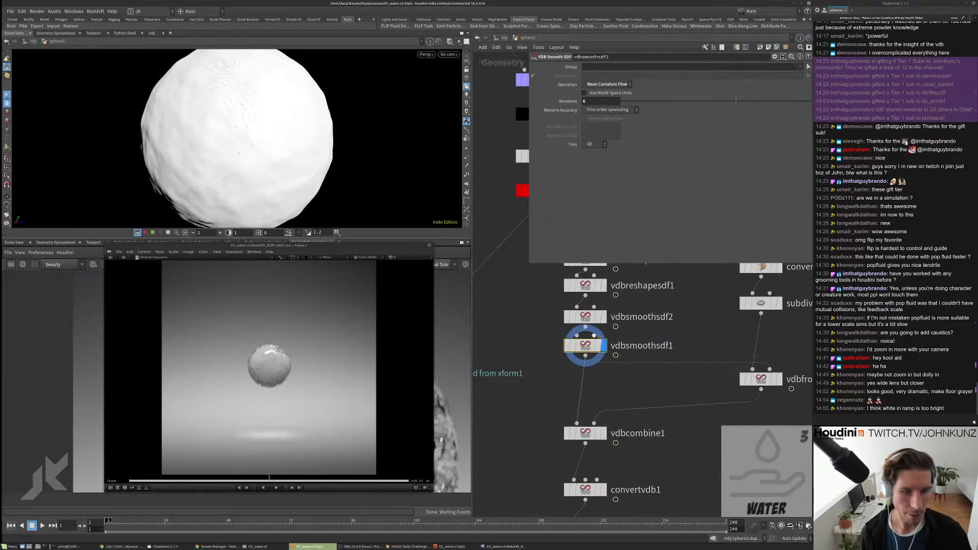
{"action": "middle_click_drag", "start_coordinate": [576, 352], "coordinate": [620, 351]}
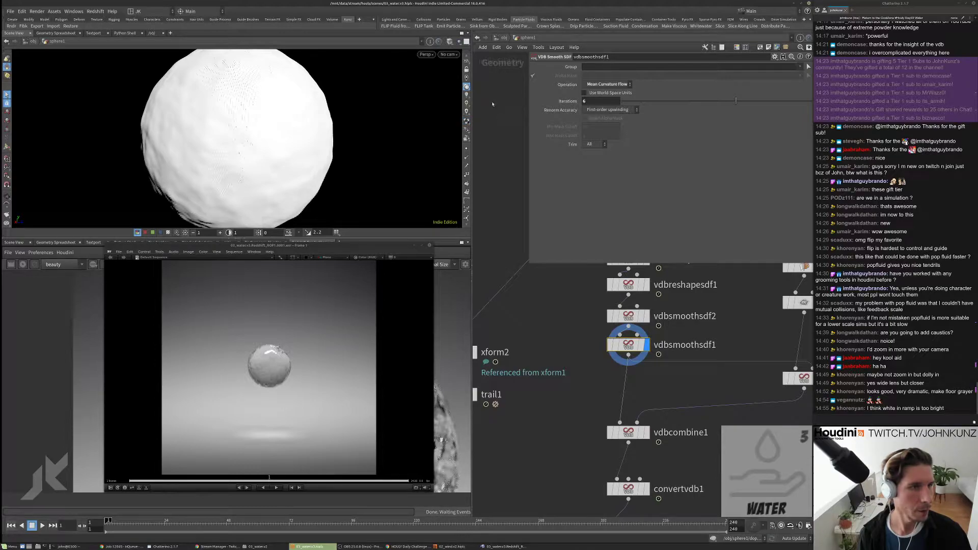
{"action": "left_click", "coordinate": [9, 146]}
{"action": "scroll", "coordinate": [662, 357], "scroll_direction": "down", "scroll_amount": 3}
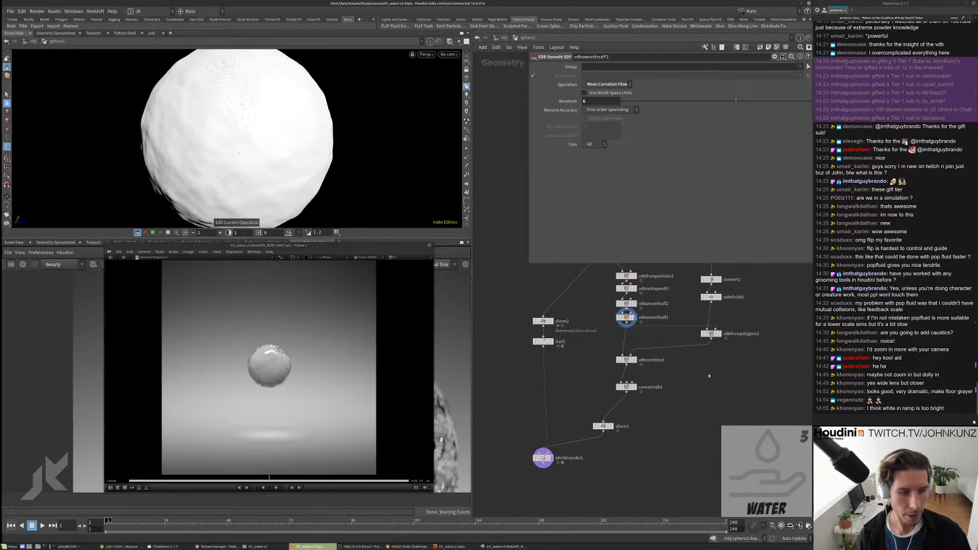
Step: Insert a VDB Smooth SDF node, vdbsmoothsdf3, between vdbsmoothsdf1 and vdbcombine1, and display it
{"action": "key", "text": "Tab"}
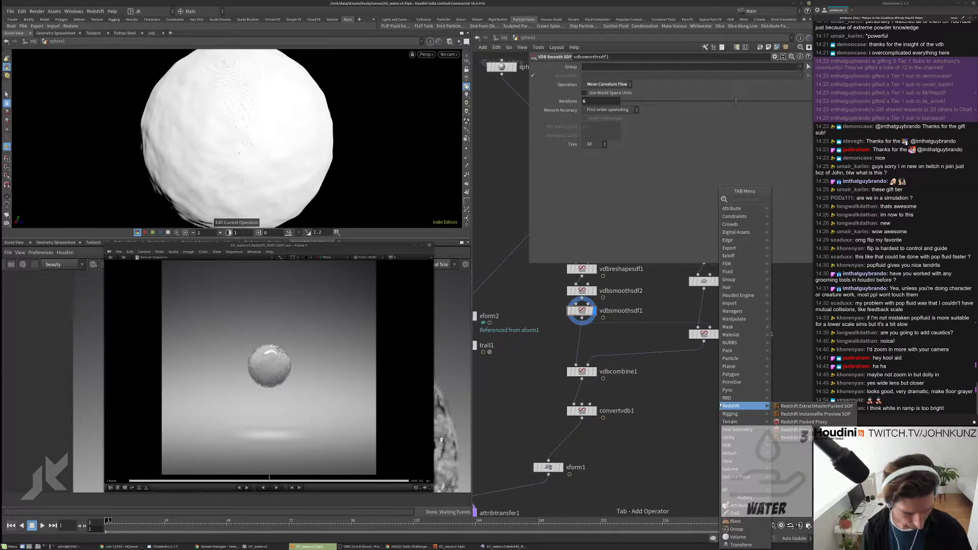
{"action": "type", "text": "vdb"}
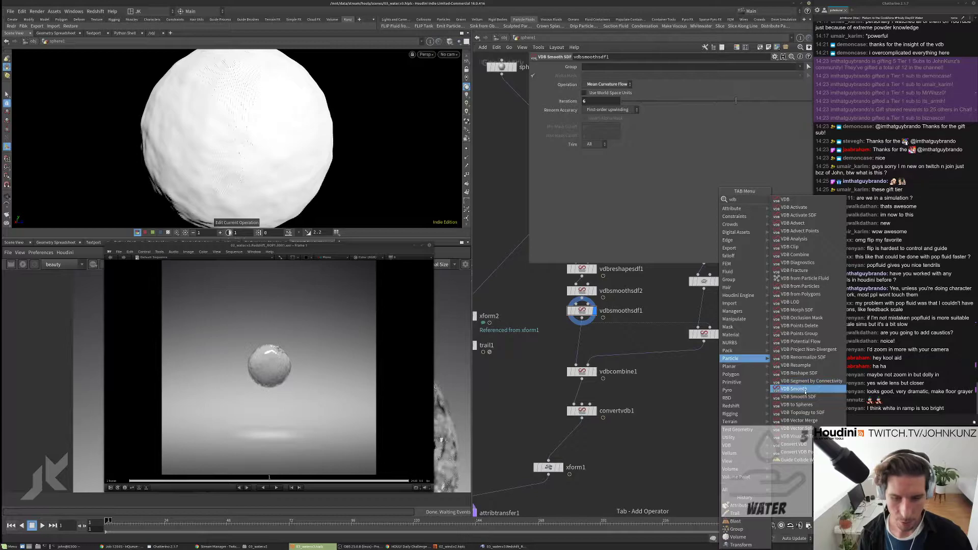
{"action": "key", "text": "Escape"}
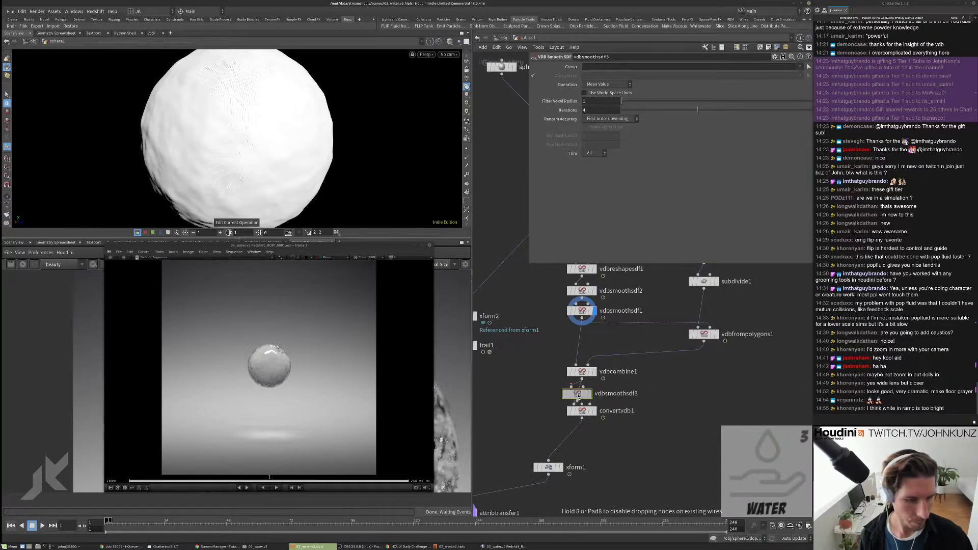
{"action": "left_click", "coordinate": [577, 394]}
{"action": "left_click_drag", "start_coordinate": [577, 394], "coordinate": [571, 347]}
{"action": "key", "text": "r"}
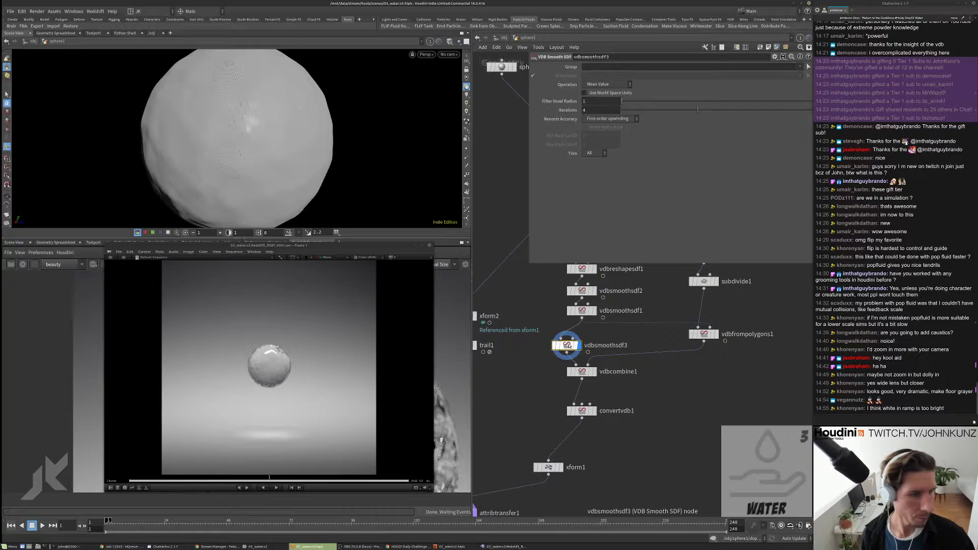
Step: Set vdbsmoothsdf3 to Gaussian smoothing with a filter voxel radius of 2
{"action": "left_click", "coordinate": [609, 84]}
{"action": "left_click", "coordinate": [603, 95]}
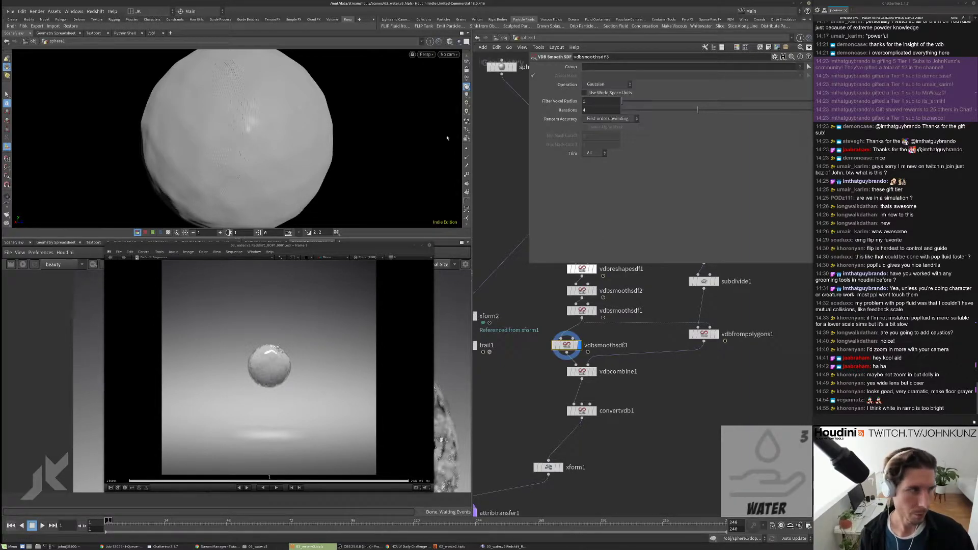
{"action": "left_click", "coordinate": [588, 101]}
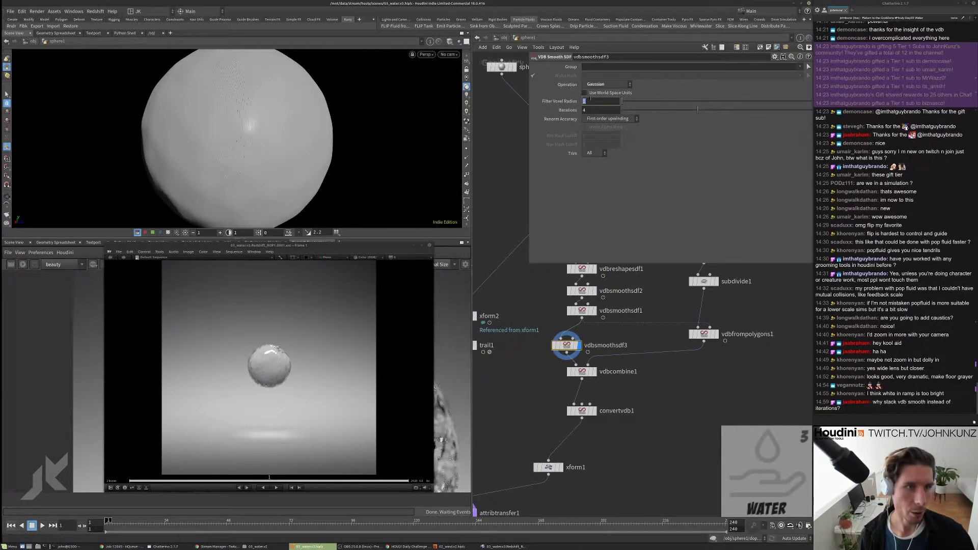
{"action": "type", "text": "2"}
{"action": "key", "text": "Return"}
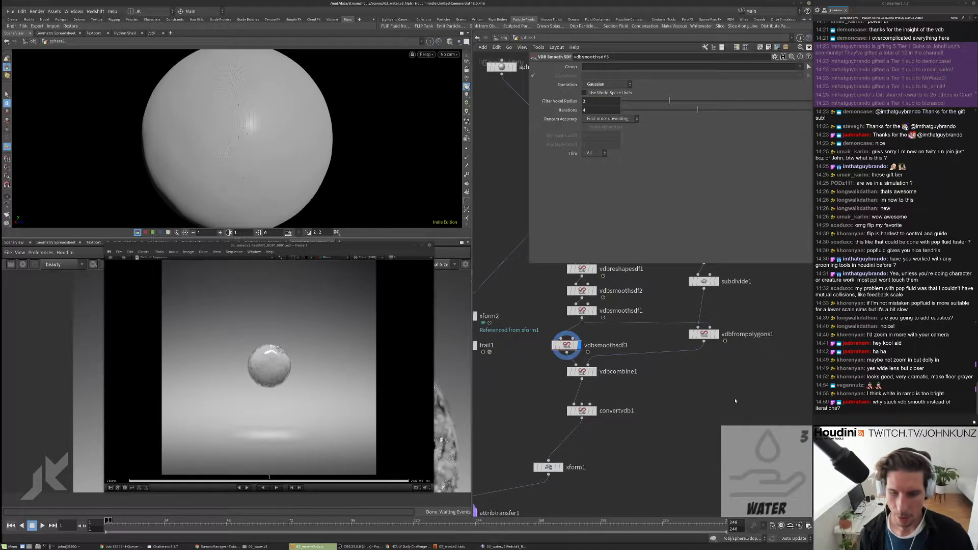
Step: Compare vdbsmoothsdf1 and vdbsmoothsdf2 settings and toggle vdbsmoothsdf3's bypass to check its effect
{"action": "scroll", "coordinate": [584, 285], "scroll_direction": "up", "scroll_amount": 3}
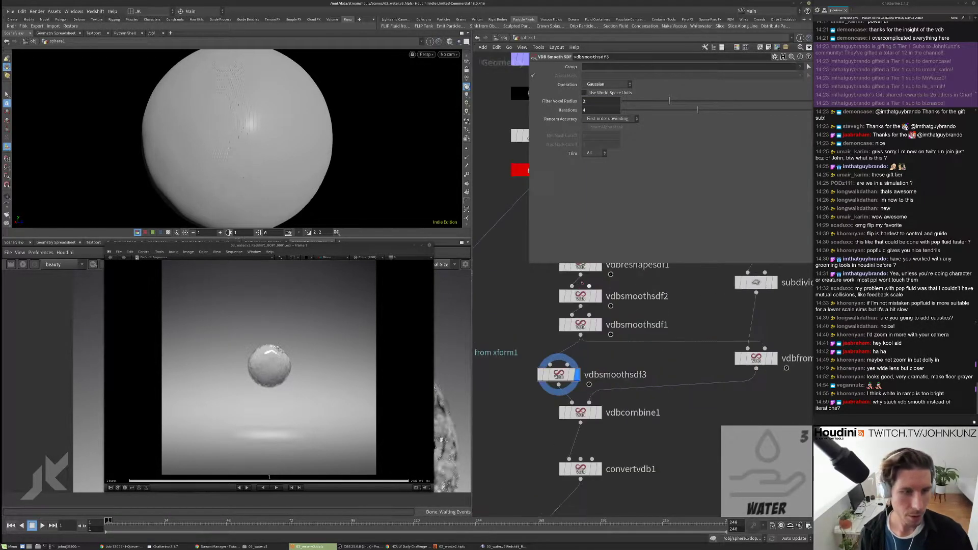
{"action": "left_click", "coordinate": [580, 296]}
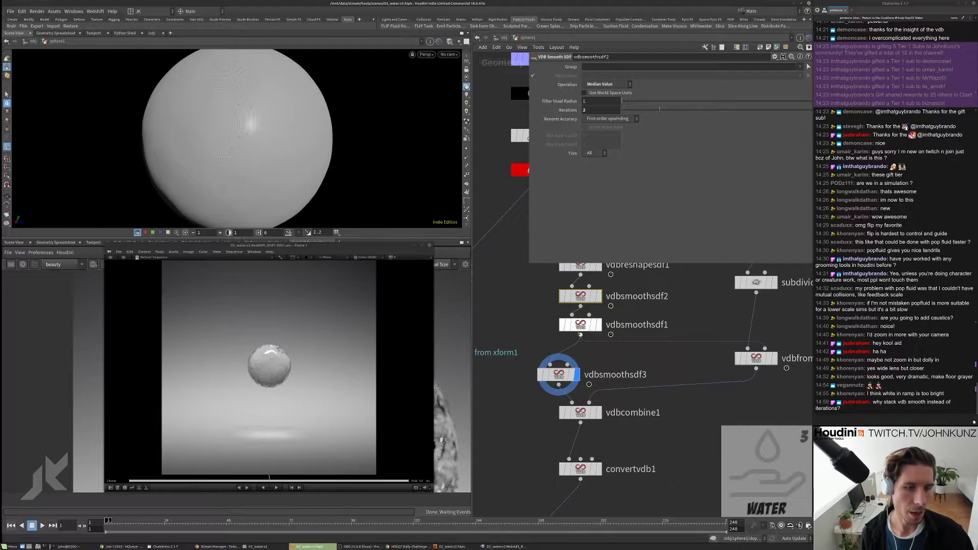
{"action": "left_click", "coordinate": [580, 324]}
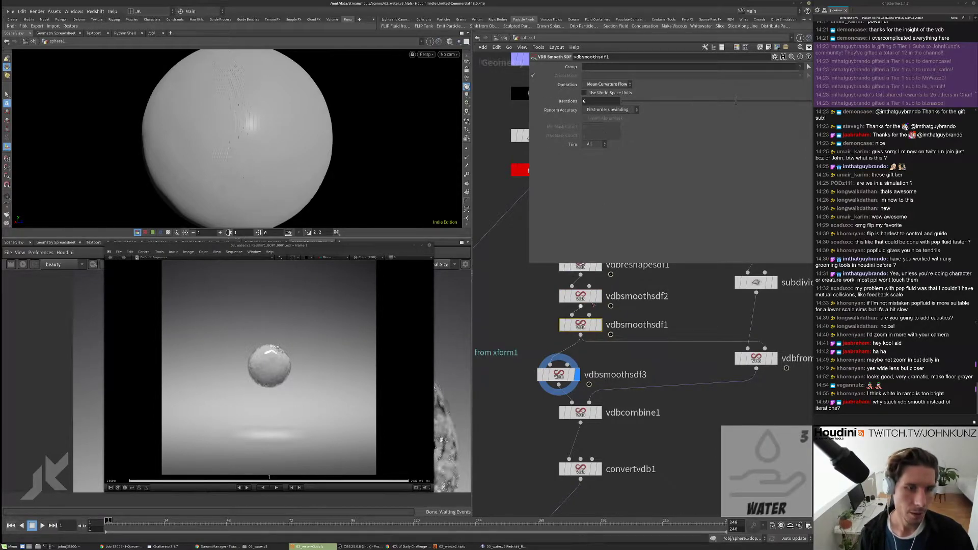
{"action": "key", "text": "Up"}
{"action": "key", "text": "Down"}
{"action": "key", "text": "Down"}
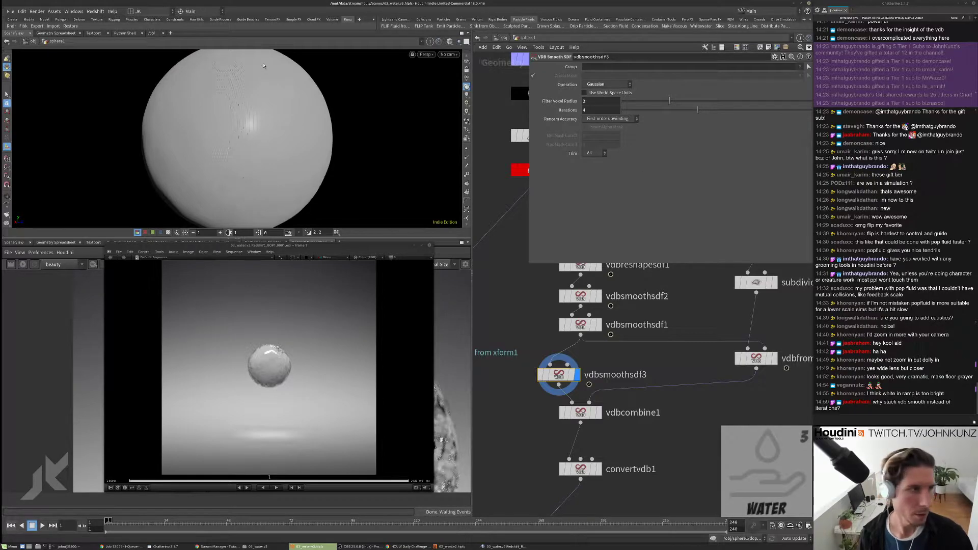
{"action": "key", "text": "q"}
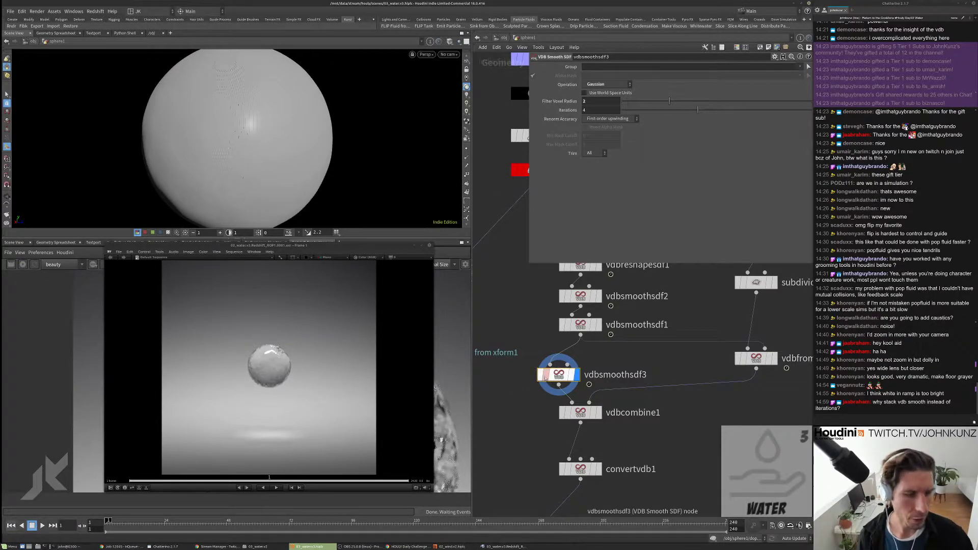
{"action": "key", "text": "q"}
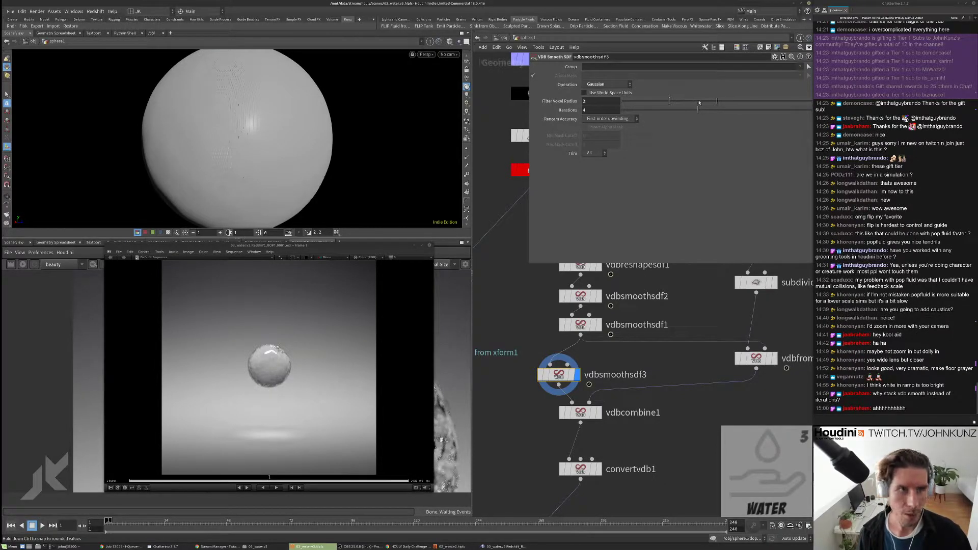
Step: Set vdbsmoothsdf3 to radius 3 with 9 iterations, then frame the sphere through cam1
{"action": "left_click", "coordinate": [694, 102]}
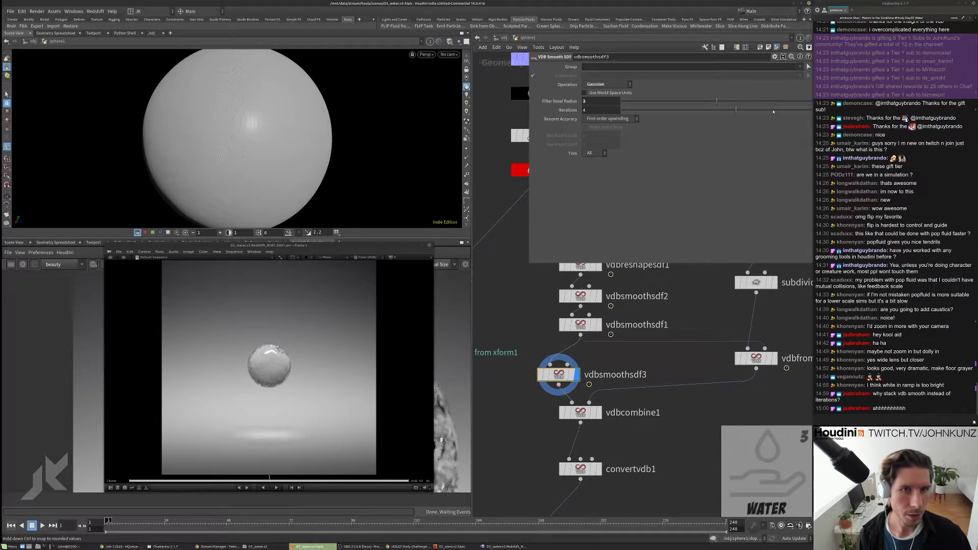
{"action": "left_click_drag", "start_coordinate": [772, 112], "coordinate": [787, 113]}
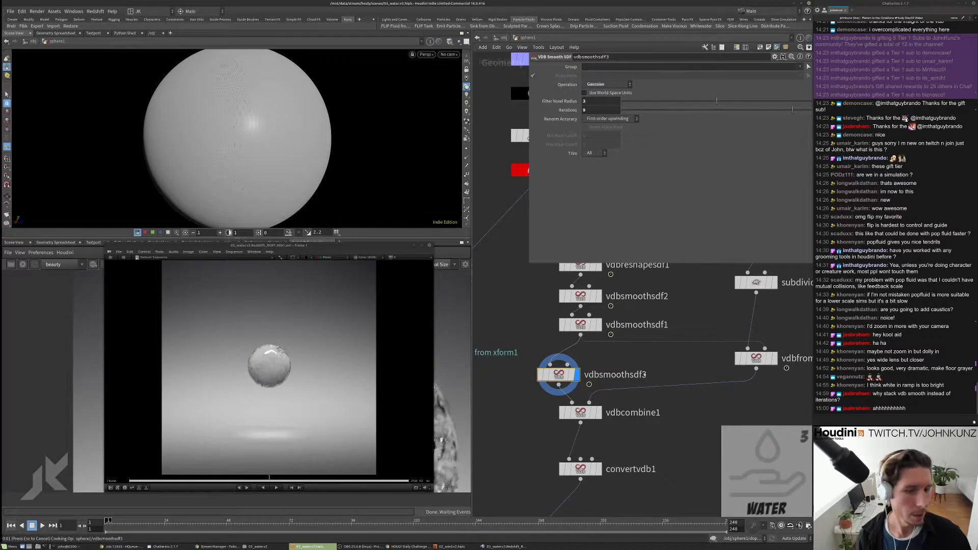
{"action": "left_click", "coordinate": [448, 54]}
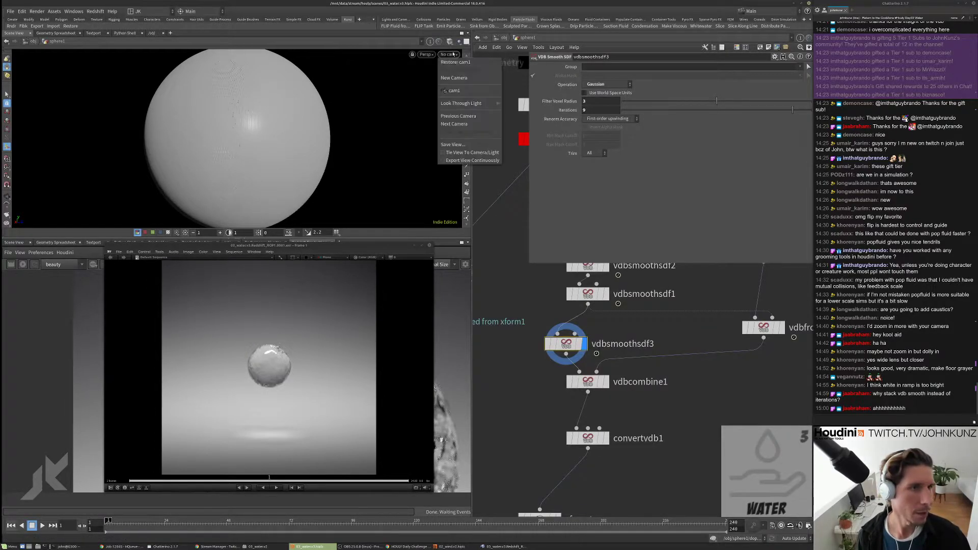
{"action": "left_click", "coordinate": [461, 90]}
{"action": "key", "text": "g"}
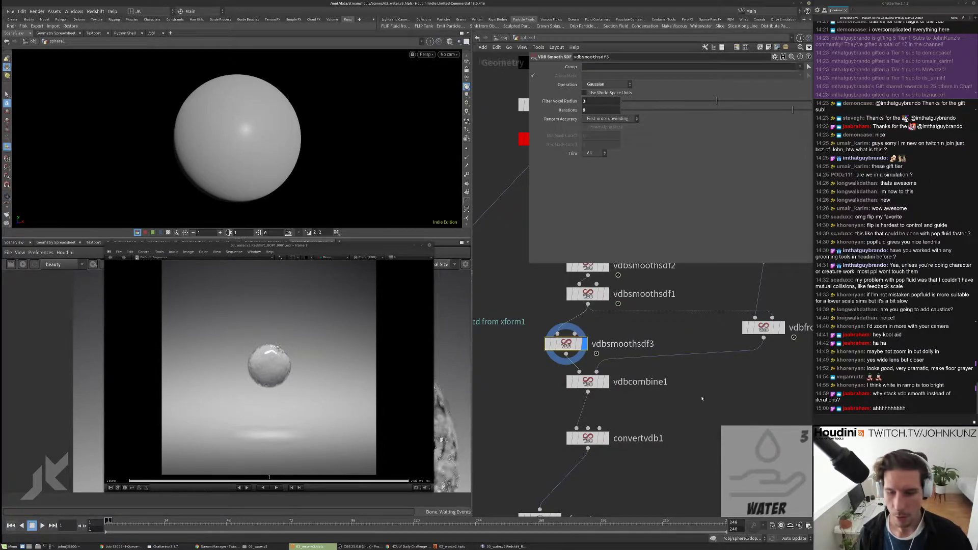
{"action": "scroll", "coordinate": [610, 441], "scroll_direction": "up", "scroll_amount": 2}
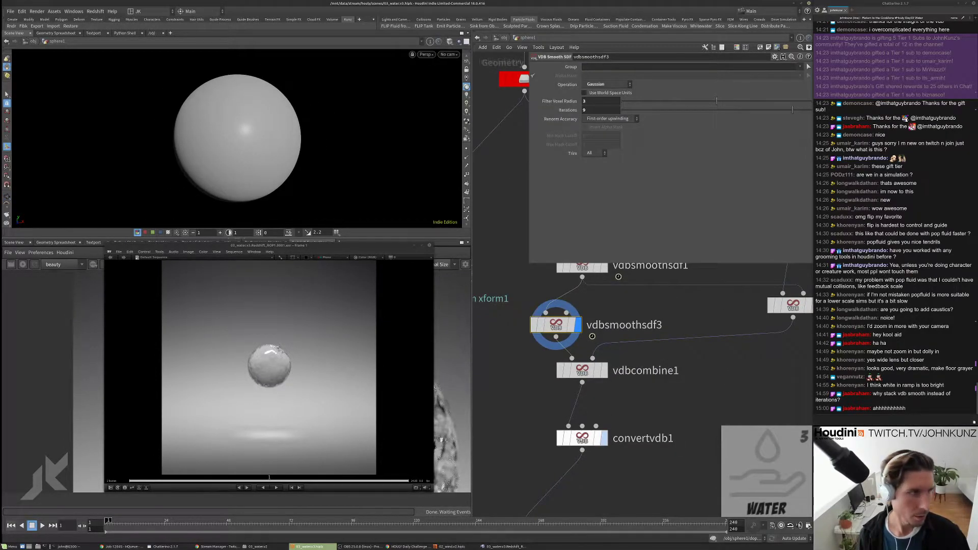
Step: Inspect convertvdb1's settings and rearrange vdbcombine1 and vdbsmoothsdf3 in the network
{"action": "left_click", "coordinate": [582, 438]}
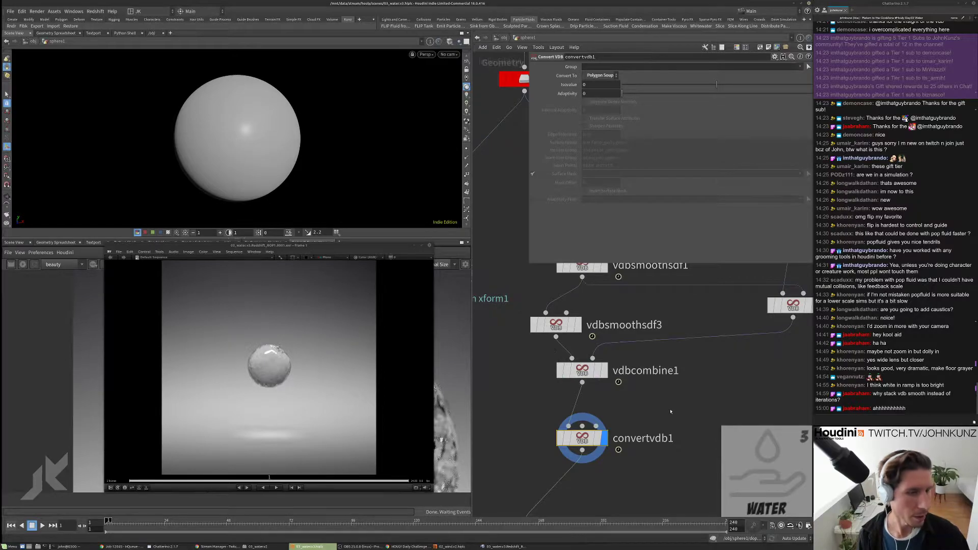
{"action": "middle_click_drag", "start_coordinate": [556, 327], "coordinate": [589, 359]}
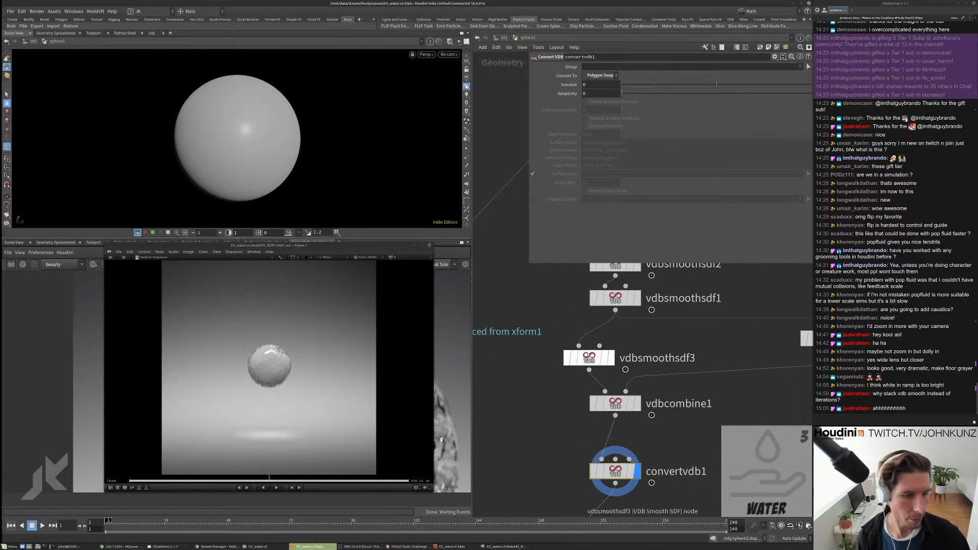
{"action": "left_click_drag", "start_coordinate": [589, 359], "coordinate": [585, 358]}
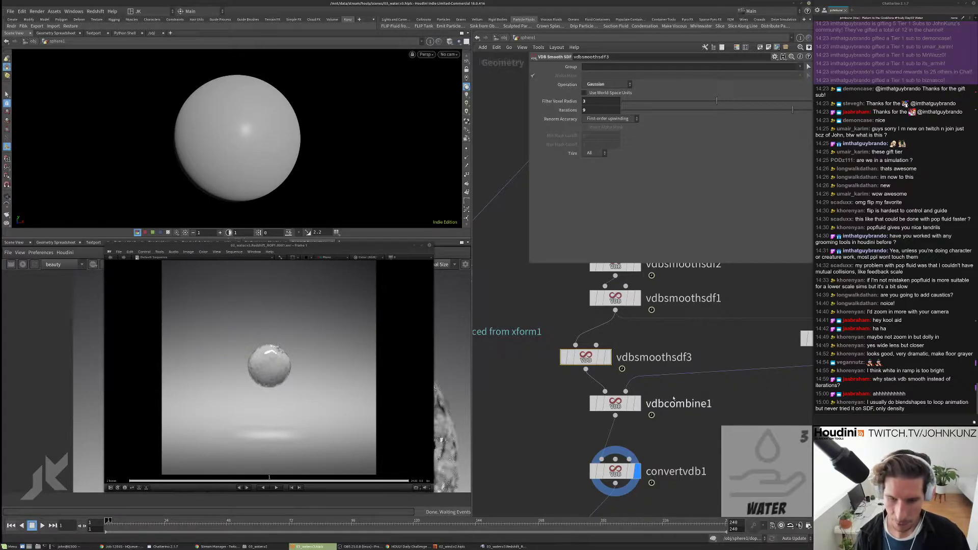
{"action": "left_click_drag", "start_coordinate": [624, 405], "coordinate": [624, 428]}
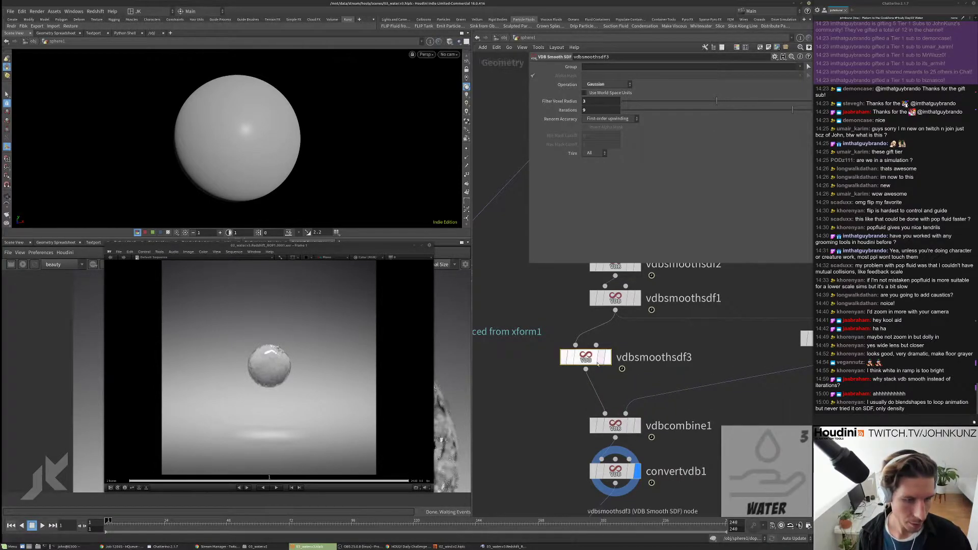
{"action": "left_click_drag", "start_coordinate": [591, 359], "coordinate": [575, 352]}
{"action": "middle_click_drag", "start_coordinate": [543, 388], "coordinate": [566, 369]}
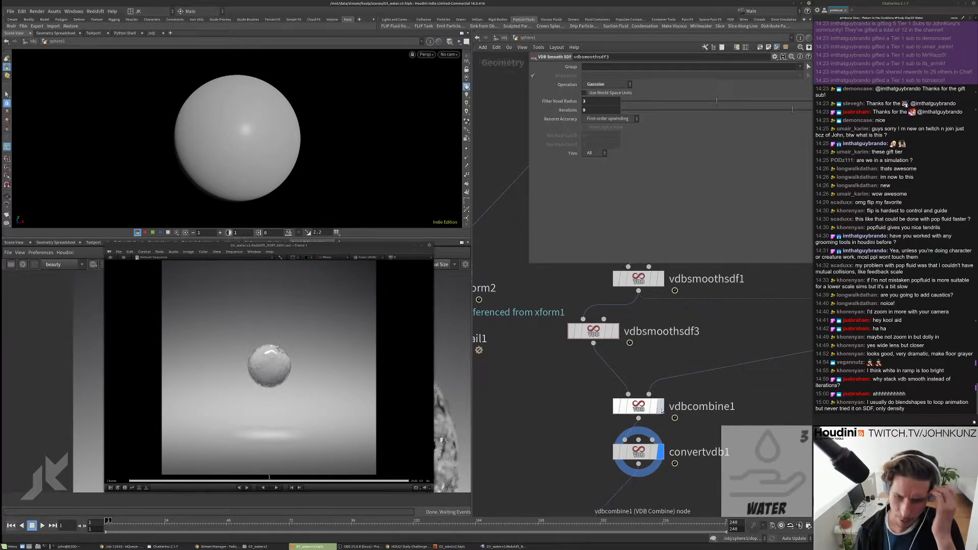
{"action": "middle_click_drag", "start_coordinate": [755, 448], "coordinate": [730, 416]}
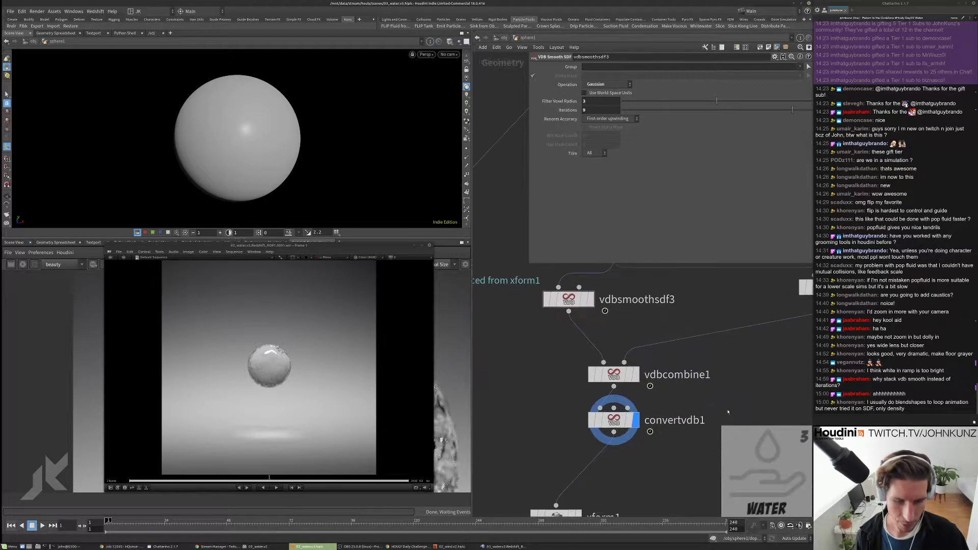
Step: Add a Sequence Blend node with Voxel Blend set to By Grid Index
{"action": "key", "text": "Tab"}
{"action": "type", "text": "bl"}
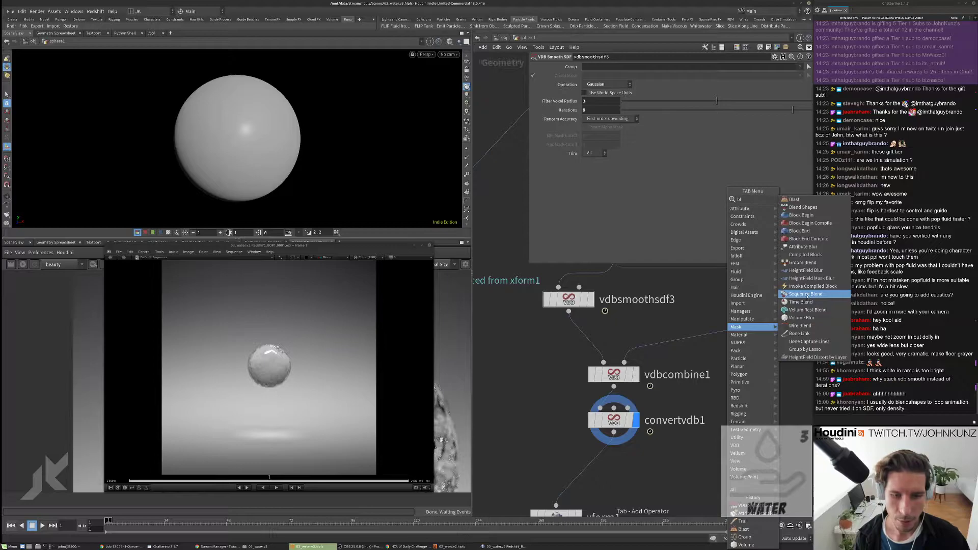
{"action": "left_click", "coordinate": [806, 294]}
{"action": "left_click", "coordinate": [751, 397]}
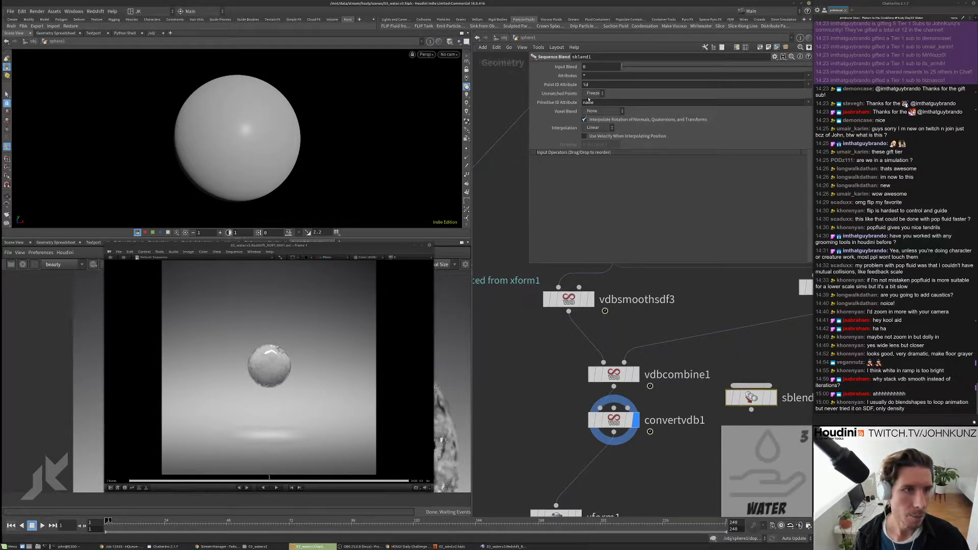
{"action": "left_click", "coordinate": [597, 111]}
{"action": "left_click", "coordinate": [601, 127]}
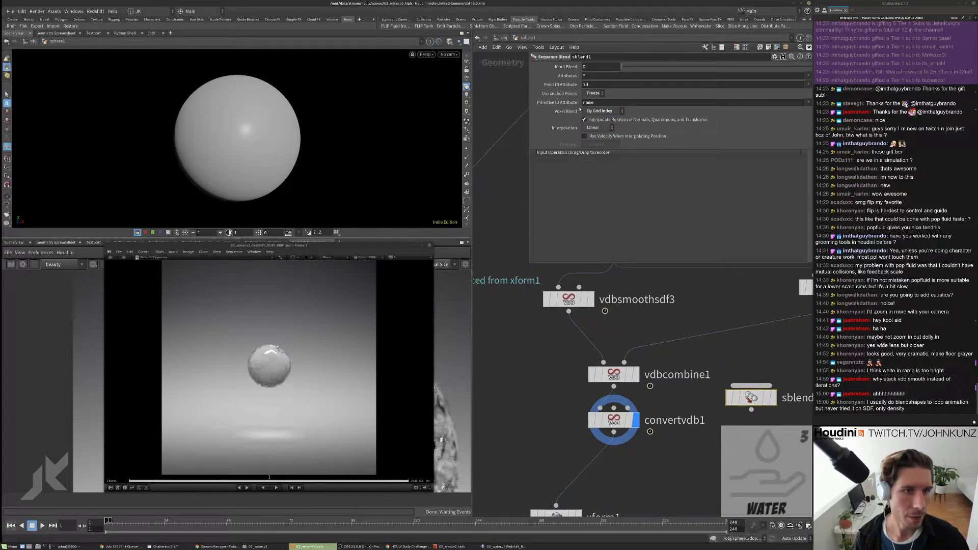
Step: Switch the display between vdbsmoothsdf1 and vdbsmoothsdf3 to compare bumpy and smooth spheres
{"action": "middle_click_drag", "start_coordinate": [657, 344], "coordinate": [687, 362]}
{"action": "left_click", "coordinate": [591, 318]}
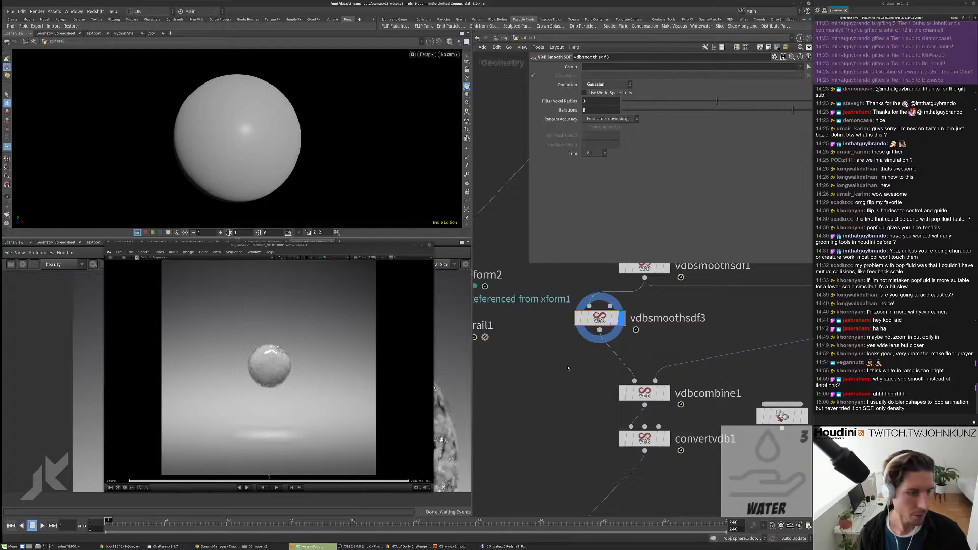
{"action": "scroll", "coordinate": [568, 368], "scroll_direction": "down", "scroll_amount": 3}
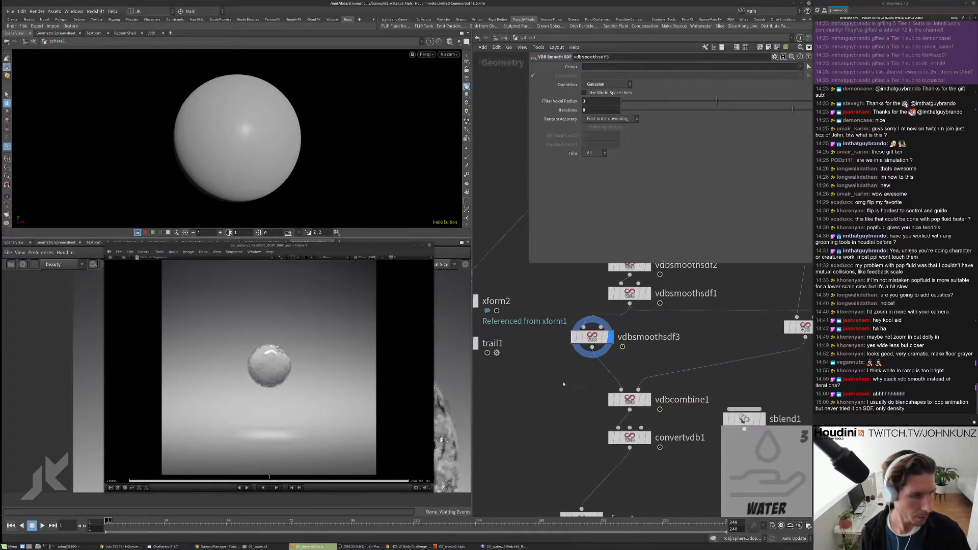
{"action": "middle_click_drag", "start_coordinate": [557, 382], "coordinate": [574, 384]}
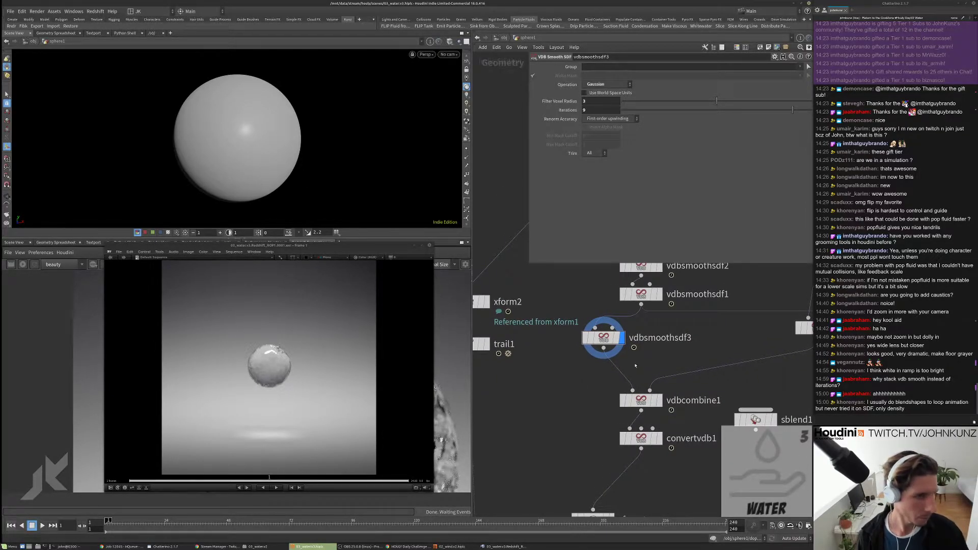
{"action": "left_click", "coordinate": [659, 294]}
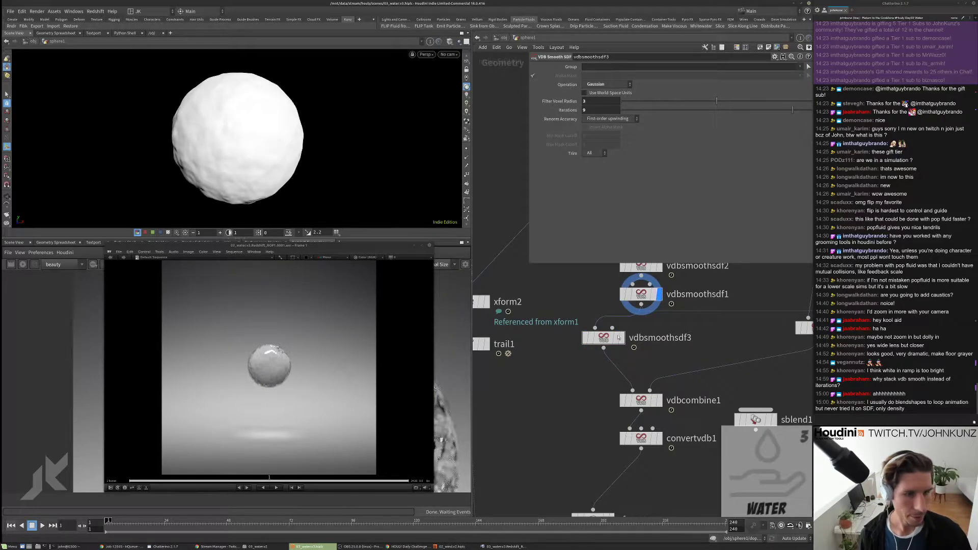
{"action": "left_click", "coordinate": [621, 340]}
{"action": "key", "text": "Up"}
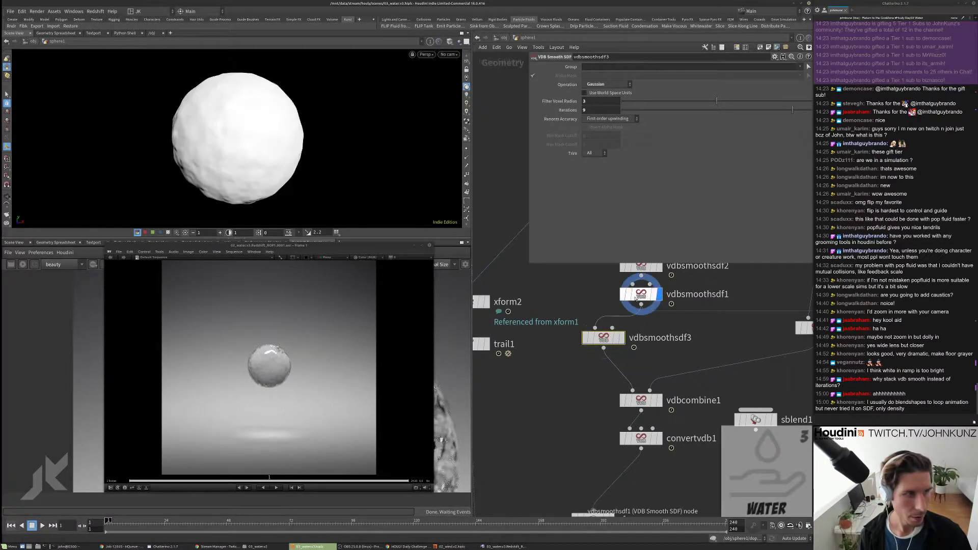
{"action": "left_click", "coordinate": [620, 338]}
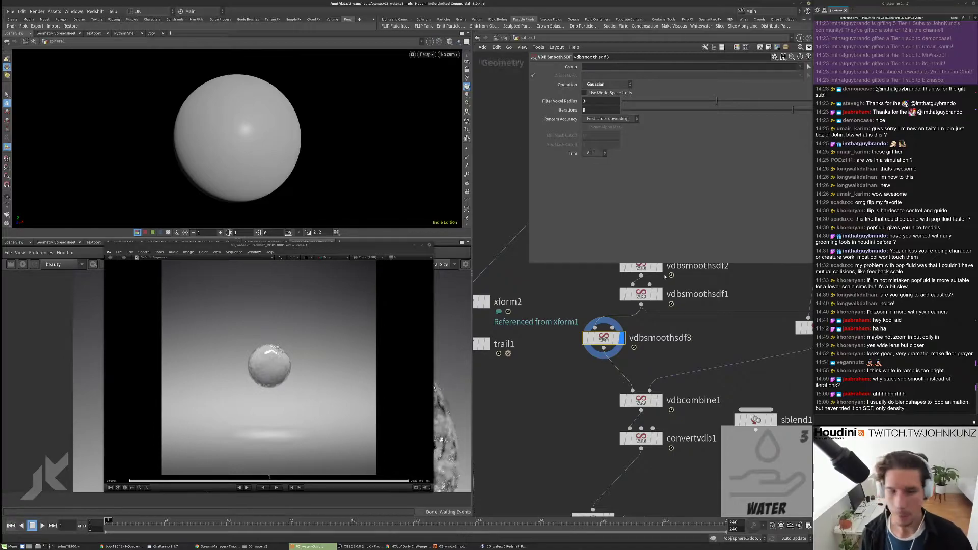
{"action": "key", "text": "Tab"}
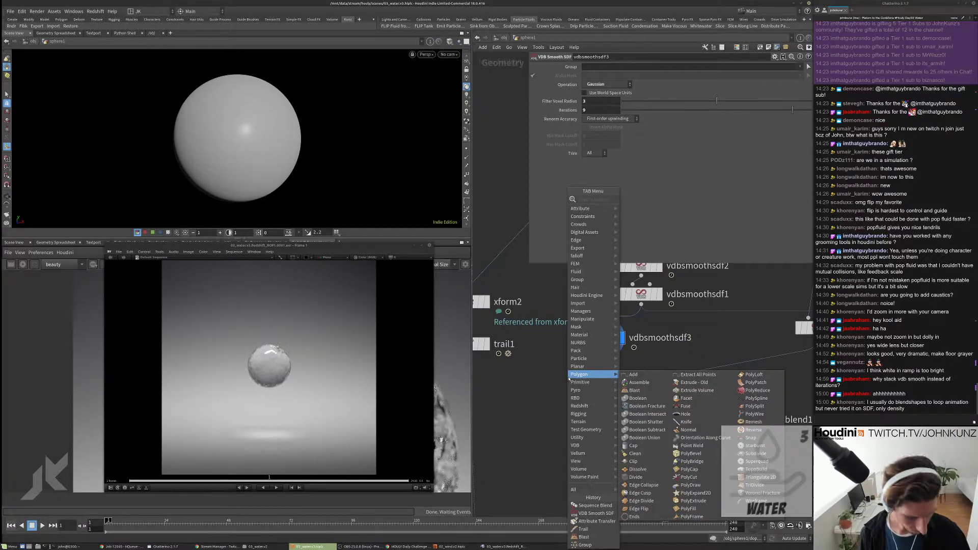
Step: Insert a Volume Wrangle, volumewrangle1, below vdbsmoothsdf3 before vdbcombine1 and display it
{"action": "type", "text": "volume wr"}
{"action": "key", "text": "Return"}
{"action": "left_click", "coordinate": [574, 379]}
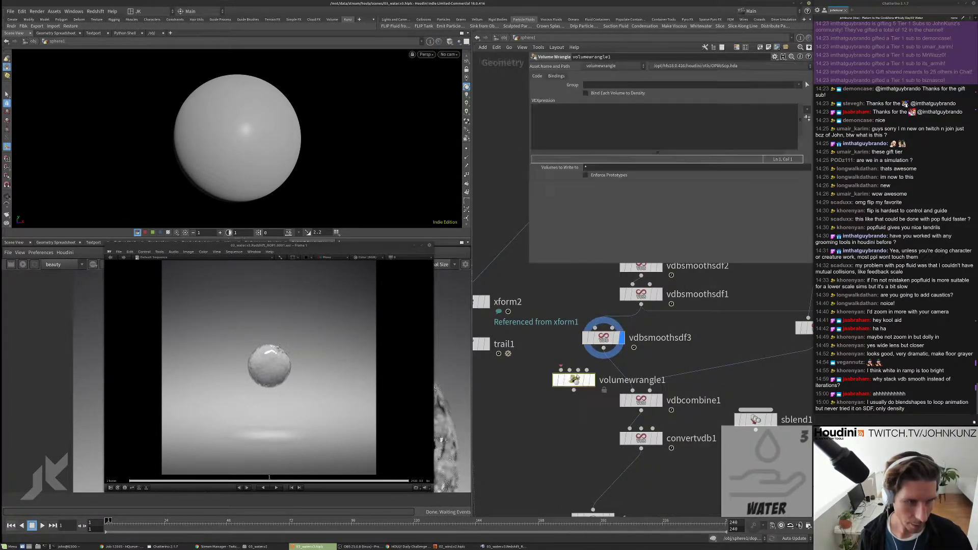
{"action": "left_click_drag", "start_coordinate": [603, 338], "coordinate": [574, 344]}
{"action": "left_click_drag", "start_coordinate": [575, 380], "coordinate": [602, 372]}
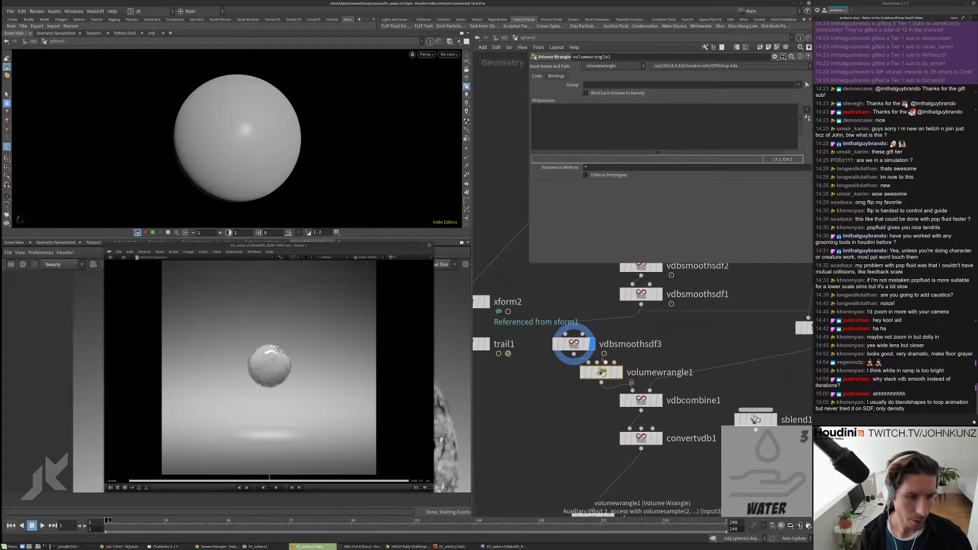
{"action": "left_click", "coordinate": [618, 372]}
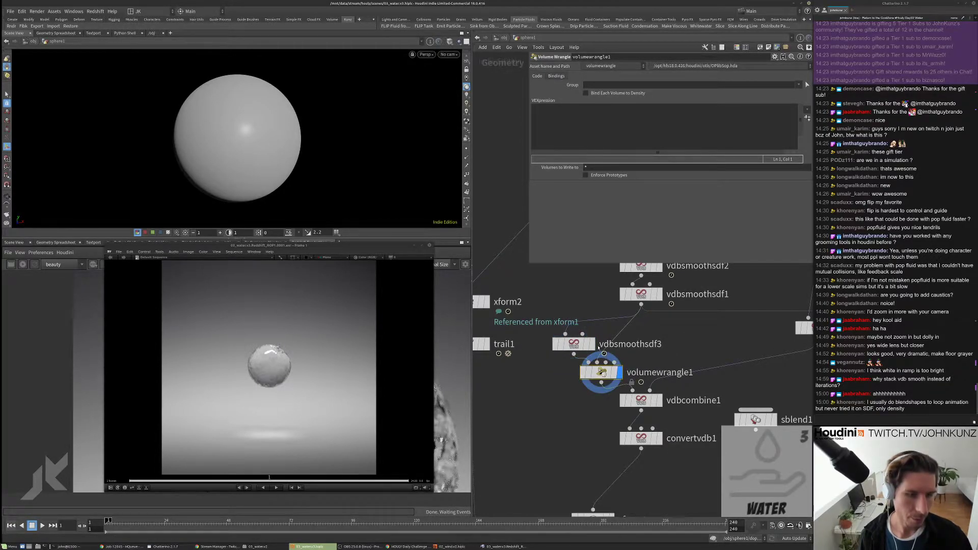
{"action": "left_click_drag", "start_coordinate": [576, 344], "coordinate": [578, 334]}
{"action": "left_click_drag", "start_coordinate": [603, 373], "coordinate": [609, 364]}
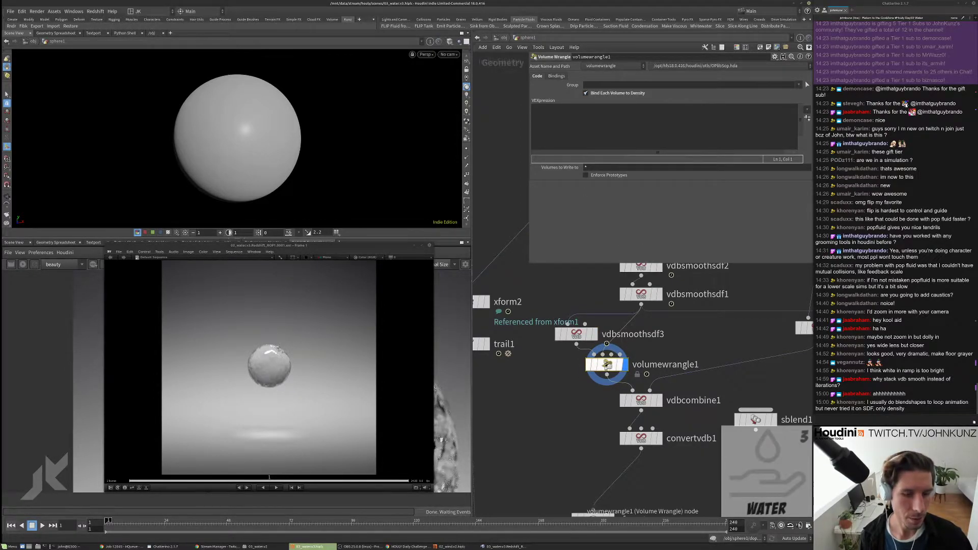
Step: Begin the wrangle's VEXpression with 'f@de' for the density attribute
{"action": "left_click", "coordinate": [583, 121]}
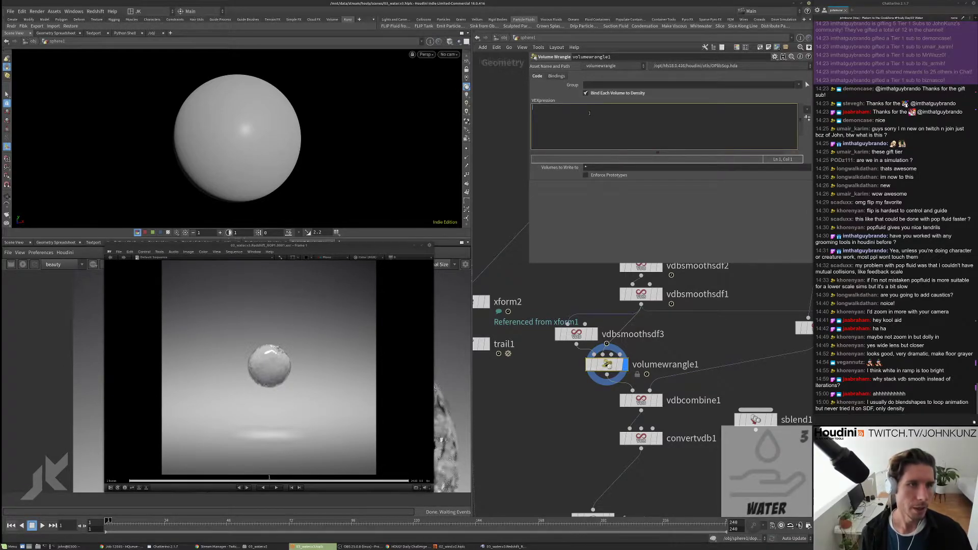
{"action": "type", "text": "f@de"}
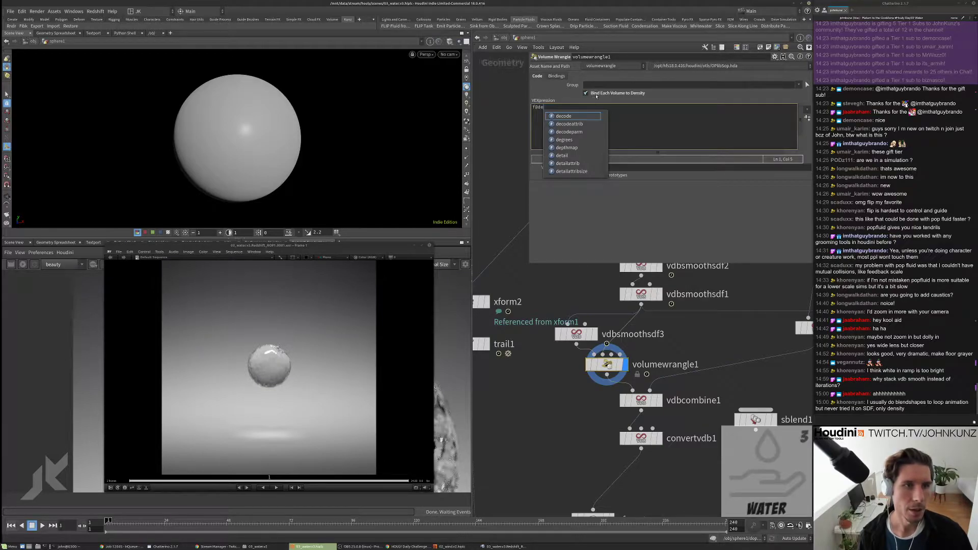
{"action": "key", "text": "Escape"}
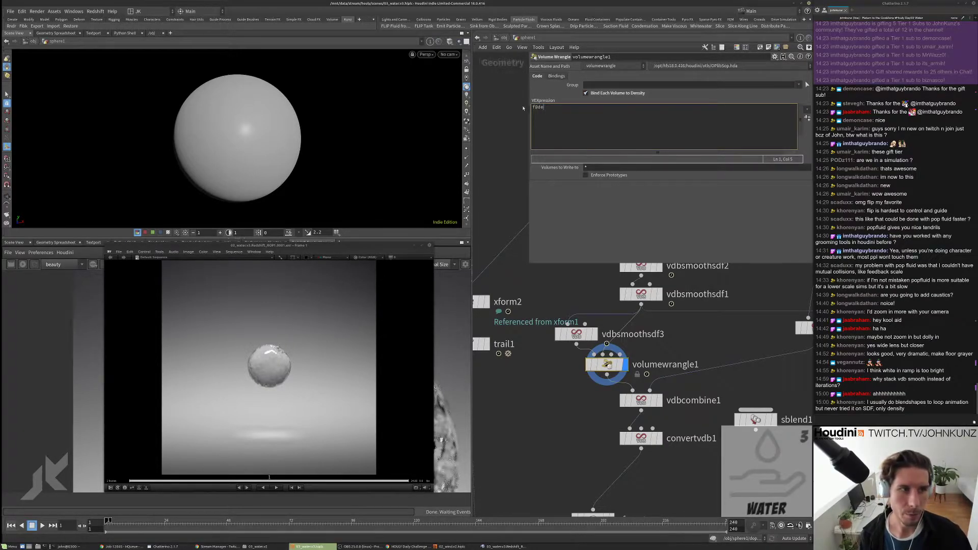
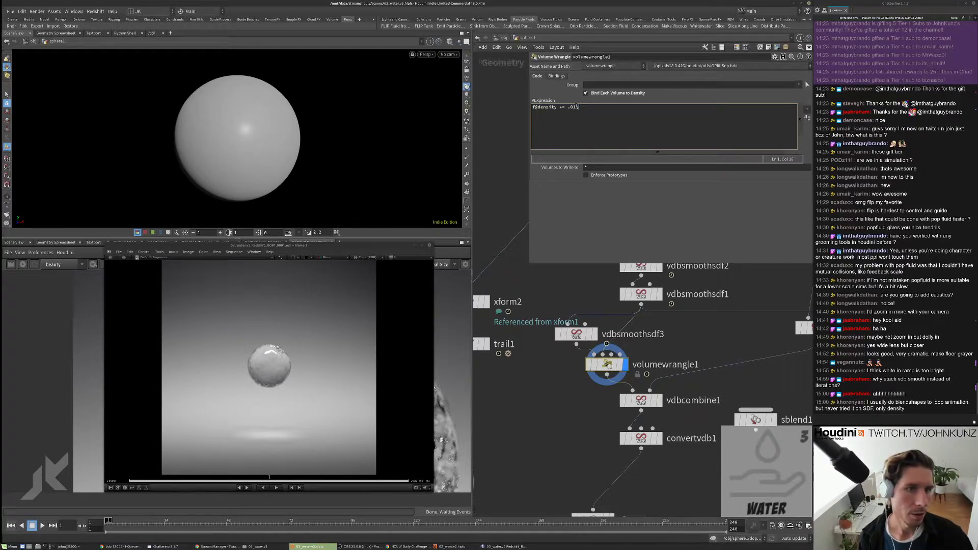
Step: Write f@density *= chf('blend'); in the Volume Wrangle to create a Blend parameter
{"action": "type", "text": "hf("}
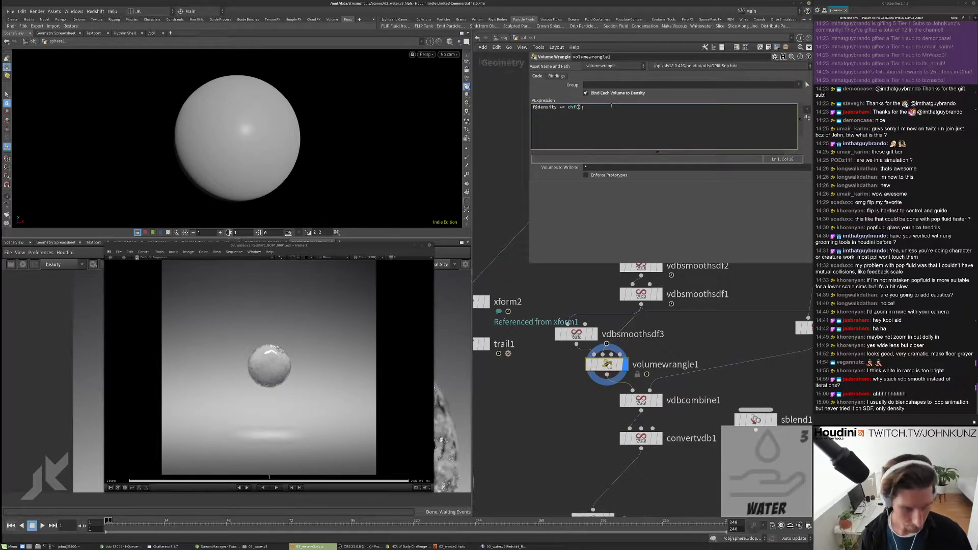
{"action": "key", "text": "Left"}
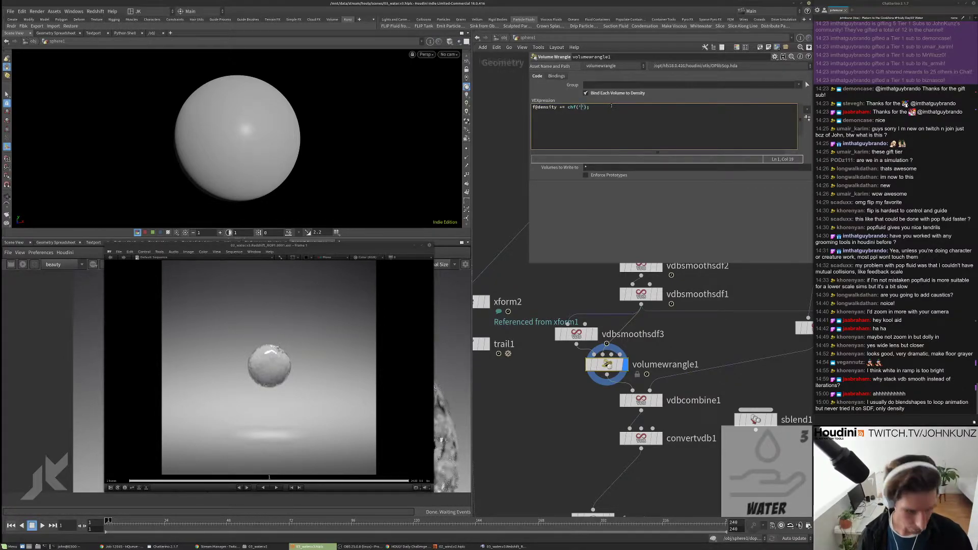
{"action": "type", "text": "blend"}
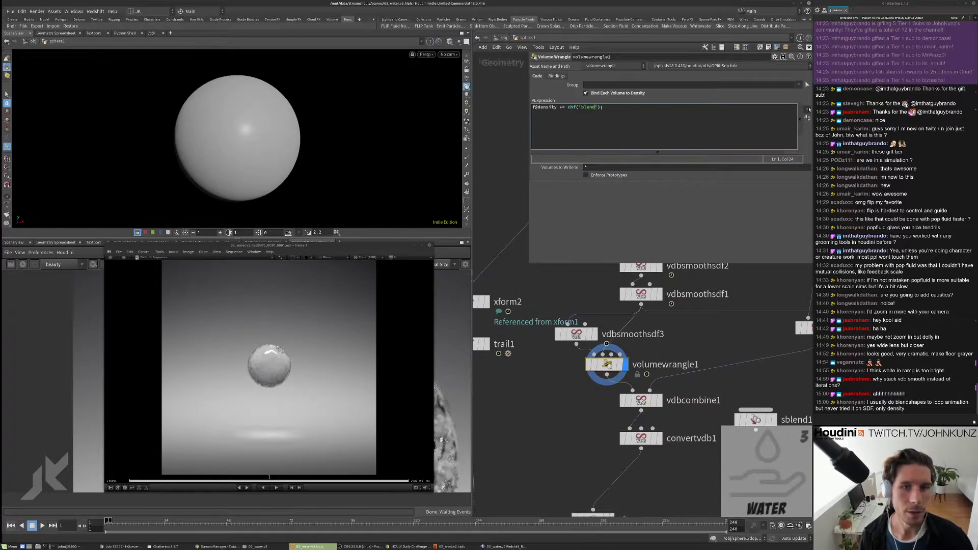
{"action": "left_click", "coordinate": [808, 118]}
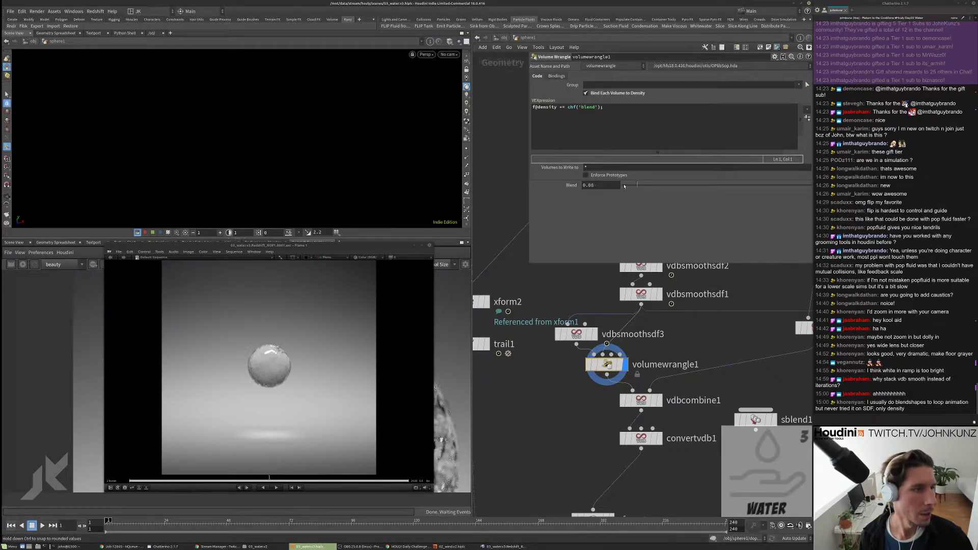
Step: Scrub Blend to -0.038, then inspect the vdbsmoothsdf1 settings and upstream particle nodes
{"action": "middle_click_drag", "start_coordinate": [599, 185], "coordinate": [547, 213]}
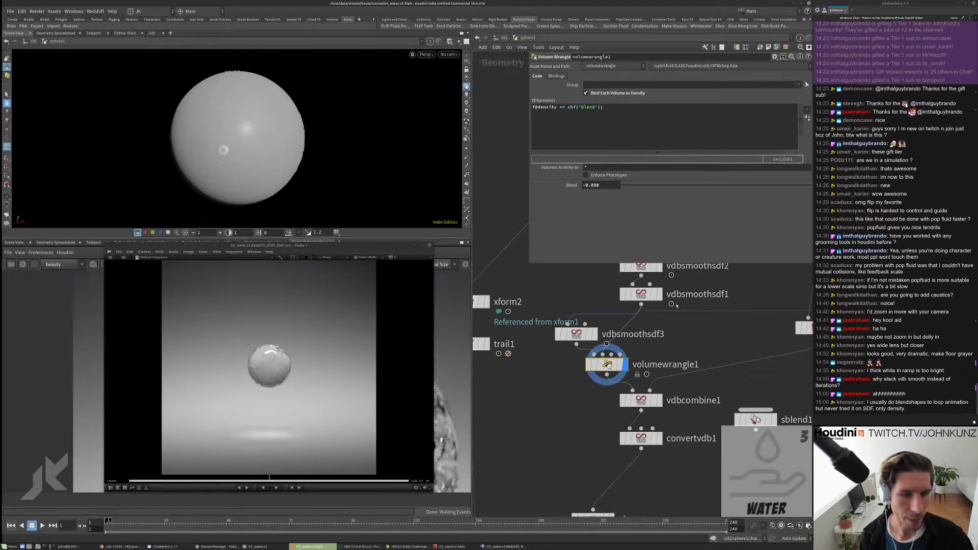
{"action": "left_click", "coordinate": [640, 294]}
{"action": "middle_click_drag", "start_coordinate": [677, 305], "coordinate": [677, 472]}
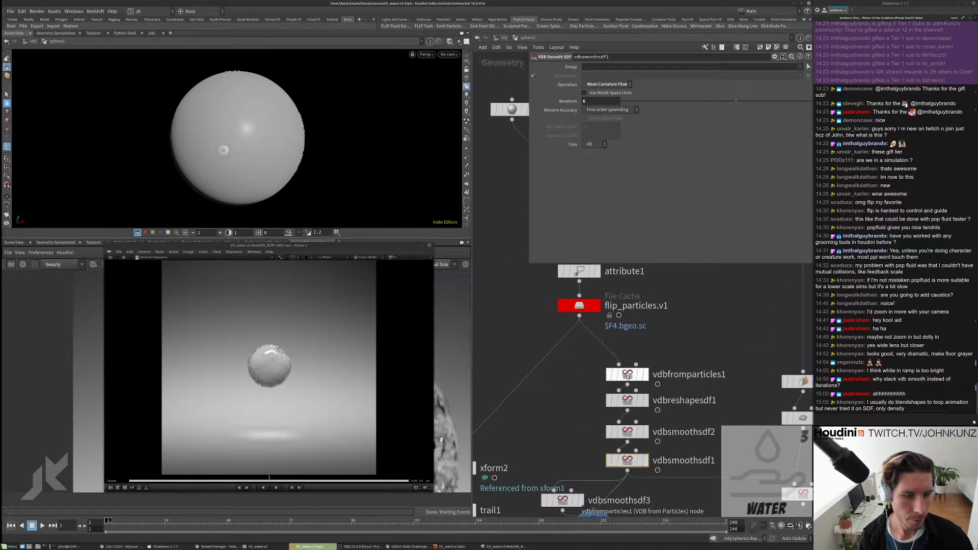
Step: Inspect vdbfromparticles1, then return to volumewrangle1 and set its Blend back to 0
{"action": "left_click", "coordinate": [627, 375]}
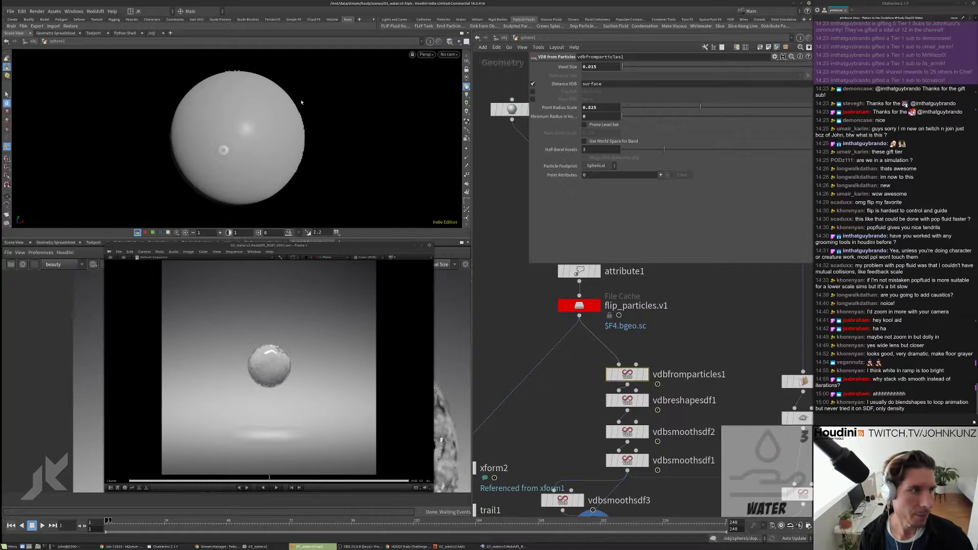
{"action": "middle_click_drag", "start_coordinate": [497, 309], "coordinate": [541, 195]}
{"action": "left_click", "coordinate": [637, 416]}
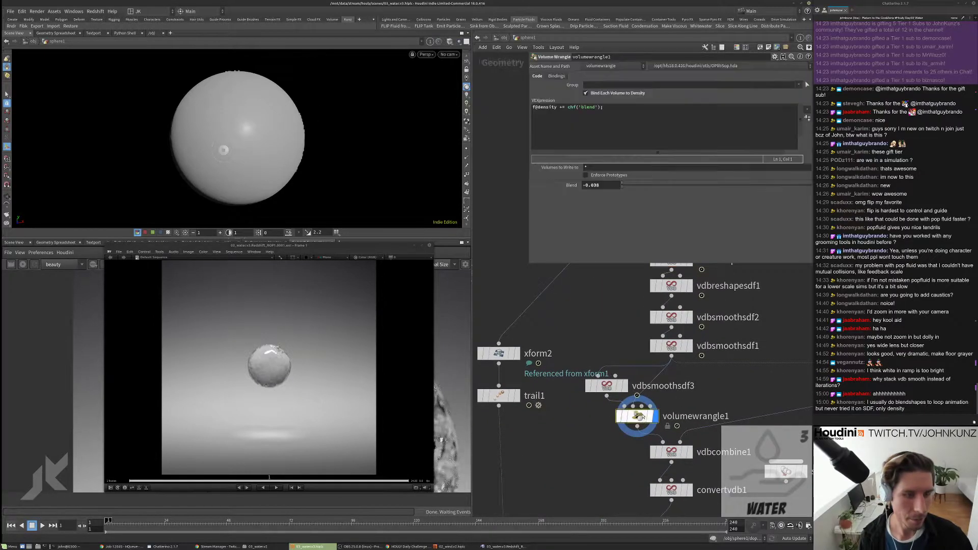
{"action": "mouse_move", "coordinate": [628, 187]}
{"action": "left_mouse_down"}
{"action": "mouse_move", "coordinate": [643, 188]}
{"action": "mouse_move", "coordinate": [620, 188]}
{"action": "left_mouse_up"}
{"action": "middle_click_drag", "start_coordinate": [635, 414], "coordinate": [630, 381]}
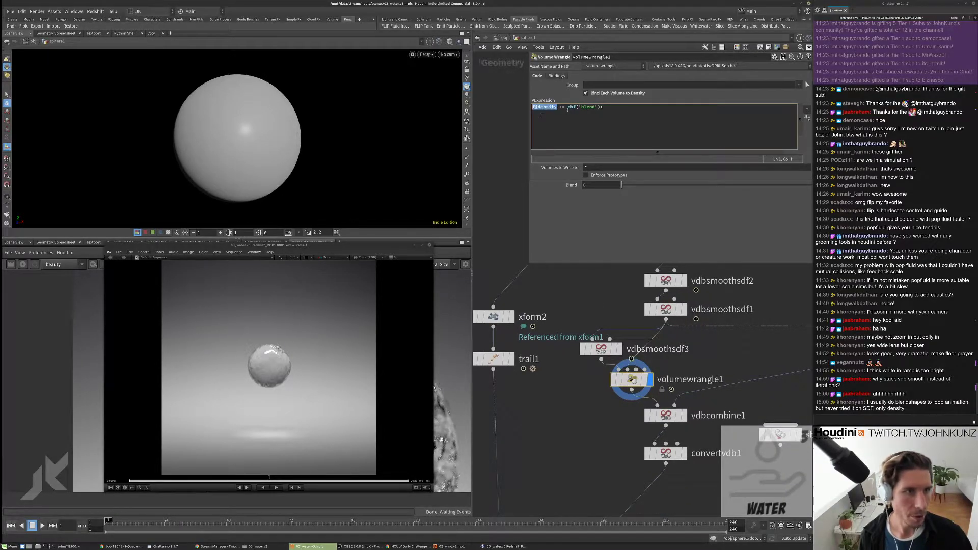
Step: Rewrite density as a lerp between f@density and volumesample(1,0,@P) driven by Blend
{"action": "left_click", "coordinate": [562, 107]}
{"action": "key", "text": "Delete"}
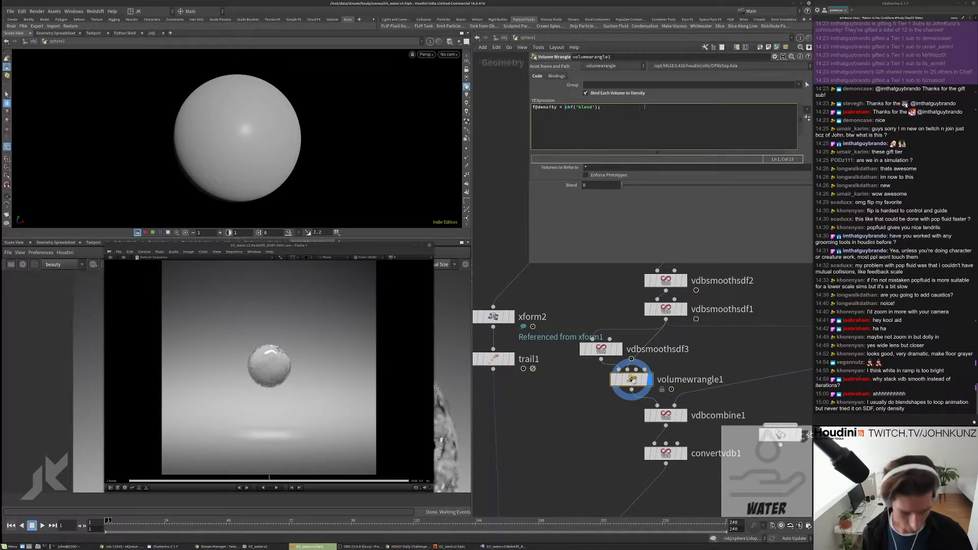
{"action": "type", "text": "lerp("}
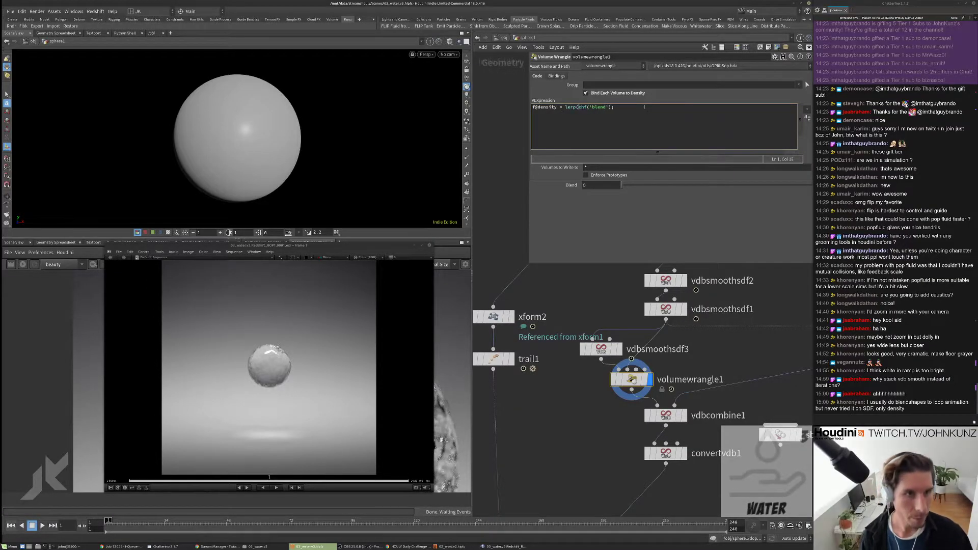
{"action": "type", "text": "f@de"}
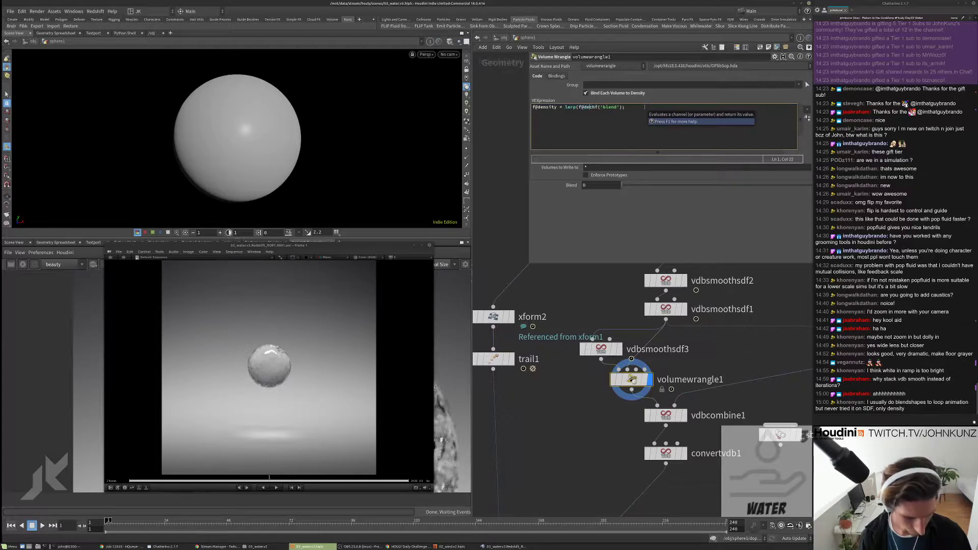
{"action": "type", "text": "nsity"}
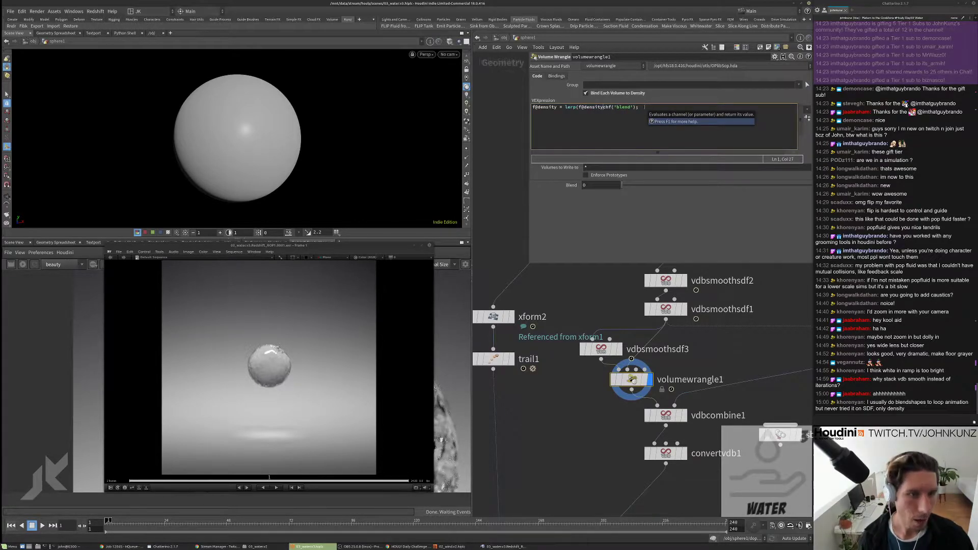
{"action": "type", "text": ", volume"}
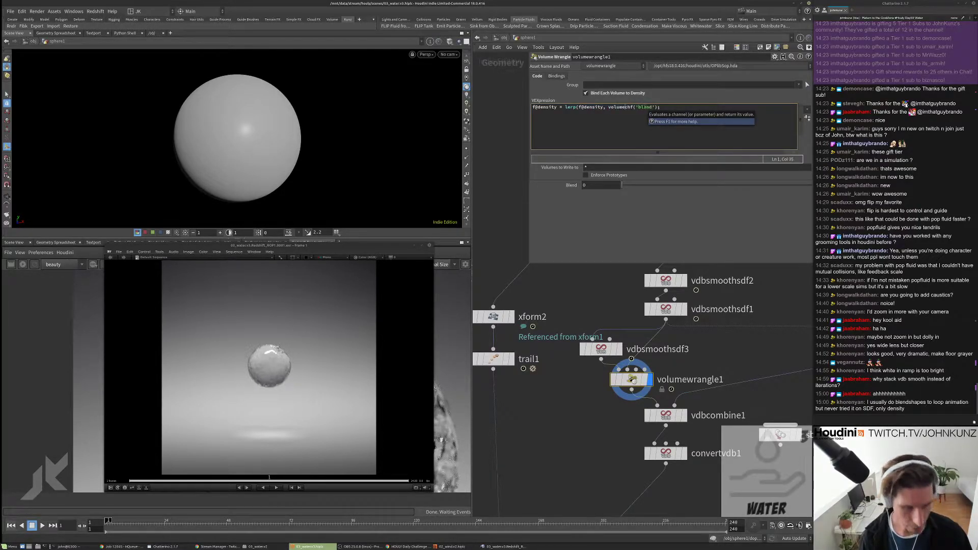
{"action": "type", "text": "samp"}
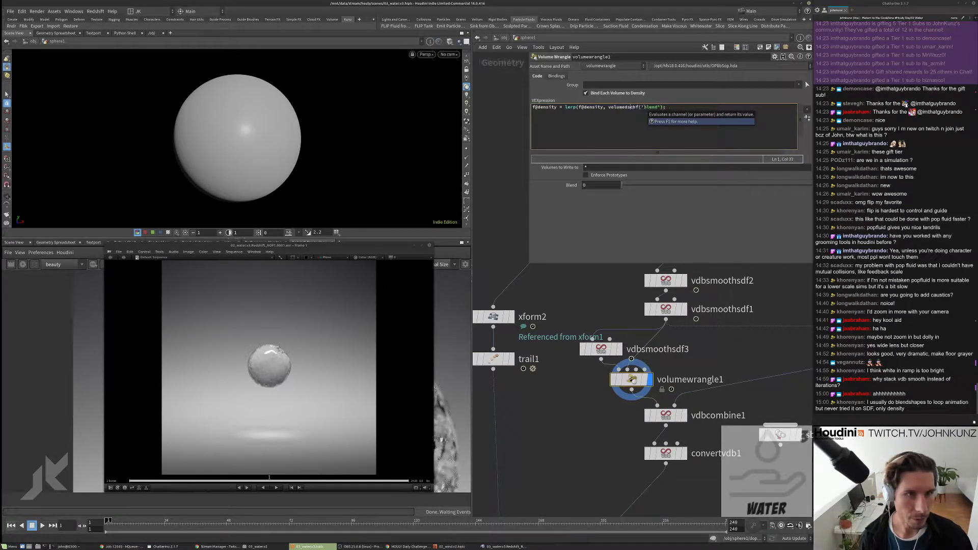
{"action": "type", "text": "mp"}
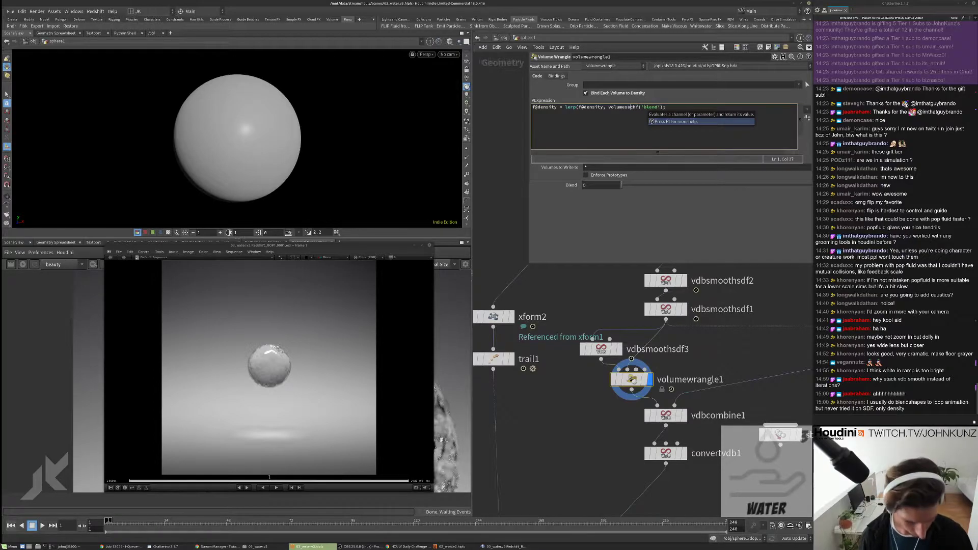
{"action": "type", "text": "le(1,0"}
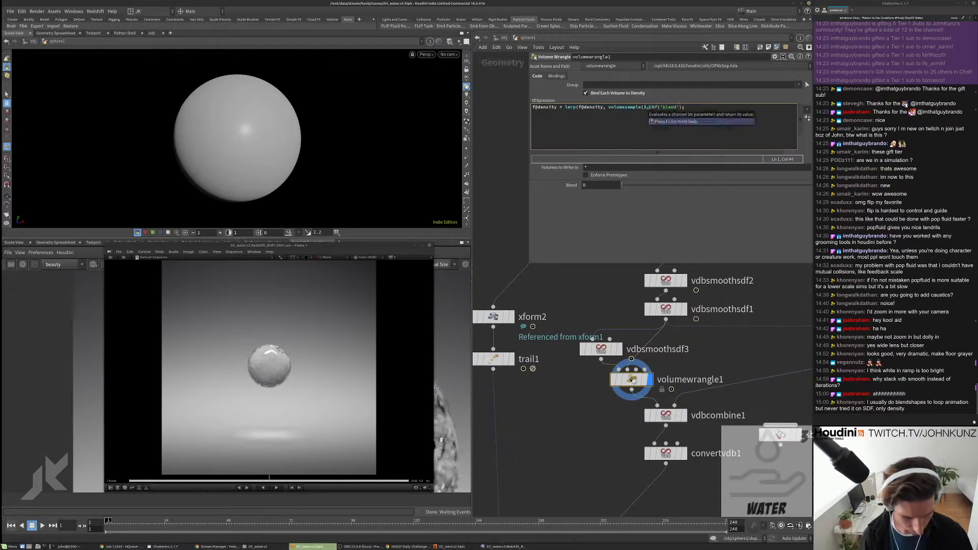
{"action": "type", "text": ",@P)"}
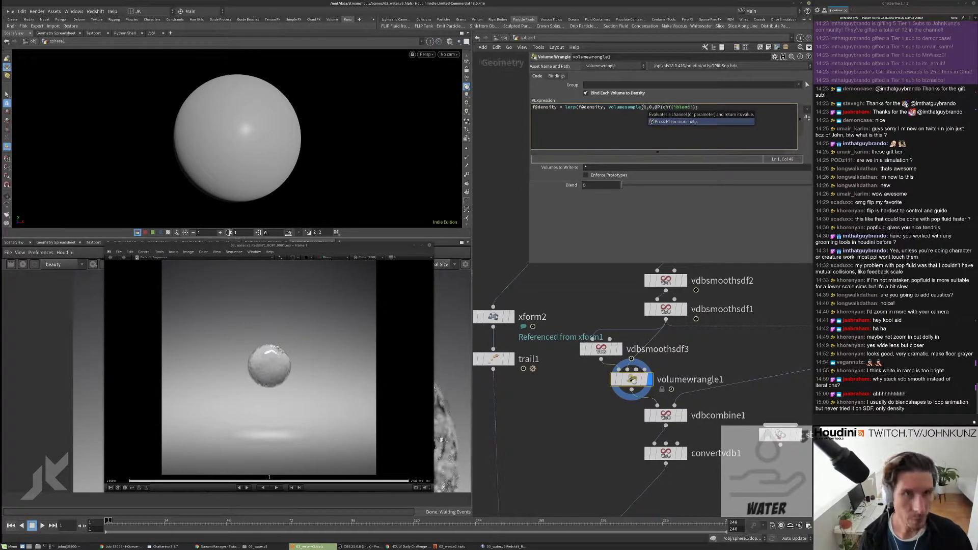
{"action": "type", "text": ","}
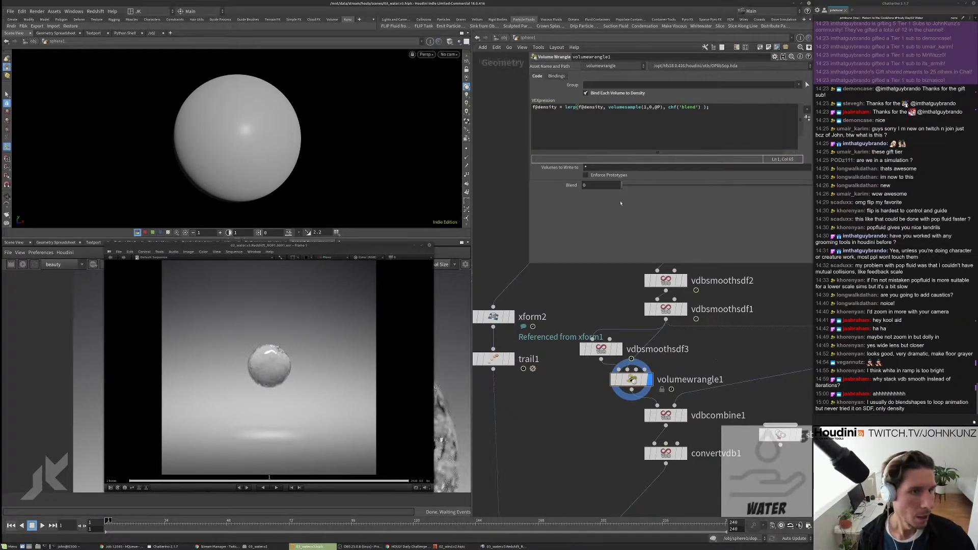
Step: Compare Blend at about half and near zero, then set it to 1
{"action": "left_click_drag", "start_coordinate": [622, 185], "coordinate": [720, 185]}
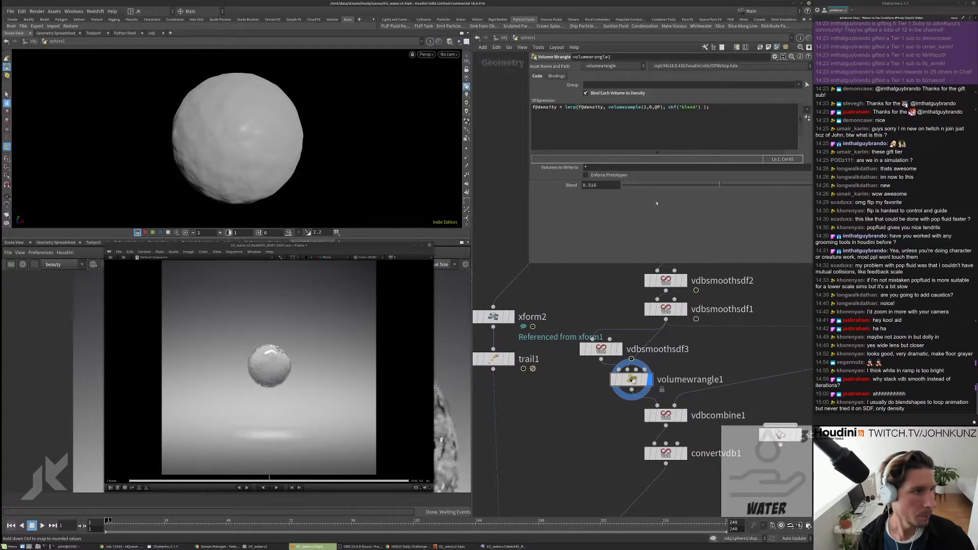
{"action": "left_click_drag", "start_coordinate": [657, 203], "coordinate": [781, 274]}
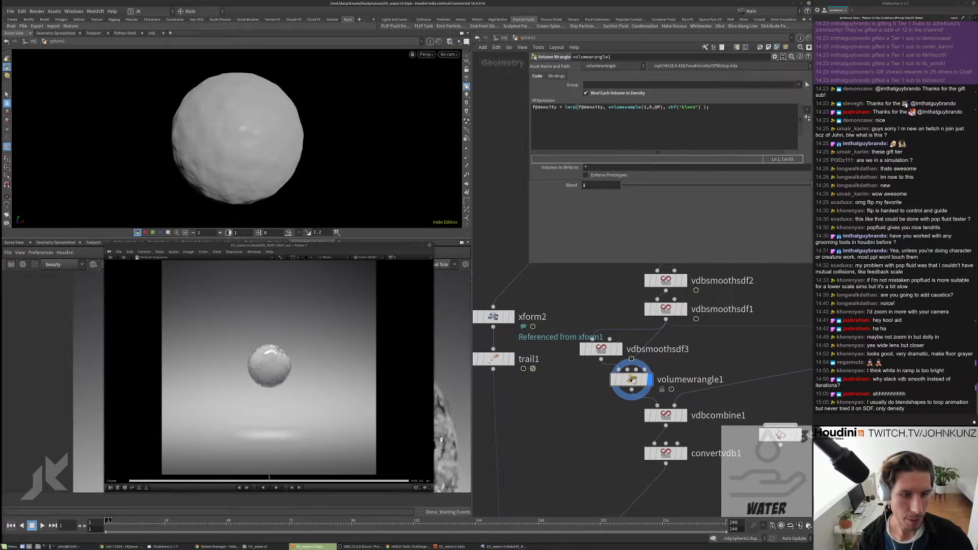
{"action": "left_click_drag", "start_coordinate": [726, 171], "coordinate": [764, 173]}
Step: Inspect vdbsmoothsdf3, move volumewrangle1 up-right, zoom out, and close RV to reach the terminal
{"action": "left_click", "coordinate": [602, 356]}
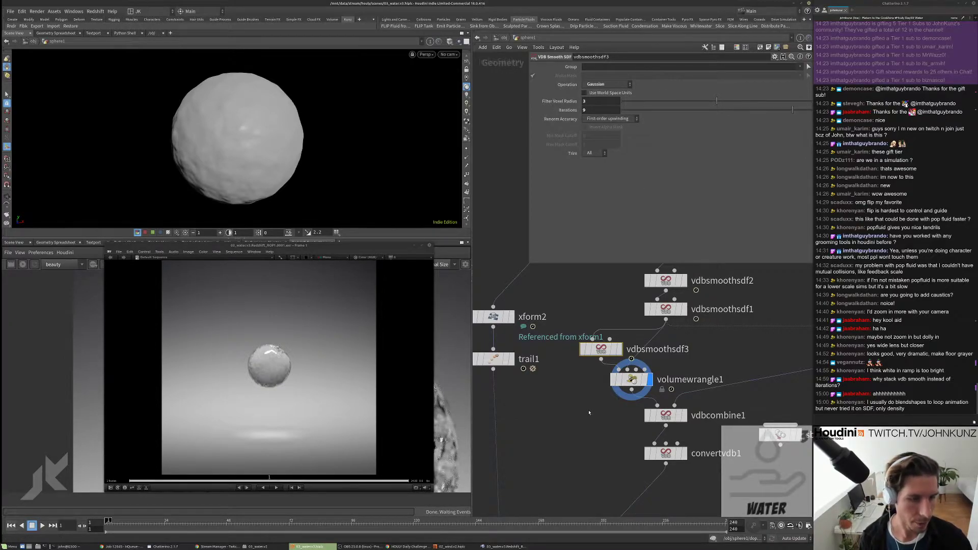
{"action": "middle_click_drag", "start_coordinate": [600, 419], "coordinate": [612, 368]}
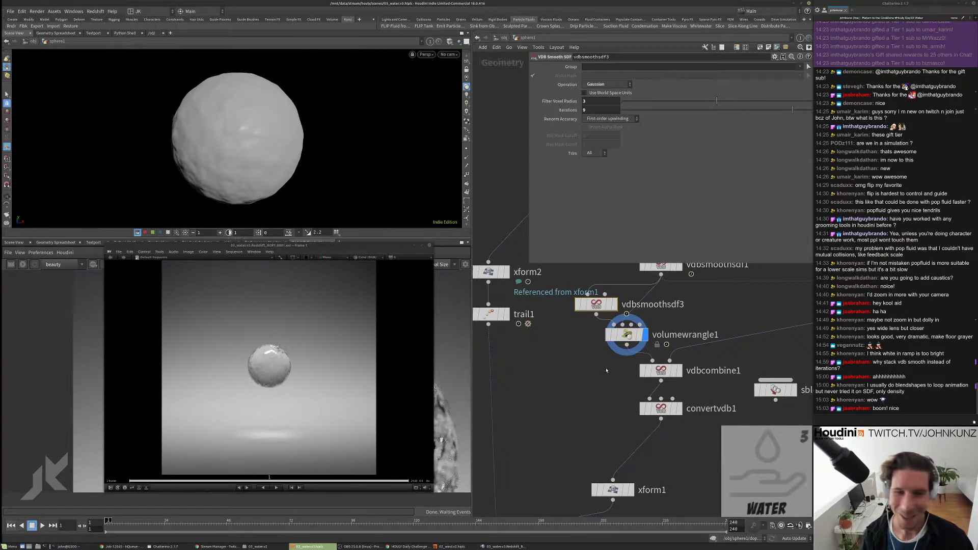
{"action": "left_click_drag", "start_coordinate": [627, 334], "coordinate": [662, 328]}
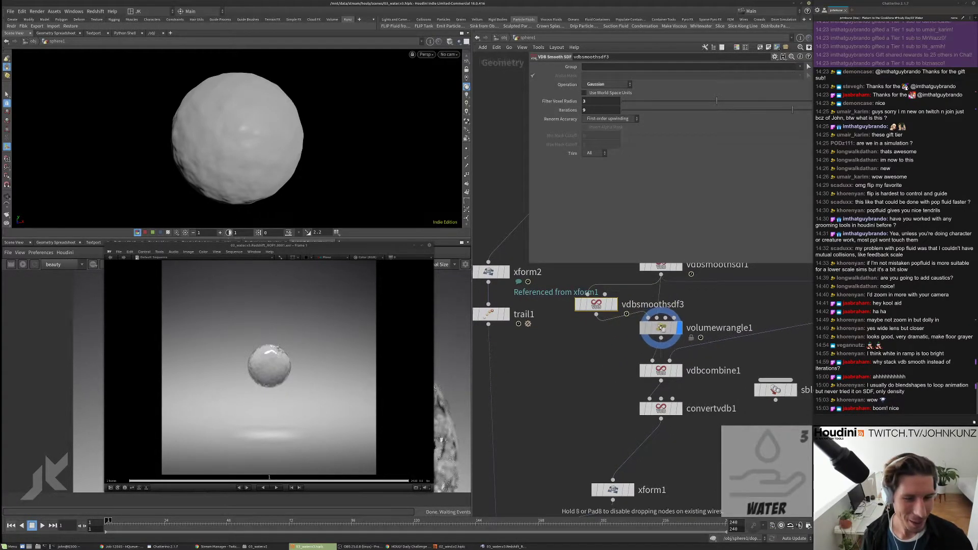
{"action": "scroll", "coordinate": [657, 308], "scroll_direction": "down", "scroll_amount": 4}
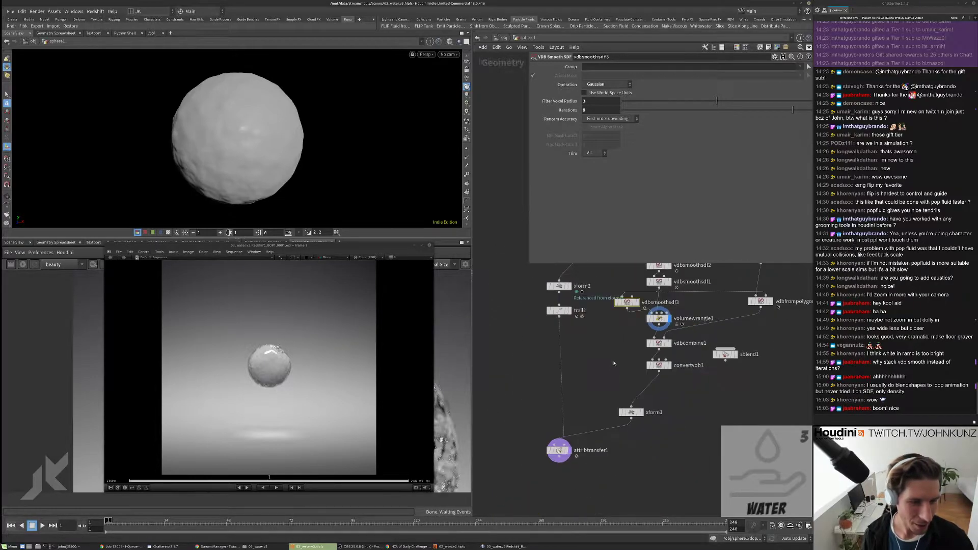
{"action": "middle_click_drag", "start_coordinate": [614, 364], "coordinate": [630, 354]}
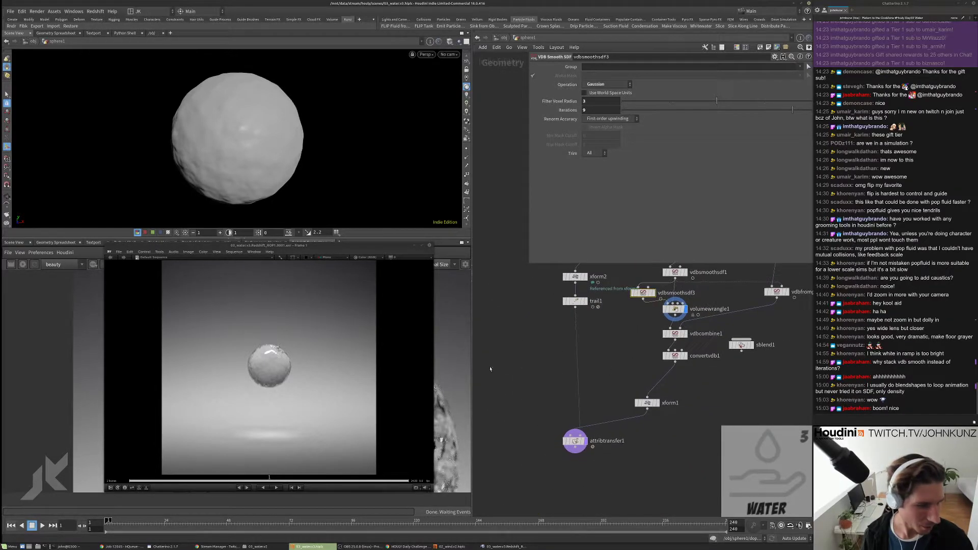
{"action": "left_click", "coordinate": [429, 245]}
{"action": "key", "text": "alt+Tab"}
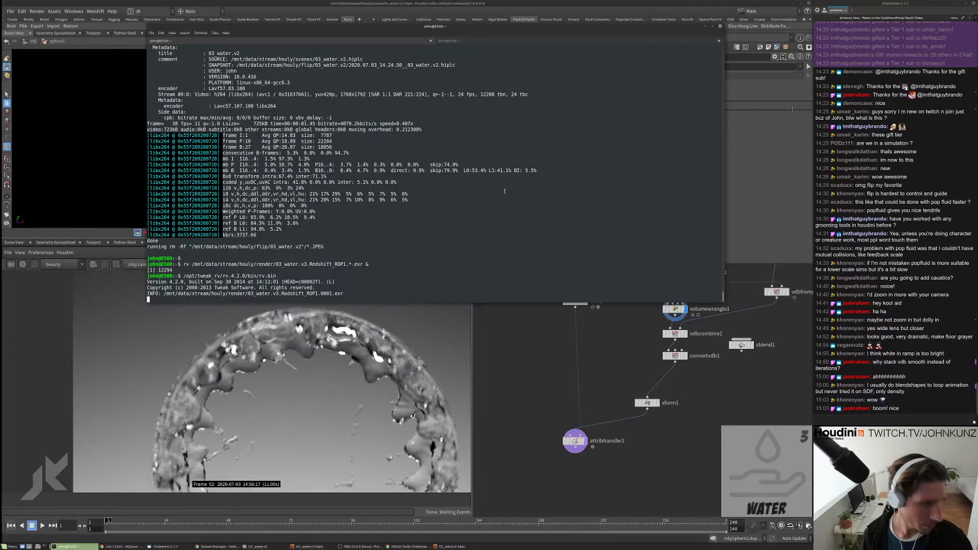
Step: Relaunch rv on the rendered 03_water.v3 frame sequence from the terminal
{"action": "key", "text": "Return"}
{"action": "key", "text": "Up"}
{"action": "key", "text": "Return"}
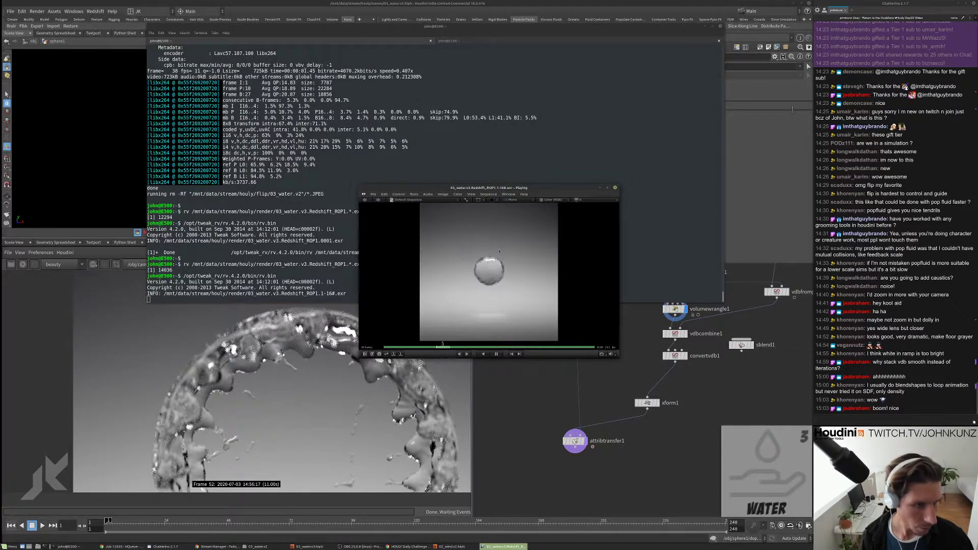
Step: Restart playback of the water render, enlarge the player, then close RV
{"action": "key", "text": "space"}
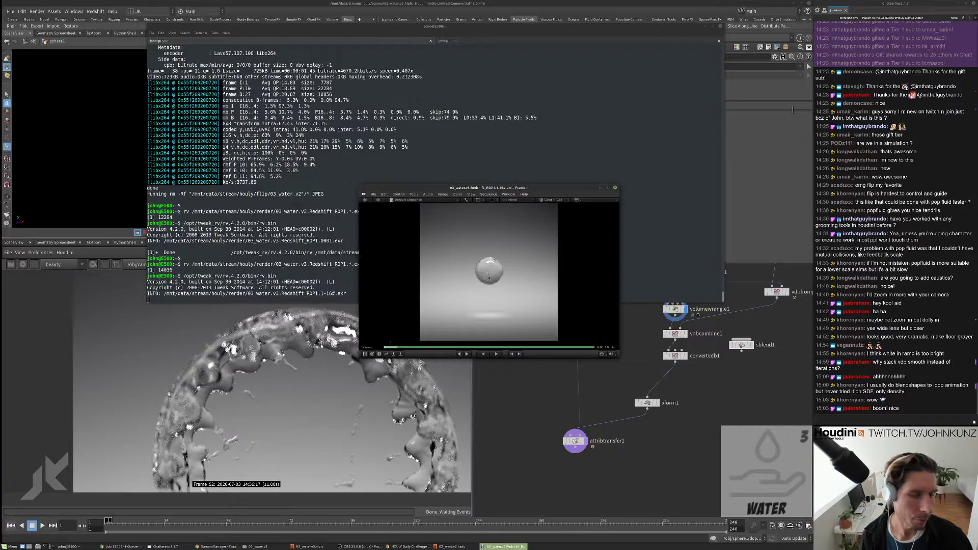
{"action": "key", "text": "space"}
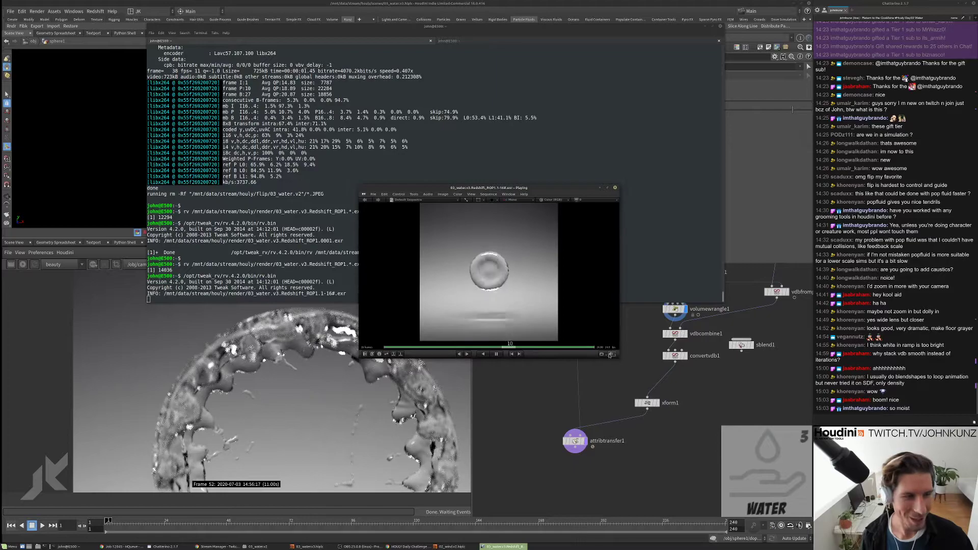
{"action": "left_click_drag", "start_coordinate": [626, 359], "coordinate": [633, 448]}
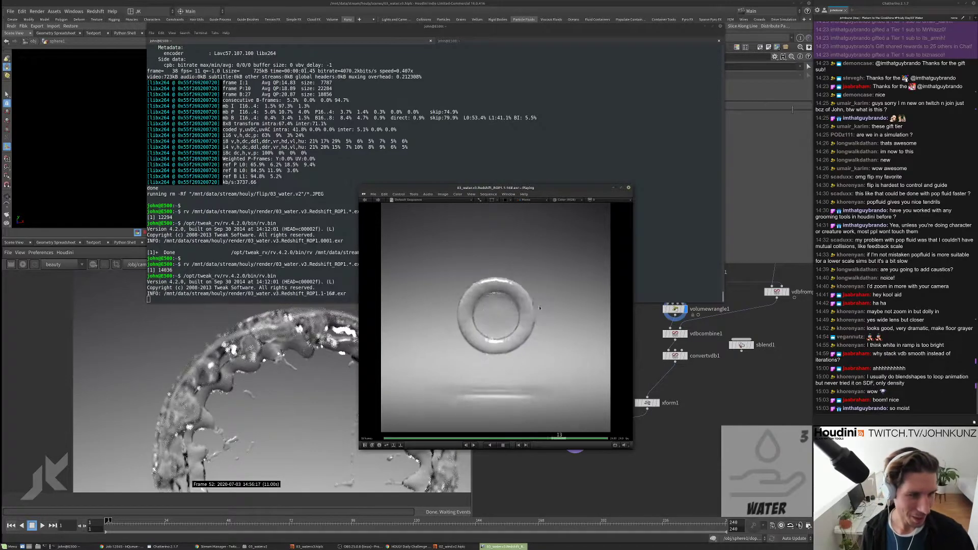
{"action": "key", "text": "Escape"}
Step: Select volumewrangle1, reset Blend to 0 and set a keyframe on it
{"action": "scroll", "coordinate": [633, 321], "scroll_direction": "up", "scroll_amount": 3}
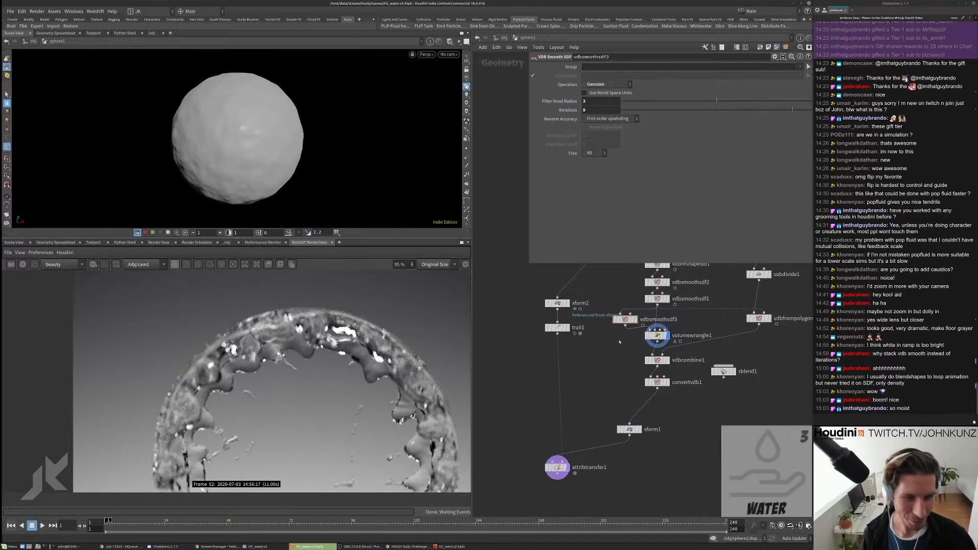
{"action": "left_click", "coordinate": [668, 342]}
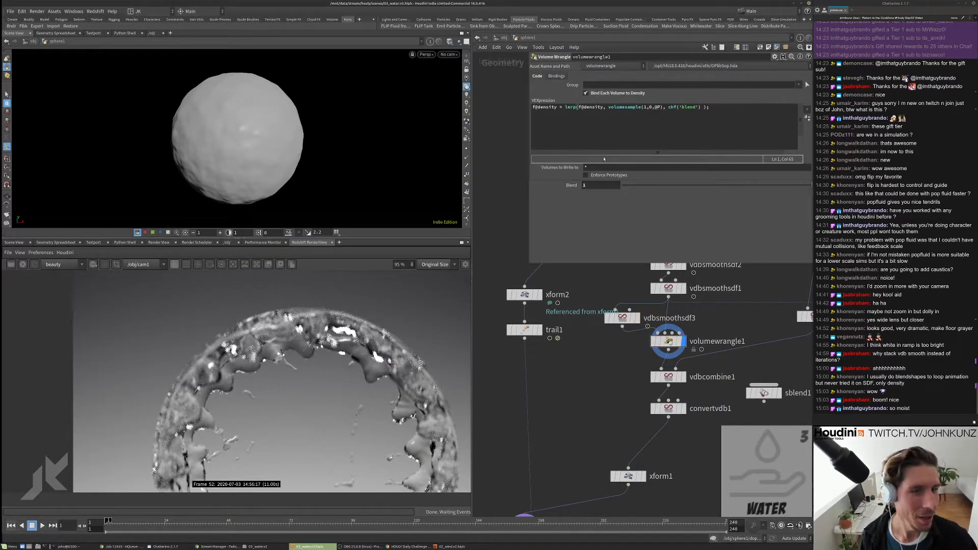
{"action": "middle_click", "coordinate": [601, 185], "text": "ctrl"}
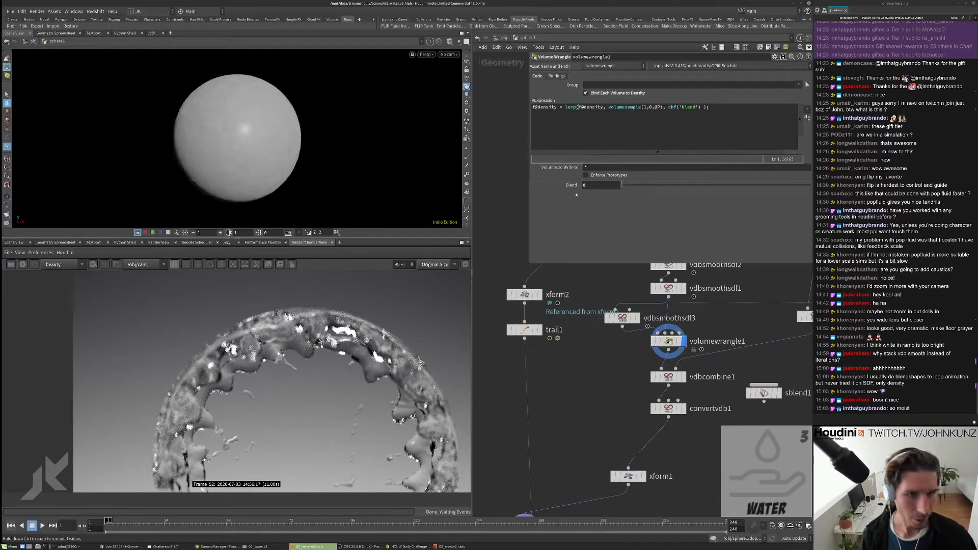
{"action": "left_click", "coordinate": [600, 185], "text": "alt"}
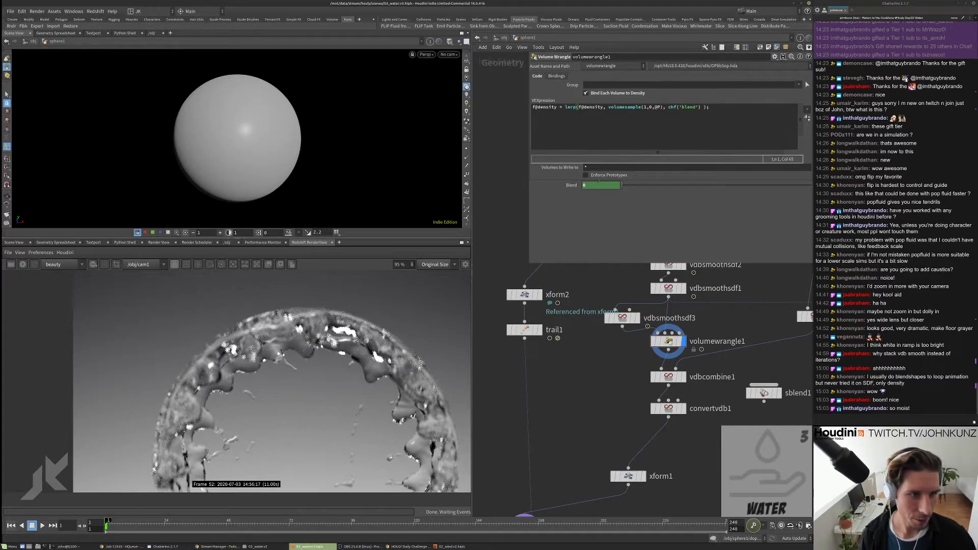
Step: Raise Blend to 1 so the sphere becomes bumpy
{"action": "middle_click_drag", "start_coordinate": [618, 379], "coordinate": [611, 392]}
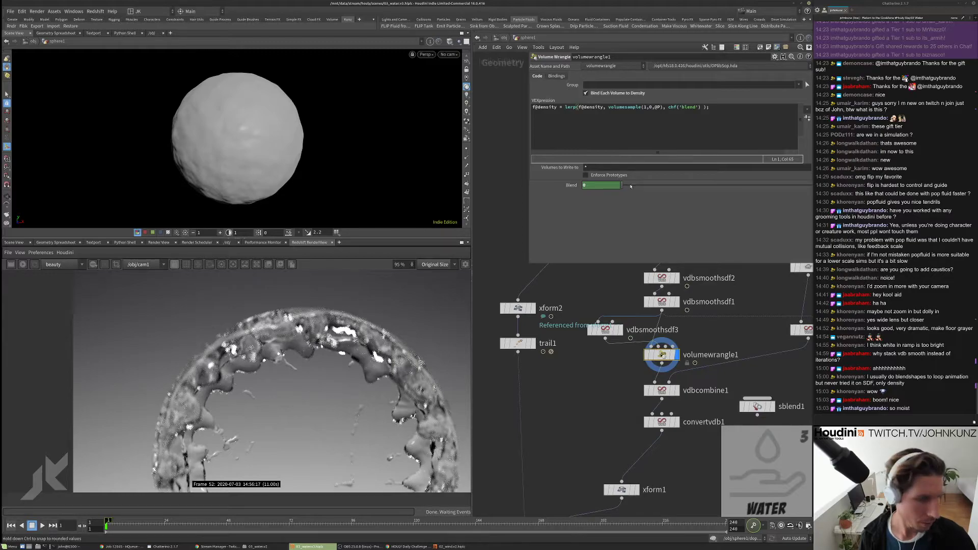
{"action": "left_click_drag", "start_coordinate": [631, 185], "coordinate": [812, 185]}
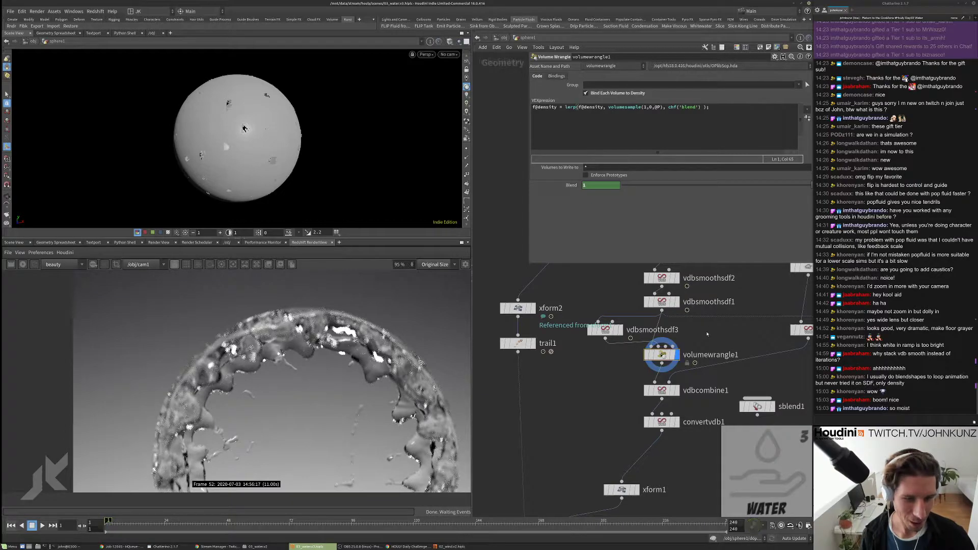
{"action": "key", "text": "Tab"}
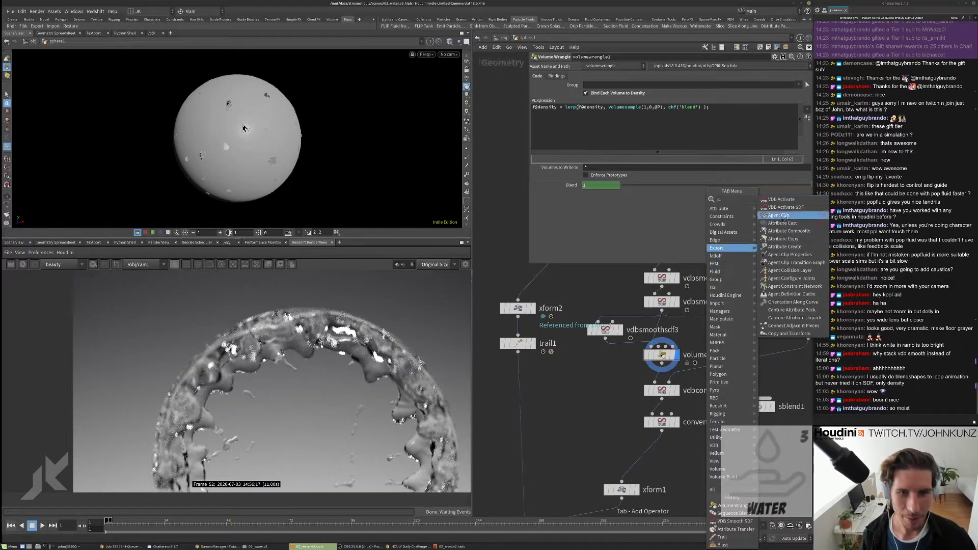
Step: Insert a VDB Activate SDF node above volumewrangle1 with Half Width 7
{"action": "left_click", "coordinate": [721, 319]}
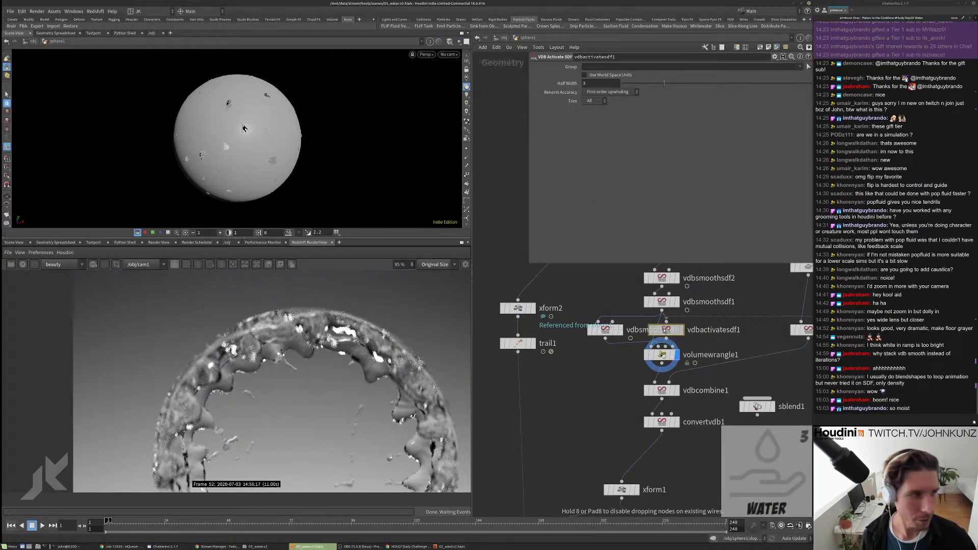
{"action": "left_click", "coordinate": [666, 330]}
{"action": "double_click", "coordinate": [601, 83]}
{"action": "type", "text": "7"}
{"action": "key", "text": "Return"}
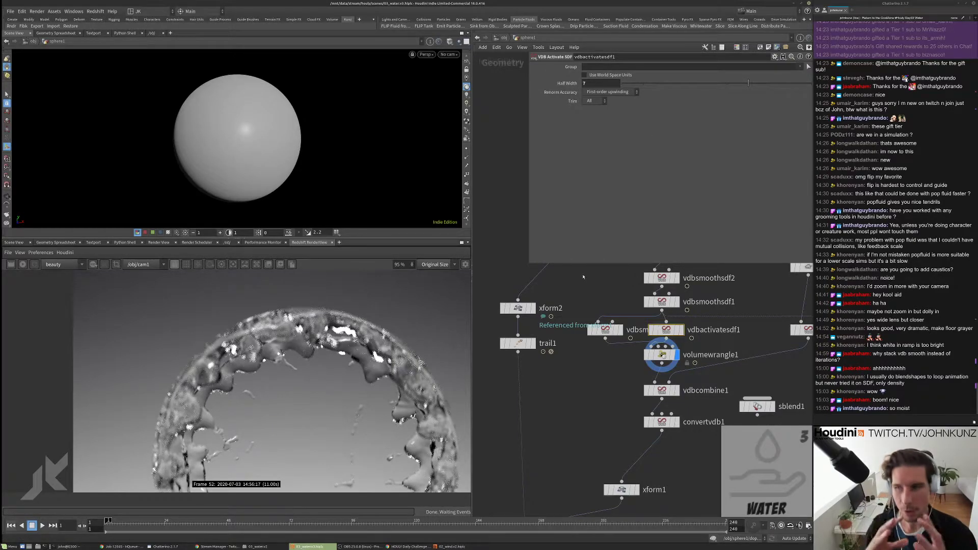
Step: Delete the VDB Activate SDF node and lower volumewrangle1's Blend back to 0
{"action": "key", "text": "Delete"}
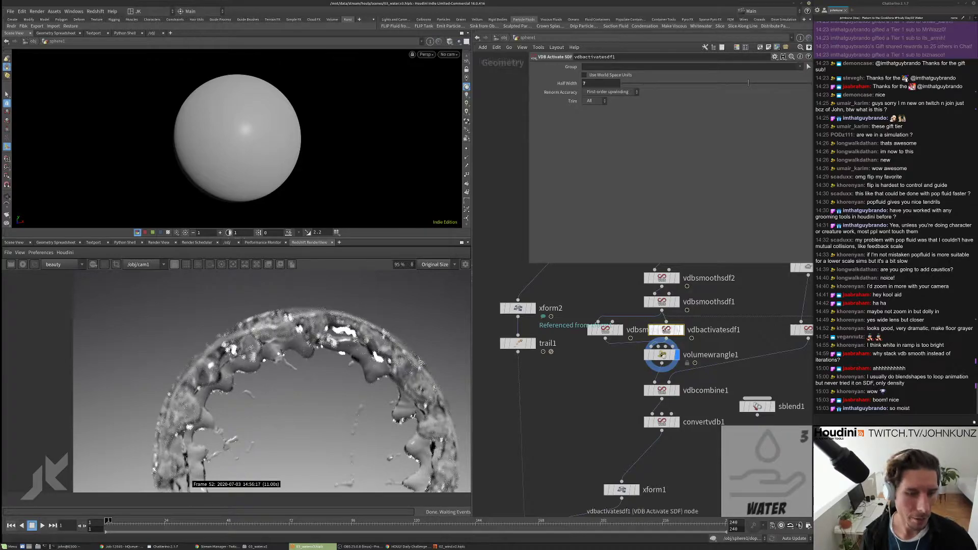
{"action": "left_click", "coordinate": [662, 355]}
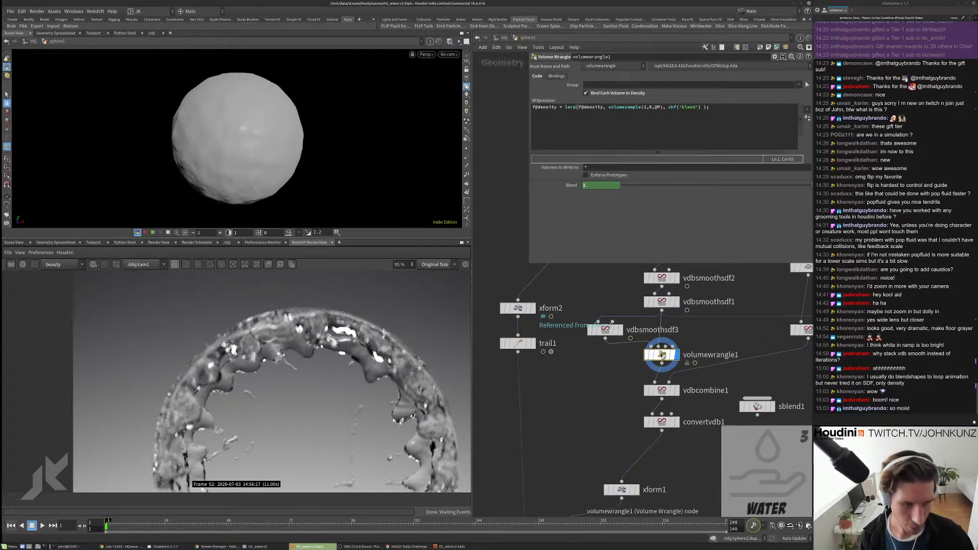
{"action": "left_click_drag", "start_coordinate": [669, 191], "coordinate": [611, 188]}
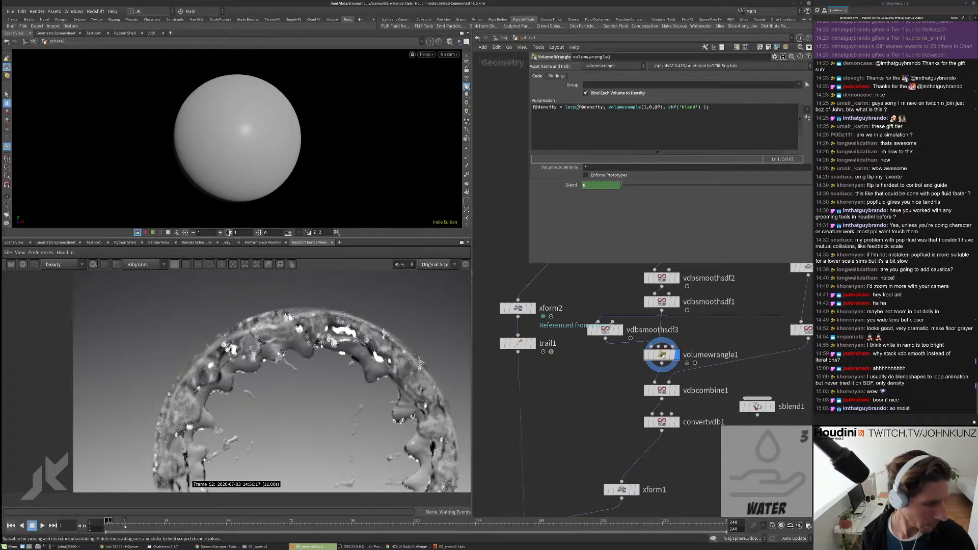
{"action": "middle_click_drag", "start_coordinate": [594, 362], "coordinate": [606, 412]}
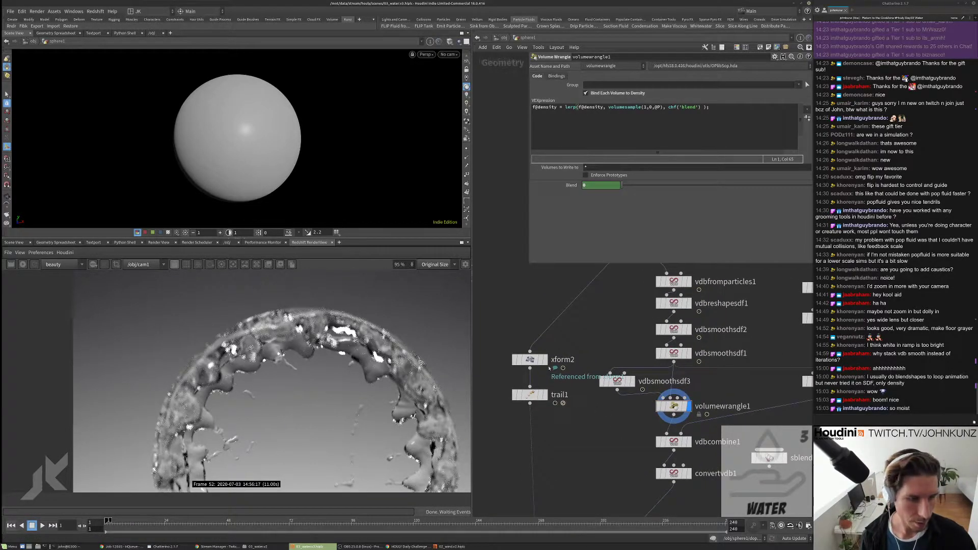
Step: Check xform2, then key volumewrangle1's Blend at 1 on frame 5 and open its curve
{"action": "left_click", "coordinate": [545, 363]}
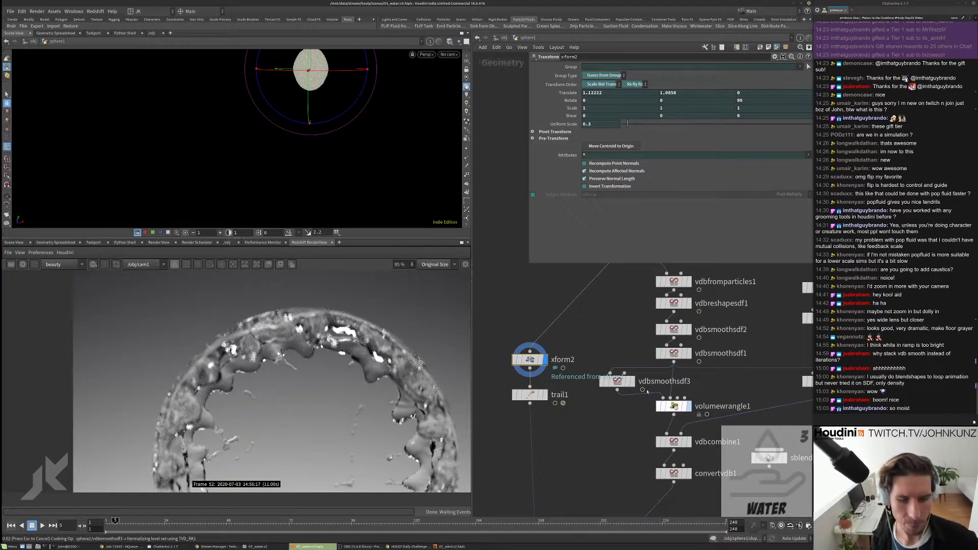
{"action": "left_click", "coordinate": [673, 406]}
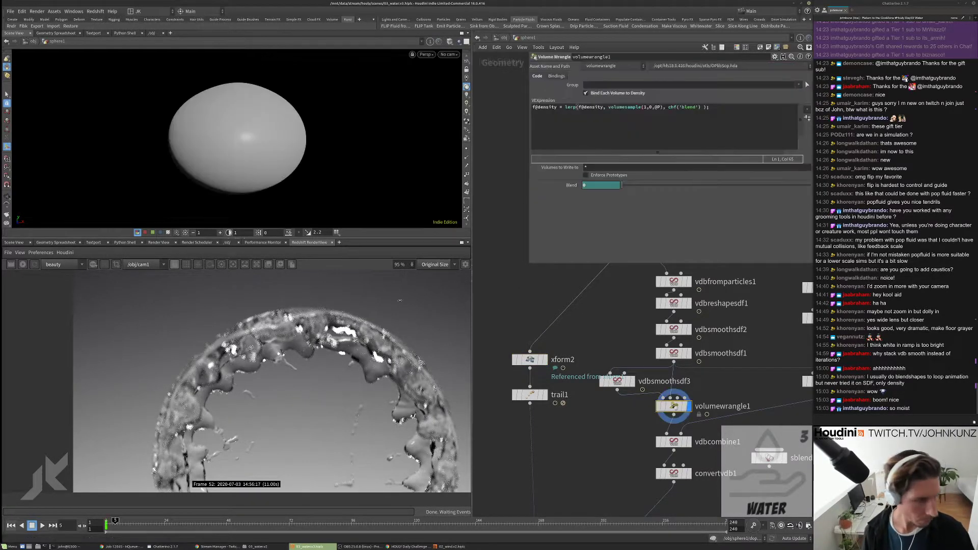
{"action": "left_click_drag", "start_coordinate": [735, 191], "coordinate": [922, 194]}
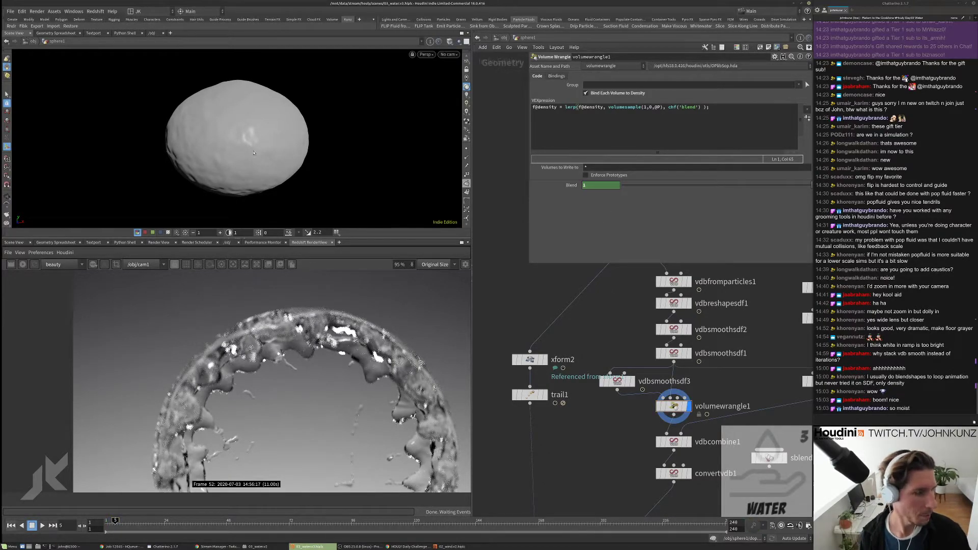
{"action": "scroll", "coordinate": [594, 369], "scroll_direction": "down", "scroll_amount": 2}
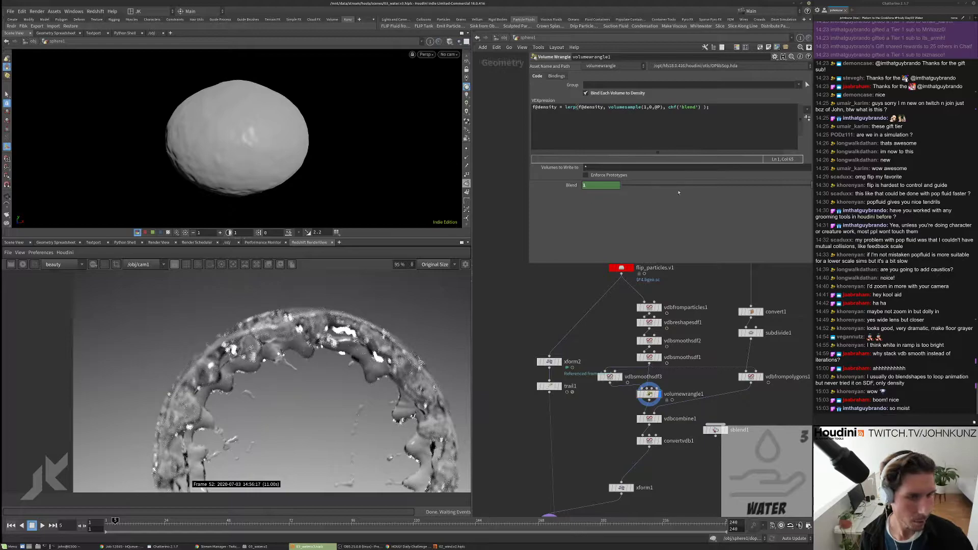
{"action": "left_click", "coordinate": [602, 184], "text": "shift"}
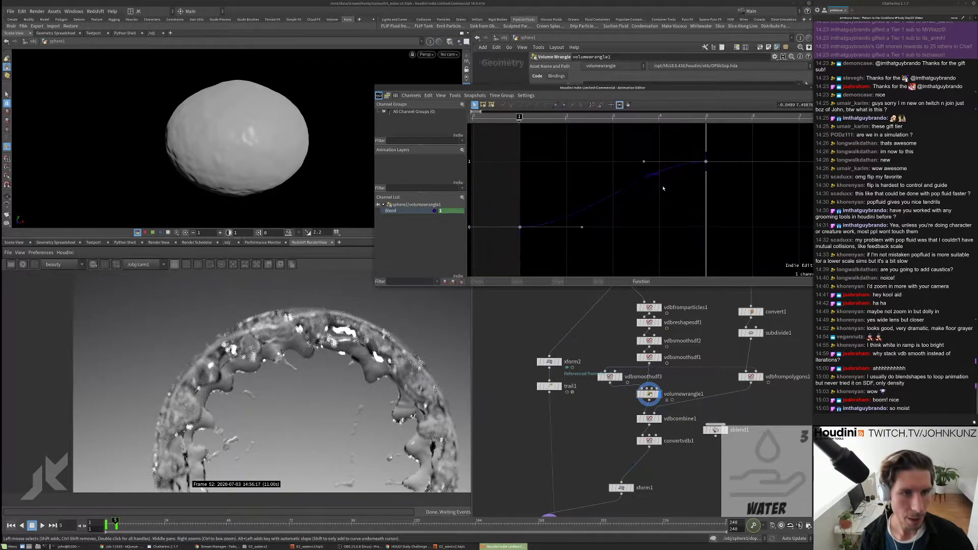
Step: Frame the Blend curve, drag the frame-5 key to frame 6, and close the Animation Editor
{"action": "key", "text": "h"}
{"action": "left_click_drag", "start_coordinate": [598, 173], "coordinate": [775, 182]}
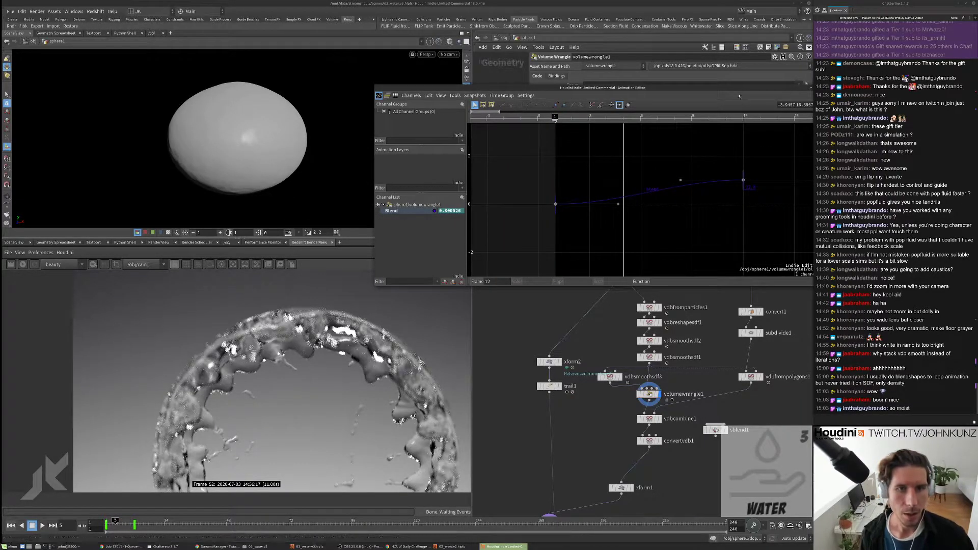
{"action": "left_click_drag", "start_coordinate": [712, 163], "coordinate": [620, 227], "text": "alt"}
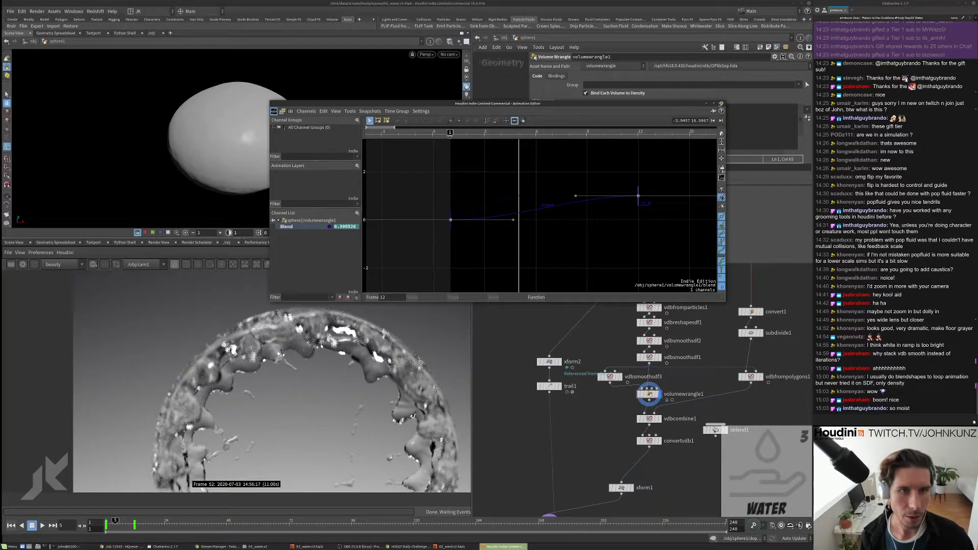
{"action": "key", "text": "ctrl+w"}
{"action": "middle_click_drag", "start_coordinate": [657, 449], "coordinate": [585, 413]}
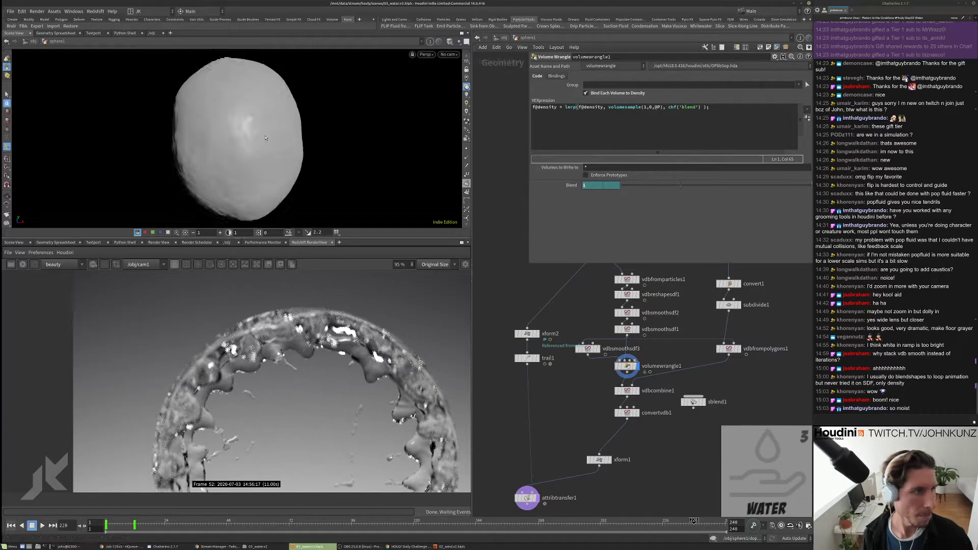
Step: Pan around volumewrangle1 and select vdbcombine1 and convertvdb1 together
{"action": "scroll", "coordinate": [591, 411], "scroll_direction": "up", "scroll_amount": 3}
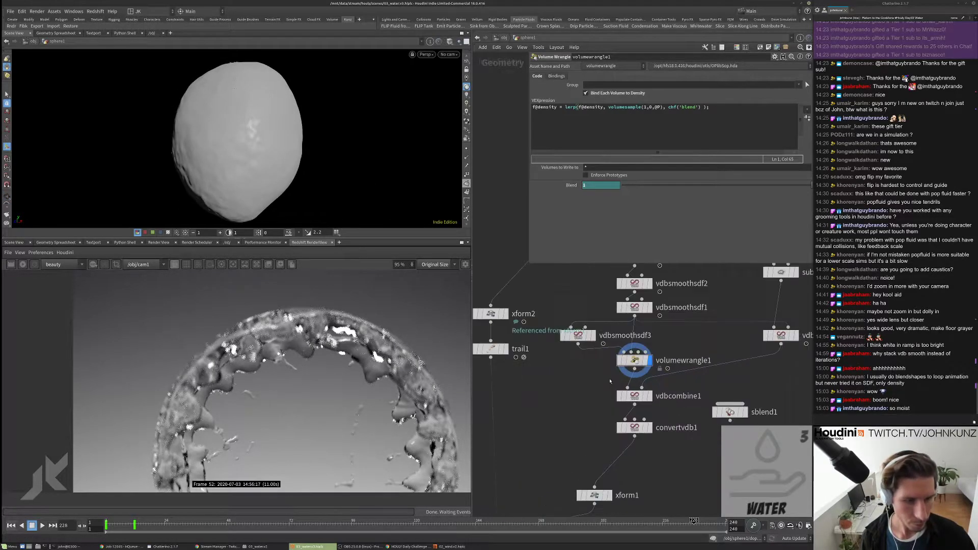
{"action": "scroll", "coordinate": [591, 411], "scroll_direction": "up", "scroll_amount": 1}
{"action": "middle_click_drag", "start_coordinate": [591, 412], "coordinate": [647, 404]}
{"action": "scroll", "coordinate": [646, 404], "scroll_direction": "down", "scroll_amount": 2}
{"action": "middle_click_drag", "start_coordinate": [693, 433], "coordinate": [629, 378]}
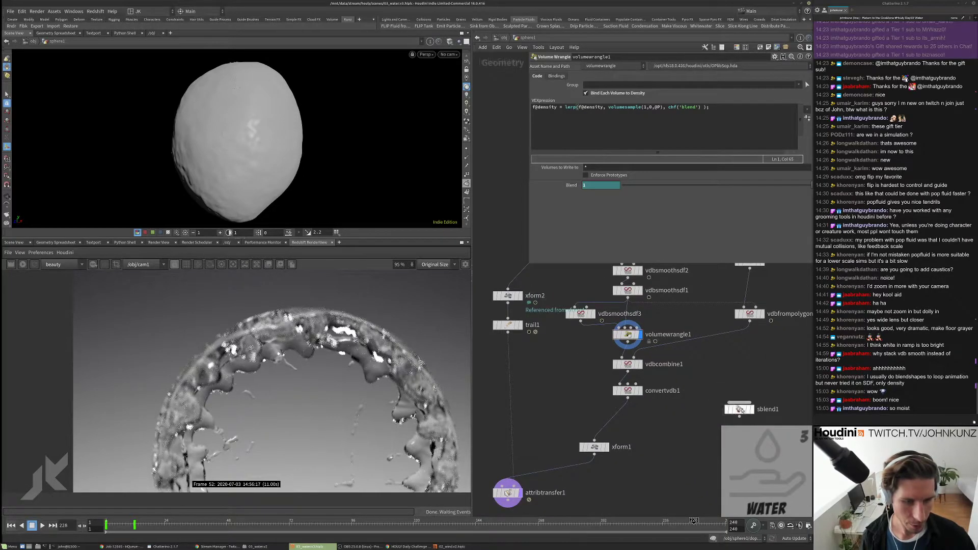
{"action": "left_click_drag", "start_coordinate": [661, 433], "coordinate": [631, 360]}
{"action": "middle_click_drag", "start_coordinate": [584, 331], "coordinate": [577, 381]}
{"action": "scroll", "coordinate": [614, 360], "scroll_direction": "up", "scroll_amount": 2}
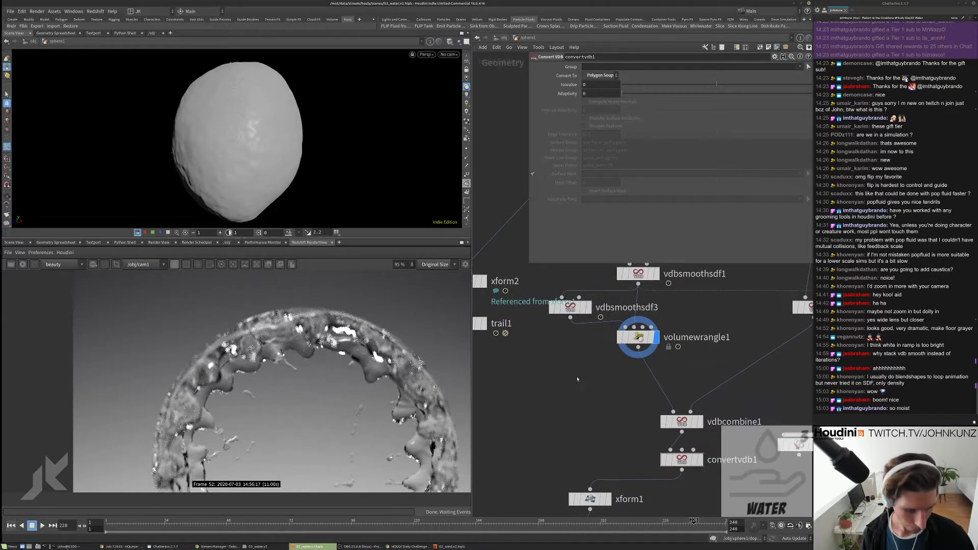
Step: Add a Time Shift node fed by vdbsmoothsdf3
{"action": "key", "text": "Tab"}
{"action": "type", "text": "times"}
{"action": "key", "text": "Return"}
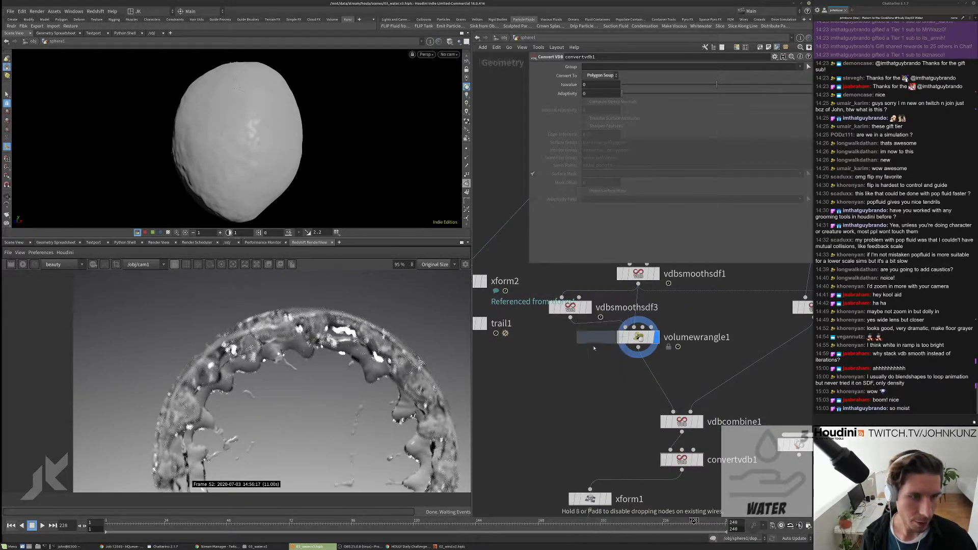
{"action": "left_click", "coordinate": [570, 368]}
{"action": "left_click_drag", "start_coordinate": [570, 358], "coordinate": [570, 318]}
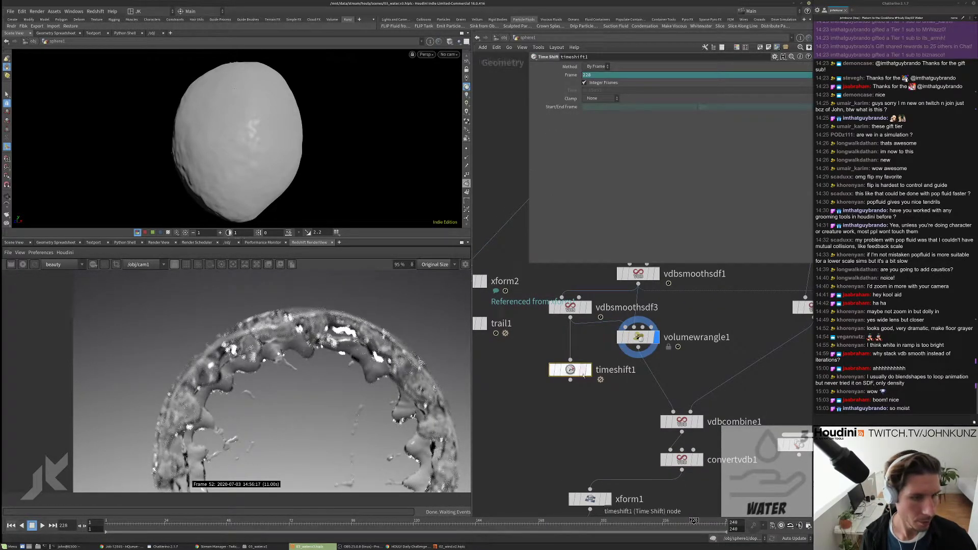
Step: Delete the Time Shift Frame channels to hold frame 1, display it, and duplicate volumewrangle1 below
{"action": "right_click", "coordinate": [604, 76]}
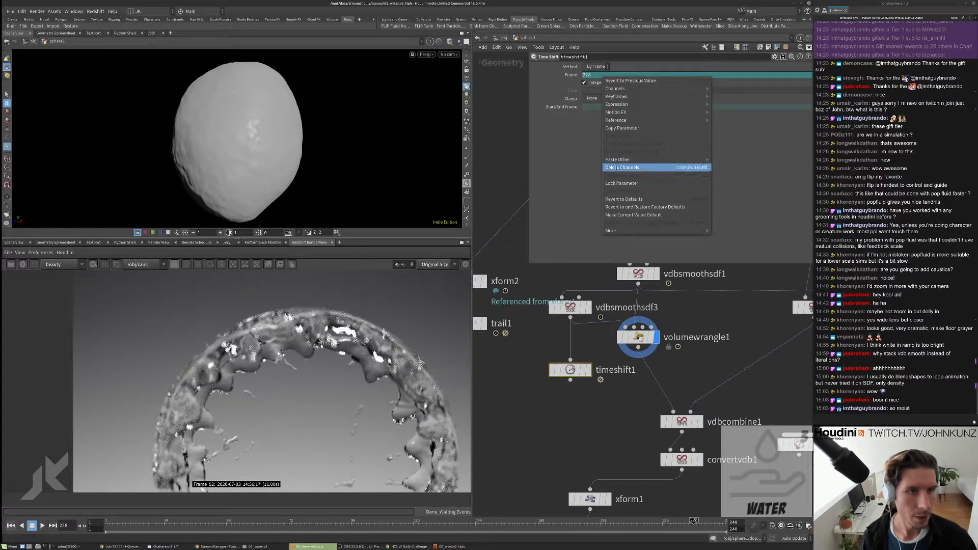
{"action": "left_click", "coordinate": [657, 168]}
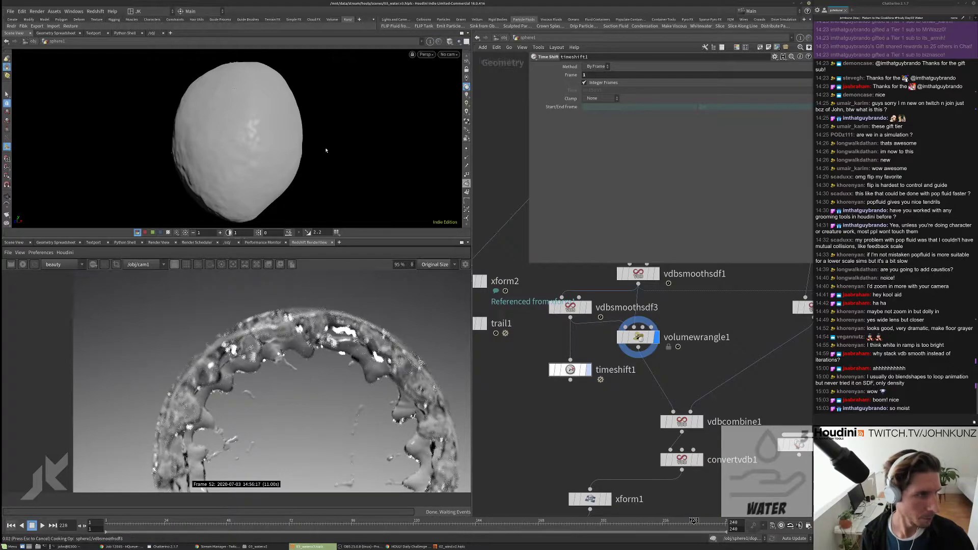
{"action": "left_click", "coordinate": [588, 369]}
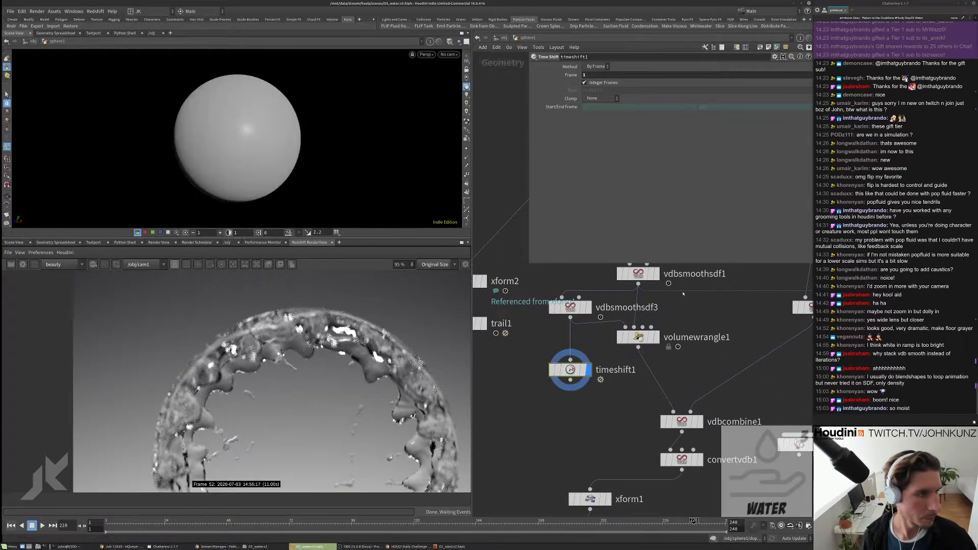
{"action": "left_click_drag", "start_coordinate": [638, 338], "coordinate": [657, 392], "text": "alt"}
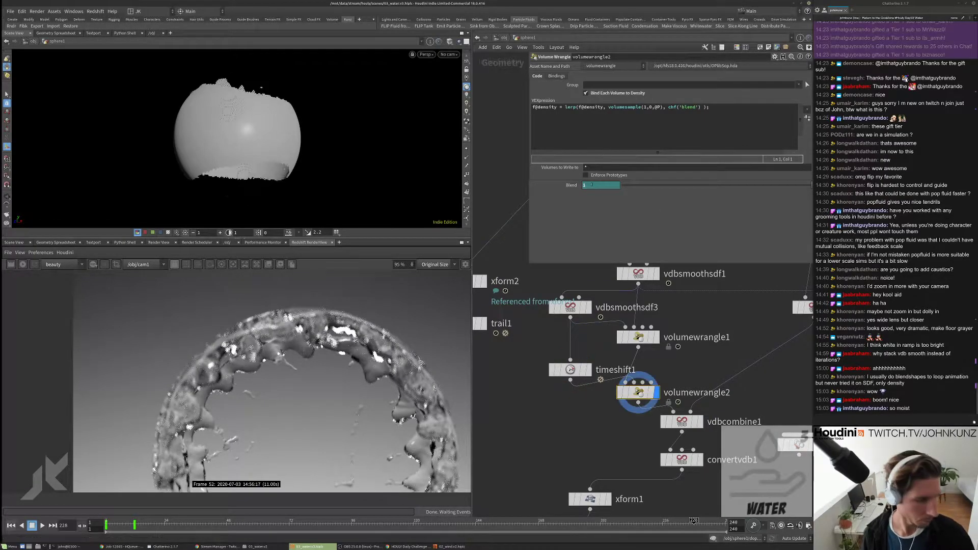
Step: Clear volumewrangle2's Blend channel, then key Blend at 0 and at 1 on frame 240
{"action": "right_click", "coordinate": [593, 186]}
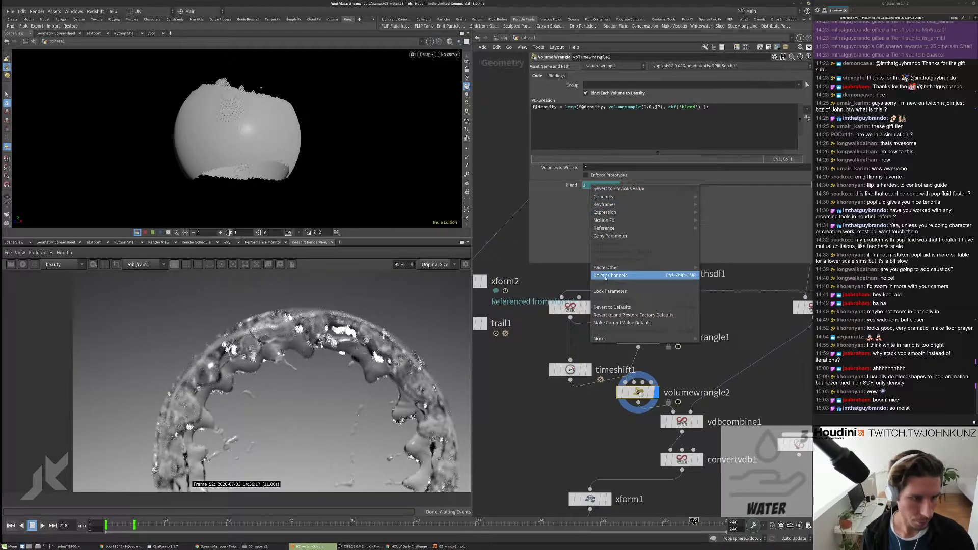
{"action": "left_click", "coordinate": [606, 276]}
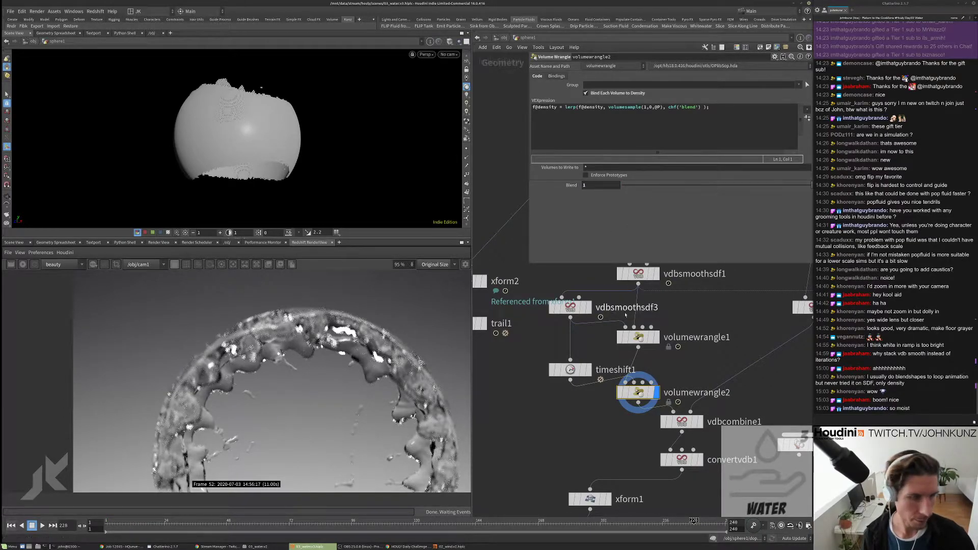
{"action": "middle_click", "coordinate": [571, 186], "text": "ctrl"}
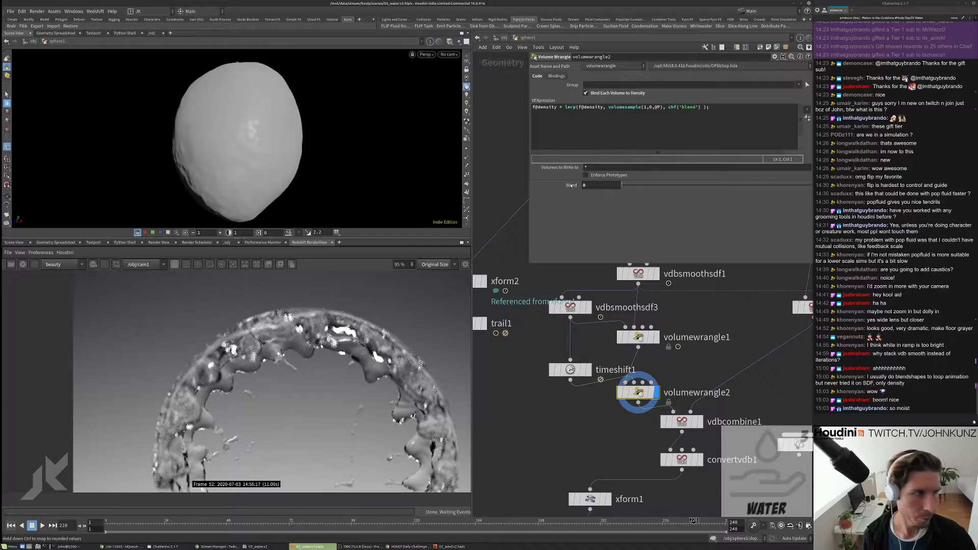
{"action": "left_click", "coordinate": [753, 525]}
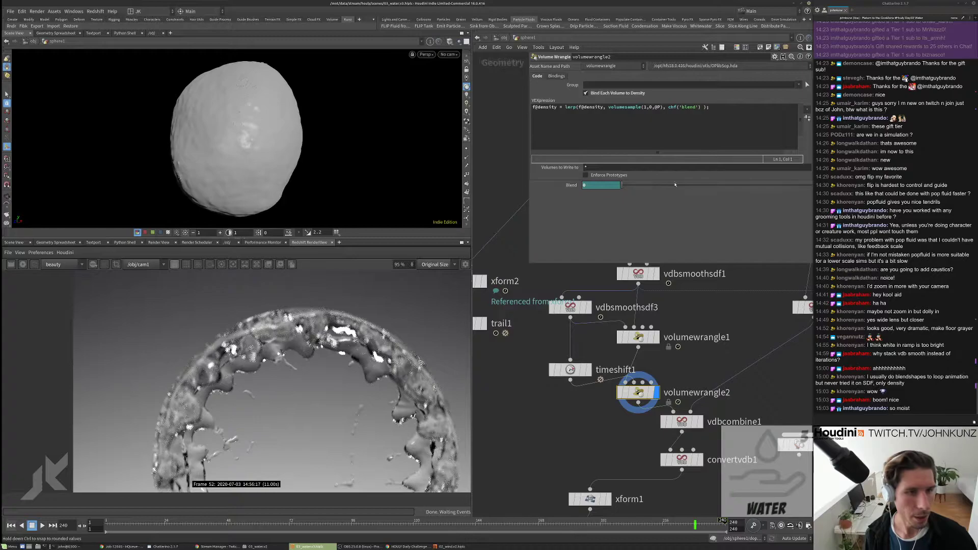
{"action": "left_click_drag", "start_coordinate": [675, 185], "coordinate": [958, 195]}
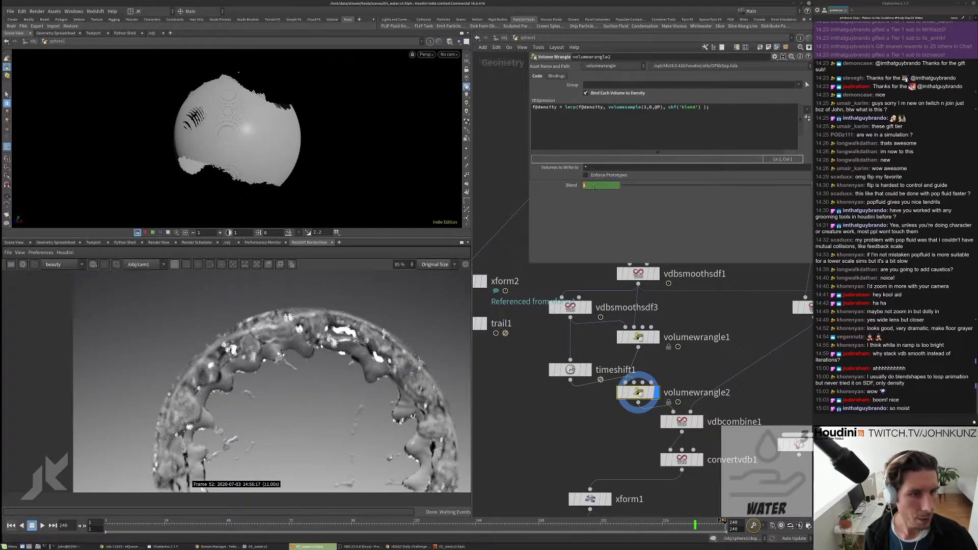
{"action": "left_click_drag", "start_coordinate": [638, 393], "coordinate": [638, 403]}
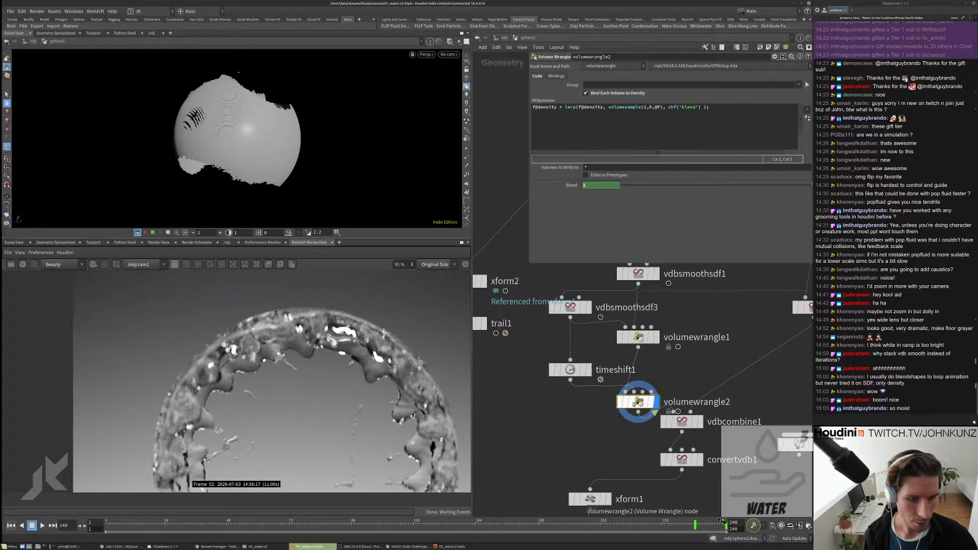
Step: Insert a VDB Activate SDF between the two volume wrangles with Half Width 15
{"action": "scroll", "coordinate": [682, 374], "scroll_direction": "down", "scroll_amount": 2}
{"action": "key", "text": "Tab"}
{"action": "type", "text": "aa"}
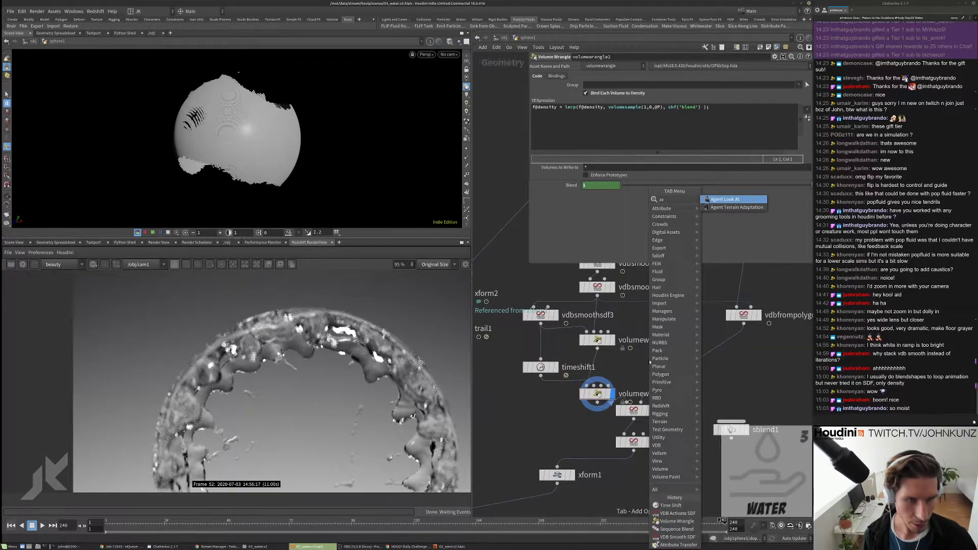
{"action": "key", "text": "Escape"}
{"action": "key", "text": "Tab"}
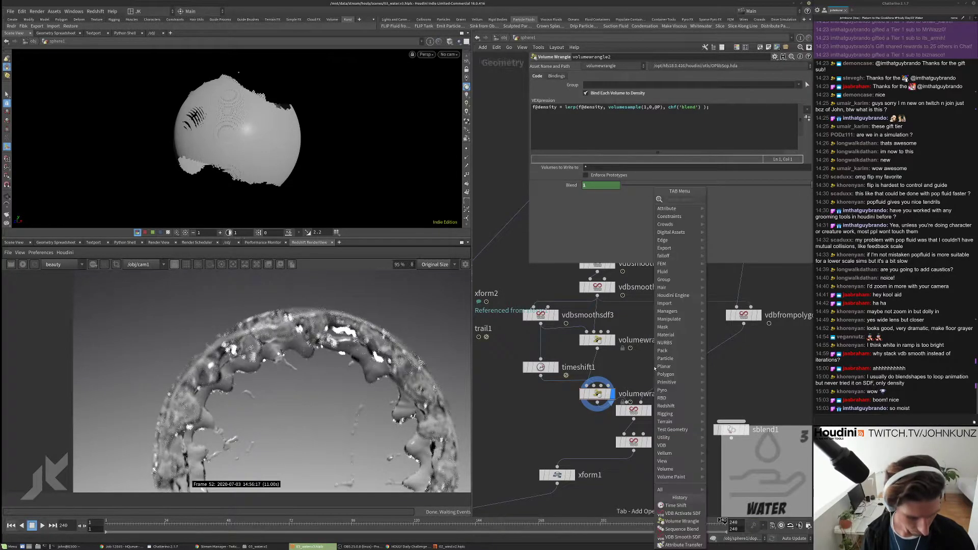
{"action": "type", "text": "act"}
{"action": "left_click", "coordinate": [733, 207]}
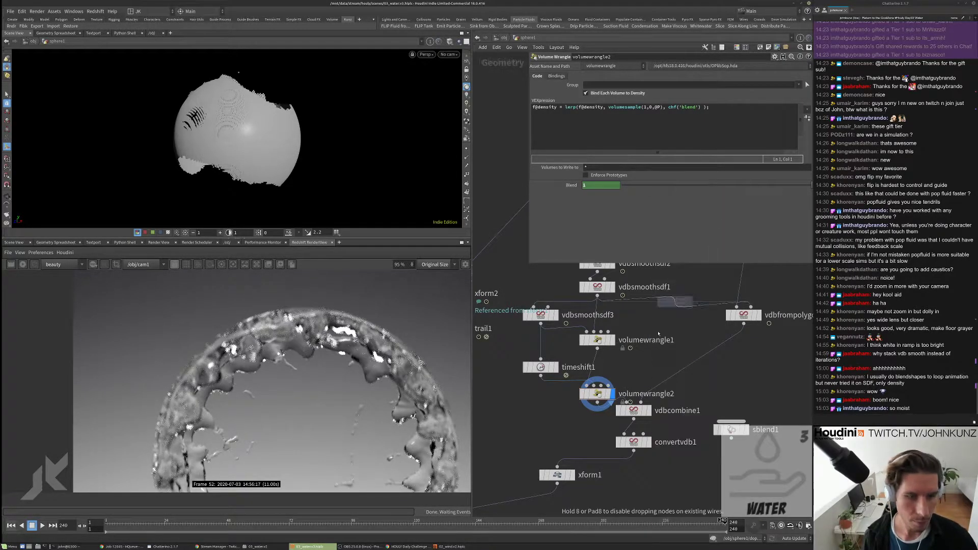
{"action": "left_click", "coordinate": [588, 367]}
{"action": "left_click_drag", "start_coordinate": [588, 367], "coordinate": [608, 366]}
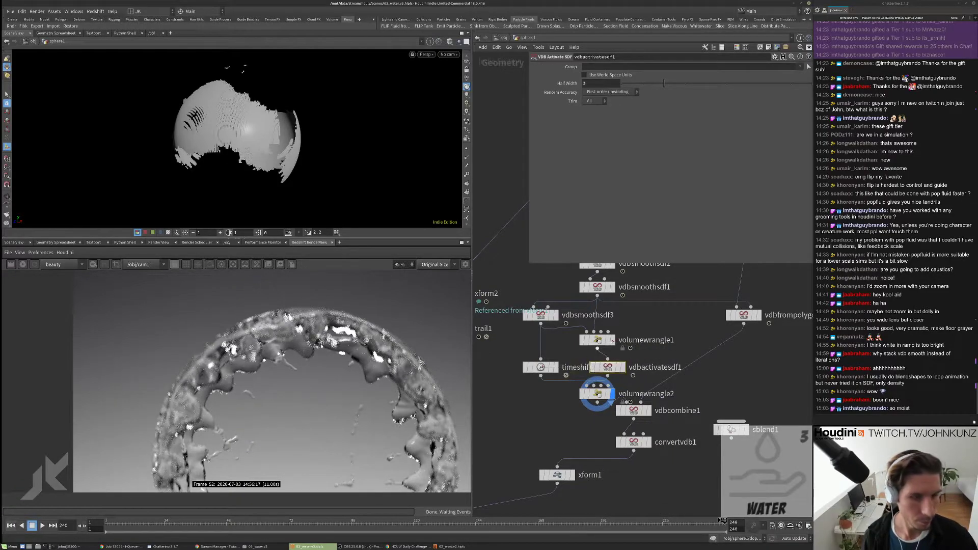
{"action": "left_click_drag", "start_coordinate": [654, 87], "coordinate": [810, 84]}
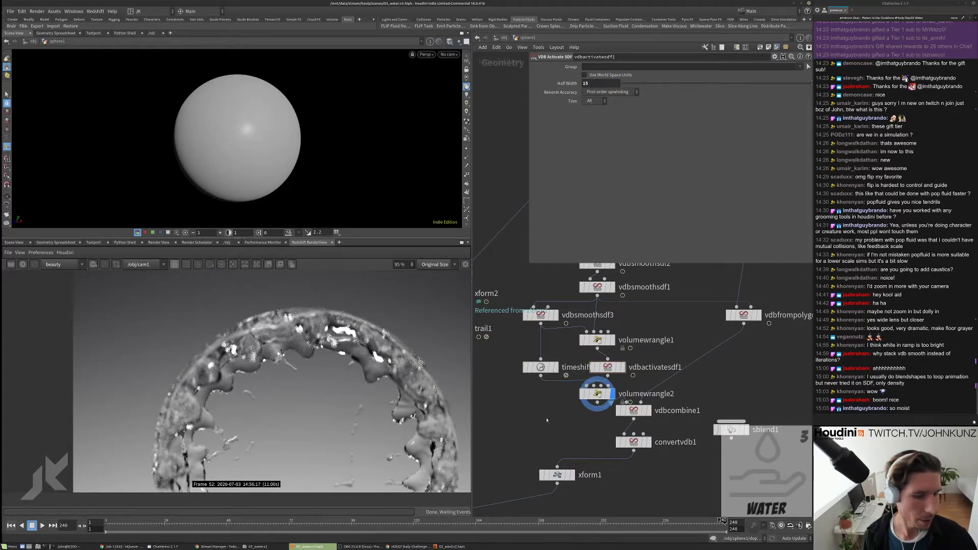
Step: Position vdbactivatesdf1 under volumewrangle1, check its node info, and switch to the terminal
{"action": "left_click_drag", "start_coordinate": [611, 369], "coordinate": [622, 363]}
{"action": "middle_click", "coordinate": [623, 363]}
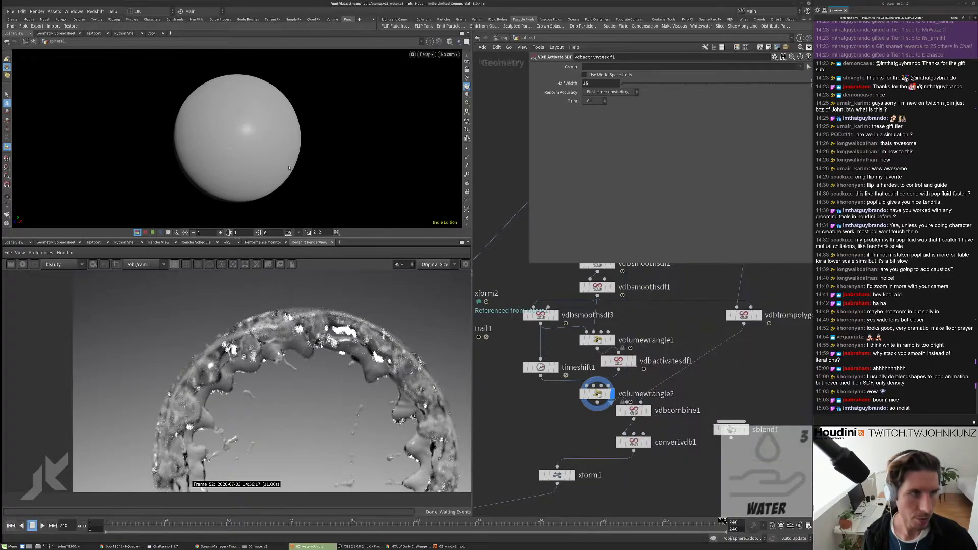
{"action": "left_click_drag", "start_coordinate": [597, 340], "coordinate": [591, 360]}
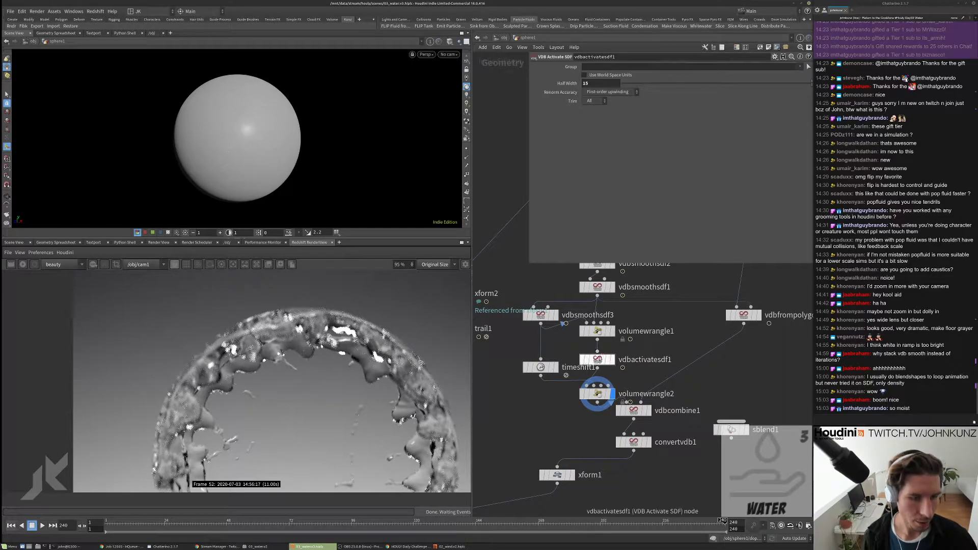
{"action": "middle_click_drag", "start_coordinate": [532, 436], "coordinate": [542, 410]}
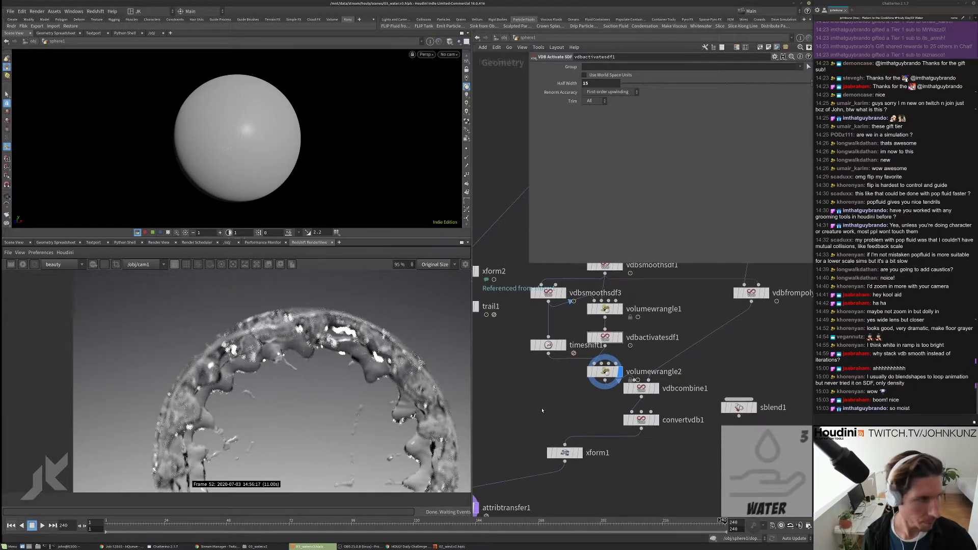
{"action": "key", "text": "alt+Tab"}
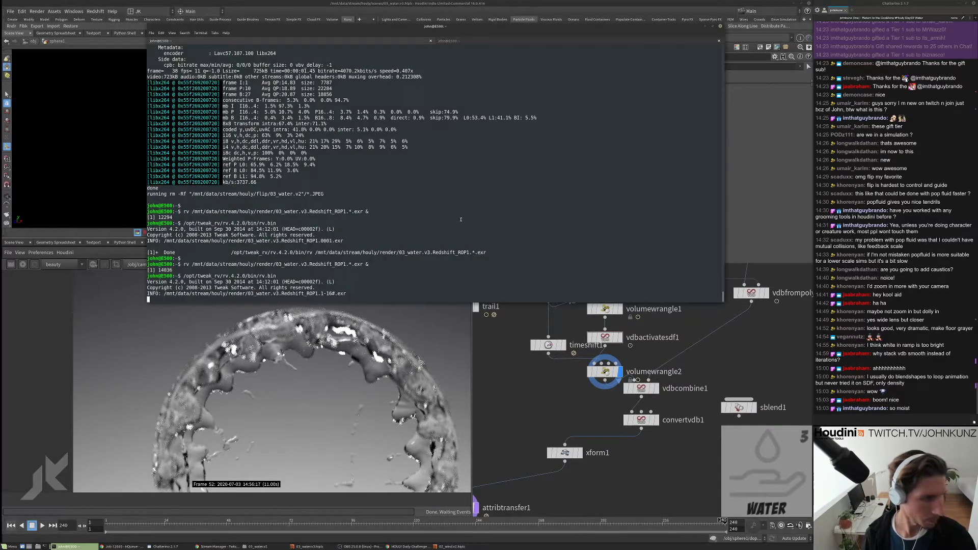
Step: Rerun the rv command to play render frames 1–160 at full size, then close RV
{"action": "key", "text": "Return"}
{"action": "key", "text": "Return"}
{"action": "key", "text": "Return"}
{"action": "key", "text": "Up"}
{"action": "key", "text": "Return"}
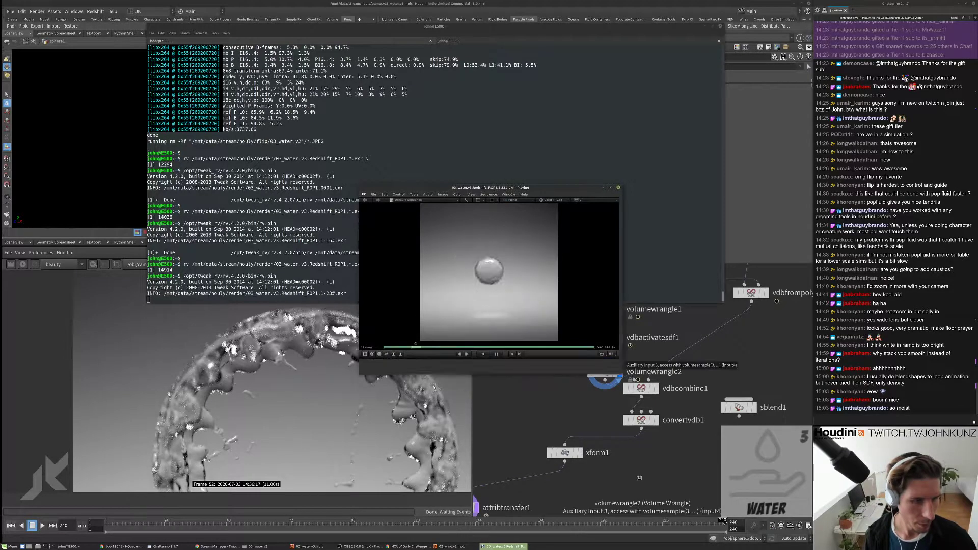
{"action": "key", "text": "shift+f"}
{"action": "left_click", "coordinate": [638, 188]}
{"action": "left_click", "coordinate": [600, 360]}
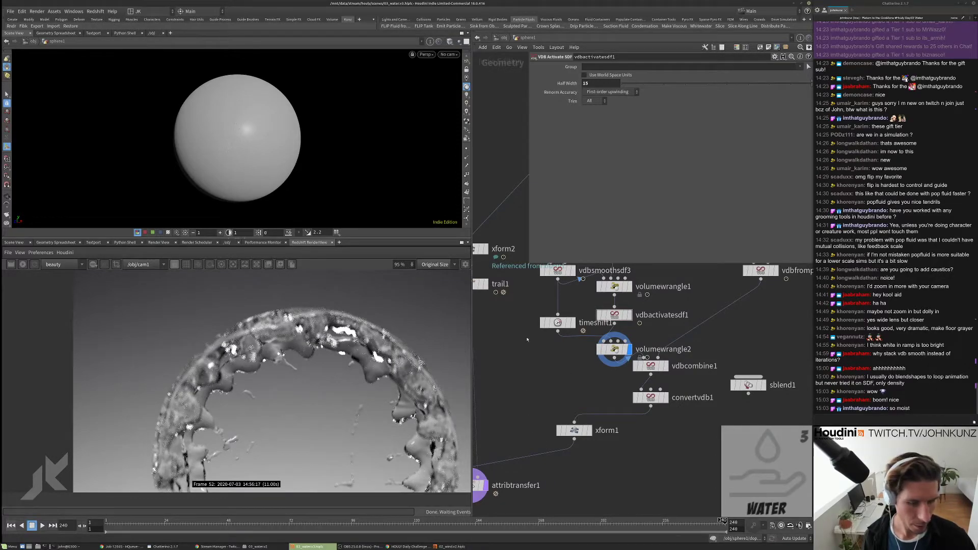
Step: Move xform1 and attribtransfer1 further down in the network
{"action": "scroll", "coordinate": [580, 351], "scroll_direction": "down", "scroll_amount": 3}
{"action": "left_click_drag", "start_coordinate": [576, 406], "coordinate": [580, 435]}
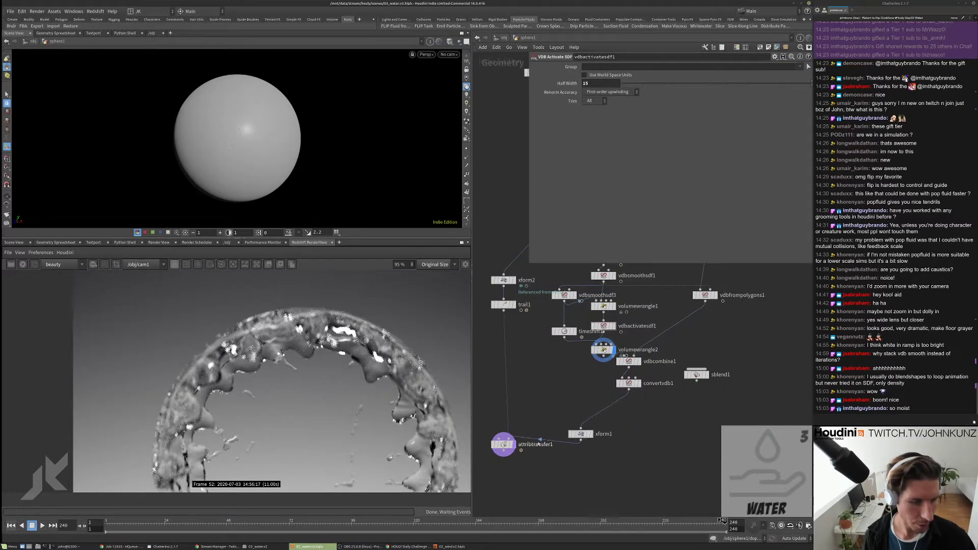
{"action": "left_click_drag", "start_coordinate": [503, 445], "coordinate": [507, 477]}
{"action": "middle_click_drag", "start_coordinate": [531, 395], "coordinate": [544, 362]}
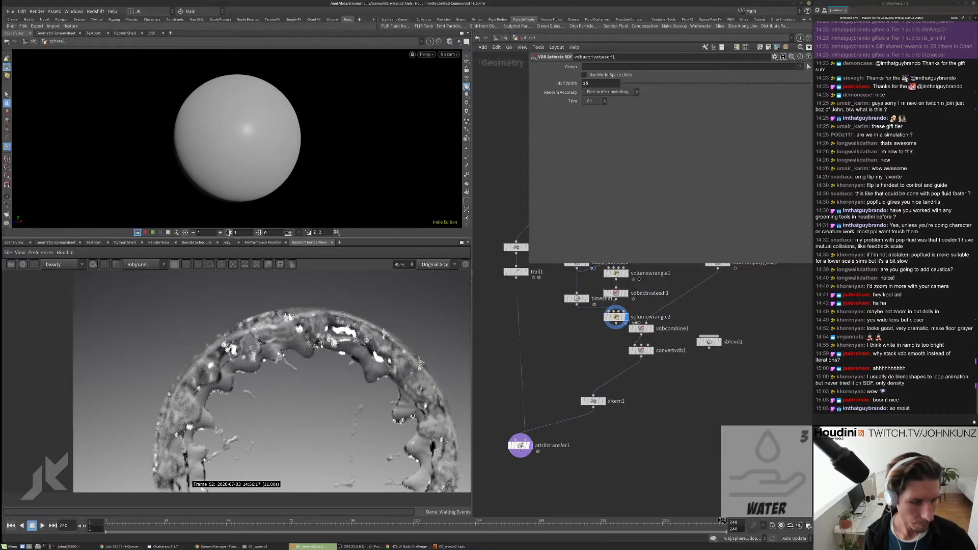
{"action": "left_click_drag", "start_coordinate": [520, 446], "coordinate": [516, 455]}
{"action": "left_click_drag", "start_coordinate": [597, 402], "coordinate": [575, 425]}
Step: Lower vdbcombine1, convertvdb1 and volumewrangle2, shift vdbactivatesdf1 right, and select volumewrangle2
{"action": "middle_click_drag", "start_coordinate": [626, 357], "coordinate": [614, 387]}
{"action": "mouse_move", "coordinate": [614, 387]}
{"action": "left_mouse_down"}
{"action": "mouse_move", "coordinate": [646, 352]}
{"action": "mouse_move", "coordinate": [630, 387]}
{"action": "left_mouse_up"}
{"action": "left_click_drag", "start_coordinate": [604, 347], "coordinate": [604, 362]}
{"action": "left_click_drag", "start_coordinate": [604, 323], "coordinate": [633, 328]}
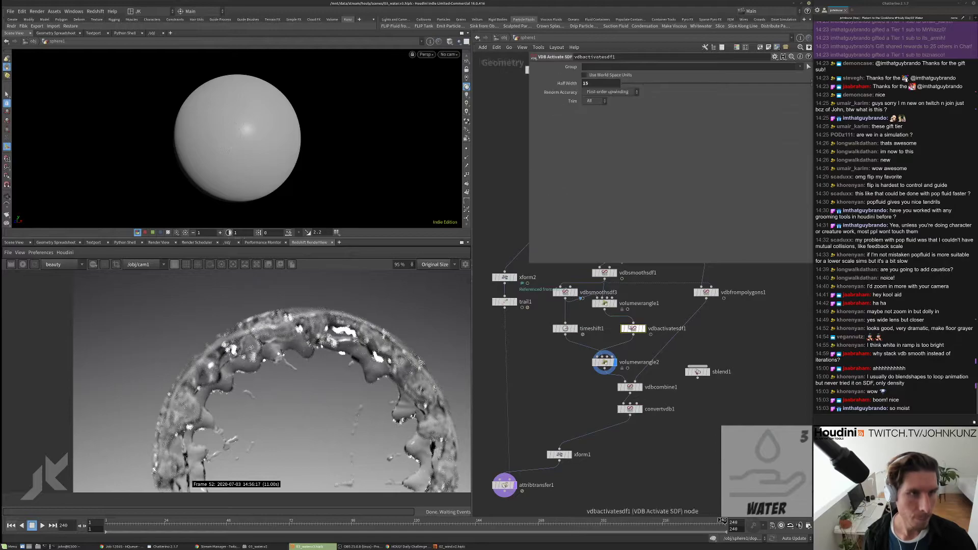
{"action": "middle_click_drag", "start_coordinate": [723, 343], "coordinate": [724, 321]}
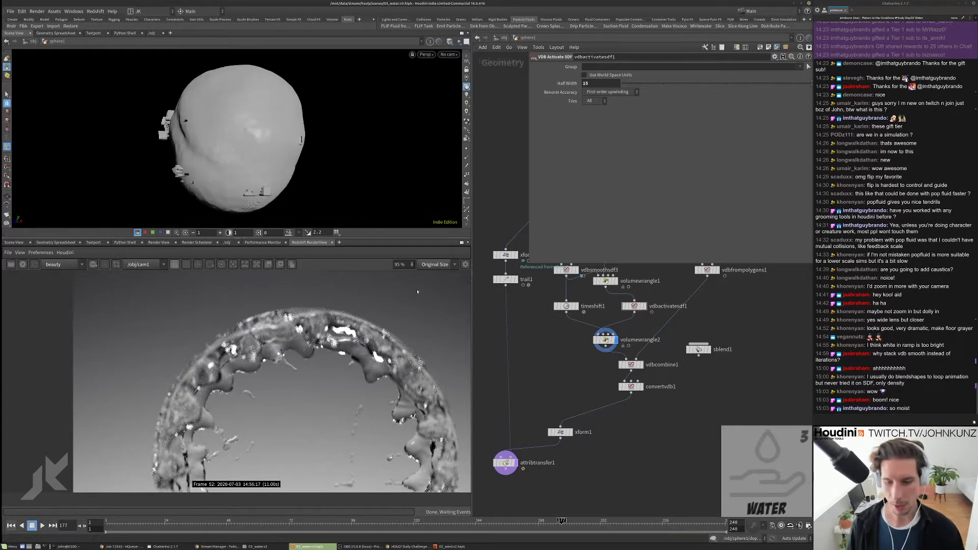
{"action": "scroll", "coordinate": [618, 331], "scroll_direction": "up", "scroll_amount": 3}
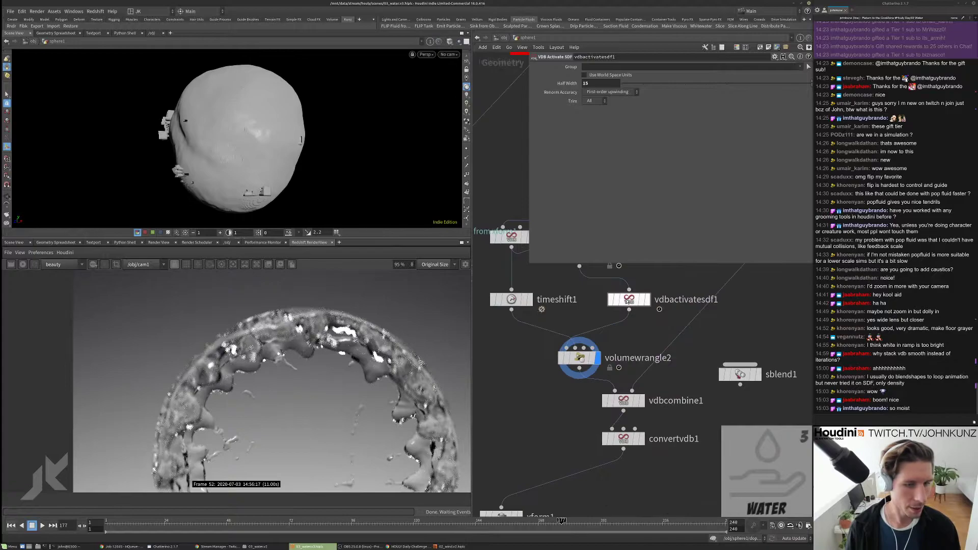
{"action": "key", "text": "Down"}
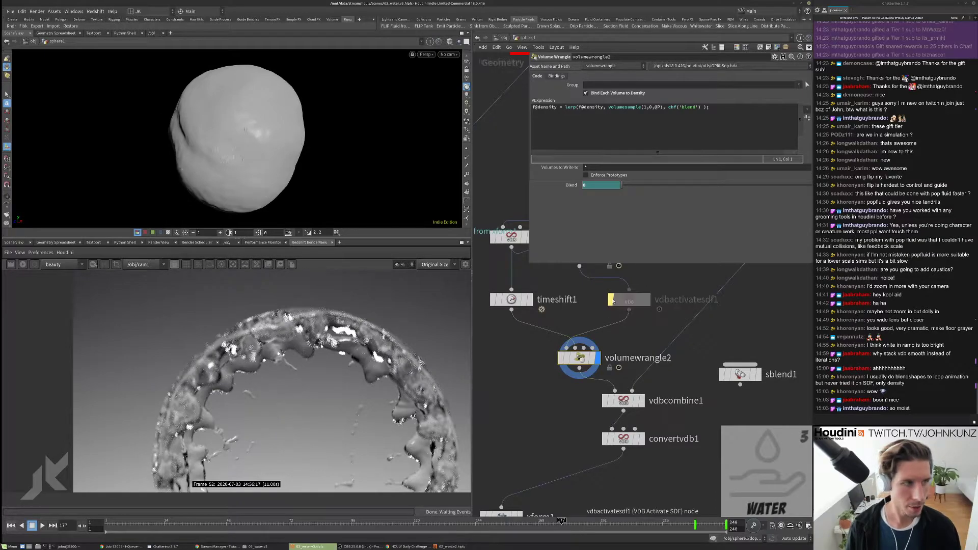
Step: Wire in a VDB Renormalize SDF and set its accuracy to second-order upwinding
{"action": "scroll", "coordinate": [651, 305], "scroll_direction": "down", "scroll_amount": 1, "text": "ctrl"}
{"action": "scroll", "coordinate": [651, 305], "scroll_direction": "down", "scroll_amount": 1, "text": "ctrl"}
{"action": "key", "text": "Tab"}
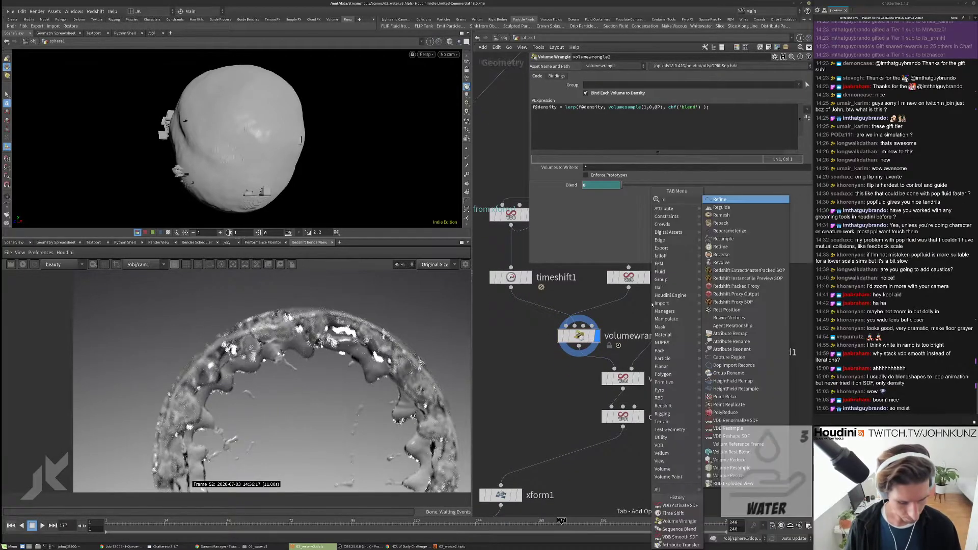
{"action": "type", "text": "ren"}
{"action": "left_click", "coordinate": [733, 215]}
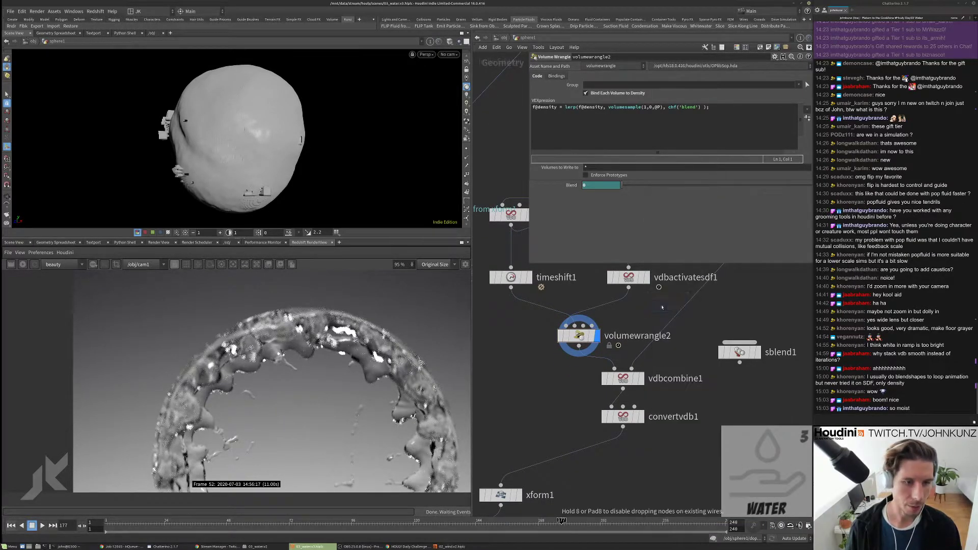
{"action": "left_click", "coordinate": [630, 302]}
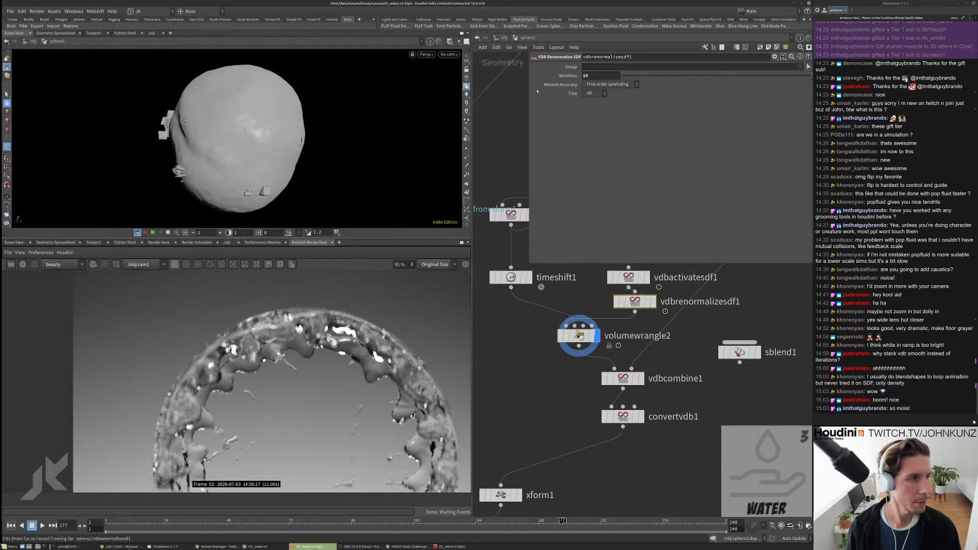
{"action": "left_click", "coordinate": [610, 84]}
{"action": "left_click", "coordinate": [609, 94]}
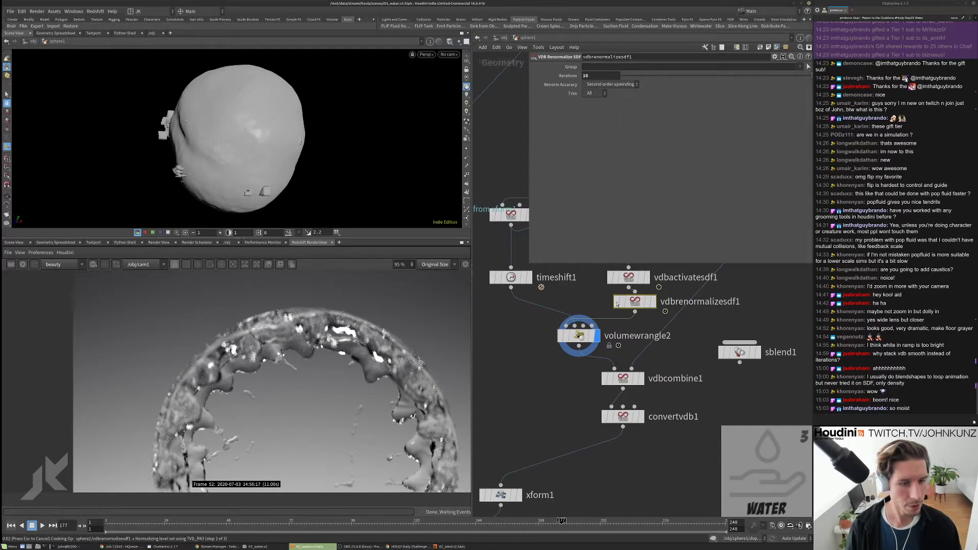
Step: Add a VDB Resample node after renormalization, then delete it again
{"action": "key", "text": "Tab"}
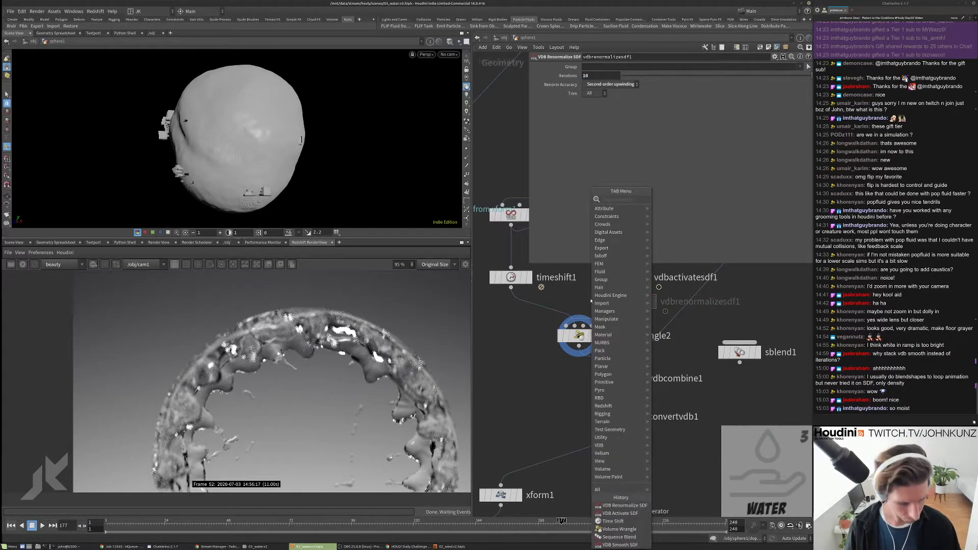
{"action": "mouse_move", "coordinate": [606, 245]}
{"action": "left_click", "coordinate": [675, 277]}
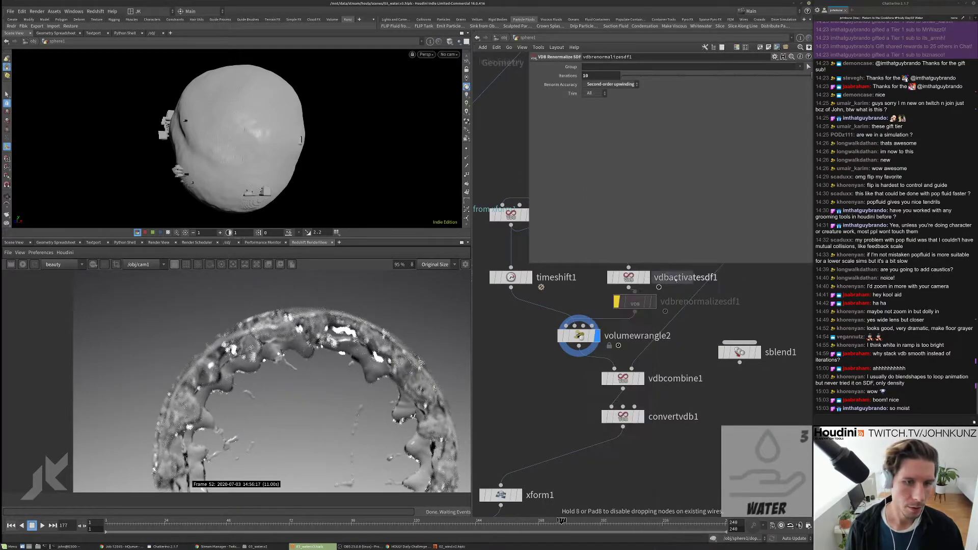
{"action": "key", "text": "Tab"}
{"action": "type", "text": "res"}
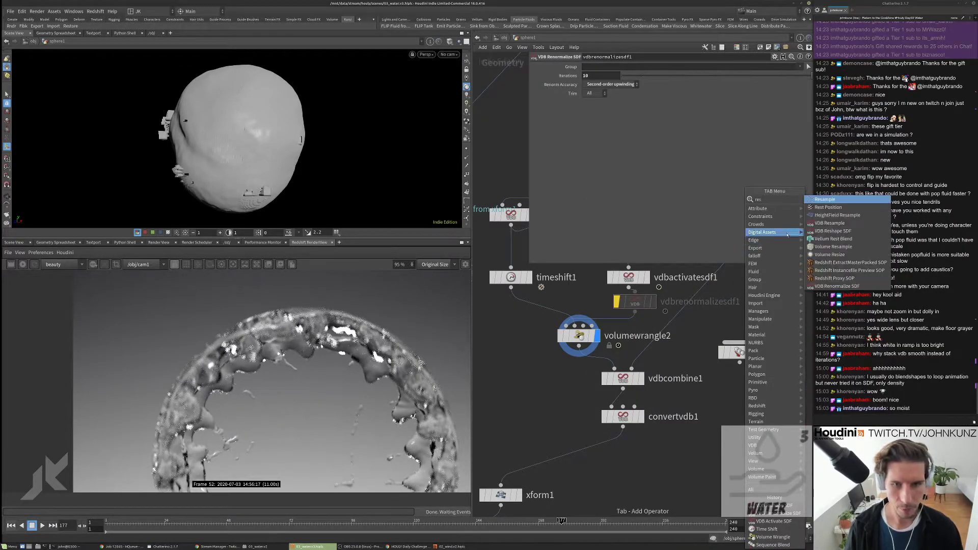
{"action": "left_click", "coordinate": [829, 223]}
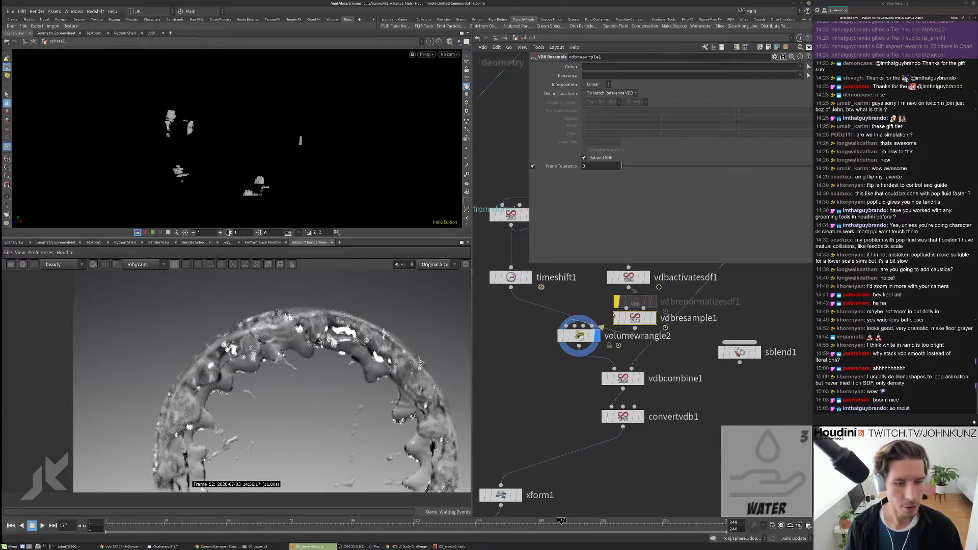
{"action": "key", "text": "Delete"}
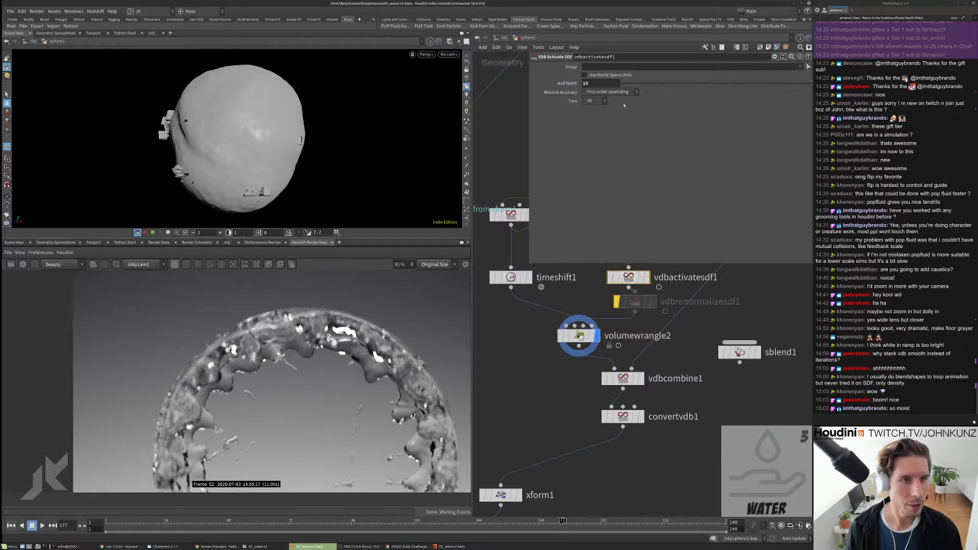
Step: Try second-order upwinding on vdbactivatesdf1's accuracy, then revert it to first-order
{"action": "left_click", "coordinate": [611, 92]}
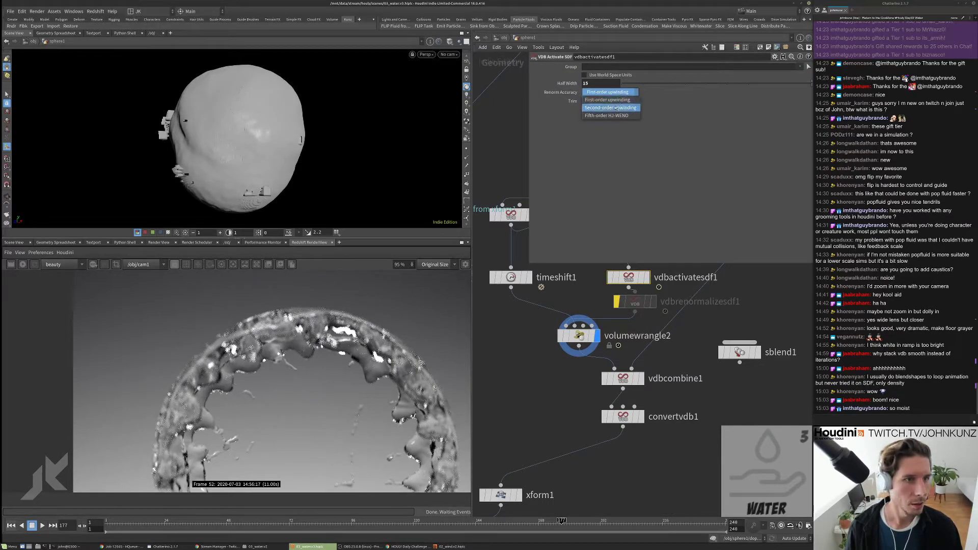
{"action": "left_click", "coordinate": [616, 108]}
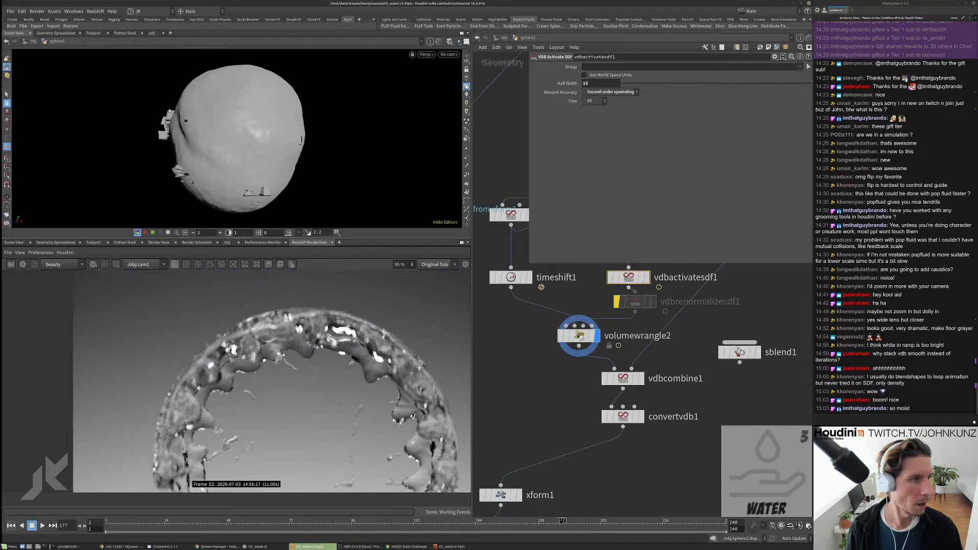
{"action": "left_click", "coordinate": [630, 92]}
{"action": "left_click", "coordinate": [611, 100]}
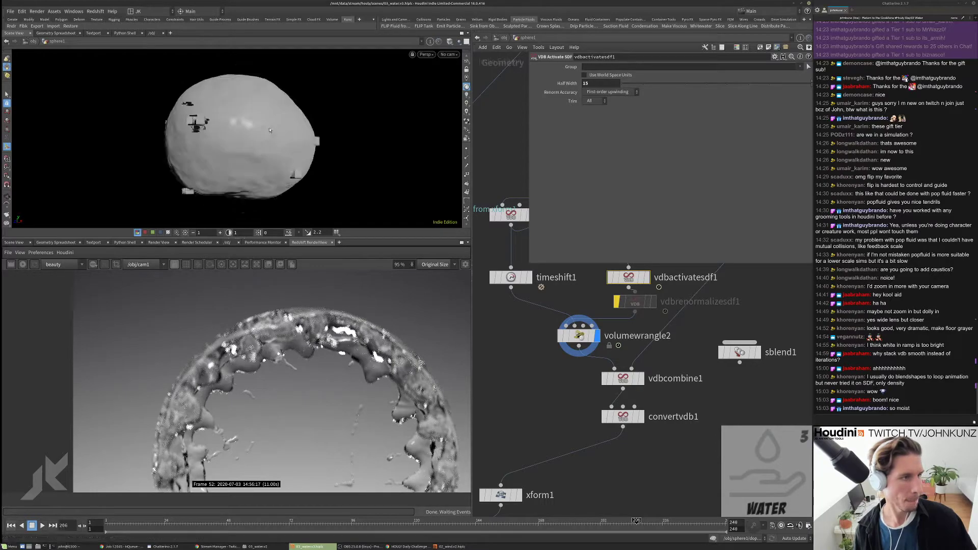
Step: Bypass the vdbactivatesdf1 node
{"action": "scroll", "coordinate": [632, 300], "scroll_direction": "up", "scroll_amount": 2}
{"action": "left_click", "coordinate": [607, 303]}
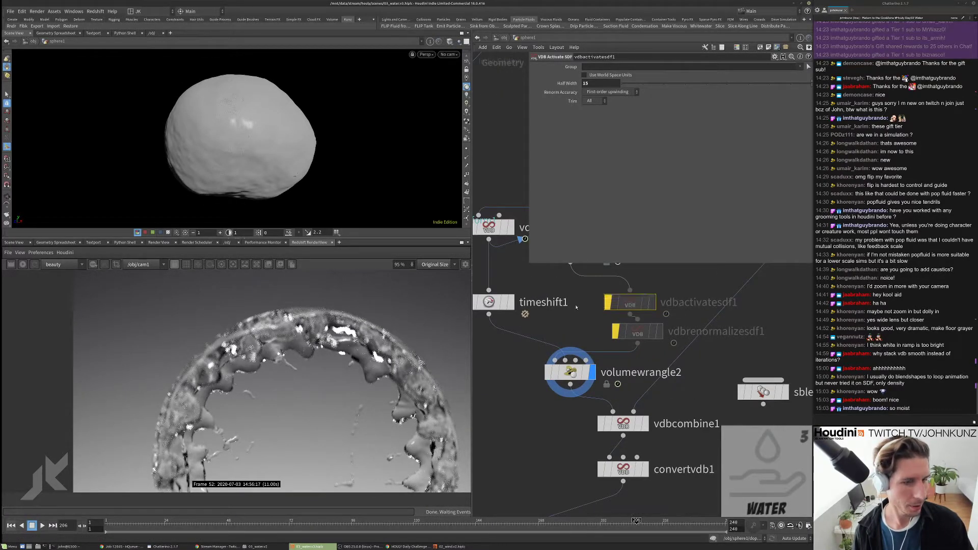
{"action": "scroll", "coordinate": [578, 305], "scroll_direction": "down", "scroll_amount": 1}
{"action": "scroll", "coordinate": [578, 306], "scroll_direction": "up", "scroll_amount": 1}
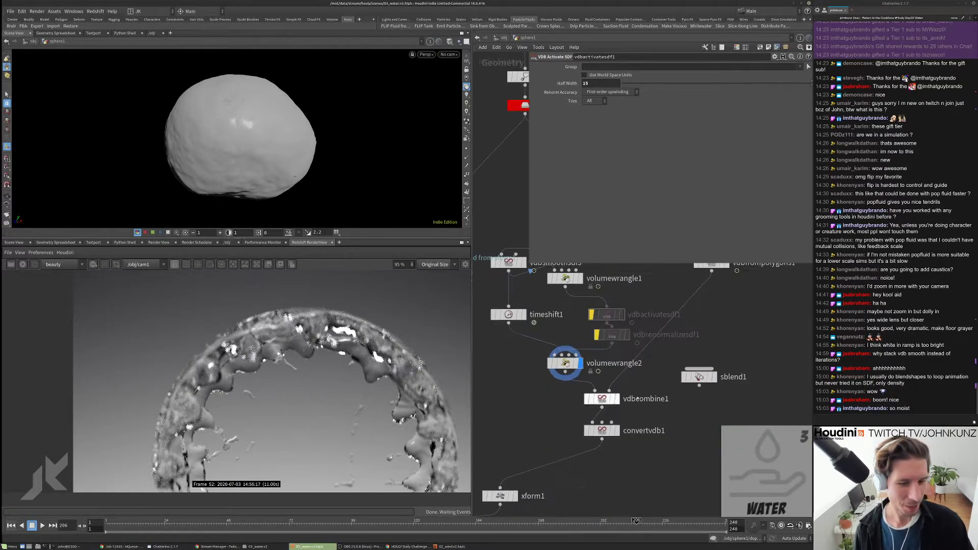
{"action": "scroll", "coordinate": [704, 379], "scroll_direction": "down", "scroll_amount": 2}
Step: Feed timeshift1 into a Sequence Blend, try a blend around 0.5, then delete sblend1
{"action": "left_click_drag", "start_coordinate": [705, 380], "coordinate": [507, 333]}
{"action": "left_click", "coordinate": [508, 322]}
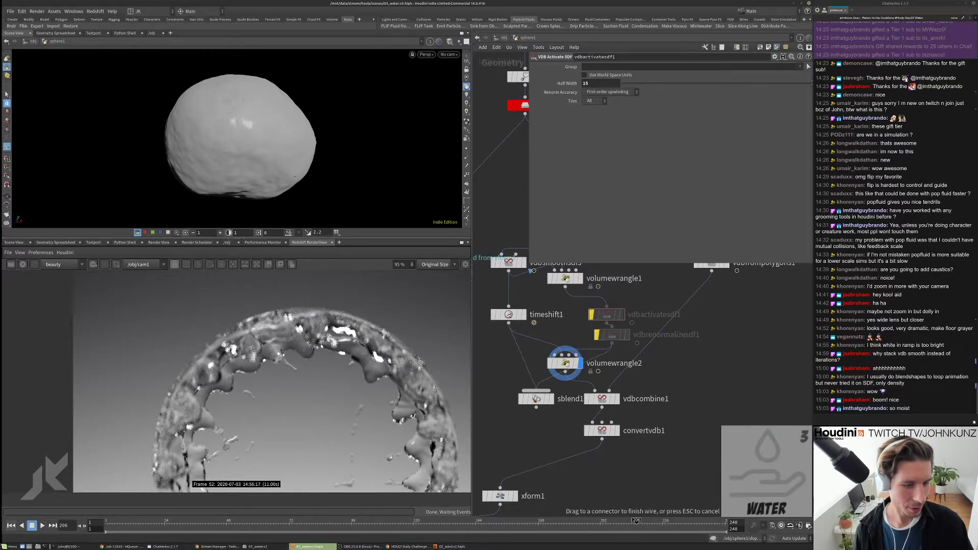
{"action": "left_click", "coordinate": [535, 398]}
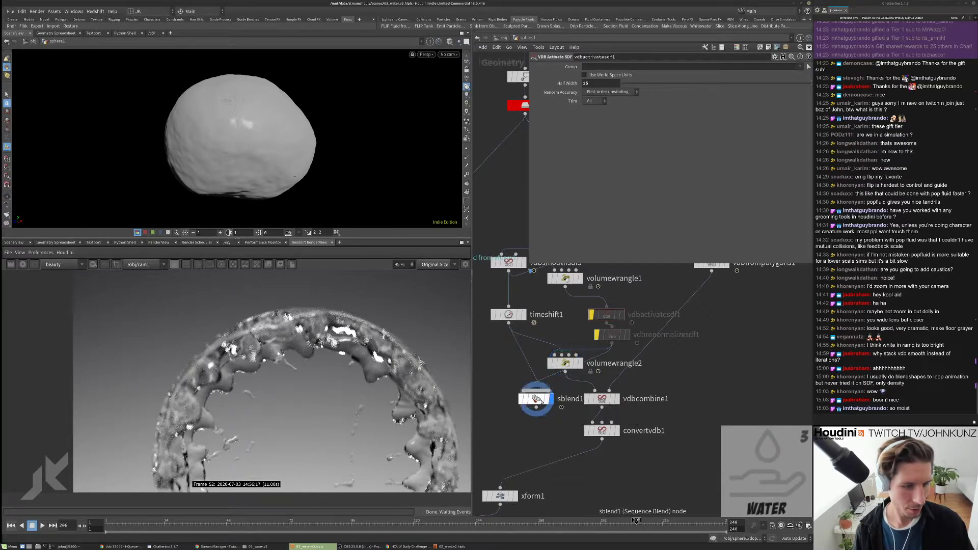
{"action": "mouse_move", "coordinate": [612, 64]}
{"action": "left_mouse_down"}
{"action": "mouse_move", "coordinate": [628, 68]}
{"action": "mouse_move", "coordinate": [600, 73]}
{"action": "mouse_move", "coordinate": [642, 70]}
{"action": "mouse_move", "coordinate": [630, 69]}
{"action": "left_mouse_up"}
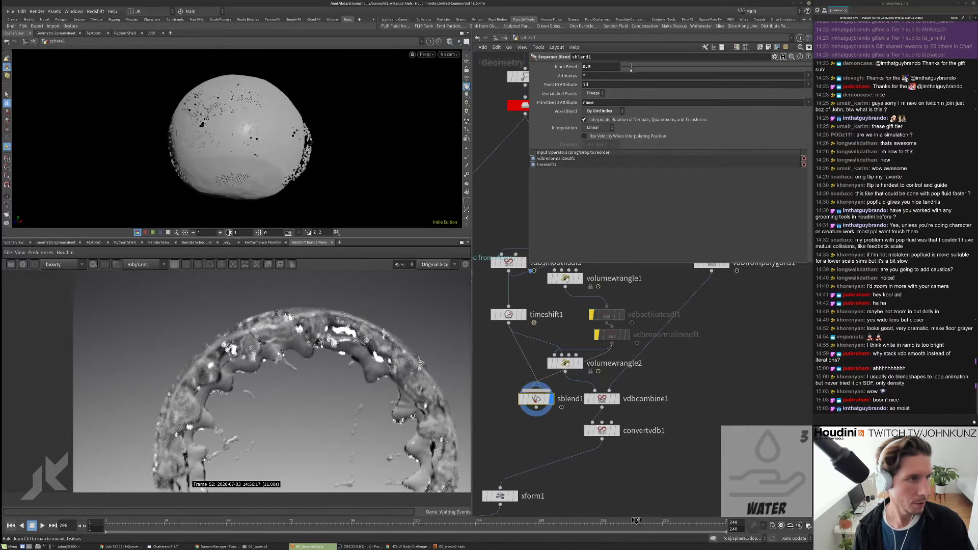
{"action": "scroll", "coordinate": [497, 377], "scroll_direction": "up", "scroll_amount": 2}
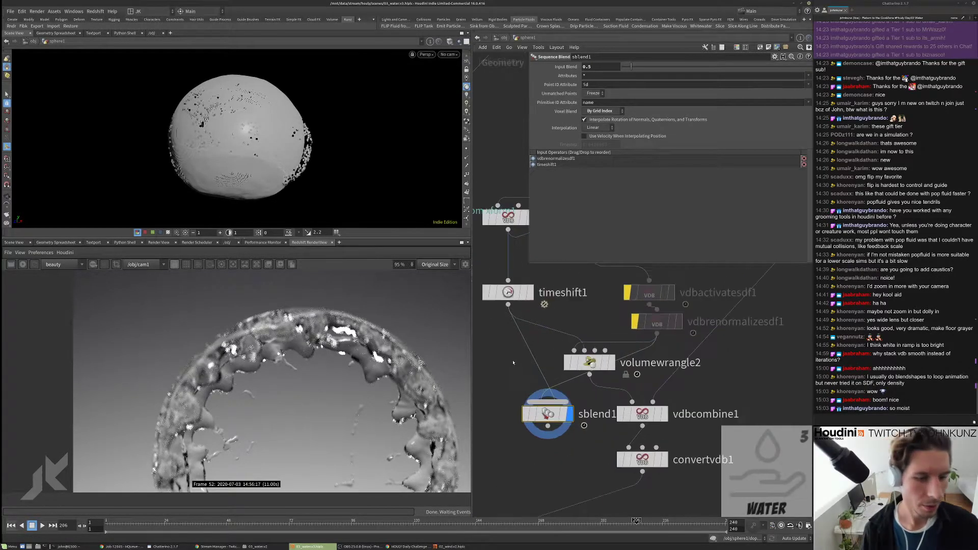
{"action": "scroll", "coordinate": [514, 387], "scroll_direction": "down", "scroll_amount": 4}
{"action": "scroll", "coordinate": [533, 384], "scroll_direction": "up", "scroll_amount": 2}
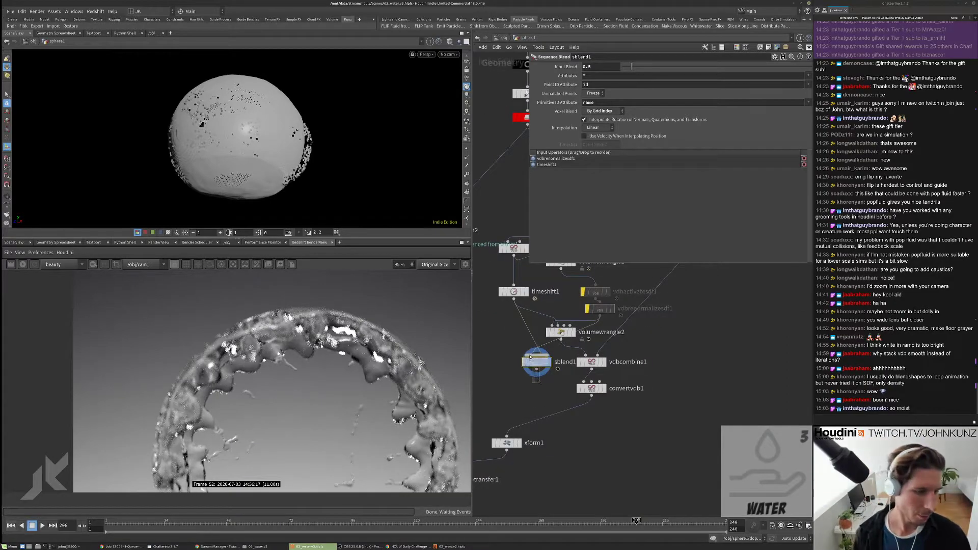
{"action": "key", "text": "Delete"}
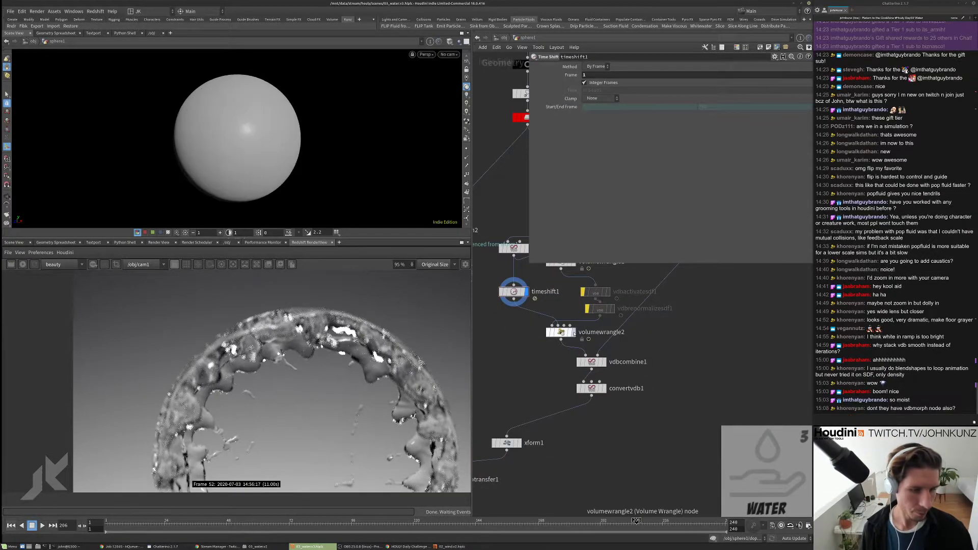
Step: Add a VDB Morph SDF beside volumewrangle2, feed timeshift1 into its third input, and display it
{"action": "left_click", "coordinate": [560, 332]}
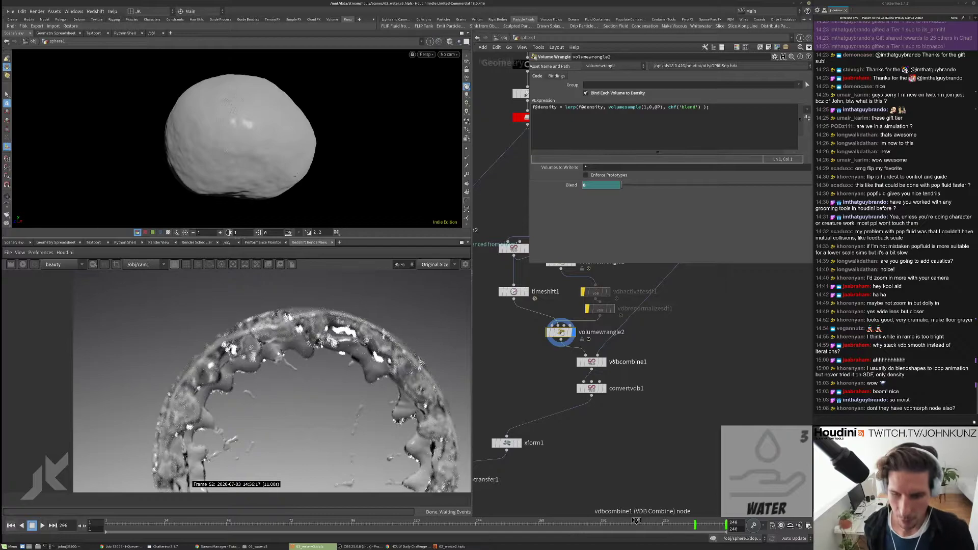
{"action": "key", "text": "Tab"}
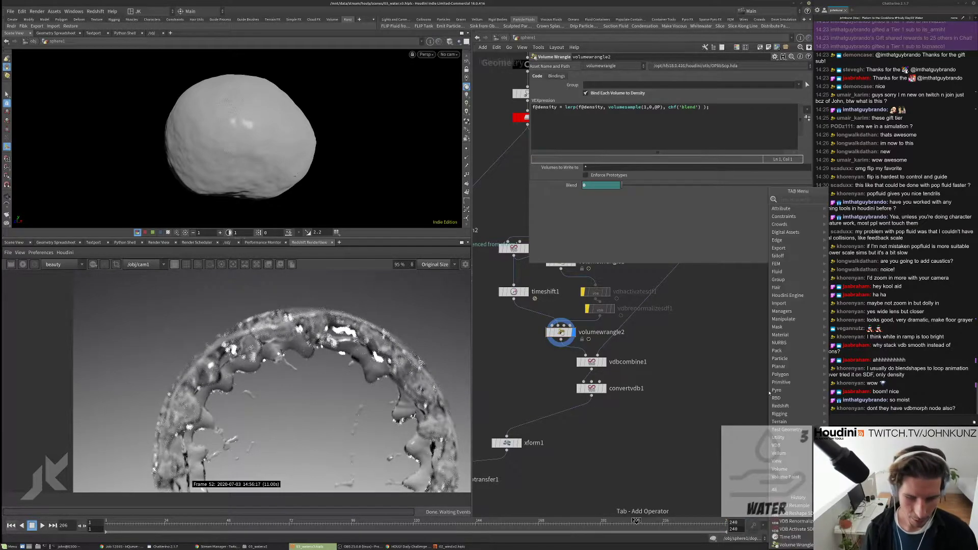
{"action": "type", "text": "vdbfr"}
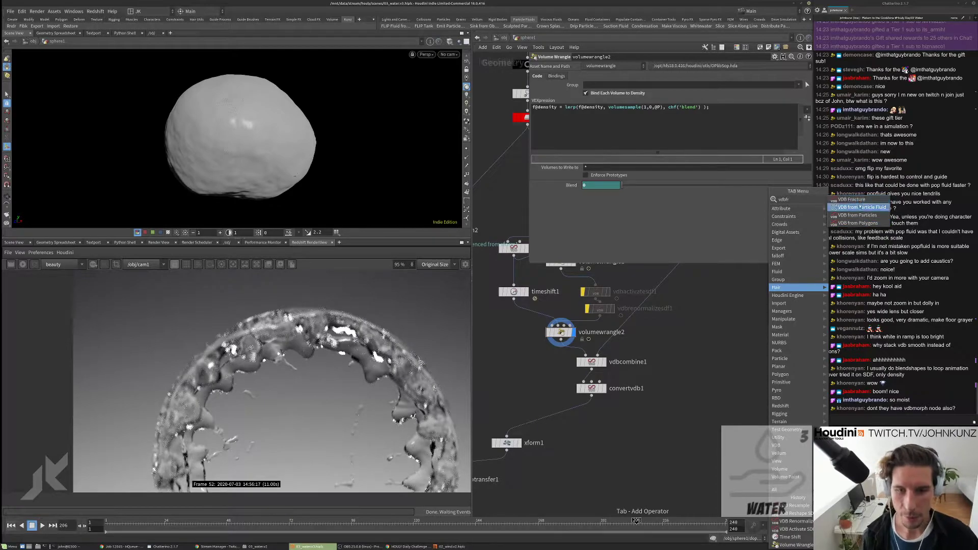
{"action": "key", "text": "Escape"}
{"action": "key", "text": "Tab"}
{"action": "type", "text": "mor"}
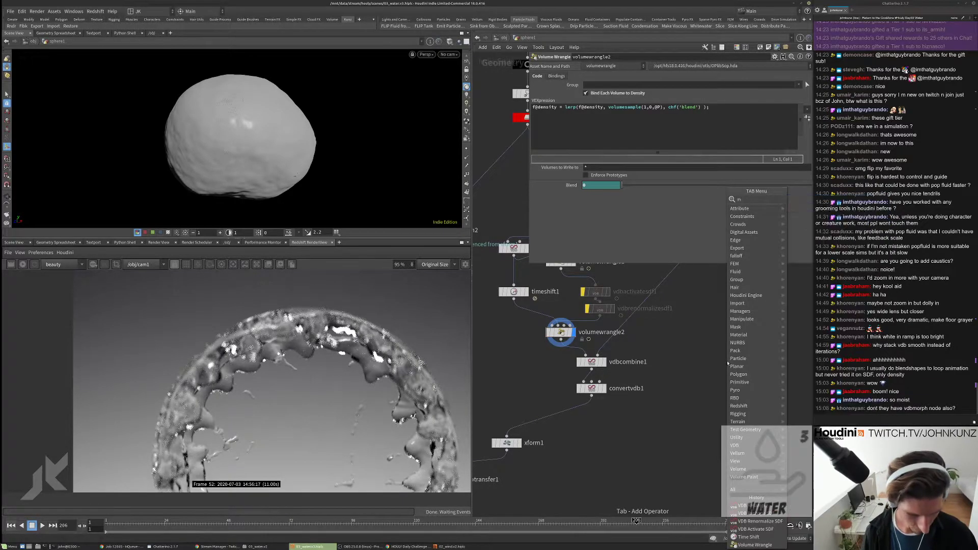
{"action": "left_click", "coordinate": [810, 199]}
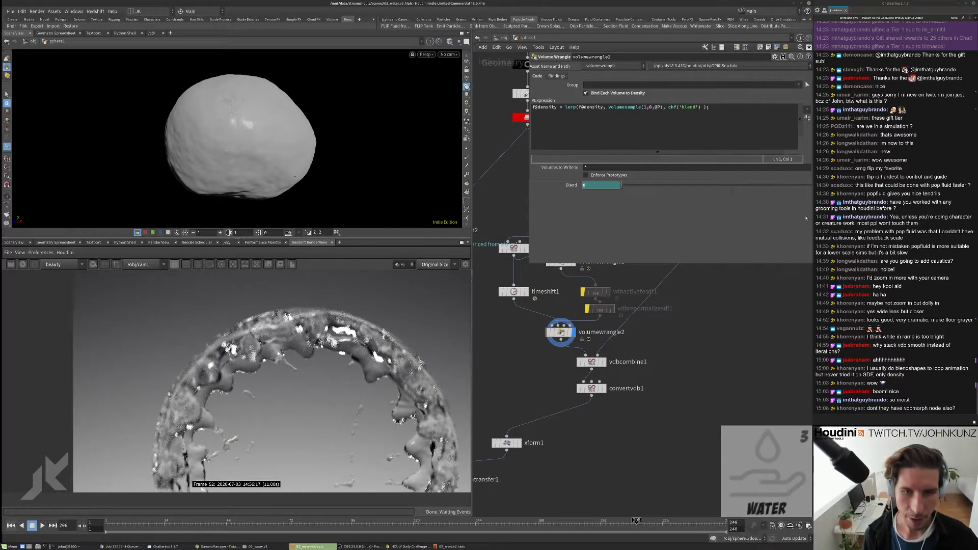
{"action": "left_click", "coordinate": [694, 351]}
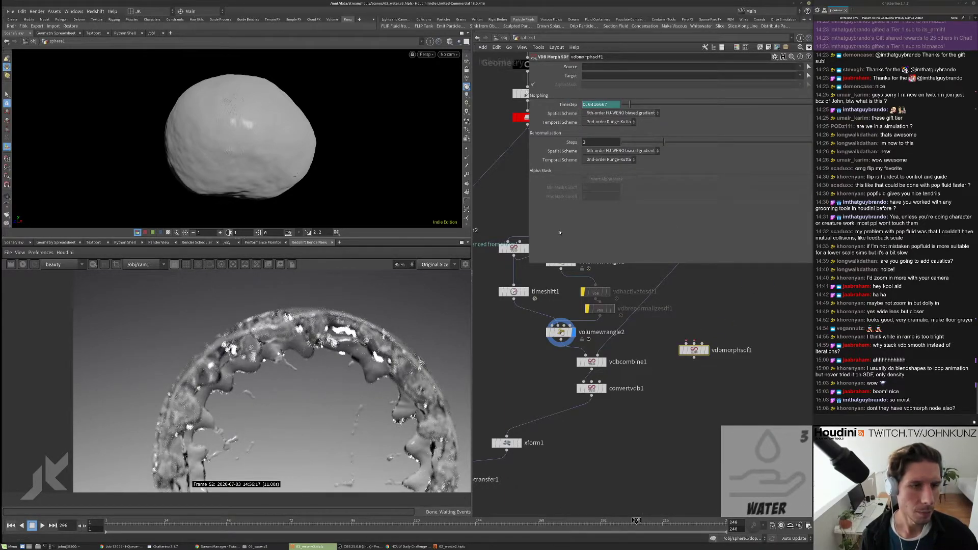
{"action": "middle_click_drag", "start_coordinate": [631, 408], "coordinate": [676, 420]}
{"action": "left_click_drag", "start_coordinate": [735, 363], "coordinate": [639, 363]}
{"action": "scroll", "coordinate": [541, 354], "scroll_direction": "up", "scroll_amount": 3}
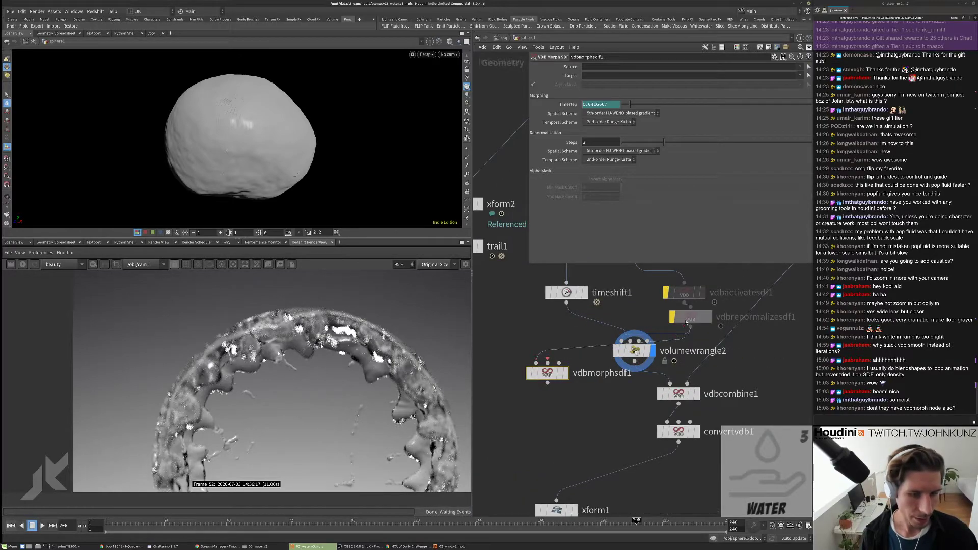
{"action": "left_click", "coordinate": [559, 362]}
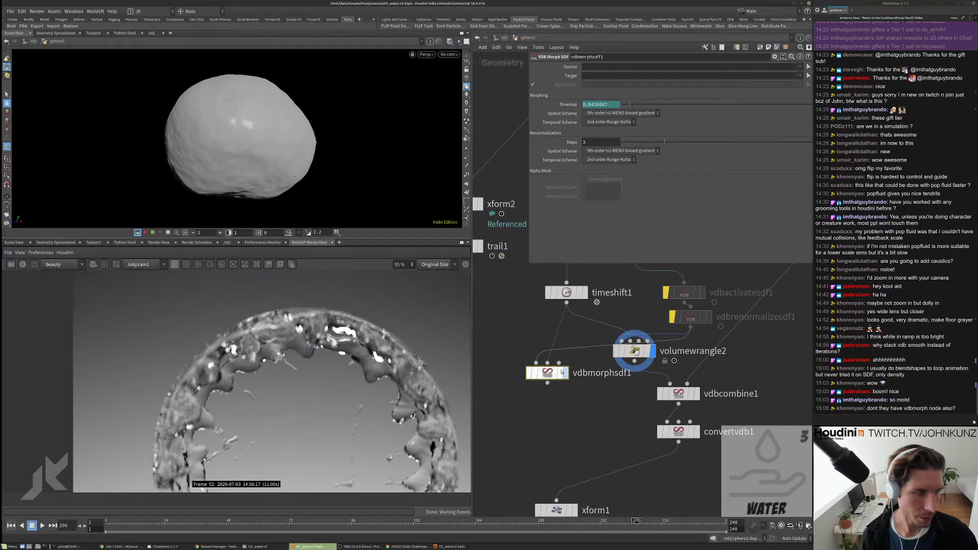
{"action": "left_click", "coordinate": [565, 372]}
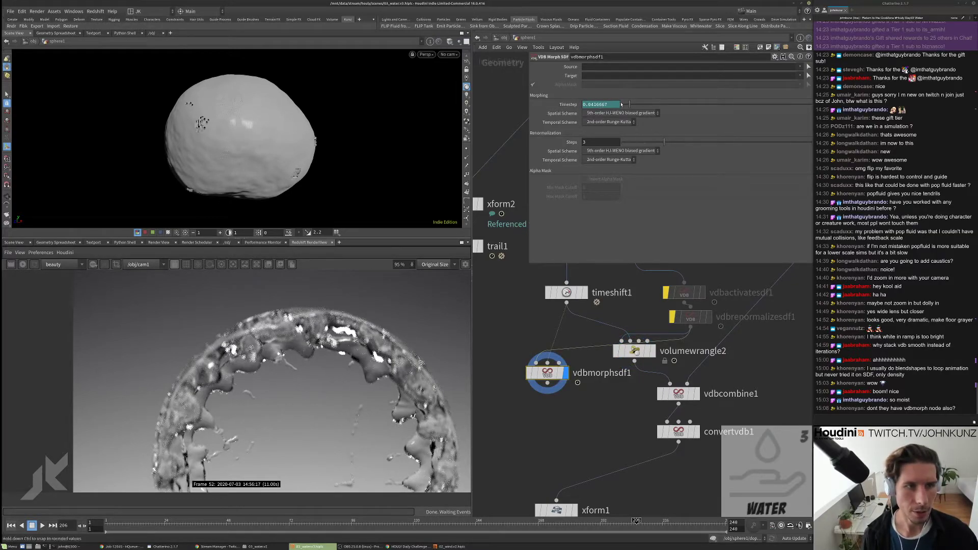
Step: Test the morph Timestep at 1, 0 and about 0.062
{"action": "left_click", "coordinate": [631, 113]}
{"action": "left_click", "coordinate": [641, 115]}
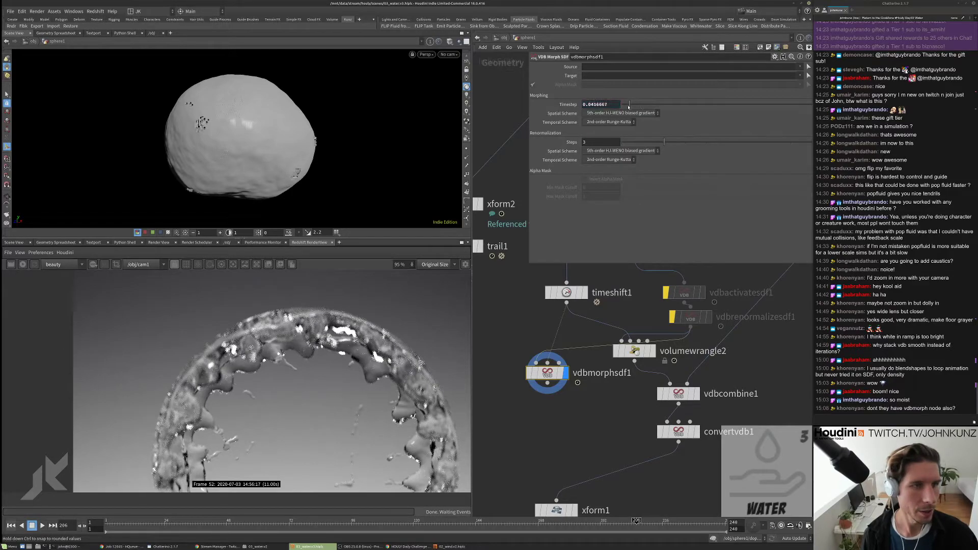
{"action": "left_click", "coordinate": [647, 105]}
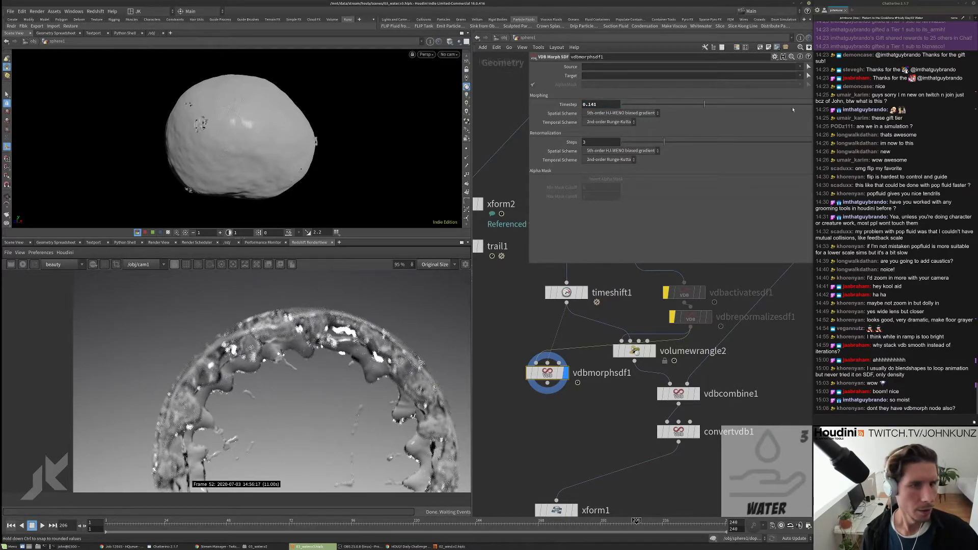
{"action": "left_click_drag", "start_coordinate": [704, 104], "coordinate": [811, 103]}
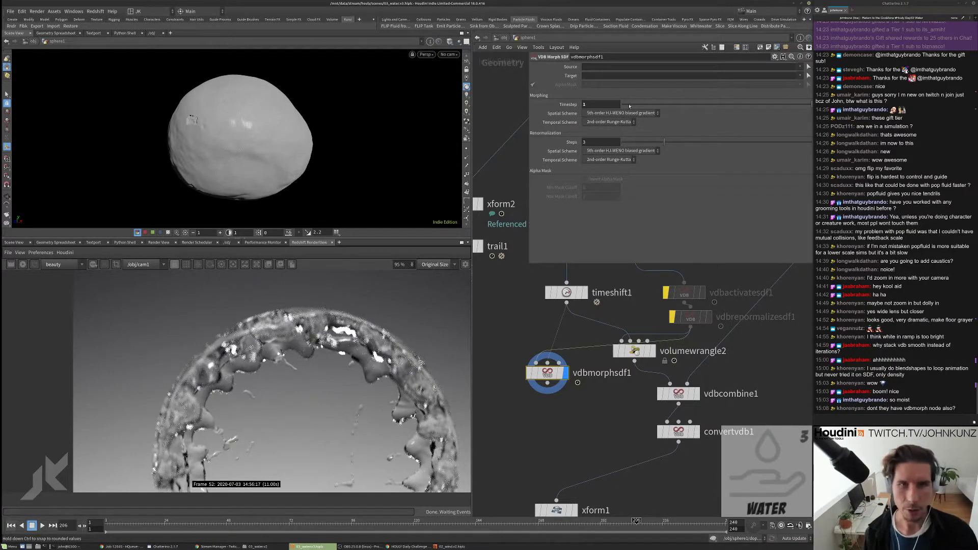
{"action": "left_click_drag", "start_coordinate": [620, 110], "coordinate": [579, 146]}
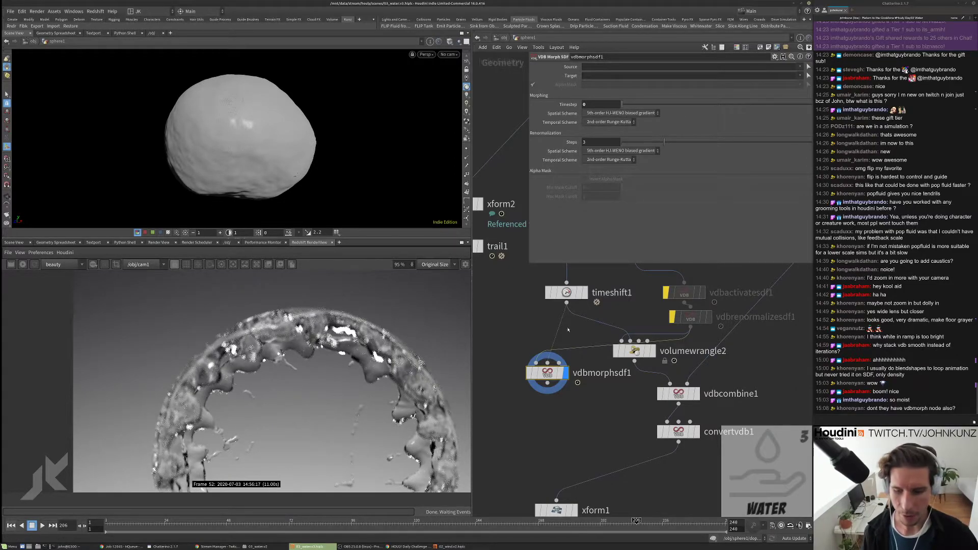
{"action": "scroll", "coordinate": [568, 330], "scroll_direction": "up", "scroll_amount": 1}
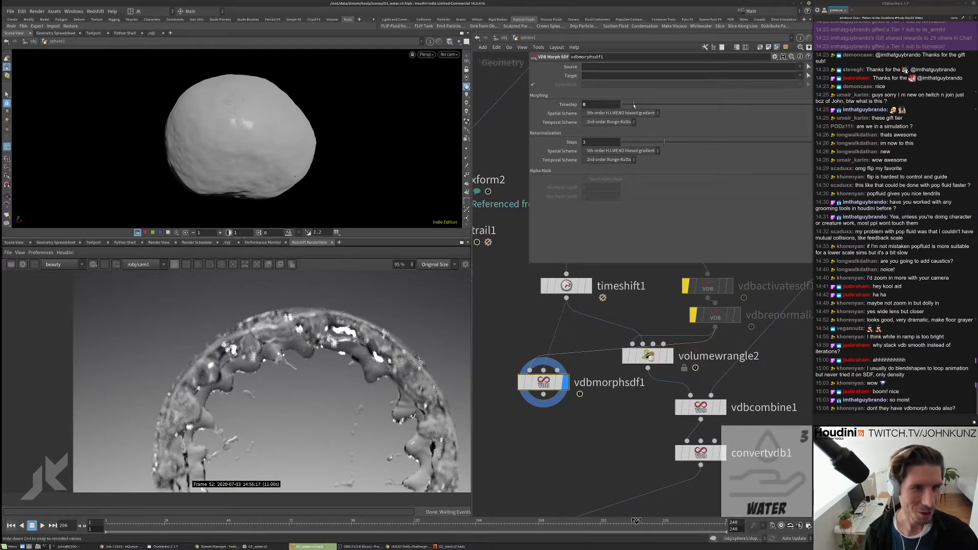
{"action": "left_click", "coordinate": [634, 105]}
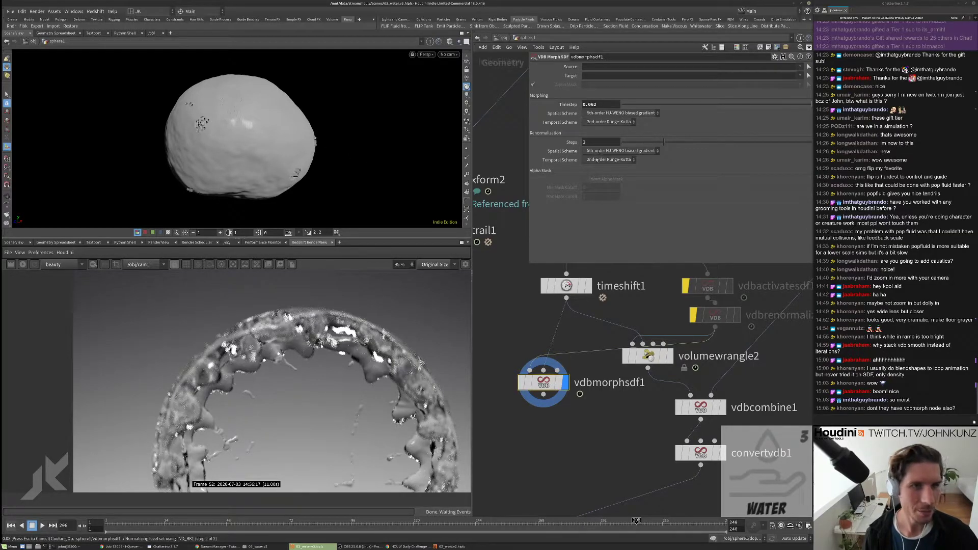
{"action": "scroll", "coordinate": [542, 370], "scroll_direction": "down", "scroll_amount": 3}
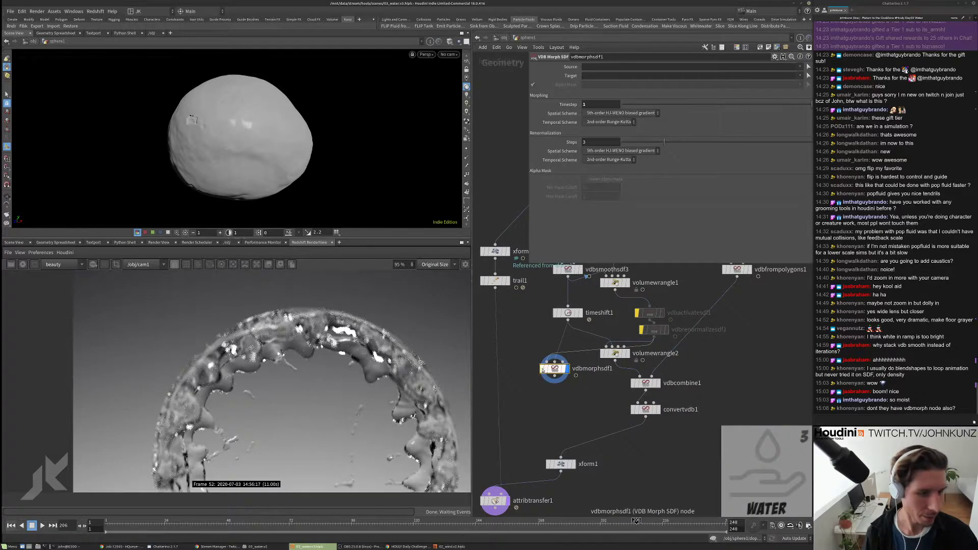
{"action": "scroll", "coordinate": [543, 370], "scroll_direction": "up", "scroll_amount": 2}
{"action": "scroll", "coordinate": [548, 400], "scroll_direction": "up", "scroll_amount": 1}
Step: Delete vdbmorphsdf1 and display volumewrangle2's result
{"action": "key", "text": "Delete"}
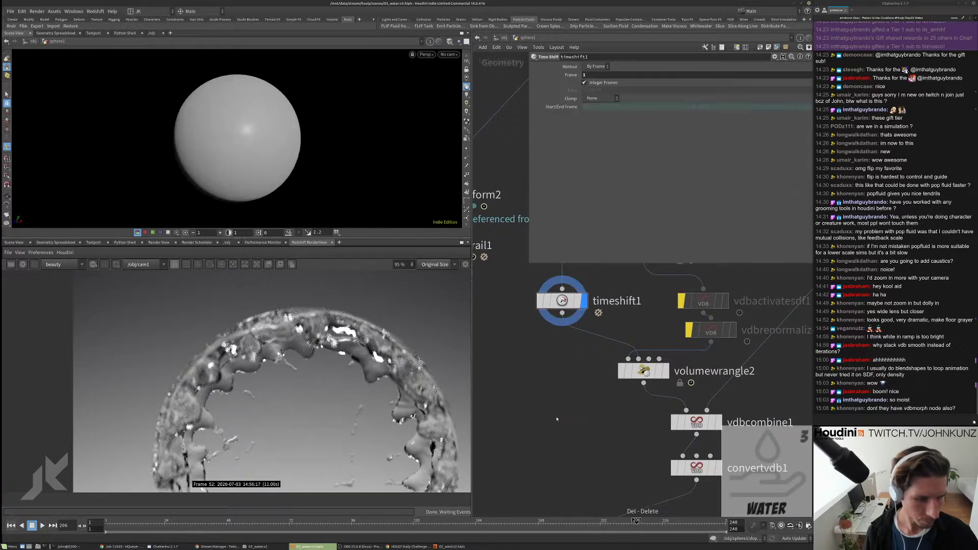
{"action": "key", "text": "Down"}
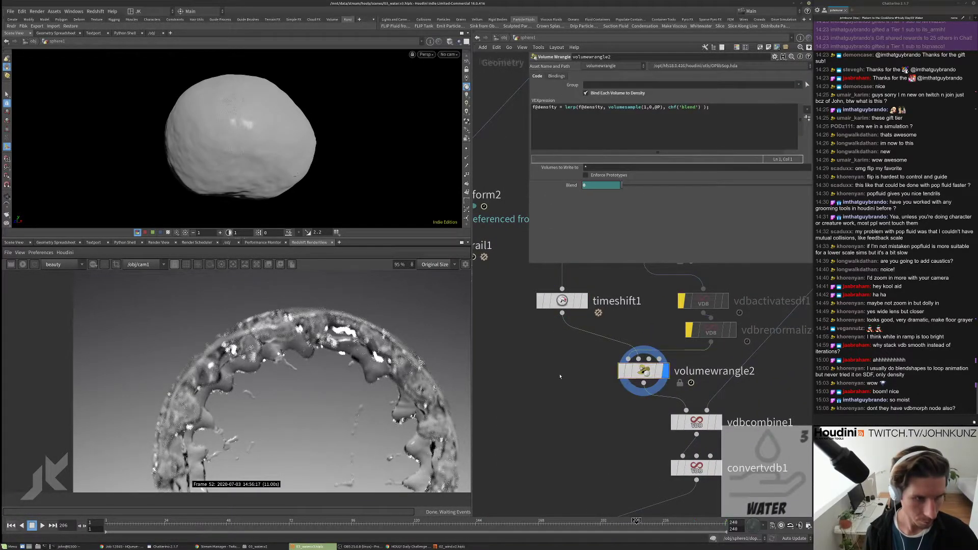
{"action": "scroll", "coordinate": [581, 392], "scroll_direction": "down", "scroll_amount": 2}
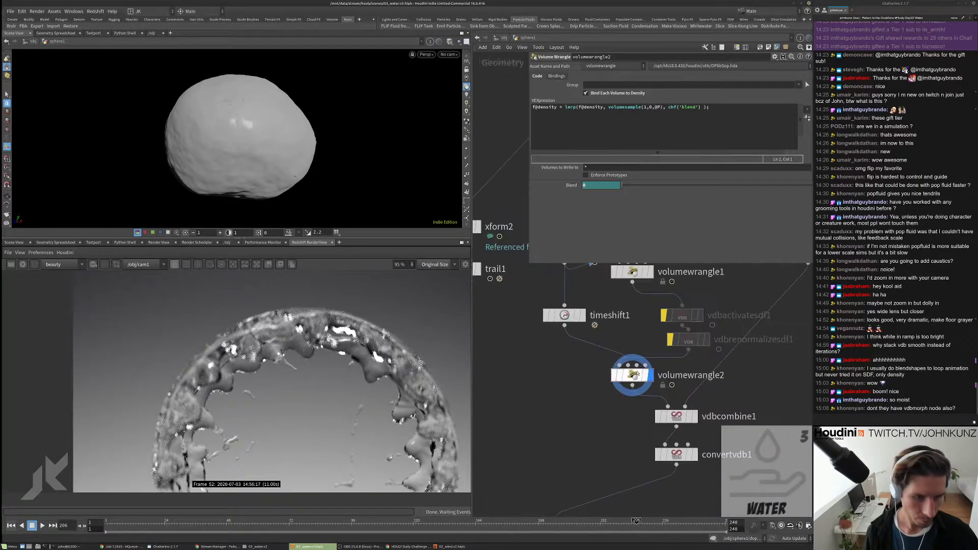
{"action": "key", "text": "Tab"}
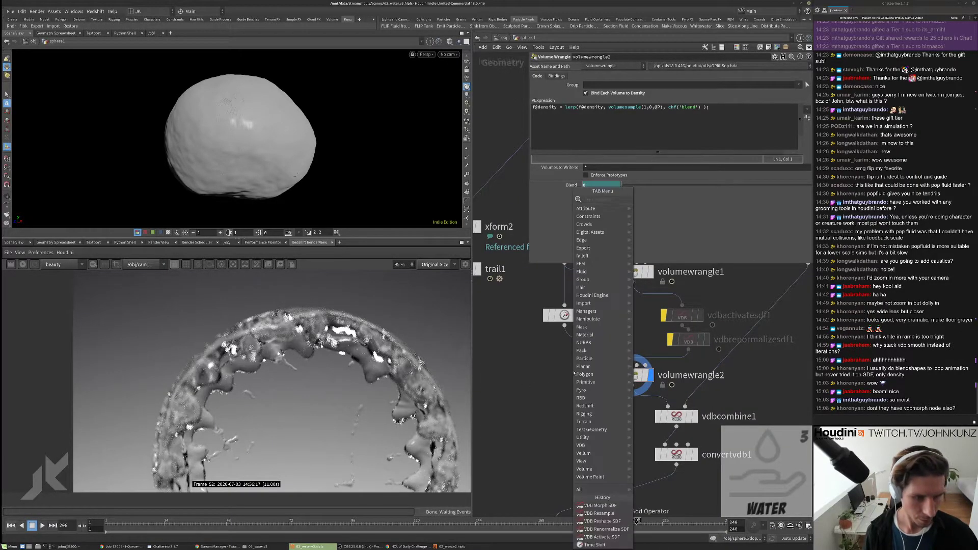
{"action": "key", "text": "Escape"}
Step: Drop vdbactivatesdf1 onto the wire directly below timeshift1
{"action": "middle_click_drag", "start_coordinate": [574, 373], "coordinate": [567, 399]}
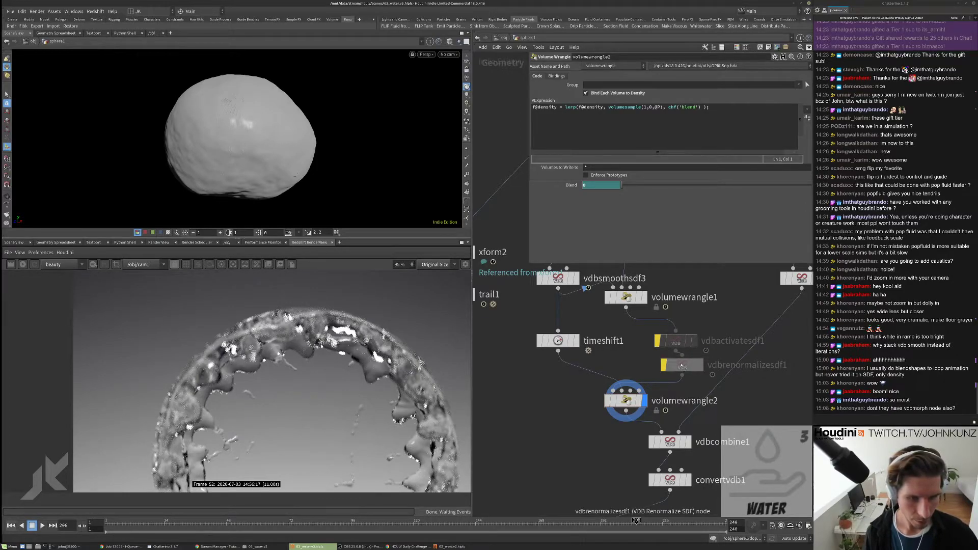
{"action": "left_click_drag", "start_coordinate": [676, 342], "coordinate": [552, 373]}
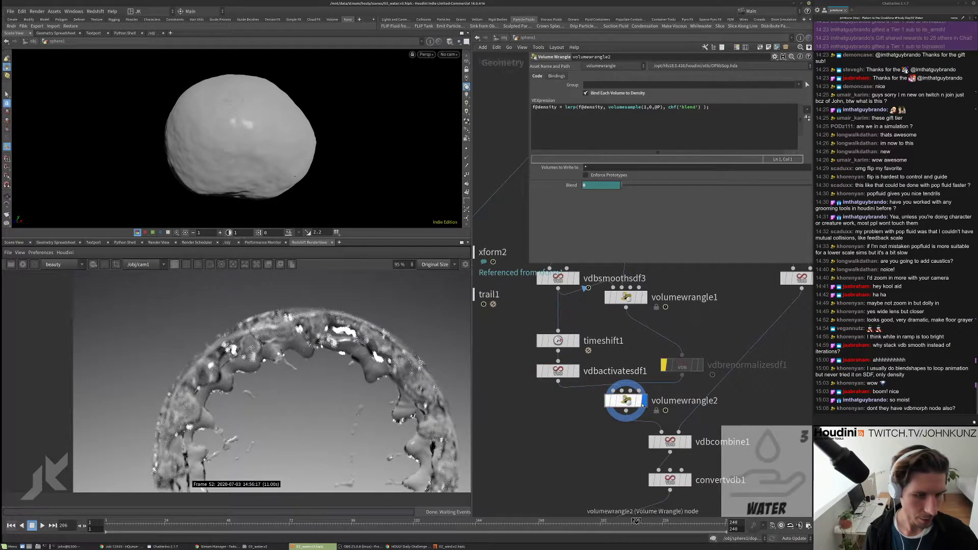
{"action": "middle_click_drag", "start_coordinate": [643, 403], "coordinate": [651, 384]}
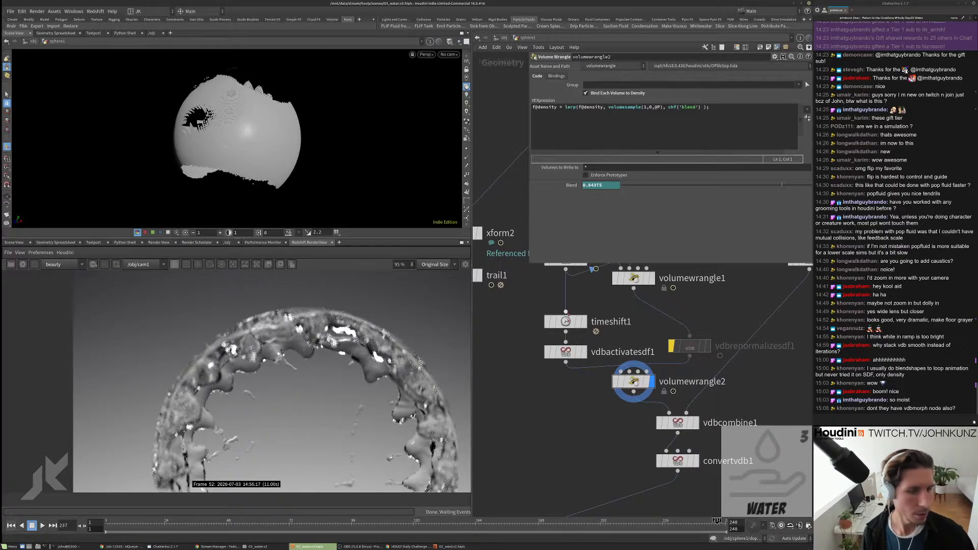
{"action": "scroll", "coordinate": [573, 352], "scroll_direction": "up", "scroll_amount": 2}
{"action": "scroll", "coordinate": [658, 387], "scroll_direction": "down", "scroll_amount": 2}
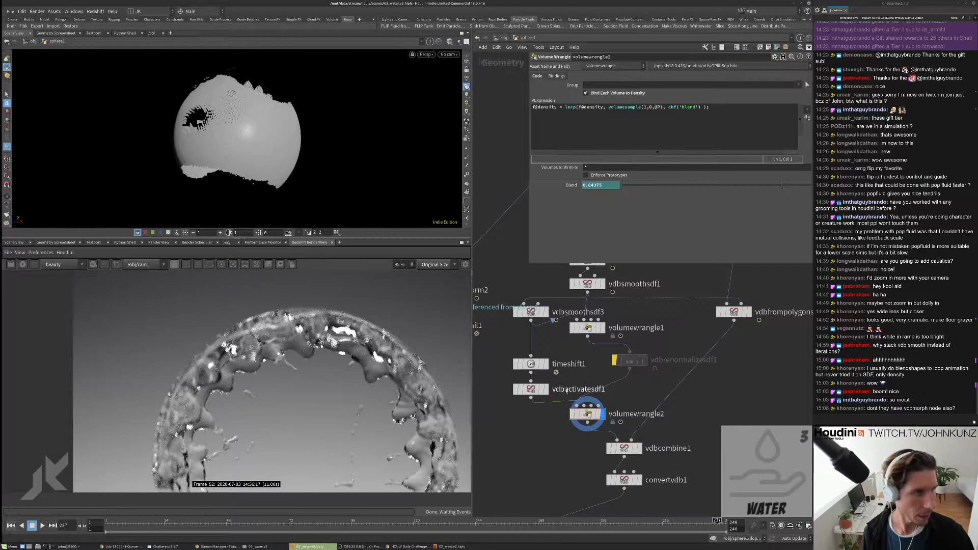
{"action": "middle_click_drag", "start_coordinate": [540, 391], "coordinate": [548, 372]}
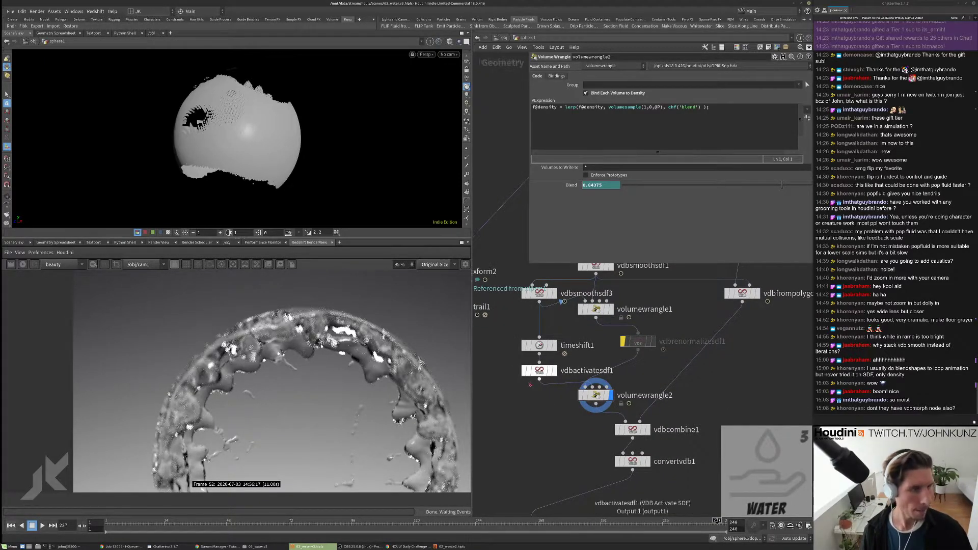
{"action": "middle_click_drag", "start_coordinate": [535, 406], "coordinate": [539, 385]}
Step: Bypass volumewrangle2 and vdbactivatesdf1
{"action": "left_click", "coordinate": [584, 374]}
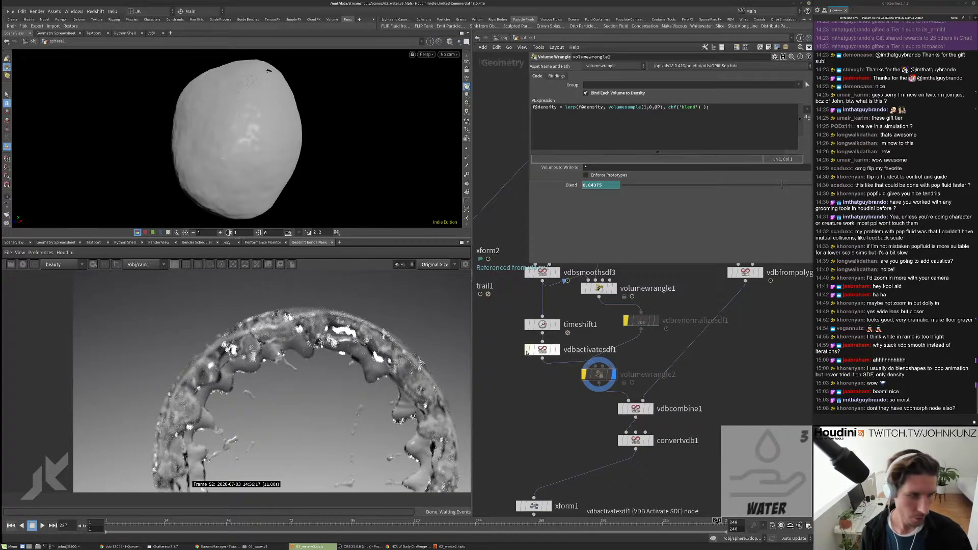
{"action": "left_click", "coordinate": [528, 350]}
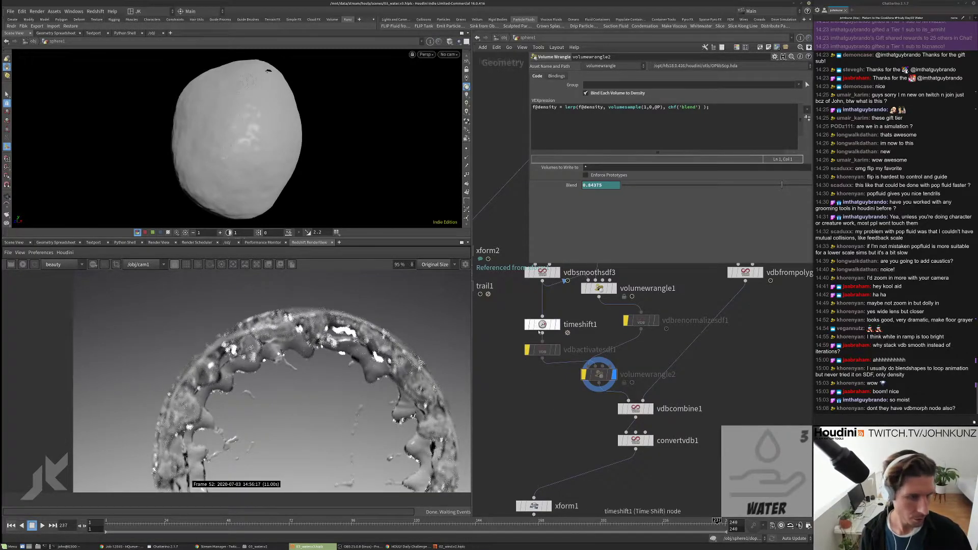
{"action": "middle_click_drag", "start_coordinate": [662, 450], "coordinate": [668, 417]}
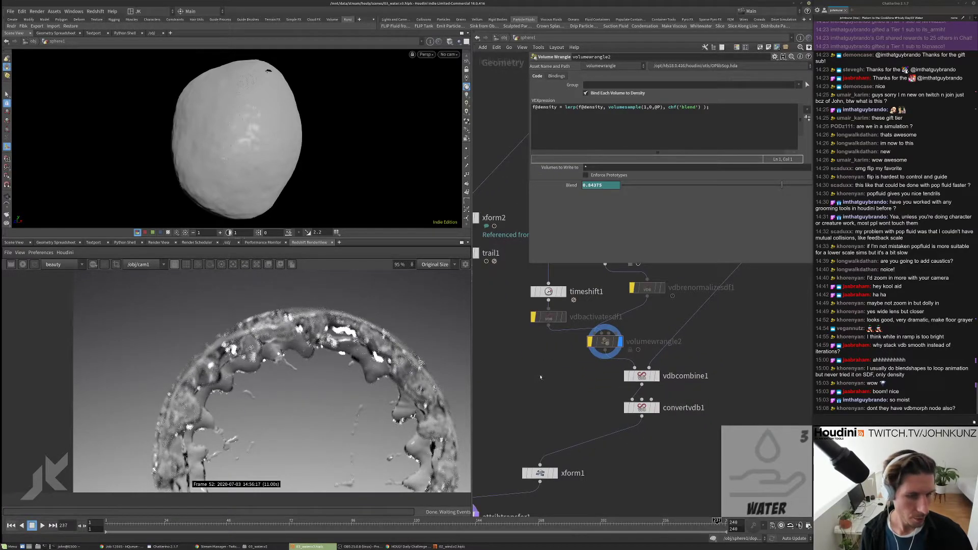
Step: Re-enable vdbrenormalizesdf1 and set its Iterations to 3
{"action": "left_click", "coordinate": [643, 409]}
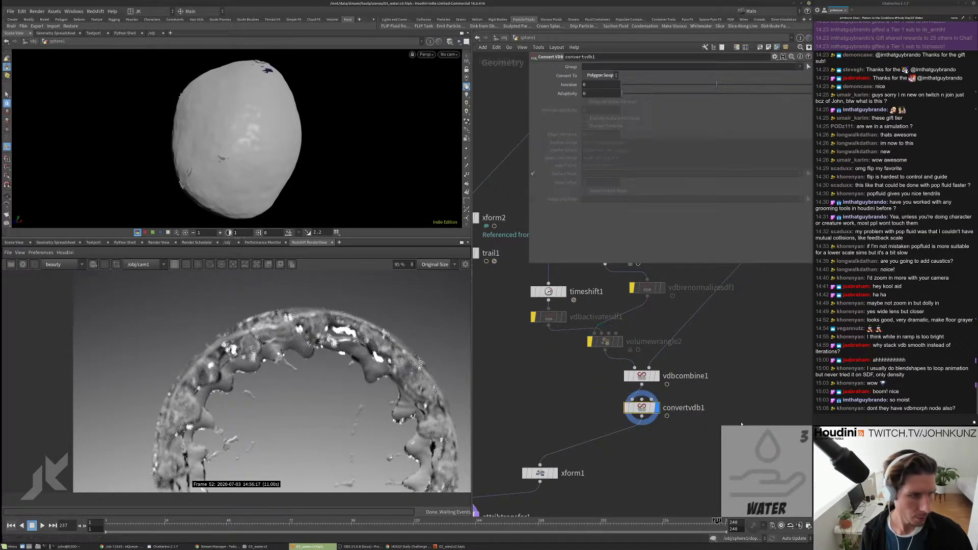
{"action": "middle_click_drag", "start_coordinate": [668, 373], "coordinate": [658, 434]}
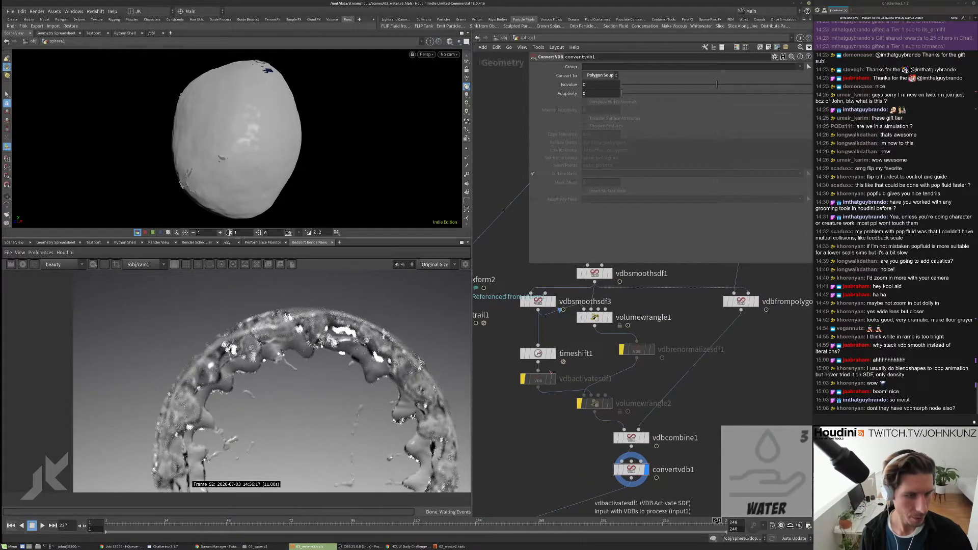
{"action": "left_click_drag", "start_coordinate": [626, 355], "coordinate": [607, 355]}
{"action": "left_click", "coordinate": [608, 355]}
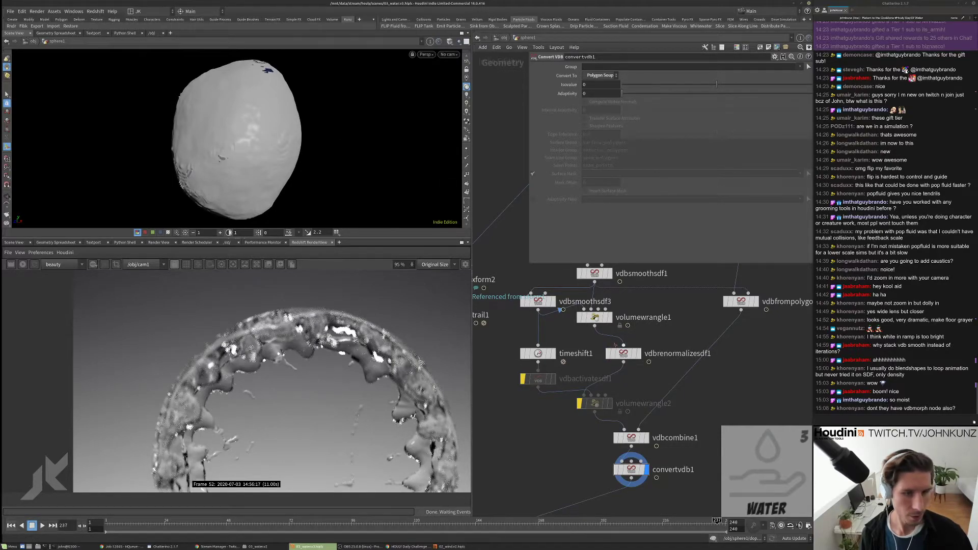
{"action": "left_click", "coordinate": [624, 353]}
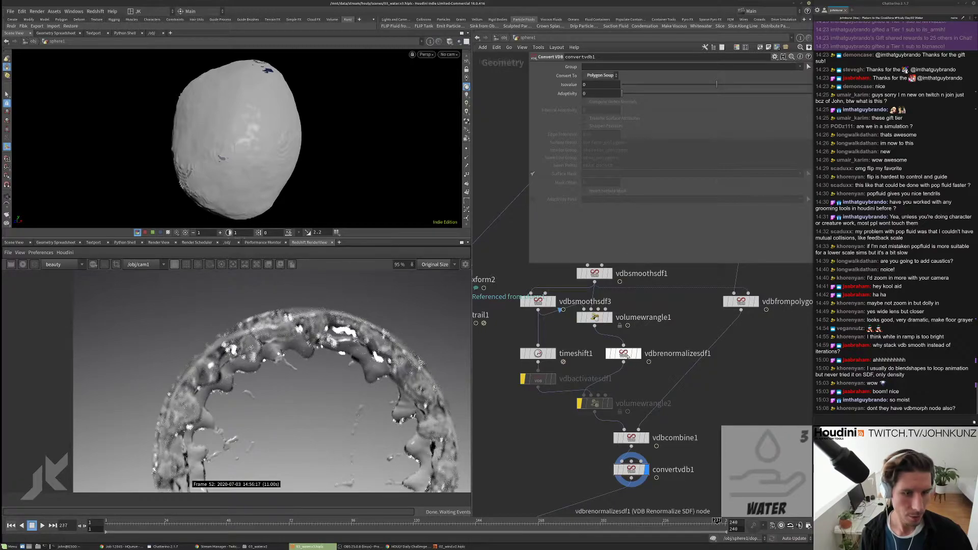
{"action": "left_click", "coordinate": [611, 84]}
{"action": "left_click", "coordinate": [612, 98]}
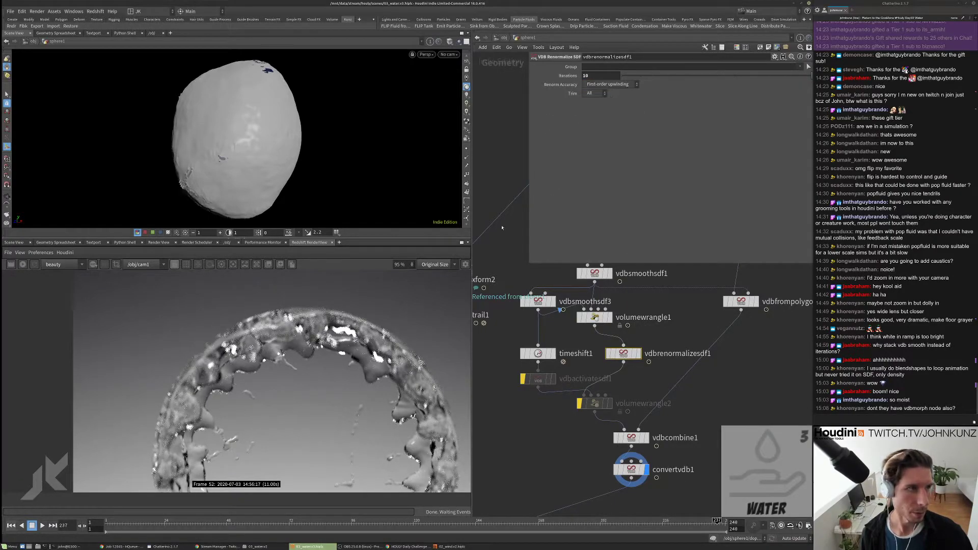
{"action": "double_click", "coordinate": [591, 75]}
{"action": "type", "text": "3"}
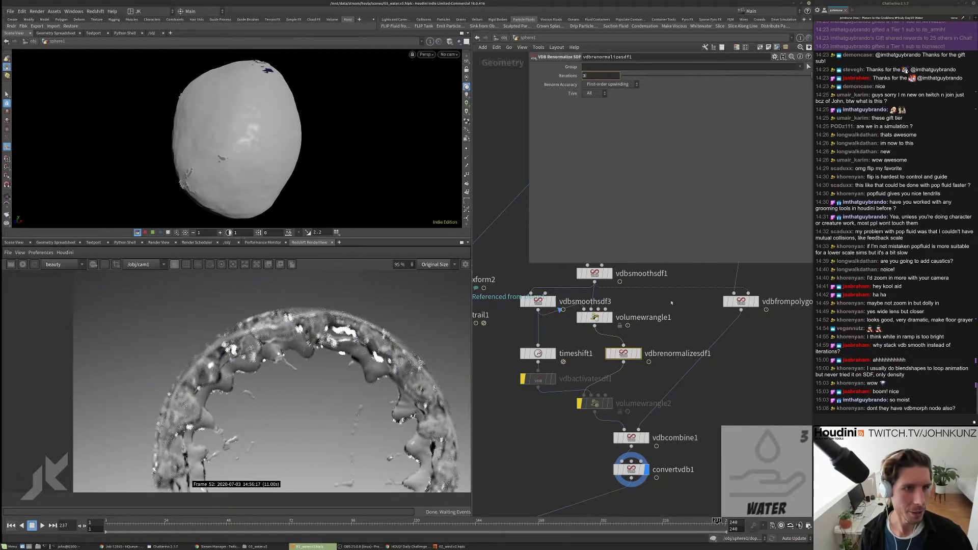
{"action": "key", "text": "Return"}
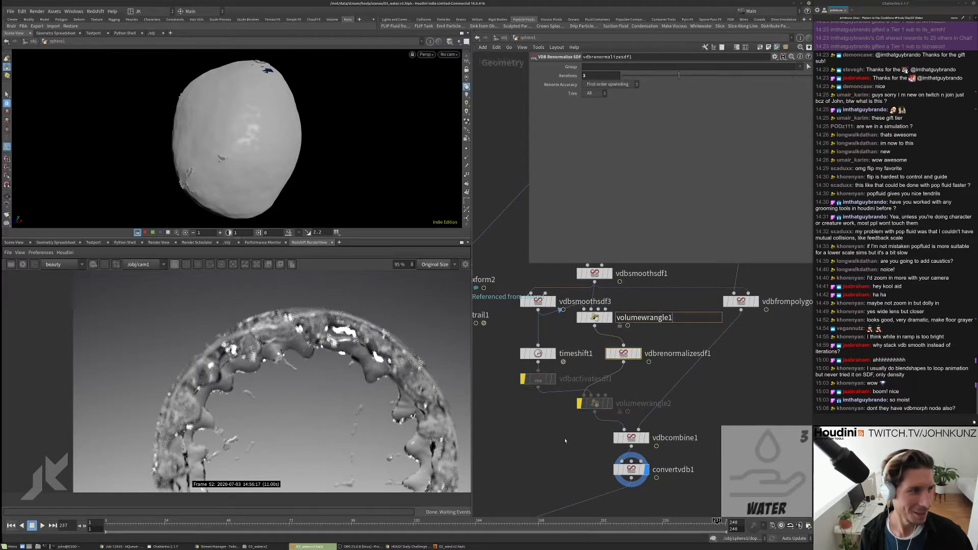
Step: Toggle volumewrangle1's bypass off and wire its output into vdbsmoothsdf2
{"action": "middle_click_drag", "start_coordinate": [600, 322], "coordinate": [591, 358]}
{"action": "left_click", "coordinate": [591, 358]}
{"action": "scroll", "coordinate": [588, 359], "scroll_direction": "up", "scroll_amount": 2}
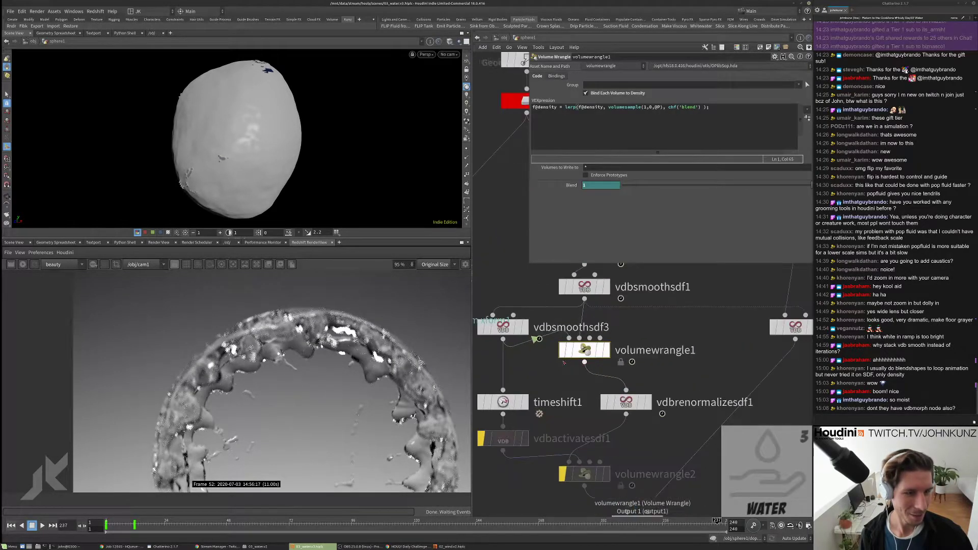
{"action": "left_click", "coordinate": [562, 350]}
{"action": "left_click", "coordinate": [561, 351]}
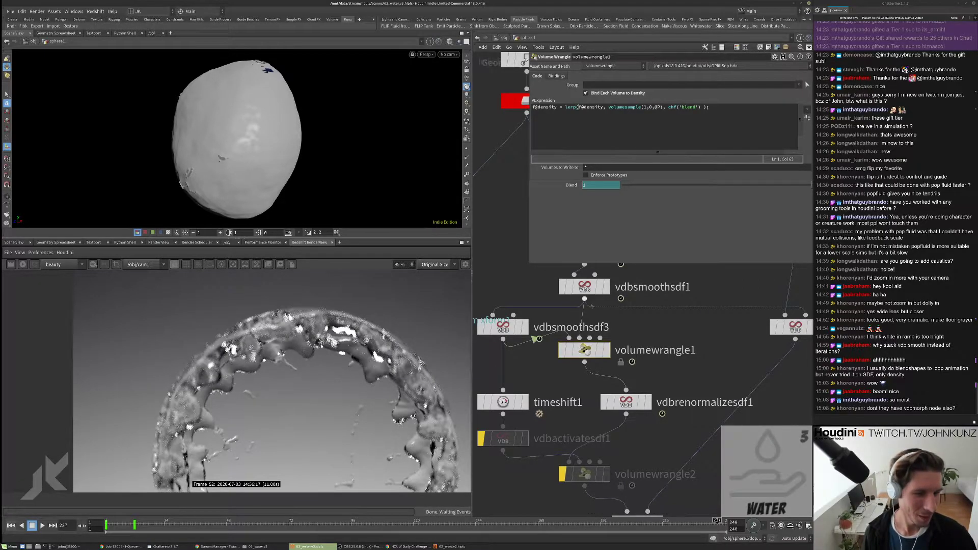
{"action": "scroll", "coordinate": [582, 338], "scroll_direction": "down", "scroll_amount": 2}
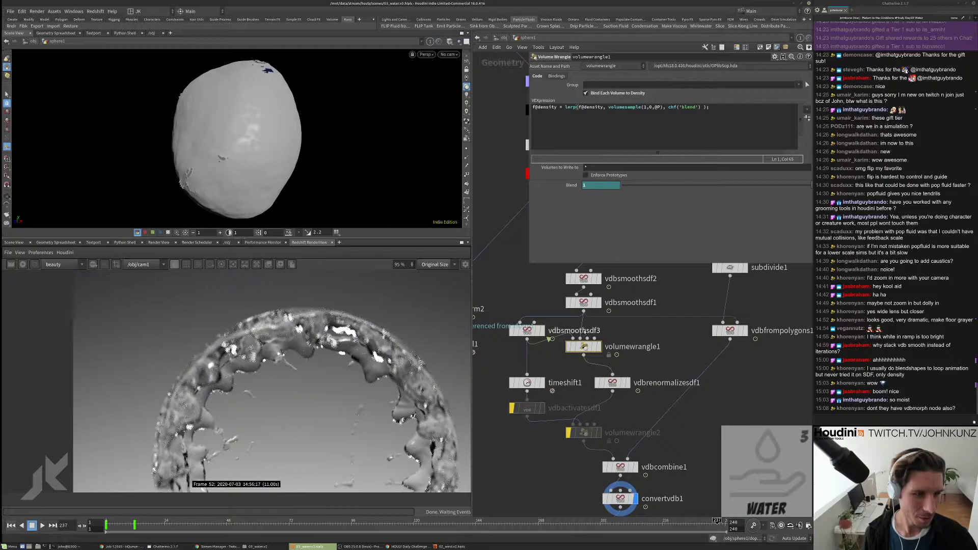
{"action": "left_click_drag", "start_coordinate": [580, 266], "coordinate": [585, 353]}
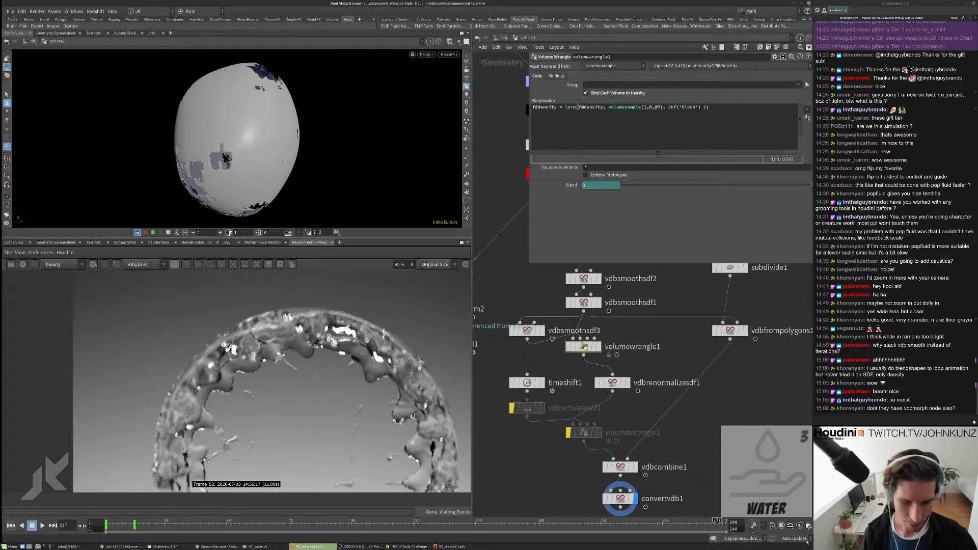
Step: Switch cooking to Manual and set Blend keys to 1 at frame 1, 0 at frame 12
{"action": "left_click", "coordinate": [791, 538]}
{"action": "left_click", "coordinate": [793, 541]}
{"action": "left_click", "coordinate": [605, 185], "text": "shift"}
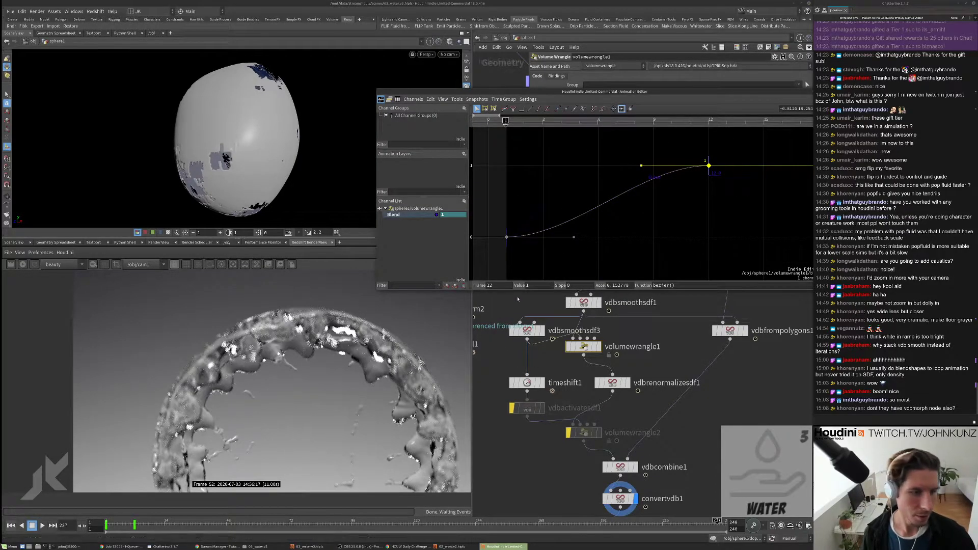
{"action": "double_click", "coordinate": [489, 285]}
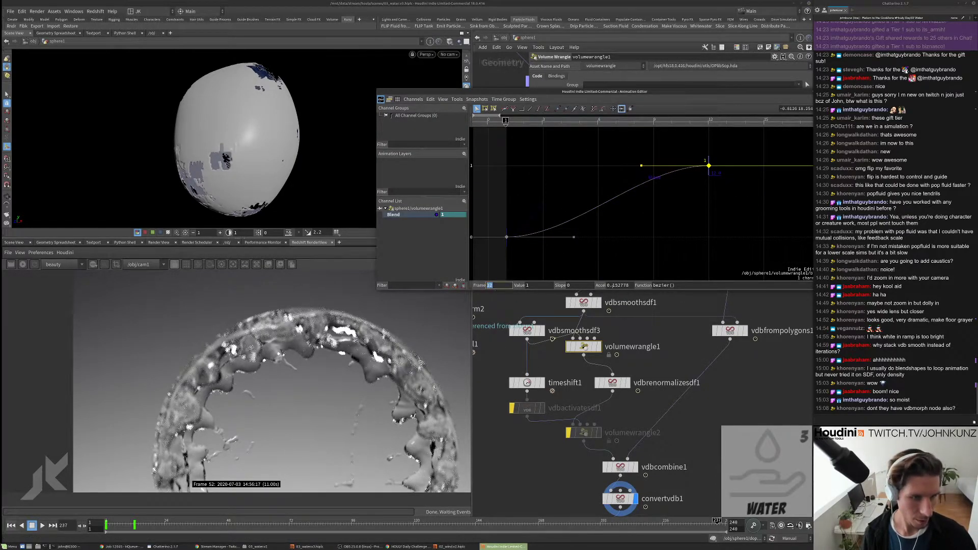
{"action": "left_click", "coordinate": [529, 286]}
{"action": "type", "text": "0"}
{"action": "key", "text": "Return"}
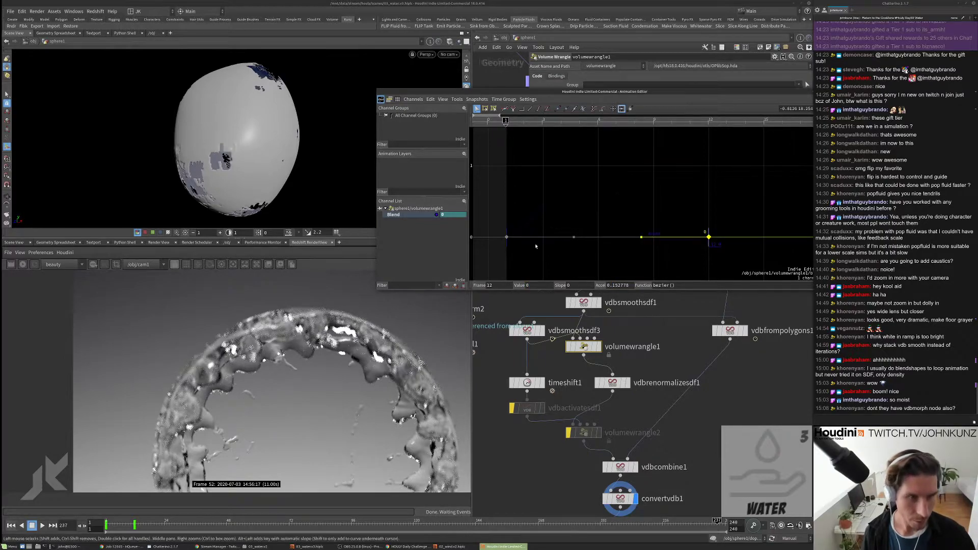
{"action": "left_click", "coordinate": [506, 237]}
{"action": "type", "text": "1"}
{"action": "key", "text": "Return"}
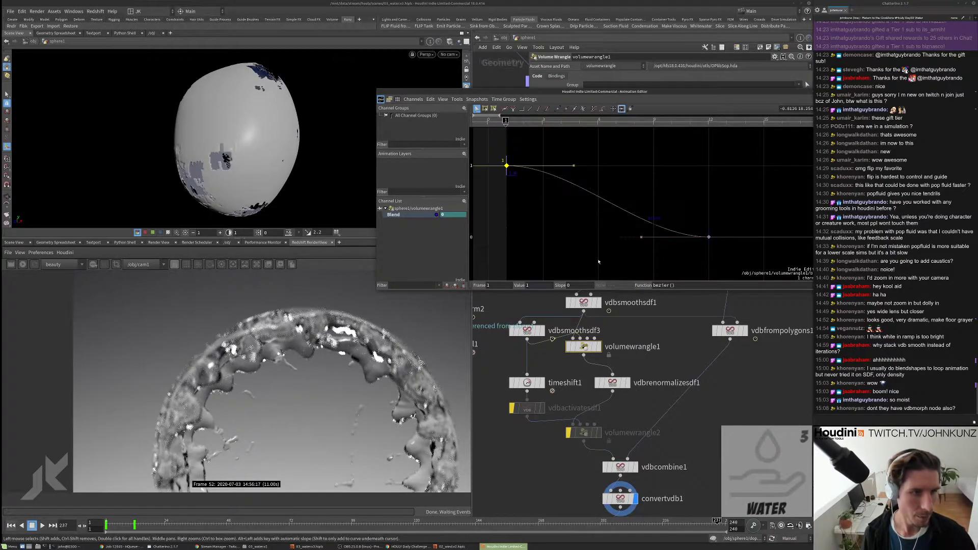
Step: Close the Animation Editor and return to the first frame
{"action": "left_click_drag", "start_coordinate": [641, 94], "coordinate": [525, 133]}
{"action": "left_click", "coordinate": [713, 132]}
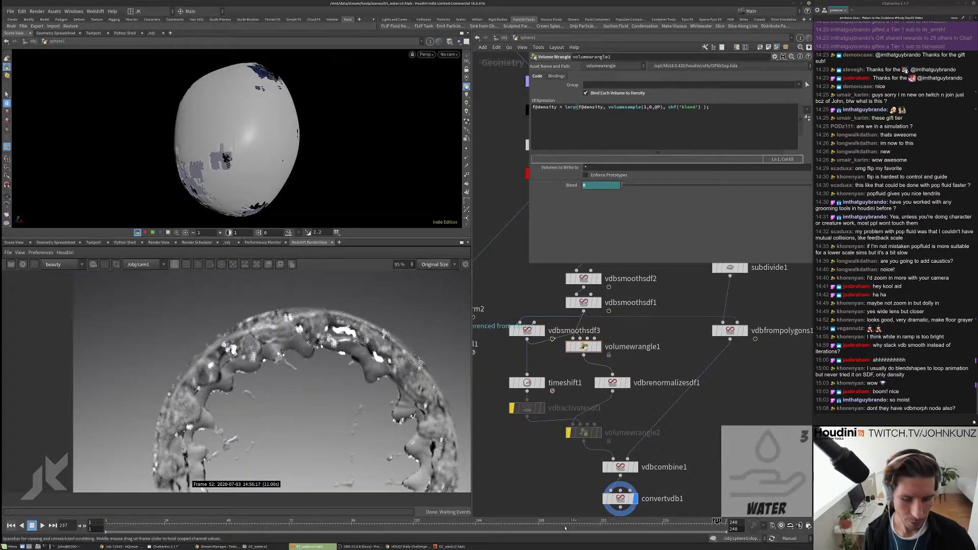
{"action": "key", "text": "ctrl+Up"}
Step: Switch cooking to Auto Update and pull vdbactivatesdf1 out of its chain
{"action": "left_click", "coordinate": [781, 538]}
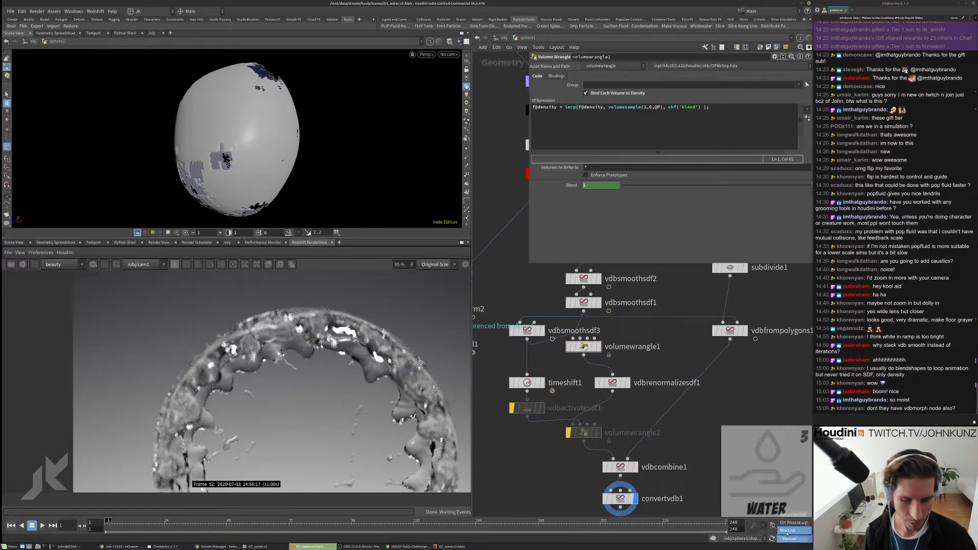
{"action": "left_click", "coordinate": [792, 515]}
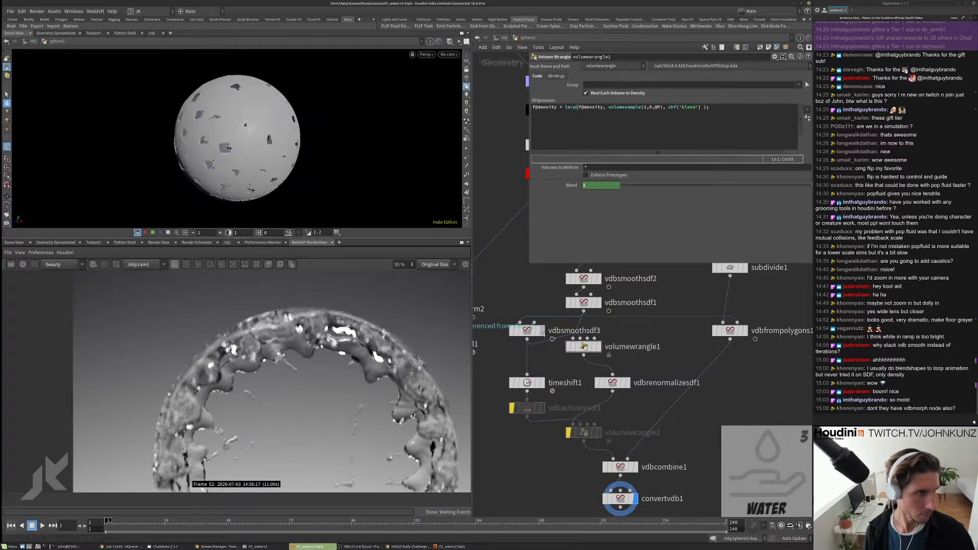
{"action": "scroll", "coordinate": [587, 373], "scroll_direction": "up", "scroll_amount": 1}
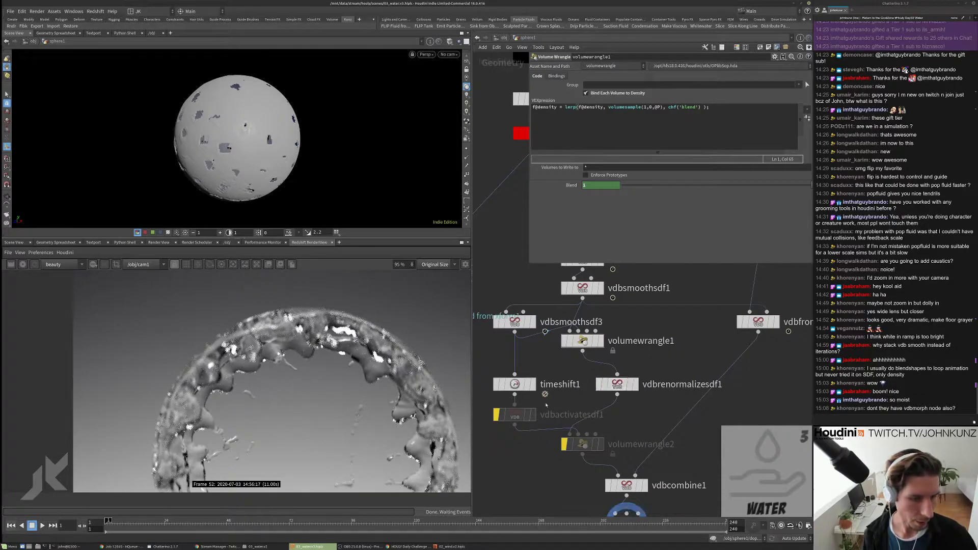
{"action": "left_click_drag", "start_coordinate": [560, 408], "coordinate": [525, 344]}
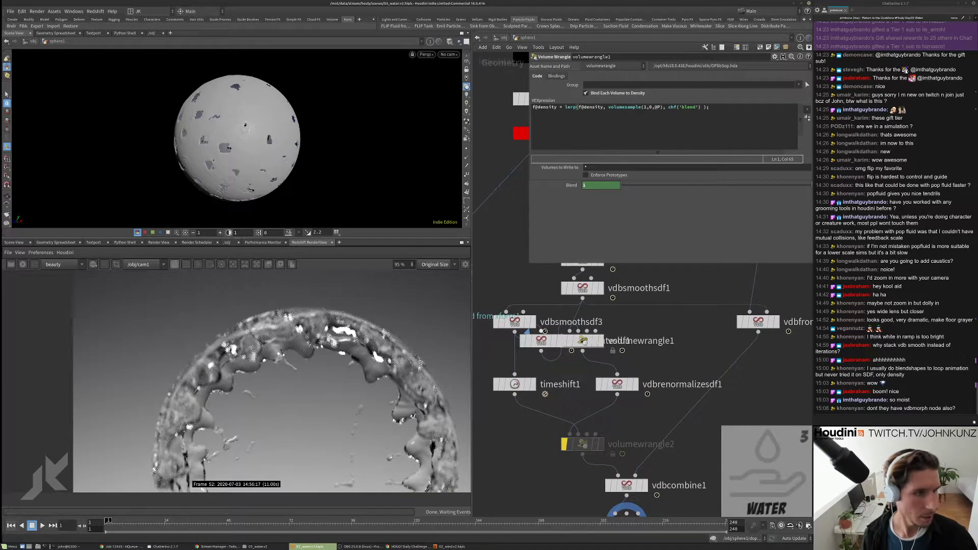
Step: Move volumewrangle1 aside and Alt-drag vdbactivatesdf1 into a copy, vdbactivatesdf2
{"action": "left_click_drag", "start_coordinate": [583, 340], "coordinate": [611, 348]}
{"action": "left_click", "coordinate": [541, 340]}
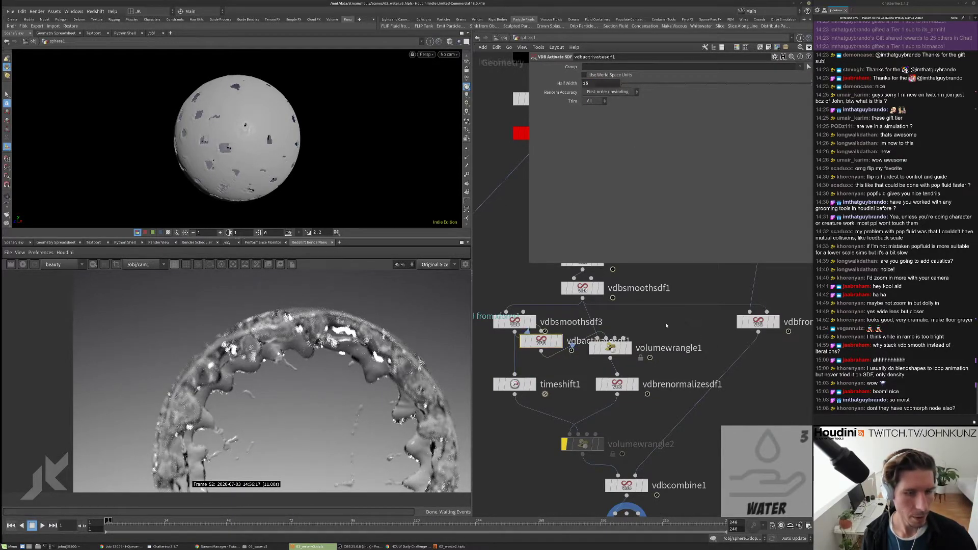
{"action": "left_click_drag", "start_coordinate": [542, 345], "coordinate": [591, 324], "text": "alt"}
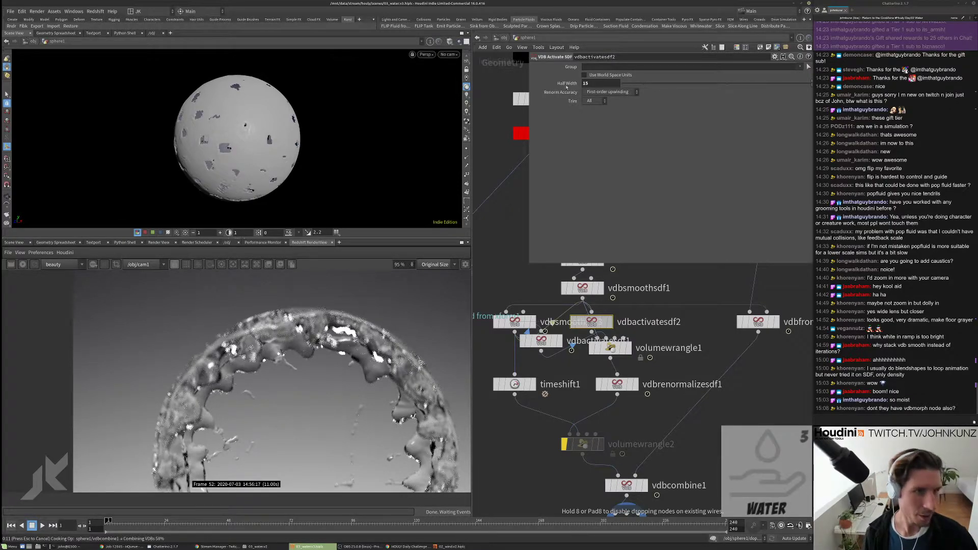
{"action": "key", "text": "alt+Tab"}
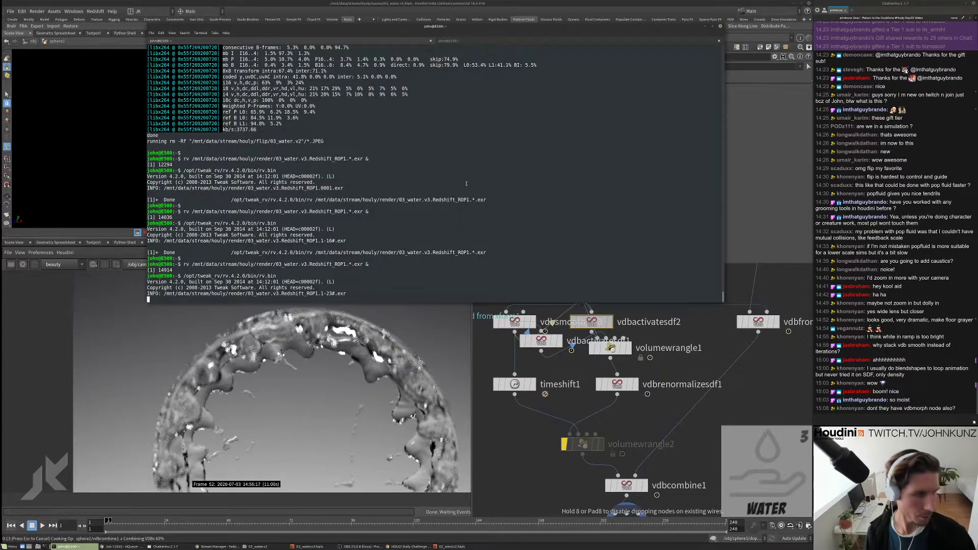
Step: Run rv in the terminal to play the 03_water.v3 Redshift render sequence
{"action": "type", "text": "rv /mnt/data/houdinifx"}
{"action": "key", "text": "Return"}
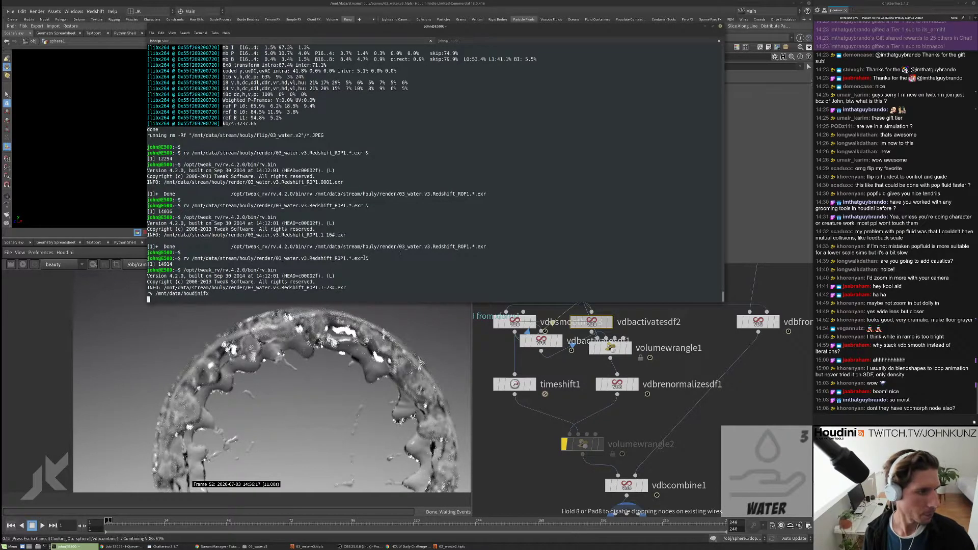
{"action": "key", "text": "Return"}
{"action": "key", "text": "Return"}
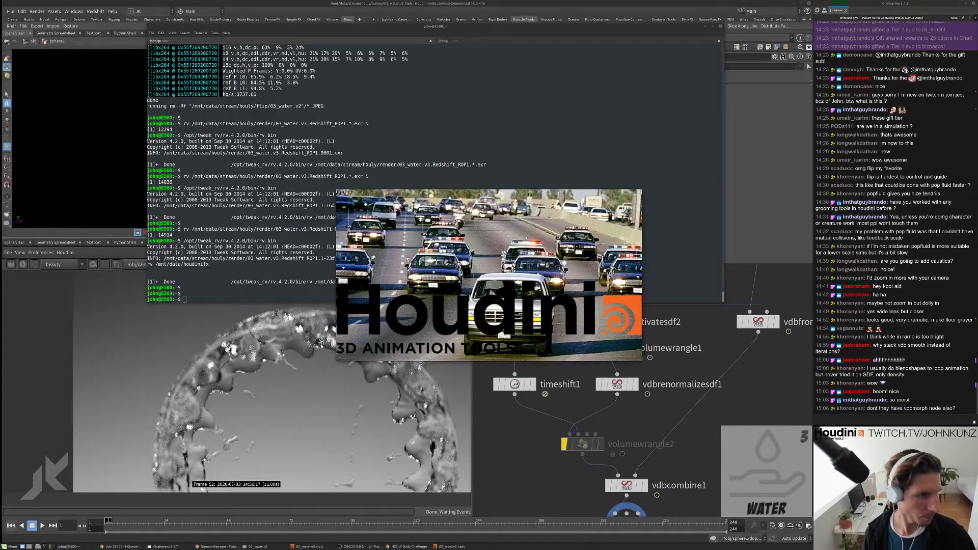
{"action": "key", "text": "Return"}
{"action": "key", "text": "Up"}
{"action": "key", "text": "Up"}
{"action": "key", "text": "Return"}
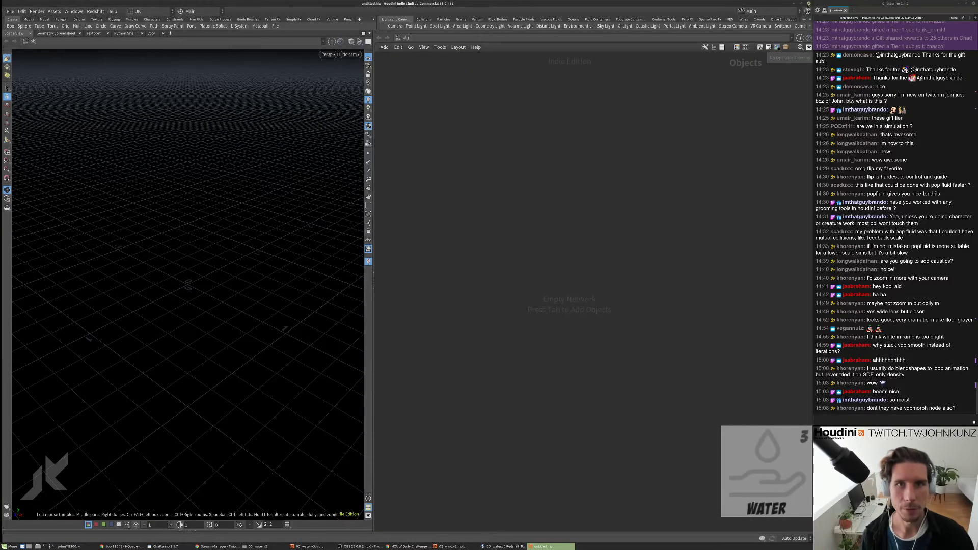
Step: Pause the RV playback and close the player to get back to Houdini
{"action": "left_click", "coordinate": [489, 547]}
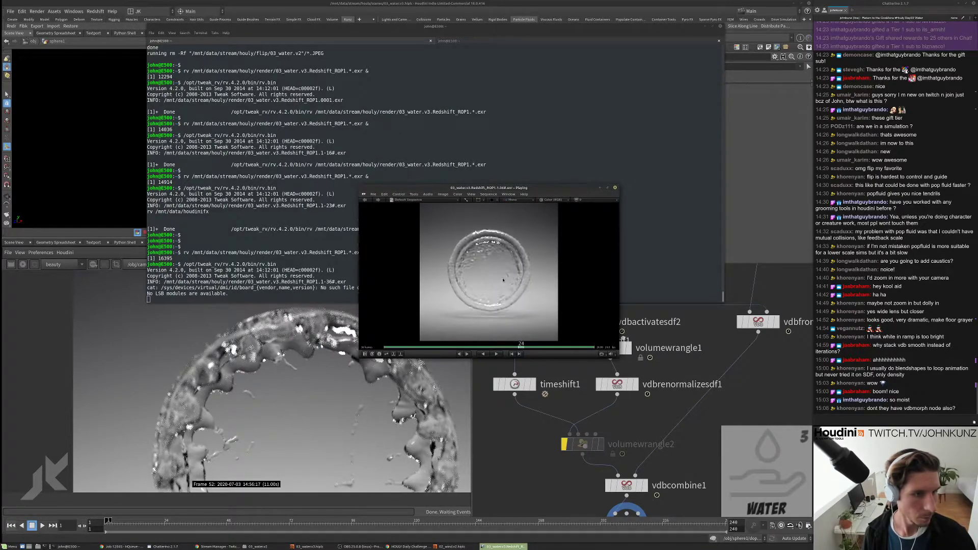
{"action": "key", "text": "space"}
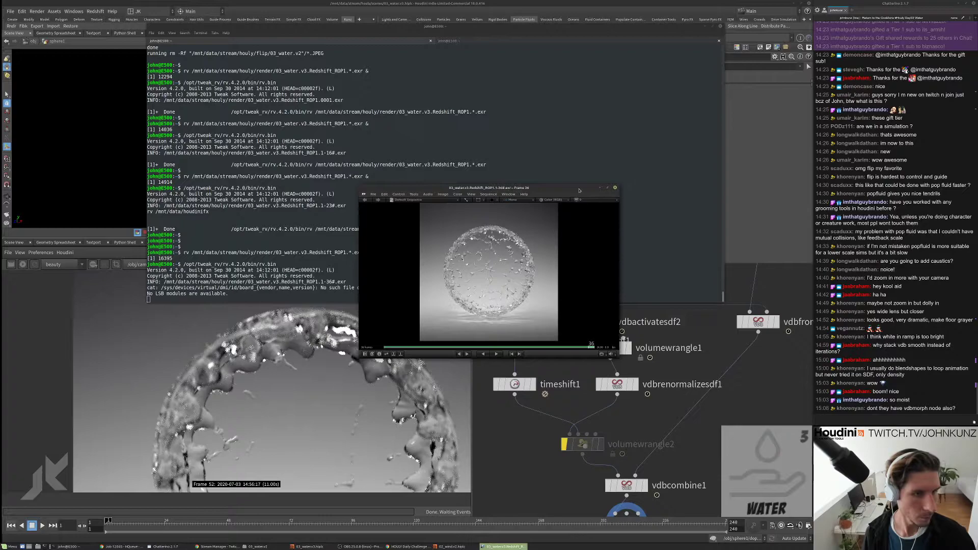
{"action": "left_click", "coordinate": [617, 187]}
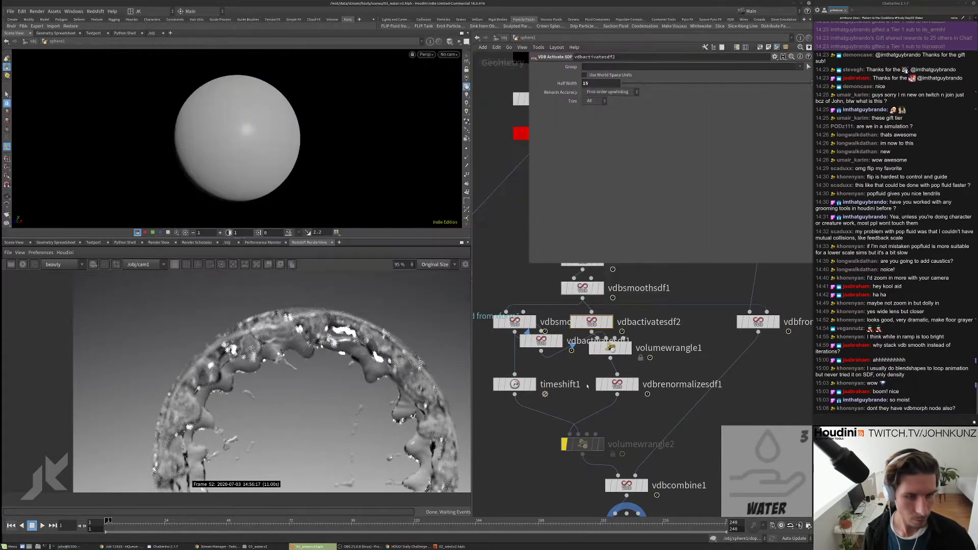
Step: Set vdbactivatesdf2's Half Width to 5
{"action": "left_click", "coordinate": [610, 83]}
{"action": "type", "text": "5"}
{"action": "key", "text": "Return"}
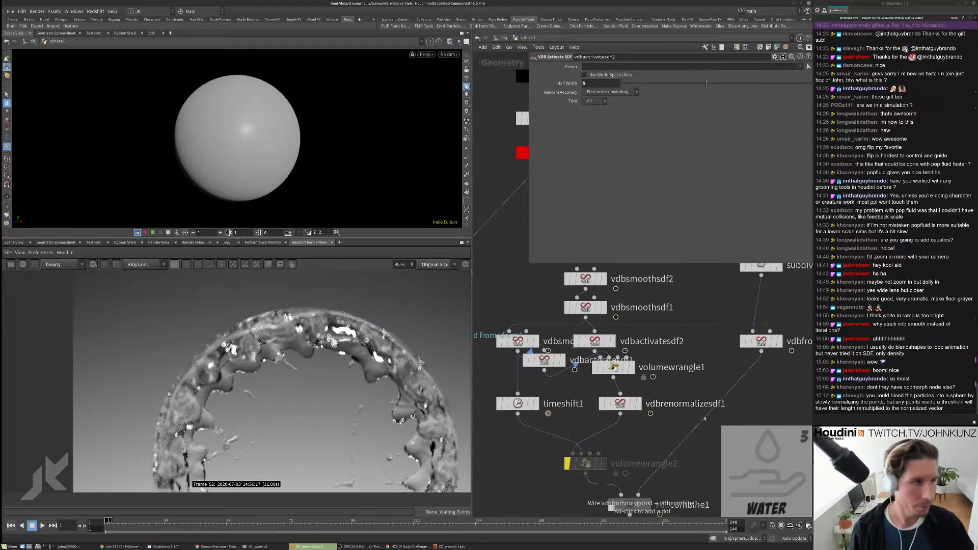
Step: Rearrange the SDF nodes and wire vdbrenormalizesdf1 into vdbcombine1
{"action": "left_click_drag", "start_coordinate": [613, 367], "coordinate": [626, 345]}
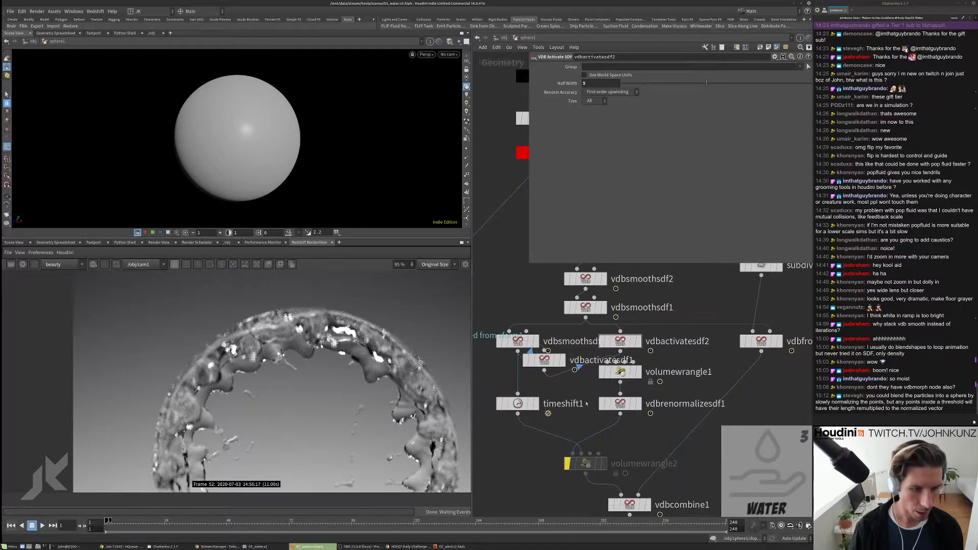
{"action": "scroll", "coordinate": [544, 423], "scroll_direction": "down", "scroll_amount": 2}
{"action": "middle_click_drag", "start_coordinate": [551, 426], "coordinate": [556, 393]}
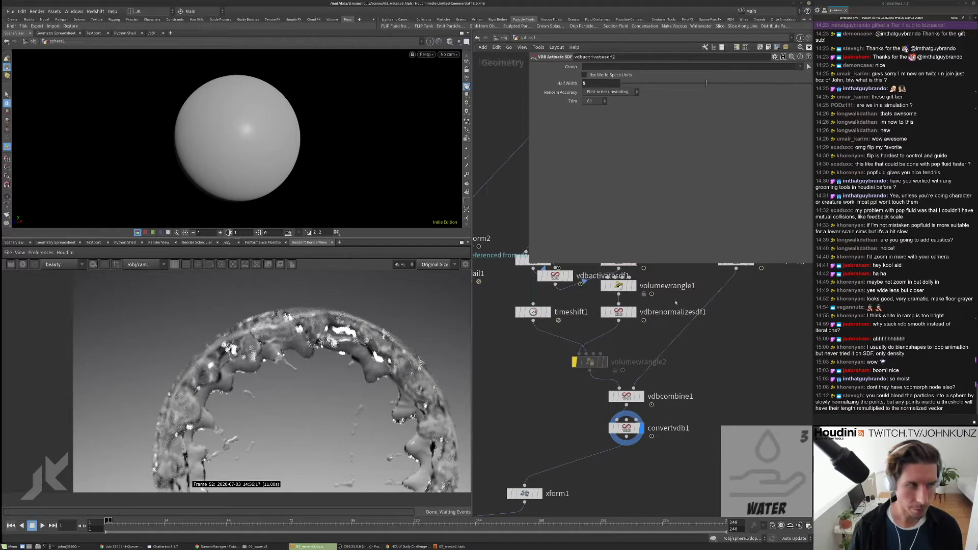
{"action": "middle_click_drag", "start_coordinate": [676, 302], "coordinate": [670, 344]}
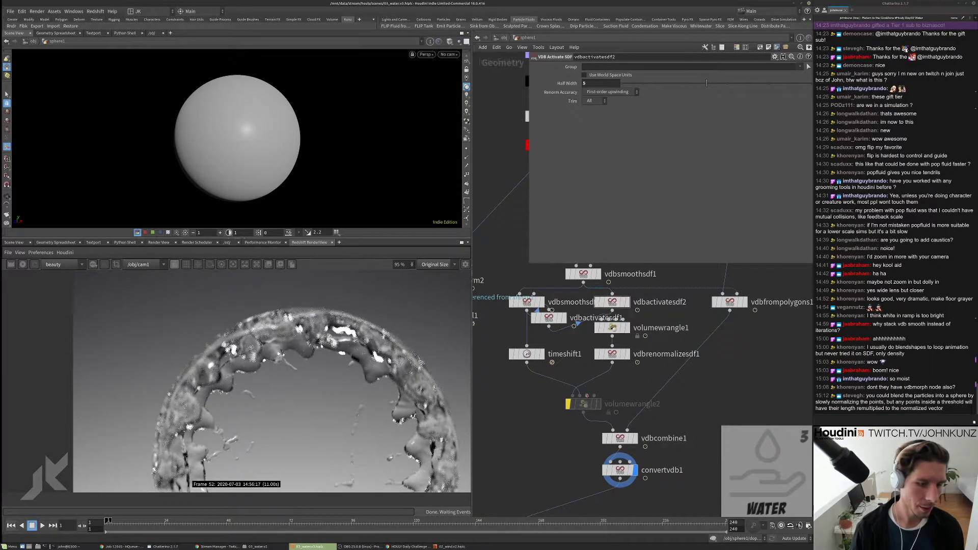
{"action": "left_click_drag", "start_coordinate": [613, 431], "coordinate": [588, 295]}
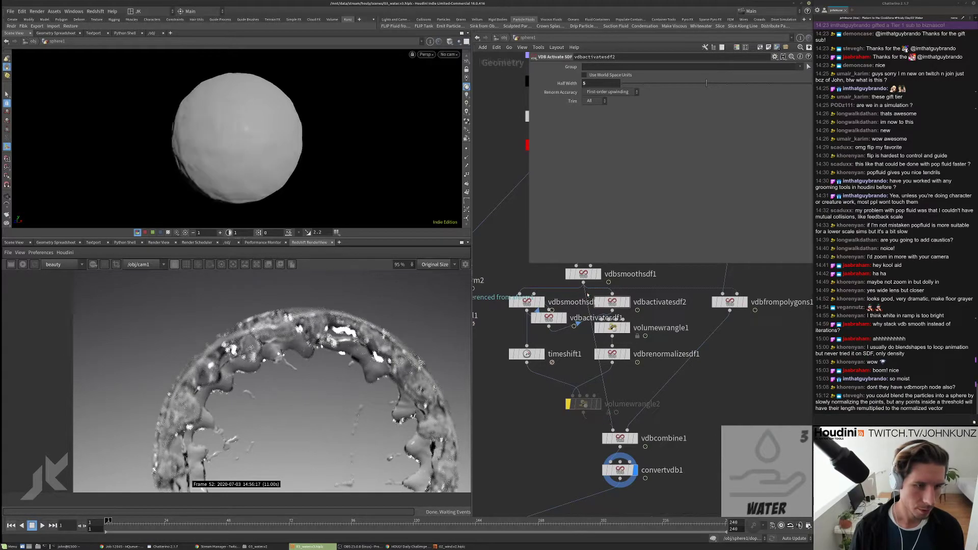
{"action": "middle_click_drag", "start_coordinate": [555, 430], "coordinate": [555, 361]}
Step: Add an Attribute Wrangle, attribwrangle1, between convertvdb1 and xform1
{"action": "middle_click_drag", "start_coordinate": [633, 353], "coordinate": [646, 329]}
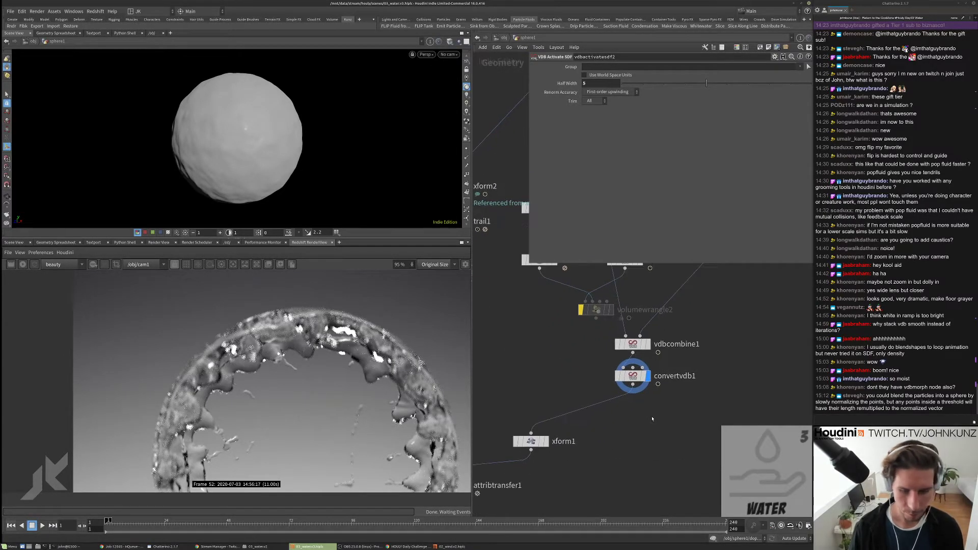
{"action": "key", "text": "Tab"}
{"action": "mouse_move", "coordinate": [664, 209]}
{"action": "left_click", "coordinate": [739, 200]}
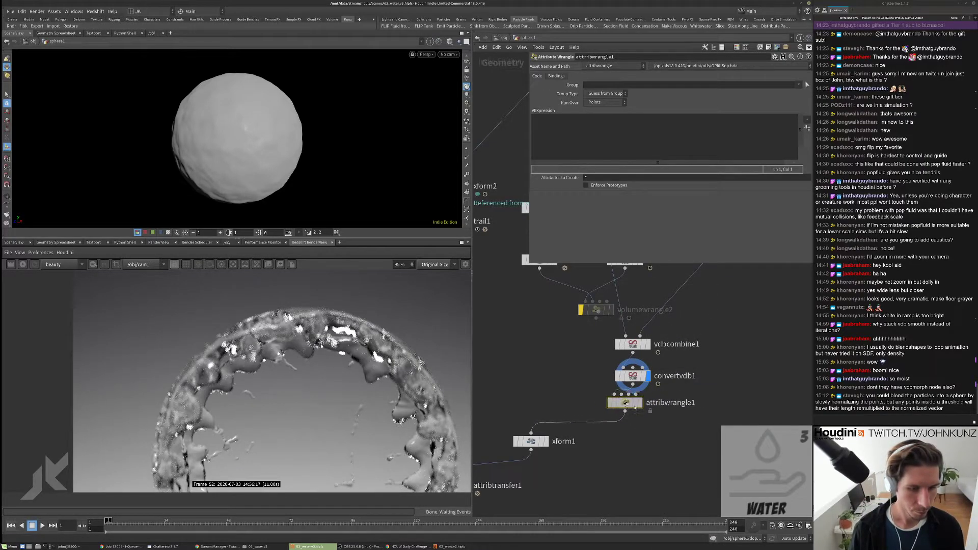
{"action": "left_click", "coordinate": [632, 408]}
Step: Copy volumewrangle2's code and paste it into attribwrangle1
{"action": "middle_click_drag", "start_coordinate": [596, 309], "coordinate": [606, 382]}
{"action": "left_click", "coordinate": [606, 382]}
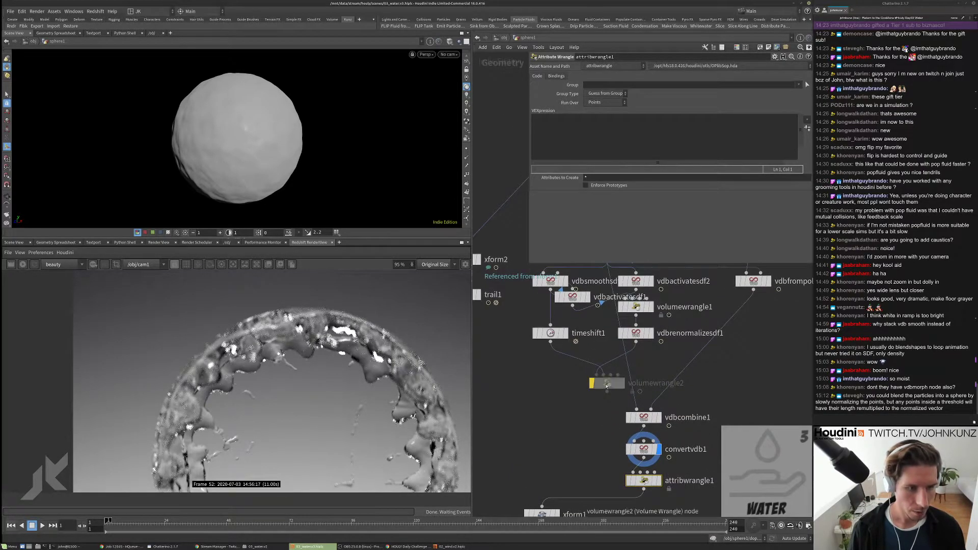
{"action": "key", "text": "ctrl+a"}
{"action": "key", "text": "ctrl+c"}
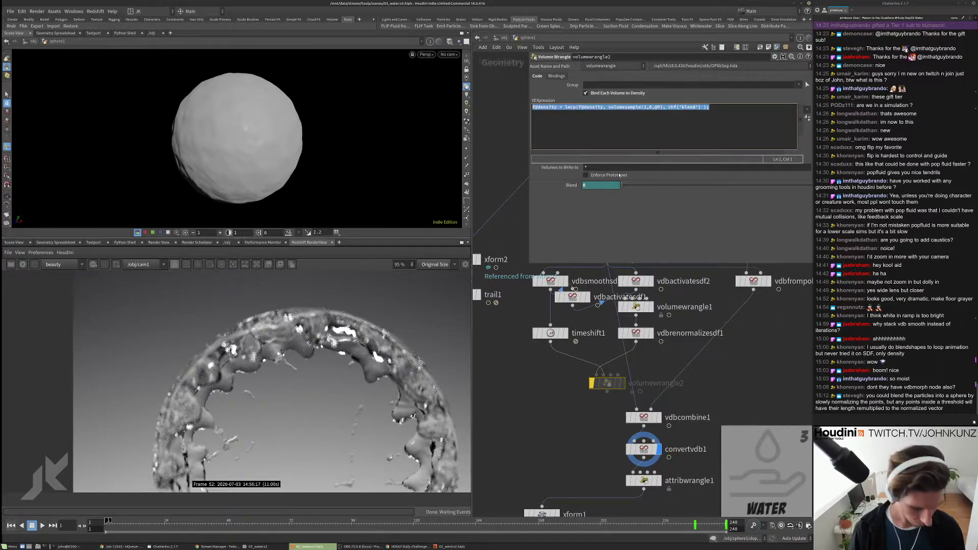
{"action": "left_click", "coordinate": [643, 481]}
{"action": "left_click", "coordinate": [659, 481]}
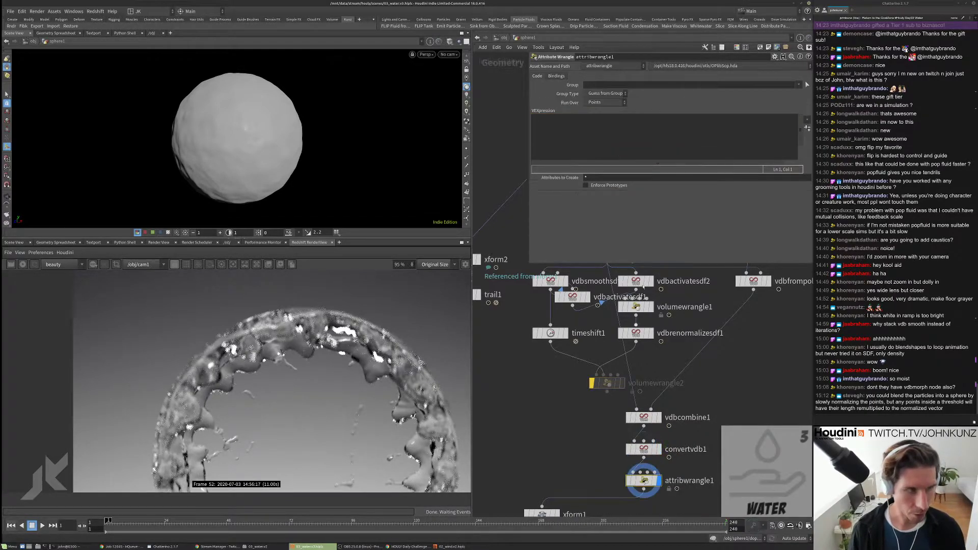
{"action": "key", "text": "ctrl+v"}
Step: Edit the code to @P = lerp(@P, normalize(@P), chf('blend'))
{"action": "left_click_drag", "start_coordinate": [558, 118], "coordinate": [537, 117]}
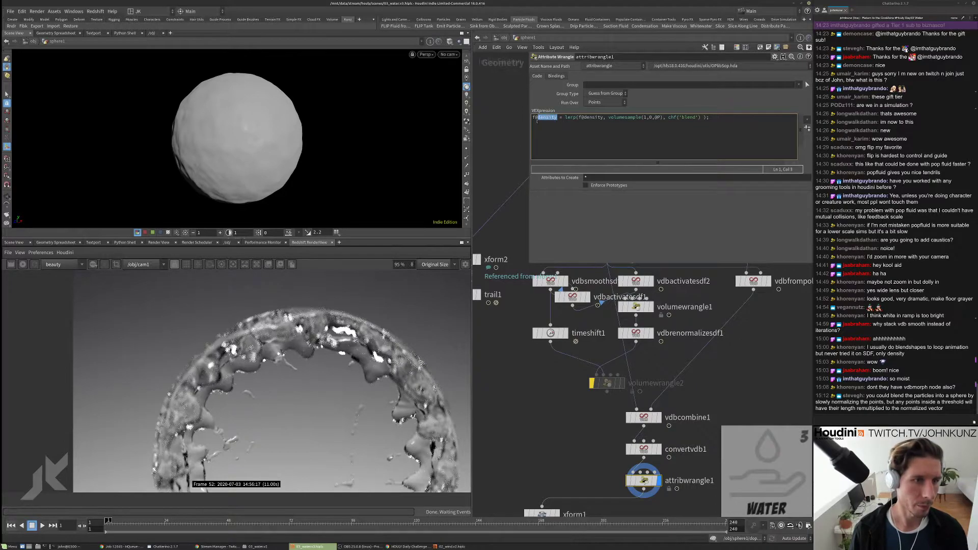
{"action": "type", "text": "P"}
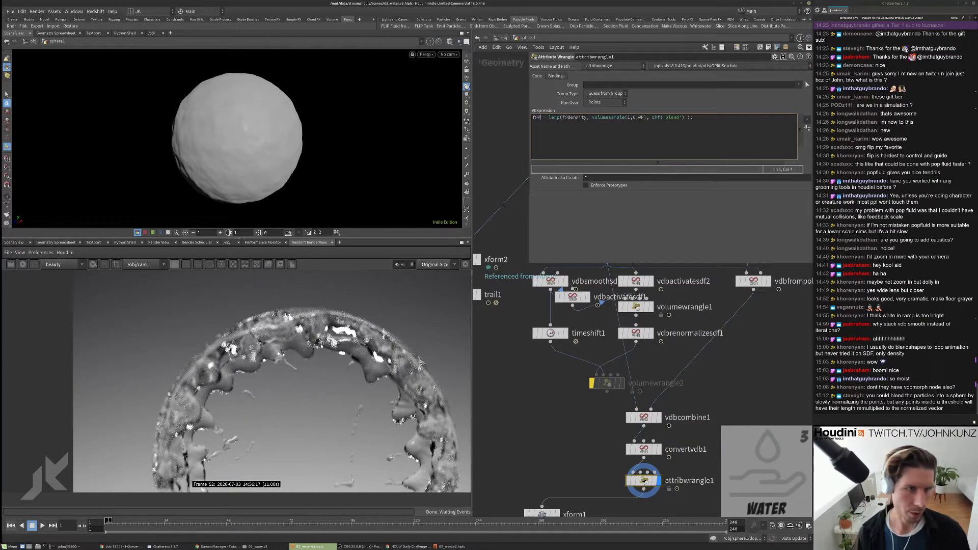
{"action": "double_click", "coordinate": [576, 117]}
{"action": "type", "text": "P"}
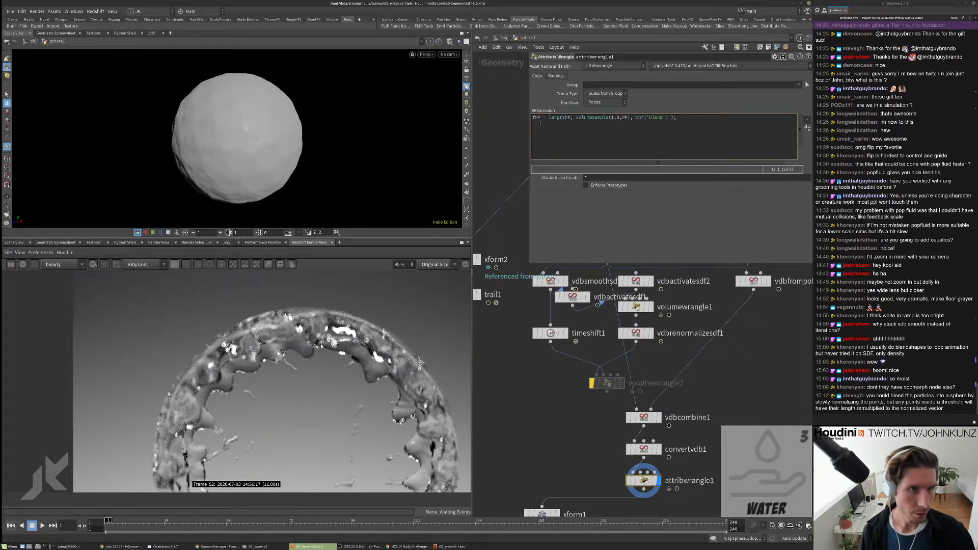
{"action": "double_click", "coordinate": [534, 117]}
{"action": "type", "text": "v"}
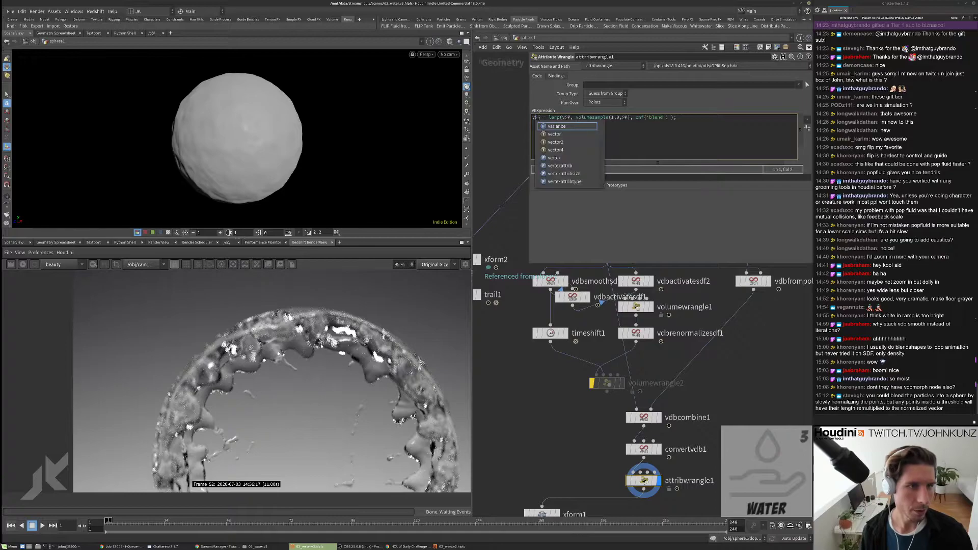
{"action": "key", "text": "BackSpace"}
{"action": "double_click", "coordinate": [563, 118]}
{"action": "type", "text": "v"}
{"action": "key", "text": "Escape"}
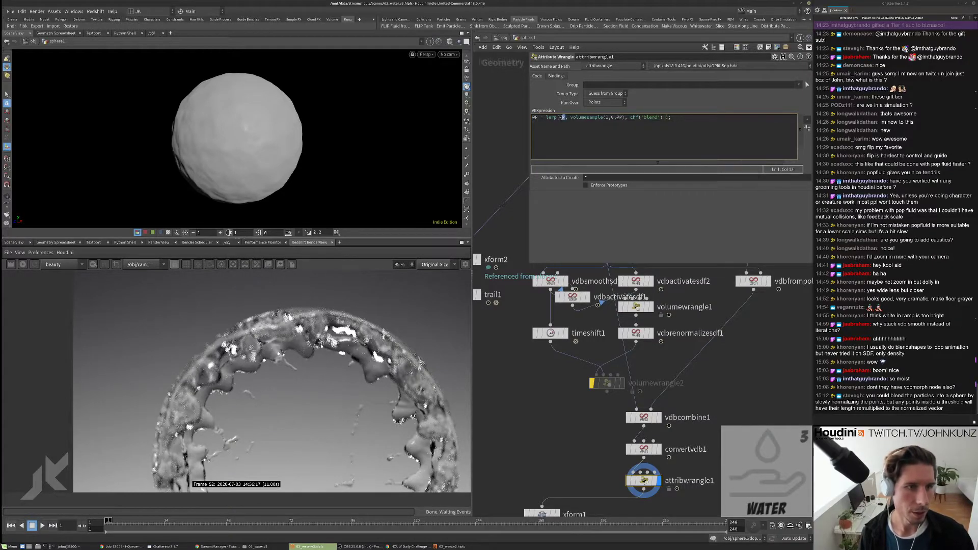
{"action": "left_click_drag", "start_coordinate": [570, 118], "coordinate": [621, 119]}
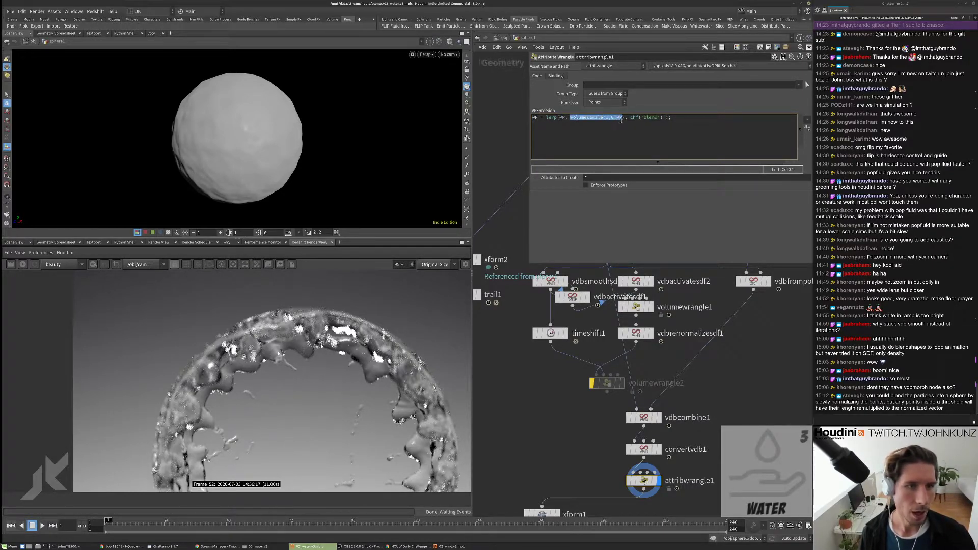
{"action": "type", "text": "normalize"}
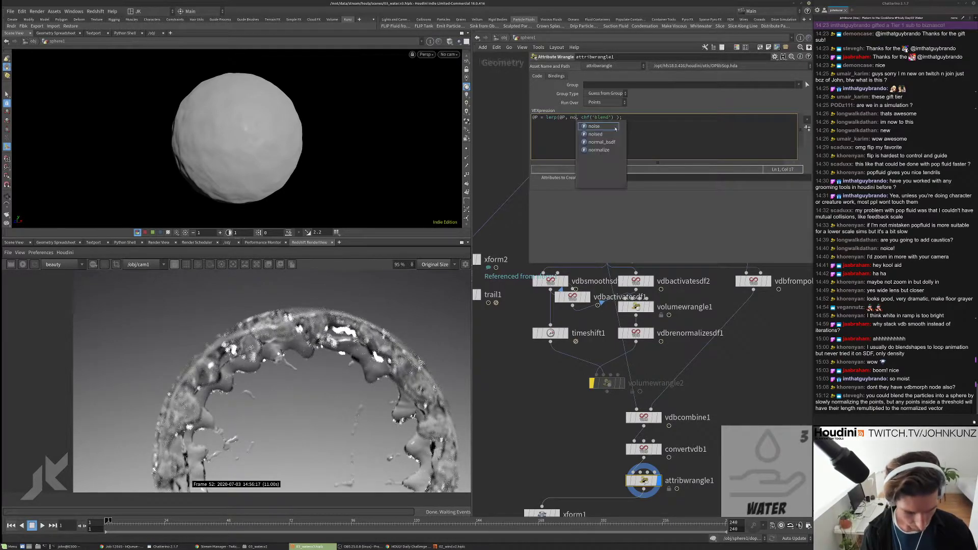
{"action": "type", "text": "()"}
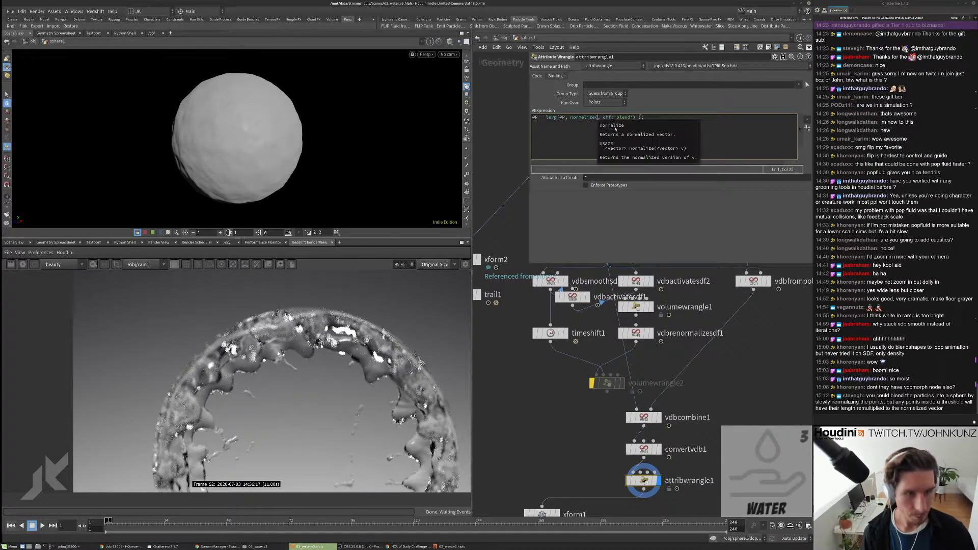
{"action": "type", "text": "@P"}
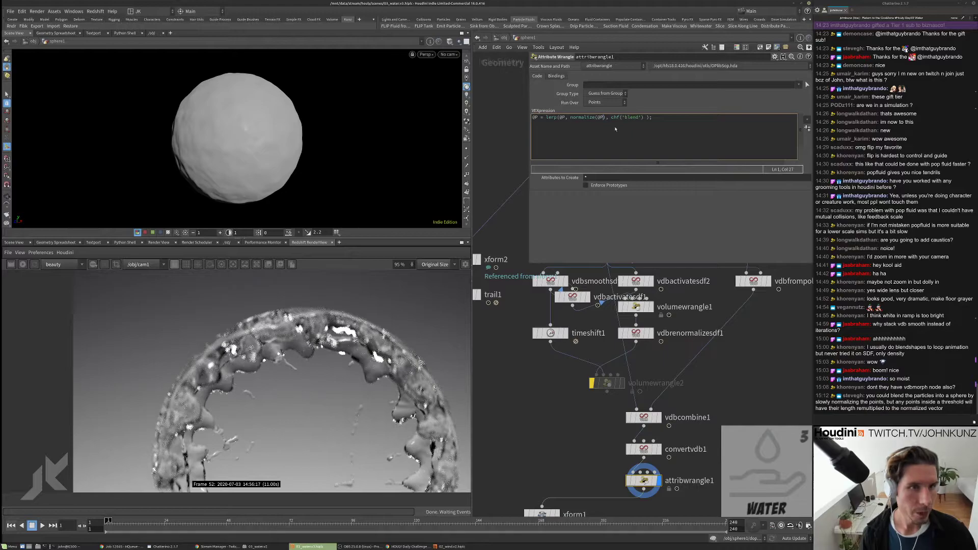
Step: Create the Blend spare parameter and drag it to 1 for a smooth sphere
{"action": "left_click", "coordinate": [807, 128]}
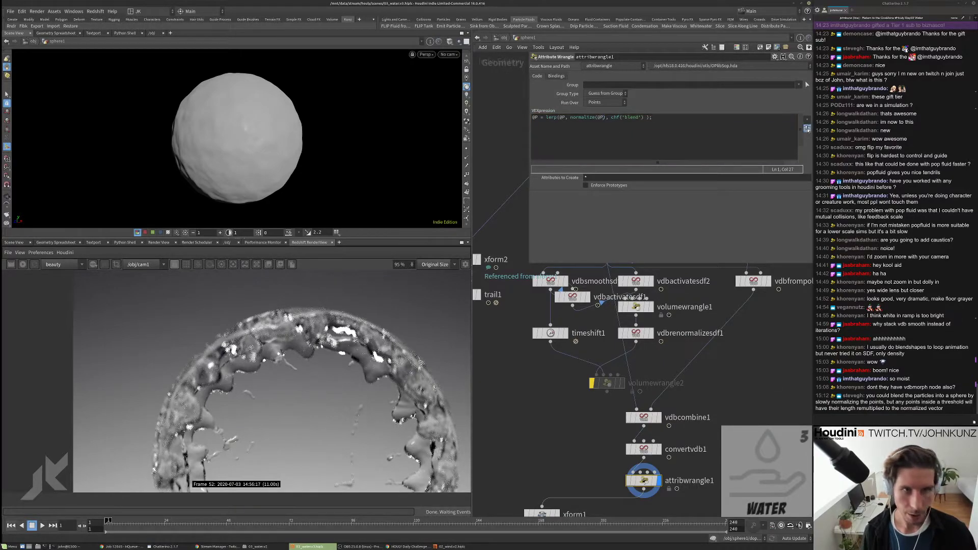
{"action": "left_click_drag", "start_coordinate": [621, 195], "coordinate": [899, 216]}
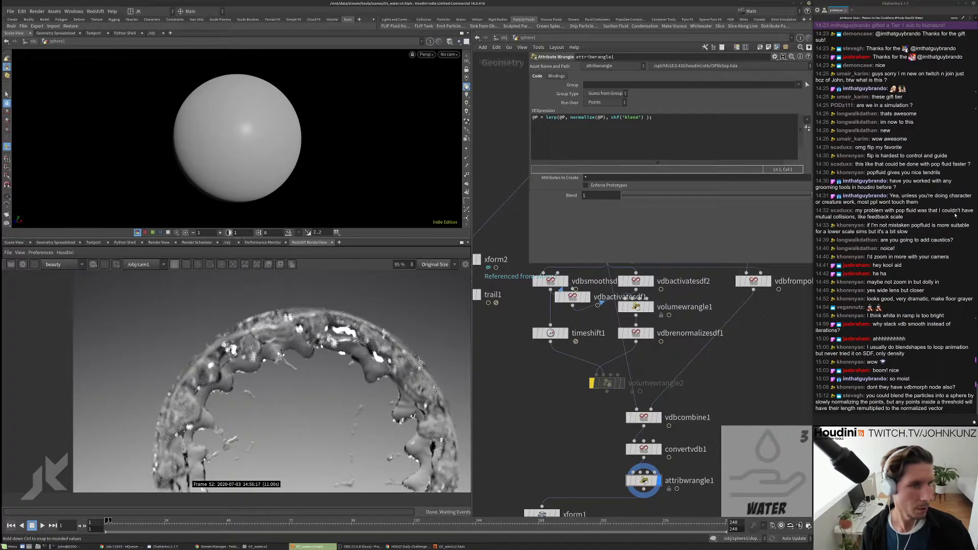
{"action": "middle_click_drag", "start_coordinate": [594, 469], "coordinate": [599, 436]}
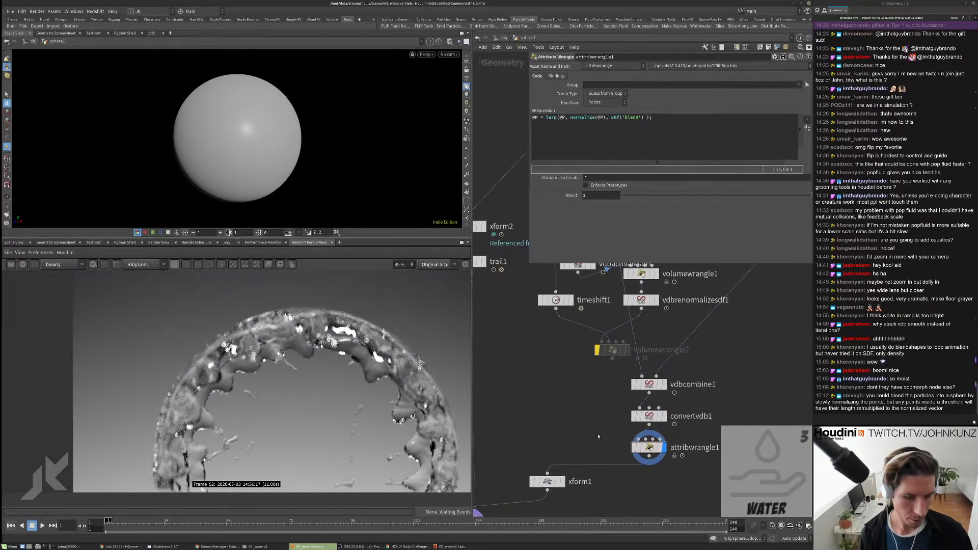
{"action": "middle_click_drag", "start_coordinate": [565, 375], "coordinate": [594, 361]}
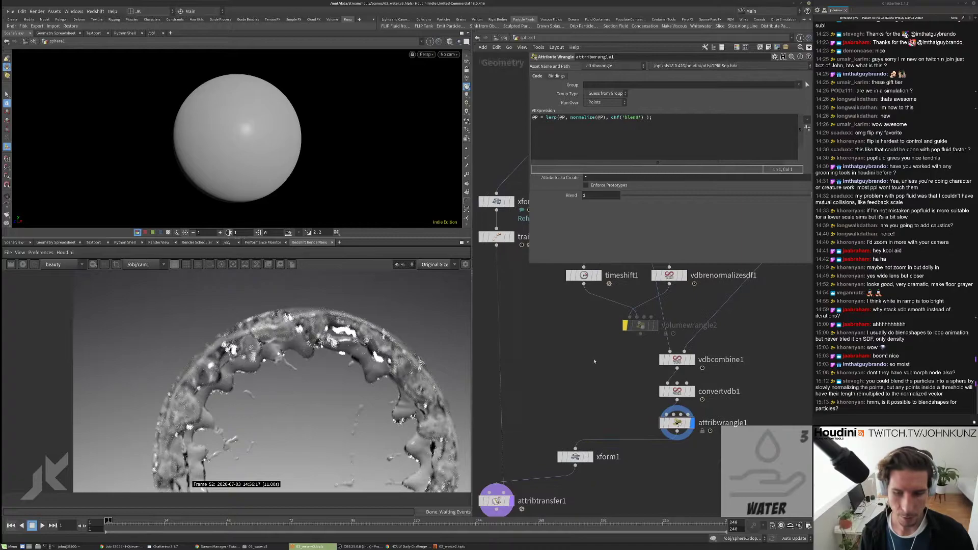
{"action": "scroll", "coordinate": [595, 378], "scroll_direction": "up", "scroll_amount": 3}
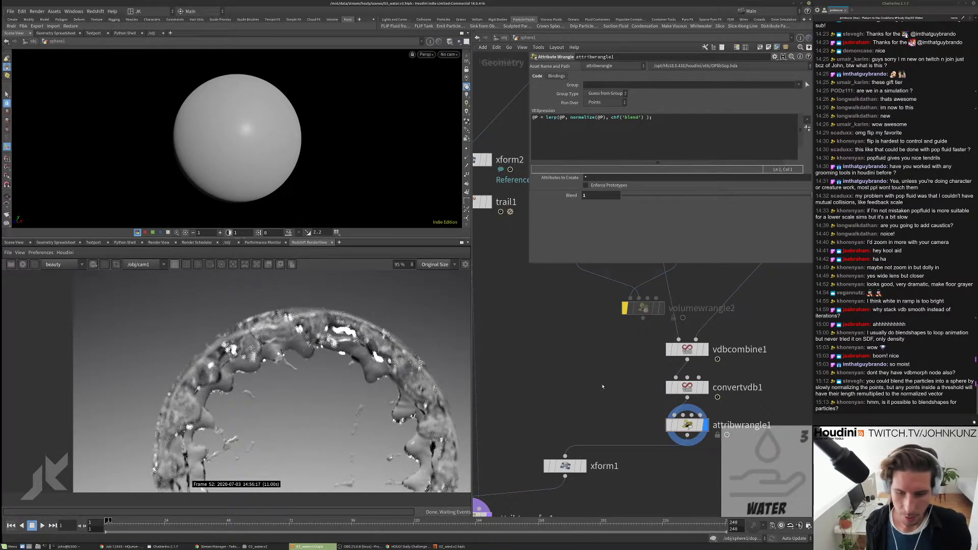
{"action": "scroll", "coordinate": [603, 387], "scroll_direction": "down", "scroll_amount": 2}
{"action": "middle_click_drag", "start_coordinate": [603, 387], "coordinate": [576, 468]}
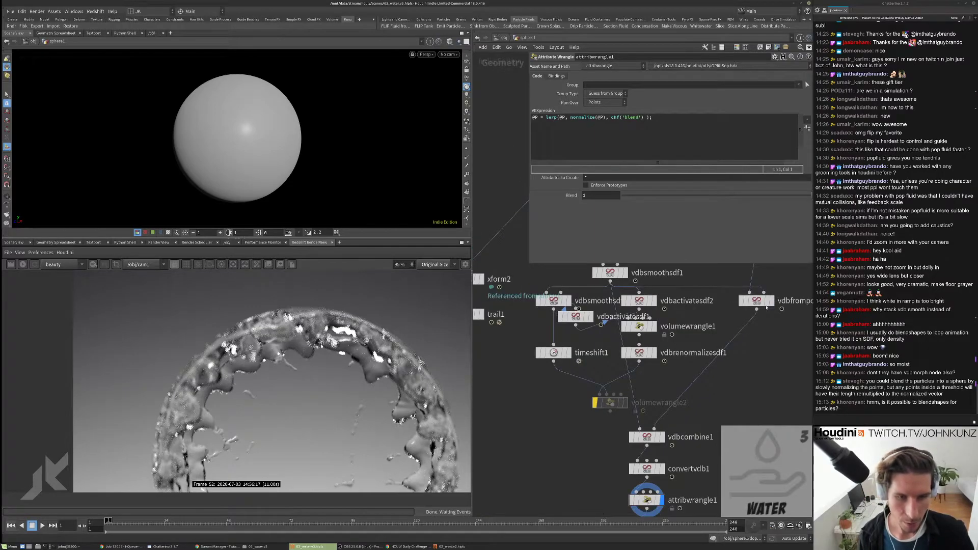
Step: Select vdbfrompolygons1 and add a Sequence Blend node, sblend1, to the network
{"action": "left_click", "coordinate": [757, 300]}
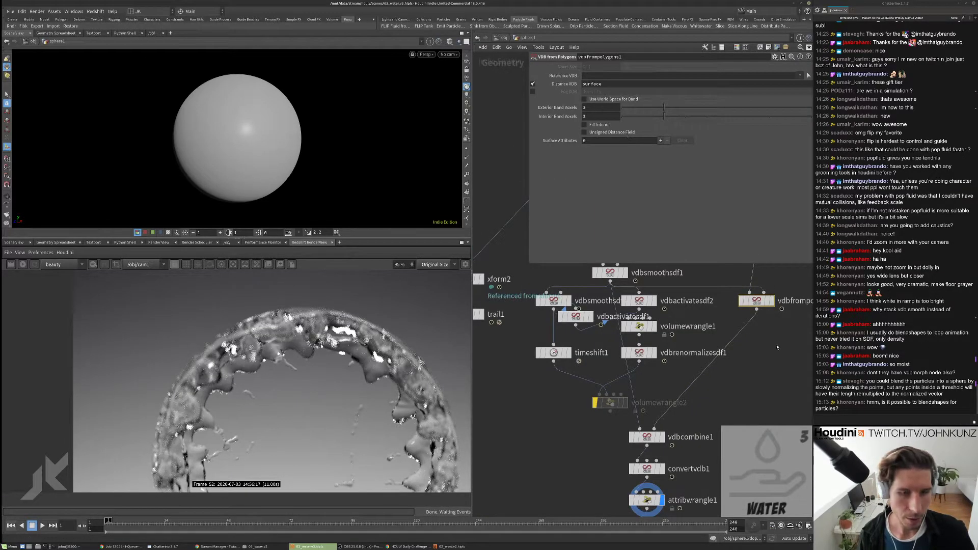
{"action": "scroll", "coordinate": [739, 348], "scroll_direction": "down", "scroll_amount": 3}
{"action": "scroll", "coordinate": [713, 350], "scroll_direction": "up", "scroll_amount": 3}
{"action": "scroll", "coordinate": [688, 350], "scroll_direction": "down", "scroll_amount": 4}
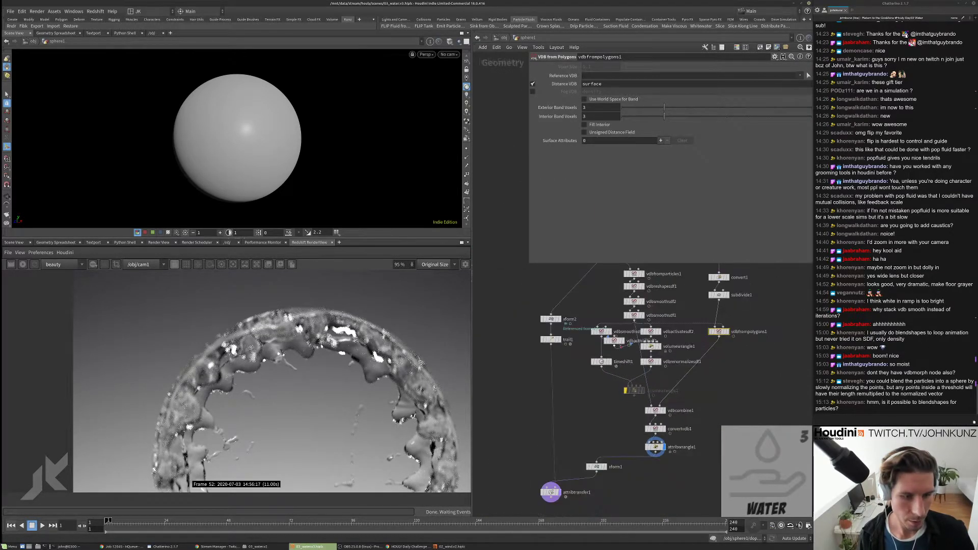
{"action": "middle_click_drag", "start_coordinate": [729, 409], "coordinate": [698, 395]}
{"action": "key", "text": "Tab"}
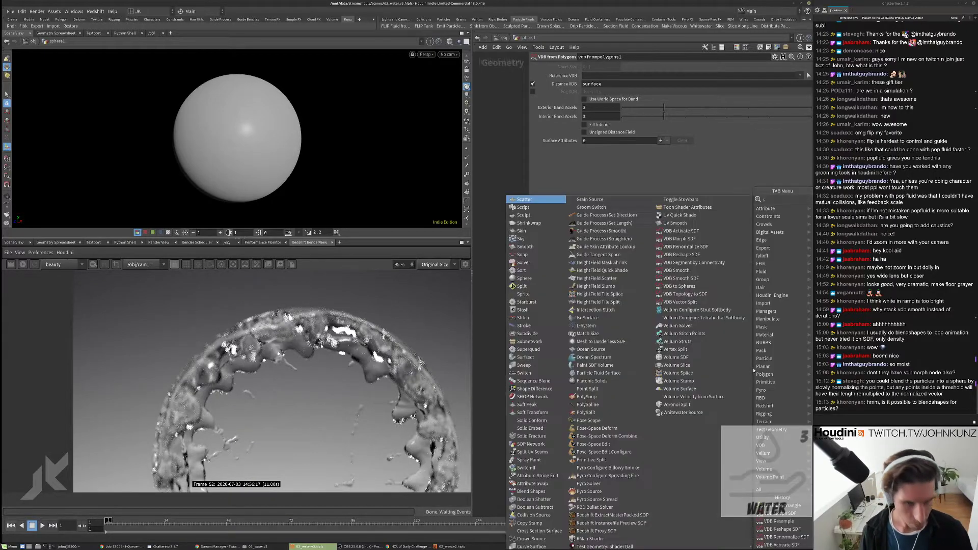
{"action": "key", "text": "Escape"}
{"action": "left_click", "coordinate": [723, 348]}
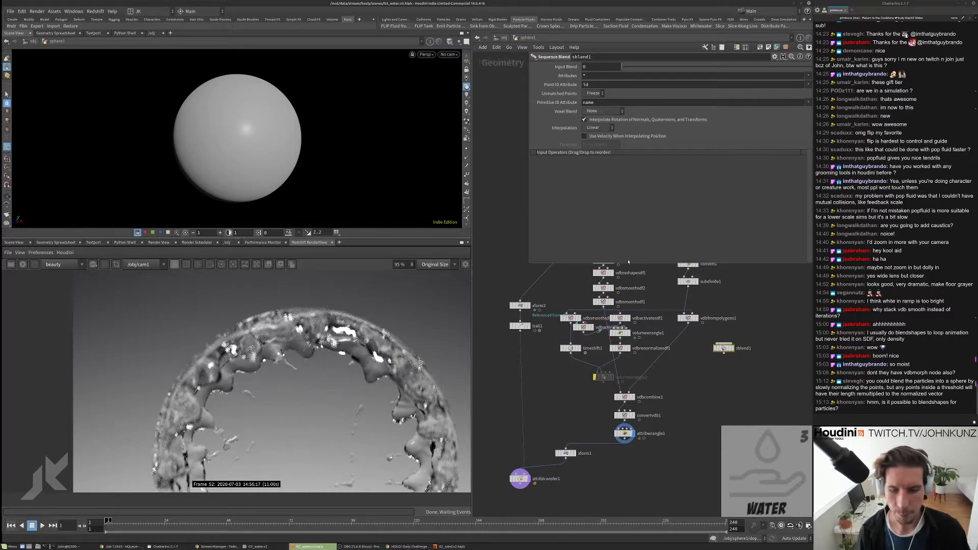
Step: Raise sblend1's Input Blend to 0.66
{"action": "left_click_drag", "start_coordinate": [621, 67], "coordinate": [634, 67]}
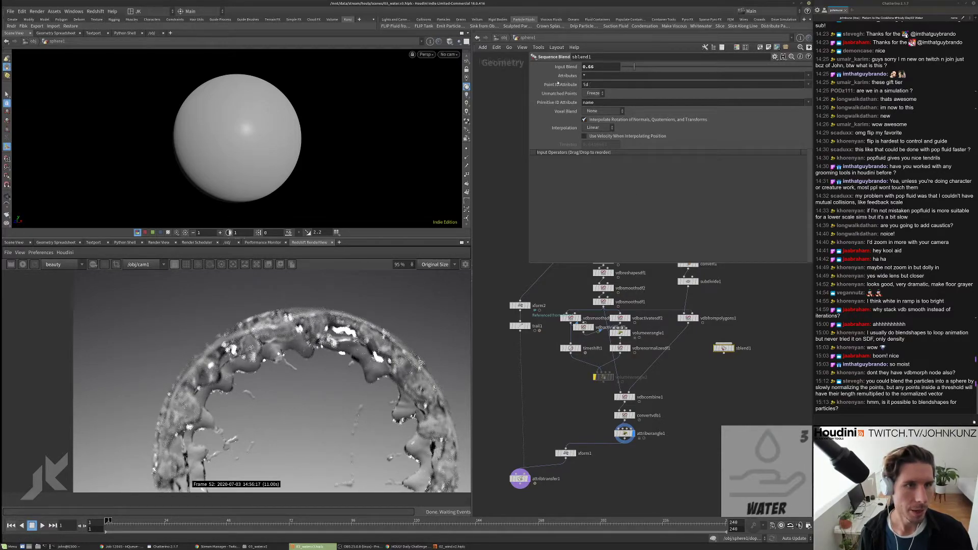
{"action": "middle_click_drag", "start_coordinate": [664, 426], "coordinate": [702, 395]}
{"action": "scroll", "coordinate": [702, 395], "scroll_direction": "up", "scroll_amount": 3}
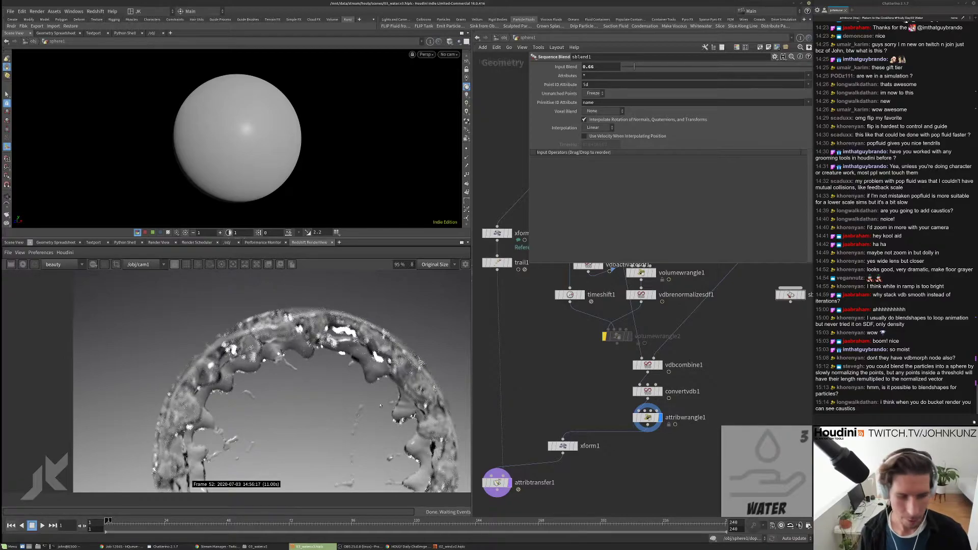
{"action": "middle_click_drag", "start_coordinate": [488, 357], "coordinate": [511, 326]}
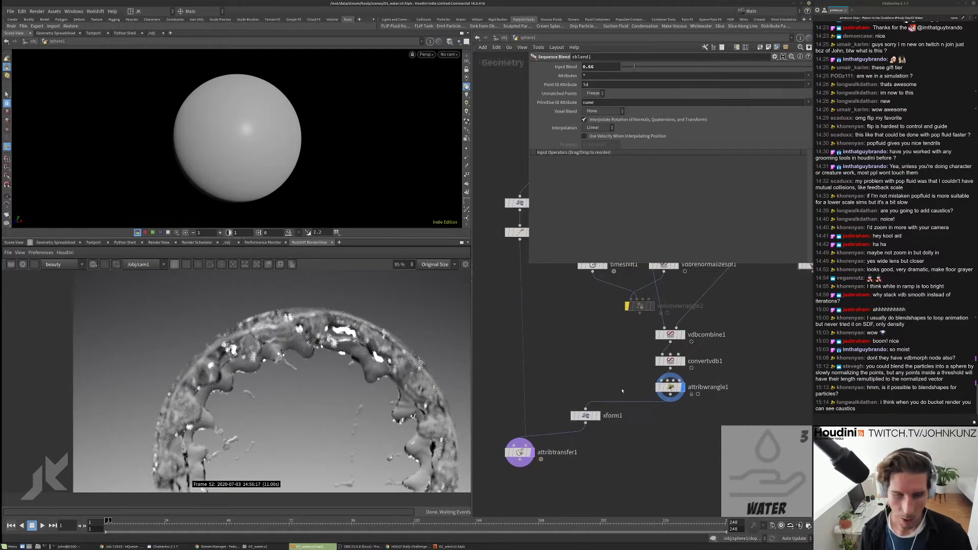
Step: Key attribwrangle1's Blend at 1 on frame 1 and at 0 on frame 23
{"action": "left_click", "coordinate": [671, 387]}
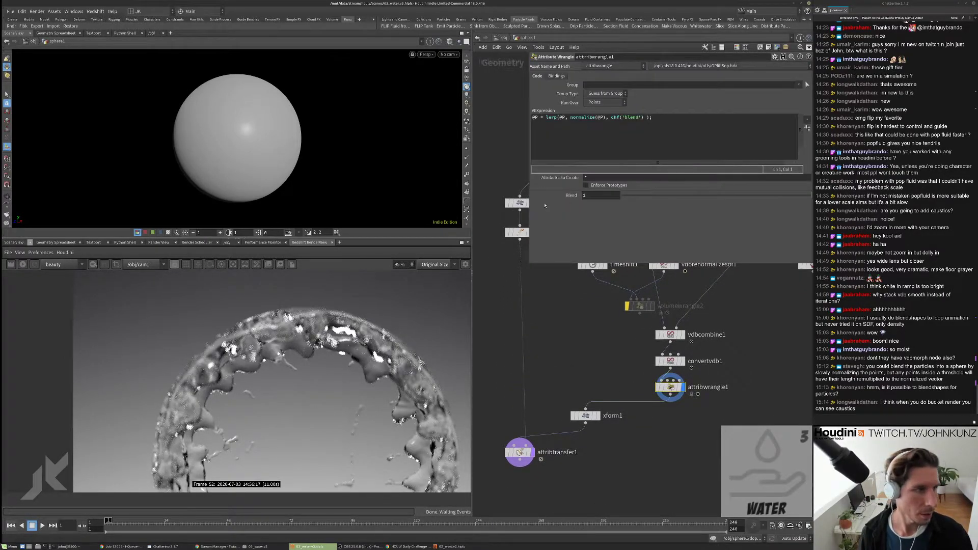
{"action": "left_click_drag", "start_coordinate": [612, 195], "coordinate": [131, 87]}
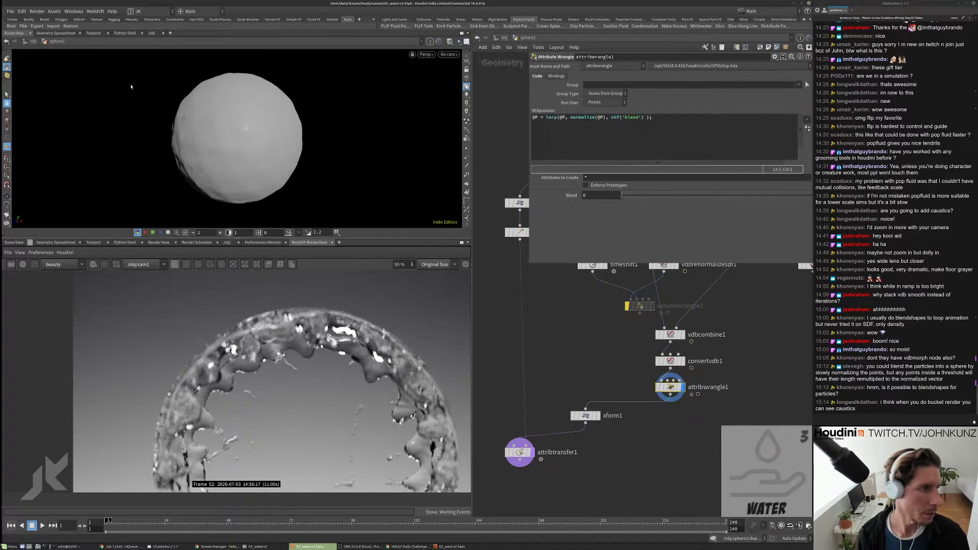
{"action": "key", "text": "ctrl+z"}
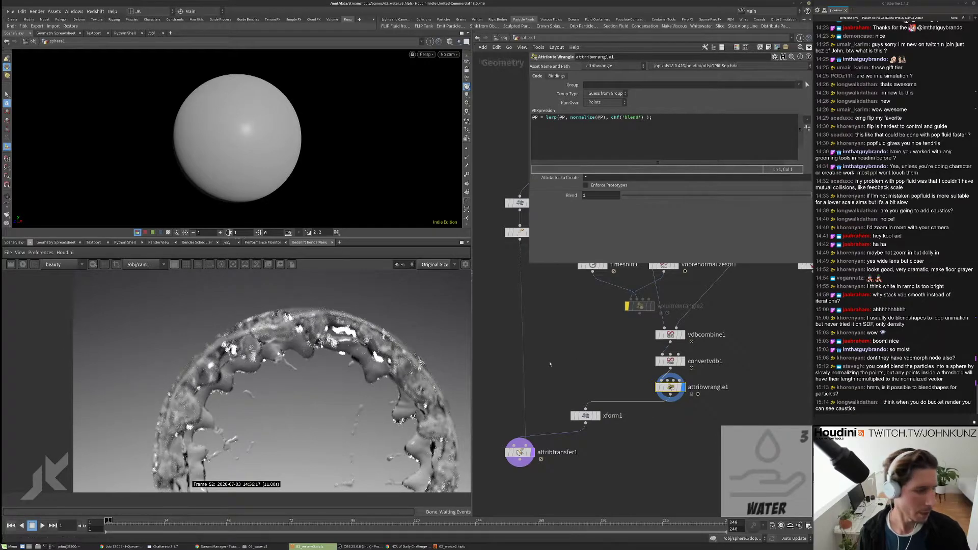
{"action": "left_click", "coordinate": [600, 194], "text": "alt"}
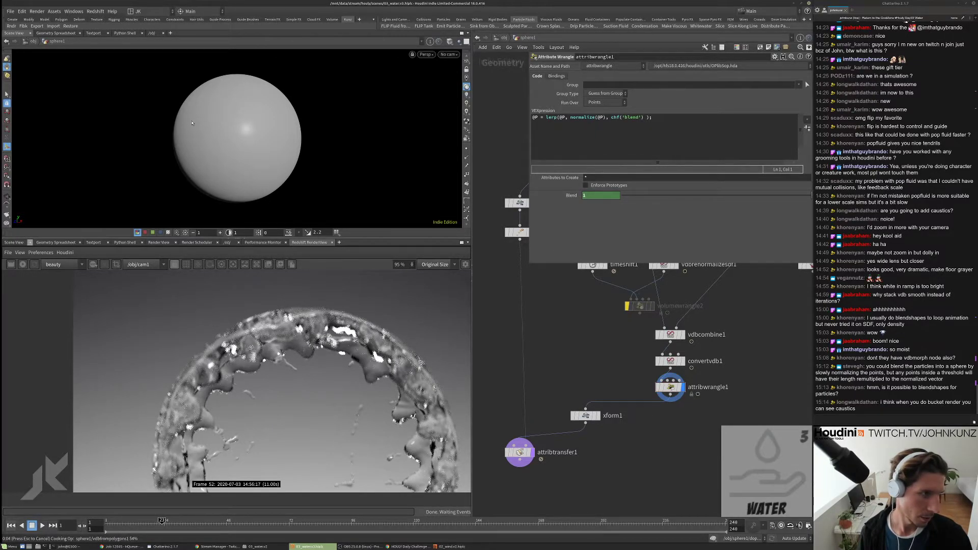
{"action": "double_click", "coordinate": [601, 196]}
{"action": "type", "text": "0"}
{"action": "key", "text": "Return"}
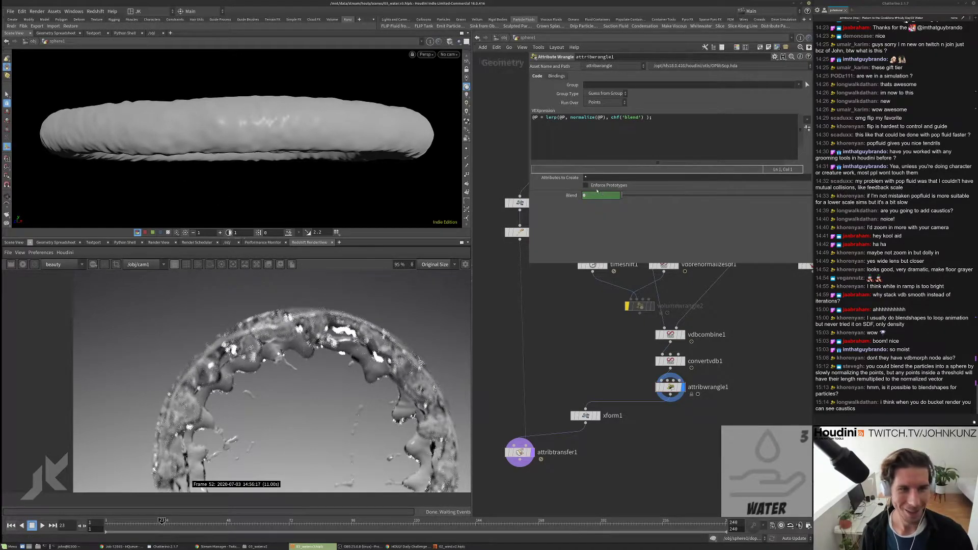
Step: In the Blend curve, move the frame-23 key to frame 8 and close the editor
{"action": "left_click", "coordinate": [593, 195], "text": "shift"}
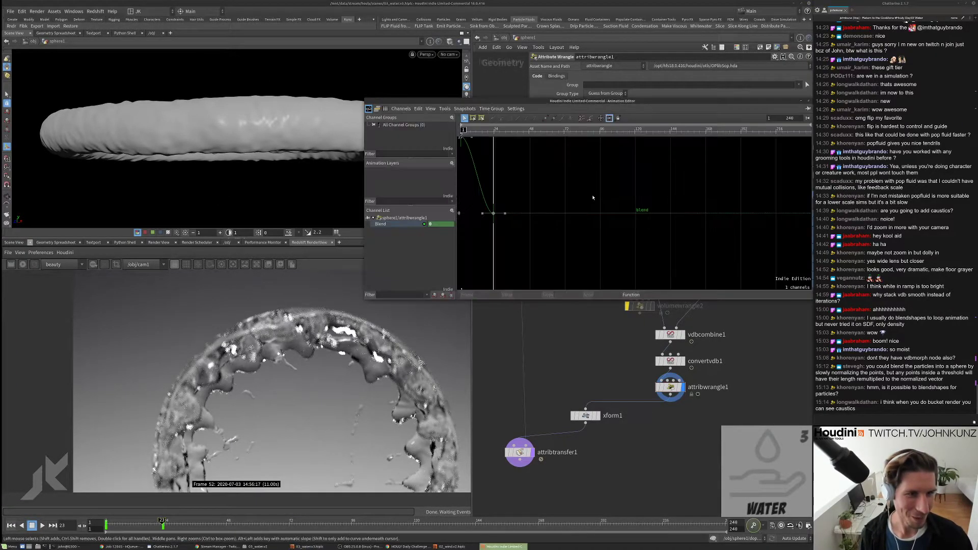
{"action": "key", "text": "h"}
{"action": "left_click", "coordinate": [705, 244]}
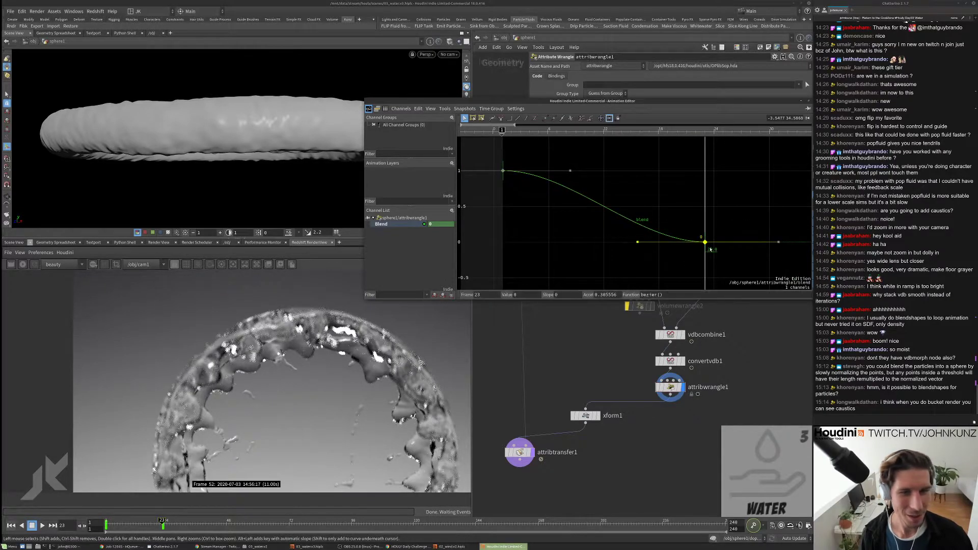
{"action": "left_click_drag", "start_coordinate": [705, 249], "coordinate": [569, 248]}
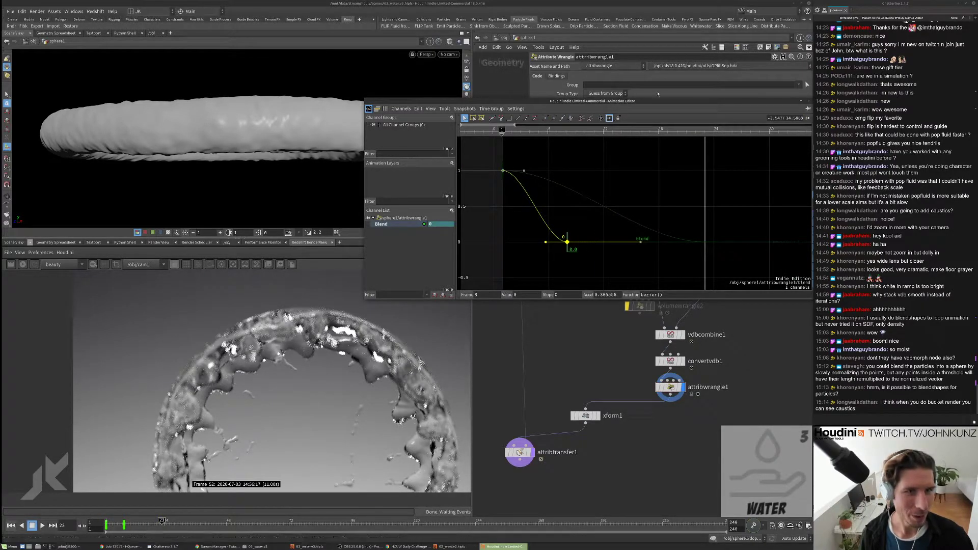
{"action": "left_click_drag", "start_coordinate": [658, 101], "coordinate": [582, 115]}
{"action": "left_click", "coordinate": [742, 117]}
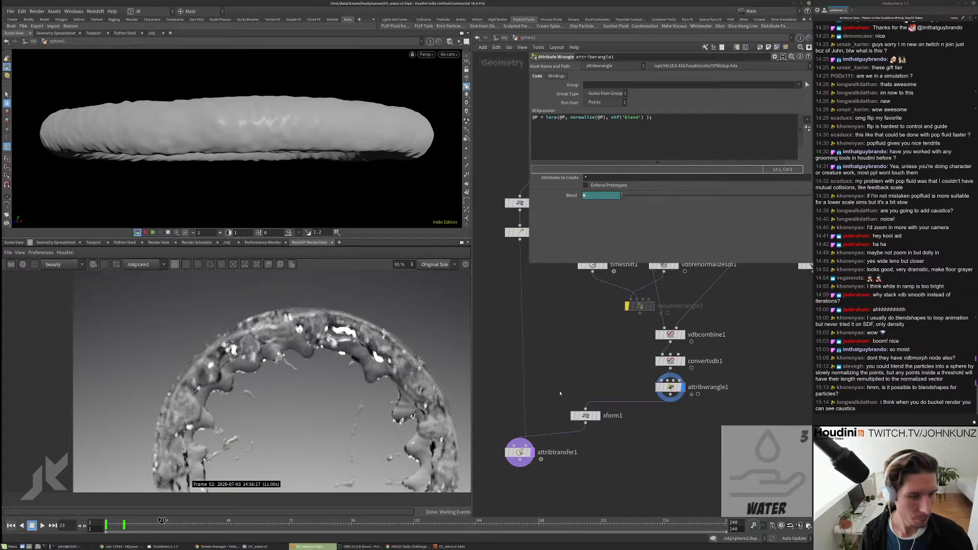
{"action": "scroll", "coordinate": [556, 437], "scroll_direction": "down", "scroll_amount": 3}
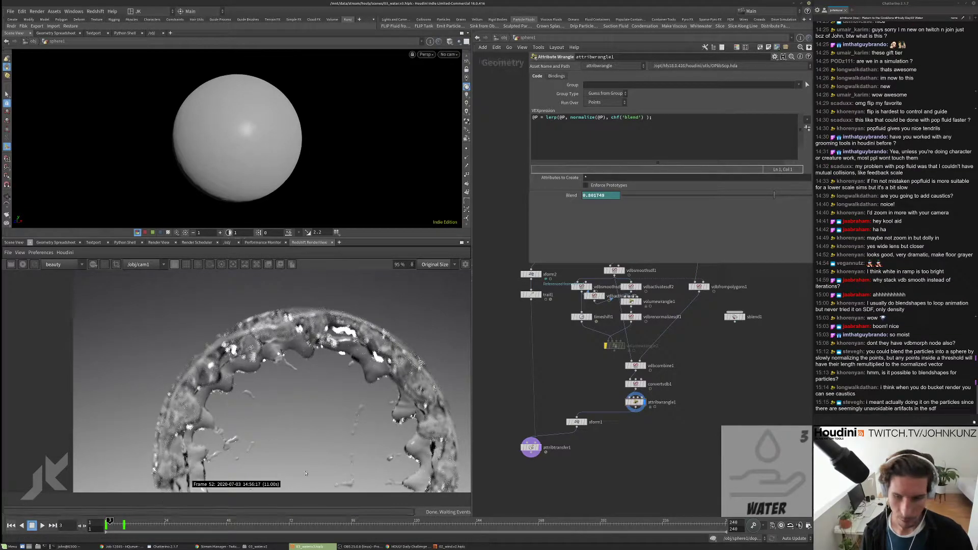
Step: Navigate to attribwrangle1 and open the Animation Editor on its Blend channel
{"action": "middle_click_drag", "start_coordinate": [687, 395], "coordinate": [687, 427]}
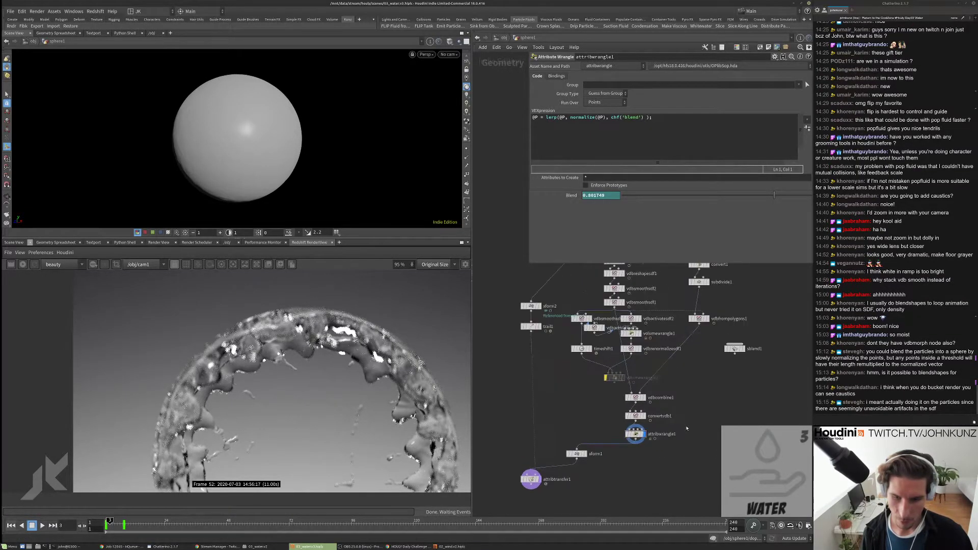
{"action": "scroll", "coordinate": [688, 426], "scroll_direction": "up", "scroll_amount": 4}
{"action": "scroll", "coordinate": [634, 446], "scroll_direction": "up", "scroll_amount": 3}
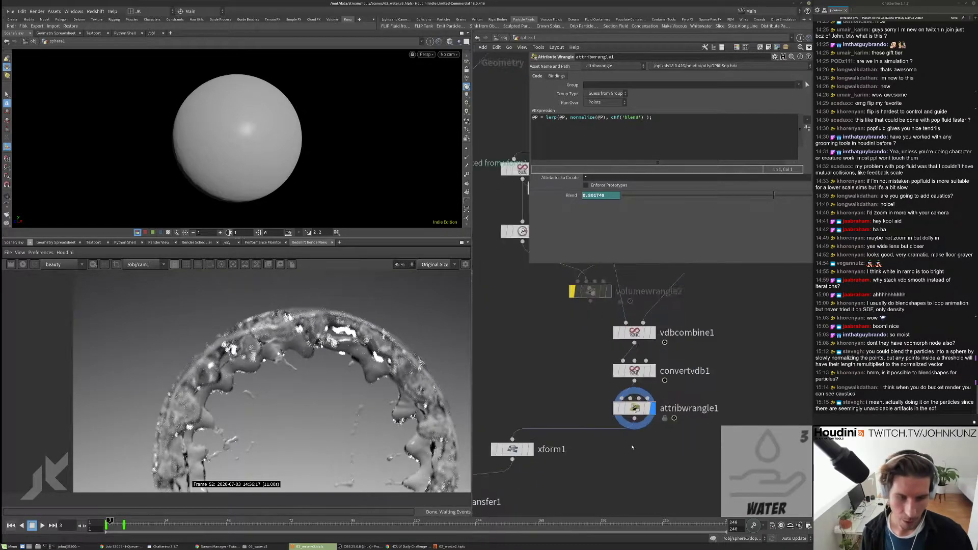
{"action": "scroll", "coordinate": [654, 402], "scroll_direction": "down", "scroll_amount": 3}
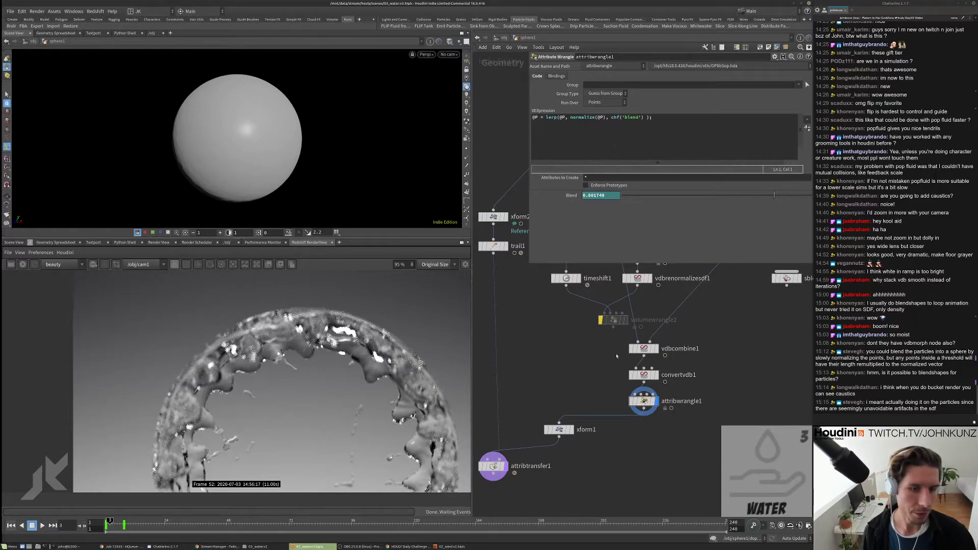
{"action": "scroll", "coordinate": [635, 434], "scroll_direction": "up", "scroll_amount": 2}
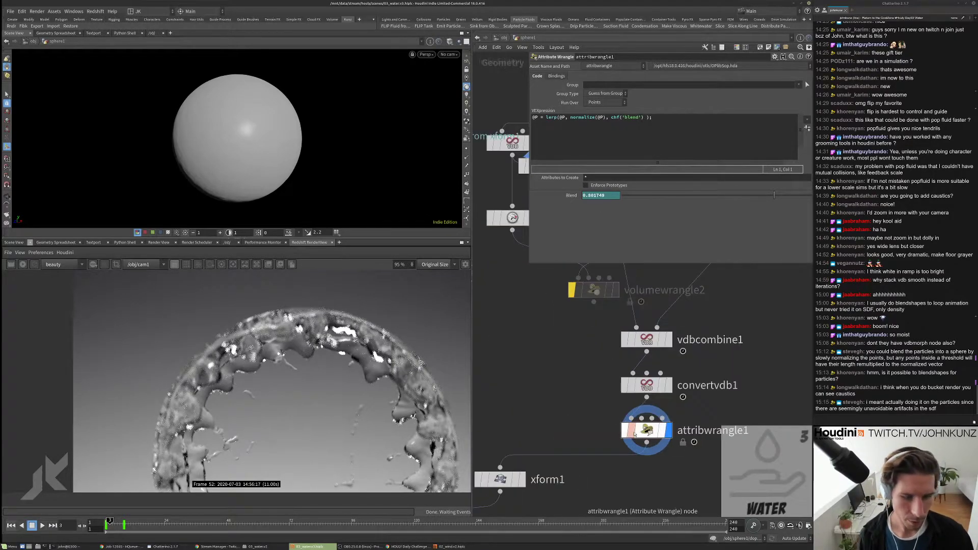
{"action": "scroll", "coordinate": [635, 434], "scroll_direction": "down", "scroll_amount": 1}
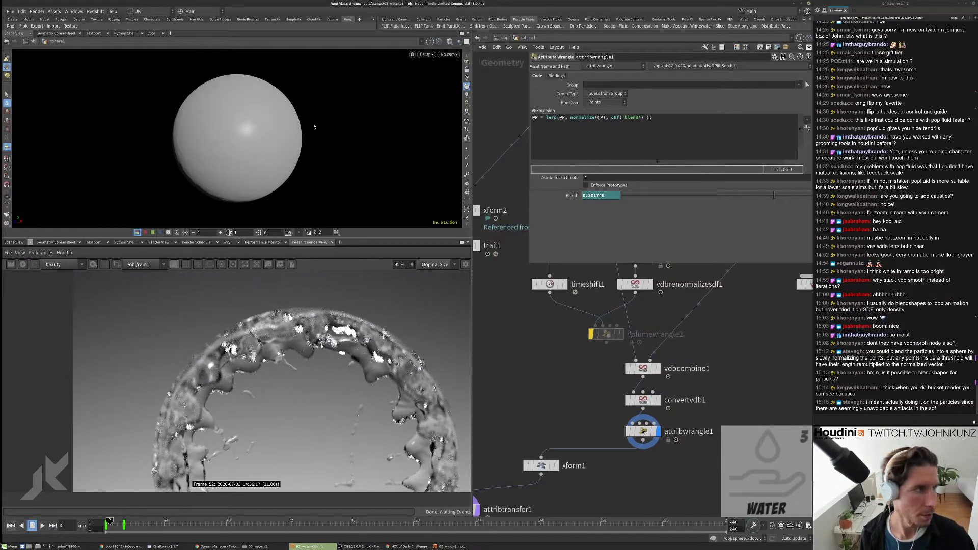
{"action": "scroll", "coordinate": [569, 361], "scroll_direction": "down", "scroll_amount": 1}
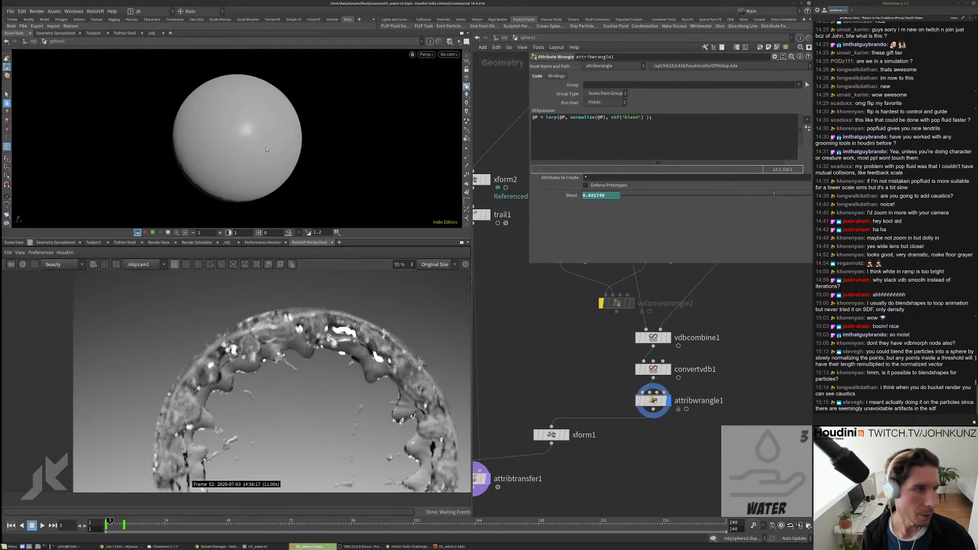
{"action": "scroll", "coordinate": [562, 385], "scroll_direction": "down", "scroll_amount": 2}
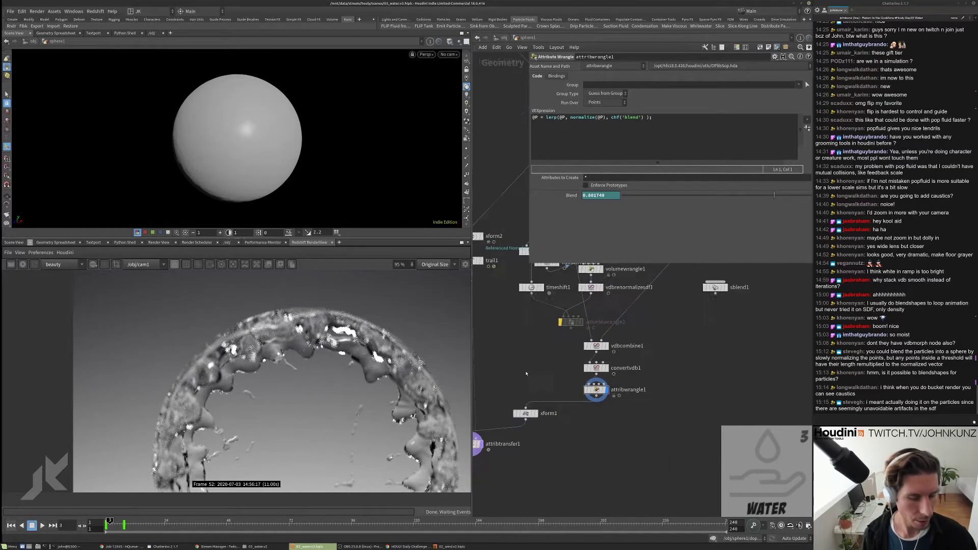
{"action": "left_click", "coordinate": [602, 196], "text": "shift"}
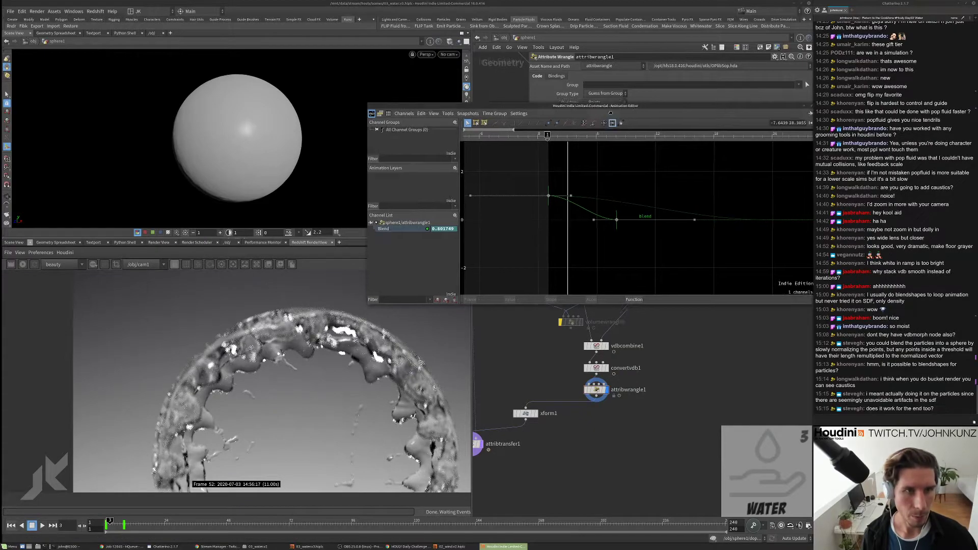
Step: Move the curve editor aside and set the update mode to Manual
{"action": "left_click_drag", "start_coordinate": [632, 130], "coordinate": [476, 153]}
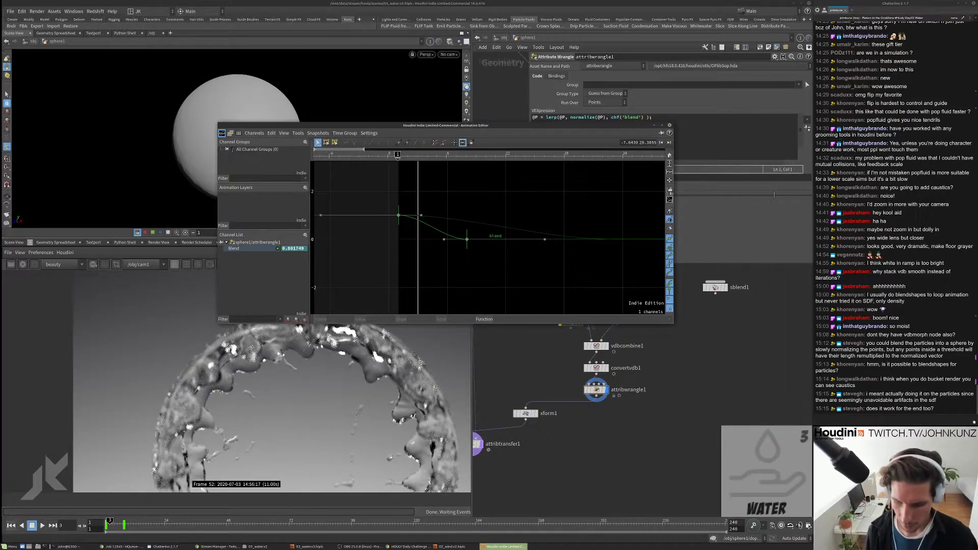
{"action": "left_click", "coordinate": [780, 539]}
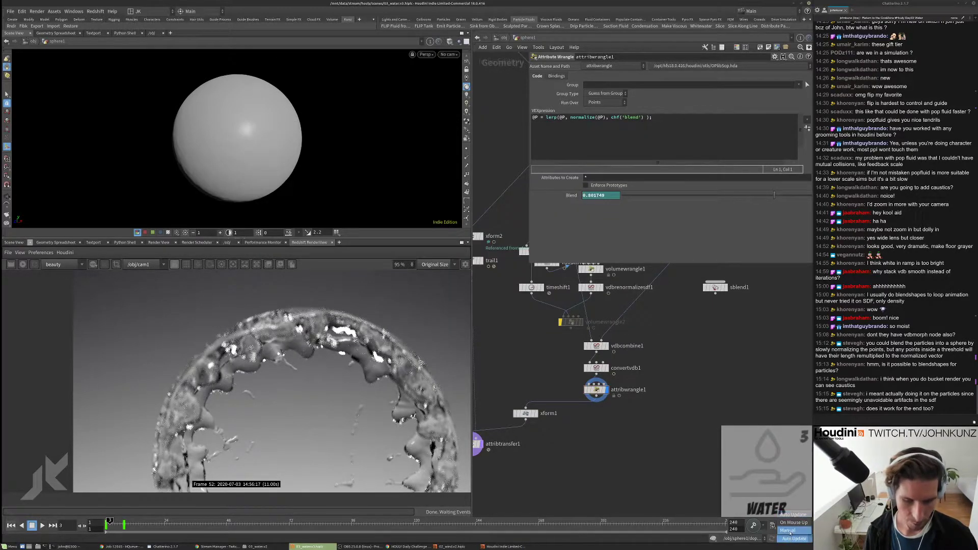
{"action": "left_click", "coordinate": [793, 531]}
Step: Paste the Blend keys at frame 237 and slide them a few frames earlier
{"action": "left_click", "coordinate": [507, 226]}
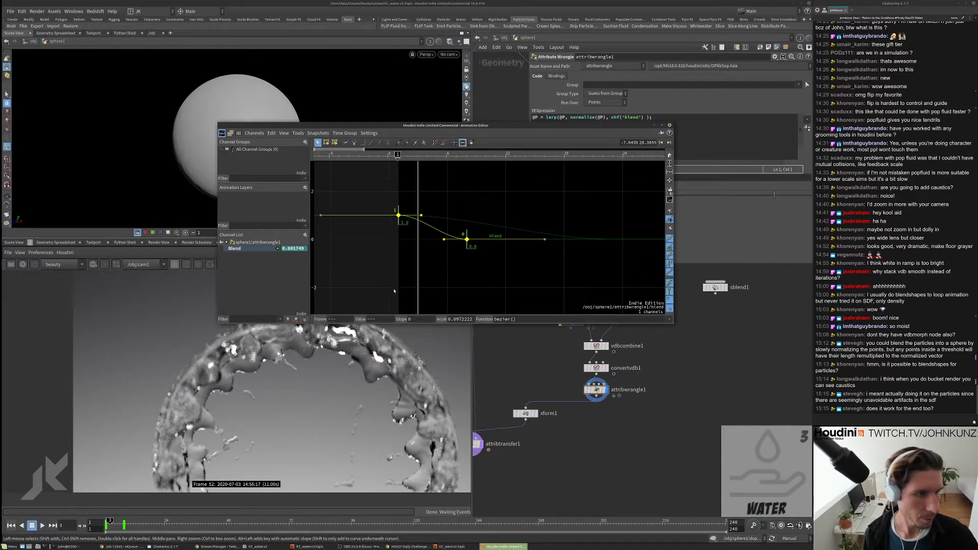
{"action": "scroll", "coordinate": [608, 217], "scroll_direction": "down", "scroll_amount": 3}
{"action": "middle_click_drag", "start_coordinate": [609, 217], "coordinate": [472, 219]}
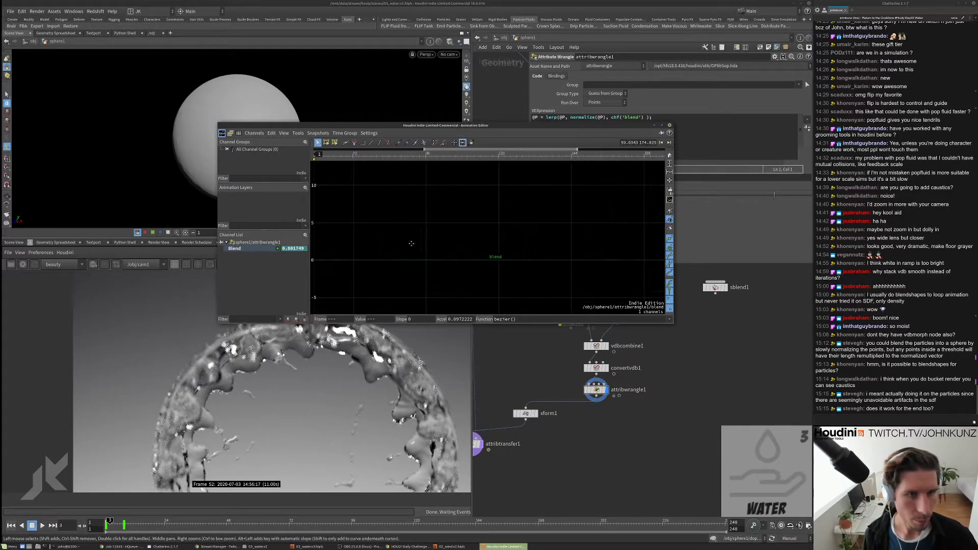
{"action": "scroll", "coordinate": [565, 228], "scroll_direction": "down", "scroll_amount": 3}
{"action": "left_click", "coordinate": [651, 154]}
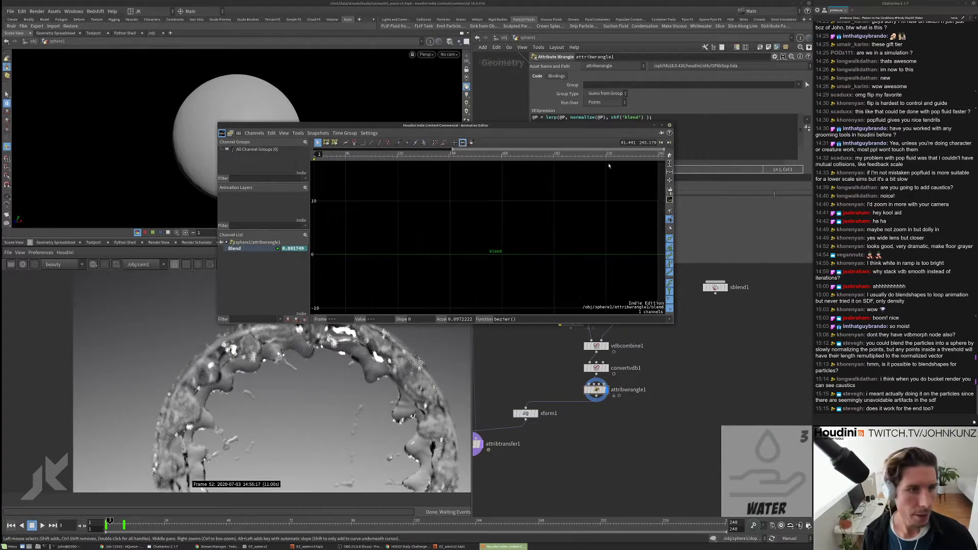
{"action": "key", "text": "ctrl+v"}
{"action": "scroll", "coordinate": [619, 245], "scroll_direction": "up", "scroll_amount": 3}
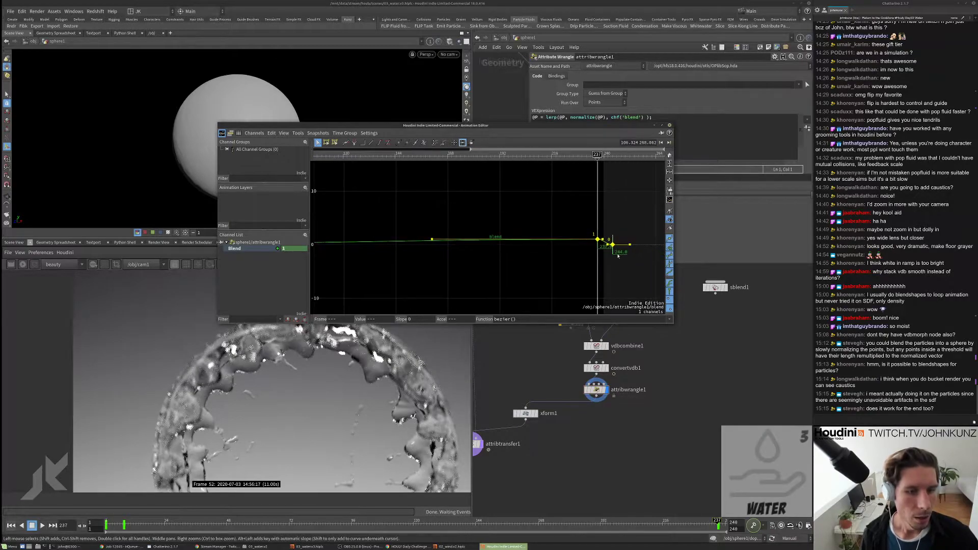
{"action": "left_click_drag", "start_coordinate": [610, 243], "coordinate": [593, 243]}
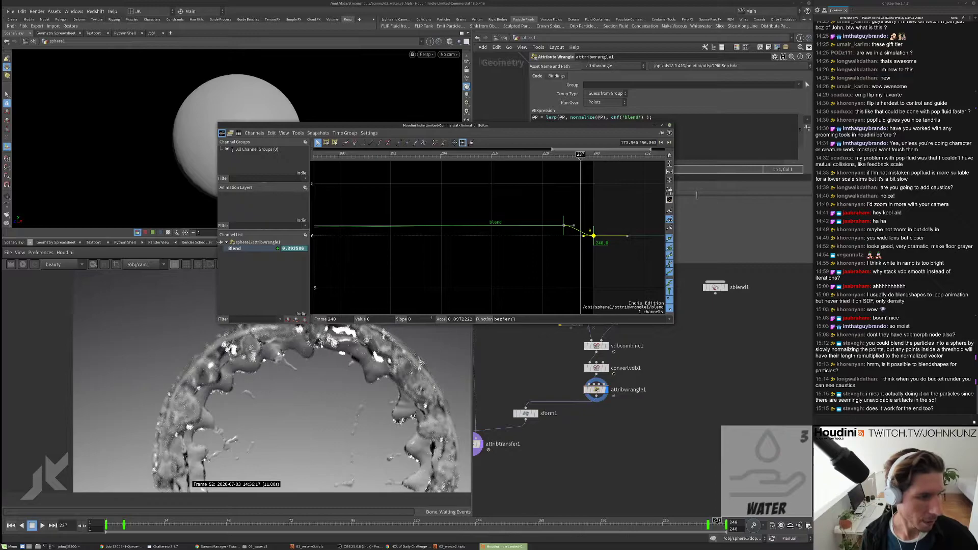
Step: Set the frame-240 key to 1 and the frame-233 key to 0, then close the editor
{"action": "left_click", "coordinate": [543, 199]}
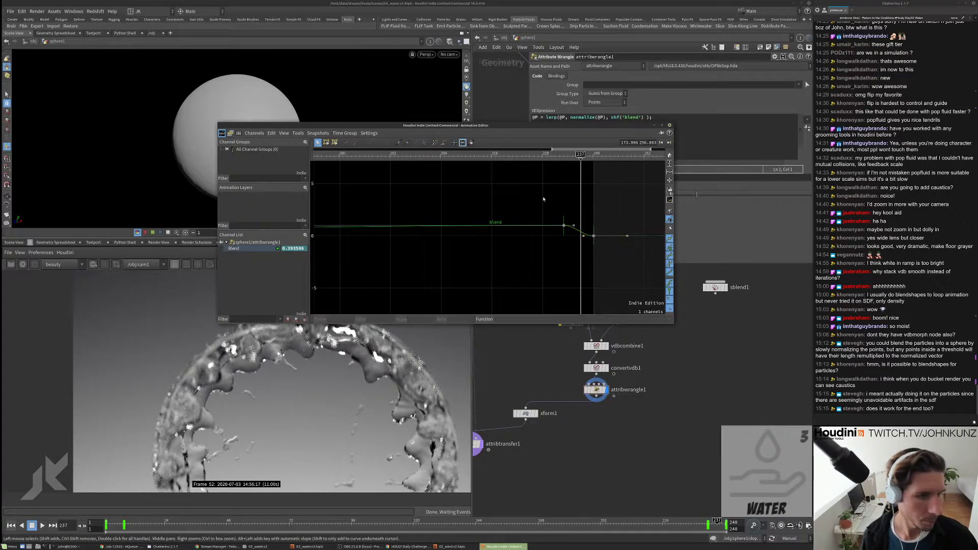
{"action": "left_click", "coordinate": [593, 236]}
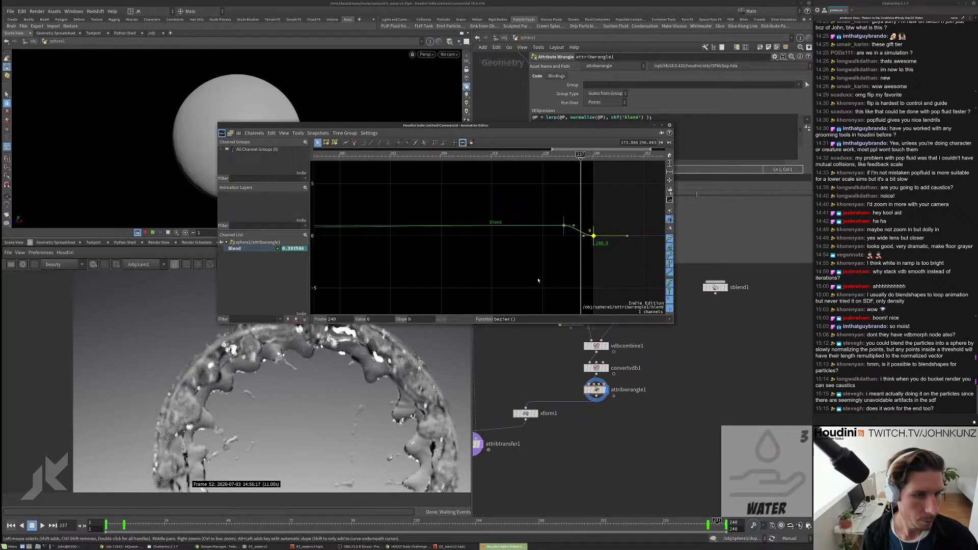
{"action": "left_click", "coordinate": [378, 319]}
{"action": "type", "text": "1"}
{"action": "key", "text": "Return"}
{"action": "left_click", "coordinate": [563, 225]}
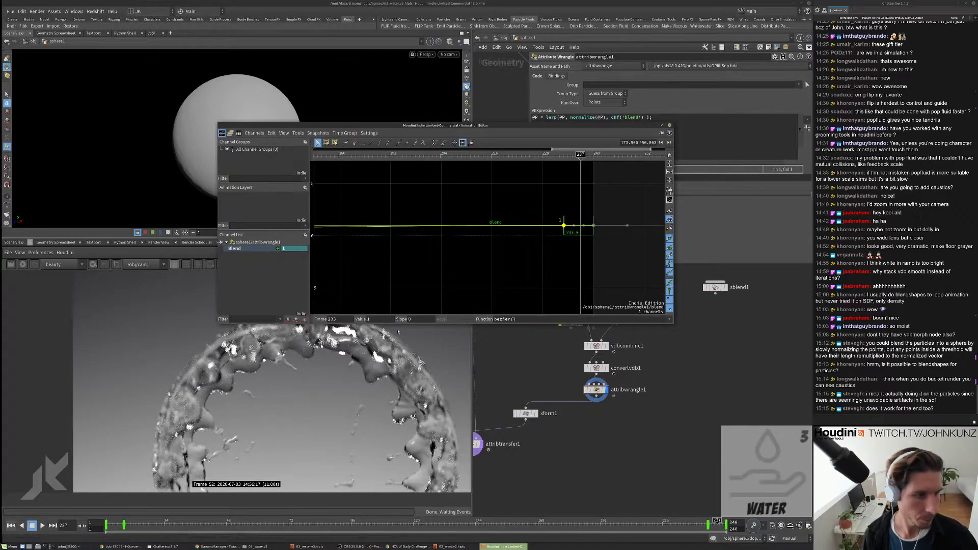
{"action": "left_click", "coordinate": [384, 319]}
{"action": "type", "text": "0"}
{"action": "key", "text": "Return"}
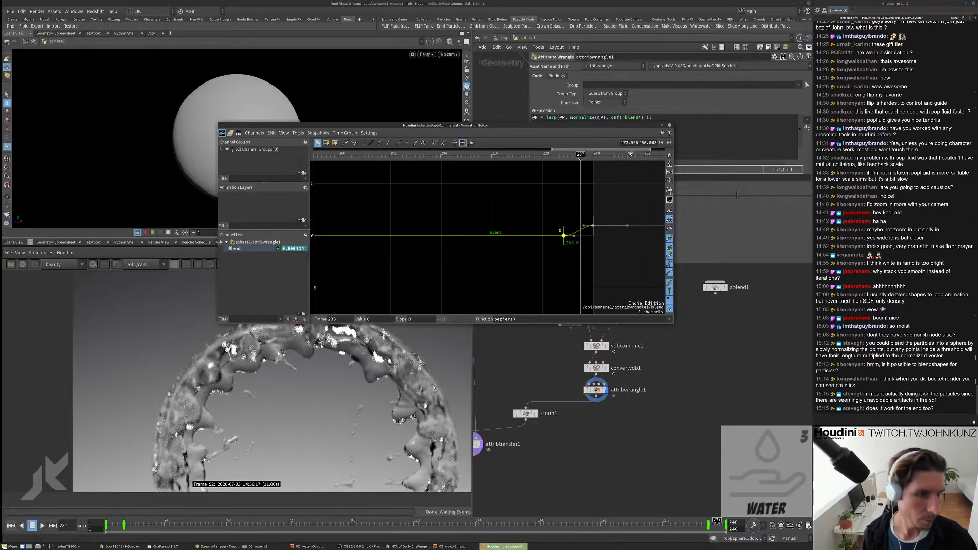
{"action": "left_click", "coordinate": [669, 125]}
{"action": "key", "text": "h"}
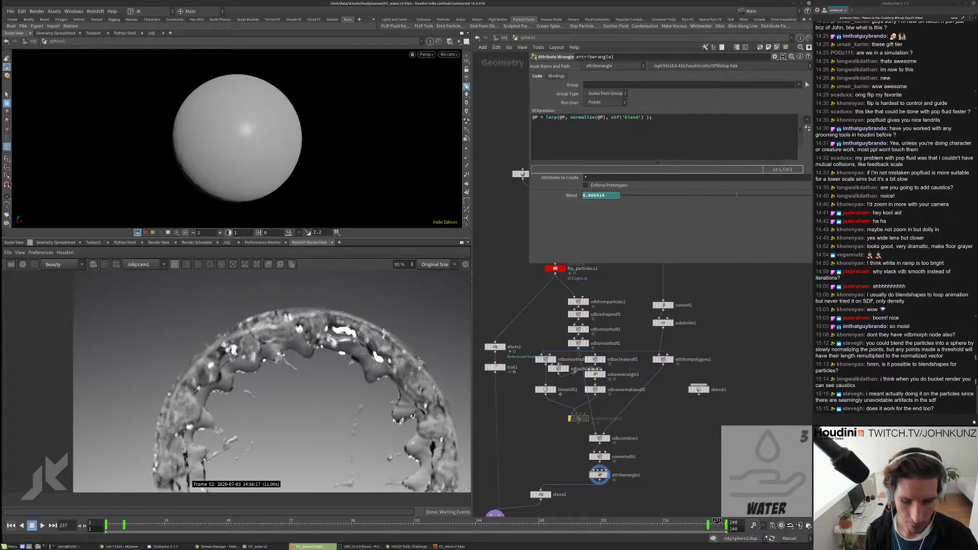
Step: Paste a copy of the wrangle, attribwrangle2, beside flip_particles.v1
{"action": "middle_click_drag", "start_coordinate": [669, 418], "coordinate": [662, 377]}
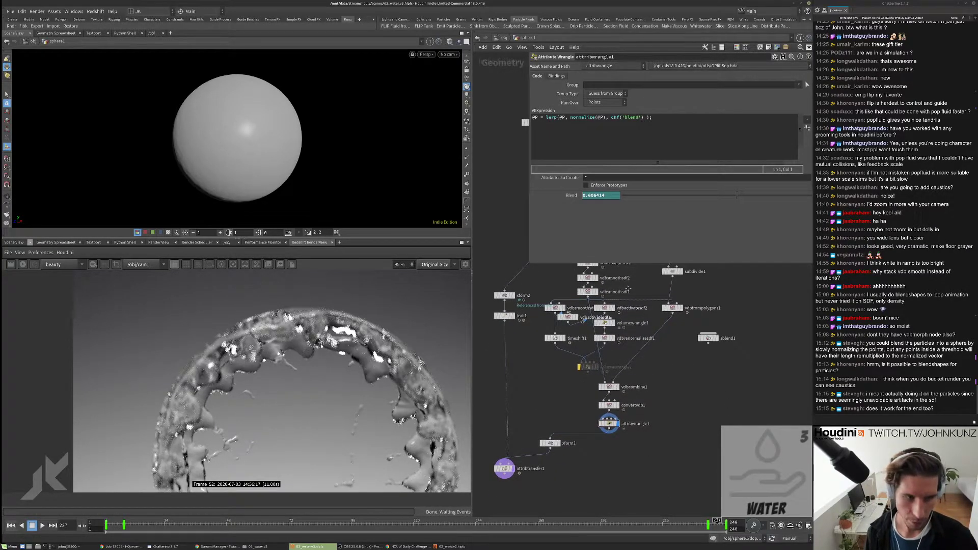
{"action": "middle_click_drag", "start_coordinate": [544, 261], "coordinate": [574, 286]}
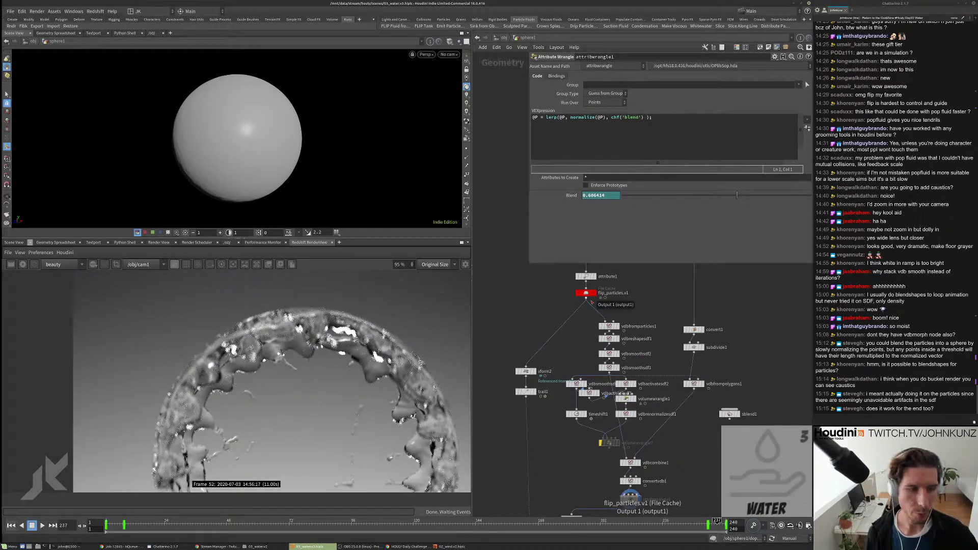
{"action": "left_click_drag", "start_coordinate": [595, 299], "coordinate": [526, 443]}
{"action": "key", "text": "ctrl+v"}
{"action": "scroll", "coordinate": [637, 321], "scroll_direction": "up", "scroll_amount": 3}
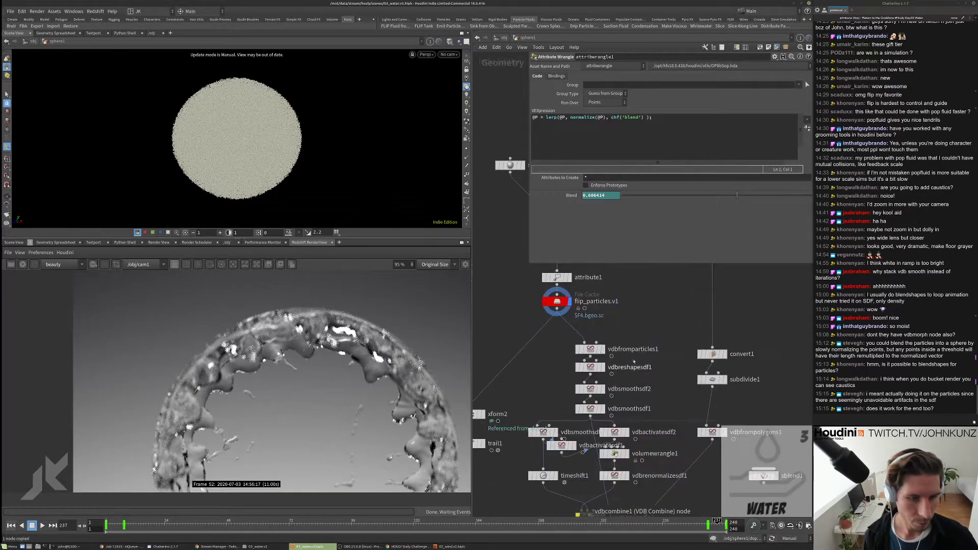
Step: Turn Auto Update back on and delete the pasted attribwrangle2
{"action": "left_click", "coordinate": [557, 301]}
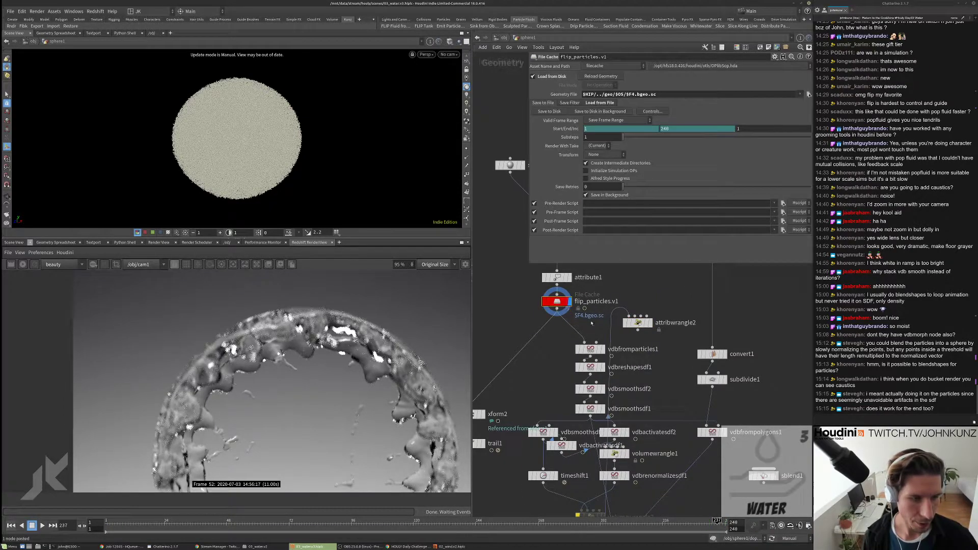
{"action": "left_click", "coordinate": [637, 322]}
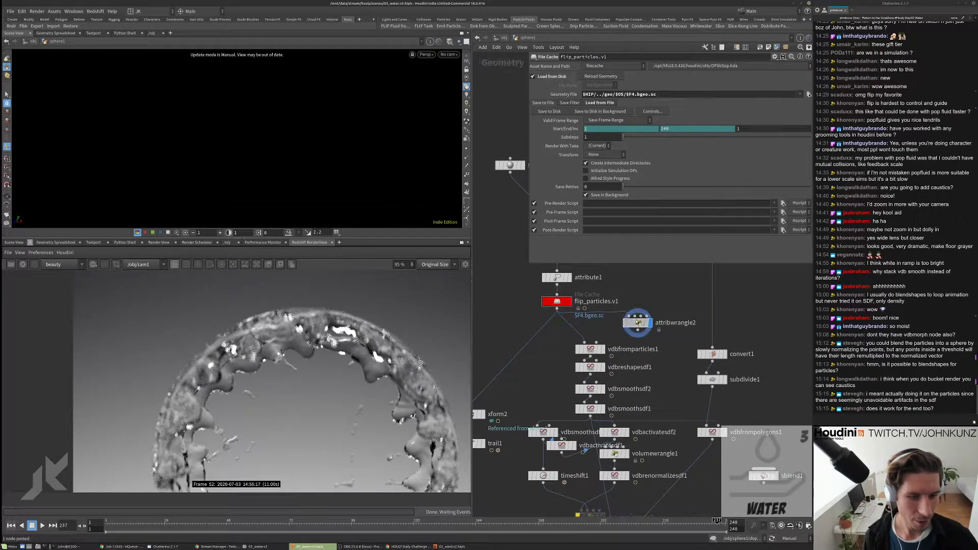
{"action": "left_click", "coordinate": [789, 538]}
{"action": "left_click", "coordinate": [793, 515]}
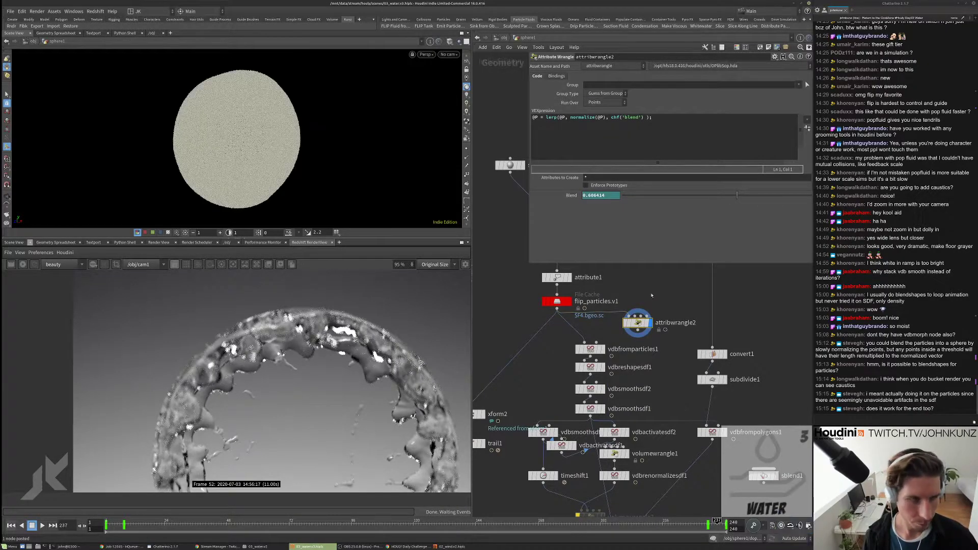
{"action": "middle_click_drag", "start_coordinate": [640, 278], "coordinate": [634, 315]}
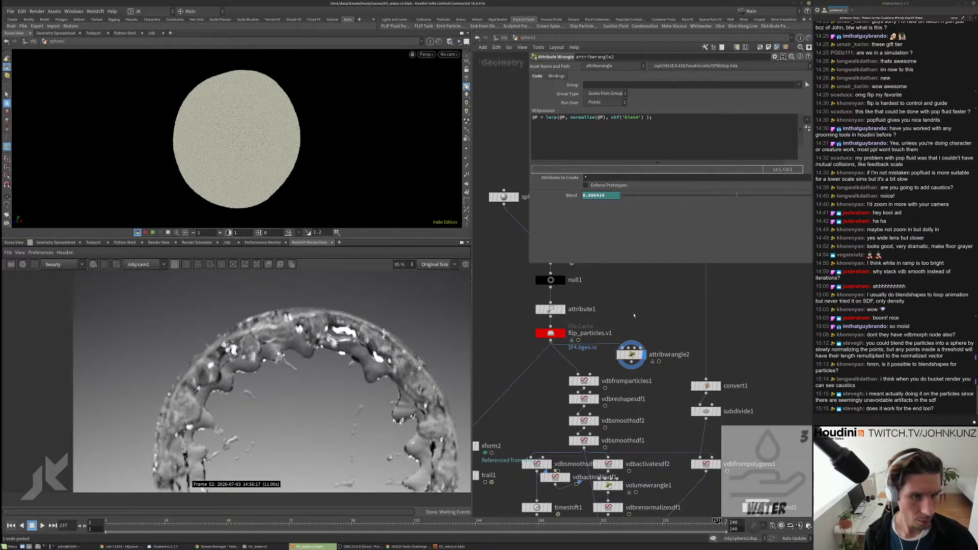
{"action": "key", "text": "Delete"}
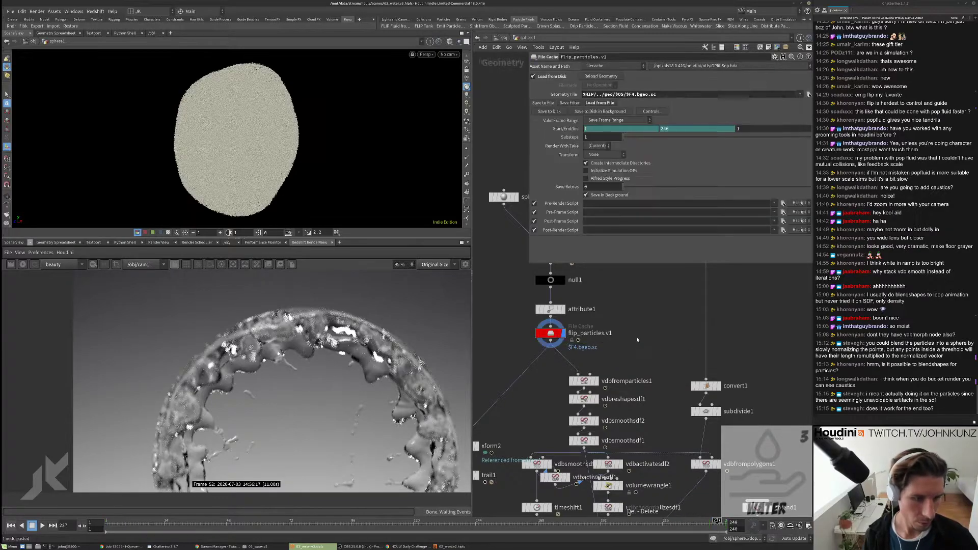
Step: Add a Sequence Blend node to the network
{"action": "key", "text": "Tab"}
{"action": "type", "text": "blen"}
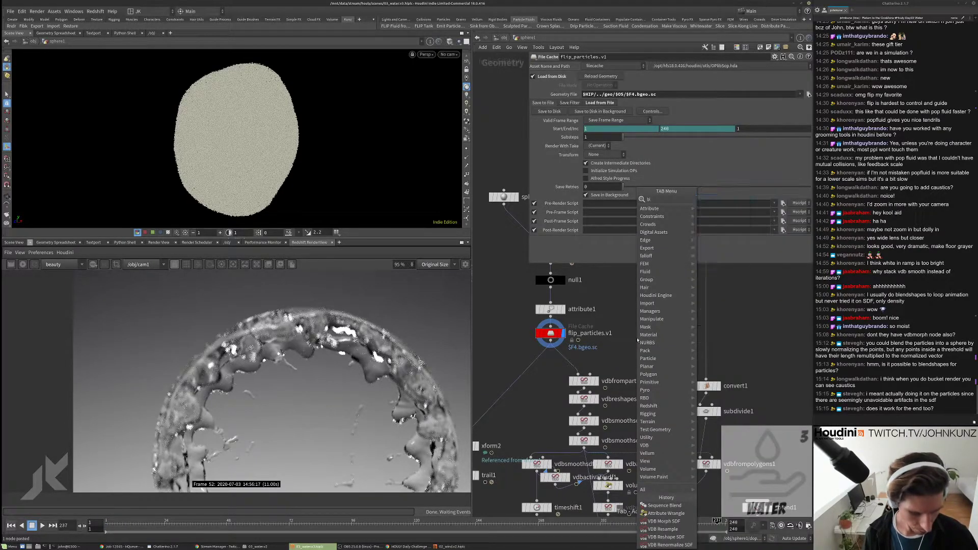
{"action": "left_click", "coordinate": [723, 215]}
{"action": "left_click", "coordinate": [645, 364]}
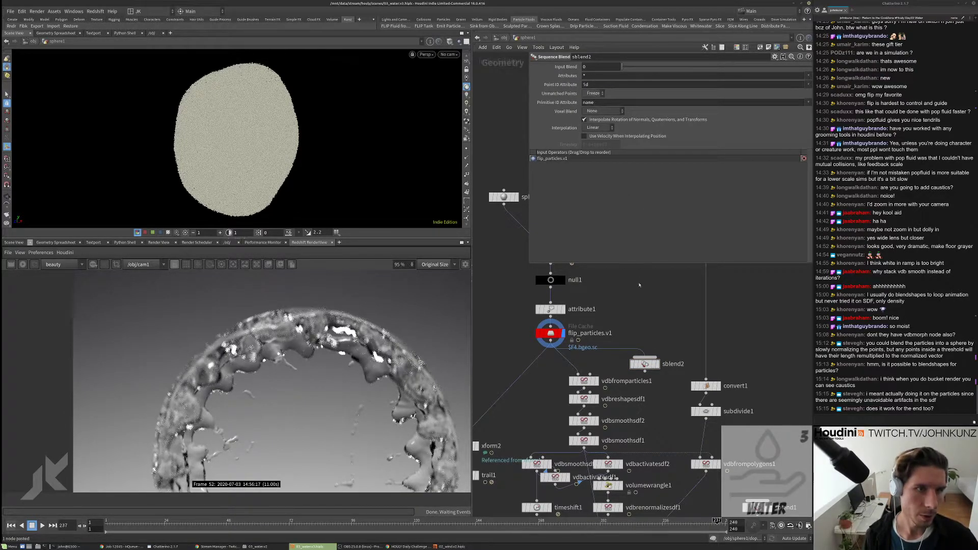
Step: Feed flip_particles.v1 into a Time Shift fixed at frame 1 and display it
{"action": "key", "text": "Tab"}
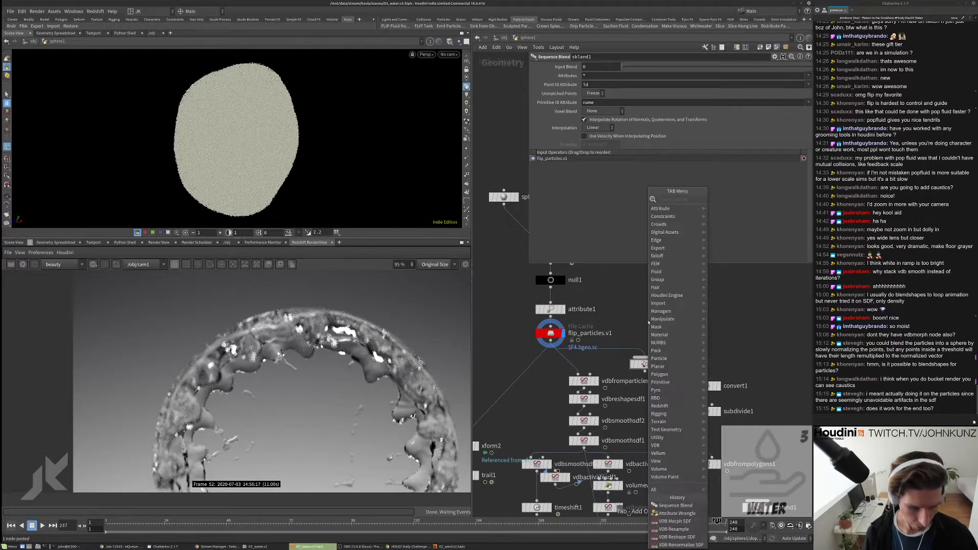
{"action": "type", "text": "times"}
{"action": "key", "text": "Return"}
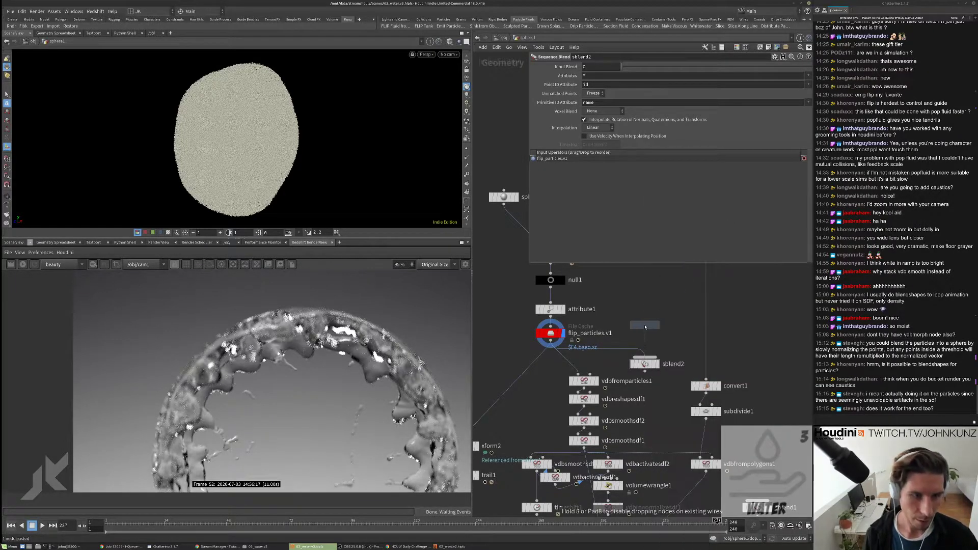
{"action": "left_click", "coordinate": [645, 325]}
{"action": "left_click", "coordinate": [645, 319]}
{"action": "right_click", "coordinate": [594, 75]}
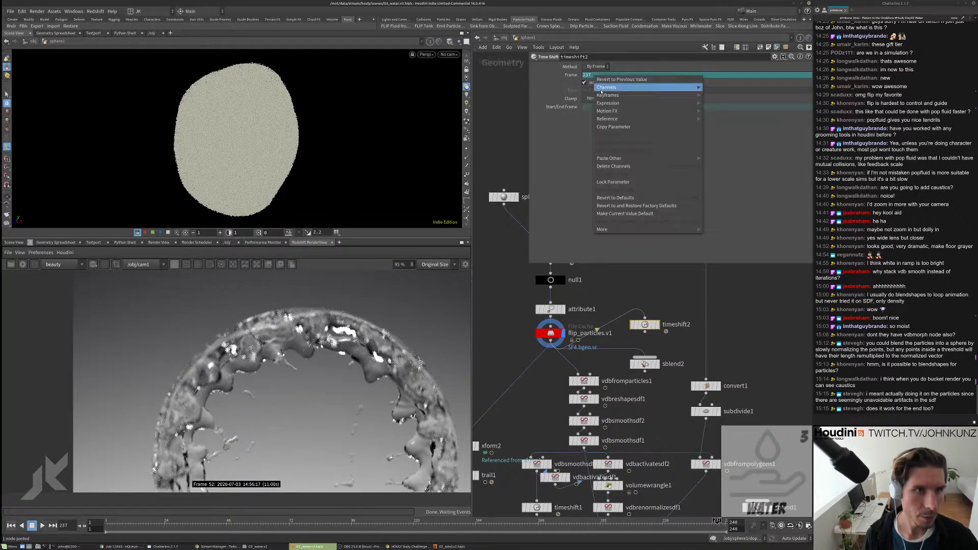
{"action": "left_click", "coordinate": [598, 167]}
{"action": "type", "text": "1"}
{"action": "key", "text": "Return"}
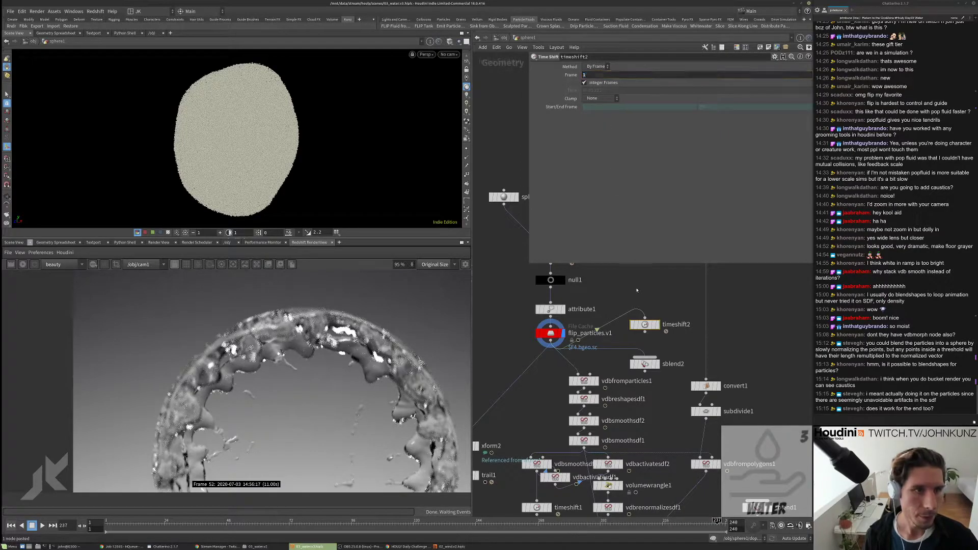
{"action": "left_click", "coordinate": [658, 325]}
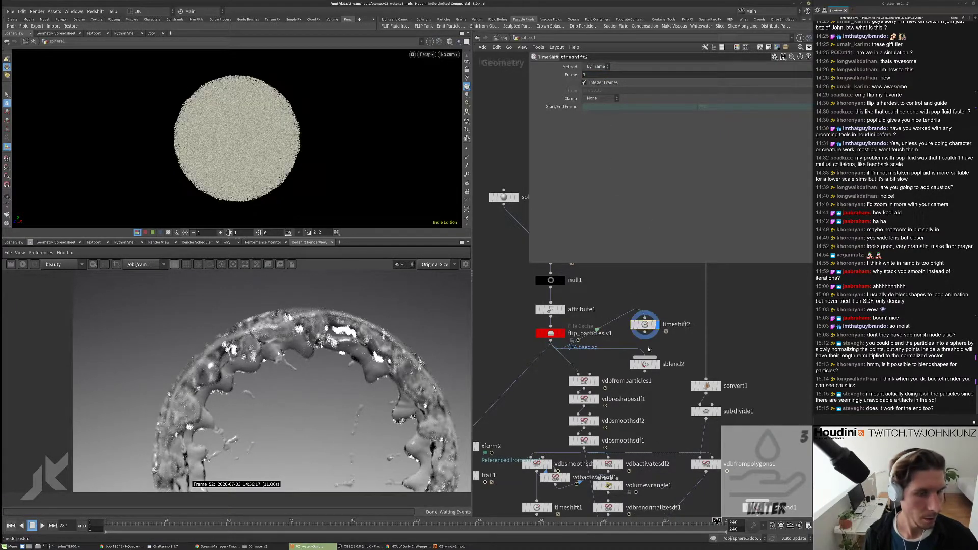
Step: Display the Sequence Blend, lower Input Blend, and set Unmatched Points to delete
{"action": "left_click", "coordinate": [657, 363]}
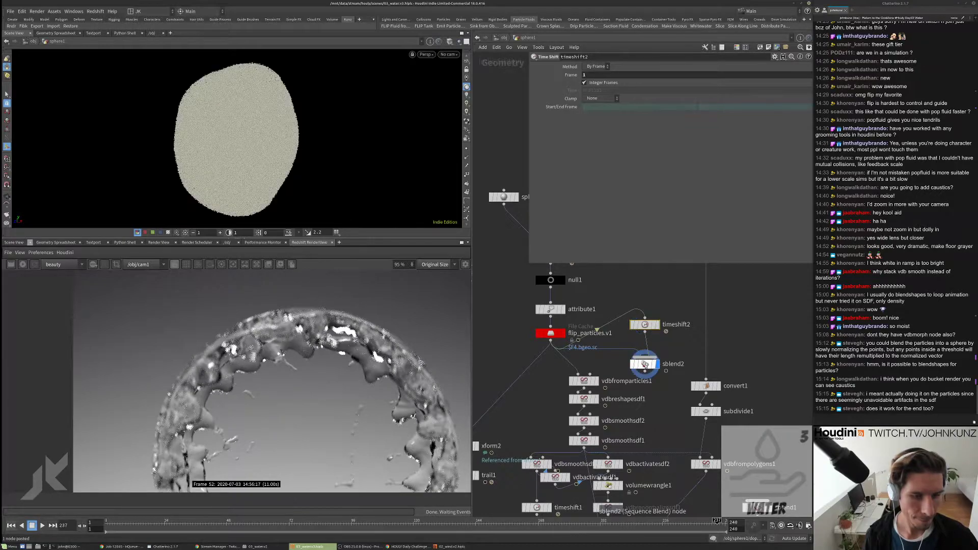
{"action": "left_click_drag", "start_coordinate": [636, 71], "coordinate": [631, 71]}
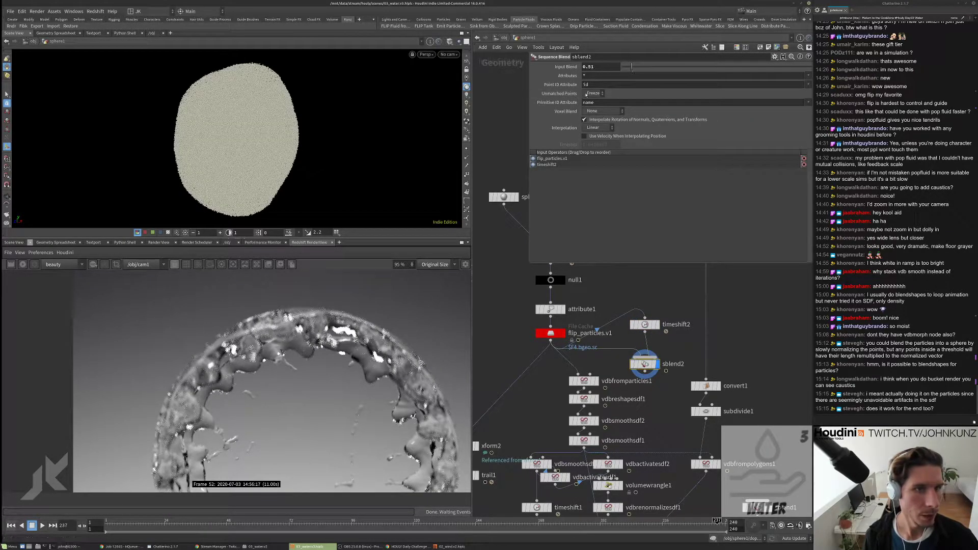
{"action": "left_click", "coordinate": [593, 93]}
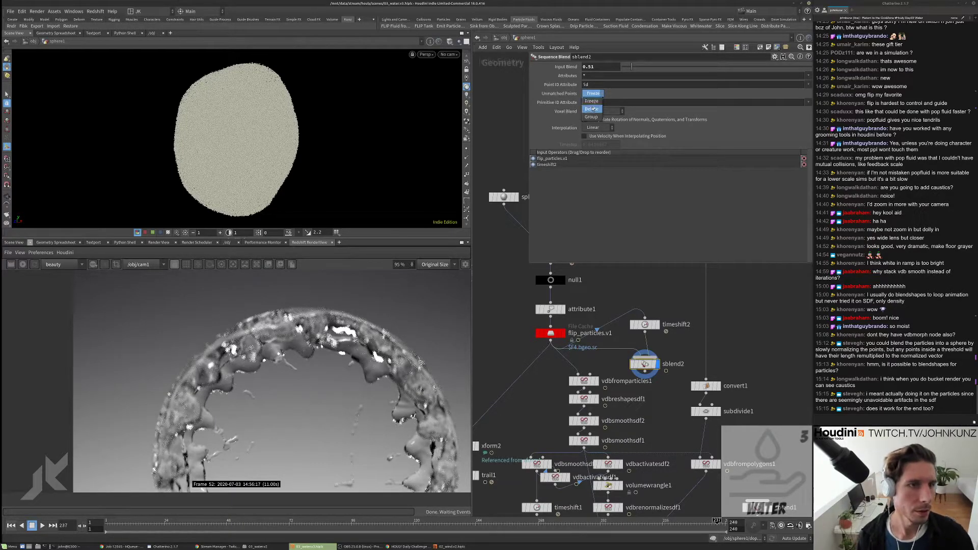
{"action": "left_click", "coordinate": [591, 102]}
{"action": "mouse_move", "coordinate": [631, 67]}
{"action": "left_mouse_down"}
{"action": "mouse_move", "coordinate": [619, 77]}
{"action": "mouse_move", "coordinate": [628, 76]}
{"action": "left_mouse_up"}
Step: Delete the sblend2 Sequence Blend node
{"action": "scroll", "coordinate": [652, 336], "scroll_direction": "up", "scroll_amount": 3}
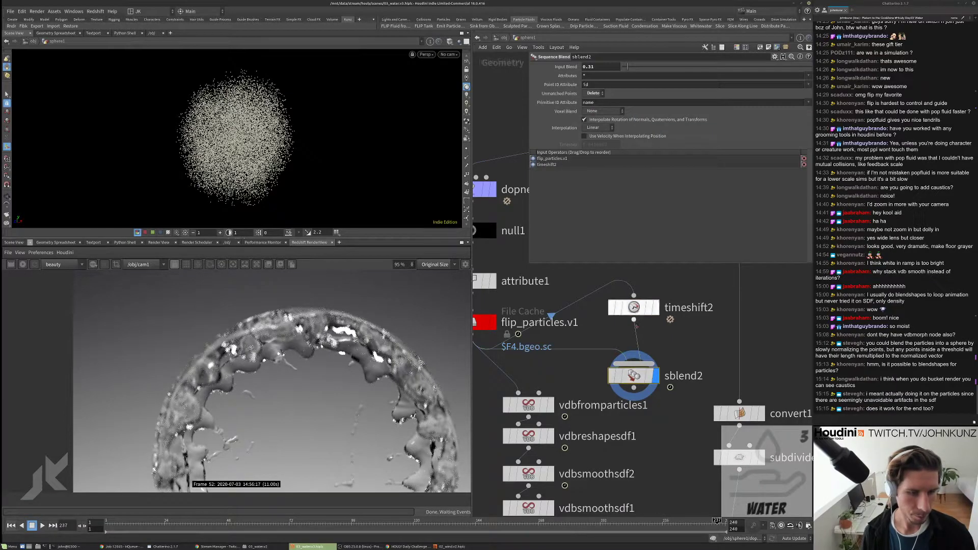
{"action": "key", "text": "Delete"}
{"action": "scroll", "coordinate": [612, 298], "scroll_direction": "down", "scroll_amount": 5}
Step: Copy attribwrangle1 and paste it as attribwrangle2, fed by flip_particles.v1 and displayed
{"action": "middle_click_drag", "start_coordinate": [611, 298], "coordinate": [619, 325]}
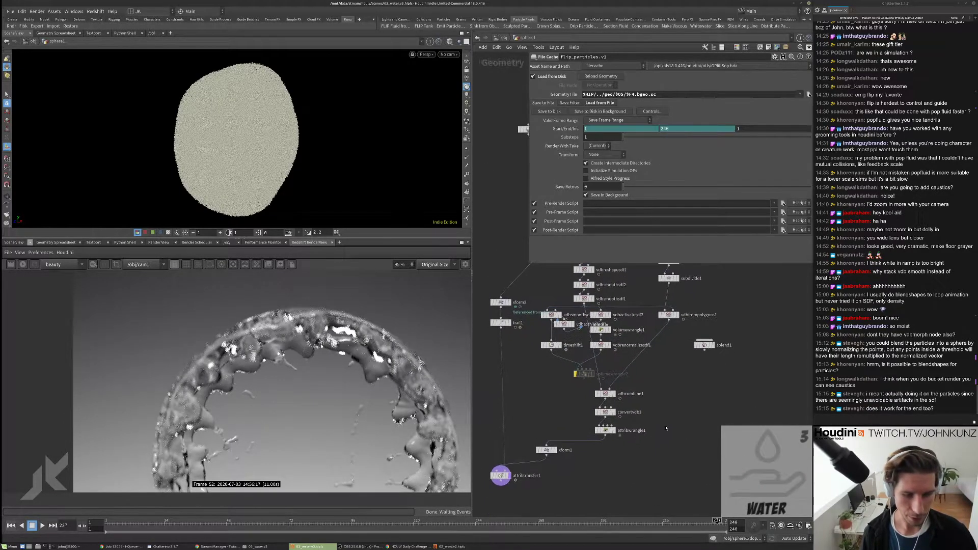
{"action": "left_click", "coordinate": [607, 491]}
{"action": "key", "text": "ctrl+c"}
{"action": "scroll", "coordinate": [627, 308], "scroll_direction": "up", "scroll_amount": 5}
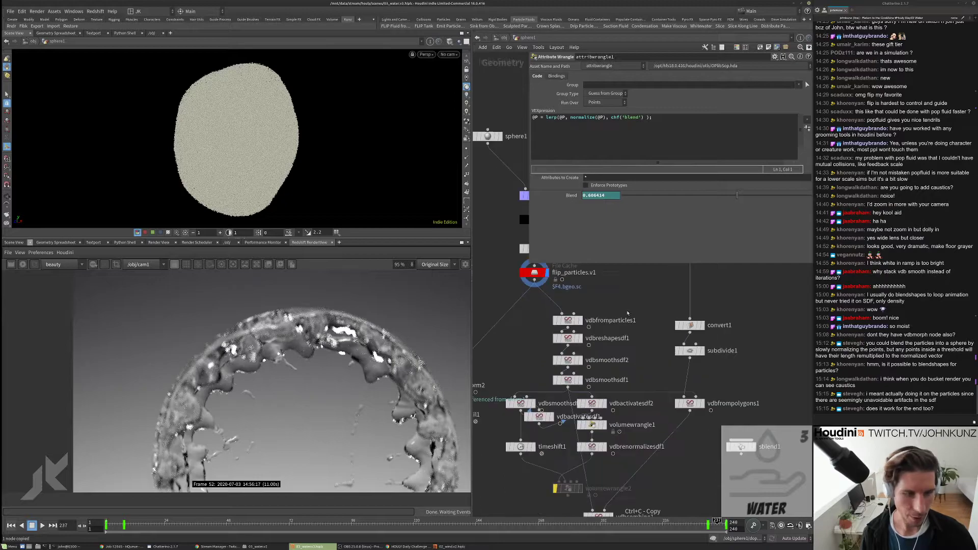
{"action": "middle_click_drag", "start_coordinate": [584, 269], "coordinate": [639, 351]}
{"action": "key", "text": "ctrl+v"}
{"action": "left_click_drag", "start_coordinate": [630, 344], "coordinate": [523, 344]}
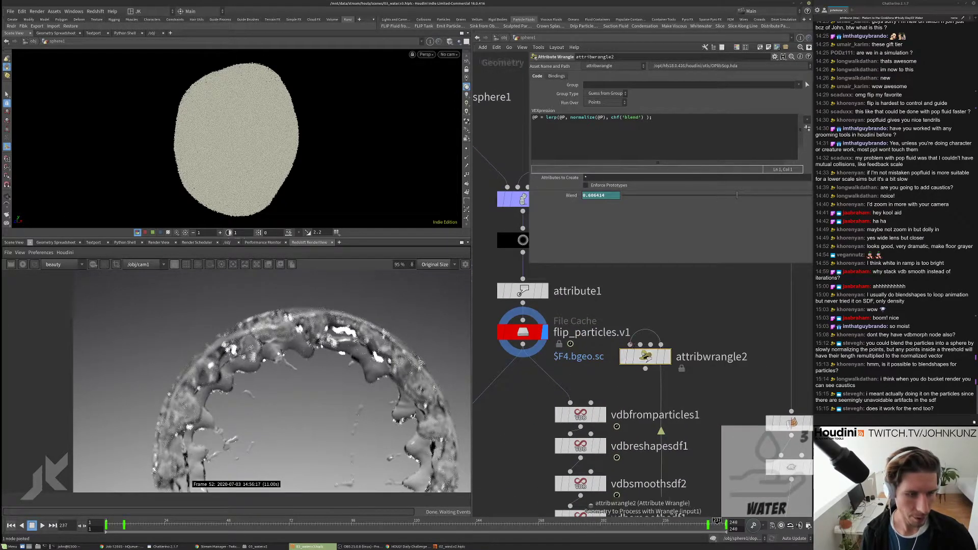
{"action": "left_click", "coordinate": [668, 357]}
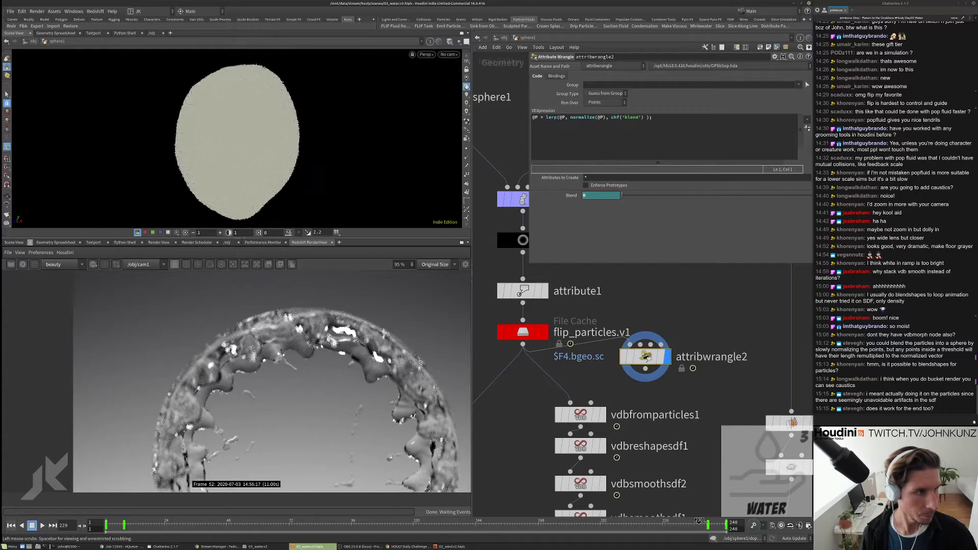
Step: Shift the low Blend key earlier and check the result around frames 229–234
{"action": "left_click", "coordinate": [696, 522]}
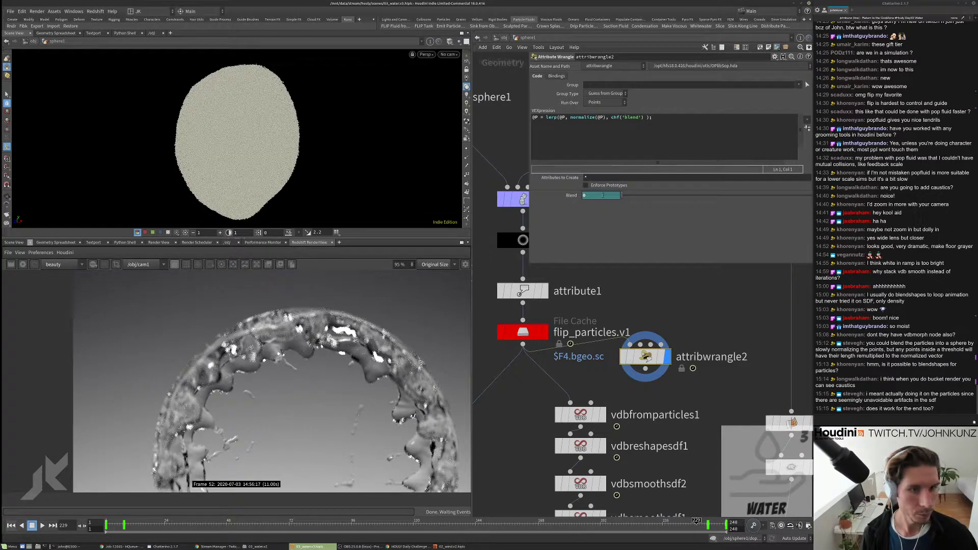
{"action": "left_click", "coordinate": [603, 195], "text": "shift"}
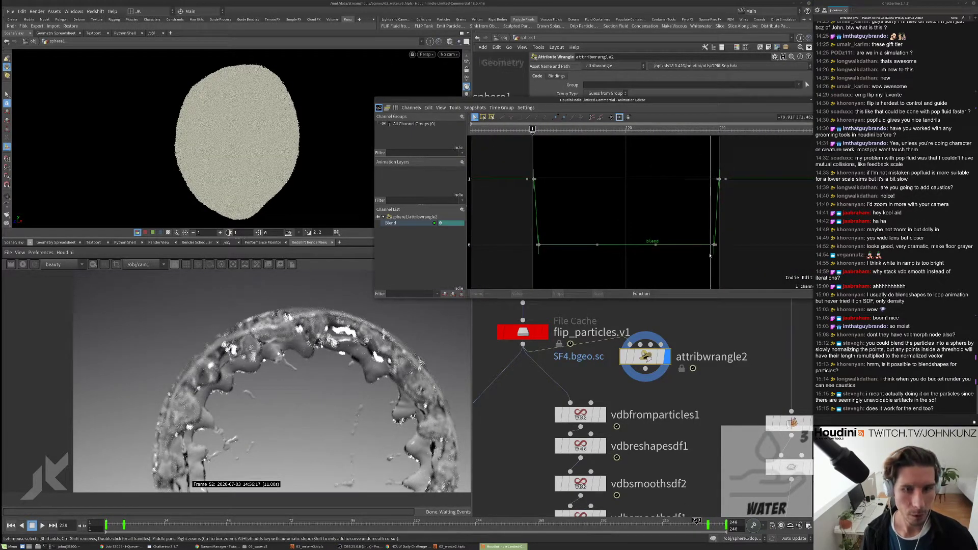
{"action": "mouse_move", "coordinate": [714, 246]}
{"action": "left_mouse_down"}
{"action": "mouse_move", "coordinate": [690, 249]}
{"action": "mouse_move", "coordinate": [706, 249]}
{"action": "left_mouse_up"}
{"action": "key", "text": "Up"}
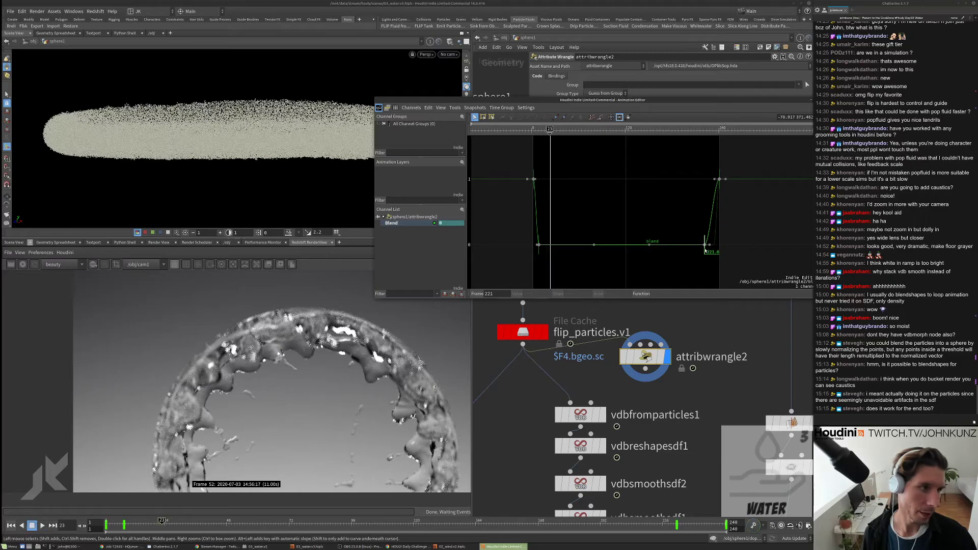
{"action": "left_click", "coordinate": [709, 521]}
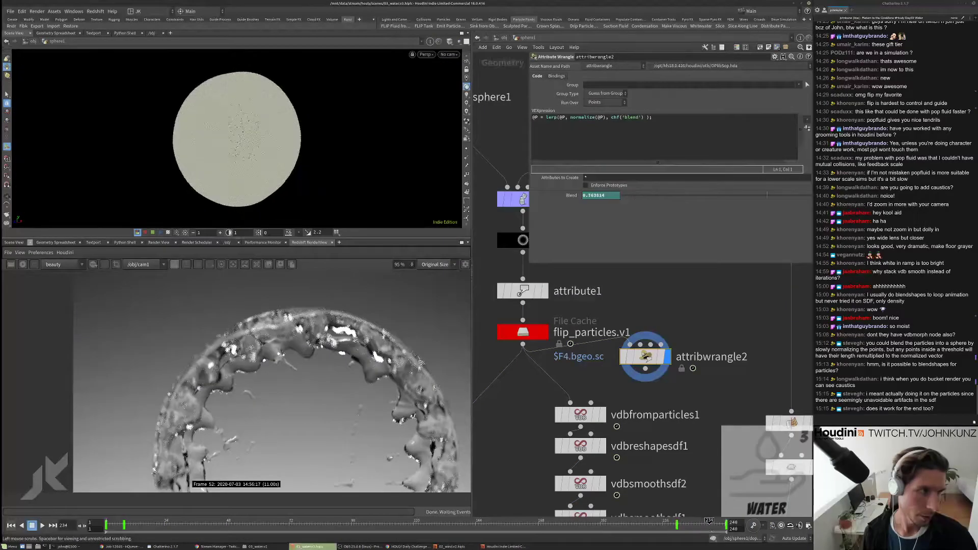
{"action": "left_click_drag", "start_coordinate": [709, 525], "coordinate": [691, 524]}
Step: Move the low Blend key to frame 208 and preview the timing from frame 1
{"action": "key", "text": "Up"}
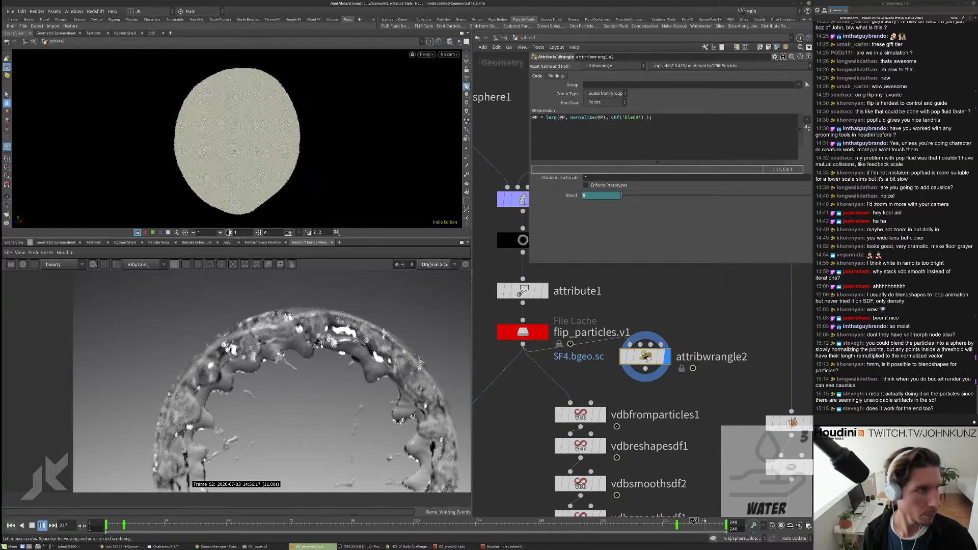
{"action": "key", "text": "ctrl+Up"}
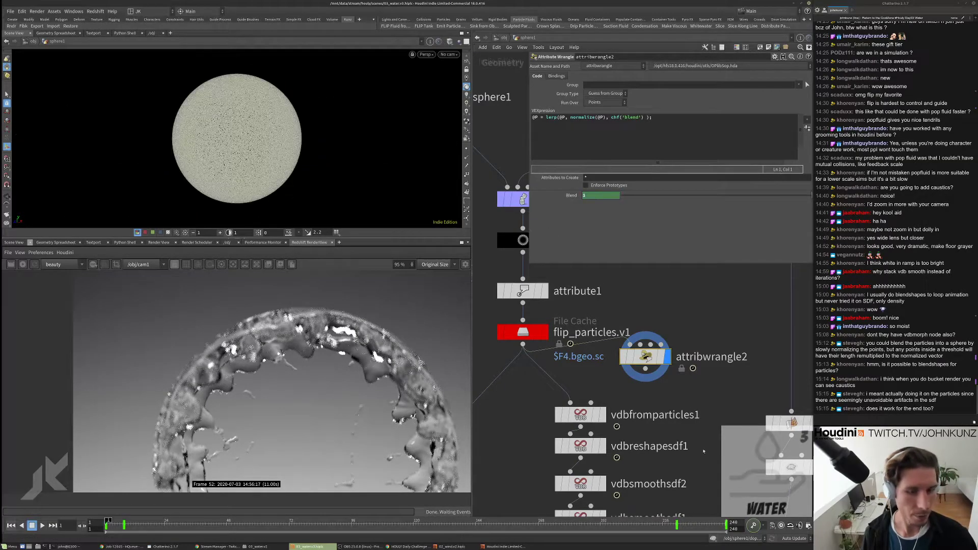
{"action": "left_click", "coordinate": [595, 199], "text": "shift"}
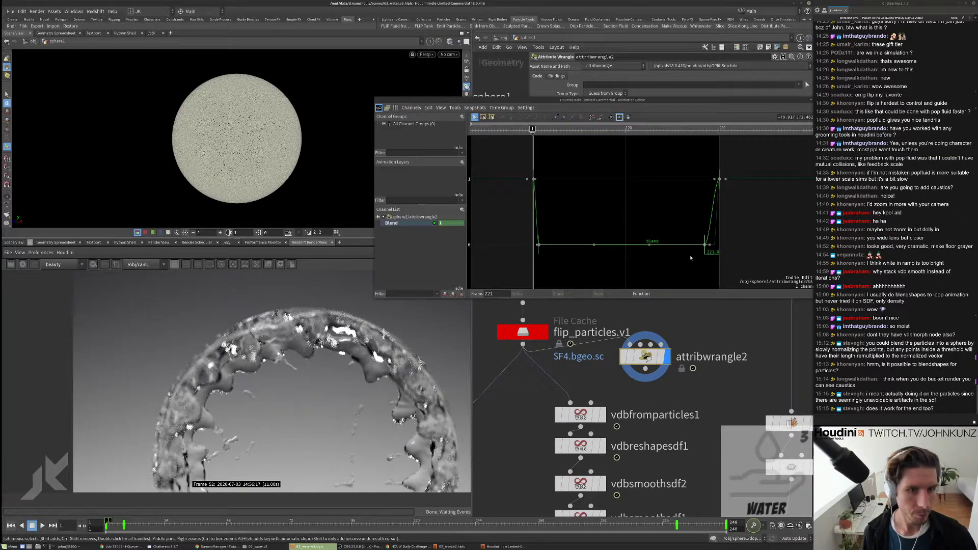
{"action": "left_click_drag", "start_coordinate": [705, 246], "coordinate": [694, 245]}
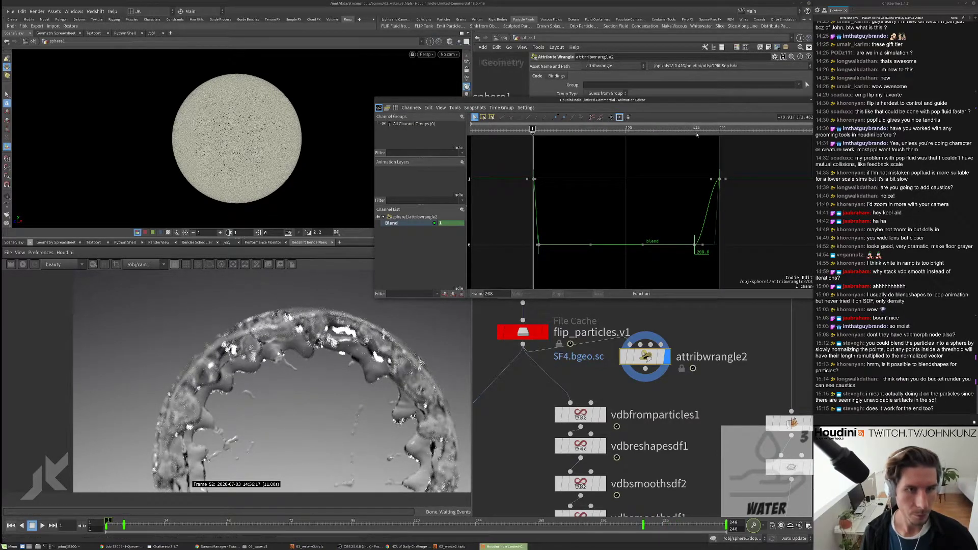
{"action": "key", "text": "Up"}
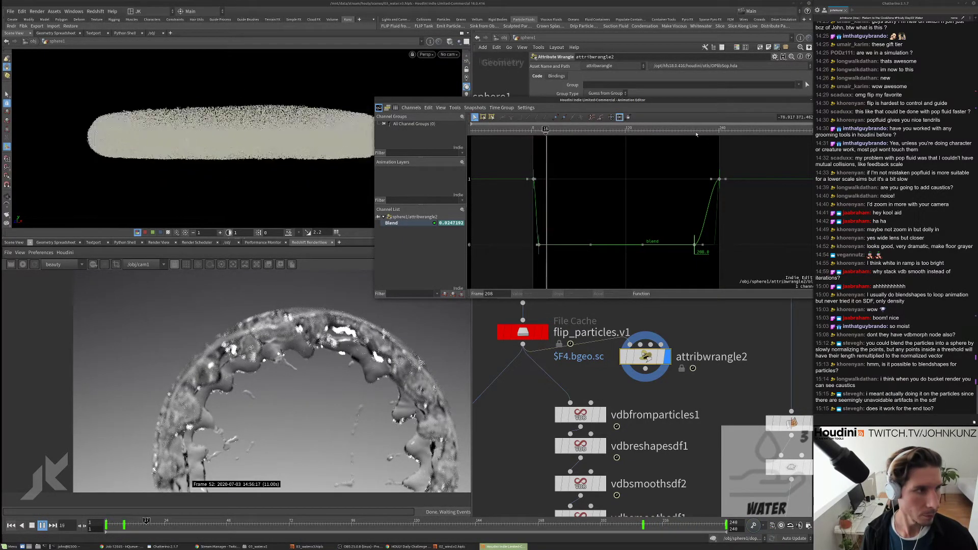
{"action": "key", "text": "ctrl+Up"}
Step: Close the Animation Editor, bypass attribwrangle2, and edit its VEX after normalize(@P)
{"action": "left_click_drag", "start_coordinate": [697, 100], "coordinate": [639, 125]}
{"action": "left_click", "coordinate": [761, 127]}
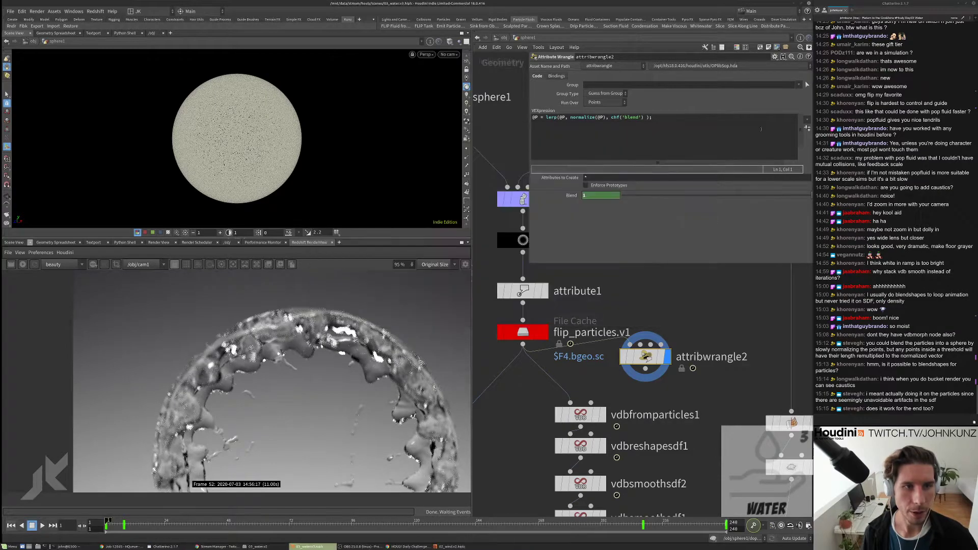
{"action": "left_click", "coordinate": [761, 129]}
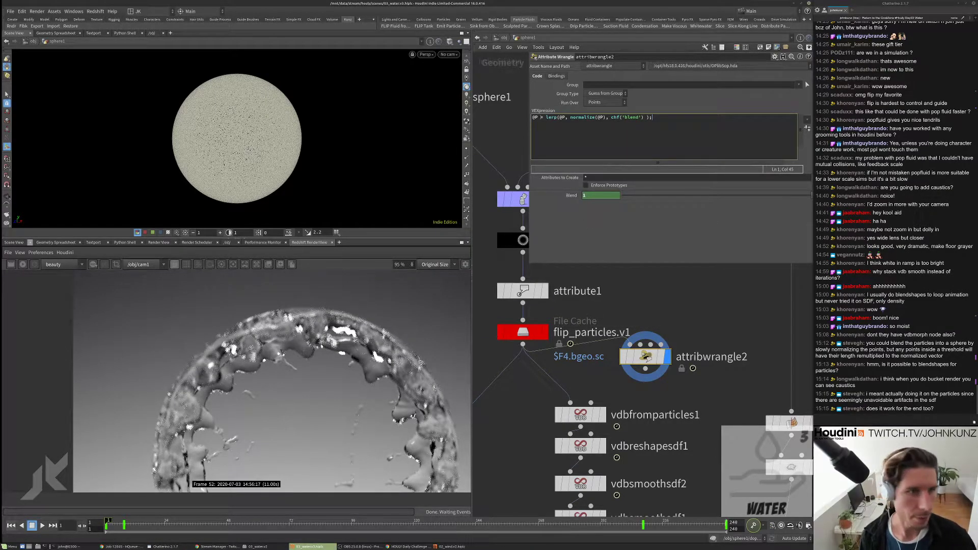
{"action": "key", "text": "Home"}
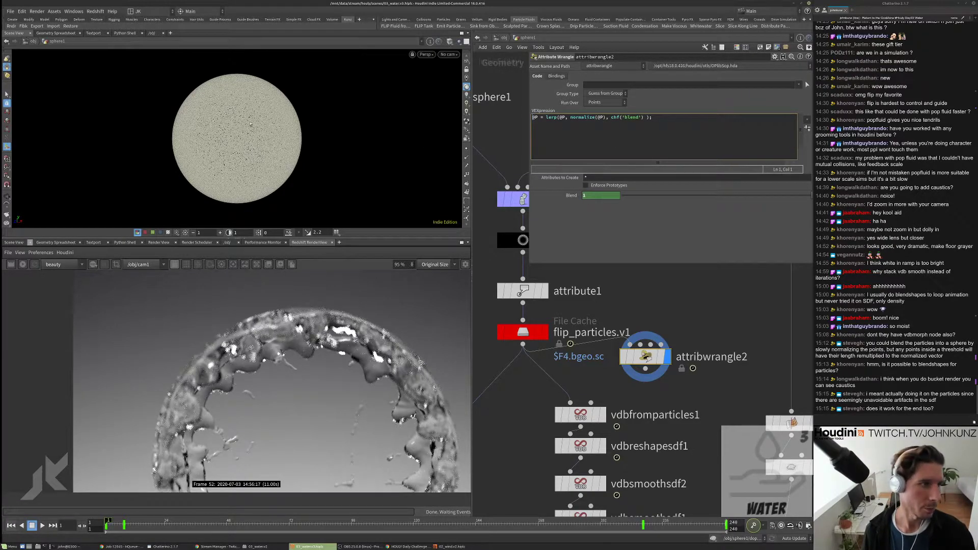
{"action": "left_click", "coordinate": [622, 356]}
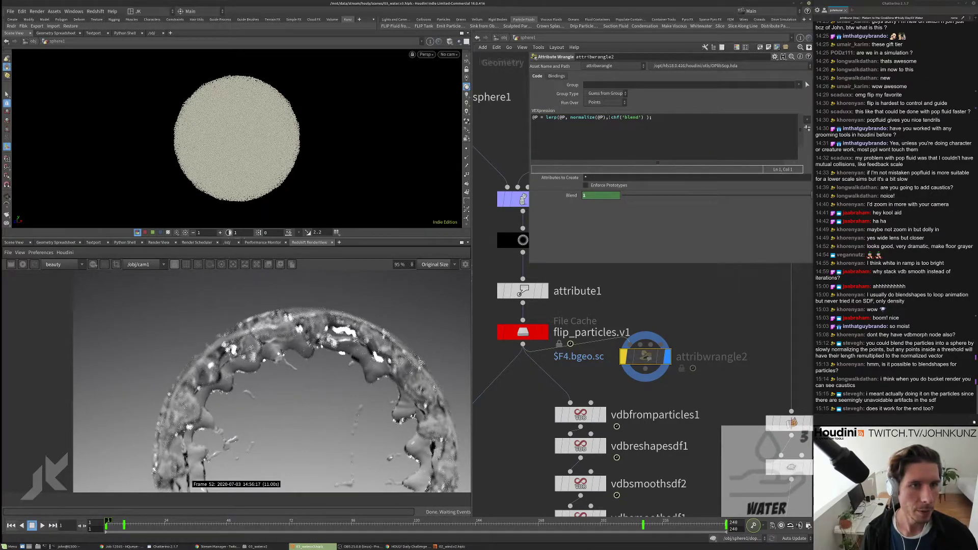
{"action": "left_click", "coordinate": [609, 117]}
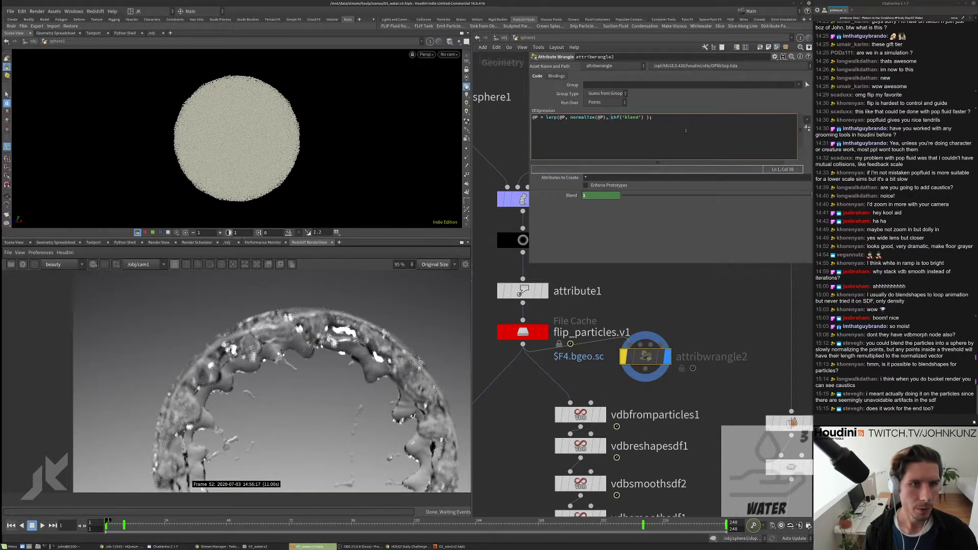
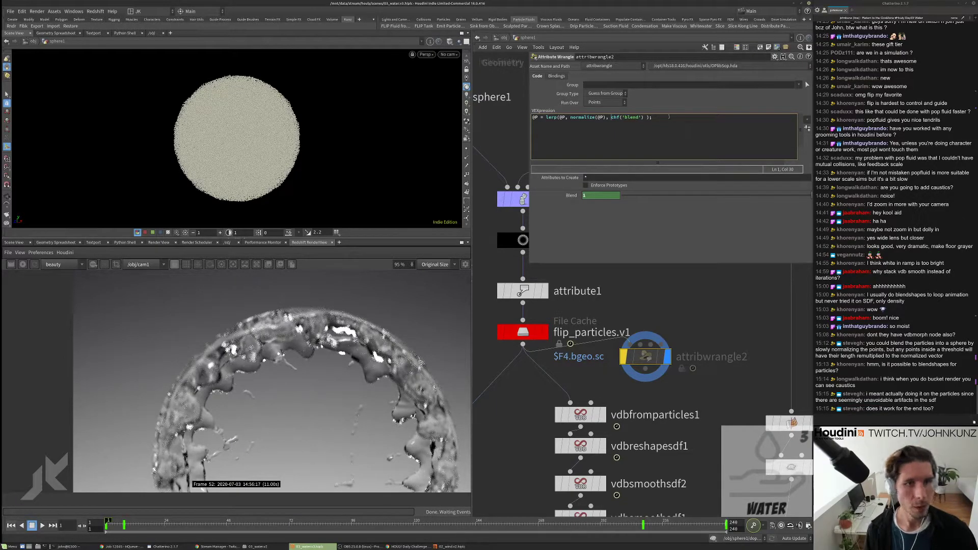
Step: Declare float blend = chf('blend'); above the lerp and pass blend as the lerp's blend argument
{"action": "key", "text": "Delete"}
{"action": "key", "text": "Delete"}
{"action": "key", "text": "Delete"}
{"action": "key", "text": "Delete"}
{"action": "key", "text": "Delete"}
{"action": "key", "text": "Delete"}
{"action": "key", "text": "Delete"}
{"action": "key", "text": "Delete"}
{"action": "key", "text": "Delete"}
{"action": "key", "text": "Delete"}
{"action": "key", "text": "Delete"}
{"action": "key", "text": "Delete"}
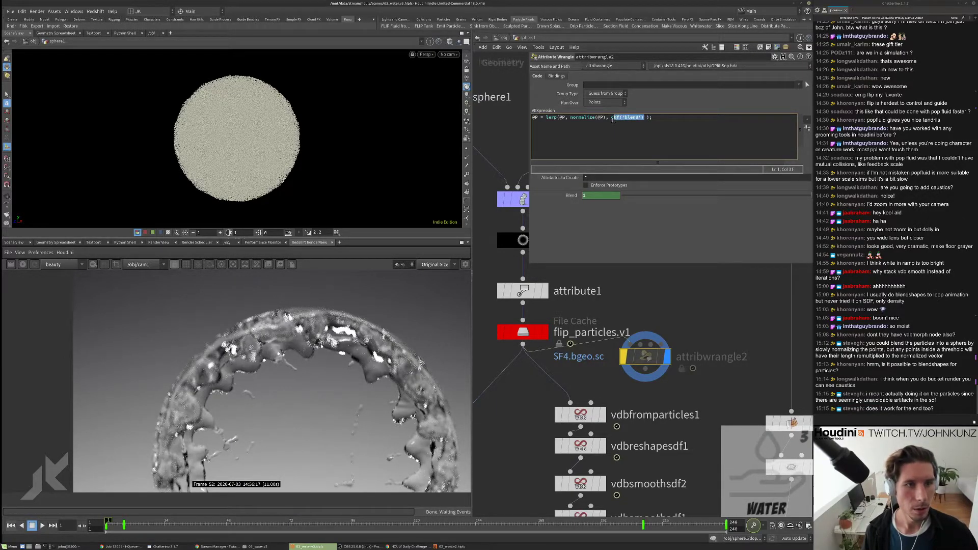
{"action": "key", "text": "Home"}
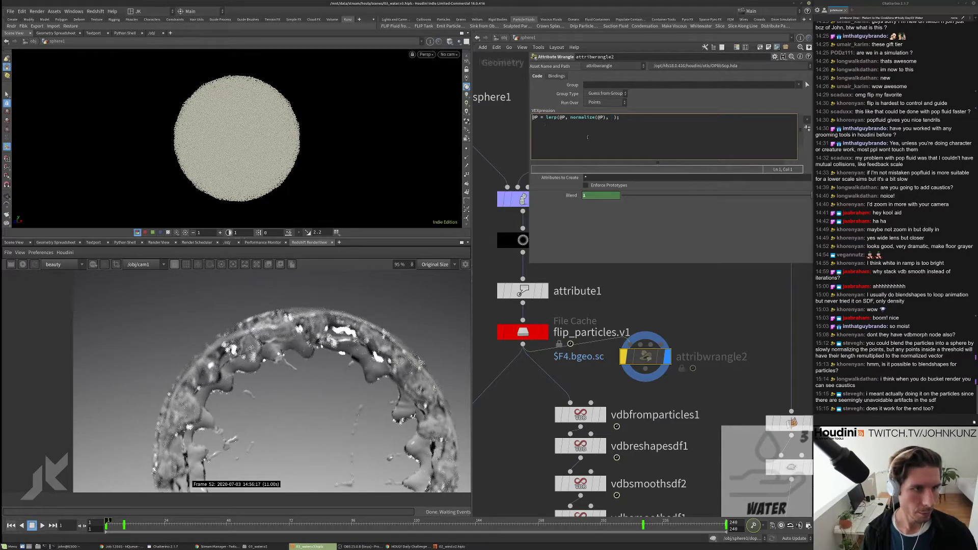
{"action": "key", "text": "Return"}
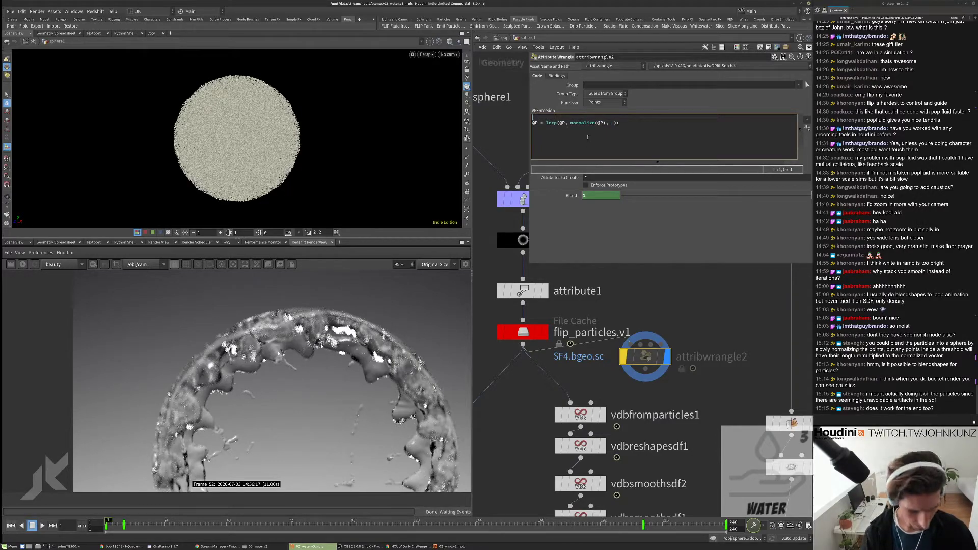
{"action": "type", "text": "float bl"}
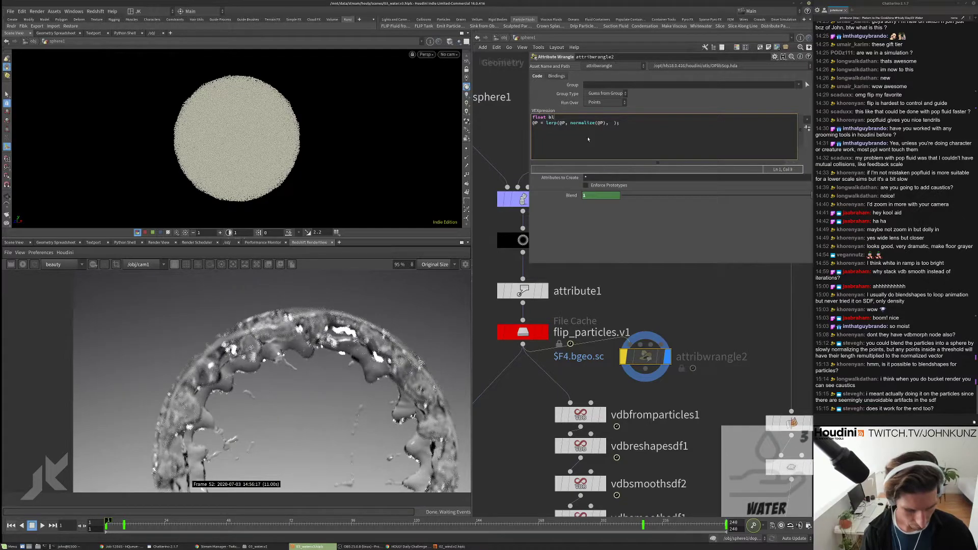
{"action": "type", "text": "end = chf('blend');"}
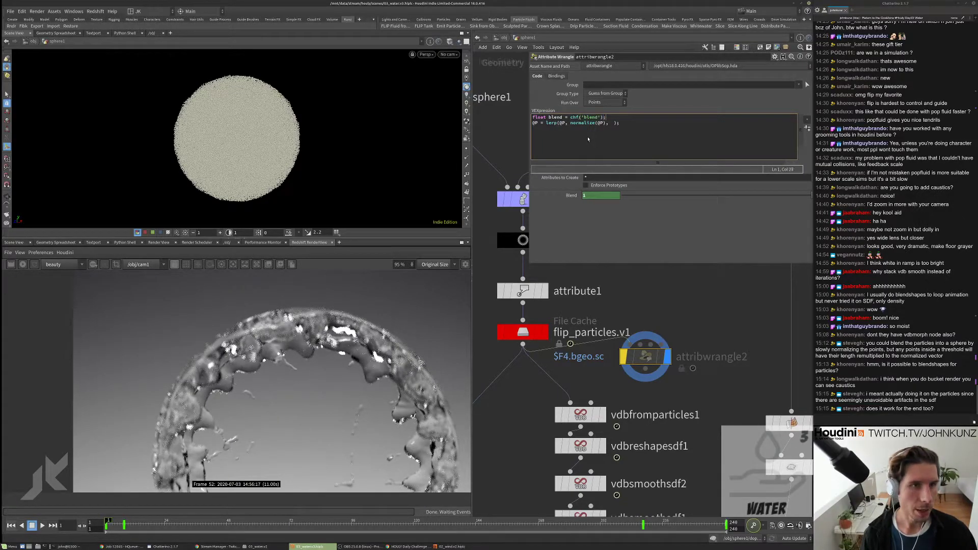
{"action": "left_click", "coordinate": [610, 123]}
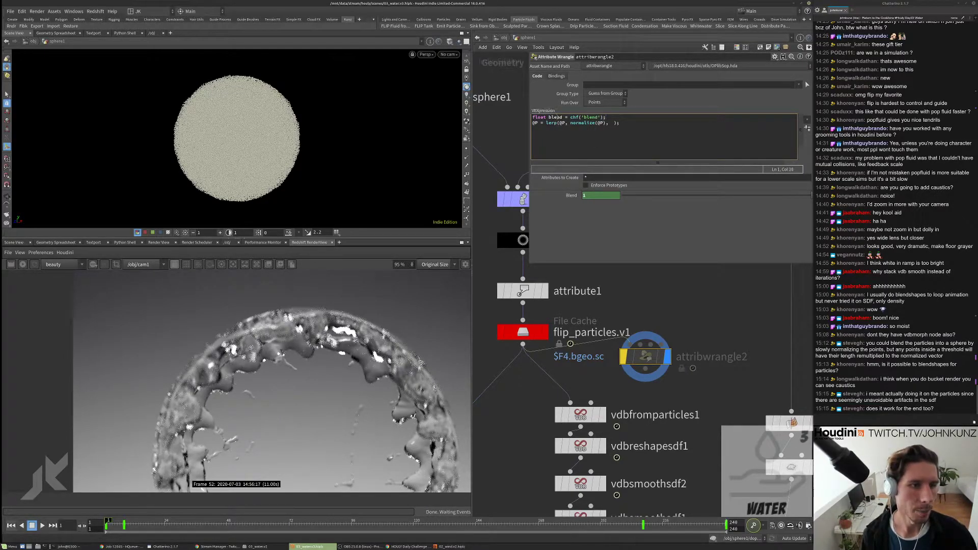
{"action": "type", "text": "blend"}
Step: Add a new line v@Cd = length(@P) below the blend variable
{"action": "key", "text": "Up"}
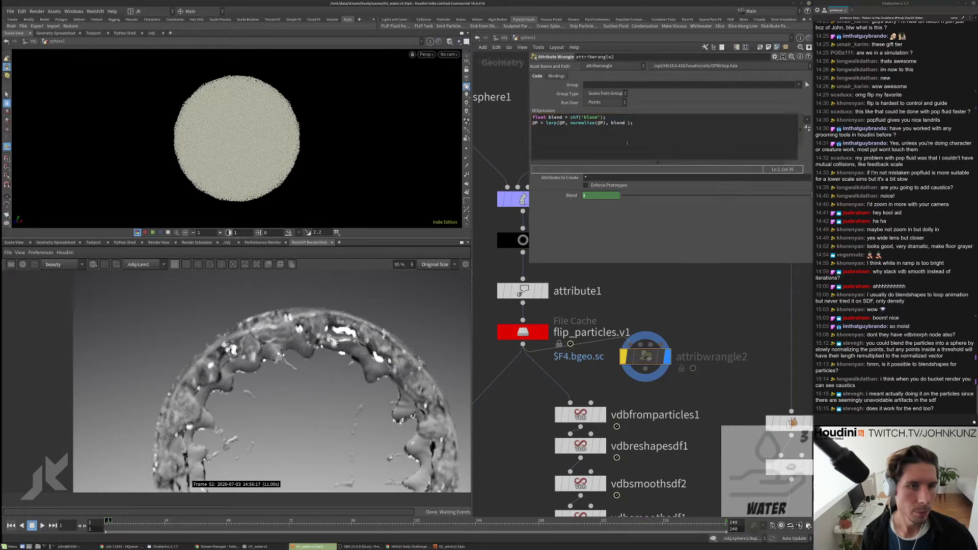
{"action": "key", "text": "Return"}
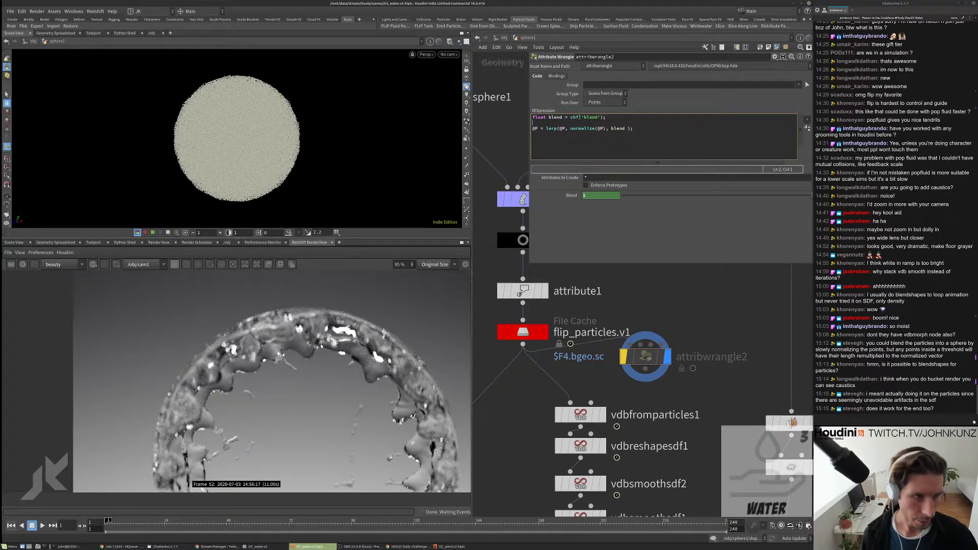
{"action": "type", "text": "v@Cd"}
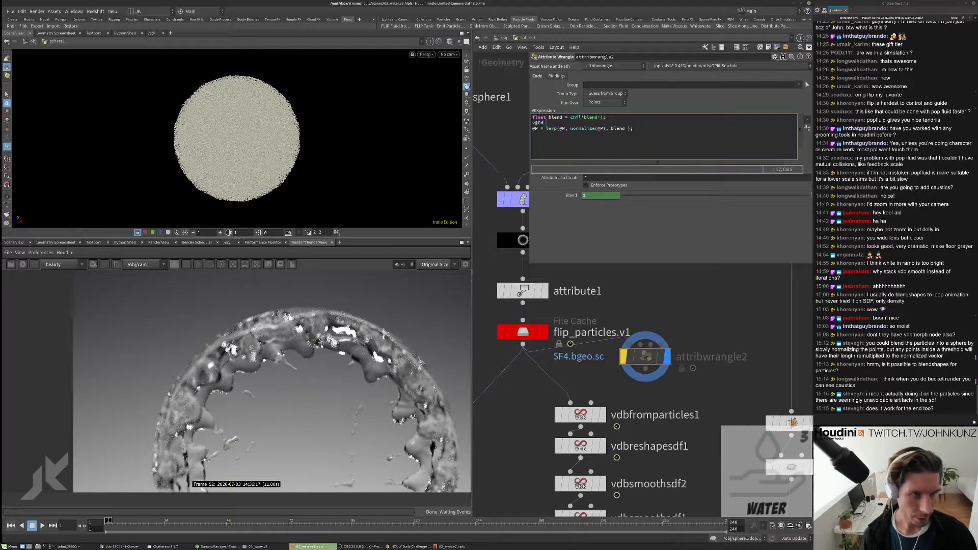
{"action": "type", "text": " = leng"}
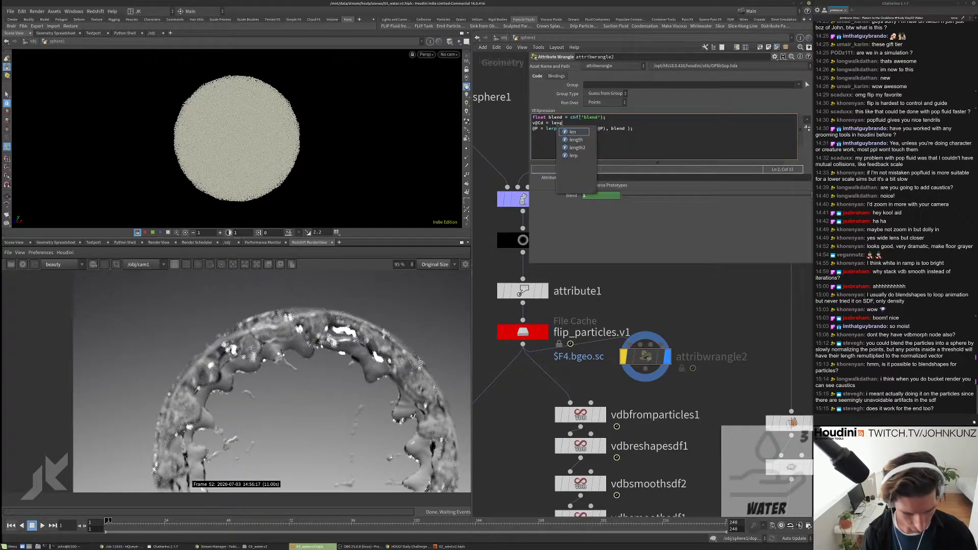
{"action": "type", "text": "th("}
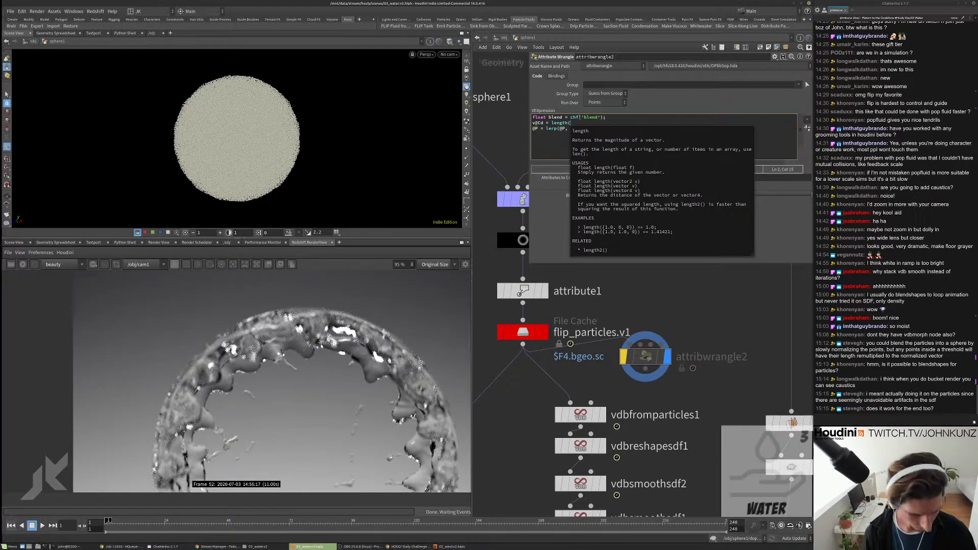
{"action": "type", "text": "@P);"}
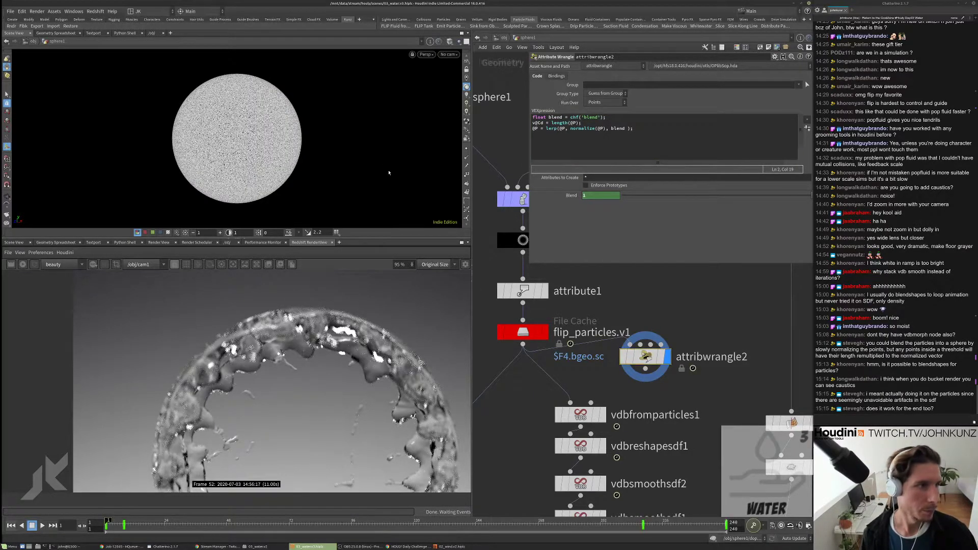
Step: Comment out the lerp line and wrap length(@P) in a fit with a 0.77 lower input bound
{"action": "left_click", "coordinate": [533, 129]}
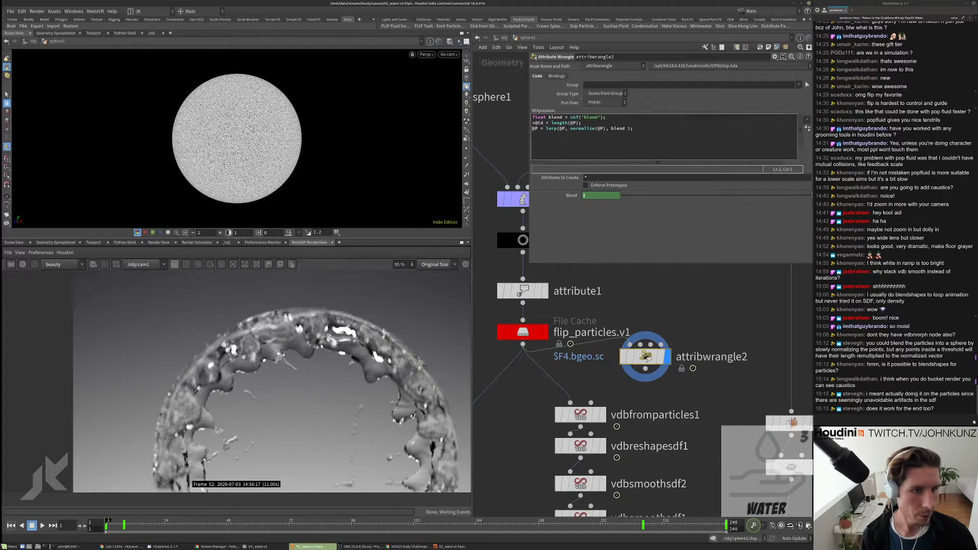
{"action": "type", "text": "//"}
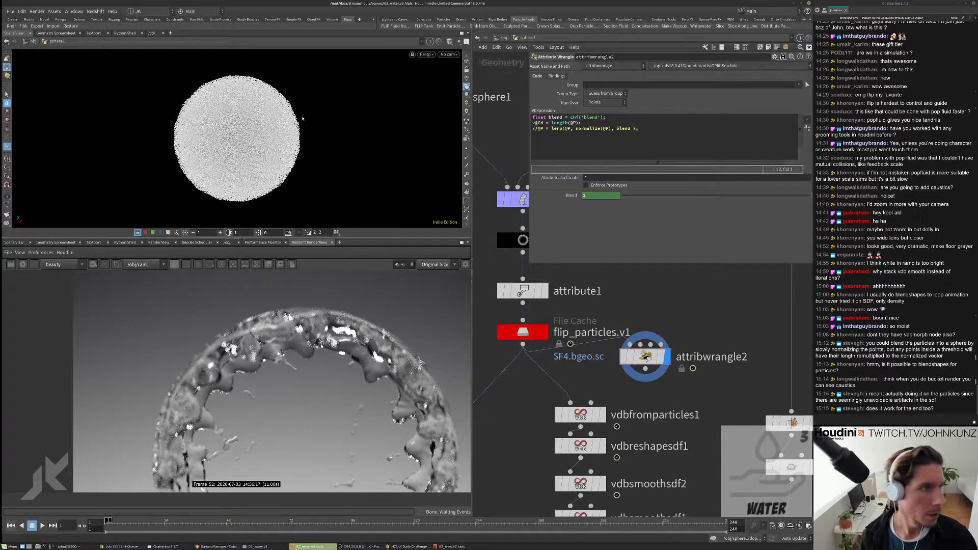
{"action": "left_click", "coordinate": [551, 122]}
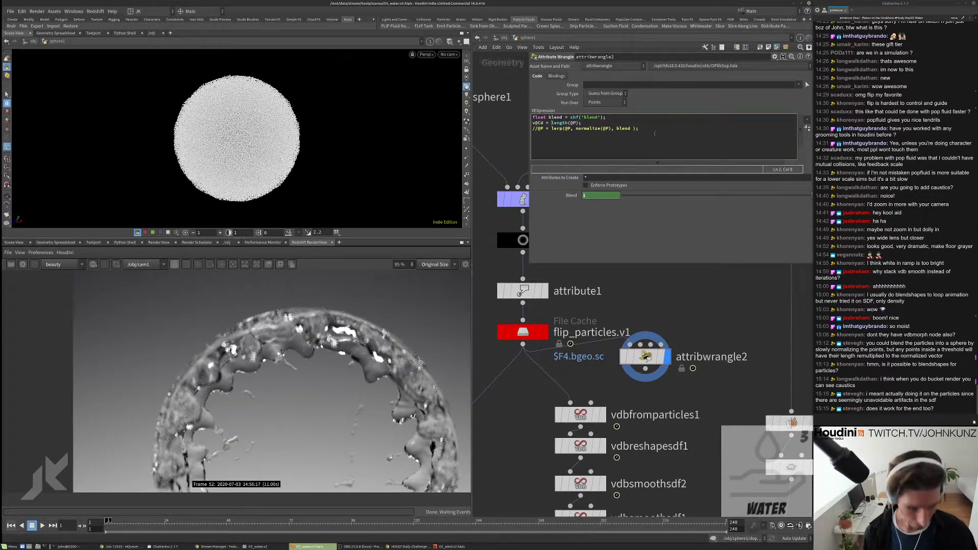
{"action": "type", "text": "fit("}
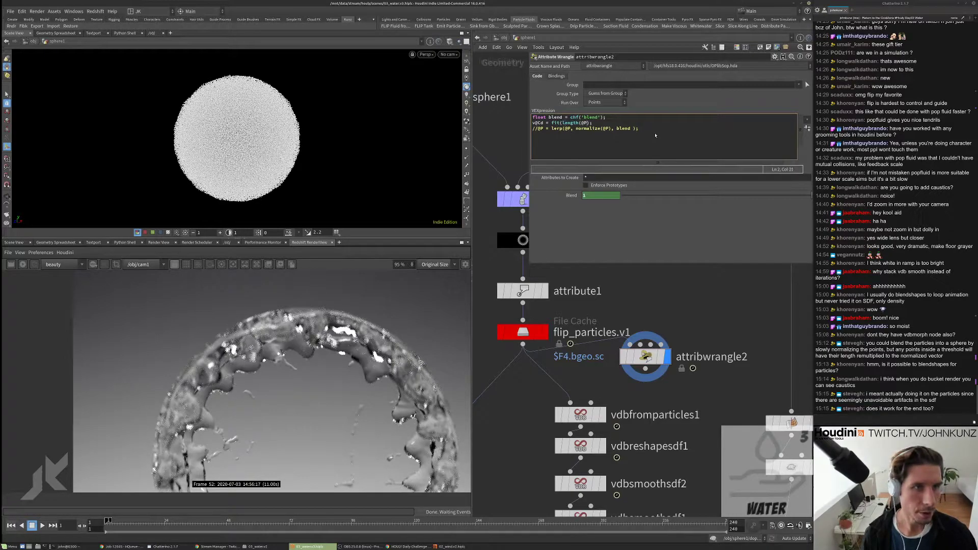
{"action": "key", "text": "Right"}
{"action": "type", "text": ")"}
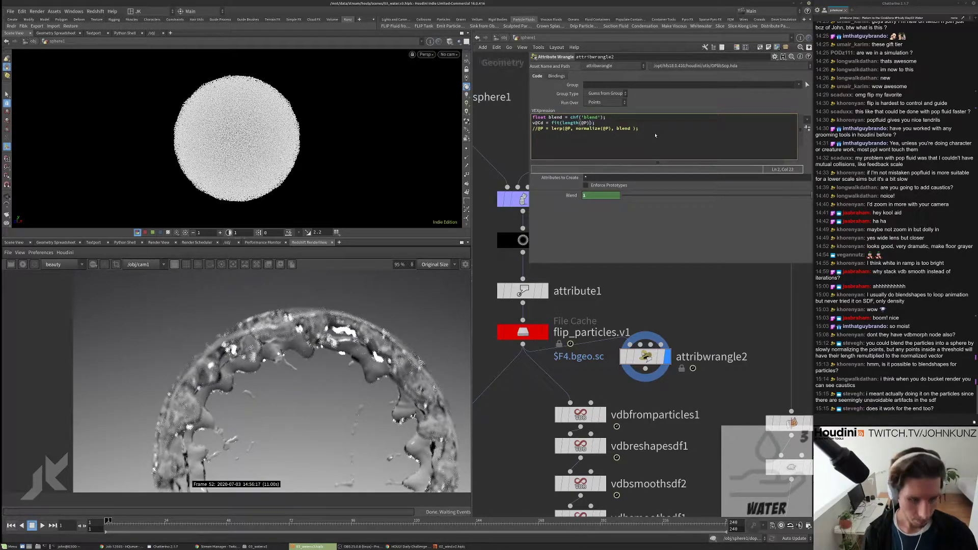
{"action": "type", "text": ",0.7,"}
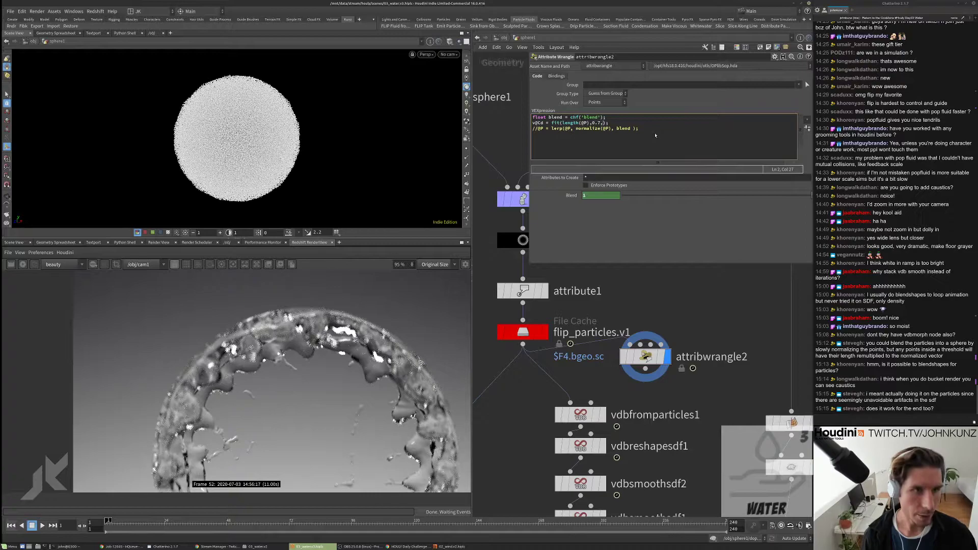
{"action": "type", "text": "1,"}
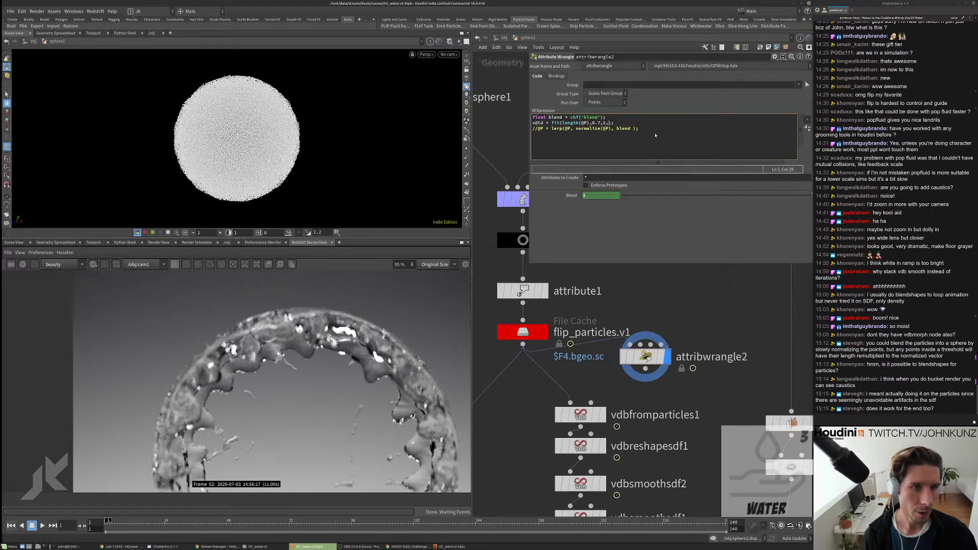
{"action": "type", "text": "0,1"}
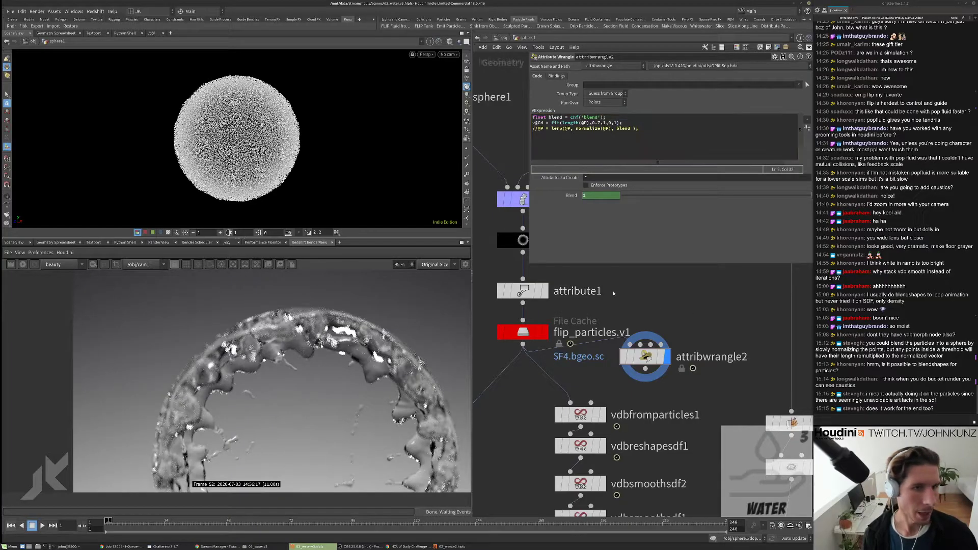
{"action": "scroll", "coordinate": [330, 107], "scroll_direction": "up", "scroll_amount": 5}
{"action": "scroll", "coordinate": [330, 108], "scroll_direction": "up", "scroll_amount": 5}
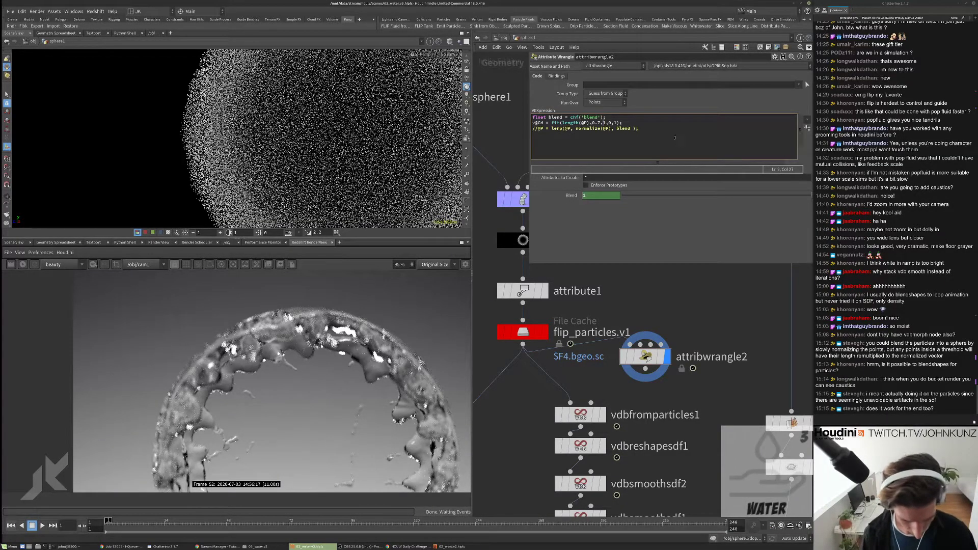
{"action": "key", "text": "Delete"}
{"action": "type", "text": ".9"}
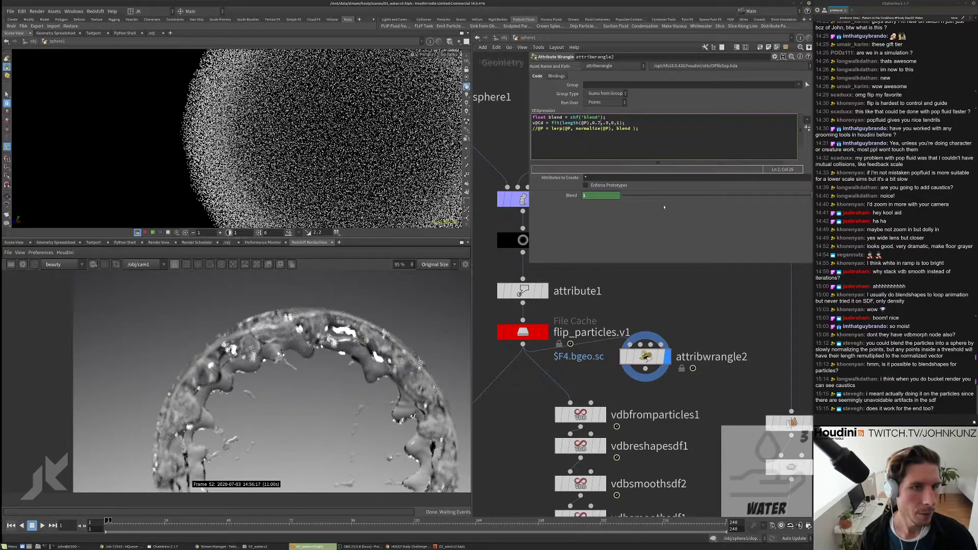
{"action": "type", "text": "7"}
{"action": "type", "text": "h"}
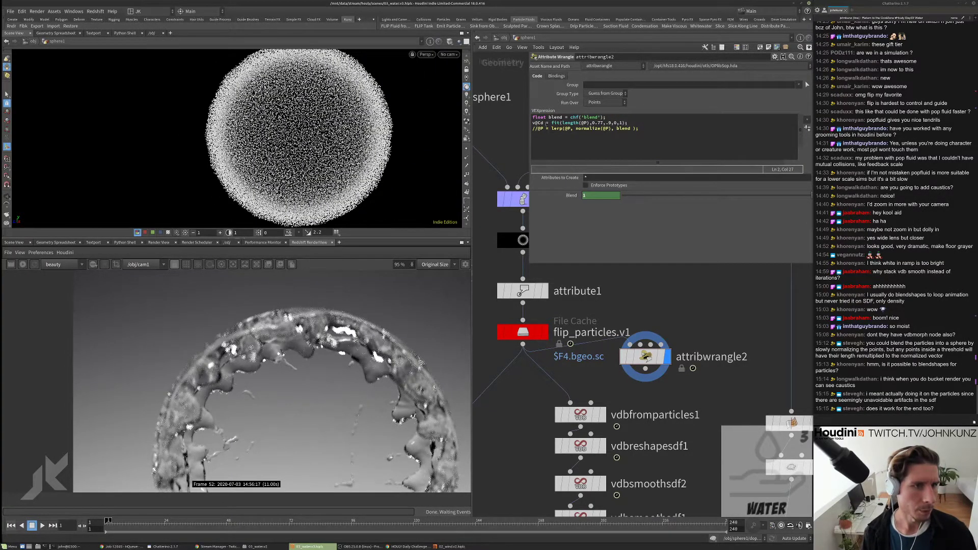
Step: Turn the Cd line into blend *= fit(...) and uncomment the lerp line
{"action": "double_click", "coordinate": [554, 118]}
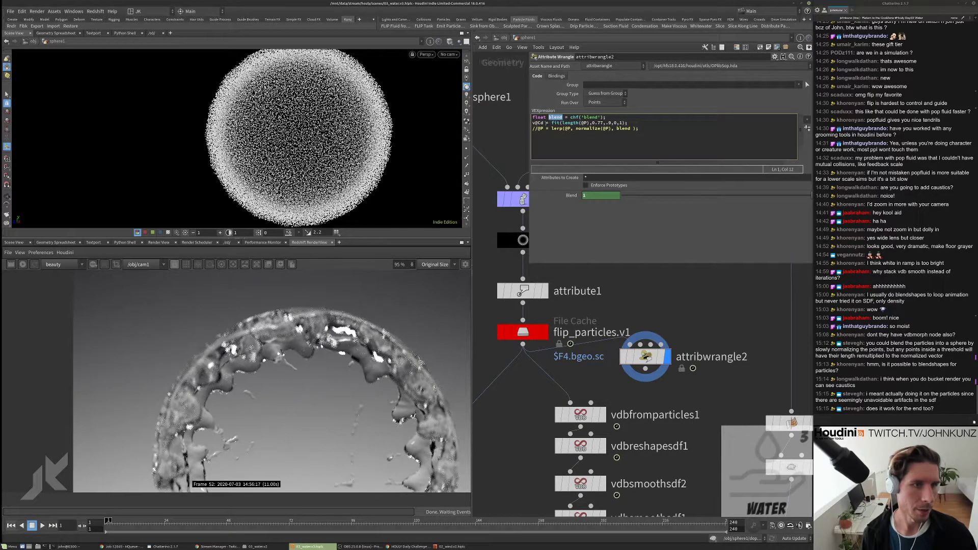
{"action": "key", "text": "ctrl+c"}
{"action": "left_click", "coordinate": [548, 122]}
{"action": "key", "text": "shift+Home"}
{"action": "key", "text": "ctrl+v"}
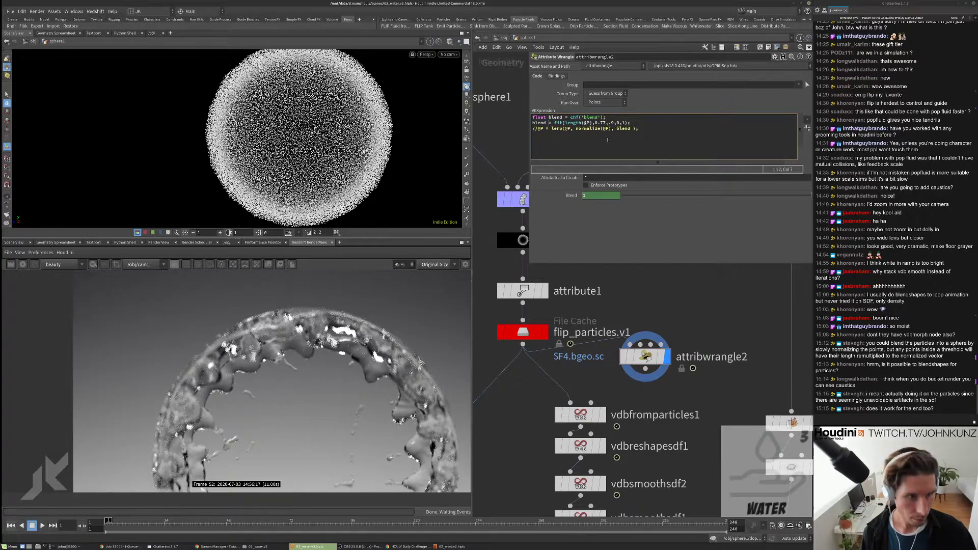
{"action": "type", "text": "*"}
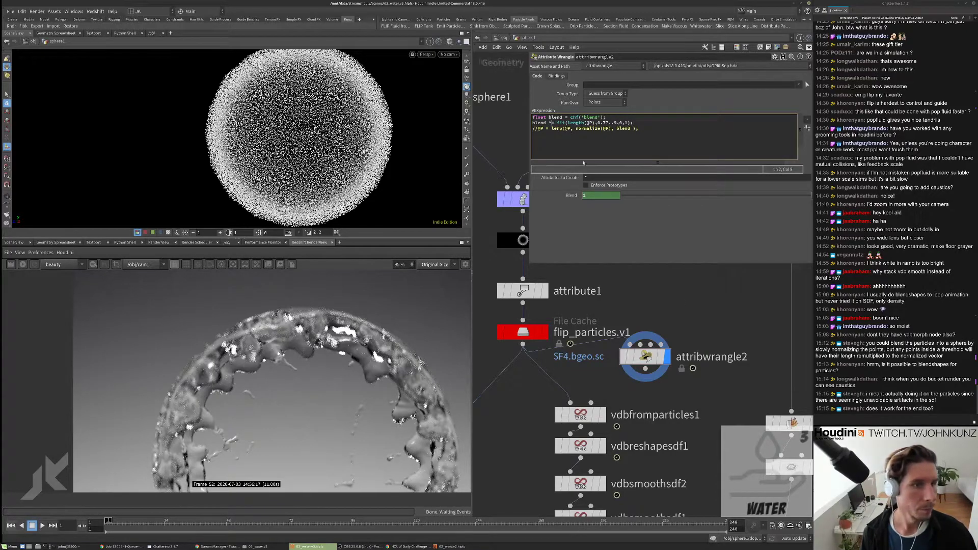
{"action": "key", "text": "Down"}
{"action": "key", "text": "Home"}
{"action": "key", "text": "Delete"}
{"action": "key", "text": "Delete"}
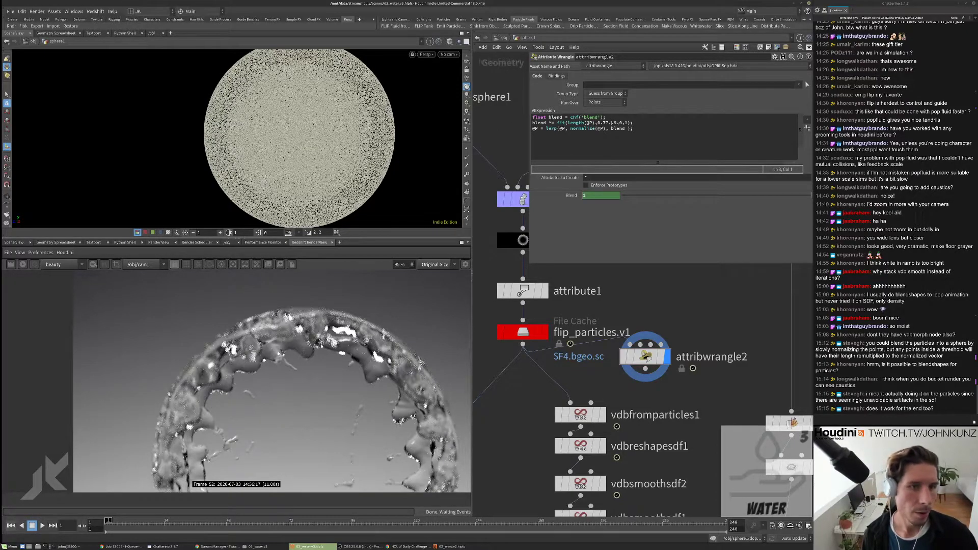
Step: Change the fit's upper range digit to 1 and toggle attribwrangle2's bypass to compare
{"action": "double_click", "coordinate": [617, 123]}
{"action": "type", "text": "1"}
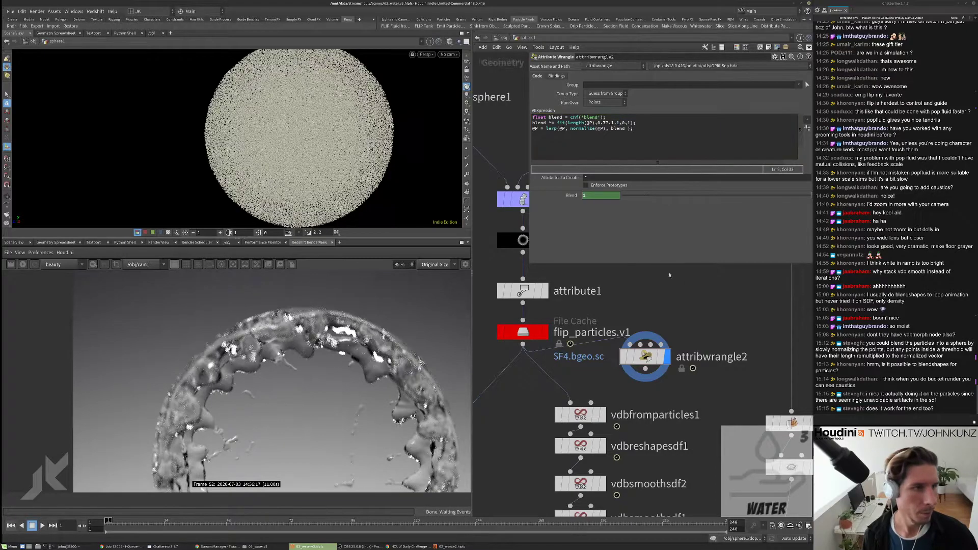
{"action": "left_click", "coordinate": [624, 356]}
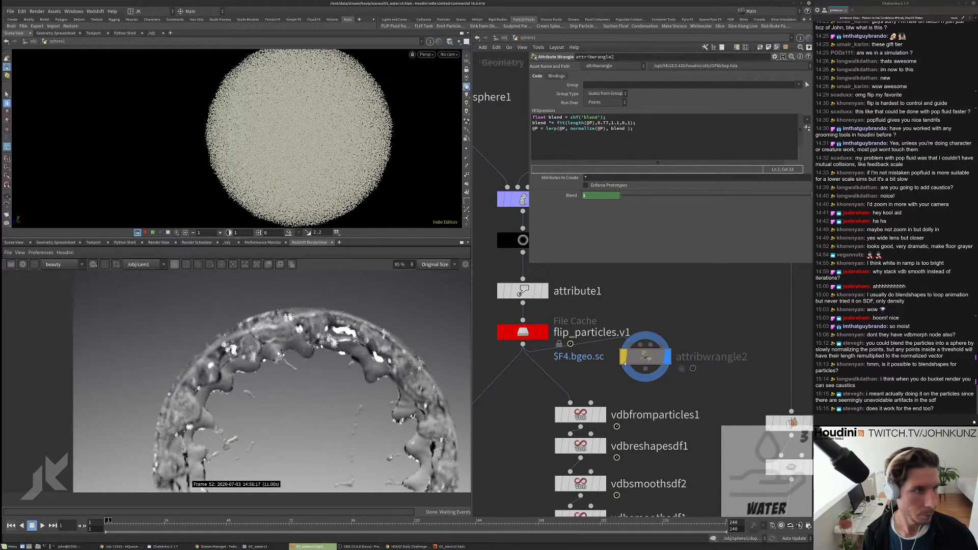
{"action": "left_click", "coordinate": [624, 360]}
Step: Set the fit bounds to 0.86 and 1.0, then view the viewport through cam1
{"action": "double_click", "coordinate": [605, 123]}
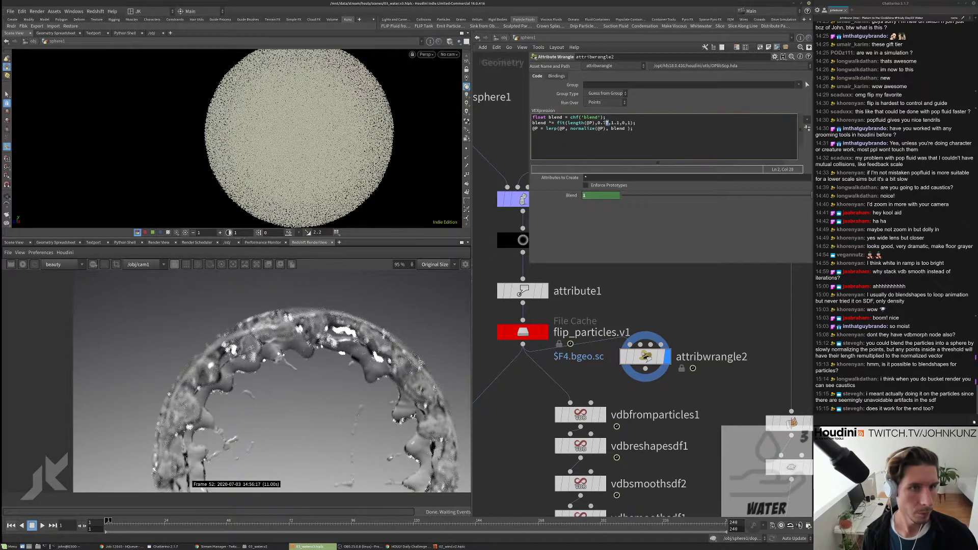
{"action": "type", "text": "86"}
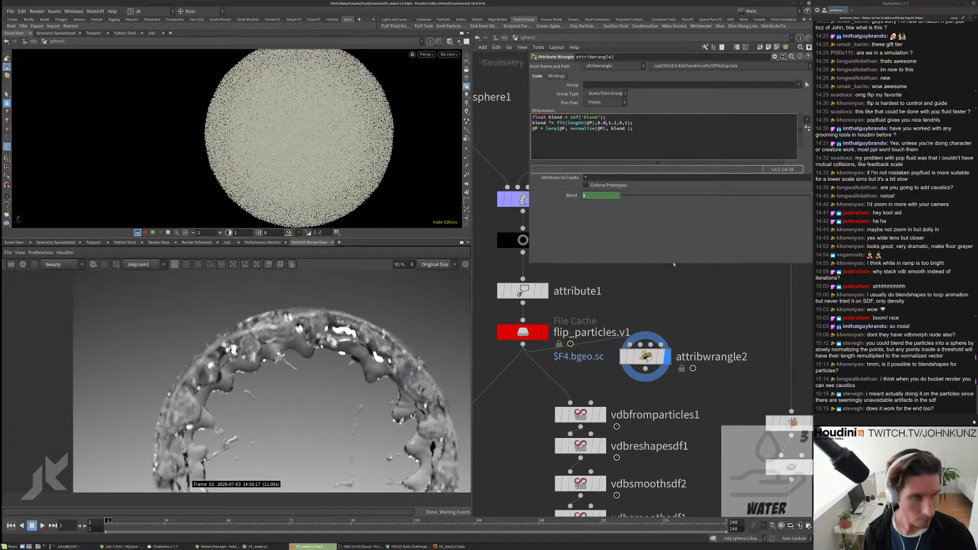
{"action": "left_click", "coordinate": [545, 226]}
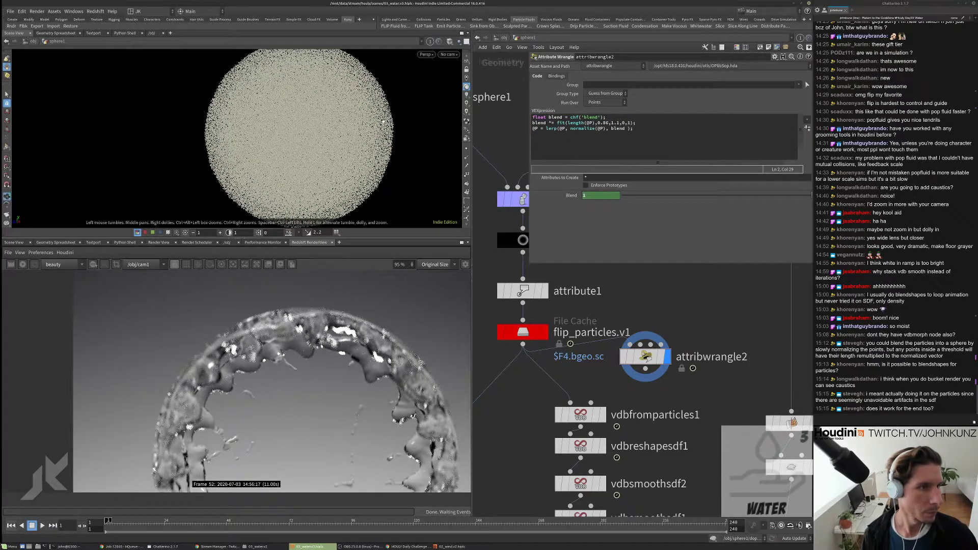
{"action": "scroll", "coordinate": [360, 106], "scroll_direction": "up", "scroll_amount": 6}
{"action": "scroll", "coordinate": [360, 105], "scroll_direction": "up", "scroll_amount": 2}
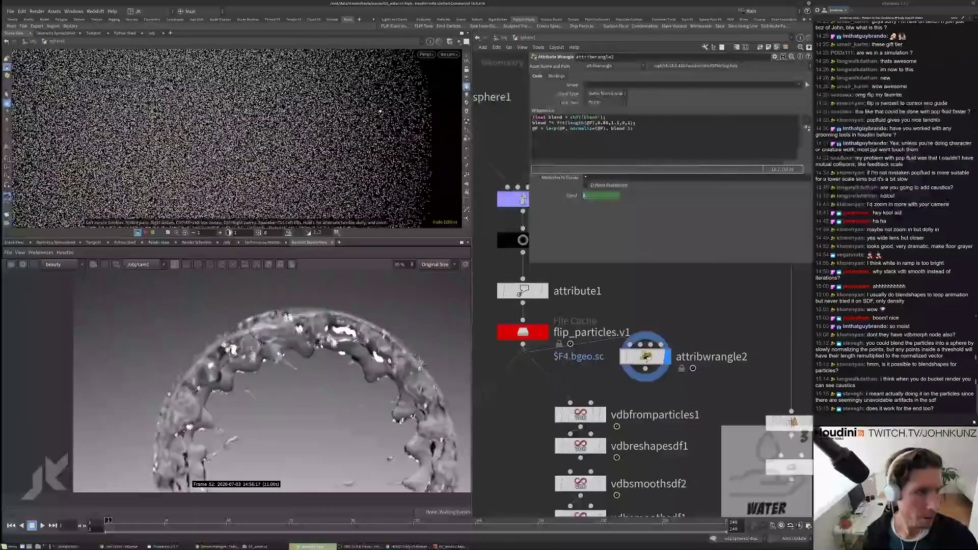
{"action": "left_click", "coordinate": [615, 123]}
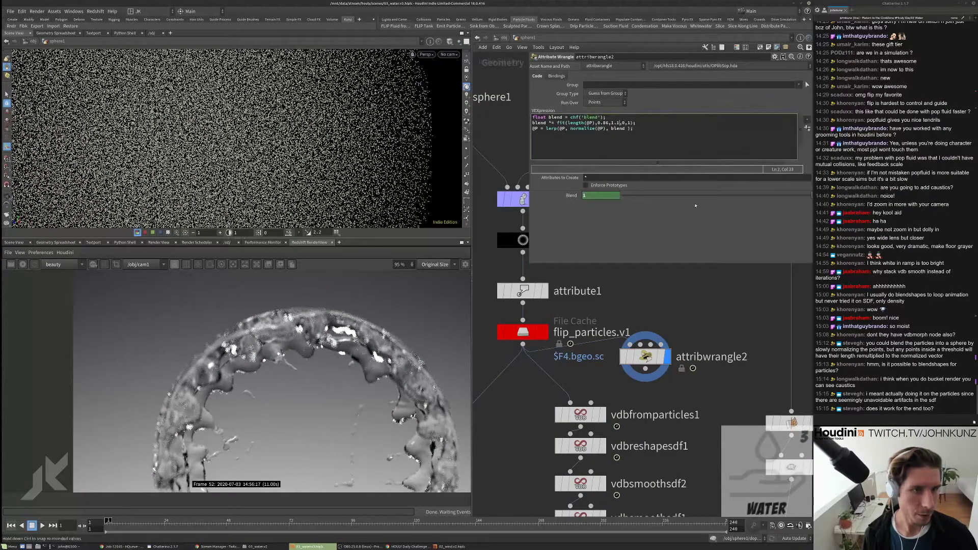
{"action": "type", "text": "0"}
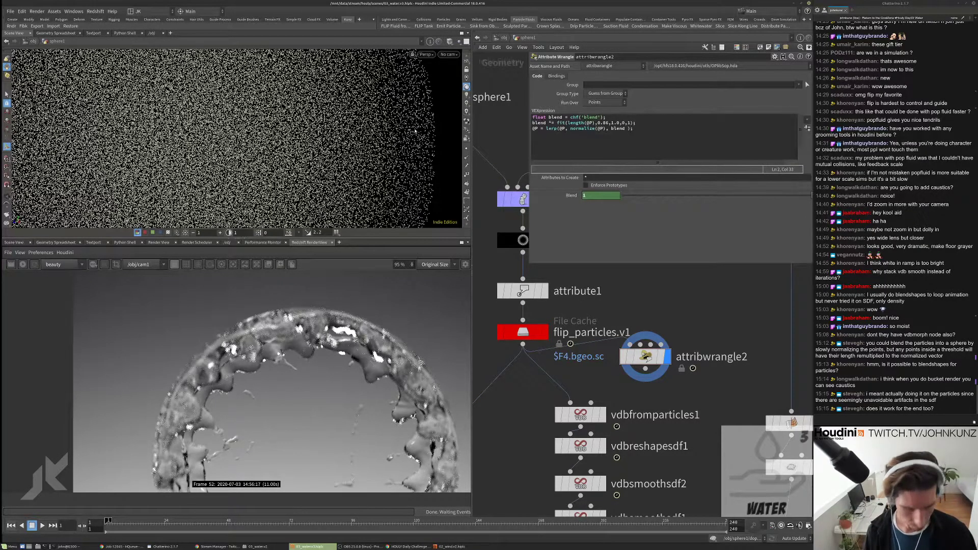
{"action": "left_click", "coordinate": [449, 54]}
{"action": "scroll", "coordinate": [608, 372], "scroll_direction": "down", "scroll_amount": 3}
Step: Wire attribwrangle2 onto the connection directly below flip_particles.v1 and align it
{"action": "scroll", "coordinate": [607, 373], "scroll_direction": "down", "scroll_amount": 3}
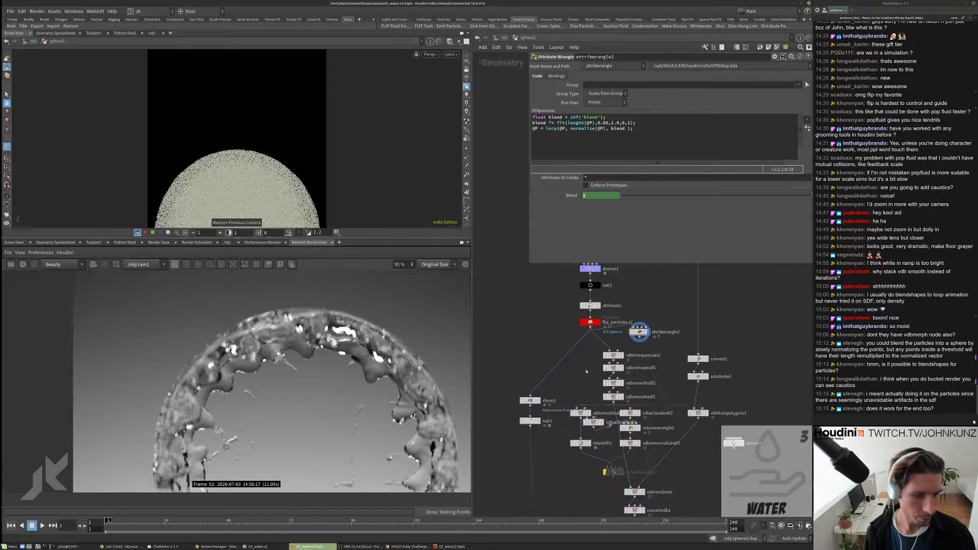
{"action": "left_click_drag", "start_coordinate": [629, 340], "coordinate": [601, 345]}
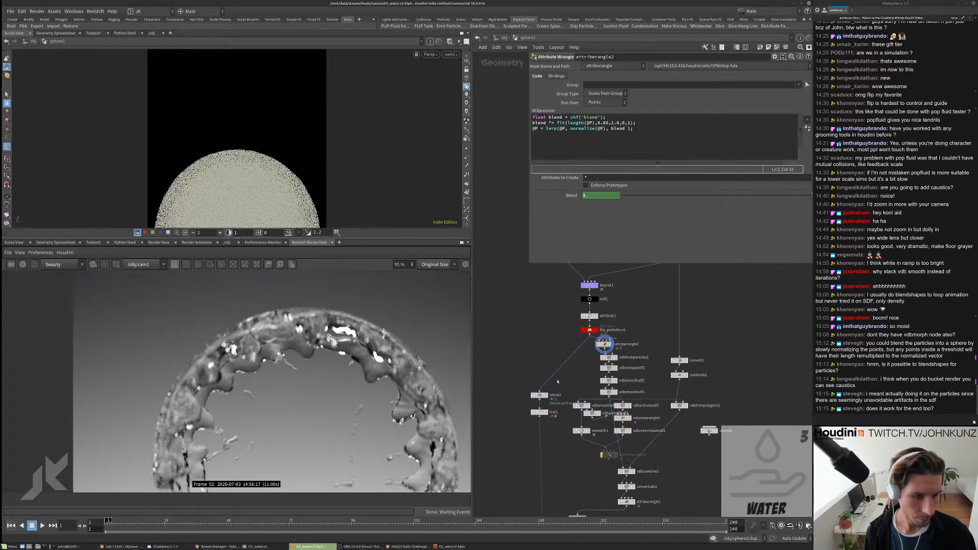
{"action": "key", "text": "l"}
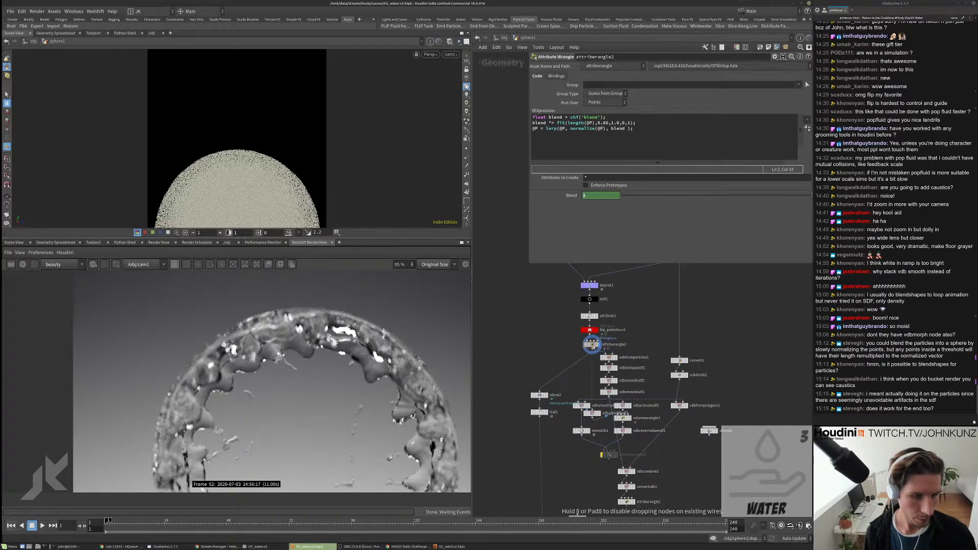
Step: Display xform2, then play, stop and scrub the timeline to preview the particle sphere
{"action": "left_click", "coordinate": [540, 395]}
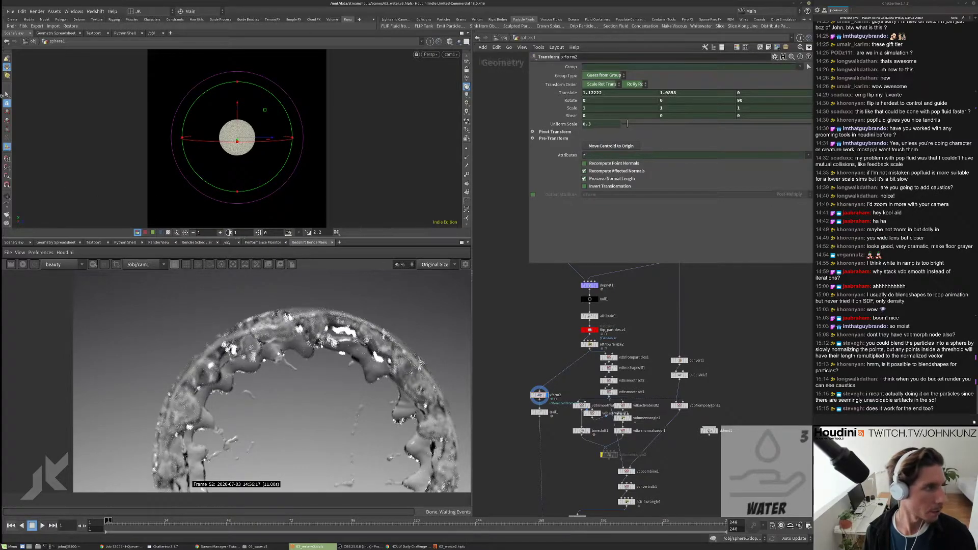
{"action": "left_click", "coordinate": [6, 95]}
{"action": "key", "text": "Up"}
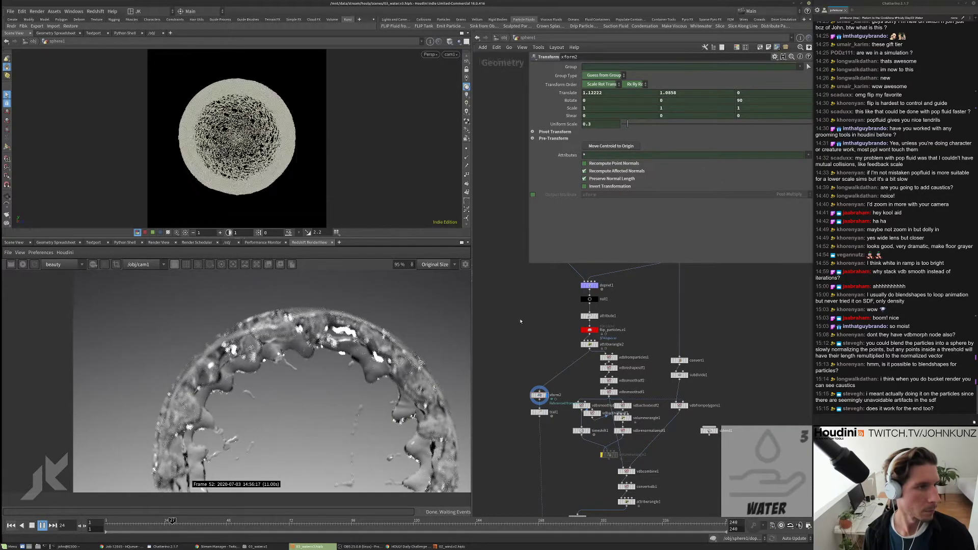
{"action": "key", "text": "Escape"}
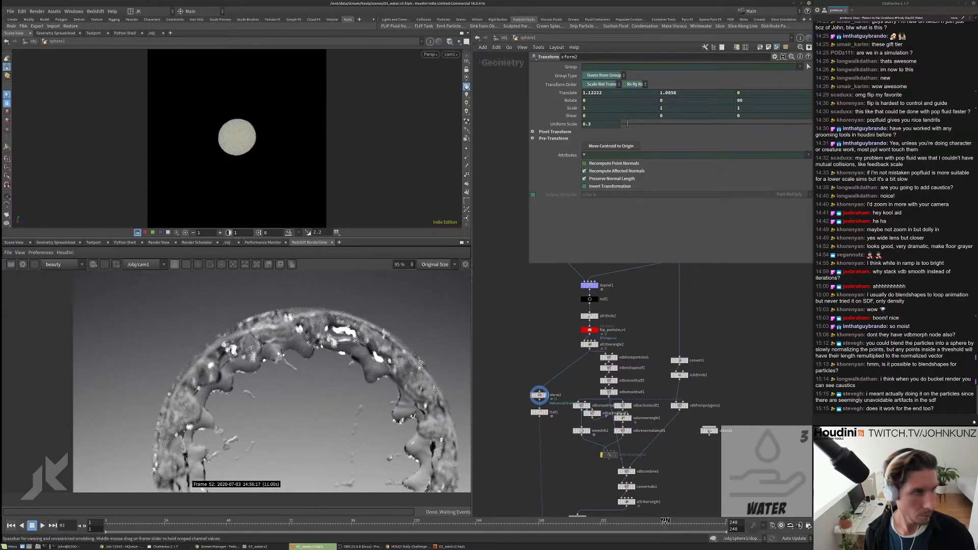
{"action": "mouse_move", "coordinate": [665, 520]}
{"action": "left_mouse_down"}
{"action": "mouse_move", "coordinate": [721, 520]}
{"action": "mouse_move", "coordinate": [108, 520]}
{"action": "left_mouse_up"}
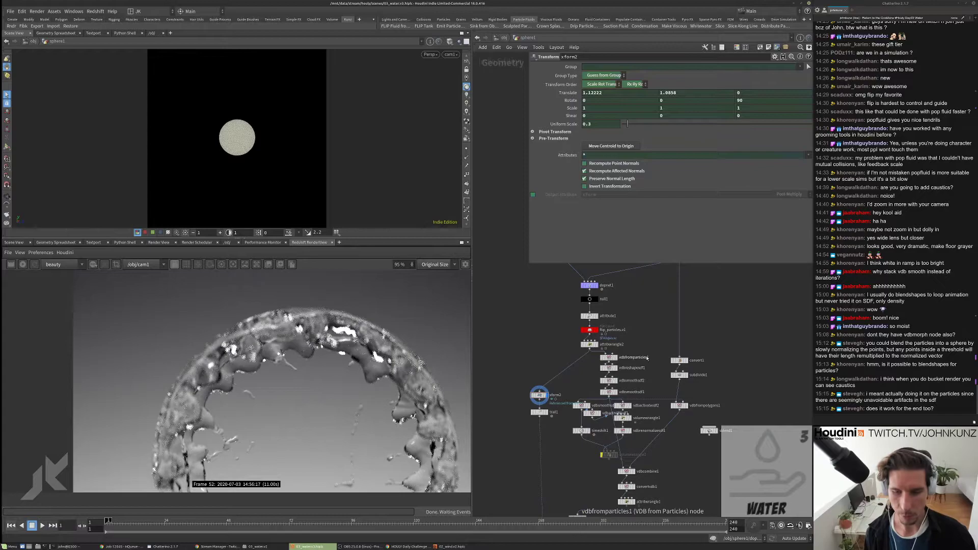
{"action": "key", "text": "Up"}
Step: Rerun the rv command and play the 03_water.v3 Redshift sequence, every frame
{"action": "key", "text": "alt+Tab"}
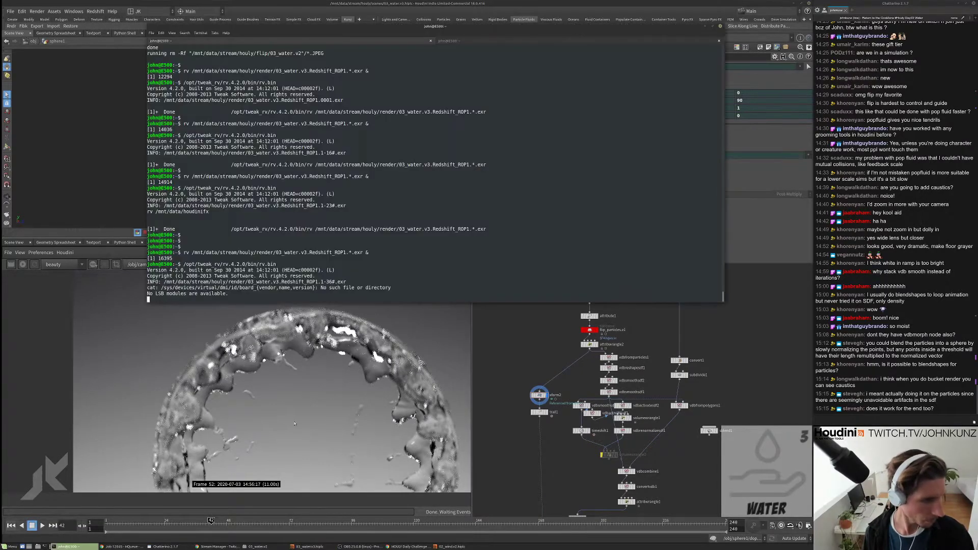
{"action": "key", "text": "Return"}
{"action": "key", "text": "Return"}
{"action": "key", "text": "Up"}
{"action": "key", "text": "Return"}
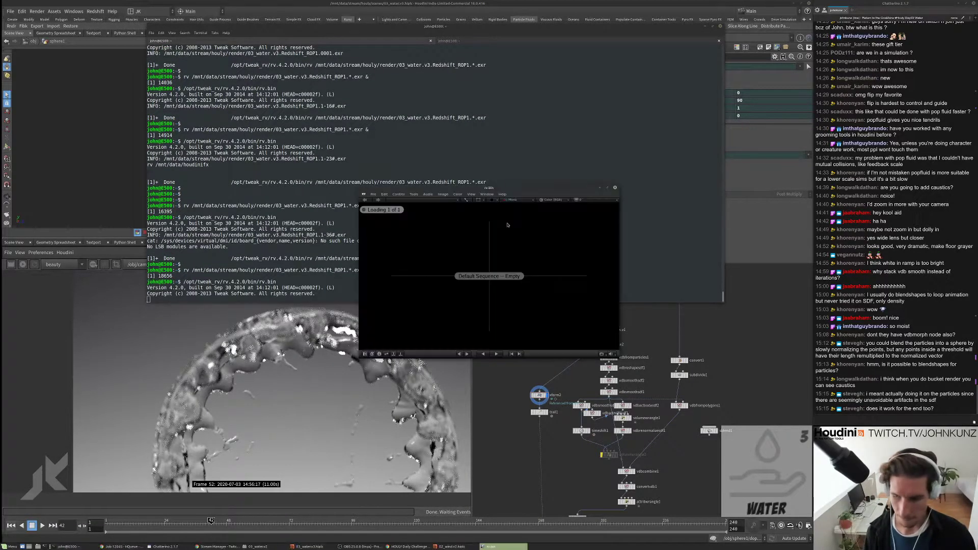
{"action": "key", "text": "space"}
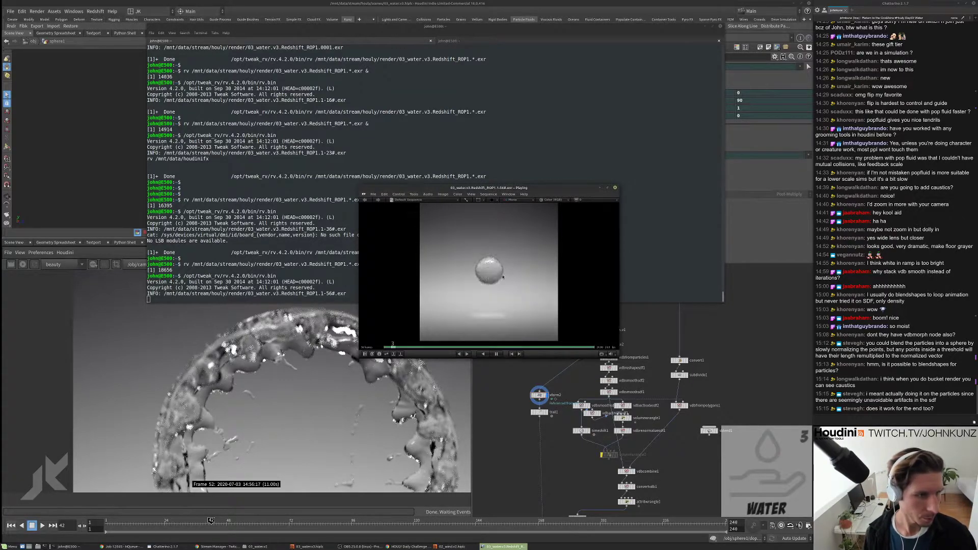
{"action": "key", "text": "space"}
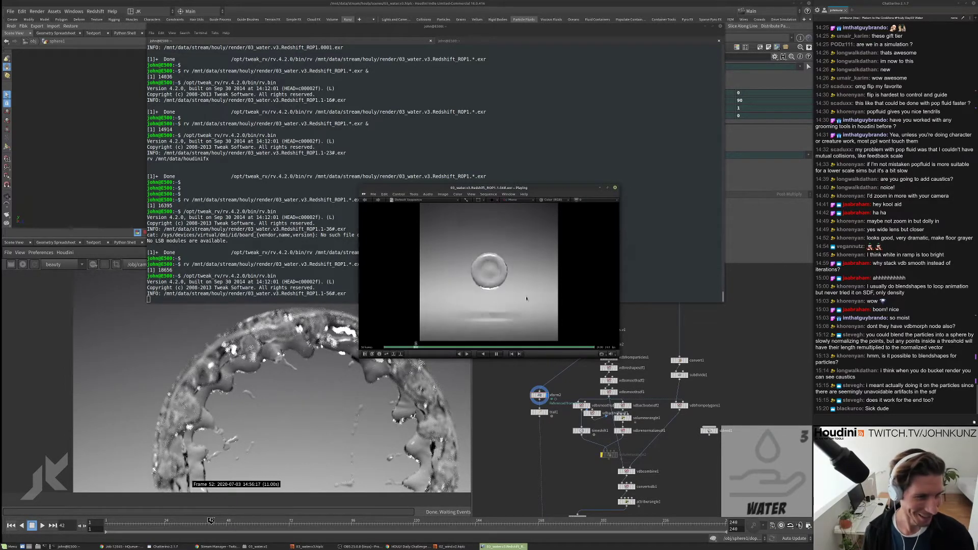
Step: Enlarge the RV window, replay, check 1:1 scale and fit view, then close RV
{"action": "left_click_drag", "start_coordinate": [618, 354], "coordinate": [644, 423]}
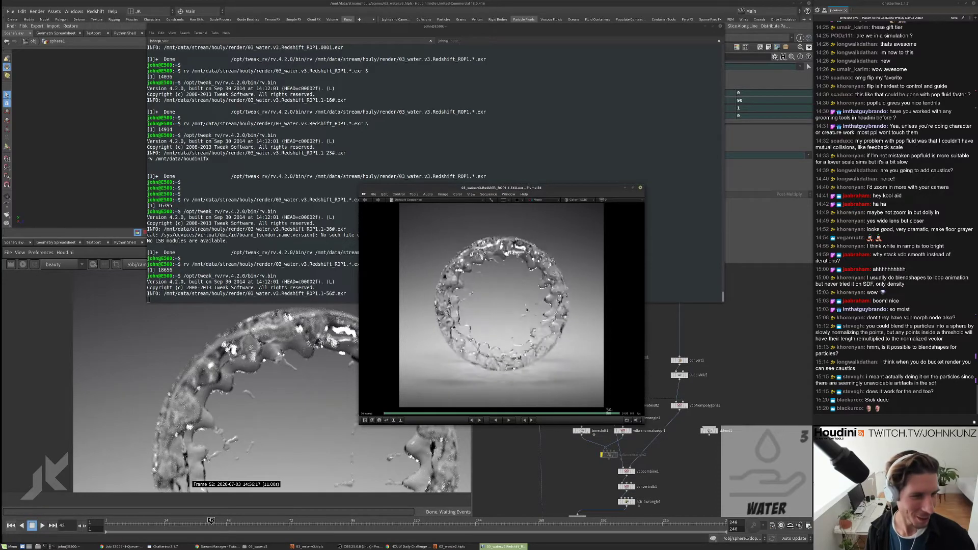
{"action": "key", "text": "space"}
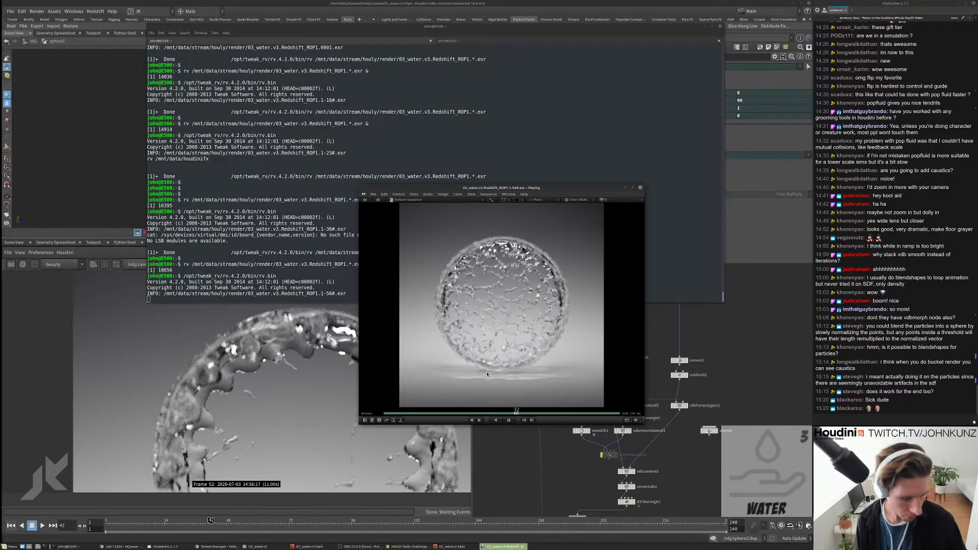
{"action": "key", "text": "1"}
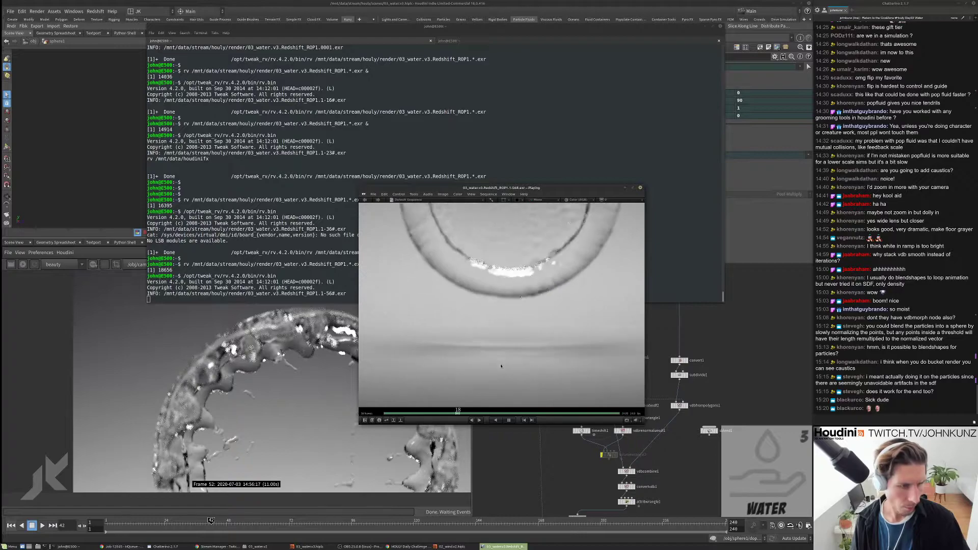
{"action": "key", "text": "f"}
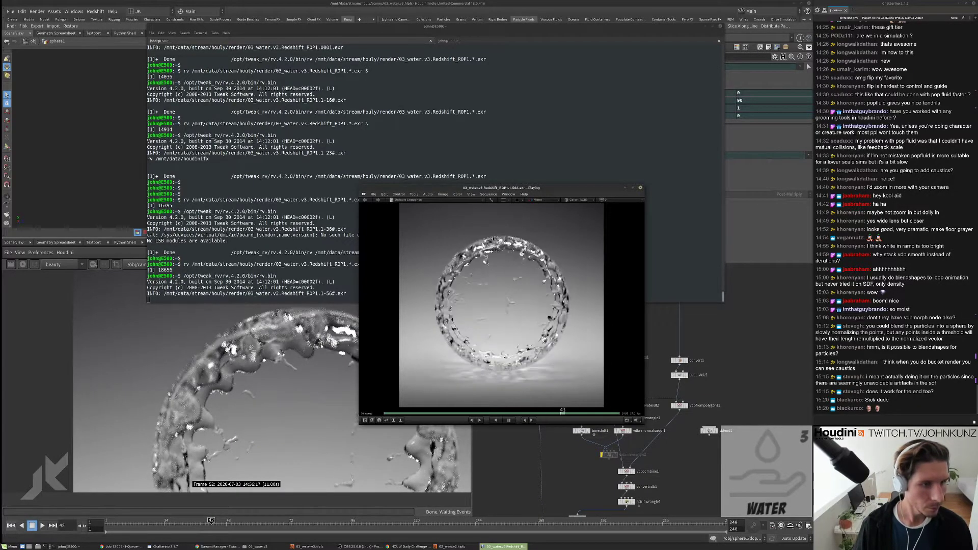
{"action": "left_click", "coordinate": [640, 188]}
Step: Rearrange the network nodes, moving xform1 to a new position
{"action": "scroll", "coordinate": [660, 408], "scroll_direction": "up", "scroll_amount": 5}
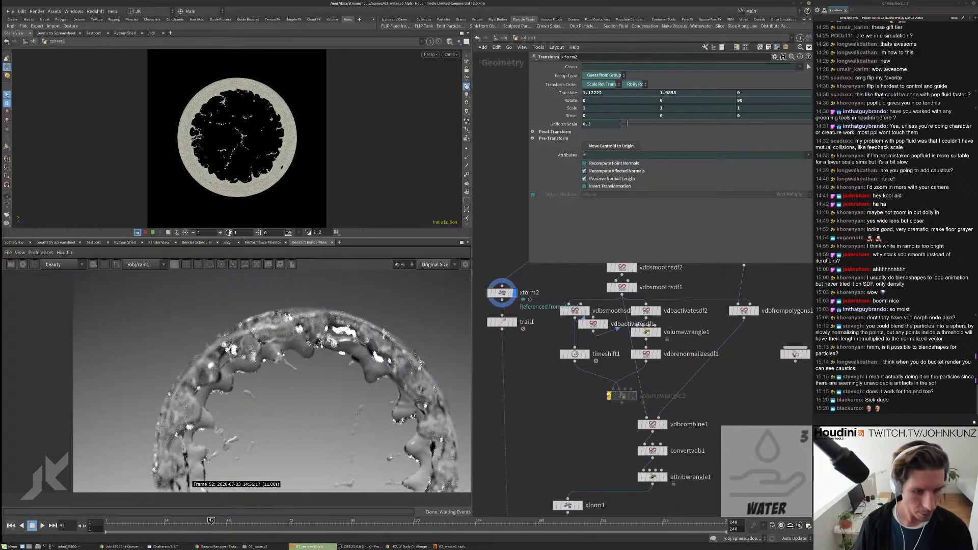
{"action": "left_click_drag", "start_coordinate": [659, 407], "coordinate": [748, 314]}
{"action": "scroll", "coordinate": [582, 314], "scroll_direction": "down", "scroll_amount": 3}
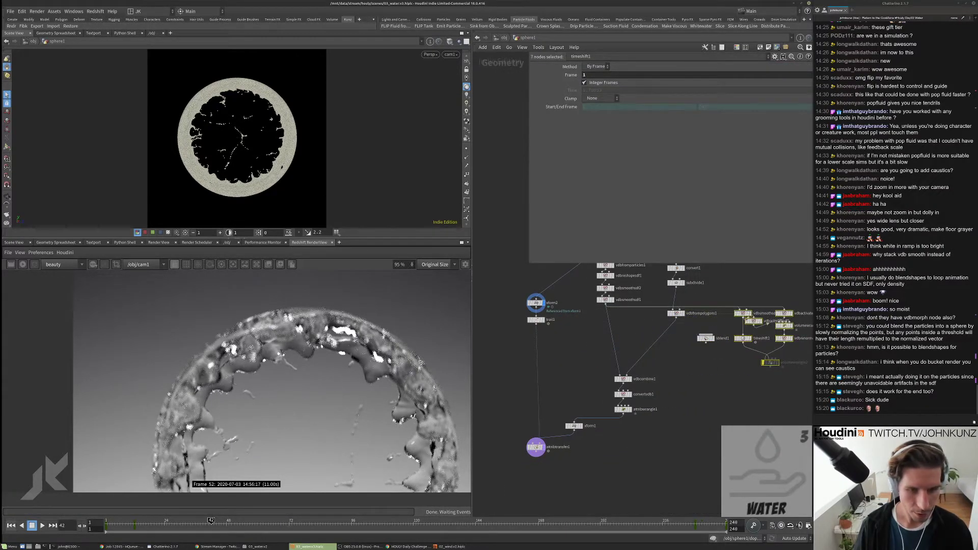
{"action": "left_click", "coordinate": [697, 330]}
{"action": "middle_click_drag", "start_coordinate": [696, 330], "coordinate": [659, 372]}
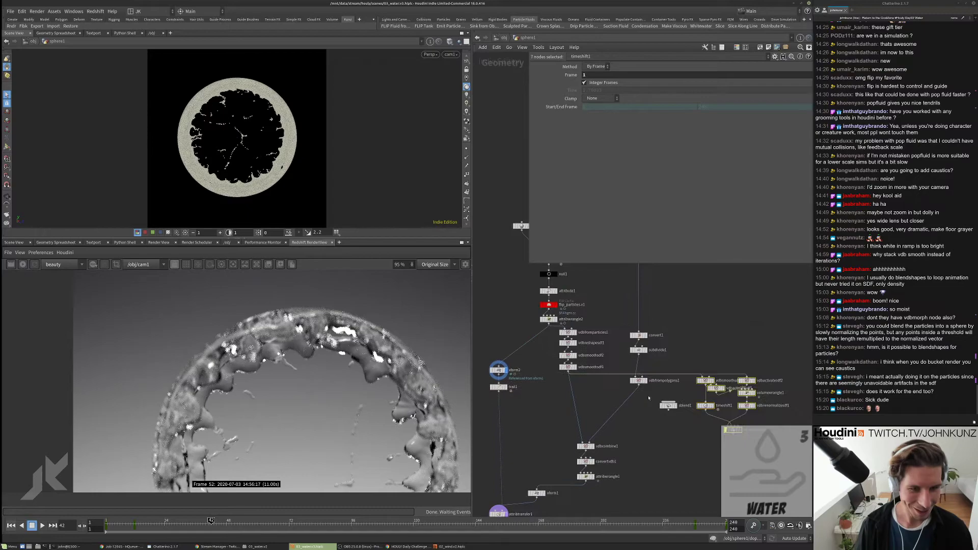
{"action": "left_click_drag", "start_coordinate": [654, 301], "coordinate": [624, 367]}
{"action": "middle_click_drag", "start_coordinate": [604, 398], "coordinate": [620, 345]}
{"action": "scroll", "coordinate": [567, 438], "scroll_direction": "up", "scroll_amount": 3}
{"action": "left_click_drag", "start_coordinate": [545, 407], "coordinate": [616, 419]}
{"action": "middle_click_drag", "start_coordinate": [512, 401], "coordinate": [516, 383]}
{"action": "left_click", "coordinate": [517, 383]}
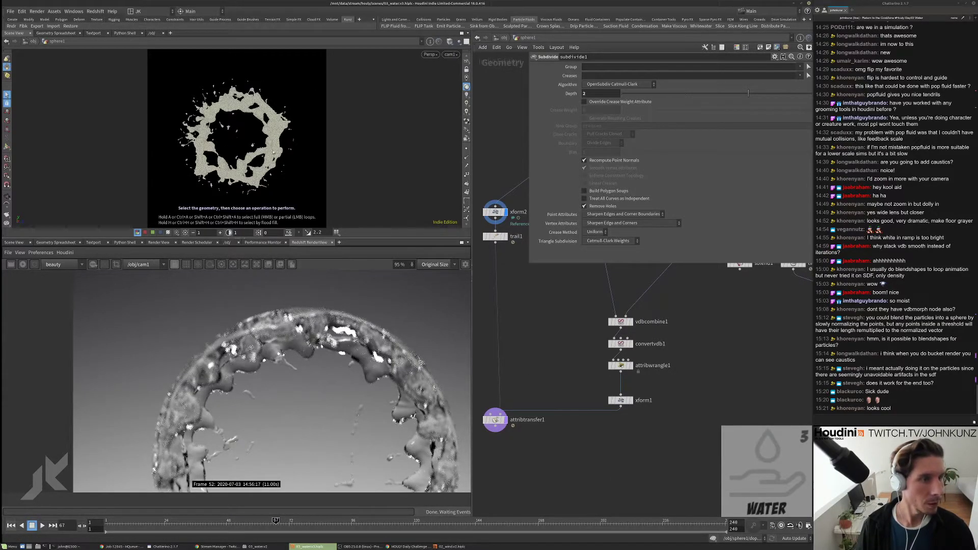
Step: Select xform1 and try scale changes, undoing them to keep scale at 1
{"action": "left_click", "coordinate": [451, 54]}
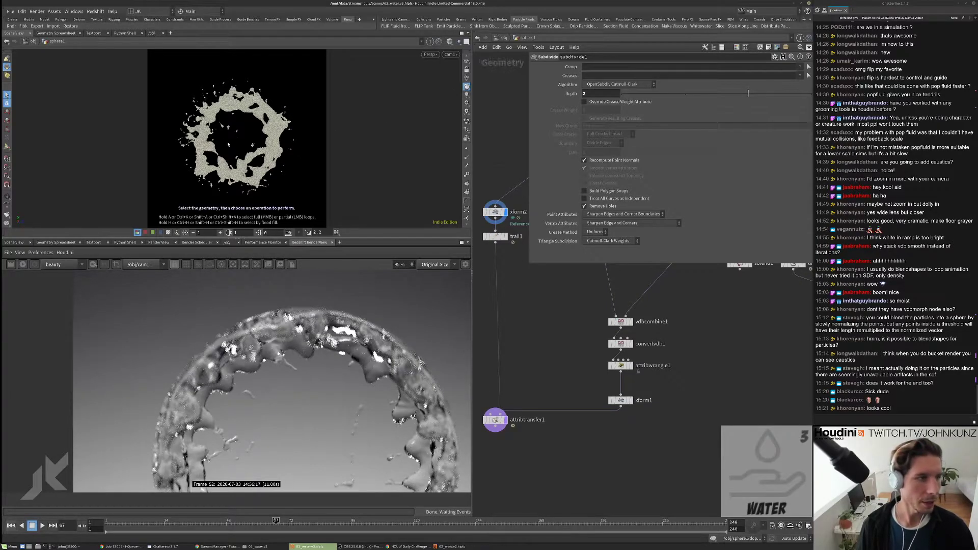
{"action": "scroll", "coordinate": [520, 363], "scroll_direction": "down", "scroll_amount": 2}
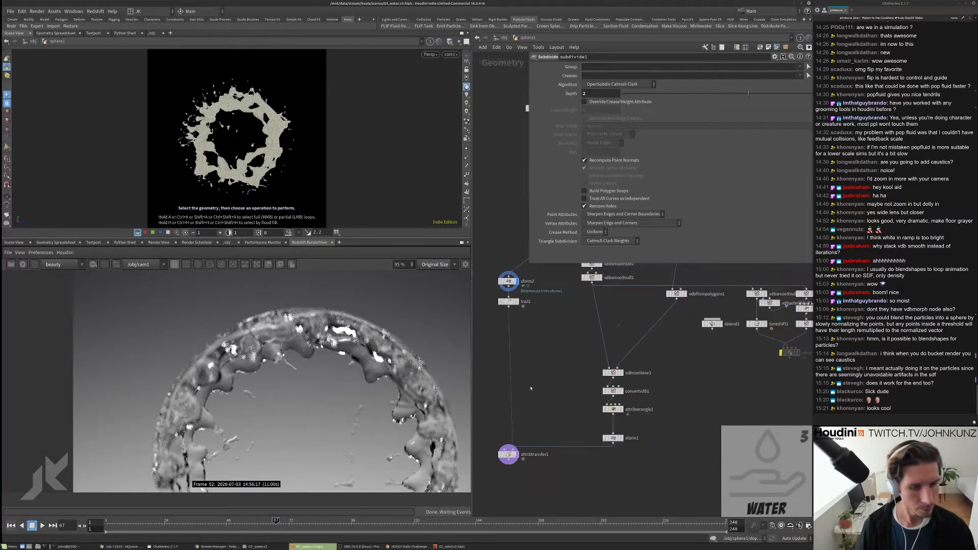
{"action": "left_click", "coordinate": [615, 439]}
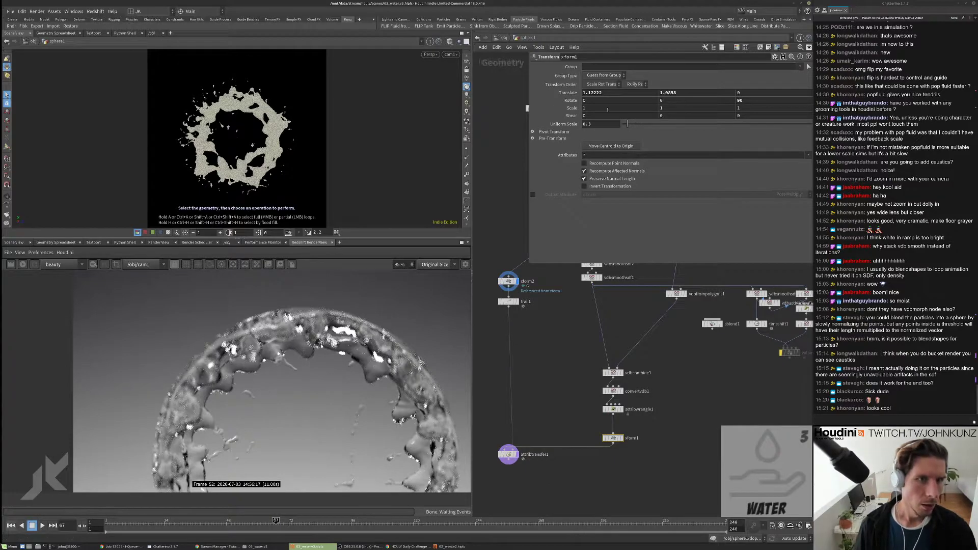
{"action": "middle_click_drag", "start_coordinate": [607, 109], "coordinate": [749, 108]}
{"action": "key", "text": "ctrl+z"}
{"action": "key", "text": "ctrl+z"}
{"action": "middle_click_drag", "start_coordinate": [690, 109], "coordinate": [655, 109]}
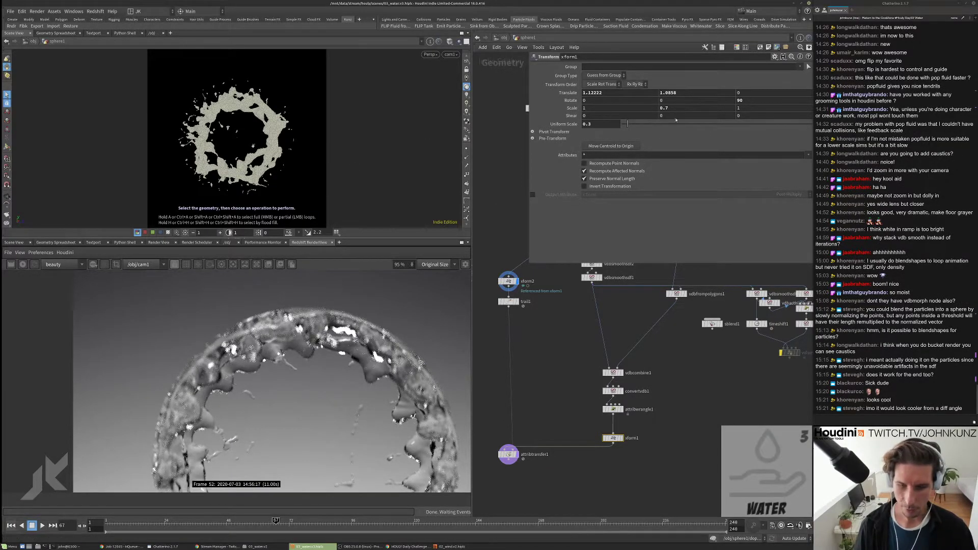
{"action": "key", "text": "ctrl+z"}
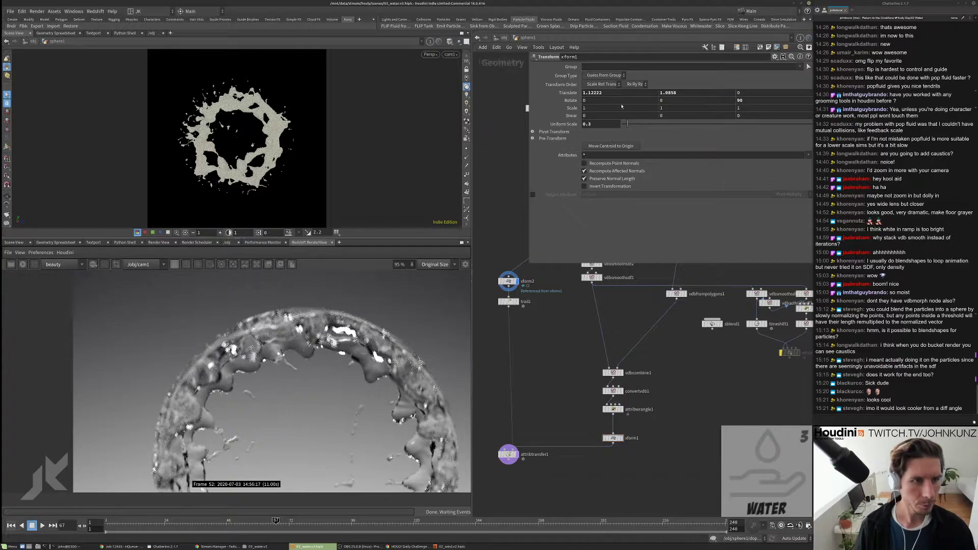
Step: Try X and Y rotations of 25 on xform1, then reset both to 0
{"action": "left_click", "coordinate": [621, 100]}
{"action": "type", "text": "25"}
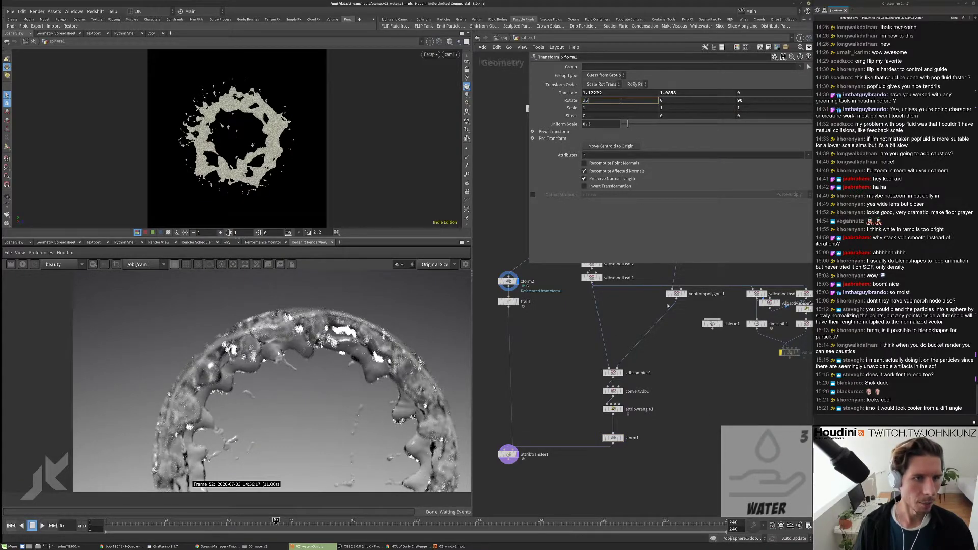
{"action": "key", "text": "Return"}
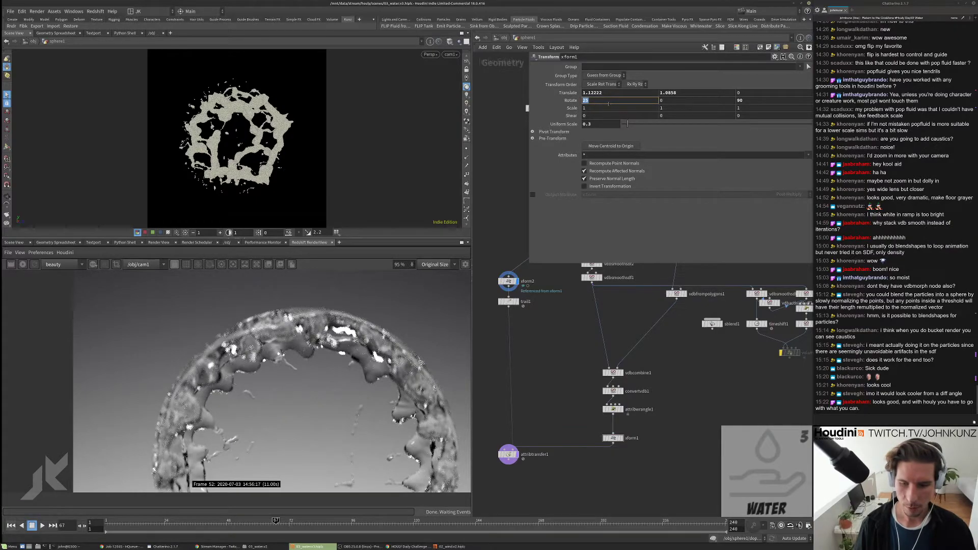
{"action": "type", "text": "0"}
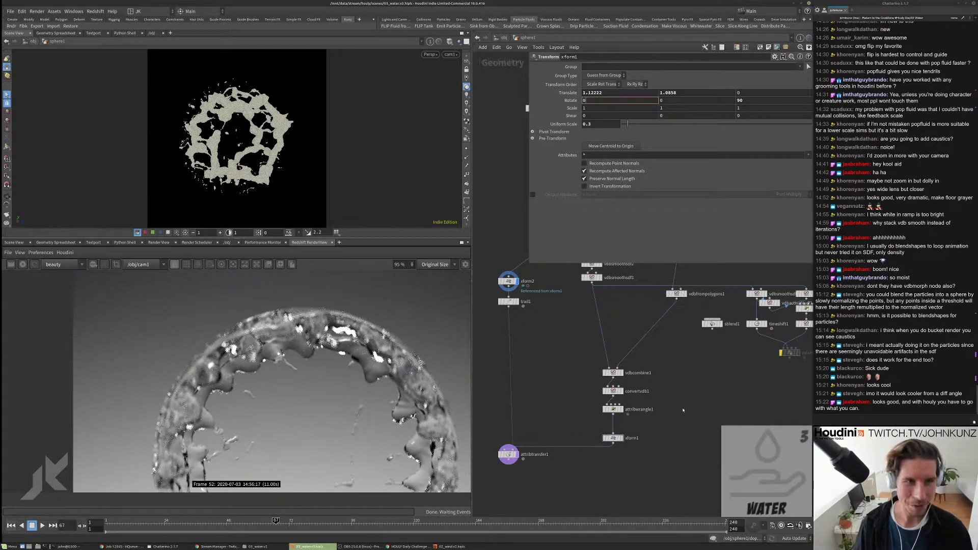
{"action": "key", "text": "Return"}
{"action": "left_click", "coordinate": [675, 99]}
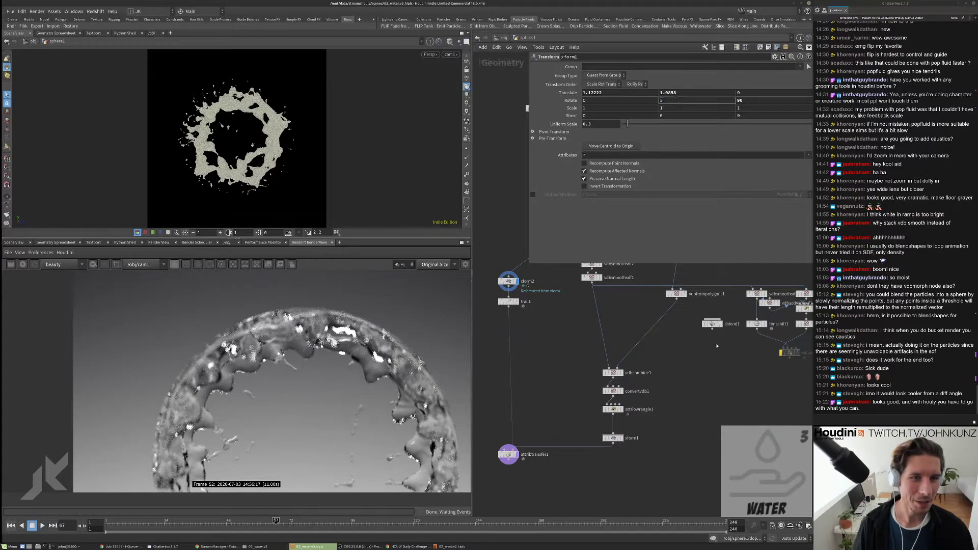
{"action": "type", "text": "25"}
{"action": "key", "text": "Return"}
{"action": "double_click", "coordinate": [676, 100]}
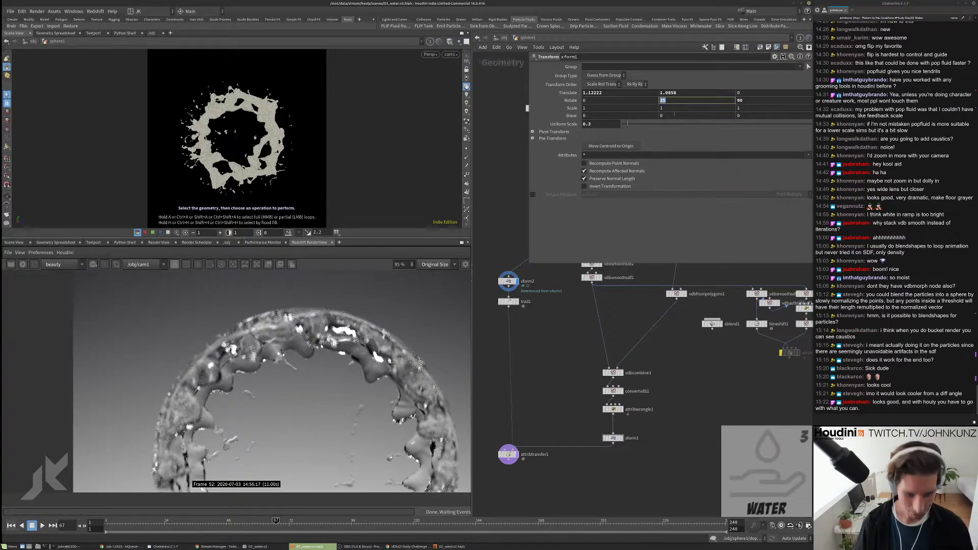
{"action": "type", "text": "0"}
{"action": "key", "text": "Return"}
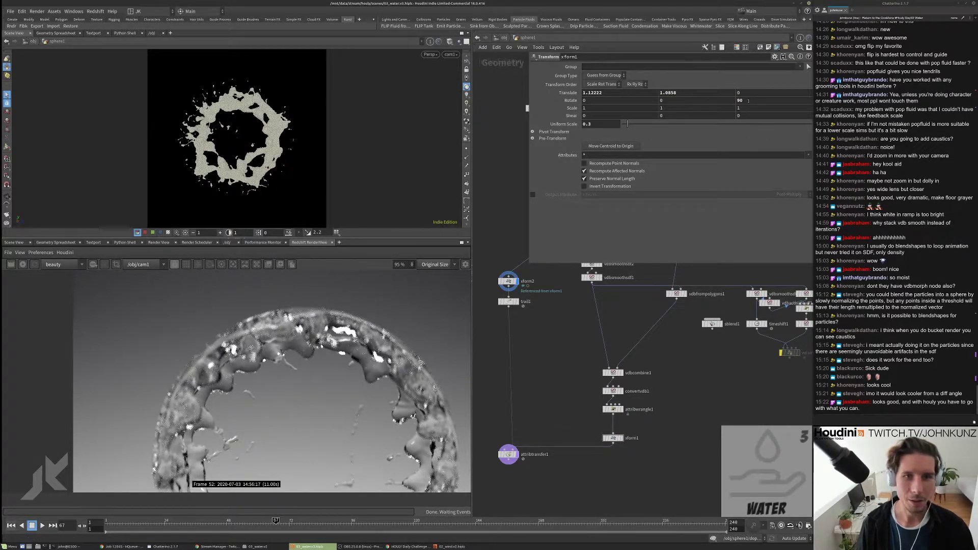
Step: Drag Rotate Z to 60, preview the animation, and set a grey viewport background
{"action": "middle_click_drag", "start_coordinate": [748, 101], "coordinate": [720, 78]}
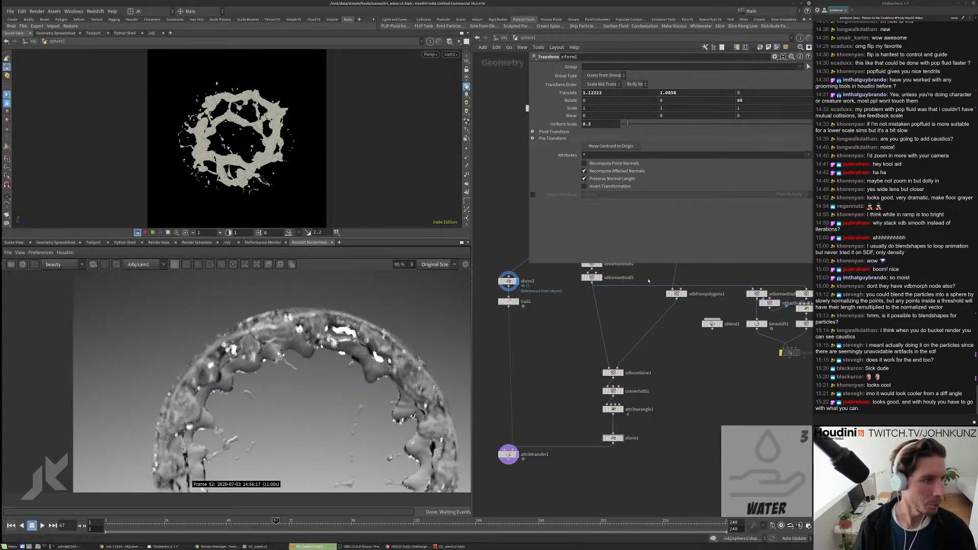
{"action": "key", "text": "ctrl+Up"}
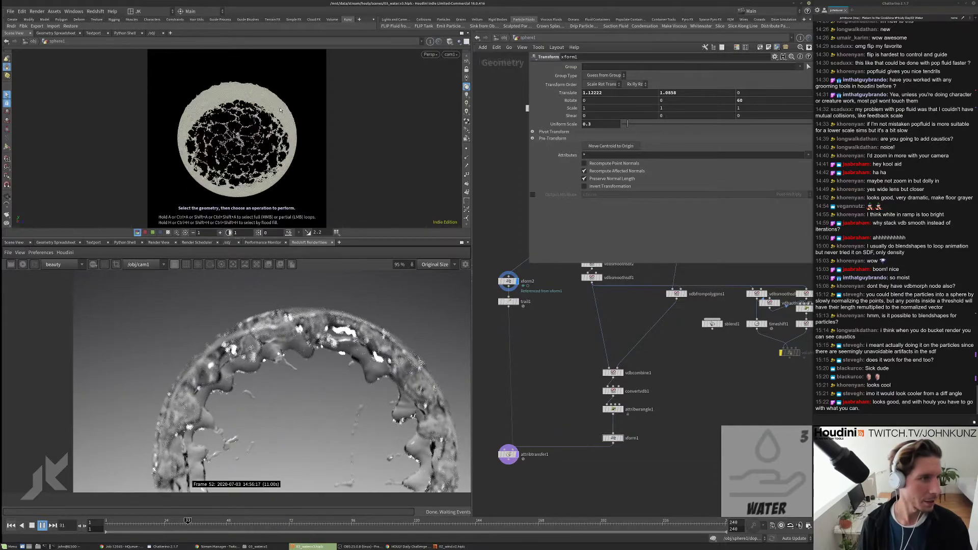
{"action": "key", "text": "Up"}
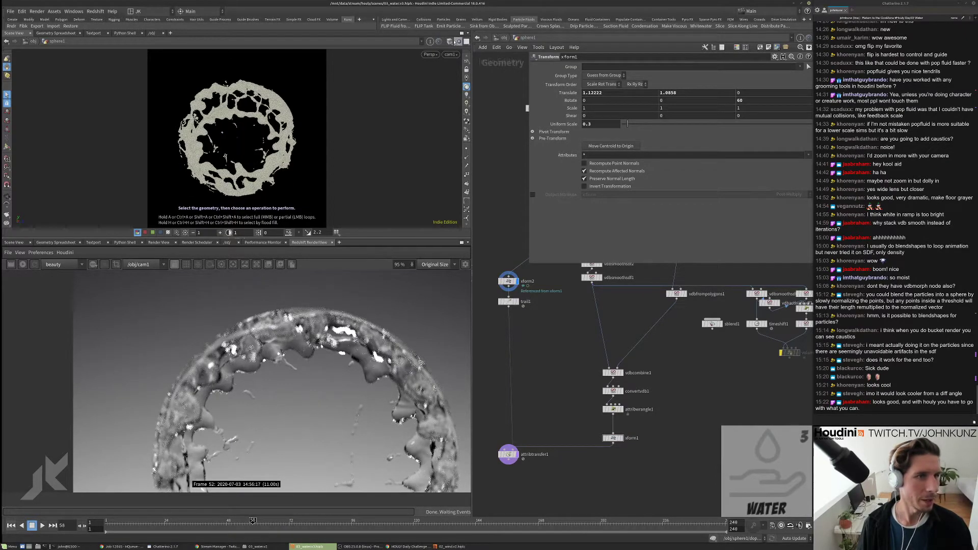
{"action": "left_click", "coordinate": [455, 42]}
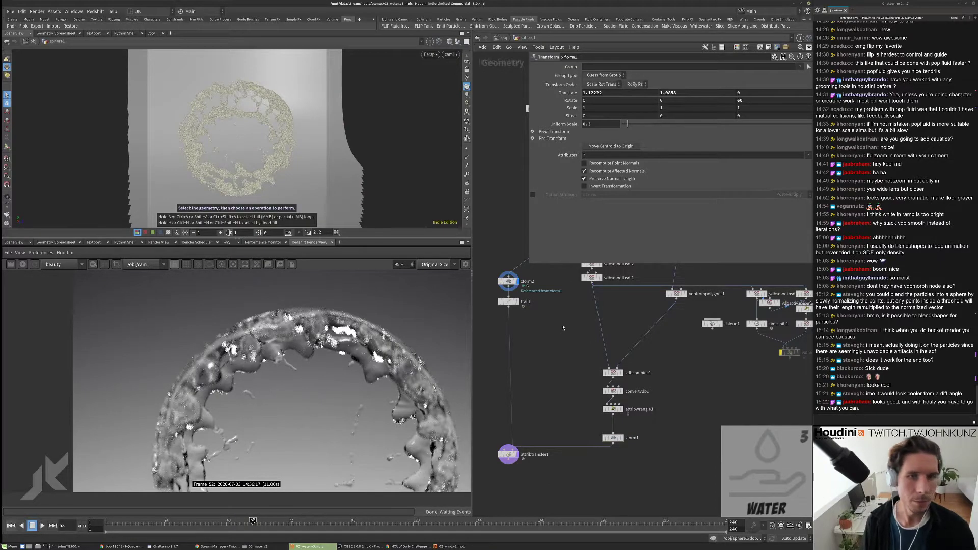
Step: Replay from the first frame, then set xform1's Rotate Z to 0
{"action": "key", "text": "ctrl+Up"}
{"action": "key", "text": "Up"}
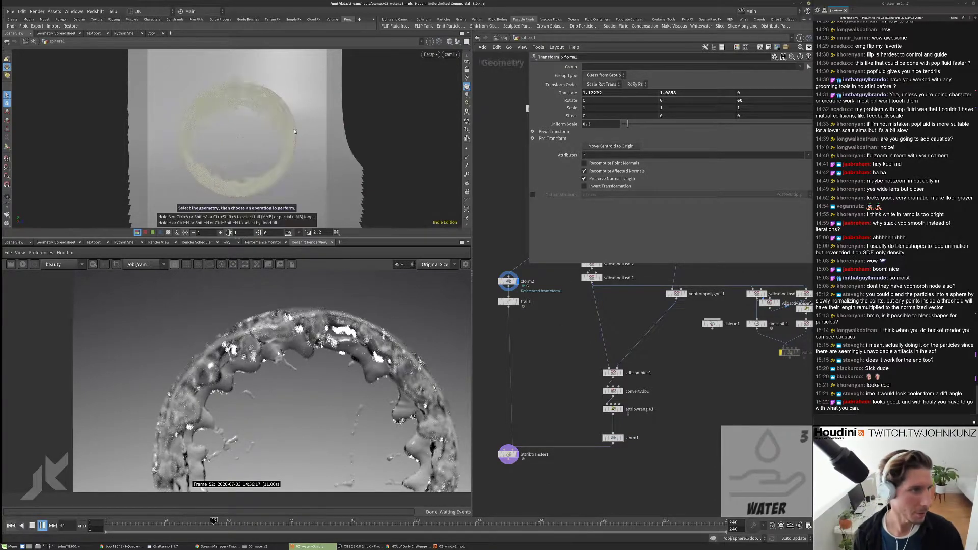
{"action": "key", "text": "Up"}
{"action": "left_click", "coordinate": [745, 101]}
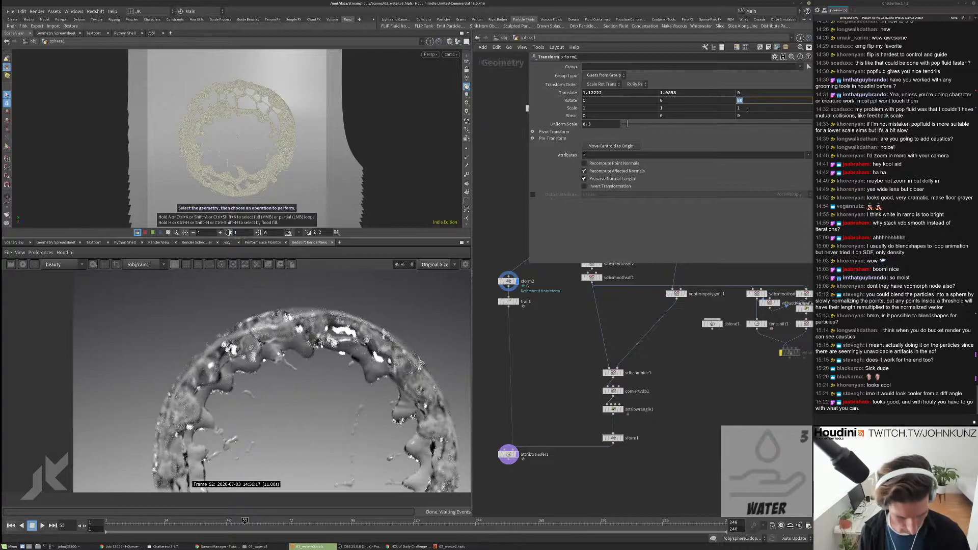
{"action": "type", "text": "0"}
{"action": "key", "text": "Return"}
Step: Play and stop the animation, go to frame 46, and start a Redshift render
{"action": "key", "text": "Up"}
{"action": "key", "text": "Up"}
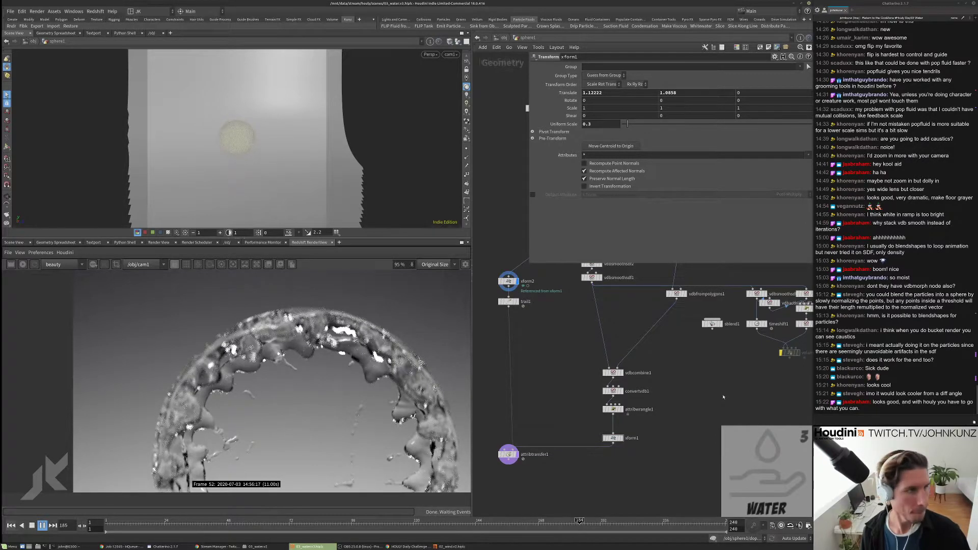
{"action": "key", "text": "Up"}
{"action": "left_click_drag", "start_coordinate": [717, 520], "coordinate": [221, 521]}
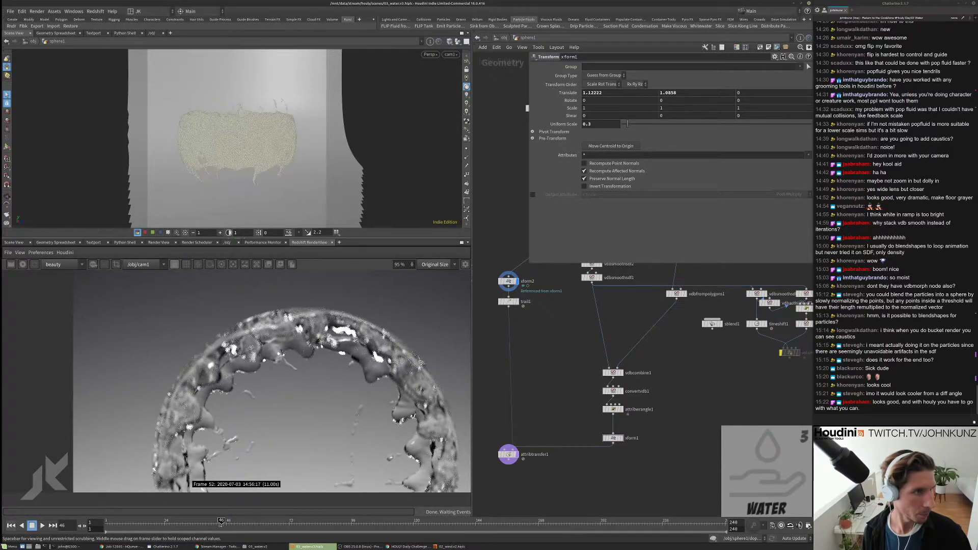
{"action": "left_click", "coordinate": [22, 264]}
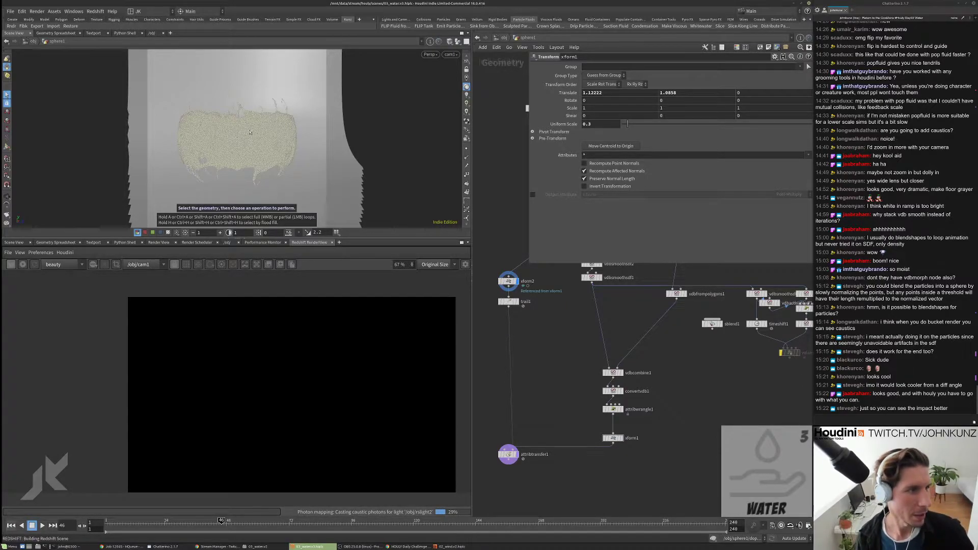
{"action": "left_click", "coordinate": [94, 547]}
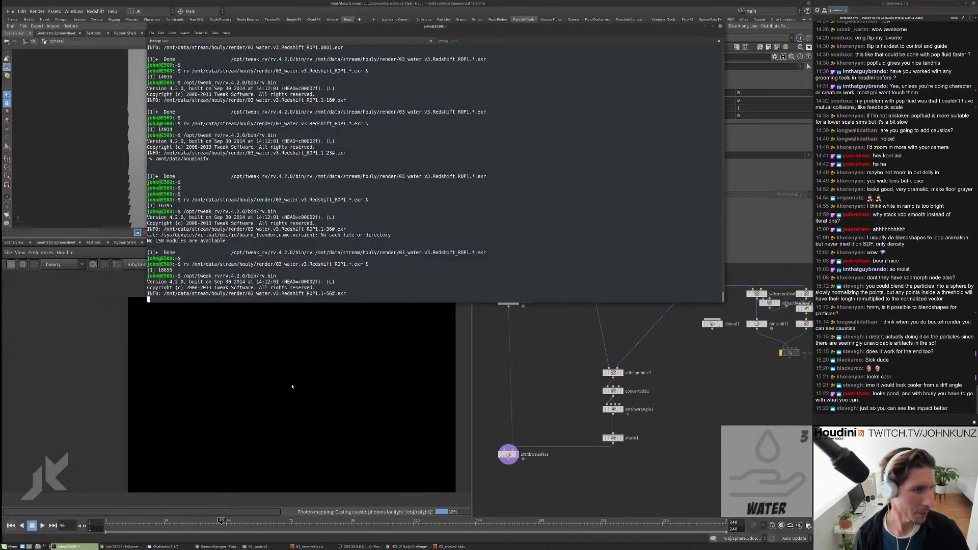
{"action": "key", "text": "Return"}
{"action": "key", "text": "Up"}
{"action": "key", "text": "Return"}
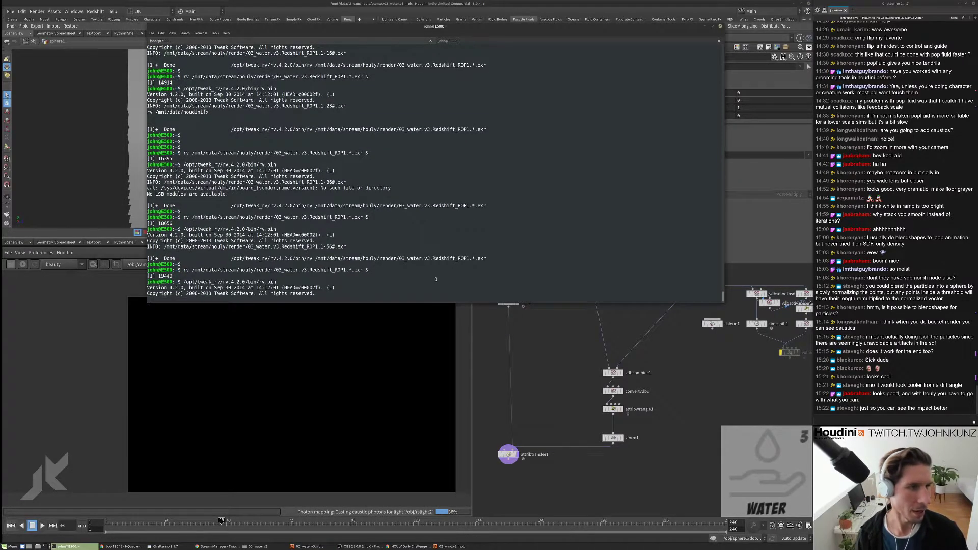
{"action": "key", "text": "space"}
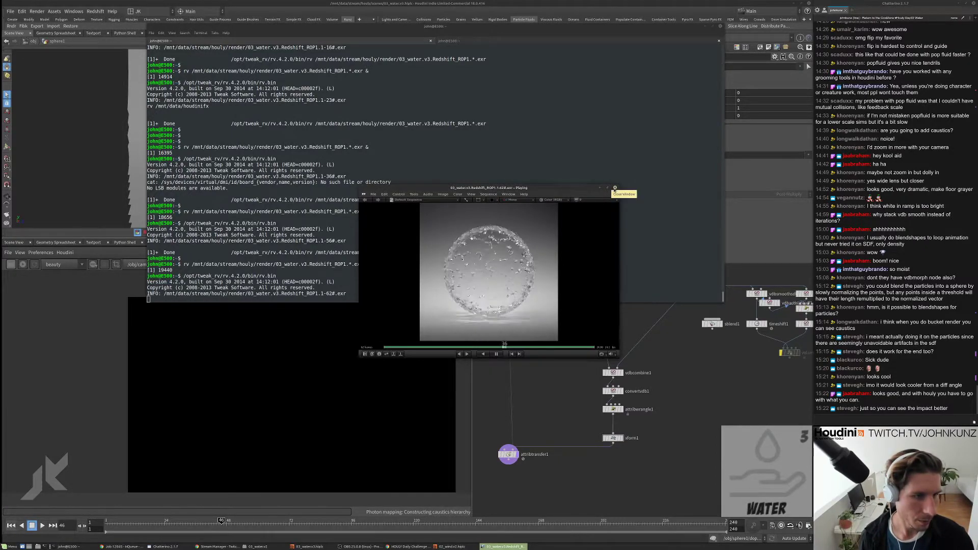
{"action": "key", "text": "space"}
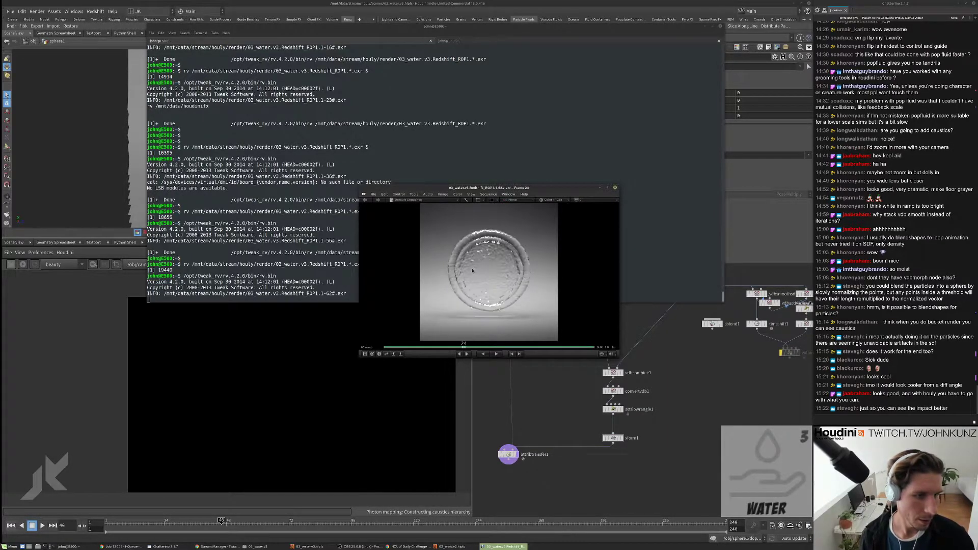
{"action": "key", "text": "Right"}
{"action": "key", "text": "Right"}
{"action": "key", "text": "Right"}
{"action": "key", "text": "Right"}
{"action": "key", "text": "Right"}
{"action": "key", "text": "Right"}
{"action": "key", "text": "Right"}
{"action": "key", "text": "Right"}
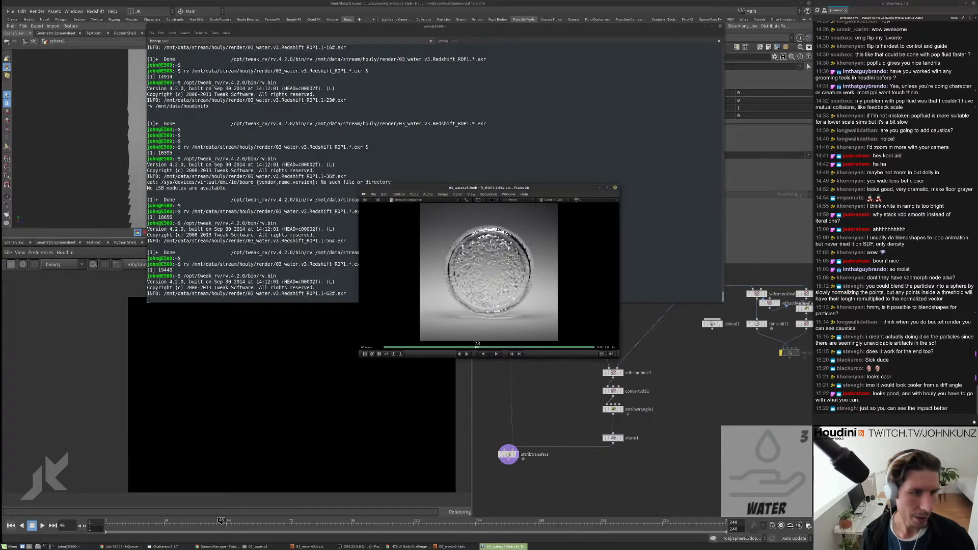
{"action": "key", "text": "Right"}
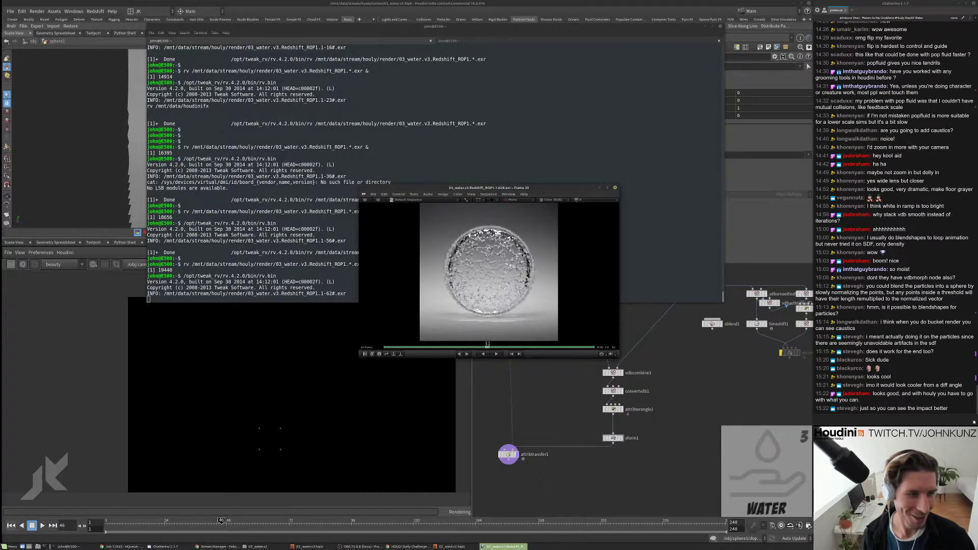
{"action": "left_click", "coordinate": [614, 188]}
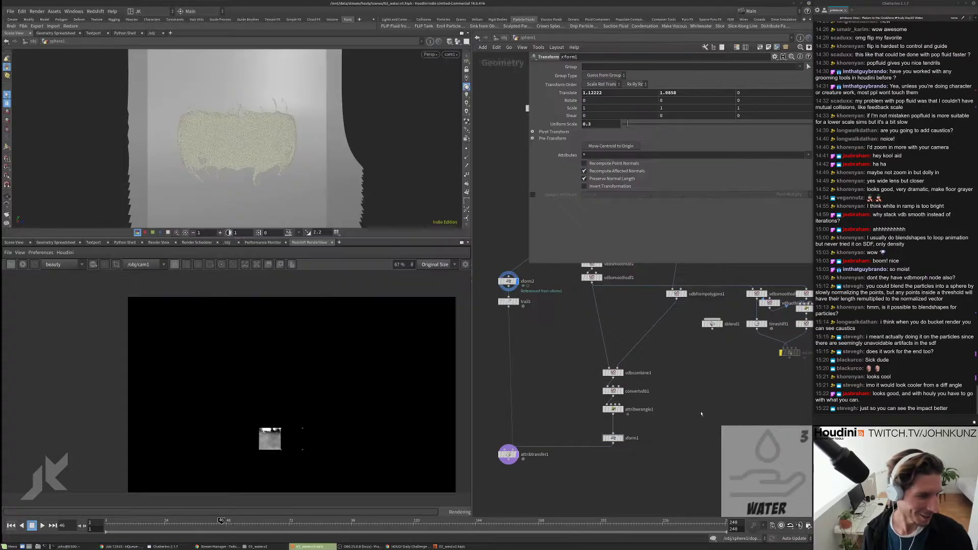
Step: Enlarge and zoom the in-progress Redshift render image
{"action": "left_click", "coordinate": [297, 426]}
{"action": "scroll", "coordinate": [297, 426], "scroll_direction": "up", "scroll_amount": 2}
{"action": "middle_click_drag", "start_coordinate": [297, 426], "coordinate": [293, 327]}
{"action": "scroll", "coordinate": [293, 327], "scroll_direction": "down", "scroll_amount": 2}
{"action": "scroll", "coordinate": [291, 341], "scroll_direction": "up", "scroll_amount": 2}
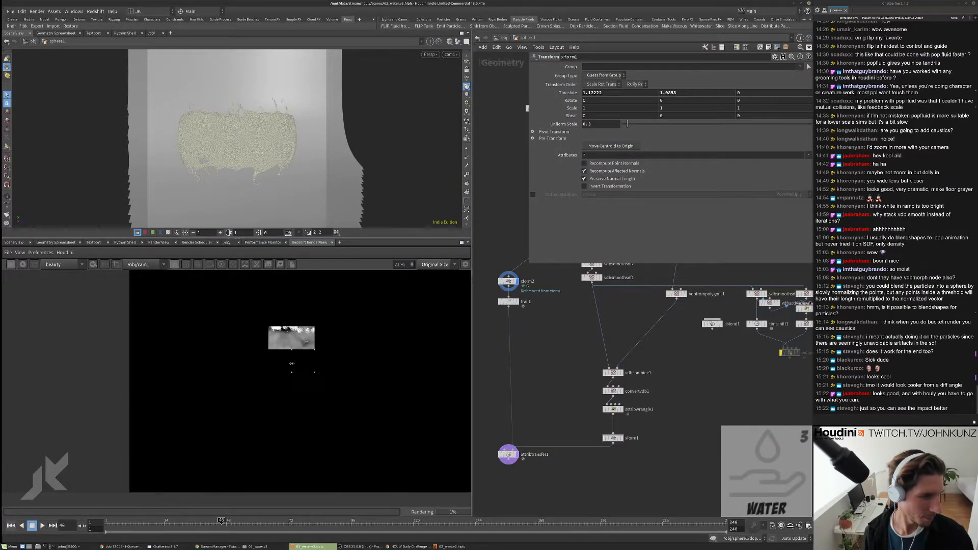
{"action": "scroll", "coordinate": [288, 356], "scroll_direction": "down", "scroll_amount": 2}
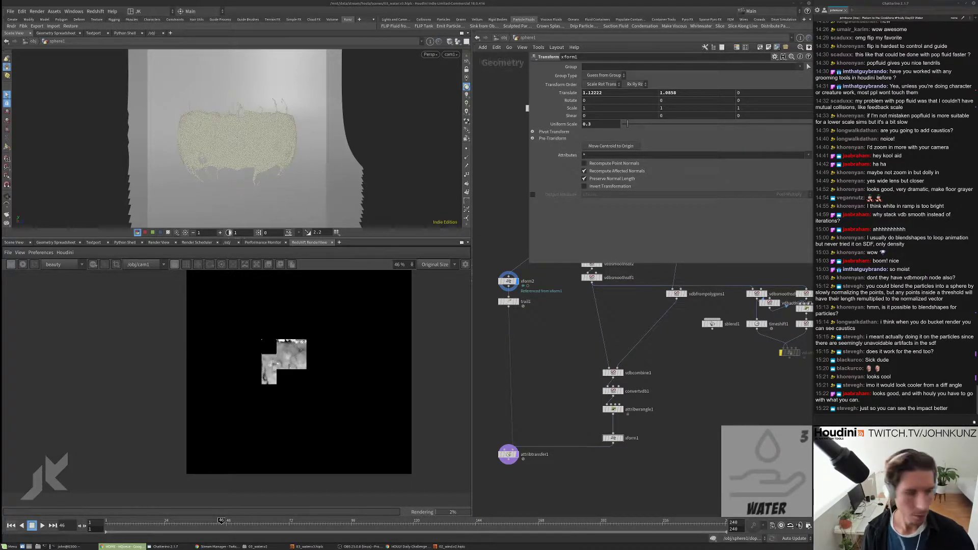
Step: Go up to /obj in the network editor and frame all nodes
{"action": "left_click", "coordinate": [579, 351]}
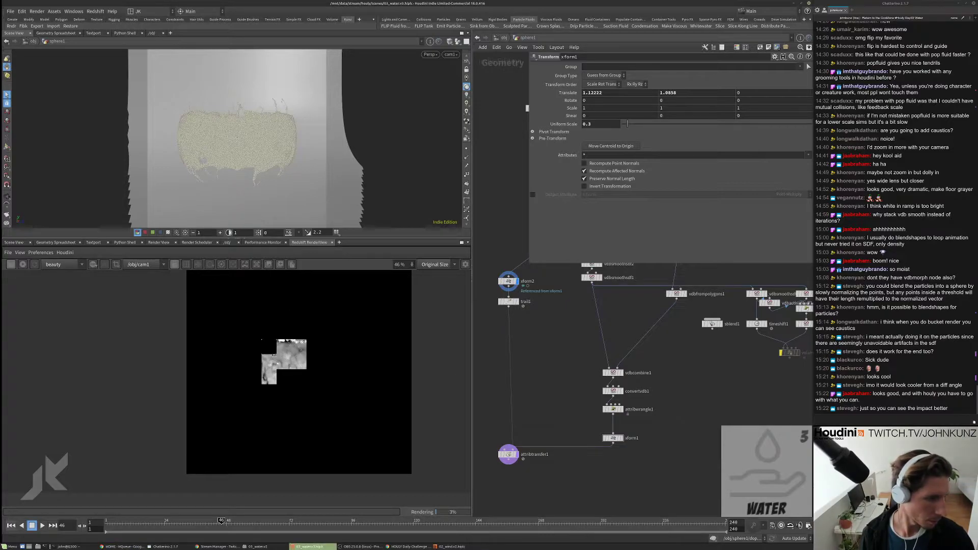
{"action": "left_click", "coordinate": [503, 38]}
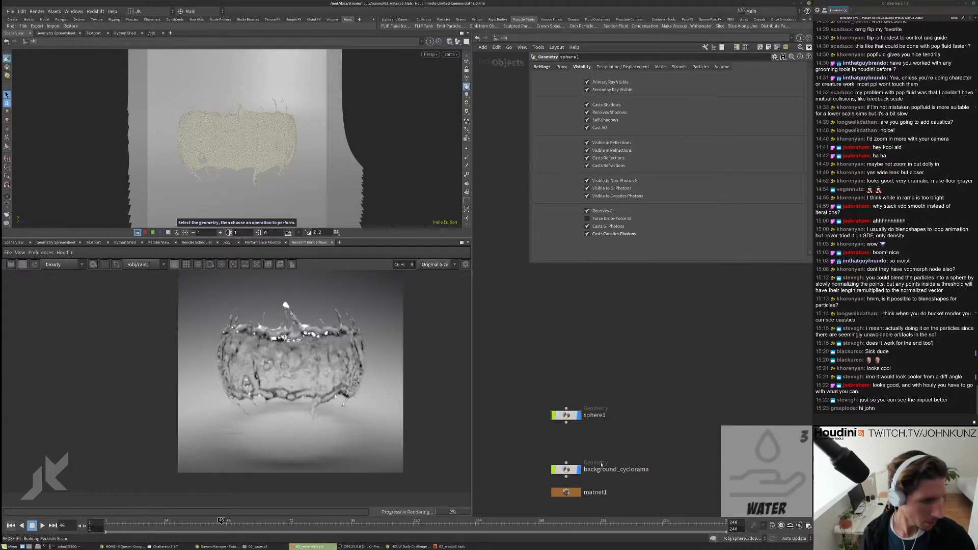
{"action": "key", "text": "h"}
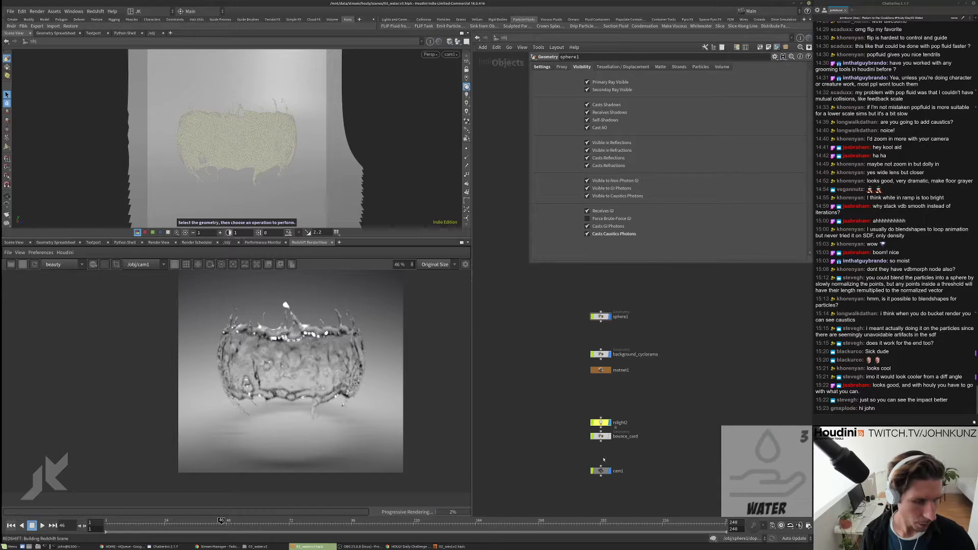
{"action": "left_click", "coordinate": [601, 470]}
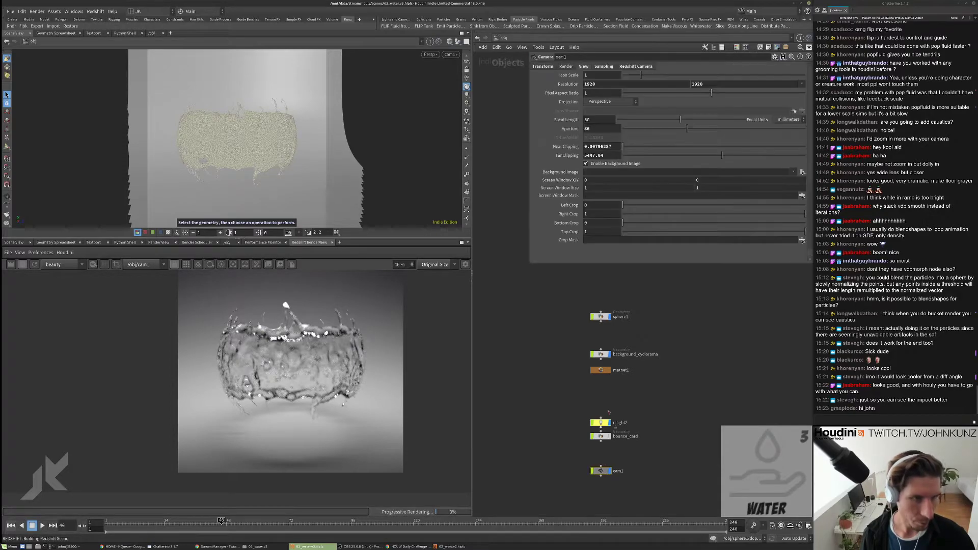
{"action": "left_click", "coordinate": [602, 67]}
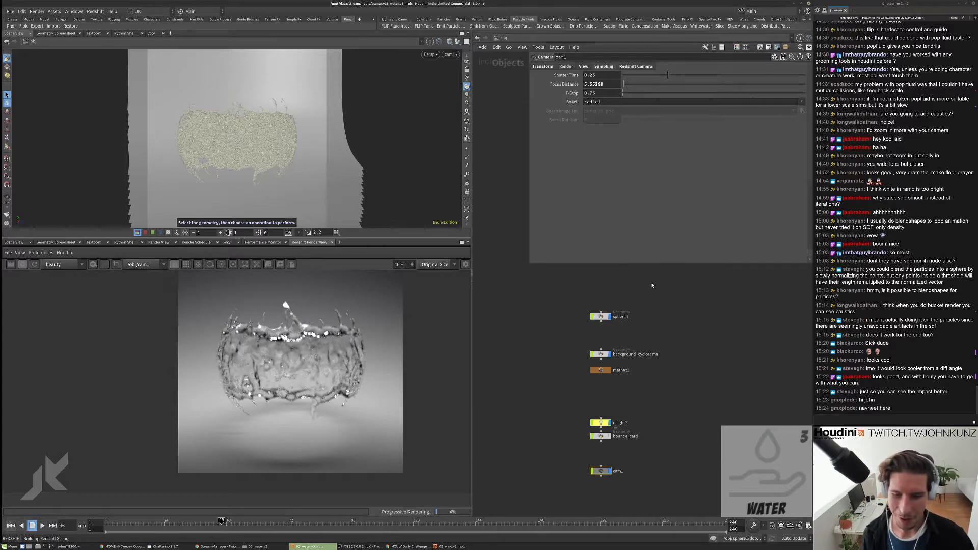
{"action": "type", "text": "1"}
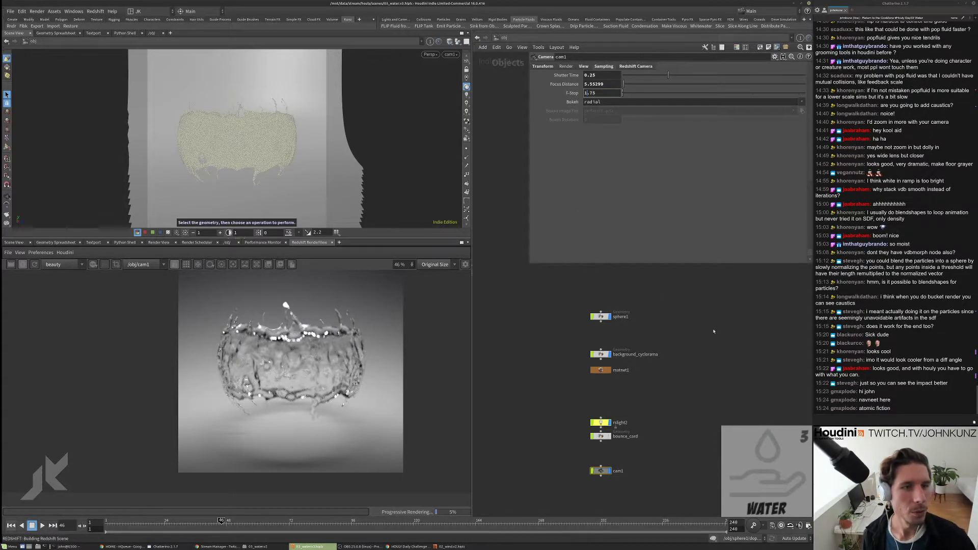
{"action": "key", "text": "Return"}
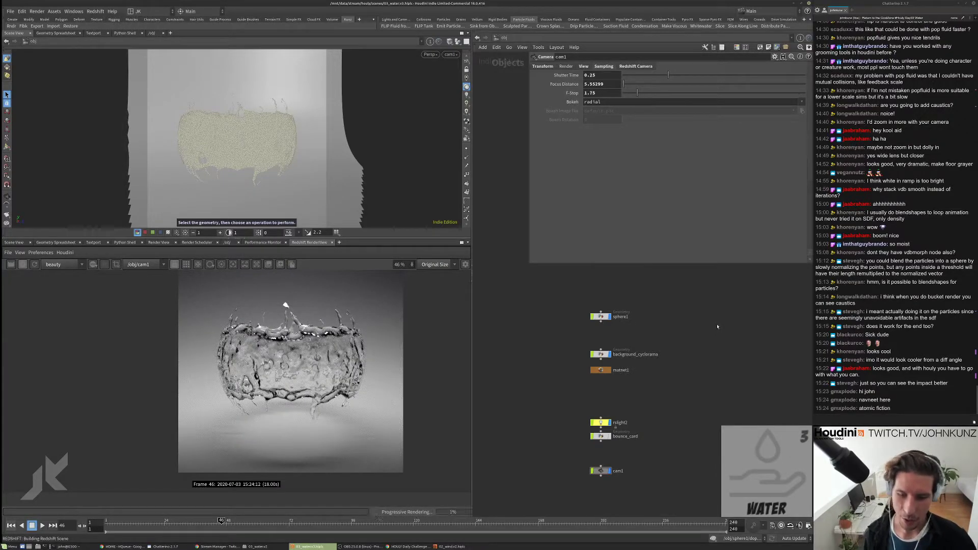
{"action": "scroll", "coordinate": [217, 392], "scroll_direction": "up", "scroll_amount": 3}
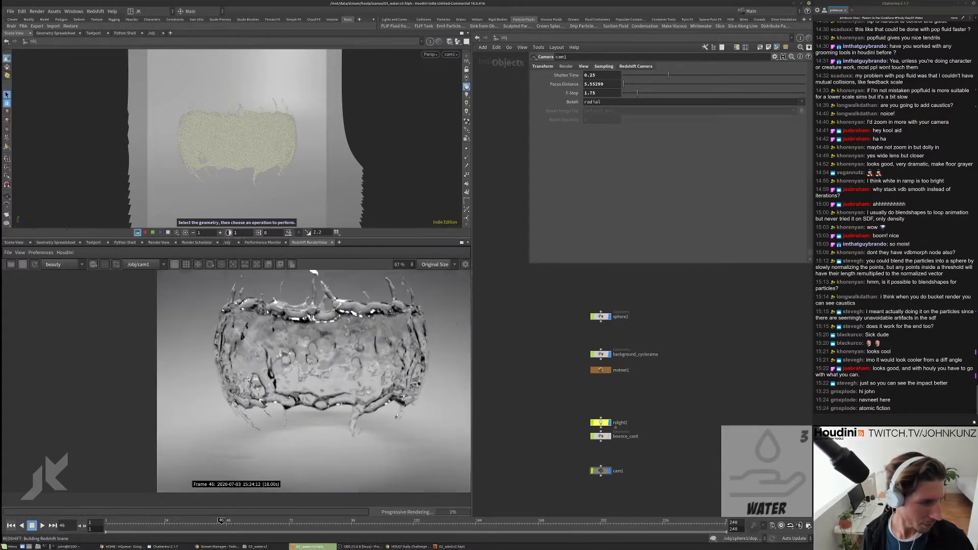
{"action": "scroll", "coordinate": [334, 343], "scroll_direction": "up", "scroll_amount": 3}
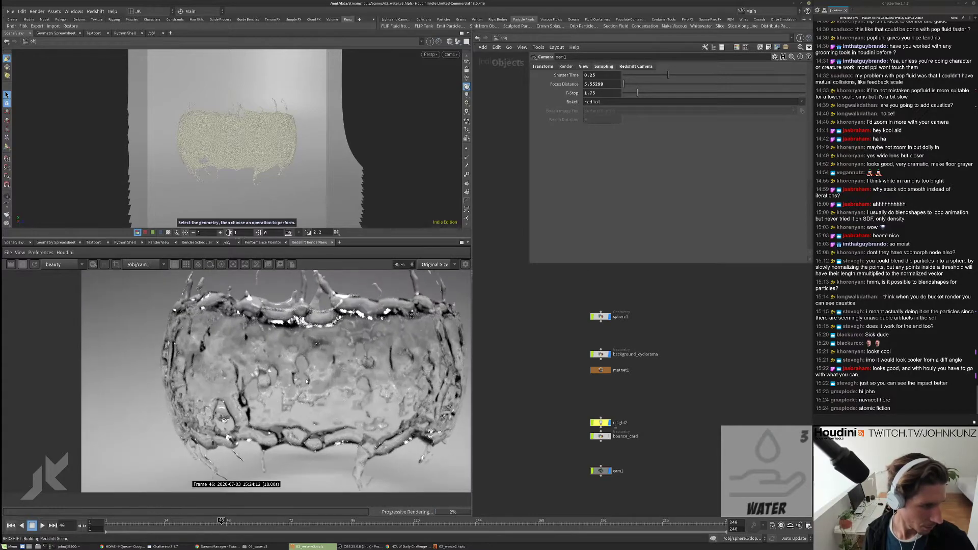
{"action": "scroll", "coordinate": [307, 381], "scroll_direction": "down", "scroll_amount": 2}
{"action": "scroll", "coordinate": [307, 381], "scroll_direction": "down", "scroll_amount": 1}
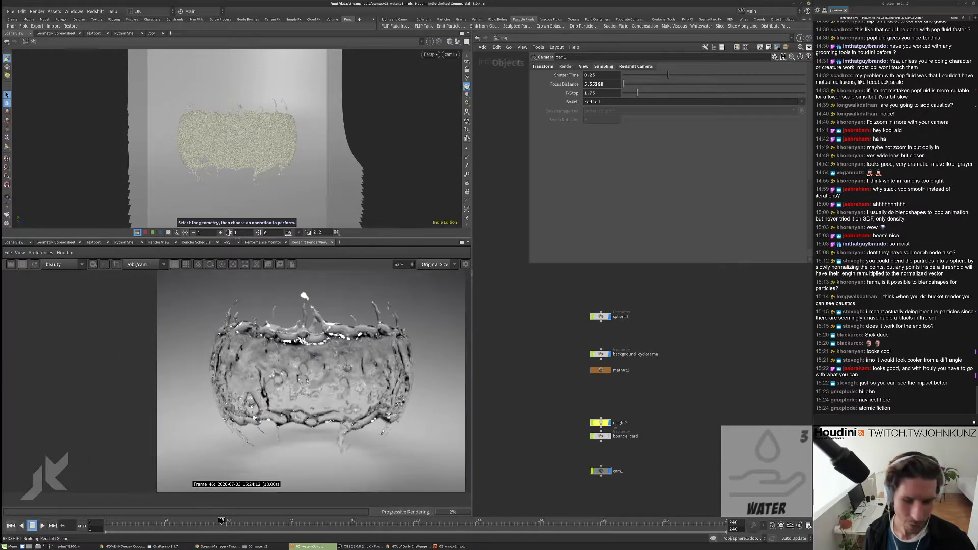
{"action": "scroll", "coordinate": [300, 386], "scroll_direction": "up", "scroll_amount": 2}
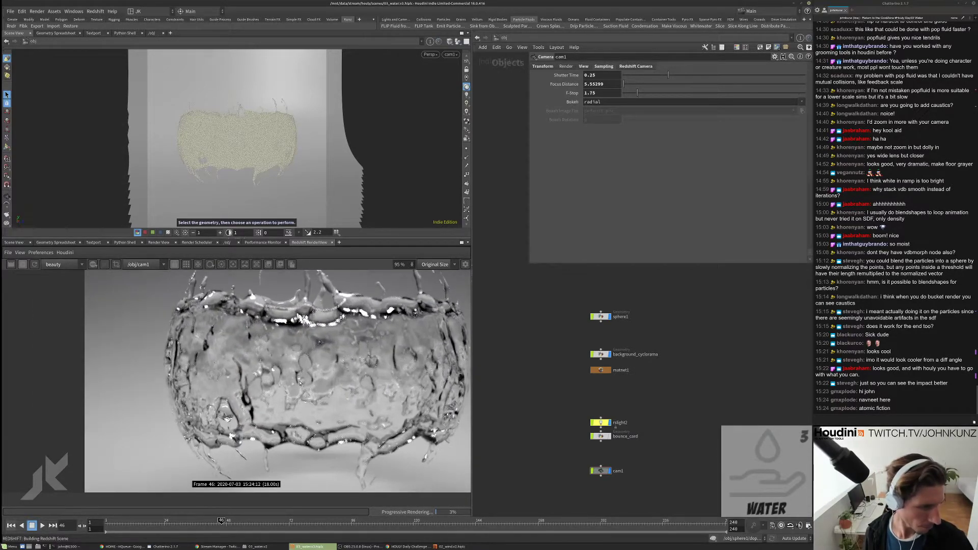
{"action": "scroll", "coordinate": [265, 417], "scroll_direction": "down", "scroll_amount": 1}
{"action": "scroll", "coordinate": [229, 450], "scroll_direction": "up", "scroll_amount": 2}
{"action": "scroll", "coordinate": [229, 450], "scroll_direction": "down", "scroll_amount": 1}
{"action": "scroll", "coordinate": [281, 446], "scroll_direction": "up", "scroll_amount": 3}
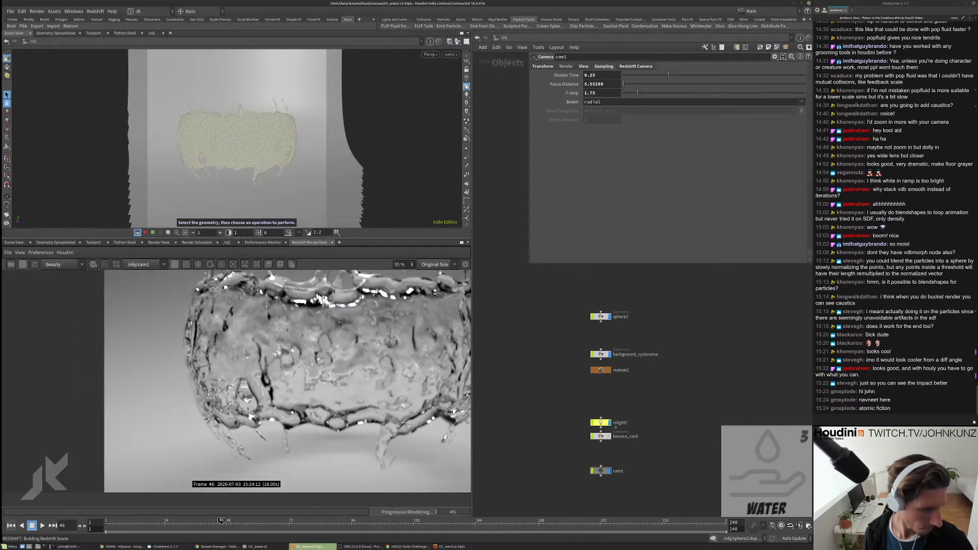
{"action": "scroll", "coordinate": [329, 443], "scroll_direction": "down", "scroll_amount": 3}
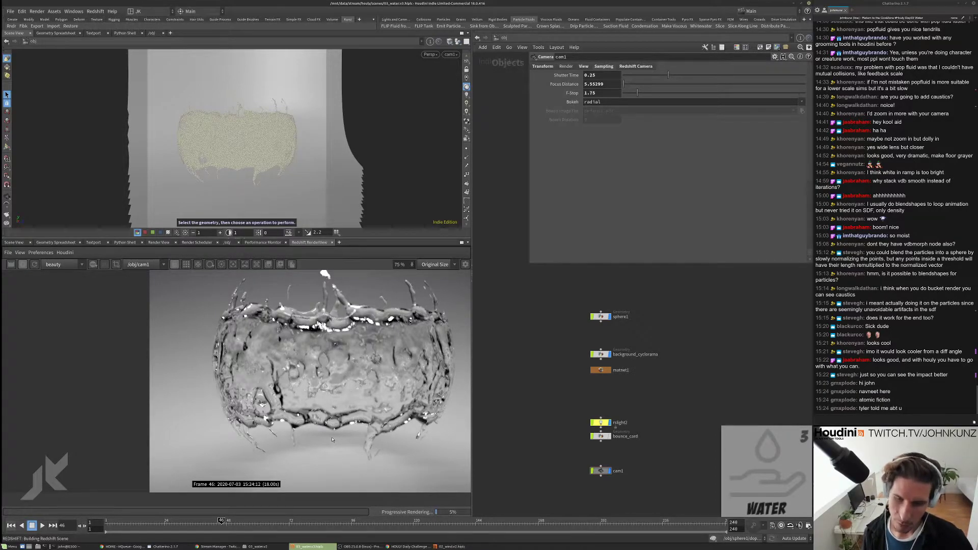
{"action": "scroll", "coordinate": [332, 439], "scroll_direction": "down", "scroll_amount": 1}
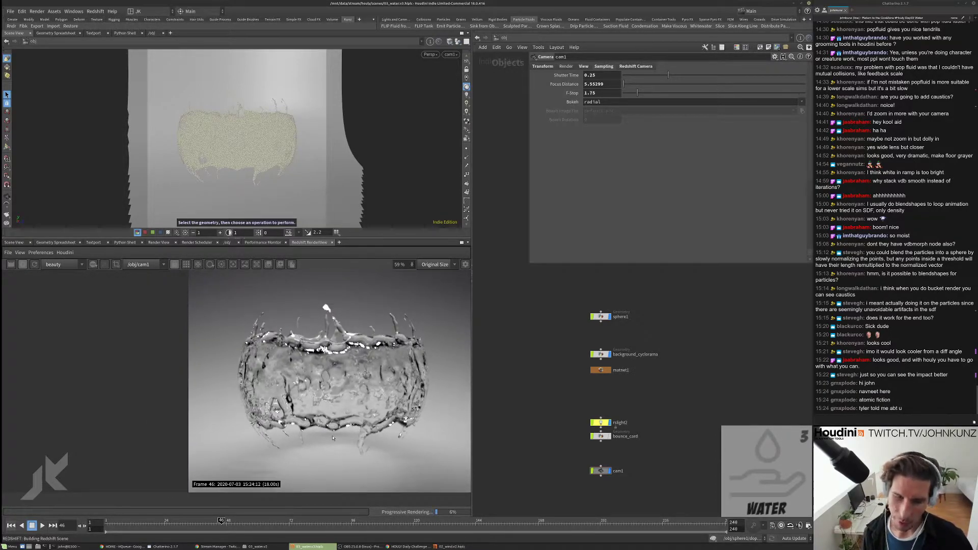
{"action": "scroll", "coordinate": [333, 438], "scroll_direction": "up", "scroll_amount": 2}
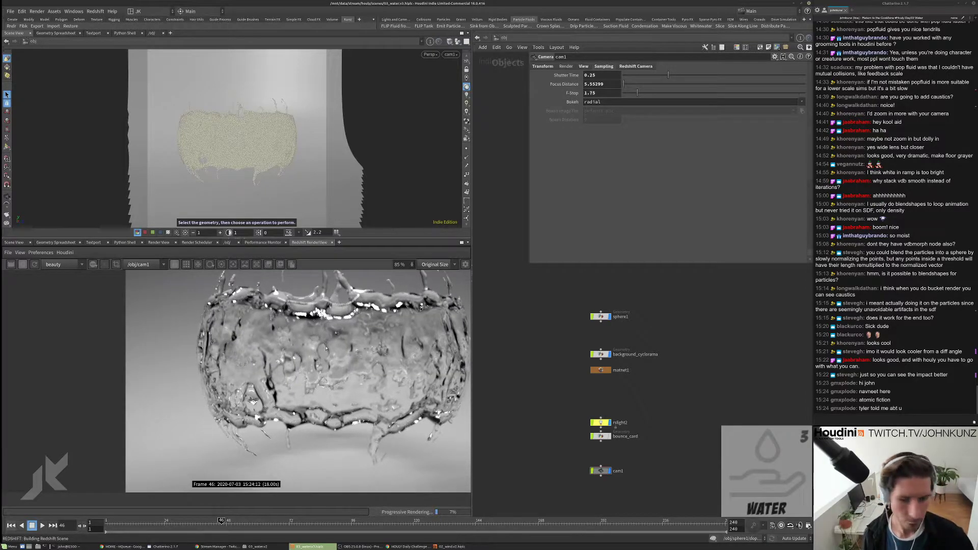
{"action": "scroll", "coordinate": [326, 350], "scroll_direction": "down", "scroll_amount": 1}
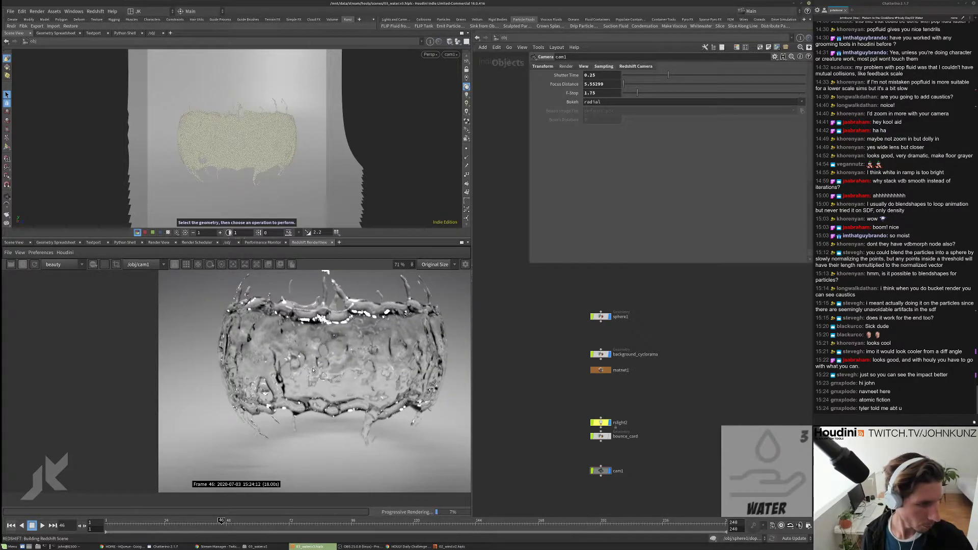
{"action": "scroll", "coordinate": [313, 370], "scroll_direction": "down", "scroll_amount": 1}
{"action": "scroll", "coordinate": [320, 365], "scroll_direction": "up", "scroll_amount": 1}
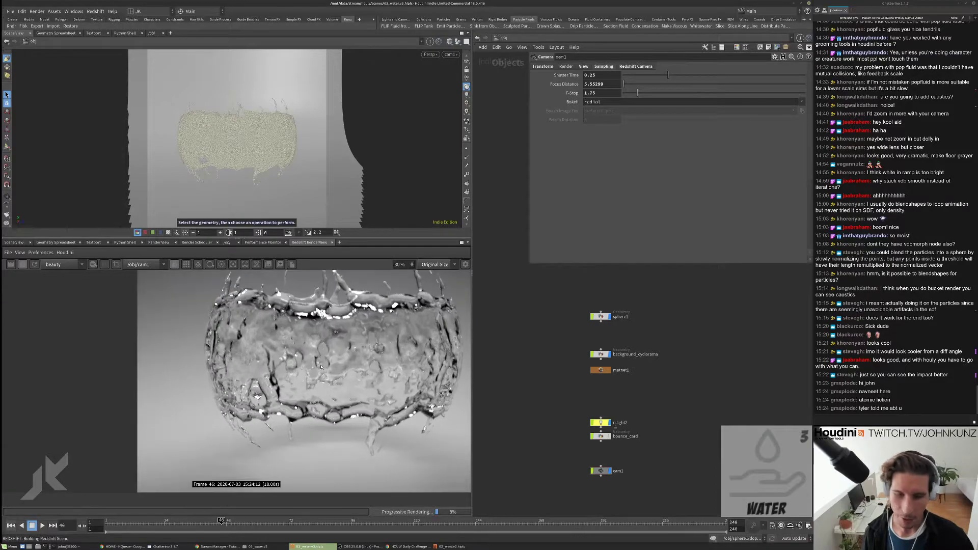
{"action": "scroll", "coordinate": [316, 365], "scroll_direction": "down", "scroll_amount": 2}
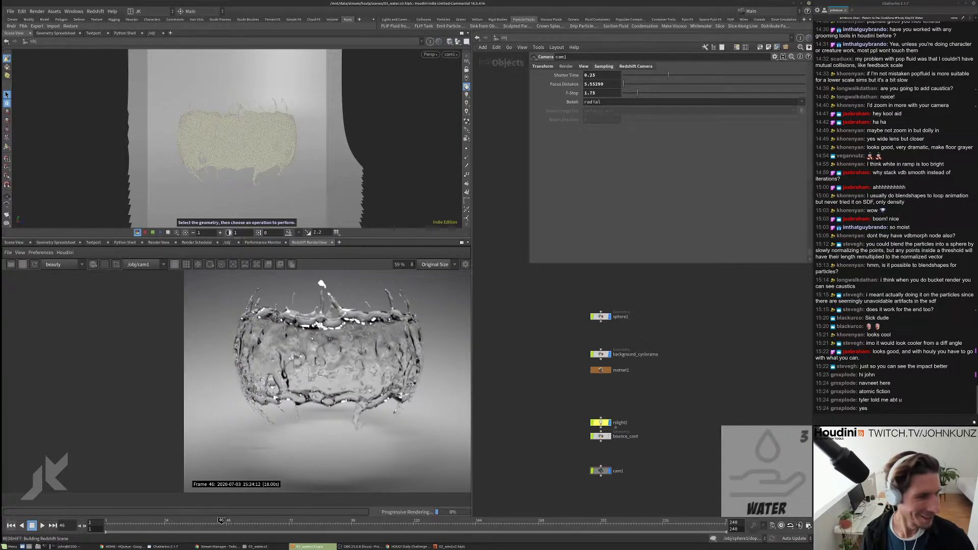
{"action": "scroll", "coordinate": [314, 365], "scroll_direction": "up", "scroll_amount": 1}
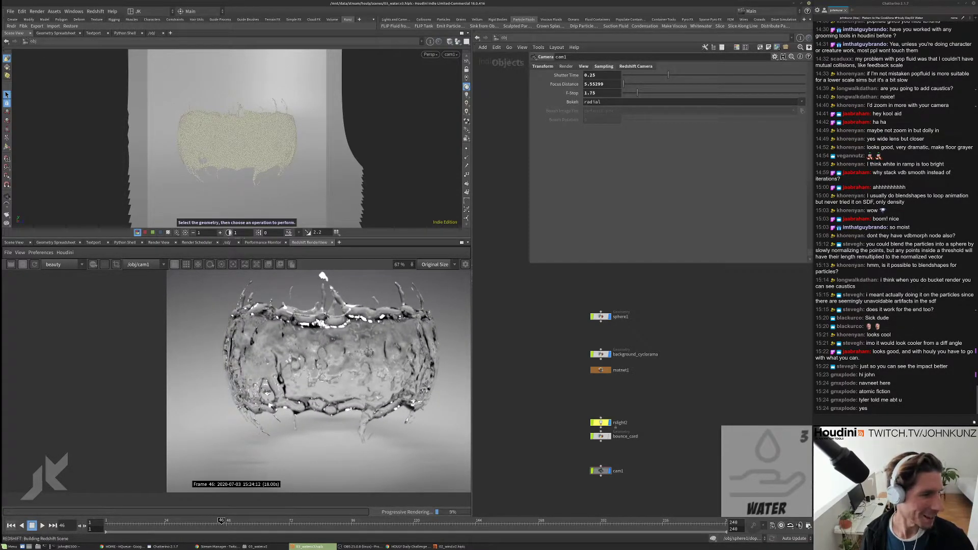
{"action": "scroll", "coordinate": [324, 312], "scroll_direction": "up", "scroll_amount": 2}
{"action": "scroll", "coordinate": [328, 408], "scroll_direction": "down", "scroll_amount": 3}
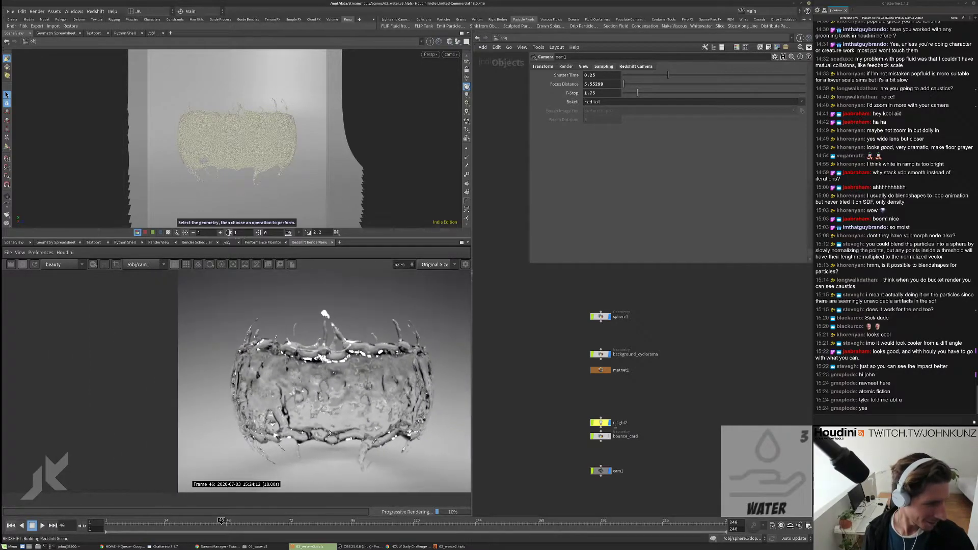
{"action": "scroll", "coordinate": [325, 381], "scroll_direction": "up", "scroll_amount": 3}
{"action": "scroll", "coordinate": [325, 381], "scroll_direction": "down", "scroll_amount": 4}
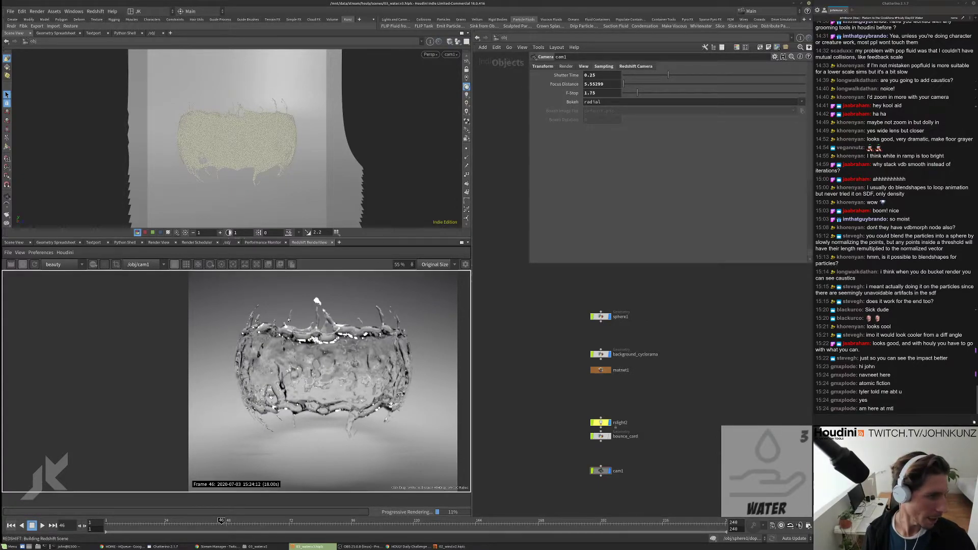
{"action": "scroll", "coordinate": [317, 306], "scroll_direction": "up", "scroll_amount": 3}
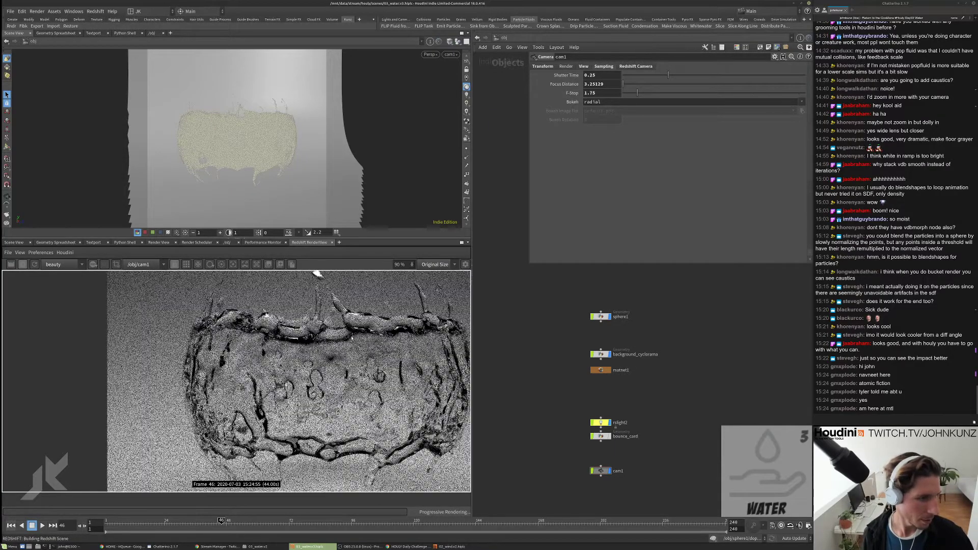
Step: Zoom the RenderView in and out to check the render with focus distance 3.25129
{"action": "scroll", "coordinate": [289, 381], "scroll_direction": "down", "scroll_amount": 2}
{"action": "scroll", "coordinate": [316, 381], "scroll_direction": "up", "scroll_amount": 2}
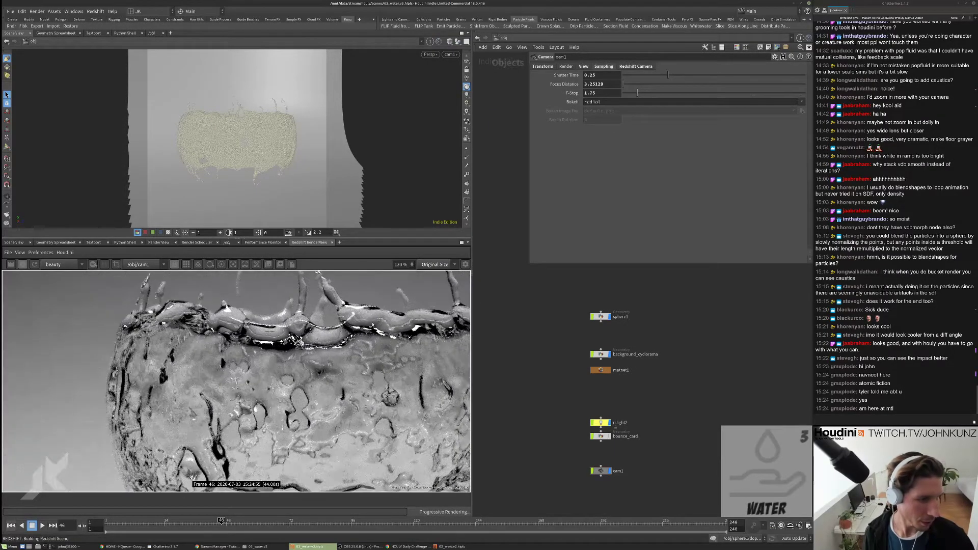
{"action": "scroll", "coordinate": [316, 381], "scroll_direction": "down", "scroll_amount": 3}
{"action": "scroll", "coordinate": [333, 374], "scroll_direction": "down", "scroll_amount": 2}
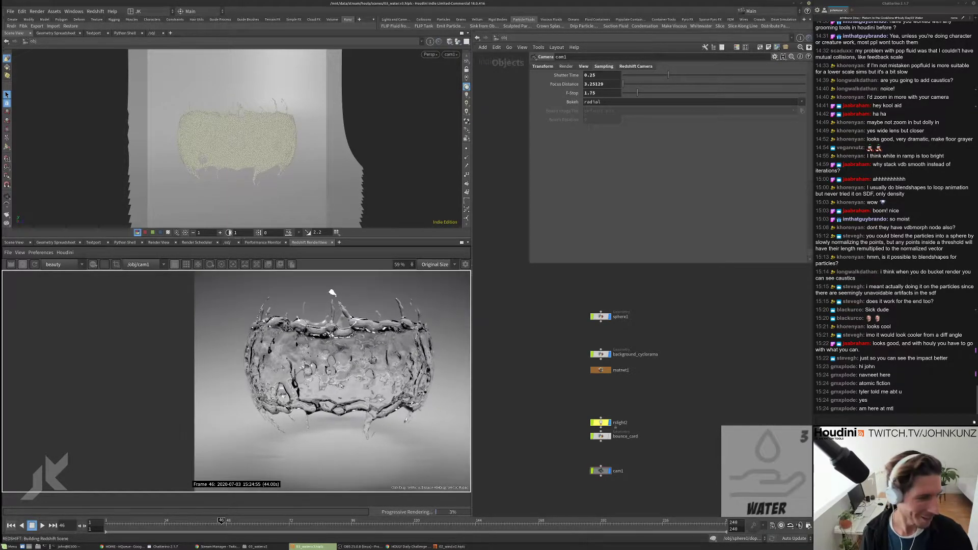
{"action": "scroll", "coordinate": [341, 386], "scroll_direction": "up", "scroll_amount": 5}
{"action": "scroll", "coordinate": [318, 418], "scroll_direction": "down", "scroll_amount": 3}
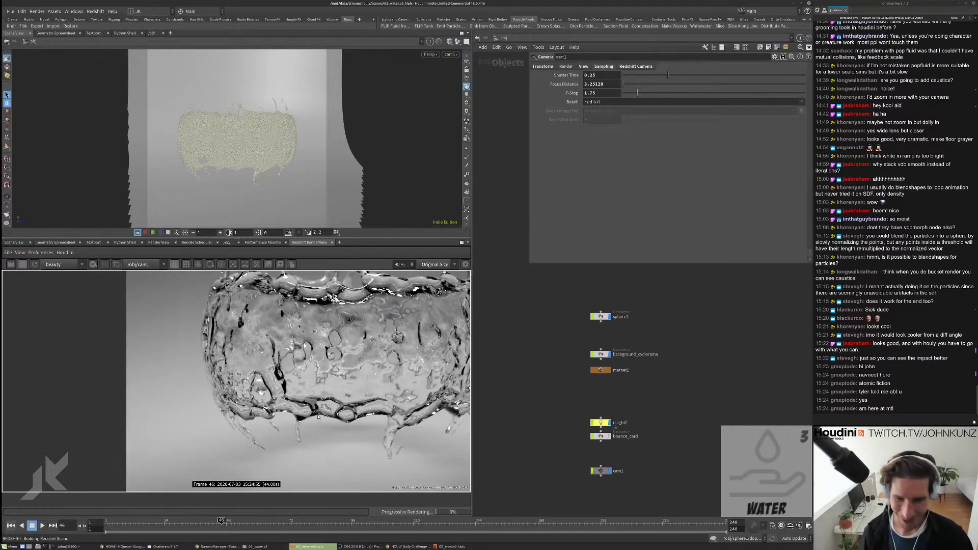
{"action": "scroll", "coordinate": [332, 275], "scroll_direction": "up", "scroll_amount": 1}
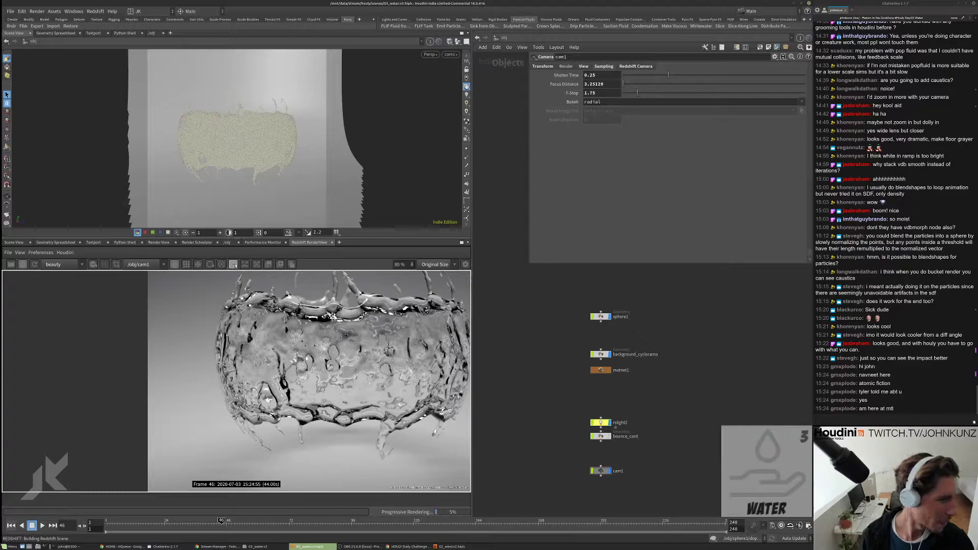
{"action": "scroll", "coordinate": [317, 291], "scroll_direction": "down", "scroll_amount": 2}
{"action": "scroll", "coordinate": [317, 291], "scroll_direction": "up", "scroll_amount": 3}
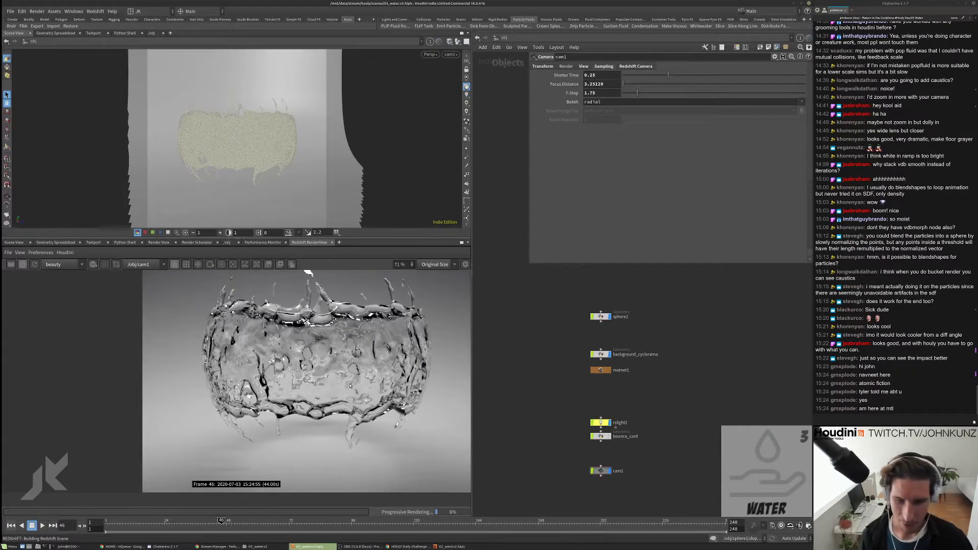
{"action": "scroll", "coordinate": [339, 384], "scroll_direction": "down", "scroll_amount": 1}
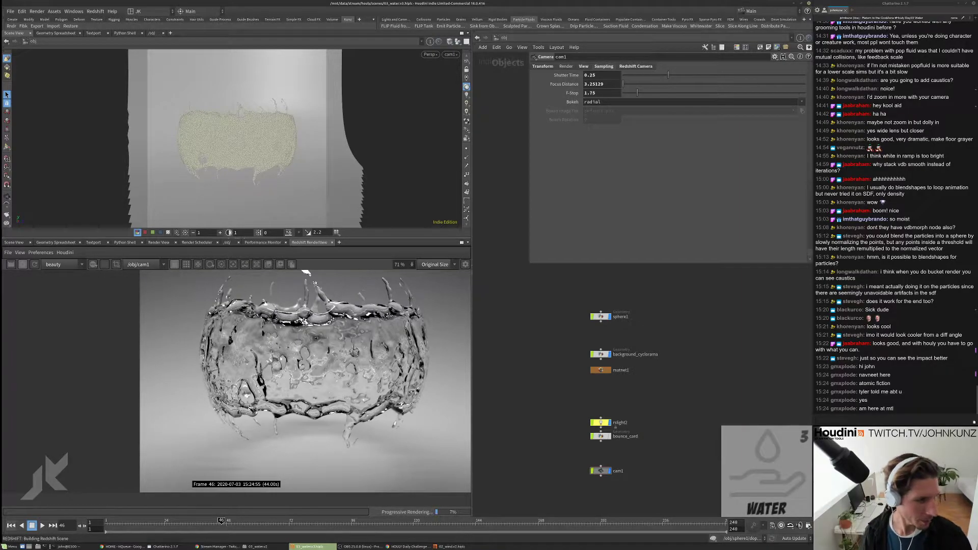
{"action": "scroll", "coordinate": [307, 278], "scroll_direction": "up", "scroll_amount": 3}
{"action": "scroll", "coordinate": [307, 282], "scroll_direction": "down", "scroll_amount": 3}
{"action": "scroll", "coordinate": [308, 291], "scroll_direction": "up", "scroll_amount": 3}
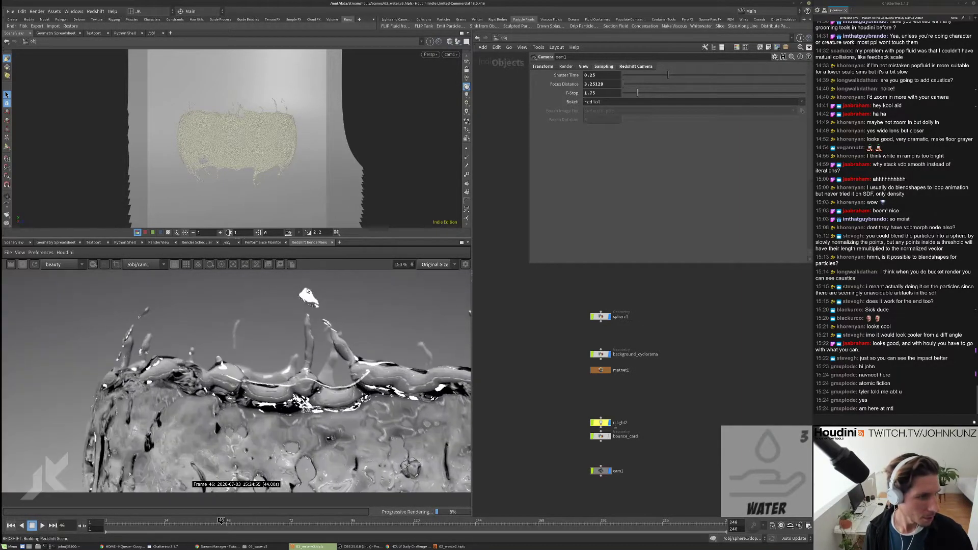
{"action": "scroll", "coordinate": [308, 291], "scroll_direction": "down", "scroll_amount": 5}
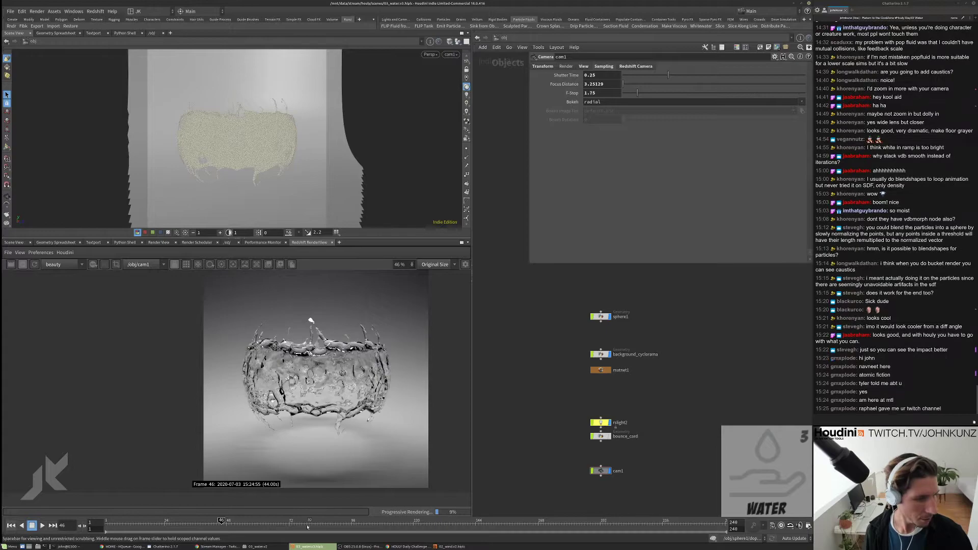
Step: Jump to frame 26 and restart the Redshift render, zooming to inspect the flat ring
{"action": "left_click", "coordinate": [171, 525]}
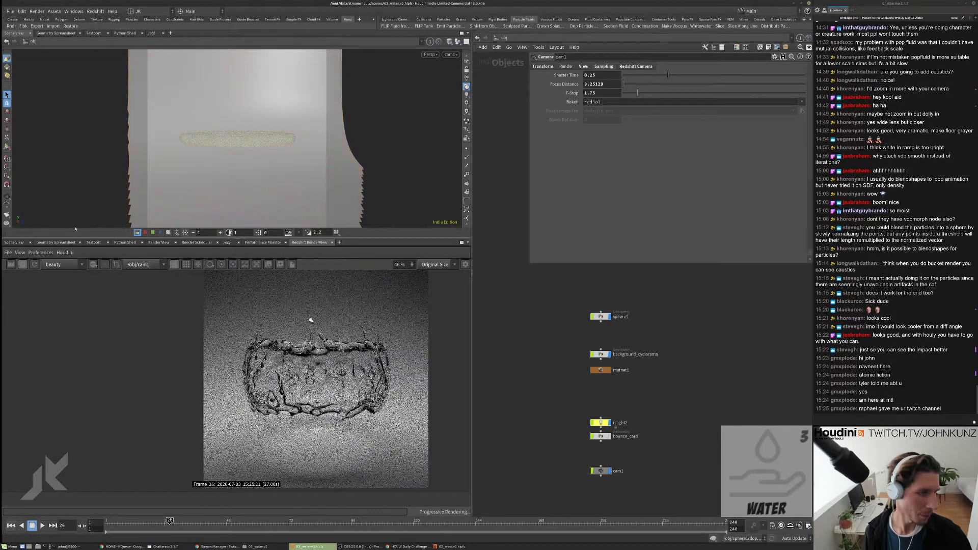
{"action": "left_click", "coordinate": [34, 265]}
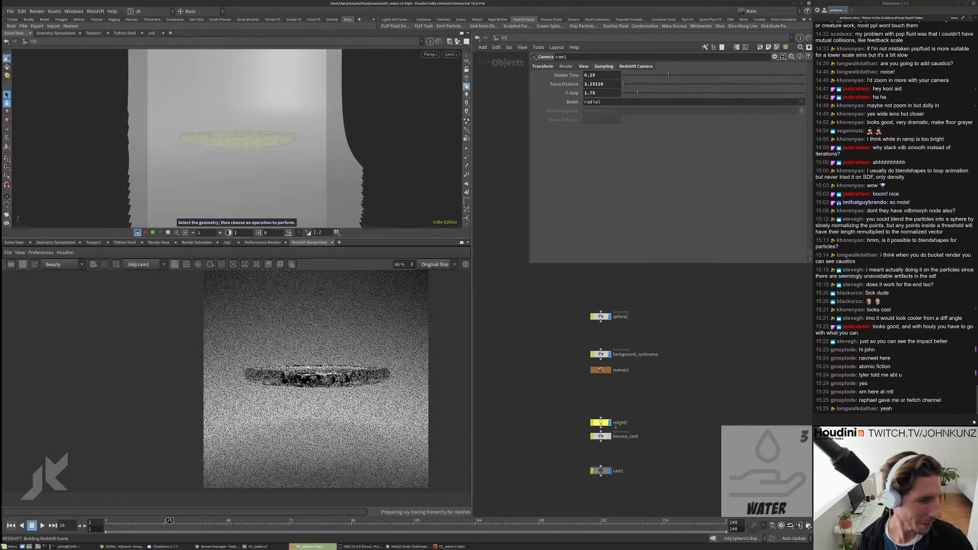
{"action": "scroll", "coordinate": [291, 358], "scroll_direction": "up", "scroll_amount": 5}
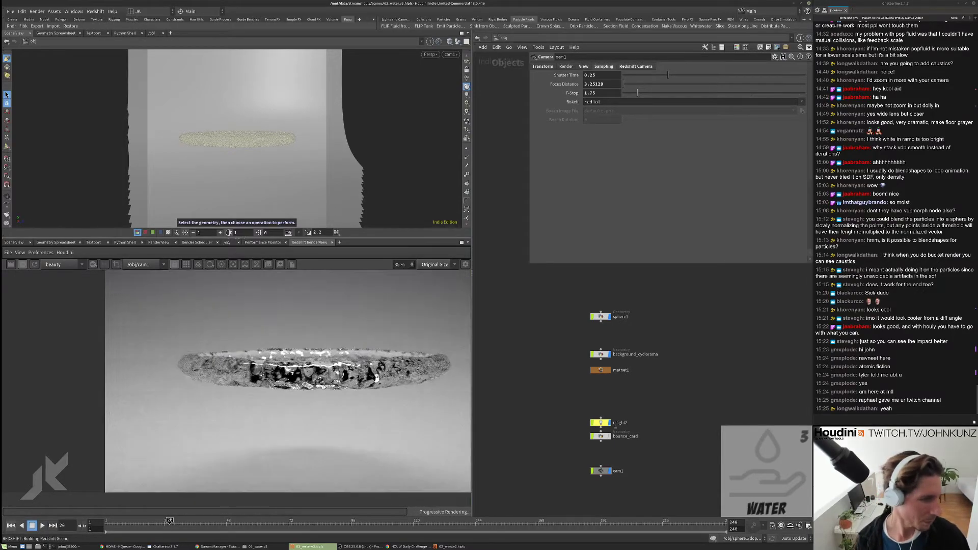
{"action": "scroll", "coordinate": [247, 322], "scroll_direction": "down", "scroll_amount": 5}
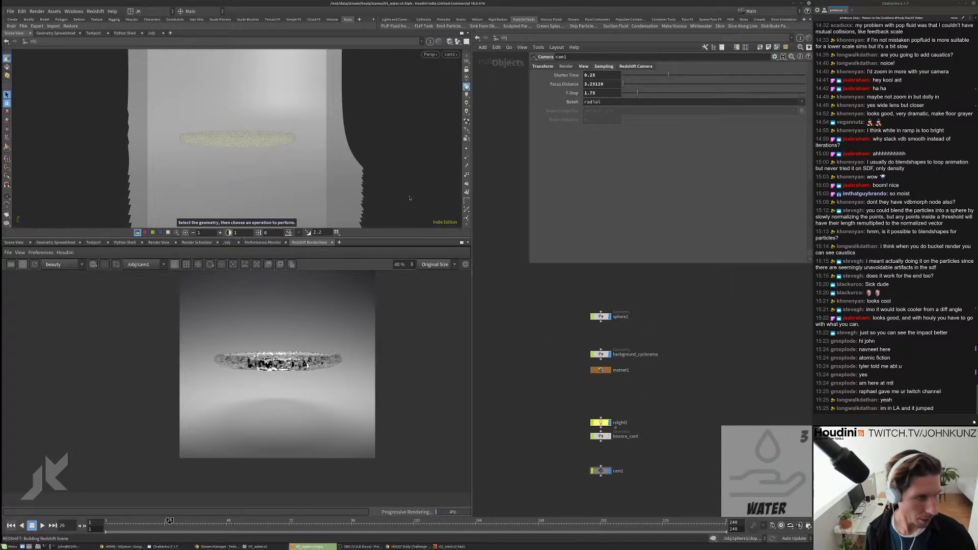
{"action": "left_click", "coordinate": [449, 54]}
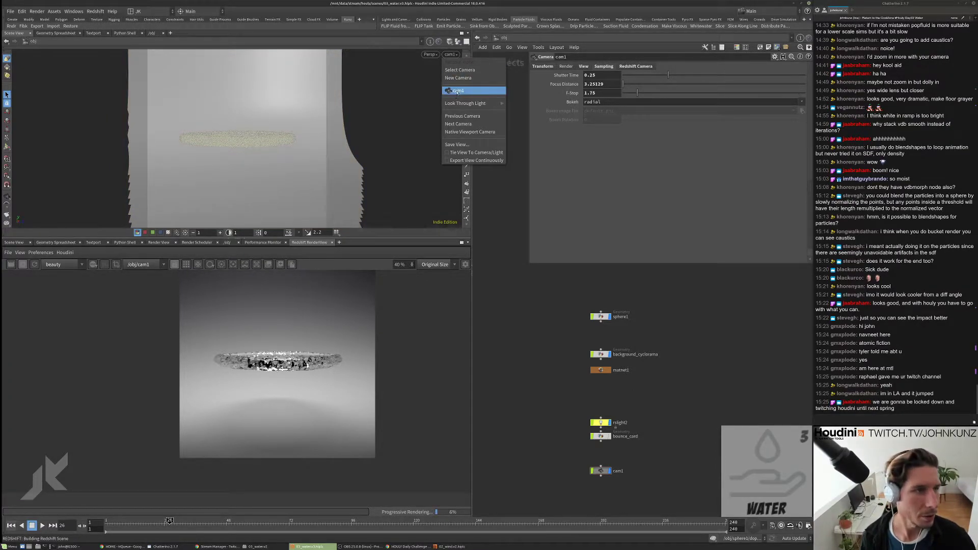
Step: Look through the rslight2 light and swing its view to centre on the water
{"action": "mouse_move", "coordinate": [462, 103]}
{"action": "left_click", "coordinate": [523, 111]}
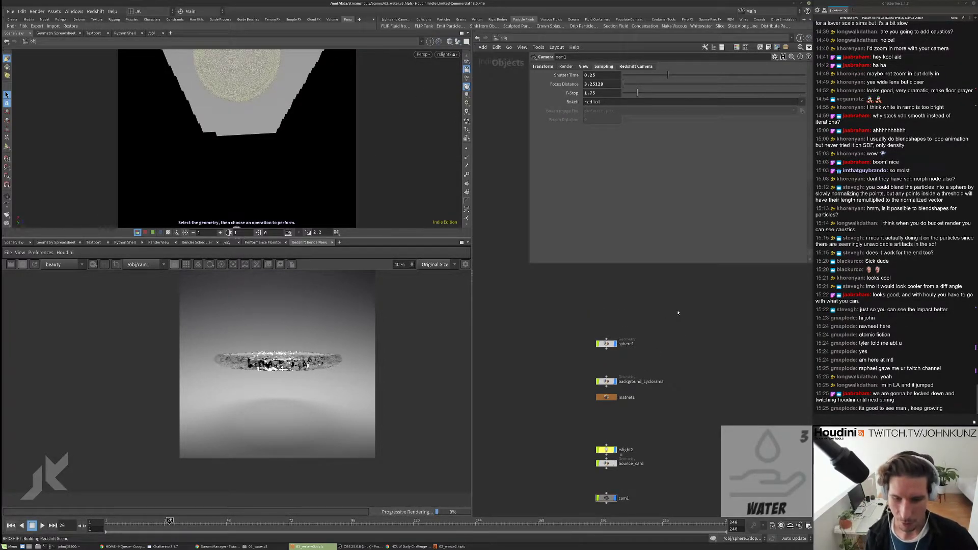
{"action": "key", "text": "Escape"}
{"action": "mouse_move", "coordinate": [280, 154]}
{"action": "left_mouse_down"}
{"action": "mouse_move", "coordinate": [293, 139]}
{"action": "mouse_move", "coordinate": [264, 167]}
{"action": "mouse_move", "coordinate": [263, 153]}
{"action": "left_mouse_up"}
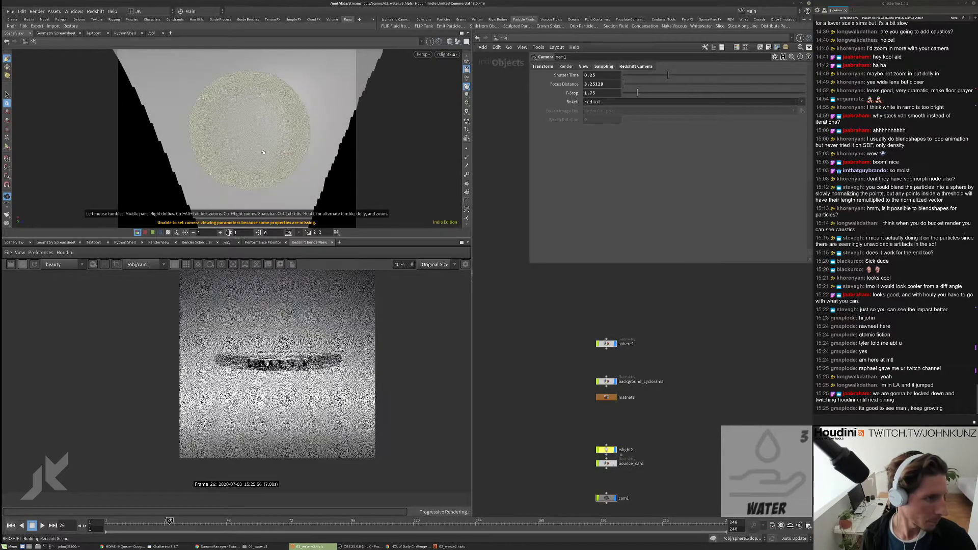
Step: Select the rslight2 node to show its light settings, then shift the light over the water
{"action": "key", "text": "s"}
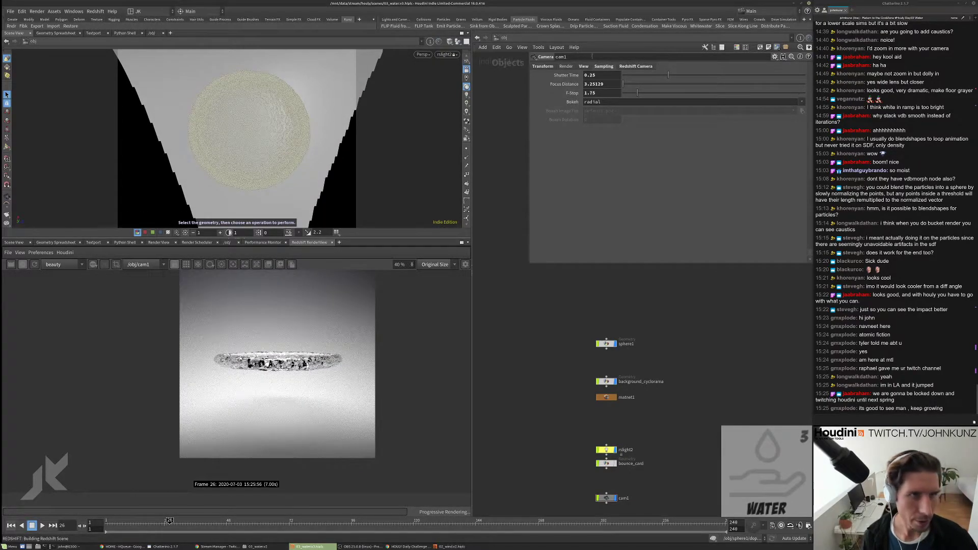
{"action": "left_click", "coordinate": [636, 66]}
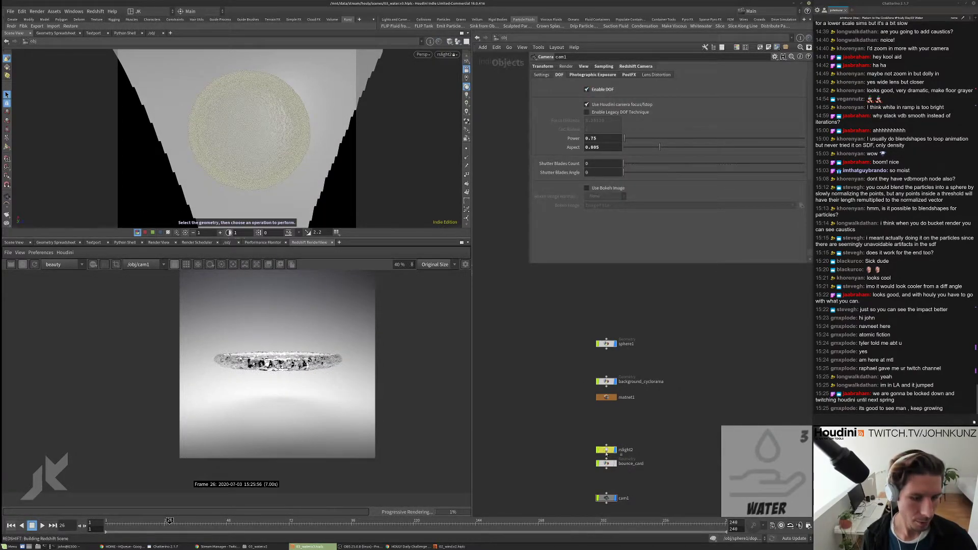
{"action": "left_click", "coordinate": [606, 453]}
{"action": "key", "text": "Escape"}
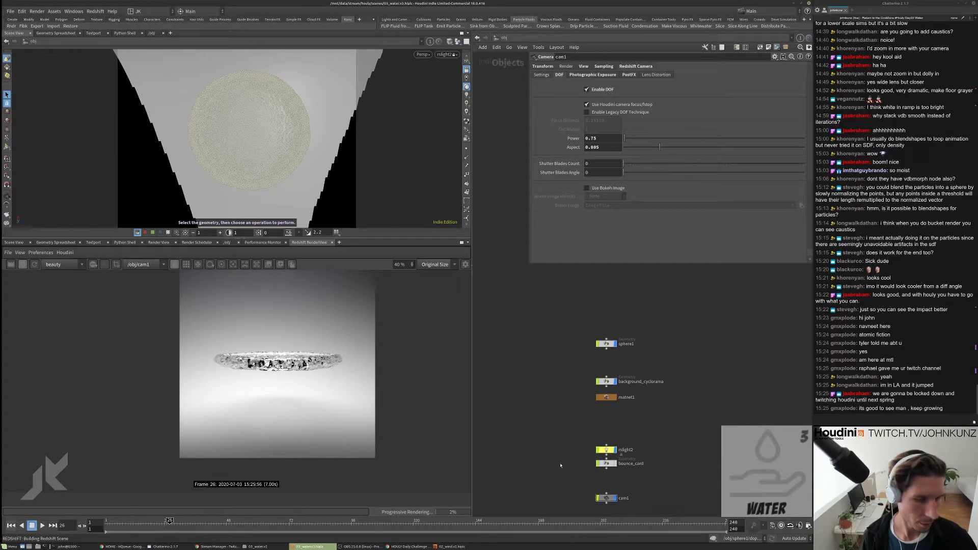
{"action": "left_click", "coordinate": [606, 450]}
{"action": "left_click_drag", "start_coordinate": [258, 121], "coordinate": [266, 111]}
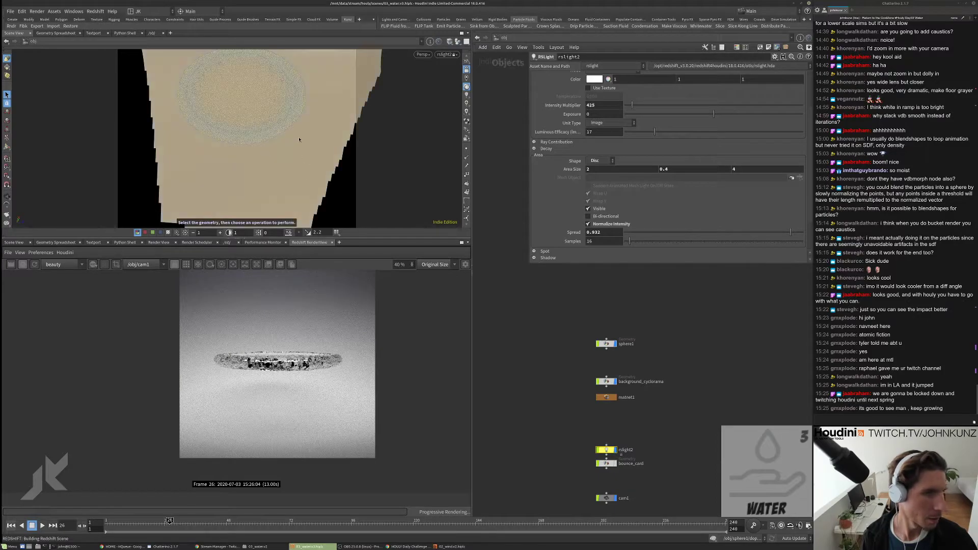
Step: Change rslight2's Area Size to 1, then 0.6, and finally 0.2
{"action": "double_click", "coordinate": [604, 168]}
{"action": "type", "text": "1"}
{"action": "key", "text": "Return"}
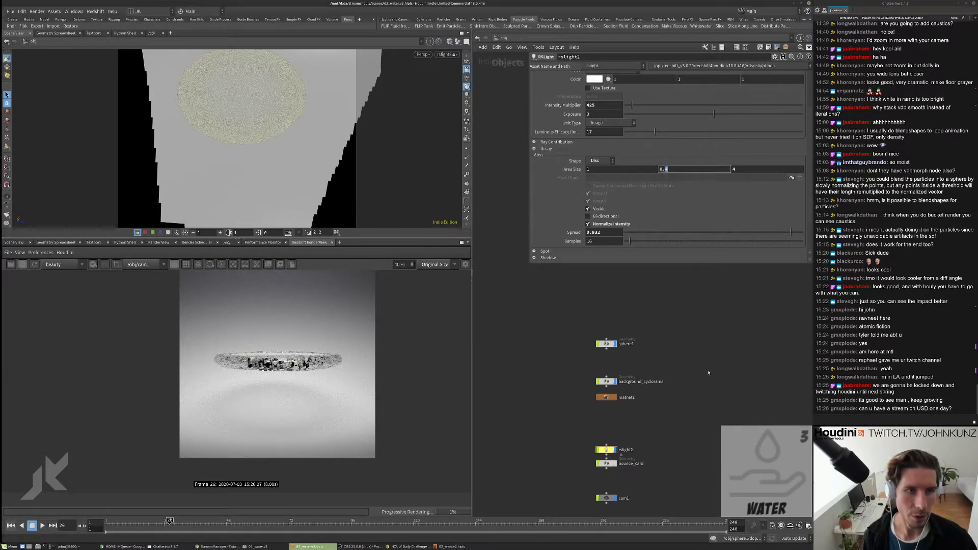
{"action": "middle_click", "coordinate": [603, 170]}
{"action": "middle_click_drag", "start_coordinate": [603, 169], "coordinate": [604, 170]}
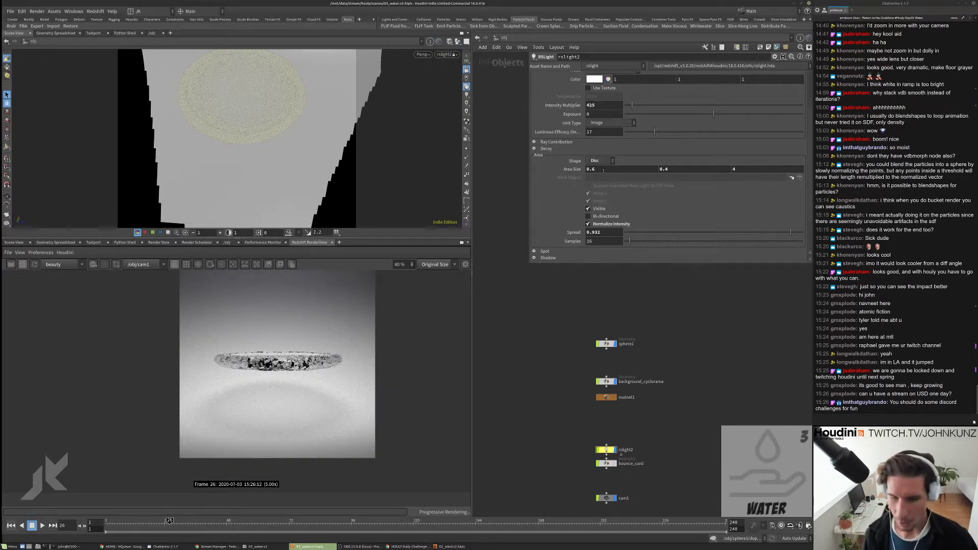
{"action": "key", "text": "BackSpace"}
{"action": "type", "text": "2"}
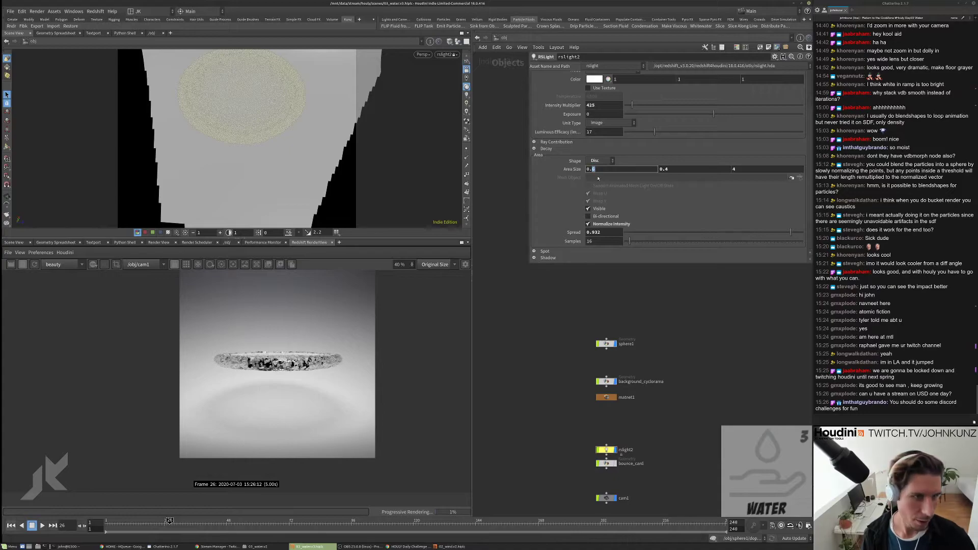
{"action": "key", "text": "Return"}
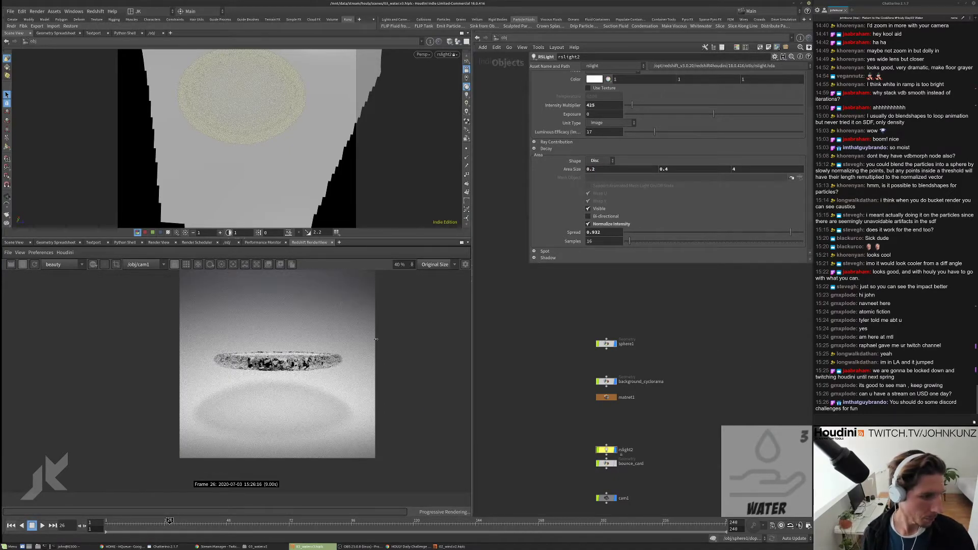
Step: Re-aim rslight2 from its own view so it sits closer over the water disc
{"action": "left_click_drag", "start_coordinate": [350, 179], "coordinate": [271, 159]}
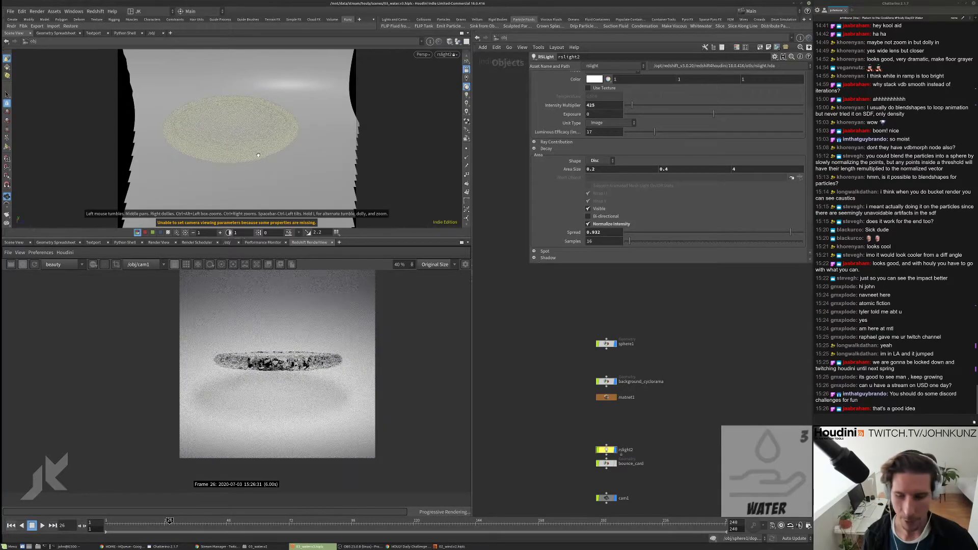
{"action": "key", "text": "s"}
{"action": "key", "text": "Escape"}
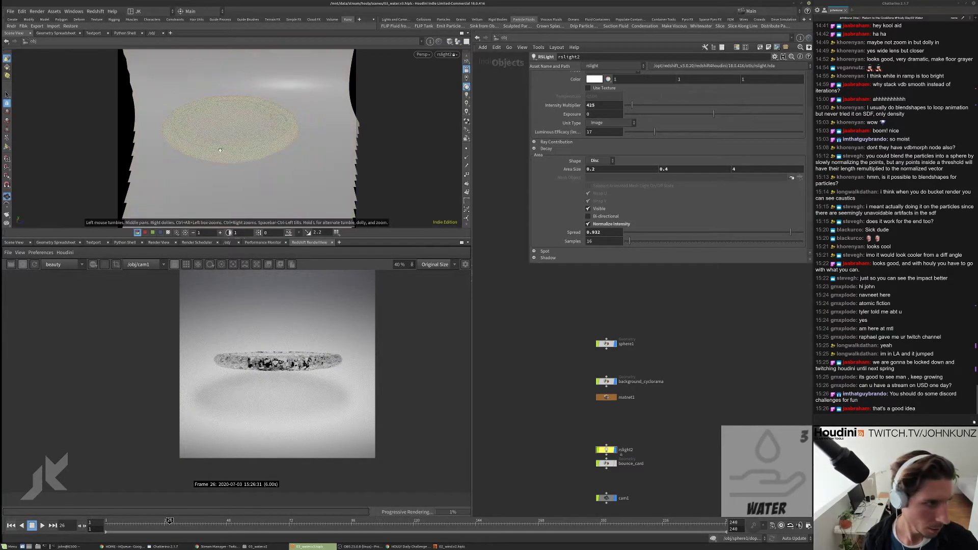
{"action": "left_click_drag", "start_coordinate": [231, 165], "coordinate": [241, 145]}
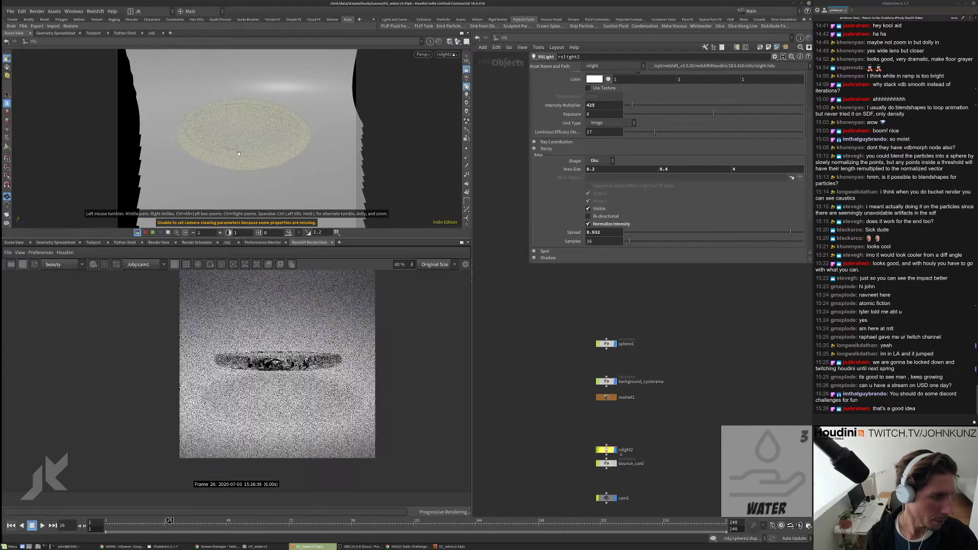
{"action": "key", "text": "s"}
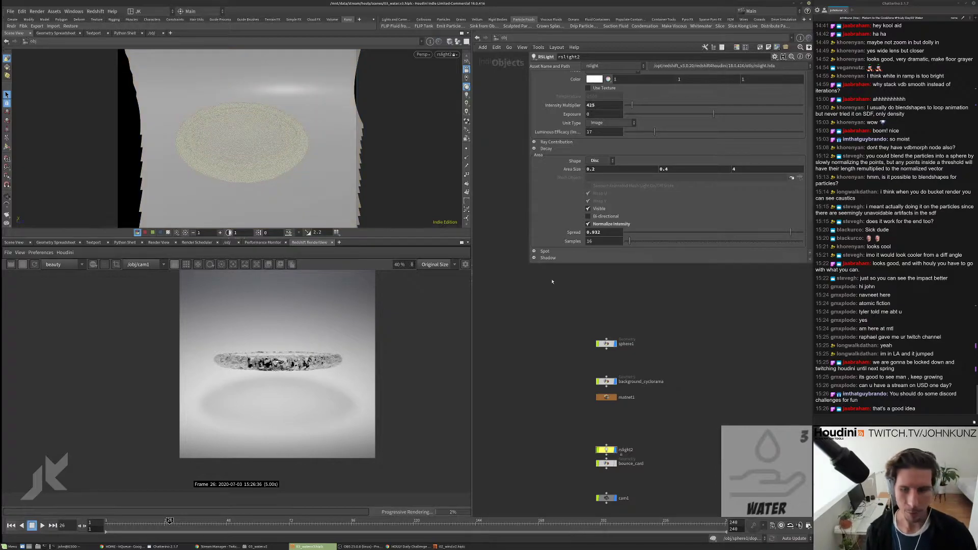
{"action": "key", "text": "Escape"}
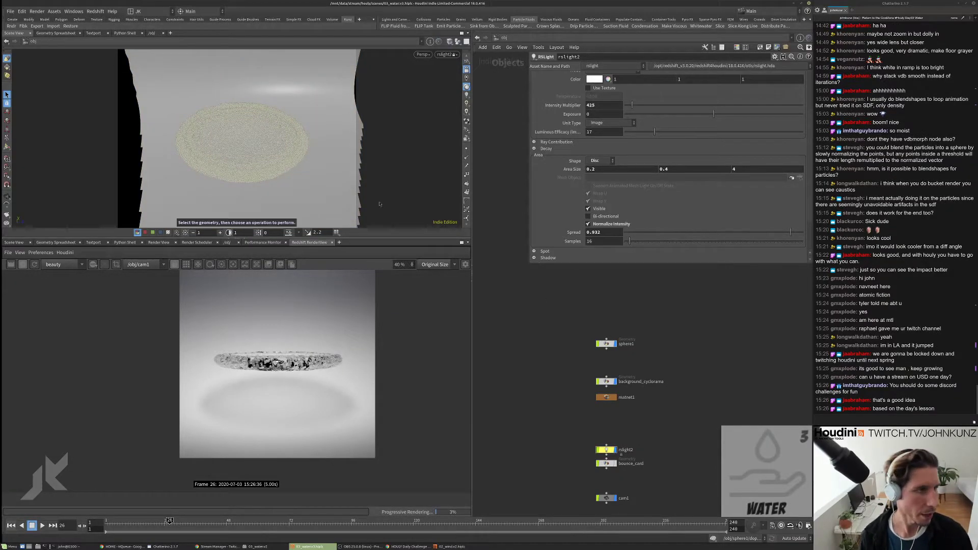
{"action": "left_click_drag", "start_coordinate": [219, 152], "coordinate": [210, 162]}
Step: Uncheck Visible to hide the light disc from the render, and tilt the light to look from above
{"action": "left_click", "coordinate": [588, 209]}
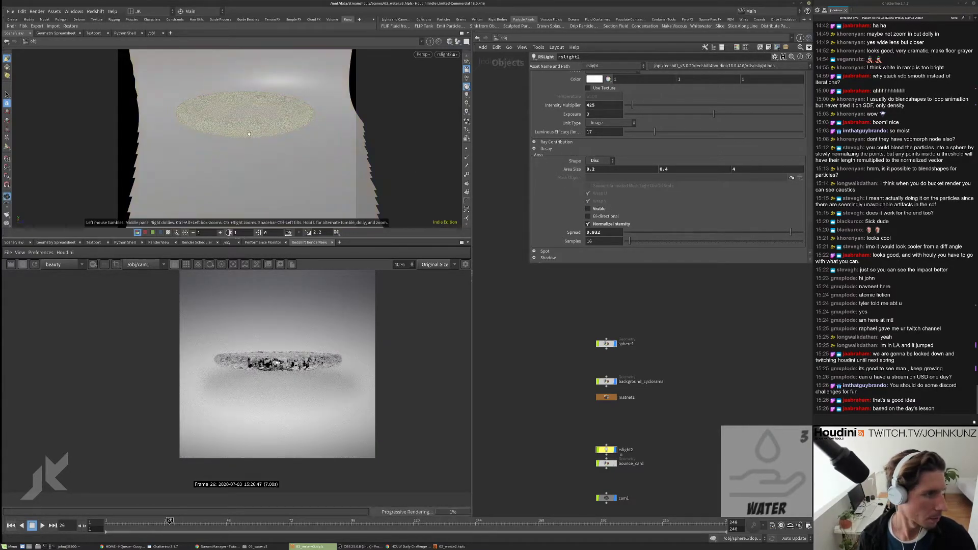
{"action": "key", "text": "Escape"}
{"action": "left_click_drag", "start_coordinate": [251, 133], "coordinate": [271, 150]}
{"action": "key", "text": "s"}
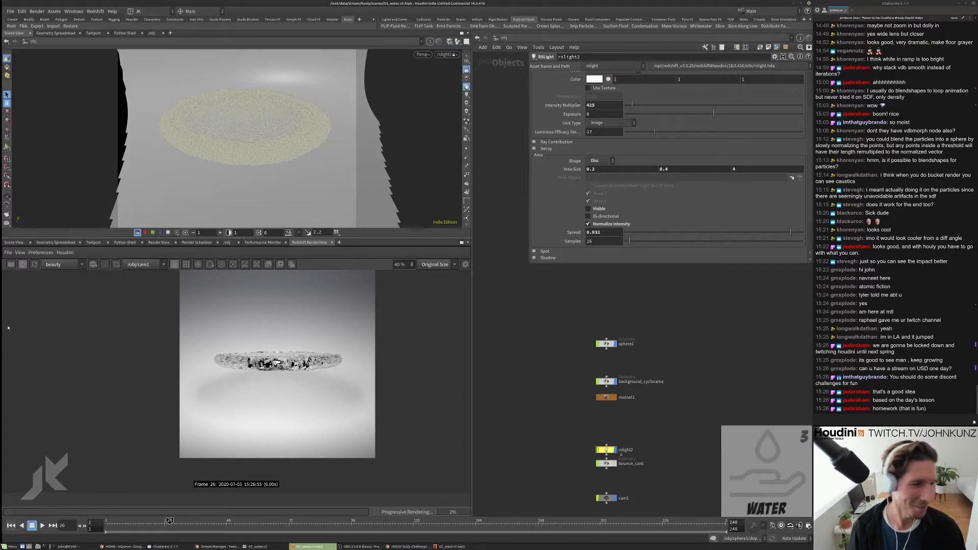
Step: Stop the progressive Redshift render and jump the timeline to frame 94
{"action": "left_click", "coordinate": [25, 265]}
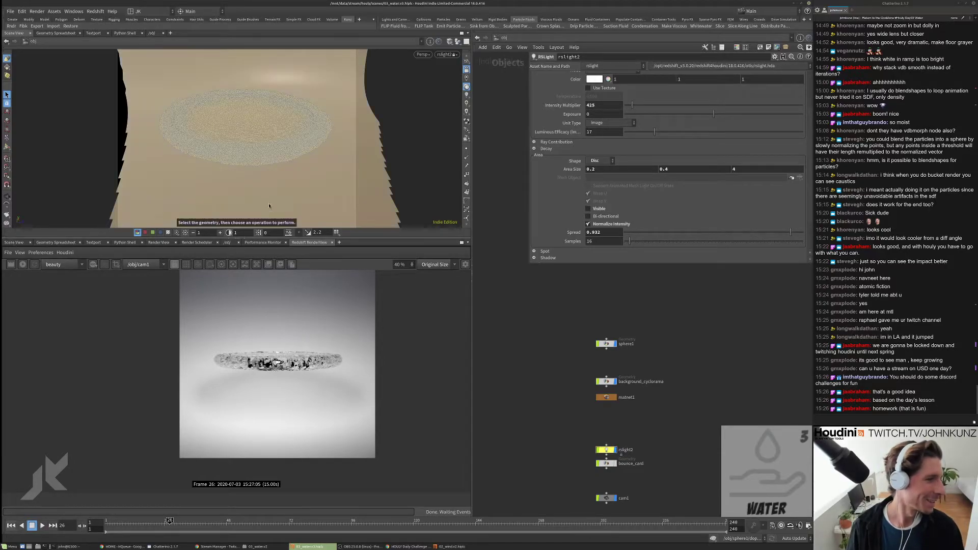
{"action": "scroll", "coordinate": [277, 358], "scroll_direction": "up", "scroll_amount": 5}
{"action": "scroll", "coordinate": [278, 359], "scroll_direction": "down", "scroll_amount": 1}
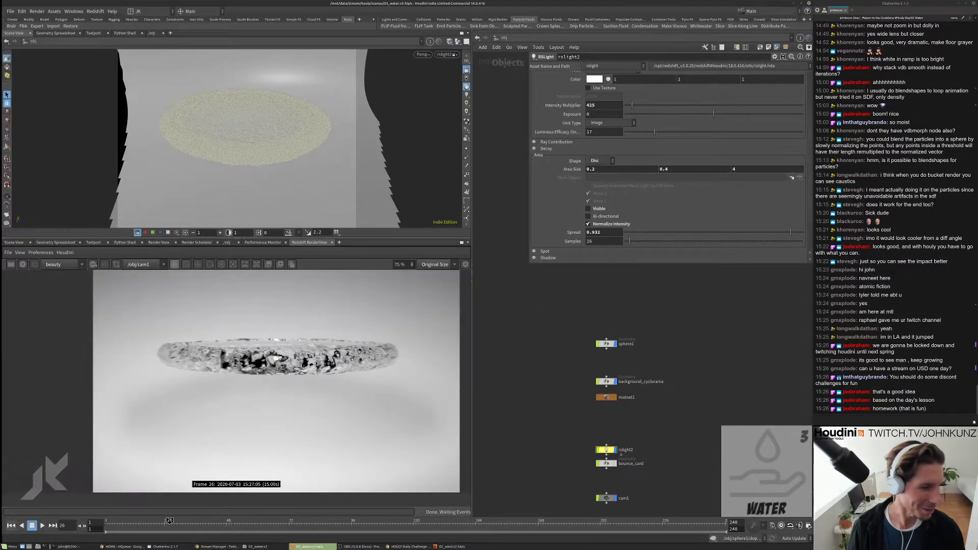
{"action": "scroll", "coordinate": [348, 362], "scroll_direction": "down", "scroll_amount": 10}
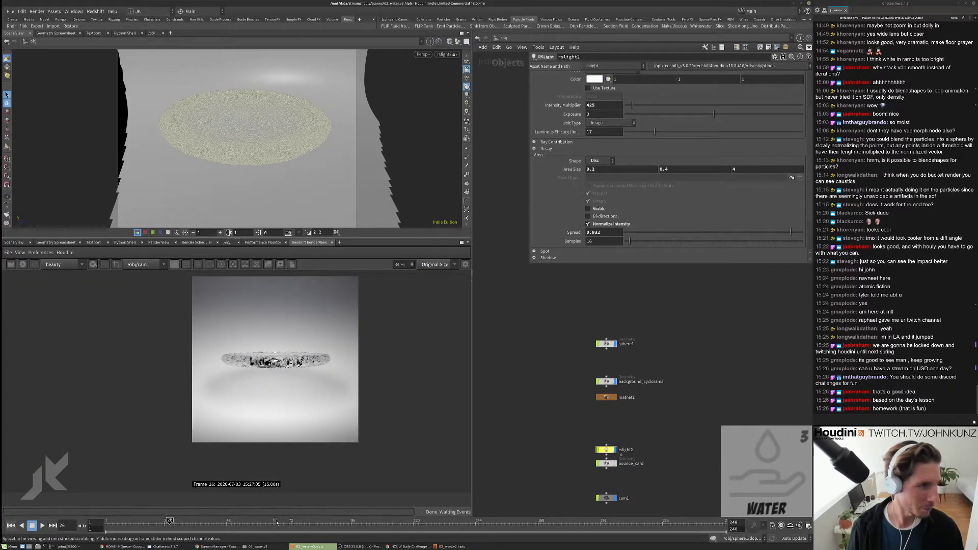
{"action": "left_click", "coordinate": [346, 525]}
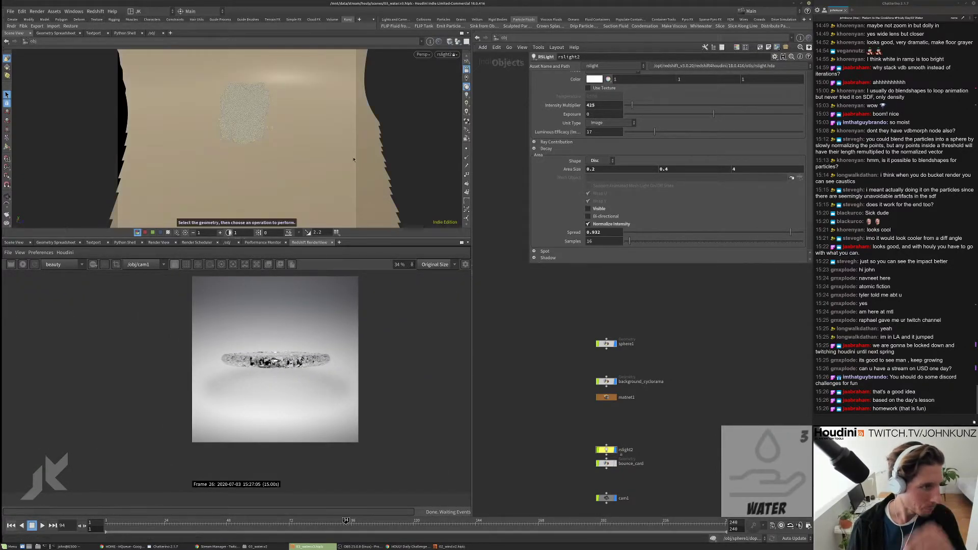
Step: Switch the viewport to cam1, scrub back to frame 47, and start a new Redshift render
{"action": "left_click", "coordinate": [446, 54]}
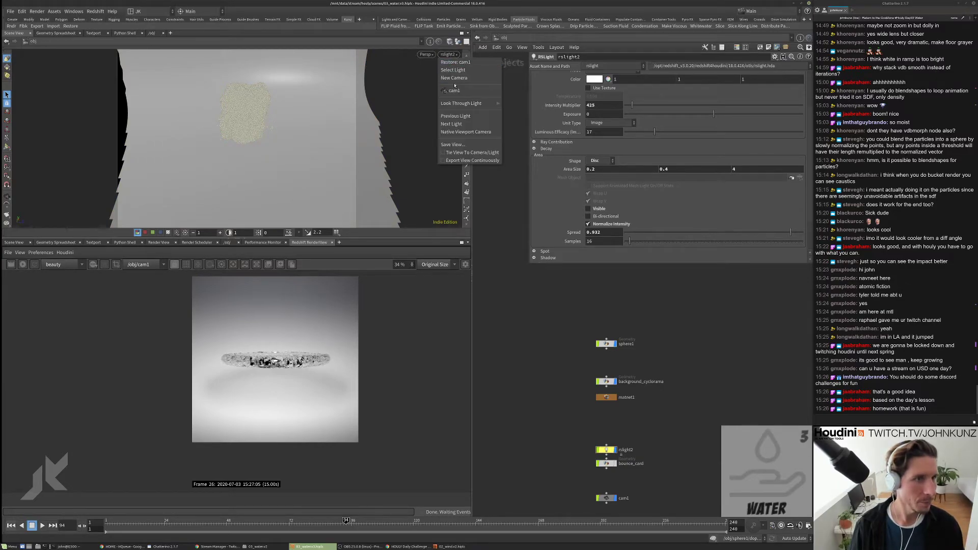
{"action": "left_click", "coordinate": [453, 90]}
{"action": "left_click", "coordinate": [290, 525]}
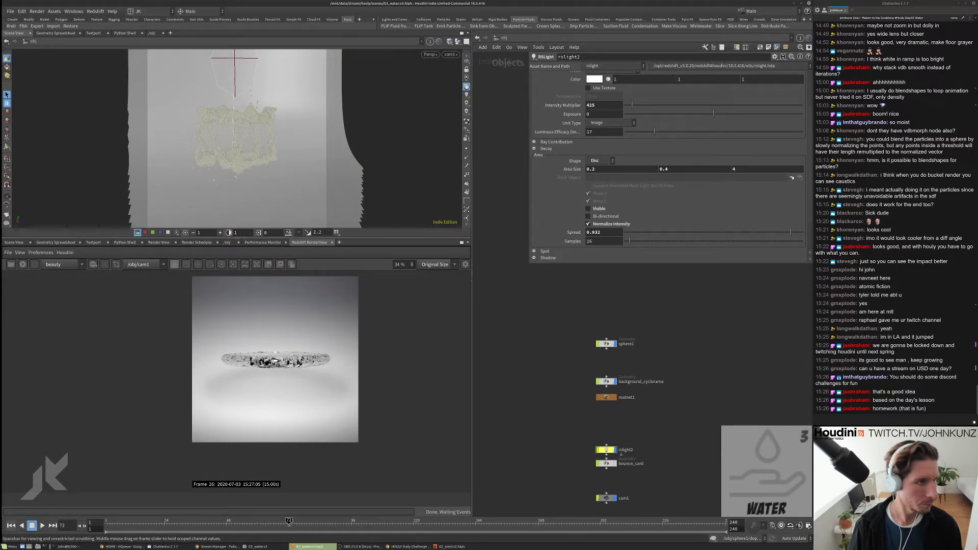
{"action": "left_click_drag", "start_coordinate": [289, 521], "coordinate": [224, 530]}
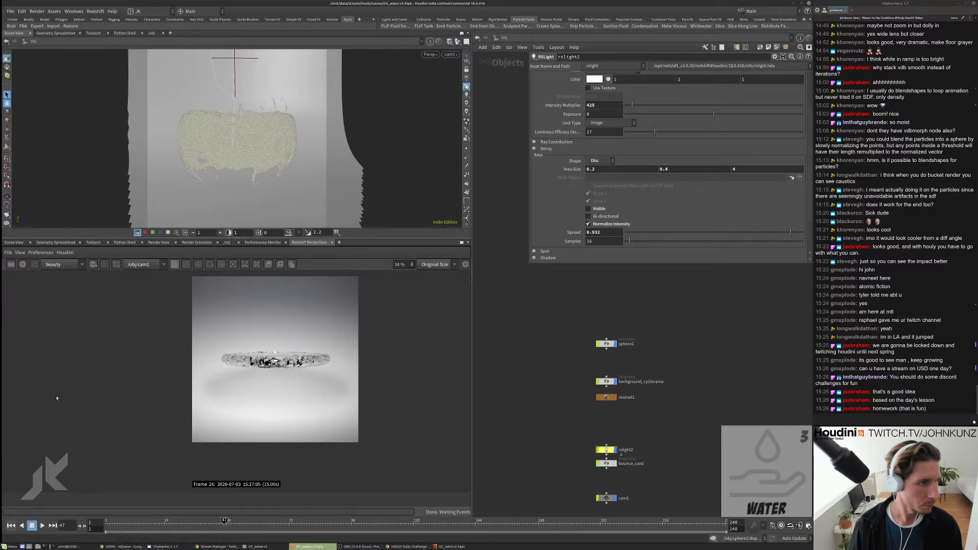
{"action": "left_click", "coordinate": [14, 266]}
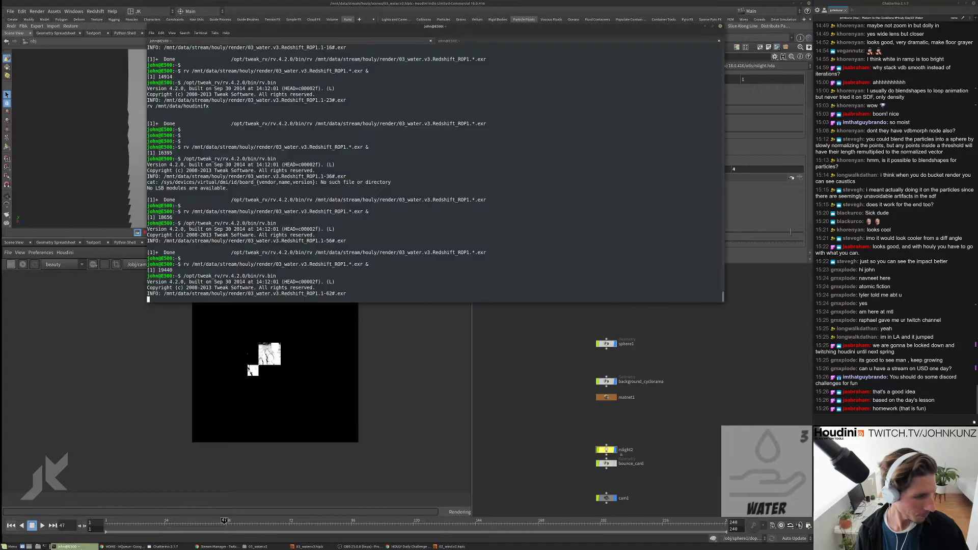
Step: Rerun rv on the 03_water.v3 EXR sequence, play and stop it, then close RV
{"action": "key", "text": "alt+Tab"}
{"action": "key", "text": "Return"}
{"action": "key", "text": "Return"}
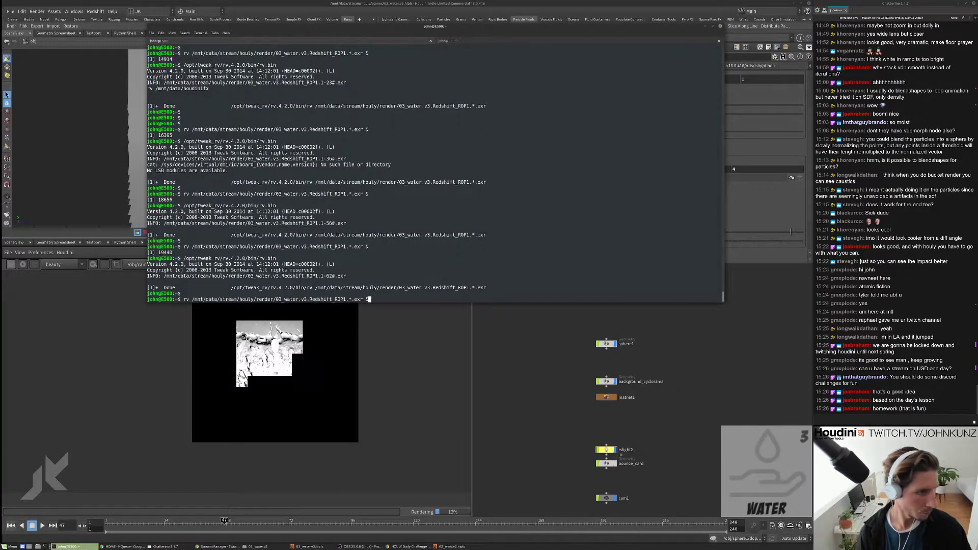
{"action": "key", "text": "Up"}
{"action": "key", "text": "Return"}
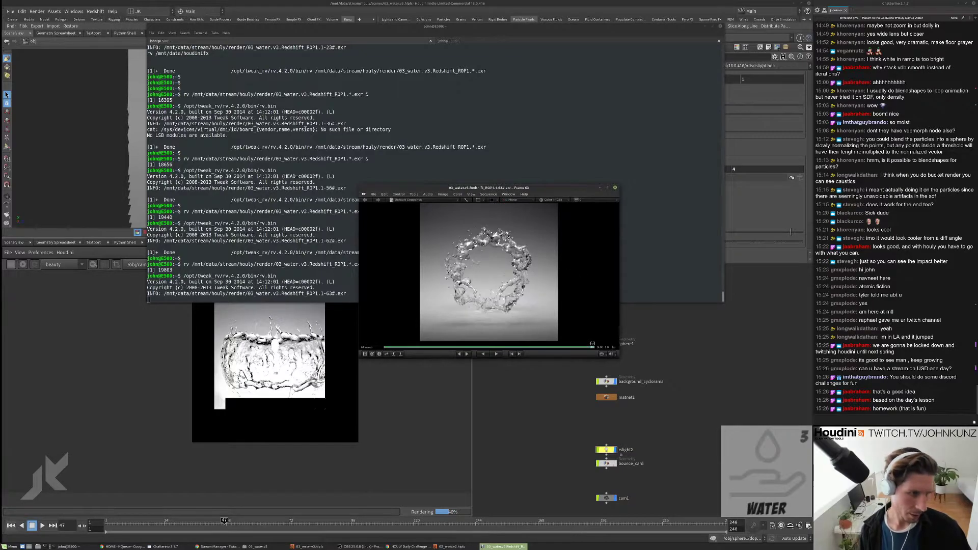
{"action": "key", "text": "space"}
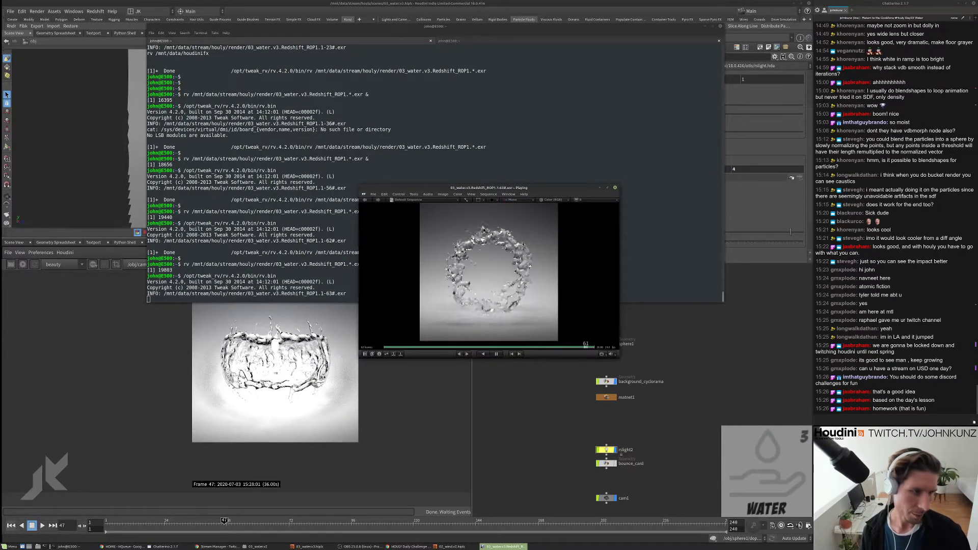
{"action": "key", "text": "space"}
{"action": "left_click", "coordinate": [615, 188]}
Step: Back in Houdini, set rslight2's Intensity Multiplier to 125
{"action": "left_click", "coordinate": [547, 350]}
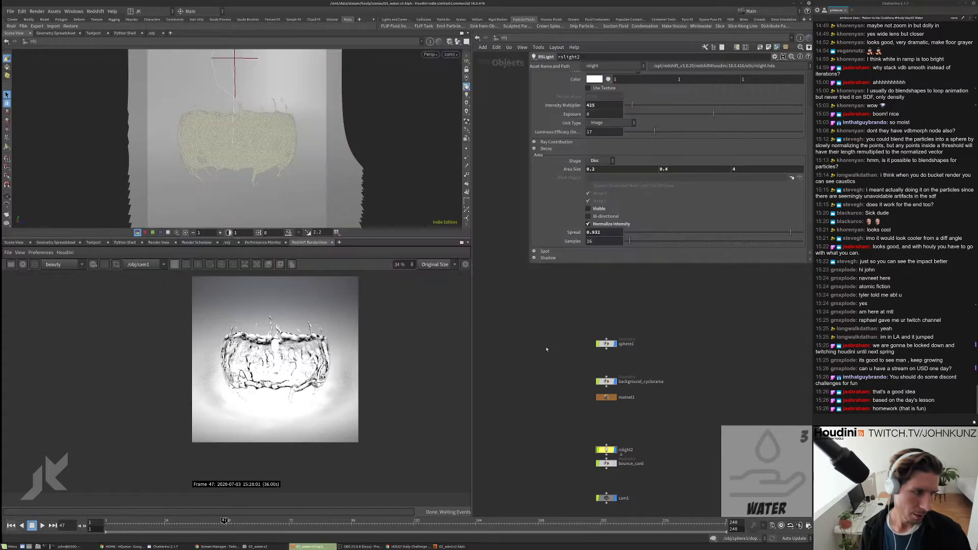
{"action": "scroll", "coordinate": [275, 367], "scroll_direction": "up", "scroll_amount": 3}
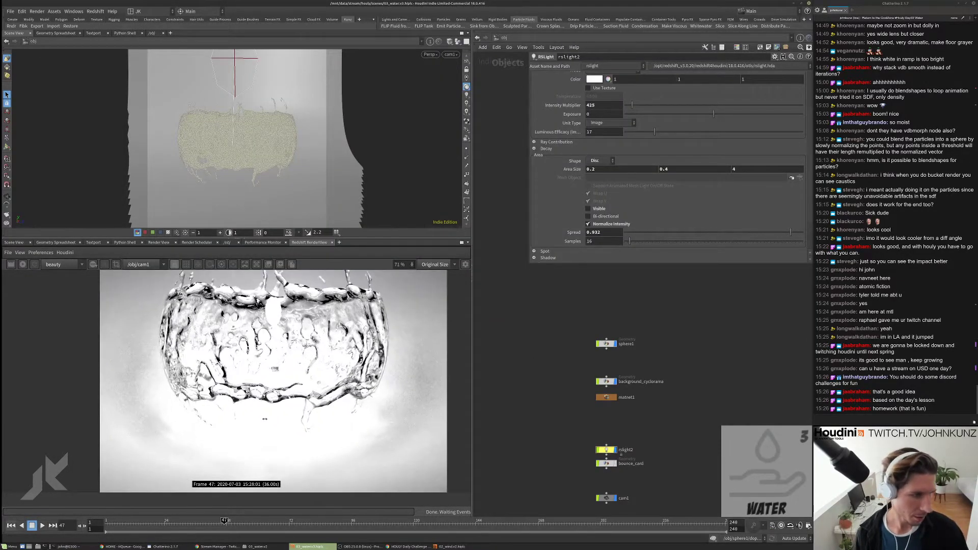
{"action": "scroll", "coordinate": [275, 367], "scroll_direction": "down", "scroll_amount": 4}
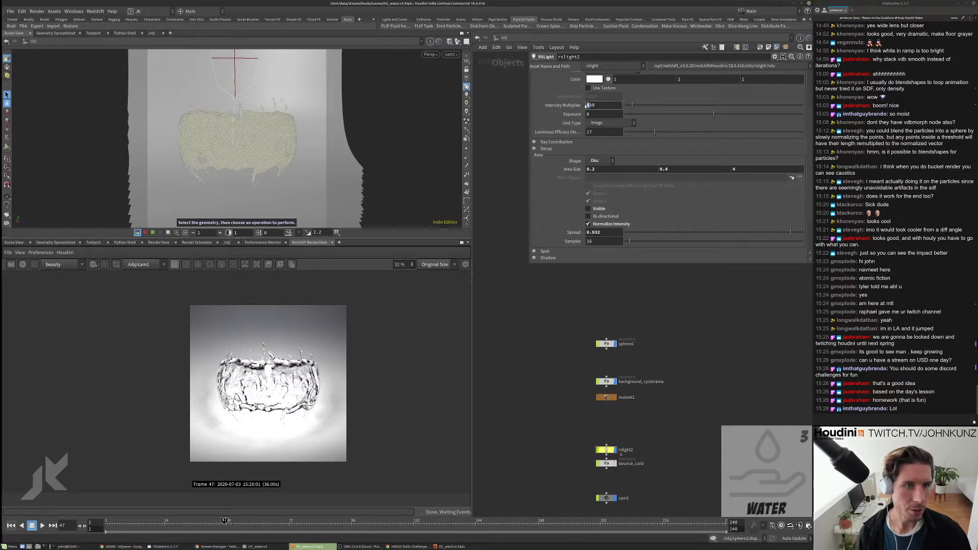
{"action": "key", "text": "Return"}
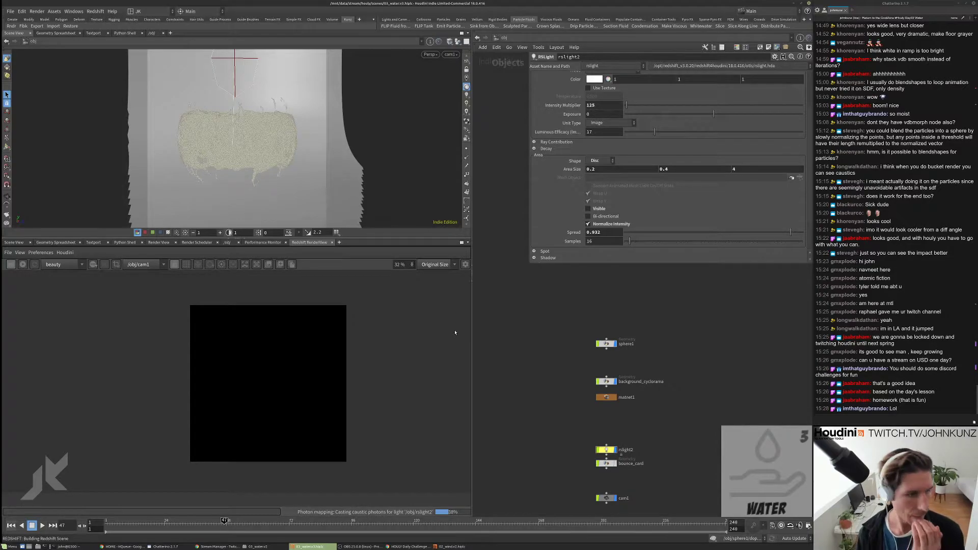
Step: Look through rslight2 in the viewport via the camera menu
{"action": "left_click", "coordinate": [450, 55]}
{"action": "mouse_move", "coordinate": [482, 104]}
{"action": "left_click", "coordinate": [523, 112]}
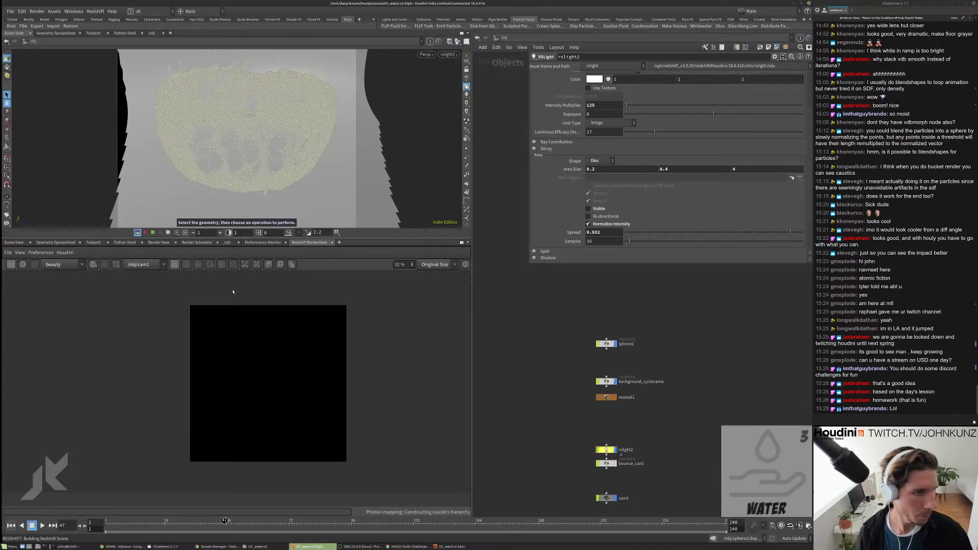
{"action": "left_click", "coordinate": [508, 38]}
{"action": "left_click", "coordinate": [520, 76]}
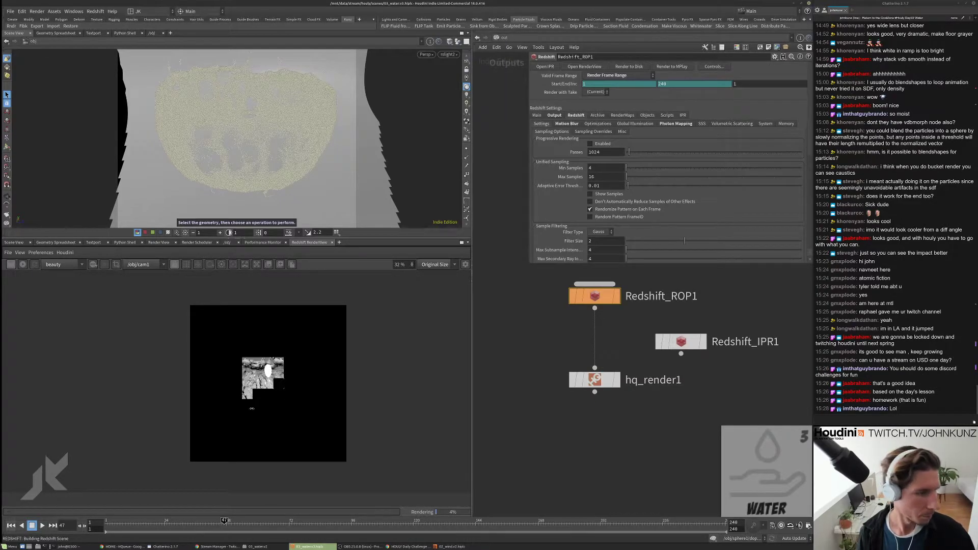
{"action": "scroll", "coordinate": [252, 408], "scroll_direction": "up", "scroll_amount": 1}
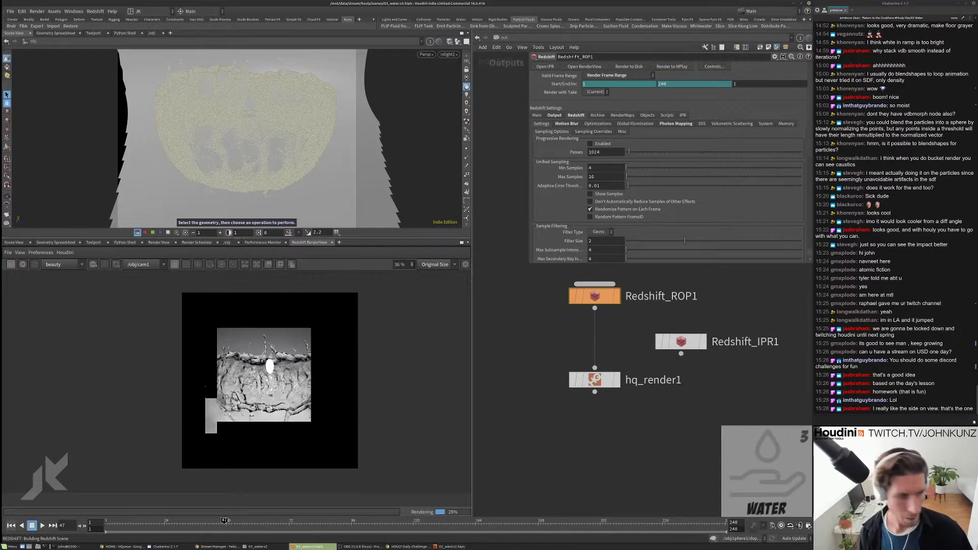
{"action": "scroll", "coordinate": [263, 436], "scroll_direction": "up", "scroll_amount": 5}
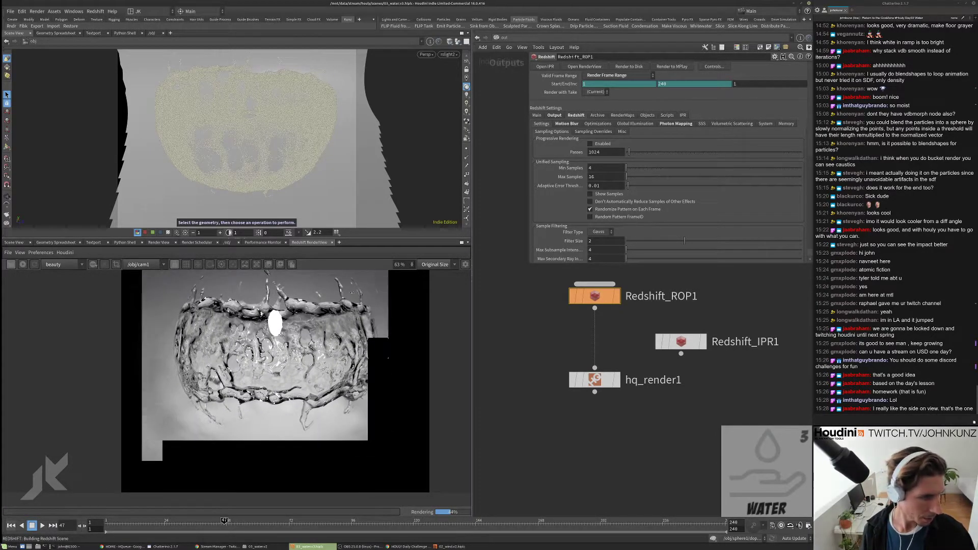
{"action": "scroll", "coordinate": [275, 381], "scroll_direction": "down", "scroll_amount": 5}
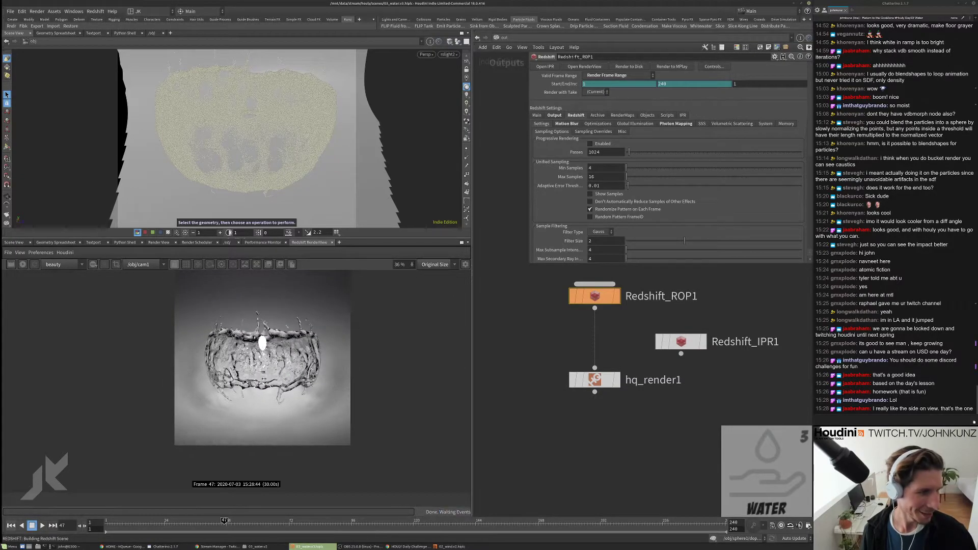
{"action": "scroll", "coordinate": [264, 383], "scroll_direction": "up", "scroll_amount": 4}
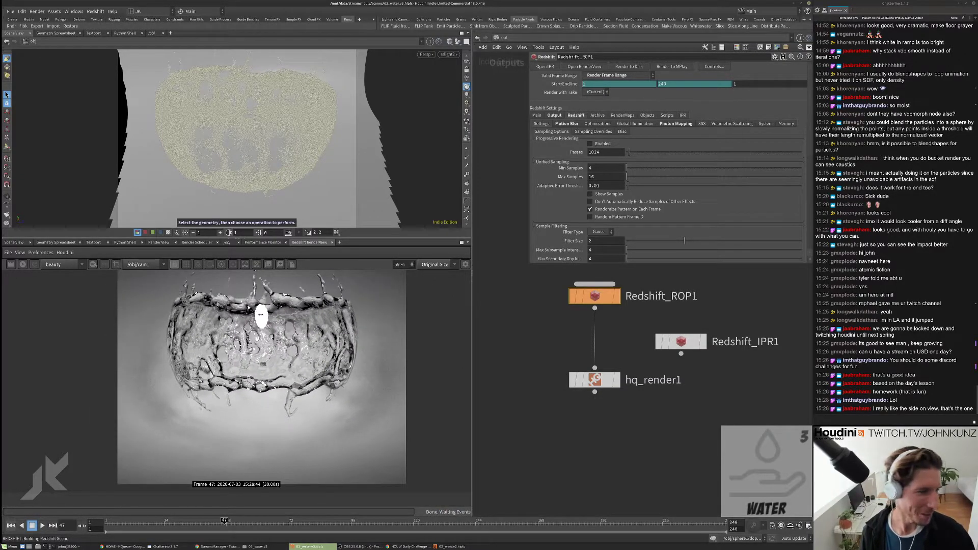
{"action": "scroll", "coordinate": [261, 314], "scroll_direction": "down", "scroll_amount": 2}
{"action": "scroll", "coordinate": [252, 401], "scroll_direction": "up", "scroll_amount": 3}
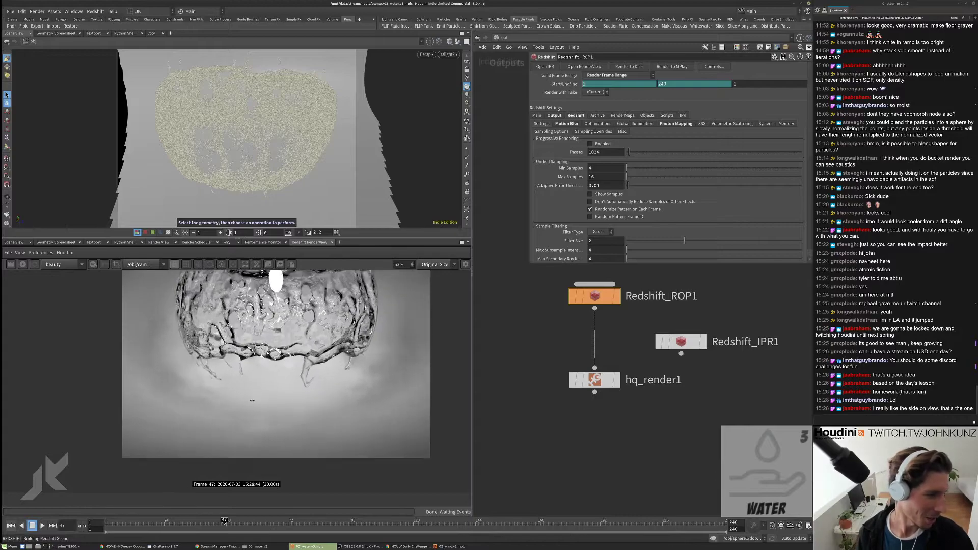
{"action": "scroll", "coordinate": [257, 399], "scroll_direction": "down", "scroll_amount": 4}
{"action": "scroll", "coordinate": [293, 432], "scroll_direction": "down", "scroll_amount": 1}
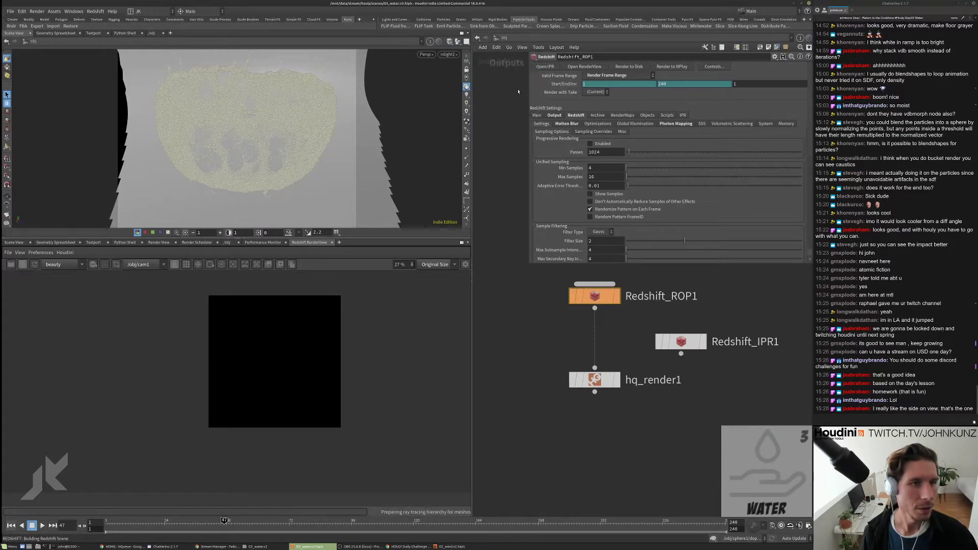
{"action": "left_click", "coordinate": [477, 37]}
{"action": "scroll", "coordinate": [614, 428], "scroll_direction": "up", "scroll_amount": 5}
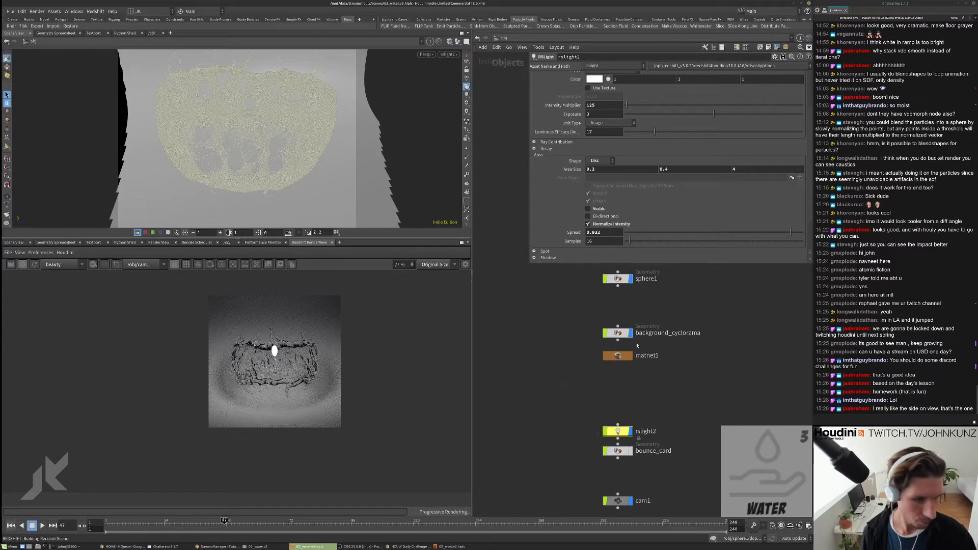
Step: Dolly and swing rslight2 down over the water ring, then reselect rslight2 to show its settings
{"action": "left_click", "coordinate": [615, 431]}
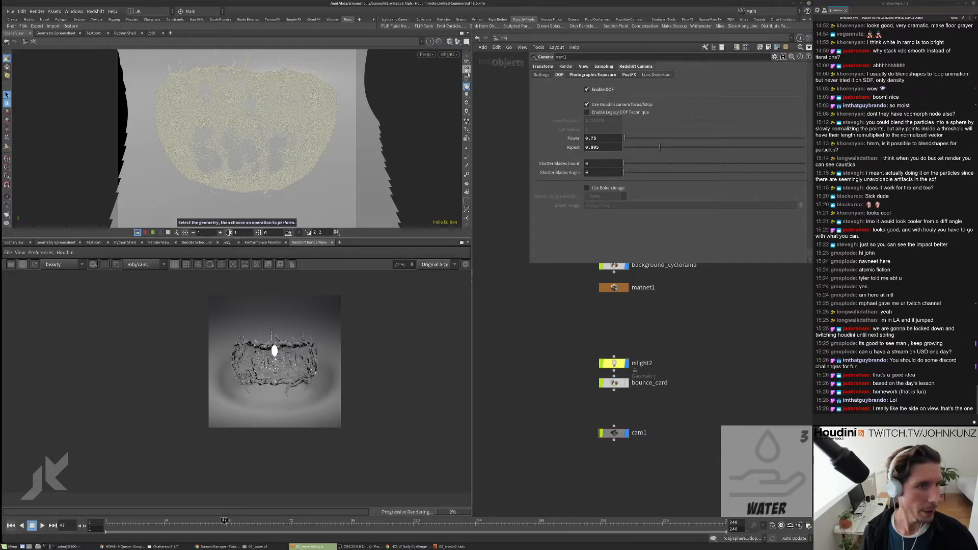
{"action": "key", "text": "Escape"}
{"action": "scroll", "coordinate": [263, 166], "scroll_direction": "down", "scroll_amount": 3}
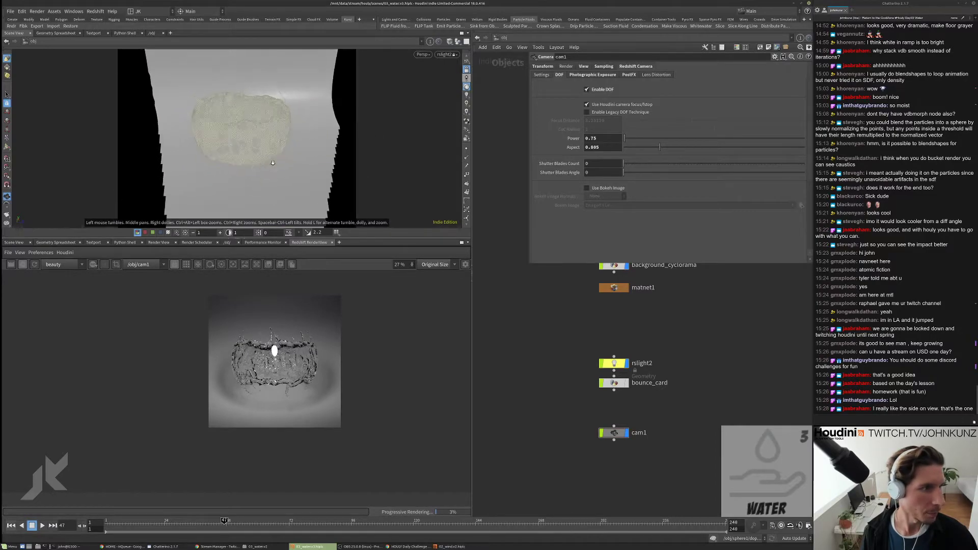
{"action": "left_click_drag", "start_coordinate": [263, 166], "coordinate": [266, 182]}
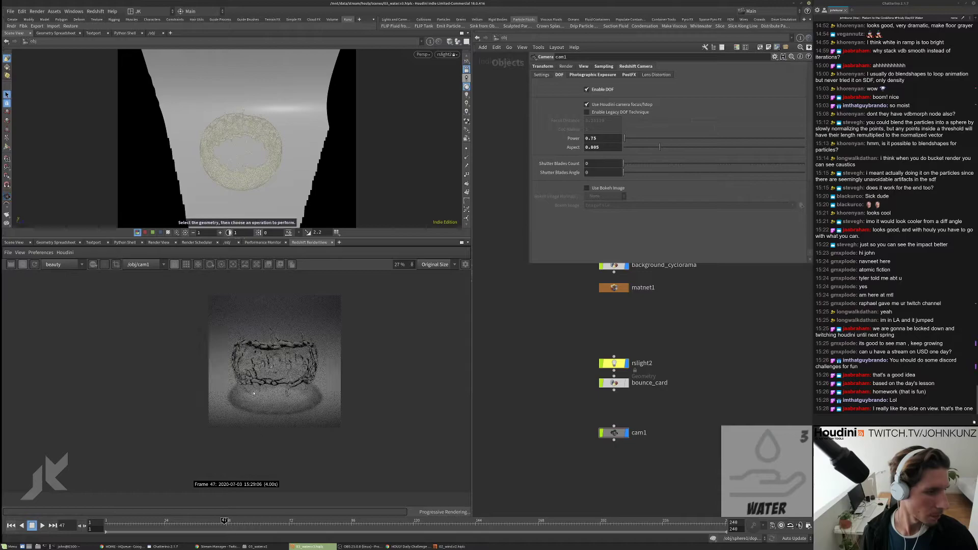
{"action": "left_click_drag", "start_coordinate": [264, 191], "coordinate": [281, 196]}
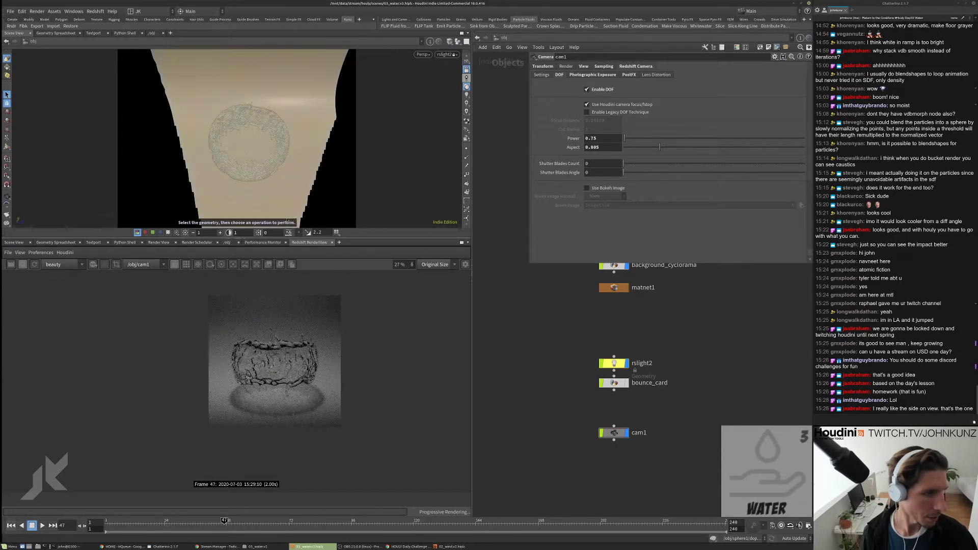
{"action": "left_click", "coordinate": [614, 364]}
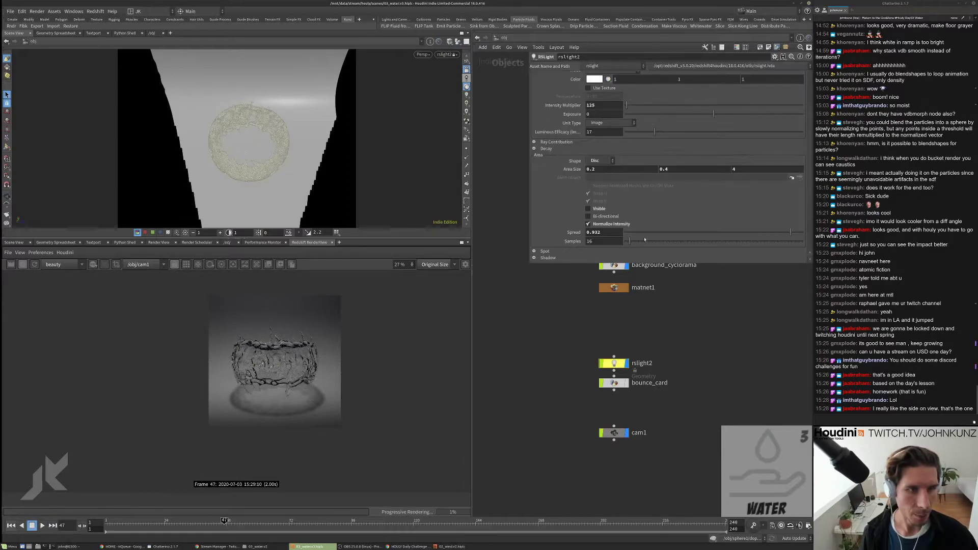
Step: Set rslight2's Intensity Multiplier to 325 and re-aim the light so the ring shifts up
{"action": "key", "text": "Return"}
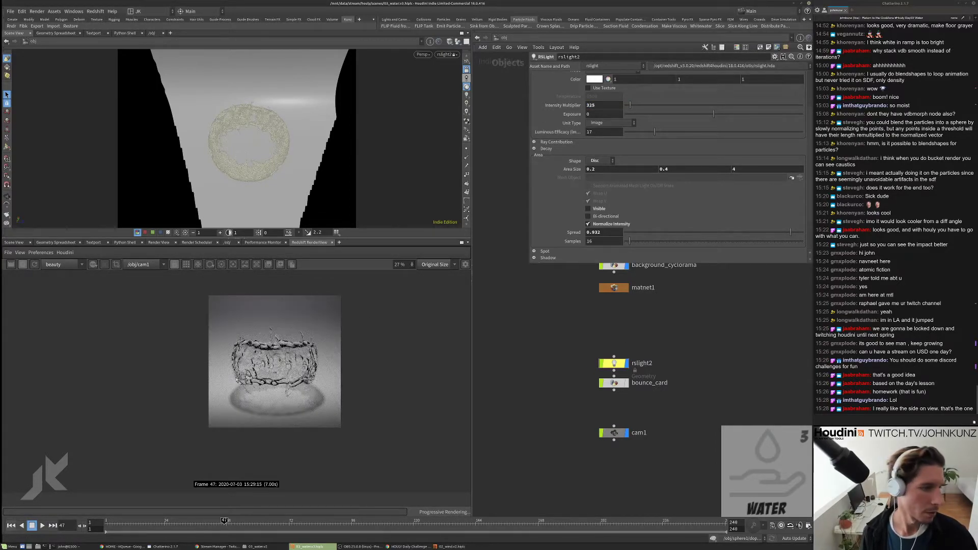
{"action": "scroll", "coordinate": [540, 204], "scroll_direction": "up", "scroll_amount": 3}
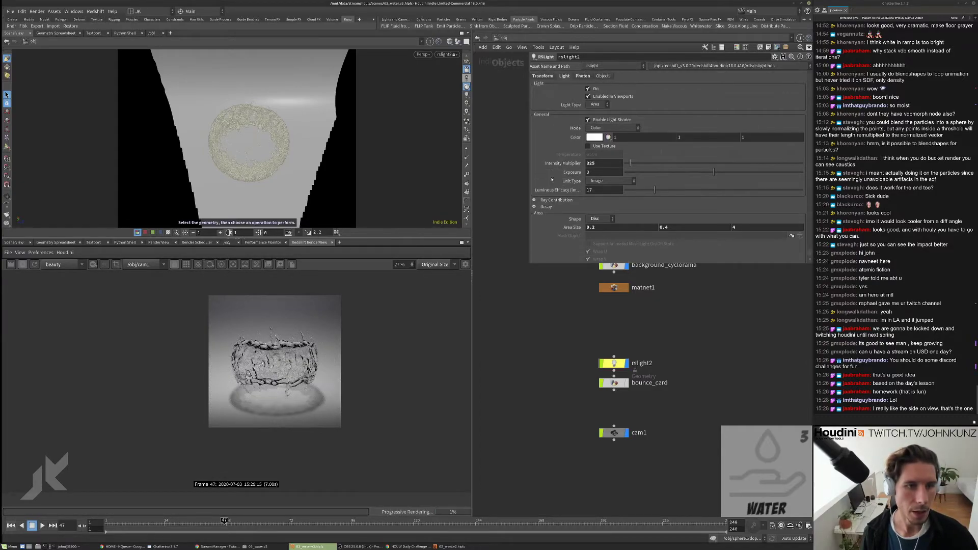
{"action": "scroll", "coordinate": [540, 218], "scroll_direction": "down", "scroll_amount": 3}
{"action": "key", "text": "Escape"}
{"action": "scroll", "coordinate": [245, 174], "scroll_direction": "up", "scroll_amount": 2}
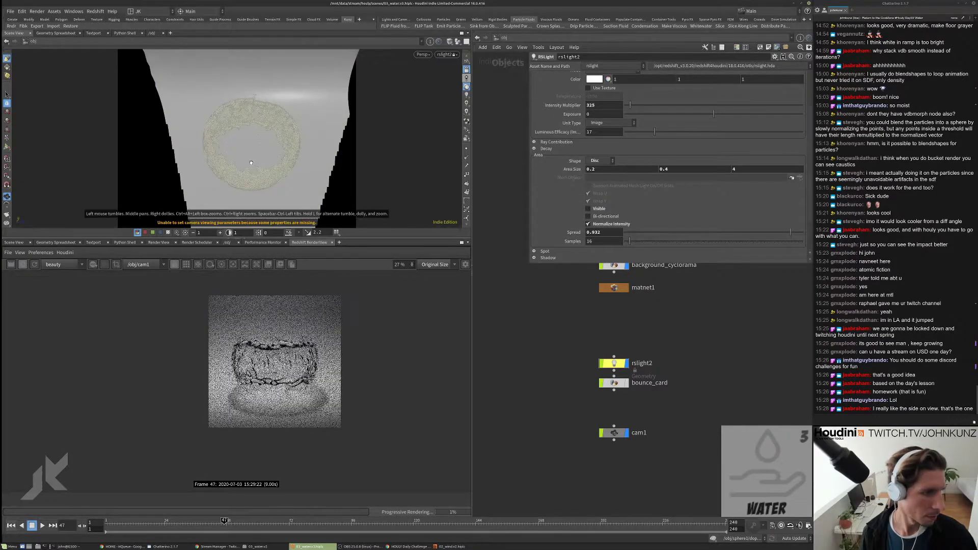
{"action": "scroll", "coordinate": [245, 174], "scroll_direction": "up", "scroll_amount": 1}
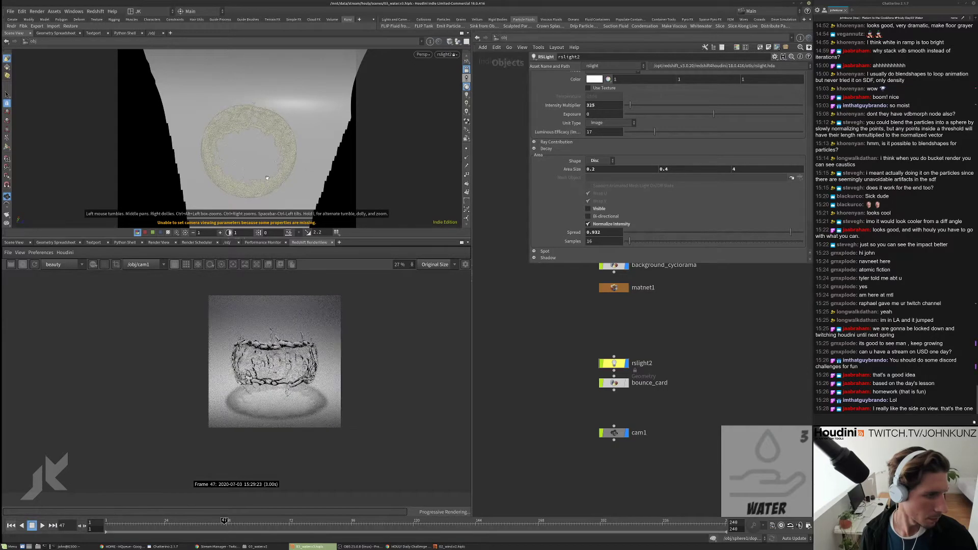
{"action": "scroll", "coordinate": [283, 168], "scroll_direction": "up", "scroll_amount": 1}
{"action": "scroll", "coordinate": [283, 168], "scroll_direction": "up", "scroll_amount": 2}
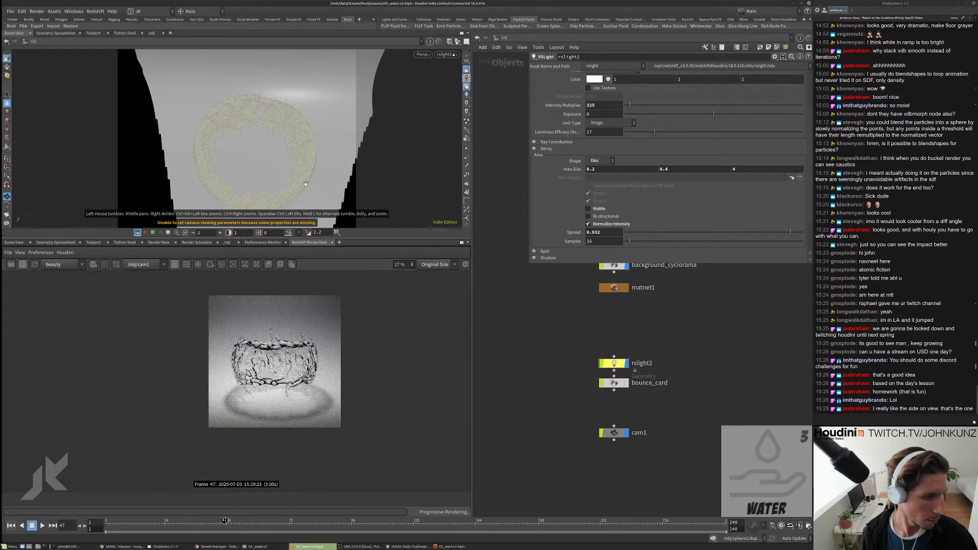
{"action": "left_click_drag", "start_coordinate": [303, 163], "coordinate": [301, 142]}
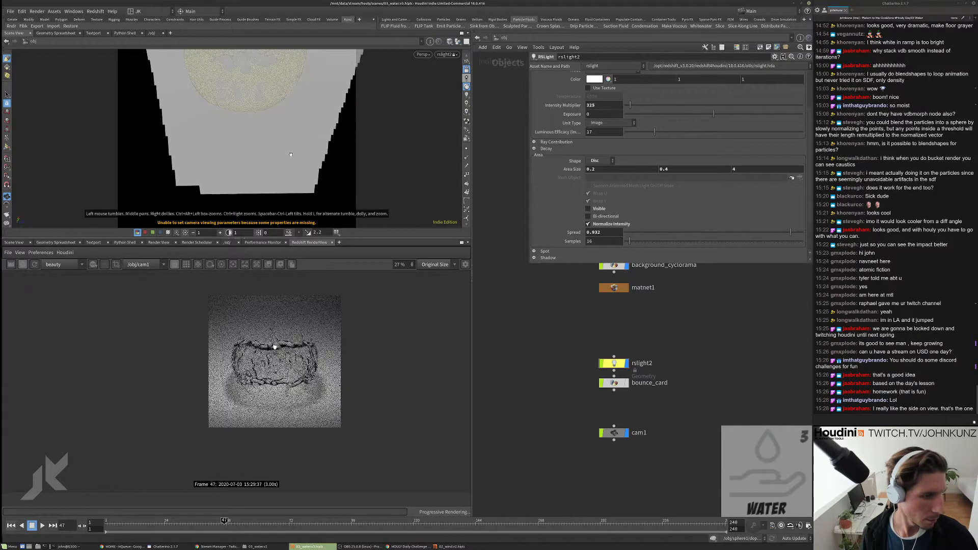
Step: Show the light's Transform position and rotation values, then restart the Redshift render
{"action": "scroll", "coordinate": [560, 117], "scroll_direction": "up", "scroll_amount": 5}
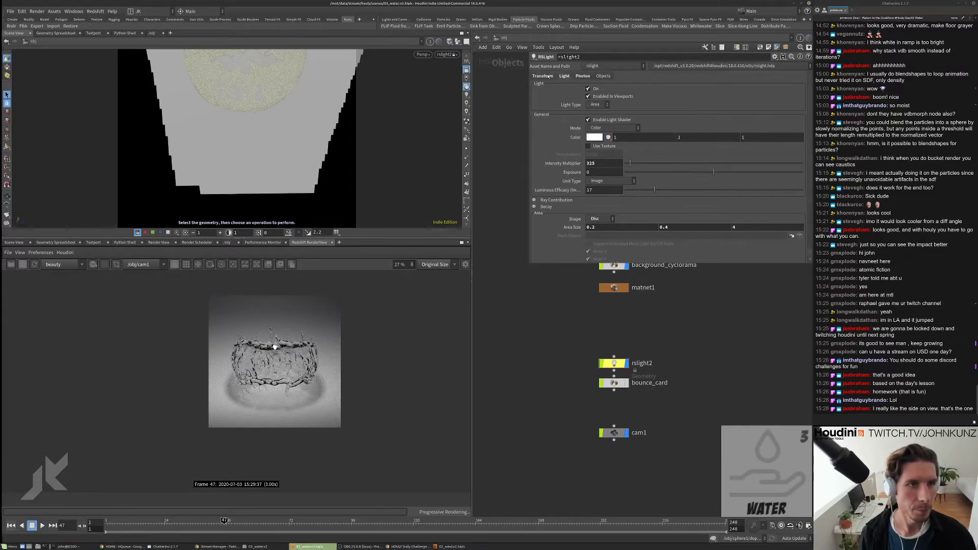
{"action": "left_click", "coordinate": [543, 75]}
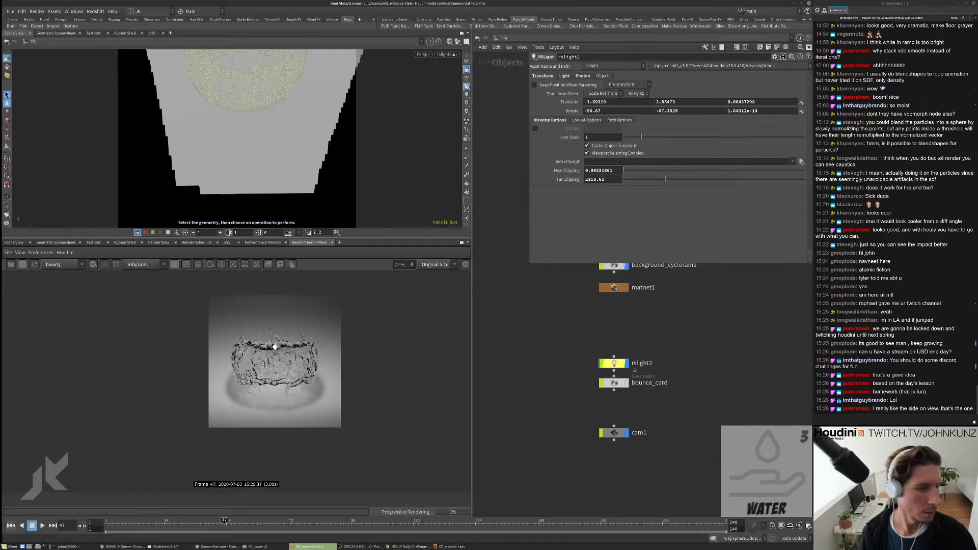
{"action": "scroll", "coordinate": [275, 347], "scroll_direction": "up", "scroll_amount": 4}
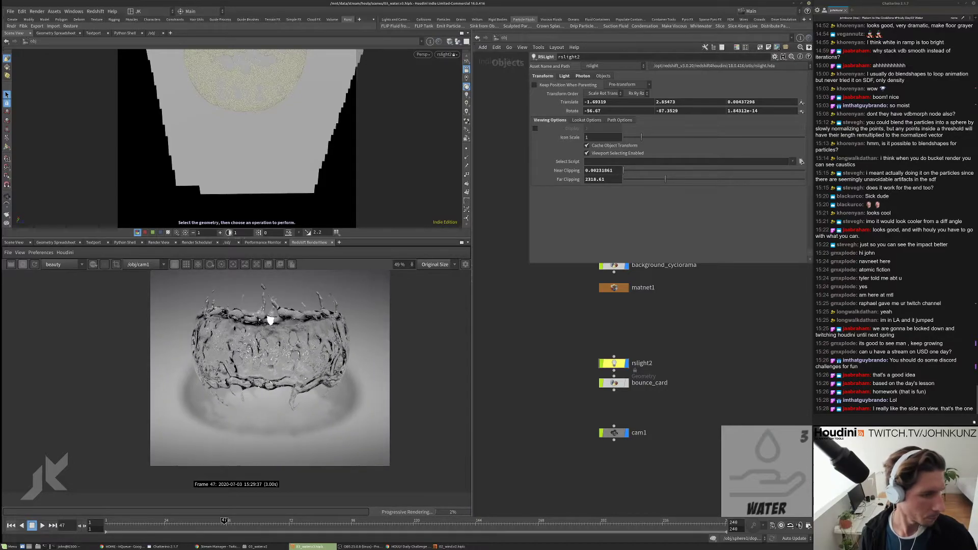
{"action": "scroll", "coordinate": [263, 321], "scroll_direction": "up", "scroll_amount": 2}
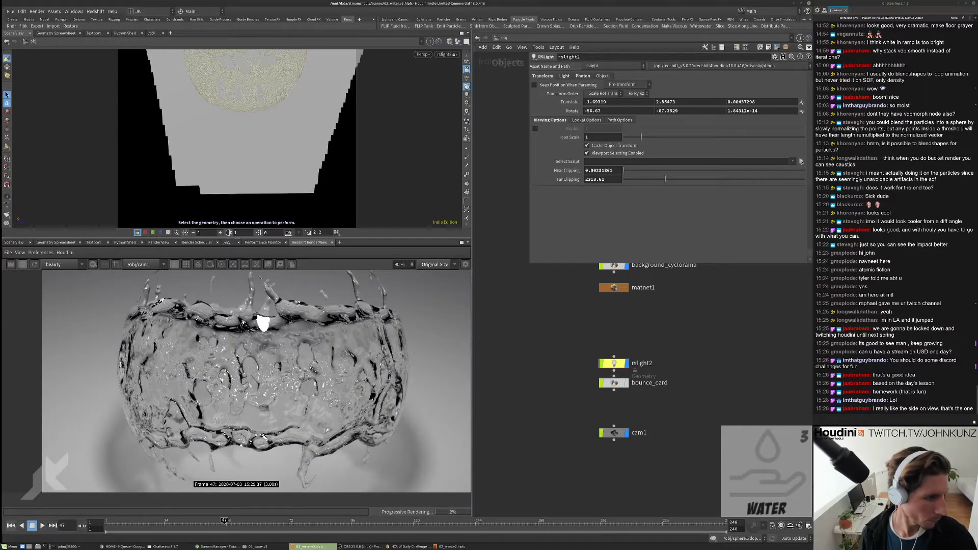
{"action": "scroll", "coordinate": [112, 307], "scroll_direction": "down", "scroll_amount": 5}
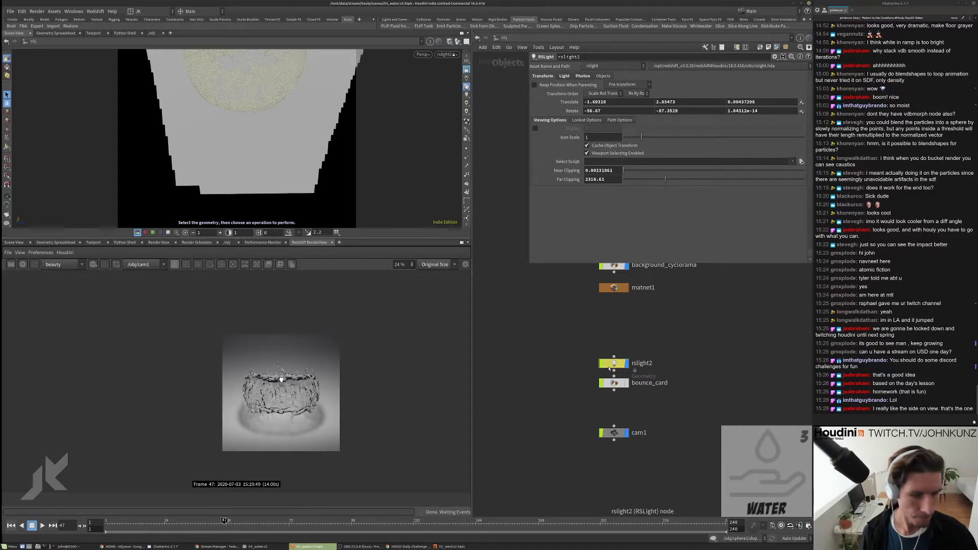
{"action": "scroll", "coordinate": [577, 360], "scroll_direction": "up", "scroll_amount": 1}
{"action": "scroll", "coordinate": [576, 360], "scroll_direction": "up", "scroll_amount": 1}
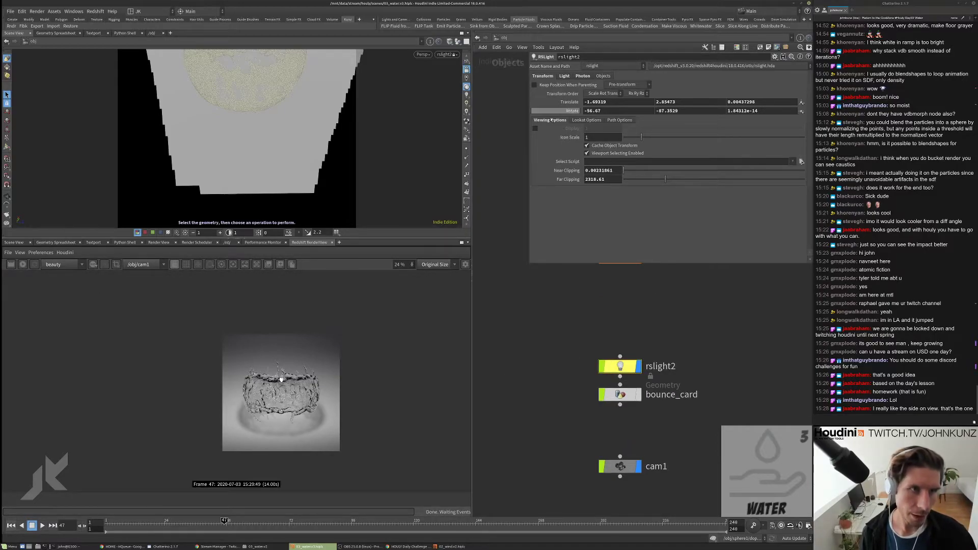
{"action": "left_click", "coordinate": [22, 264]}
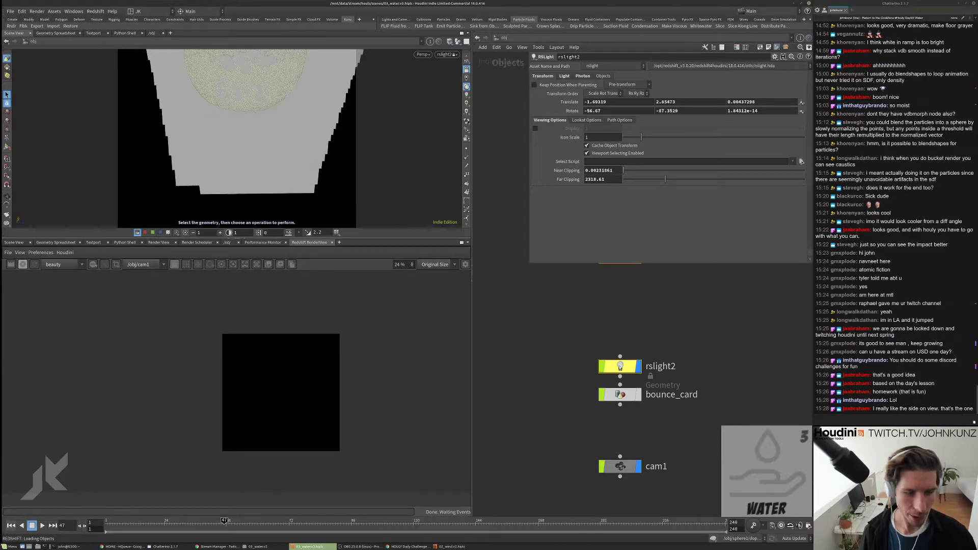
Step: On the Light tab, set Area Size to 1 and dolly the light view closer to the ring
{"action": "left_click", "coordinate": [565, 76]}
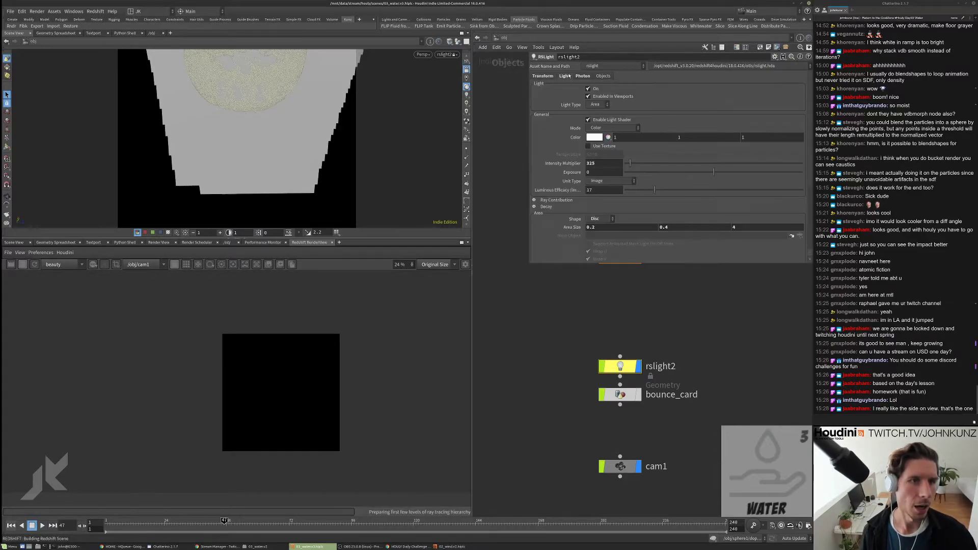
{"action": "double_click", "coordinate": [592, 226]}
{"action": "type", "text": "1"}
{"action": "key", "text": "Return"}
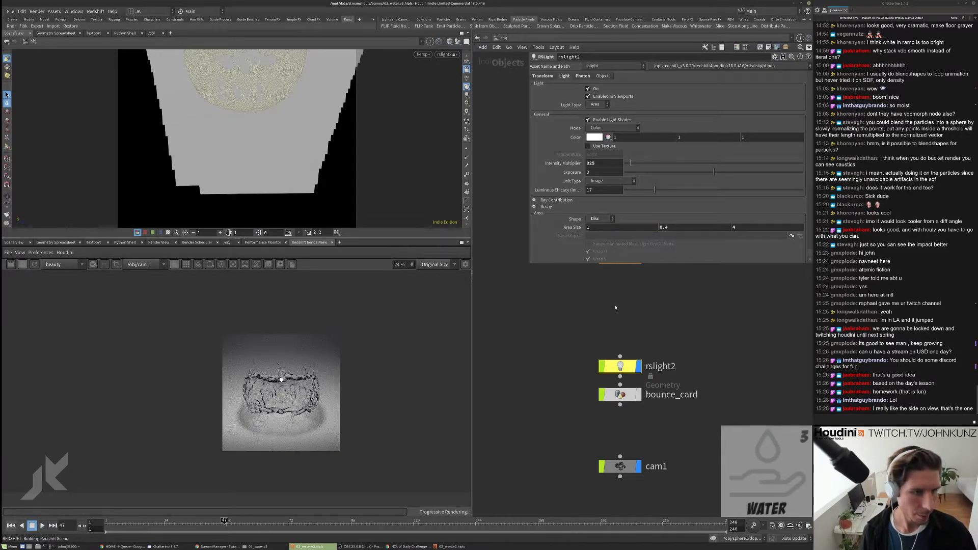
{"action": "scroll", "coordinate": [281, 392], "scroll_direction": "up", "scroll_amount": 5}
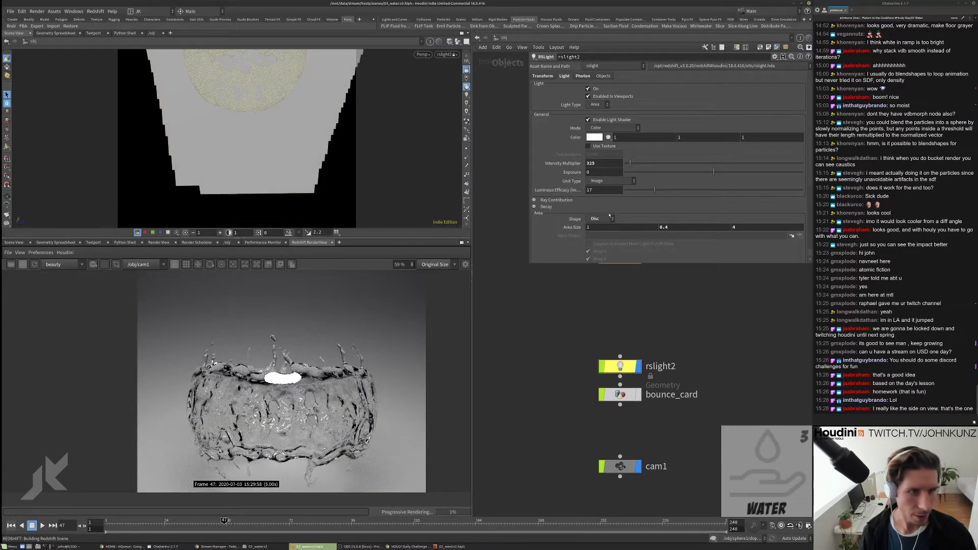
{"action": "scroll", "coordinate": [572, 214], "scroll_direction": "down", "scroll_amount": 5}
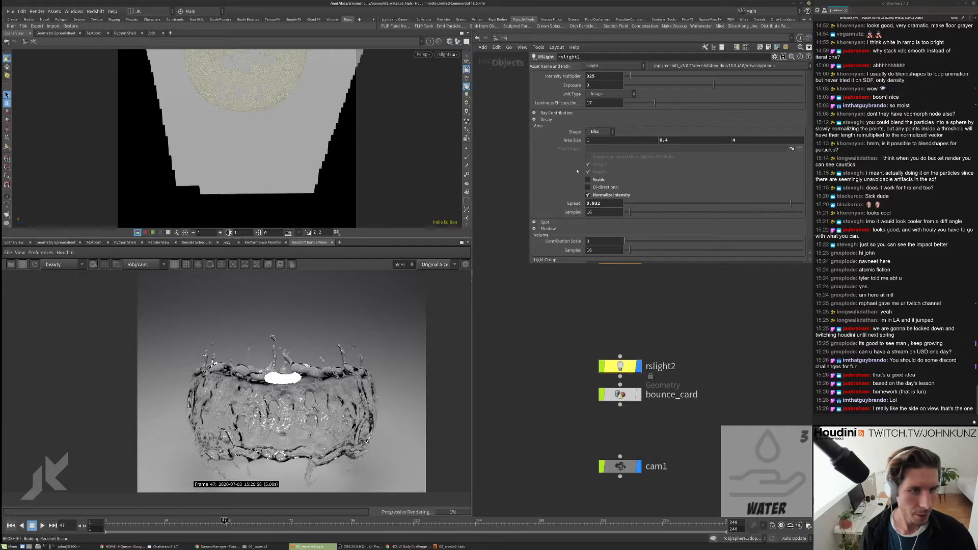
{"action": "scroll", "coordinate": [572, 214], "scroll_direction": "up", "scroll_amount": 2}
{"action": "scroll", "coordinate": [280, 168], "scroll_direction": "up", "scroll_amount": 3}
{"action": "scroll", "coordinate": [281, 168], "scroll_direction": "up", "scroll_amount": 2}
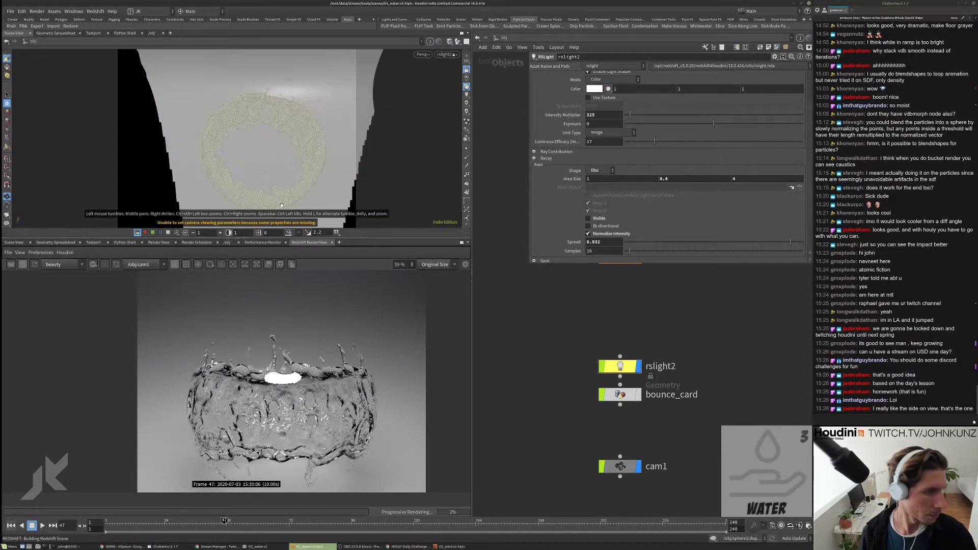
{"action": "scroll", "coordinate": [275, 387], "scroll_direction": "down", "scroll_amount": 2}
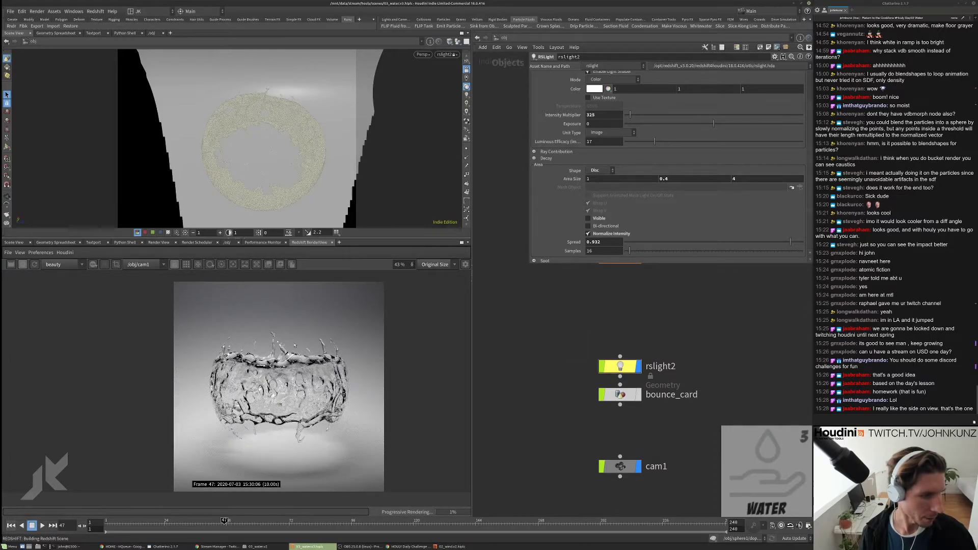
Step: Reduce rslight2's Area Size to 0.2 and then 0.1
{"action": "double_click", "coordinate": [643, 179]}
{"action": "type", "text": ".2"}
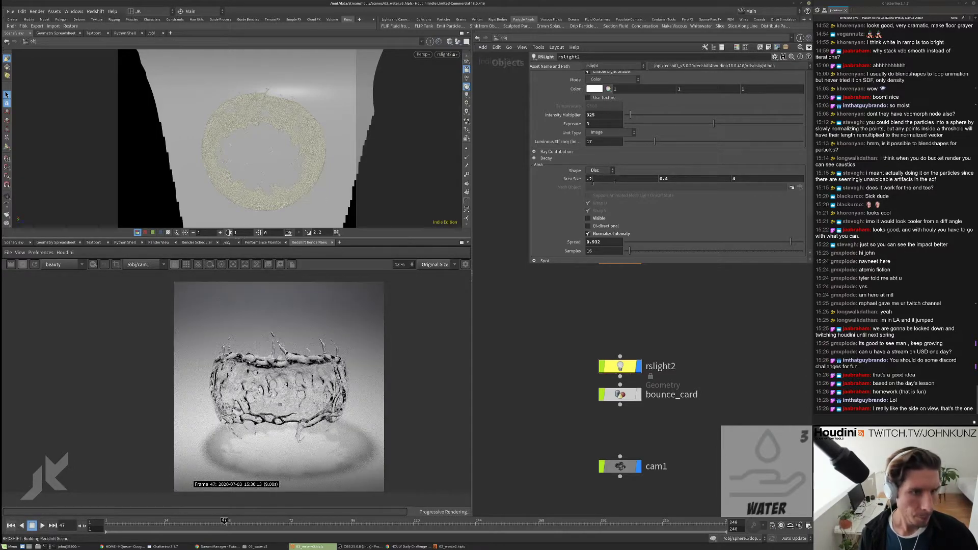
{"action": "double_click", "coordinate": [615, 179]}
{"action": "type", "text": ".1"}
{"action": "key", "text": "Return"}
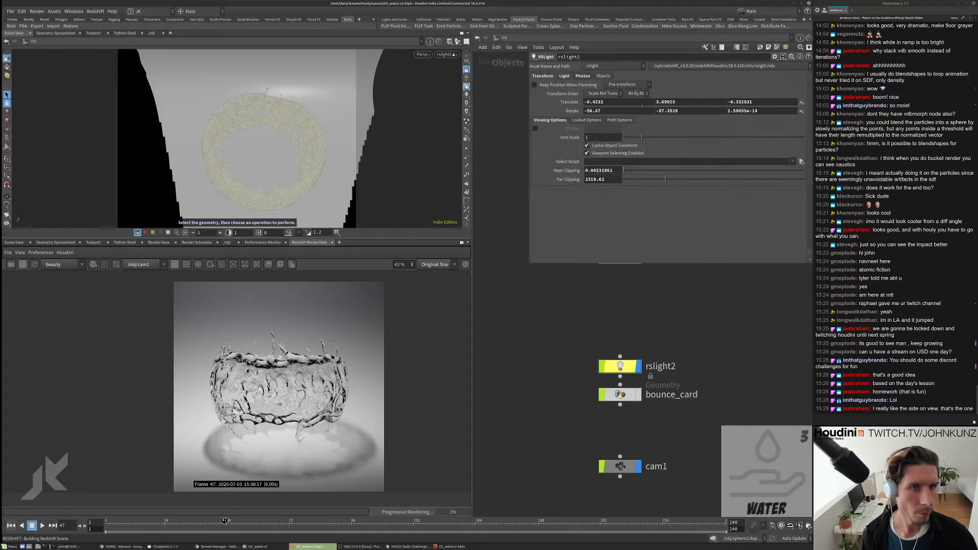
Step: Set rslight2's Y rotation to -90 and its Z position to 0
{"action": "left_click", "coordinate": [758, 102]}
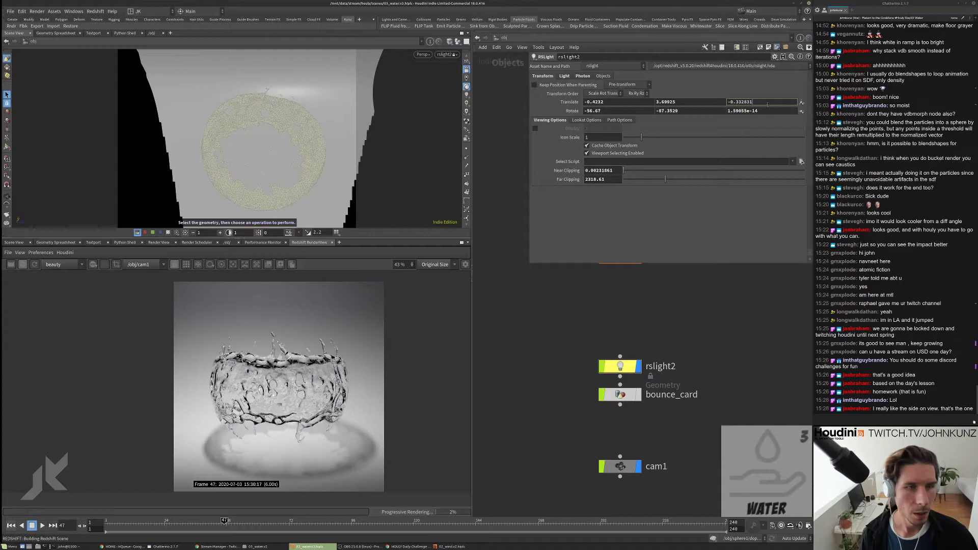
{"action": "left_click", "coordinate": [662, 110]}
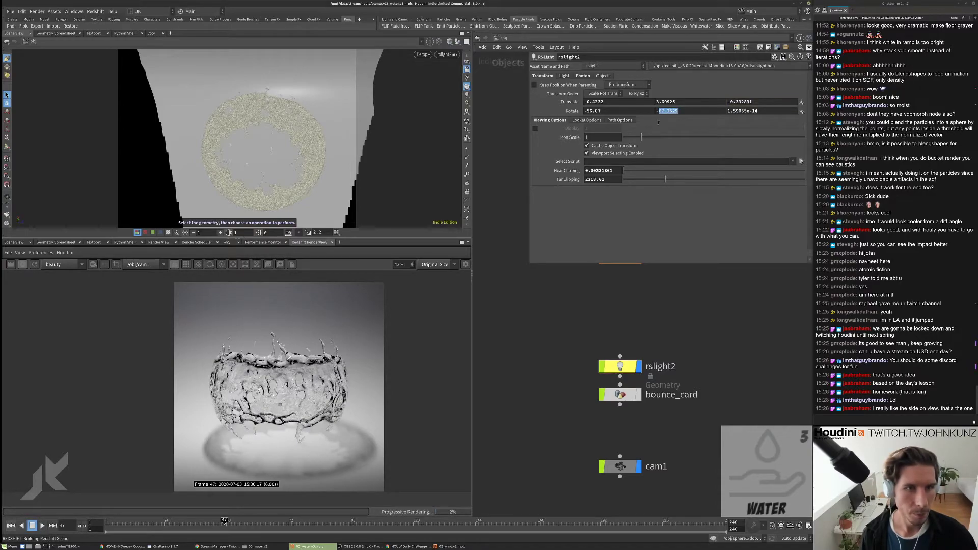
{"action": "type", "text": "-90"}
{"action": "key", "text": "Return"}
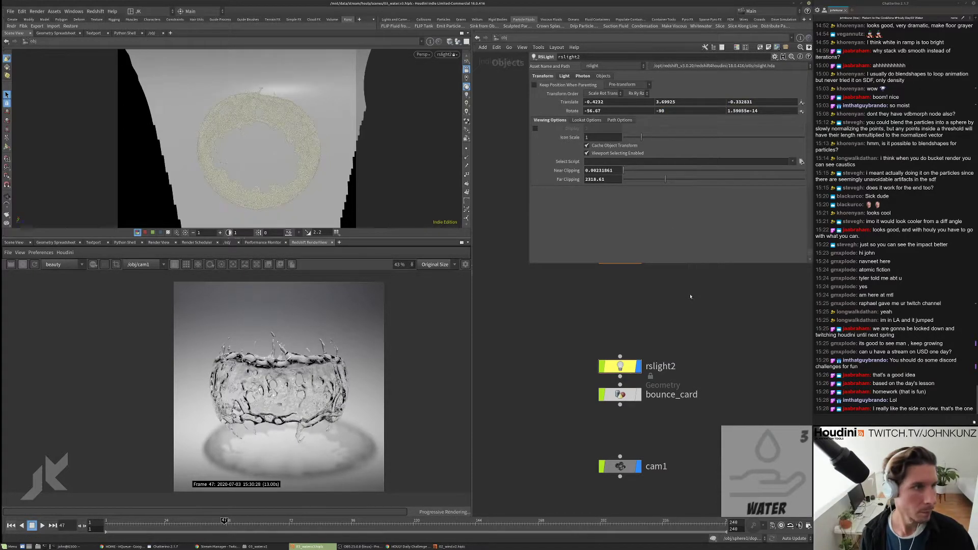
{"action": "double_click", "coordinate": [751, 102]}
{"action": "type", "text": "0"}
{"action": "key", "text": "Return"}
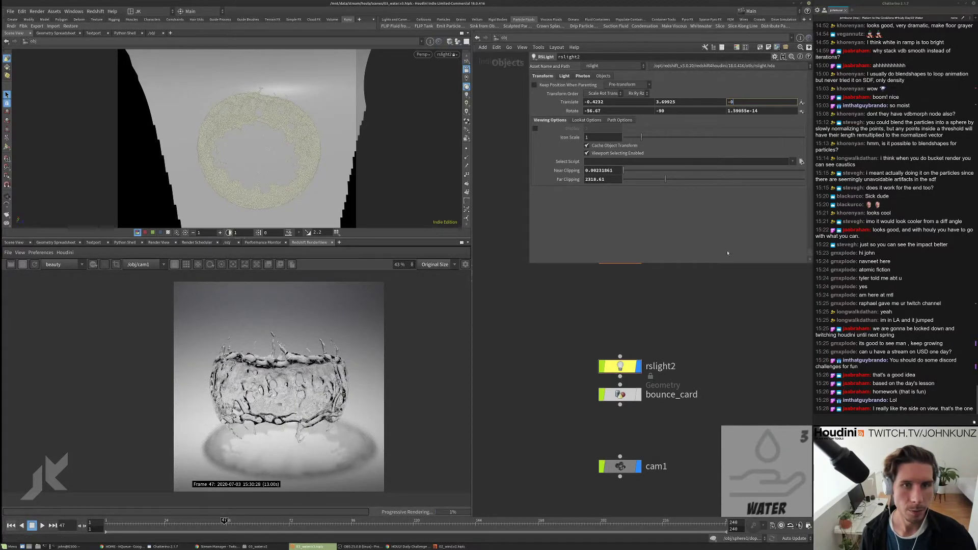
Step: Stop the live IPR session and restart the Redshift render from scratch
{"action": "scroll", "coordinate": [277, 373], "scroll_direction": "down", "scroll_amount": 2}
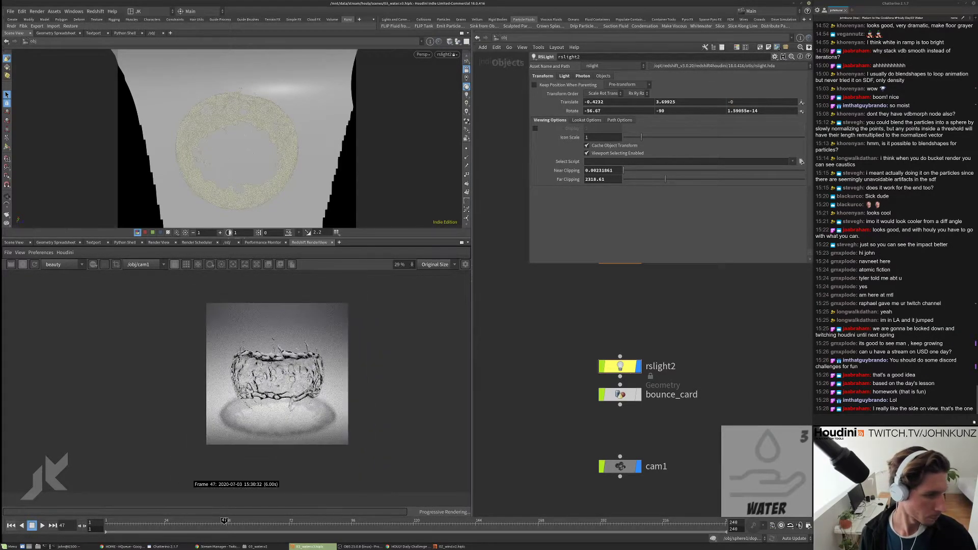
{"action": "scroll", "coordinate": [255, 408], "scroll_direction": "up", "scroll_amount": 3}
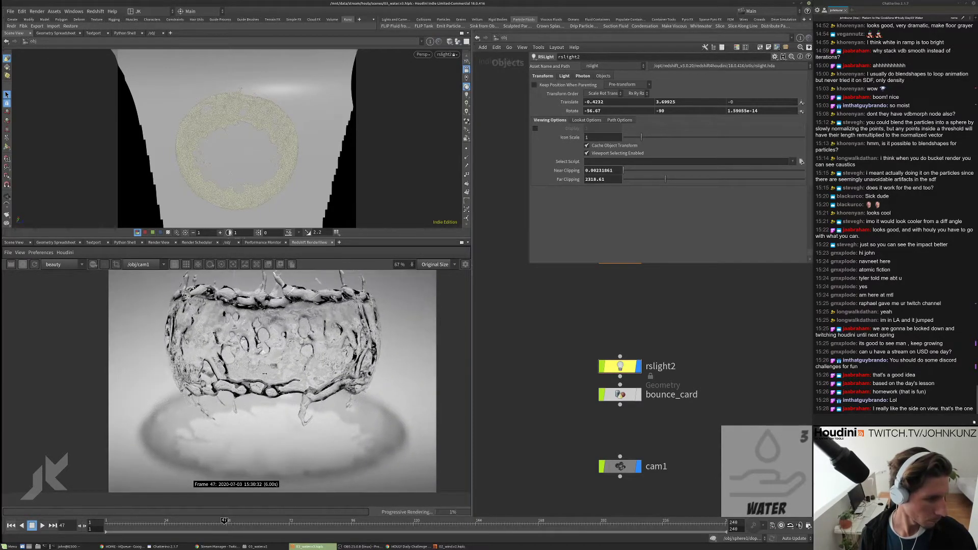
{"action": "scroll", "coordinate": [255, 400], "scroll_direction": "down", "scroll_amount": 2}
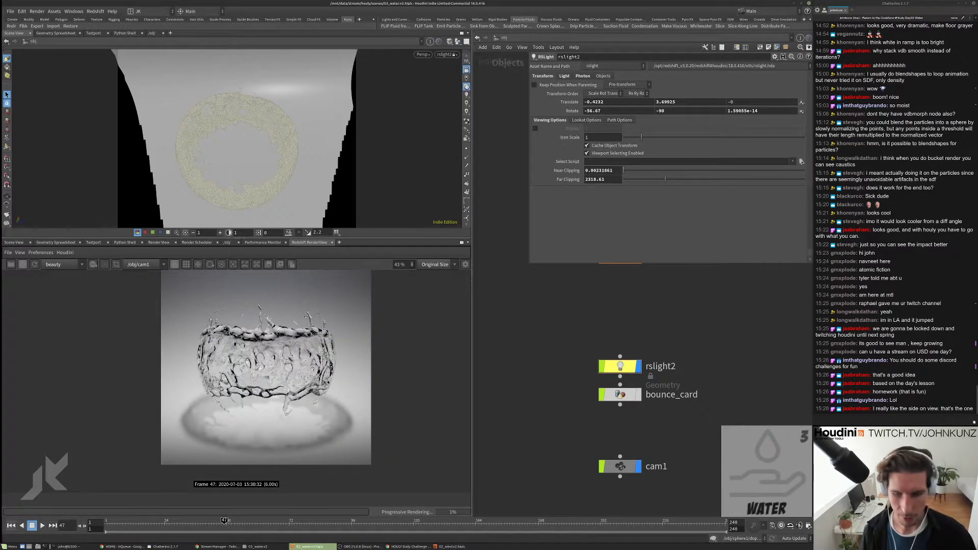
{"action": "scroll", "coordinate": [54, 281], "scroll_direction": "down", "scroll_amount": 1}
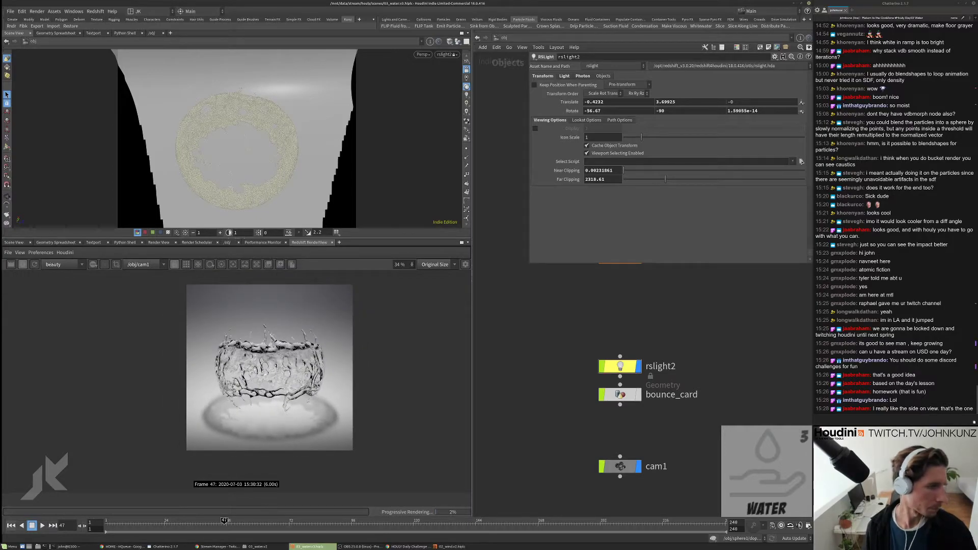
{"action": "left_click", "coordinate": [22, 265]}
{"action": "left_click", "coordinate": [11, 264]}
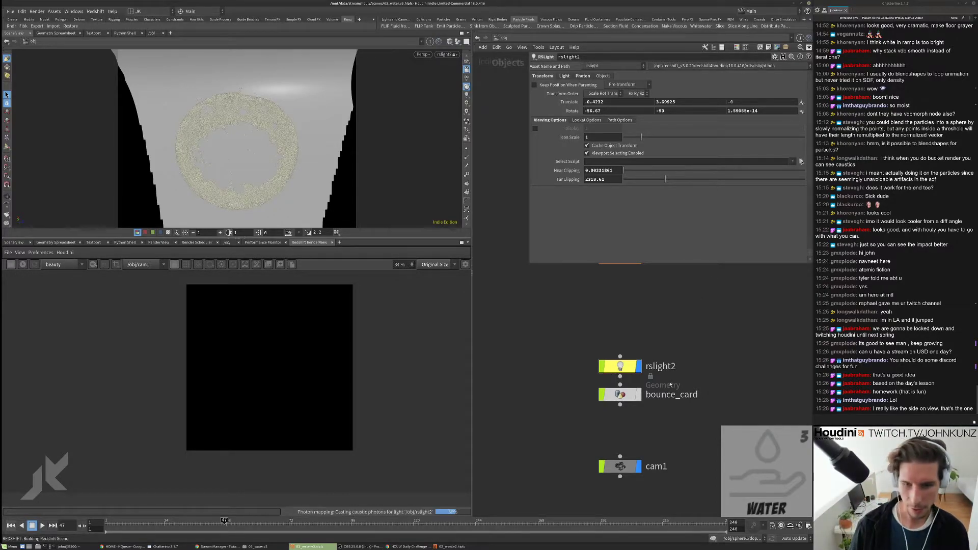
Step: Zoom and pan the RenderView to inspect the finished glassy water ring
{"action": "scroll", "coordinate": [265, 348], "scroll_direction": "up", "scroll_amount": 3}
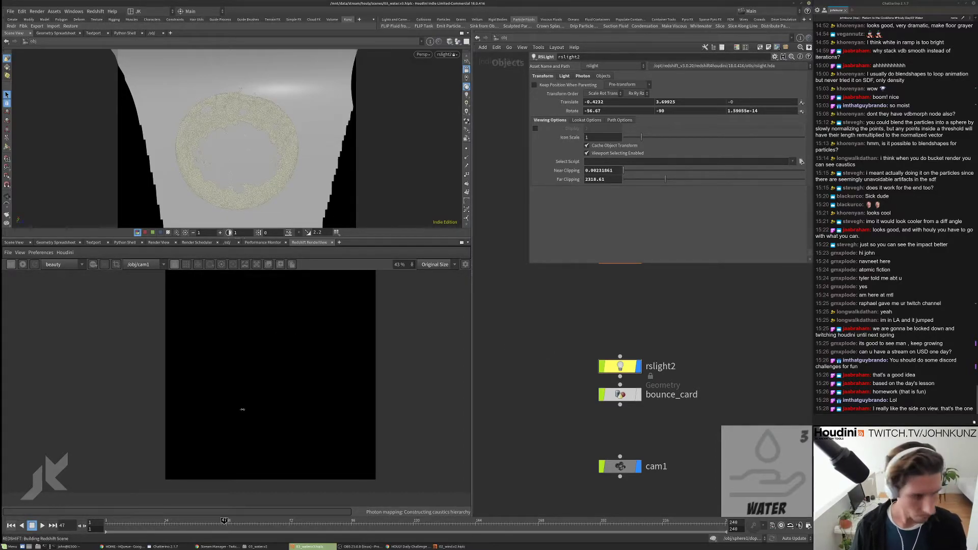
{"action": "middle_click_drag", "start_coordinate": [233, 393], "coordinate": [301, 340]}
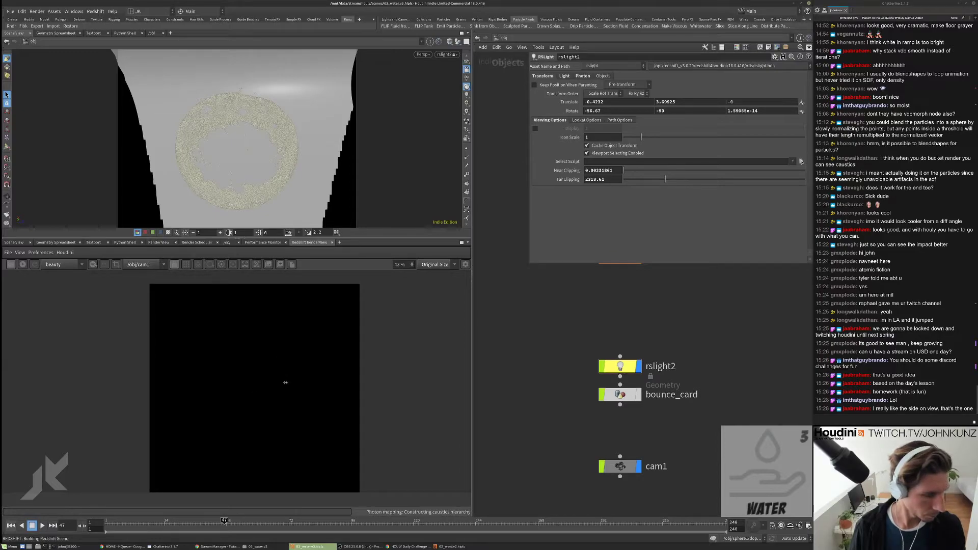
{"action": "scroll", "coordinate": [236, 395], "scroll_direction": "up", "scroll_amount": 1}
{"action": "scroll", "coordinate": [335, 341], "scroll_direction": "up", "scroll_amount": 1}
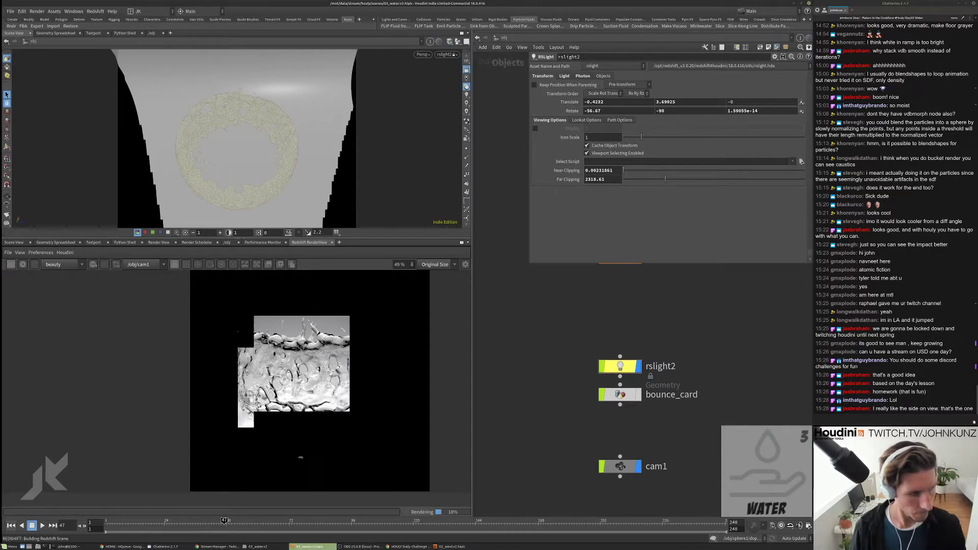
{"action": "scroll", "coordinate": [312, 460], "scroll_direction": "up", "scroll_amount": 3}
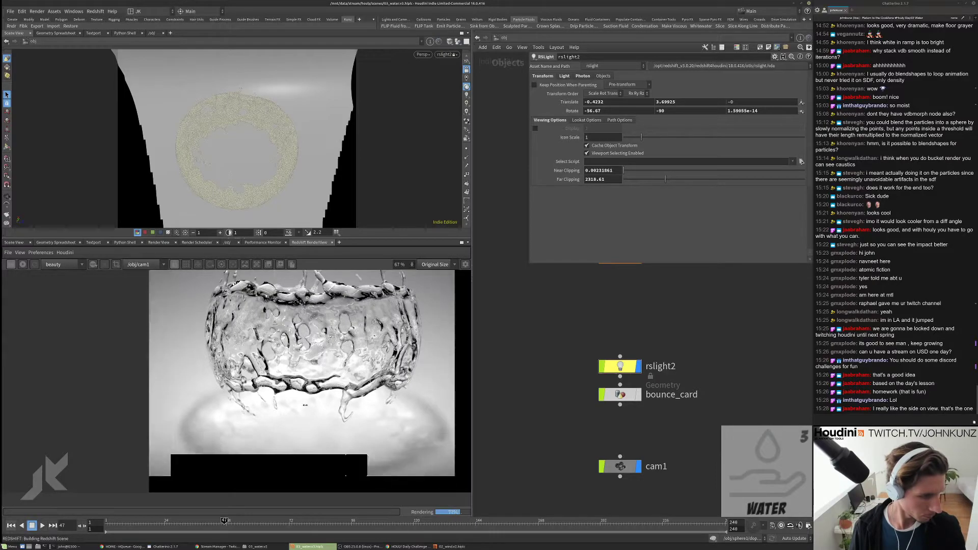
{"action": "scroll", "coordinate": [292, 431], "scroll_direction": "down", "scroll_amount": 3}
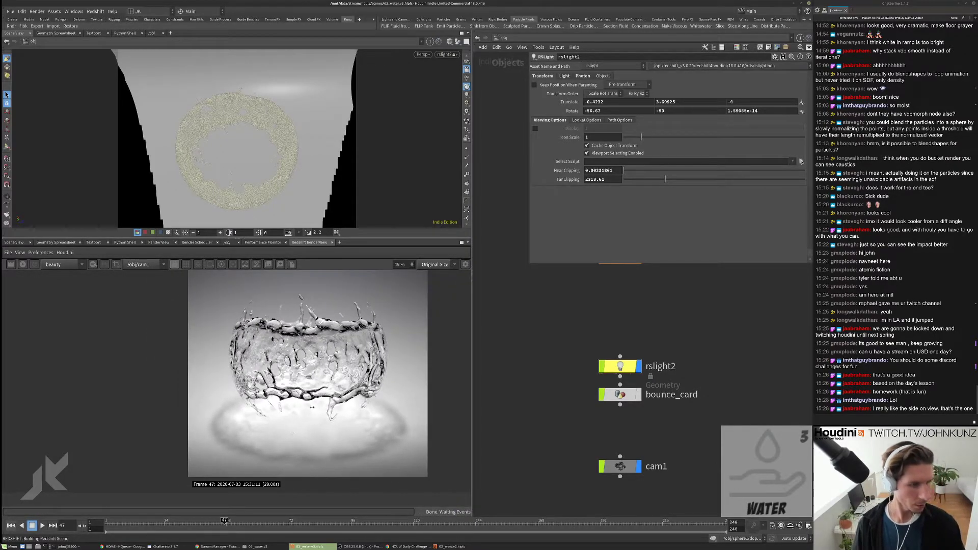
{"action": "scroll", "coordinate": [292, 431], "scroll_direction": "up", "scroll_amount": 3}
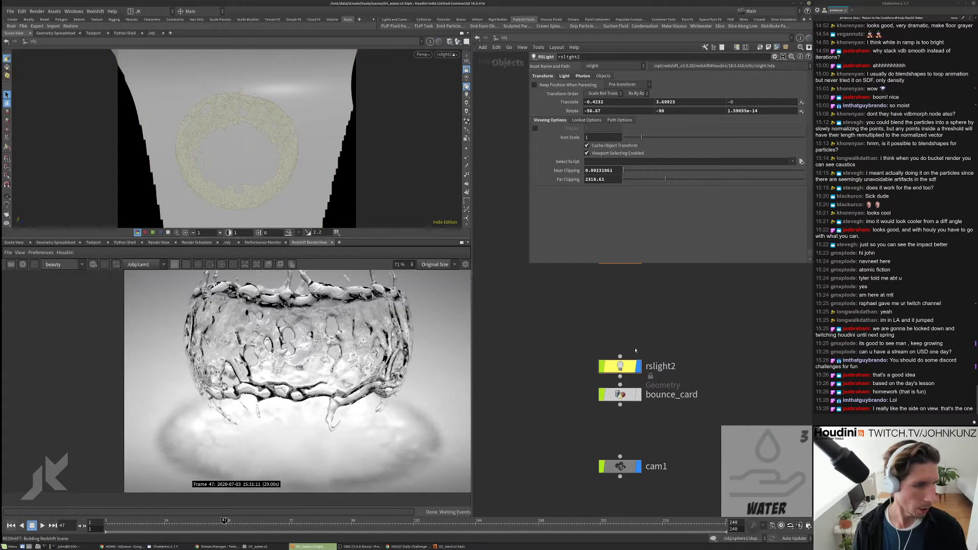
{"action": "scroll", "coordinate": [611, 357], "scroll_direction": "down", "scroll_amount": 2}
{"action": "scroll", "coordinate": [270, 407], "scroll_direction": "down", "scroll_amount": 5}
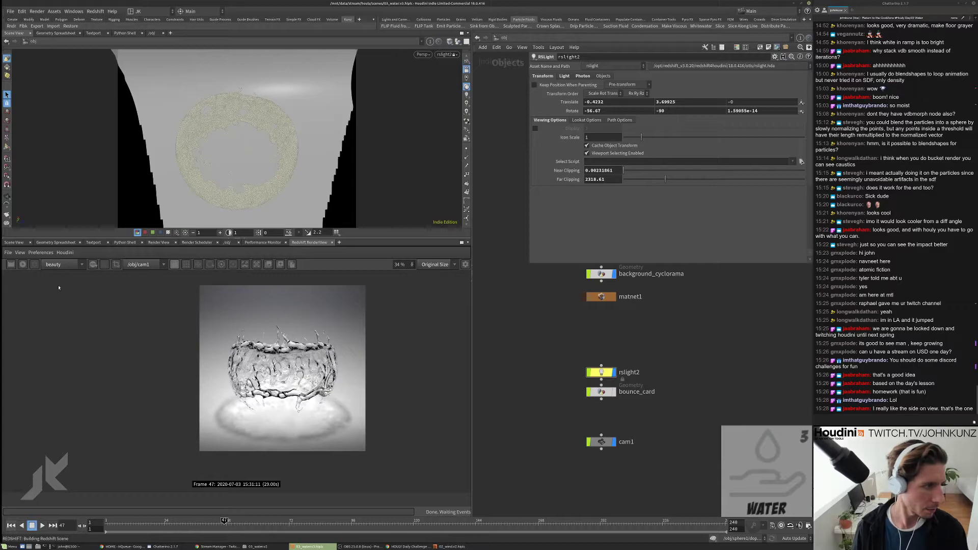
Step: Check the background_paper material's diffuse weight inside matnet1, then return to /obj
{"action": "double_click", "coordinate": [601, 297]}
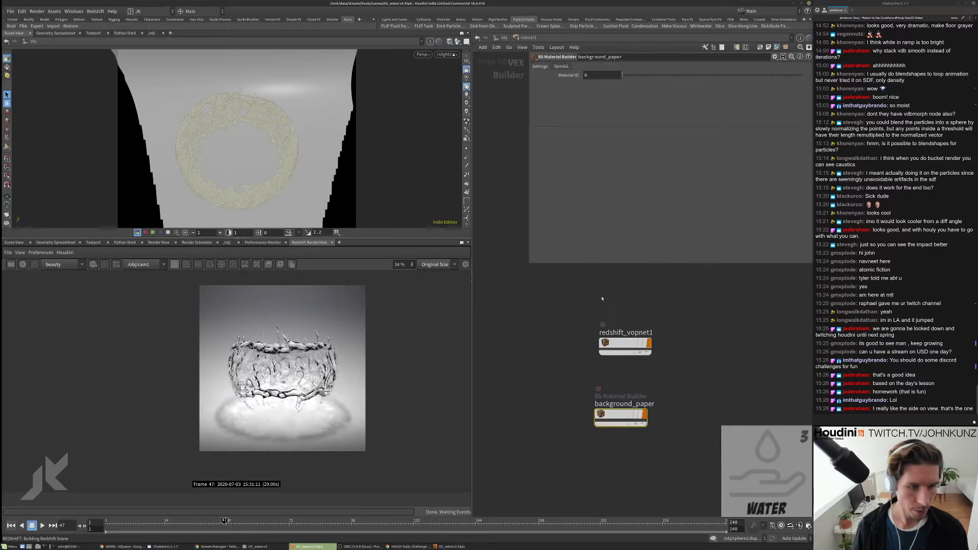
{"action": "double_click", "coordinate": [621, 407]}
{"action": "double_click", "coordinate": [599, 98]}
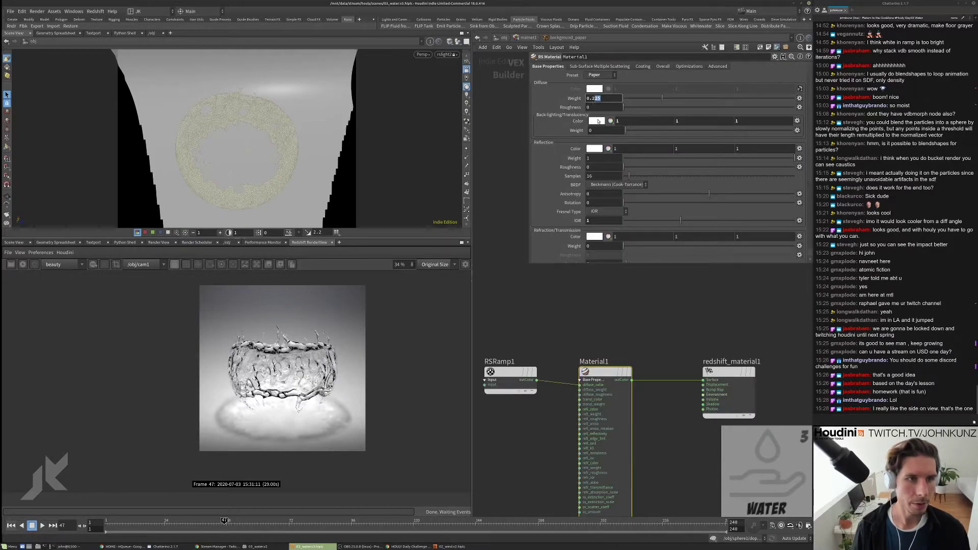
{"action": "left_click", "coordinate": [516, 38]}
{"action": "left_click", "coordinate": [503, 39]}
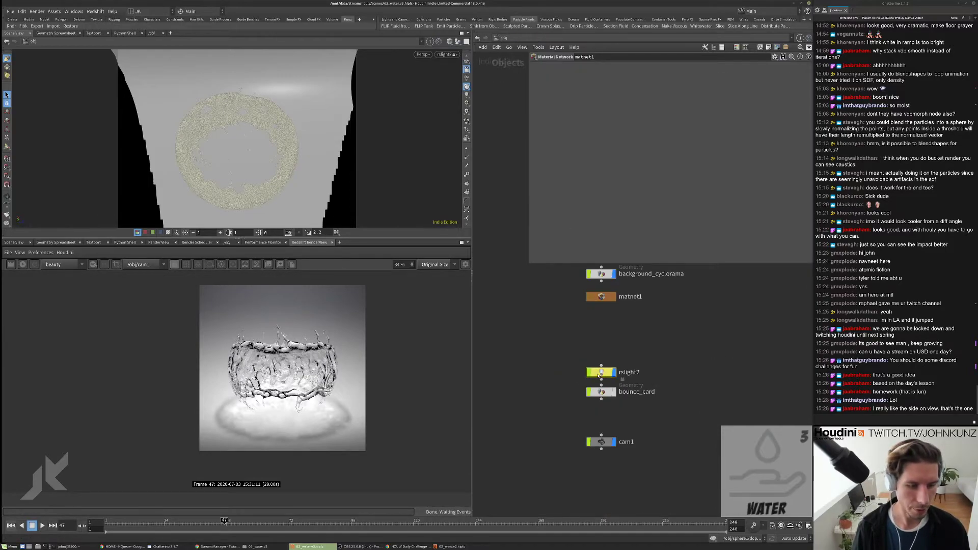
Step: On the Photon tab, set rslight2's caustic Intensity Multiplier from 1 to 0.7
{"action": "left_click", "coordinate": [581, 75]}
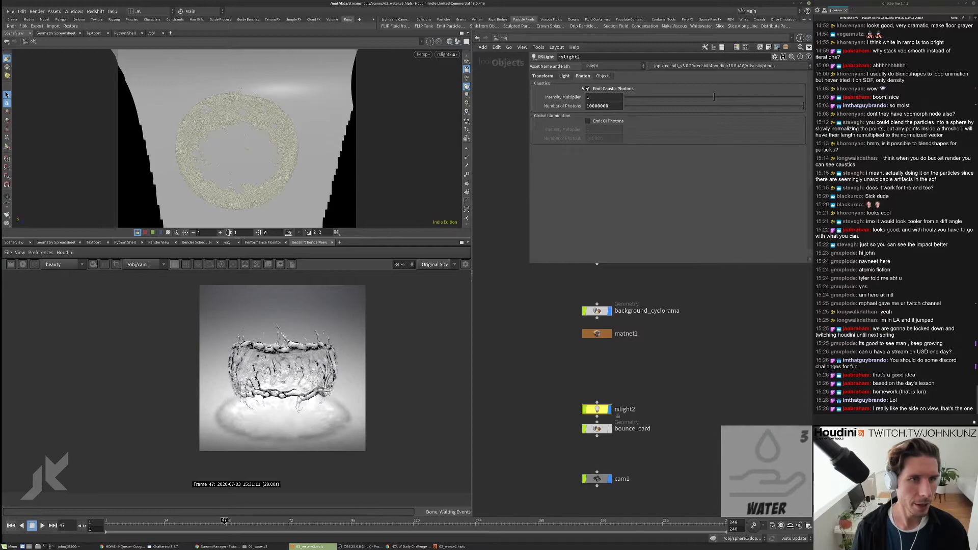
{"action": "left_click", "coordinate": [694, 97]}
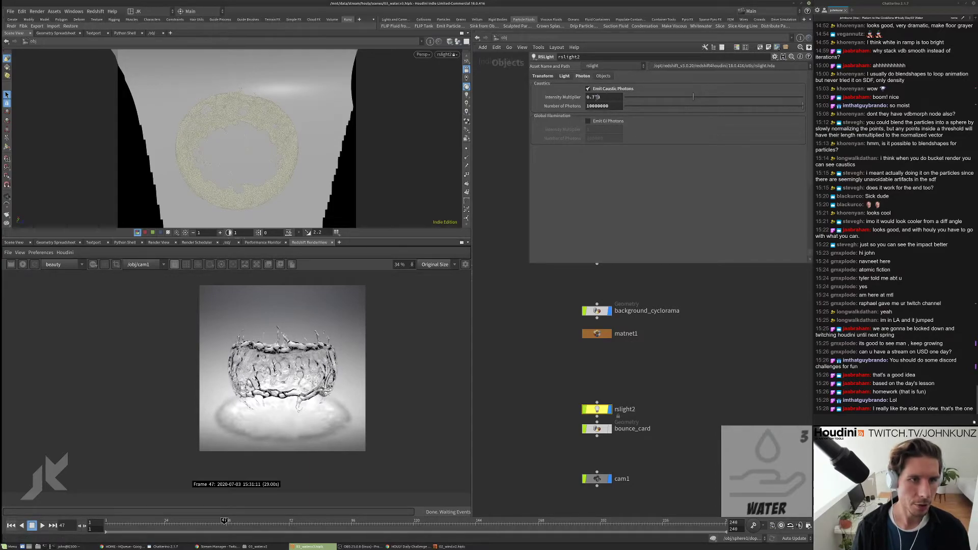
{"action": "double_click", "coordinate": [598, 97]}
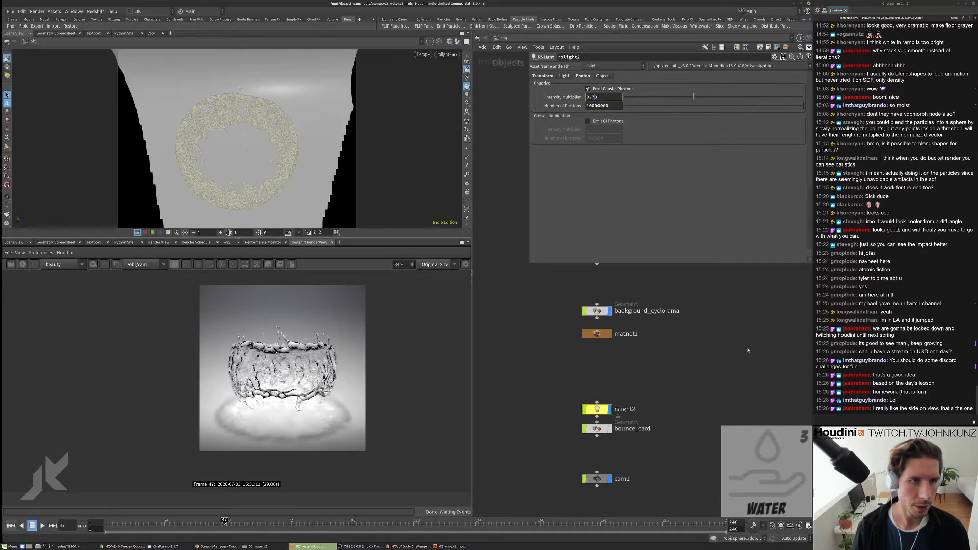
{"action": "type", "text": "7"}
{"action": "key", "text": "Return"}
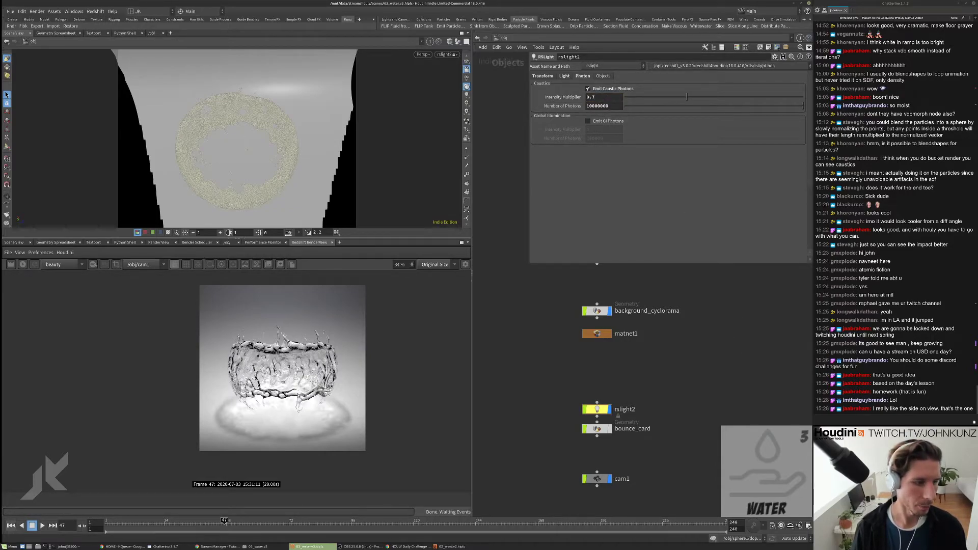
Step: Select Redshift_ROP1 in /out and show its Photon Mapping settings and the RenderView Display panel
{"action": "key", "text": "u"}
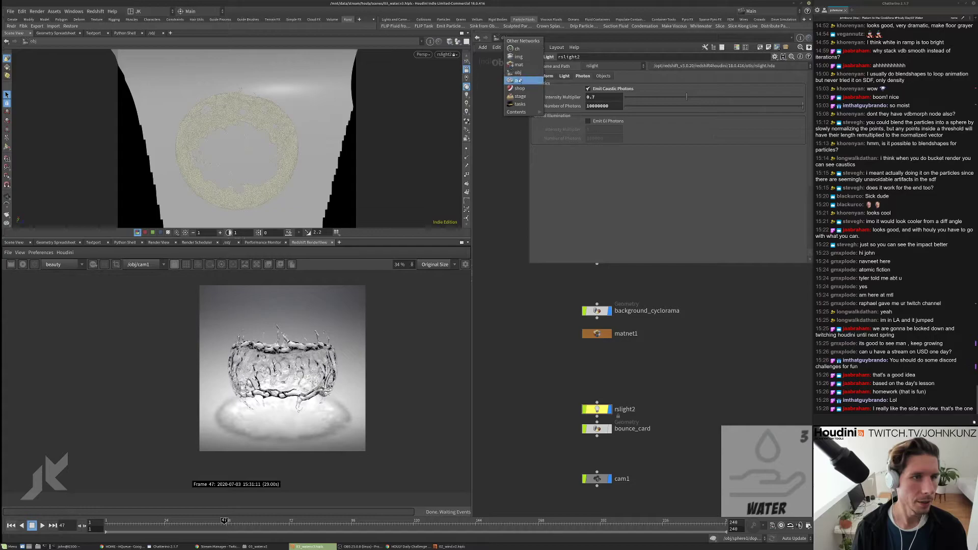
{"action": "double_click", "coordinate": [509, 77]}
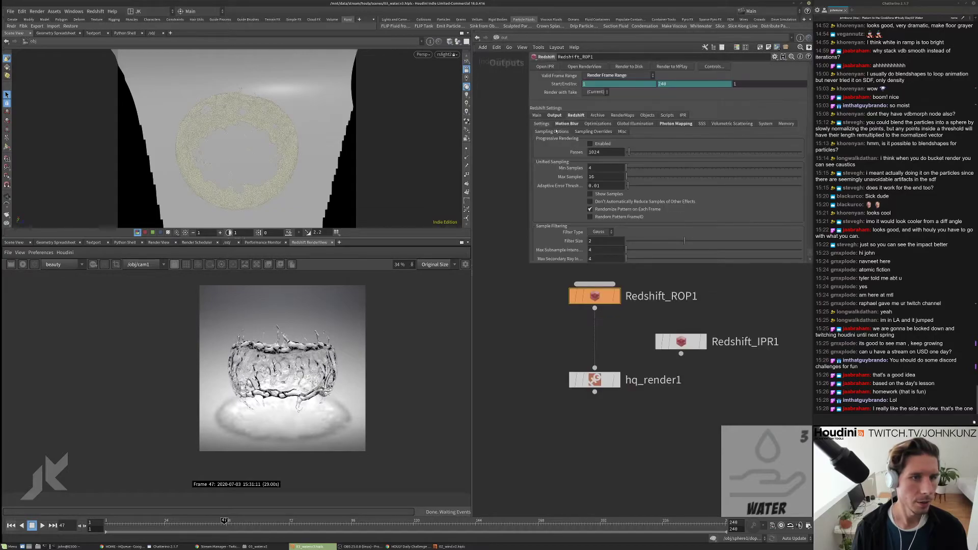
{"action": "left_click", "coordinate": [688, 124]}
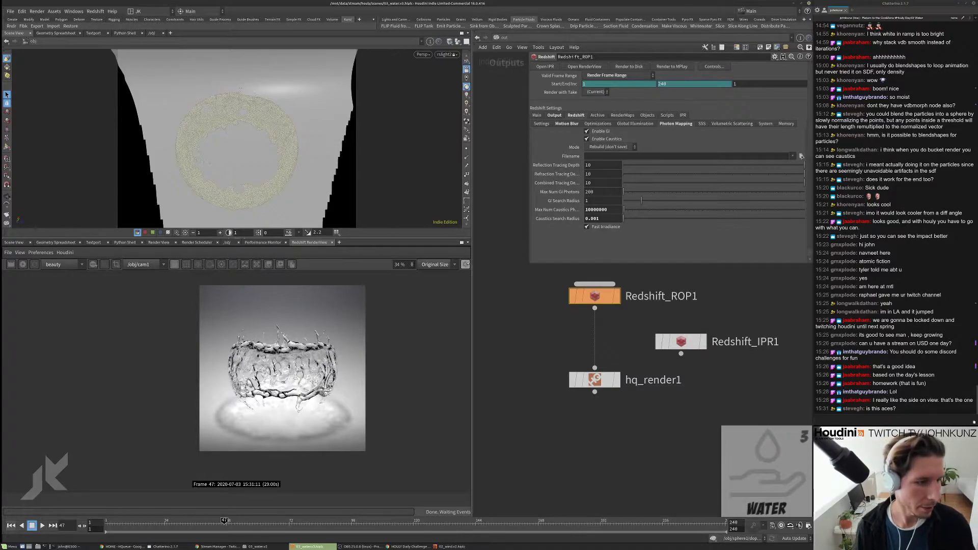
{"action": "left_click", "coordinate": [465, 265]}
{"action": "scroll", "coordinate": [392, 403], "scroll_direction": "up", "scroll_amount": 8}
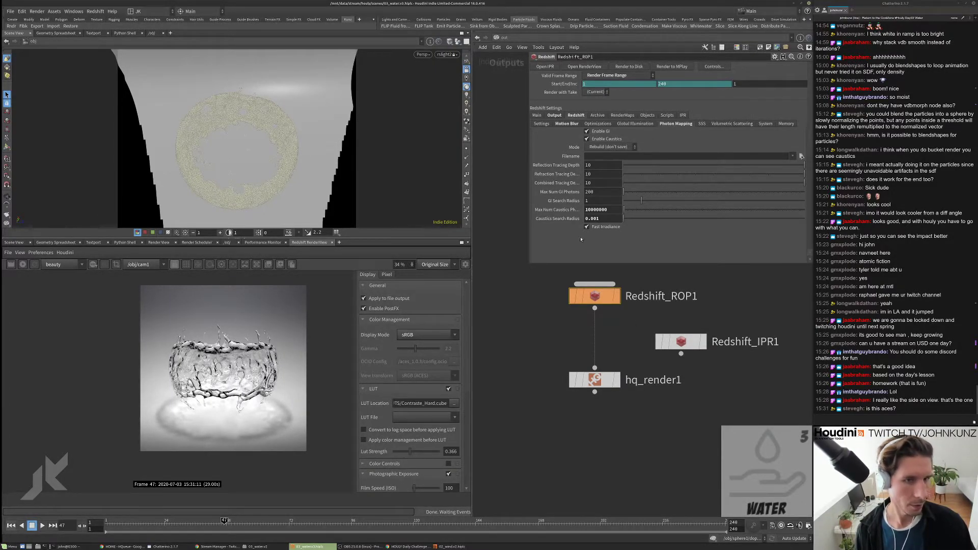
Step: Enter 0.00025 as the Caustics Search Radius, replacing 0.001
{"action": "left_click", "coordinate": [609, 218]}
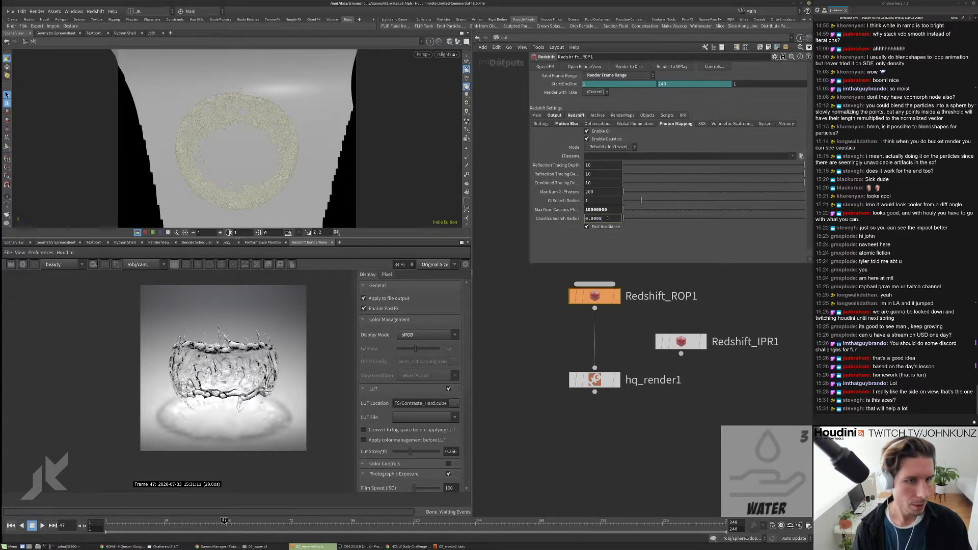
{"action": "key", "text": "Return"}
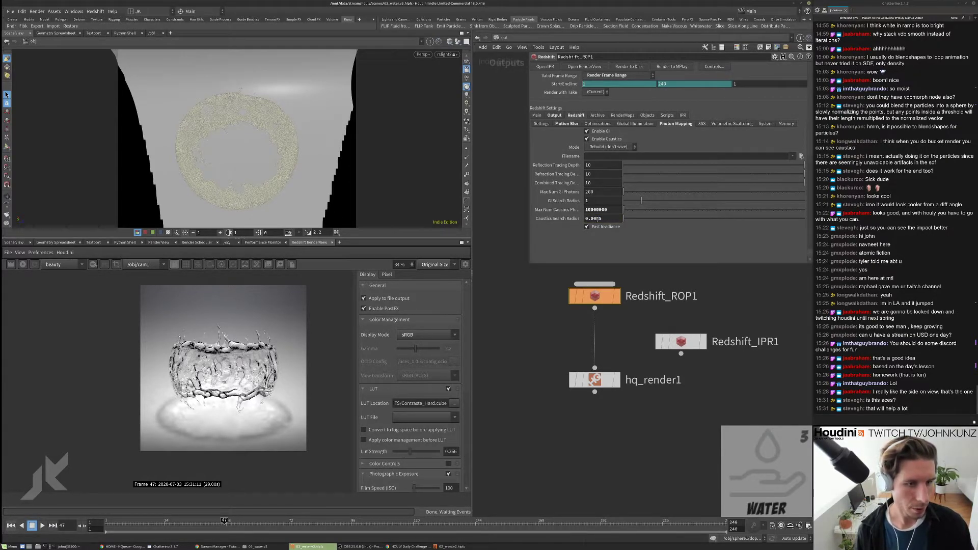
{"action": "left_click", "coordinate": [597, 218]}
{"action": "type", "text": "2"}
{"action": "key", "text": "Return"}
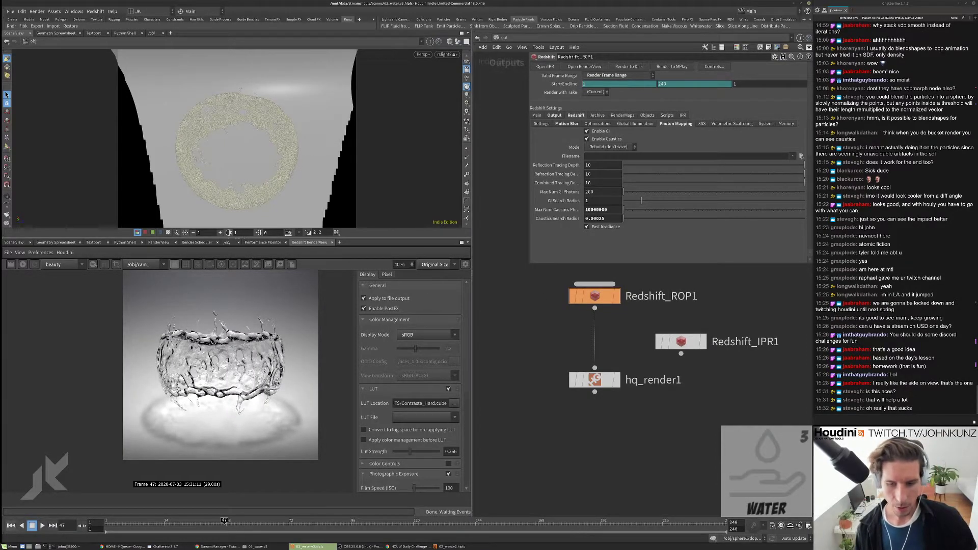
Step: Re-render frame 47 with the 0.00025 caustics radius, disable the contrast LUT, and zoom into the result
{"action": "left_click", "coordinate": [11, 264]}
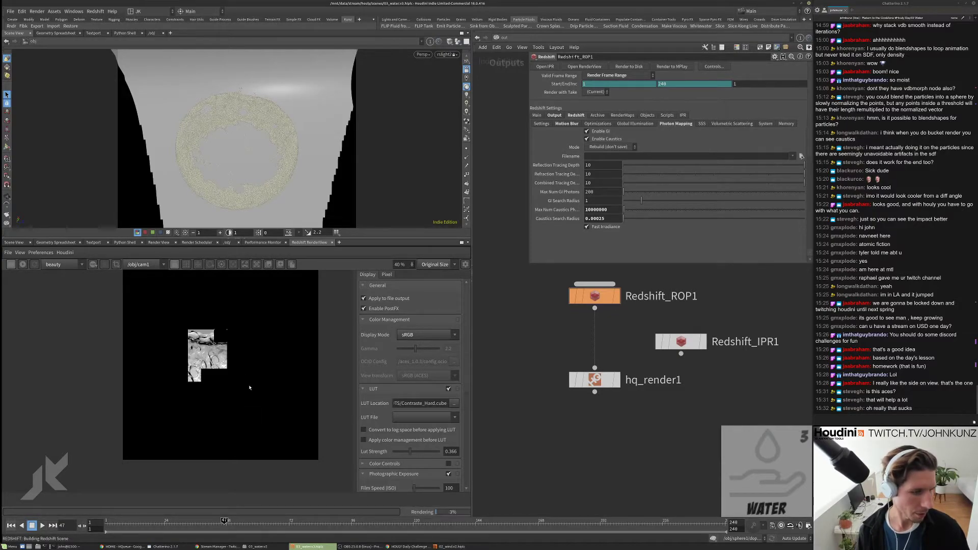
{"action": "left_click", "coordinate": [448, 388]}
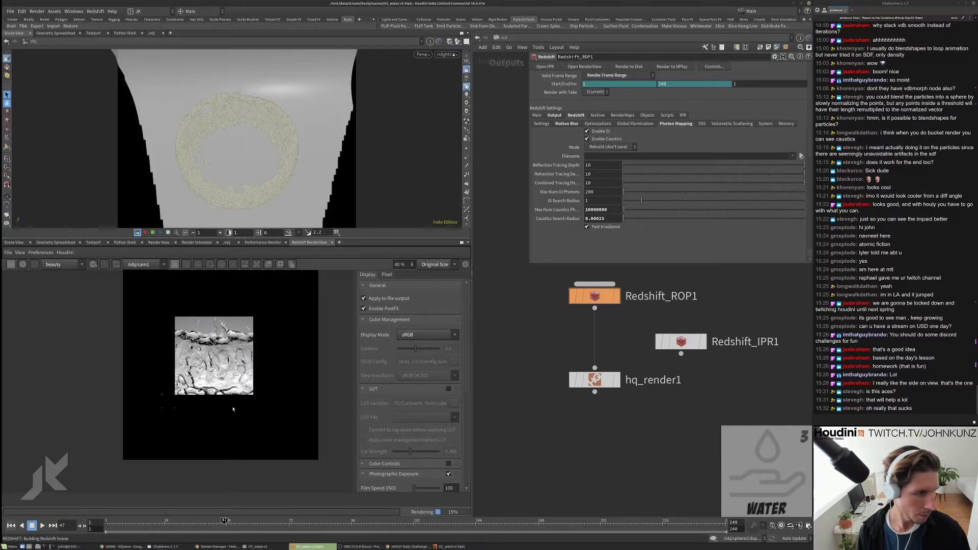
{"action": "scroll", "coordinate": [233, 409], "scroll_direction": "up", "scroll_amount": 3}
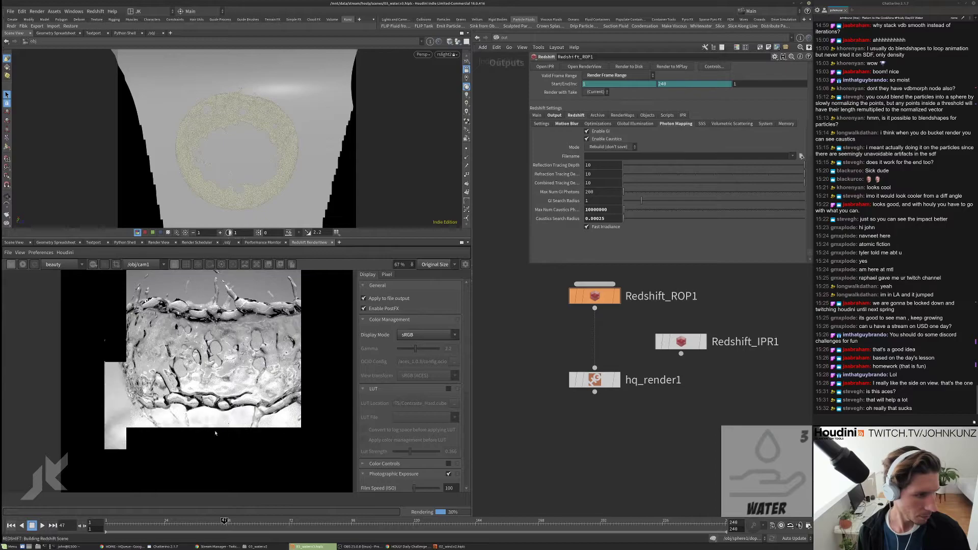
{"action": "scroll", "coordinate": [210, 427], "scroll_direction": "up", "scroll_amount": 2}
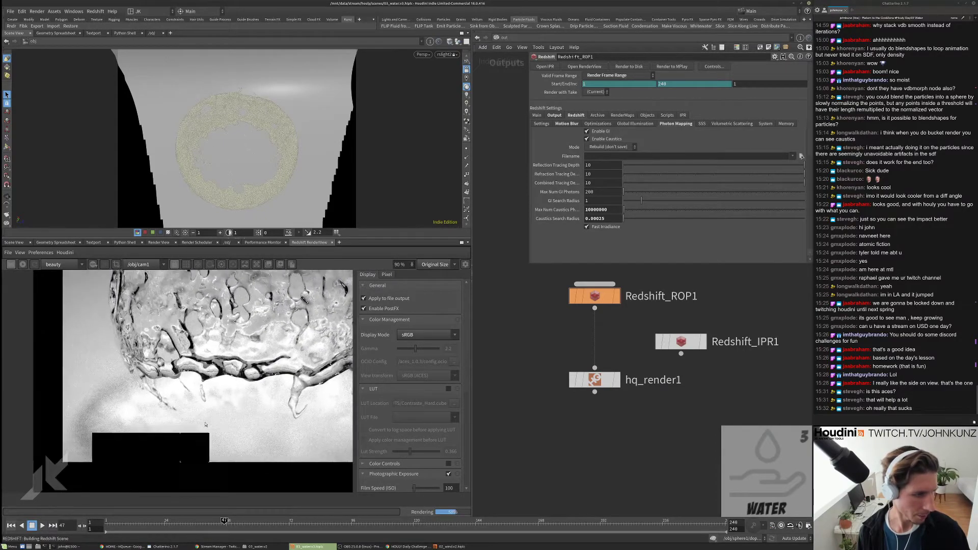
{"action": "scroll", "coordinate": [205, 425], "scroll_direction": "up", "scroll_amount": 1}
{"action": "scroll", "coordinate": [413, 388], "scroll_direction": "down", "scroll_amount": 5}
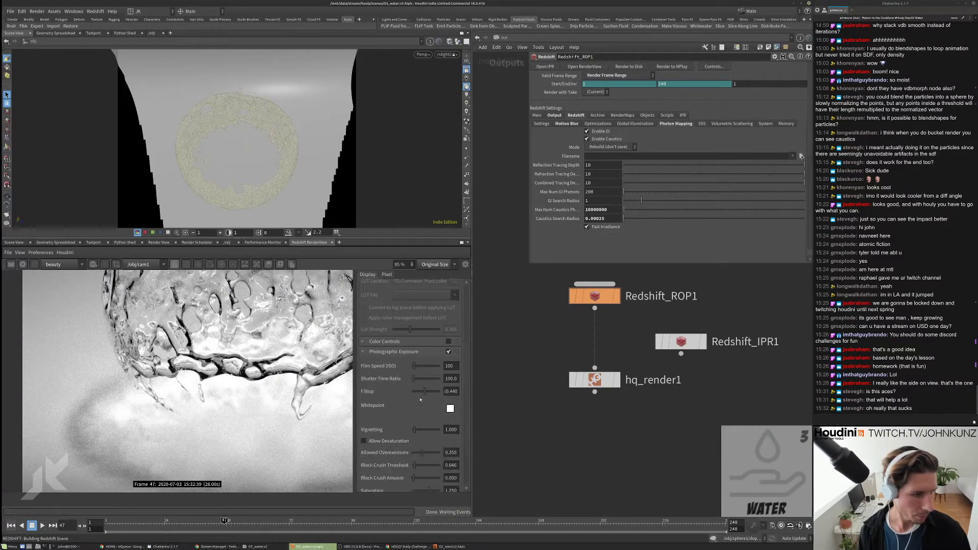
Step: Try different F-Stop values (15.064, then 8.862) and Allowed Overexposure values (0.147, then higher)
{"action": "scroll", "coordinate": [423, 391], "scroll_direction": "down", "scroll_amount": 3}
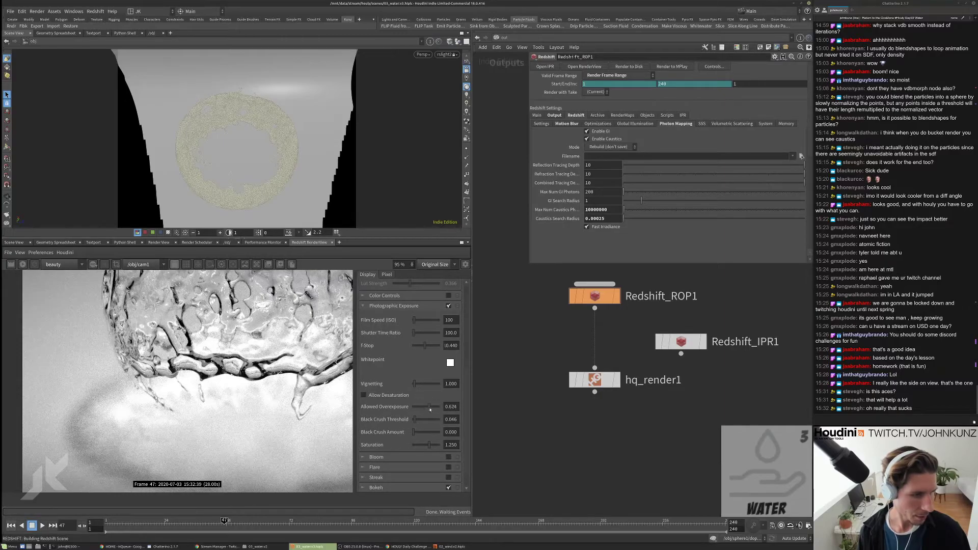
{"action": "left_click_drag", "start_coordinate": [430, 408], "coordinate": [419, 403]}
{"action": "left_click_drag", "start_coordinate": [427, 348], "coordinate": [430, 346]}
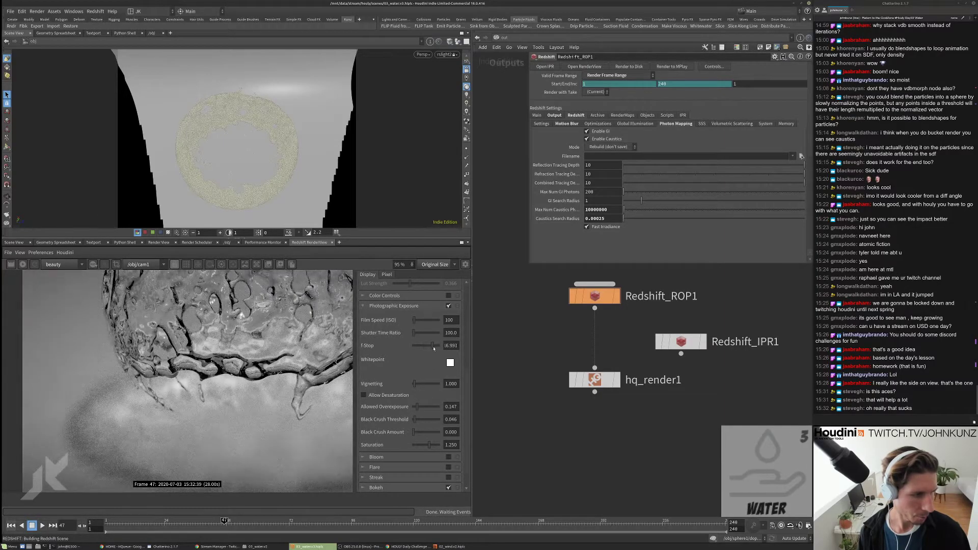
{"action": "scroll", "coordinate": [351, 309], "scroll_direction": "down", "scroll_amount": 4}
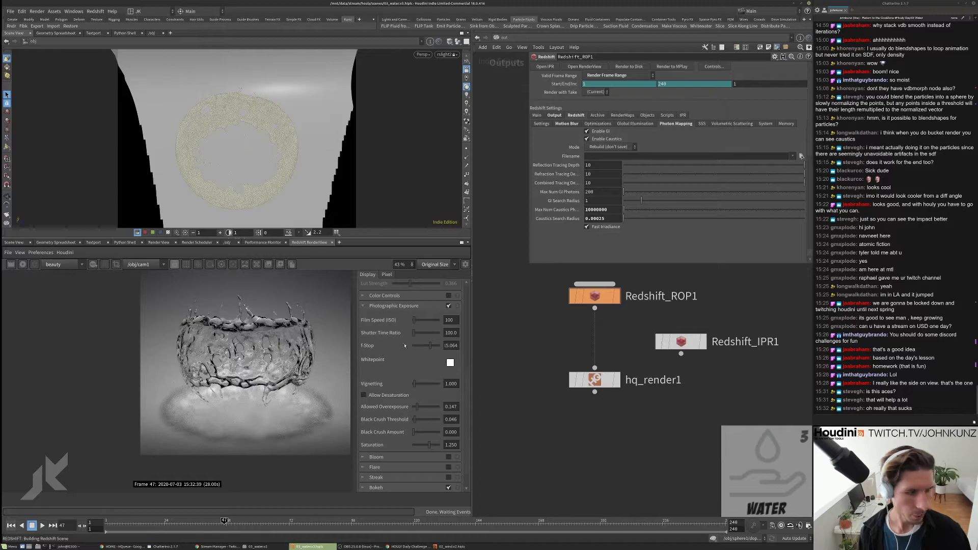
{"action": "left_click_drag", "start_coordinate": [423, 347], "coordinate": [426, 347]}
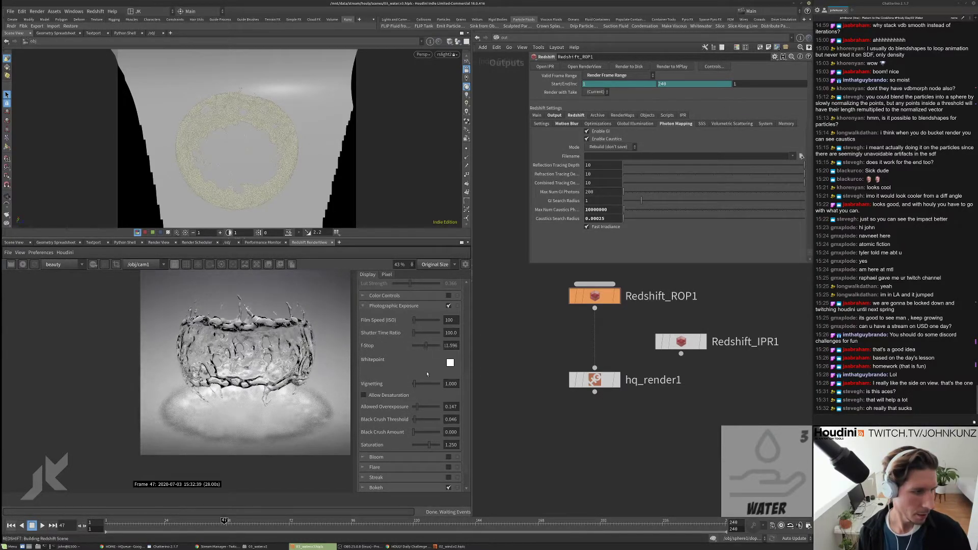
{"action": "left_click_drag", "start_coordinate": [419, 407], "coordinate": [421, 407]}
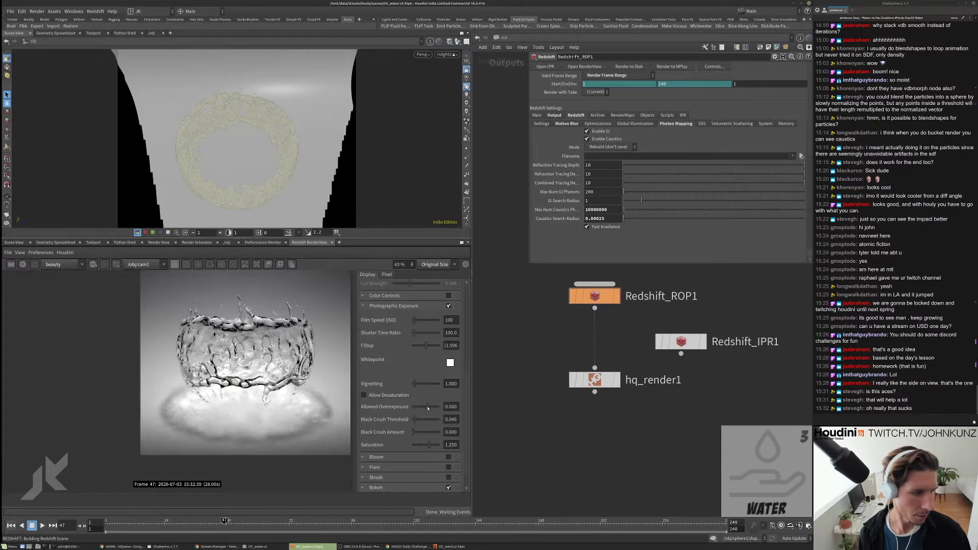
Step: Settle the photographic exposure at F-Stop 12.174 and Allowed Overexposure 0.321
{"action": "scroll", "coordinate": [291, 386], "scroll_direction": "up", "scroll_amount": 5}
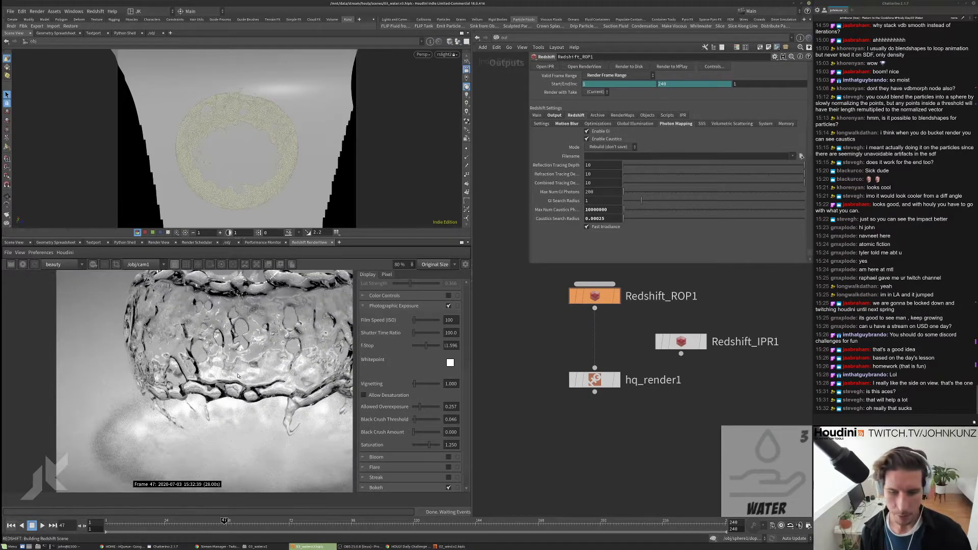
{"action": "scroll", "coordinate": [232, 377], "scroll_direction": "down", "scroll_amount": 2}
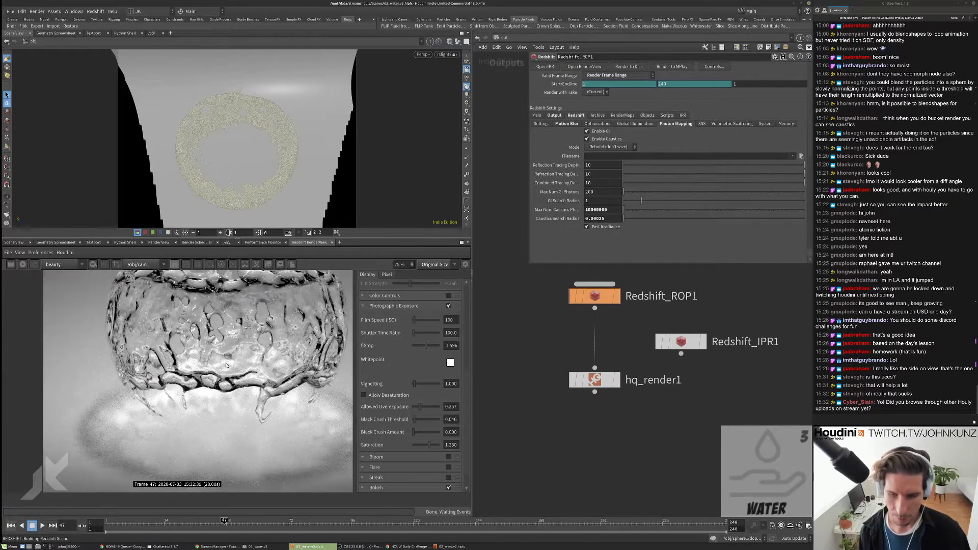
{"action": "scroll", "coordinate": [221, 374], "scroll_direction": "down", "scroll_amount": 2}
{"action": "scroll", "coordinate": [216, 385], "scroll_direction": "up", "scroll_amount": 2}
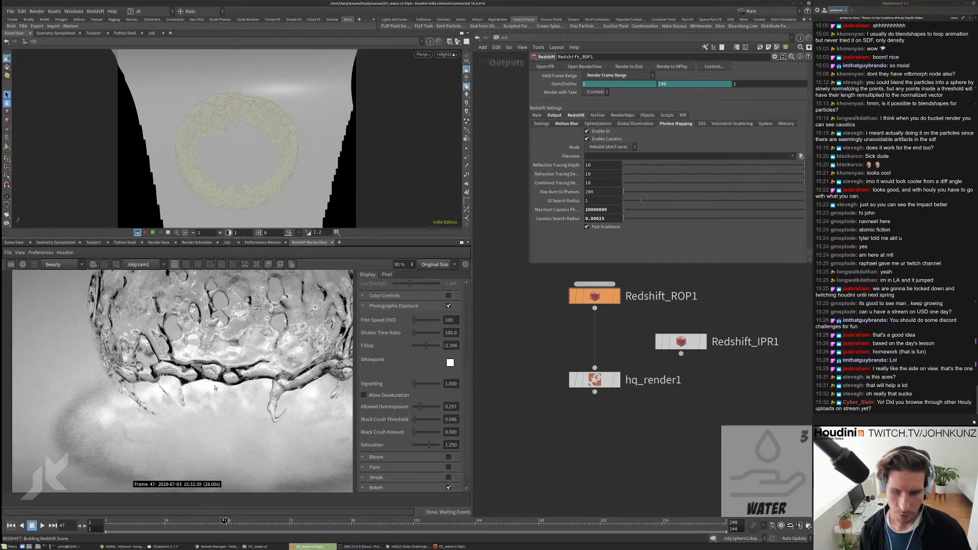
{"action": "scroll", "coordinate": [216, 384], "scroll_direction": "down", "scroll_amount": 1}
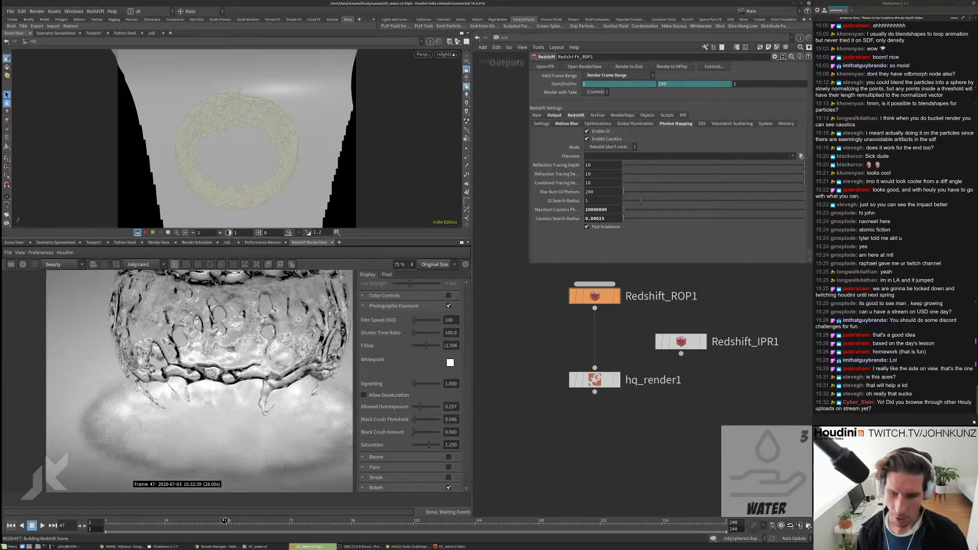
{"action": "scroll", "coordinate": [223, 393], "scroll_direction": "up", "scroll_amount": 1}
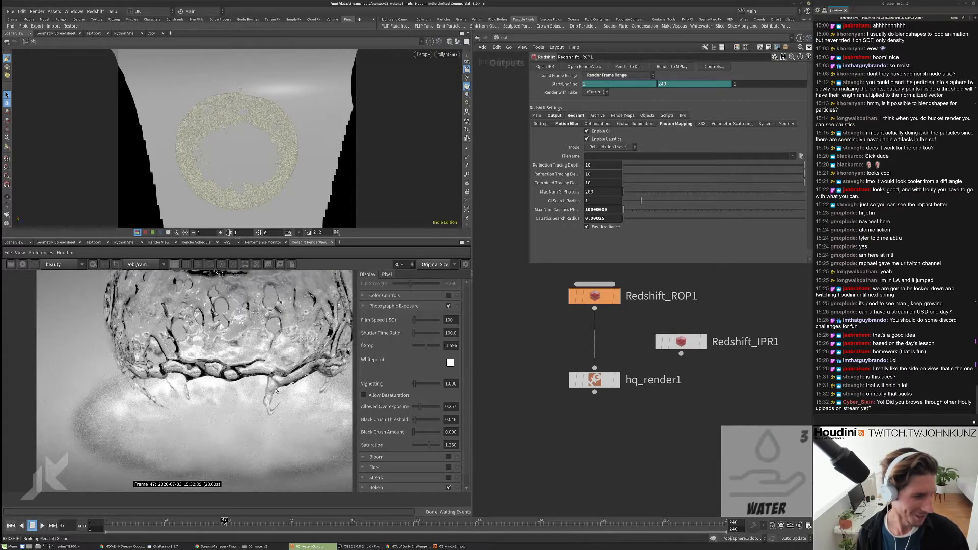
{"action": "left_click_drag", "start_coordinate": [429, 349], "coordinate": [428, 349]}
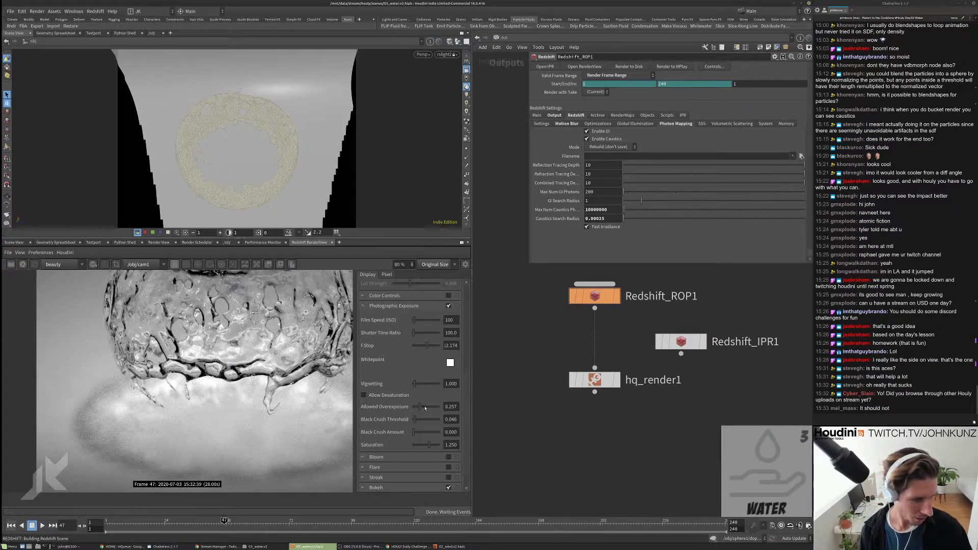
{"action": "left_click_drag", "start_coordinate": [426, 408], "coordinate": [422, 409]}
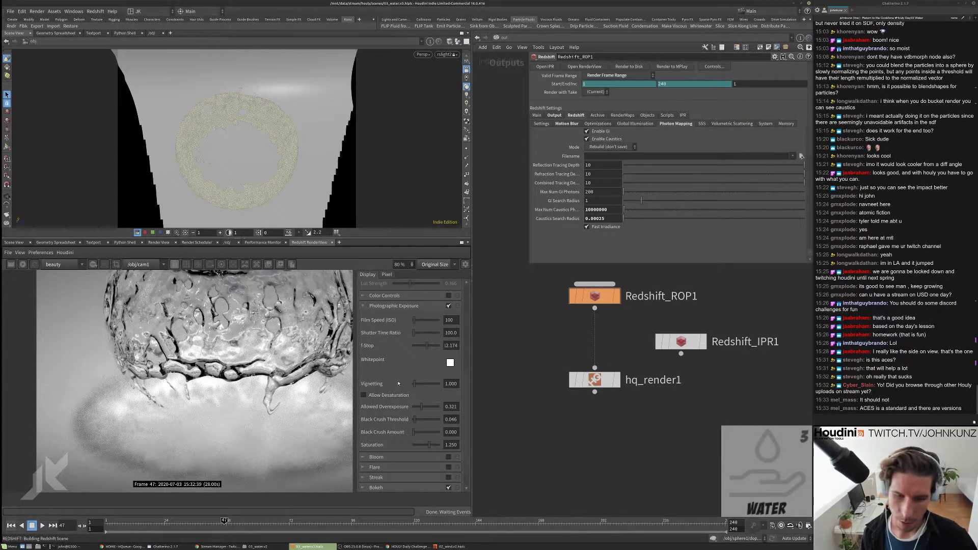
{"action": "scroll", "coordinate": [383, 326], "scroll_direction": "up", "scroll_amount": 5}
{"action": "scroll", "coordinate": [389, 376], "scroll_direction": "down", "scroll_amount": 3}
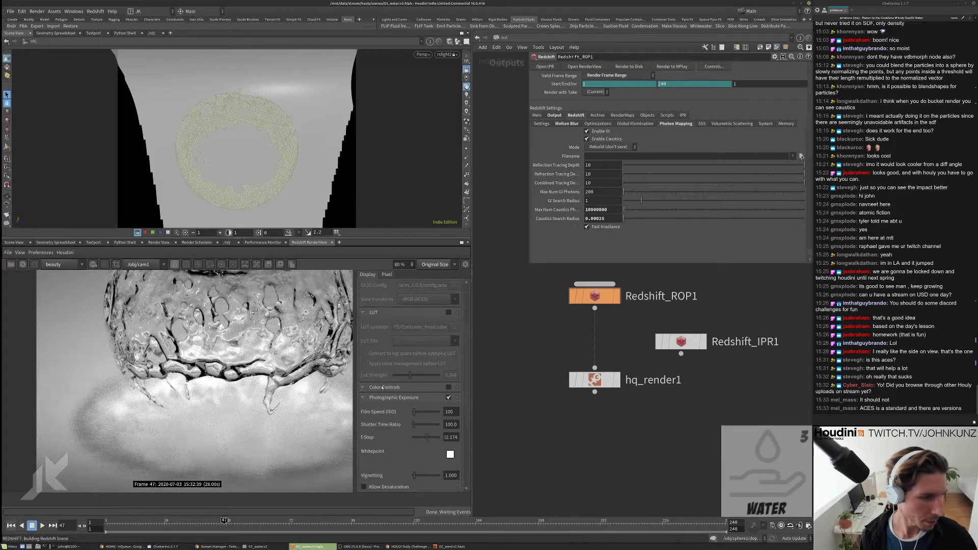
{"action": "scroll", "coordinate": [221, 399], "scroll_direction": "down", "scroll_amount": 2}
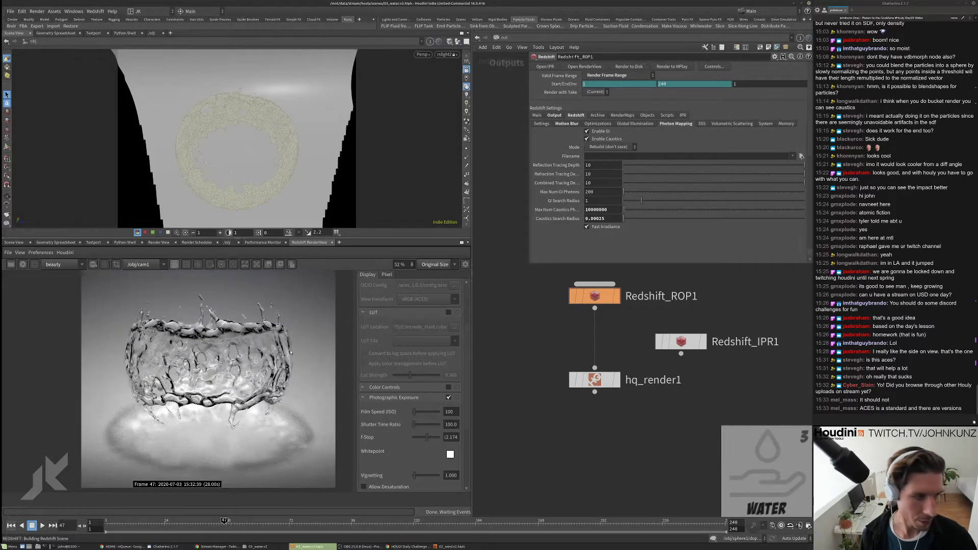
{"action": "scroll", "coordinate": [225, 413], "scroll_direction": "up", "scroll_amount": 5}
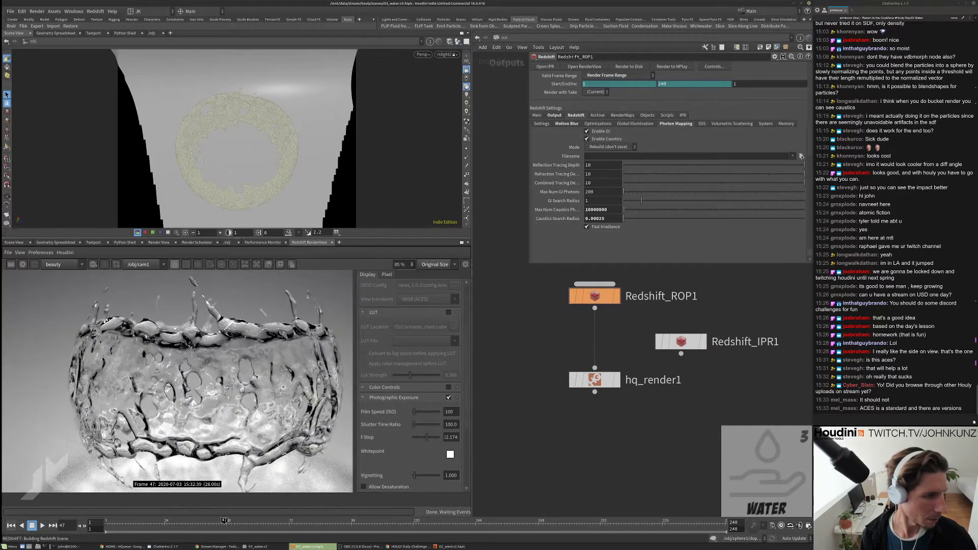
{"action": "scroll", "coordinate": [220, 359], "scroll_direction": "down", "scroll_amount": 3}
{"action": "scroll", "coordinate": [220, 358], "scroll_direction": "down", "scroll_amount": 1}
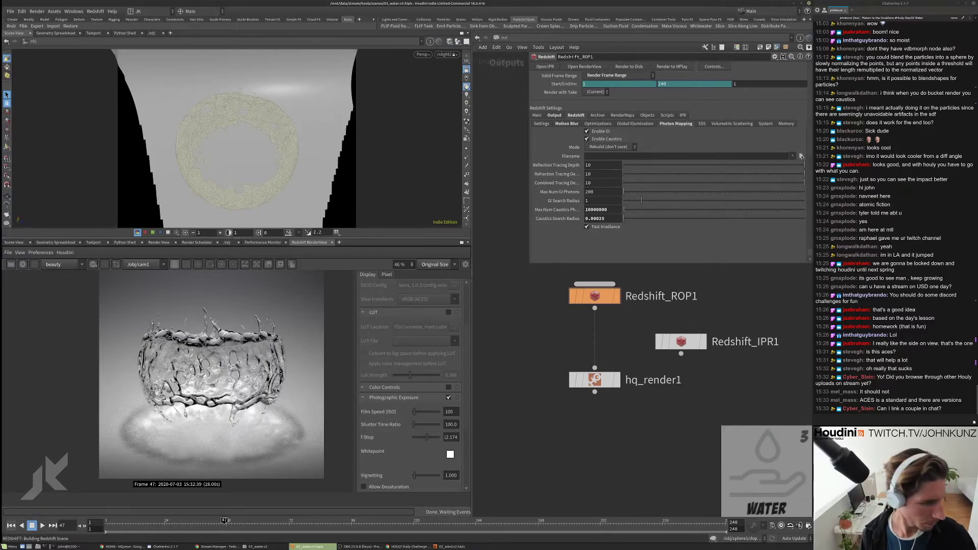
{"action": "scroll", "coordinate": [185, 413], "scroll_direction": "up", "scroll_amount": 5}
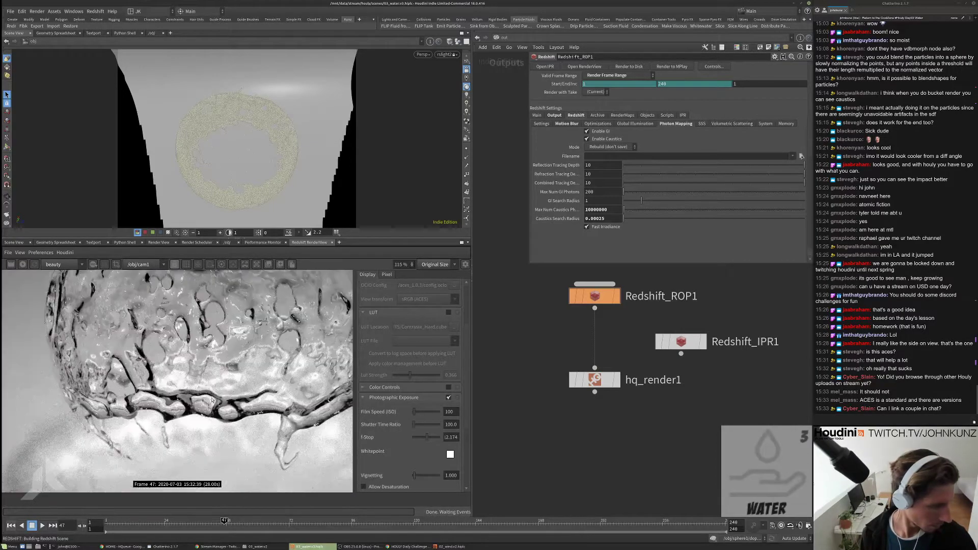
{"action": "scroll", "coordinate": [212, 400], "scroll_direction": "down", "scroll_amount": 6}
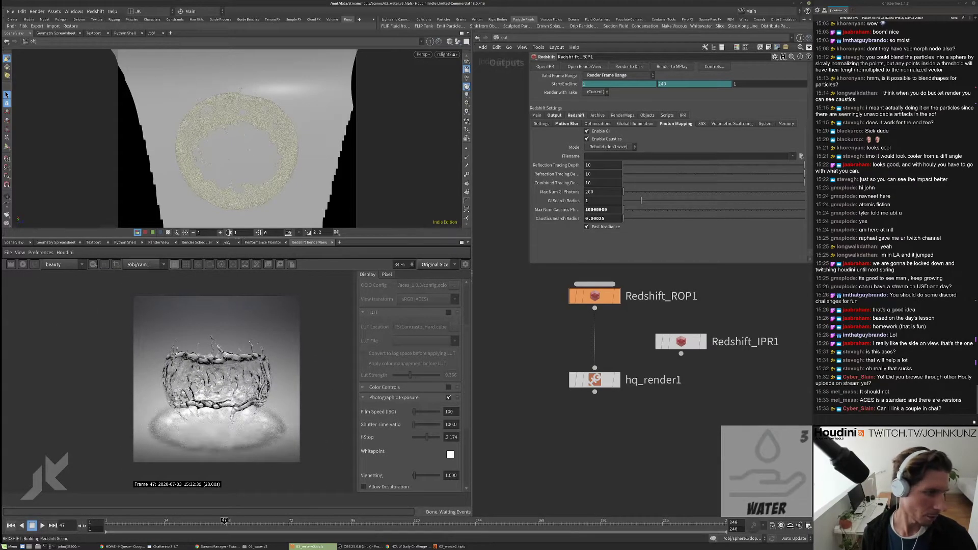
{"action": "scroll", "coordinate": [213, 419], "scroll_direction": "up", "scroll_amount": 6}
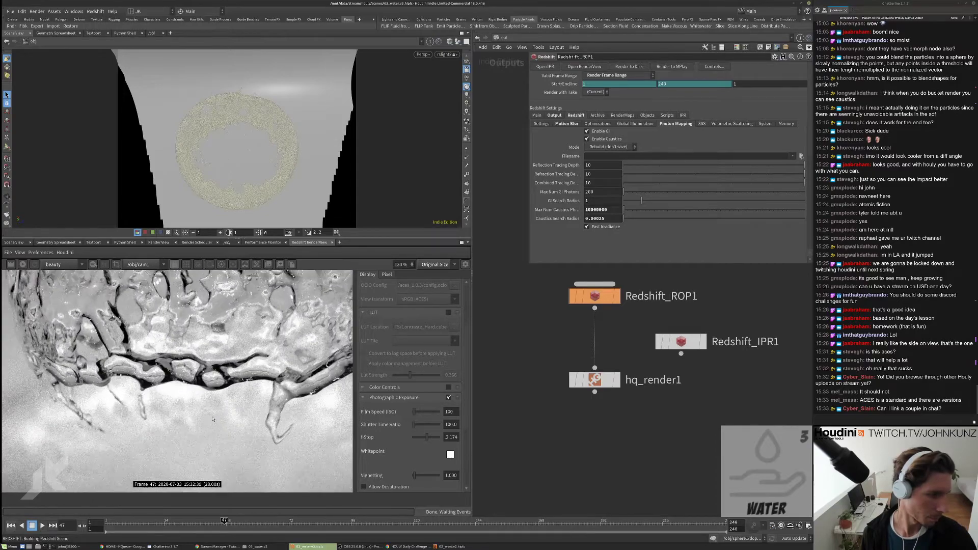
{"action": "scroll", "coordinate": [212, 418], "scroll_direction": "down", "scroll_amount": 4}
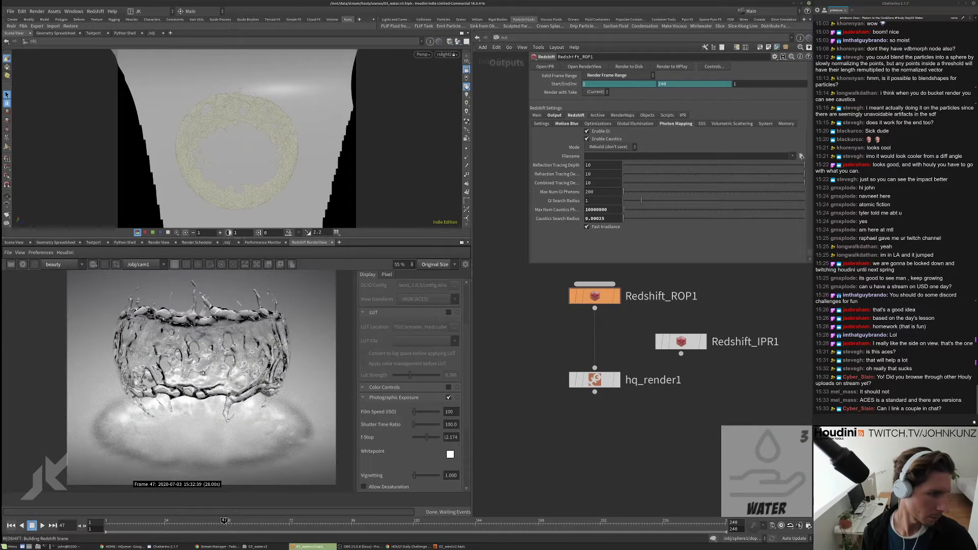
{"action": "scroll", "coordinate": [270, 325], "scroll_direction": "down", "scroll_amount": 1}
{"action": "scroll", "coordinate": [204, 363], "scroll_direction": "up", "scroll_amount": 7}
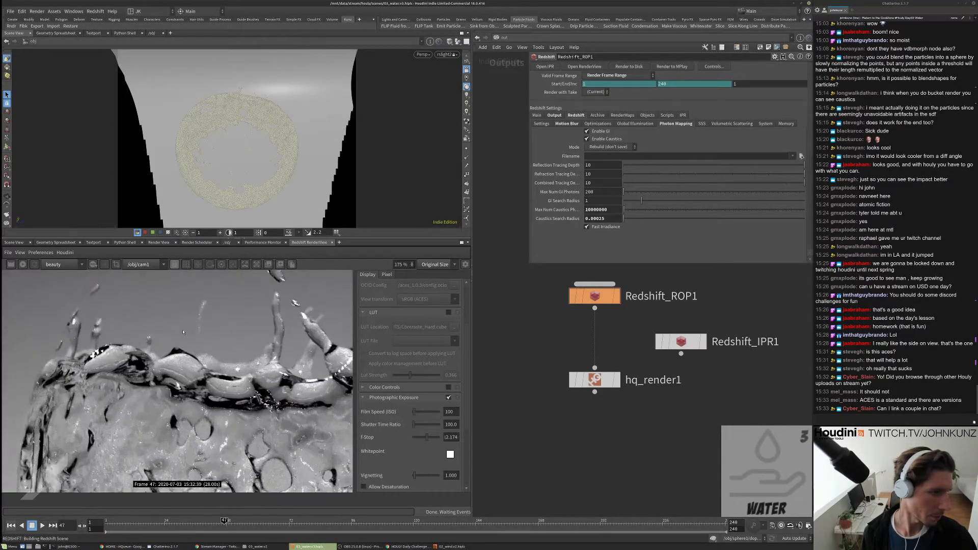
{"action": "scroll", "coordinate": [203, 329], "scroll_direction": "down", "scroll_amount": 6}
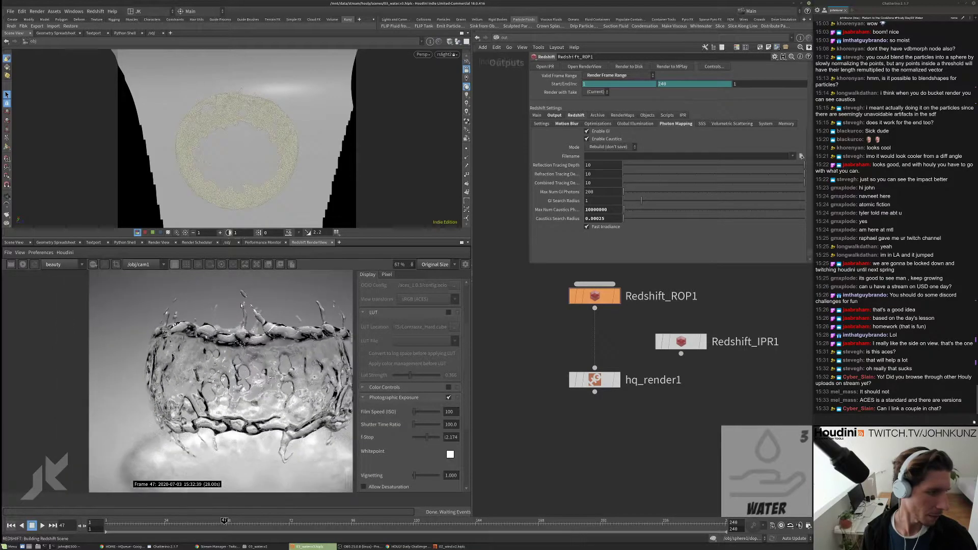
{"action": "scroll", "coordinate": [230, 433], "scroll_direction": "up", "scroll_amount": 3}
{"action": "scroll", "coordinate": [230, 433], "scroll_direction": "up", "scroll_amount": 1}
{"action": "scroll", "coordinate": [232, 432], "scroll_direction": "down", "scroll_amount": 6}
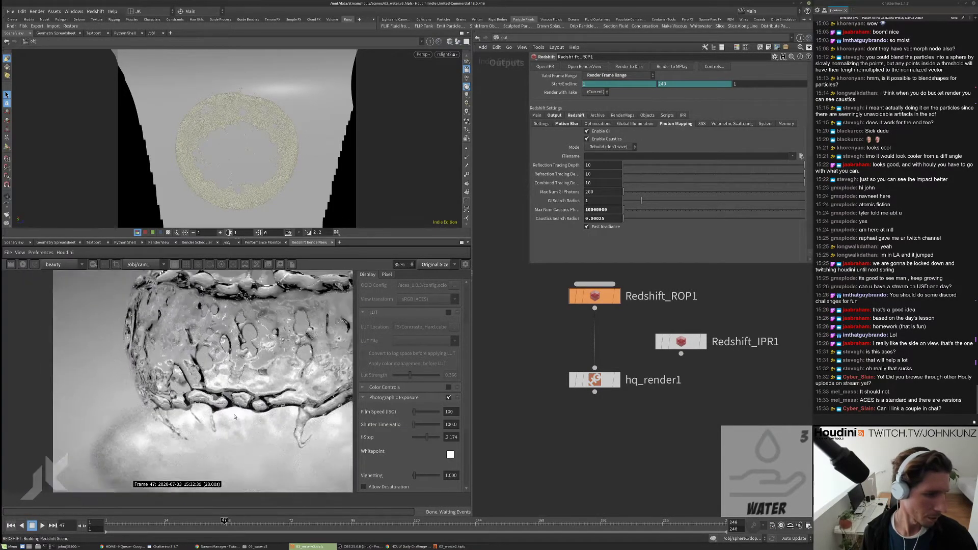
{"action": "scroll", "coordinate": [394, 405], "scroll_direction": "down", "scroll_amount": 3}
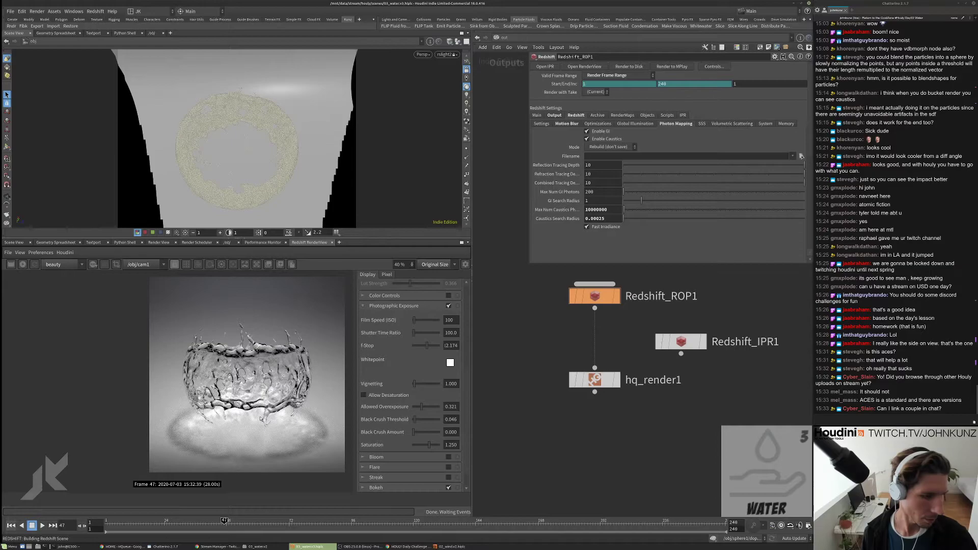
{"action": "scroll", "coordinate": [244, 420], "scroll_direction": "up", "scroll_amount": 3}
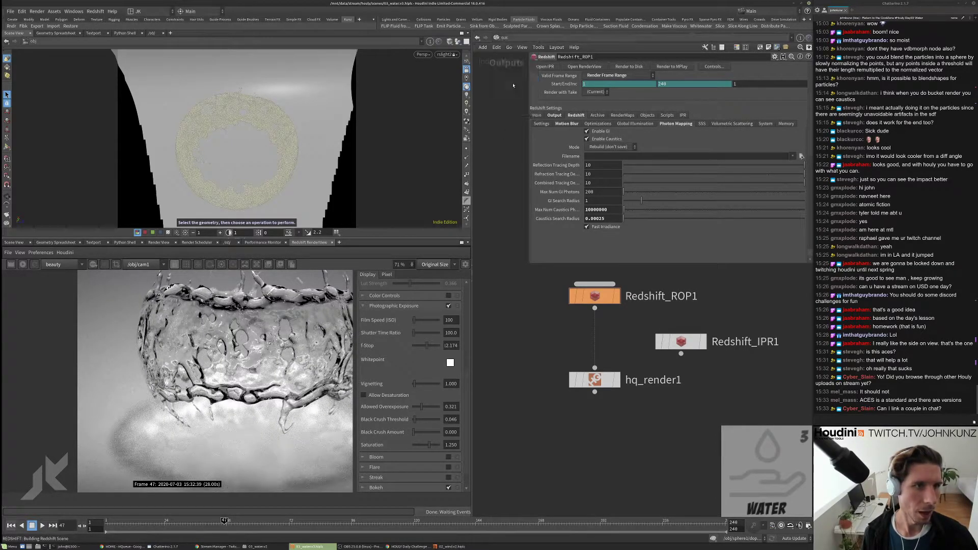
Step: Select cam1 in /obj and show its focus and F-Stop settings
{"action": "left_click", "coordinate": [509, 48]}
{"action": "left_click", "coordinate": [516, 101]}
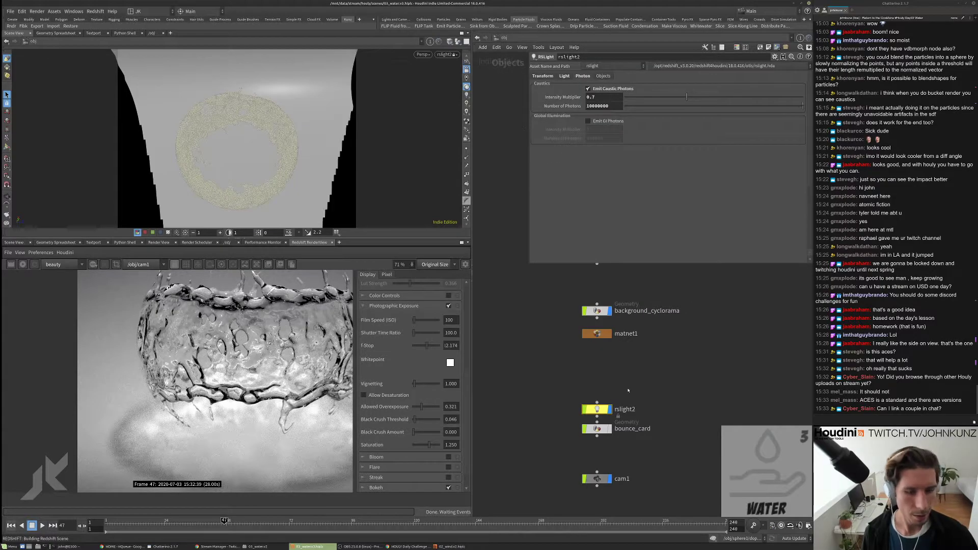
{"action": "middle_click_drag", "start_coordinate": [628, 390], "coordinate": [635, 357]}
{"action": "left_click", "coordinate": [604, 445]}
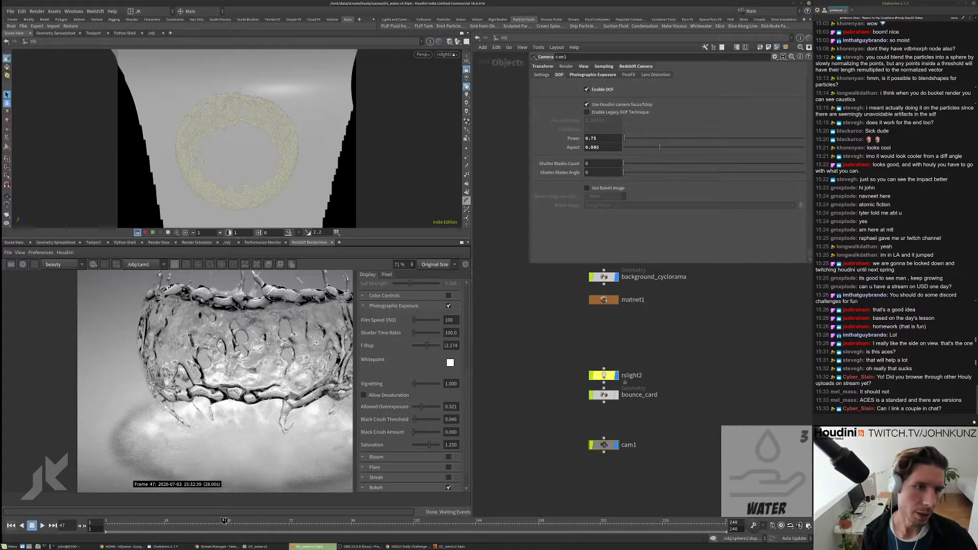
{"action": "left_click", "coordinate": [601, 75]}
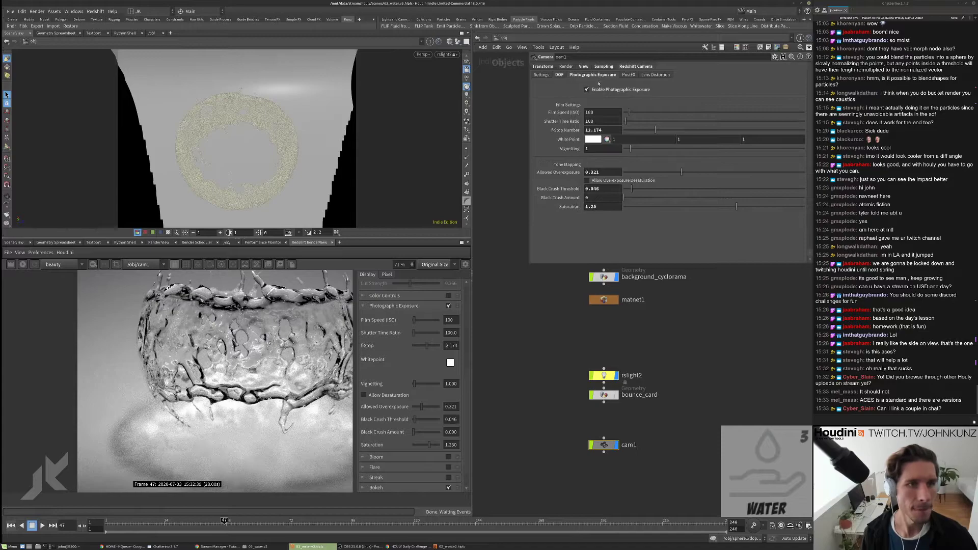
{"action": "left_click", "coordinate": [604, 66]}
Step: Change cam1's F-Stop from 1.75 to 56.75 and launch a fresh frame 47 render
{"action": "left_click", "coordinate": [587, 93]}
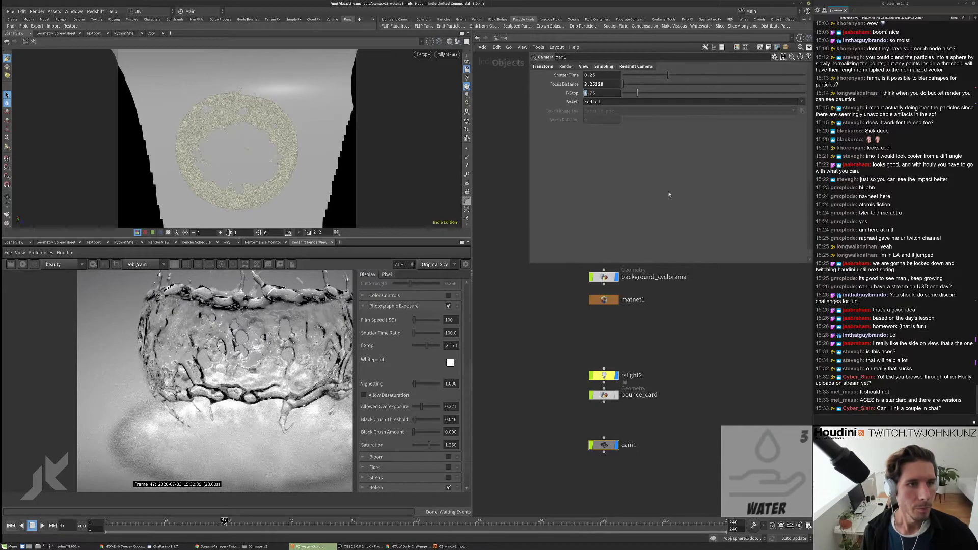
{"action": "type", "text": "56"}
{"action": "key", "text": "Return"}
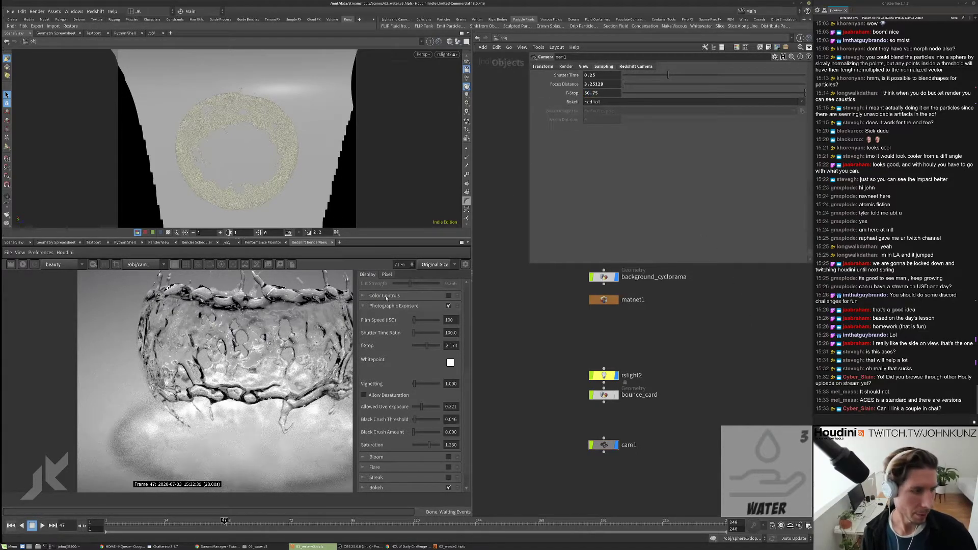
{"action": "left_click", "coordinate": [12, 265]}
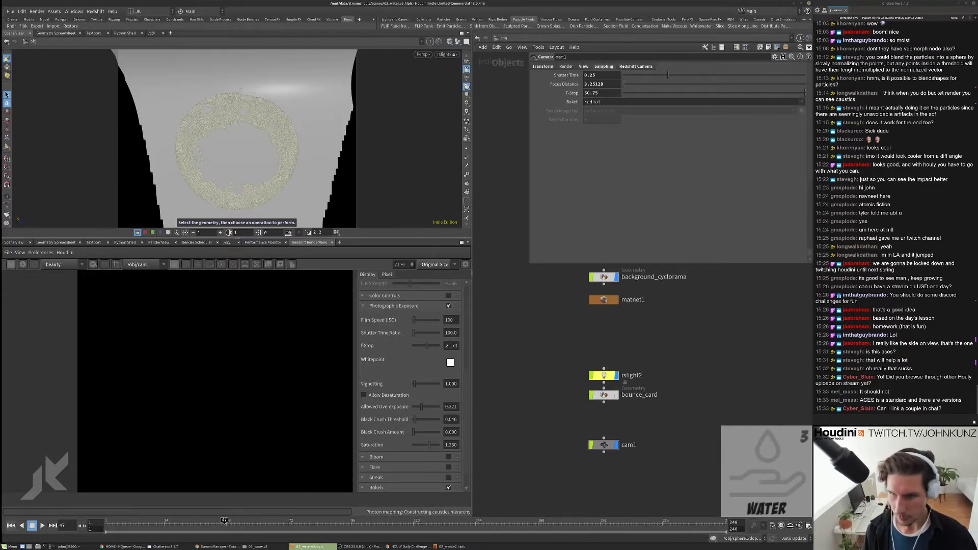
{"action": "key", "text": "ctrl+t"}
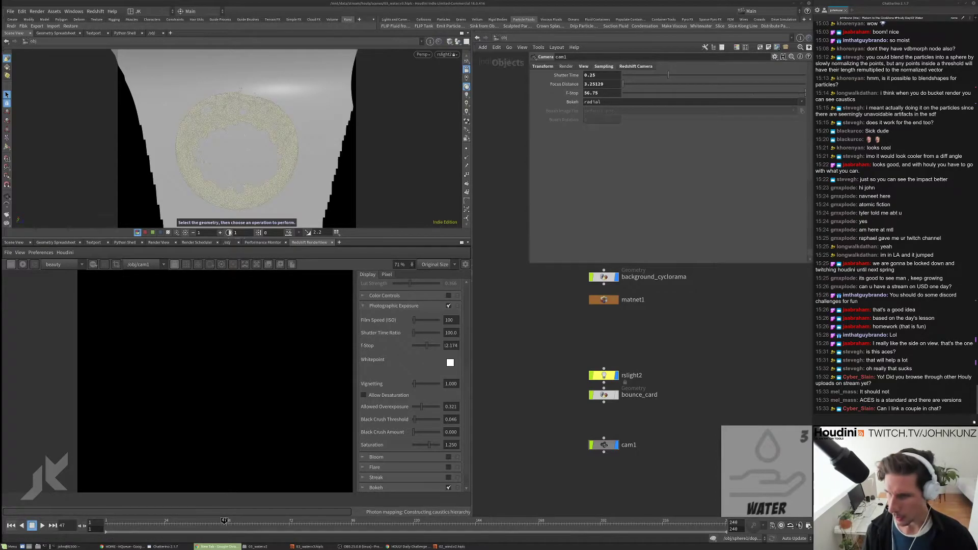
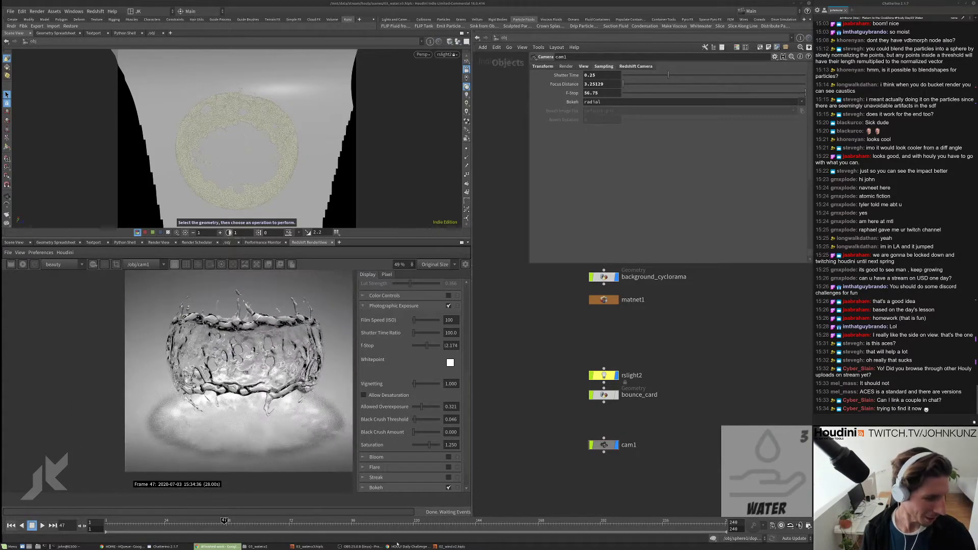
Step: In the RenderView's Photographic Exposure, raise Allowed Overexposure from 0.321 to 0.550
{"action": "left_click", "coordinate": [413, 546]}
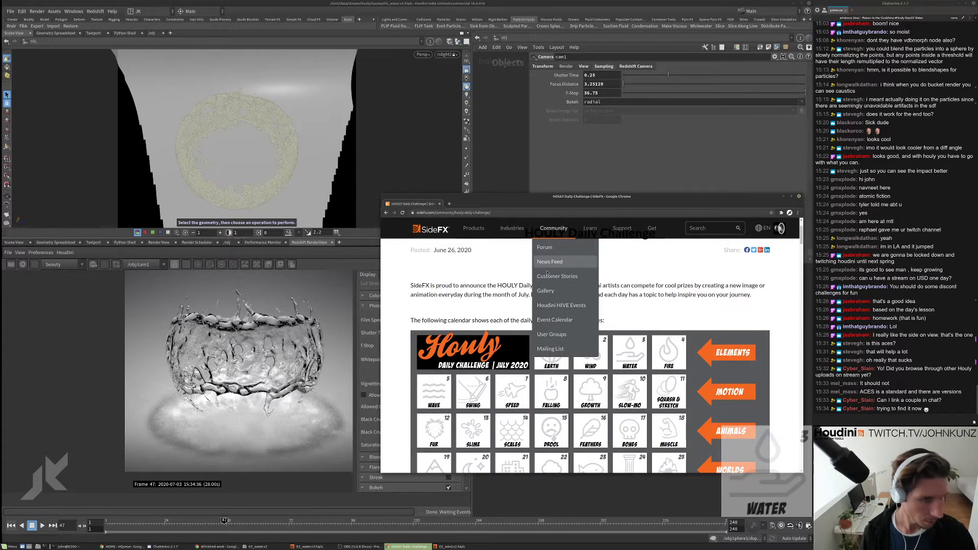
{"action": "left_click", "coordinate": [215, 404]}
{"action": "scroll", "coordinate": [218, 398], "scroll_direction": "up", "scroll_amount": 5}
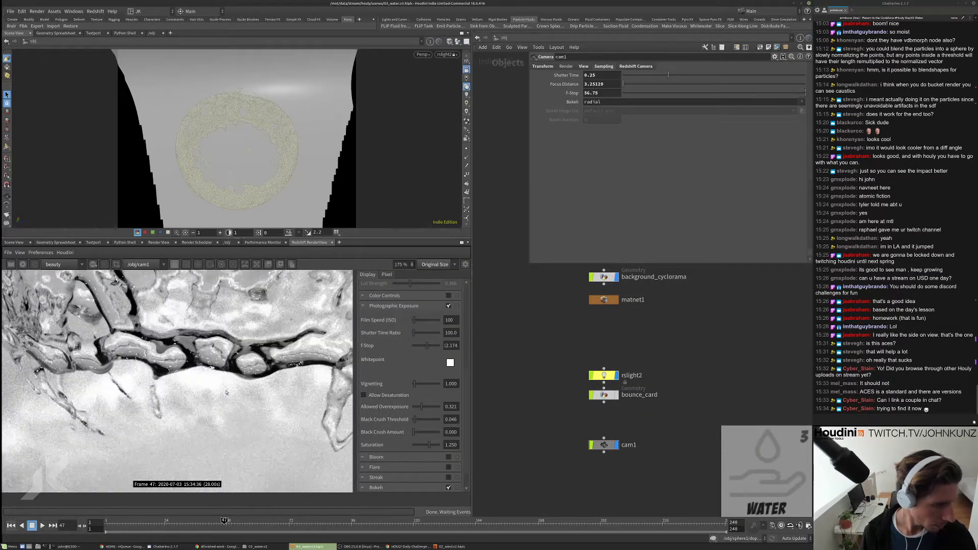
{"action": "scroll", "coordinate": [220, 393], "scroll_direction": "down", "scroll_amount": 2}
{"action": "left_click_drag", "start_coordinate": [421, 406], "coordinate": [428, 408]}
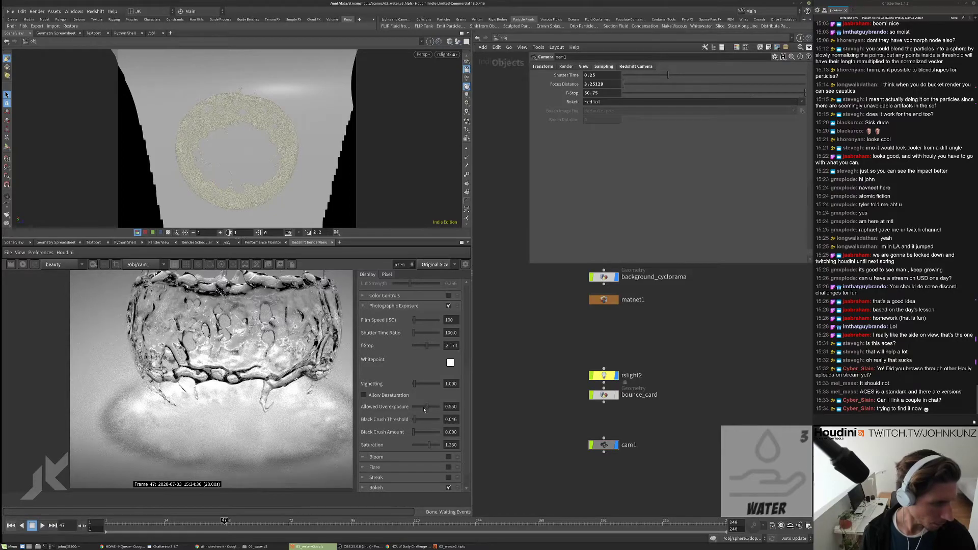
{"action": "scroll", "coordinate": [226, 396], "scroll_direction": "down", "scroll_amount": 3}
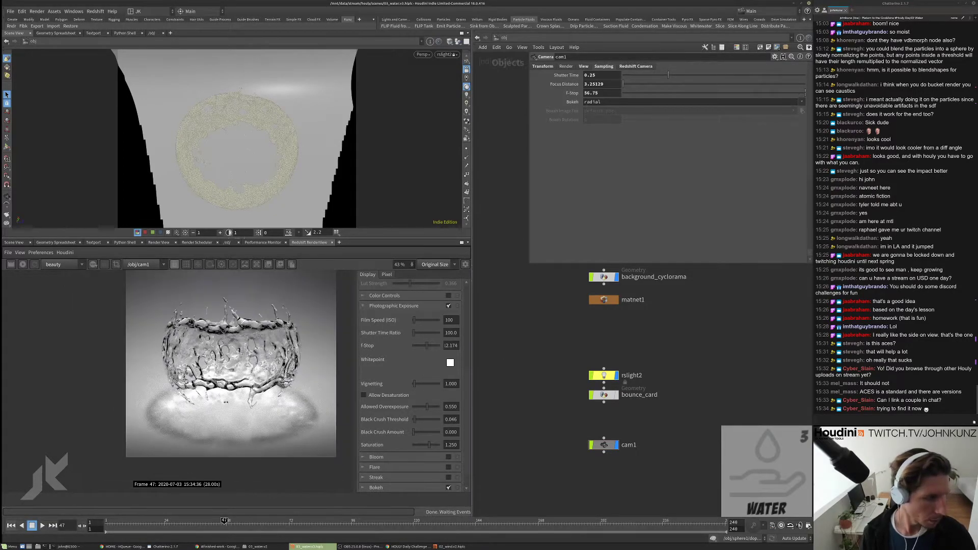
{"action": "scroll", "coordinate": [226, 397], "scroll_direction": "up", "scroll_amount": 5}
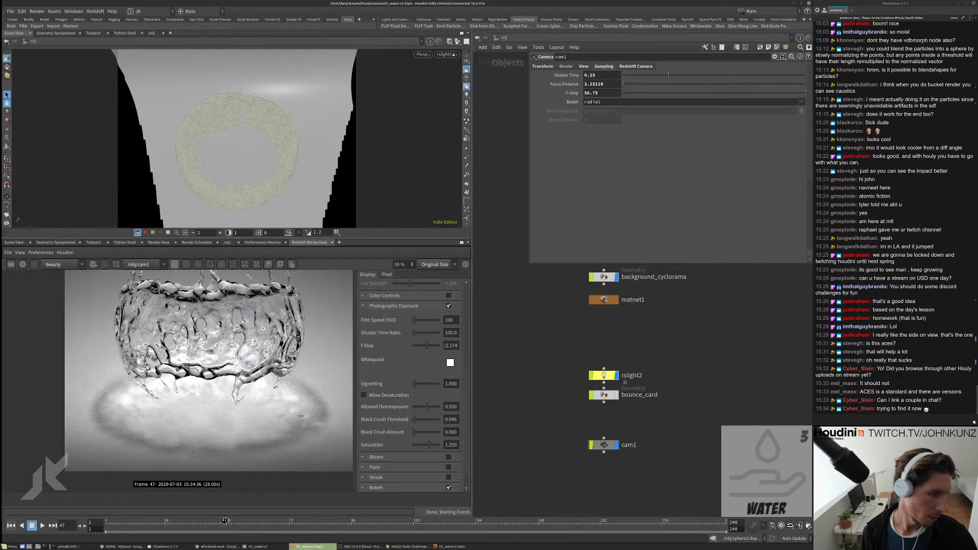
{"action": "scroll", "coordinate": [181, 360], "scroll_direction": "down", "scroll_amount": 2}
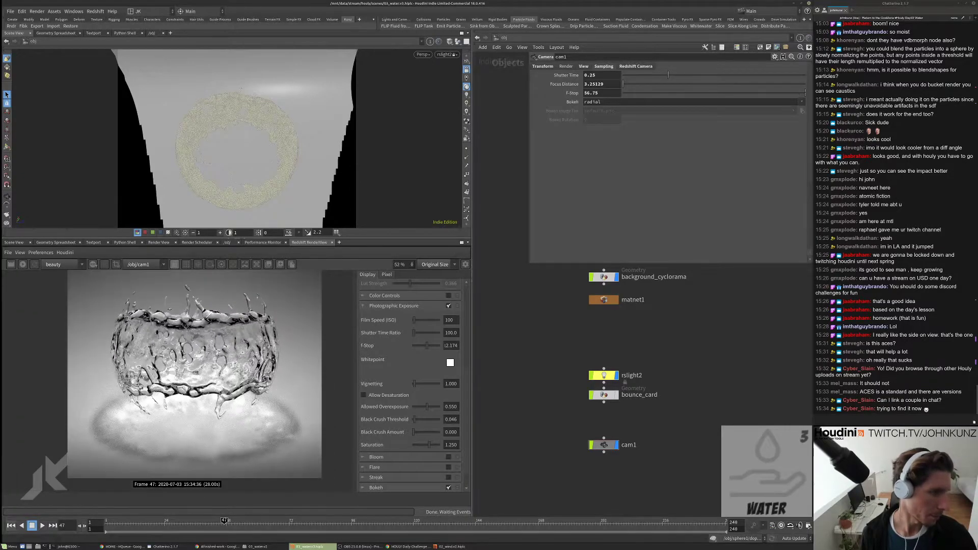
{"action": "scroll", "coordinate": [220, 298], "scroll_direction": "up", "scroll_amount": 3}
{"action": "scroll", "coordinate": [219, 298], "scroll_direction": "down", "scroll_amount": 3}
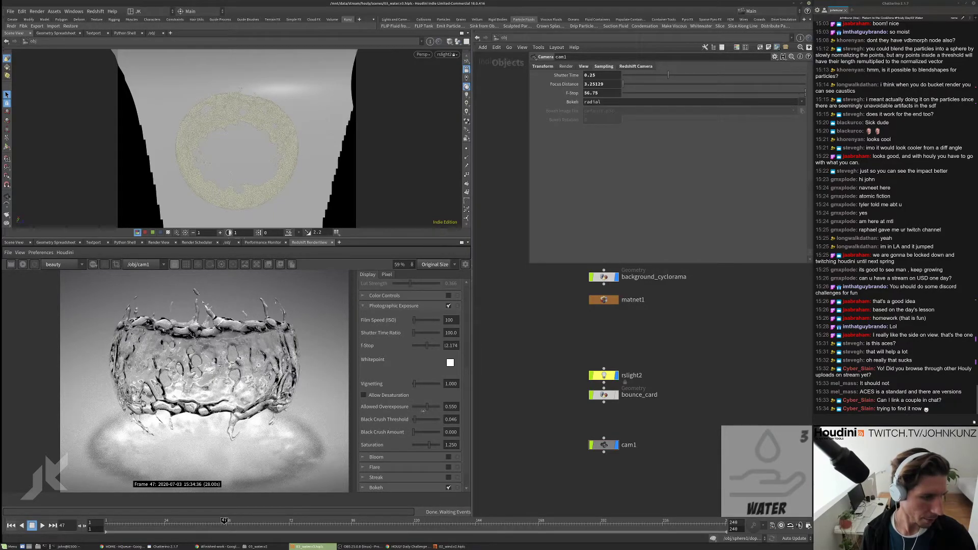
Step: Set rslight2's Area Size to .065 by 0.025 and re-render the splash
{"action": "left_click", "coordinate": [604, 375]}
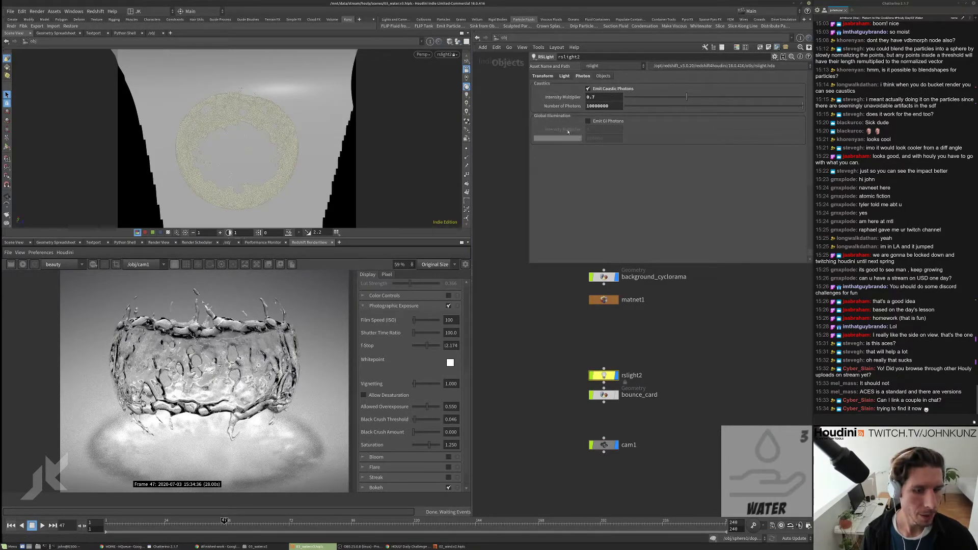
{"action": "left_click", "coordinate": [542, 76]}
{"action": "left_click", "coordinate": [564, 75]}
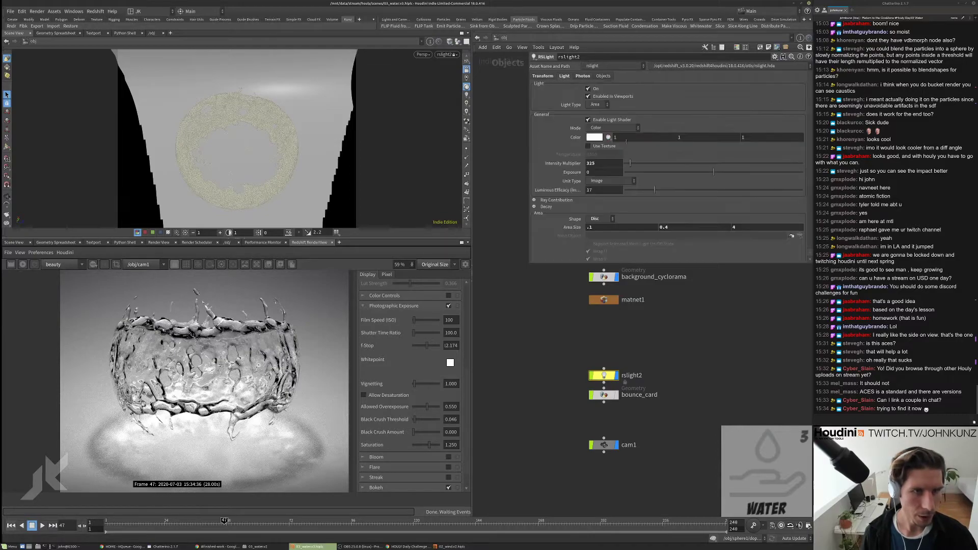
{"action": "double_click", "coordinate": [669, 227]}
{"action": "type", "text": "0."}
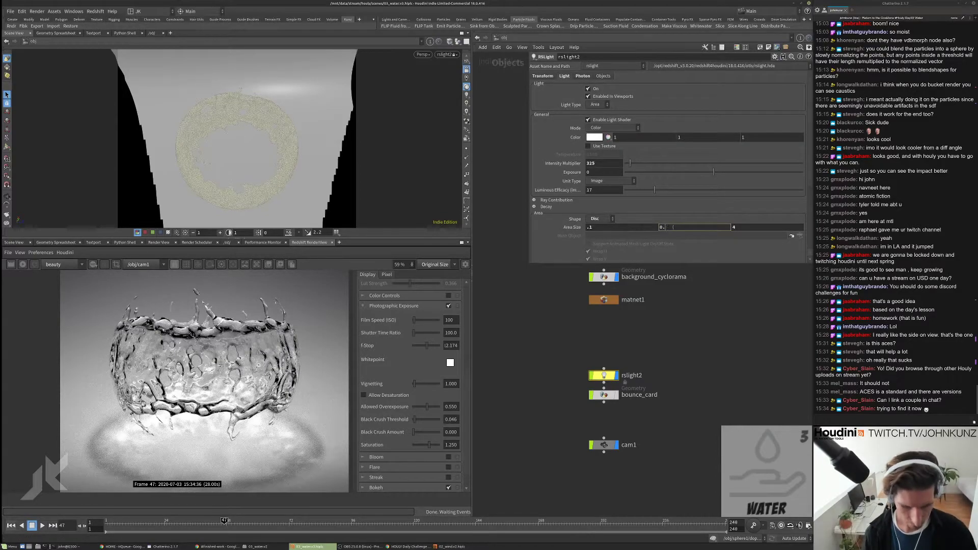
{"action": "type", "text": "025"}
{"action": "key", "text": "Return"}
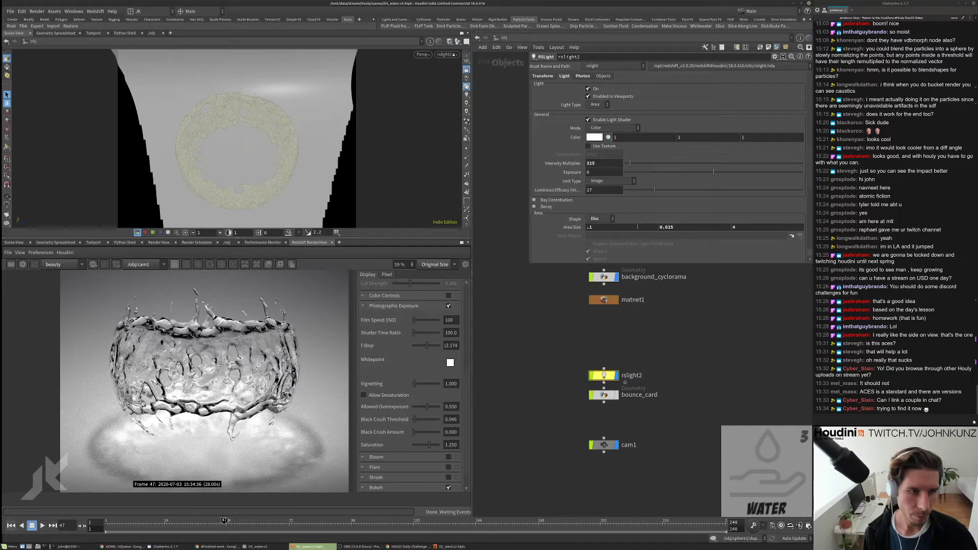
{"action": "left_click", "coordinate": [637, 227]}
{"action": "type", "text": ".06"}
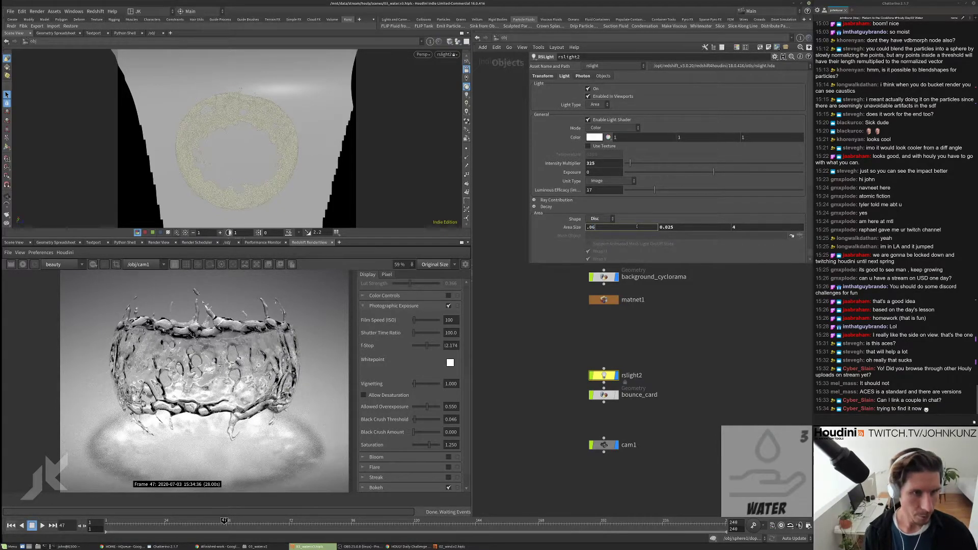
{"action": "type", "text": "5"}
{"action": "key", "text": "Return"}
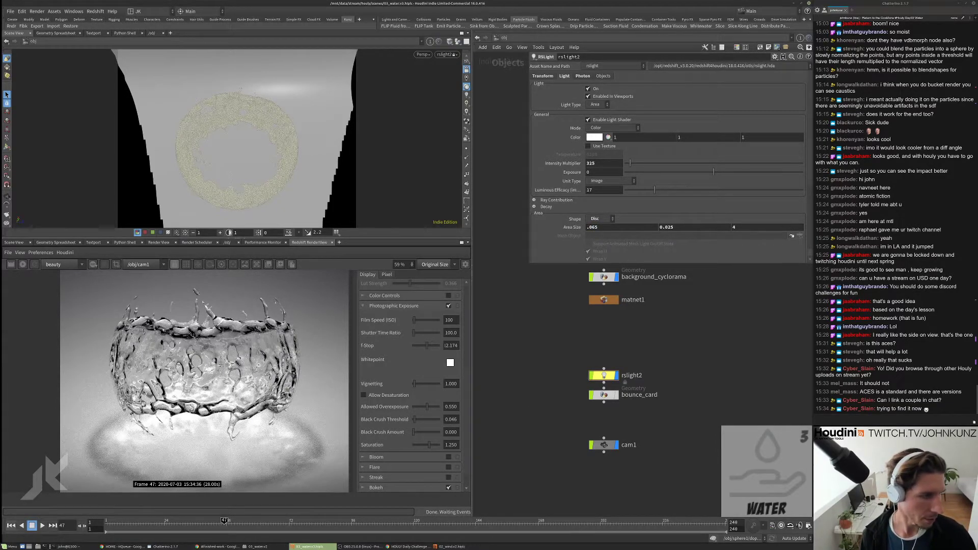
{"action": "left_click", "coordinate": [11, 265]}
Step: Go from the HOULY Daily Challenge page to the HOULY challenge forum
{"action": "left_click", "coordinate": [409, 547]}
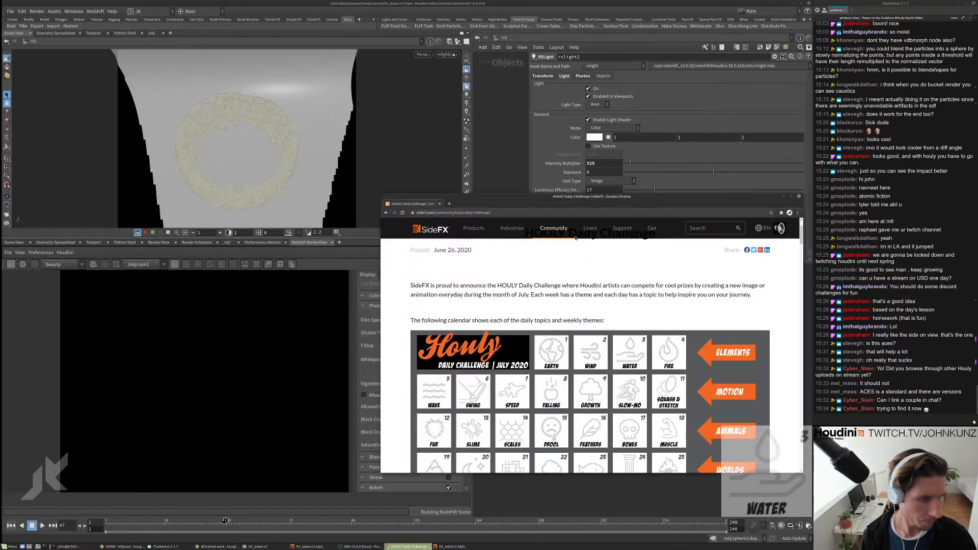
{"action": "mouse_move", "coordinate": [553, 228]}
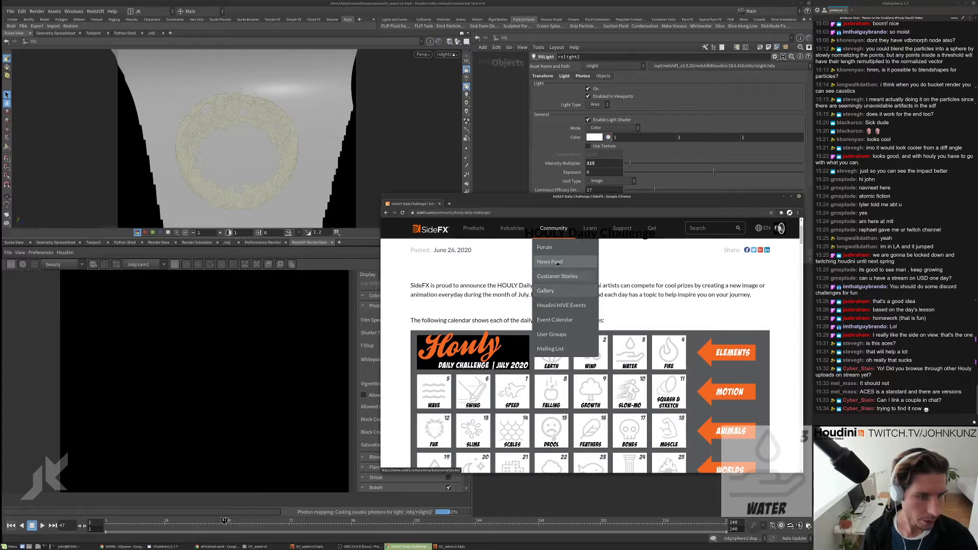
{"action": "scroll", "coordinate": [563, 361], "scroll_direction": "down", "scroll_amount": 3}
{"action": "scroll", "coordinate": [563, 361], "scroll_direction": "down", "scroll_amount": 3}
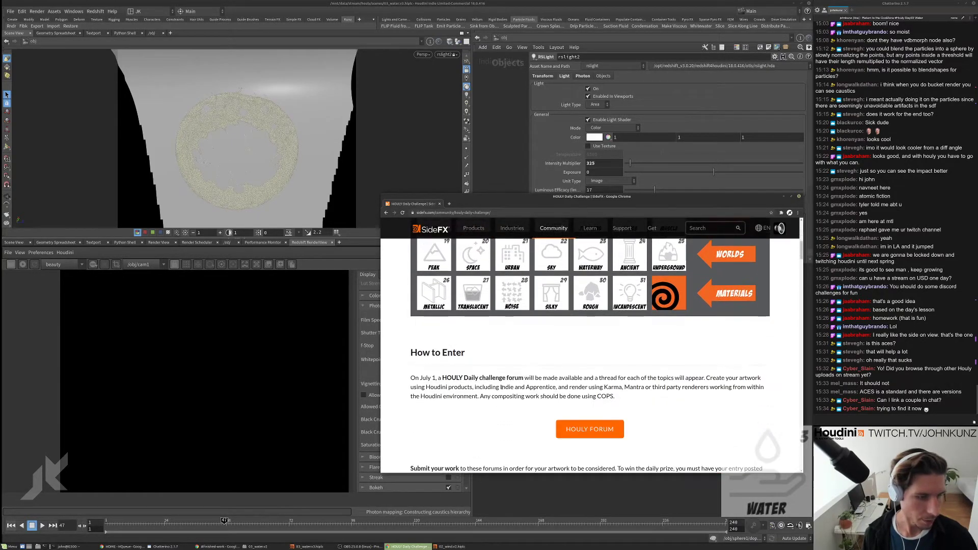
{"action": "left_click", "coordinate": [615, 428]}
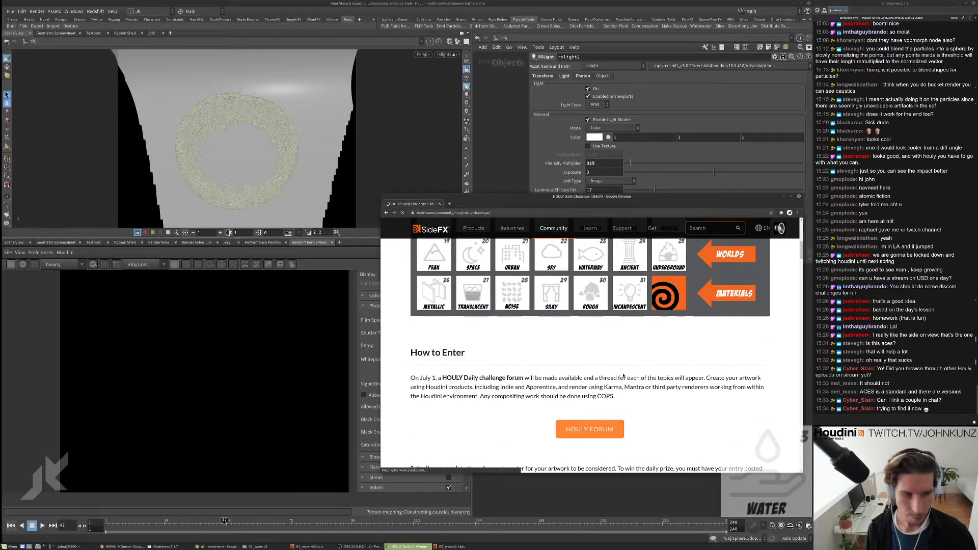
Step: Open the 'Day 3 | Elements: Water' thread and play a member's embedded water video
{"action": "scroll", "coordinate": [470, 372], "scroll_direction": "down", "scroll_amount": 3}
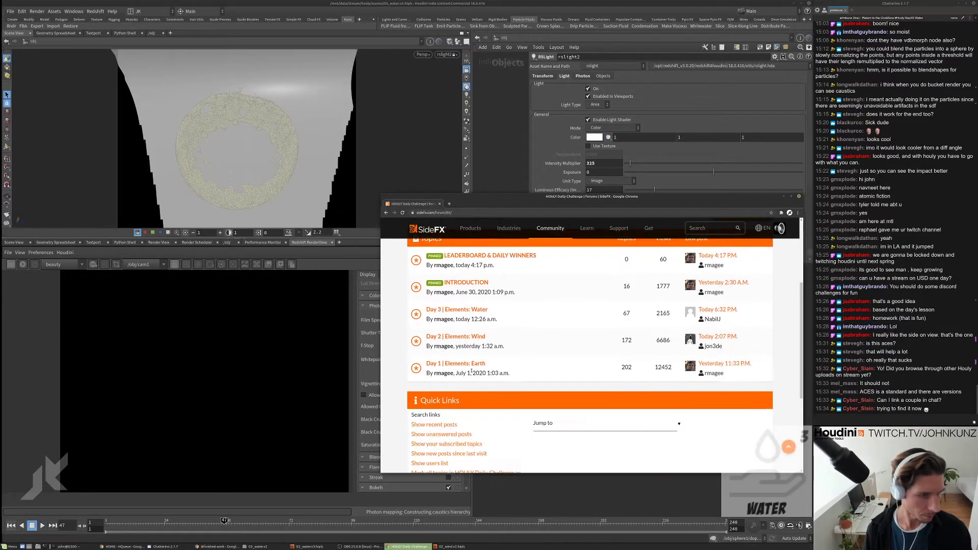
{"action": "left_click", "coordinate": [476, 313]}
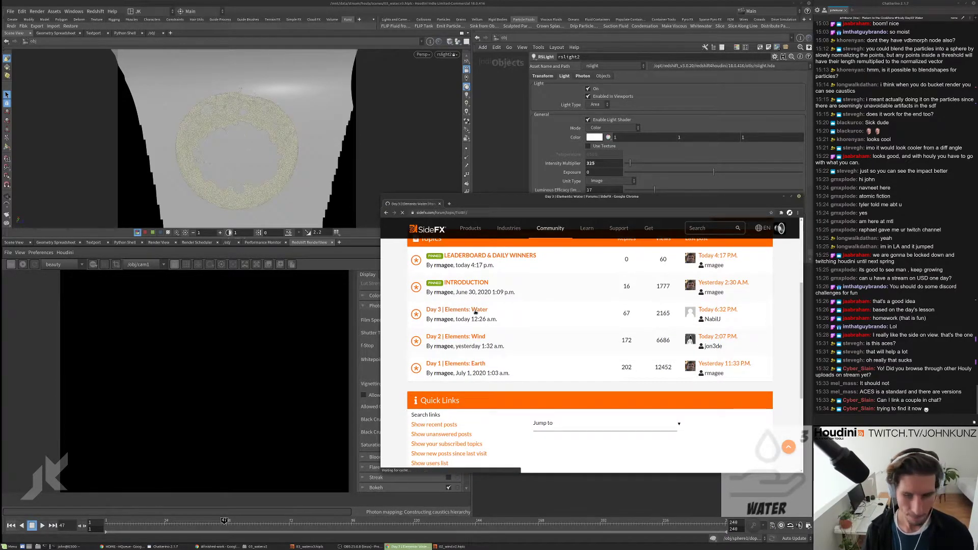
{"action": "scroll", "coordinate": [513, 367], "scroll_direction": "down", "scroll_amount": 10}
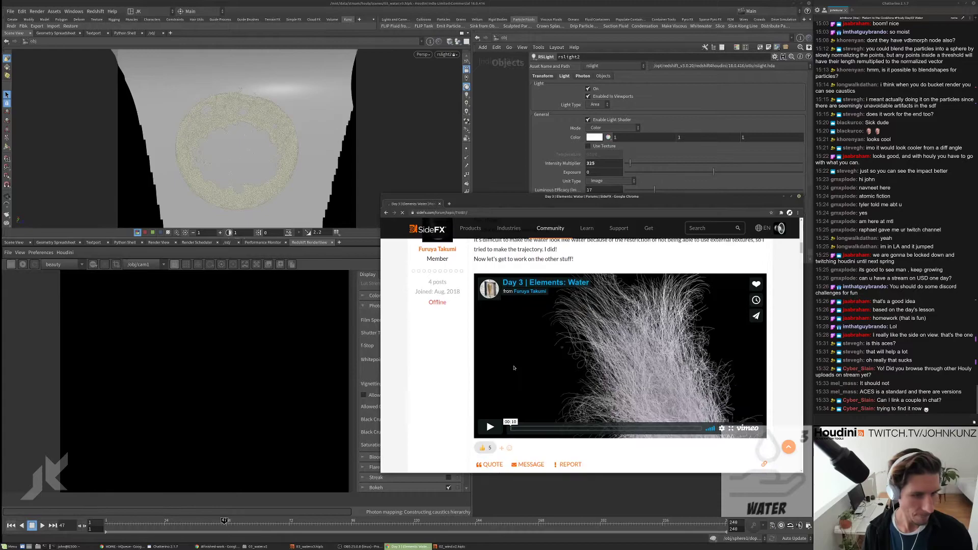
{"action": "scroll", "coordinate": [514, 368], "scroll_direction": "down", "scroll_amount": 2}
{"action": "left_click", "coordinate": [490, 426]}
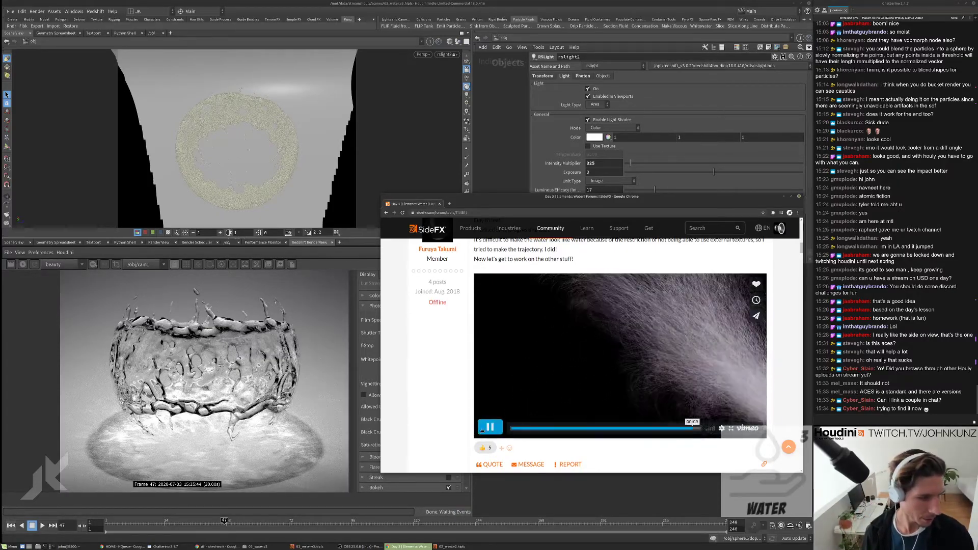
Step: Back in Houdini, change rslight2's second area size to 0.065
{"action": "left_click", "coordinate": [219, 419]}
{"action": "scroll", "coordinate": [148, 382], "scroll_direction": "up", "scroll_amount": 3}
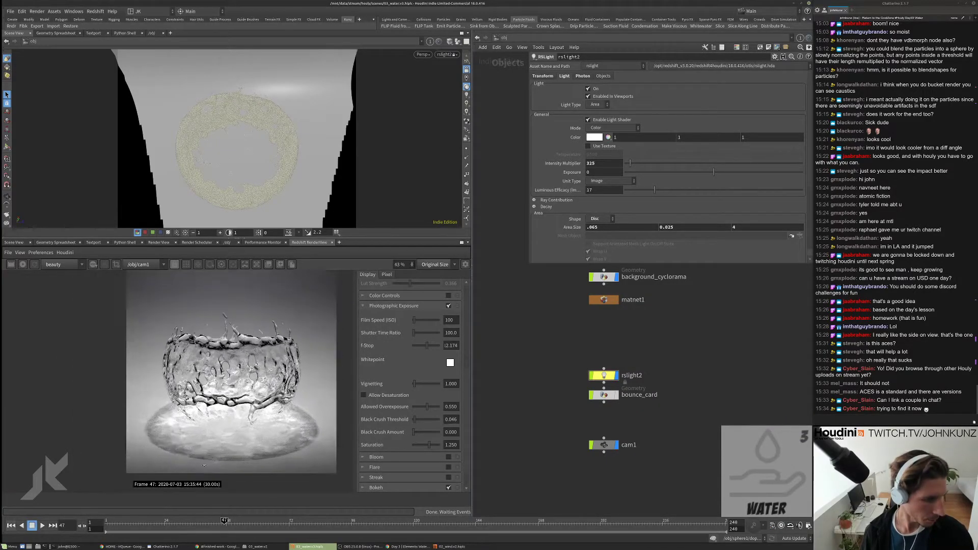
{"action": "scroll", "coordinate": [148, 381], "scroll_direction": "down", "scroll_amount": 4}
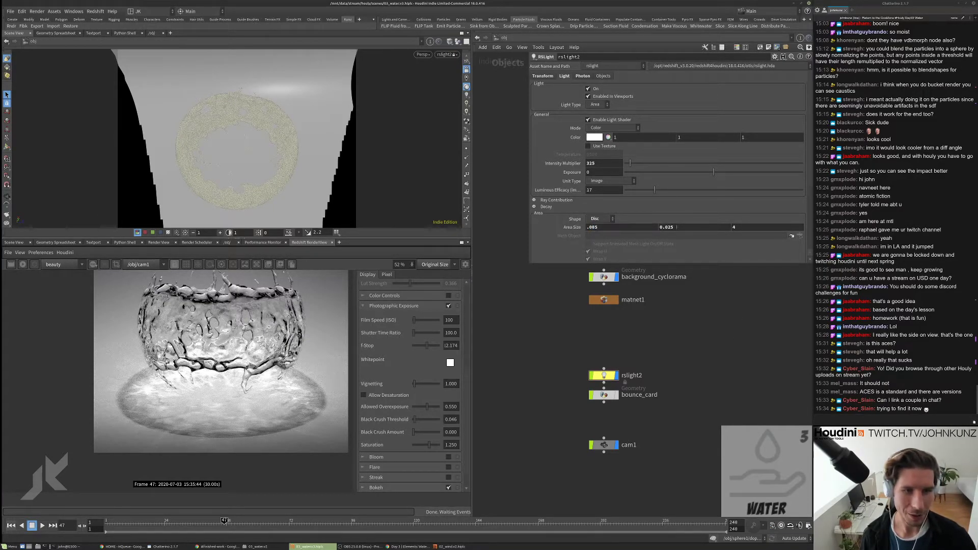
{"action": "type", "text": "65"}
{"action": "key", "text": "Return"}
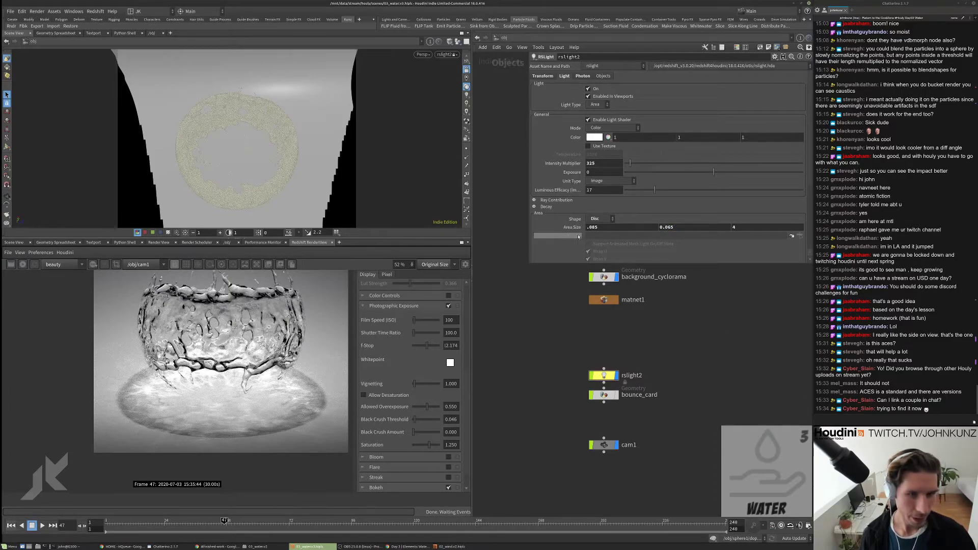
Step: Set rslight2's area size to .06 by 0.06 and re-render the splash
{"action": "double_click", "coordinate": [592, 228]}
{"action": "type", "text": "06"}
{"action": "key", "text": "Return"}
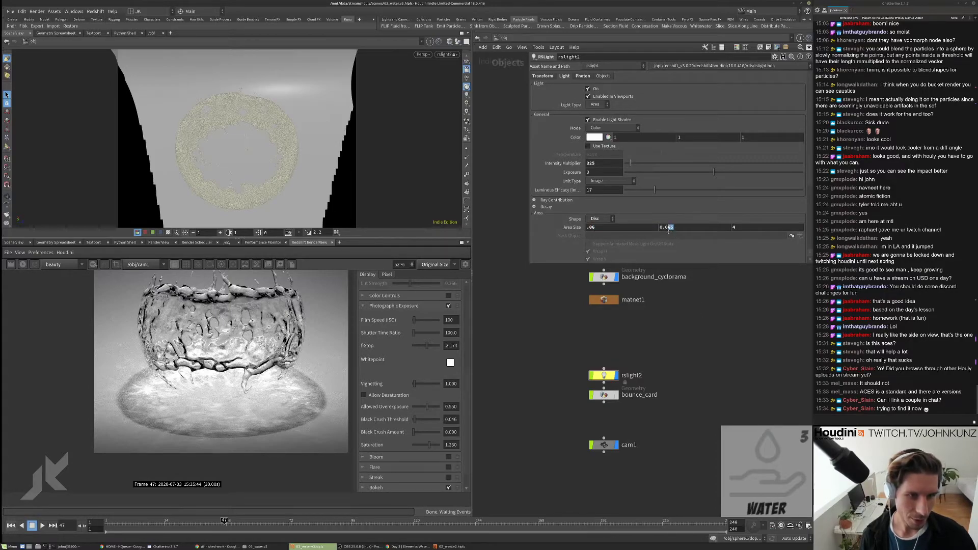
{"action": "type", "text": "6"}
{"action": "key", "text": "Return"}
{"action": "scroll", "coordinate": [220, 341], "scroll_direction": "down", "scroll_amount": 3}
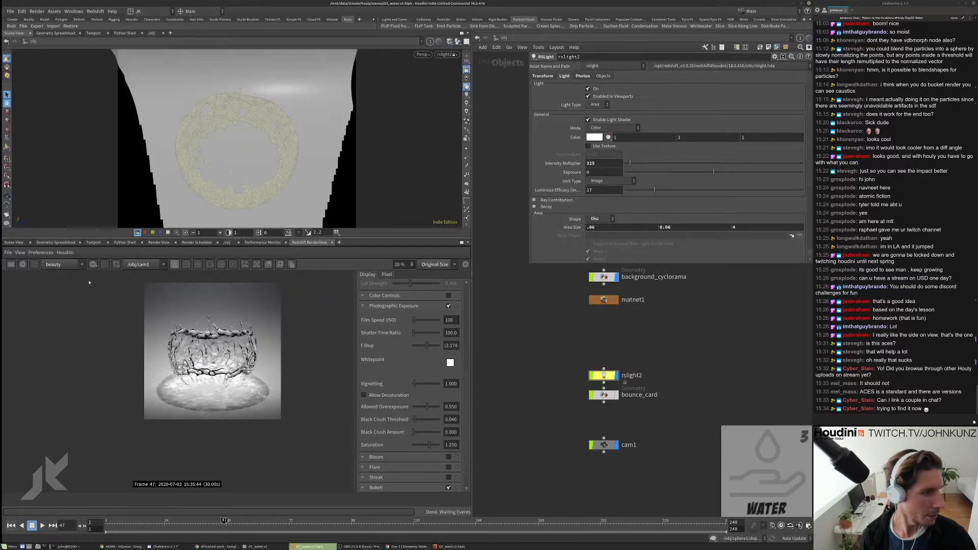
{"action": "left_click", "coordinate": [14, 264]}
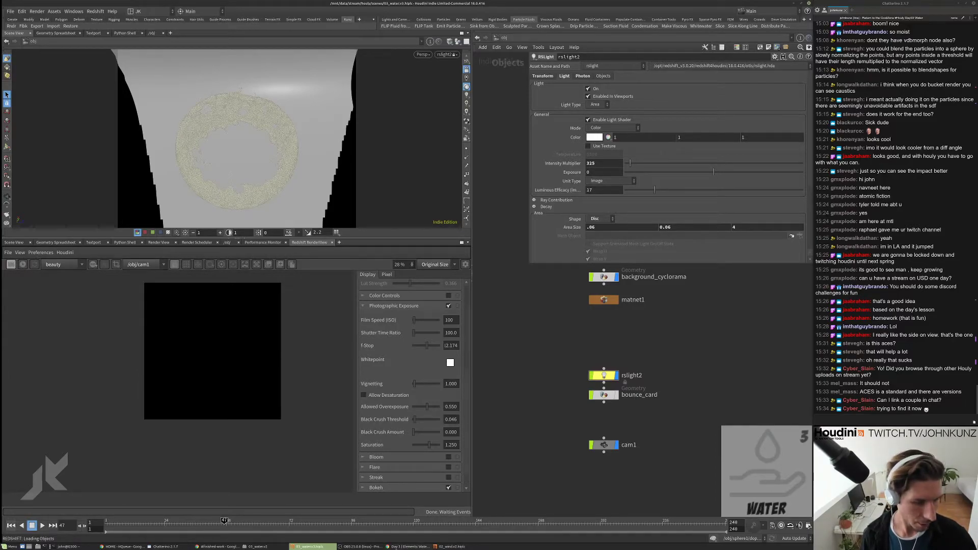
Step: Scroll the Day 3 Water thread and play the water simulation video entry
{"action": "left_click", "coordinate": [408, 547]}
{"action": "scroll", "coordinate": [588, 340], "scroll_direction": "down", "scroll_amount": 5}
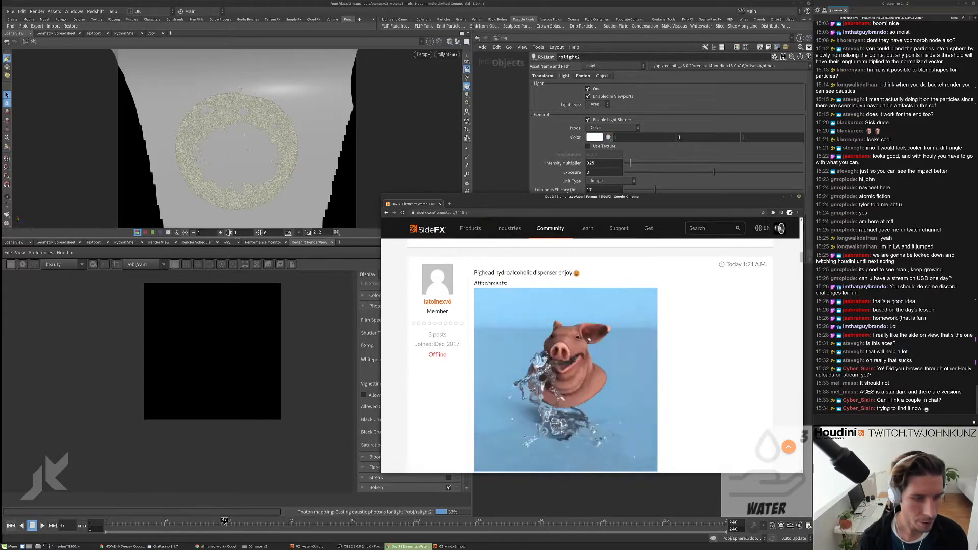
{"action": "scroll", "coordinate": [589, 340], "scroll_direction": "down", "scroll_amount": 1}
{"action": "scroll", "coordinate": [580, 333], "scroll_direction": "up", "scroll_amount": 1}
{"action": "scroll", "coordinate": [571, 327], "scroll_direction": "down", "scroll_amount": 1}
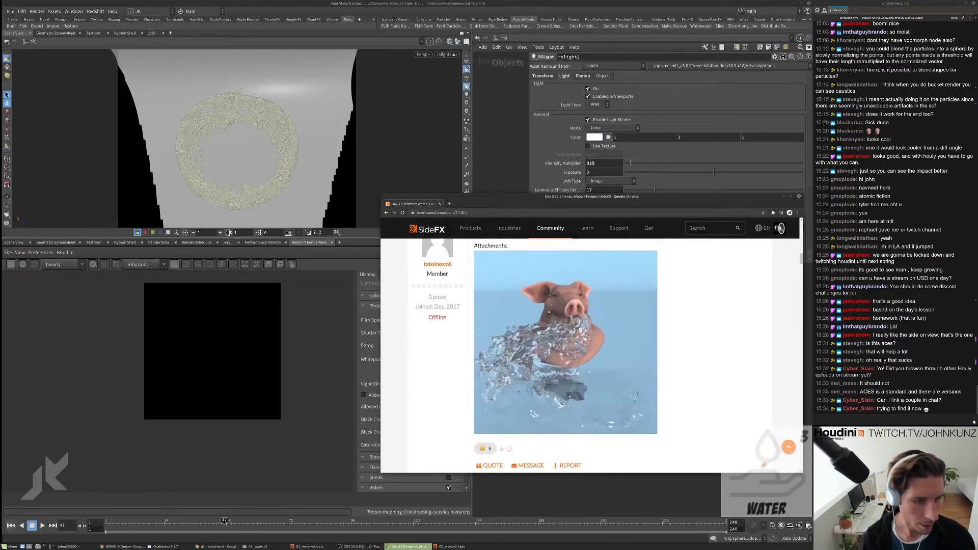
{"action": "scroll", "coordinate": [570, 334], "scroll_direction": "down", "scroll_amount": 1}
{"action": "scroll", "coordinate": [566, 346], "scroll_direction": "up", "scroll_amount": 1}
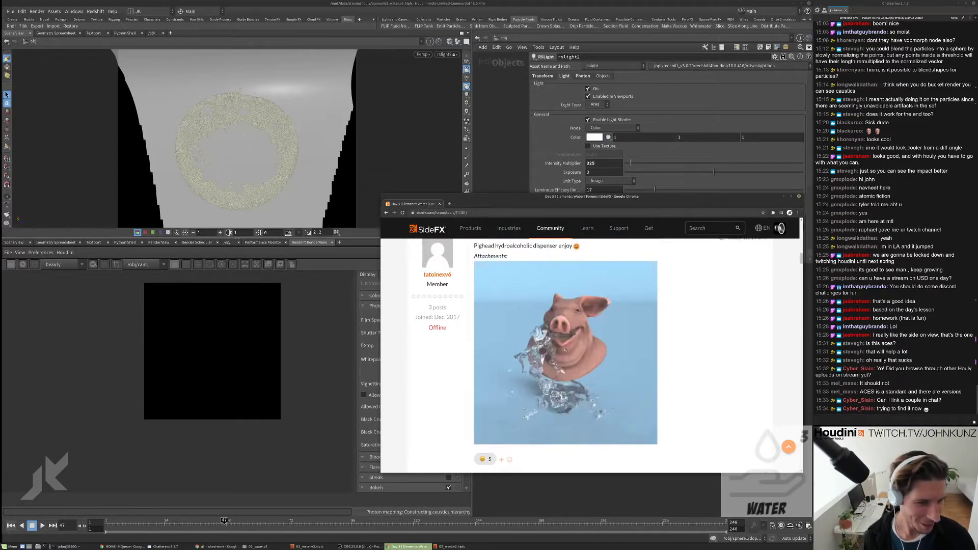
{"action": "scroll", "coordinate": [567, 351], "scroll_direction": "down", "scroll_amount": 5}
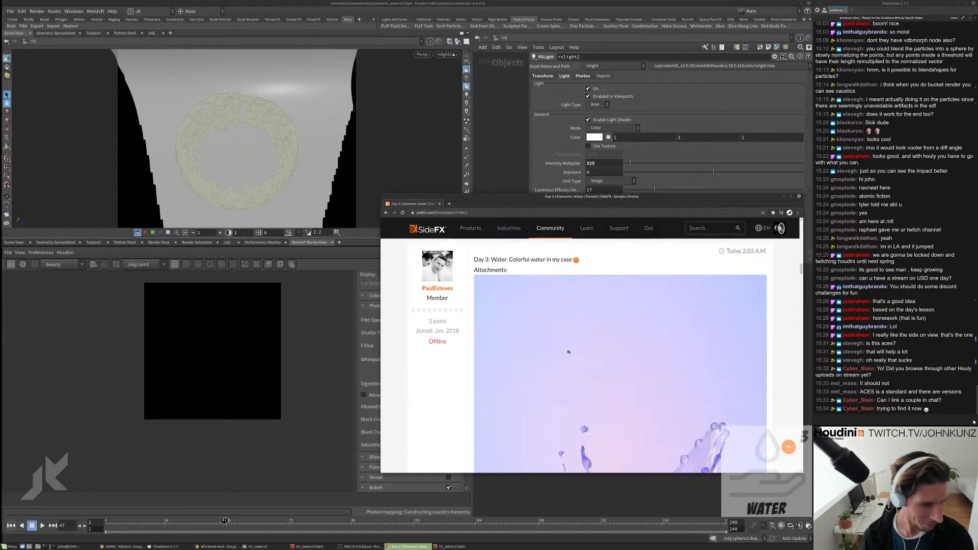
{"action": "scroll", "coordinate": [569, 352], "scroll_direction": "down", "scroll_amount": 2}
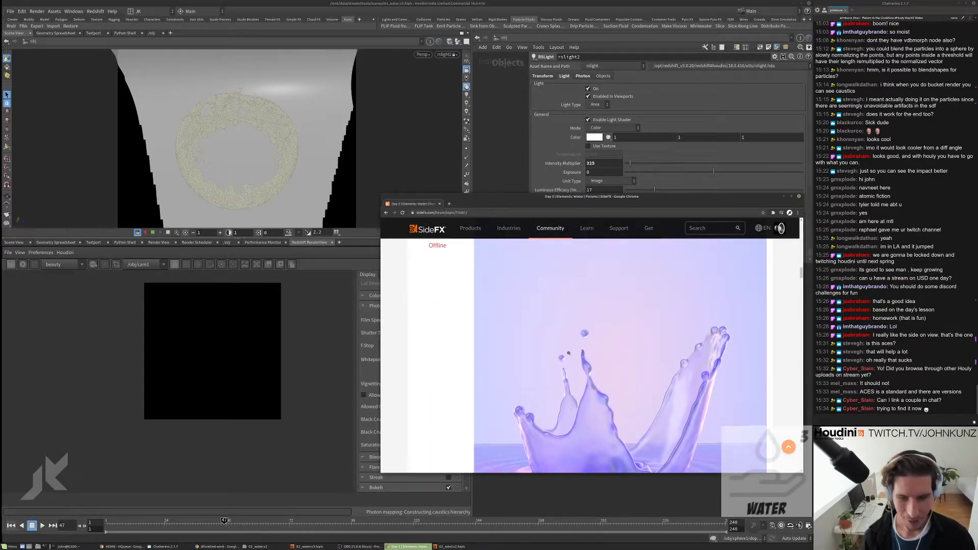
{"action": "scroll", "coordinate": [568, 353], "scroll_direction": "up", "scroll_amount": 7}
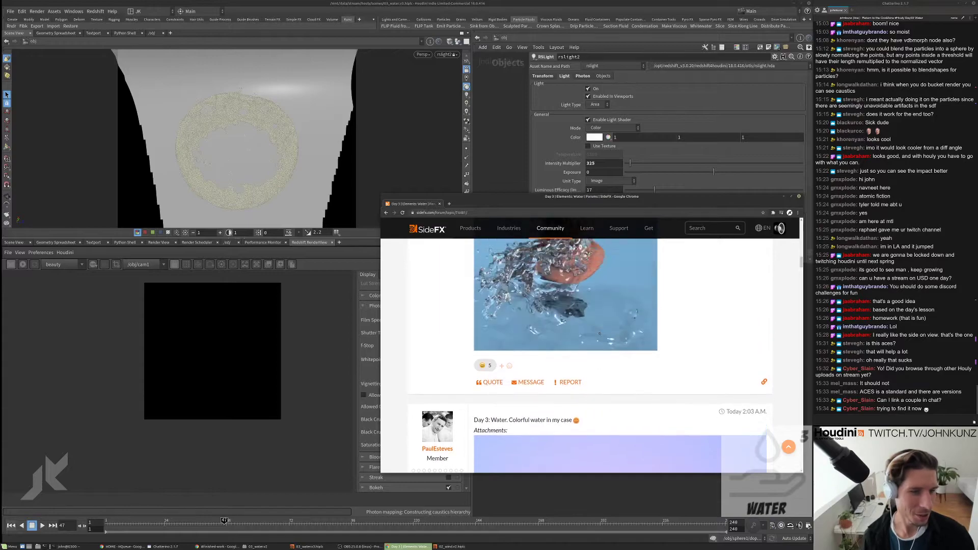
{"action": "scroll", "coordinate": [599, 334], "scroll_direction": "up", "scroll_amount": 2}
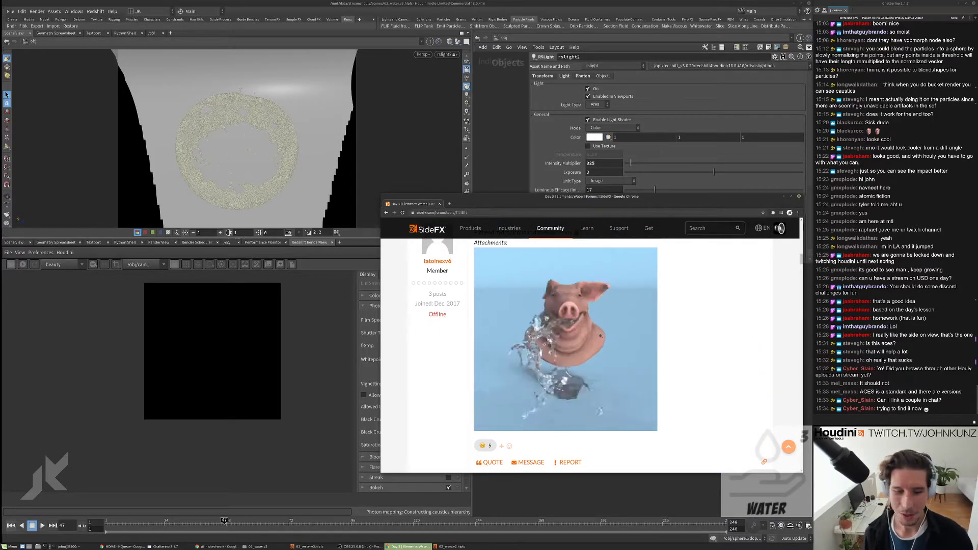
{"action": "scroll", "coordinate": [601, 335], "scroll_direction": "up", "scroll_amount": 1}
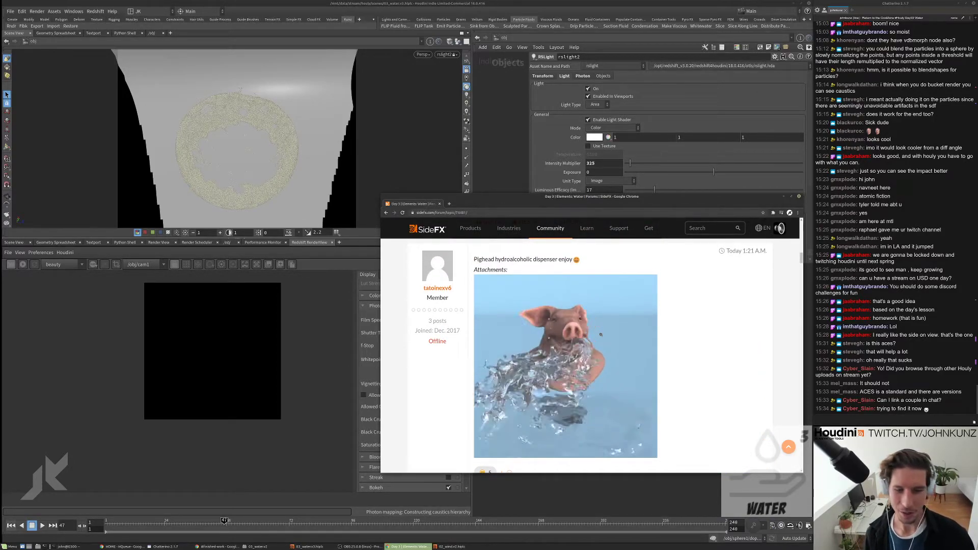
{"action": "scroll", "coordinate": [601, 335], "scroll_direction": "down", "scroll_amount": 5}
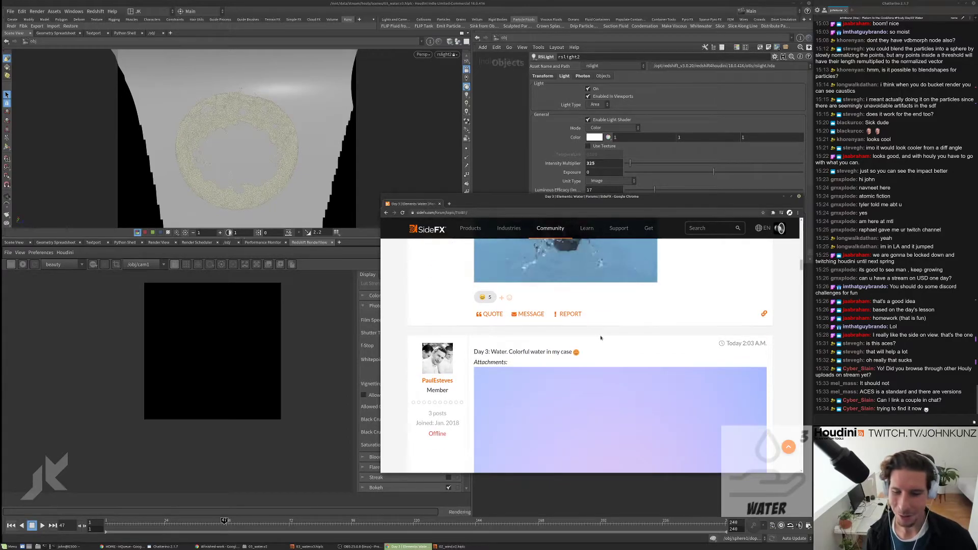
{"action": "scroll", "coordinate": [600, 337], "scroll_direction": "down", "scroll_amount": 6}
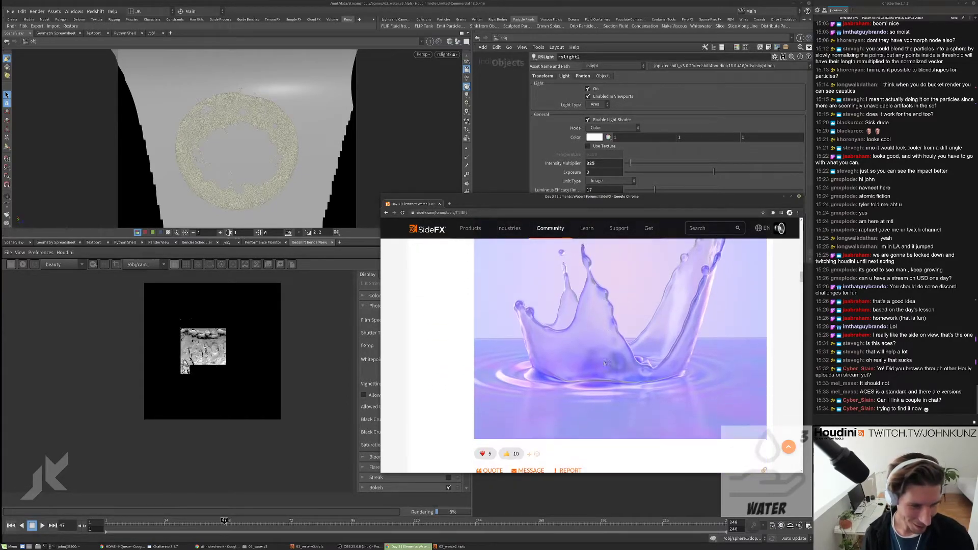
{"action": "scroll", "coordinate": [604, 363], "scroll_direction": "up", "scroll_amount": 2}
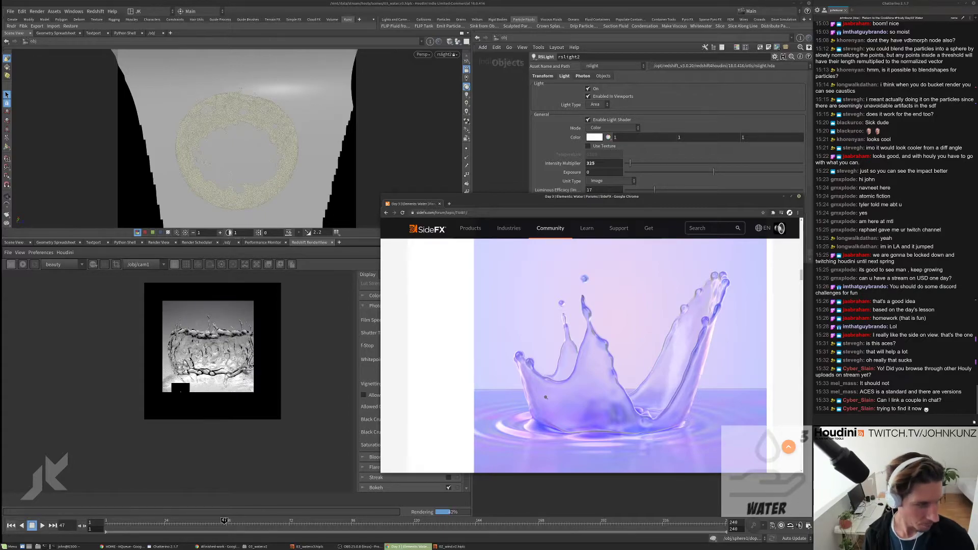
{"action": "scroll", "coordinate": [545, 397], "scroll_direction": "down", "scroll_amount": 5}
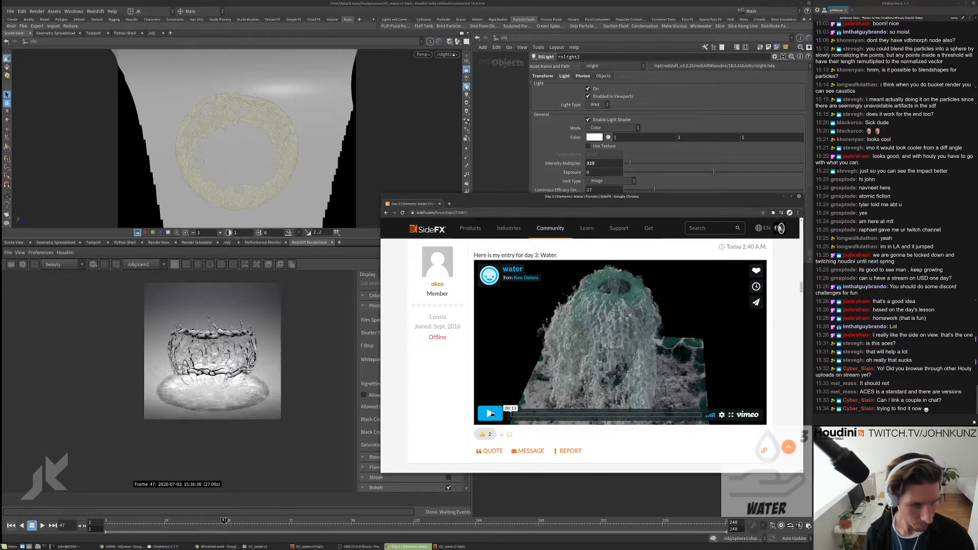
{"action": "left_click", "coordinate": [490, 414]}
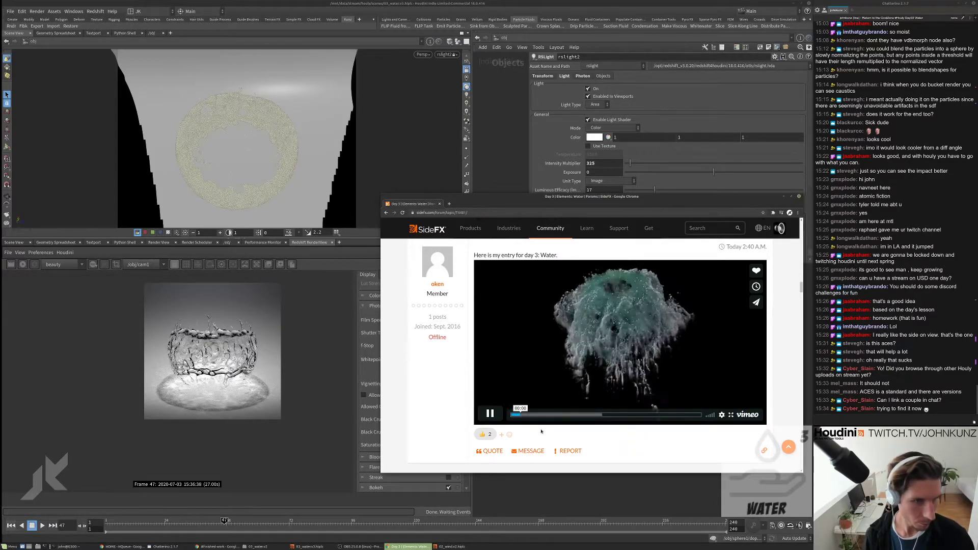
Step: Replay the water simulation video and skip ahead to its node-graph part
{"action": "scroll", "coordinate": [580, 308], "scroll_direction": "down", "scroll_amount": 1}
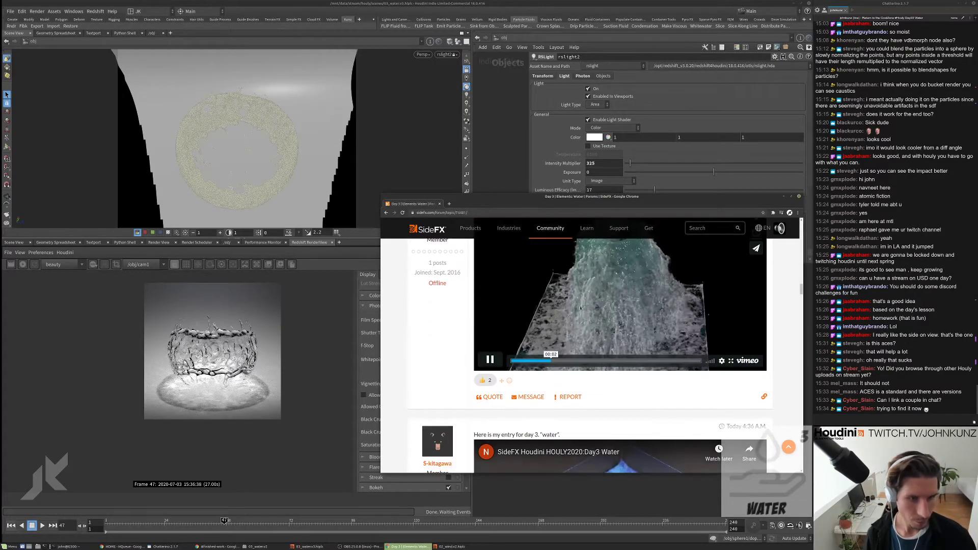
{"action": "scroll", "coordinate": [600, 336], "scroll_direction": "up", "scroll_amount": 1}
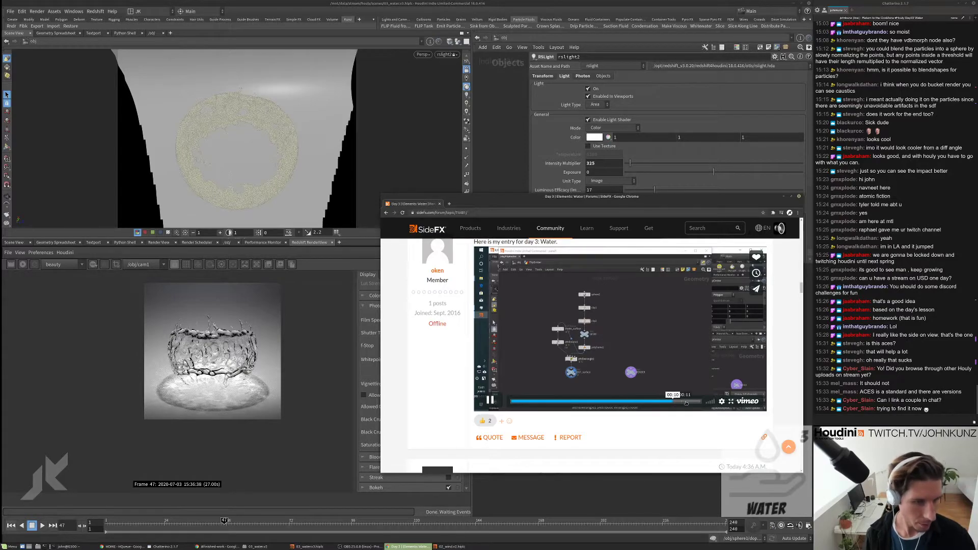
{"action": "left_click", "coordinate": [600, 391]}
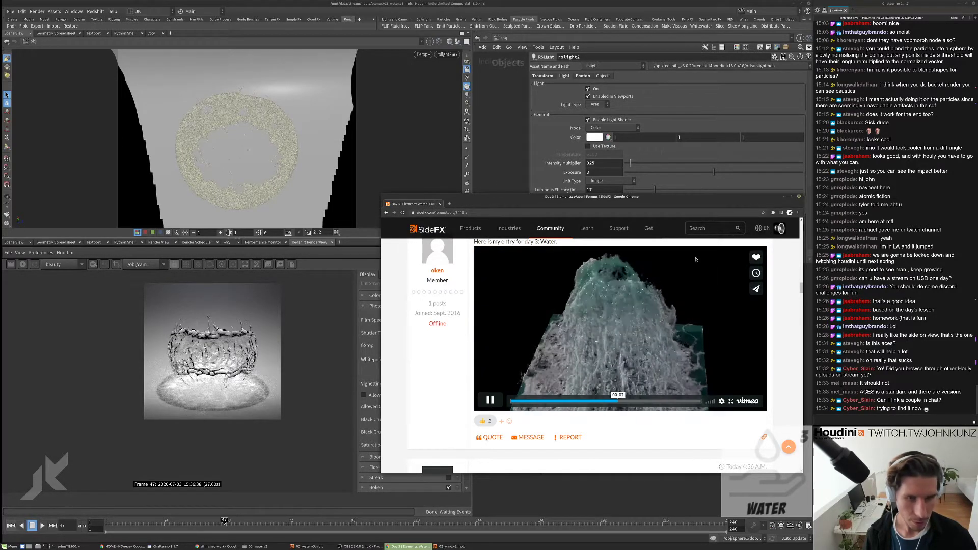
{"action": "left_click", "coordinate": [599, 401]}
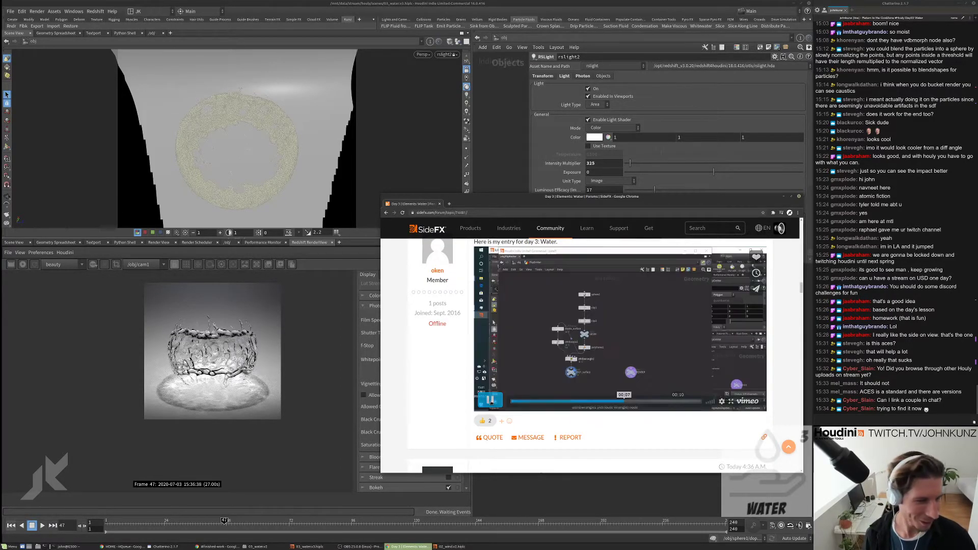
Step: Play the Houdini water tank video, then scroll down to the fish-bowl video post
{"action": "scroll", "coordinate": [509, 400], "scroll_direction": "down", "scroll_amount": 2}
{"action": "scroll", "coordinate": [509, 400], "scroll_direction": "down", "scroll_amount": 1}
{"action": "left_click", "coordinate": [540, 421]}
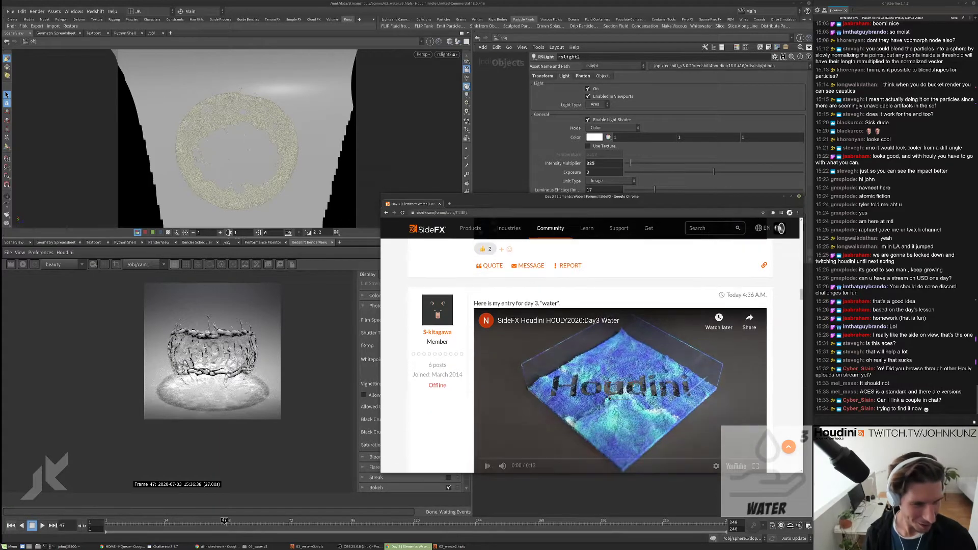
{"action": "scroll", "coordinate": [540, 420], "scroll_direction": "down", "scroll_amount": 1}
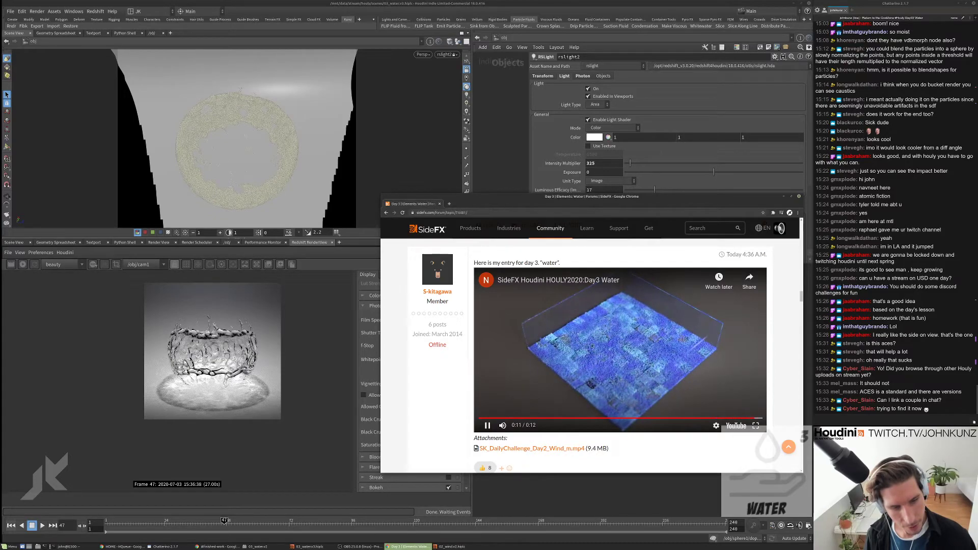
{"action": "scroll", "coordinate": [533, 419], "scroll_direction": "down", "scroll_amount": 10}
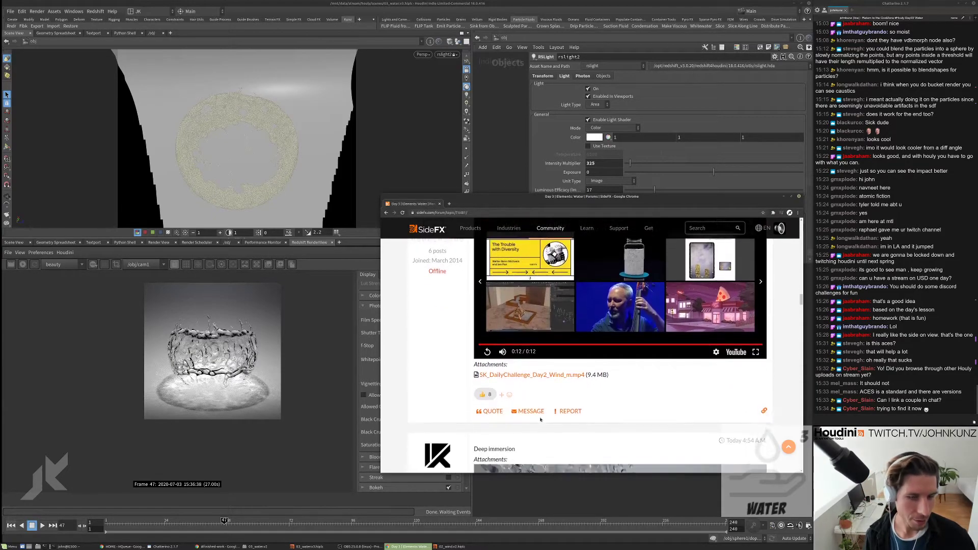
{"action": "scroll", "coordinate": [546, 406], "scroll_direction": "down", "scroll_amount": 5}
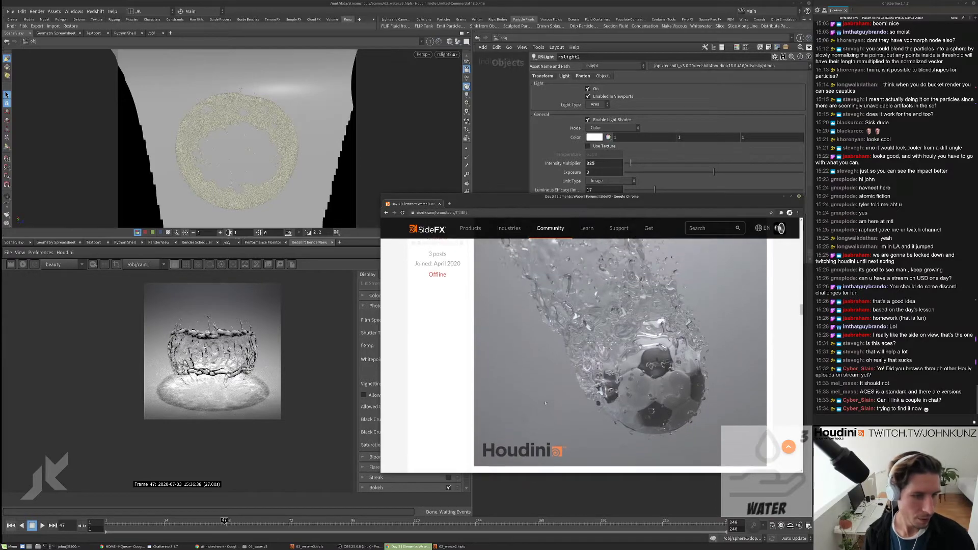
{"action": "scroll", "coordinate": [548, 408], "scroll_direction": "down", "scroll_amount": 1}
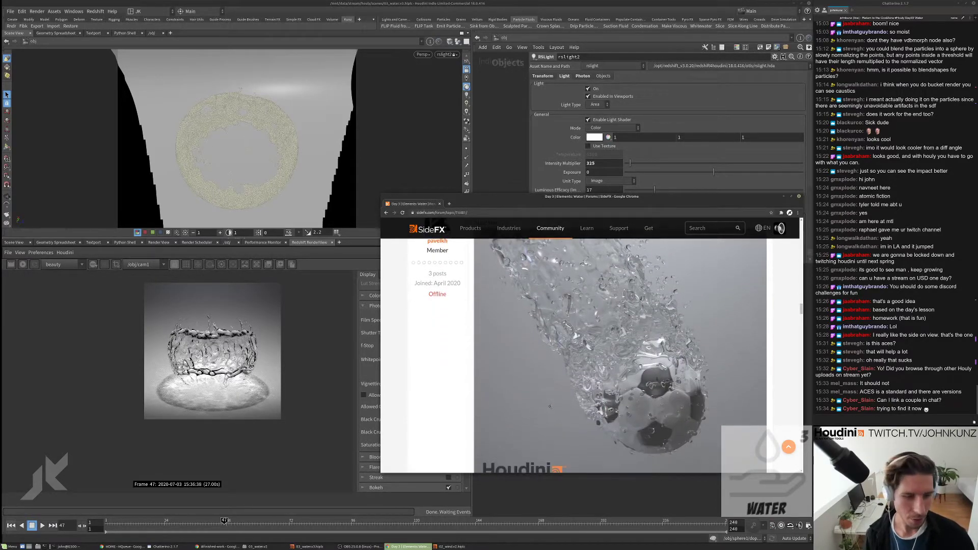
{"action": "scroll", "coordinate": [641, 367], "scroll_direction": "up", "scroll_amount": 1}
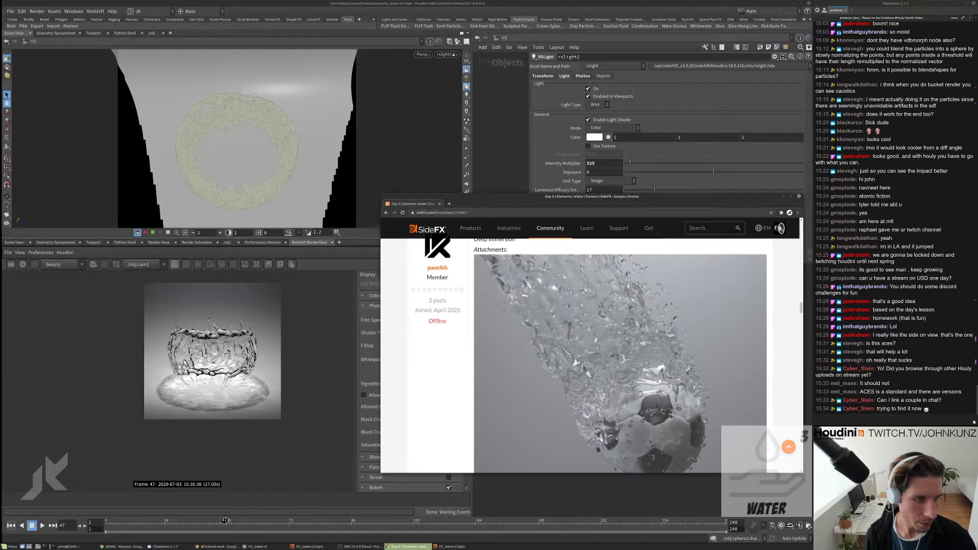
{"action": "scroll", "coordinate": [566, 279], "scroll_direction": "down", "scroll_amount": 2}
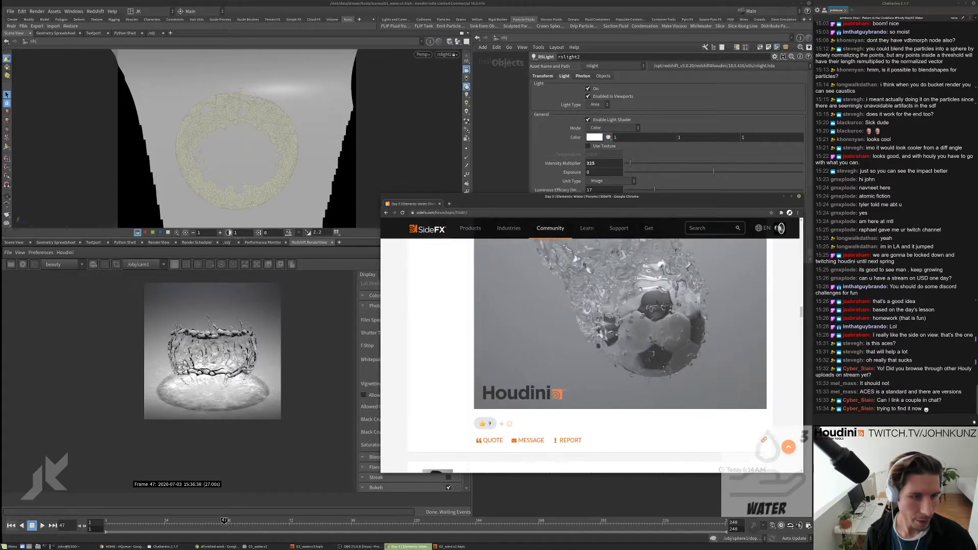
{"action": "scroll", "coordinate": [545, 301], "scroll_direction": "up", "scroll_amount": 4}
{"action": "scroll", "coordinate": [539, 307], "scroll_direction": "down", "scroll_amount": 1}
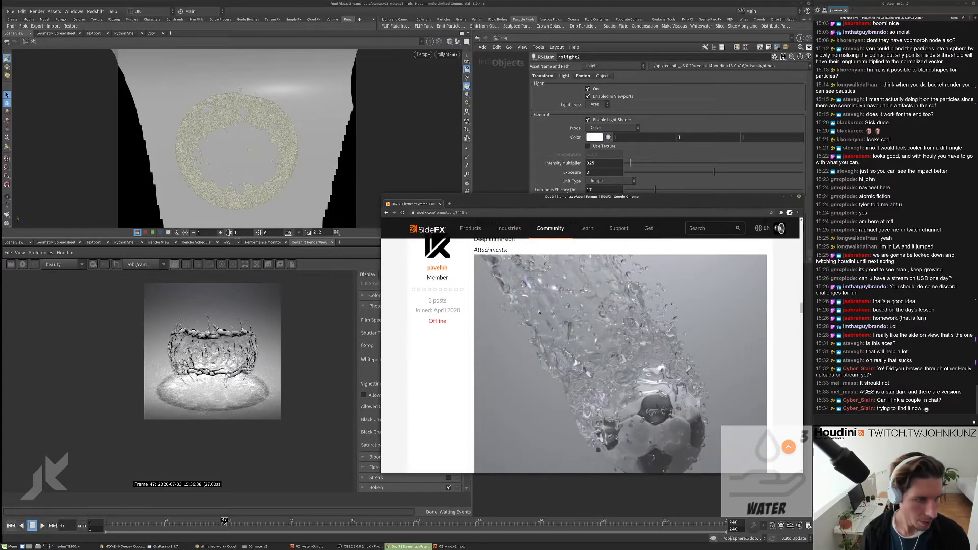
{"action": "scroll", "coordinate": [544, 306], "scroll_direction": "down", "scroll_amount": 3}
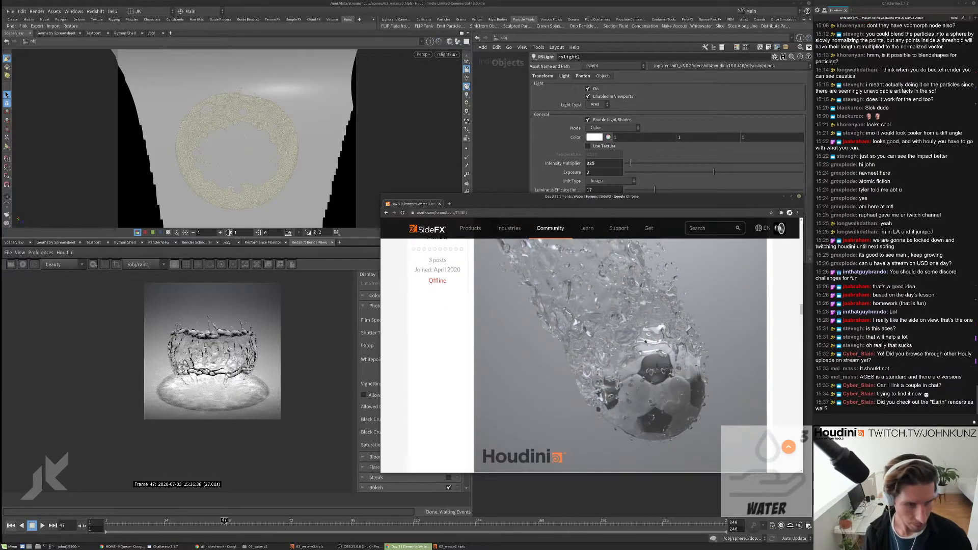
{"action": "scroll", "coordinate": [645, 340], "scroll_direction": "up", "scroll_amount": 2}
{"action": "scroll", "coordinate": [645, 341], "scroll_direction": "down", "scroll_amount": 3}
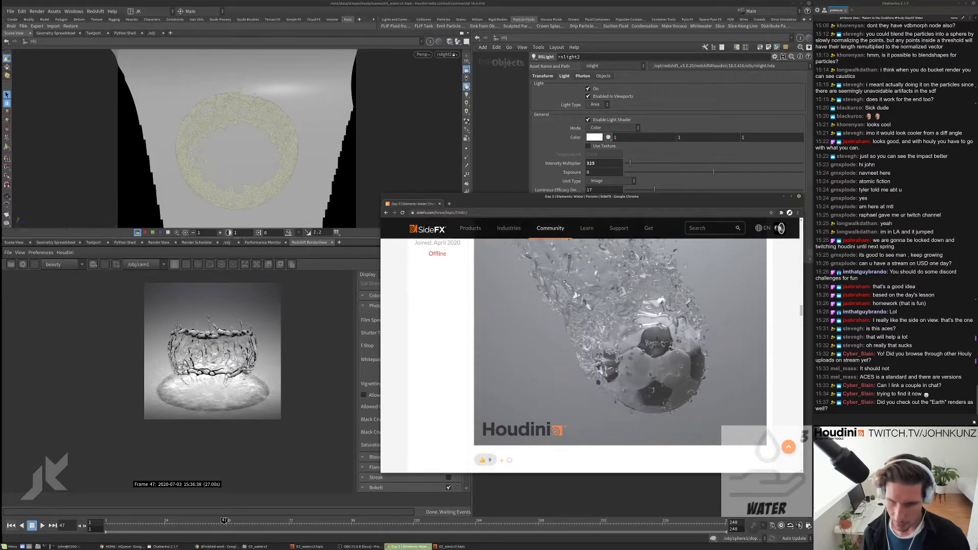
{"action": "scroll", "coordinate": [649, 354], "scroll_direction": "down", "scroll_amount": 4}
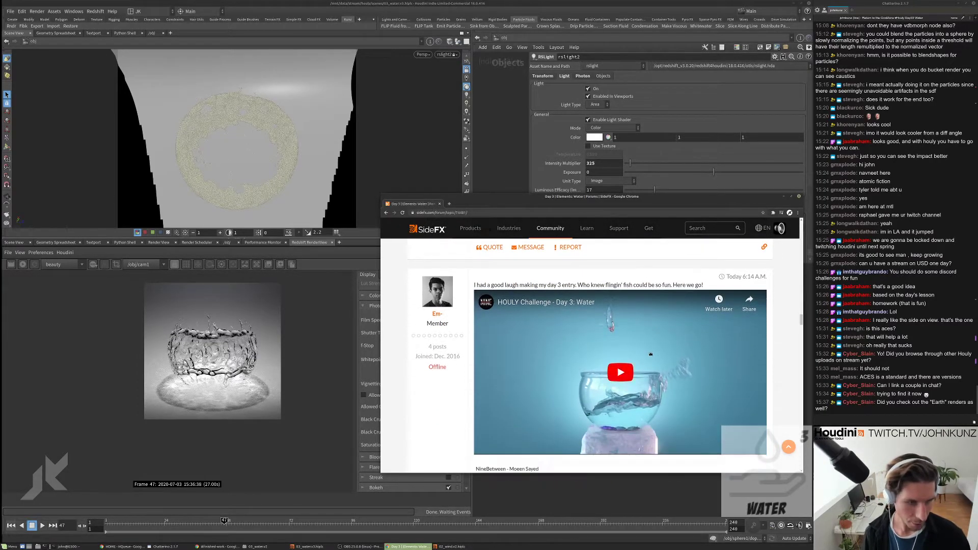
{"action": "scroll", "coordinate": [650, 356], "scroll_direction": "up", "scroll_amount": 1}
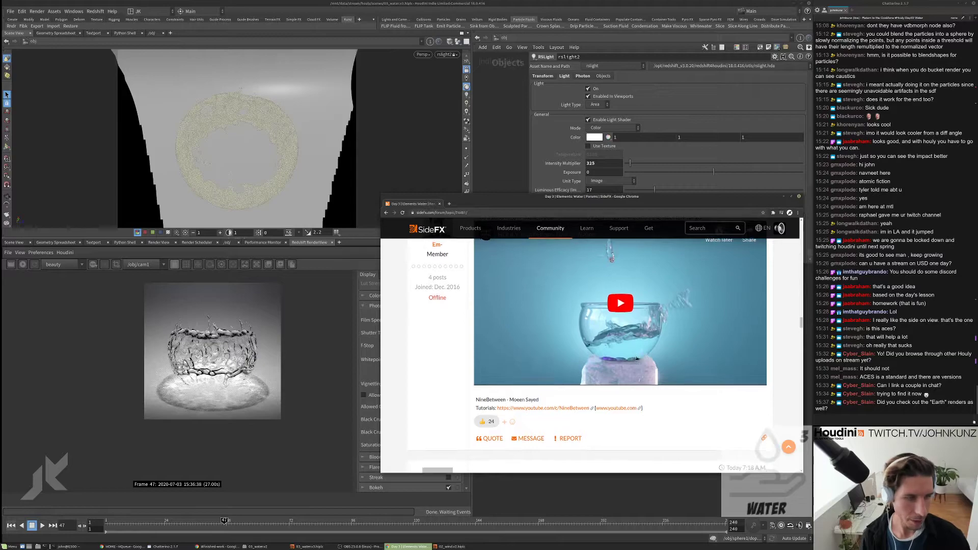
{"action": "scroll", "coordinate": [637, 362], "scroll_direction": "down", "scroll_amount": 3}
{"action": "scroll", "coordinate": [633, 368], "scroll_direction": "up", "scroll_amount": 3}
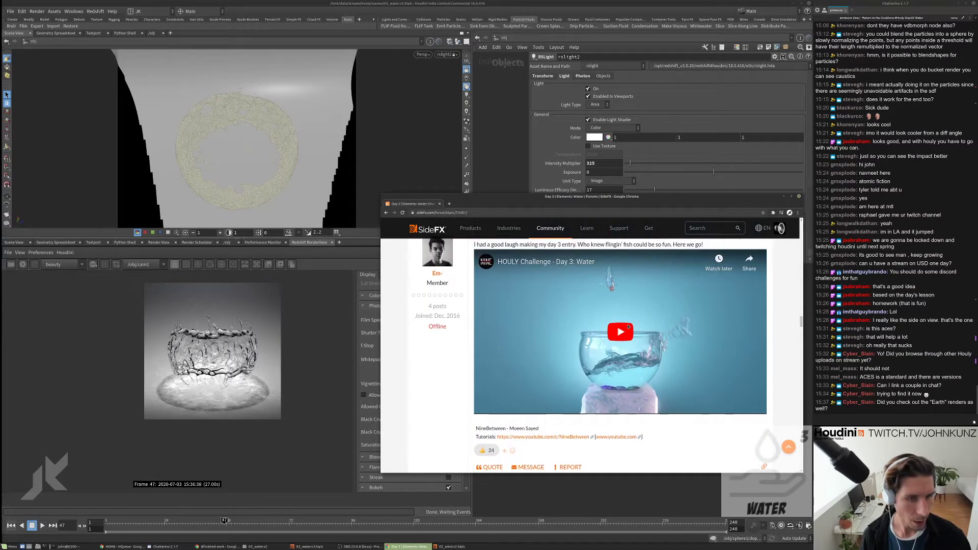
Step: Play the fish-bowl water video, restart it, then pause it
{"action": "left_click", "coordinate": [557, 390]}
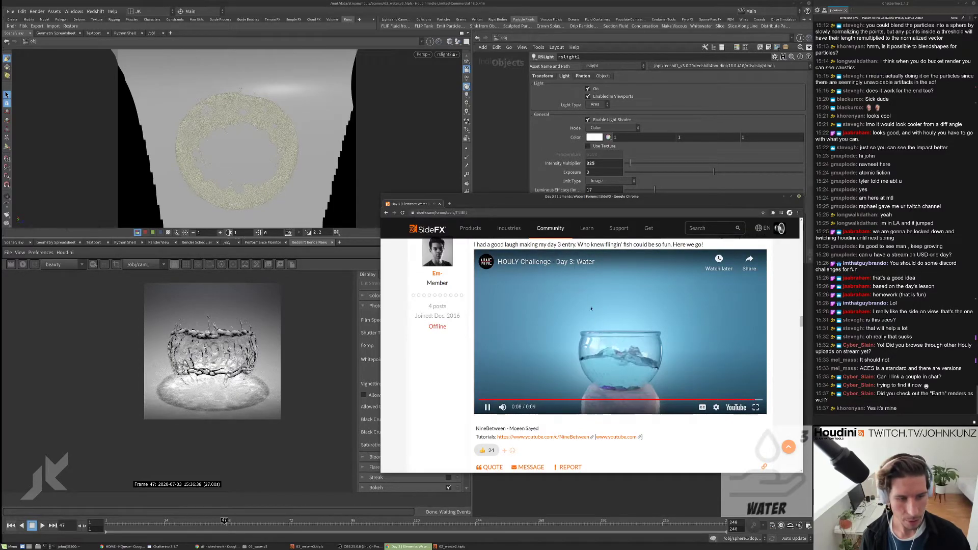
{"action": "left_click", "coordinate": [548, 392]}
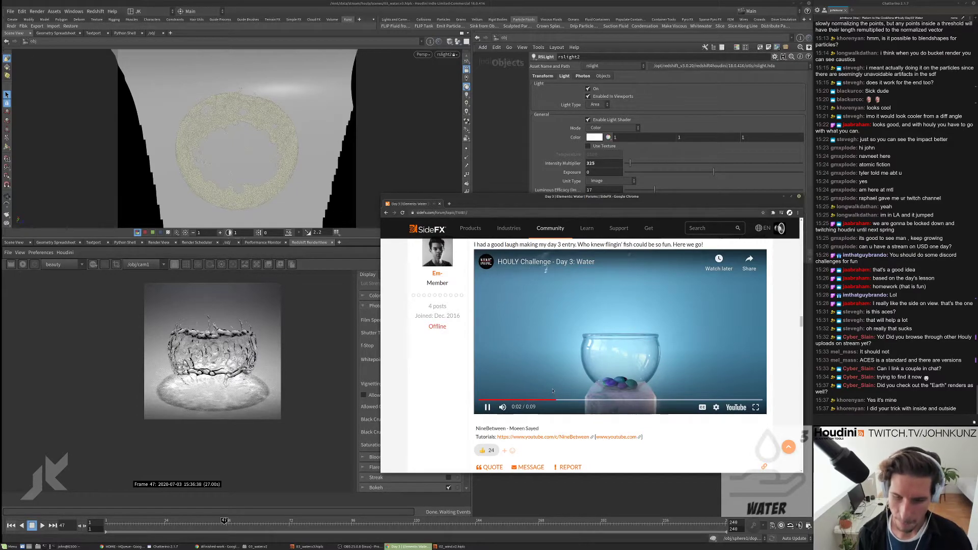
{"action": "left_click", "coordinate": [586, 364]}
Step: Scroll the thread down to the 'Day 3: Flip swims in a flip sim' post
{"action": "scroll", "coordinate": [586, 365], "scroll_direction": "up", "scroll_amount": 12}
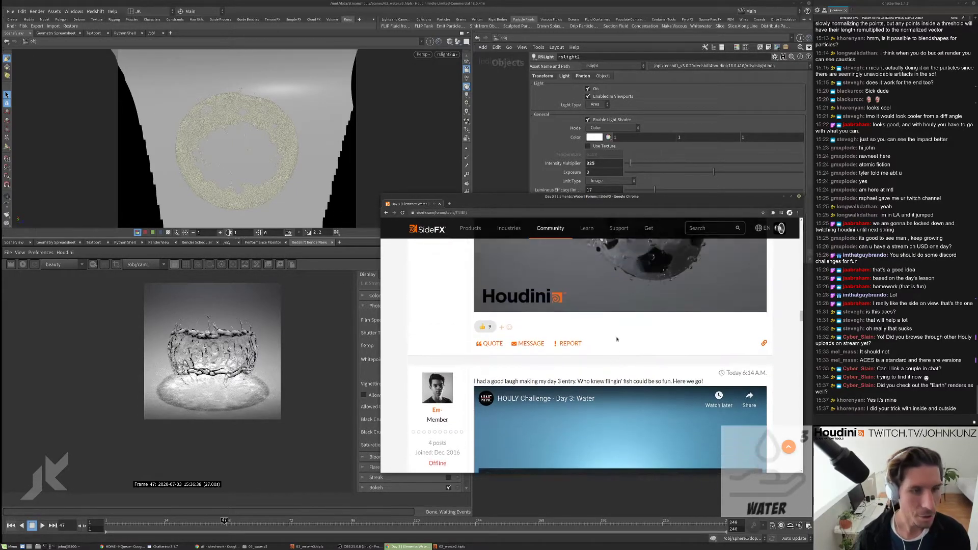
{"action": "scroll", "coordinate": [614, 340], "scroll_direction": "down", "scroll_amount": 1}
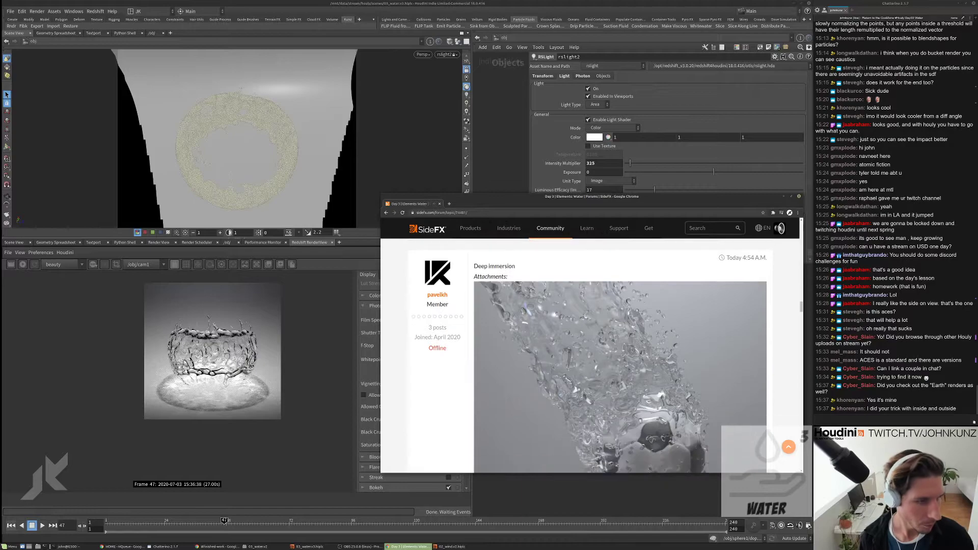
{"action": "scroll", "coordinate": [615, 336], "scroll_direction": "down", "scroll_amount": 2}
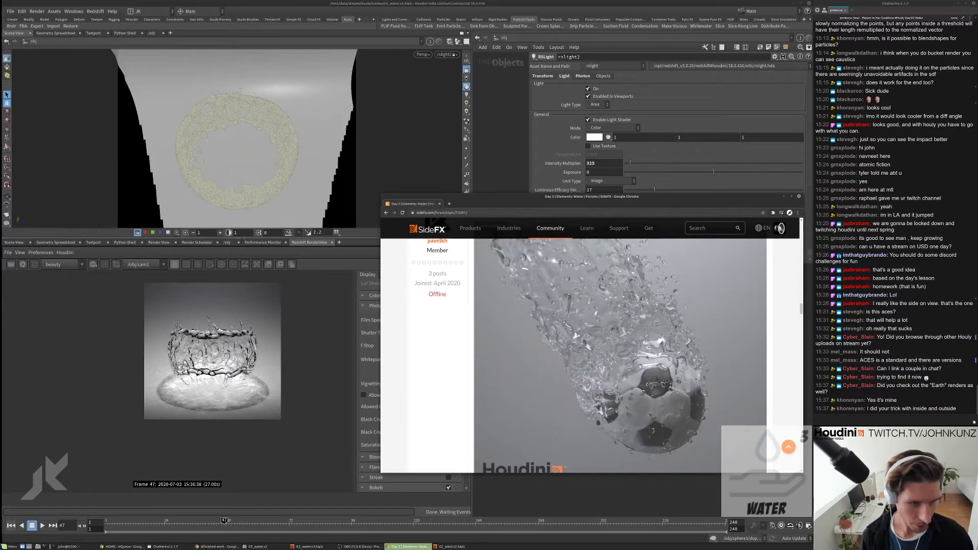
{"action": "scroll", "coordinate": [639, 380], "scroll_direction": "up", "scroll_amount": 1}
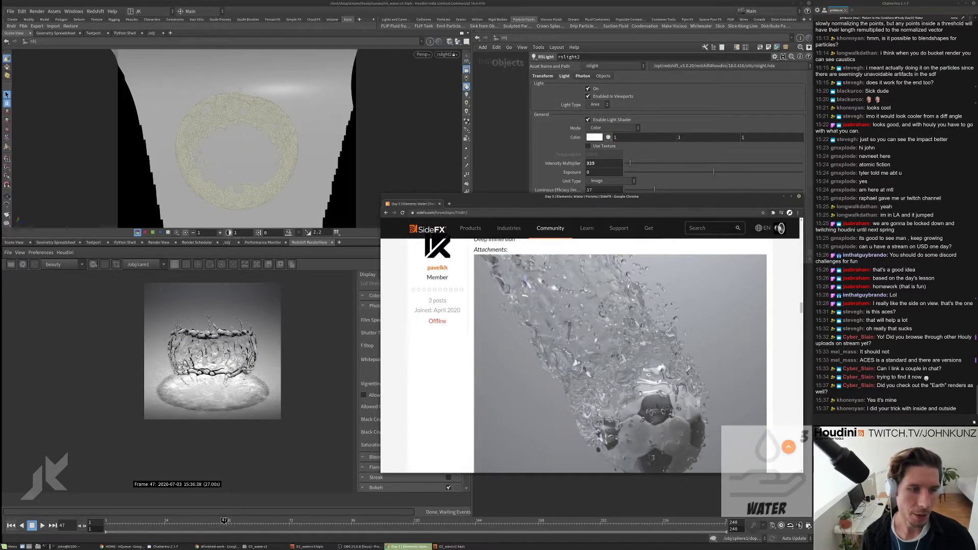
{"action": "scroll", "coordinate": [540, 282], "scroll_direction": "down", "scroll_amount": 2}
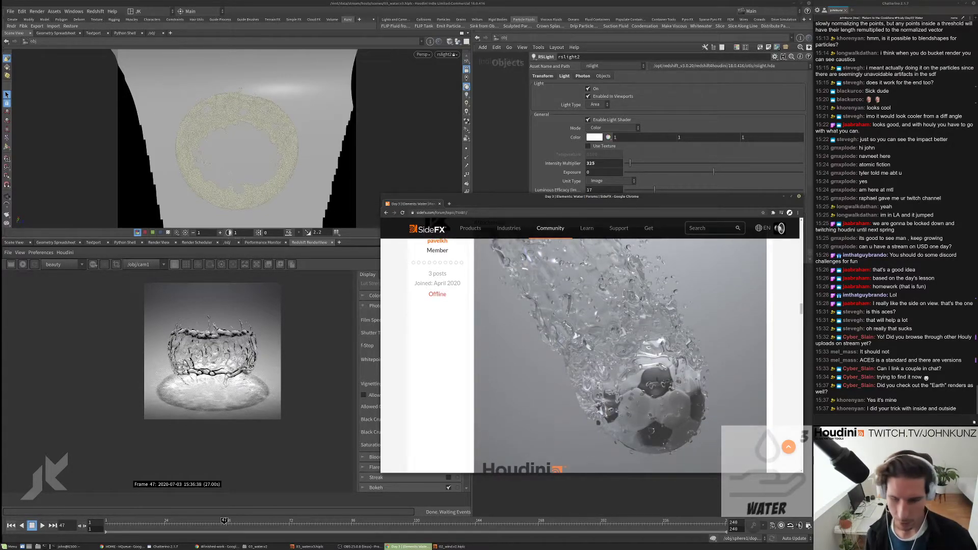
{"action": "scroll", "coordinate": [625, 349], "scroll_direction": "down", "scroll_amount": 2}
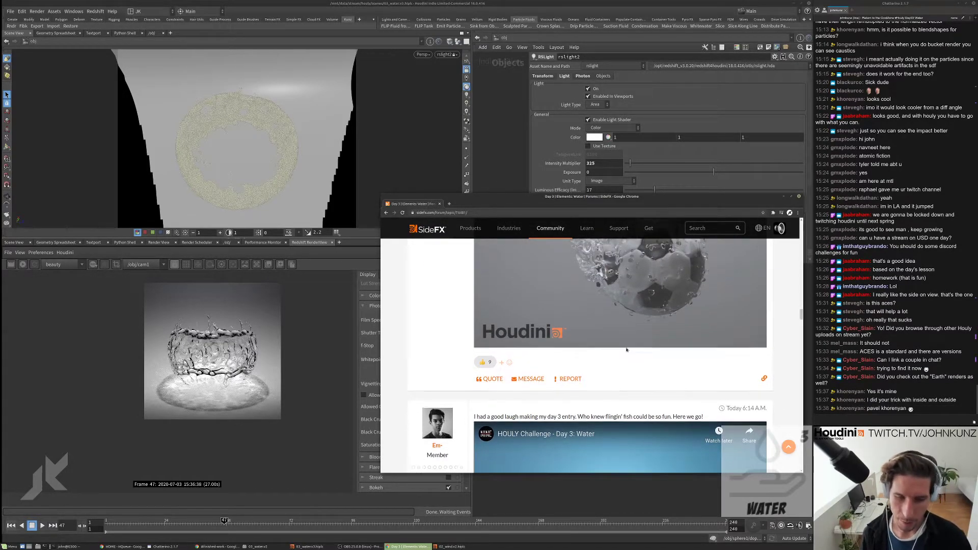
{"action": "scroll", "coordinate": [639, 321], "scroll_direction": "up", "scroll_amount": 3}
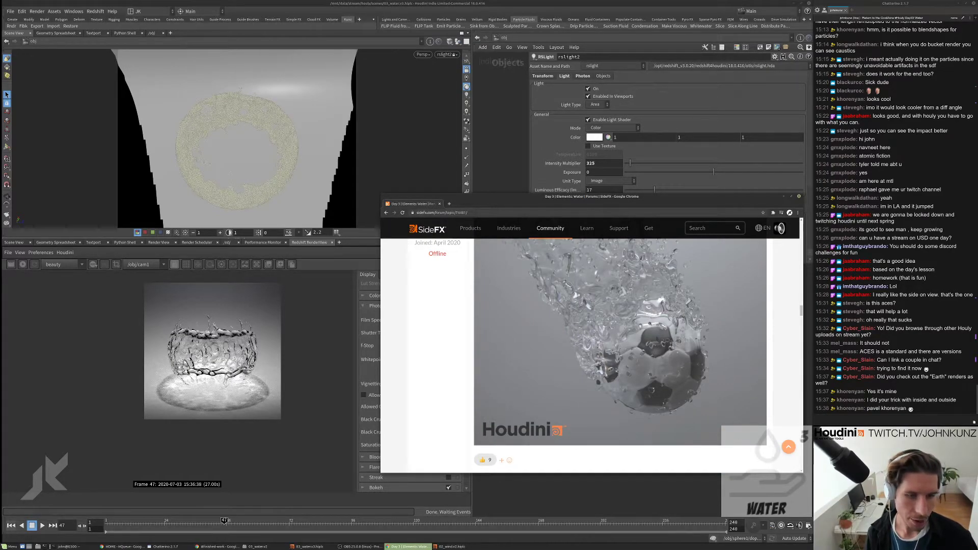
{"action": "scroll", "coordinate": [653, 336], "scroll_direction": "down", "scroll_amount": 5}
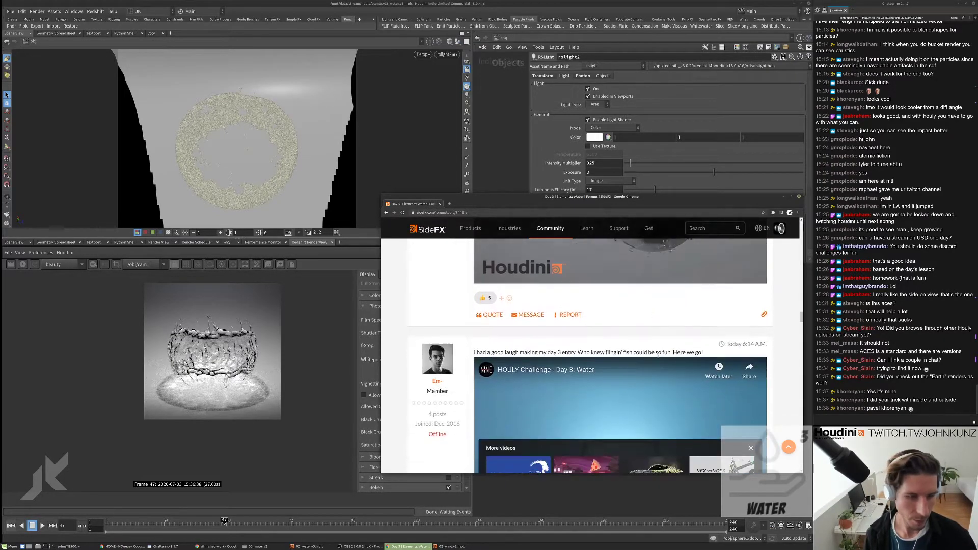
{"action": "scroll", "coordinate": [657, 358], "scroll_direction": "down", "scroll_amount": 3}
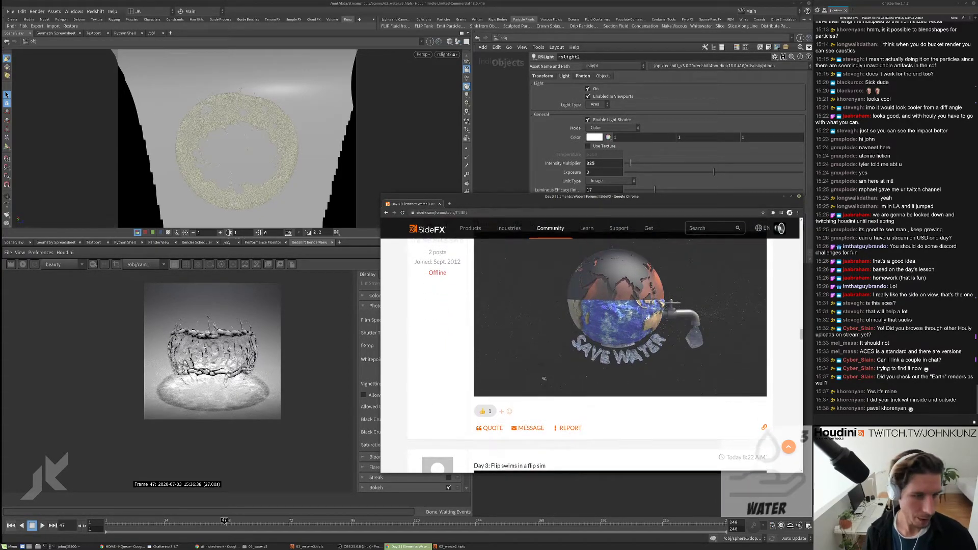
{"action": "scroll", "coordinate": [545, 379], "scroll_direction": "up", "scroll_amount": 1}
{"action": "scroll", "coordinate": [545, 378], "scroll_direction": "down", "scroll_amount": 5}
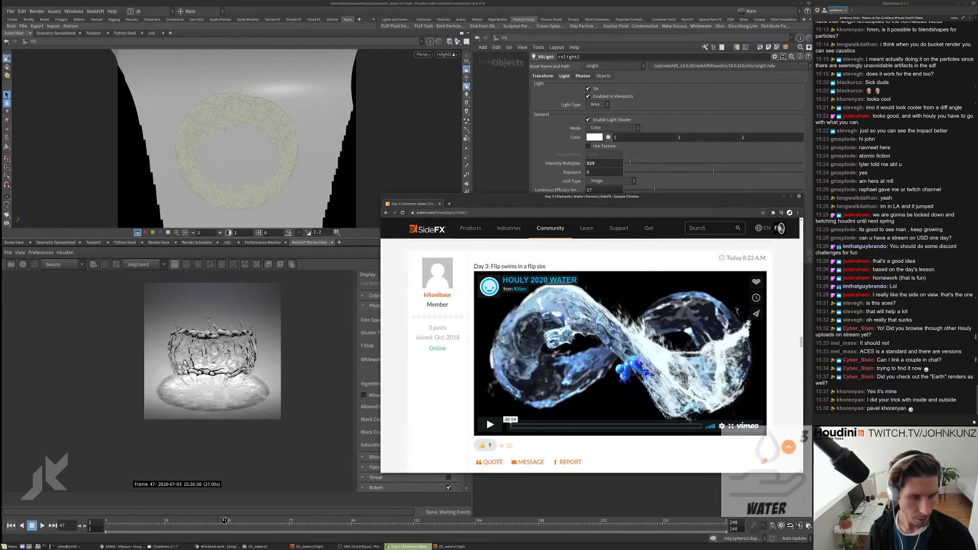
Step: Play and then pause the flip sim entry's video
{"action": "left_click", "coordinate": [487, 426]}
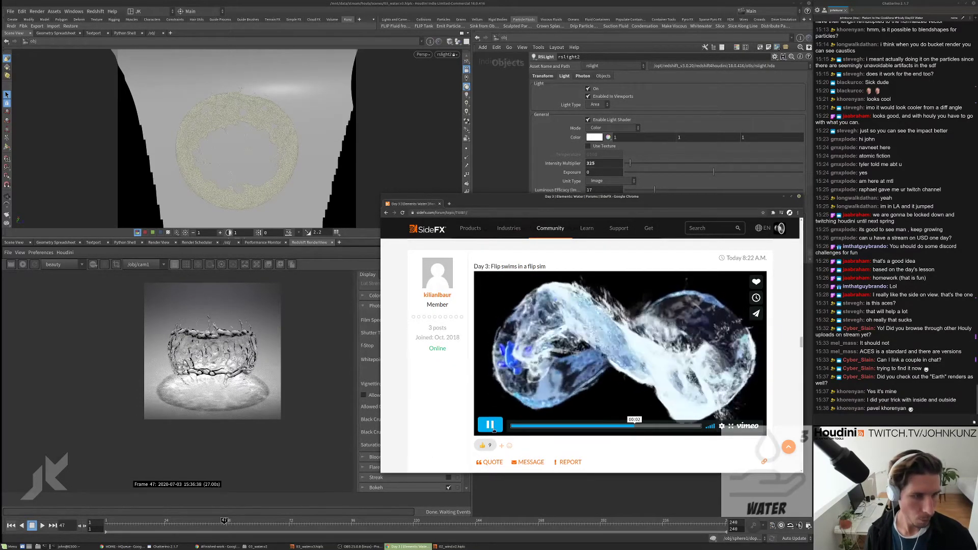
{"action": "left_click", "coordinate": [646, 379]}
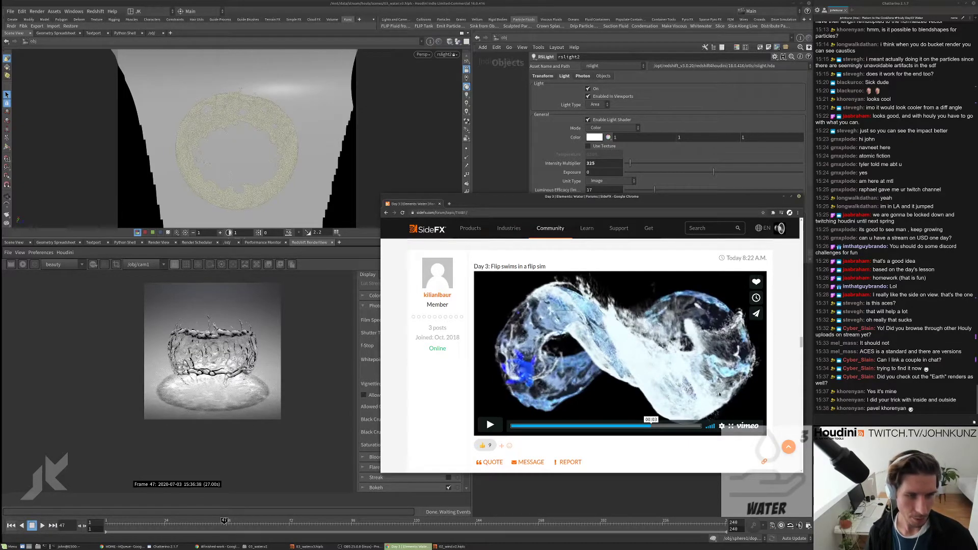
{"action": "scroll", "coordinate": [574, 312], "scroll_direction": "down", "scroll_amount": 5}
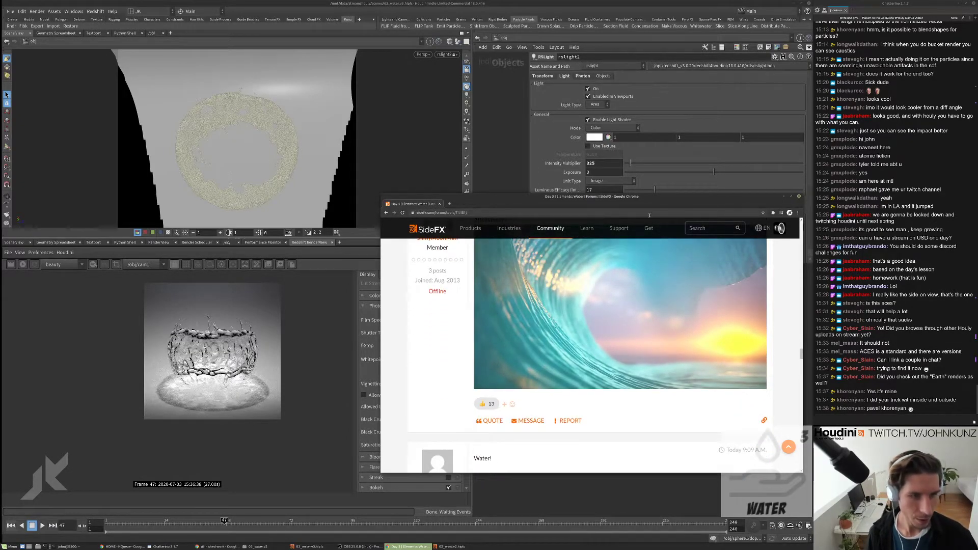
{"action": "scroll", "coordinate": [620, 301], "scroll_direction": "up", "scroll_amount": 2}
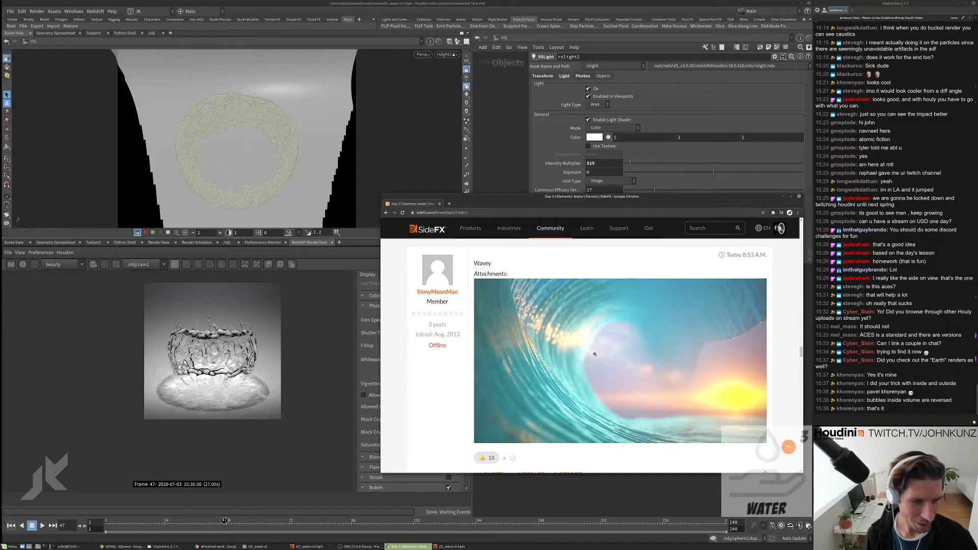
Step: Play and replay the fire hydrant video, then scroll to the Houly Day 03 Water post
{"action": "scroll", "coordinate": [567, 375], "scroll_direction": "down", "scroll_amount": 6}
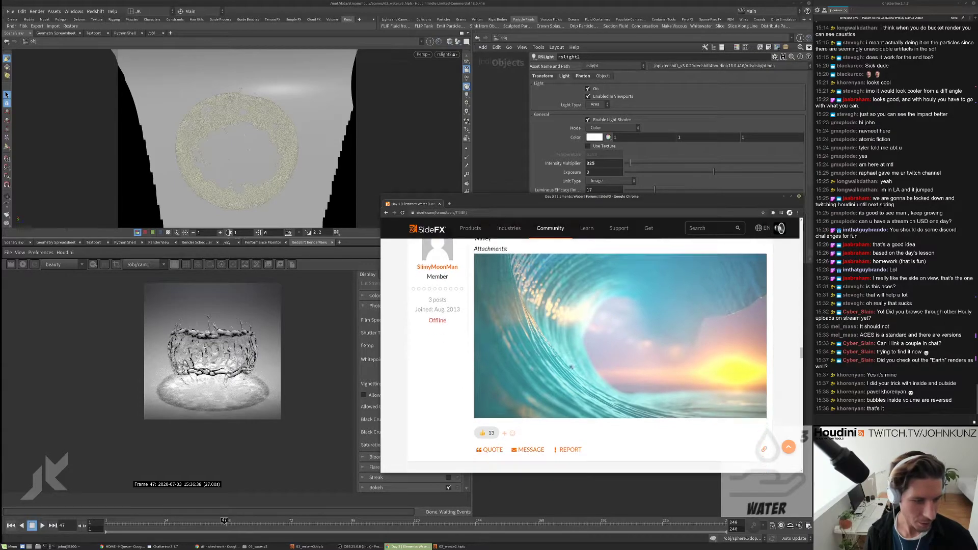
{"action": "left_click", "coordinate": [620, 291]}
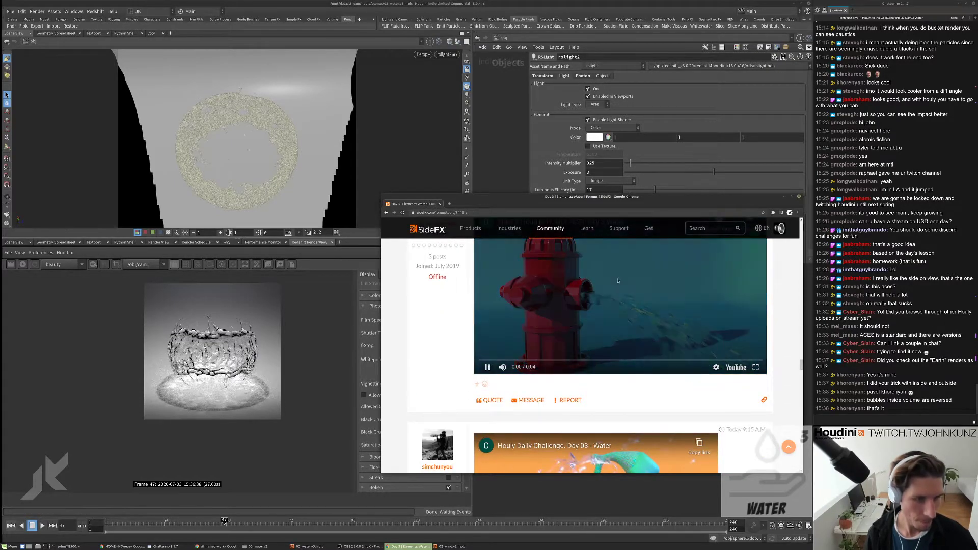
{"action": "scroll", "coordinate": [561, 356], "scroll_direction": "up", "scroll_amount": 1}
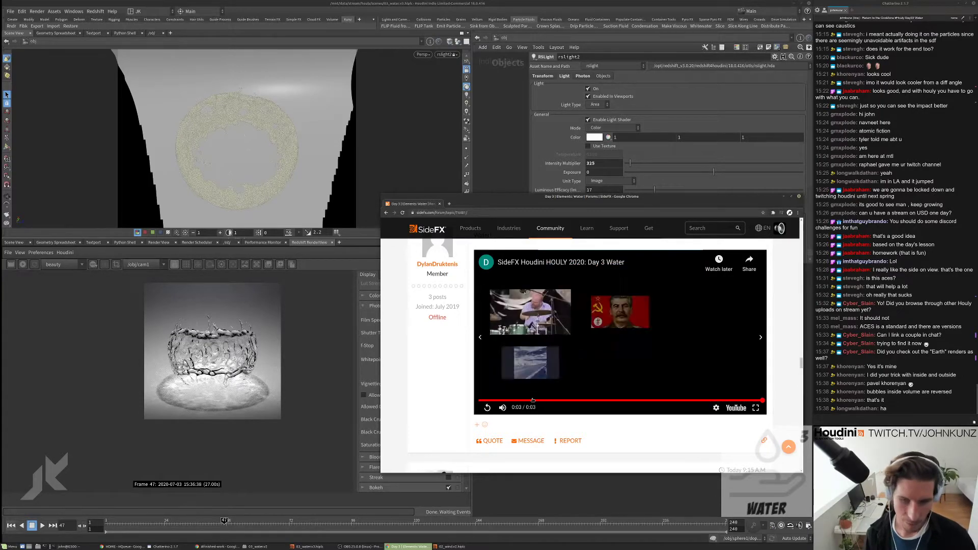
{"action": "left_click", "coordinate": [487, 407]}
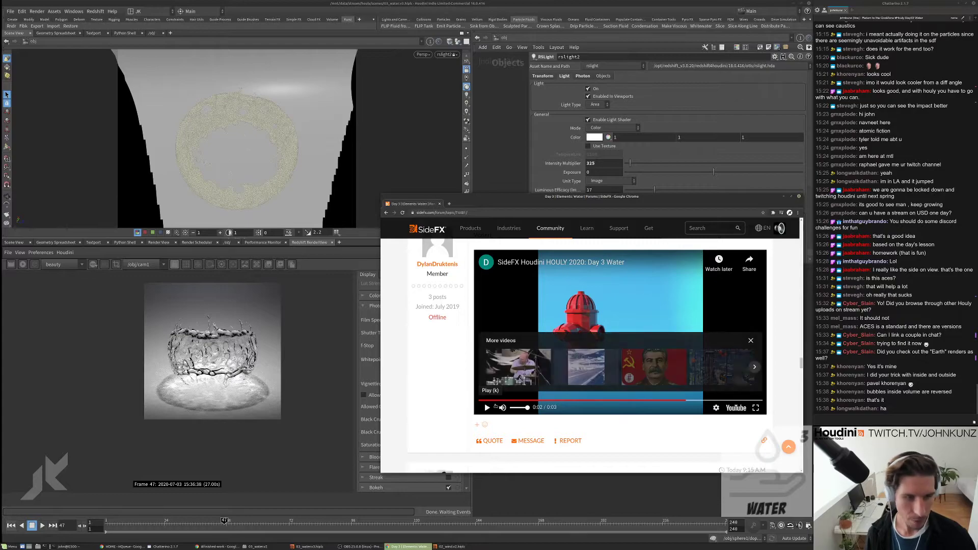
{"action": "scroll", "coordinate": [561, 392], "scroll_direction": "down", "scroll_amount": 3}
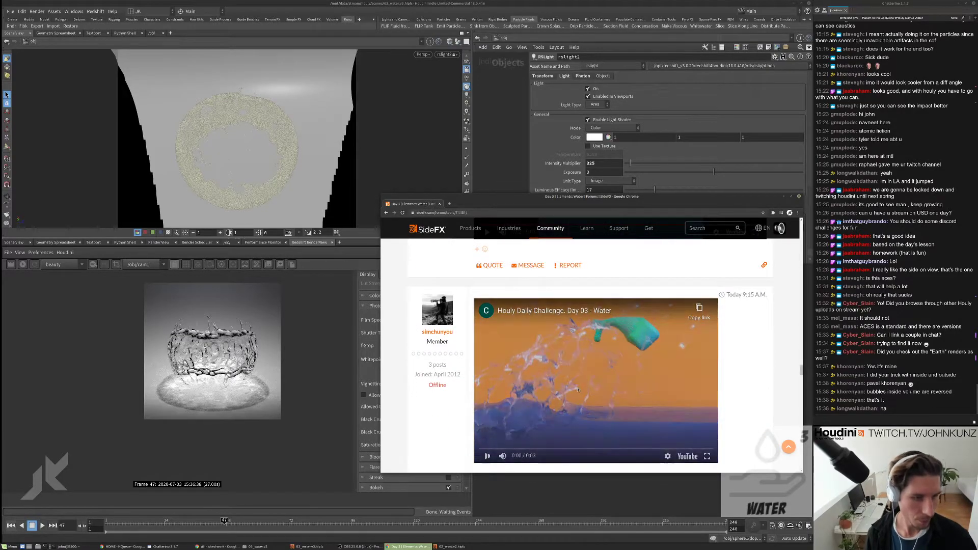
Step: Play the 'Houly Daily Challenge. Day 03 - Water' video post
{"action": "left_click", "coordinate": [561, 391]}
{"action": "scroll", "coordinate": [514, 415], "scroll_direction": "down", "scroll_amount": 1}
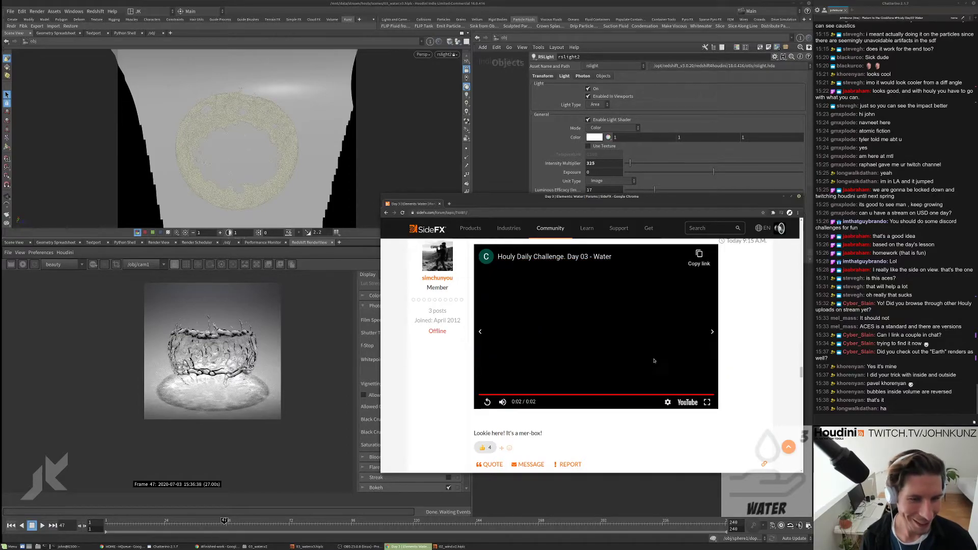
{"action": "scroll", "coordinate": [544, 387], "scroll_direction": "down", "scroll_amount": 5}
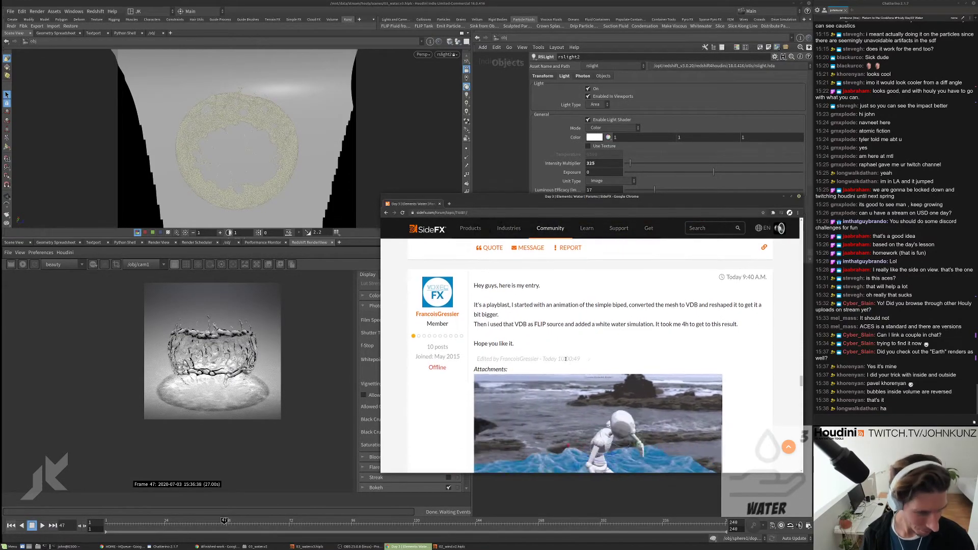
{"action": "scroll", "coordinate": [566, 359], "scroll_direction": "down", "scroll_amount": 4}
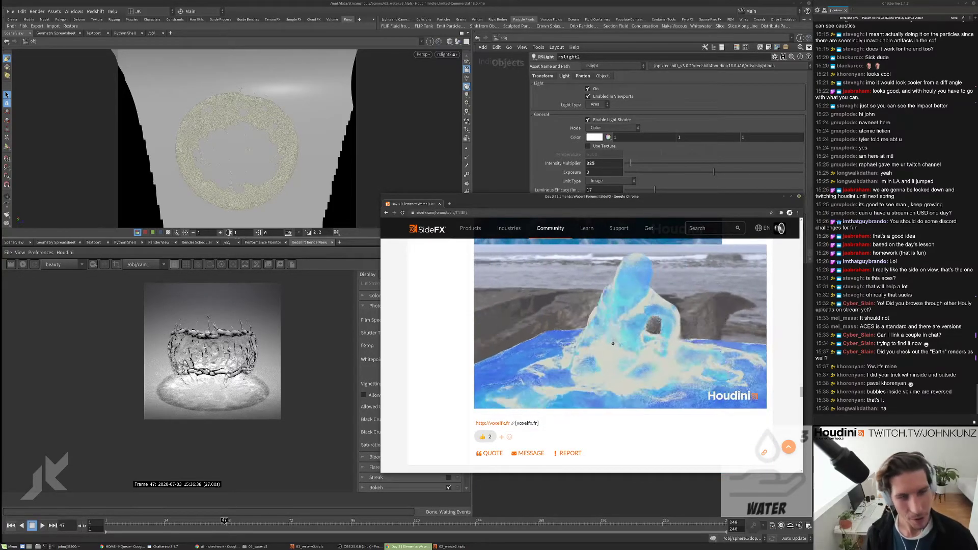
{"action": "scroll", "coordinate": [627, 287], "scroll_direction": "up", "scroll_amount": 3}
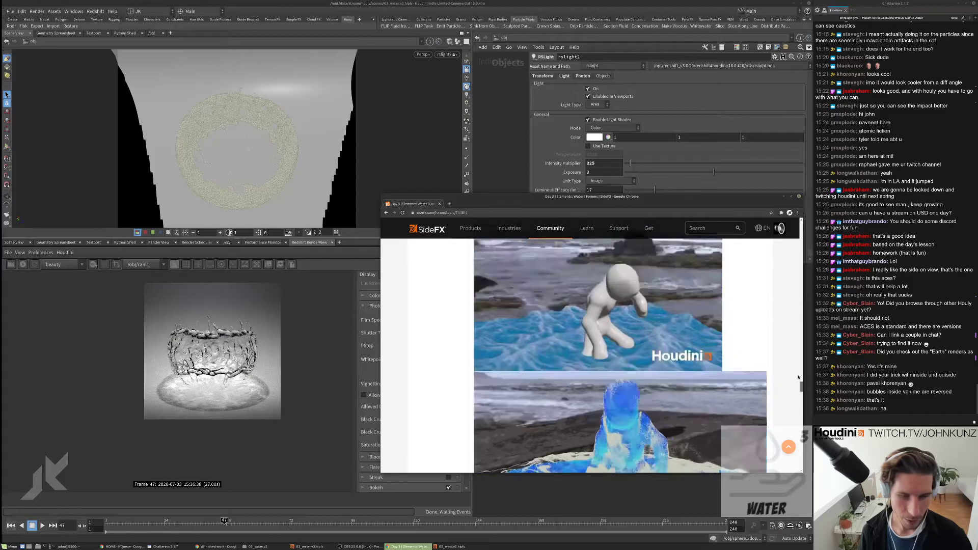
{"action": "left_click_drag", "start_coordinate": [798, 377], "coordinate": [787, 272]}
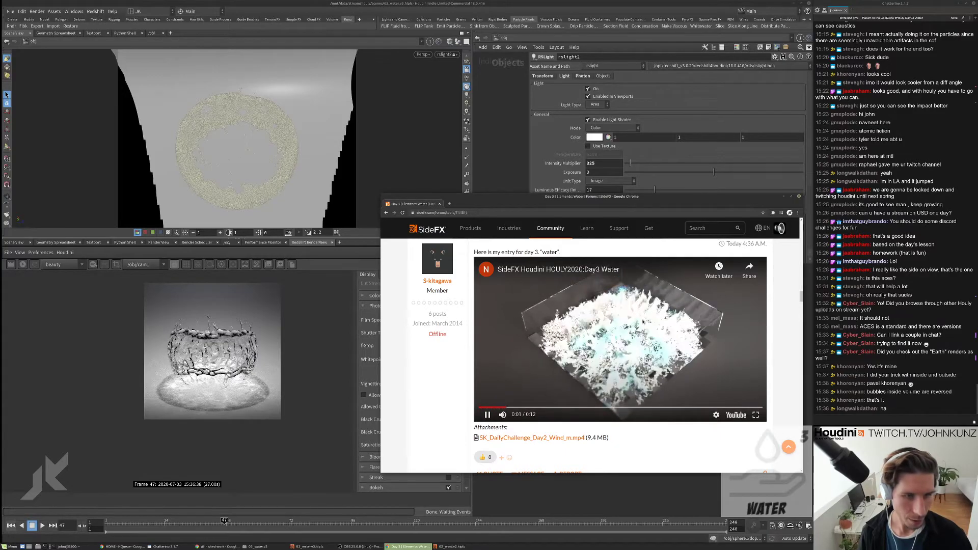
{"action": "left_click_drag", "start_coordinate": [801, 299], "coordinate": [792, 391]}
Step: Scroll through the remaining Day 3 water entries toward the end of page 1
{"action": "scroll", "coordinate": [630, 360], "scroll_direction": "down", "scroll_amount": 3}
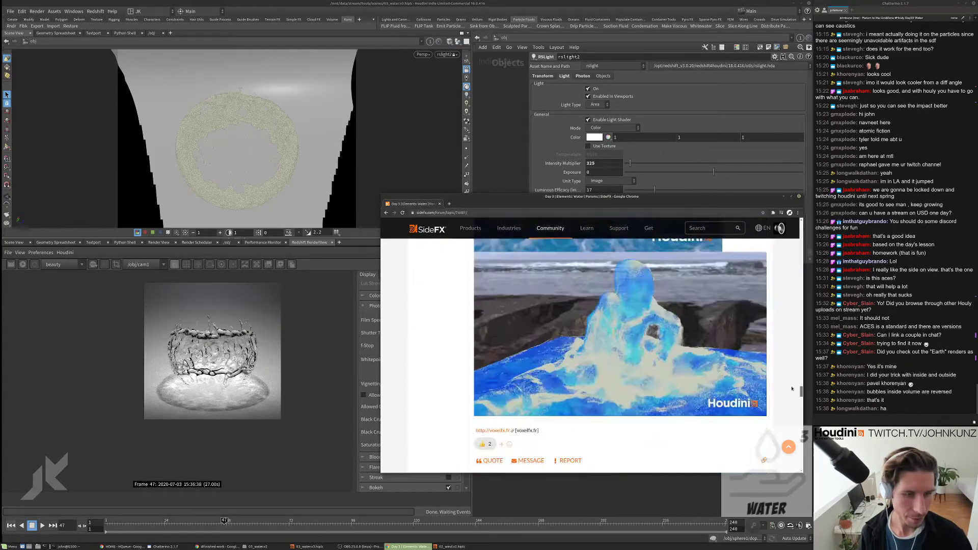
{"action": "scroll", "coordinate": [630, 361], "scroll_direction": "up", "scroll_amount": 3}
{"action": "scroll", "coordinate": [630, 360], "scroll_direction": "down", "scroll_amount": 3}
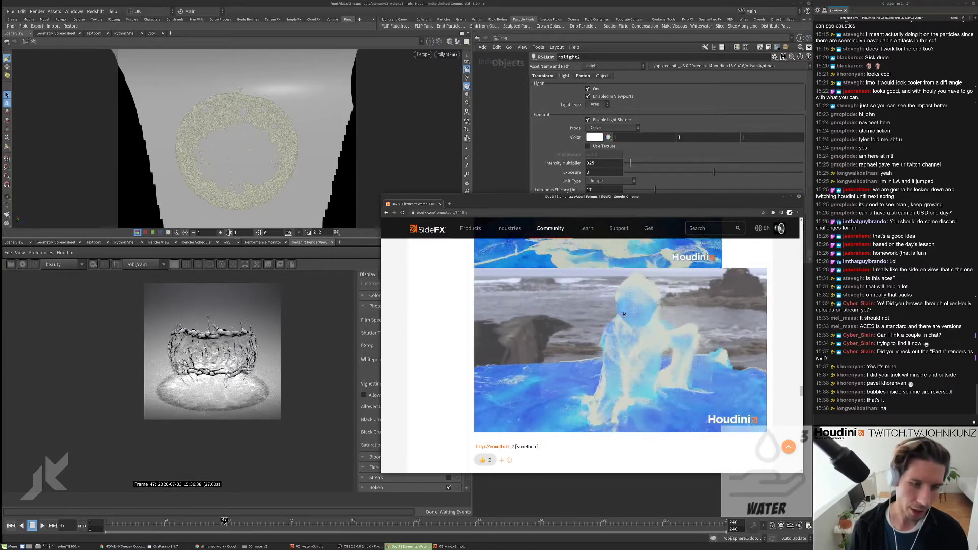
{"action": "scroll", "coordinate": [621, 326], "scroll_direction": "down", "scroll_amount": 7}
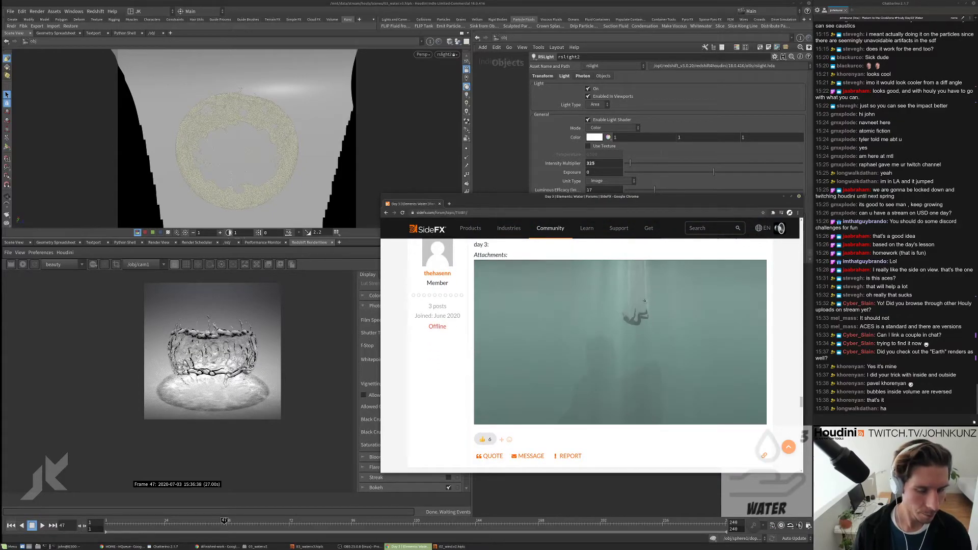
{"action": "scroll", "coordinate": [645, 304], "scroll_direction": "up", "scroll_amount": 1}
{"action": "scroll", "coordinate": [645, 301], "scroll_direction": "down", "scroll_amount": 1}
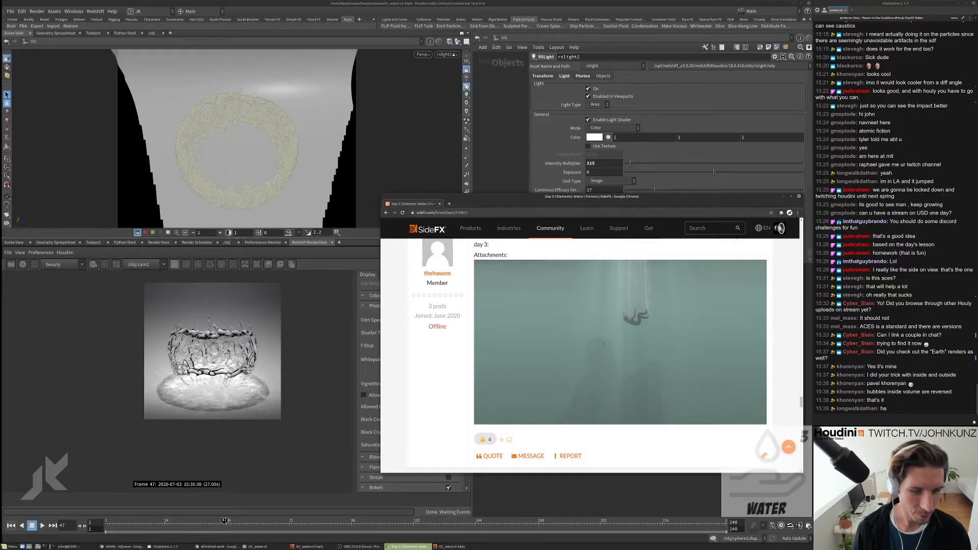
{"action": "scroll", "coordinate": [654, 377], "scroll_direction": "down", "scroll_amount": 1}
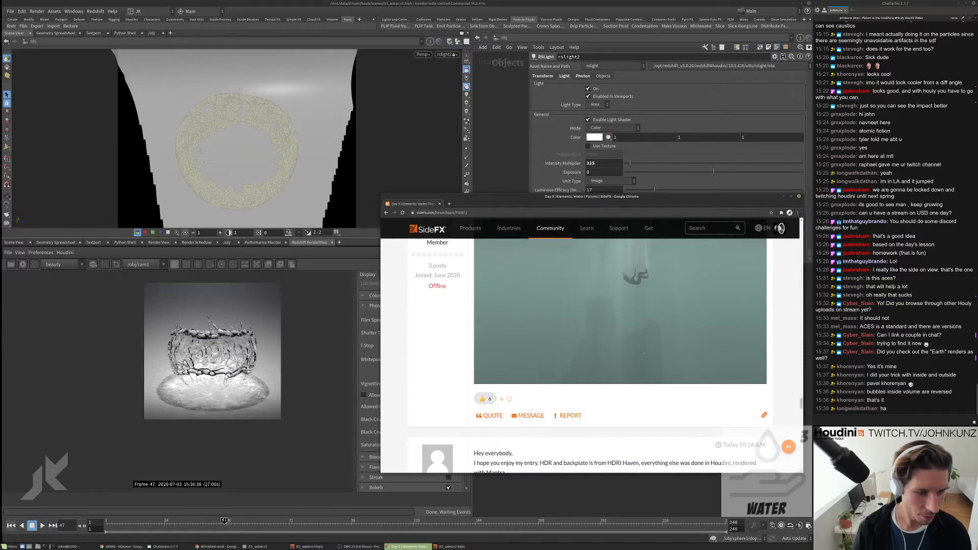
{"action": "scroll", "coordinate": [635, 278], "scroll_direction": "up", "scroll_amount": 2}
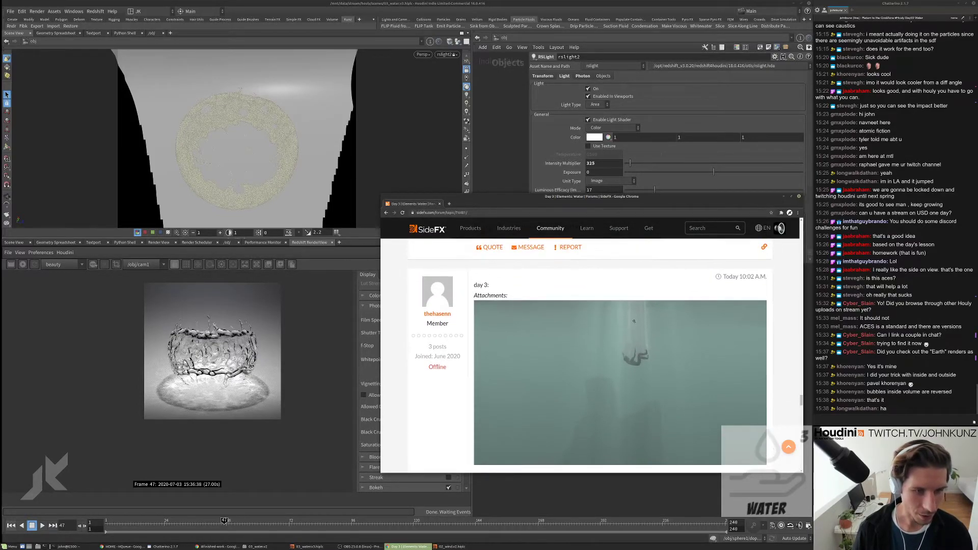
{"action": "scroll", "coordinate": [606, 270], "scroll_direction": "down", "scroll_amount": 2}
{"action": "scroll", "coordinate": [608, 306], "scroll_direction": "down", "scroll_amount": 5}
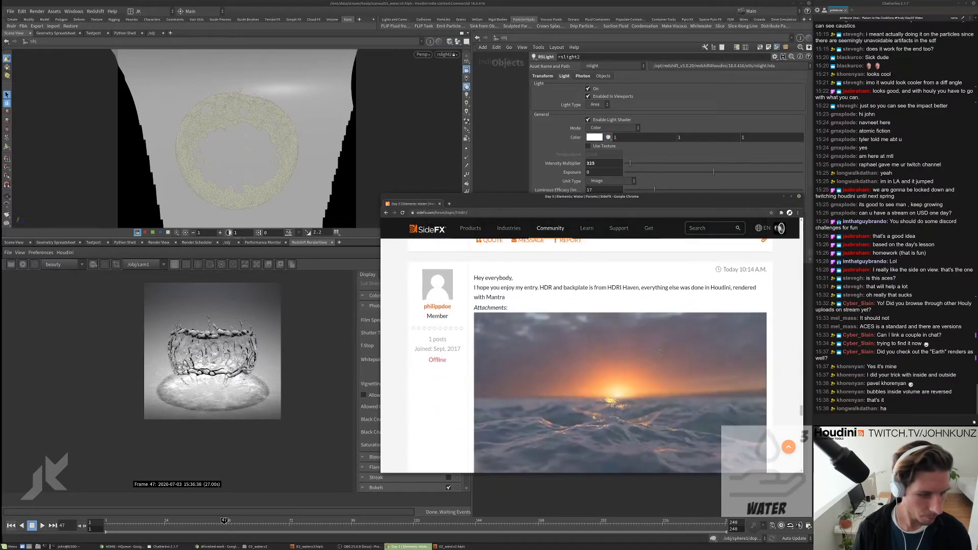
{"action": "scroll", "coordinate": [609, 326], "scroll_direction": "down", "scroll_amount": 1}
{"action": "scroll", "coordinate": [616, 339], "scroll_direction": "up", "scroll_amount": 1}
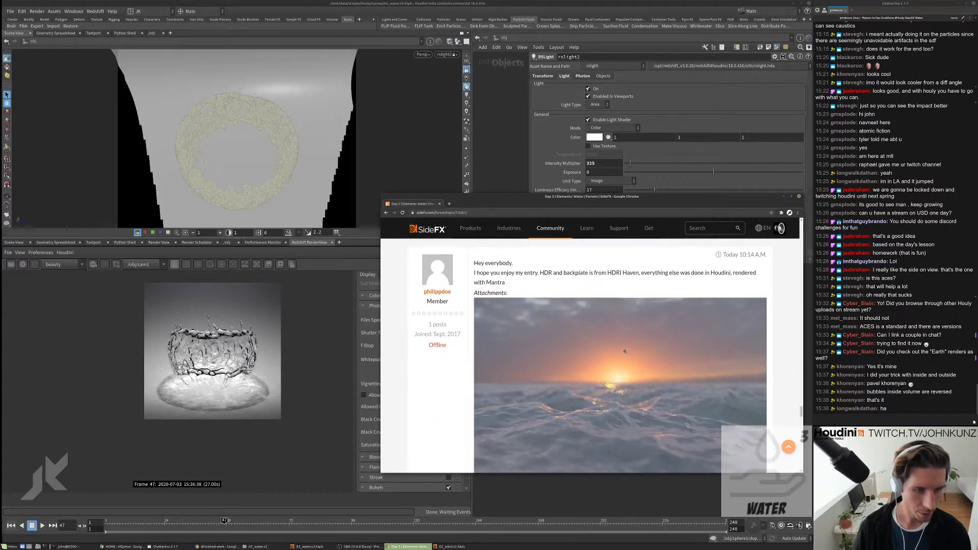
{"action": "scroll", "coordinate": [624, 353], "scroll_direction": "down", "scroll_amount": 1}
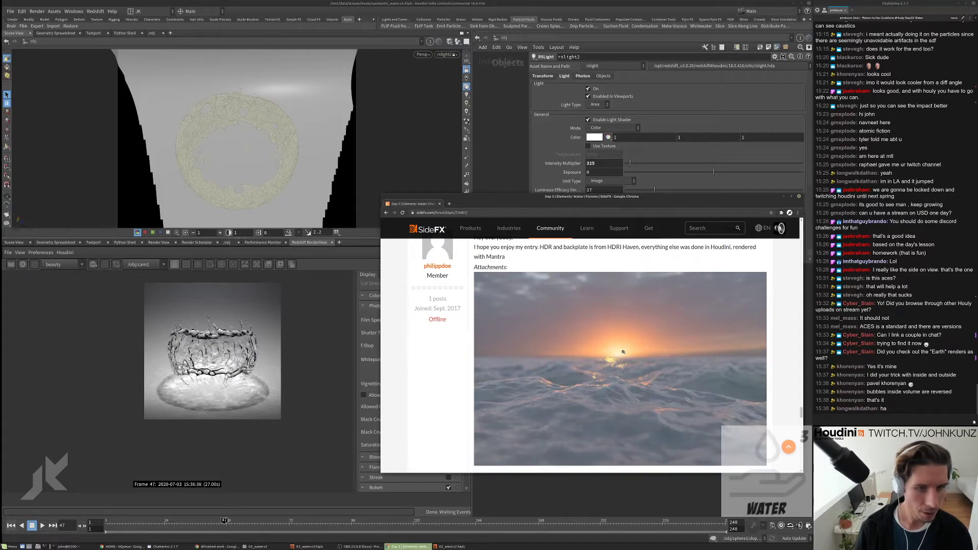
{"action": "scroll", "coordinate": [623, 351], "scroll_direction": "down", "scroll_amount": 1}
{"action": "scroll", "coordinate": [623, 346], "scroll_direction": "up", "scroll_amount": 1}
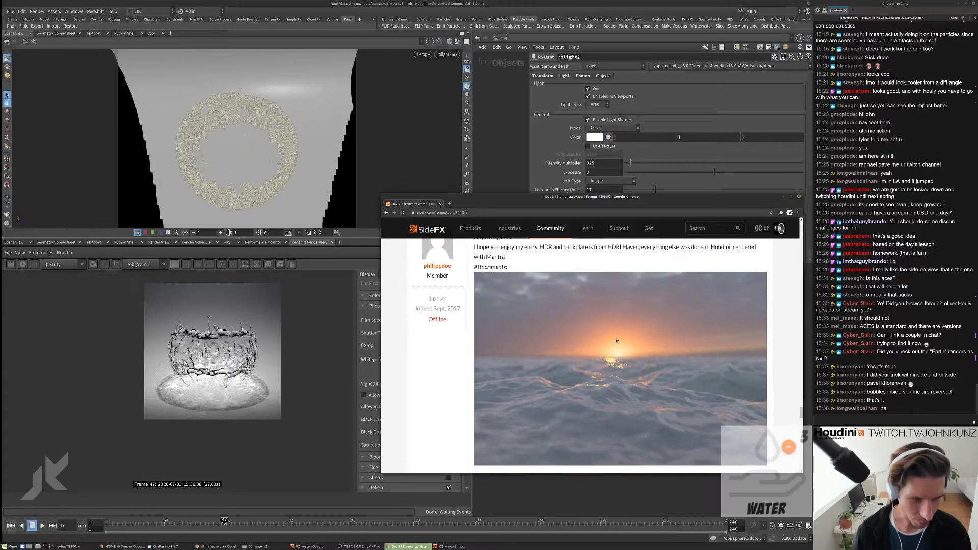
{"action": "scroll", "coordinate": [618, 341], "scroll_direction": "down", "scroll_amount": 2}
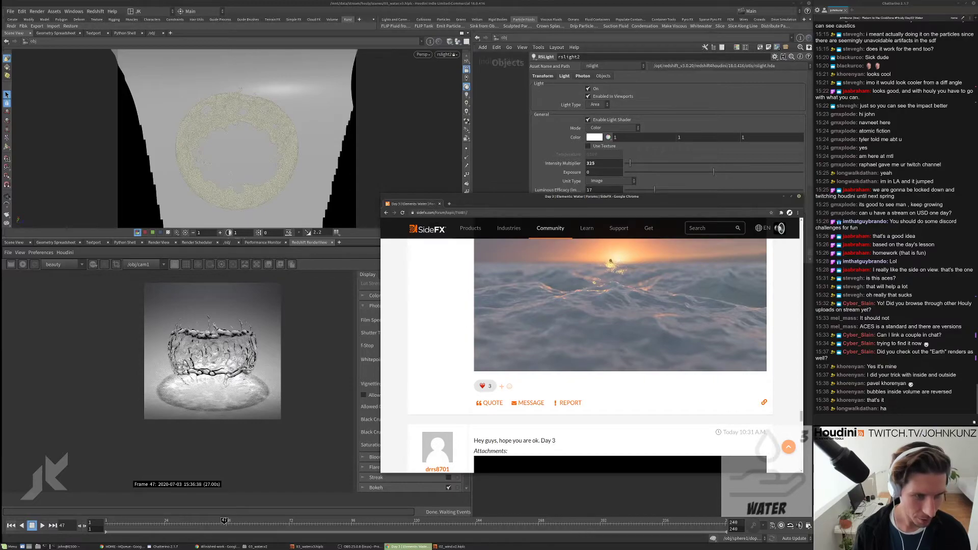
{"action": "scroll", "coordinate": [608, 301], "scroll_direction": "down", "scroll_amount": 4}
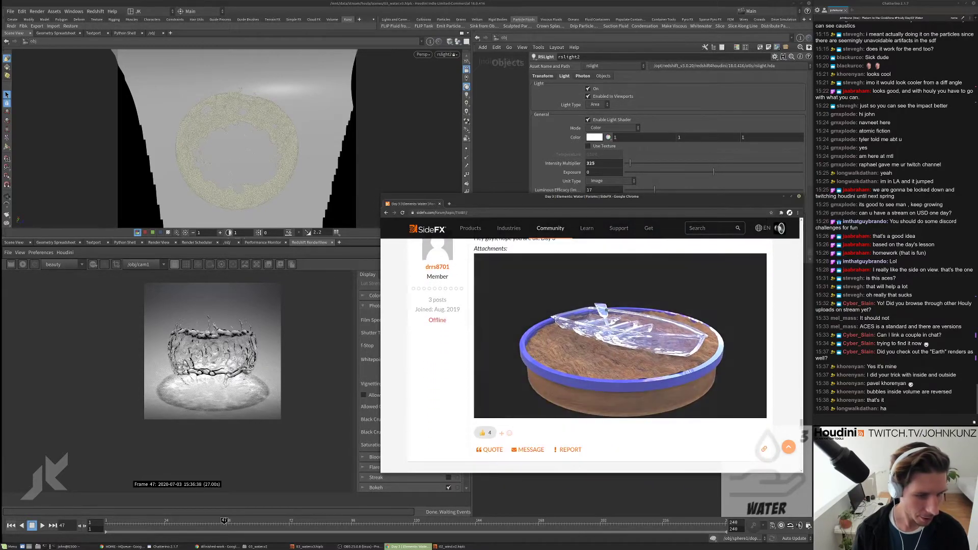
{"action": "scroll", "coordinate": [601, 308], "scroll_direction": "up", "scroll_amount": 1}
{"action": "scroll", "coordinate": [591, 306], "scroll_direction": "down", "scroll_amount": 1}
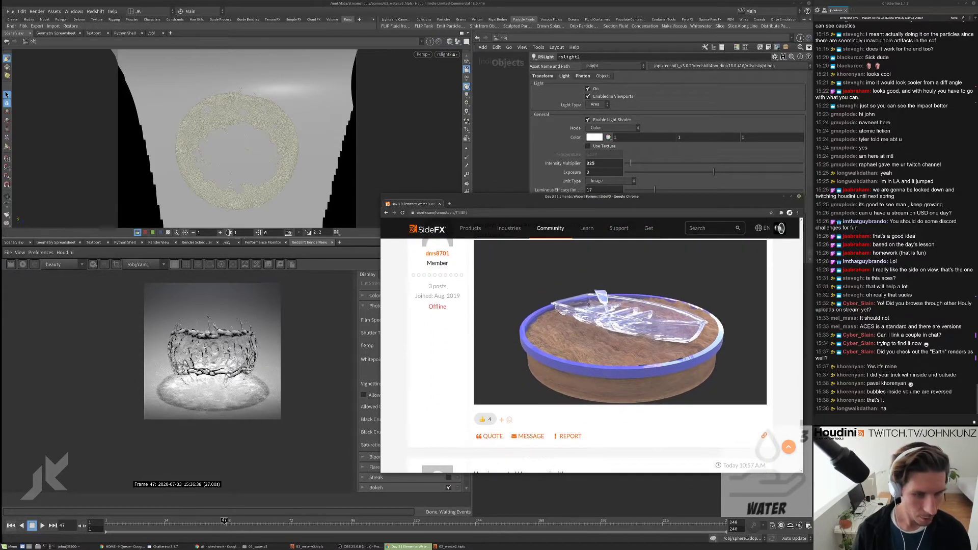
{"action": "scroll", "coordinate": [588, 305], "scroll_direction": "down", "scroll_amount": 1}
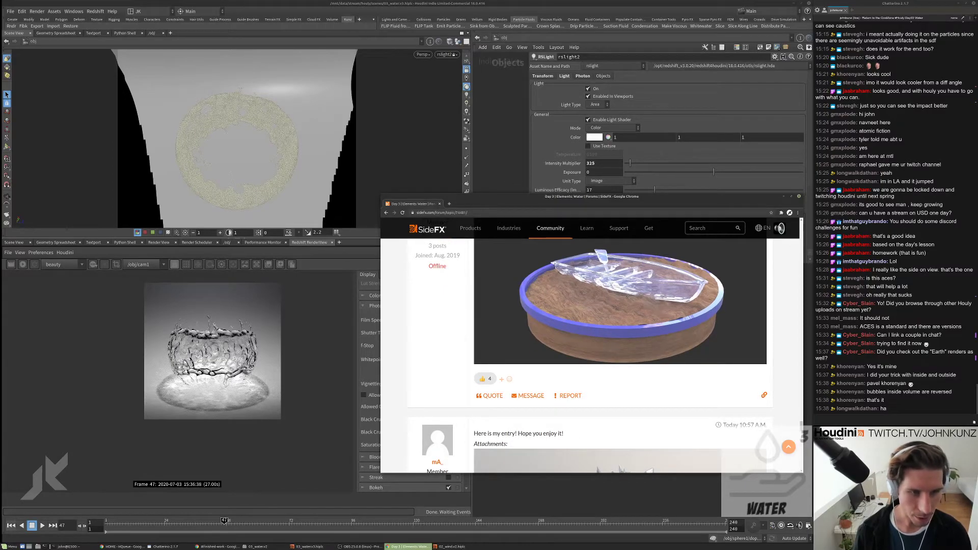
{"action": "scroll", "coordinate": [626, 297], "scroll_direction": "up", "scroll_amount": 1}
{"action": "scroll", "coordinate": [625, 305], "scroll_direction": "down", "scroll_amount": 5}
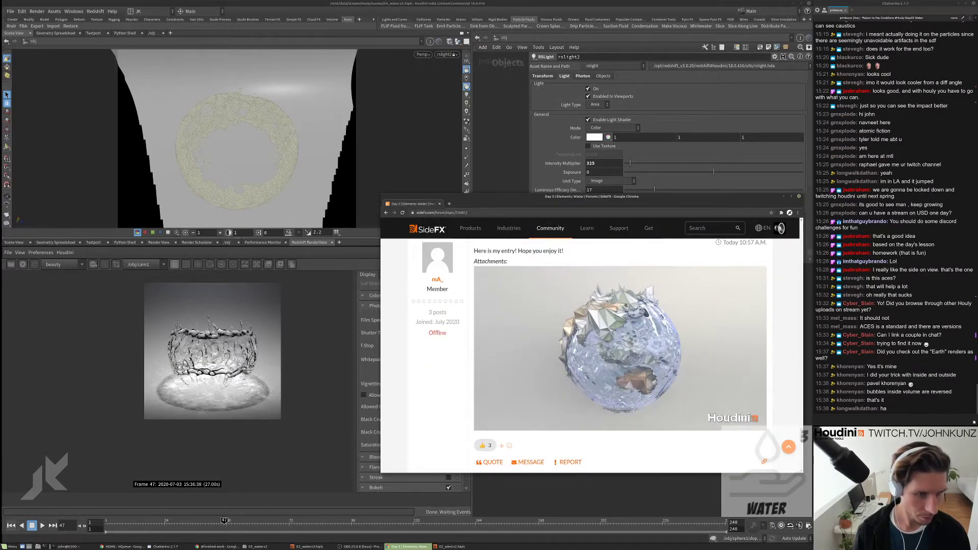
{"action": "scroll", "coordinate": [626, 305], "scroll_direction": "down", "scroll_amount": 1}
{"action": "scroll", "coordinate": [658, 326], "scroll_direction": "up", "scroll_amount": 2}
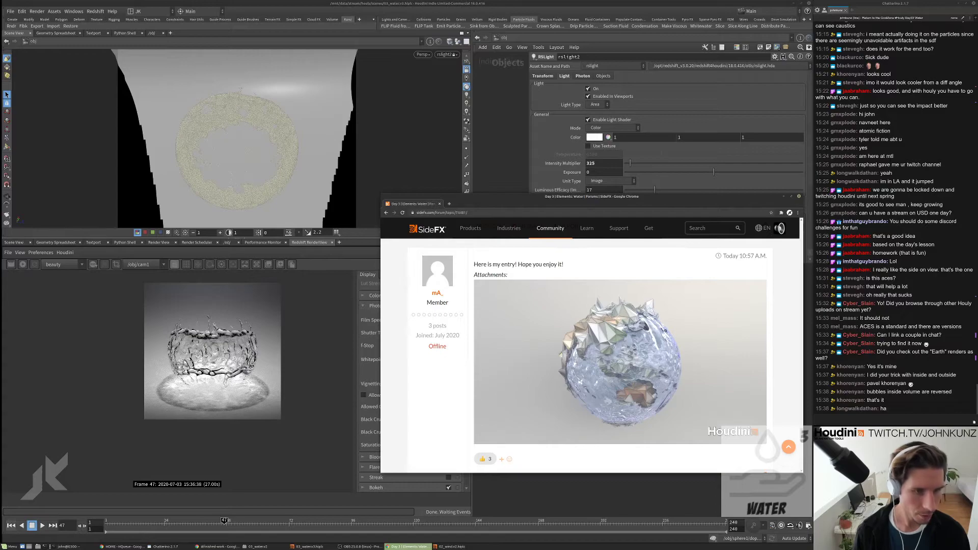
{"action": "scroll", "coordinate": [592, 342], "scroll_direction": "down", "scroll_amount": 4}
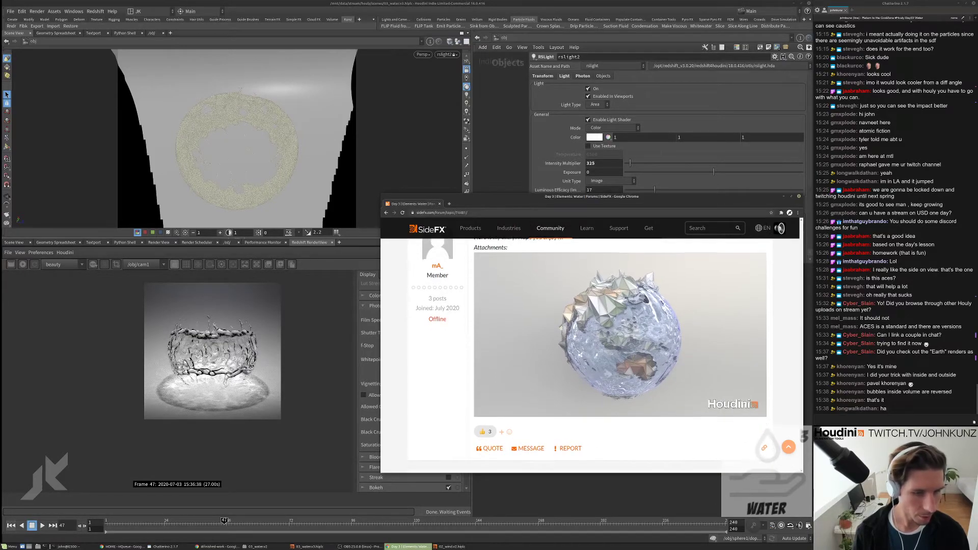
Step: Play the 'HOULY Day 3: Water' YouTube video, the last entry on page 1
{"action": "left_click", "coordinate": [592, 416]}
{"action": "scroll", "coordinate": [591, 416], "scroll_direction": "down", "scroll_amount": 1}
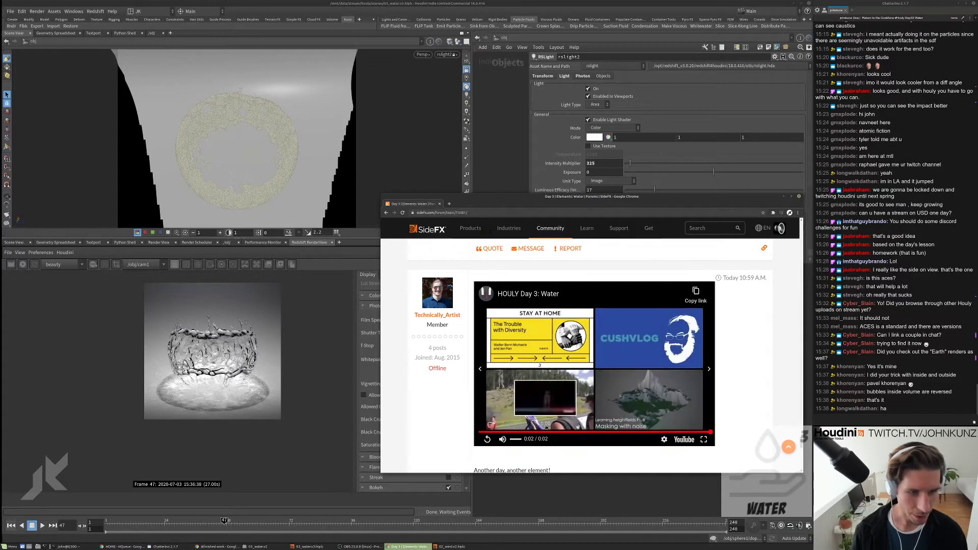
{"action": "scroll", "coordinate": [566, 423], "scroll_direction": "down", "scroll_amount": 2}
{"action": "scroll", "coordinate": [566, 423], "scroll_direction": "down", "scroll_amount": 1}
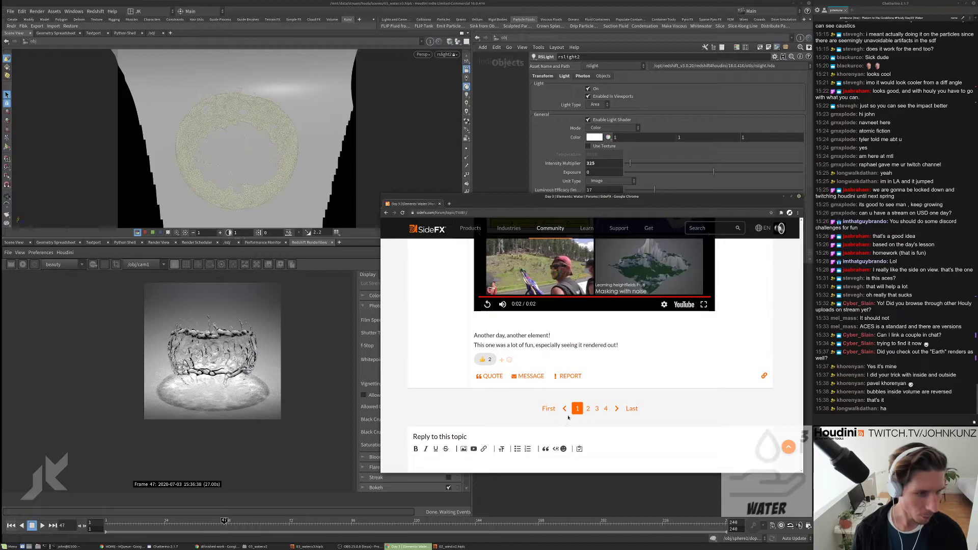
Step: Show rslight2's caustic photon settings (intensity multiplier 0.4) and start a fresh Redshift render of the splash
{"action": "left_click", "coordinate": [611, 497]}
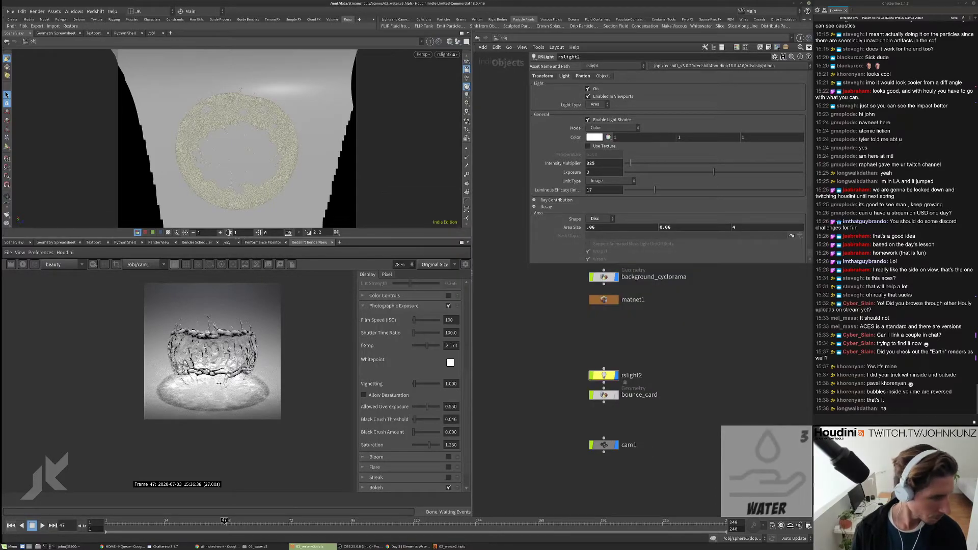
{"action": "scroll", "coordinate": [199, 376], "scroll_direction": "up", "scroll_amount": 4}
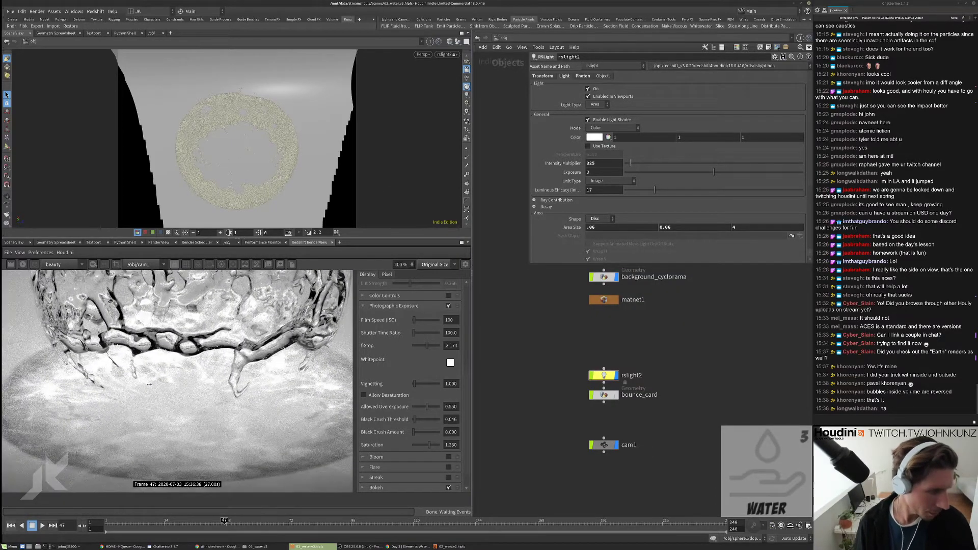
{"action": "scroll", "coordinate": [209, 397], "scroll_direction": "down", "scroll_amount": 3}
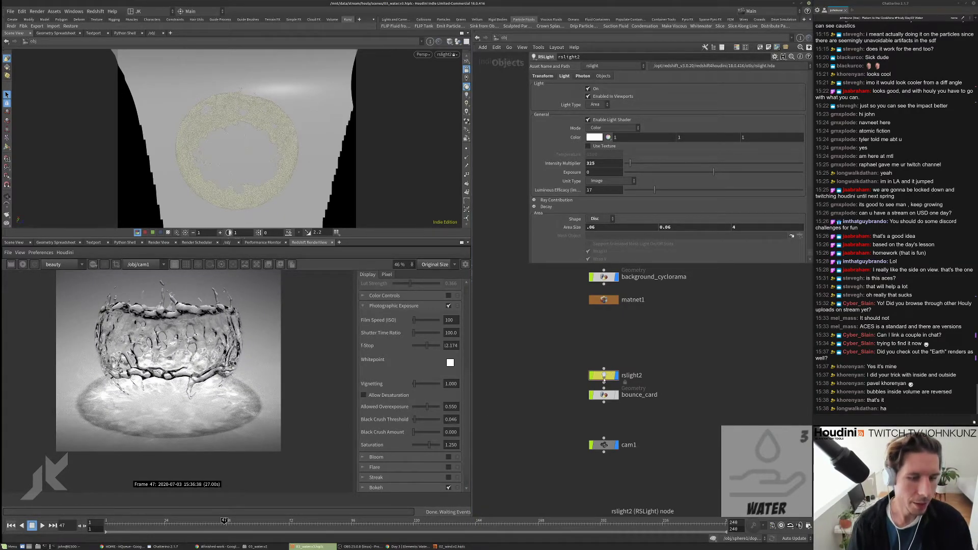
{"action": "left_click", "coordinate": [583, 76]}
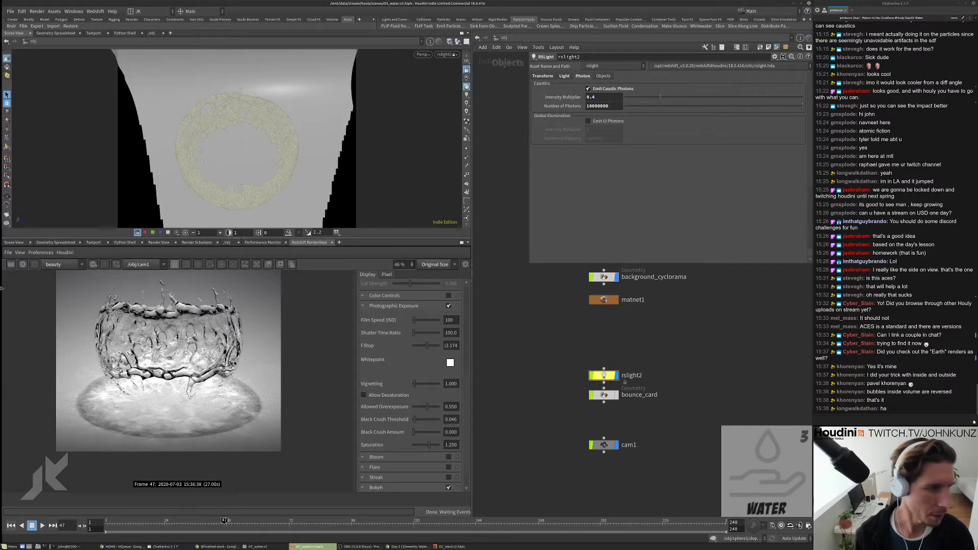
{"action": "left_click", "coordinate": [11, 265]}
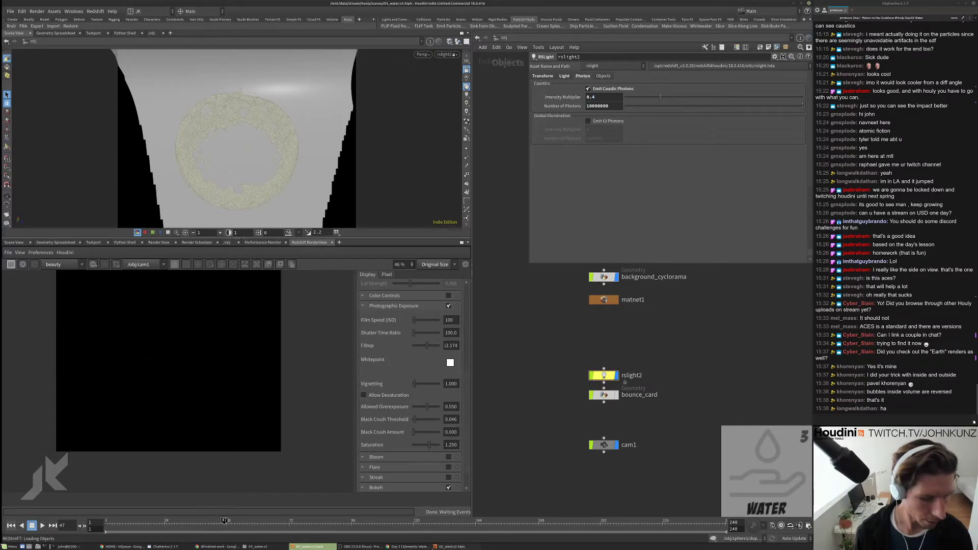
{"action": "key", "text": "alt+Tab"}
Step: Go to page 2 of the Day 3 water topic and scroll through its posts
{"action": "left_click", "coordinate": [588, 408]}
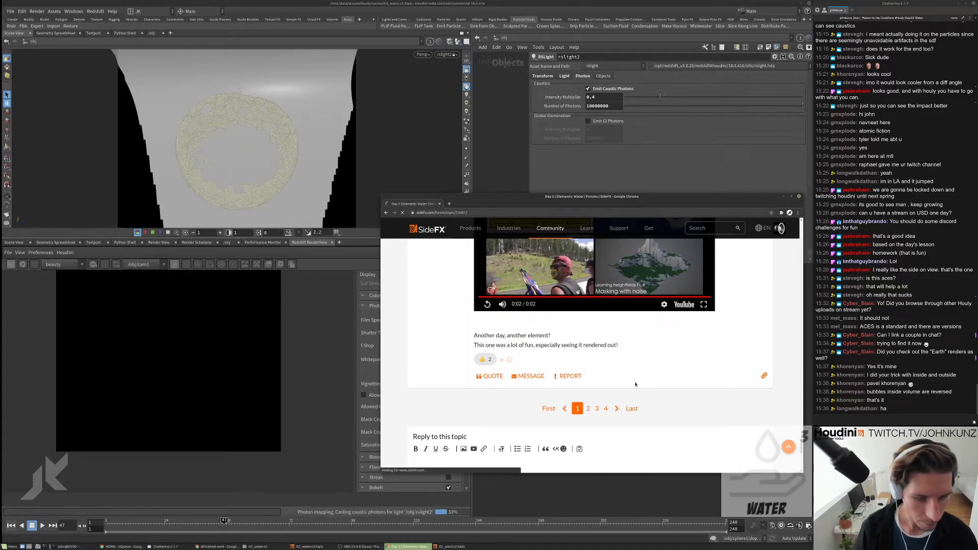
{"action": "scroll", "coordinate": [634, 378], "scroll_direction": "down", "scroll_amount": 5}
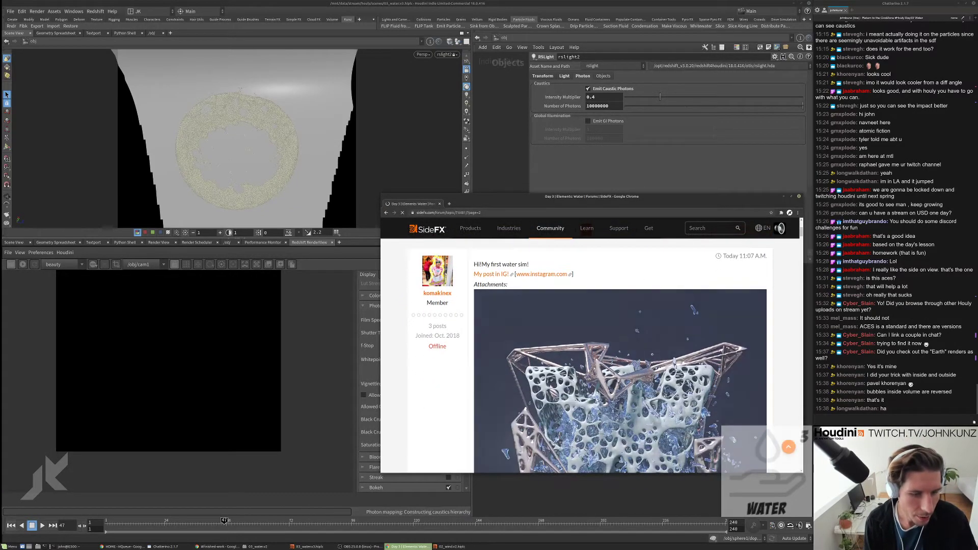
{"action": "scroll", "coordinate": [639, 360], "scroll_direction": "down", "scroll_amount": 3}
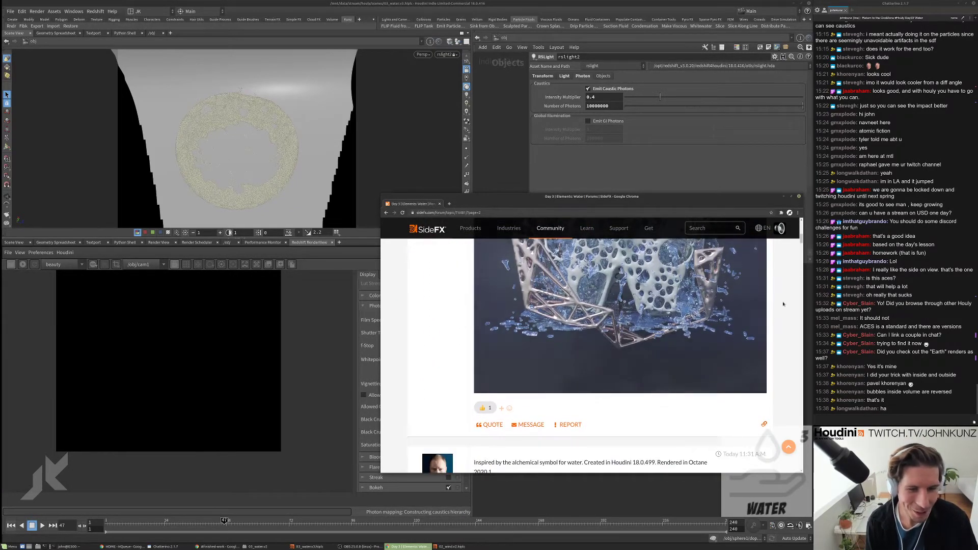
{"action": "scroll", "coordinate": [557, 268], "scroll_direction": "down", "scroll_amount": 8}
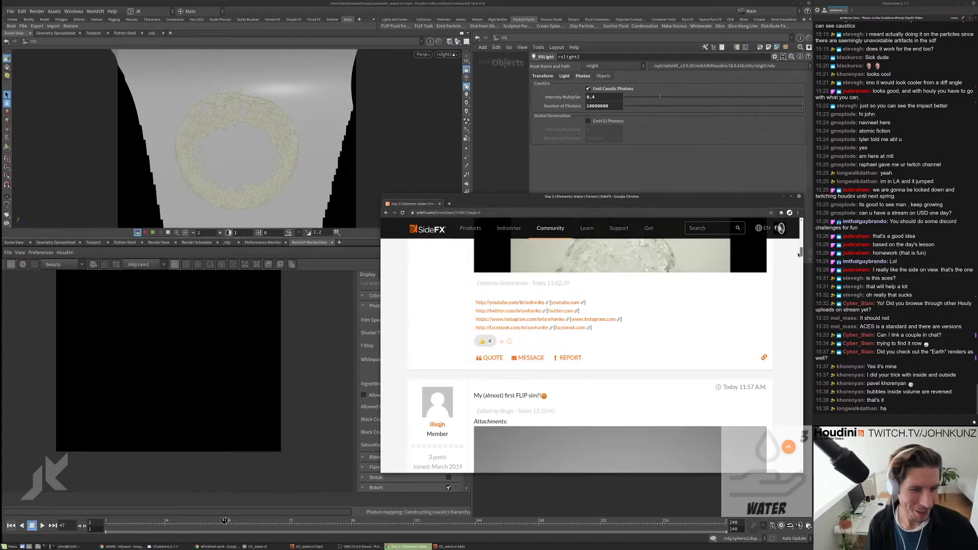
{"action": "scroll", "coordinate": [603, 286], "scroll_direction": "up", "scroll_amount": 2}
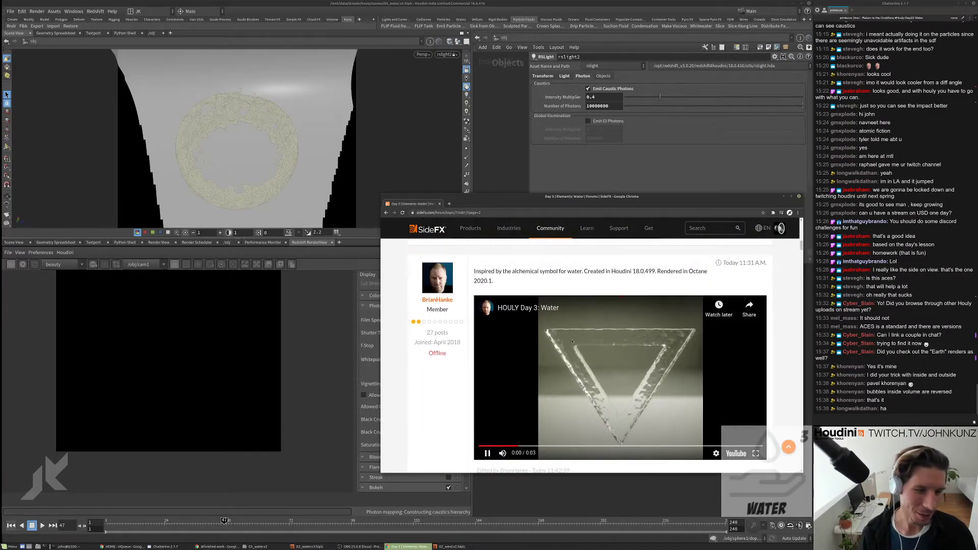
{"action": "scroll", "coordinate": [622, 311], "scroll_direction": "down", "scroll_amount": 2}
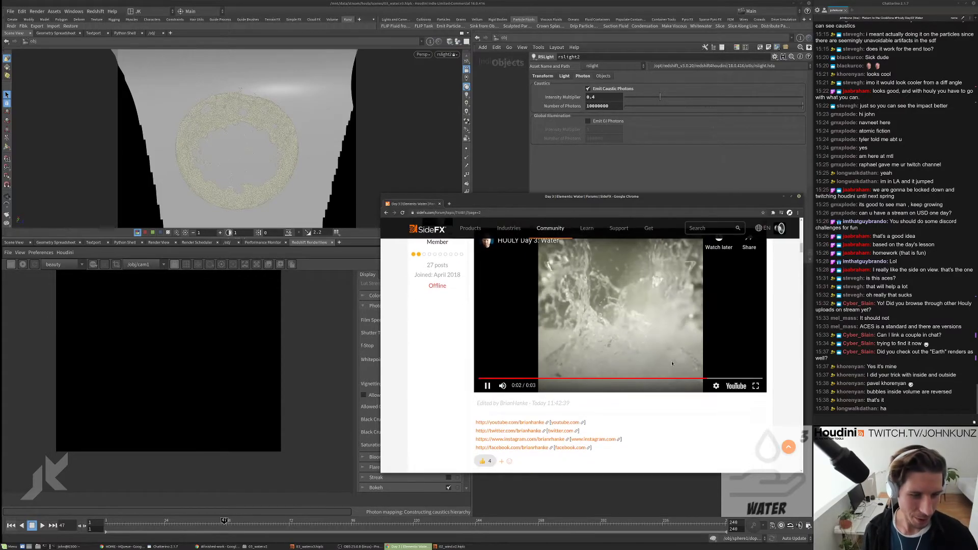
{"action": "scroll", "coordinate": [638, 308], "scroll_direction": "down", "scroll_amount": 6}
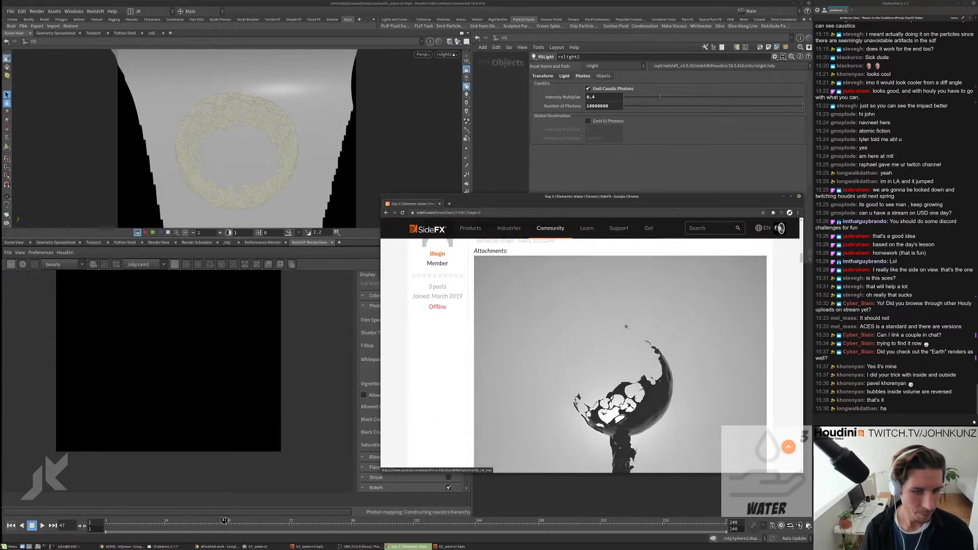
{"action": "scroll", "coordinate": [623, 335], "scroll_direction": "down", "scroll_amount": 10}
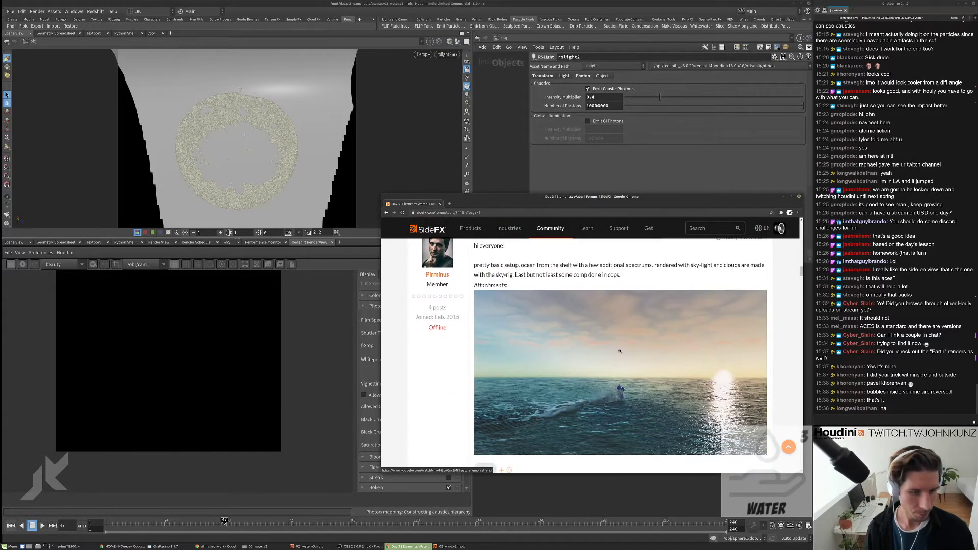
{"action": "scroll", "coordinate": [616, 342], "scroll_direction": "down", "scroll_amount": 5}
Step: Play, pause and replay the embedded 'Houly Day 3 - Water' Vimeo video
{"action": "left_click", "coordinate": [601, 317]}
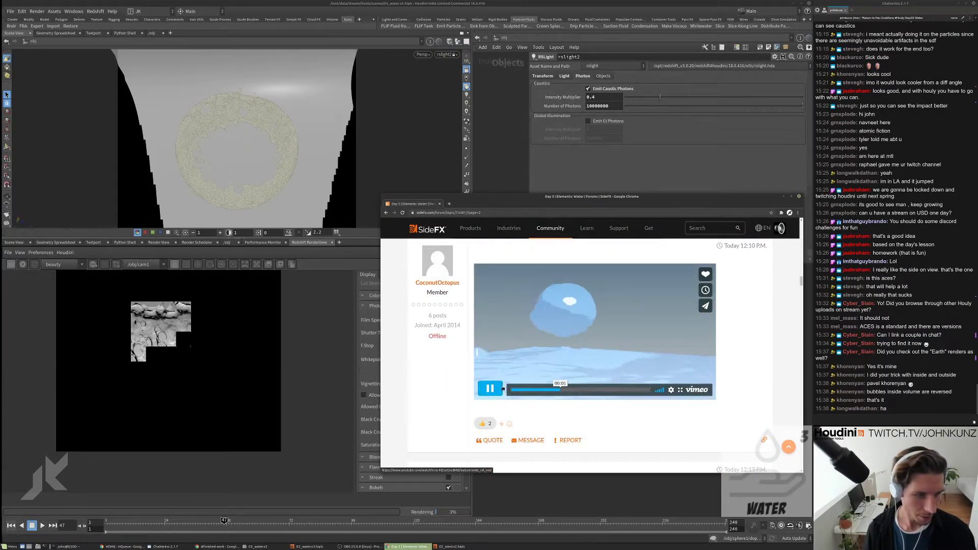
{"action": "left_click", "coordinate": [491, 389]}
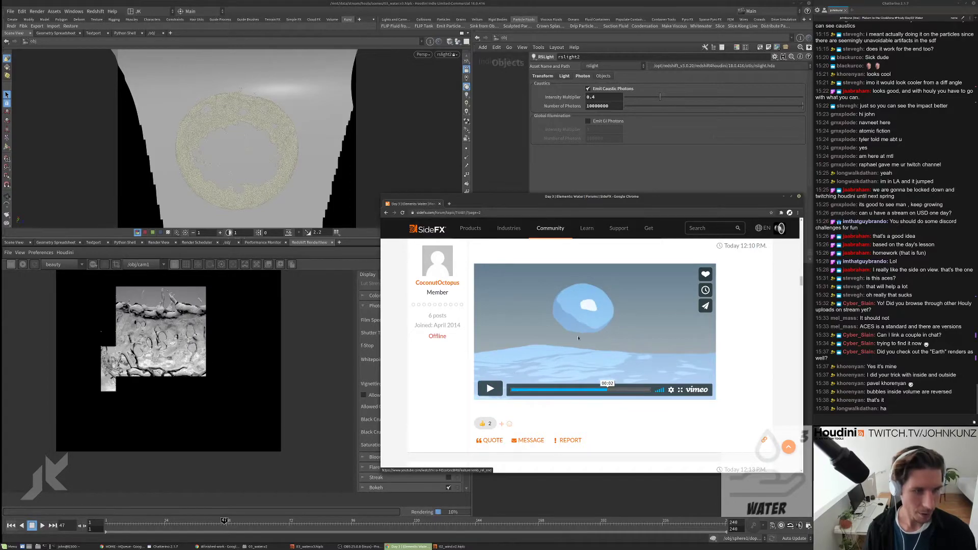
{"action": "scroll", "coordinate": [578, 337], "scroll_direction": "up", "scroll_amount": 2}
{"action": "scroll", "coordinate": [491, 338], "scroll_direction": "down", "scroll_amount": 4}
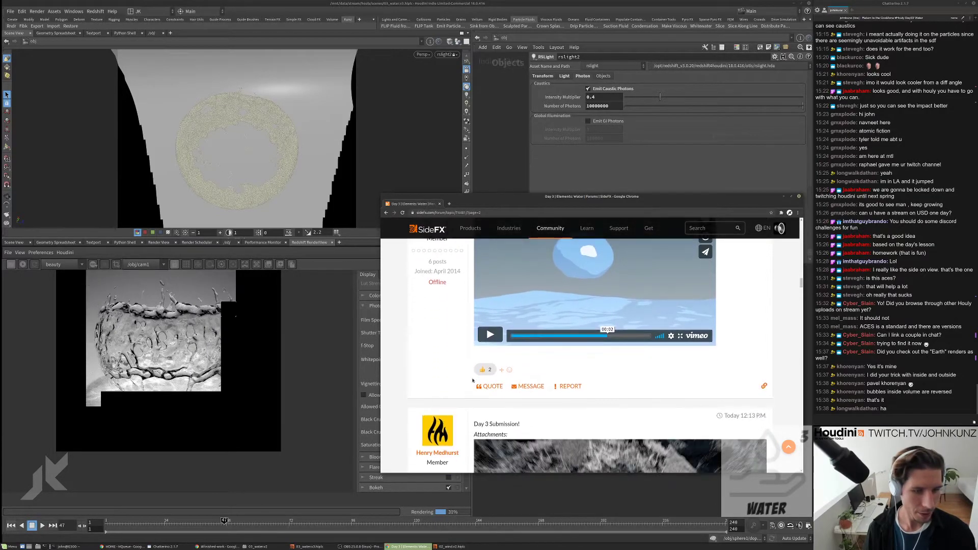
{"action": "left_click", "coordinate": [490, 335]}
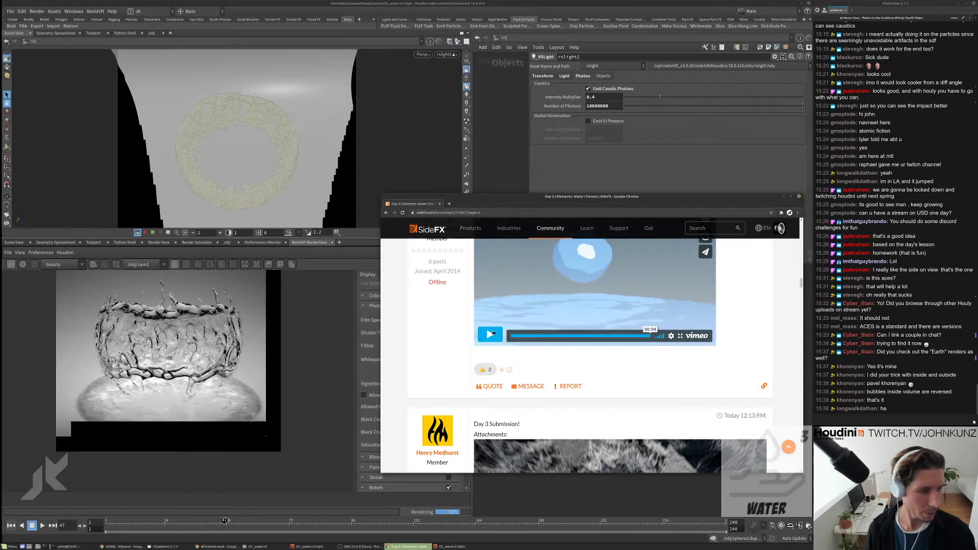
Step: Lower the RenderView's Photographic Exposure F-Stop to brighten the splash render
{"action": "key", "text": "alt+Tab"}
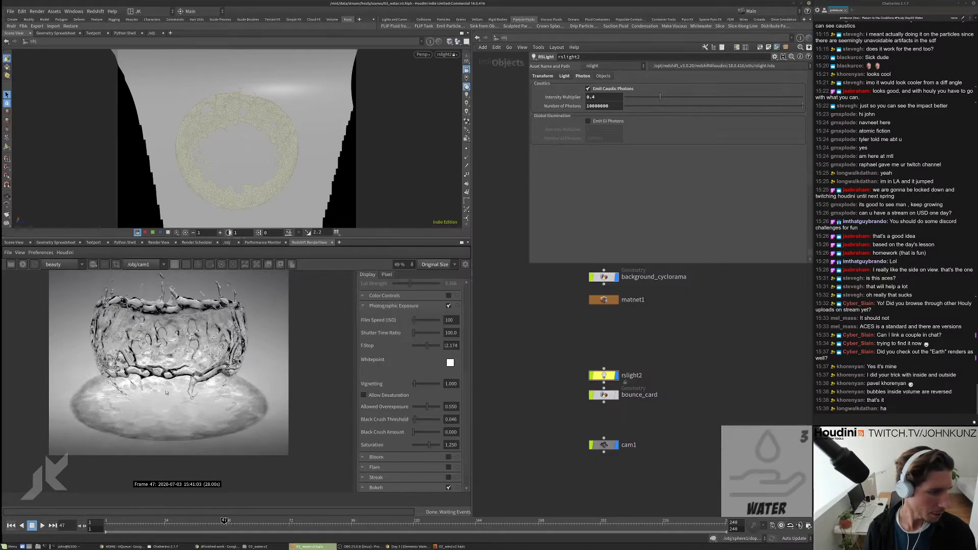
{"action": "scroll", "coordinate": [175, 382], "scroll_direction": "up", "scroll_amount": 1}
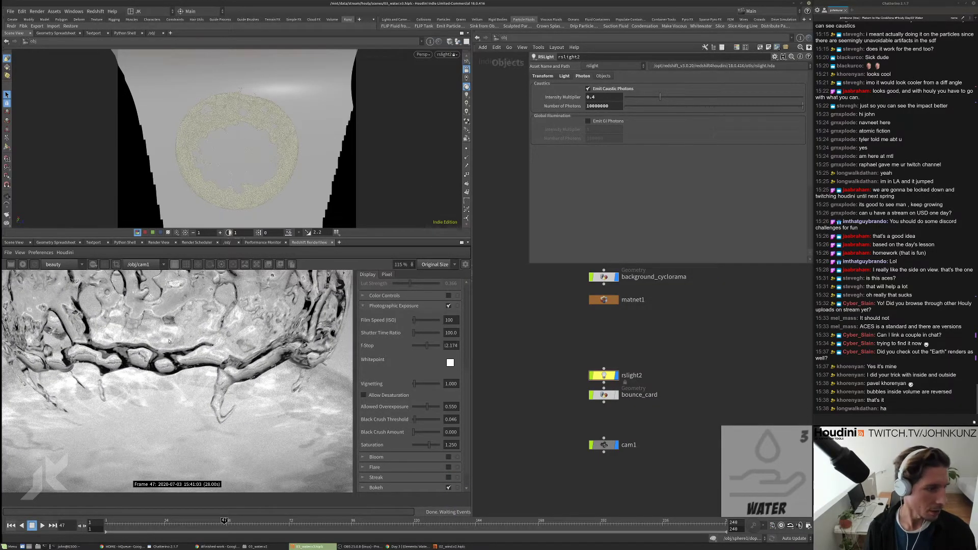
{"action": "scroll", "coordinate": [224, 384], "scroll_direction": "down", "scroll_amount": 2}
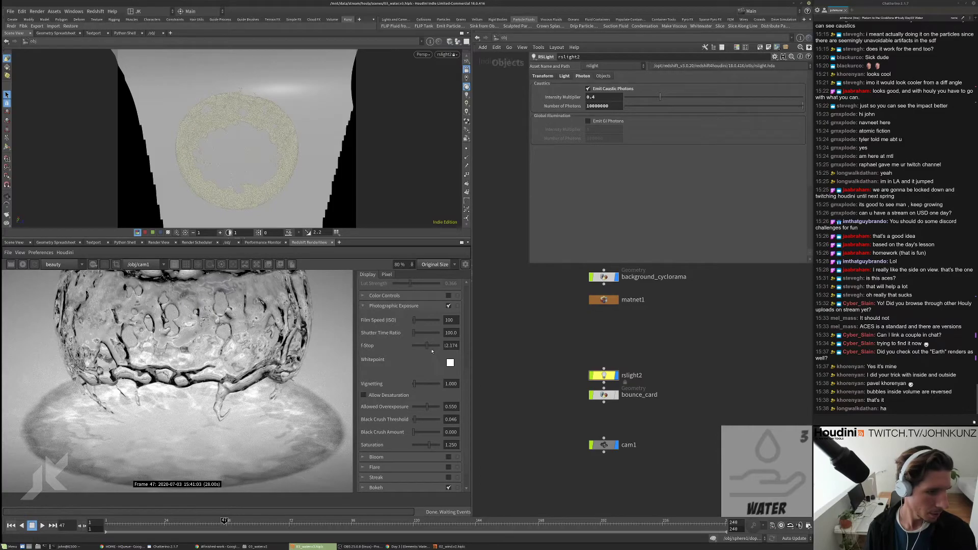
{"action": "left_click_drag", "start_coordinate": [431, 346], "coordinate": [426, 347]}
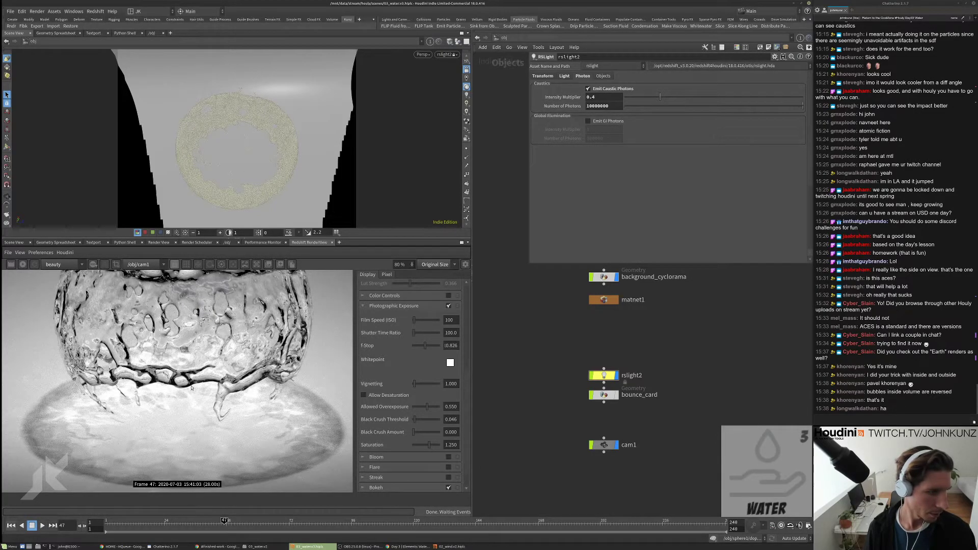
{"action": "scroll", "coordinate": [192, 387], "scroll_direction": "down", "scroll_amount": 4}
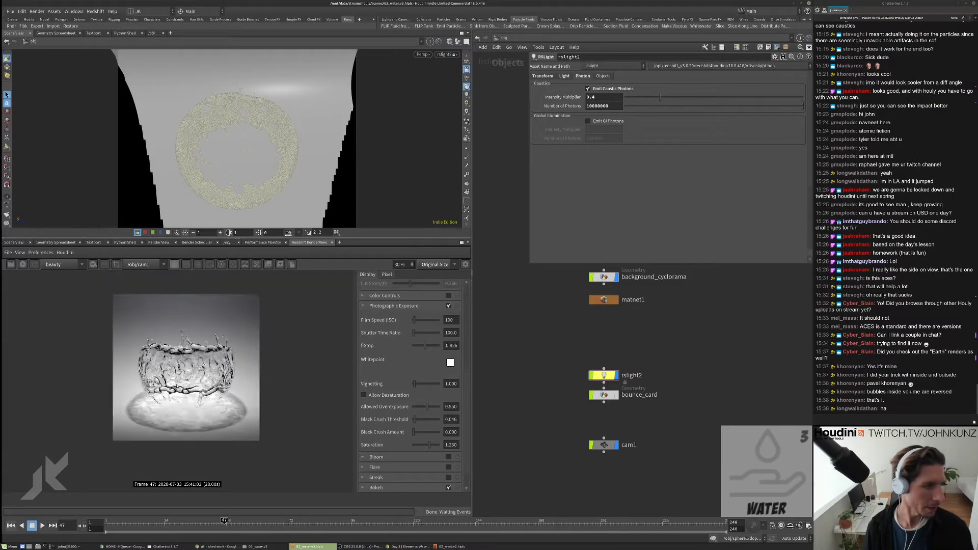
{"action": "scroll", "coordinate": [176, 383], "scroll_direction": "up", "scroll_amount": 4}
{"action": "scroll", "coordinate": [176, 383], "scroll_direction": "down", "scroll_amount": 3}
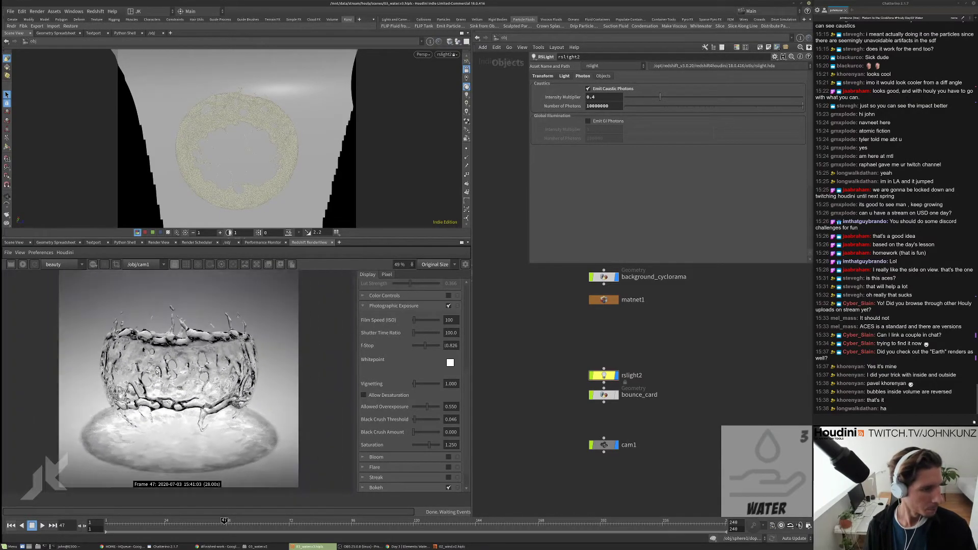
Step: Move the timeline to frame 80 and start a new Redshift render of it
{"action": "left_click", "coordinate": [366, 523]}
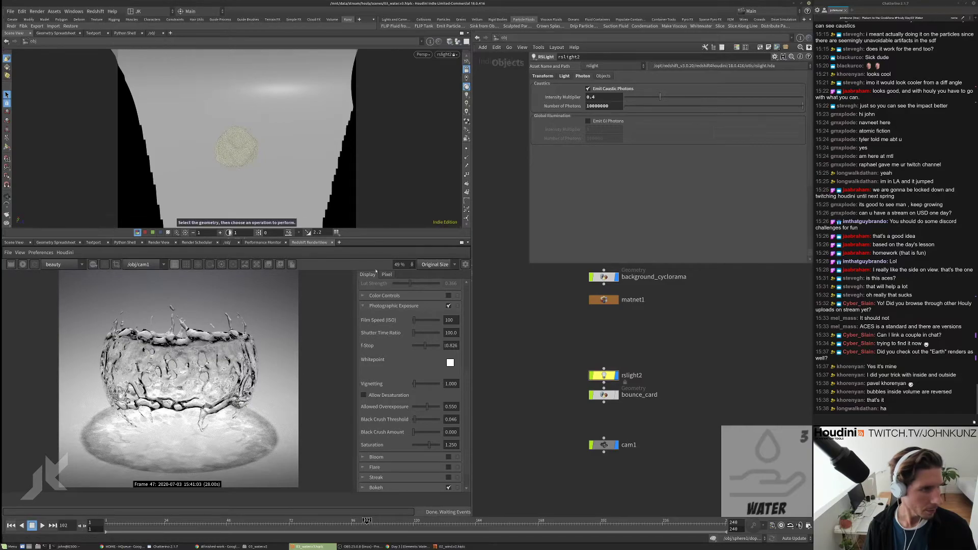
{"action": "left_click", "coordinate": [561, 521]}
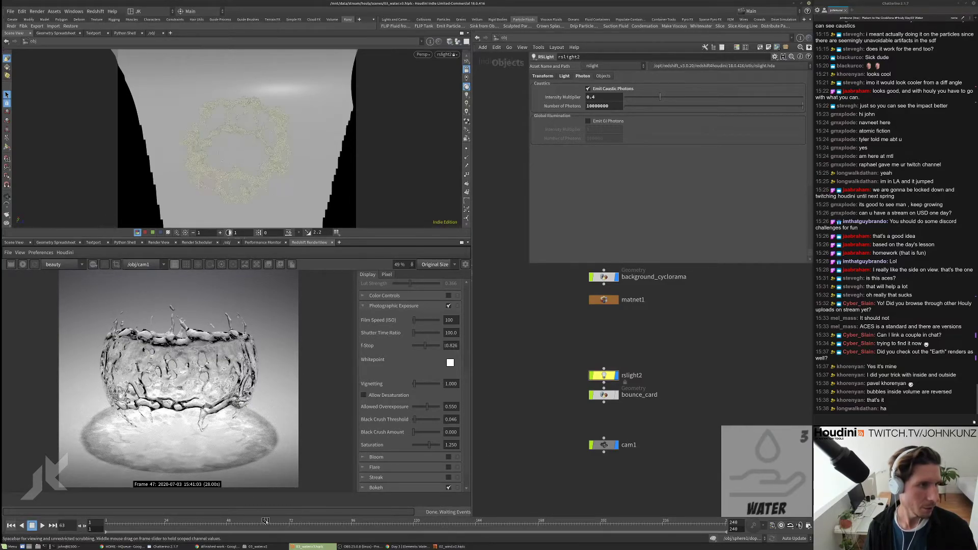
{"action": "key", "text": "ctrl+Up"}
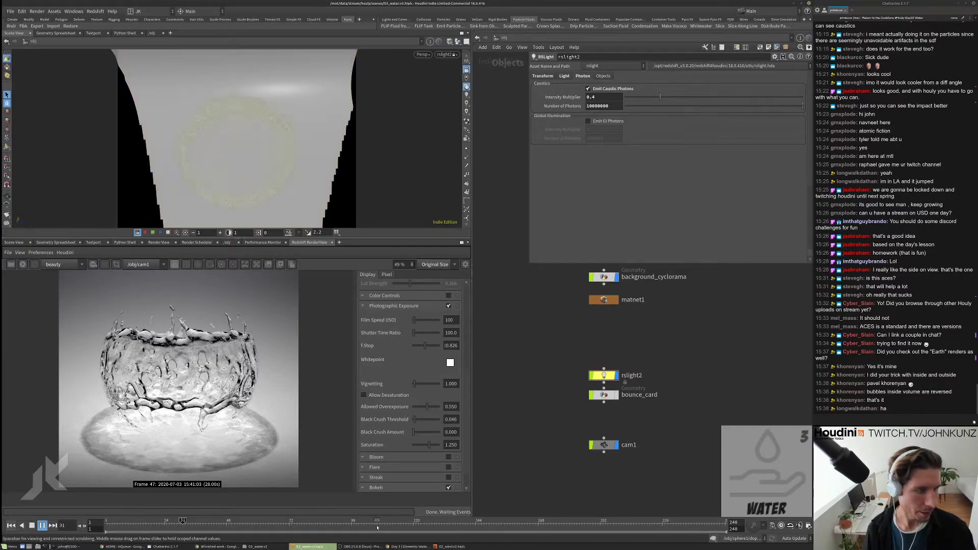
{"action": "left_click", "coordinate": [455, 530]}
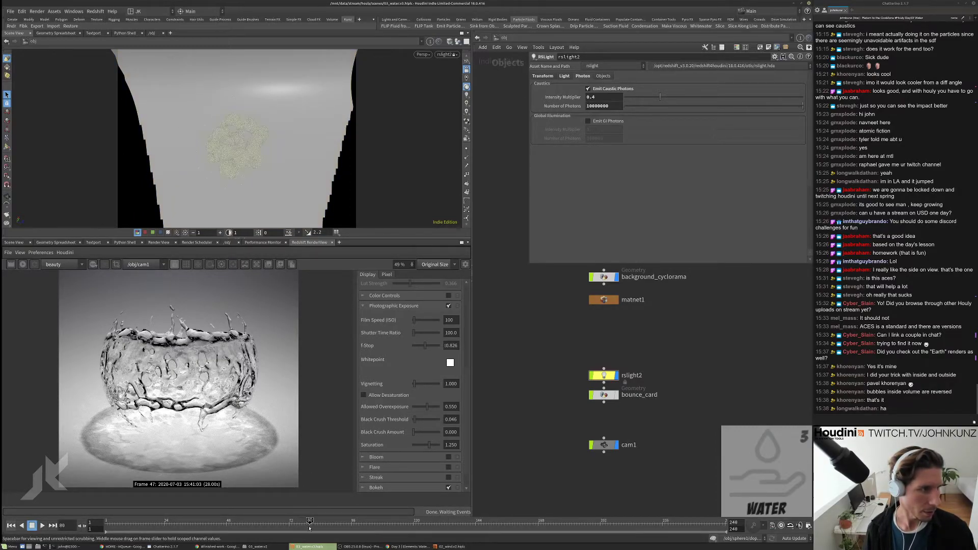
{"action": "left_click", "coordinate": [22, 264]}
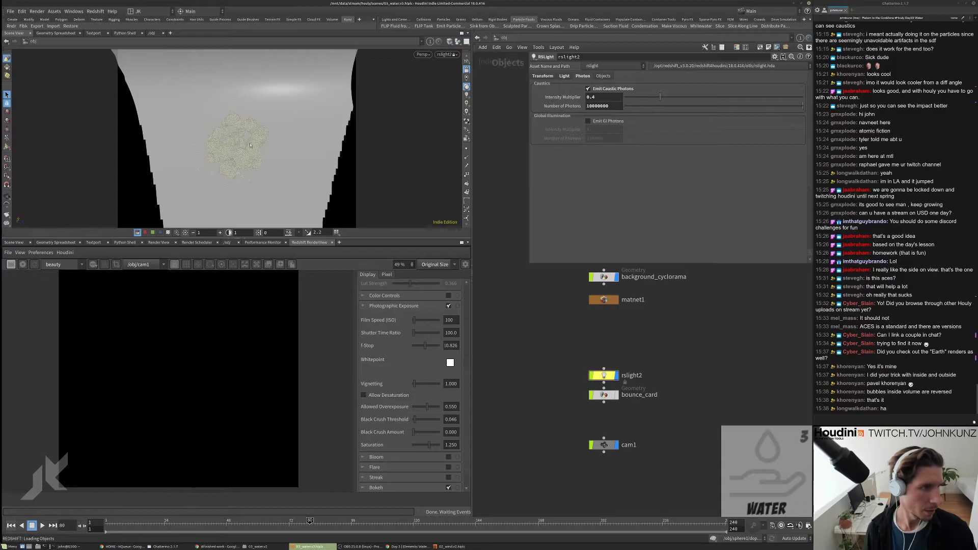
{"action": "key", "text": "alt+Tab"}
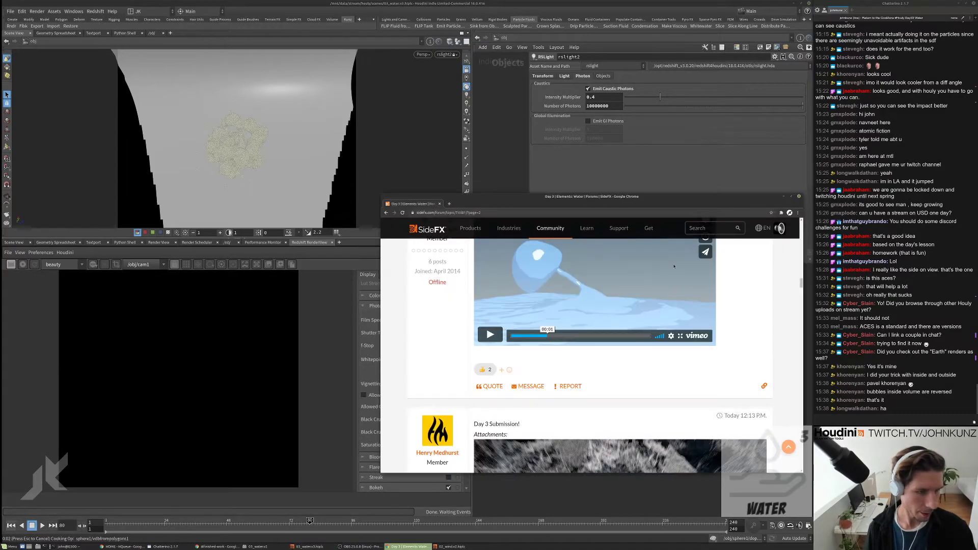
{"action": "scroll", "coordinate": [611, 331], "scroll_direction": "down", "scroll_amount": 8}
Step: Scroll past the Day 3 submission images down to the 'Today ultra lazy setup' whitewater post
{"action": "scroll", "coordinate": [610, 331], "scroll_direction": "up", "scroll_amount": 3}
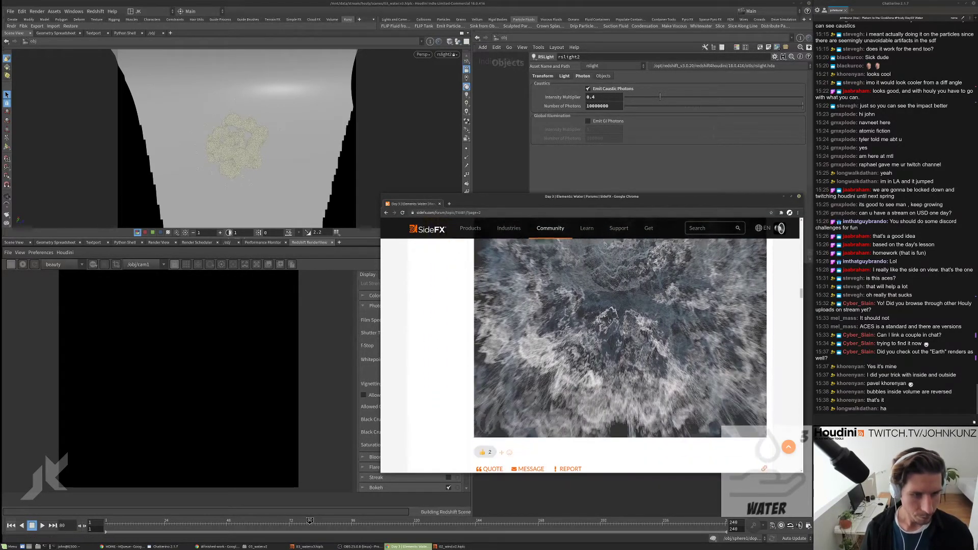
{"action": "scroll", "coordinate": [583, 358], "scroll_direction": "down", "scroll_amount": 3}
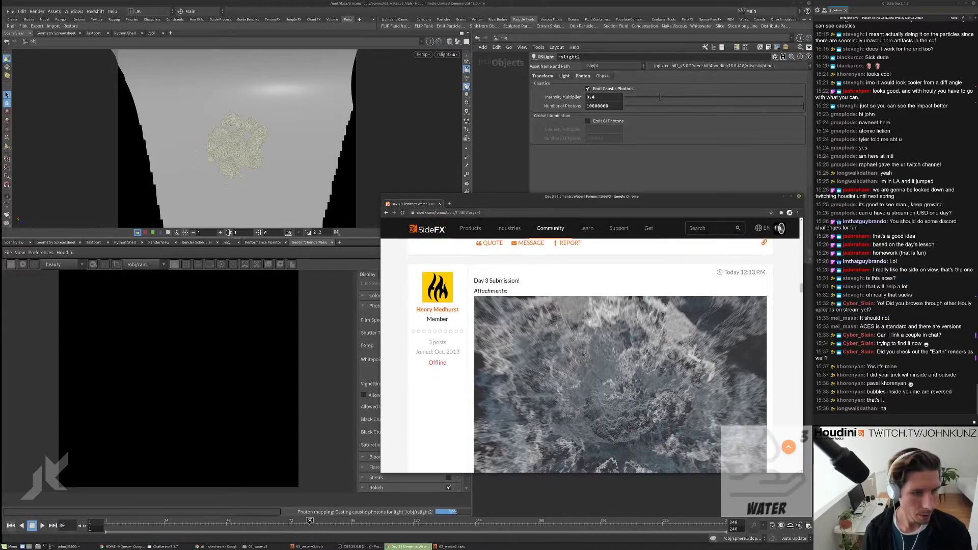
{"action": "scroll", "coordinate": [577, 348], "scroll_direction": "up", "scroll_amount": 1}
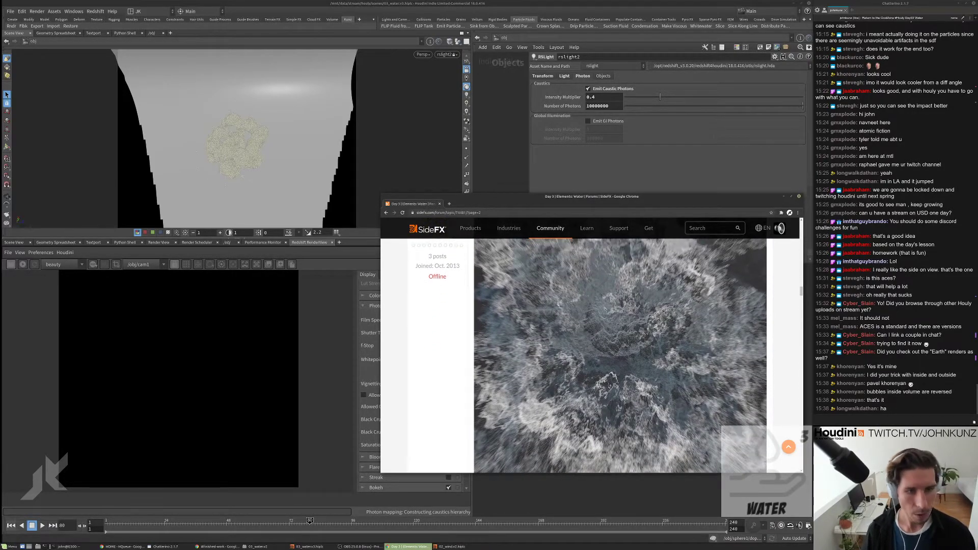
{"action": "scroll", "coordinate": [645, 308], "scroll_direction": "down", "scroll_amount": 5}
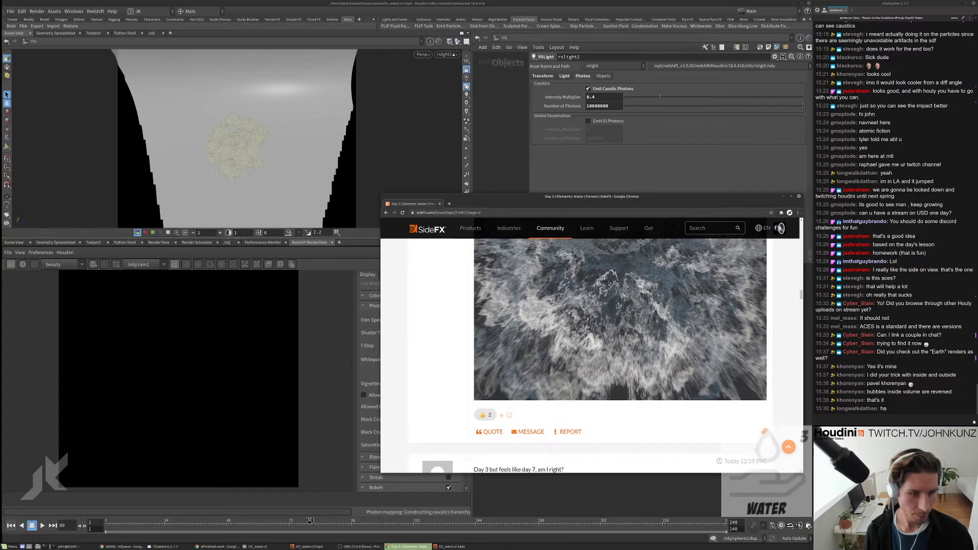
{"action": "scroll", "coordinate": [623, 317], "scroll_direction": "down", "scroll_amount": 2}
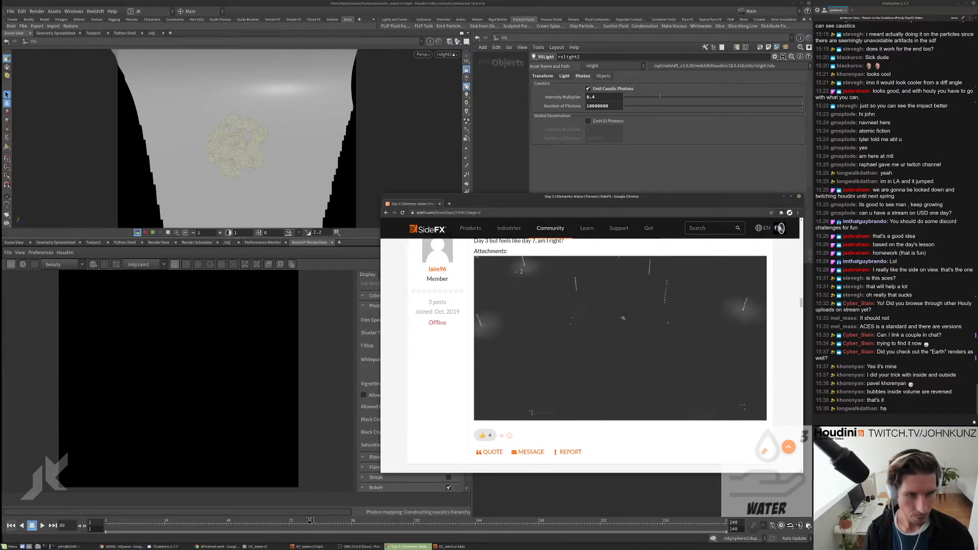
{"action": "scroll", "coordinate": [623, 318], "scroll_direction": "up", "scroll_amount": 1}
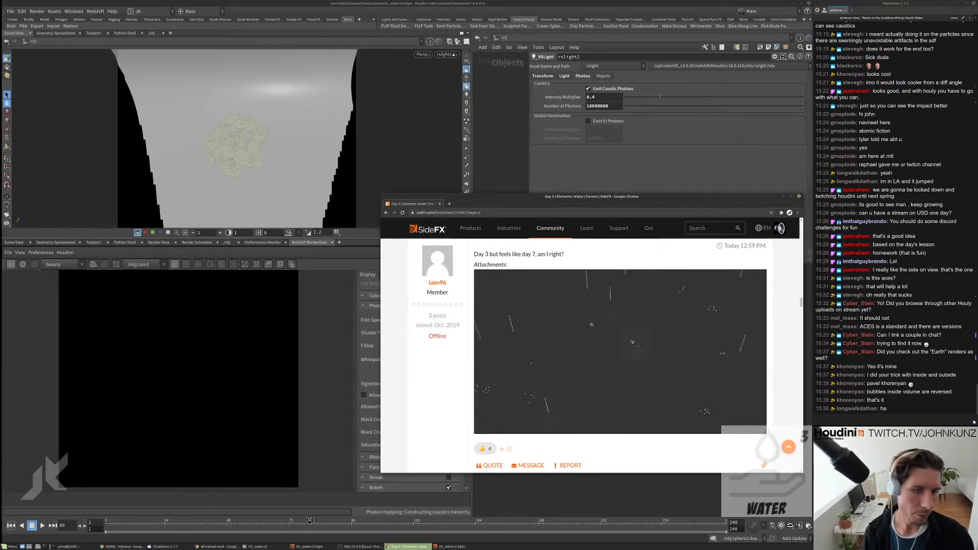
{"action": "scroll", "coordinate": [631, 316], "scroll_direction": "down", "scroll_amount": 3}
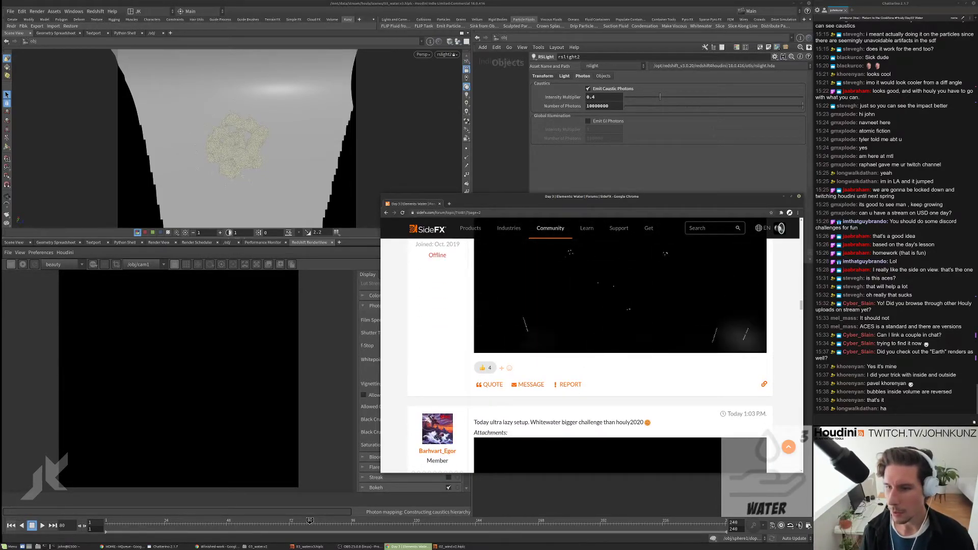
{"action": "scroll", "coordinate": [605, 333], "scroll_direction": "down", "scroll_amount": 2}
{"action": "scroll", "coordinate": [606, 331], "scroll_direction": "down", "scroll_amount": 1}
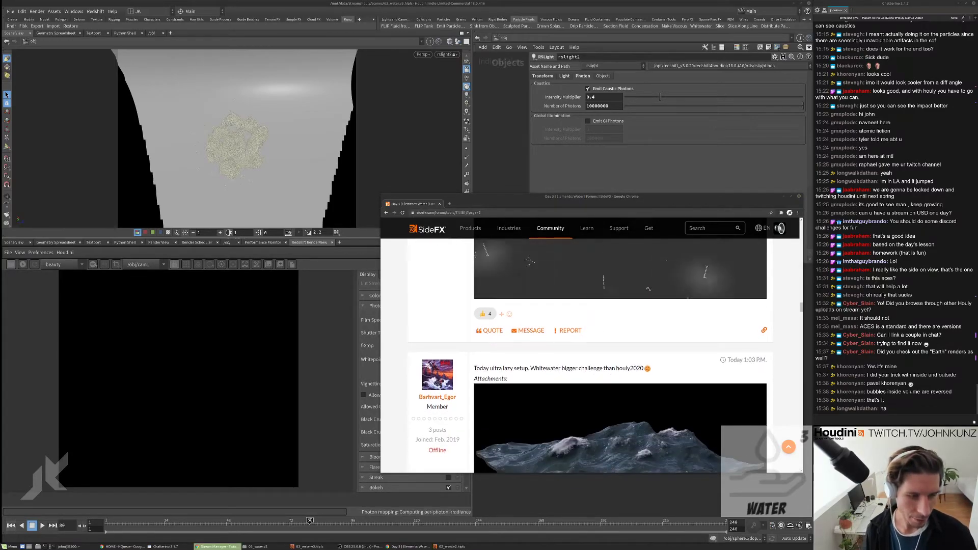
{"action": "scroll", "coordinate": [627, 316], "scroll_direction": "up", "scroll_amount": 2}
{"action": "scroll", "coordinate": [645, 295], "scroll_direction": "up", "scroll_amount": 2}
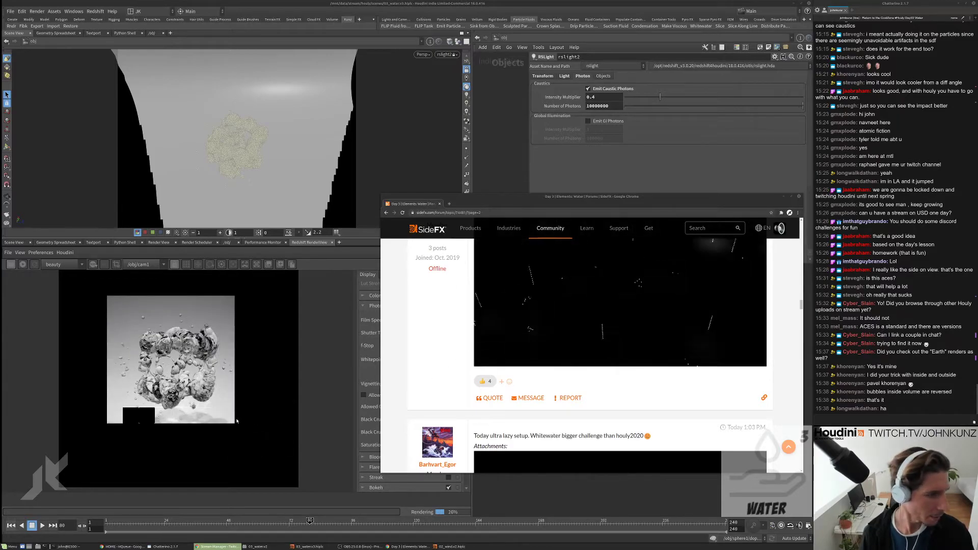
Step: Zoom in and out of the Houdini RenderView to inspect the finished frame-80 caustics render
{"action": "left_click", "coordinate": [199, 438]}
{"action": "scroll", "coordinate": [193, 441], "scroll_direction": "up", "scroll_amount": 5}
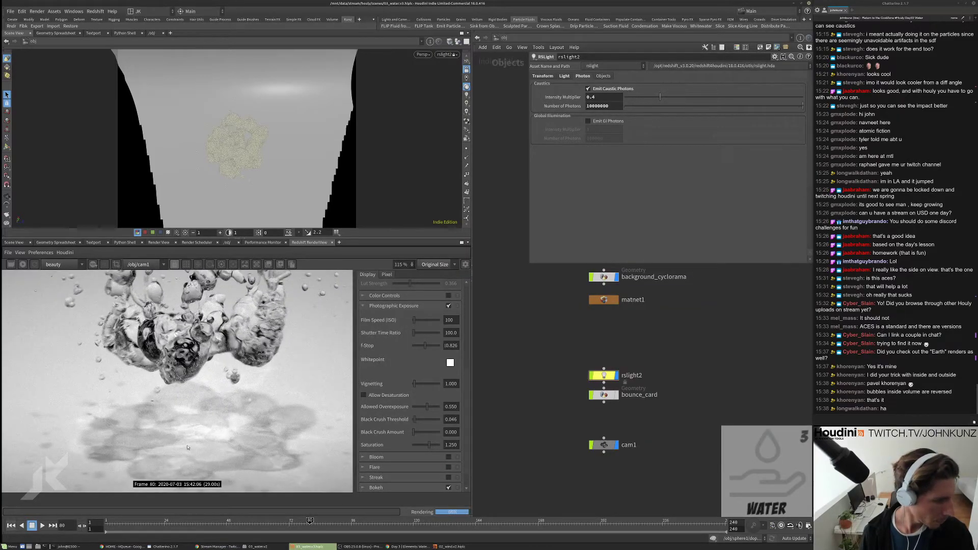
{"action": "scroll", "coordinate": [199, 437], "scroll_direction": "down", "scroll_amount": 4}
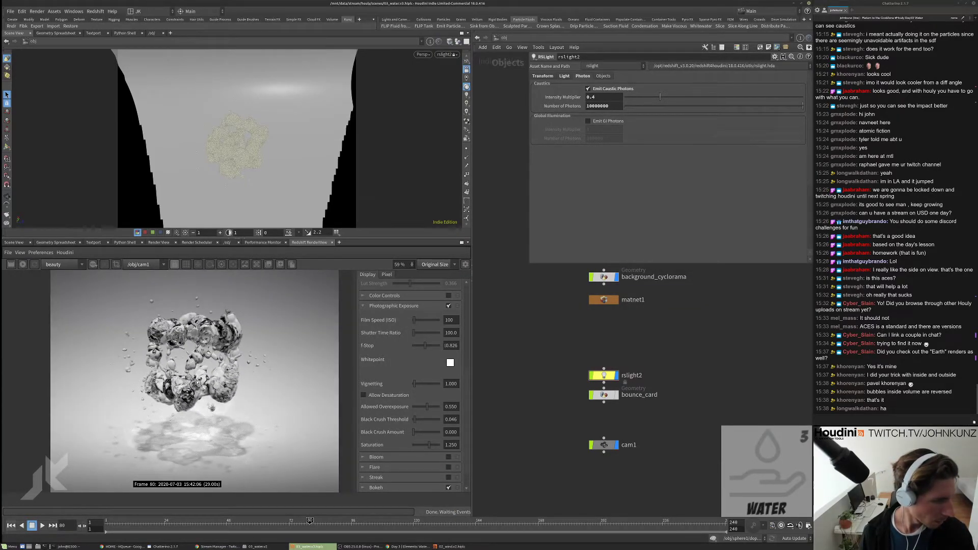
{"action": "scroll", "coordinate": [196, 382], "scroll_direction": "up", "scroll_amount": 5}
{"action": "scroll", "coordinate": [214, 360], "scroll_direction": "down", "scroll_amount": 2}
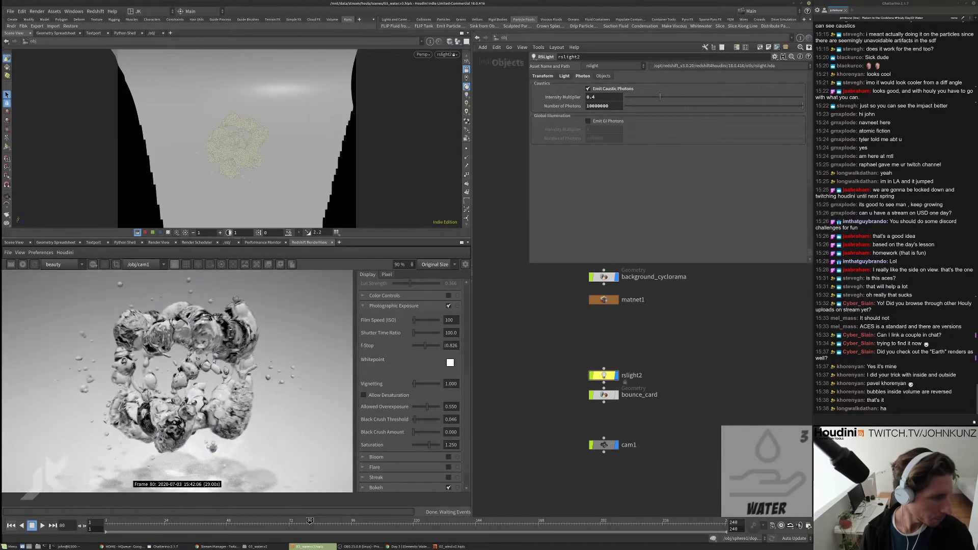
{"action": "scroll", "coordinate": [211, 365], "scroll_direction": "down", "scroll_amount": 4}
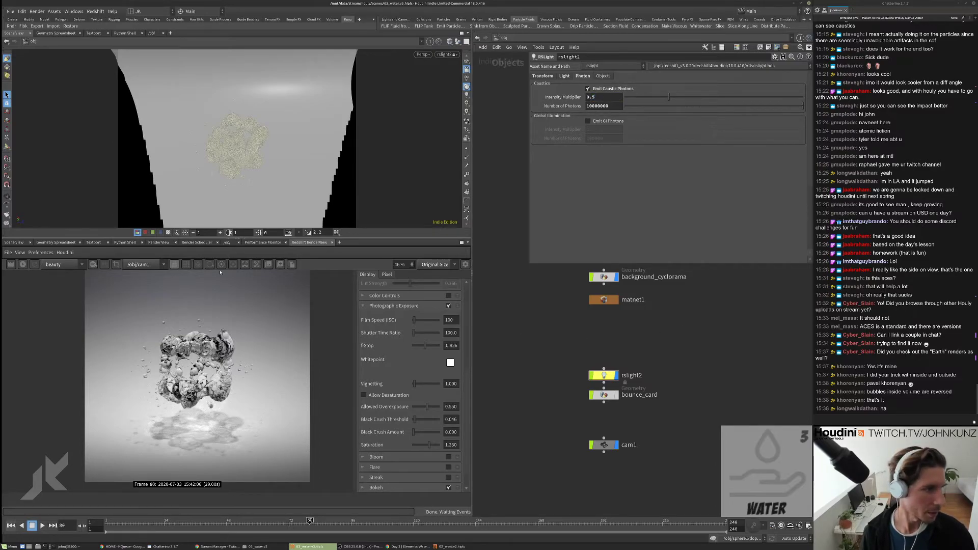
Step: Look through cam1, scrub to frame 55 and start a new Redshift render with 0.5 caustics
{"action": "left_click", "coordinate": [448, 54]}
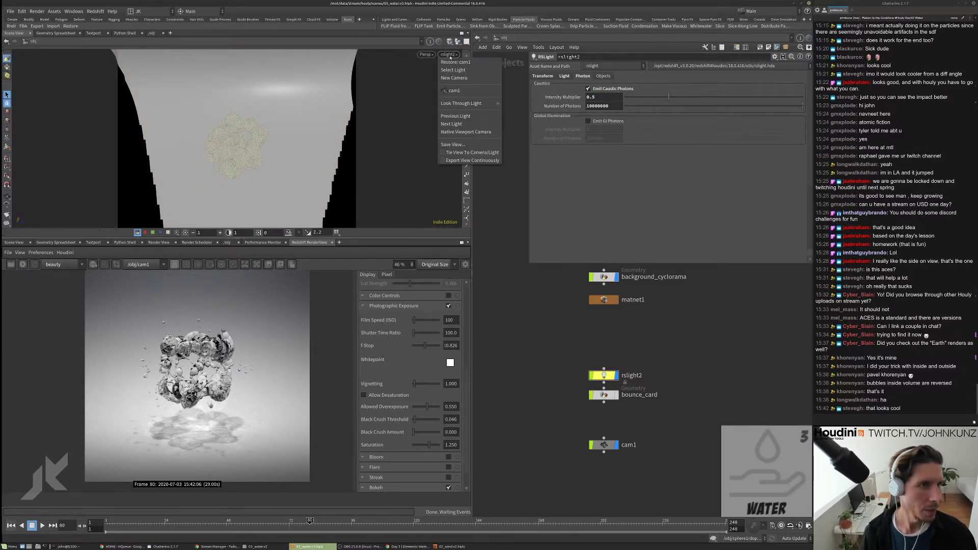
{"action": "left_click", "coordinate": [469, 90]}
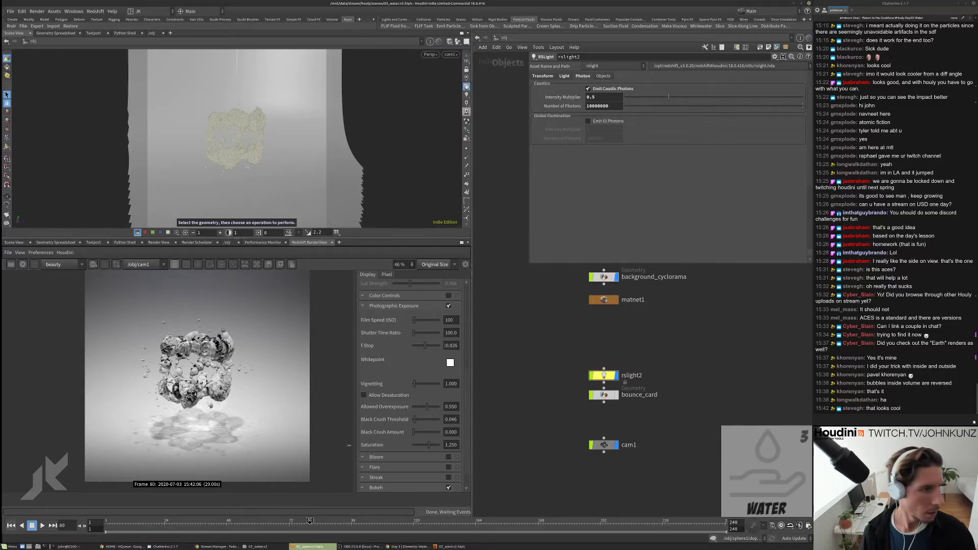
{"action": "left_click", "coordinate": [215, 525]}
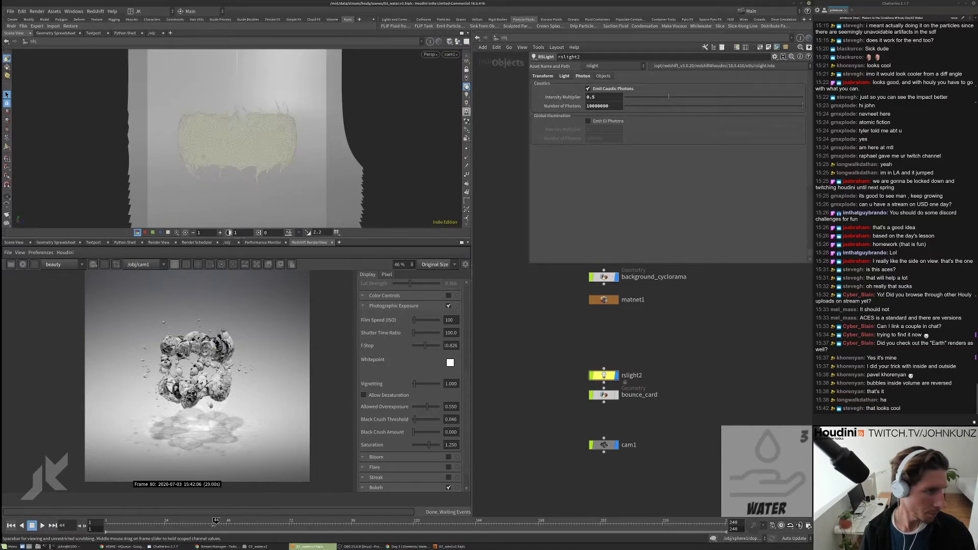
{"action": "left_click_drag", "start_coordinate": [225, 528], "coordinate": [245, 531]}
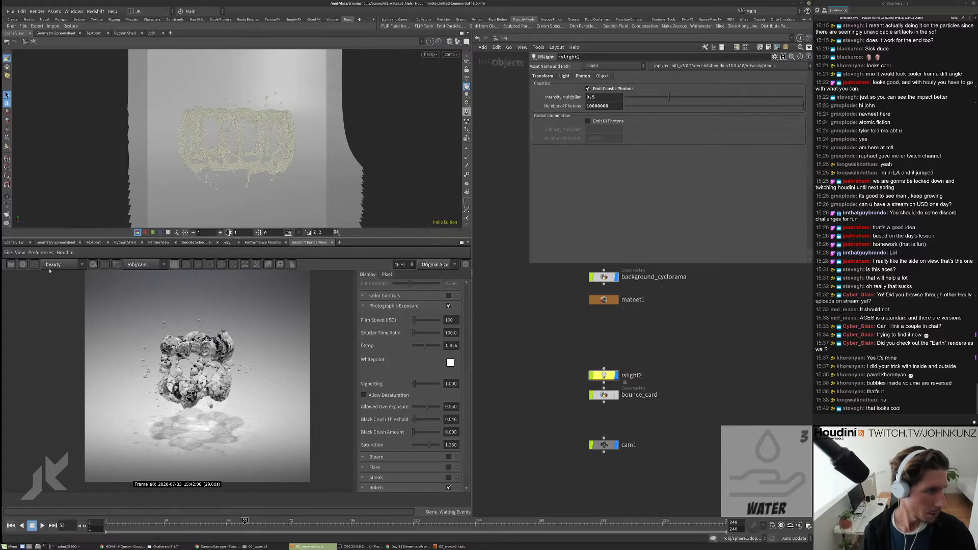
{"action": "left_click", "coordinate": [10, 263]}
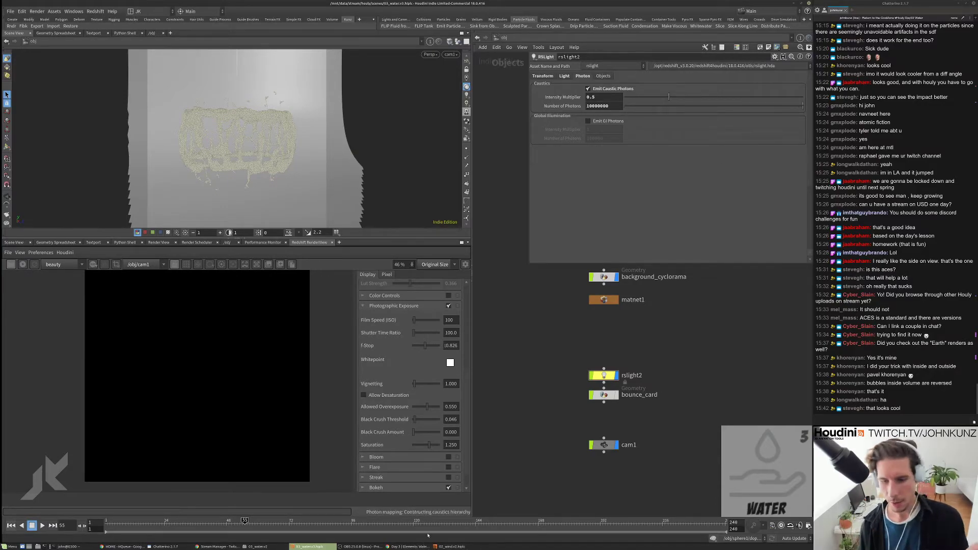
Step: Play and then pause the water-sphere video in the Day 3 thread
{"action": "left_click", "coordinate": [409, 546]}
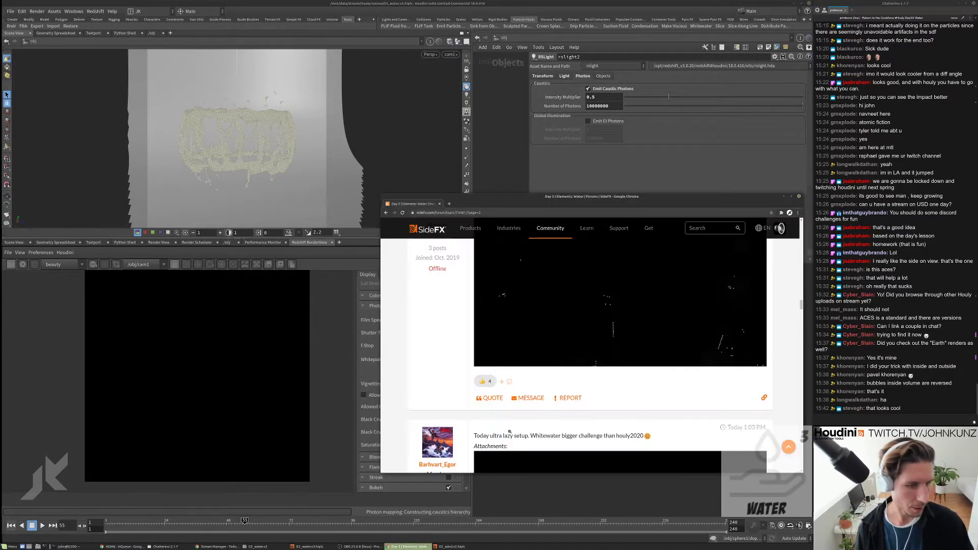
{"action": "scroll", "coordinate": [576, 368], "scroll_direction": "down", "scroll_amount": 5}
{"action": "scroll", "coordinate": [576, 369], "scroll_direction": "down", "scroll_amount": 5}
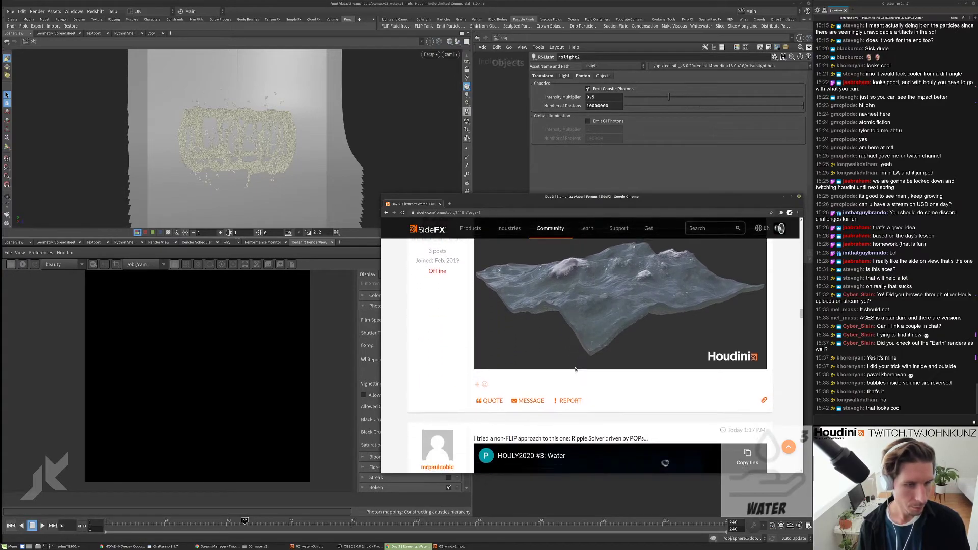
{"action": "left_click", "coordinate": [626, 279]}
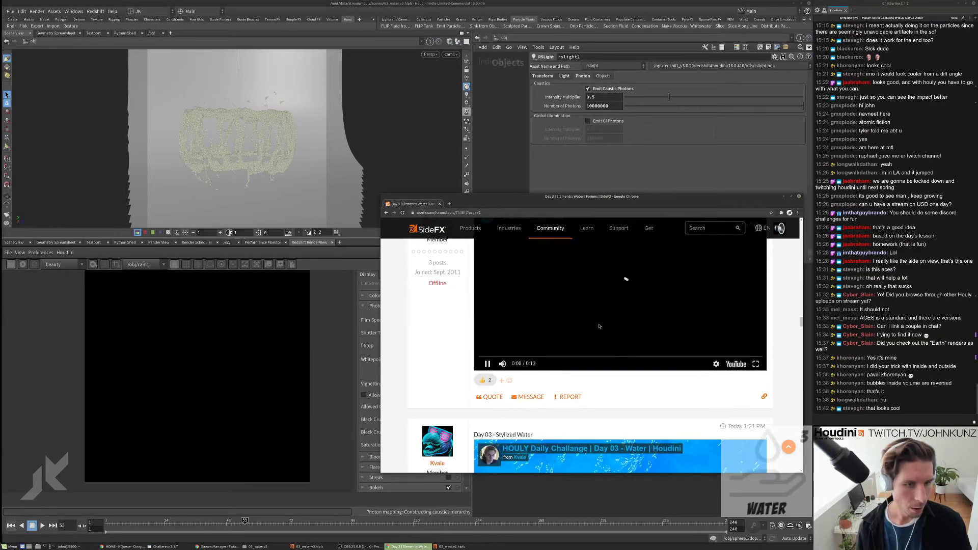
{"action": "scroll", "coordinate": [595, 360], "scroll_direction": "up", "scroll_amount": 2}
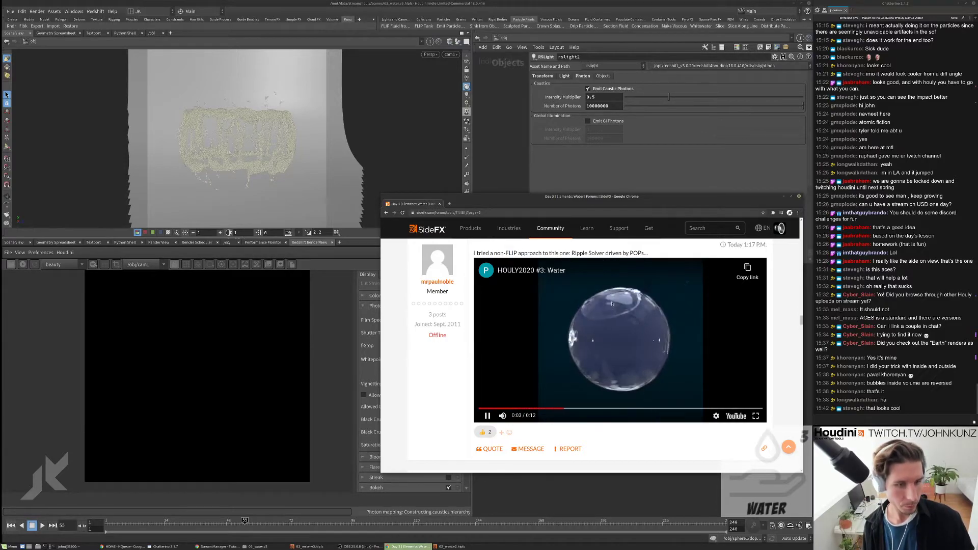
{"action": "left_click", "coordinate": [481, 417]}
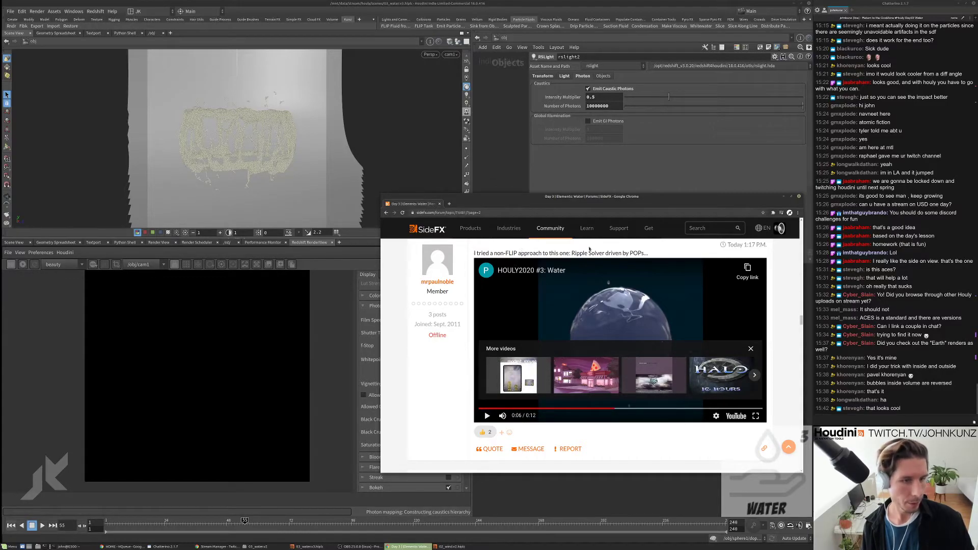
Step: Play the Stylized Water video and scroll down to the 'Day 3 : Water(s)' post
{"action": "scroll", "coordinate": [653, 258], "scroll_direction": "down", "scroll_amount": 5}
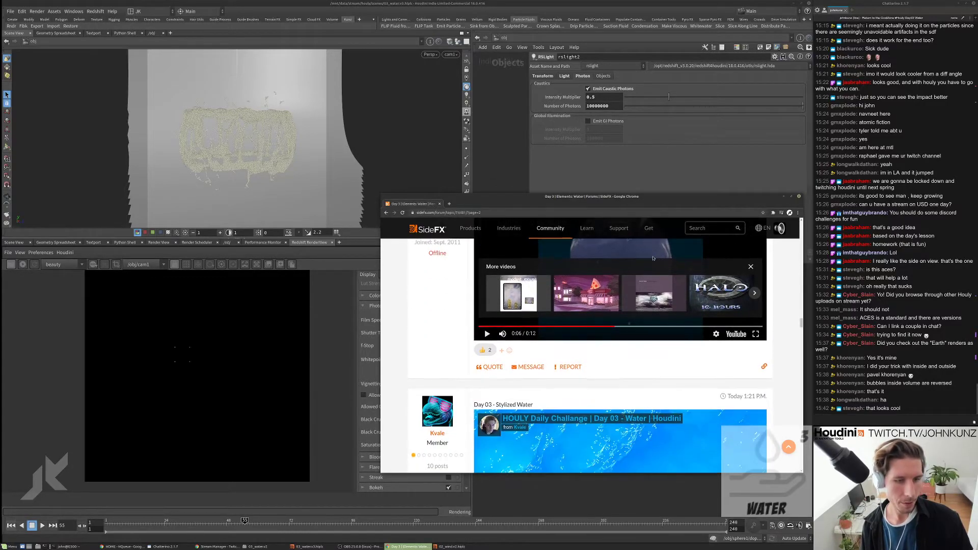
{"action": "scroll", "coordinate": [653, 258], "scroll_direction": "down", "scroll_amount": 1}
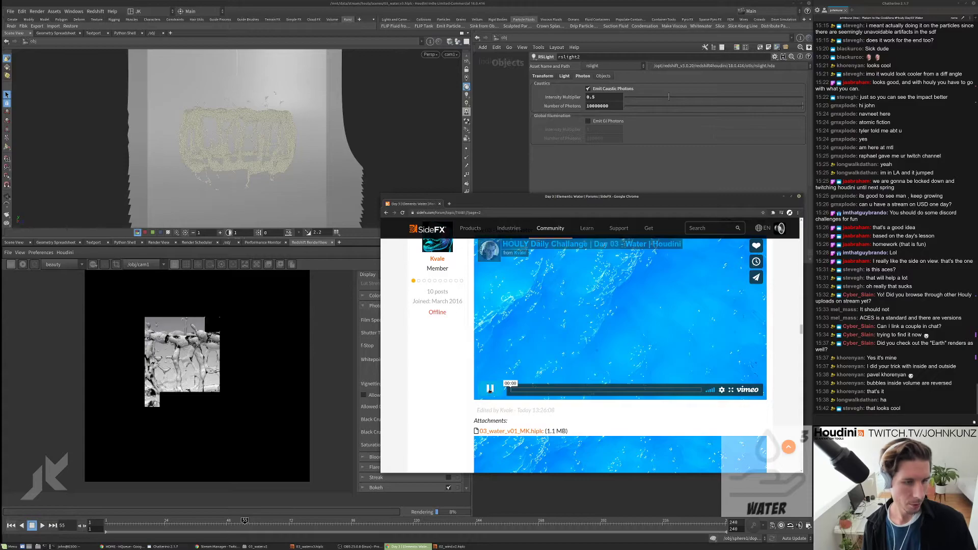
{"action": "left_click", "coordinate": [520, 370]}
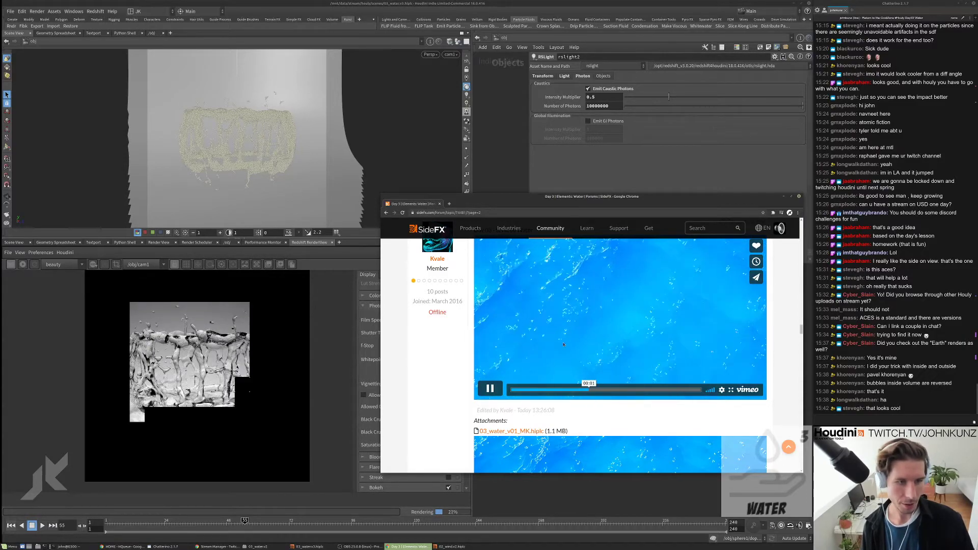
{"action": "mouse_move", "coordinate": [591, 231]}
{"action": "scroll", "coordinate": [526, 375], "scroll_direction": "down", "scroll_amount": 1}
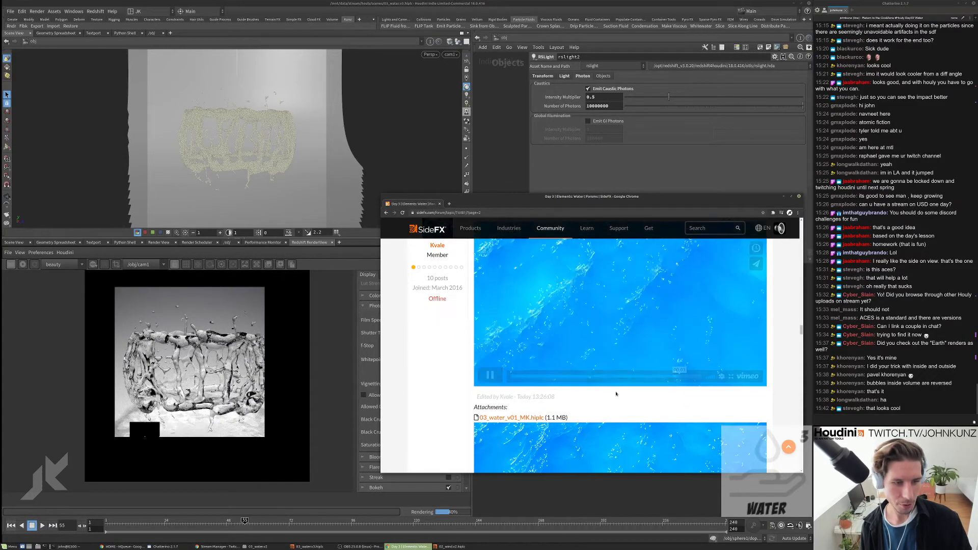
{"action": "scroll", "coordinate": [517, 373], "scroll_direction": "down", "scroll_amount": 5}
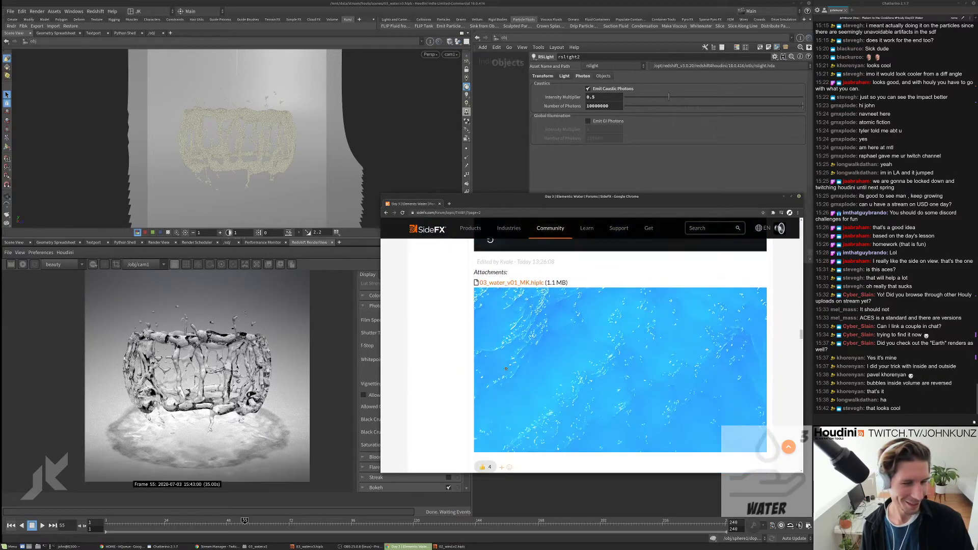
{"action": "scroll", "coordinate": [509, 370], "scroll_direction": "down", "scroll_amount": 4}
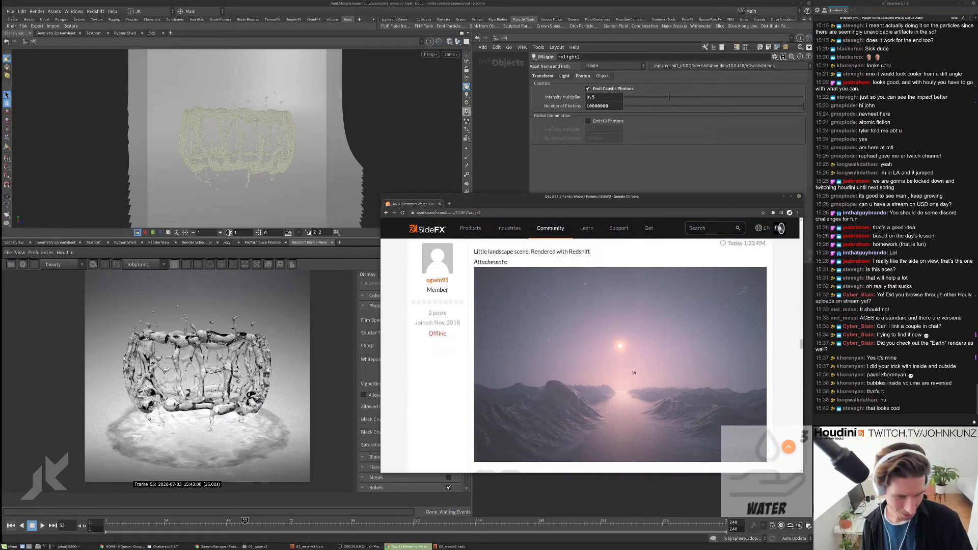
{"action": "scroll", "coordinate": [629, 355], "scroll_direction": "up", "scroll_amount": 1}
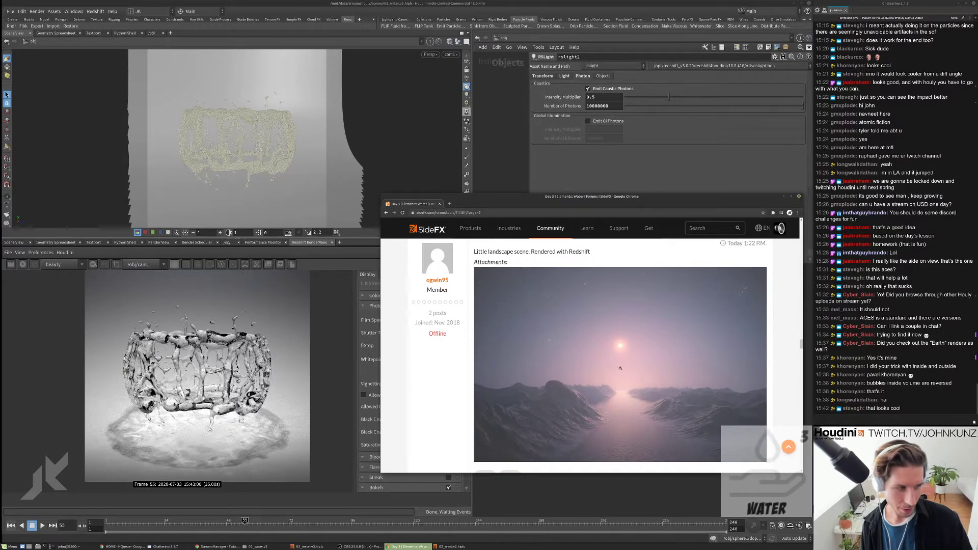
{"action": "scroll", "coordinate": [630, 363], "scroll_direction": "down", "scroll_amount": 5}
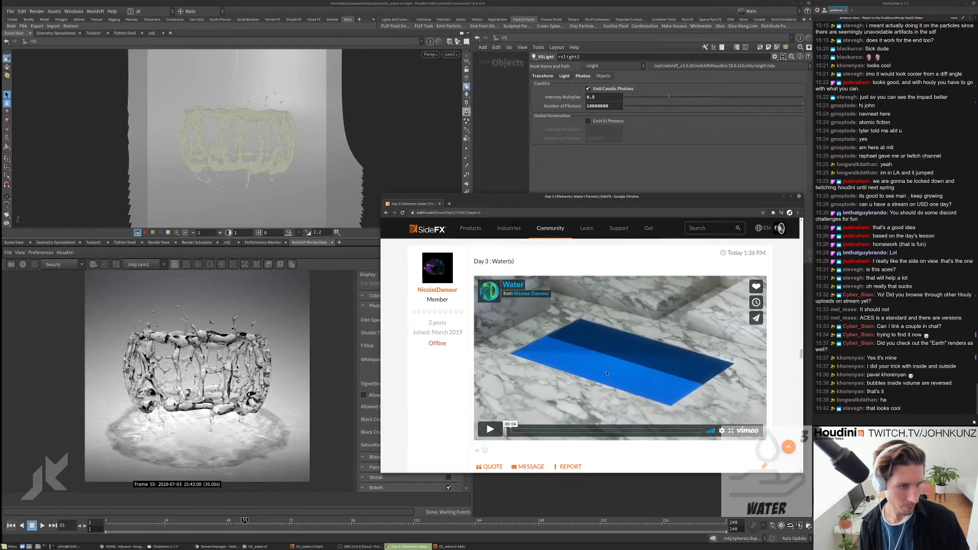
Step: Watch and replay the 'Day 3 : Water(s)' clip, leaving it paused at 00:03
{"action": "left_click", "coordinate": [490, 429]}
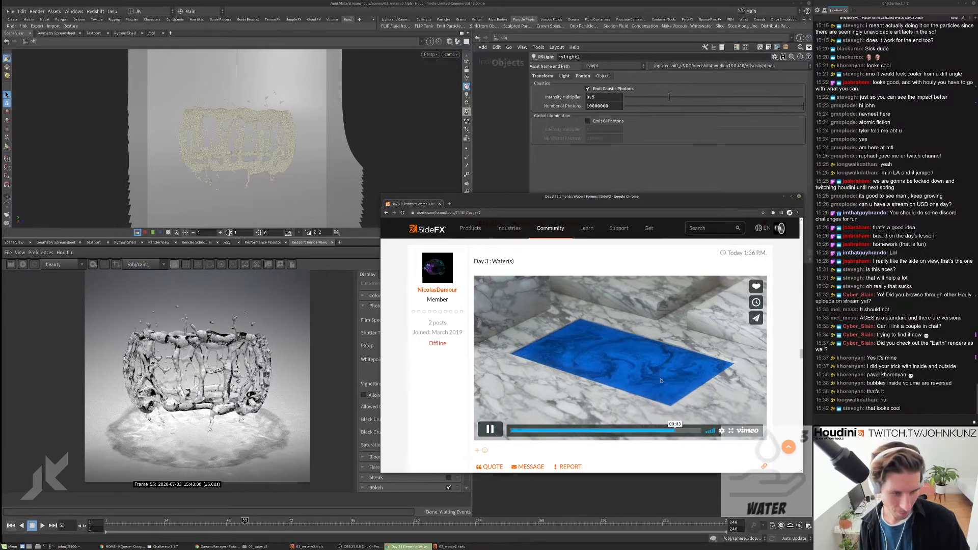
{"action": "left_click", "coordinate": [490, 429]}
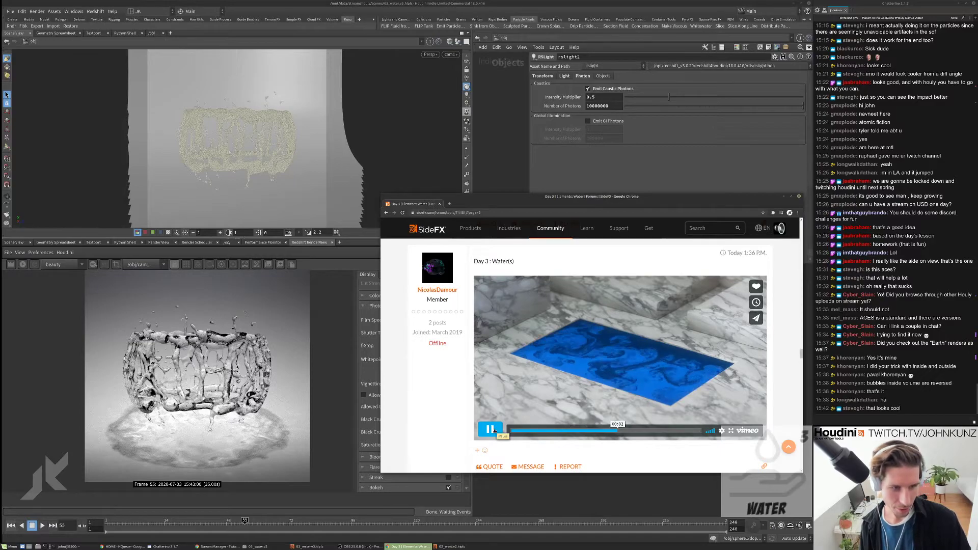
{"action": "left_click", "coordinate": [553, 406]}
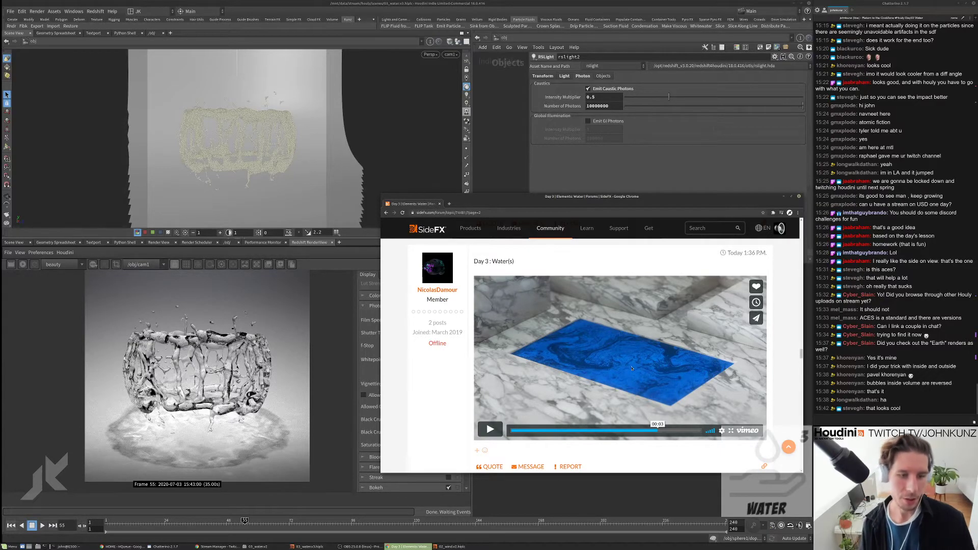
{"action": "scroll", "coordinate": [631, 341], "scroll_direction": "down", "scroll_amount": 1}
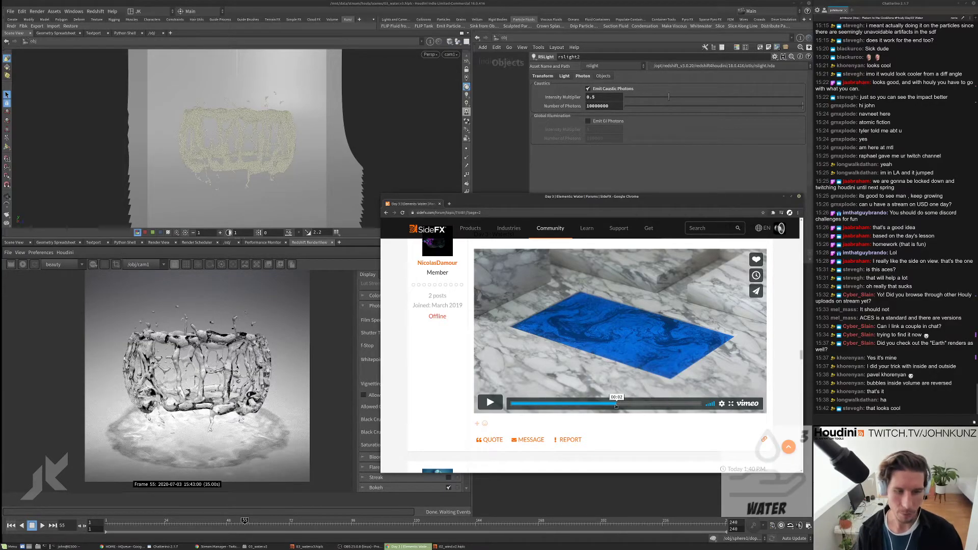
{"action": "left_click", "coordinate": [550, 403]}
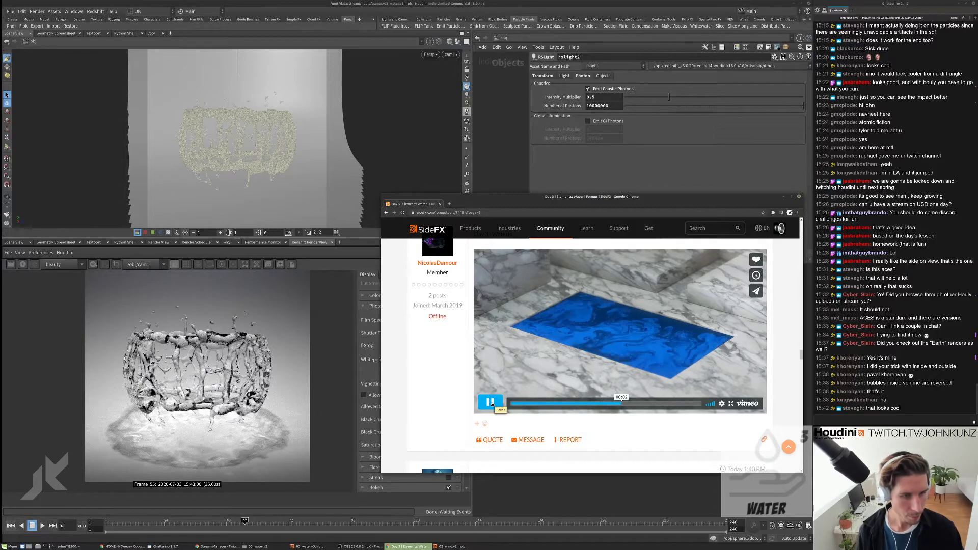
{"action": "left_click", "coordinate": [639, 322]}
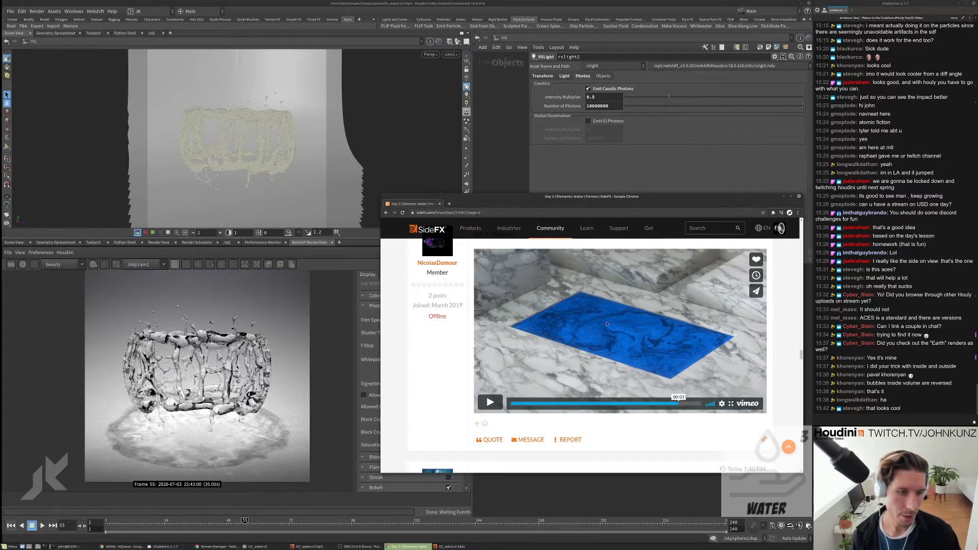
{"action": "left_click", "coordinate": [525, 392]}
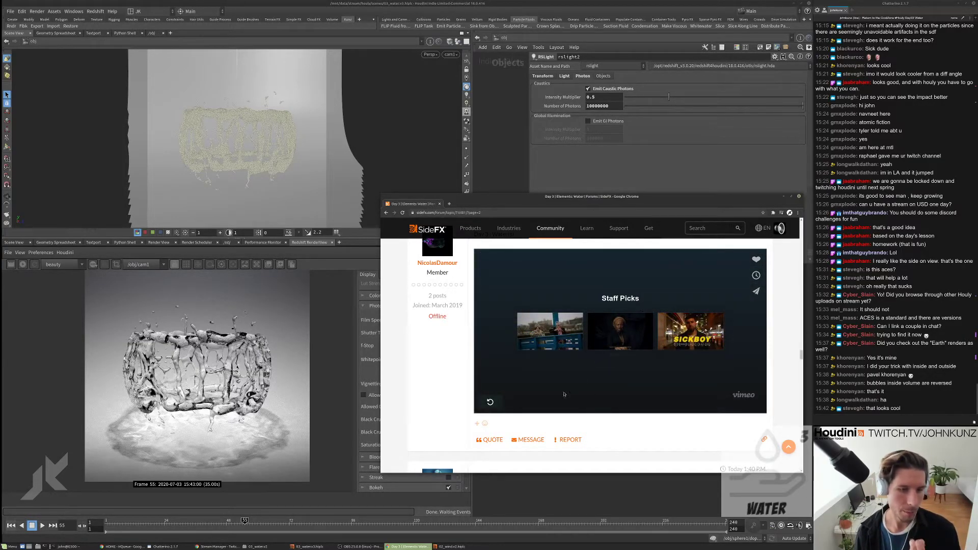
{"action": "left_click", "coordinate": [490, 402]}
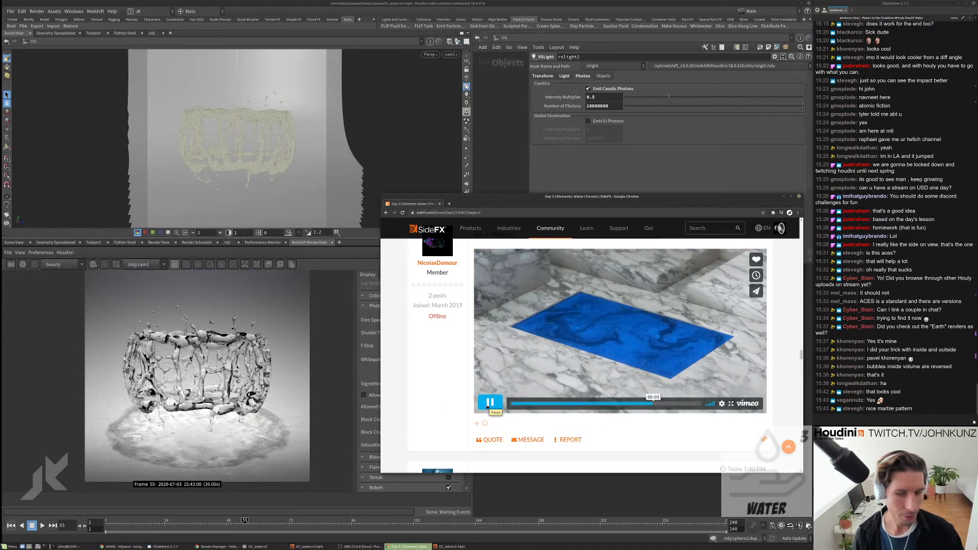
{"action": "left_click", "coordinate": [489, 403]}
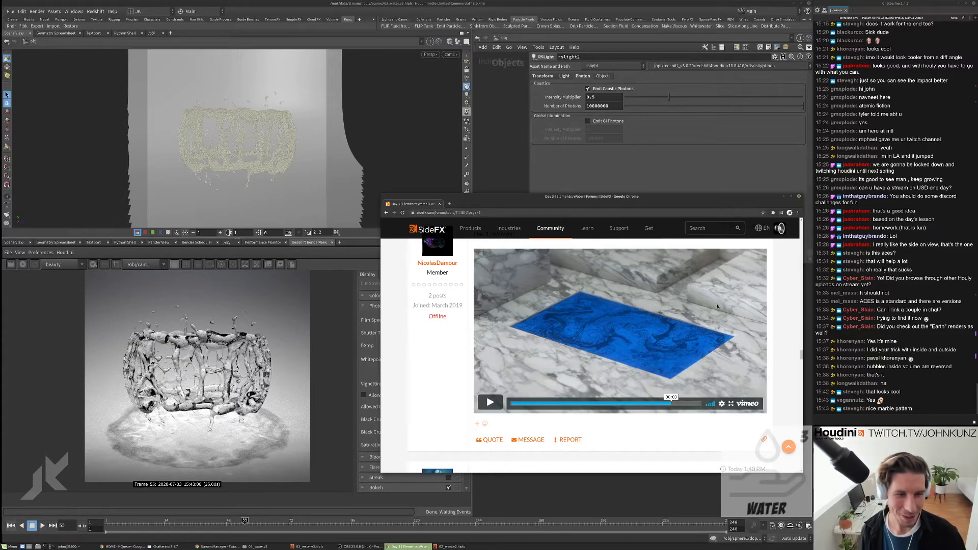
Step: Scroll further through the Day 3 entries to the 'Houly 003 : Flip' post
{"action": "scroll", "coordinate": [578, 377], "scroll_direction": "down", "scroll_amount": 3}
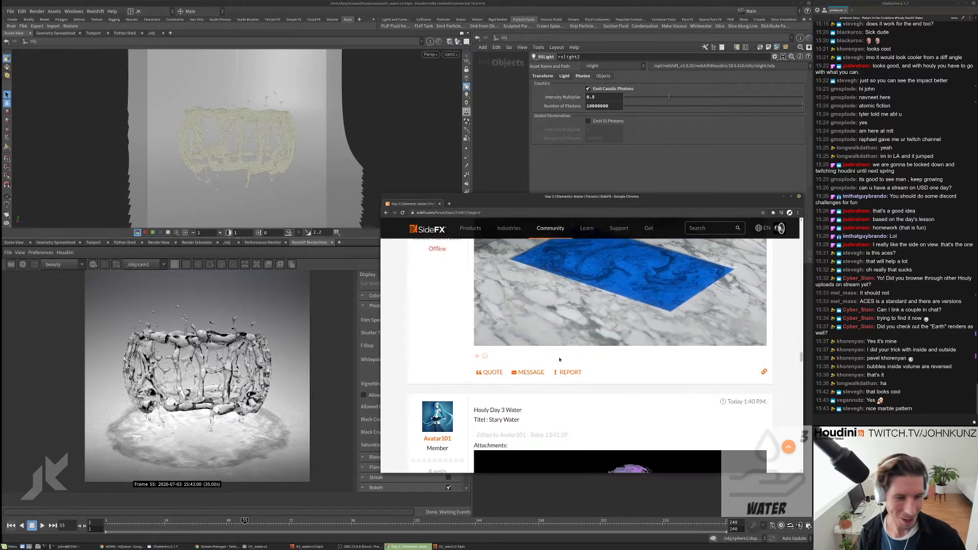
{"action": "scroll", "coordinate": [560, 360], "scroll_direction": "down", "scroll_amount": 7}
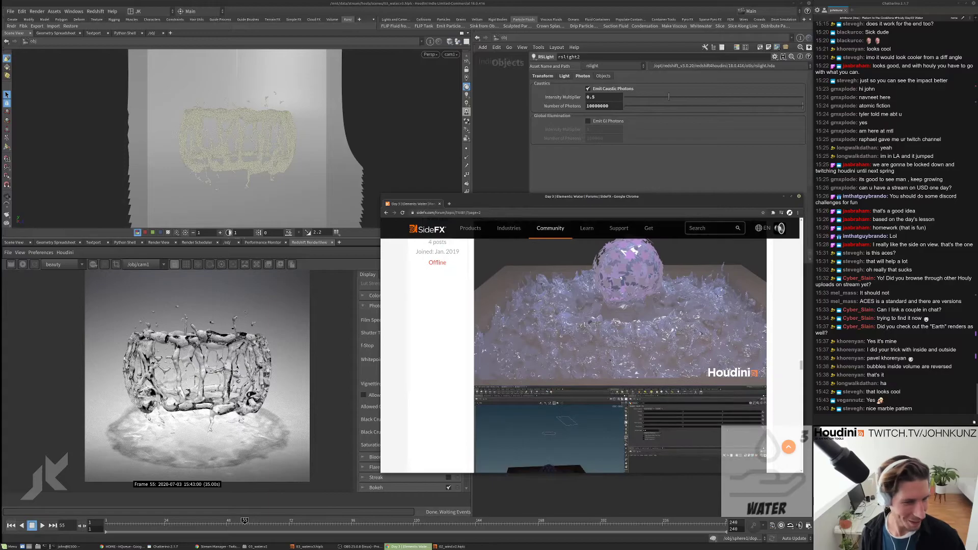
{"action": "scroll", "coordinate": [560, 357], "scroll_direction": "down", "scroll_amount": 2}
{"action": "scroll", "coordinate": [560, 356], "scroll_direction": "up", "scroll_amount": 3}
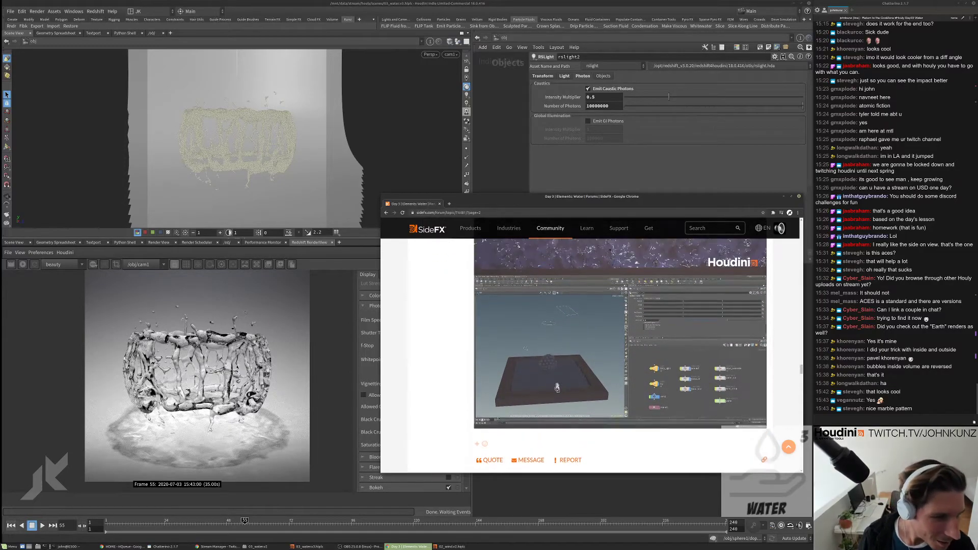
{"action": "scroll", "coordinate": [557, 417], "scroll_direction": "up", "scroll_amount": 3}
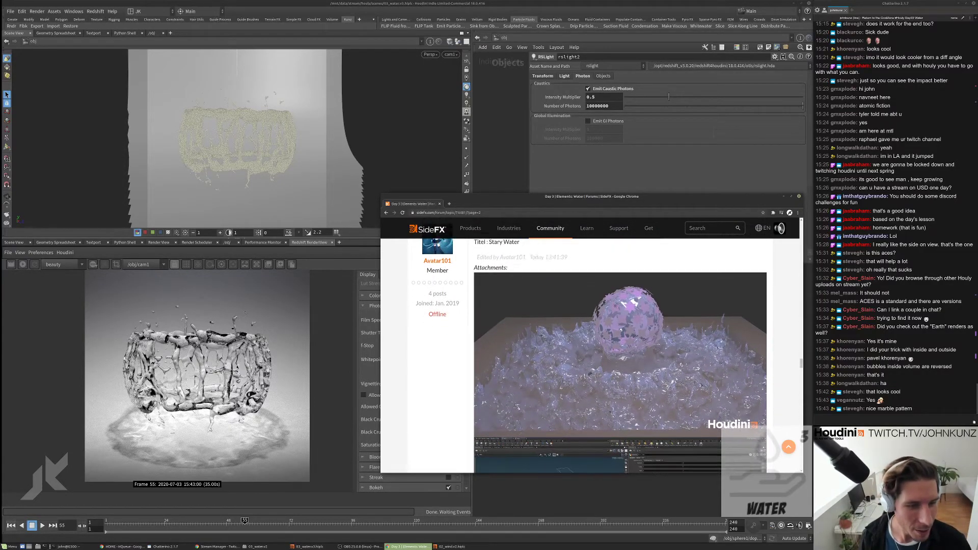
{"action": "scroll", "coordinate": [644, 275], "scroll_direction": "down", "scroll_amount": 10}
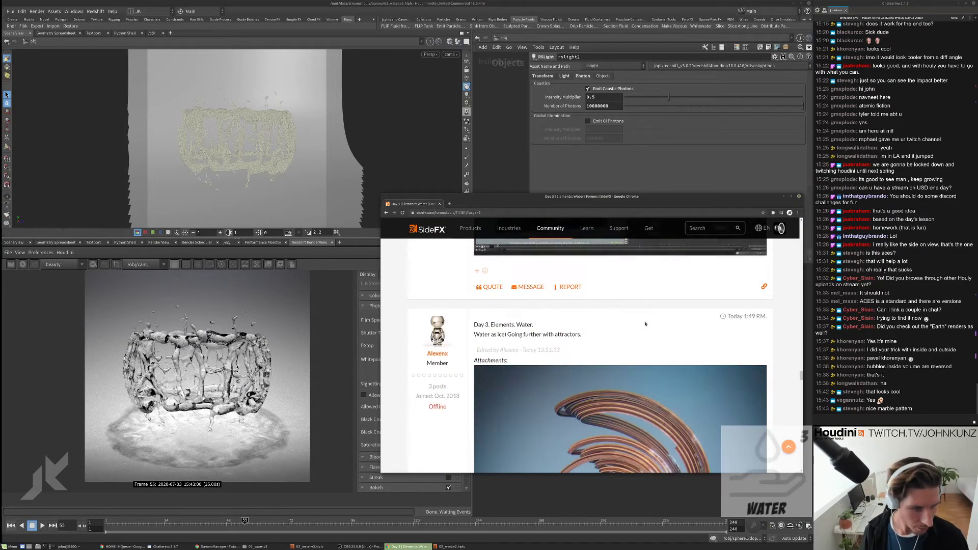
{"action": "scroll", "coordinate": [626, 363], "scroll_direction": "down", "scroll_amount": 3}
{"action": "scroll", "coordinate": [562, 398], "scroll_direction": "down", "scroll_amount": 3}
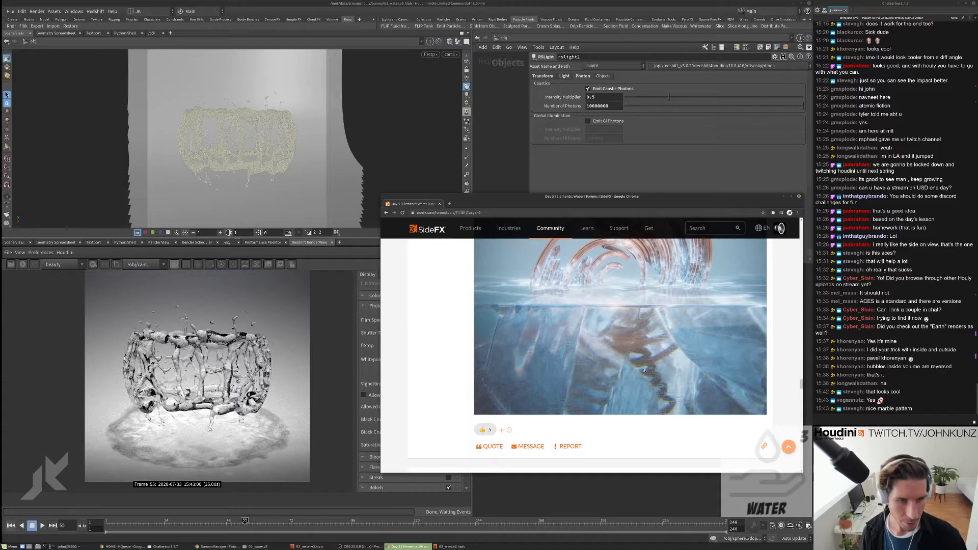
{"action": "scroll", "coordinate": [643, 370], "scroll_direction": "up", "scroll_amount": 1}
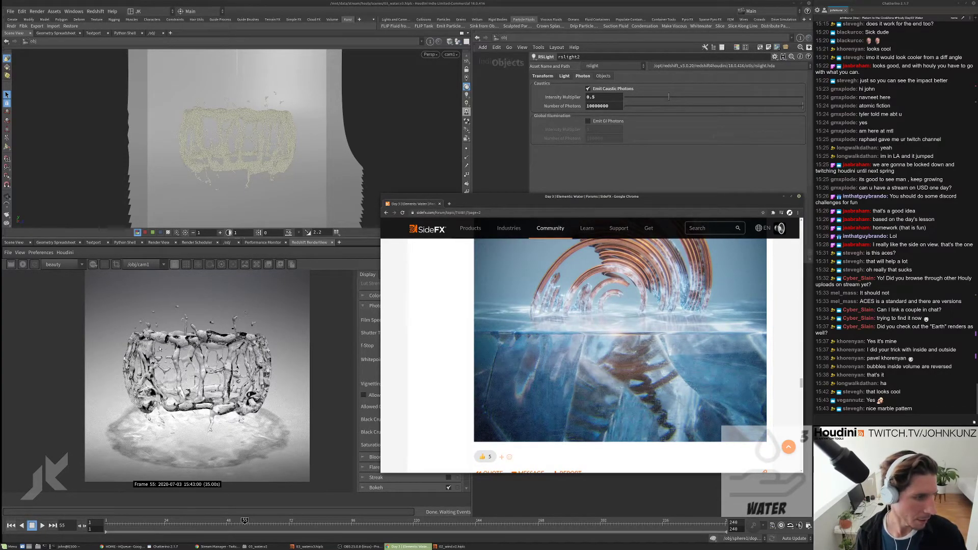
{"action": "scroll", "coordinate": [700, 371], "scroll_direction": "down", "scroll_amount": 5}
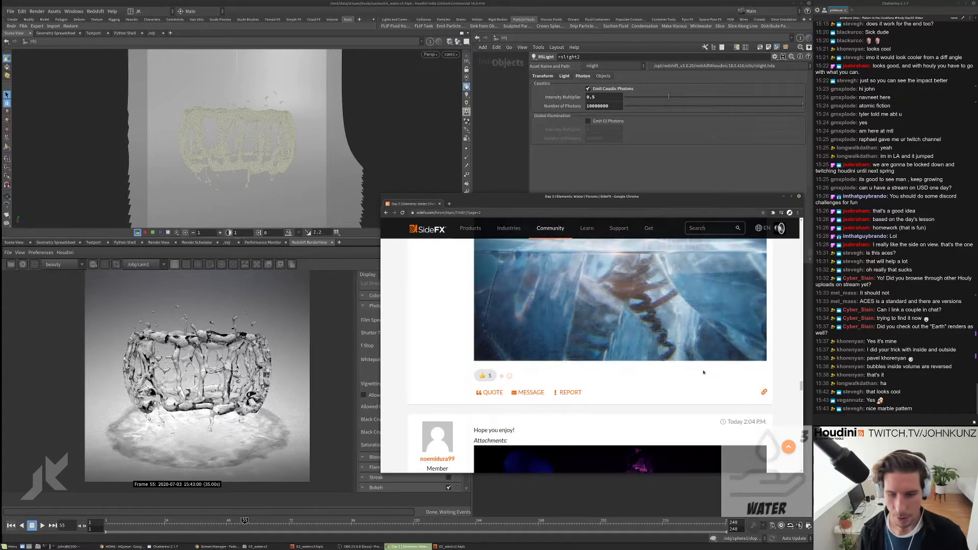
{"action": "scroll", "coordinate": [701, 370], "scroll_direction": "down", "scroll_amount": 14}
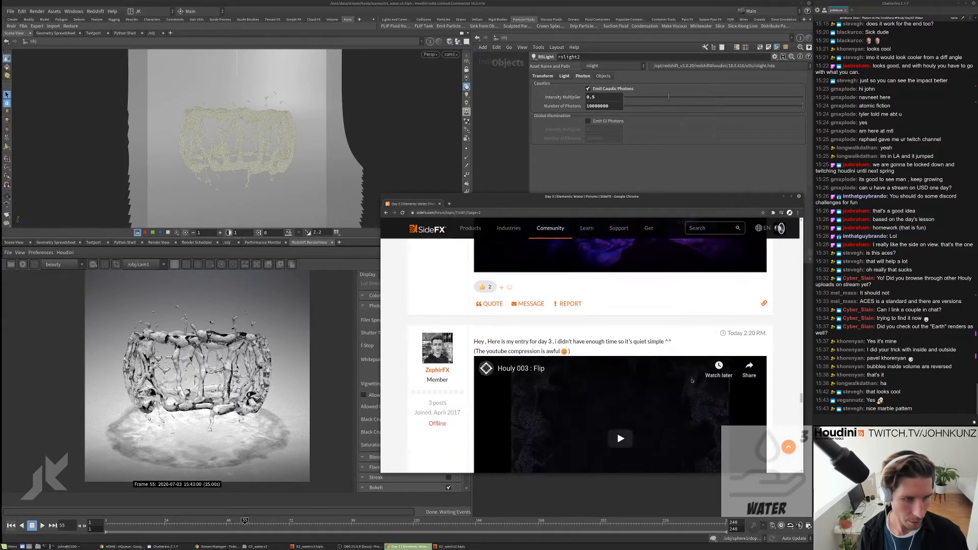
{"action": "scroll", "coordinate": [678, 387], "scroll_direction": "up", "scroll_amount": 2}
{"action": "scroll", "coordinate": [678, 387], "scroll_direction": "down", "scroll_amount": 3}
Step: Play, rewind and replay the 'Houly 003 : Flip' video, then pause it
{"action": "left_click", "coordinate": [572, 381]}
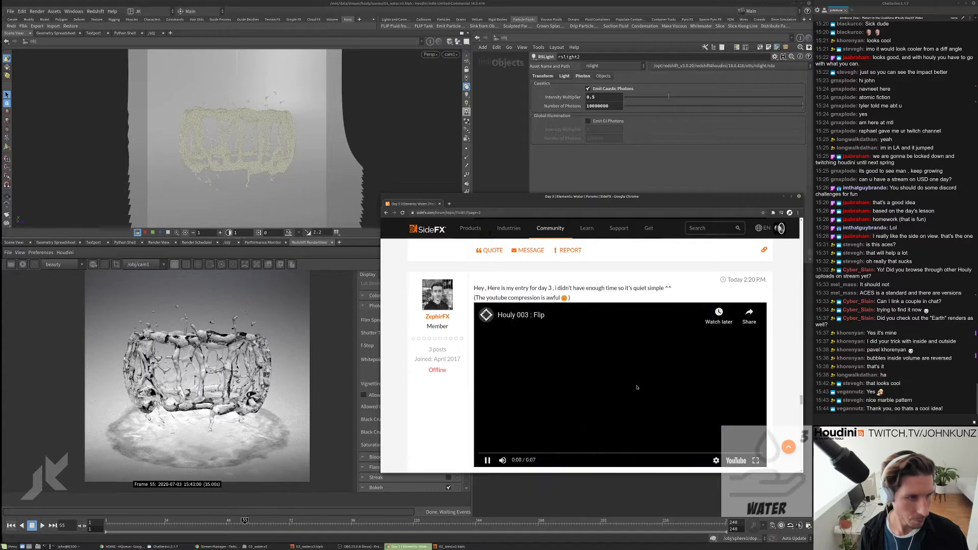
{"action": "scroll", "coordinate": [572, 381], "scroll_direction": "down", "scroll_amount": 2}
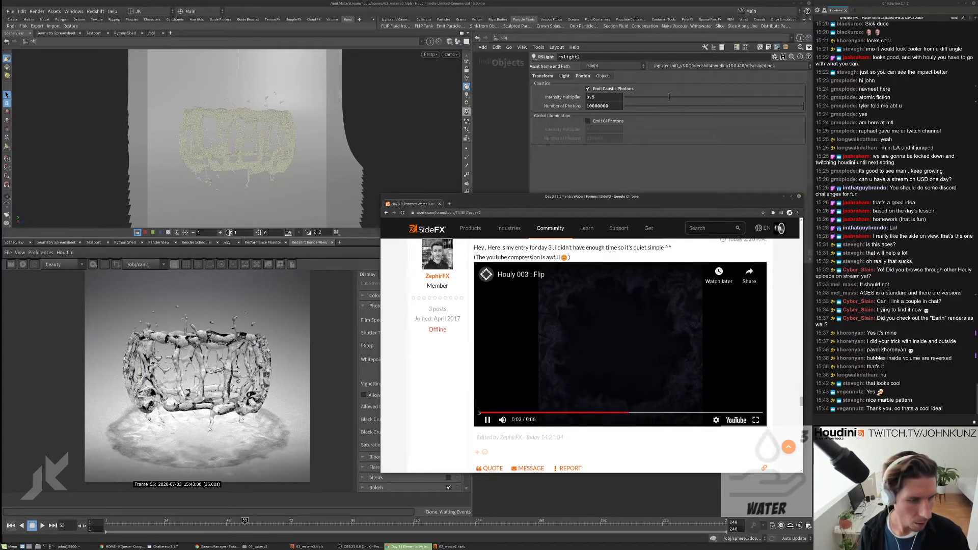
{"action": "left_click", "coordinate": [510, 413]}
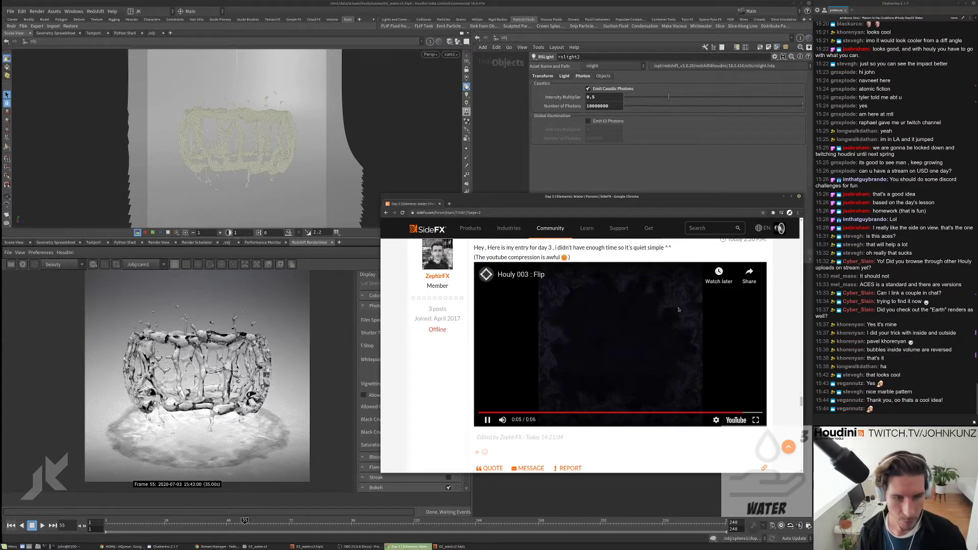
{"action": "left_click", "coordinate": [666, 319]}
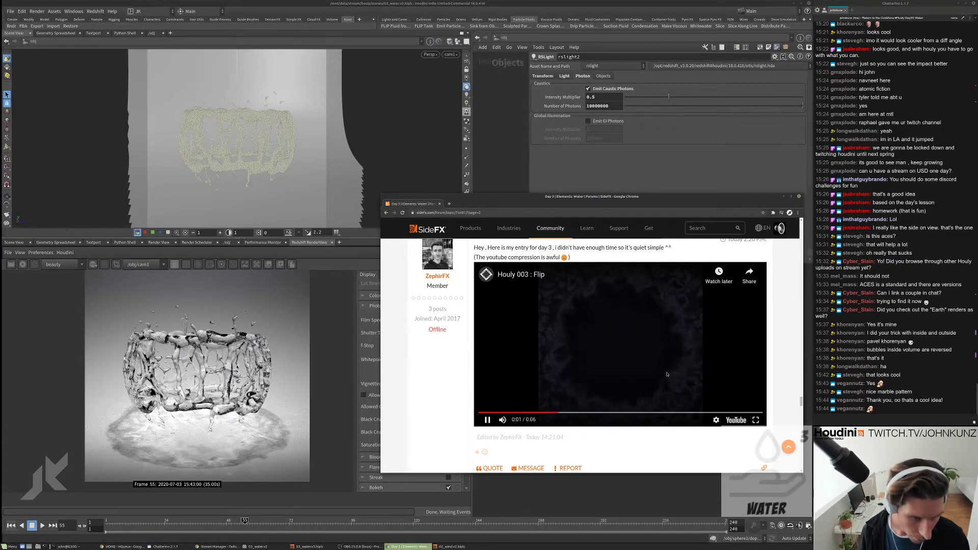
{"action": "left_click", "coordinate": [487, 419]}
Step: Scroll down to the entry showing ice cubes splashing into a glass
{"action": "scroll", "coordinate": [494, 431], "scroll_direction": "down", "scroll_amount": 2}
{"action": "scroll", "coordinate": [493, 431], "scroll_direction": "down", "scroll_amount": 6}
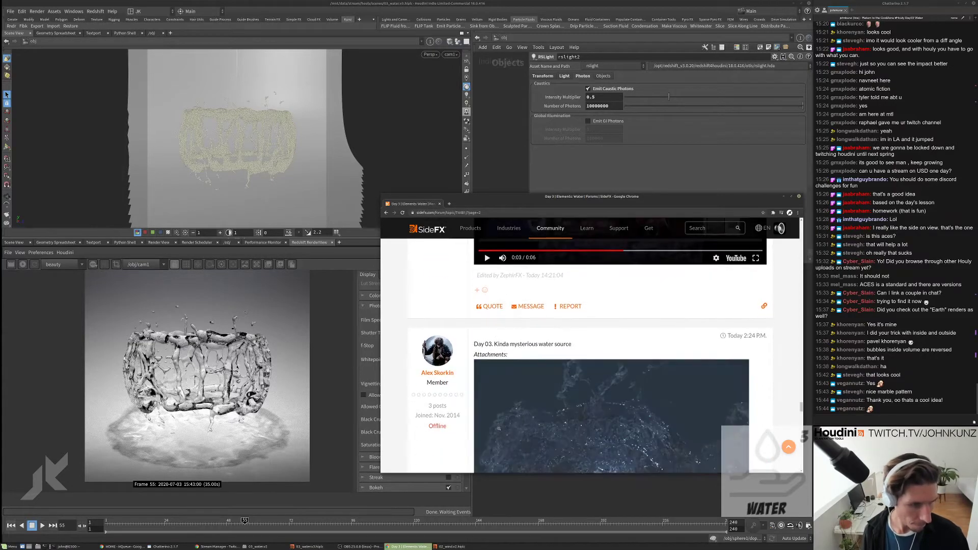
{"action": "scroll", "coordinate": [540, 386], "scroll_direction": "down", "scroll_amount": 10}
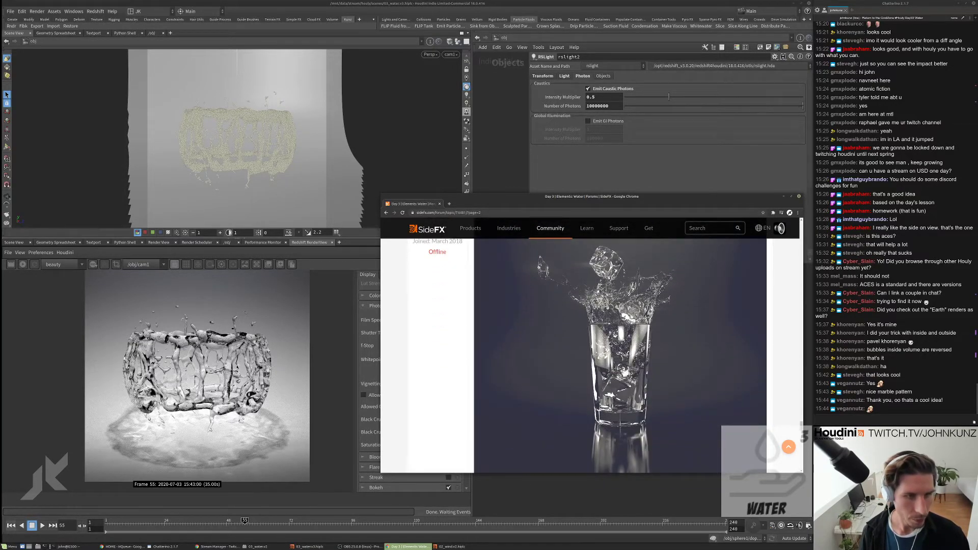
{"action": "scroll", "coordinate": [540, 385], "scroll_direction": "up", "scroll_amount": 3}
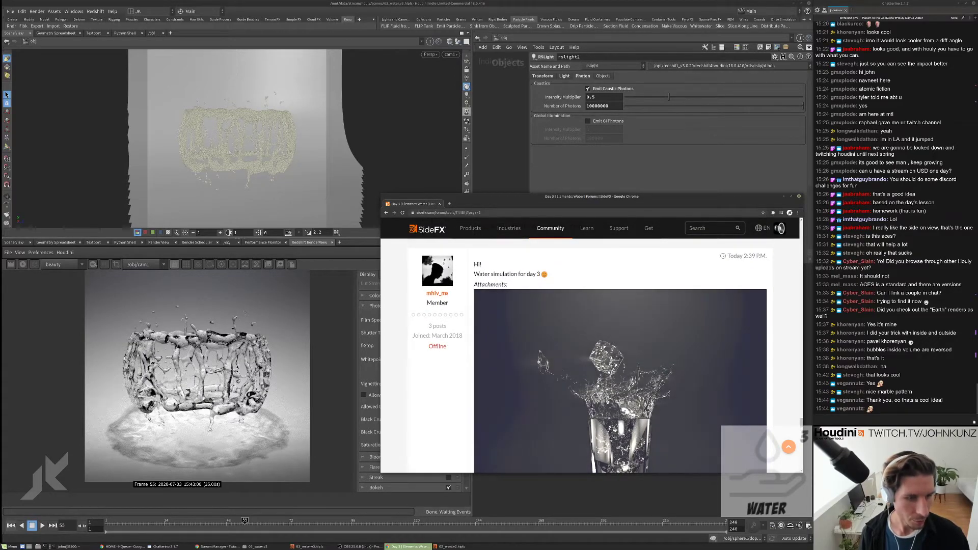
{"action": "scroll", "coordinate": [581, 357], "scroll_direction": "down", "scroll_amount": 4}
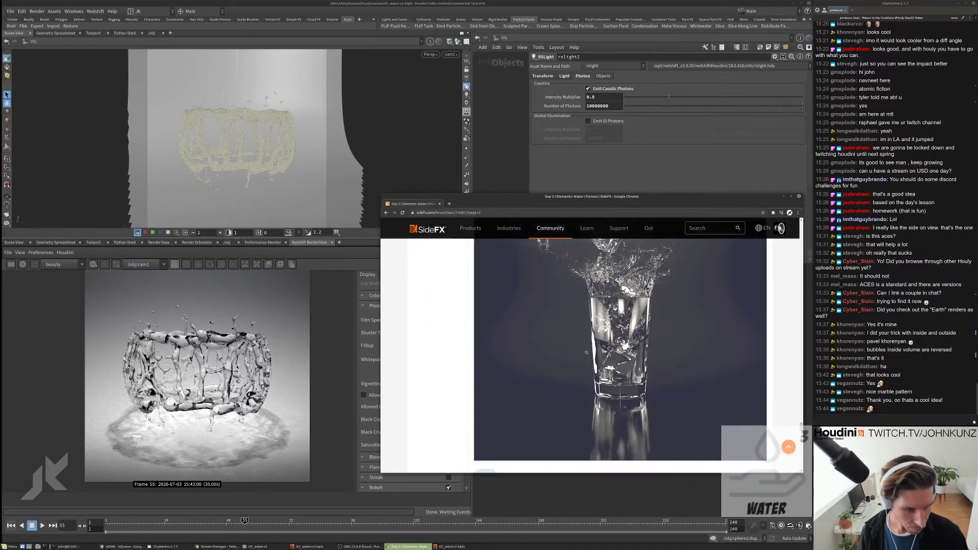
{"action": "scroll", "coordinate": [580, 356], "scroll_direction": "up", "scroll_amount": 1}
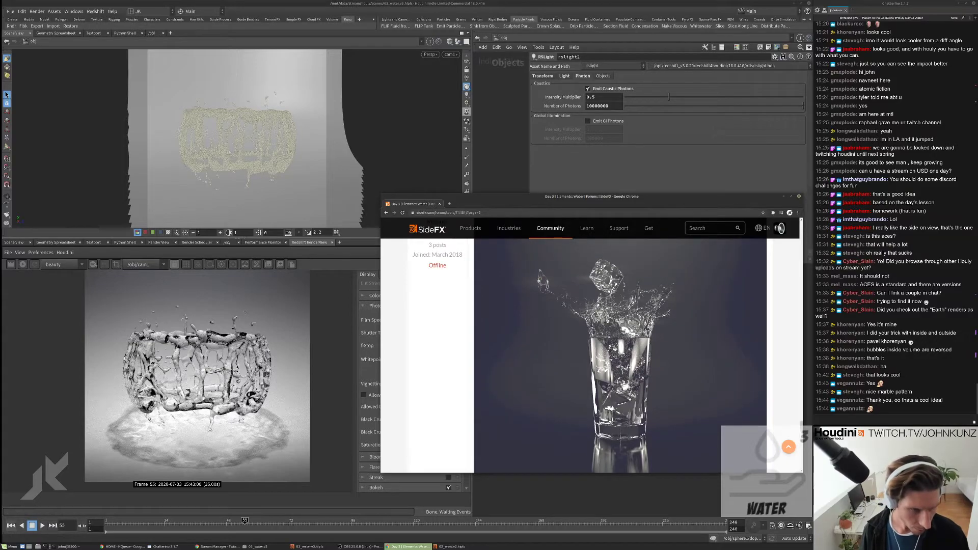
{"action": "scroll", "coordinate": [586, 306], "scroll_direction": "down", "scroll_amount": 4}
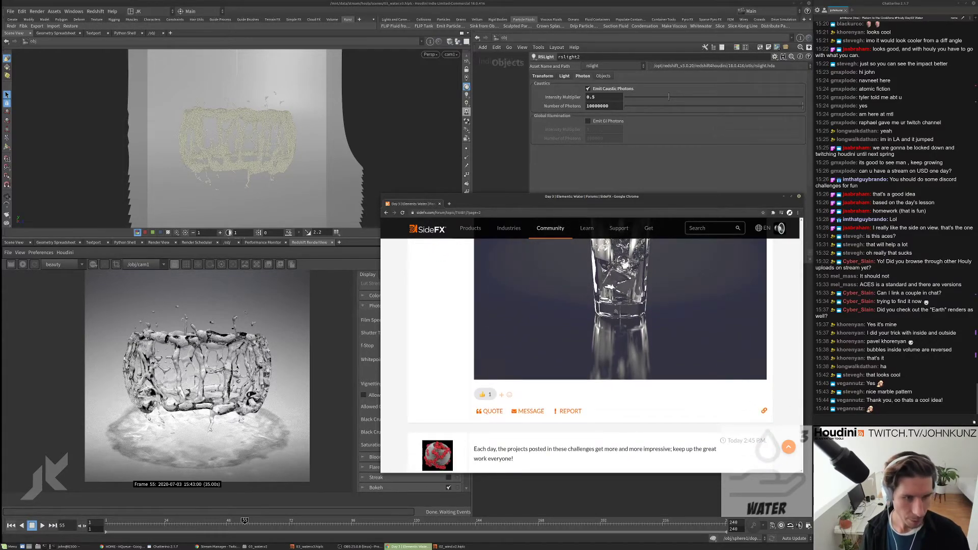
{"action": "scroll", "coordinate": [615, 312], "scroll_direction": "up", "scroll_amount": 5}
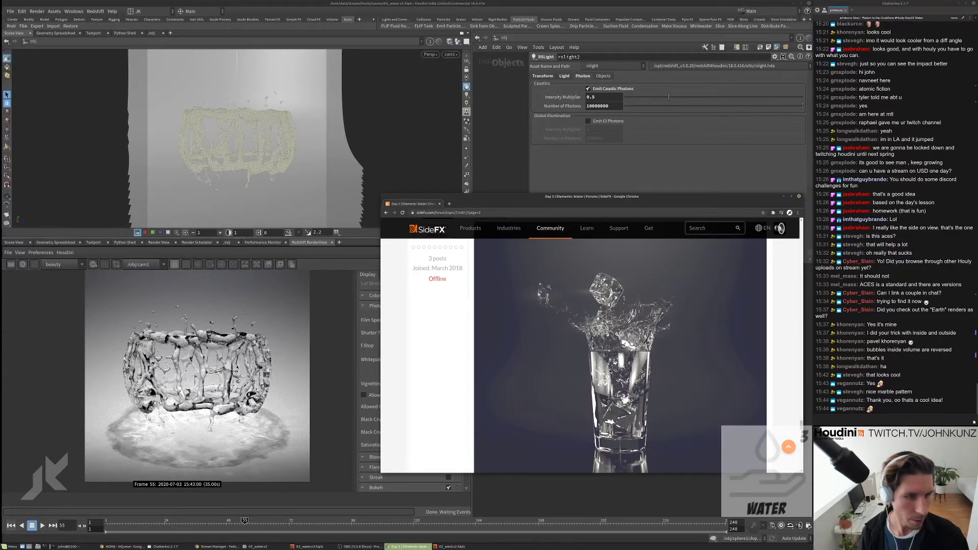
{"action": "scroll", "coordinate": [574, 323], "scroll_direction": "down", "scroll_amount": 5}
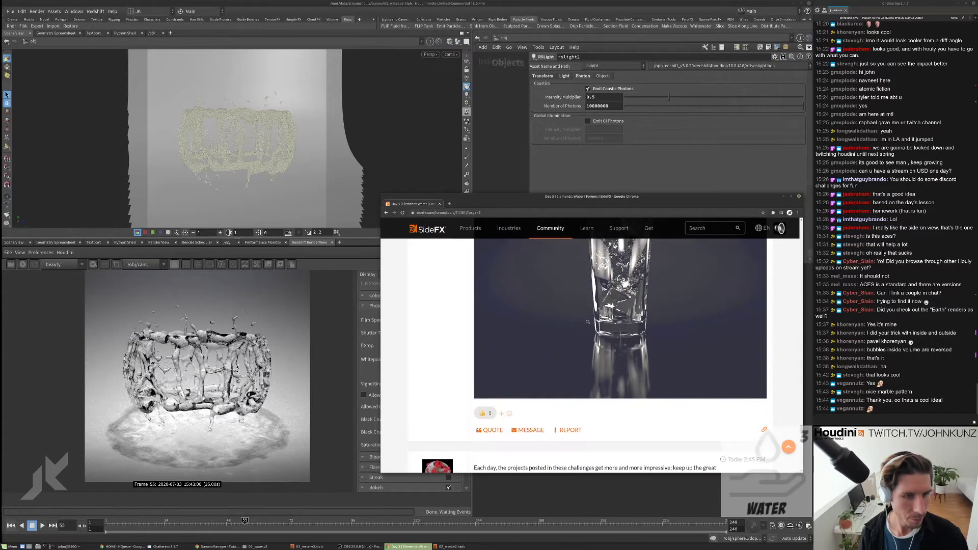
{"action": "scroll", "coordinate": [588, 323], "scroll_direction": "up", "scroll_amount": 3}
{"action": "scroll", "coordinate": [588, 323], "scroll_direction": "up", "scroll_amount": 1}
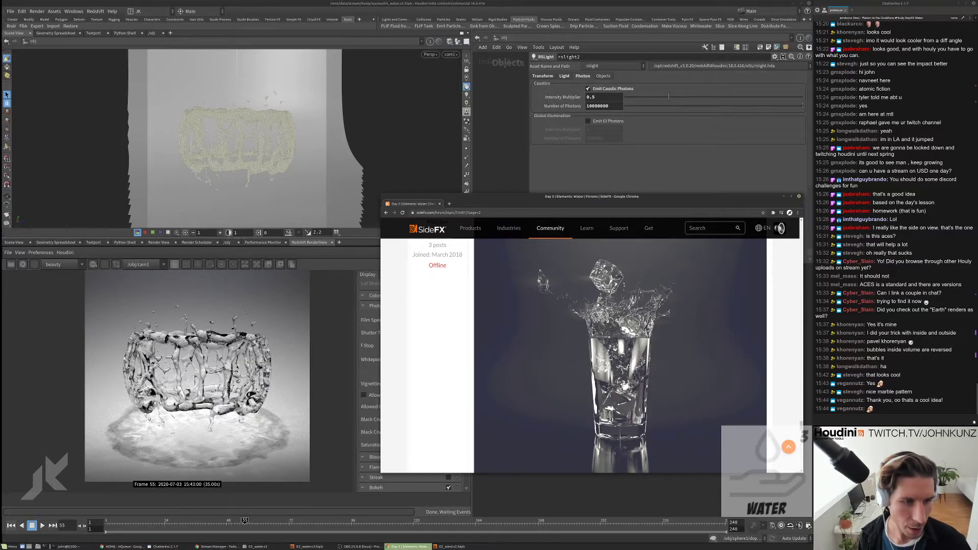
Step: Play the next Day 3 post's video and replay it from the start
{"action": "scroll", "coordinate": [630, 358], "scroll_direction": "down", "scroll_amount": 10}
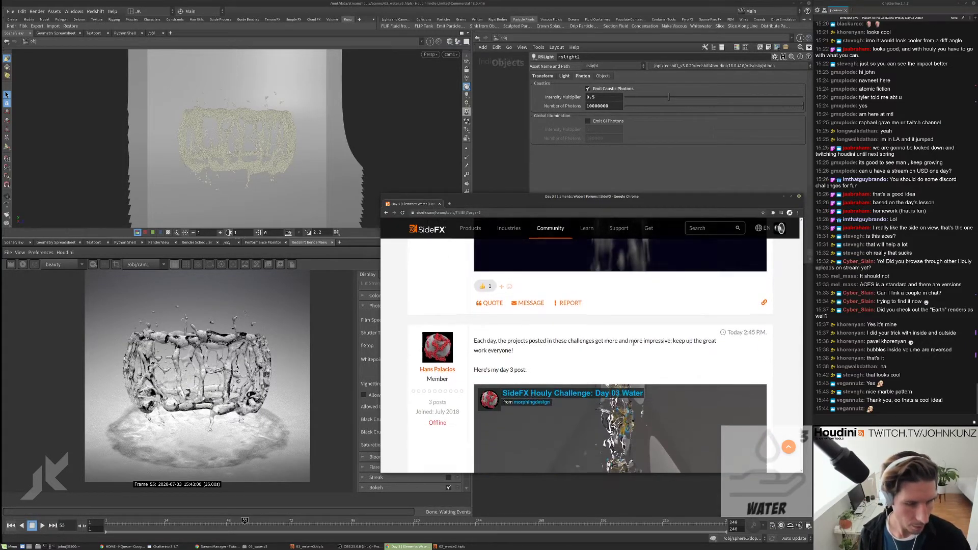
{"action": "scroll", "coordinate": [630, 358], "scroll_direction": "down", "scroll_amount": 2}
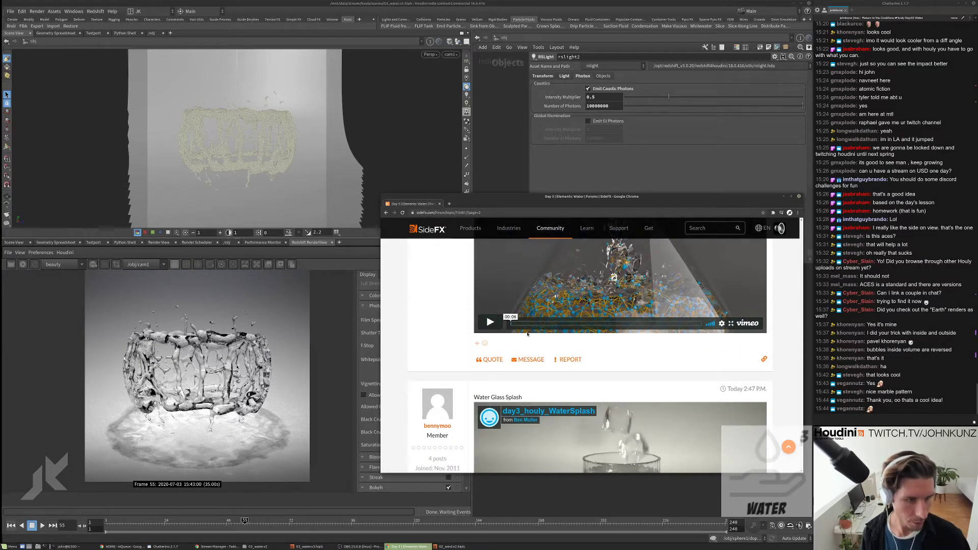
{"action": "left_click", "coordinate": [490, 322]}
{"action": "scroll", "coordinate": [490, 357], "scroll_direction": "up", "scroll_amount": 4}
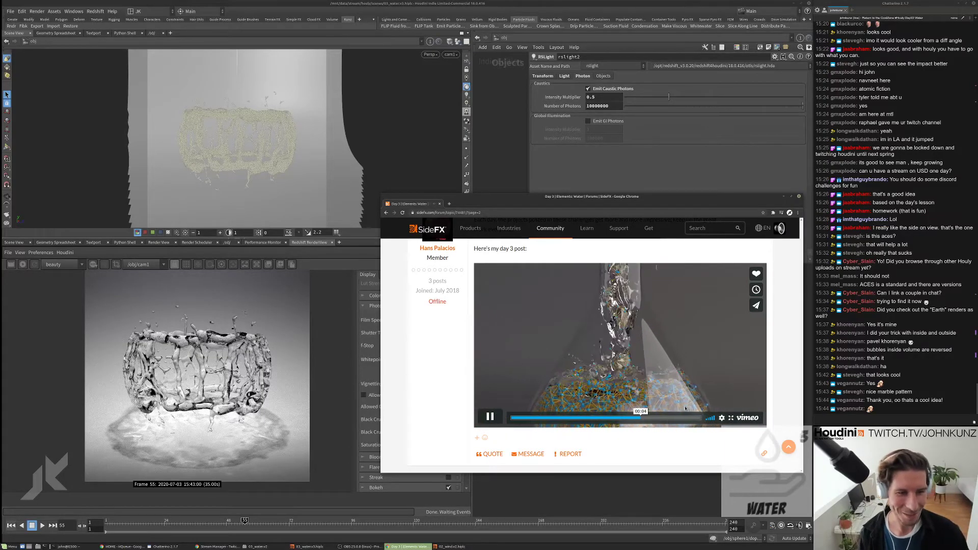
{"action": "scroll", "coordinate": [638, 399], "scroll_direction": "up", "scroll_amount": 1}
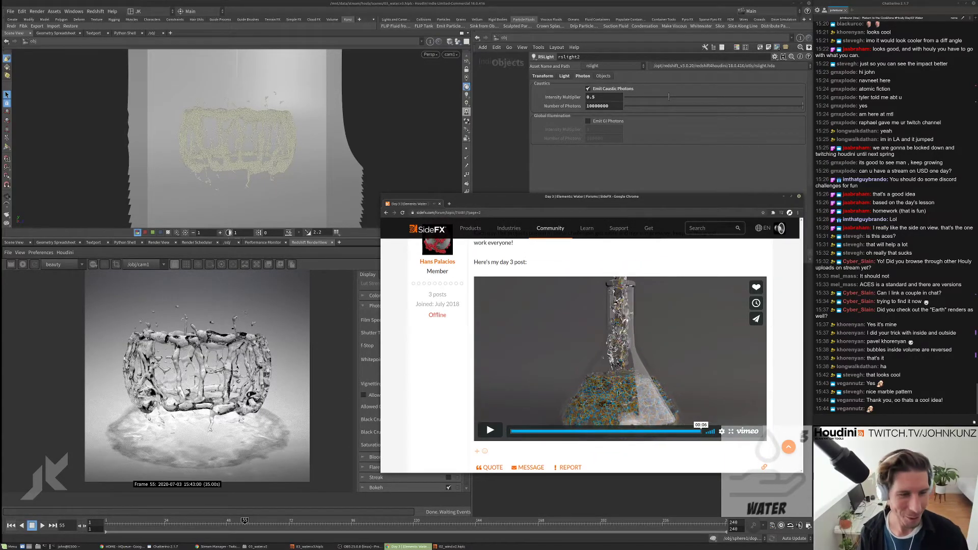
{"action": "left_click", "coordinate": [490, 429]}
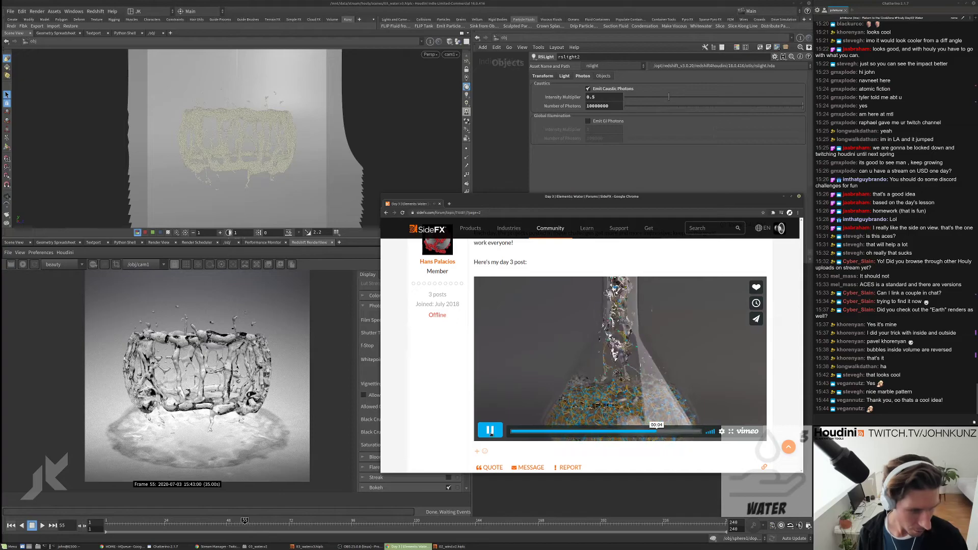
Step: Watch and replay the Water Glass Splash video, pausing it at 00:03
{"action": "scroll", "coordinate": [645, 326], "scroll_direction": "down", "scroll_amount": 5}
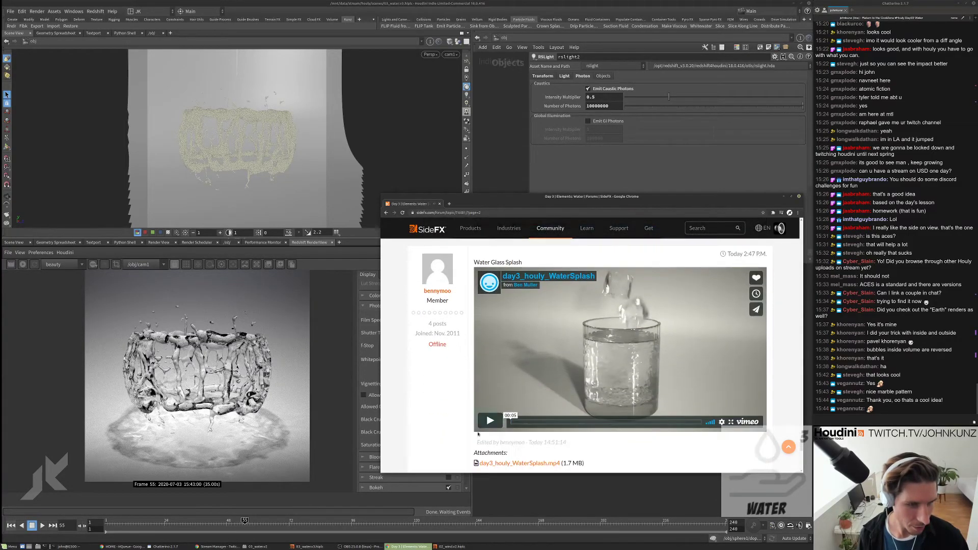
{"action": "left_click", "coordinate": [485, 421]}
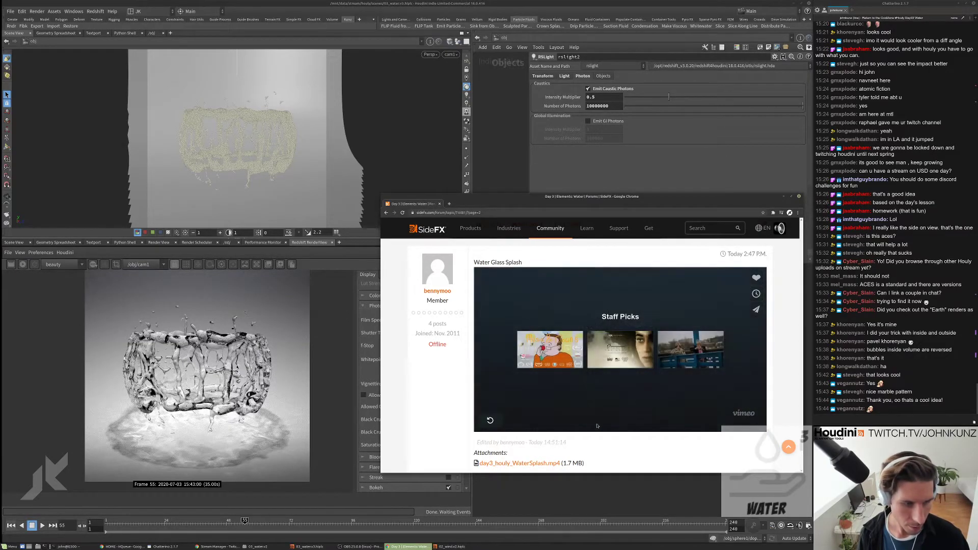
{"action": "left_click", "coordinate": [596, 422]}
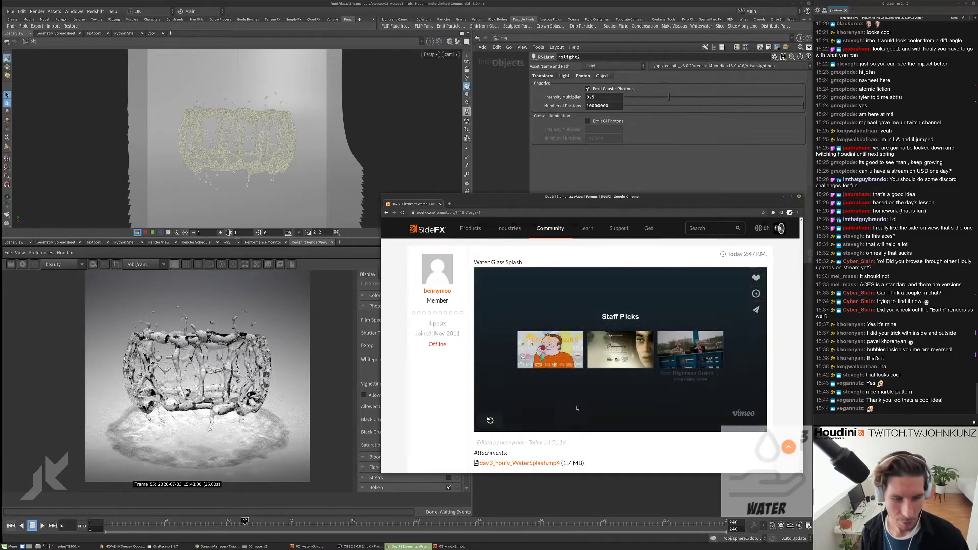
{"action": "left_click", "coordinate": [491, 420]}
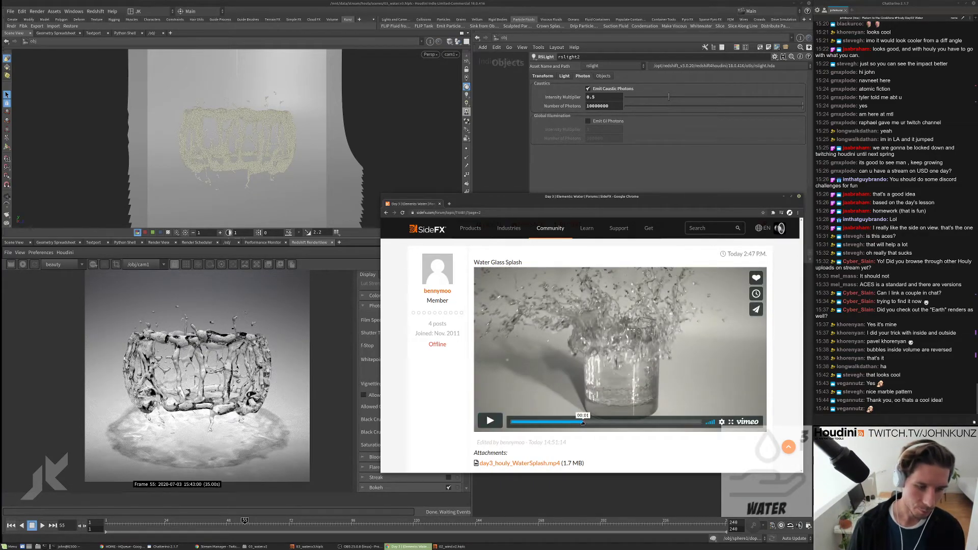
{"action": "left_click", "coordinate": [651, 418]}
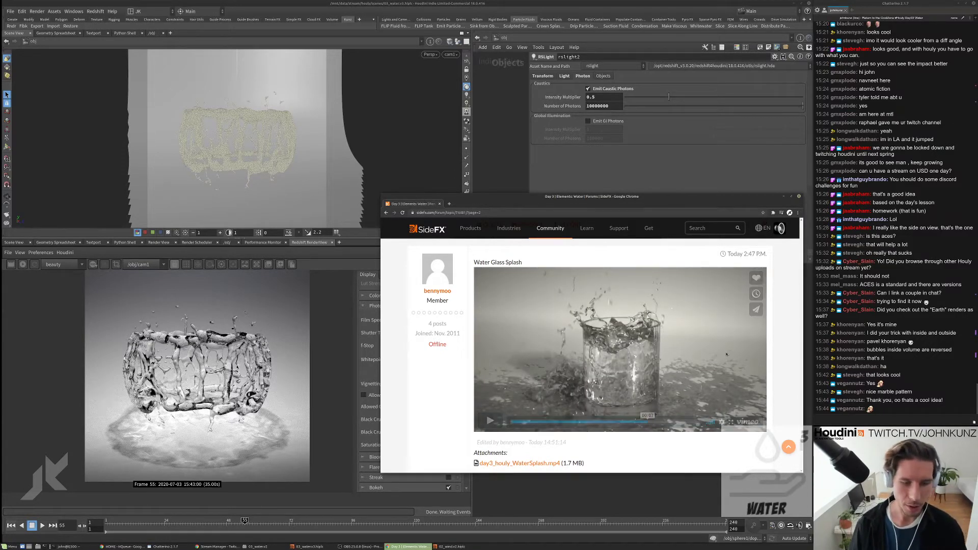
Step: Scroll to the topic's page navigation and go to page 3
{"action": "scroll", "coordinate": [723, 355], "scroll_direction": "down", "scroll_amount": 3}
{"action": "scroll", "coordinate": [664, 304], "scroll_direction": "down", "scroll_amount": 1}
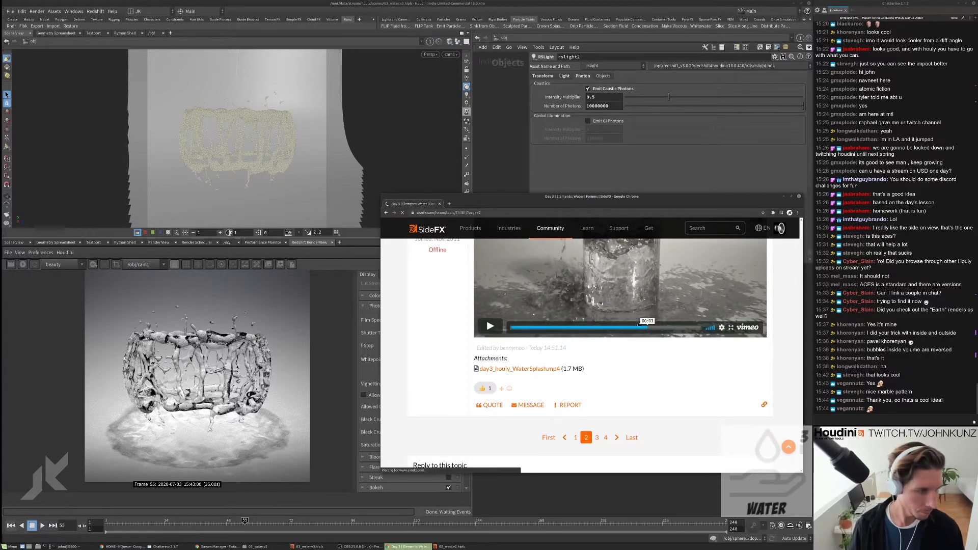
{"action": "left_click", "coordinate": [597, 376]}
Step: Scrub the timeline back to frame 22 and start a fresh Redshift render of it
{"action": "key", "text": "alt+Tab"}
{"action": "scroll", "coordinate": [164, 379], "scroll_direction": "up", "scroll_amount": 3}
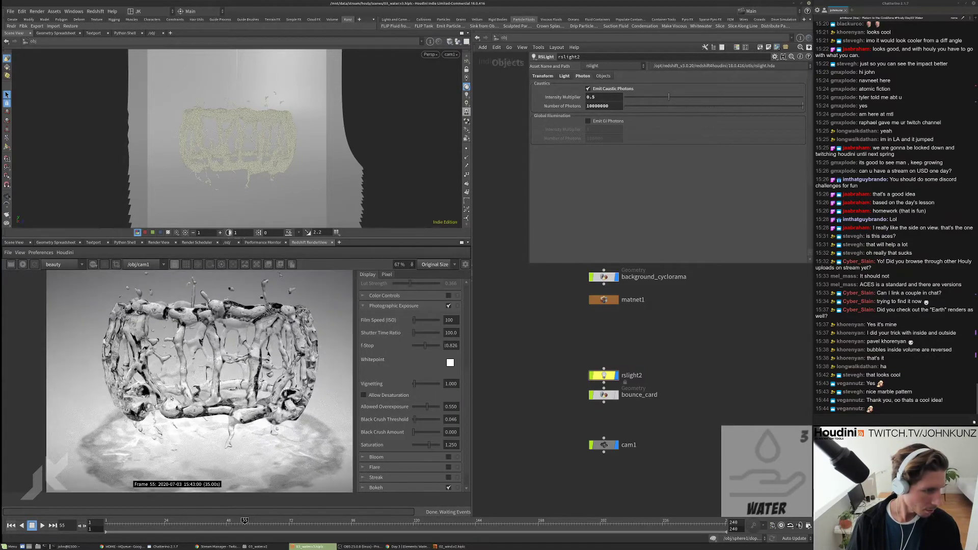
{"action": "scroll", "coordinate": [209, 408], "scroll_direction": "down", "scroll_amount": 5}
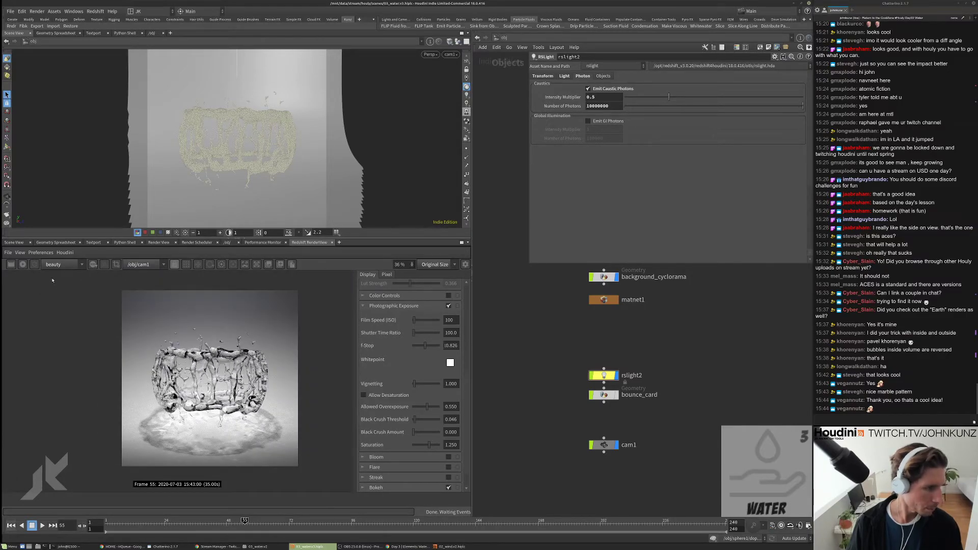
{"action": "mouse_move", "coordinate": [201, 520]}
{"action": "left_mouse_down"}
{"action": "mouse_move", "coordinate": [162, 520]}
{"action": "mouse_move", "coordinate": [182, 520]}
{"action": "left_mouse_up"}
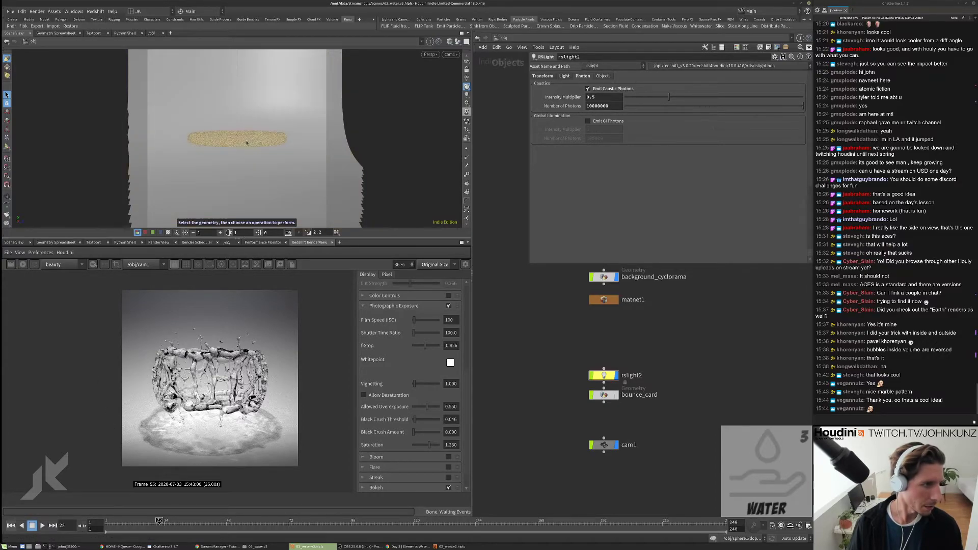
{"action": "left_click", "coordinate": [10, 264]}
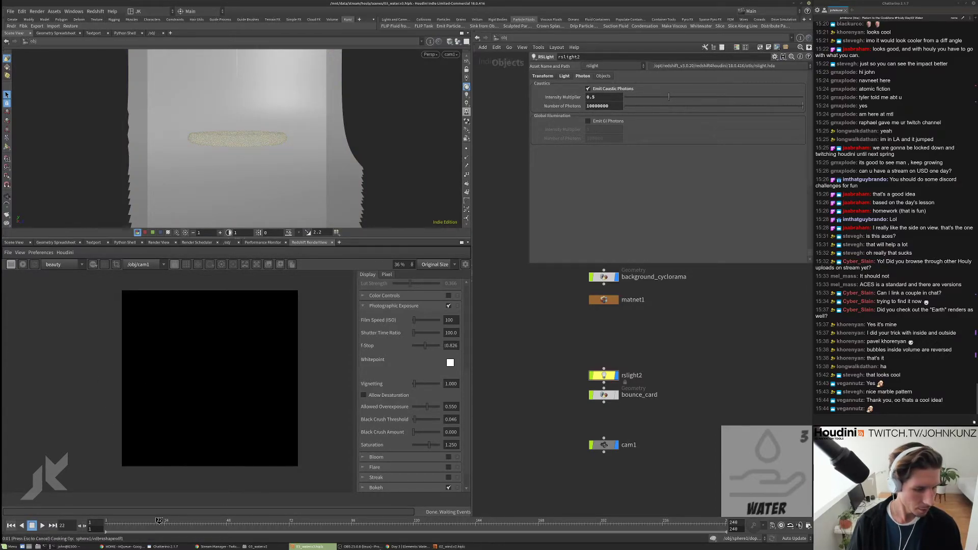
{"action": "key", "text": "alt+Tab"}
Step: Scroll through the Day 3 | Elements: Water thread to review the upside-down water caustics entry
{"action": "scroll", "coordinate": [591, 357], "scroll_direction": "down", "scroll_amount": 4}
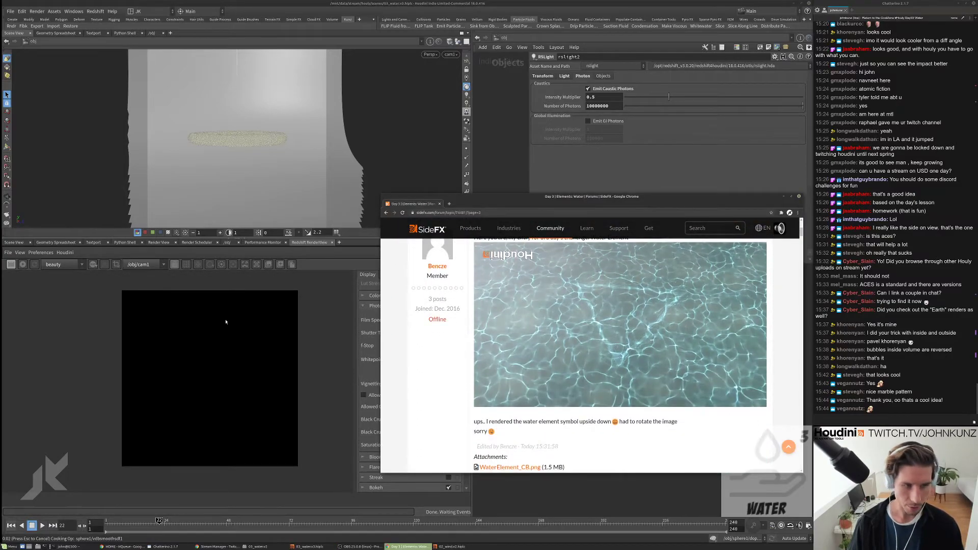
{"action": "scroll", "coordinate": [661, 298], "scroll_direction": "down", "scroll_amount": 2}
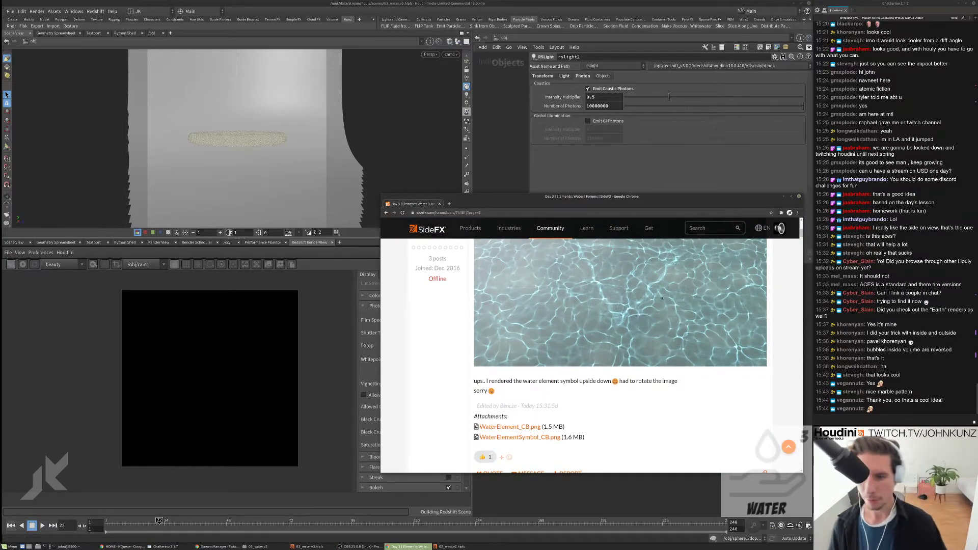
{"action": "scroll", "coordinate": [679, 407], "scroll_direction": "down", "scroll_amount": 2}
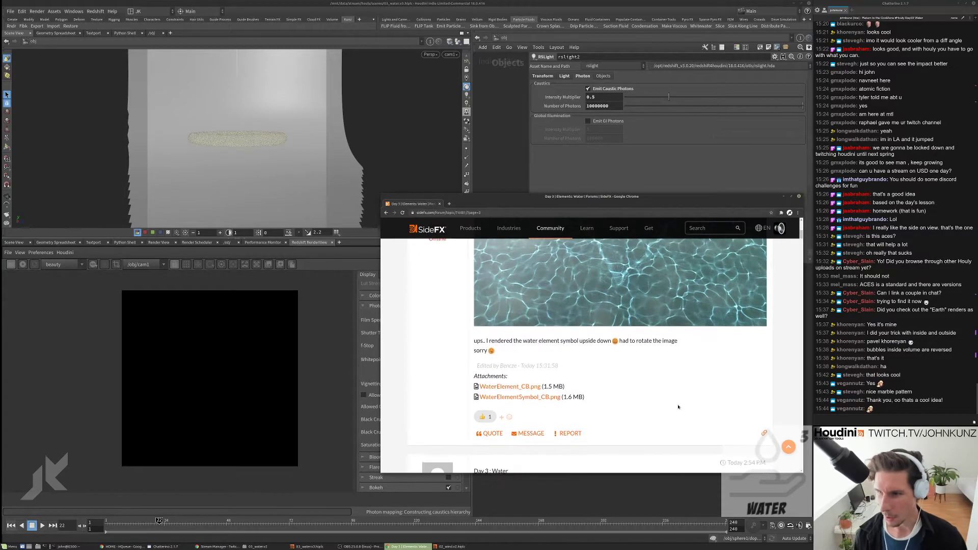
{"action": "scroll", "coordinate": [570, 404], "scroll_direction": "up", "scroll_amount": 3}
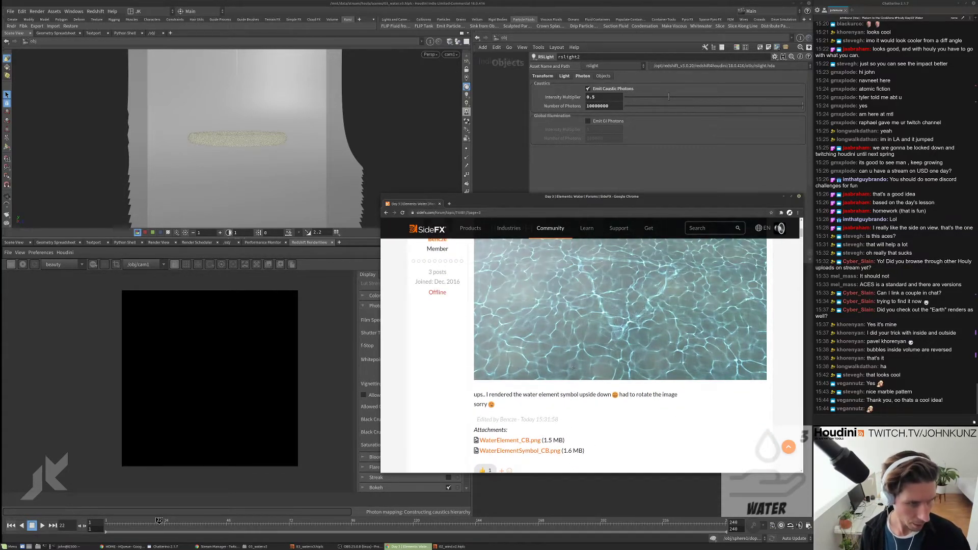
{"action": "scroll", "coordinate": [577, 354], "scroll_direction": "up", "scroll_amount": 2}
{"action": "scroll", "coordinate": [576, 355], "scroll_direction": "down", "scroll_amount": 1}
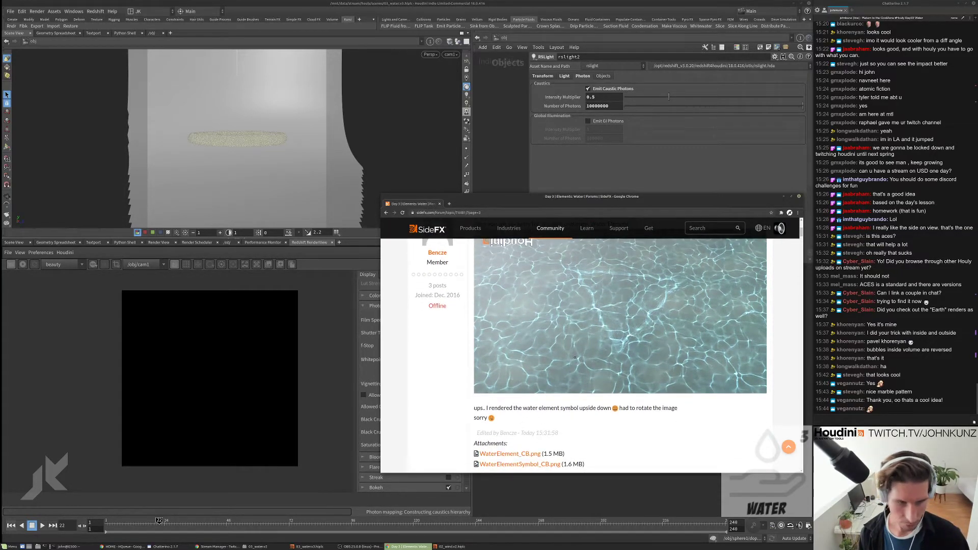
{"action": "scroll", "coordinate": [575, 357], "scroll_direction": "up", "scroll_amount": 1}
{"action": "scroll", "coordinate": [574, 357], "scroll_direction": "up", "scroll_amount": 1}
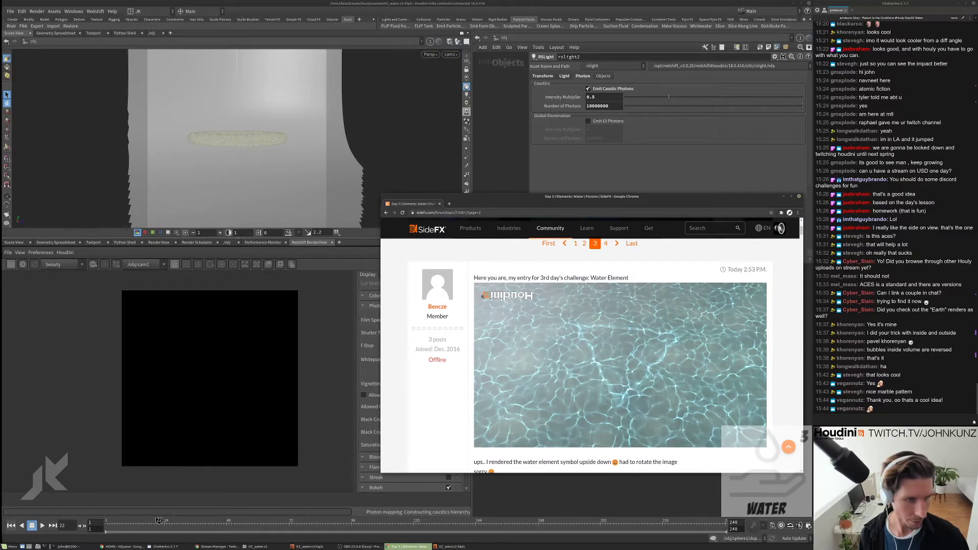
{"action": "scroll", "coordinate": [597, 346], "scroll_direction": "down", "scroll_amount": 2}
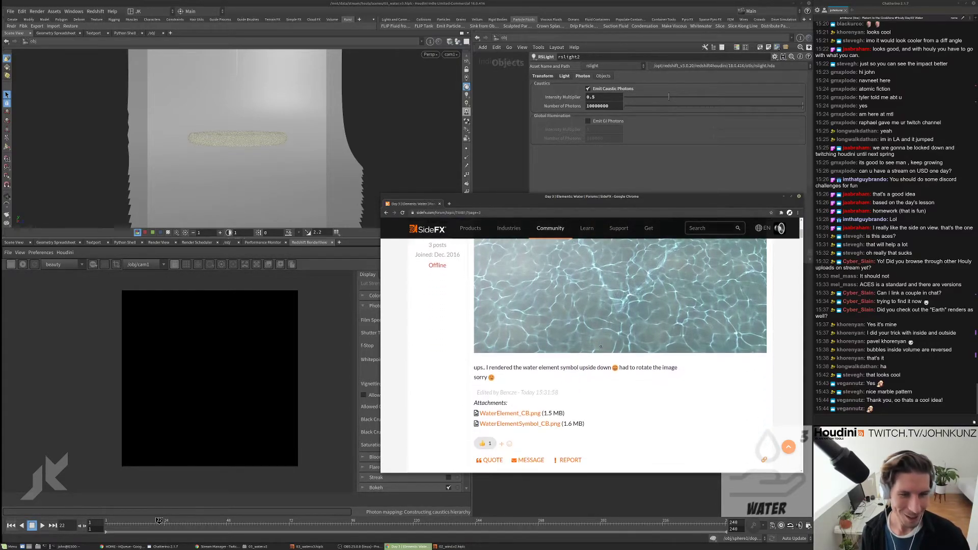
{"action": "scroll", "coordinate": [603, 340], "scroll_direction": "up", "scroll_amount": 1}
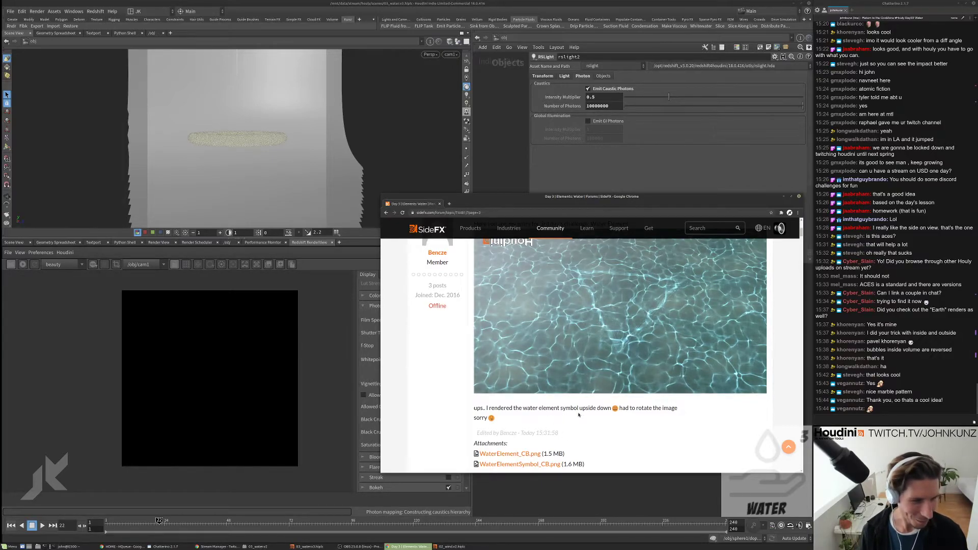
{"action": "scroll", "coordinate": [578, 415], "scroll_direction": "up", "scroll_amount": 2}
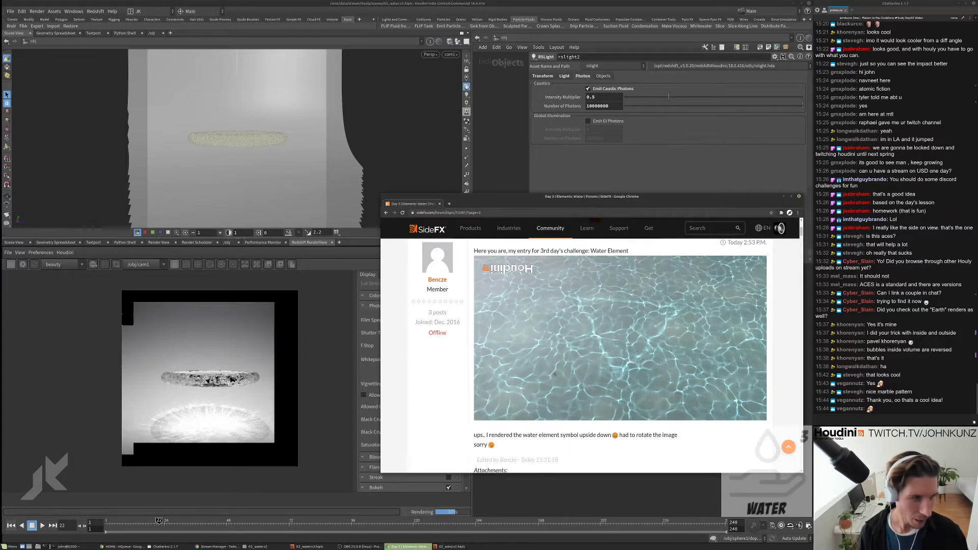
{"action": "scroll", "coordinate": [586, 395], "scroll_direction": "up", "scroll_amount": 2}
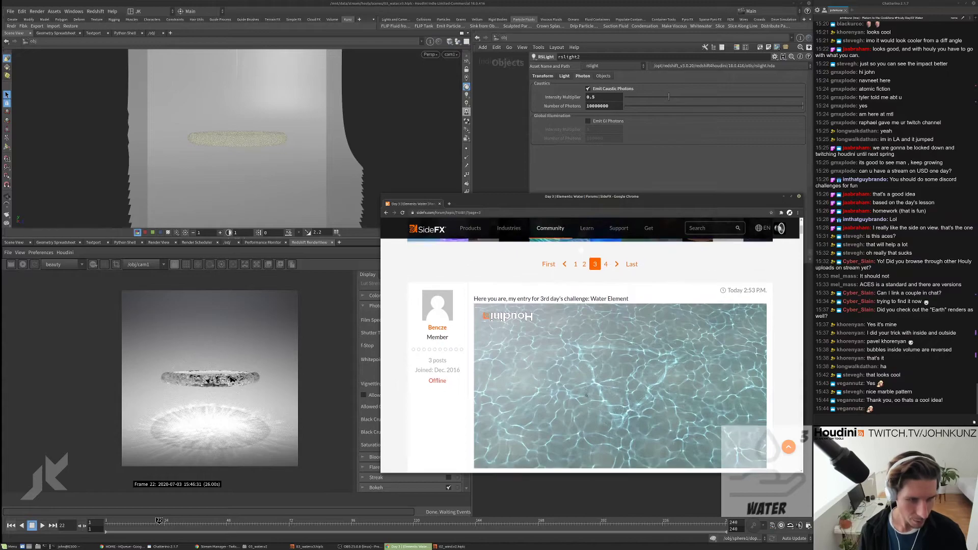
{"action": "scroll", "coordinate": [586, 394], "scroll_direction": "down", "scroll_amount": 4}
{"action": "scroll", "coordinate": [611, 387], "scroll_direction": "up", "scroll_amount": 3}
{"action": "scroll", "coordinate": [640, 376], "scroll_direction": "down", "scroll_amount": 2}
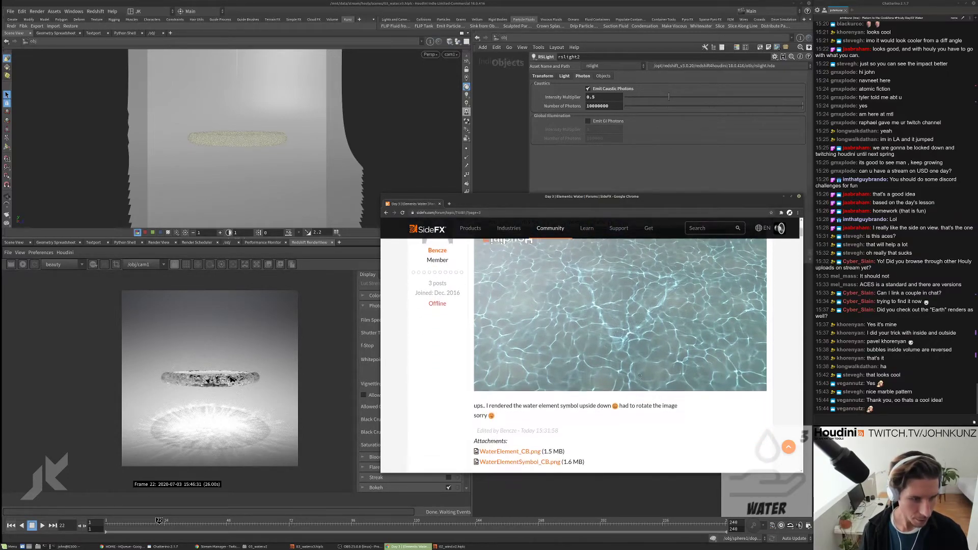
{"action": "scroll", "coordinate": [569, 297], "scroll_direction": "down", "scroll_amount": 1}
{"action": "scroll", "coordinate": [611, 309], "scroll_direction": "up", "scroll_amount": 1}
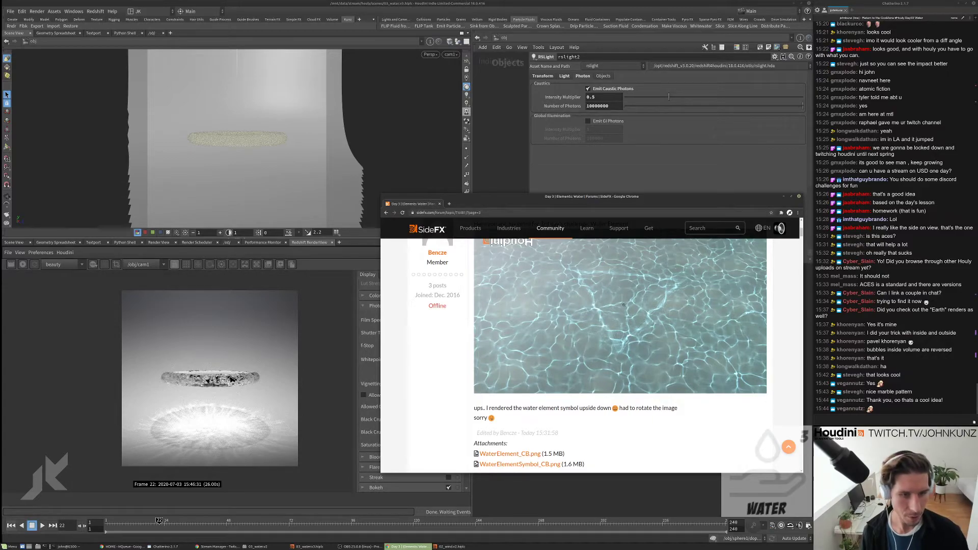
{"action": "scroll", "coordinate": [623, 311], "scroll_direction": "down", "scroll_amount": 3}
{"action": "scroll", "coordinate": [620, 323], "scroll_direction": "up", "scroll_amount": 3}
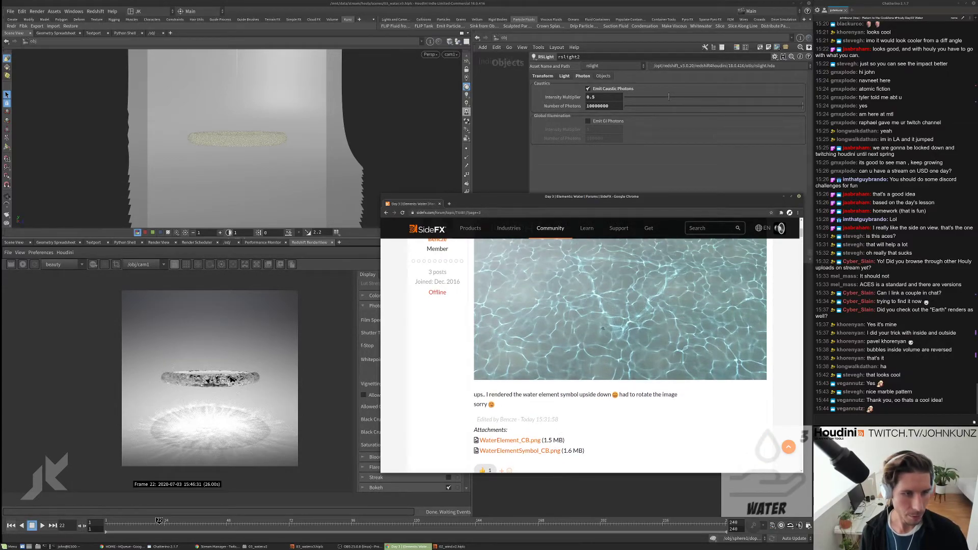
{"action": "scroll", "coordinate": [601, 331], "scroll_direction": "down", "scroll_amount": 1}
{"action": "scroll", "coordinate": [600, 348], "scroll_direction": "down", "scroll_amount": 10}
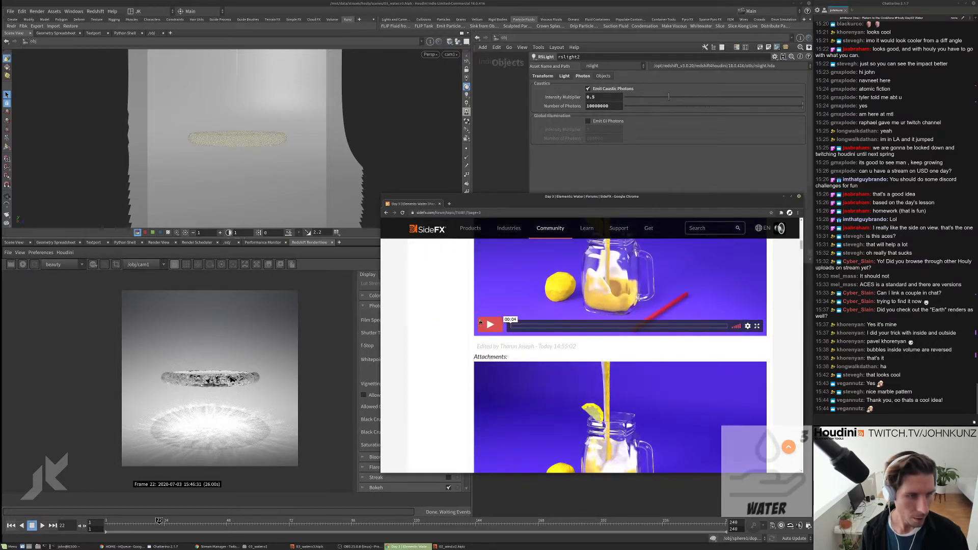
Step: Play the lemonade-pouring video attachment, then return to the page's first post
{"action": "left_click", "coordinate": [490, 324]}
{"action": "scroll", "coordinate": [556, 339], "scroll_direction": "up", "scroll_amount": 3}
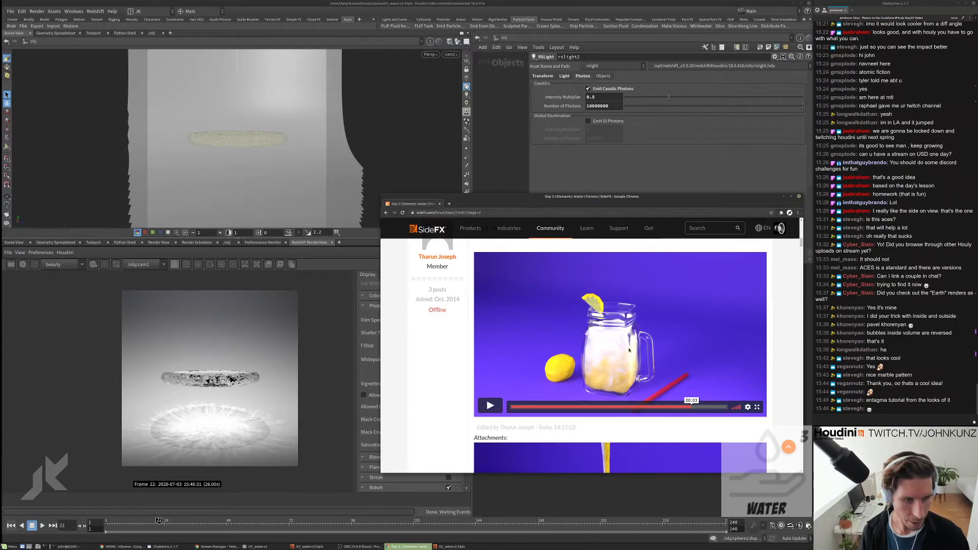
{"action": "scroll", "coordinate": [601, 364], "scroll_direction": "down", "scroll_amount": 3}
{"action": "scroll", "coordinate": [624, 354], "scroll_direction": "up", "scroll_amount": 3}
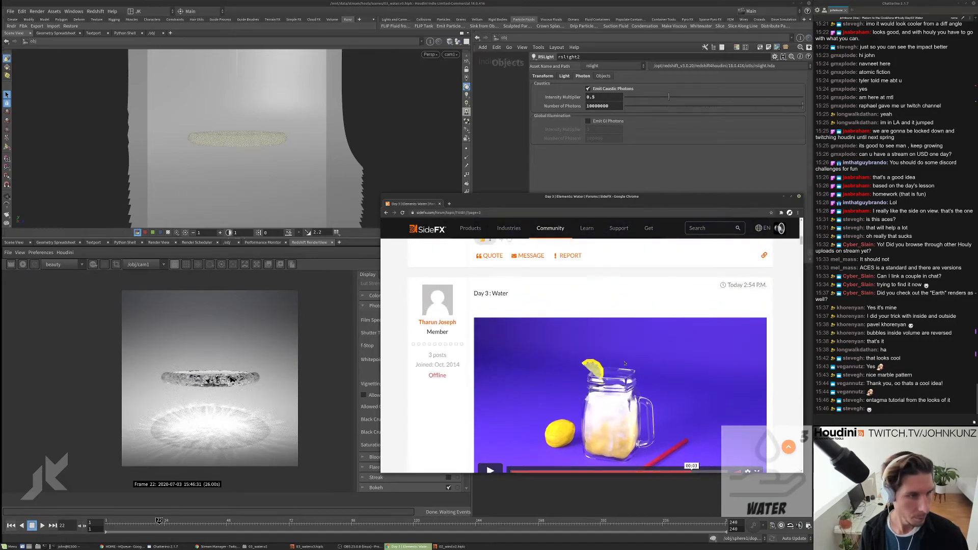
{"action": "scroll", "coordinate": [606, 377], "scroll_direction": "down", "scroll_amount": 5}
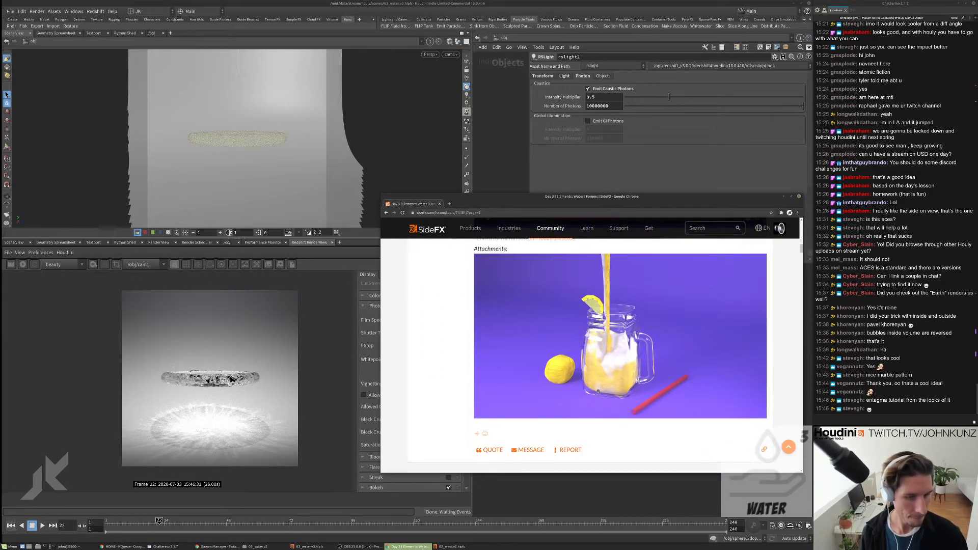
{"action": "scroll", "coordinate": [621, 347], "scroll_direction": "up", "scroll_amount": 4}
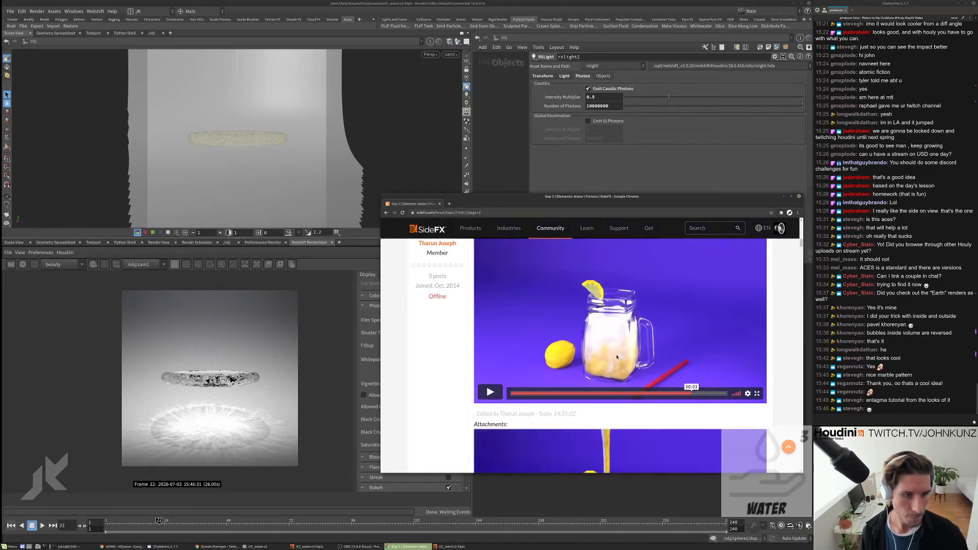
{"action": "scroll", "coordinate": [606, 377], "scroll_direction": "down", "scroll_amount": 4}
{"action": "scroll", "coordinate": [602, 387], "scroll_direction": "up", "scroll_amount": 4}
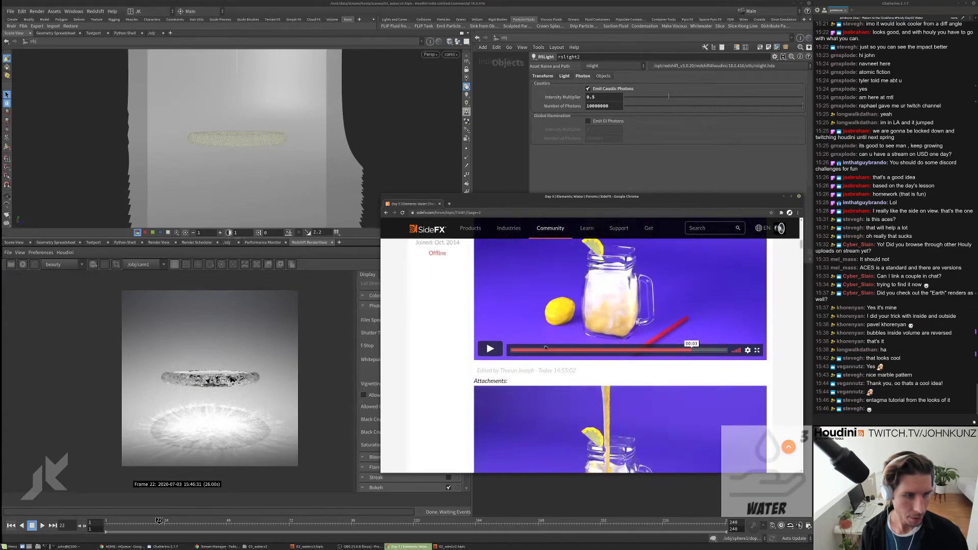
{"action": "scroll", "coordinate": [572, 371], "scroll_direction": "up", "scroll_amount": 1}
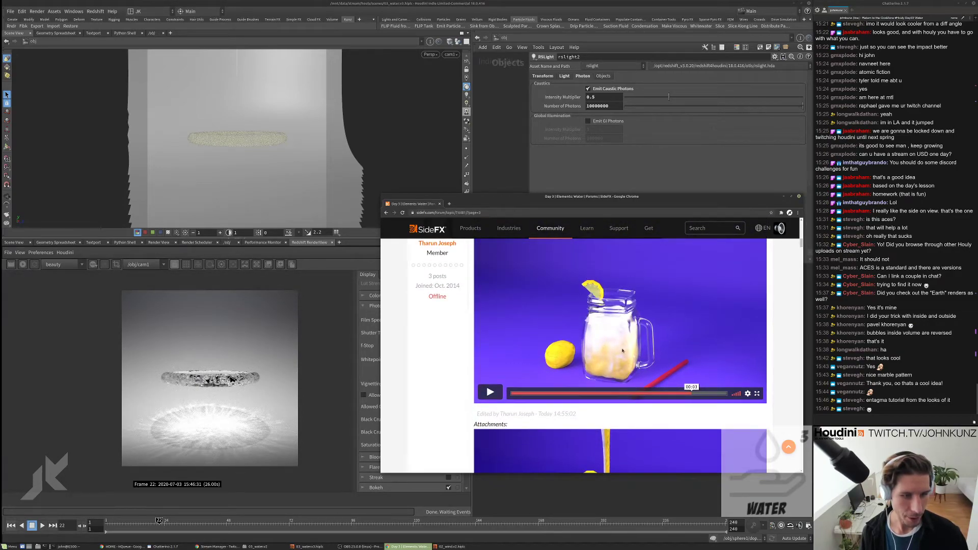
{"action": "scroll", "coordinate": [622, 350], "scroll_direction": "down", "scroll_amount": 4}
{"action": "scroll", "coordinate": [605, 357], "scroll_direction": "up", "scroll_amount": 3}
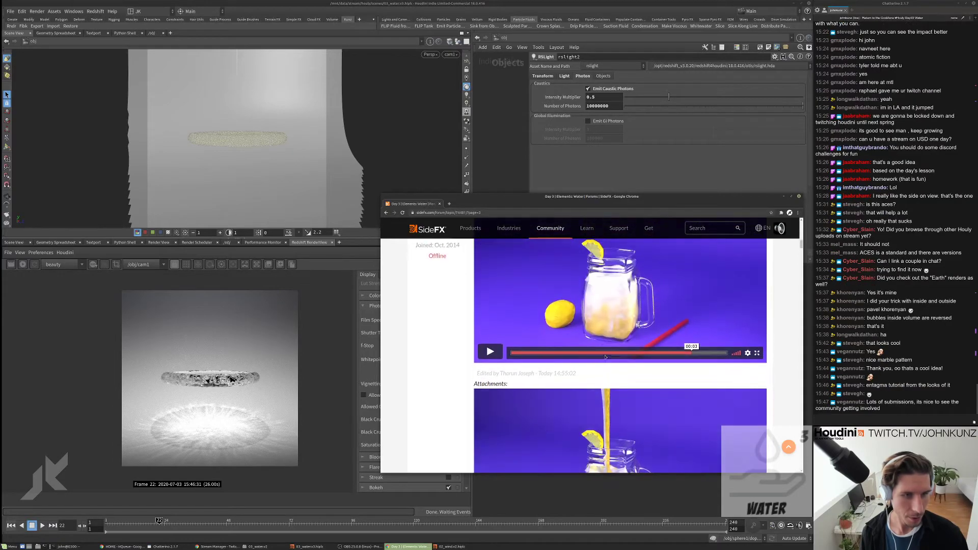
{"action": "scroll", "coordinate": [599, 338], "scroll_direction": "up", "scroll_amount": 1}
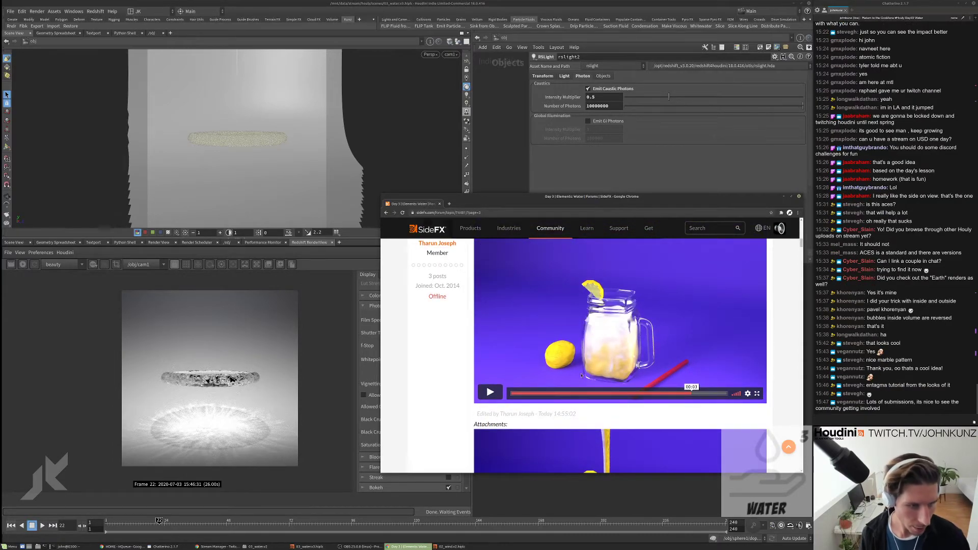
{"action": "scroll", "coordinate": [581, 375], "scroll_direction": "down", "scroll_amount": 1}
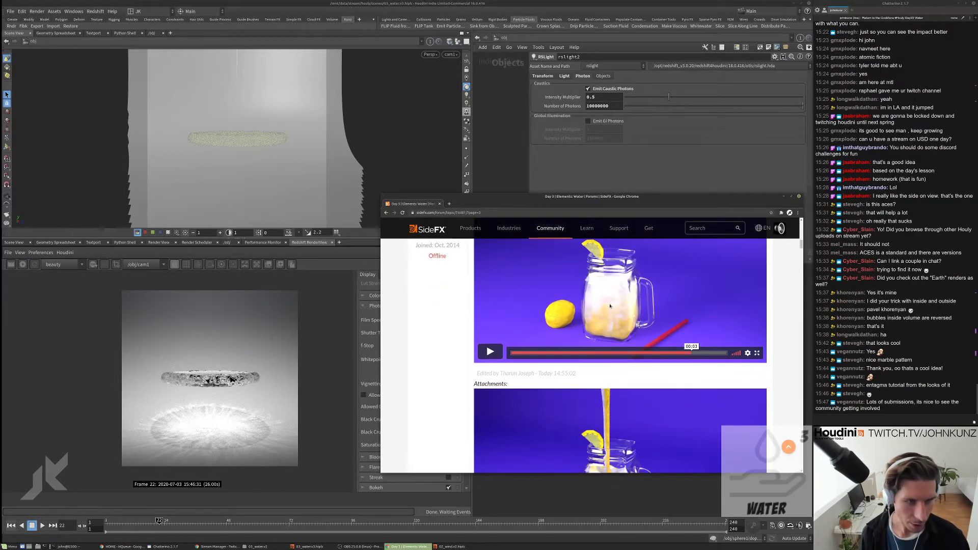
Step: Move down past the remaining Day 3 water posts to the 'Reply to this topic' editor
{"action": "scroll", "coordinate": [688, 291], "scroll_direction": "up", "scroll_amount": 10}
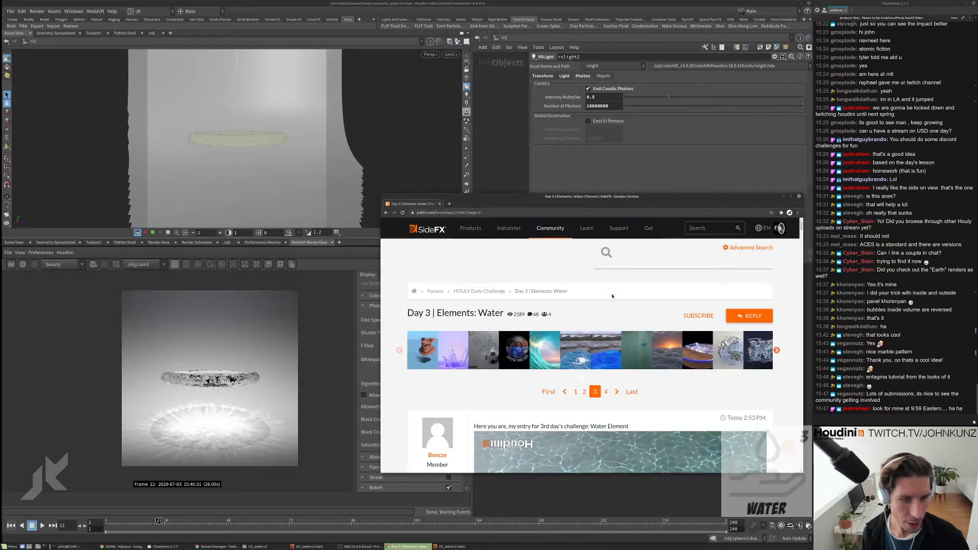
{"action": "scroll", "coordinate": [774, 275], "scroll_direction": "down", "scroll_amount": 2}
{"action": "left_click_drag", "start_coordinate": [798, 235], "coordinate": [779, 313]}
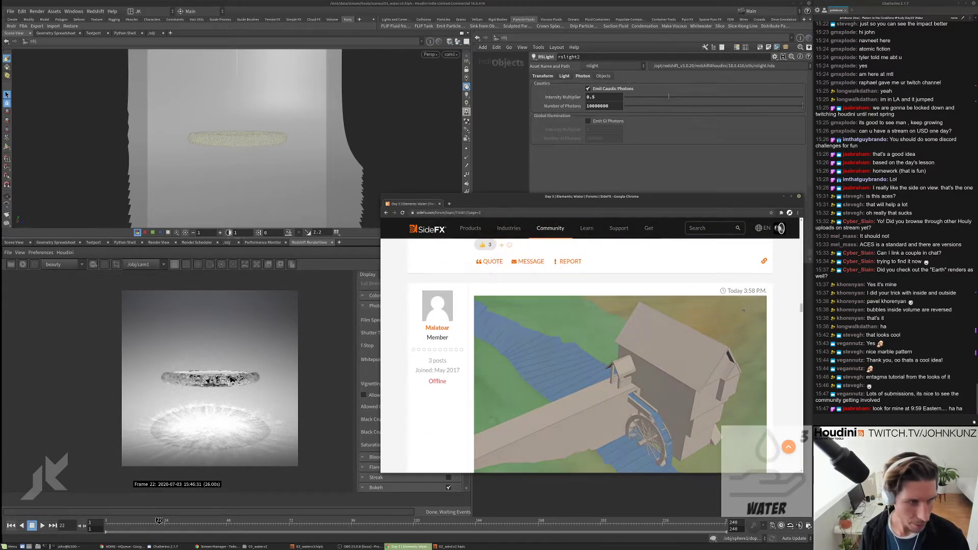
{"action": "scroll", "coordinate": [796, 330], "scroll_direction": "down", "scroll_amount": 3}
{"action": "left_click_drag", "start_coordinate": [801, 311], "coordinate": [791, 358]}
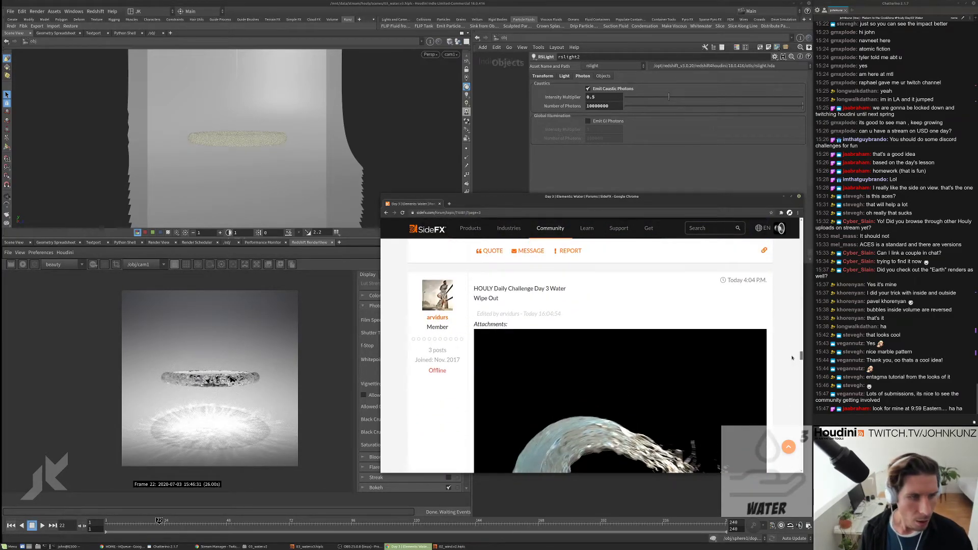
{"action": "scroll", "coordinate": [567, 289], "scroll_direction": "down", "scroll_amount": 6}
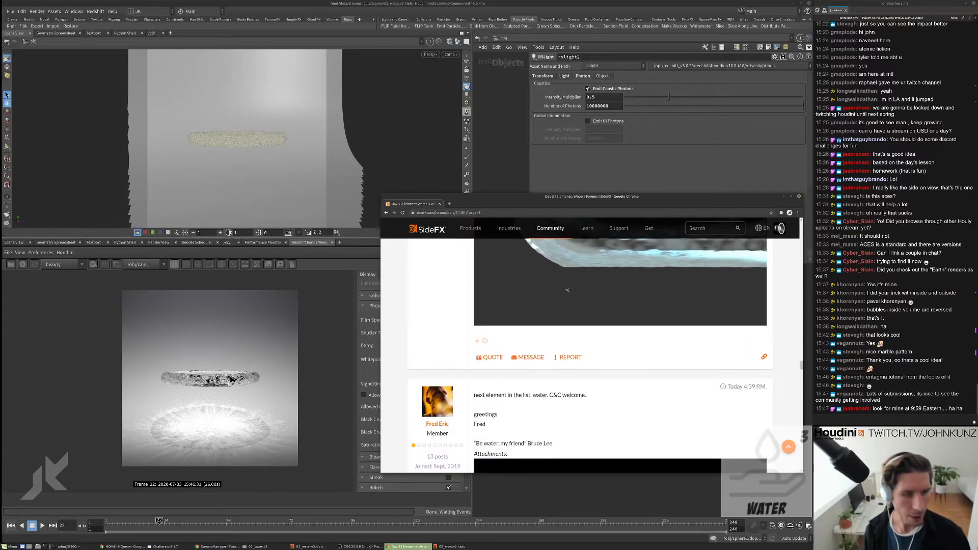
{"action": "scroll", "coordinate": [567, 289], "scroll_direction": "up", "scroll_amount": 3}
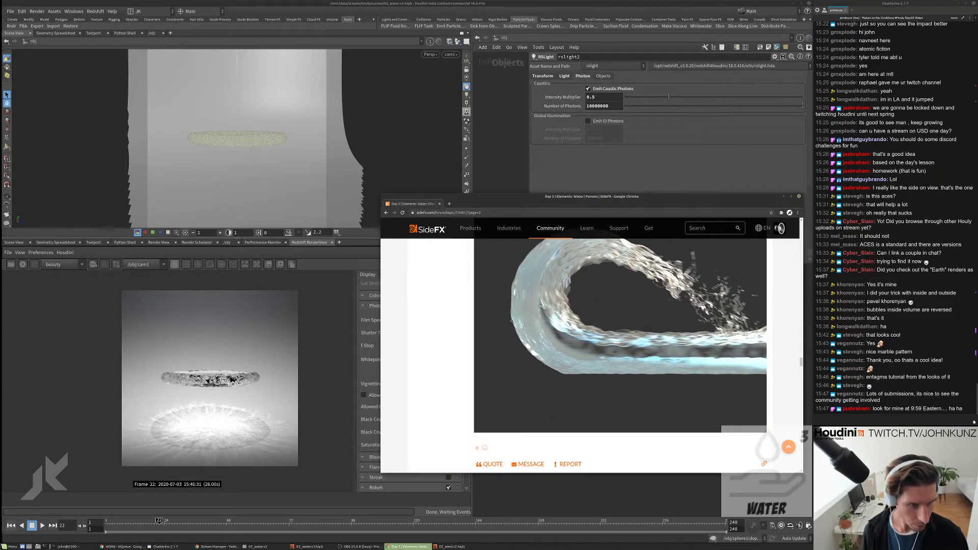
{"action": "scroll", "coordinate": [571, 266], "scroll_direction": "down", "scroll_amount": 2}
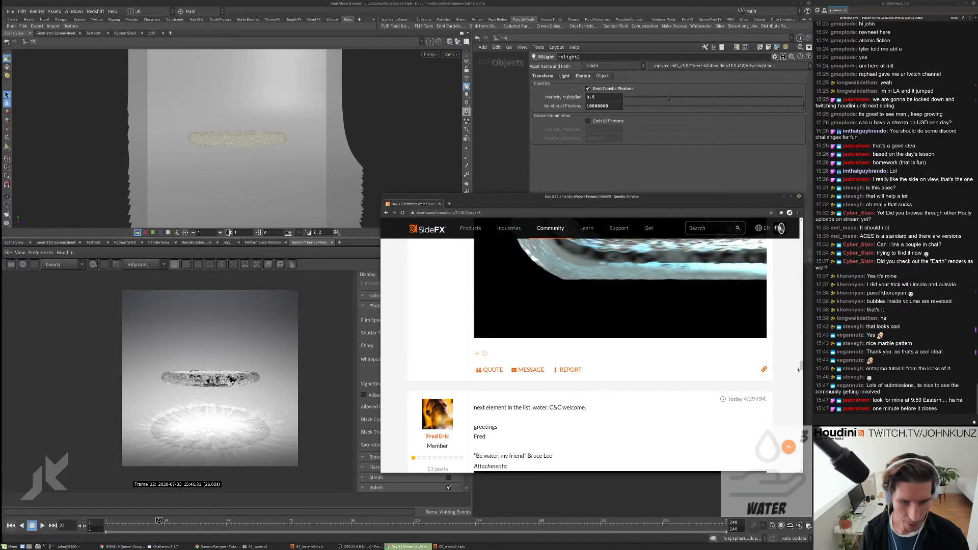
{"action": "left_click_drag", "start_coordinate": [801, 369], "coordinate": [761, 416]}
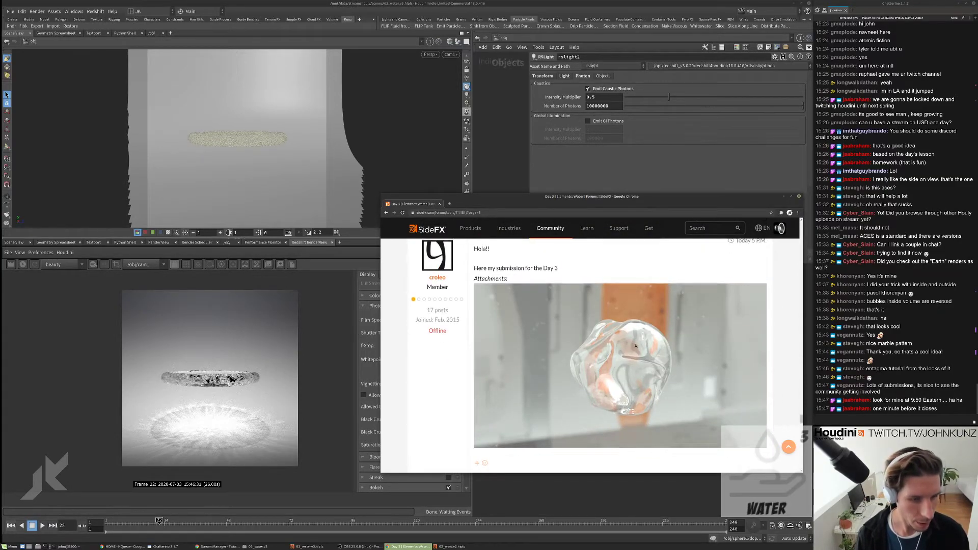
{"action": "scroll", "coordinate": [636, 347], "scroll_direction": "down", "scroll_amount": 15}
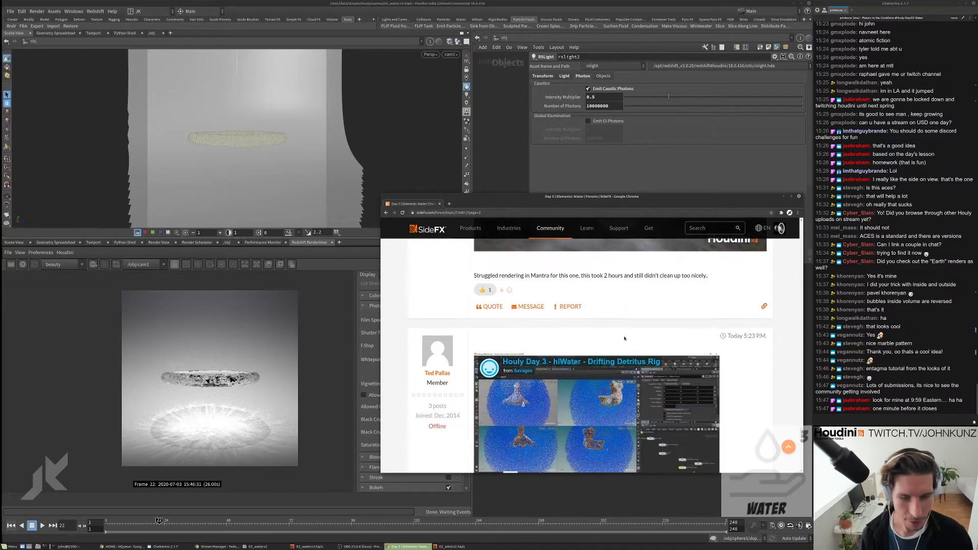
{"action": "scroll", "coordinate": [625, 338], "scroll_direction": "down", "scroll_amount": 10}
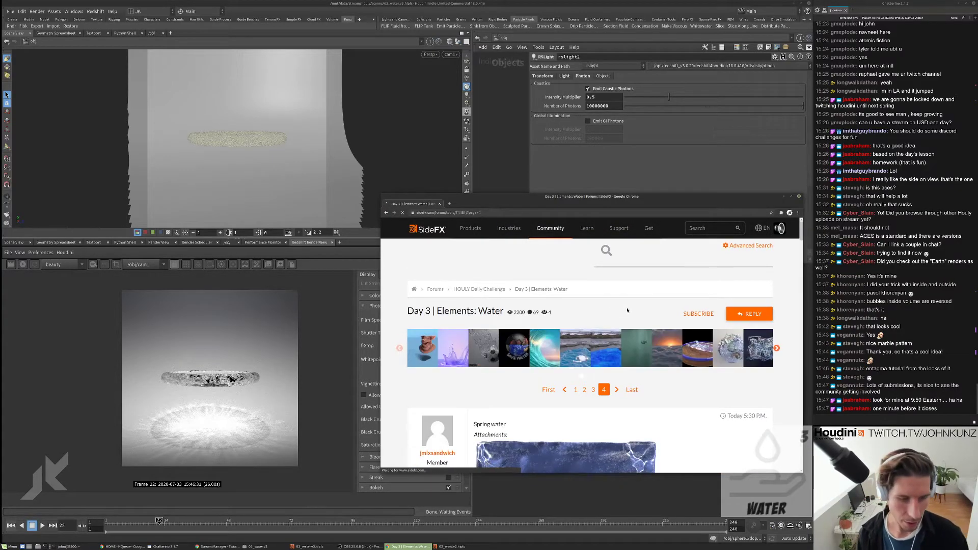
Step: Scroll page 4 down to the 'Started as a crown splash' post with its Houly 2020 Water embed
{"action": "scroll", "coordinate": [621, 316], "scroll_direction": "down", "scroll_amount": 8}
{"action": "scroll", "coordinate": [635, 313], "scroll_direction": "down", "scroll_amount": 4}
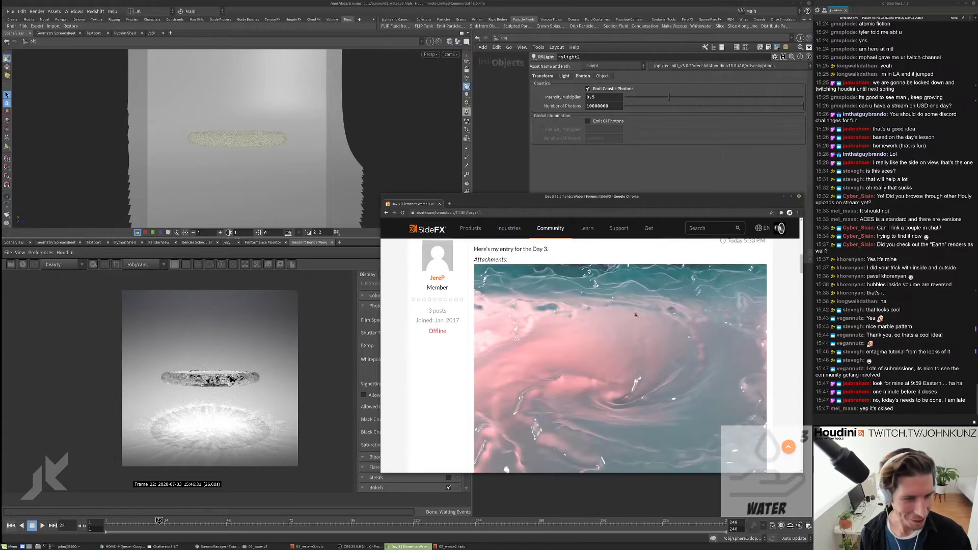
{"action": "scroll", "coordinate": [636, 313], "scroll_direction": "down", "scroll_amount": 2}
{"action": "scroll", "coordinate": [636, 311], "scroll_direction": "up", "scroll_amount": 3}
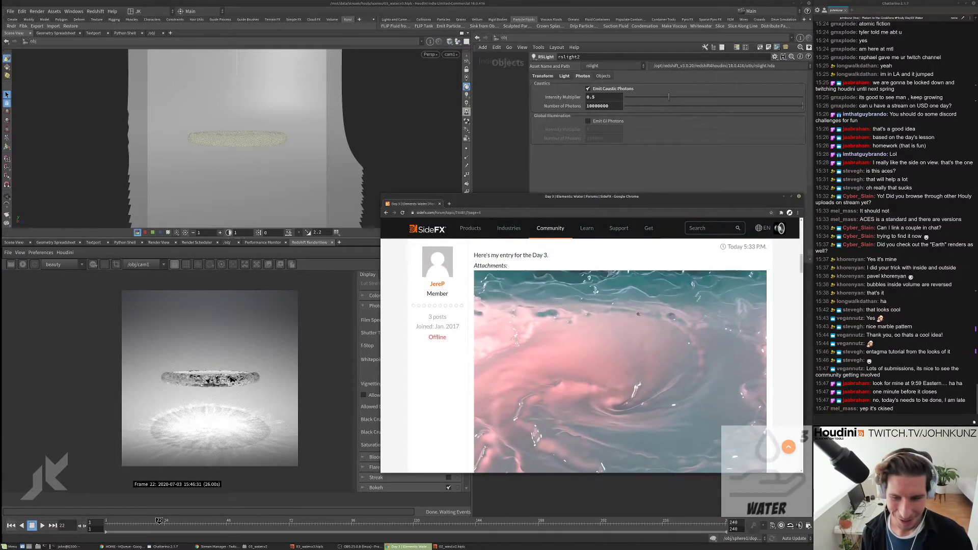
{"action": "scroll", "coordinate": [637, 336], "scroll_direction": "up", "scroll_amount": 5}
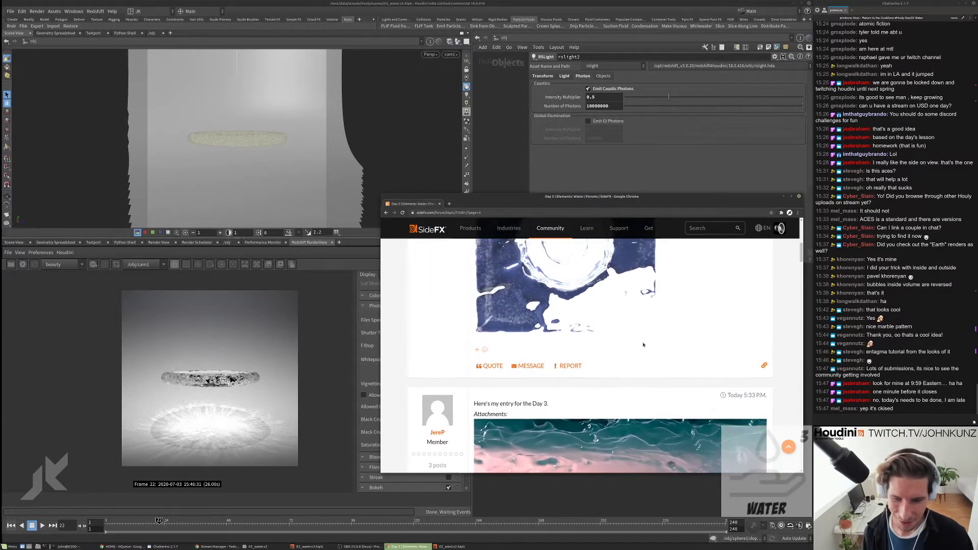
{"action": "scroll", "coordinate": [644, 345], "scroll_direction": "down", "scroll_amount": 6}
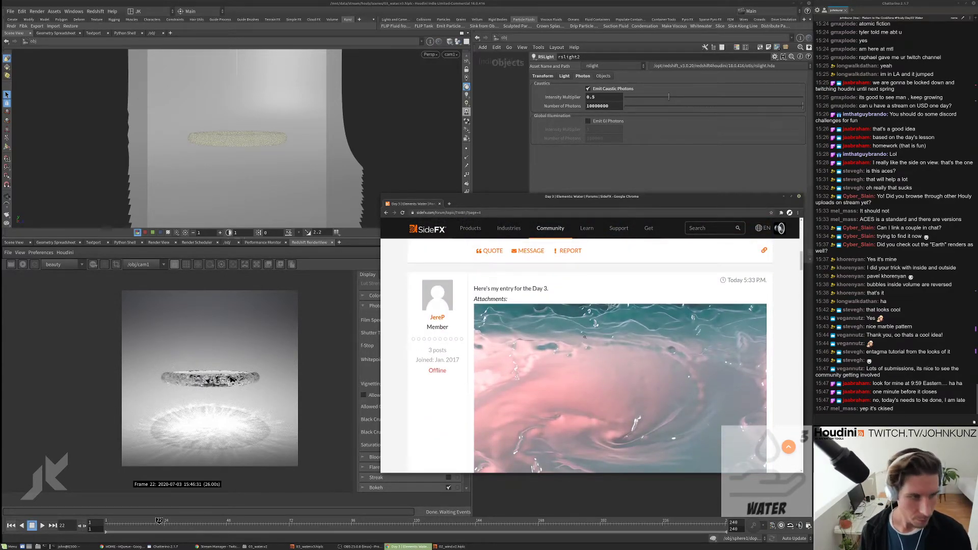
{"action": "scroll", "coordinate": [538, 316], "scroll_direction": "down", "scroll_amount": 3}
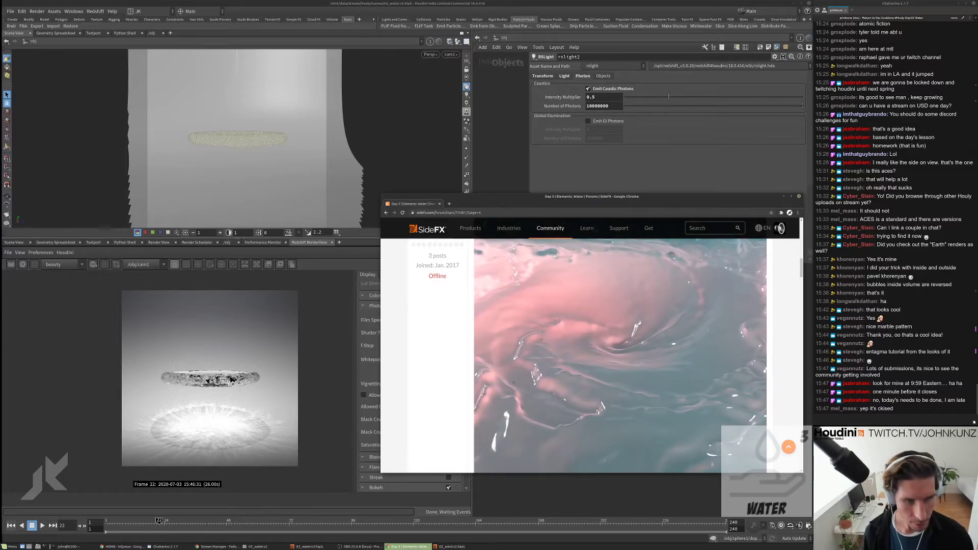
{"action": "scroll", "coordinate": [604, 403], "scroll_direction": "down", "scroll_amount": 6}
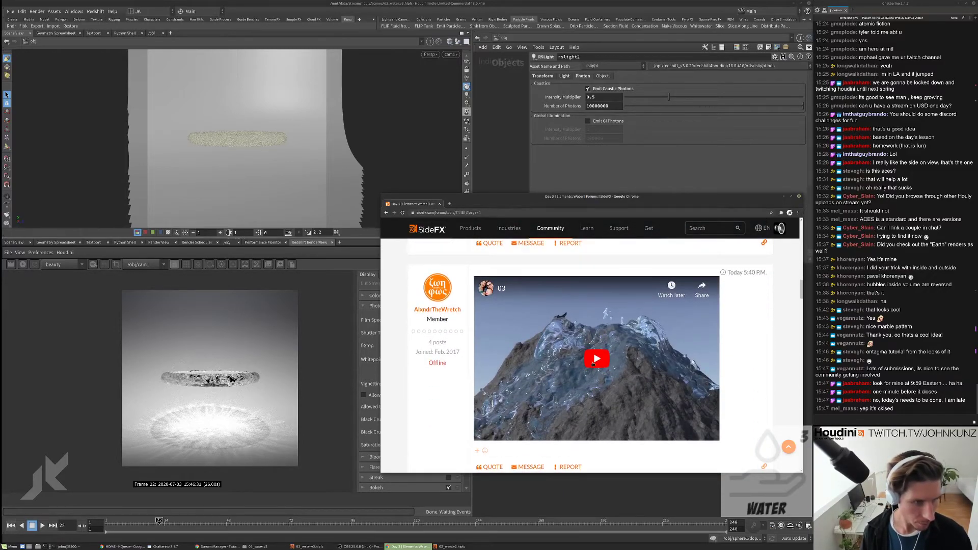
{"action": "scroll", "coordinate": [593, 363], "scroll_direction": "down", "scroll_amount": 8}
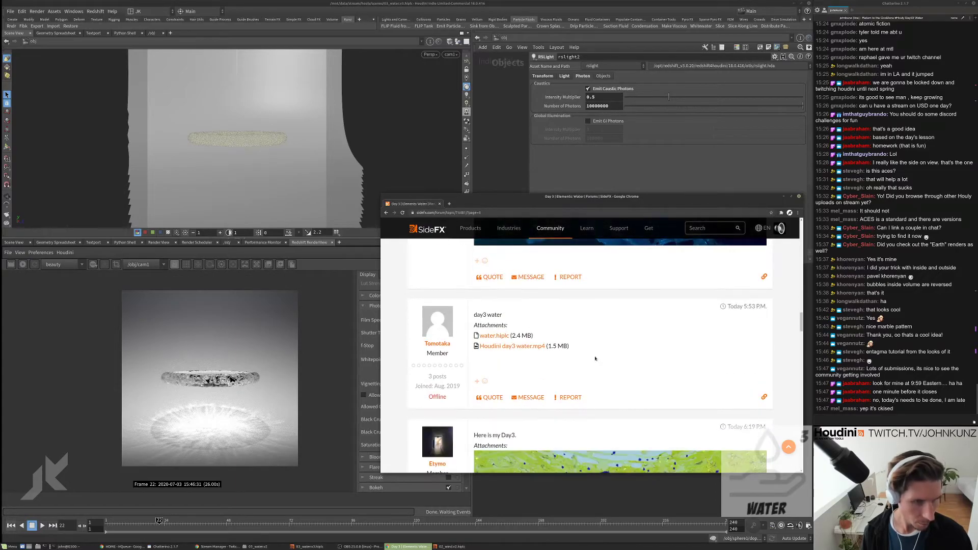
{"action": "scroll", "coordinate": [595, 358], "scroll_direction": "down", "scroll_amount": 5}
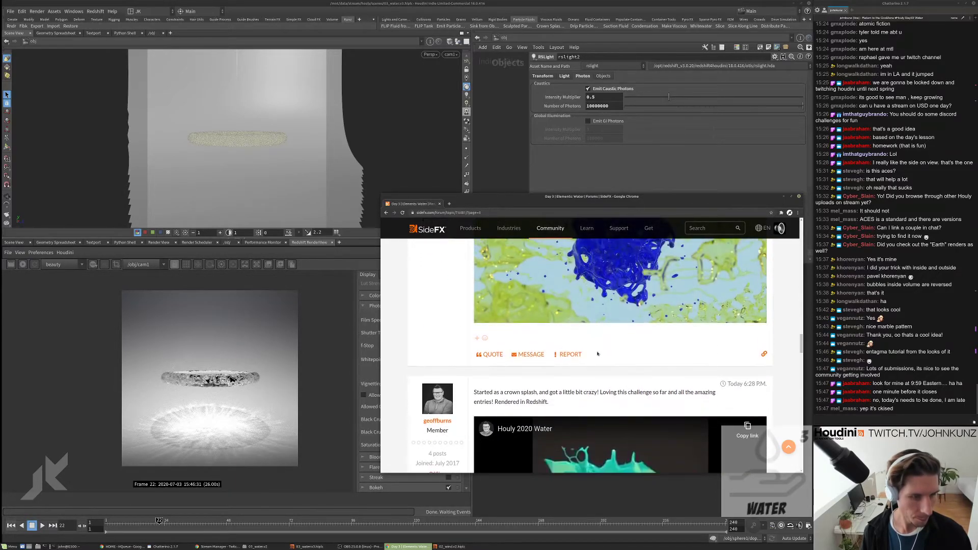
{"action": "scroll", "coordinate": [598, 353], "scroll_direction": "down", "scroll_amount": 3}
Step: Play the crown splash entry's Houly 2020 Water video, replay it from the start, then pause it
{"action": "left_click", "coordinate": [625, 369]}
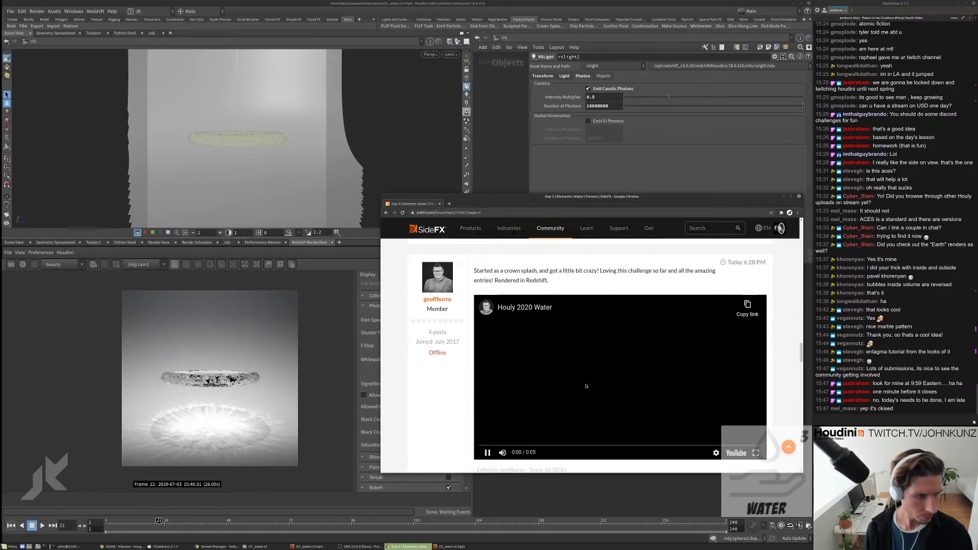
{"action": "scroll", "coordinate": [647, 352], "scroll_direction": "down", "scroll_amount": 1}
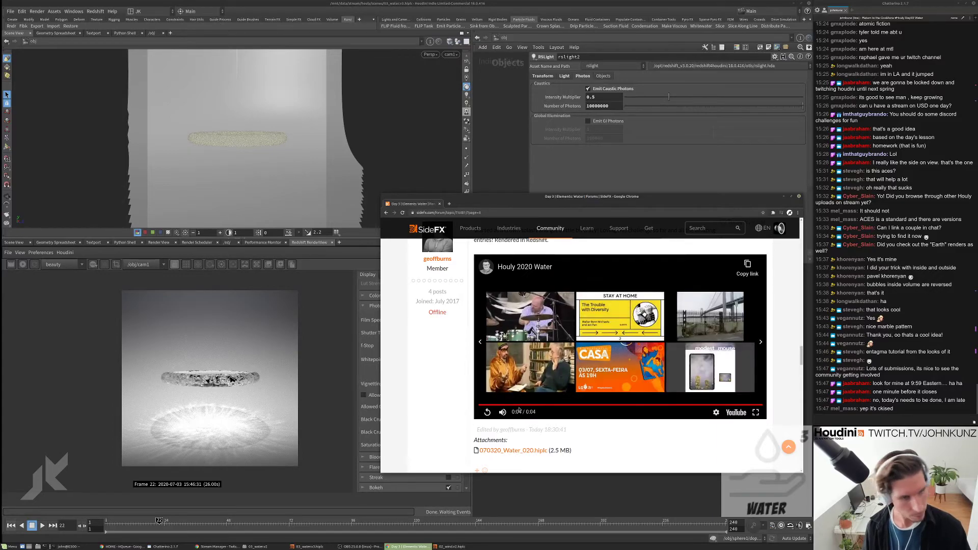
{"action": "left_click", "coordinate": [487, 412]}
{"action": "left_click", "coordinate": [487, 412]}
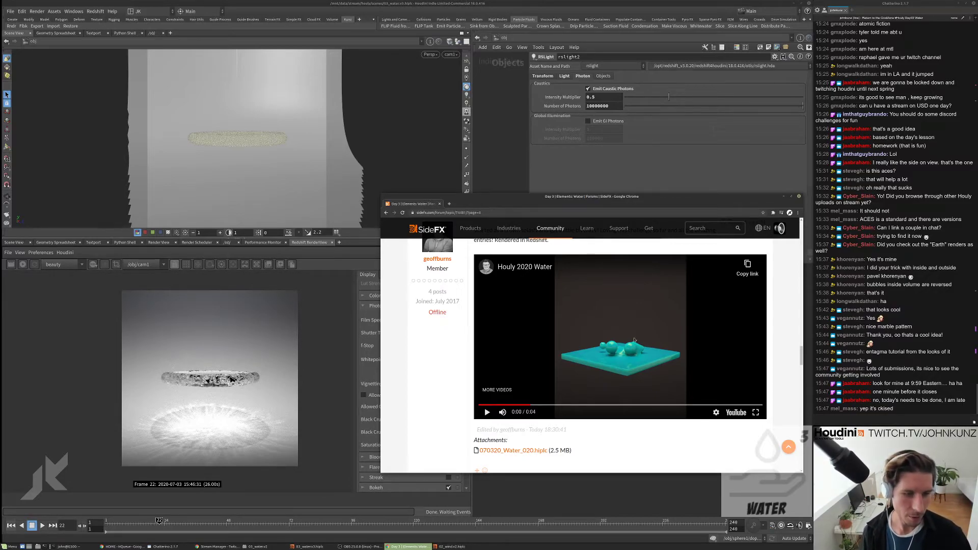
Step: Play and replay the rainbow spray video twice, then clear its suggested videos overlay
{"action": "scroll", "coordinate": [634, 340], "scroll_direction": "down", "scroll_amount": 5}
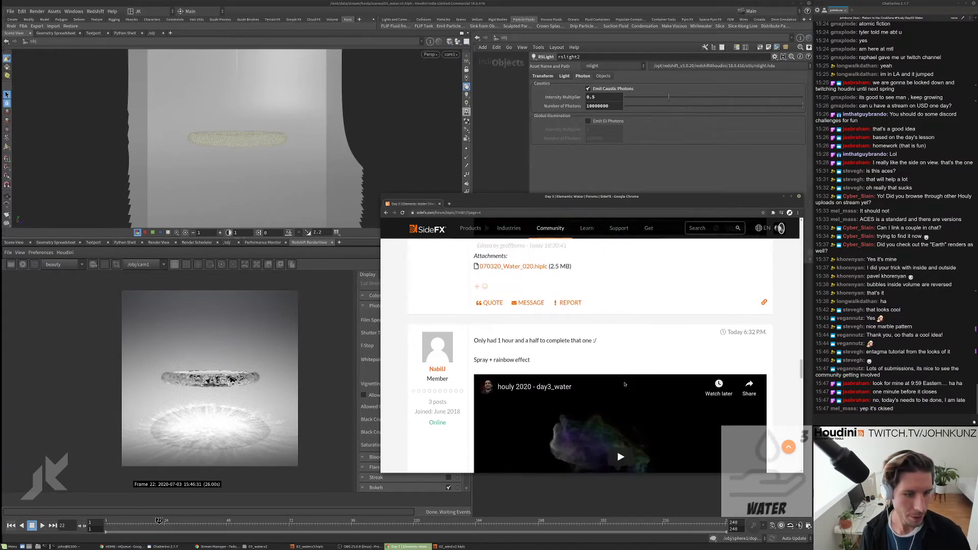
{"action": "scroll", "coordinate": [625, 384], "scroll_direction": "down", "scroll_amount": 2}
{"action": "left_click", "coordinate": [620, 317]}
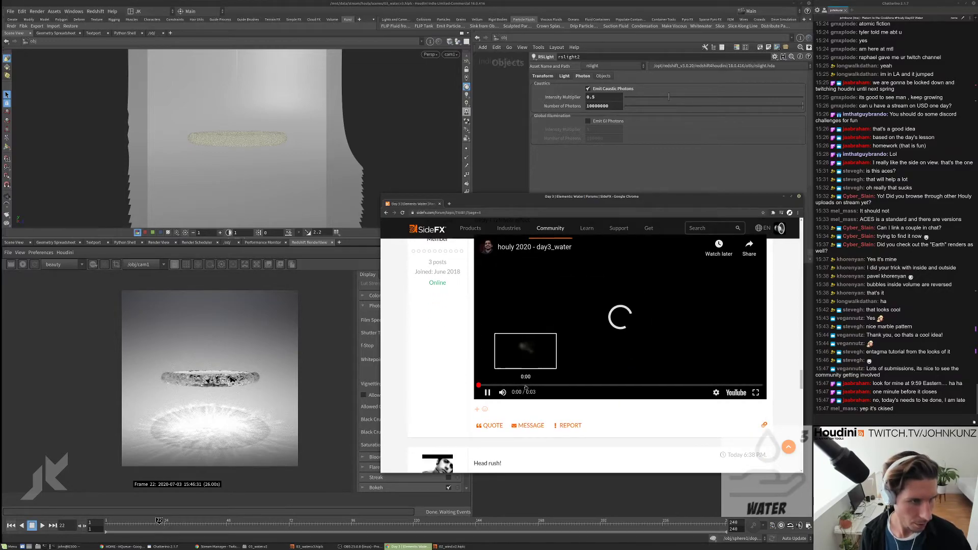
{"action": "scroll", "coordinate": [550, 377], "scroll_direction": "up", "scroll_amount": 1}
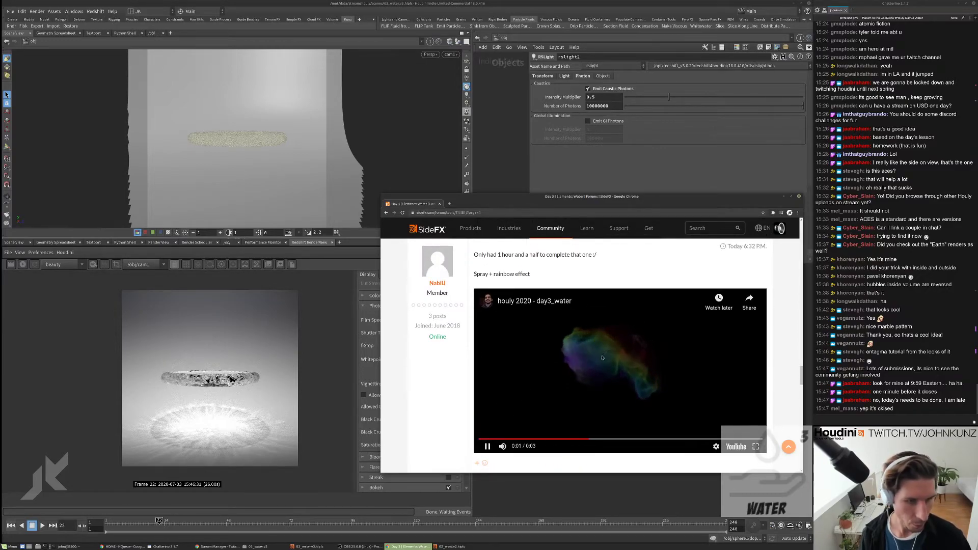
{"action": "left_click", "coordinate": [493, 440]}
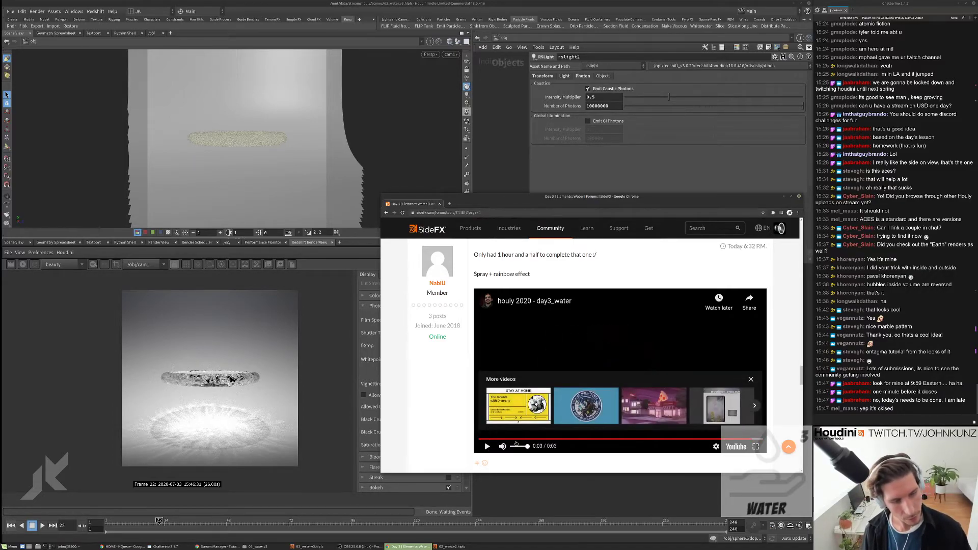
{"action": "left_click", "coordinate": [488, 446]}
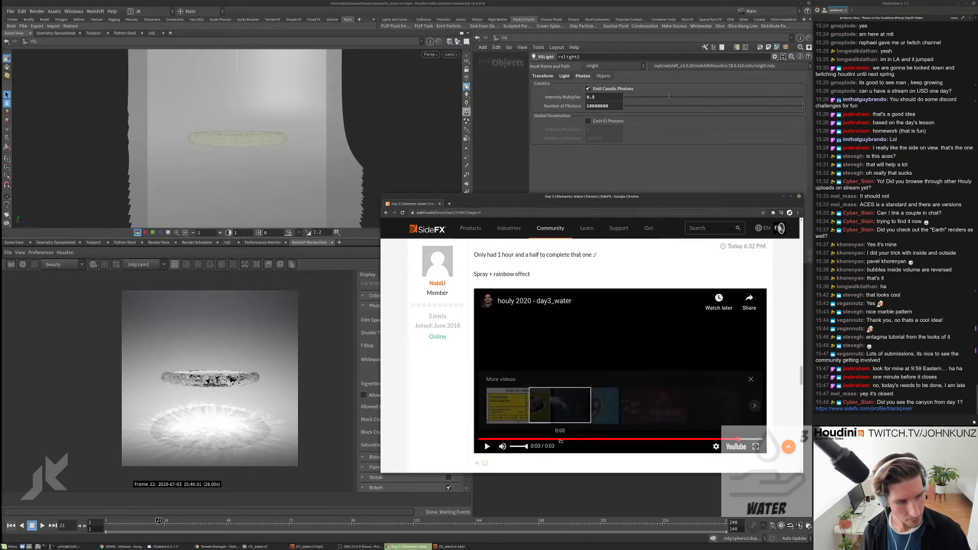
{"action": "left_click", "coordinate": [752, 379]}
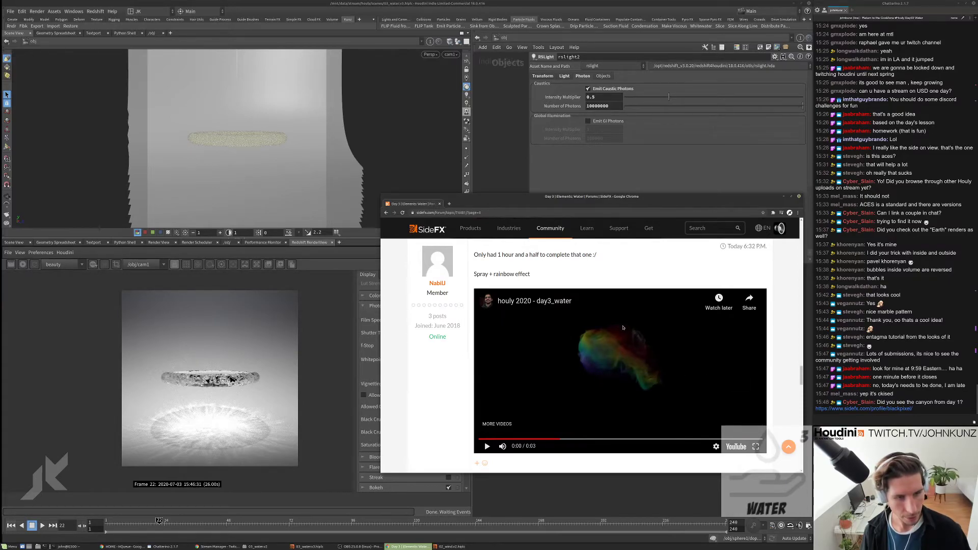
Step: Play the Vimeo video in the last entry, 'Houly_Water "Refill"'
{"action": "scroll", "coordinate": [615, 354], "scroll_direction": "down", "scroll_amount": 1}
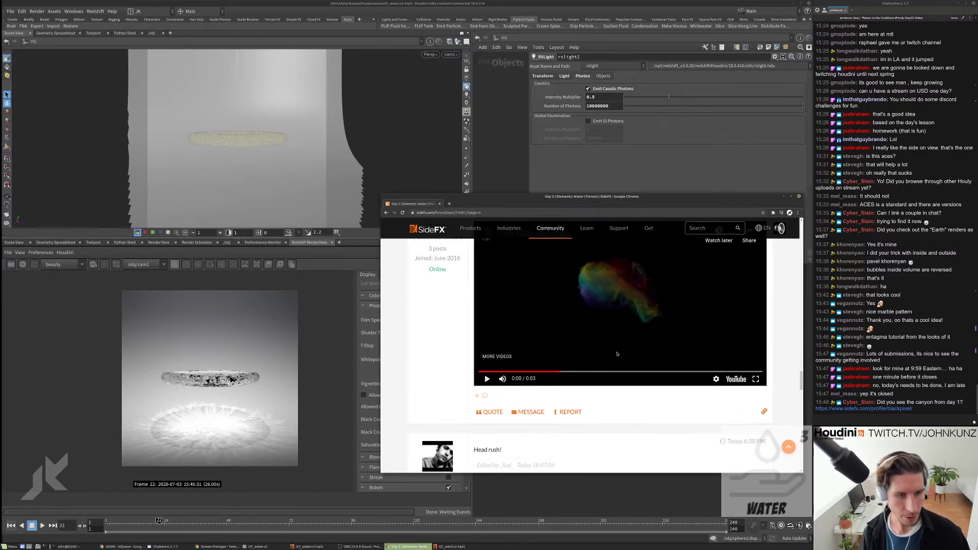
{"action": "scroll", "coordinate": [618, 357], "scroll_direction": "down", "scroll_amount": 2}
{"action": "scroll", "coordinate": [618, 359], "scroll_direction": "down", "scroll_amount": 8}
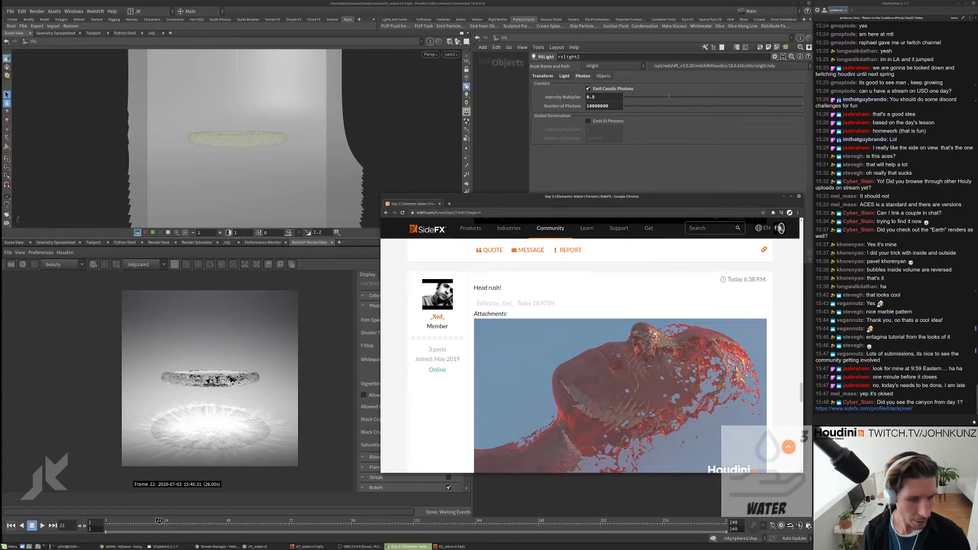
{"action": "scroll", "coordinate": [613, 363], "scroll_direction": "up", "scroll_amount": 1}
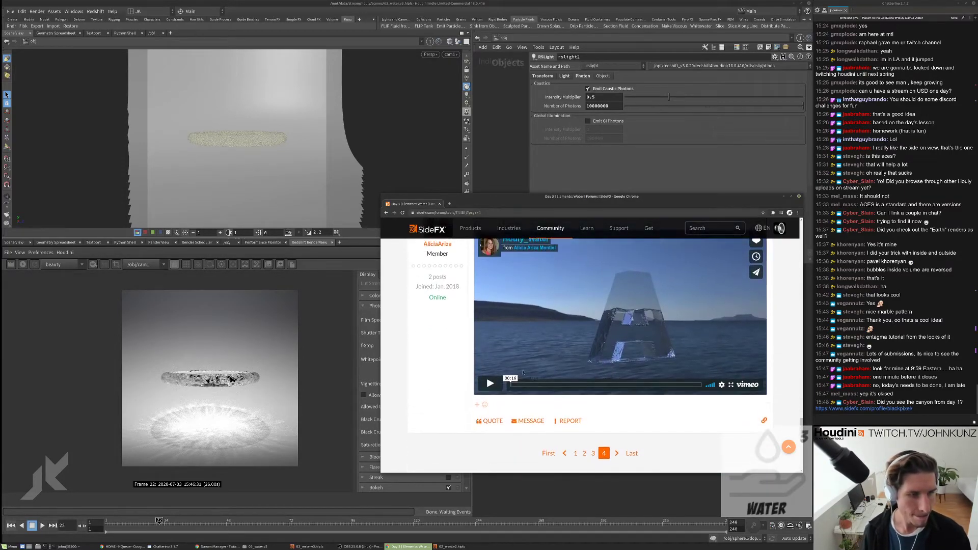
{"action": "left_click", "coordinate": [490, 415]}
{"action": "scroll", "coordinate": [520, 395], "scroll_direction": "up", "scroll_amount": 1}
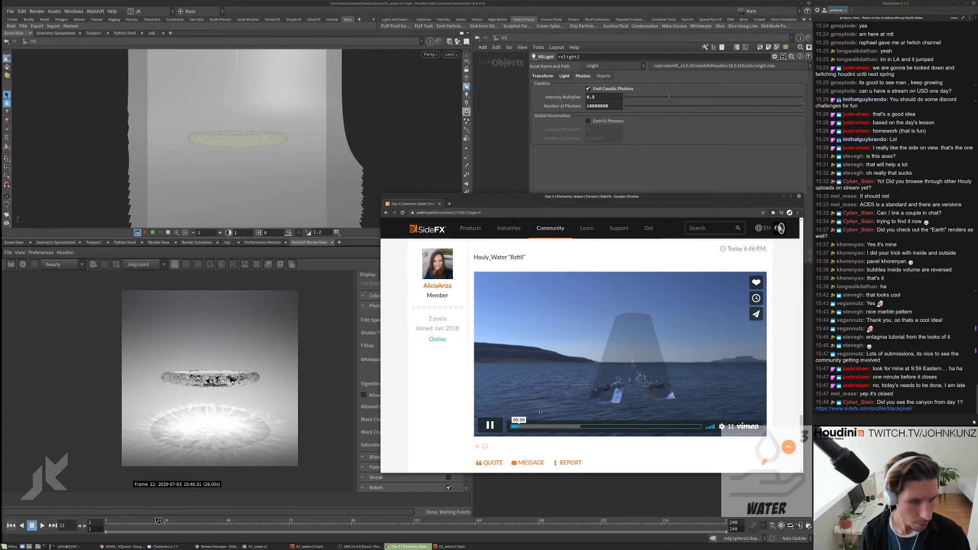
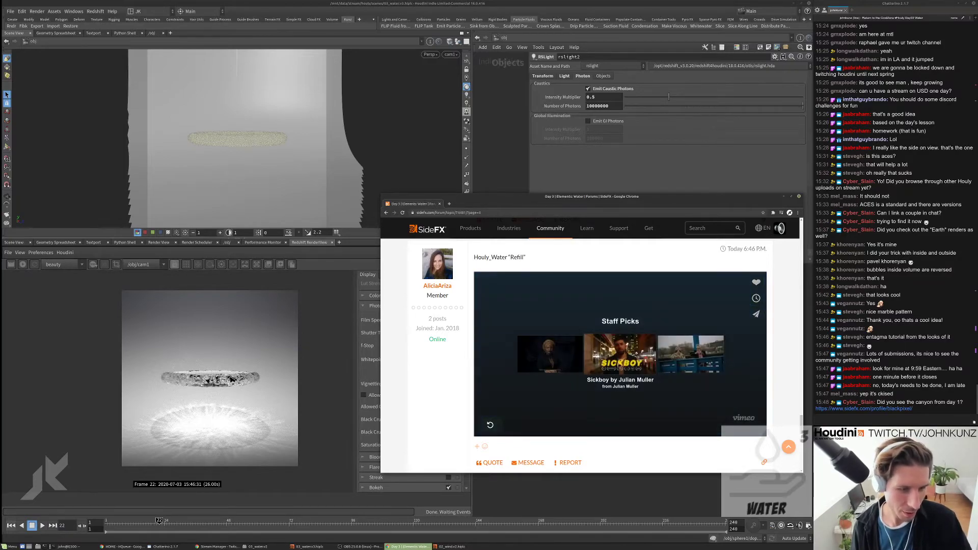
Step: Replay the Houly_Water Refill clip and pause it around 00:06
{"action": "left_click", "coordinate": [490, 424]}
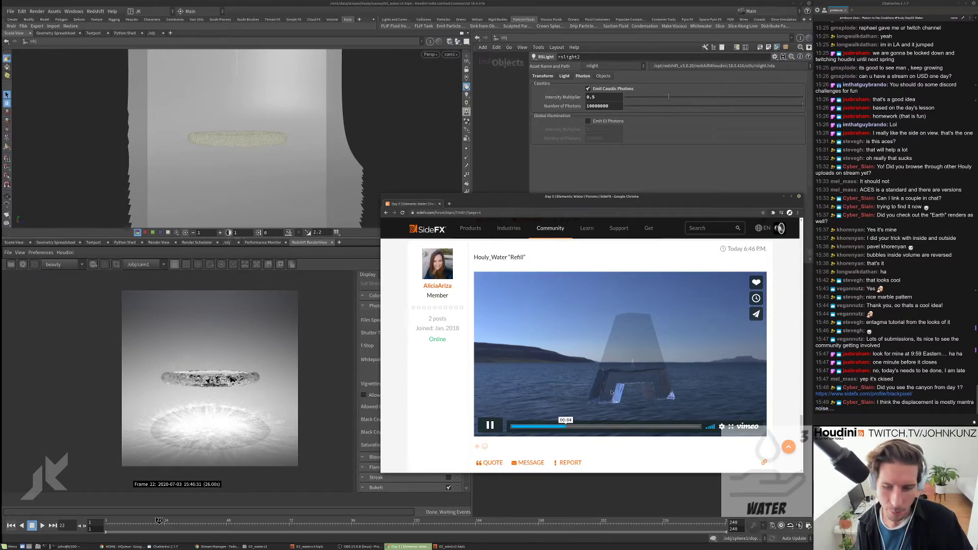
{"action": "left_click", "coordinate": [488, 425]}
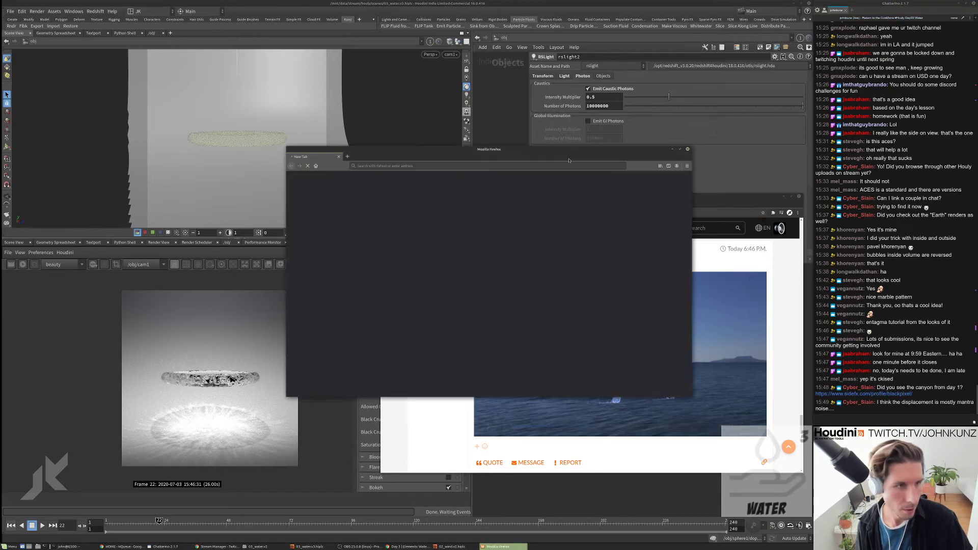
Step: Play and pause the twister Vimeo clip a few times
{"action": "scroll", "coordinate": [630, 258], "scroll_direction": "down", "scroll_amount": 5}
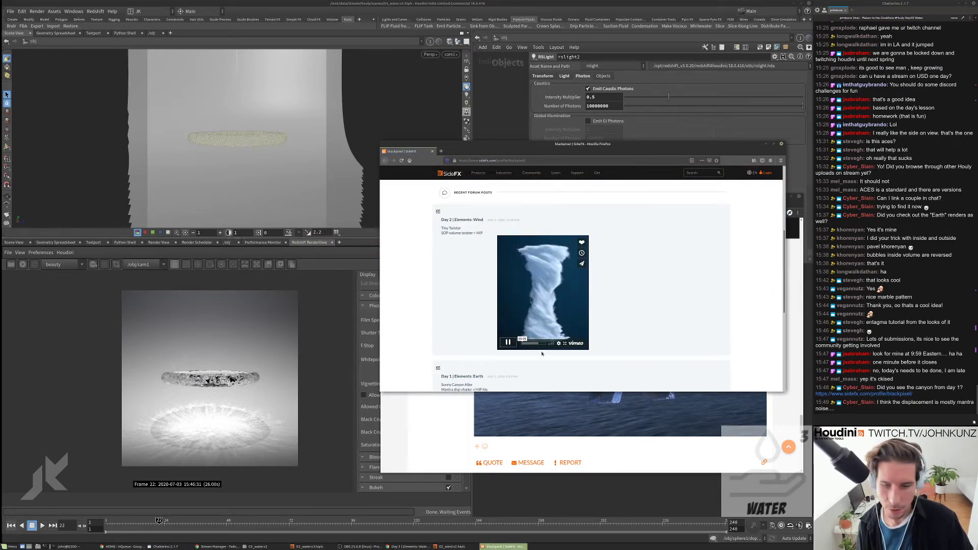
{"action": "left_click", "coordinate": [508, 342]}
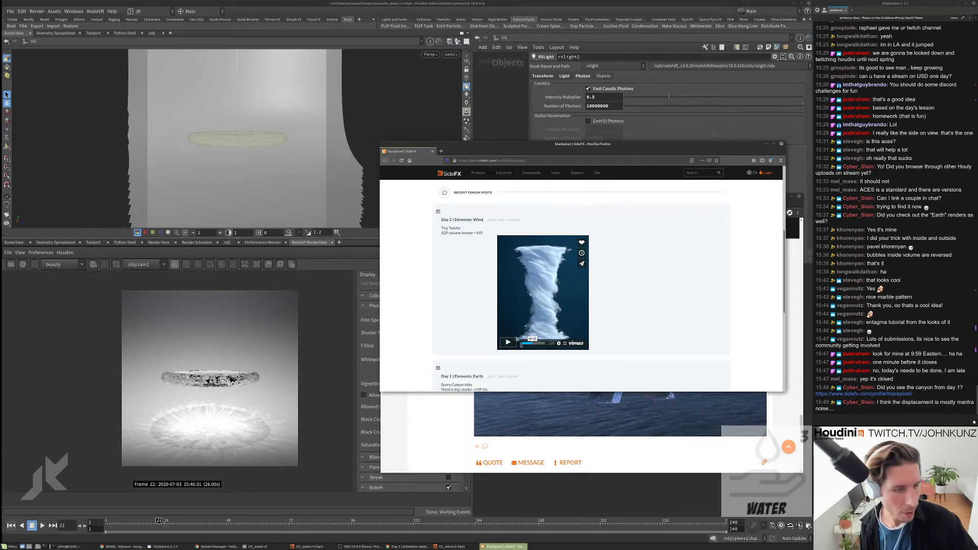
{"action": "left_click", "coordinate": [533, 289]}
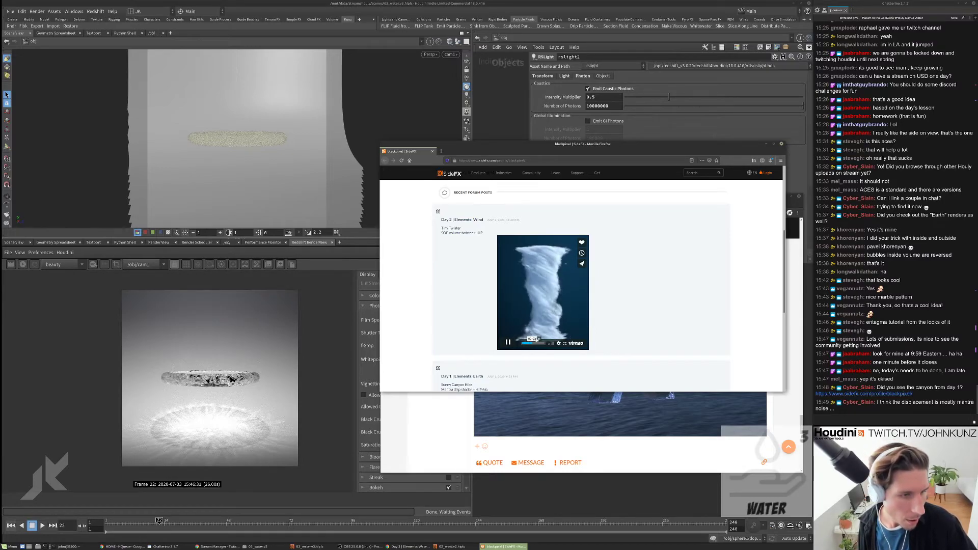
{"action": "left_click", "coordinate": [556, 273]}
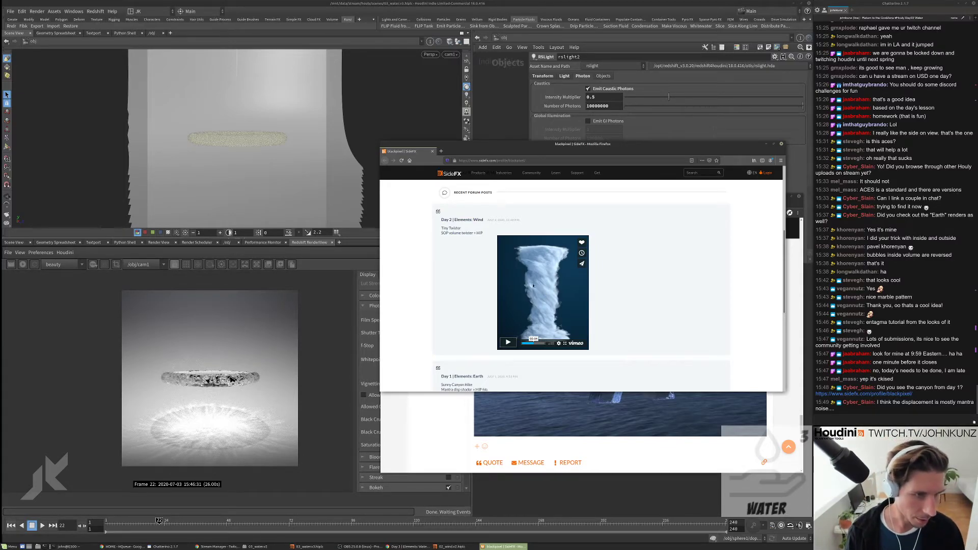
{"action": "left_click", "coordinate": [508, 342]}
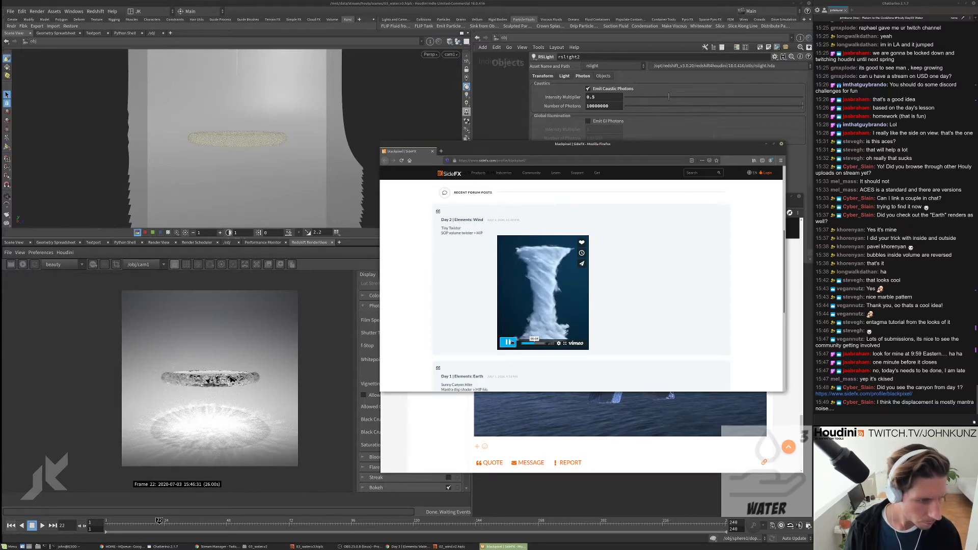
{"action": "left_click", "coordinate": [509, 343]}
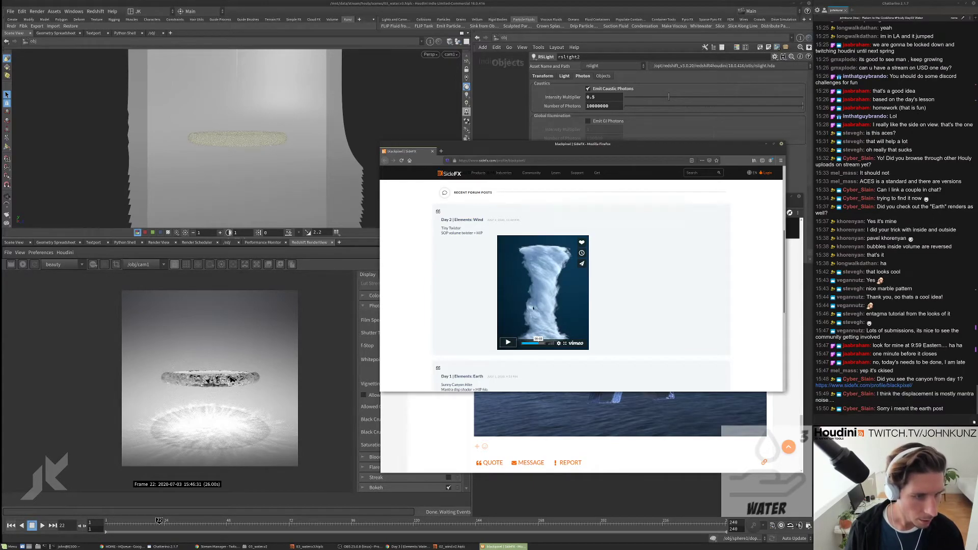
Step: Open the Sunny Canyon Hike JPG attachment in an image viewer, signing in when asked
{"action": "scroll", "coordinate": [540, 304], "scroll_direction": "down", "scroll_amount": 5}
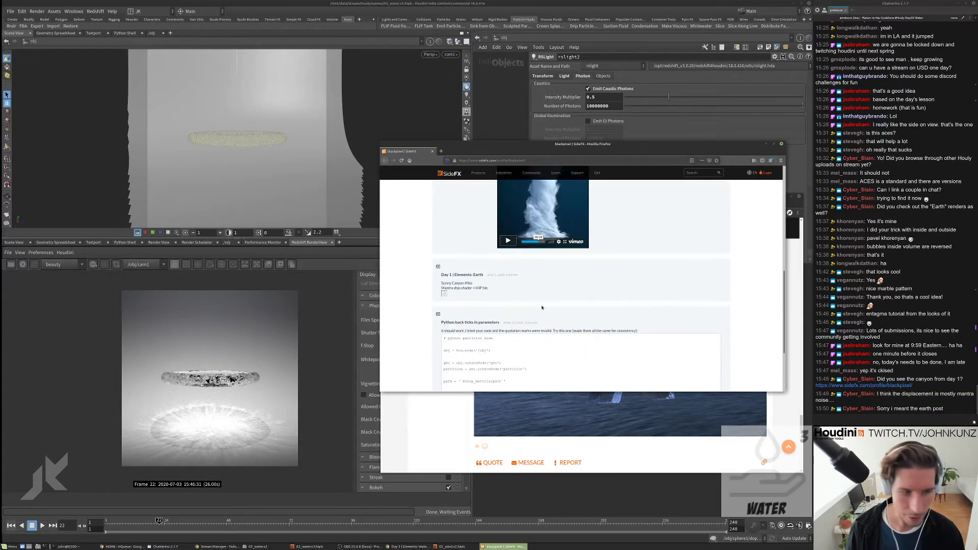
{"action": "scroll", "coordinate": [535, 316], "scroll_direction": "up", "scroll_amount": 8}
{"action": "scroll", "coordinate": [527, 244], "scroll_direction": "up", "scroll_amount": 3}
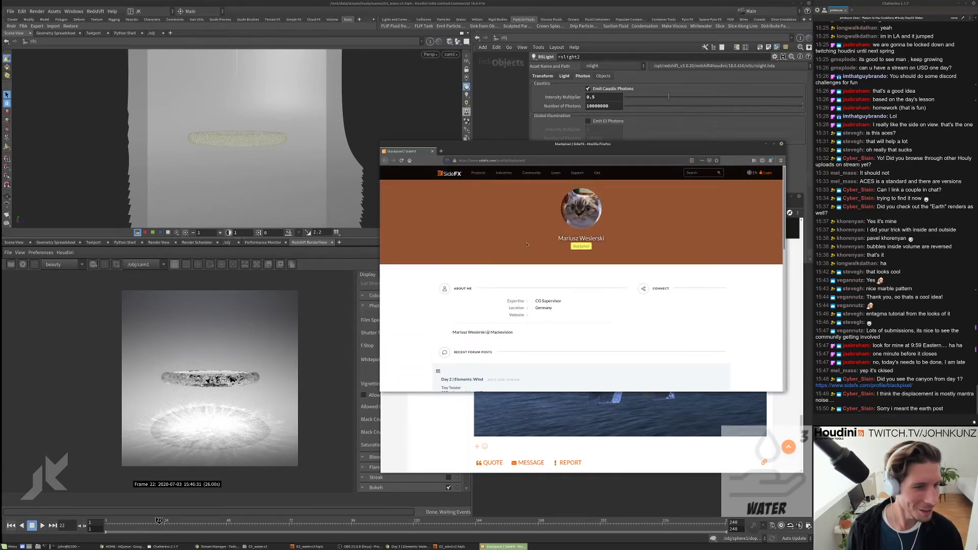
{"action": "scroll", "coordinate": [643, 286], "scroll_direction": "down", "scroll_amount": 6}
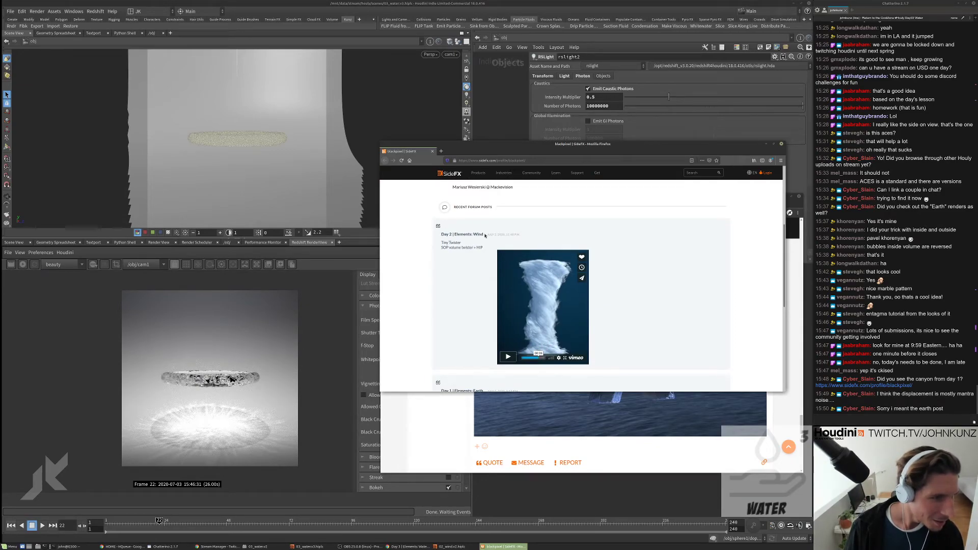
{"action": "scroll", "coordinate": [473, 247], "scroll_direction": "down", "scroll_amount": 3}
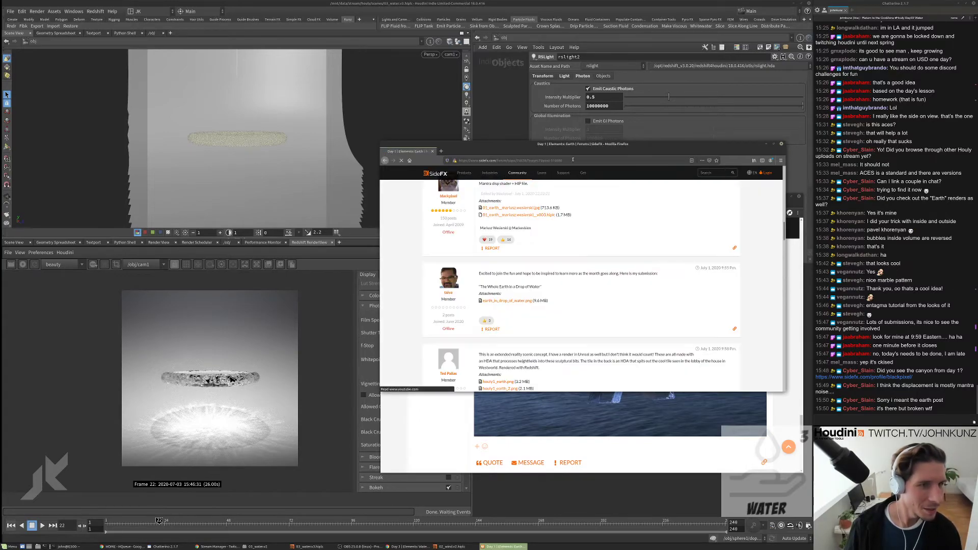
{"action": "scroll", "coordinate": [530, 285], "scroll_direction": "up", "scroll_amount": 3}
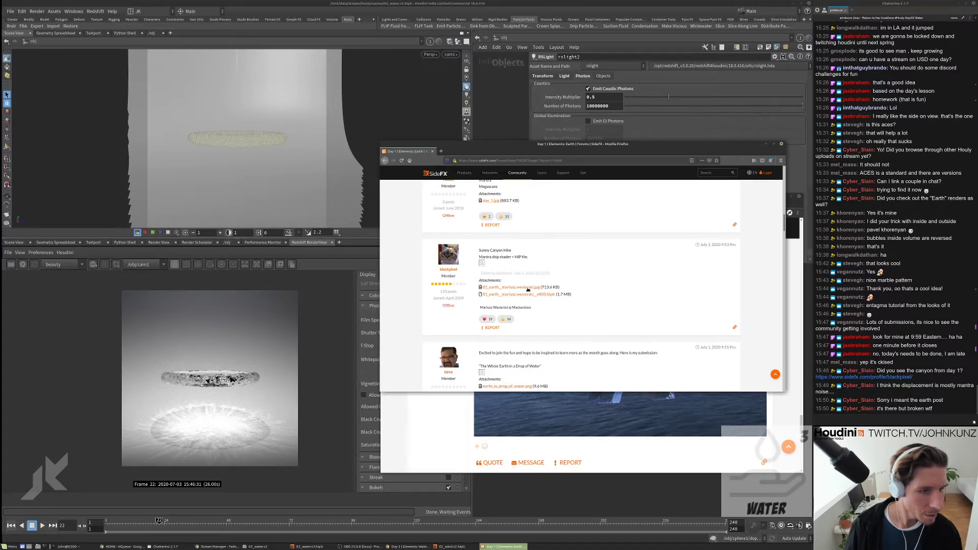
{"action": "left_click", "coordinate": [527, 288]}
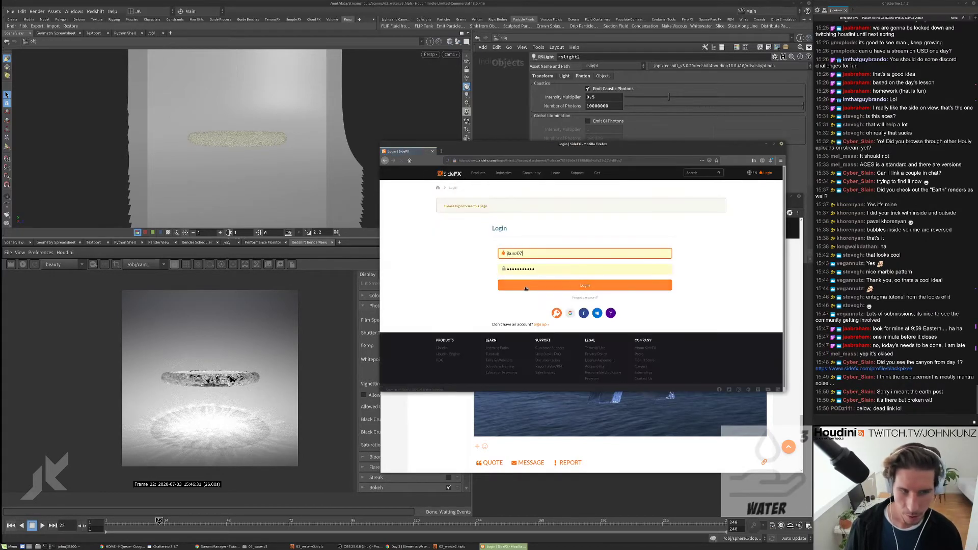
{"action": "left_click", "coordinate": [545, 286]}
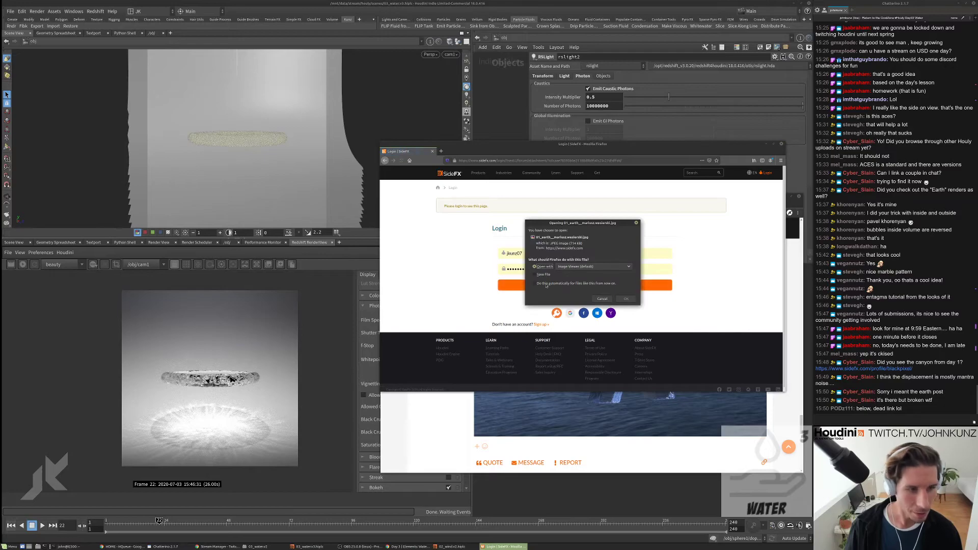
{"action": "left_click", "coordinate": [626, 299]}
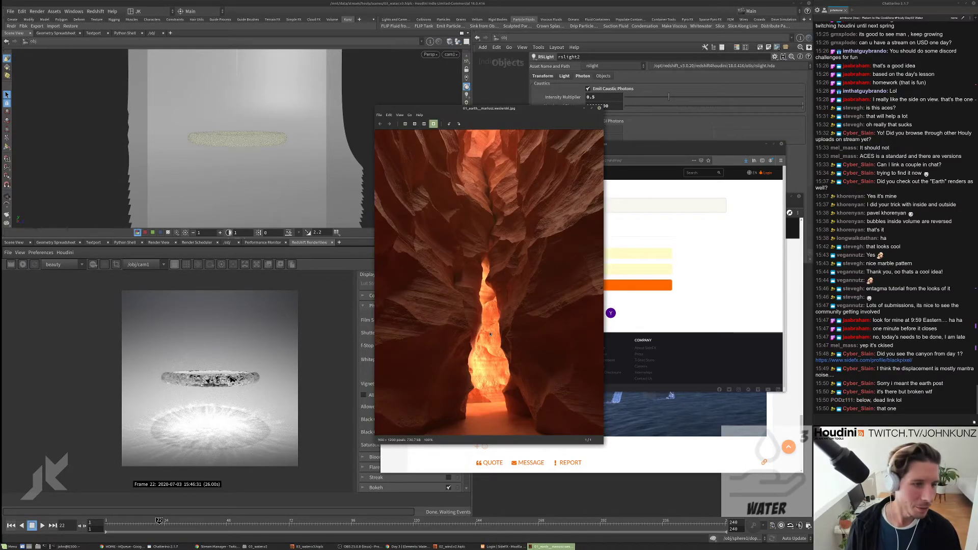
{"action": "left_click_drag", "start_coordinate": [520, 130], "coordinate": [651, 138]}
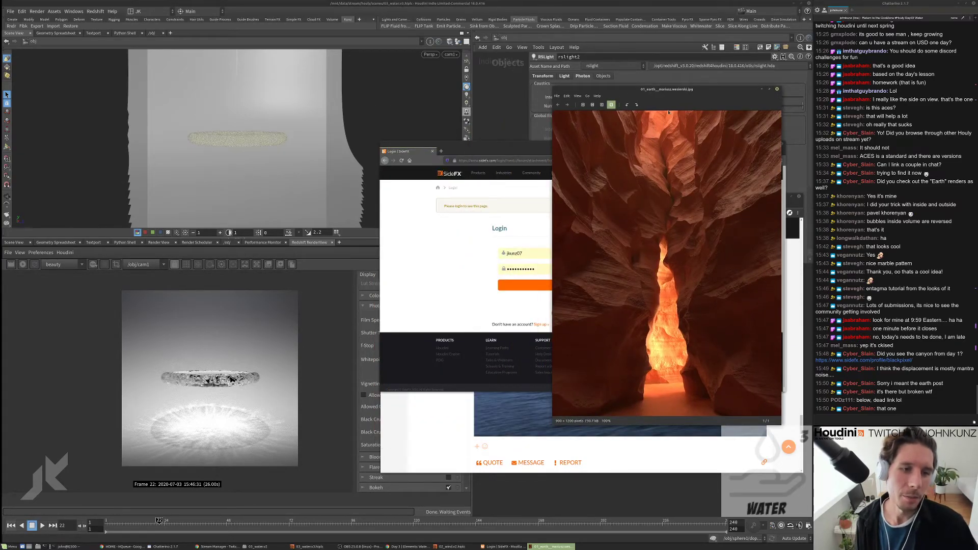
{"action": "scroll", "coordinate": [667, 298], "scroll_direction": "up", "scroll_amount": 2}
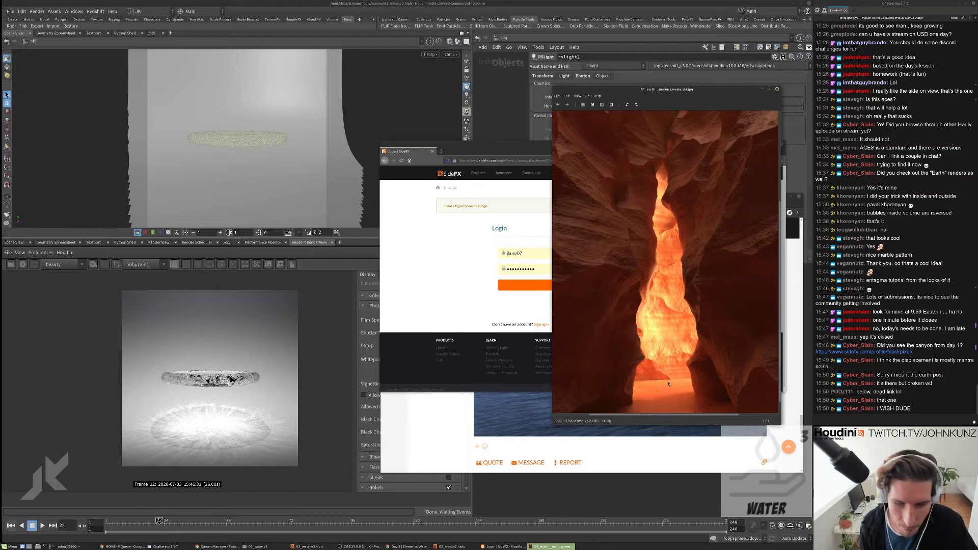
{"action": "scroll", "coordinate": [665, 352], "scroll_direction": "down", "scroll_amount": 4}
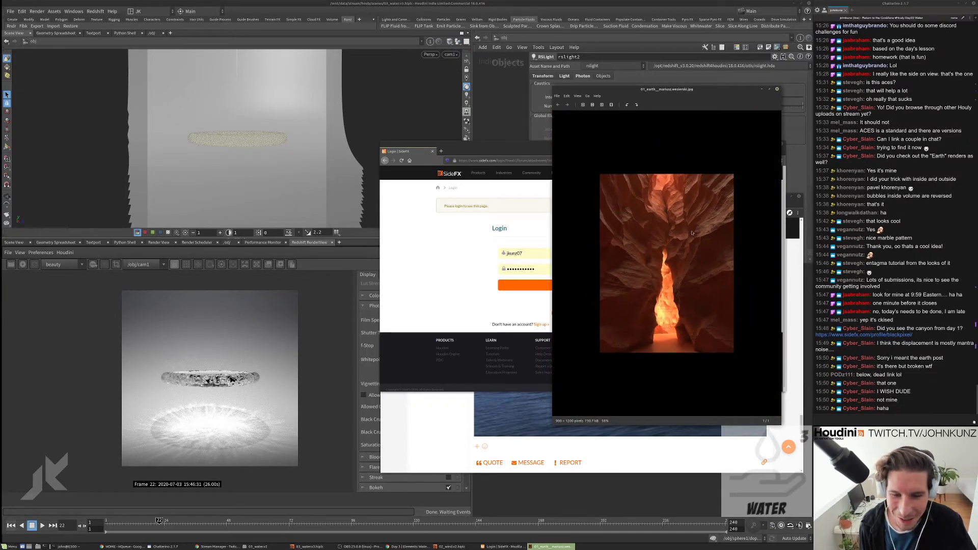
{"action": "scroll", "coordinate": [688, 221], "scroll_direction": "up", "scroll_amount": 3}
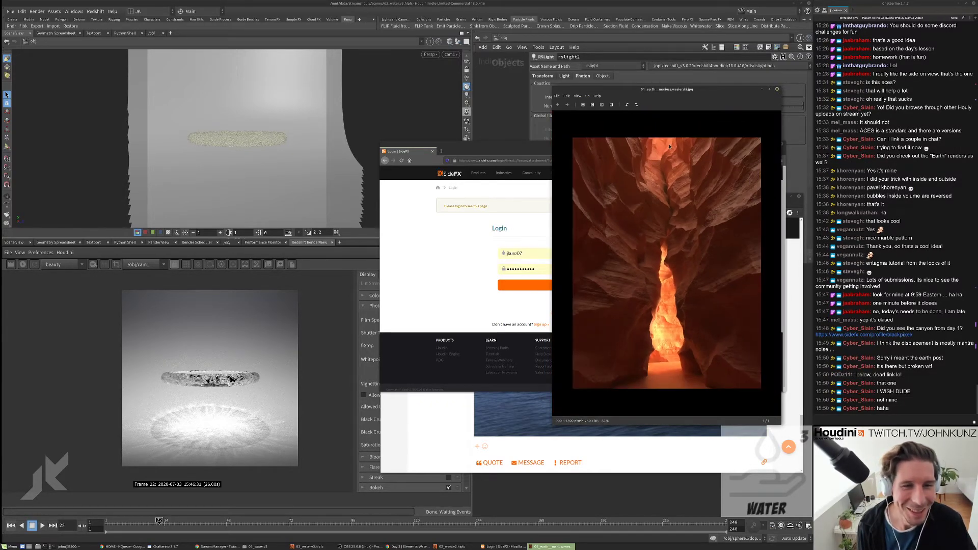
{"action": "scroll", "coordinate": [661, 168], "scroll_direction": "up", "scroll_amount": 5}
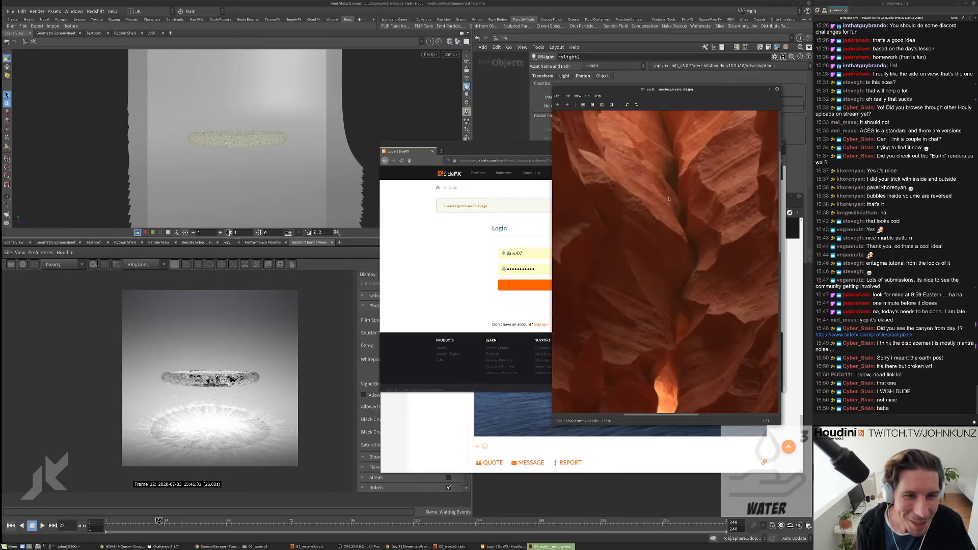
{"action": "scroll", "coordinate": [677, 204], "scroll_direction": "down", "scroll_amount": 4}
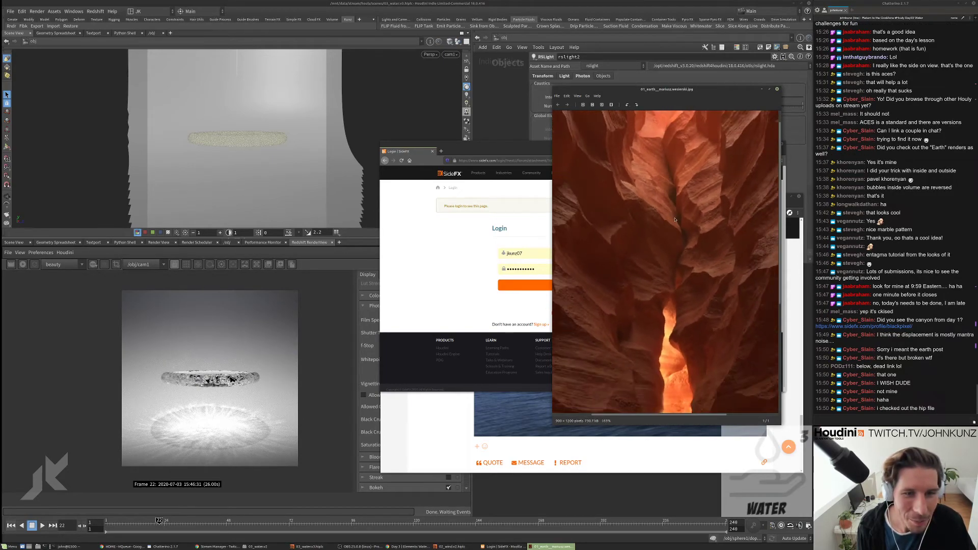
{"action": "scroll", "coordinate": [675, 220], "scroll_direction": "down", "scroll_amount": 3}
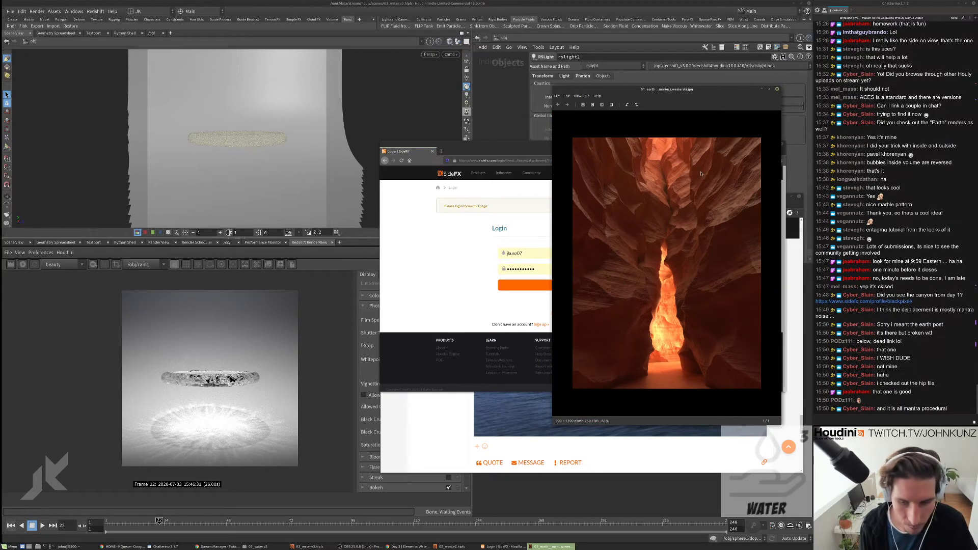
{"action": "scroll", "coordinate": [691, 181], "scroll_direction": "up", "scroll_amount": 2}
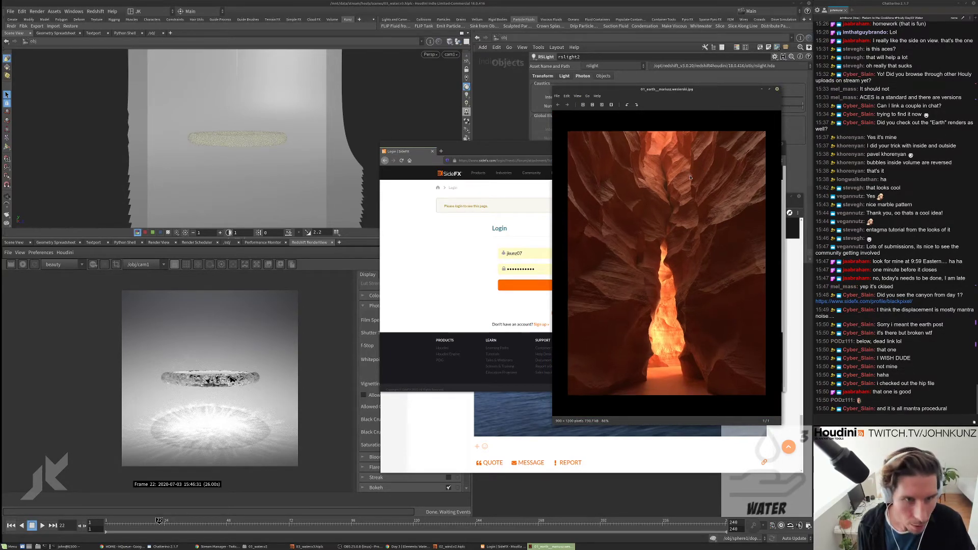
{"action": "scroll", "coordinate": [694, 192], "scroll_direction": "up", "scroll_amount": 4}
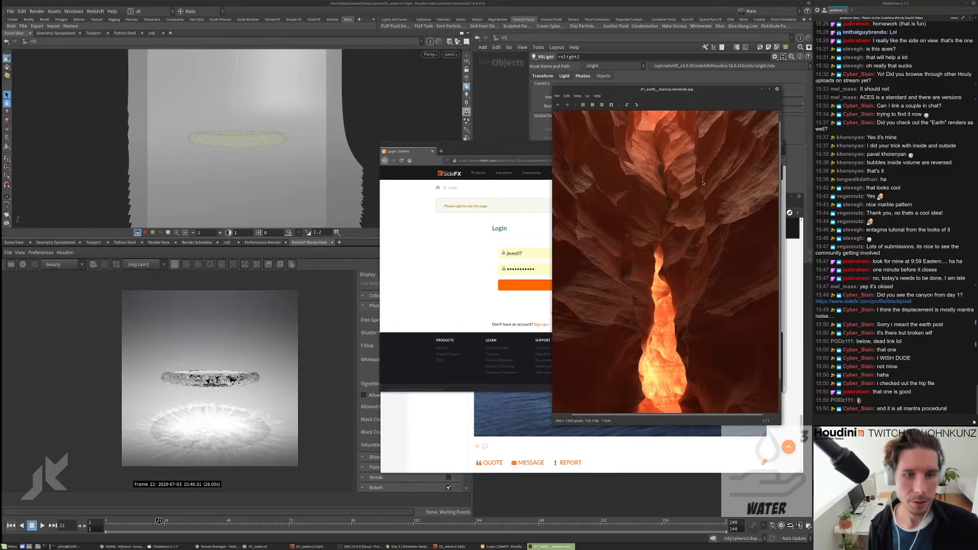
{"action": "scroll", "coordinate": [706, 191], "scroll_direction": "down", "scroll_amount": 6}
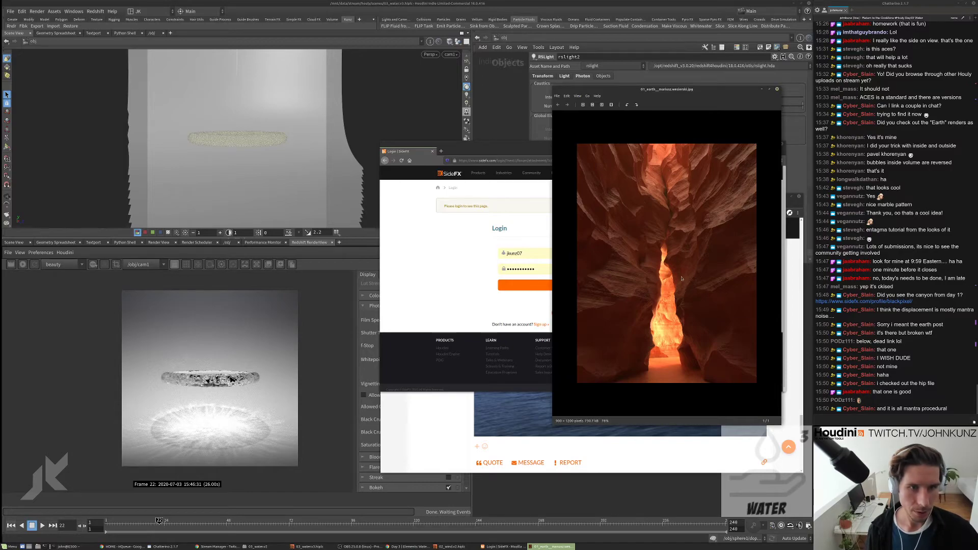
{"action": "scroll", "coordinate": [681, 271], "scroll_direction": "down", "scroll_amount": 4}
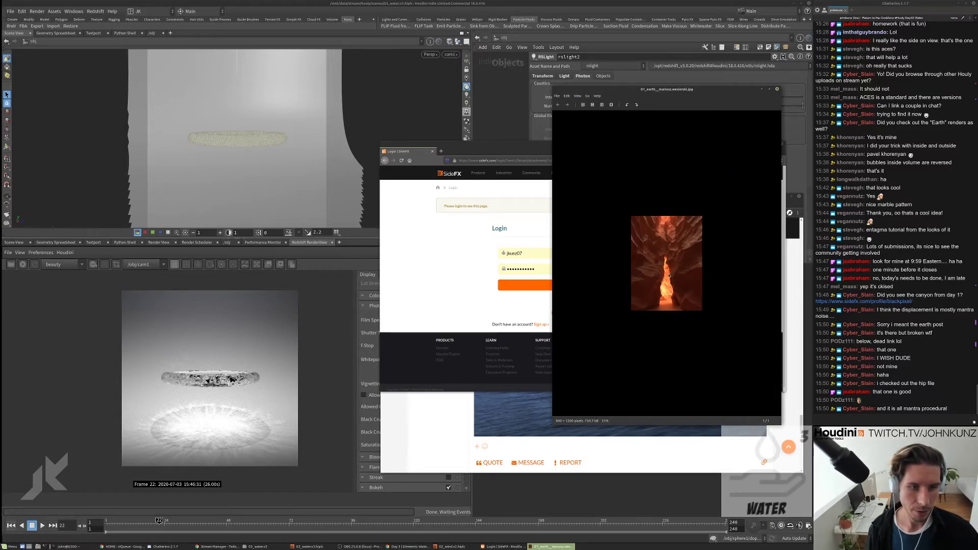
{"action": "scroll", "coordinate": [665, 275], "scroll_direction": "up", "scroll_amount": 3}
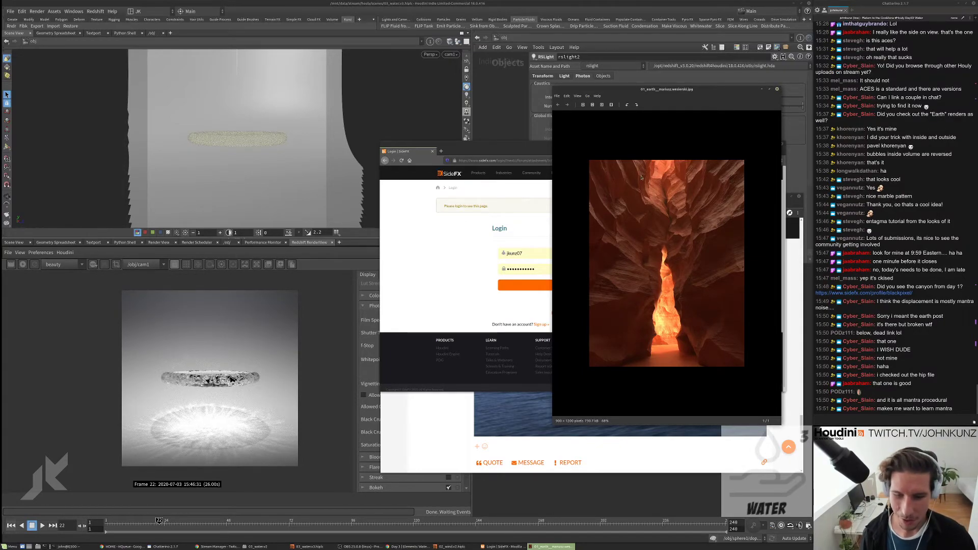
{"action": "scroll", "coordinate": [641, 178], "scroll_direction": "up", "scroll_amount": 2}
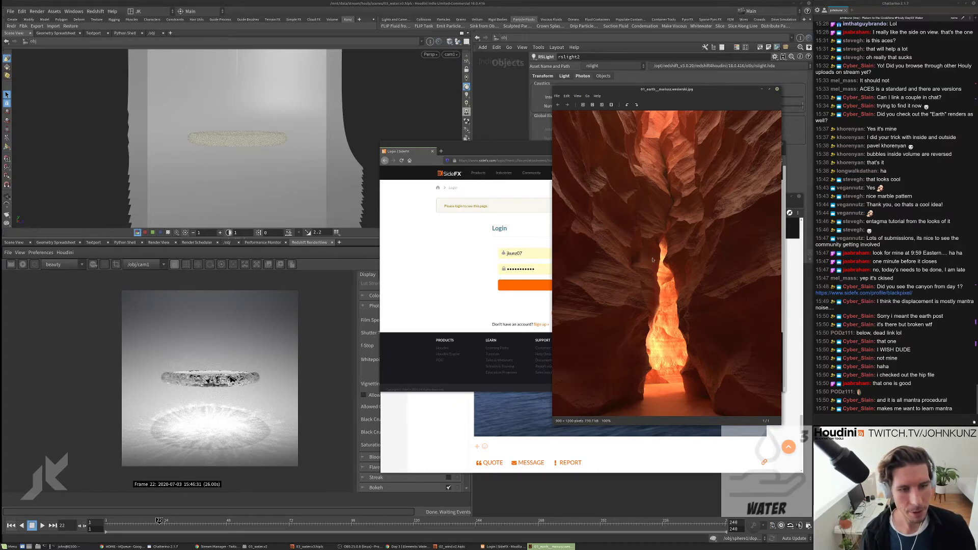
{"action": "scroll", "coordinate": [661, 248], "scroll_direction": "down", "scroll_amount": 1}
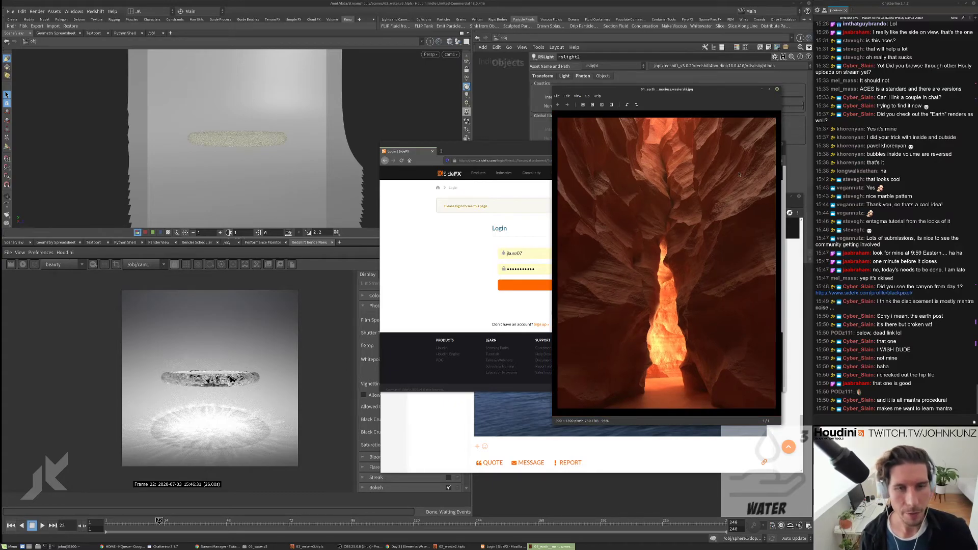
{"action": "scroll", "coordinate": [661, 250], "scroll_direction": "down", "scroll_amount": 1}
{"action": "scroll", "coordinate": [677, 241], "scroll_direction": "up", "scroll_amount": 3}
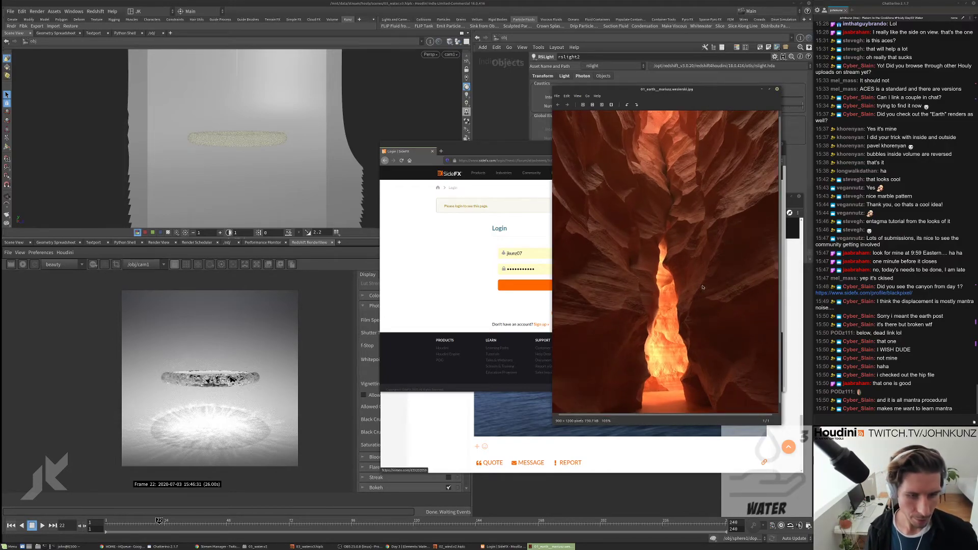
{"action": "scroll", "coordinate": [688, 306], "scroll_direction": "down", "scroll_amount": 1}
{"action": "scroll", "coordinate": [652, 341], "scroll_direction": "up", "scroll_amount": 2}
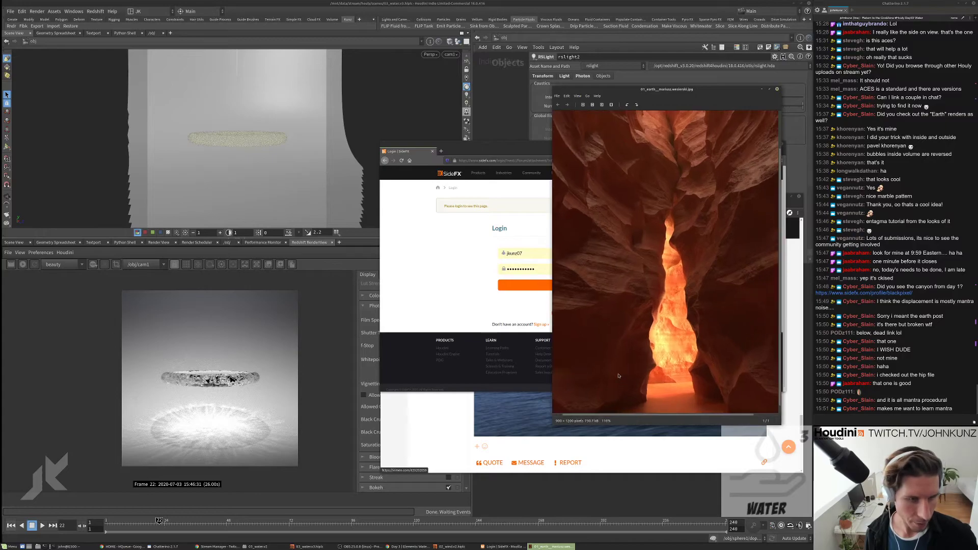
{"action": "scroll", "coordinate": [618, 376], "scroll_direction": "up", "scroll_amount": 5}
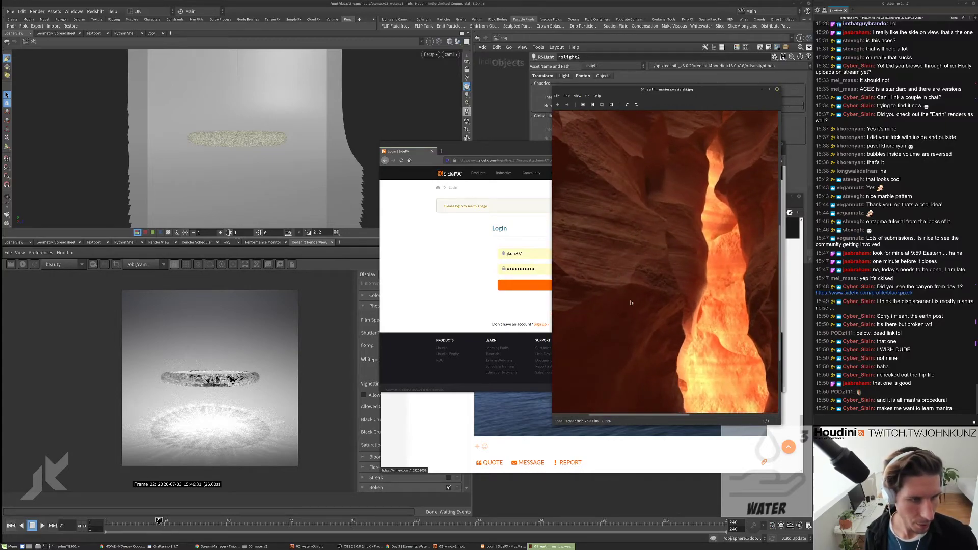
{"action": "scroll", "coordinate": [635, 178], "scroll_direction": "down", "scroll_amount": 2}
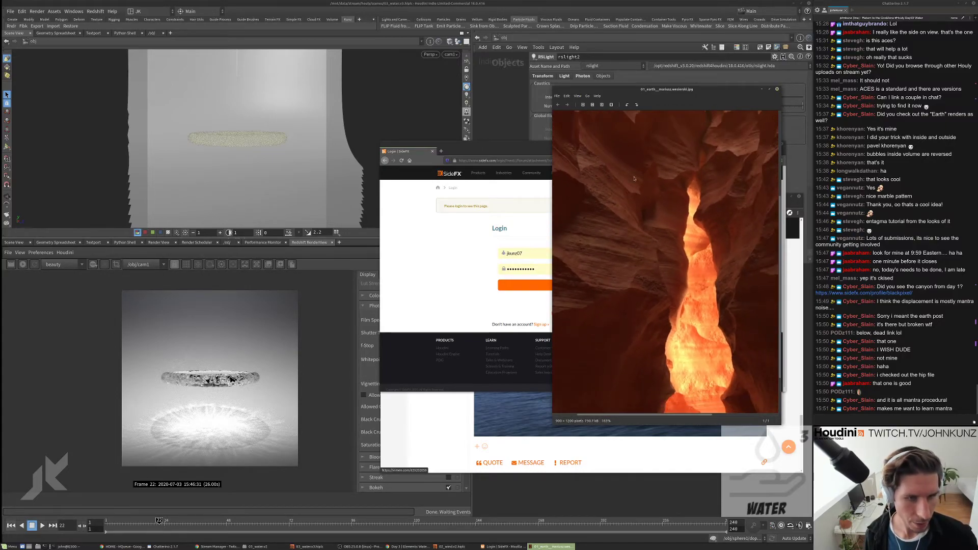
Step: Back in Houdini, lower the RenderView Allowed Overexposure from 0.550 to 0.303
{"action": "left_click", "coordinate": [615, 497]}
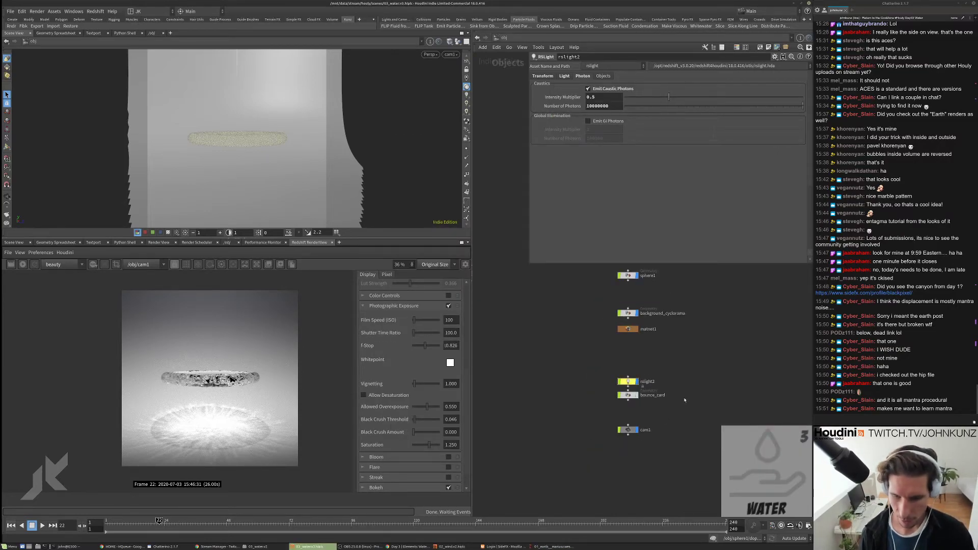
{"action": "scroll", "coordinate": [217, 412], "scroll_direction": "up", "scroll_amount": 5}
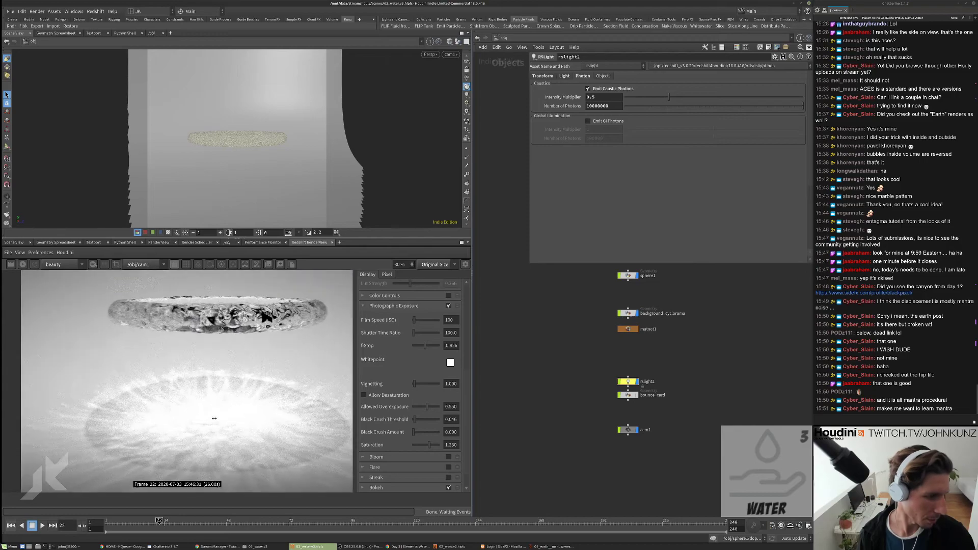
{"action": "scroll", "coordinate": [218, 412], "scroll_direction": "down", "scroll_amount": 2}
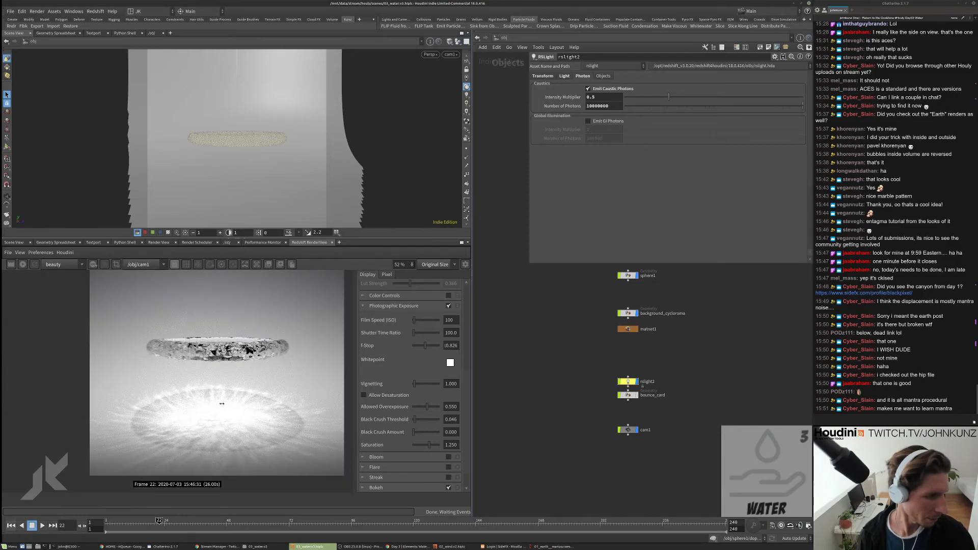
{"action": "scroll", "coordinate": [222, 403], "scroll_direction": "down", "scroll_amount": 1}
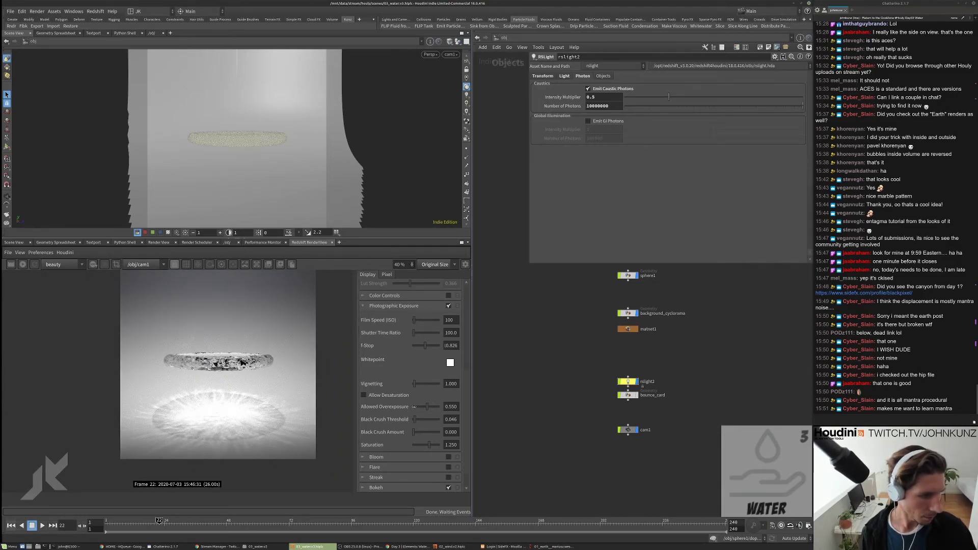
{"action": "left_click_drag", "start_coordinate": [415, 406], "coordinate": [417, 406]}
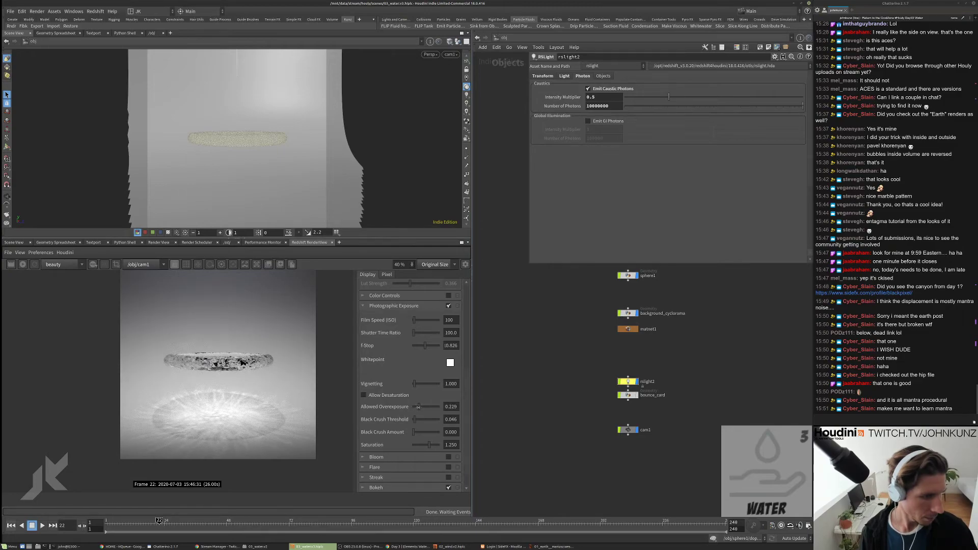
{"action": "scroll", "coordinate": [219, 413], "scroll_direction": "up", "scroll_amount": 4}
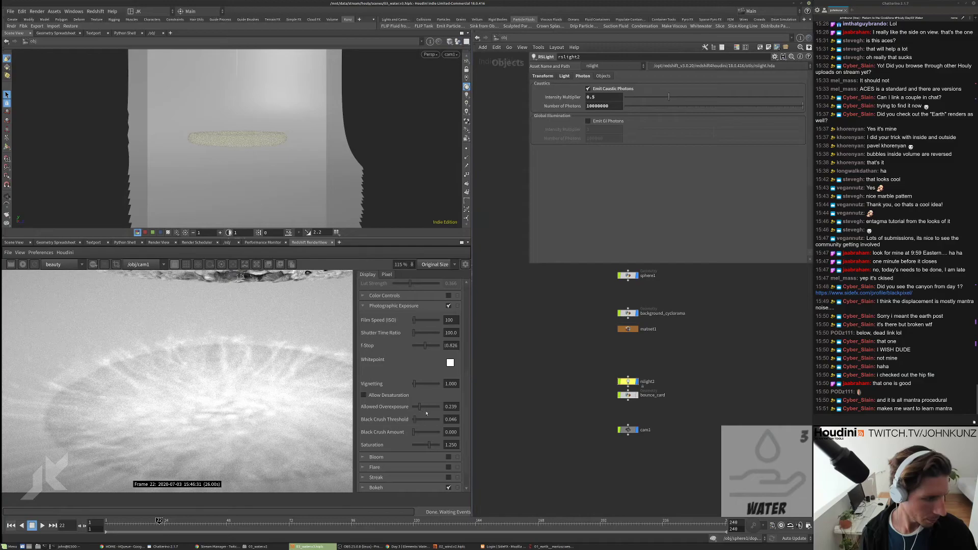
{"action": "left_click_drag", "start_coordinate": [420, 407], "coordinate": [423, 406]}
Step: In /out, select Redshift_ROP1 and begin shrinking its Caustics Search Radius
{"action": "scroll", "coordinate": [118, 375], "scroll_direction": "down", "scroll_amount": 3}
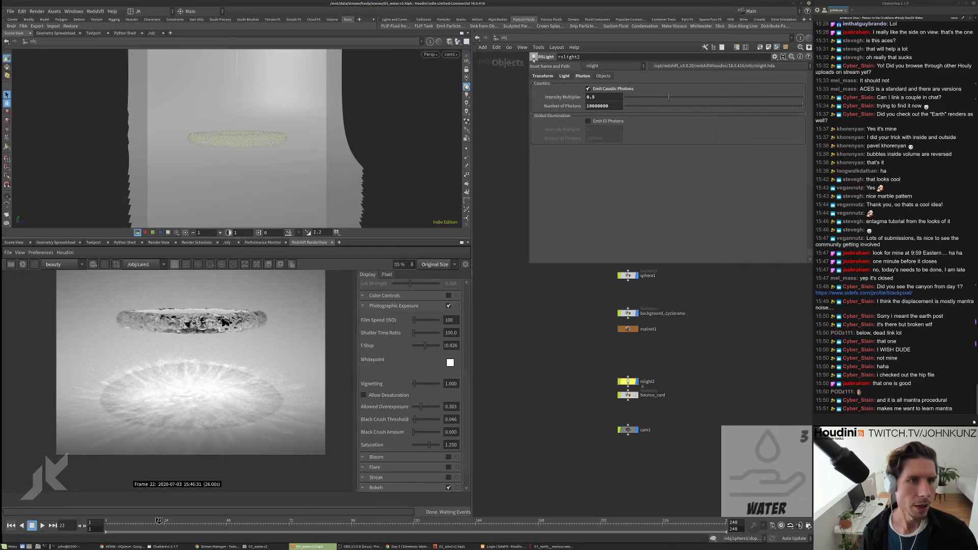
{"action": "left_click", "coordinate": [503, 37]}
{"action": "left_click", "coordinate": [510, 95]}
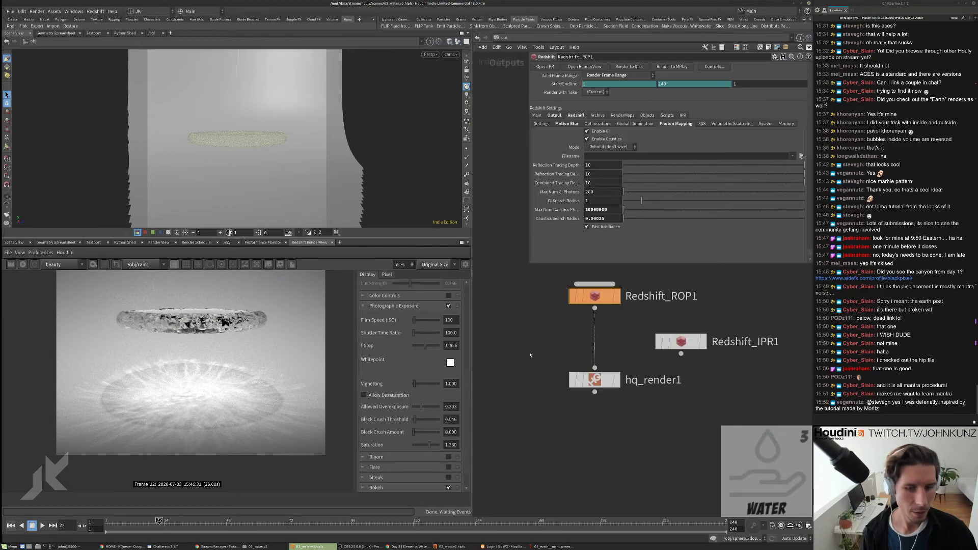
{"action": "key", "text": "h"}
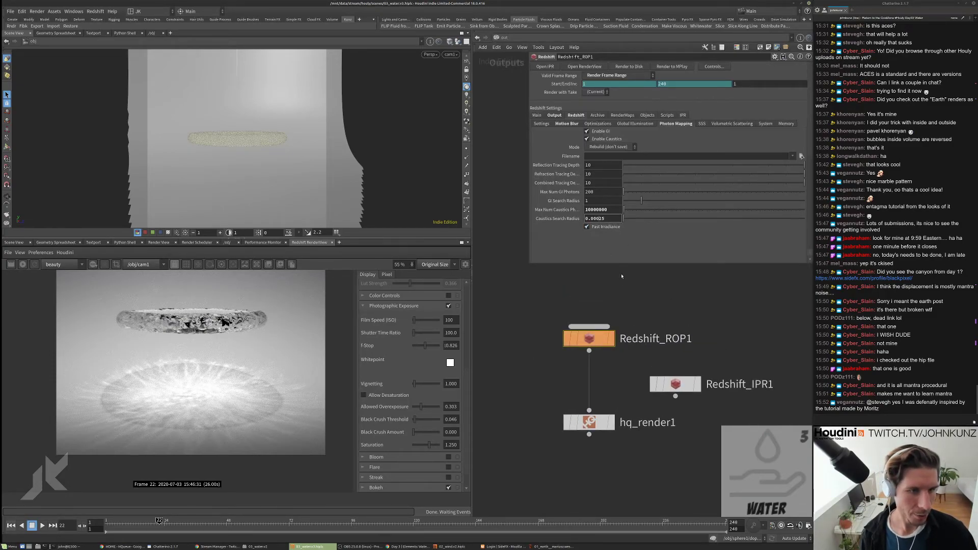
{"action": "type", "text": "0"}
{"action": "key", "text": "Return"}
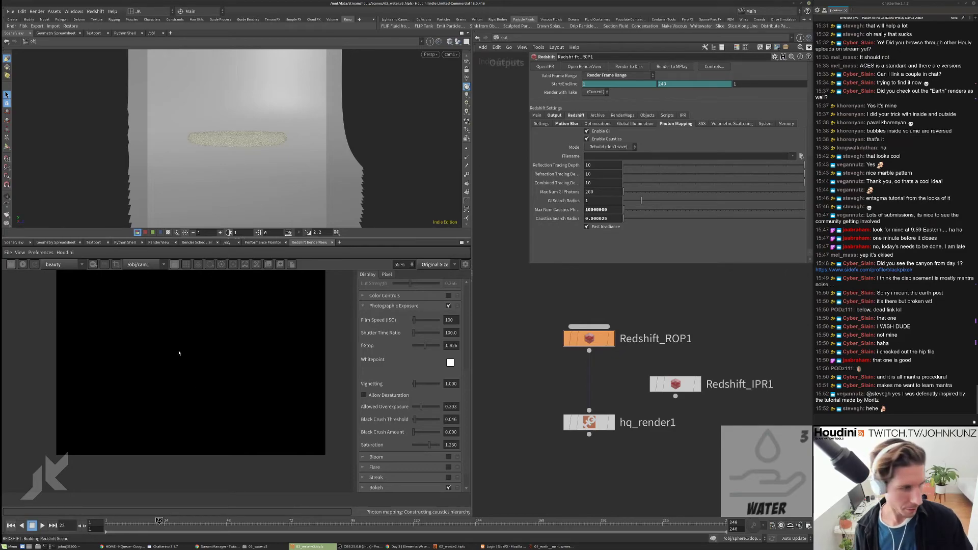
Step: Set the Caustics Search Radius to 0.00006 and restart the IPR render
{"action": "scroll", "coordinate": [210, 389], "scroll_direction": "up", "scroll_amount": 2}
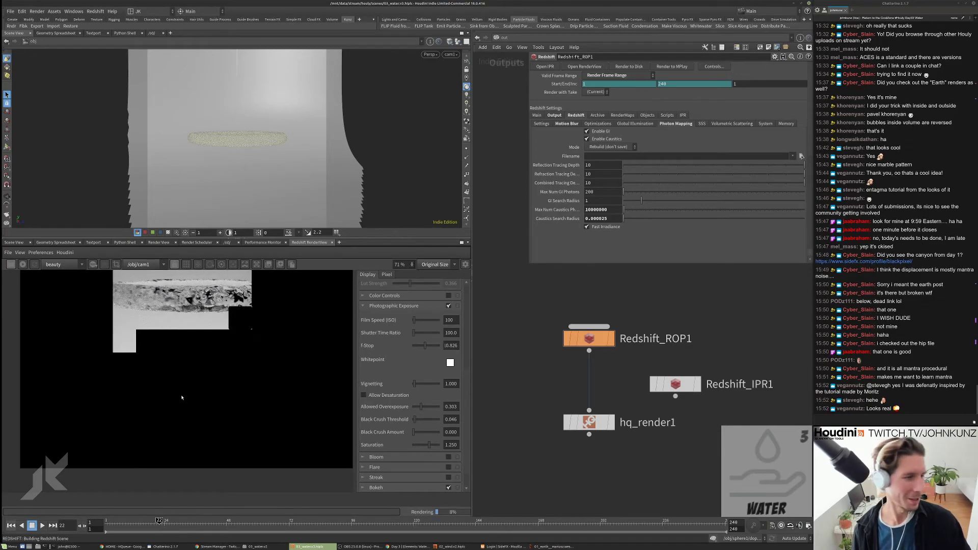
{"action": "scroll", "coordinate": [175, 392], "scroll_direction": "up", "scroll_amount": 1}
{"action": "key", "text": "f"}
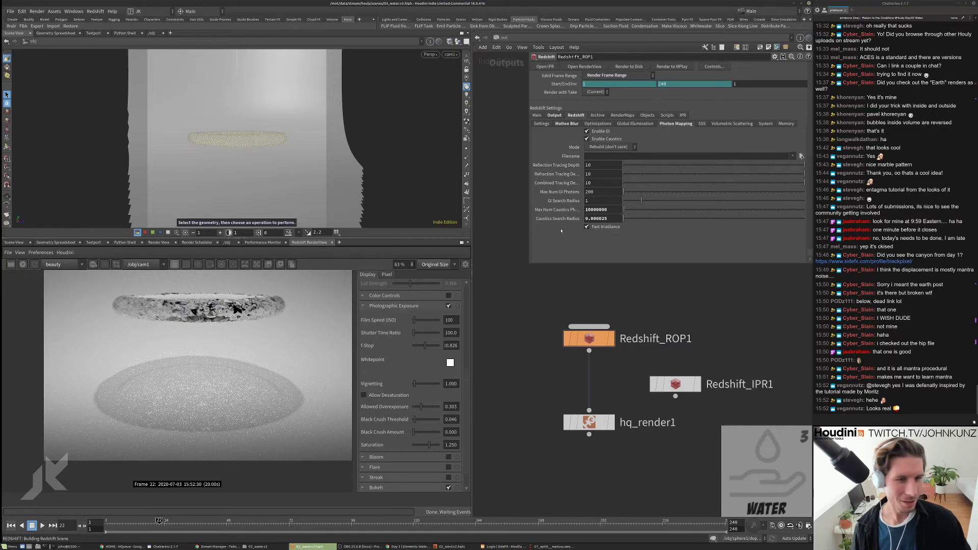
{"action": "left_click", "coordinate": [612, 218]}
{"action": "key", "text": "BackSpace"}
{"action": "key", "text": "BackSpace"}
{"action": "type", "text": "6"}
{"action": "key", "text": "Return"}
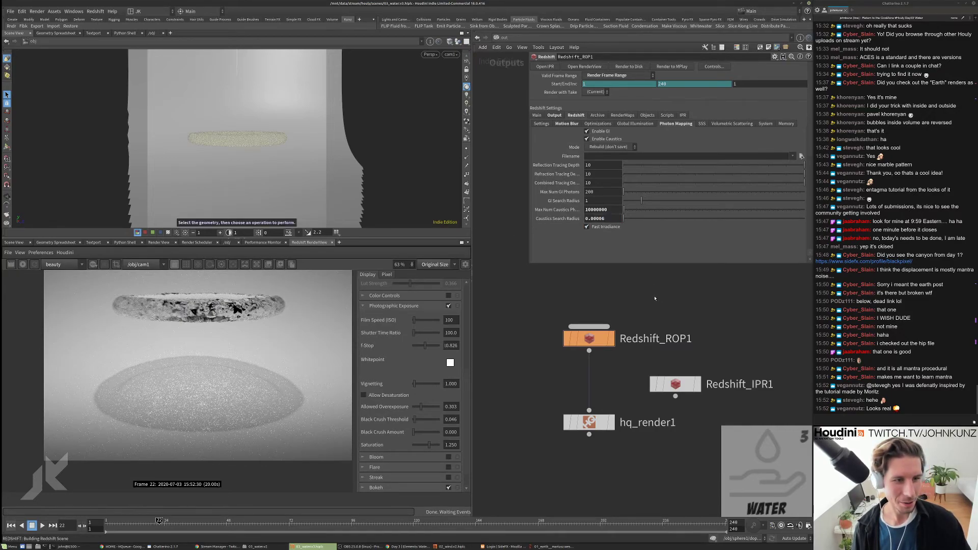
{"action": "left_click", "coordinate": [10, 264]}
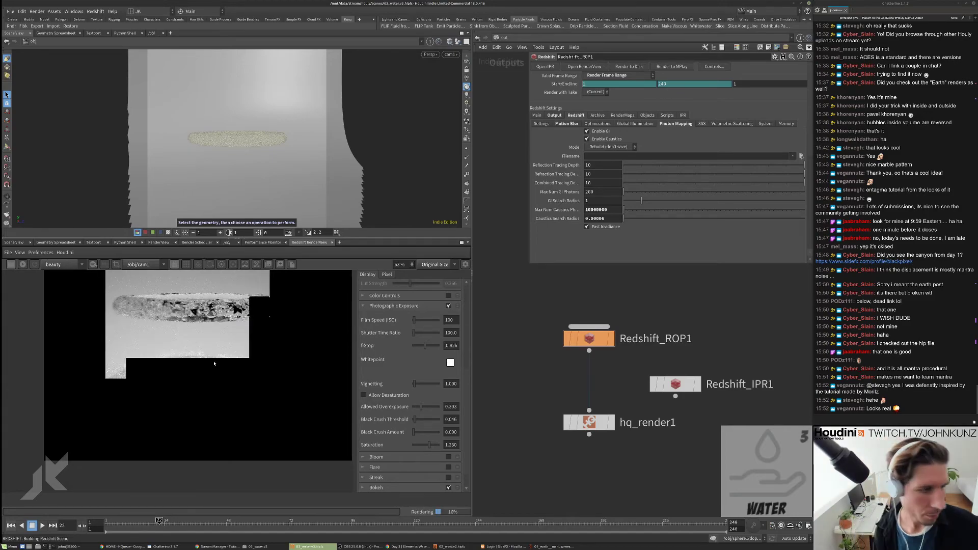
{"action": "scroll", "coordinate": [214, 387], "scroll_direction": "up", "scroll_amount": 2}
{"action": "scroll", "coordinate": [203, 392], "scroll_direction": "up", "scroll_amount": 1}
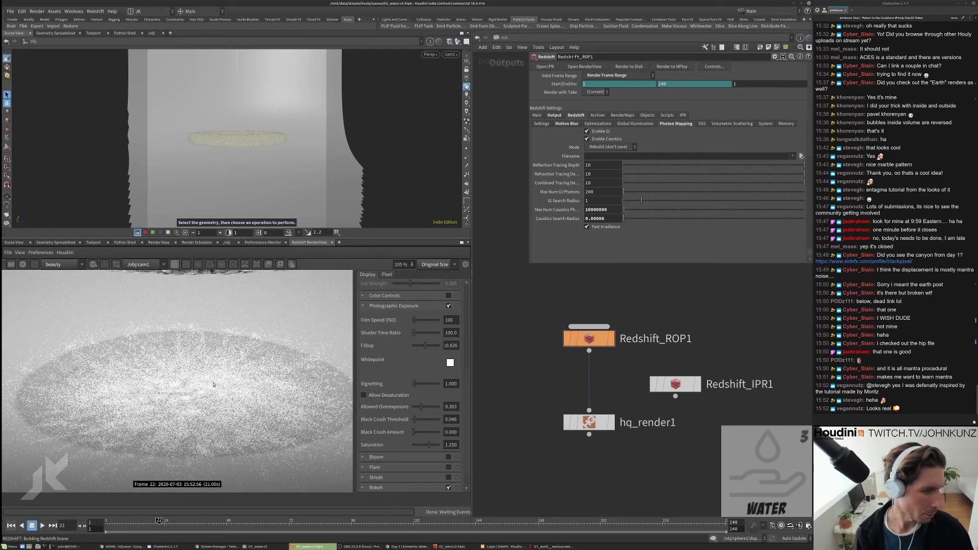
{"action": "scroll", "coordinate": [199, 399], "scroll_direction": "down", "scroll_amount": 2}
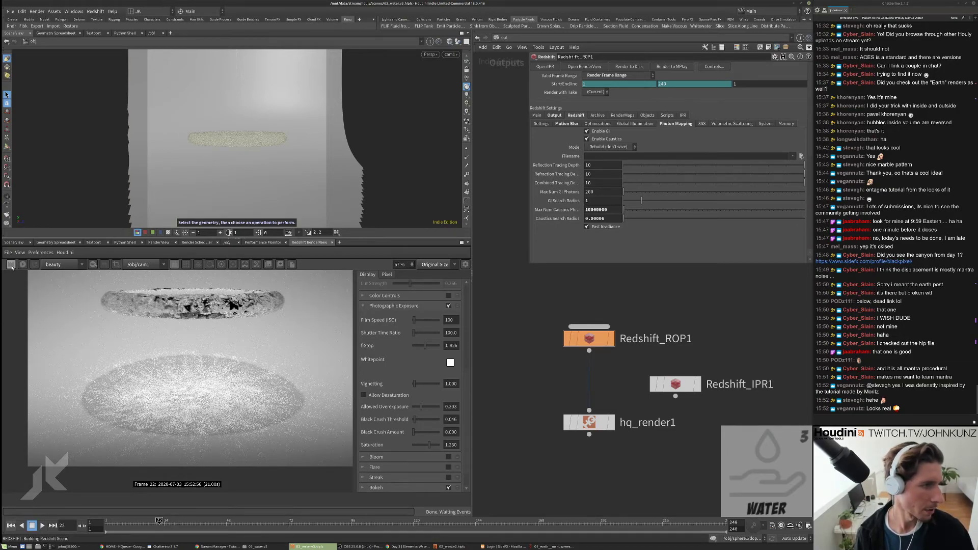
{"action": "left_click", "coordinate": [11, 266]}
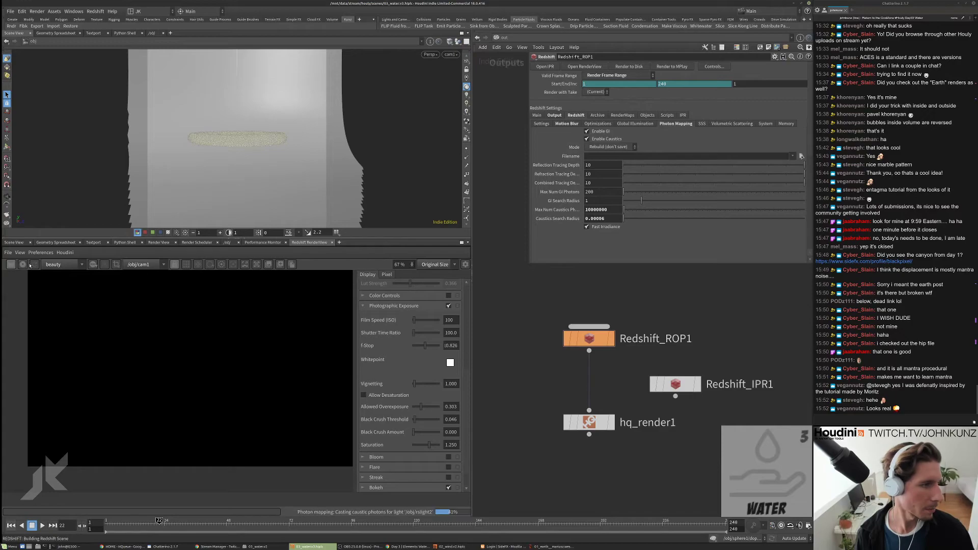
{"action": "double_click", "coordinate": [601, 219]}
{"action": "type", "text": "0.000125"}
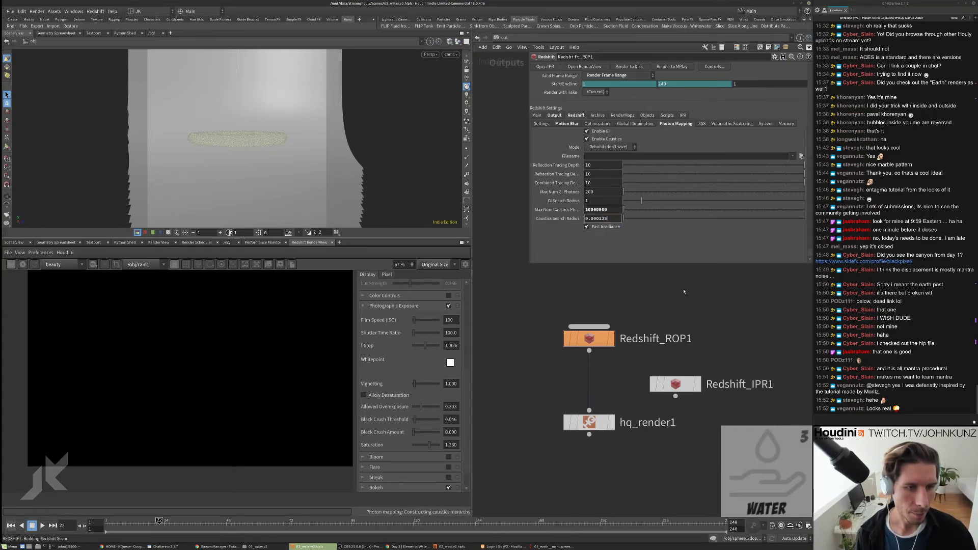
{"action": "key", "text": "Return"}
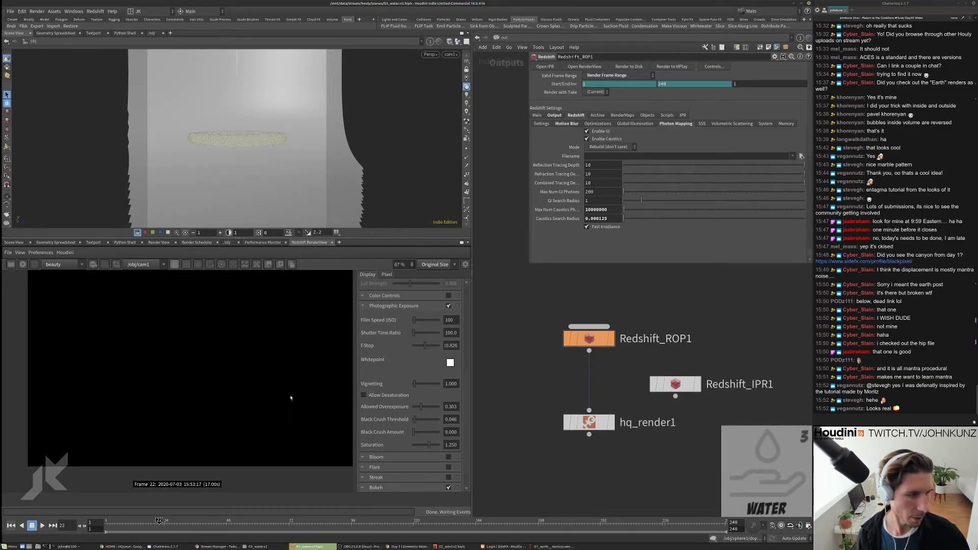
{"action": "scroll", "coordinate": [275, 402], "scroll_direction": "down", "scroll_amount": 4}
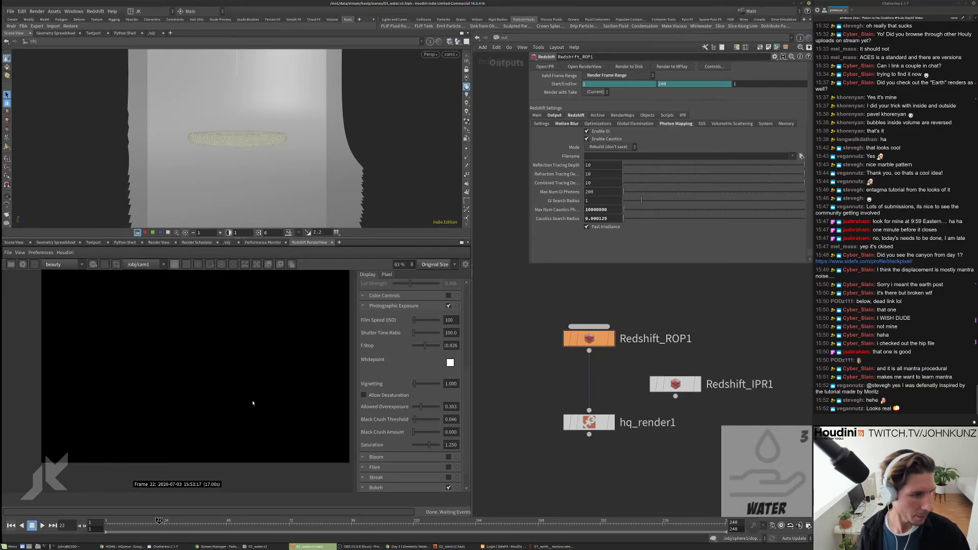
{"action": "left_click", "coordinate": [10, 264]}
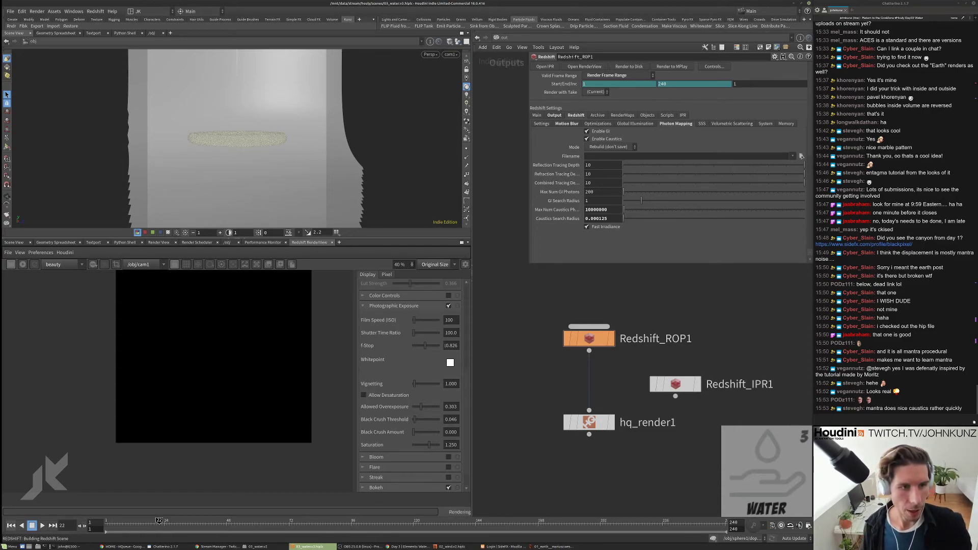
{"action": "scroll", "coordinate": [202, 404], "scroll_direction": "up", "scroll_amount": 2}
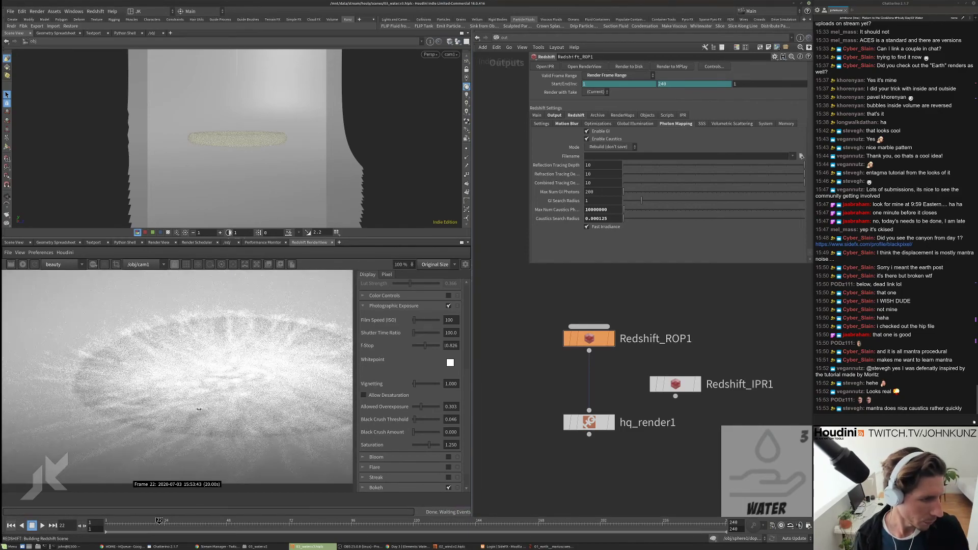
{"action": "scroll", "coordinate": [221, 410], "scroll_direction": "up", "scroll_amount": 3}
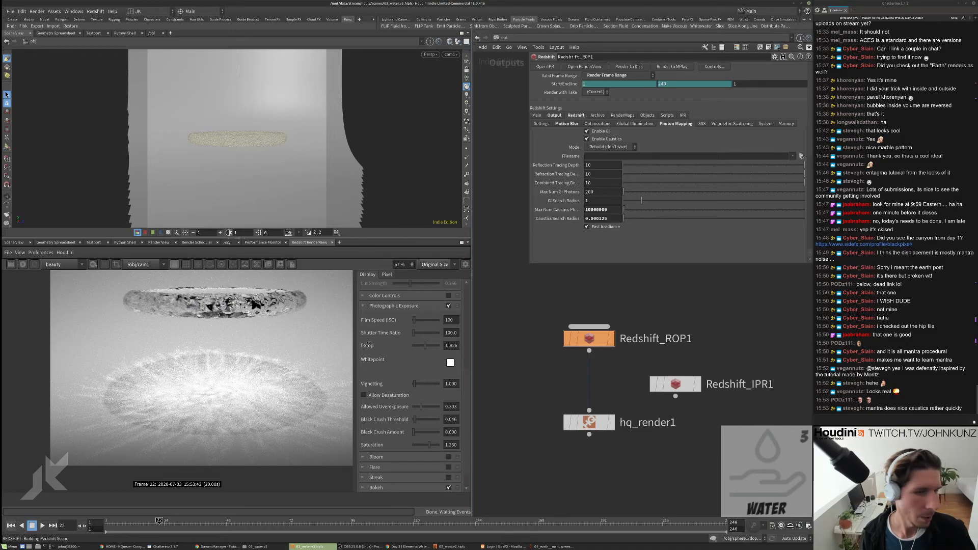
{"action": "left_click", "coordinate": [503, 38]}
{"action": "left_click", "coordinate": [513, 83]}
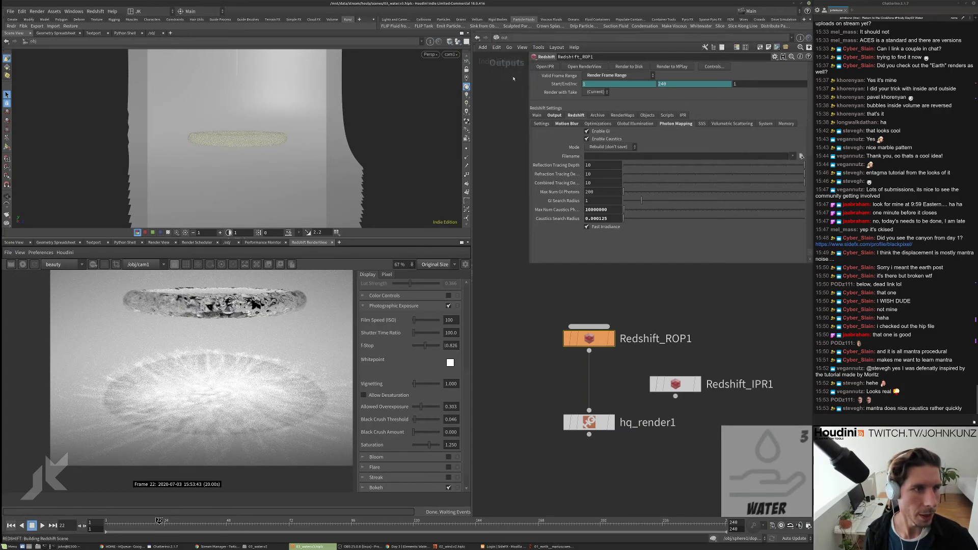
Step: Switch the network to /obj and add an Indirect Light node, indirectlight1
{"action": "left_click", "coordinate": [508, 47]}
{"action": "left_click", "coordinate": [522, 82]}
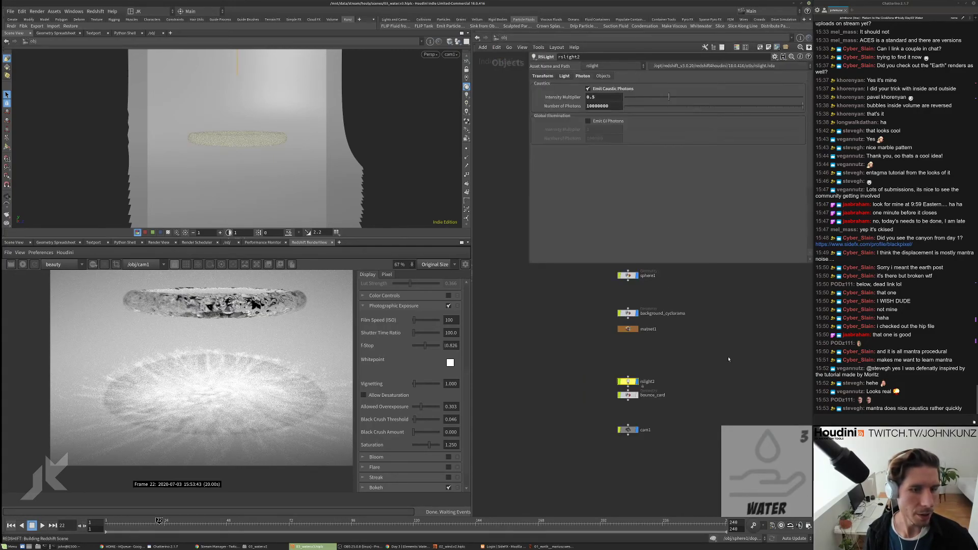
{"action": "key", "text": "Tab"}
{"action": "type", "text": "cau"}
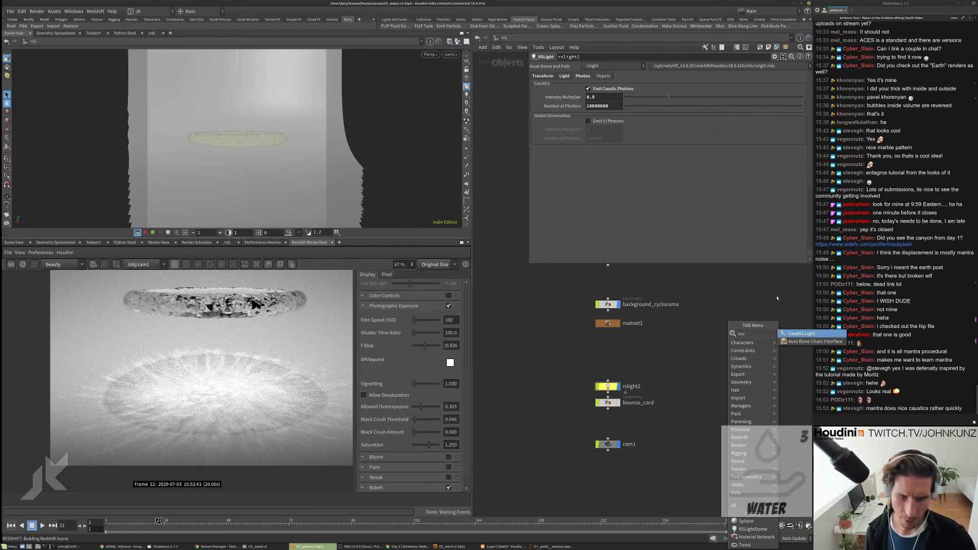
{"action": "key", "text": "Escape"}
{"action": "key", "text": "Tab"}
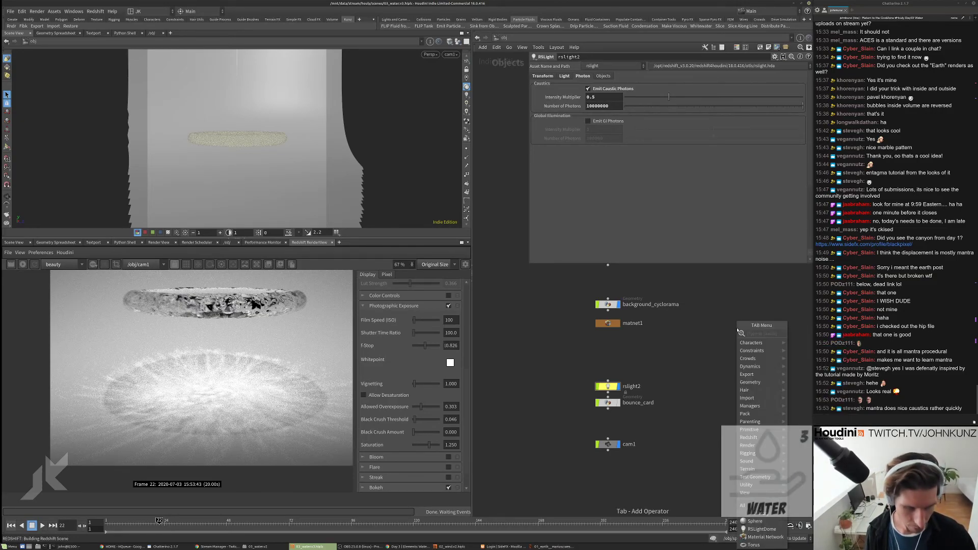
{"action": "type", "text": "ri"}
{"action": "key", "text": "Escape"}
{"action": "key", "text": "Tab"}
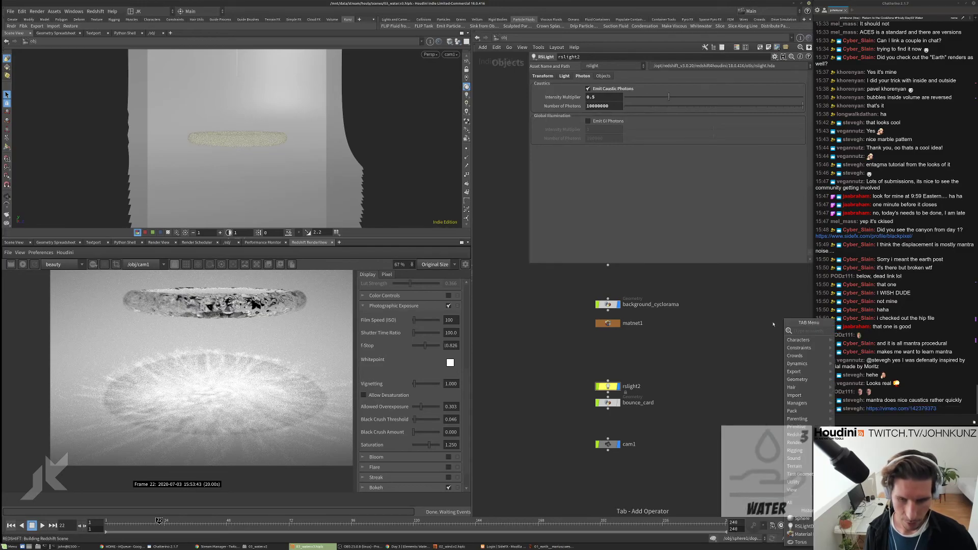
{"action": "type", "text": "ind"}
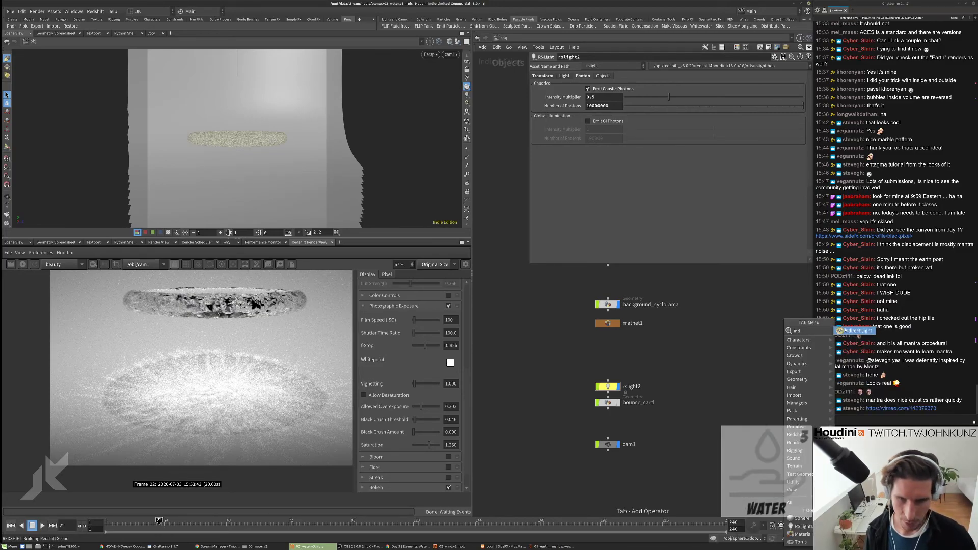
{"action": "key", "text": "Return"}
{"action": "left_click", "coordinate": [741, 340]}
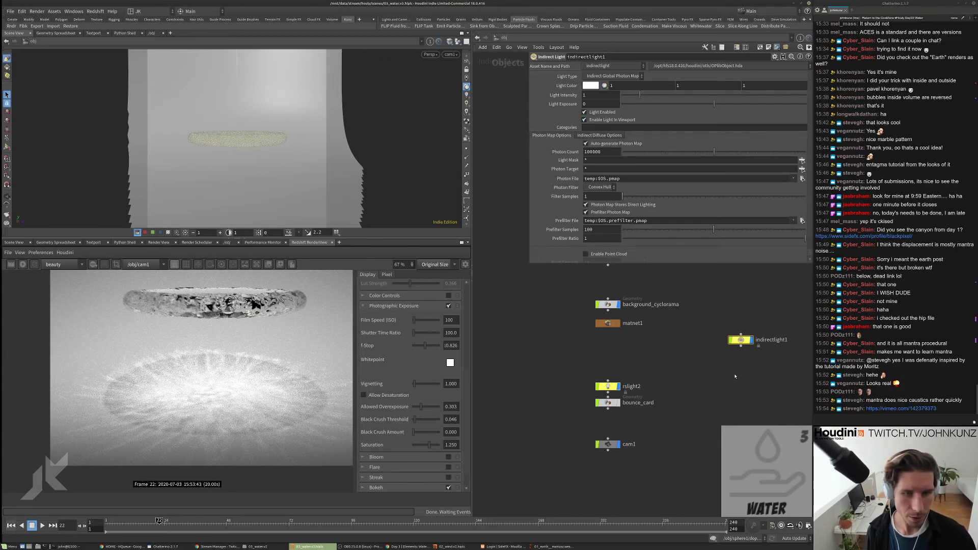
Step: Set indirectlight1's Light Type to Caustic Photon Map, then delete the node
{"action": "key", "text": "Tab"}
{"action": "key", "text": "Escape"}
{"action": "left_click", "coordinate": [611, 76]}
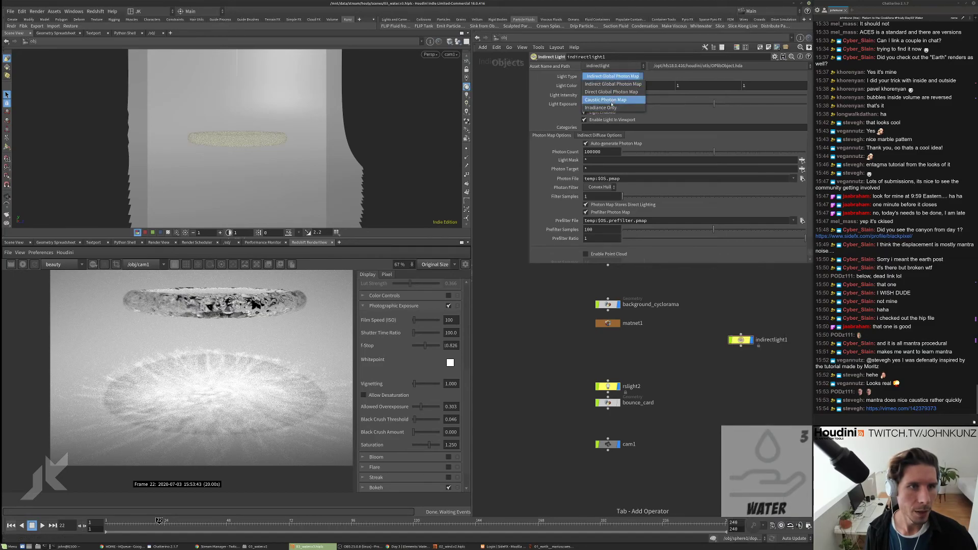
{"action": "left_click", "coordinate": [614, 94]}
{"action": "key", "text": "Delete"}
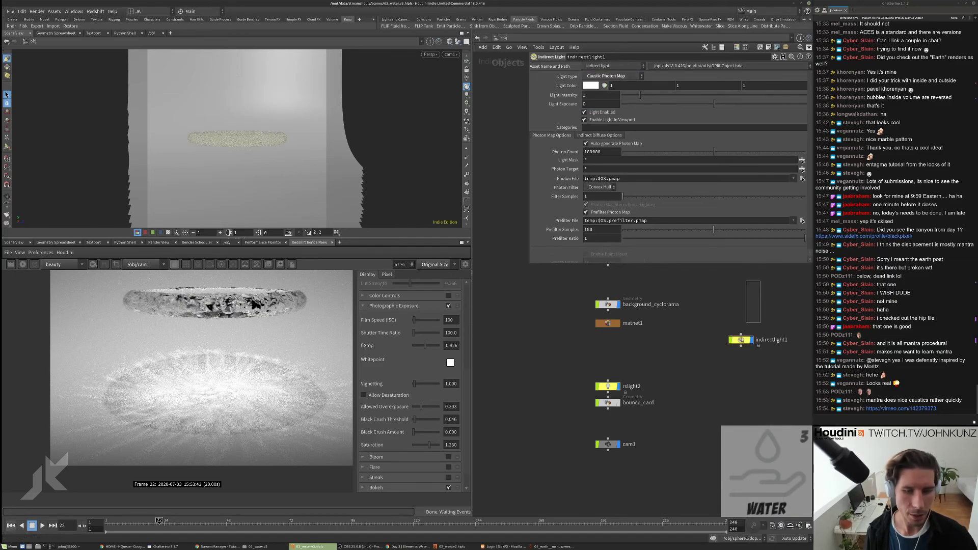
{"action": "left_click", "coordinate": [915, 409]}
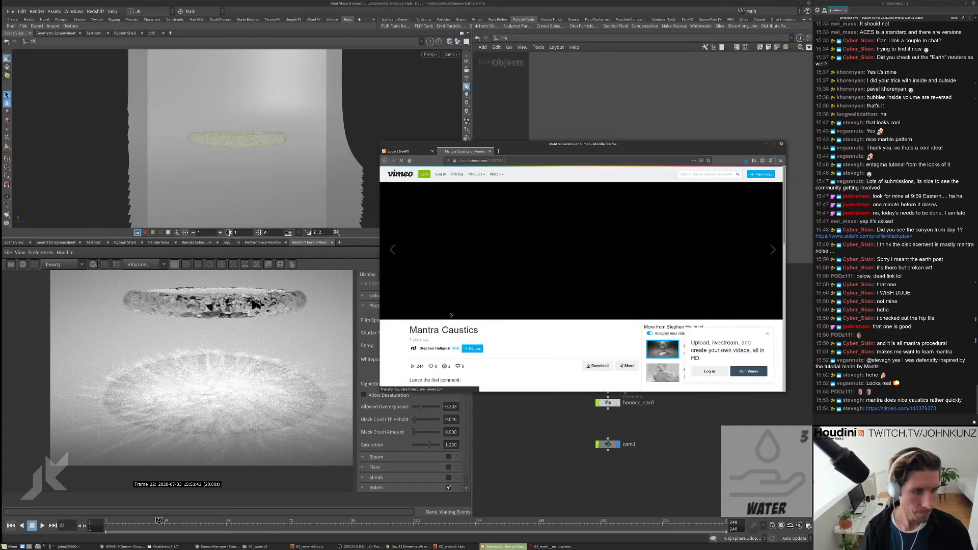
{"action": "left_click", "coordinate": [471, 313]}
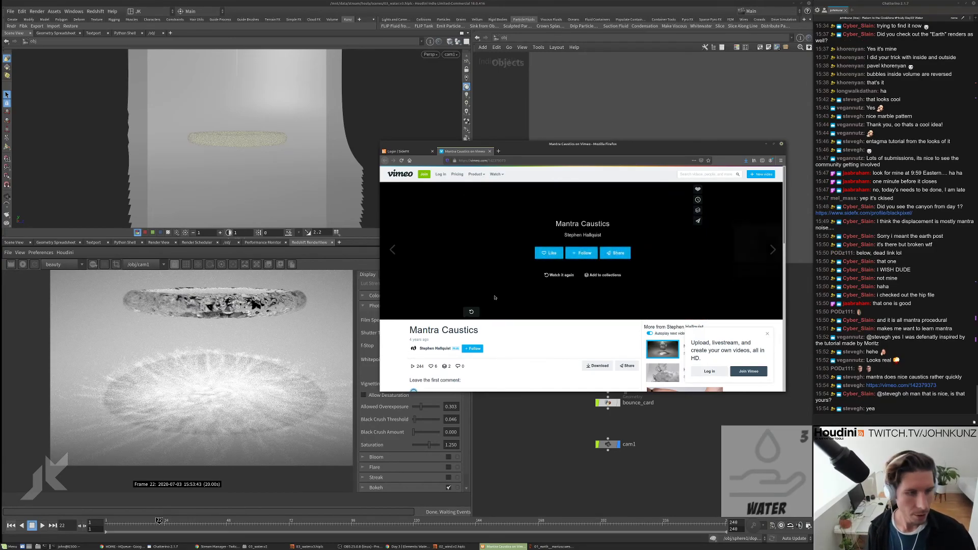
{"action": "left_click", "coordinate": [470, 313]}
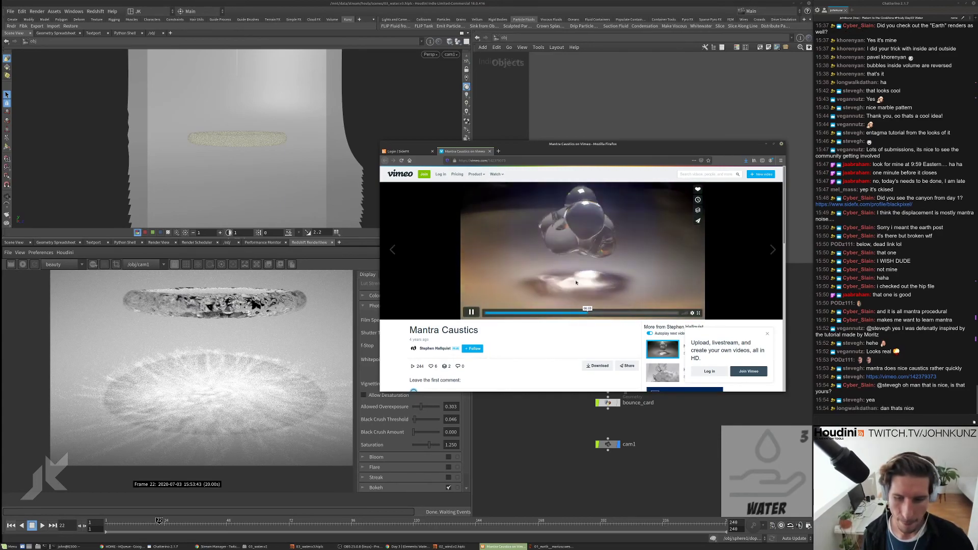
{"action": "left_click", "coordinate": [498, 314]}
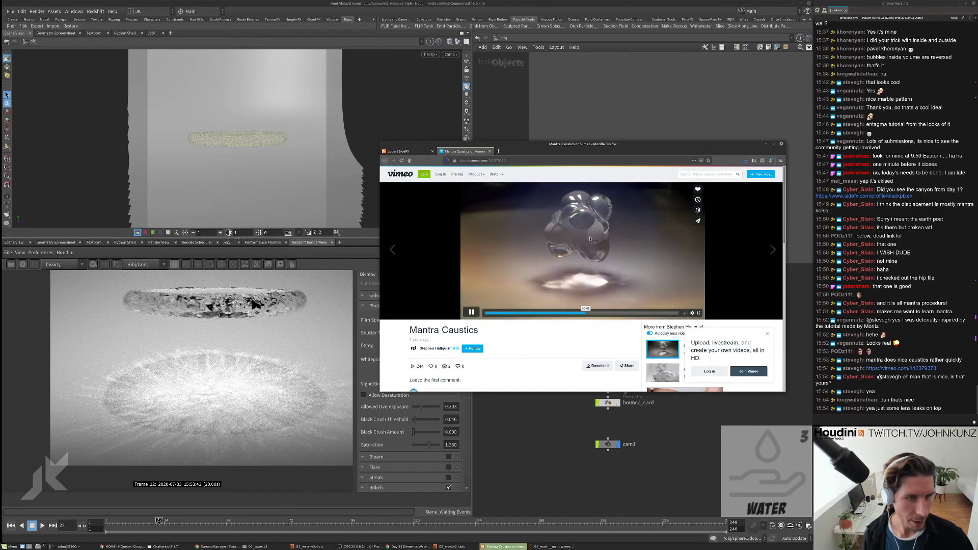
{"action": "left_click", "coordinate": [476, 312]}
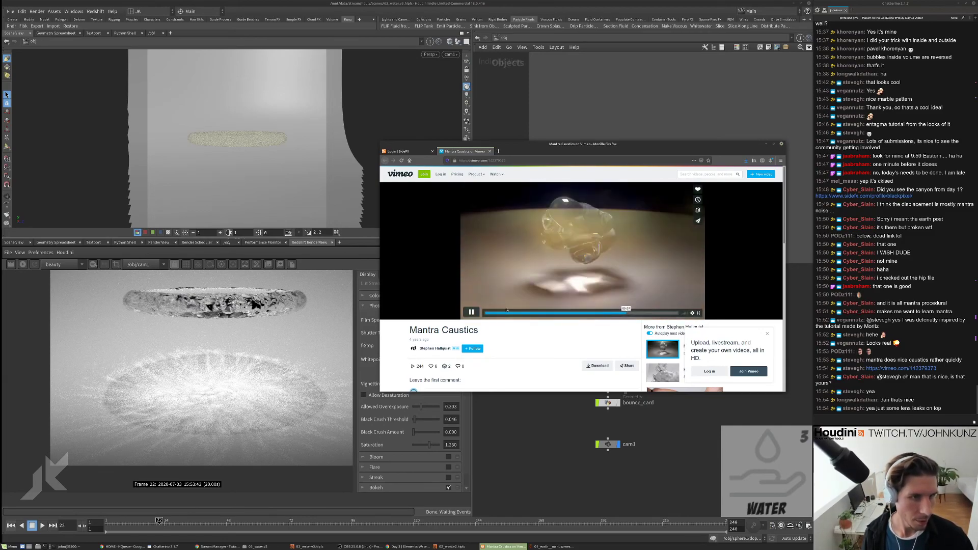
{"action": "left_click", "coordinate": [576, 231]}
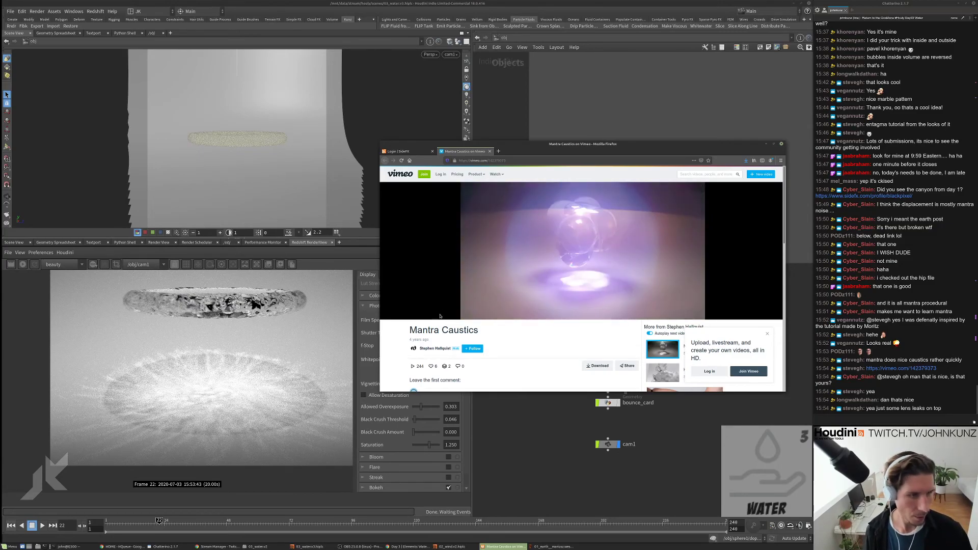
{"action": "left_click", "coordinate": [471, 311]}
{"action": "left_click", "coordinate": [504, 312]}
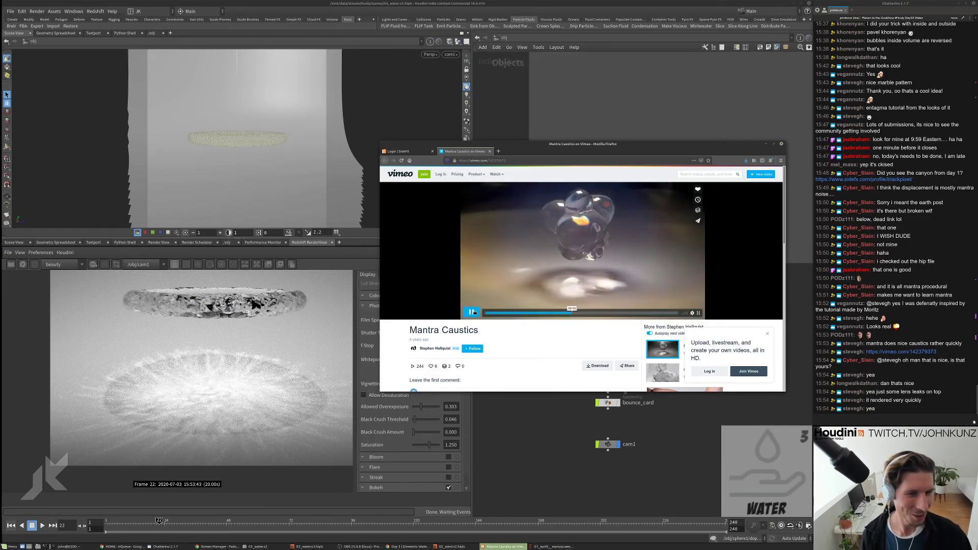
{"action": "left_click", "coordinate": [482, 308]}
{"action": "left_click", "coordinate": [485, 313]}
{"action": "left_click", "coordinate": [471, 311]}
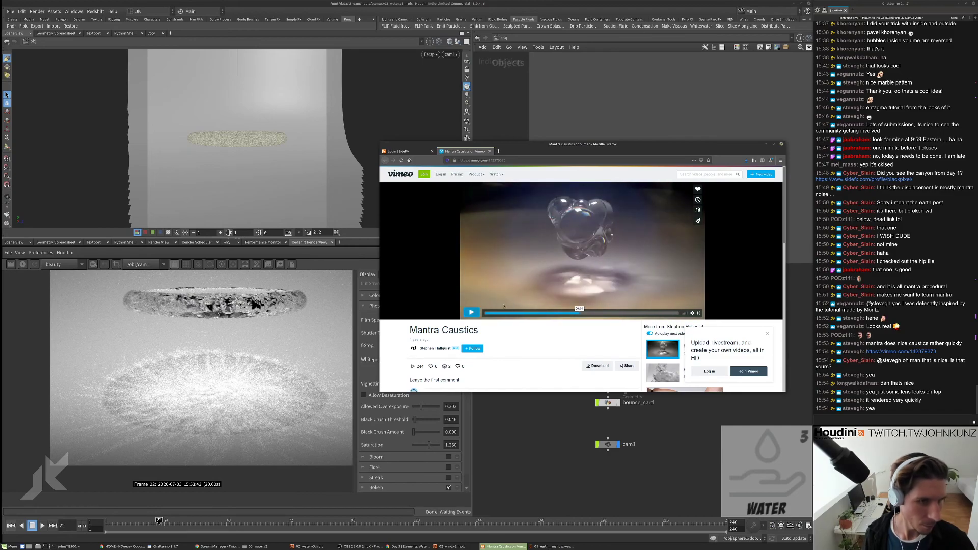
{"action": "left_click", "coordinate": [634, 279]}
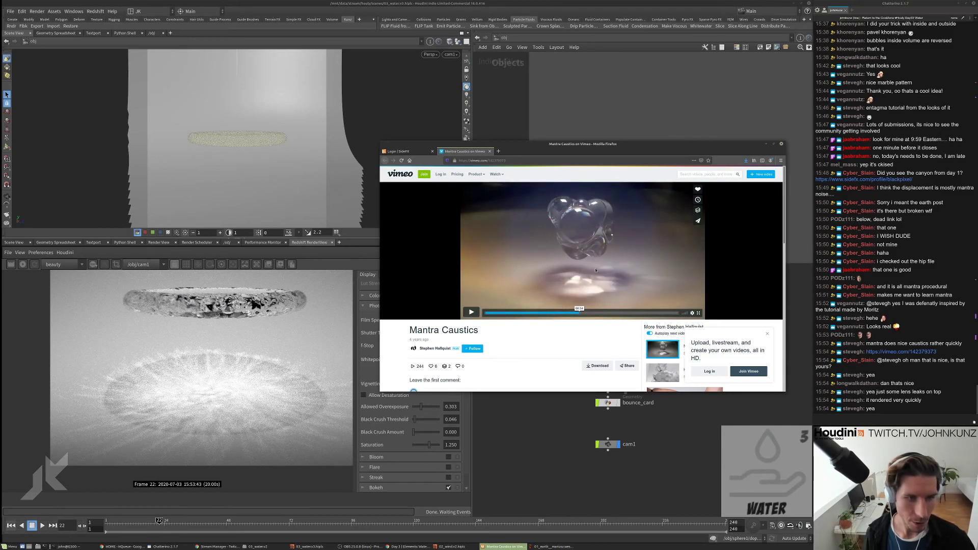
{"action": "scroll", "coordinate": [637, 331], "scroll_direction": "down", "scroll_amount": 1}
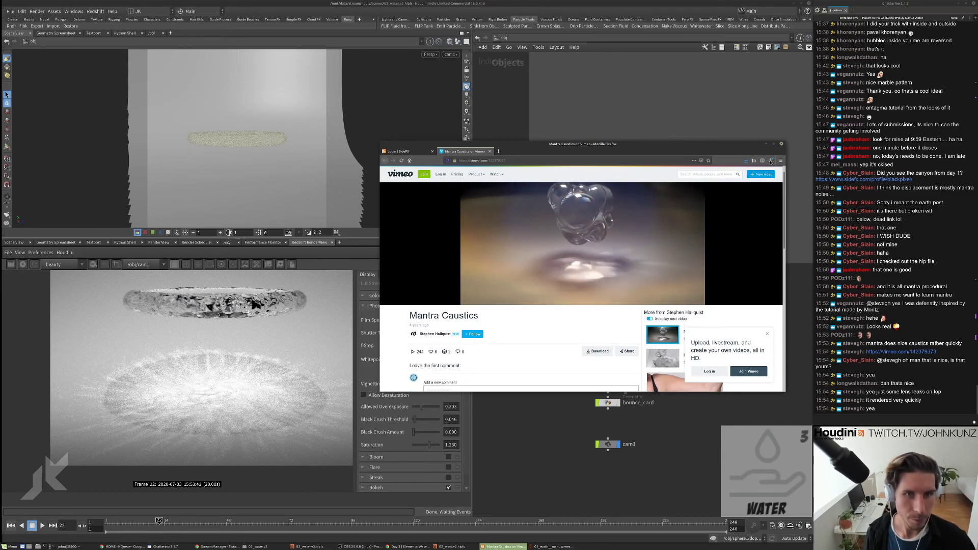
{"action": "left_click", "coordinate": [781, 144]}
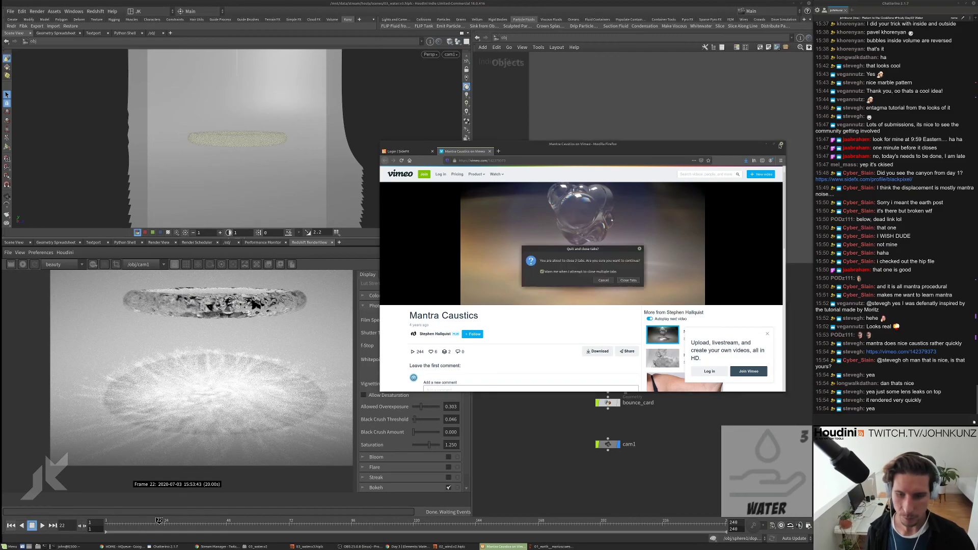
{"action": "left_click", "coordinate": [625, 281]}
Step: Save the caustic water-ring scene with File > Save
{"action": "scroll", "coordinate": [254, 304], "scroll_direction": "down", "scroll_amount": 2}
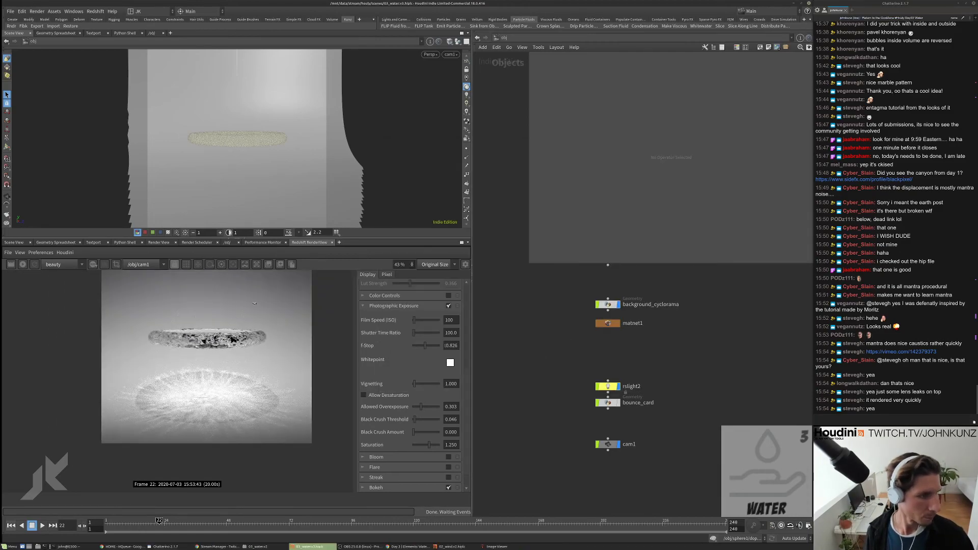
{"action": "scroll", "coordinate": [254, 303], "scroll_direction": "up", "scroll_amount": 2}
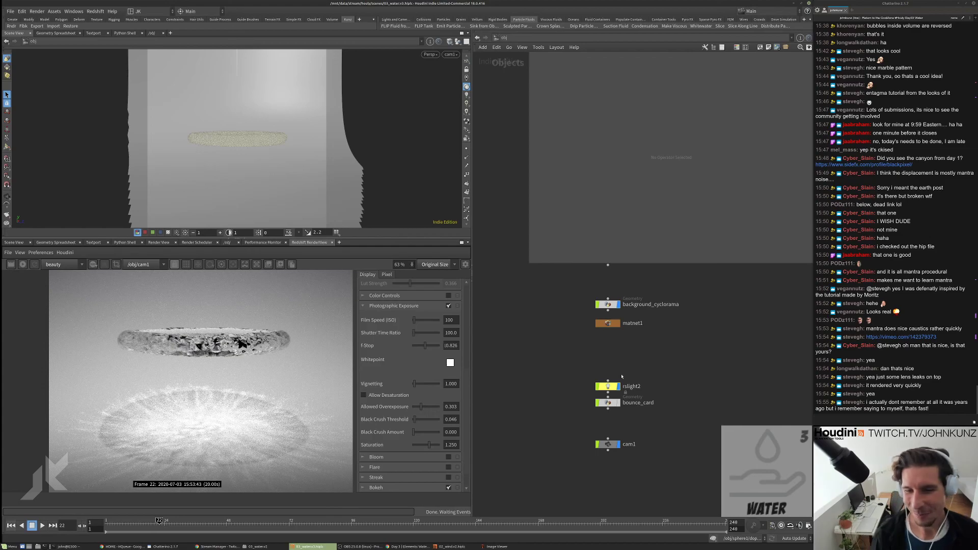
{"action": "left_click", "coordinate": [10, 12]}
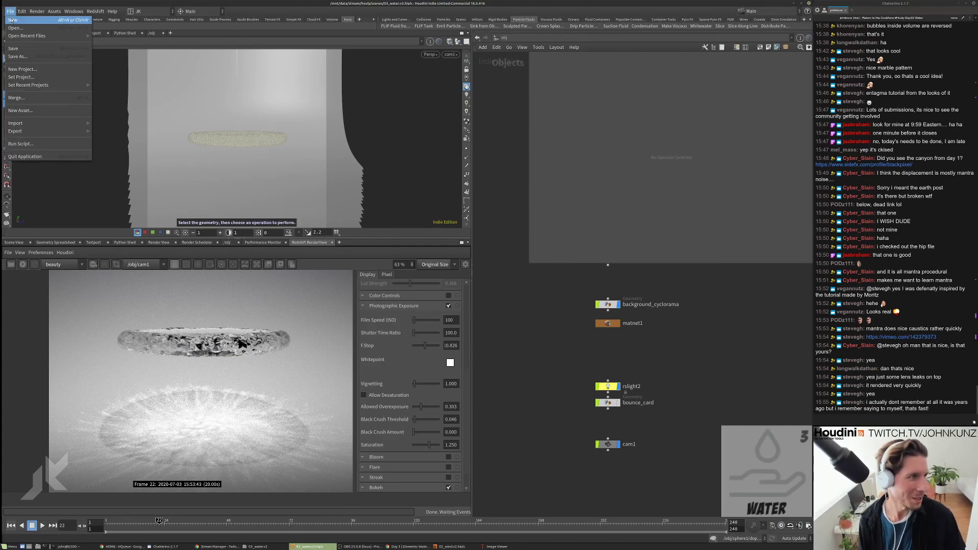
{"action": "left_click", "coordinate": [23, 48]}
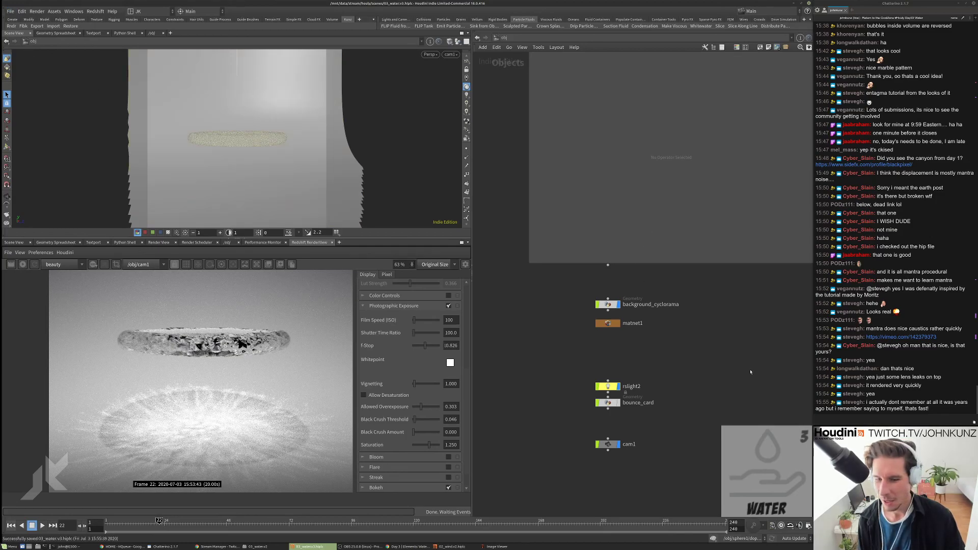